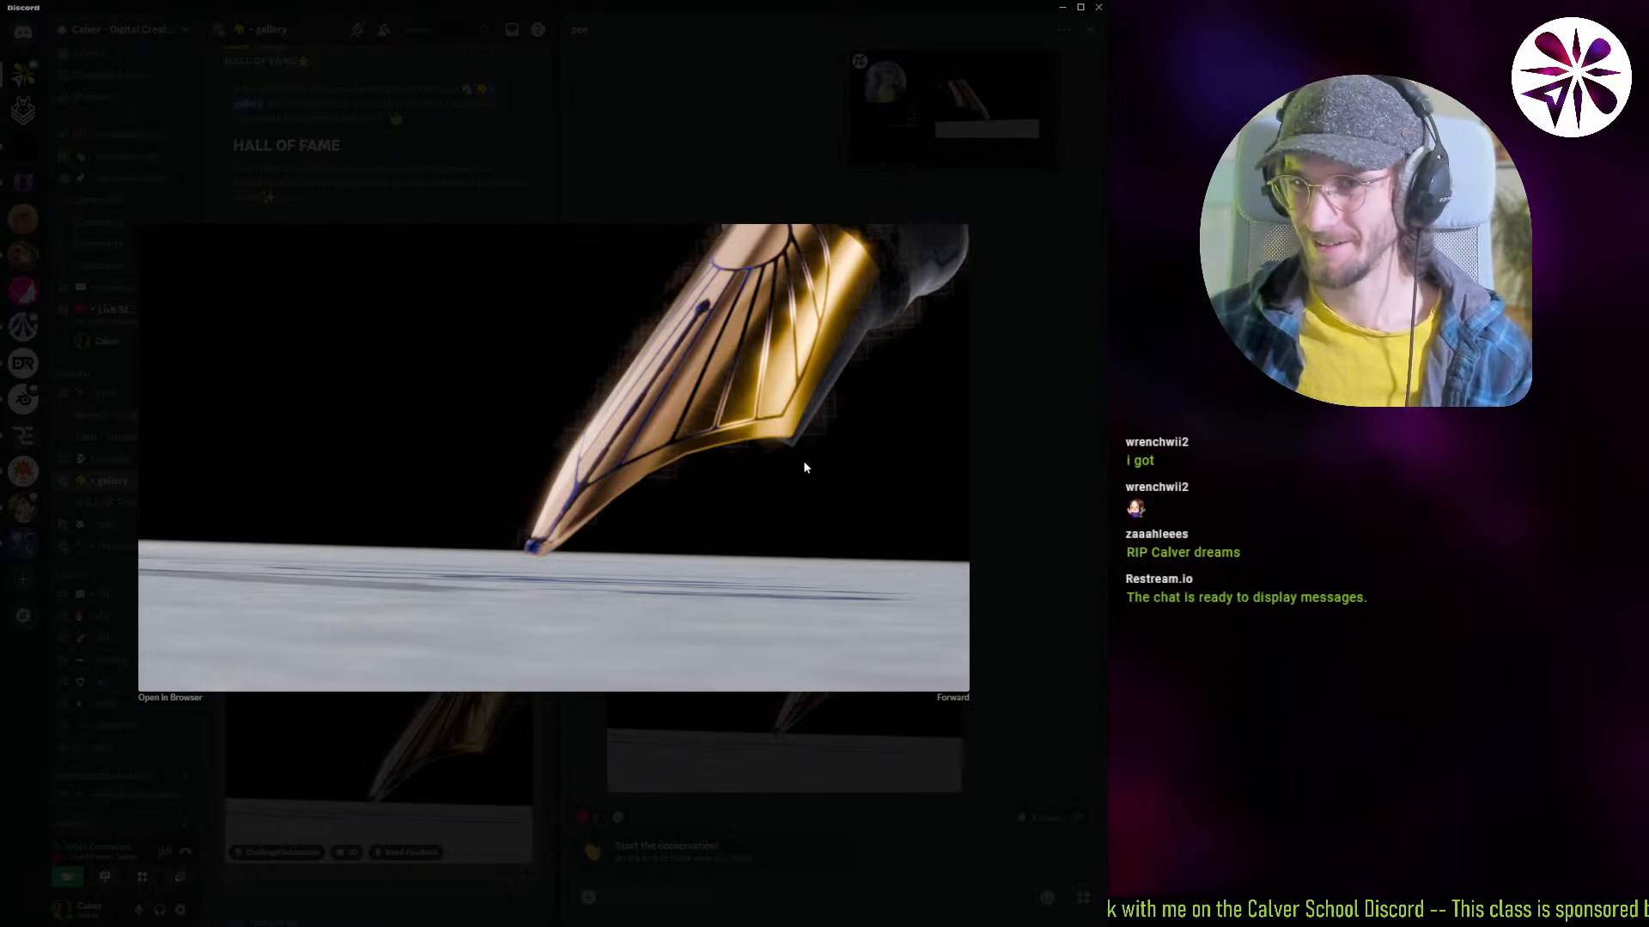
Step: Close the enlarged pen image and add a heart reaction to the pen post
{"action": "left_click", "coordinate": [1017, 527]}
{"action": "left_click", "coordinate": [758, 672]}
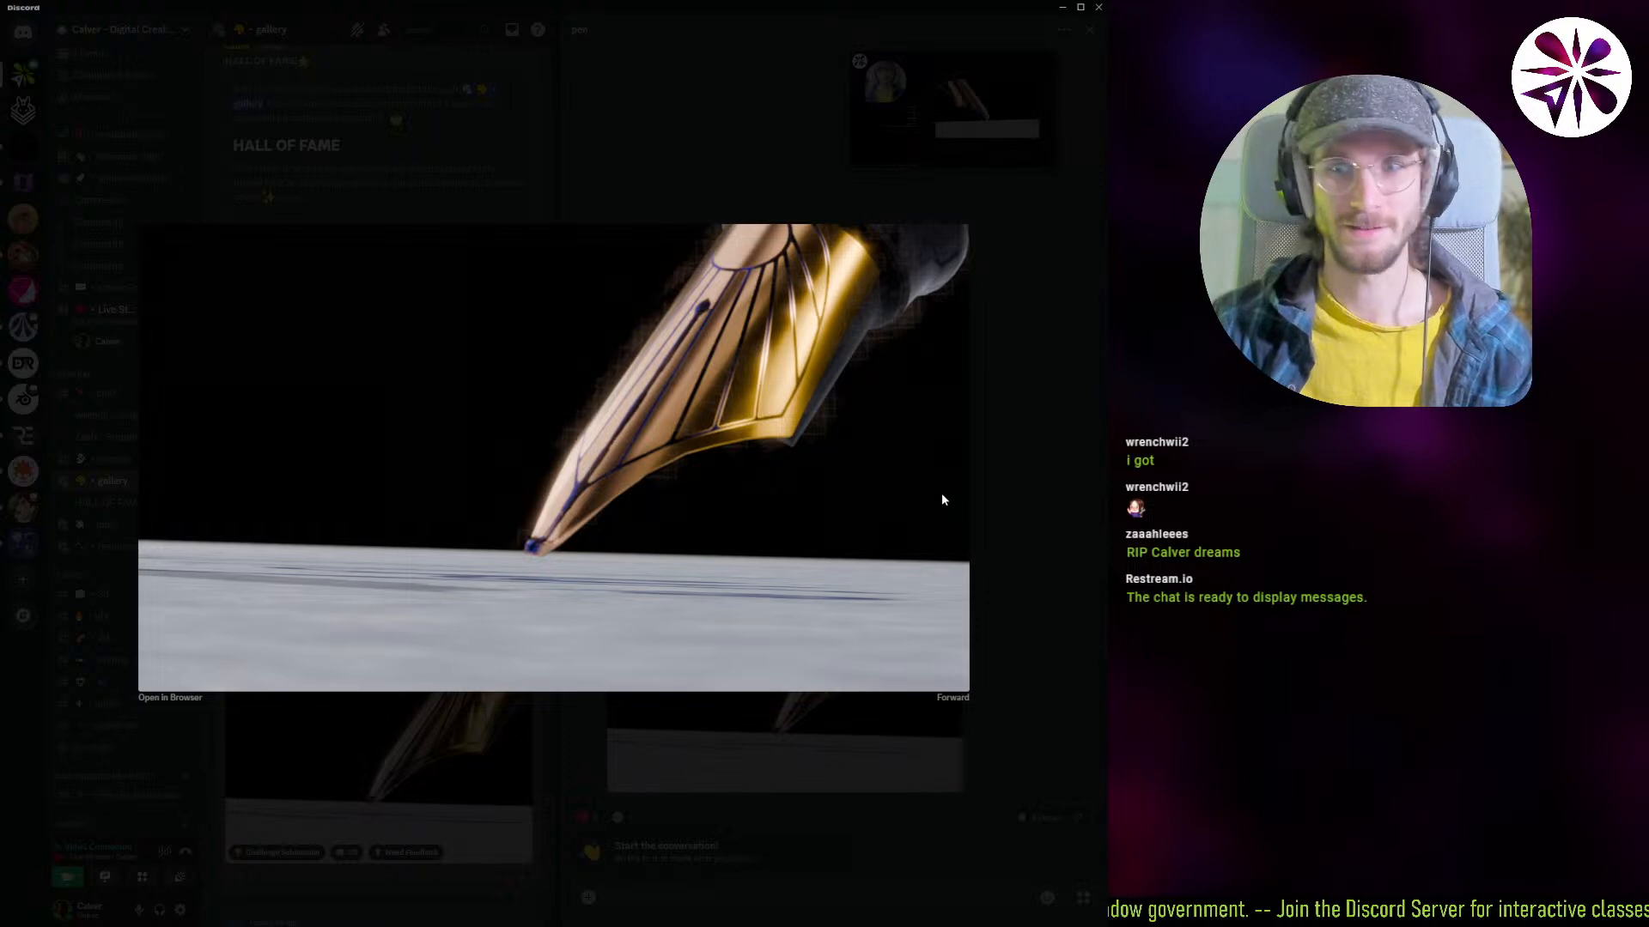
{"action": "left_click", "coordinate": [1014, 510]}
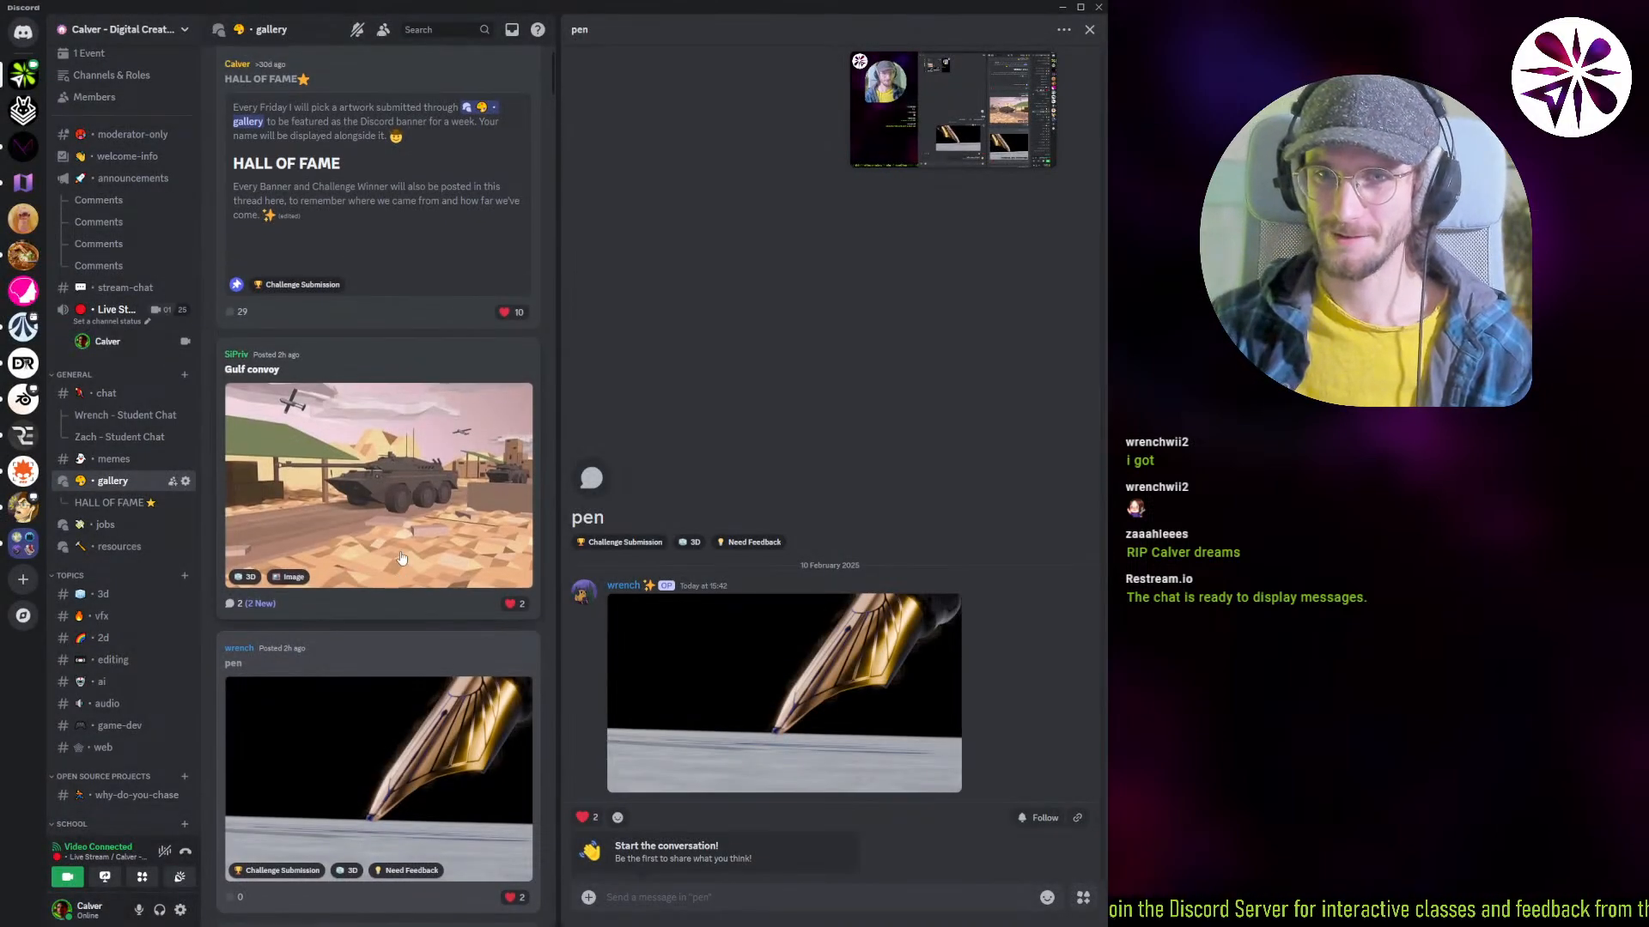
{"action": "scroll", "coordinate": [397, 549], "scroll_direction": "down", "scroll_amount": 5}
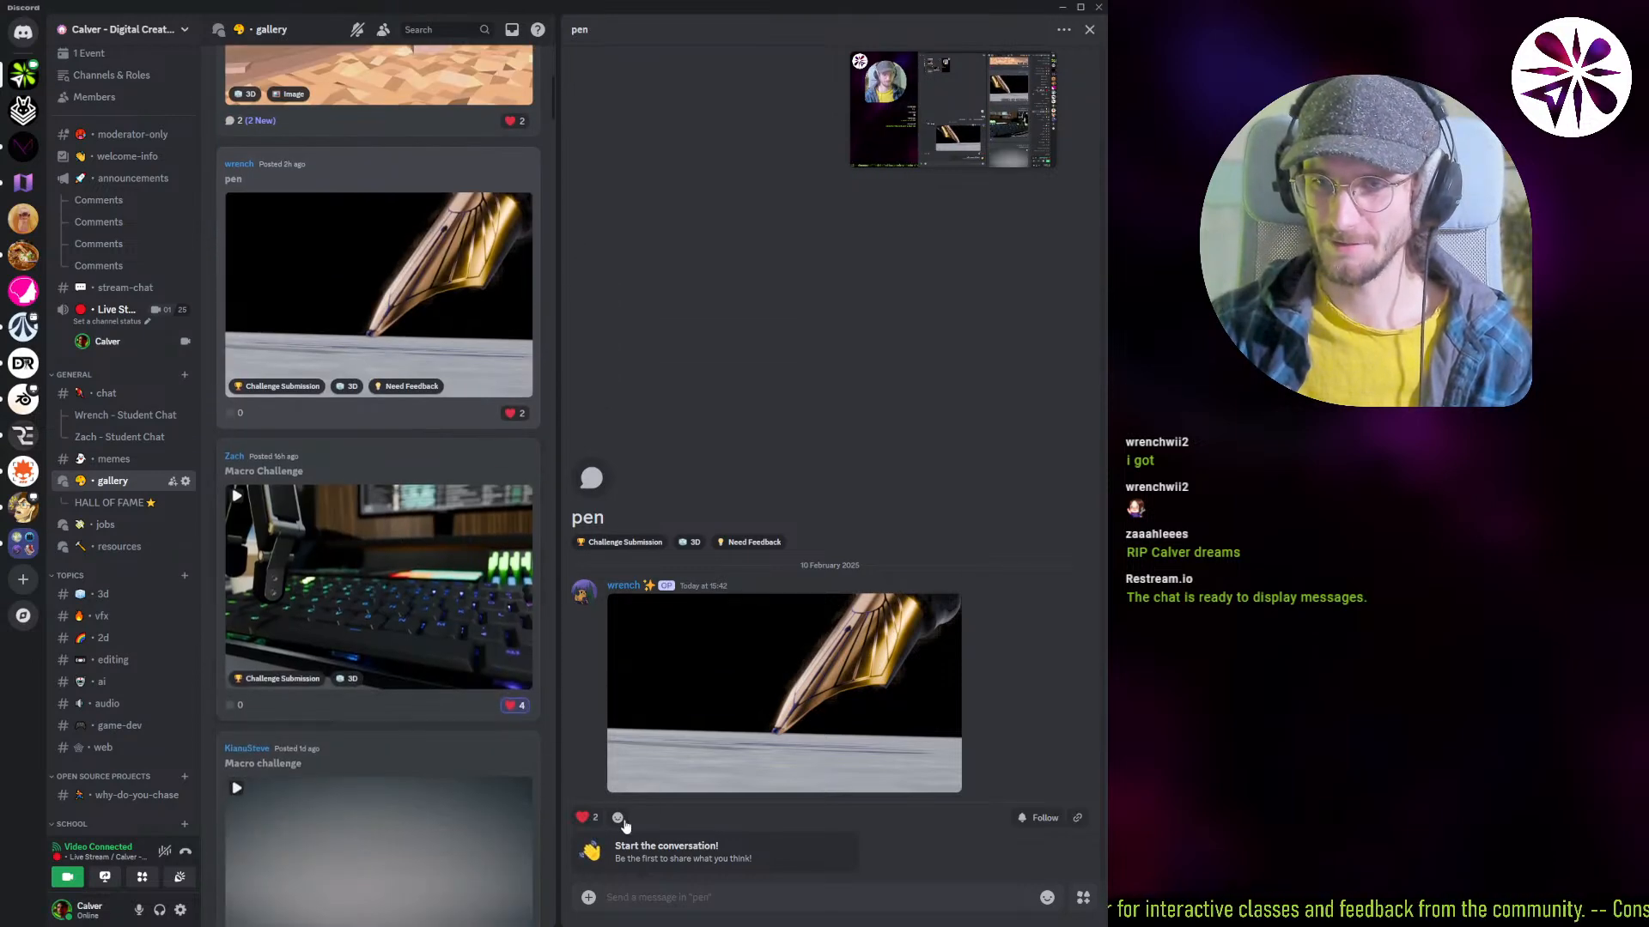
{"action": "left_click", "coordinate": [582, 817]}
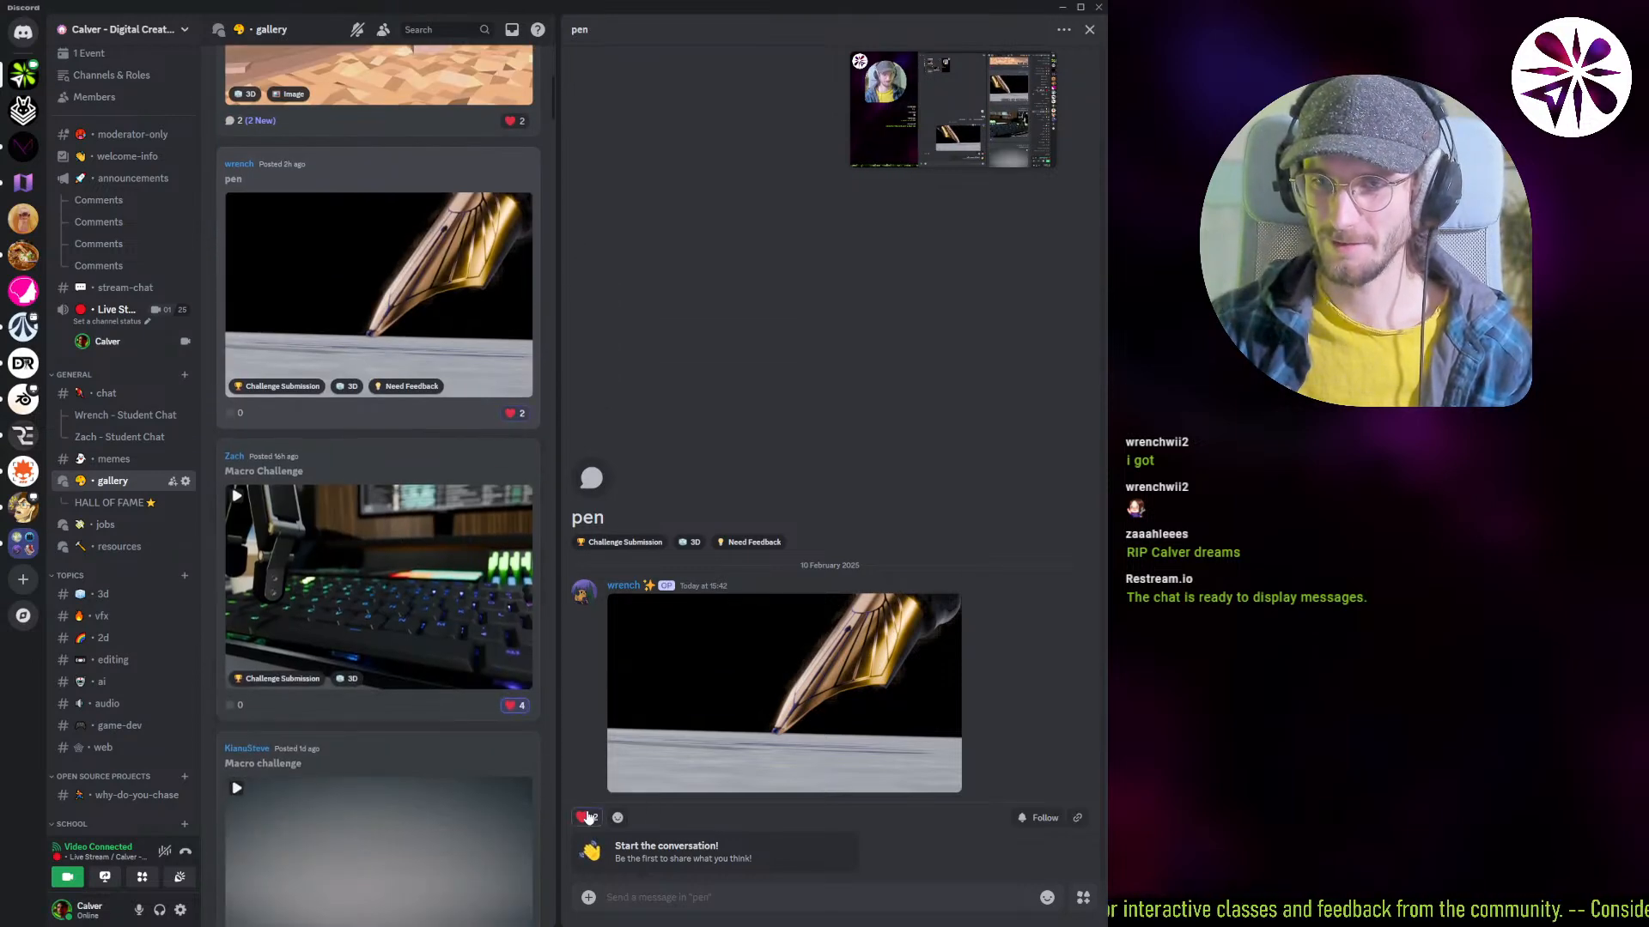
Step: Open the Macro Challenge keyboard post and look through the options for its message without applying any
{"action": "left_click", "coordinate": [375, 603]}
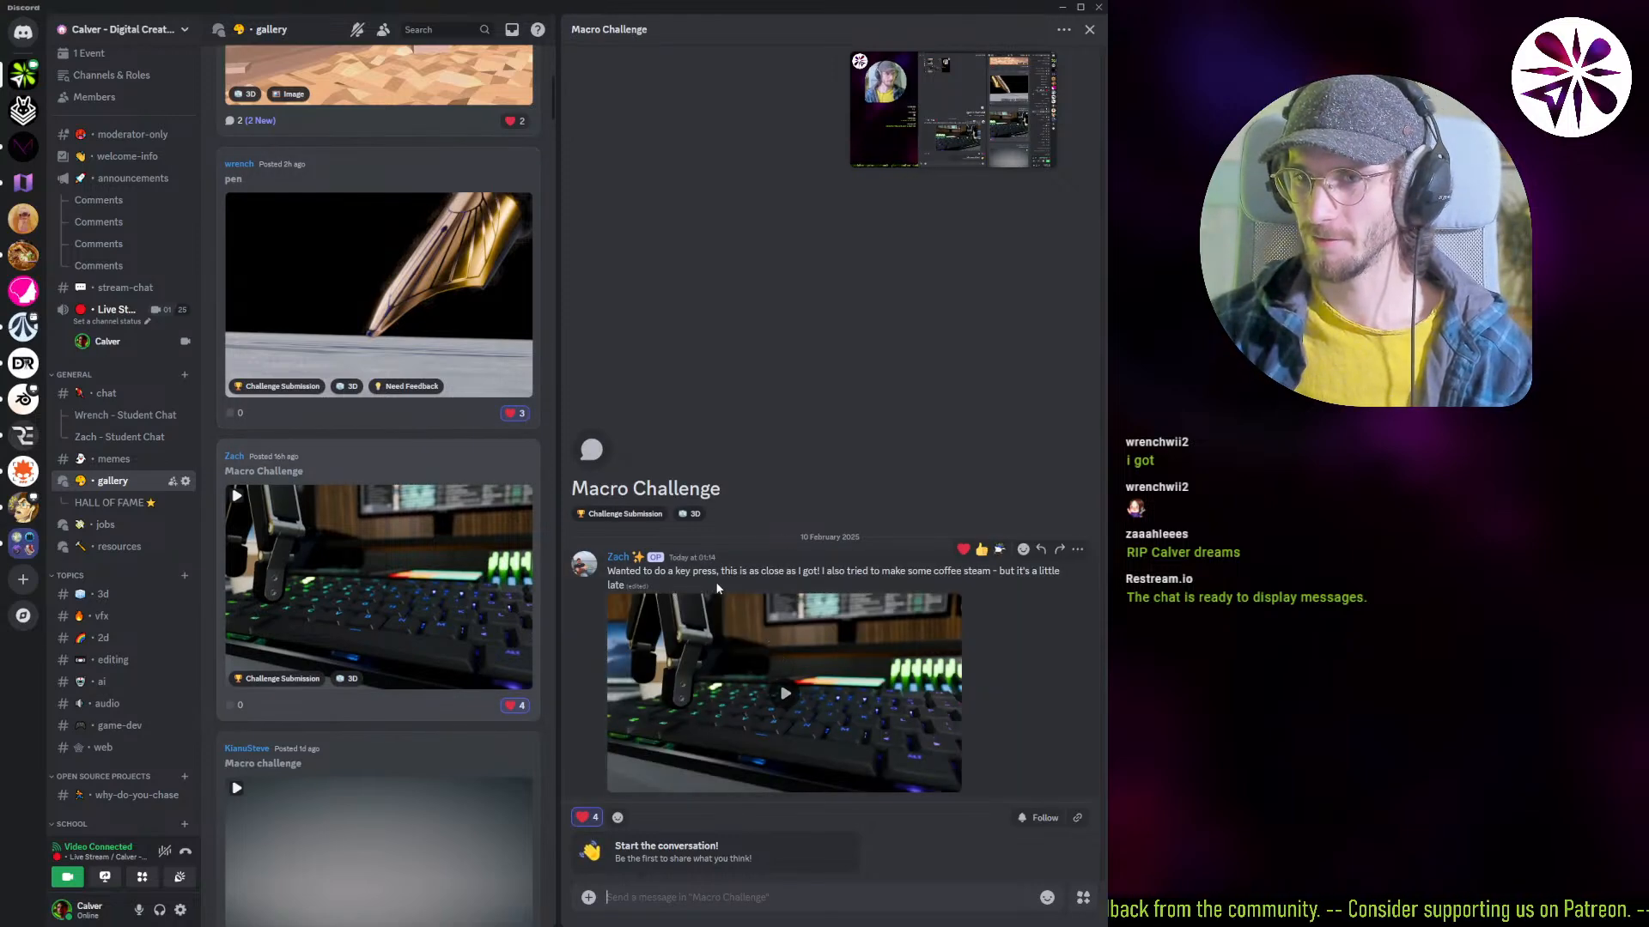
{"action": "right_click", "coordinate": [1054, 604]}
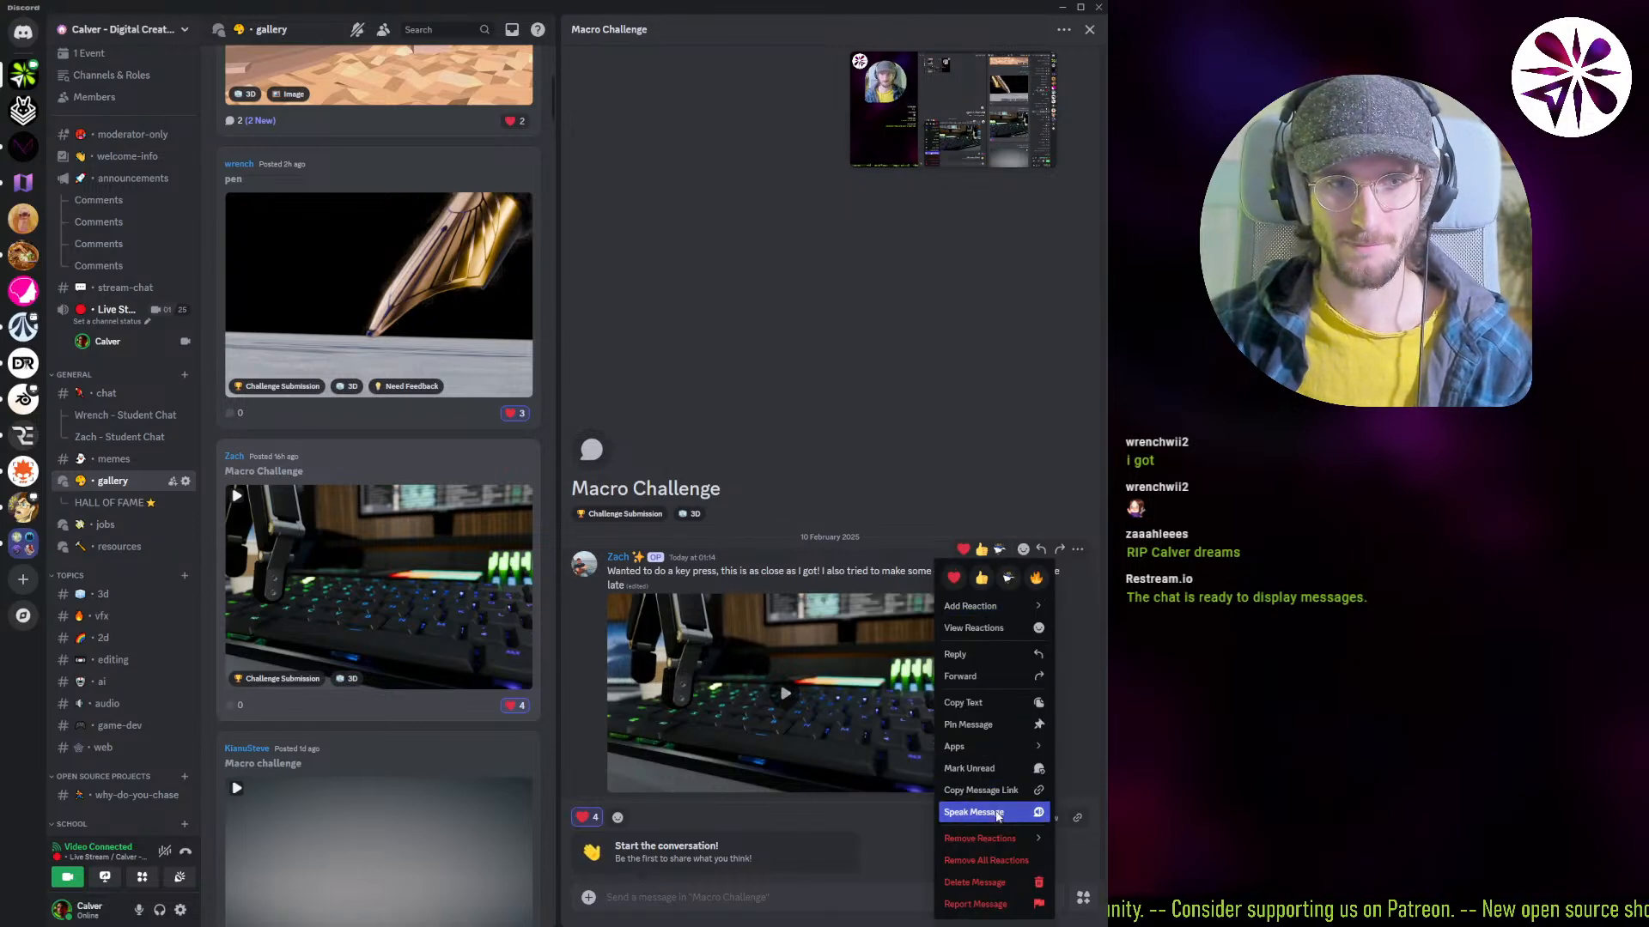
{"action": "left_click", "coordinate": [930, 700]}
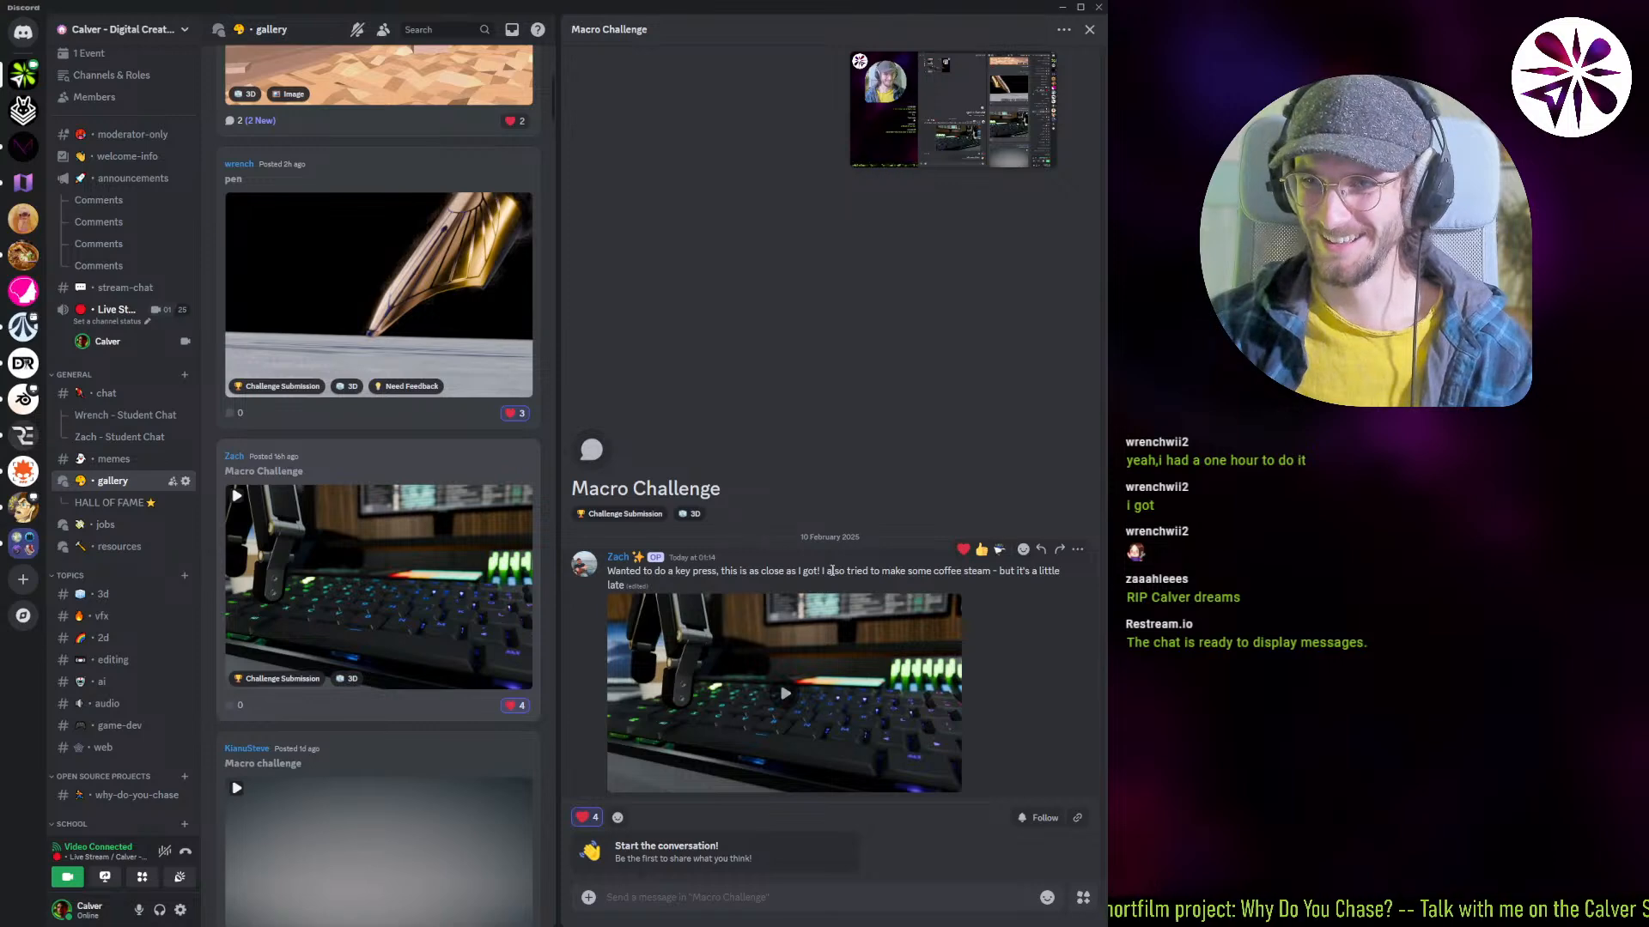
{"action": "right_click", "coordinate": [1034, 607]}
{"action": "mouse_move", "coordinate": [972, 831]}
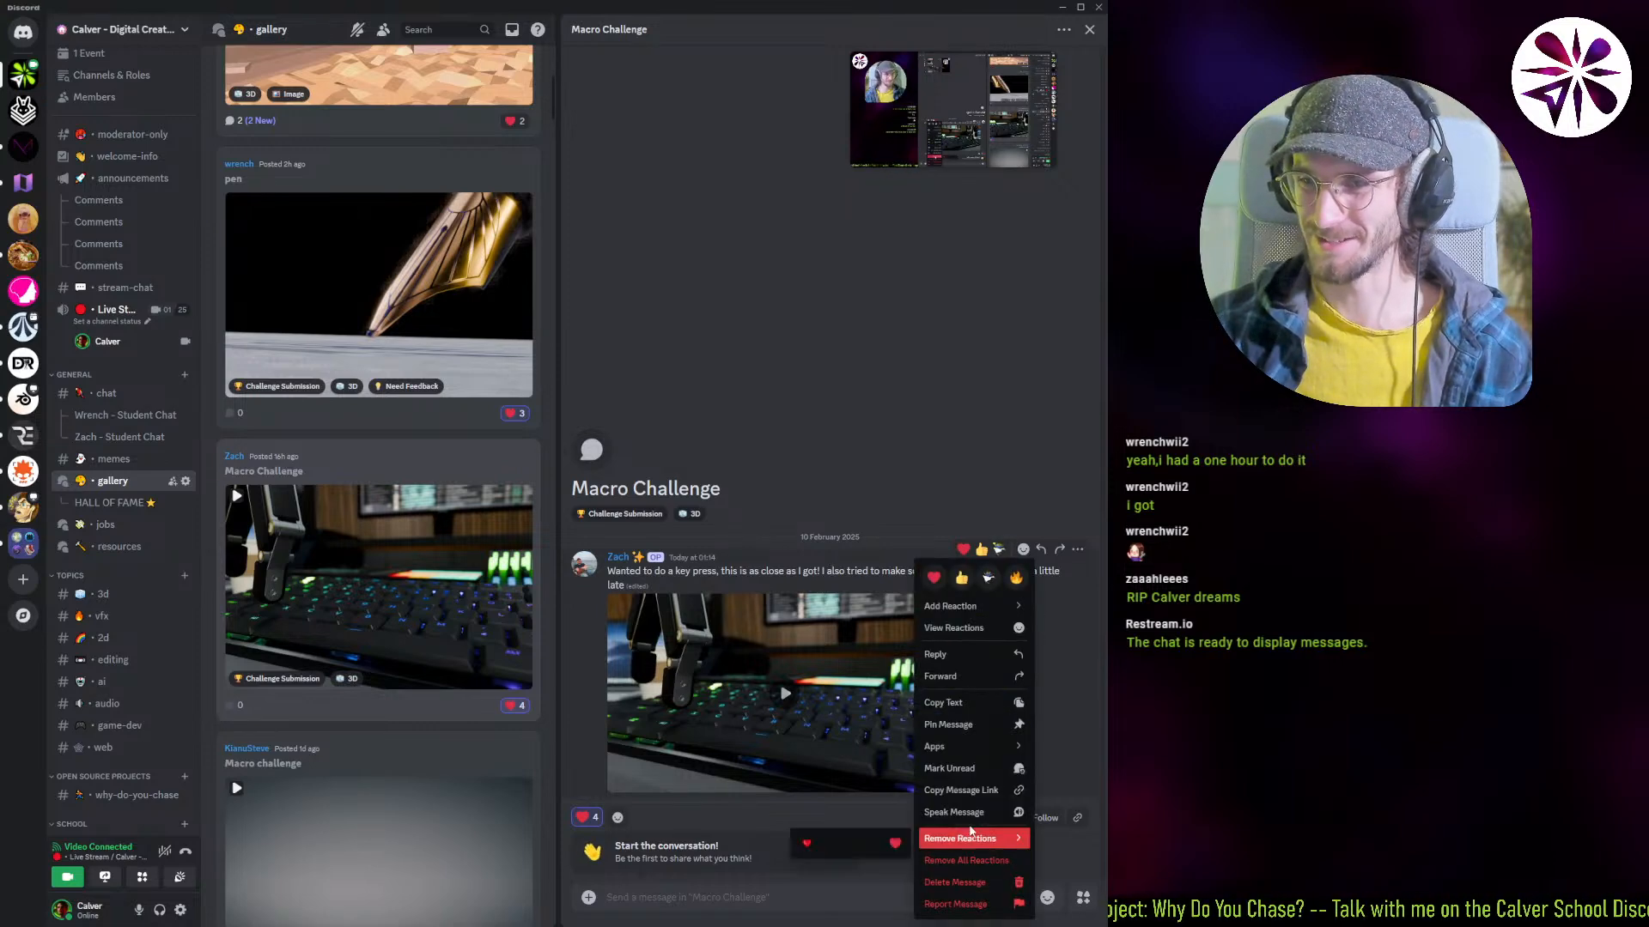
{"action": "left_click", "coordinate": [784, 459]}
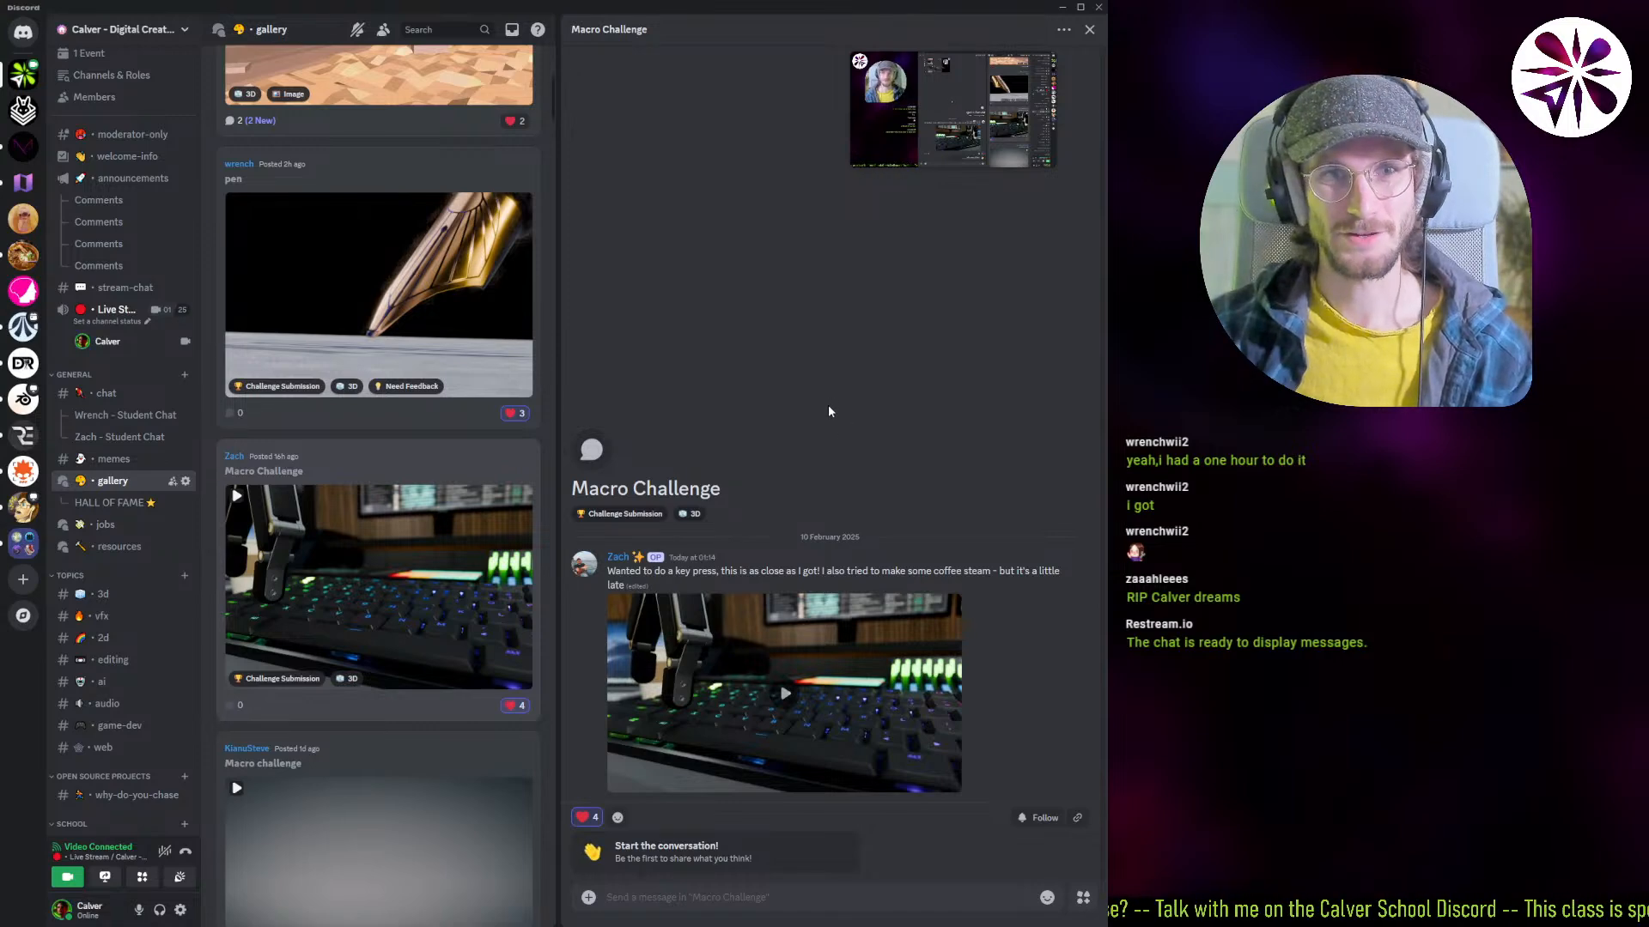
Step: Return to the pen post, view its image enlarged and close the enlarged view
{"action": "left_click", "coordinate": [484, 328]}
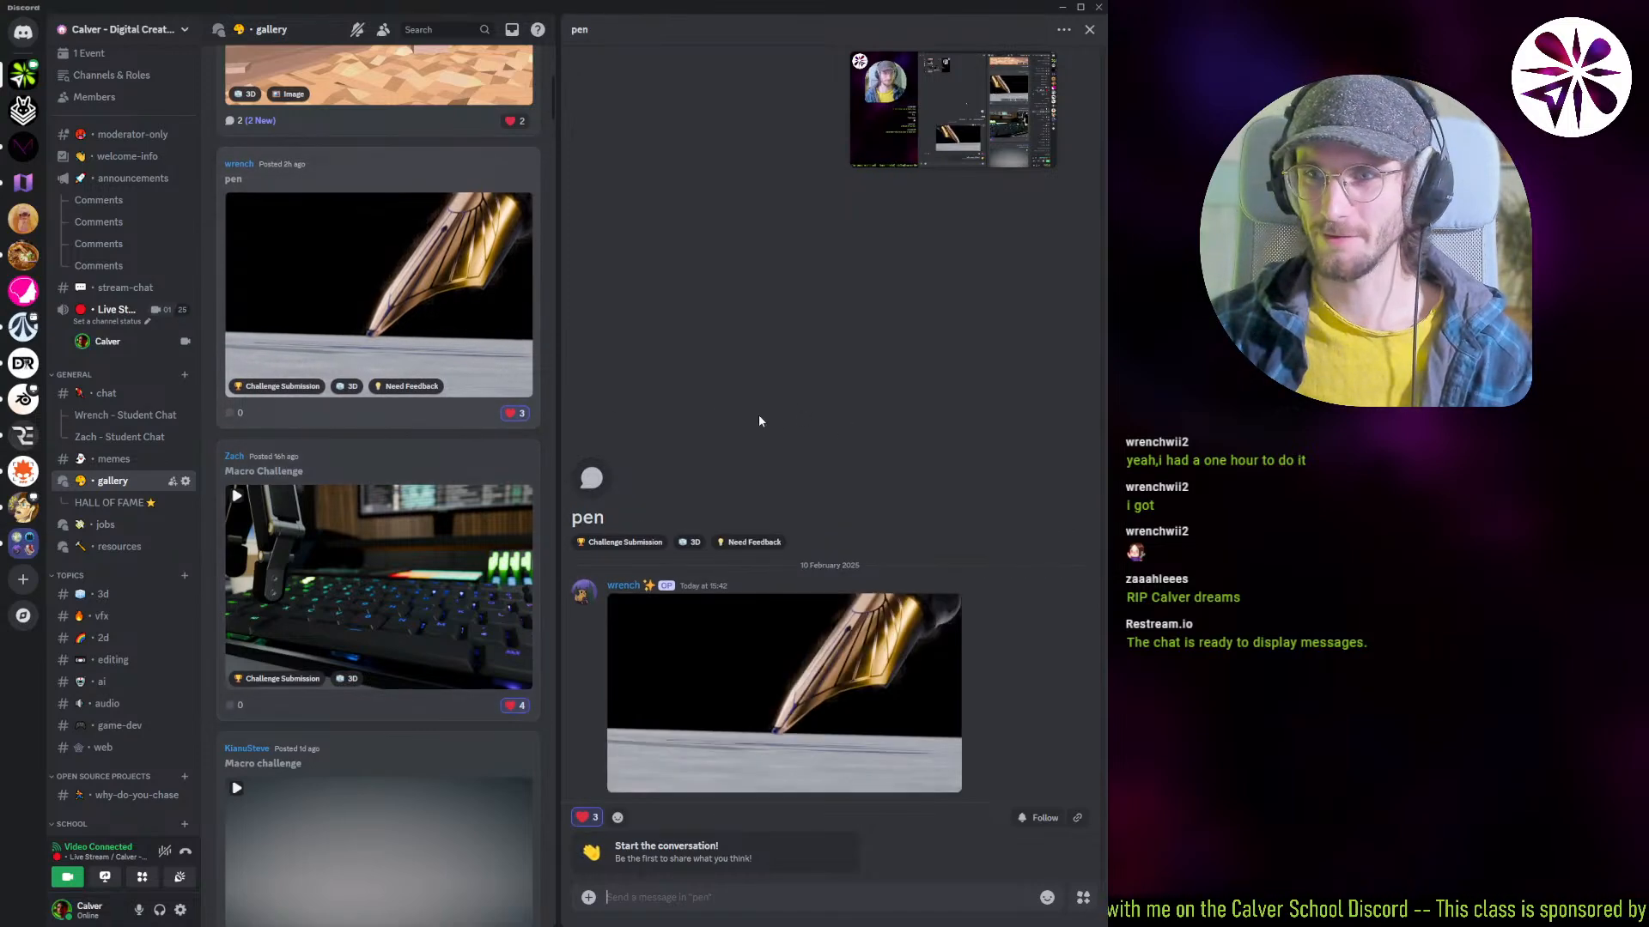
{"action": "left_click", "coordinate": [755, 652]}
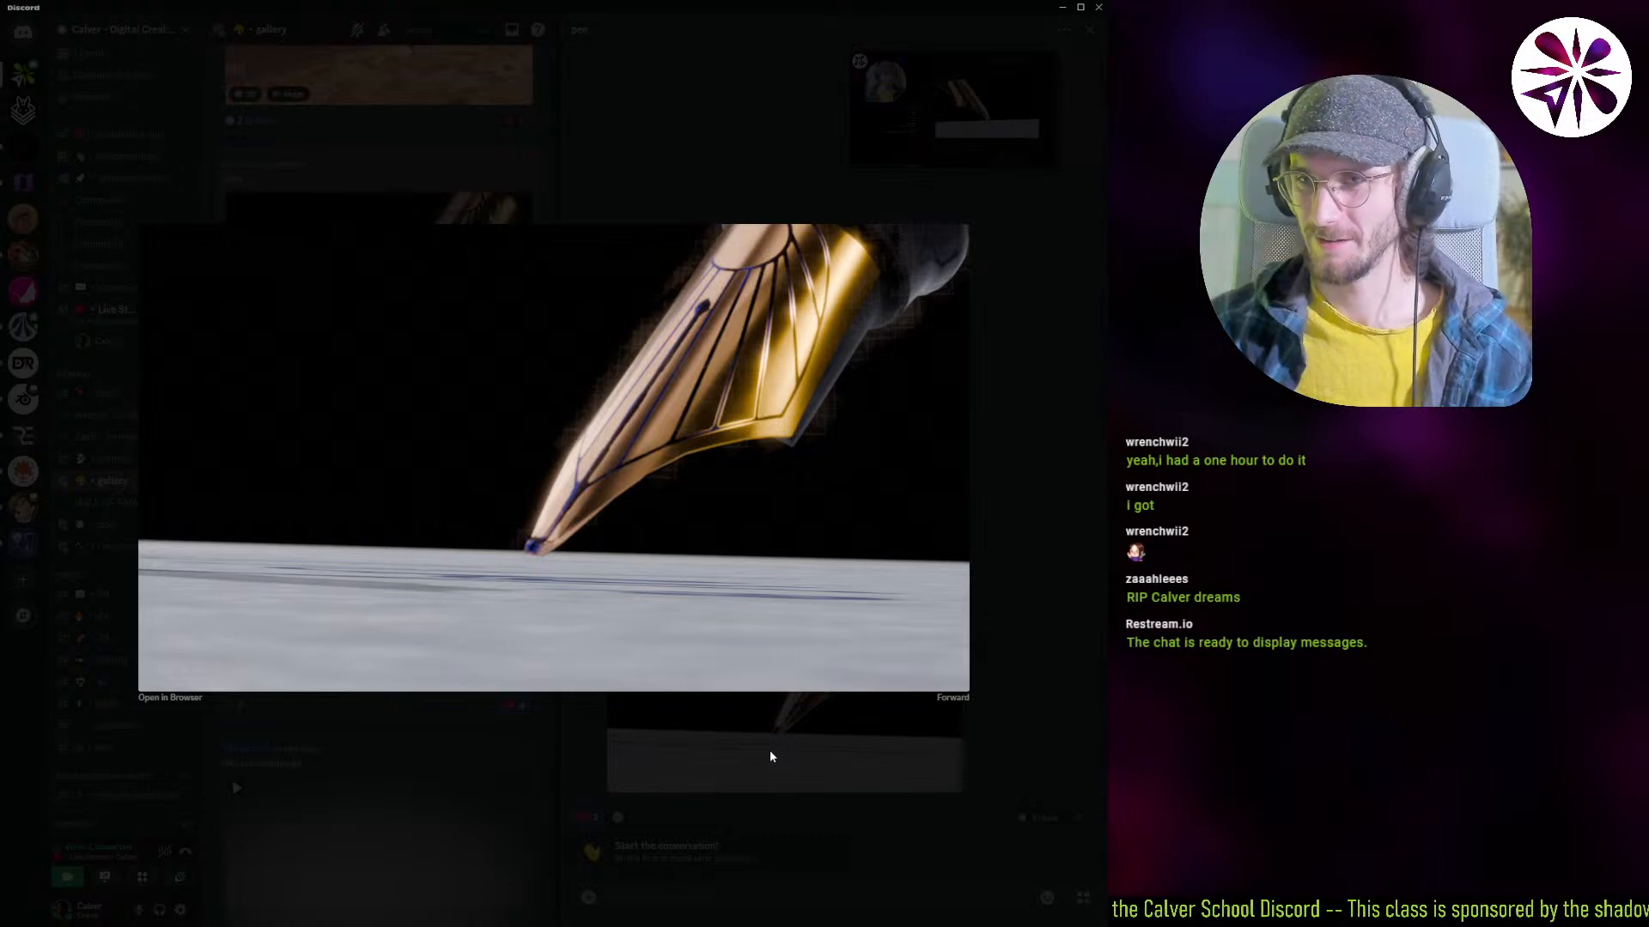
{"action": "left_click", "coordinate": [777, 786]}
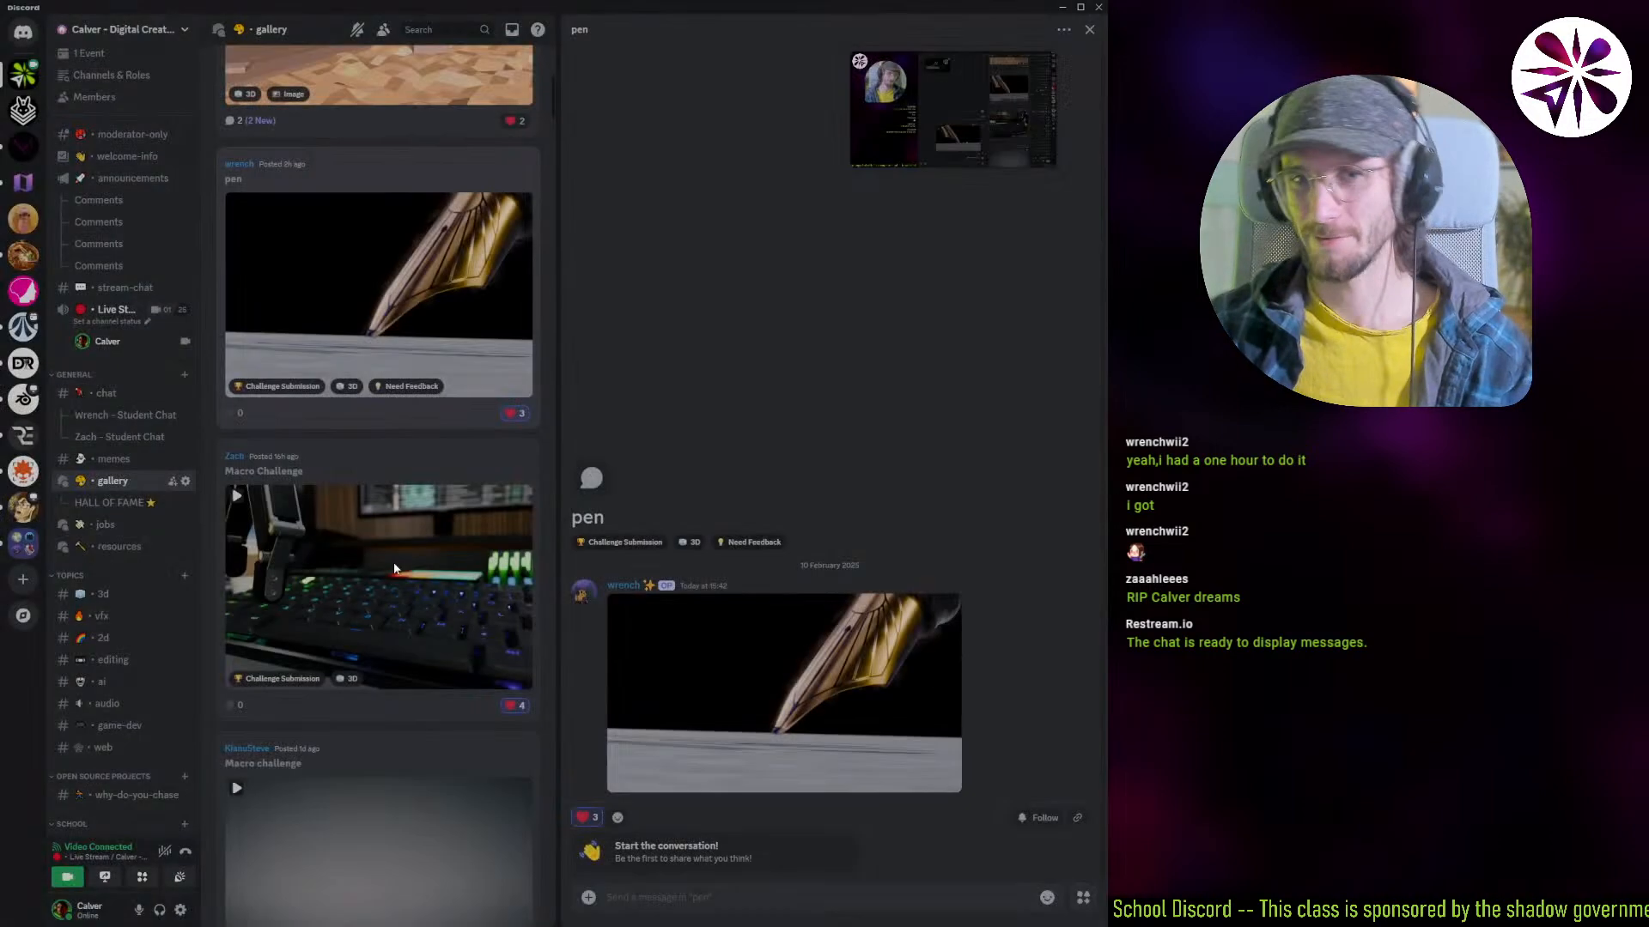
Step: Reopen the Macro Challenge keyboard post and play its video in full screen
{"action": "left_click", "coordinate": [393, 562]}
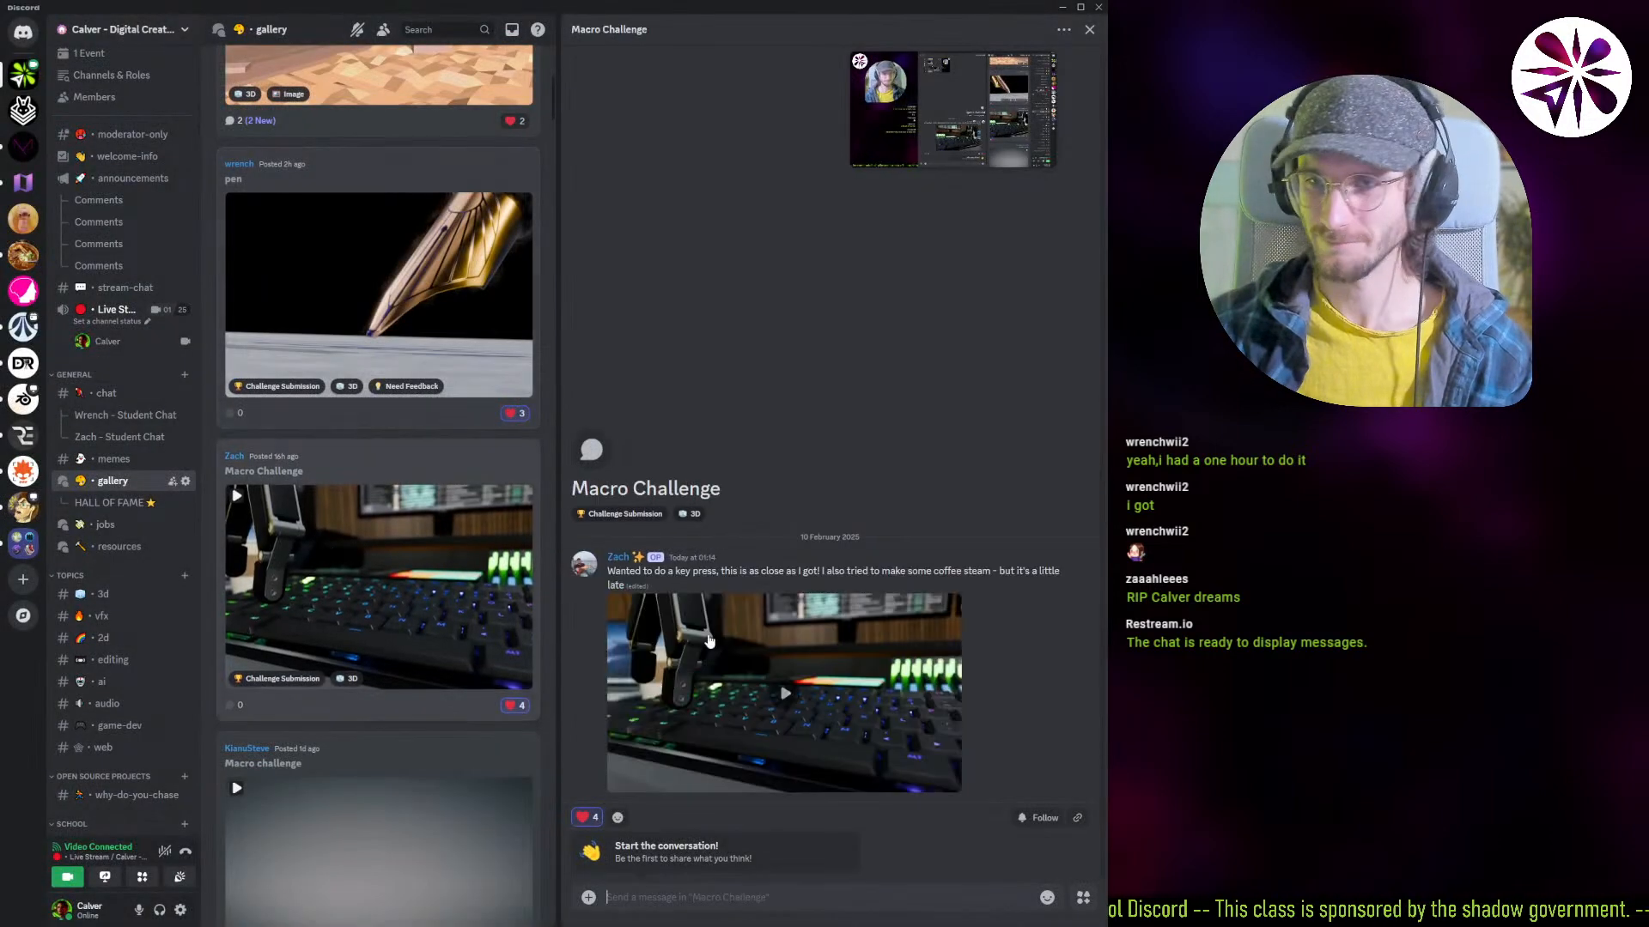
{"action": "left_click", "coordinate": [893, 753]}
{"action": "left_click", "coordinate": [945, 781]}
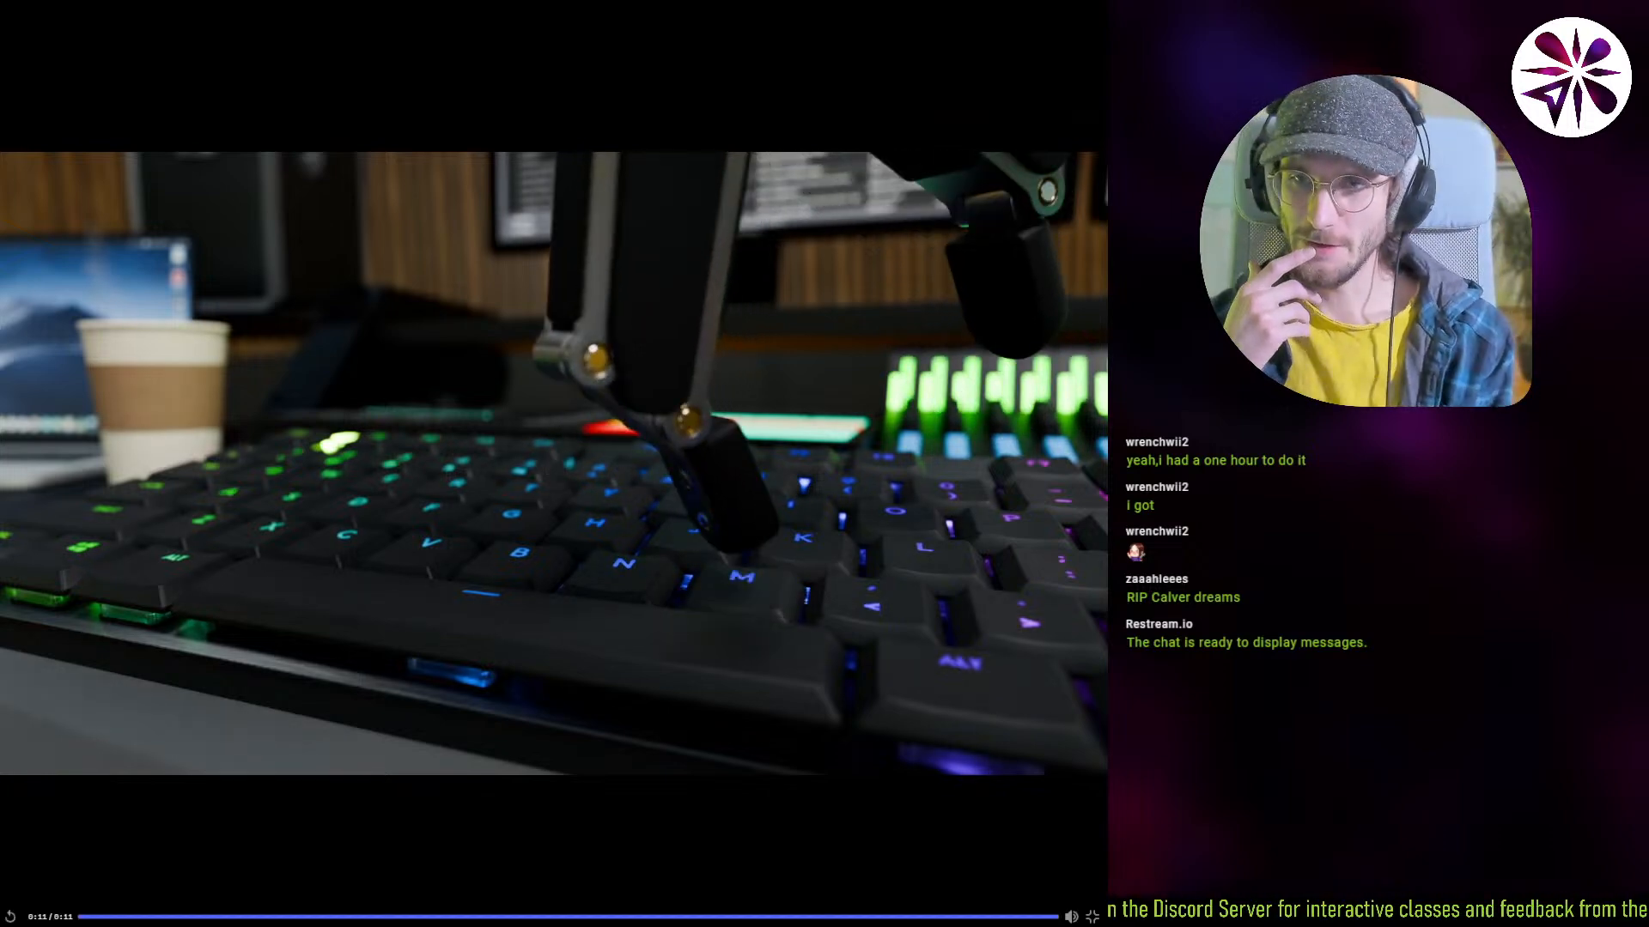
Step: Replay the keyboard video, pausing and resuming it to examine the robotic arm's motion over the keys
{"action": "left_click", "coordinate": [131, 501]}
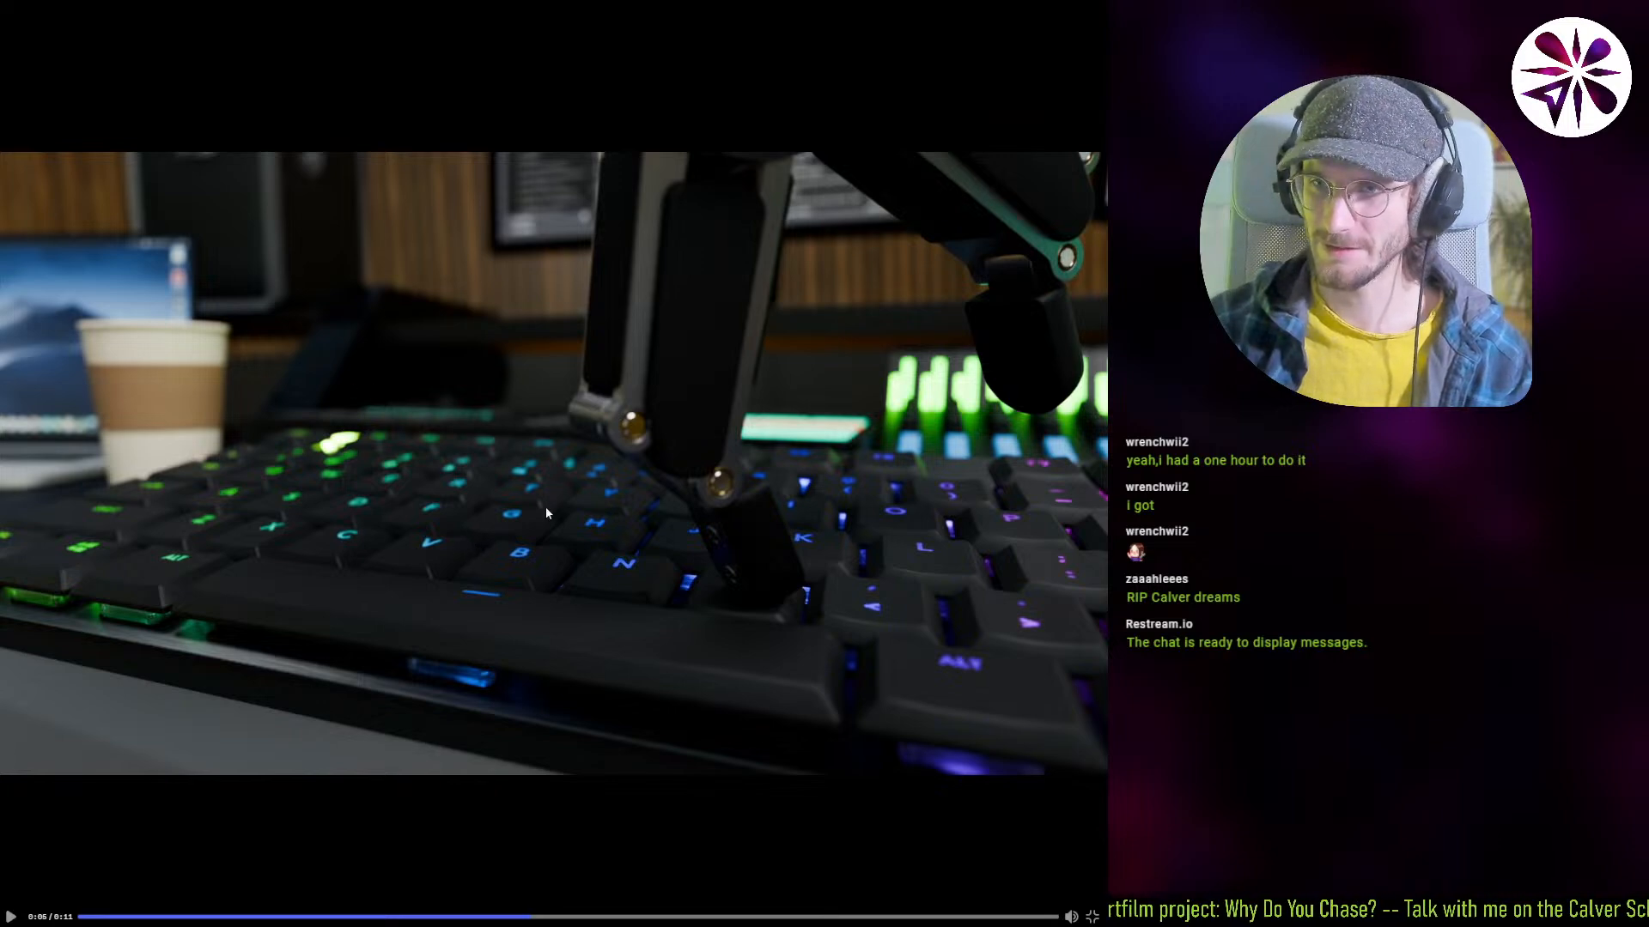
{"action": "left_click", "coordinate": [574, 666]}
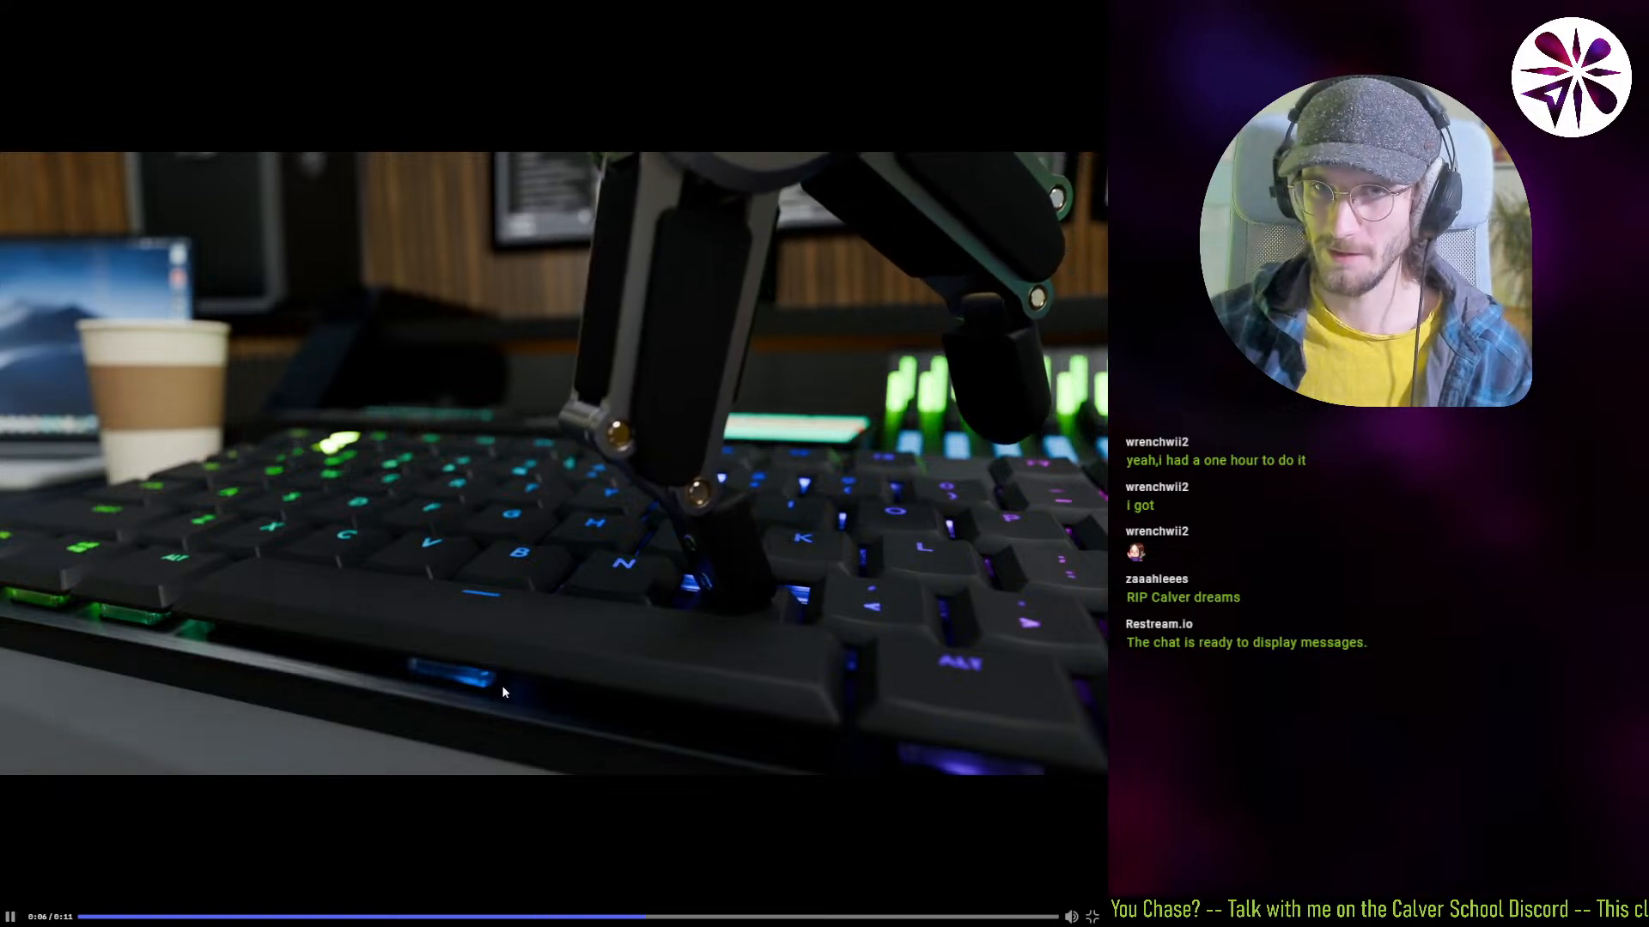
{"action": "left_click", "coordinate": [238, 496]}
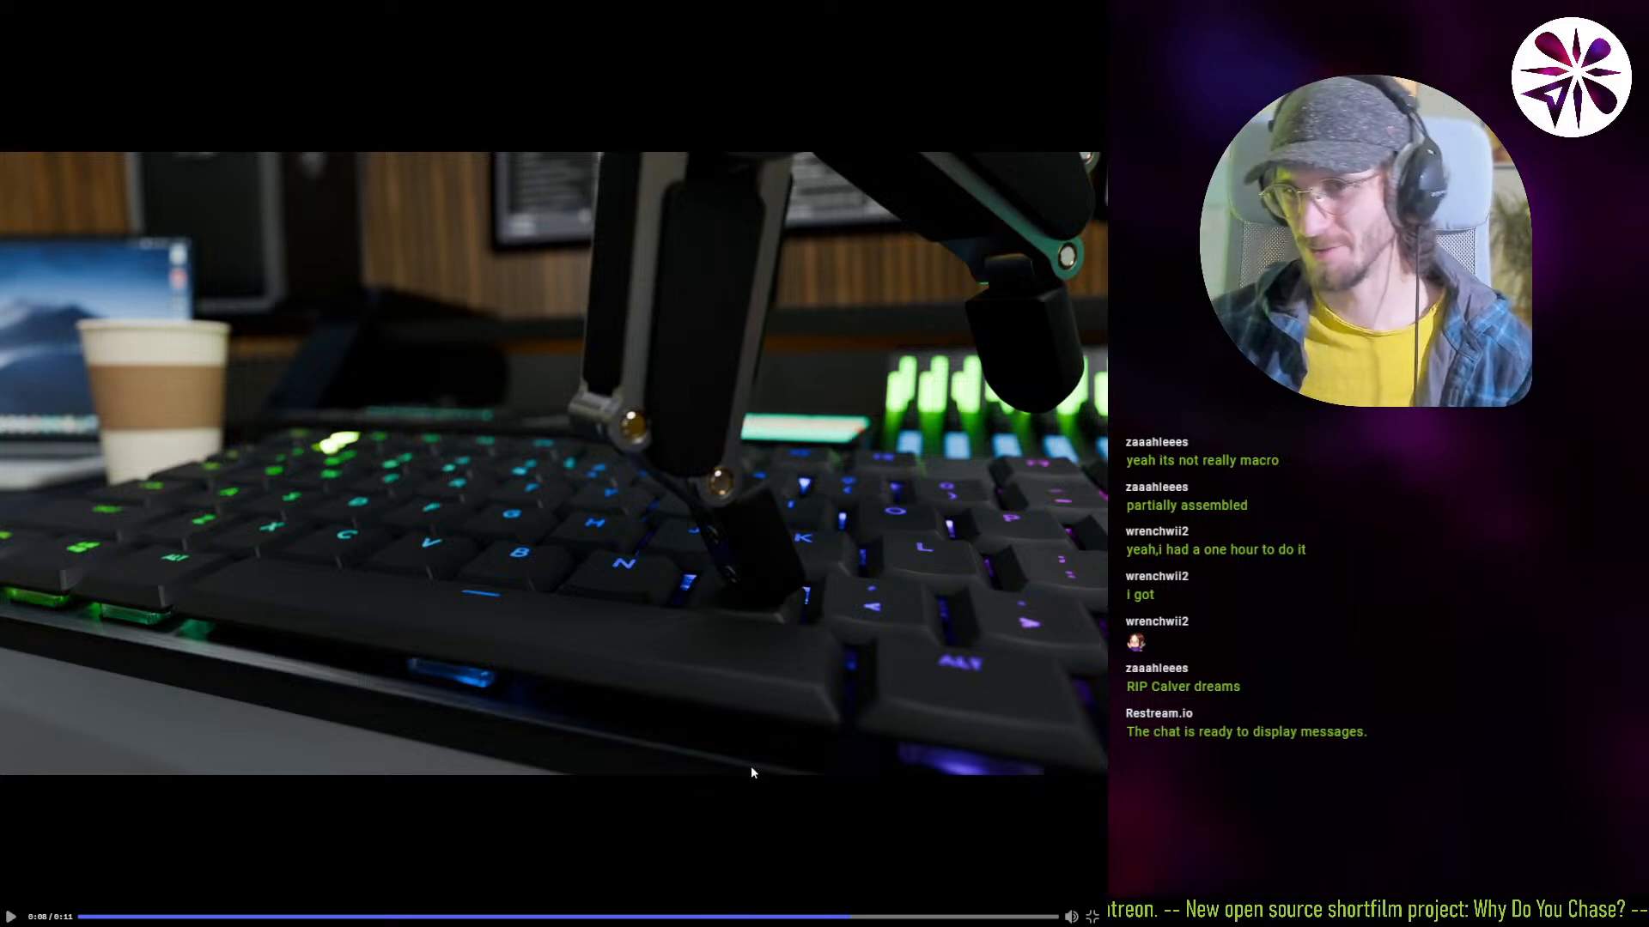
{"action": "left_click", "coordinate": [710, 752]}
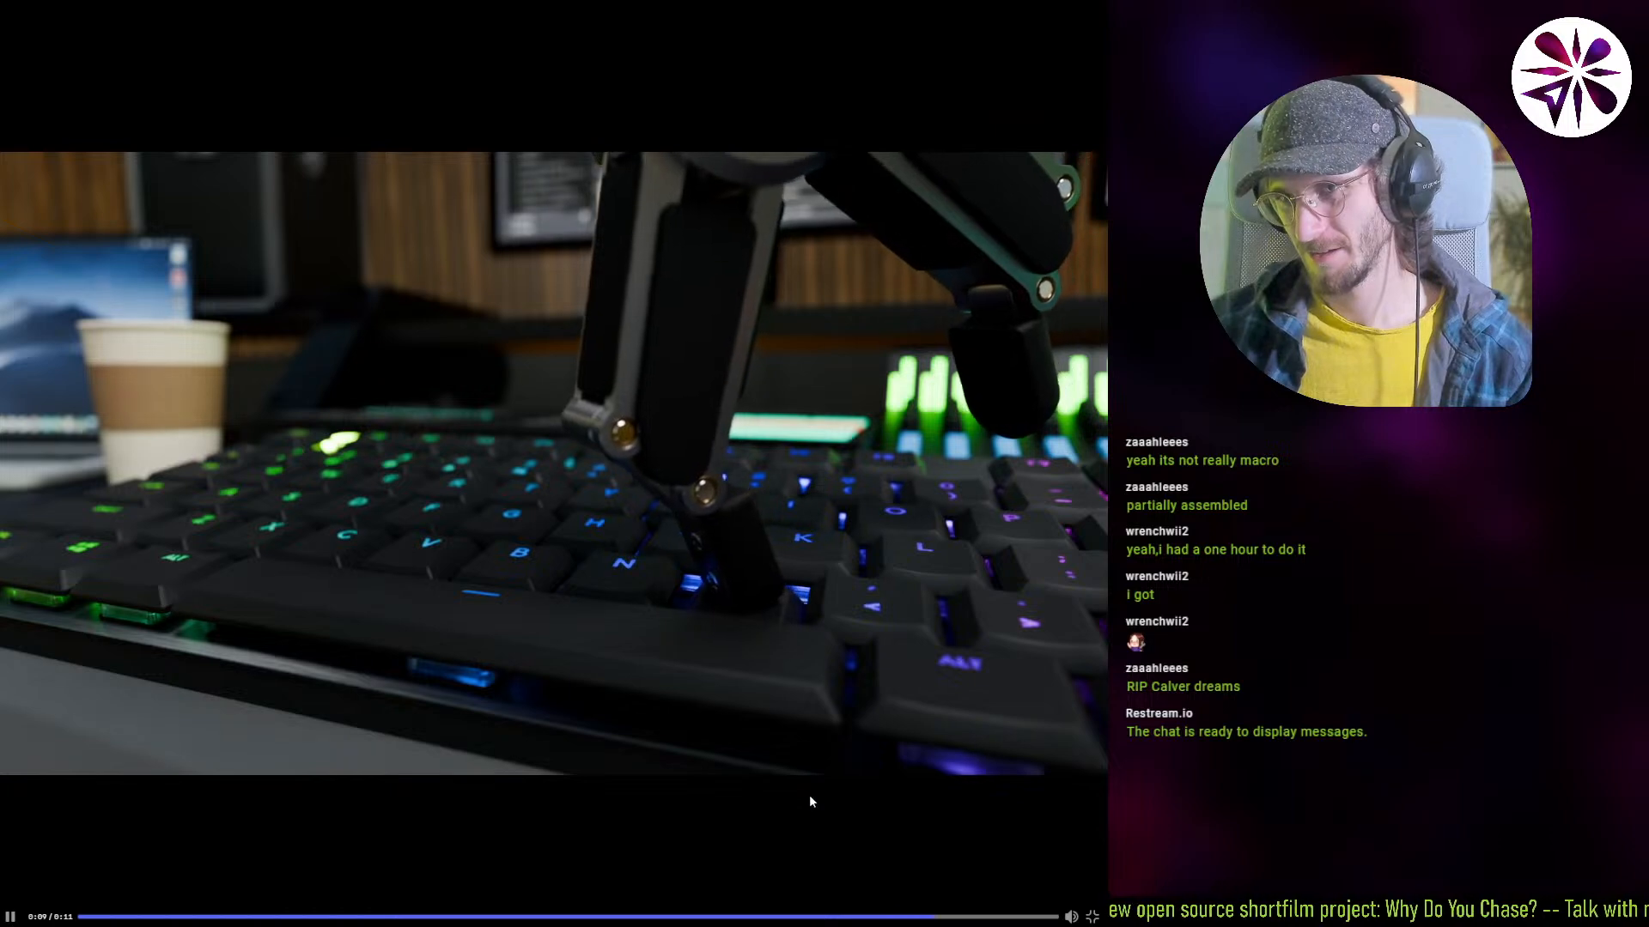
{"action": "left_click", "coordinate": [761, 752]}
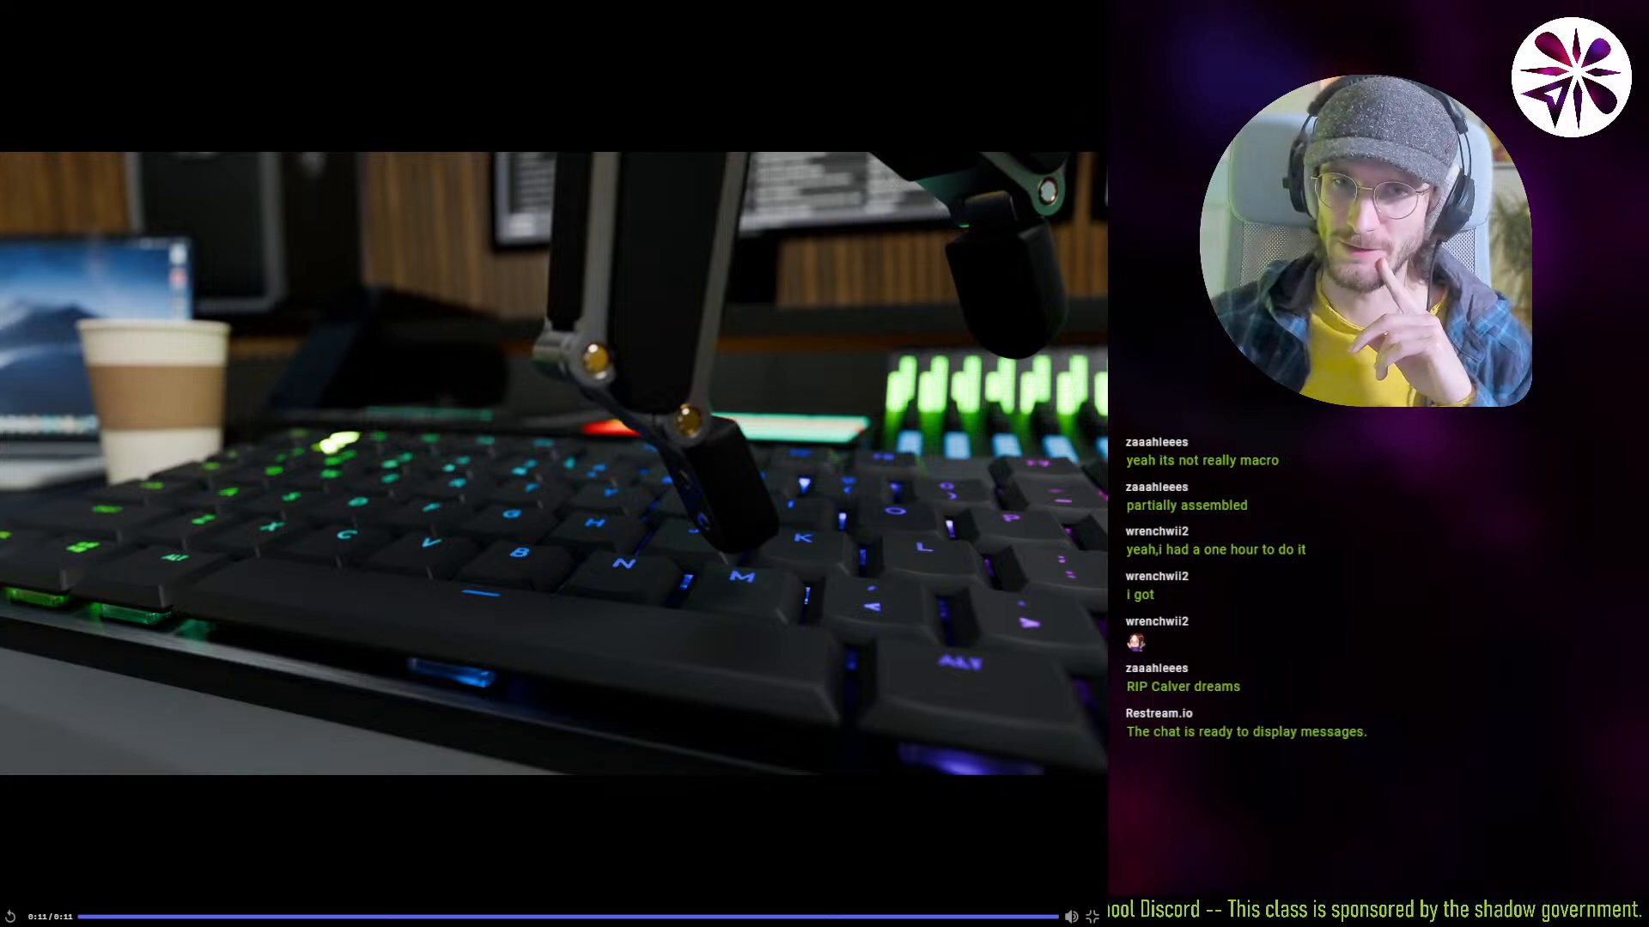
{"action": "left_click", "coordinate": [215, 544]}
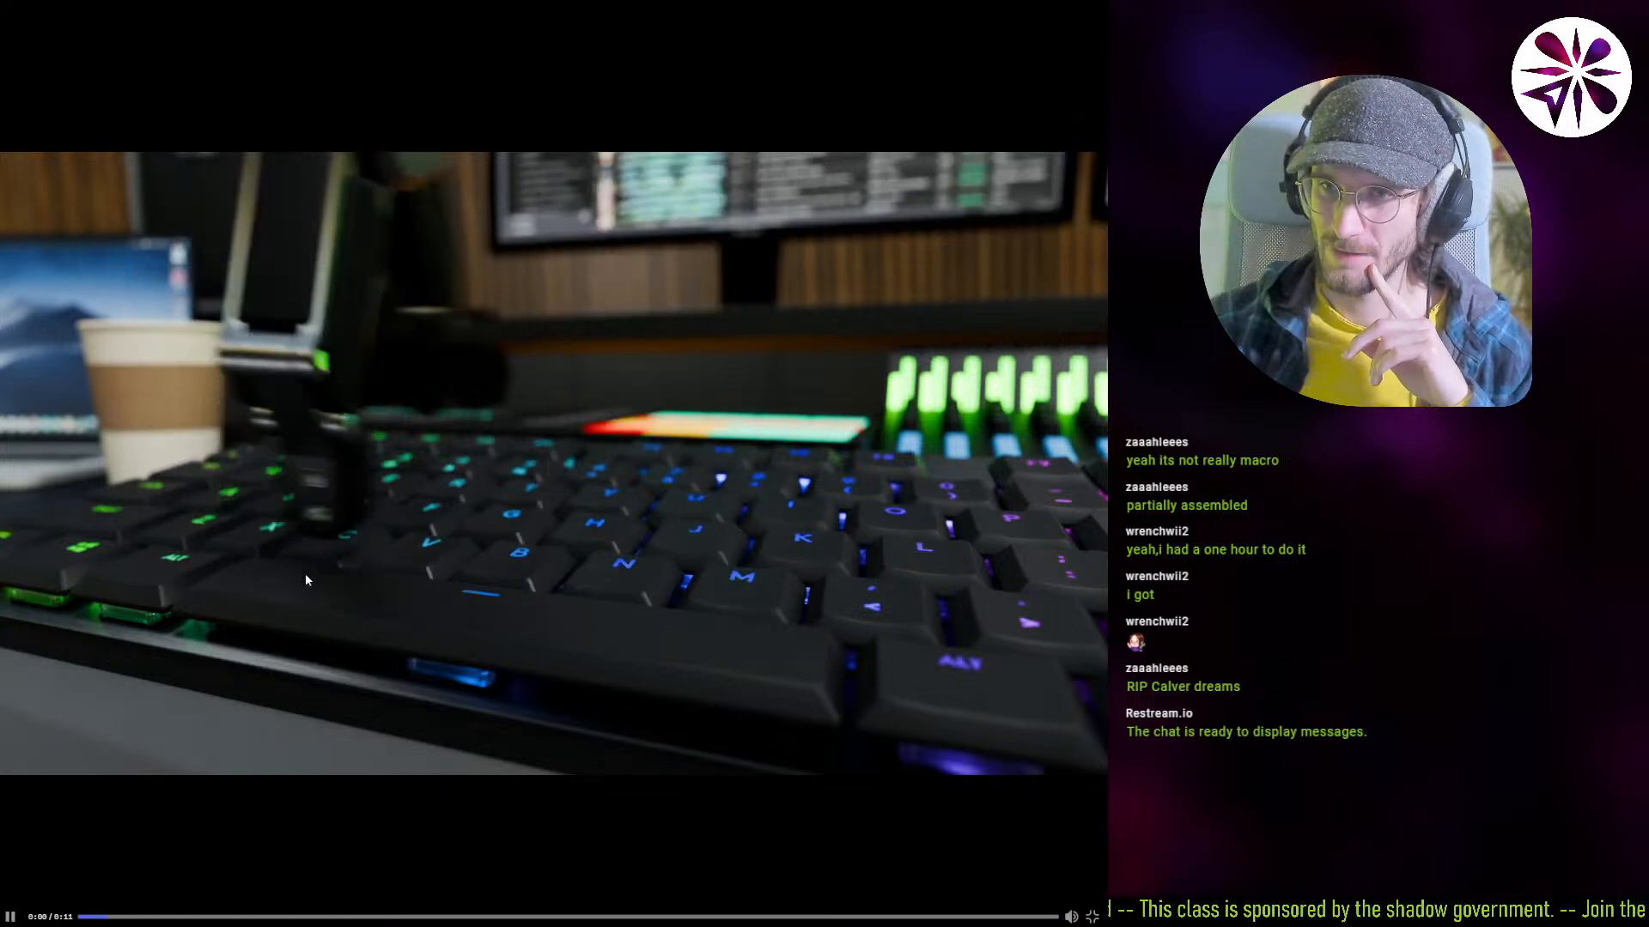
{"action": "left_click", "coordinate": [303, 591]}
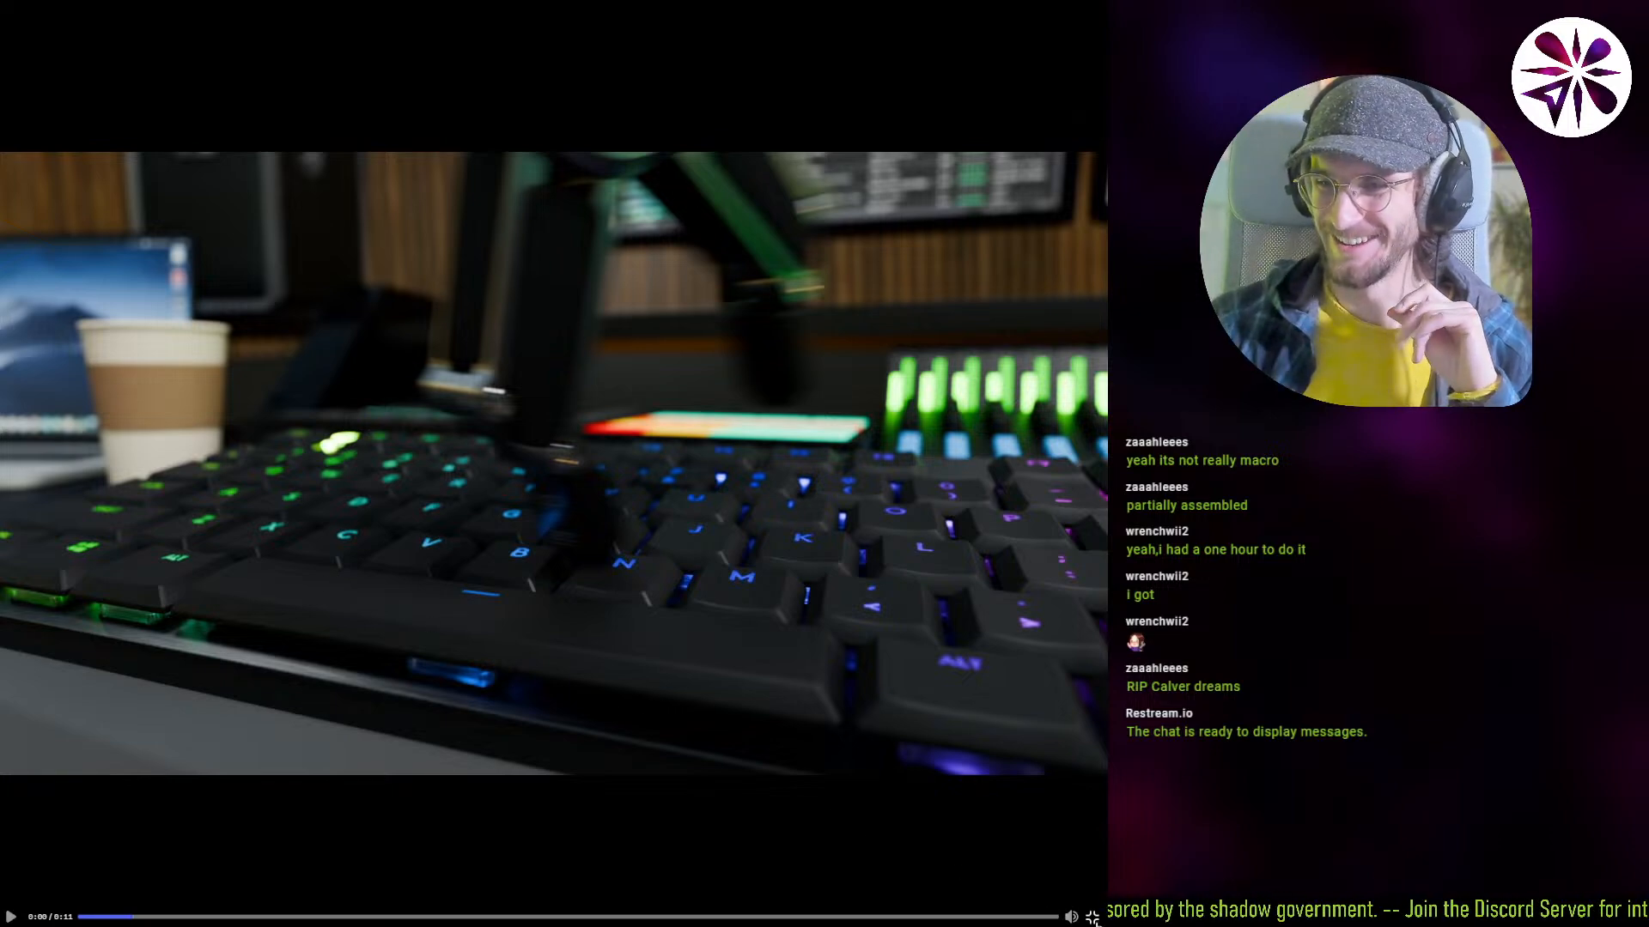
Step: Watch the keyboard video through to its end in full screen and return to the post
{"action": "left_click", "coordinate": [1093, 917]}
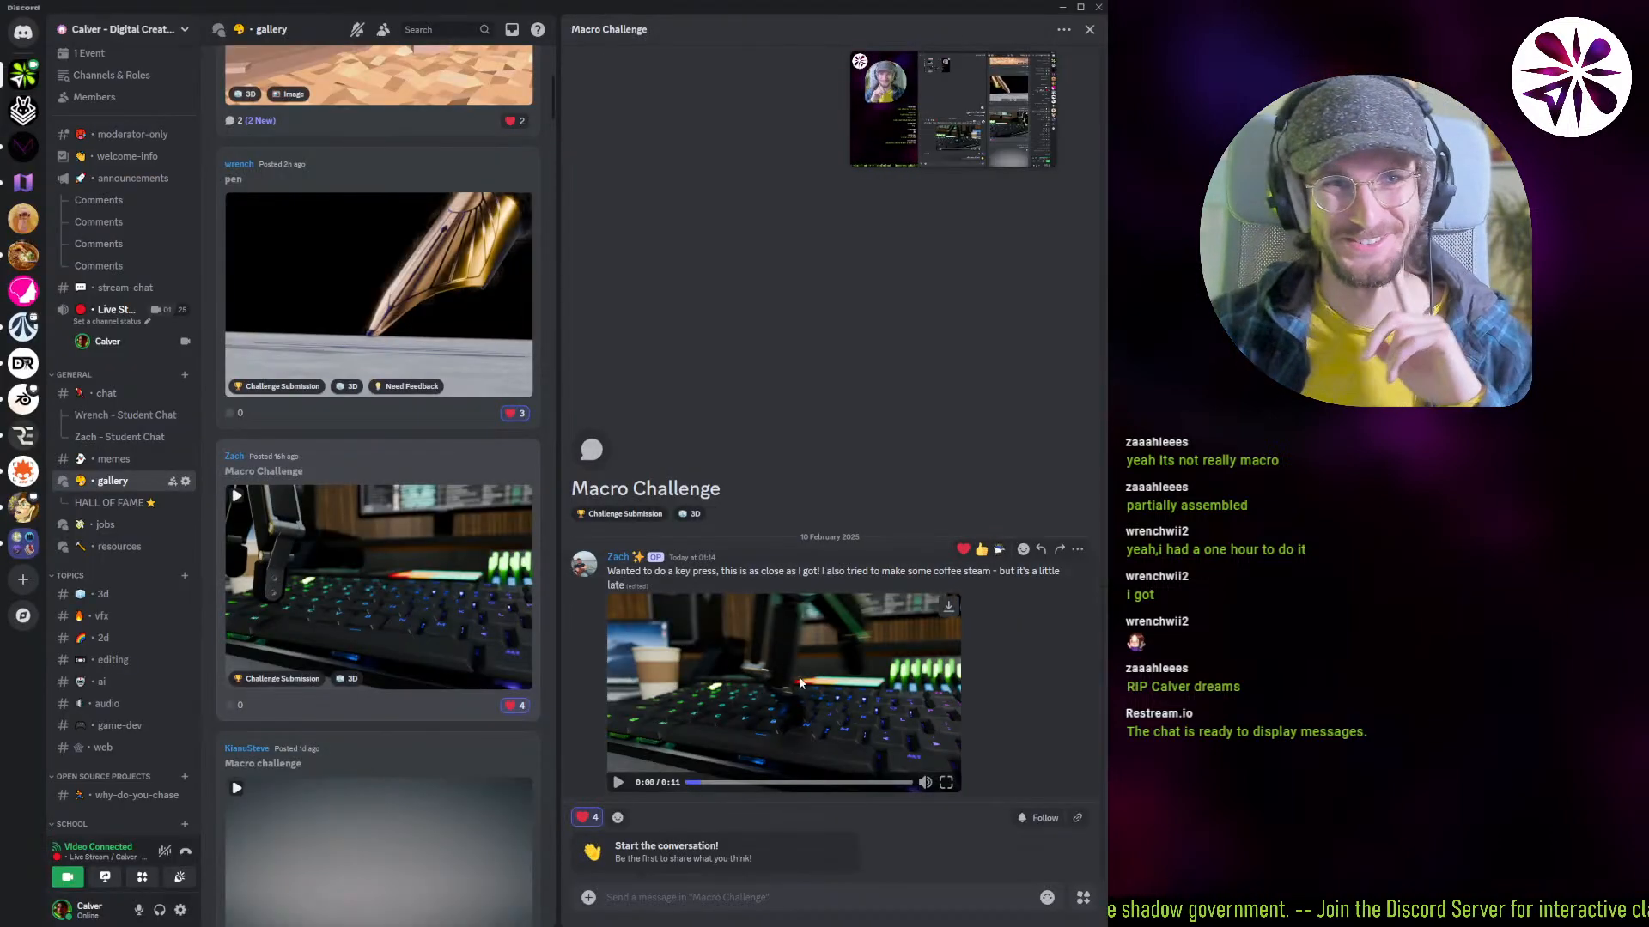
{"action": "left_click", "coordinate": [946, 783]}
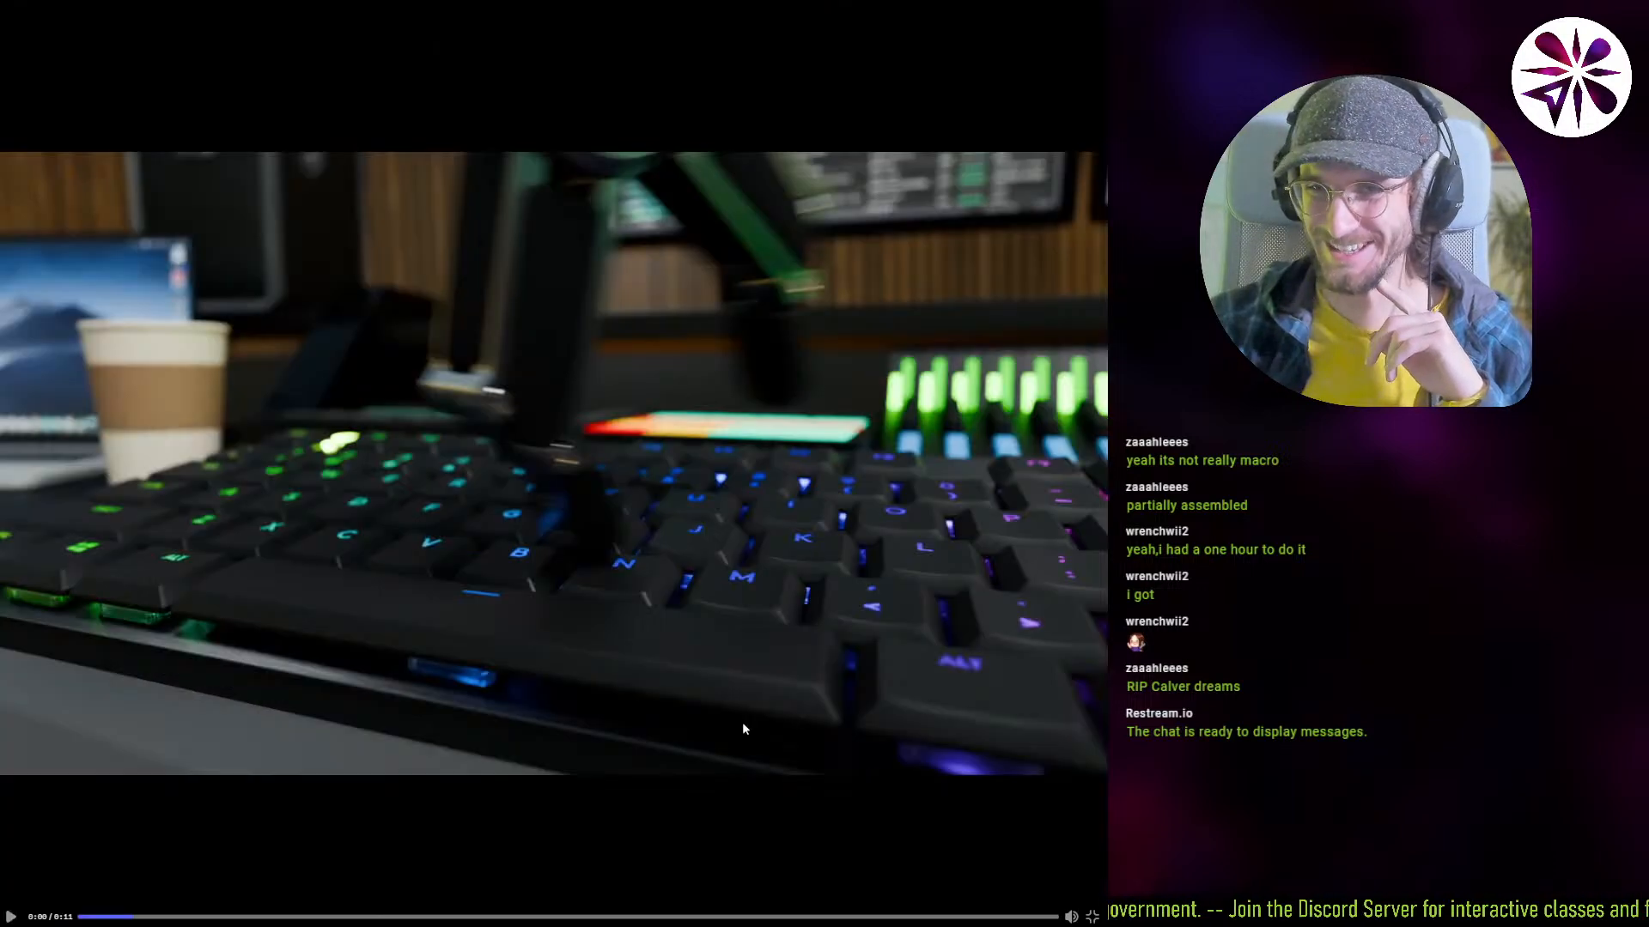
{"action": "left_click", "coordinate": [737, 731]}
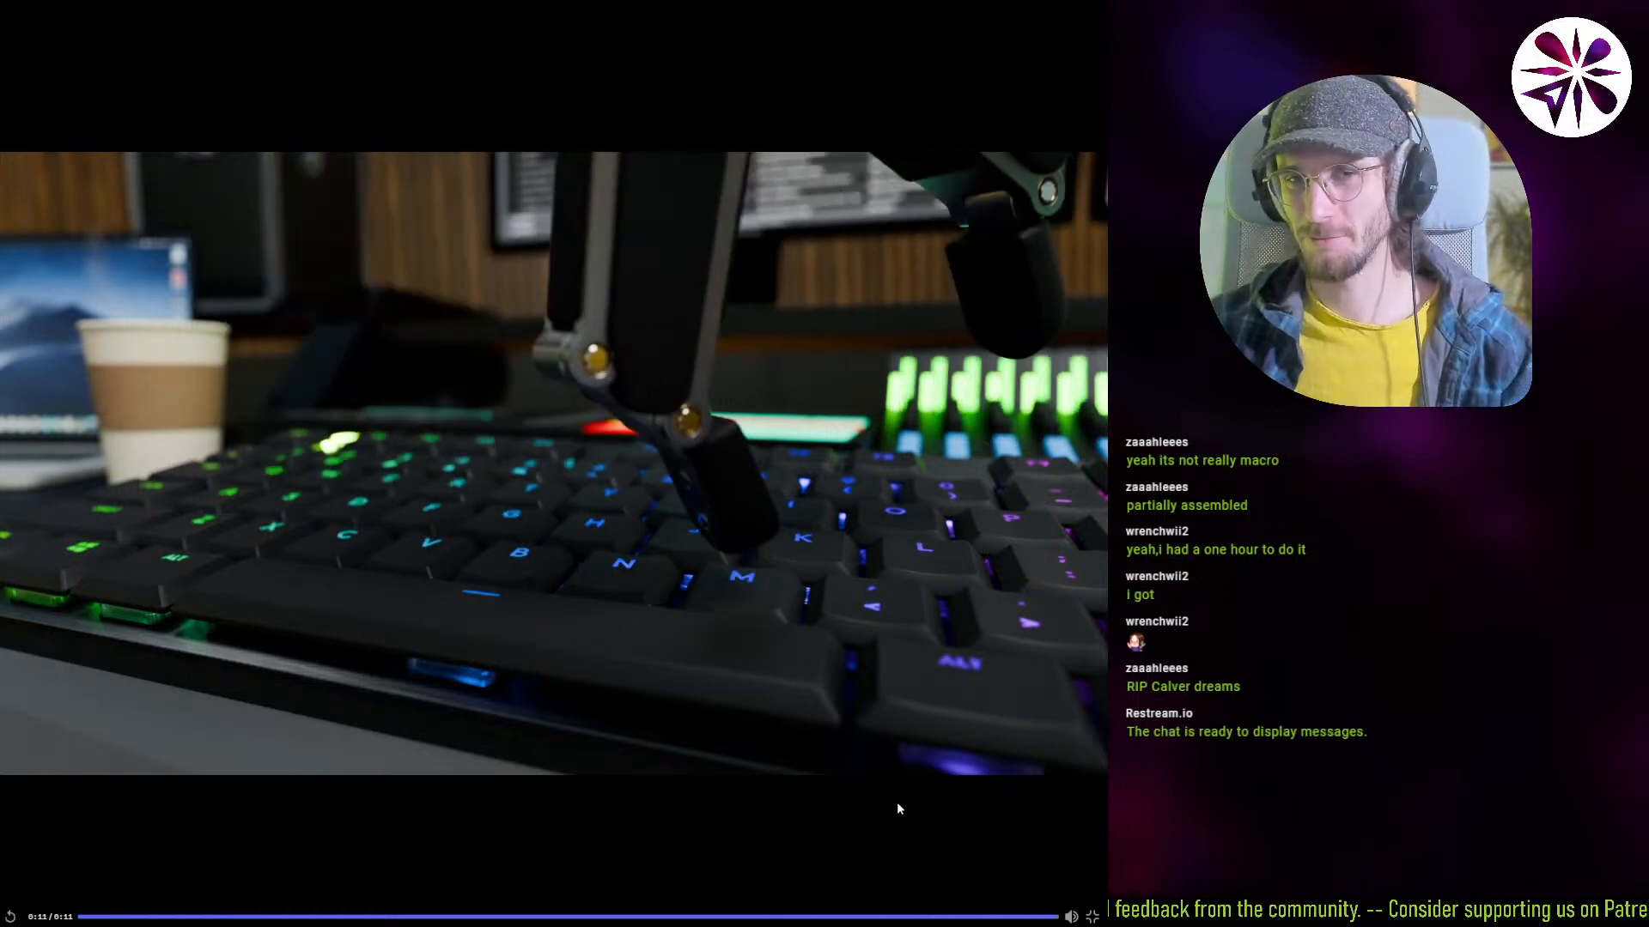
{"action": "left_click", "coordinate": [1091, 916]}
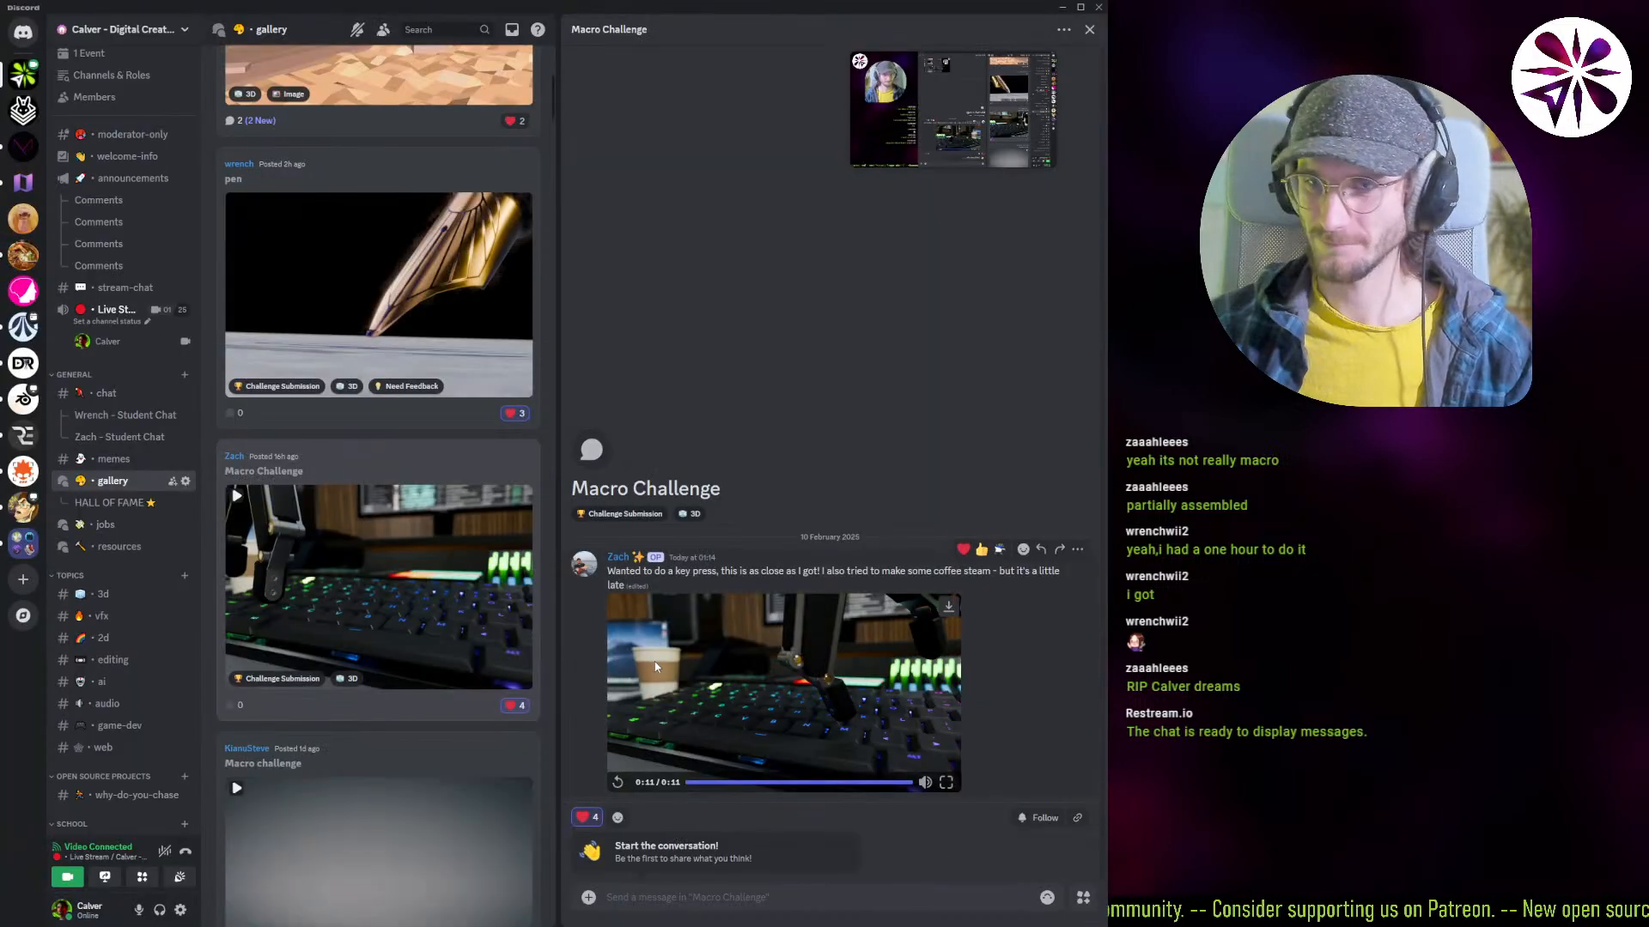
Step: Open the Macro challenge dice post further down the gallery and play its video in full screen
{"action": "scroll", "coordinate": [432, 614], "scroll_direction": "down", "scroll_amount": 3}
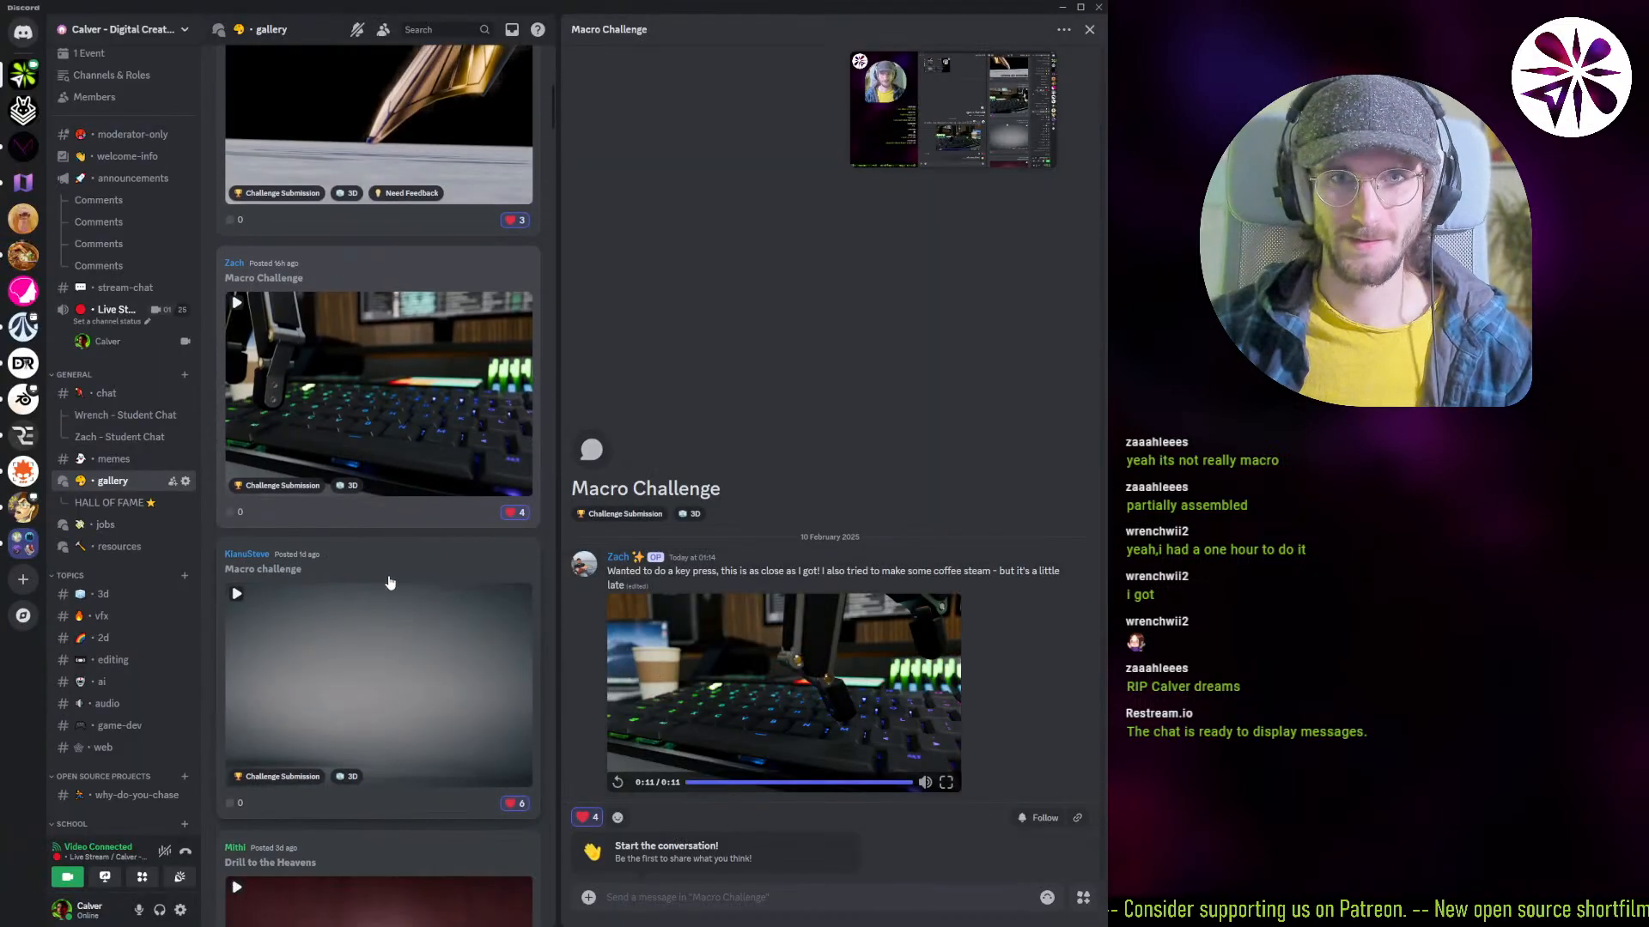
{"action": "scroll", "coordinate": [401, 639], "scroll_direction": "down", "scroll_amount": 2}
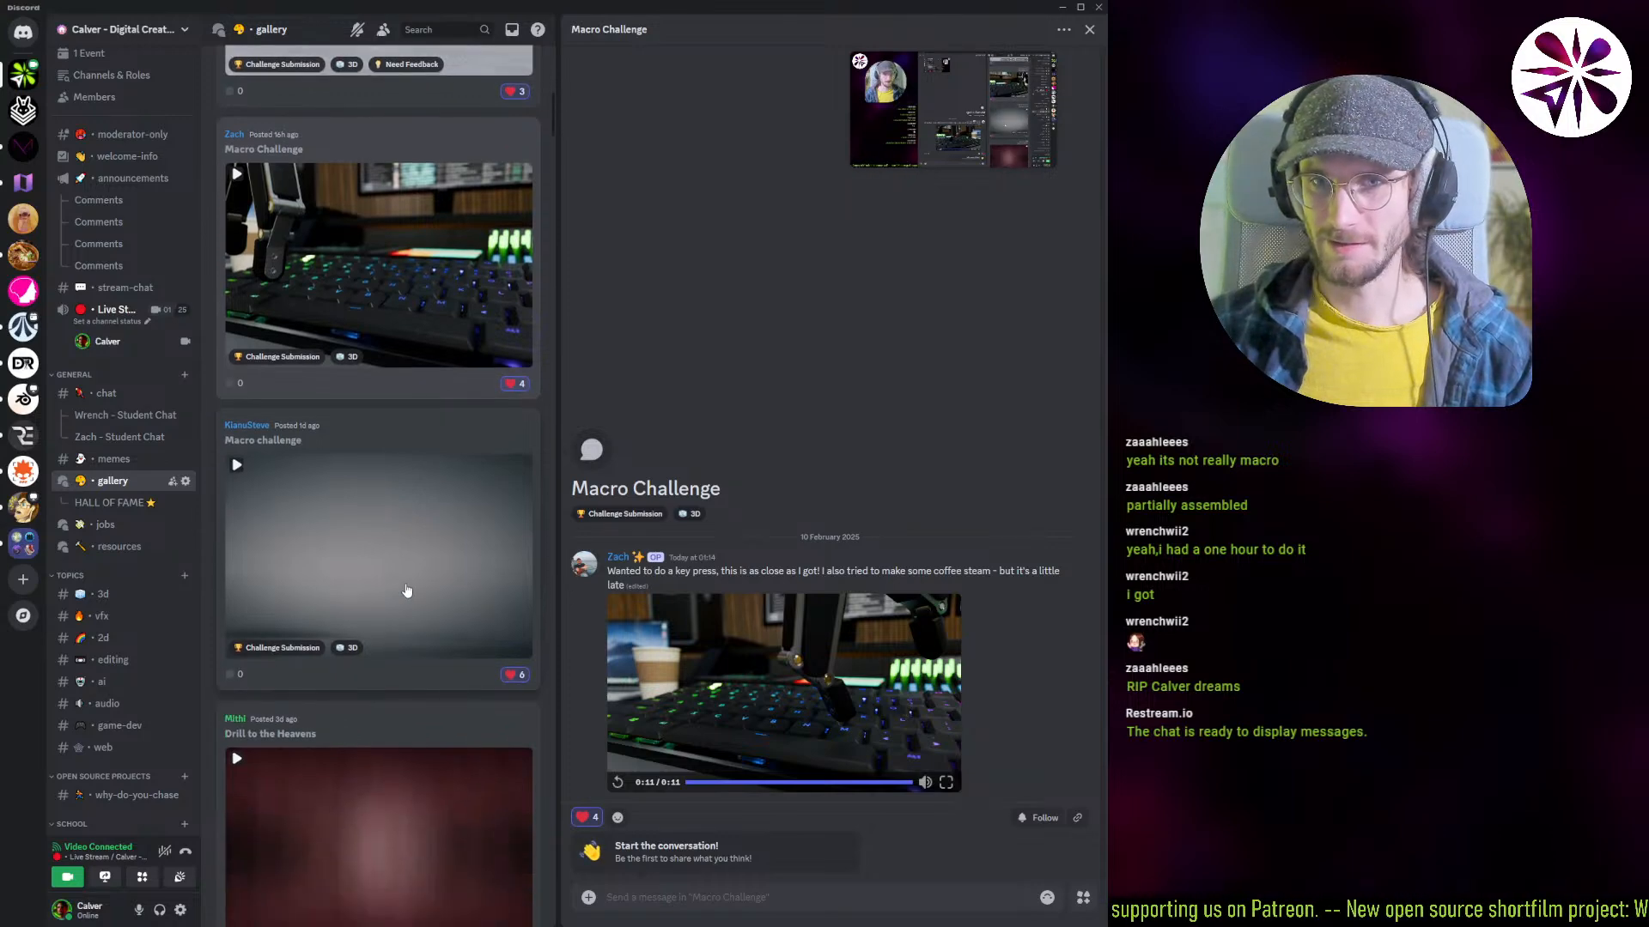
{"action": "left_click", "coordinate": [381, 554]}
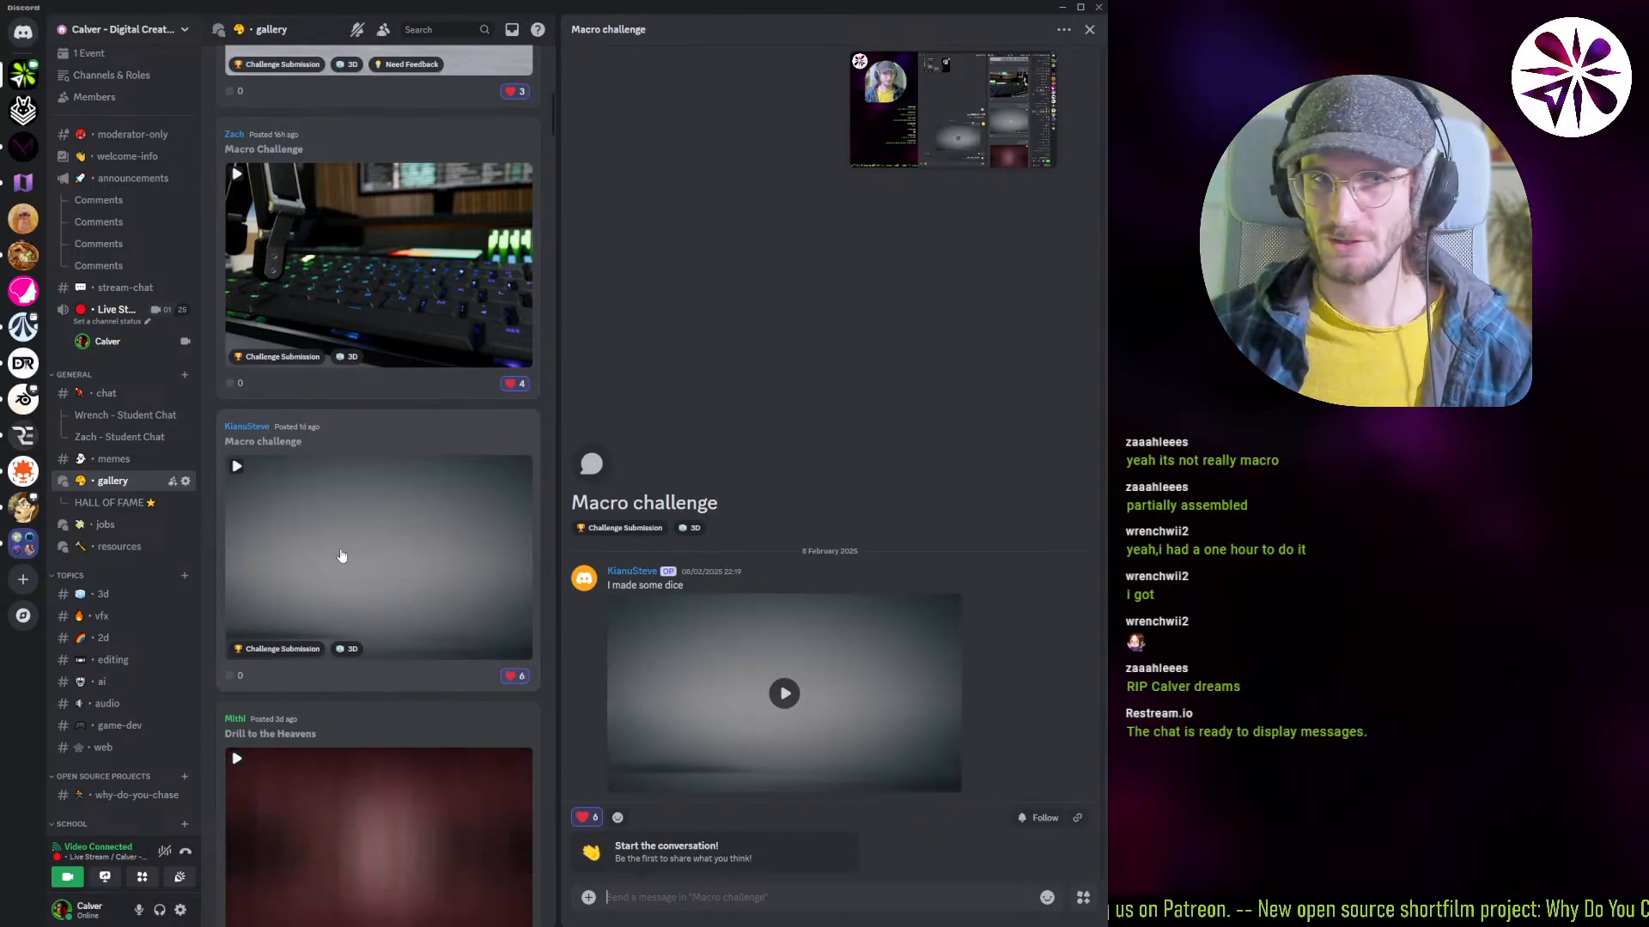
{"action": "left_click", "coordinate": [849, 727]}
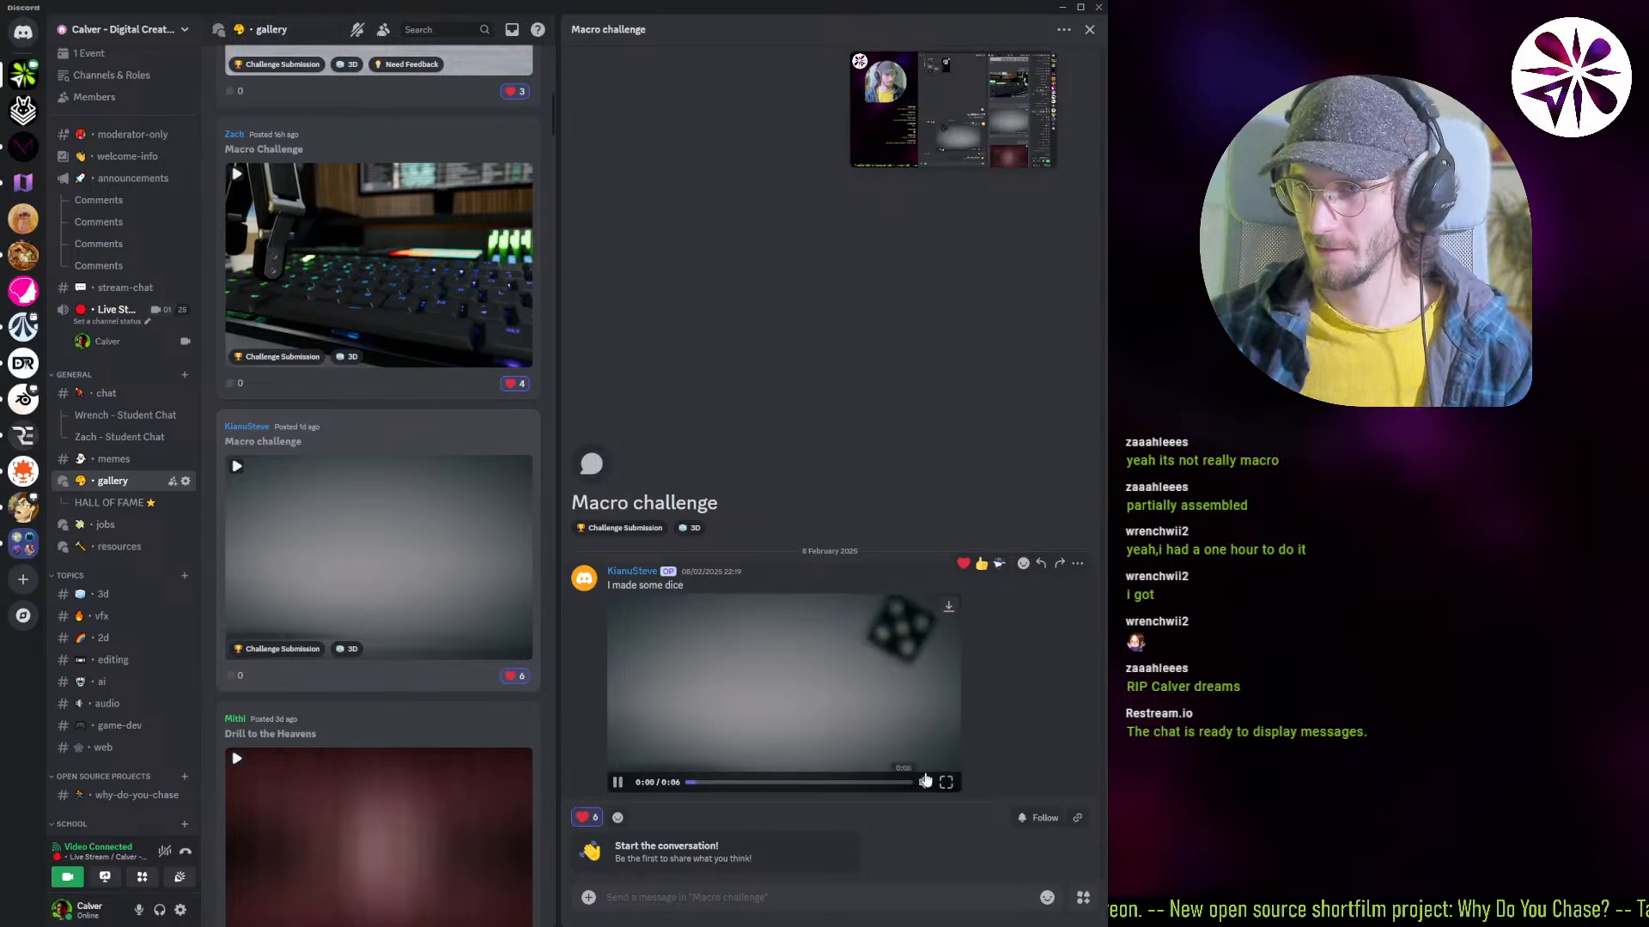
{"action": "left_click", "coordinate": [948, 782]}
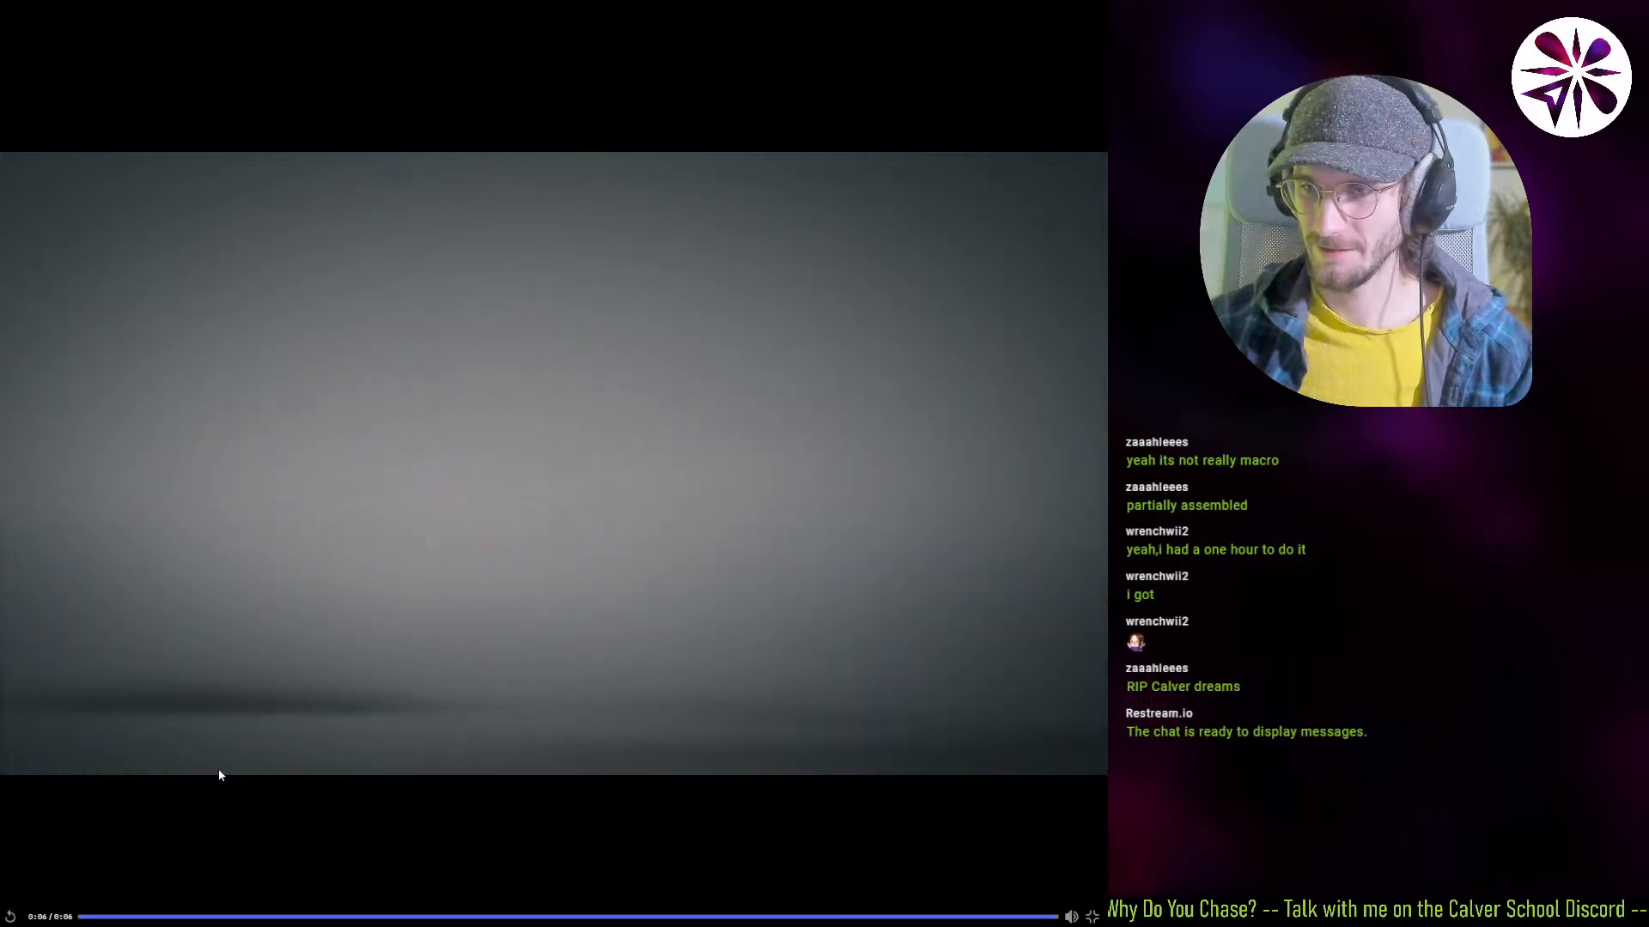
Step: Replay the dice video several times to examine the dice animation and its macro look
{"action": "left_click", "coordinate": [10, 917]}
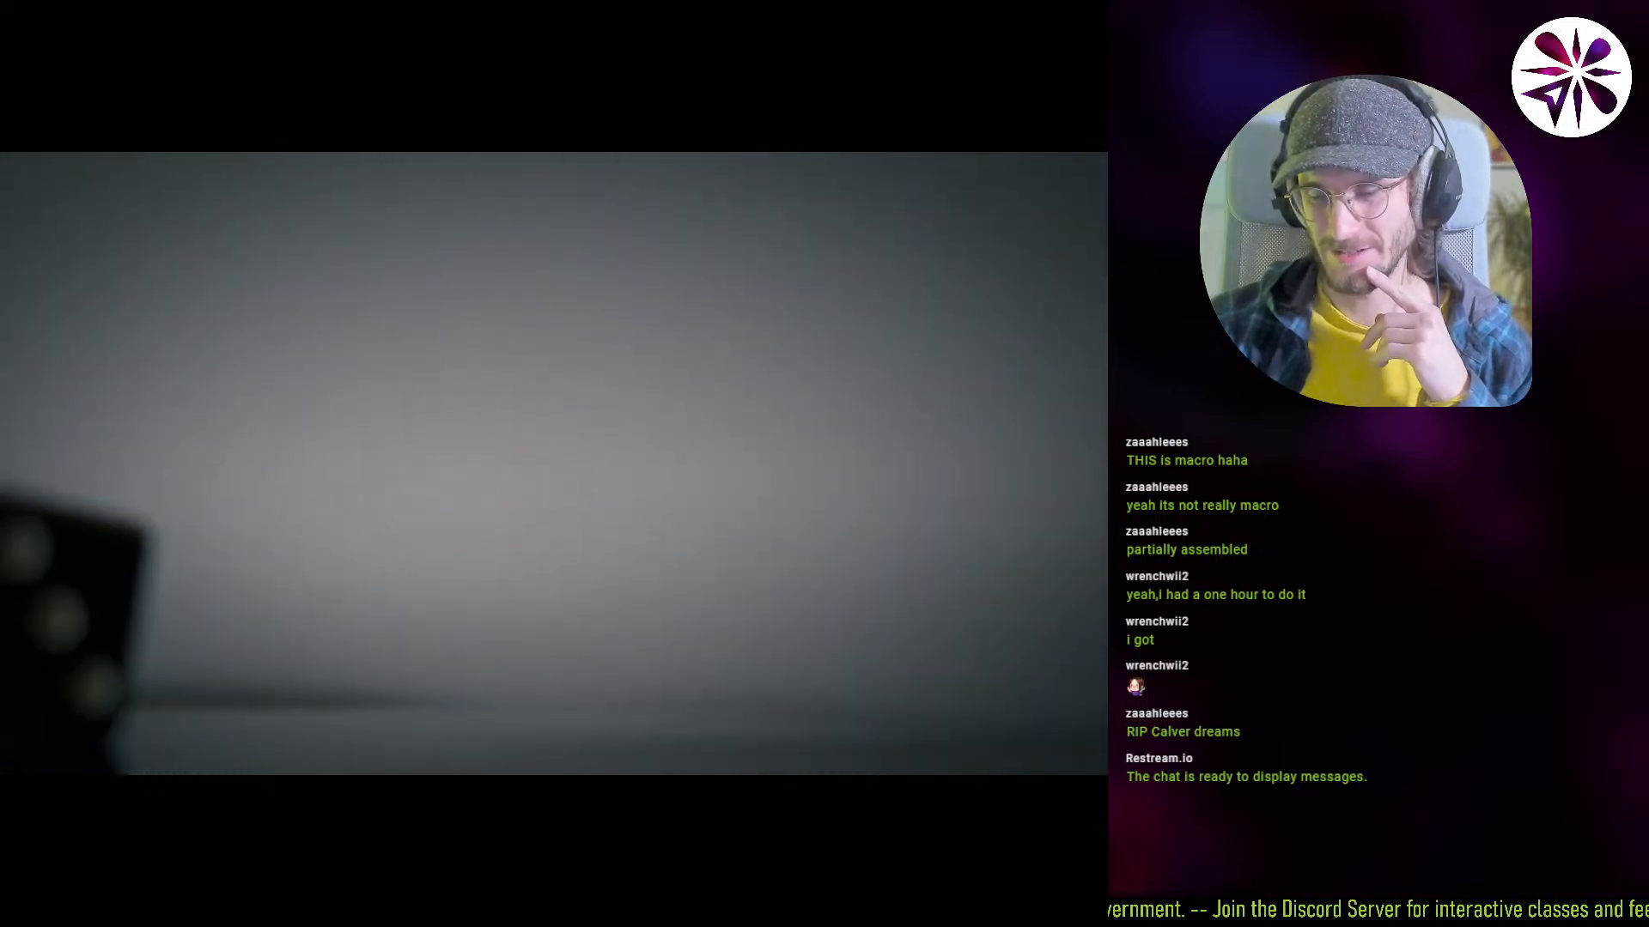
{"action": "left_click", "coordinate": [728, 737]}
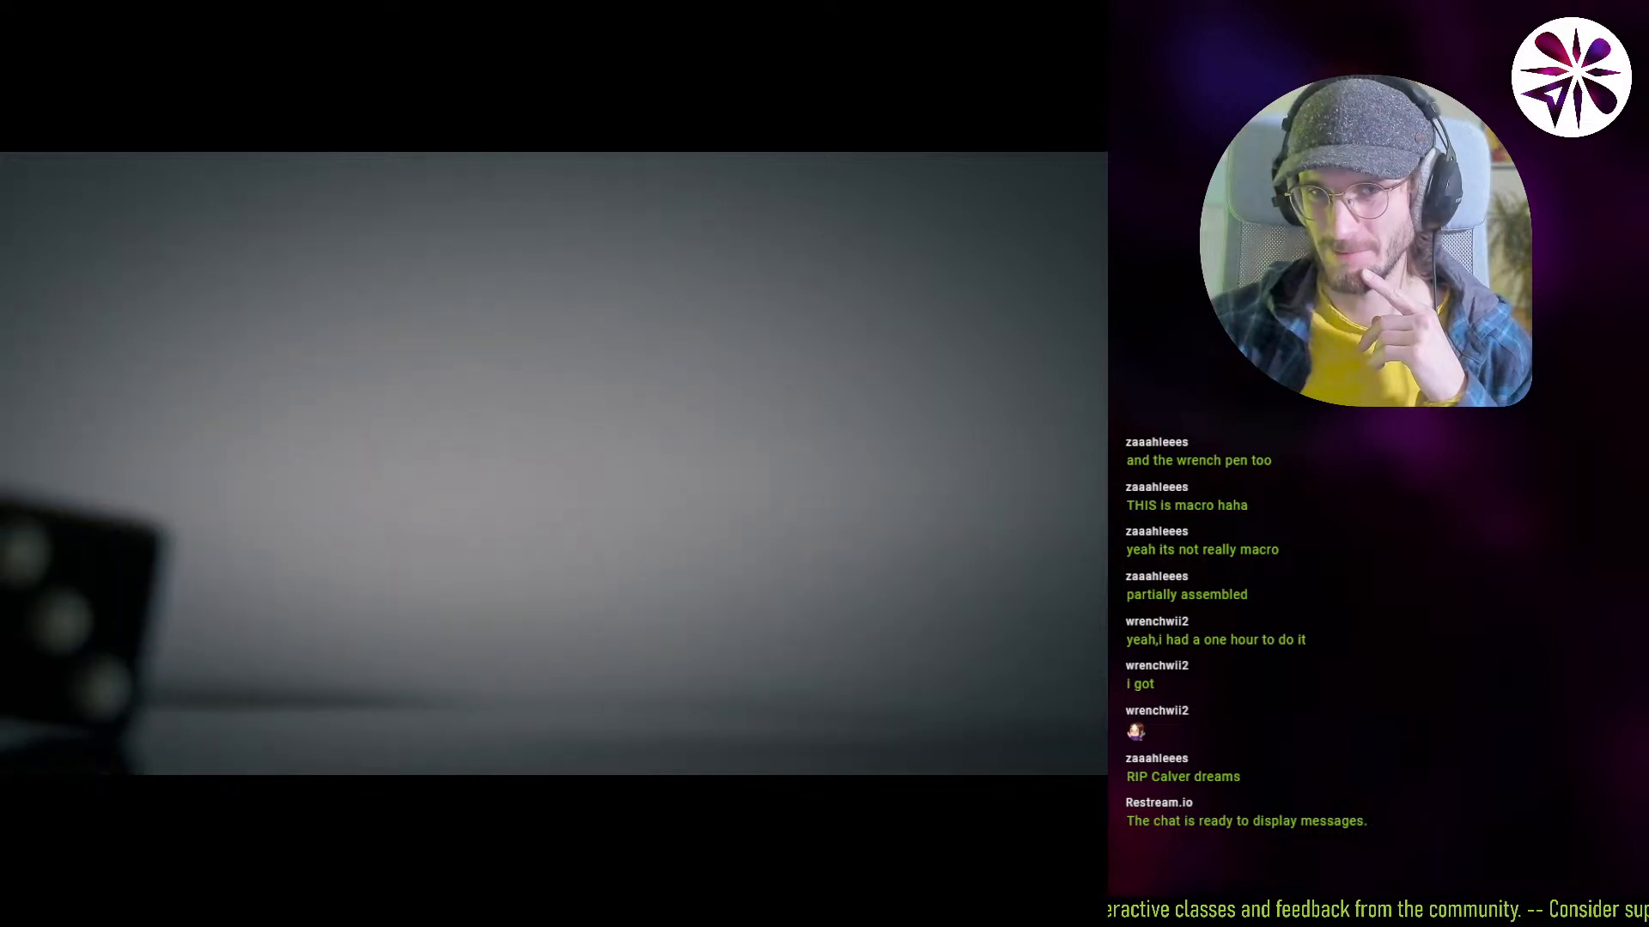
{"action": "left_click", "coordinate": [152, 492]}
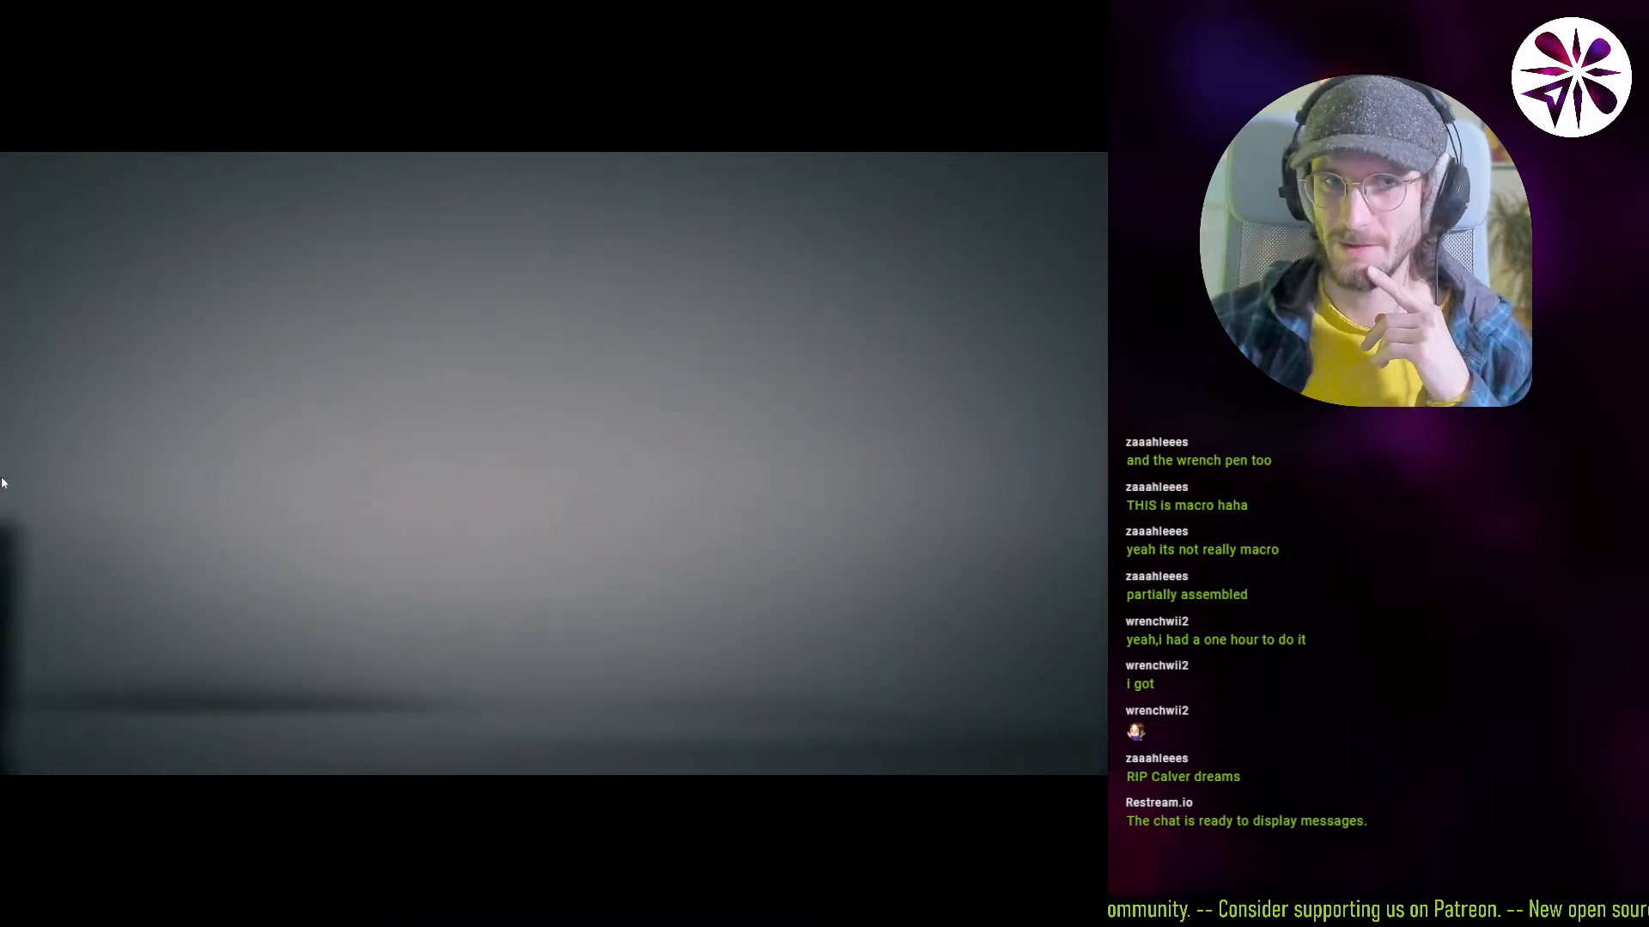
{"action": "left_click", "coordinate": [161, 523]}
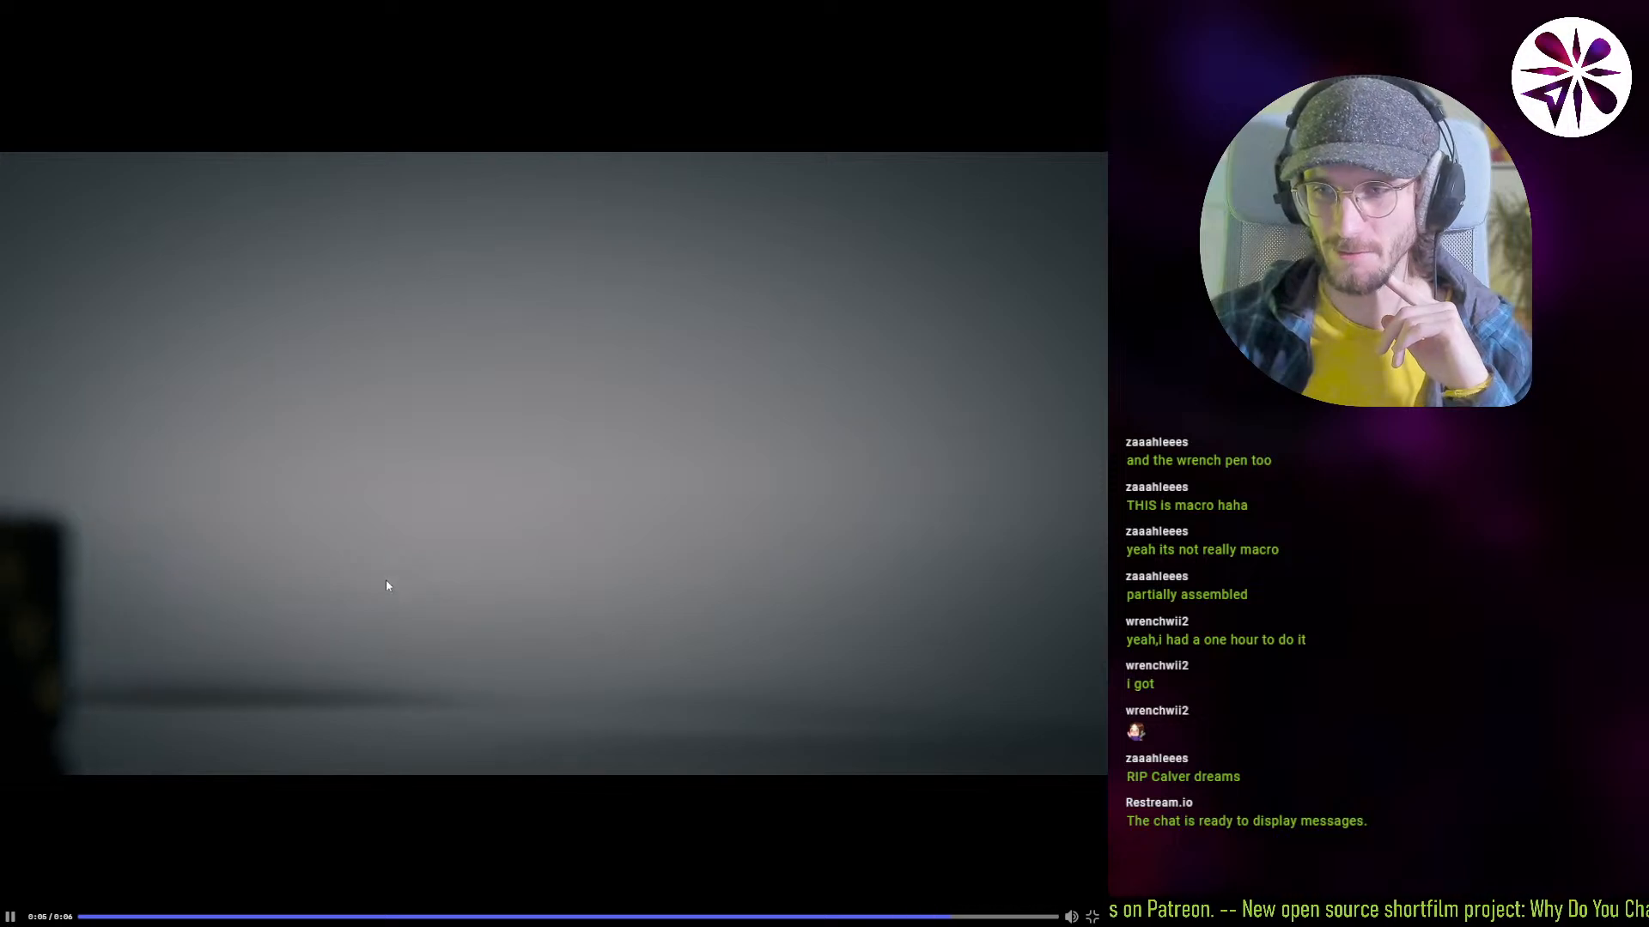
{"action": "left_click", "coordinate": [367, 559]}
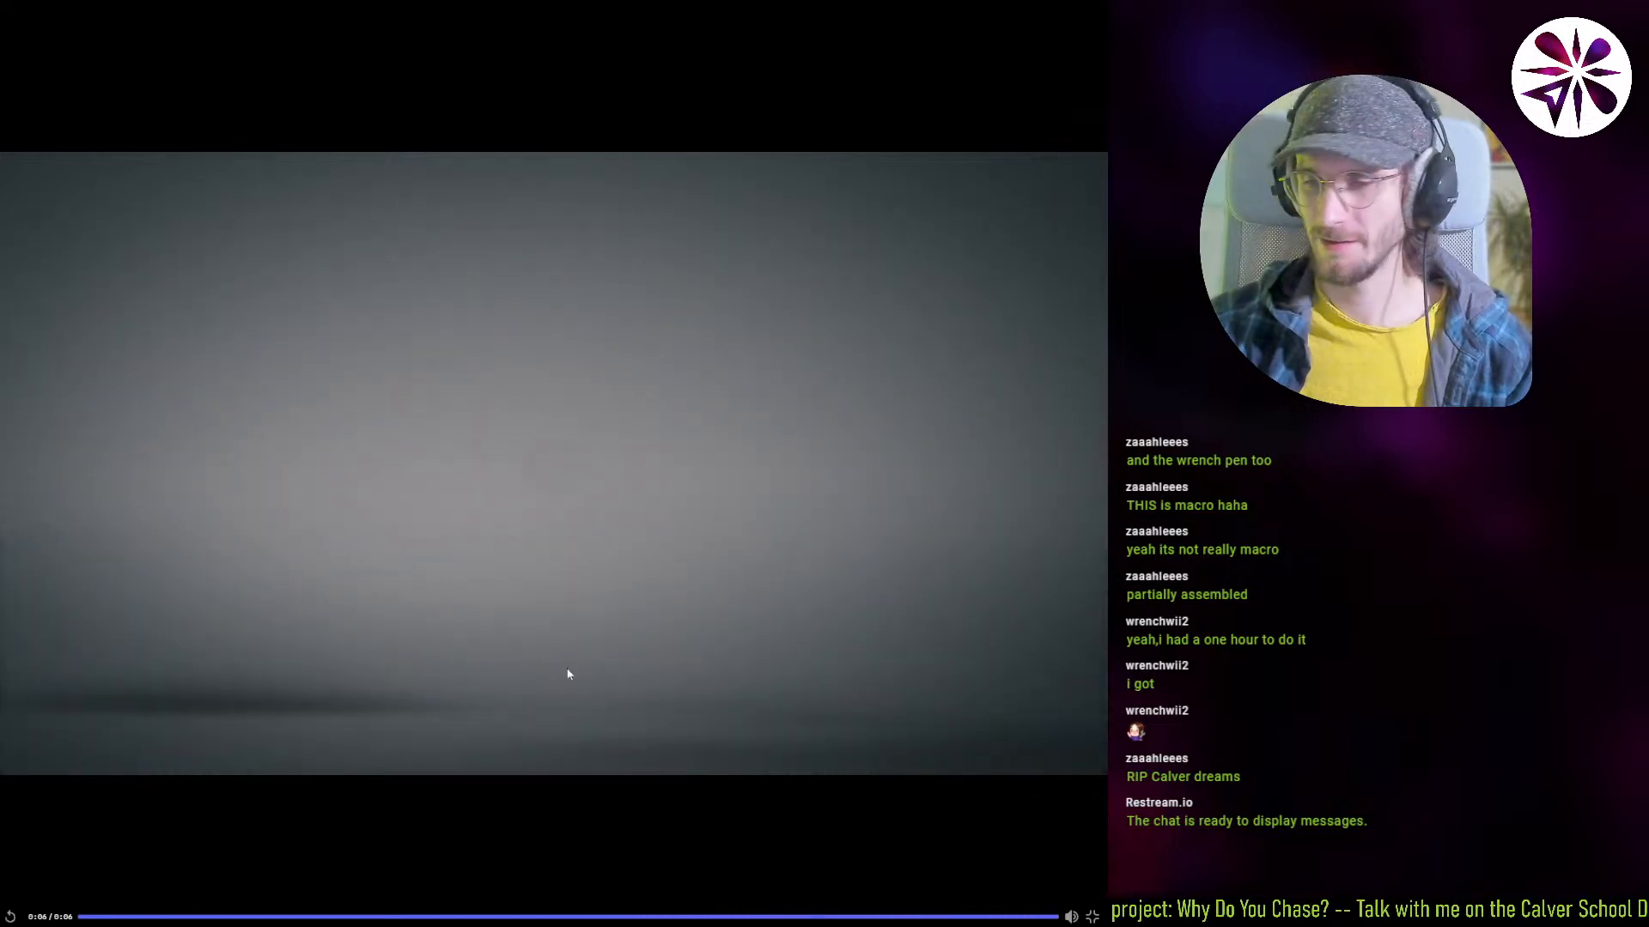
Step: Replay the full-screen dice video, pausing and resuming it to examine the falling dice and their collisions
{"action": "left_click", "coordinate": [627, 635]}
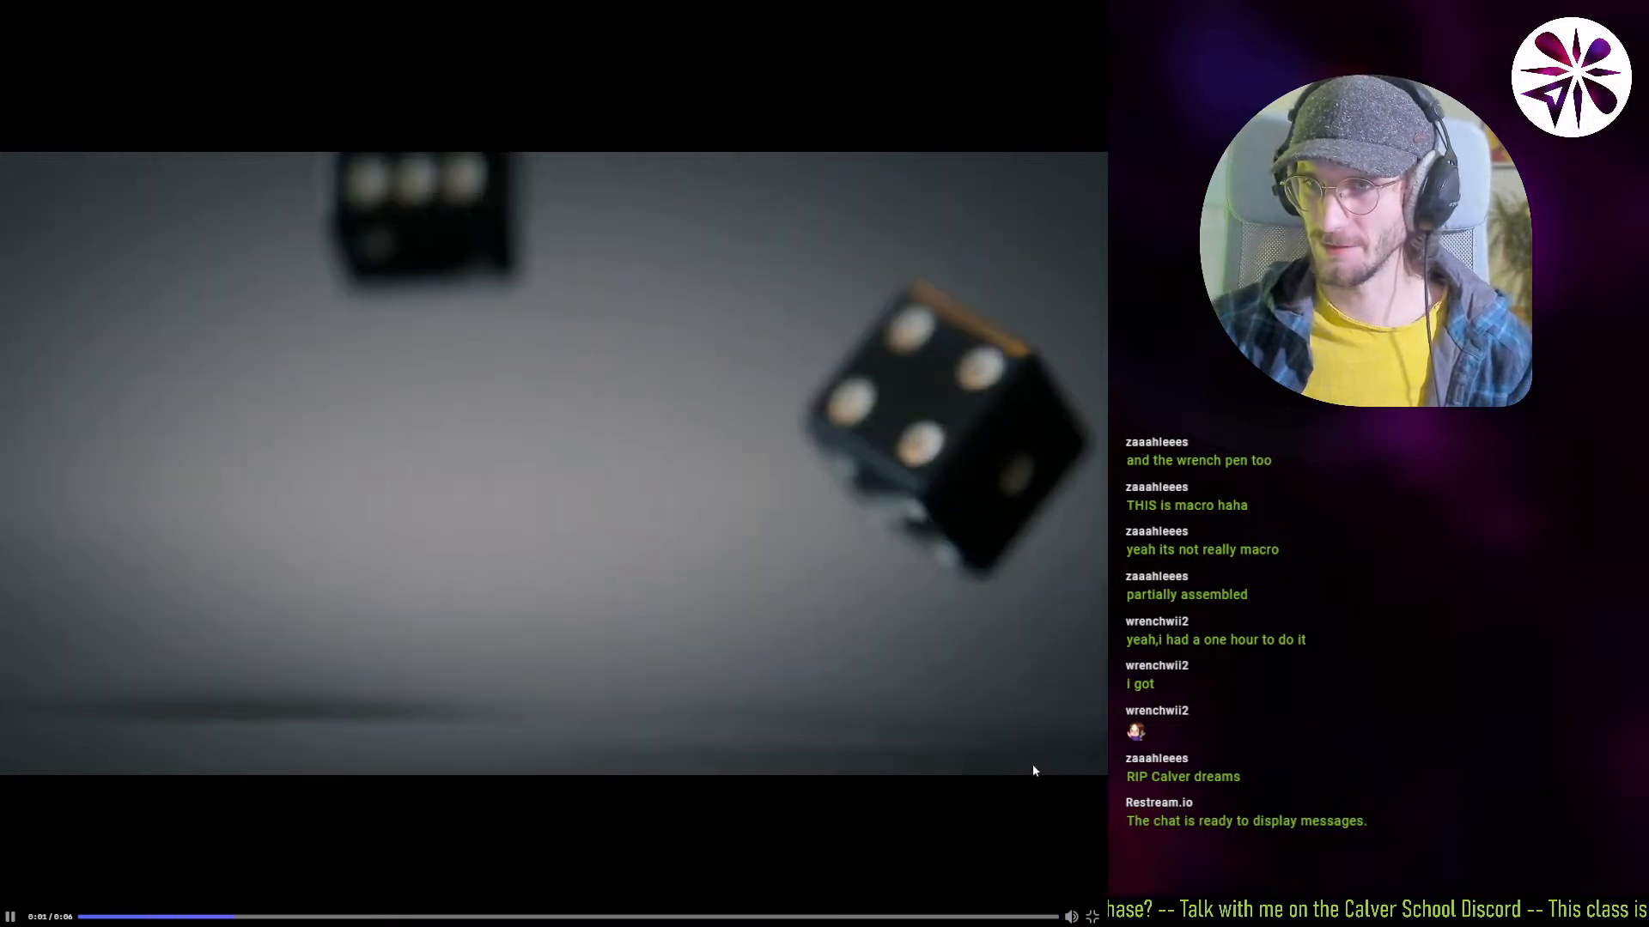
{"action": "left_click", "coordinate": [695, 661]}
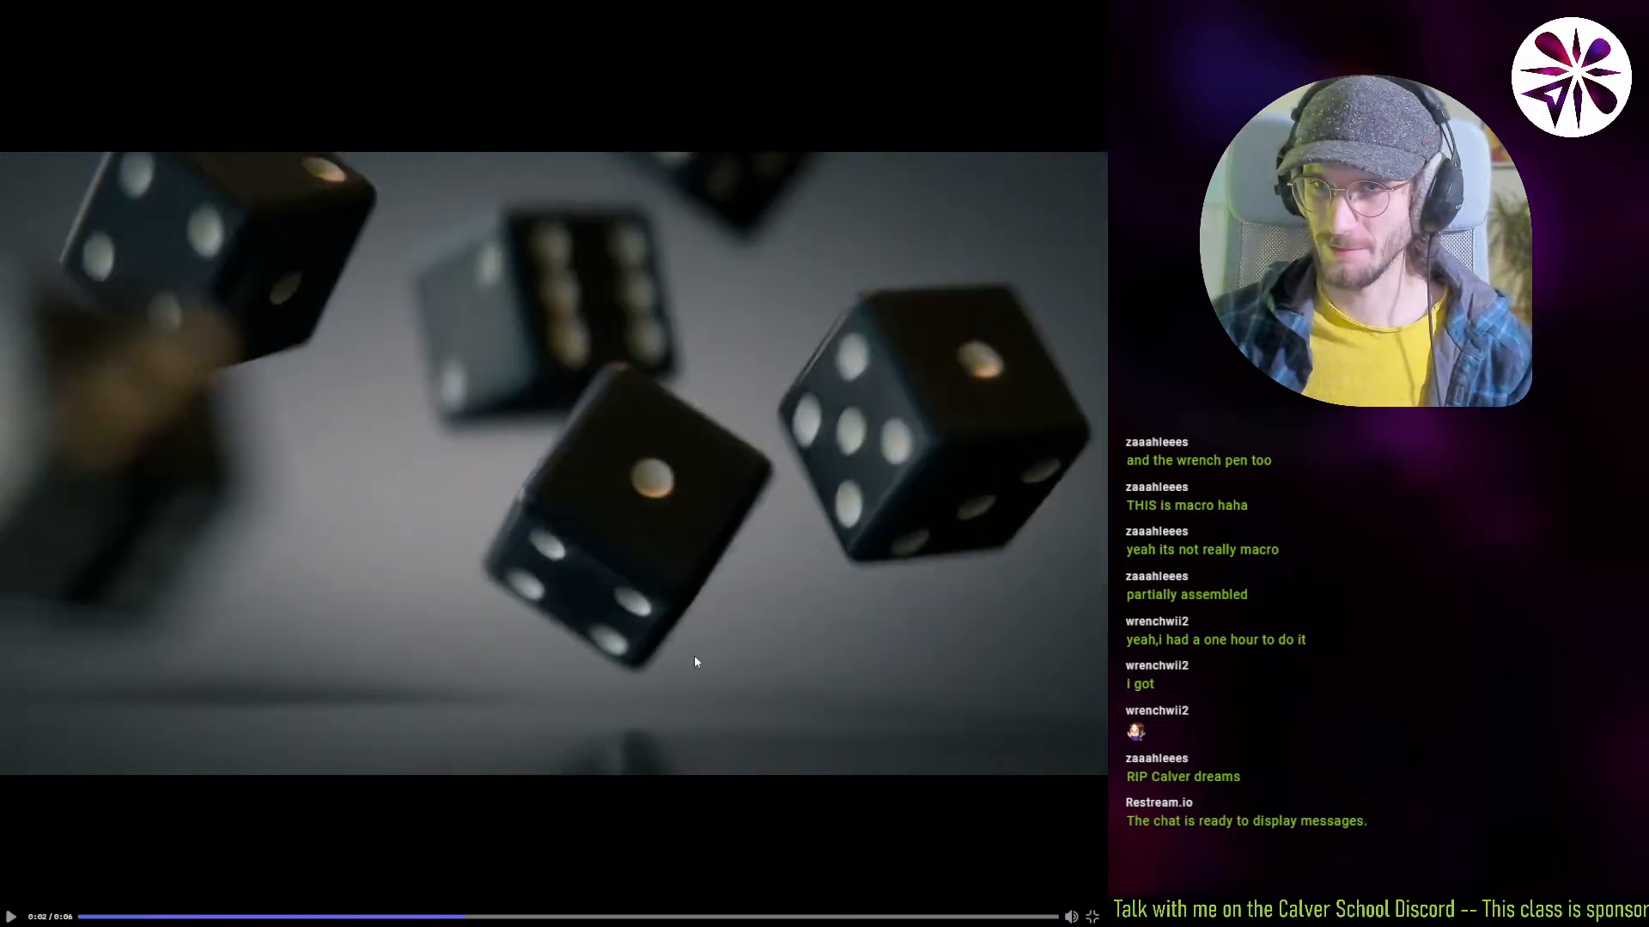
{"action": "left_click", "coordinate": [872, 504]}
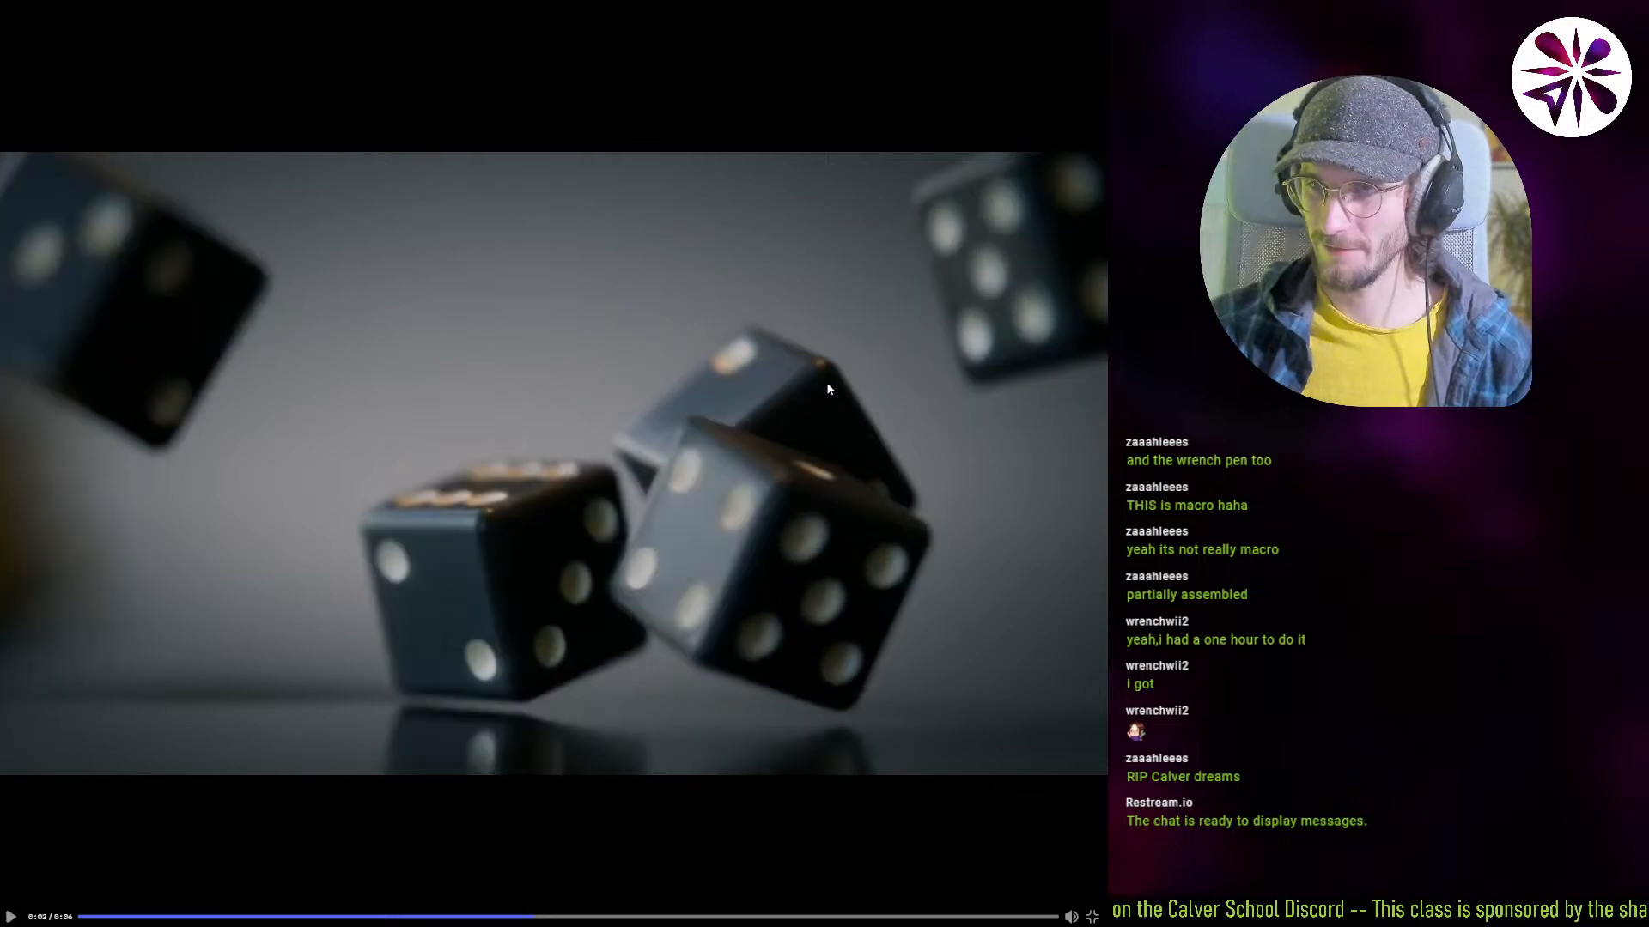
{"action": "left_click", "coordinate": [367, 514]}
{"action": "left_click", "coordinate": [505, 601]}
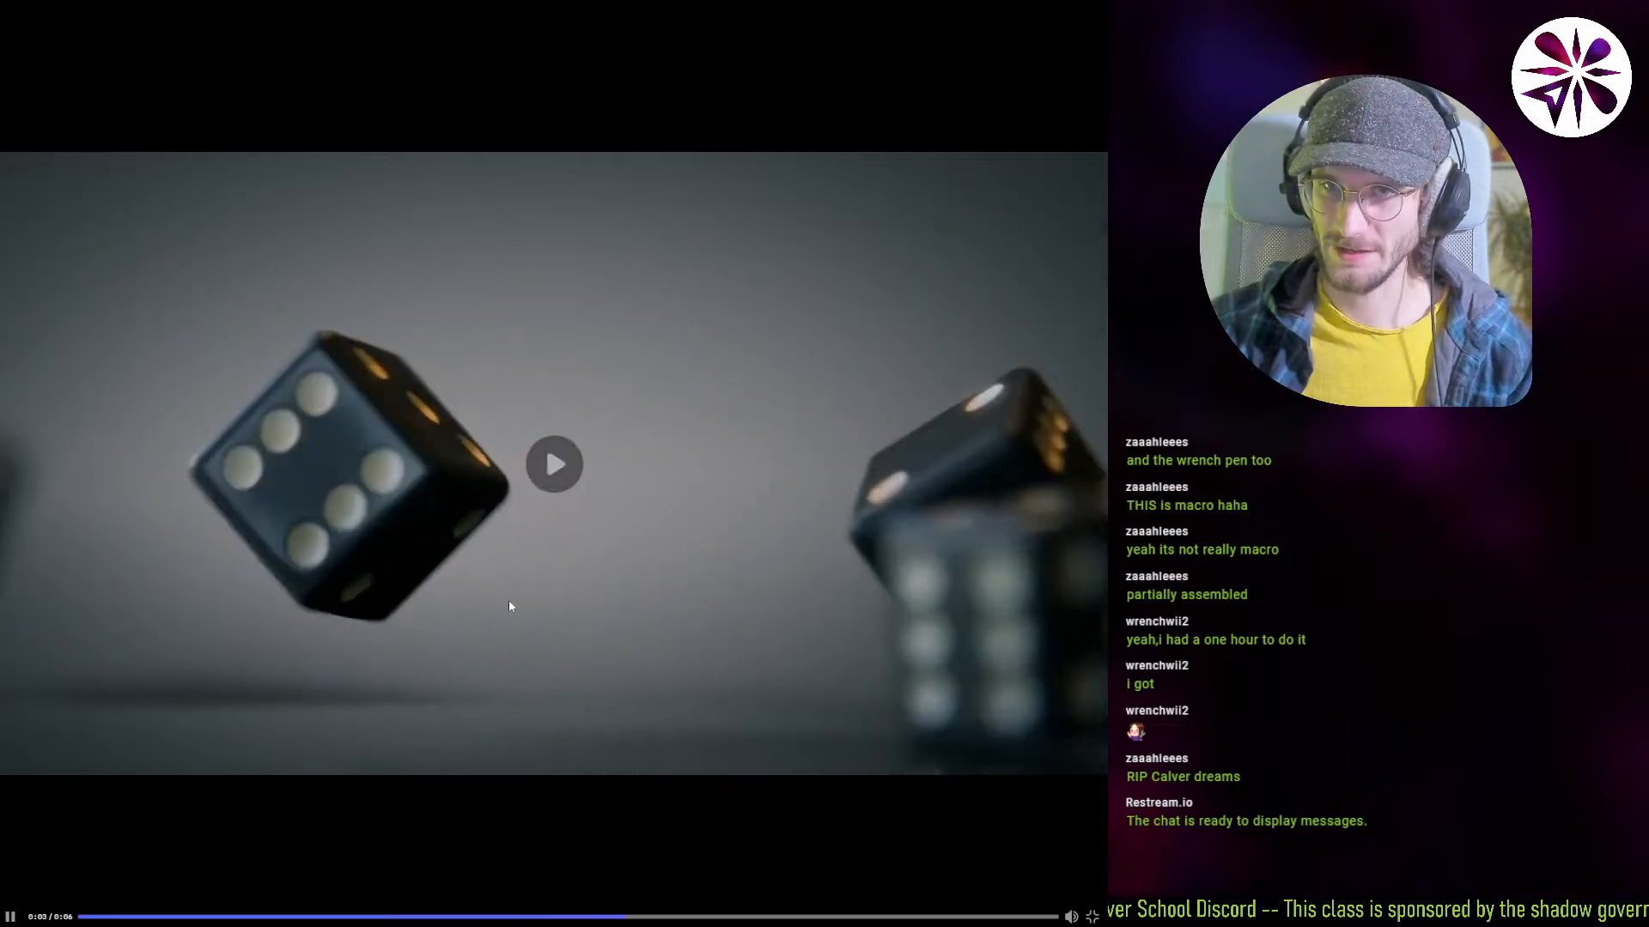
{"action": "left_click", "coordinate": [505, 600]}
{"action": "left_click", "coordinate": [472, 530]}
{"action": "left_click", "coordinate": [239, 456]}
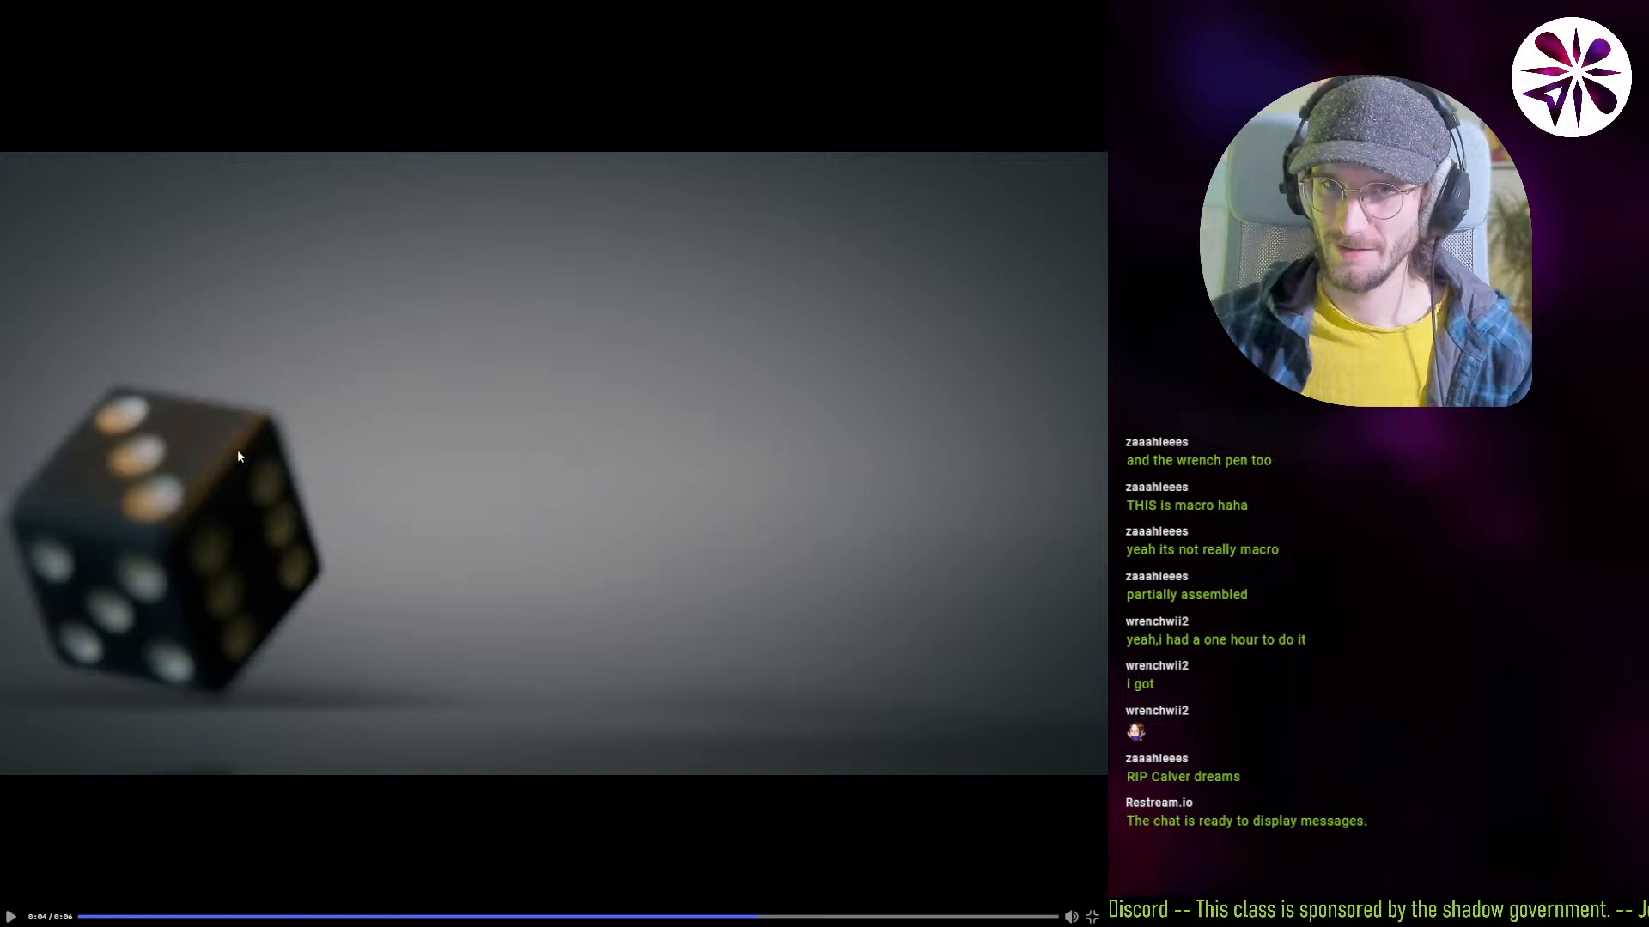
Step: Scrub around the 0:04 mark to examine the last die's motion, play the video out and leave full screen
{"action": "left_click", "coordinate": [748, 917]}
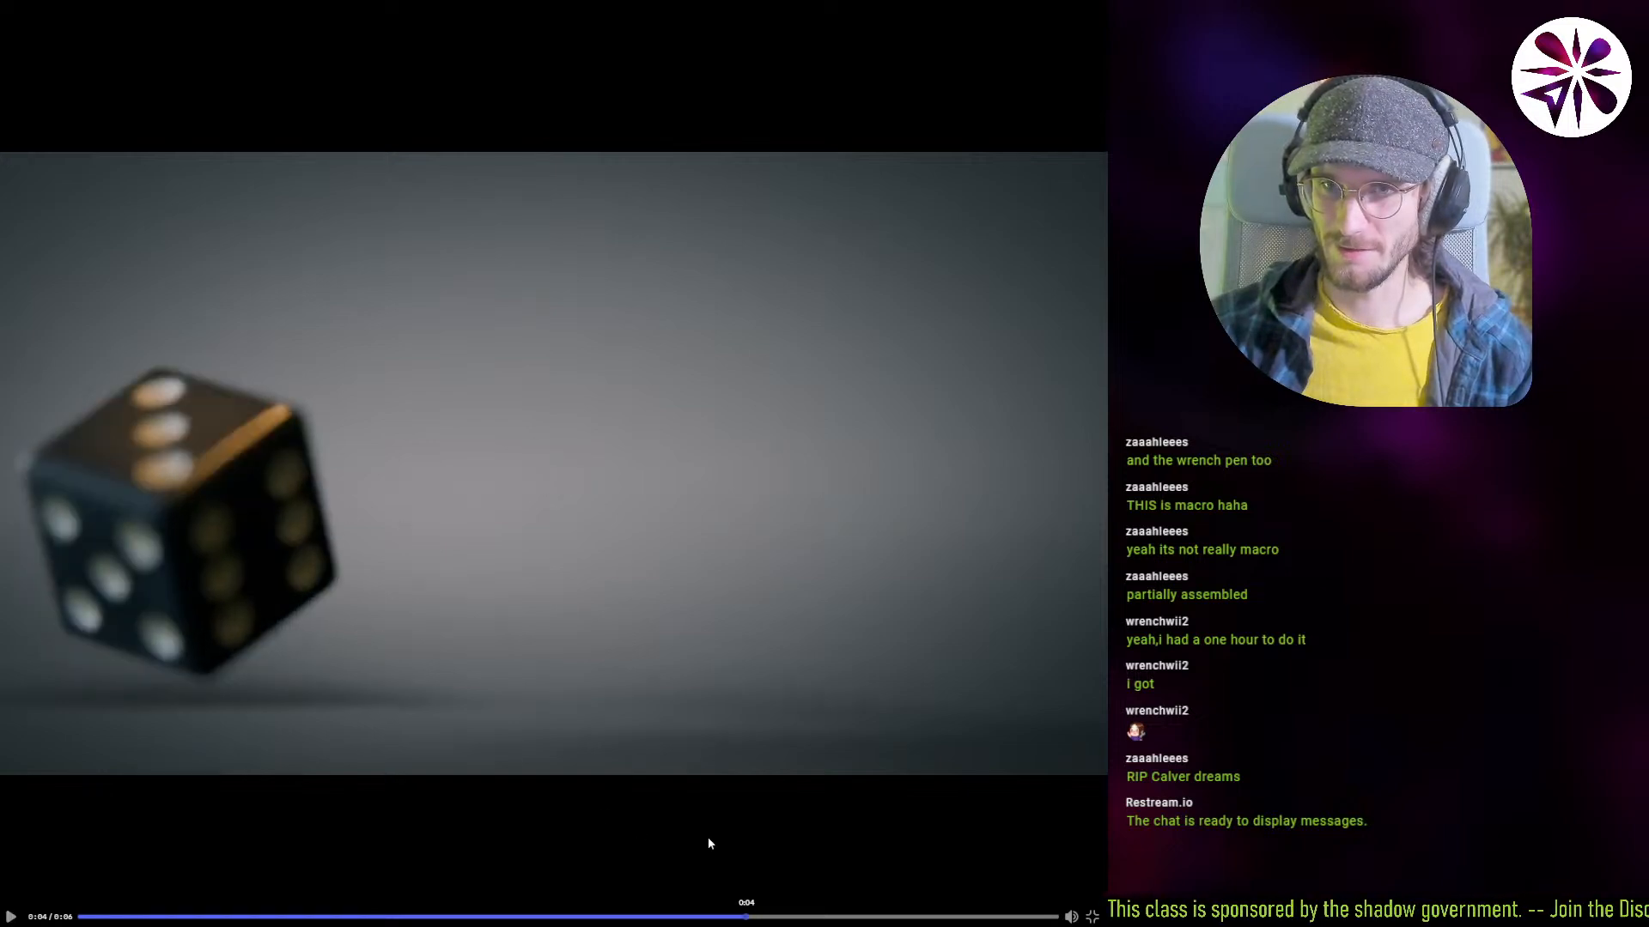
{"action": "left_click", "coordinate": [540, 731]}
{"action": "left_click", "coordinate": [537, 729]}
{"action": "left_click", "coordinate": [752, 917]}
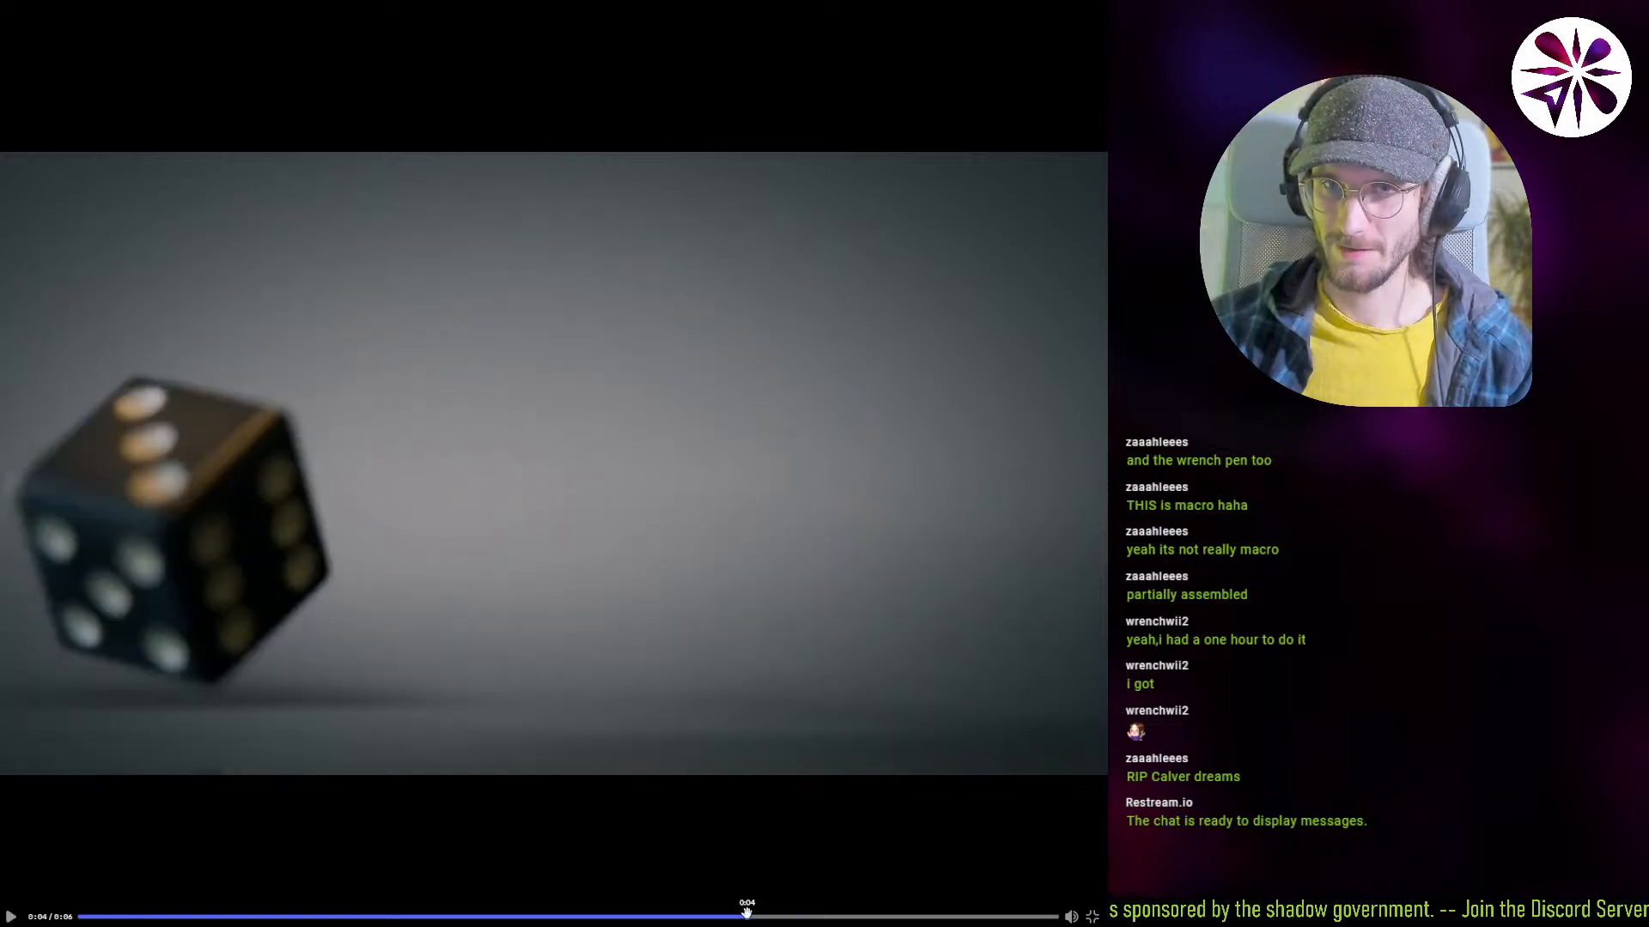
{"action": "left_click_drag", "start_coordinate": [746, 916], "coordinate": [738, 916]}
{"action": "left_click", "coordinate": [692, 816]}
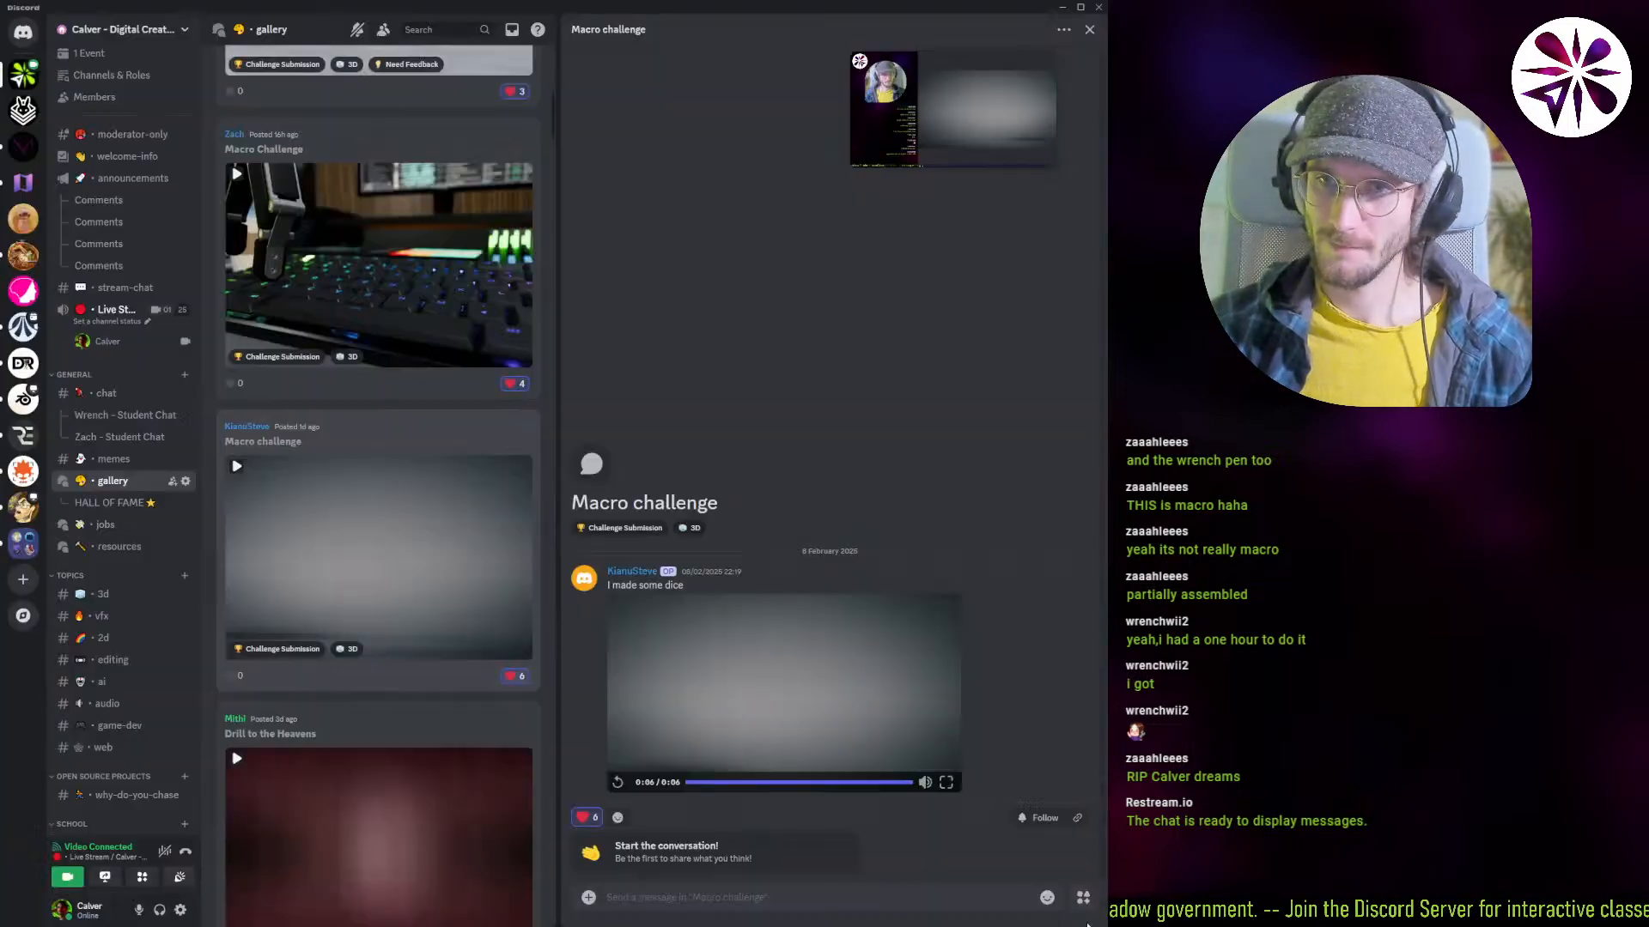
{"action": "left_click", "coordinate": [1092, 918]}
Step: Compare the pen, keyboard and dice challenge submissions in the gallery's post list
{"action": "scroll", "coordinate": [457, 603], "scroll_direction": "up", "scroll_amount": 8}
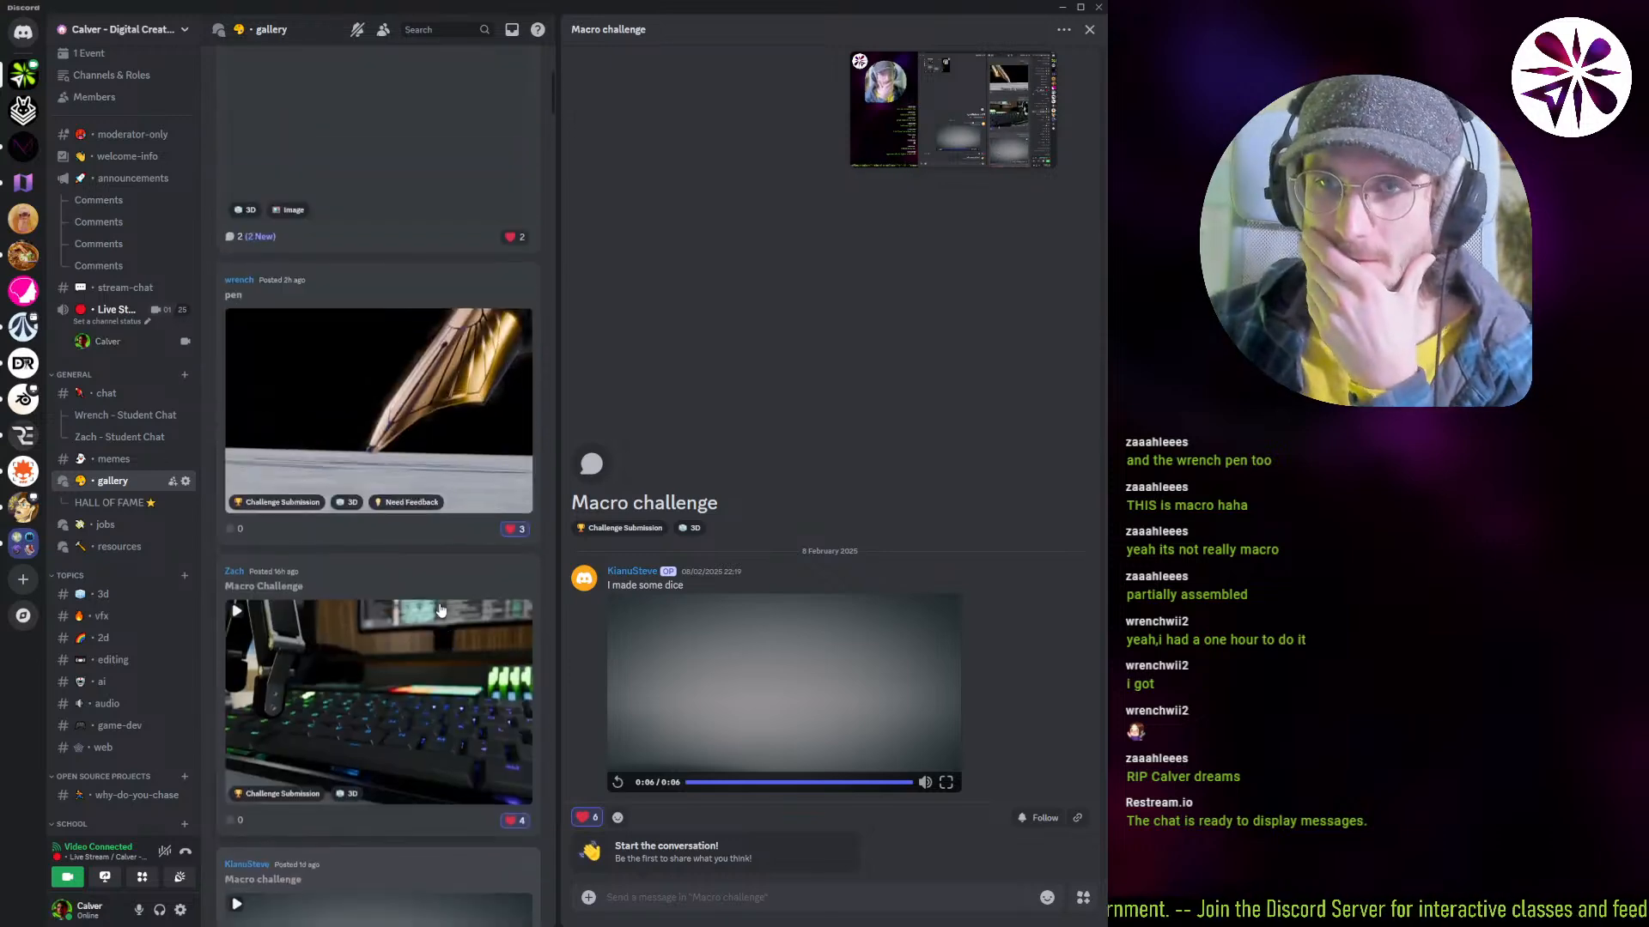
{"action": "scroll", "coordinate": [425, 598], "scroll_direction": "down", "scroll_amount": 4}
{"action": "scroll", "coordinate": [425, 599], "scroll_direction": "down", "scroll_amount": 4}
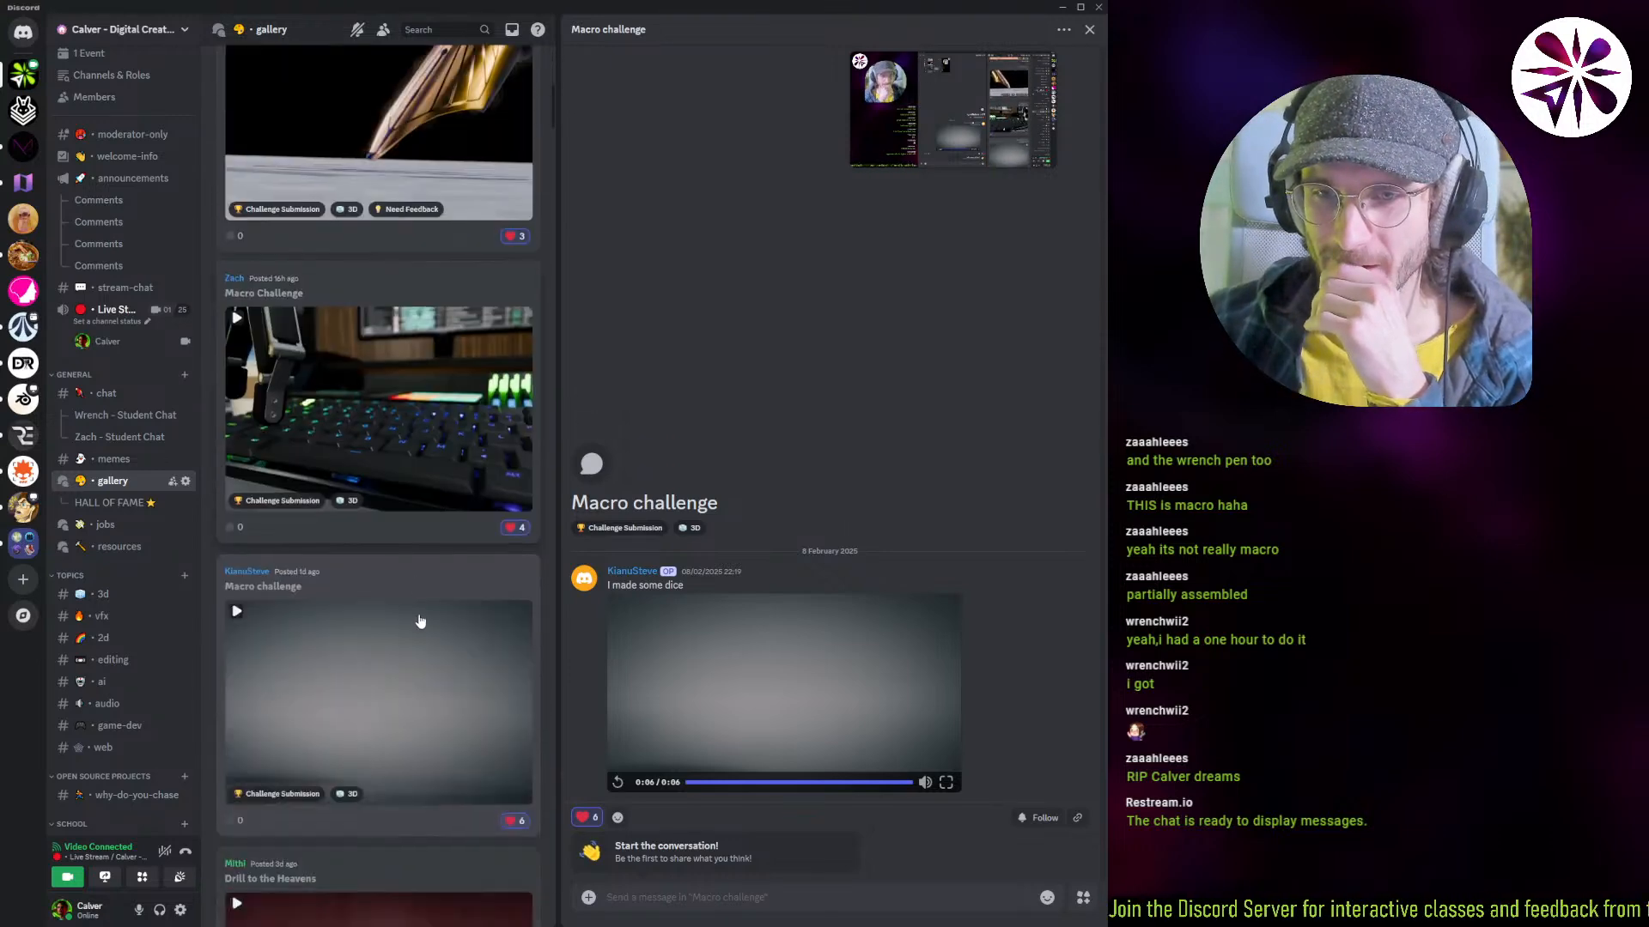
{"action": "scroll", "coordinate": [453, 675], "scroll_direction": "up", "scroll_amount": 4}
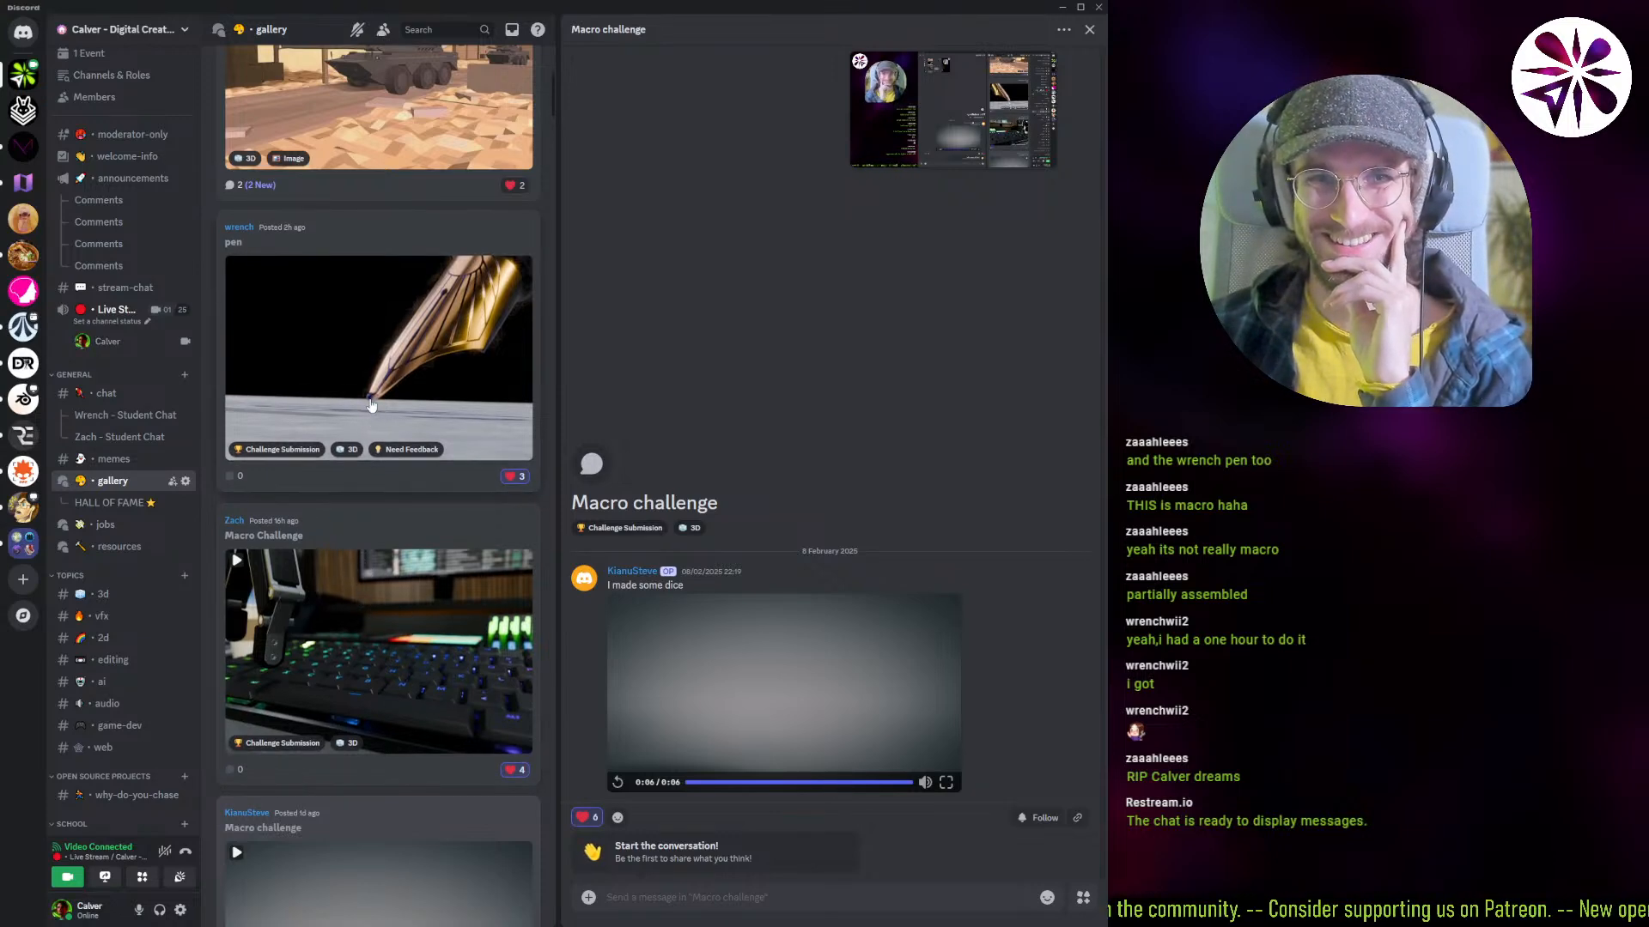
{"action": "scroll", "coordinate": [437, 697], "scroll_direction": "down", "scroll_amount": 3}
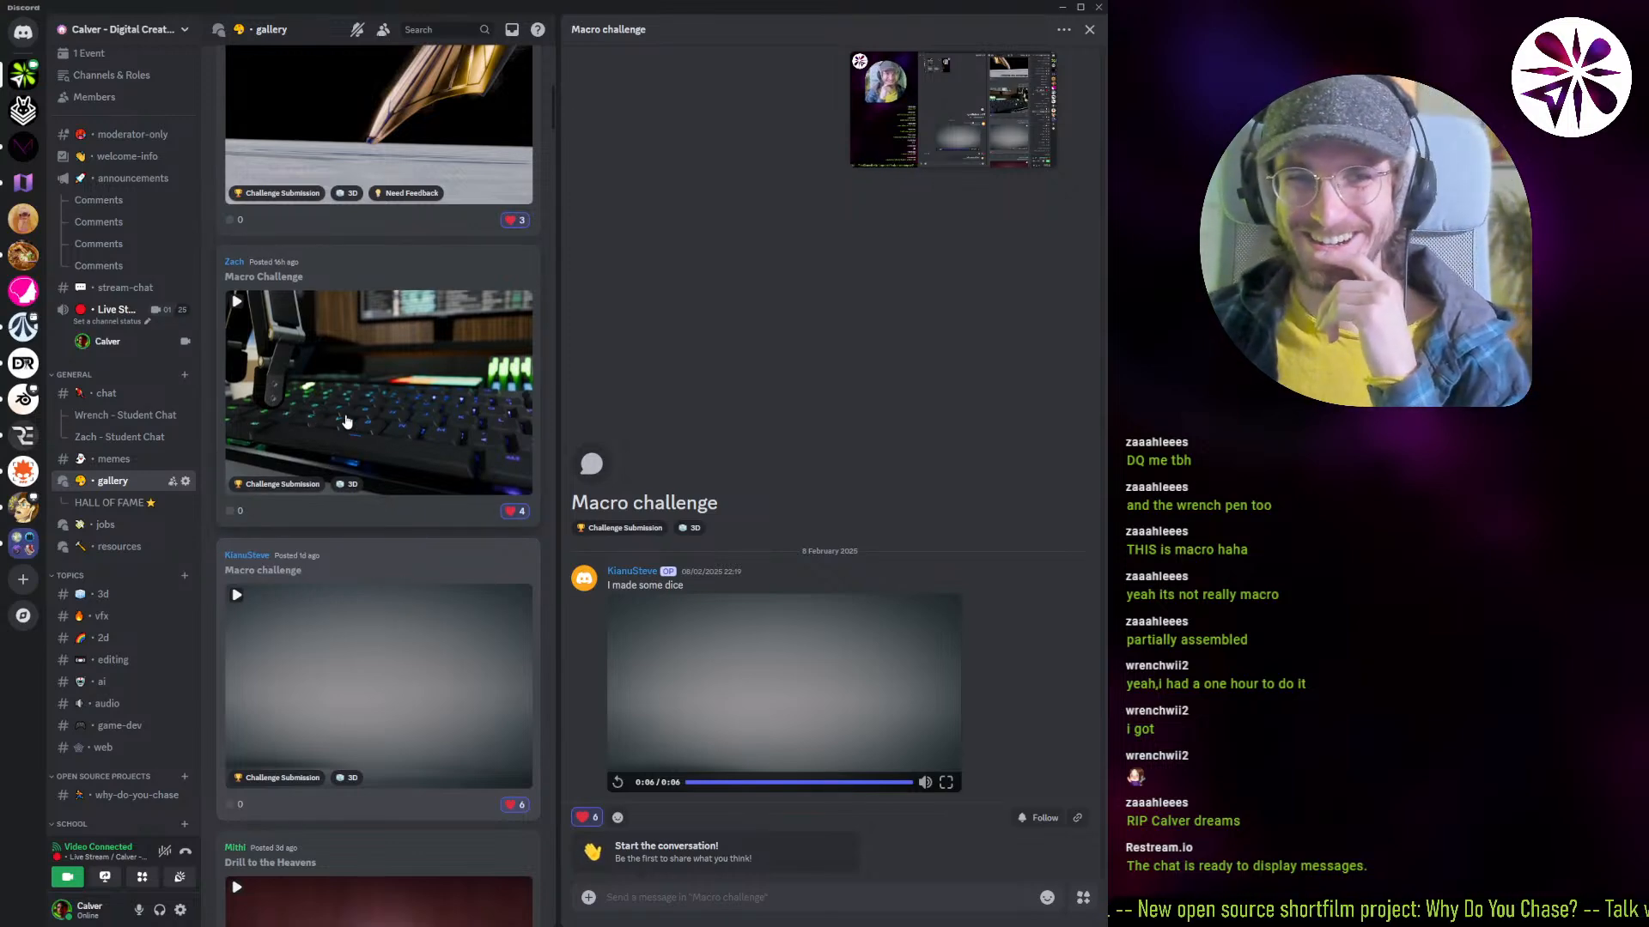
{"action": "scroll", "coordinate": [386, 395], "scroll_direction": "up", "scroll_amount": 2}
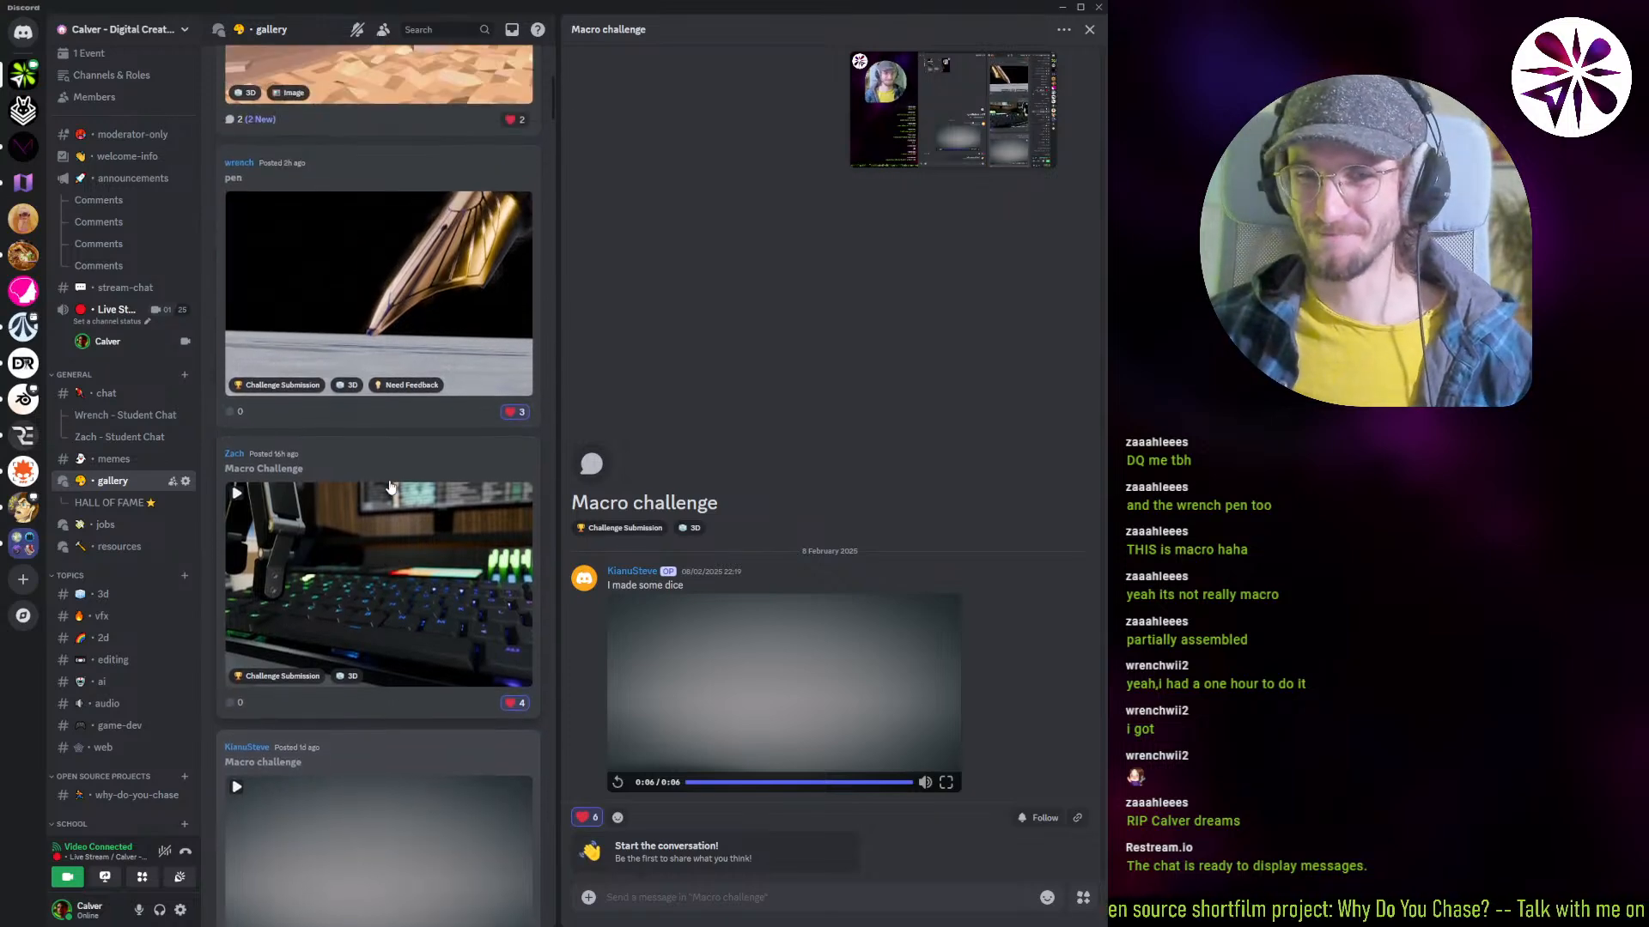
{"action": "scroll", "coordinate": [382, 516], "scroll_direction": "down", "scroll_amount": 3}
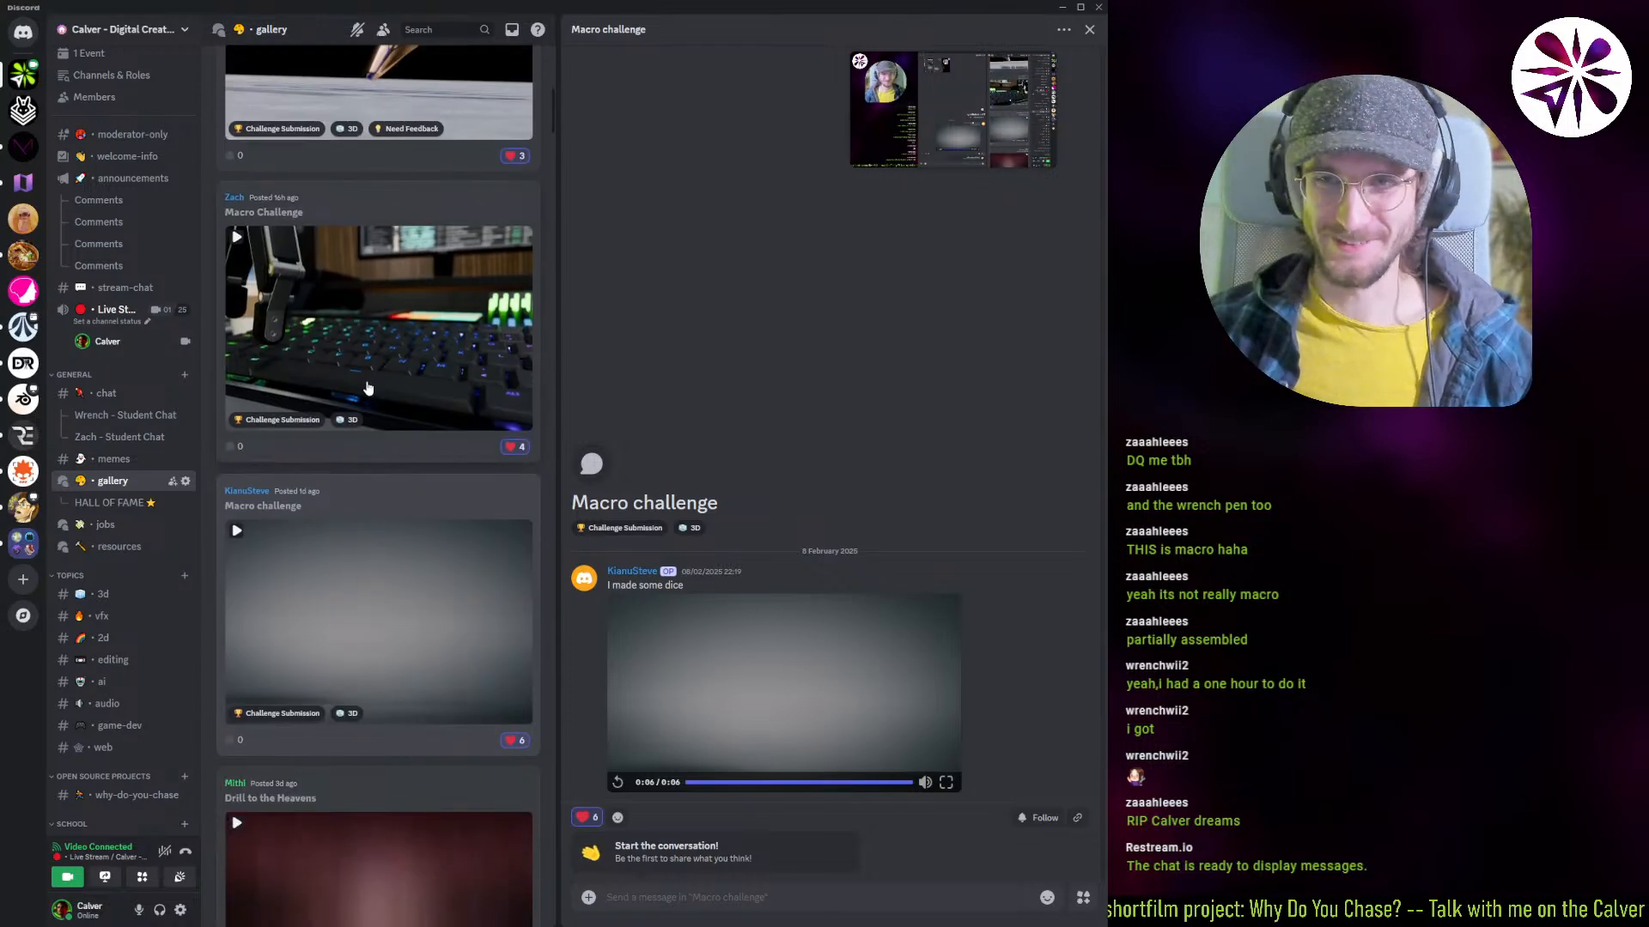
Step: Open the keyboard, dice and pen posts in turn to compare them, ending on the dice post
{"action": "left_click", "coordinate": [368, 409]}
{"action": "scroll", "coordinate": [368, 410], "scroll_direction": "up", "scroll_amount": 3}
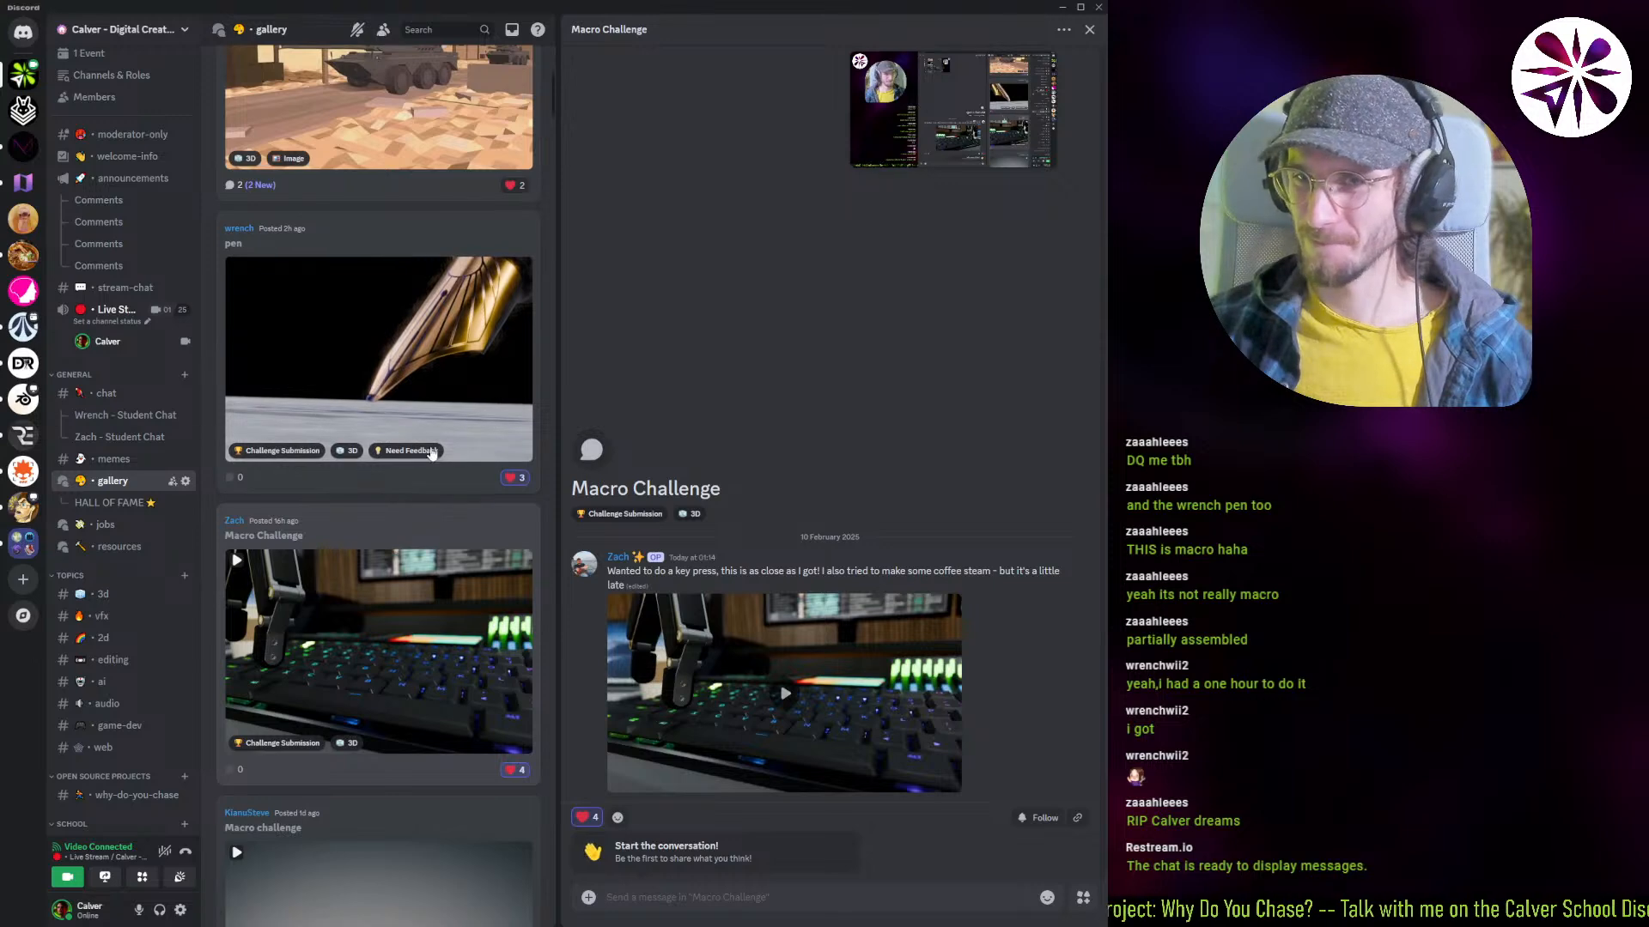
{"action": "scroll", "coordinate": [400, 541], "scroll_direction": "down", "scroll_amount": 4}
{"action": "left_click", "coordinate": [398, 588]}
{"action": "scroll", "coordinate": [390, 481], "scroll_direction": "up", "scroll_amount": 2}
{"action": "scroll", "coordinate": [397, 485], "scroll_direction": "up", "scroll_amount": 1}
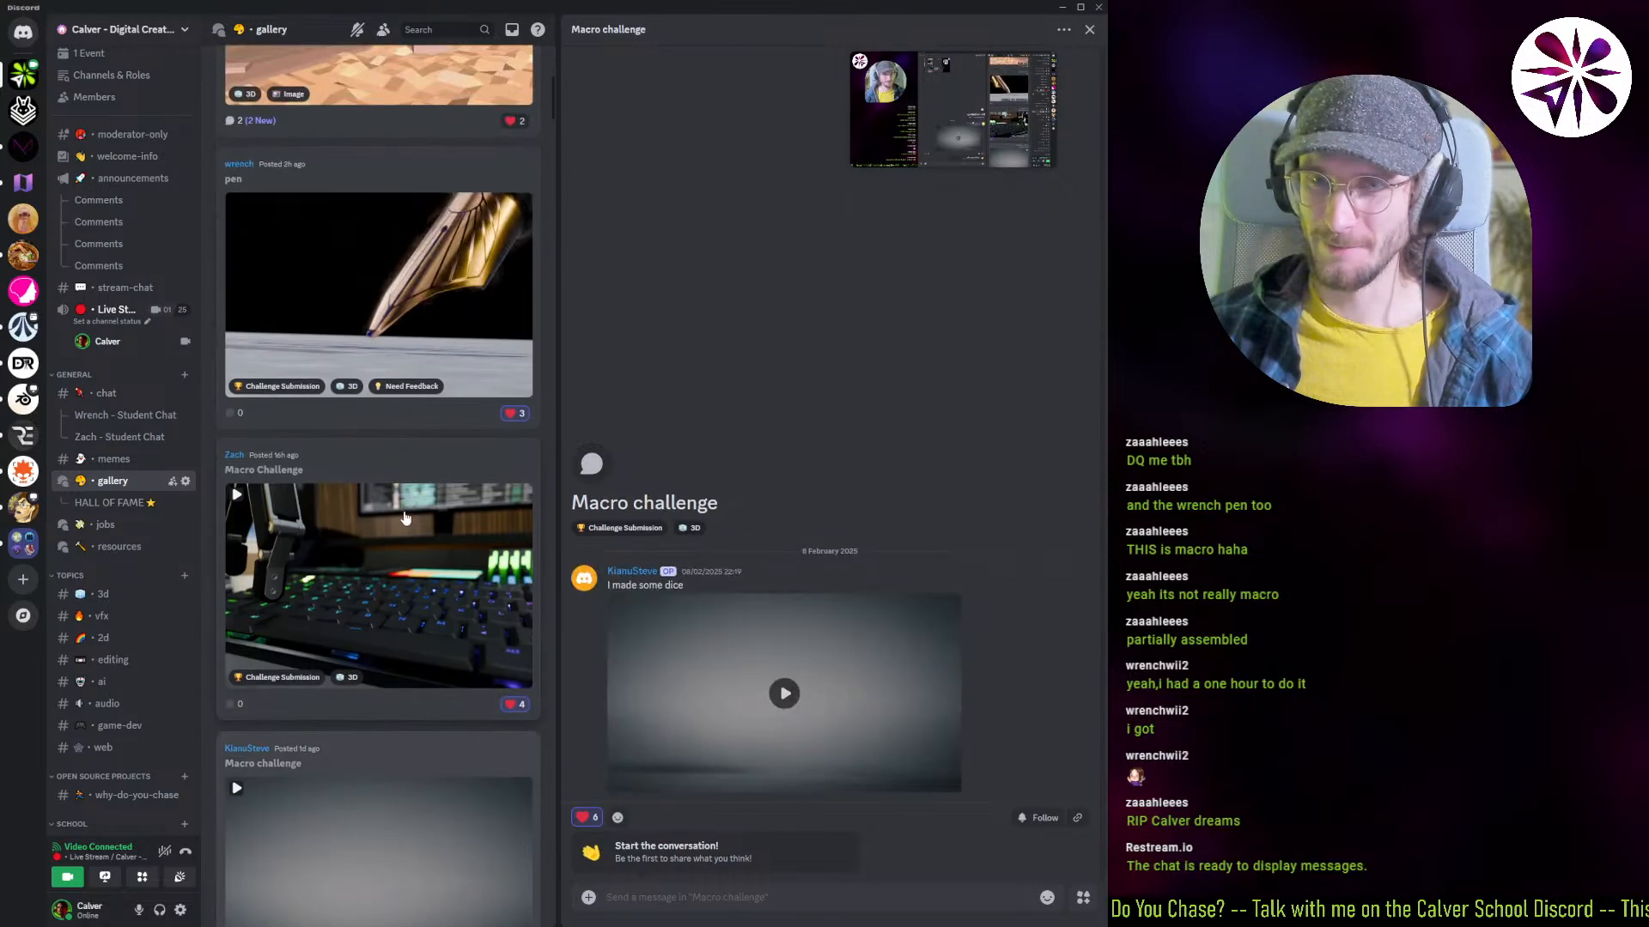
{"action": "left_click", "coordinate": [407, 381]}
{"action": "scroll", "coordinate": [406, 506], "scroll_direction": "down", "scroll_amount": 1}
{"action": "scroll", "coordinate": [406, 549], "scroll_direction": "down", "scroll_amount": 2}
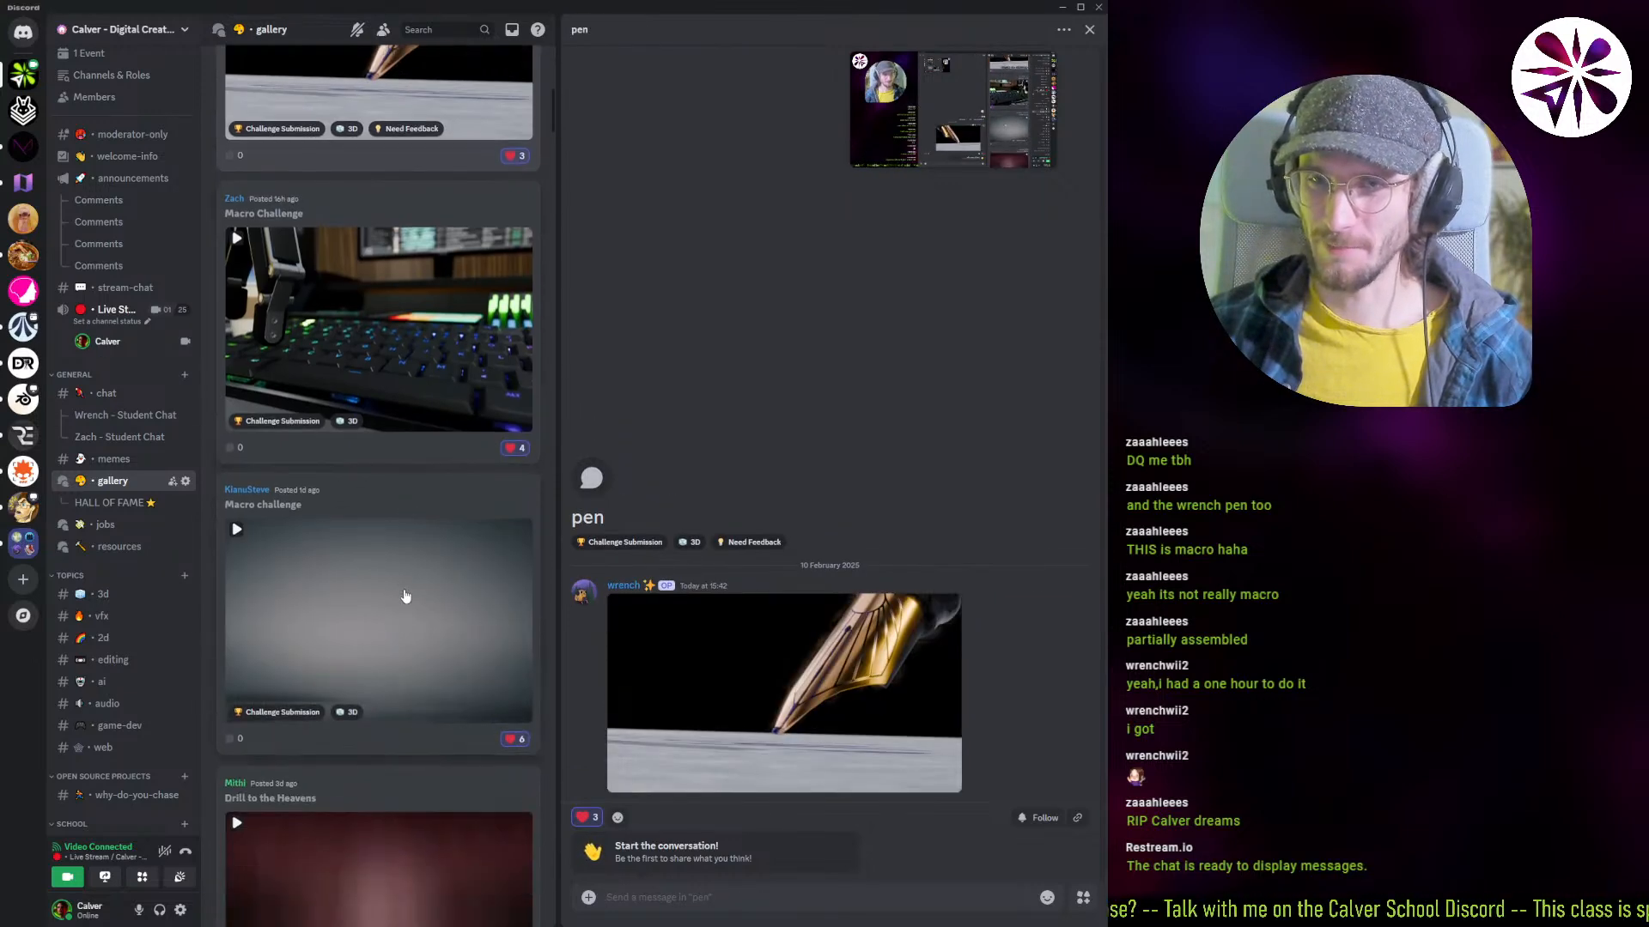
{"action": "left_click", "coordinate": [405, 596]}
{"action": "scroll", "coordinate": [405, 596], "scroll_direction": "up", "scroll_amount": 3}
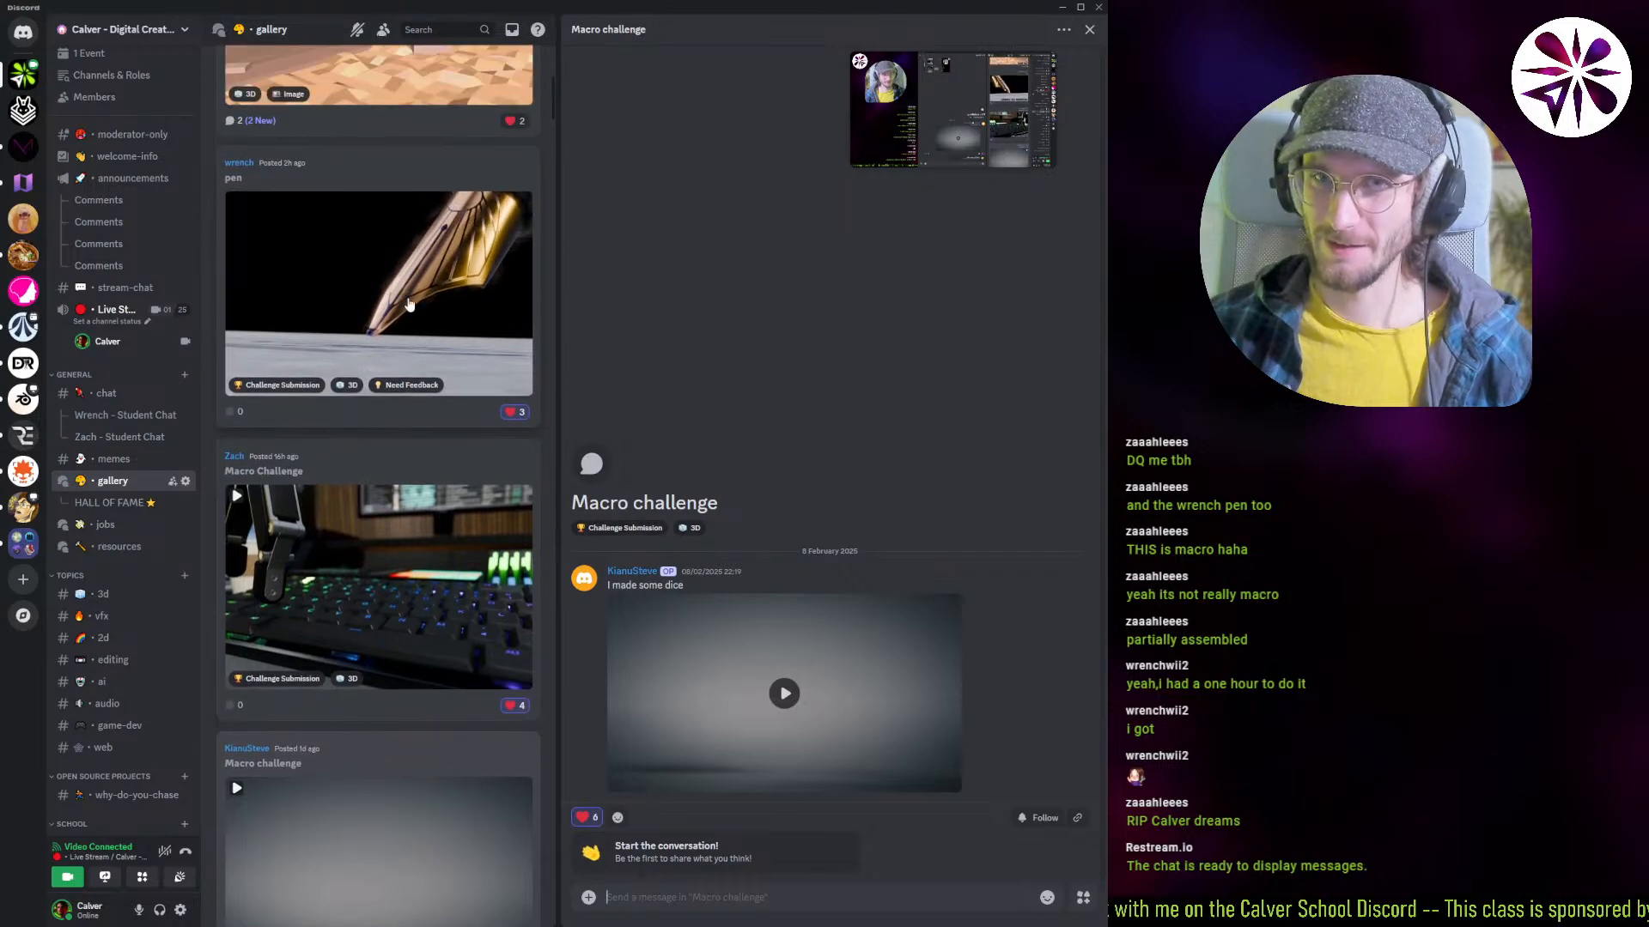
Step: Open the pen post, examine its image enlarged and close the enlarged view
{"action": "left_click", "coordinate": [410, 358]}
{"action": "left_click", "coordinate": [756, 689]}
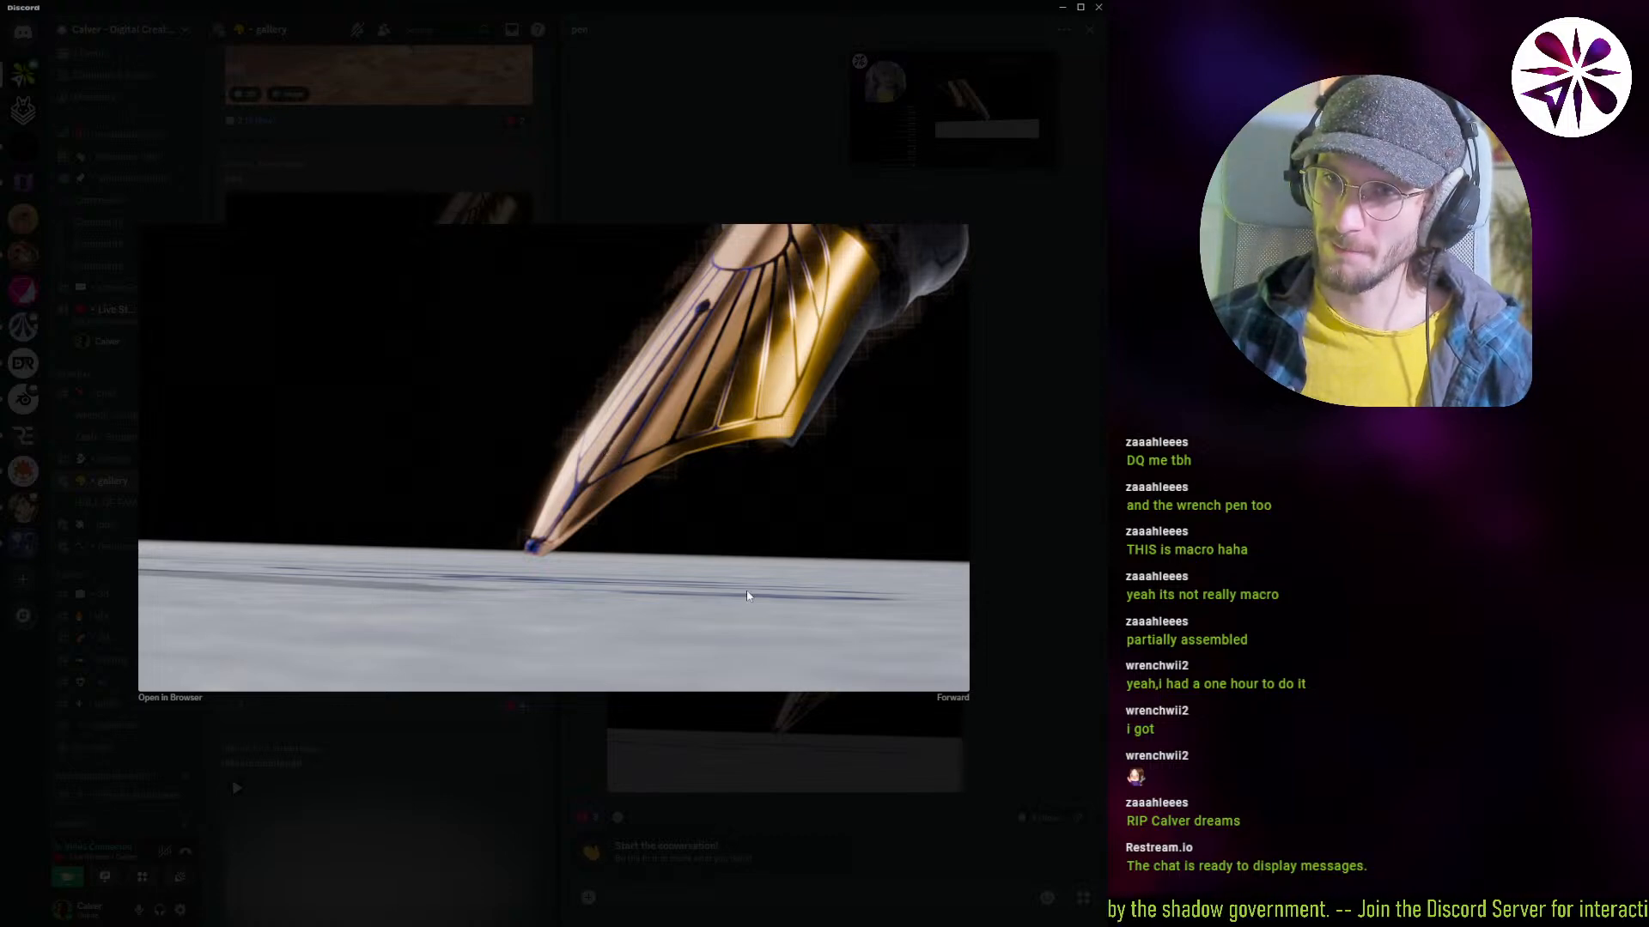
{"action": "left_click", "coordinate": [692, 804]}
Step: Reopen the dice post, play its video twice, the second time in full screen, and return to the post
{"action": "scroll", "coordinate": [394, 652], "scroll_direction": "down", "scroll_amount": 4}
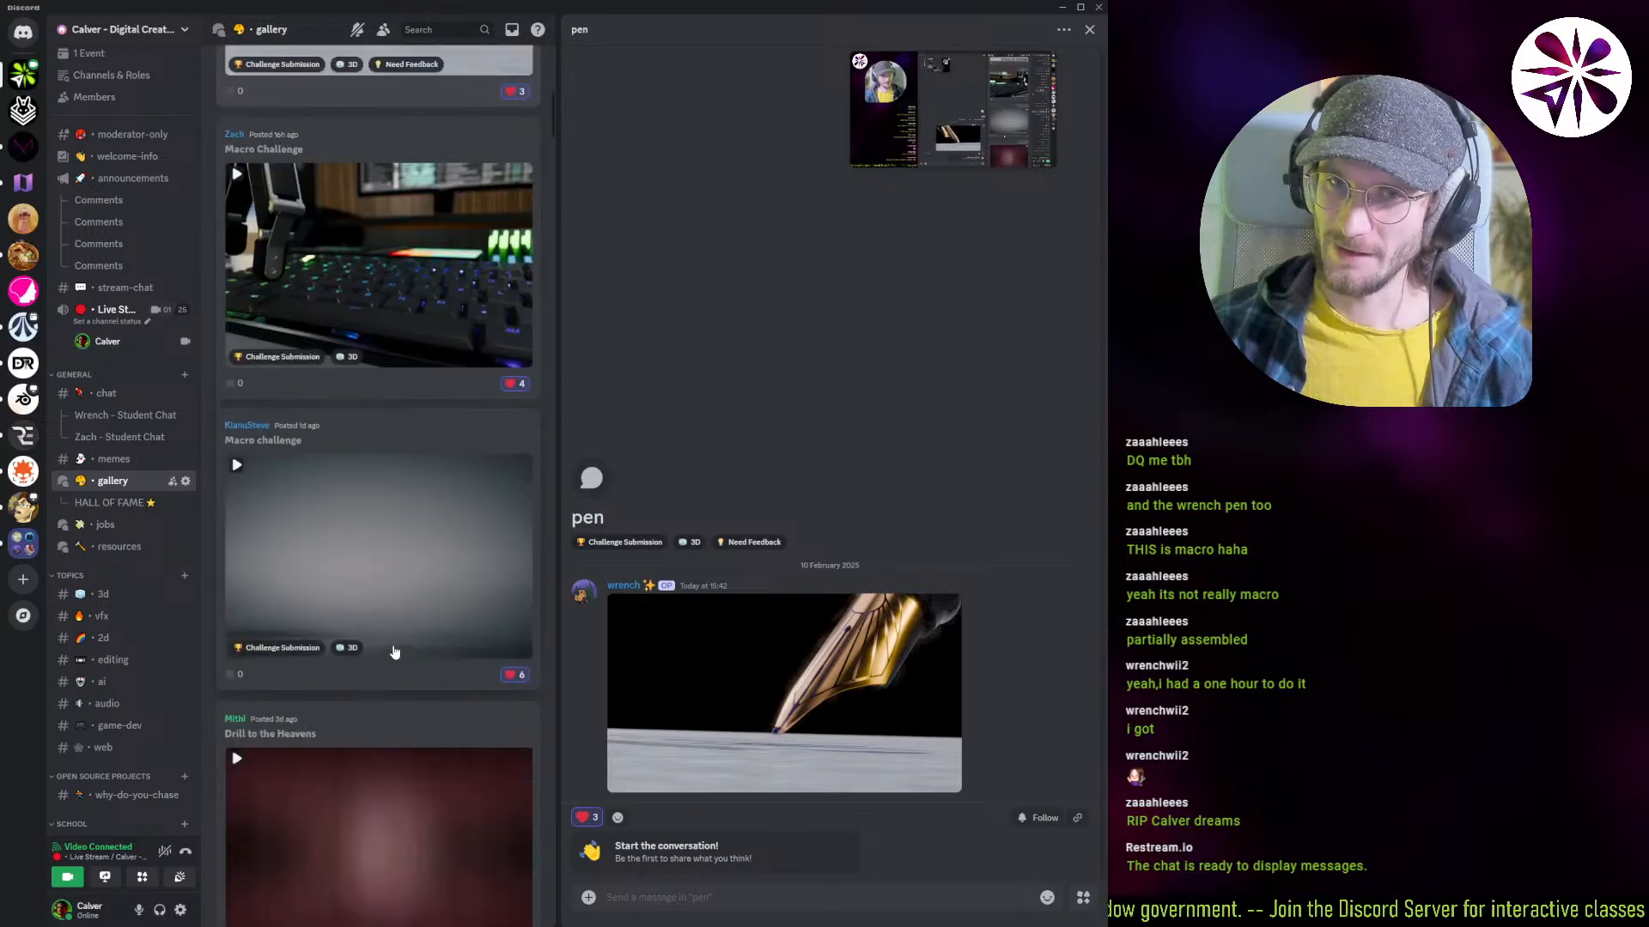
{"action": "left_click", "coordinate": [341, 559]}
{"action": "left_click", "coordinate": [783, 692]}
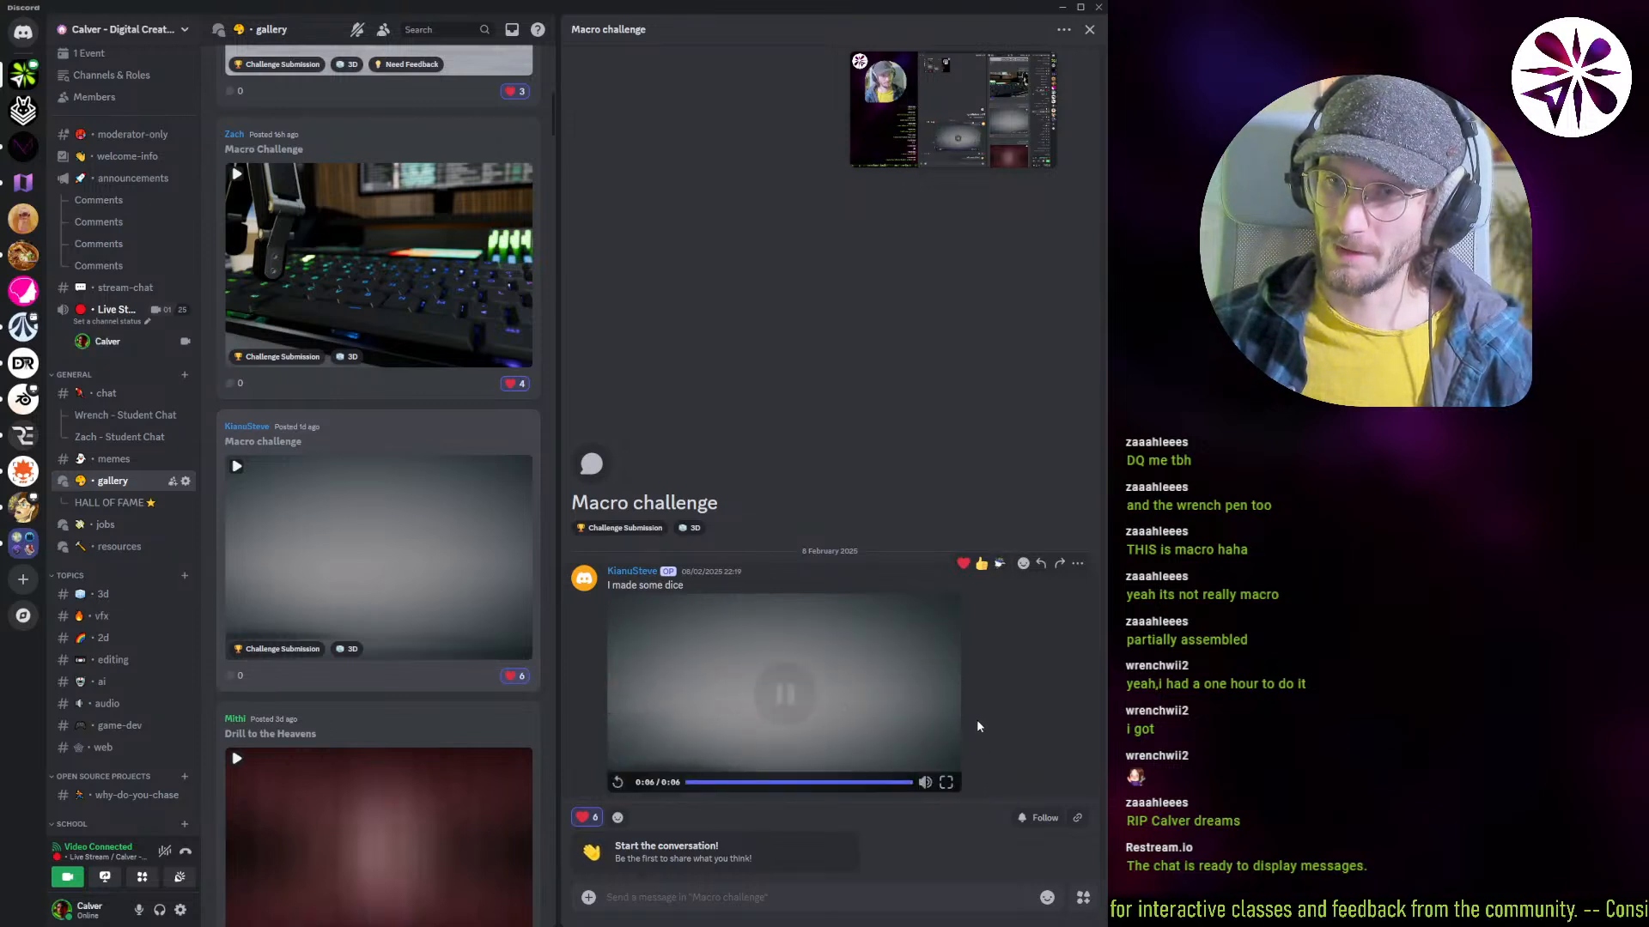
{"action": "left_click", "coordinate": [929, 732]}
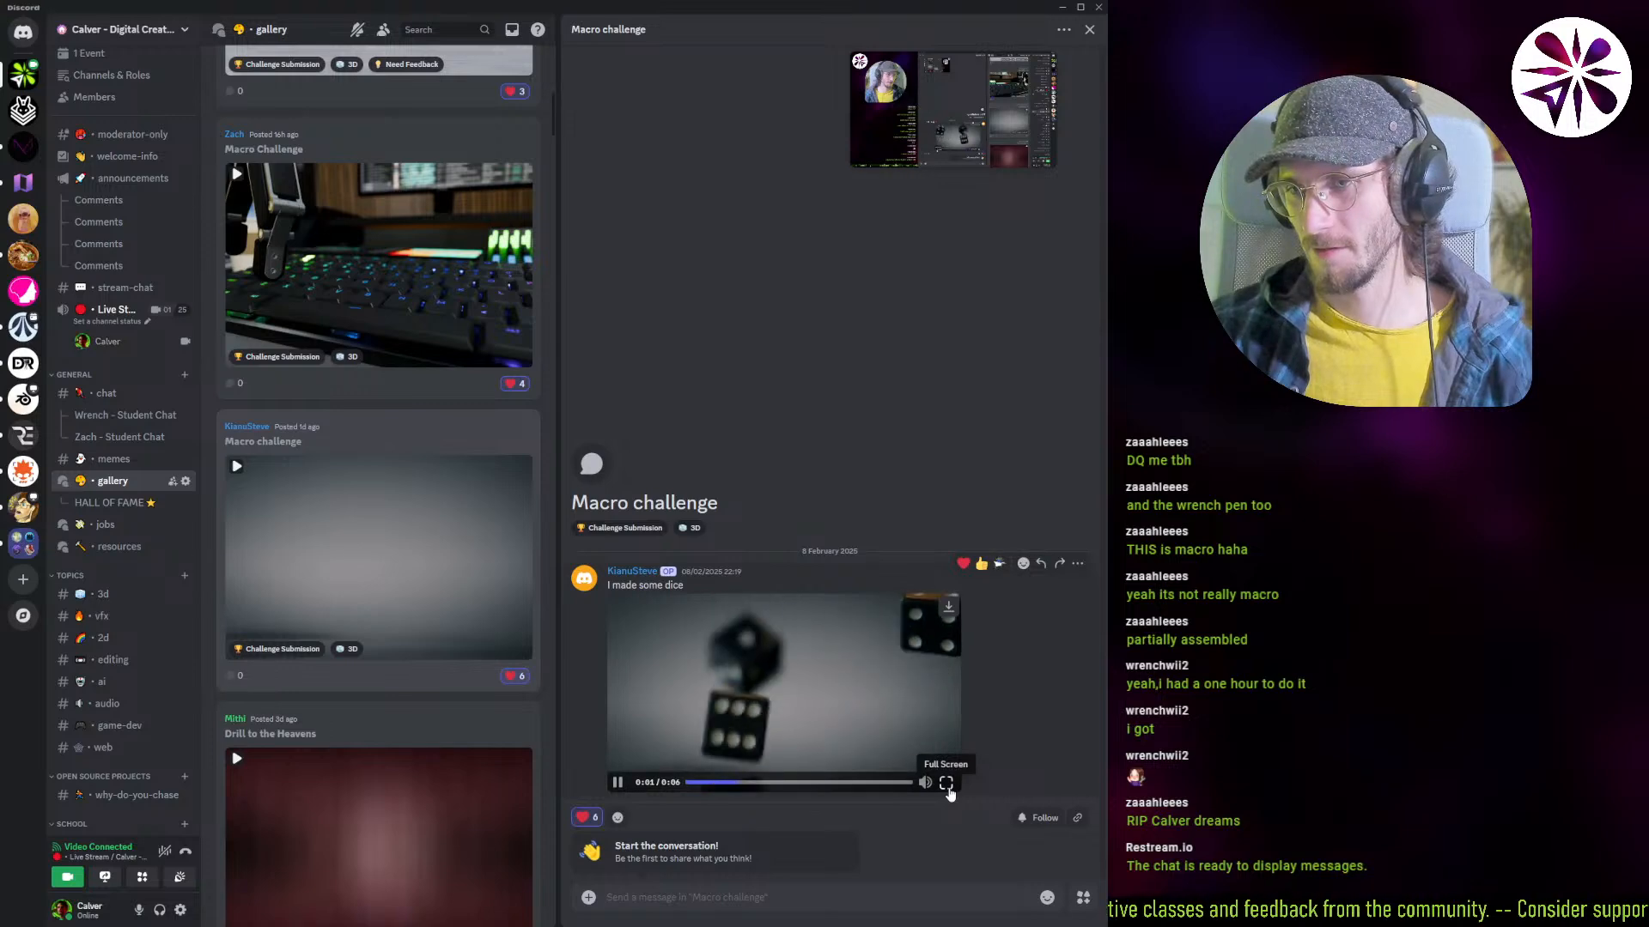
{"action": "left_click", "coordinate": [946, 783]}
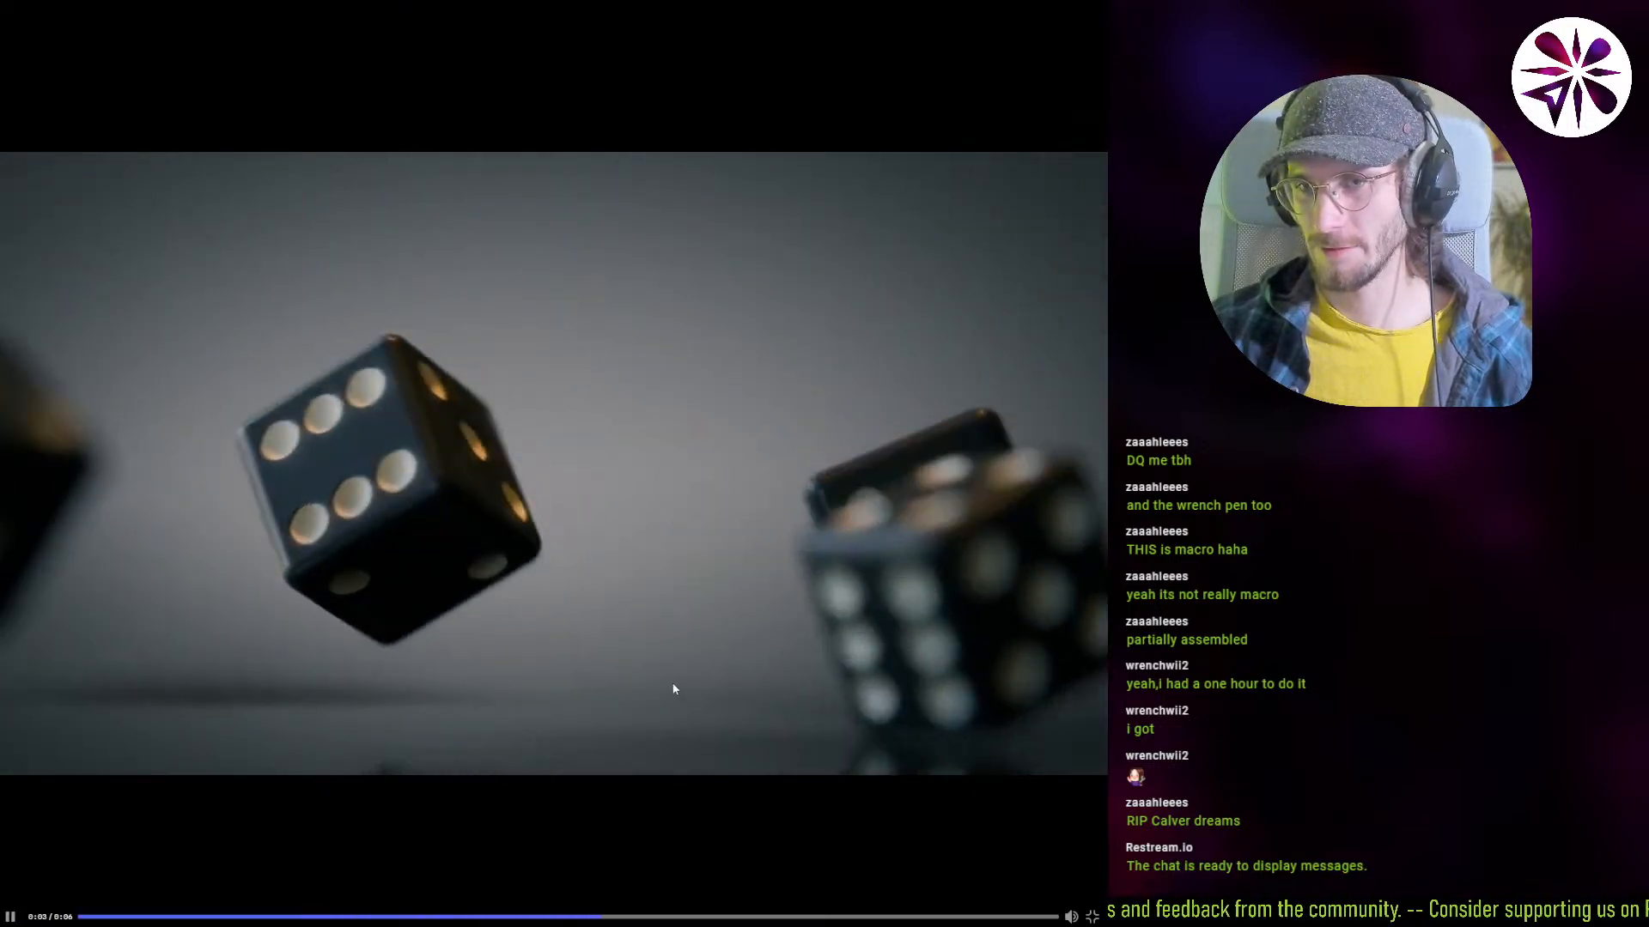
{"action": "key", "text": "Escape"}
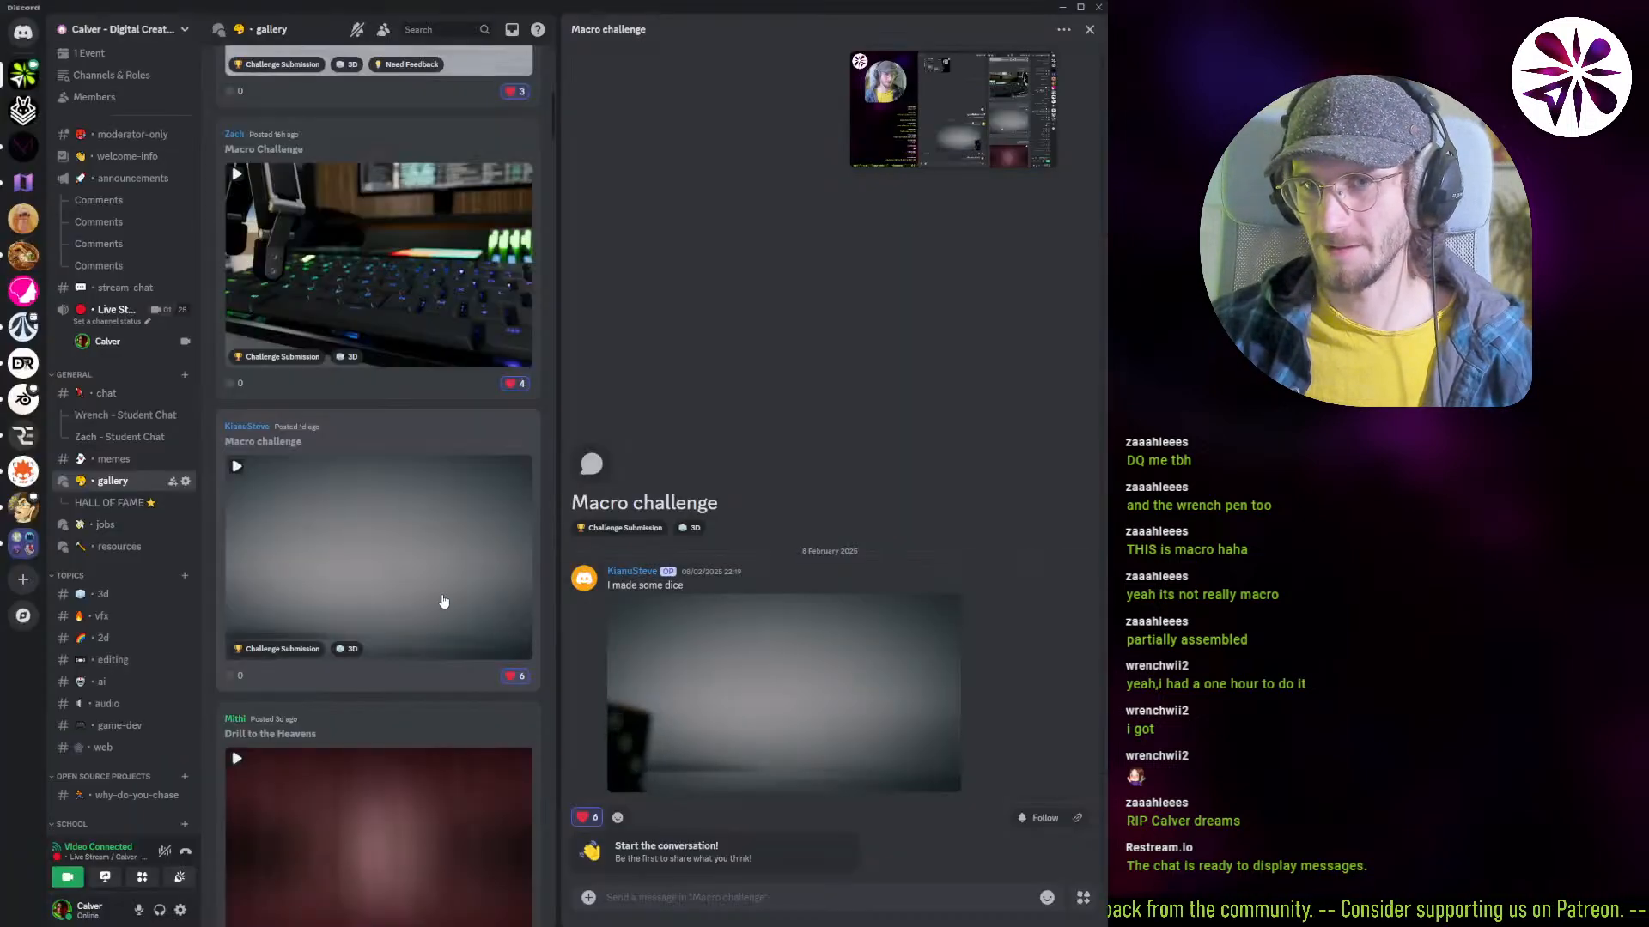
Step: Return to the pen post and enlarge its image to examine the nib, then close the enlarged view
{"action": "scroll", "coordinate": [447, 586], "scroll_direction": "up", "scroll_amount": 3}
{"action": "scroll", "coordinate": [447, 586], "scroll_direction": "up", "scroll_amount": 2}
{"action": "left_click", "coordinate": [450, 532]}
{"action": "left_click", "coordinate": [845, 724]}
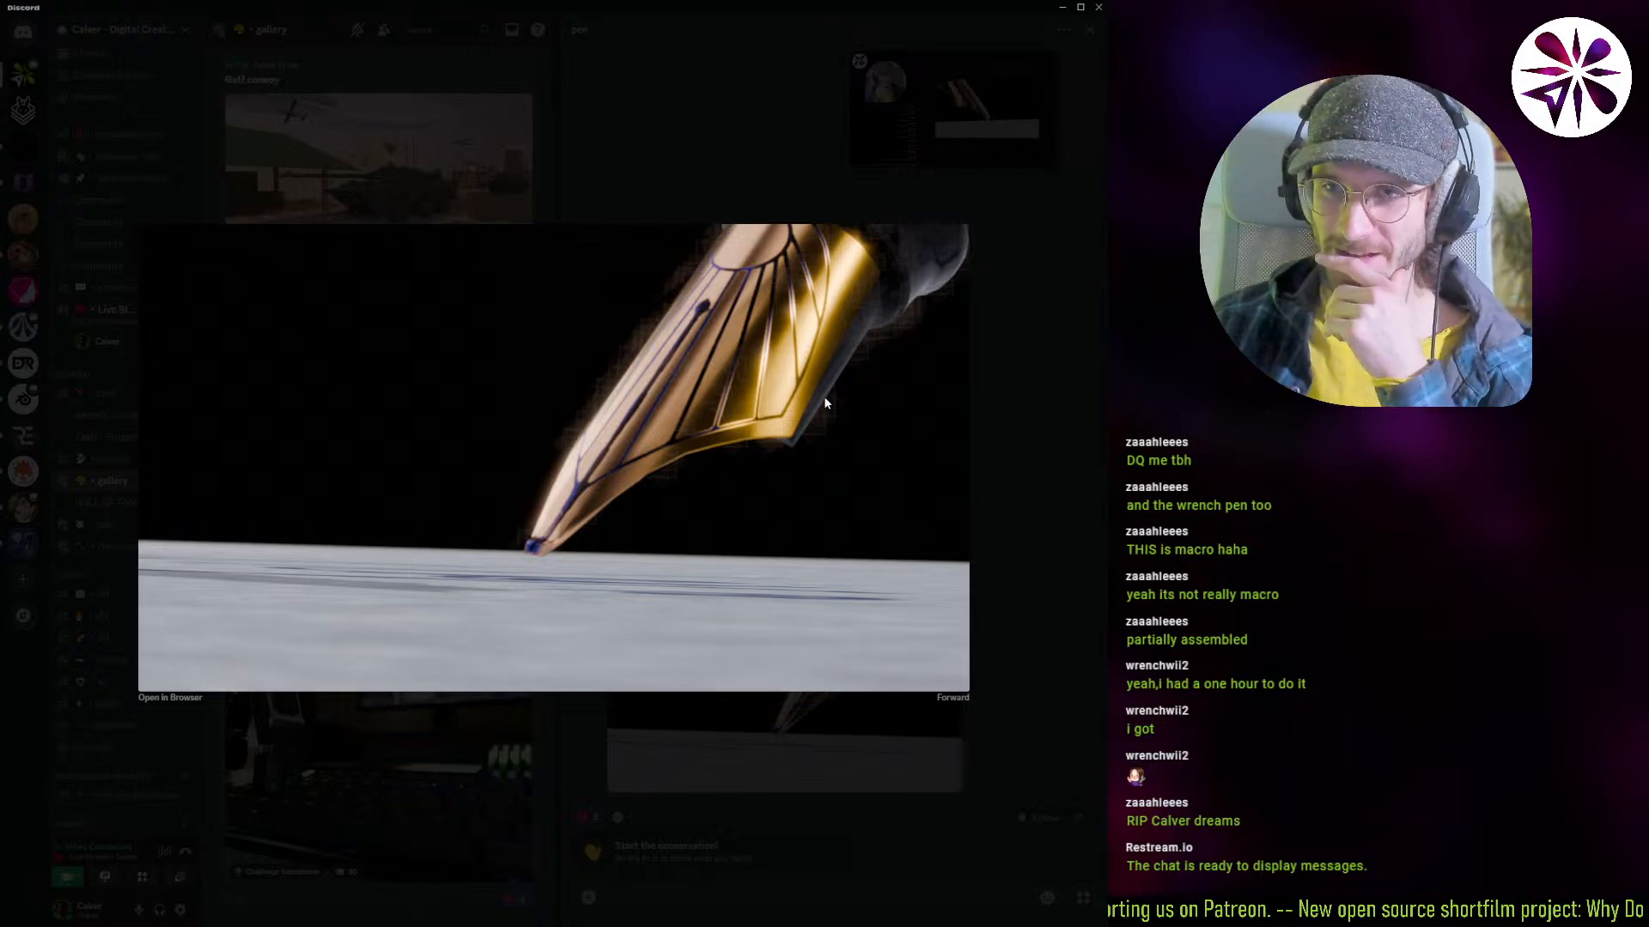
{"action": "left_click", "coordinate": [996, 466]}
Step: Compare the gallery submissions once more, enlarging the pen image for another look before returning to the list
{"action": "scroll", "coordinate": [414, 614], "scroll_direction": "down", "scroll_amount": 2}
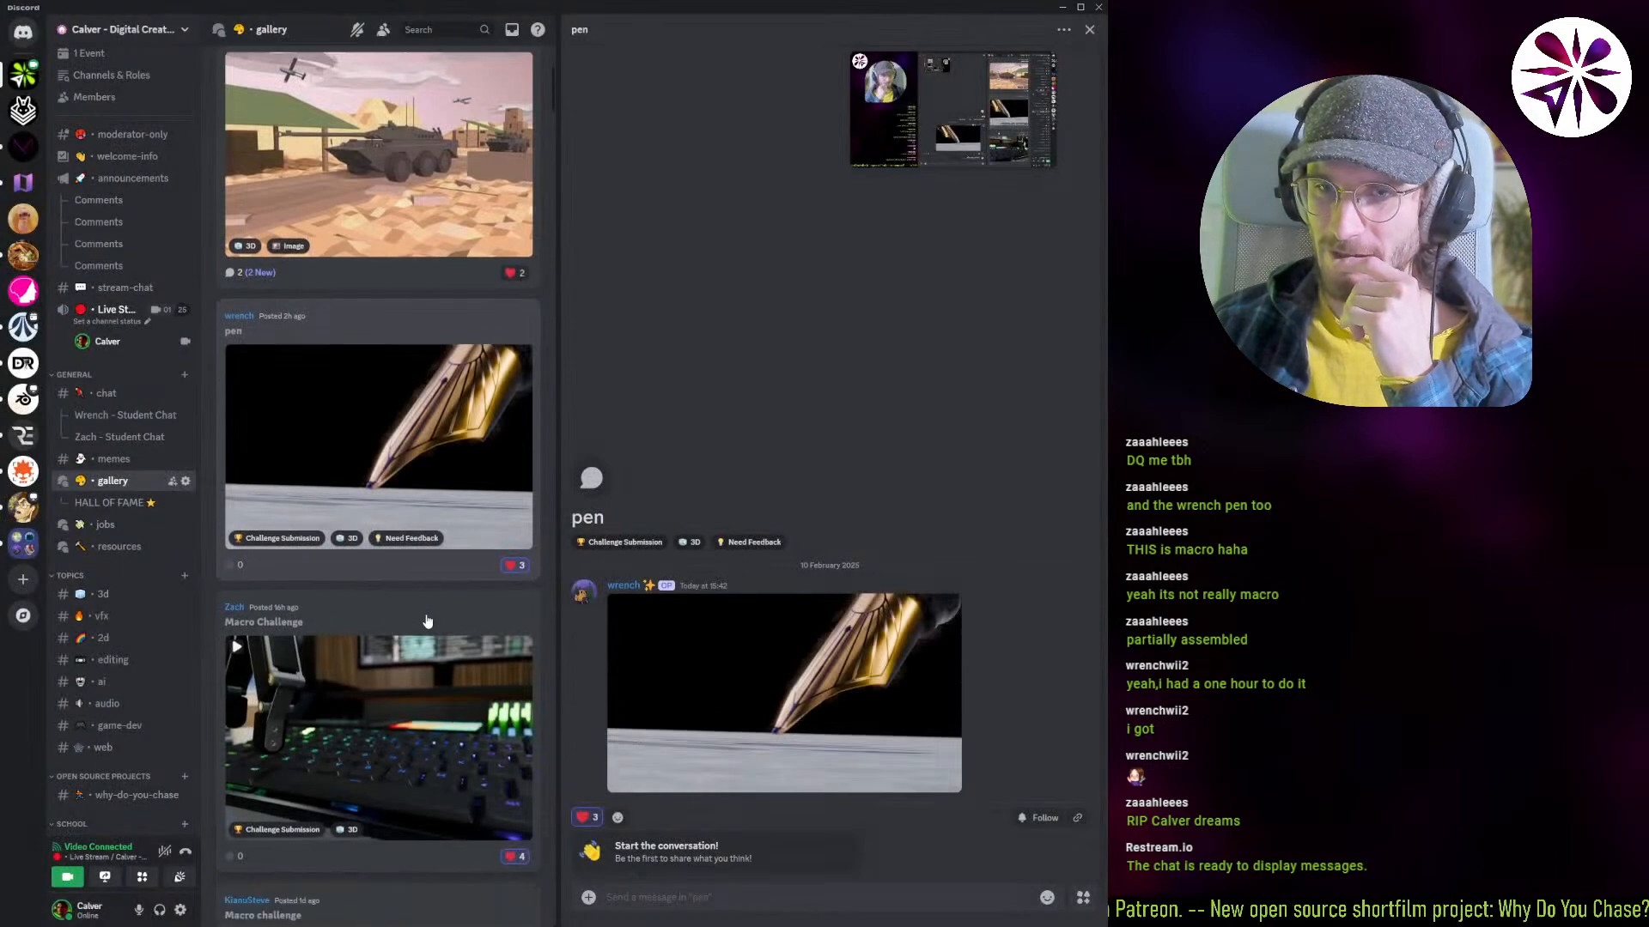
{"action": "scroll", "coordinate": [455, 626], "scroll_direction": "up", "scroll_amount": 1}
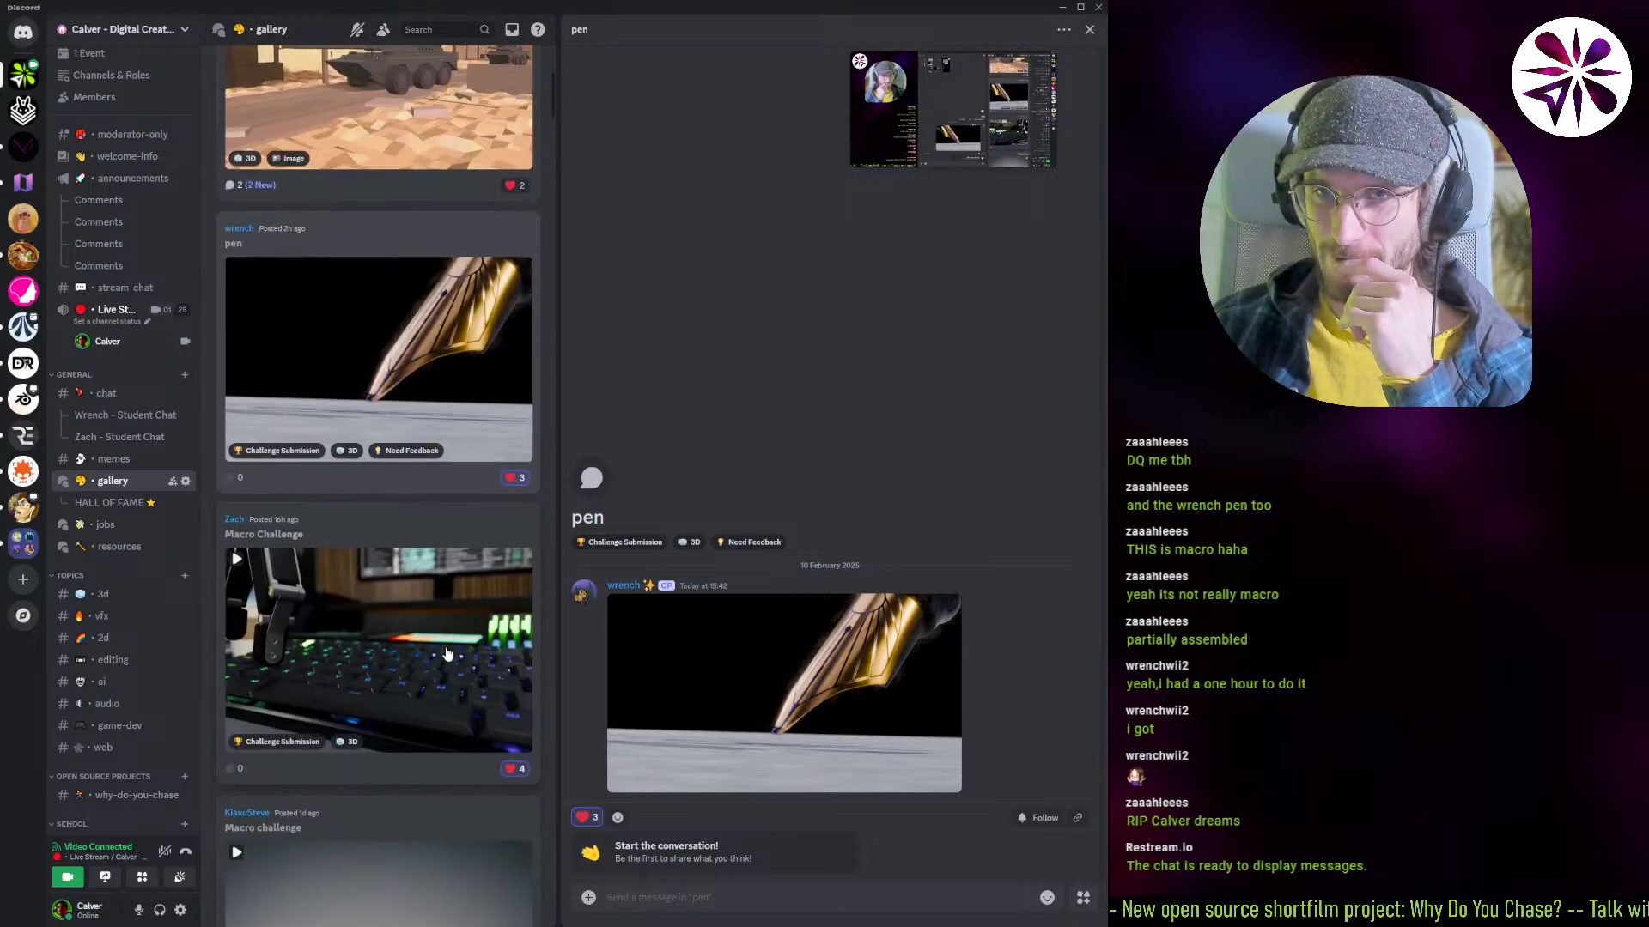
{"action": "scroll", "coordinate": [438, 666], "scroll_direction": "down", "scroll_amount": 5}
{"action": "scroll", "coordinate": [425, 601], "scroll_direction": "up", "scroll_amount": 5}
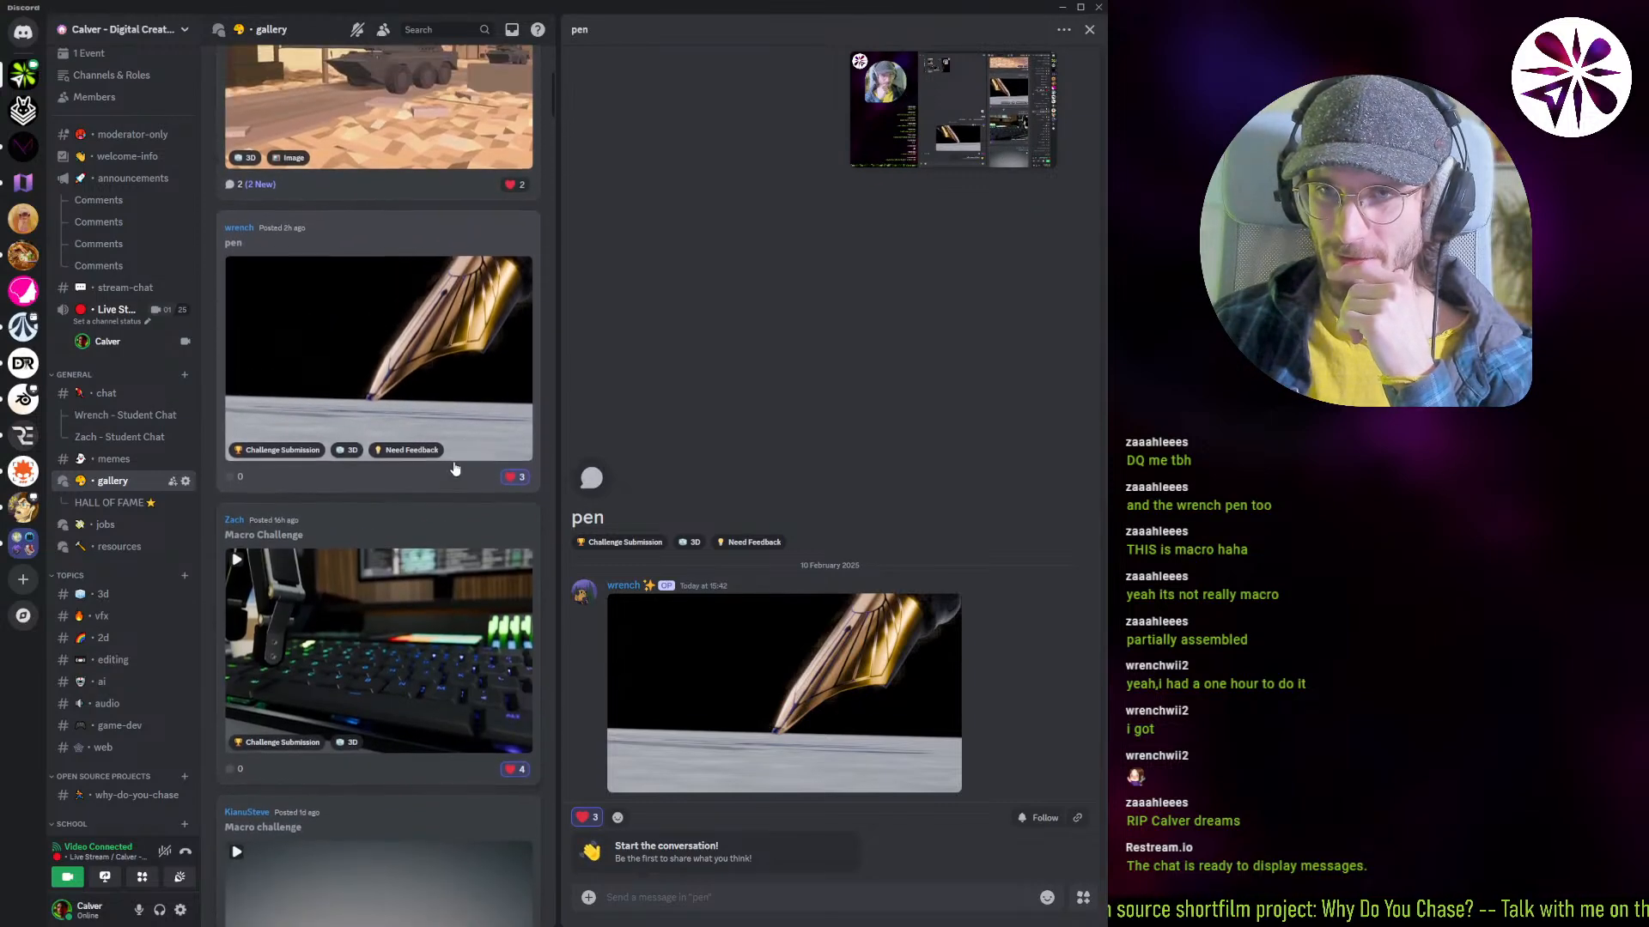
{"action": "left_click", "coordinate": [726, 656]}
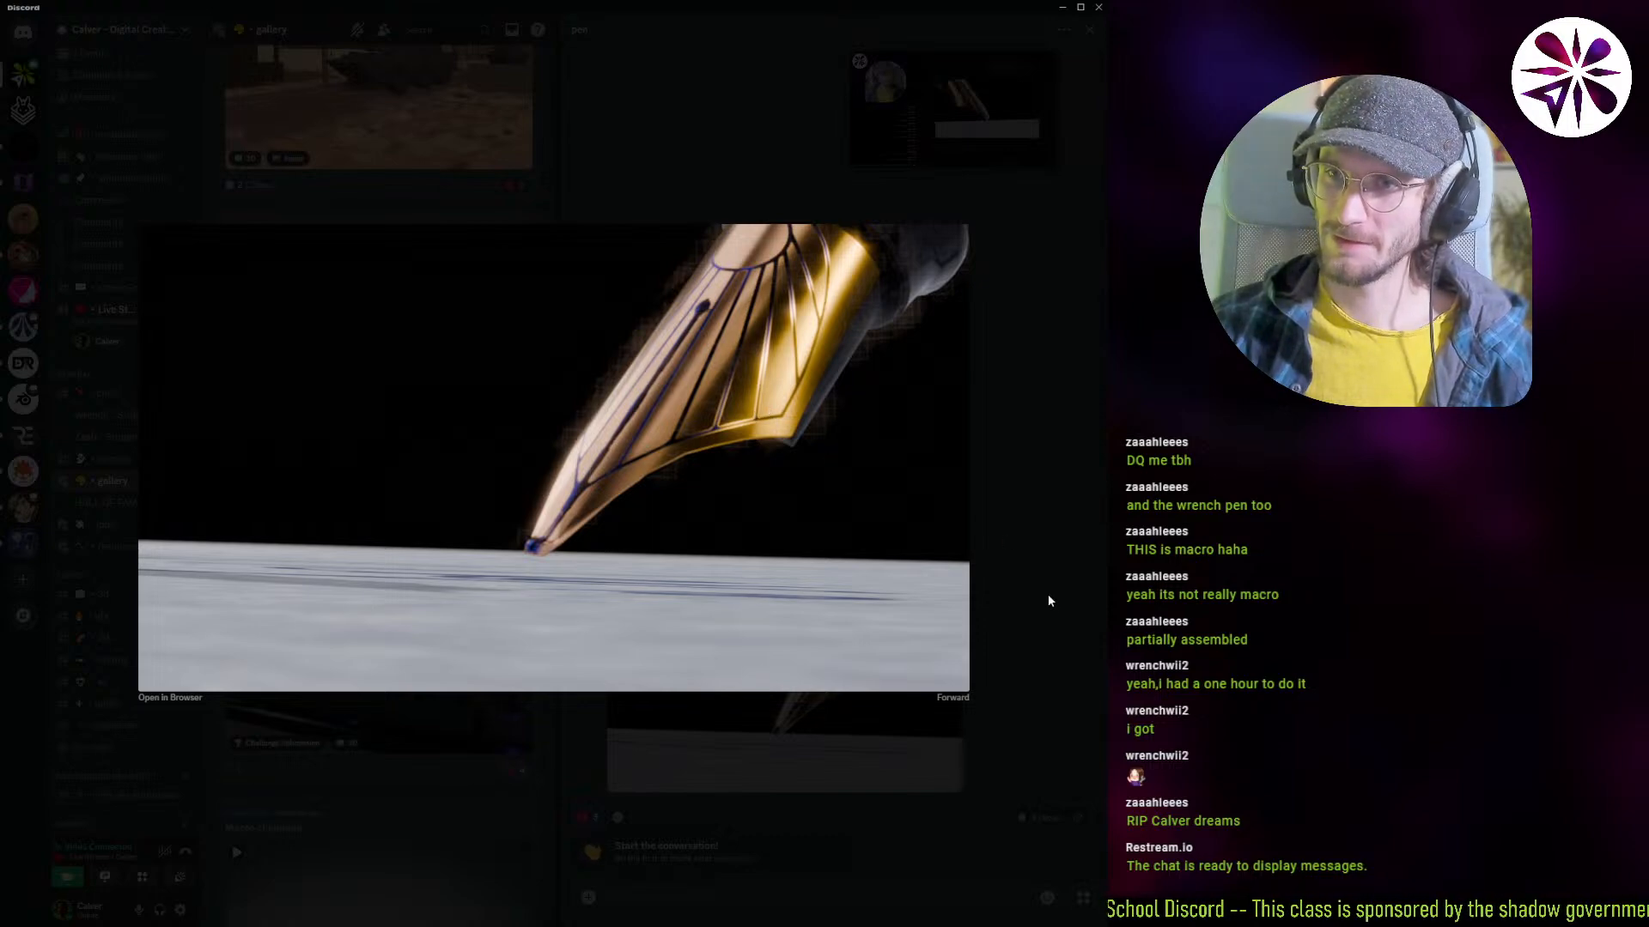
{"action": "left_click", "coordinate": [1036, 617]}
{"action": "scroll", "coordinate": [410, 631], "scroll_direction": "down", "scroll_amount": 3}
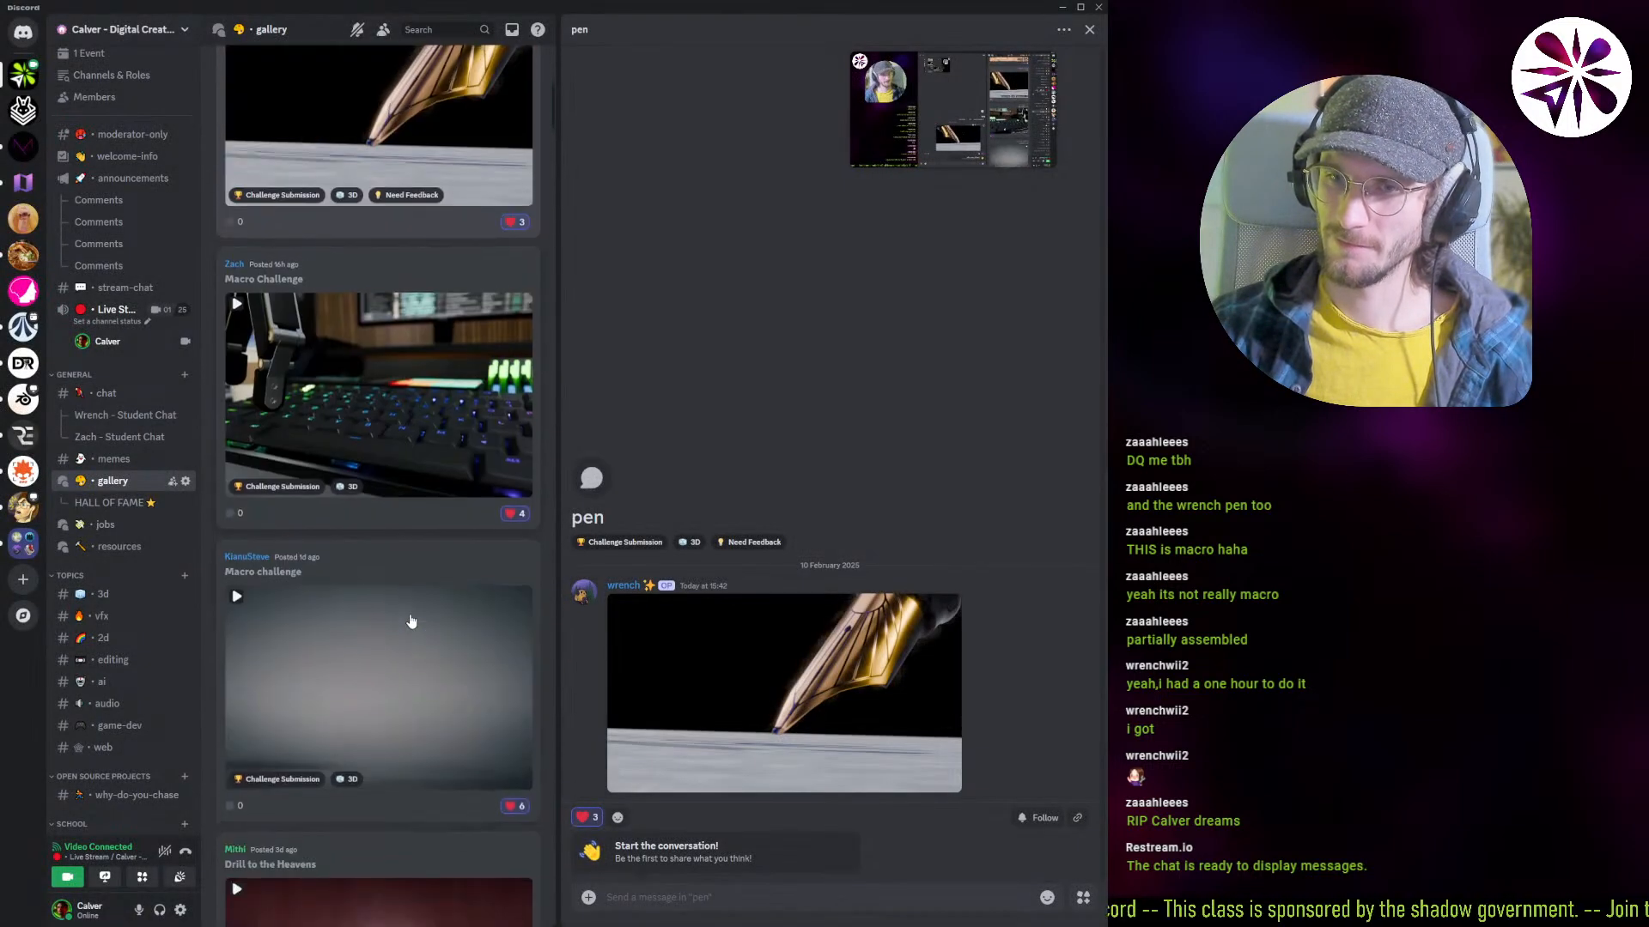
{"action": "scroll", "coordinate": [413, 665], "scroll_direction": "up", "scroll_amount": 3}
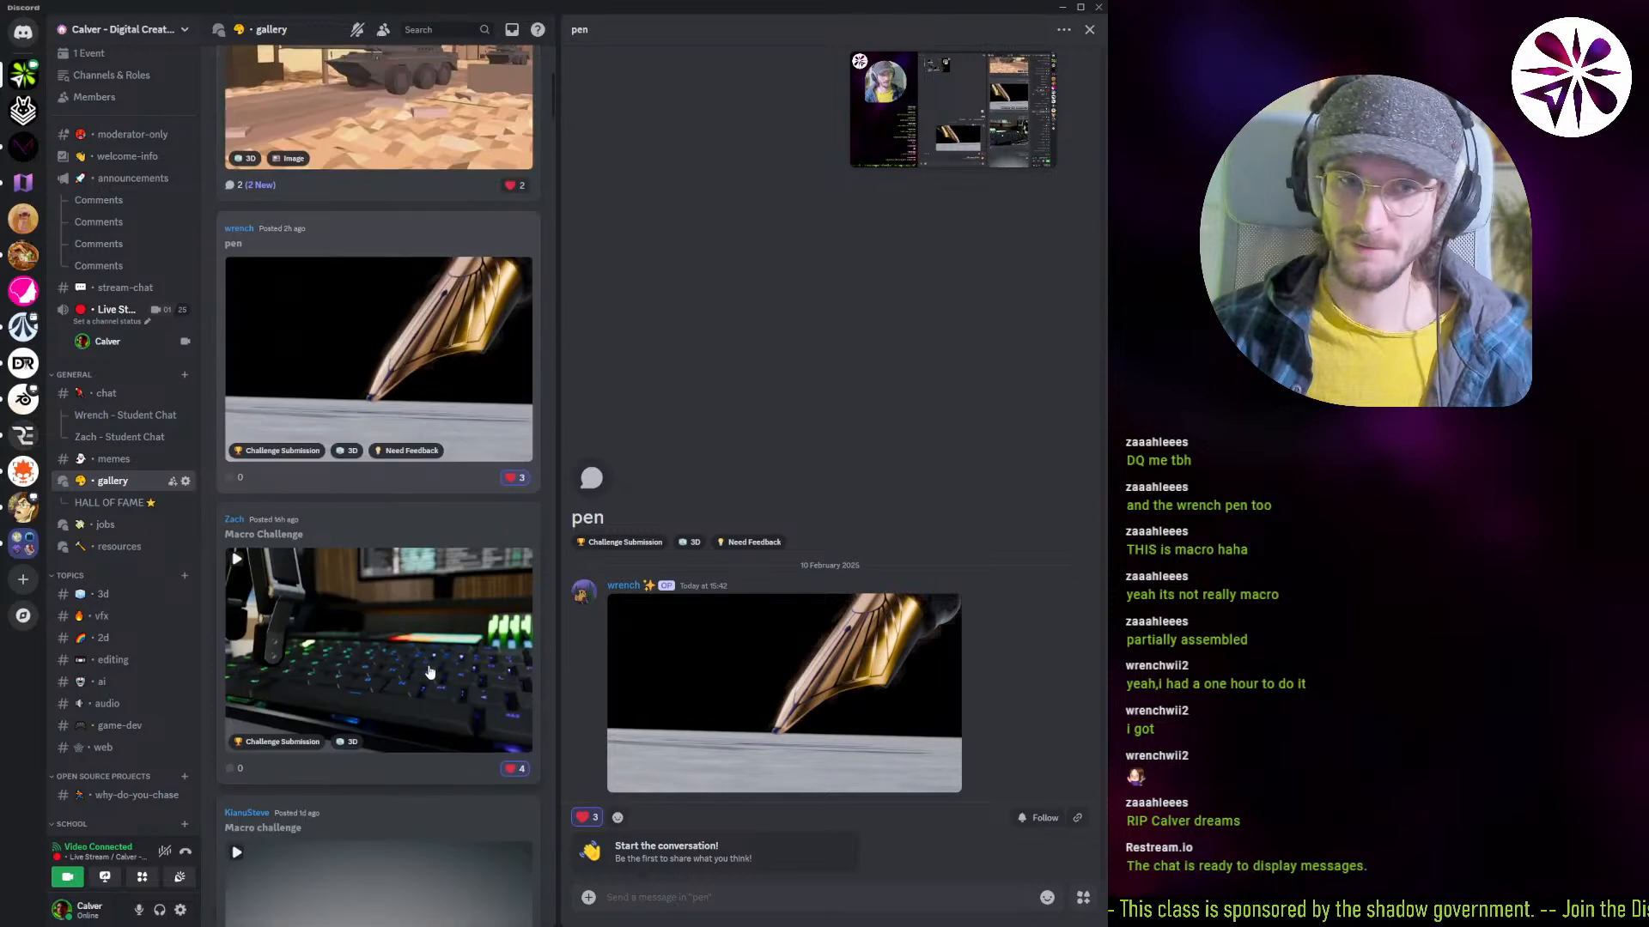
Step: Browse the soundboard's favorites and the Calver - Digital Creative School sounds, then close the soundboard
{"action": "left_click", "coordinate": [180, 878]}
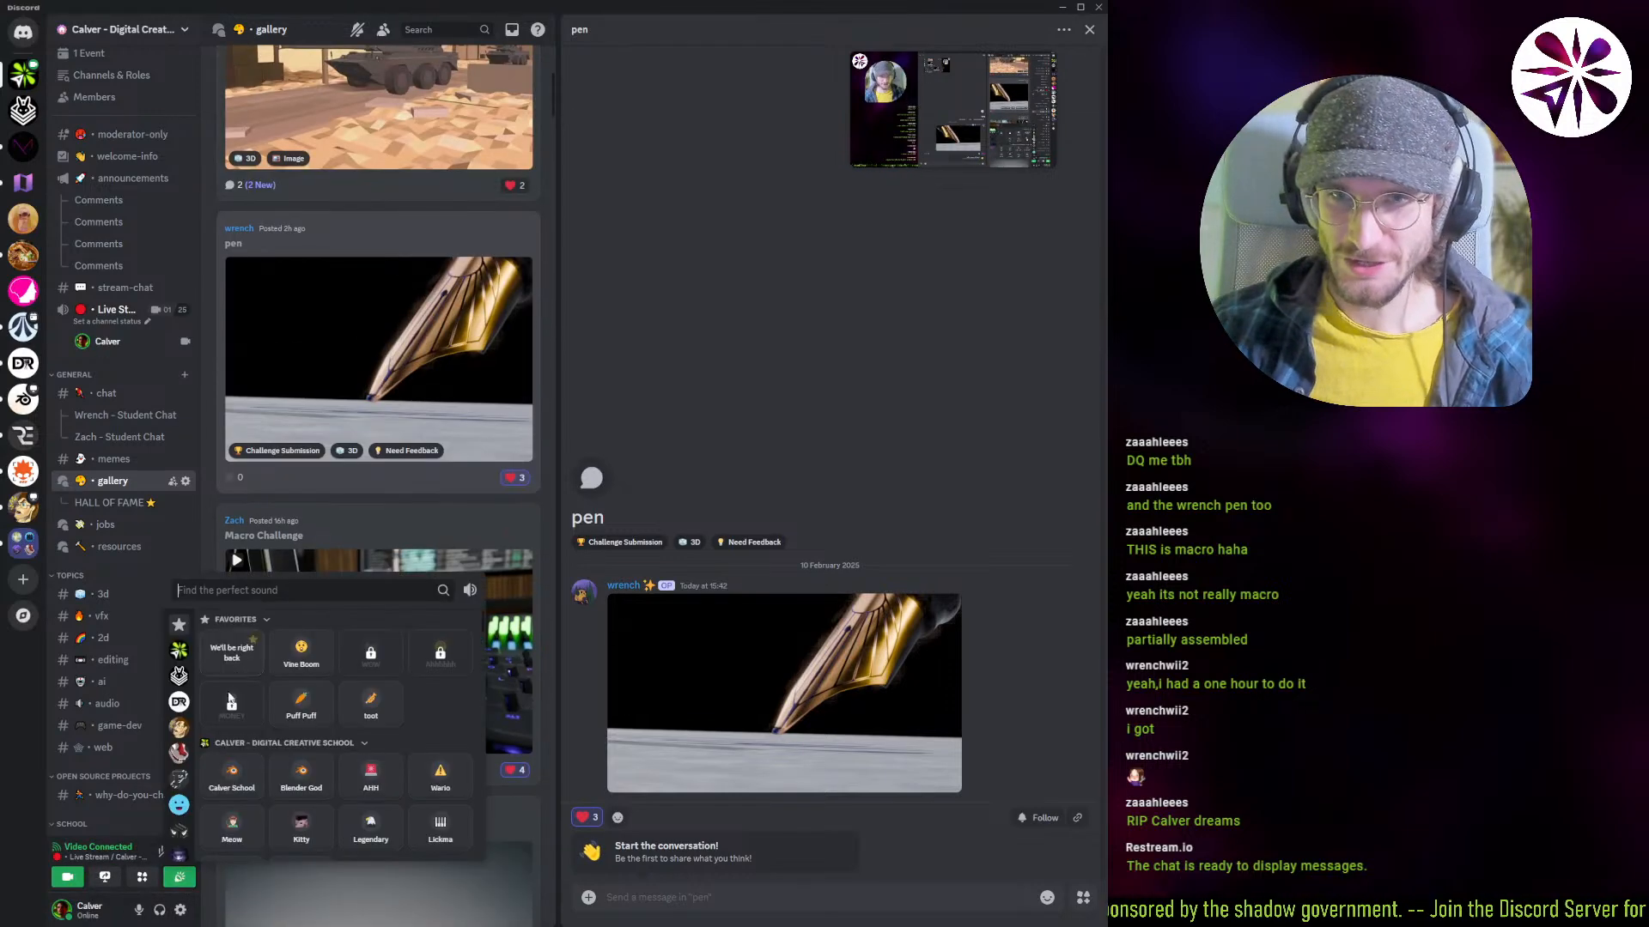
{"action": "scroll", "coordinate": [352, 756], "scroll_direction": "down", "scroll_amount": 2}
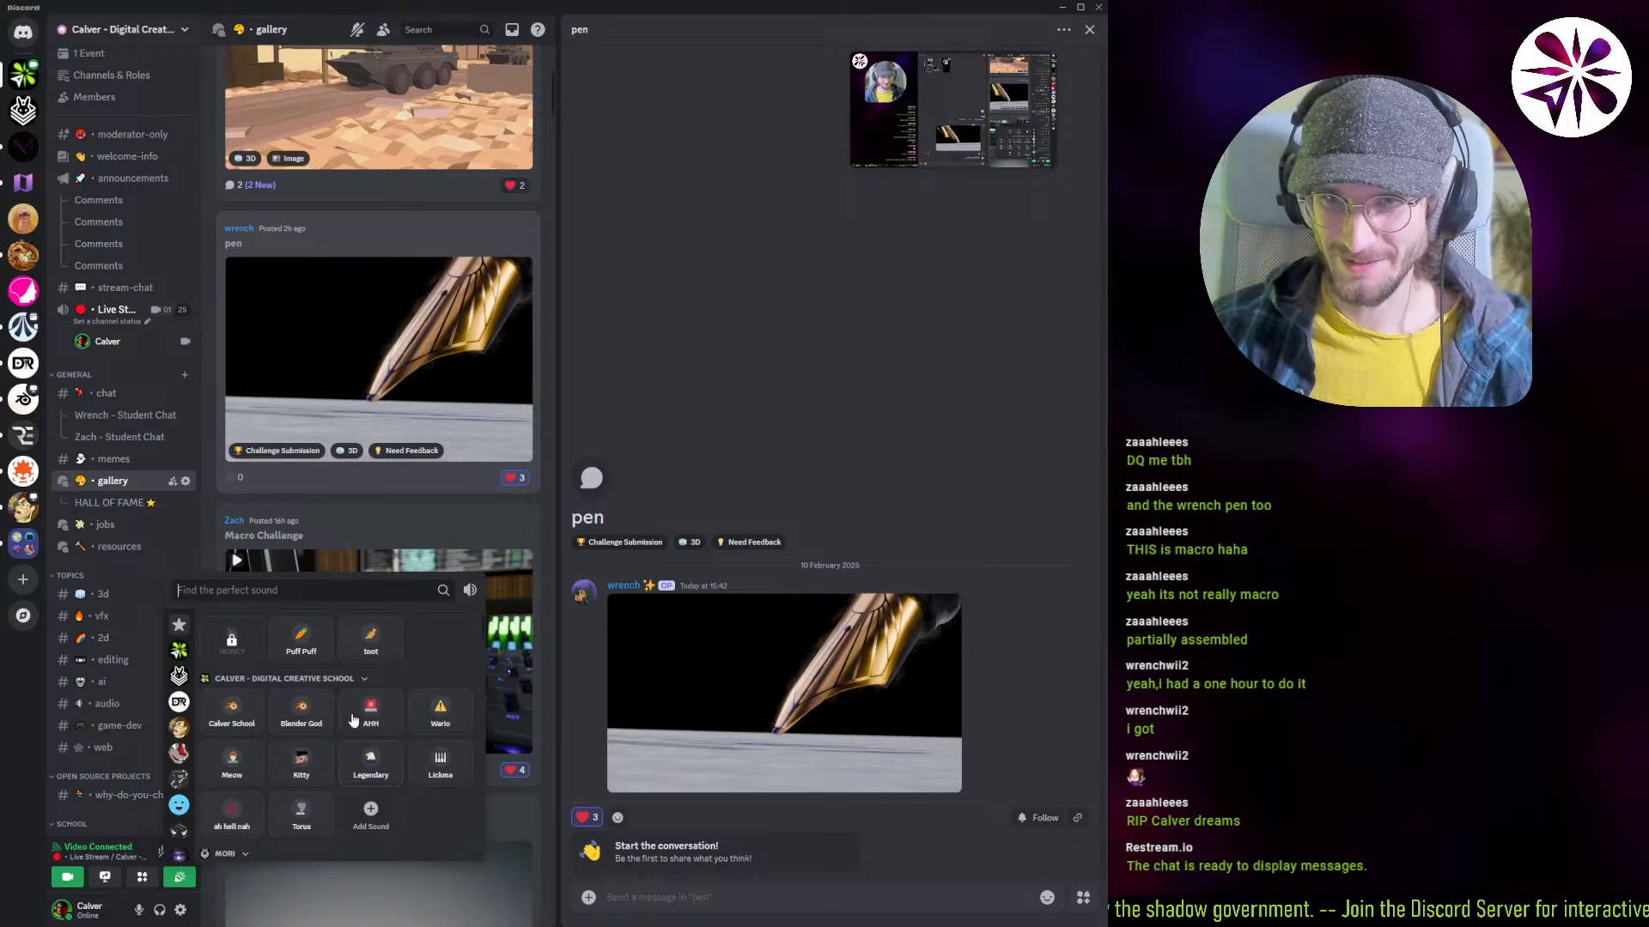
{"action": "scroll", "coordinate": [305, 726], "scroll_direction": "up", "scroll_amount": 2}
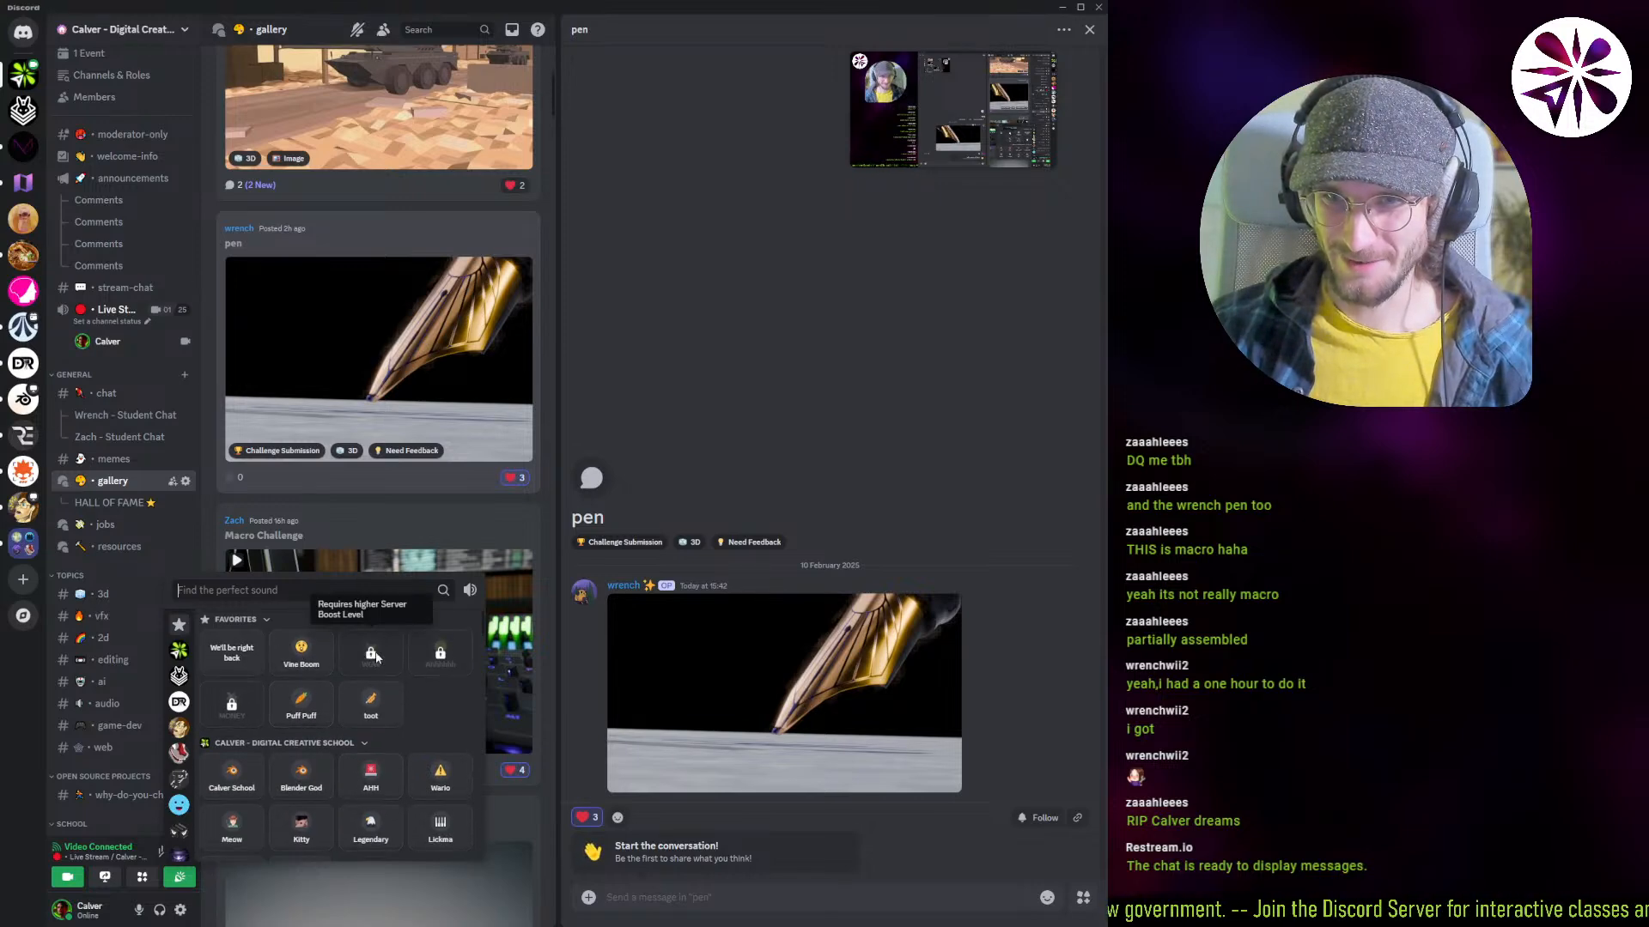
{"action": "scroll", "coordinate": [327, 780], "scroll_direction": "down", "scroll_amount": 2}
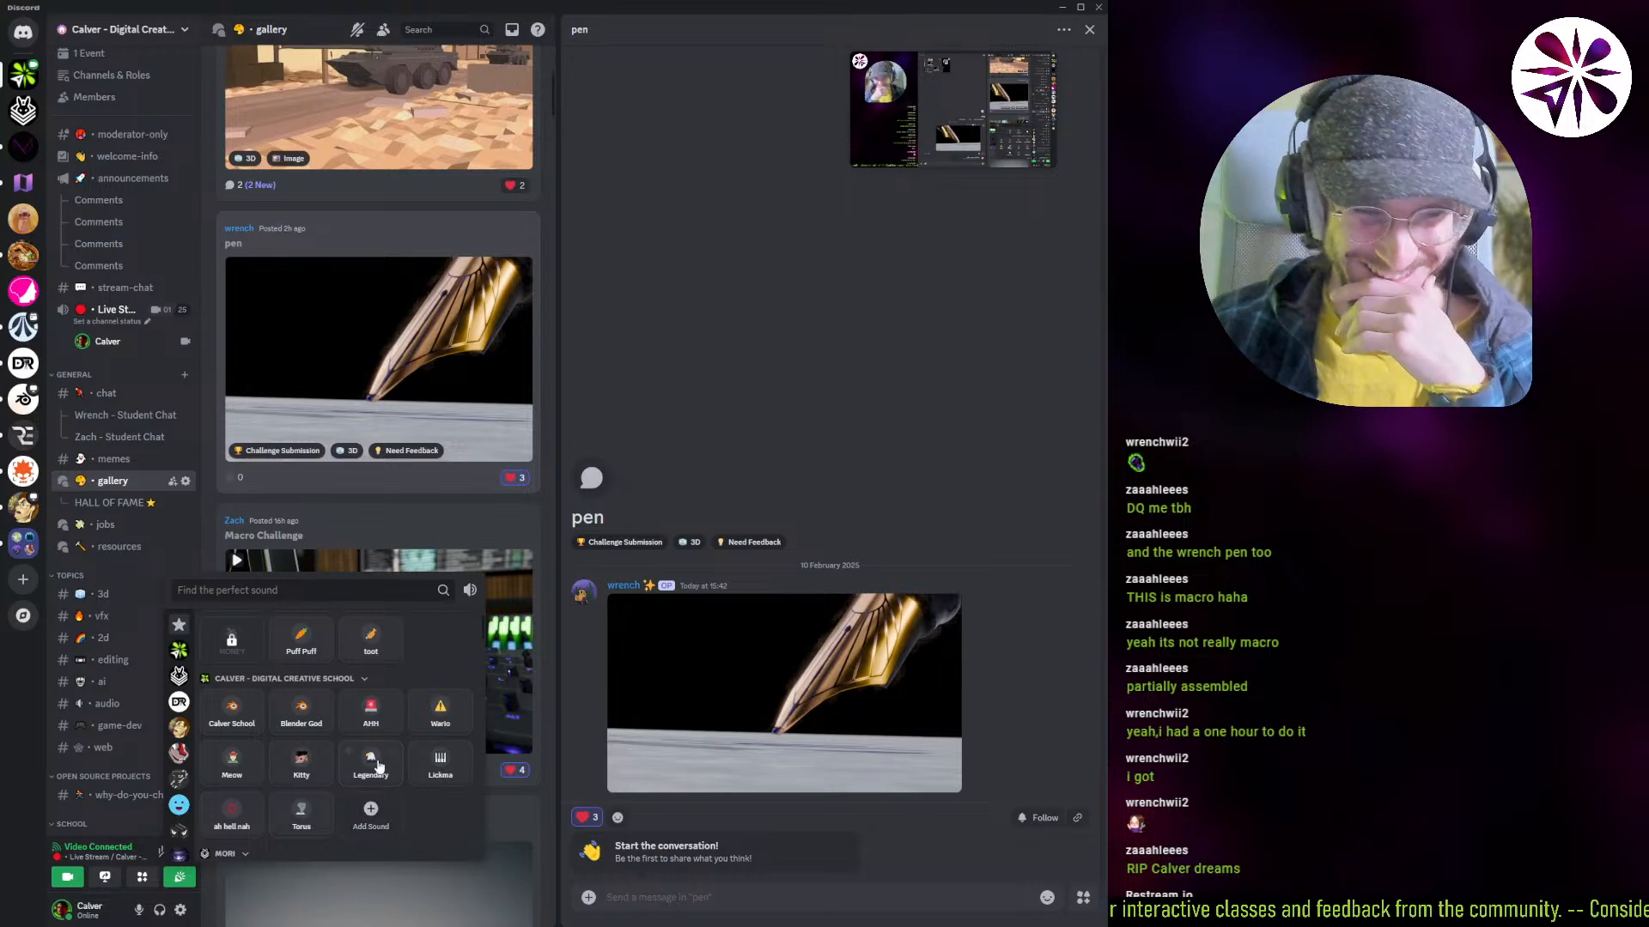
{"action": "left_click", "coordinate": [635, 472]}
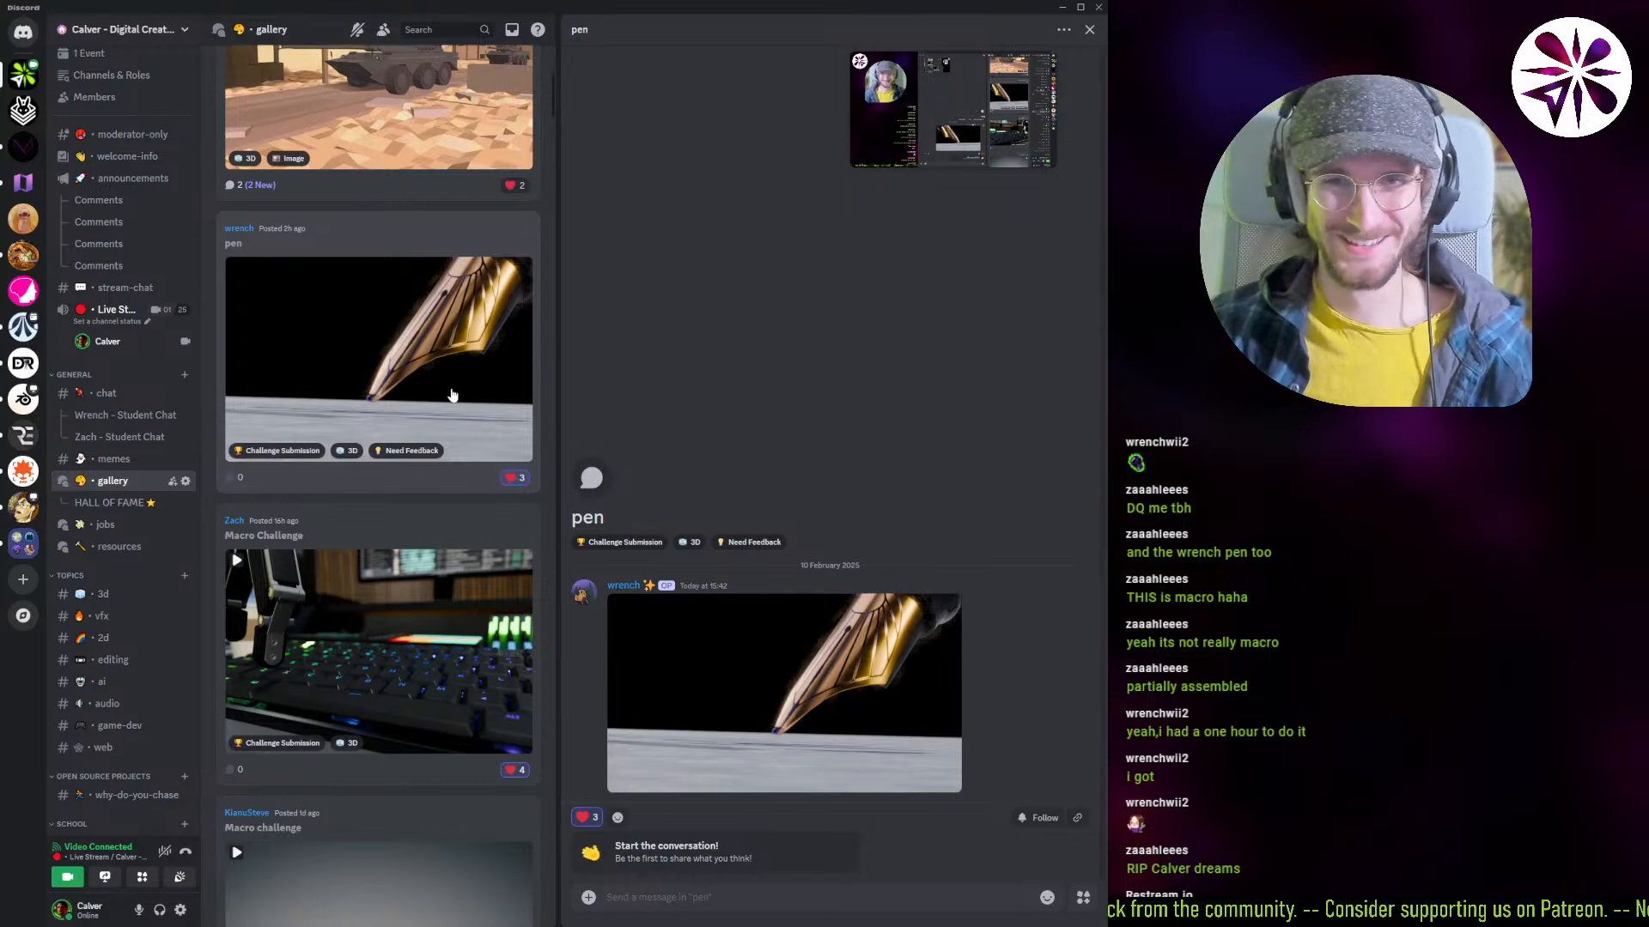
{"action": "scroll", "coordinate": [402, 437], "scroll_direction": "up", "scroll_amount": 1}
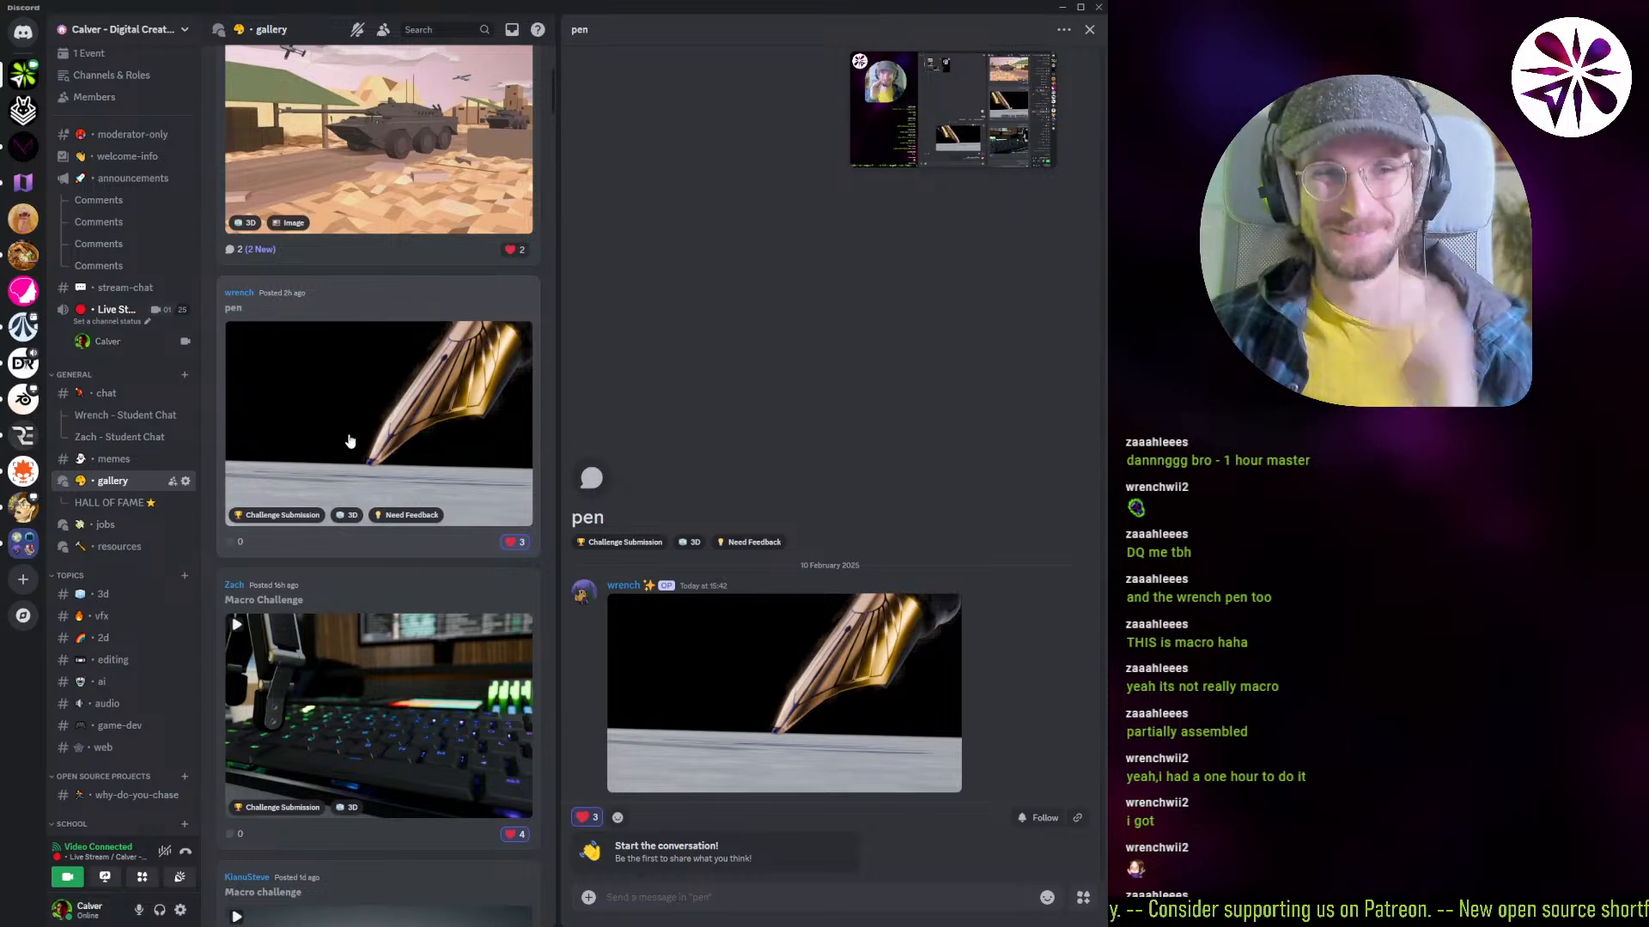
{"action": "scroll", "coordinate": [405, 431], "scroll_direction": "down", "scroll_amount": 5}
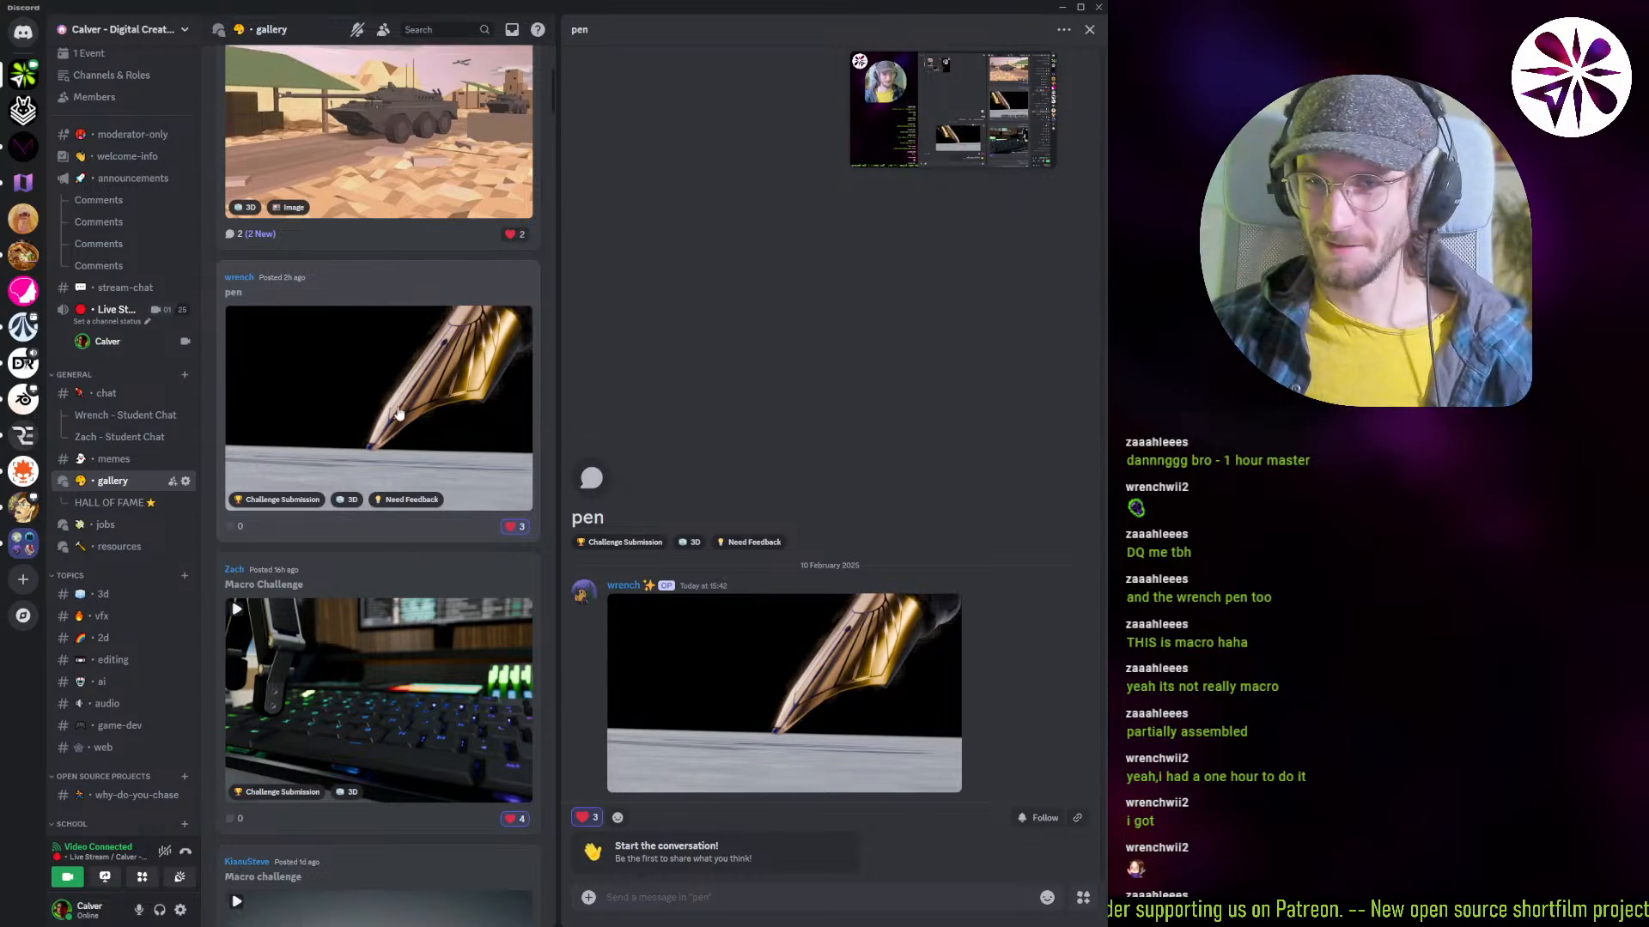
{"action": "scroll", "coordinate": [359, 517], "scroll_direction": "up", "scroll_amount": 2}
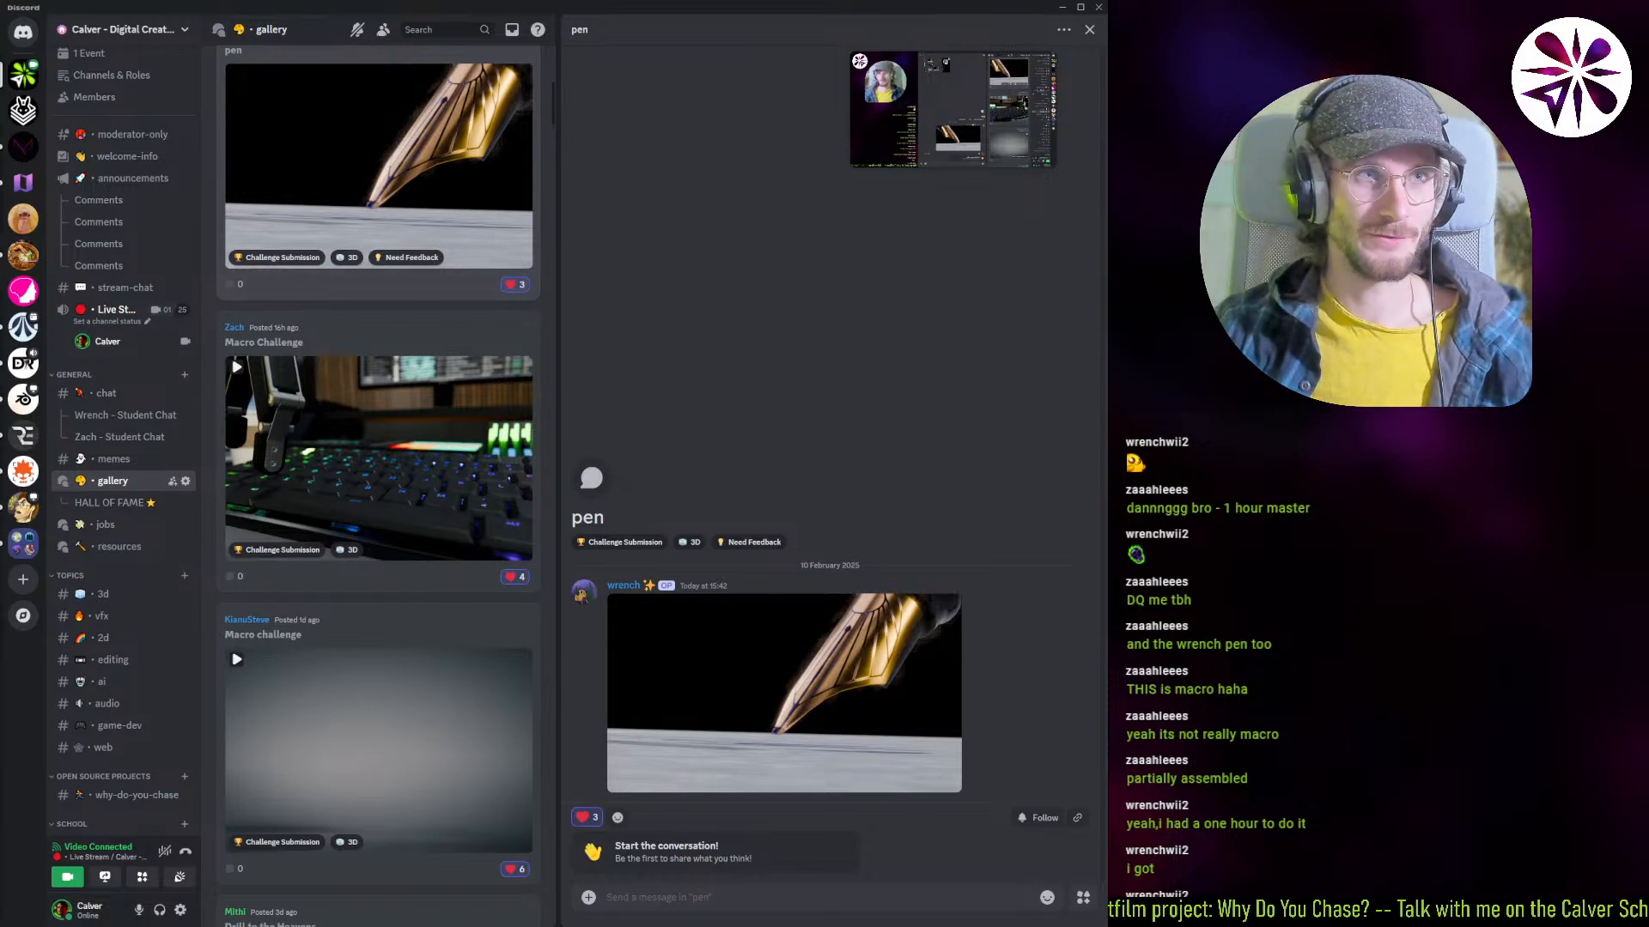
Step: Bring the Chasm's Call challenge page on screen, look through its guidelines, template section and schedule, and return to the page's start
{"action": "left_click_drag", "start_coordinate": [0, 283], "coordinate": [489, 5]}
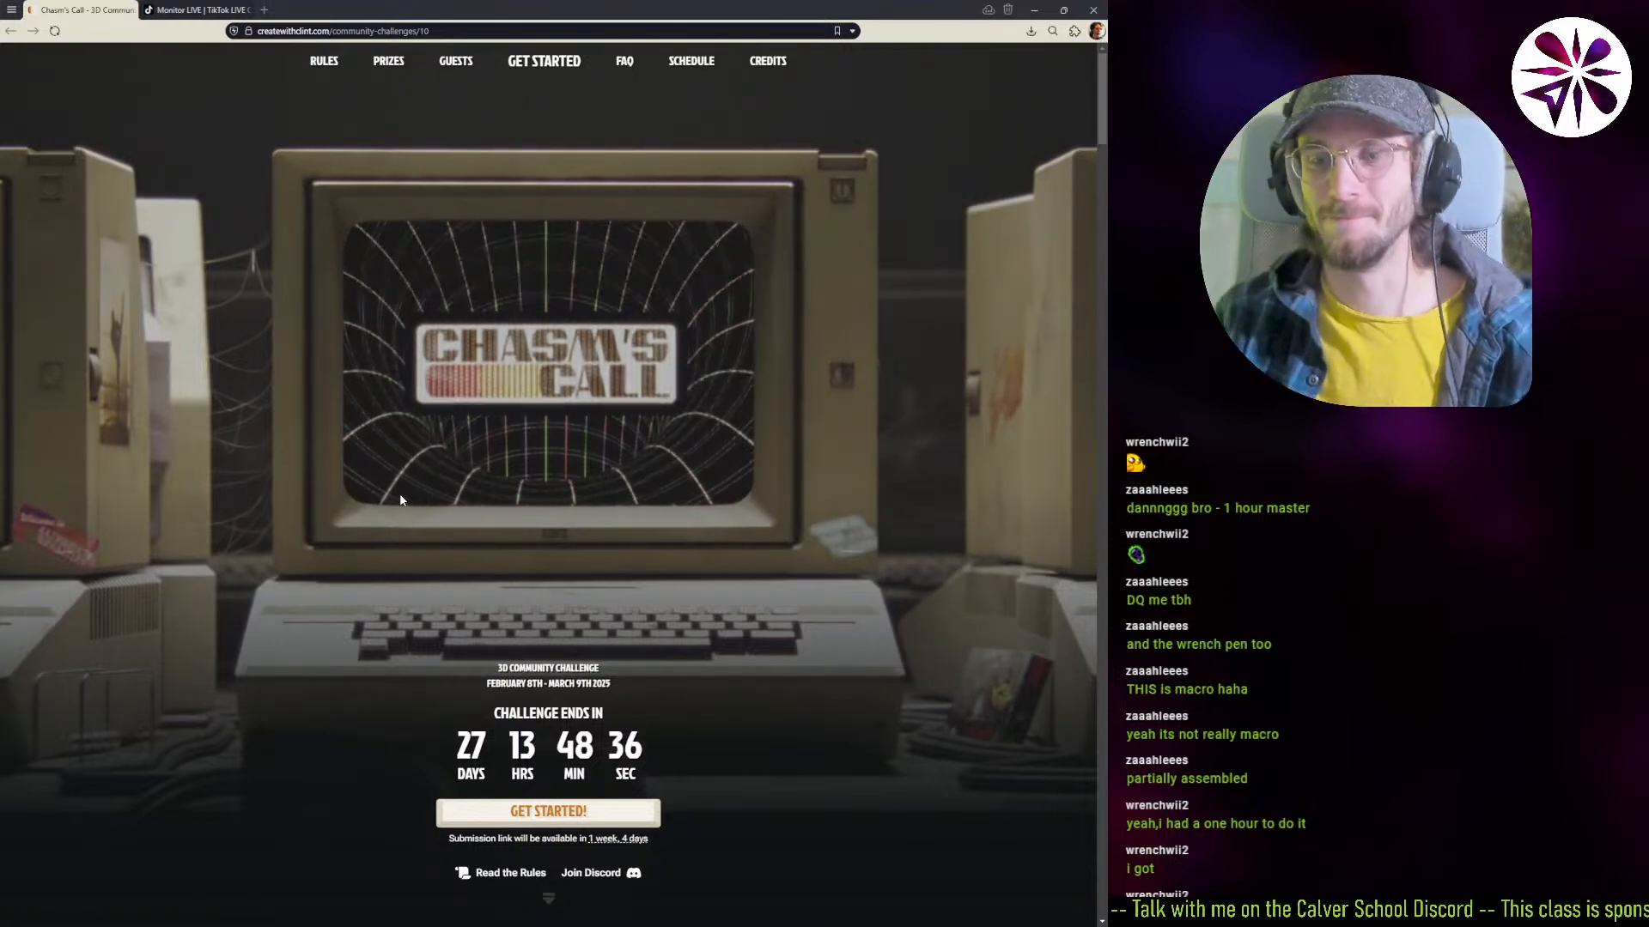
{"action": "scroll", "coordinate": [386, 541], "scroll_direction": "down", "scroll_amount": 5}
{"action": "scroll", "coordinate": [382, 552], "scroll_direction": "down", "scroll_amount": 15}
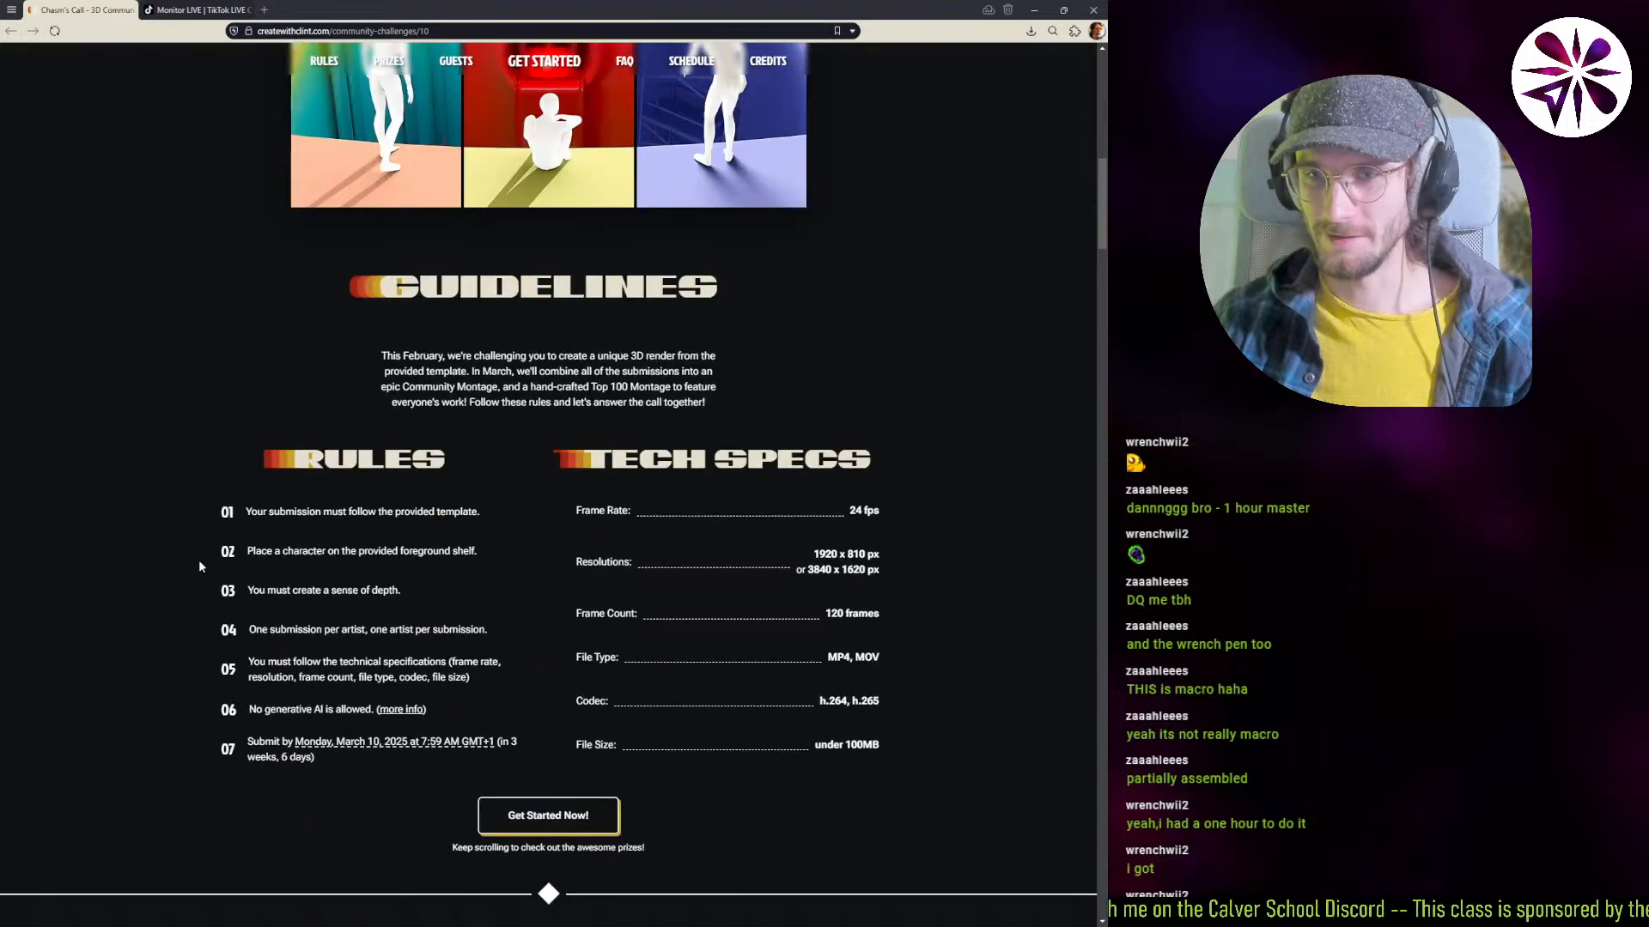
{"action": "scroll", "coordinate": [172, 655], "scroll_direction": "up", "scroll_amount": 20}
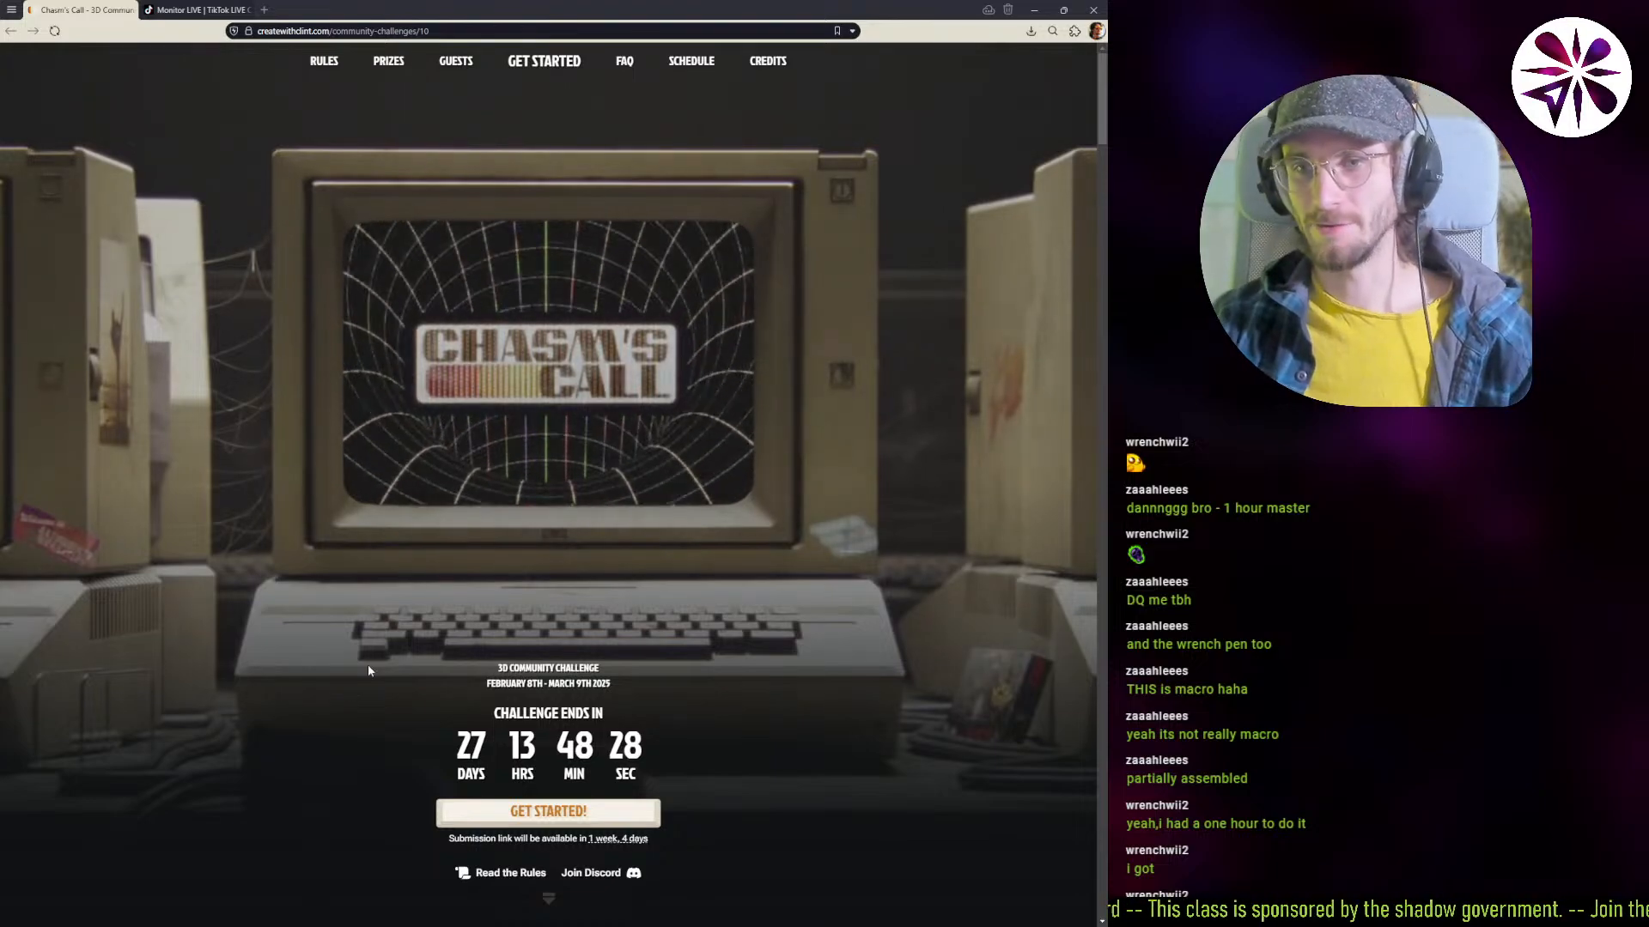
{"action": "scroll", "coordinate": [368, 667], "scroll_direction": "down", "scroll_amount": 20}
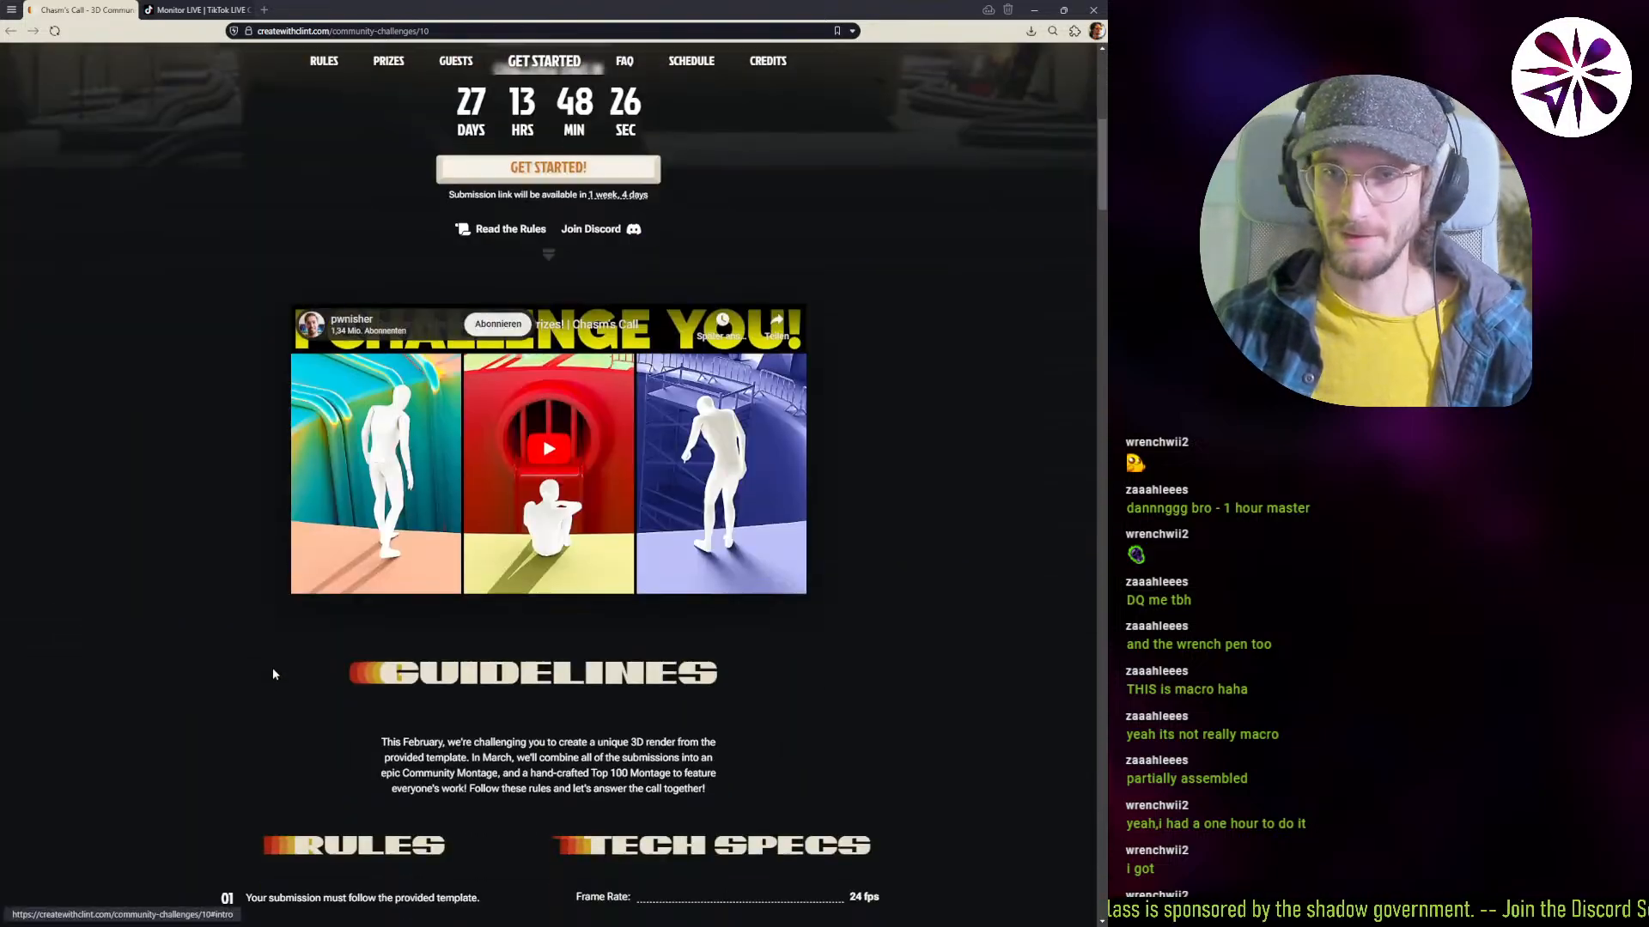
{"action": "scroll", "coordinate": [245, 713], "scroll_direction": "down", "scroll_amount": 20}
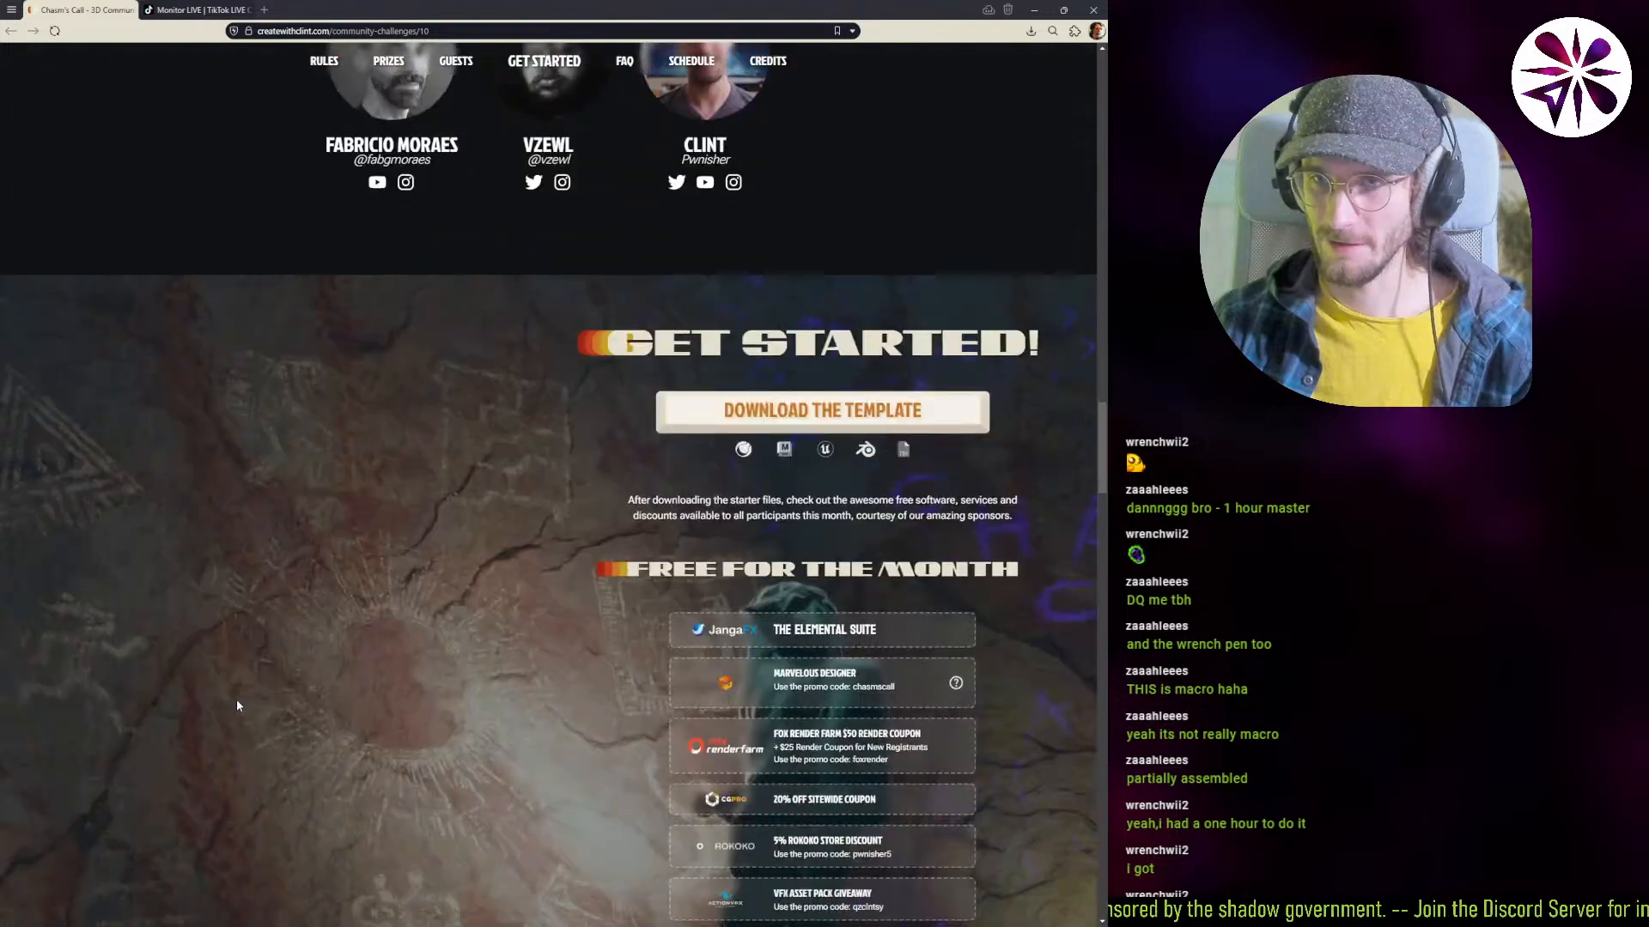
{"action": "scroll", "coordinate": [243, 715], "scroll_direction": "down", "scroll_amount": 20}
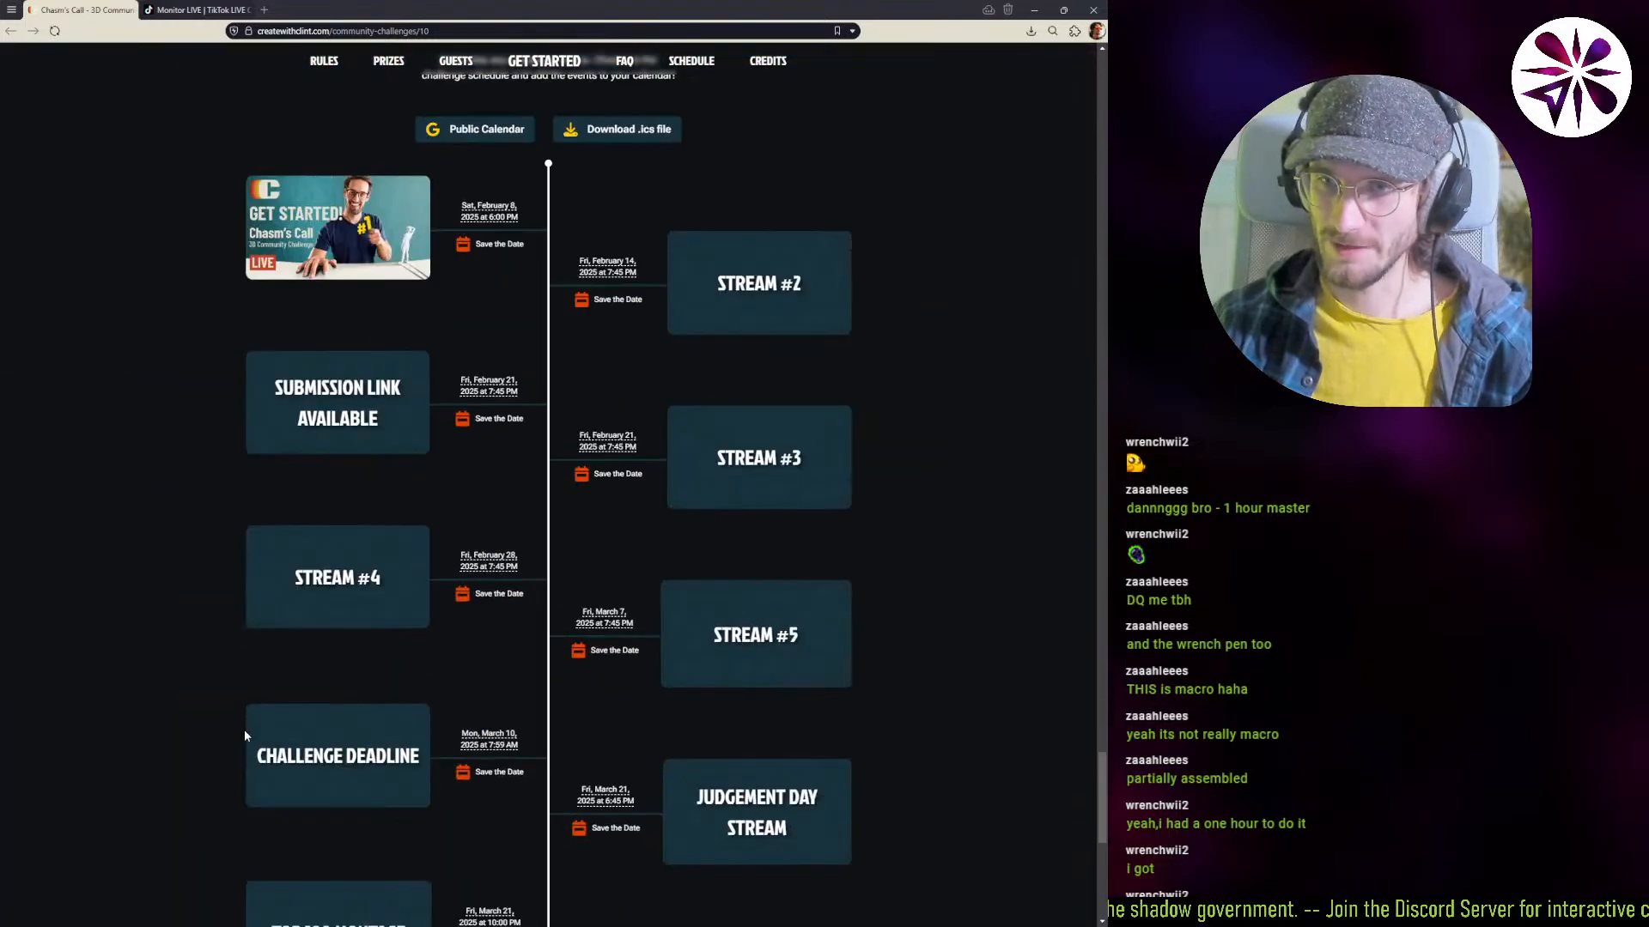
{"action": "left_click_drag", "start_coordinate": [1102, 832], "coordinate": [1052, 48]}
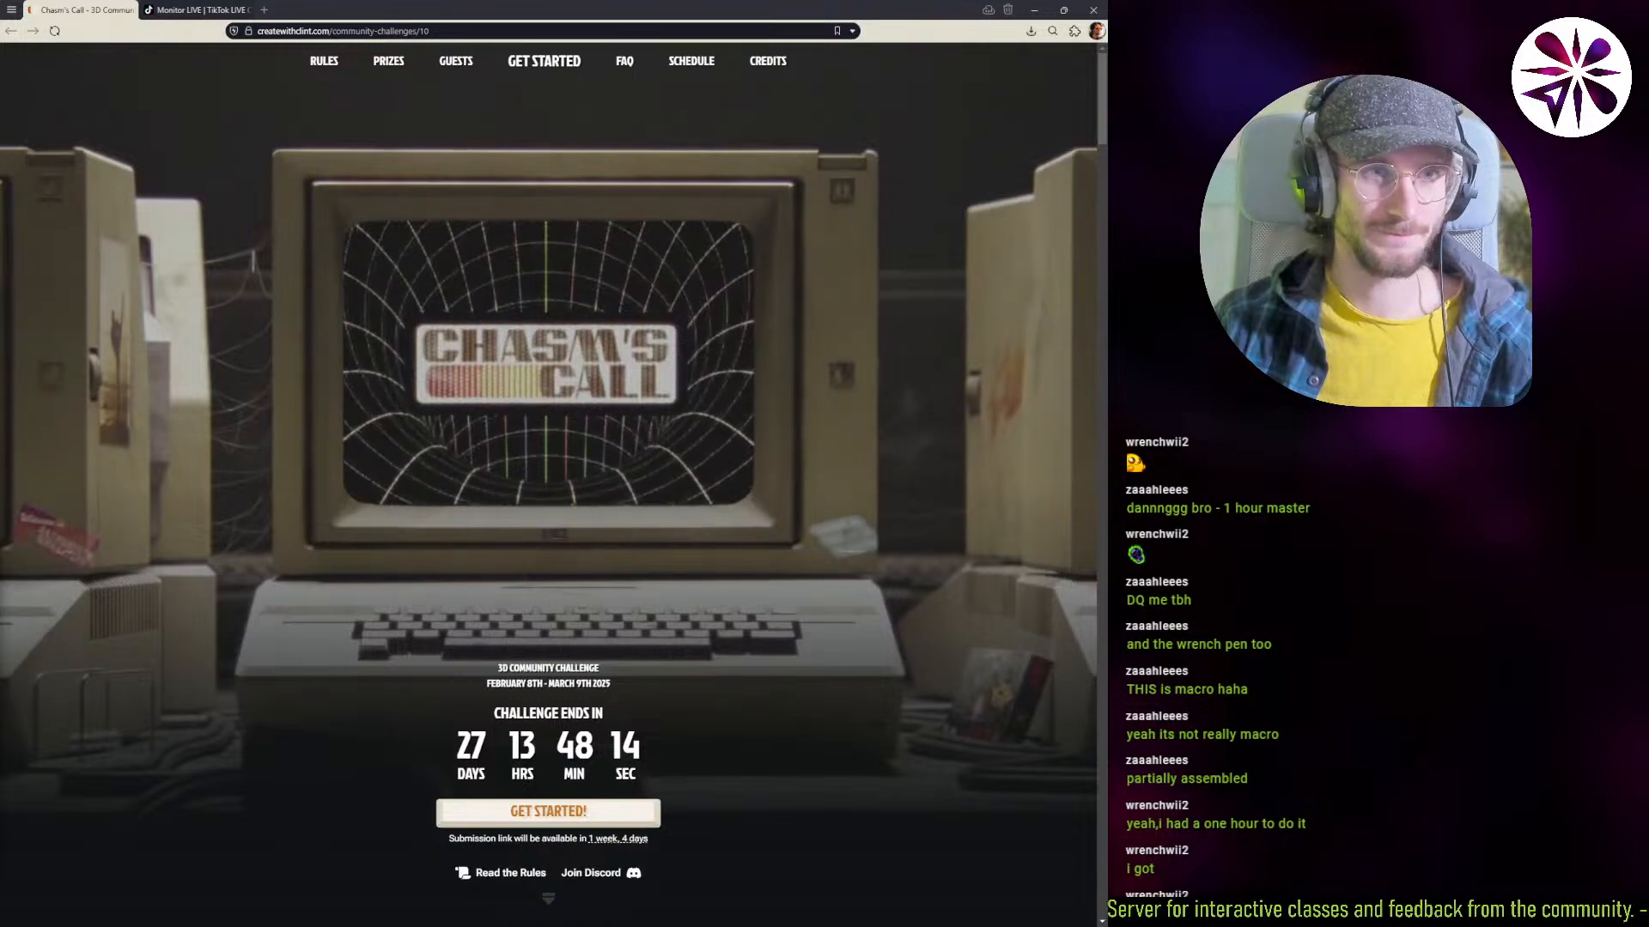
Step: Bring up the CC Examples video, set it to repeat, play it through the example scenes and pause it on the crystal landscape
{"action": "left_click_drag", "start_coordinate": [0, 258], "coordinate": [816, 0]}
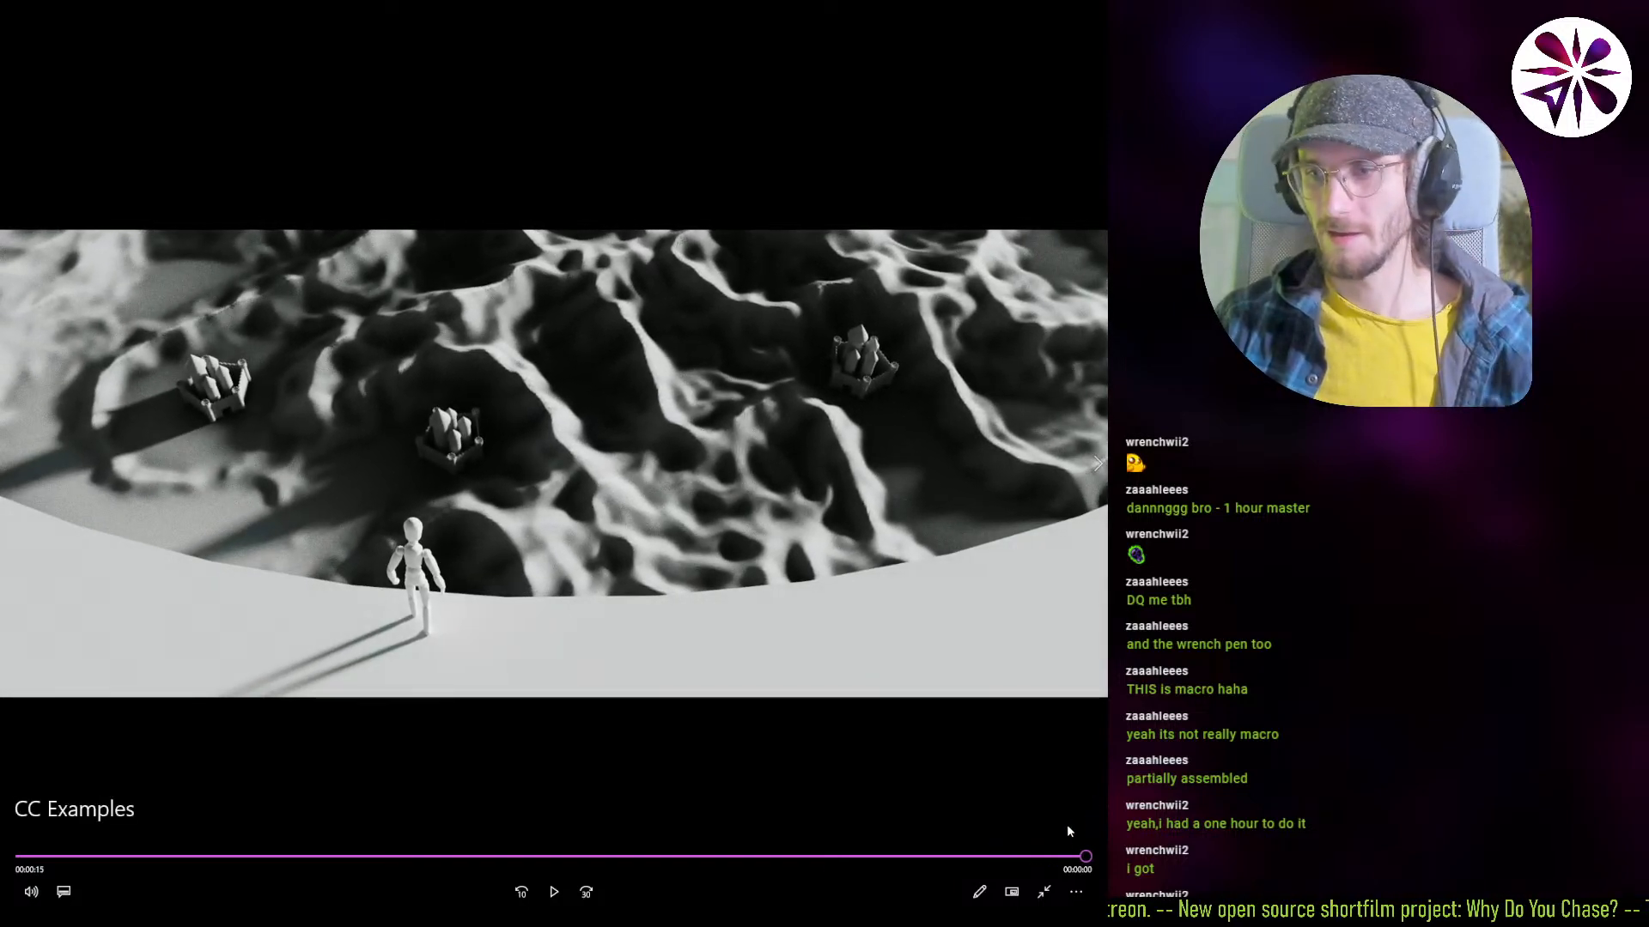
{"action": "left_click", "coordinate": [1078, 894]}
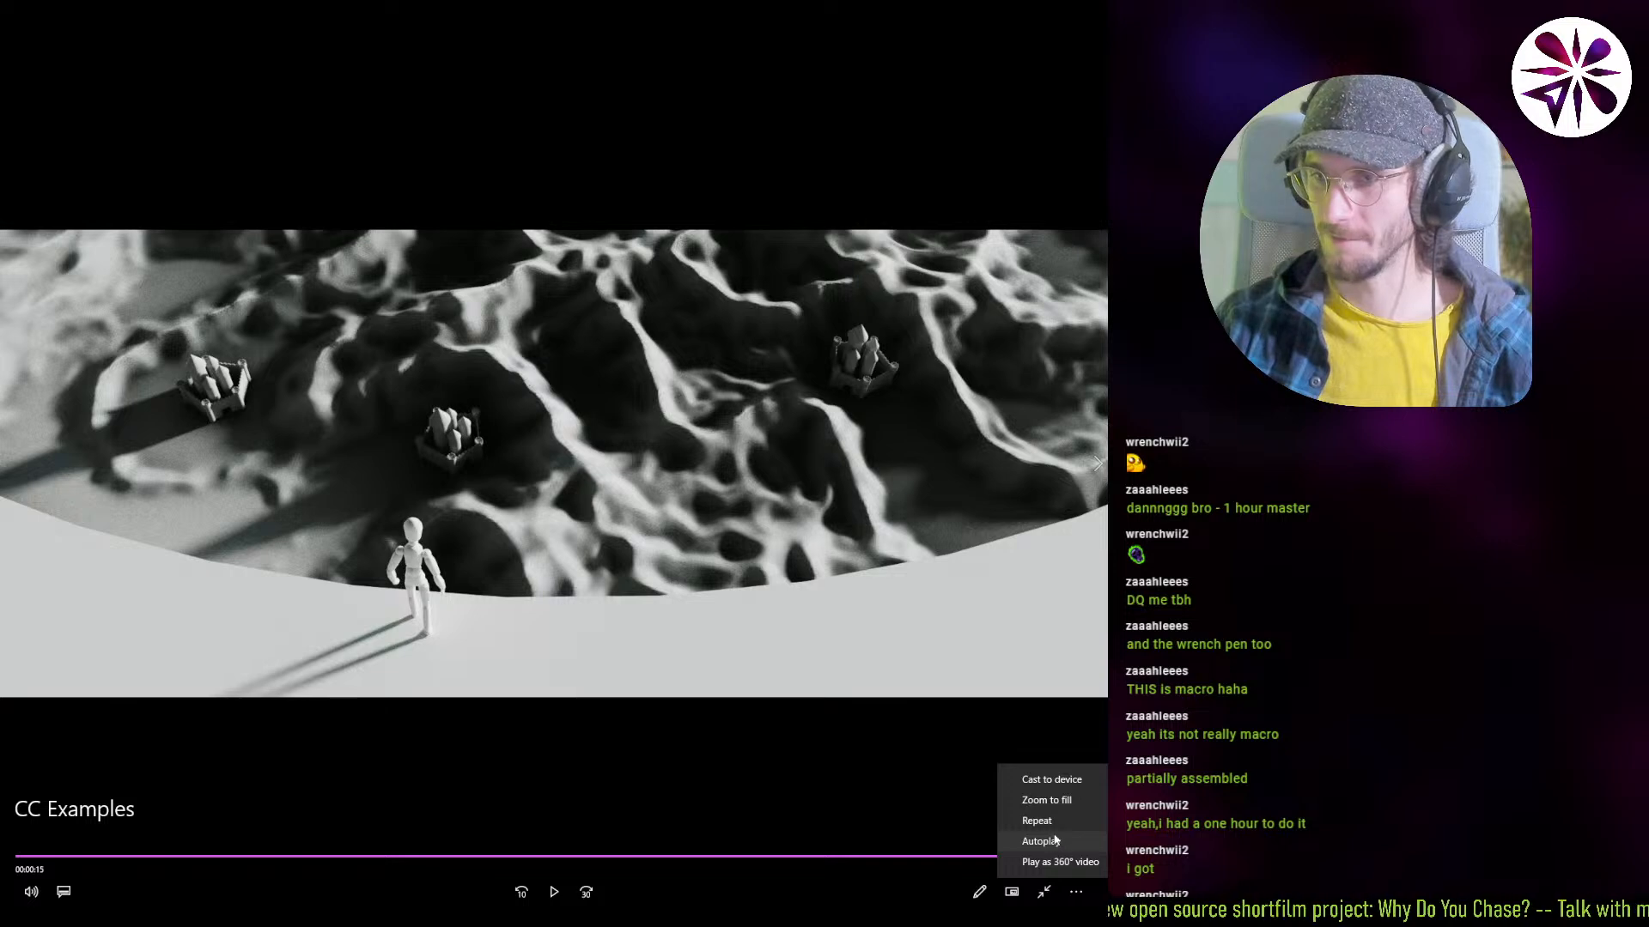
{"action": "left_click", "coordinate": [1046, 823]}
{"action": "left_click", "coordinate": [552, 893]}
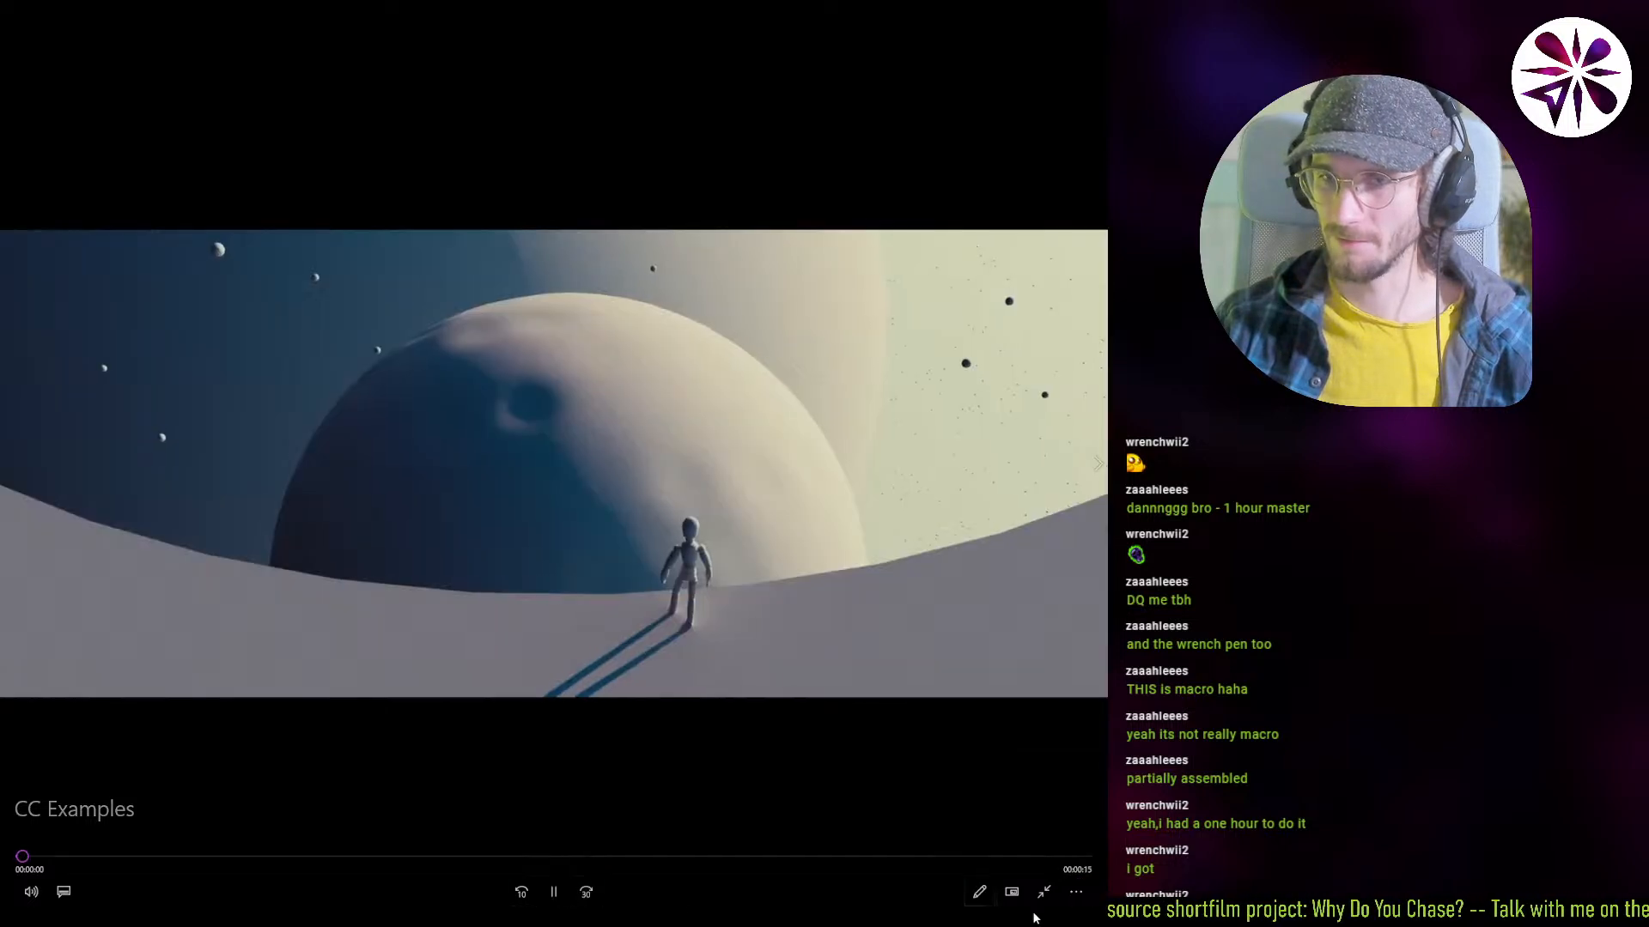
{"action": "left_click", "coordinate": [1076, 893]}
{"action": "left_click", "coordinate": [1060, 845]}
{"action": "left_click", "coordinate": [1085, 900]}
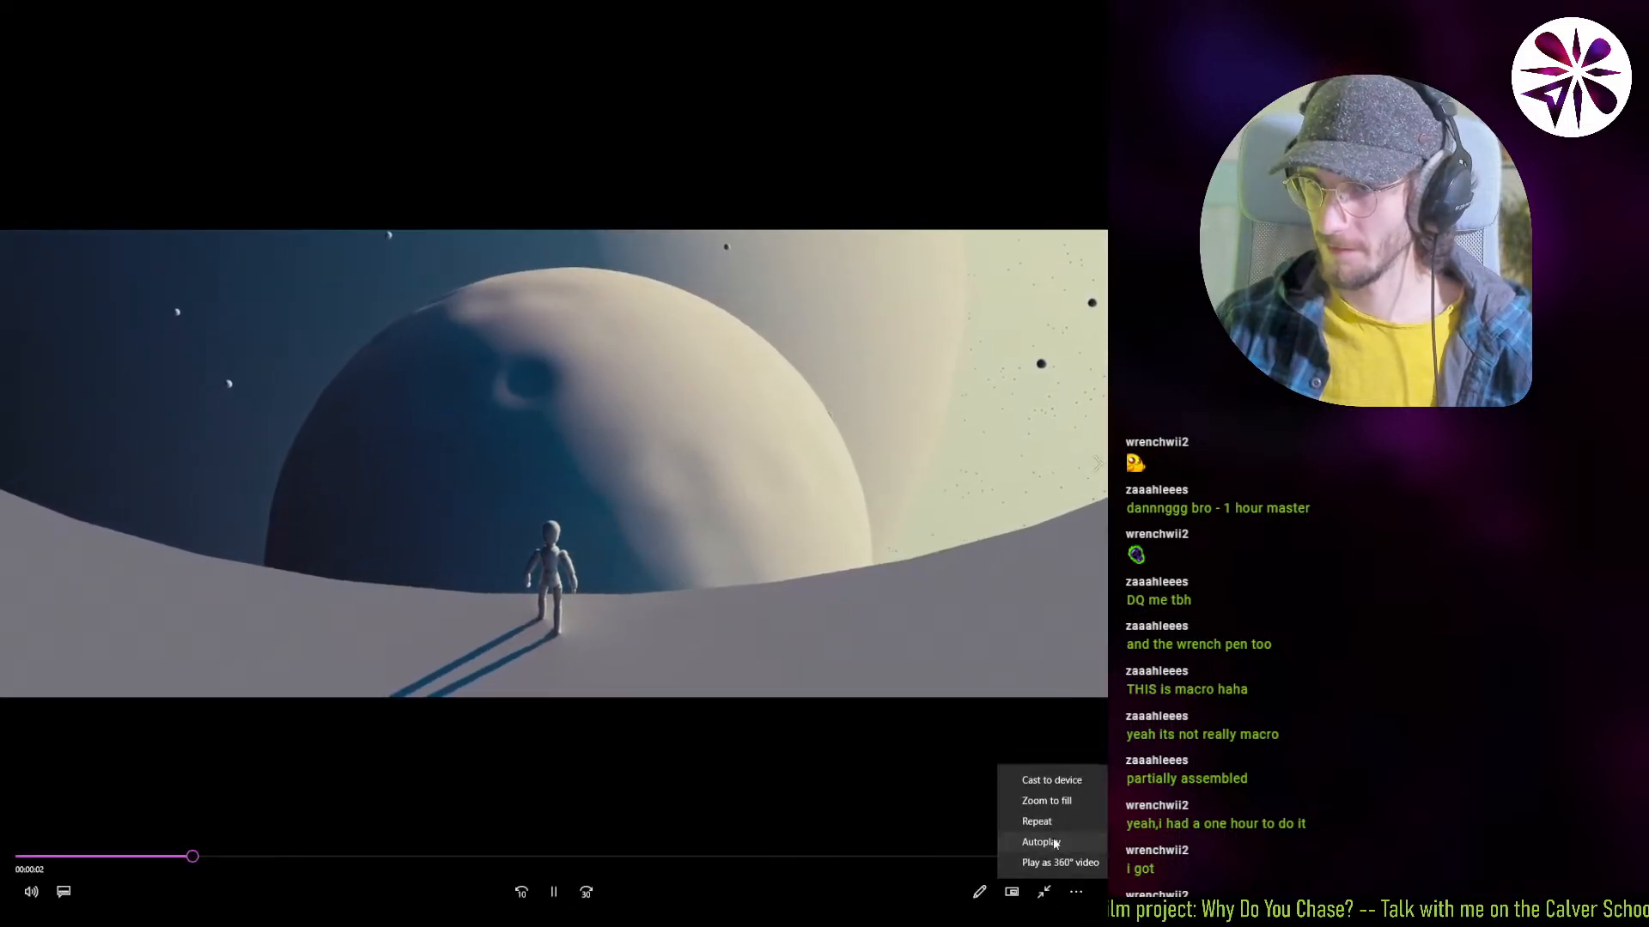
{"action": "left_click", "coordinate": [1049, 825]}
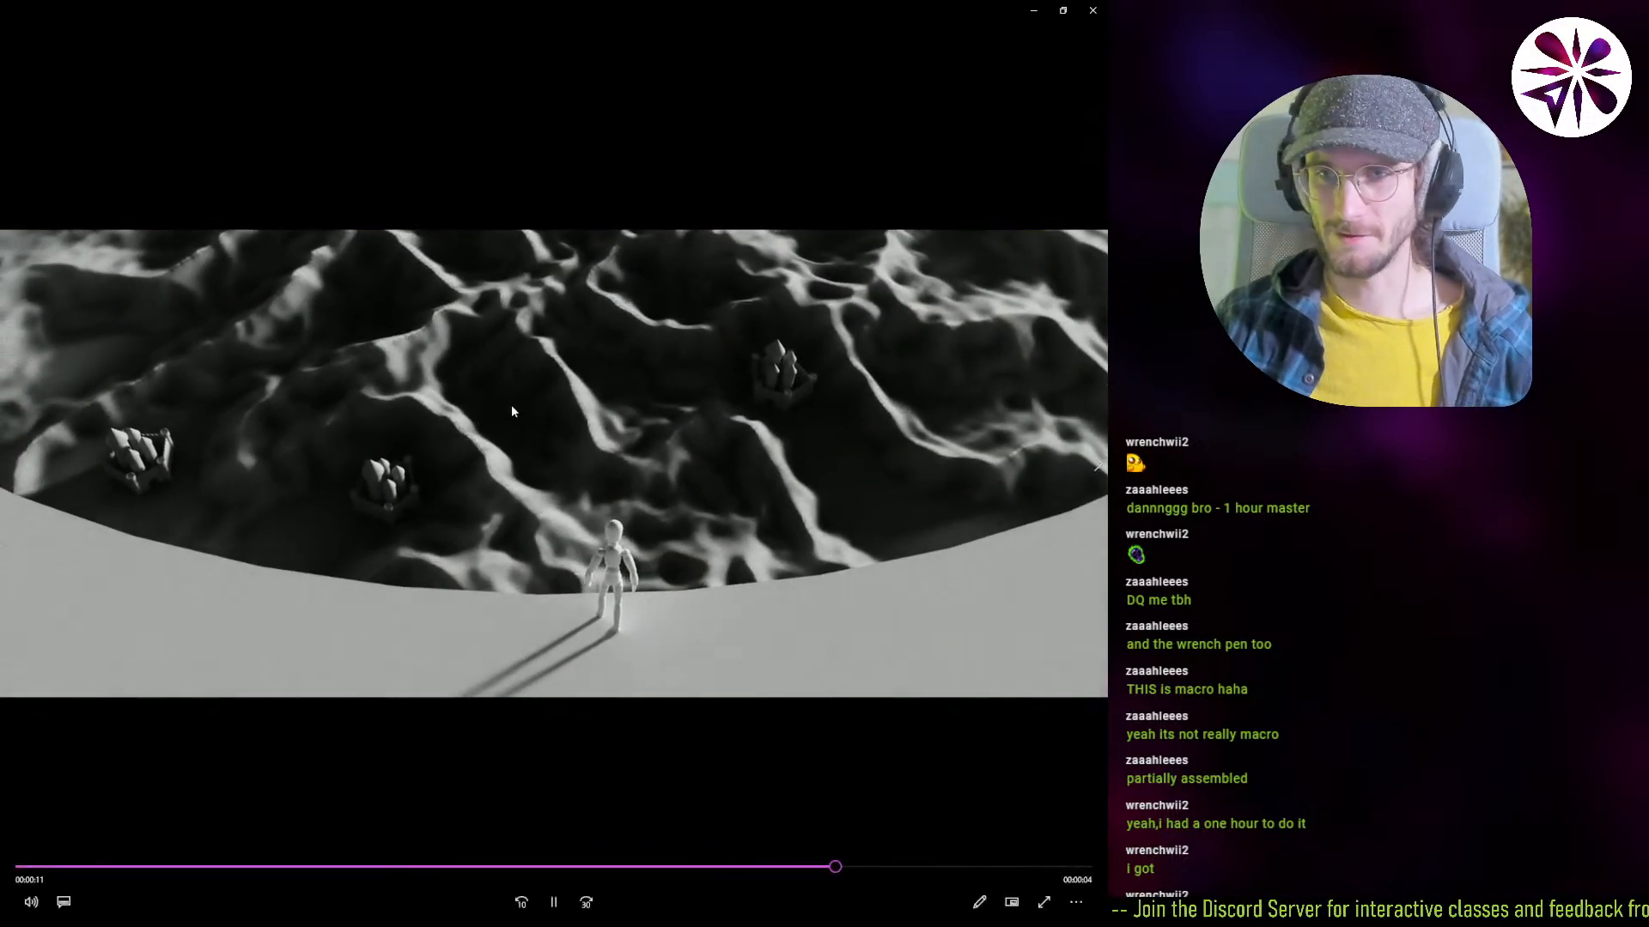
{"action": "left_click", "coordinate": [539, 424]}
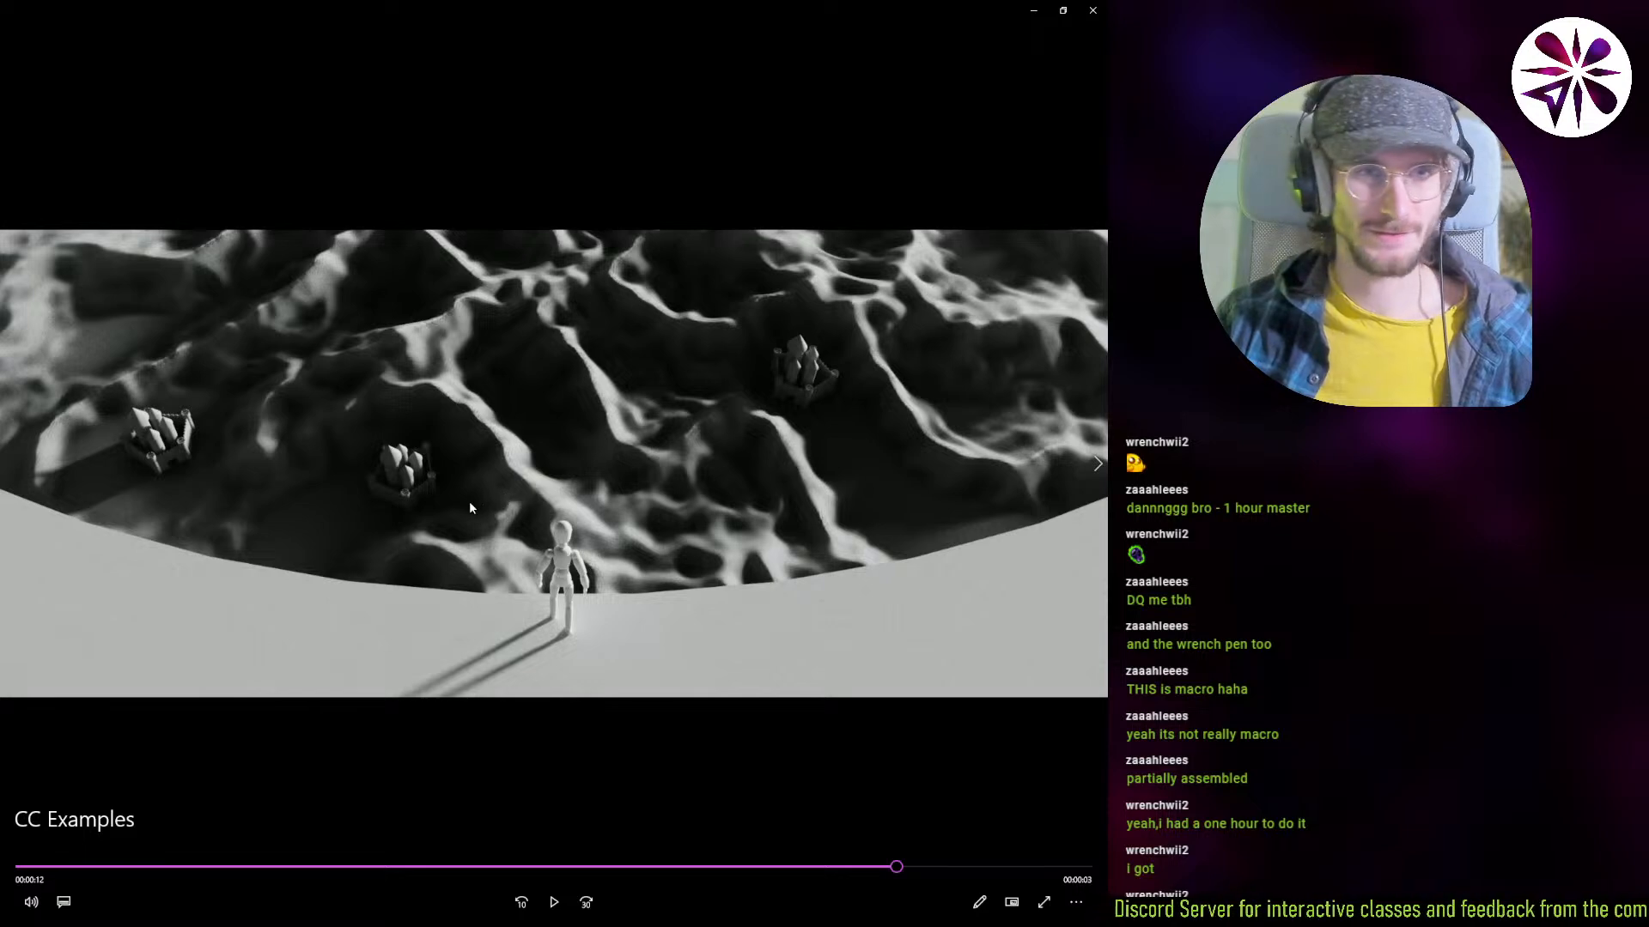
Step: Switch back to the Chasm's Call page and review its rules, tech specs, prizes, sponsor awards and template download section
{"action": "key", "text": "alt+Tab"}
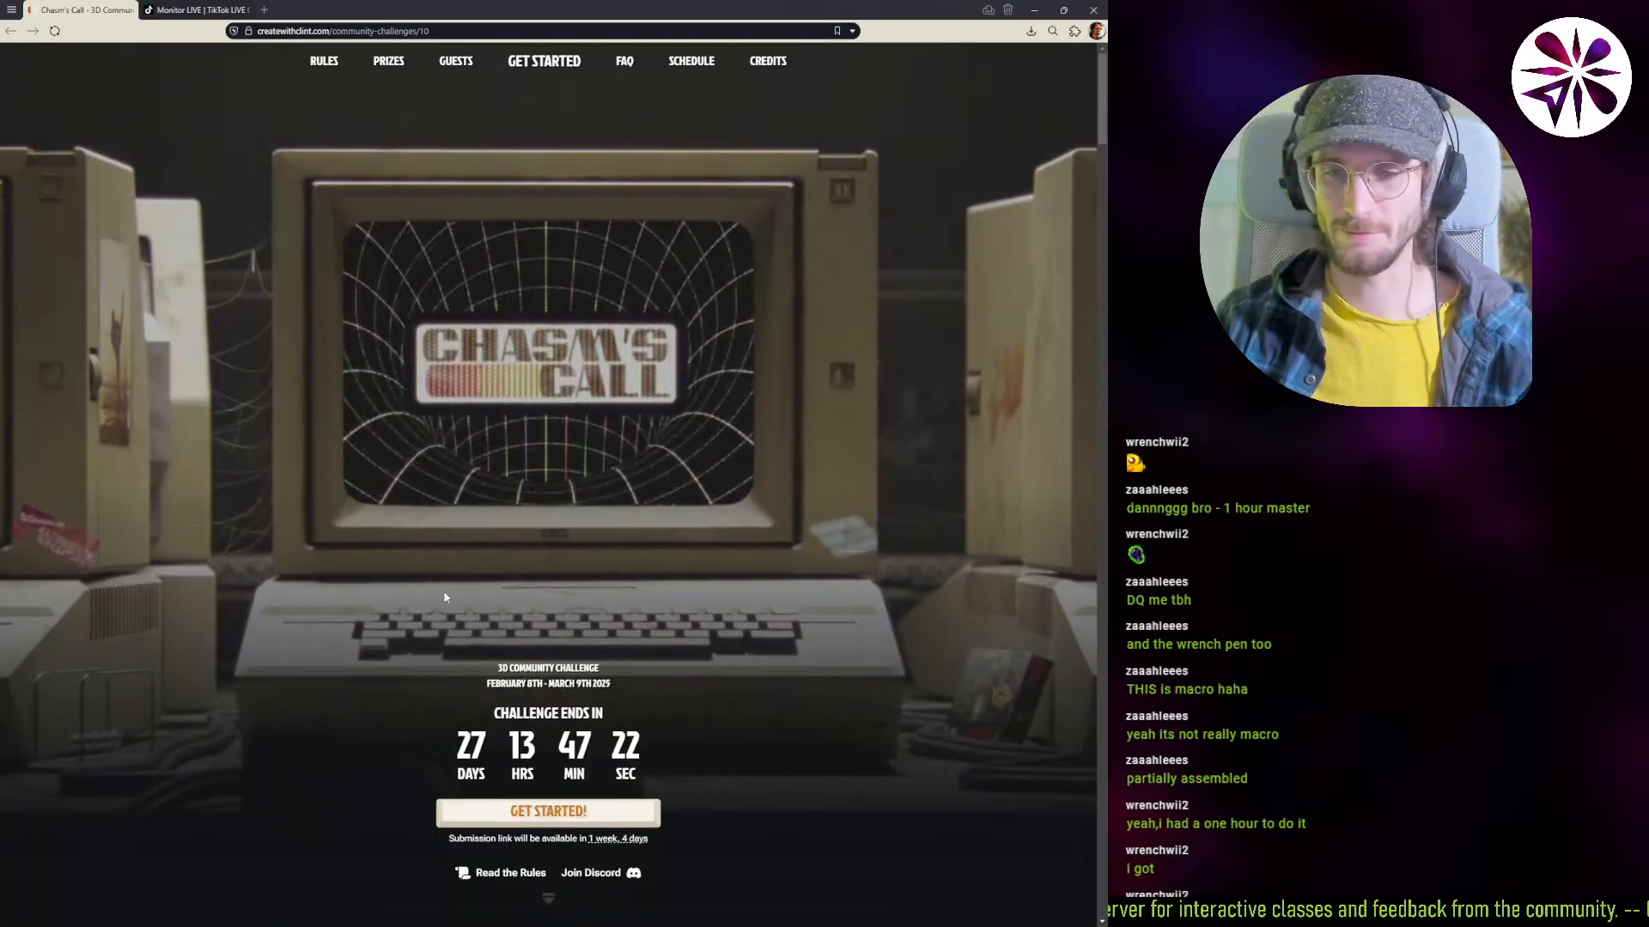
{"action": "left_click_drag", "start_coordinate": [458, 743], "coordinate": [490, 776]}
{"action": "left_click", "coordinate": [432, 698]}
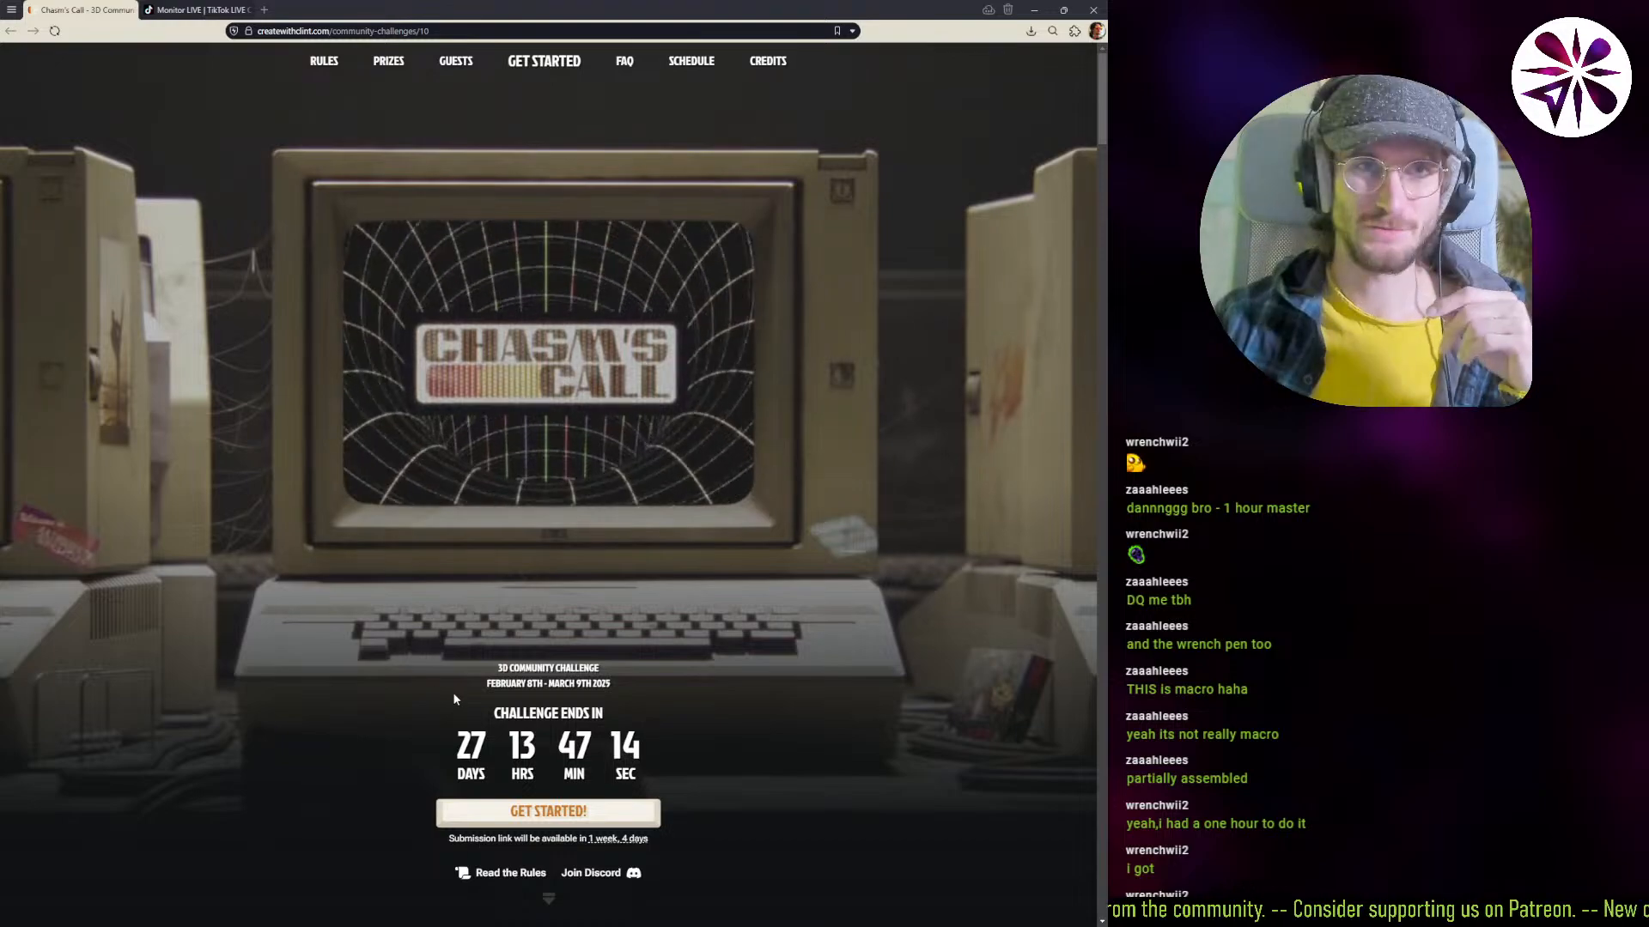
{"action": "scroll", "coordinate": [430, 693], "scroll_direction": "down", "scroll_amount": 5}
{"action": "scroll", "coordinate": [339, 690], "scroll_direction": "down", "scroll_amount": 10}
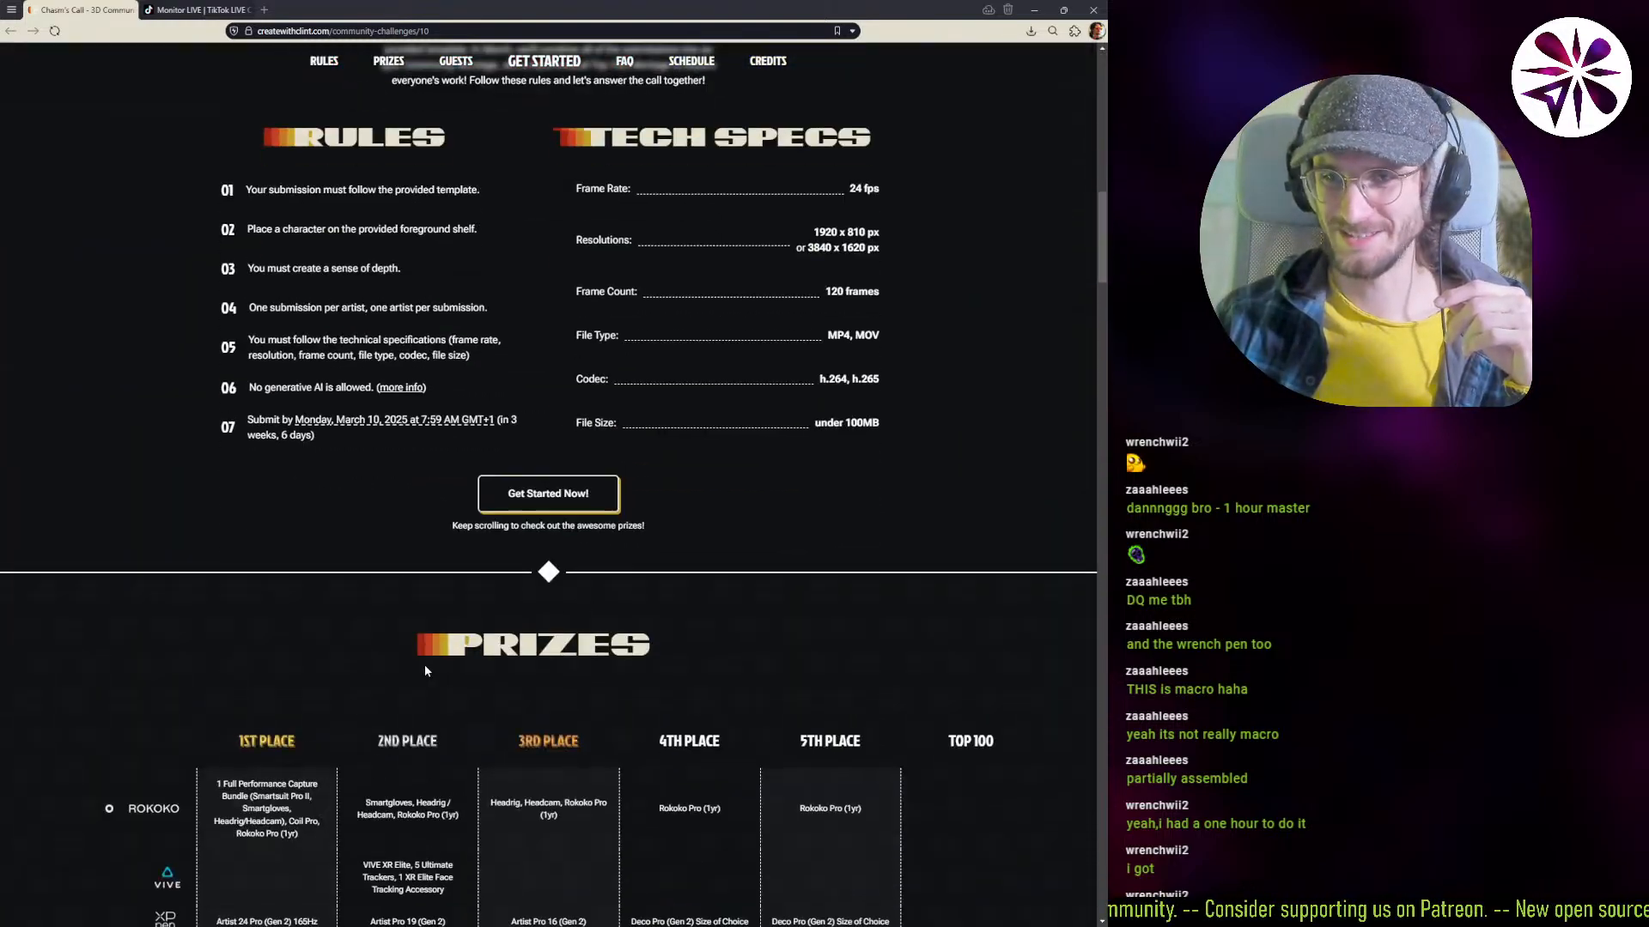
{"action": "scroll", "coordinate": [439, 632], "scroll_direction": "down", "scroll_amount": 13}
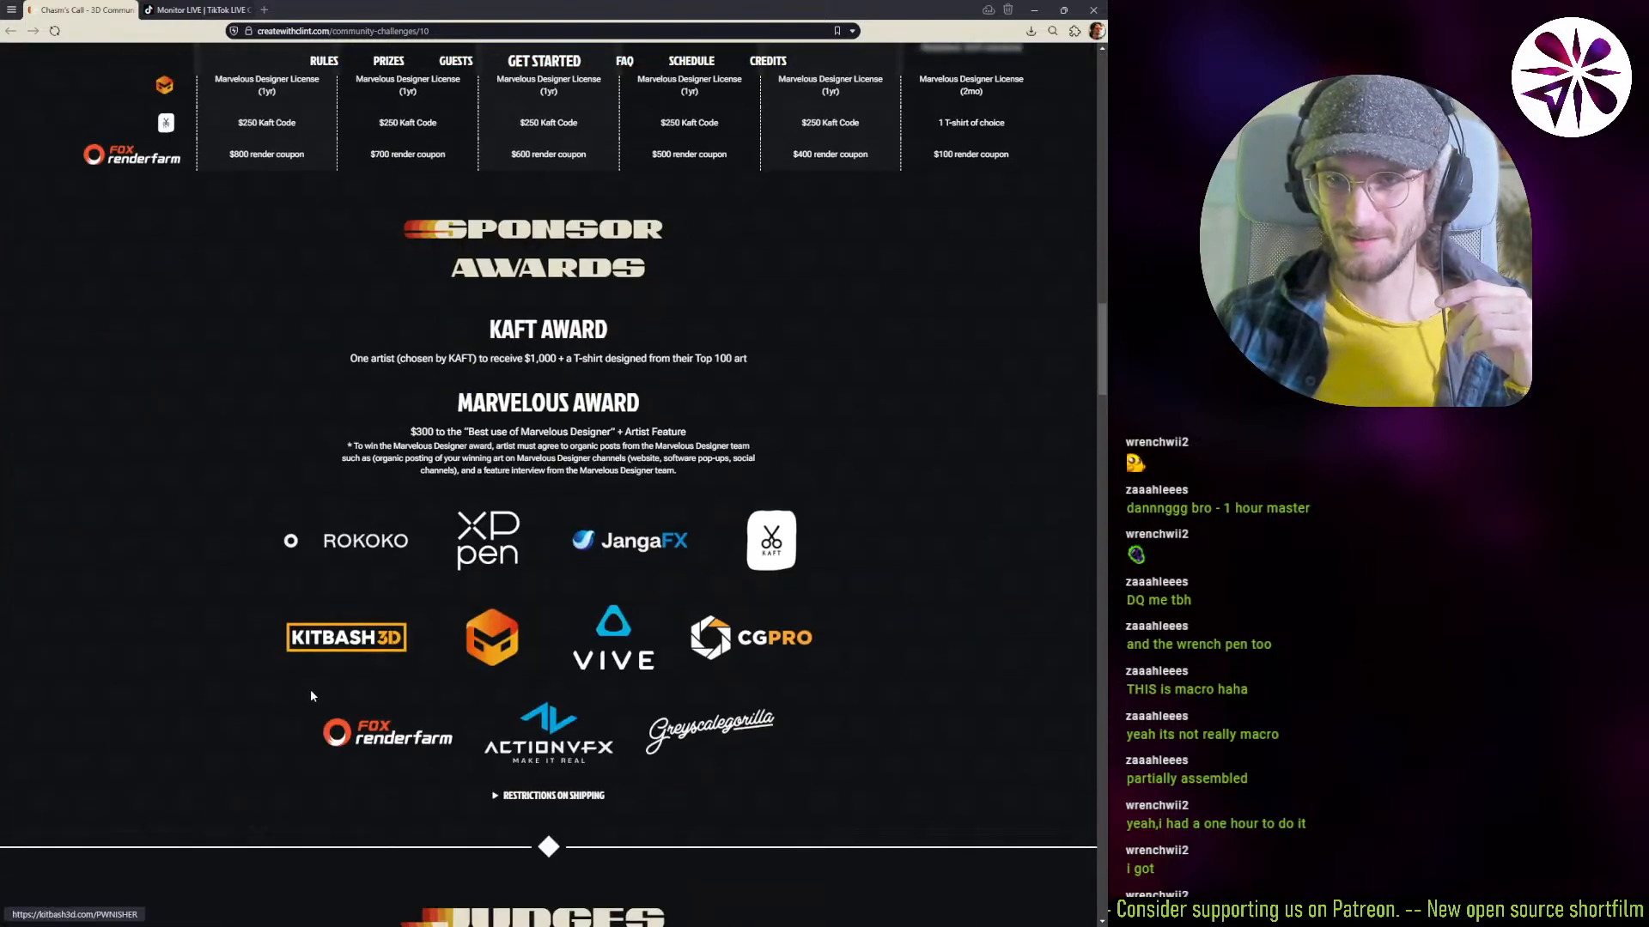
{"action": "scroll", "coordinate": [223, 665], "scroll_direction": "up", "scroll_amount": 7}
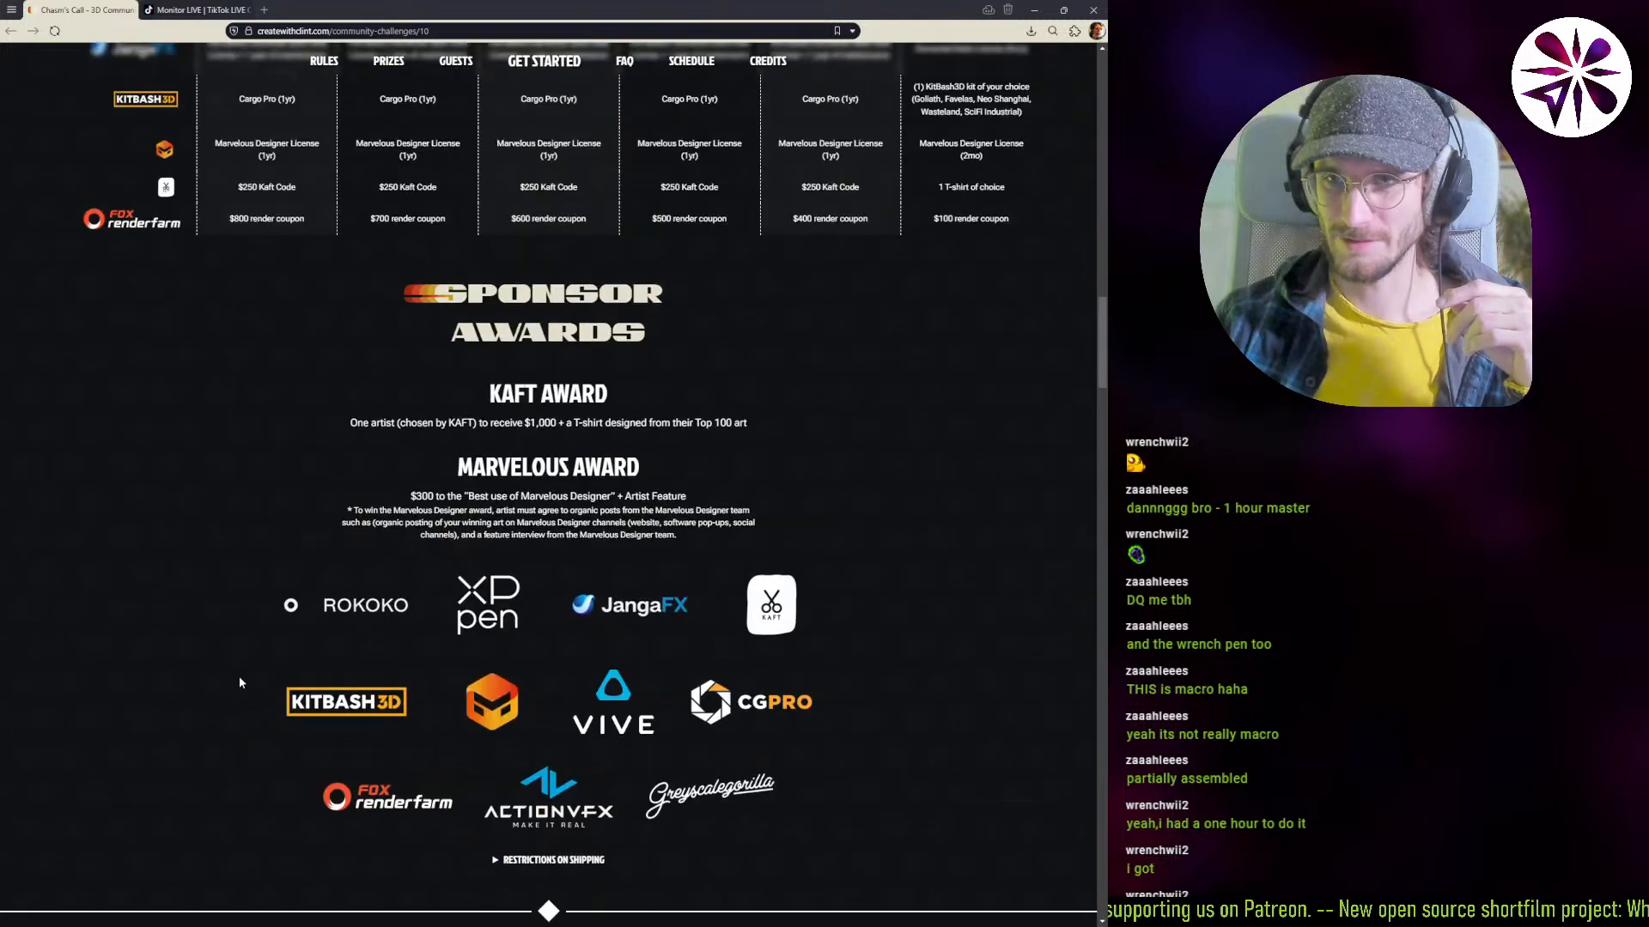
{"action": "scroll", "coordinate": [245, 691], "scroll_direction": "down", "scroll_amount": 10}
{"action": "scroll", "coordinate": [555, 715], "scroll_direction": "down", "scroll_amount": 1}
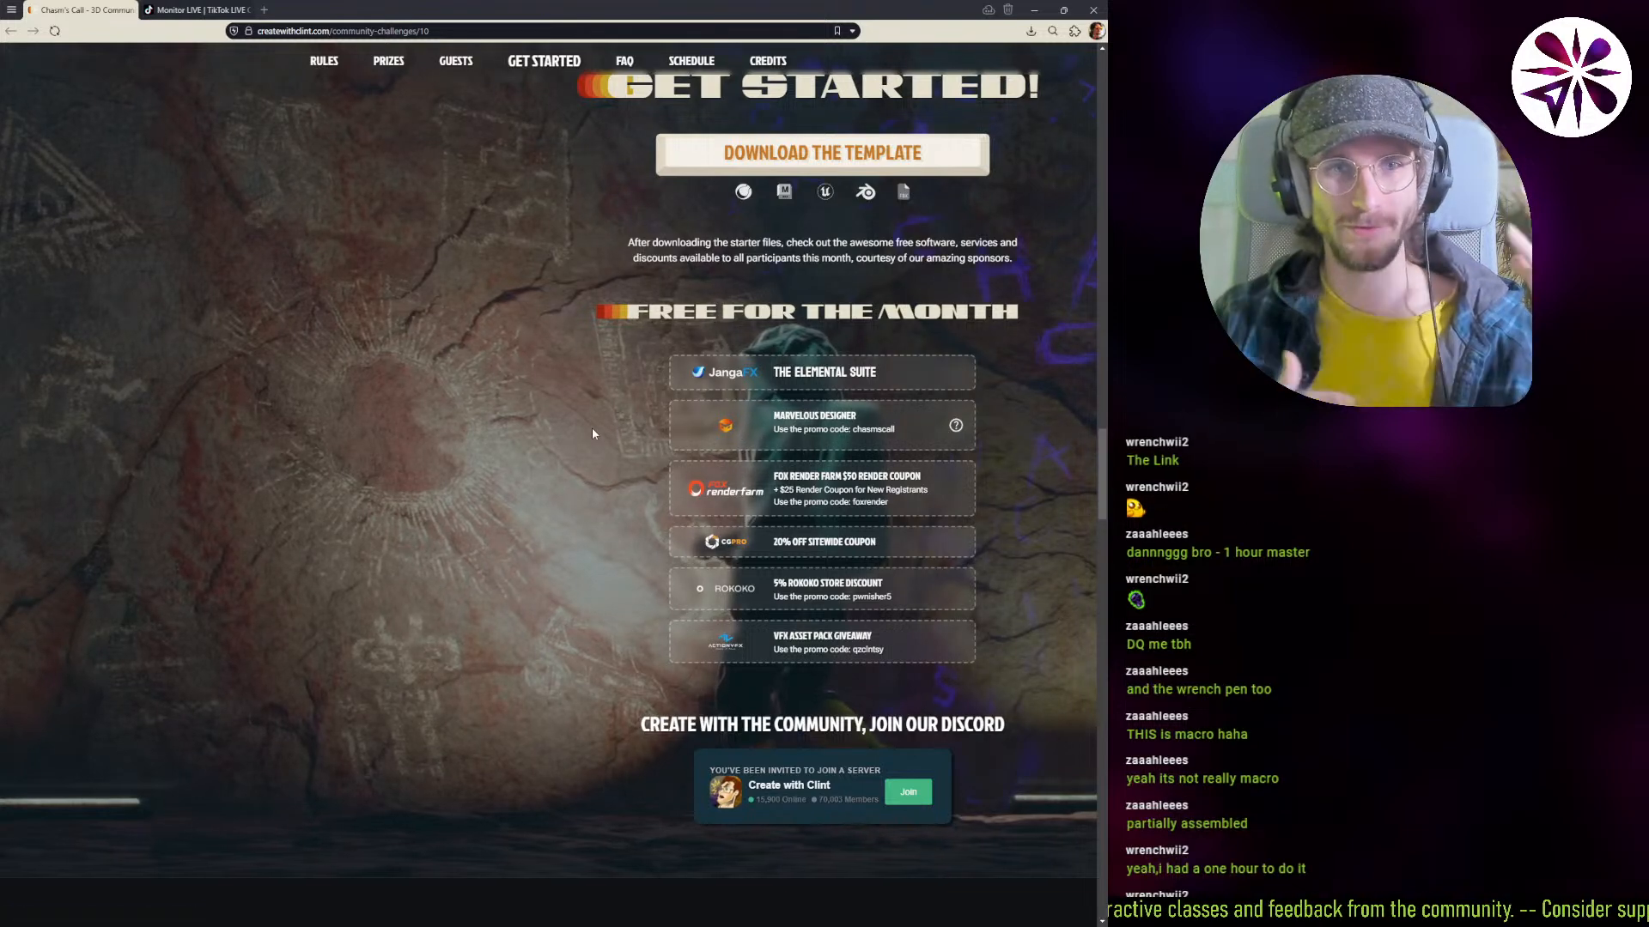
Step: Select the challenge page's address to share the link in the stream chat, then return to the page's countdown
{"action": "left_click", "coordinate": [401, 31]}
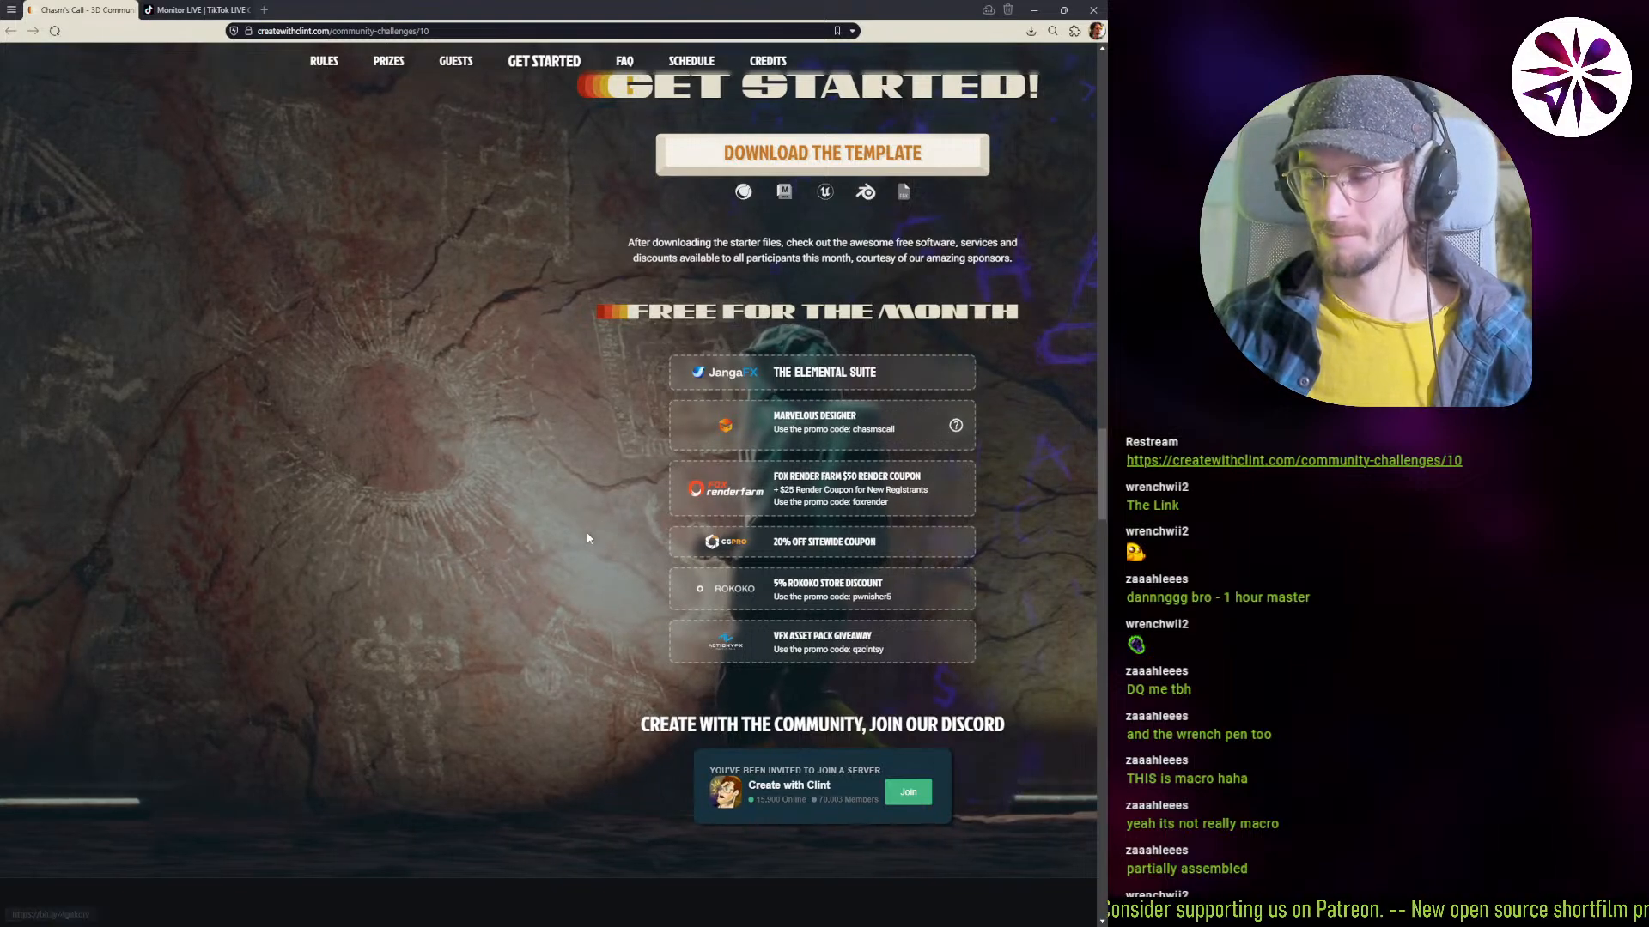
{"action": "scroll", "coordinate": [547, 556], "scroll_direction": "up", "scroll_amount": 3}
{"action": "scroll", "coordinate": [547, 555], "scroll_direction": "up", "scroll_amount": 15}
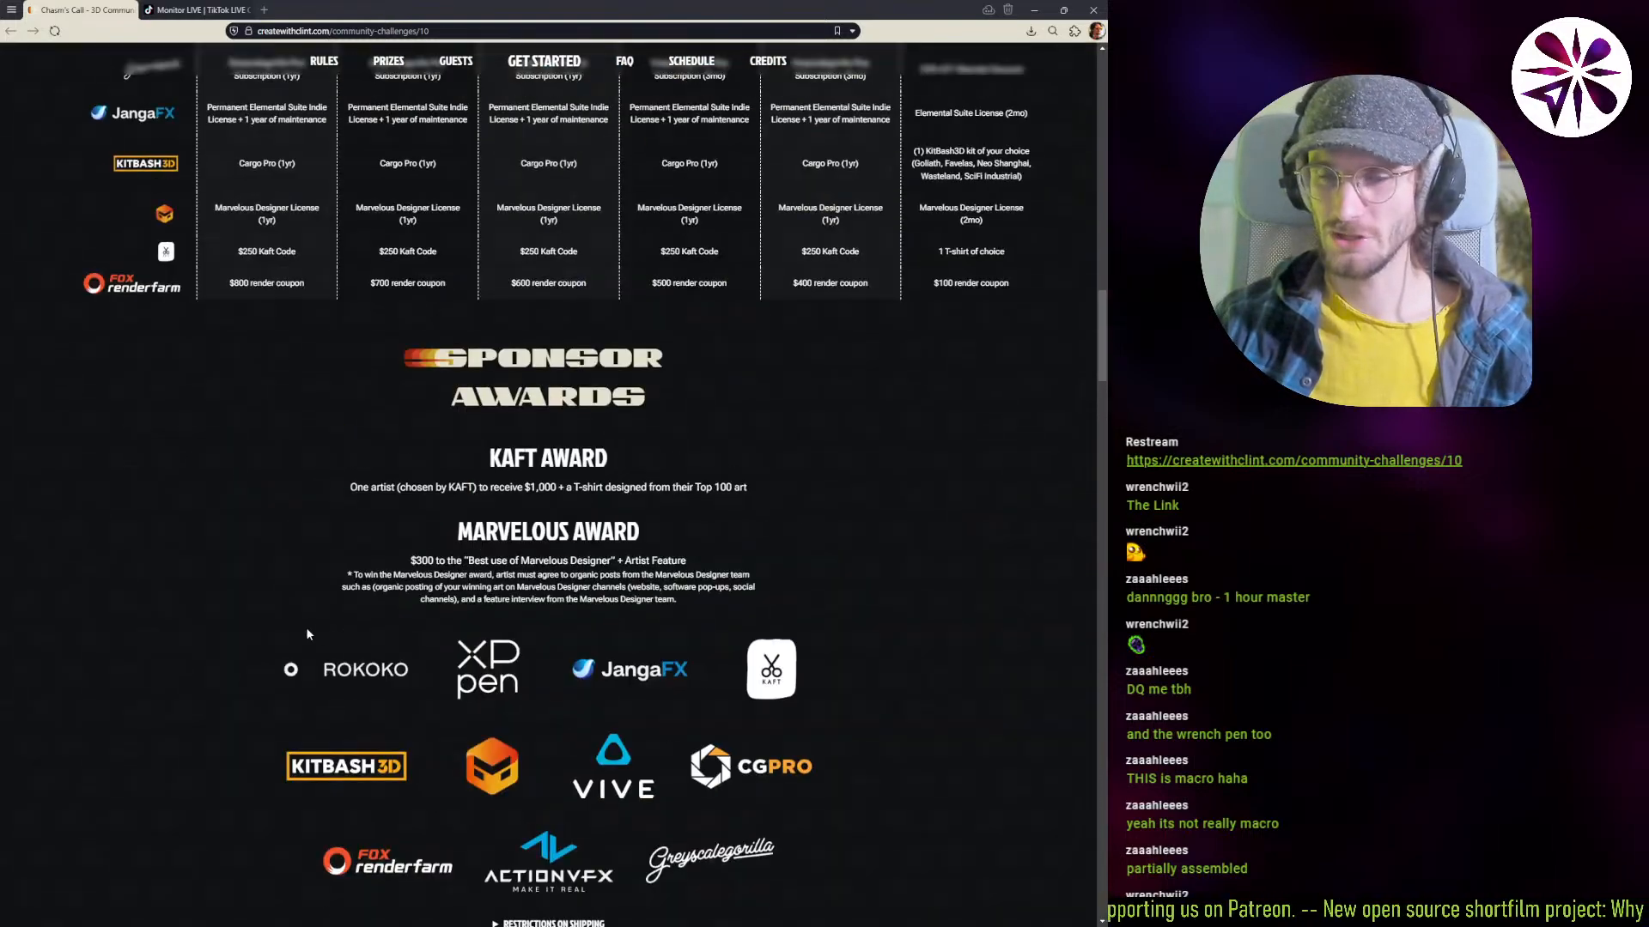
{"action": "scroll", "coordinate": [332, 623], "scroll_direction": "up", "scroll_amount": 10}
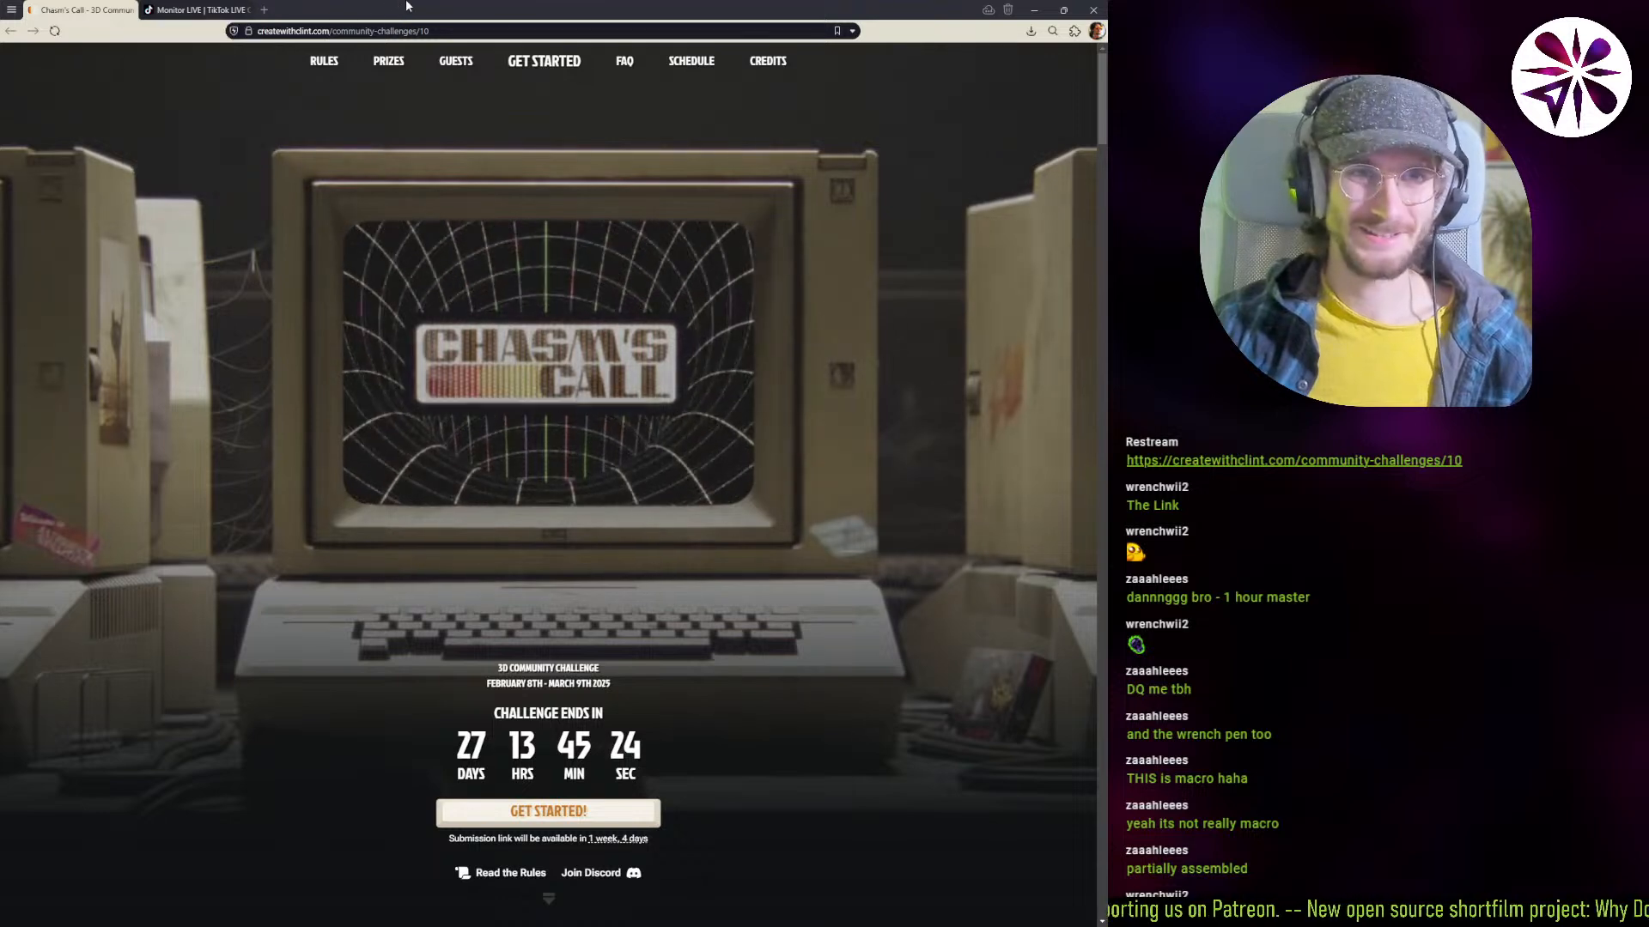
Step: Open the STADIUM2 Blender file from the #14 Fightseq project folder, and switch to the Discord gallery while it loads
{"action": "left_click_drag", "start_coordinate": [415, 12], "coordinate": [0, 10]}
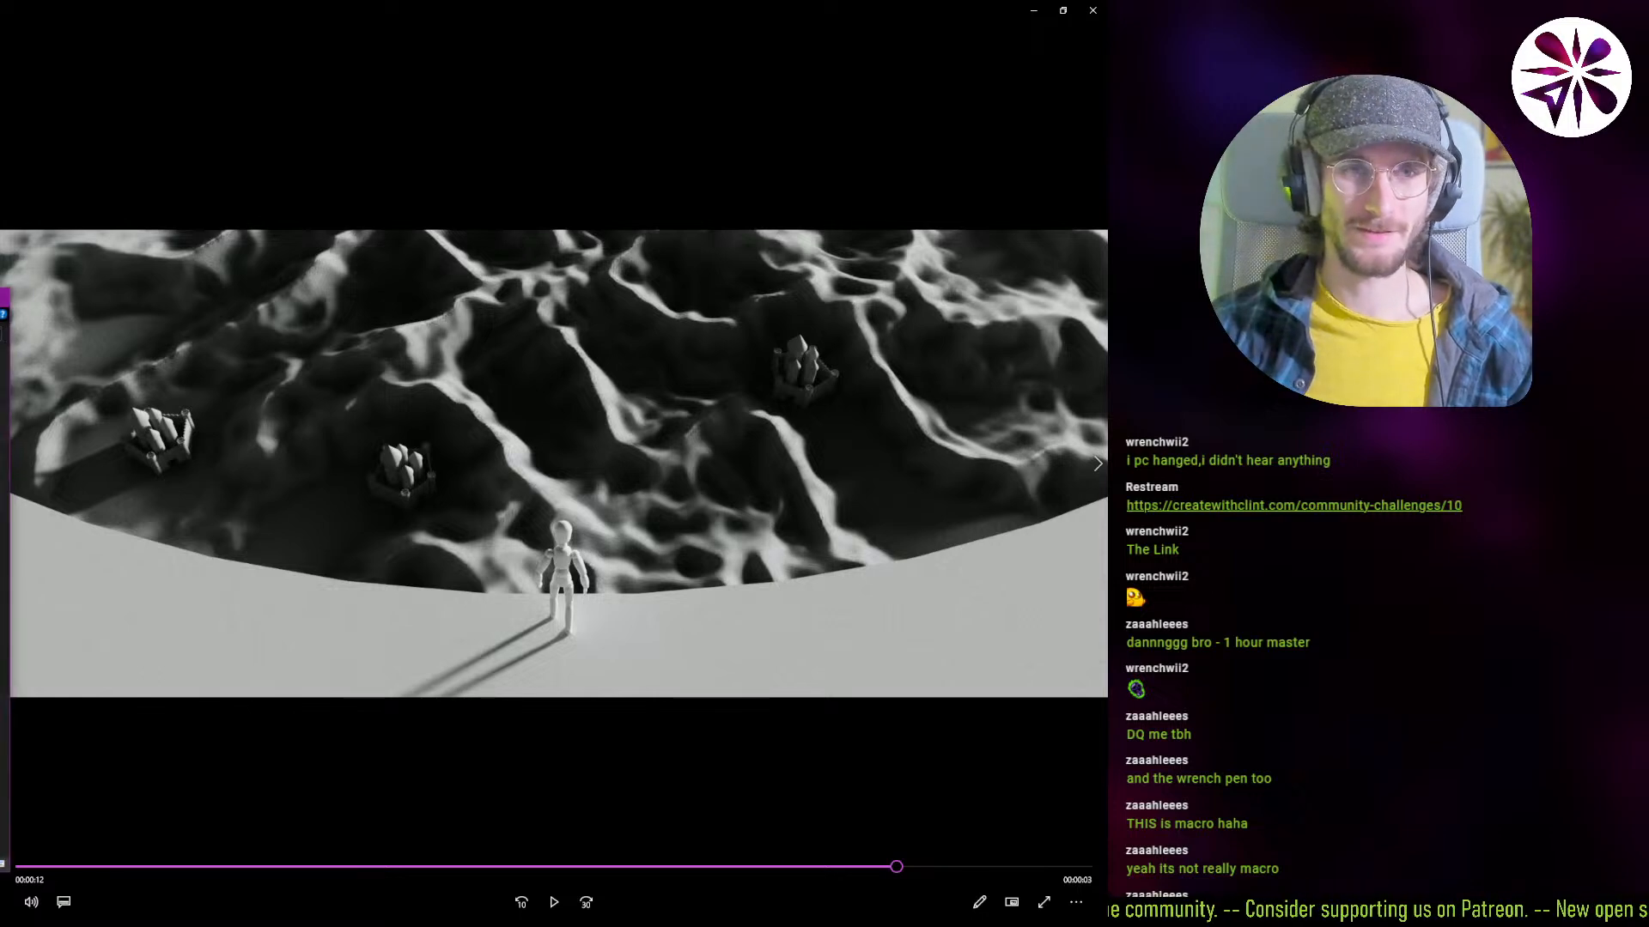
{"action": "left_click_drag", "start_coordinate": [0, 301], "coordinate": [671, 212]}
{"action": "double_click", "coordinate": [473, 285]}
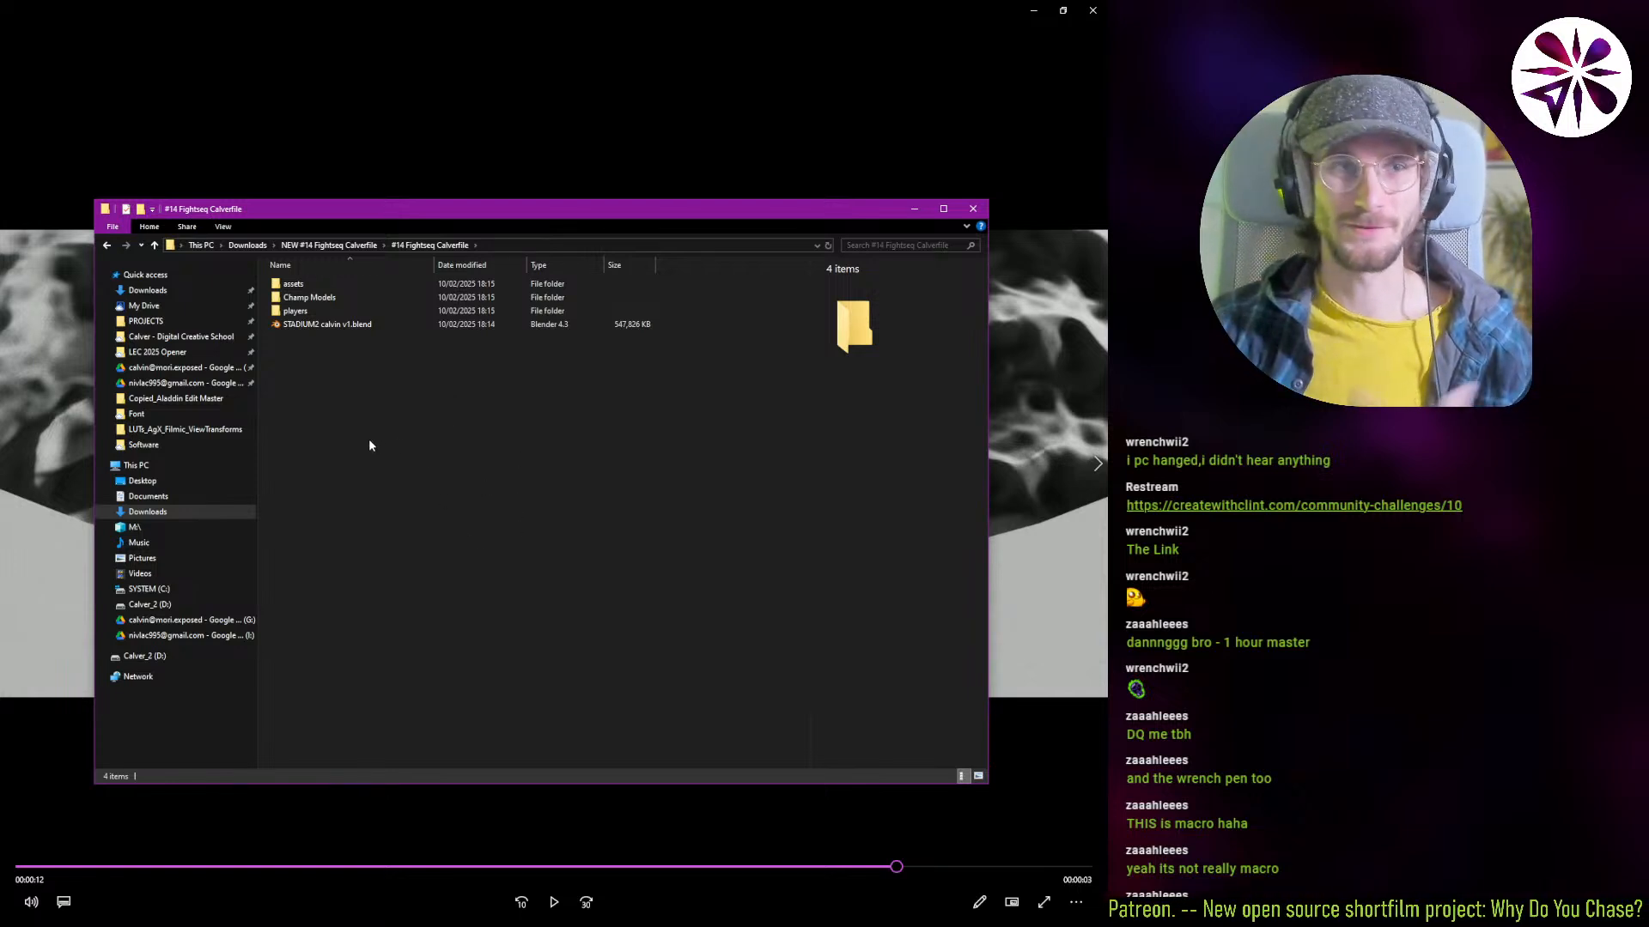
{"action": "left_click", "coordinate": [351, 311]}
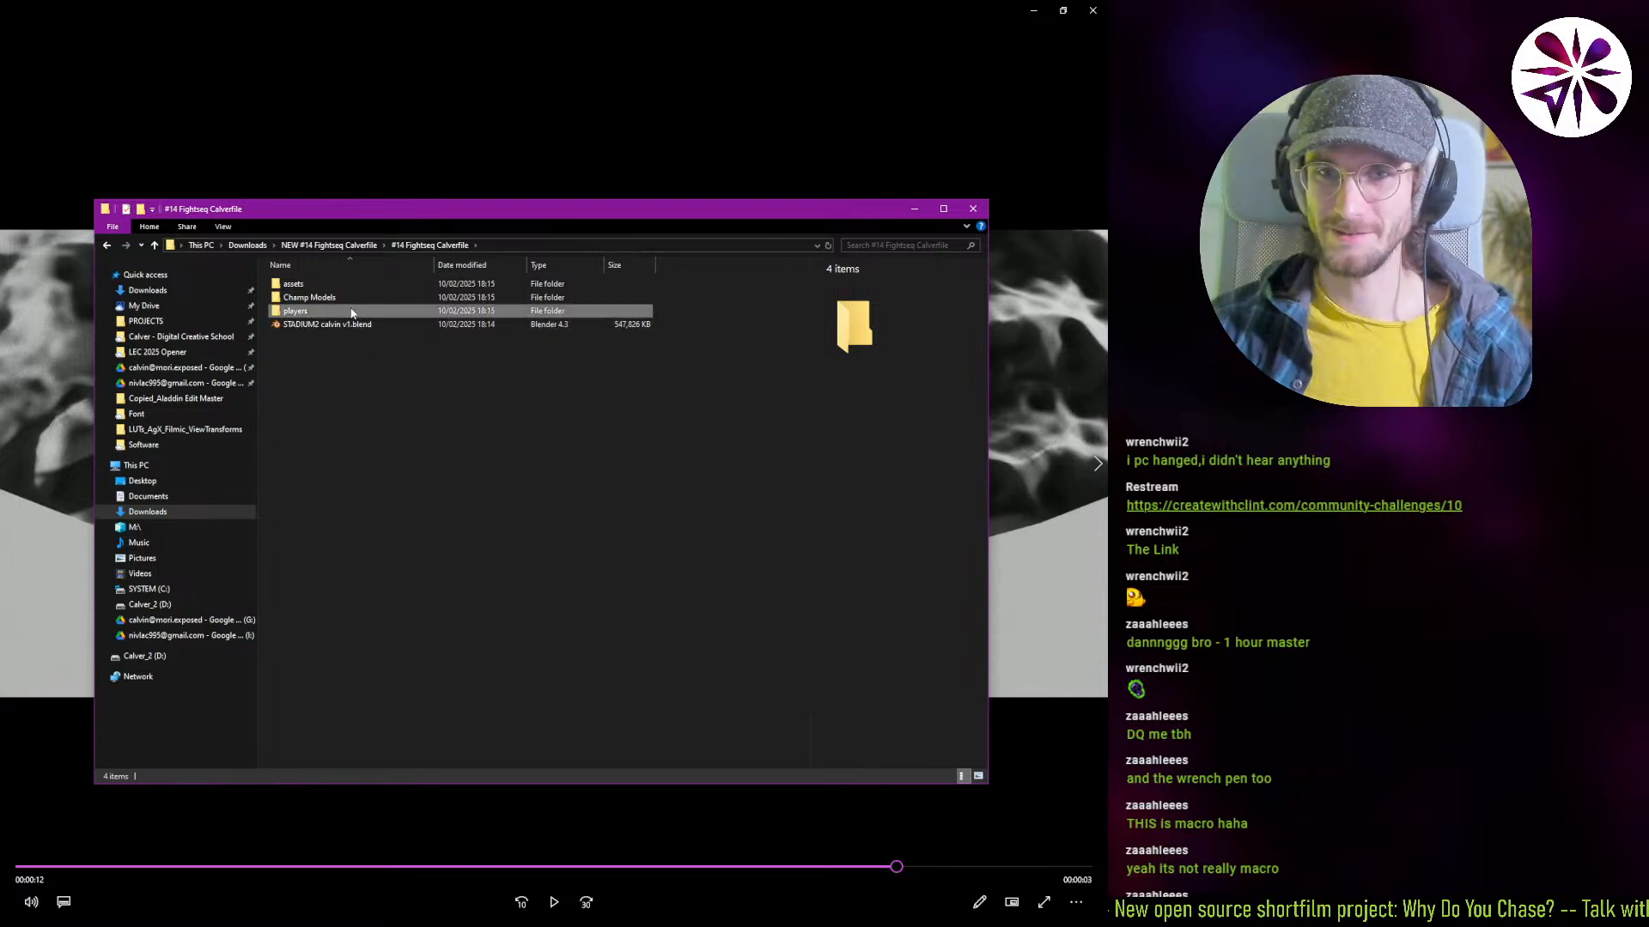
{"action": "left_click", "coordinate": [353, 298]}
{"action": "left_click", "coordinate": [342, 324]}
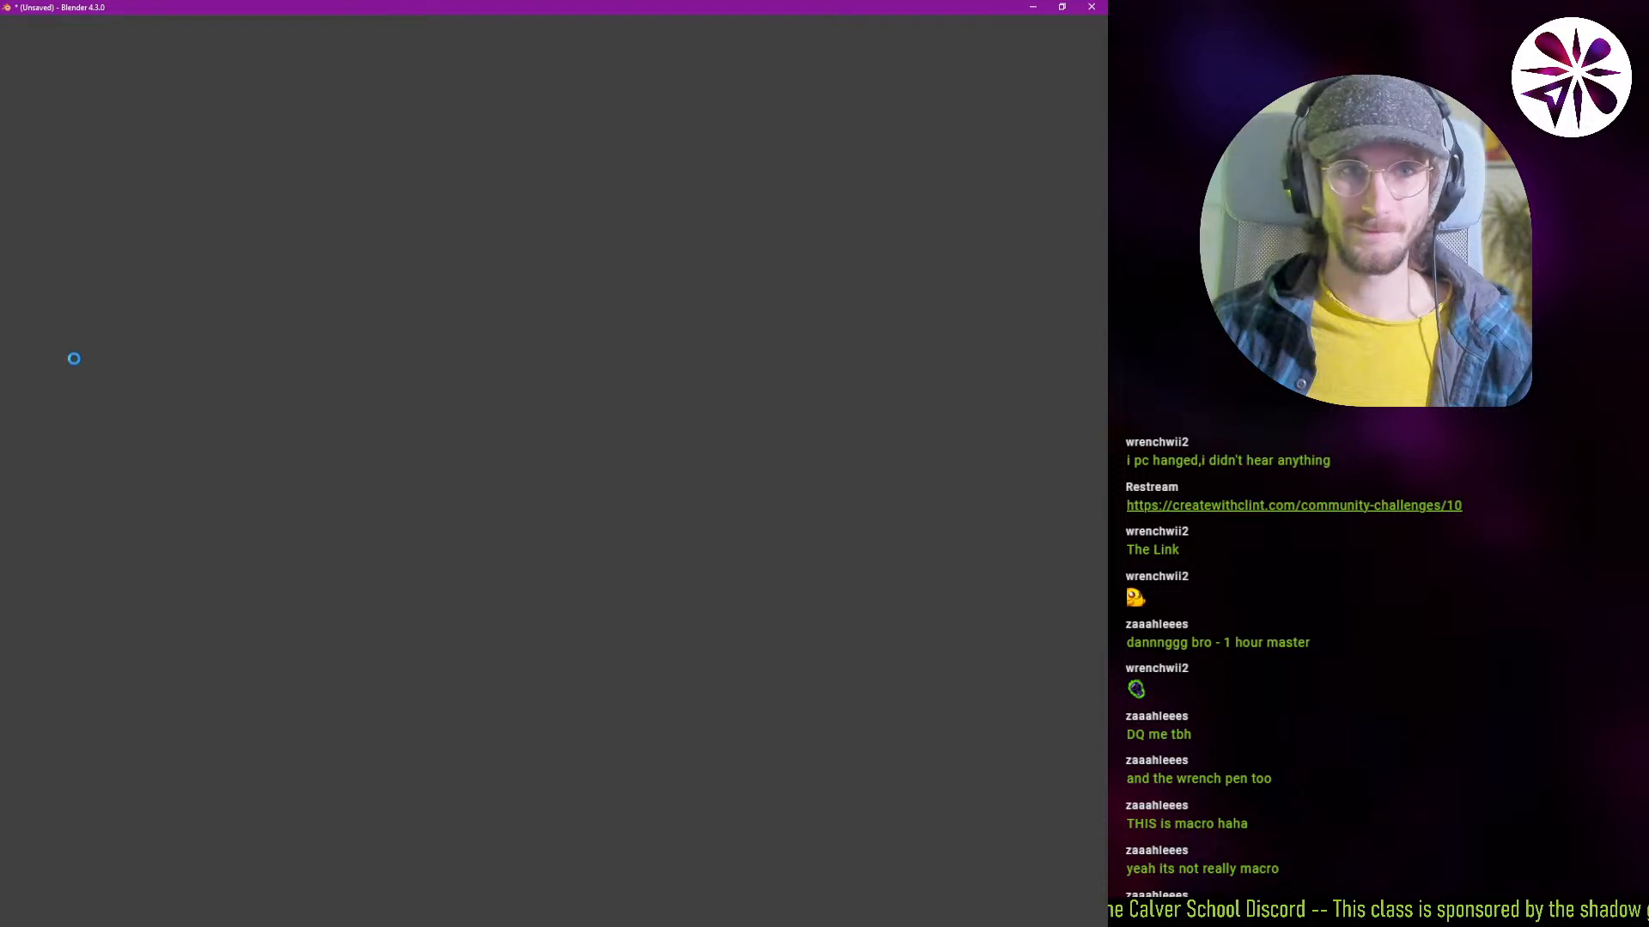
{"action": "key", "text": "alt+Tab"}
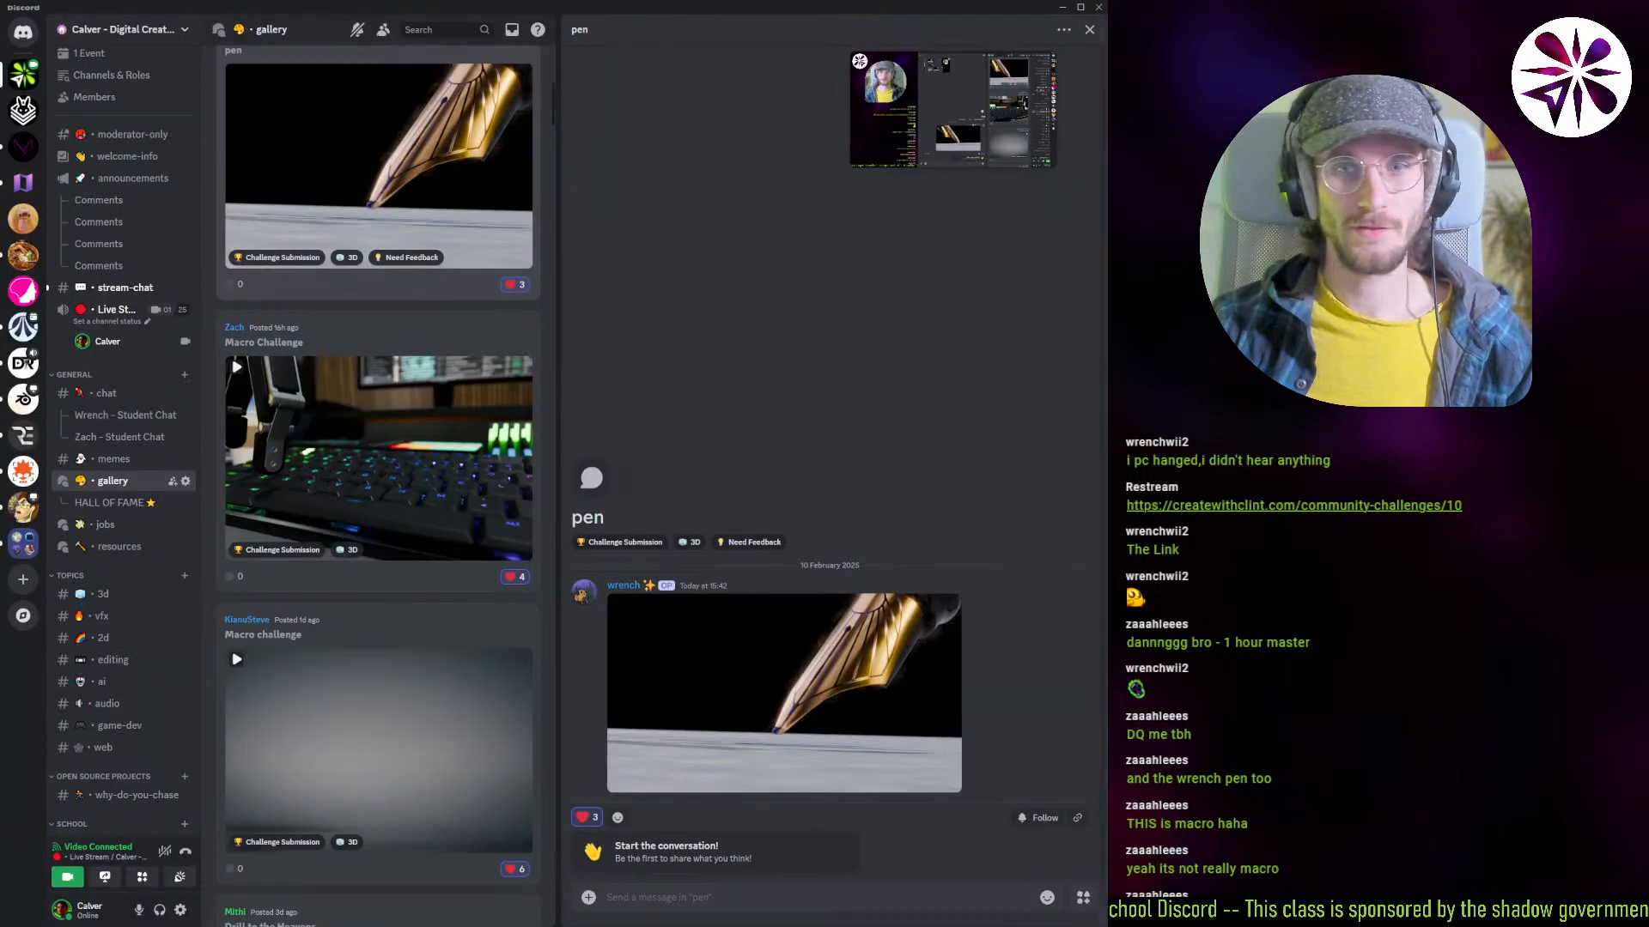
Step: Open the Project "E" - New Direction submission thread and have its latest project update message read aloud
{"action": "scroll", "coordinate": [126, 665], "scroll_direction": "down", "scroll_amount": 3}
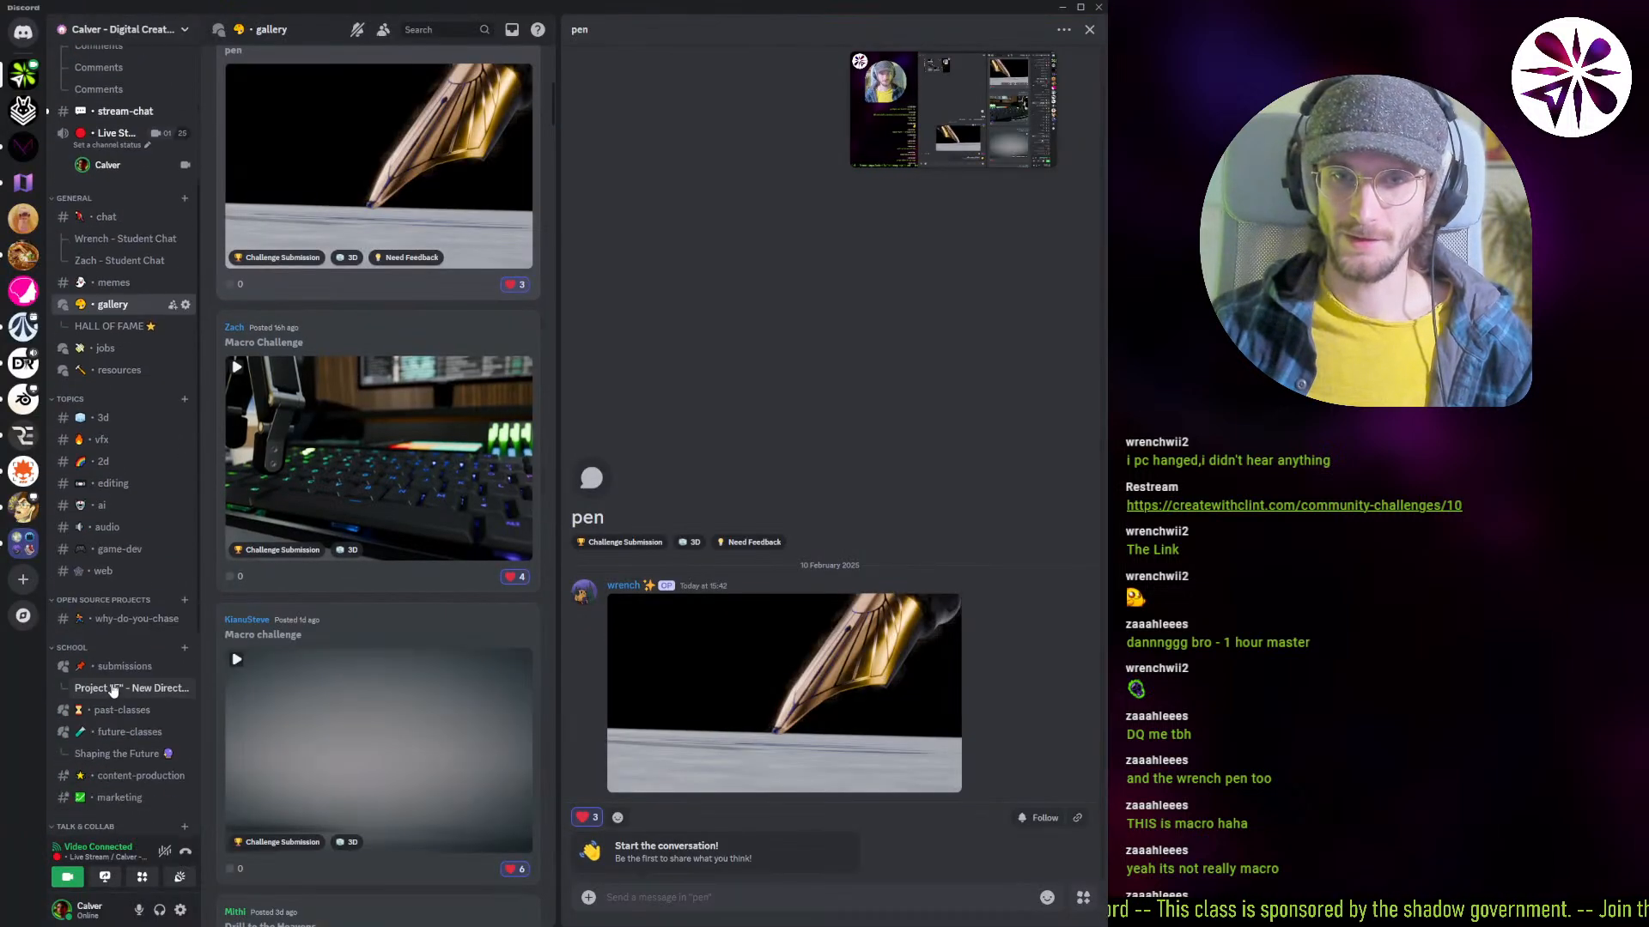
{"action": "left_click", "coordinate": [127, 671]}
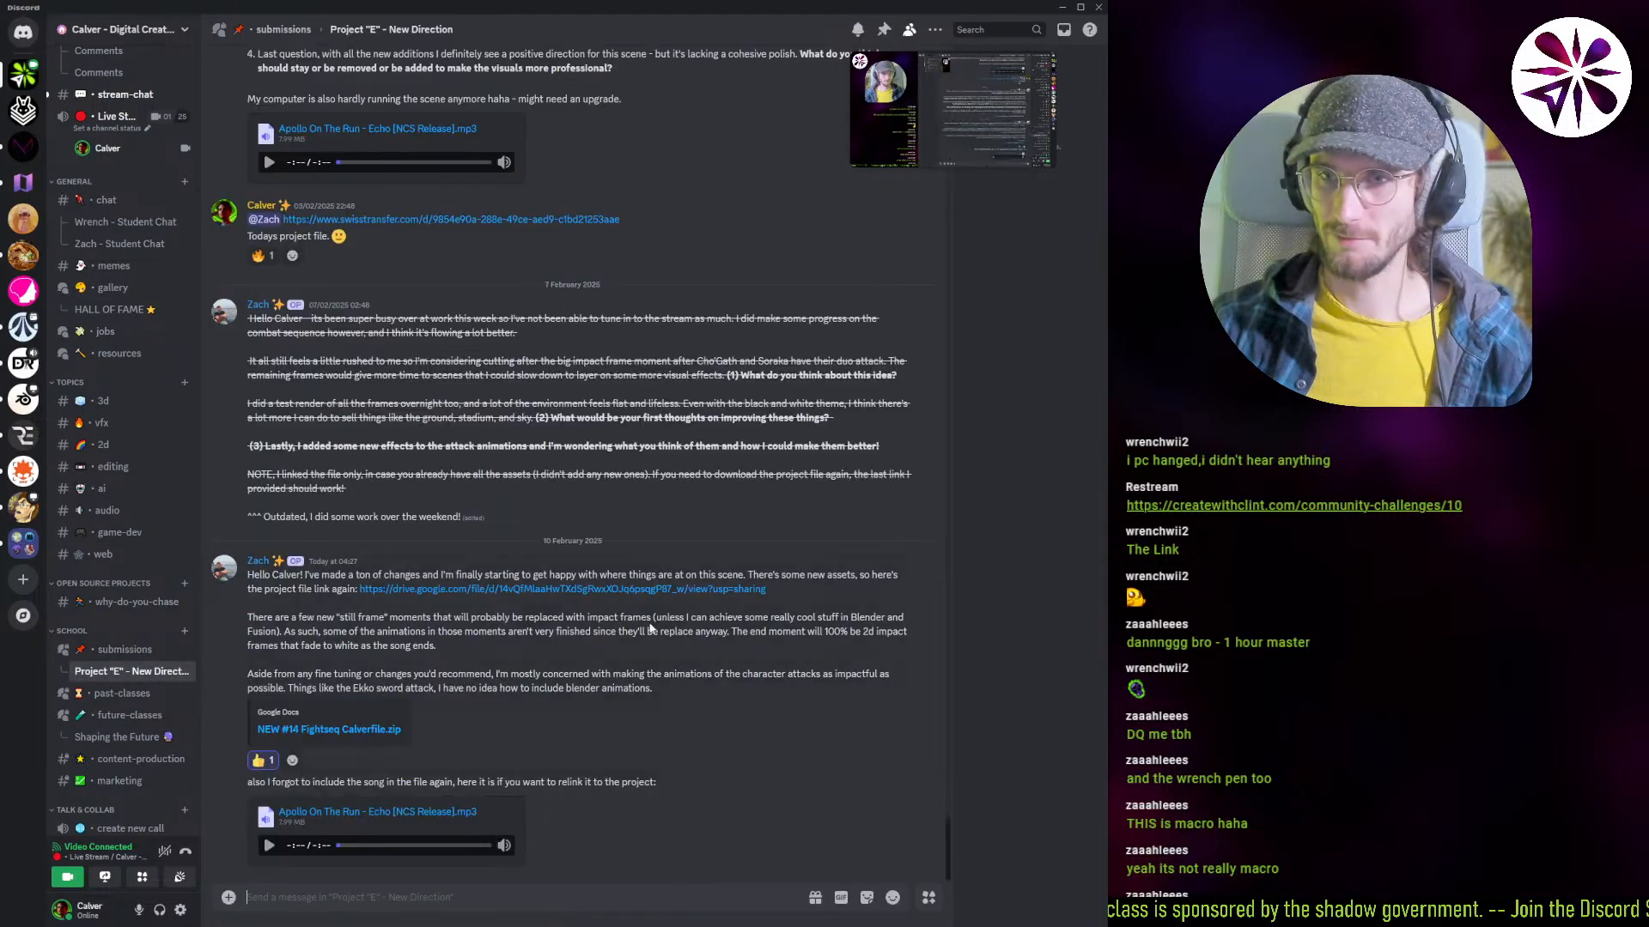
{"action": "right_click", "coordinate": [752, 700]}
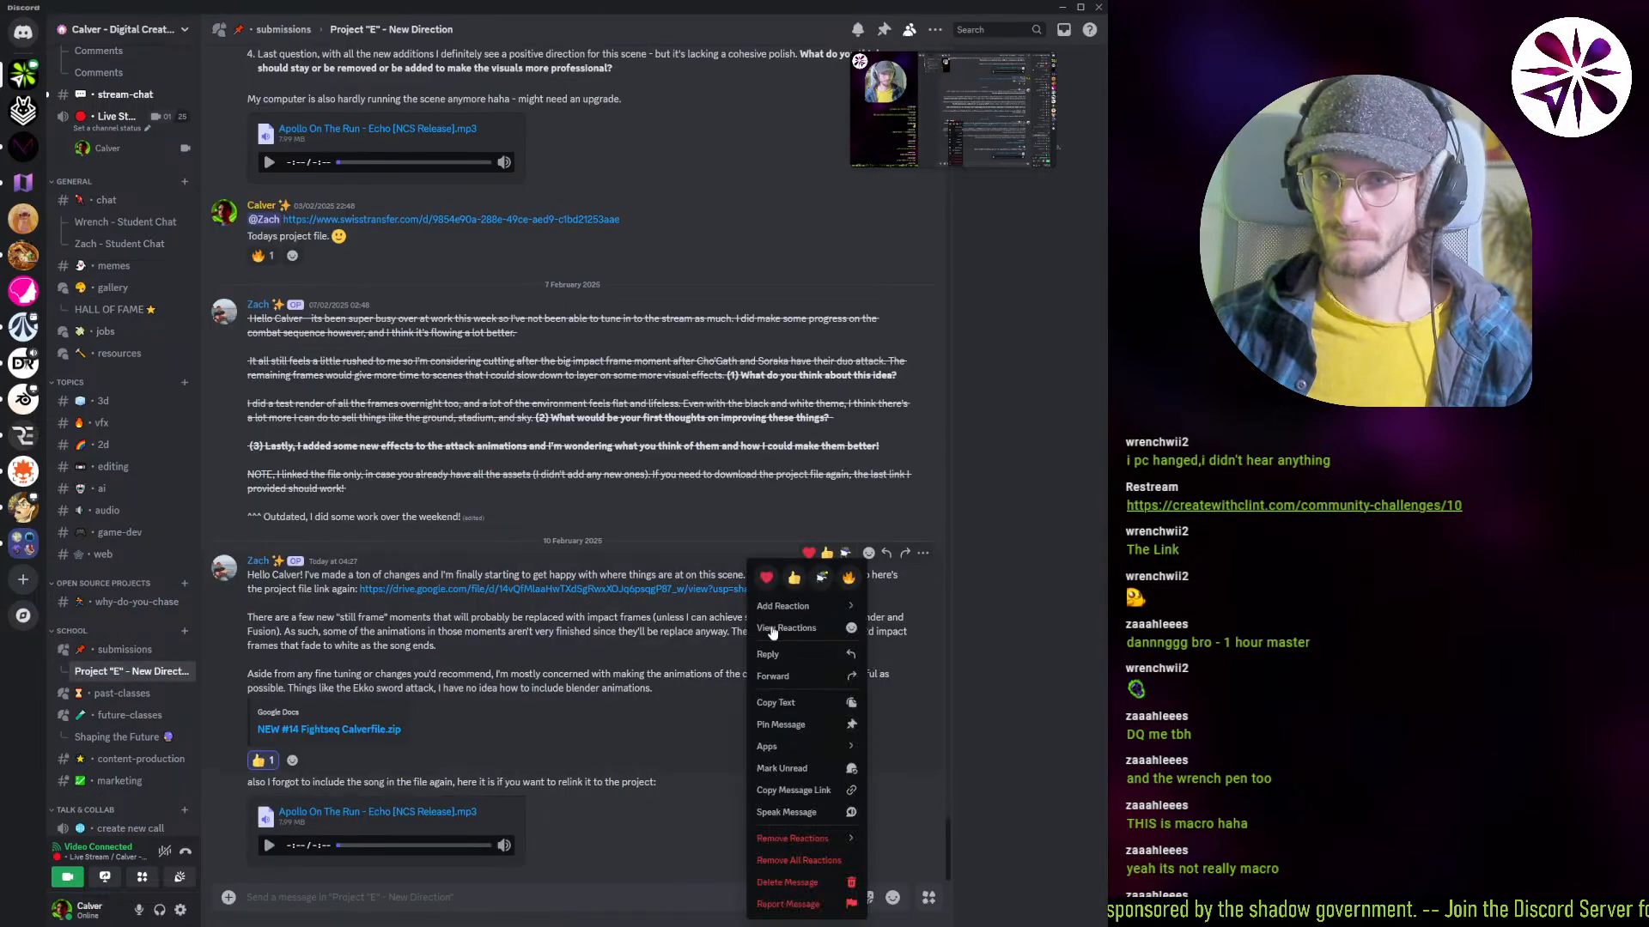
{"action": "left_click", "coordinate": [812, 812]}
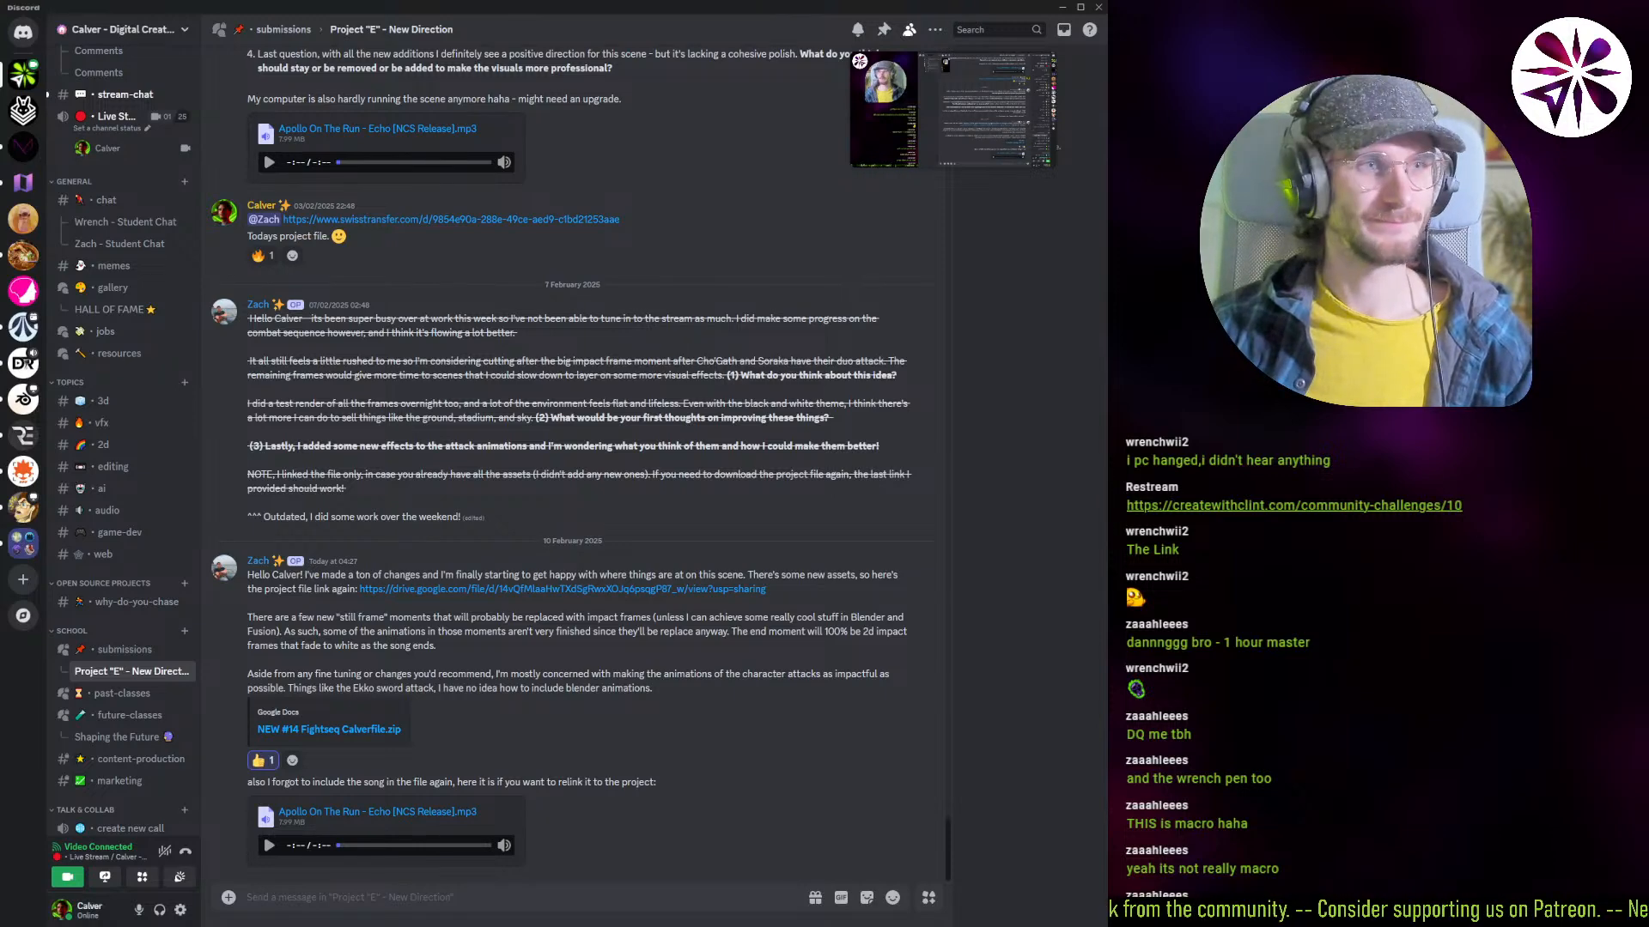
Step: Switch to Blender and exclude the first NVIDIA GeForce RTX 3090 from the OptiX Cycles render devices in the system preferences
{"action": "key", "text": "alt+Tab"}
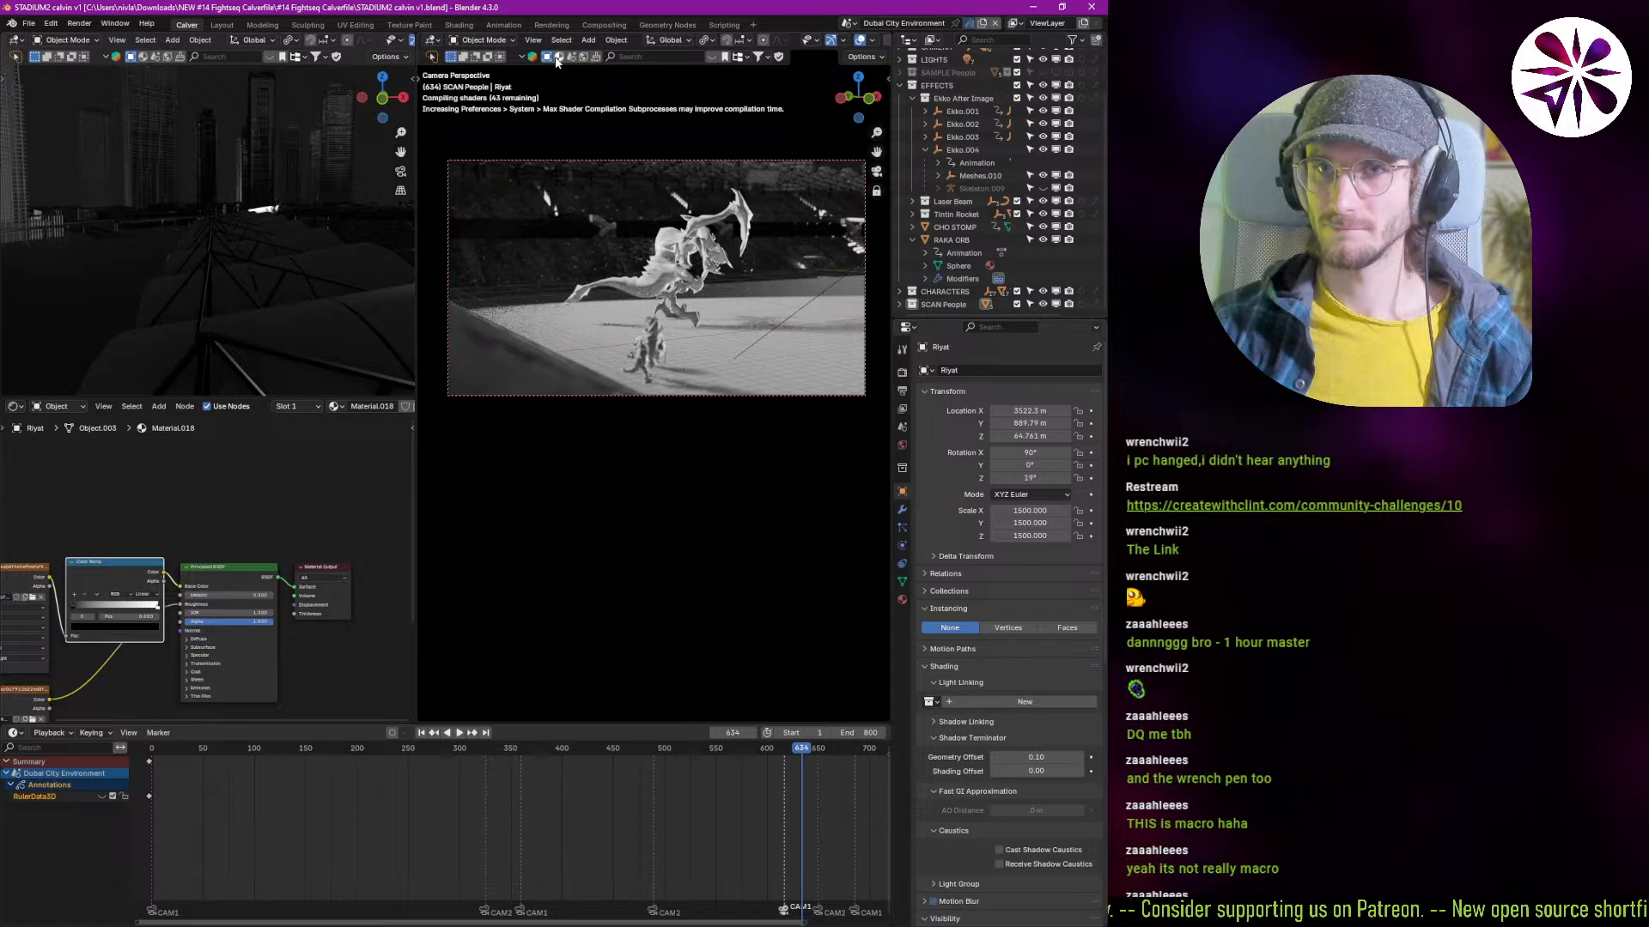
{"action": "left_click", "coordinate": [50, 24]}
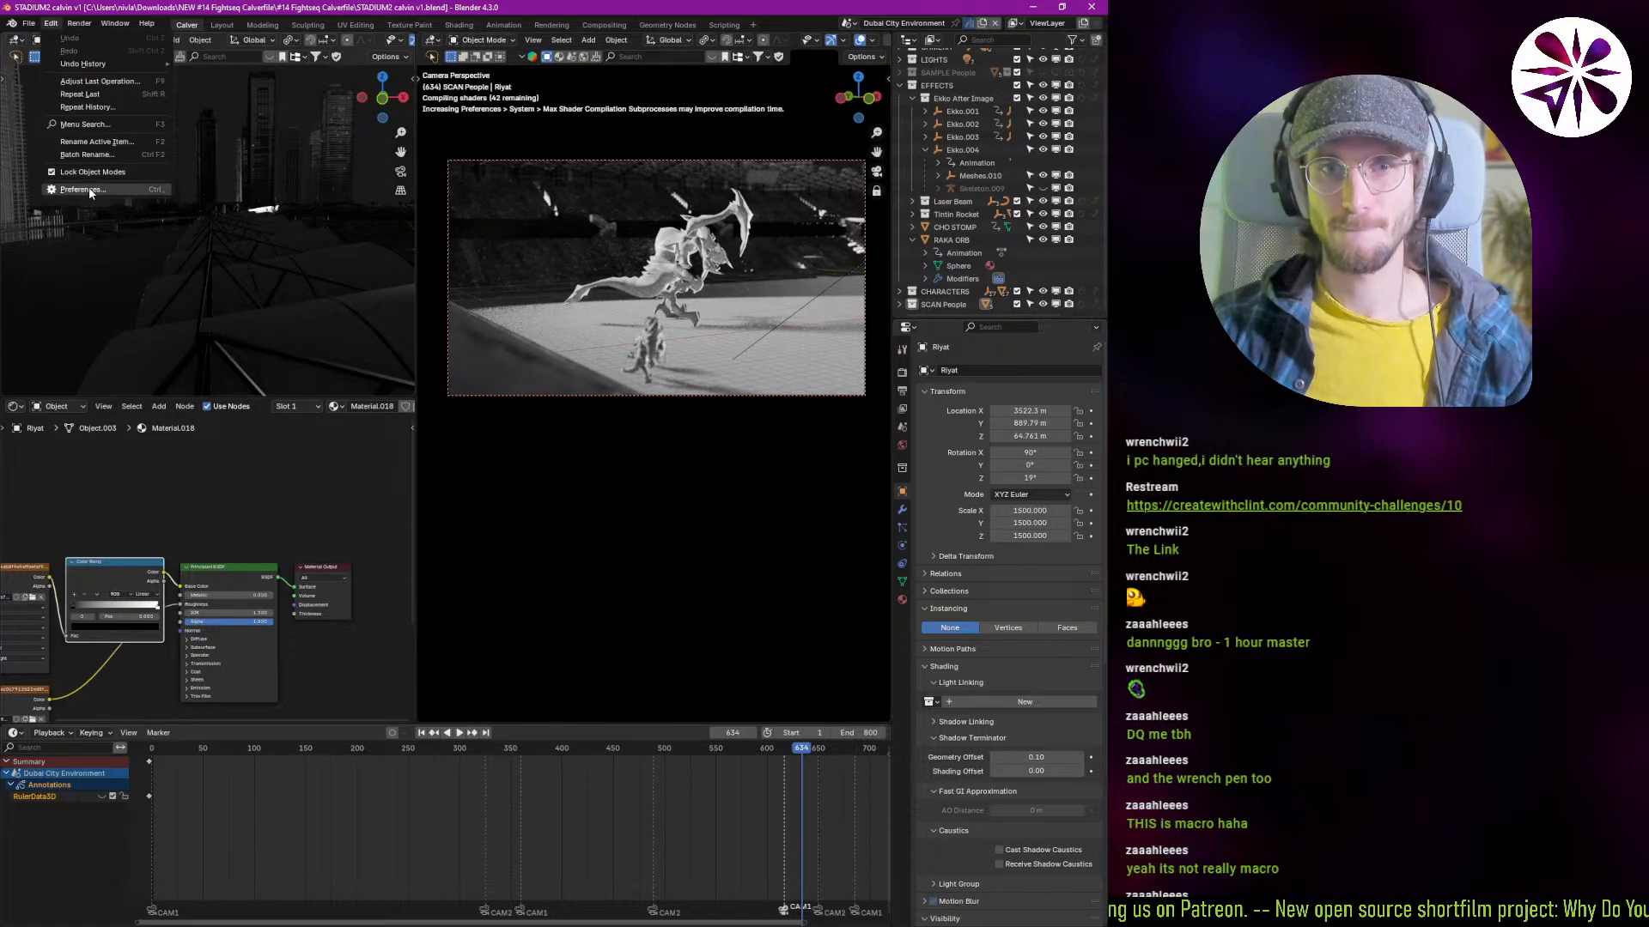
{"action": "left_click", "coordinate": [90, 190]}
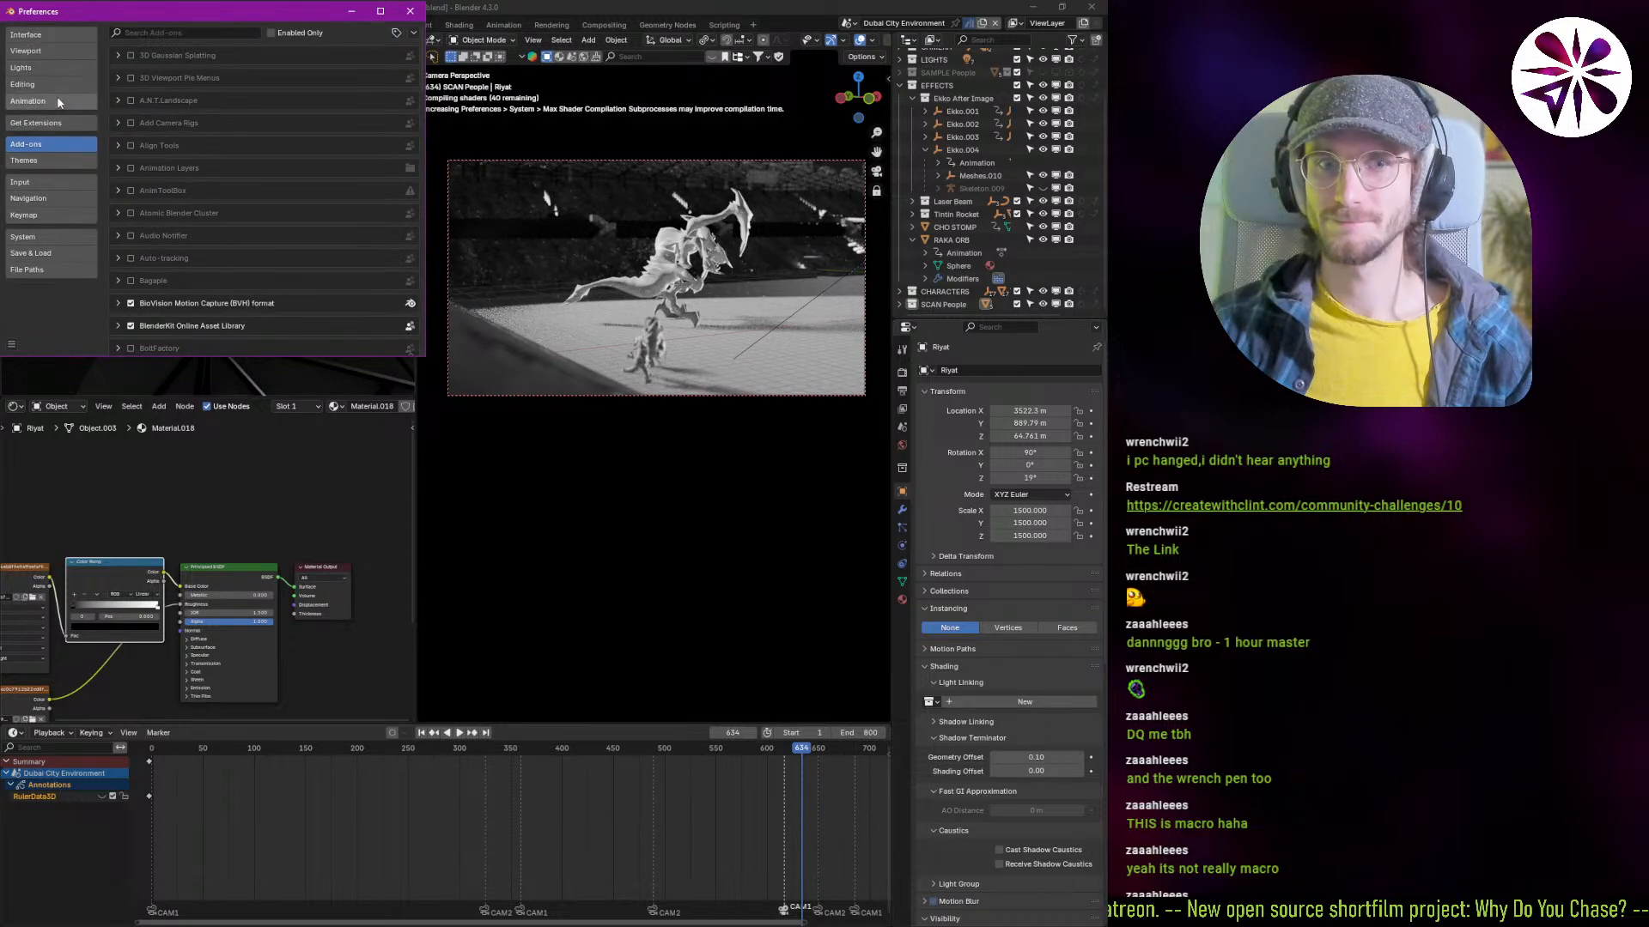
{"action": "left_click", "coordinate": [51, 215]}
{"action": "left_click", "coordinate": [51, 238]}
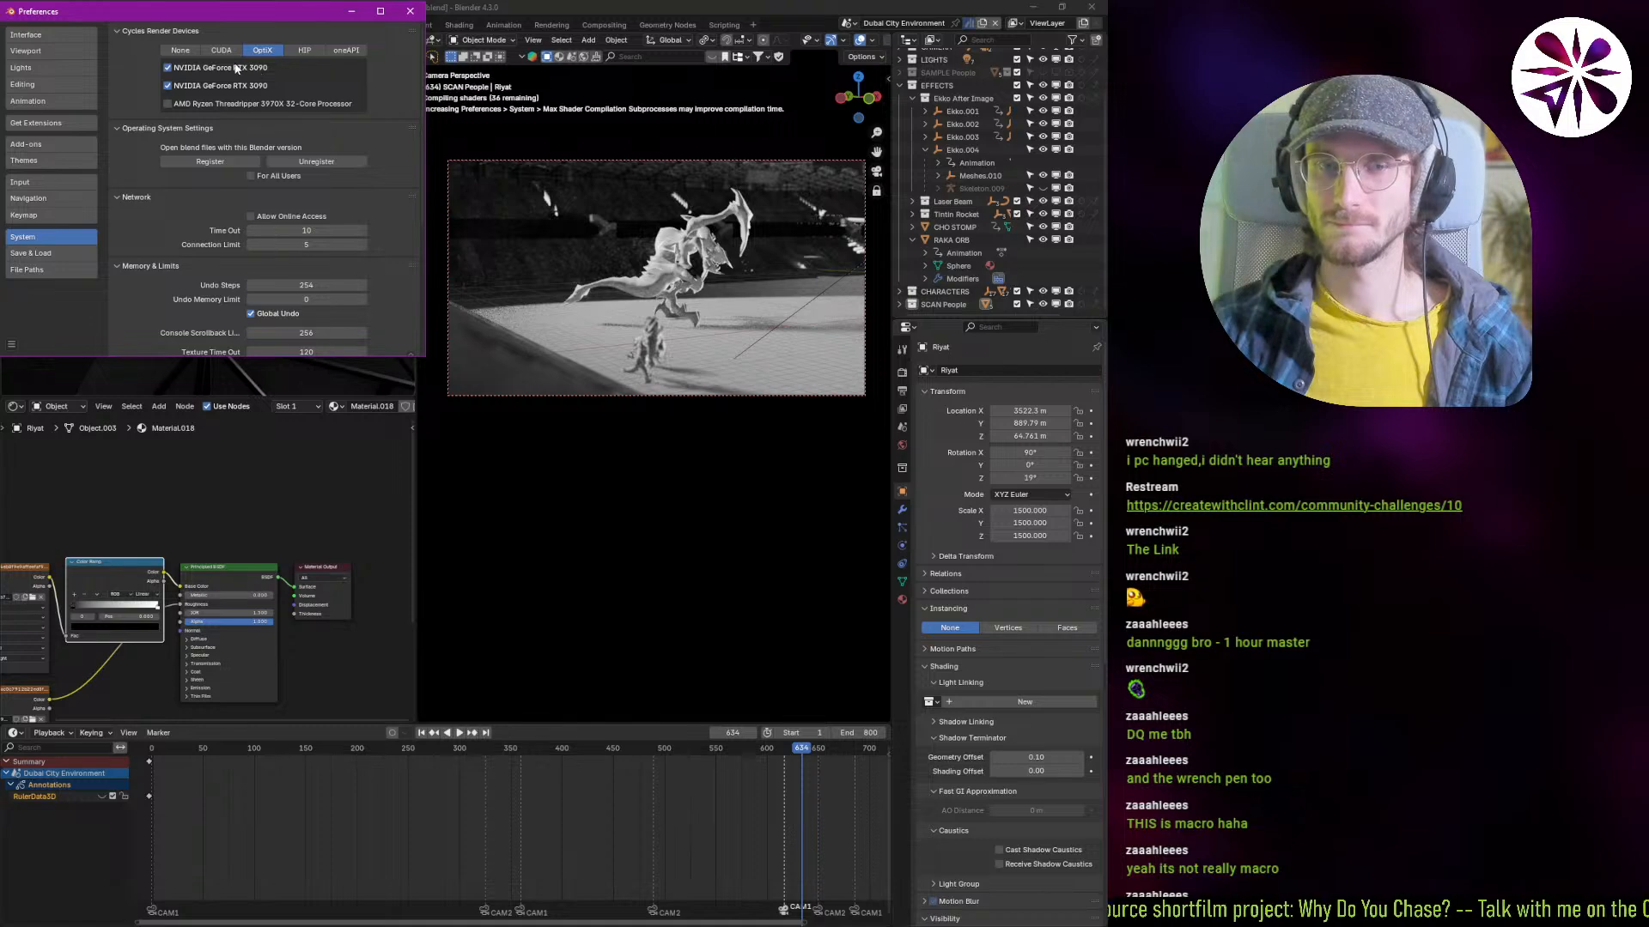
{"action": "left_click", "coordinate": [410, 11]}
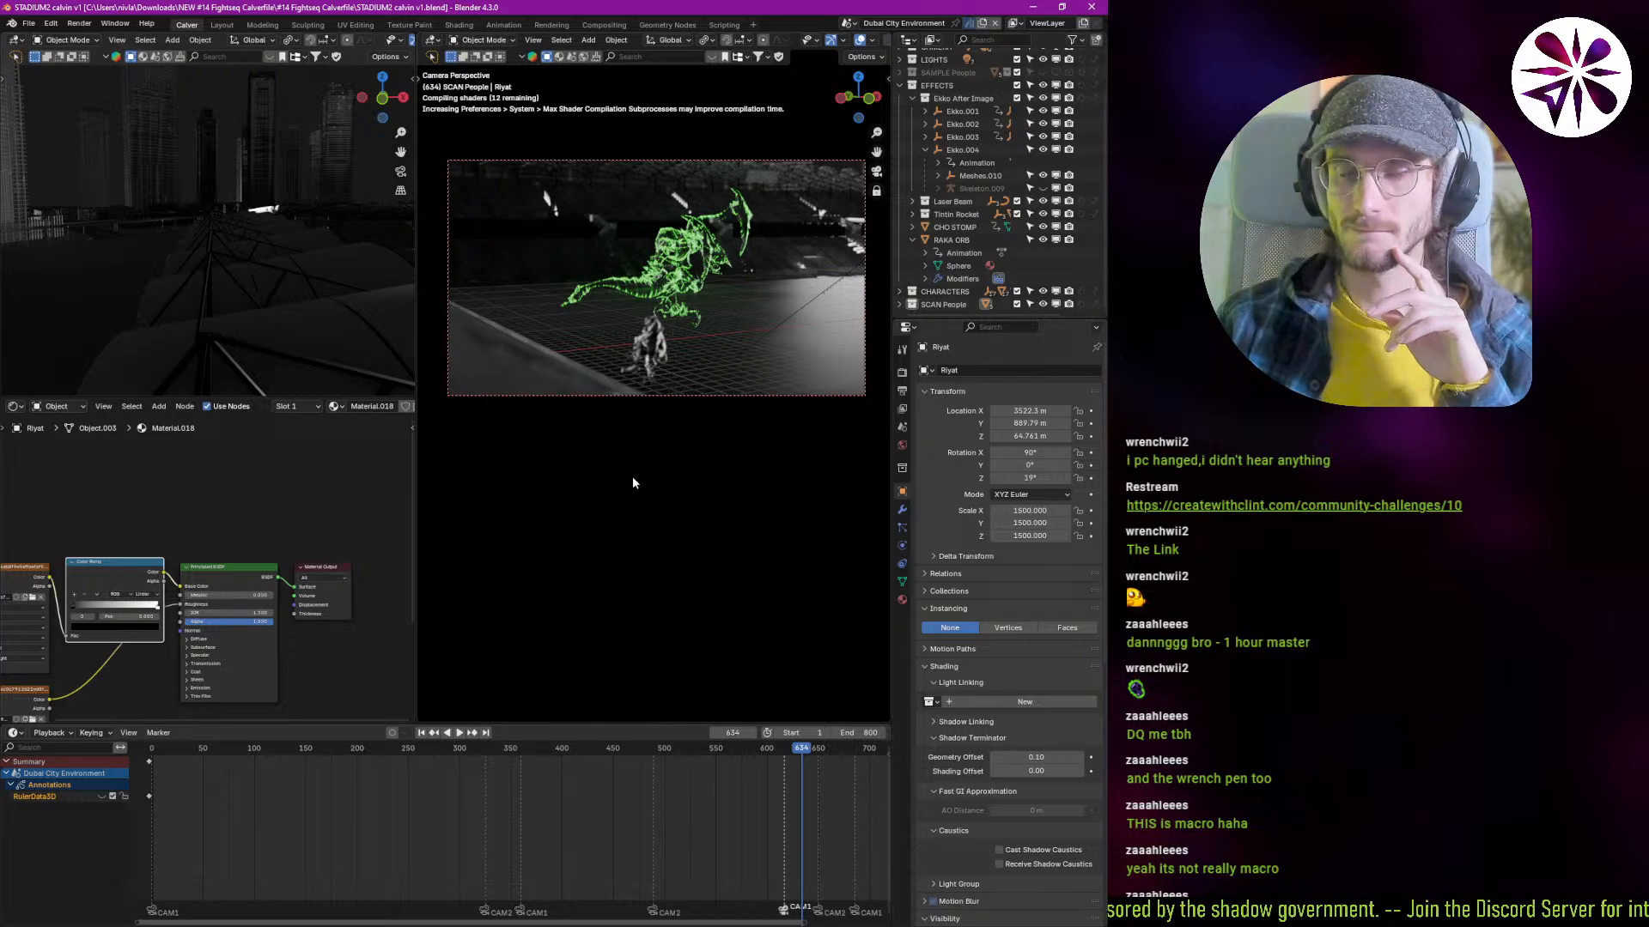
Step: Set the maximum shader compilation subprocesses to 32 in the system memory and limits preferences, minimizing the Discord window
{"action": "left_click", "coordinate": [51, 23]}
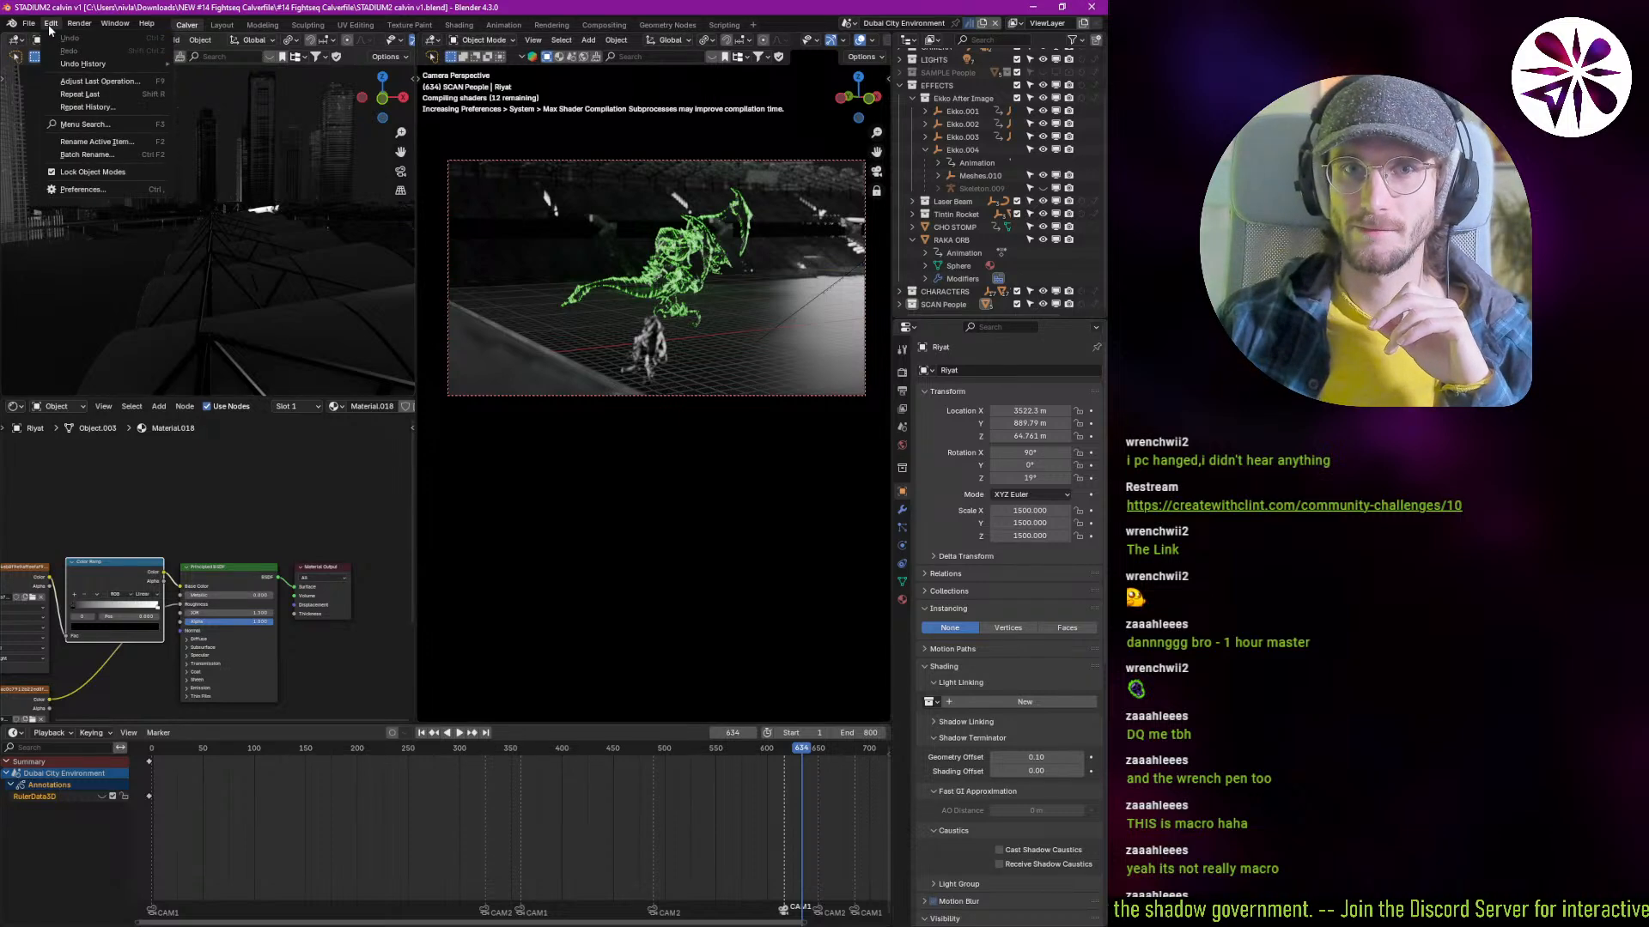
{"action": "left_click", "coordinate": [73, 190]}
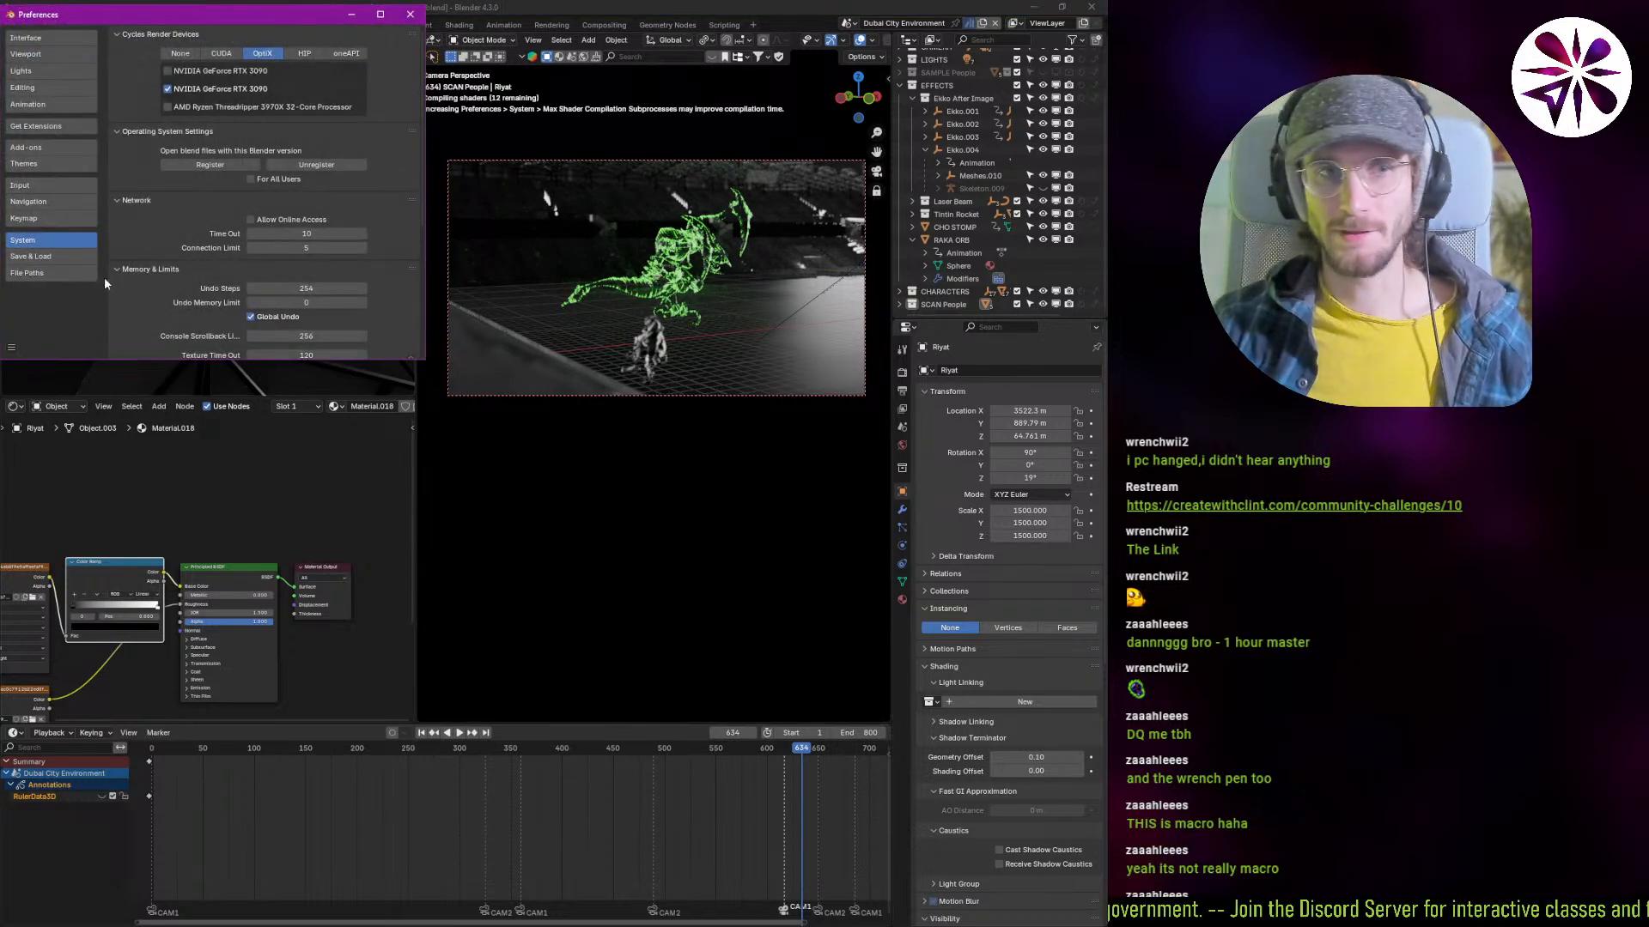
{"action": "key", "text": "alt+Tab"}
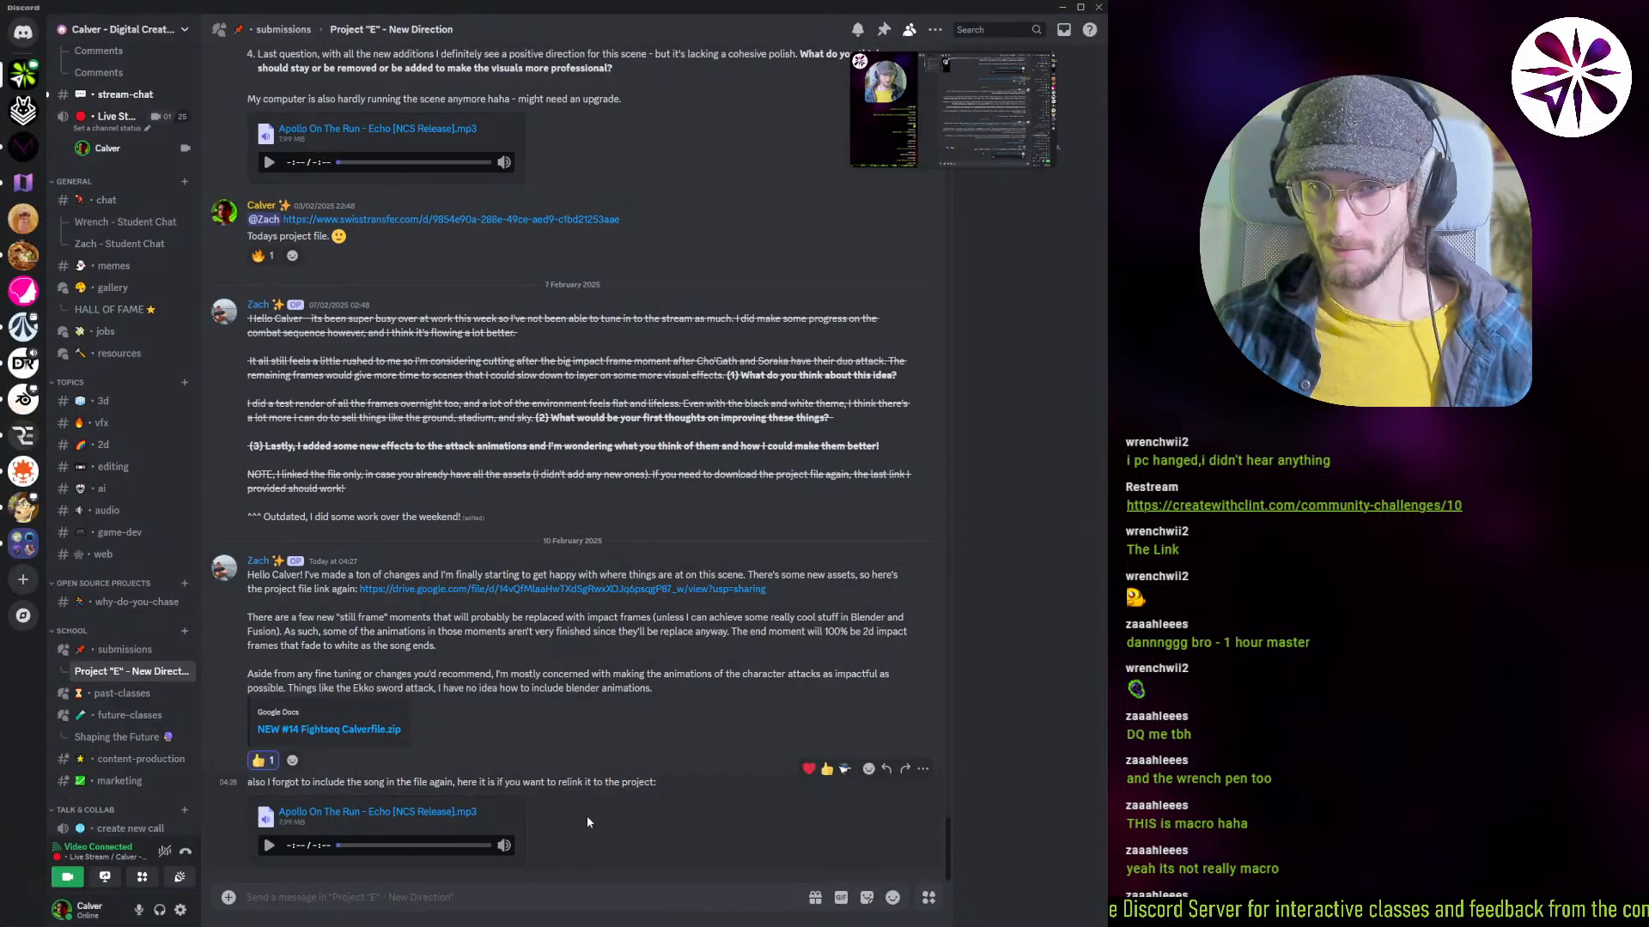
{"action": "left_click", "coordinate": [1063, 8]}
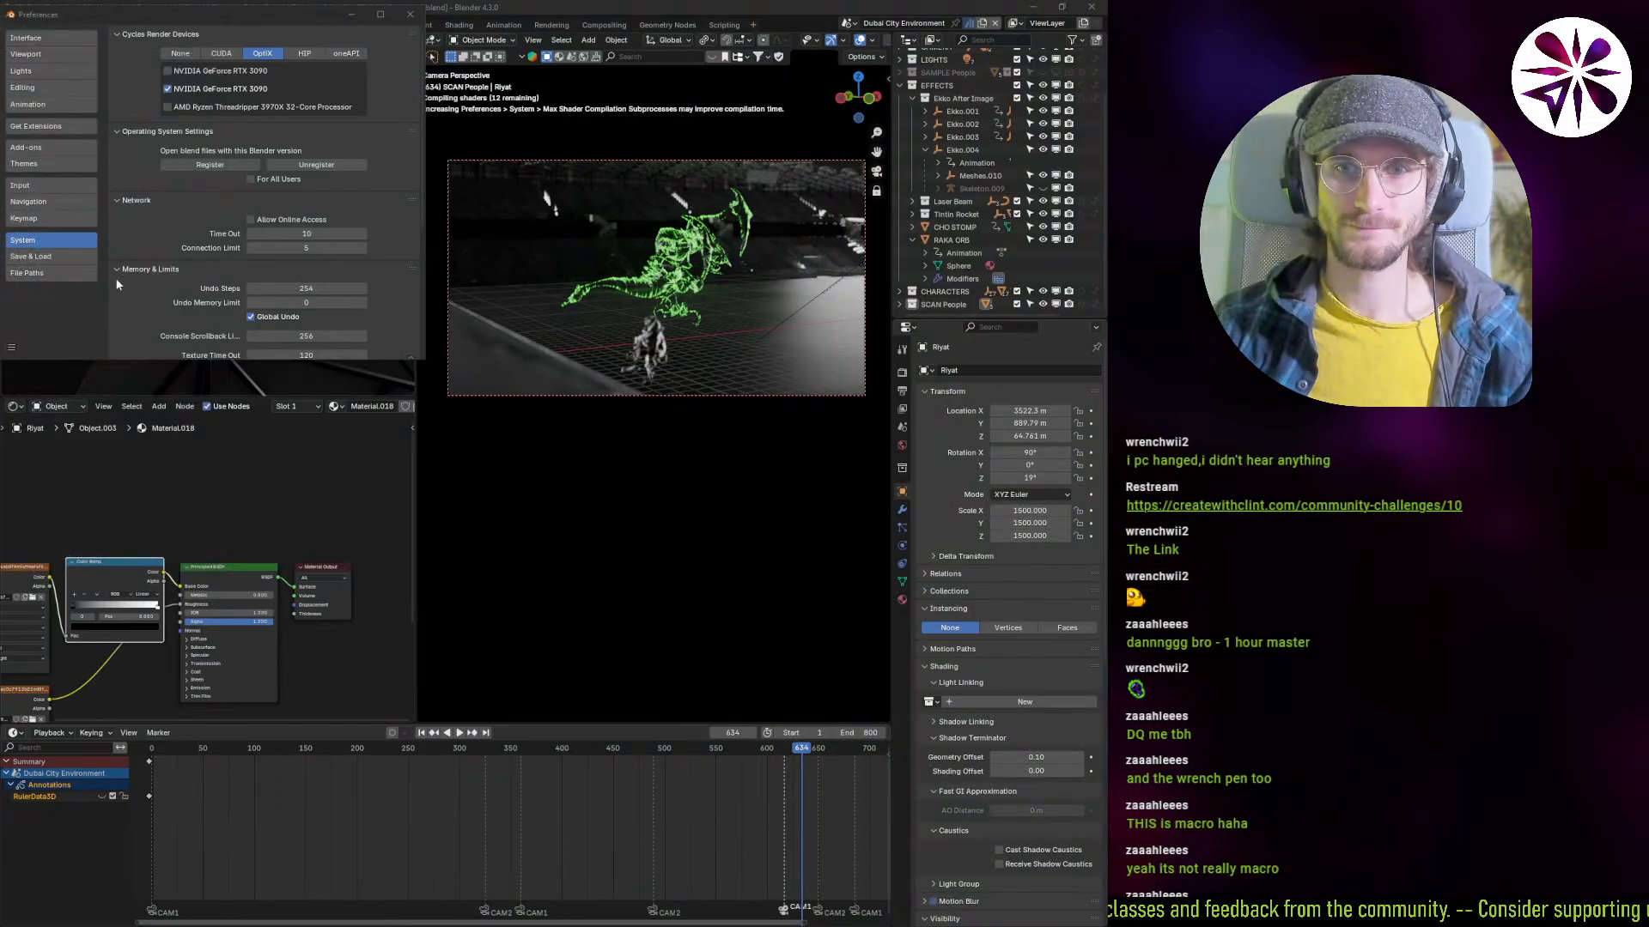
{"action": "left_click", "coordinate": [215, 249]}
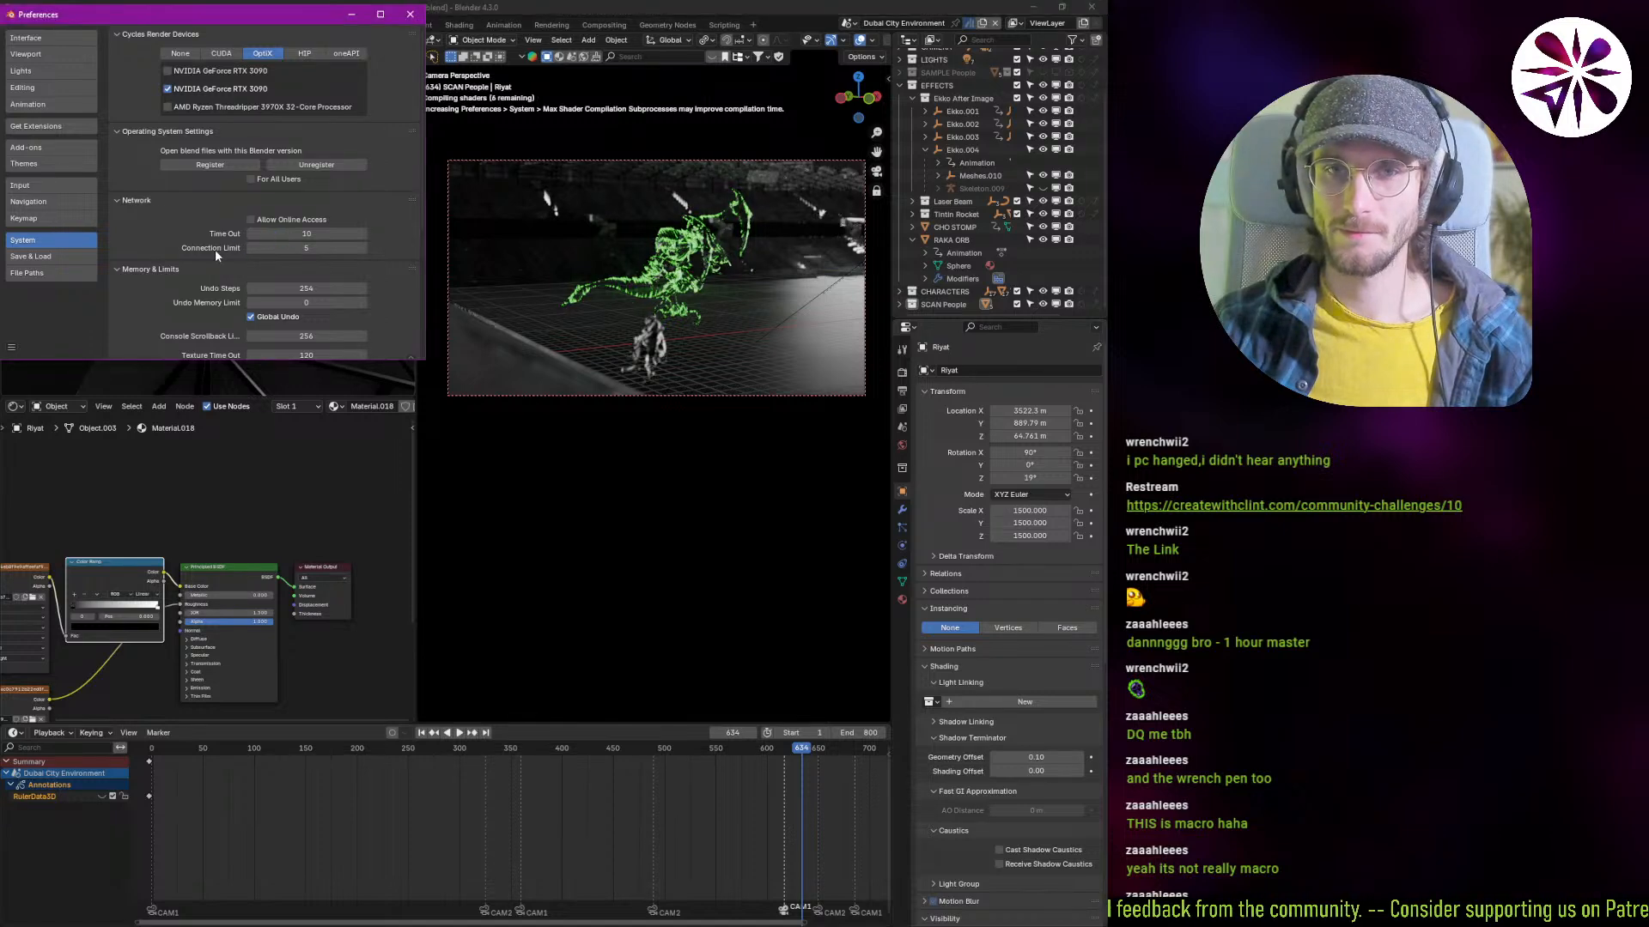
{"action": "scroll", "coordinate": [215, 249], "scroll_direction": "down", "scroll_amount": 5}
{"action": "scroll", "coordinate": [181, 224], "scroll_direction": "down", "scroll_amount": 2}
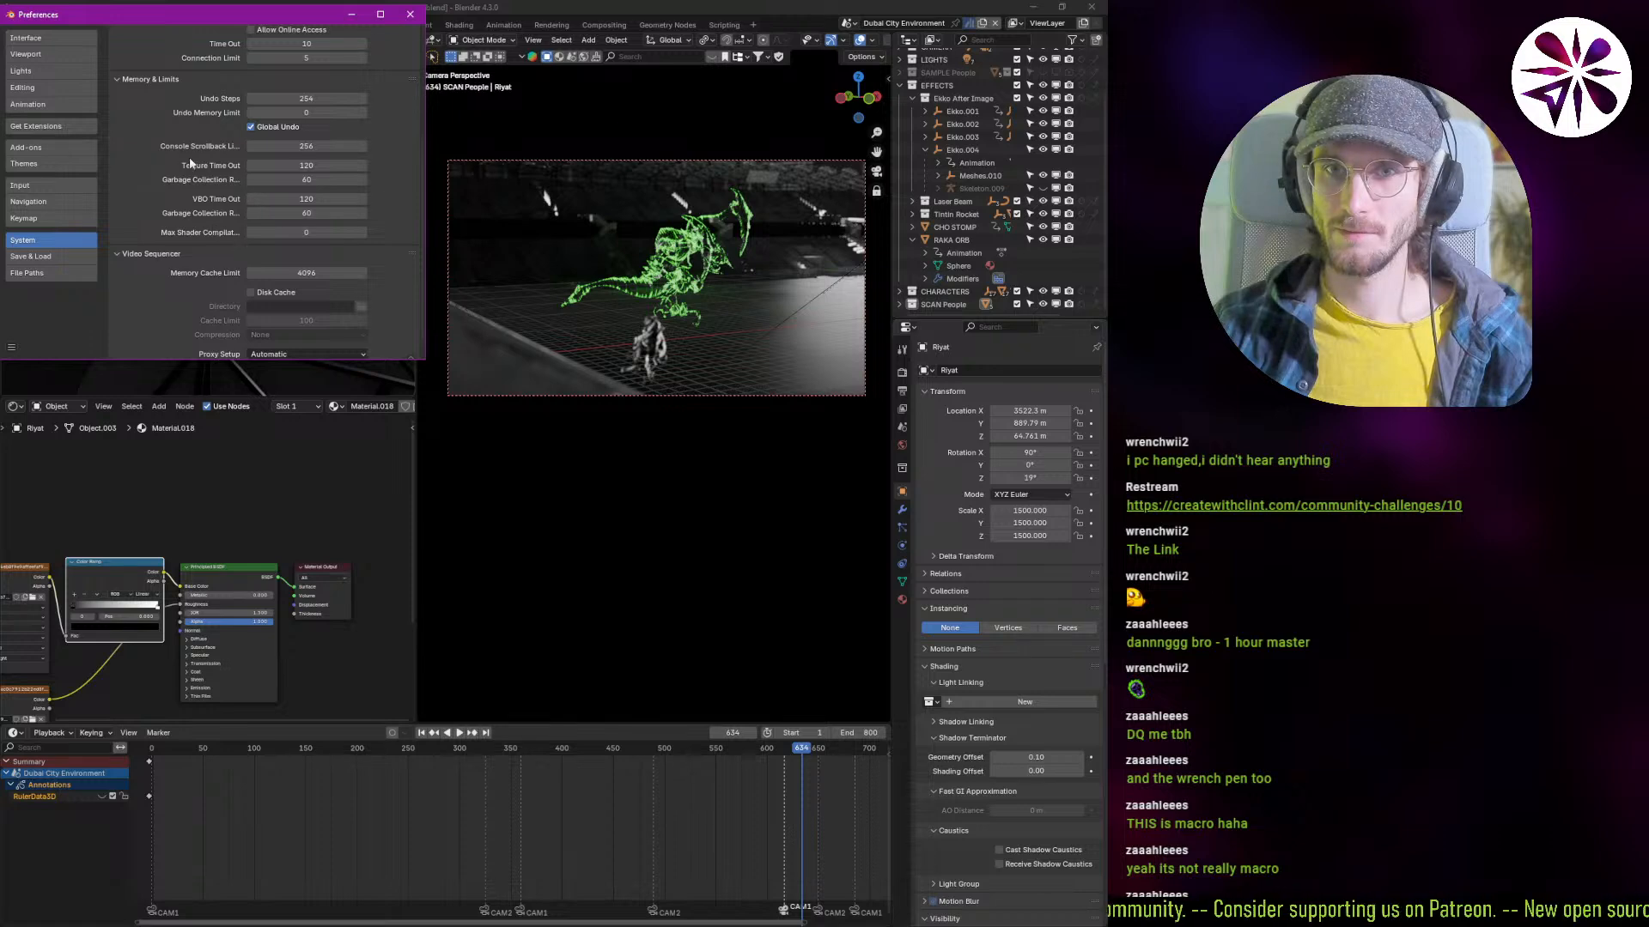
{"action": "left_click", "coordinate": [301, 232]}
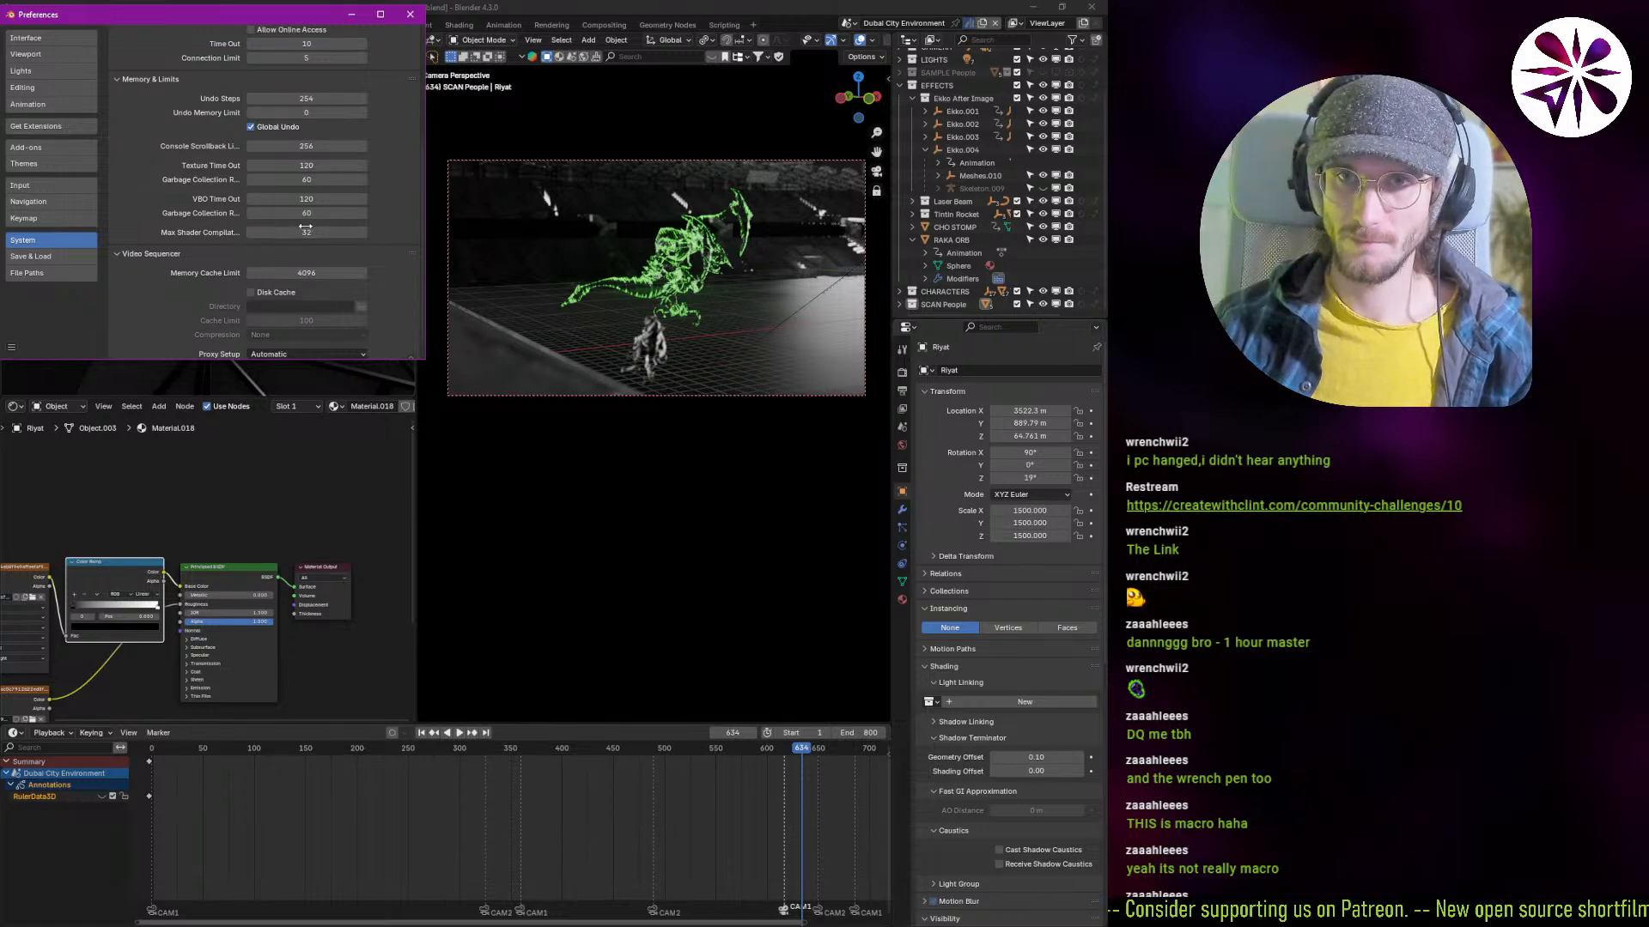
{"action": "type", "text": "32"}
{"action": "key", "text": "Return"}
Step: Save the changed preferences and close the Preferences window
{"action": "left_click", "coordinate": [12, 348]}
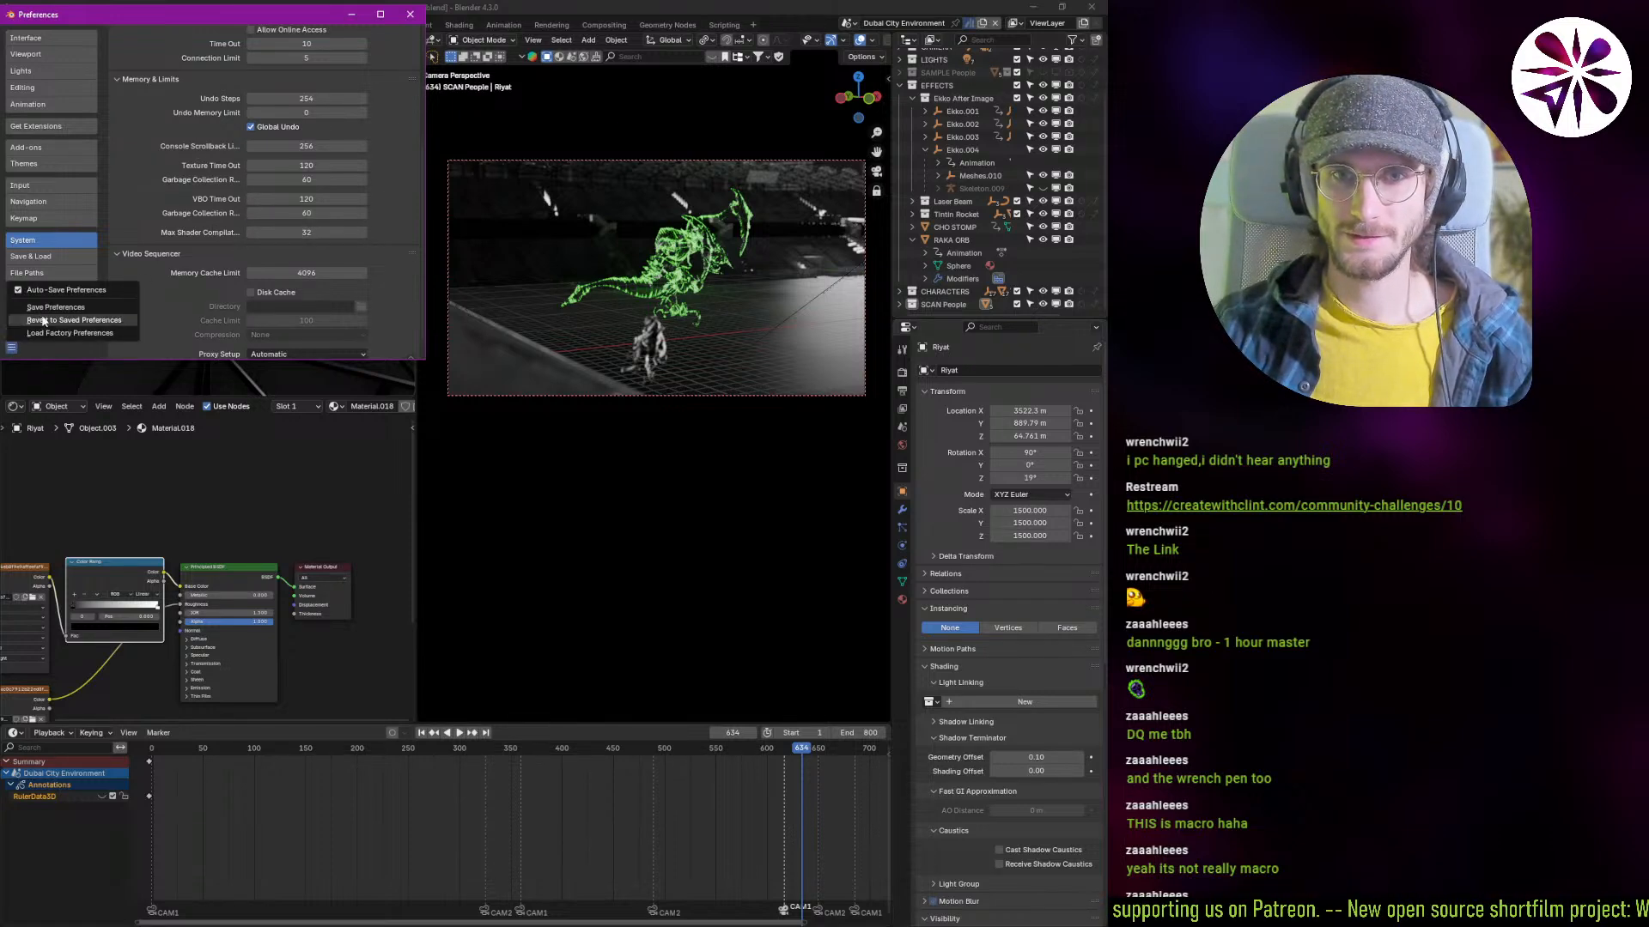
{"action": "left_click", "coordinate": [39, 308]}
{"action": "left_click", "coordinate": [413, 16]}
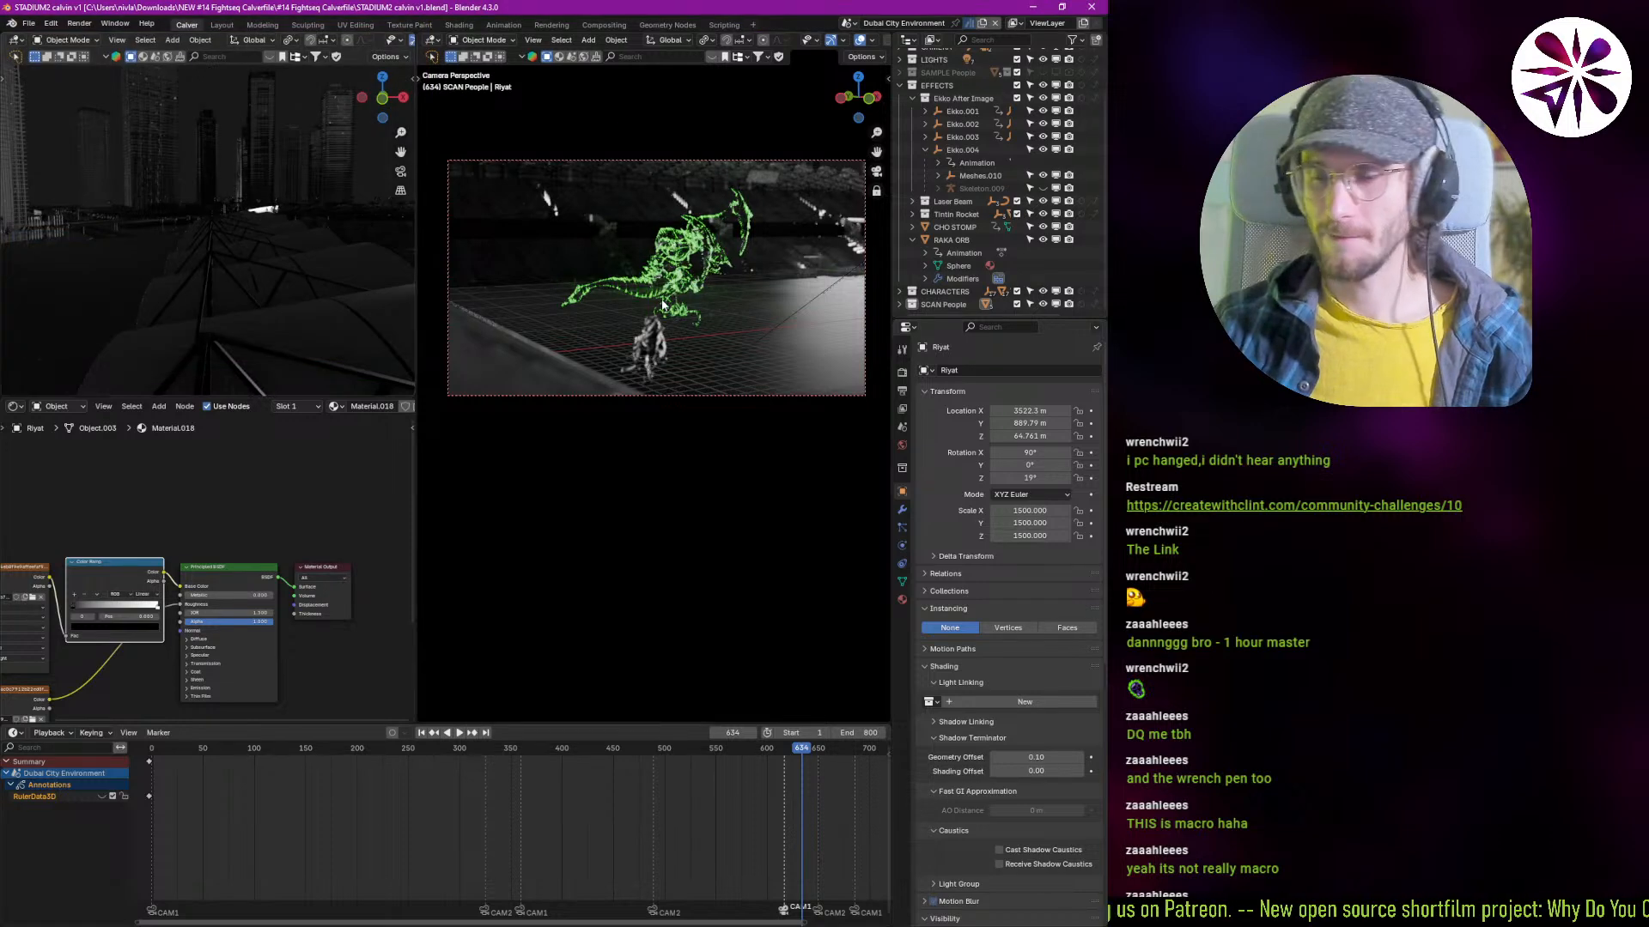
Step: Play a few frames, unlock the camera from the main viewport to orbit freely, and show the camera view in the smaller viewport
{"action": "key", "text": "space"}
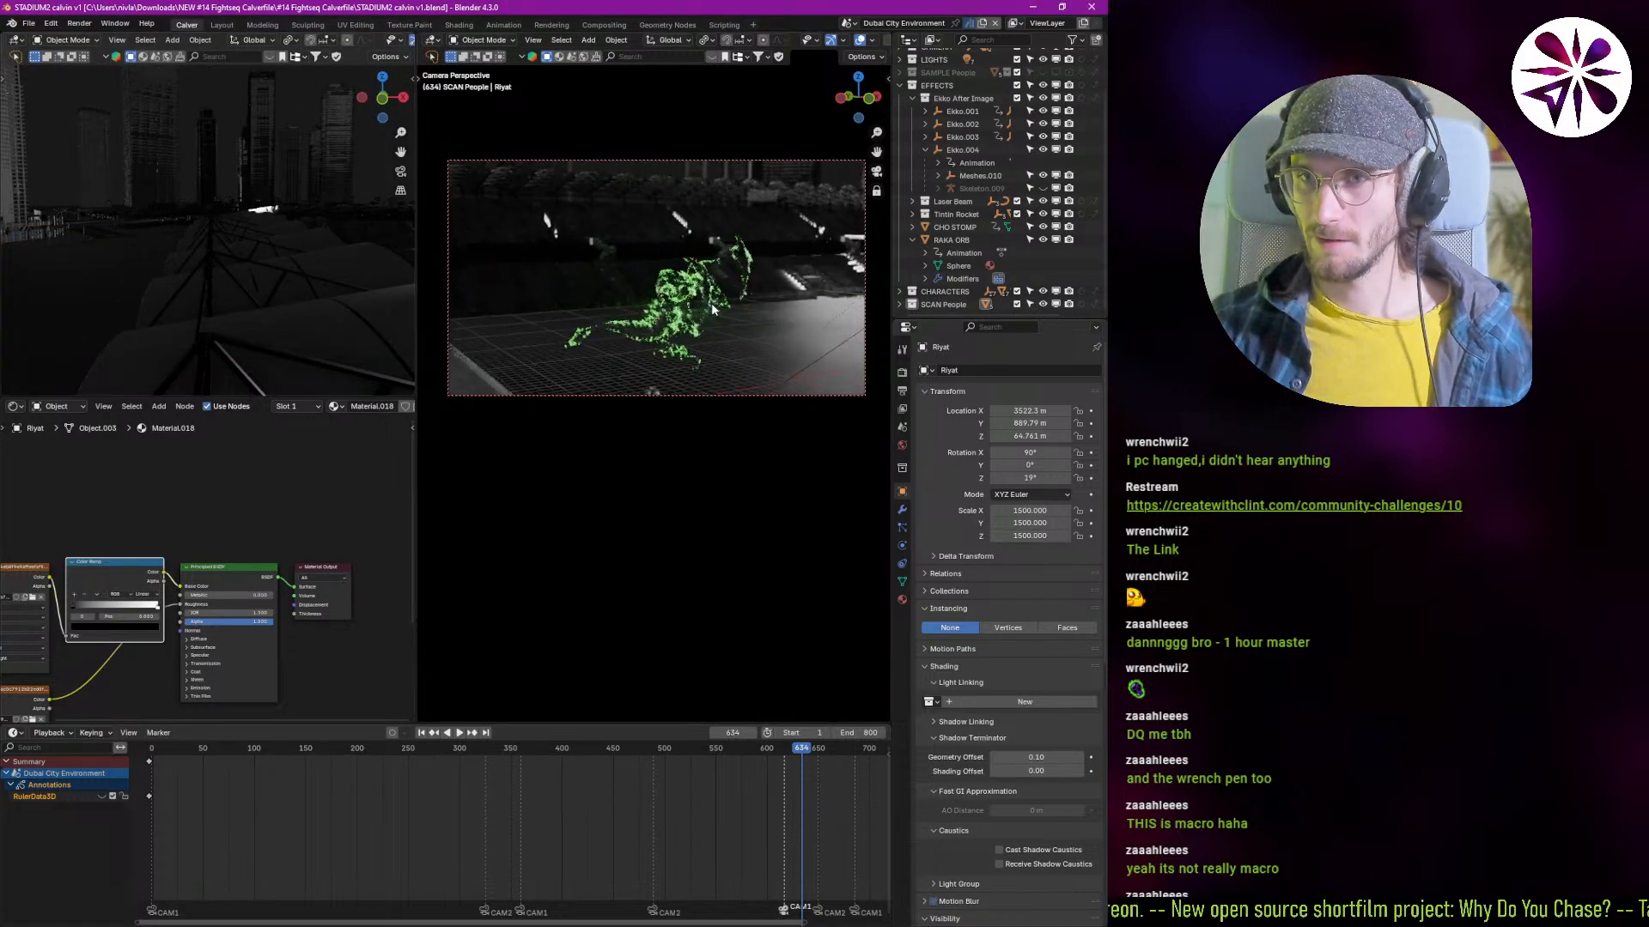
{"action": "key", "text": "space"}
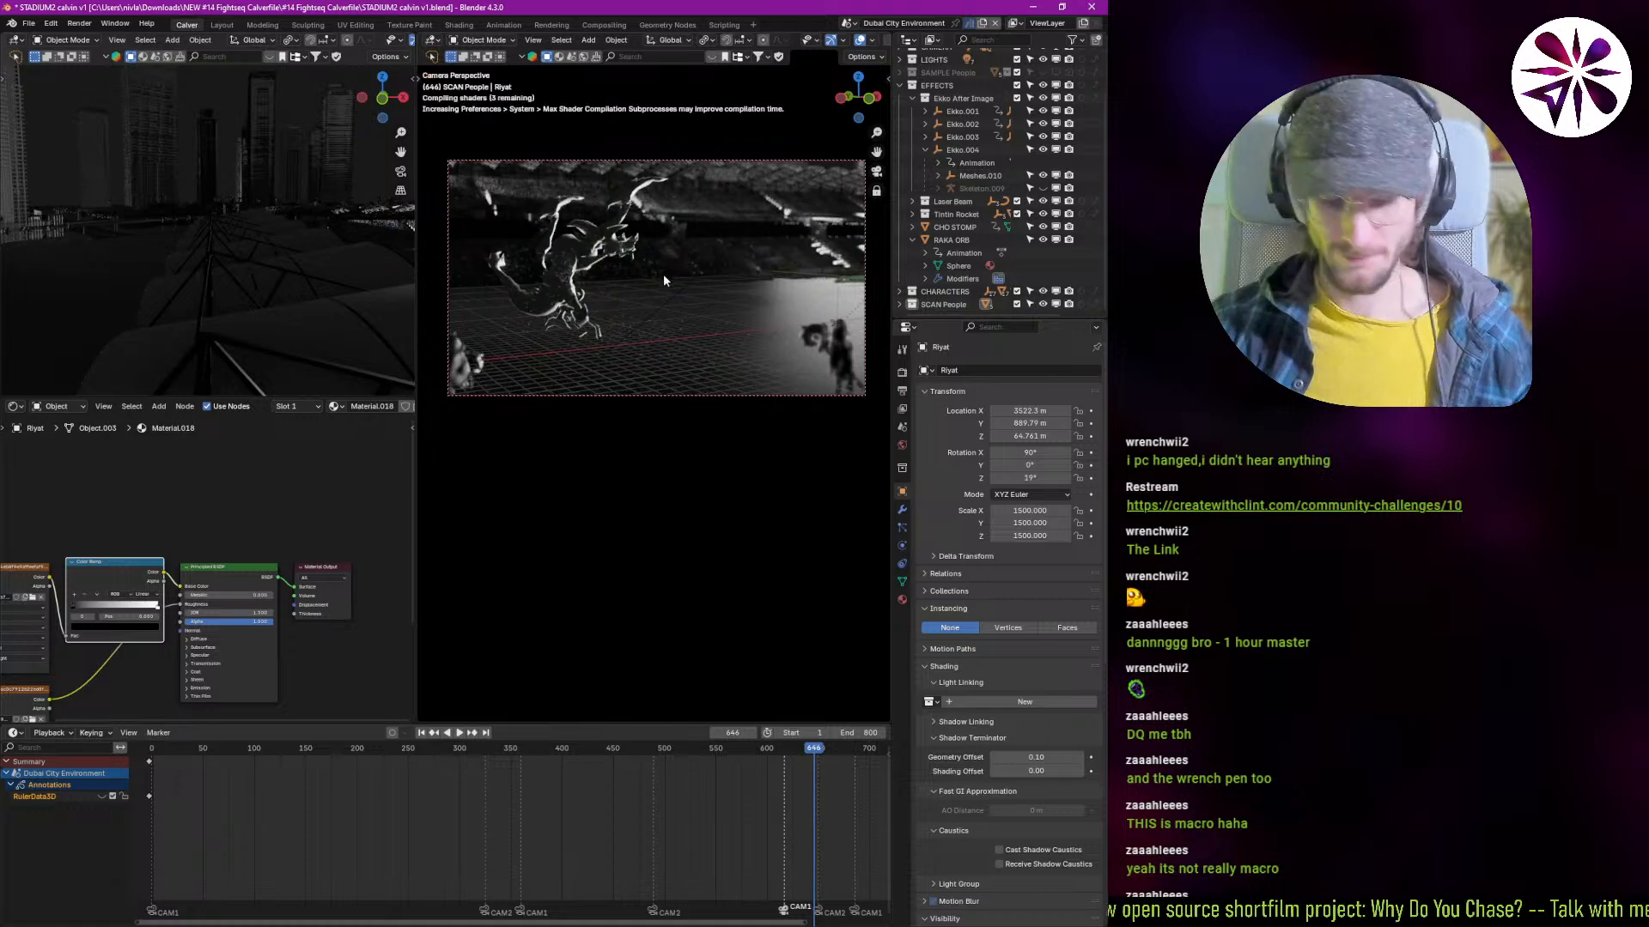
{"action": "key", "text": "n"}
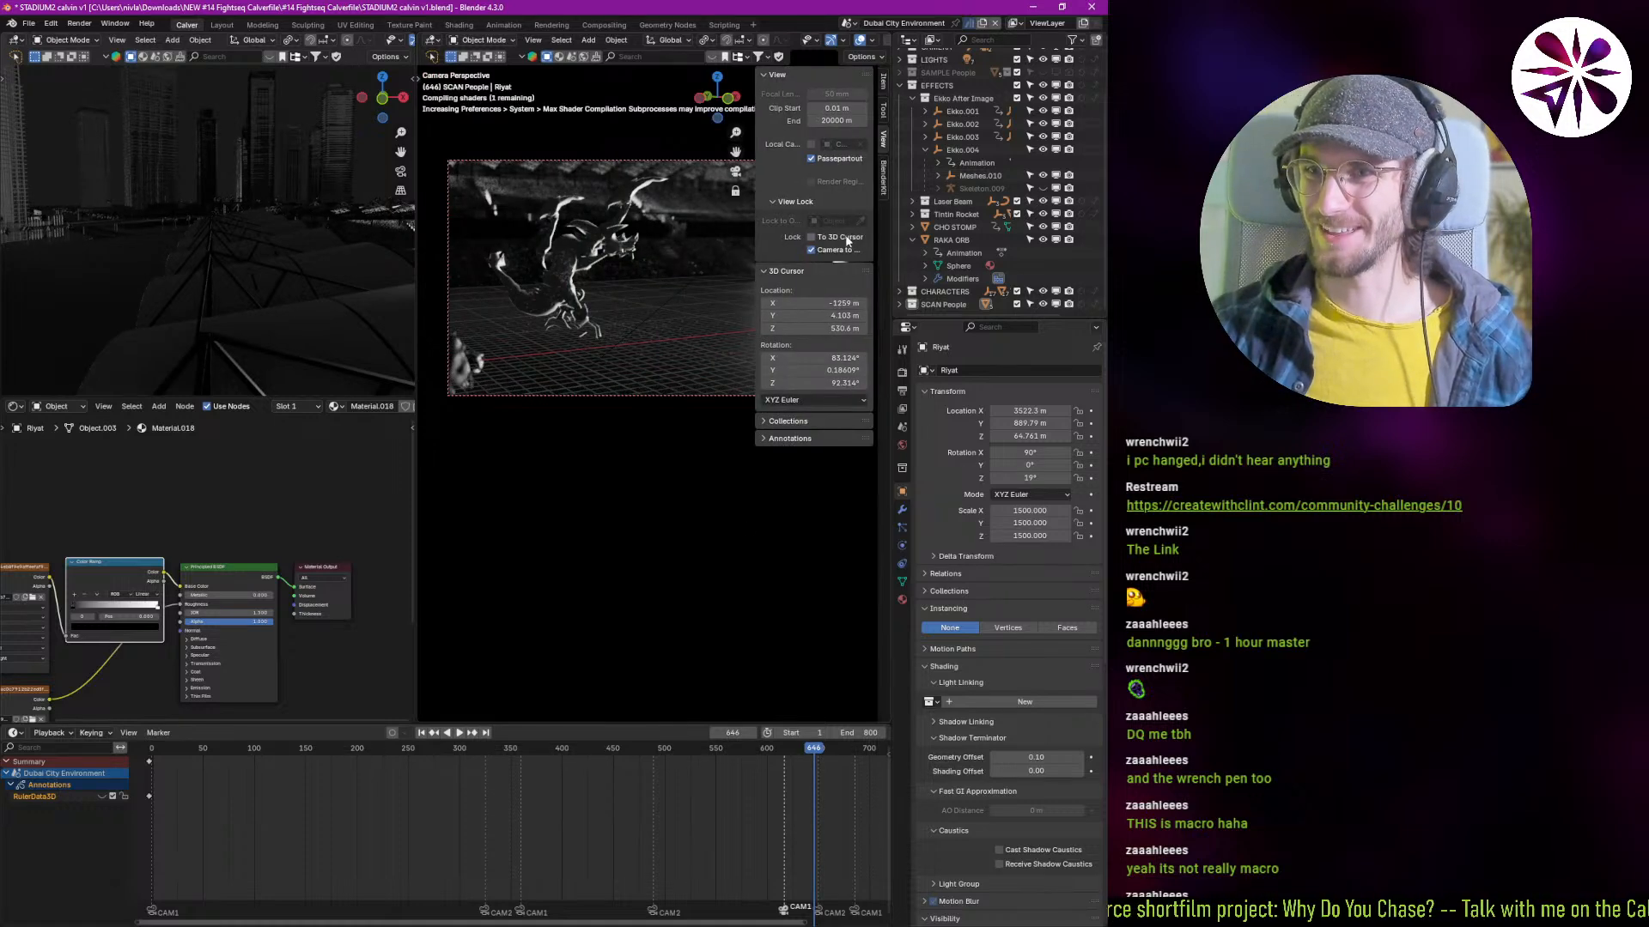
{"action": "left_click", "coordinate": [829, 251]}
{"action": "middle_click_drag", "start_coordinate": [686, 322], "coordinate": [620, 346]}
{"action": "key", "text": "n"}
{"action": "key", "text": "KP_0"}
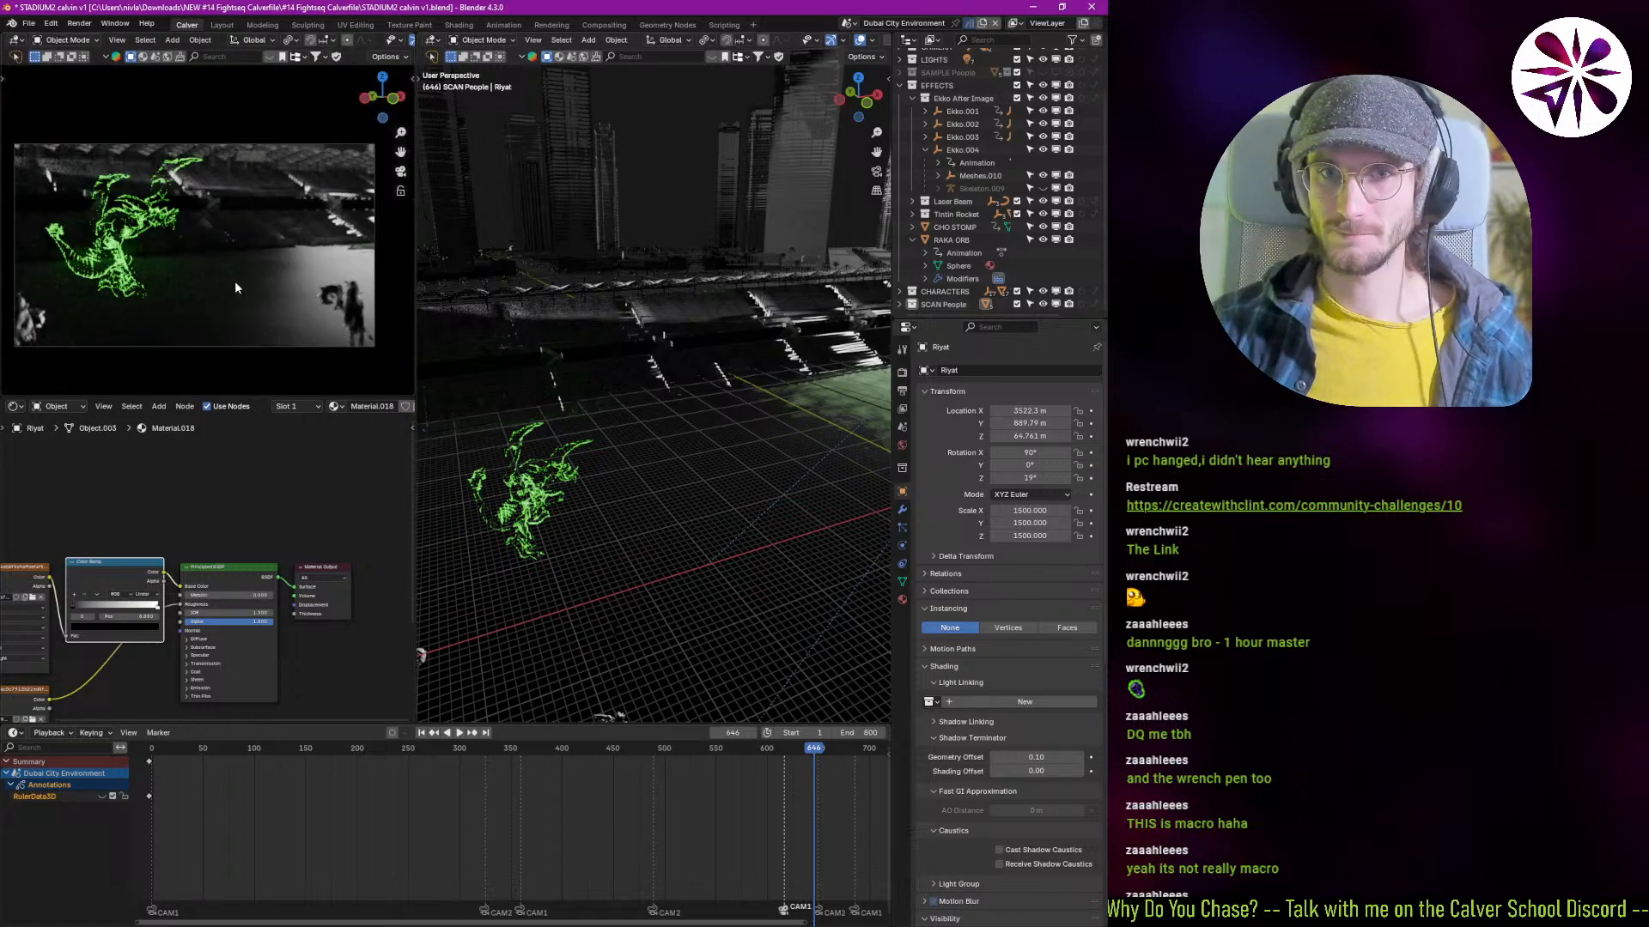
Step: Scrub back to frame 1 and examine the opening stadium shot in the maximized camera viewport, then restore the layout
{"action": "middle_click_drag", "start_coordinate": [234, 281], "coordinate": [244, 285], "text": "shift"}
{"action": "left_click_drag", "start_coordinate": [513, 748], "coordinate": [241, 821]}
{"action": "scroll", "coordinate": [446, 782], "scroll_direction": "down", "scroll_amount": 5}
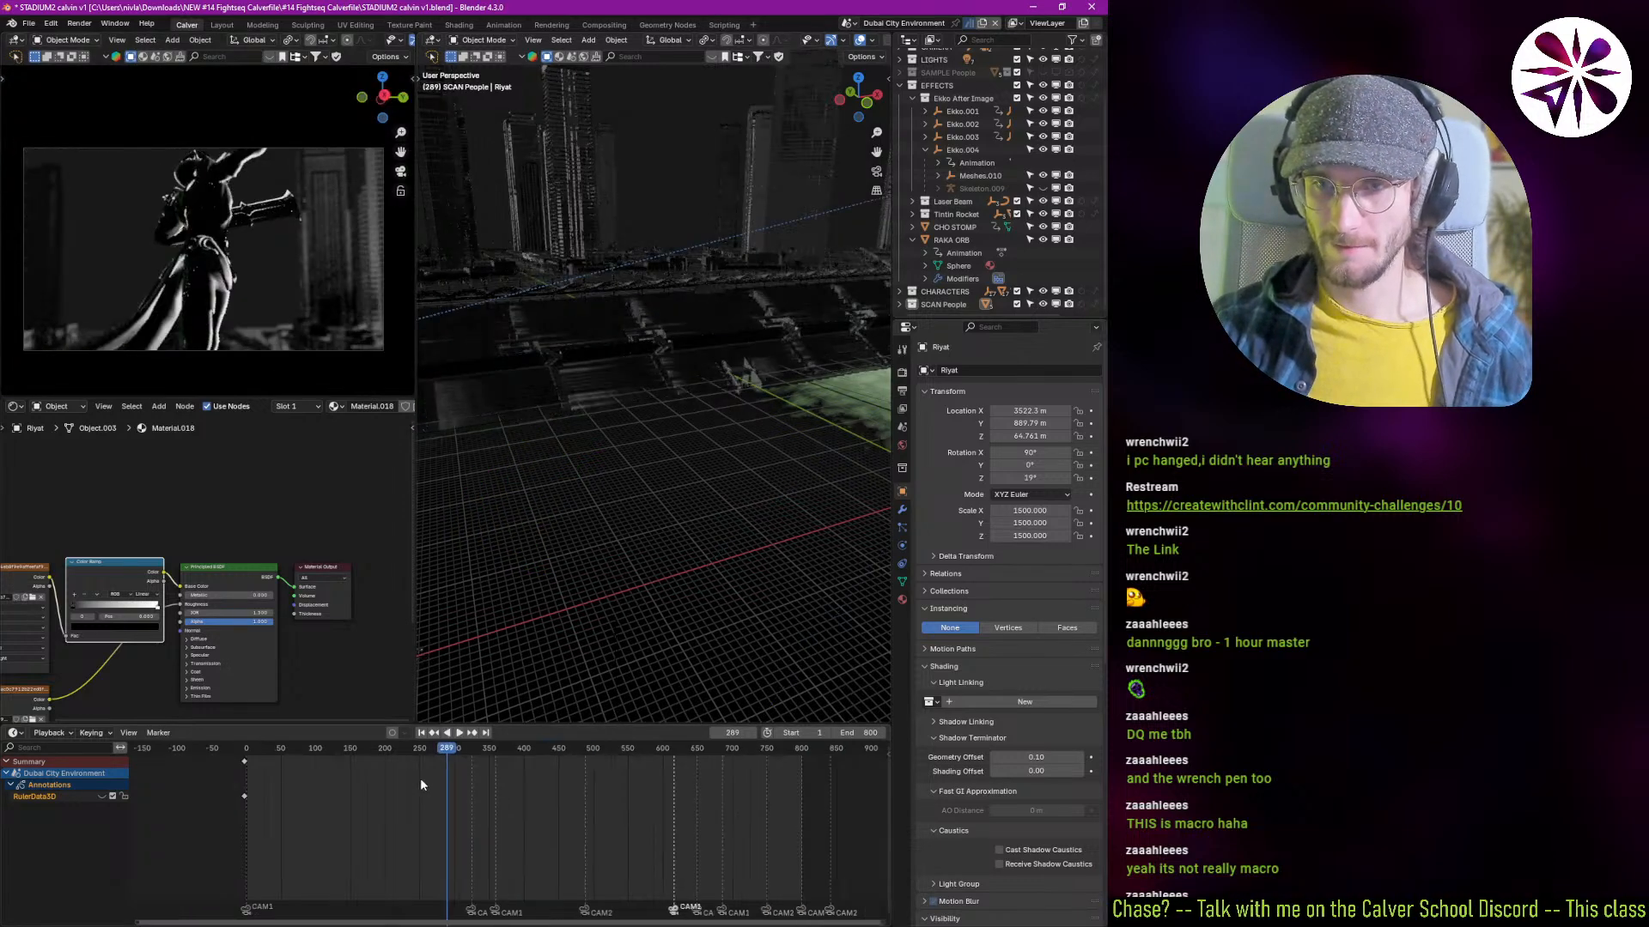
{"action": "scroll", "coordinate": [420, 778], "scroll_direction": "down", "scroll_amount": 2, "text": "ctrl"}
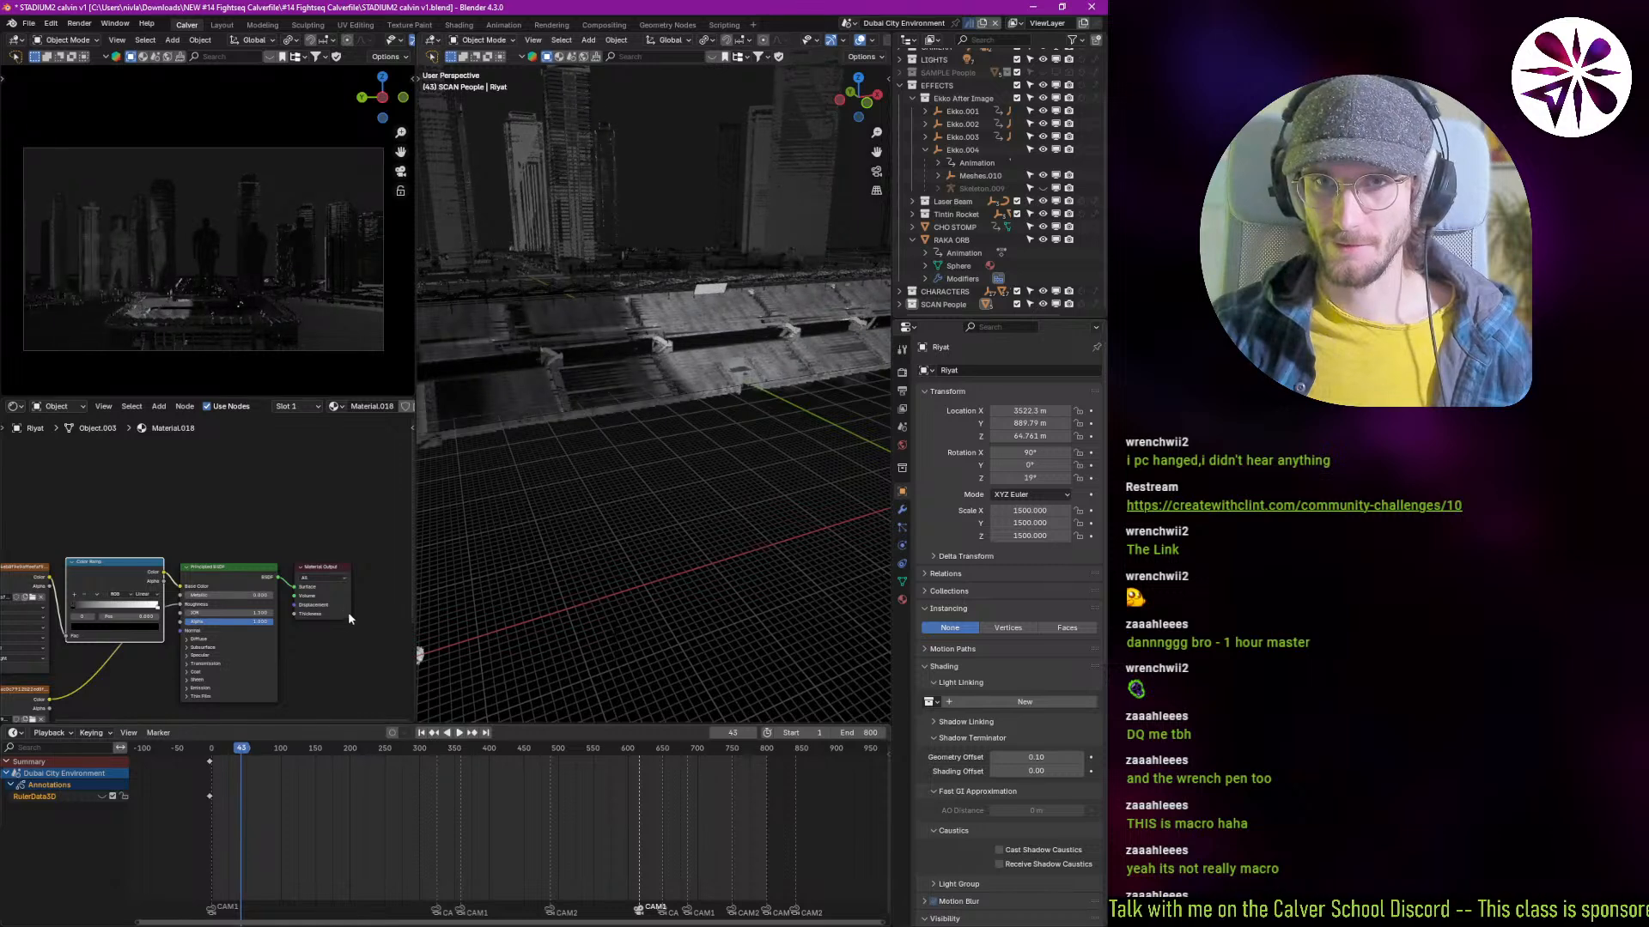
{"action": "key", "text": "shift+Right"}
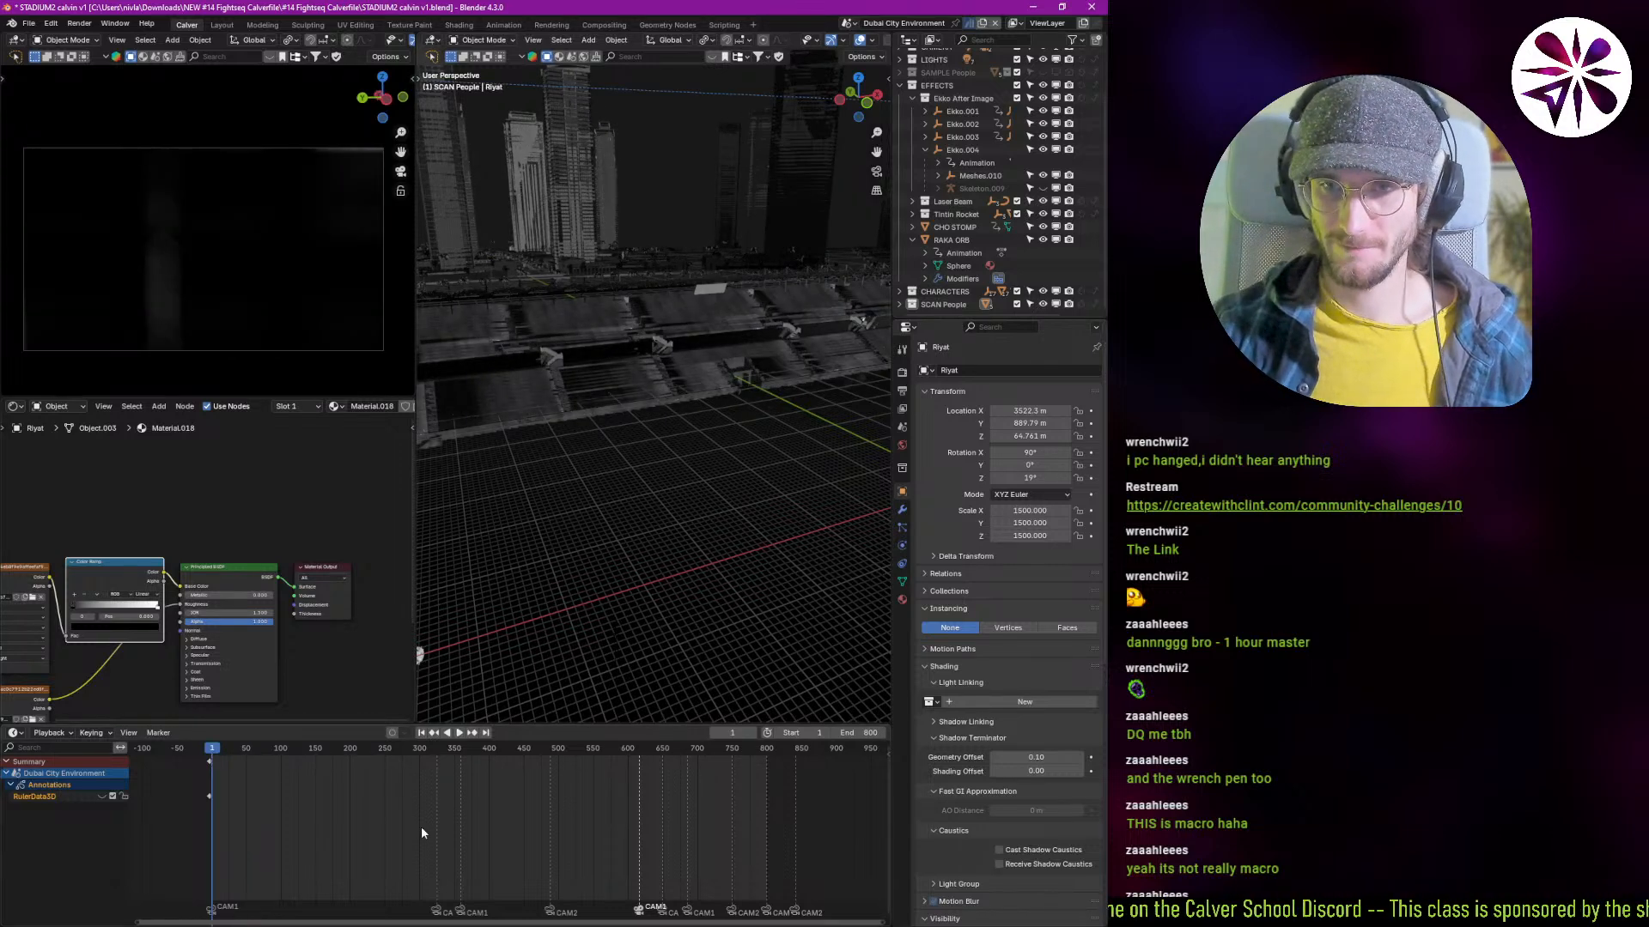
{"action": "key", "text": "shift+Left"}
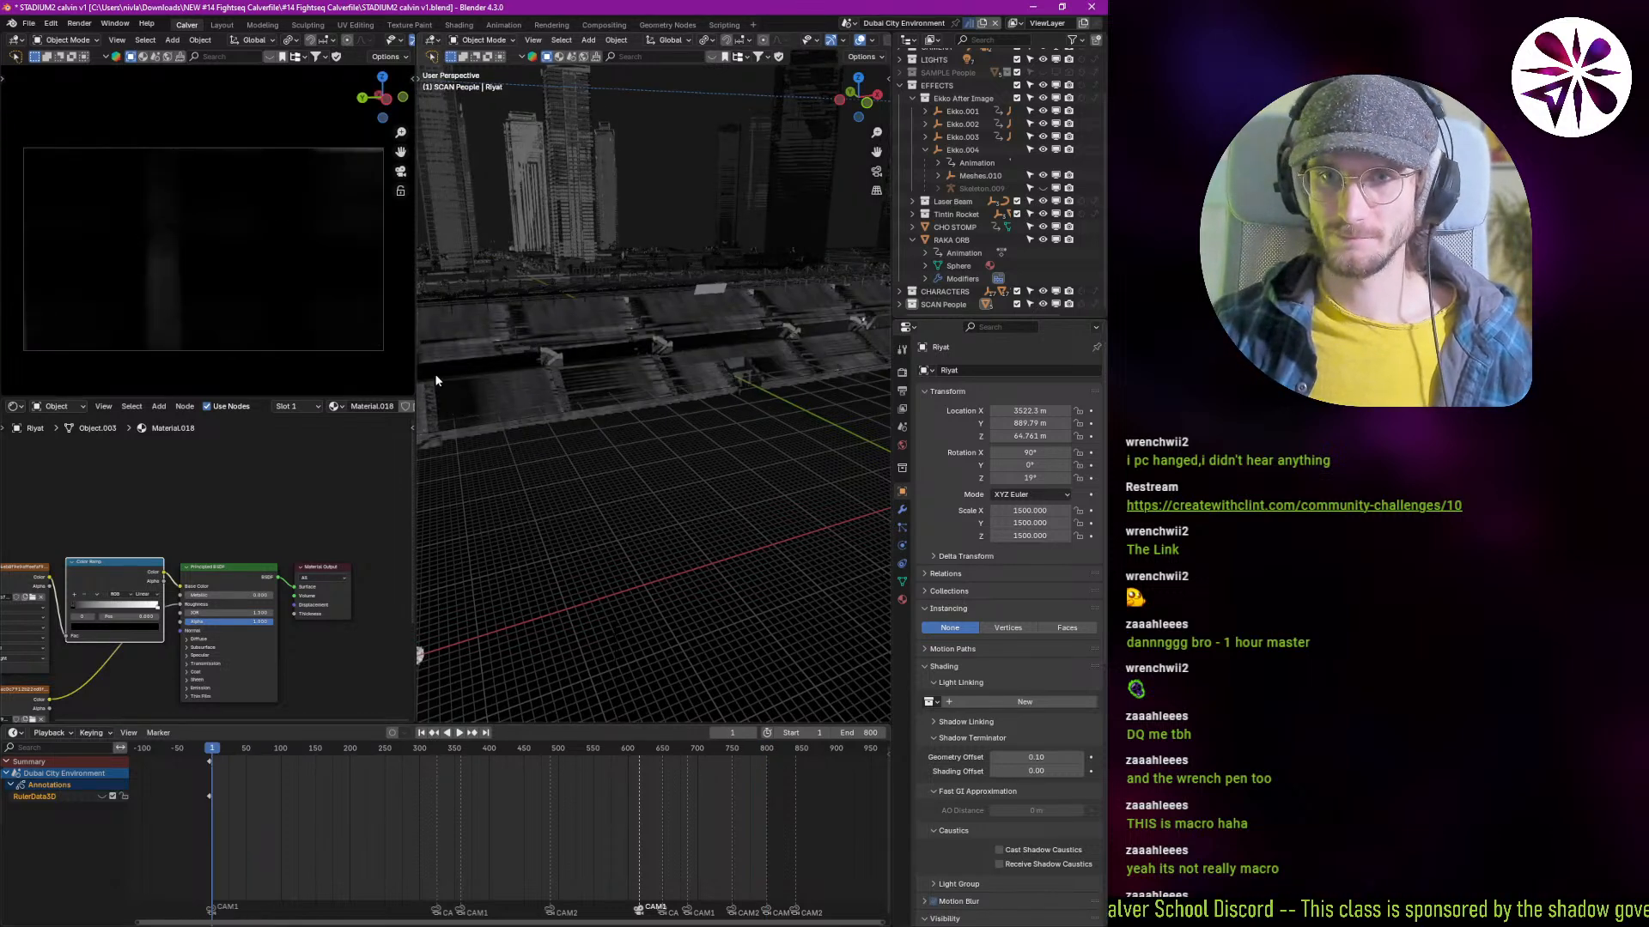
{"action": "key", "text": "ctrl+space"}
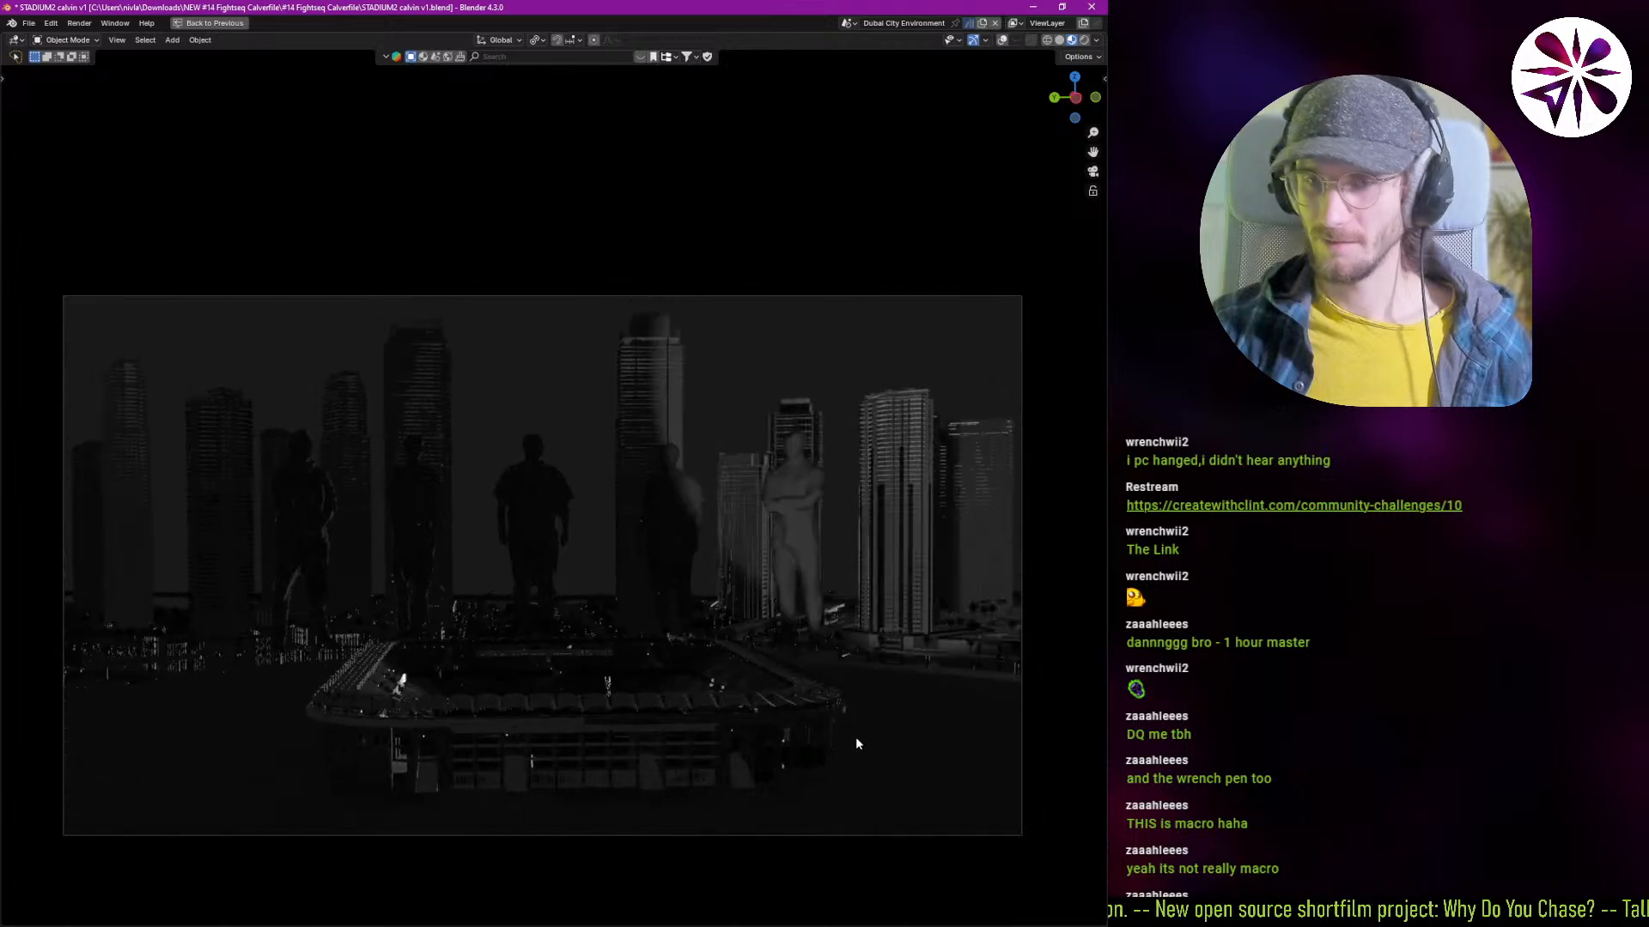
{"action": "key", "text": "ctrl+alt+space"}
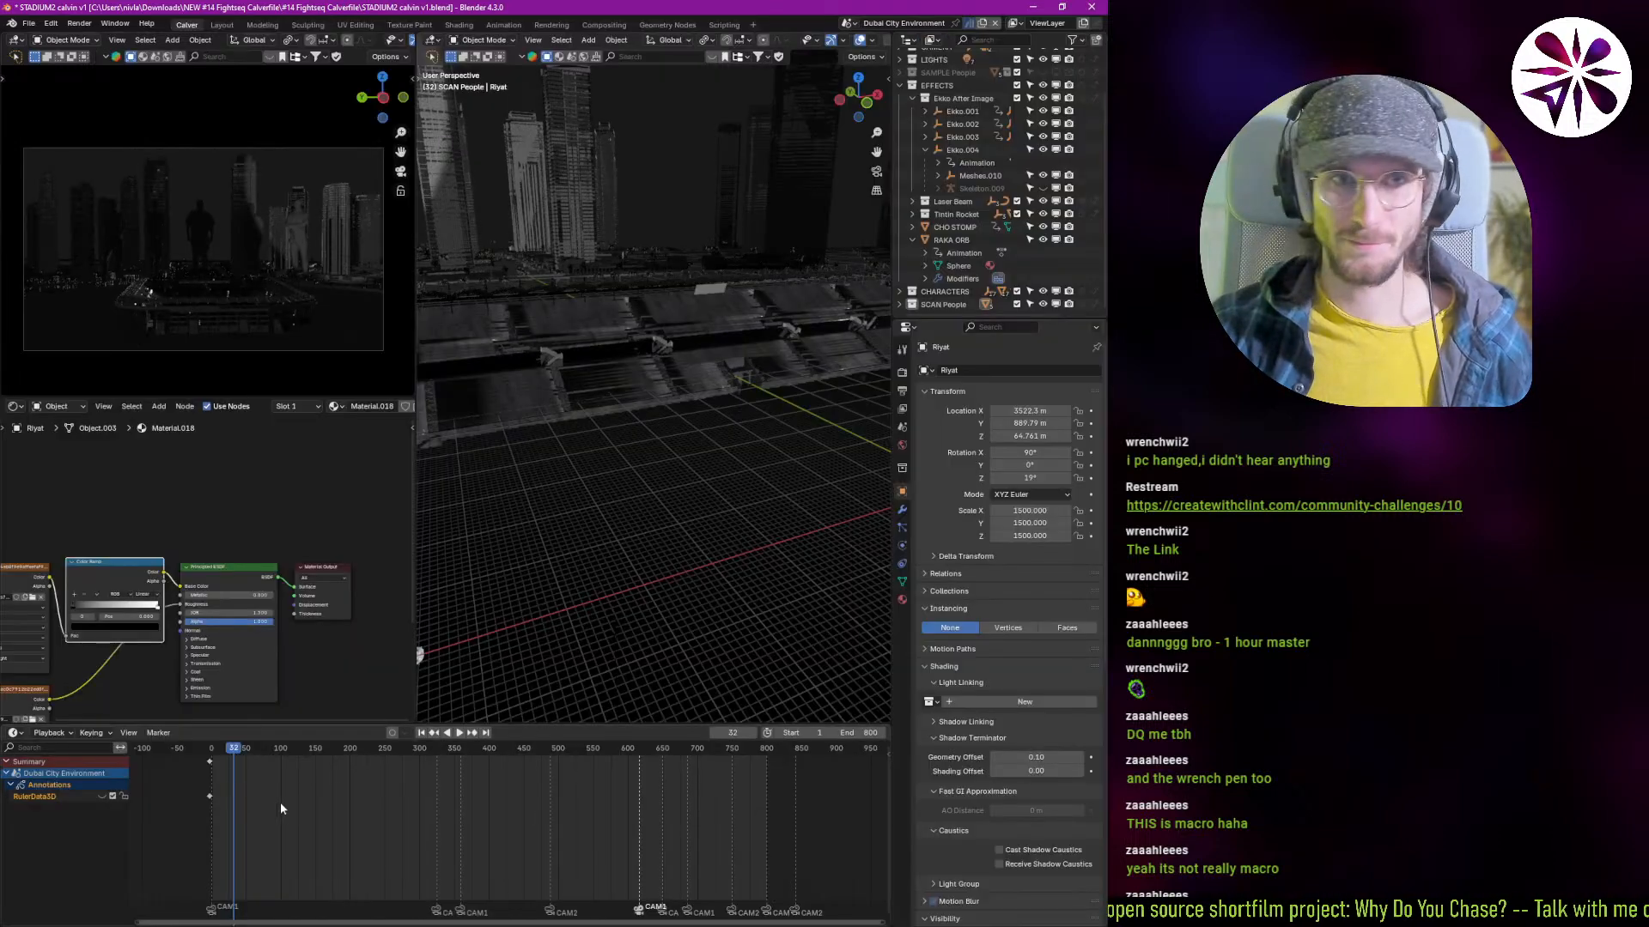
Step: Play and scrub through the remaining shots of the animation, ending on frame 647
{"action": "key", "text": "space"}
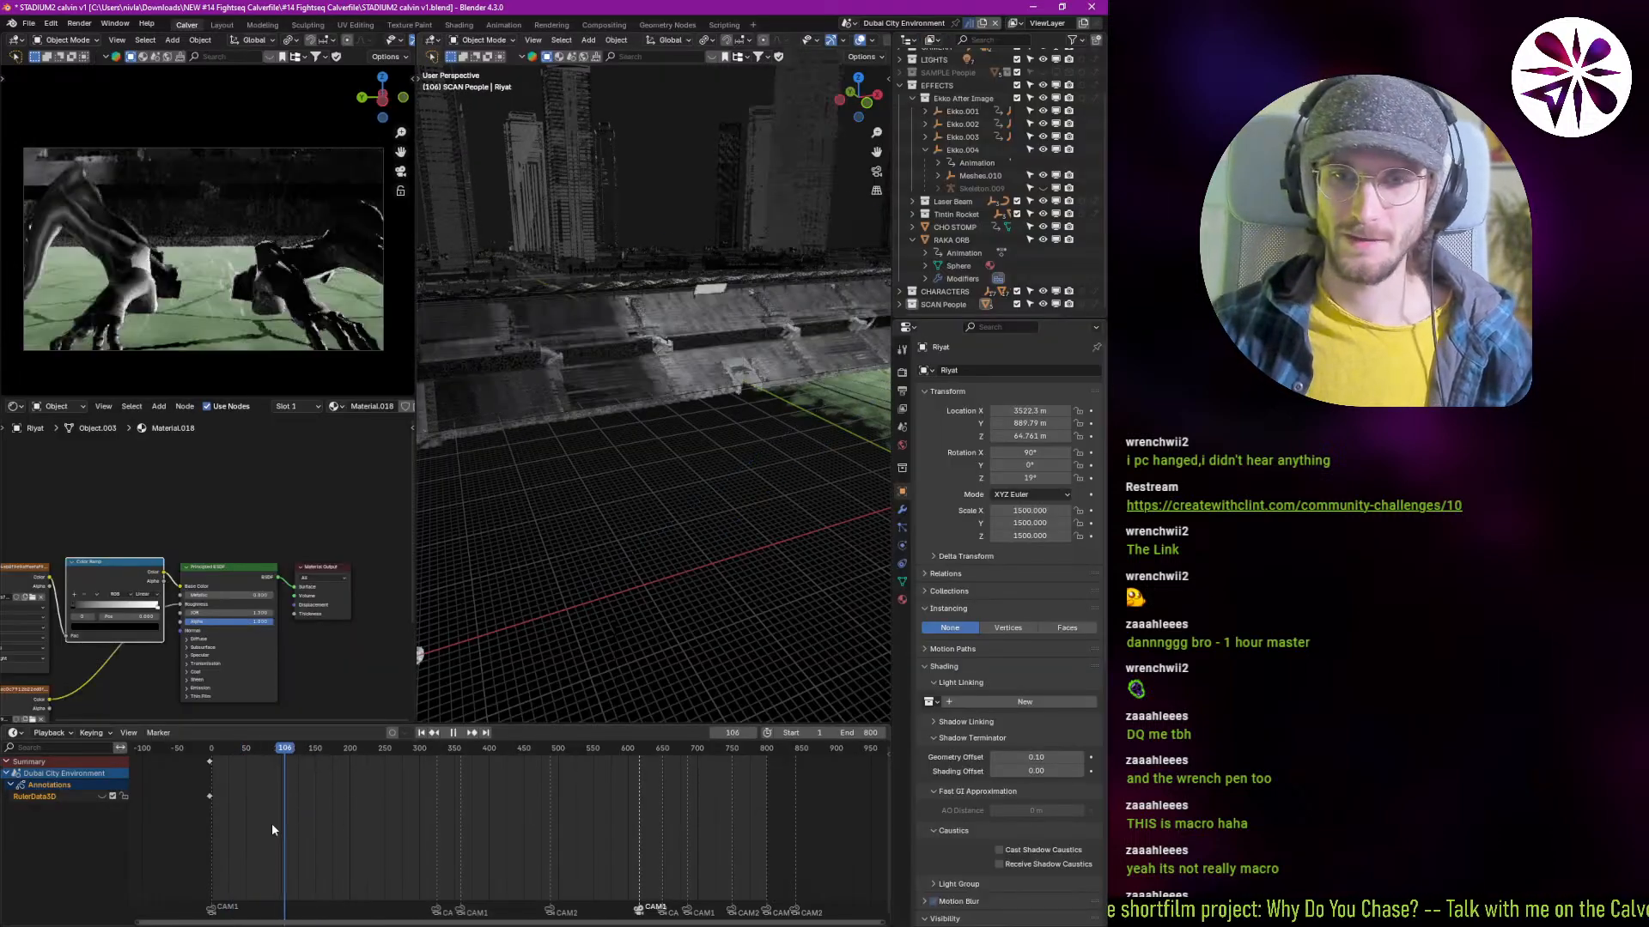
{"action": "key", "text": "space"}
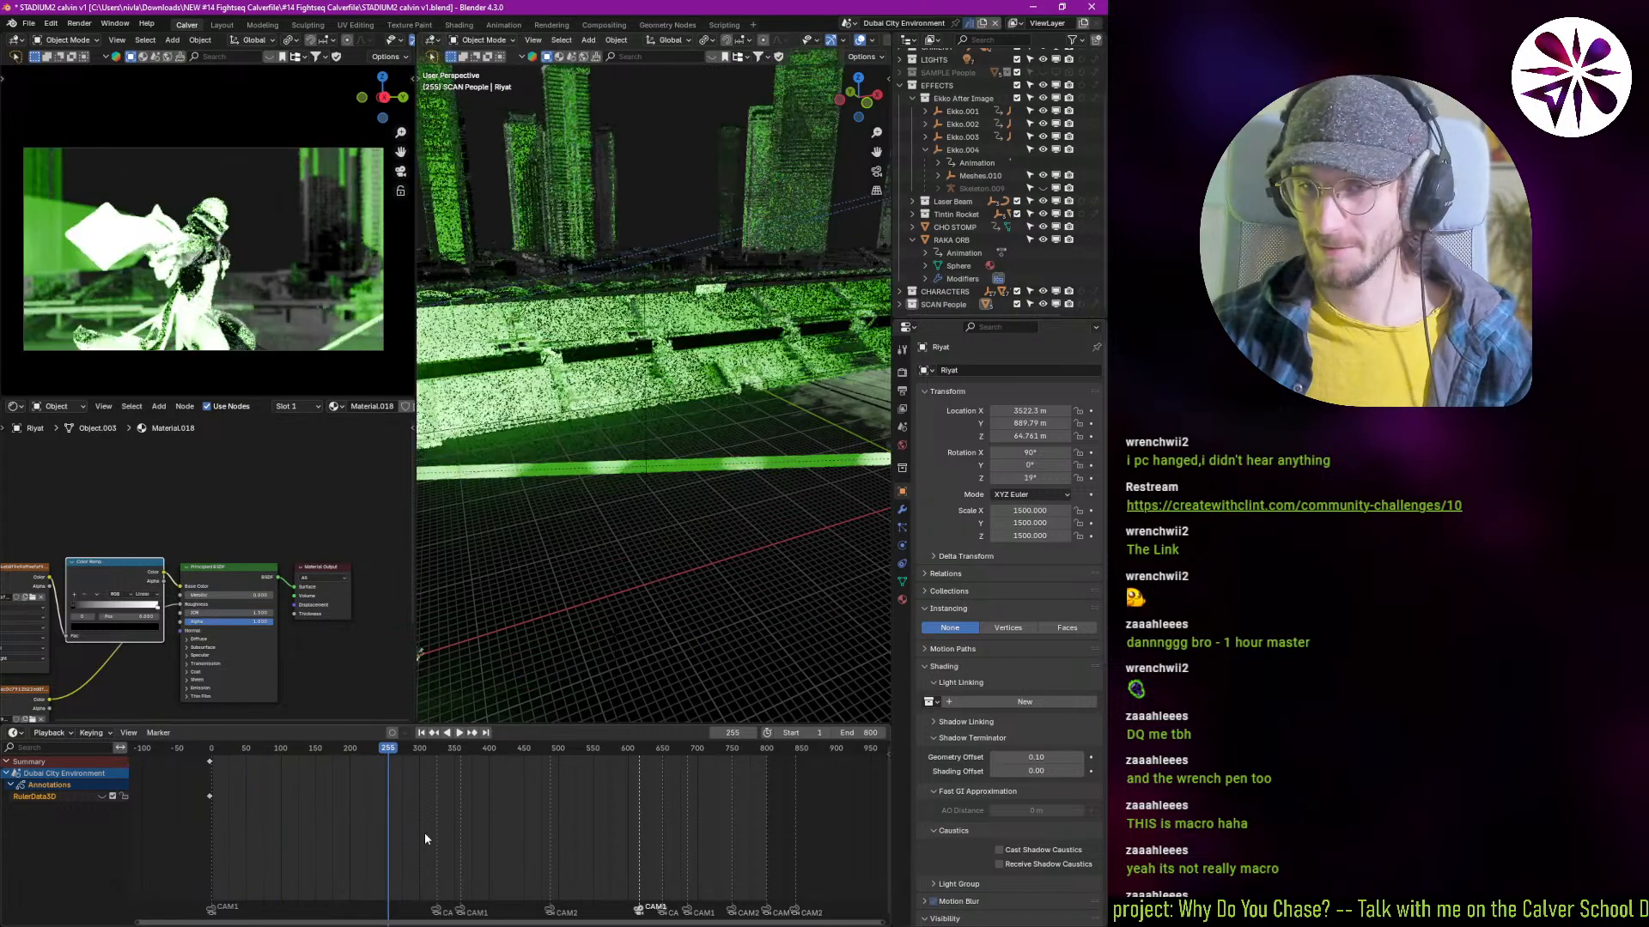
{"action": "key", "text": "space"}
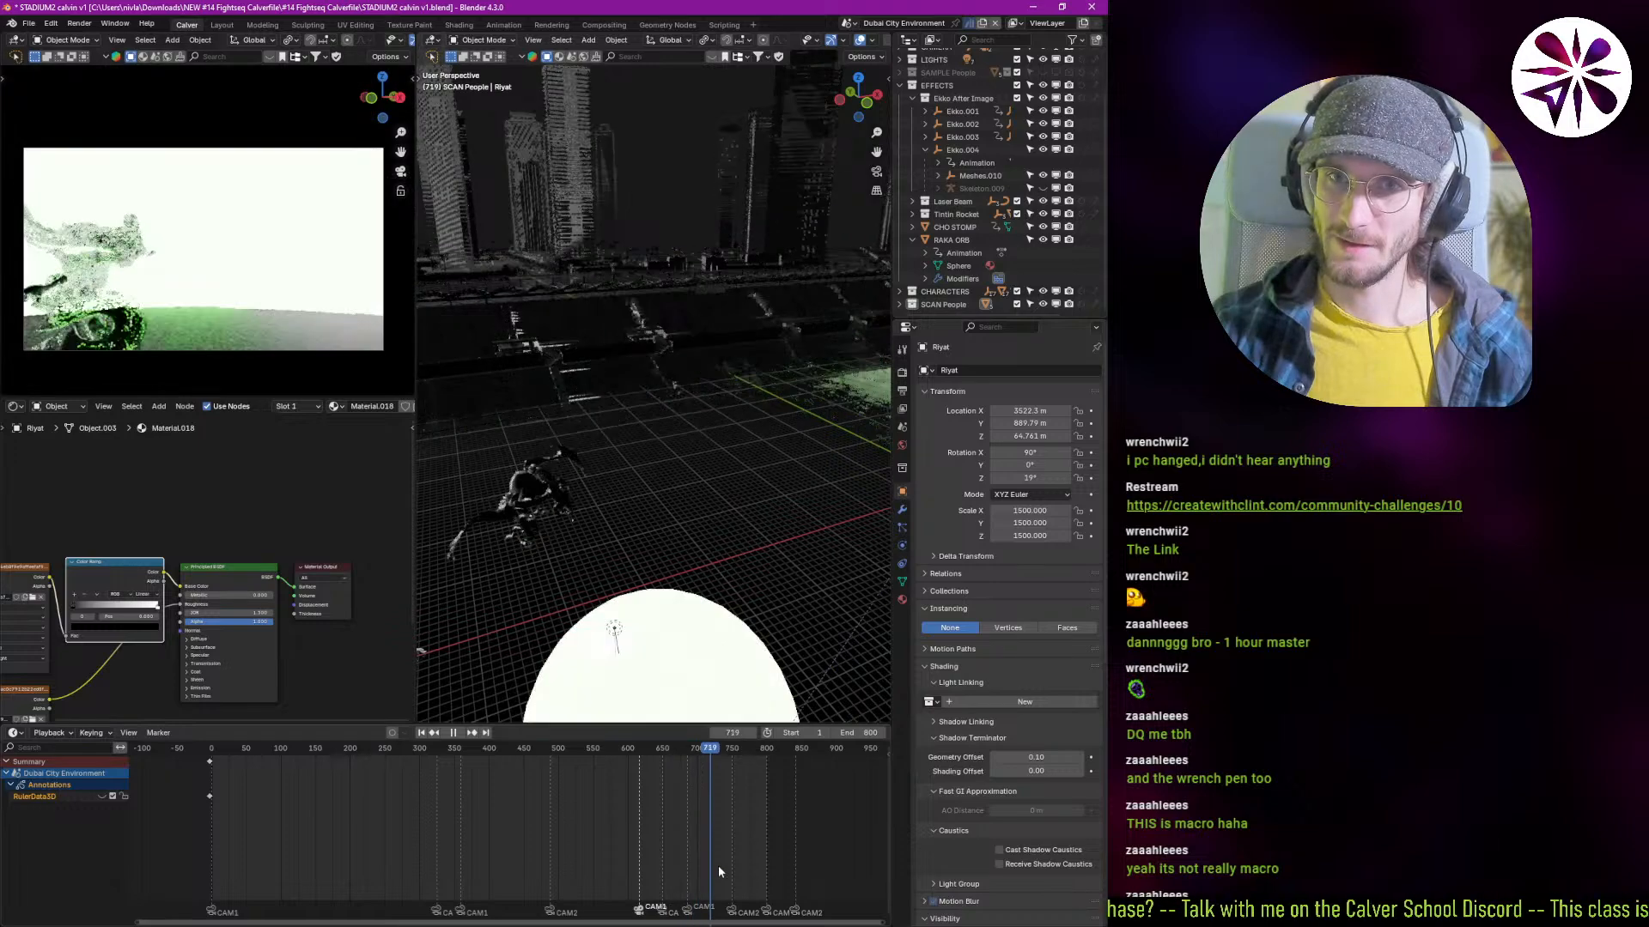
{"action": "key", "text": "space"}
{"action": "right_click_drag", "start_coordinate": [745, 864], "coordinate": [661, 866], "text": "shift"}
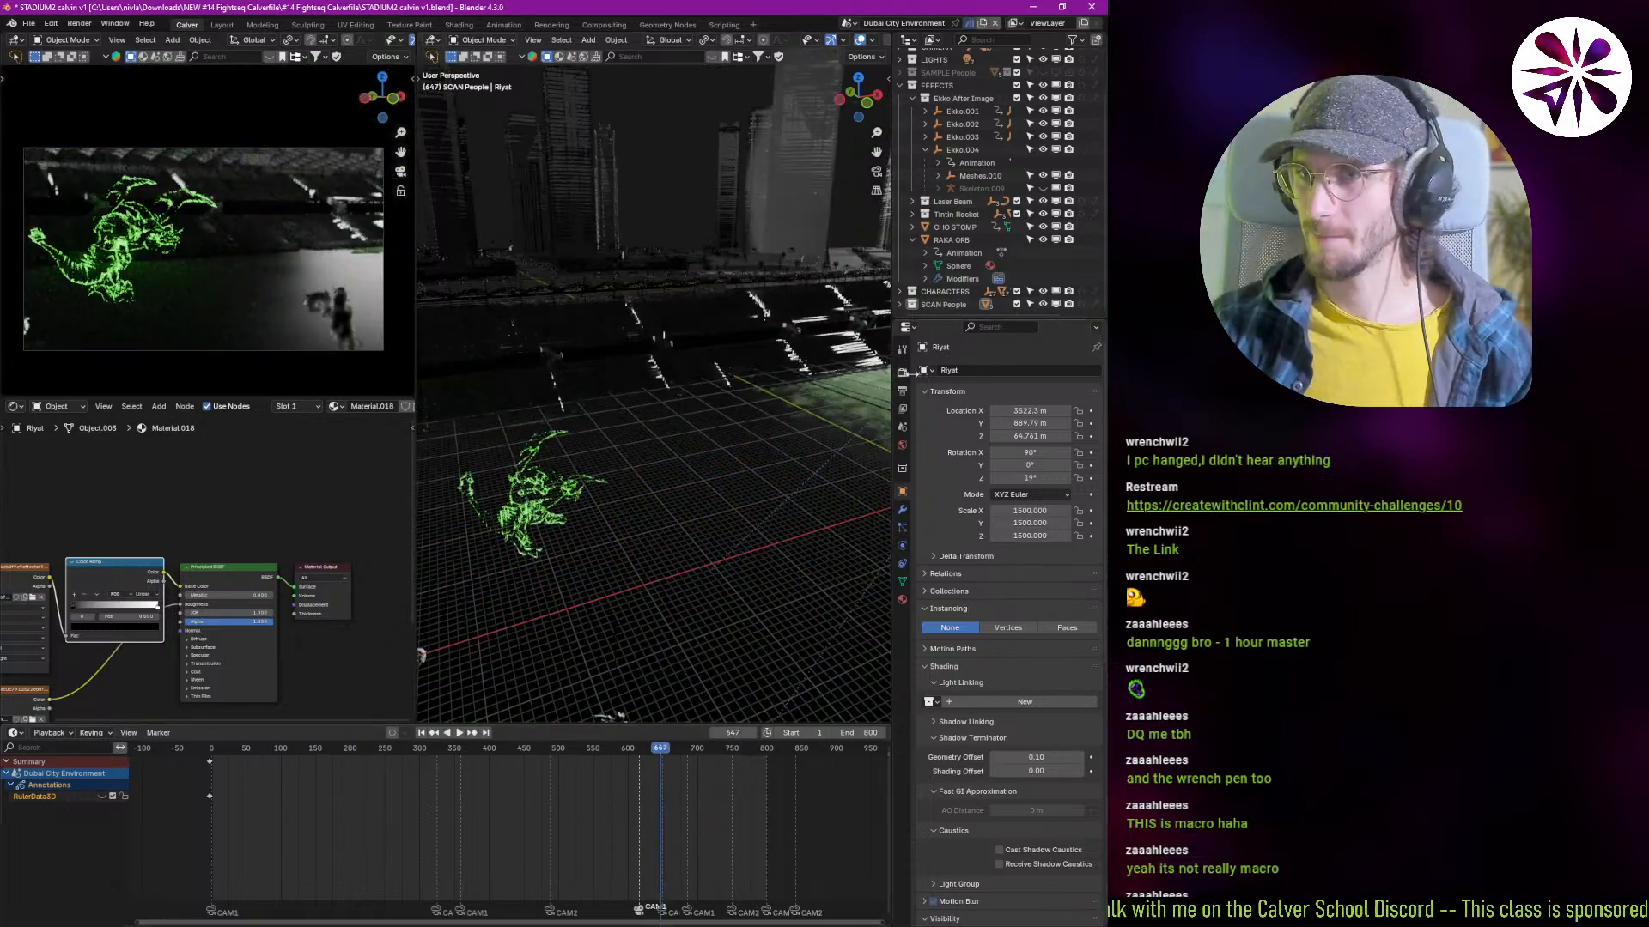
Step: Set the render engine to EEVEE and toggle Raytracing on and off while playing the animation
{"action": "left_click", "coordinate": [903, 372]}
{"action": "left_click", "coordinate": [1044, 370]}
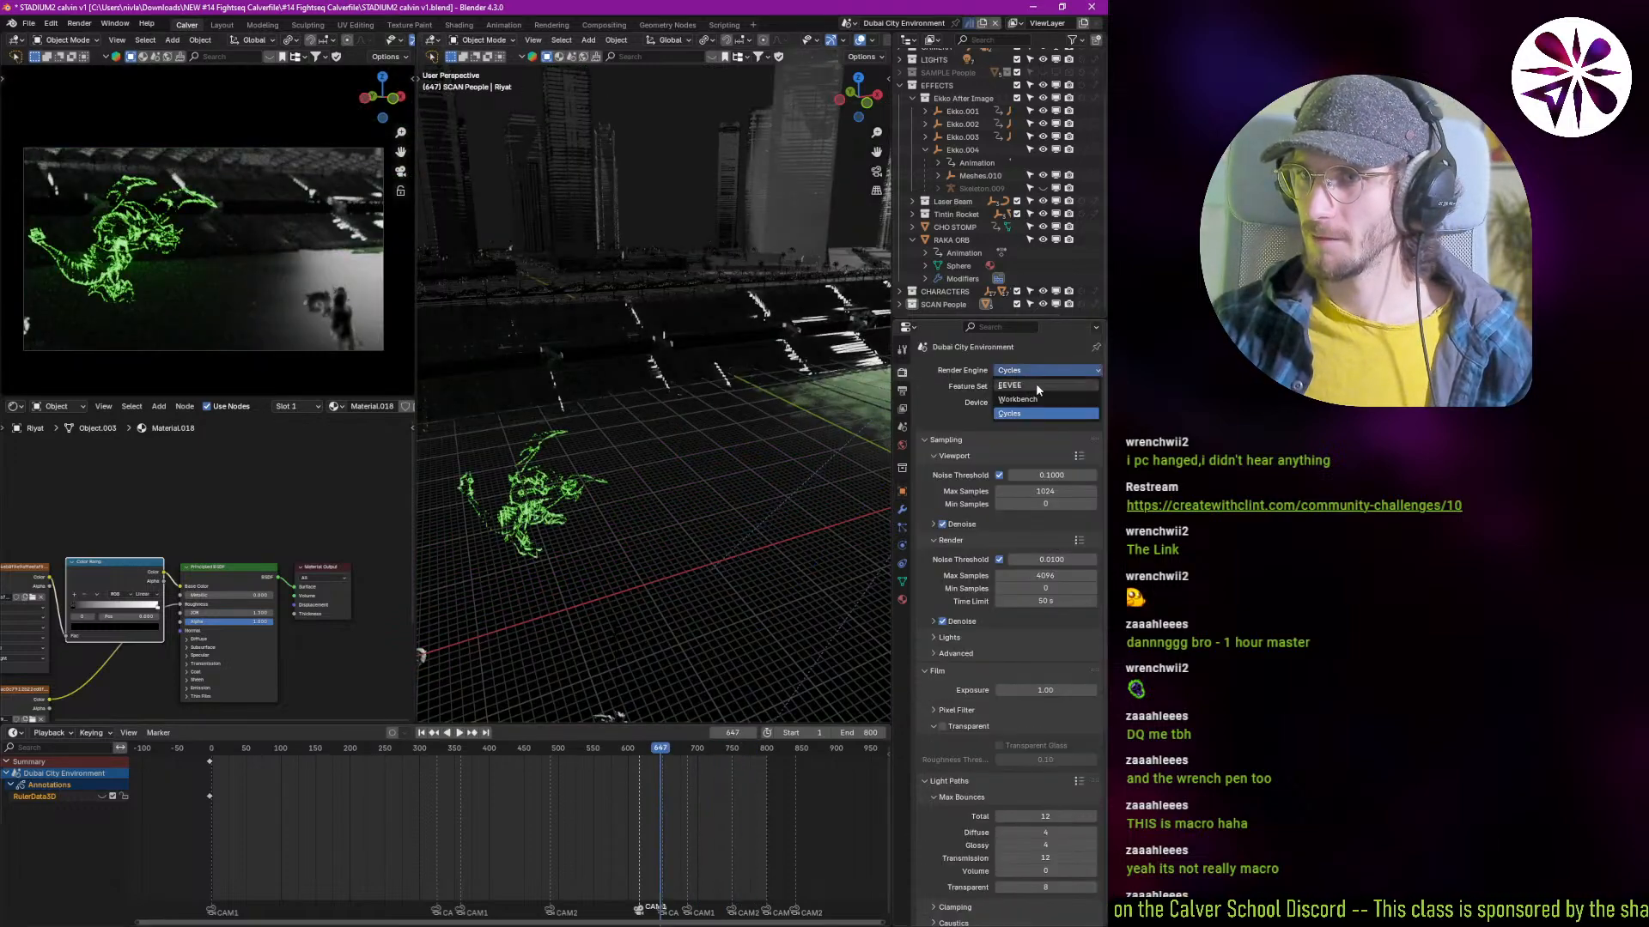
{"action": "left_click", "coordinate": [1036, 383]}
{"action": "left_click", "coordinate": [934, 565]}
{"action": "key", "text": "space"}
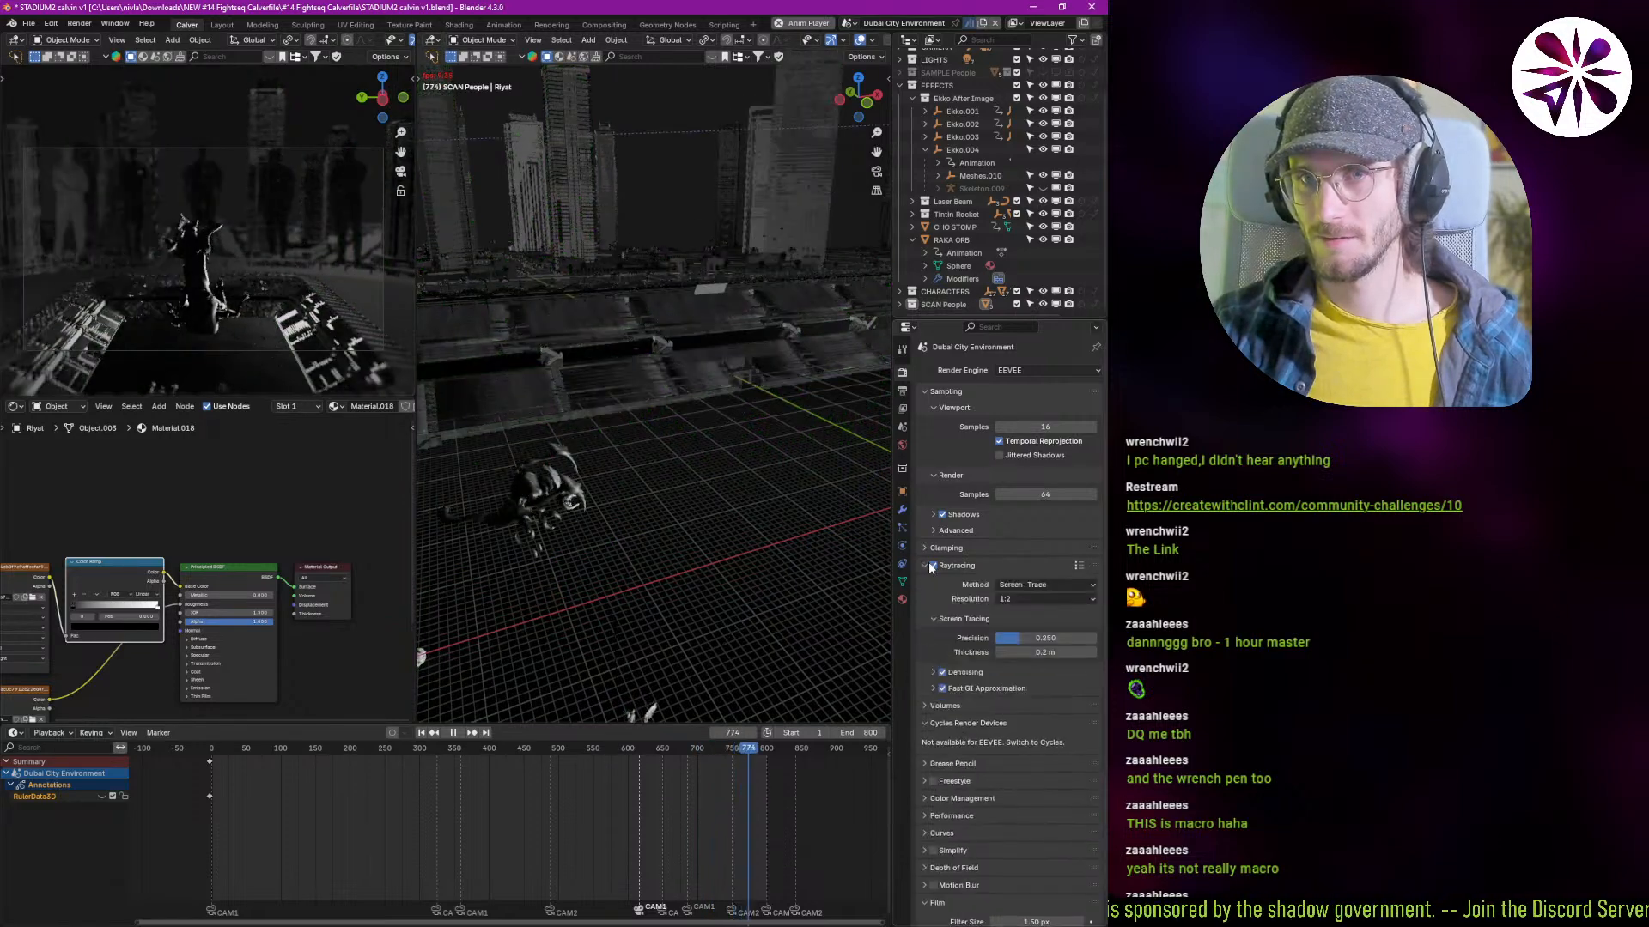
{"action": "left_click", "coordinate": [933, 565]}
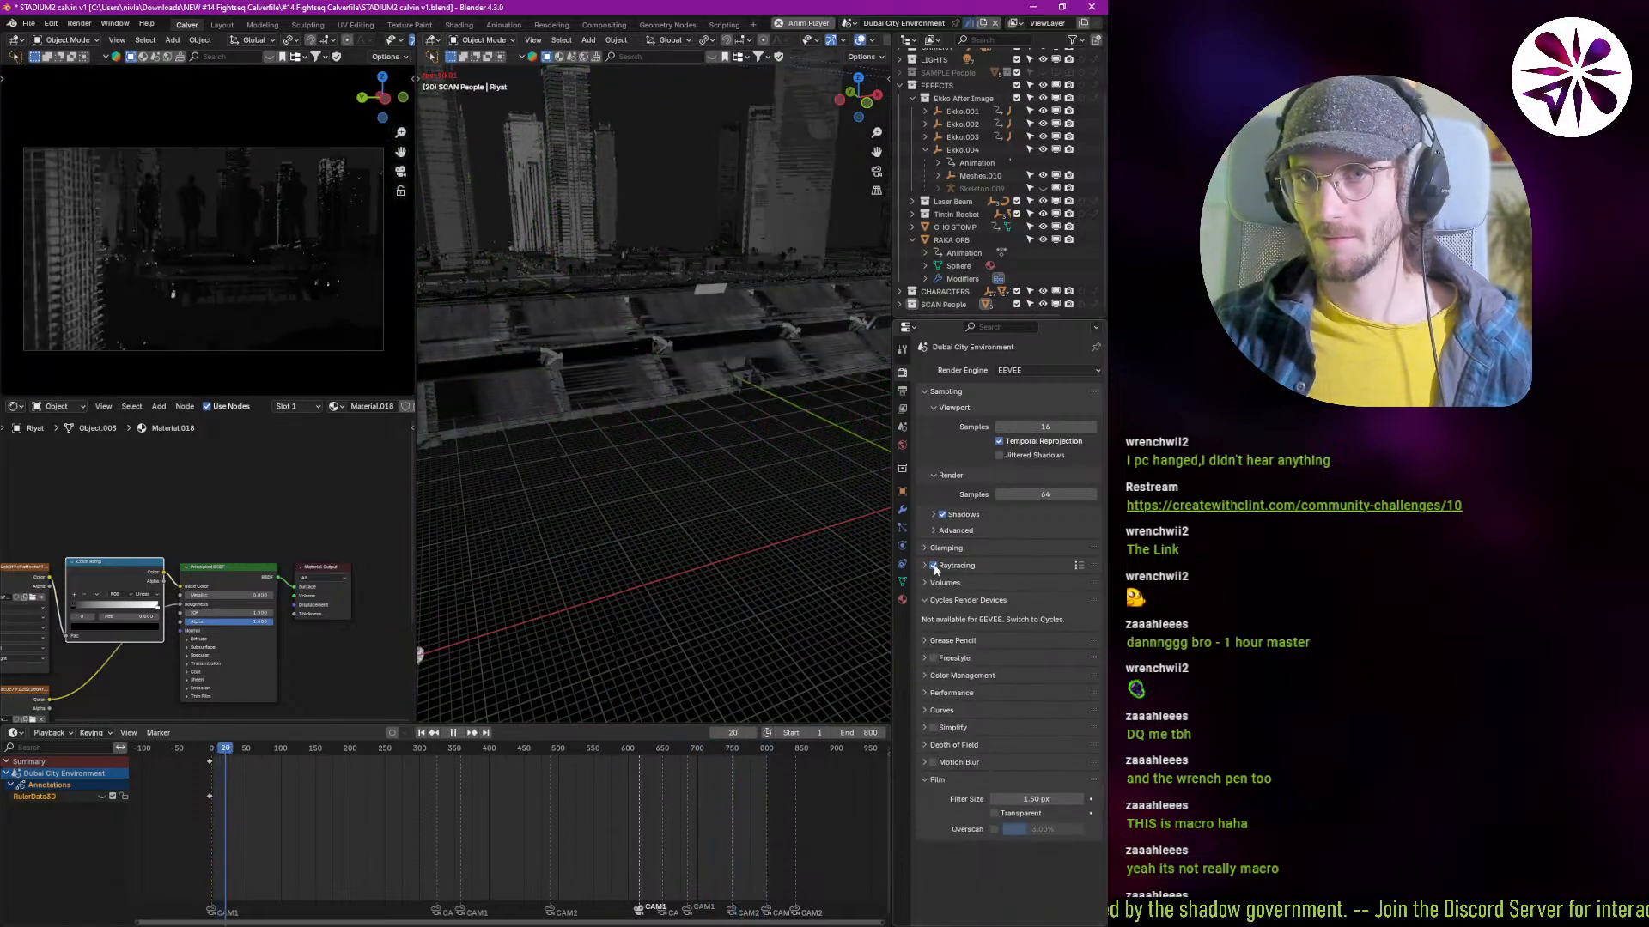
Step: Toggle EEVEE Raytracing off and on during playback, stop the animation and return to frame 1
{"action": "left_click", "coordinate": [933, 565]}
{"action": "left_click", "coordinate": [933, 565]}
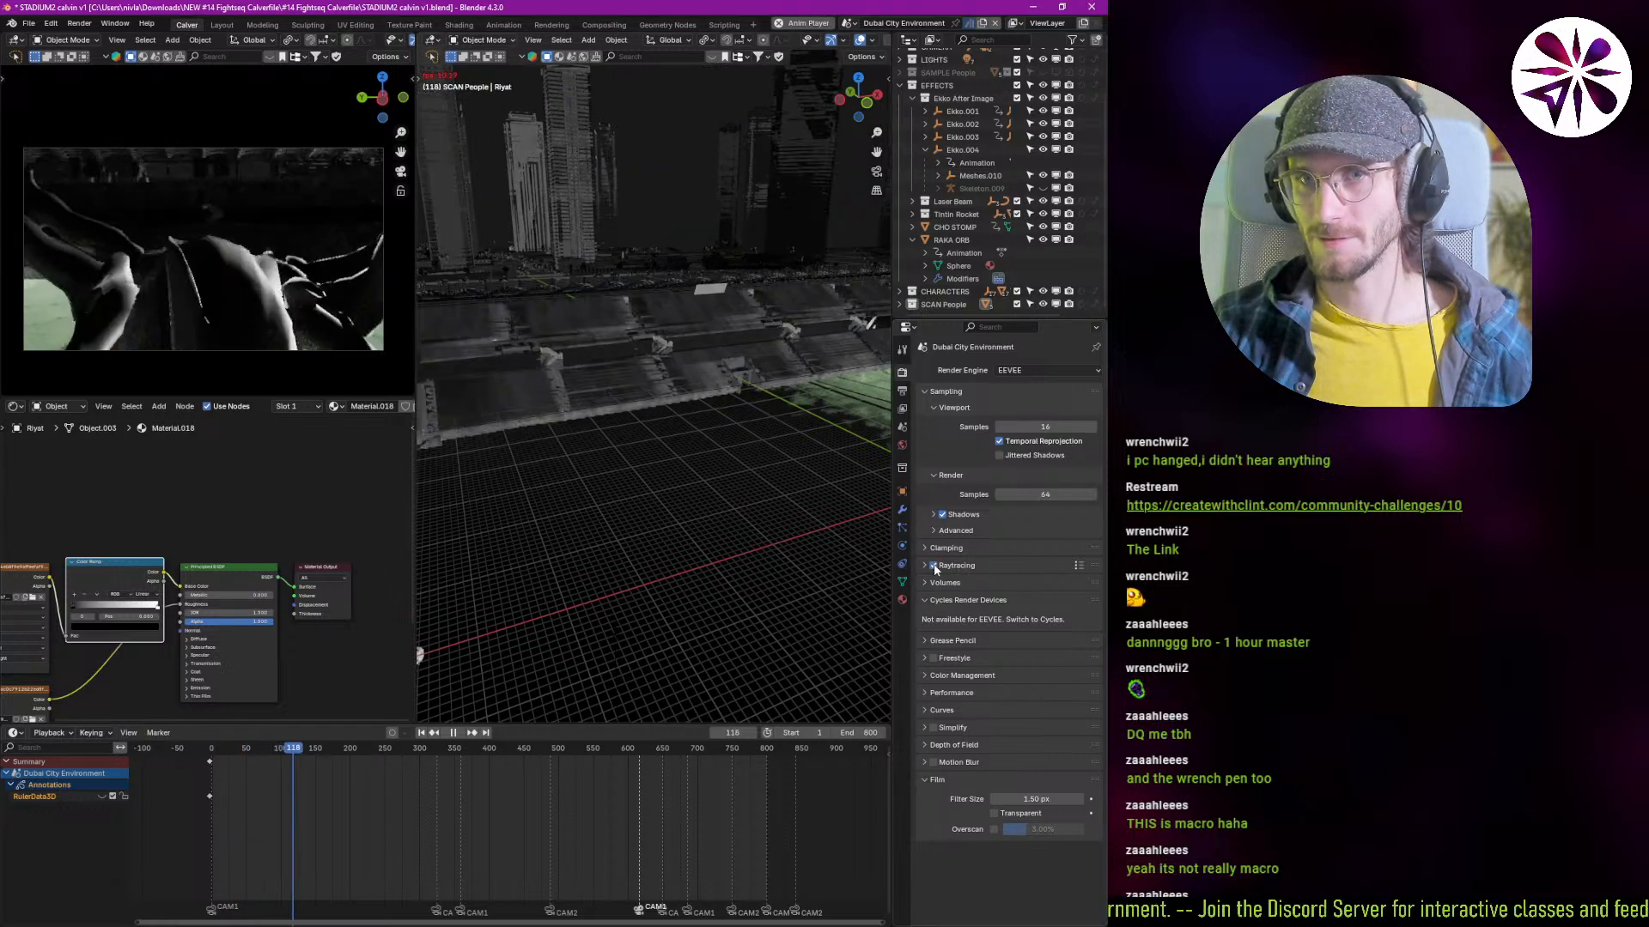
{"action": "key", "text": "space"}
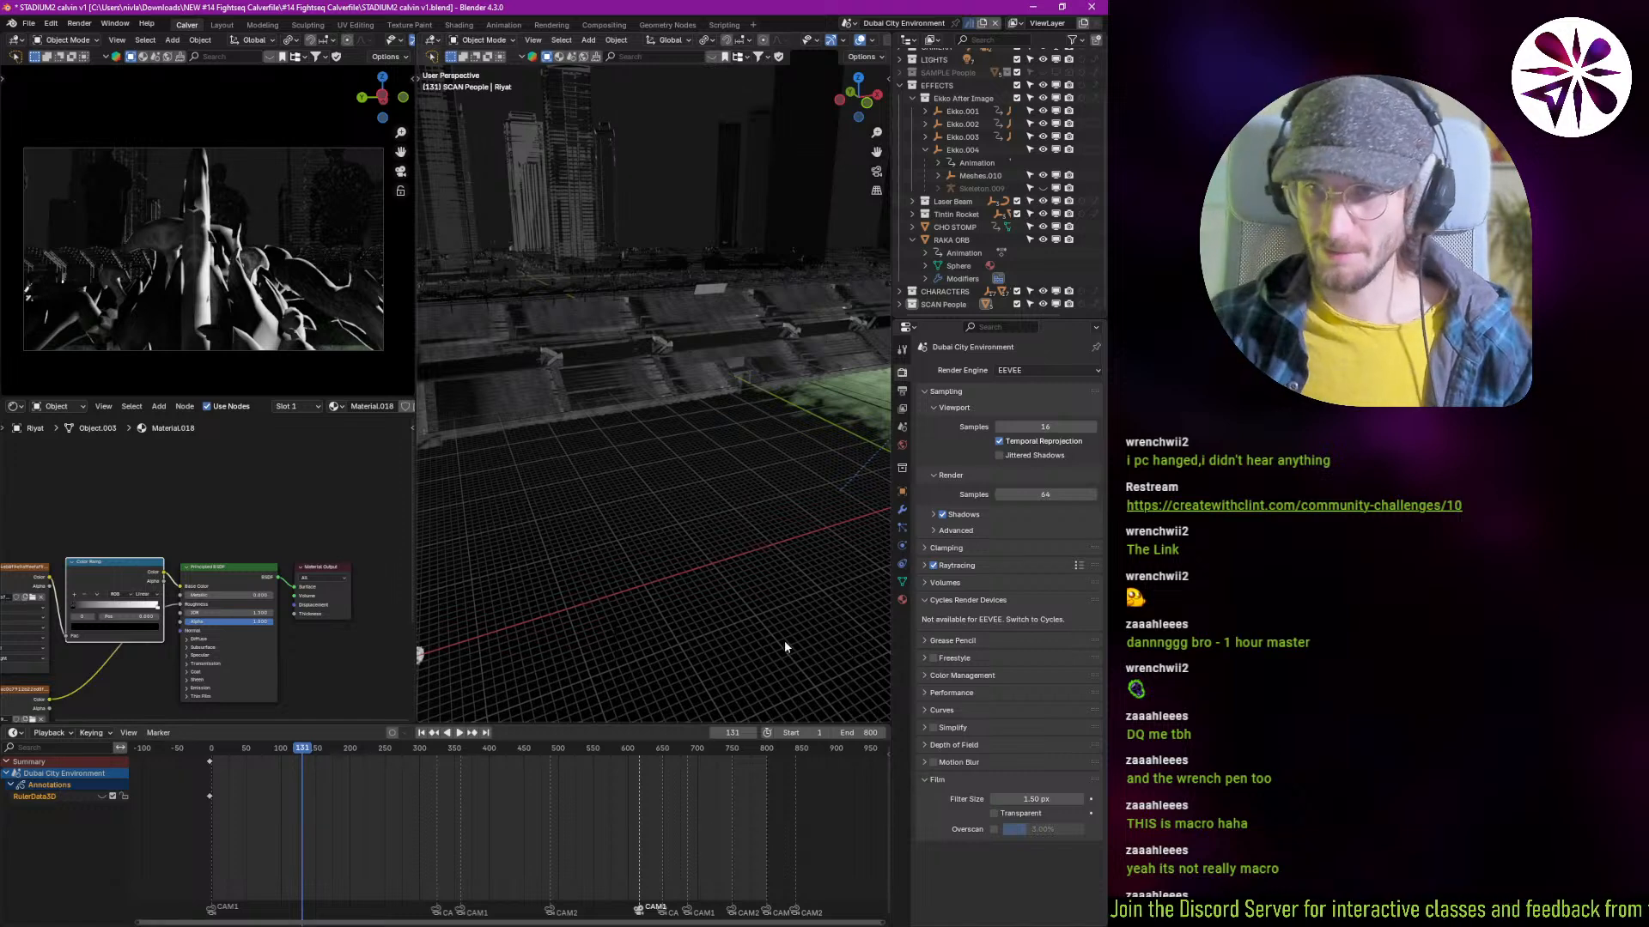
{"action": "key", "text": "shift+Left"}
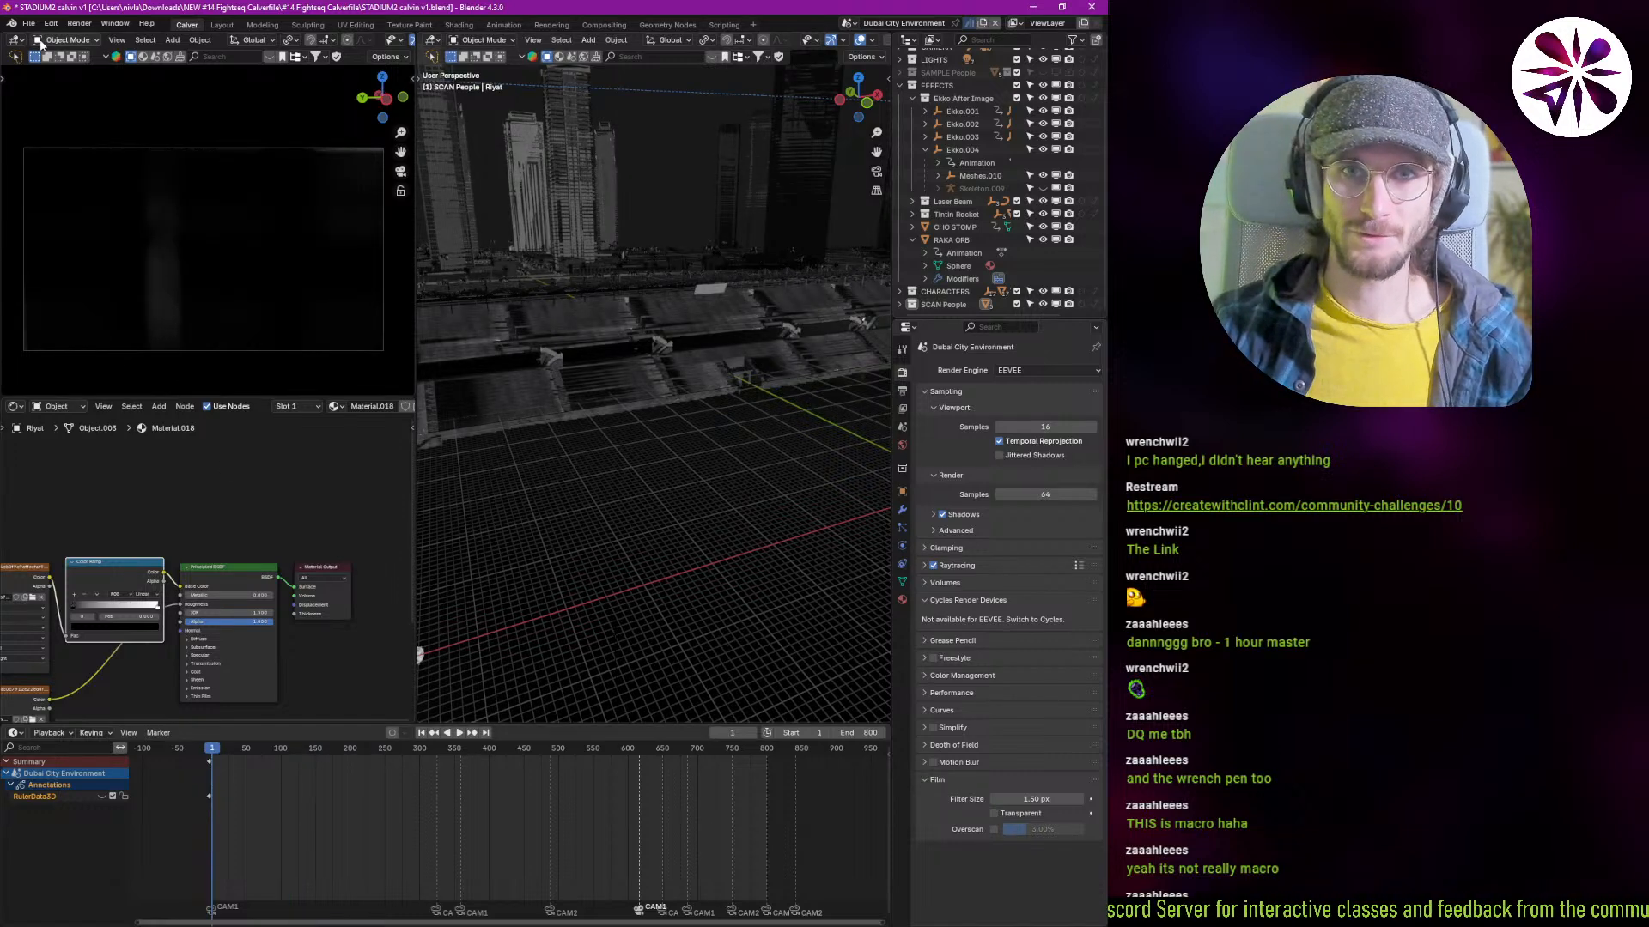
Step: Set the output format to FFmpeg Video with the H264 in MP4 preset and the output path to //Render\
{"action": "left_click", "coordinate": [903, 392]}
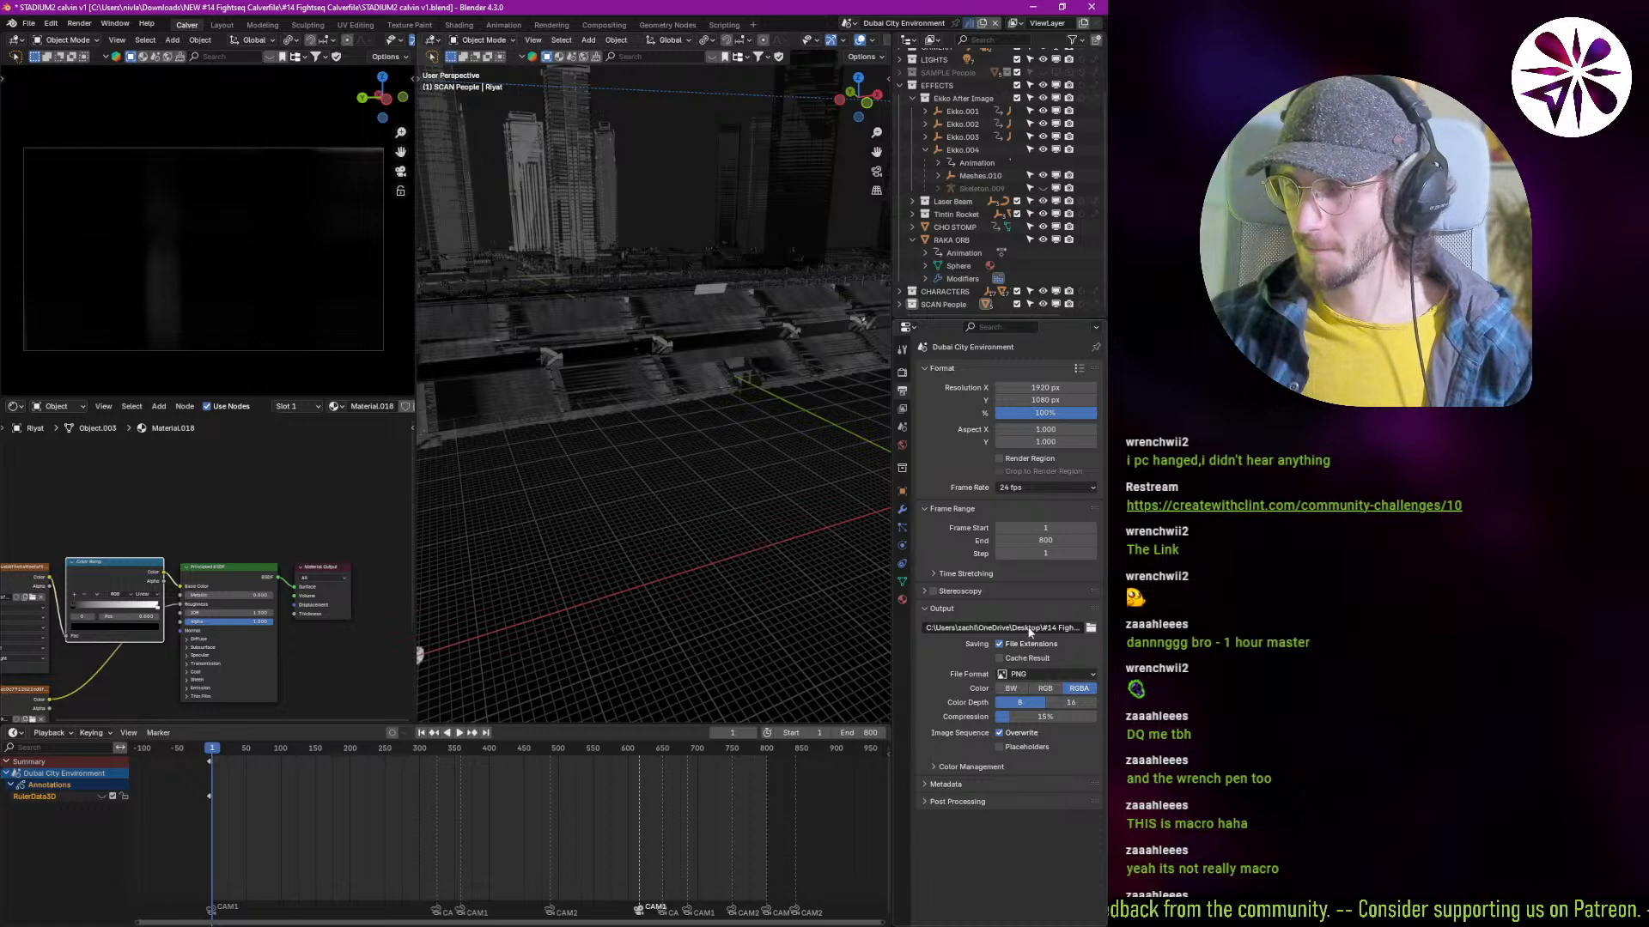
{"action": "left_click", "coordinate": [1042, 676]}
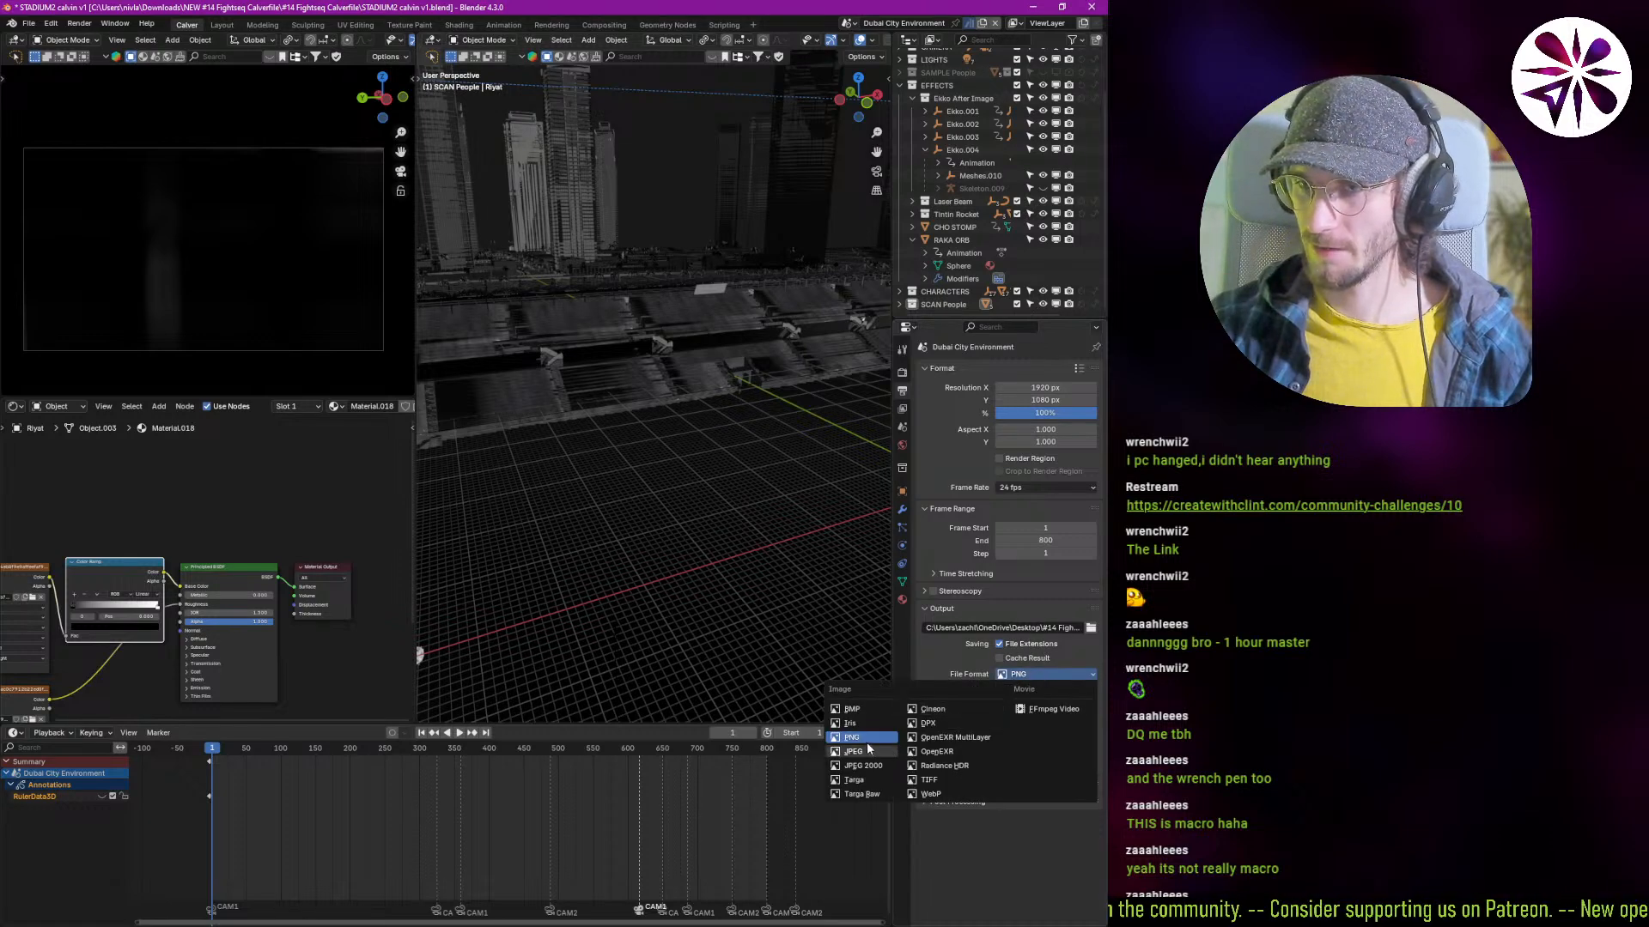
{"action": "left_click", "coordinate": [1039, 709]}
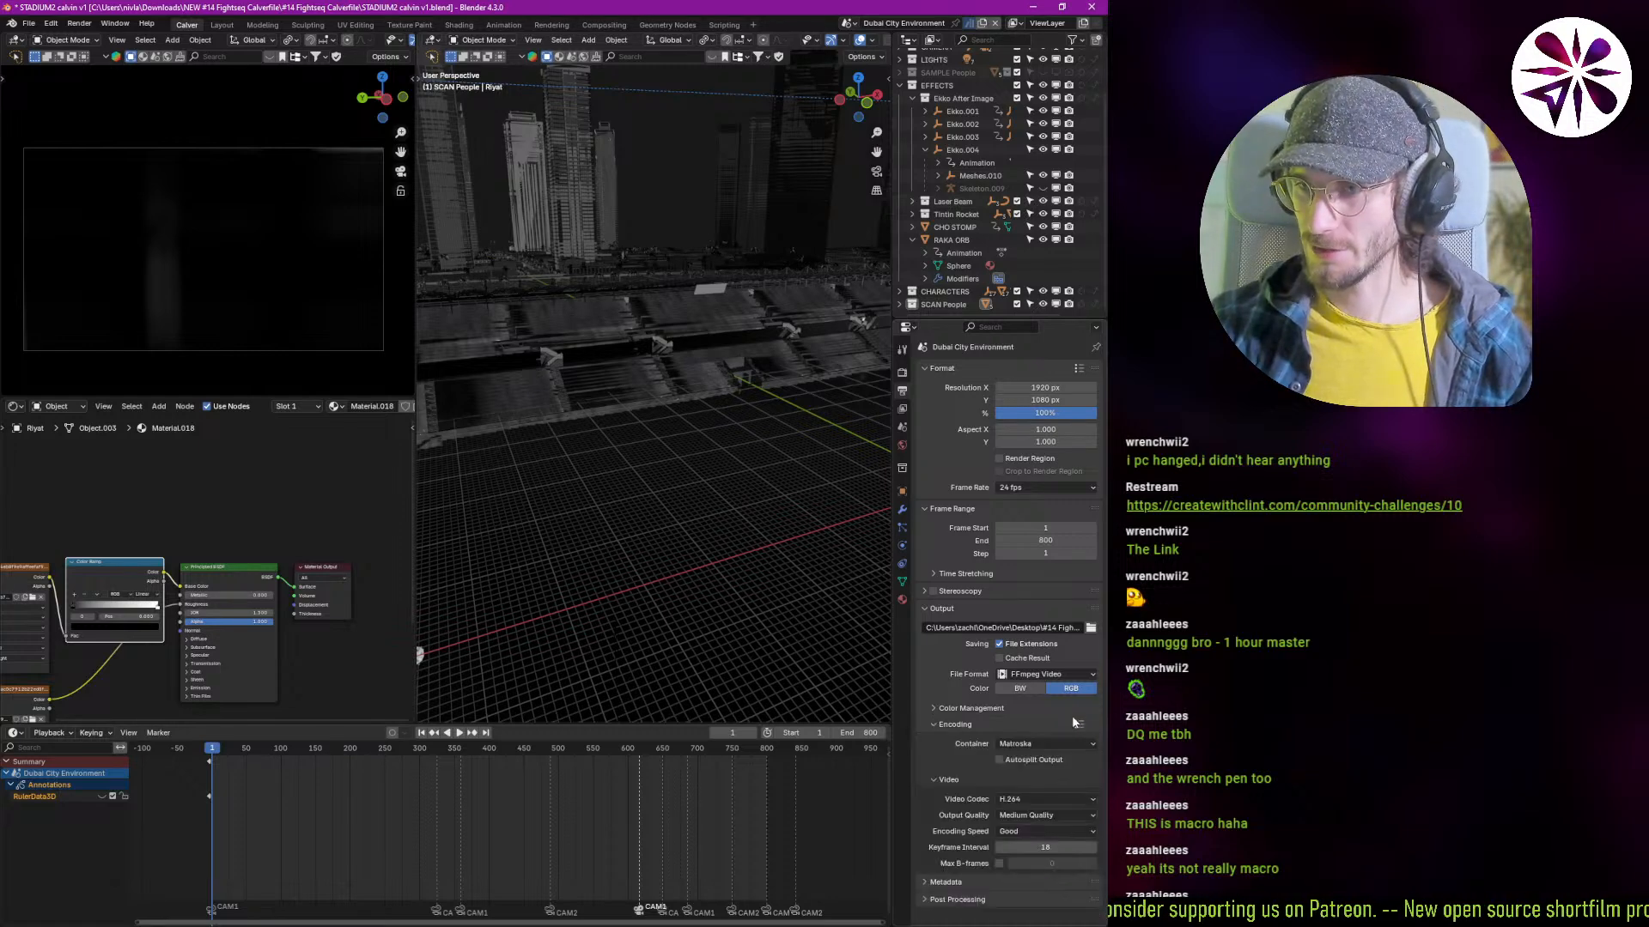
{"action": "left_click", "coordinate": [1075, 726]}
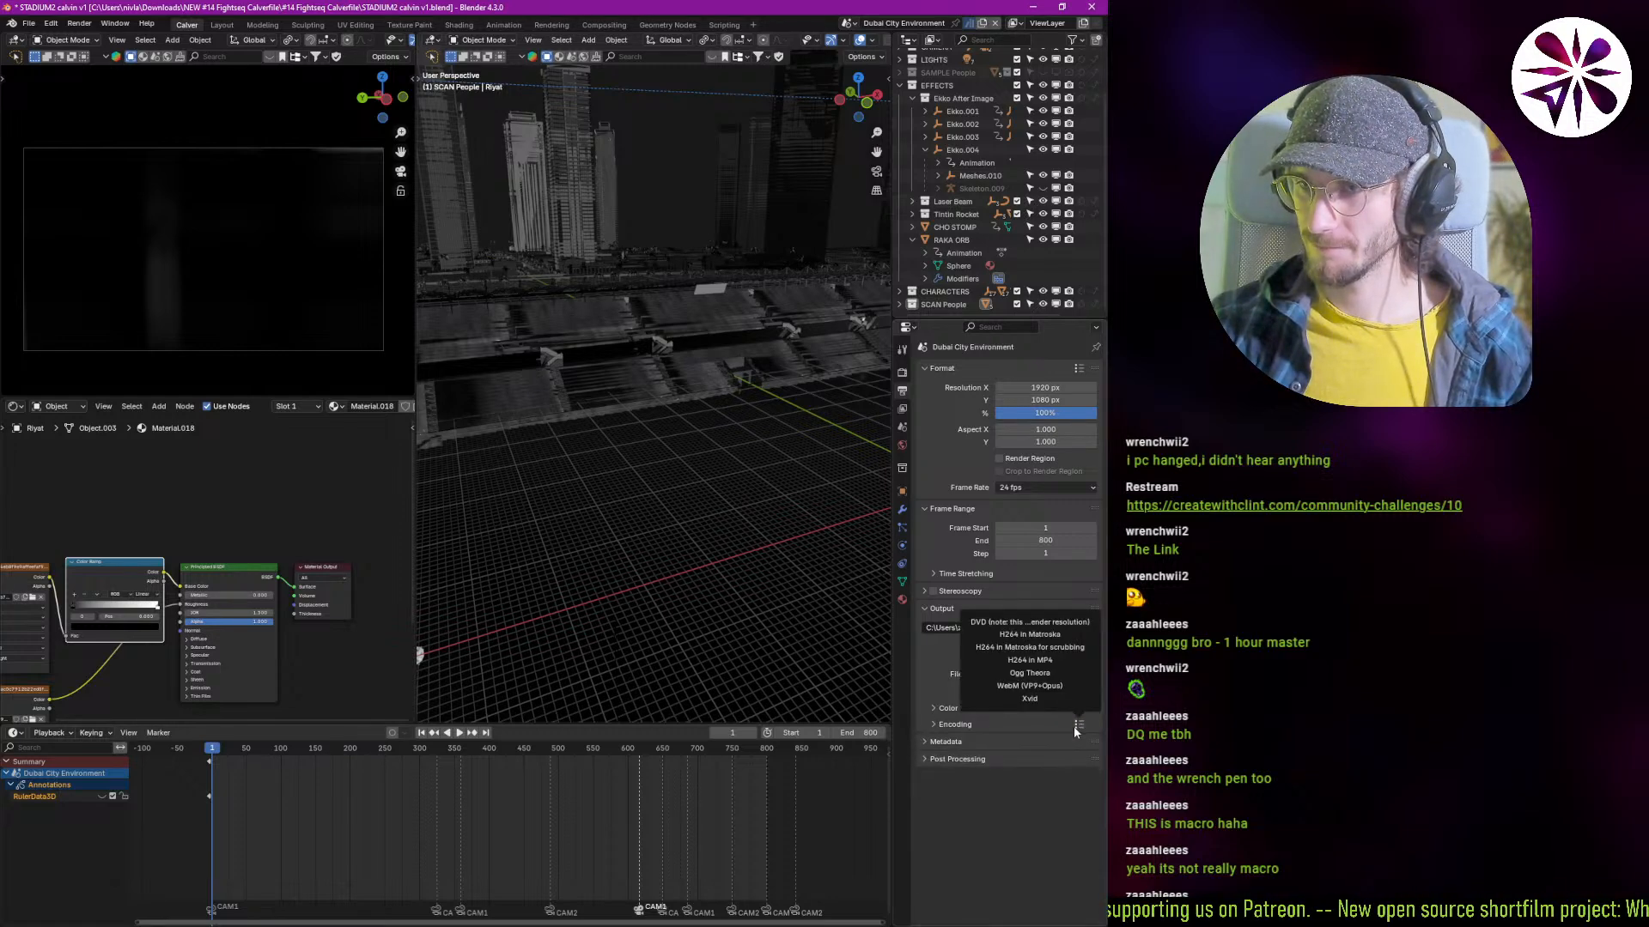
{"action": "left_click", "coordinate": [1041, 661]}
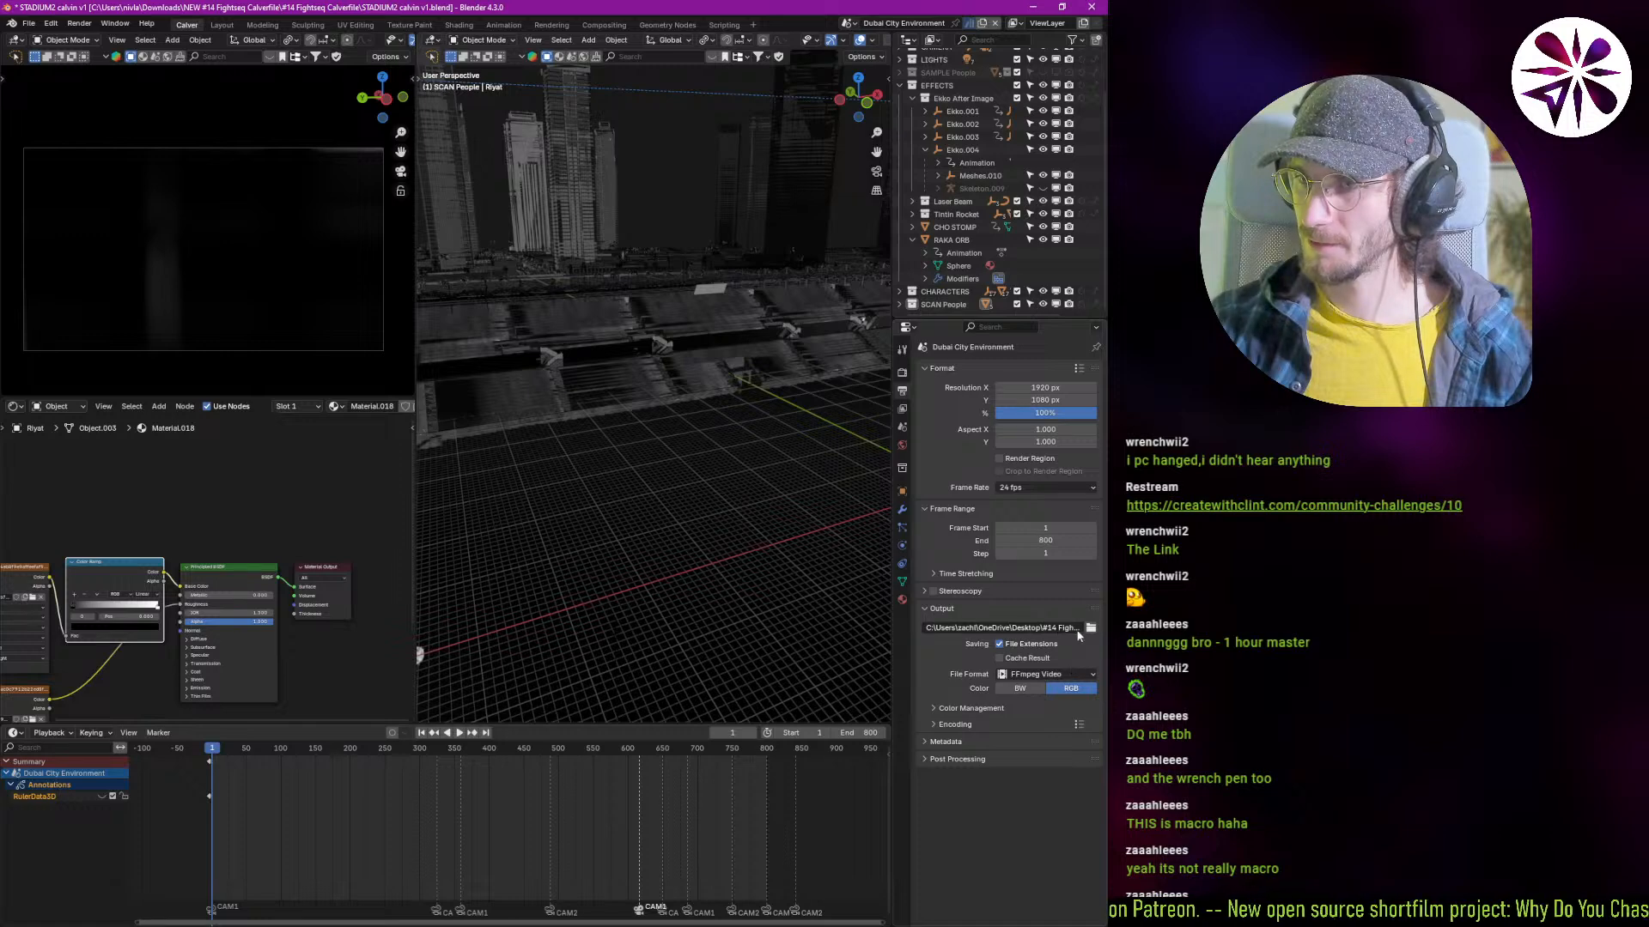
{"action": "left_click", "coordinate": [1072, 630]}
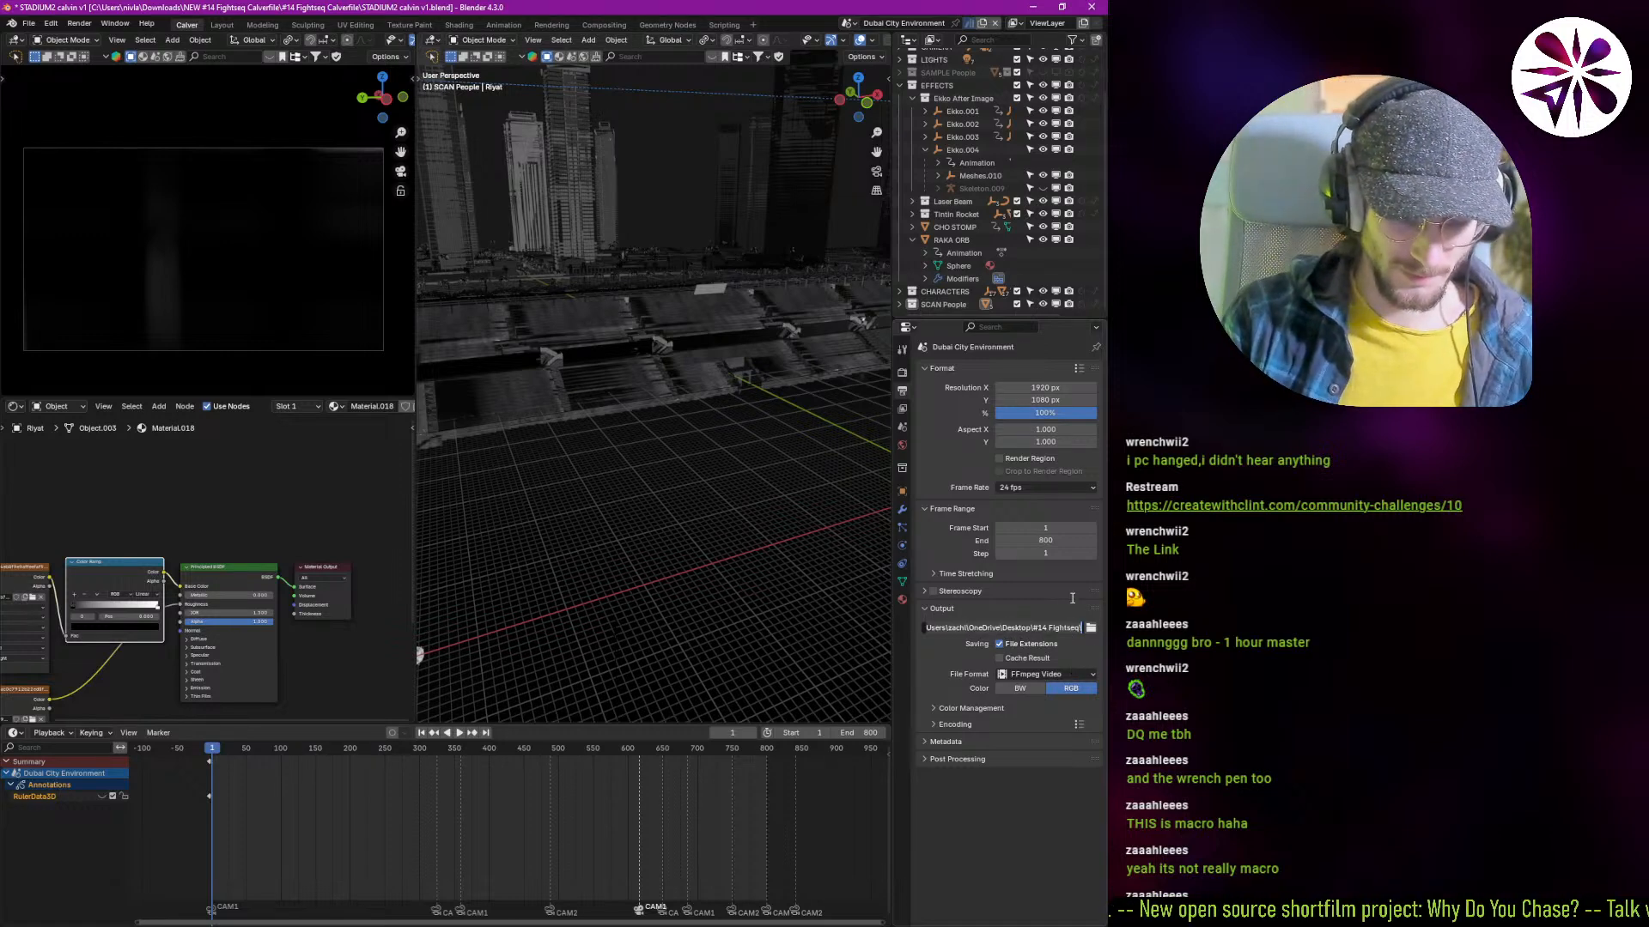
{"action": "type", "text": "//Render\\"}
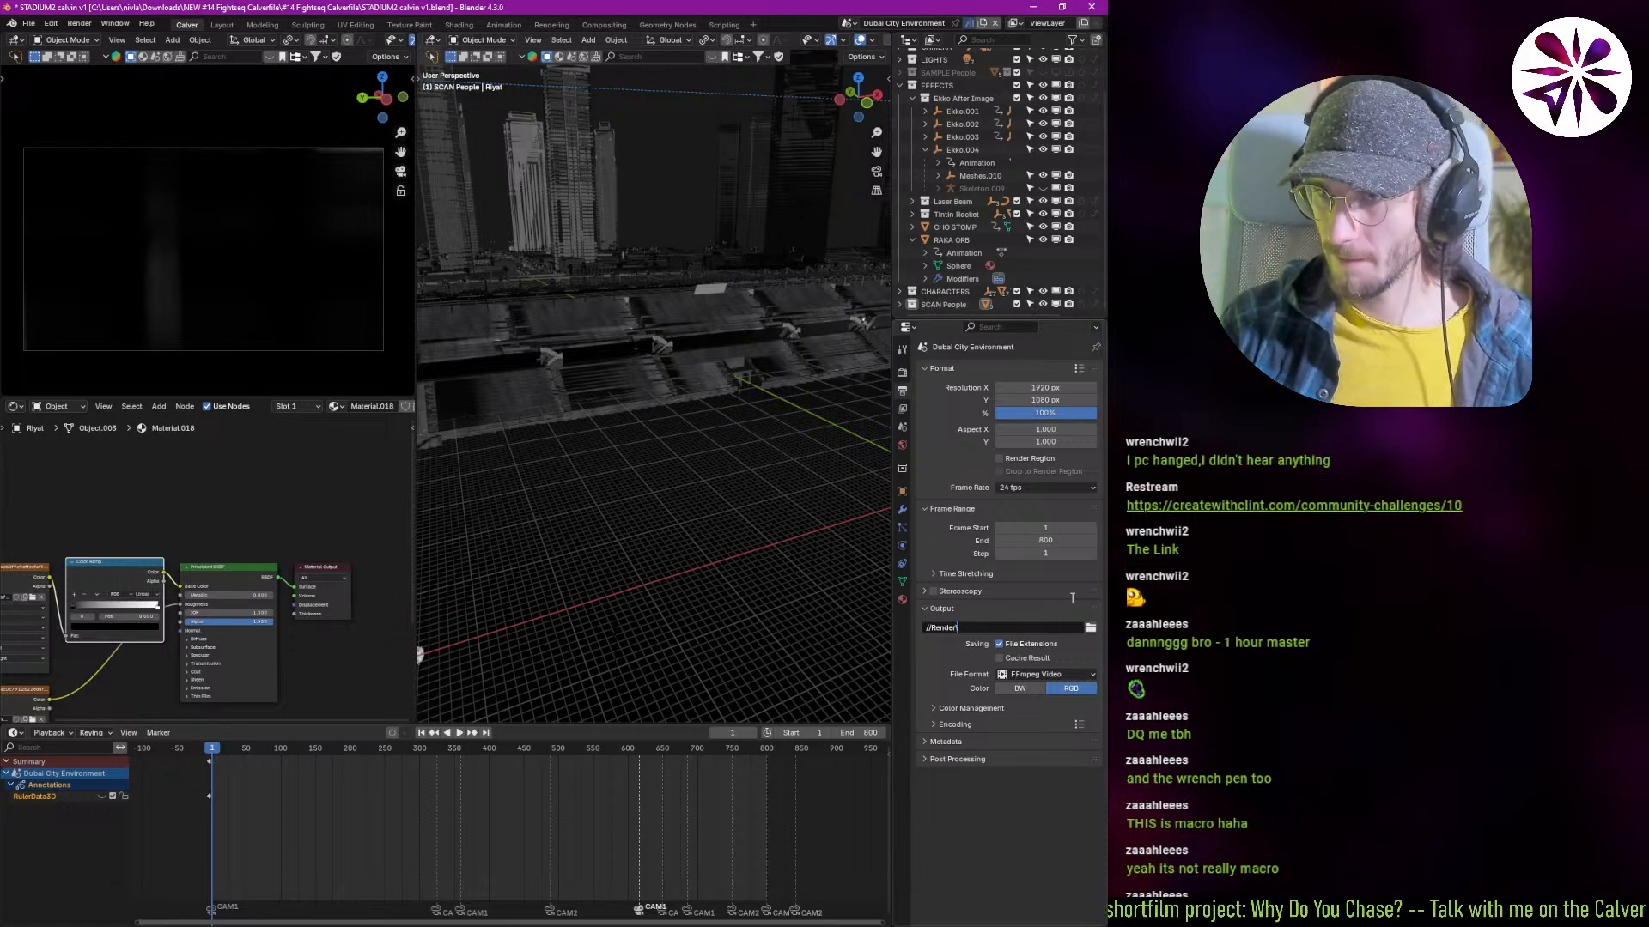
Step: Save the project as a new version named STADIUM2 calvin v2.blend
{"action": "key", "text": "ctrl+shift+s"}
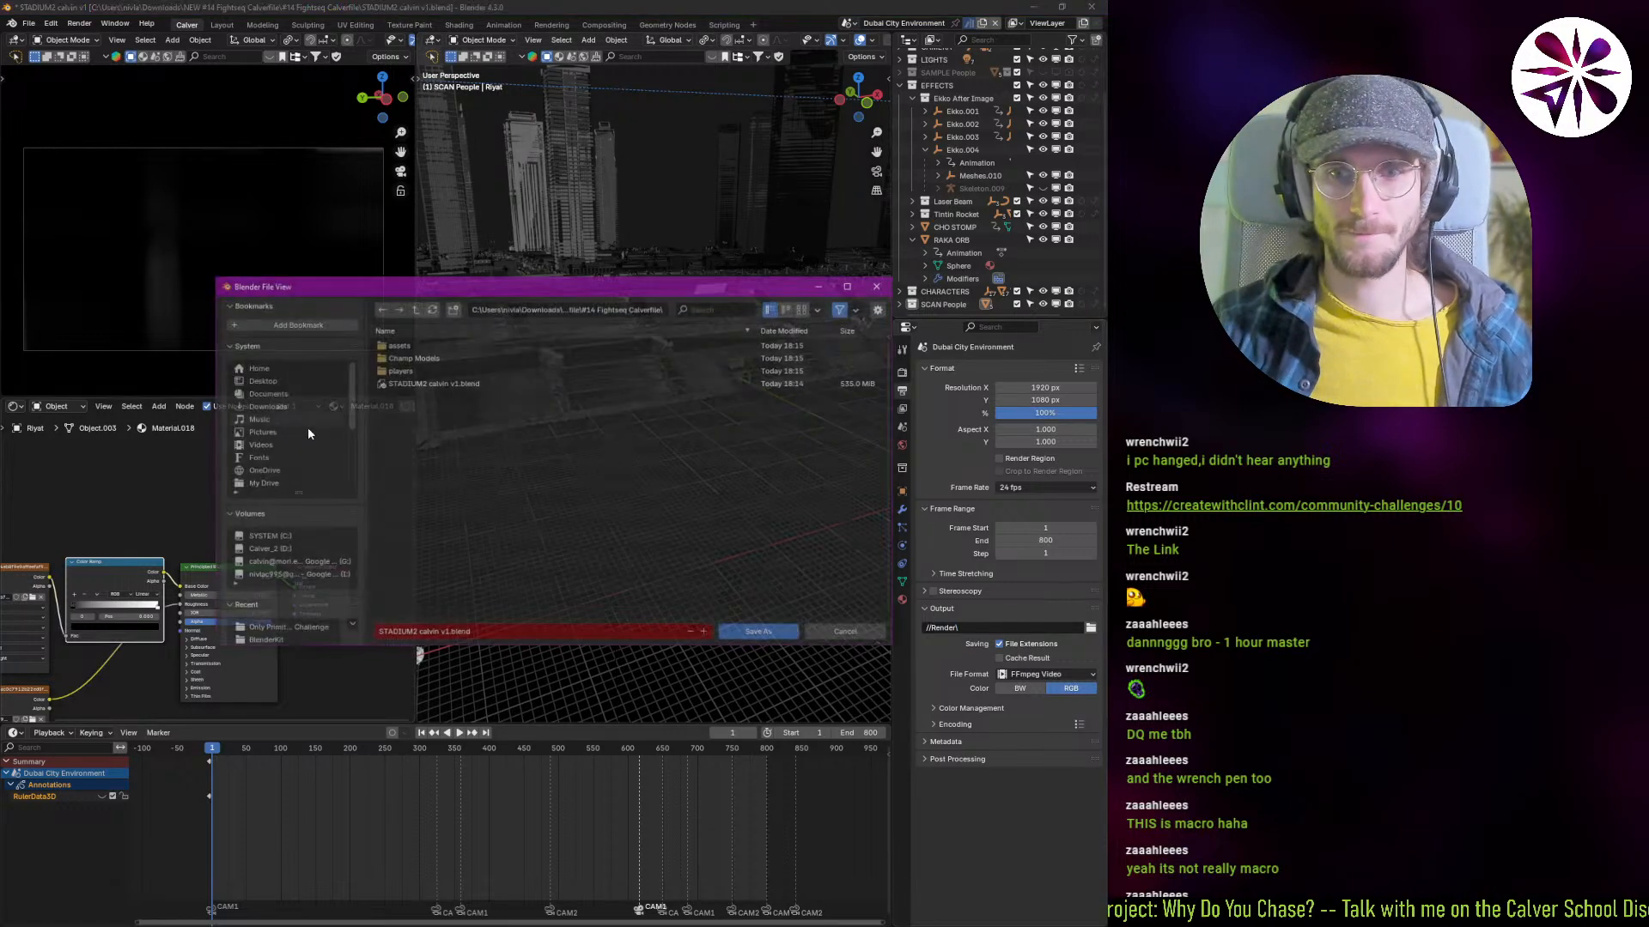
{"action": "left_click", "coordinate": [448, 632]}
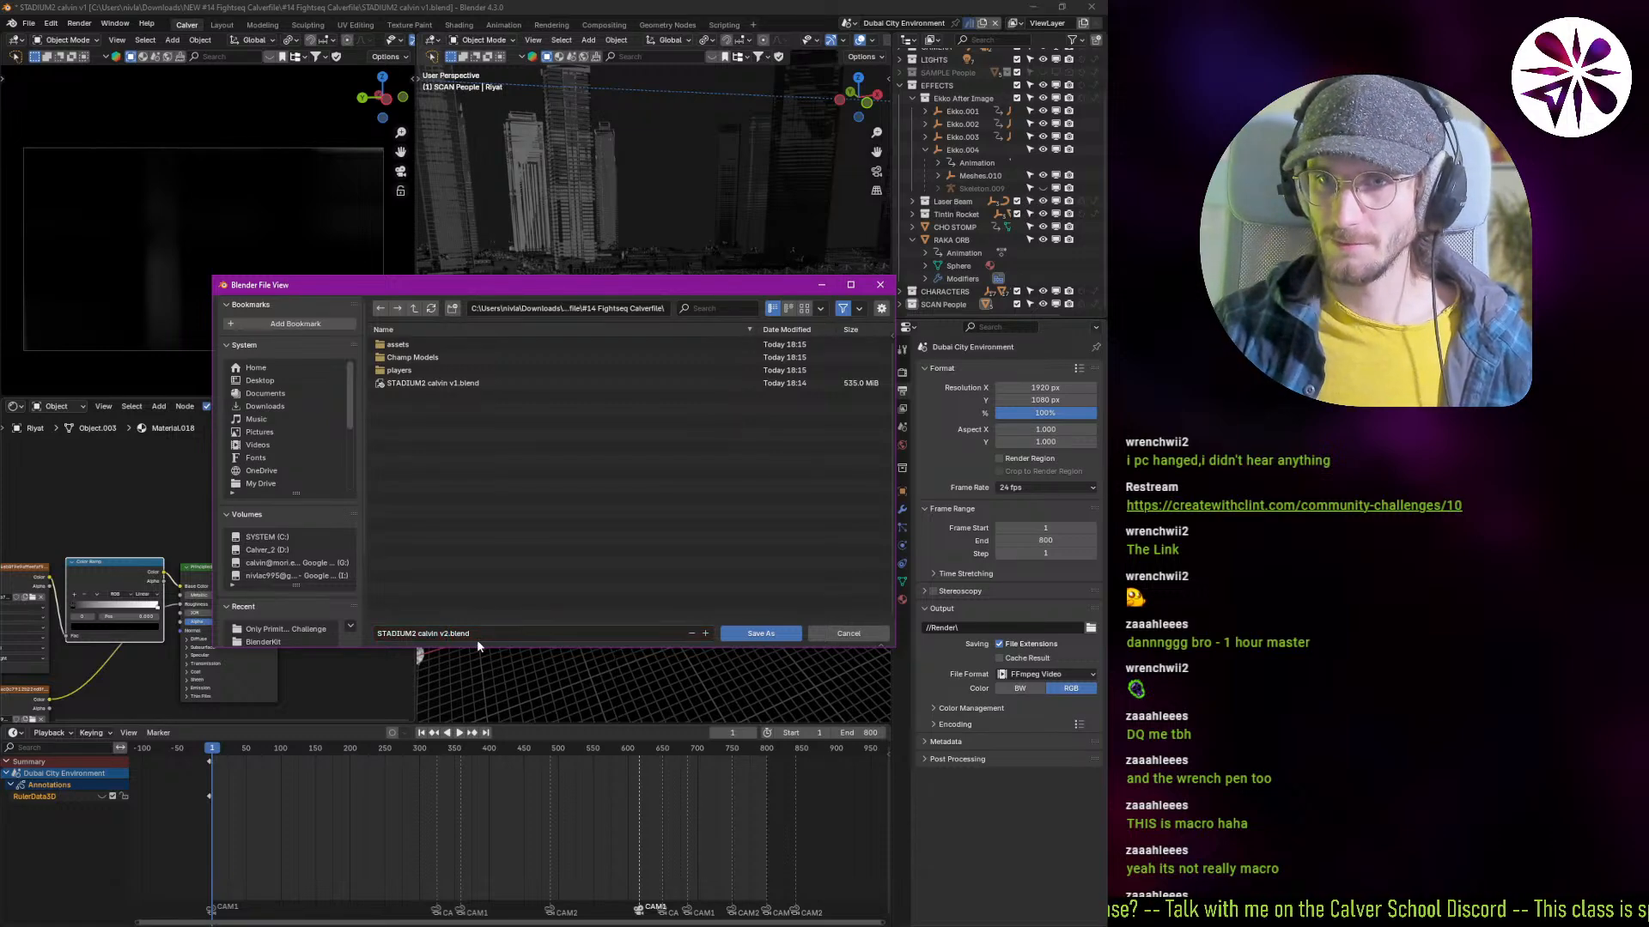
{"action": "key", "text": "Return"}
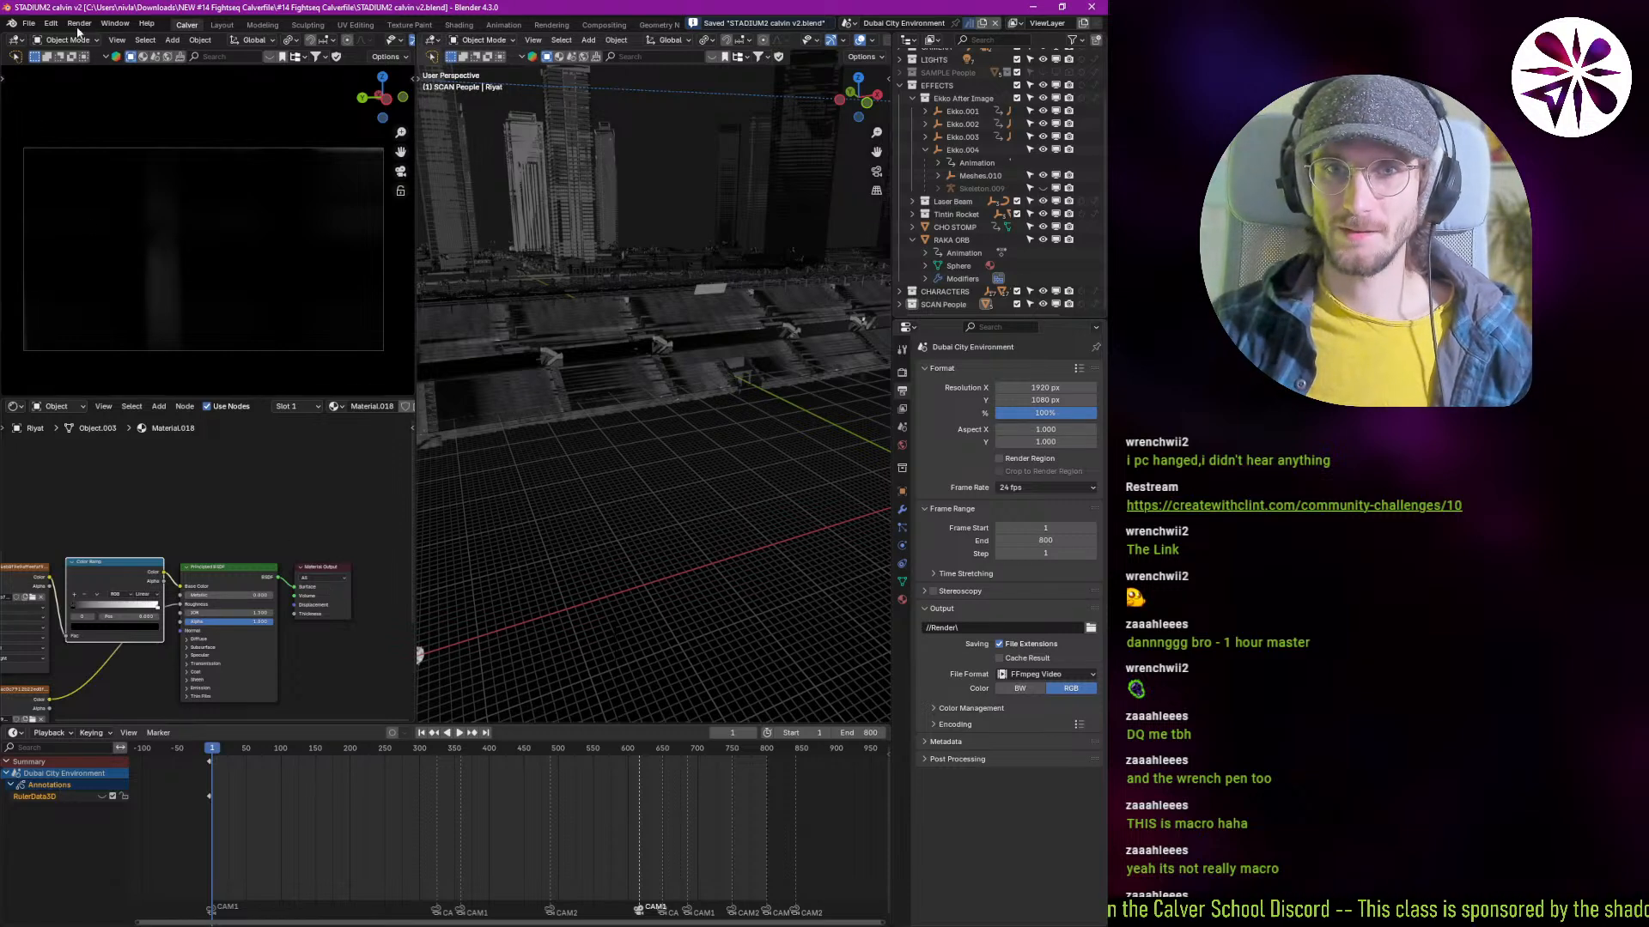
{"action": "left_click", "coordinate": [118, 40]}
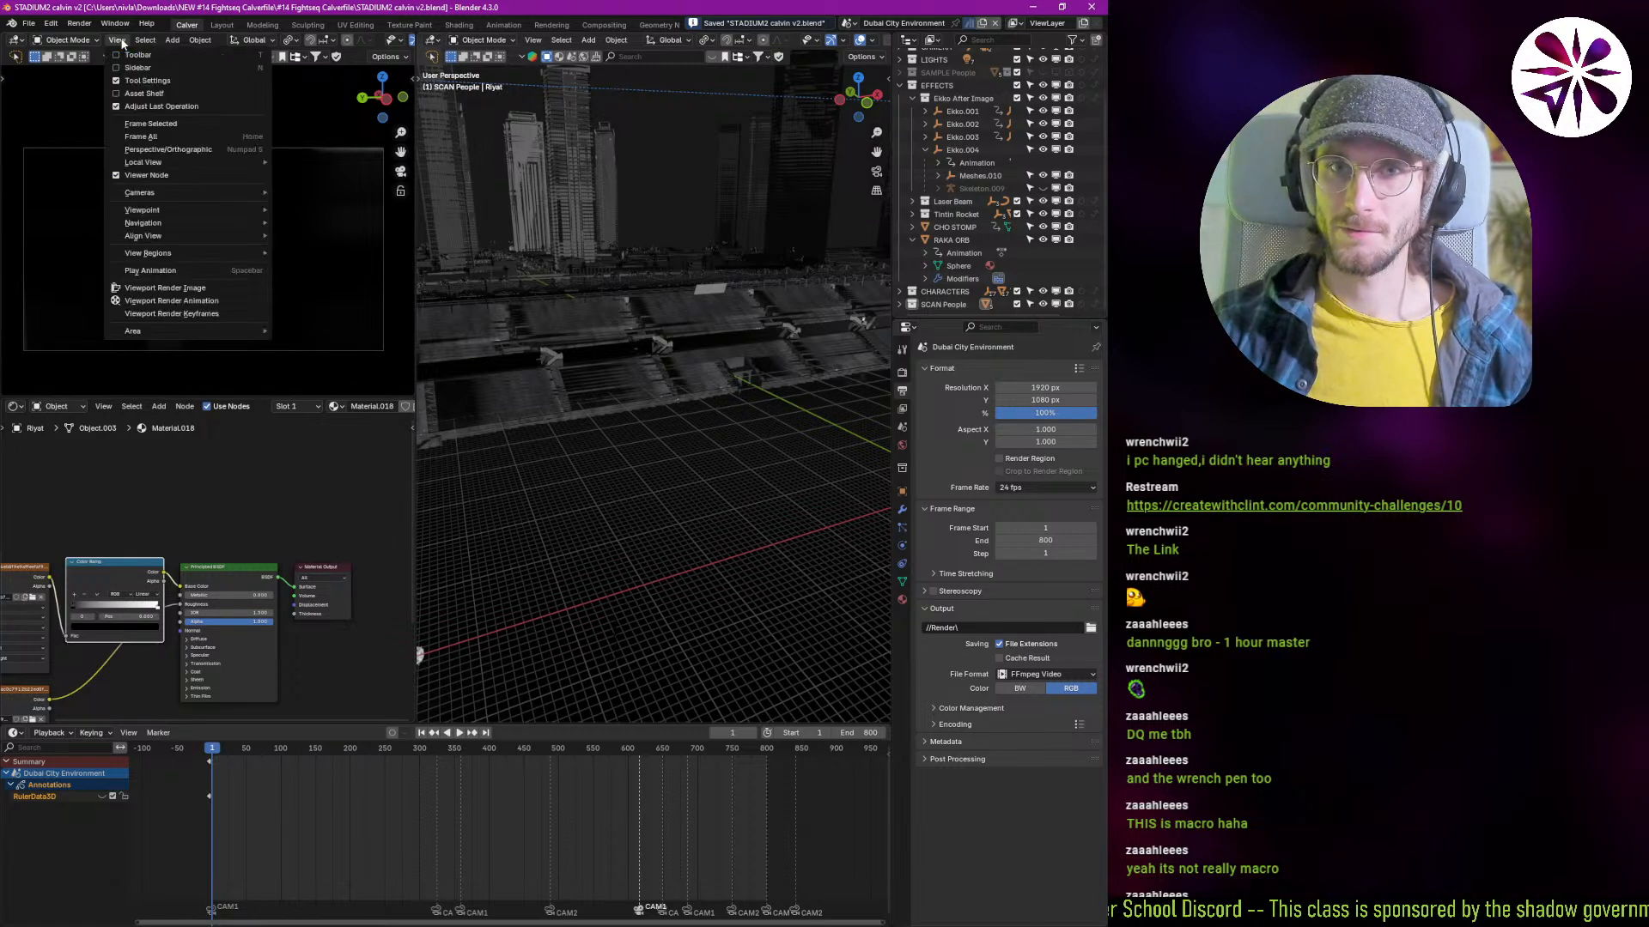
{"action": "left_click", "coordinate": [172, 300]}
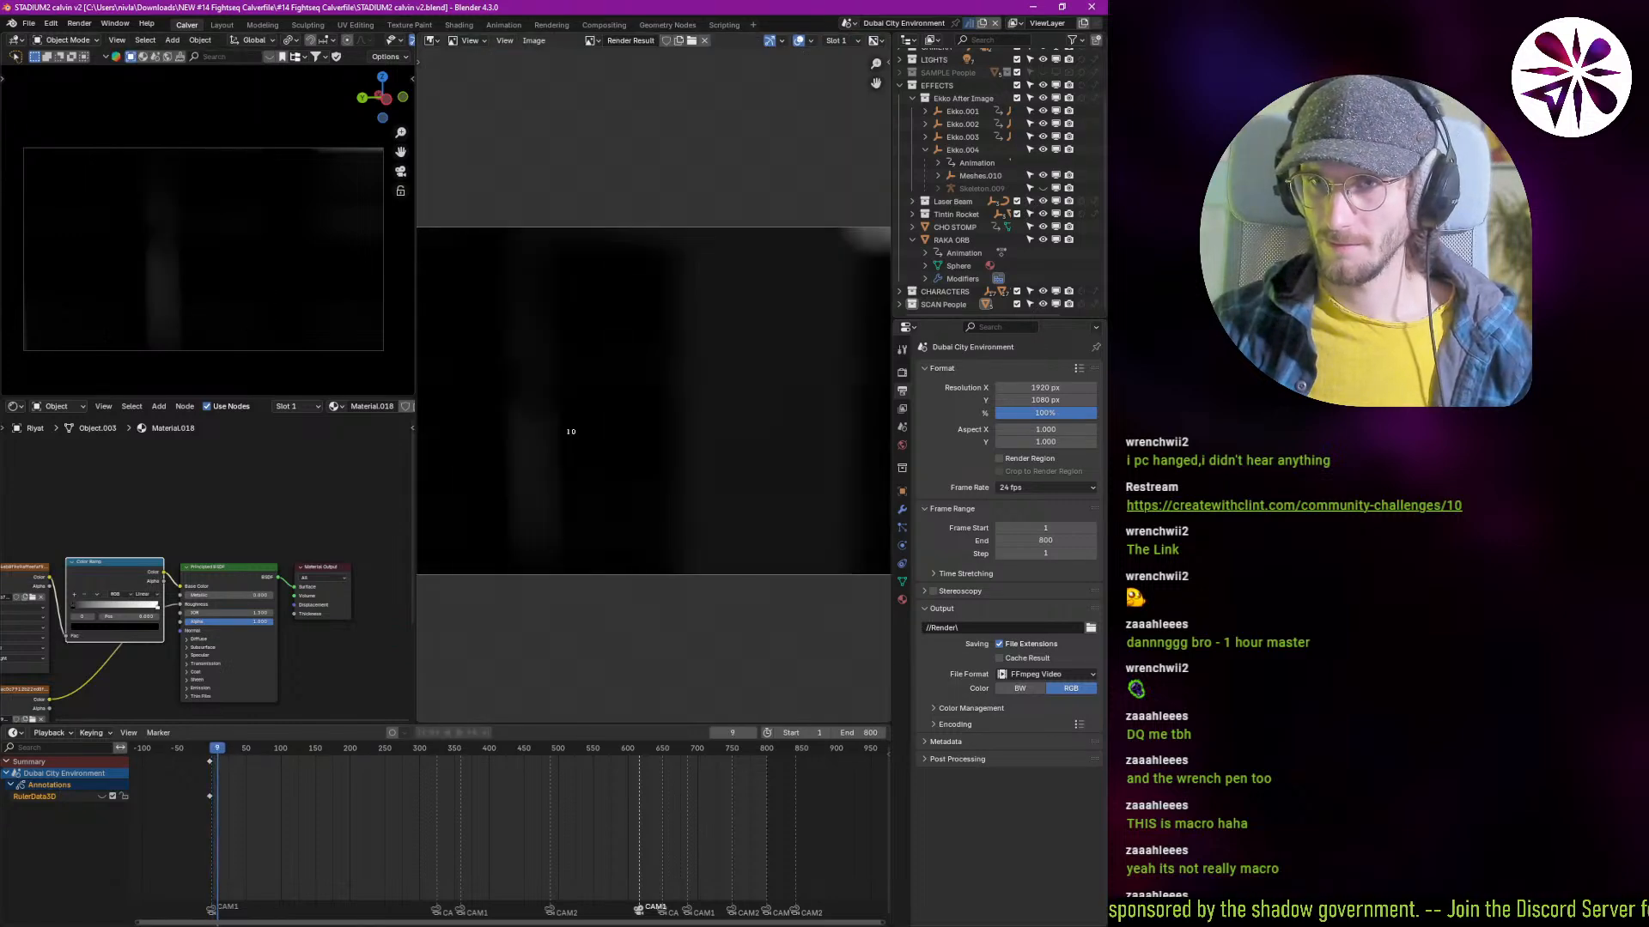
{"action": "key", "text": "Escape"}
{"action": "key", "text": "Escape"}
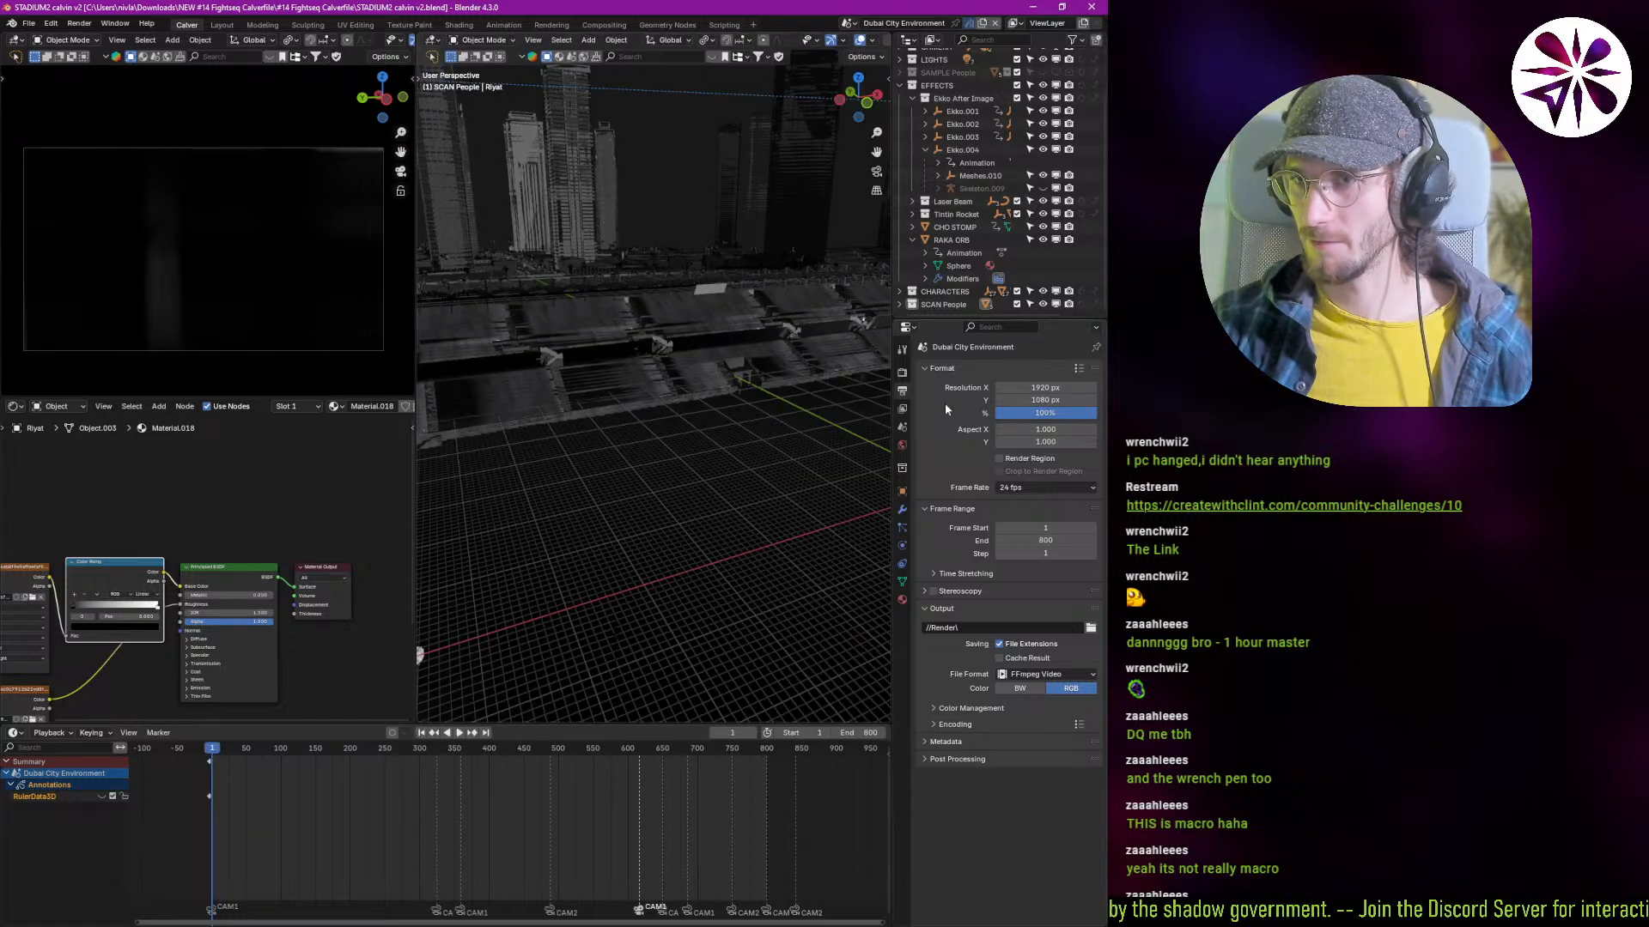
Step: Set the render resolution scale to 50% and start a viewport render animation from the camera viewport
{"action": "left_click", "coordinate": [1039, 414]}
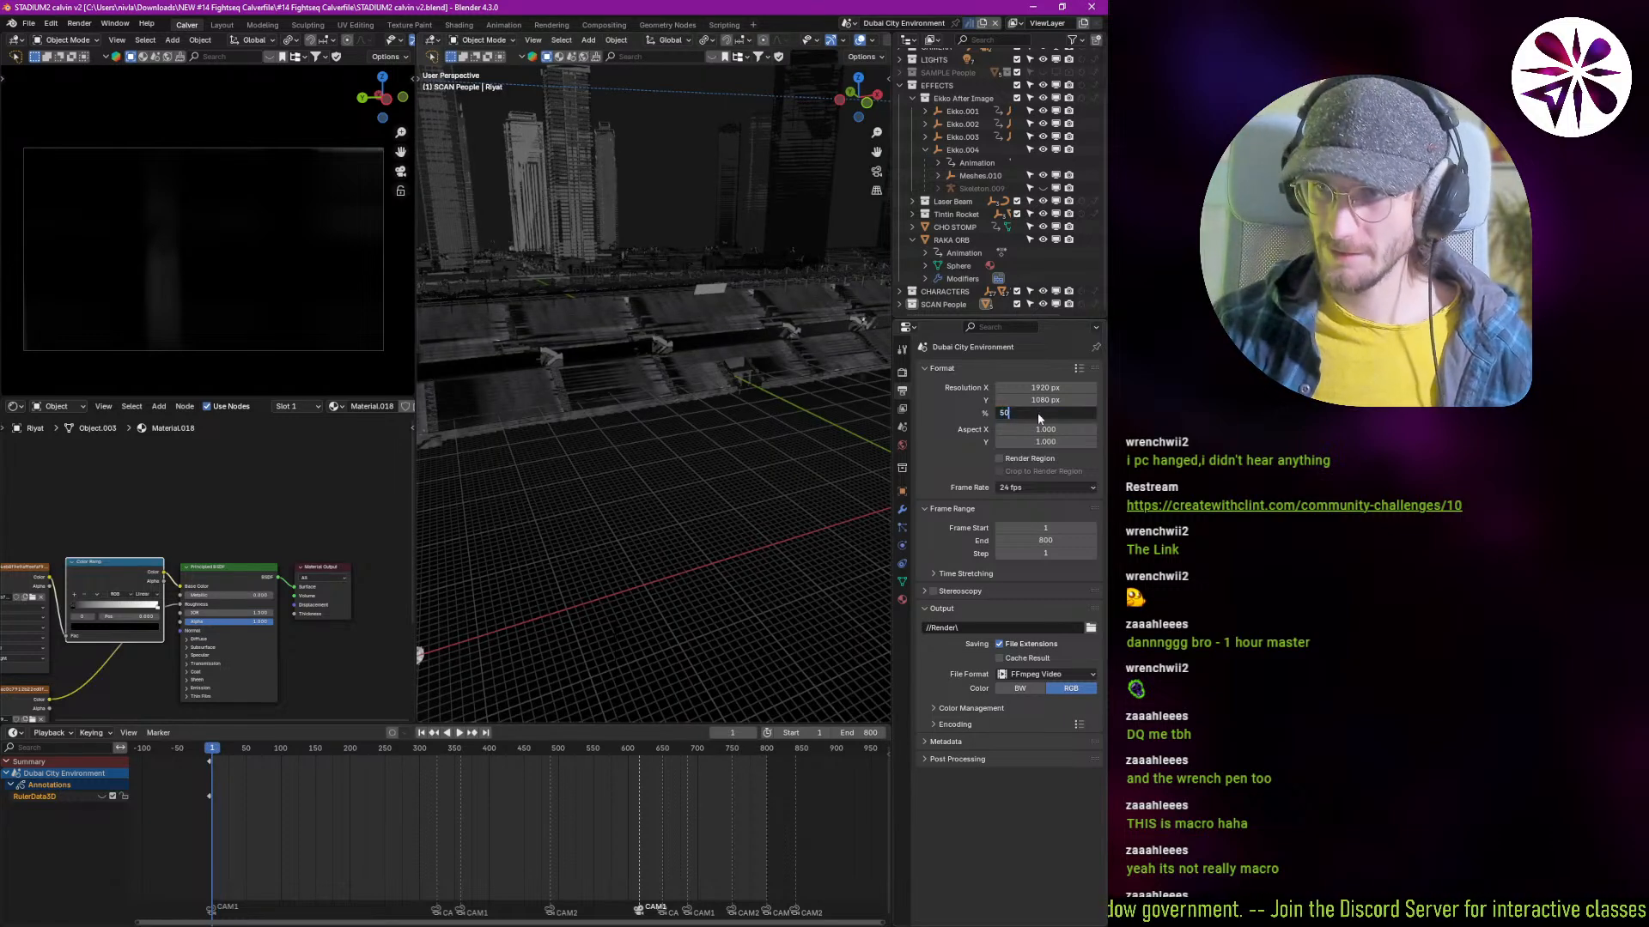
{"action": "key", "text": "Return"}
{"action": "left_click", "coordinate": [118, 40]}
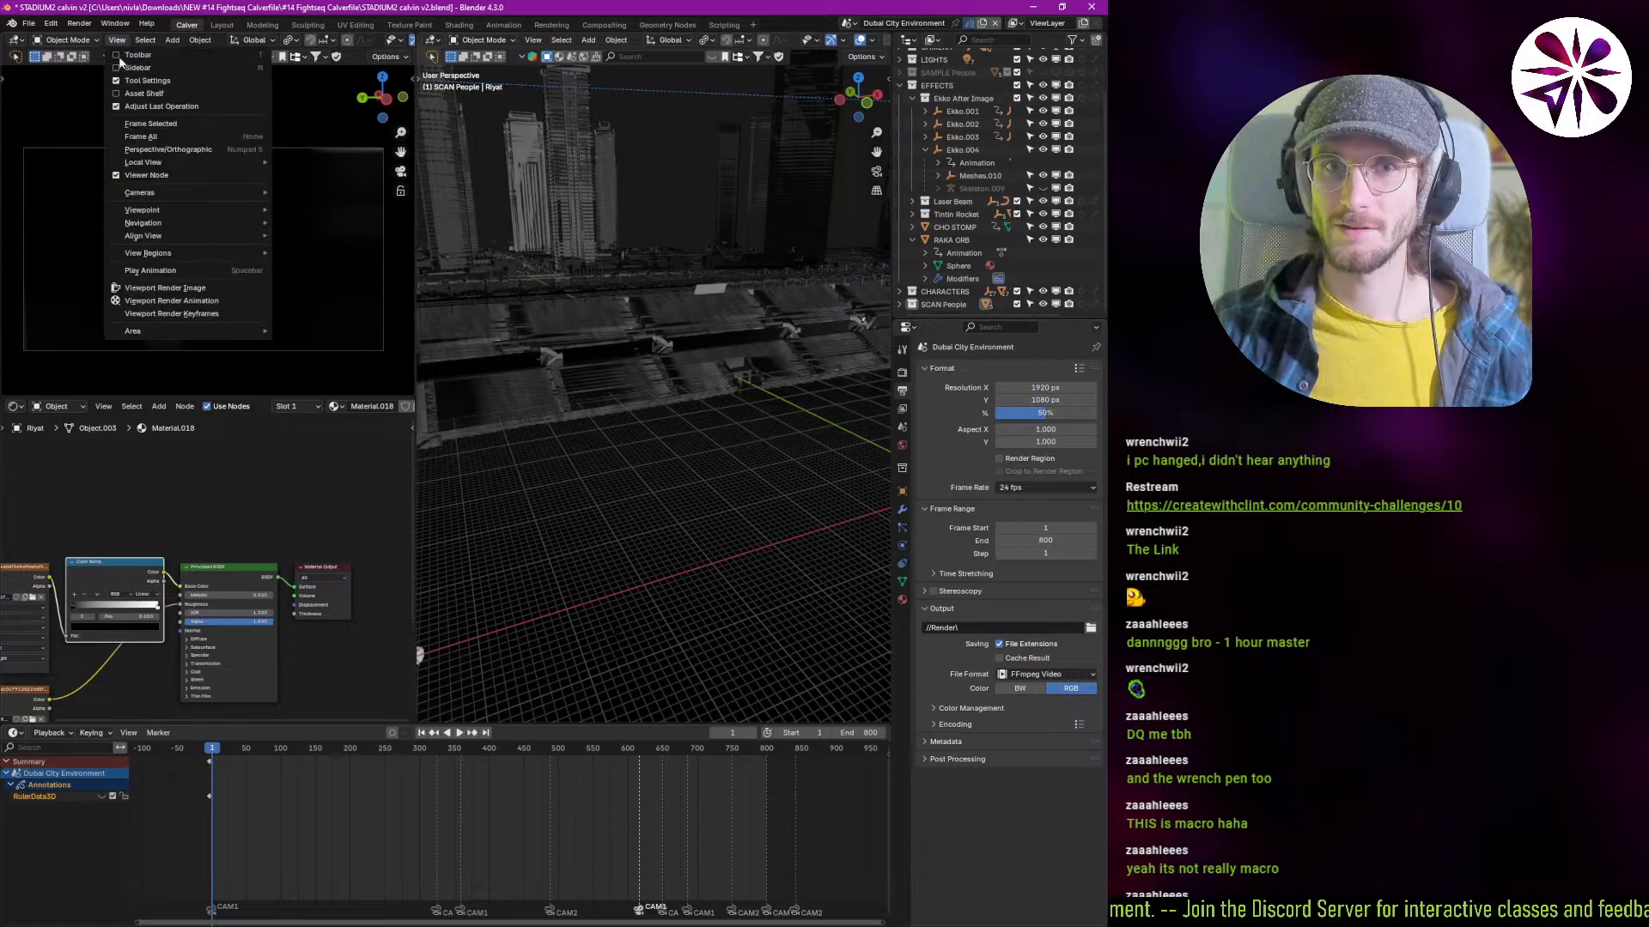
{"action": "left_click", "coordinate": [181, 302]}
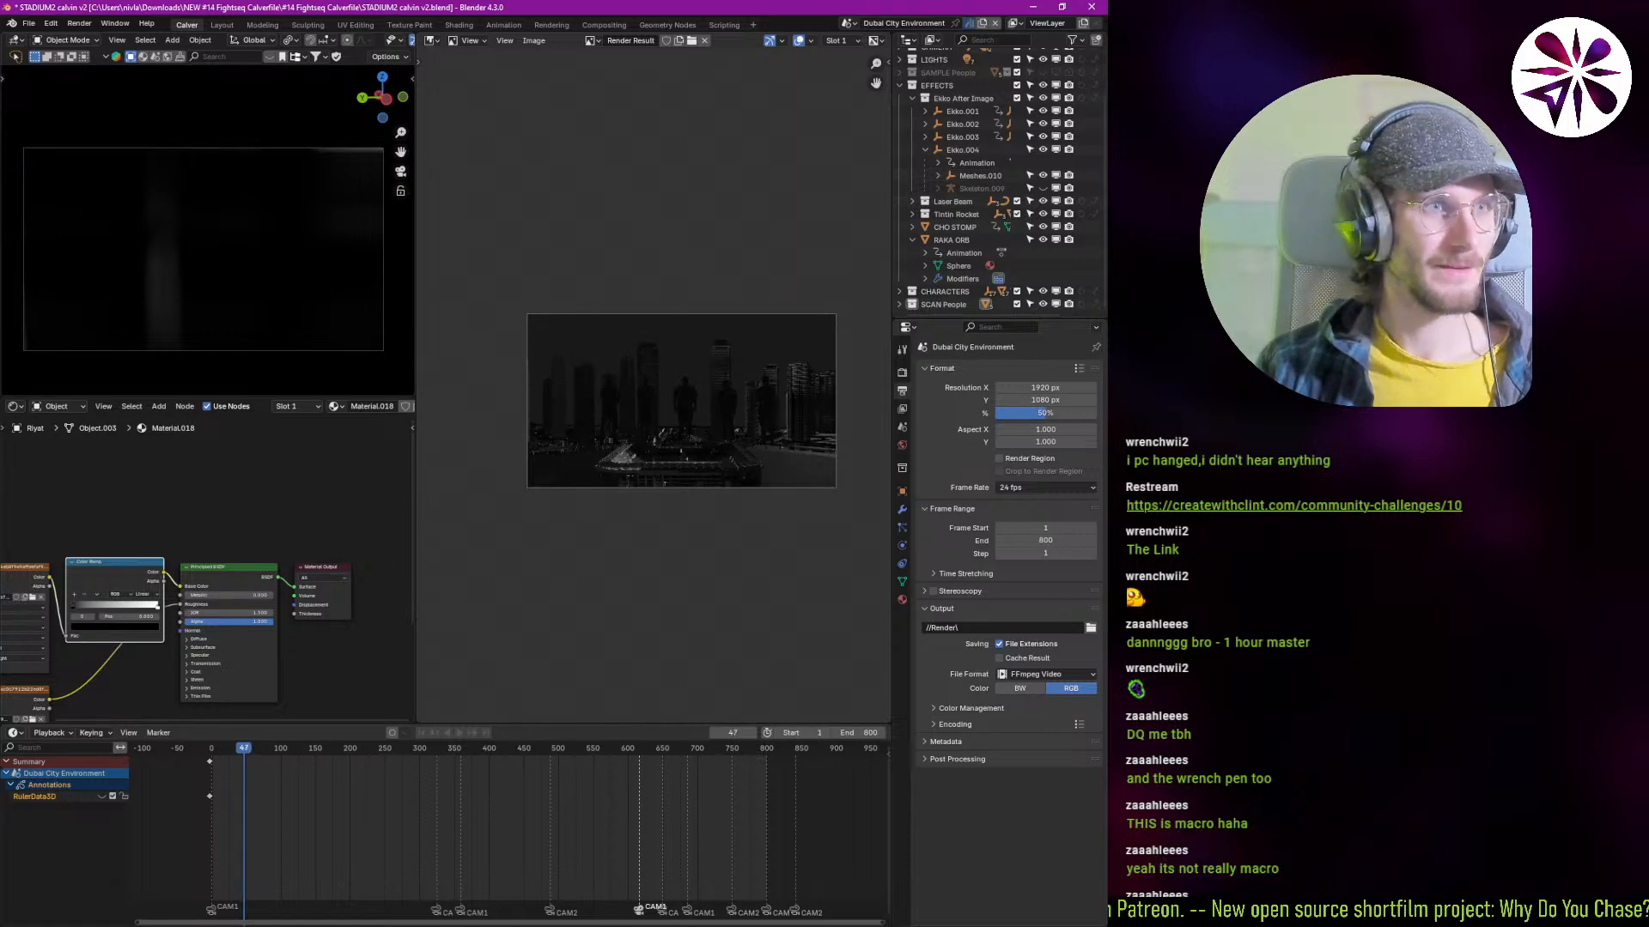
Step: Switch to Discord, try playing the latest Apollo On The Run attachment in the submission thread, and minimize Discord
{"action": "key", "text": "alt+Tab"}
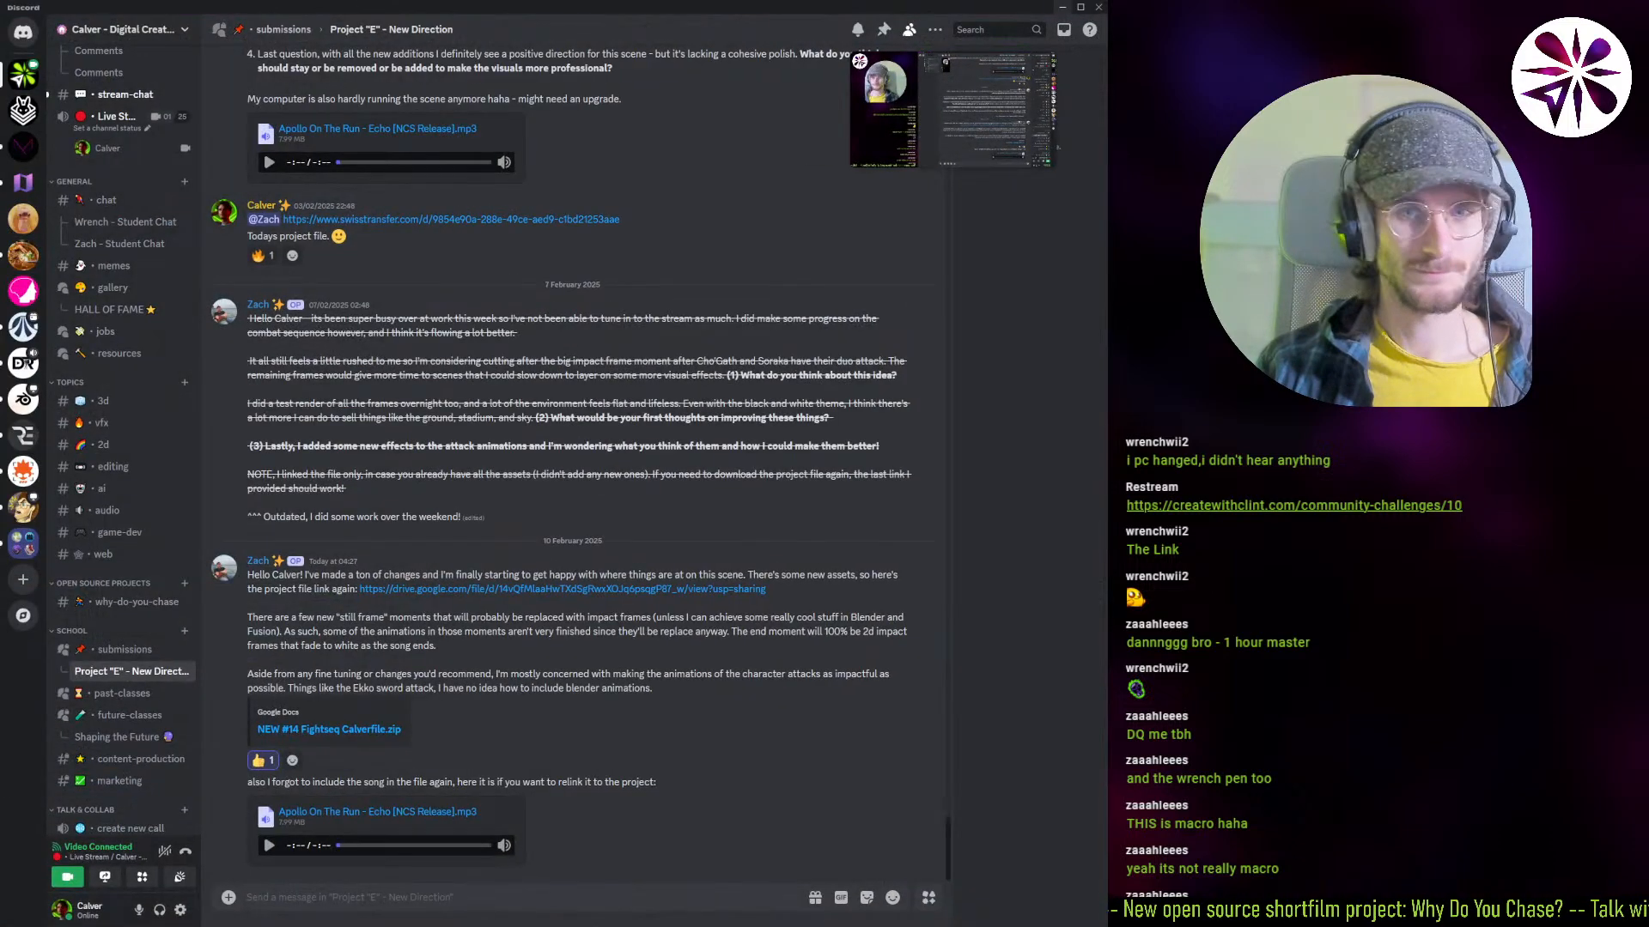
{"action": "key", "text": "alt+Tab"}
{"action": "key", "text": "alt+Tab"}
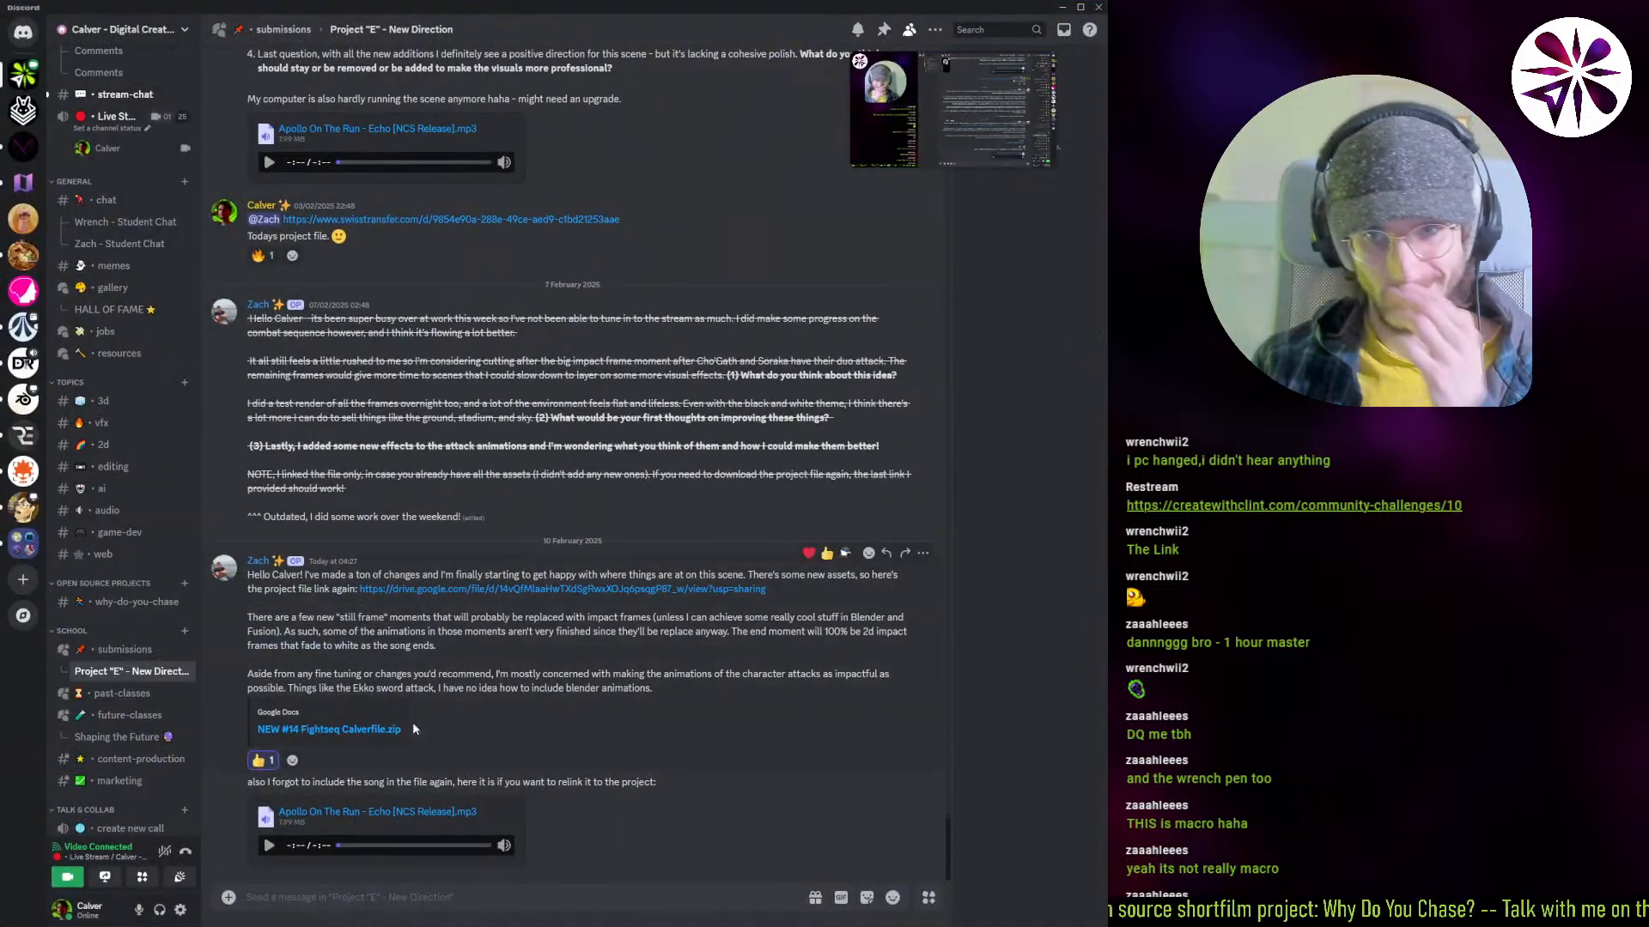
{"action": "left_click", "coordinate": [270, 845]}
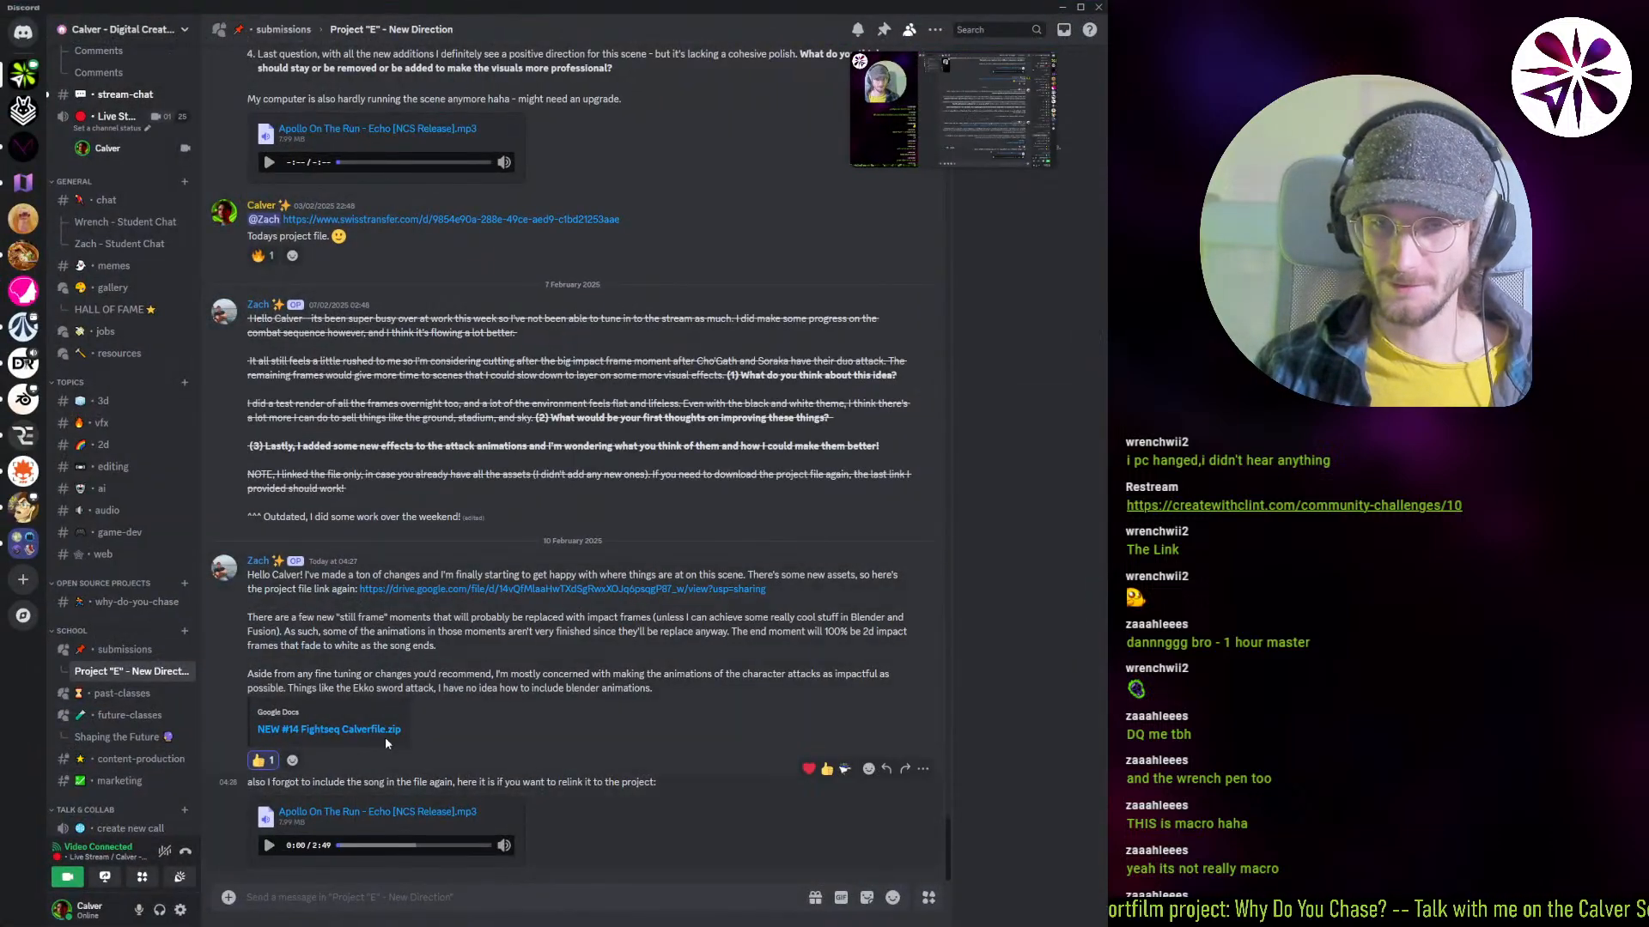
{"action": "left_click", "coordinate": [1064, 7]}
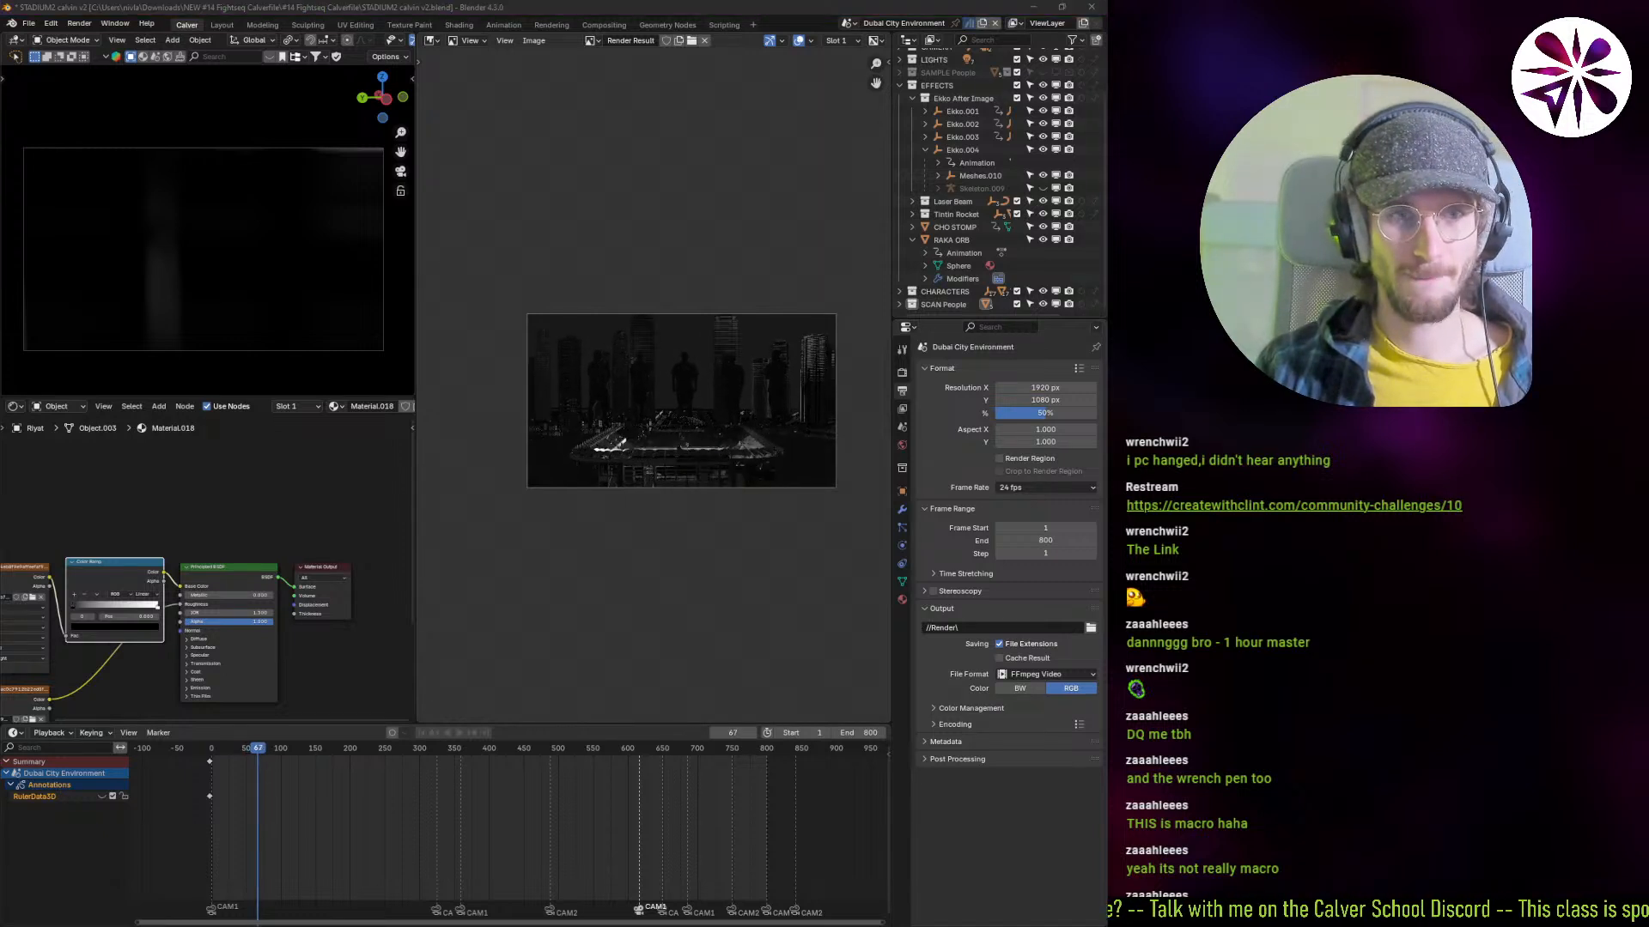
Step: Preview the Apollo On The Run track, skip ahead in it, keep the player clear of the rendering frames, and close the preview
{"action": "left_click_drag", "start_coordinate": [159, 447], "coordinate": [599, 457]}
{"action": "left_click_drag", "start_coordinate": [0, 297], "coordinate": [0, 88]}
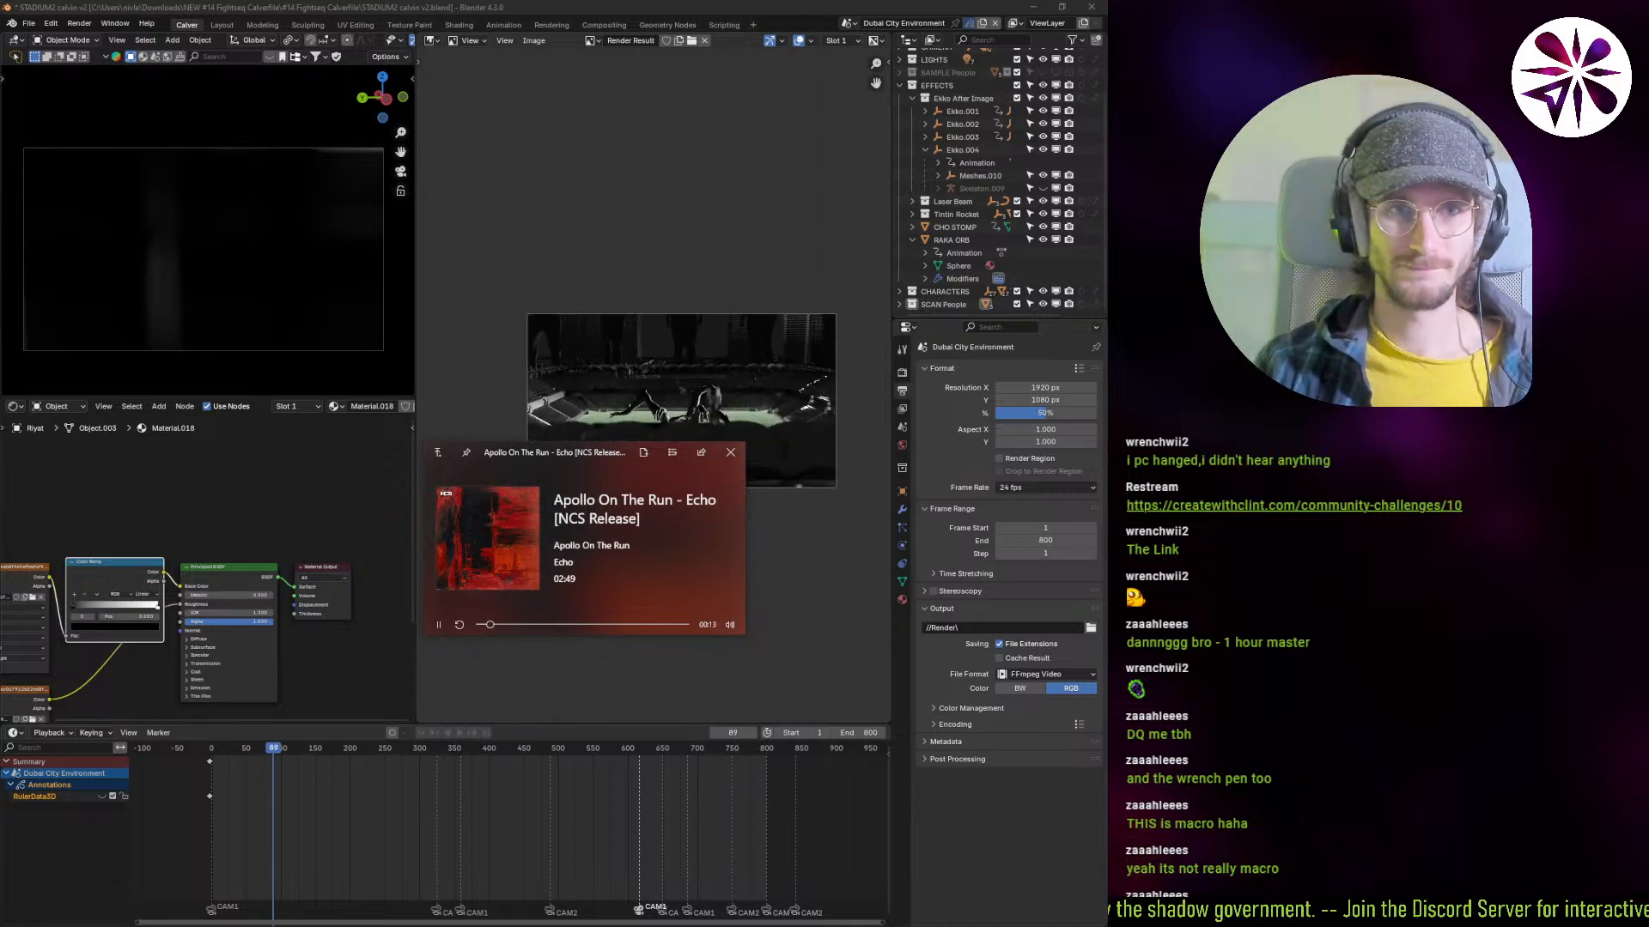
{"action": "key", "text": "Down"}
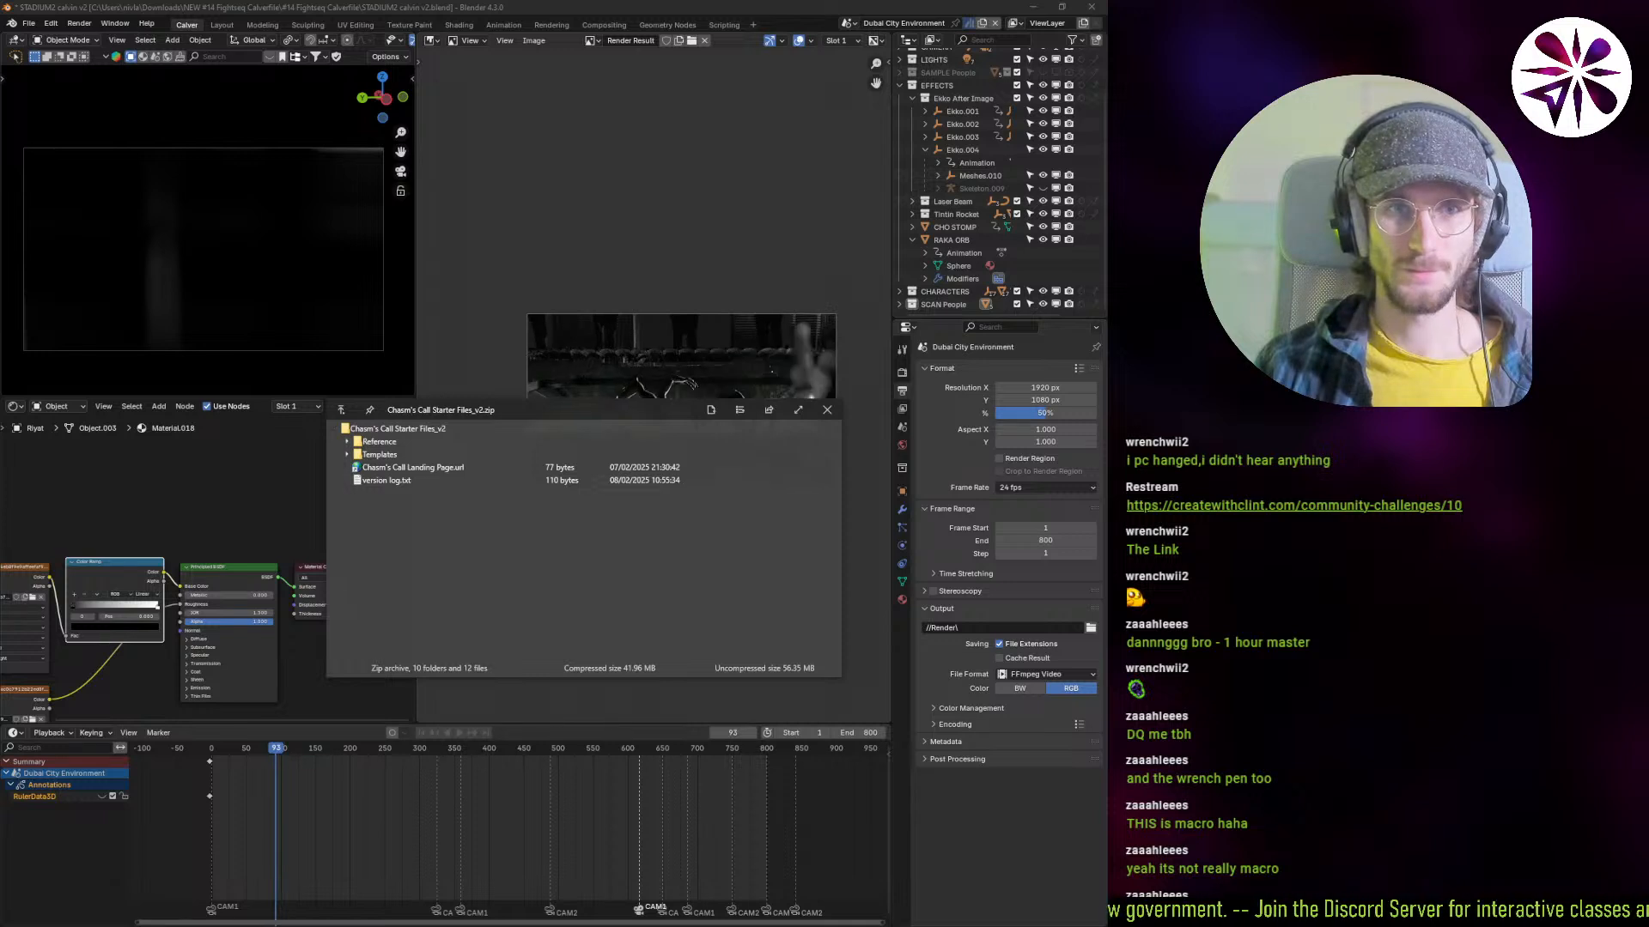
{"action": "key", "text": "Down"}
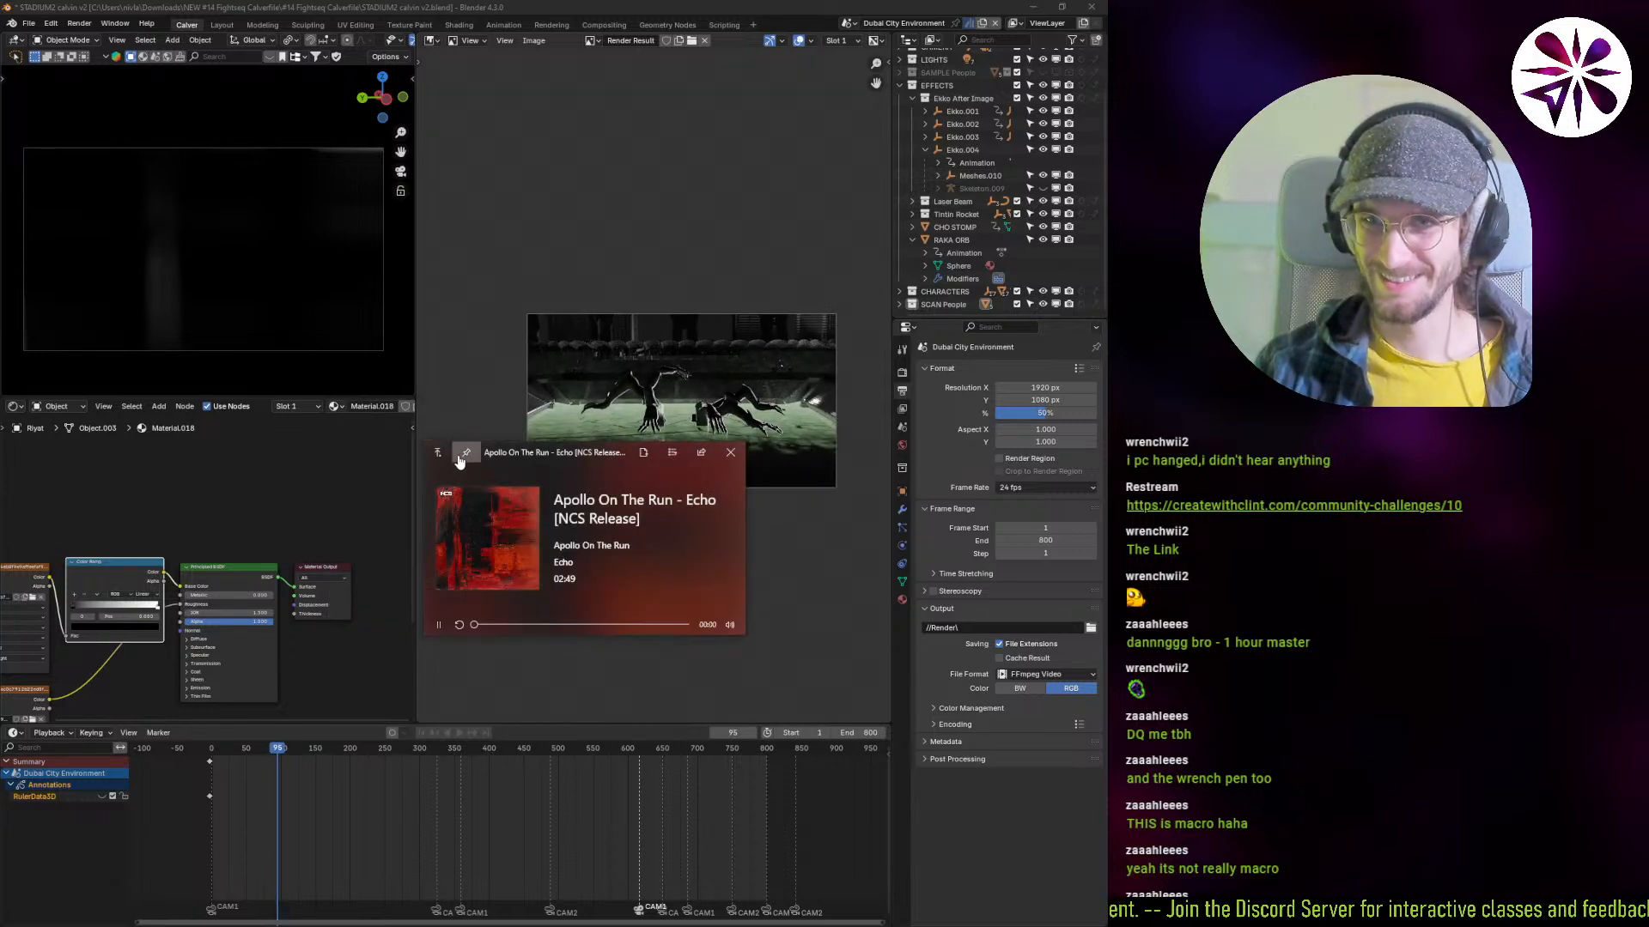
{"action": "left_click", "coordinate": [498, 625]}
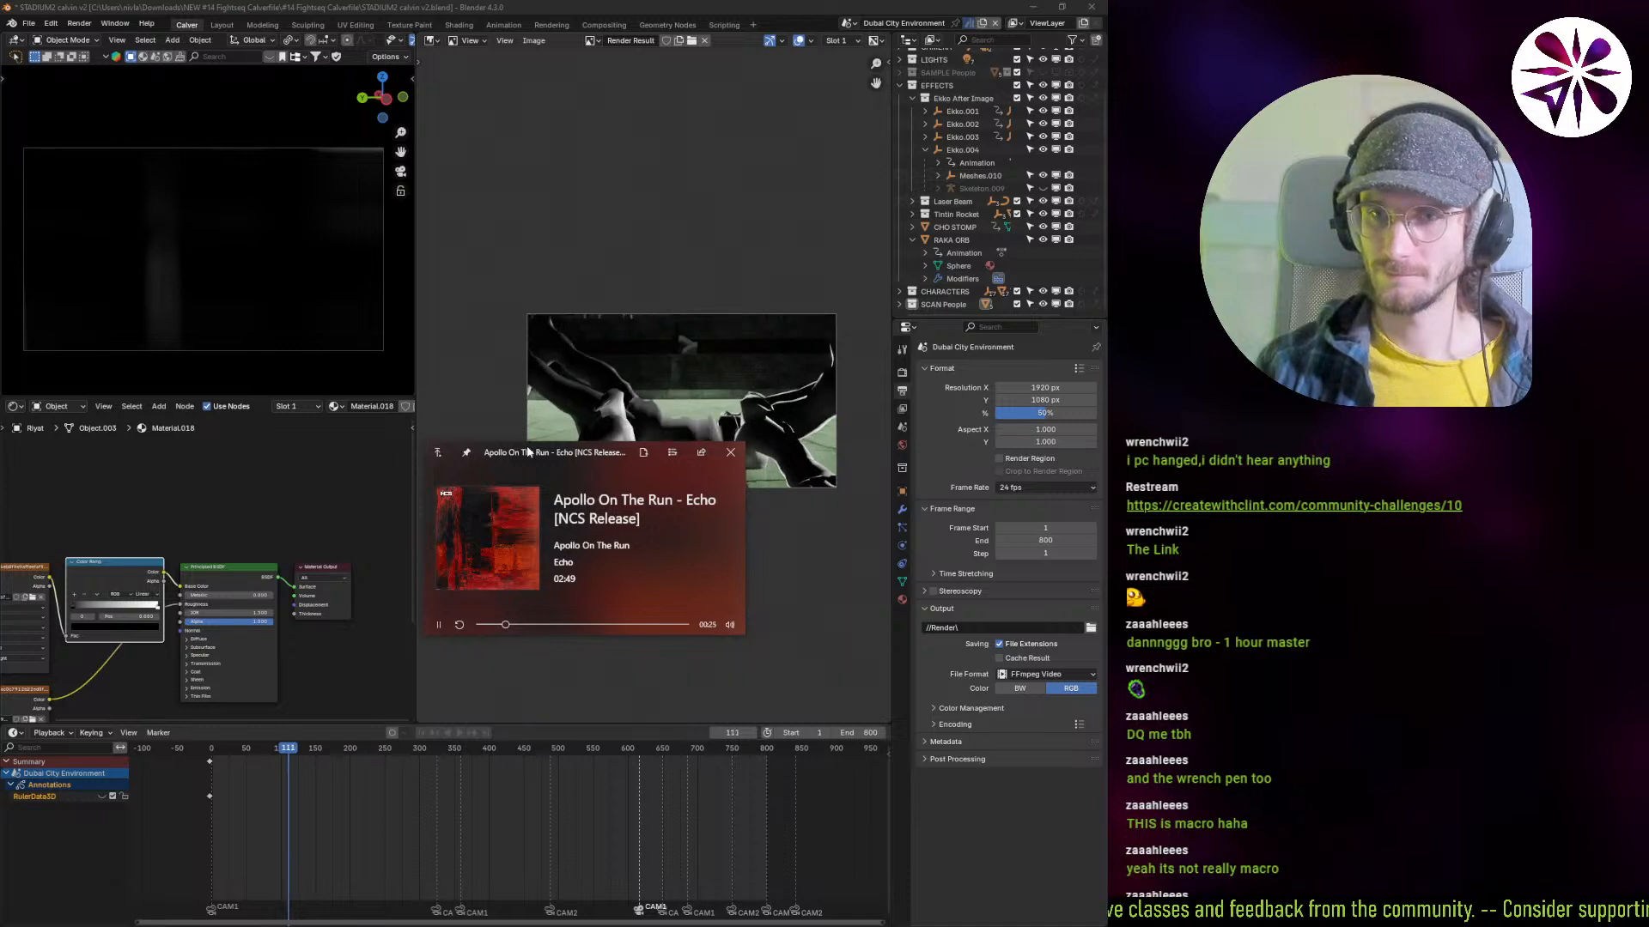
{"action": "left_click_drag", "start_coordinate": [553, 456], "coordinate": [591, 525]}
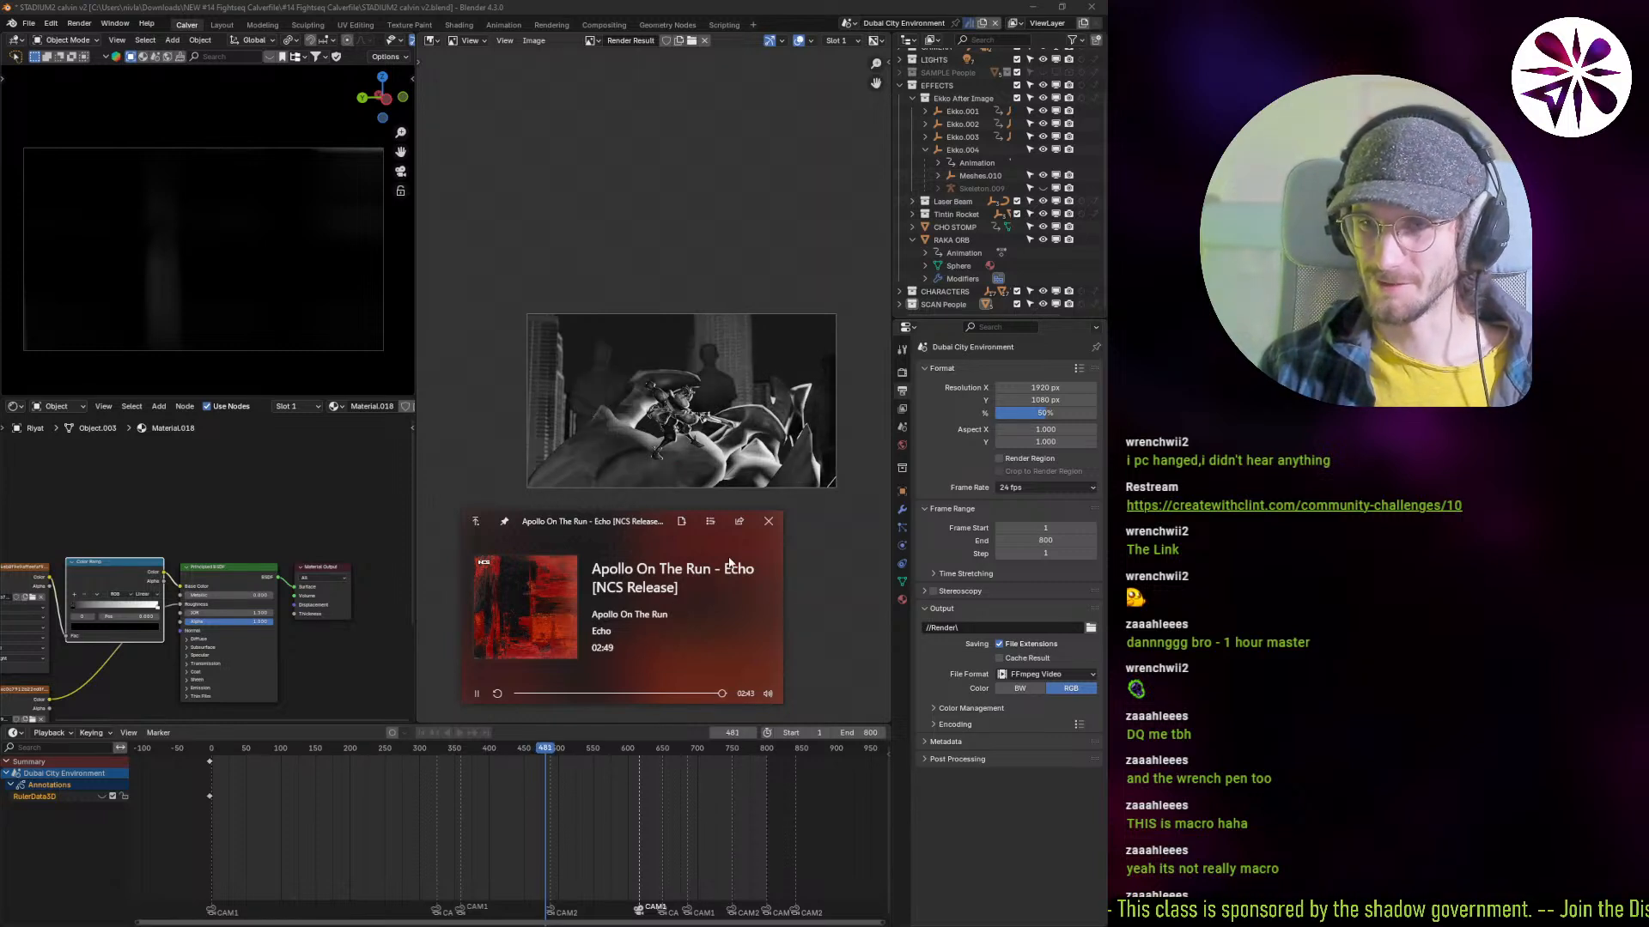
{"action": "left_click", "coordinate": [769, 525]}
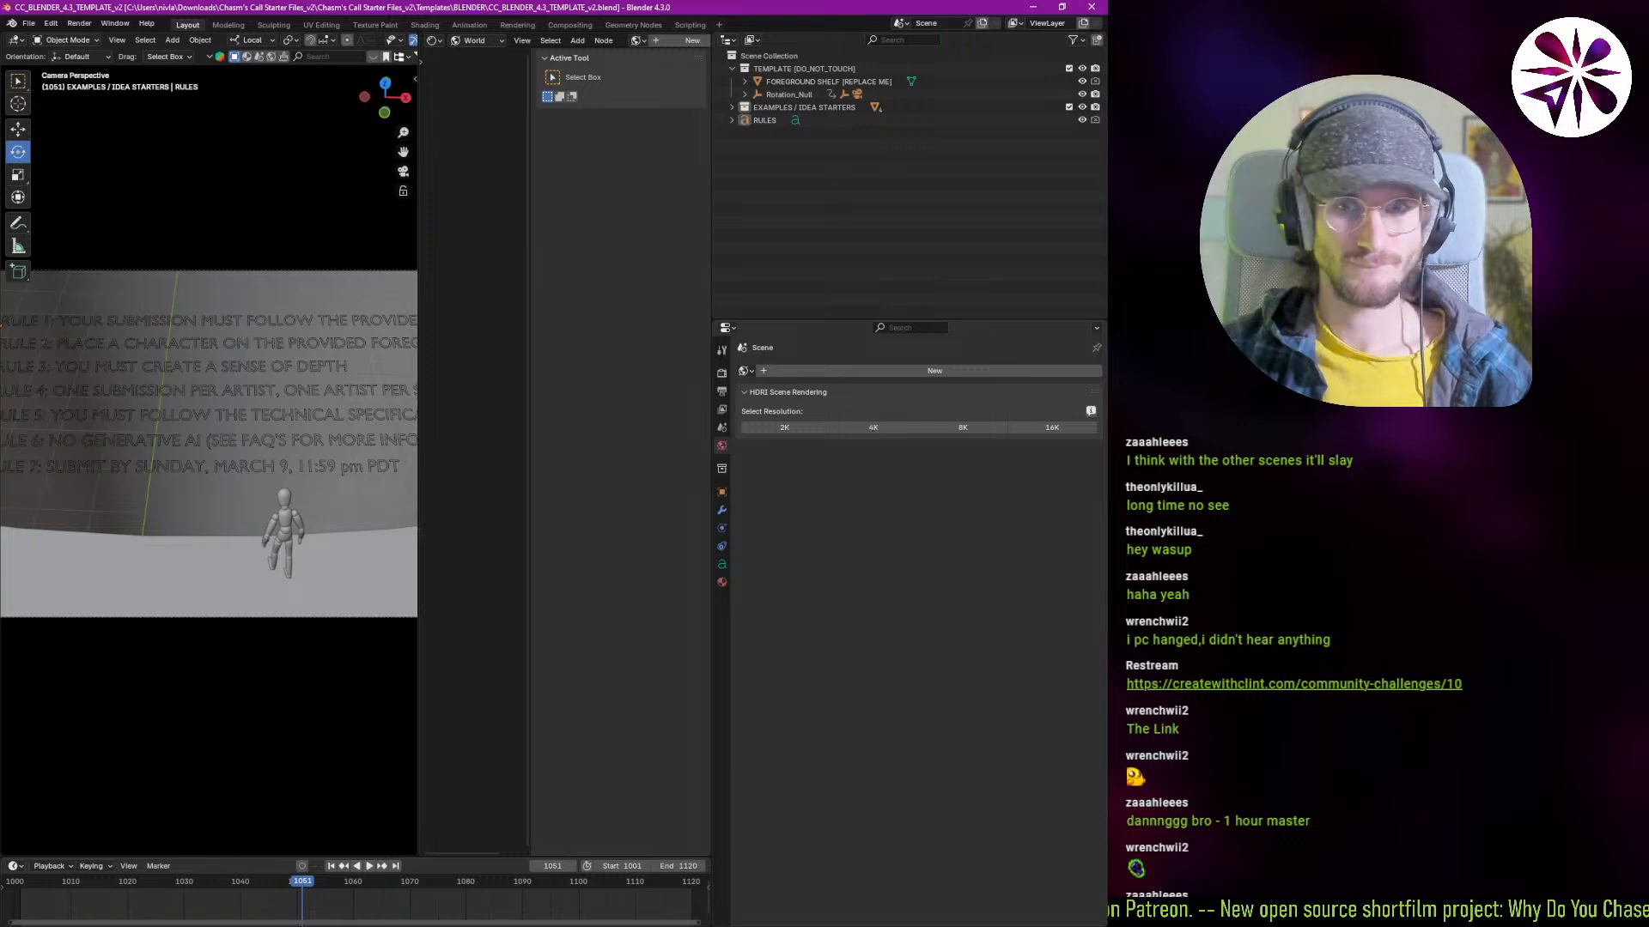
Step: Widen the template's 3D viewport over the neighbouring node editor area and play the camera animation
{"action": "scroll", "coordinate": [309, 412], "scroll_direction": "down", "scroll_amount": 2}
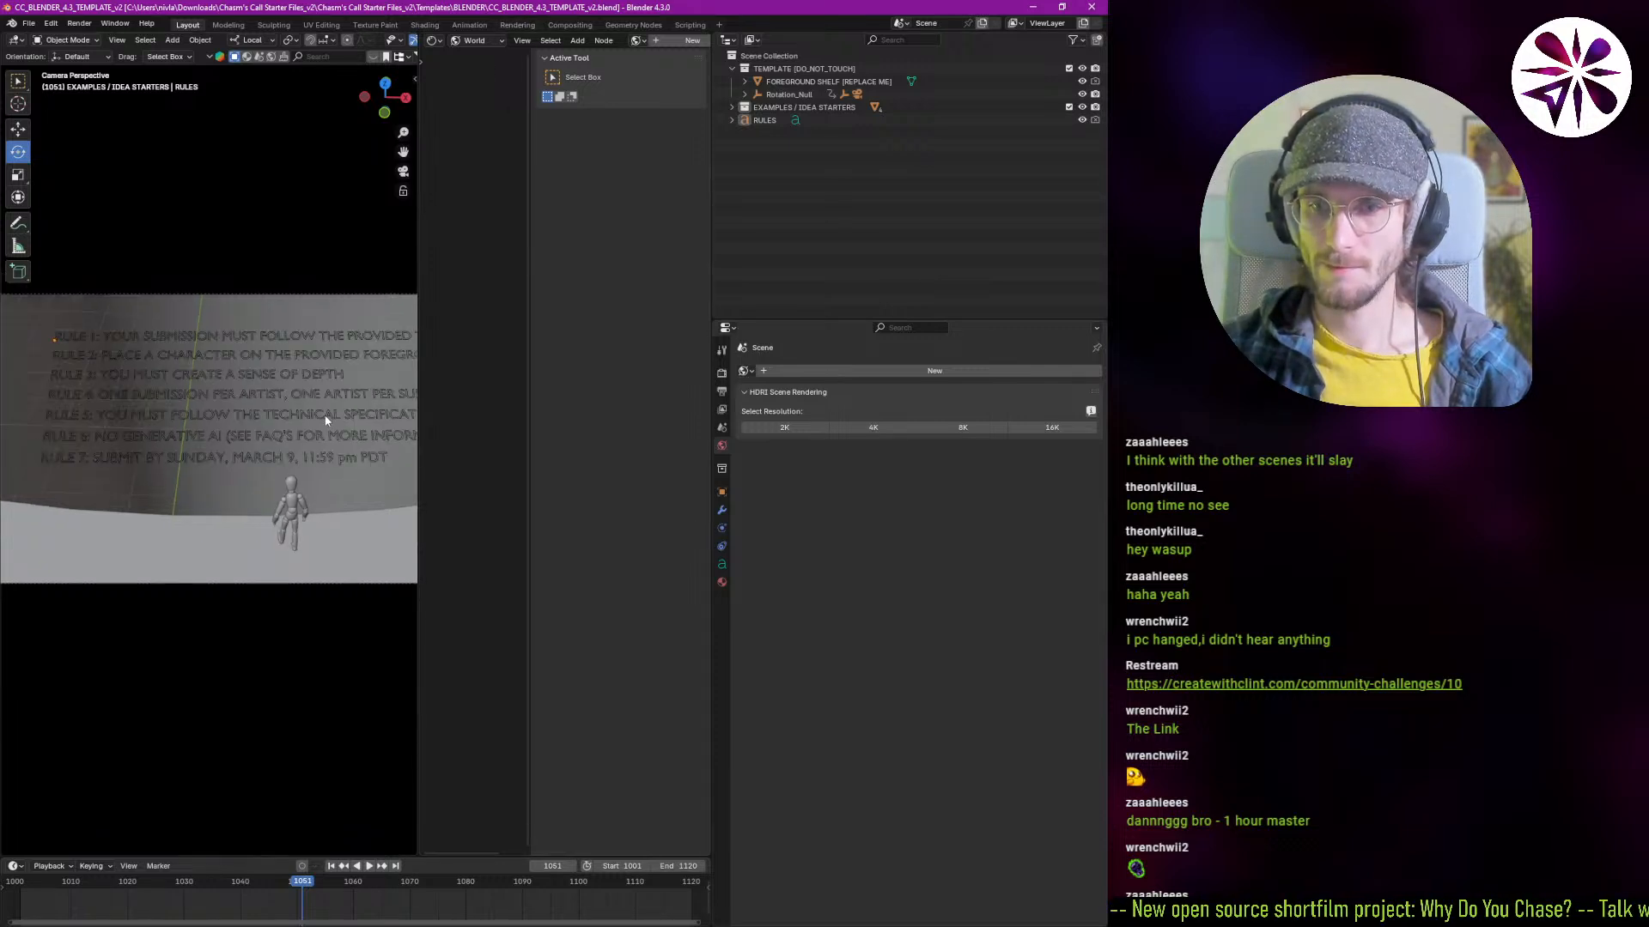
{"action": "scroll", "coordinate": [260, 403], "scroll_direction": "up", "scroll_amount": 1}
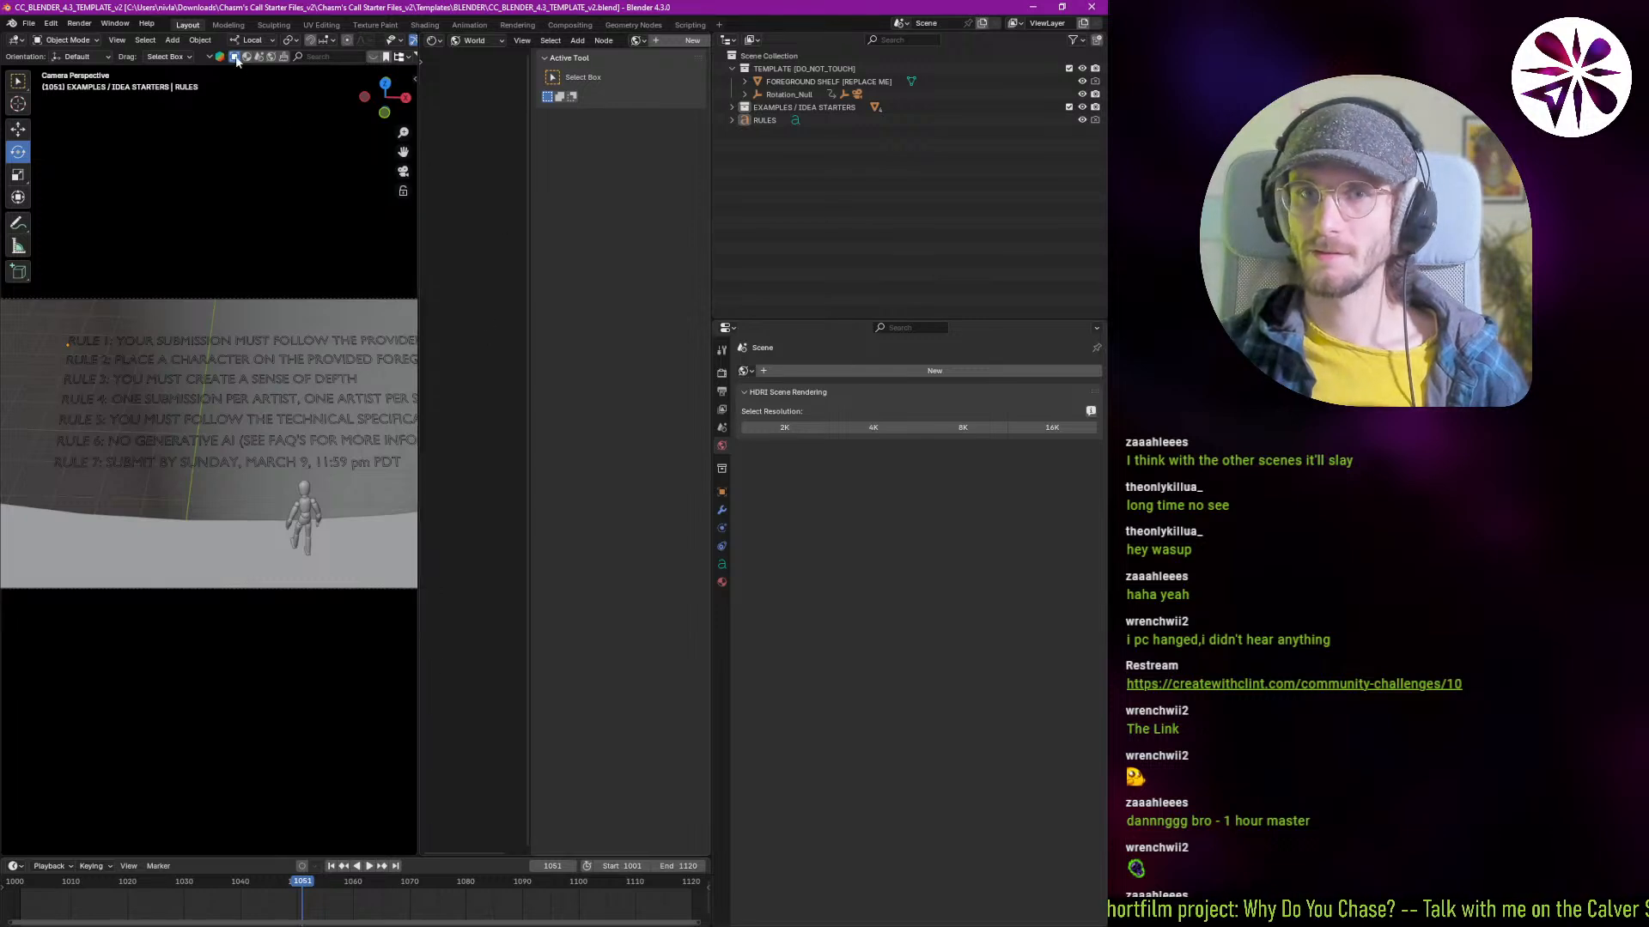
{"action": "left_click_drag", "start_coordinate": [415, 35], "coordinate": [536, 174]}
{"action": "key", "text": "space"}
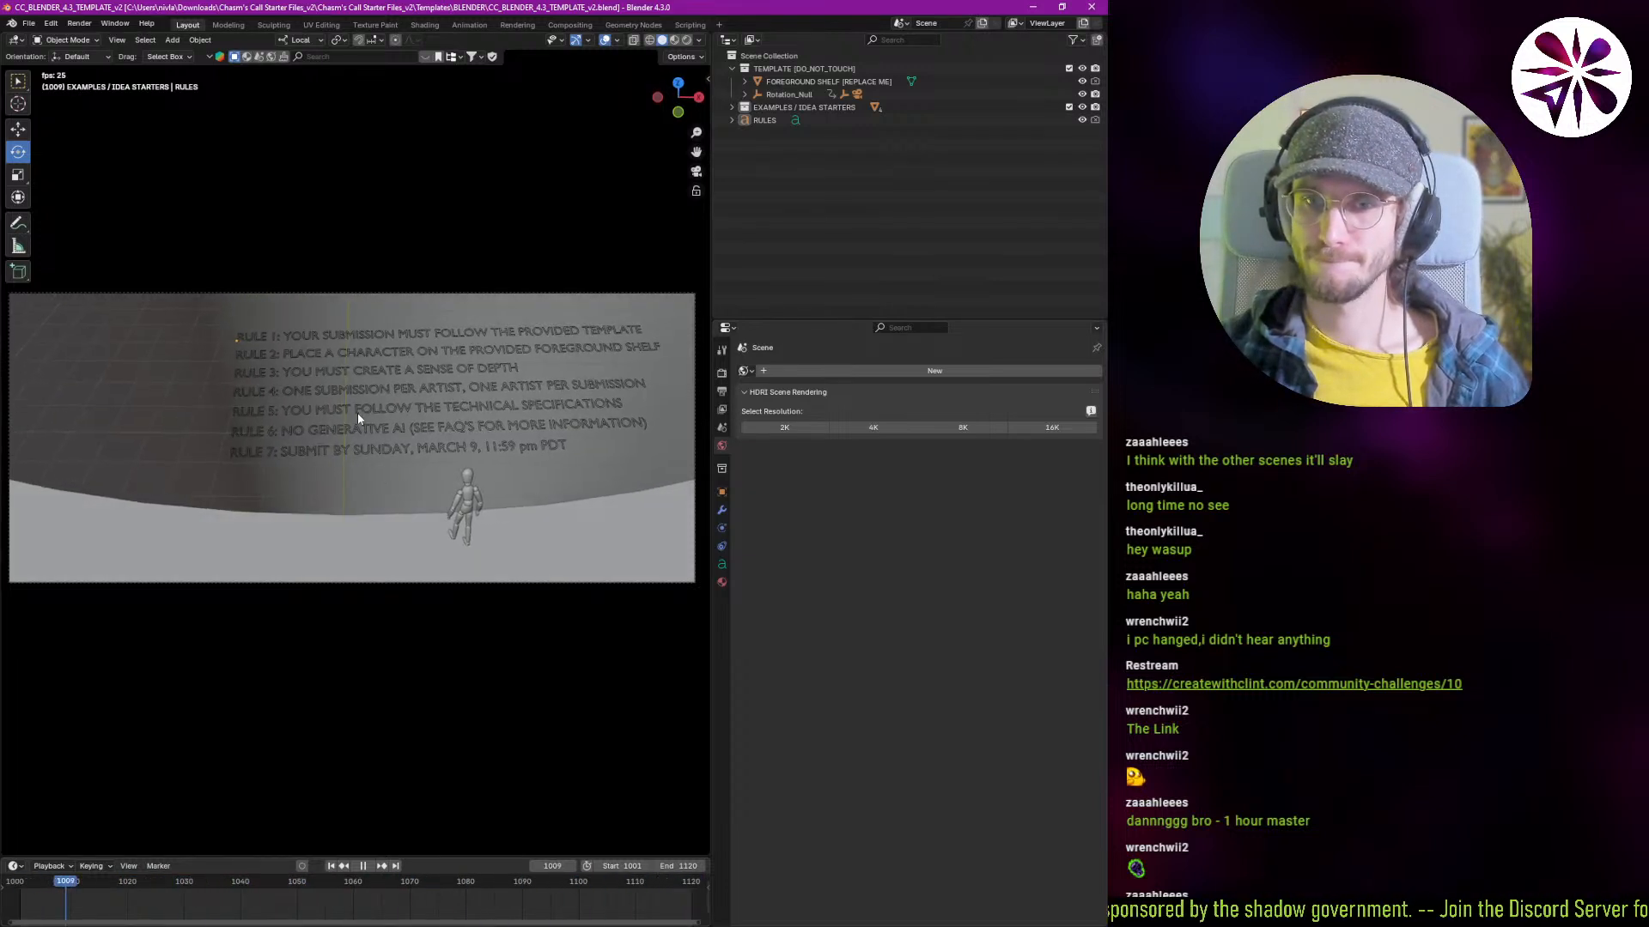
Step: Examine the moving camera, foreground shelf and circular wall from an orbited angle and from the top view during playback
{"action": "middle_click_drag", "start_coordinate": [438, 527], "coordinate": [323, 601]}
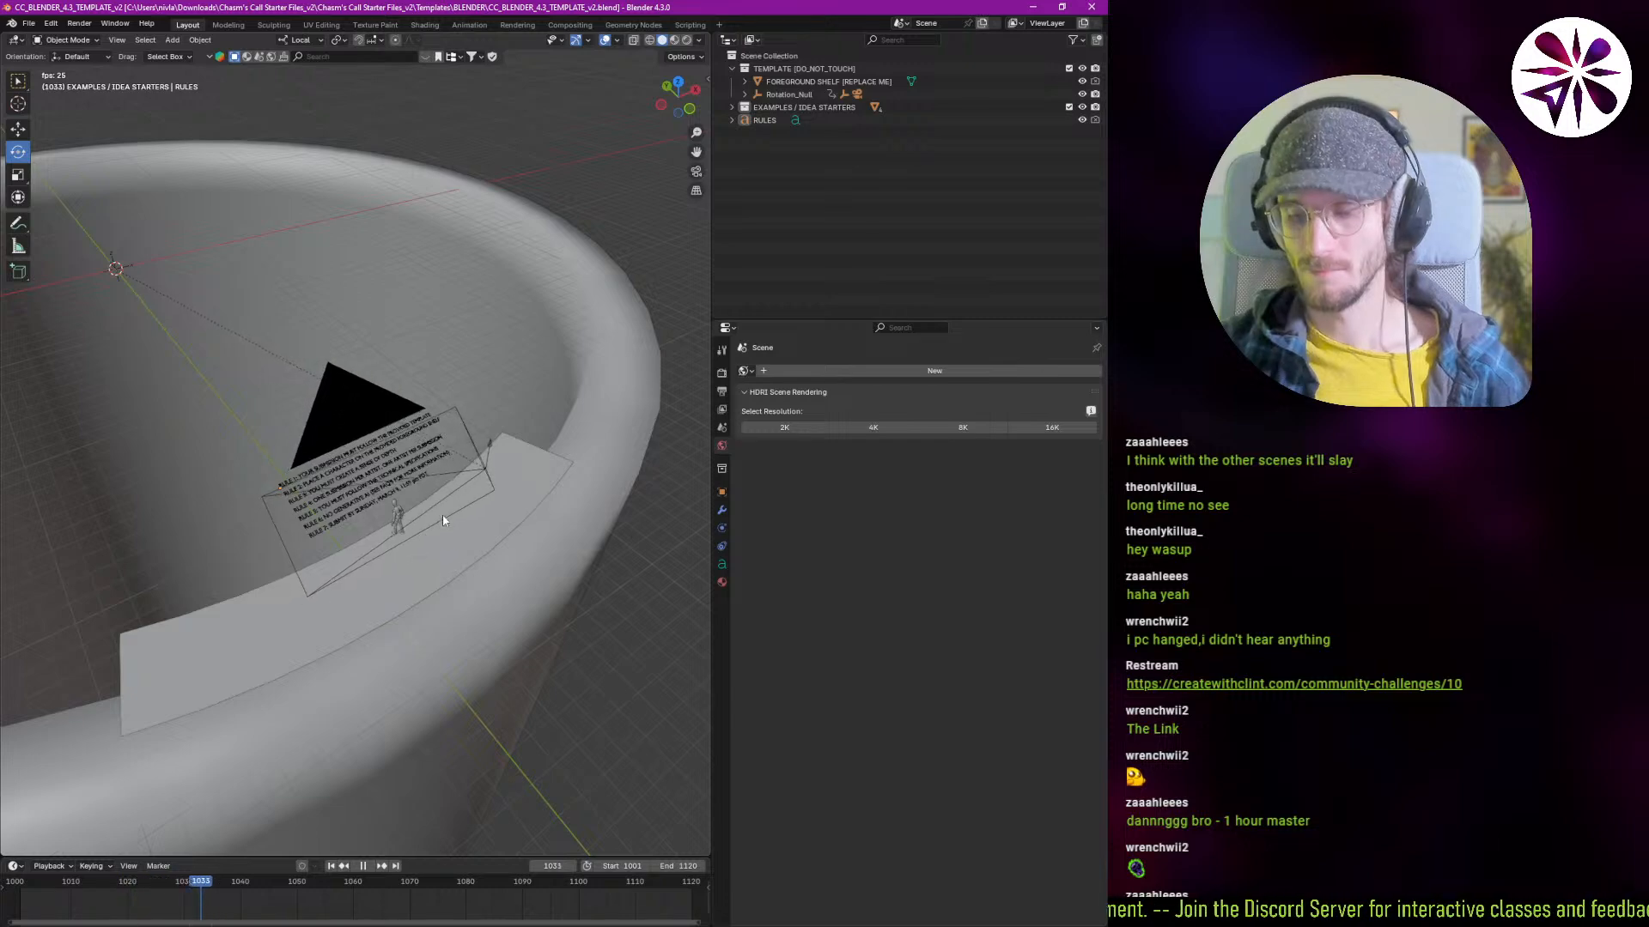
{"action": "key", "text": "KP_7"}
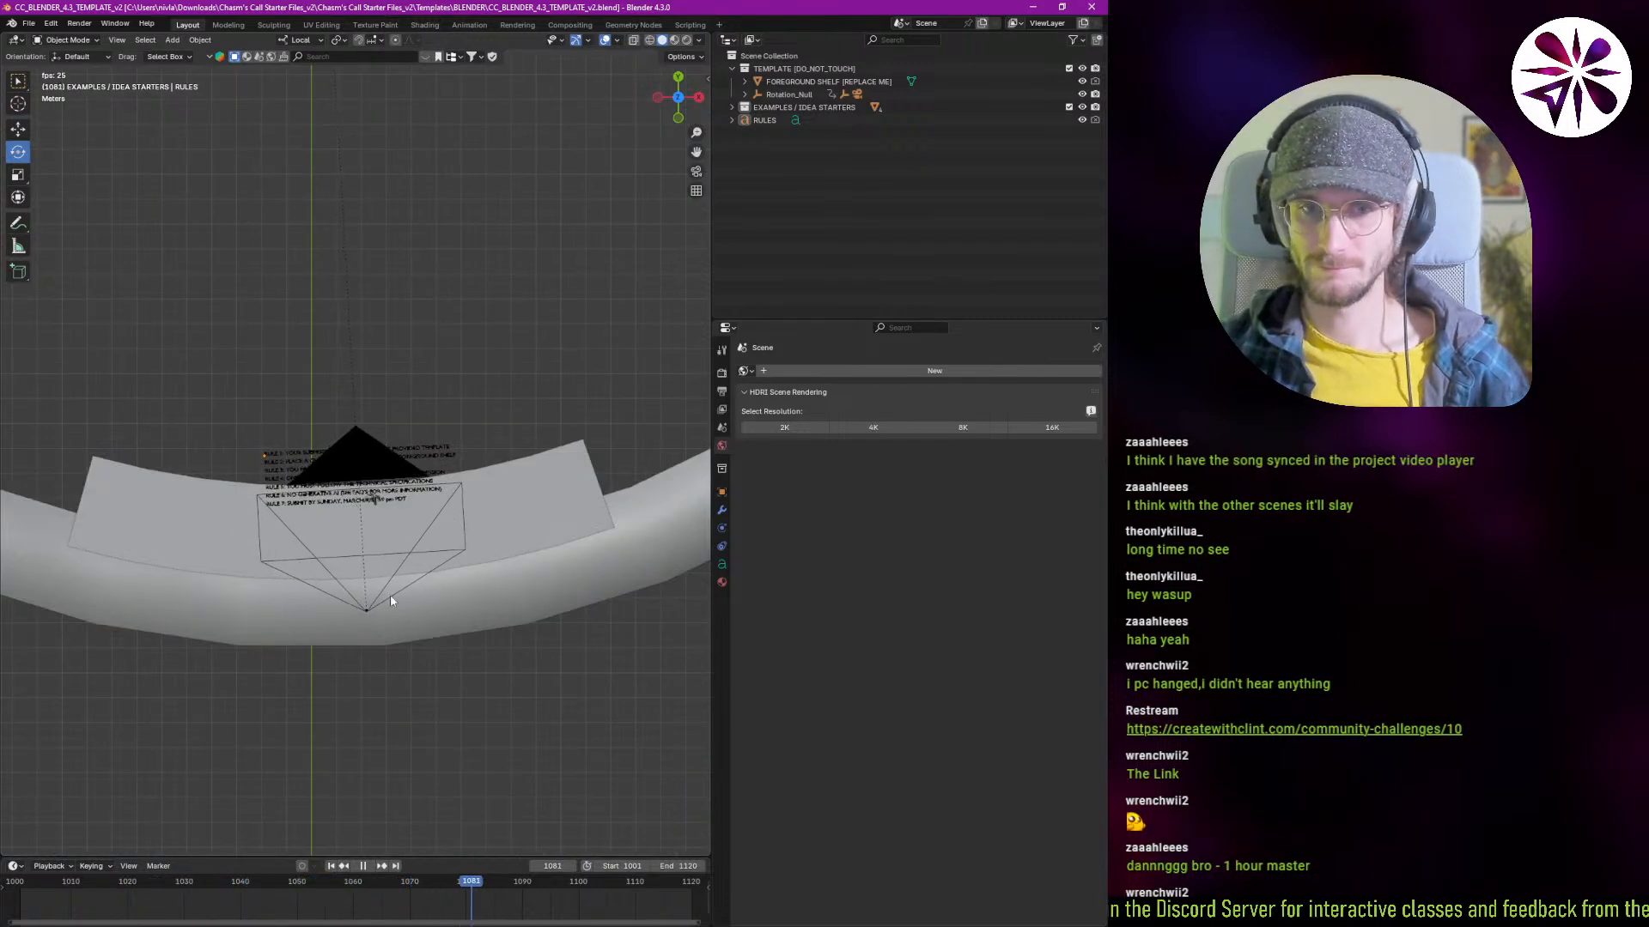
{"action": "scroll", "coordinate": [374, 586], "scroll_direction": "down", "scroll_amount": 6}
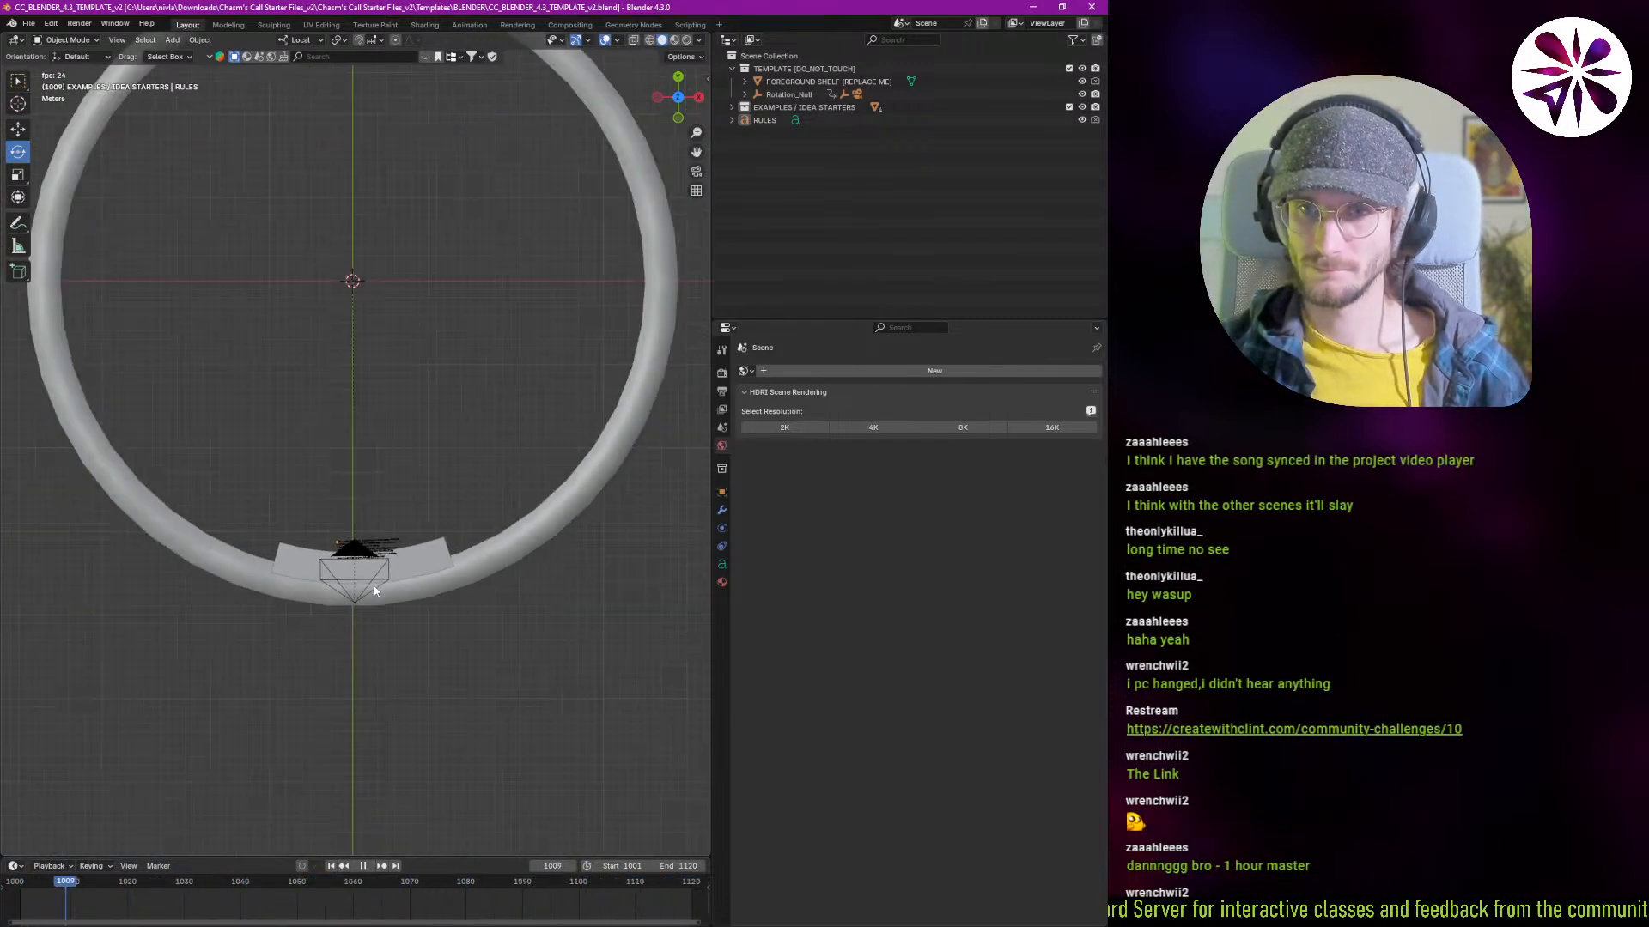
Step: Select the rotation null at the centre of the circular wall
{"action": "middle_click_drag", "start_coordinate": [372, 585], "coordinate": [312, 496]}
{"action": "scroll", "coordinate": [312, 496], "scroll_direction": "up", "scroll_amount": 8}
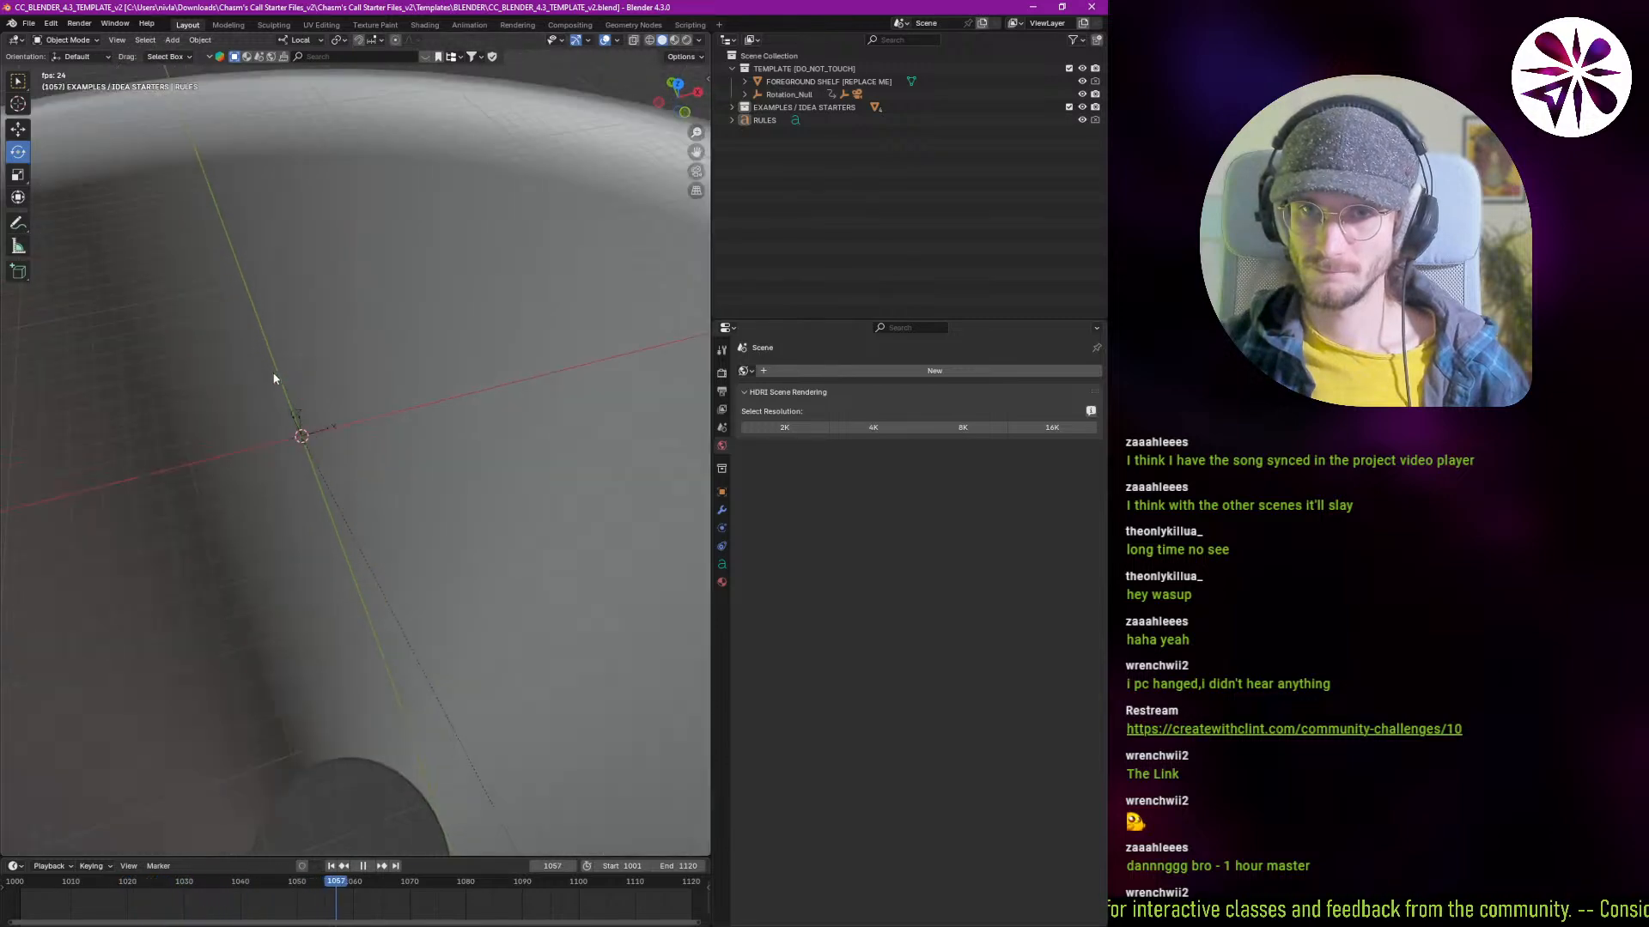
{"action": "left_click", "coordinate": [334, 487]}
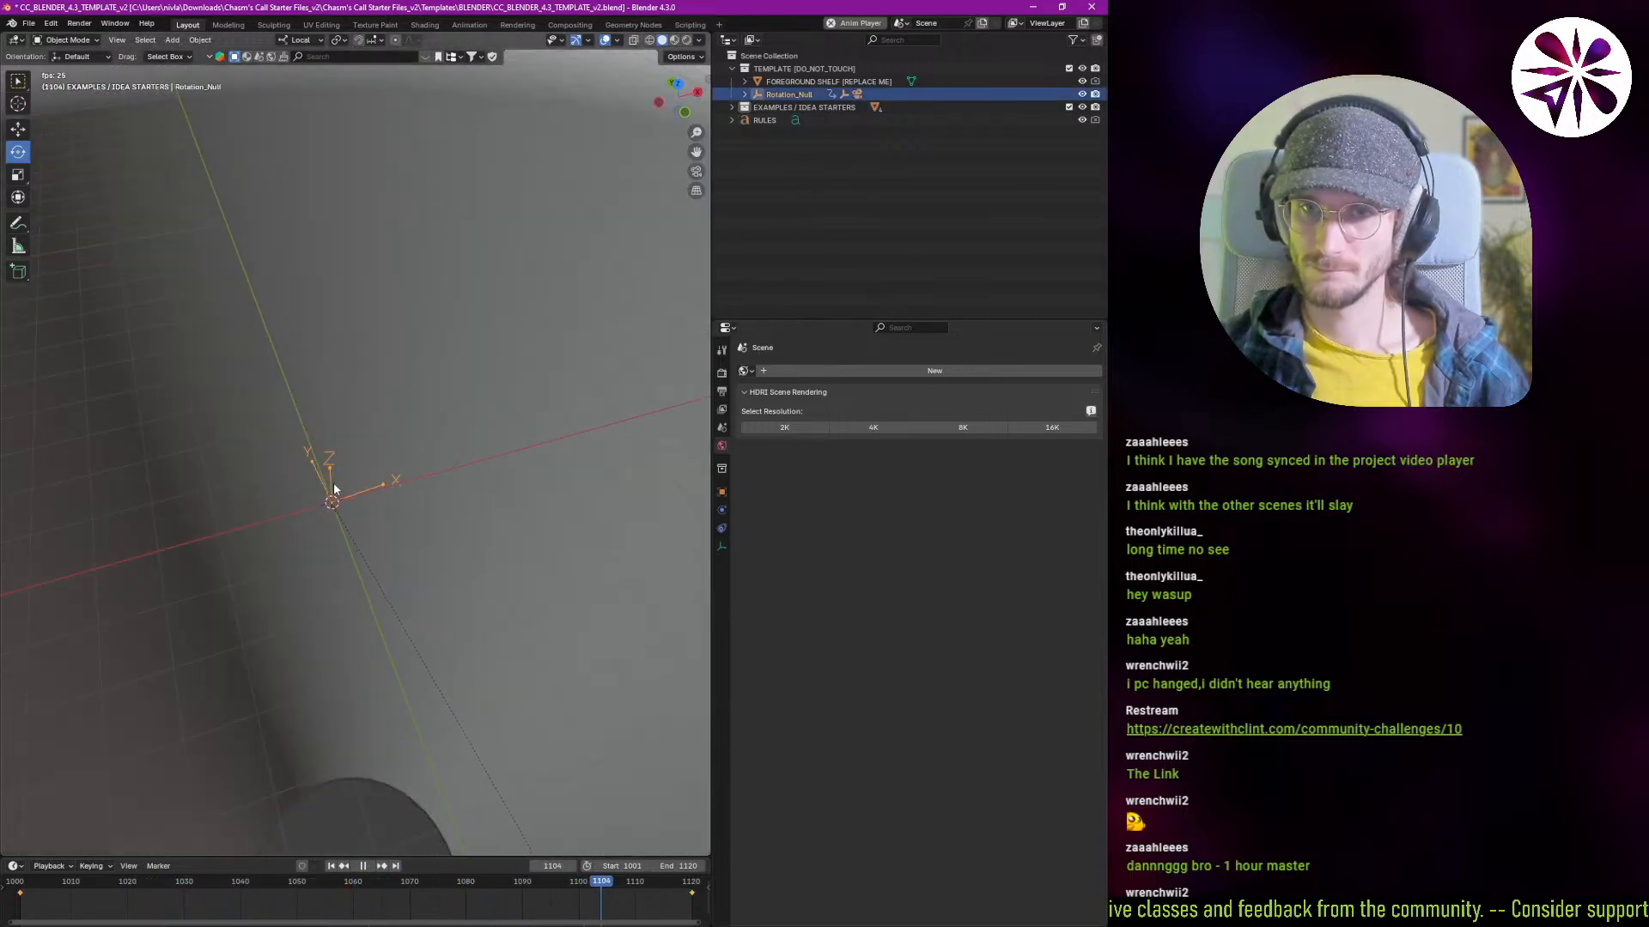
{"action": "scroll", "coordinate": [315, 435], "scroll_direction": "down", "scroll_amount": 6}
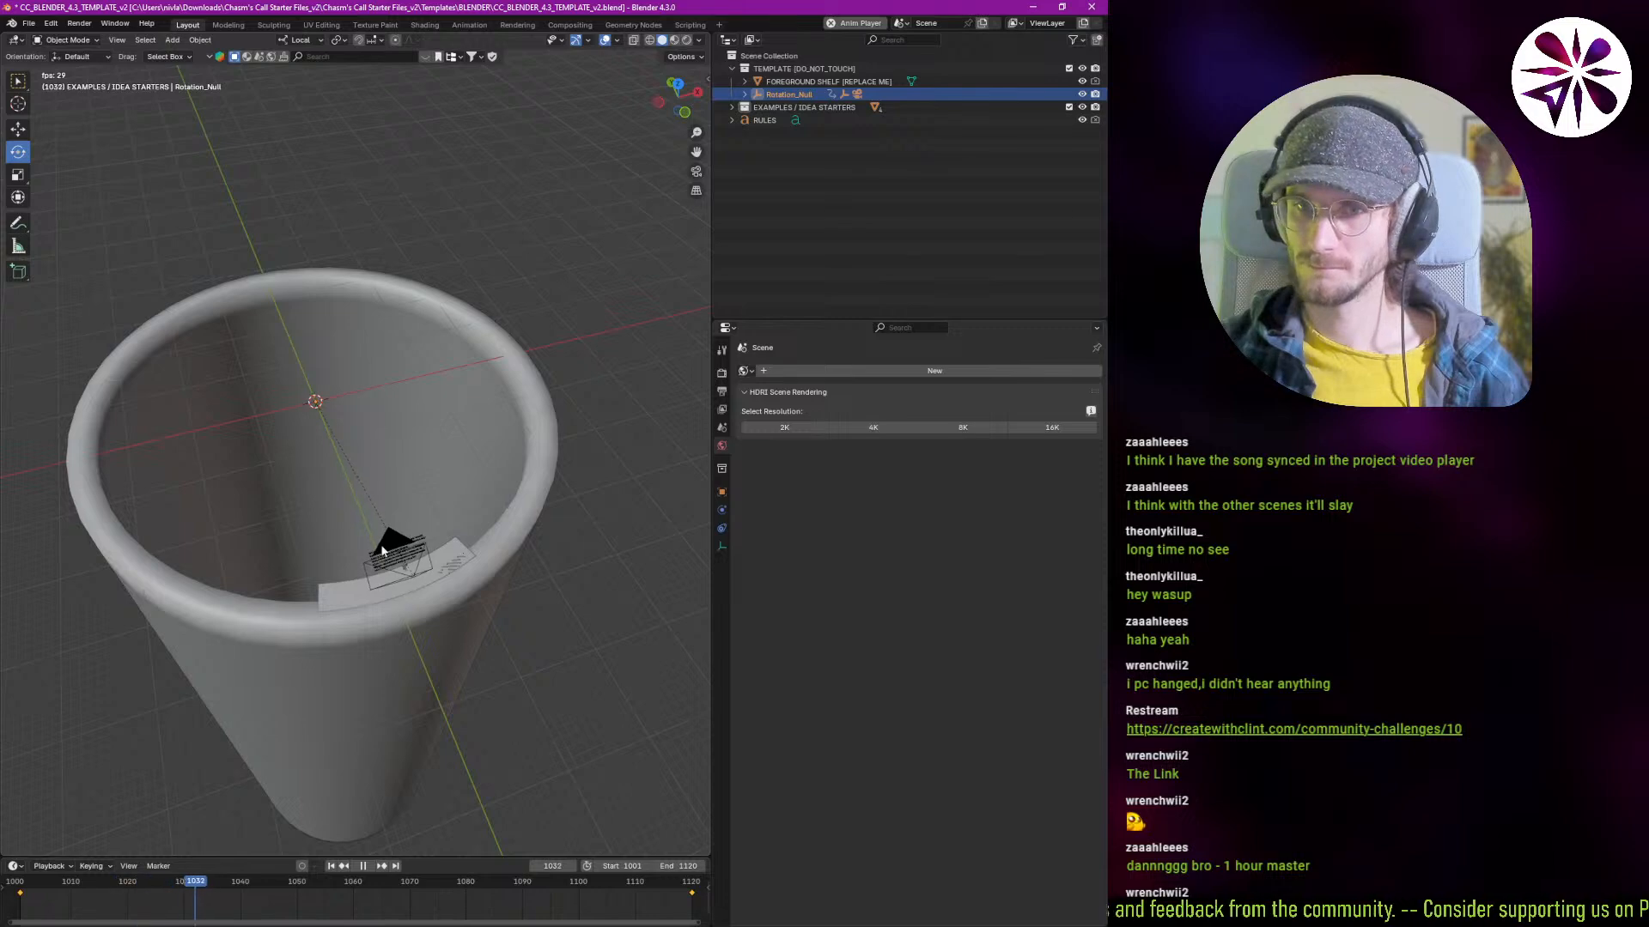
Step: Select the mannequin character standing on the foreground shelf
{"action": "scroll", "coordinate": [417, 585], "scroll_direction": "up", "scroll_amount": 5}
{"action": "scroll", "coordinate": [389, 563], "scroll_direction": "up", "scroll_amount": 7}
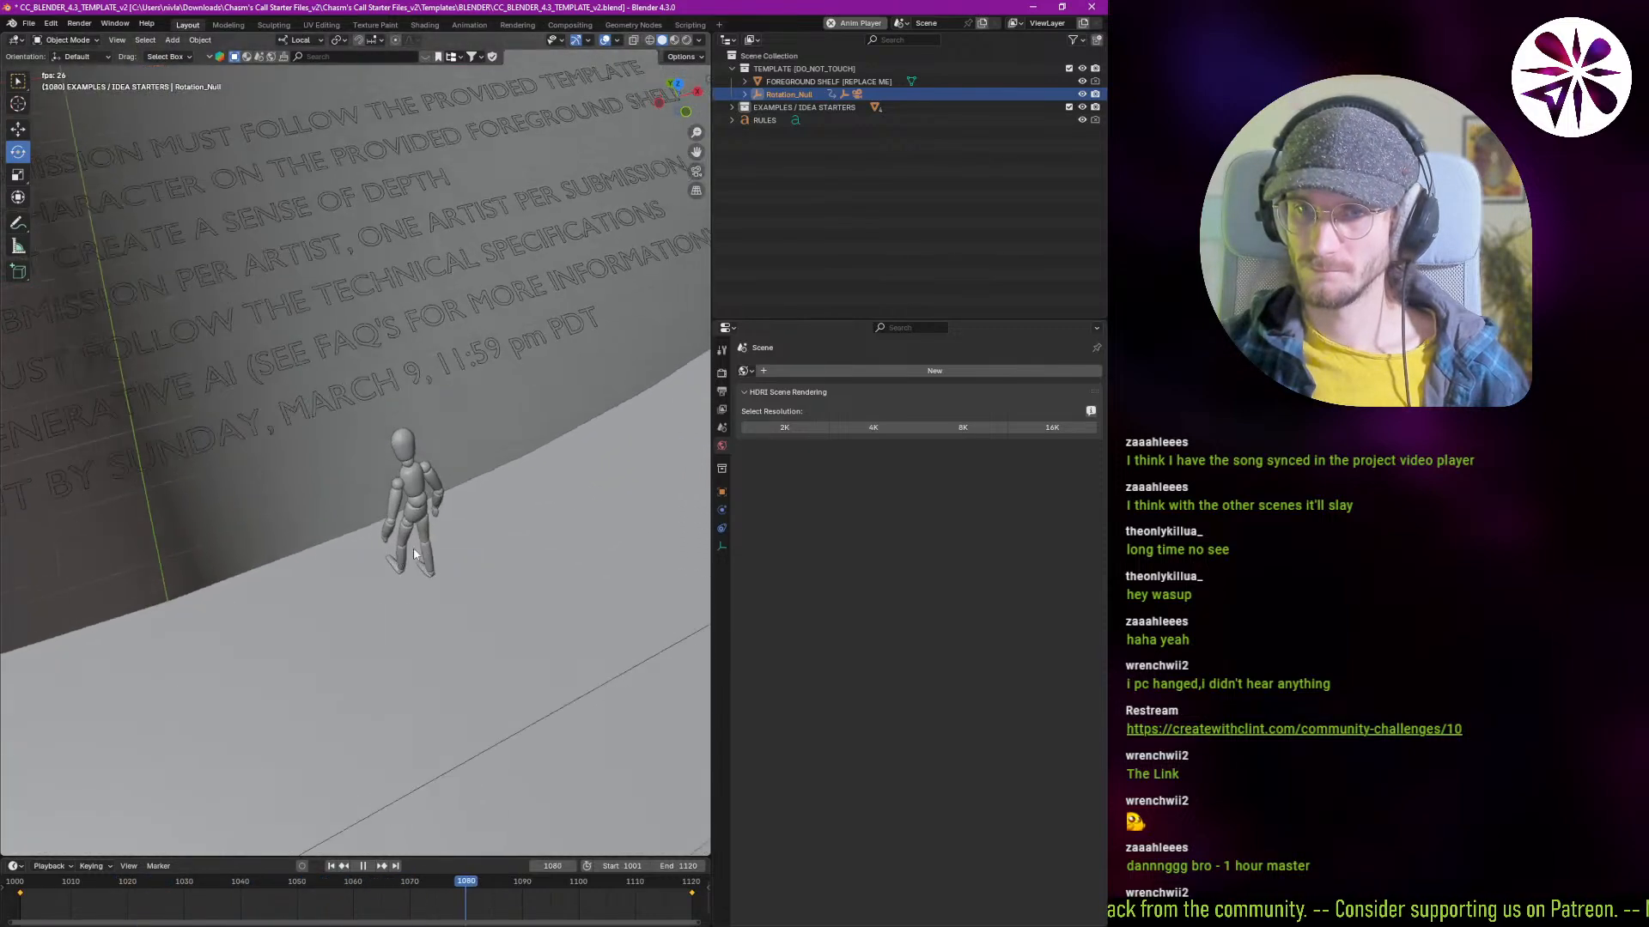
{"action": "middle_click_drag", "start_coordinate": [414, 548], "coordinate": [502, 514]}
{"action": "scroll", "coordinate": [401, 503], "scroll_direction": "up", "scroll_amount": 6}
{"action": "left_click", "coordinate": [399, 478]}
{"action": "middle_click_drag", "start_coordinate": [399, 478], "coordinate": [507, 471]}
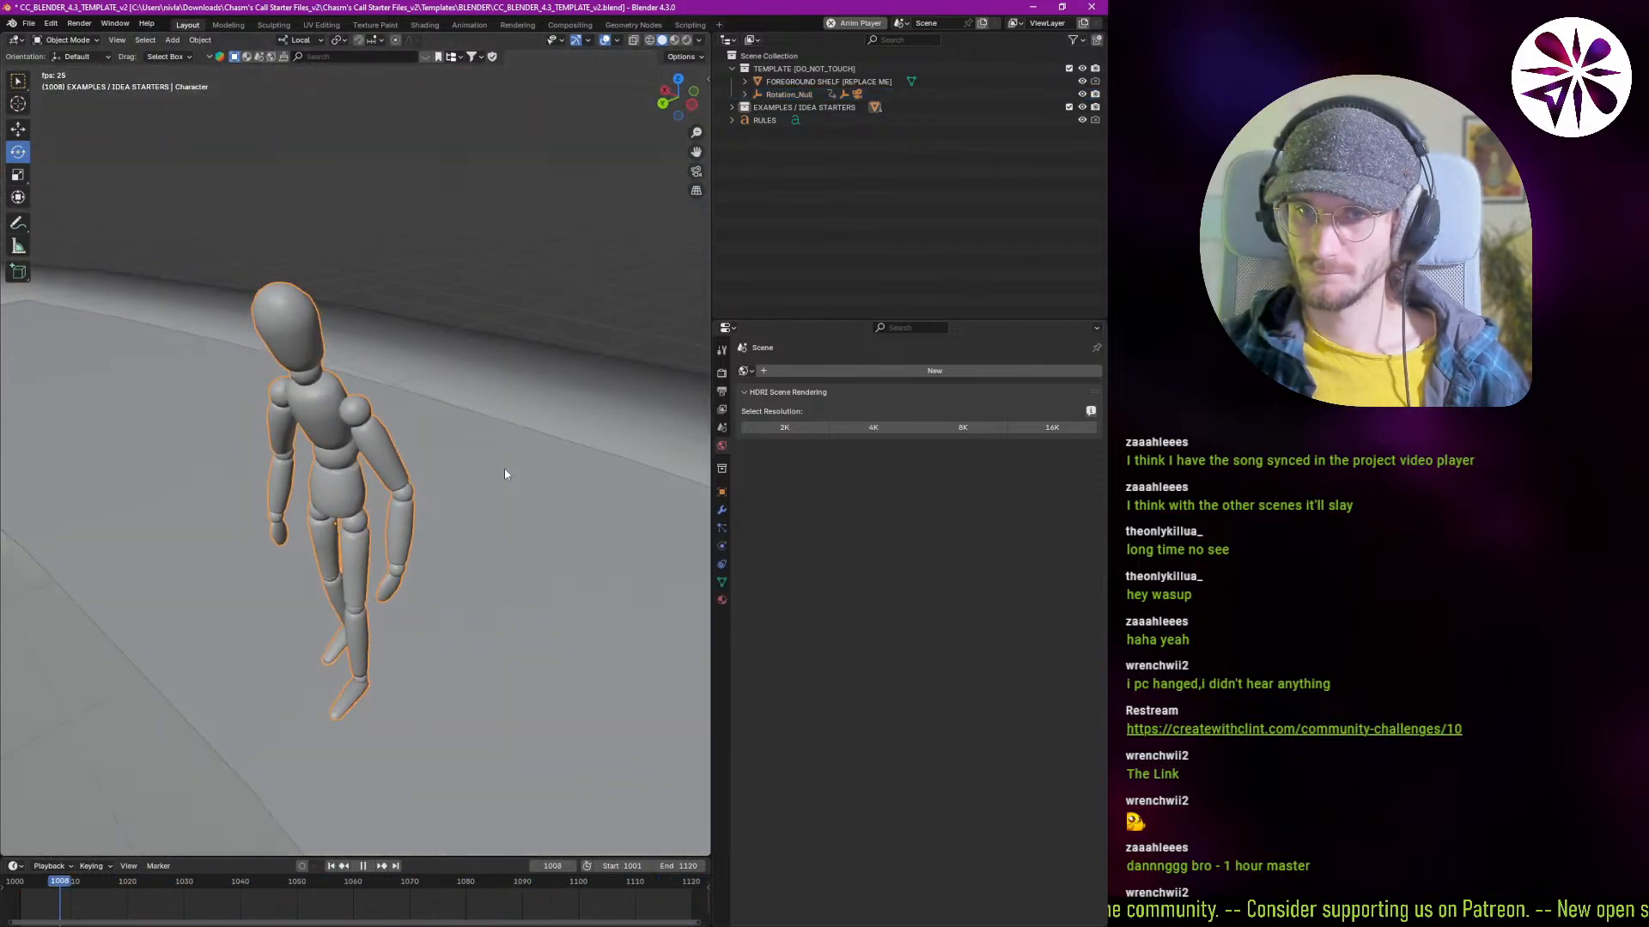
Step: Return to the camera view, stop the animation and minimize the template file's window
{"action": "key", "text": "KP_0"}
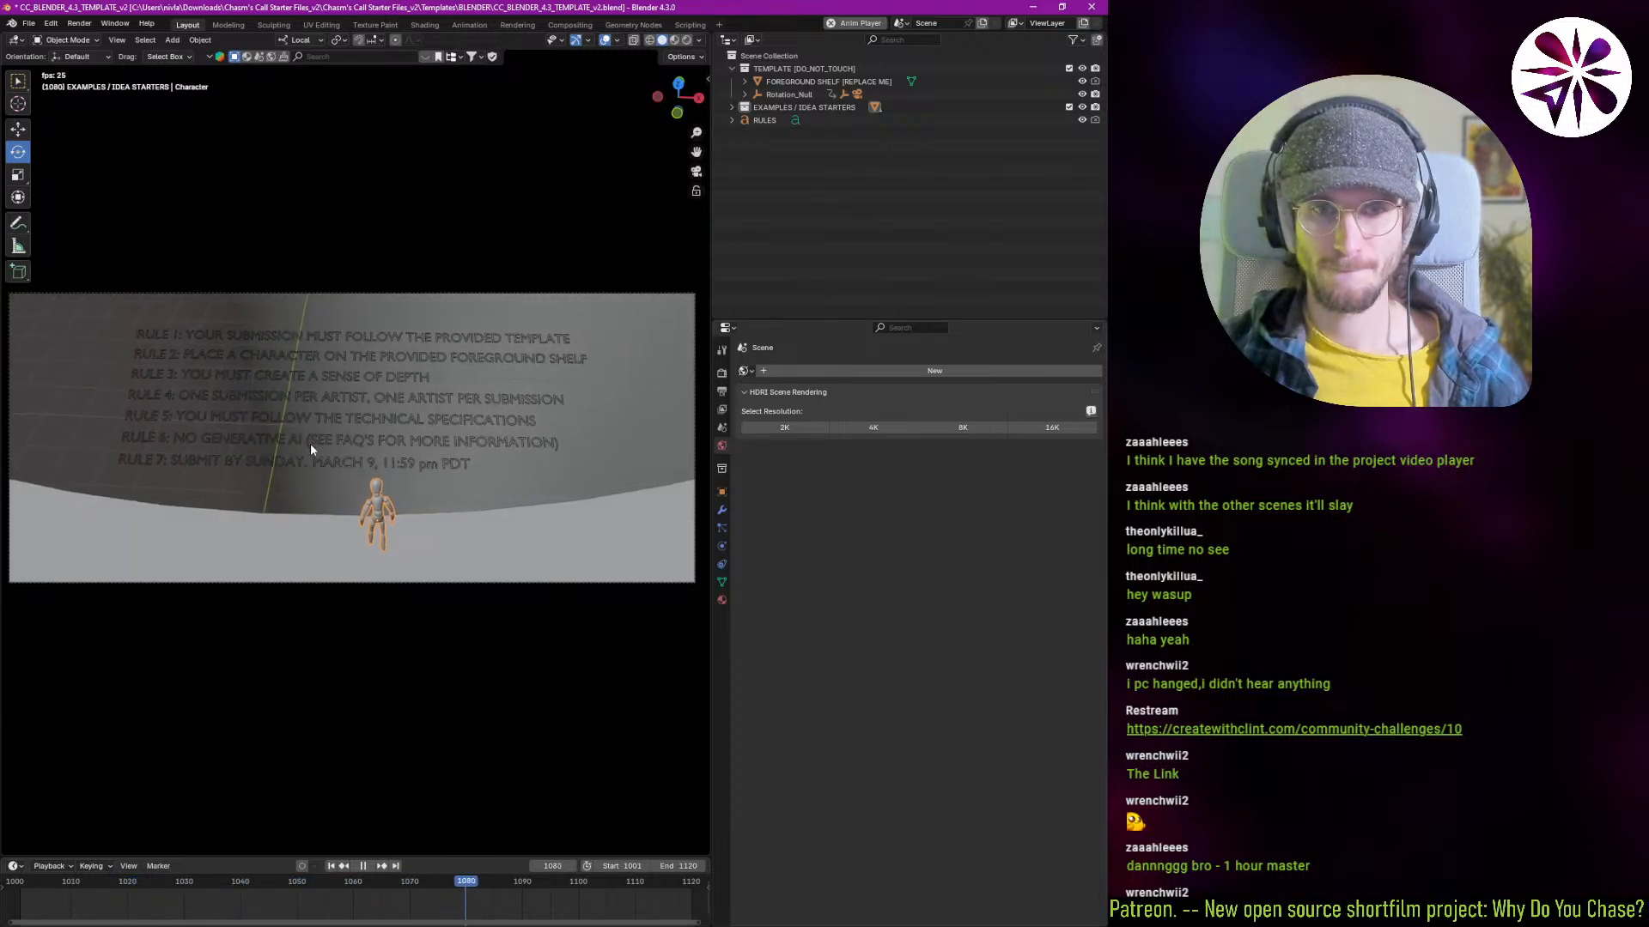
{"action": "key", "text": "space"}
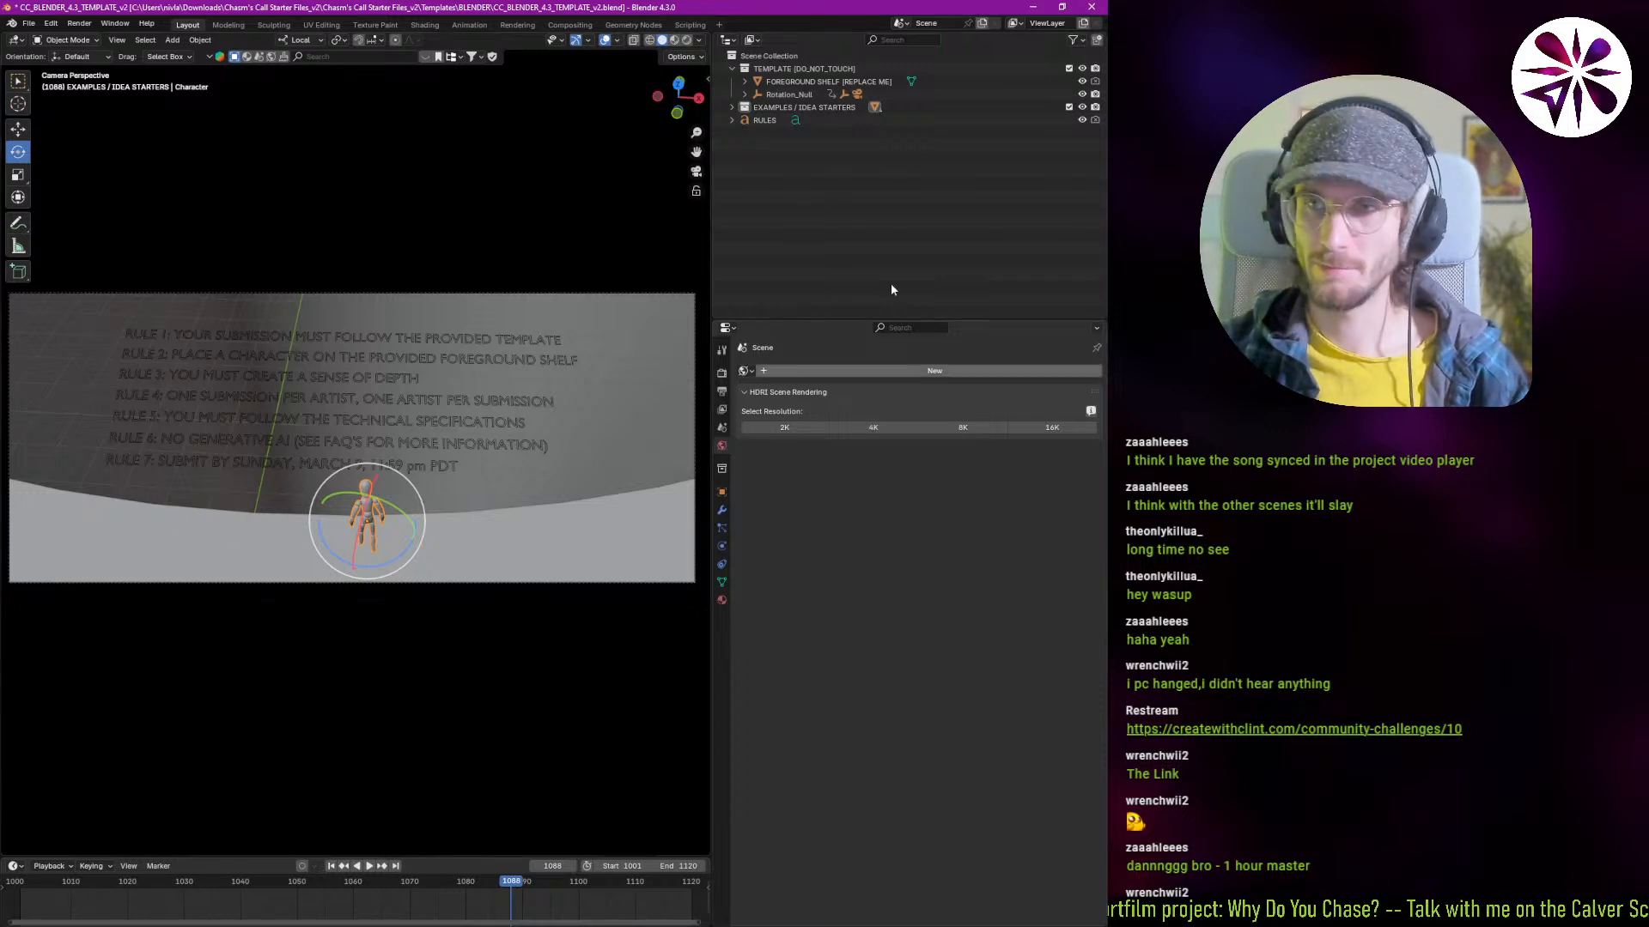
{"action": "left_click", "coordinate": [1032, 7]}
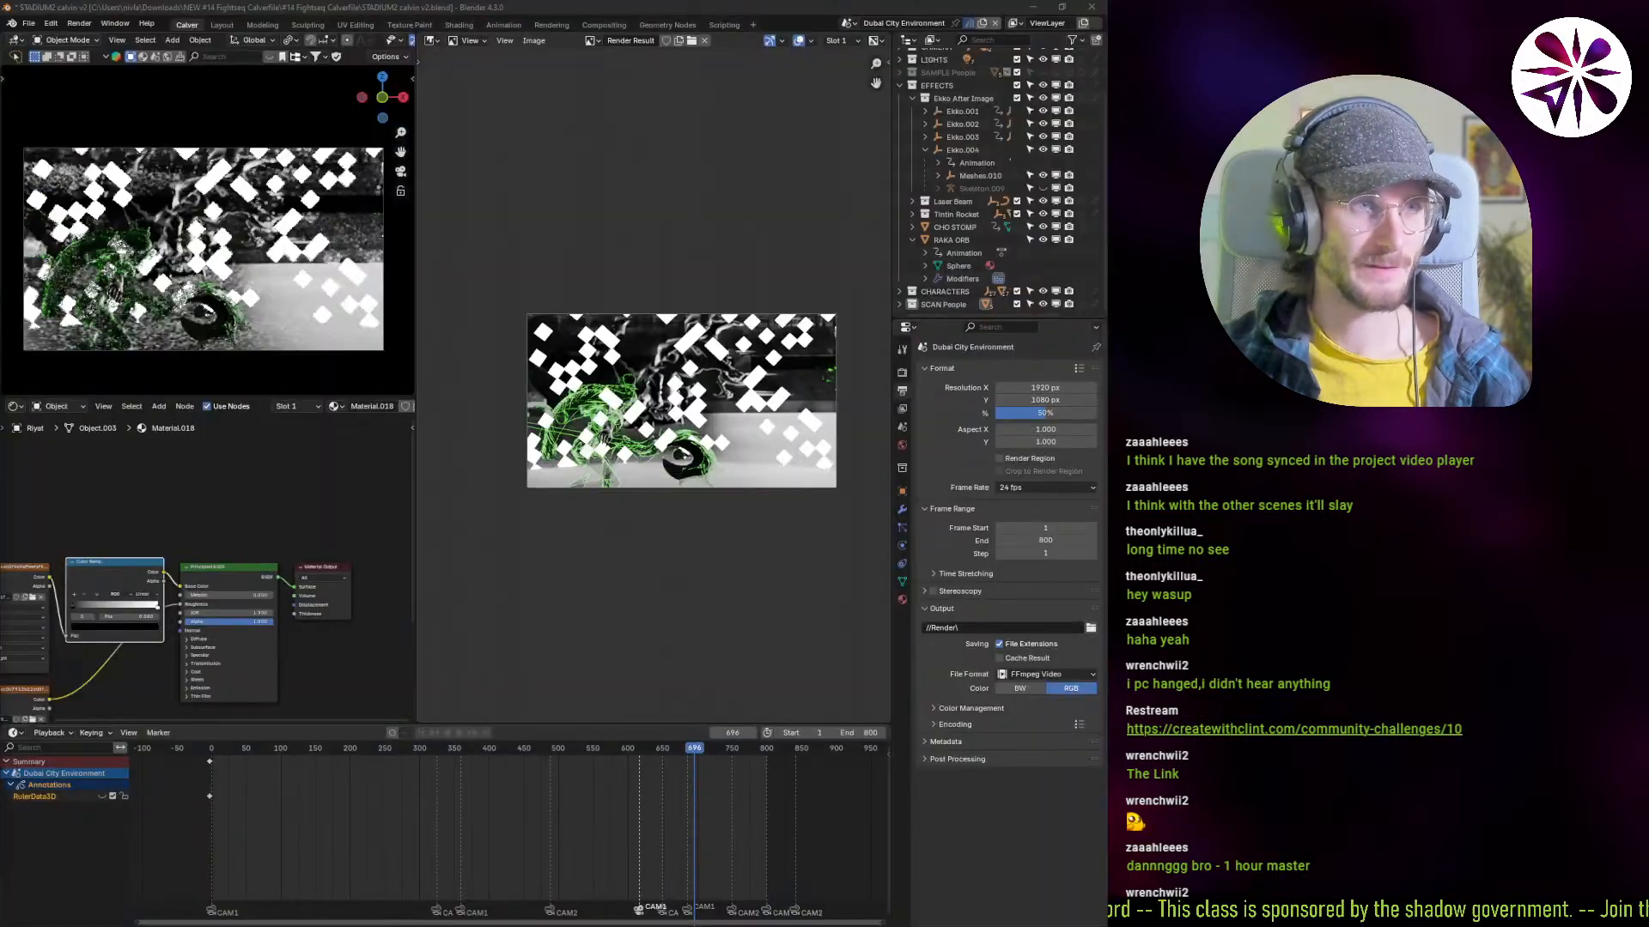
Step: Switch to File Explorer, open the Render folder of the Fightseq project, reposition its window and return to Blender
{"action": "key", "text": "alt+Tab"}
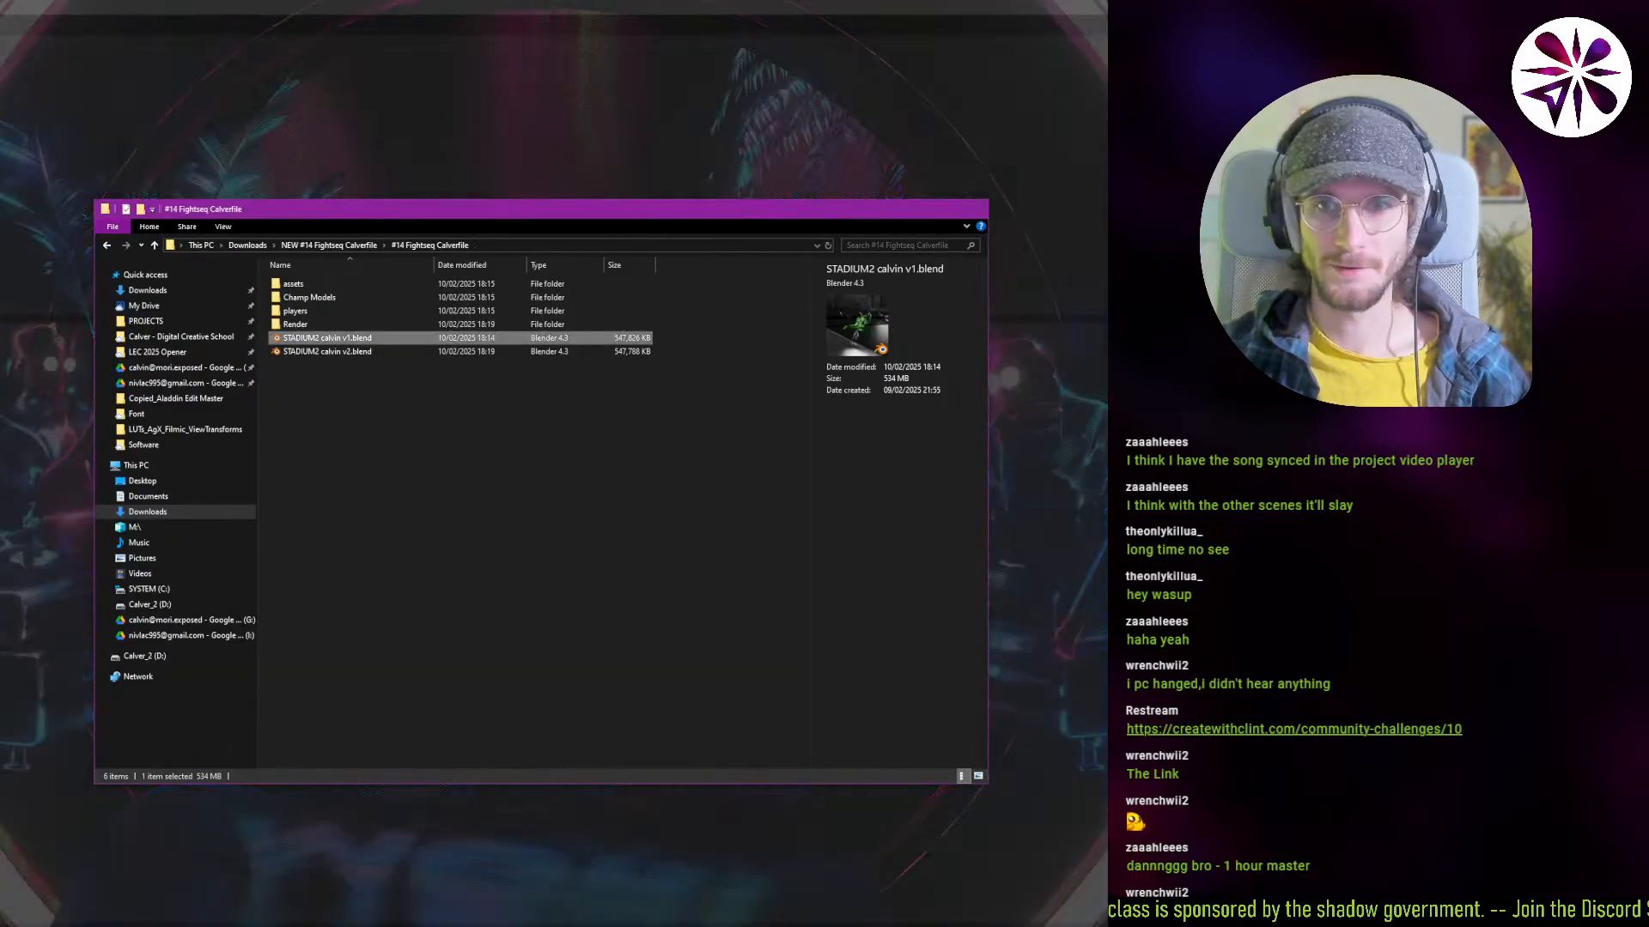
{"action": "double_click", "coordinate": [368, 323]}
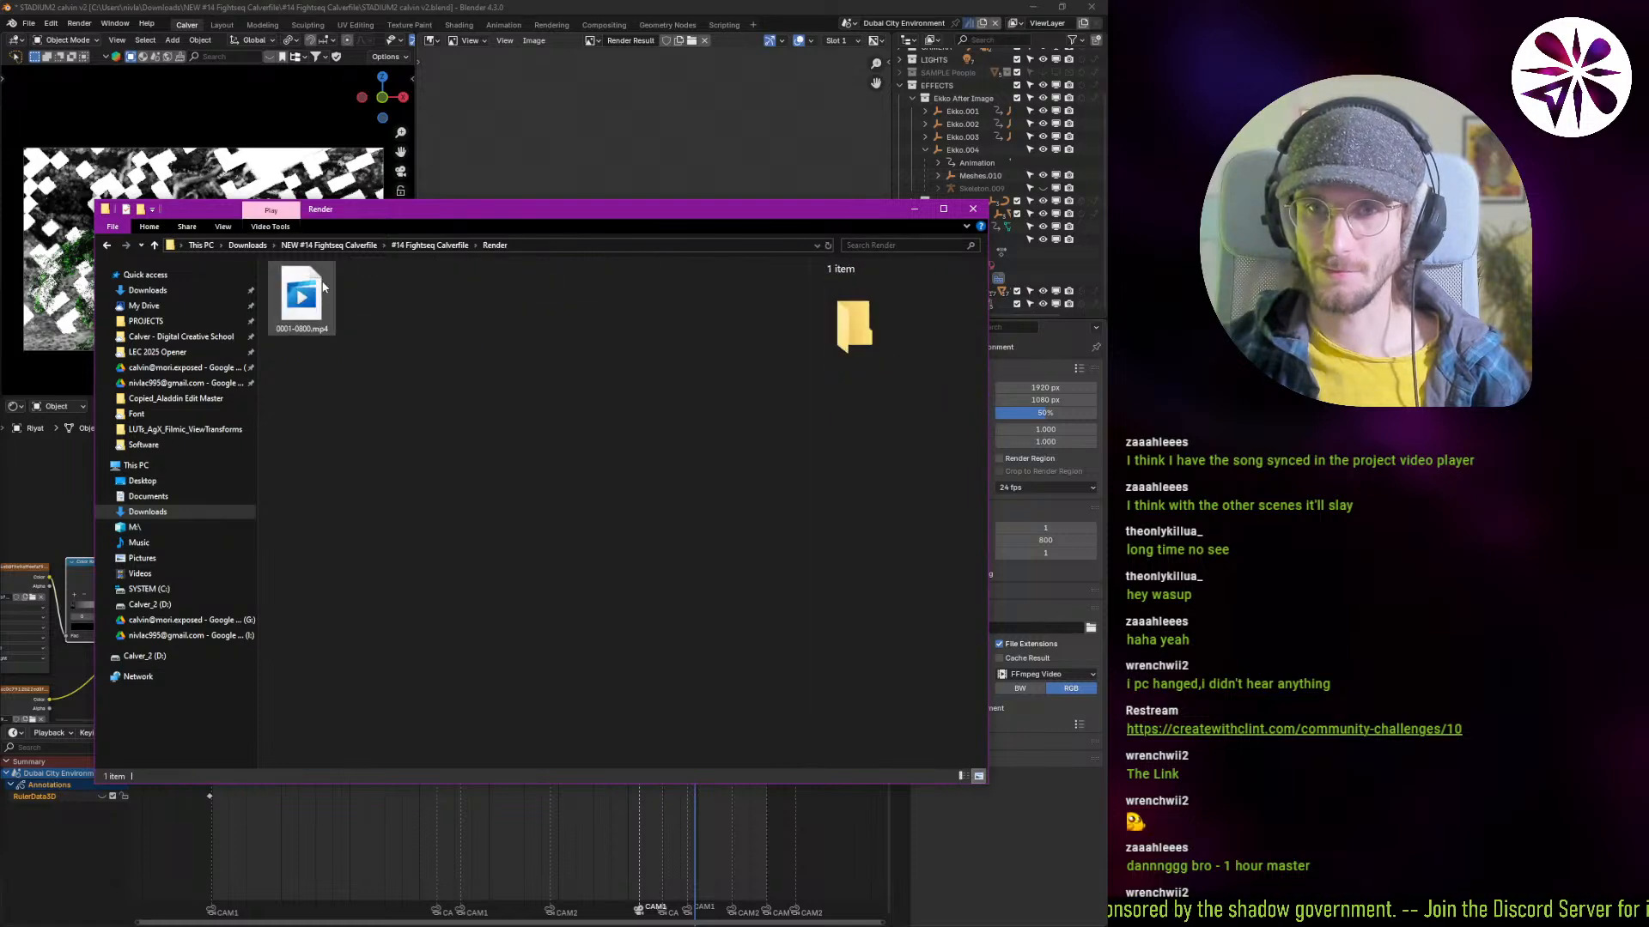
{"action": "left_click_drag", "start_coordinate": [437, 212], "coordinate": [417, 281]}
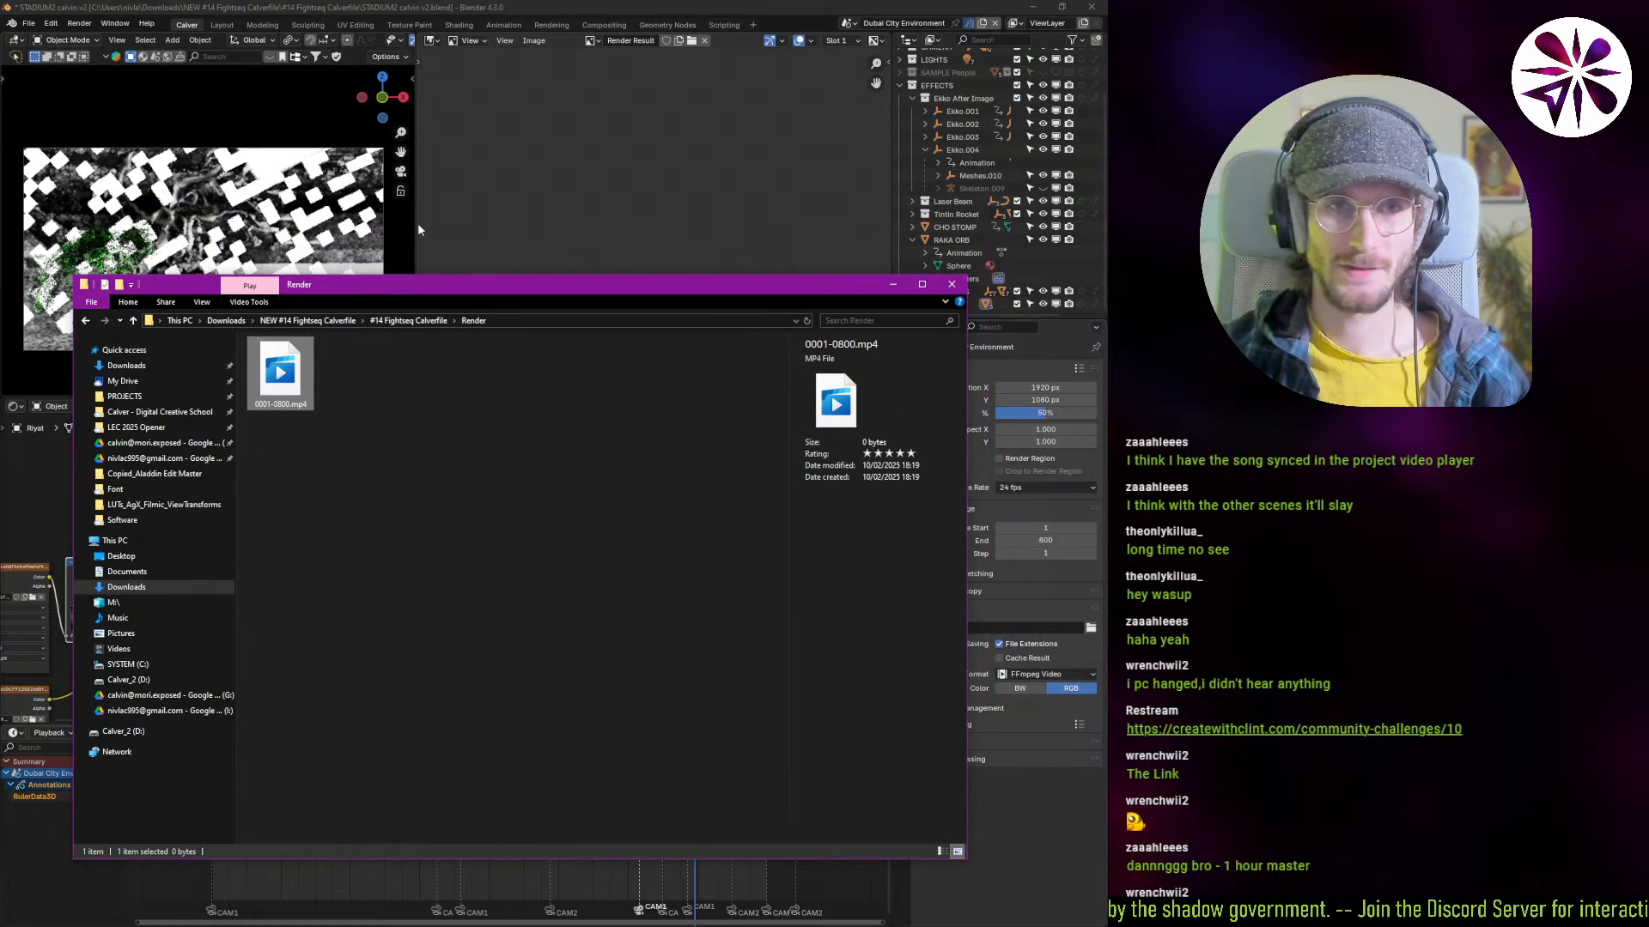
{"action": "left_click", "coordinate": [466, 7]}
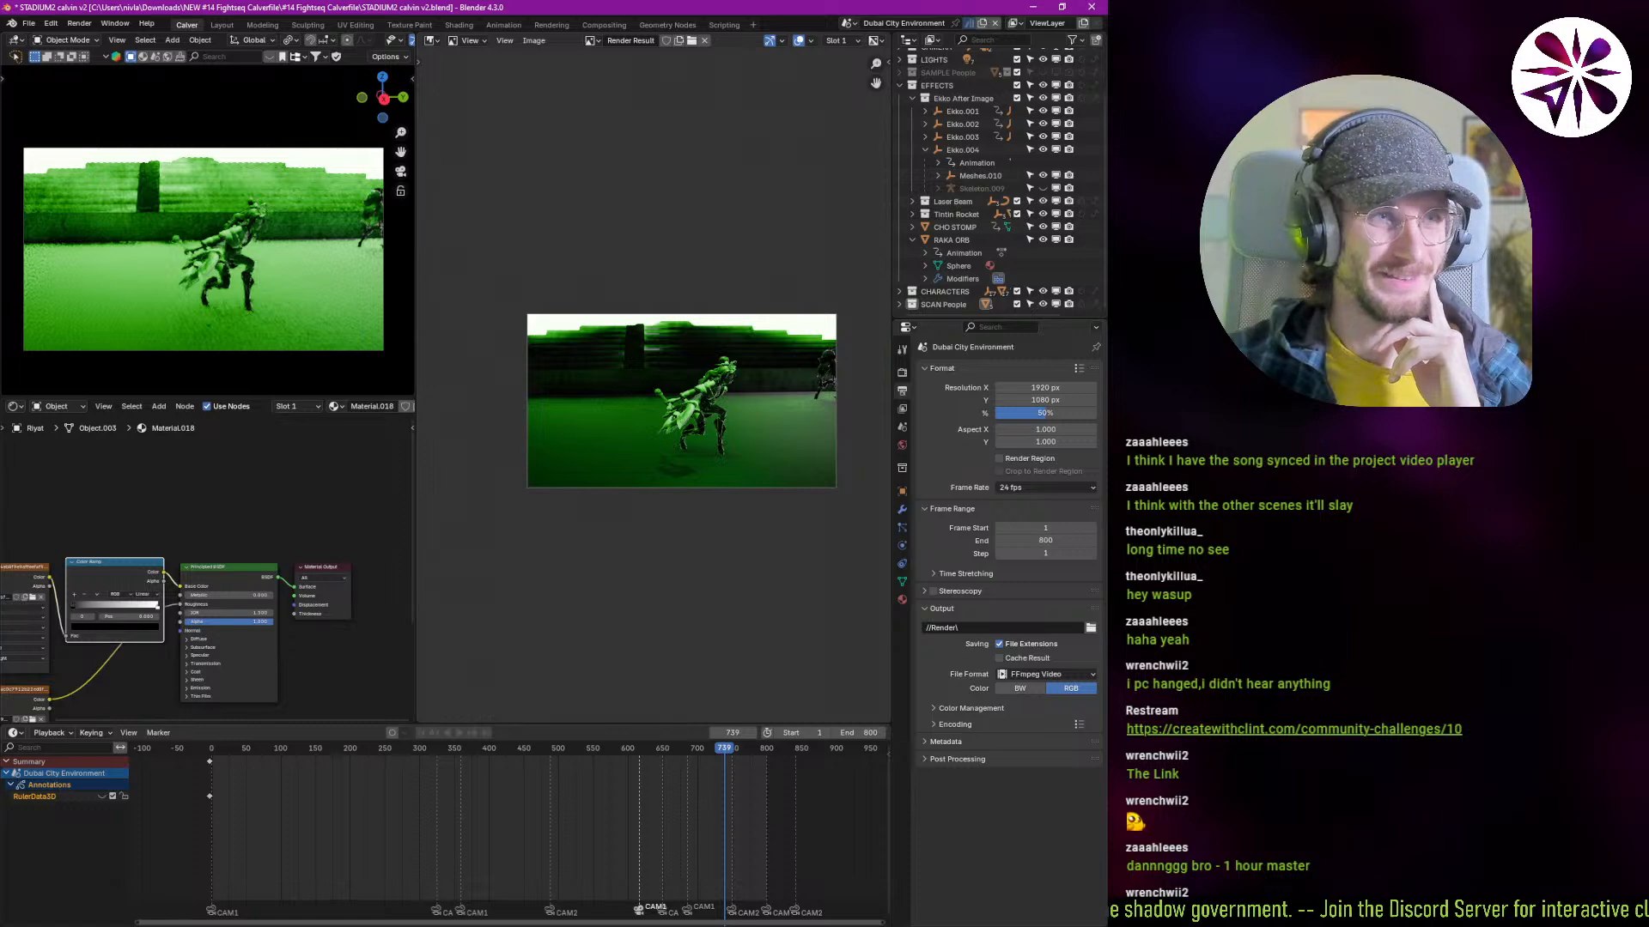
{"action": "key", "text": "alt+Tab"}
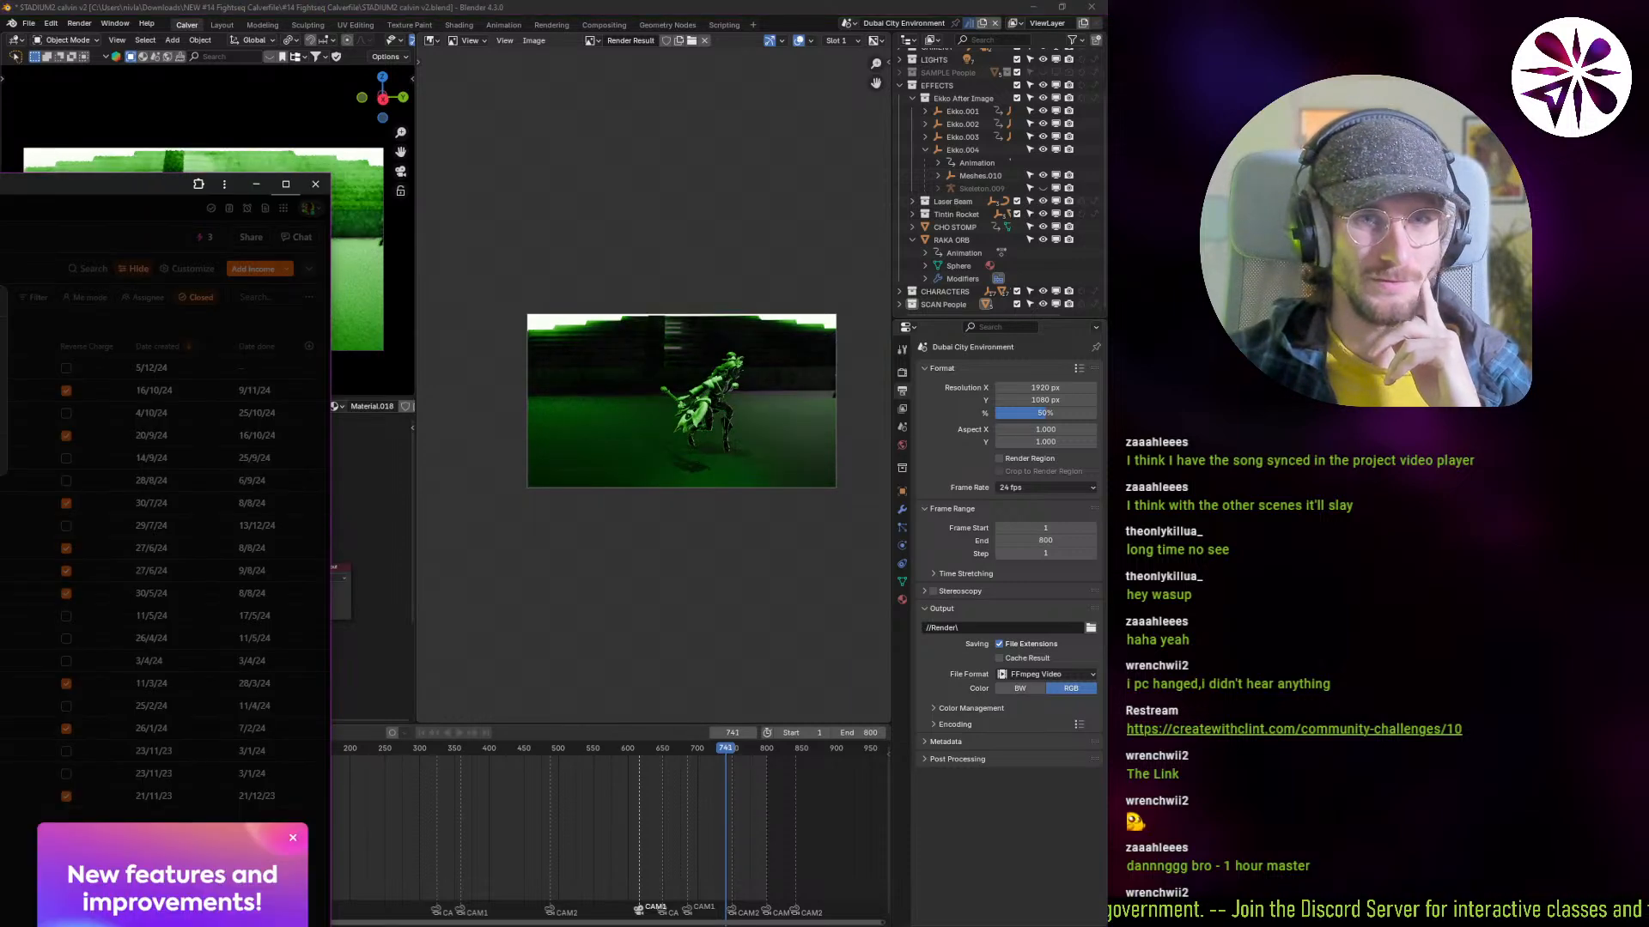
{"action": "key", "text": "alt+Tab"}
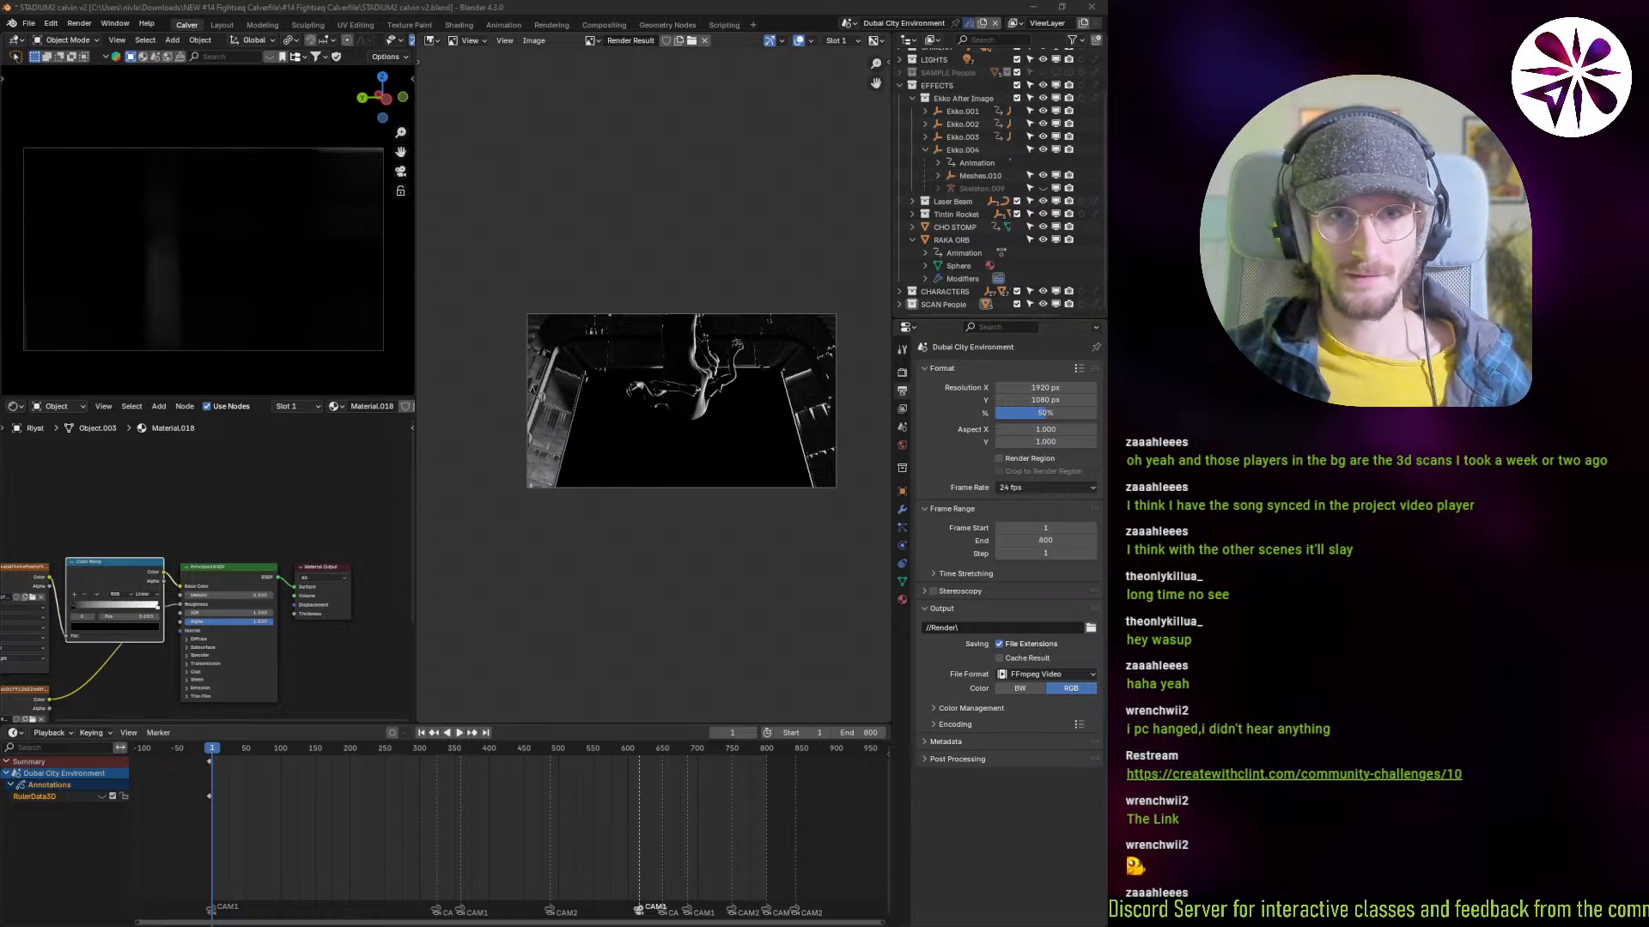
{"action": "key", "text": "alt+Tab"}
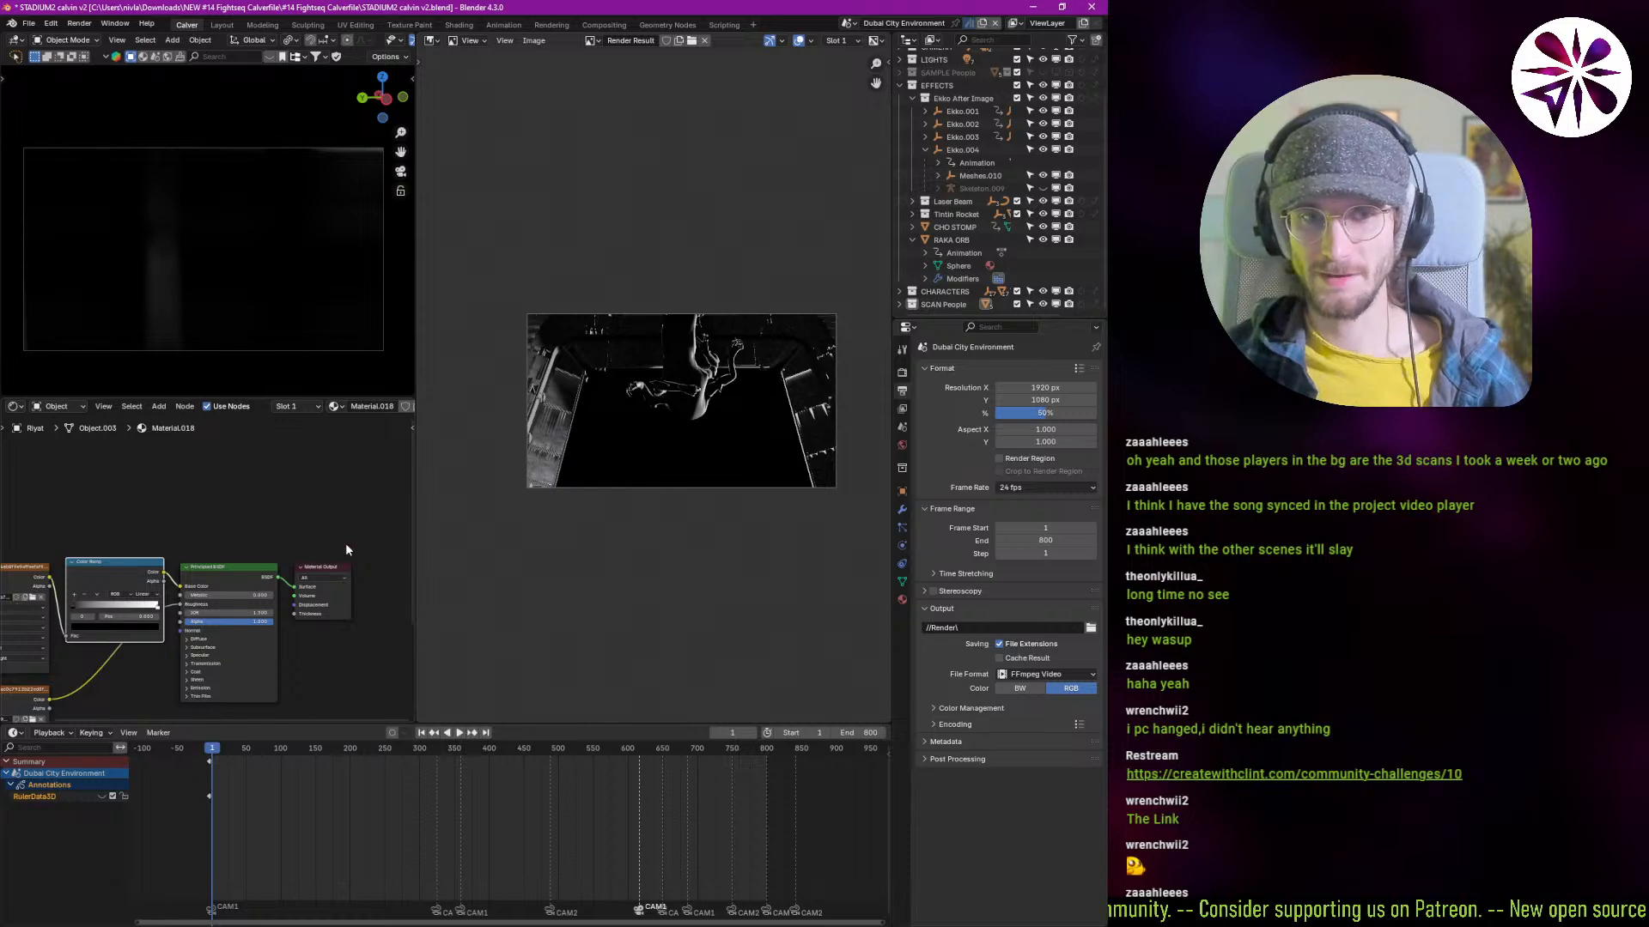
Step: Close the render result and select the hooded player scan in the 3D viewport
{"action": "middle_click_drag", "start_coordinate": [658, 383], "coordinate": [677, 487]}
{"action": "key", "text": "Escape"}
{"action": "scroll", "coordinate": [709, 442], "scroll_direction": "down", "scroll_amount": 5}
{"action": "scroll", "coordinate": [714, 455], "scroll_direction": "up", "scroll_amount": 5}
{"action": "scroll", "coordinate": [677, 487], "scroll_direction": "up", "scroll_amount": 4}
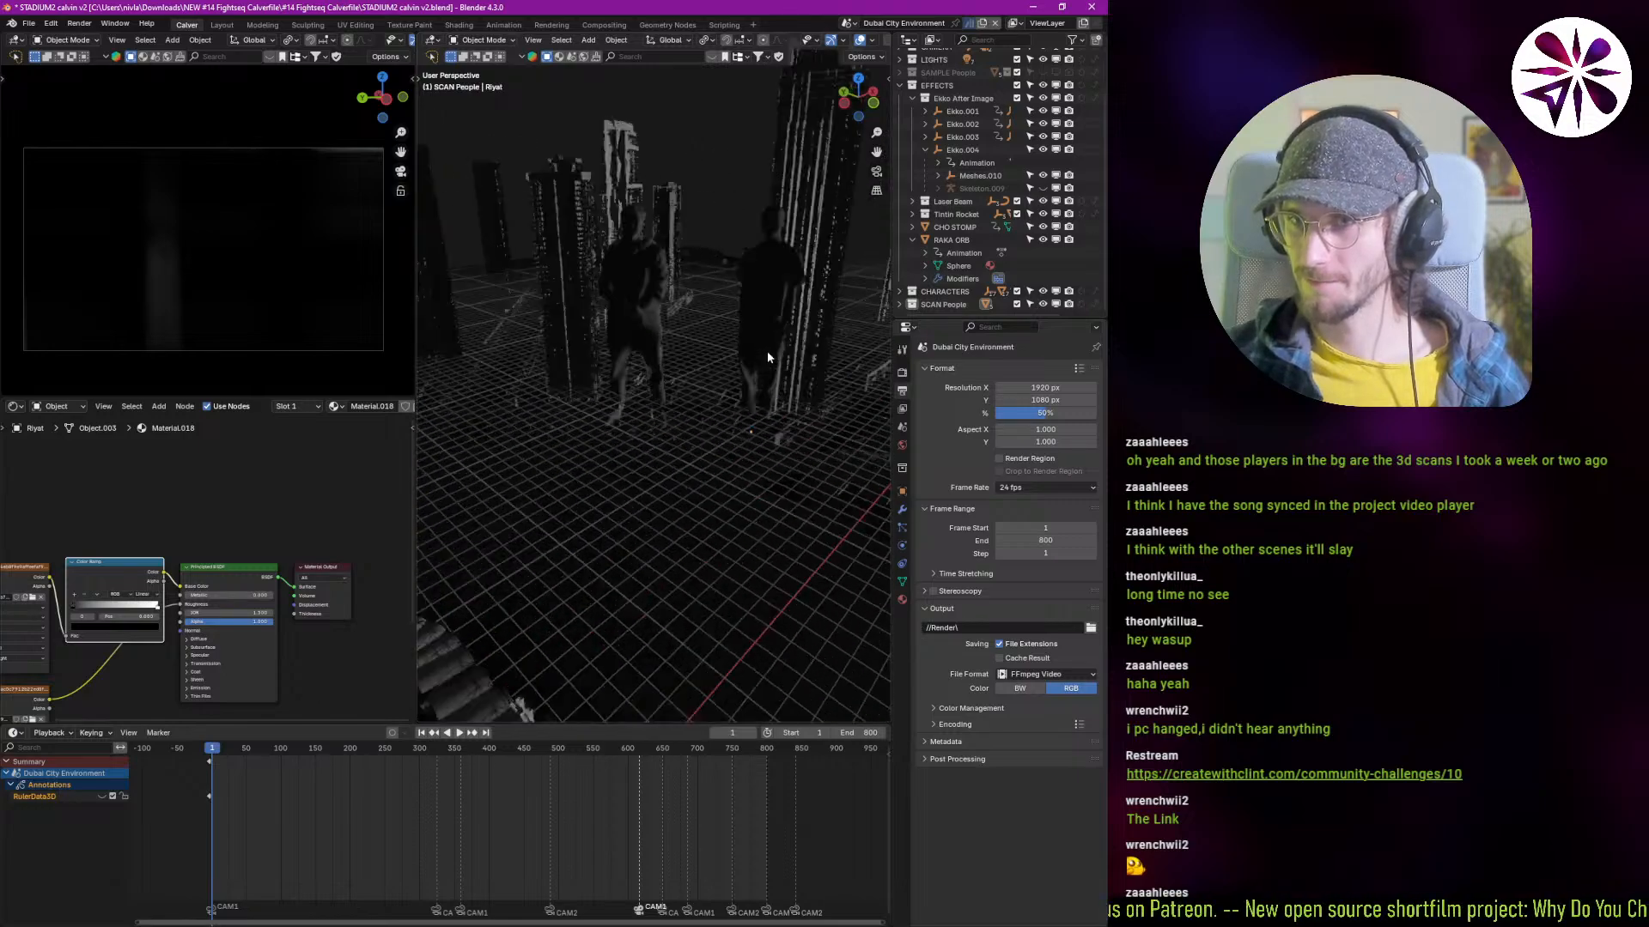
{"action": "middle_click_drag", "start_coordinate": [766, 351], "coordinate": [654, 518], "text": "shift"}
{"action": "scroll", "coordinate": [710, 433], "scroll_direction": "up", "scroll_amount": 3}
{"action": "scroll", "coordinate": [625, 442], "scroll_direction": "down", "scroll_amount": 3}
{"action": "scroll", "coordinate": [633, 445], "scroll_direction": "up", "scroll_amount": 1}
{"action": "left_click", "coordinate": [635, 445]}
Step: Switch the 3D viewport showing the player scans to Material Preview shading
{"action": "scroll", "coordinate": [600, 443], "scroll_direction": "down", "scroll_amount": 4}
{"action": "scroll", "coordinate": [640, 469], "scroll_direction": "up", "scroll_amount": 4}
{"action": "scroll", "coordinate": [678, 442], "scroll_direction": "down", "scroll_amount": 3}
{"action": "mouse_move", "coordinate": [729, 236]}
{"action": "middle_mouse_down", "text": "shift"}
{"action": "mouse_move", "coordinate": [677, 442]}
{"action": "mouse_move", "coordinate": [685, 365]}
{"action": "mouse_move", "coordinate": [637, 395]}
{"action": "mouse_move", "coordinate": [656, 364]}
{"action": "mouse_move", "coordinate": [615, 431]}
{"action": "mouse_move", "coordinate": [655, 366]}
{"action": "middle_mouse_up", "text": "shift"}
{"action": "scroll", "coordinate": [678, 442], "scroll_direction": "down", "scroll_amount": 3}
{"action": "key", "text": "z"}
{"action": "left_click", "coordinate": [684, 445]}
{"action": "scroll", "coordinate": [683, 365], "scroll_direction": "up", "scroll_amount": 2}
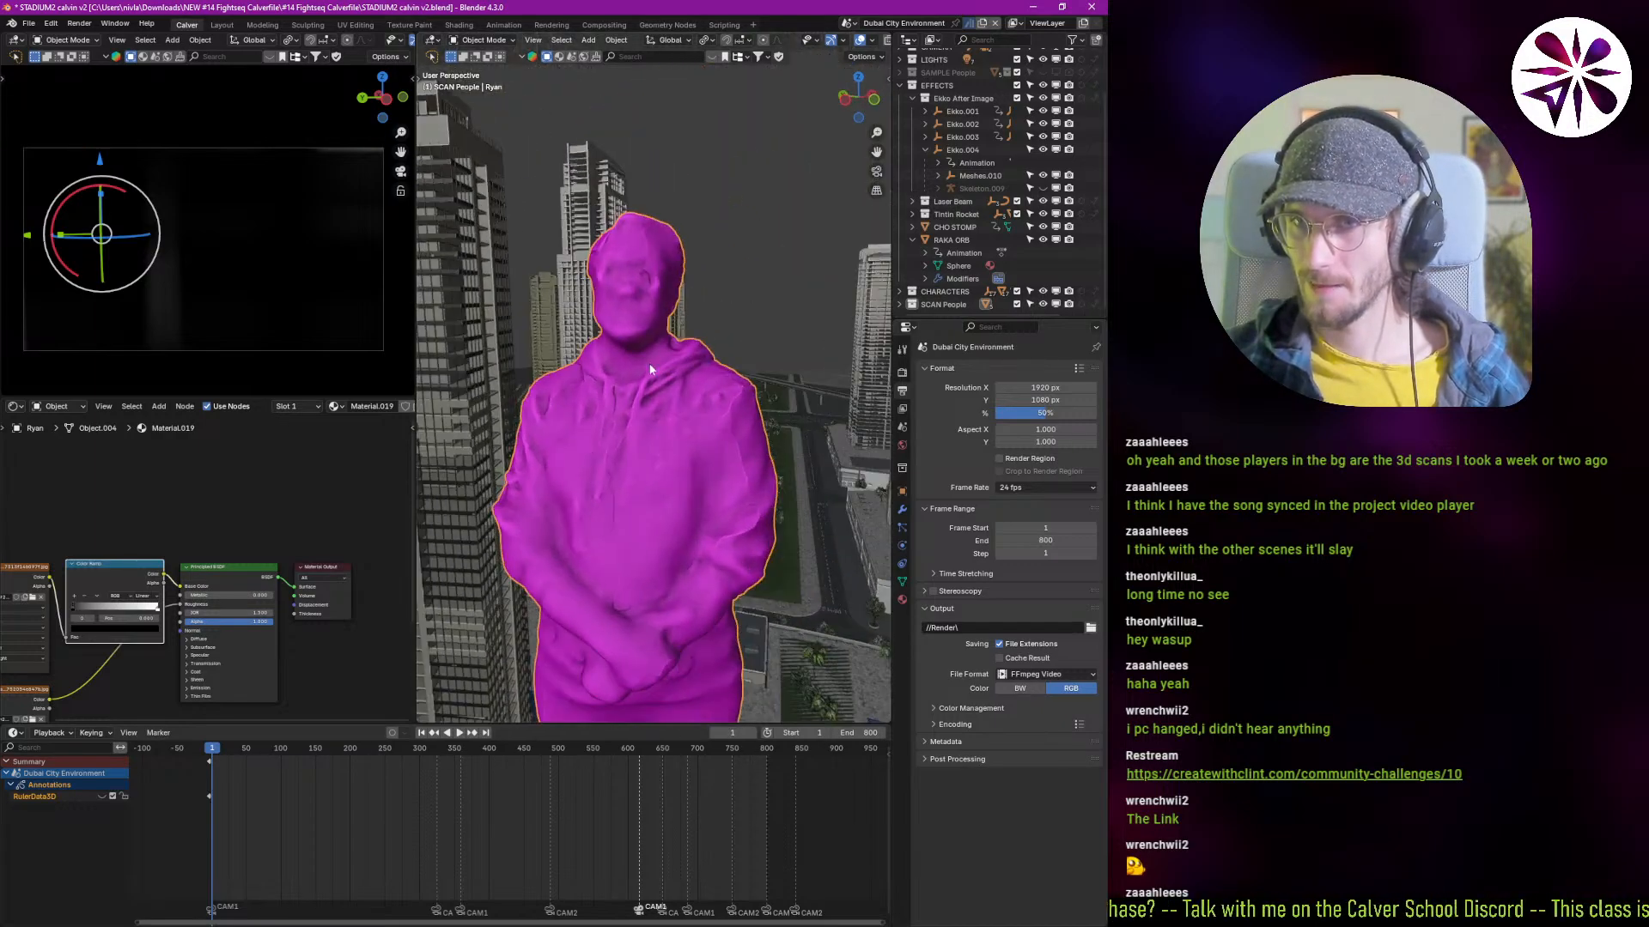
Step: Examine the faces and clothing of the hooded scan and the neighbouring player scans up close
{"action": "scroll", "coordinate": [654, 366], "scroll_direction": "up", "scroll_amount": 2}
{"action": "middle_click_drag", "start_coordinate": [773, 369], "coordinate": [522, 405], "text": "shift"}
{"action": "middle_click_drag", "start_coordinate": [630, 338], "coordinate": [694, 541]}
{"action": "middle_click_drag", "start_coordinate": [686, 228], "coordinate": [675, 529], "text": "shift"}
{"action": "scroll", "coordinate": [653, 344], "scroll_direction": "up", "scroll_amount": 2}
{"action": "middle_click_drag", "start_coordinate": [687, 345], "coordinate": [608, 353], "text": "shift"}
{"action": "scroll", "coordinate": [580, 369], "scroll_direction": "down", "scroll_amount": 5}
{"action": "scroll", "coordinate": [592, 466], "scroll_direction": "down", "scroll_amount": 3}
{"action": "scroll", "coordinate": [674, 356], "scroll_direction": "down", "scroll_amount": 2}
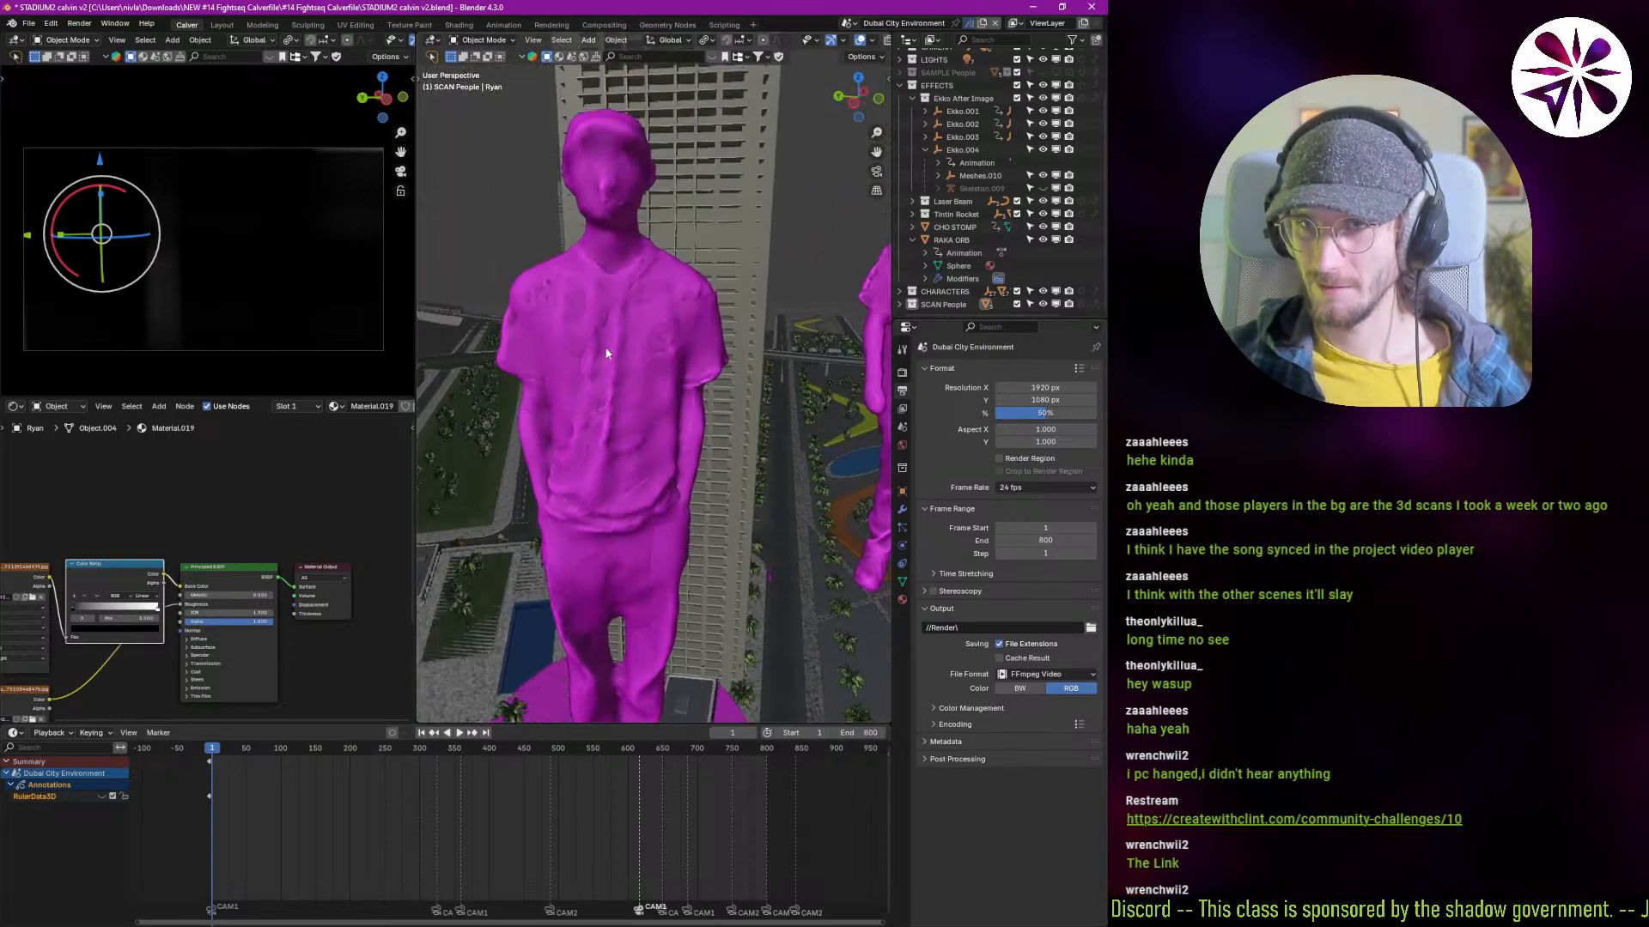
Step: Examine the player scans from the side and as a group, and inspect the image texture nodes of the hooded scan's material
{"action": "scroll", "coordinate": [607, 348], "scroll_direction": "up", "scroll_amount": 2}
{"action": "middle_click_drag", "start_coordinate": [612, 172], "coordinate": [493, 316], "text": "shift"}
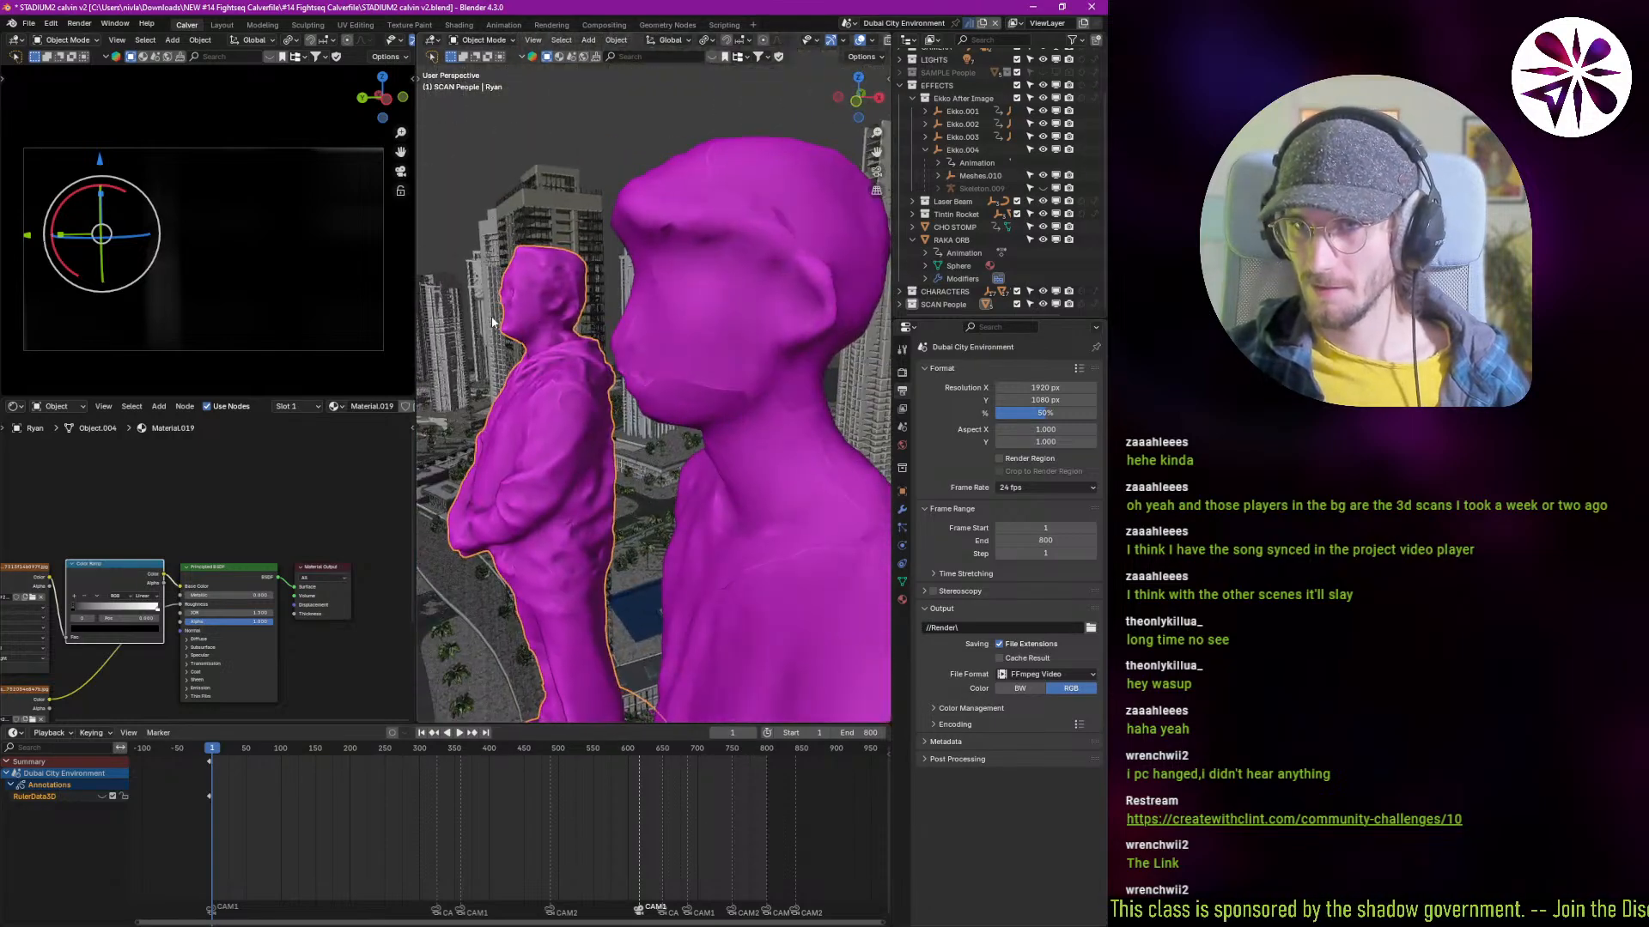
{"action": "left_click", "coordinate": [612, 279]}
{"action": "scroll", "coordinate": [612, 280], "scroll_direction": "down", "scroll_amount": 4}
{"action": "middle_click_drag", "start_coordinate": [630, 343], "coordinate": [656, 398]}
{"action": "scroll", "coordinate": [726, 356], "scroll_direction": "down", "scroll_amount": 1}
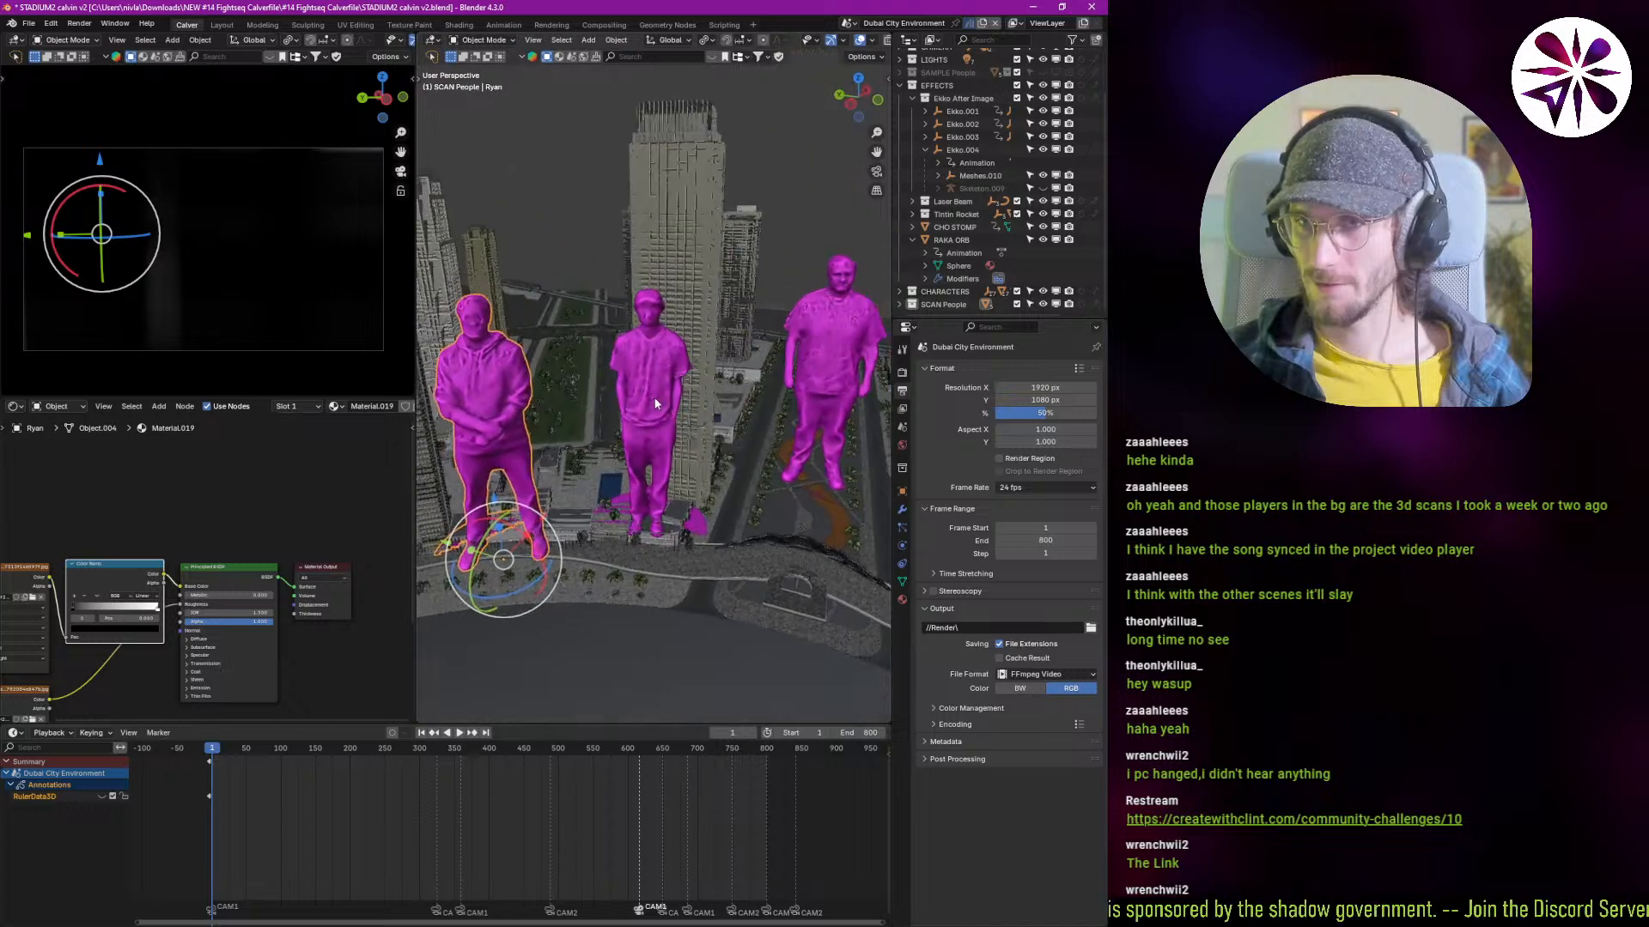
{"action": "middle_click_drag", "start_coordinate": [71, 672], "coordinate": [256, 543]}
{"action": "scroll", "coordinate": [256, 543], "scroll_direction": "up", "scroll_amount": 6}
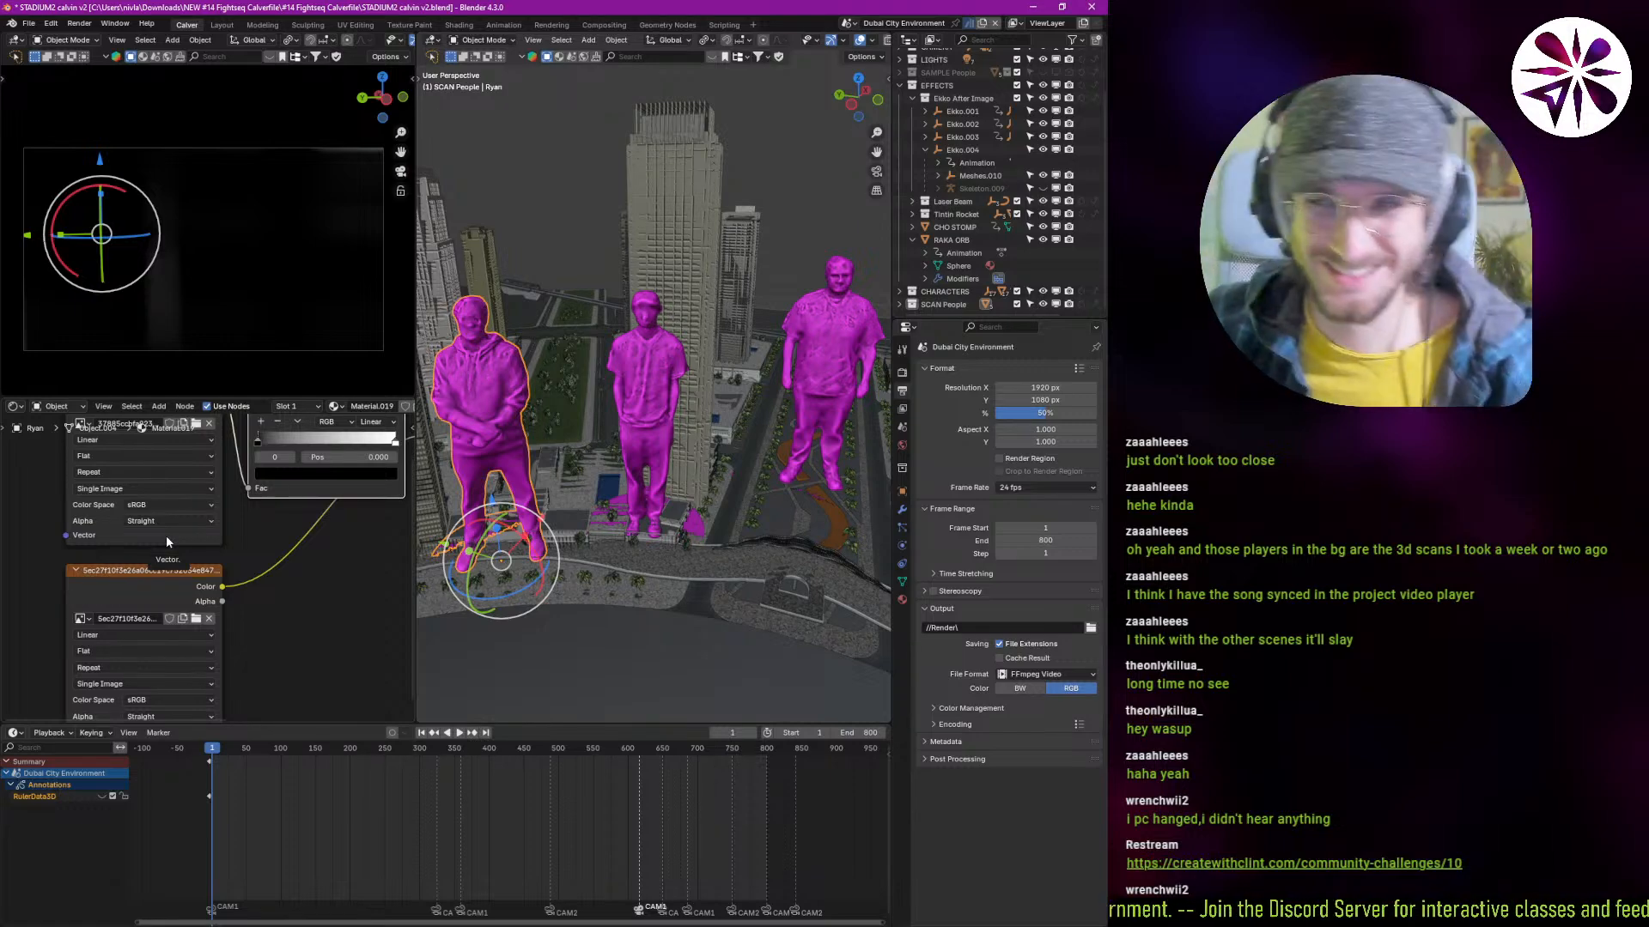
Step: Examine the row of player scans against the city from several angles
{"action": "middle_click_drag", "start_coordinate": [650, 507], "coordinate": [751, 498]}
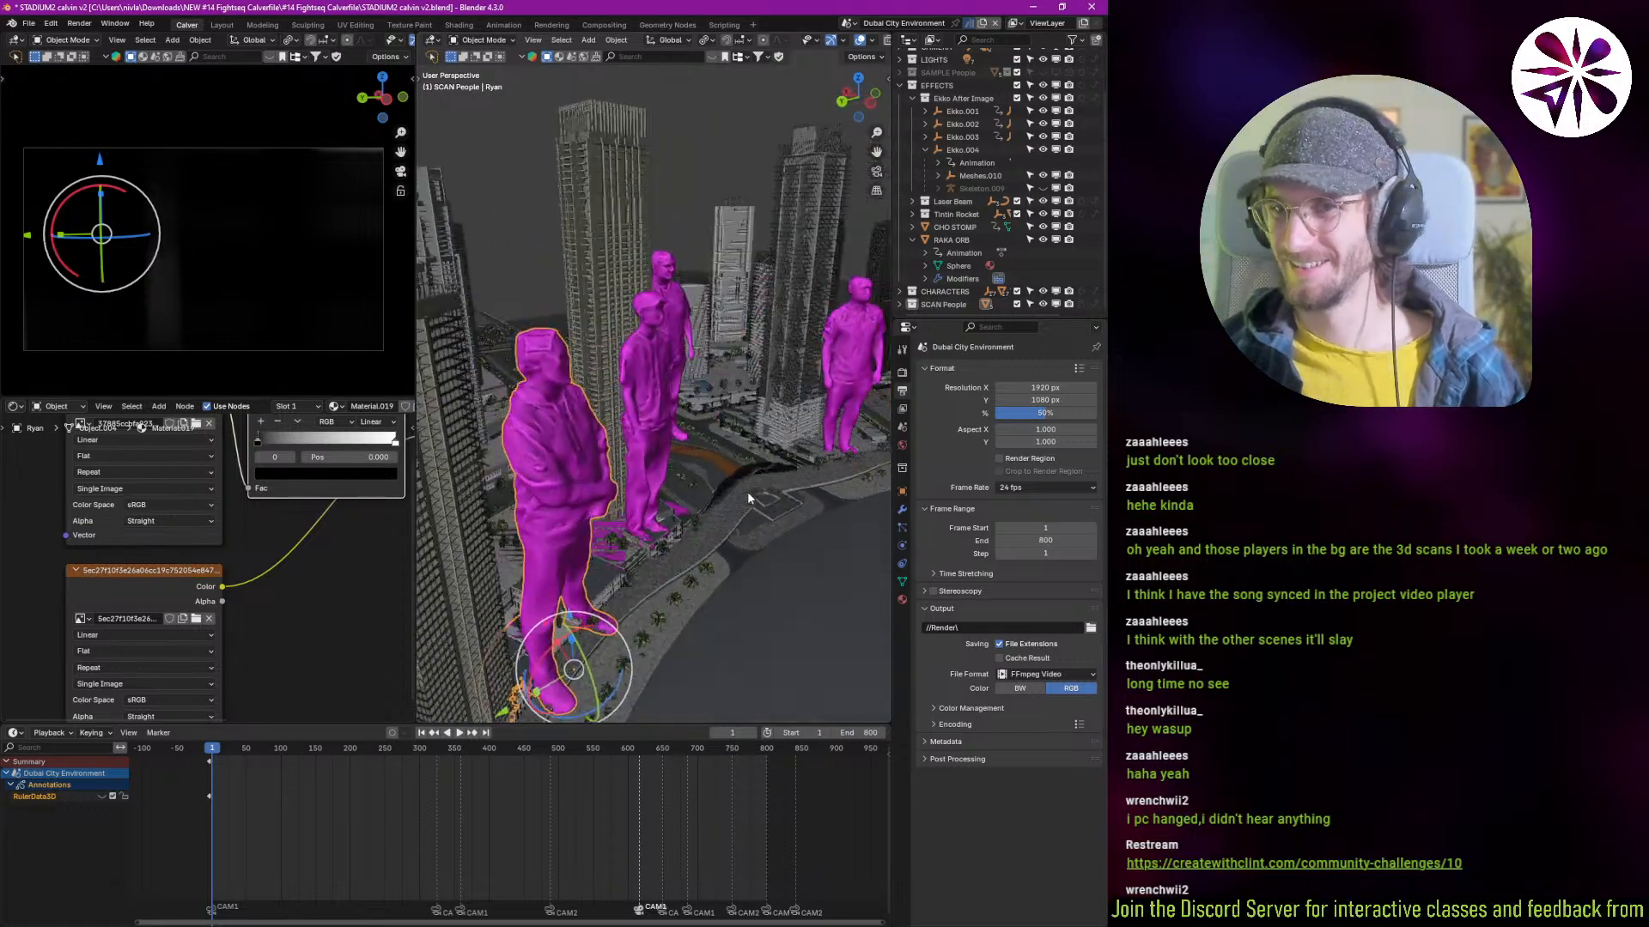
{"action": "scroll", "coordinate": [745, 500], "scroll_direction": "down", "scroll_amount": 6}
{"action": "scroll", "coordinate": [795, 469], "scroll_direction": "up", "scroll_amount": 7}
{"action": "scroll", "coordinate": [815, 442], "scroll_direction": "up", "scroll_amount": 3}
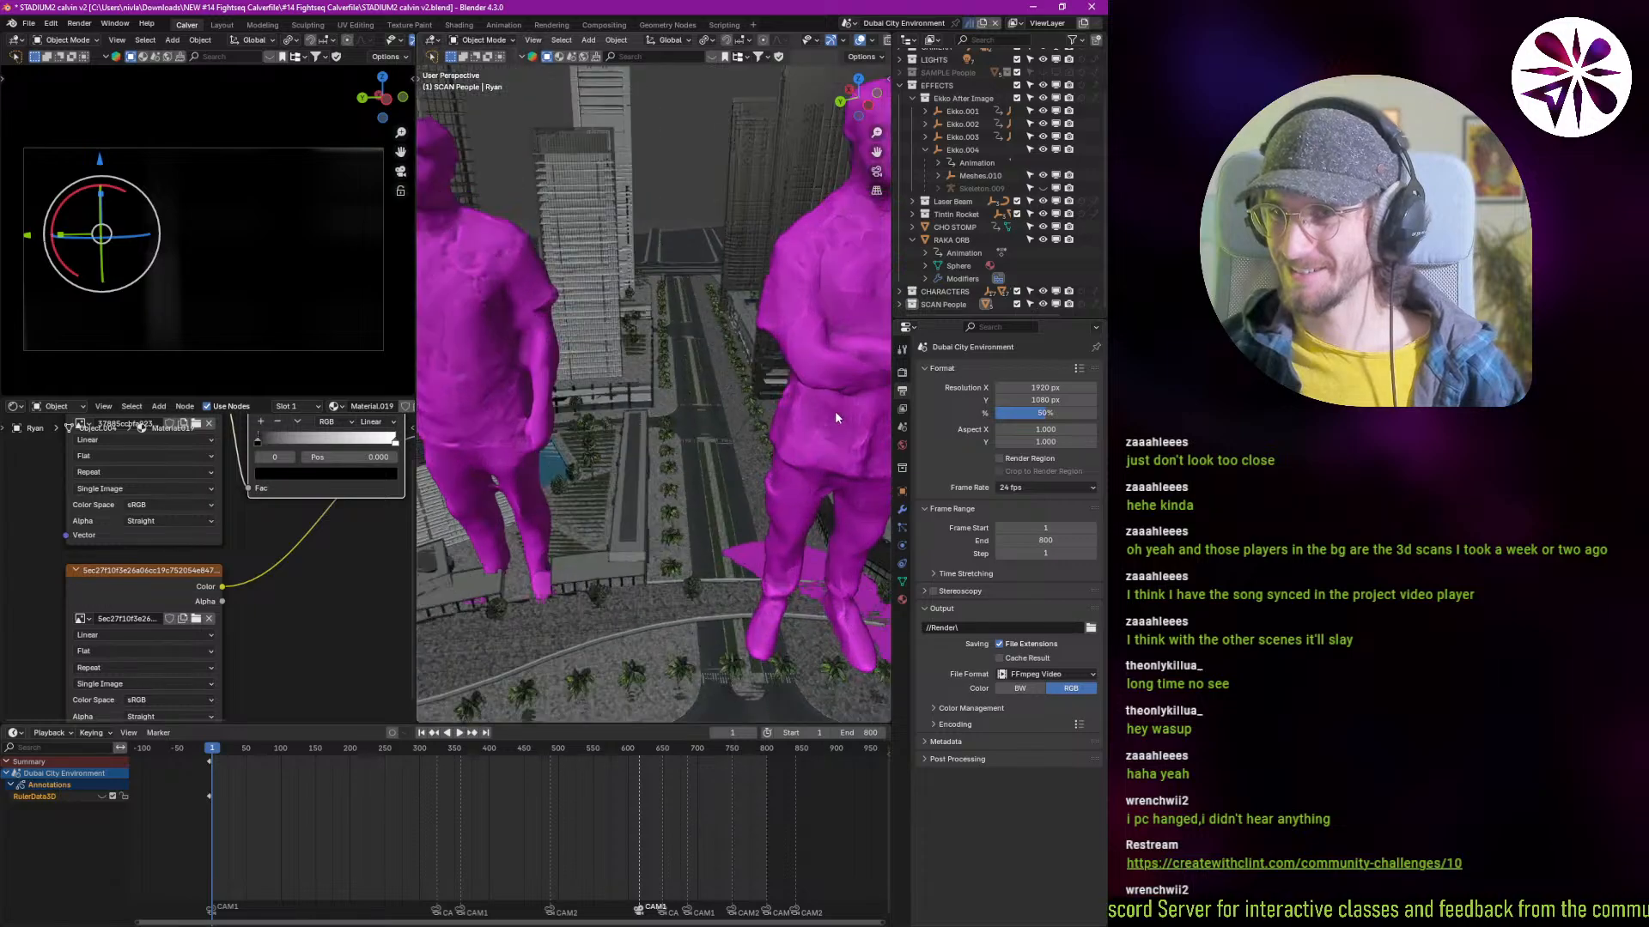
{"action": "middle_click_drag", "start_coordinate": [806, 406], "coordinate": [695, 549], "text": "shift"}
{"action": "scroll", "coordinate": [755, 431], "scroll_direction": "up", "scroll_amount": 4}
{"action": "middle_click_drag", "start_coordinate": [755, 431], "coordinate": [600, 455]}
{"action": "scroll", "coordinate": [701, 424], "scroll_direction": "down", "scroll_amount": 5}
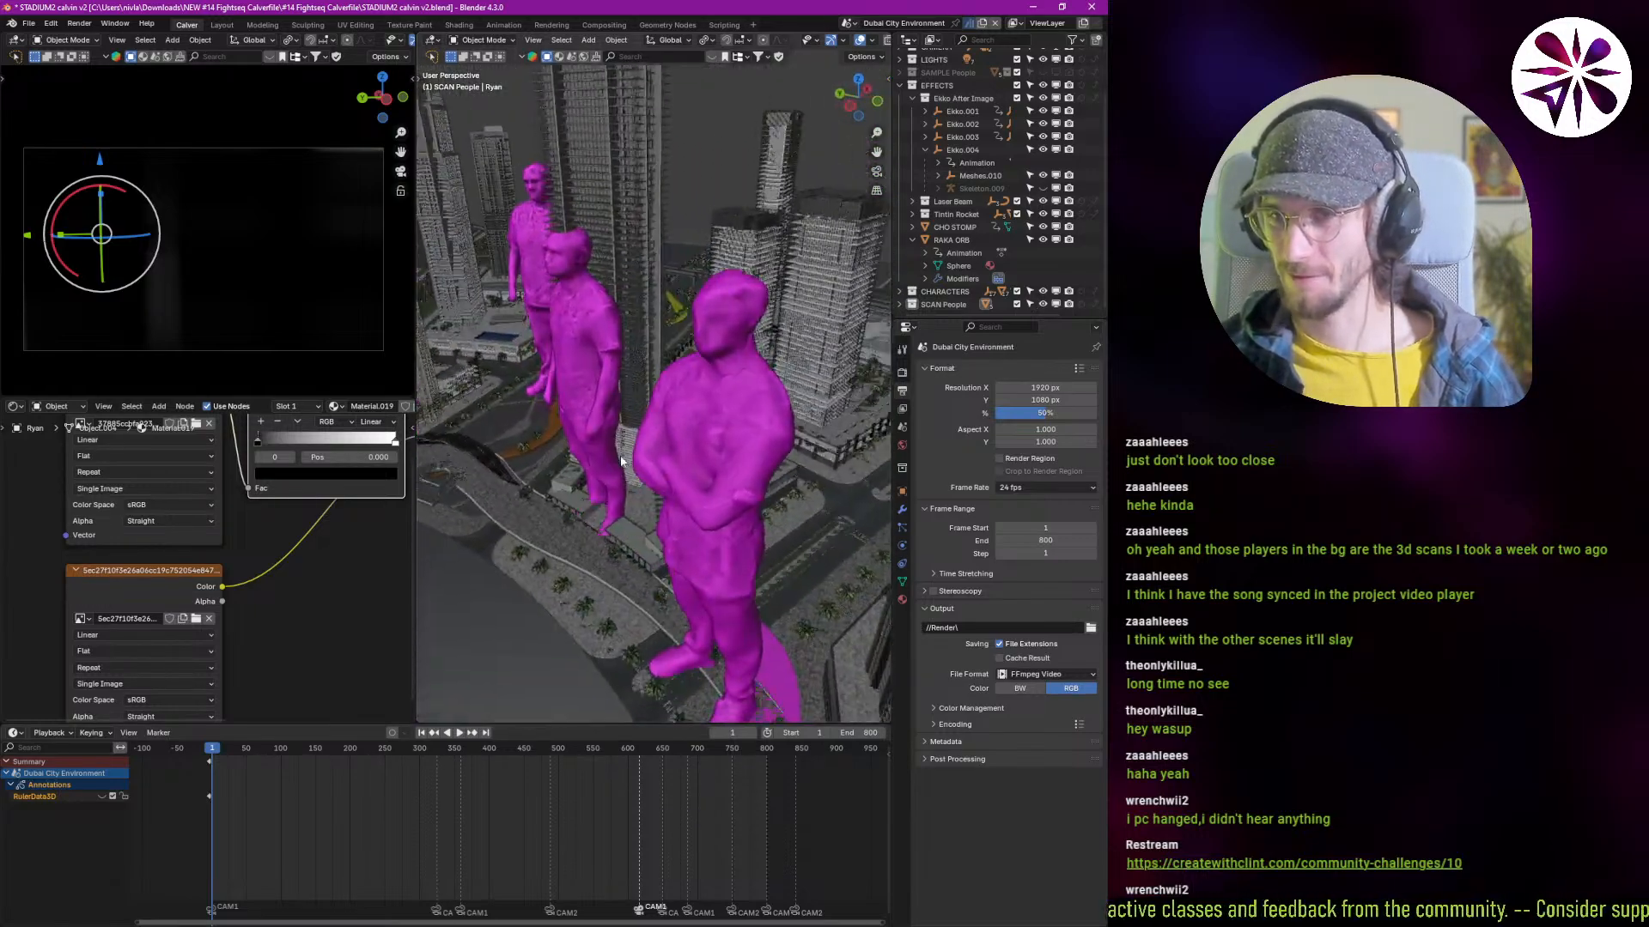
Step: Select the player scan with crossed arms
{"action": "middle_click_drag", "start_coordinate": [588, 373], "coordinate": [703, 464], "text": "shift"}
{"action": "left_click", "coordinate": [710, 469]}
{"action": "left_click", "coordinate": [707, 465]}
{"action": "key", "text": "g"}
{"action": "right_click", "coordinate": [730, 399]}
{"action": "left_click", "coordinate": [703, 469]}
{"action": "key", "text": "g"}
{"action": "right_click", "coordinate": [643, 444]}
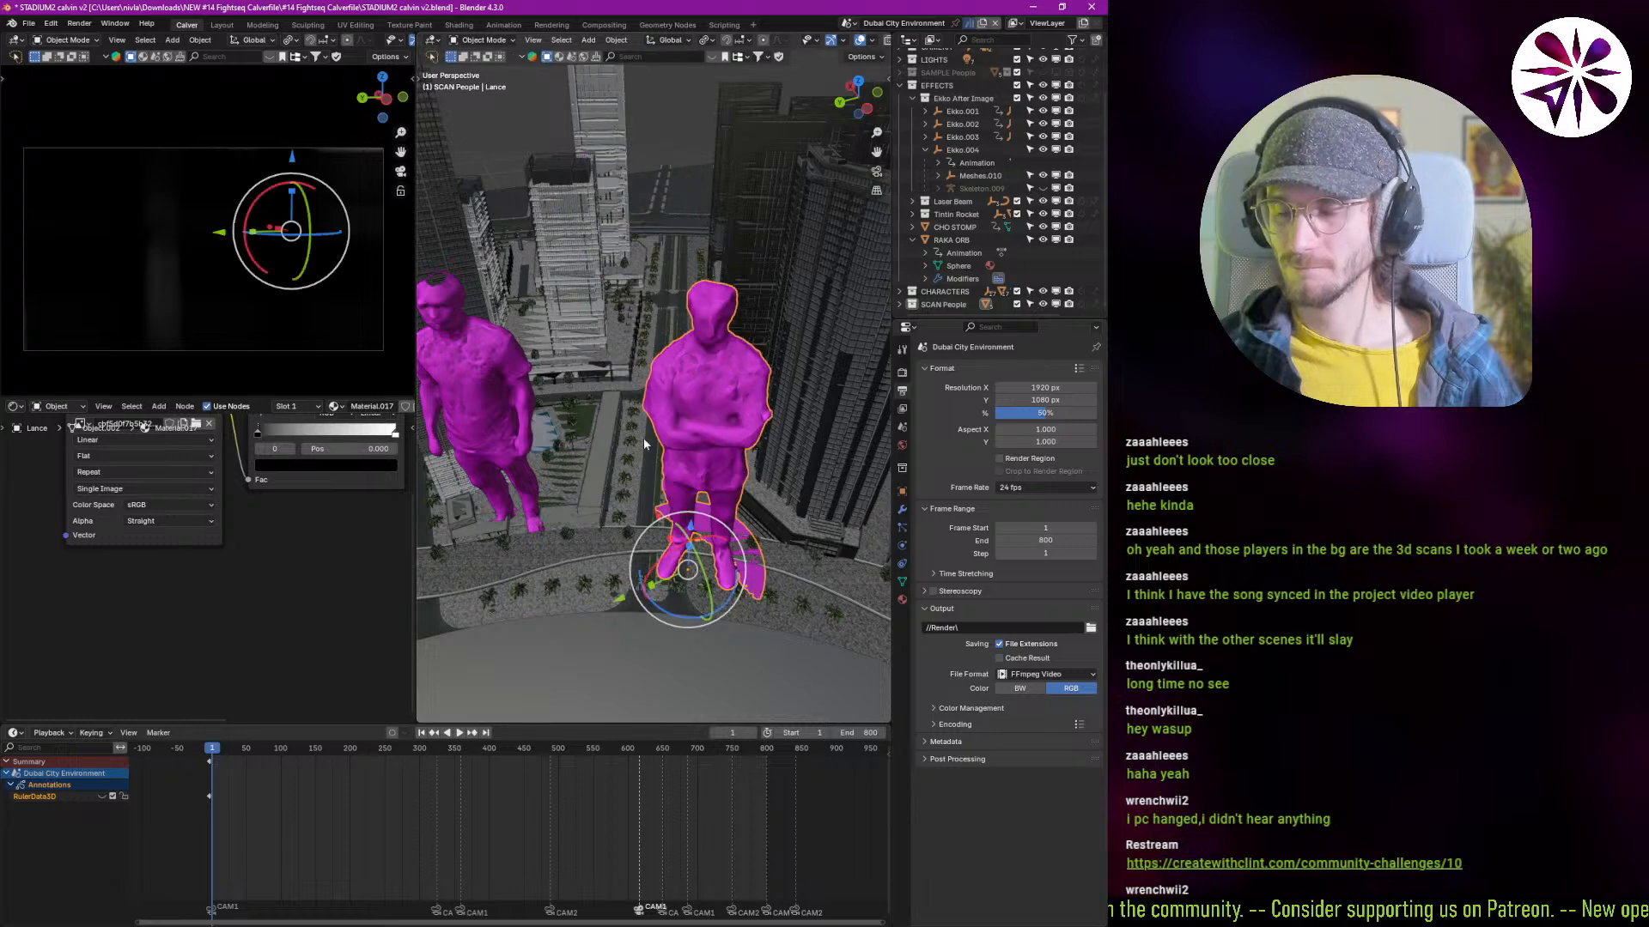
Step: Switch to File Explorer, play the rendered 0001-0800.mp4, close the player and return to the stadium file in Blender
{"action": "middle_click_drag", "start_coordinate": [601, 577], "coordinate": [468, 459]}
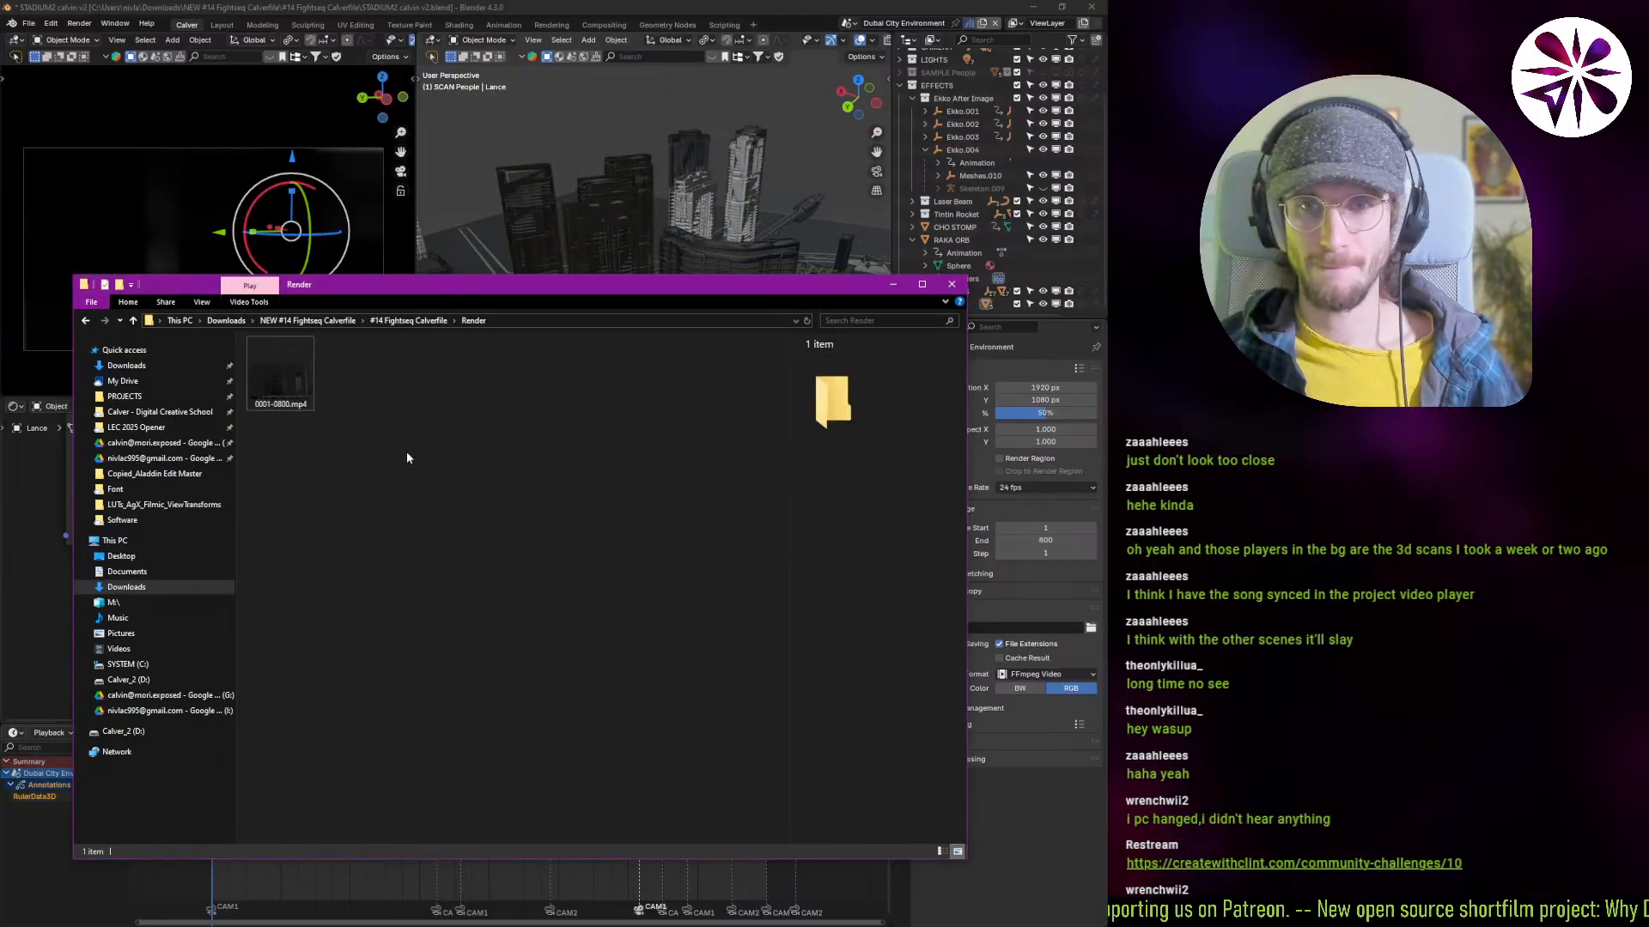
{"action": "double_click", "coordinate": [298, 387]}
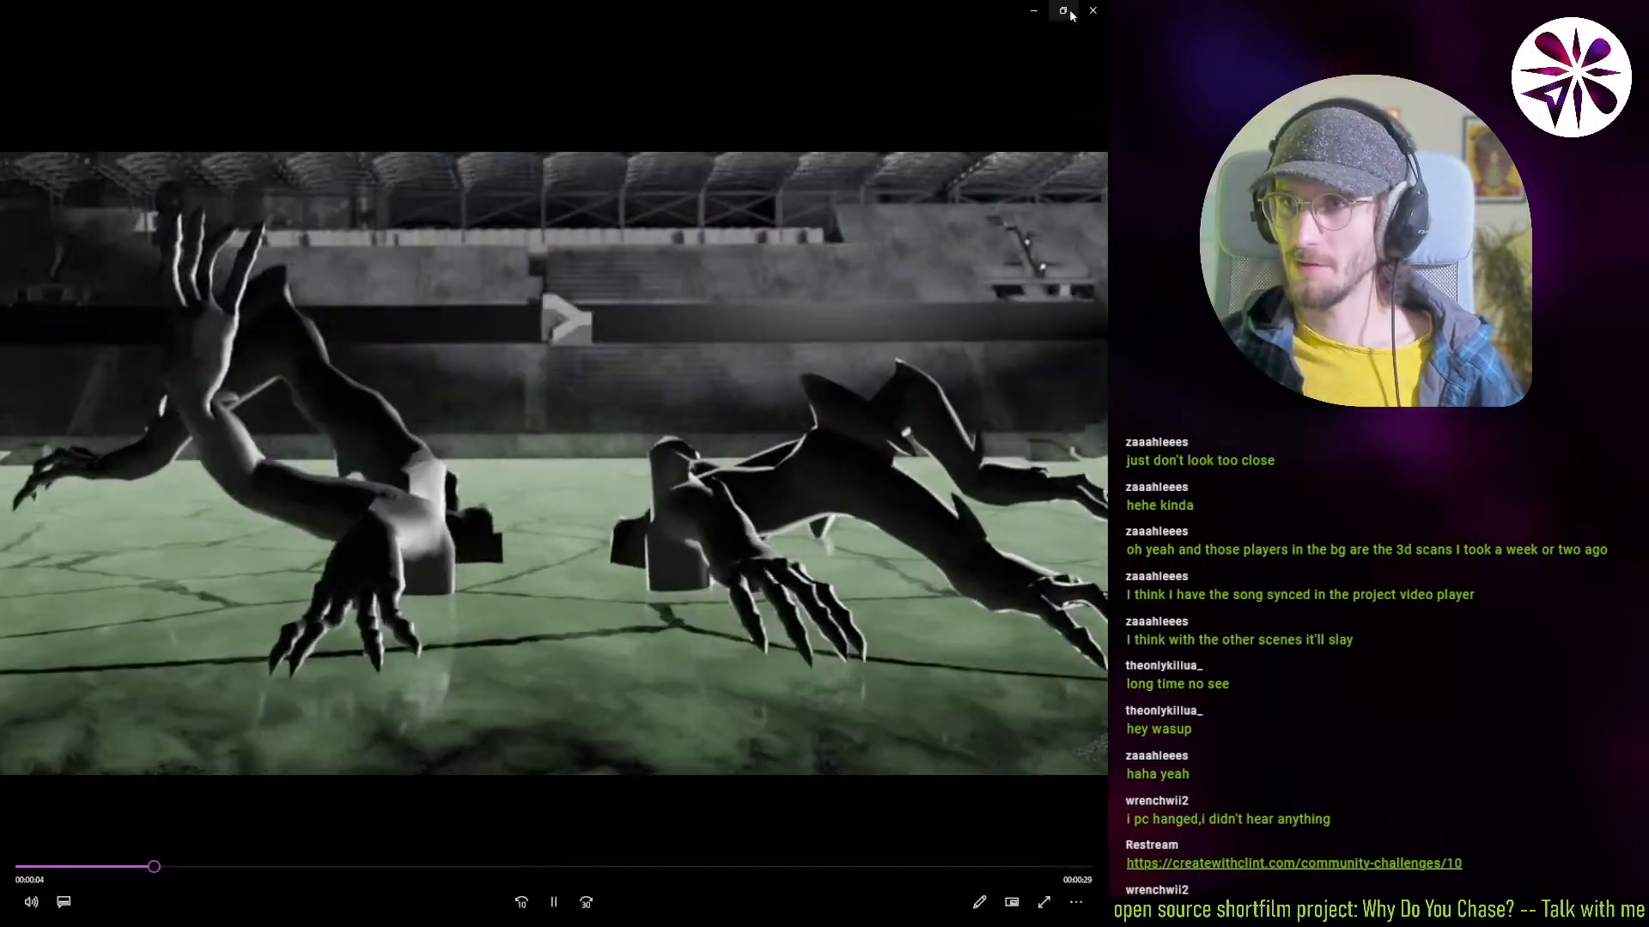
{"action": "left_click", "coordinate": [1091, 11]}
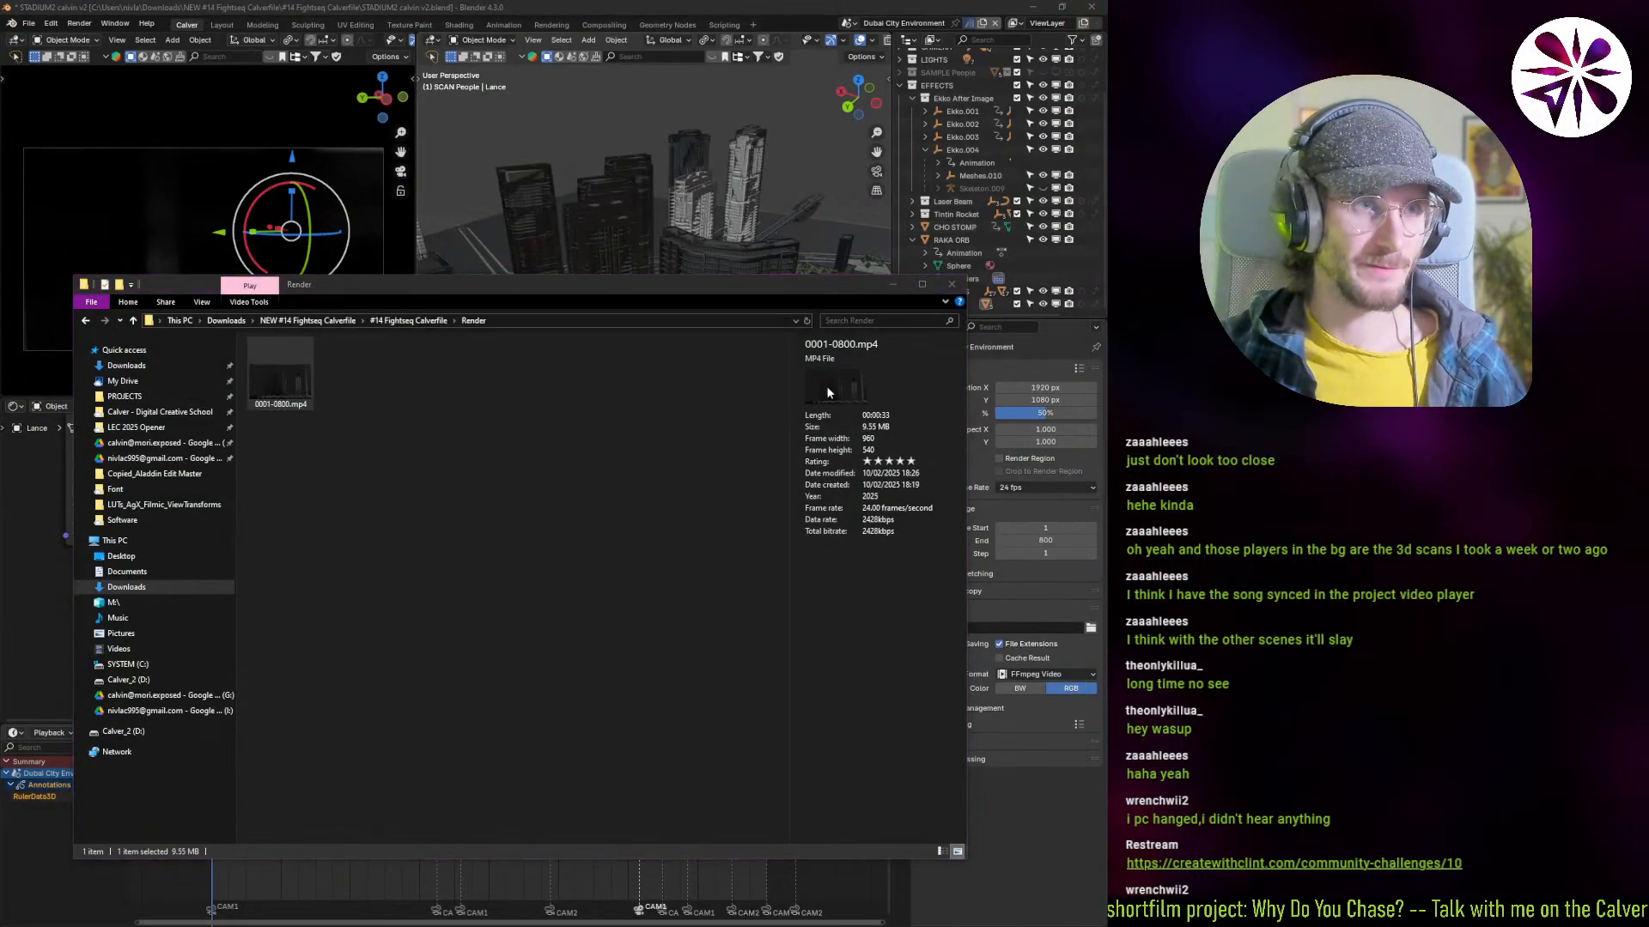
{"action": "left_click", "coordinate": [827, 391]}
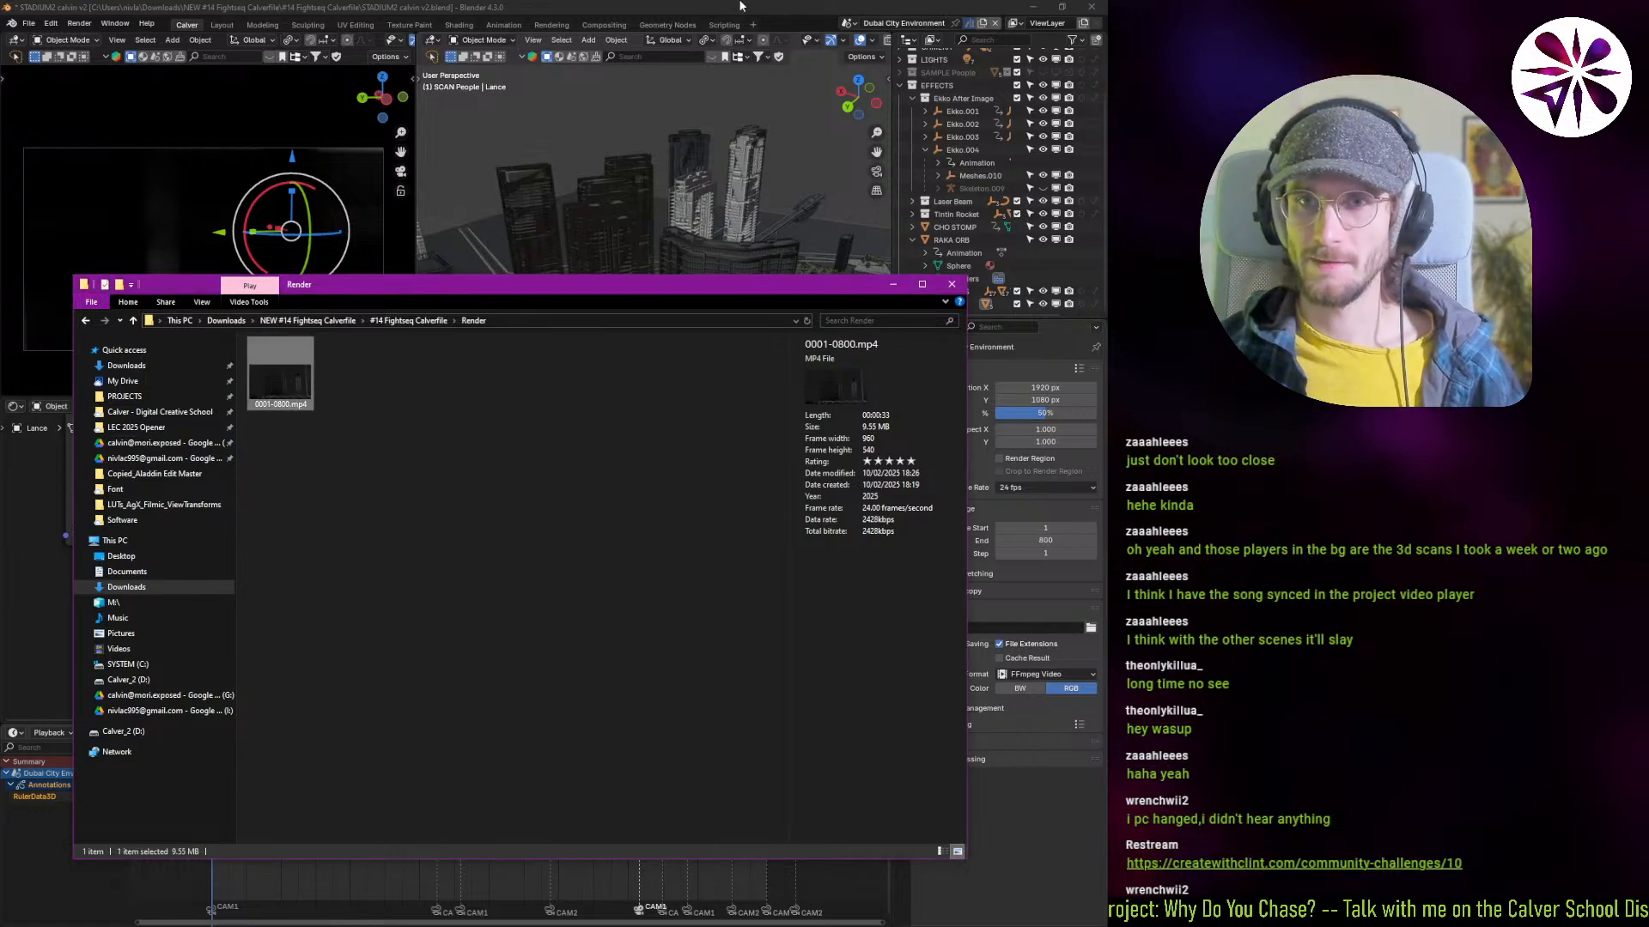
{"action": "left_click", "coordinate": [712, 7]}
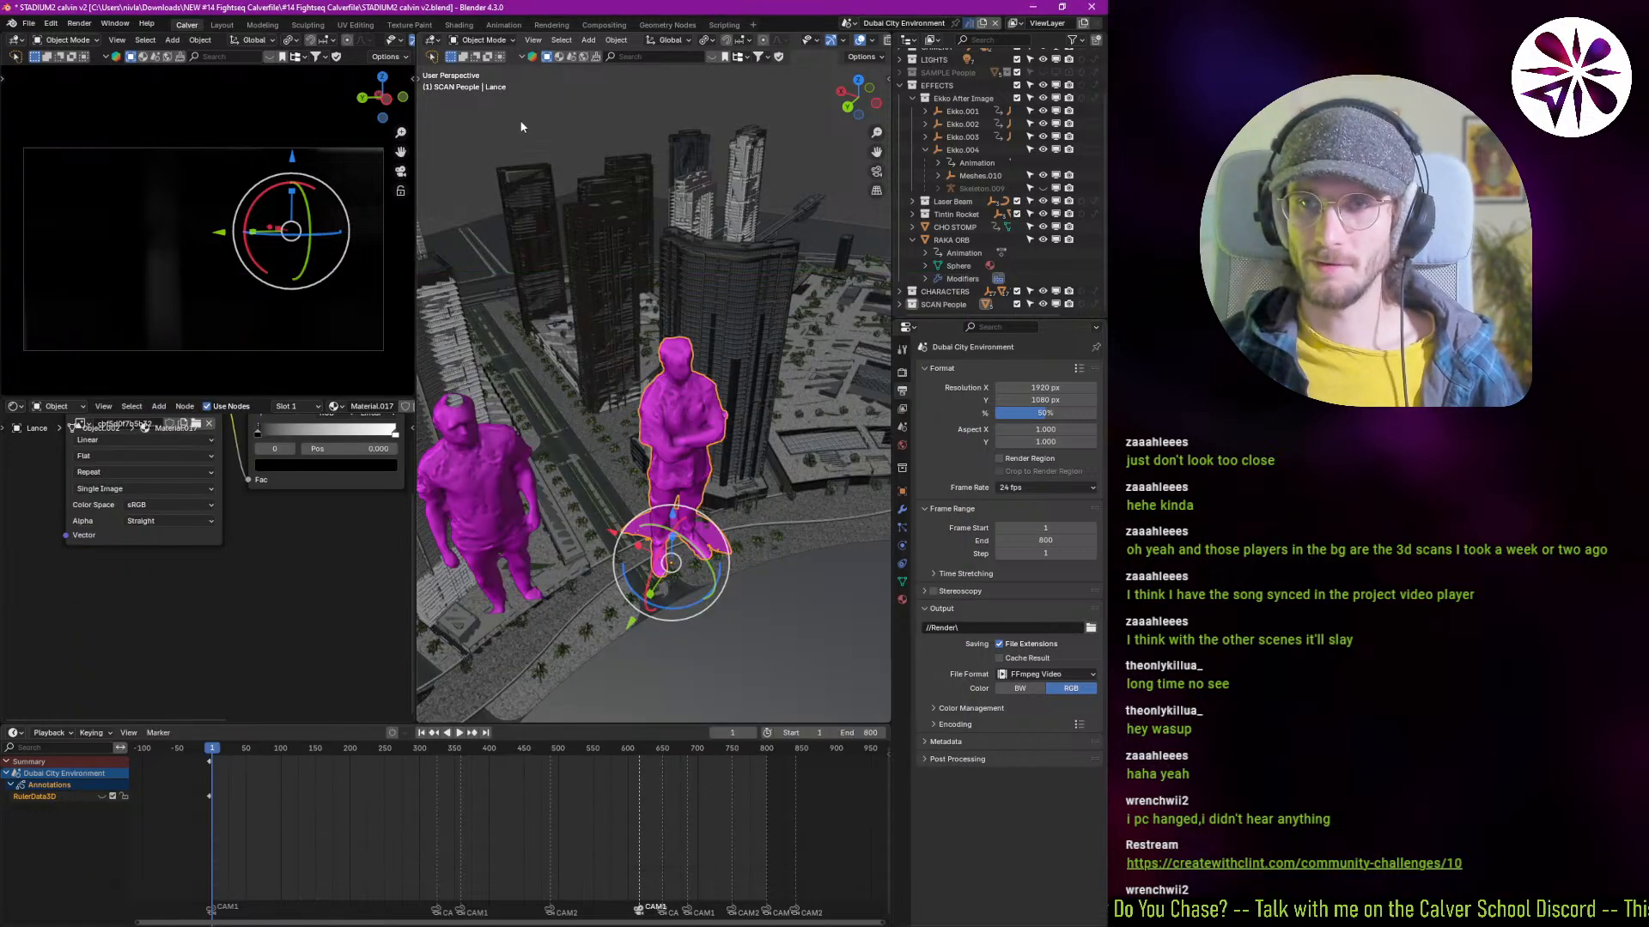
Step: Switch to the unsaved Blender file and restart Blender to reload the newly installed add-on
{"action": "key", "text": "alt+Tab"}
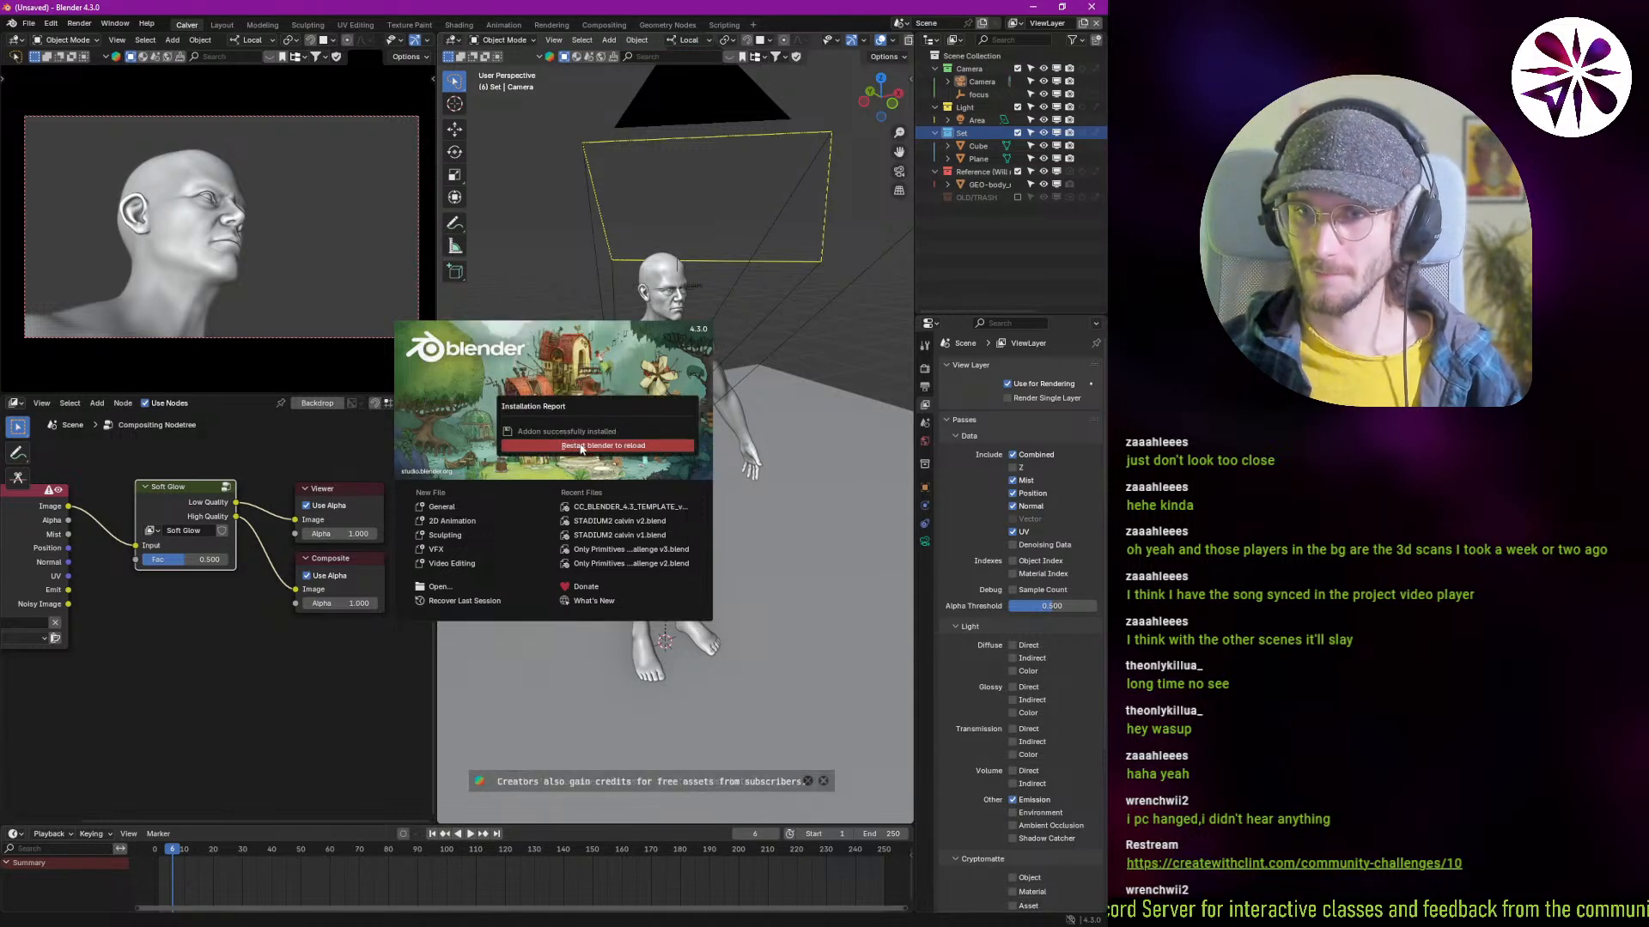
{"action": "left_click", "coordinate": [581, 445]}
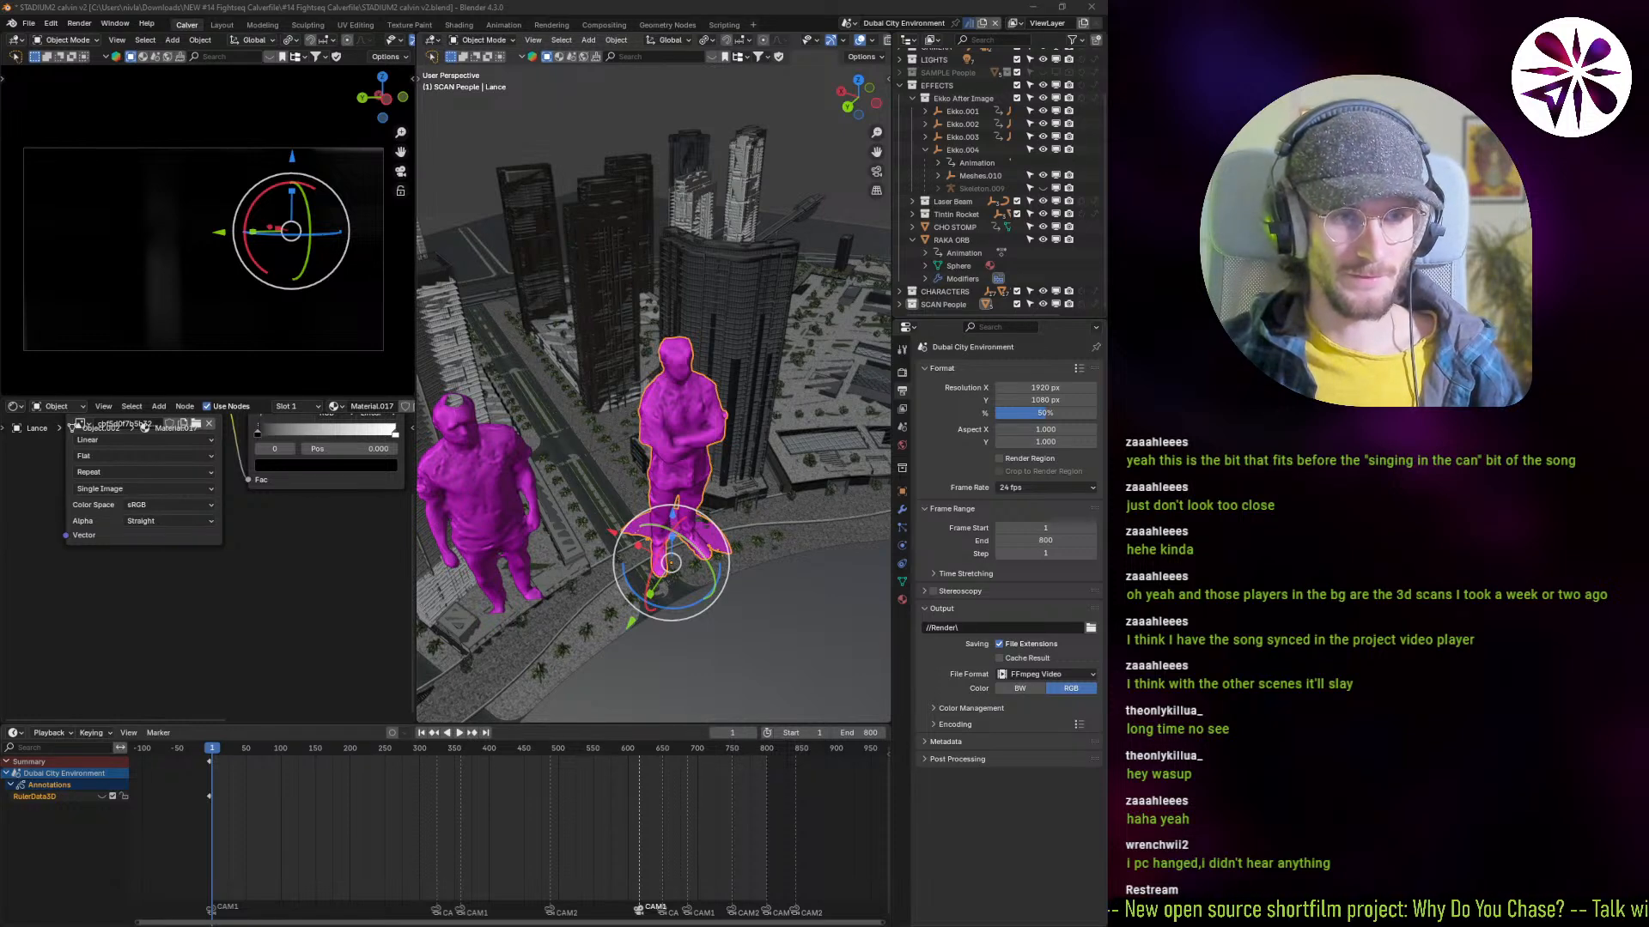
Step: Switch to the Chasm's Call template file, try to quit it and cancel at the save prompt
{"action": "key", "text": "alt+Tab"}
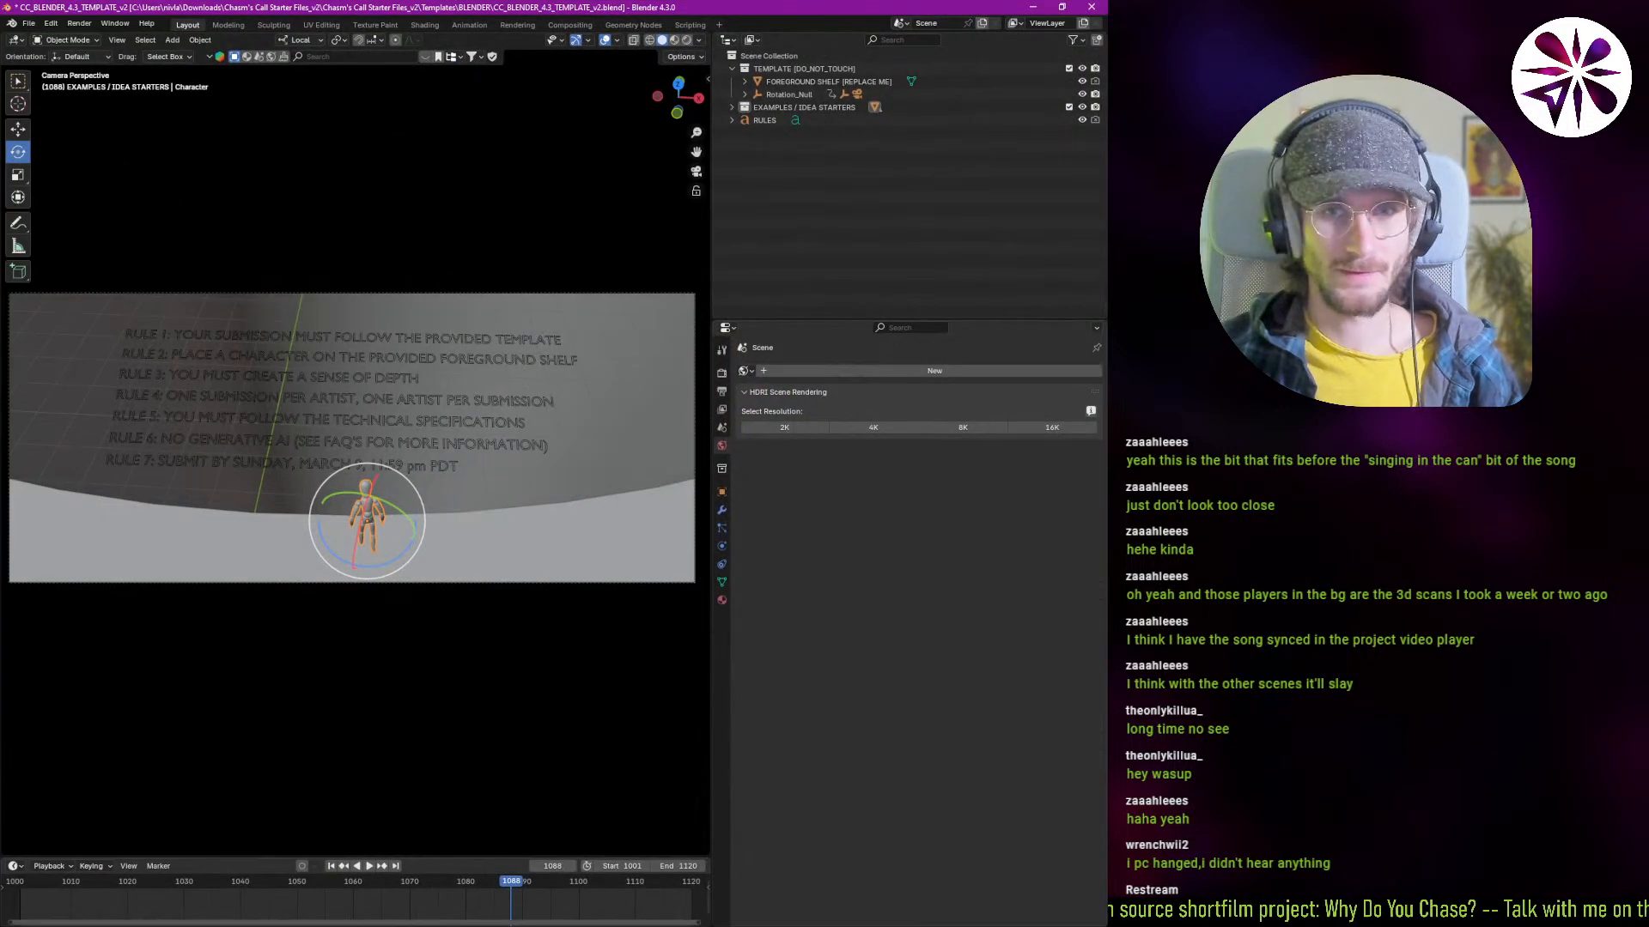
{"action": "key", "text": "ctrl+q"}
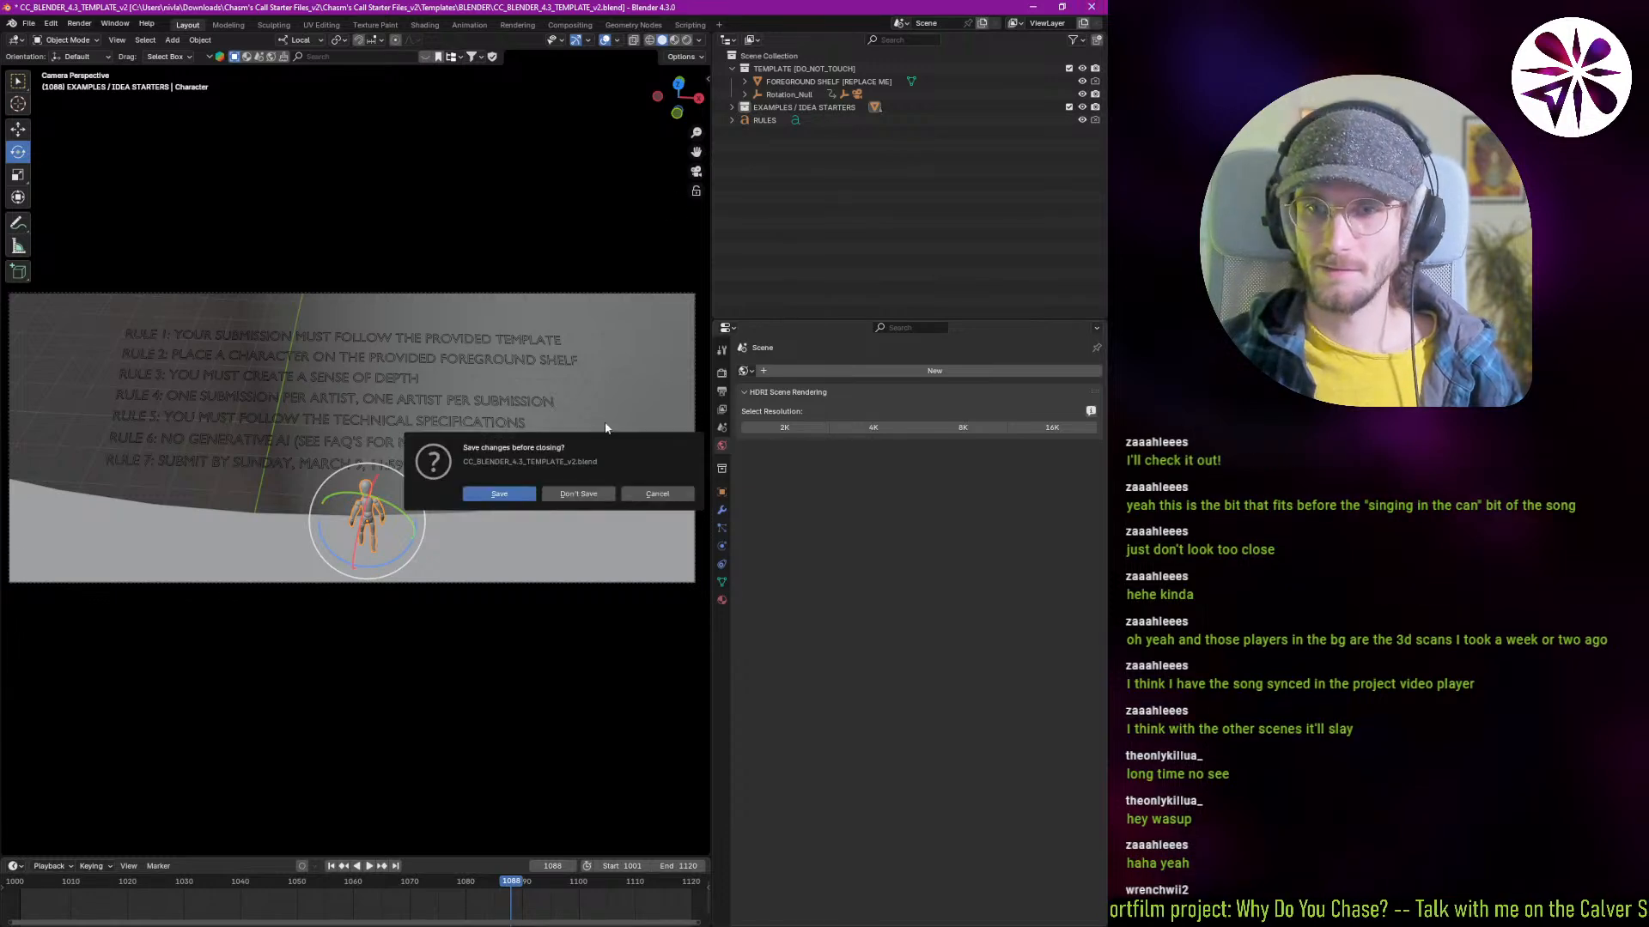
{"action": "left_click", "coordinate": [658, 492]}
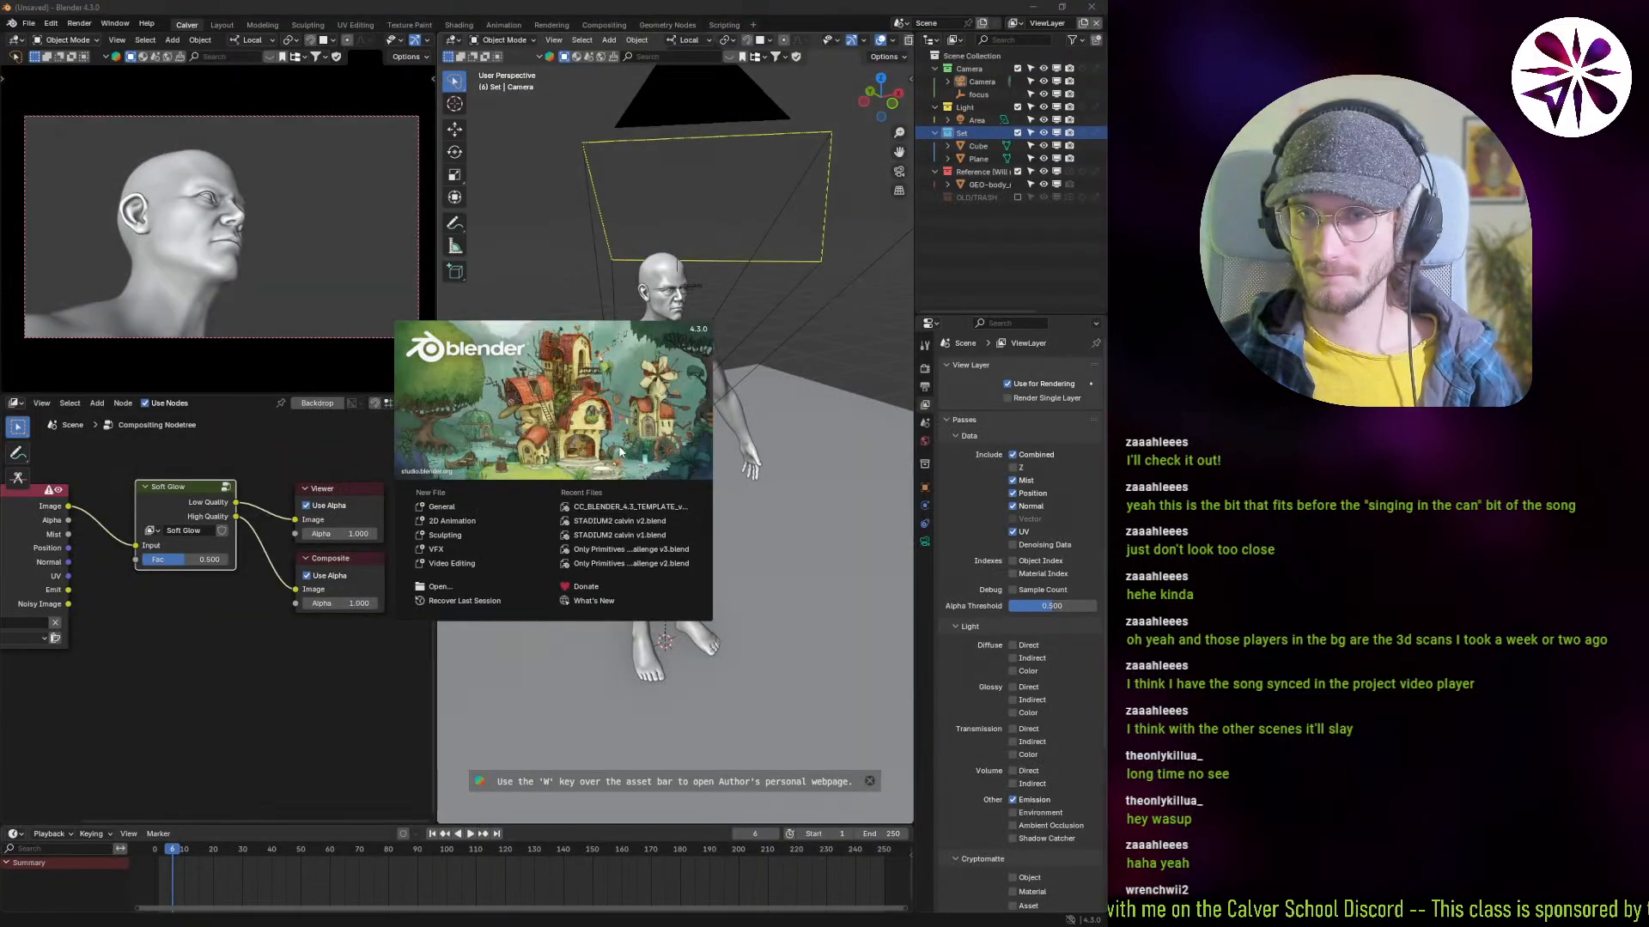
Step: Close the splash screen, reopen it and create a new Video Editing file
{"action": "left_click", "coordinate": [498, 153]}
{"action": "left_click", "coordinate": [82, 24]}
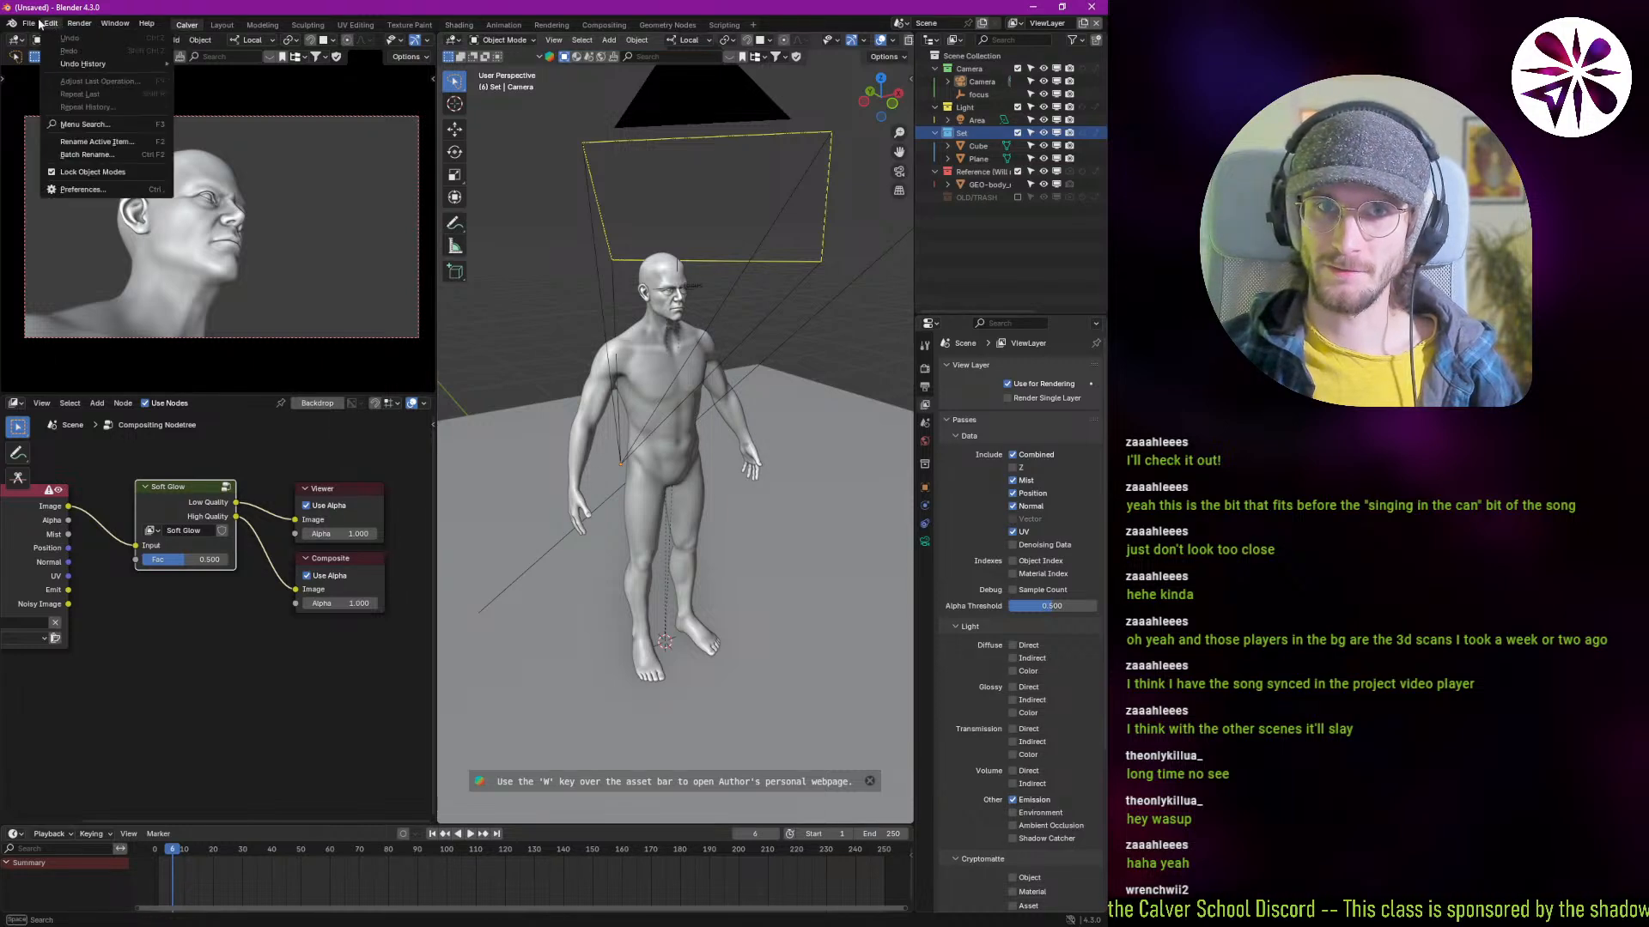
{"action": "left_click", "coordinate": [51, 38]}
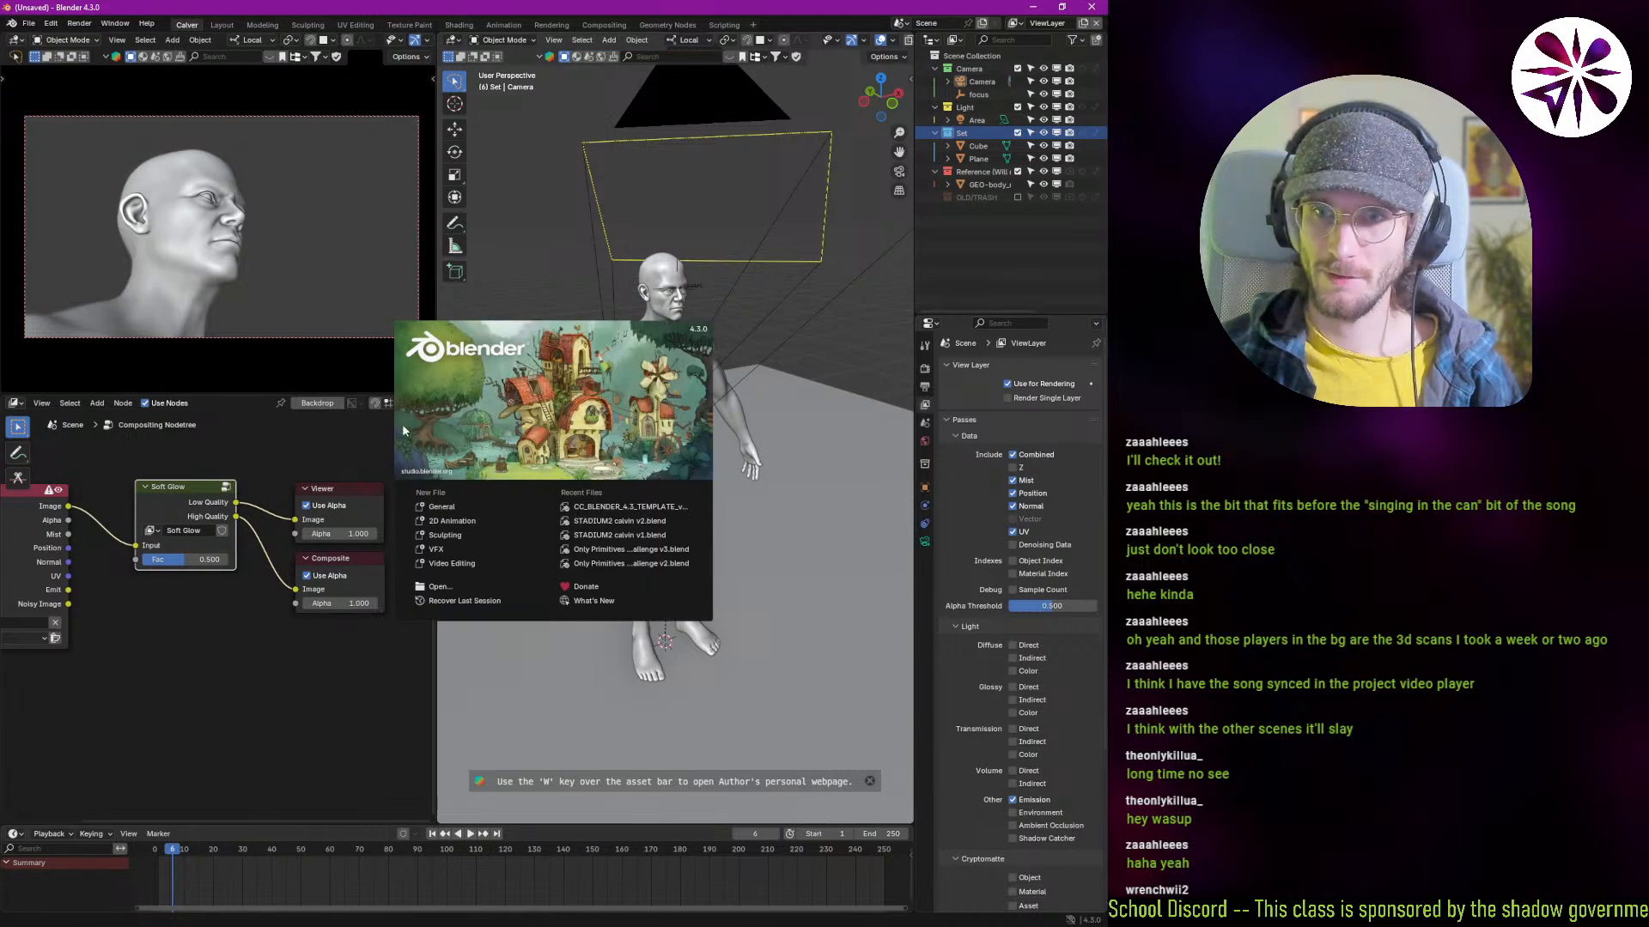
{"action": "left_click", "coordinate": [464, 564]}
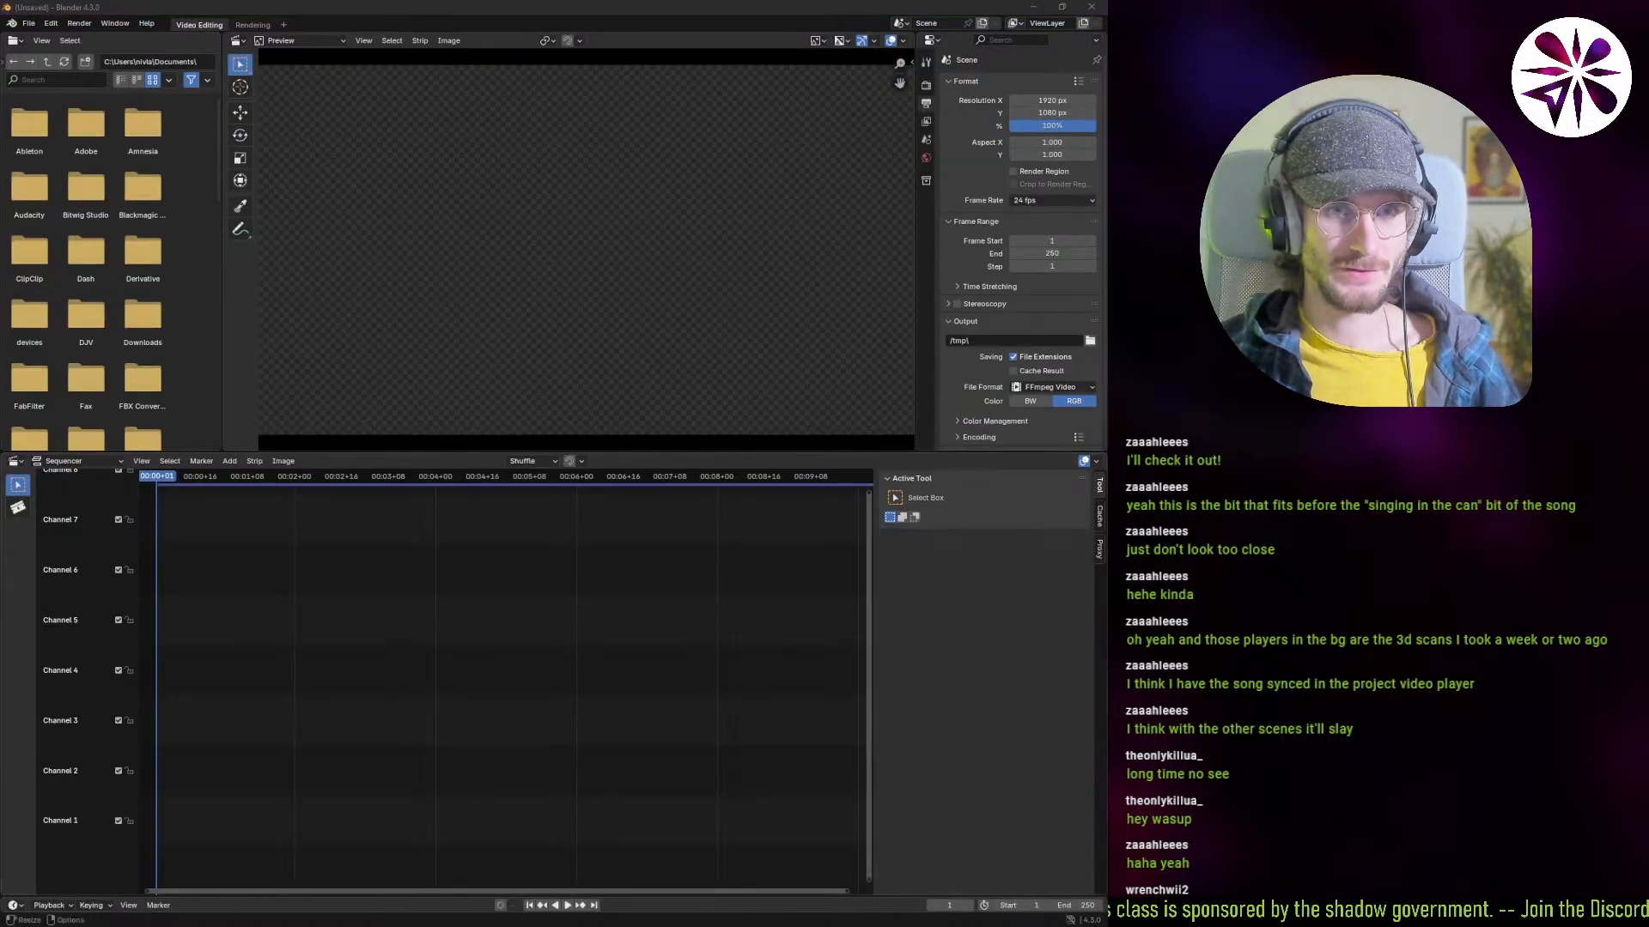
Step: Switch to File Explorer and add the rendered 0001-0800.mp4 from the Render folder to the sequencer's channel 6
{"action": "key", "text": "alt+Tab"}
{"action": "left_click_drag", "start_coordinate": [352, 297], "coordinate": [662, 162]}
{"action": "left_click_drag", "start_coordinate": [591, 275], "coordinate": [247, 577]}
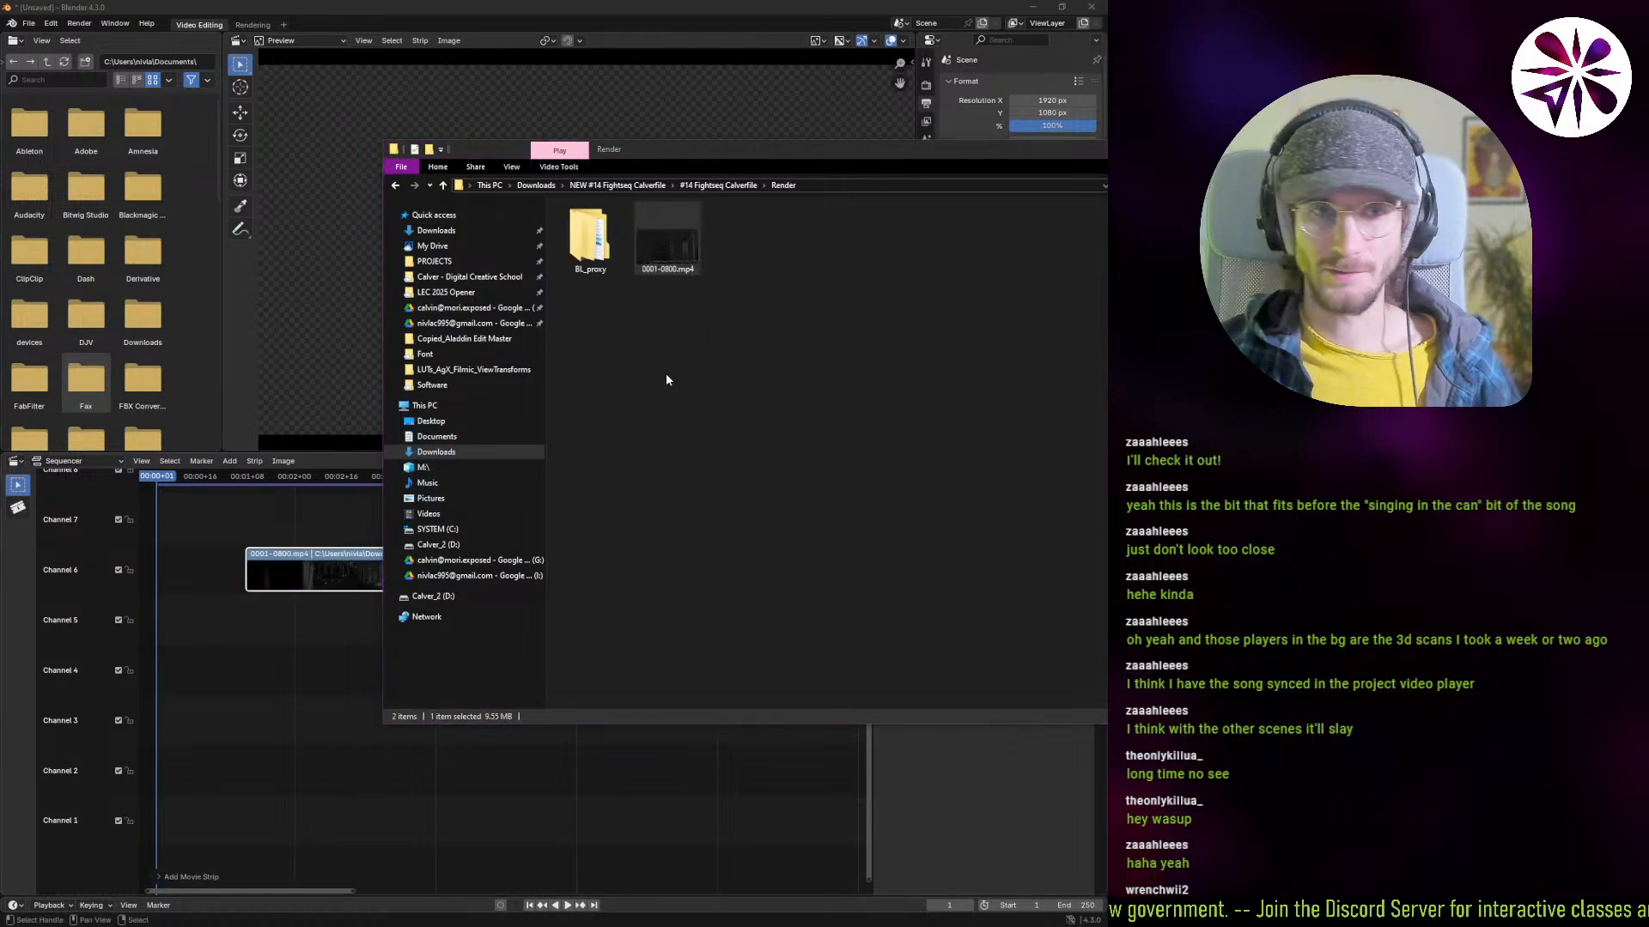
Step: Find Apollo On The Run - Echo [NCS Release].mp3 in the Downloads folder and add it to the sequencer's channel 4
{"action": "left_click", "coordinate": [632, 338]}
{"action": "left_click", "coordinate": [437, 230]}
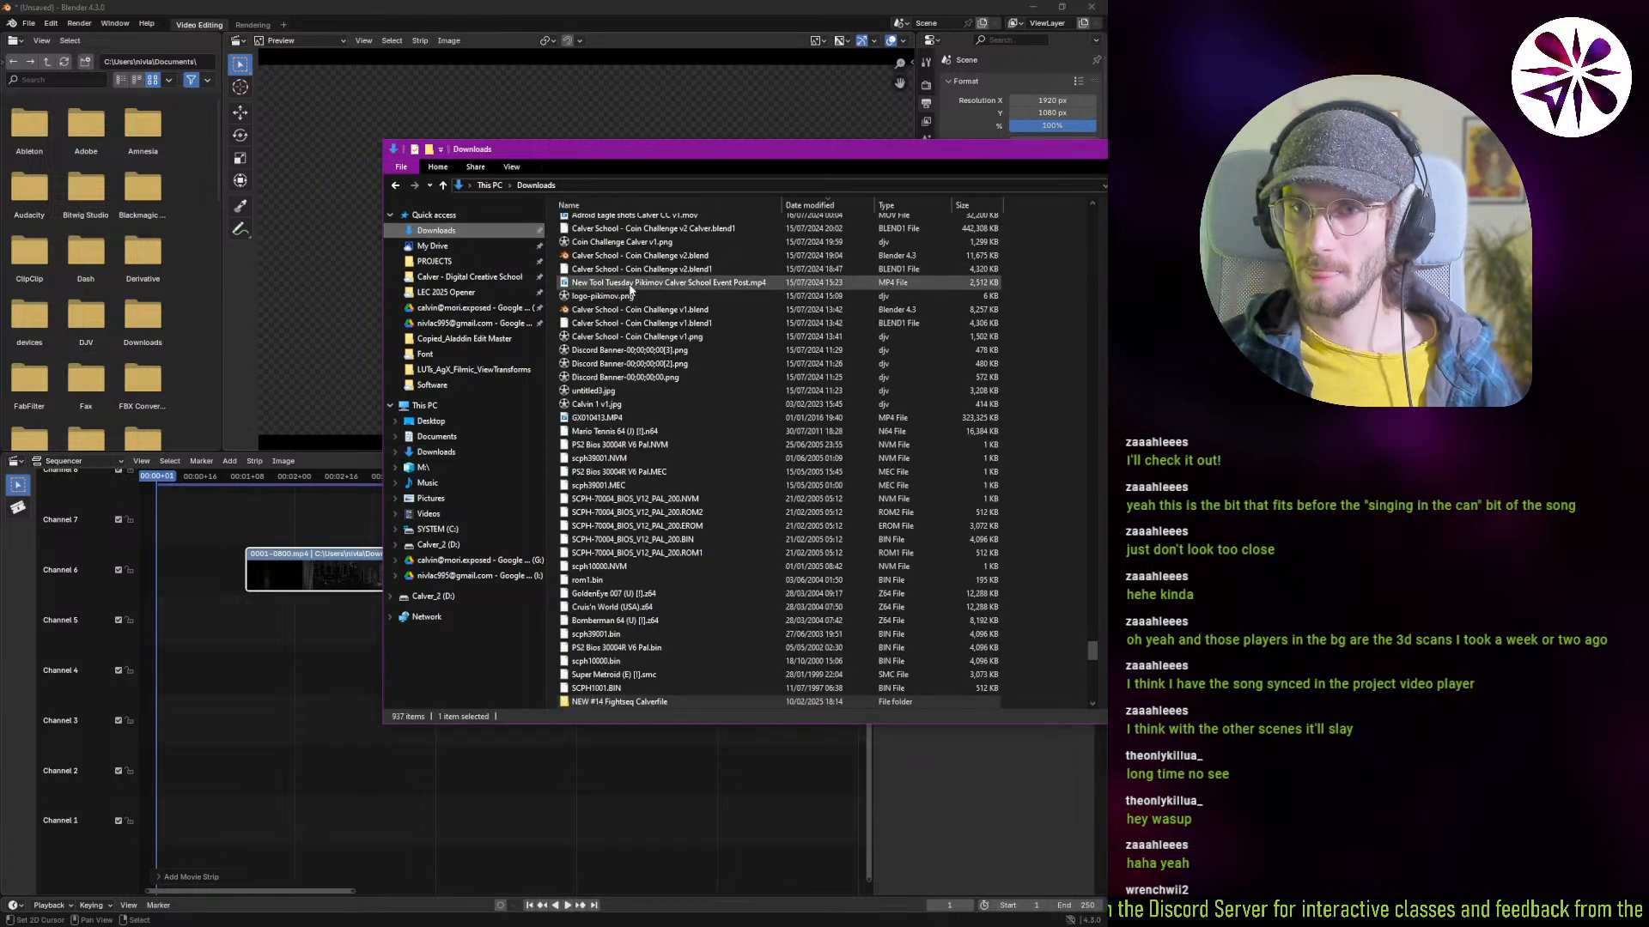
{"action": "scroll", "coordinate": [1031, 549], "scroll_direction": "down", "scroll_amount": 5}
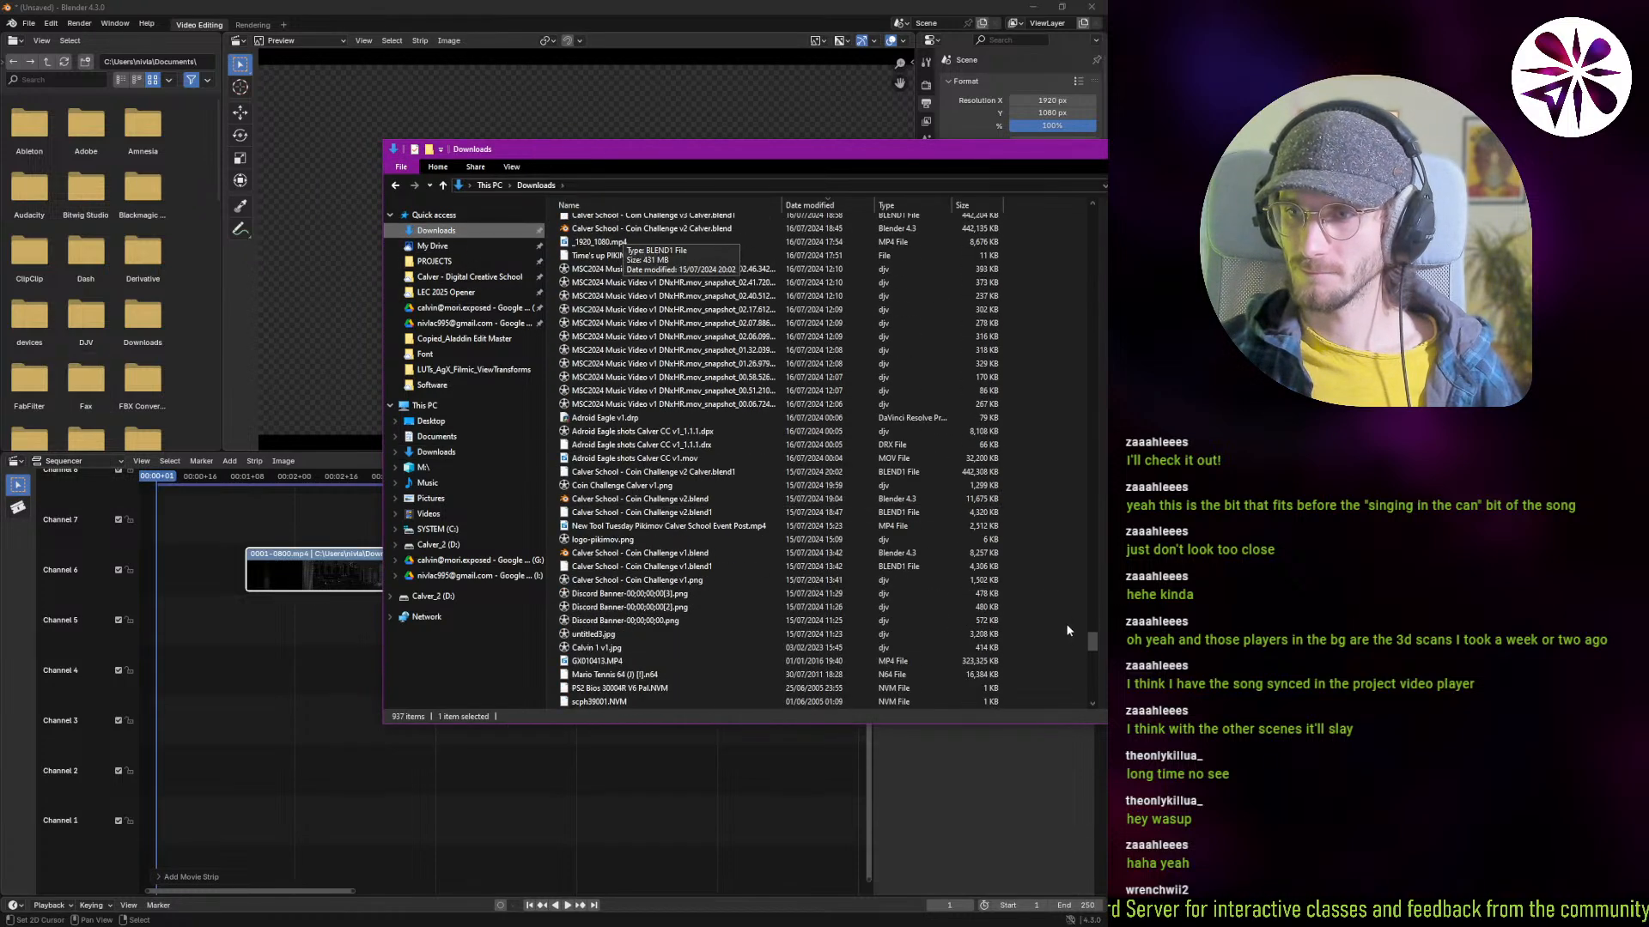
{"action": "left_click_drag", "start_coordinate": [1092, 640], "coordinate": [1090, 187]}
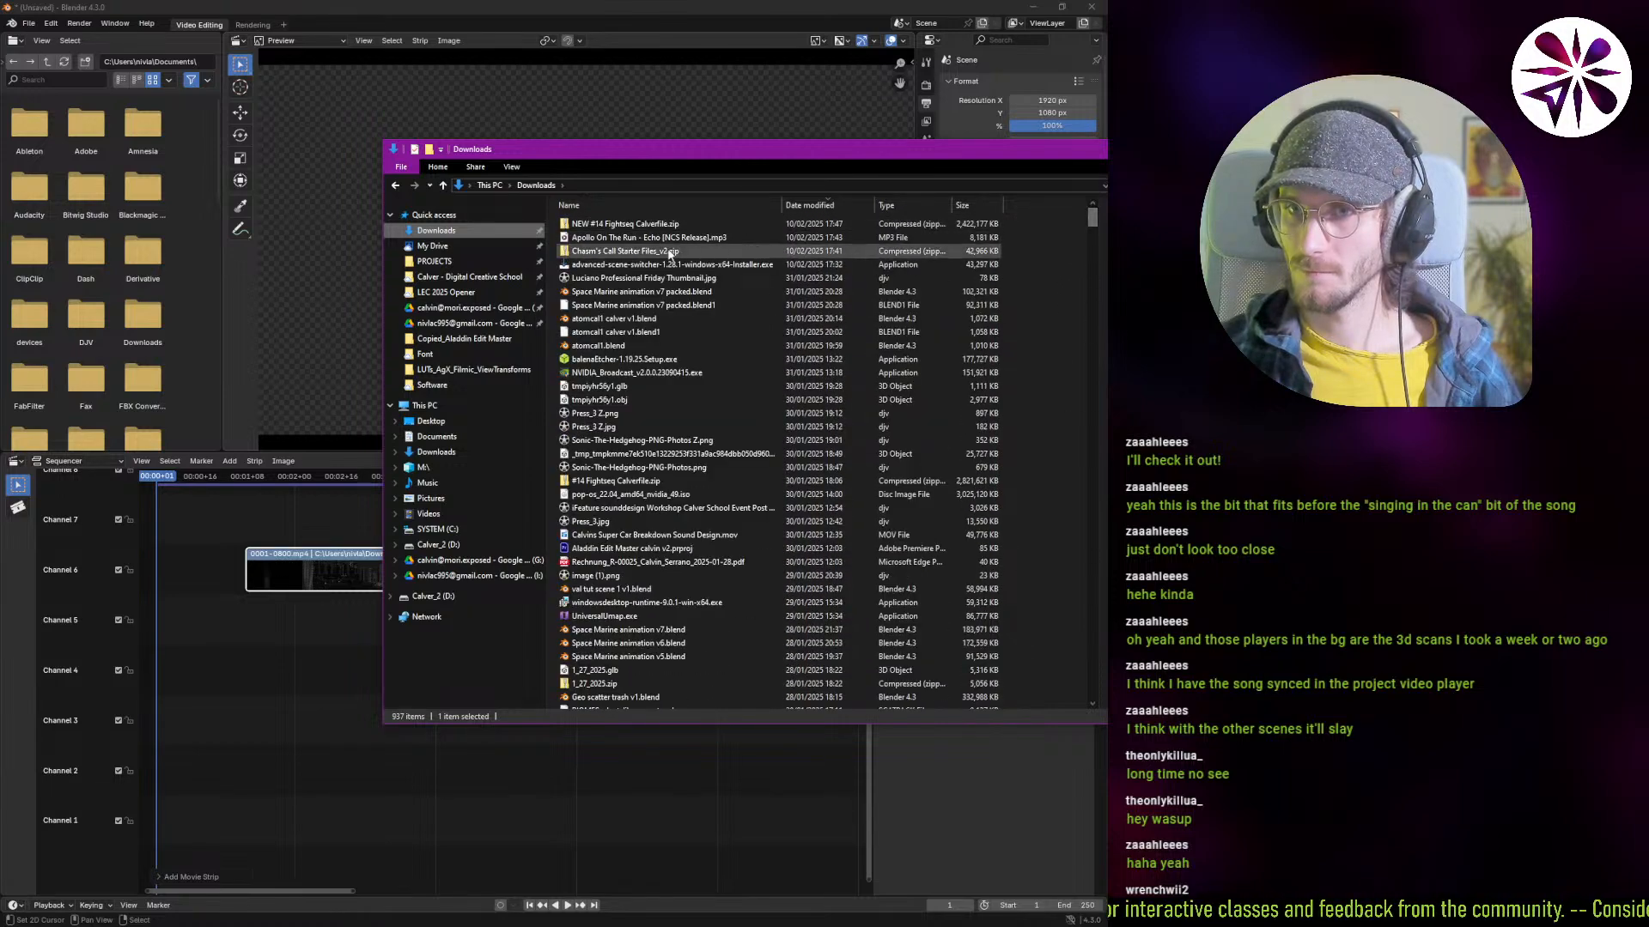
{"action": "left_click_drag", "start_coordinate": [635, 238], "coordinate": [250, 674]}
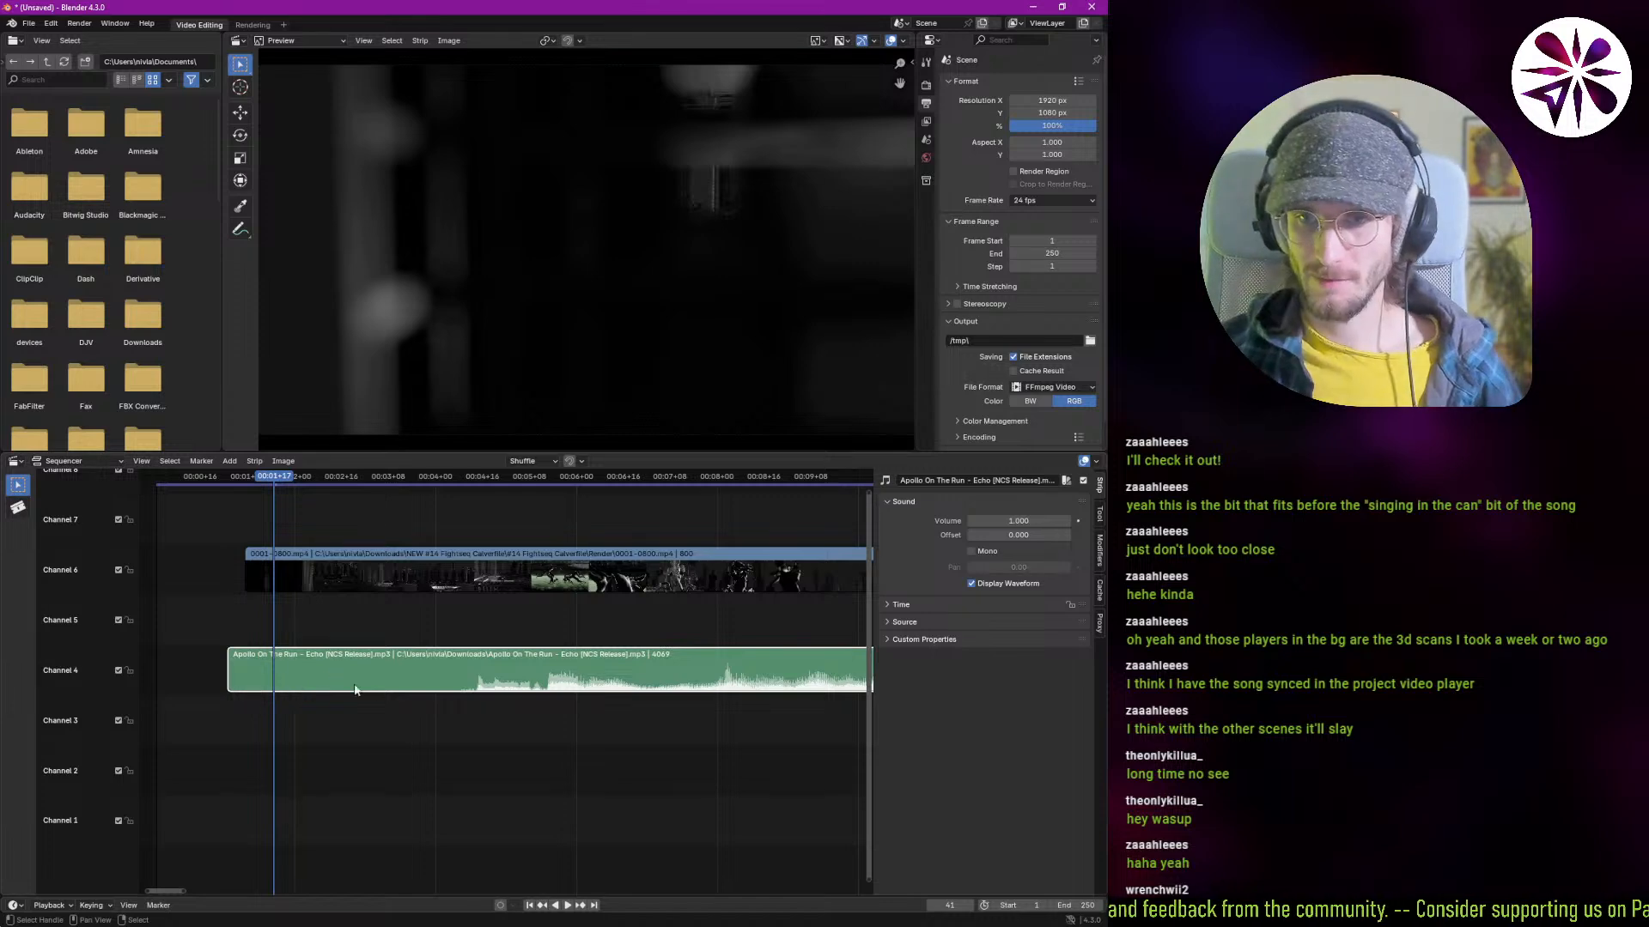
Step: Move the song strip and the 0001-0800.mp4 strip to the timeline's start, placing the video in channel 5 directly above the song
{"action": "left_click_drag", "start_coordinate": [361, 685], "coordinate": [307, 672]}
{"action": "key", "text": "g"}
{"action": "left_click_drag", "start_coordinate": [336, 574], "coordinate": [246, 617]}
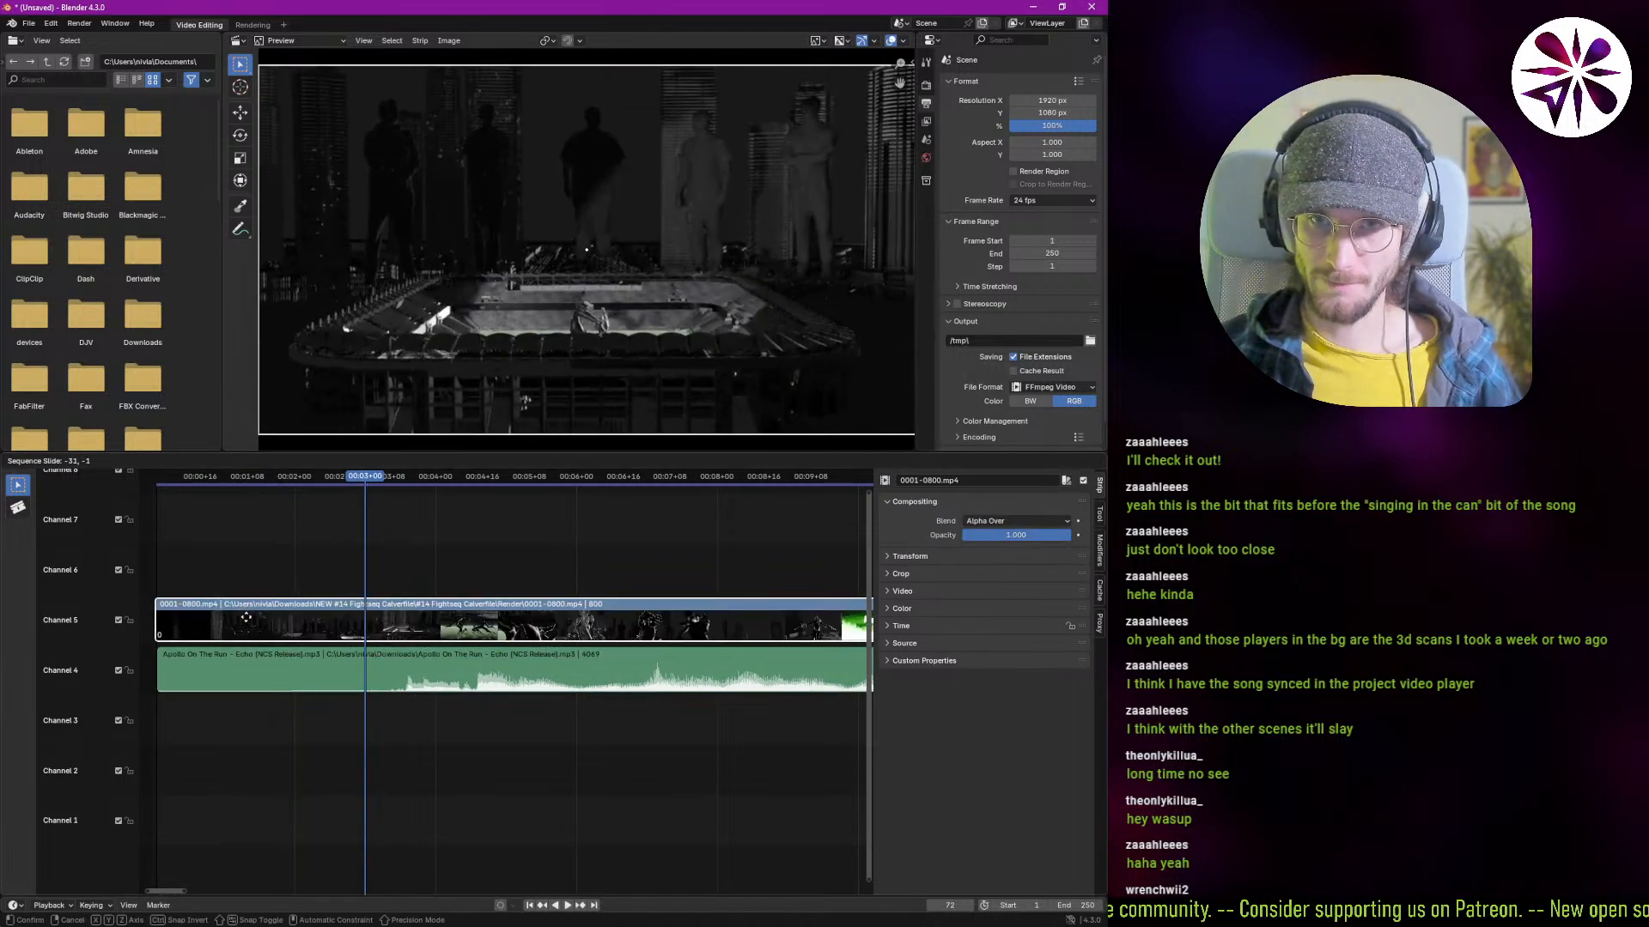
{"action": "left_click", "coordinate": [249, 620]}
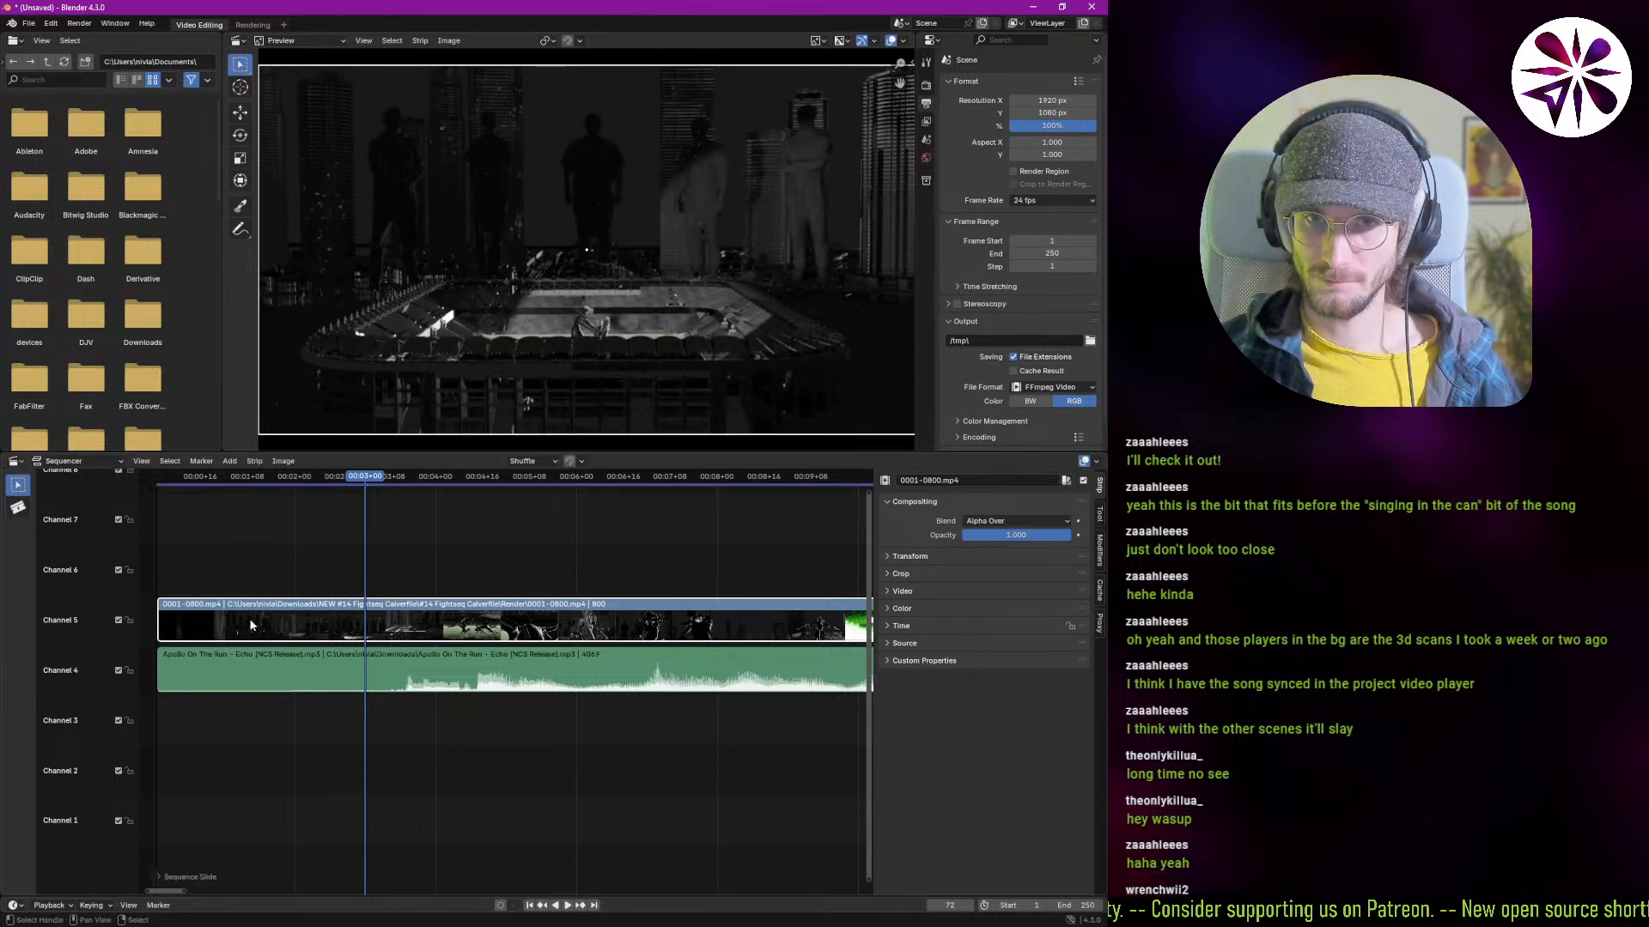
{"action": "scroll", "coordinate": [249, 681], "scroll_direction": "down", "scroll_amount": 8}
{"action": "scroll", "coordinate": [249, 681], "scroll_direction": "down", "scroll_amount": 8}
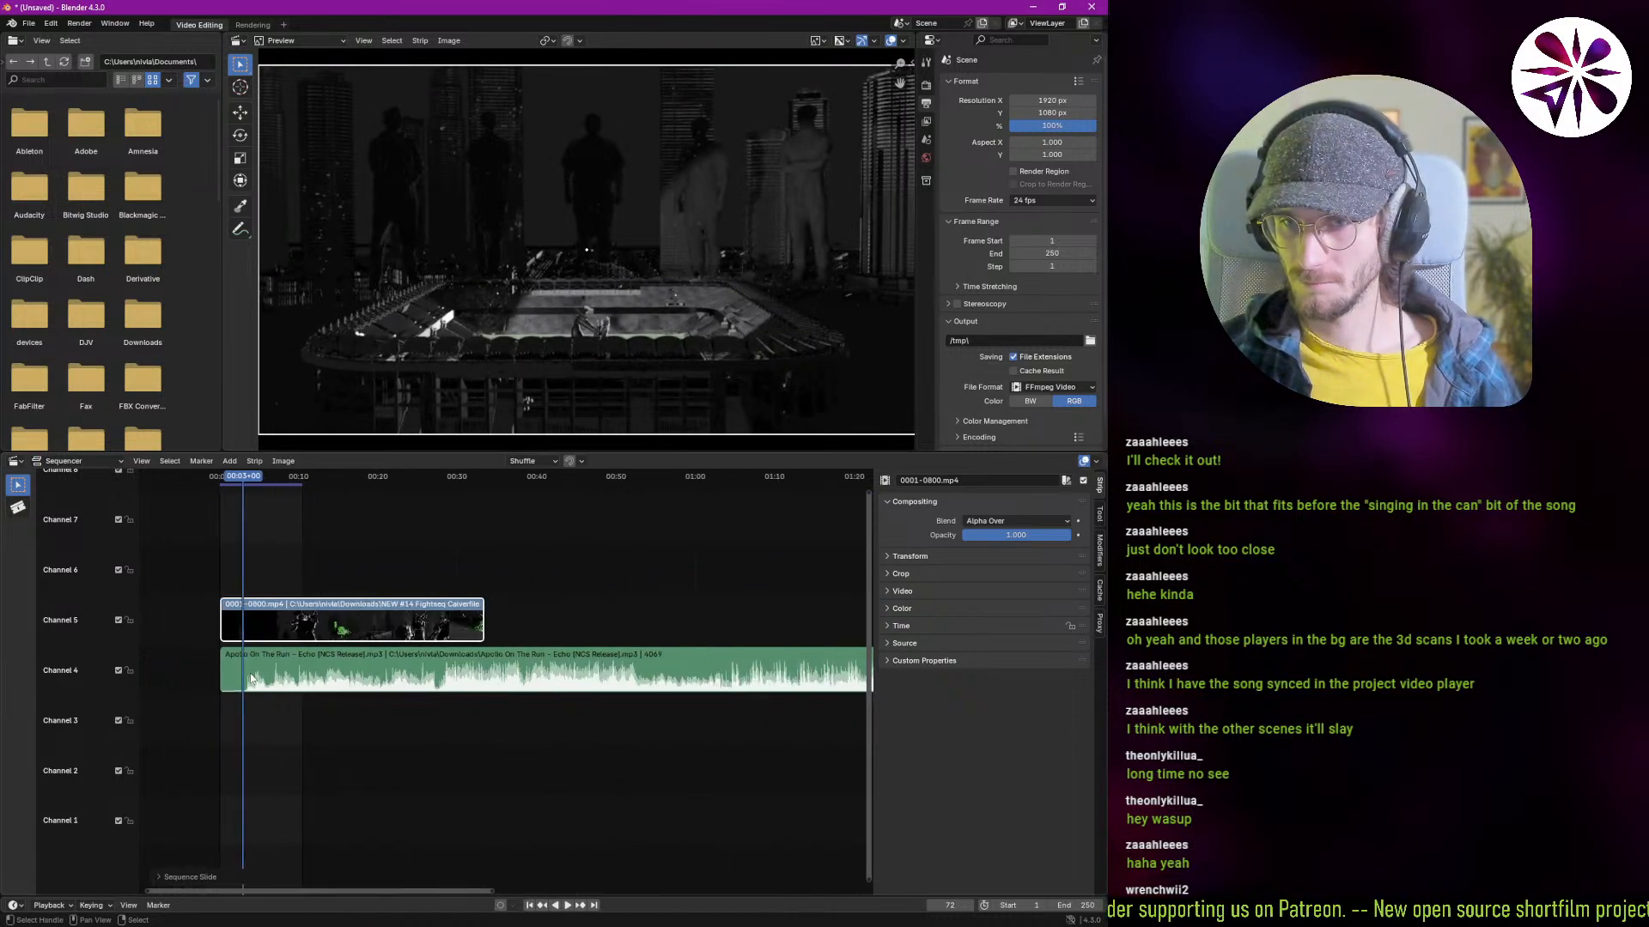
{"action": "key", "text": "Home"}
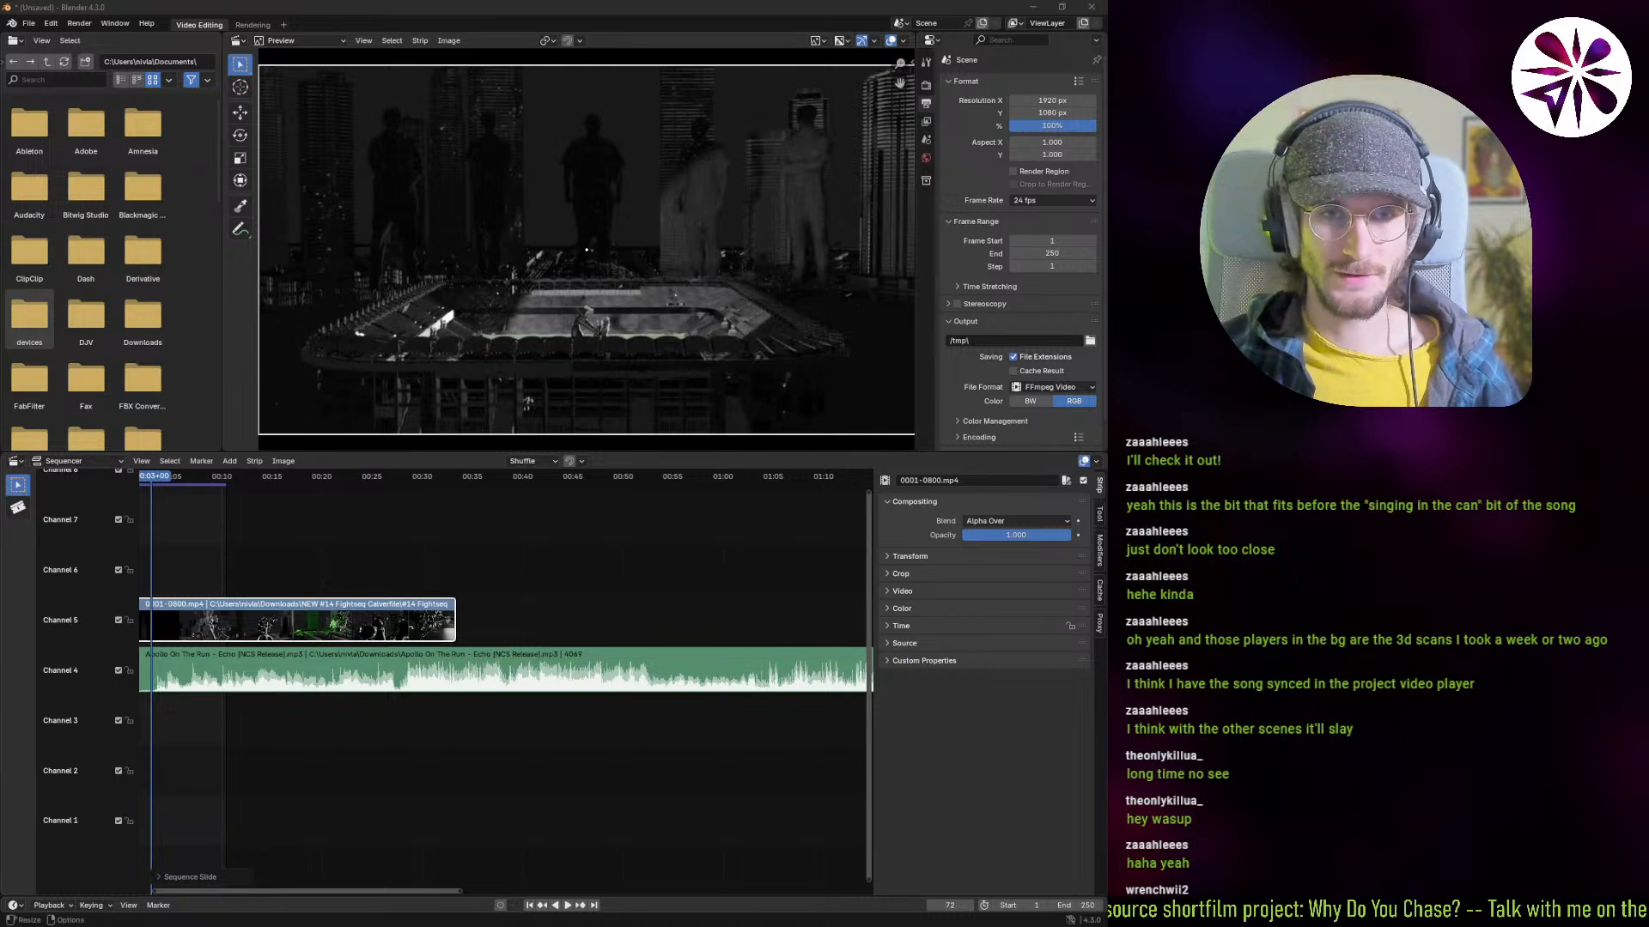
Step: Switch to the STADIUM2 calvin v2 file and add a Video Editing workspace
{"action": "key", "text": "alt+Tab"}
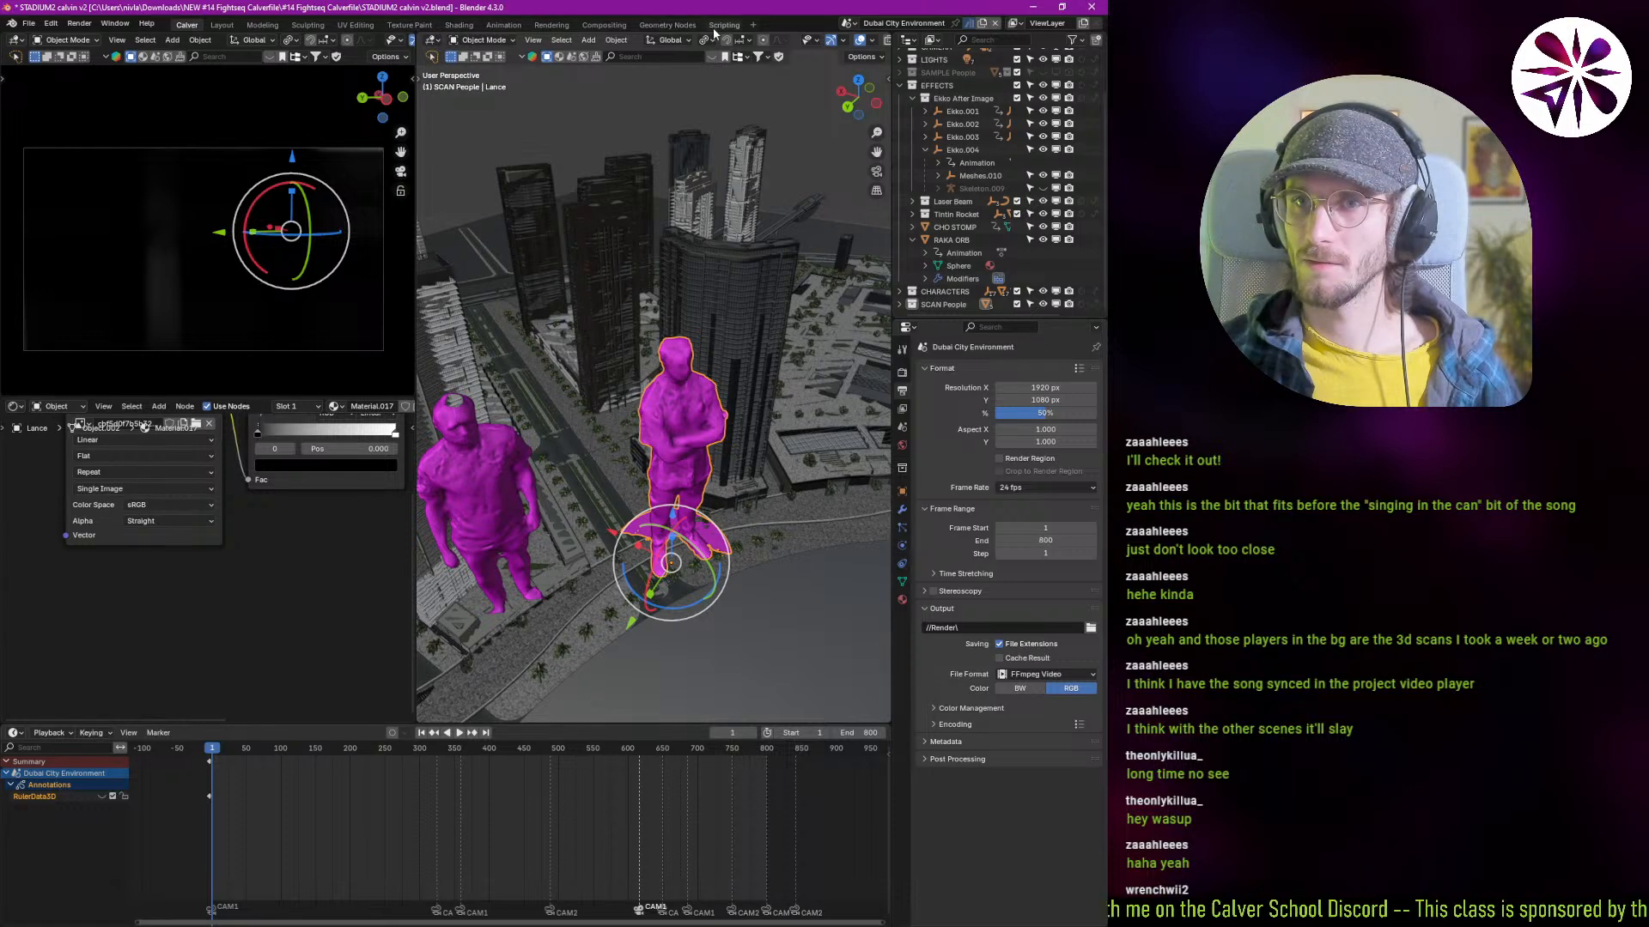
{"action": "left_click", "coordinate": [753, 25]}
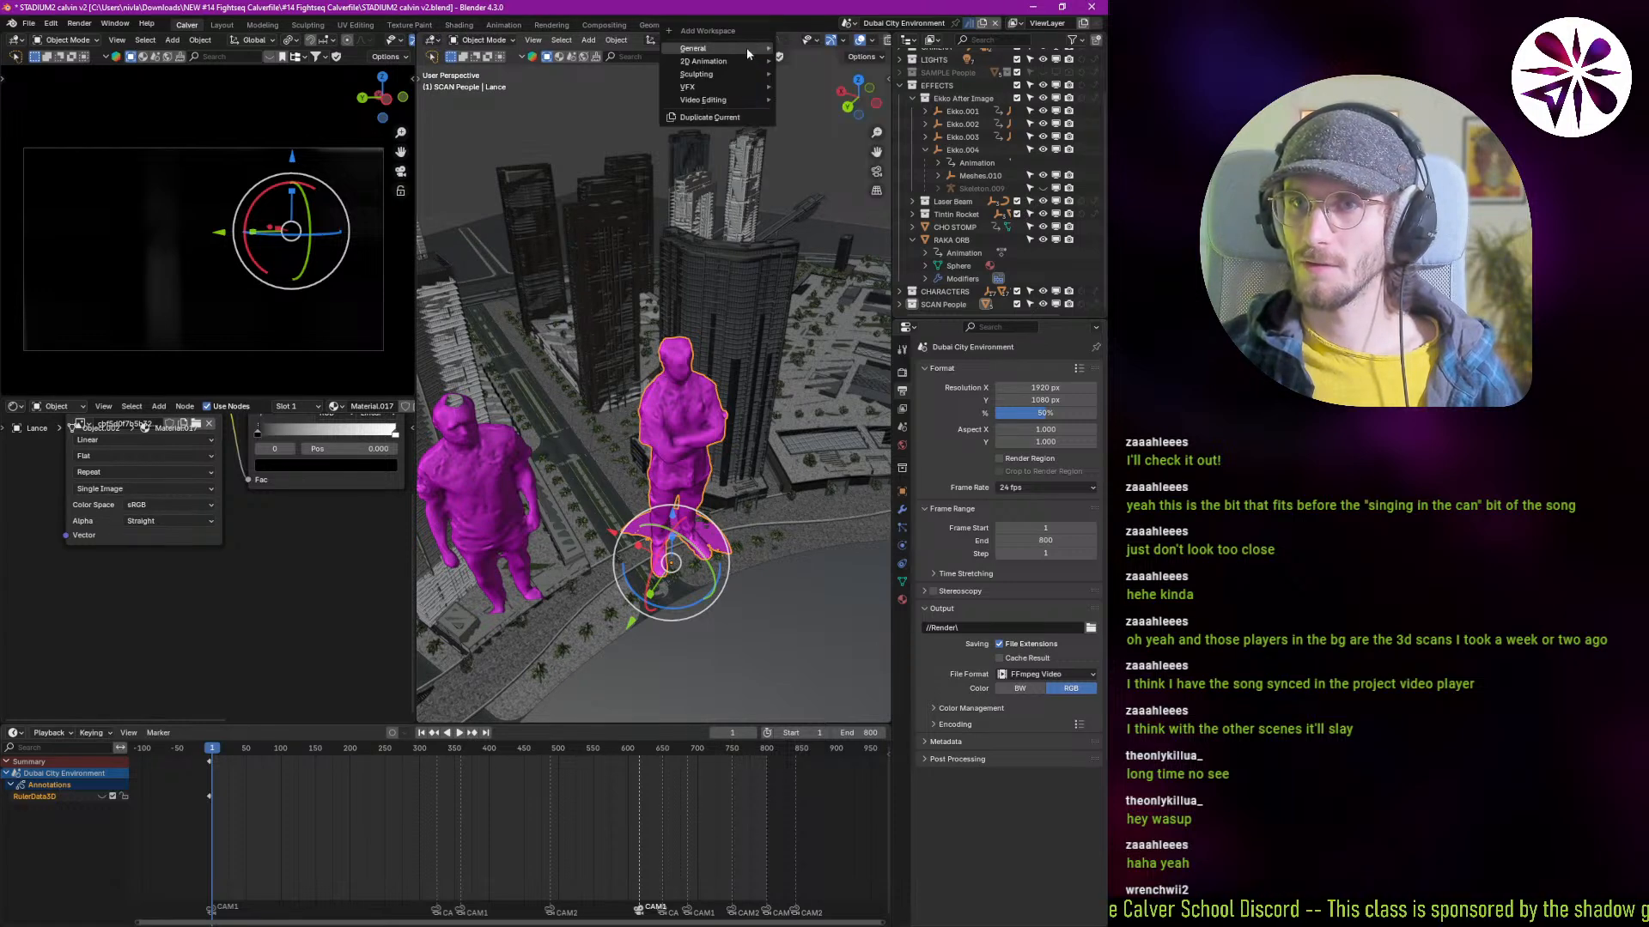
{"action": "mouse_move", "coordinate": [740, 49]}
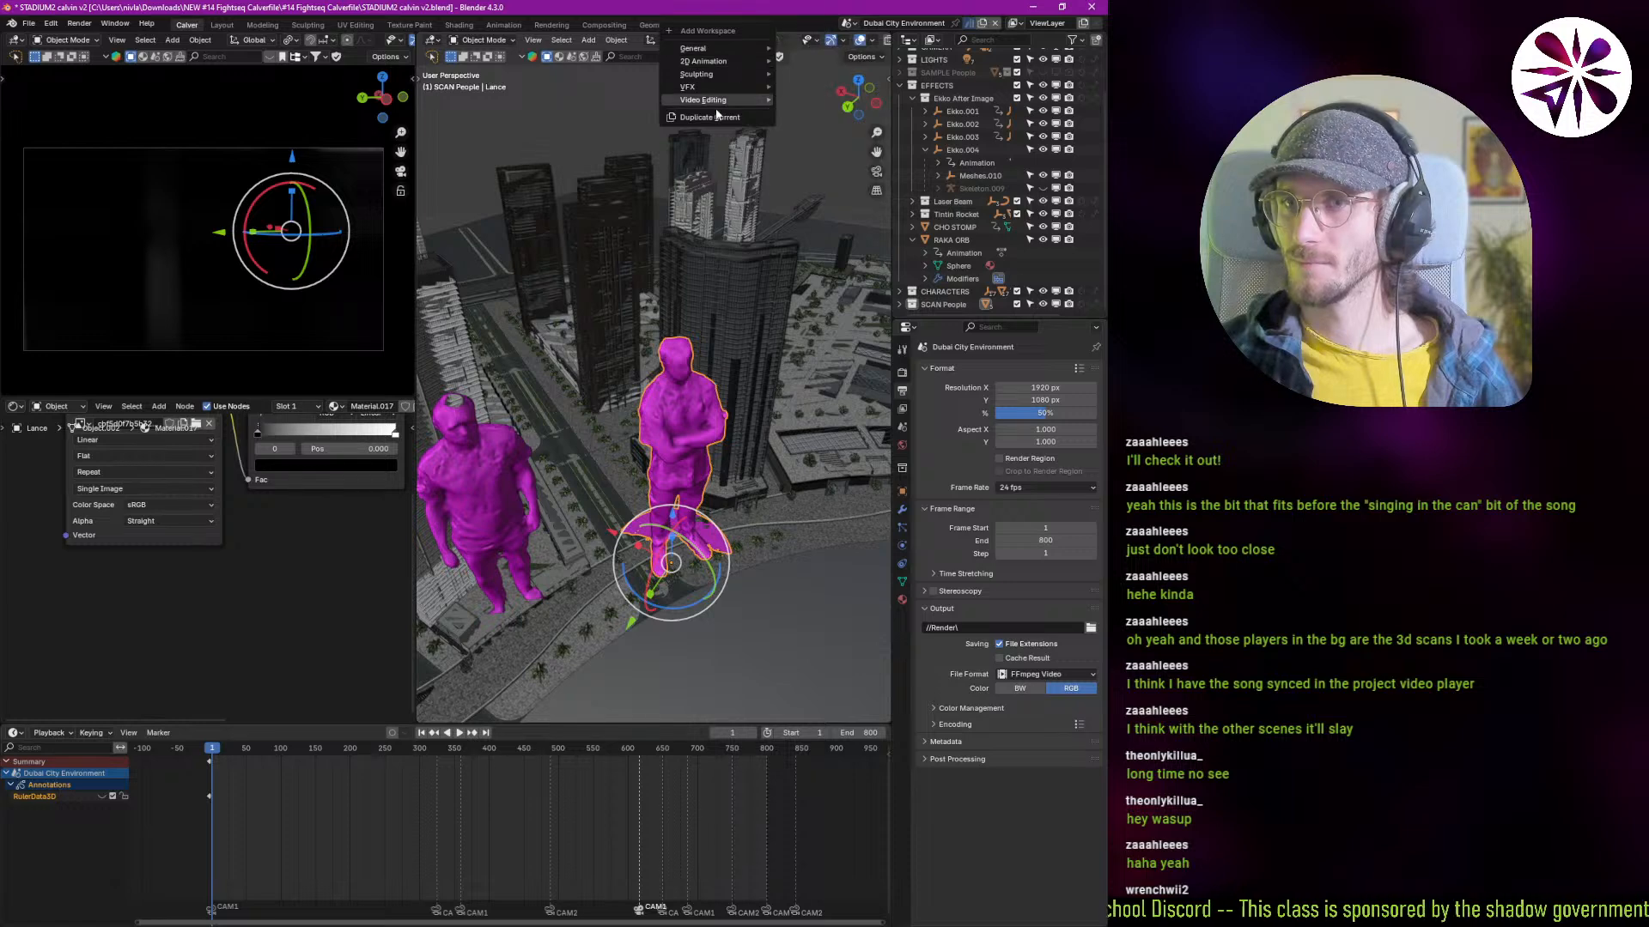
{"action": "mouse_move", "coordinate": [733, 100]}
{"action": "left_click", "coordinate": [797, 112]}
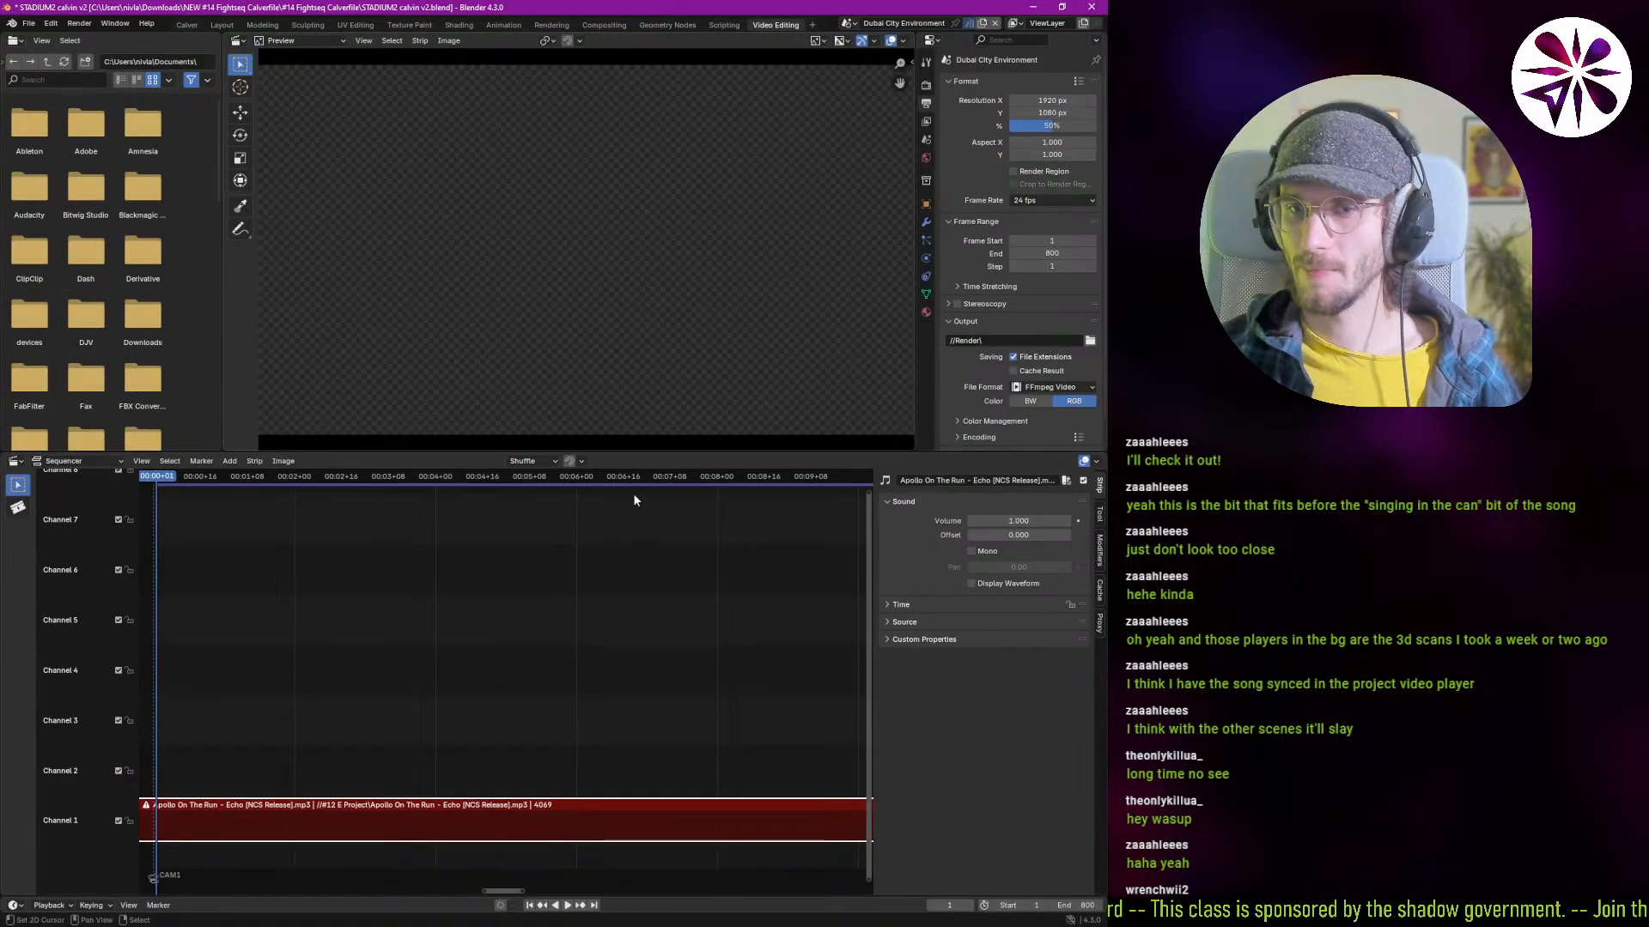
Step: Expand the time settings of the missing Apollo On The Run strip and copy its start frame
{"action": "scroll", "coordinate": [435, 767], "scroll_direction": "down", "scroll_amount": 10}
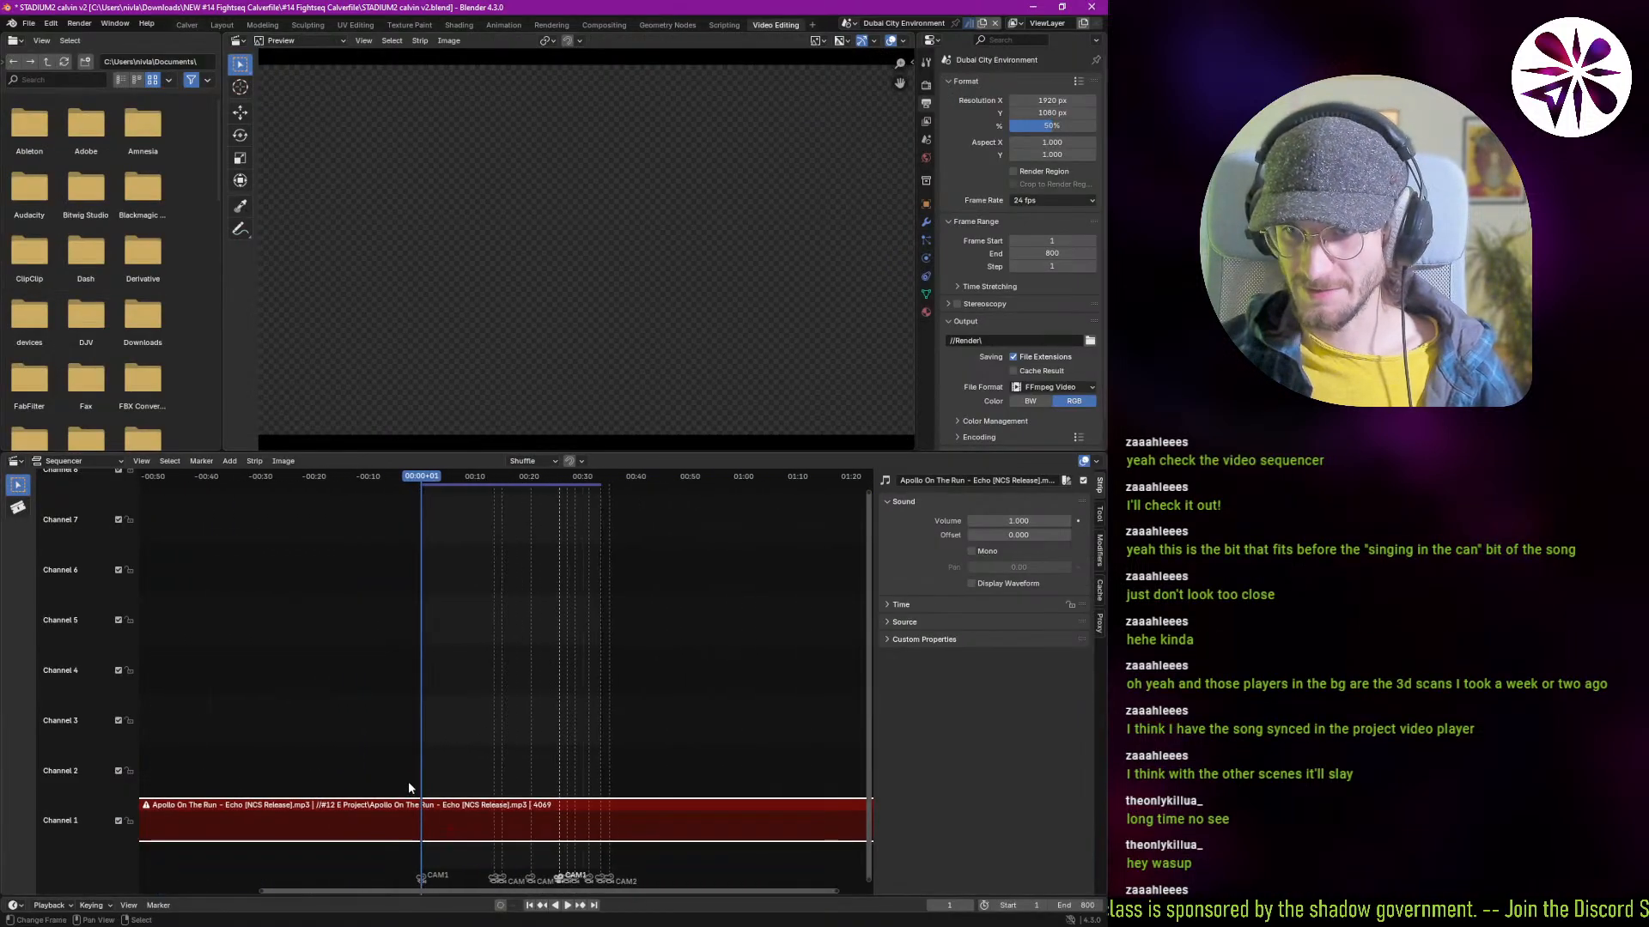
{"action": "scroll", "coordinate": [434, 842], "scroll_direction": "up", "scroll_amount": 3}
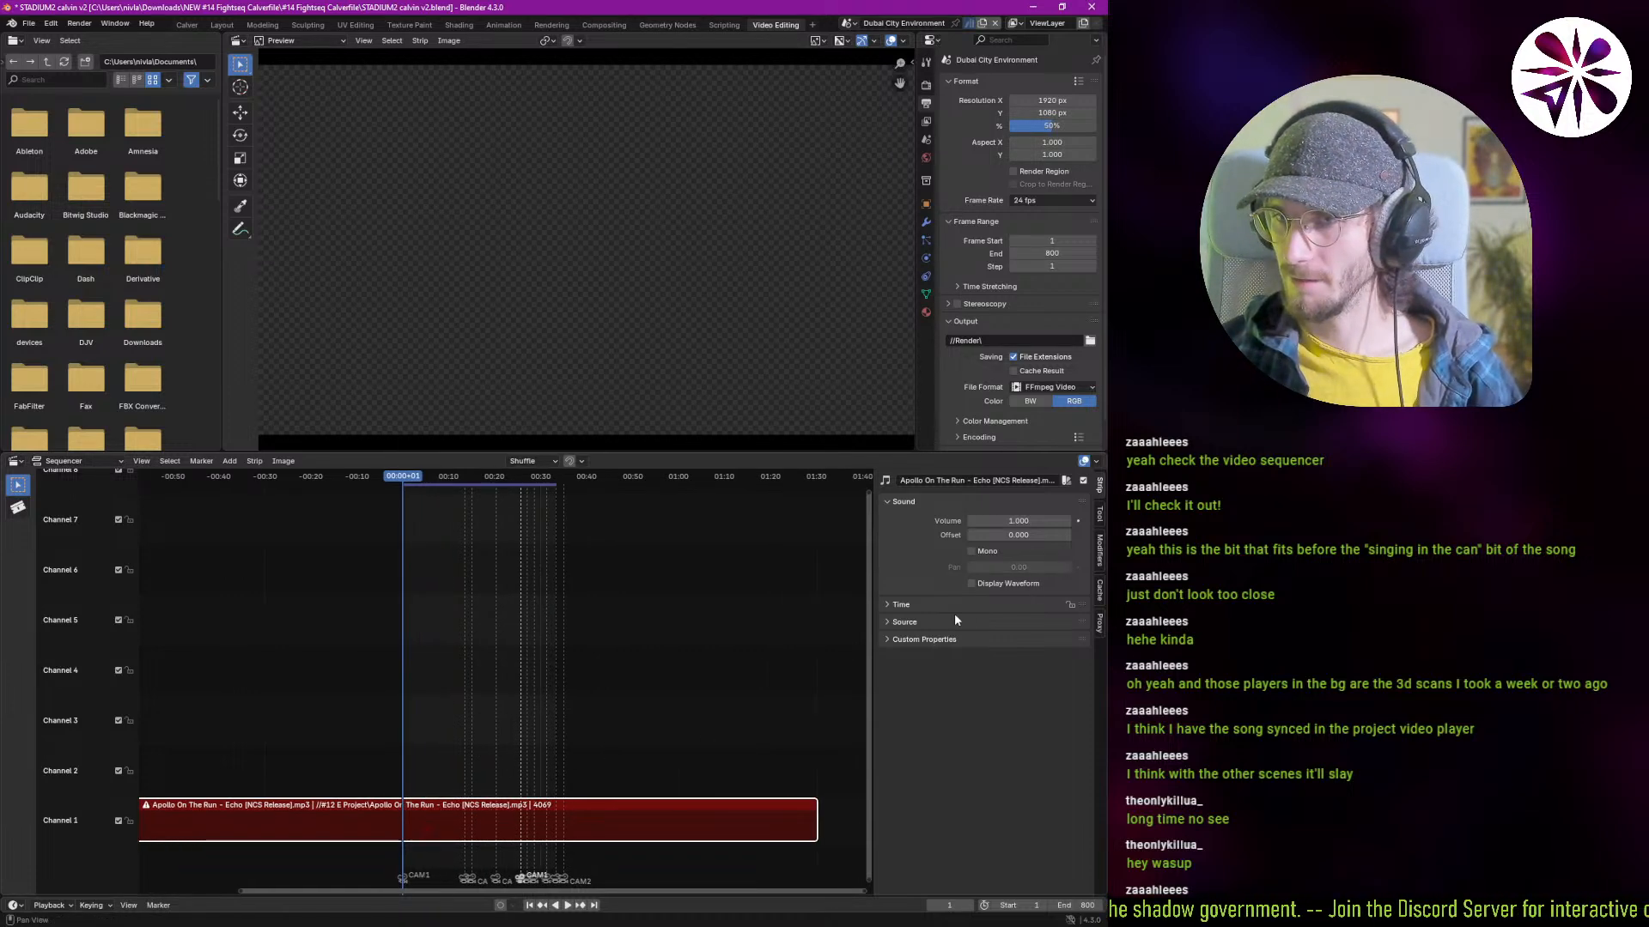
{"action": "middle_click_drag", "start_coordinate": [458, 799], "coordinate": [653, 748]}
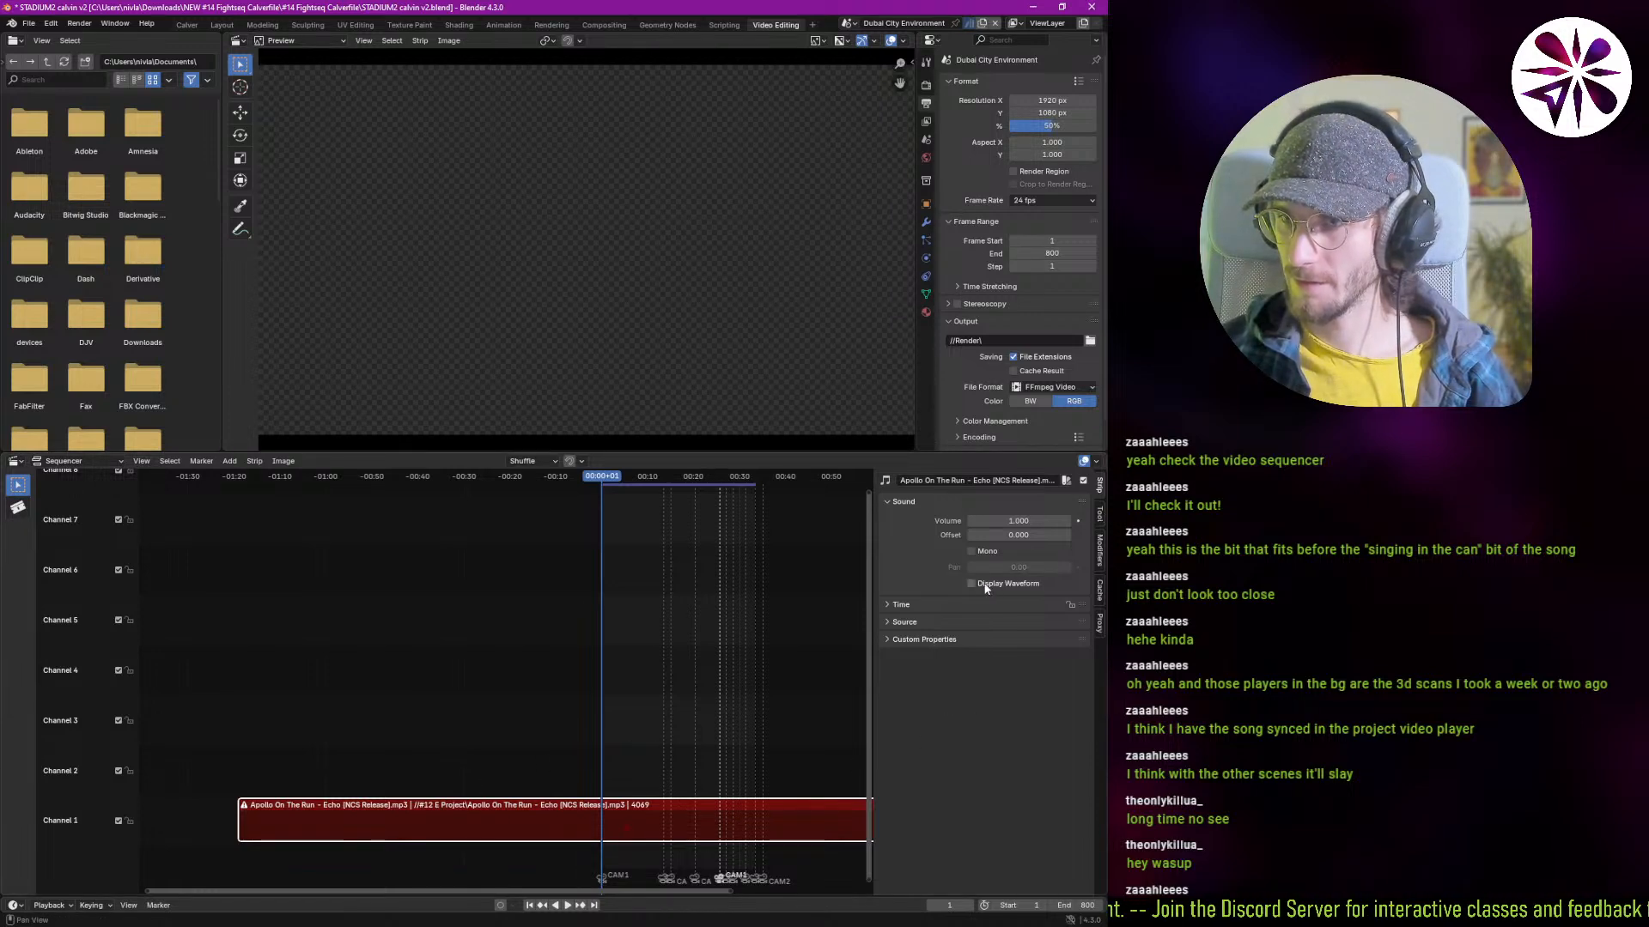
{"action": "left_click", "coordinate": [951, 603]}
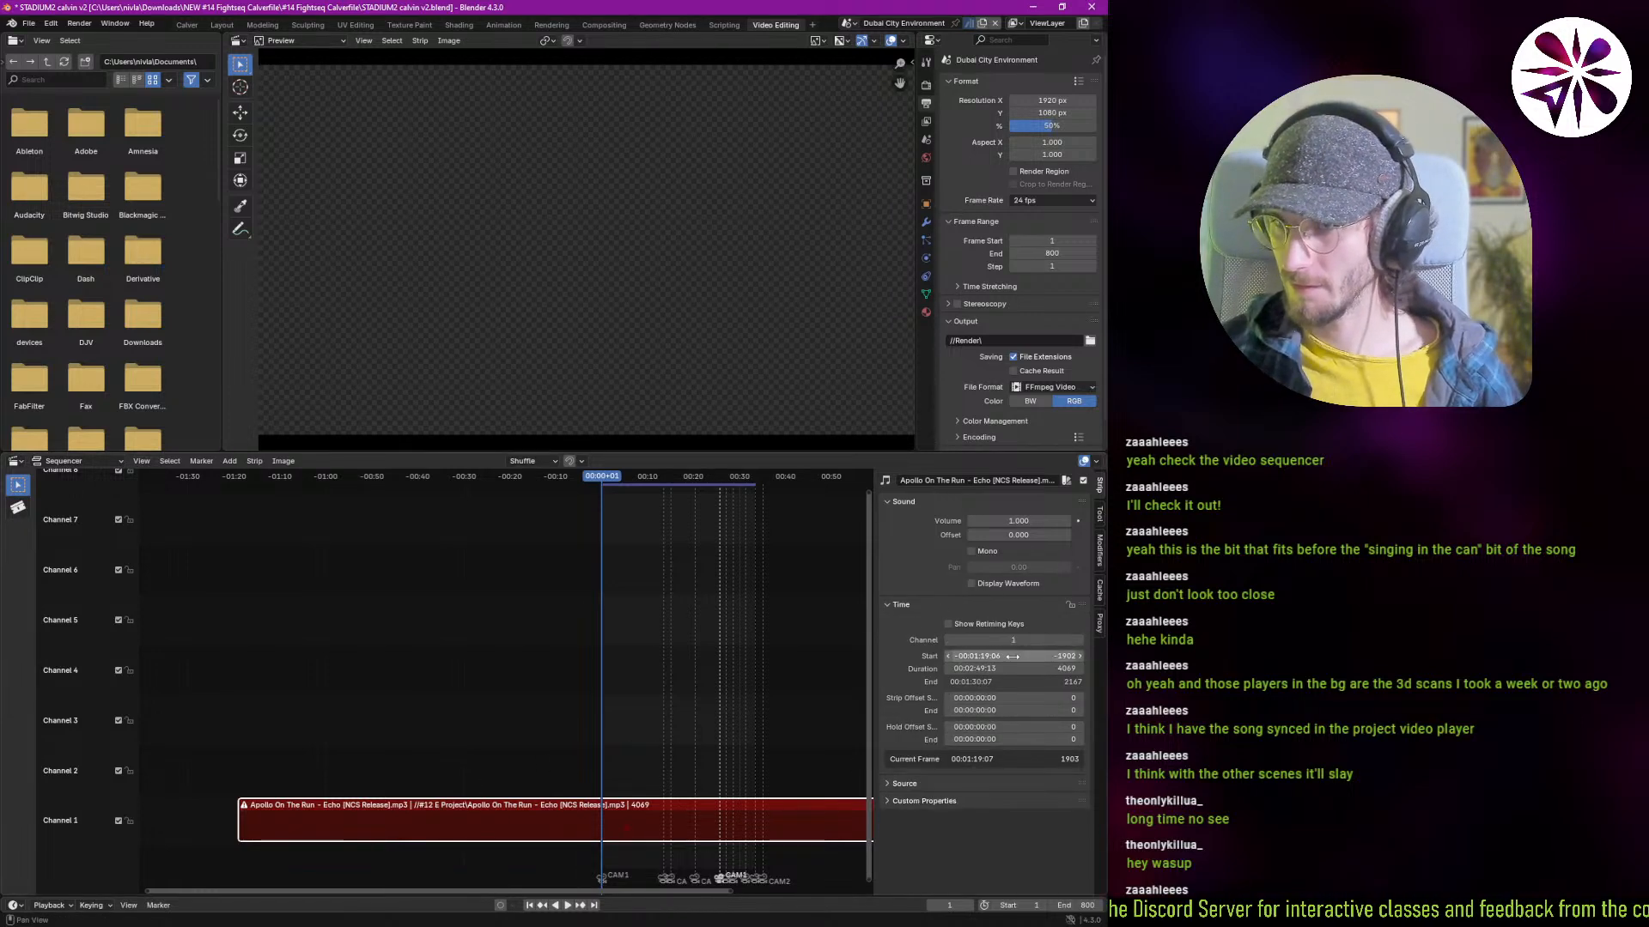
{"action": "left_click", "coordinate": [1012, 656]}
{"action": "left_click", "coordinate": [914, 595]}
Step: Switch to the unsaved video edit and set the Apollo On The Run strip's start frame to -1902
{"action": "key", "text": "alt+Tab"}
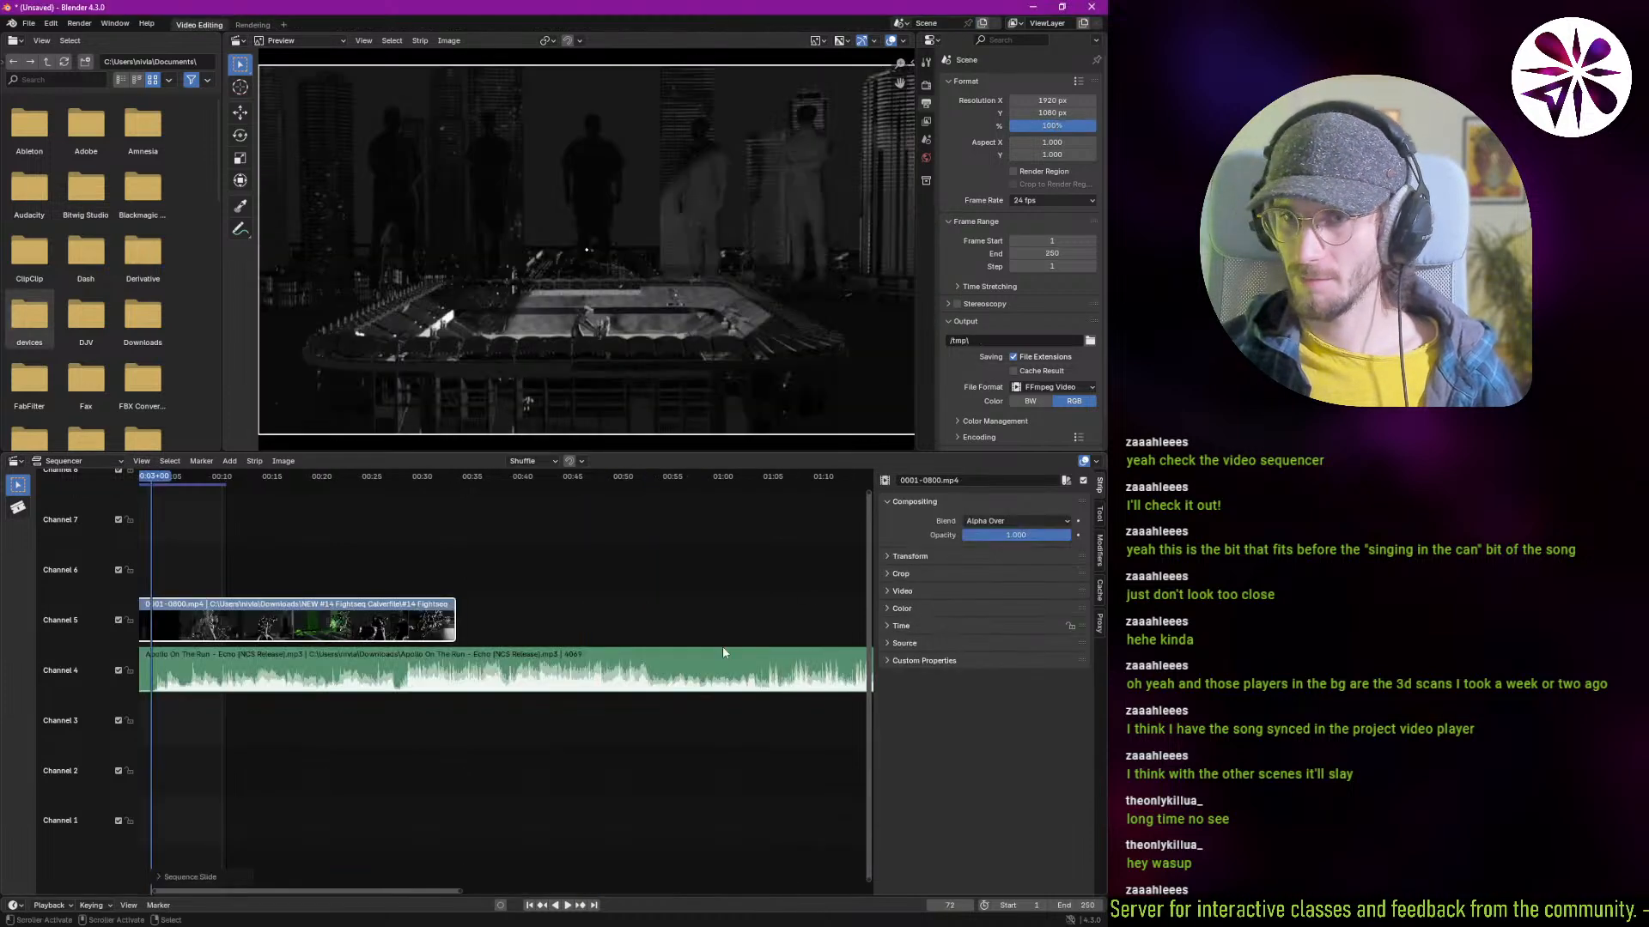
{"action": "left_click", "coordinate": [726, 655]}
{"action": "left_click", "coordinate": [1100, 515]}
{"action": "left_click", "coordinate": [1102, 487]}
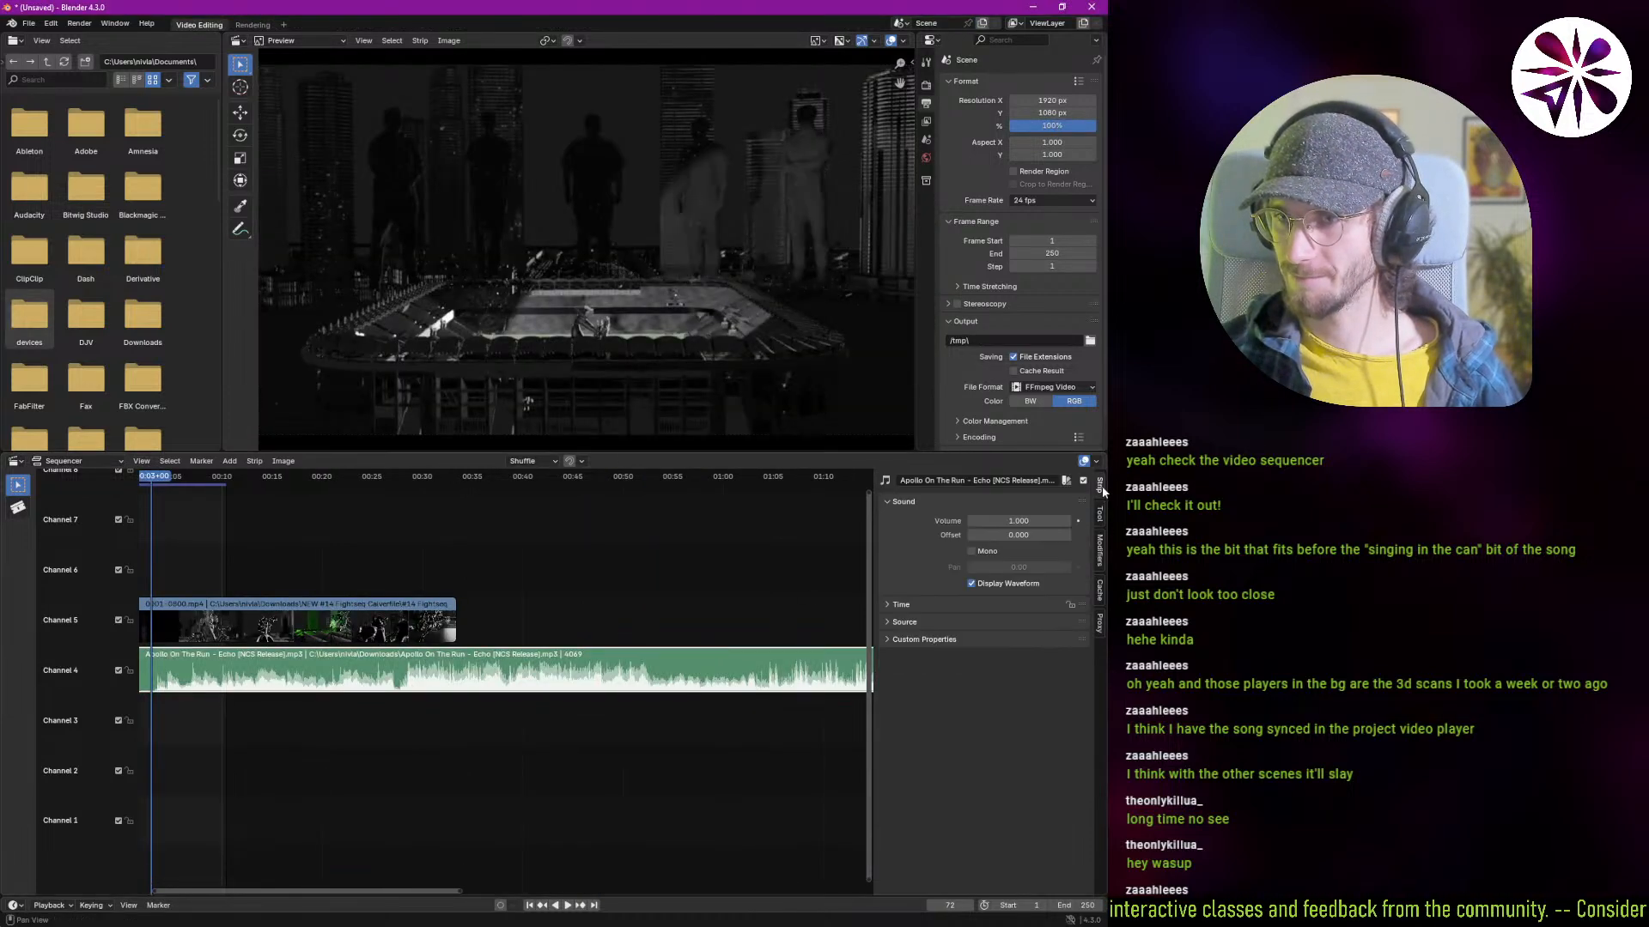
{"action": "left_click", "coordinate": [924, 608]}
{"action": "left_click", "coordinate": [1020, 656]}
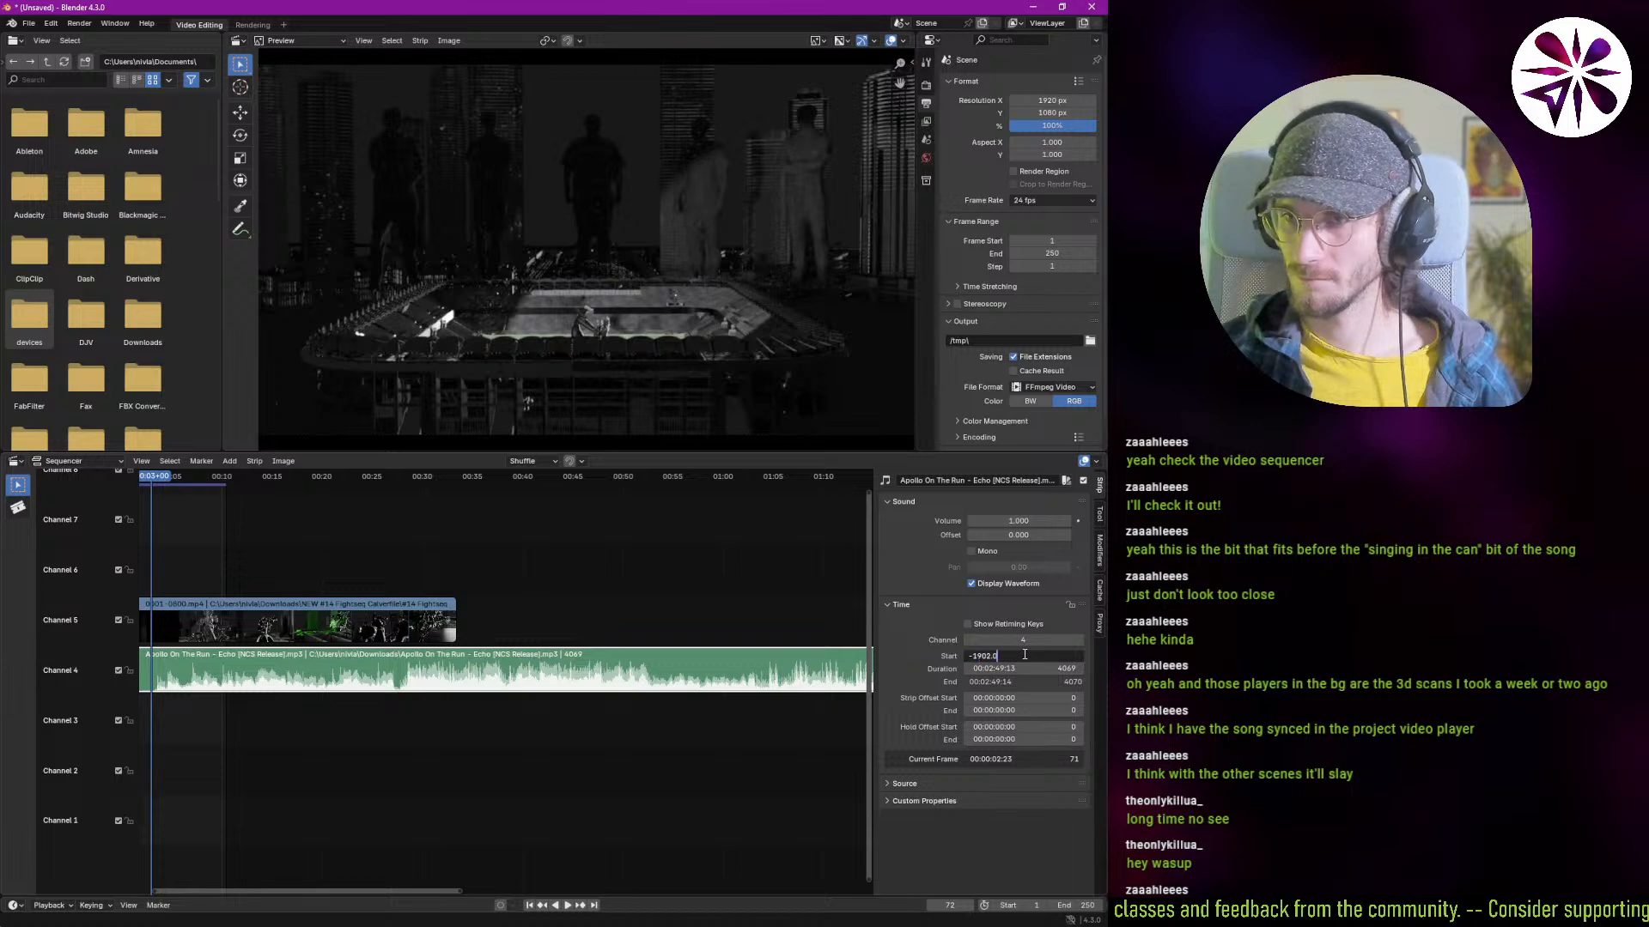
{"action": "key", "text": "Return"}
{"action": "middle_click_drag", "start_coordinate": [283, 733], "coordinate": [567, 773]}
{"action": "scroll", "coordinate": [494, 755], "scroll_direction": "up", "scroll_amount": 1}
Step: Compare the strip's placement with the stadium file, return to the unsaved edit and enlarge the preview area above the sequencer
{"action": "key", "text": "alt+Tab"}
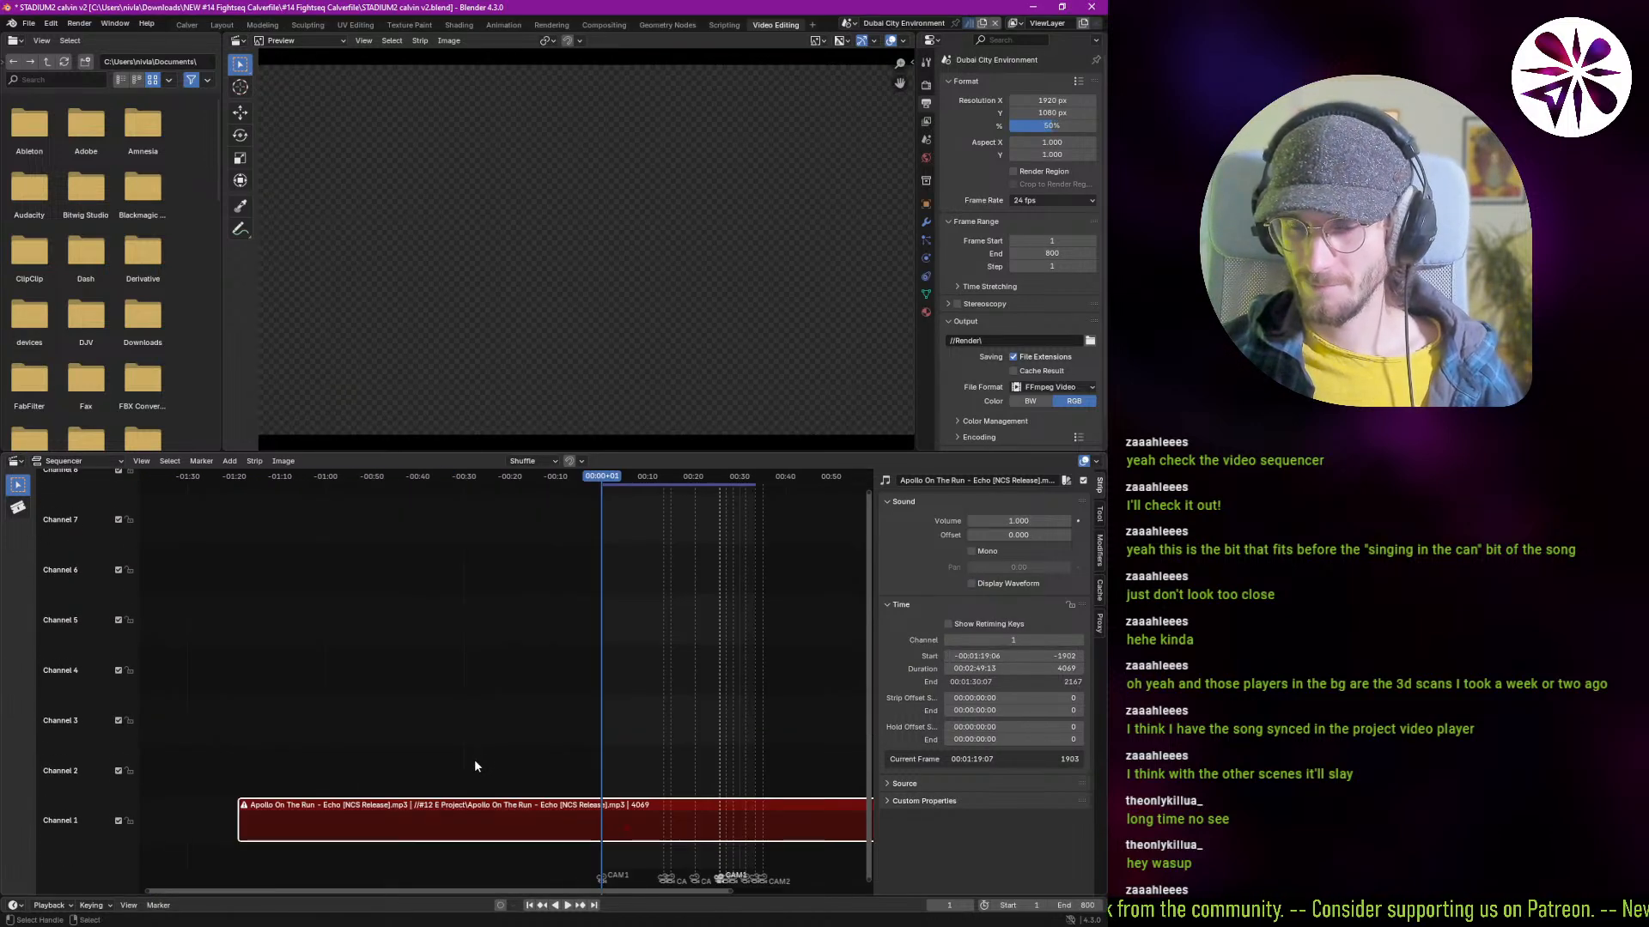
{"action": "key", "text": "alt+Tab"}
{"action": "scroll", "coordinate": [413, 687], "scroll_direction": "up", "scroll_amount": 3}
{"action": "left_click", "coordinate": [378, 569]}
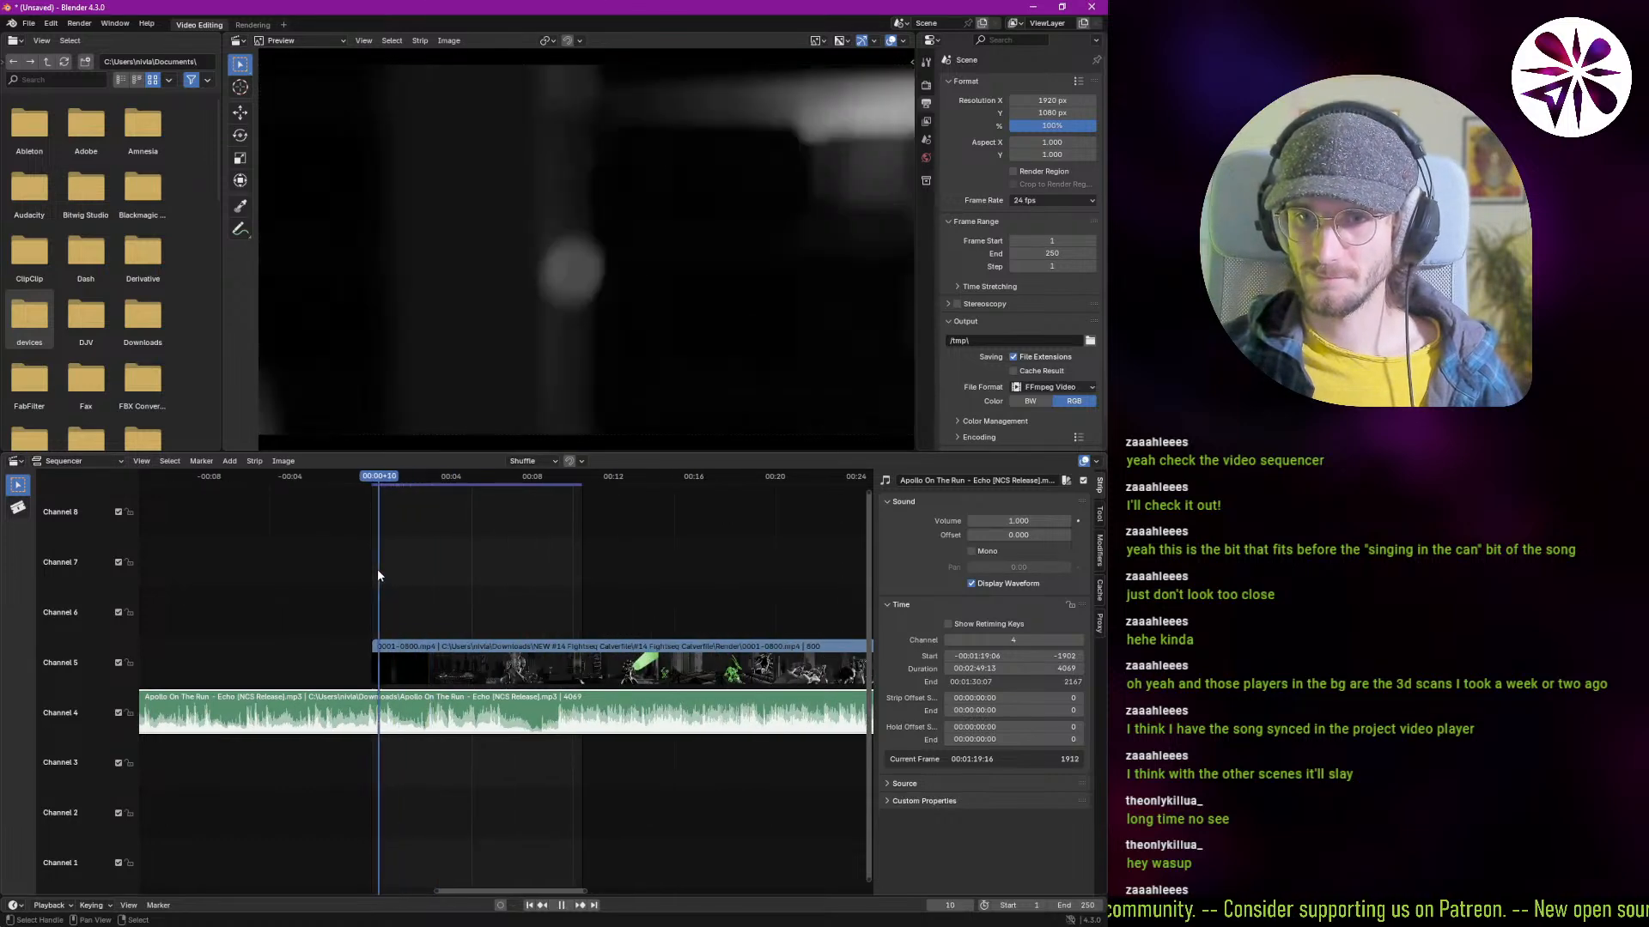
{"action": "left_click_drag", "start_coordinate": [383, 448], "coordinate": [359, 593]}
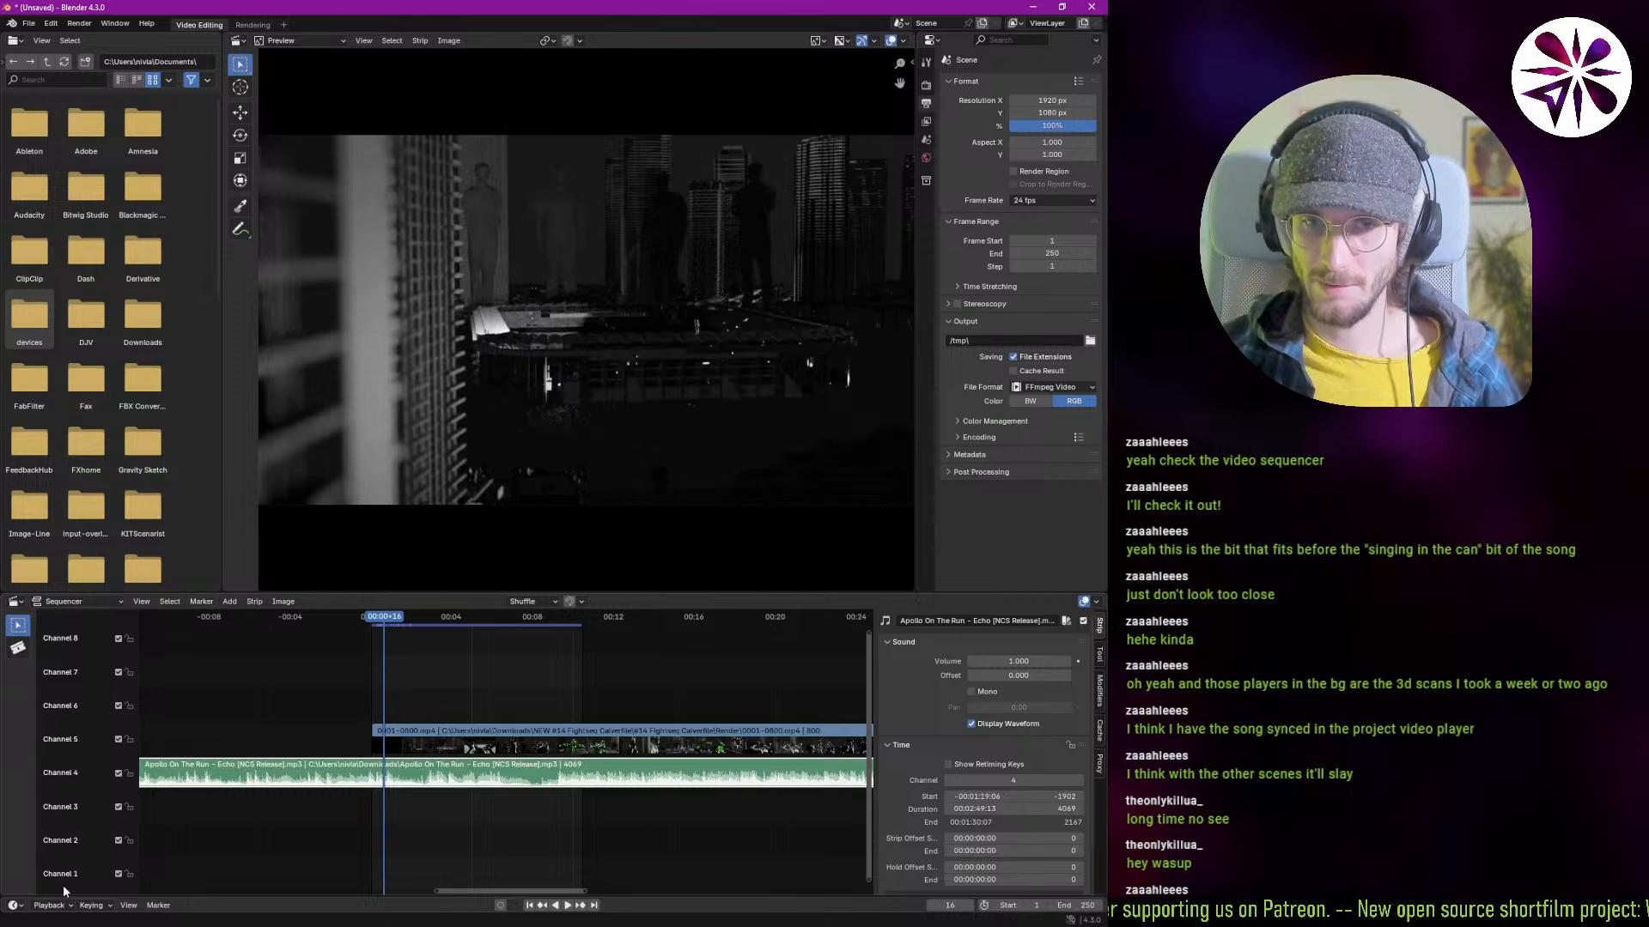
Step: Play the edit from its start in a maximized preview, then stop playback and restore the layout
{"action": "left_click", "coordinate": [51, 905]}
{"action": "middle_click_drag", "start_coordinate": [384, 707], "coordinate": [389, 713]}
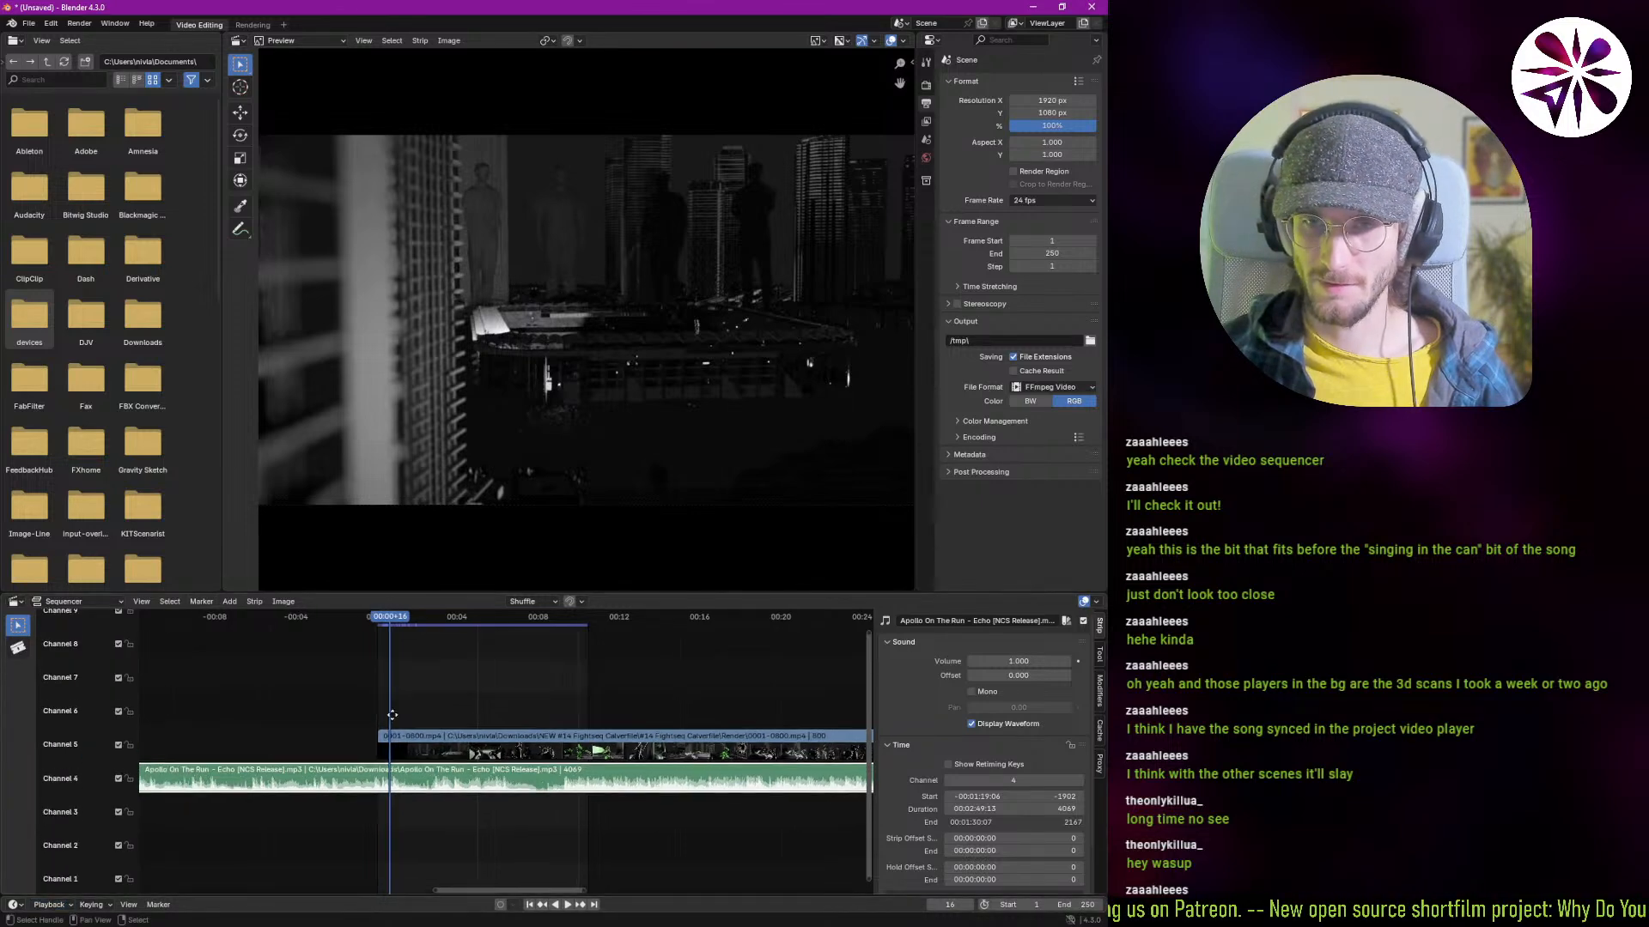
{"action": "scroll", "coordinate": [379, 699], "scroll_direction": "up", "scroll_amount": 8}
{"action": "left_click", "coordinate": [361, 616]}
{"action": "key", "text": "space"}
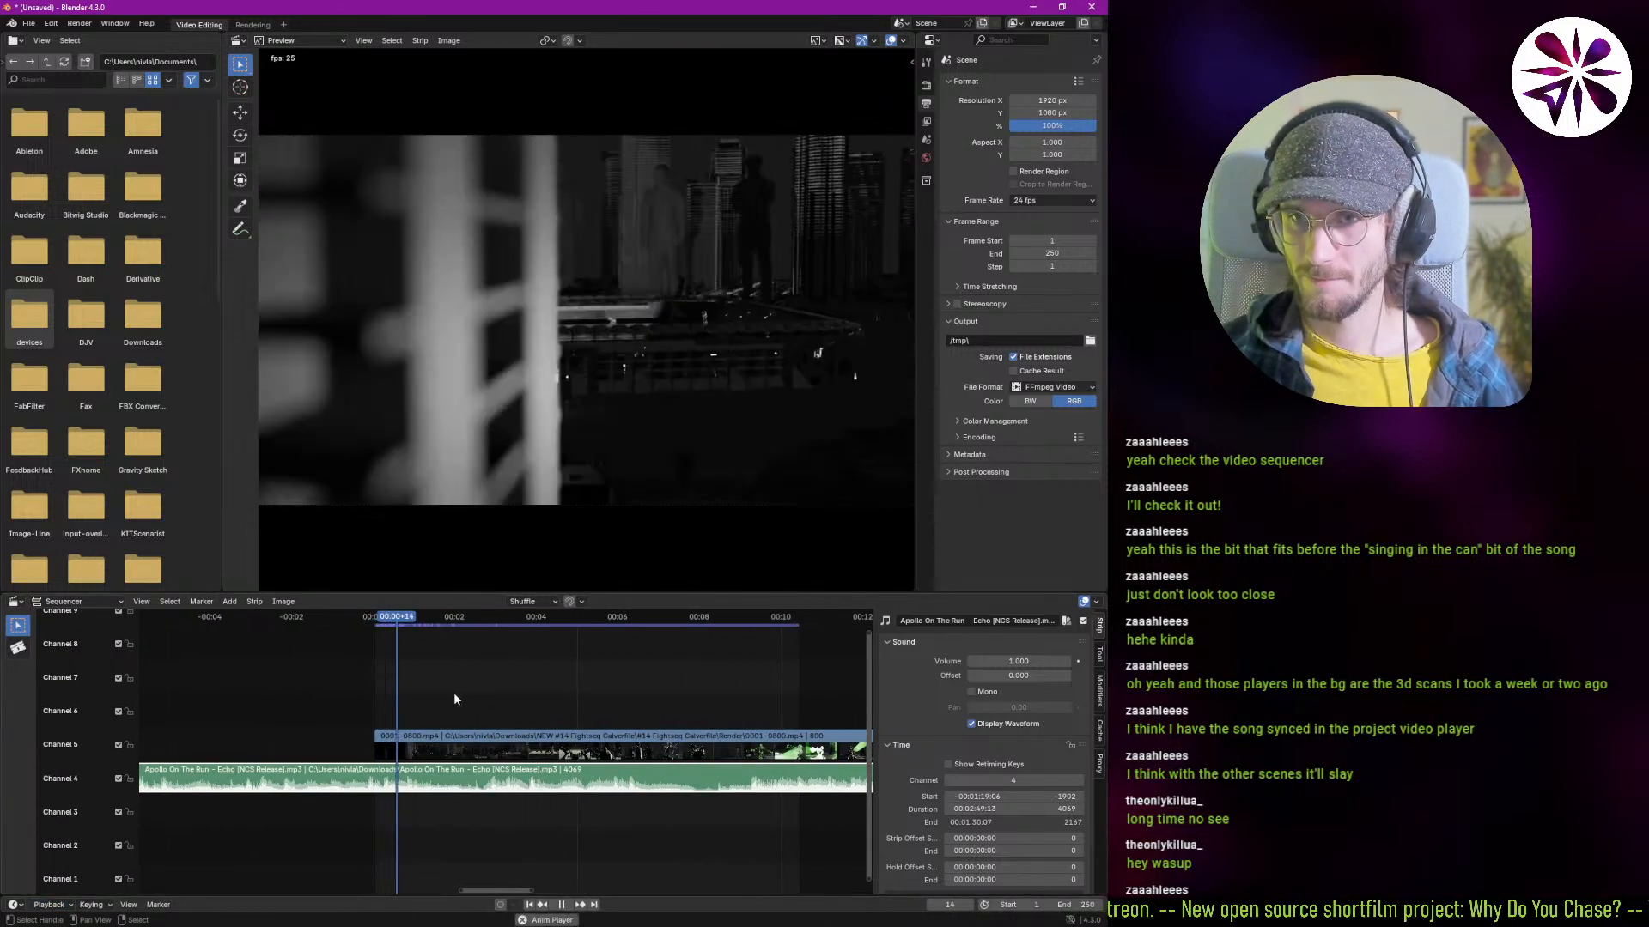
{"action": "key", "text": "ctrl+space"}
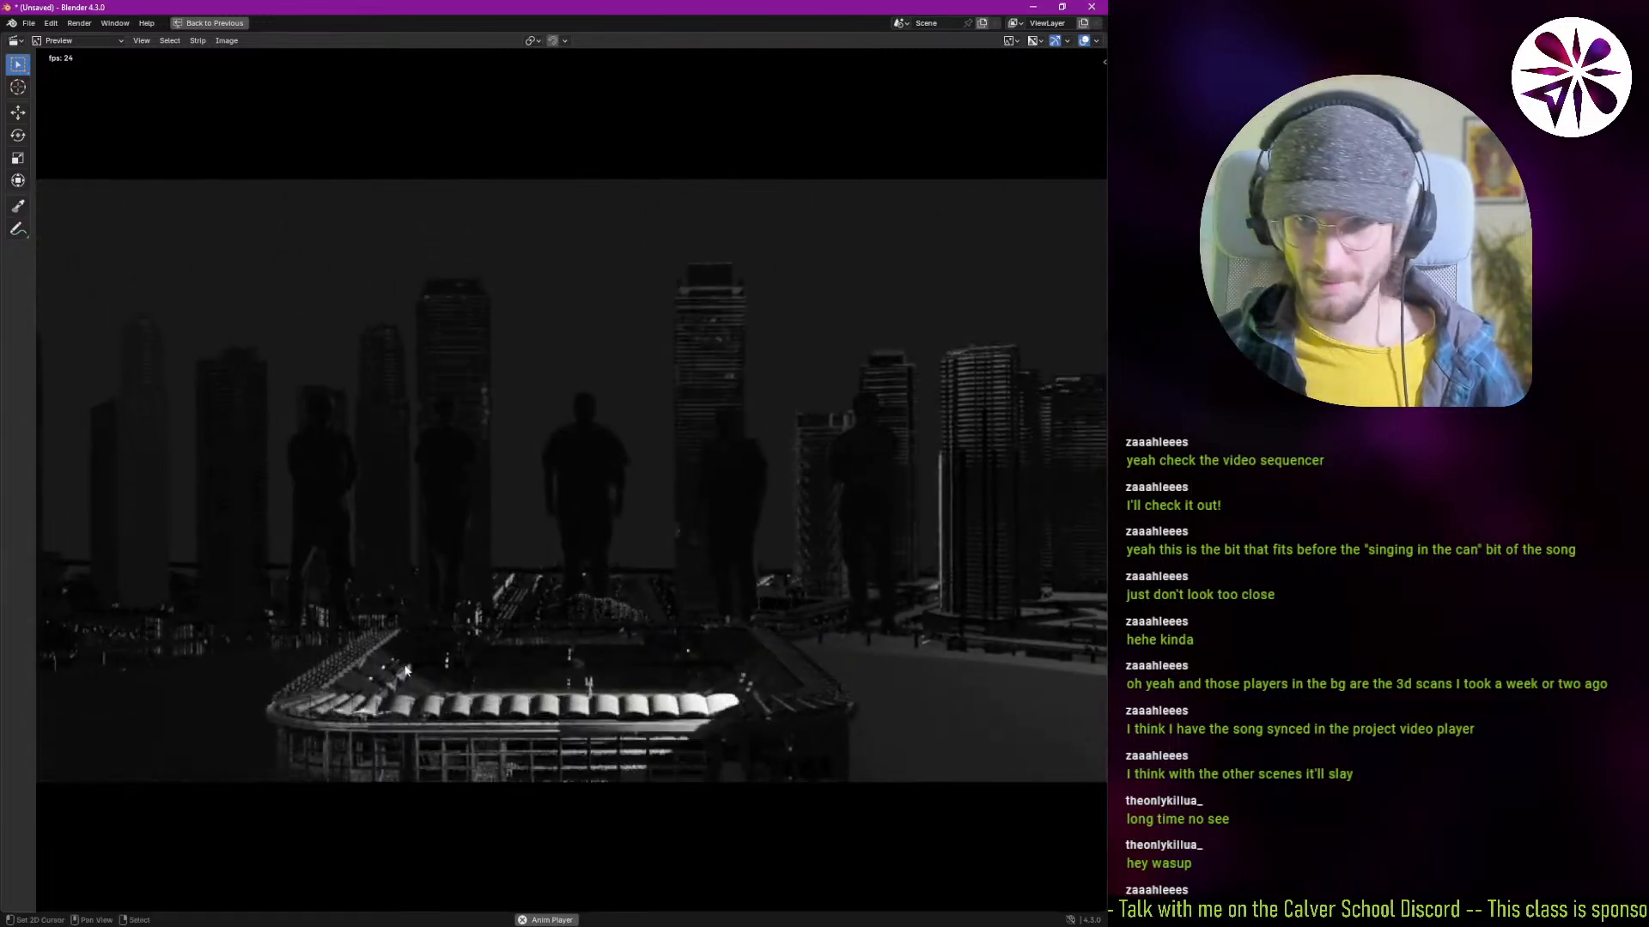
{"action": "key", "text": "space"}
{"action": "key", "text": "ctrl+space"}
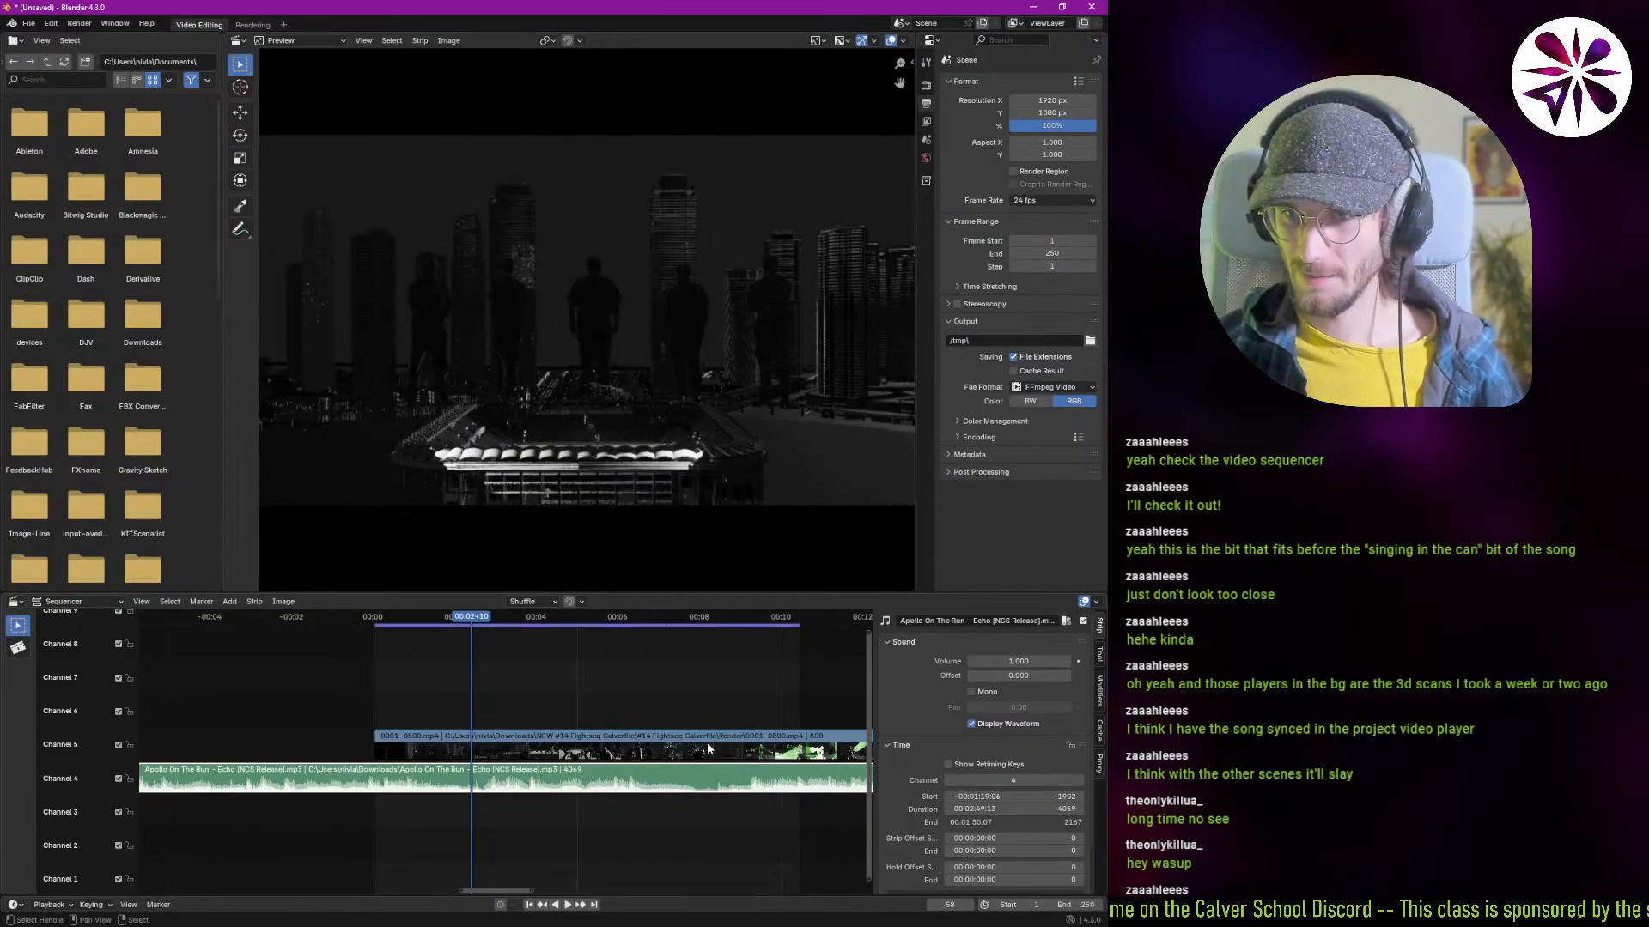
Step: Extend the timeline's end frame to 801 to cover the whole video strip
{"action": "scroll", "coordinate": [616, 735], "scroll_direction": "down", "scroll_amount": 5}
{"action": "middle_click_drag", "start_coordinate": [640, 710], "coordinate": [628, 710]}
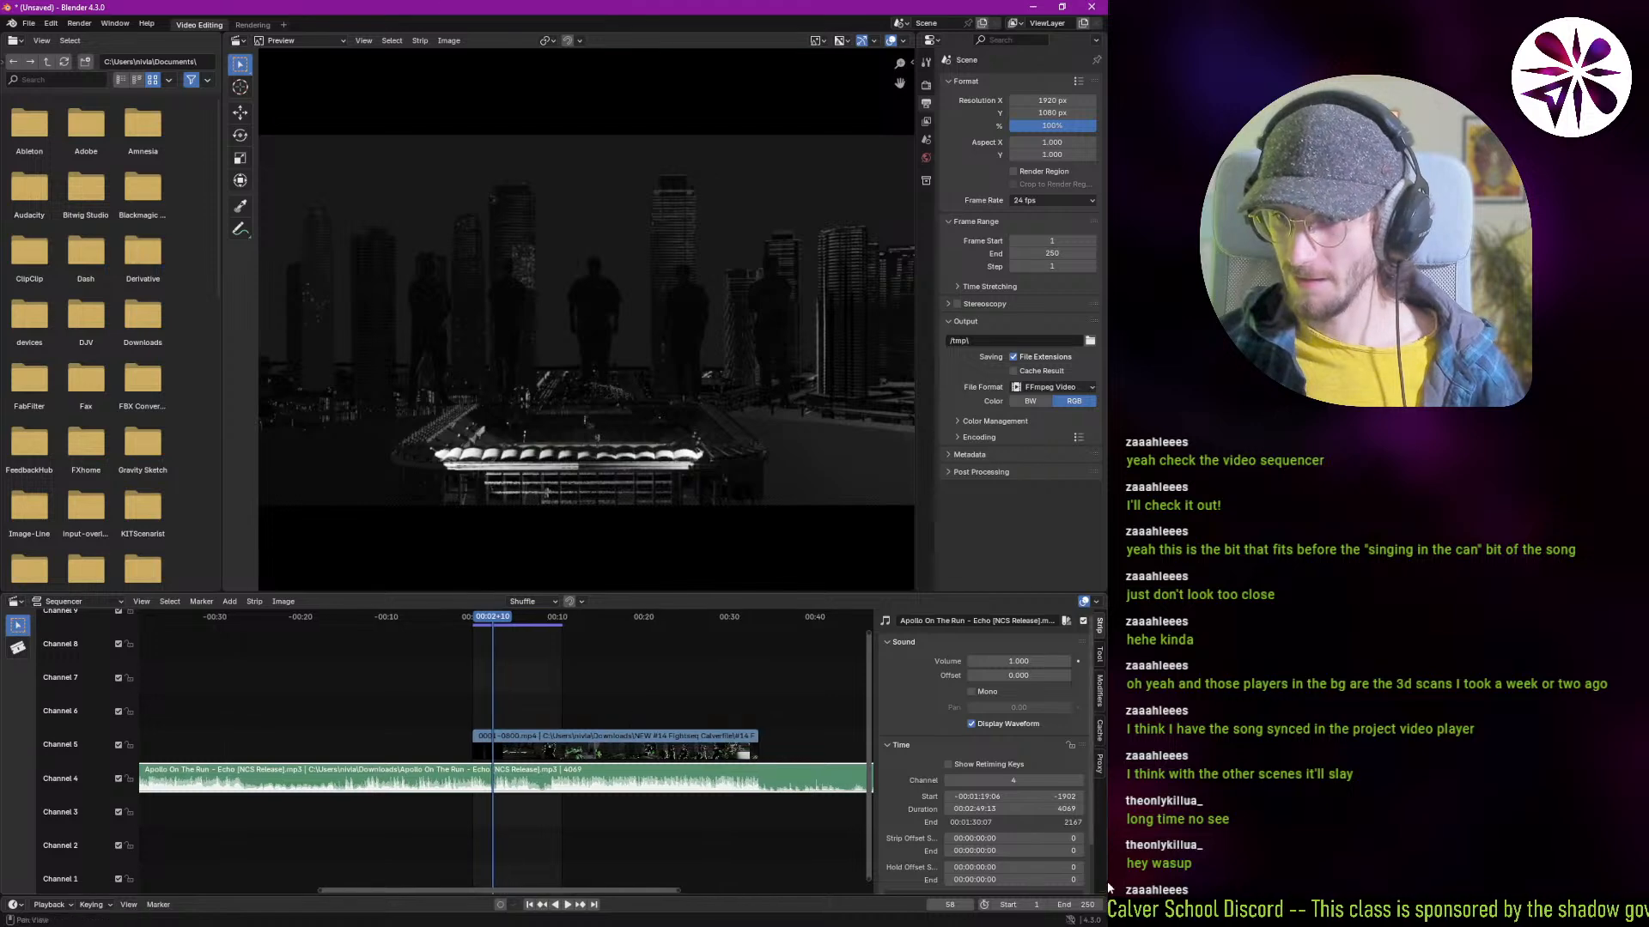
{"action": "left_click_drag", "start_coordinate": [1087, 906], "coordinate": [1159, 906]}
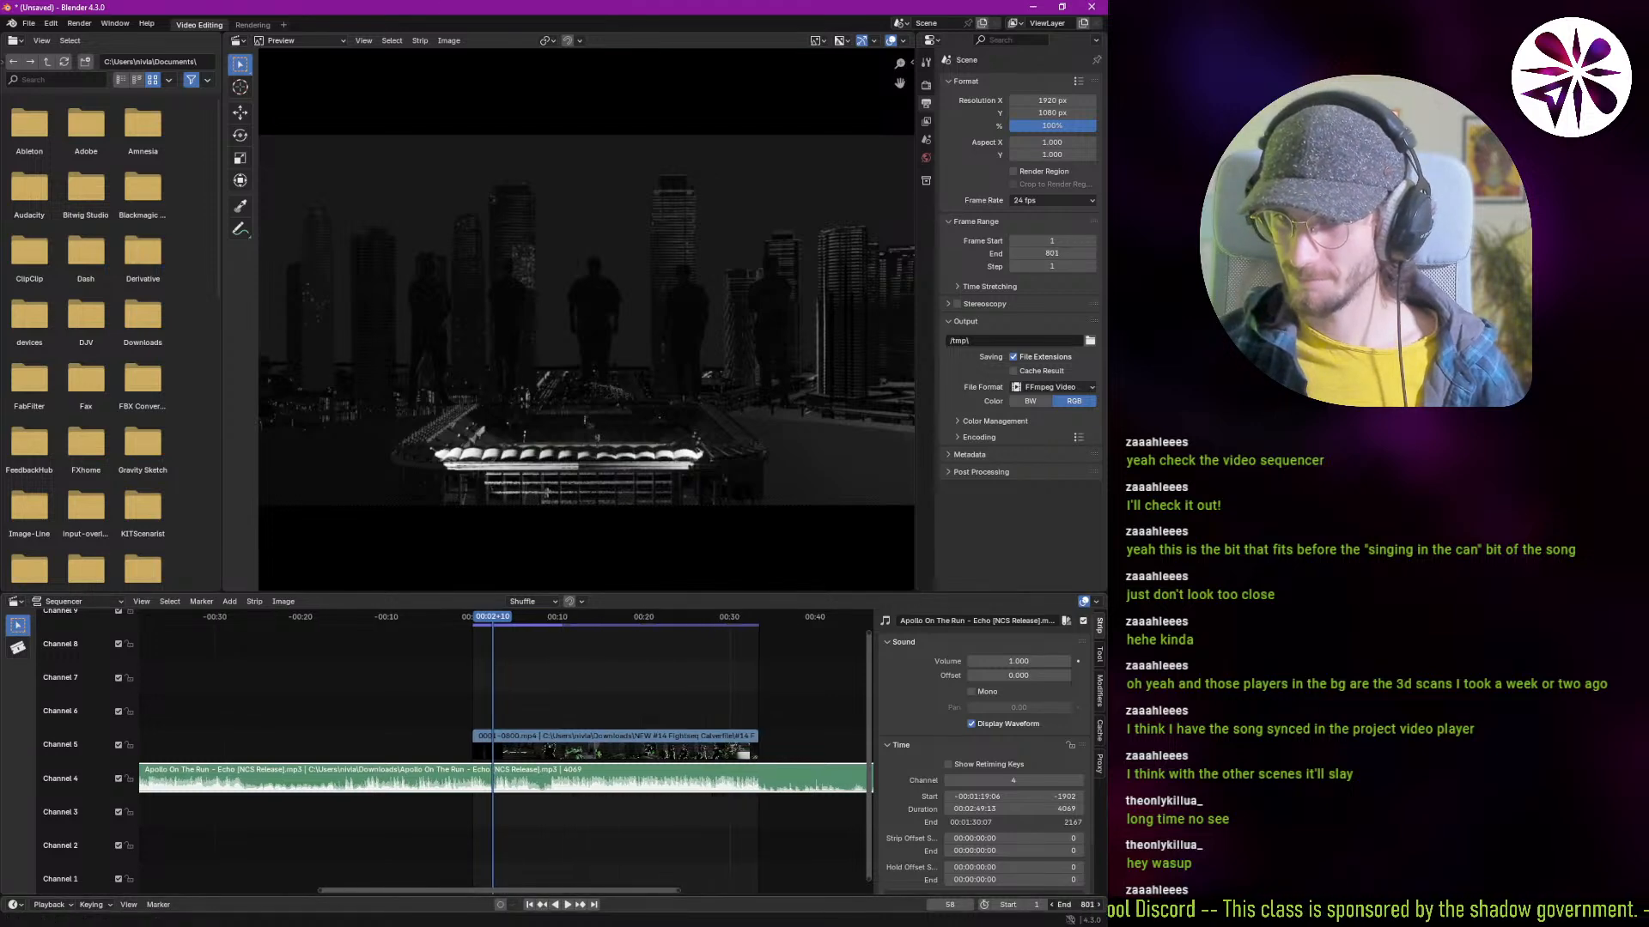
Step: Maximize the preview and play the full stadium animation with its synced song
{"action": "key", "text": "ctrl+space"}
{"action": "key", "text": "space"}
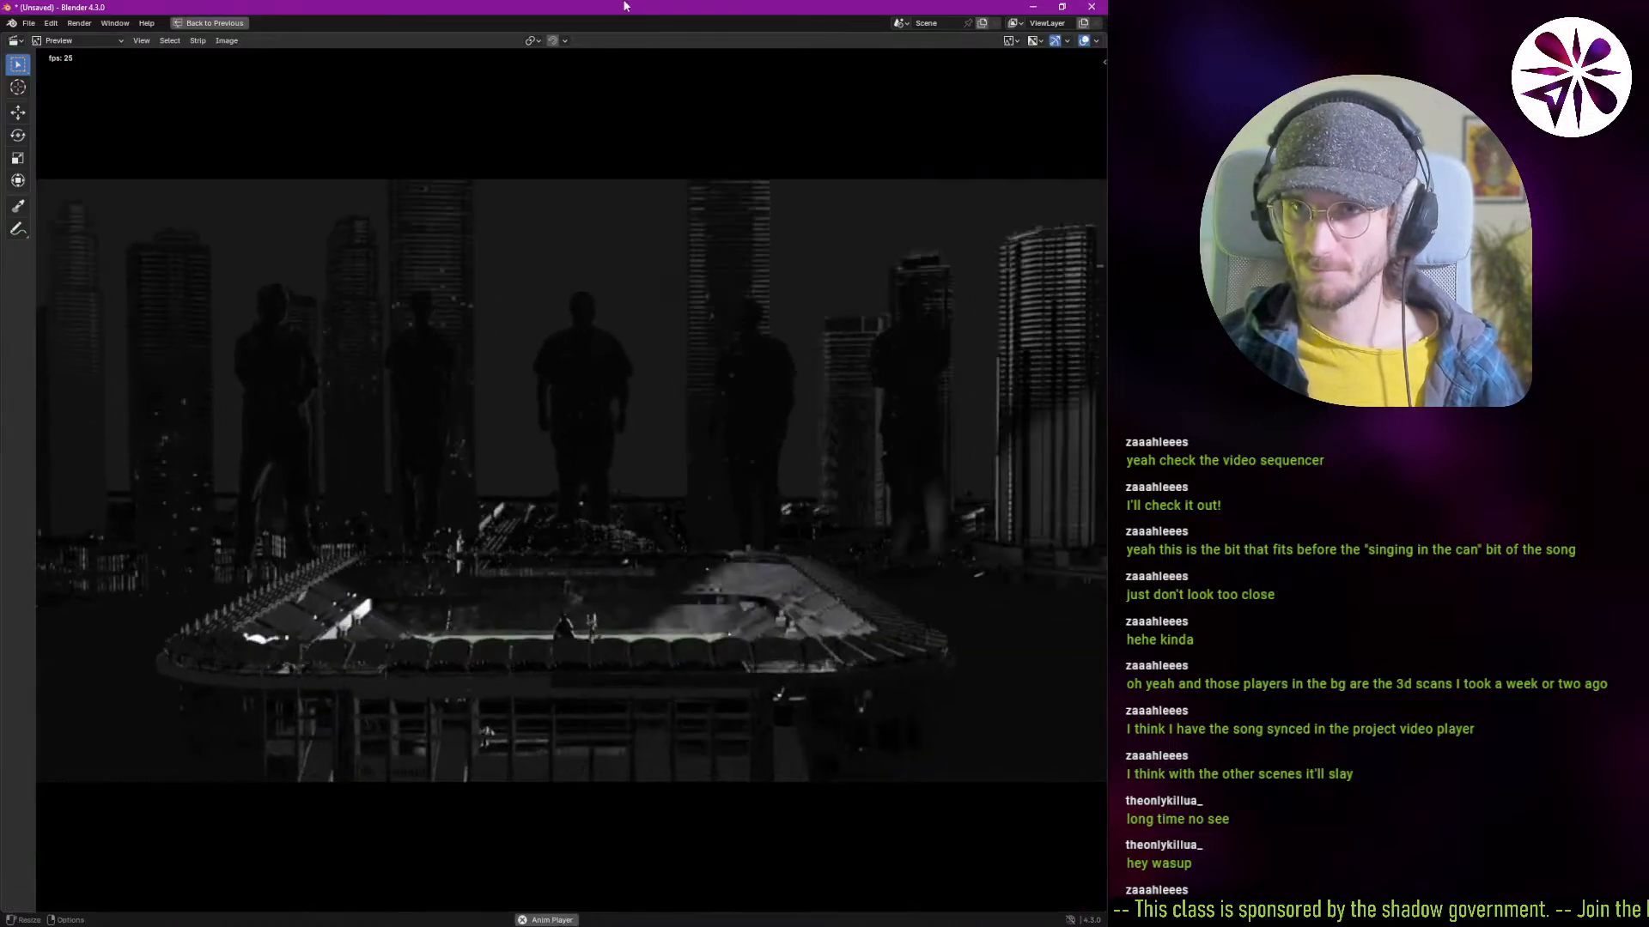
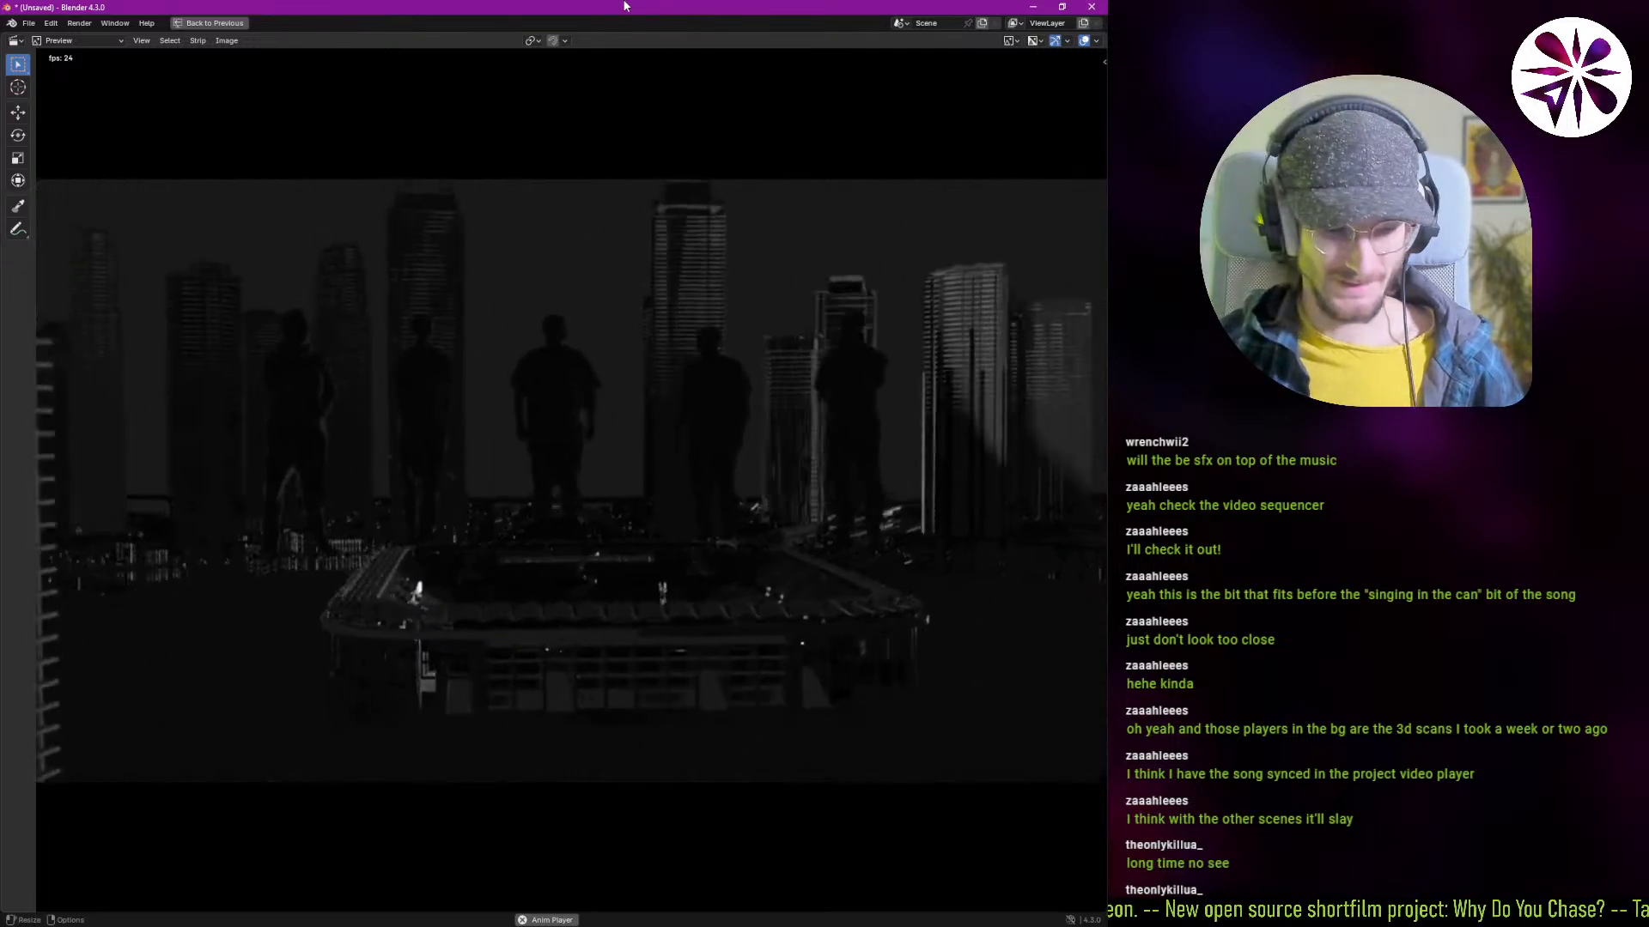
{"action": "key", "text": "space"}
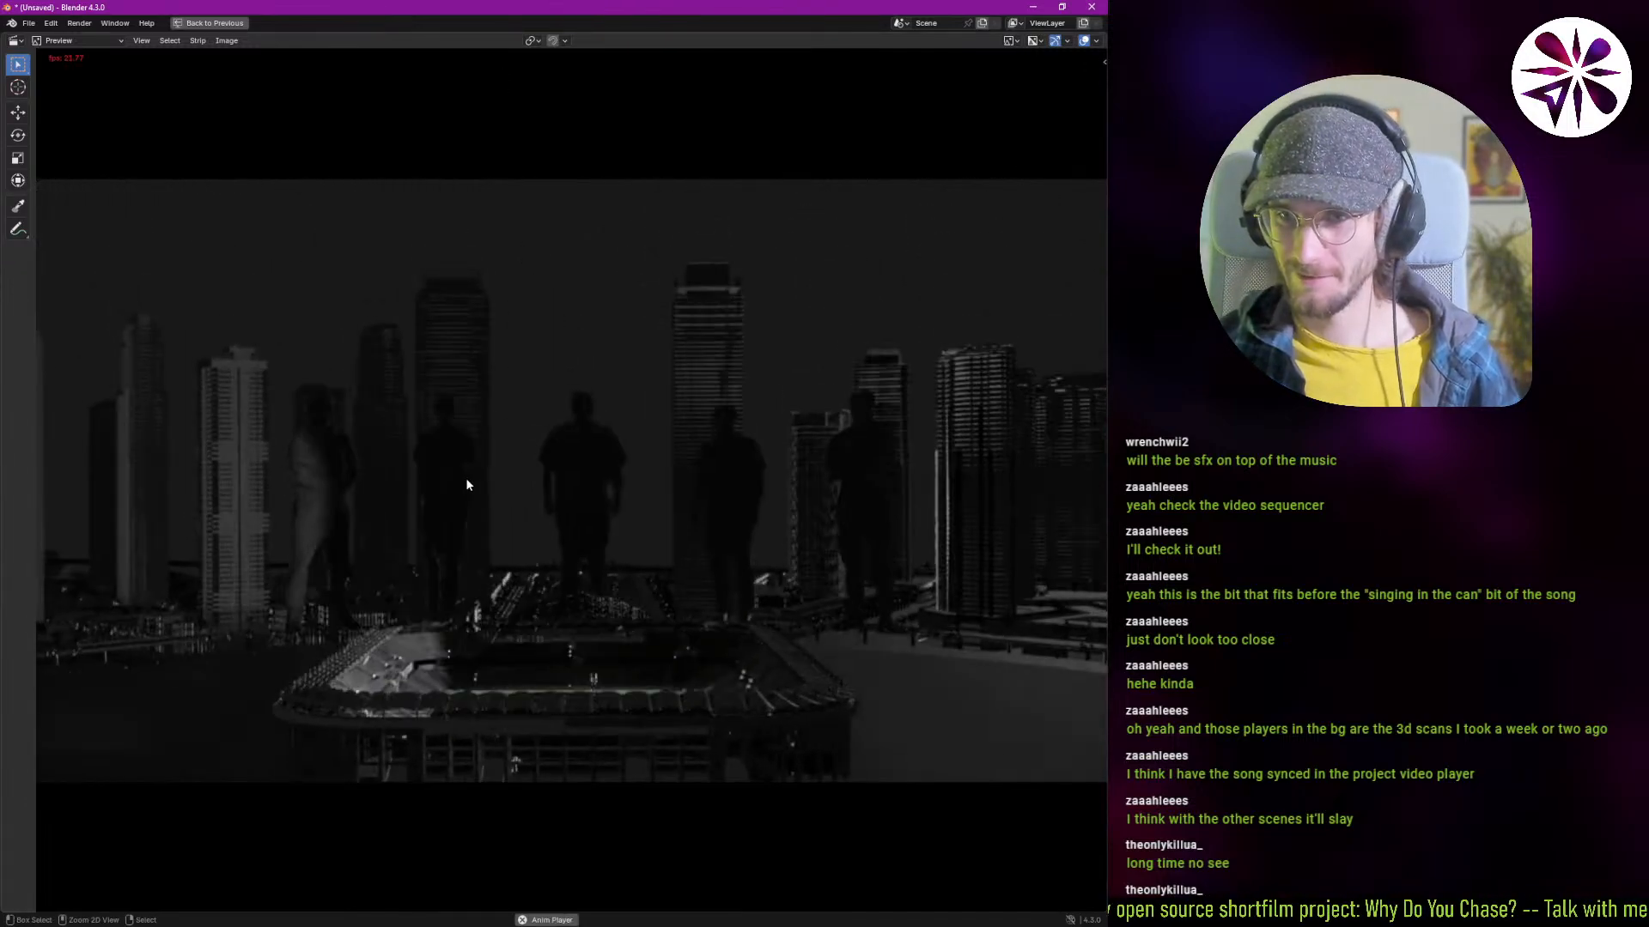
Step: Restore the layout, move the playhead to the green beam shot, stop playback and step back through its frames
{"action": "key", "text": "ctrl+space"}
{"action": "left_click_drag", "start_coordinate": [570, 680], "coordinate": [584, 726]}
{"action": "key", "text": "space"}
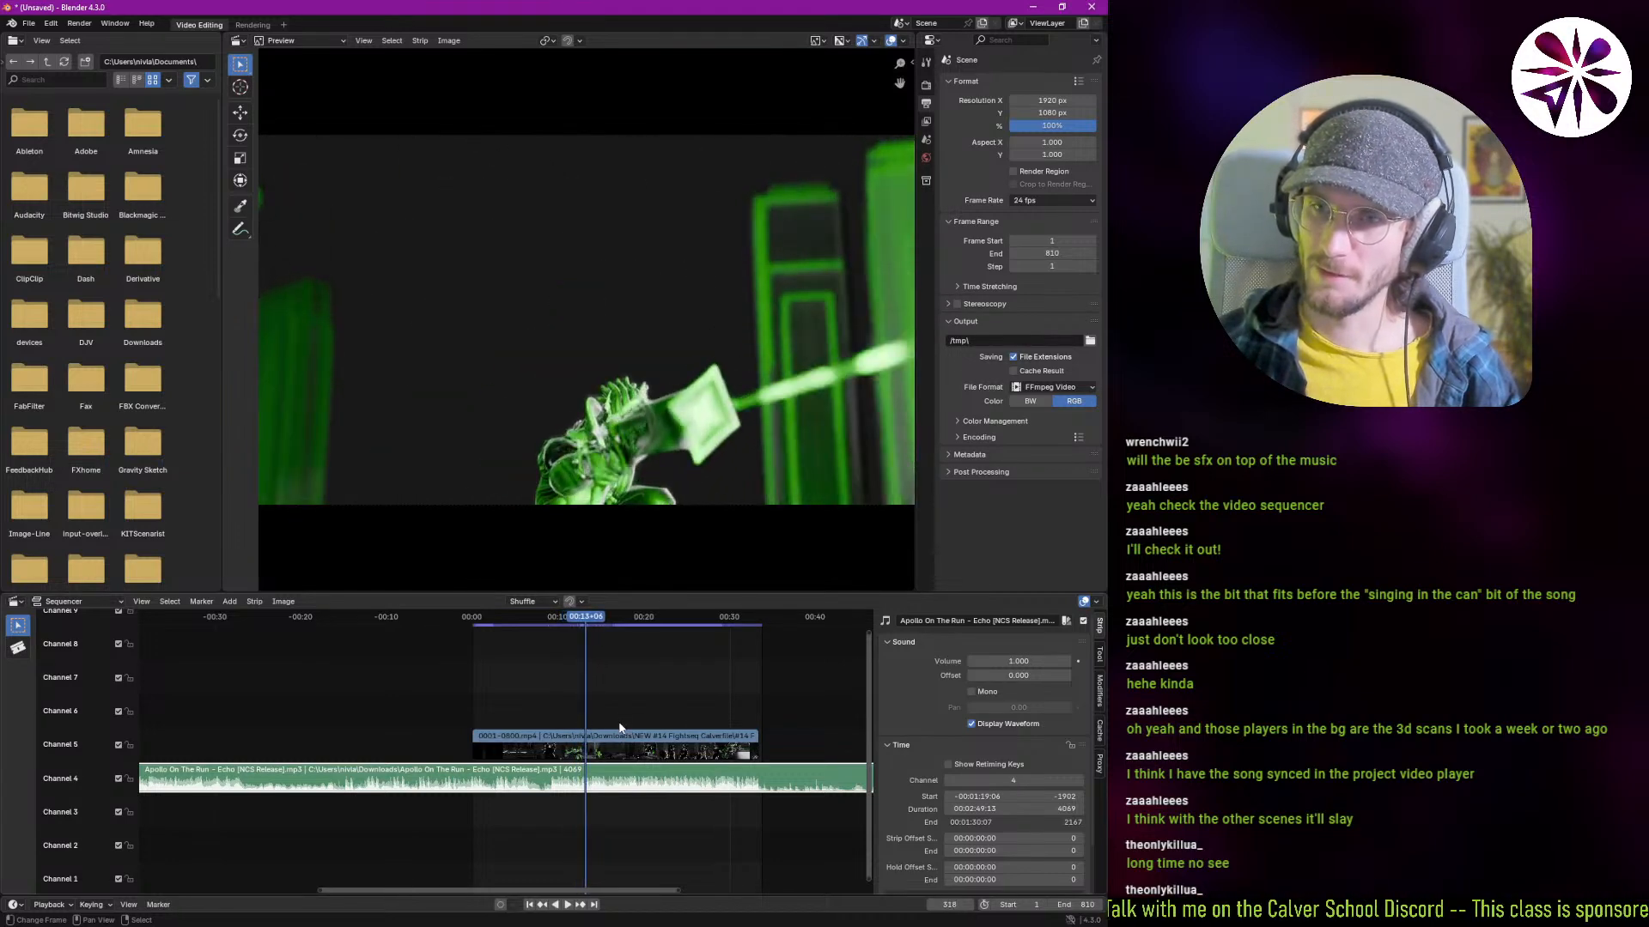
{"action": "key", "text": "Left"}
{"action": "key", "text": "Left"}
{"action": "key", "text": "Left"}
{"action": "key", "text": "Left"}
{"action": "key", "text": "Left"}
{"action": "key", "text": "Left"}
{"action": "key", "text": "Left"}
{"action": "key", "text": "Left"}
{"action": "key", "text": "Left"}
{"action": "key", "text": "Left"}
{"action": "key", "text": "Left"}
{"action": "key", "text": "Left"}
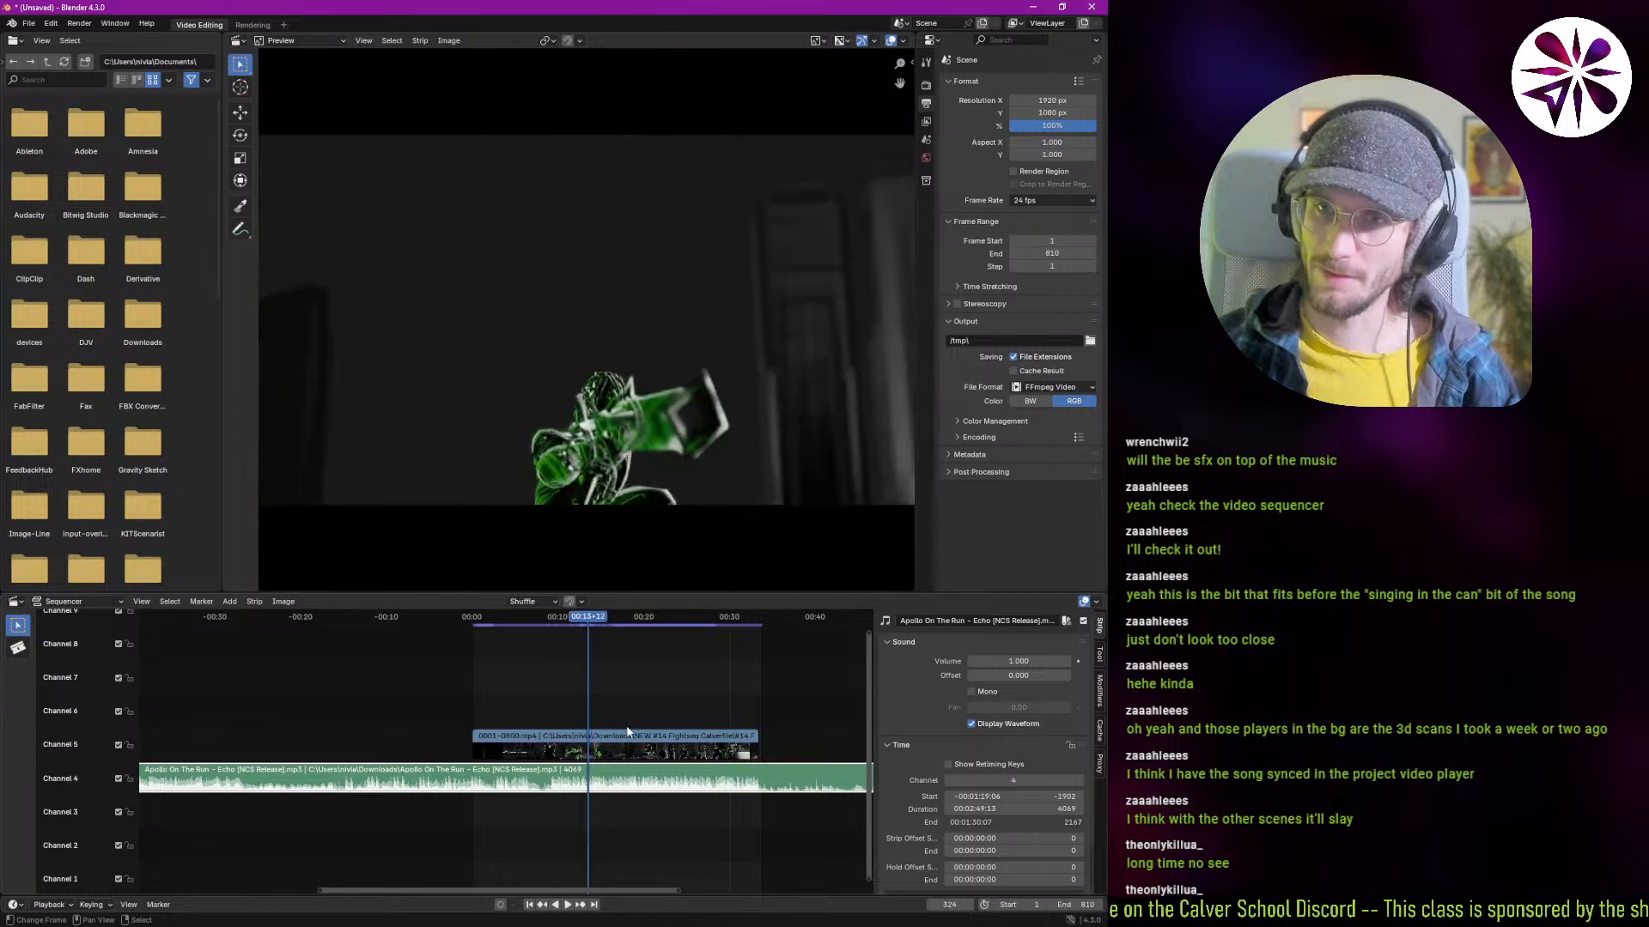
Step: Step forward frame by frame from the beam shot through the cut to the close-up figure on the stadium roof
{"action": "key", "text": "Right"}
{"action": "key", "text": "Right"}
{"action": "key", "text": "Right"}
{"action": "key", "text": "Right"}
{"action": "key", "text": "Right"}
{"action": "key", "text": "Right"}
{"action": "key", "text": "Right"}
{"action": "key", "text": "Right"}
{"action": "key", "text": "Right"}
{"action": "key", "text": "Right"}
{"action": "key", "text": "Right"}
{"action": "key", "text": "Right"}
{"action": "key", "text": "Right"}
{"action": "key", "text": "Right"}
{"action": "key", "text": "Right"}
{"action": "key", "text": "Right"}
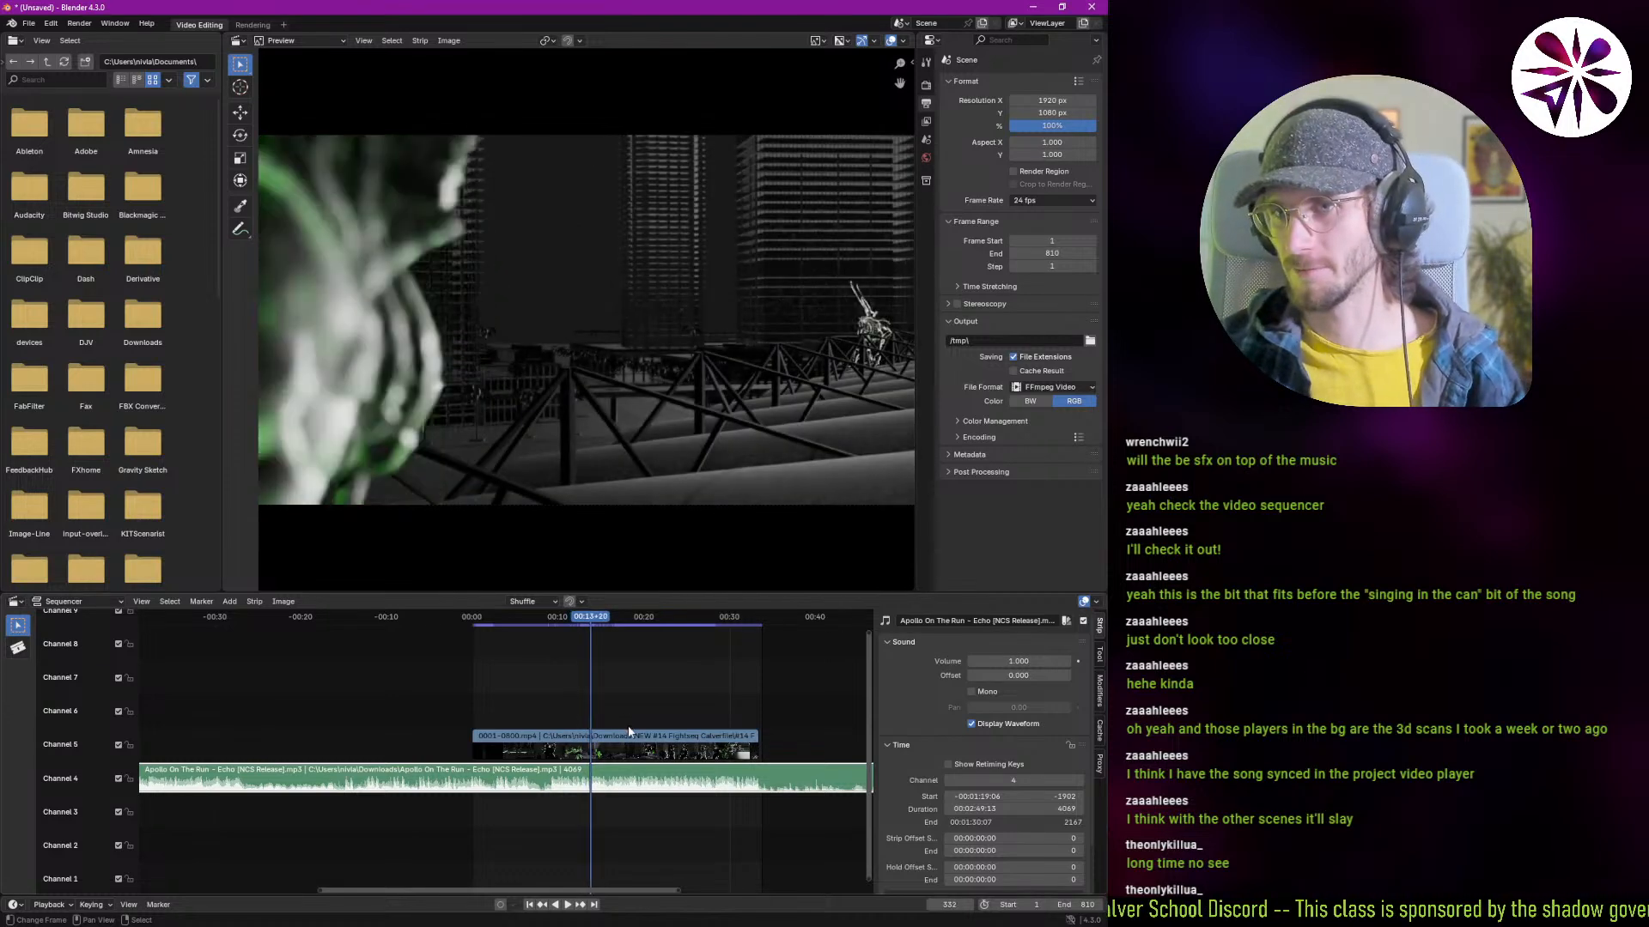
{"action": "key", "text": "Right"}
{"action": "key", "text": "Right"}
{"action": "key", "text": "Right"}
{"action": "key", "text": "Right"}
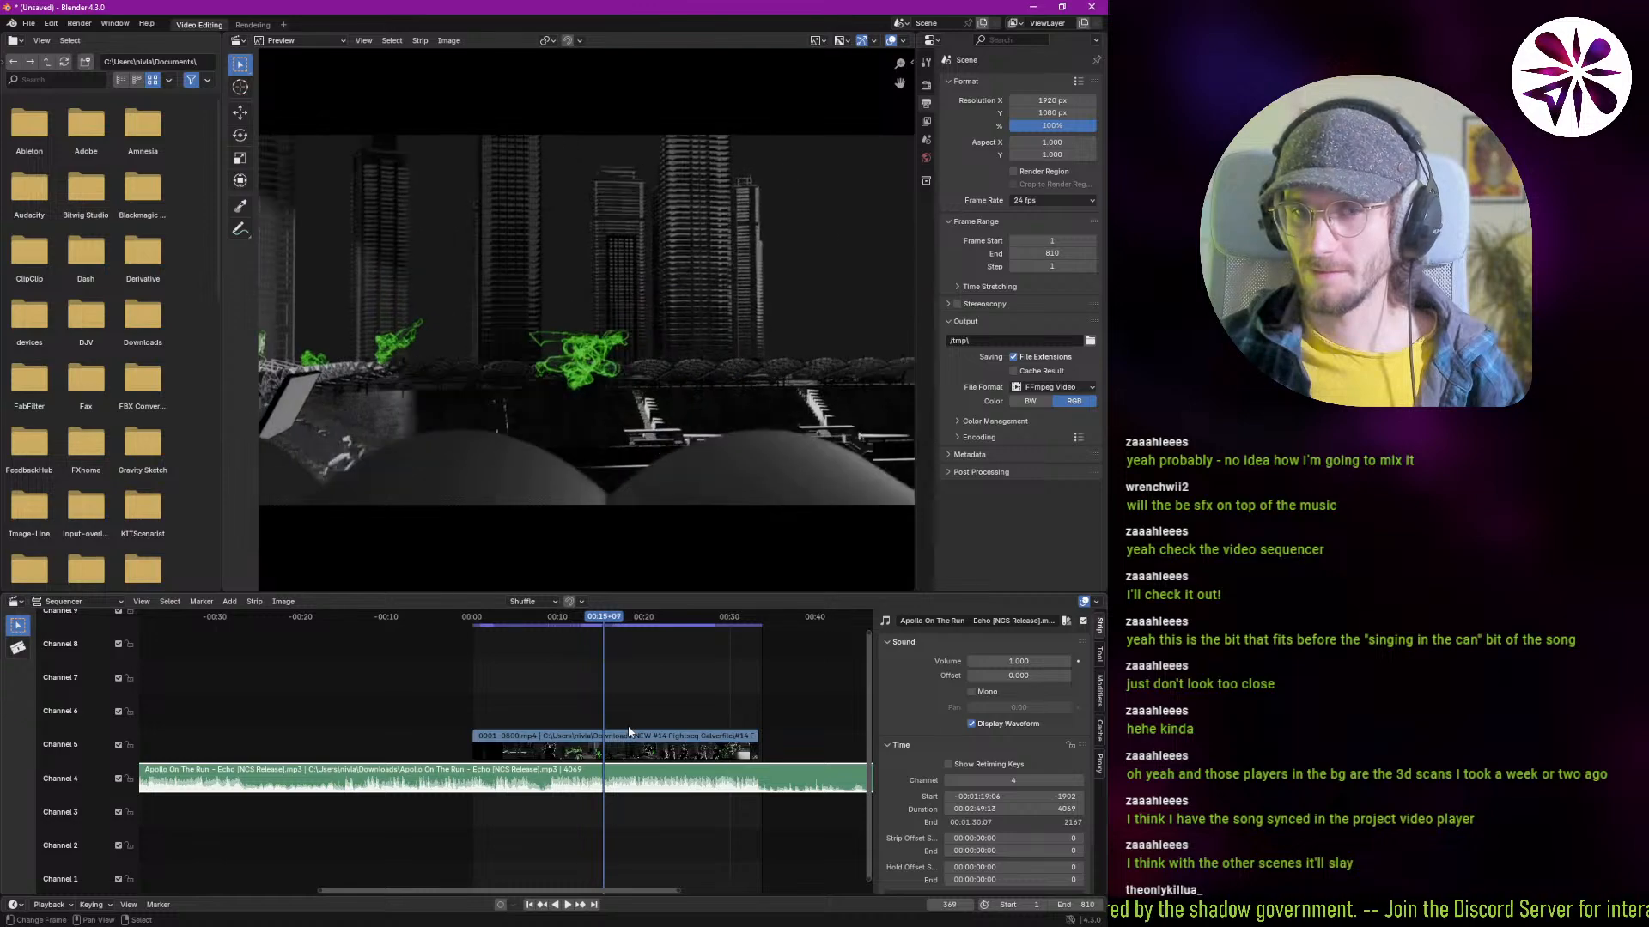
Step: Step backward frame by frame from the wide stadium shot at frame 369 to the armoured figure before the beam
{"action": "key", "text": "Left"}
{"action": "key", "text": "Left"}
{"action": "key", "text": "Left"}
{"action": "key", "text": "Left"}
{"action": "key", "text": "Left"}
{"action": "key", "text": "Left"}
{"action": "key", "text": "Left"}
{"action": "key", "text": "Left"}
{"action": "key", "text": "Left"}
{"action": "key", "text": "Left"}
{"action": "key", "text": "Left"}
{"action": "key", "text": "Left"}
{"action": "key", "text": "Left"}
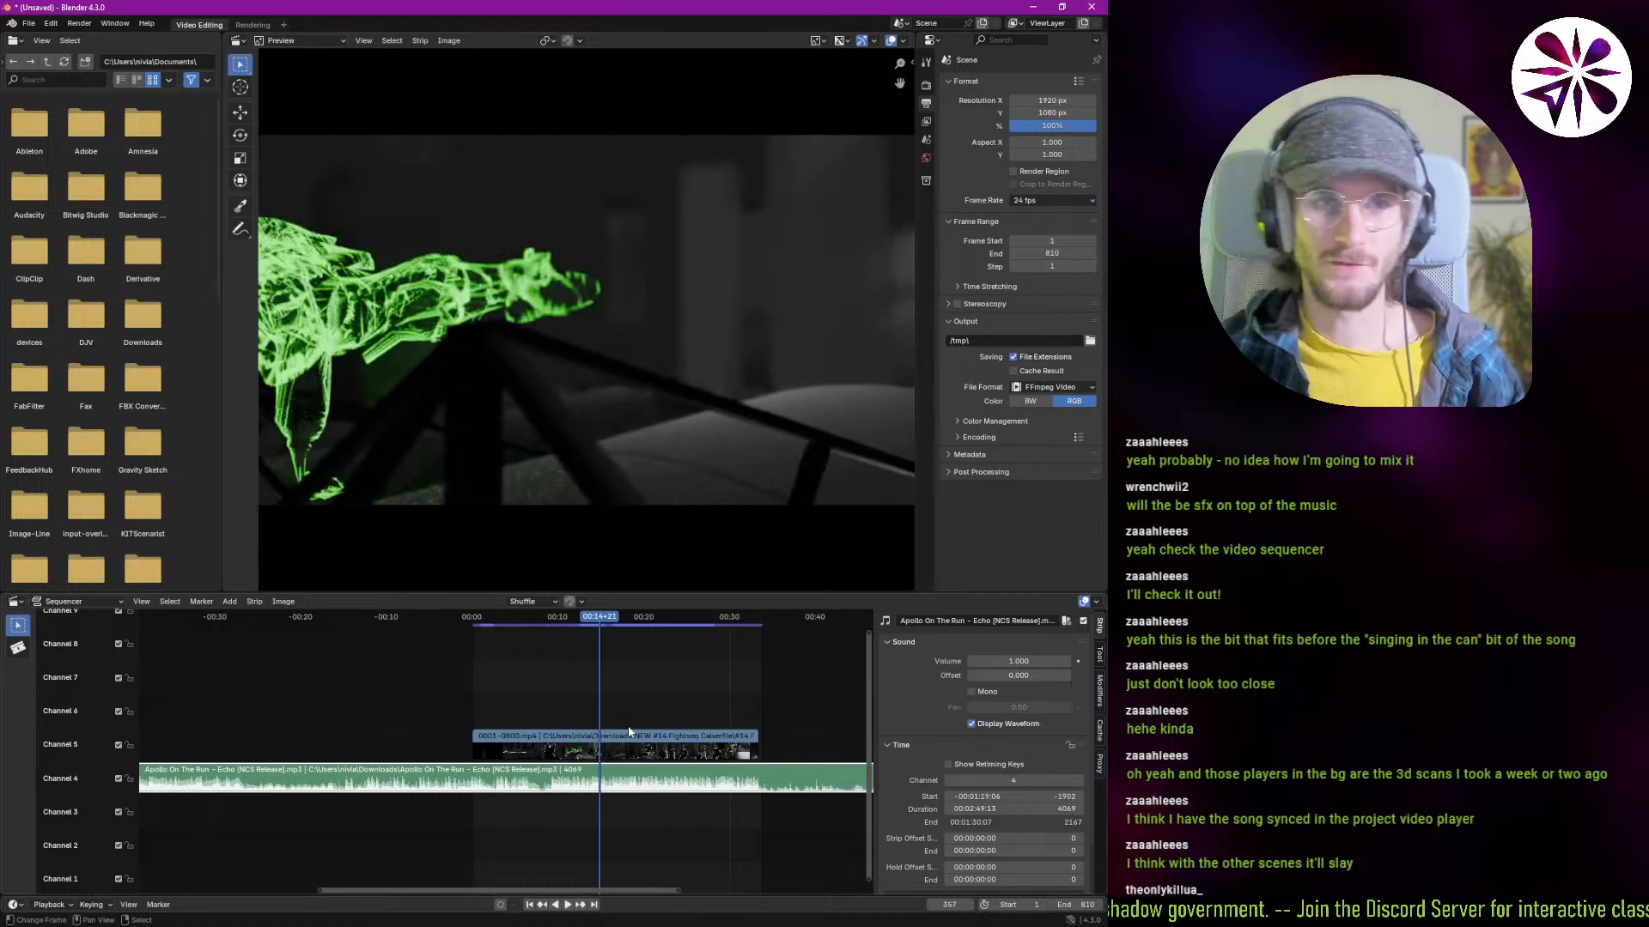
{"action": "key", "text": "Left"}
{"action": "key", "text": "Left"}
{"action": "key", "text": "Left"}
{"action": "key", "text": "Left"}
{"action": "key", "text": "Left"}
{"action": "key", "text": "Left"}
{"action": "key", "text": "Left"}
{"action": "key", "text": "Left"}
{"action": "key", "text": "Left"}
{"action": "key", "text": "Left"}
{"action": "key", "text": "Left"}
{"action": "key", "text": "Left"}
{"action": "key", "text": "Left"}
{"action": "key", "text": "Left"}
{"action": "key", "text": "Left"}
{"action": "key", "text": "Left"}
{"action": "key", "text": "Left"}
{"action": "key", "text": "Left"}
{"action": "key", "text": "Left"}
{"action": "key", "text": "Left"}
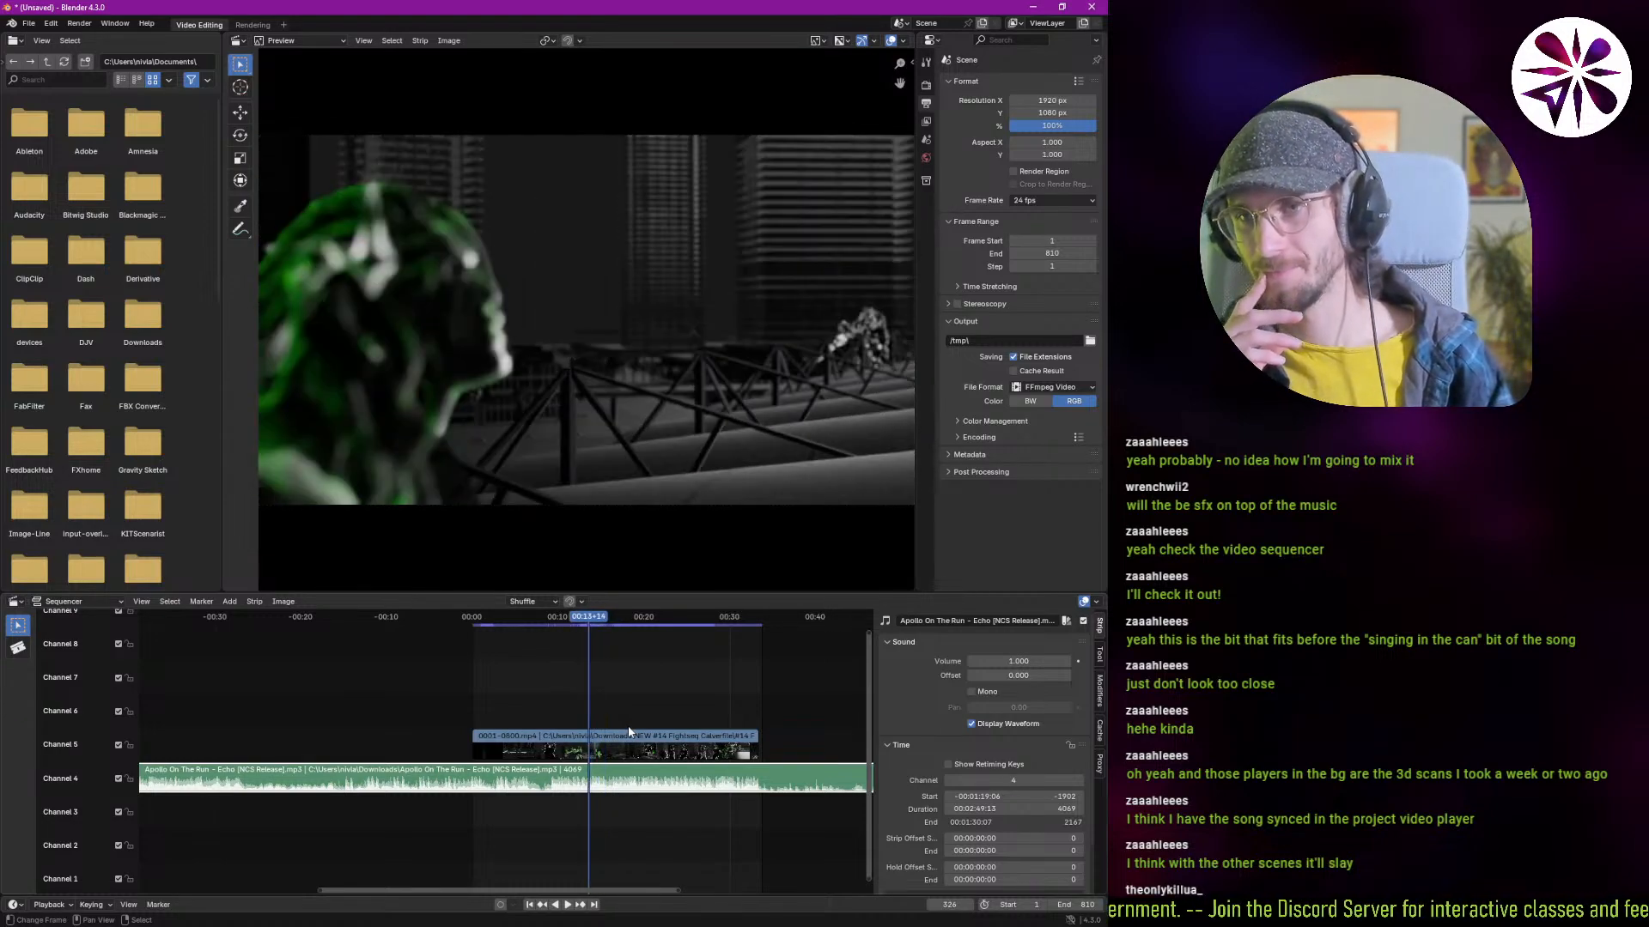
{"action": "key", "text": "Left"}
{"action": "key", "text": "Left"}
{"action": "key", "text": "Left"}
{"action": "key", "text": "Left"}
{"action": "key", "text": "Left"}
{"action": "key", "text": "Left"}
{"action": "key", "text": "Left"}
{"action": "key", "text": "Left"}
{"action": "key", "text": "Left"}
{"action": "key", "text": "Left"}
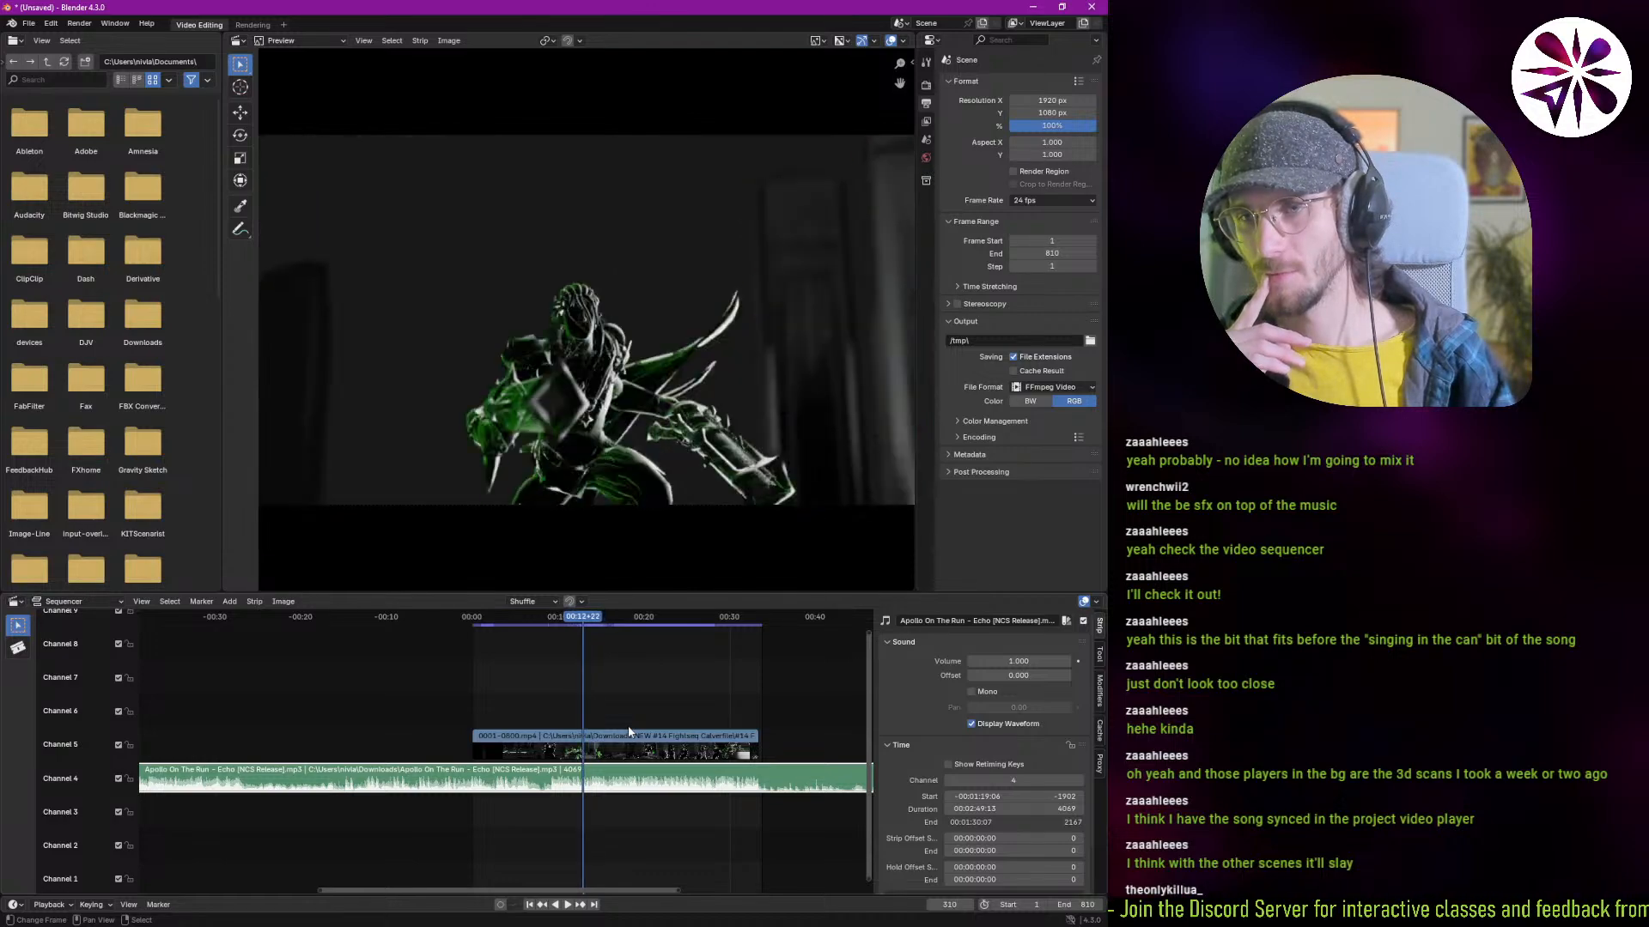
{"action": "key", "text": "Left"}
{"action": "key", "text": "Left"}
{"action": "key", "text": "Left"}
{"action": "key", "text": "Left"}
{"action": "key", "text": "Left"}
{"action": "key", "text": "Left"}
{"action": "key", "text": "Left"}
{"action": "key", "text": "Left"}
{"action": "key", "text": "Left"}
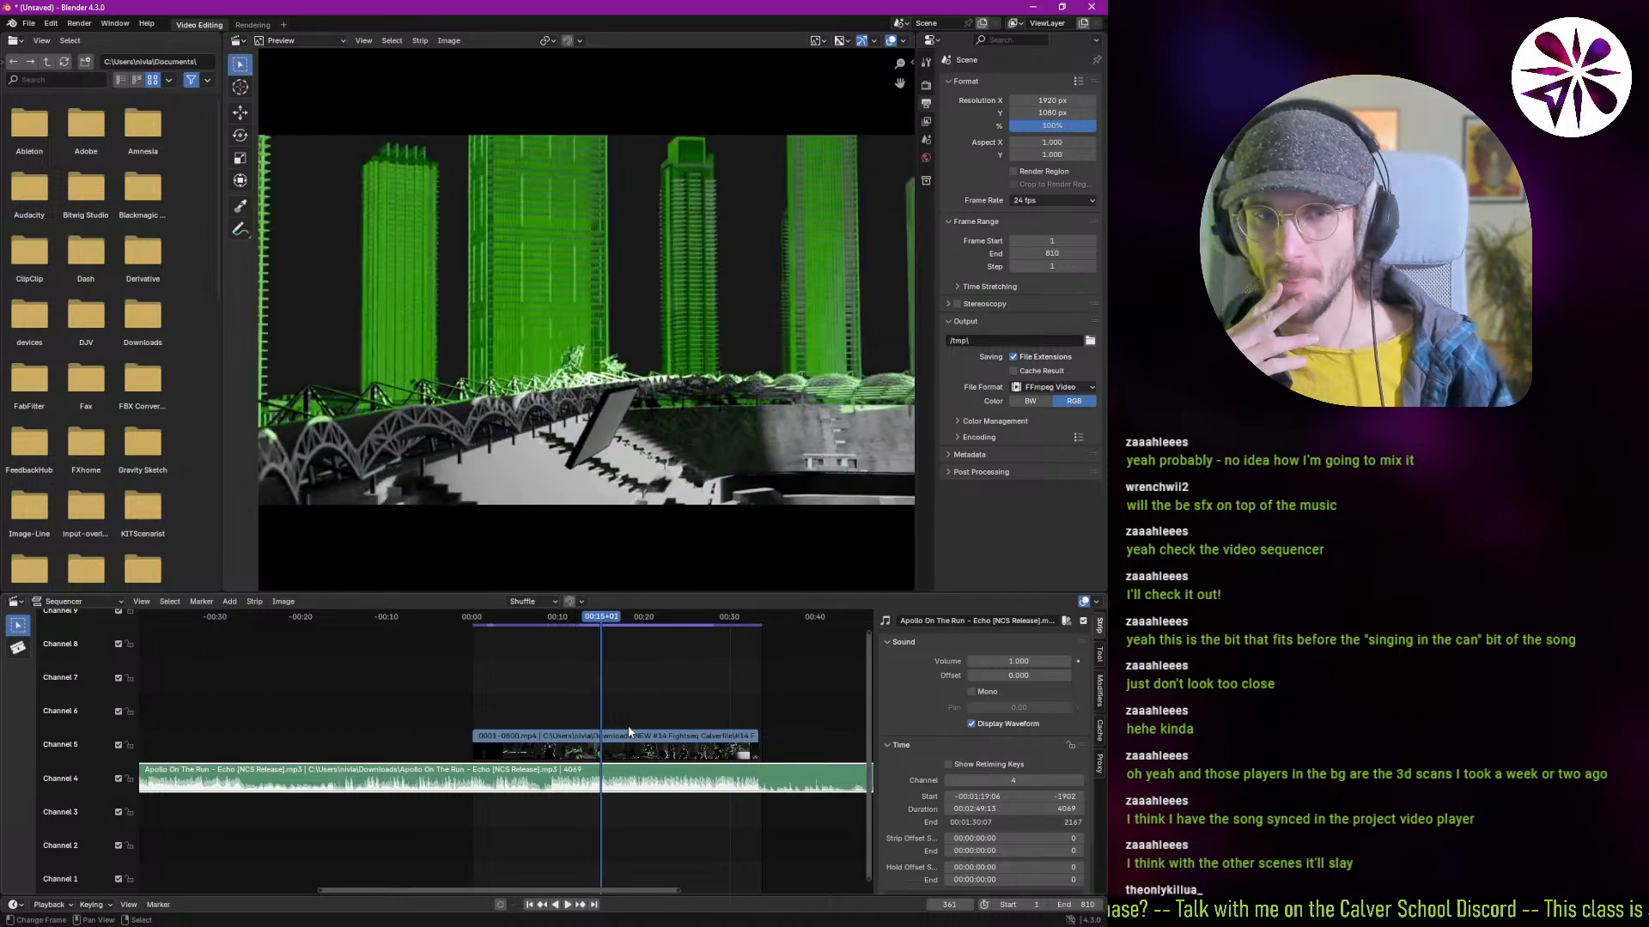
Step: Review the sequence in reverse again, stepping back from the green-lit skyline at frame 361 to the beam shot at frame 313
{"action": "key", "text": "Left"}
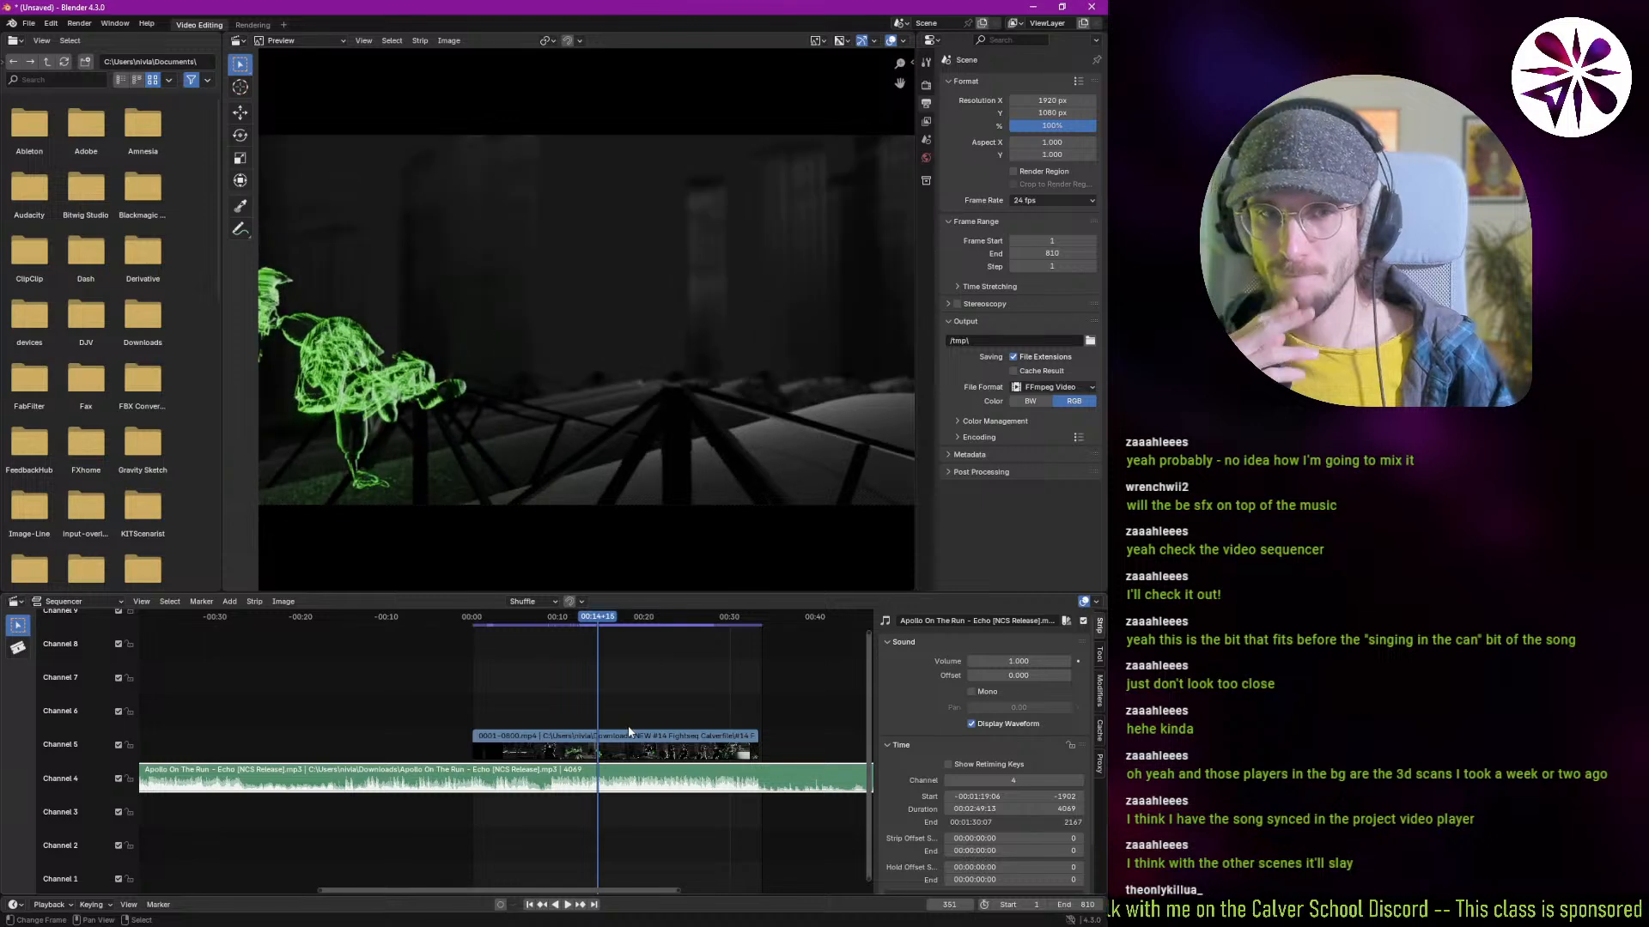
{"action": "key", "text": "Left"}
{"action": "key", "text": "Left"}
{"action": "key", "text": "Left"}
{"action": "key", "text": "Left"}
{"action": "key", "text": "Left"}
{"action": "key", "text": "Left"}
{"action": "key", "text": "Left"}
{"action": "key", "text": "Left"}
{"action": "key", "text": "Left"}
{"action": "key", "text": "Left"}
{"action": "key", "text": "Left"}
{"action": "key", "text": "Left"}
{"action": "key", "text": "Left"}
{"action": "key", "text": "Left"}
{"action": "key", "text": "Left"}
{"action": "key", "text": "Left"}
{"action": "key", "text": "Left"}
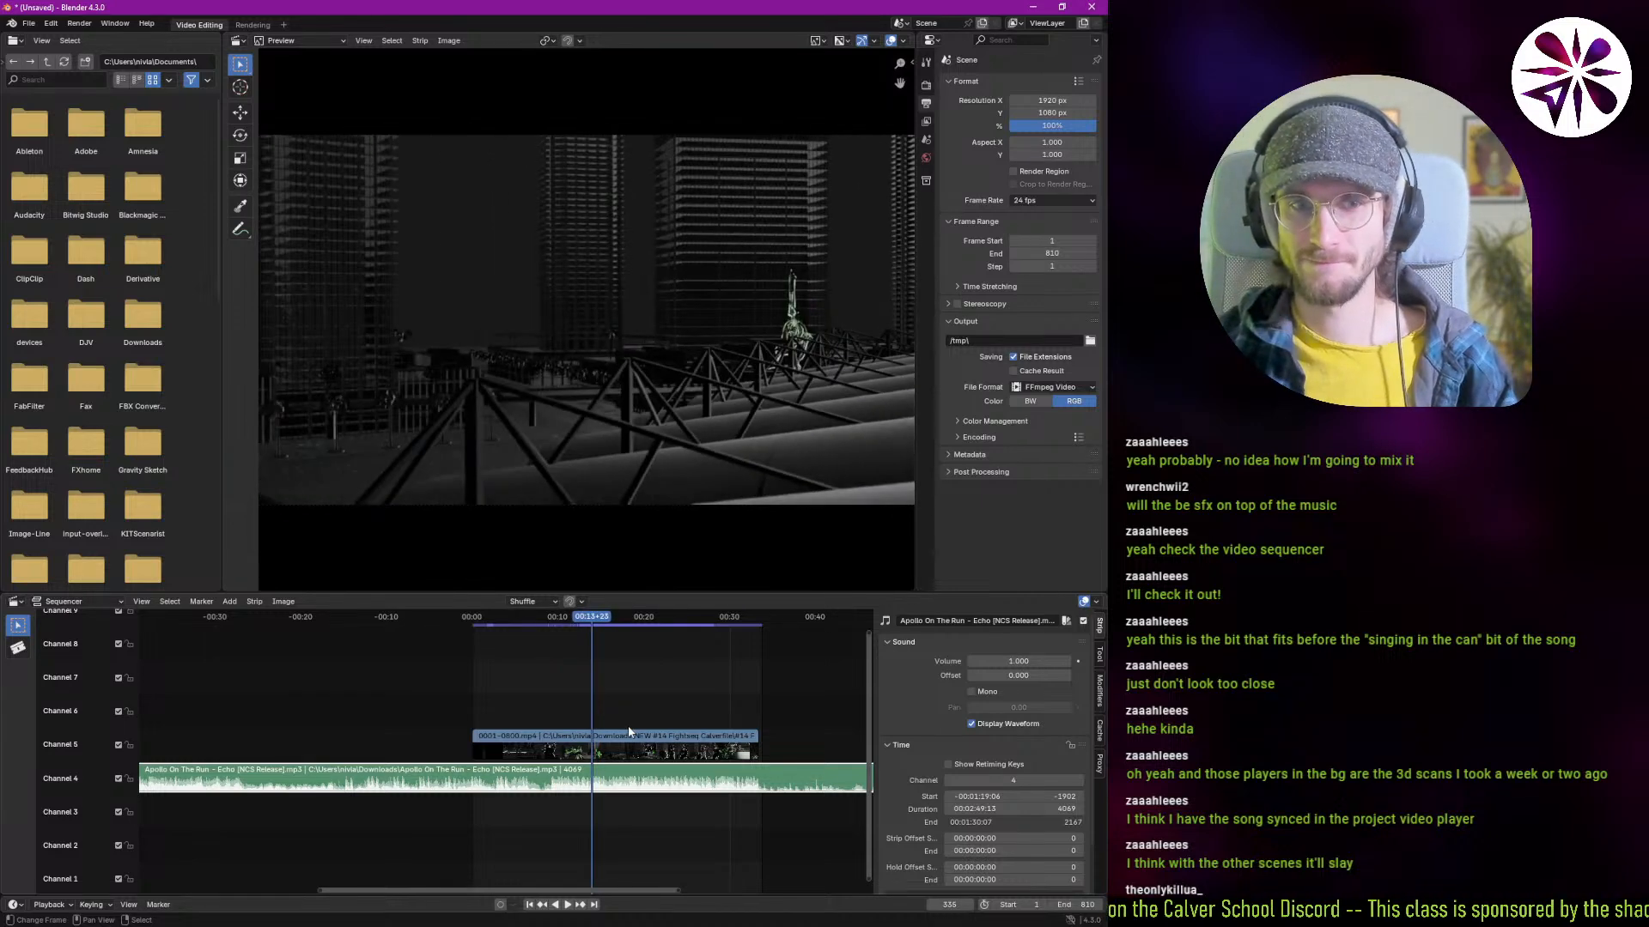
{"action": "key", "text": "Left"}
{"action": "key", "text": "Left"}
{"action": "key", "text": "Left"}
{"action": "key", "text": "Left"}
{"action": "key", "text": "Left"}
{"action": "key", "text": "Left"}
{"action": "key", "text": "Left"}
{"action": "key", "text": "Left"}
{"action": "key", "text": "Left"}
{"action": "key", "text": "Left"}
{"action": "key", "text": "Left"}
{"action": "key", "text": "Left"}
{"action": "key", "text": "Left"}
{"action": "key", "text": "Left"}
{"action": "key", "text": "Left"}
{"action": "key", "text": "Left"}
{"action": "key", "text": "Left"}
{"action": "key", "text": "Left"}
{"action": "key", "text": "Left"}
{"action": "key", "text": "Left"}
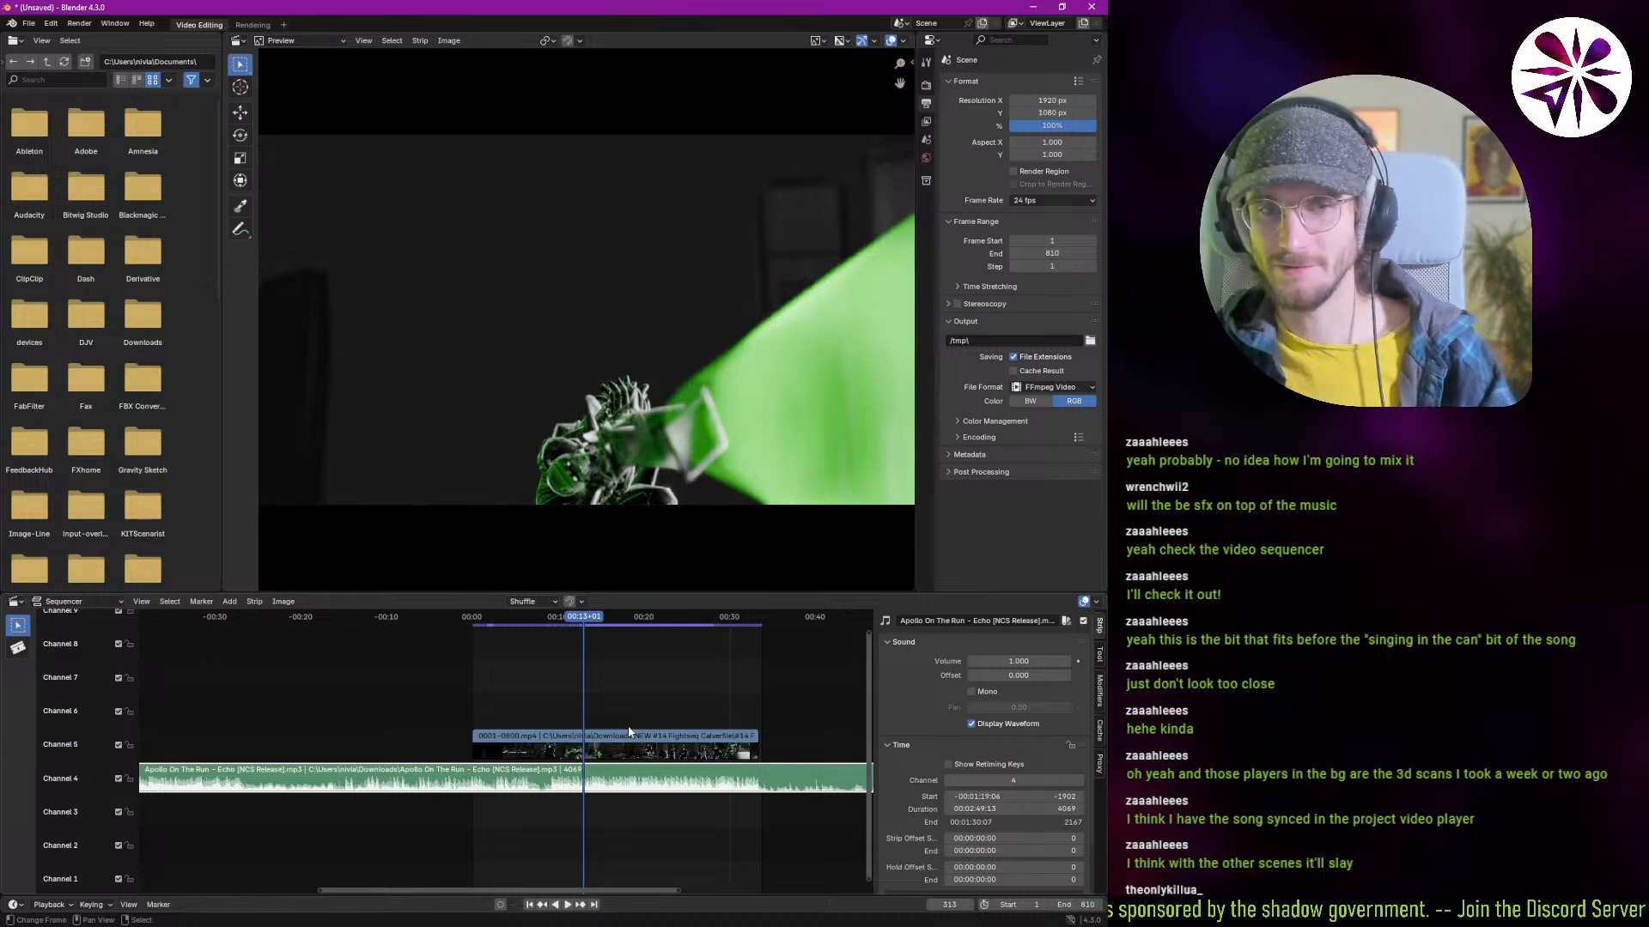
Step: Step forward through the beam flash to examine how the green light falls on the surrounding buildings
{"action": "key", "text": "Right"}
{"action": "key", "text": "Right"}
{"action": "key", "text": "Right"}
{"action": "key", "text": "Right"}
{"action": "key", "text": "Right"}
{"action": "key", "text": "Right"}
{"action": "key", "text": "Right"}
{"action": "key", "text": "Right"}
{"action": "key", "text": "Right"}
{"action": "key", "text": "Right"}
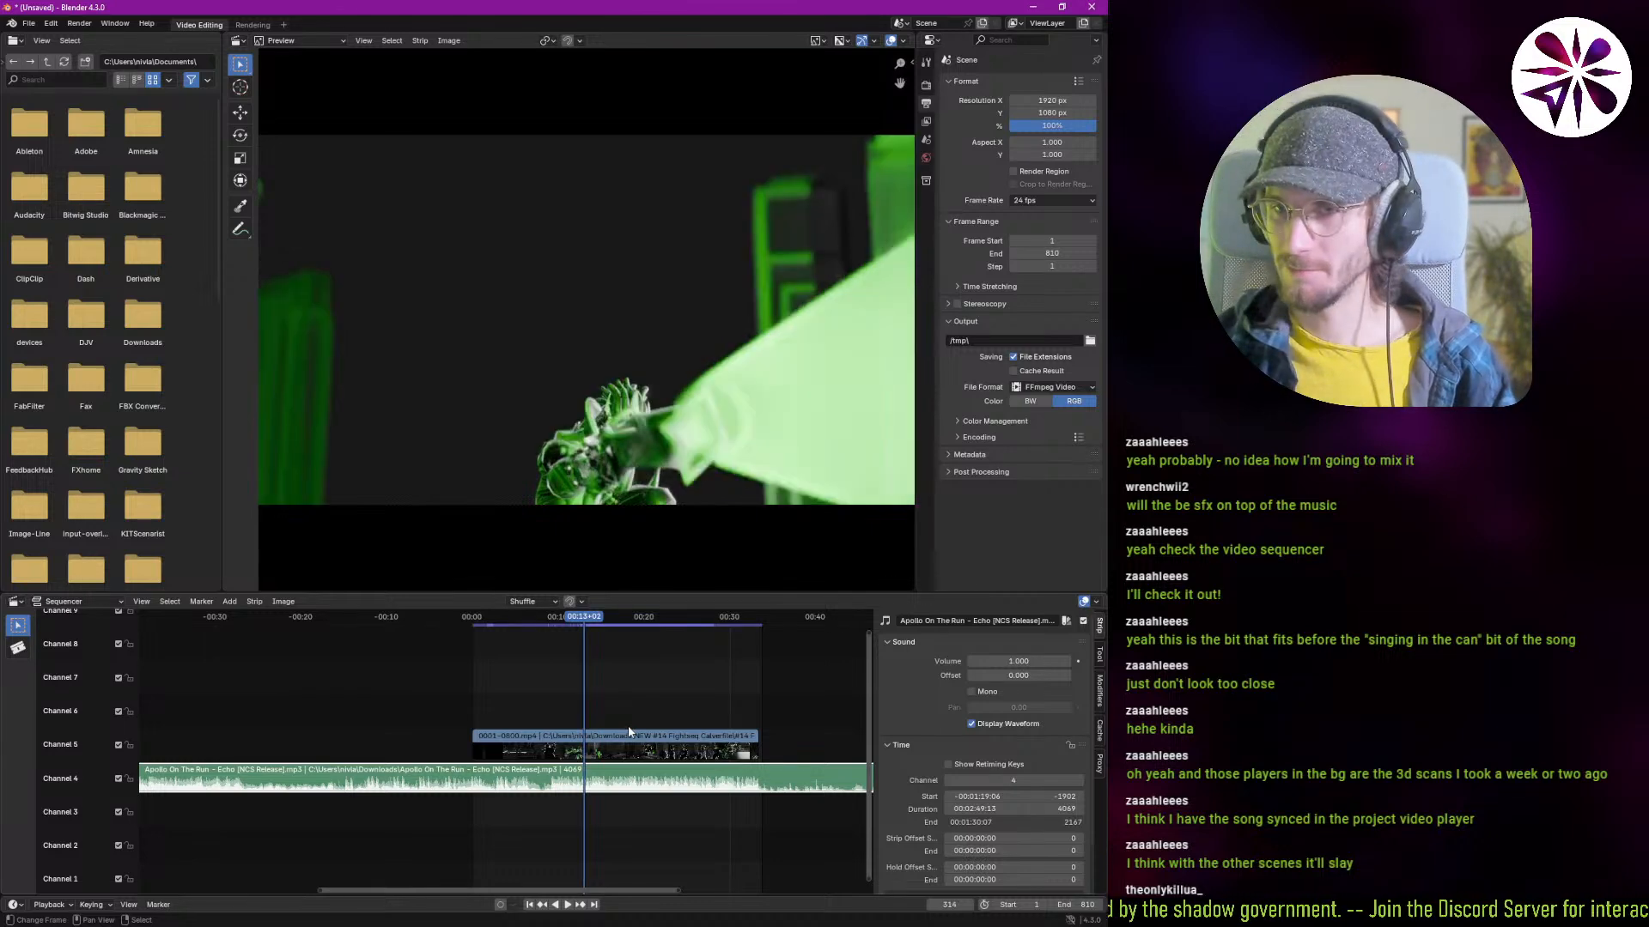
Step: Step back past the start of the beam to the armoured figure's preceding shot and play the edit from there
{"action": "key", "text": "Left"}
{"action": "key", "text": "Left"}
{"action": "key", "text": "Left"}
{"action": "key", "text": "Left"}
{"action": "key", "text": "Left"}
{"action": "key", "text": "Left"}
{"action": "key", "text": "Left"}
{"action": "key", "text": "Left"}
{"action": "key", "text": "Left"}
{"action": "key", "text": "Left"}
{"action": "key", "text": "Left"}
{"action": "key", "text": "Left"}
{"action": "key", "text": "Left"}
{"action": "key", "text": "Left"}
{"action": "key", "text": "Left"}
{"action": "key", "text": "Left"}
{"action": "key", "text": "Left"}
{"action": "key", "text": "Left"}
{"action": "key", "text": "Left"}
{"action": "key", "text": "Left"}
{"action": "key", "text": "Left"}
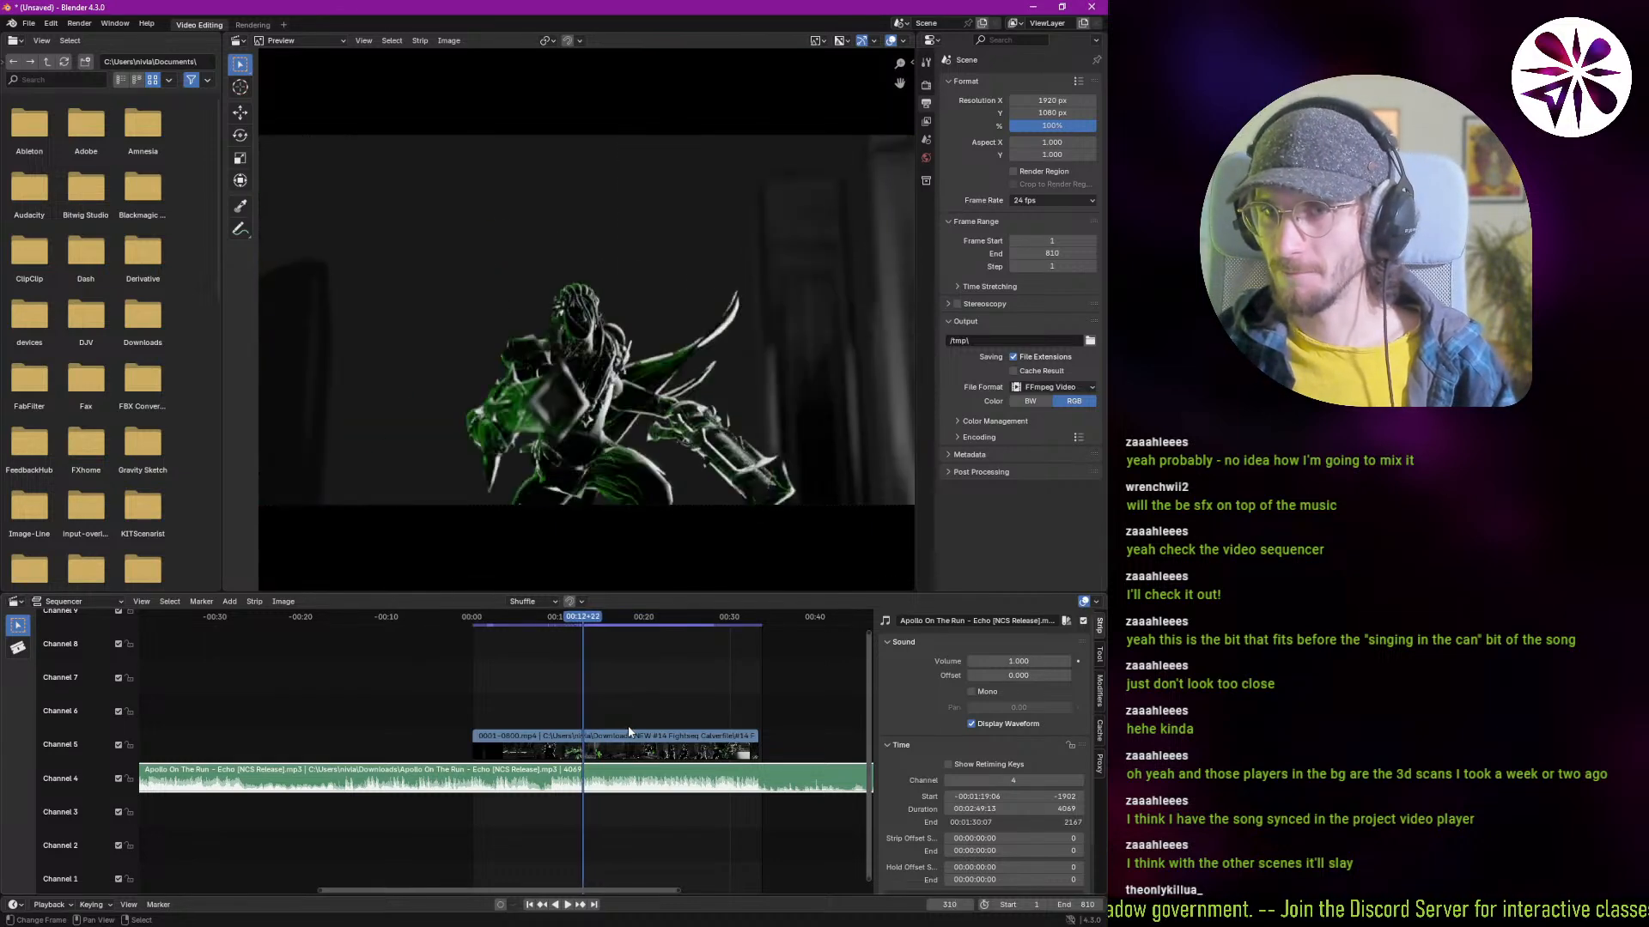
{"action": "key", "text": "space"}
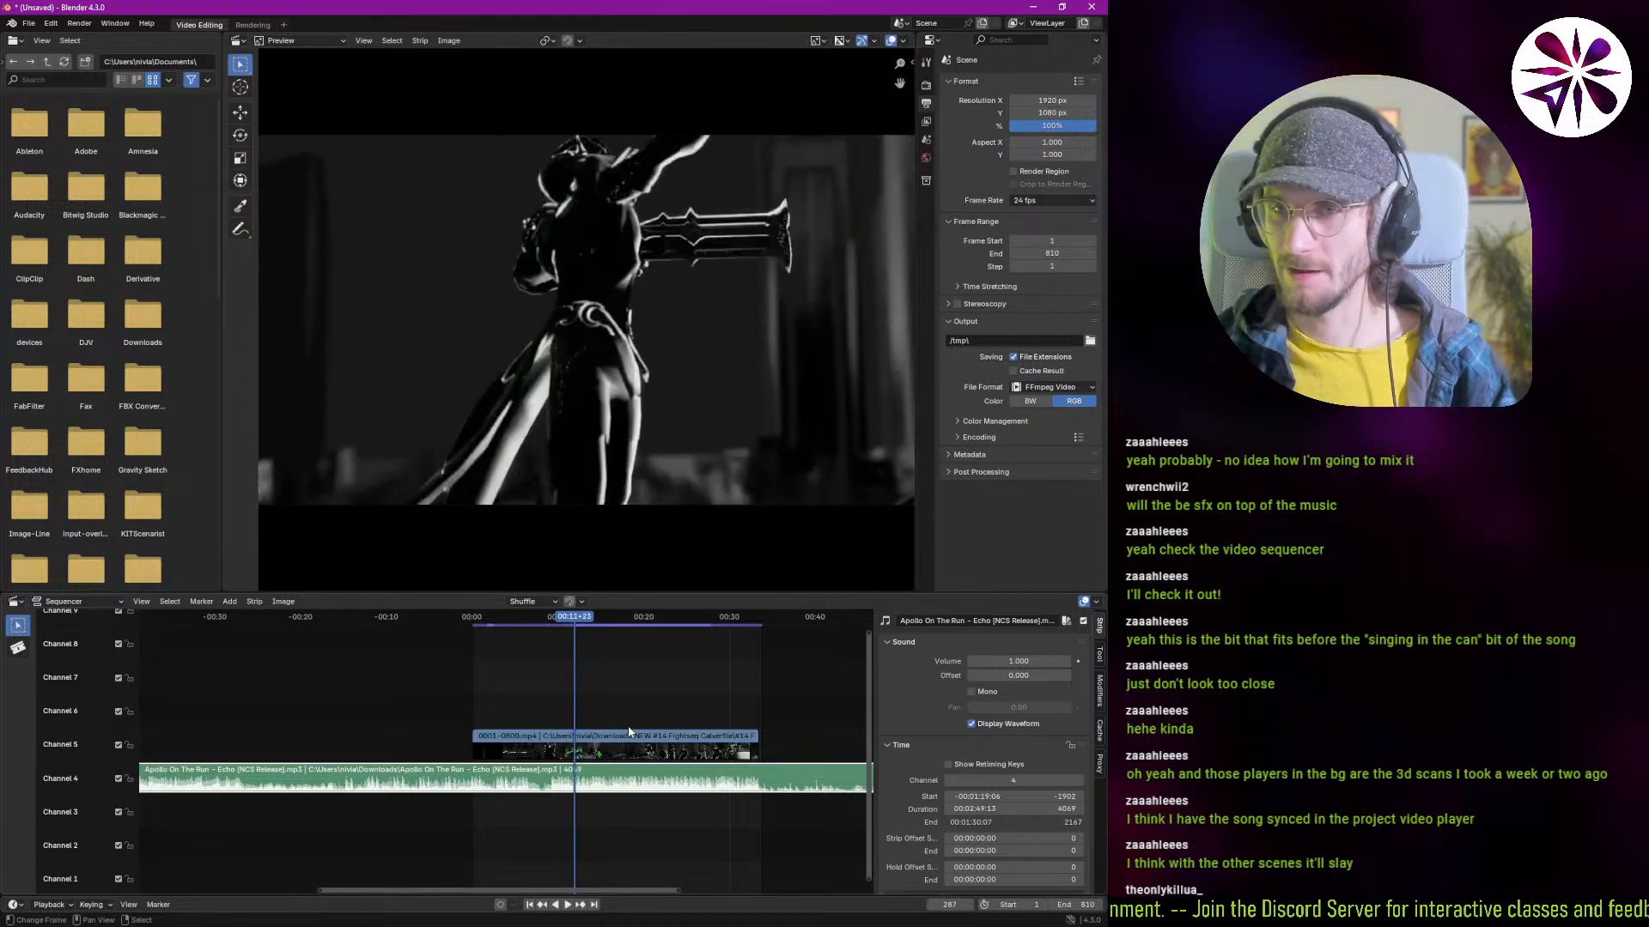
Step: Step back through the armoured figure's shots and the first beam frames, stopping at the crouched pose at frame 304
{"action": "key", "text": "Left"}
{"action": "key", "text": "Left"}
{"action": "key", "text": "Left"}
{"action": "key", "text": "Left"}
{"action": "key", "text": "Left"}
{"action": "key", "text": "Left"}
{"action": "key", "text": "Left"}
{"action": "key", "text": "Left"}
{"action": "key", "text": "Left"}
{"action": "key", "text": "Left"}
{"action": "key", "text": "Left"}
{"action": "key", "text": "Left"}
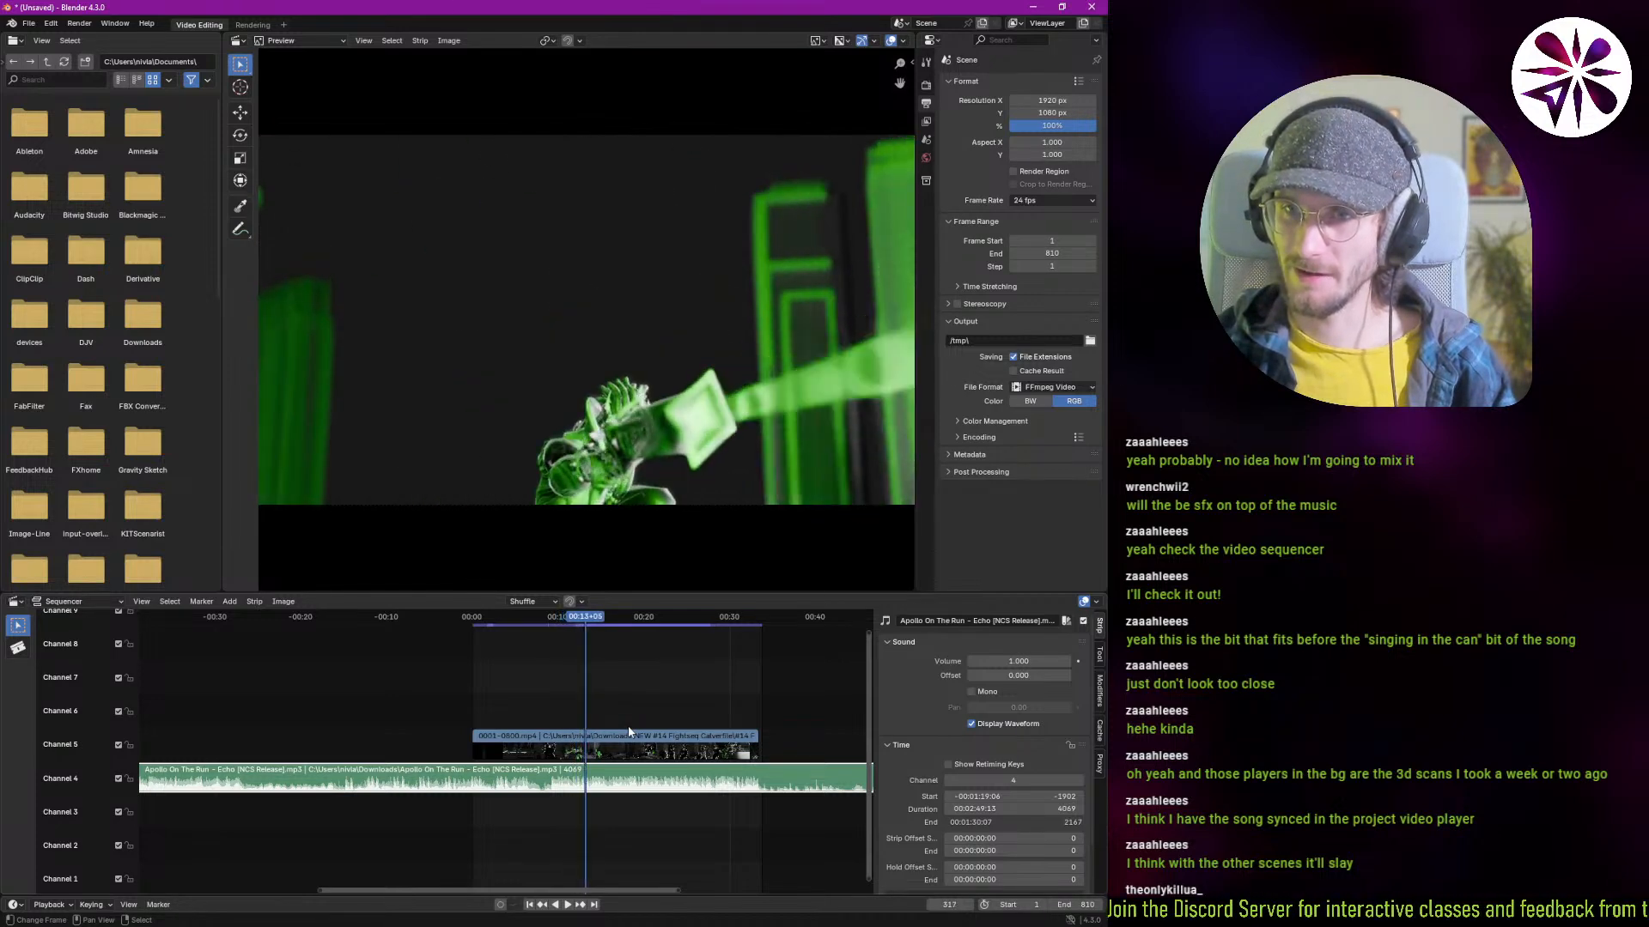
{"action": "key", "text": "space"}
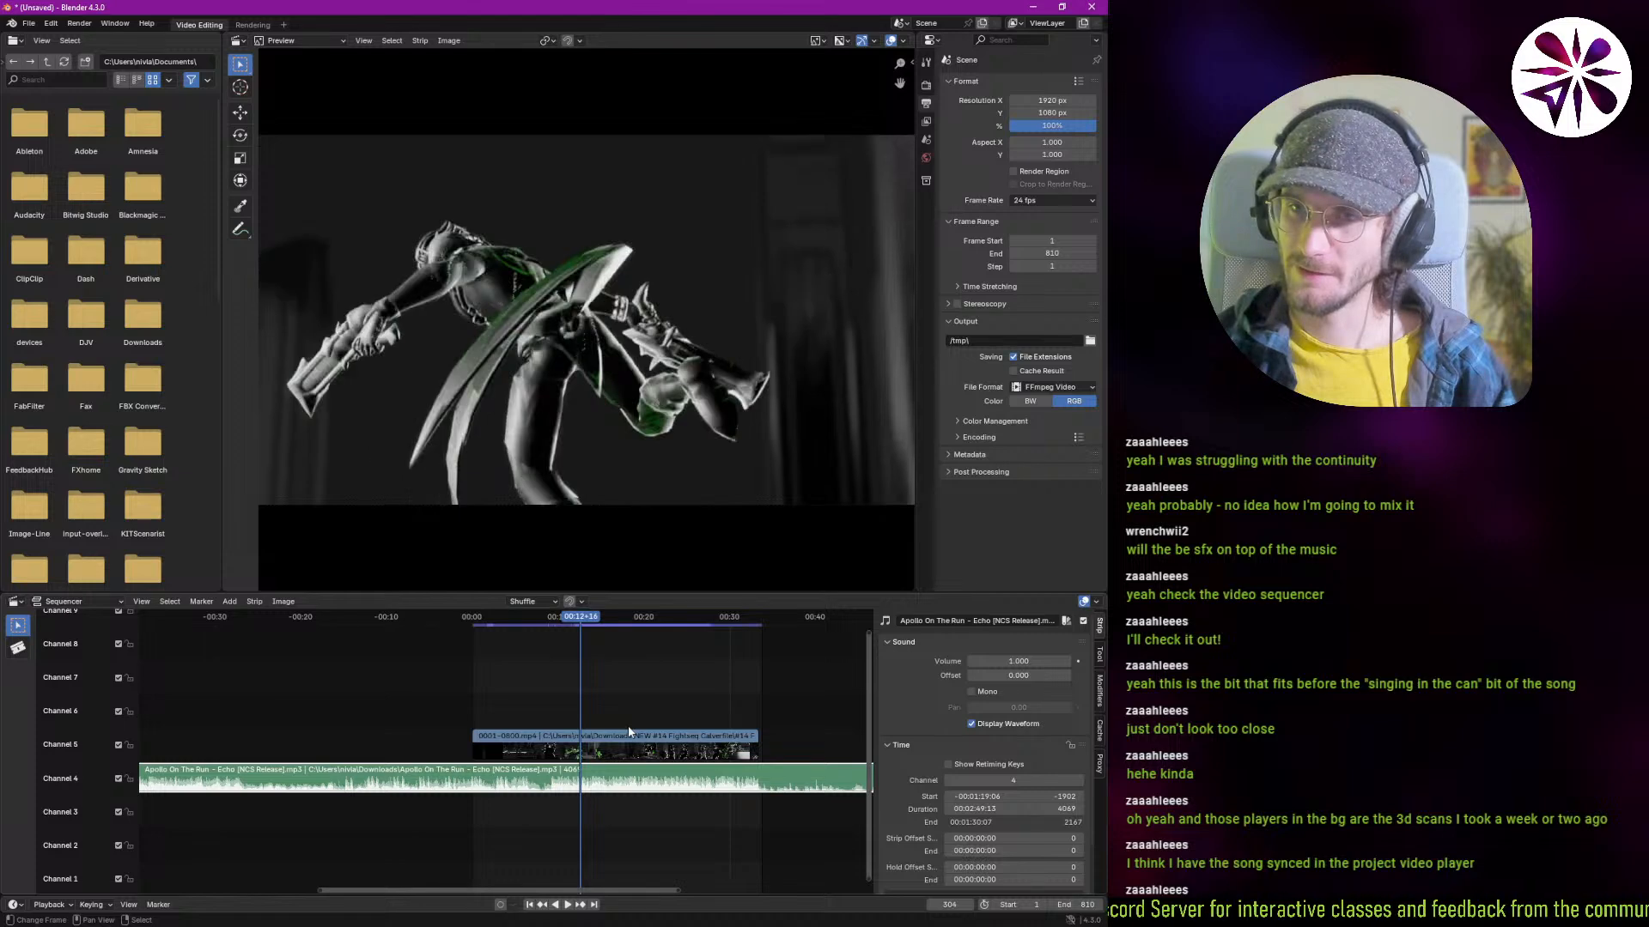
Step: Compare the cut to the glowing gun at frame 319 with the crouched pose at frame 304, stepping forward and back
{"action": "key", "text": "Right"}
{"action": "key", "text": "Right"}
{"action": "key", "text": "Right"}
{"action": "key", "text": "Right"}
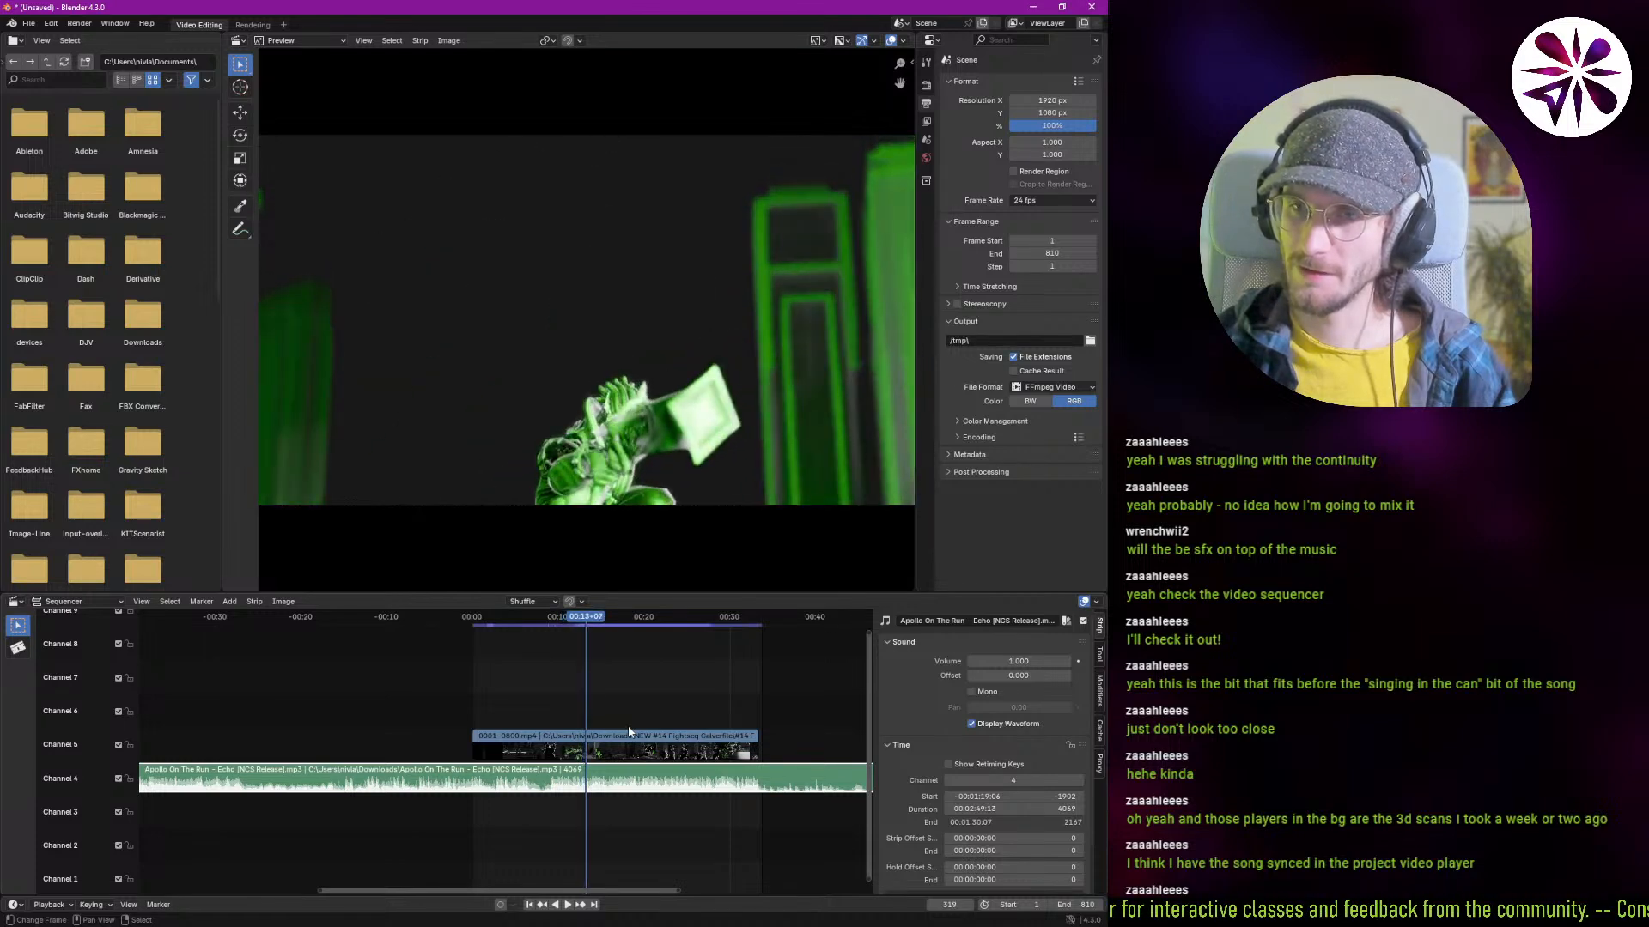
{"action": "key", "text": "Left"}
{"action": "key", "text": "Left"}
{"action": "key", "text": "Left"}
{"action": "key", "text": "Left"}
{"action": "key", "text": "Left"}
{"action": "key", "text": "Left"}
{"action": "key", "text": "Left"}
{"action": "key", "text": "Left"}
{"action": "key", "text": "Left"}
{"action": "key", "text": "Left"}
{"action": "key", "text": "Left"}
{"action": "key", "text": "Left"}
{"action": "key", "text": "Left"}
{"action": "key", "text": "Left"}
{"action": "key", "text": "Left"}
{"action": "key", "text": "Left"}
{"action": "key", "text": "Left"}
{"action": "key", "text": "Left"}
{"action": "key", "text": "Left"}
{"action": "key", "text": "Left"}
{"action": "key", "text": "Left"}
{"action": "key", "text": "Left"}
{"action": "key", "text": "Left"}
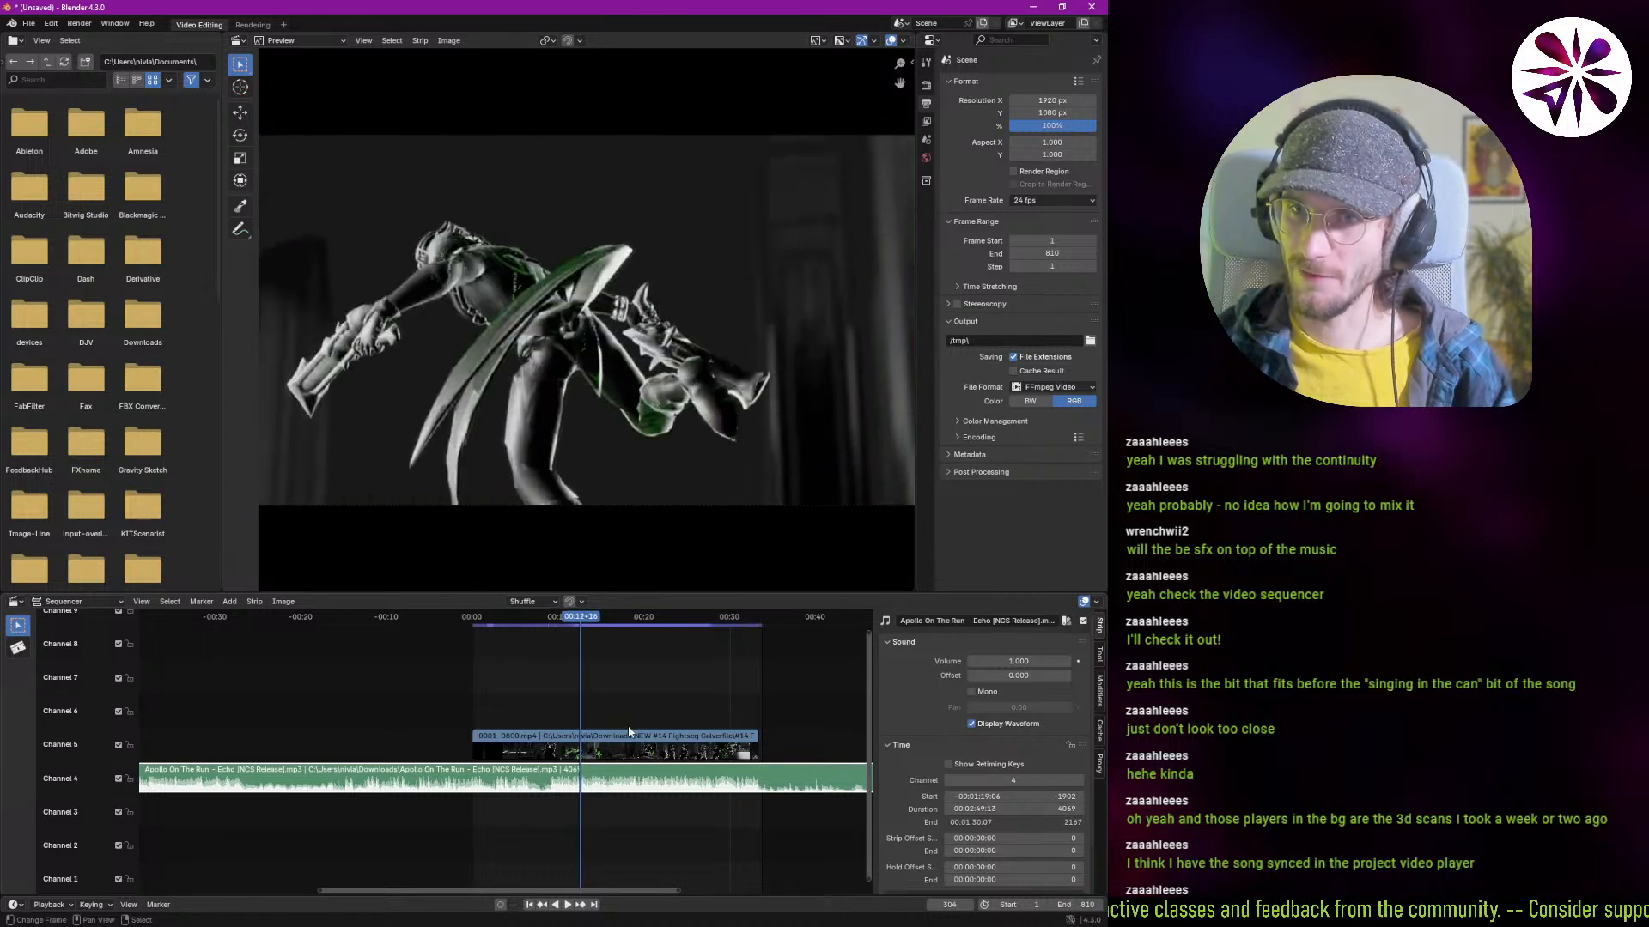
Step: Step backward from the crouched pose to the gunner's large green beam at frame 272
{"action": "key", "text": "Left"}
{"action": "key", "text": "Left"}
{"action": "key", "text": "Left"}
{"action": "key", "text": "Left"}
{"action": "key", "text": "Left"}
{"action": "key", "text": "Left"}
{"action": "key", "text": "Left"}
{"action": "key", "text": "Left"}
{"action": "key", "text": "Left"}
{"action": "key", "text": "Left"}
{"action": "key", "text": "Left"}
{"action": "key", "text": "Left"}
{"action": "key", "text": "Left"}
{"action": "key", "text": "Left"}
{"action": "key", "text": "Left"}
{"action": "key", "text": "Left"}
{"action": "key", "text": "Left"}
{"action": "key", "text": "Left"}
{"action": "key", "text": "Left"}
{"action": "key", "text": "Left"}
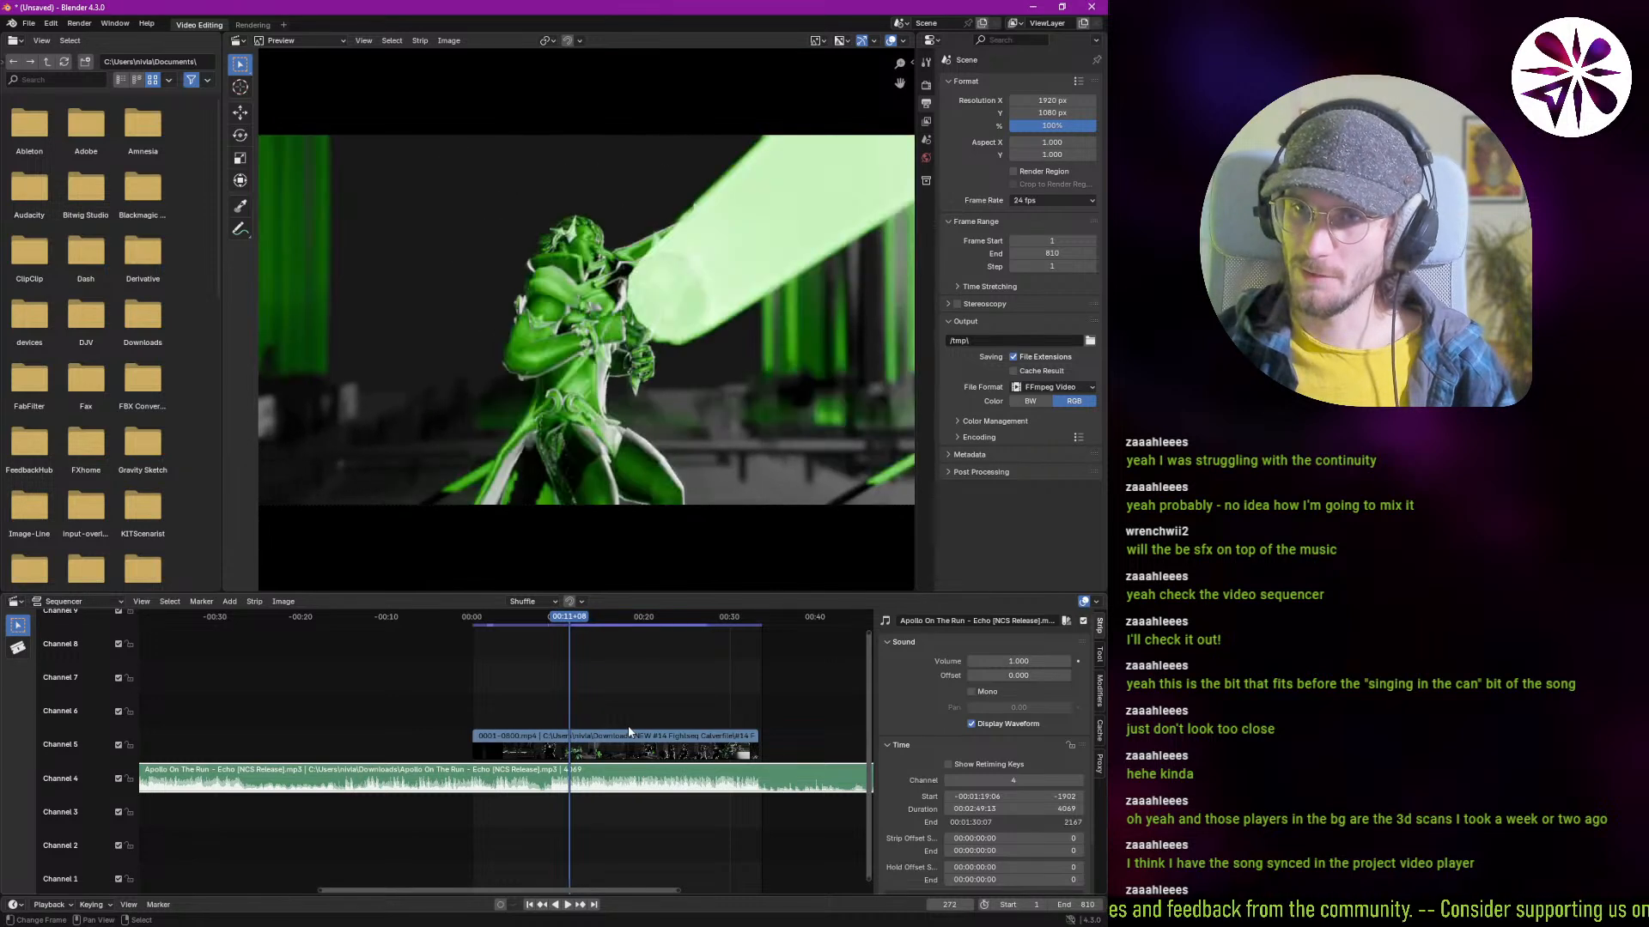
Step: Review the gunner's movement around the large beam, stepping forward to the dark raised-arm pose at frame 291
{"action": "key", "text": "Right"}
{"action": "key", "text": "Right"}
{"action": "key", "text": "Right"}
{"action": "key", "text": "Right"}
{"action": "key", "text": "Right"}
{"action": "key", "text": "Right"}
{"action": "key", "text": "Right"}
{"action": "key", "text": "Right"}
{"action": "key", "text": "Right"}
{"action": "key", "text": "Right"}
{"action": "key", "text": "Right"}
{"action": "key", "text": "Right"}
{"action": "key", "text": "Right"}
{"action": "key", "text": "Right"}
{"action": "key", "text": "Right"}
{"action": "key", "text": "Right"}
{"action": "key", "text": "Right"}
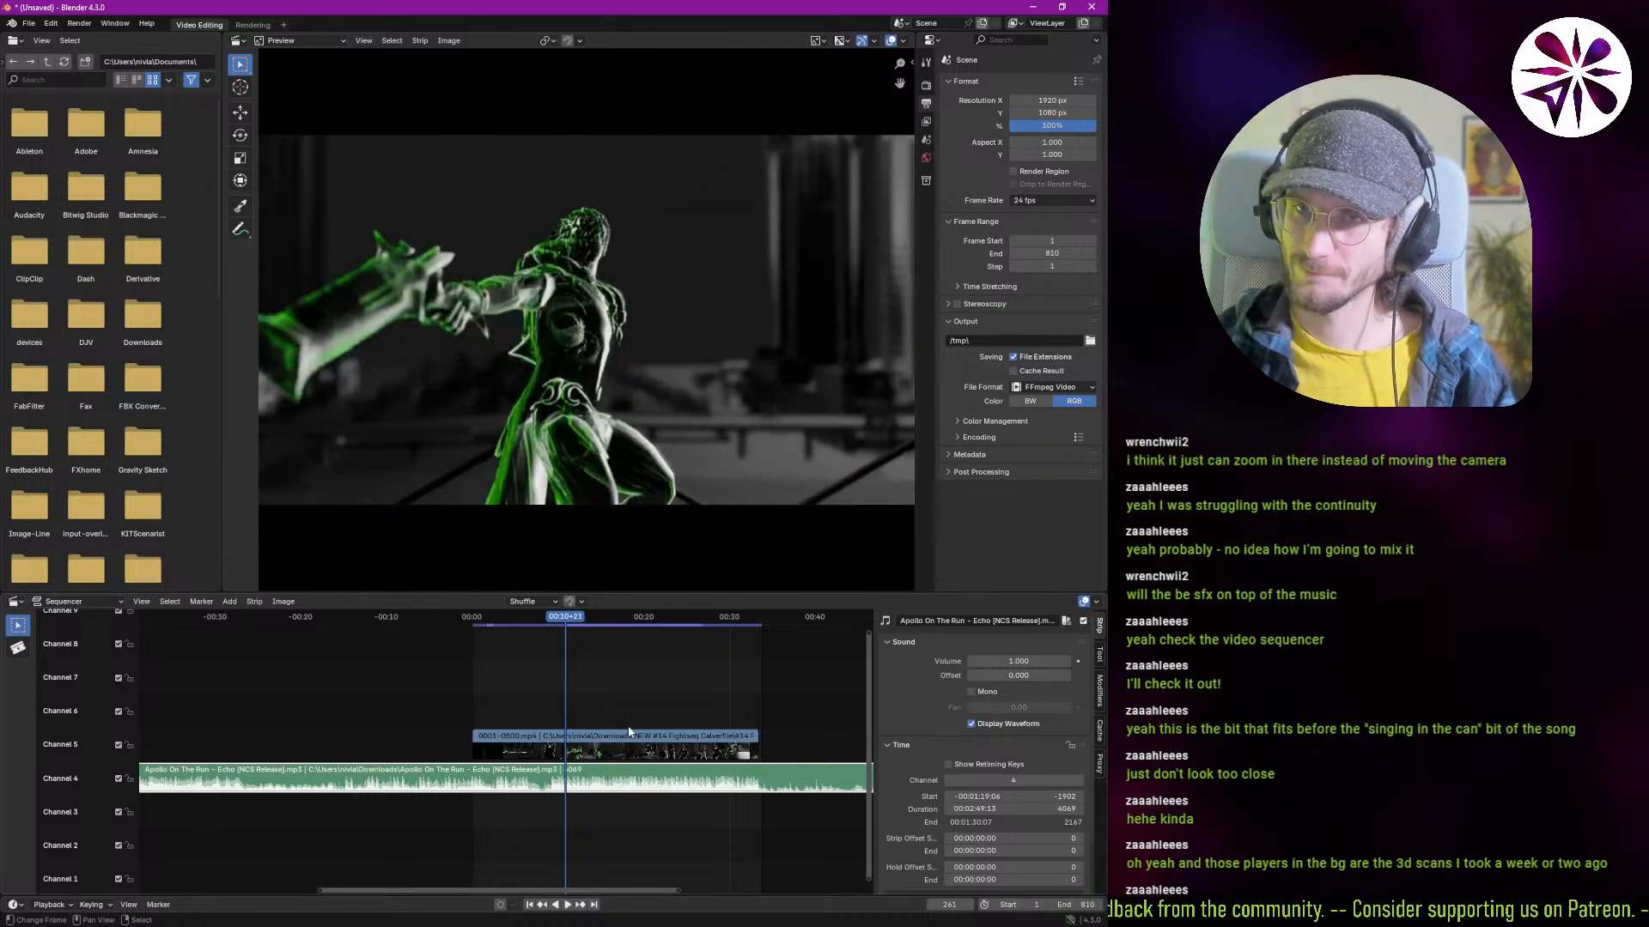
{"action": "key", "text": "Right"}
{"action": "key", "text": "Right"}
{"action": "key", "text": "Right"}
{"action": "key", "text": "Right"}
{"action": "key", "text": "Right"}
{"action": "key", "text": "Right"}
{"action": "key", "text": "Right"}
{"action": "key", "text": "Right"}
{"action": "key", "text": "Right"}
{"action": "key", "text": "Right"}
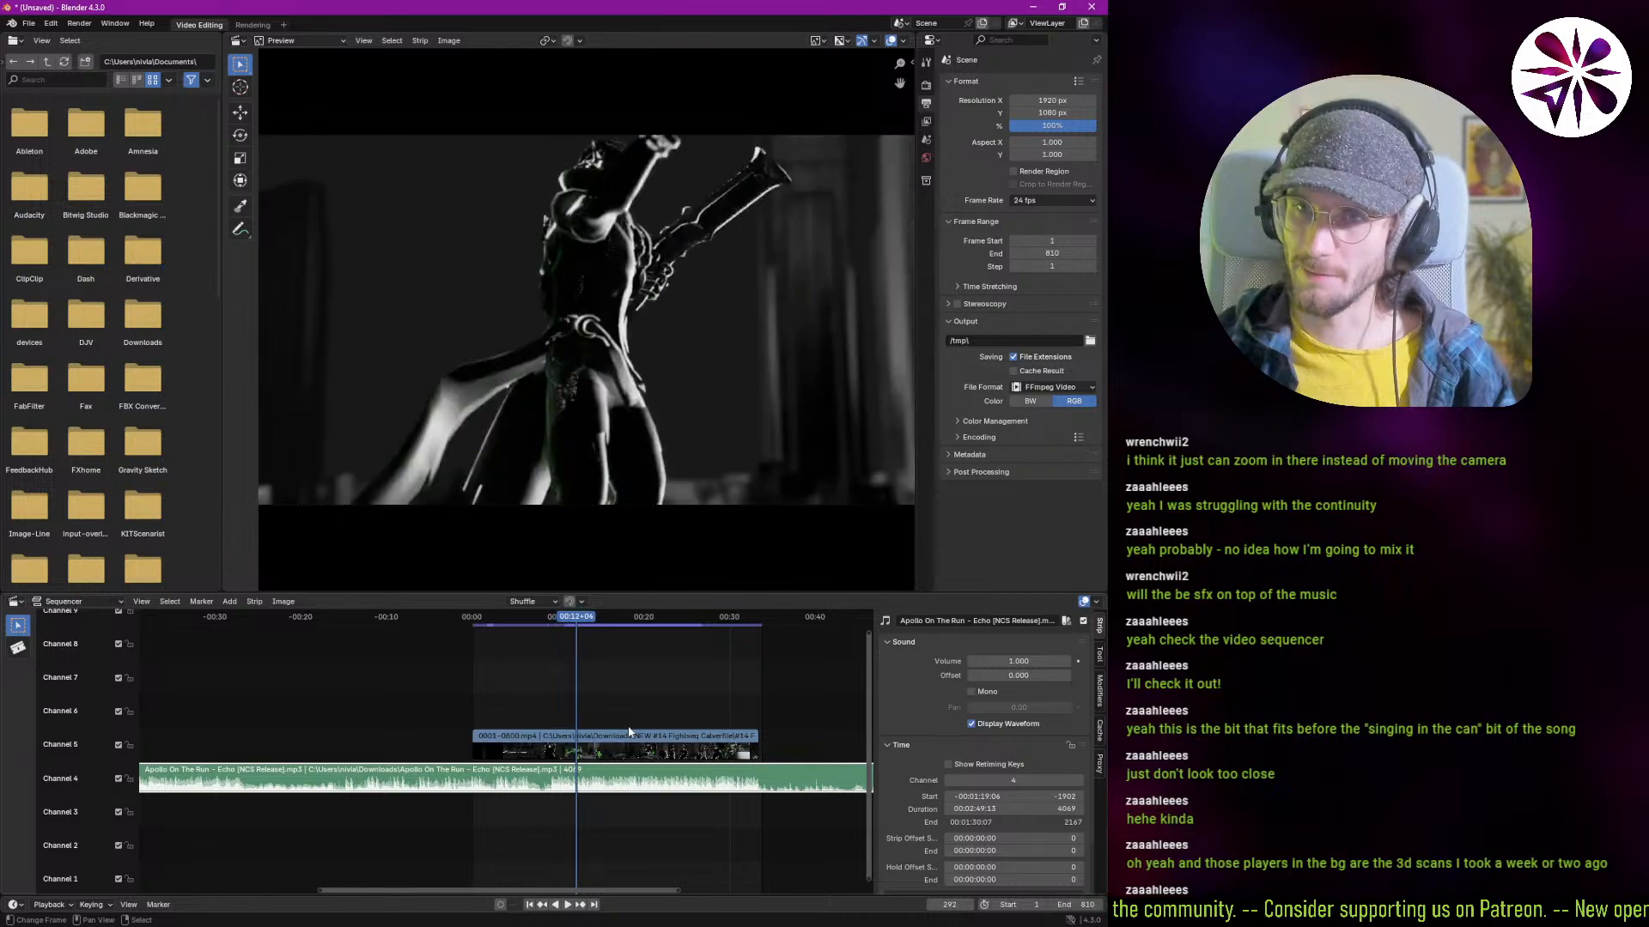
Step: Step backward from the dark raised-arm pose to the green-edged gunner lifting the weapon at frame 251
{"action": "key", "text": "Left"}
{"action": "key", "text": "Left"}
{"action": "key", "text": "Left"}
{"action": "key", "text": "Left"}
{"action": "key", "text": "Left"}
{"action": "key", "text": "Left"}
{"action": "key", "text": "Left"}
{"action": "key", "text": "Left"}
{"action": "key", "text": "Left"}
{"action": "key", "text": "Left"}
{"action": "key", "text": "Left"}
{"action": "key", "text": "Left"}
{"action": "key", "text": "Left"}
{"action": "key", "text": "Left"}
{"action": "key", "text": "Left"}
{"action": "key", "text": "Left"}
{"action": "key", "text": "Left"}
{"action": "key", "text": "Left"}
{"action": "key", "text": "Left"}
{"action": "key", "text": "Left"}
{"action": "key", "text": "Left"}
{"action": "key", "text": "Left"}
{"action": "key", "text": "Left"}
{"action": "key", "text": "Left"}
{"action": "key", "text": "Left"}
{"action": "key", "text": "Left"}
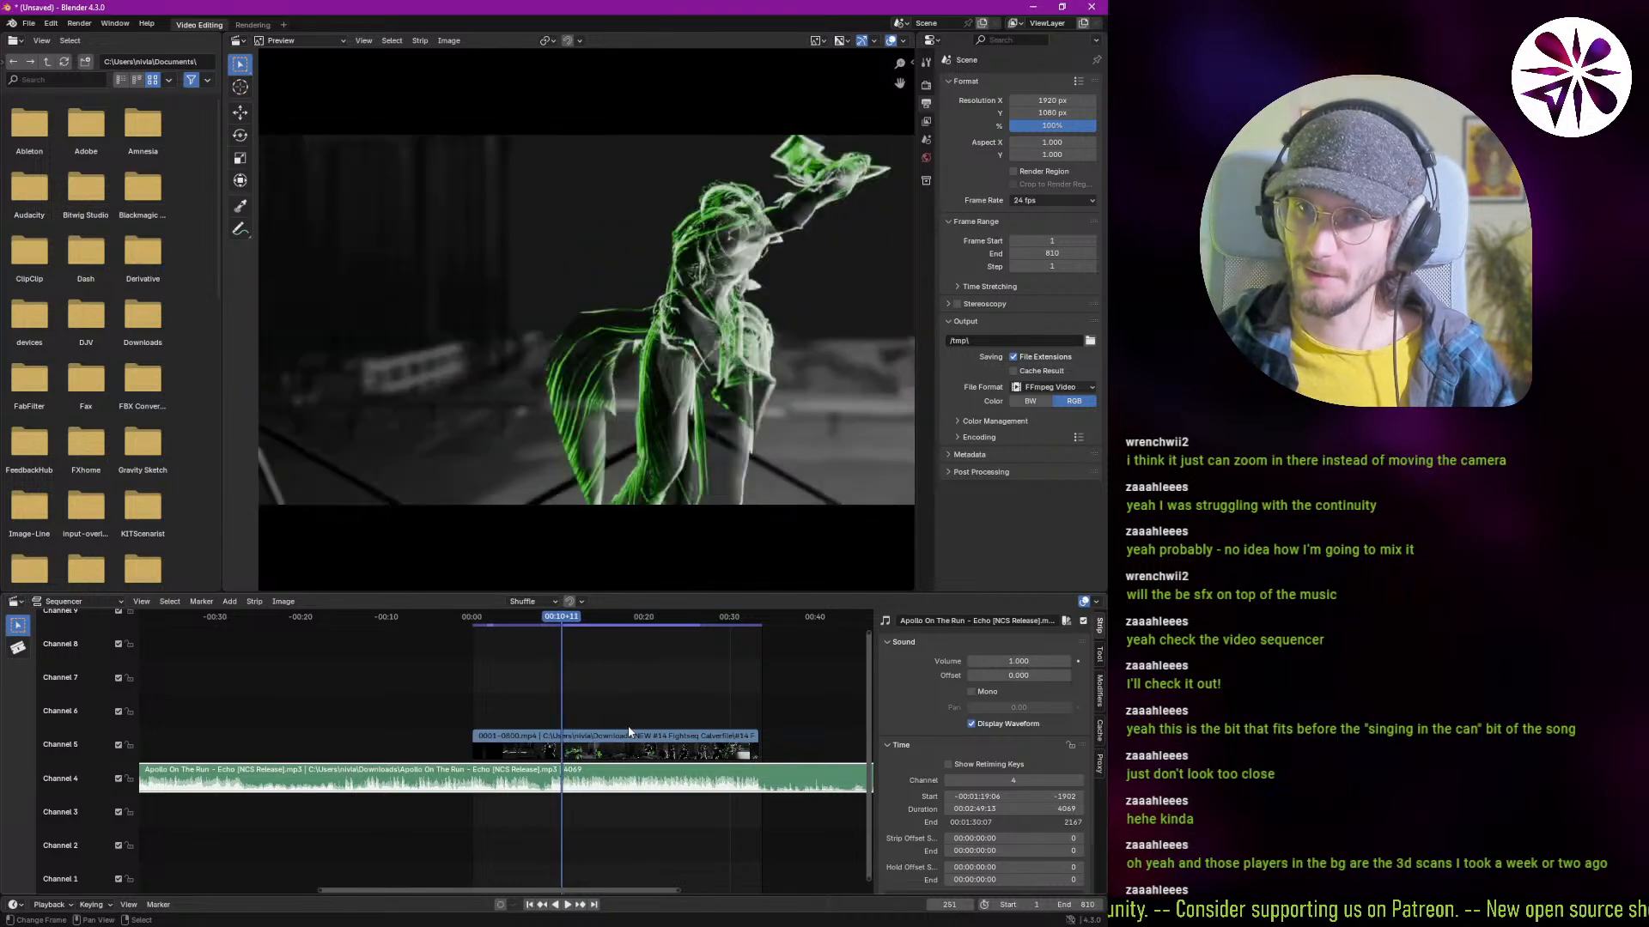
Step: Continue backward to the green-outlined gunner with both weapons spread at frame 227
{"action": "key", "text": "Left"}
{"action": "key", "text": "Left"}
{"action": "key", "text": "Left"}
{"action": "key", "text": "Left"}
{"action": "key", "text": "Left"}
{"action": "key", "text": "Left"}
{"action": "key", "text": "Left"}
{"action": "key", "text": "Left"}
{"action": "key", "text": "Left"}
{"action": "key", "text": "Left"}
{"action": "key", "text": "Left"}
{"action": "key", "text": "Left"}
{"action": "key", "text": "Left"}
{"action": "key", "text": "Left"}
{"action": "key", "text": "Left"}
{"action": "key", "text": "Left"}
{"action": "key", "text": "Left"}
{"action": "key", "text": "Left"}
{"action": "key", "text": "Left"}
{"action": "key", "text": "Left"}
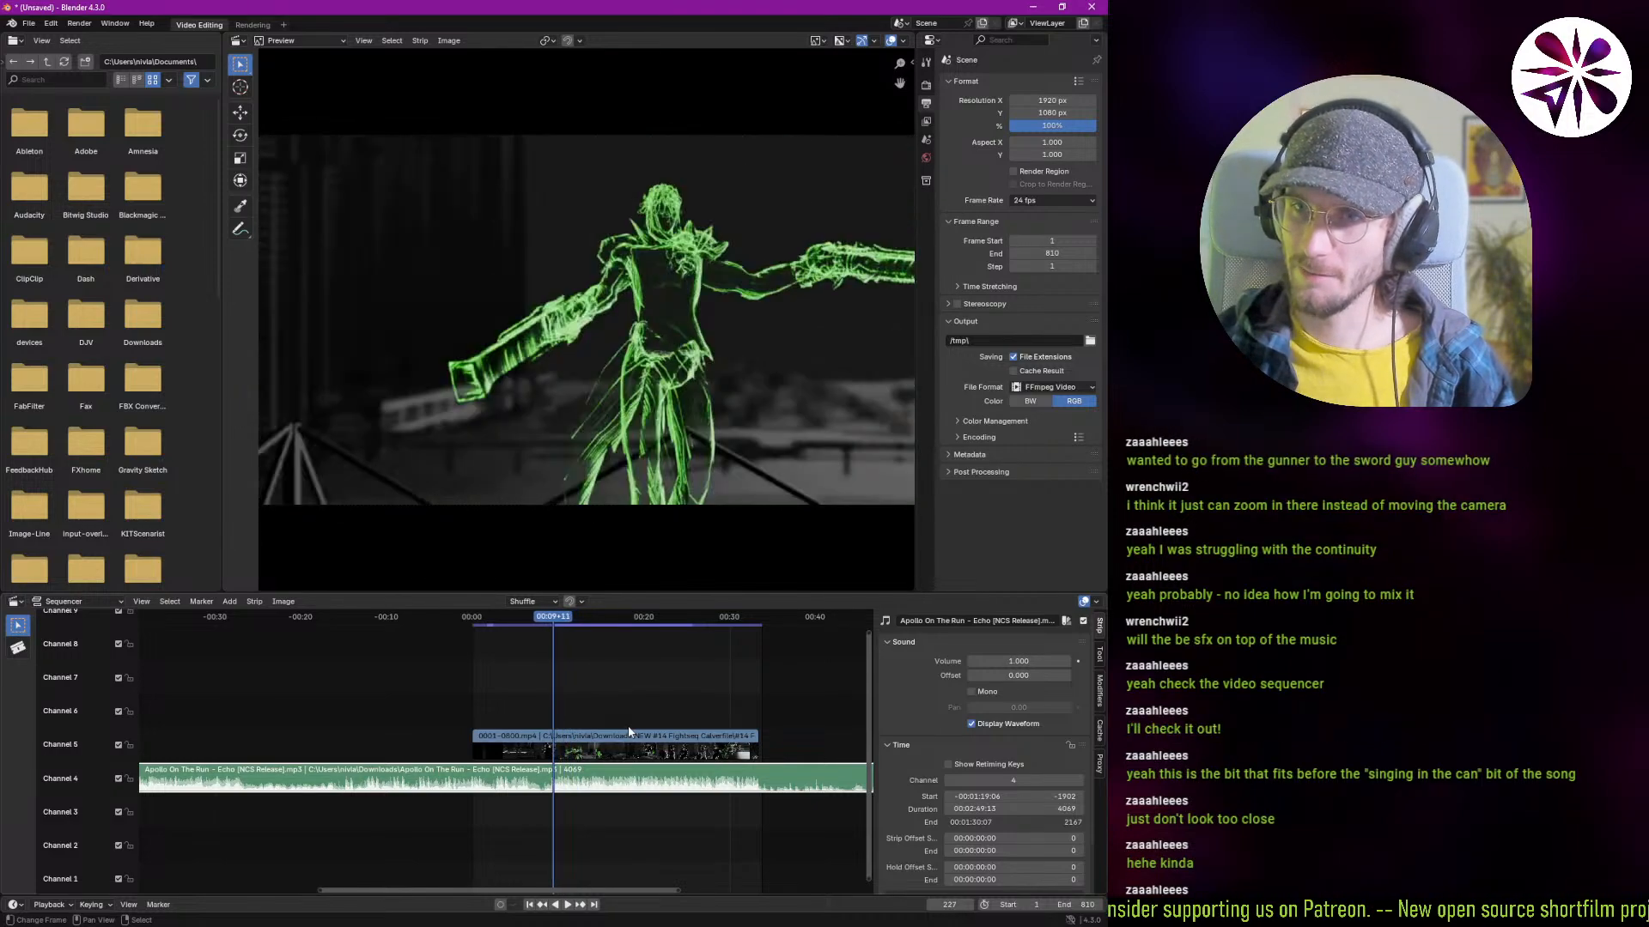
Step: Step forward from the spread-arms pose to the gunner's close-up at frame 244 to examine the camera move
{"action": "key", "text": "Right"}
{"action": "key", "text": "Right"}
{"action": "key", "text": "Right"}
{"action": "key", "text": "Right"}
{"action": "key", "text": "Right"}
{"action": "key", "text": "Right"}
{"action": "key", "text": "Right"}
{"action": "key", "text": "Right"}
{"action": "key", "text": "Right"}
{"action": "key", "text": "Right"}
{"action": "key", "text": "Right"}
{"action": "key", "text": "Right"}
{"action": "key", "text": "Right"}
{"action": "key", "text": "Right"}
{"action": "key", "text": "Right"}
{"action": "key", "text": "Right"}
{"action": "key", "text": "Right"}
{"action": "key", "text": "Right"}
{"action": "key", "text": "Right"}
{"action": "key", "text": "Right"}
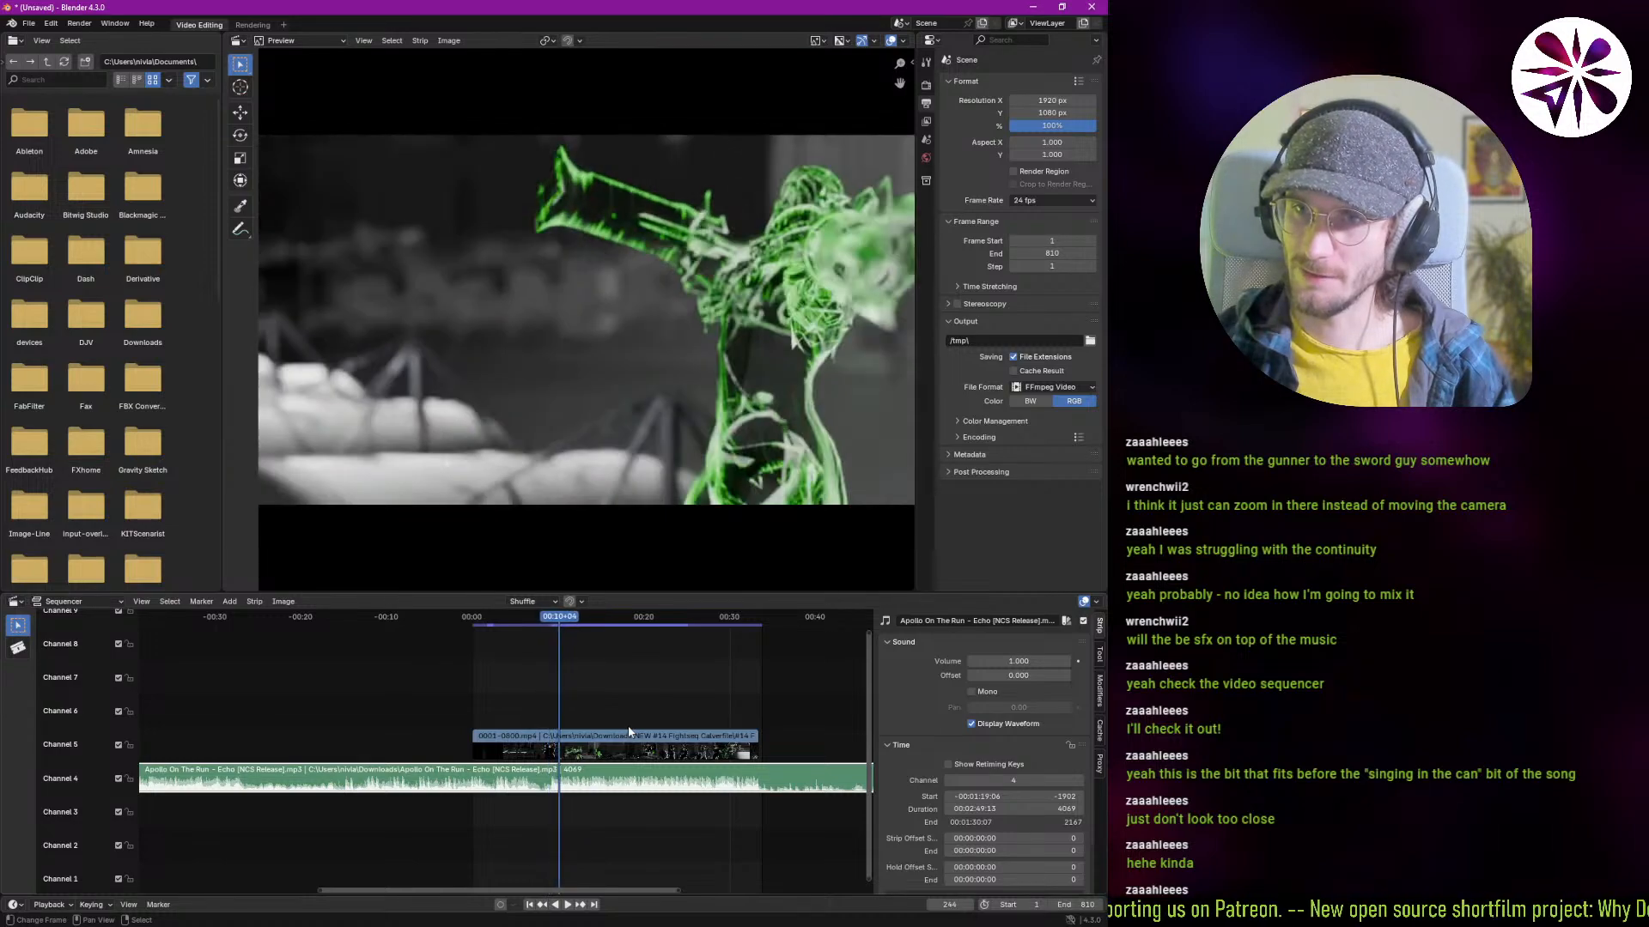
Step: Step forward from the gunner's close-up through the raised-weapon turn to the dark folded-arms pose at frame 280
{"action": "key", "text": "Right"}
{"action": "key", "text": "Right"}
{"action": "key", "text": "Right"}
{"action": "key", "text": "Right"}
{"action": "key", "text": "Right"}
{"action": "key", "text": "Right"}
{"action": "key", "text": "Right"}
{"action": "key", "text": "Right"}
{"action": "key", "text": "Right"}
{"action": "key", "text": "Right"}
{"action": "key", "text": "Right"}
{"action": "key", "text": "Right"}
{"action": "key", "text": "Right"}
{"action": "key", "text": "Right"}
{"action": "key", "text": "Right"}
{"action": "key", "text": "Right"}
{"action": "key", "text": "Right"}
{"action": "key", "text": "Right"}
{"action": "key", "text": "Right"}
{"action": "key", "text": "Right"}
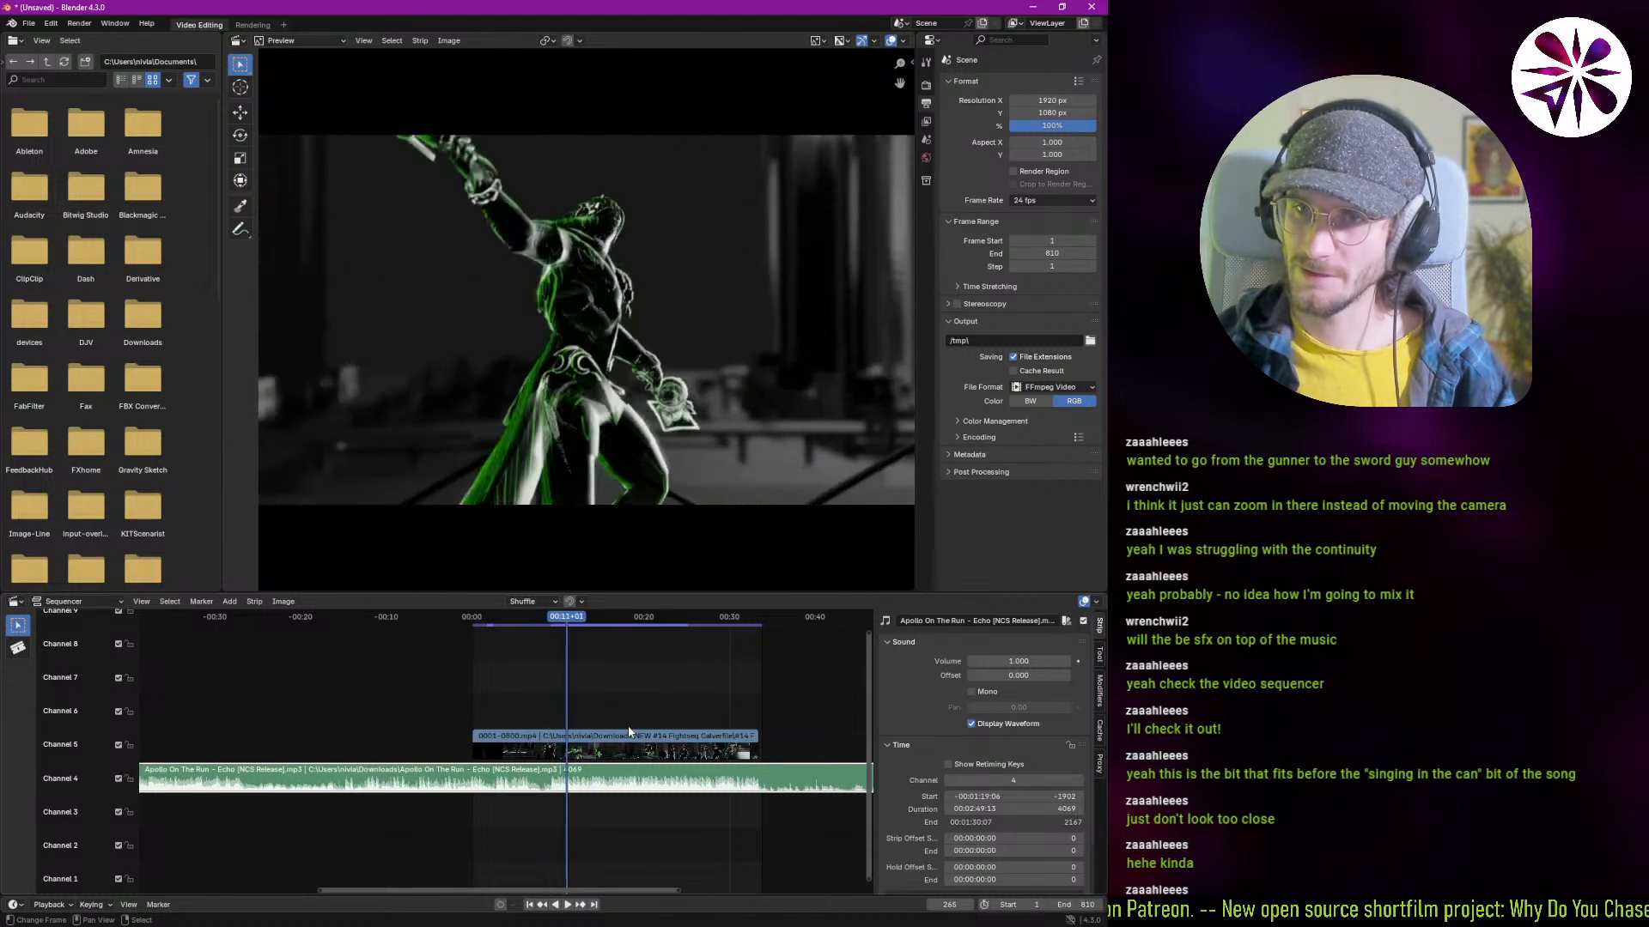
{"action": "key", "text": "Right"}
{"action": "key", "text": "Right"}
{"action": "key", "text": "Right"}
{"action": "key", "text": "Right"}
{"action": "key", "text": "Right"}
{"action": "key", "text": "Right"}
{"action": "key", "text": "Right"}
{"action": "key", "text": "Right"}
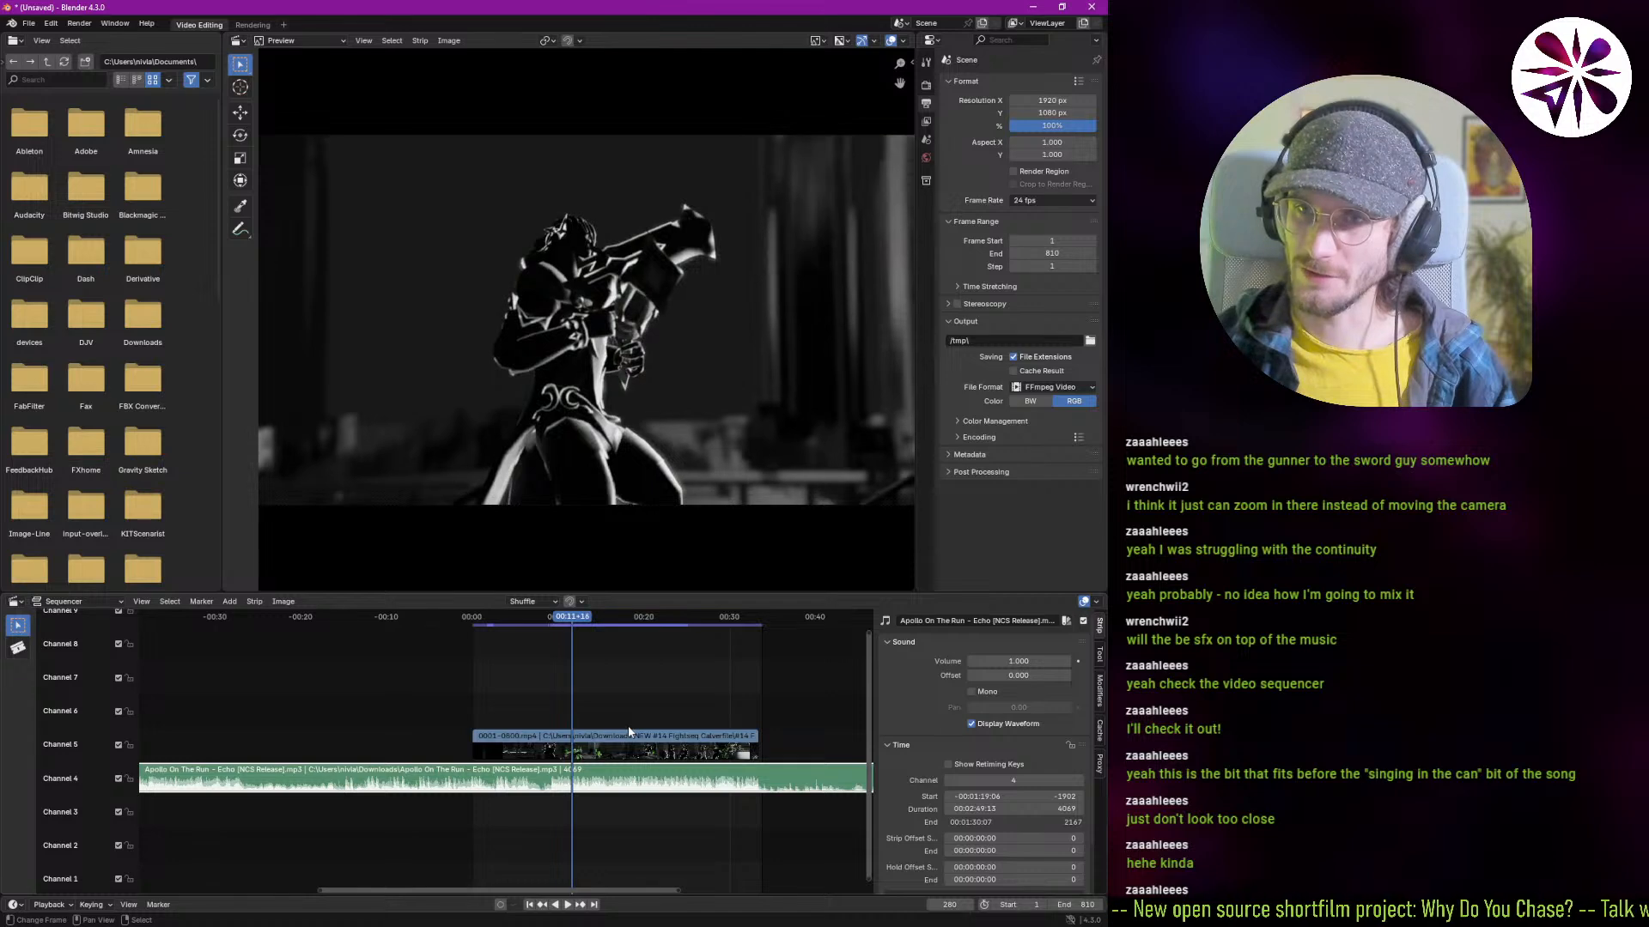
Step: Step backward from the dark folded-arms pose to the gunner with one arm overhead at frame 269
{"action": "key", "text": "Left"}
{"action": "key", "text": "Left"}
{"action": "key", "text": "Left"}
{"action": "key", "text": "Left"}
{"action": "key", "text": "Left"}
{"action": "key", "text": "Left"}
{"action": "key", "text": "Left"}
{"action": "key", "text": "Left"}
{"action": "key", "text": "Left"}
{"action": "key", "text": "Left"}
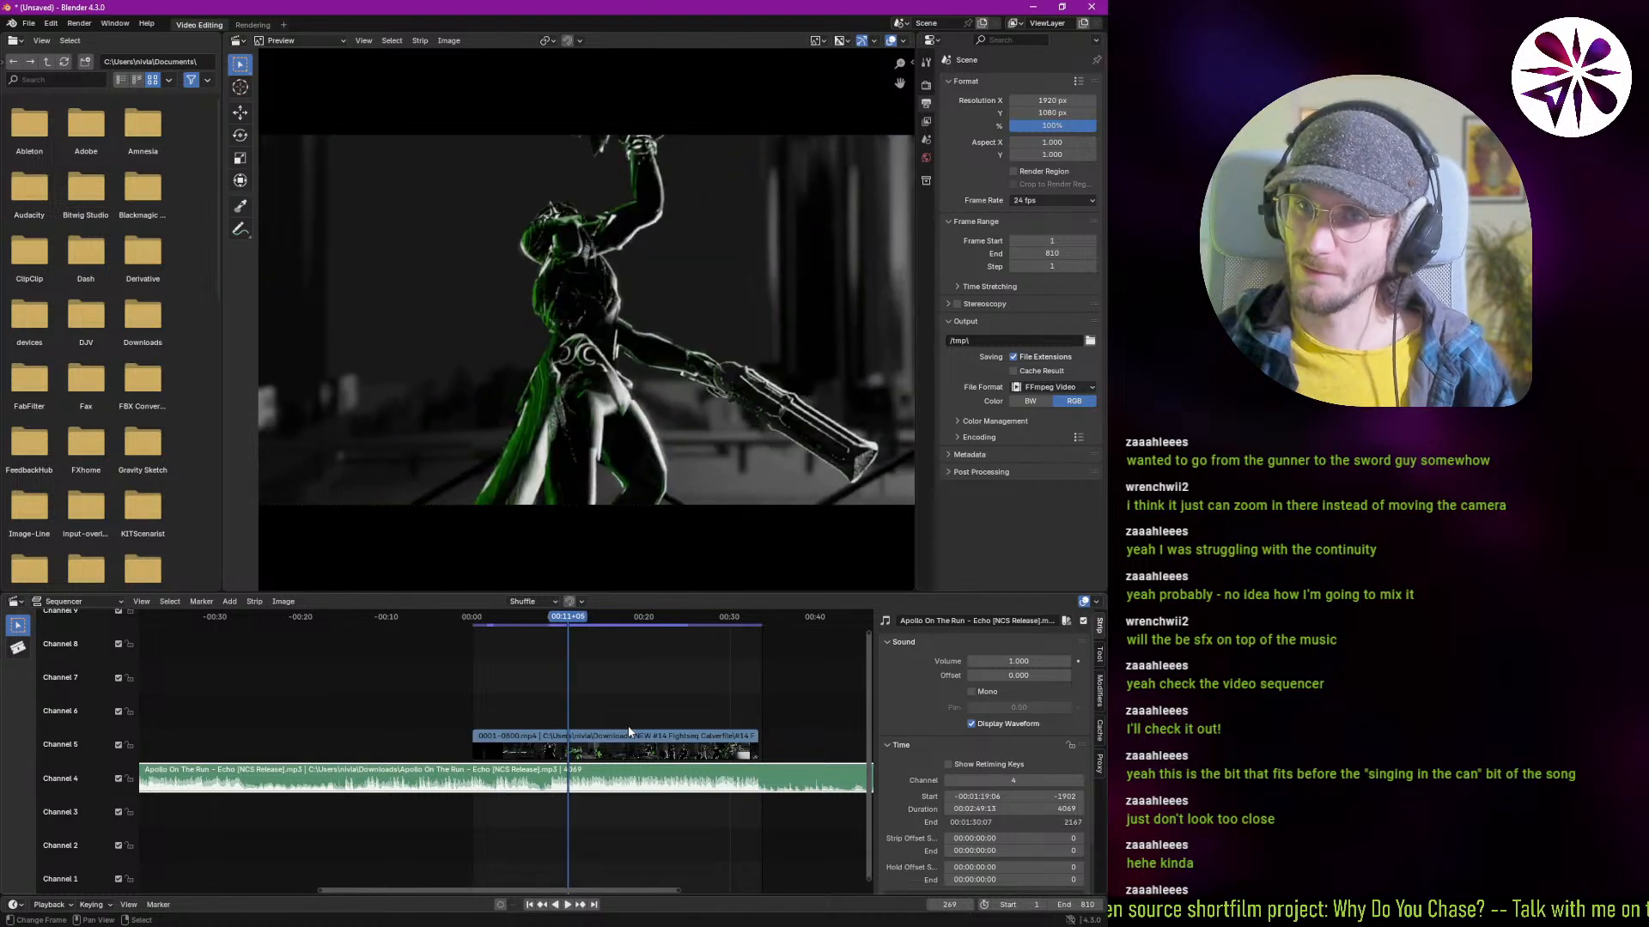
Step: Step forward again through the folded-arms pose to the bright green and white gunner at frame 290
{"action": "key", "text": "Right"}
{"action": "key", "text": "Right"}
{"action": "key", "text": "Right"}
{"action": "key", "text": "Right"}
{"action": "key", "text": "Right"}
{"action": "key", "text": "Right"}
{"action": "key", "text": "Right"}
{"action": "key", "text": "Right"}
{"action": "key", "text": "Right"}
{"action": "key", "text": "Right"}
{"action": "key", "text": "Right"}
{"action": "key", "text": "Right"}
{"action": "key", "text": "Right"}
{"action": "key", "text": "Right"}
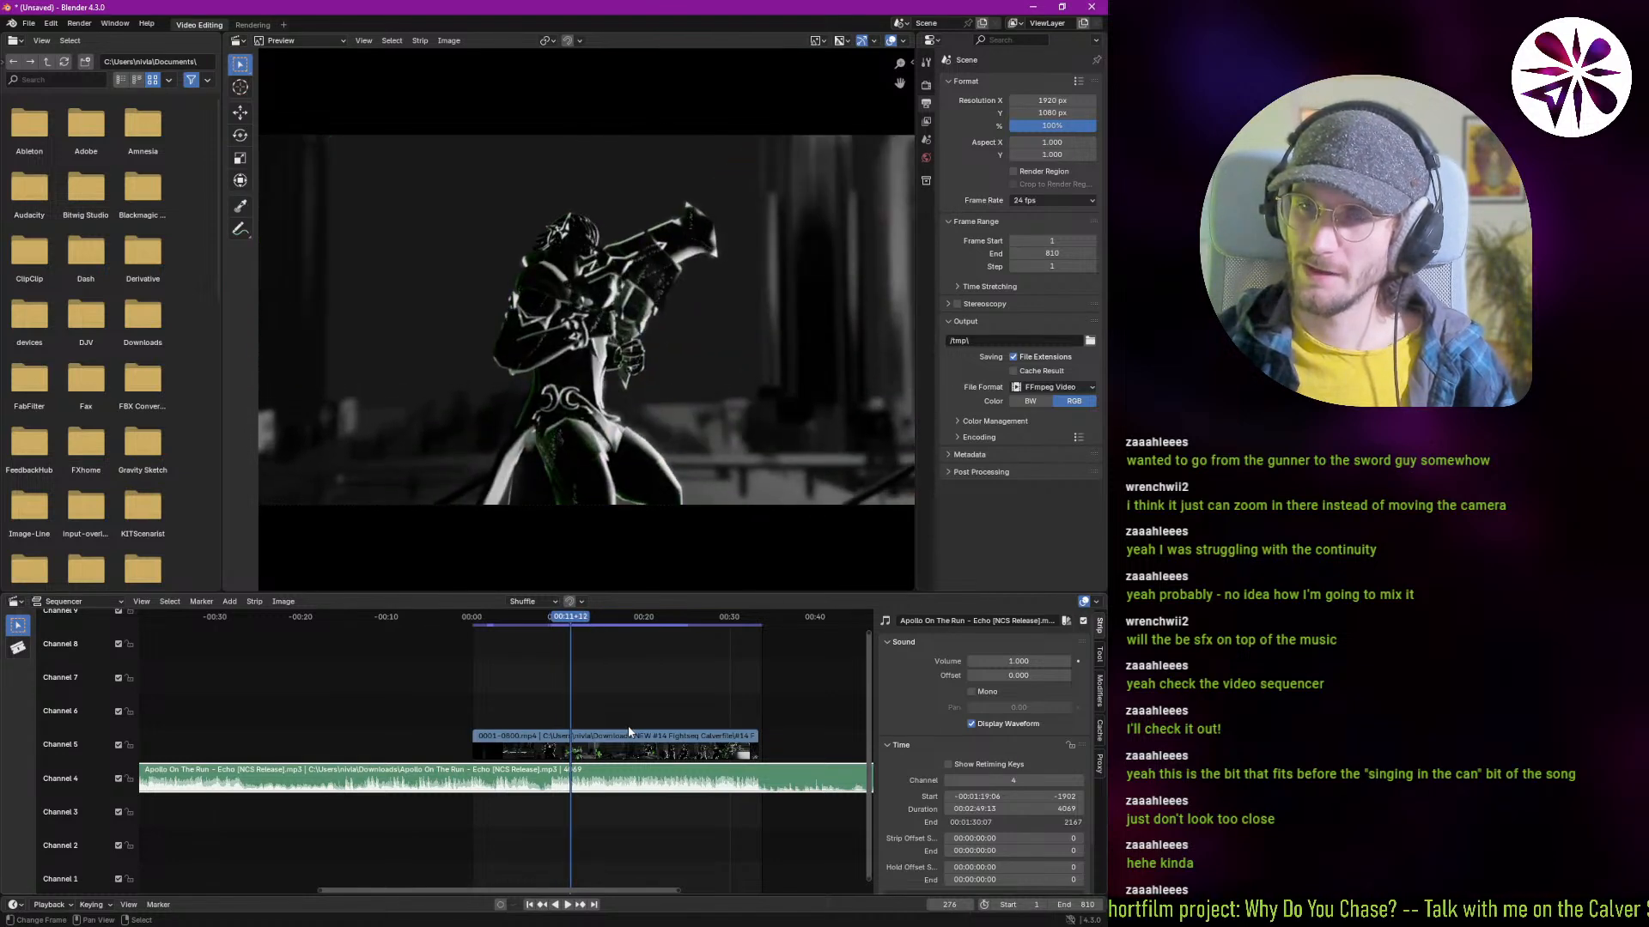
{"action": "key", "text": "Right"}
{"action": "key", "text": "Right"}
{"action": "key", "text": "Right"}
{"action": "key", "text": "Right"}
{"action": "key", "text": "Right"}
{"action": "key", "text": "Right"}
{"action": "key", "text": "Right"}
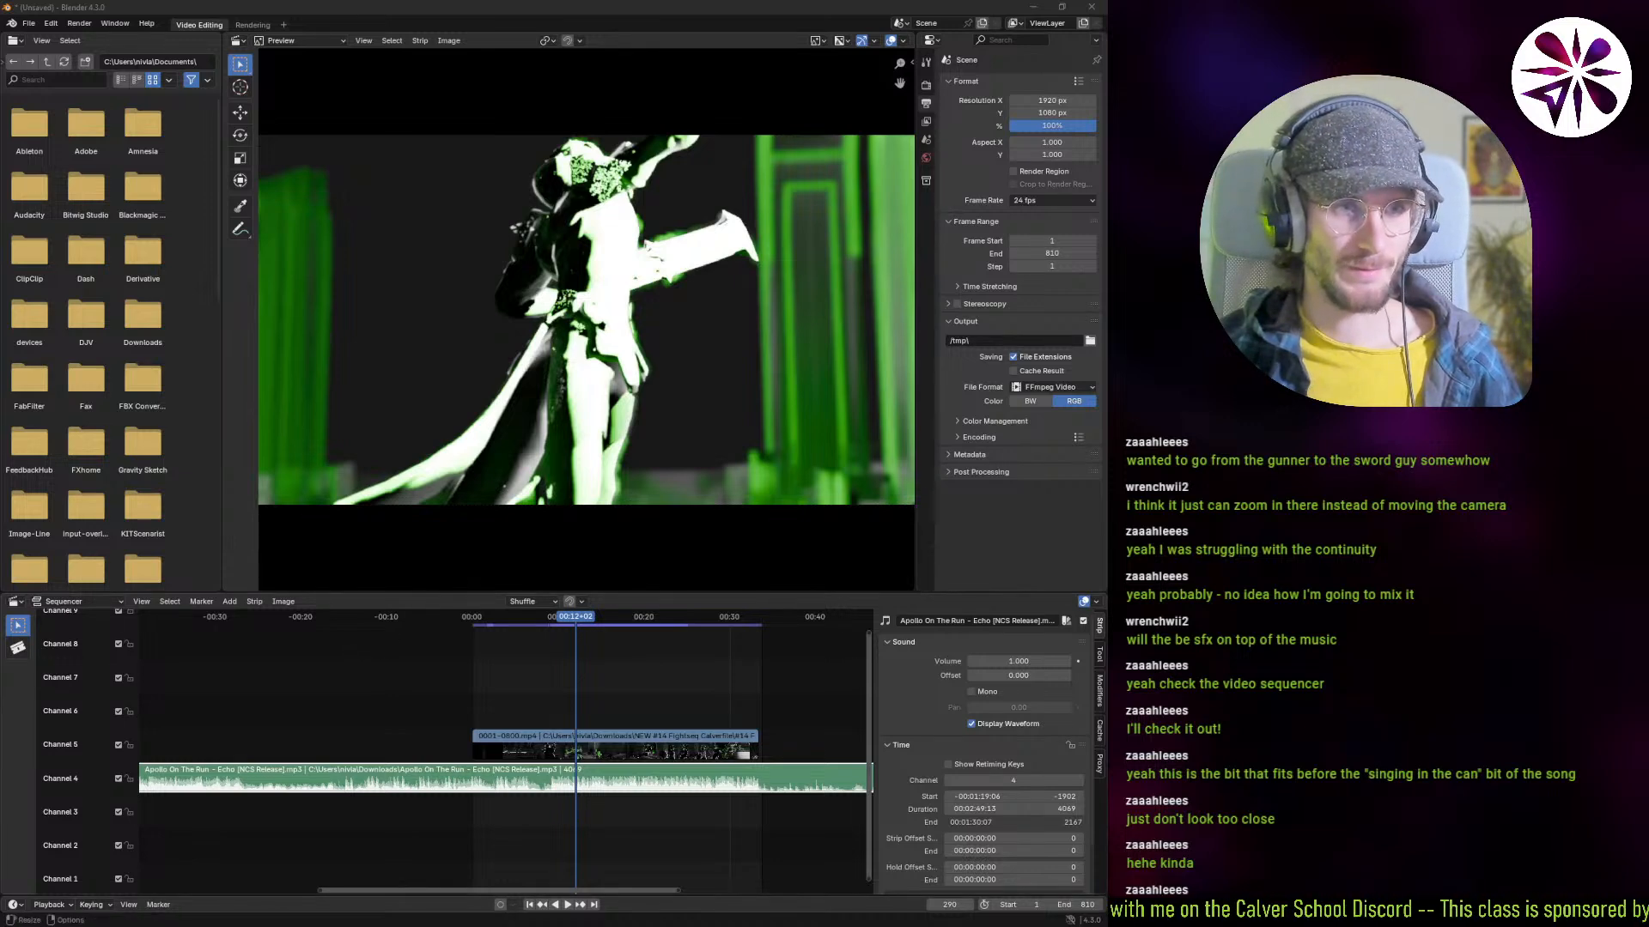
Step: Switch to the STADIUM2 calvin v2 project's Calver workspace and play its camera animation from frame 298 to 351
{"action": "key", "text": "alt+Tab"}
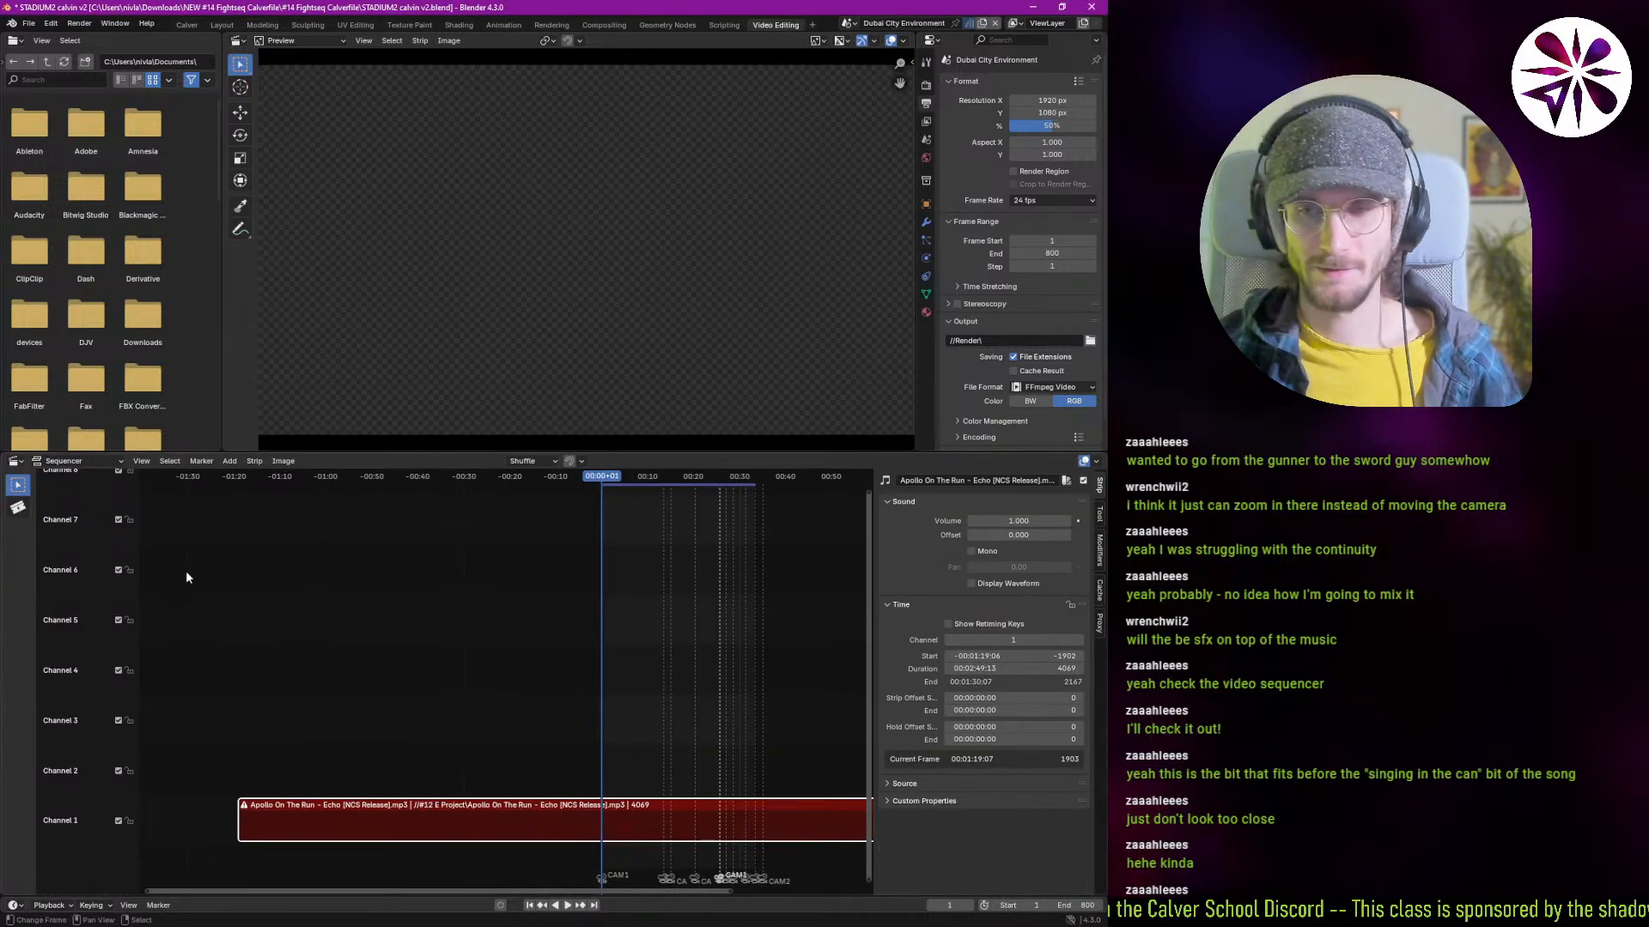
{"action": "left_click", "coordinate": [185, 23]}
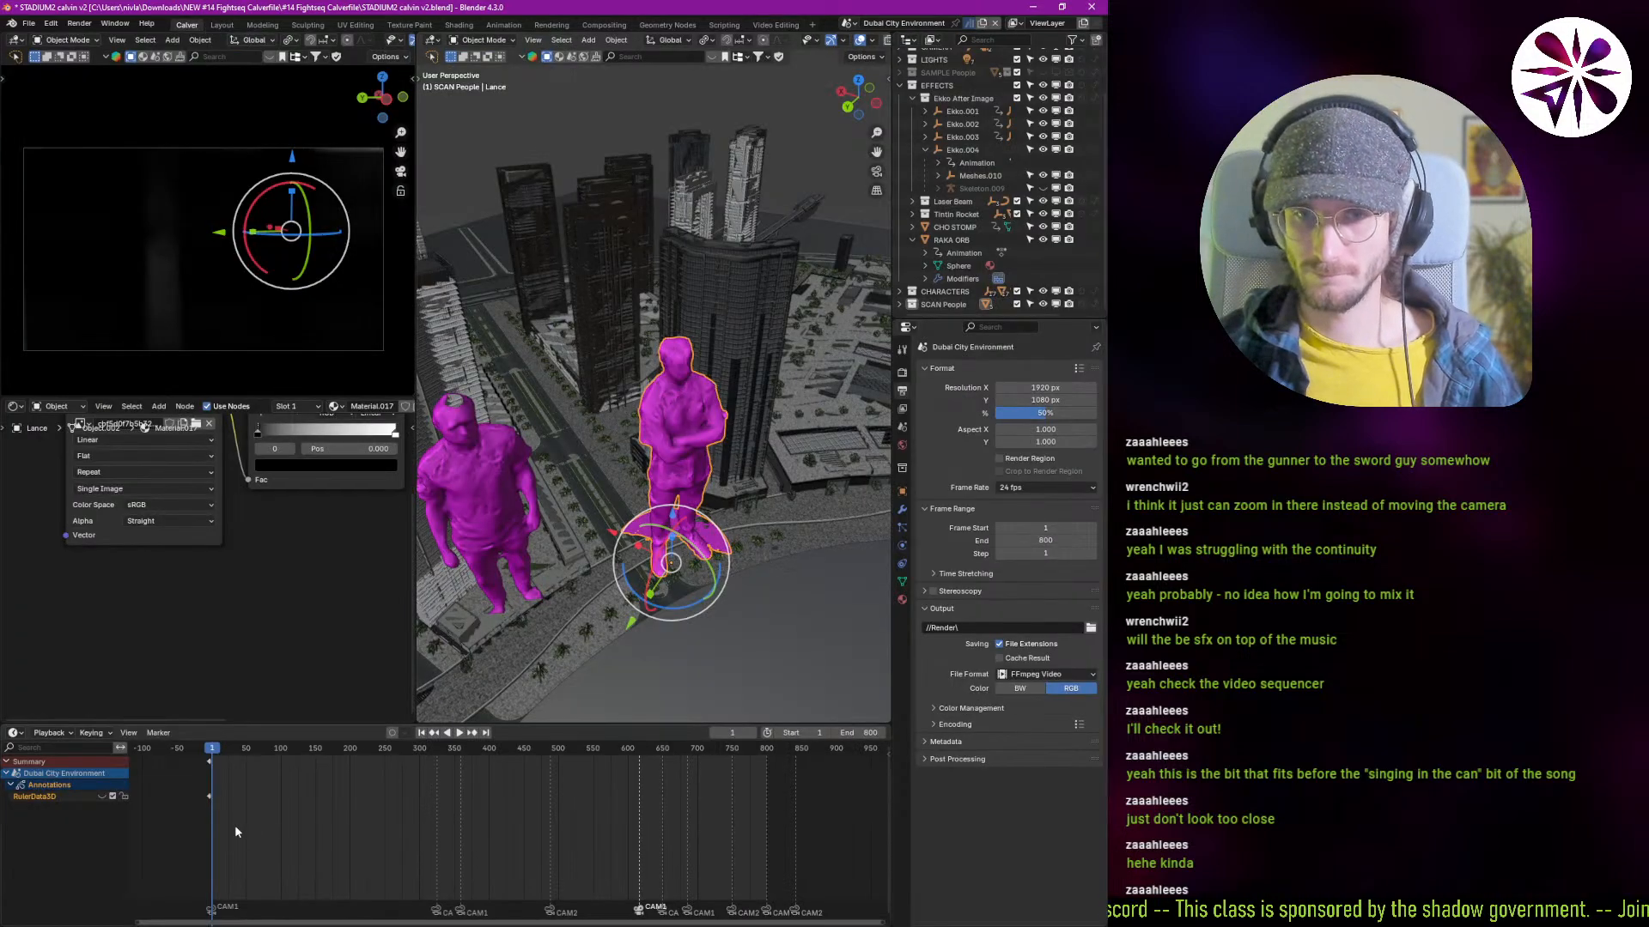
{"action": "left_click_drag", "start_coordinate": [234, 824], "coordinate": [416, 832]}
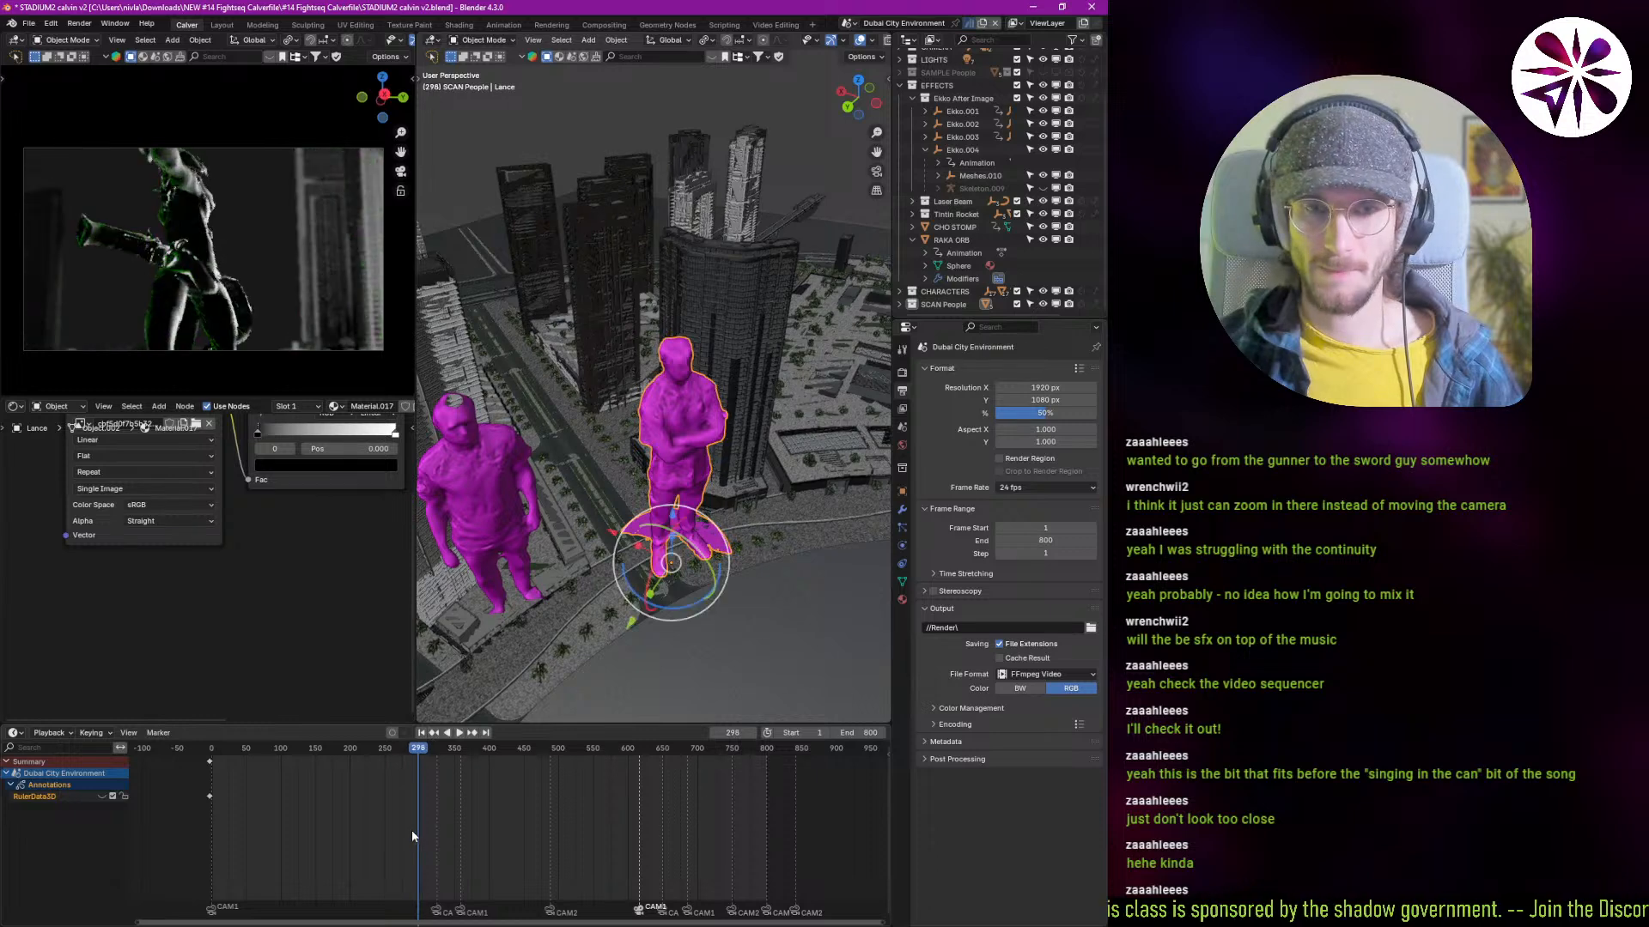
{"action": "key", "text": "space"}
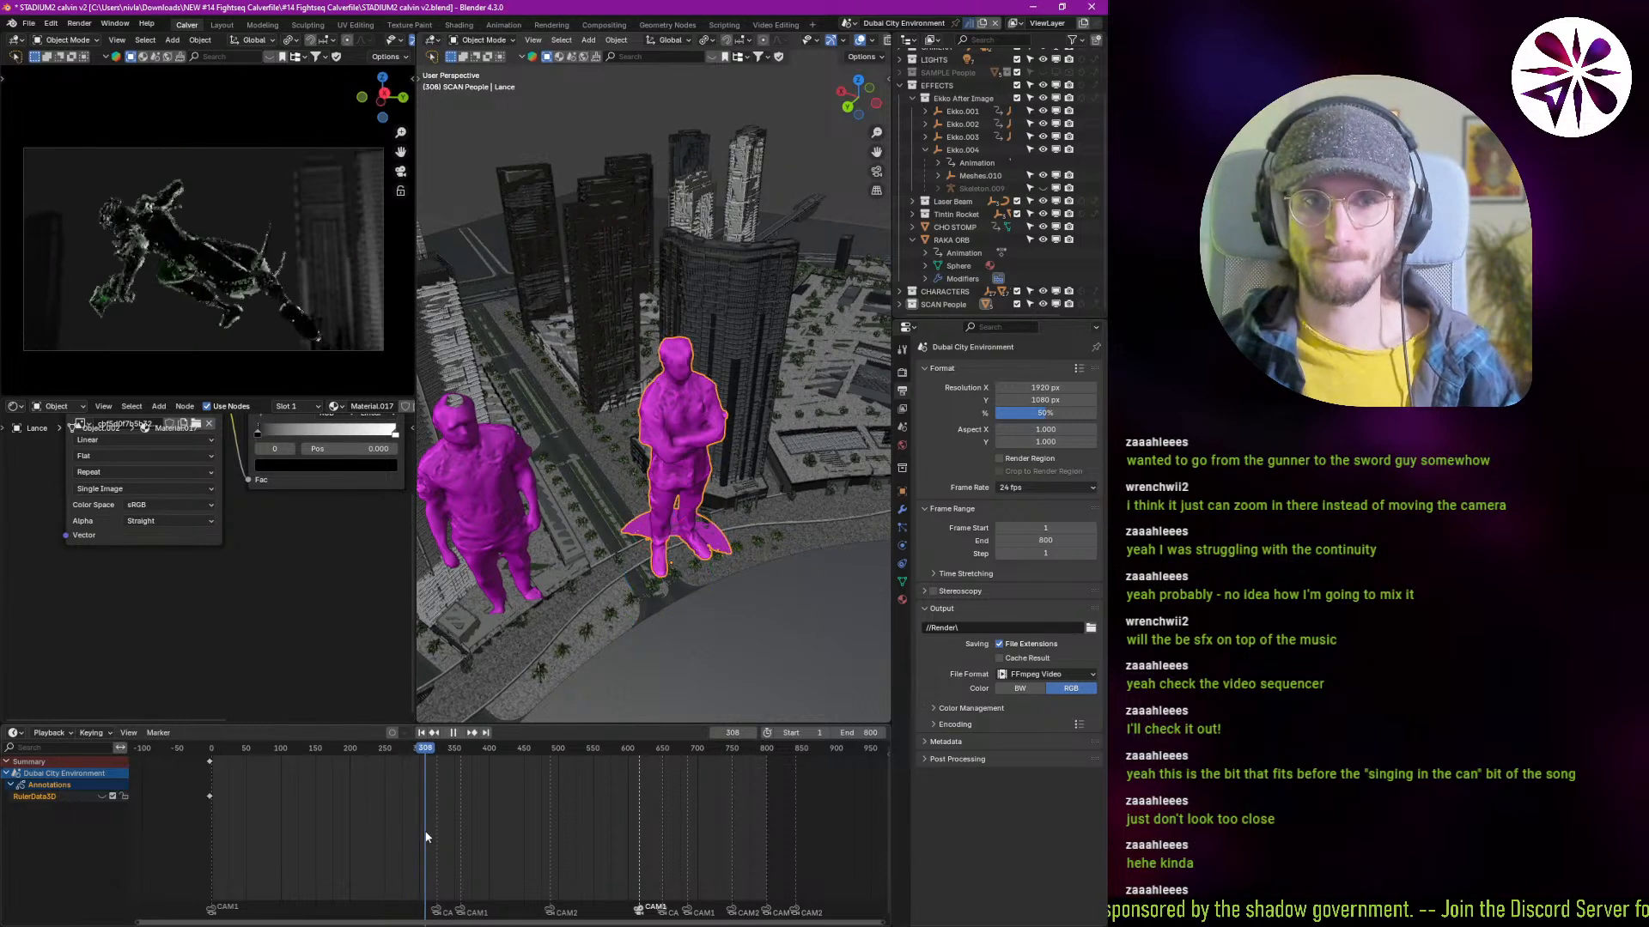
{"action": "key", "text": "space"}
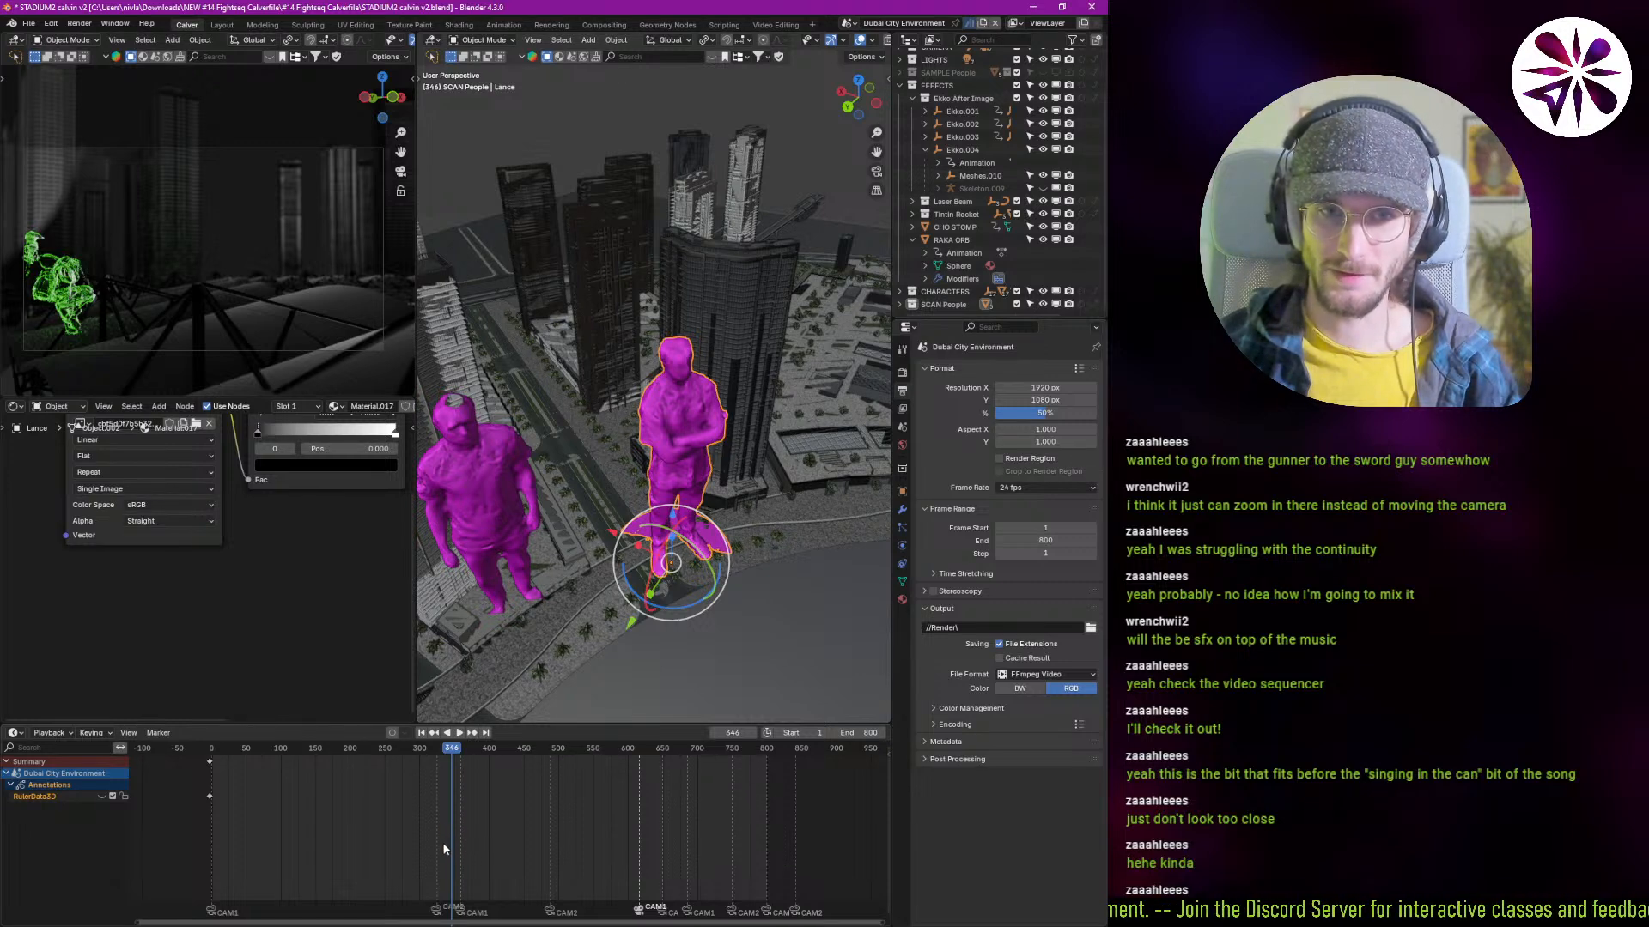
{"action": "key", "text": "space"}
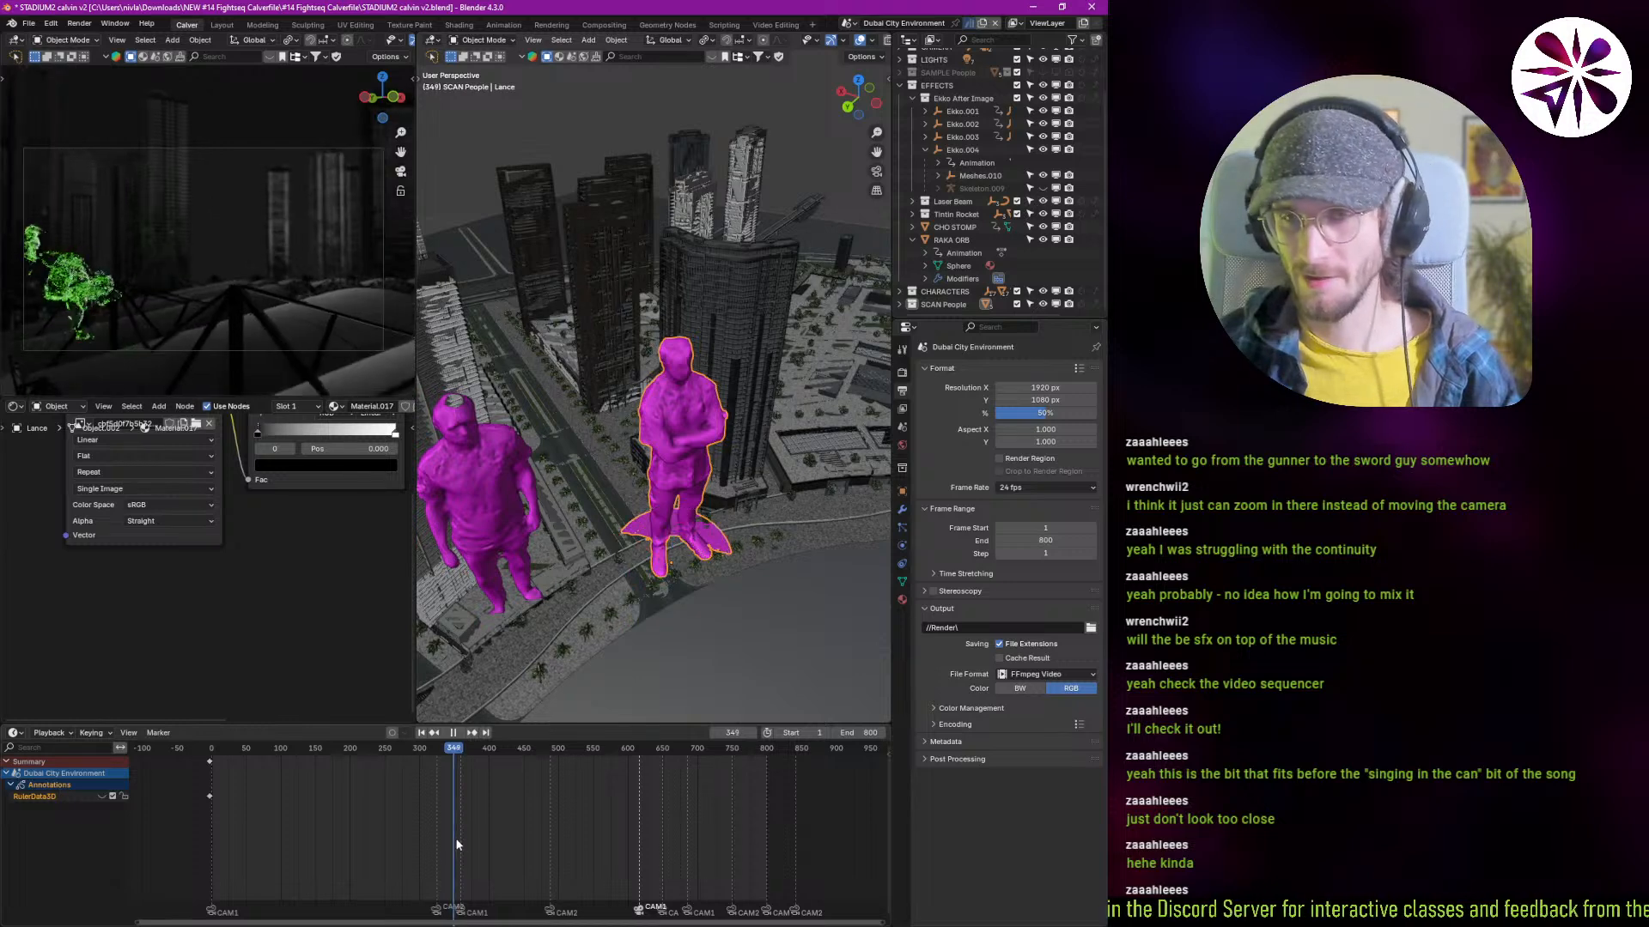
{"action": "key", "text": "space"}
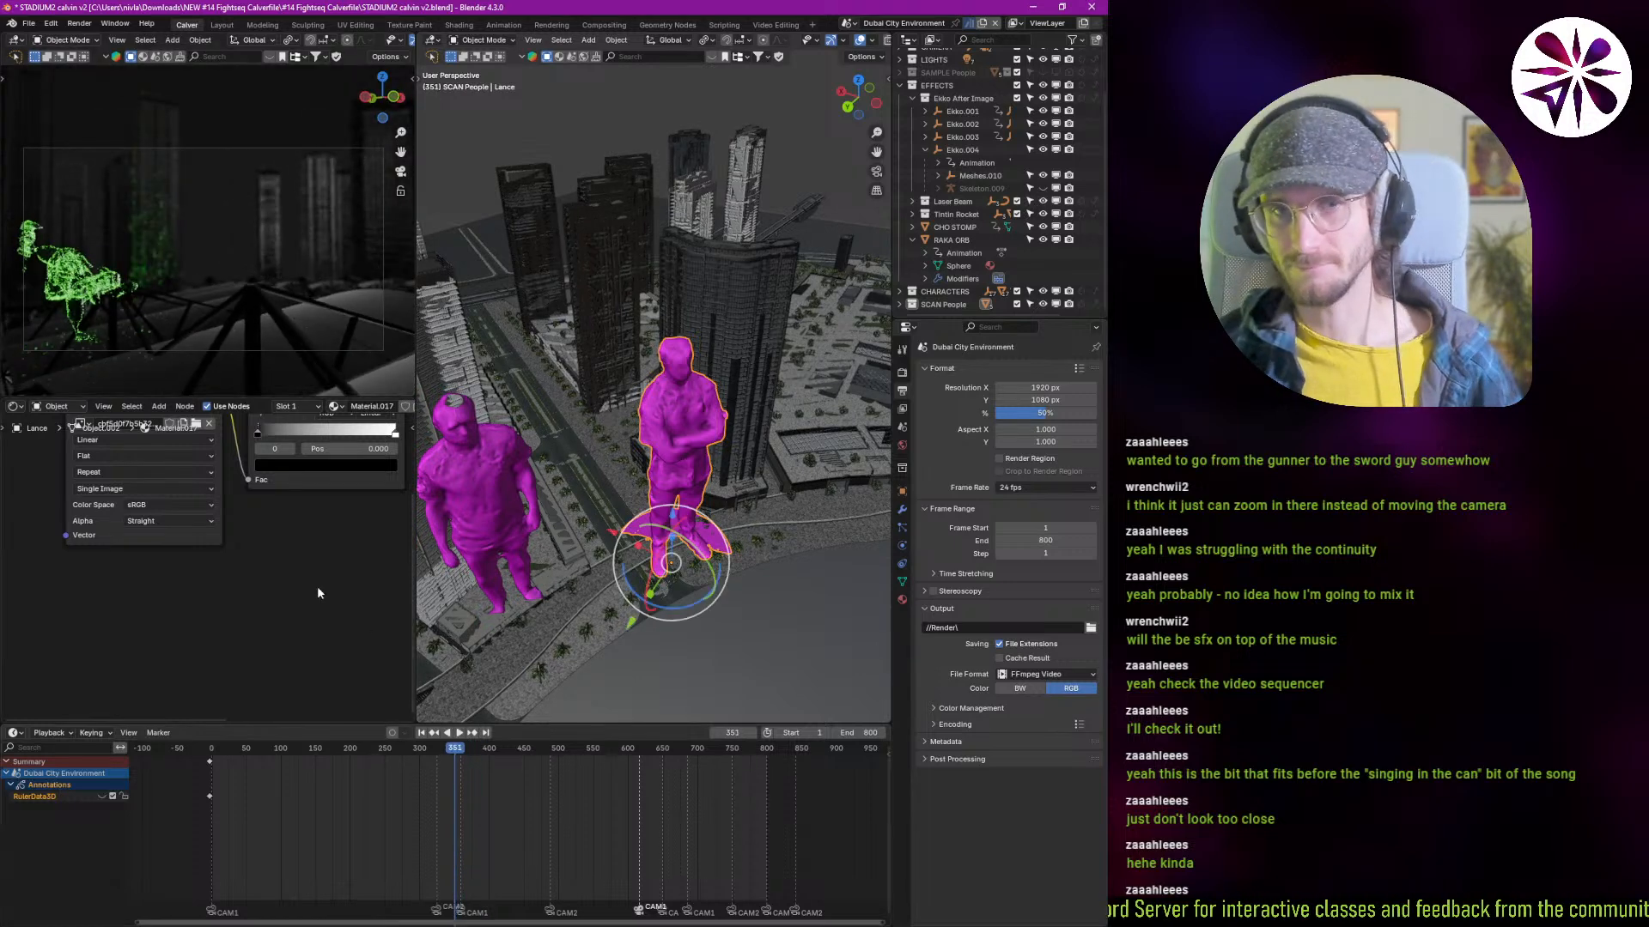
Step: Return to frame 230 and select the green-outlined gunner in an enlarged camera view
{"action": "left_click_drag", "start_coordinate": [413, 363], "coordinate": [507, 492]}
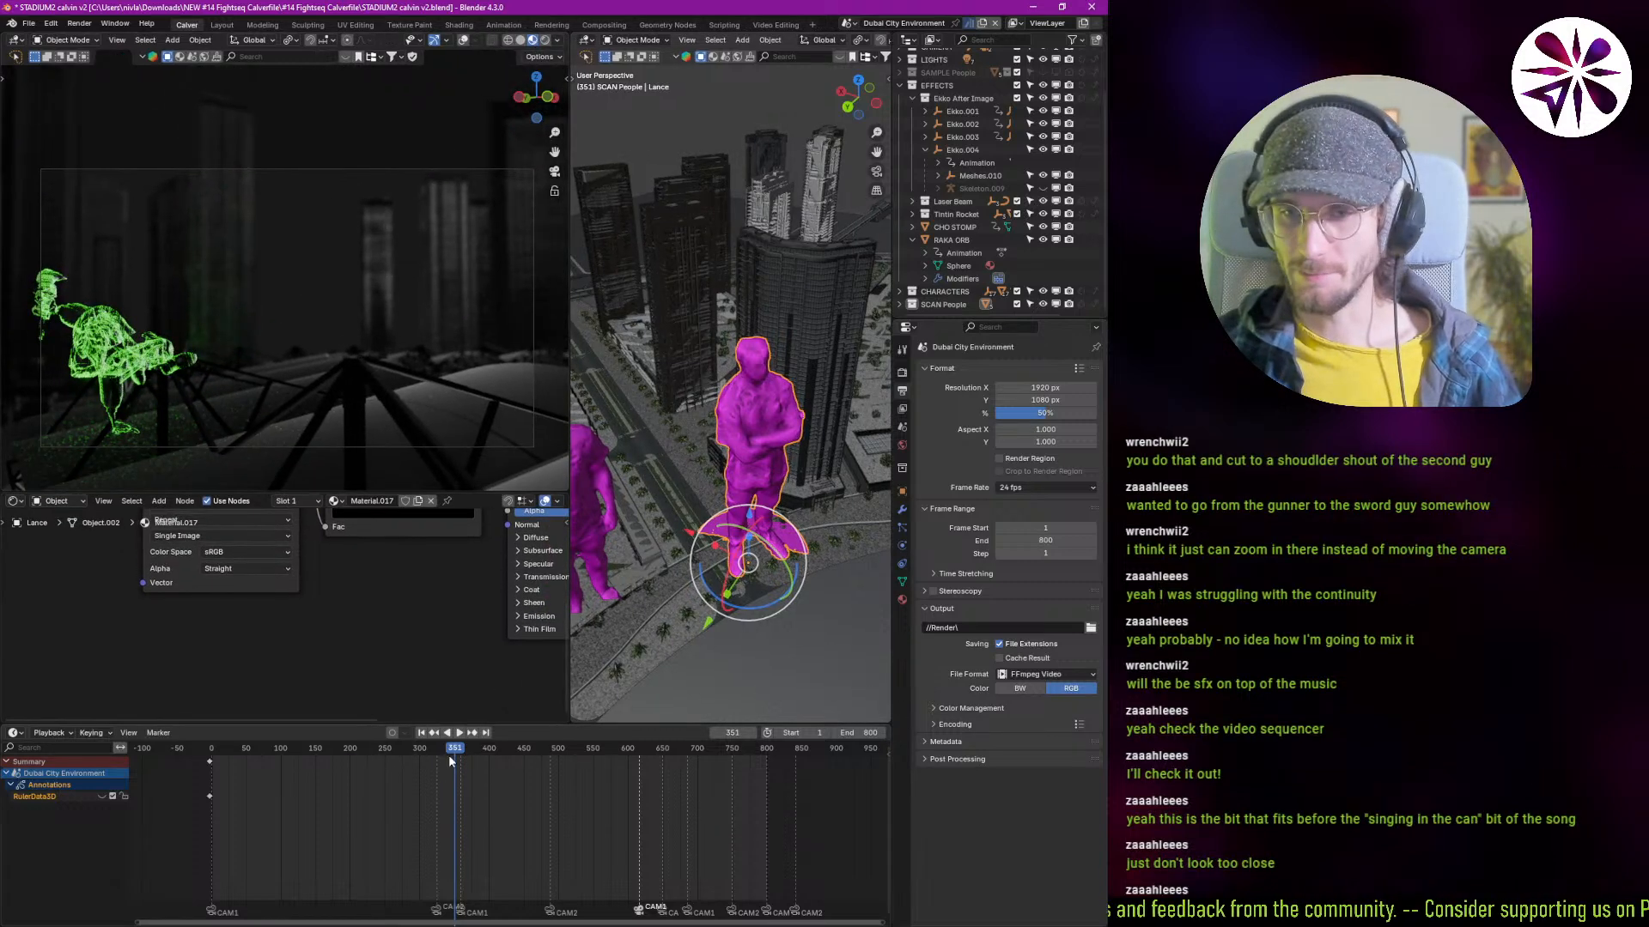
{"action": "left_click_drag", "start_coordinate": [434, 785], "coordinate": [414, 794]}
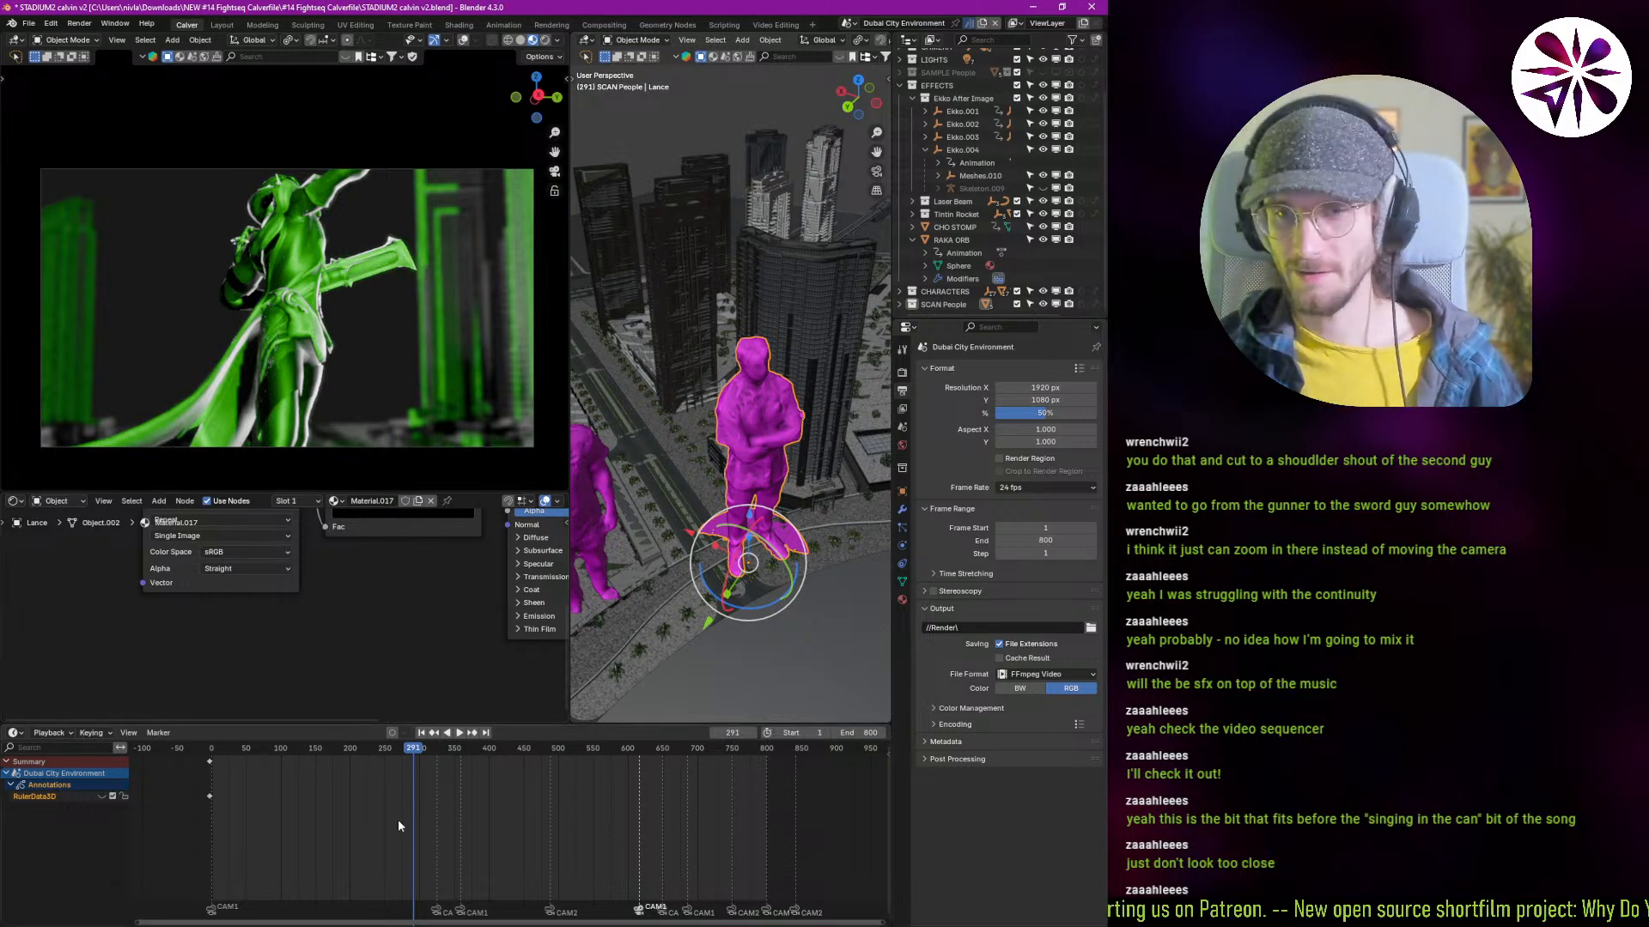
{"action": "left_click_drag", "start_coordinate": [399, 819], "coordinate": [371, 812]}
{"action": "left_click", "coordinate": [383, 451]}
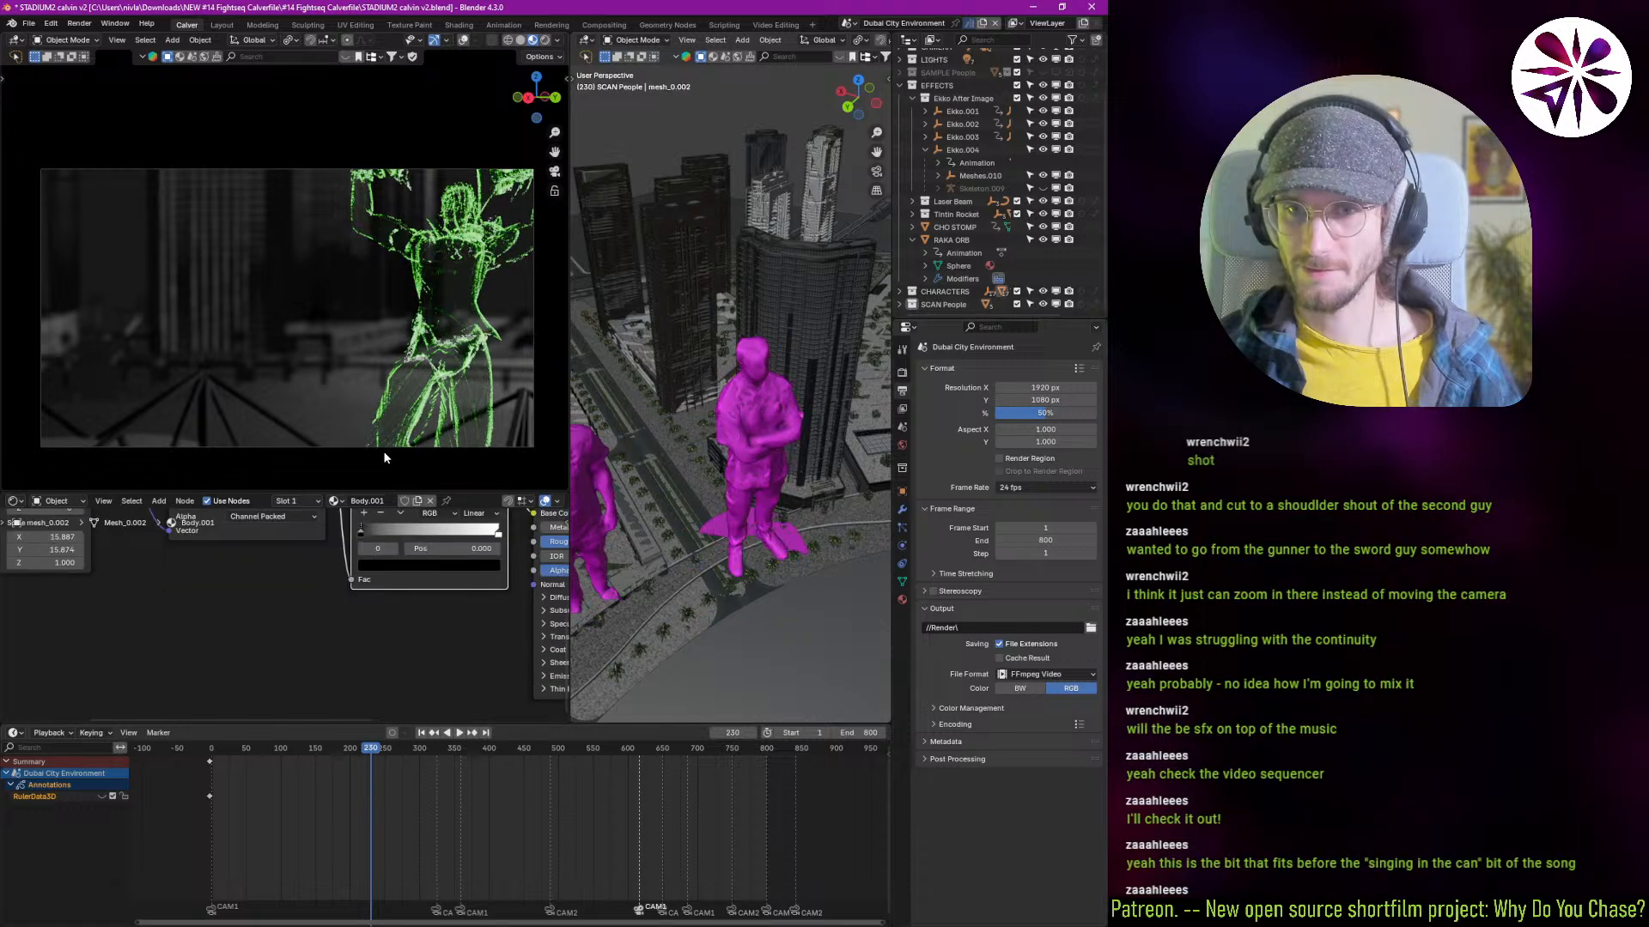
{"action": "left_click", "coordinate": [390, 444]}
{"action": "left_click", "coordinate": [390, 442]}
Step: Widen the perspective viewport of the city again by narrowing the camera view
{"action": "scroll", "coordinate": [653, 569], "scroll_direction": "down", "scroll_amount": 1}
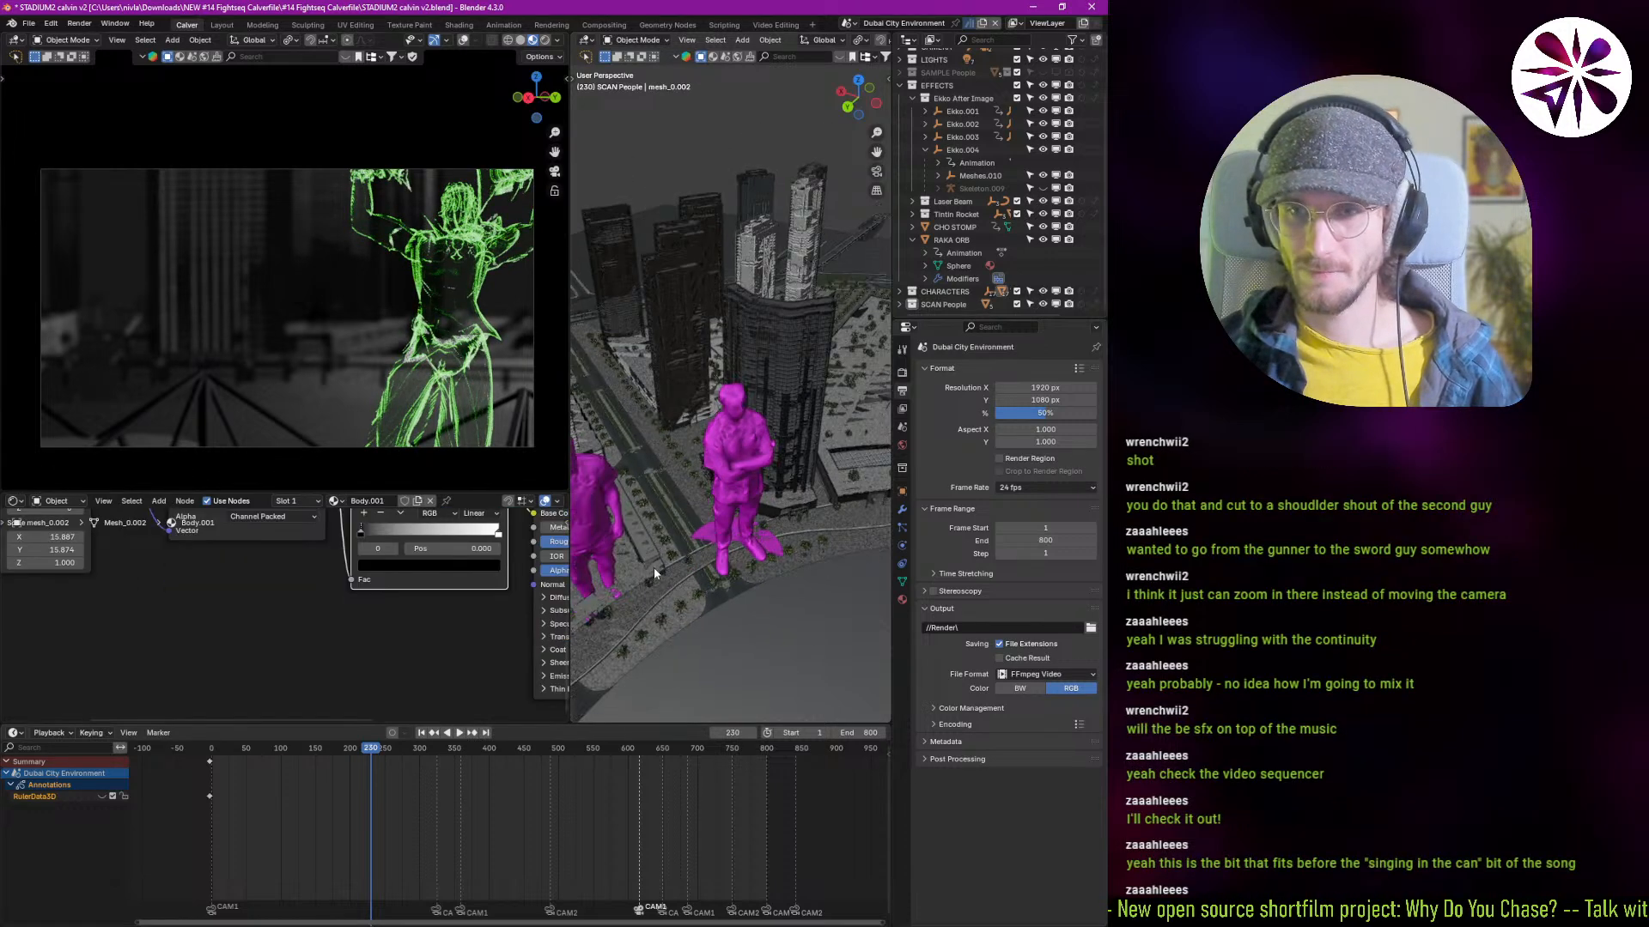
{"action": "middle_click_drag", "start_coordinate": [653, 569], "coordinate": [748, 558]}
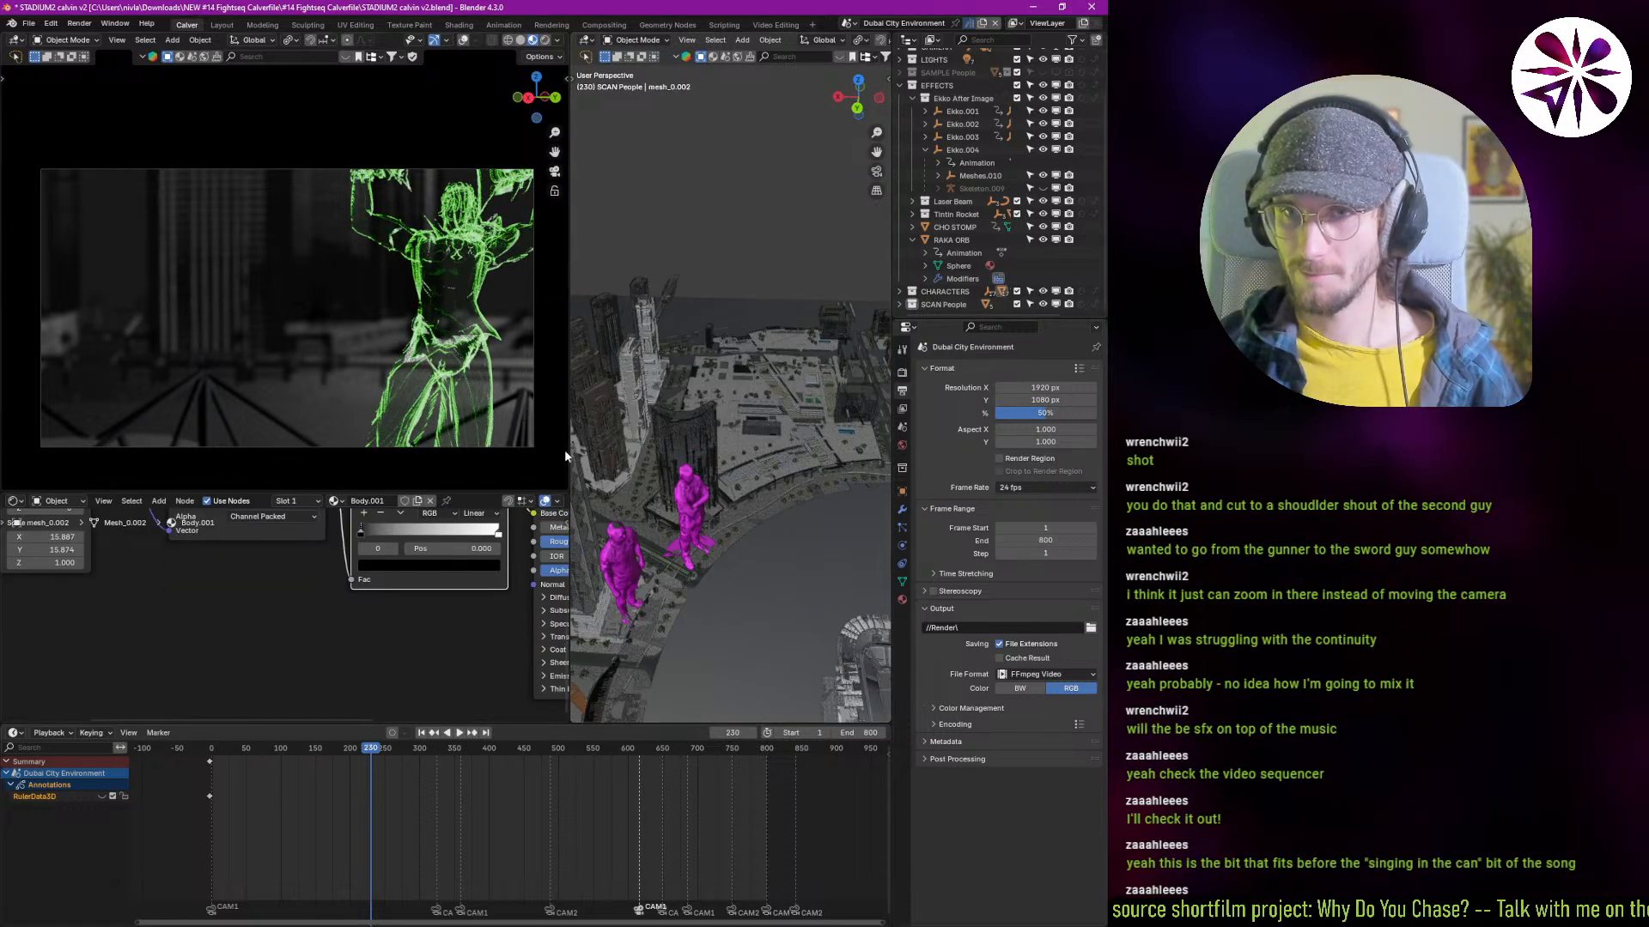
{"action": "left_click_drag", "start_coordinate": [566, 450], "coordinate": [378, 391]}
{"action": "key", "text": "n"}
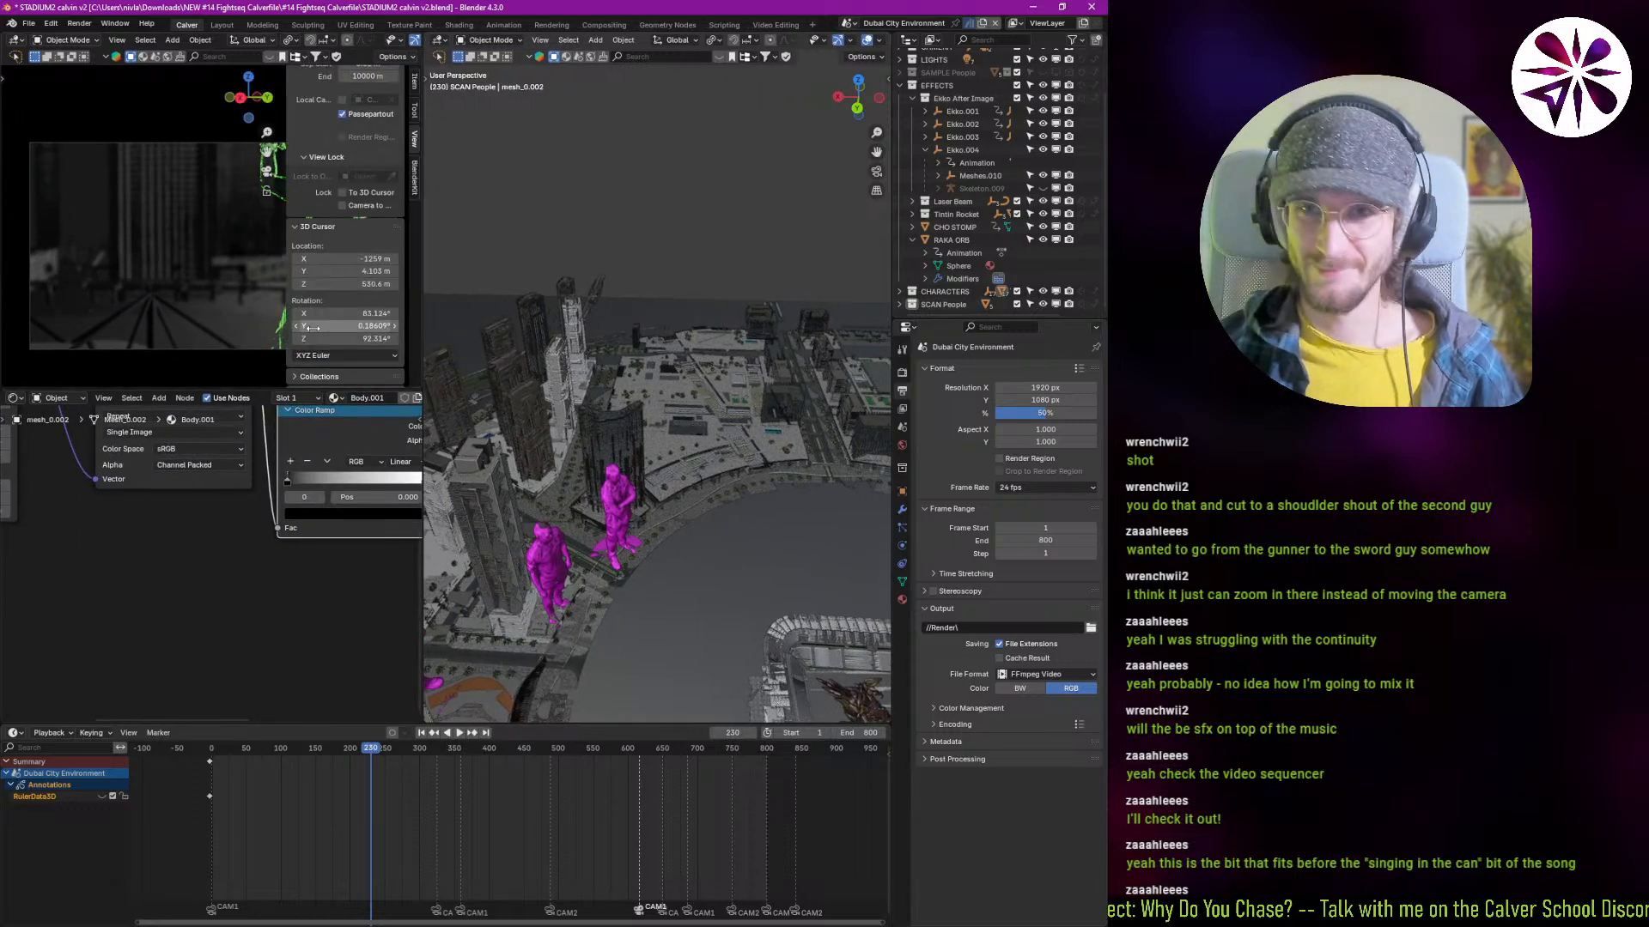
{"action": "key", "text": "n"}
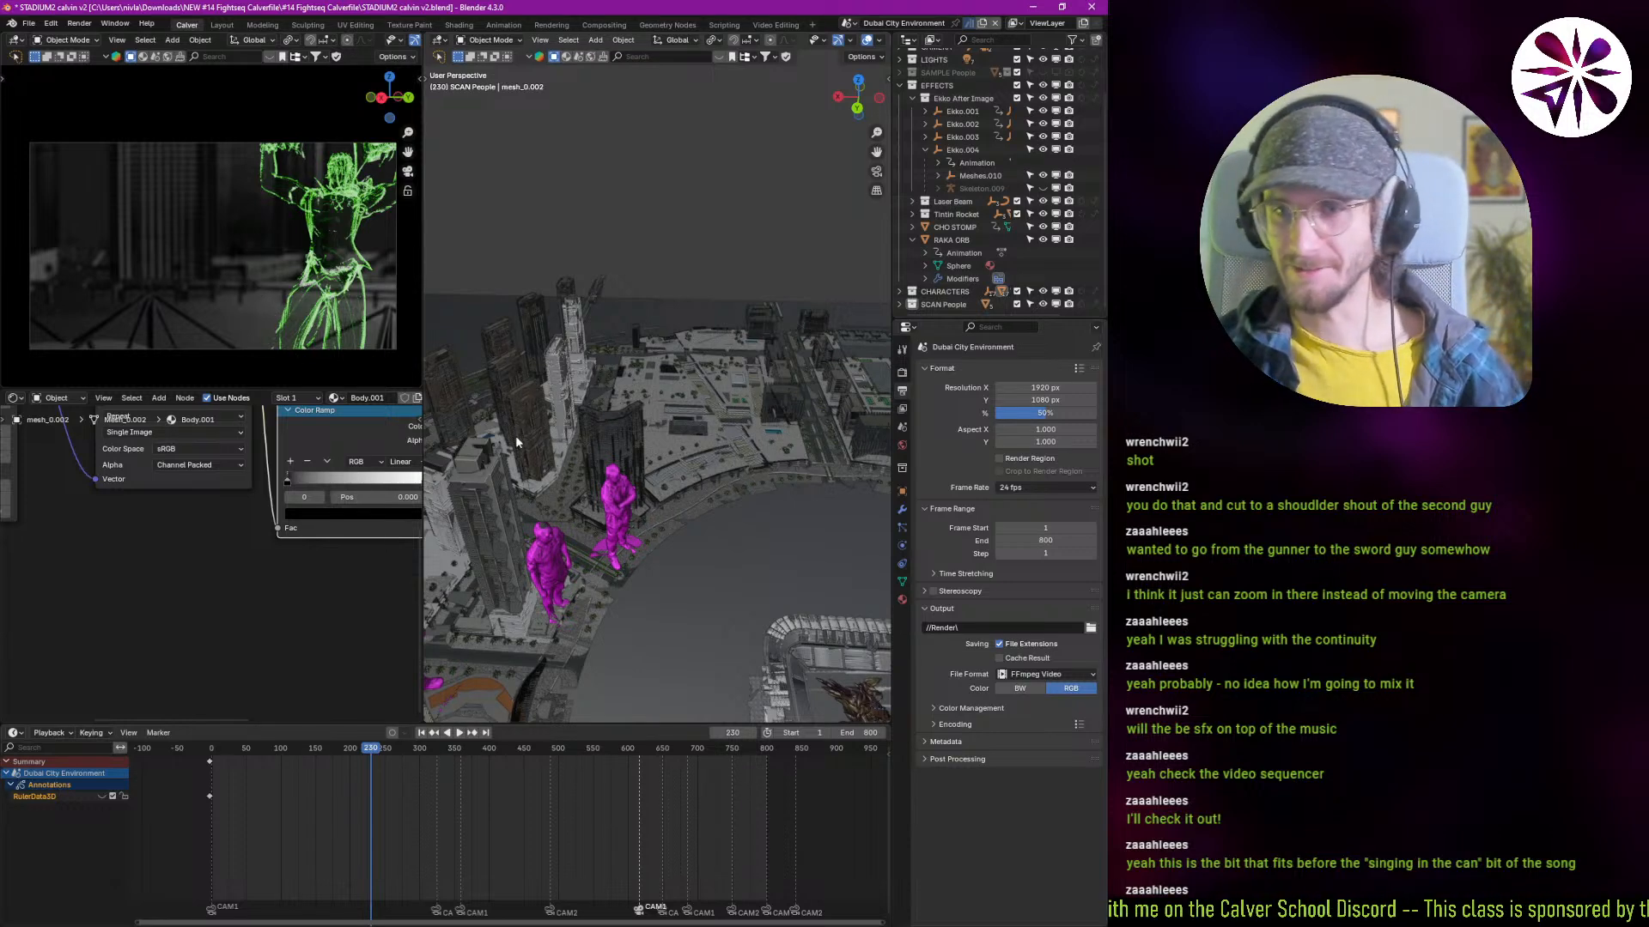
Step: Locate the selected gunner on the stadium roof and examine the pose up close in the perspective viewport
{"action": "middle_click_drag", "start_coordinate": [581, 570], "coordinate": [577, 456], "text": "shift"}
{"action": "scroll", "coordinate": [584, 468], "scroll_direction": "down", "scroll_amount": 3}
{"action": "scroll", "coordinate": [729, 528], "scroll_direction": "up", "scroll_amount": 9}
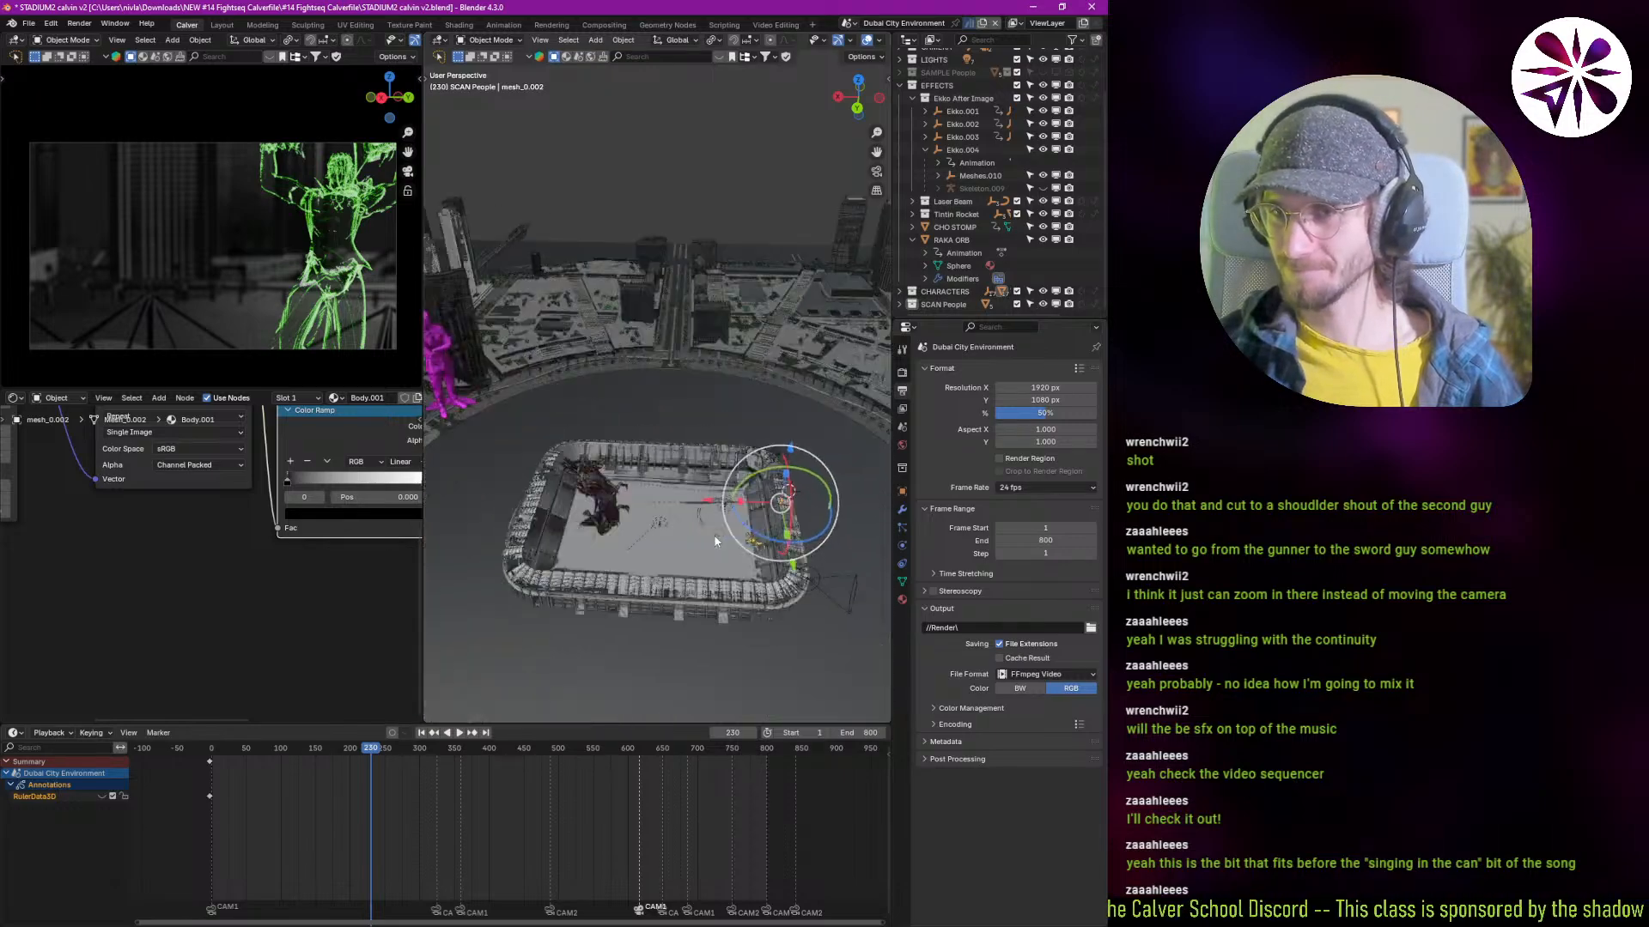
{"action": "middle_click_drag", "start_coordinate": [824, 499], "coordinate": [694, 568], "text": "shift"}
{"action": "scroll", "coordinate": [766, 515], "scroll_direction": "up", "scroll_amount": 8}
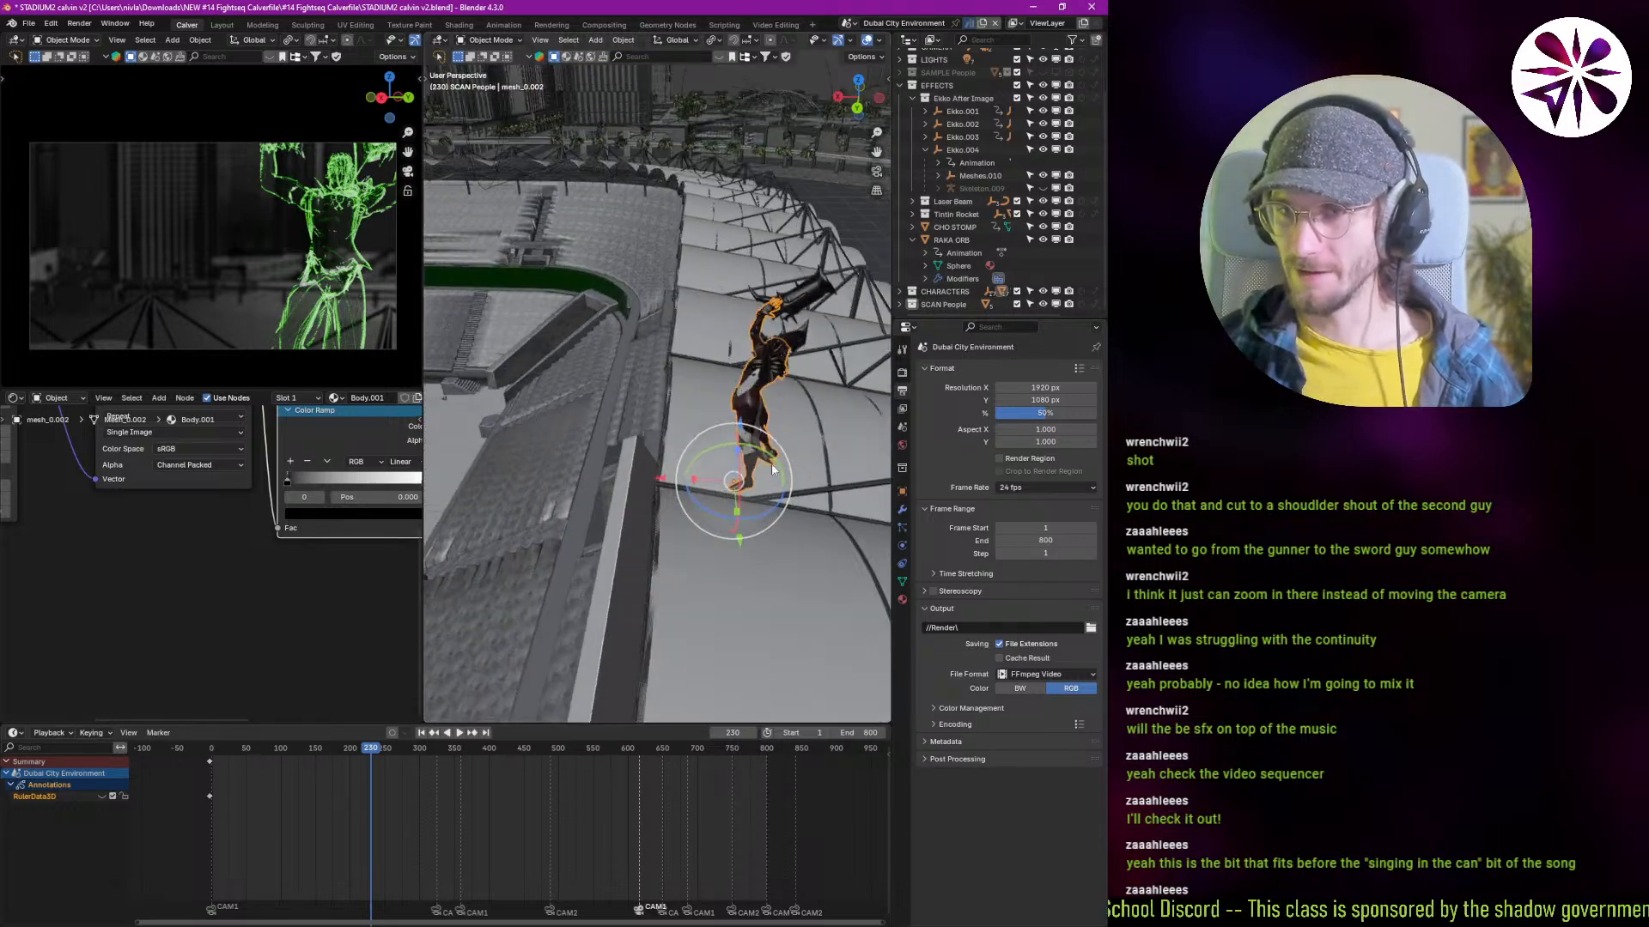
{"action": "middle_click_drag", "start_coordinate": [750, 466], "coordinate": [644, 543]}
{"action": "scroll", "coordinate": [705, 530], "scroll_direction": "up", "scroll_amount": 7}
{"action": "scroll", "coordinate": [764, 502], "scroll_direction": "down", "scroll_amount": 5}
{"action": "scroll", "coordinate": [644, 536], "scroll_direction": "up", "scroll_amount": 4}
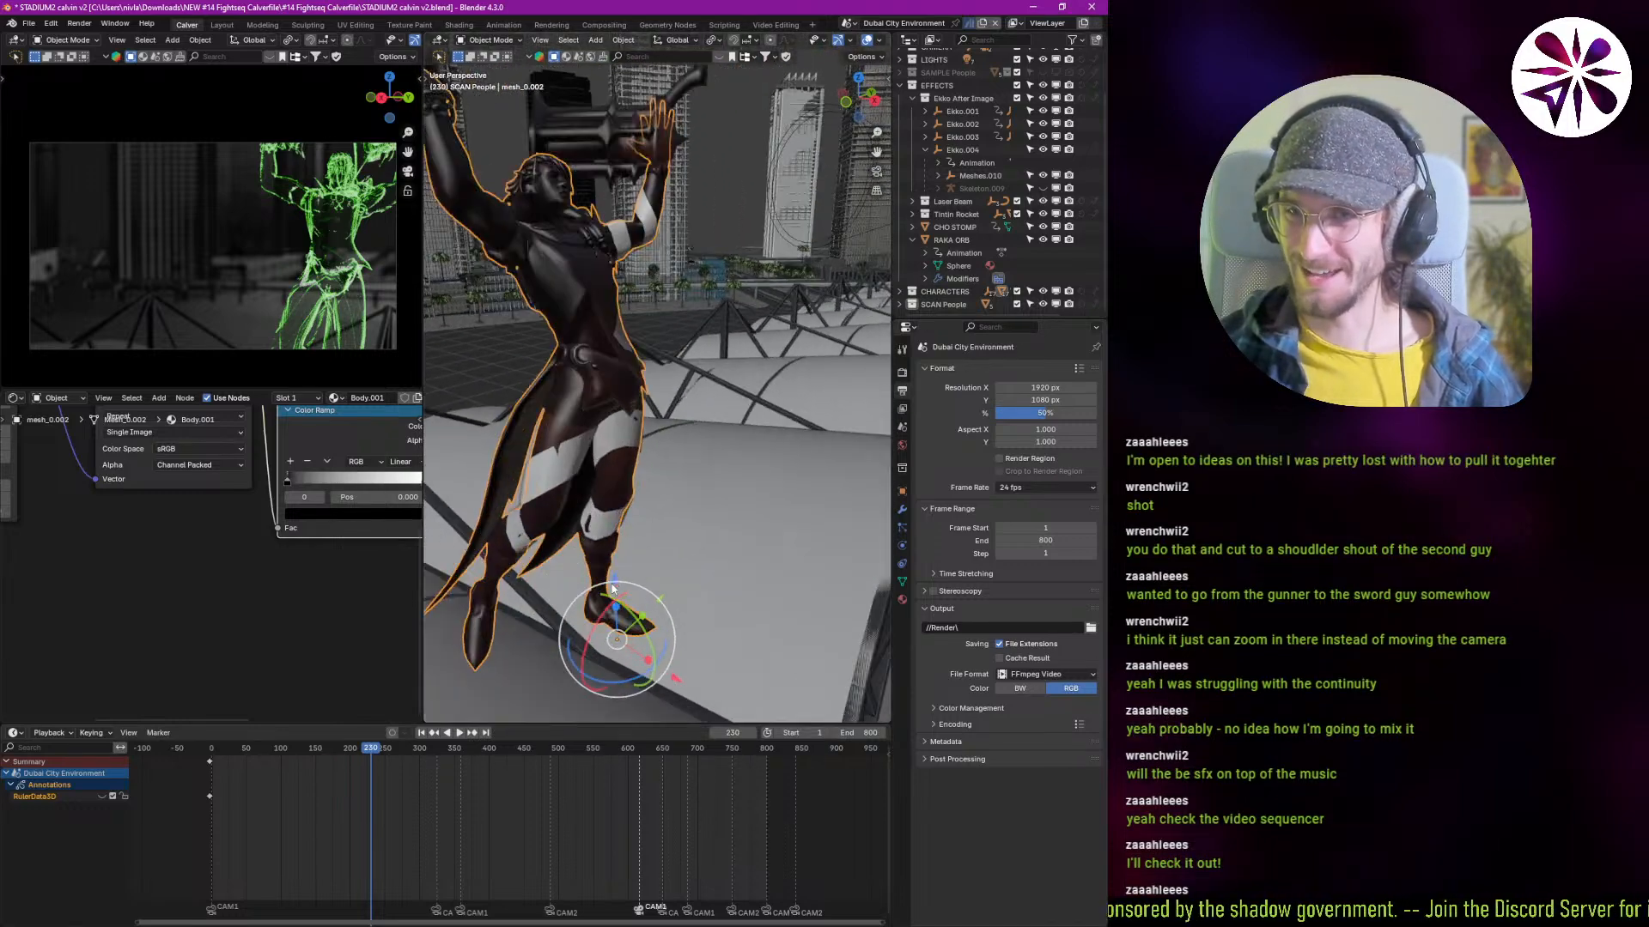
{"action": "middle_click_drag", "start_coordinate": [601, 433], "coordinate": [610, 496], "text": "shift"}
{"action": "middle_click_drag", "start_coordinate": [590, 394], "coordinate": [607, 468], "text": "shift"}
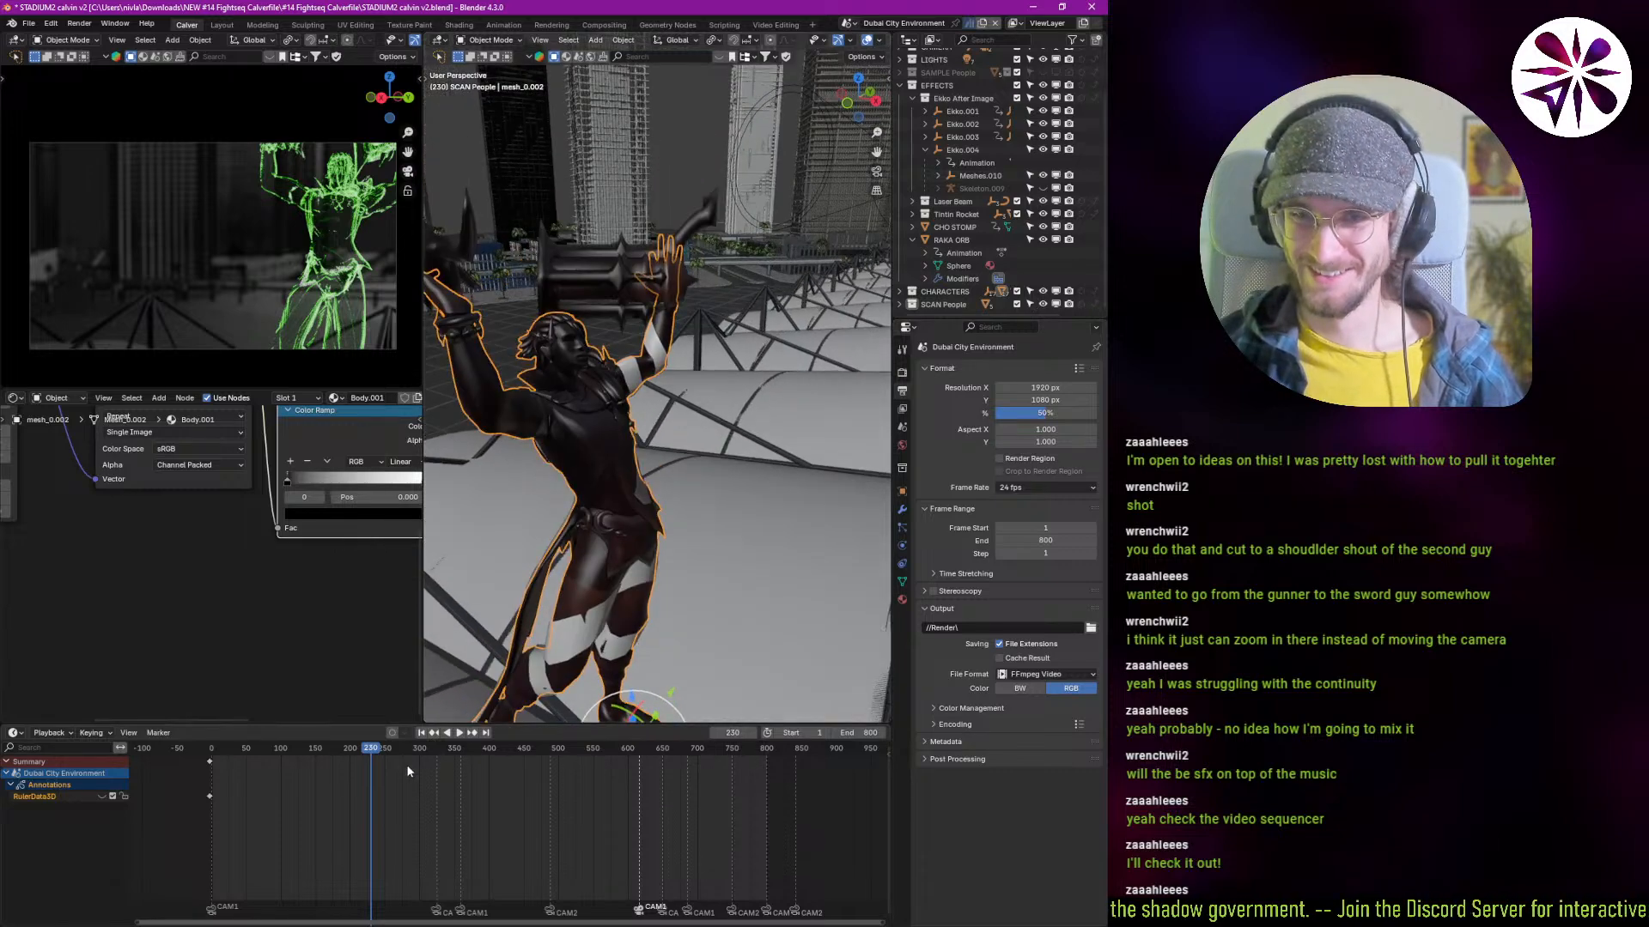
Step: Play the gunner's animation backward, then stop playback at frame 229
{"action": "key", "text": "ctrl+shift+space"}
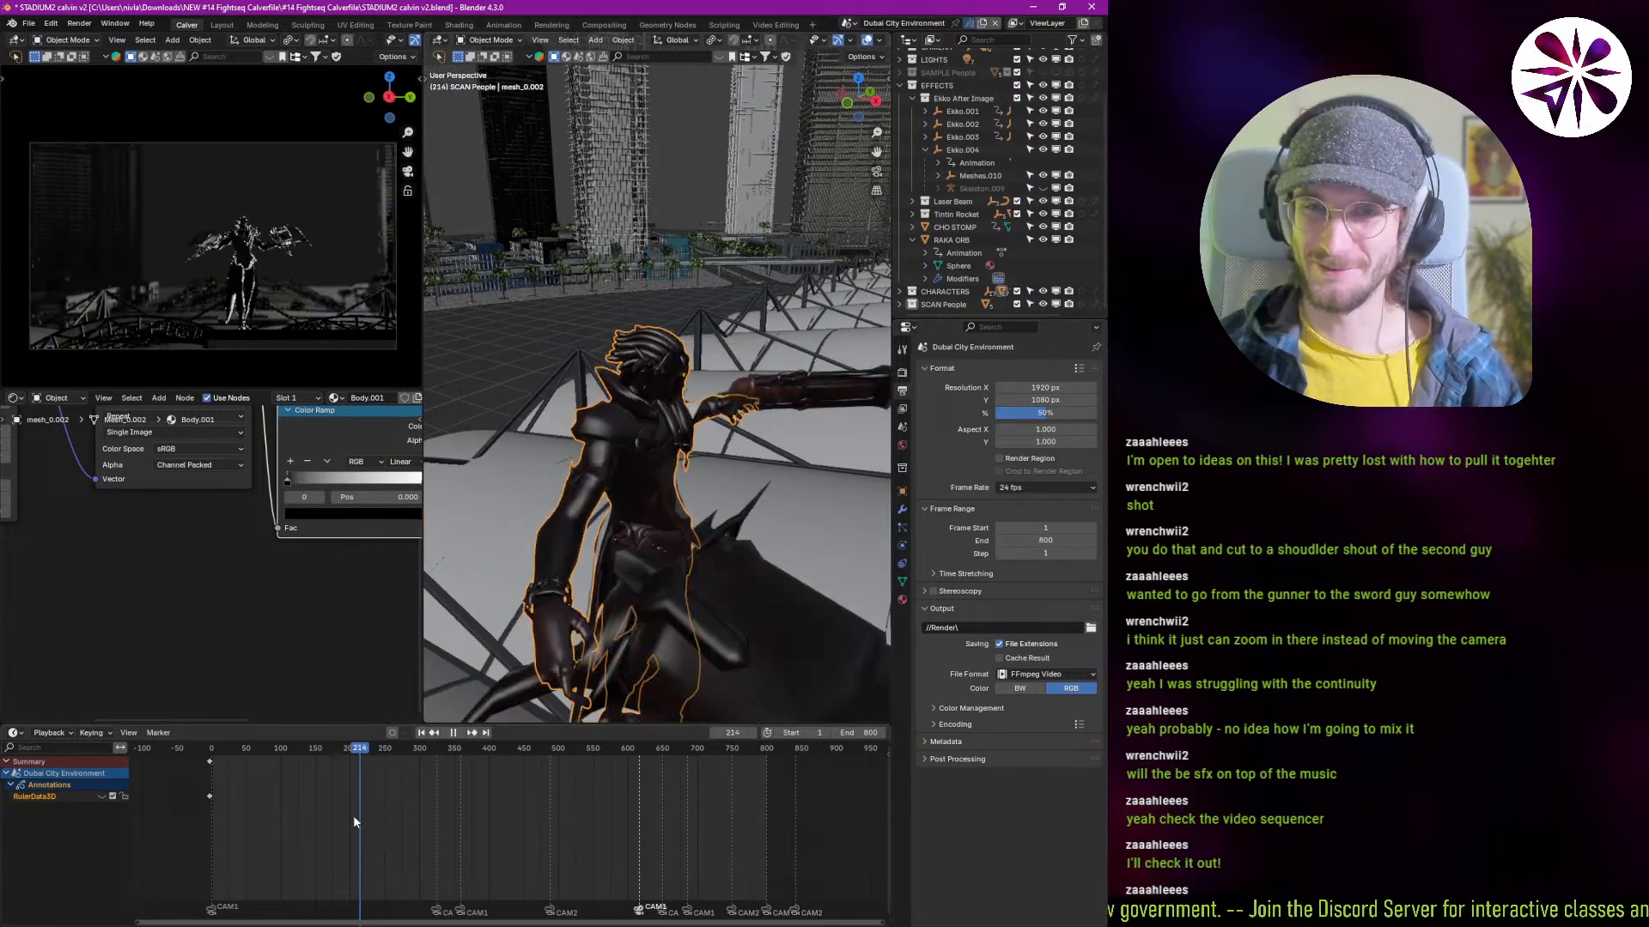
{"action": "mouse_move", "coordinate": [354, 817]}
{"action": "left_mouse_down"}
{"action": "mouse_move", "coordinate": [353, 800]}
{"action": "mouse_move", "coordinate": [369, 843]}
{"action": "left_mouse_up"}
{"action": "key", "text": "space"}
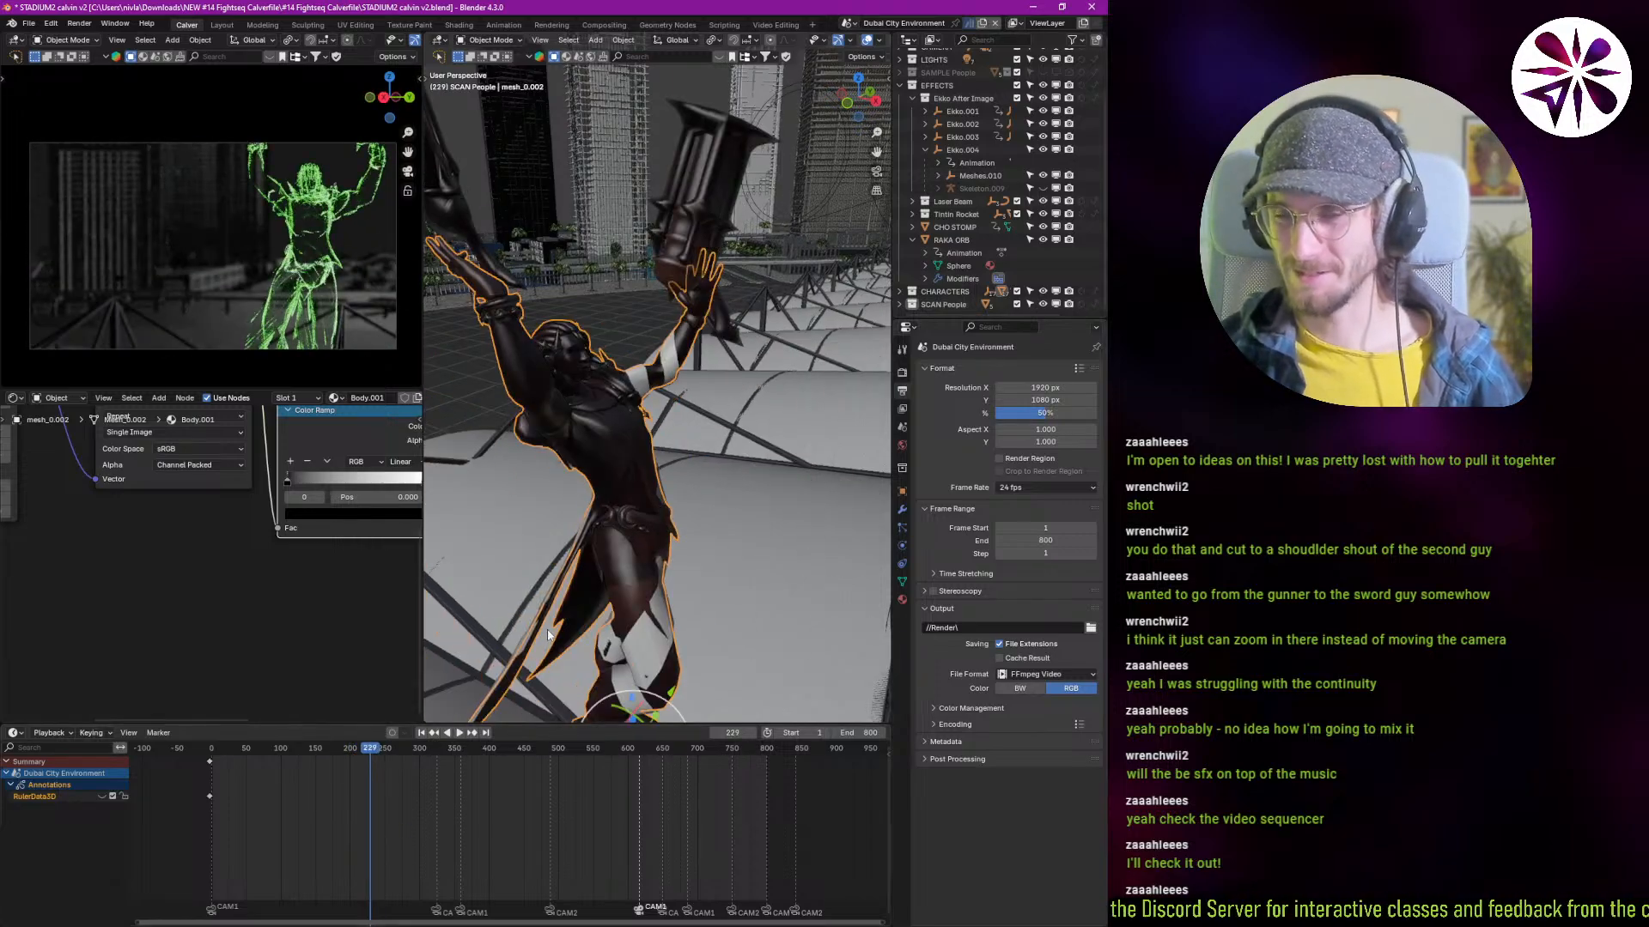
Step: Select CAM1 in front of the gunner above the pitch and try to enlarge its viewport outline by scaling it up
{"action": "scroll", "coordinate": [547, 636], "scroll_direction": "down", "scroll_amount": 6}
{"action": "middle_click_drag", "start_coordinate": [547, 635], "coordinate": [619, 657]}
{"action": "middle_click_drag", "start_coordinate": [618, 657], "coordinate": [718, 575], "text": "shift"}
{"action": "scroll", "coordinate": [577, 590], "scroll_direction": "down", "scroll_amount": 2}
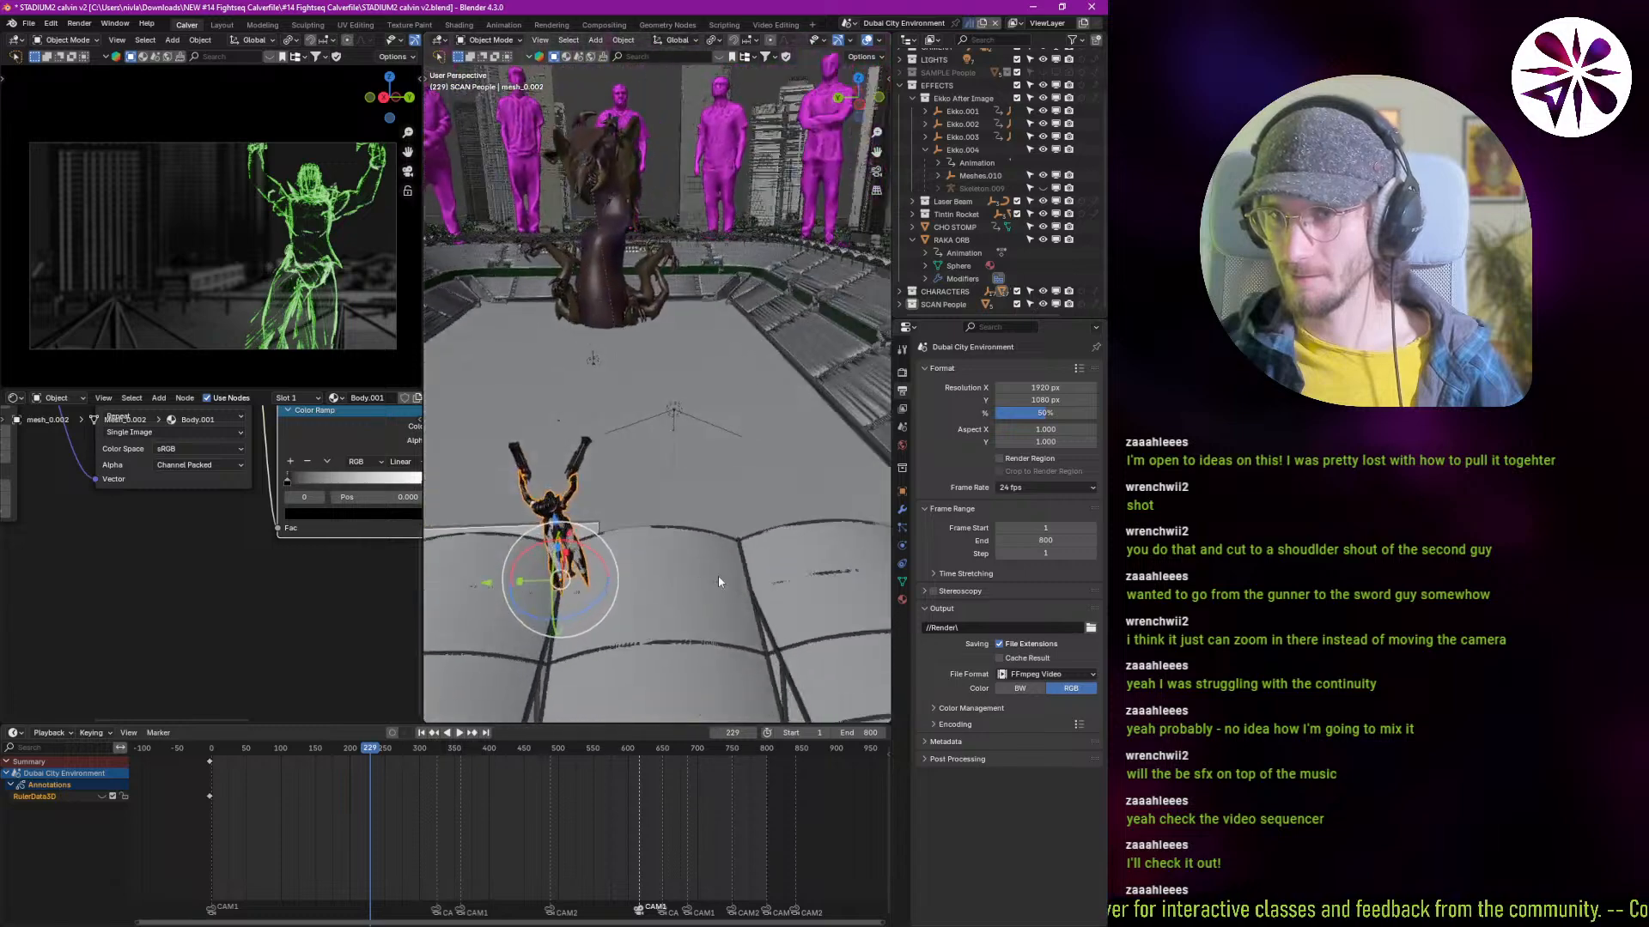
{"action": "left_click", "coordinate": [555, 419]}
{"action": "left_click", "coordinate": [554, 419]}
{"action": "key", "text": "s"}
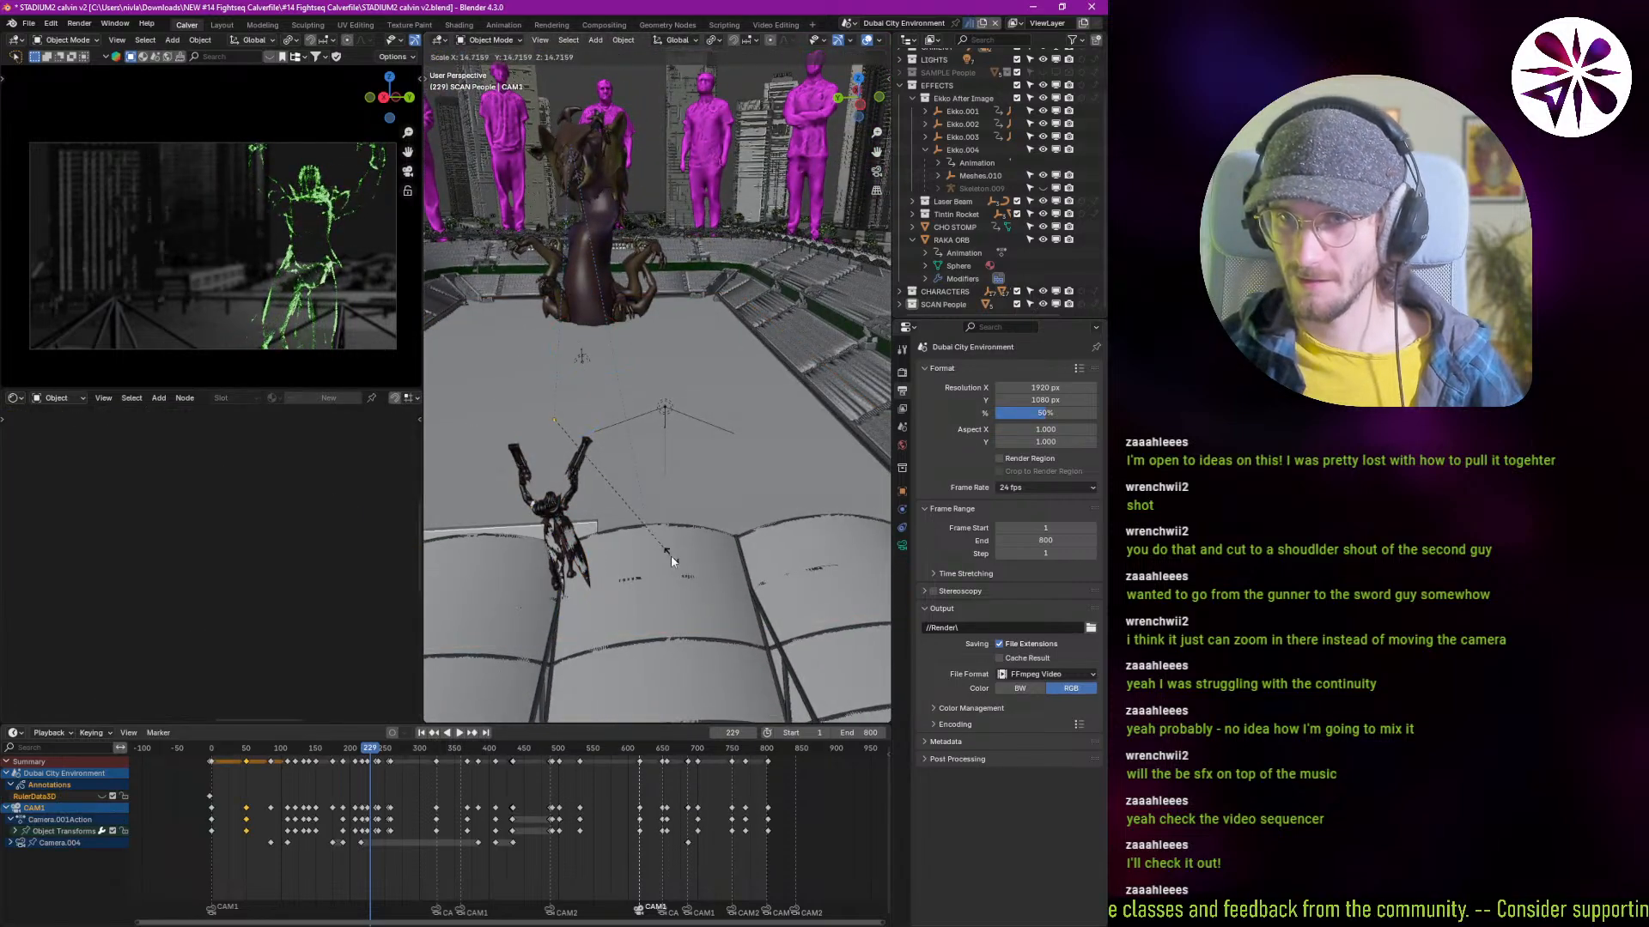
{"action": "left_click", "coordinate": [673, 563]}
{"action": "key", "text": "s"}
{"action": "left_click", "coordinate": [711, 656]}
{"action": "scroll", "coordinate": [552, 426], "scroll_direction": "up", "scroll_amount": 4}
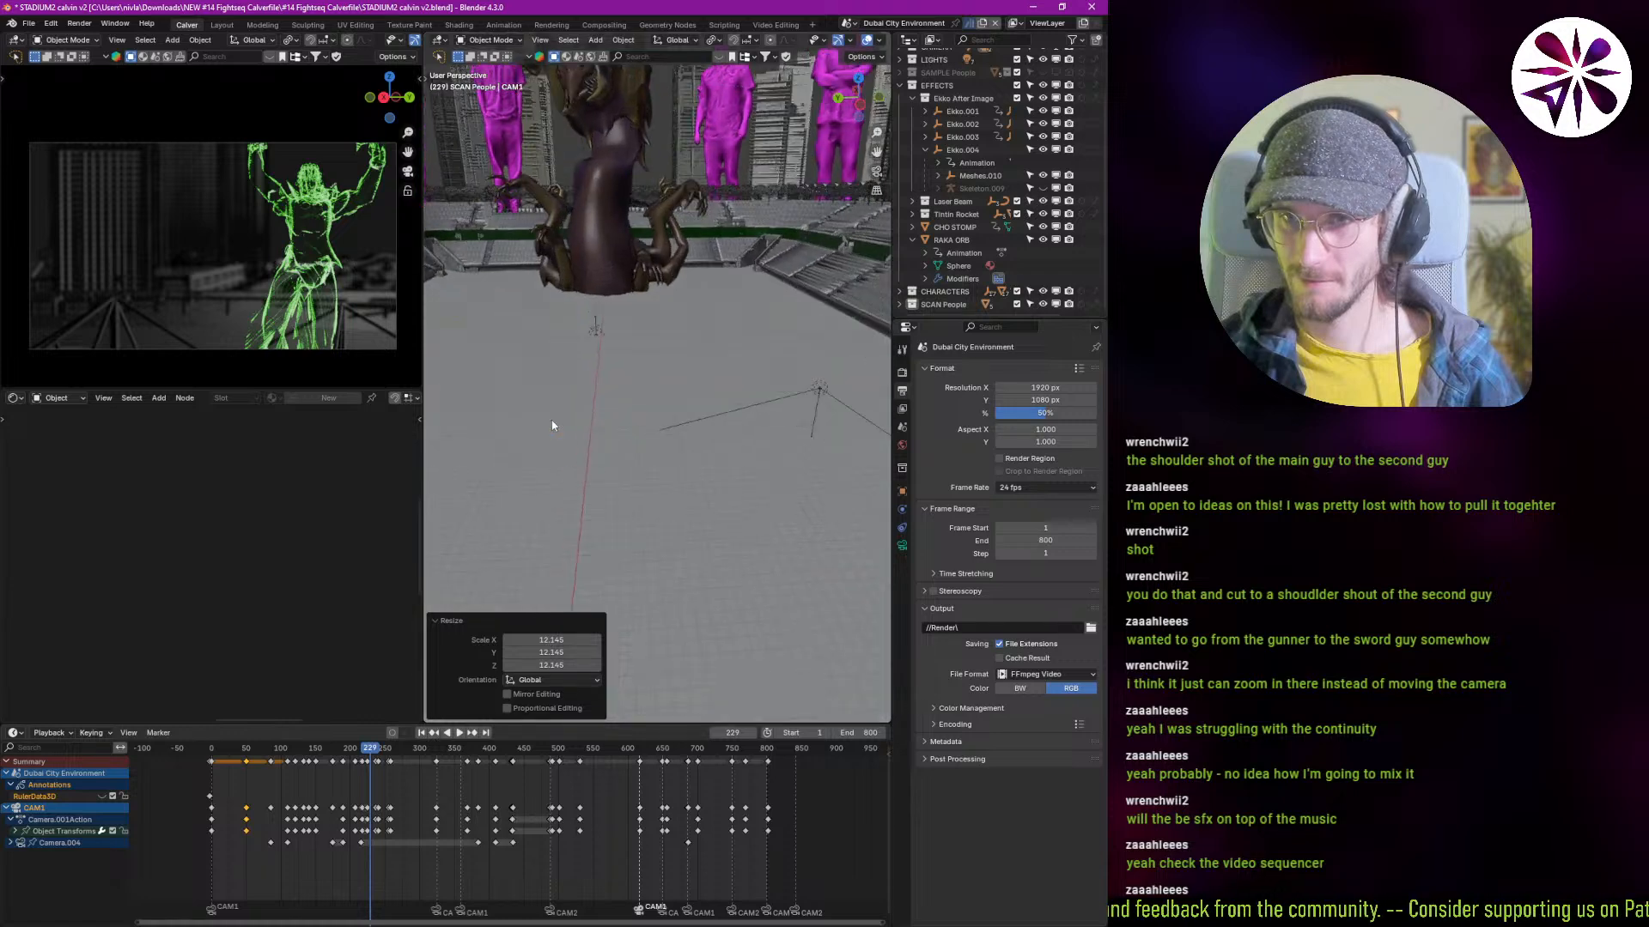
{"action": "scroll", "coordinate": [552, 426], "scroll_direction": "down", "scroll_amount": 3}
{"action": "key", "text": "KP_Decimal"}
{"action": "key", "text": "s"}
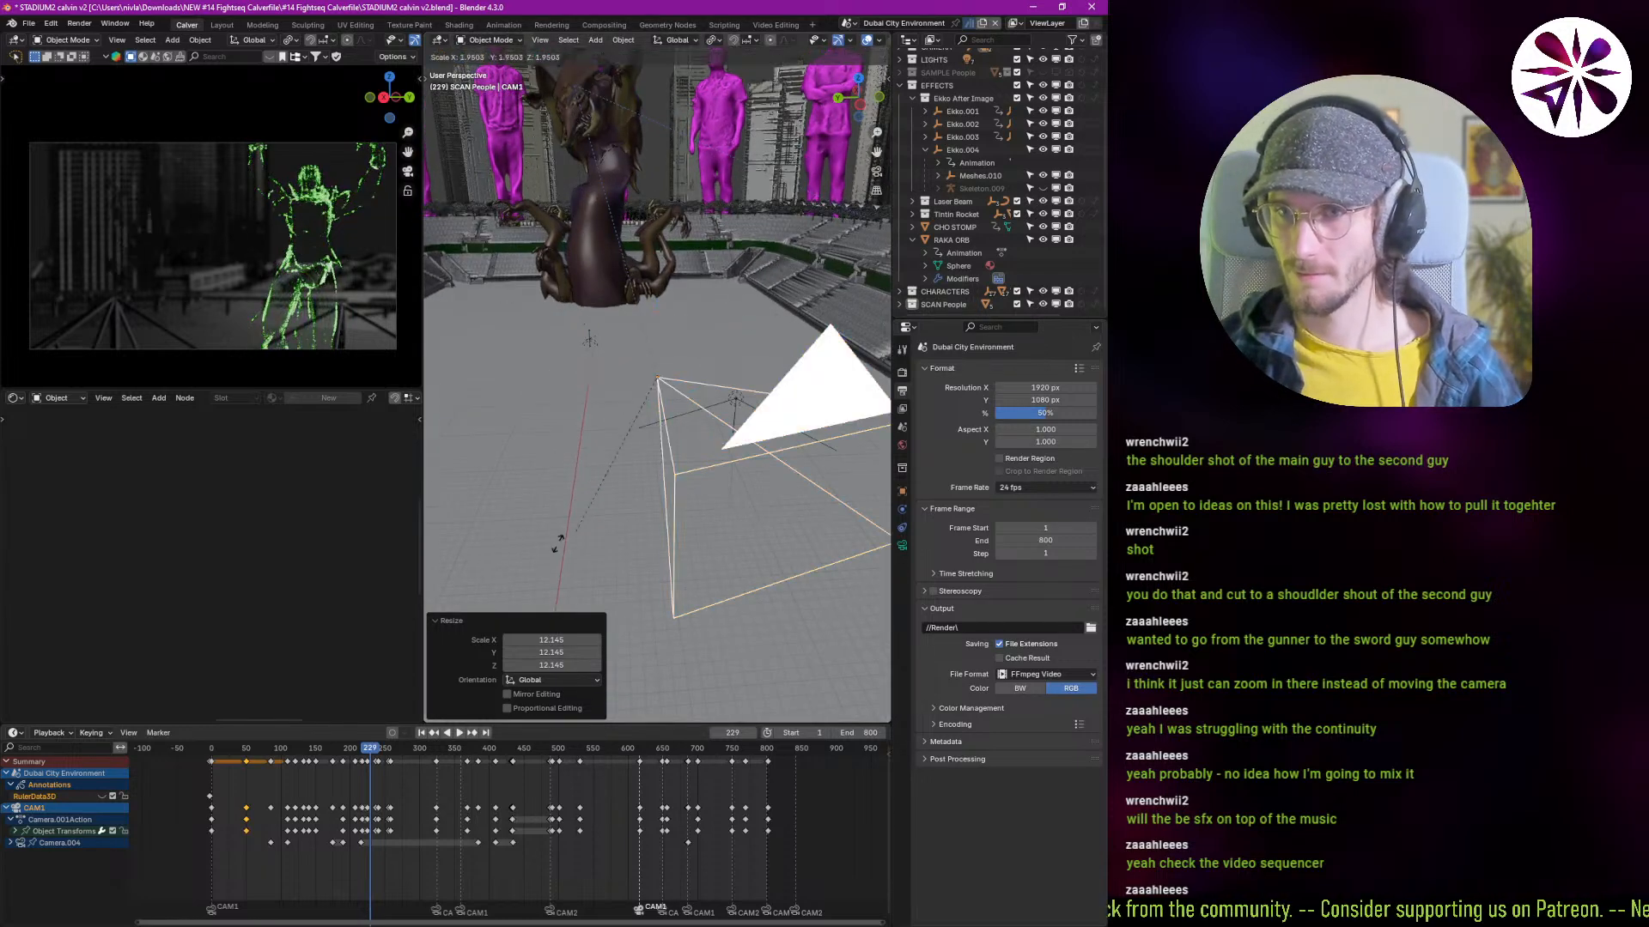
{"action": "key", "text": "Escape"}
Step: Inspect CAM1's transform values and its object constraints
{"action": "key", "text": "n"}
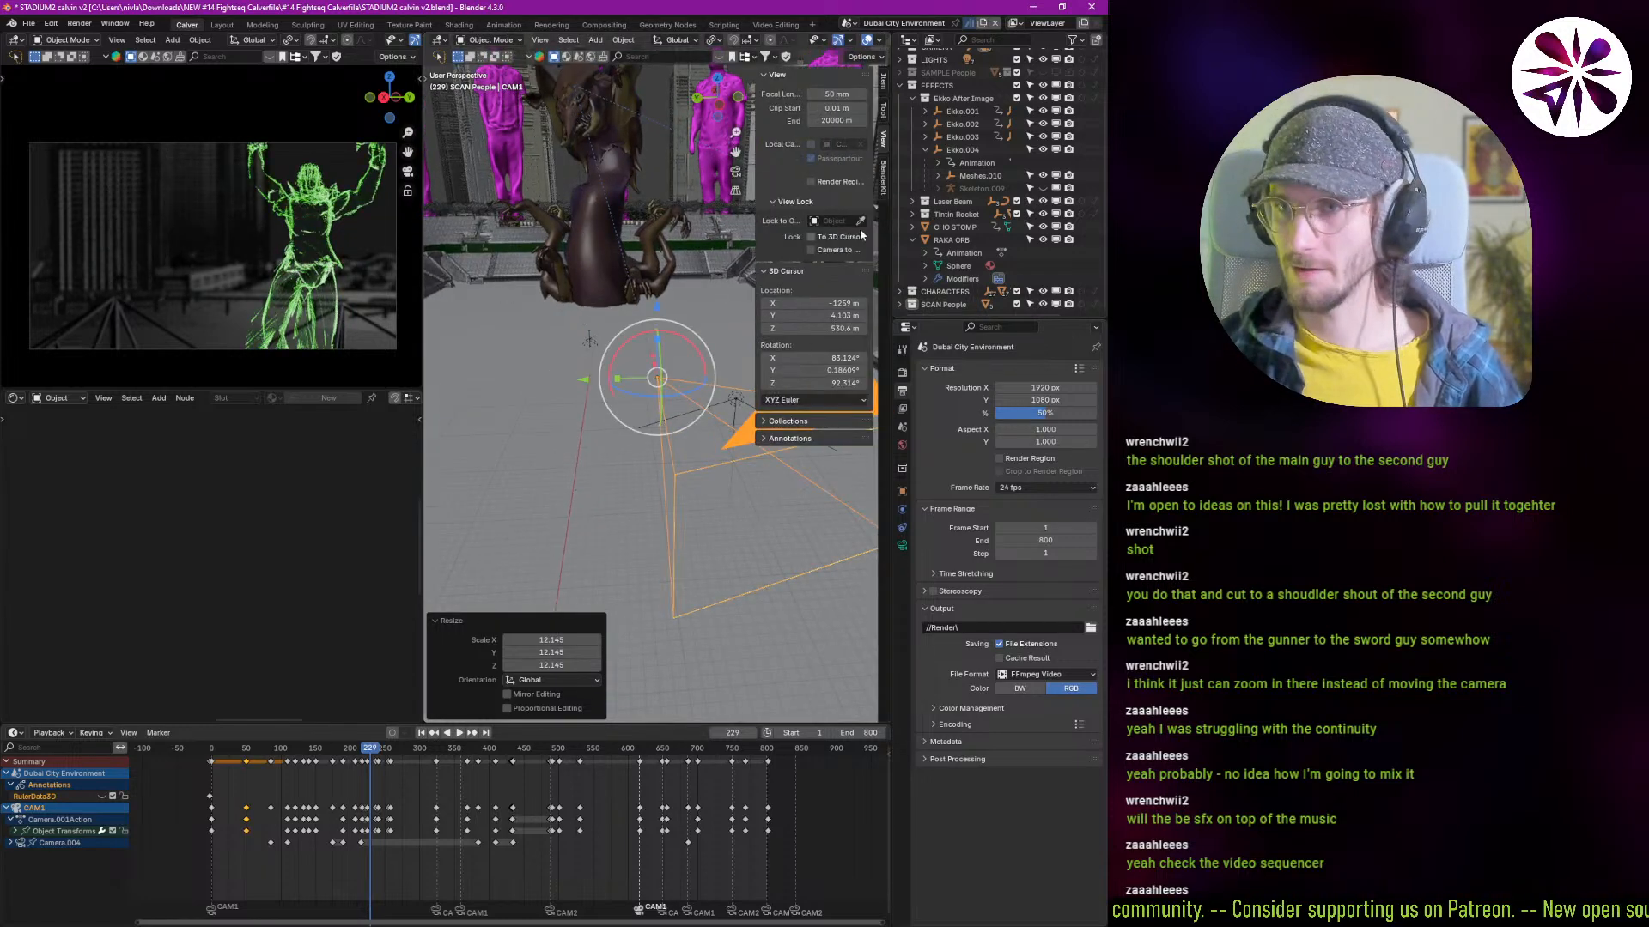
{"action": "left_click", "coordinate": [883, 86]}
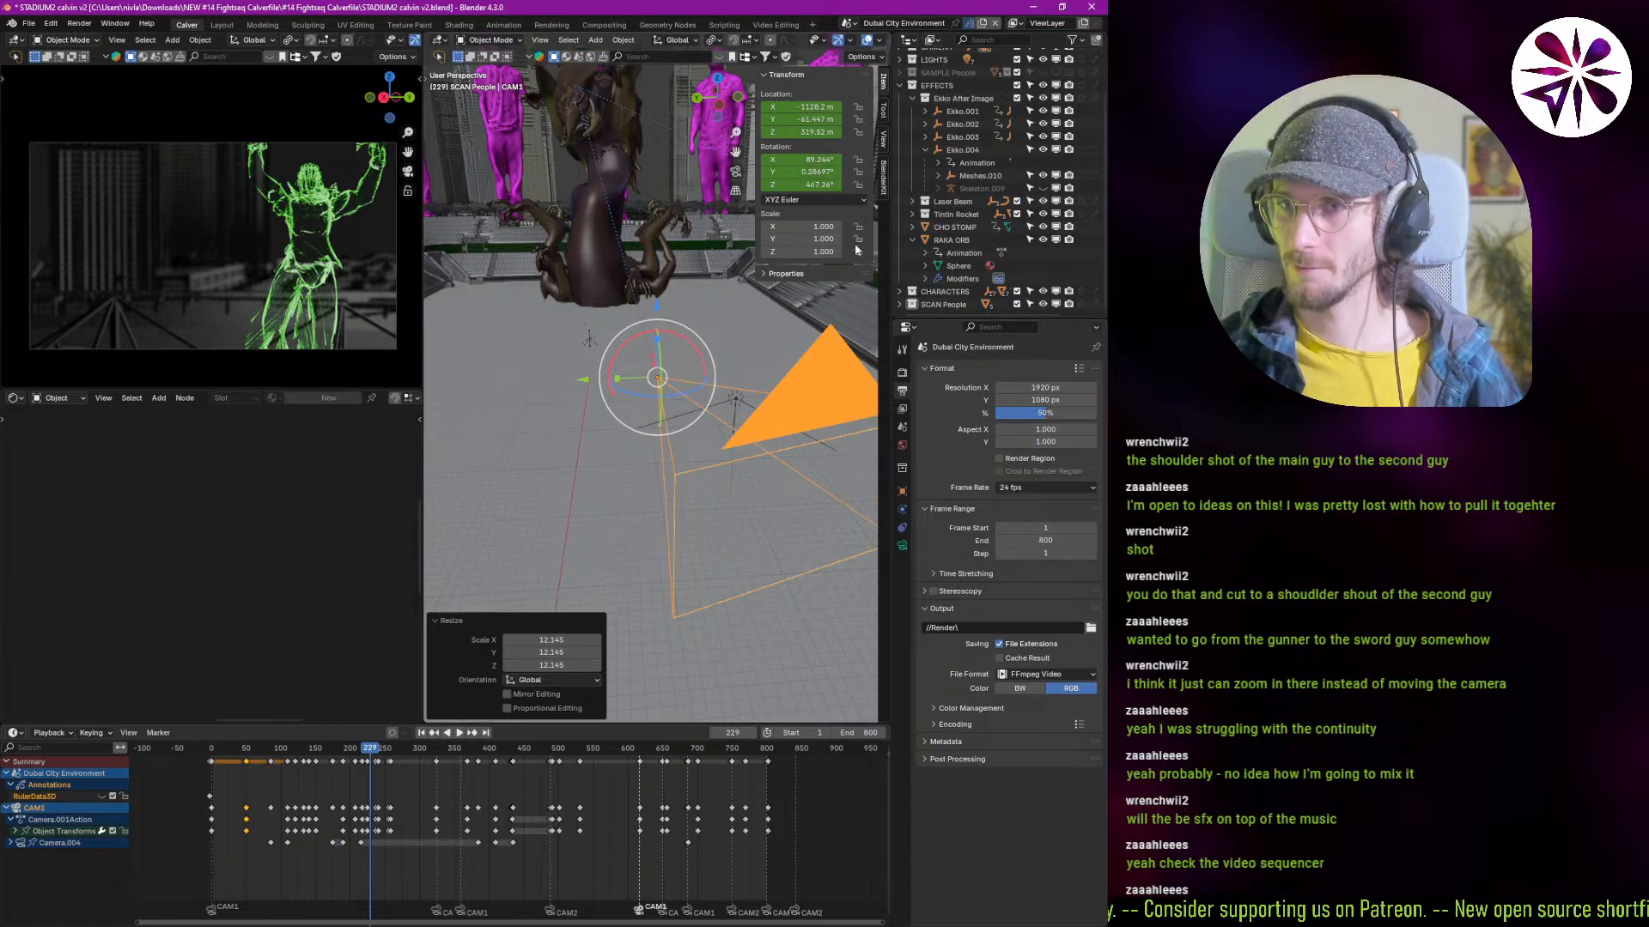
{"action": "key", "text": "n"}
{"action": "left_click", "coordinate": [902, 545]}
{"action": "left_click", "coordinate": [902, 528]}
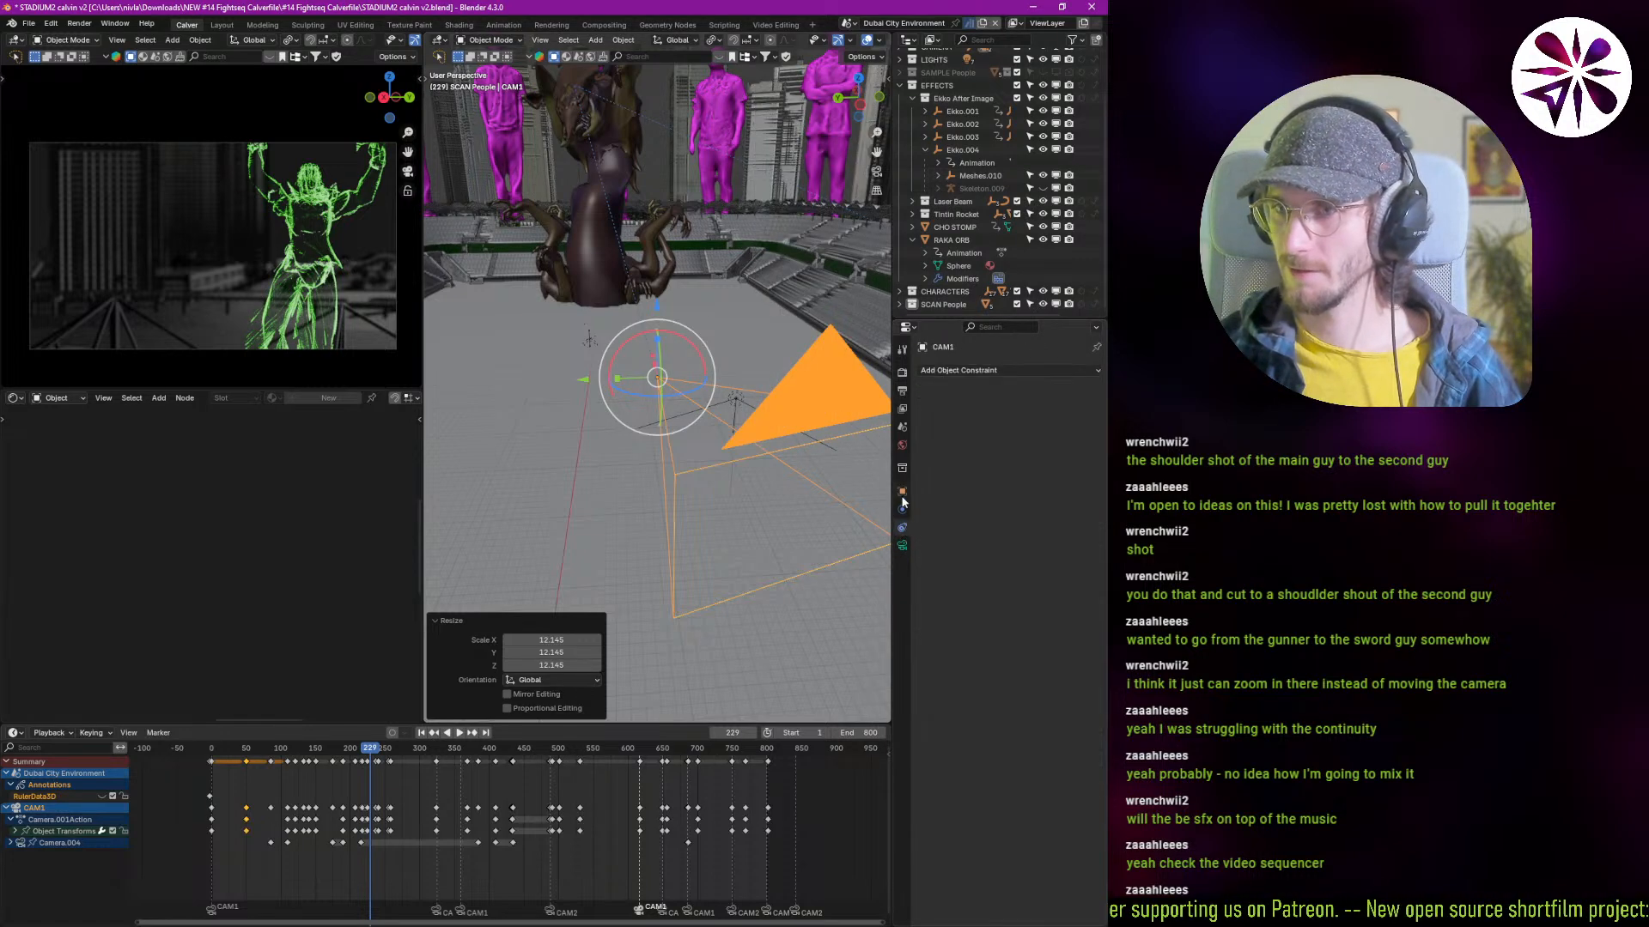
{"action": "key", "text": "s"}
{"action": "key", "text": "Escape"}
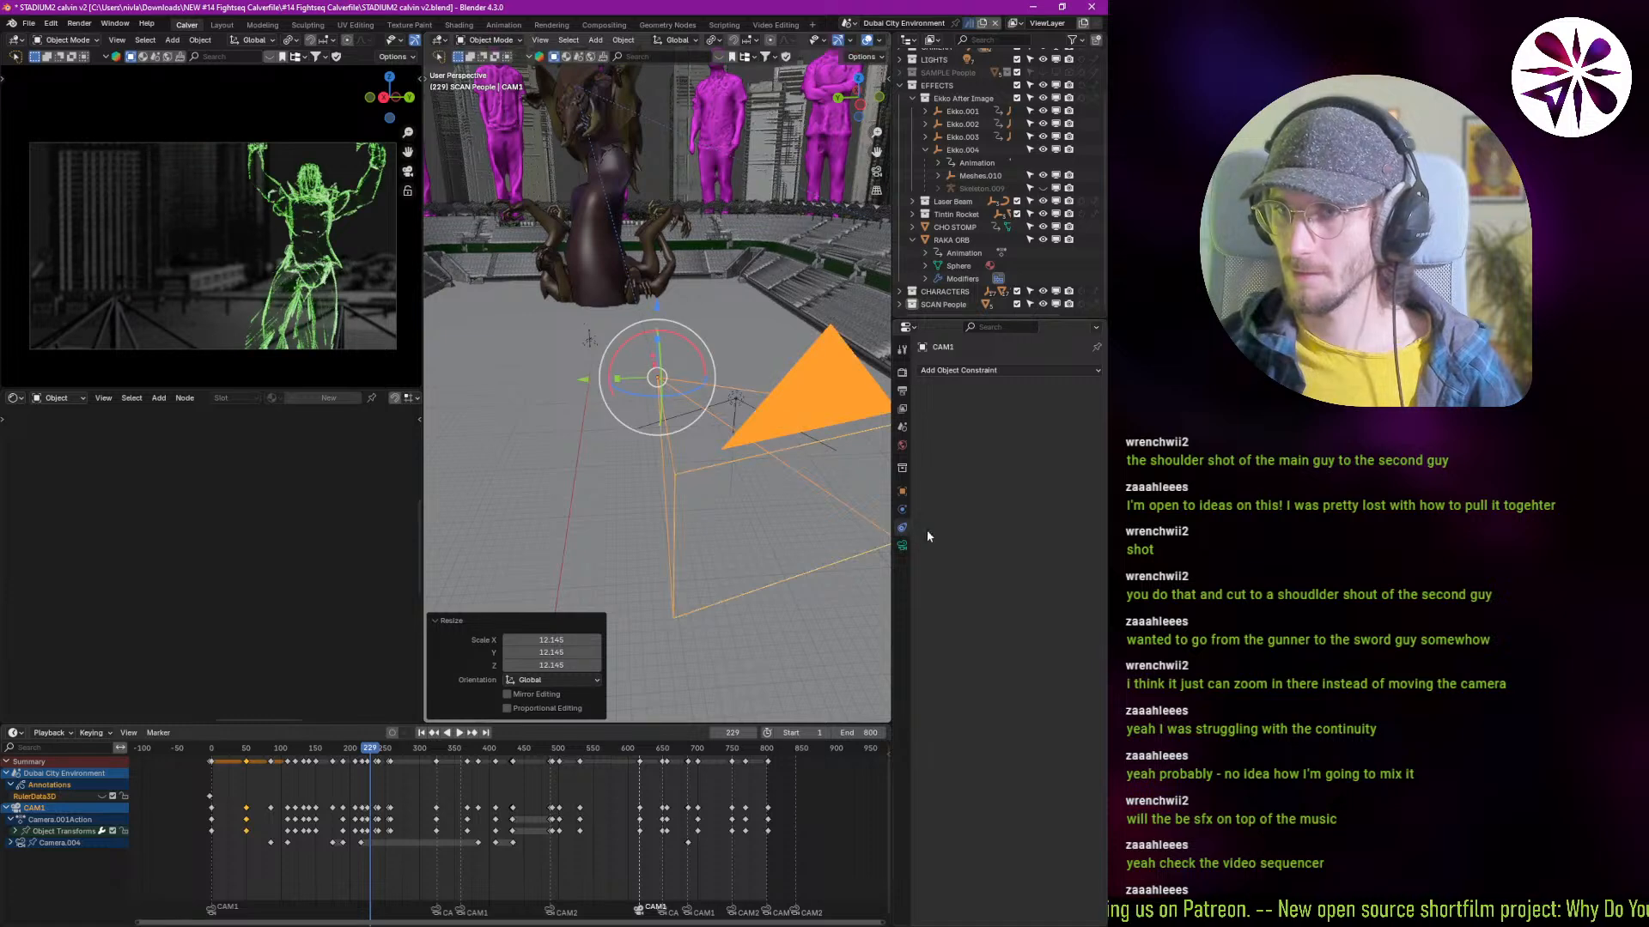
{"action": "key", "text": "s"}
{"action": "key", "text": "Escape"}
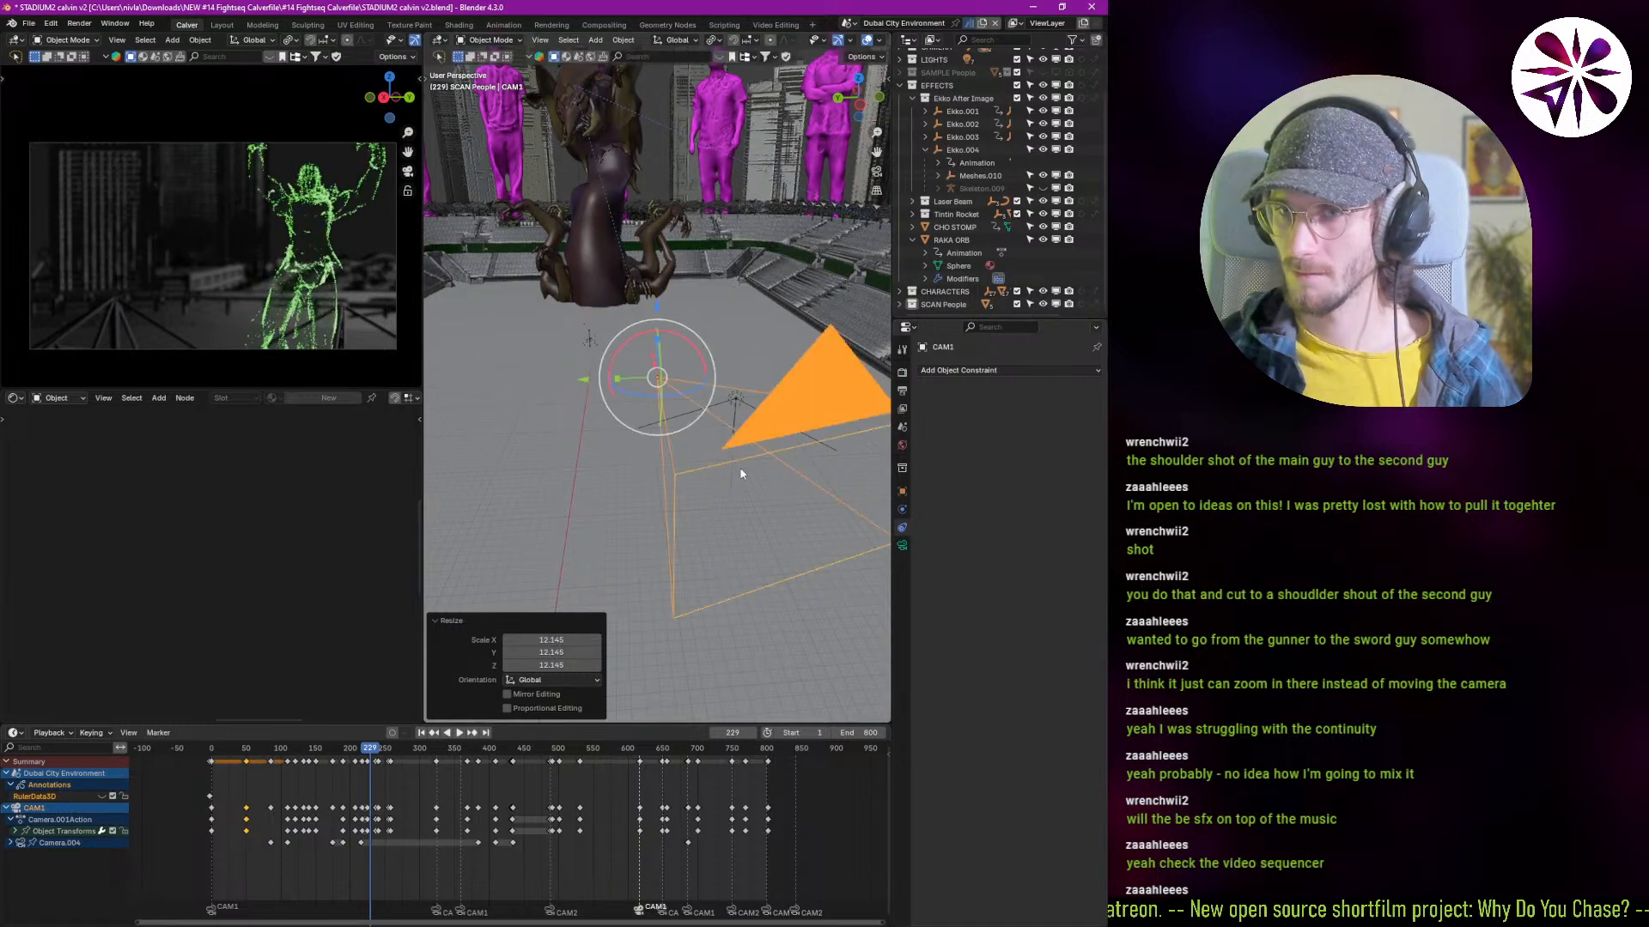
{"action": "key", "text": "s"}
{"action": "key", "text": "Escape"}
Step: Open CAM1's camera data settings and try enlarging its viewport display size to about 16 m
{"action": "left_click", "coordinate": [902, 546]}
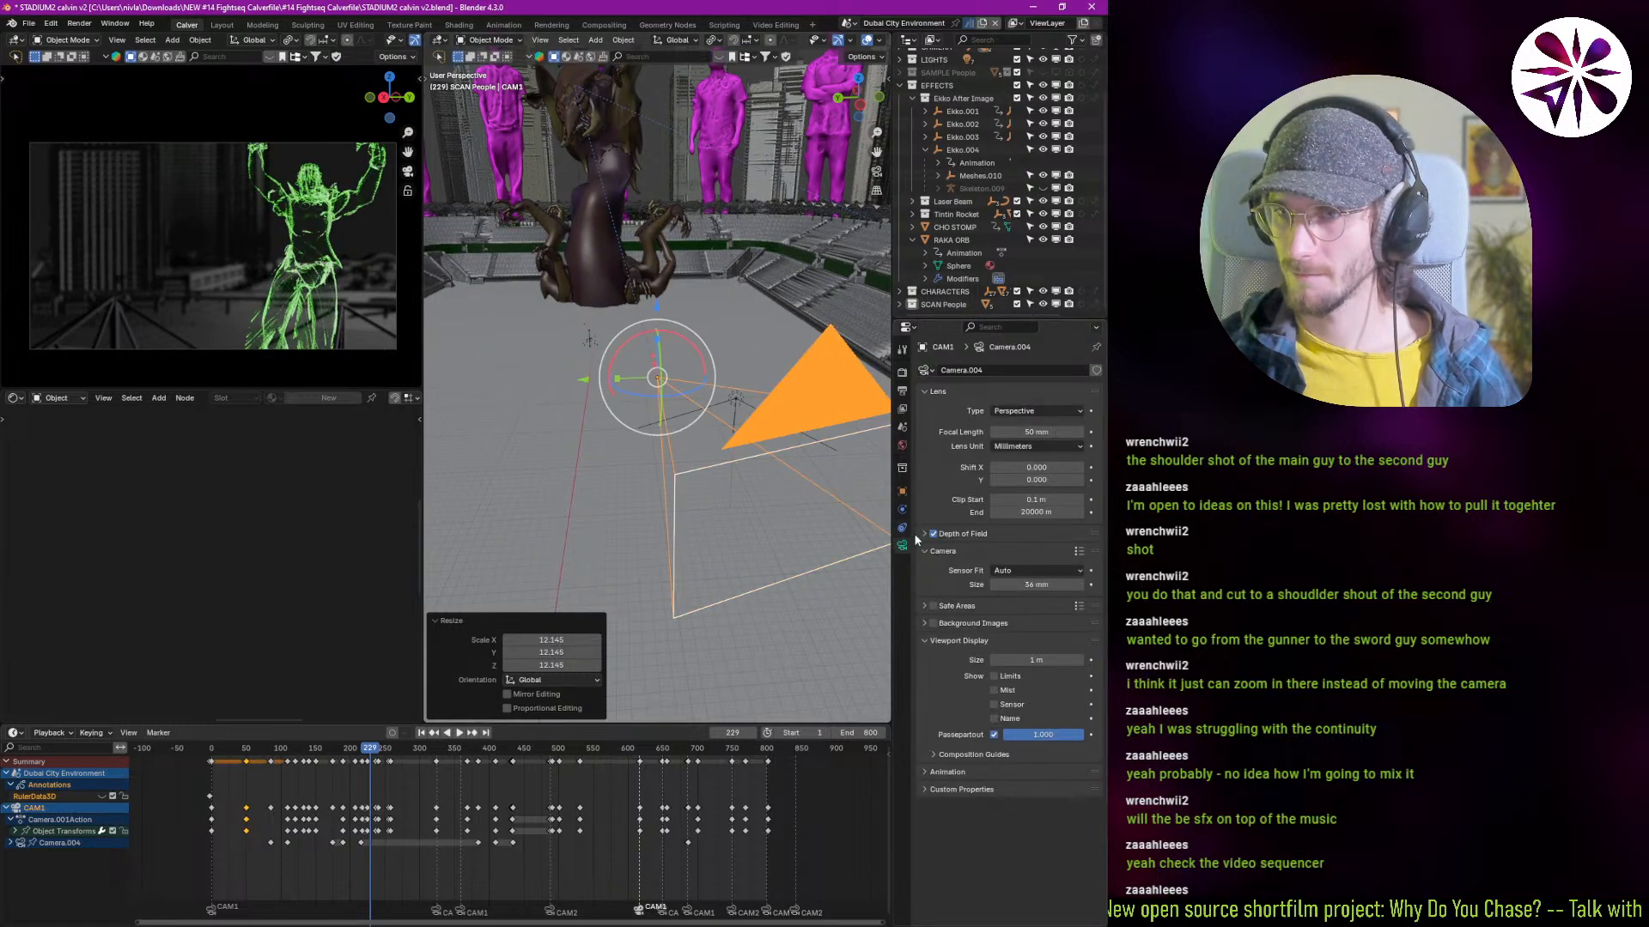
{"action": "left_click_drag", "start_coordinate": [1028, 660], "coordinate": [1117, 661]}
{"action": "scroll", "coordinate": [722, 578], "scroll_direction": "down", "scroll_amount": 8}
{"action": "scroll", "coordinate": [723, 578], "scroll_direction": "up", "scroll_amount": 3}
{"action": "key", "text": "ctrl+z"}
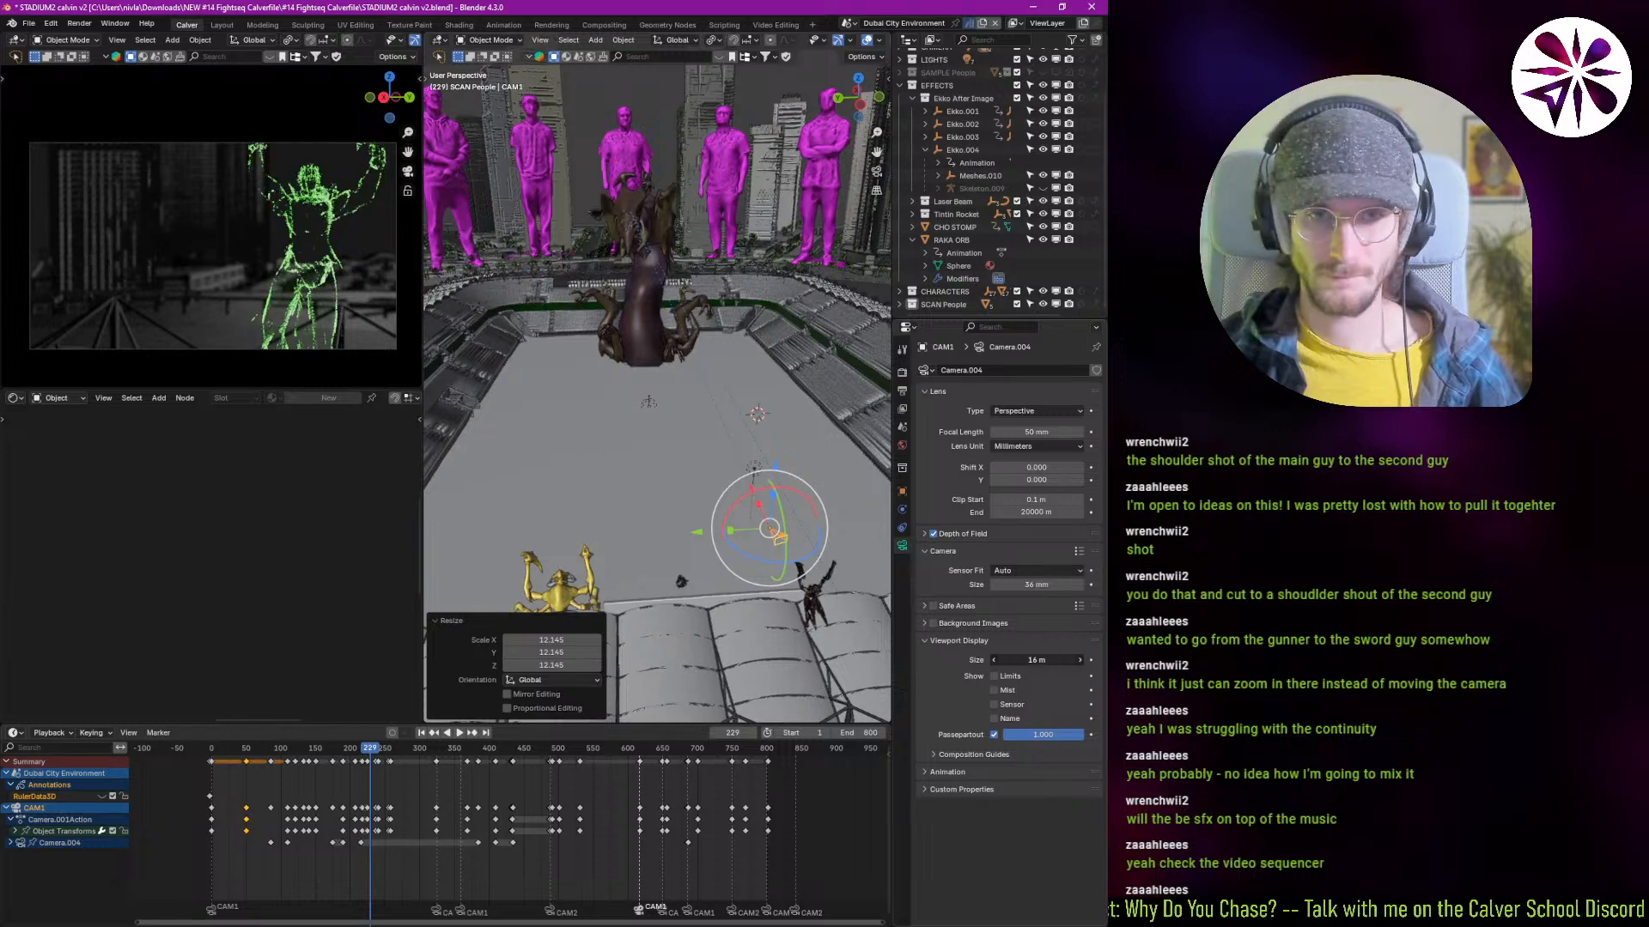
Step: Select all cameras by grouping on the object type and set their viewport display size to 10 m
{"action": "key", "text": "shift+g"}
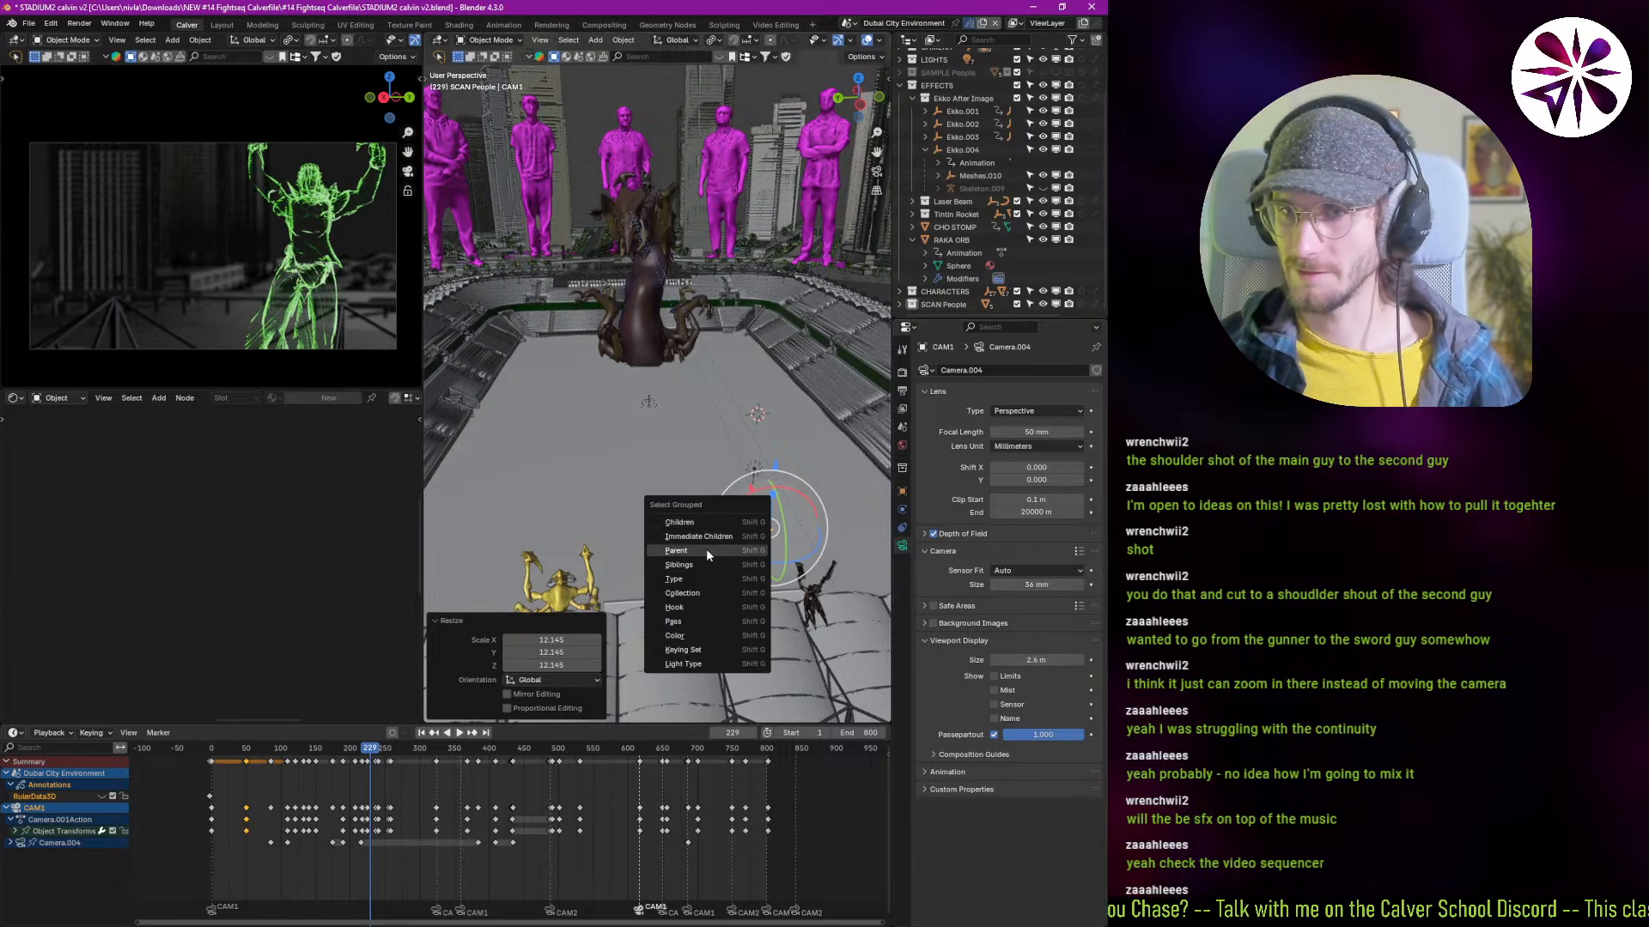
{"action": "left_click", "coordinate": [704, 578]}
{"action": "left_click", "coordinate": [1037, 662]}
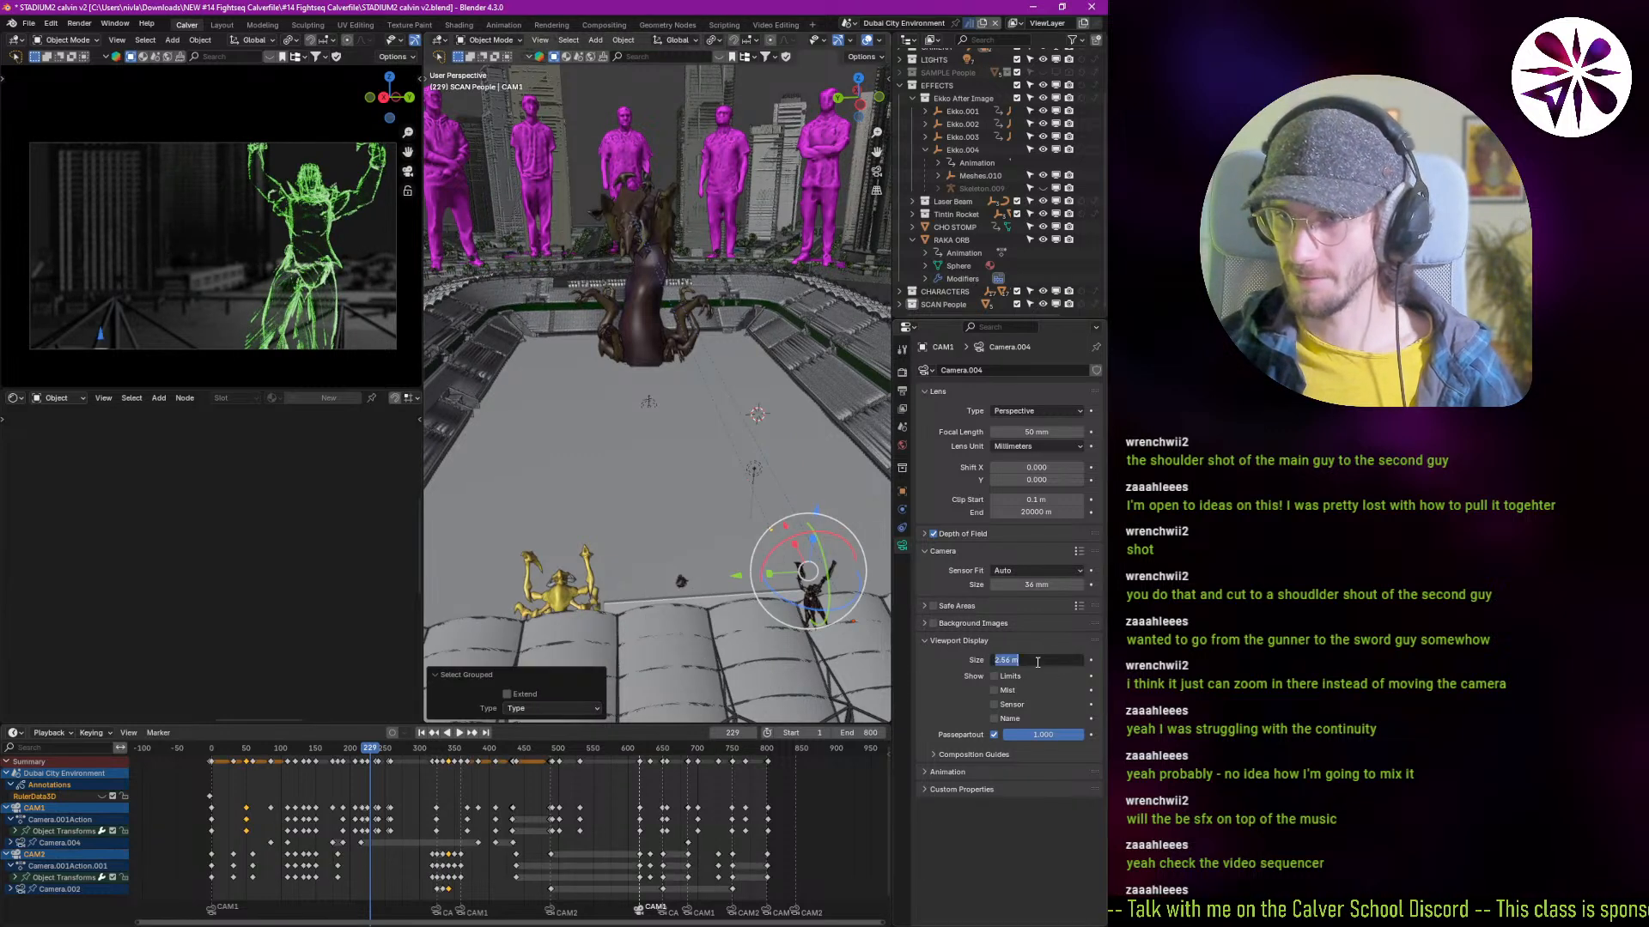
{"action": "type", "text": "10"}
{"action": "key", "text": "Return"}
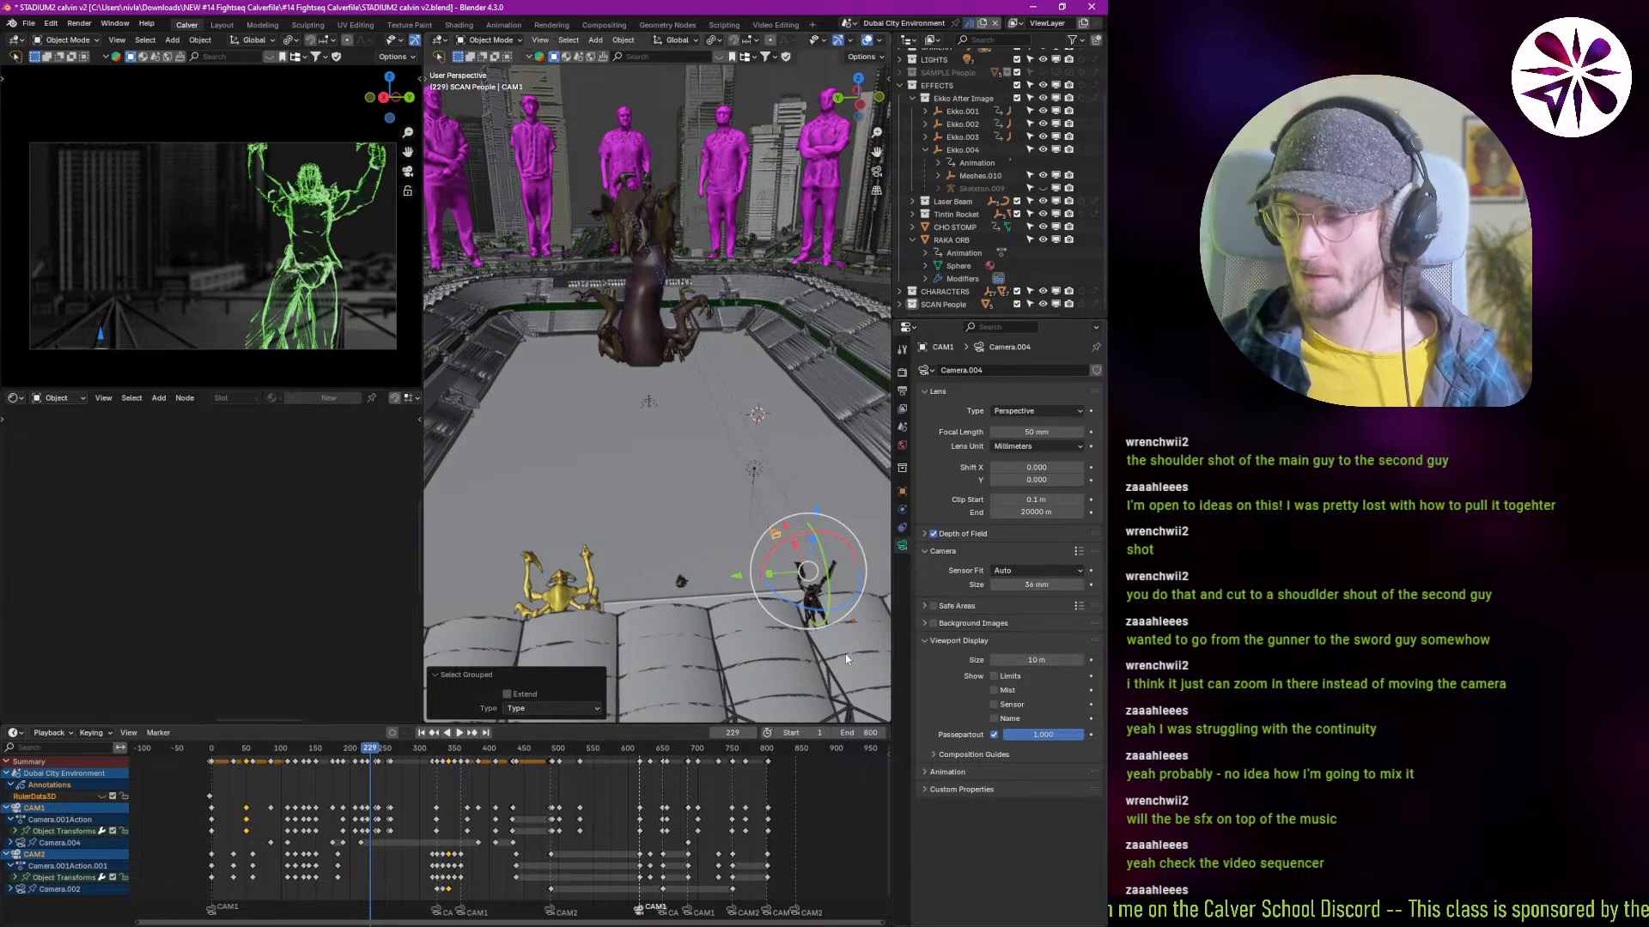
Step: Isolate the selected cameras in local view, set their viewport display size to 15 m and return to the full scene
{"action": "middle_click_drag", "start_coordinate": [845, 653], "coordinate": [461, 651]}
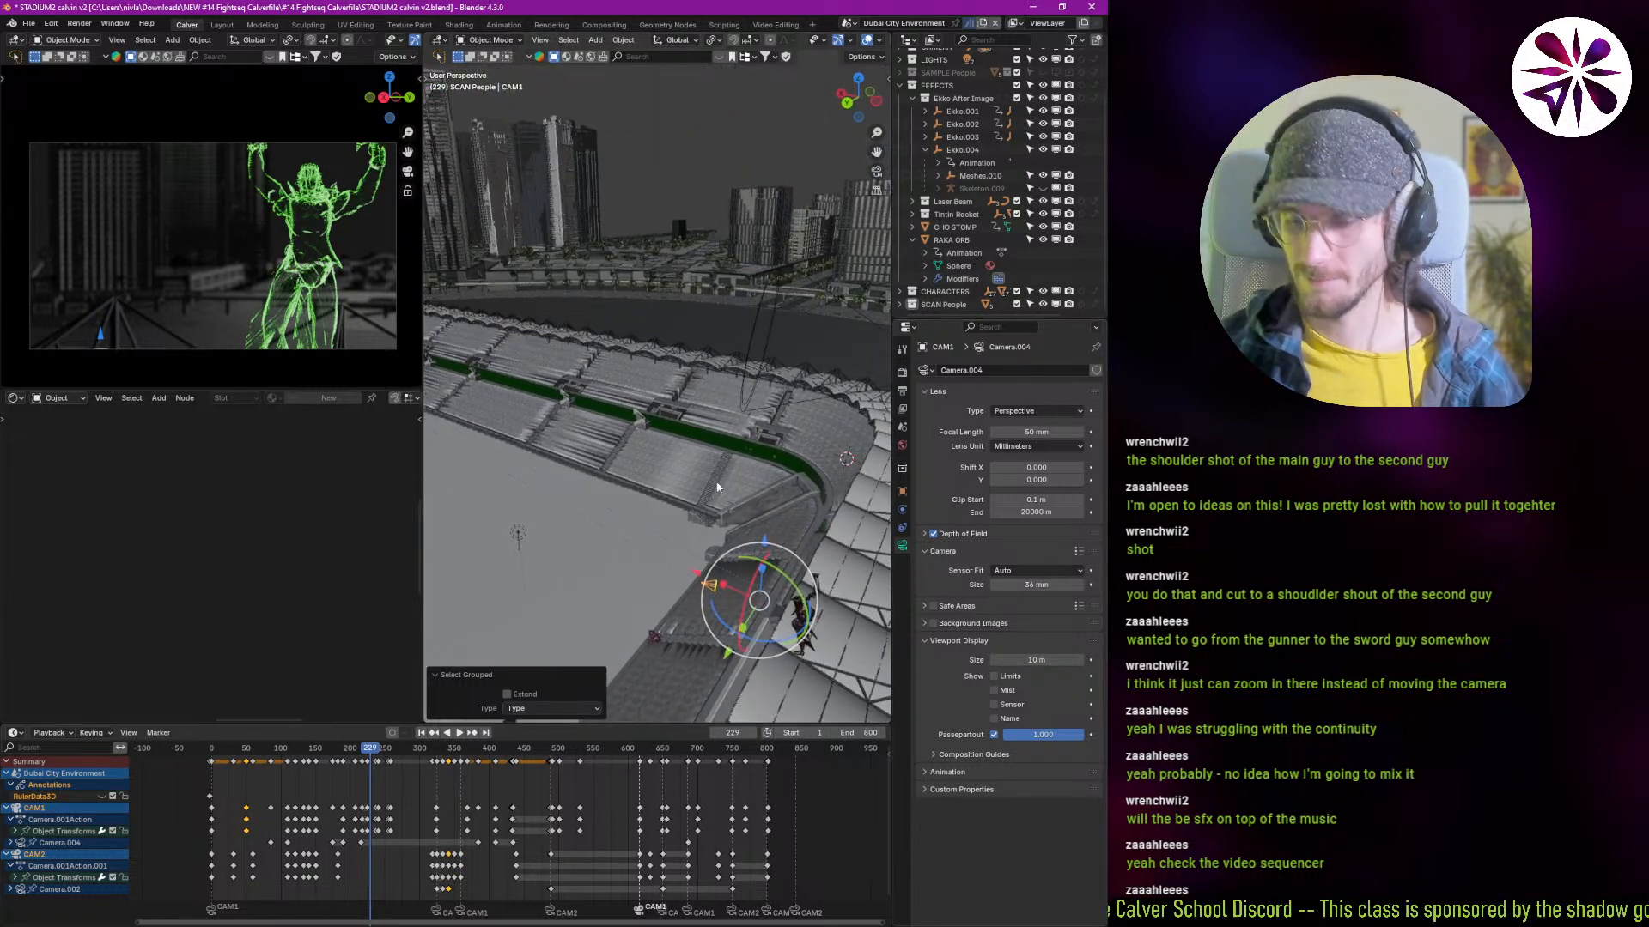
{"action": "middle_click_drag", "start_coordinate": [717, 488], "coordinate": [698, 430], "text": "shift"}
{"action": "scroll", "coordinate": [697, 429], "scroll_direction": "up", "scroll_amount": 4}
{"action": "middle_click_drag", "start_coordinate": [755, 516], "coordinate": [806, 553]}
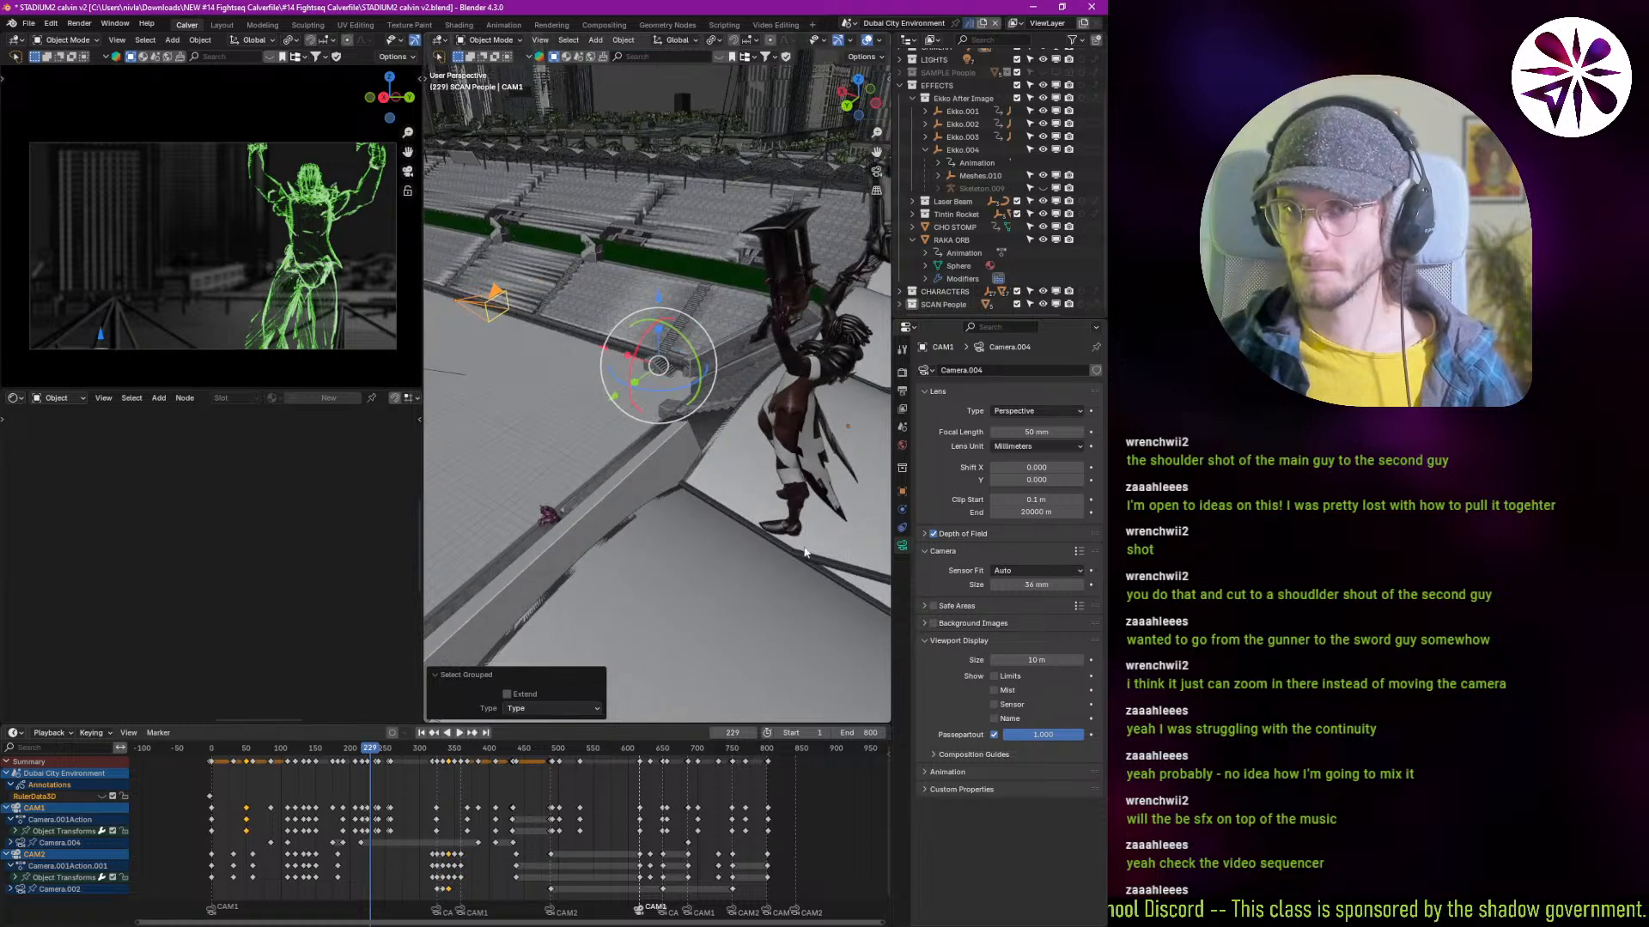
{"action": "key", "text": "KP_Divide"}
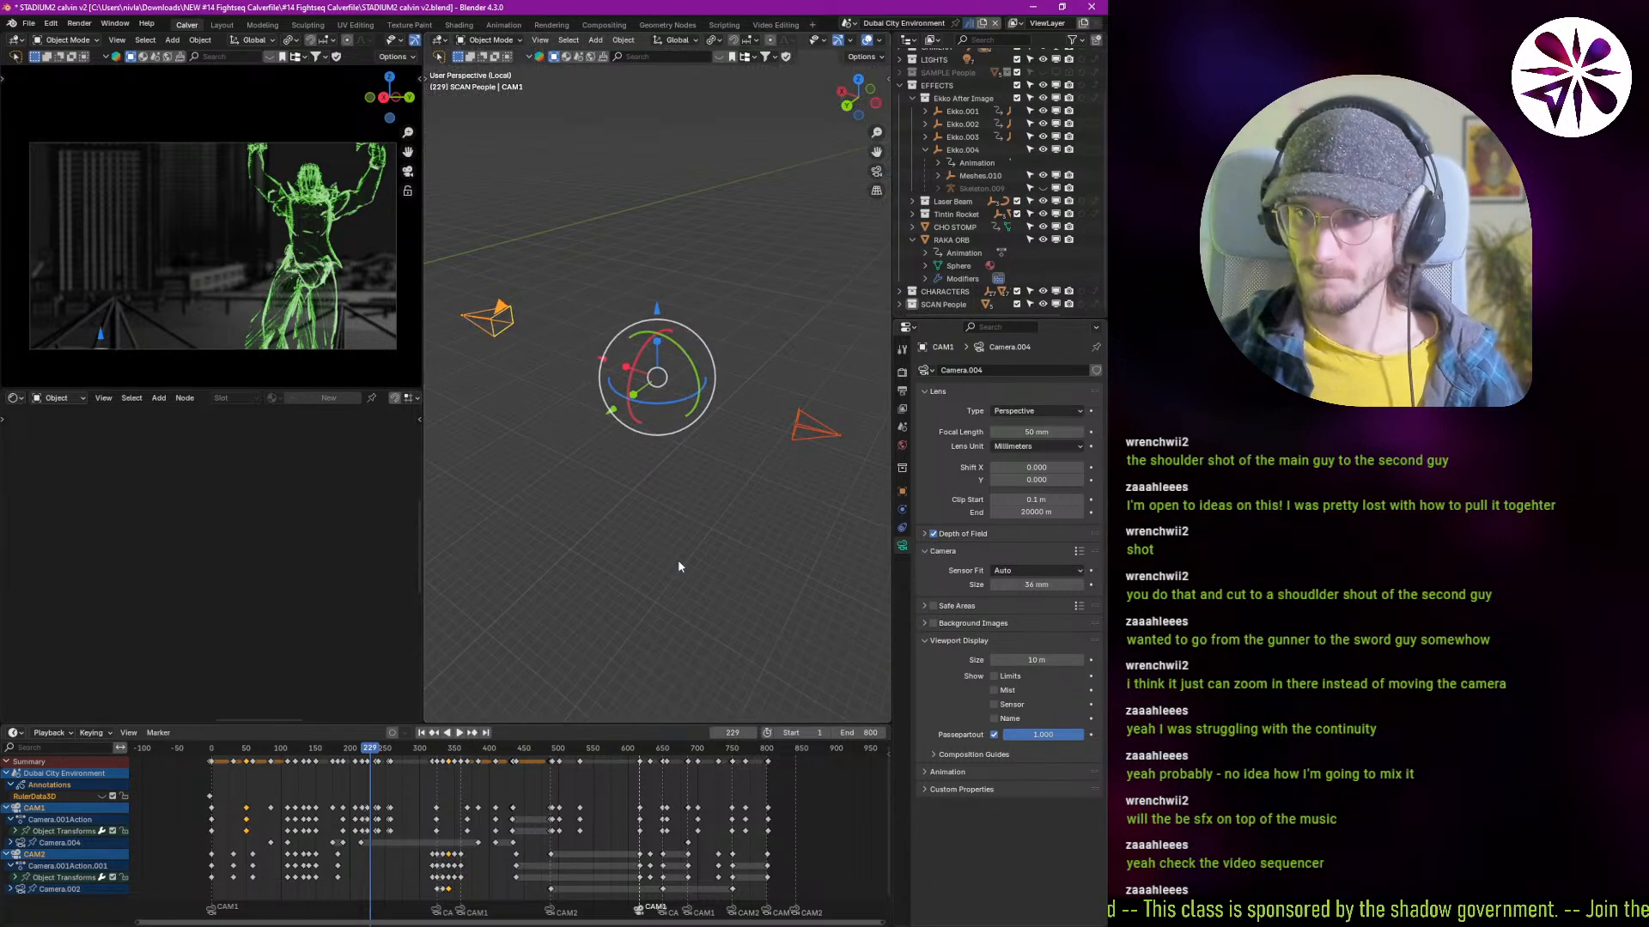
{"action": "middle_click_drag", "start_coordinate": [708, 549], "coordinate": [609, 507]}
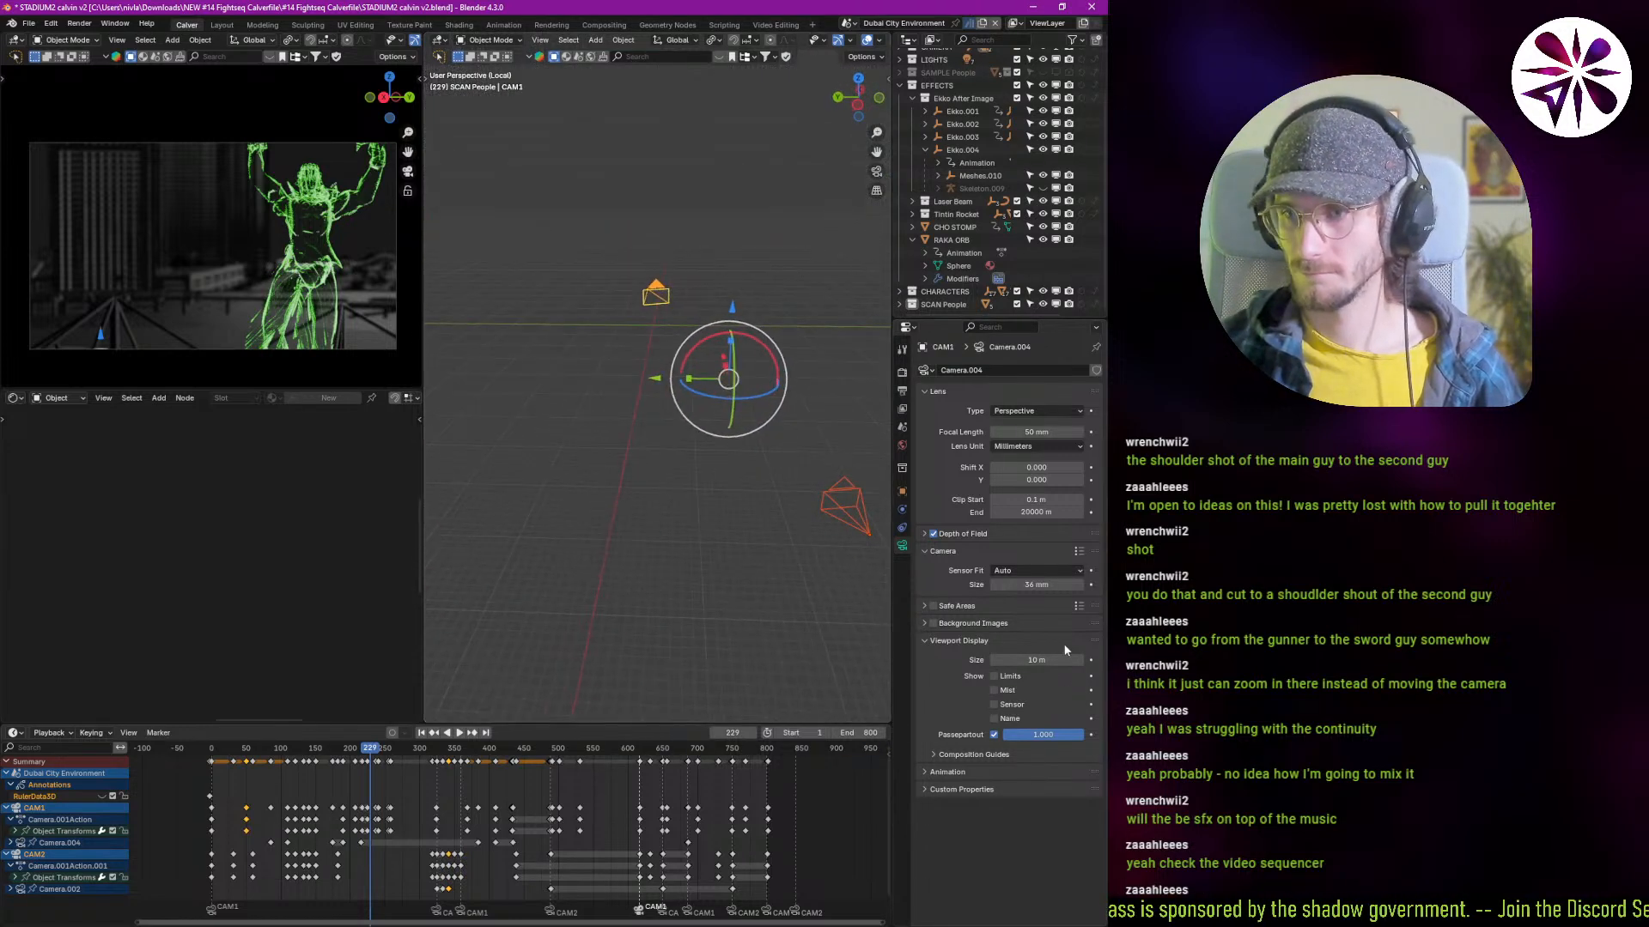
{"action": "left_click", "coordinate": [1039, 657]}
{"action": "type", "text": "15"}
{"action": "key", "text": "Return"}
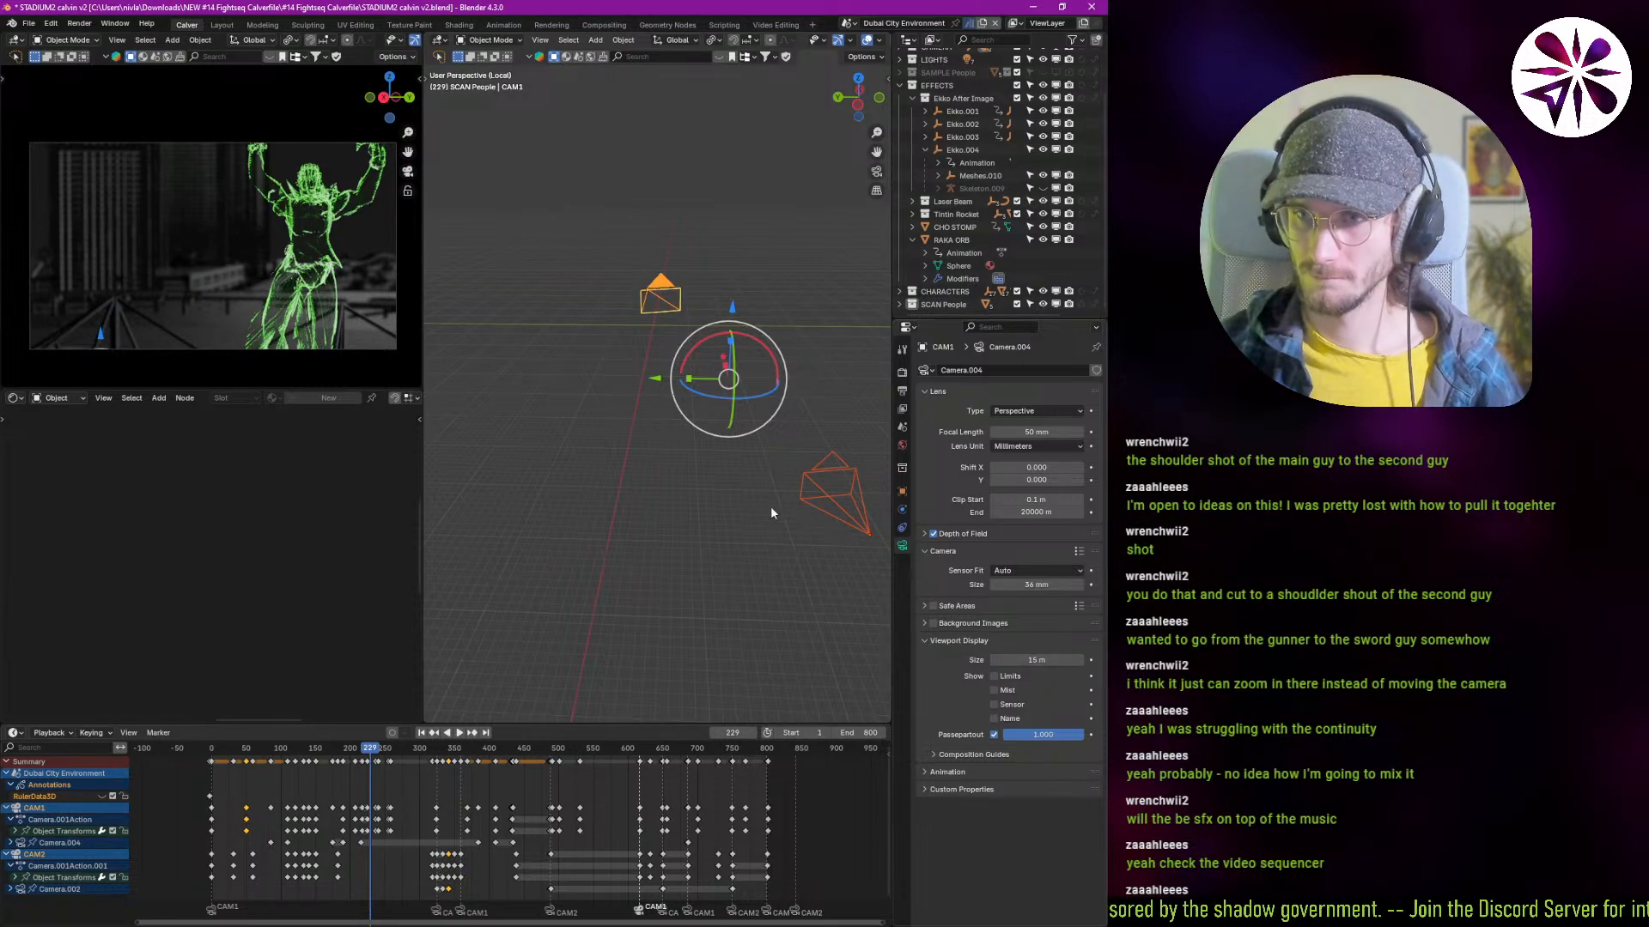
{"action": "key", "text": "KP_Divide"}
Step: Select only CAM1 above the stands in front of the gunner
{"action": "middle_click_drag", "start_coordinate": [751, 499], "coordinate": [771, 511]}
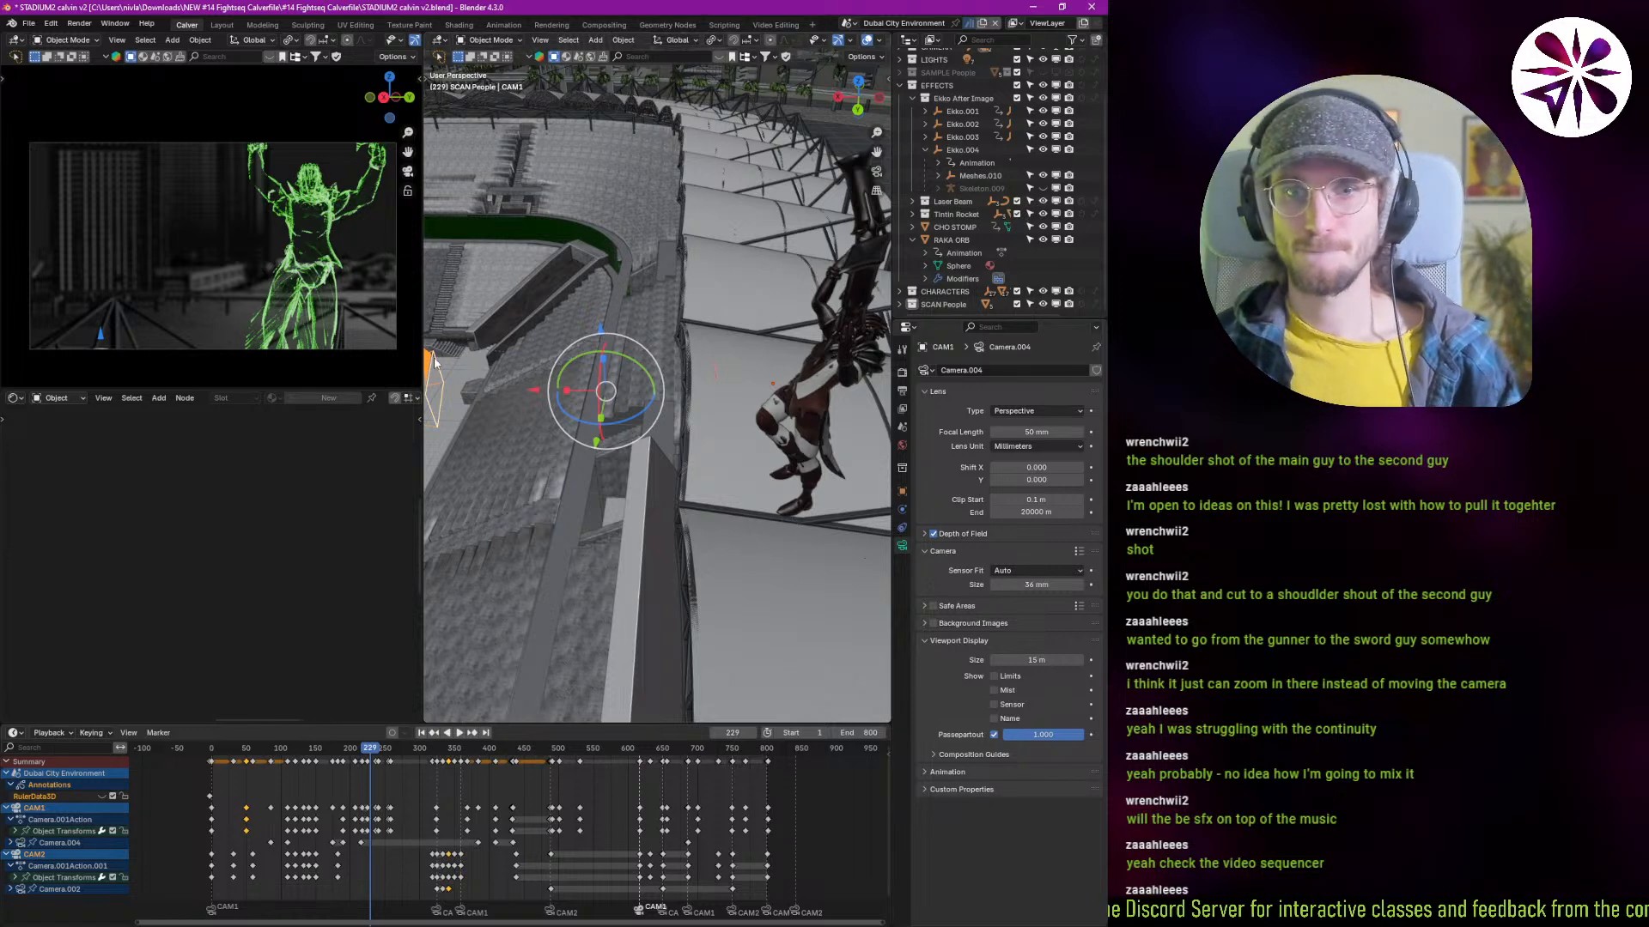
{"action": "middle_click_drag", "start_coordinate": [830, 510], "coordinate": [639, 479]}
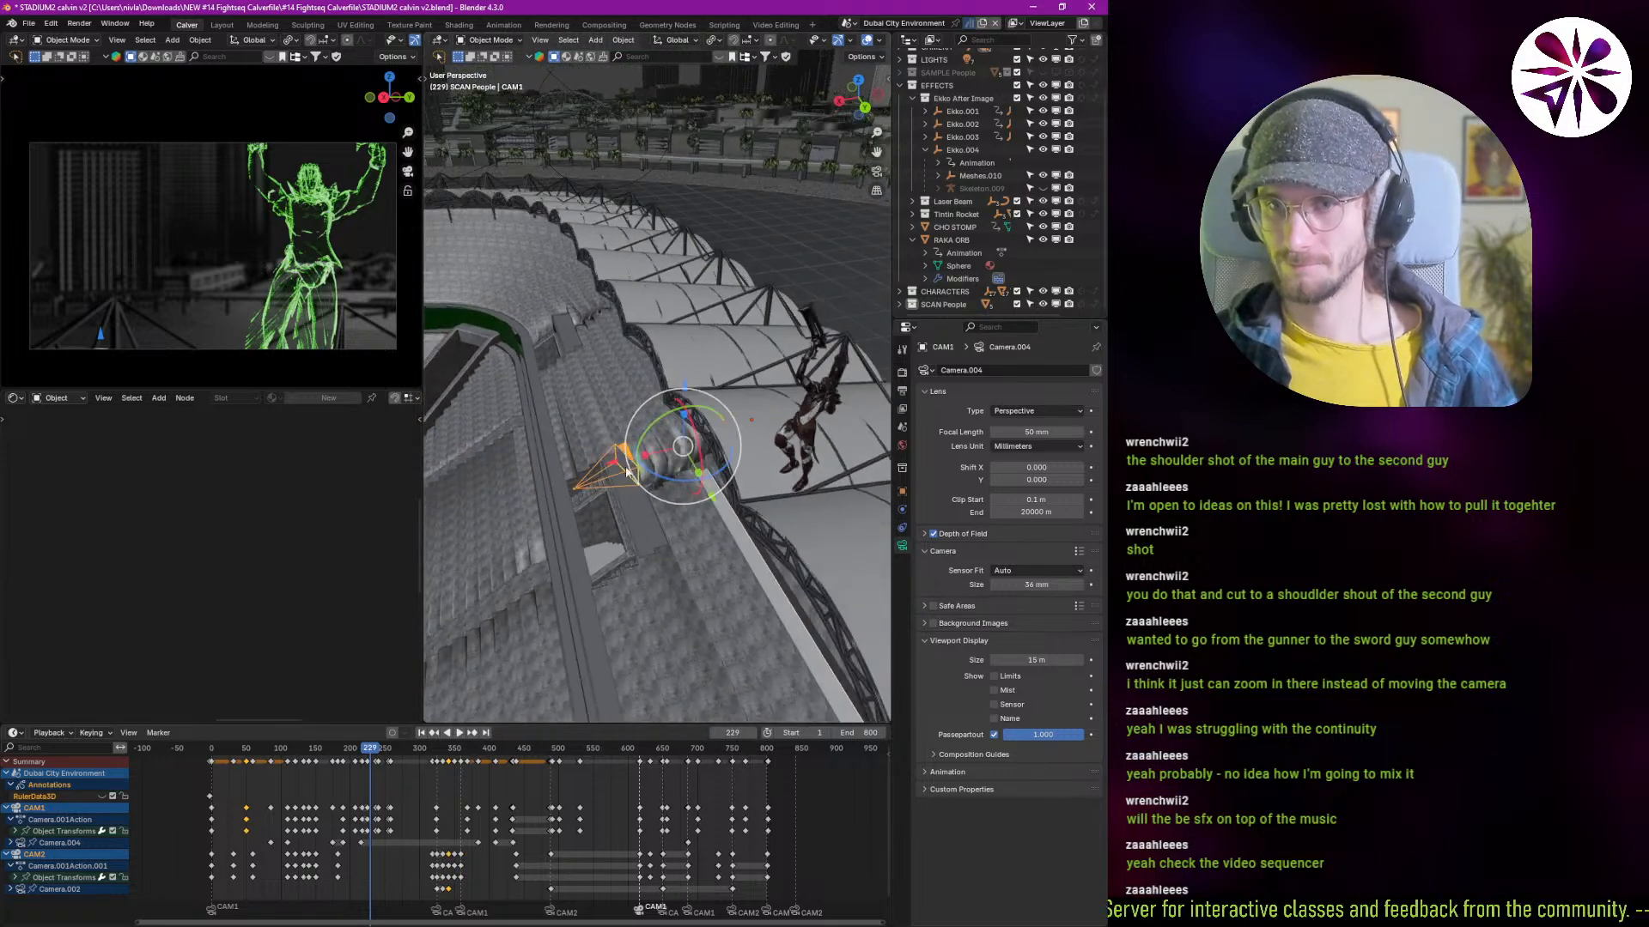
{"action": "left_click", "coordinate": [636, 478]}
{"action": "left_click", "coordinate": [636, 478]}
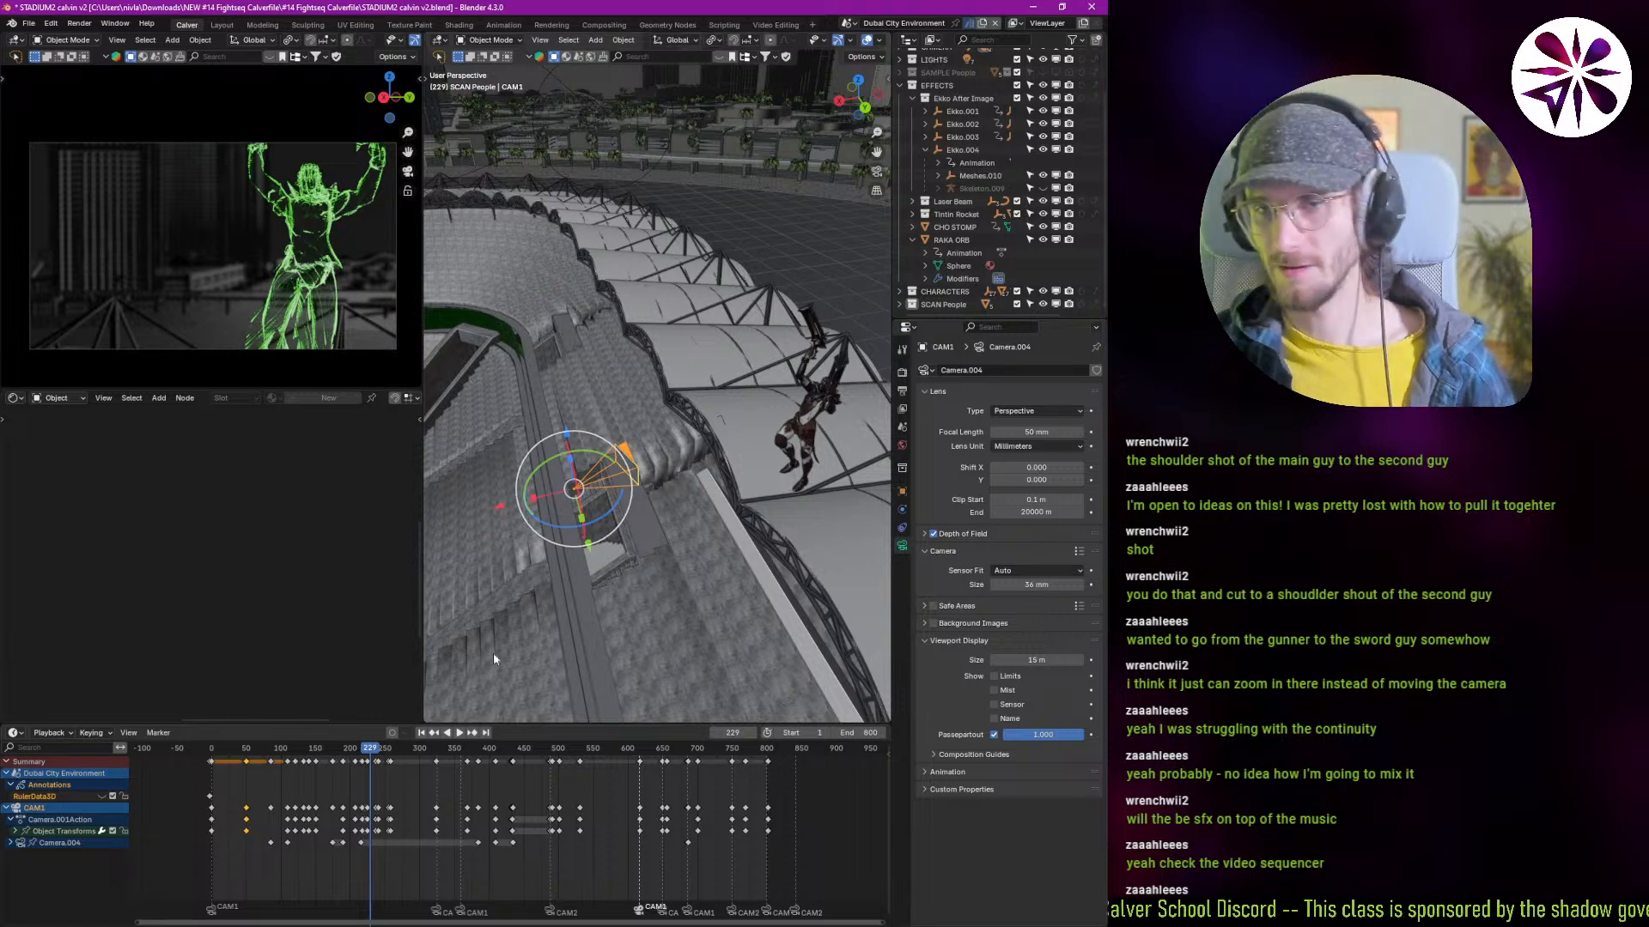
Step: Play CAM1's move around the gunner and park the timeline at frame 314
{"action": "key", "text": "space"}
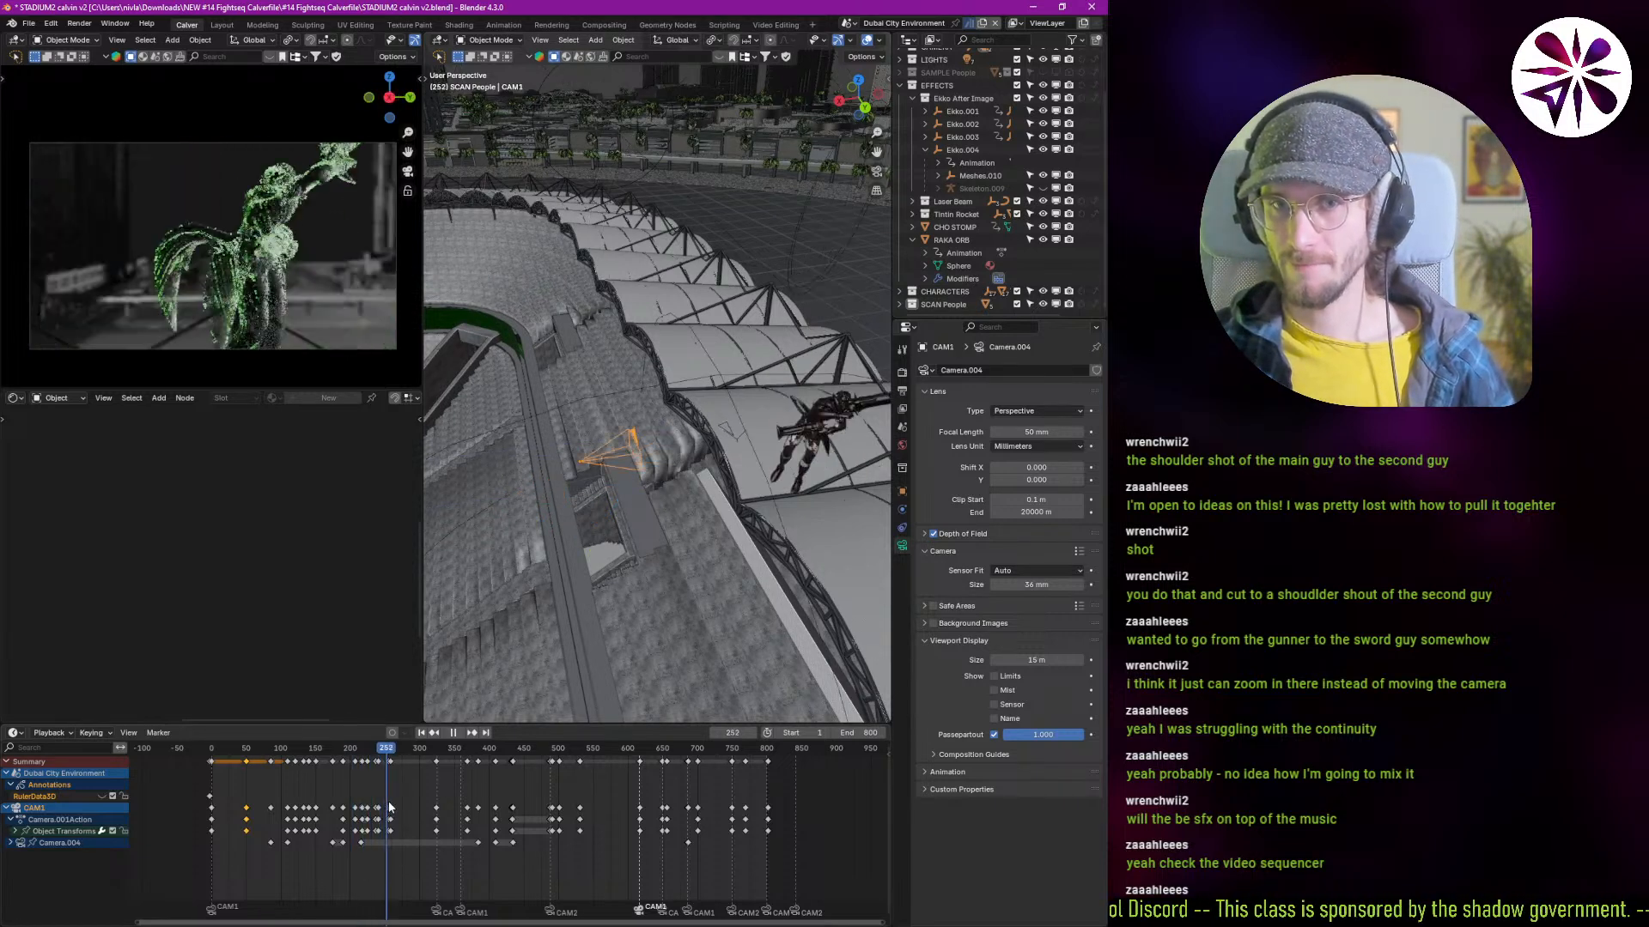
{"action": "key", "text": "space"}
{"action": "scroll", "coordinate": [438, 814], "scroll_direction": "up", "scroll_amount": 2}
{"action": "scroll", "coordinate": [438, 814], "scroll_direction": "up", "scroll_amount": 1}
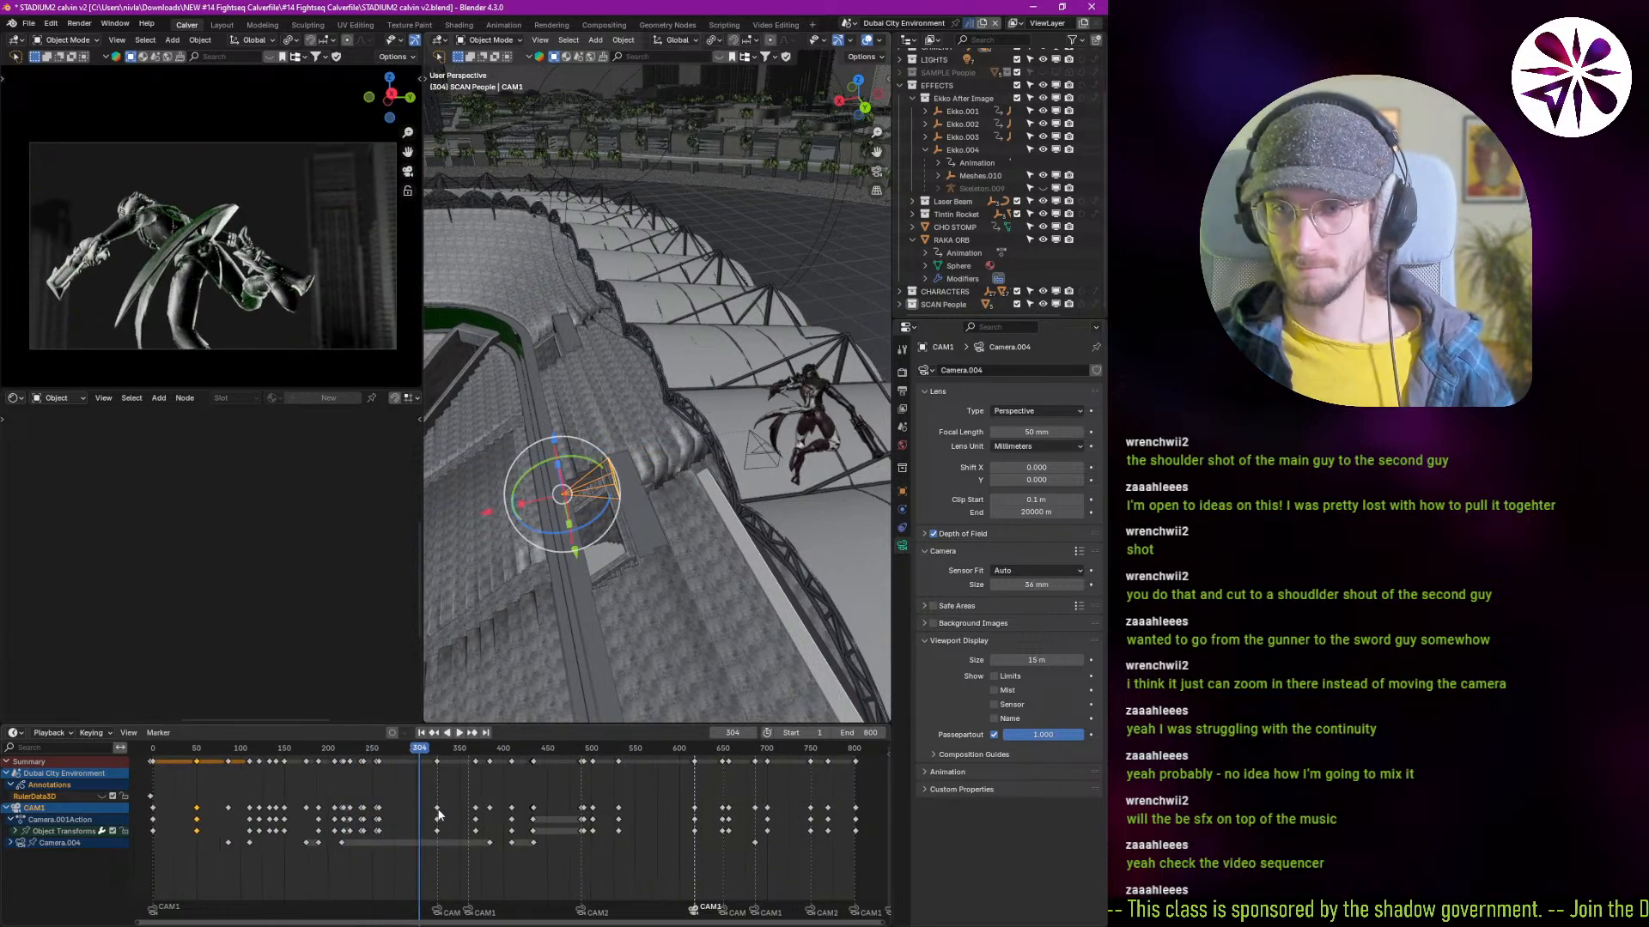
{"action": "key", "text": "space"}
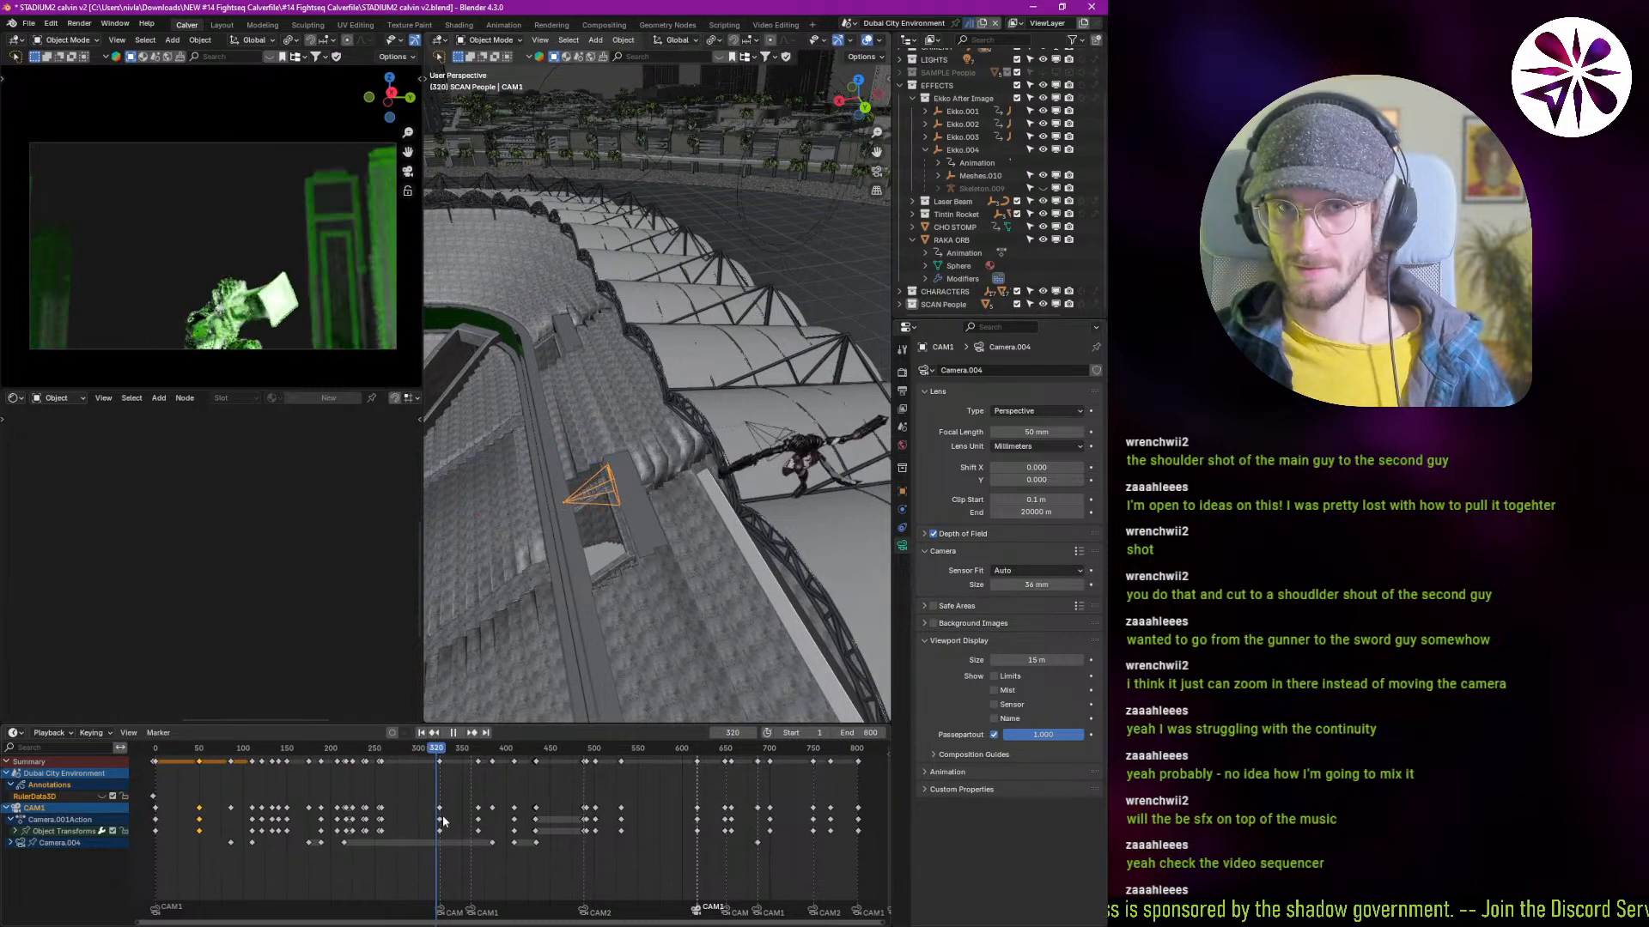
{"action": "key", "text": "space"}
{"action": "right_click_drag", "start_coordinate": [451, 821], "coordinate": [431, 819], "text": "shift"}
Step: Duplicate CAM1 in place and rename the copy CAM1 v2
{"action": "scroll", "coordinate": [649, 520], "scroll_direction": "up", "scroll_amount": 3}
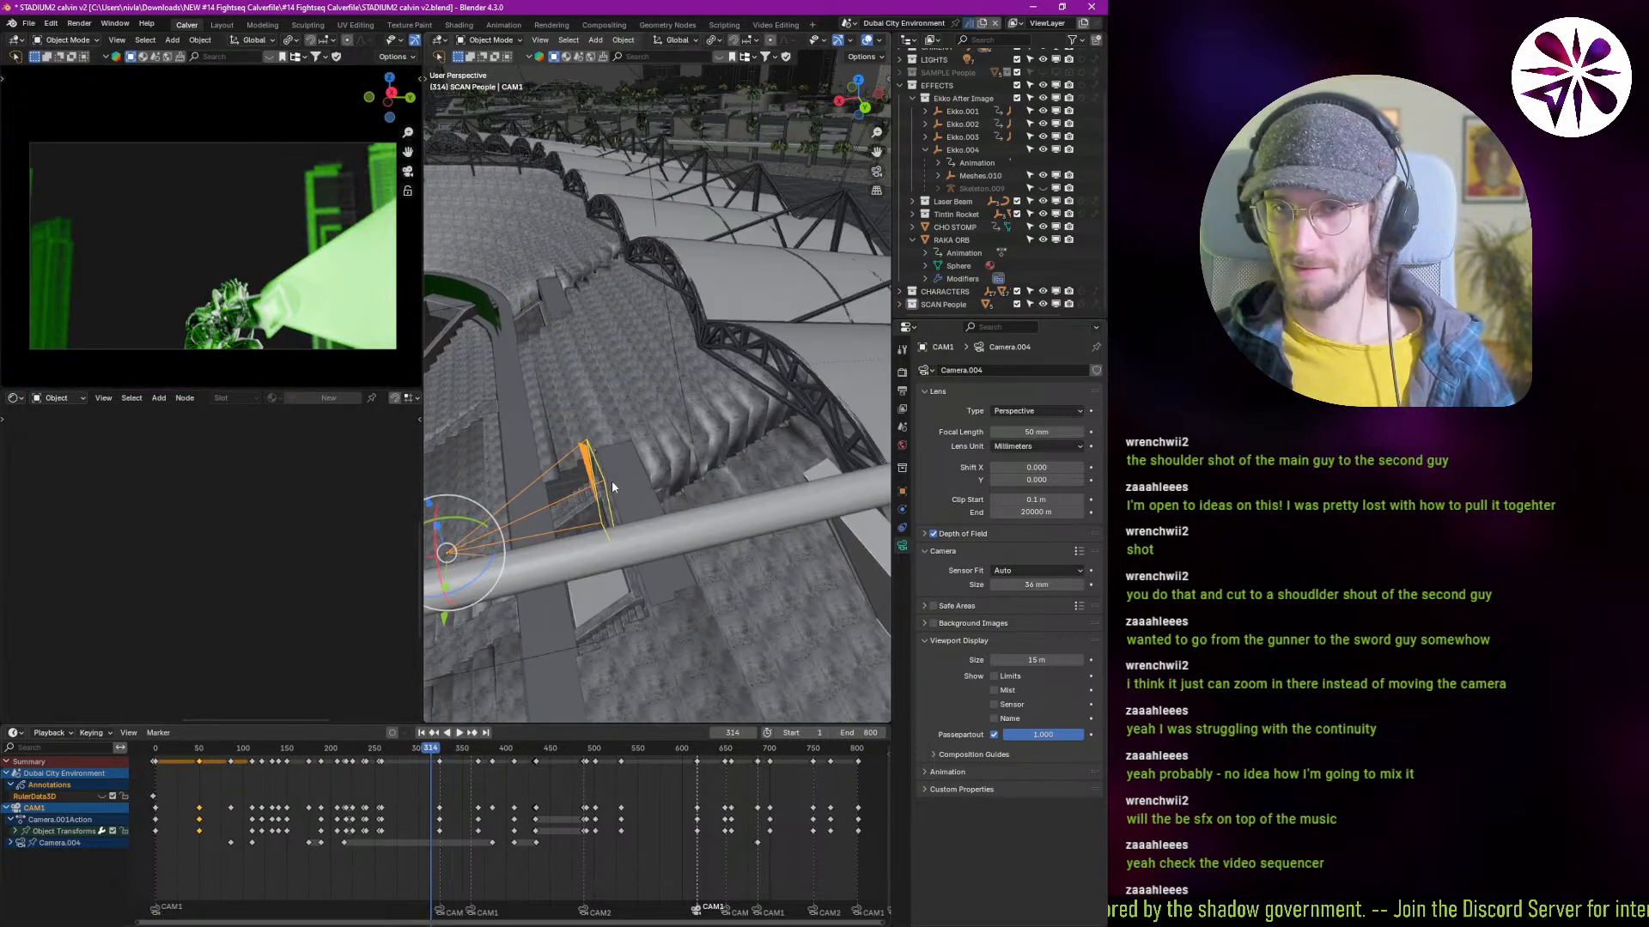
{"action": "middle_click_drag", "start_coordinate": [614, 484], "coordinate": [740, 412]}
{"action": "scroll", "coordinate": [719, 398], "scroll_direction": "up", "scroll_amount": 2}
{"action": "scroll", "coordinate": [713, 509], "scroll_direction": "down", "scroll_amount": 4}
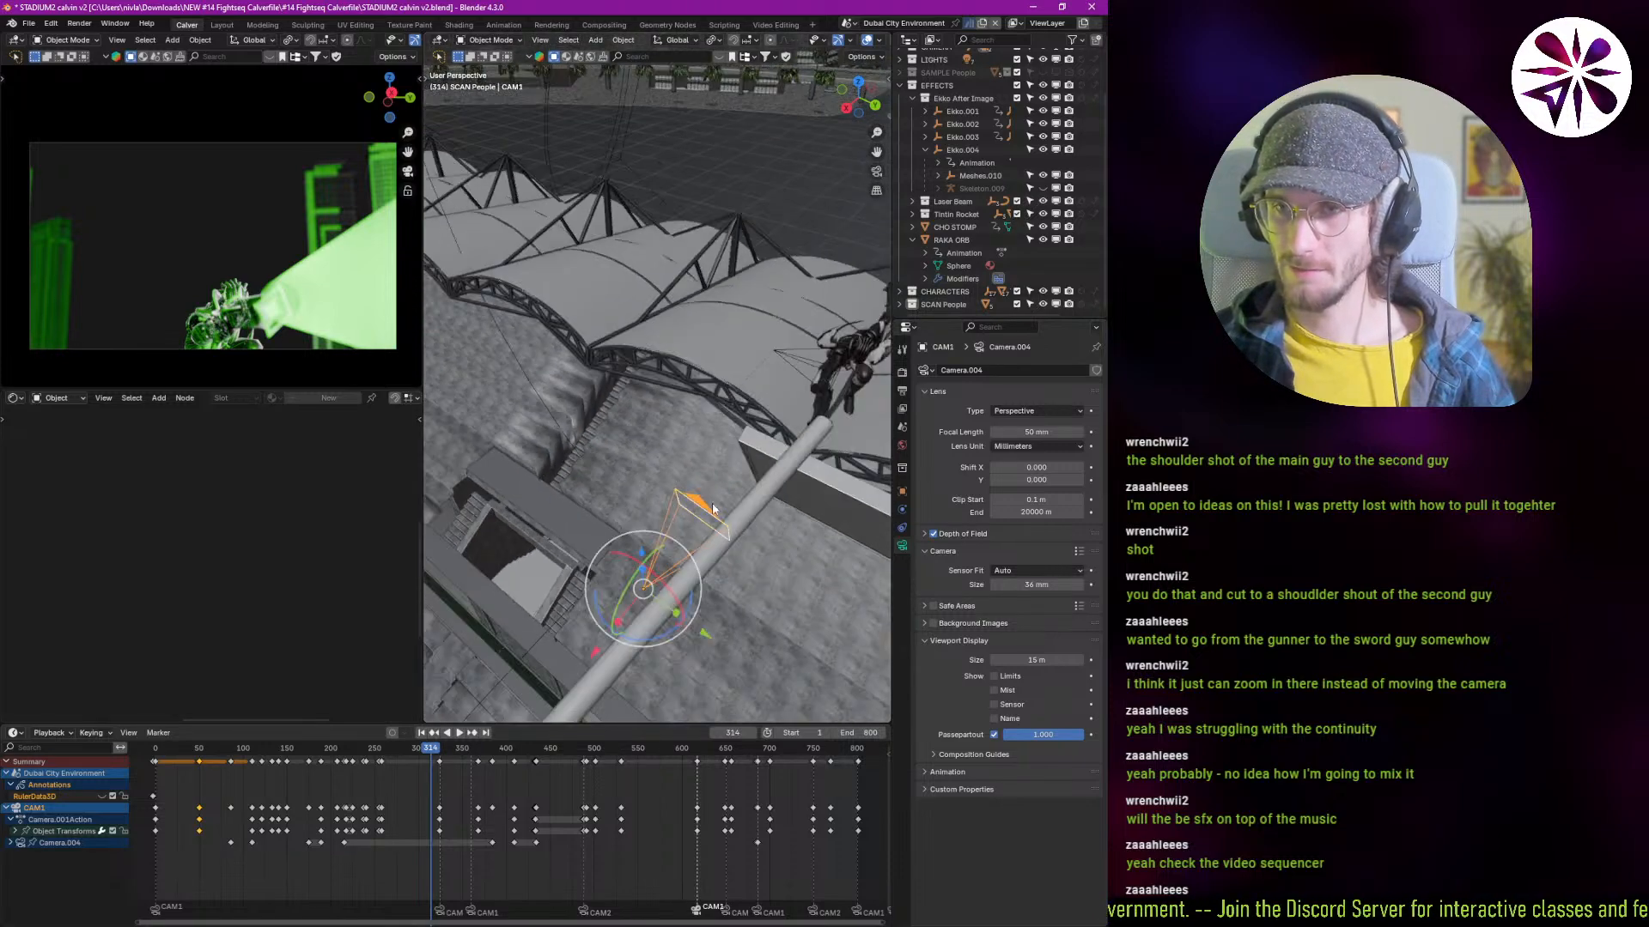
{"action": "scroll", "coordinate": [705, 513], "scroll_direction": "up", "scroll_amount": 4}
{"action": "middle_click_drag", "start_coordinate": [705, 511], "coordinate": [615, 598]}
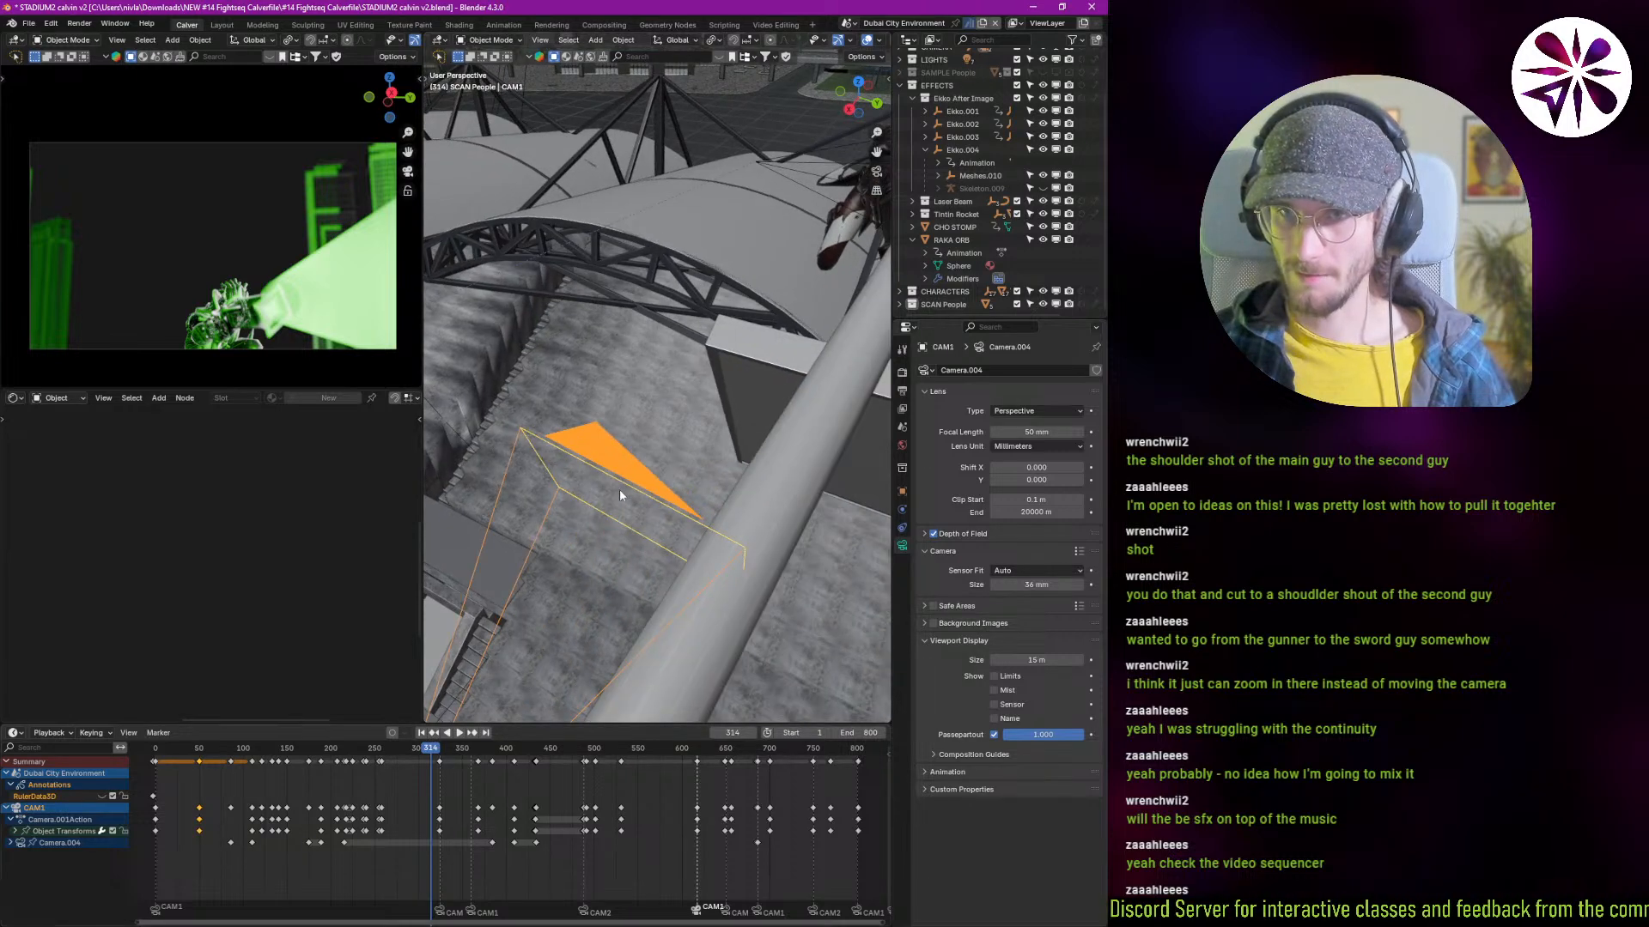
{"action": "scroll", "coordinate": [620, 487], "scroll_direction": "down", "scroll_amount": 3}
{"action": "key", "text": "shift+d"}
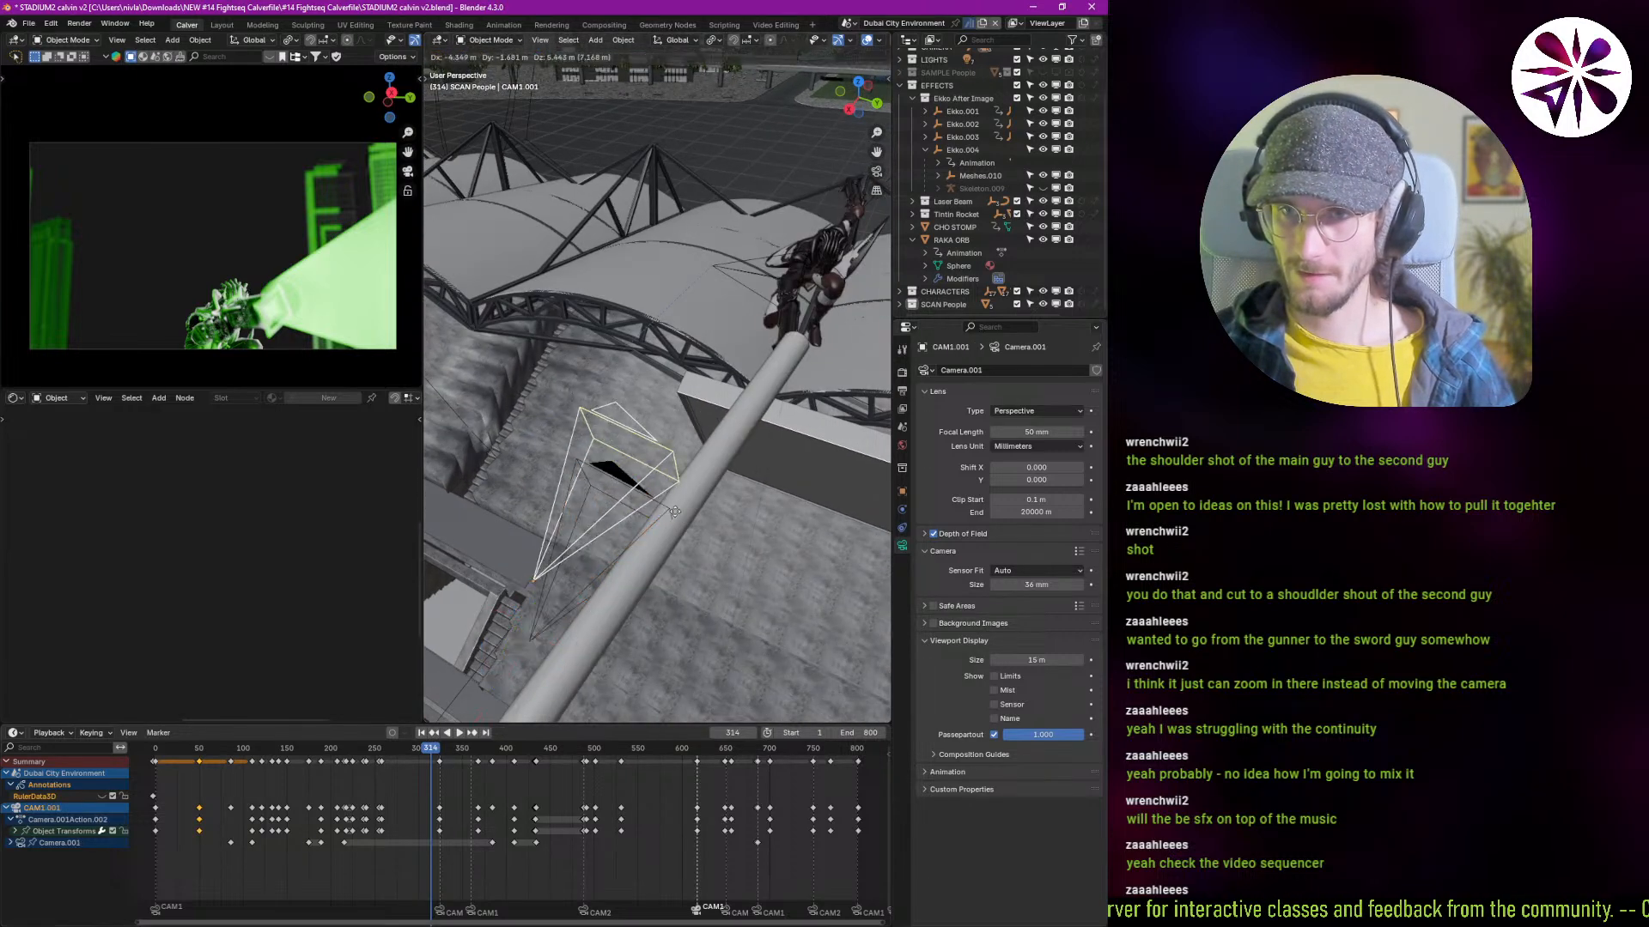
{"action": "key", "text": "Escape"}
{"action": "key", "text": "F2"}
{"action": "key", "text": "Right"}
{"action": "key", "text": "ctrl+shift+Left"}
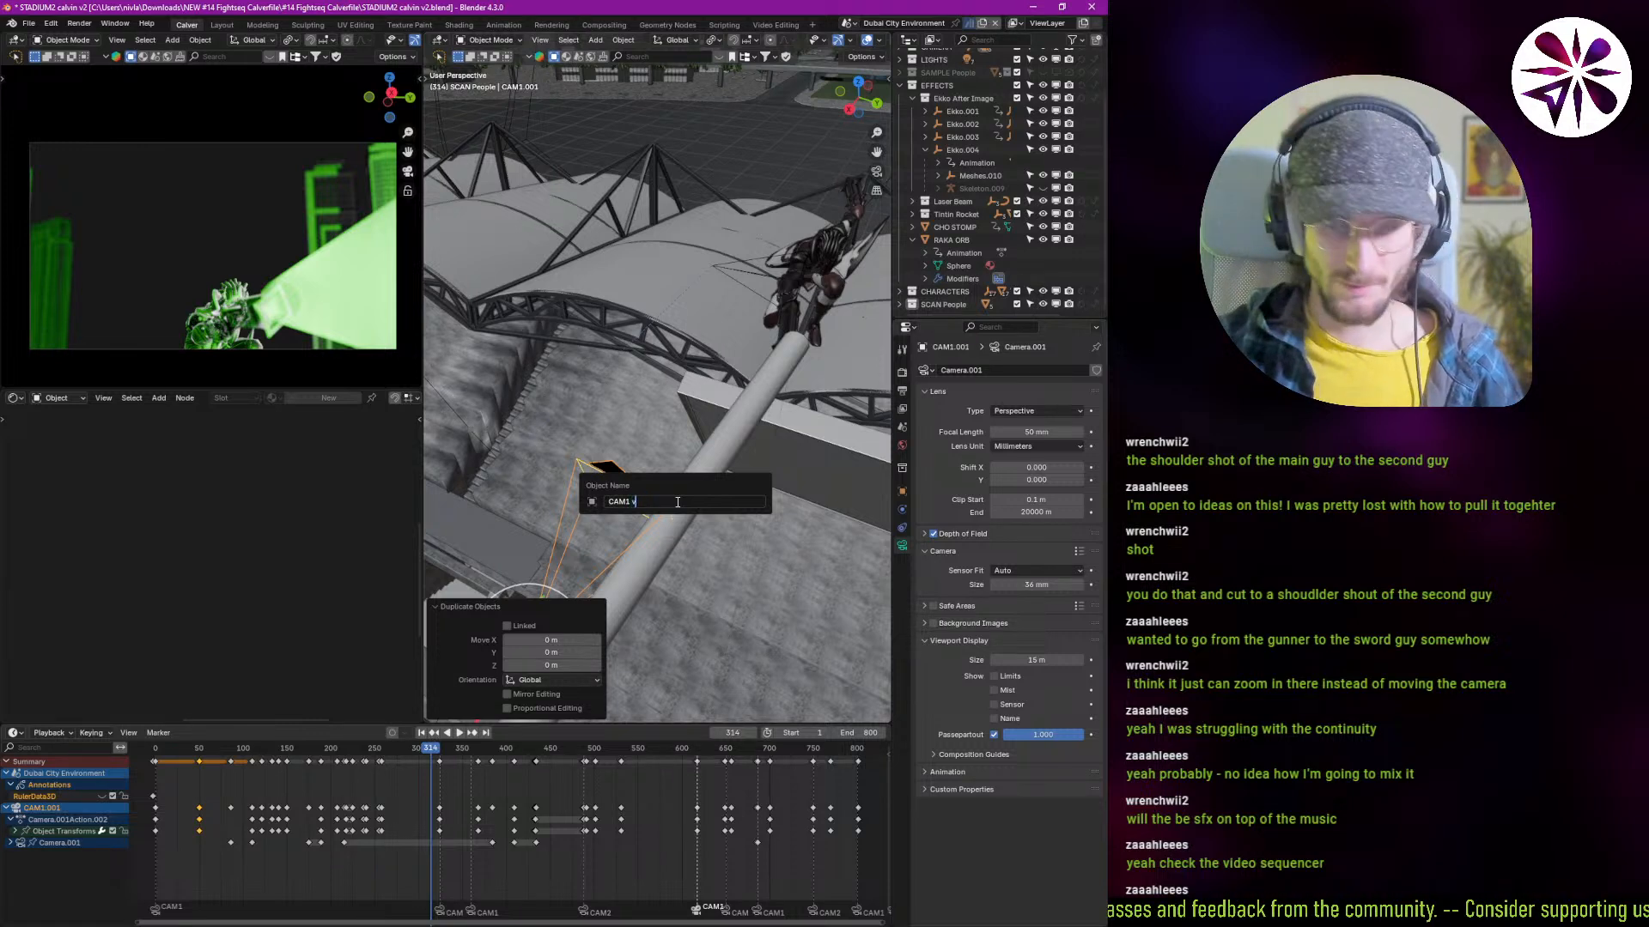
{"action": "key", "text": "Return"}
Step: Replay the gunner's shot from several points on the timeline to find the camera switch moment
{"action": "left_click_drag", "start_coordinate": [431, 779], "coordinate": [391, 813]}
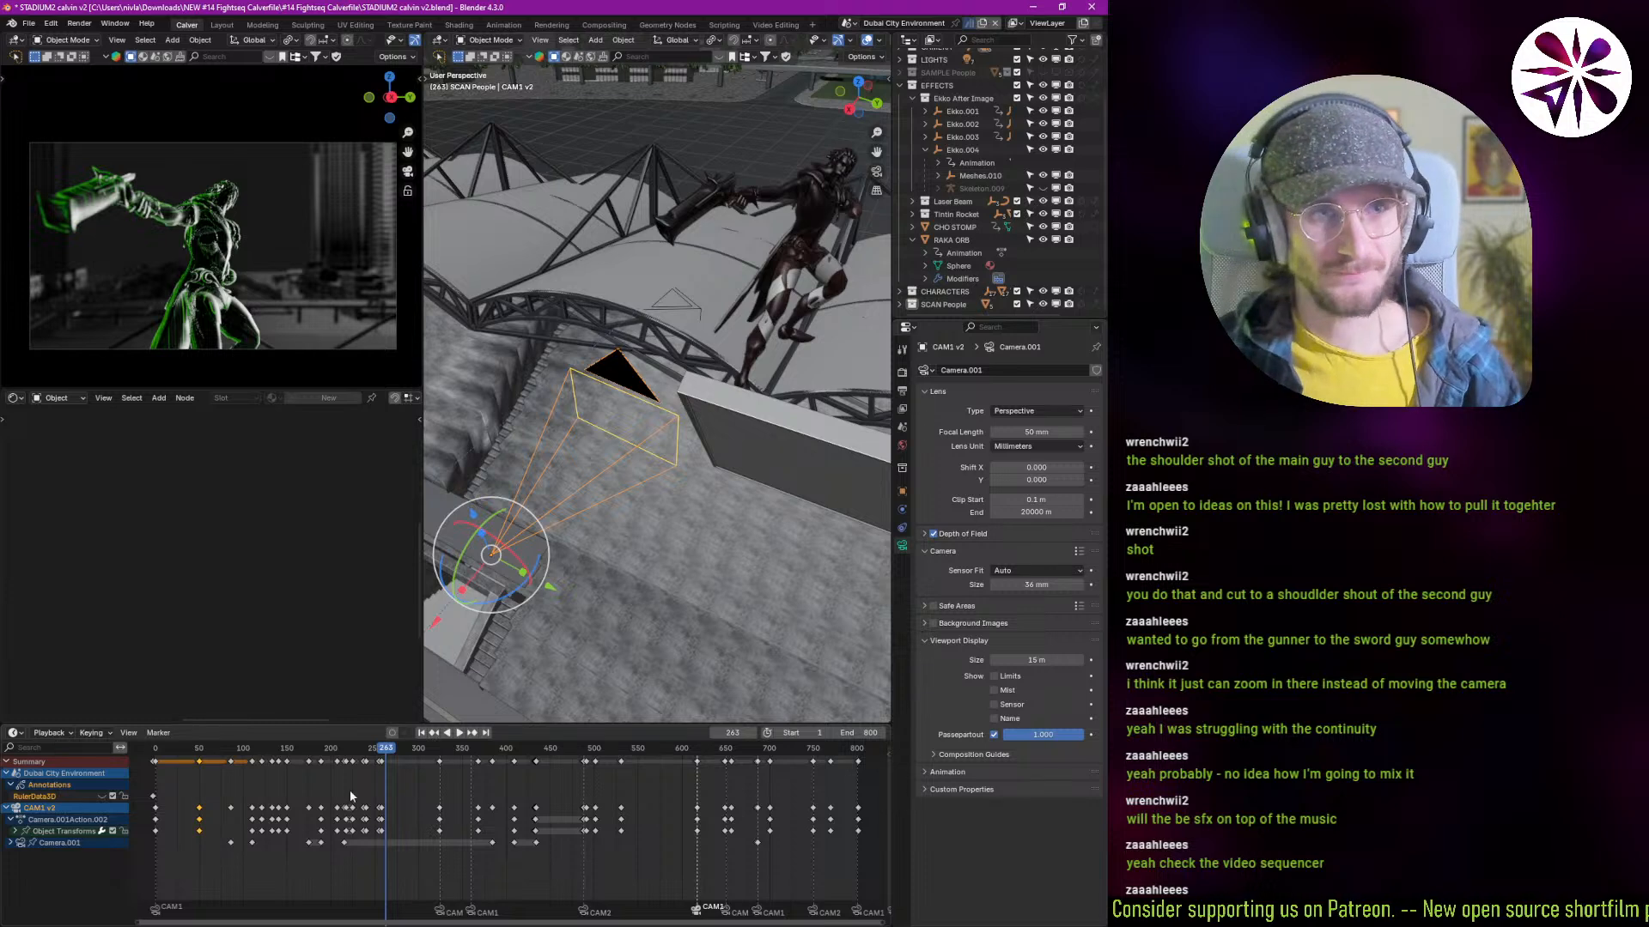
{"action": "key", "text": "space"}
{"action": "key", "text": "space"}
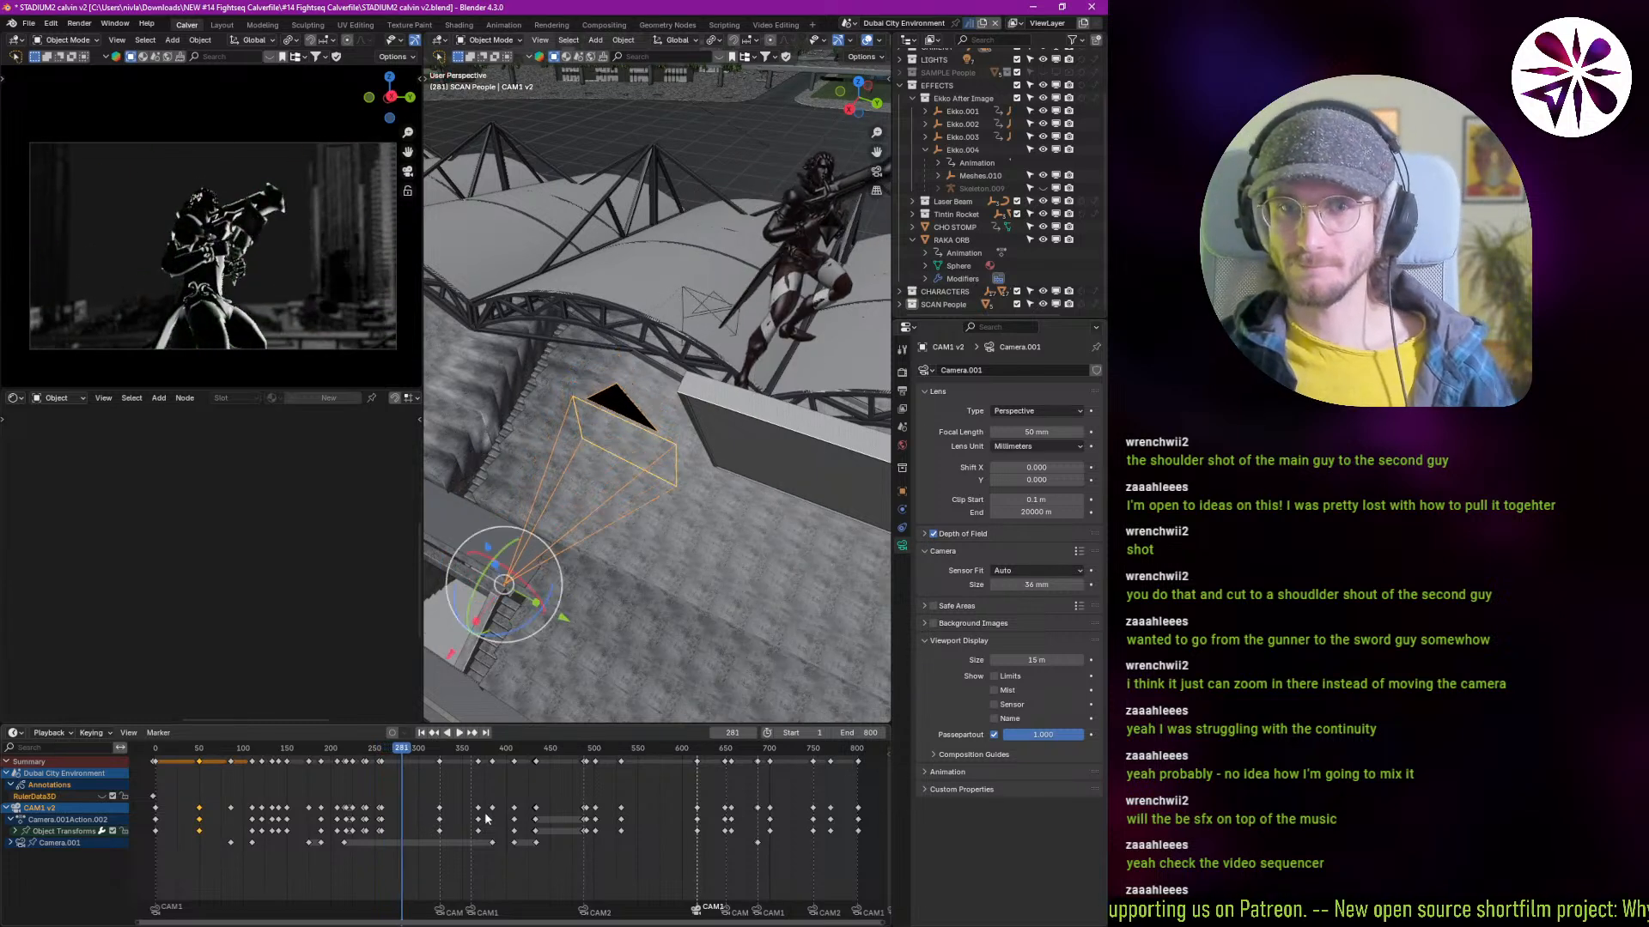
{"action": "left_click", "coordinate": [351, 834]}
{"action": "key", "text": "space"}
{"action": "left_click", "coordinate": [182, 852]}
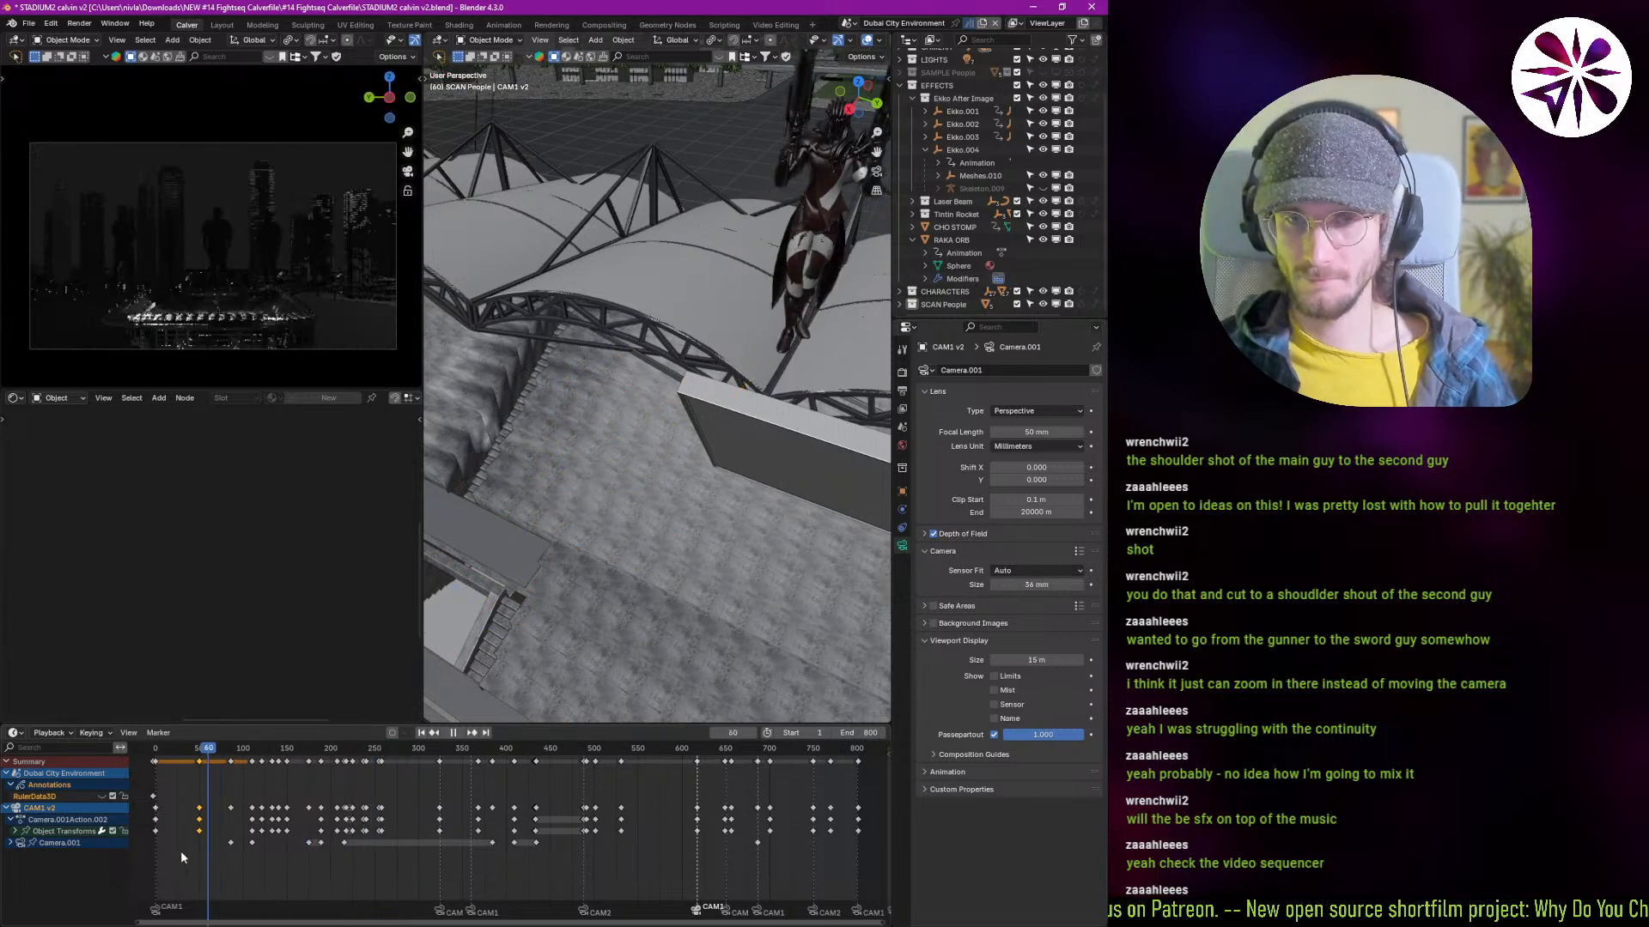
Step: Stop playback at frame 255 and bind CAM1 v2 to a timeline marker there
{"action": "left_click", "coordinate": [344, 868]}
{"action": "key", "text": "space"}
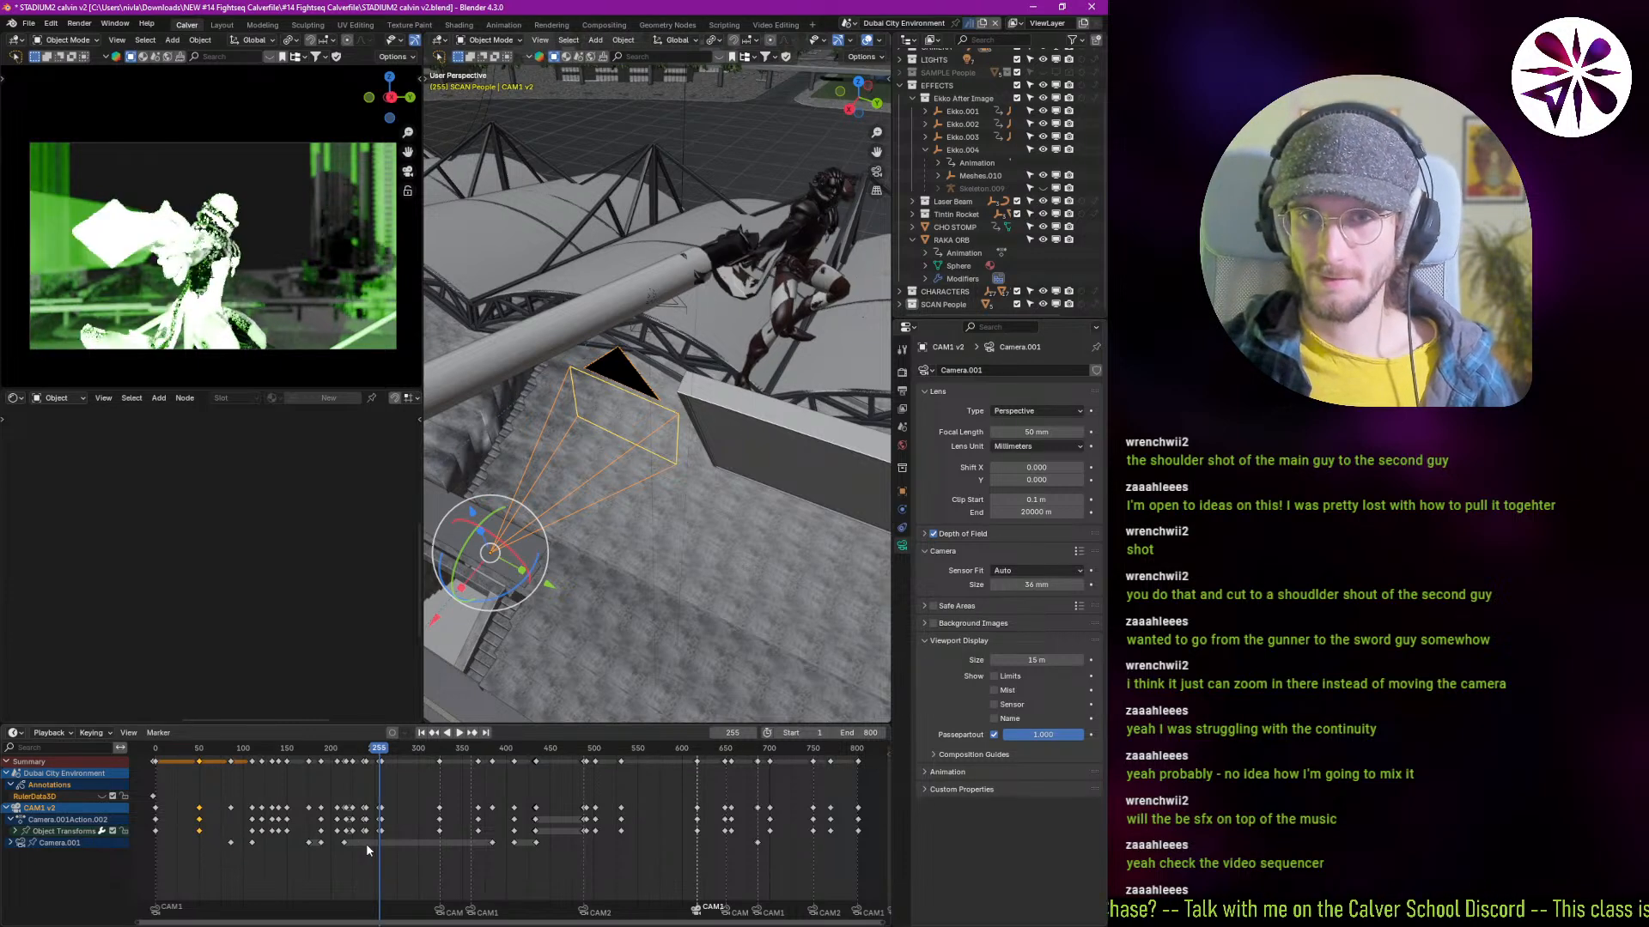
{"action": "key", "text": "ctrl+b"}
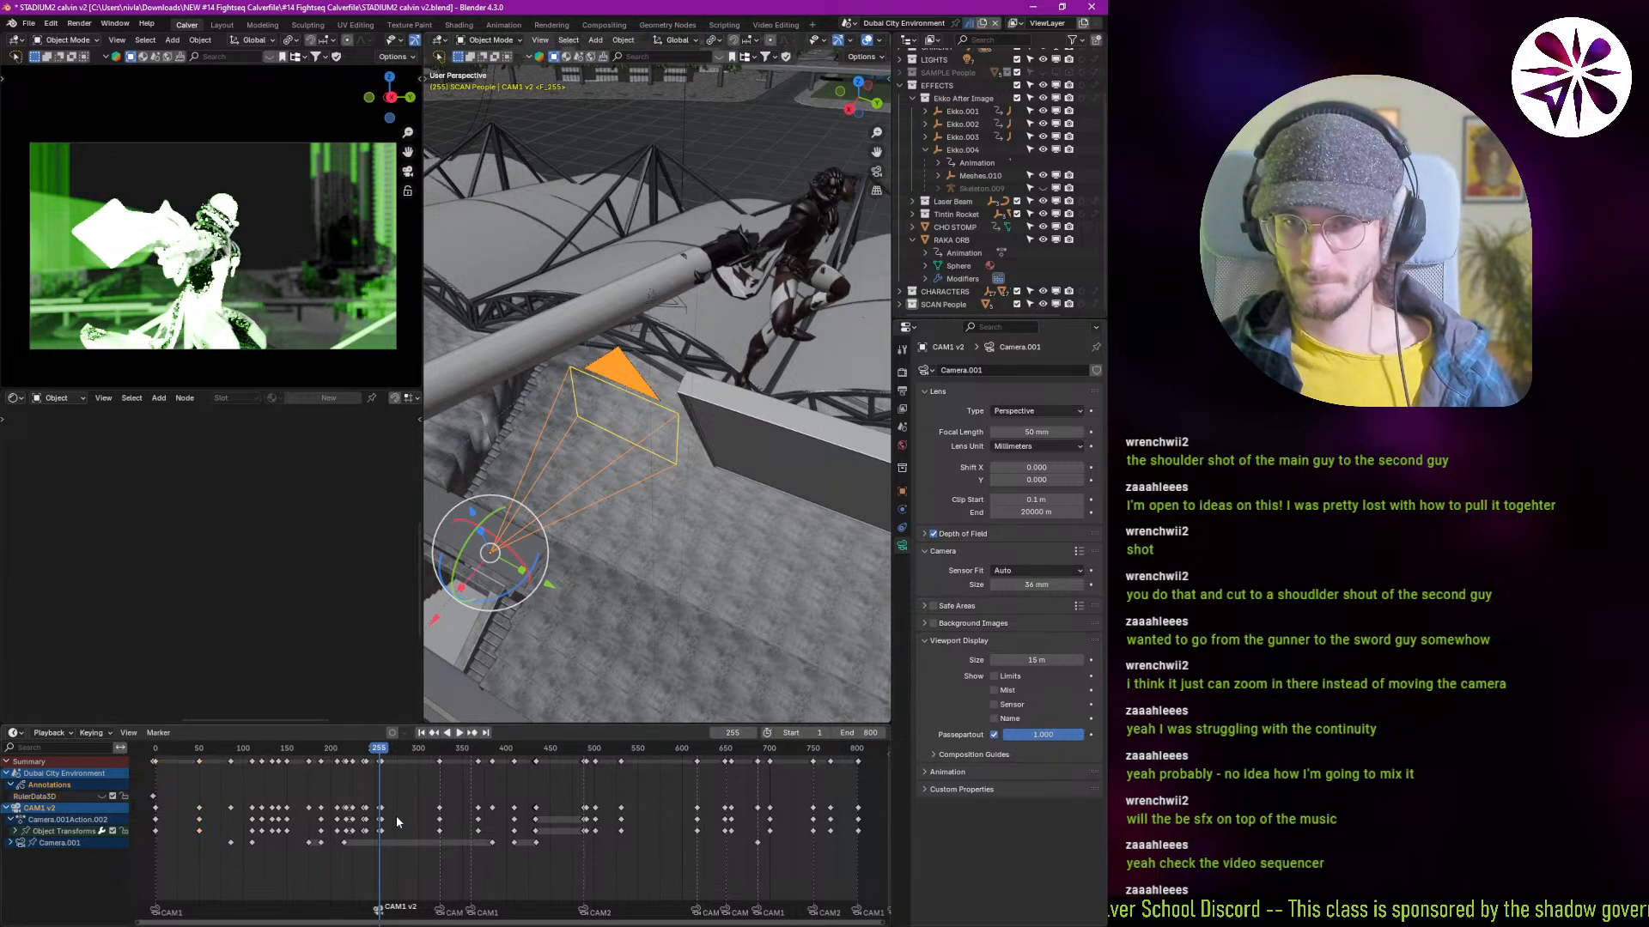
Step: Delete all keyframes of CAM1 v2 so it no longer has inherited camera animation
{"action": "key", "text": "a"}
{"action": "key", "text": "x"}
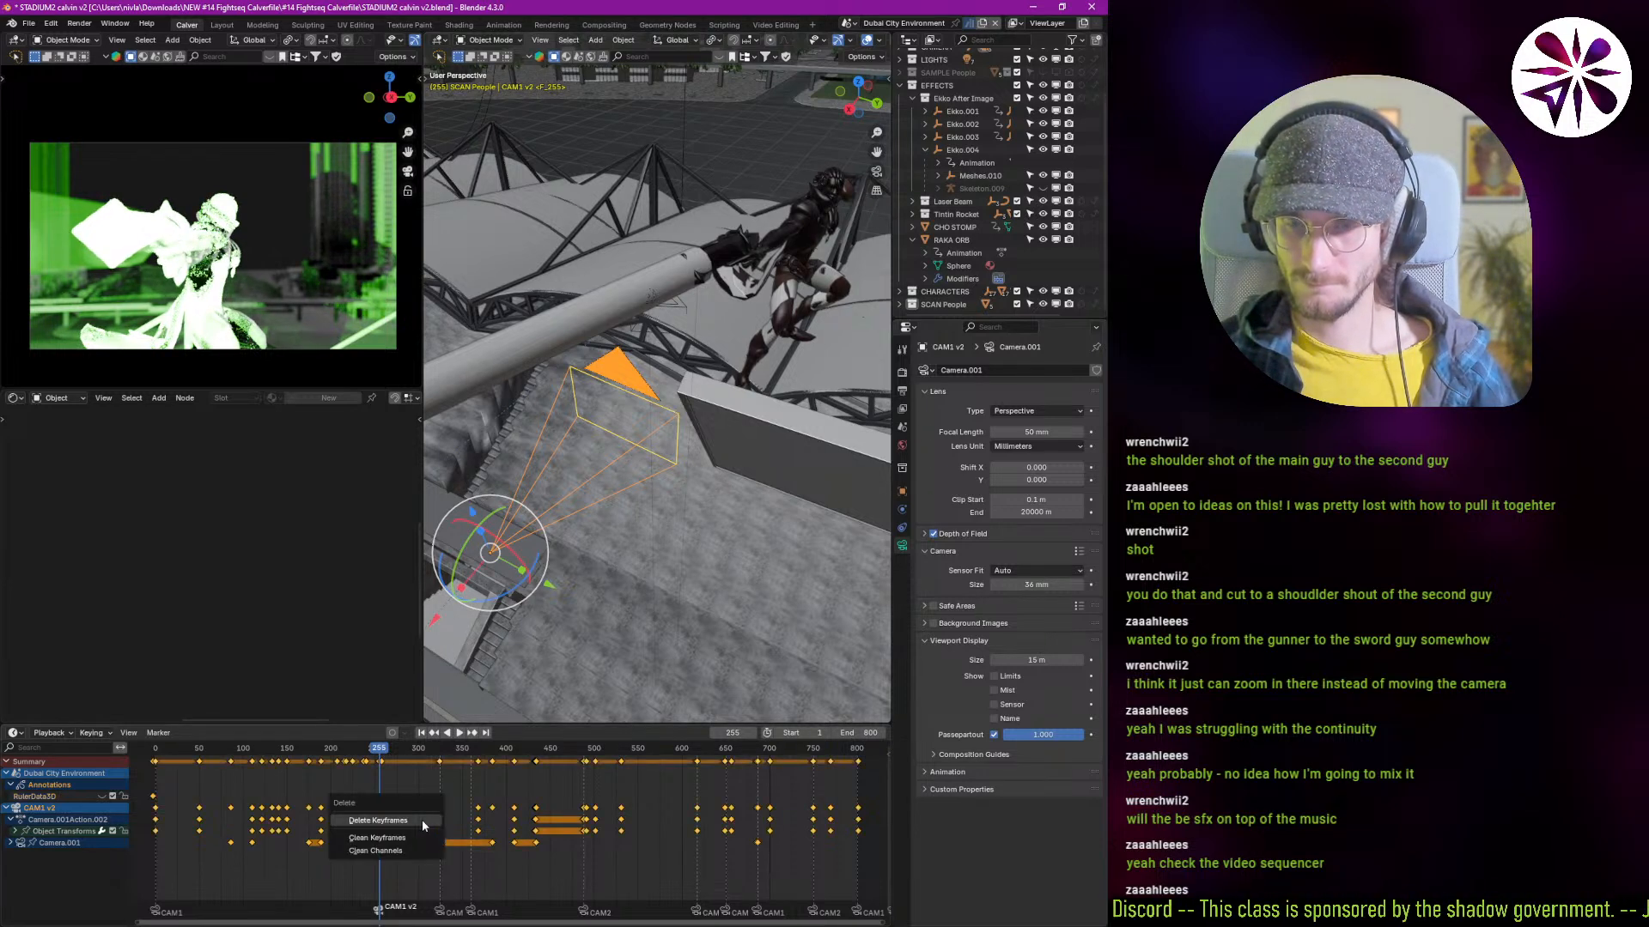
{"action": "key", "text": "Escape"}
{"action": "key", "text": "space"}
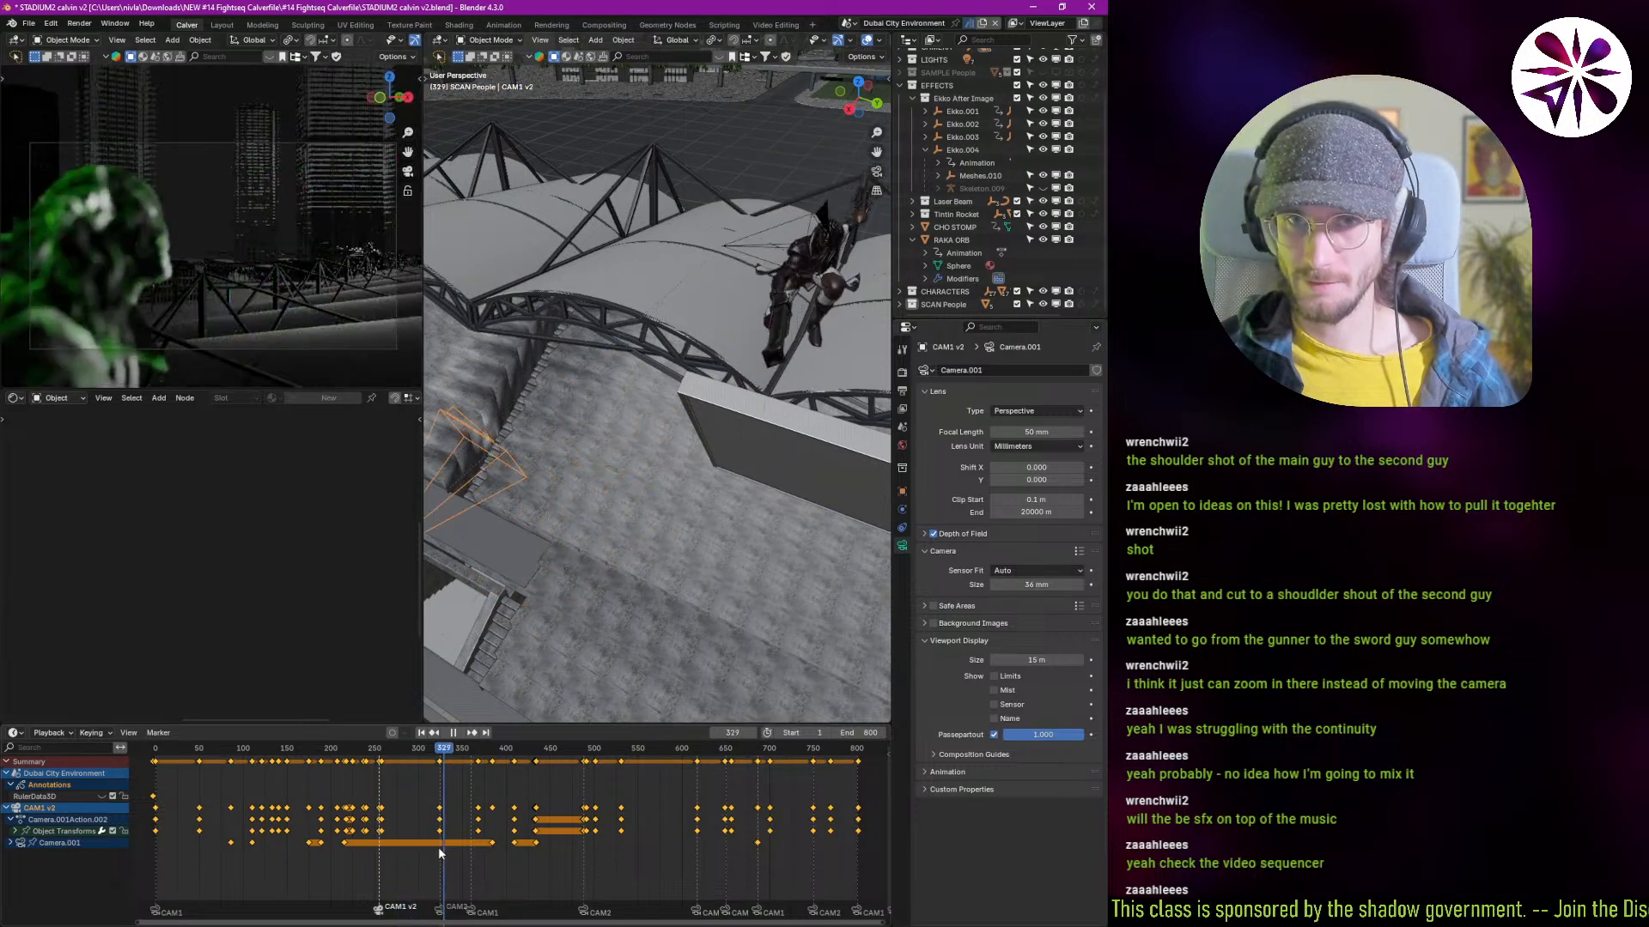
{"action": "key", "text": "Escape"}
{"action": "scroll", "coordinate": [367, 818], "scroll_direction": "up", "scroll_amount": 1}
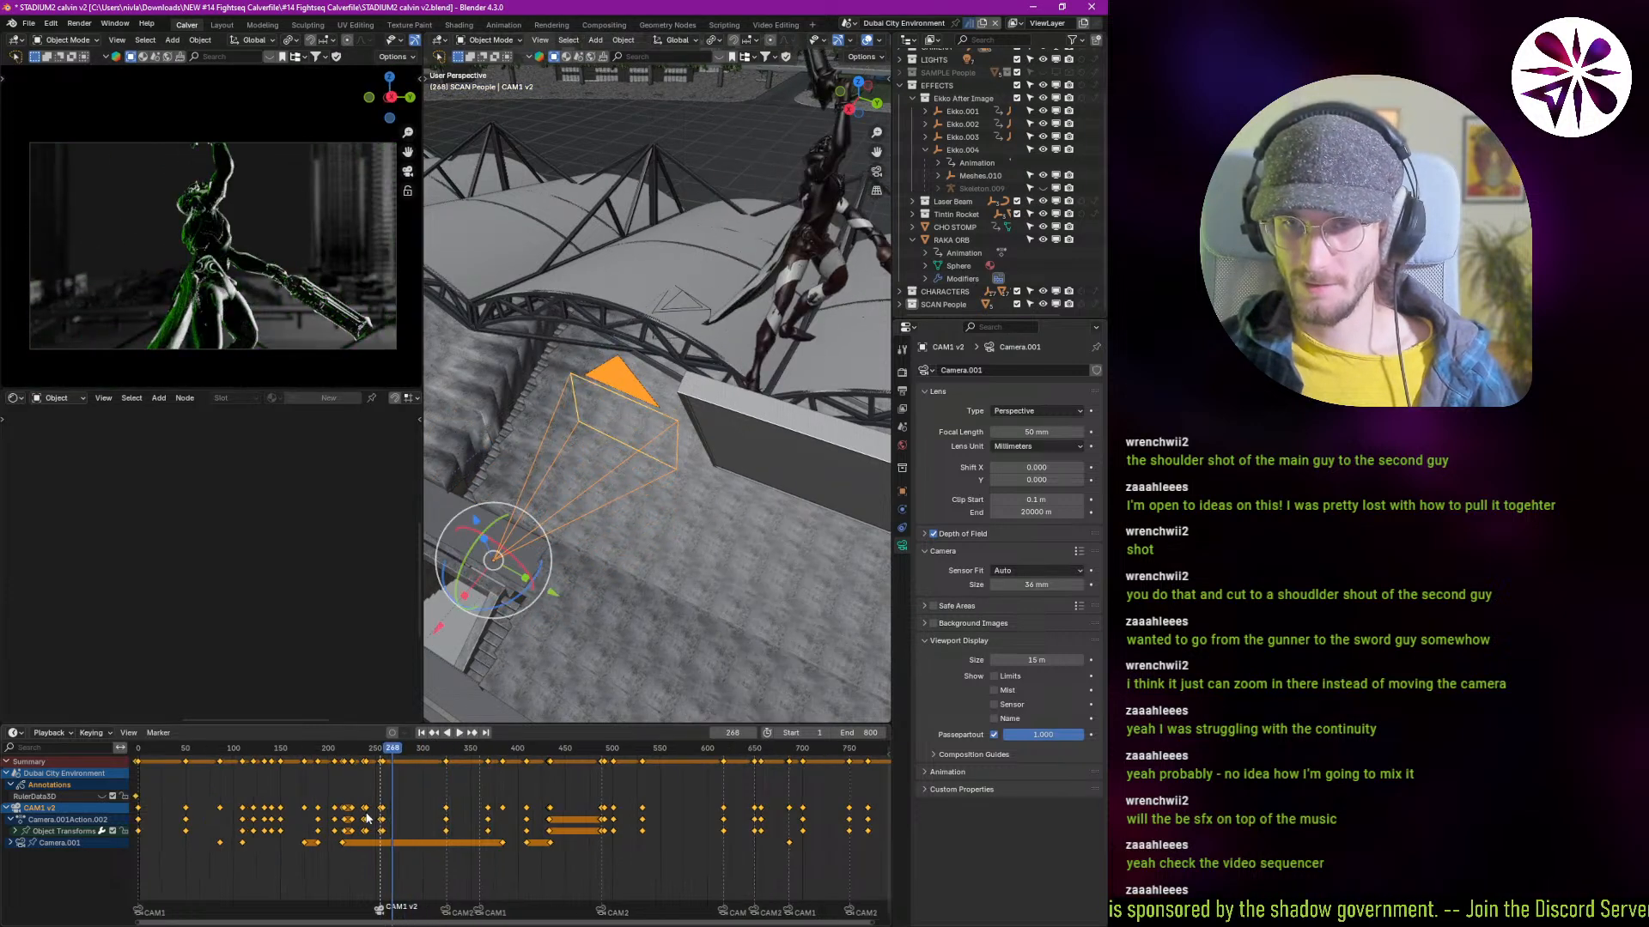
{"action": "scroll", "coordinate": [366, 813], "scroll_direction": "up", "scroll_amount": 2}
{"action": "key", "text": "x"}
{"action": "left_click", "coordinate": [410, 812]}
Step: Stop the playback at frame 254 and insert a transform keyframe on CAM1 v2
{"action": "right_click", "coordinate": [382, 841], "text": "shift"}
{"action": "key", "text": "space"}
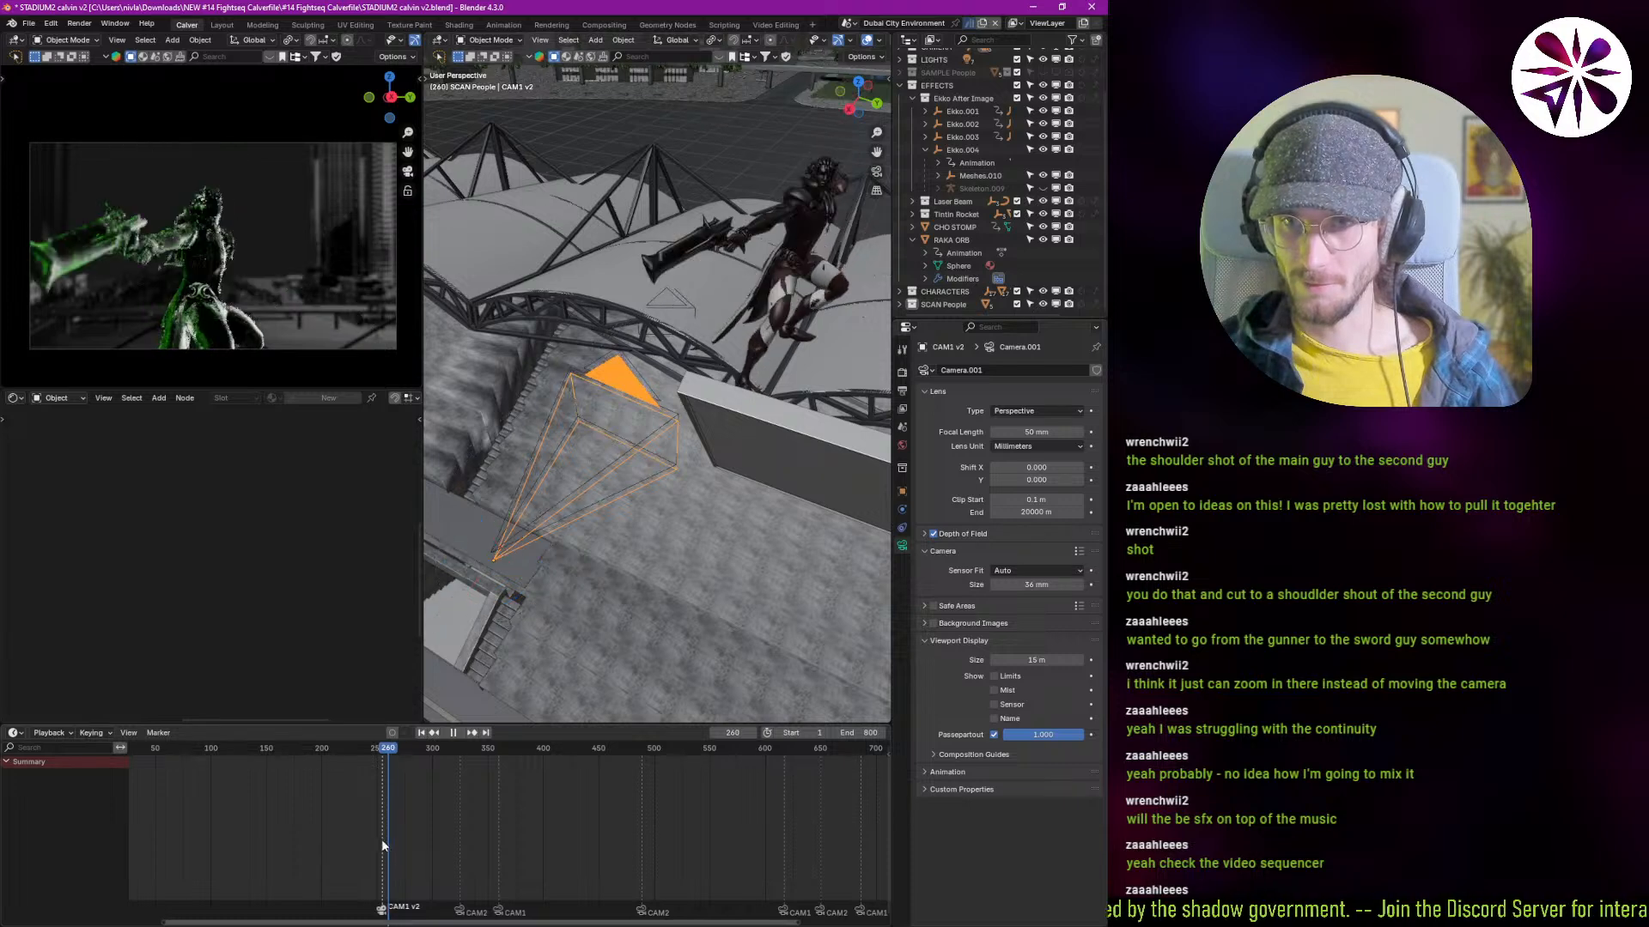
{"action": "mouse_move", "coordinate": [382, 841]}
{"action": "right_mouse_down", "text": "shift"}
{"action": "mouse_move", "coordinate": [356, 849]}
{"action": "mouse_move", "coordinate": [399, 844]}
{"action": "mouse_move", "coordinate": [382, 844]}
{"action": "right_mouse_up", "text": "shift"}
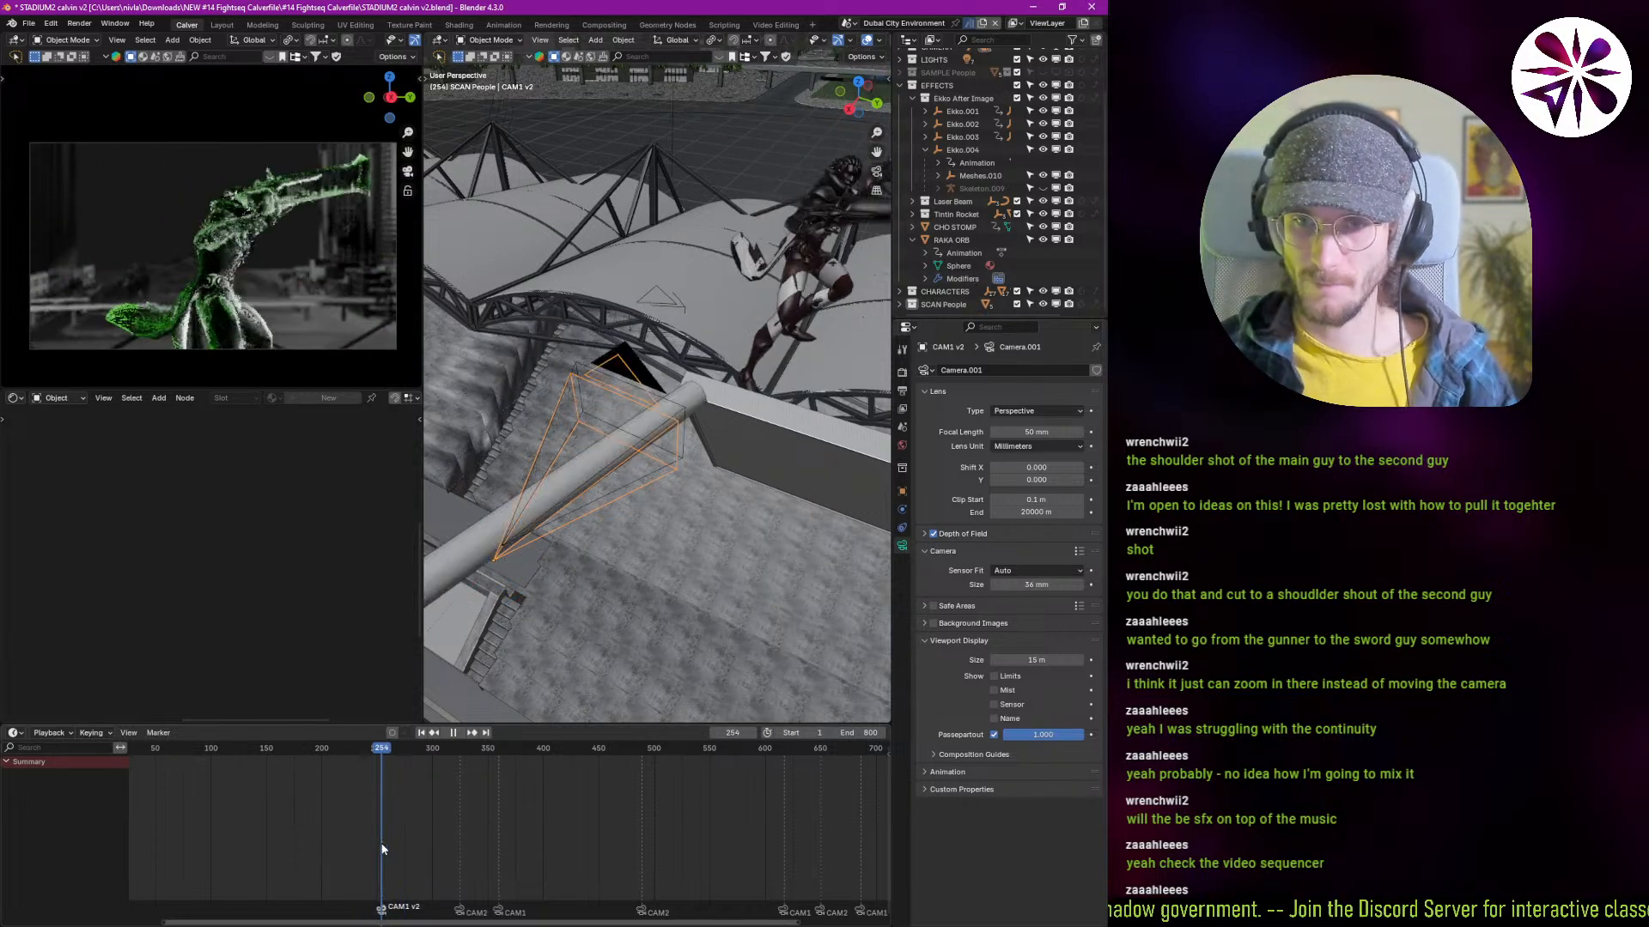
{"action": "key", "text": "space"}
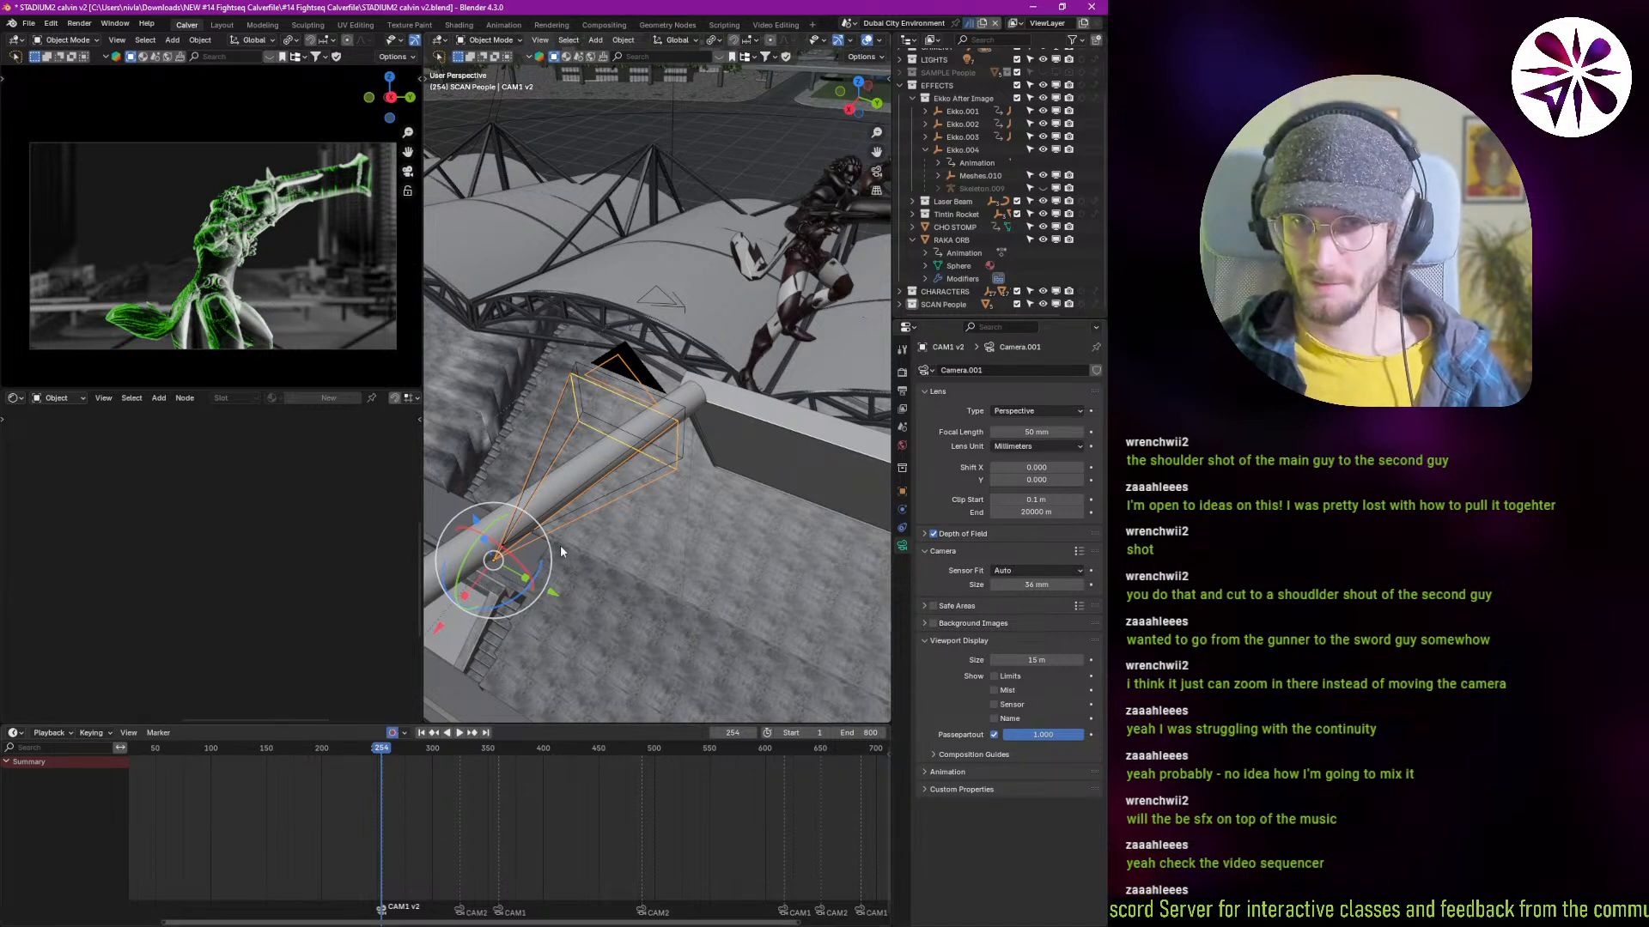
{"action": "key", "text": "i"}
Step: Play the CAM1 v2 shot and step back to frame 324, just before the cut to the next camera
{"action": "key", "text": "space"}
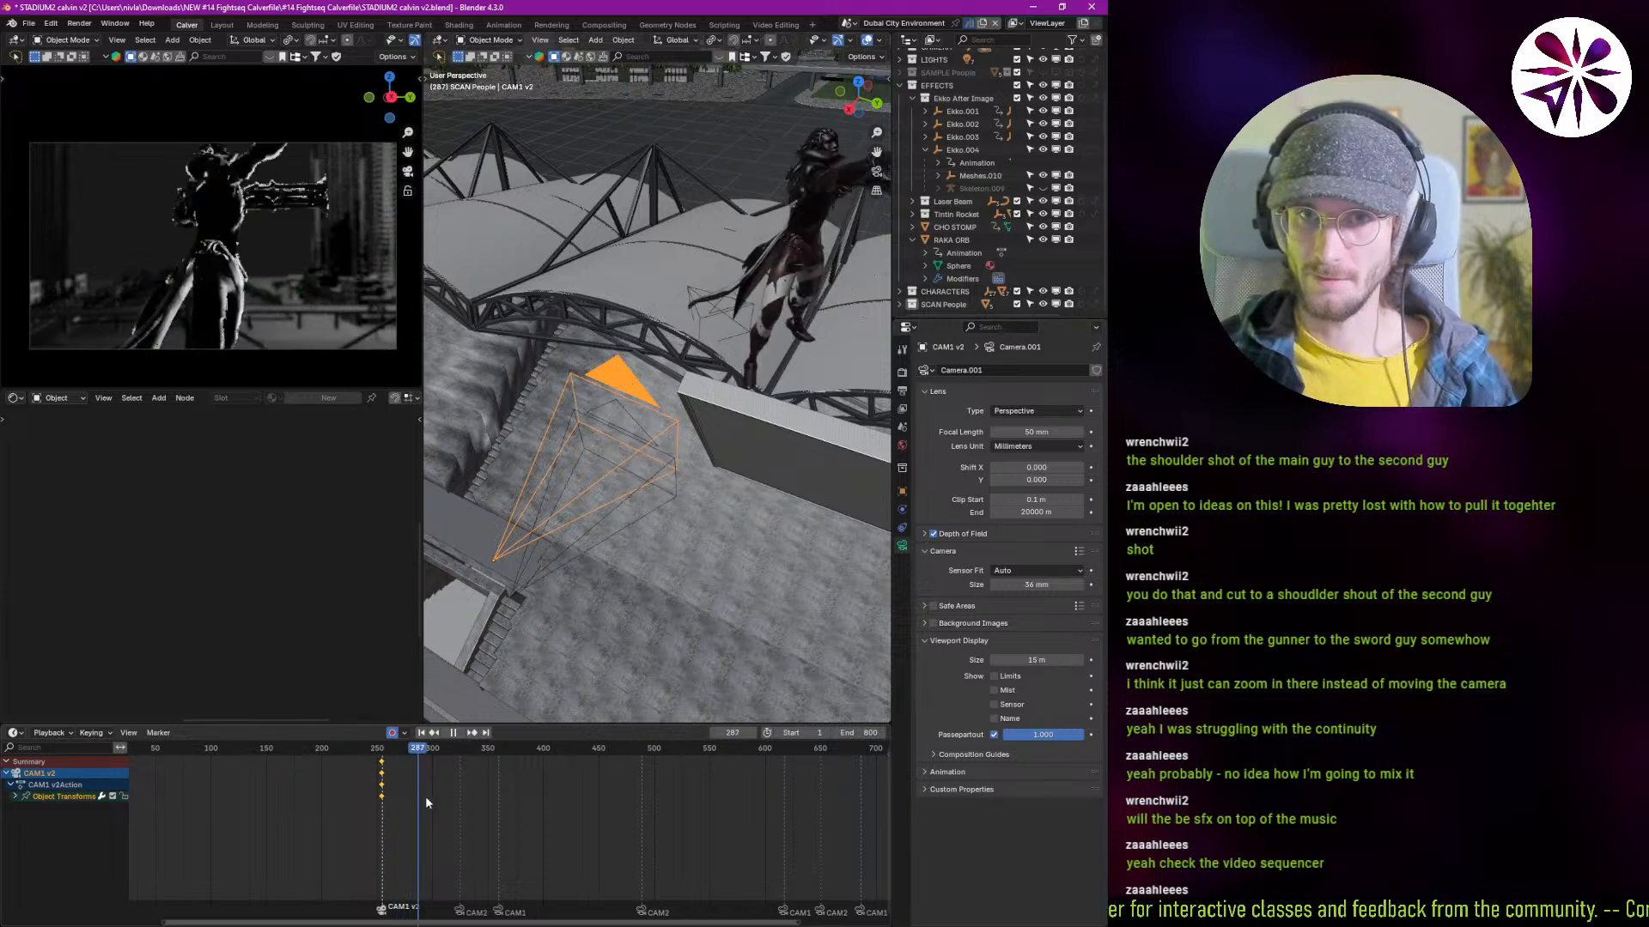
{"action": "key", "text": "space"}
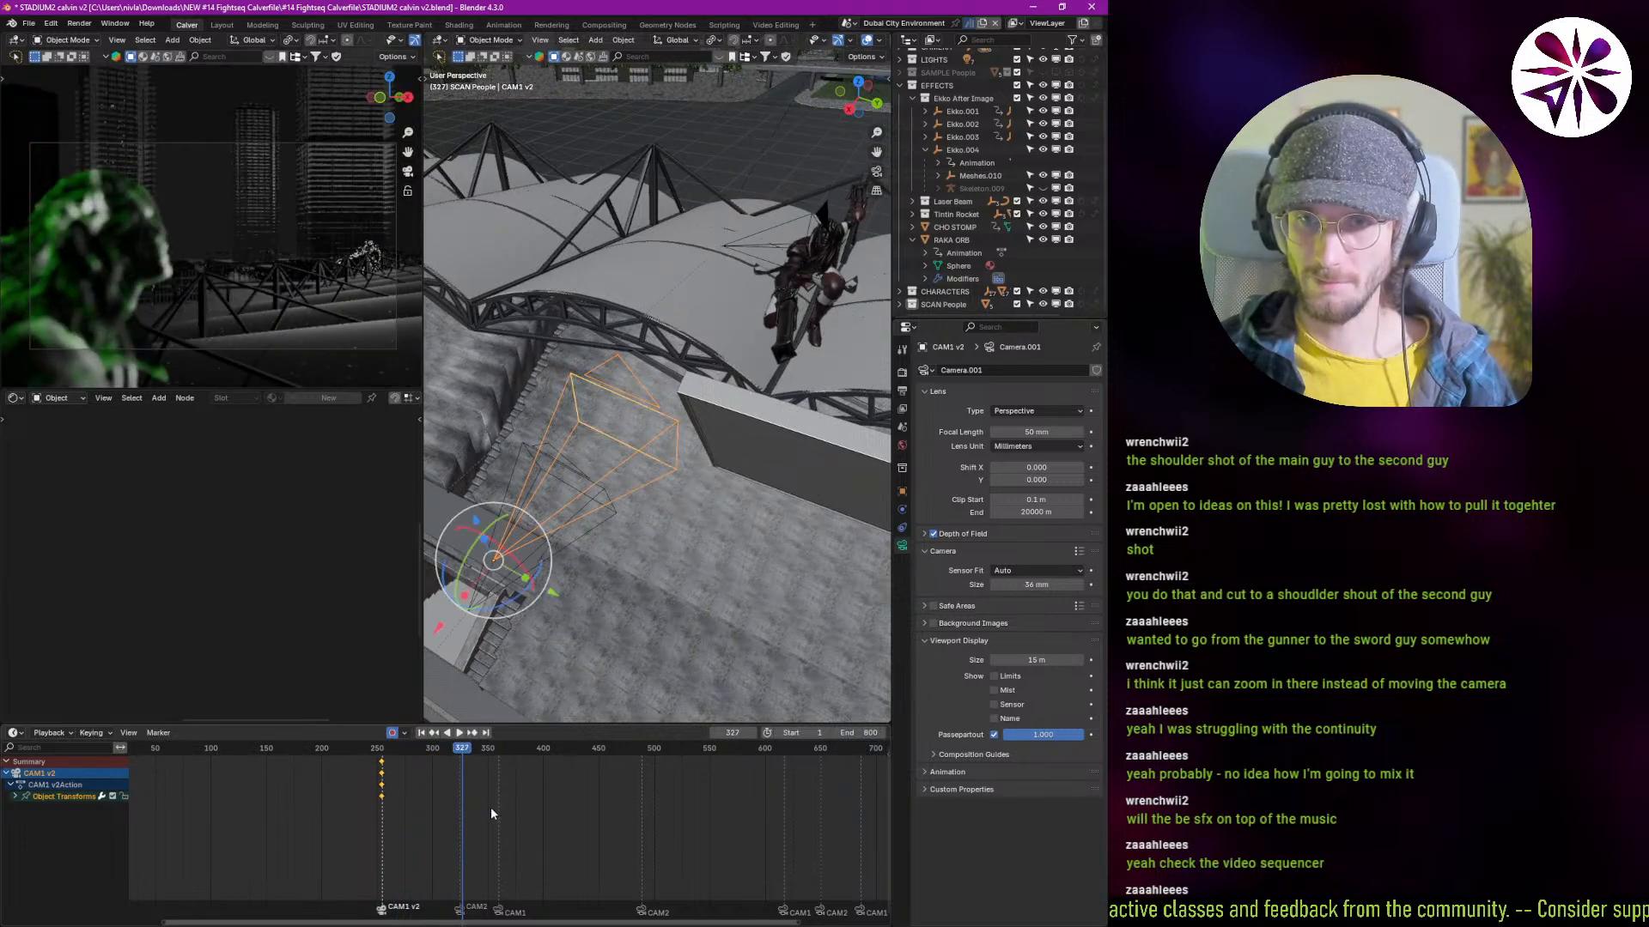
{"action": "key", "text": "Left"}
{"action": "key", "text": "Left"}
{"action": "key", "text": "Left"}
{"action": "key", "text": "Right"}
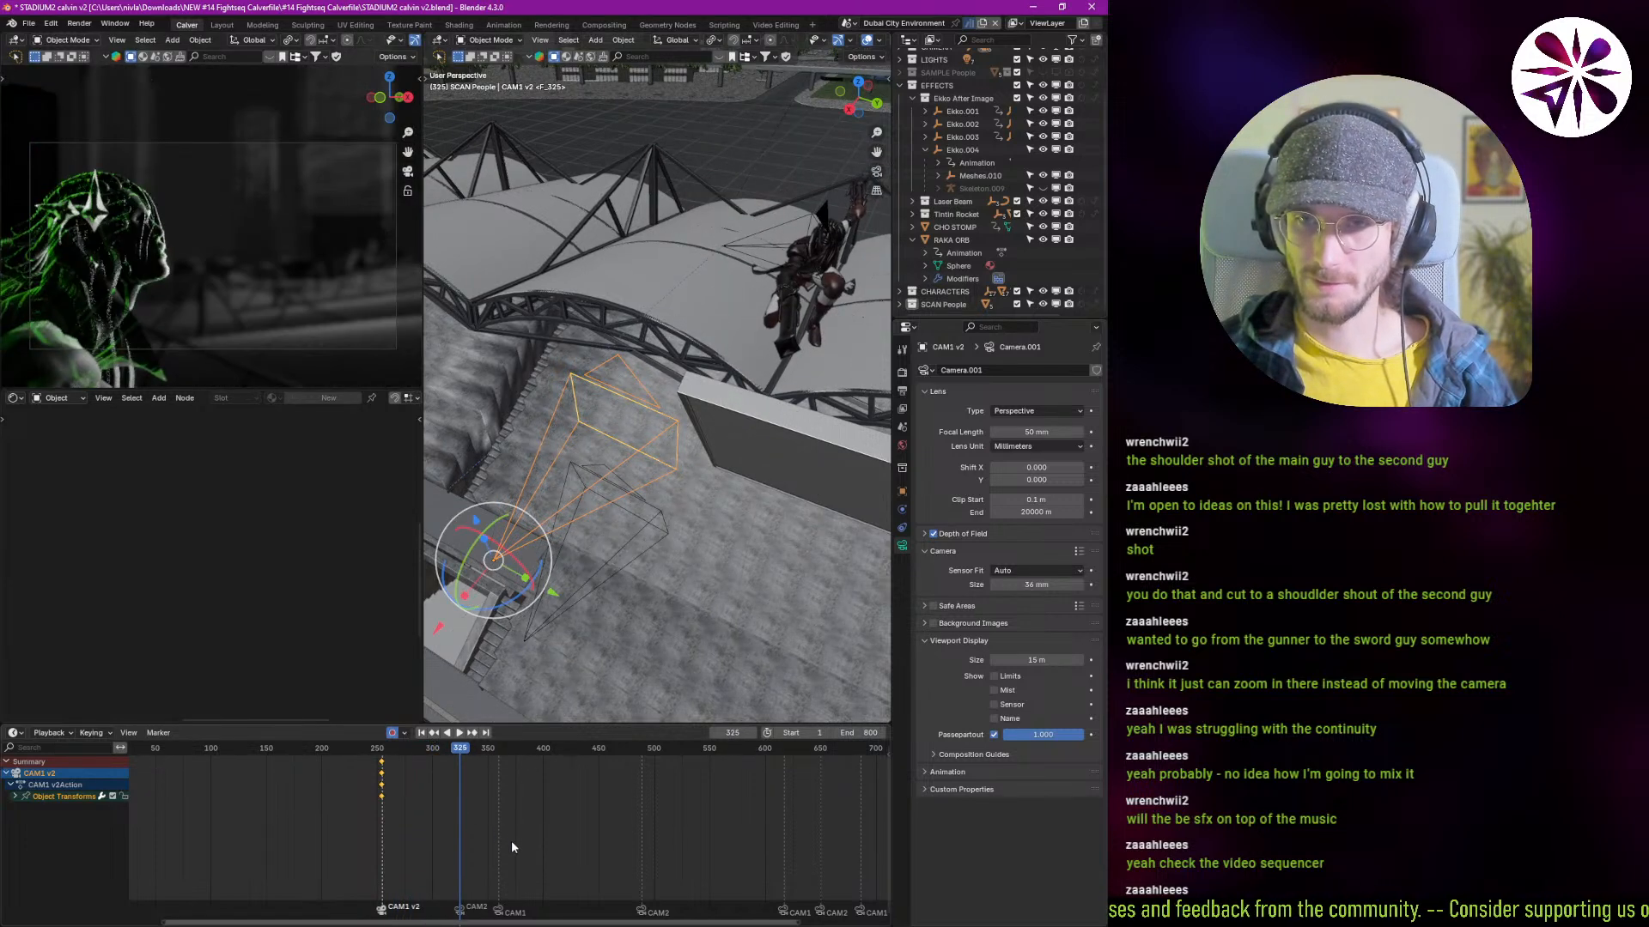
{"action": "key", "text": "Left"}
{"action": "key", "text": "Right"}
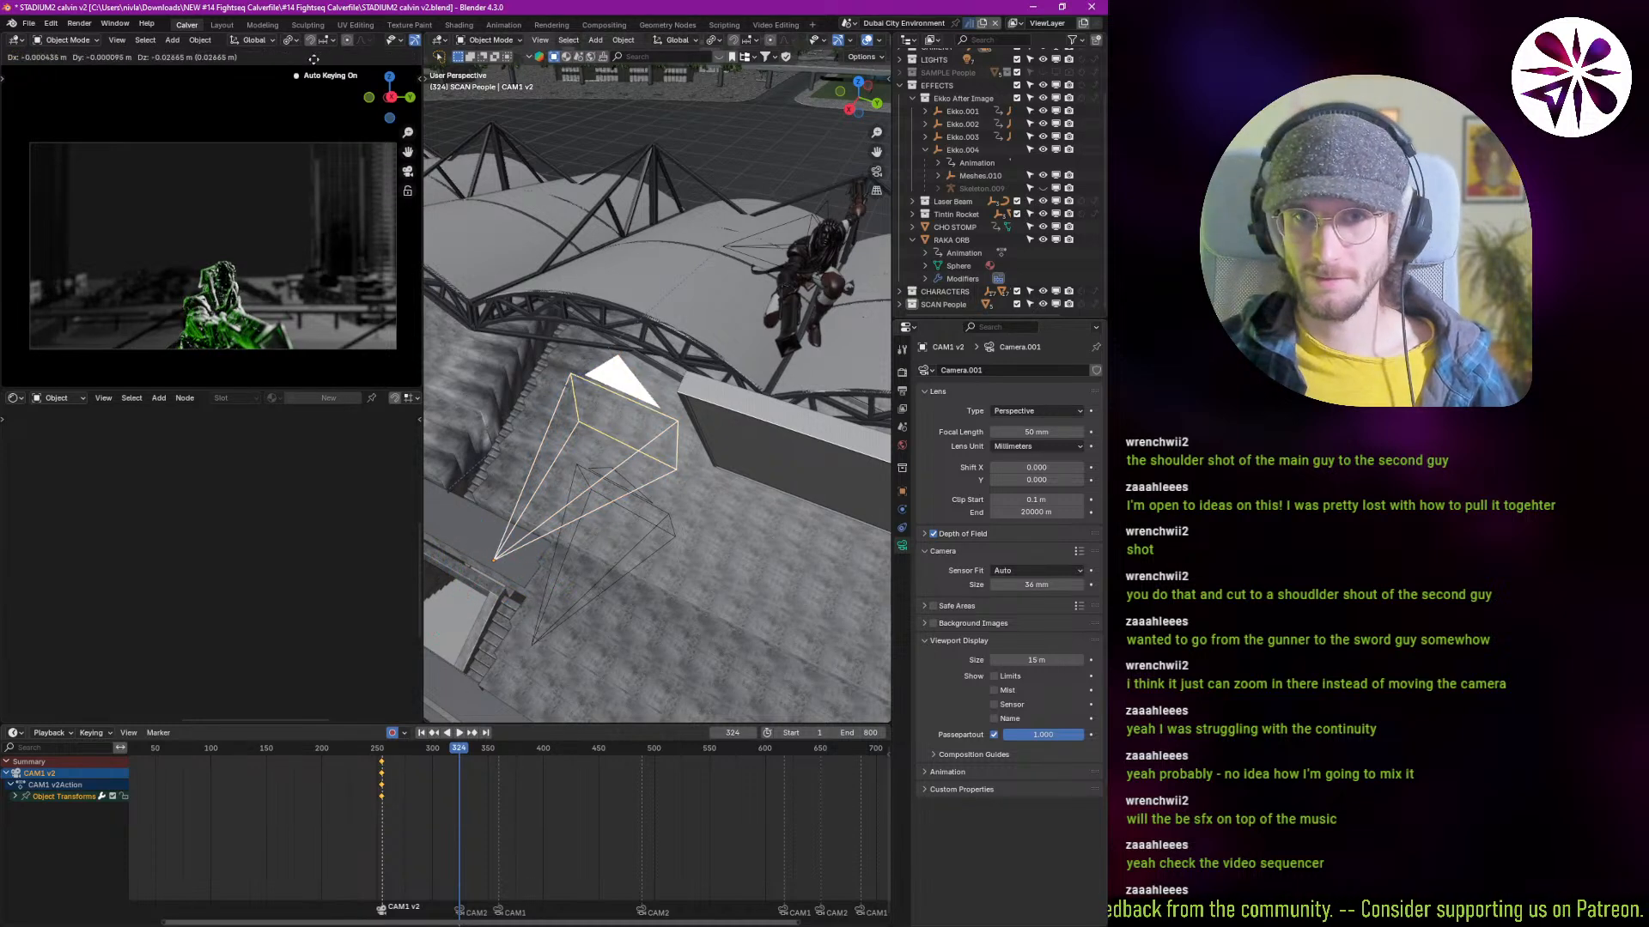
{"action": "key", "text": "Left"}
Step: Lower CAM1 v2 to frame the gunner at frame 324 and insert a transform keyframe there
{"action": "middle_click_drag", "start_coordinate": [612, 511], "coordinate": [627, 475]}
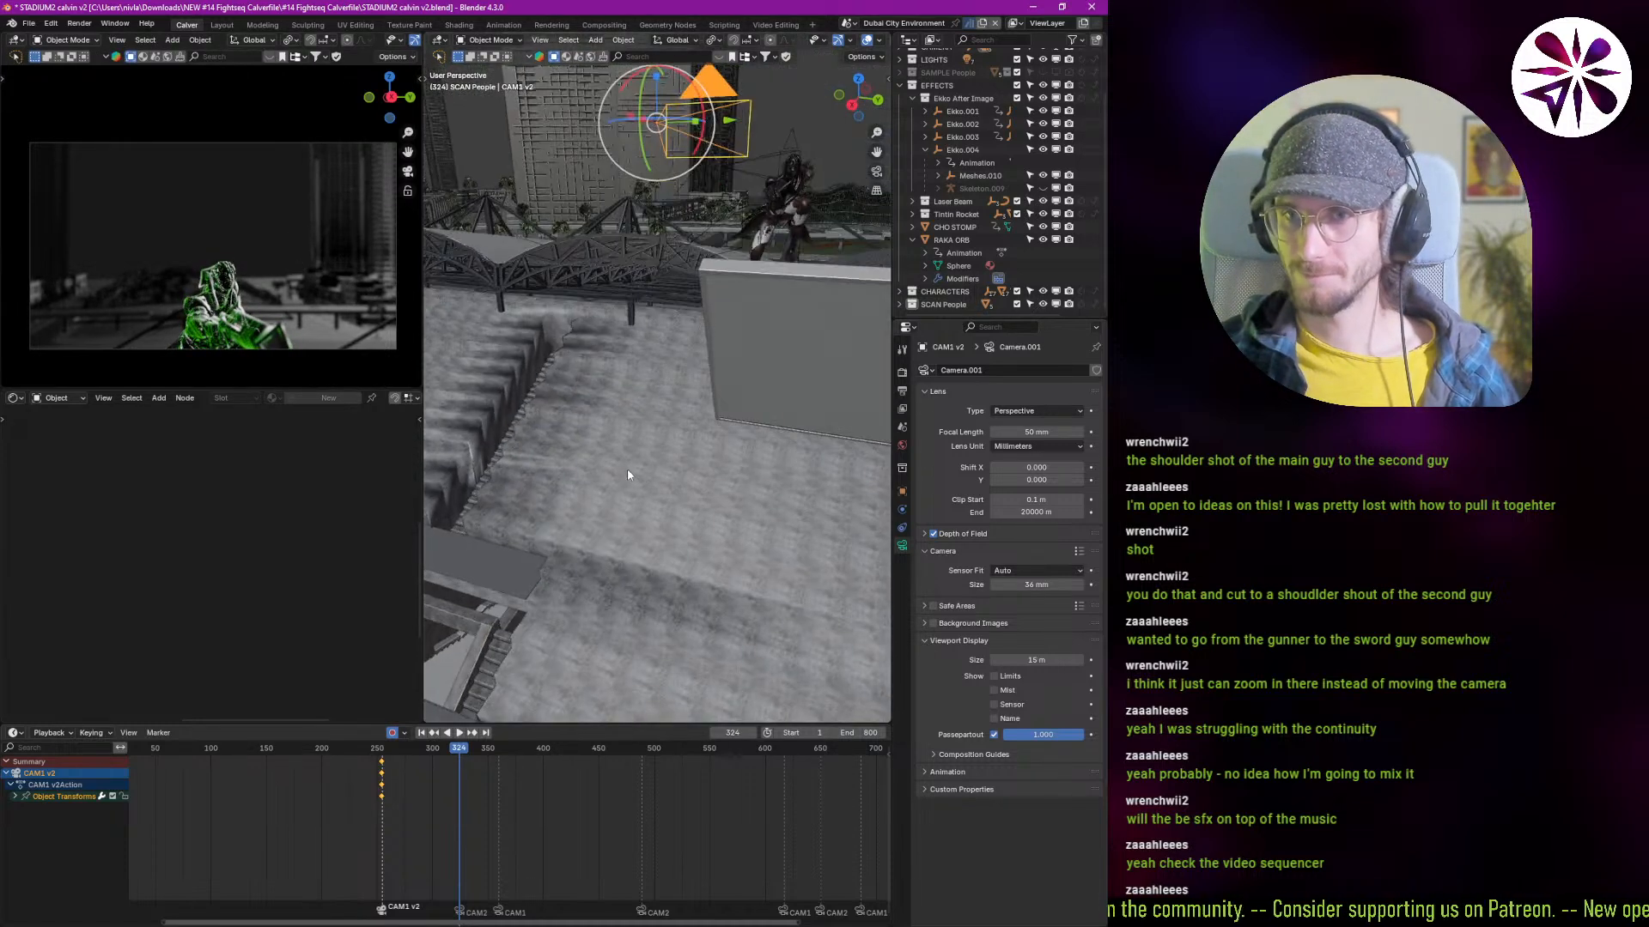
{"action": "key", "text": "q"}
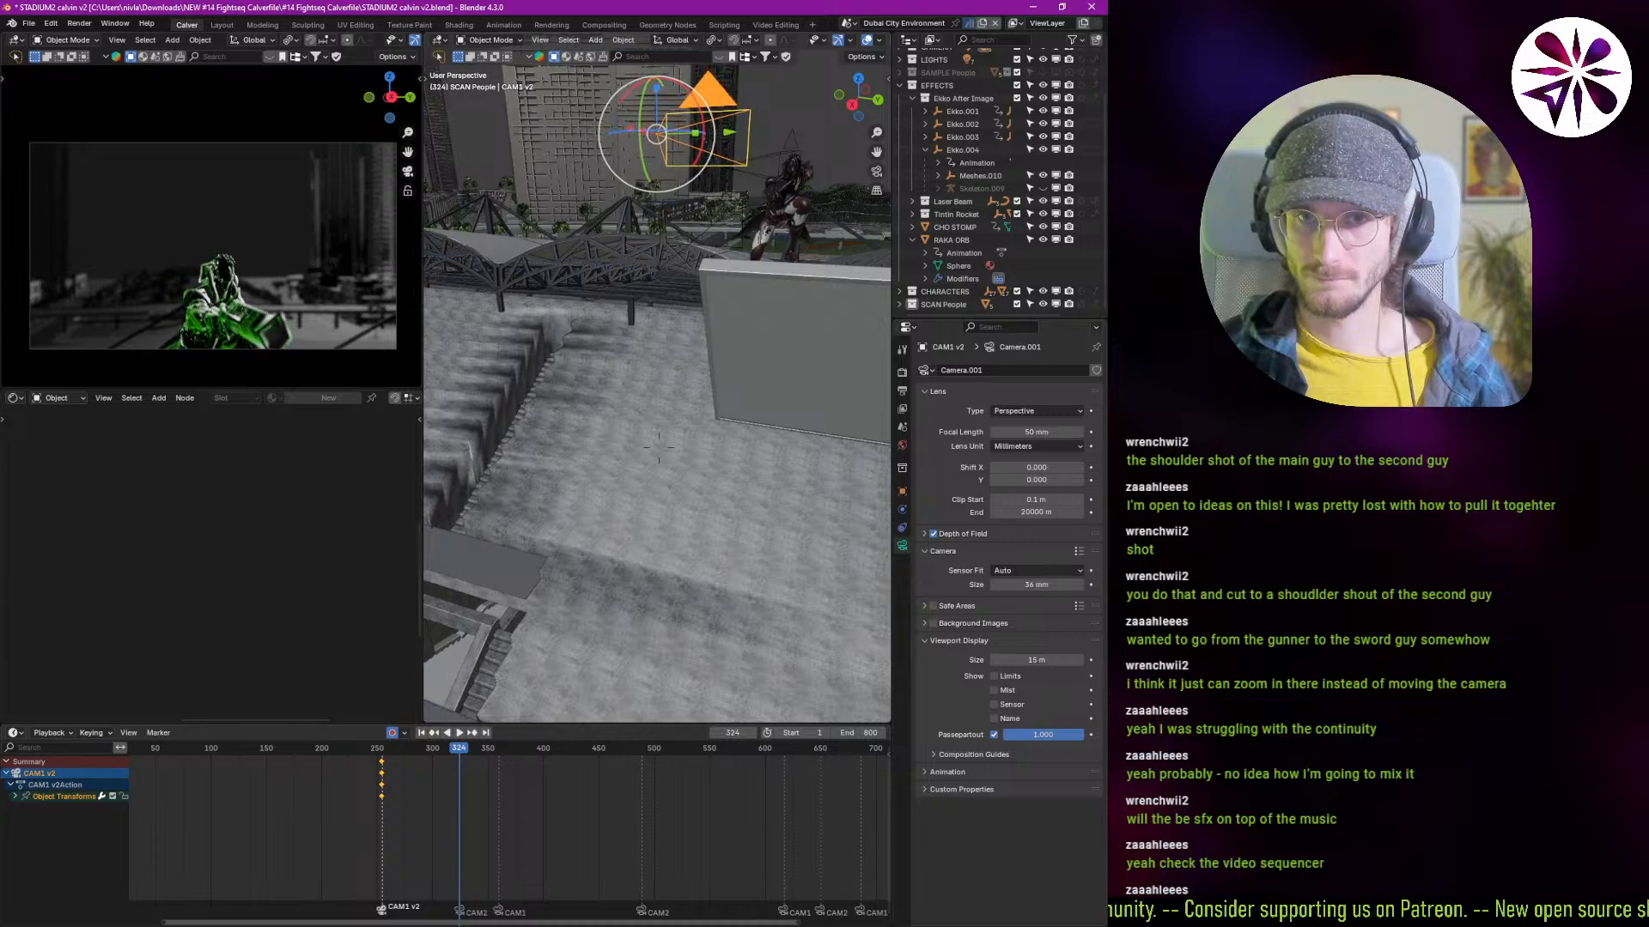
{"action": "key", "text": "q"}
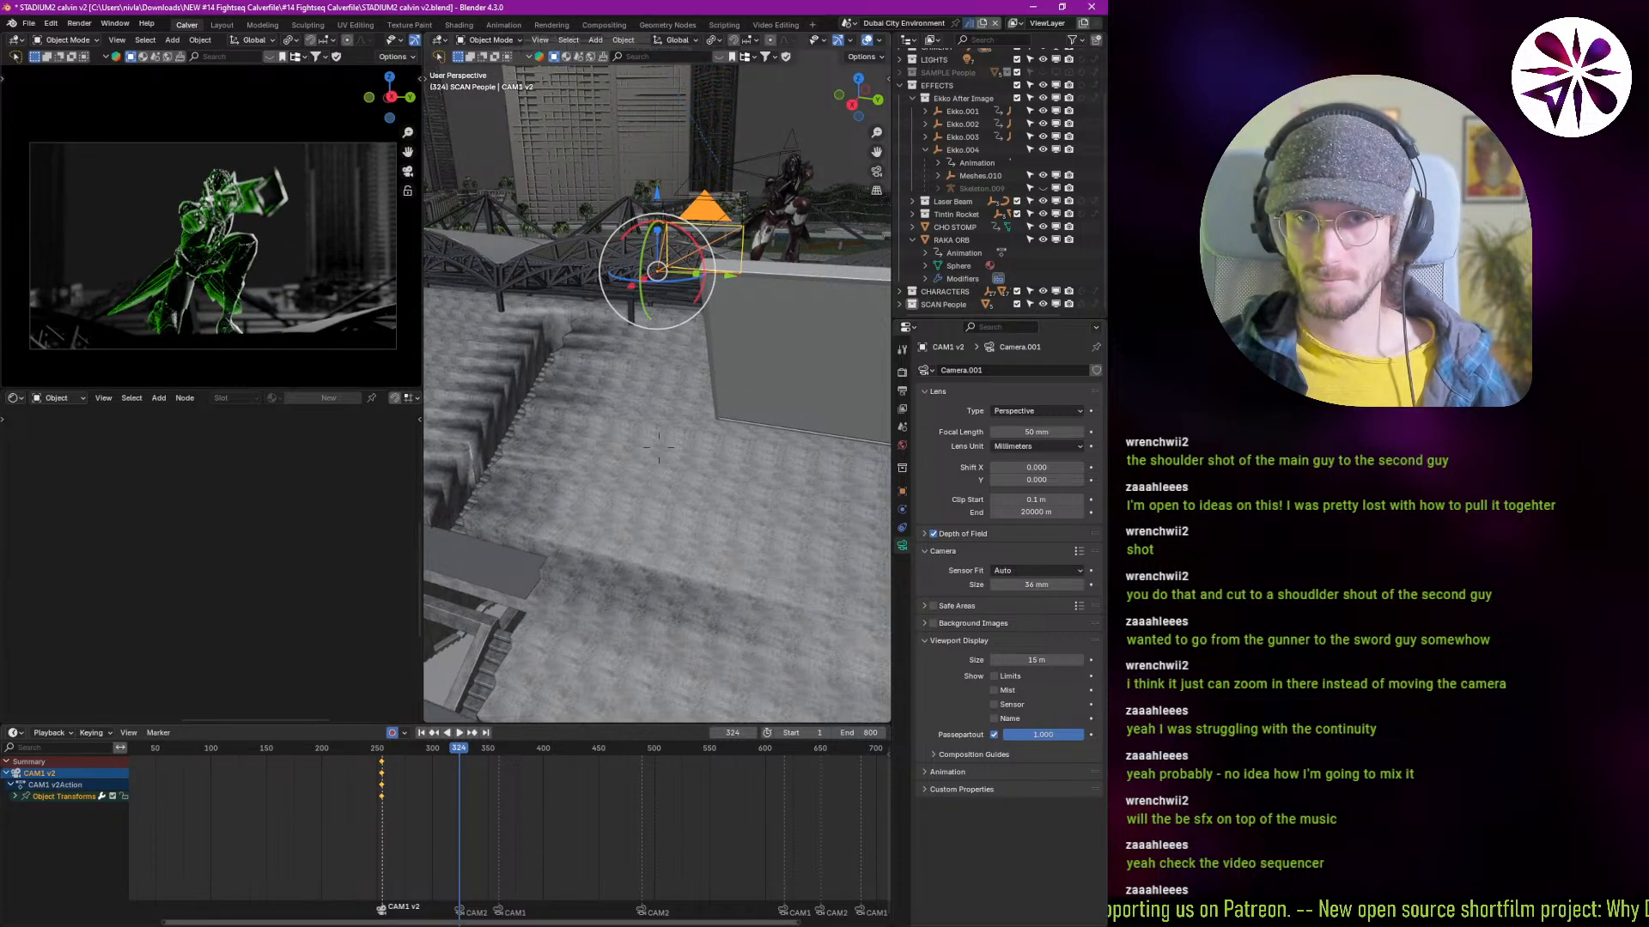
{"action": "key", "text": "i"}
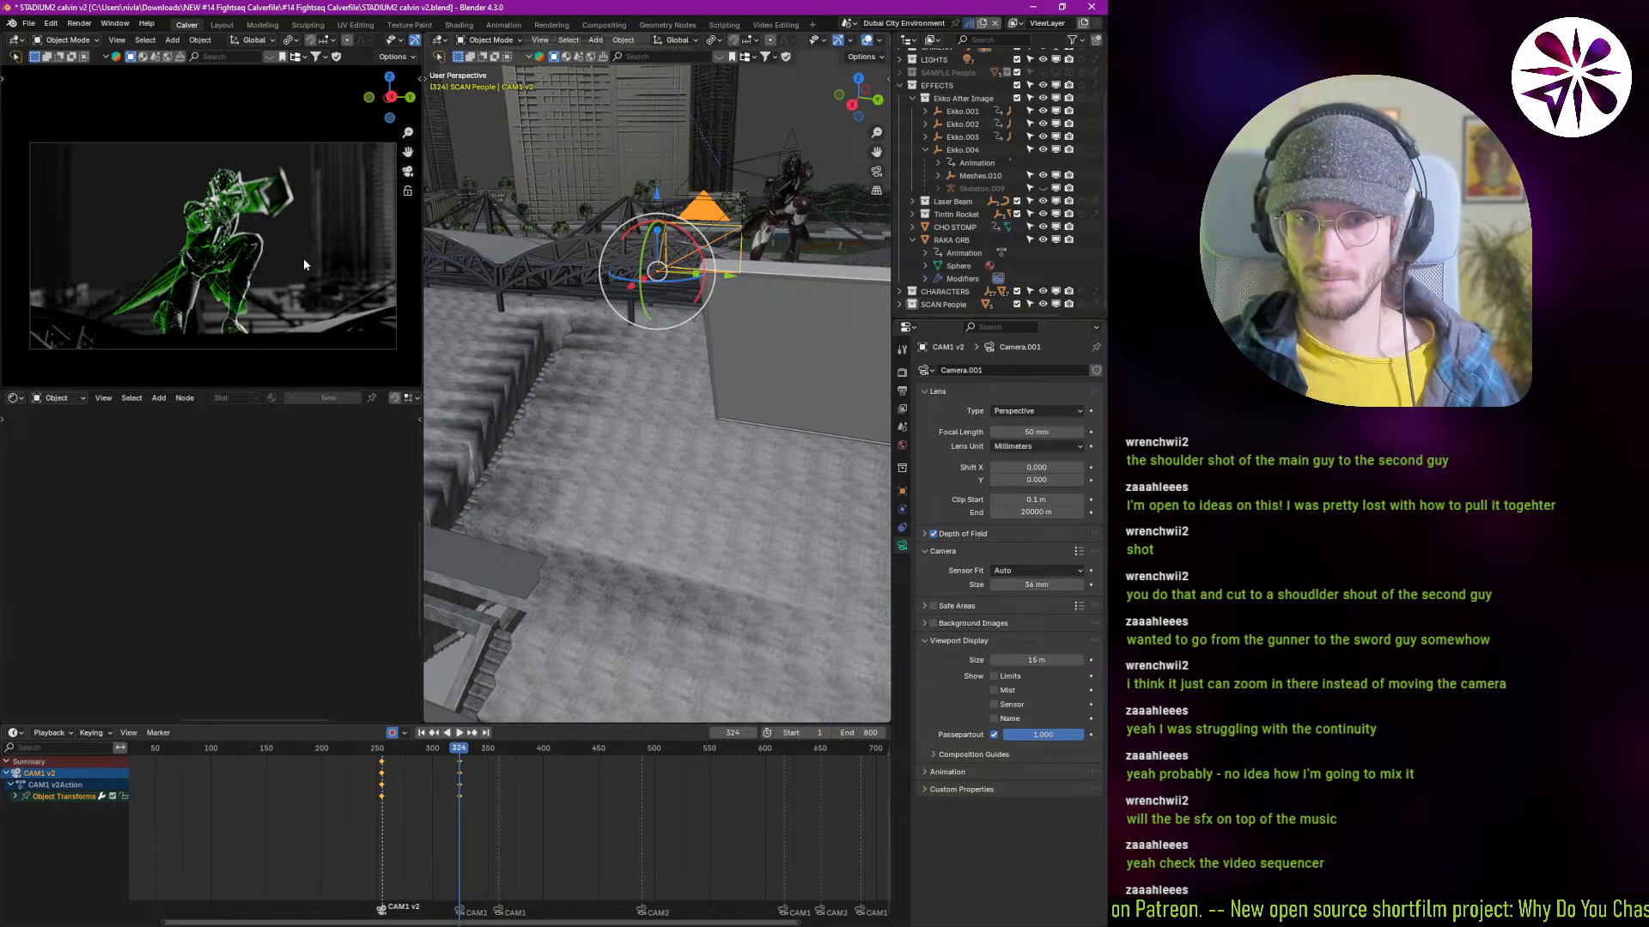
Step: Replay the start of the CAM1 v2 shot from several points around frame 254 to review the new camera move
{"action": "right_click_drag", "start_coordinate": [461, 800], "coordinate": [423, 804], "text": "shift"}
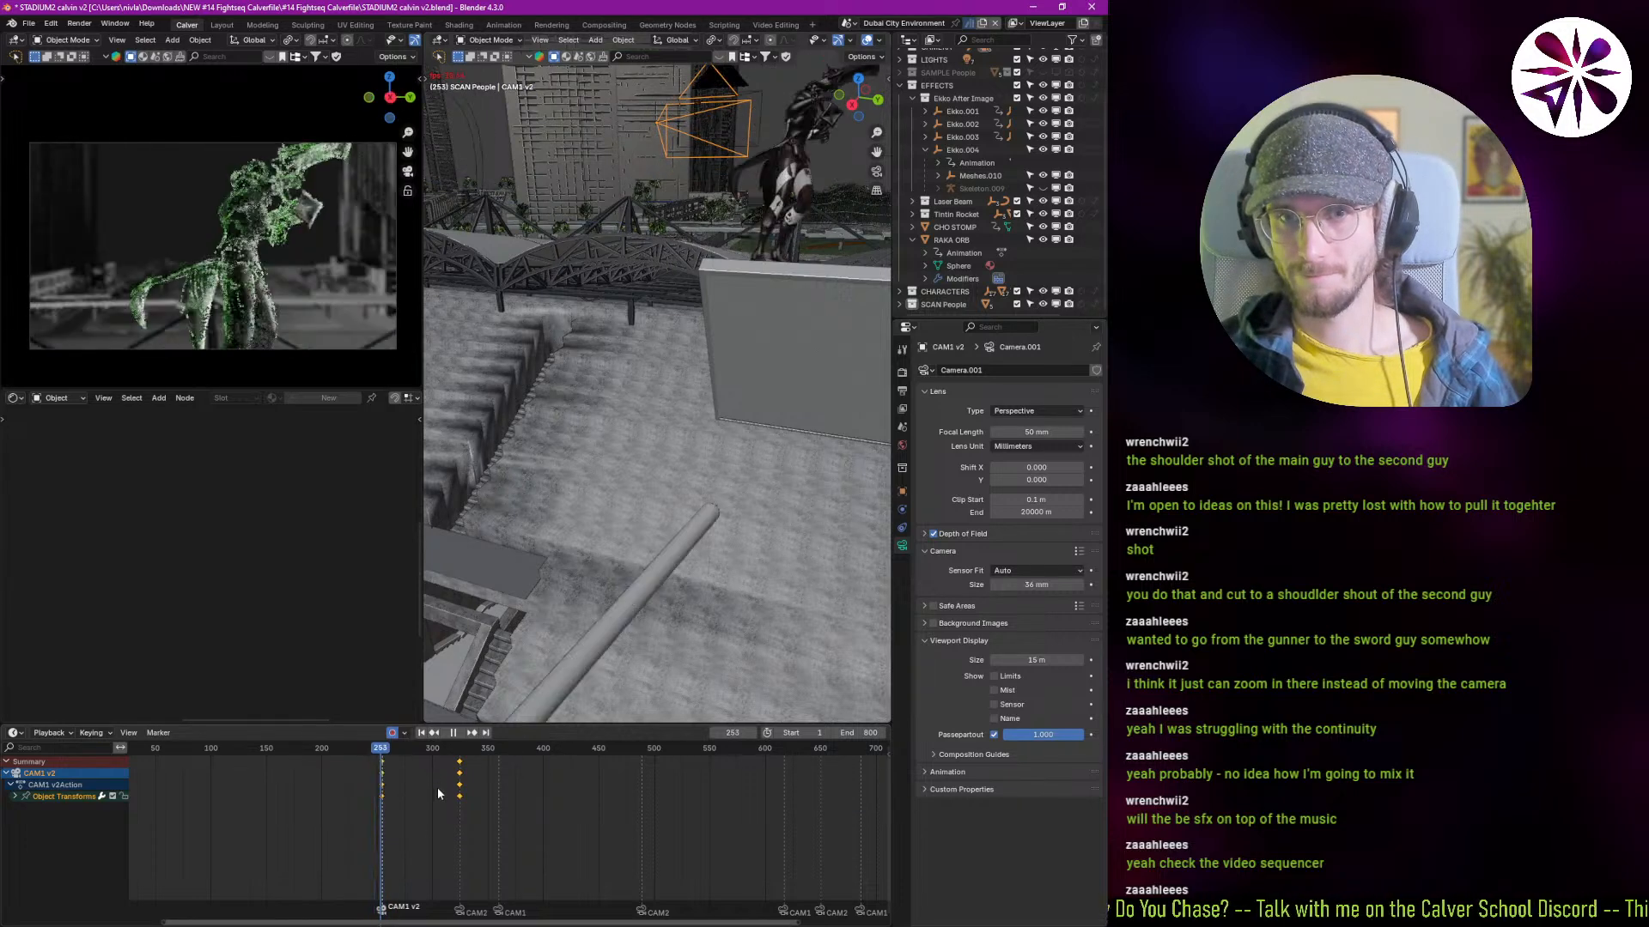
{"action": "key", "text": "space"}
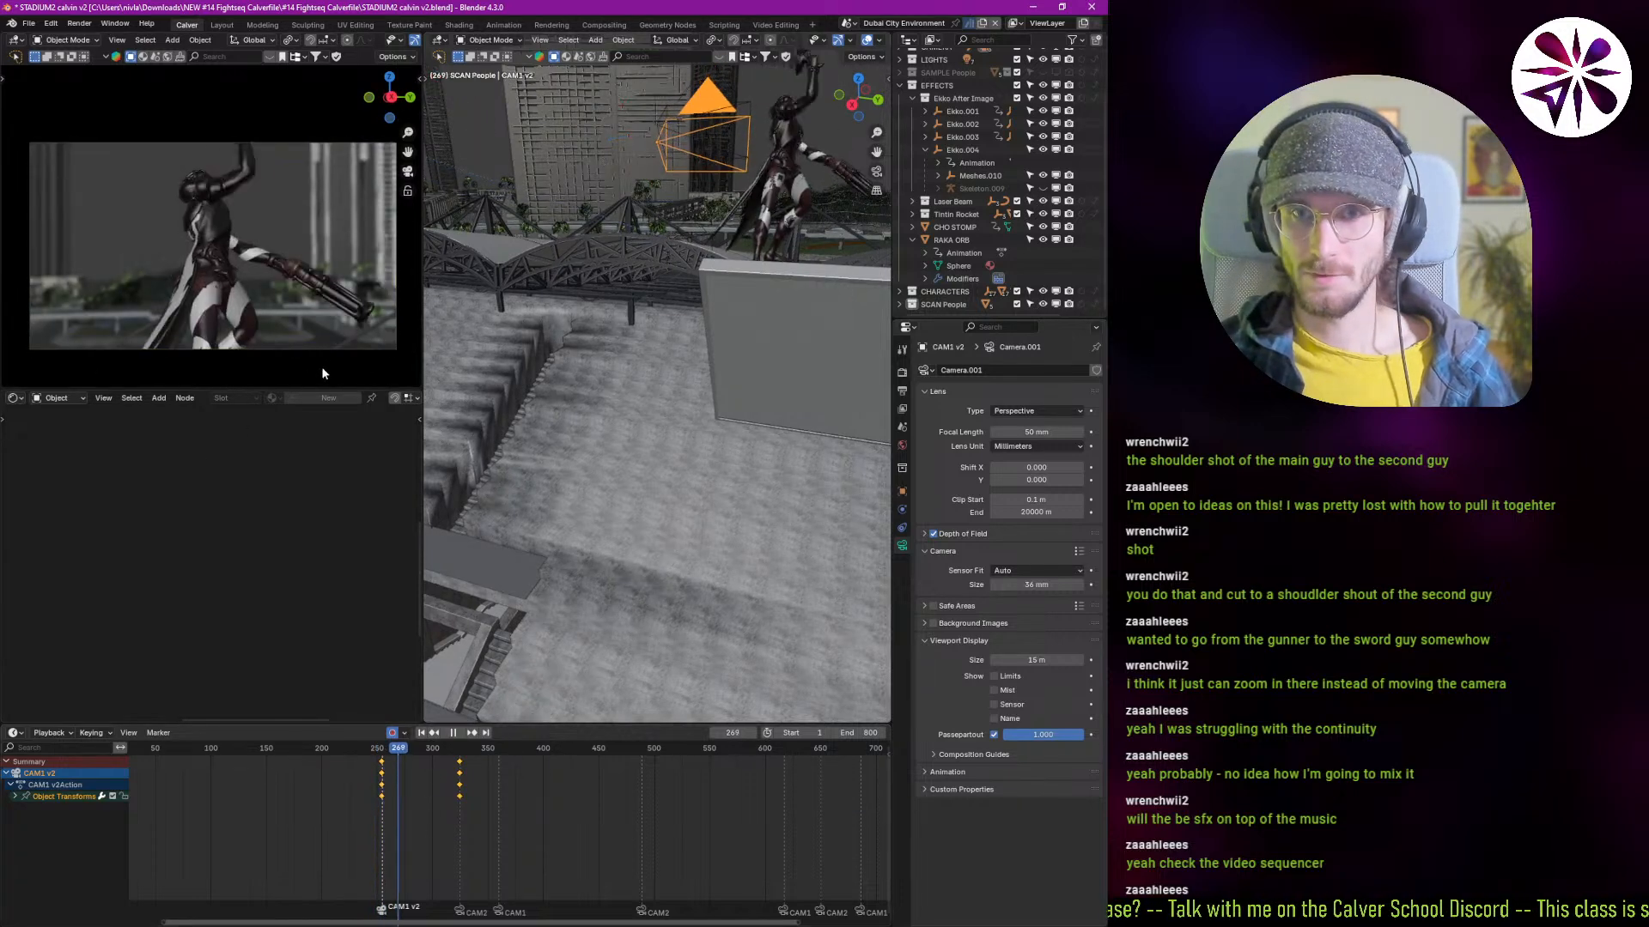
{"action": "left_click_drag", "start_coordinate": [376, 749], "coordinate": [365, 783]}
{"action": "key", "text": "space"}
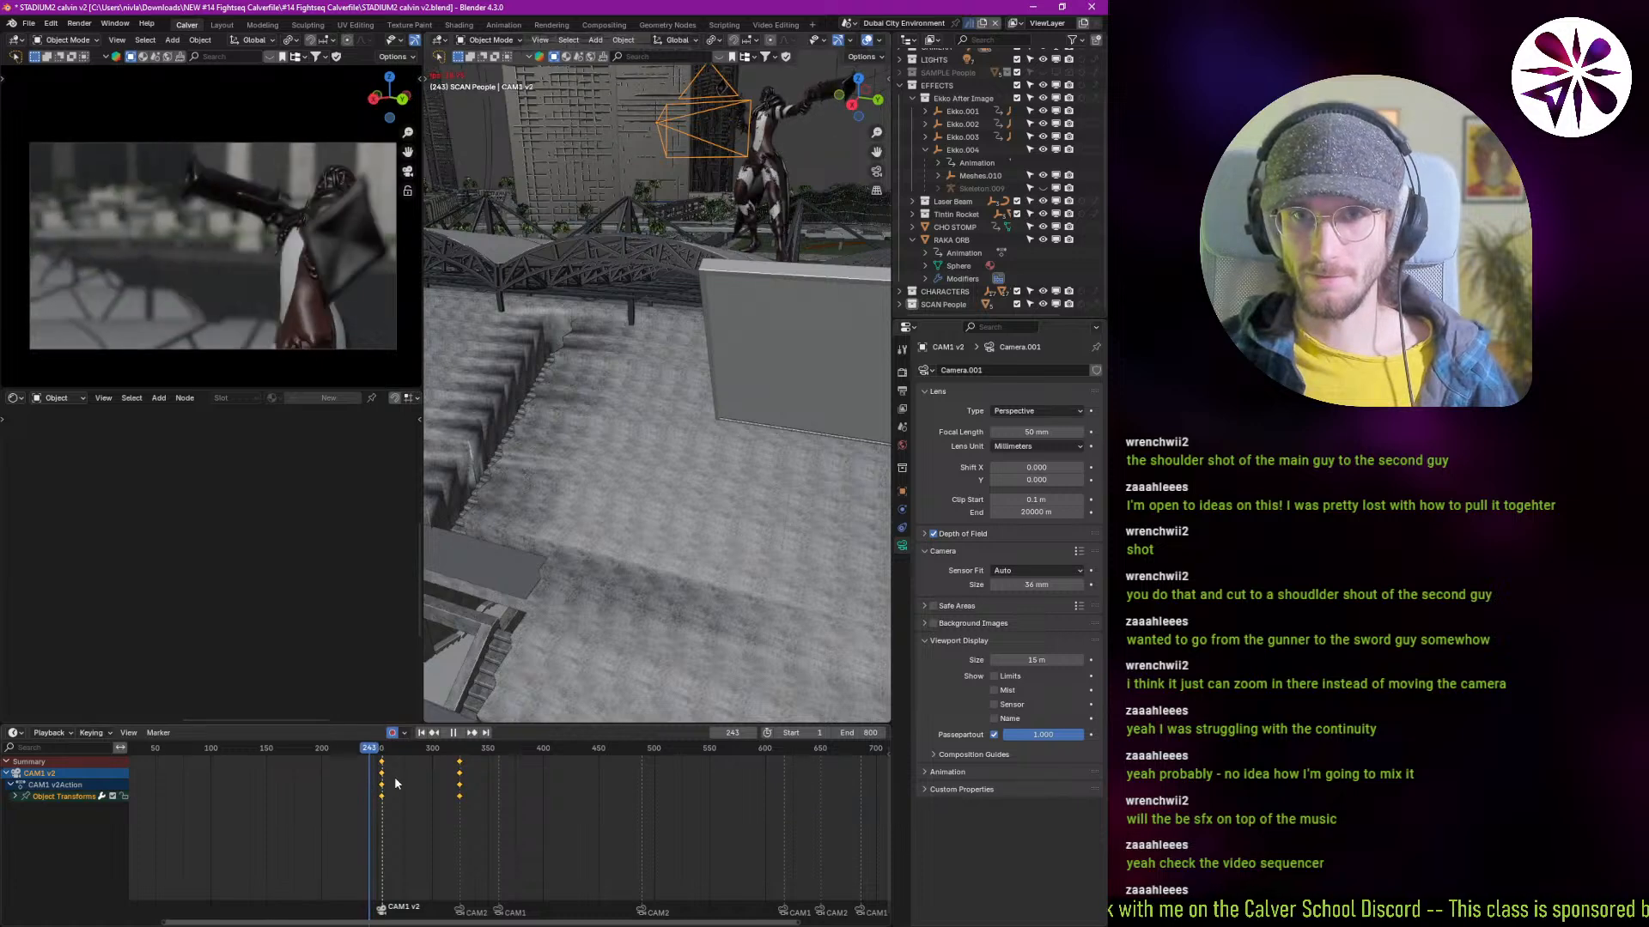
{"action": "key", "text": "space"}
{"action": "right_click_drag", "start_coordinate": [399, 805], "coordinate": [375, 811], "text": "shift"}
{"action": "key", "text": "space"}
{"action": "key", "text": "space"}
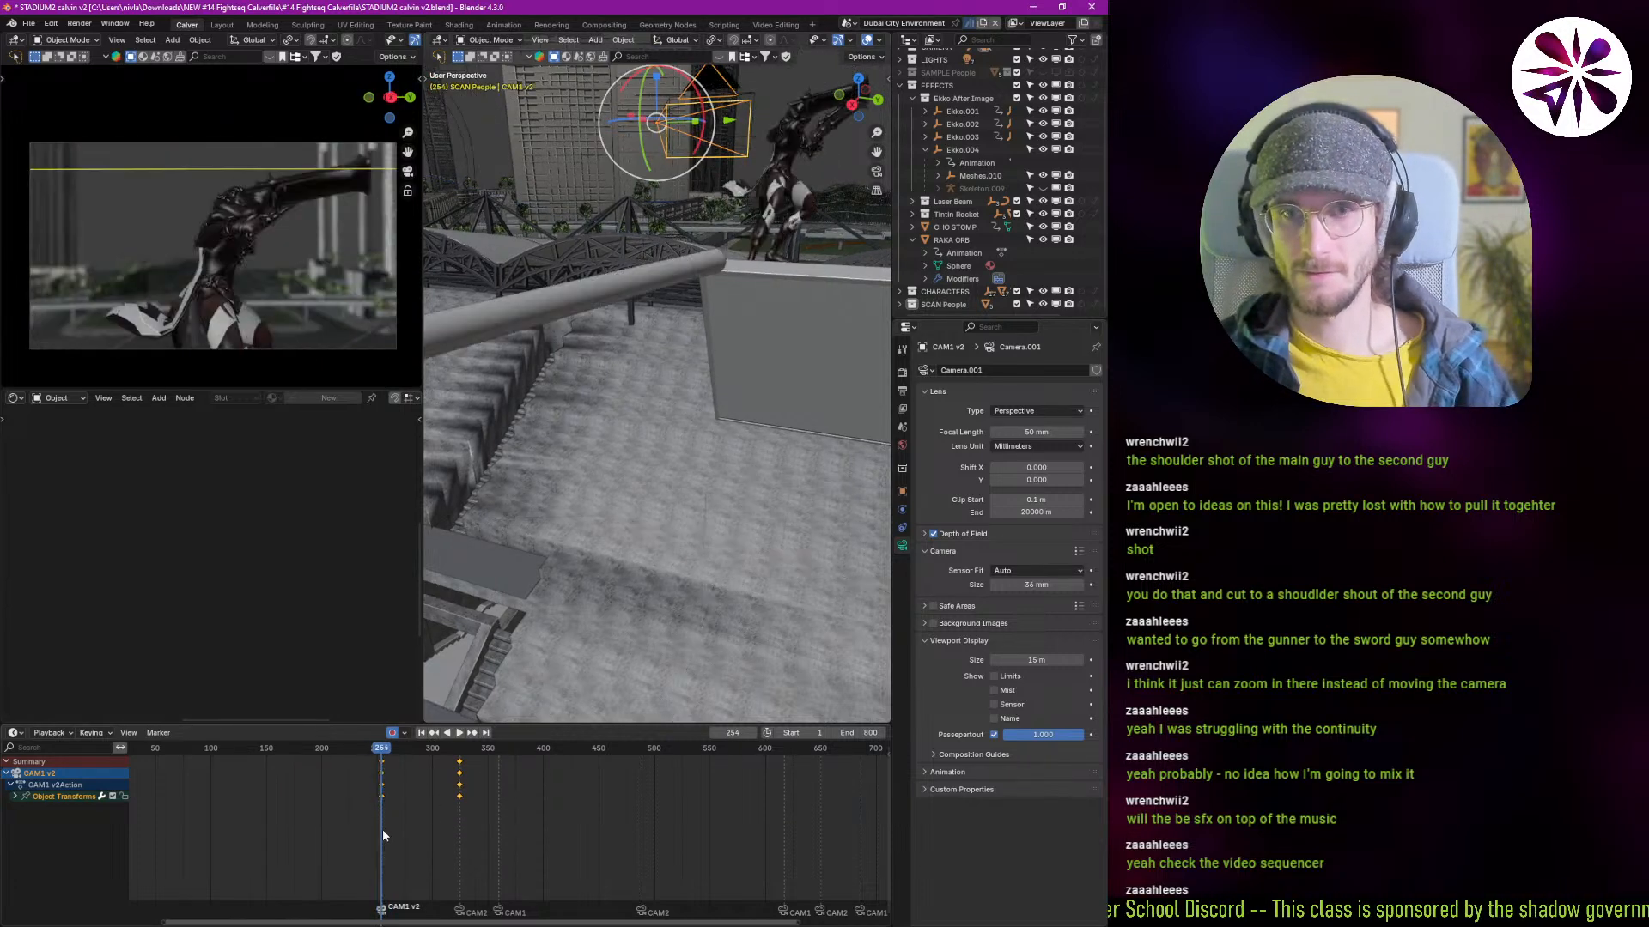
Step: Step frame by frame across the shot's start to frame 256 and try to rotate CAM1 v2 freely
{"action": "key", "text": "Right"}
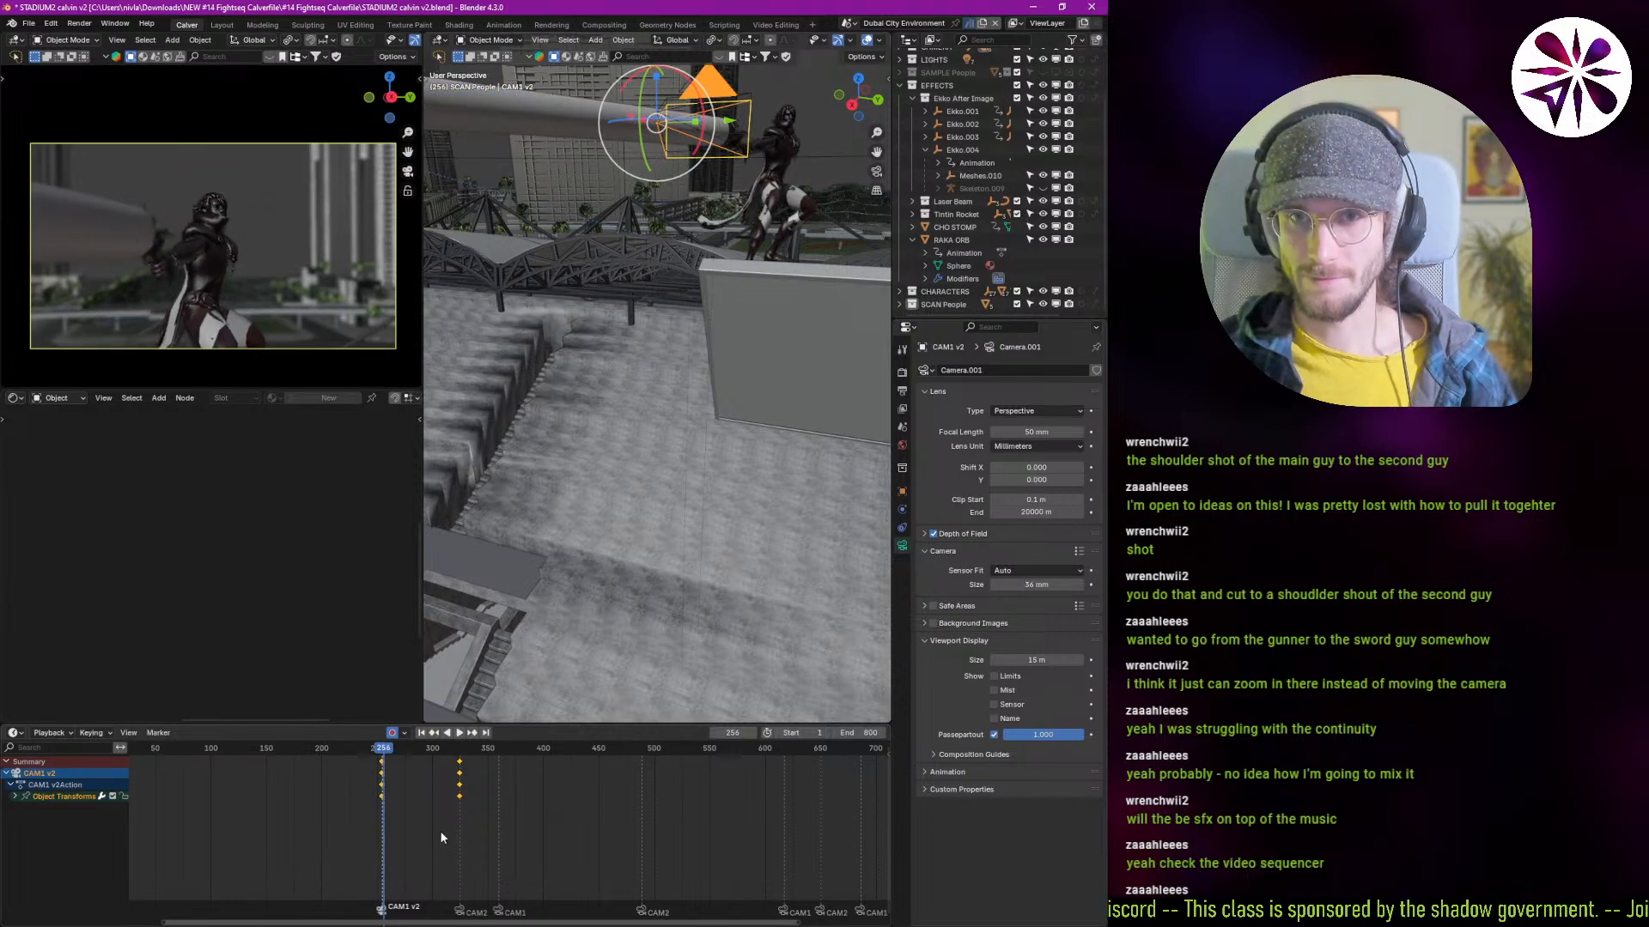
{"action": "key", "text": "Left"}
{"action": "key", "text": "Right"}
{"action": "key", "text": "Right"}
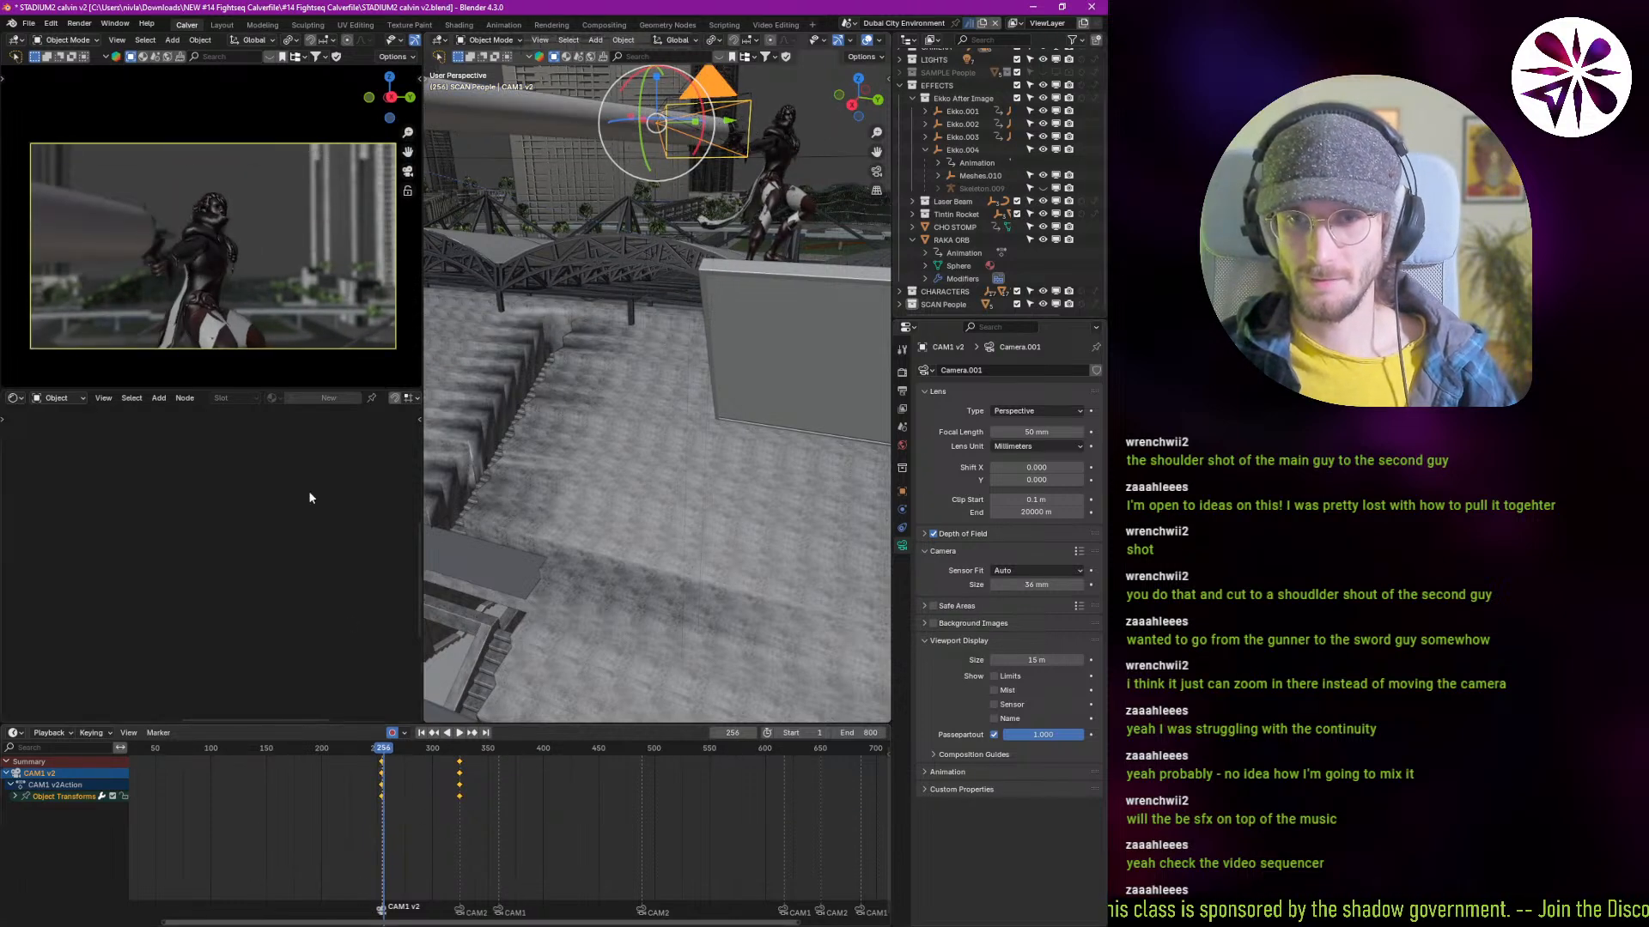
{"action": "key", "text": "r"}
{"action": "key", "text": "r"}
{"action": "left_click", "coordinate": [16, 328]}
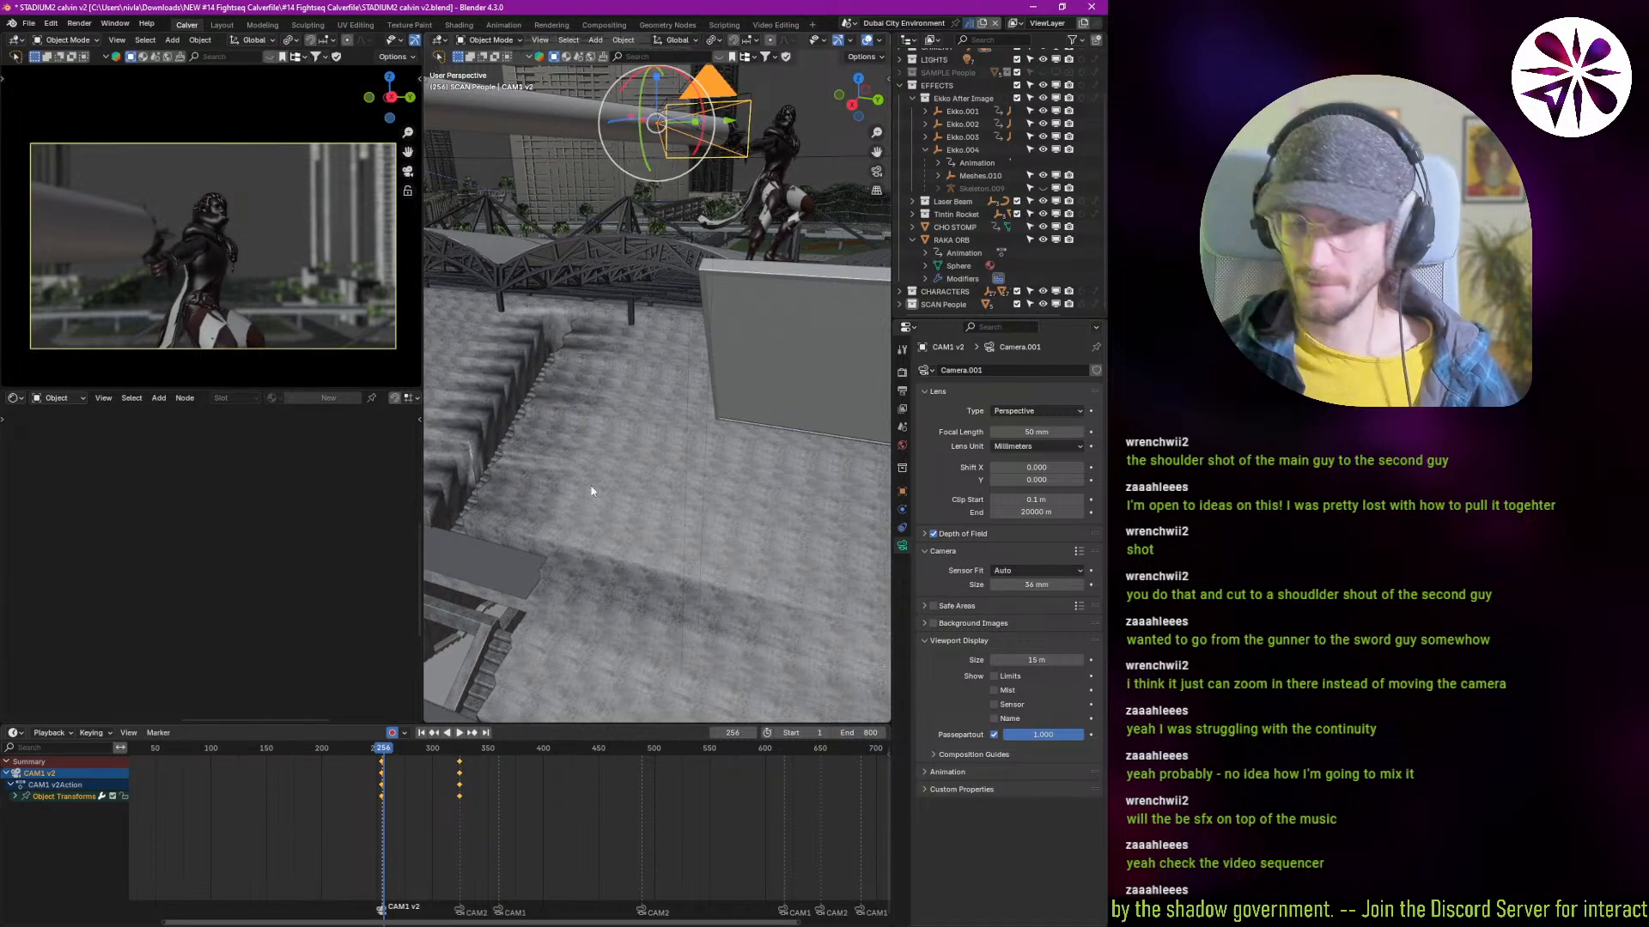
Step: Trackball-rotate CAM1 v2 to reframe the armoured character at frame 256
{"action": "key", "text": "r"}
{"action": "key", "text": "r"}
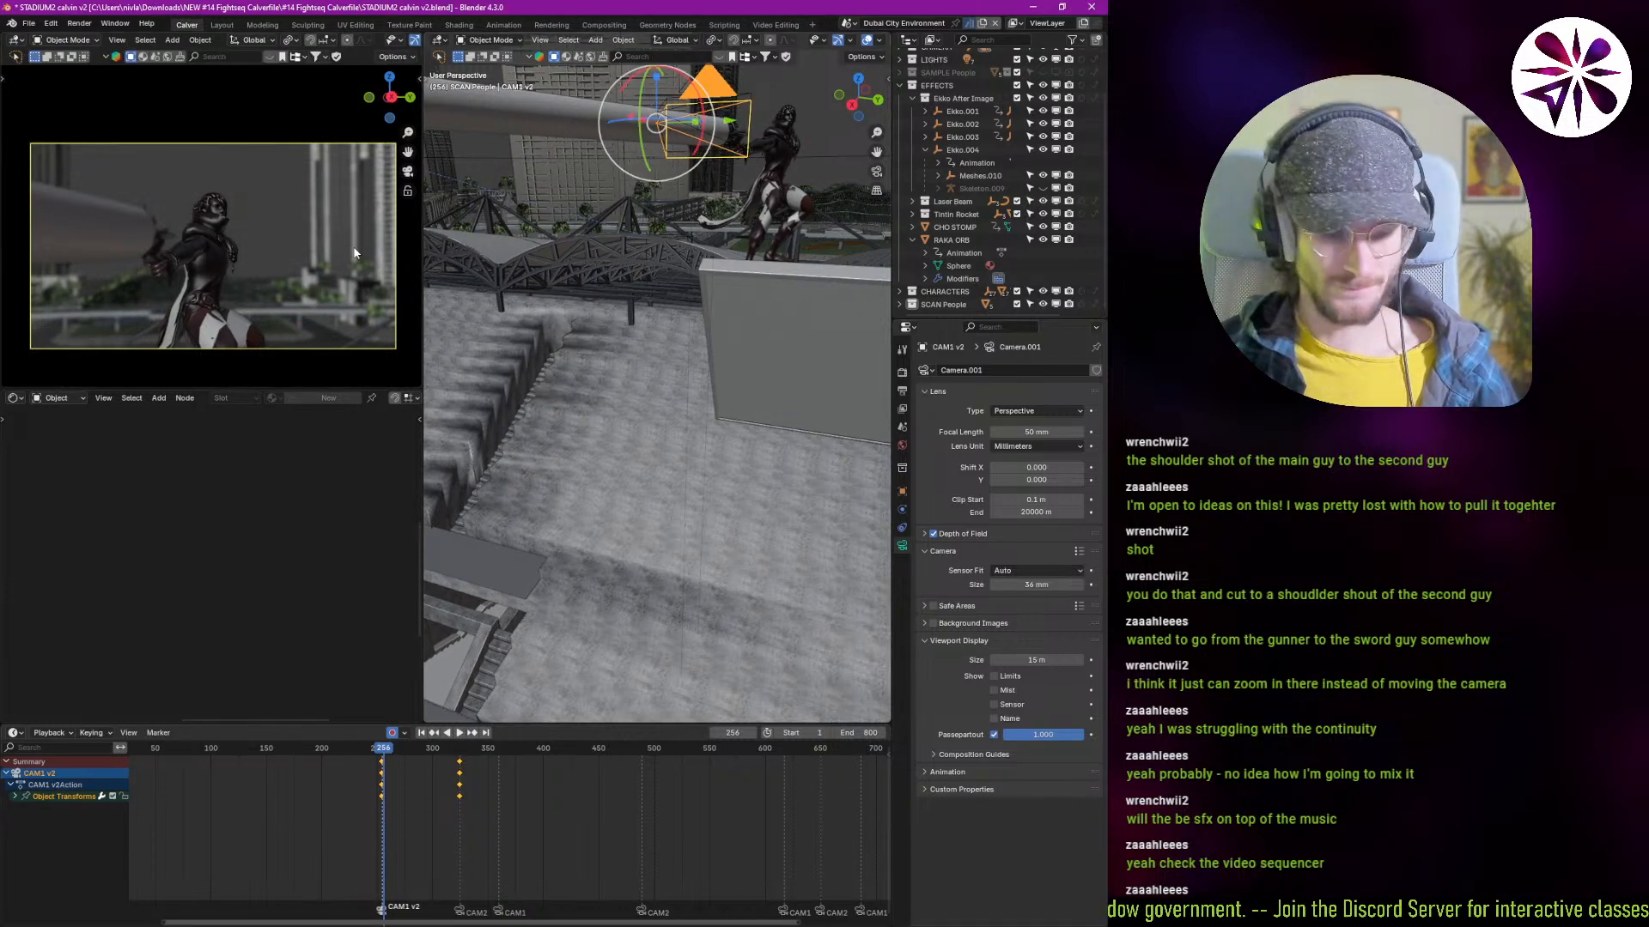
{"action": "left_click", "coordinate": [389, 263]}
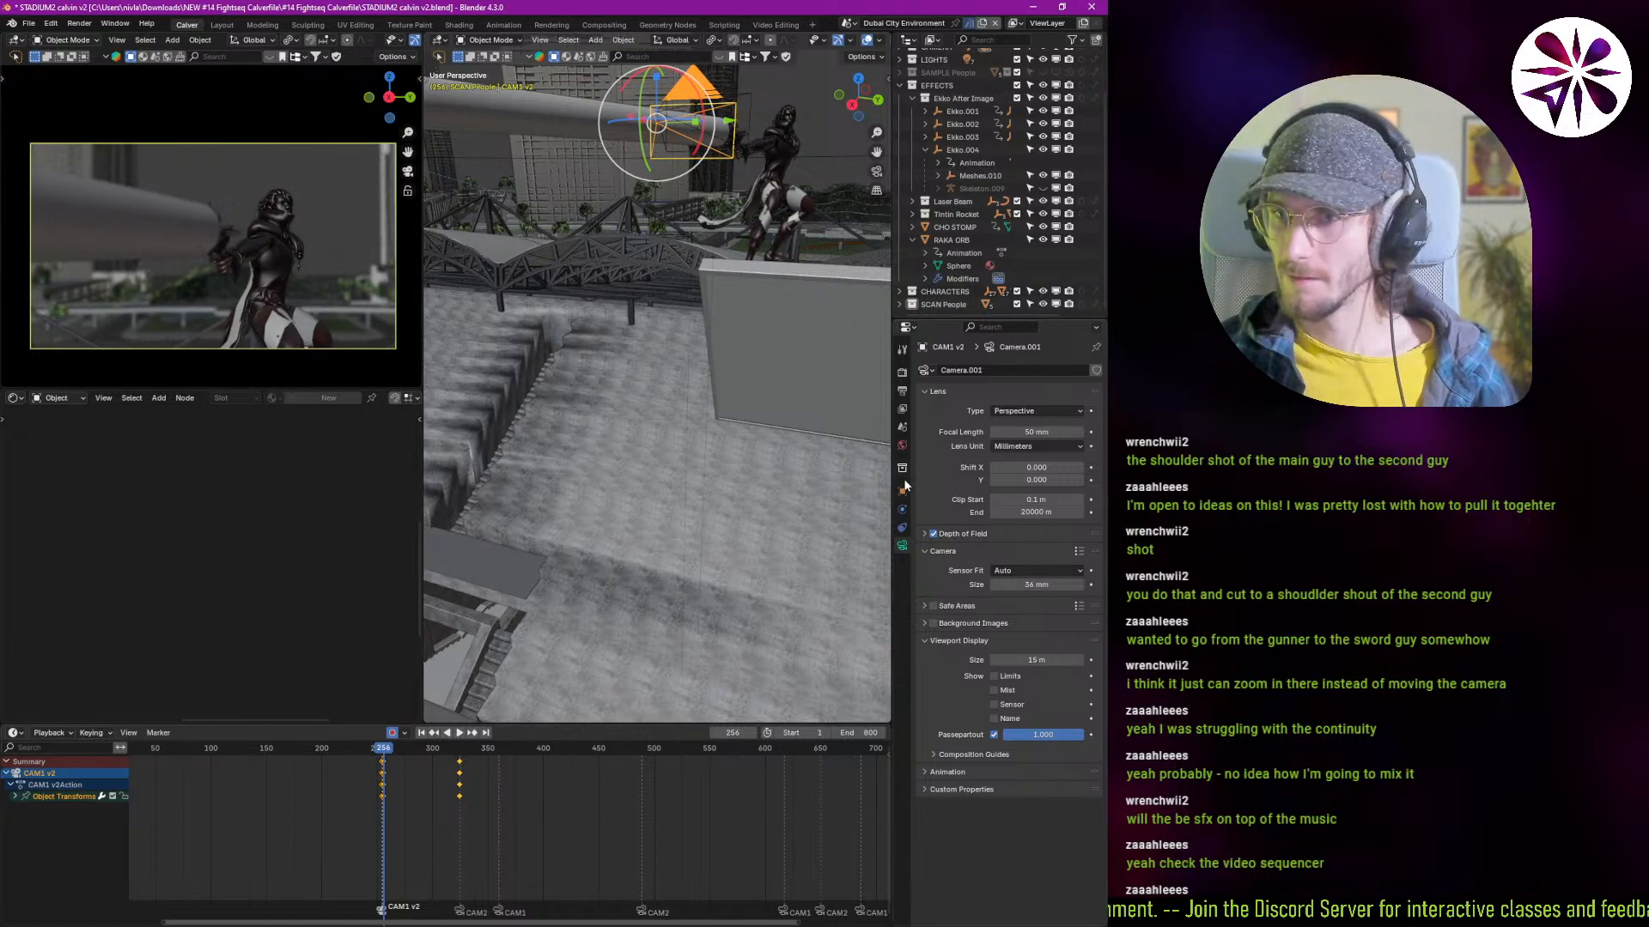
Step: Check CAM1 v2's constraints, its camera view and its transform values
{"action": "left_click", "coordinate": [903, 528]}
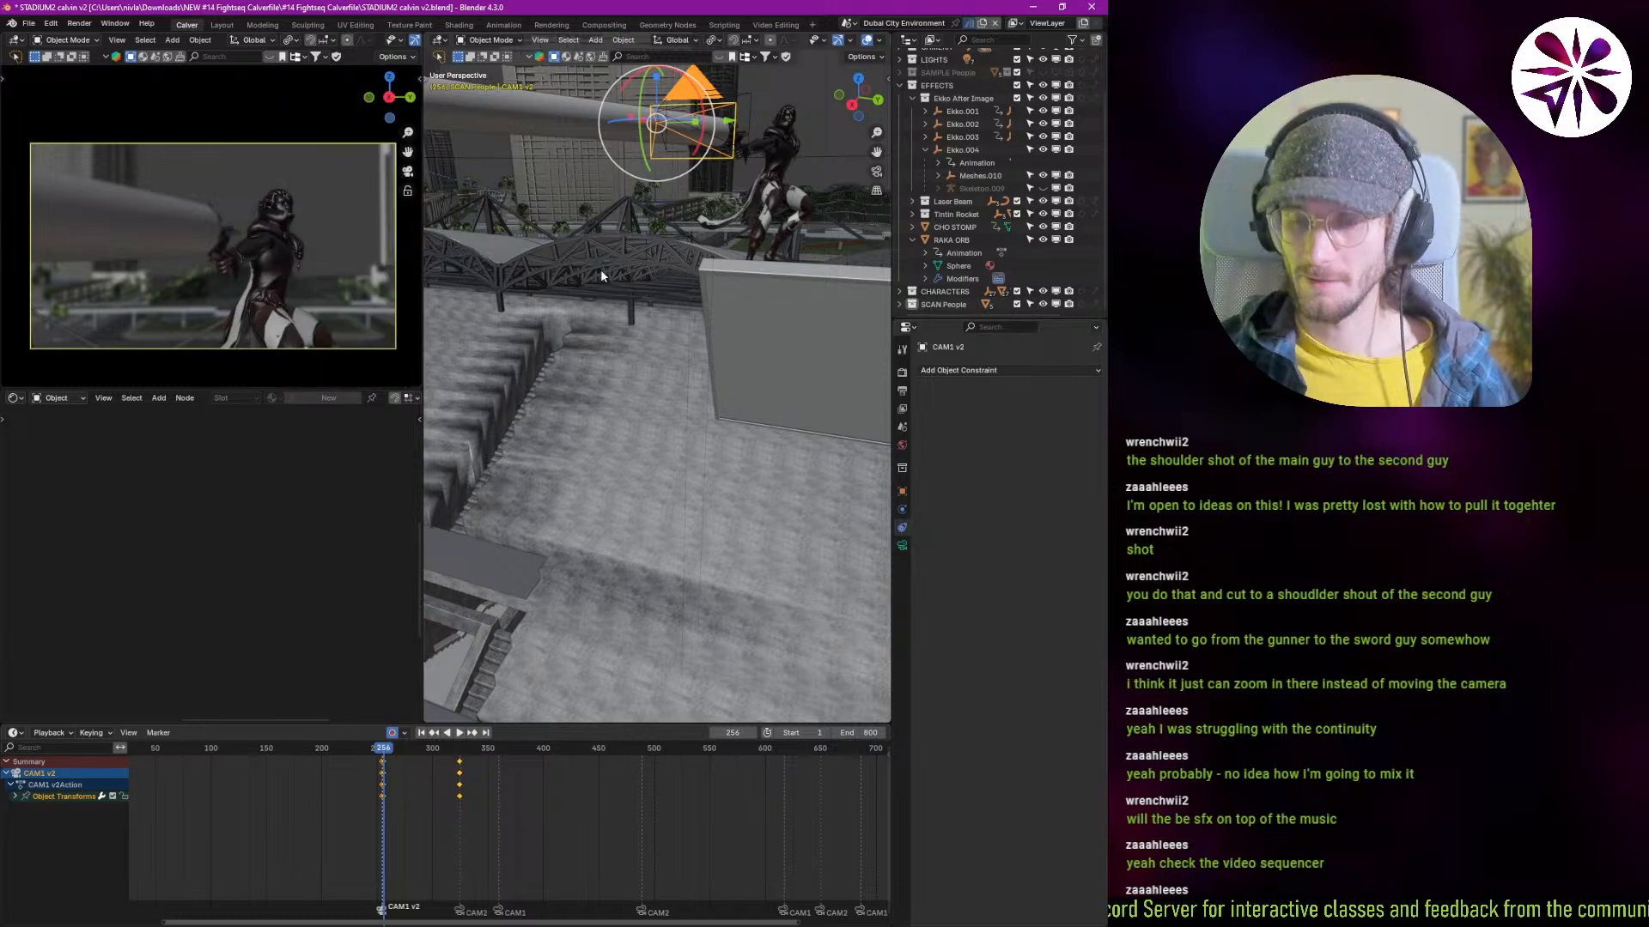
{"action": "key", "text": "KP_0"}
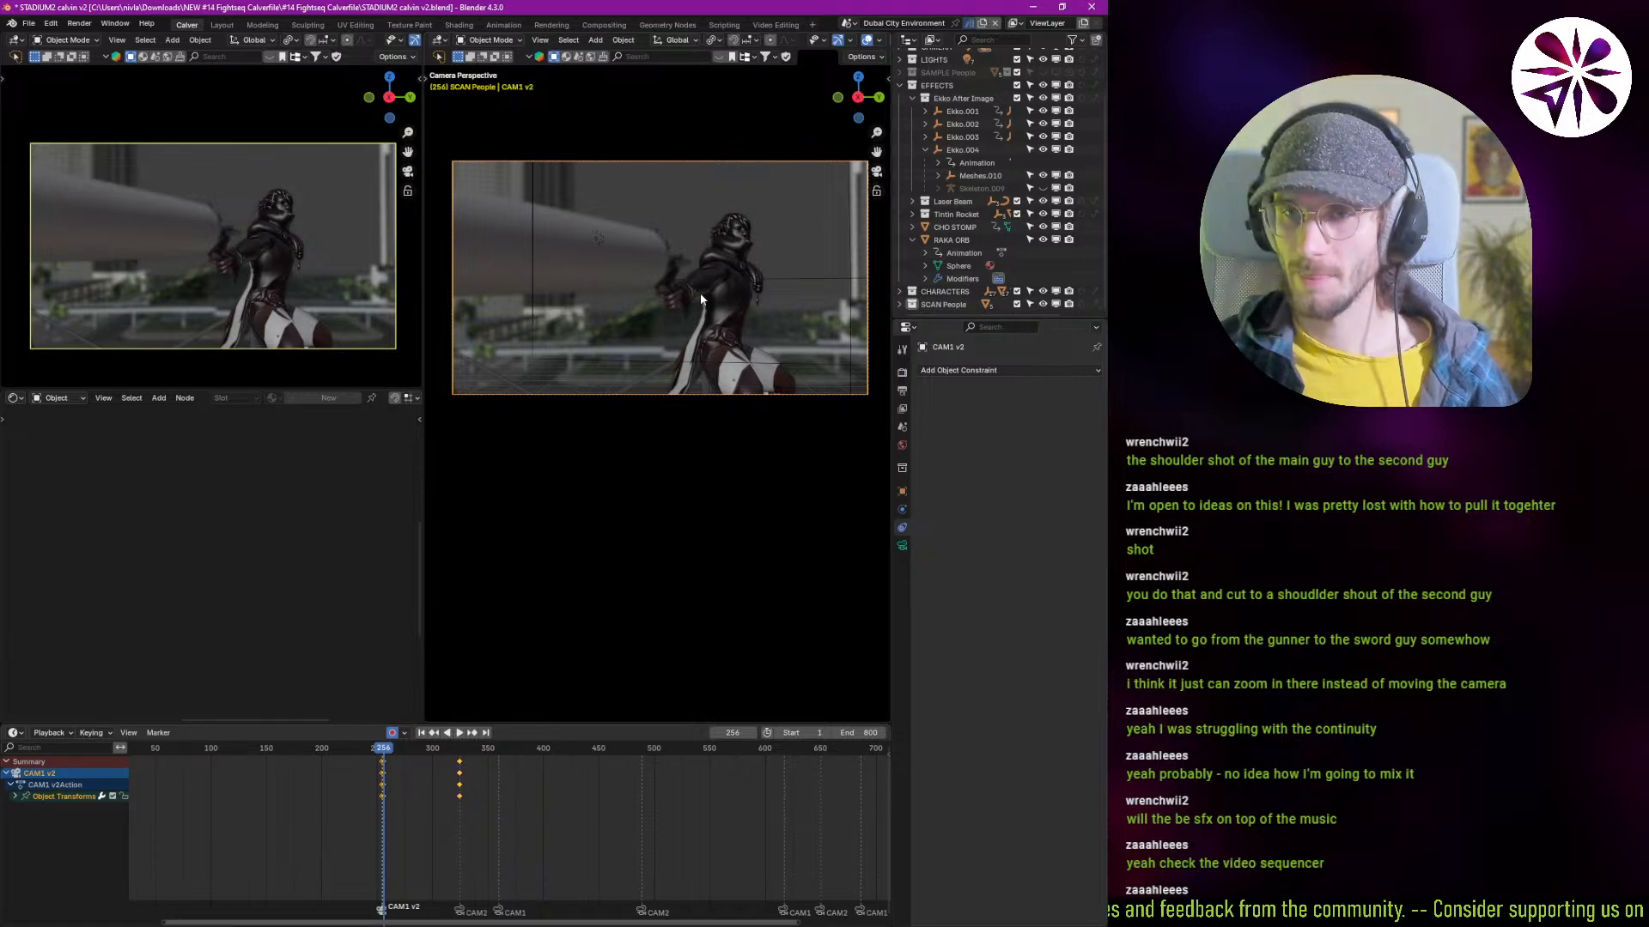
{"action": "key", "text": "KP_0"}
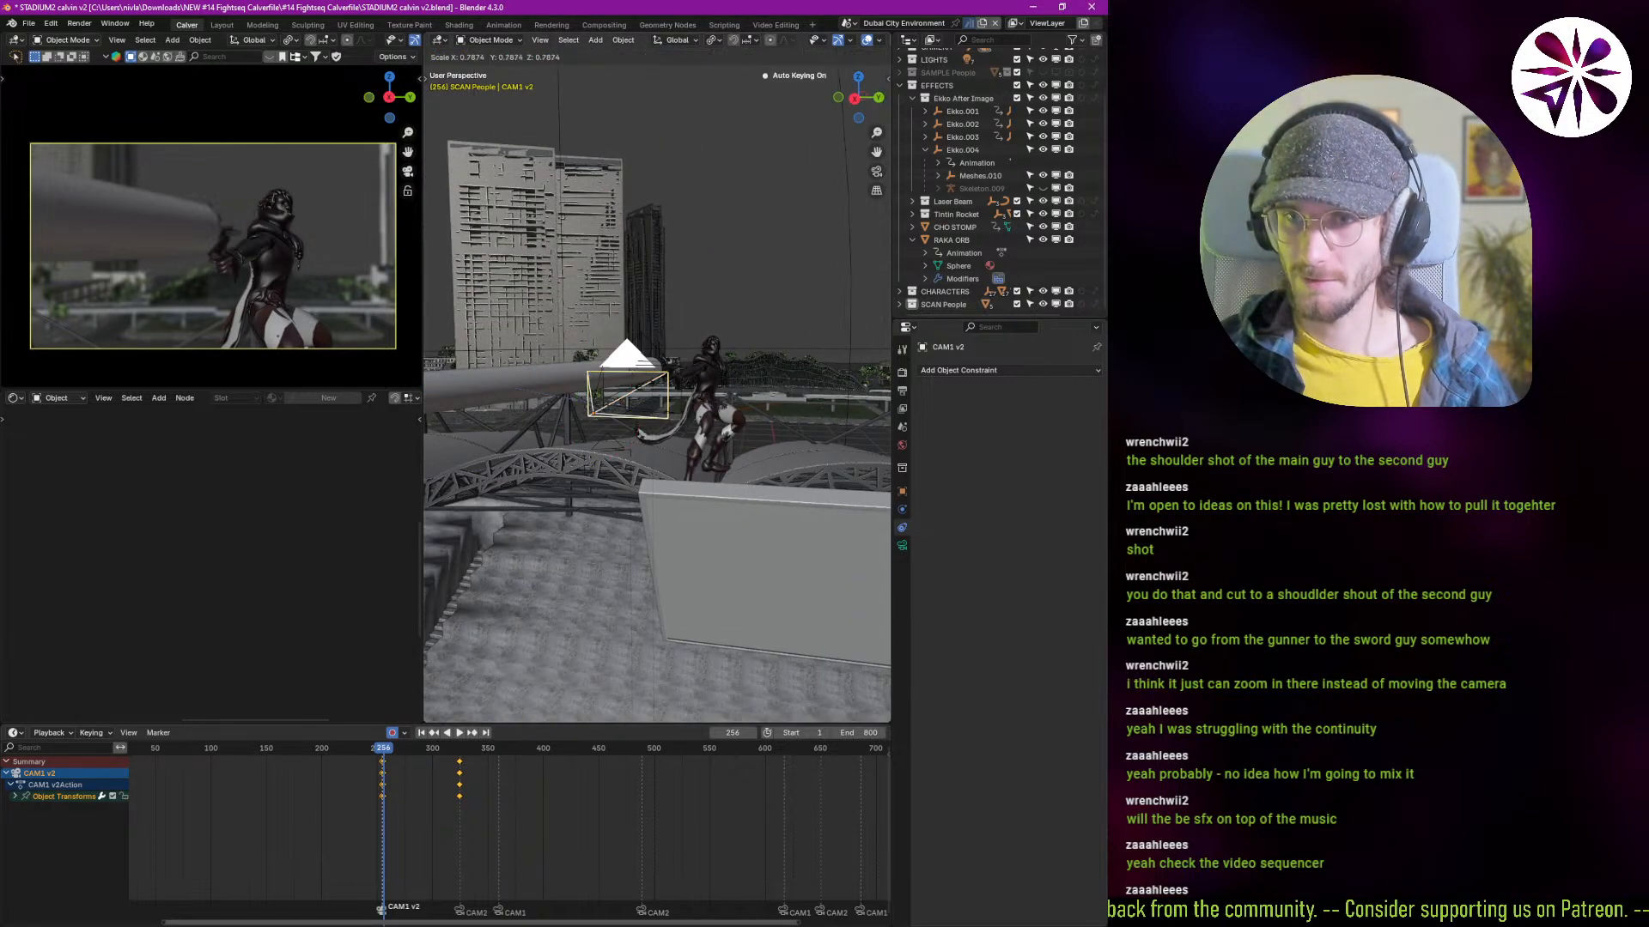
{"action": "scroll", "coordinate": [665, 371], "scroll_direction": "up", "scroll_amount": 1}
{"action": "key", "text": "n"}
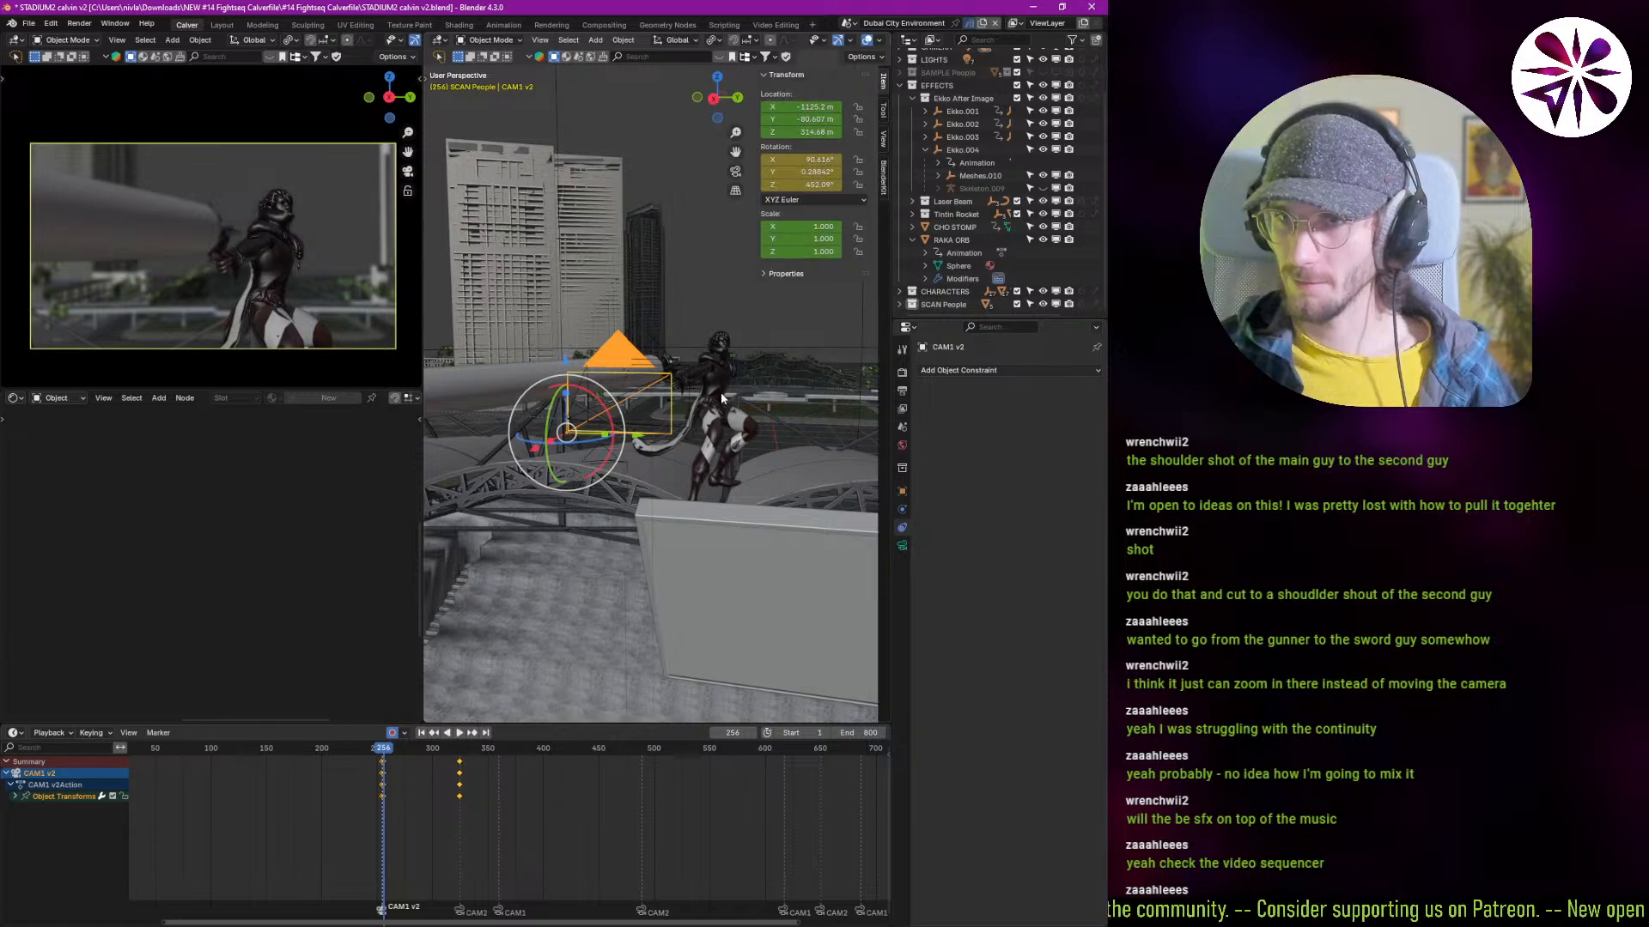
{"action": "key", "text": "n"}
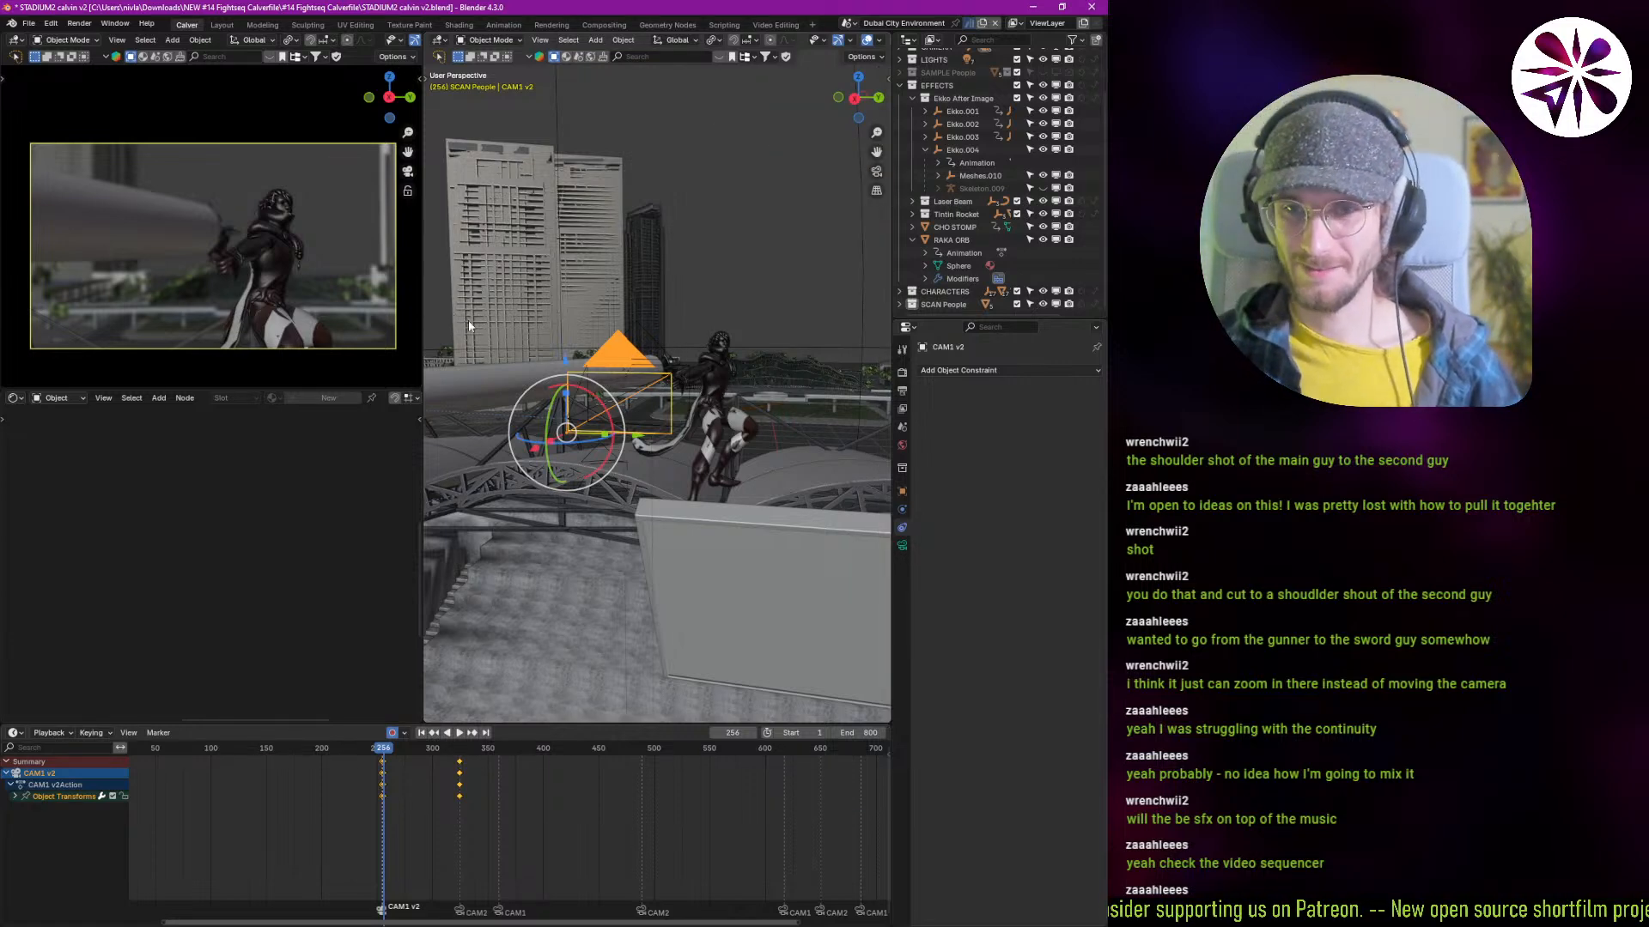
{"action": "key", "text": "g"}
{"action": "key", "text": "z"}
{"action": "key", "text": "z"}
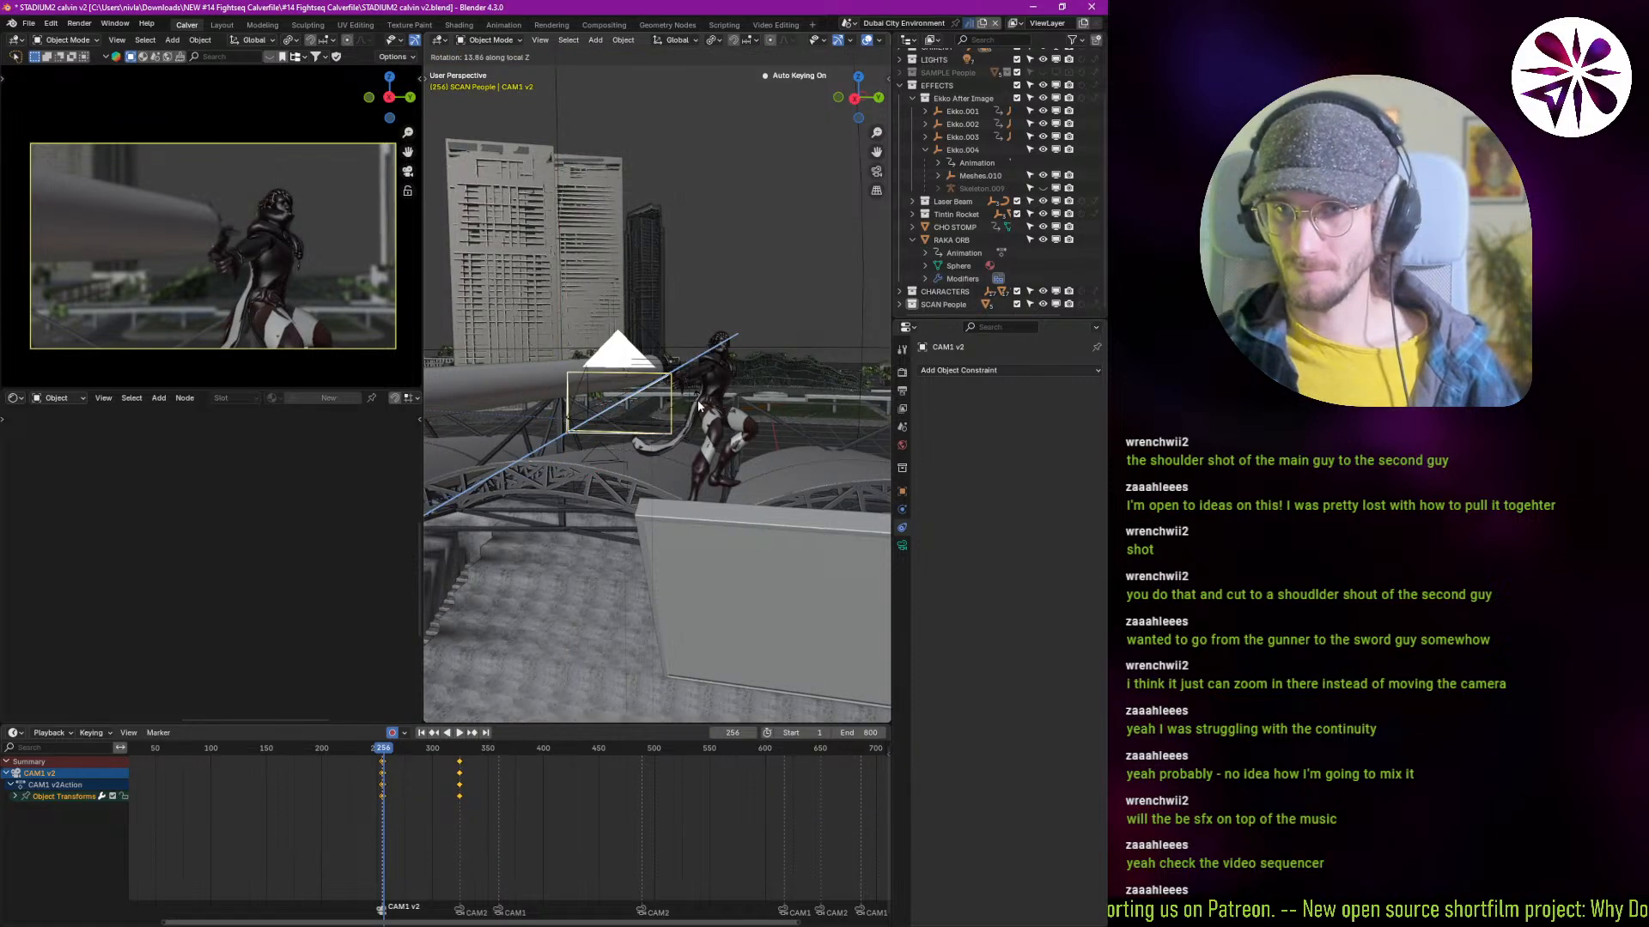
{"action": "right_click", "coordinate": [703, 418]}
Step: Examine CAM1 v2's lens data, constraints, object and delta transforms, and the 3D view settings
{"action": "left_click", "coordinate": [902, 545]}
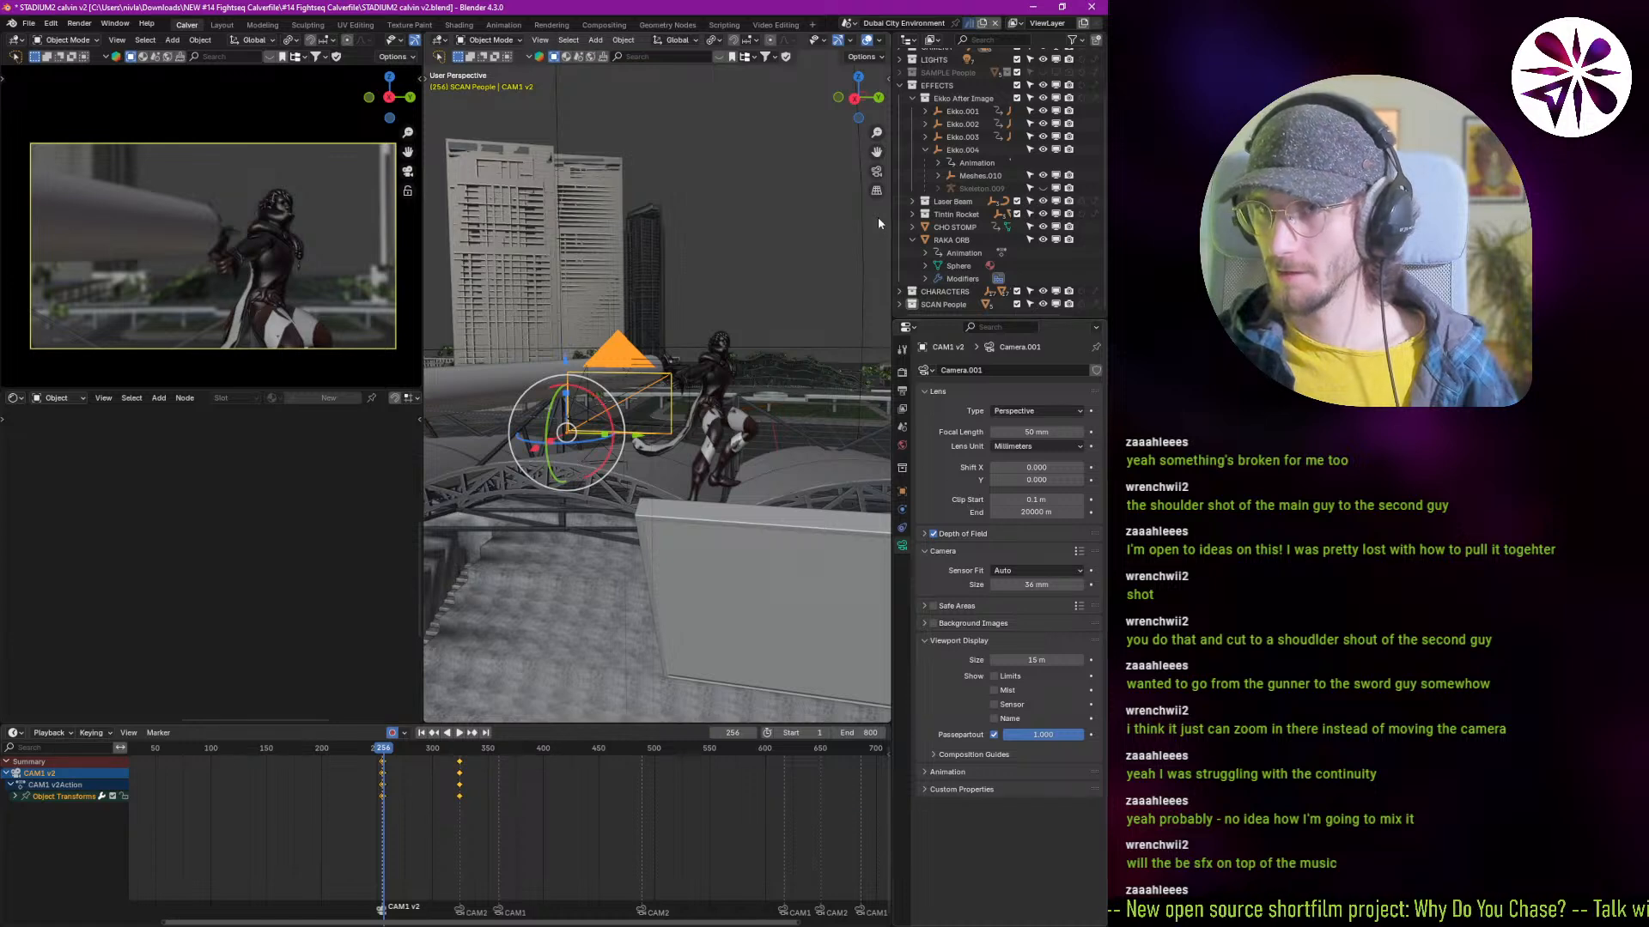
{"action": "key", "text": "n"}
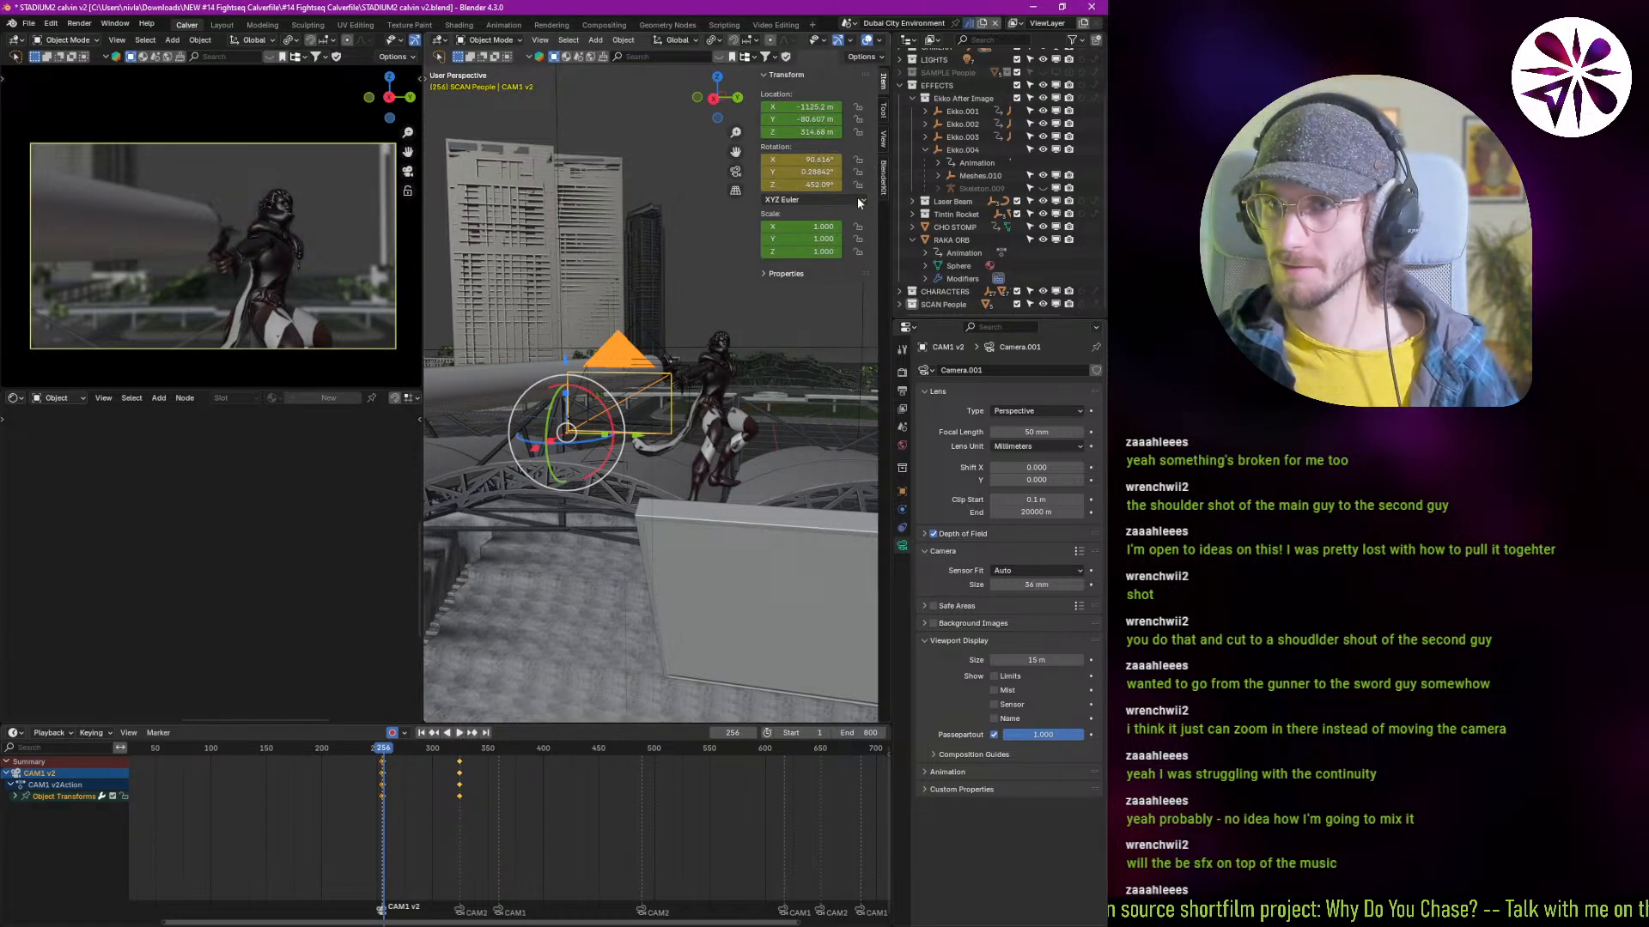
{"action": "key", "text": "n"}
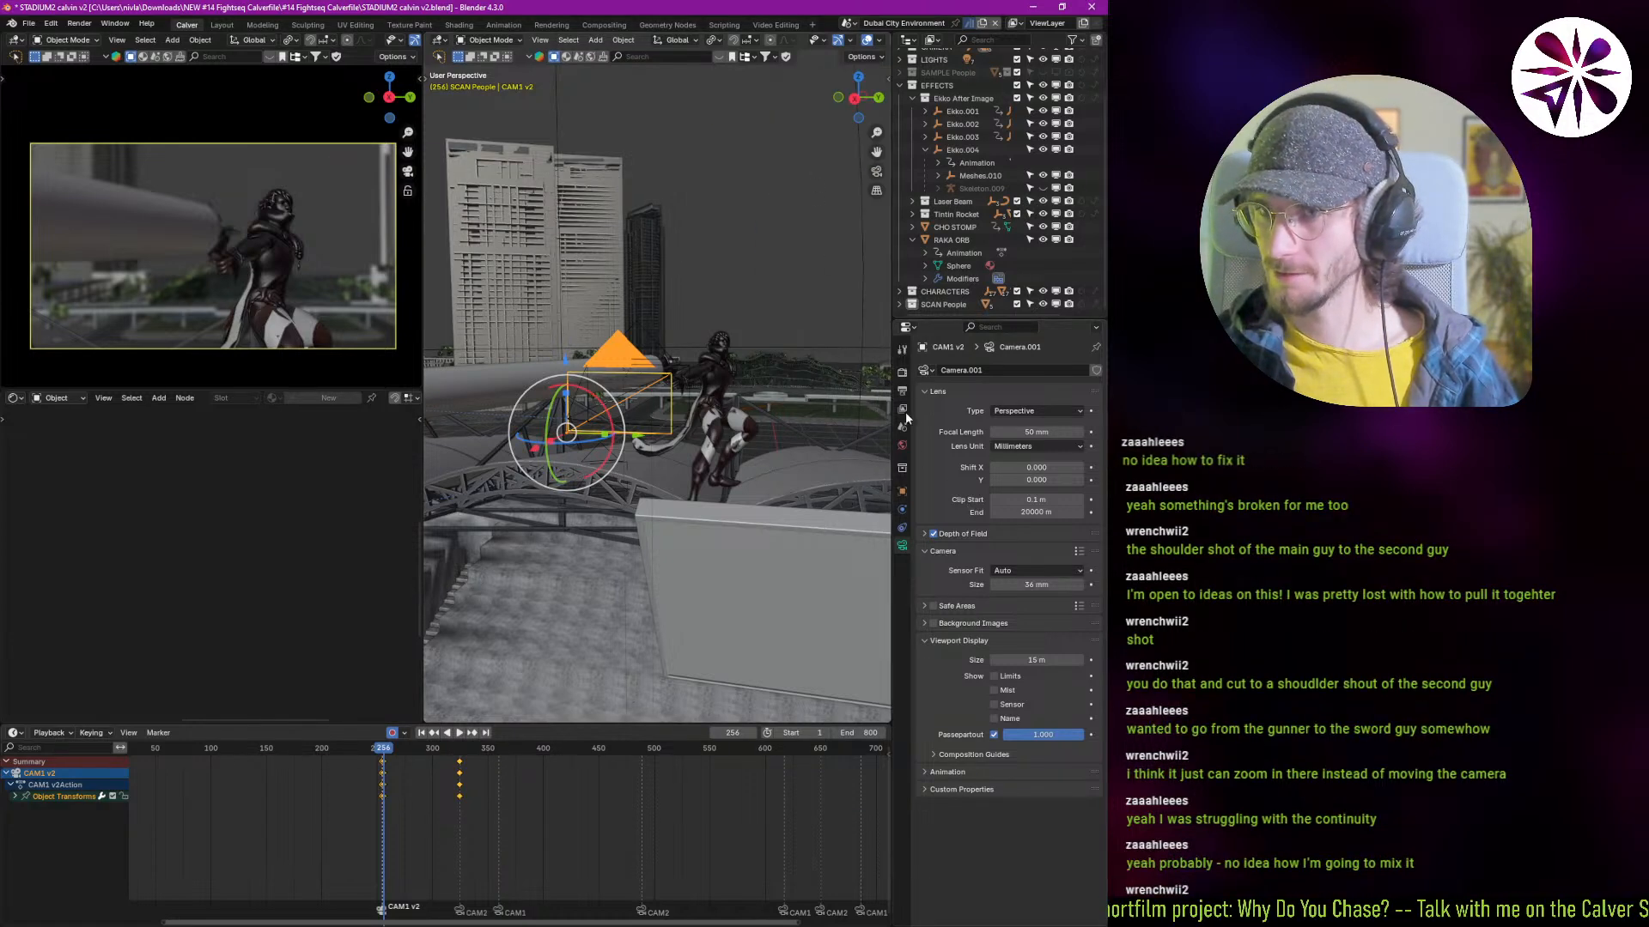
{"action": "left_click", "coordinate": [902, 528]}
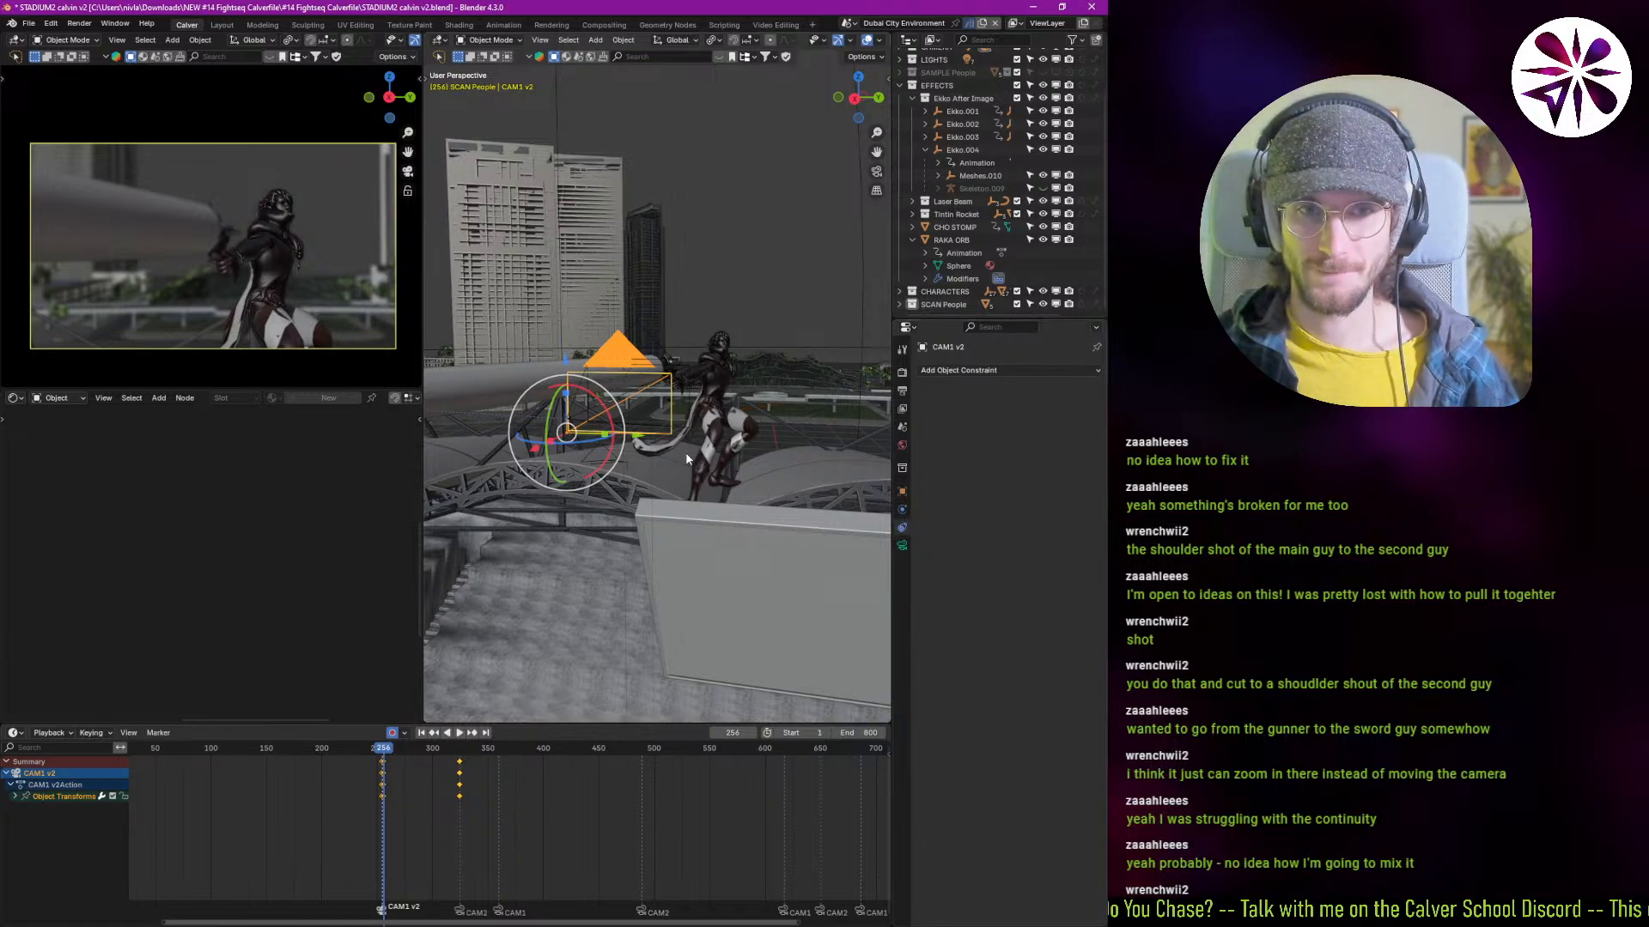
{"action": "left_click", "coordinate": [902, 496]}
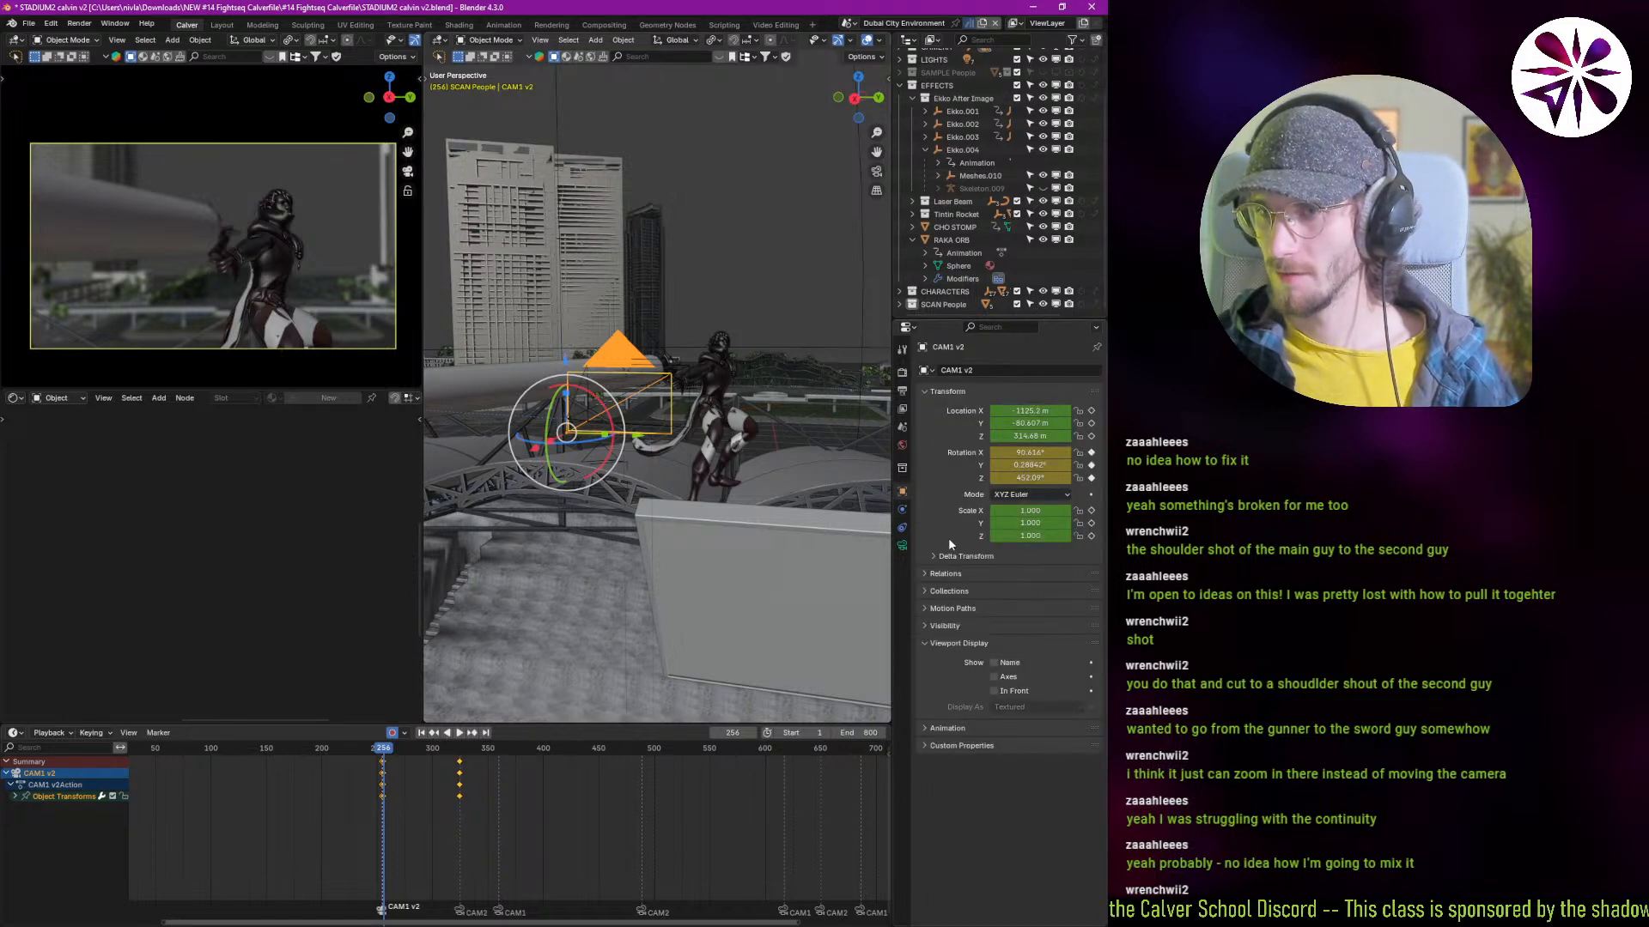
{"action": "left_click", "coordinate": [966, 556]}
{"action": "left_click", "coordinate": [965, 556]}
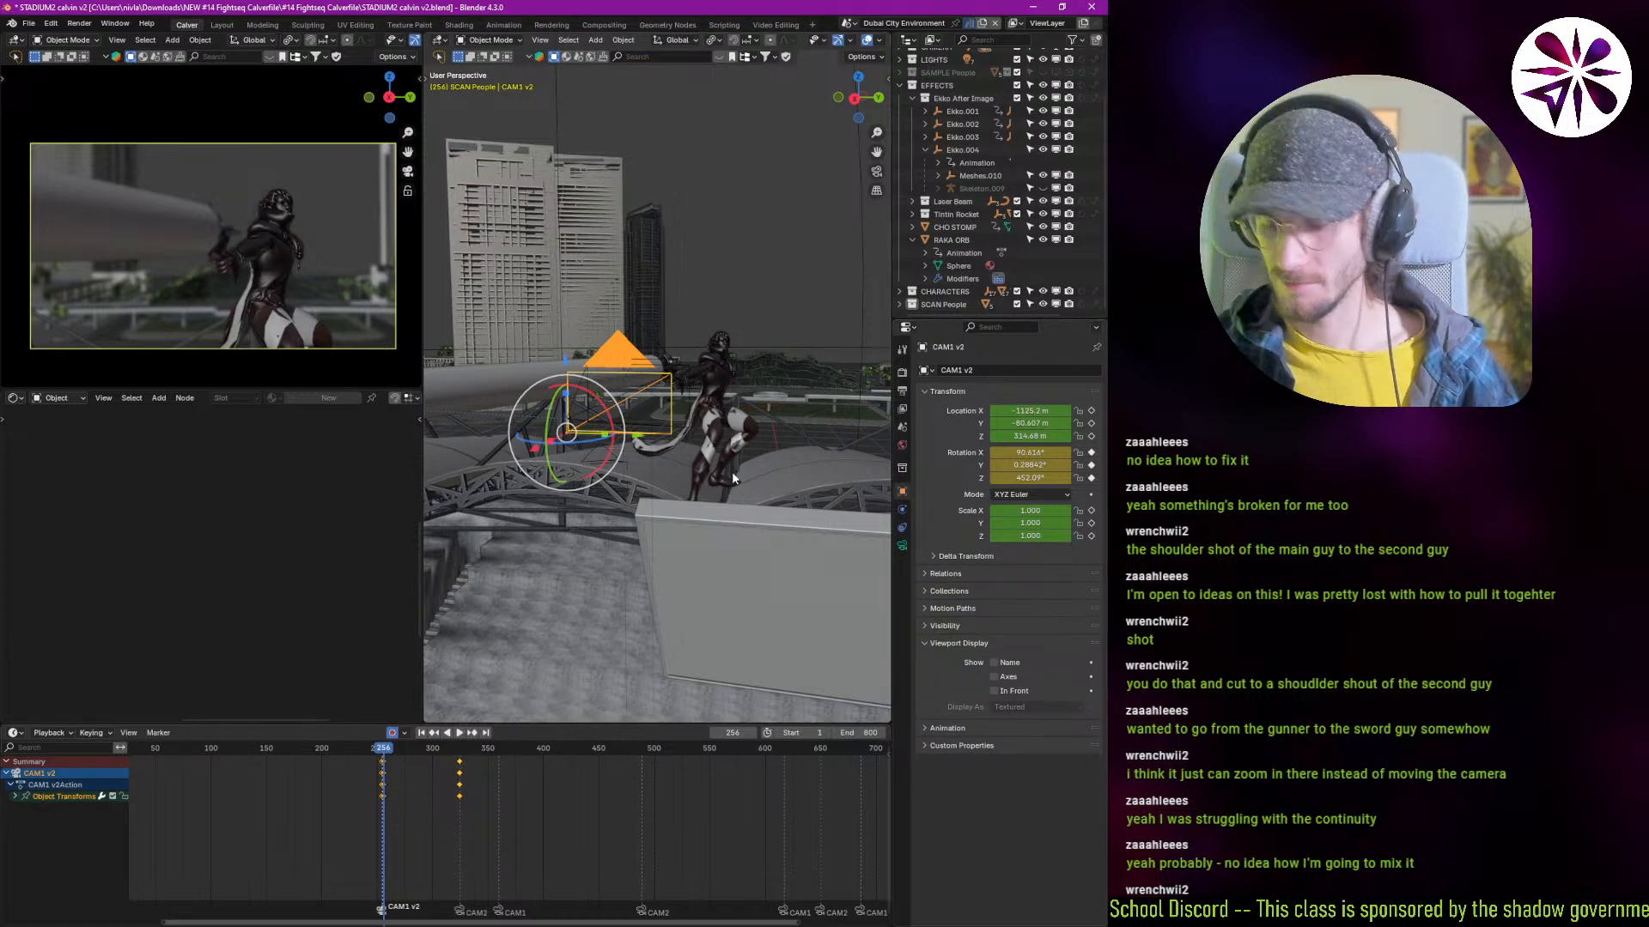
{"action": "key", "text": "n"}
{"action": "left_click", "coordinate": [884, 137]}
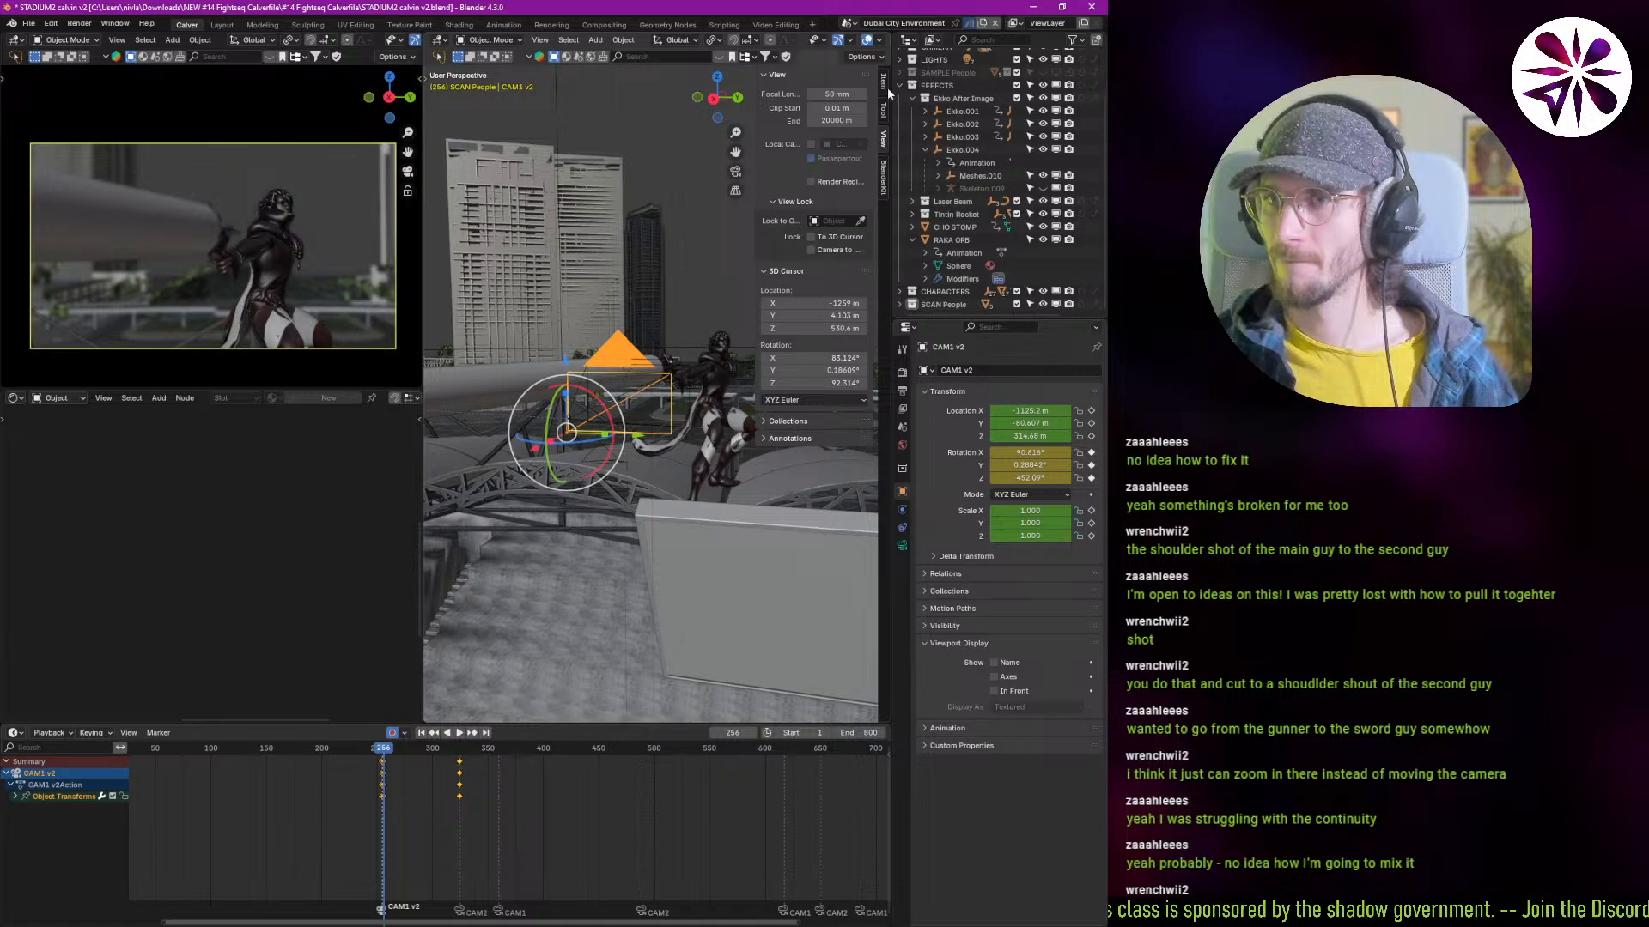
{"action": "key", "text": "n"}
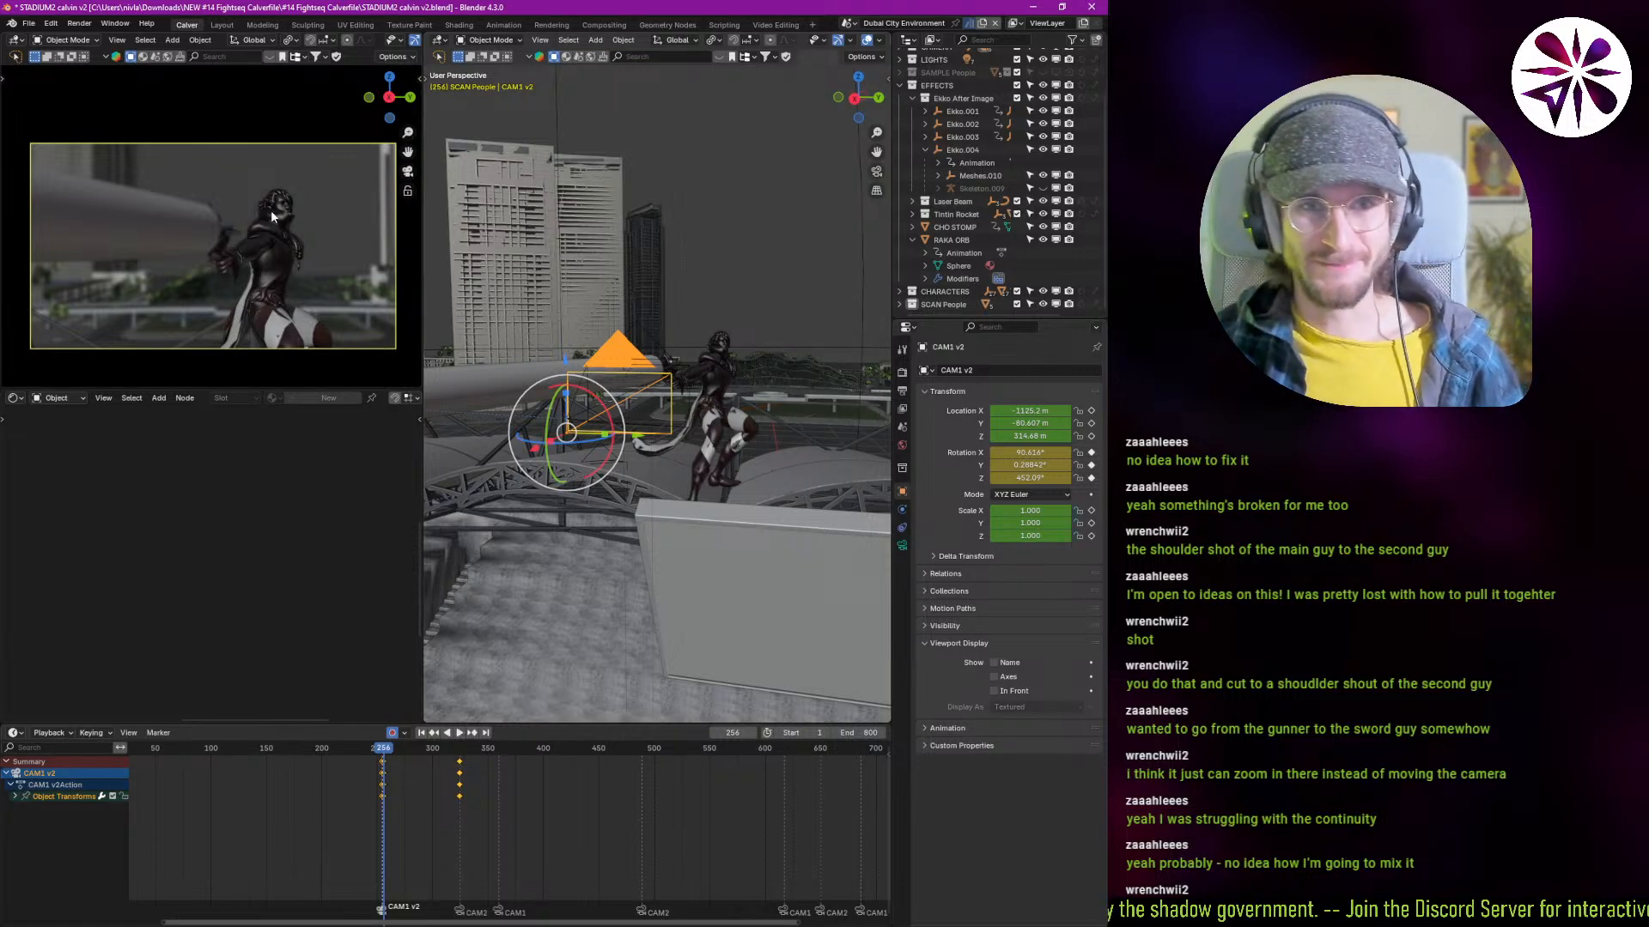
Step: Re-aim CAM1 v2 on the character at frame 256 with fly navigation through the camera view
{"action": "key", "text": "shift+grave"}
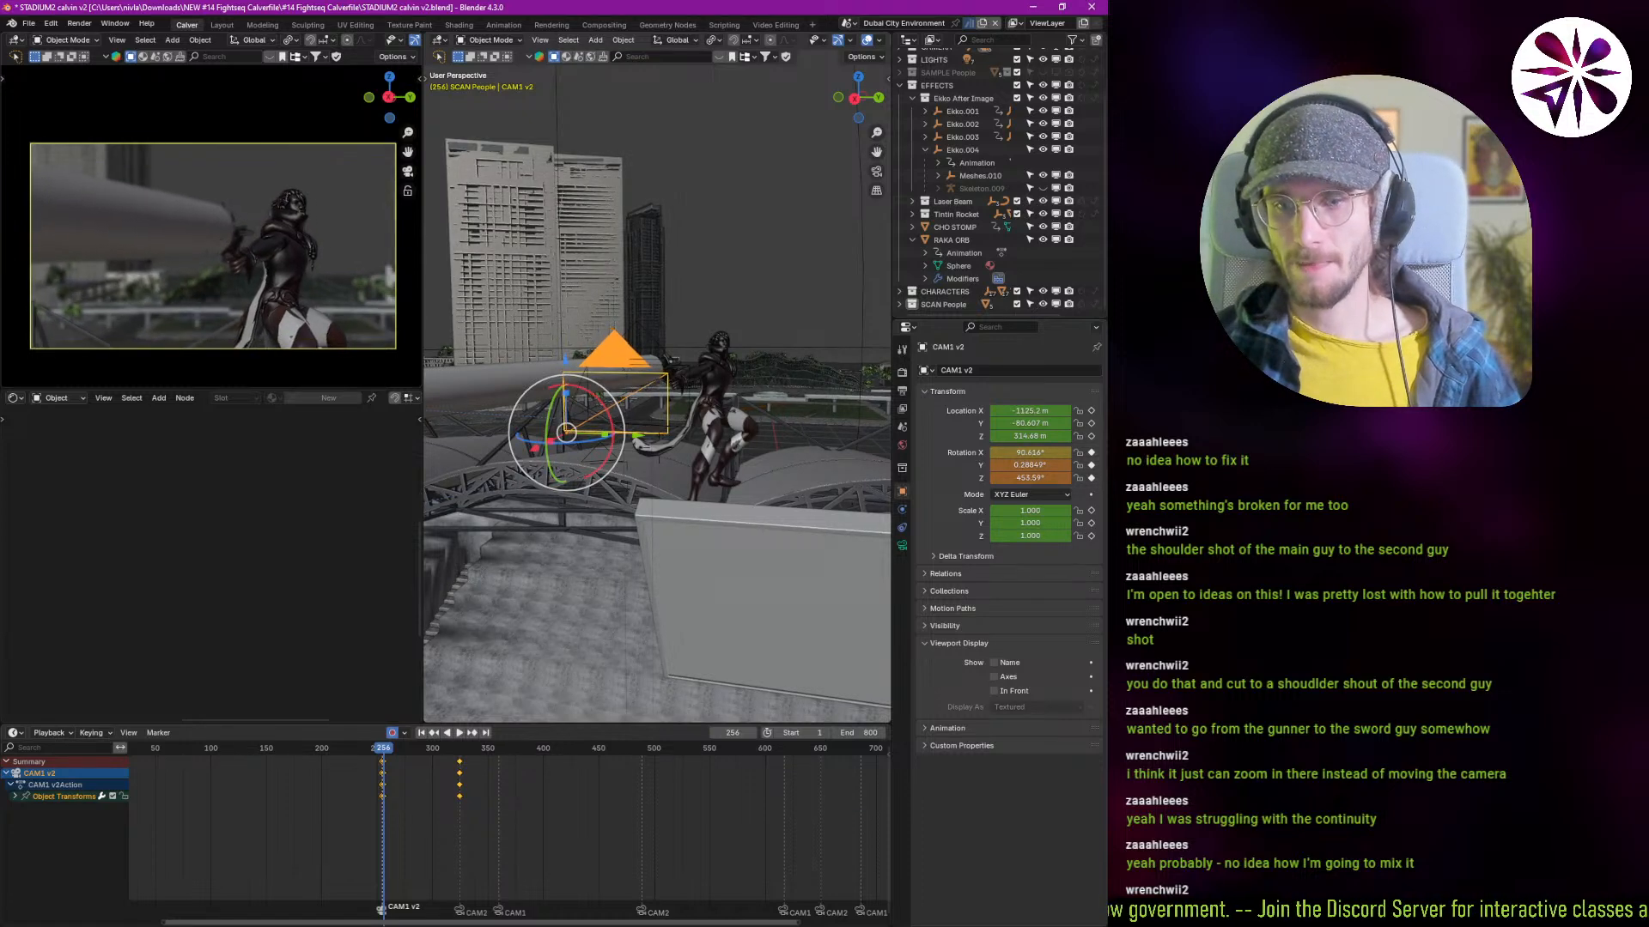
{"action": "left_click", "coordinate": [270, 217]}
Step: Replay the cut to CAM1 v2 from a few frames earlier, checking the camera keyframes around frames 254 to 256
{"action": "key", "text": "Left"}
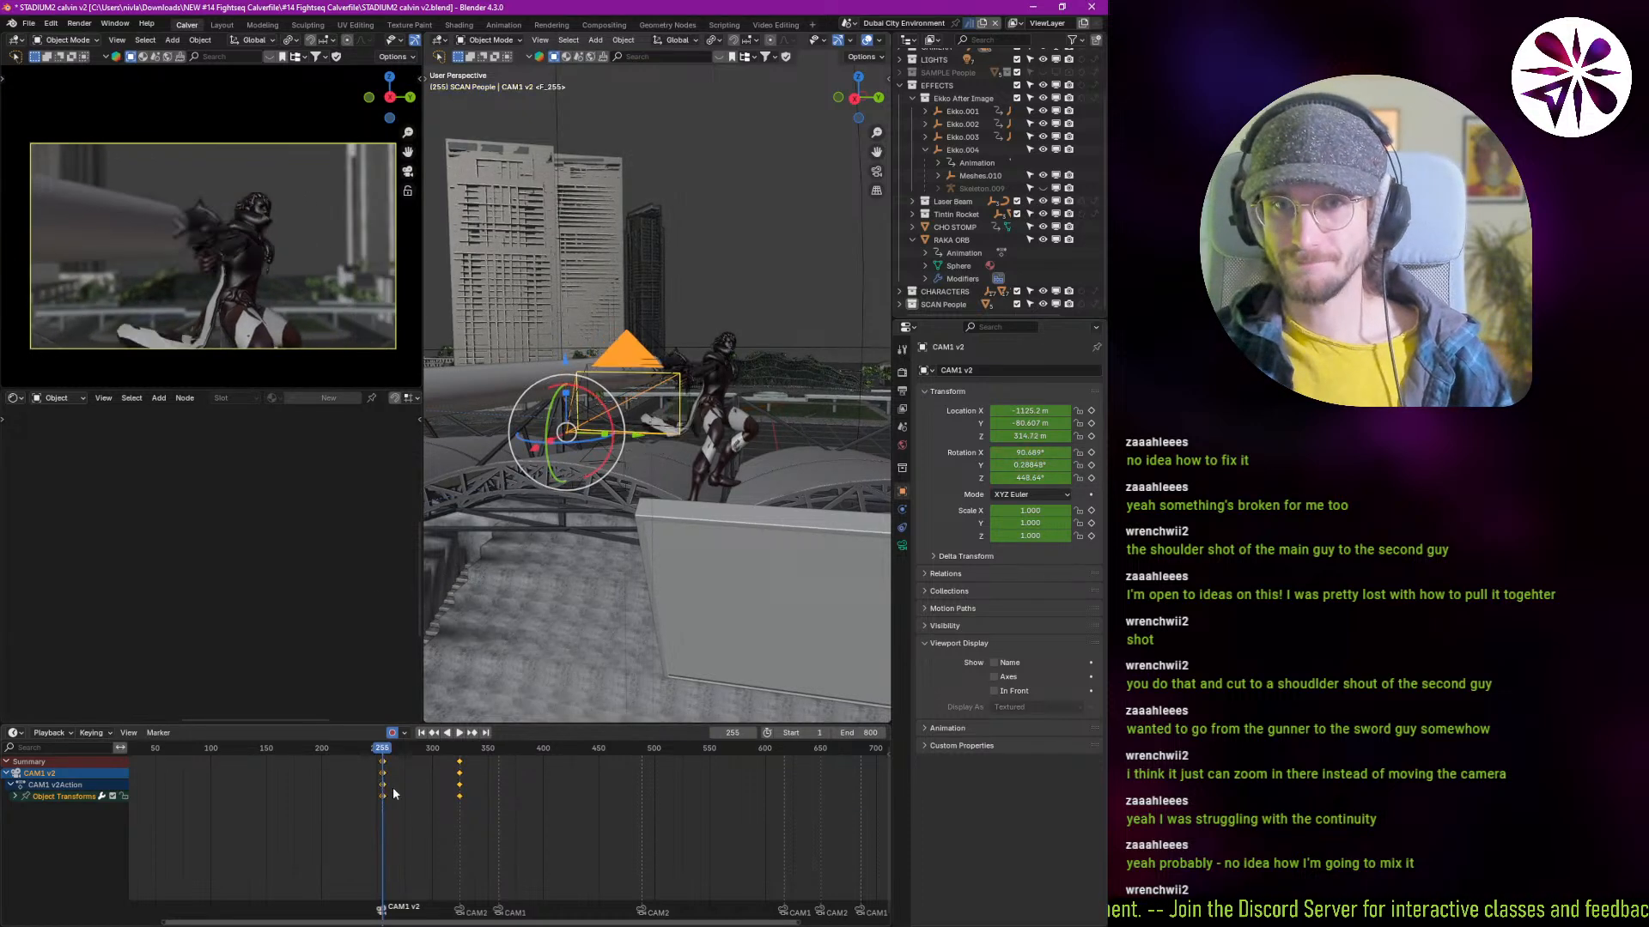
{"action": "key", "text": "Left"}
{"action": "key", "text": "Left"}
{"action": "key", "text": "Left"}
{"action": "key", "text": "Left"}
{"action": "key", "text": "Left"}
{"action": "key", "text": "Left"}
{"action": "key", "text": "space"}
{"action": "key", "text": "Escape"}
{"action": "key", "text": "space"}
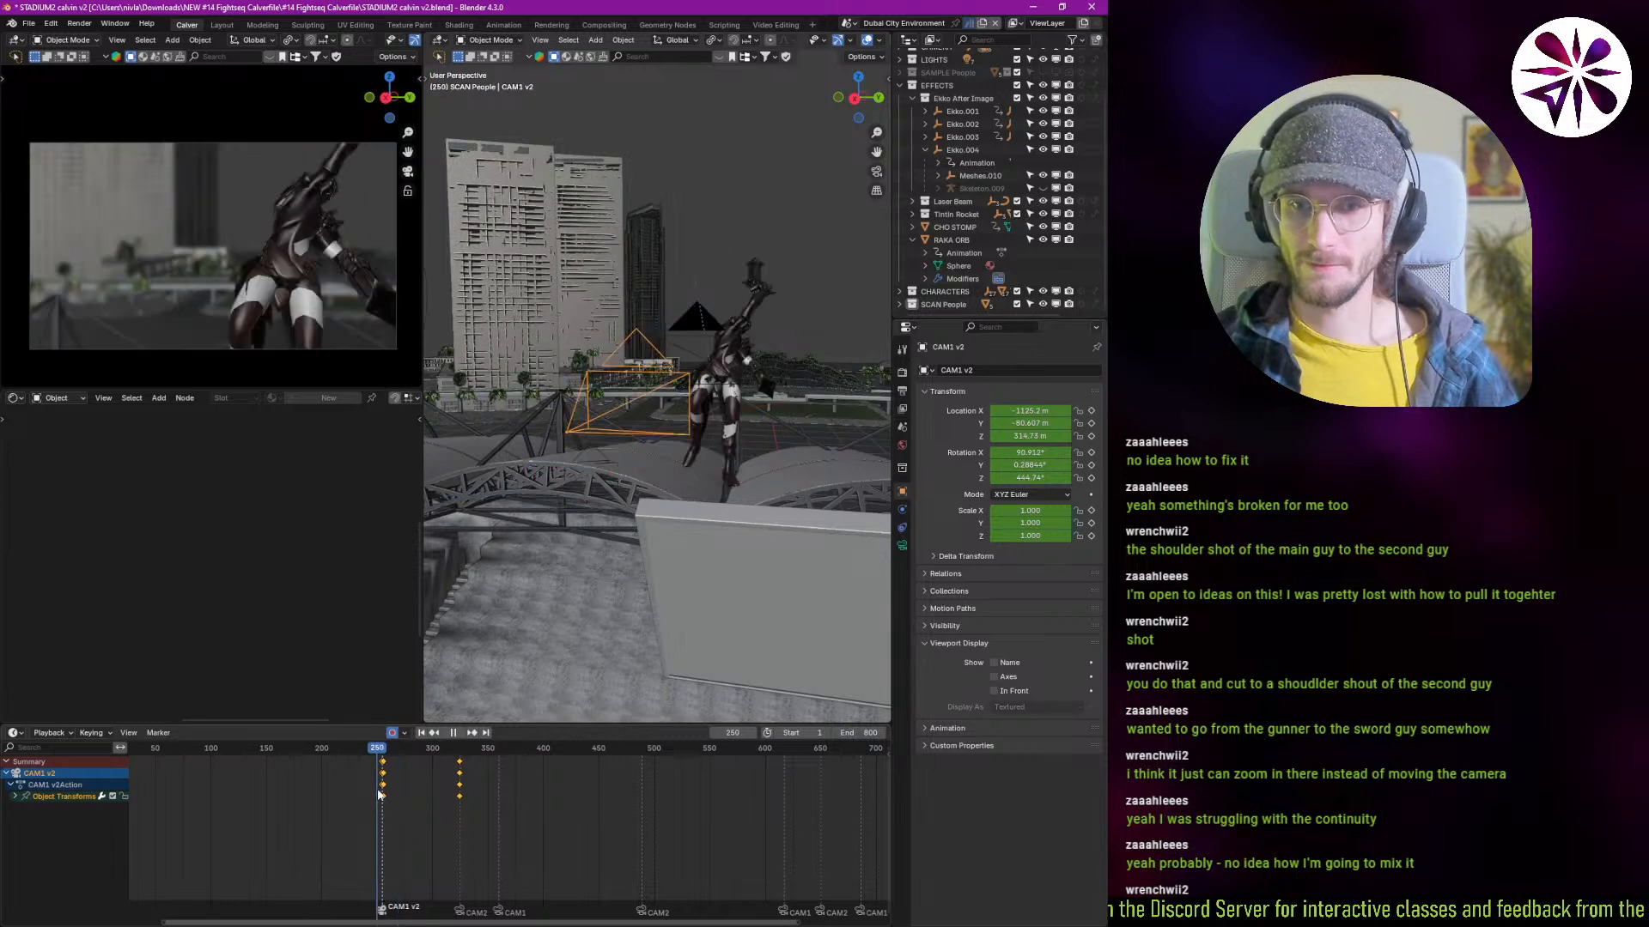
{"action": "key", "text": "space"}
{"action": "key", "text": "Left"}
{"action": "key", "text": "Left"}
{"action": "key", "text": "Left"}
{"action": "key", "text": "Left"}
{"action": "key", "text": "Left"}
{"action": "scroll", "coordinate": [379, 804], "scroll_direction": "up", "scroll_amount": 2}
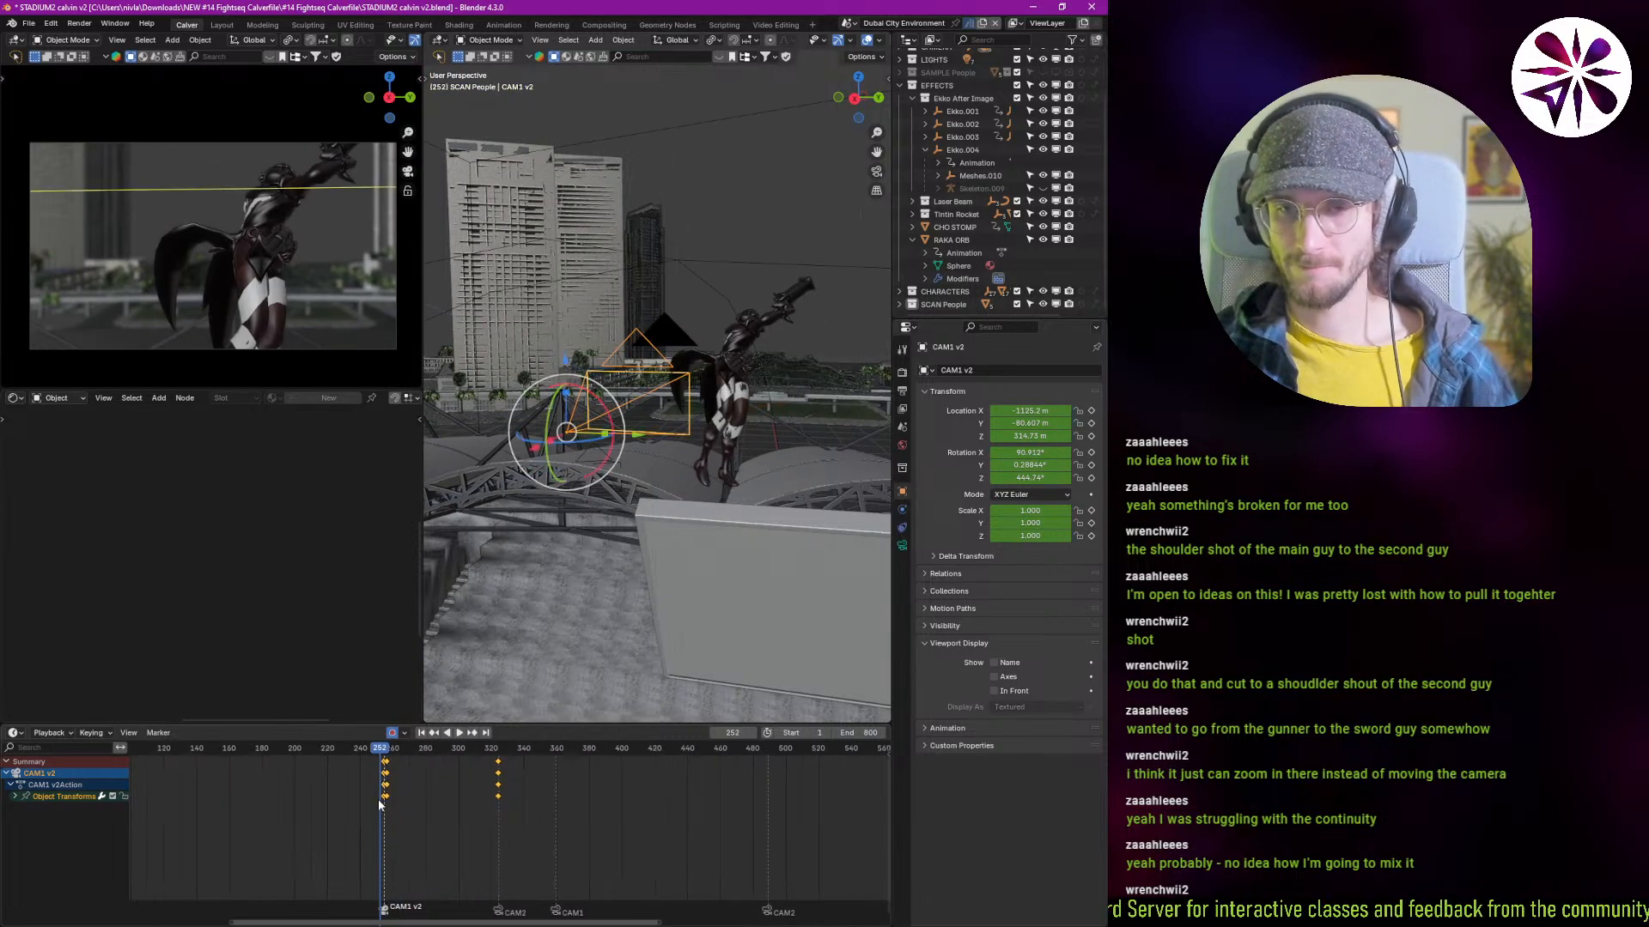
{"action": "scroll", "coordinate": [379, 805], "scroll_direction": "up", "scroll_amount": 3}
{"action": "key", "text": "space"}
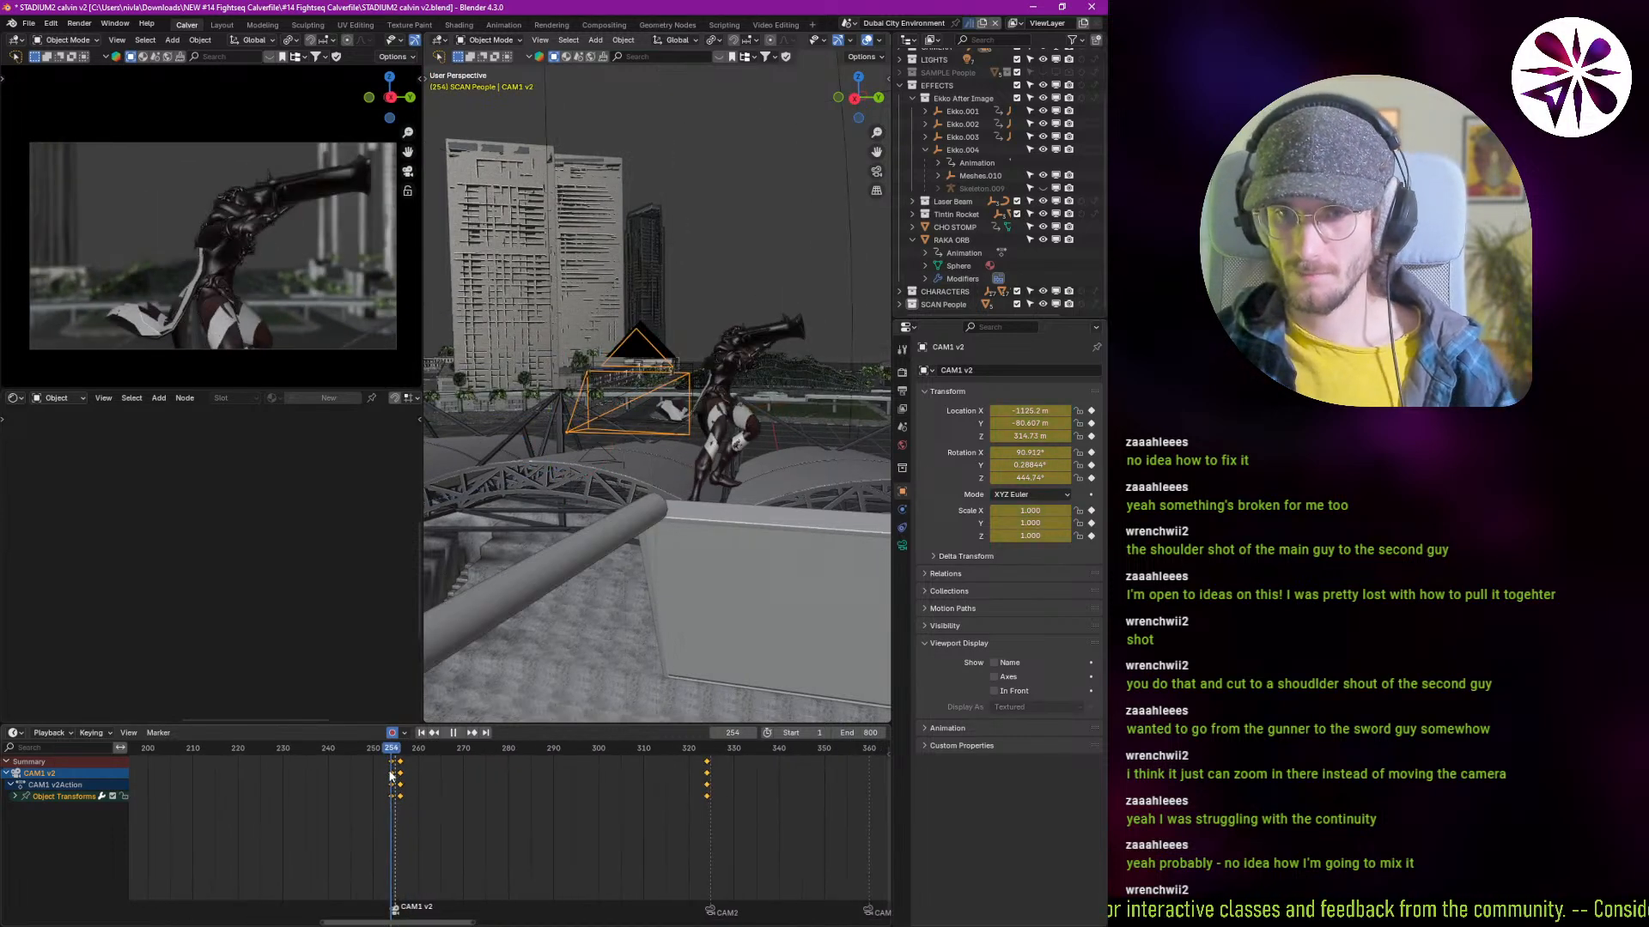
{"action": "key", "text": "space"}
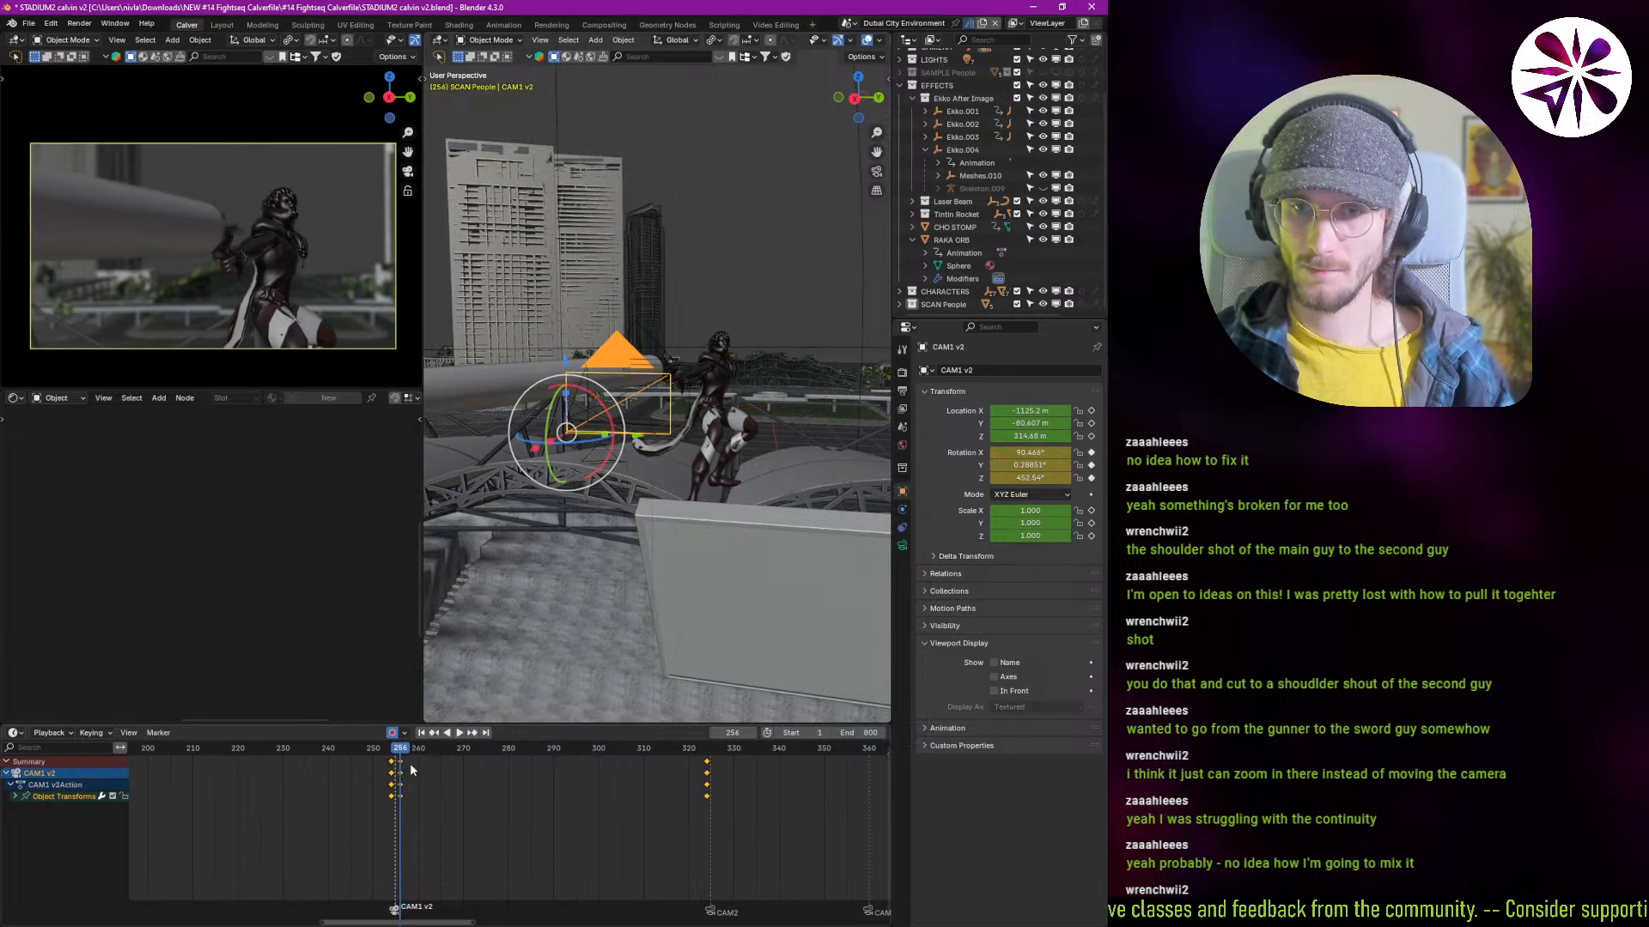
Step: Delete CAM1 v2's keyframe at frame 256 and move its first keyframe from frame 254 to frame 255
{"action": "key", "text": "Left"}
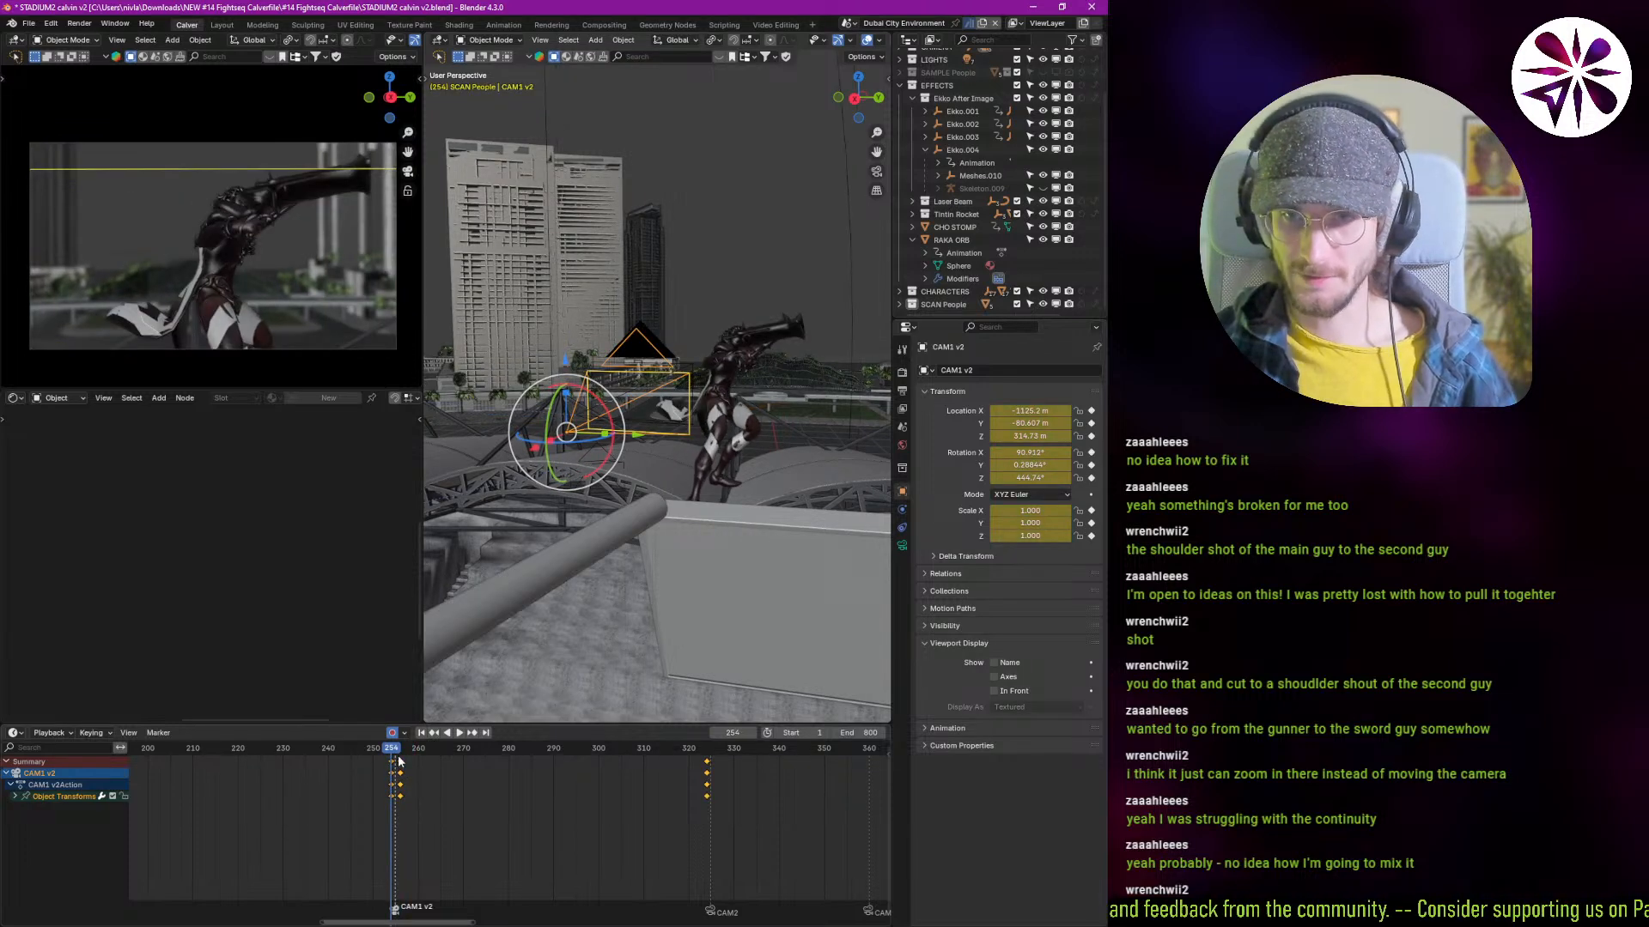
{"action": "key", "text": "x"}
{"action": "left_click", "coordinate": [401, 765]}
{"action": "key", "text": "Right"}
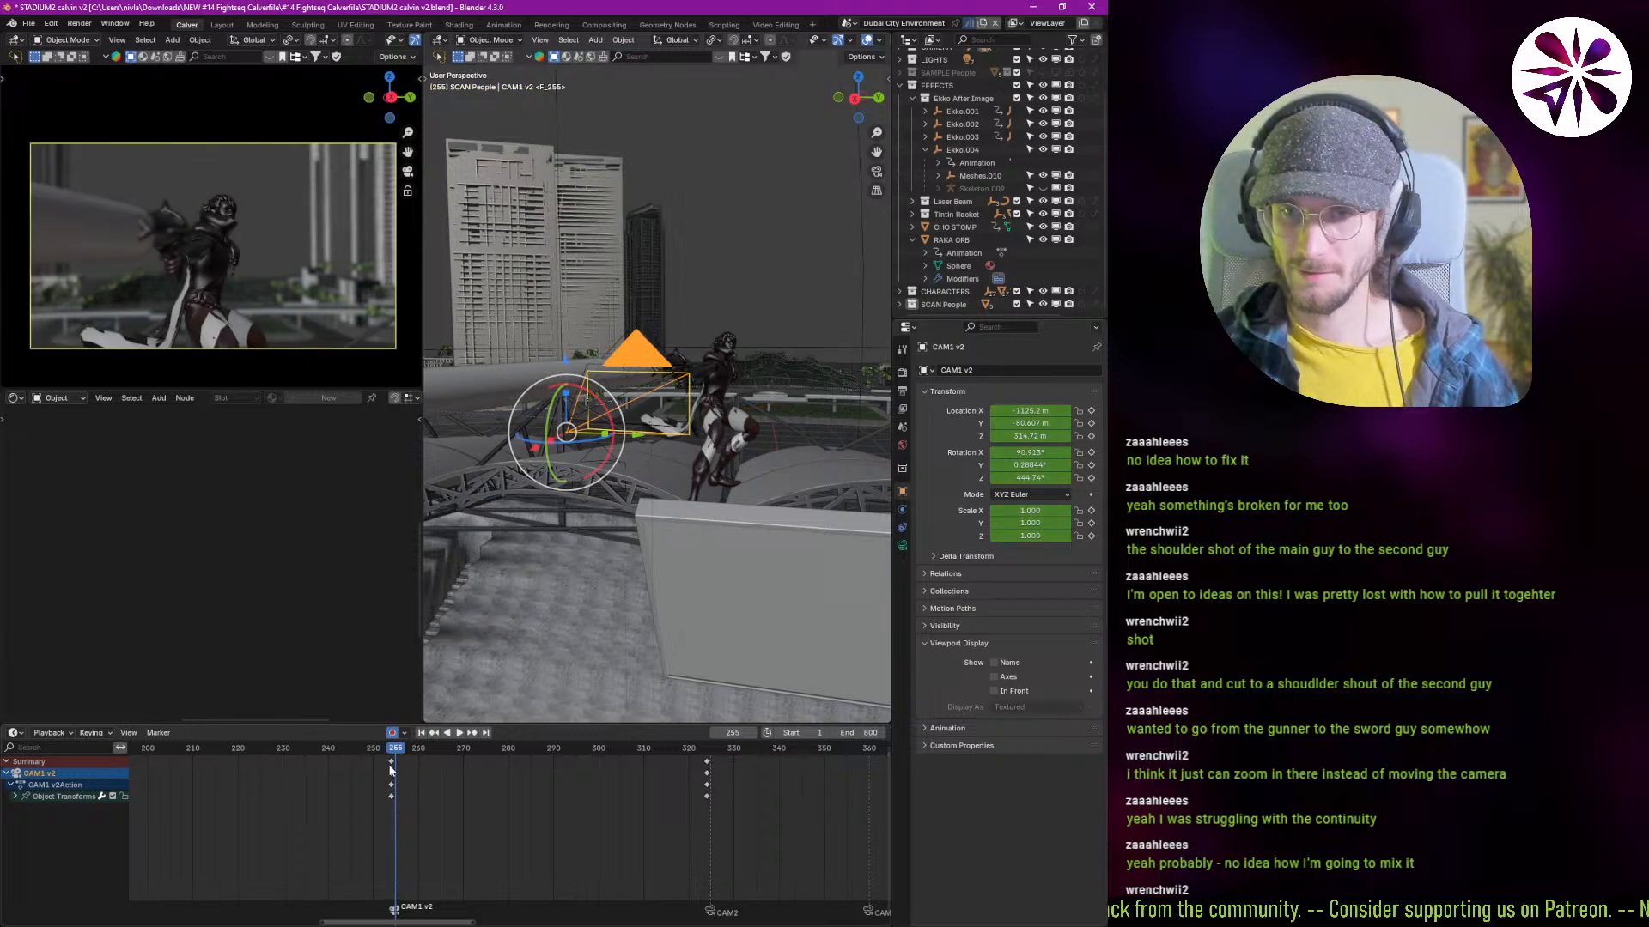
{"action": "key", "text": "Left"}
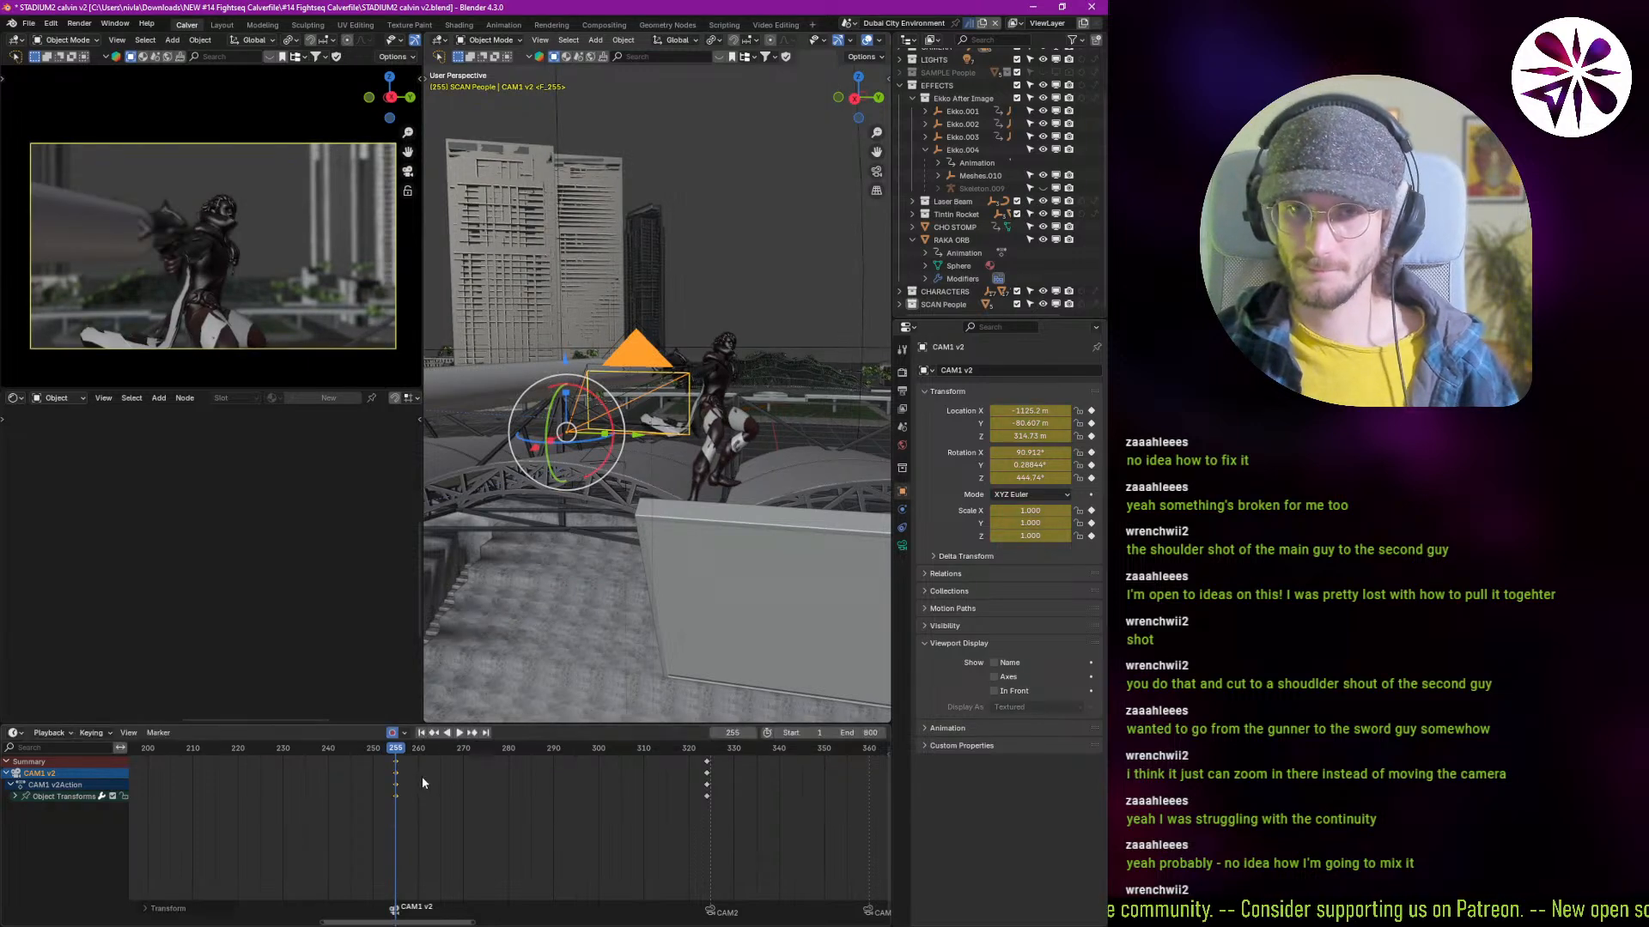
{"action": "key", "text": "space"}
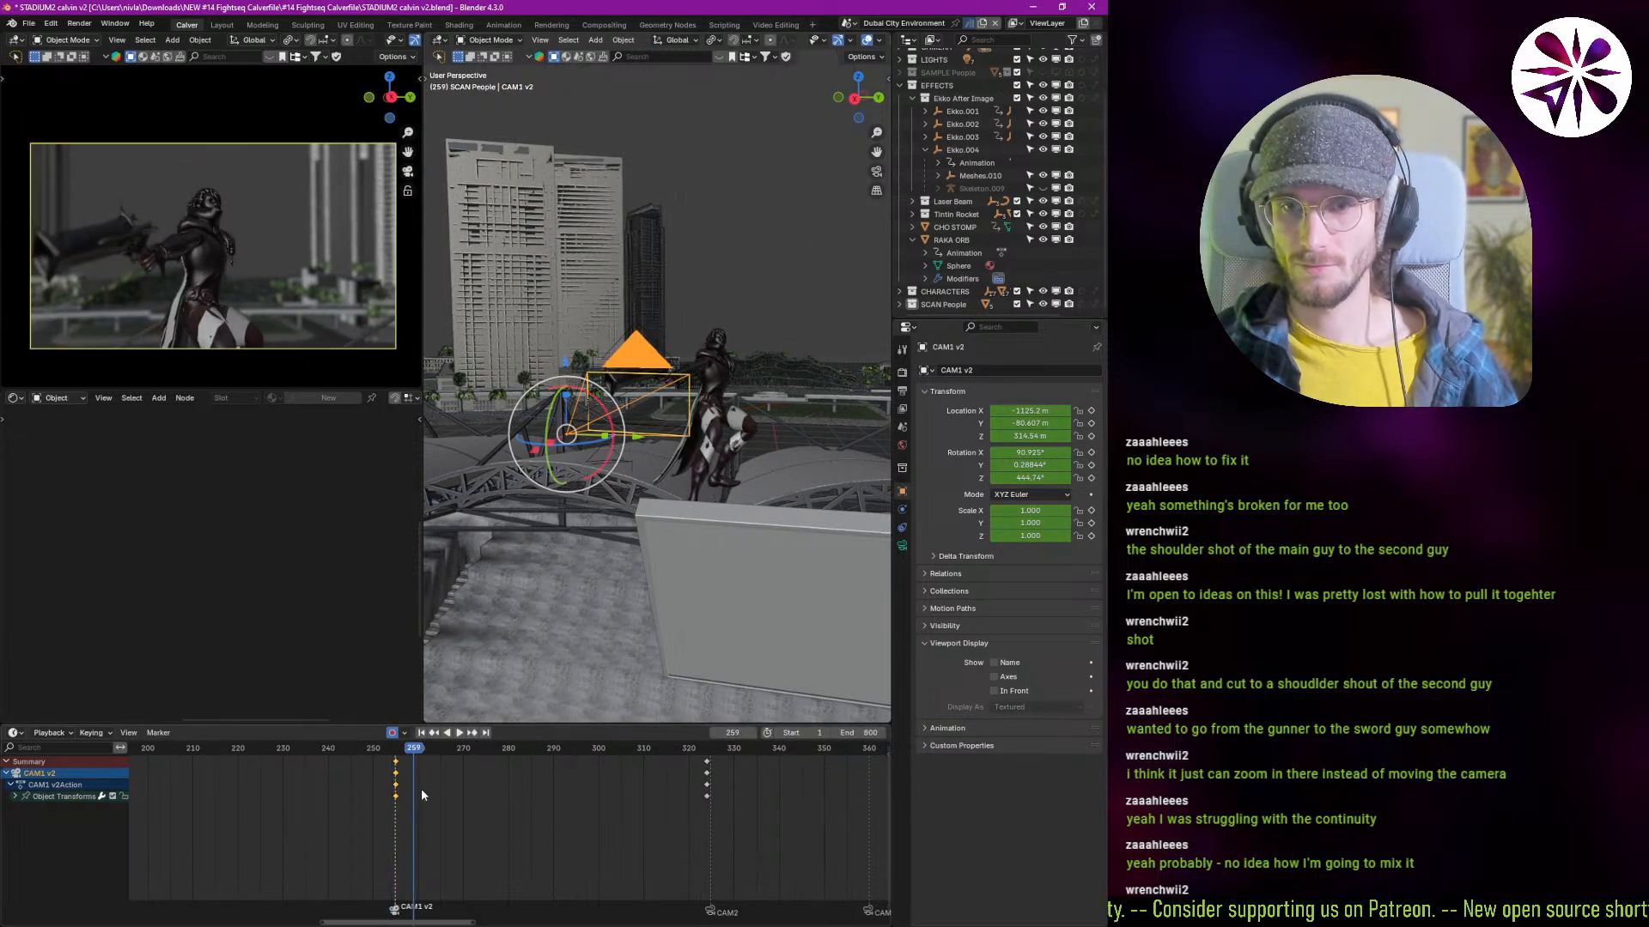
Step: Re-aim CAM1 v2 on the character at frame 255 with fly navigation, updating the rotation keyframe
{"action": "right_click_drag", "start_coordinate": [418, 790], "coordinate": [397, 797], "text": "shift"}
{"action": "key", "text": "r"}
{"action": "key", "text": "r"}
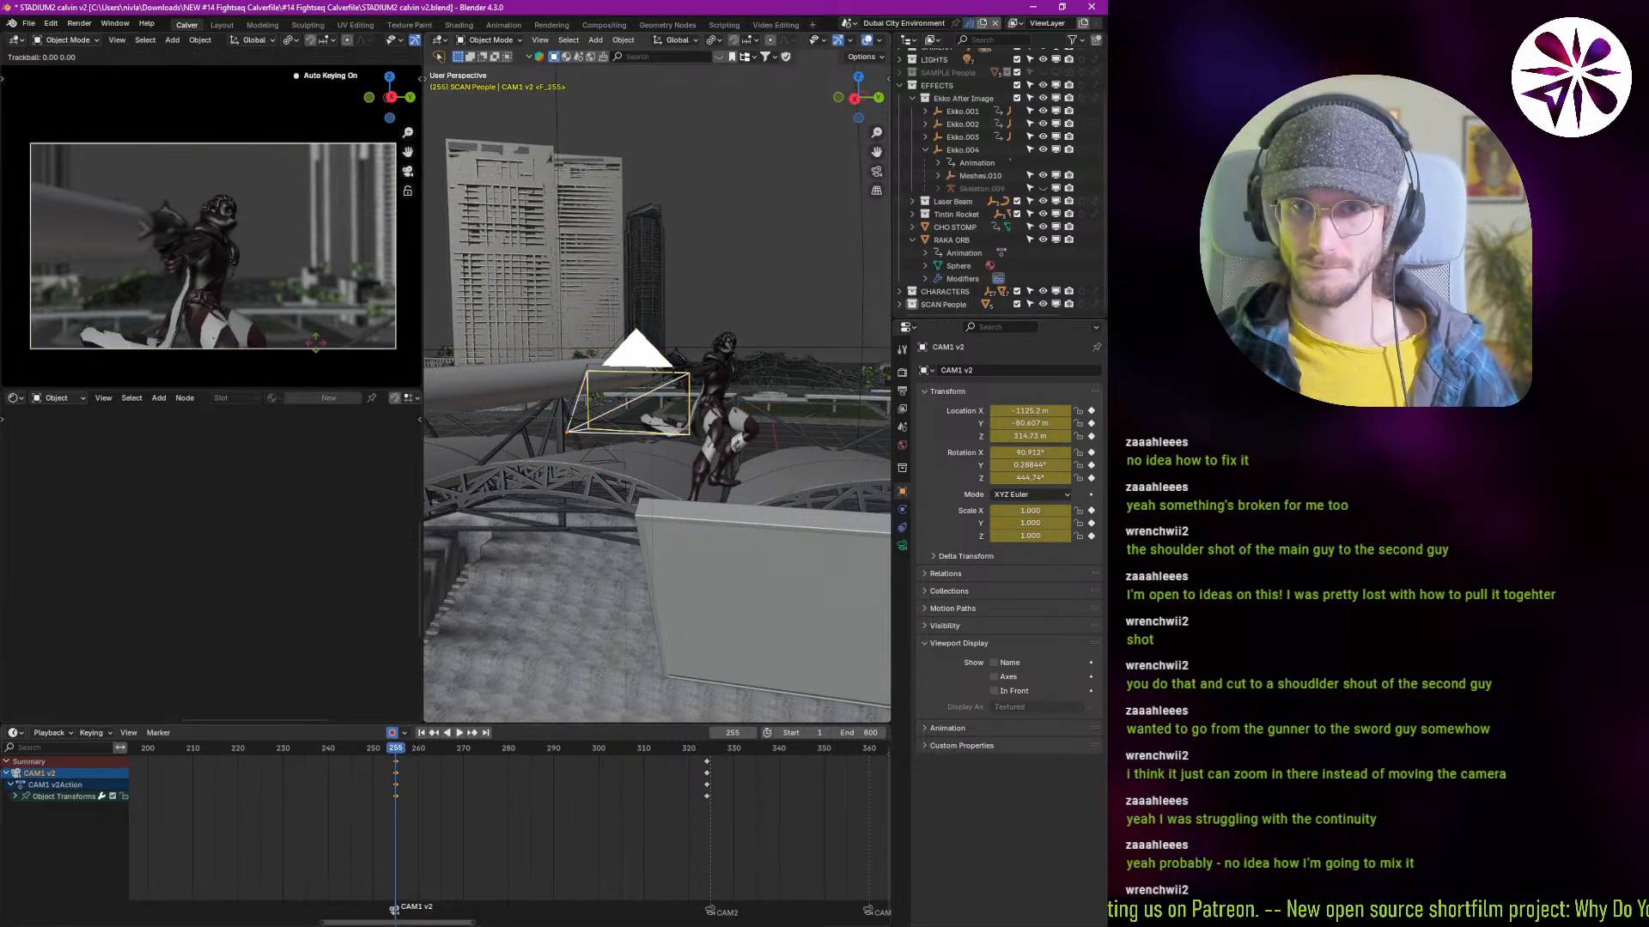
{"action": "key", "text": "shift+grave"}
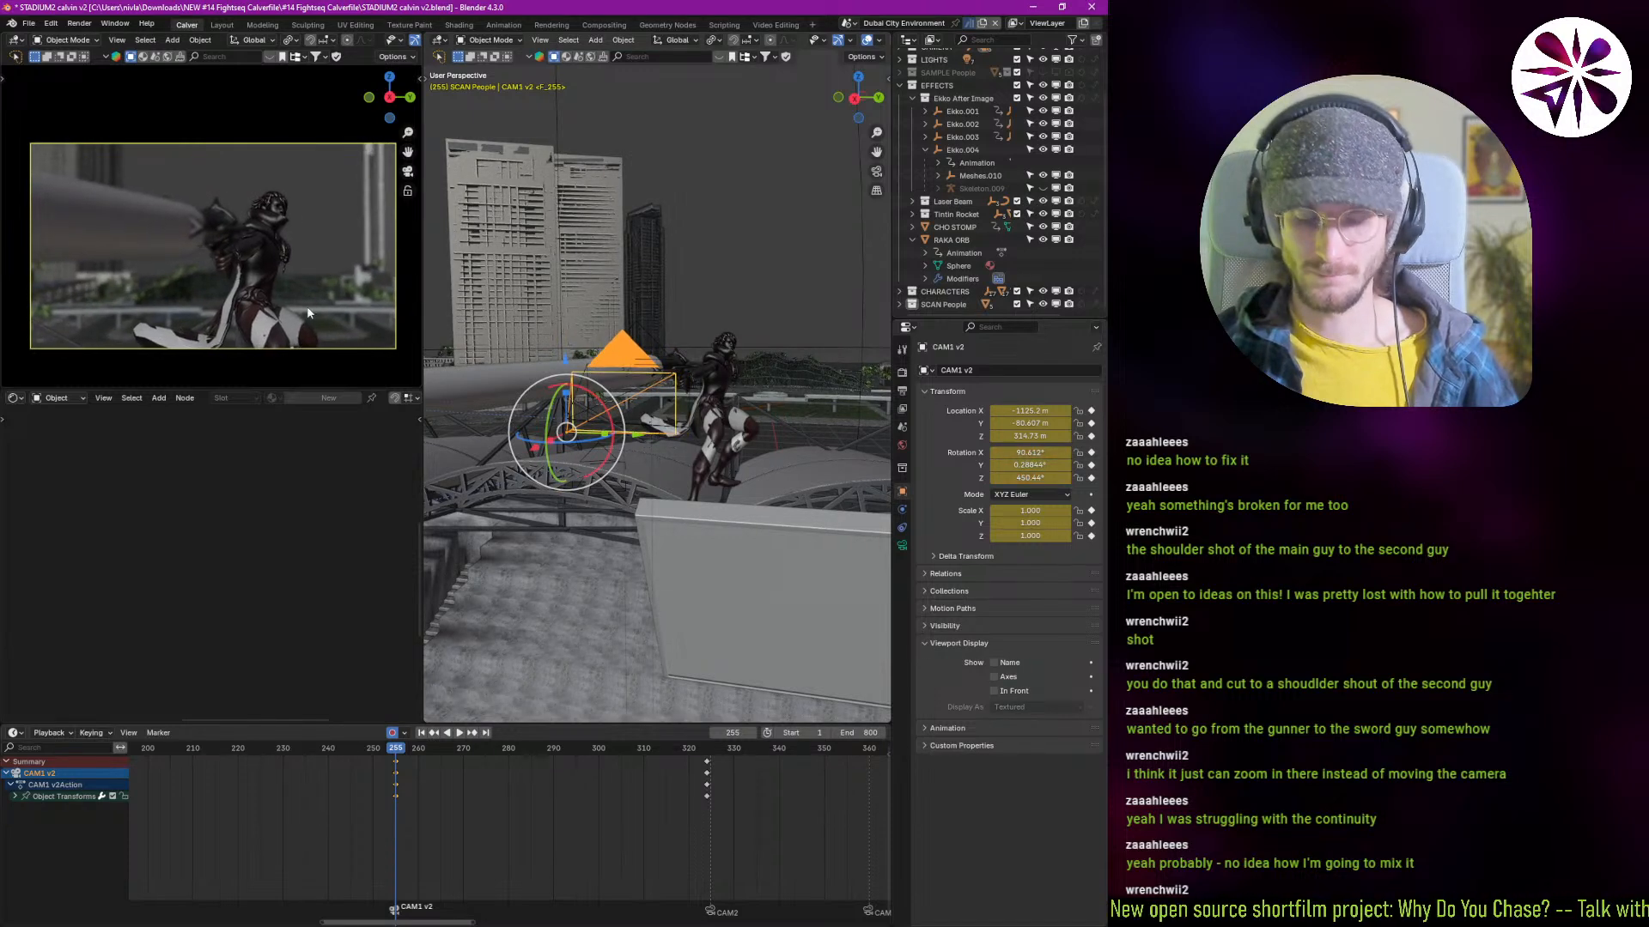
Step: Replay the start of the shot and insert a keyframe for CAM1 v2 at frame 260
{"action": "key", "text": "space"}
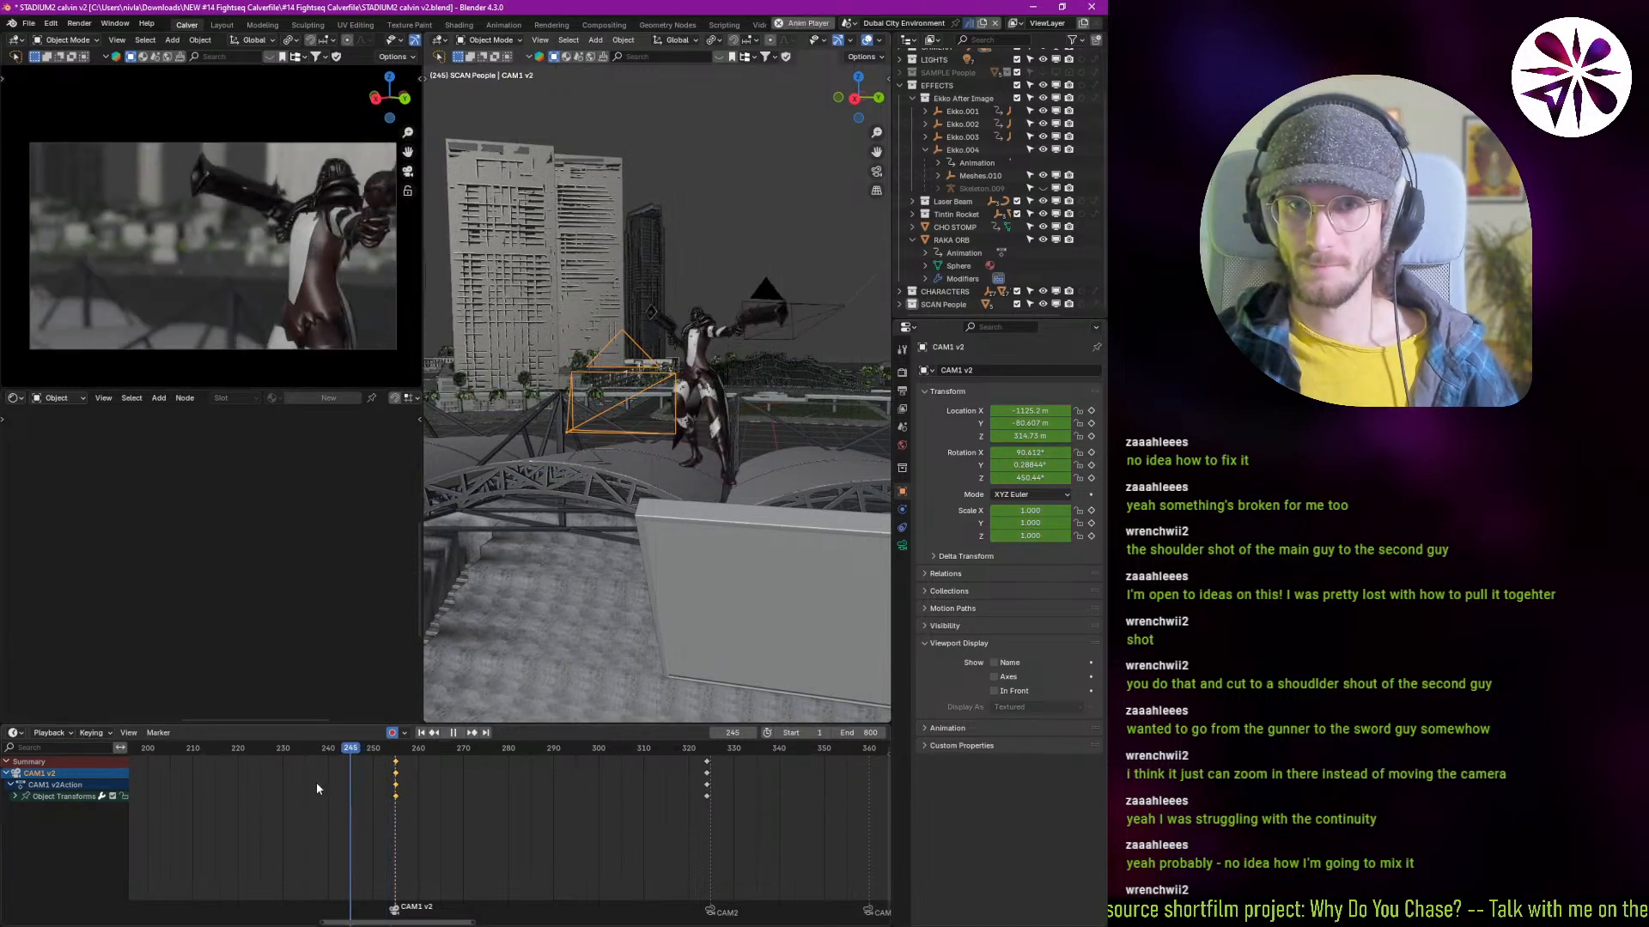
{"action": "key", "text": "space"}
{"action": "right_click_drag", "start_coordinate": [391, 803], "coordinate": [419, 825], "text": "shift"}
{"action": "key", "text": "i"}
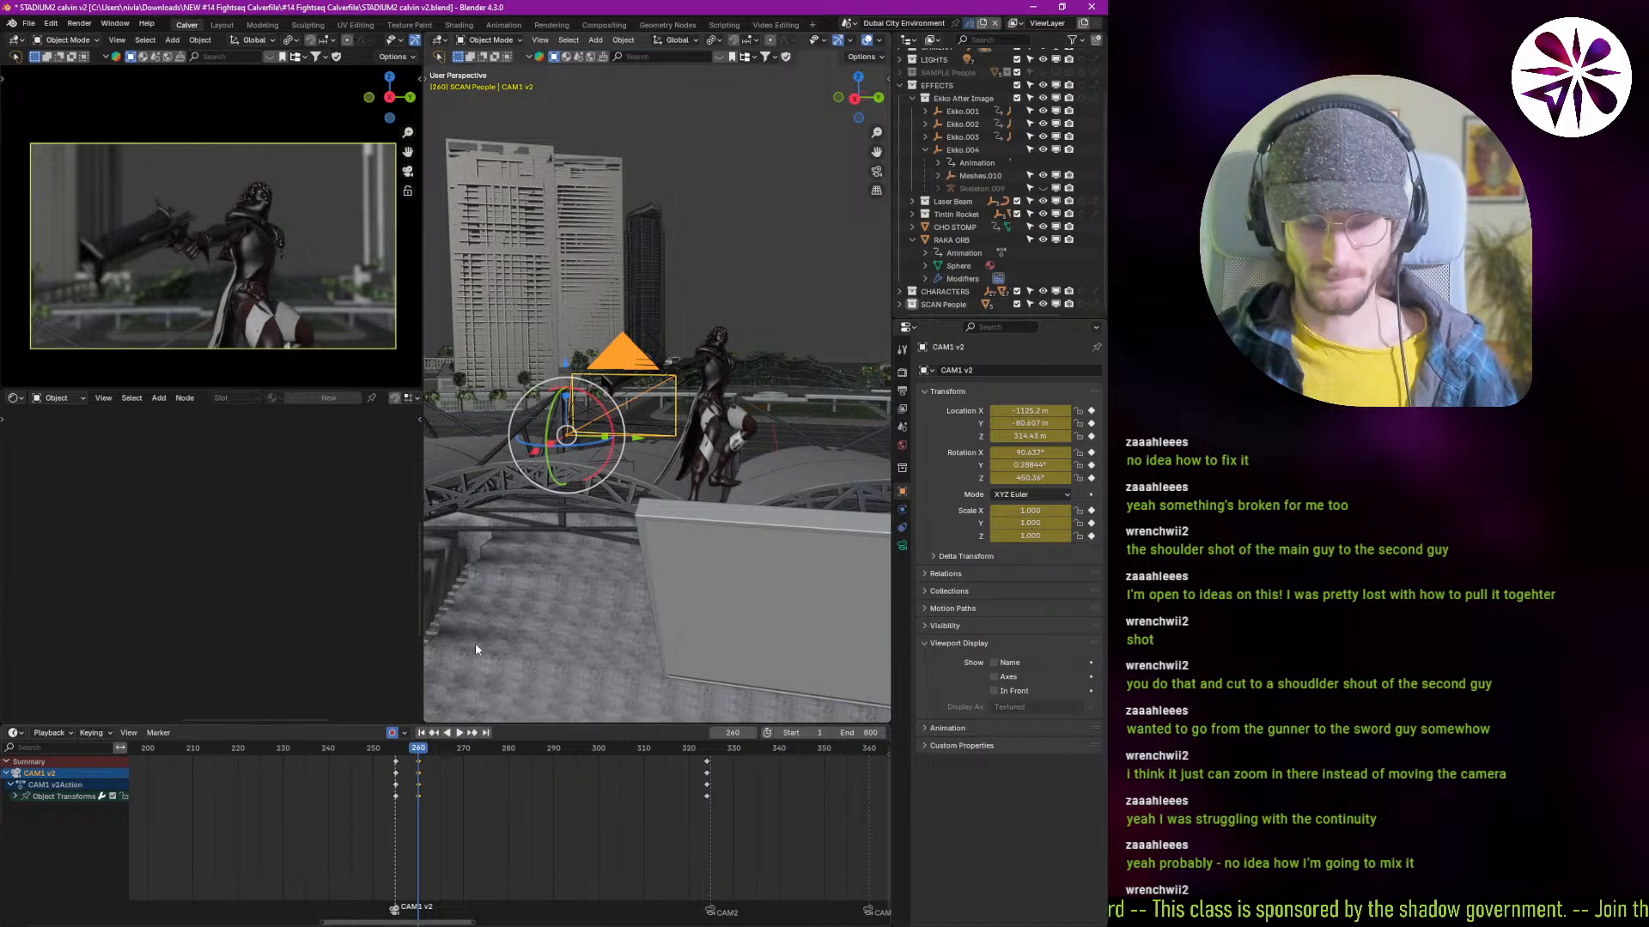
Step: Turn CAM1 v2 at frame 271 to show more of the beam beside the character, keying the rotation
{"action": "key", "text": "space"}
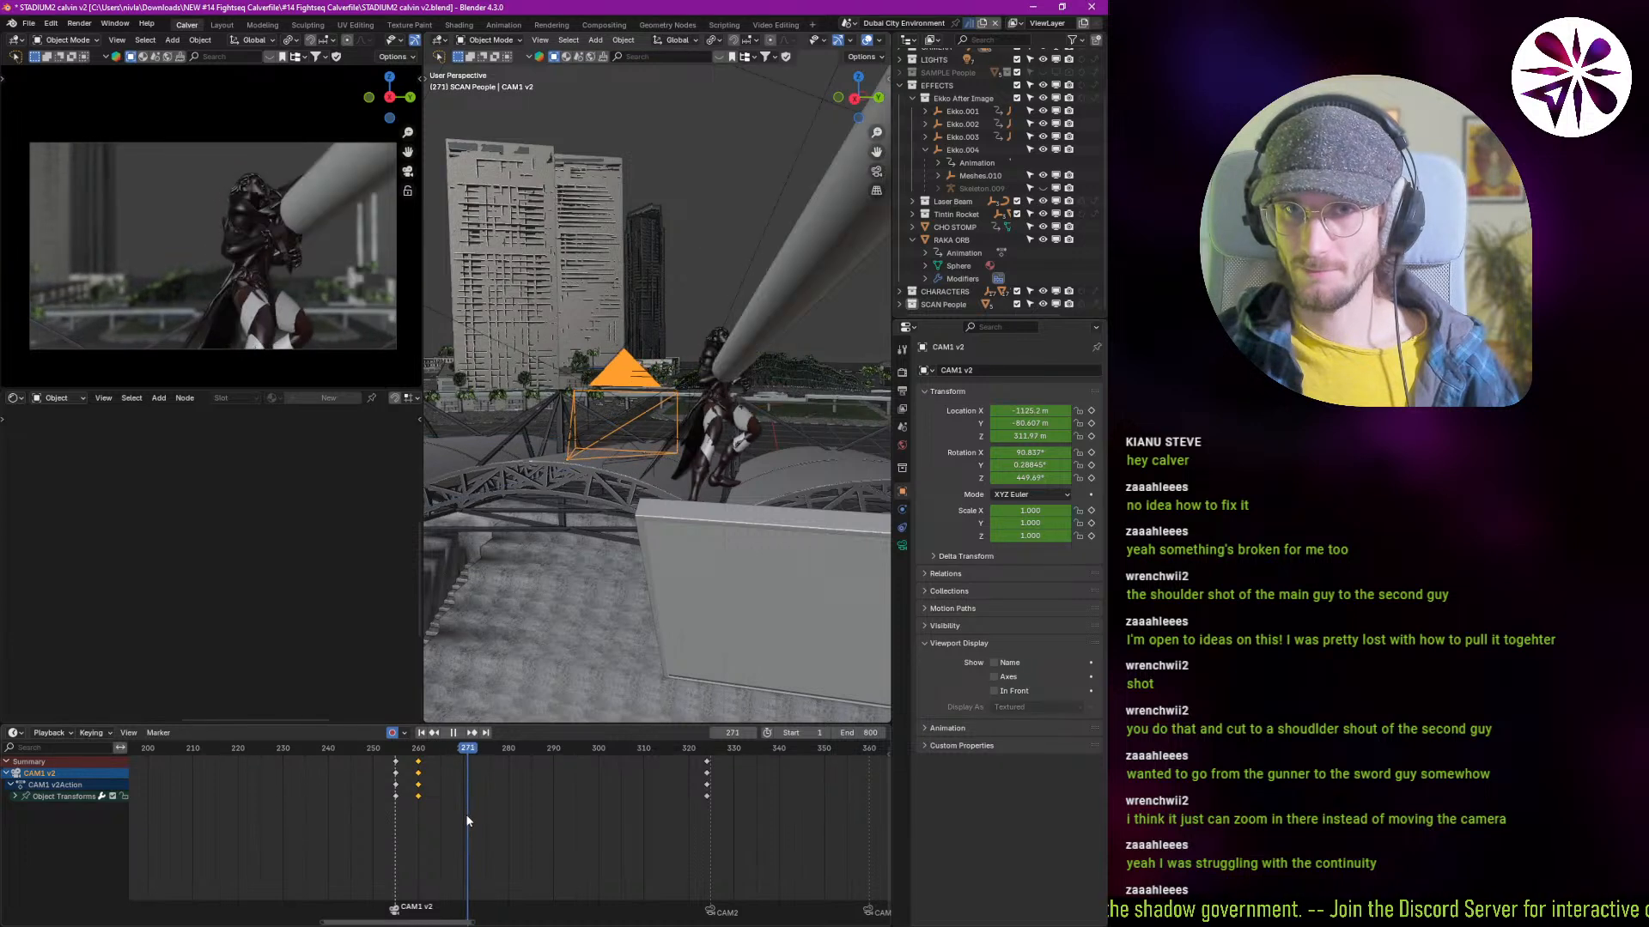
{"action": "key", "text": "space"}
{"action": "key", "text": "shift+grave"}
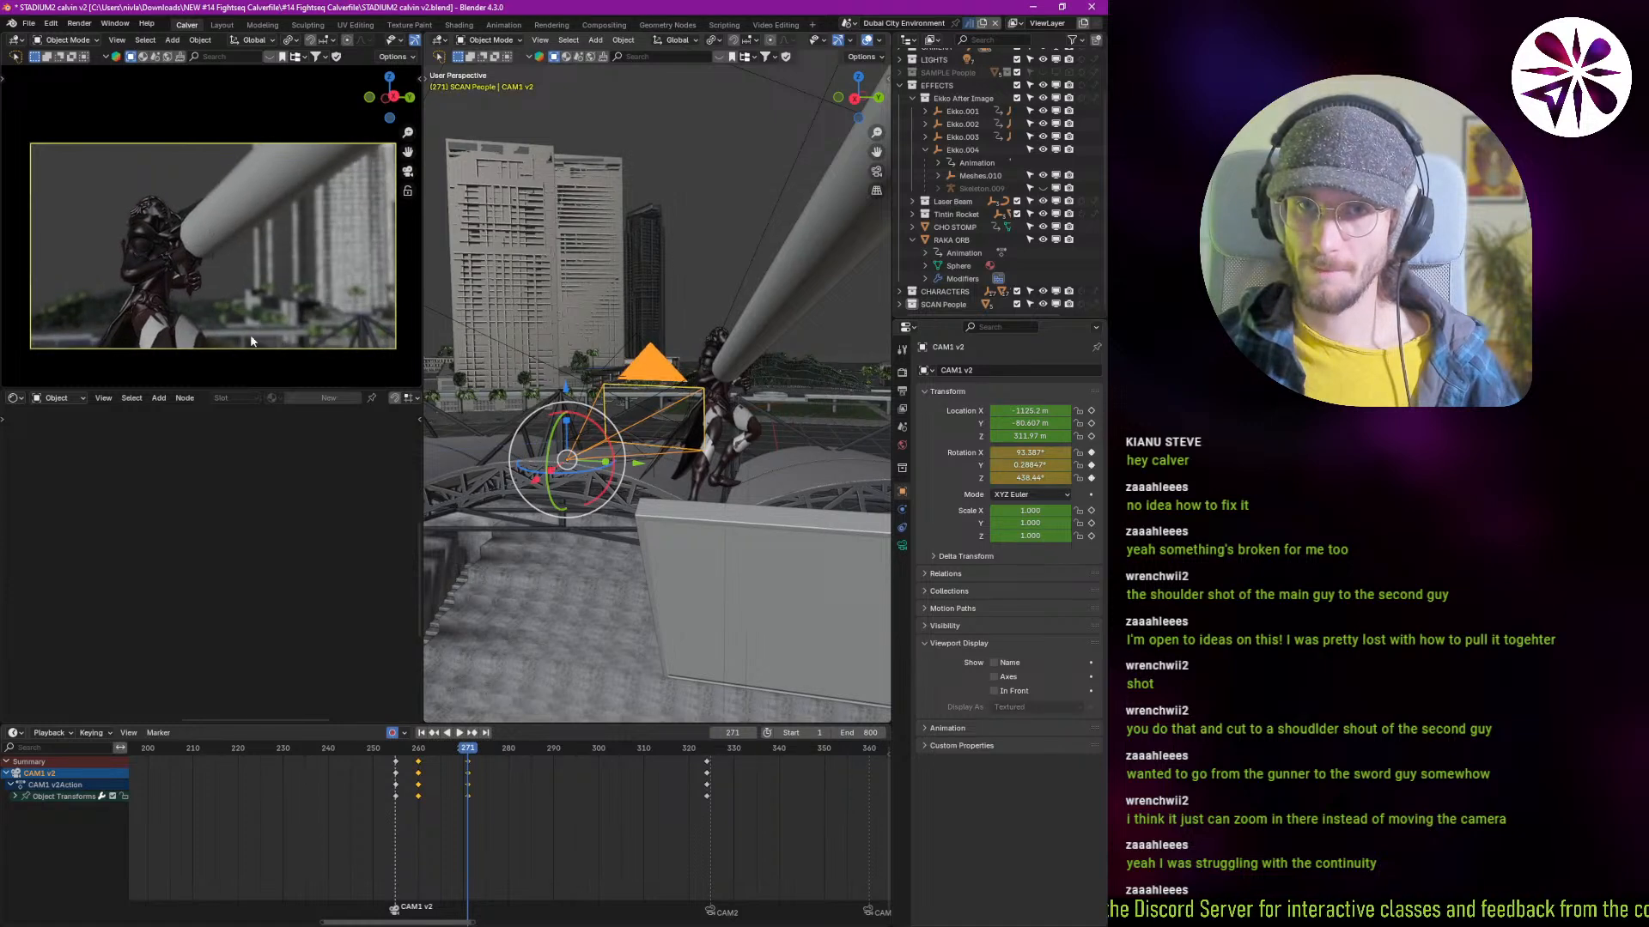
Step: Tilt CAM1 v2 upward toward the character's raised weapon at frame 266, keying the rotation, and replay the shot
{"action": "right_click_drag", "start_coordinate": [451, 792], "coordinate": [445, 801], "text": "shift"}
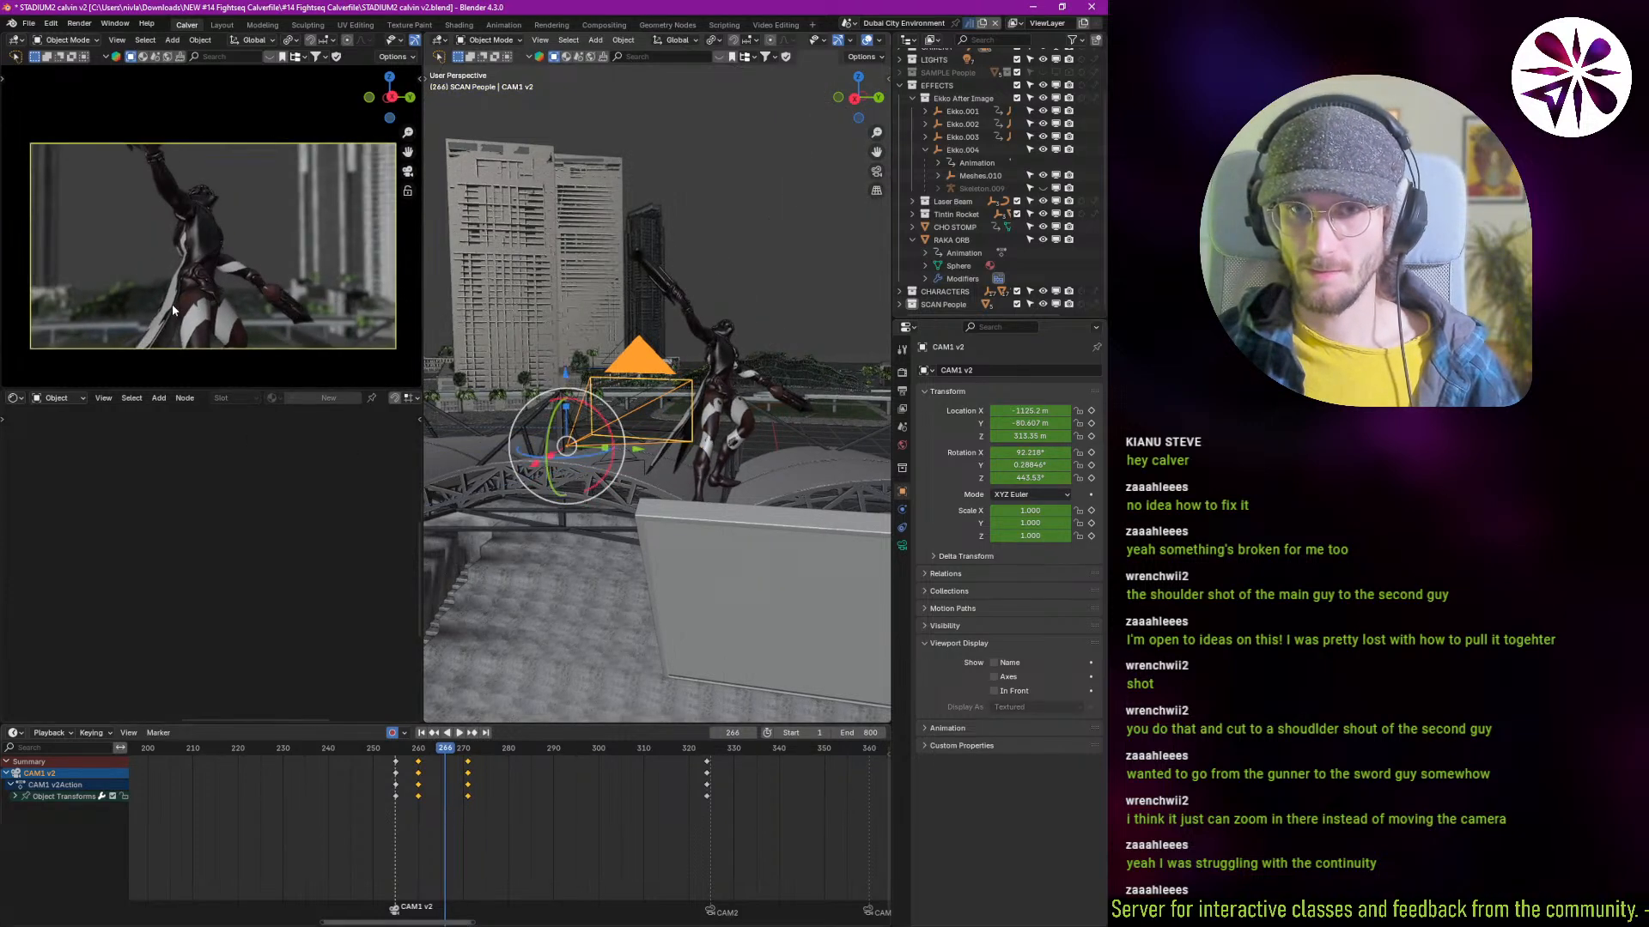
{"action": "key", "text": "shift+grave"}
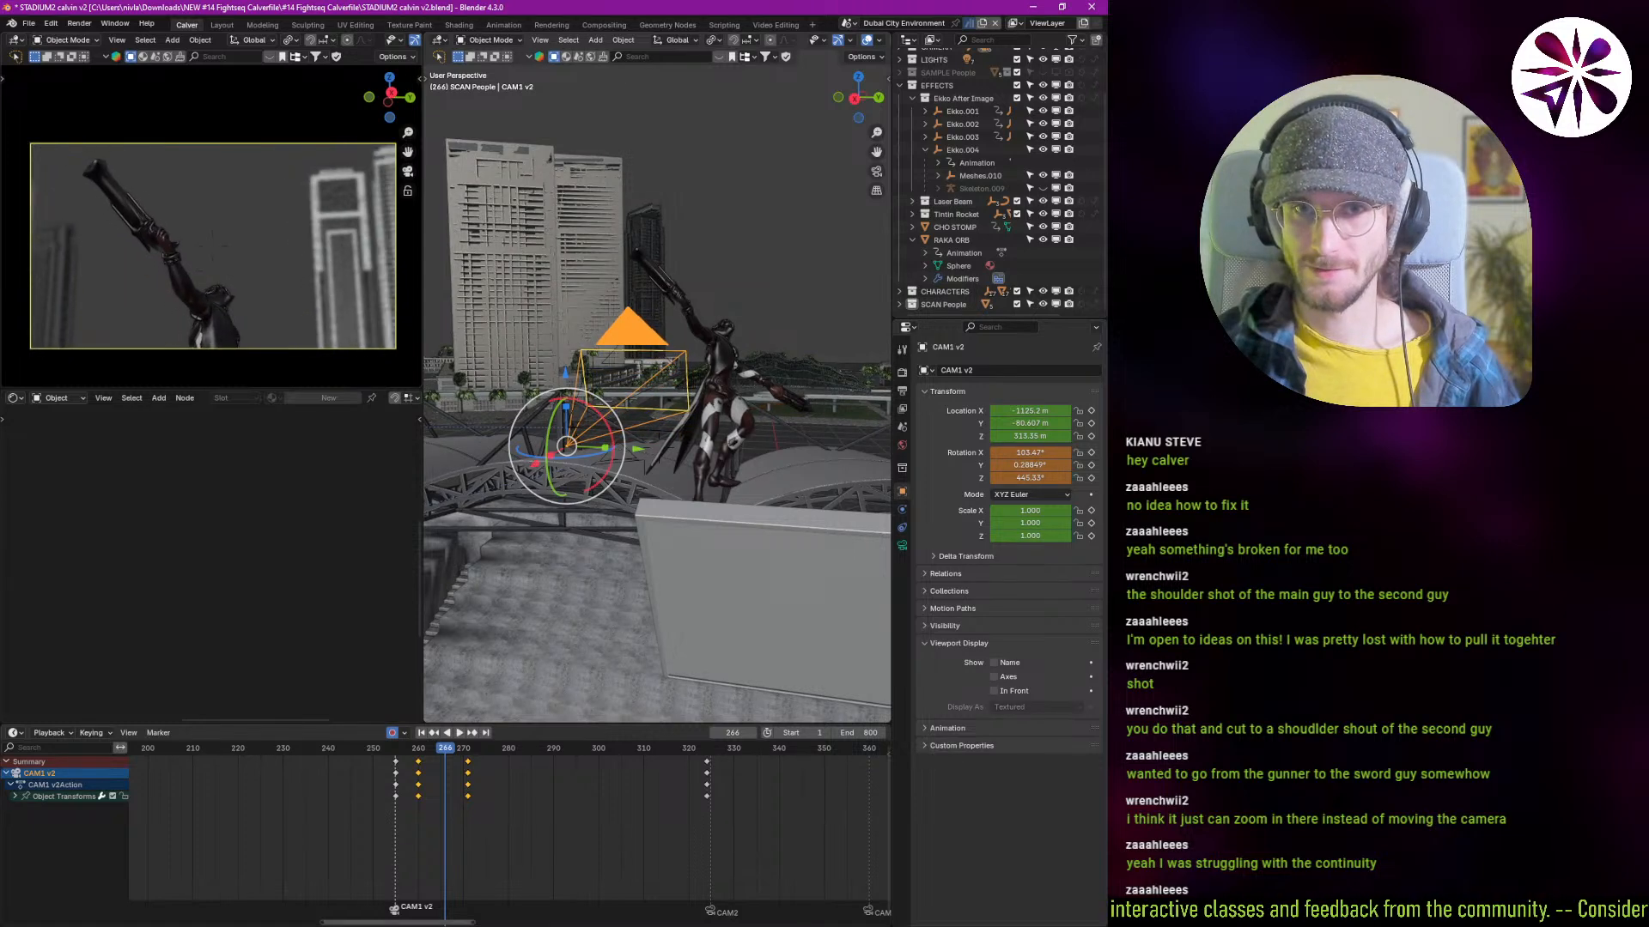
{"action": "right_click_drag", "start_coordinate": [444, 806], "coordinate": [389, 836], "text": "shift"}
{"action": "key", "text": "space"}
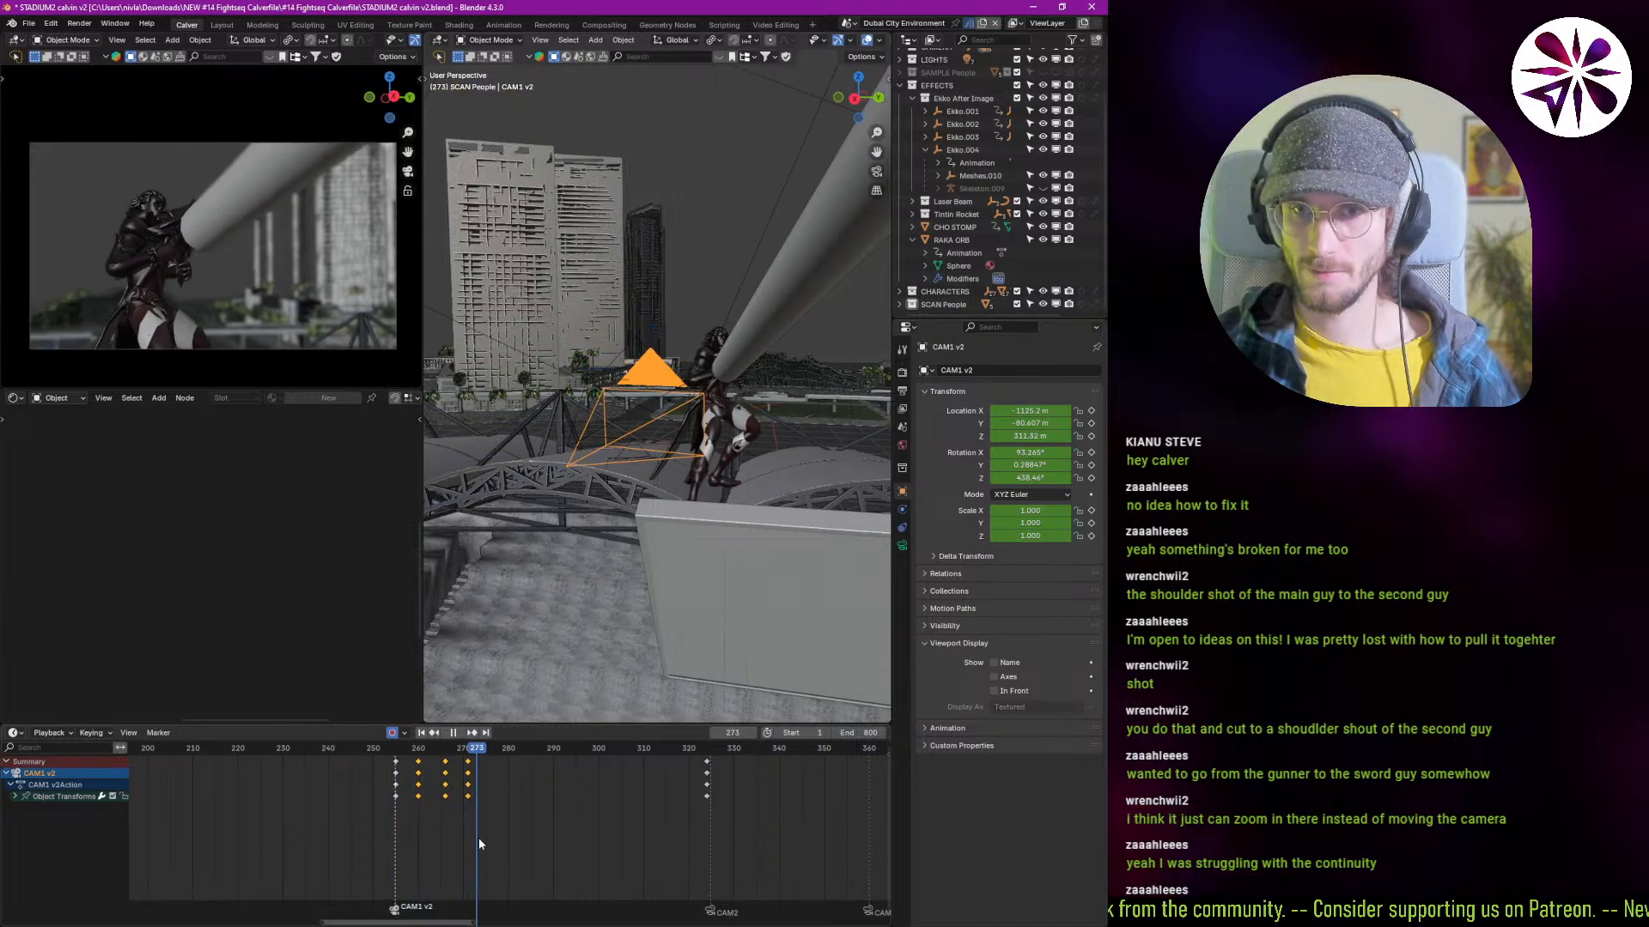
Step: Turn CAM1 v2 at frame 282 to reframe the character, keying the rotation
{"action": "key", "text": "space"}
{"action": "right_click_drag", "start_coordinate": [535, 841], "coordinate": [505, 849], "text": "shift"}
{"action": "key", "text": "Right"}
{"action": "key", "text": "Right"}
{"action": "key", "text": "Right"}
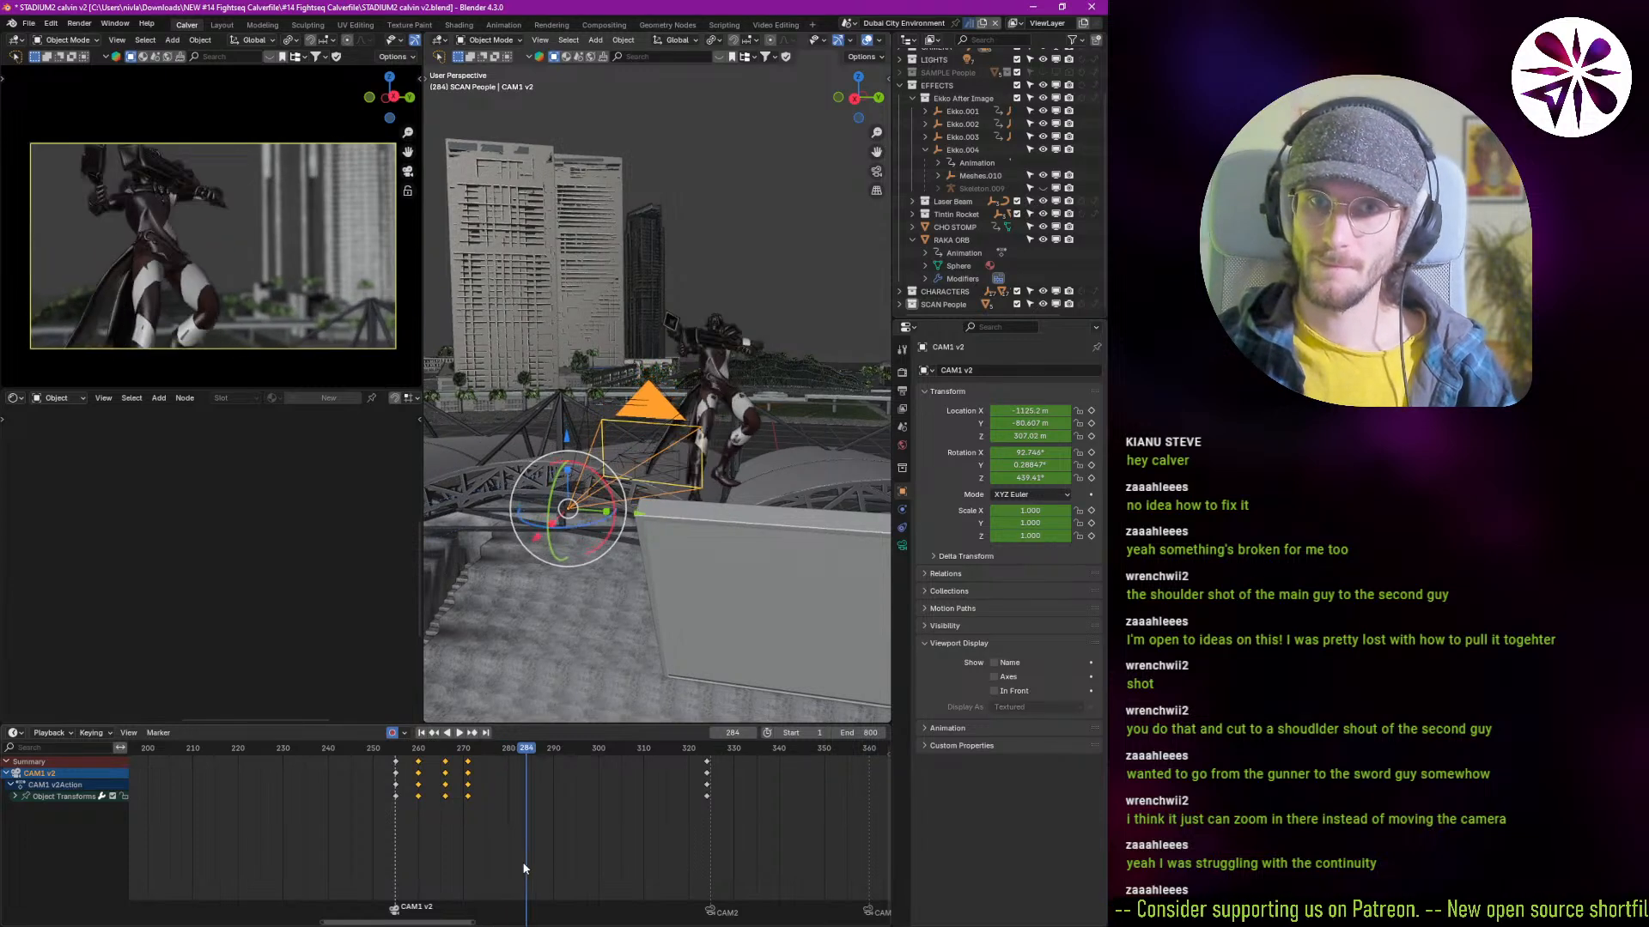
{"action": "key", "text": "shift+grave"}
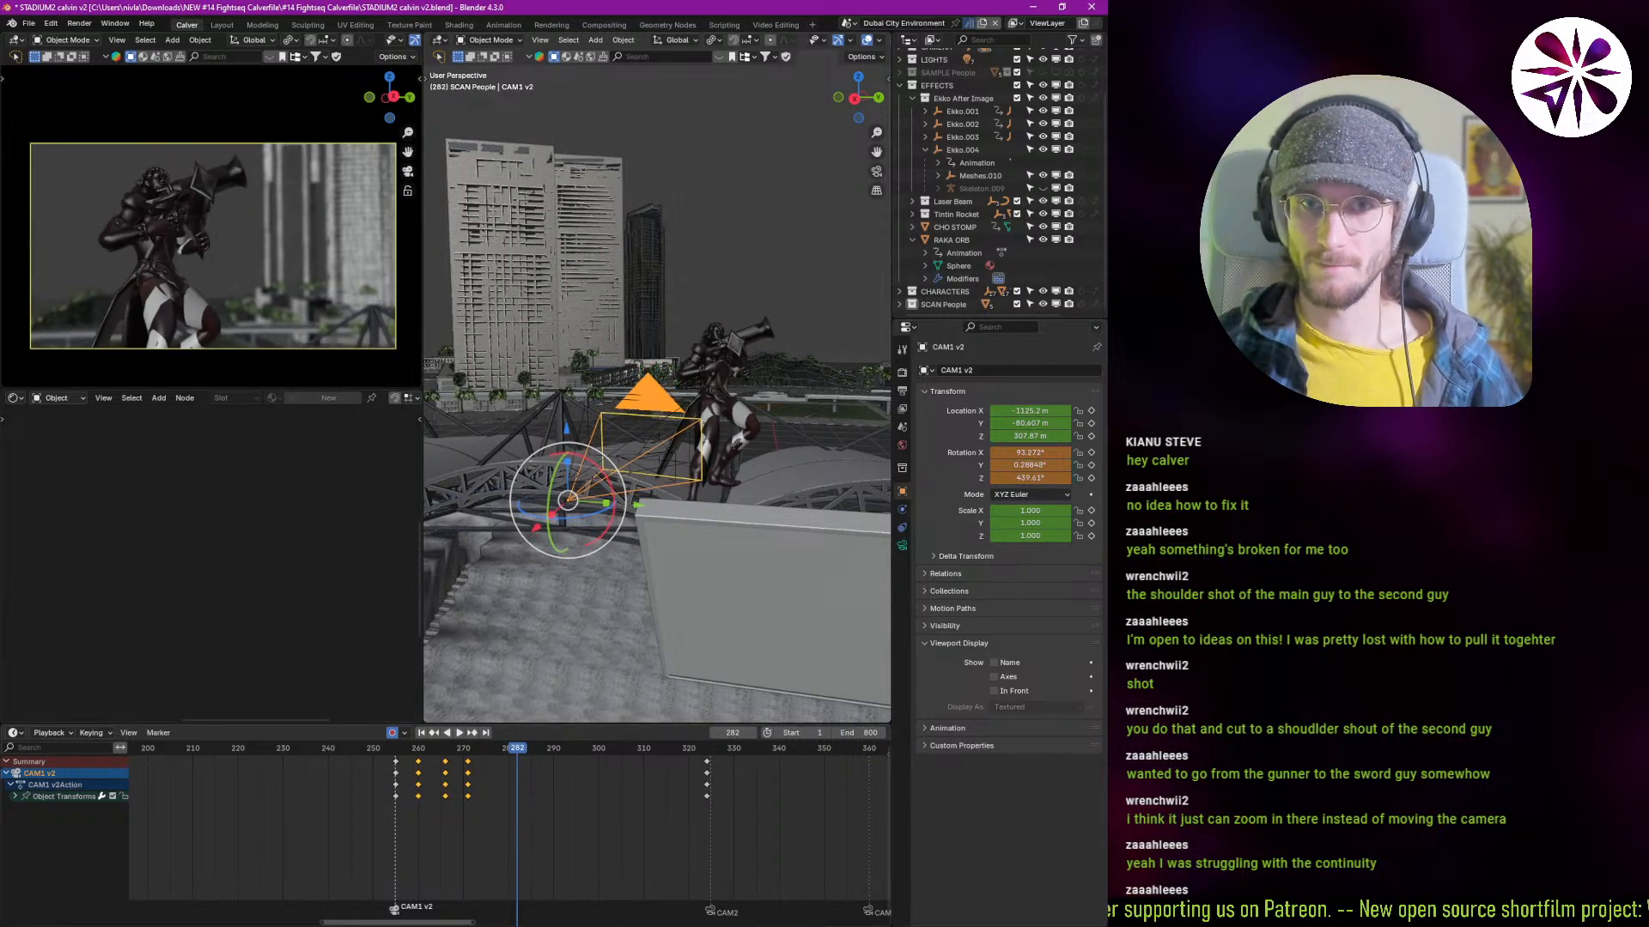
Step: Tilt CAM1 v2 up at frame 287 to frame the character's raised weapon, keying the rotation
{"action": "right_click_drag", "start_coordinate": [521, 796], "coordinate": [548, 843], "text": "shift"}
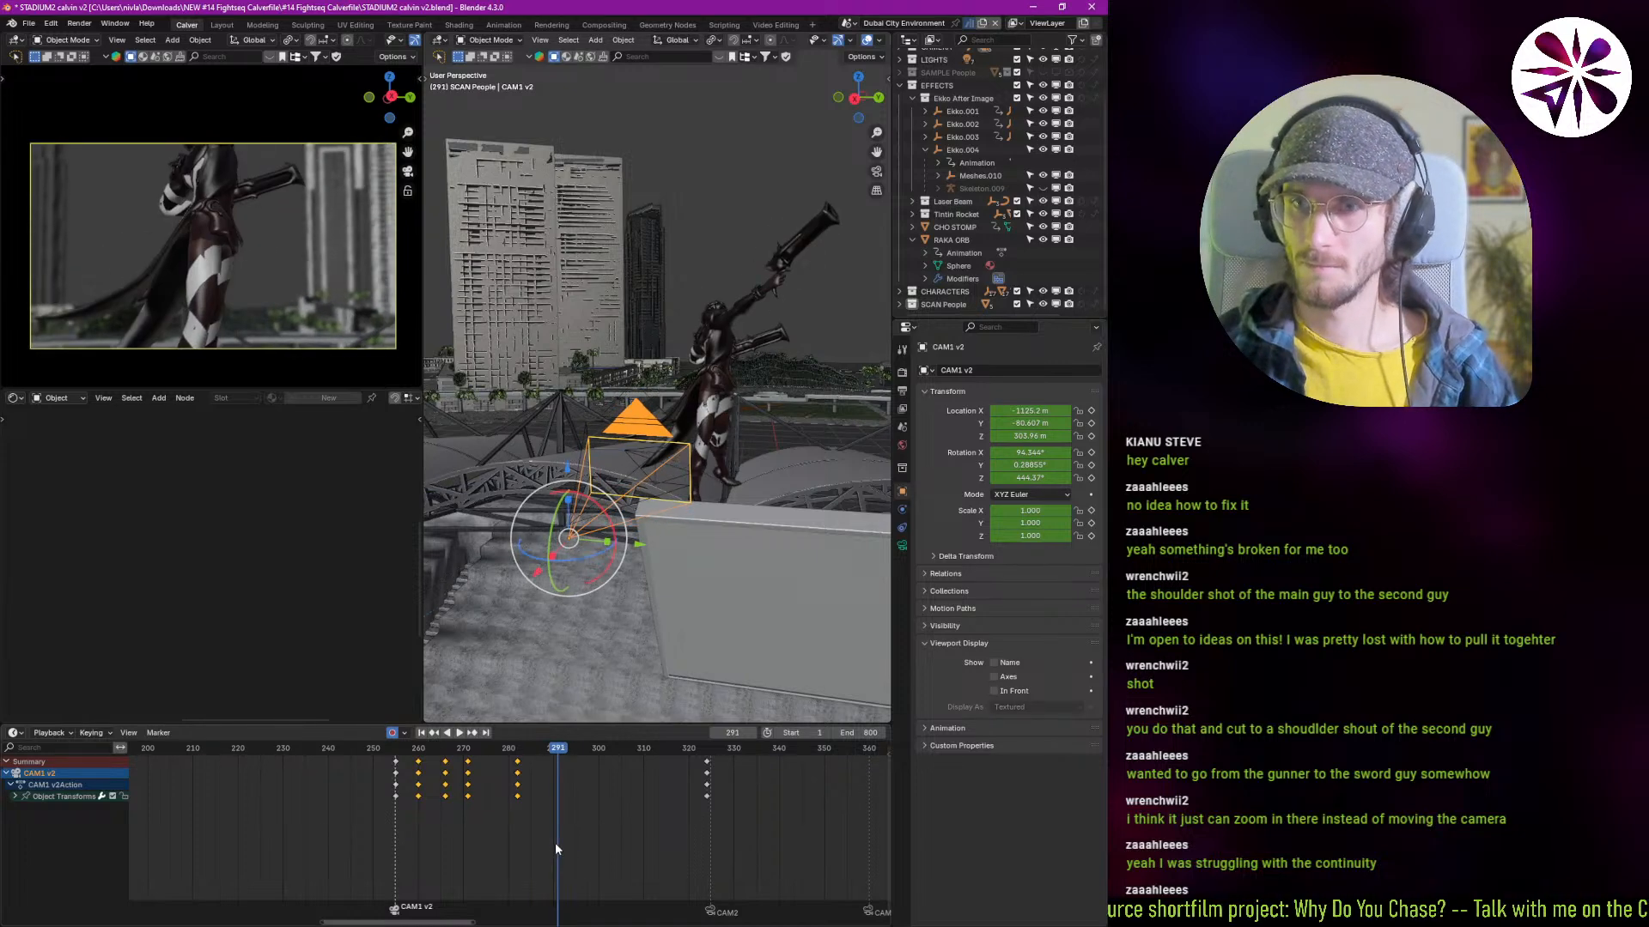
{"action": "key", "text": "Left"}
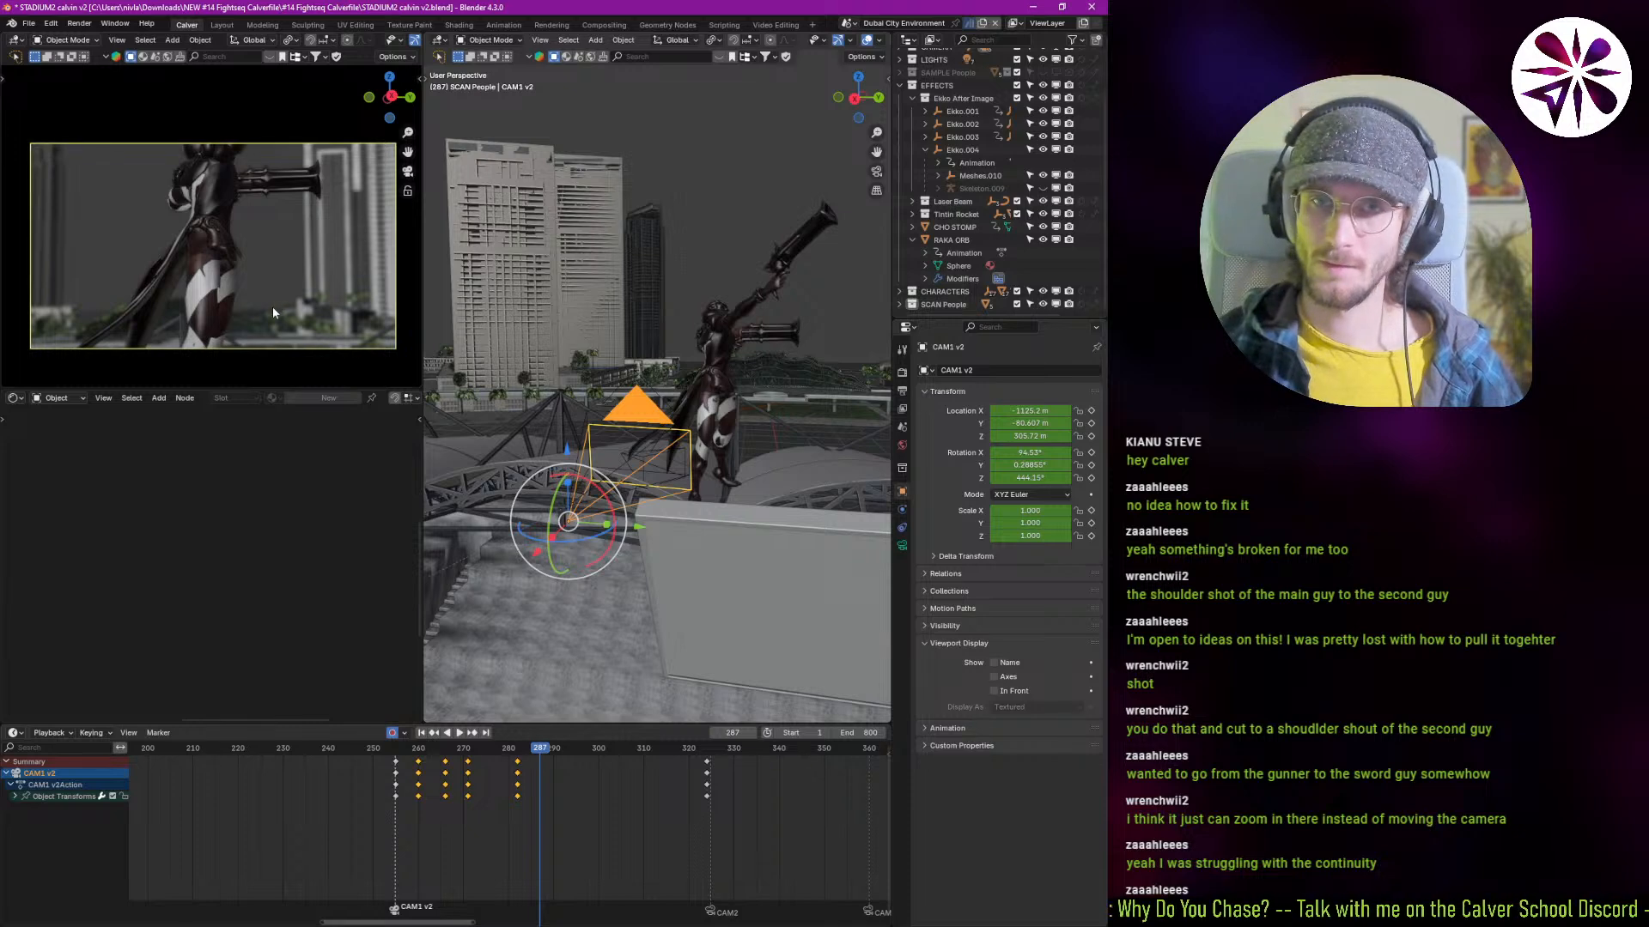
{"action": "key", "text": "shift+grave"}
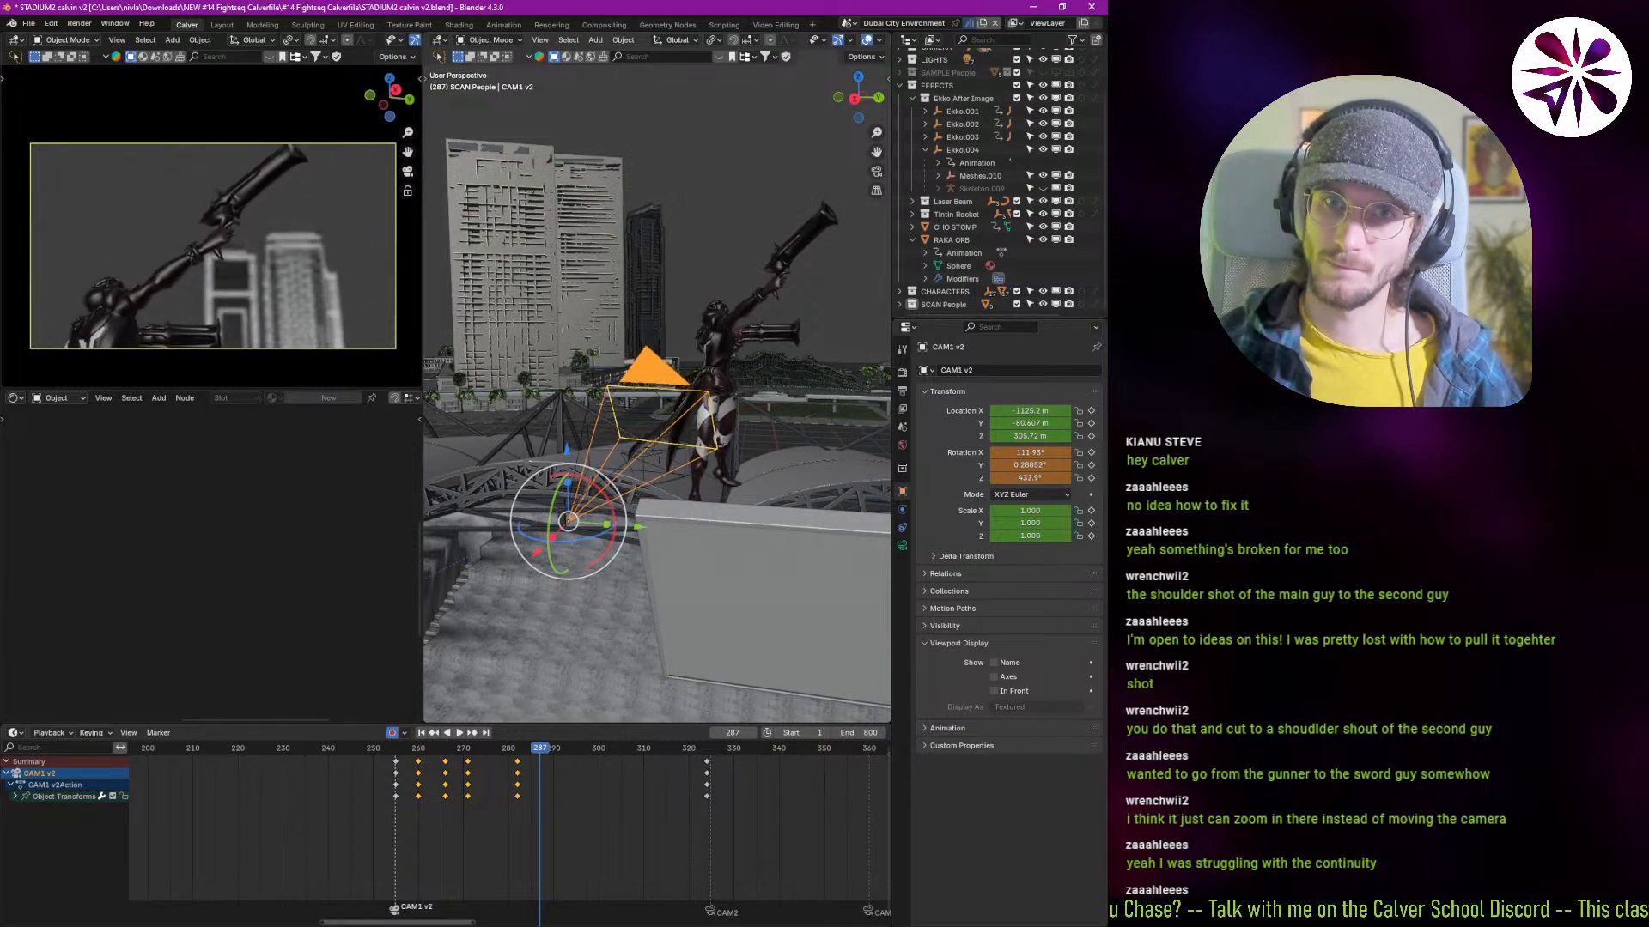
{"action": "left_click", "coordinate": [335, 335]}
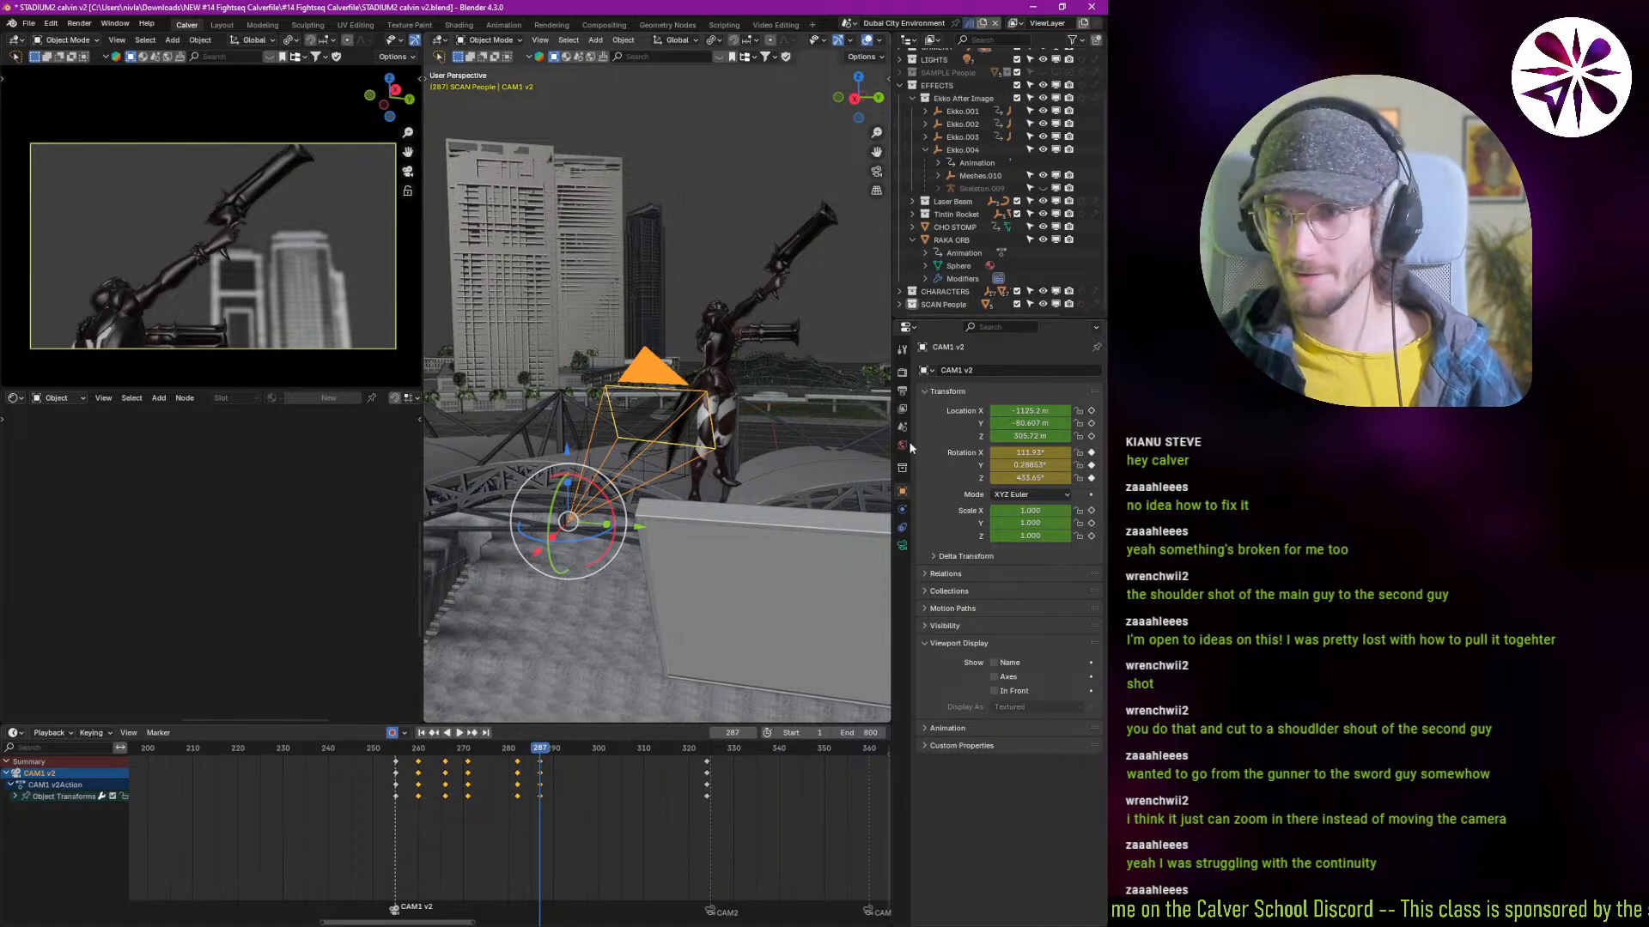
Step: Roll CAM1 v2 at frame 287 to a Y rotation of about -16.7°, keyframe its location, rotation and scale, and replay the move
{"action": "left_click_drag", "start_coordinate": [1031, 478], "coordinate": [992, 464]}
{"action": "right_click", "coordinate": [1000, 477]}
{"action": "right_click", "coordinate": [1048, 453]}
{"action": "right_click", "coordinate": [992, 464]}
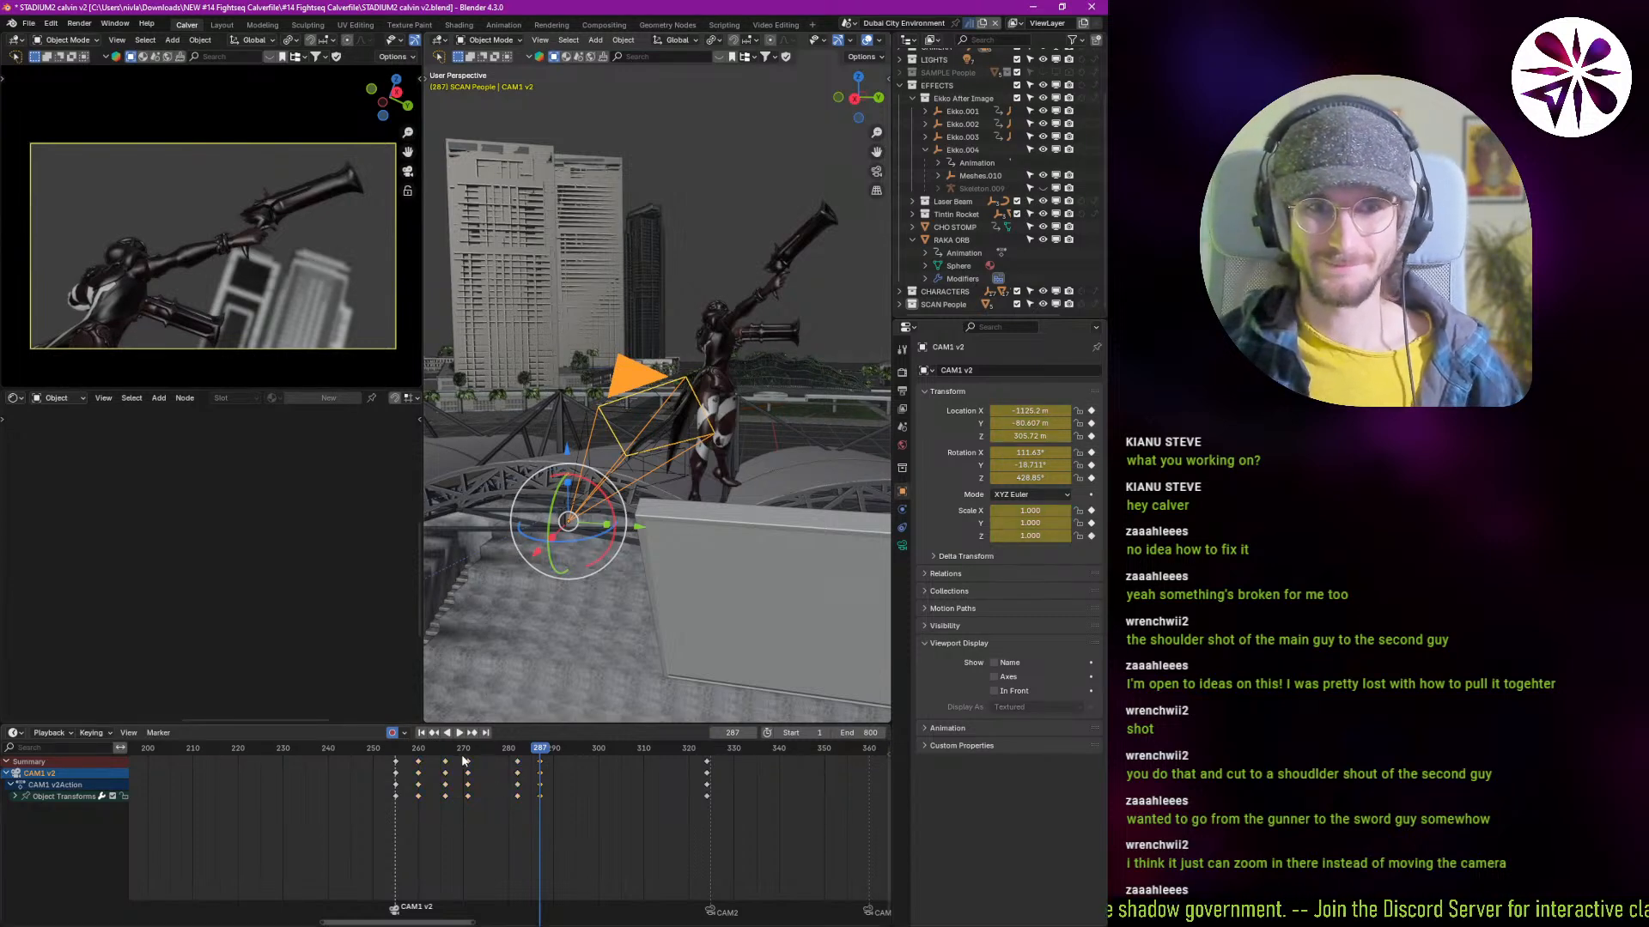
{"action": "right_click_drag", "start_coordinate": [538, 795], "coordinate": [504, 836], "text": "shift"}
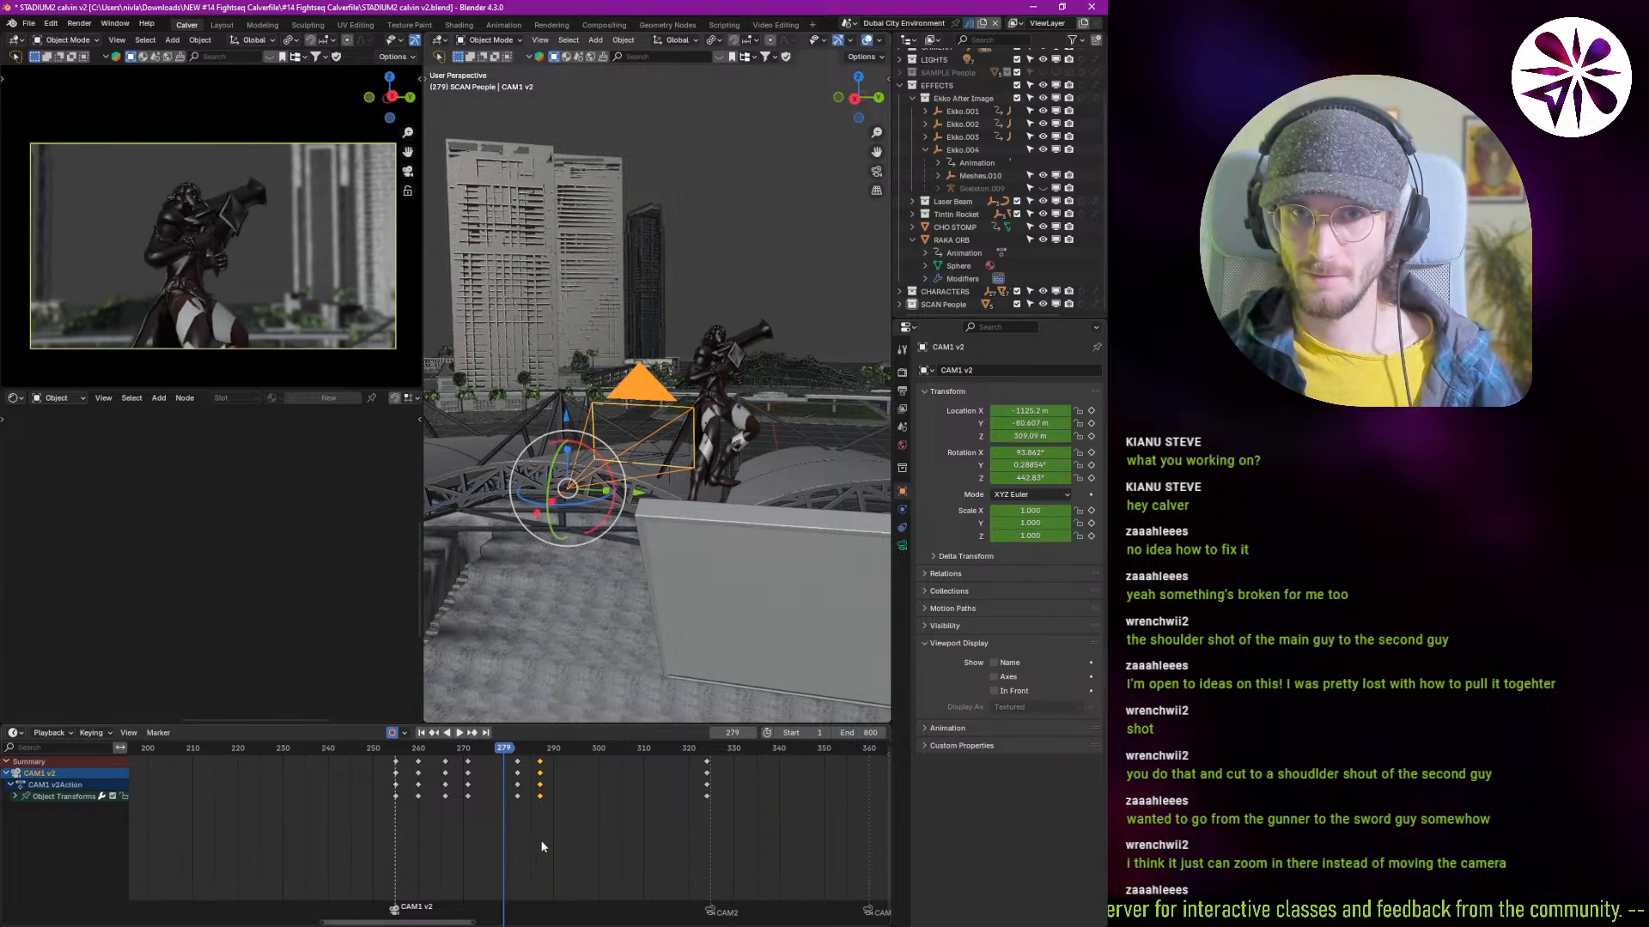
{"action": "key", "text": "space"}
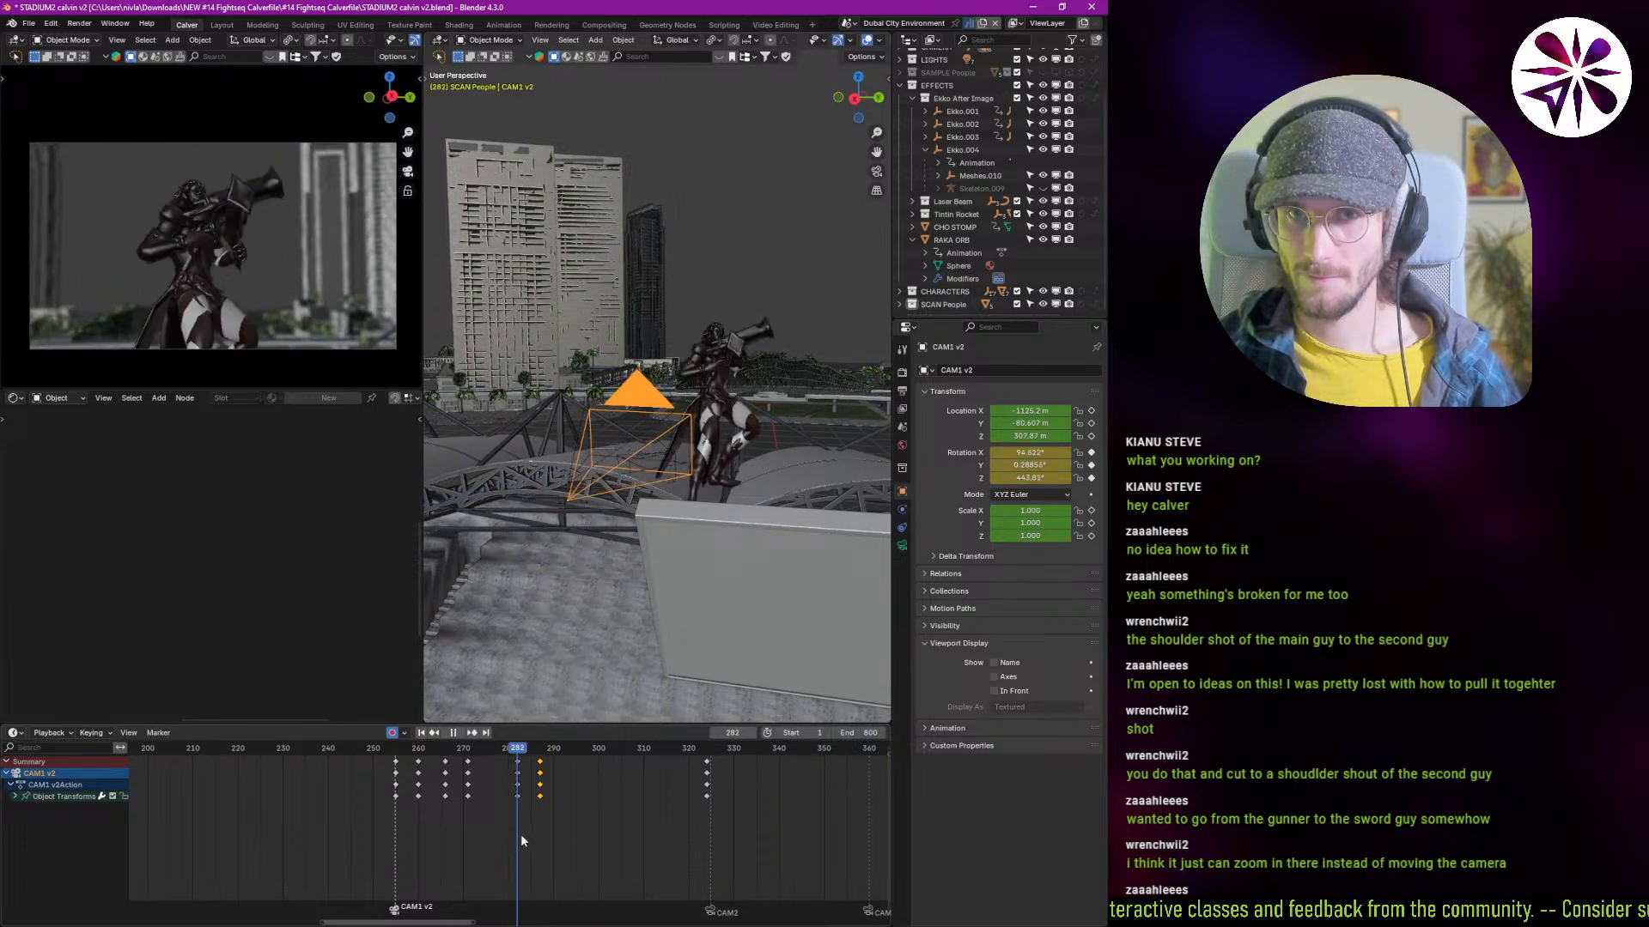
Step: Try an extra rotation keyframe re-aiming CAM1 v2 at frame 284, replay the move, and delete that keyframe
{"action": "right_click_drag", "start_coordinate": [520, 837], "coordinate": [526, 833], "text": "shift"}
{"action": "left_click", "coordinate": [519, 762]}
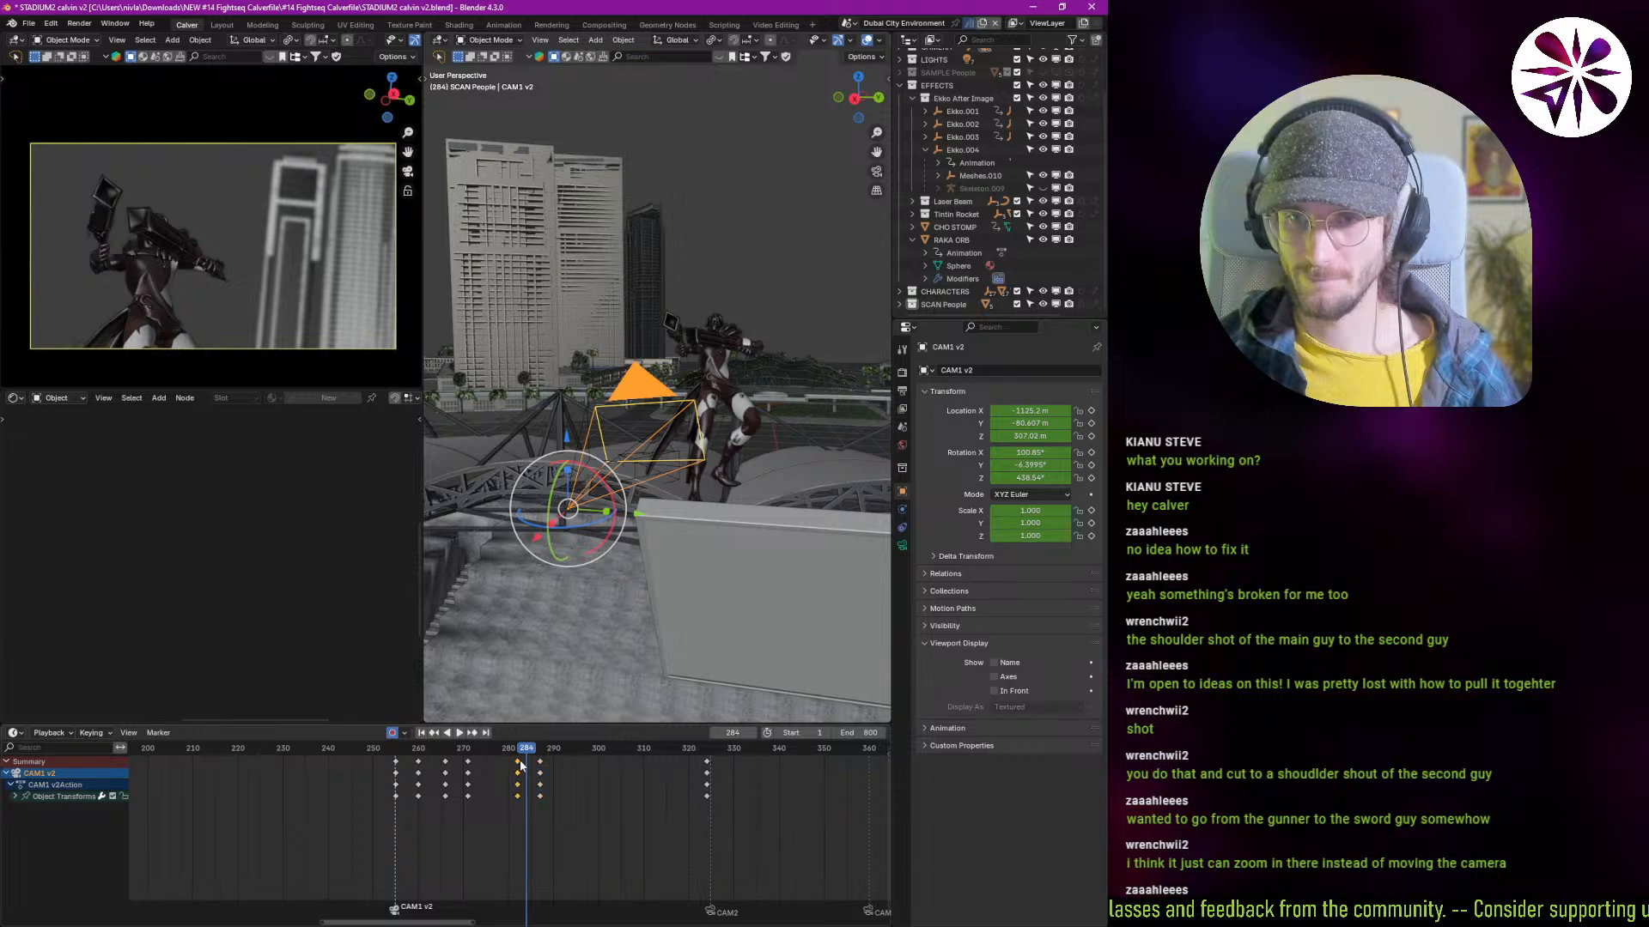
{"action": "key", "text": "shift+grave"}
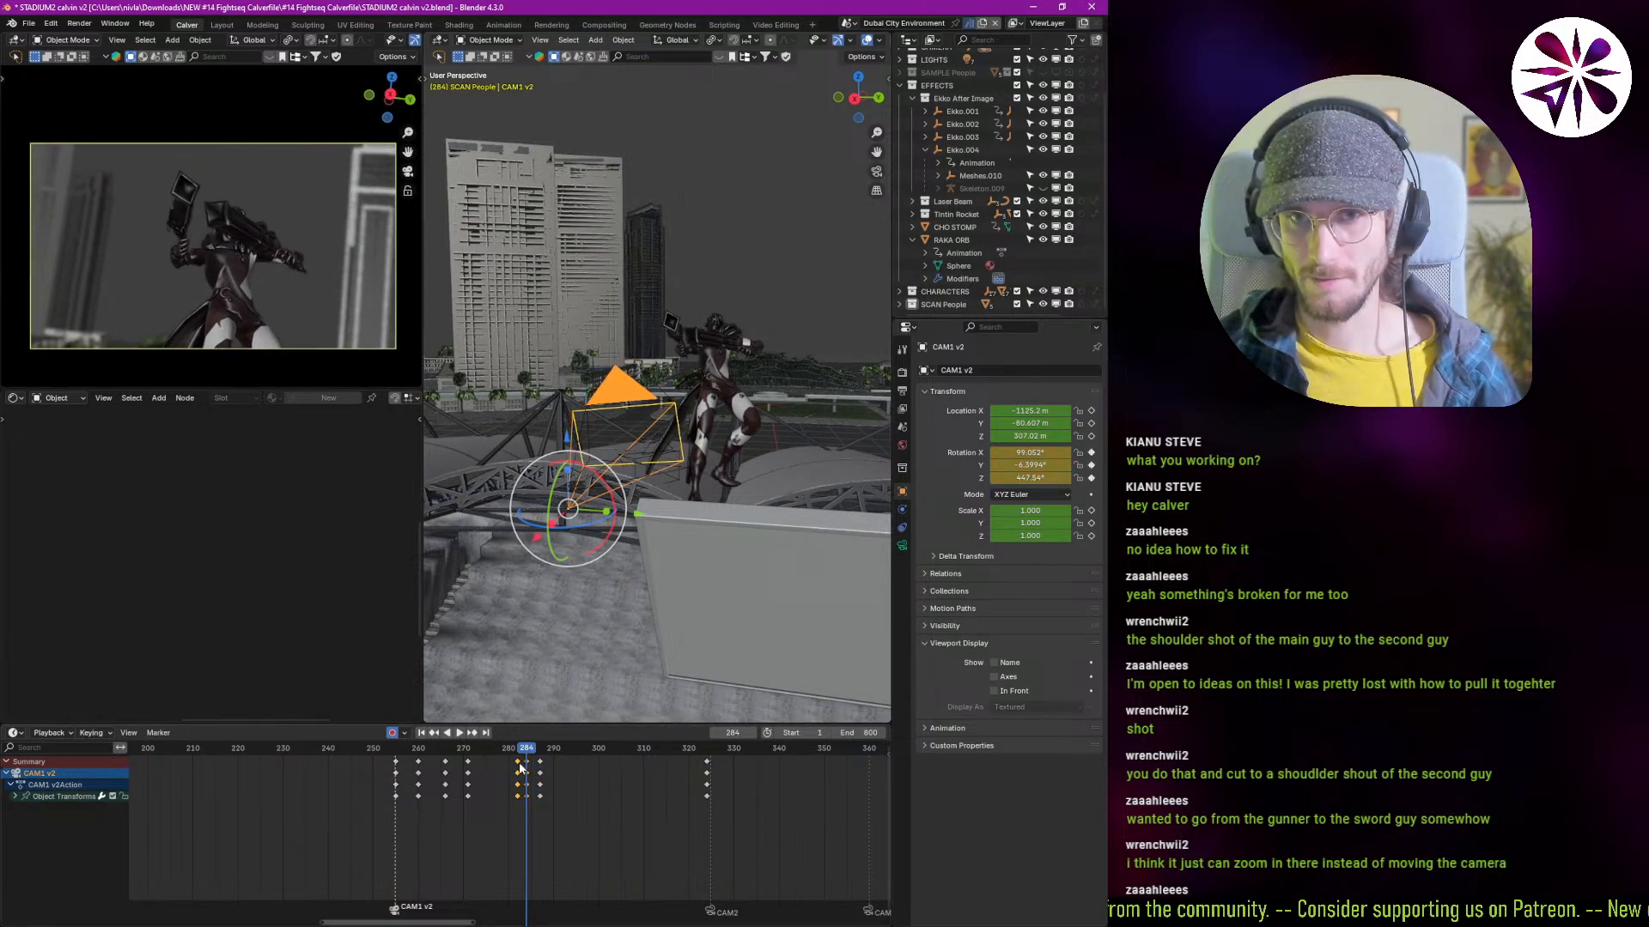
{"action": "key", "text": "space"}
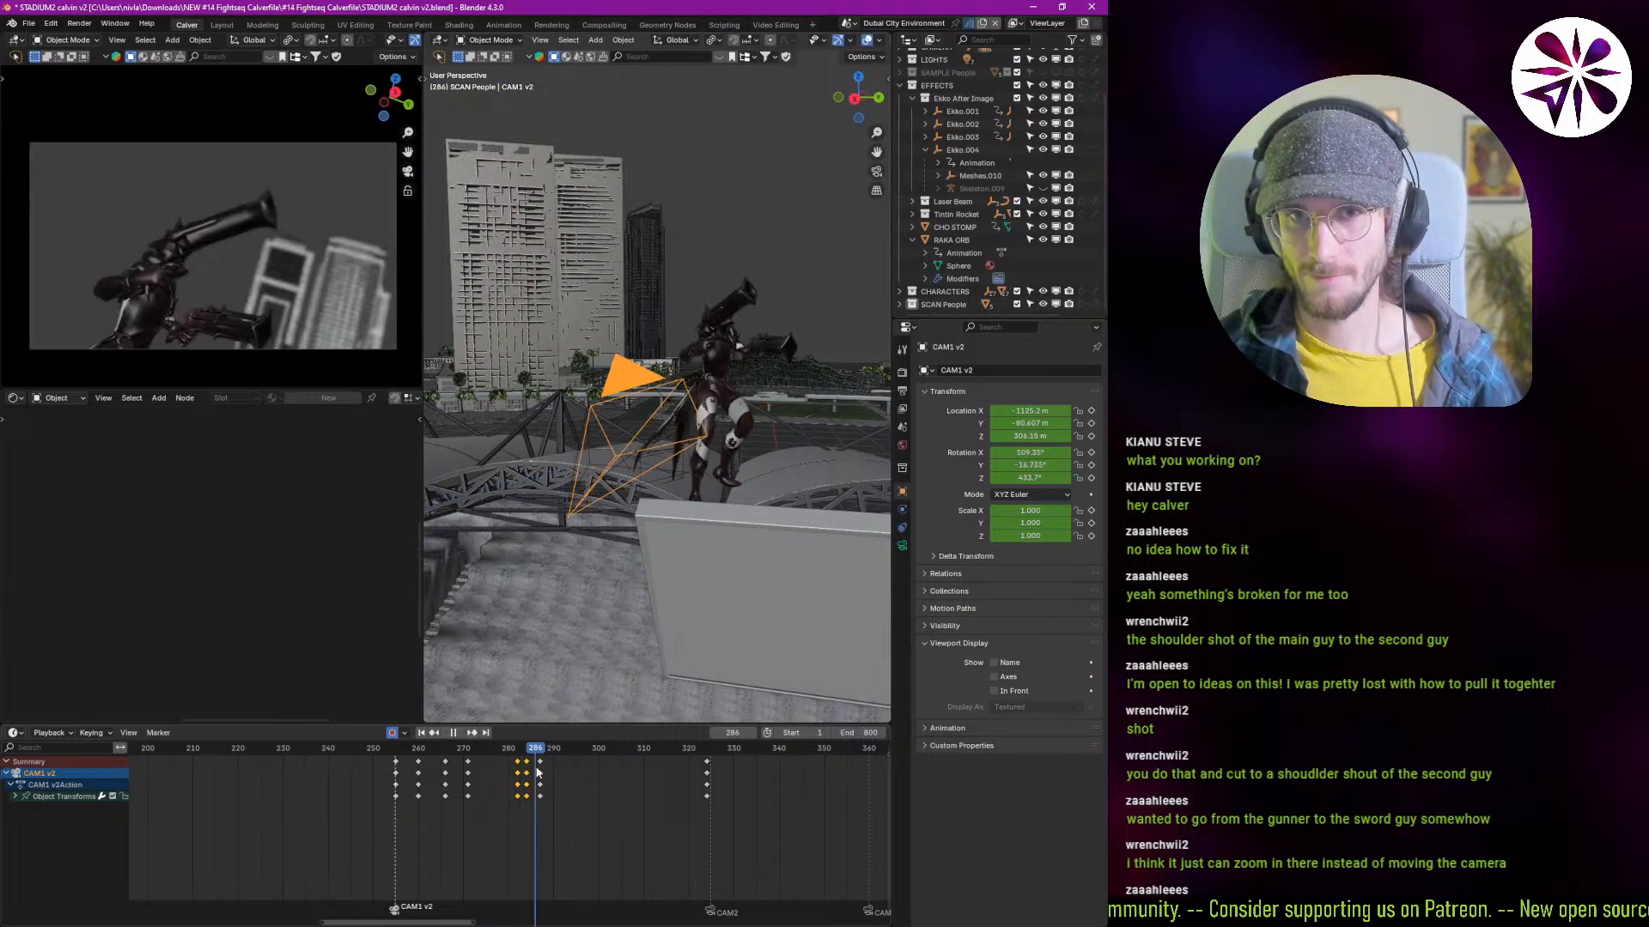
{"action": "mouse_move", "coordinate": [537, 769]}
{"action": "right_mouse_down", "text": "shift"}
{"action": "mouse_move", "coordinate": [483, 786]}
{"action": "mouse_move", "coordinate": [529, 805]}
{"action": "mouse_move", "coordinate": [520, 783]}
{"action": "right_mouse_up", "text": "shift"}
{"action": "key", "text": "space"}
{"action": "key", "text": "space"}
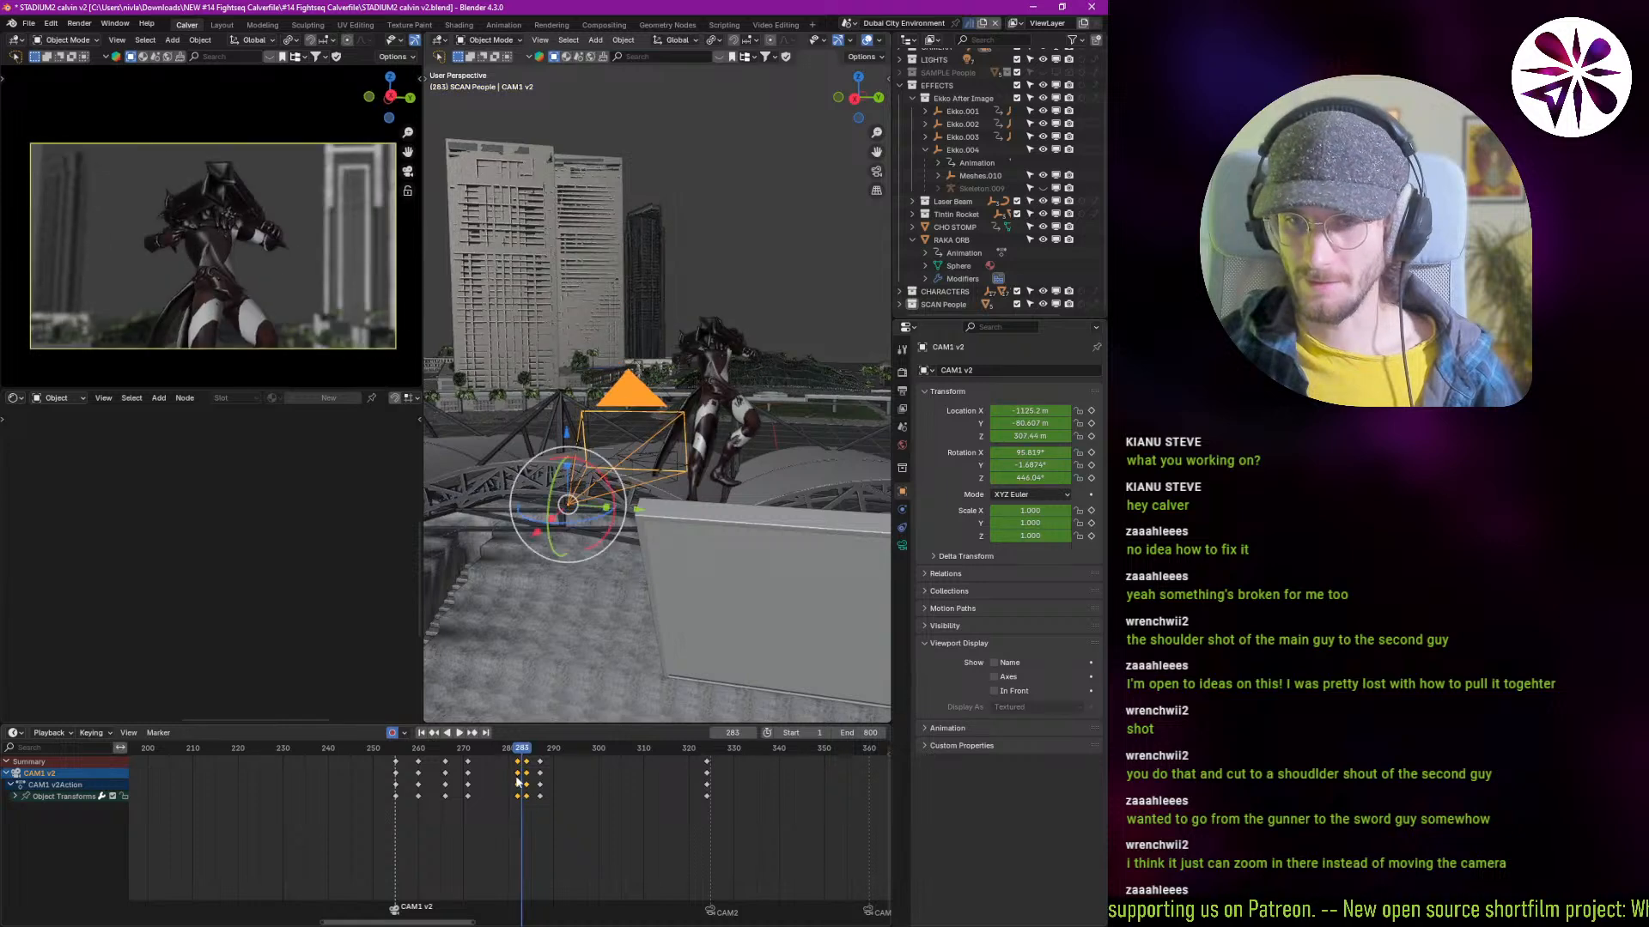
{"action": "key", "text": "x"}
{"action": "left_click", "coordinate": [527, 766]}
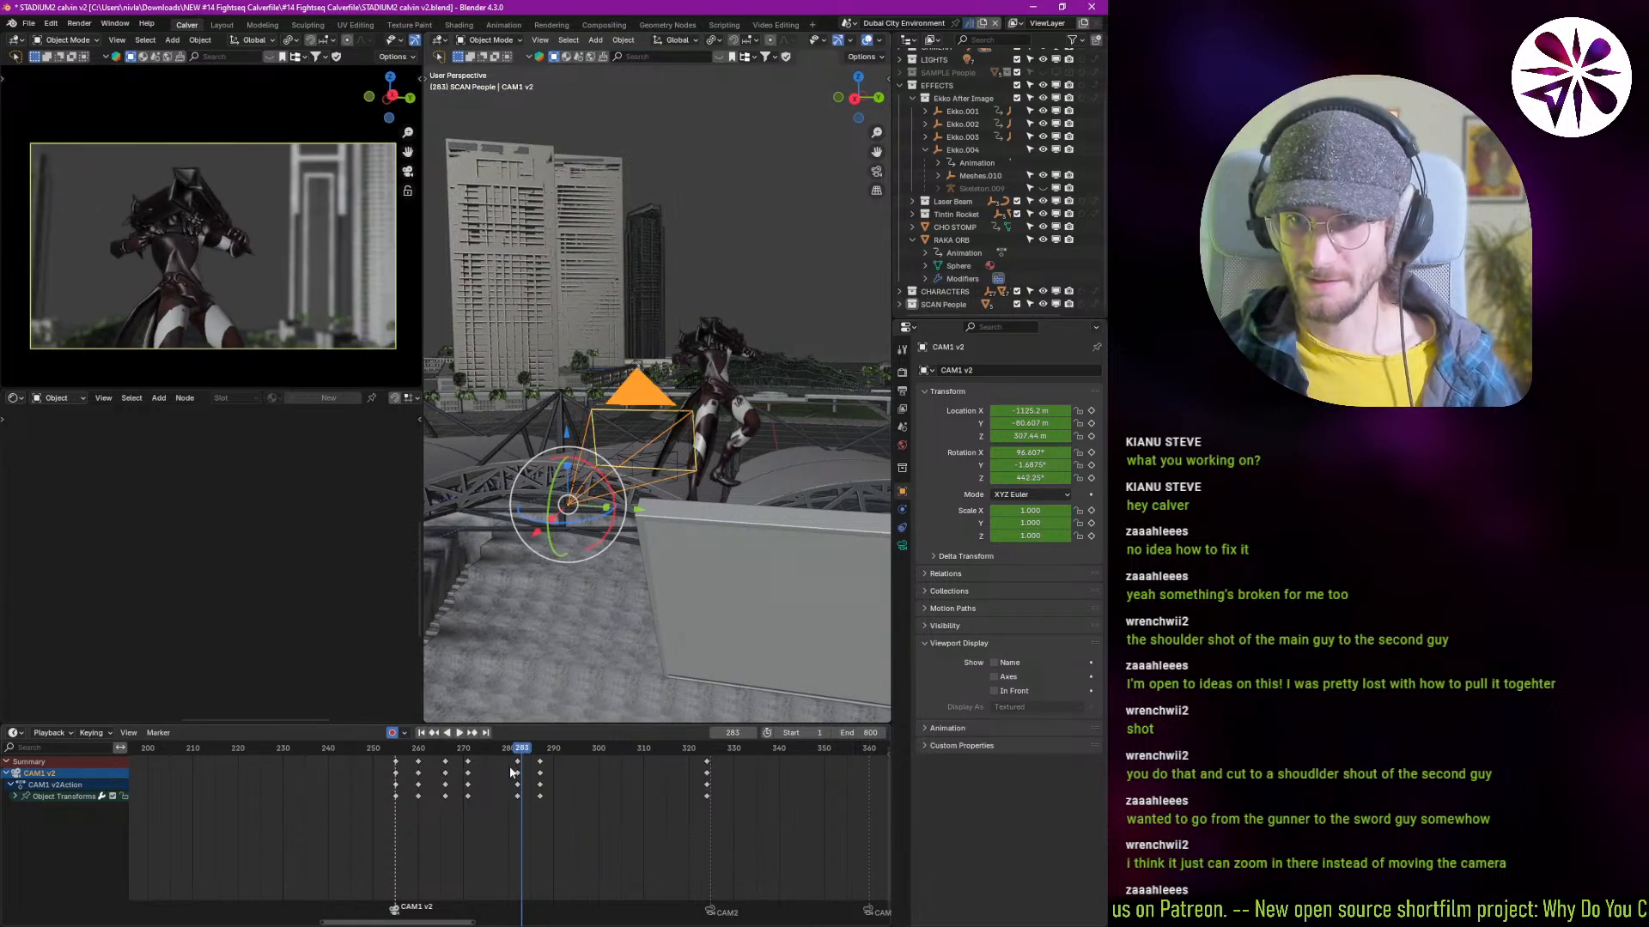
Step: Try moving CAM1 v2's frame 282 keyframe to frame 280, replay the move, and undo the change
{"action": "left_click_drag", "start_coordinate": [517, 775], "coordinate": [509, 775]}
{"action": "right_click_drag", "start_coordinate": [509, 777], "coordinate": [493, 800], "text": "shift"}
{"action": "key", "text": "space"}
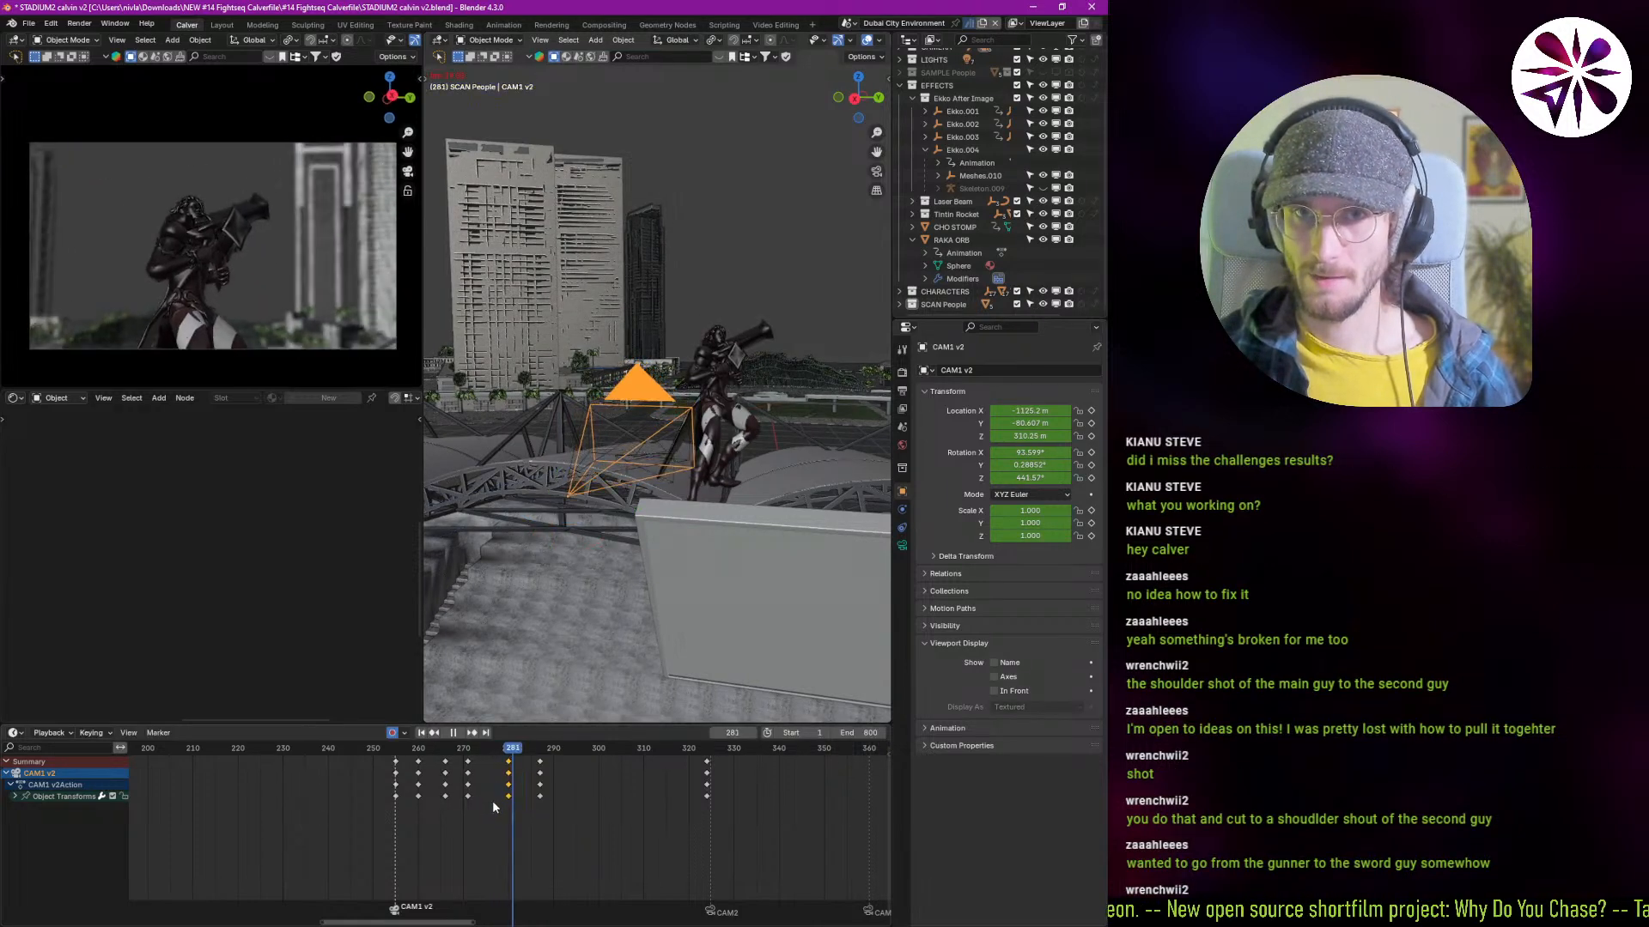
{"action": "right_click", "coordinate": [495, 816], "text": "shift"}
{"action": "key", "text": "space"}
{"action": "key", "text": "ctrl+z"}
{"action": "key", "text": "ctrl+z"}
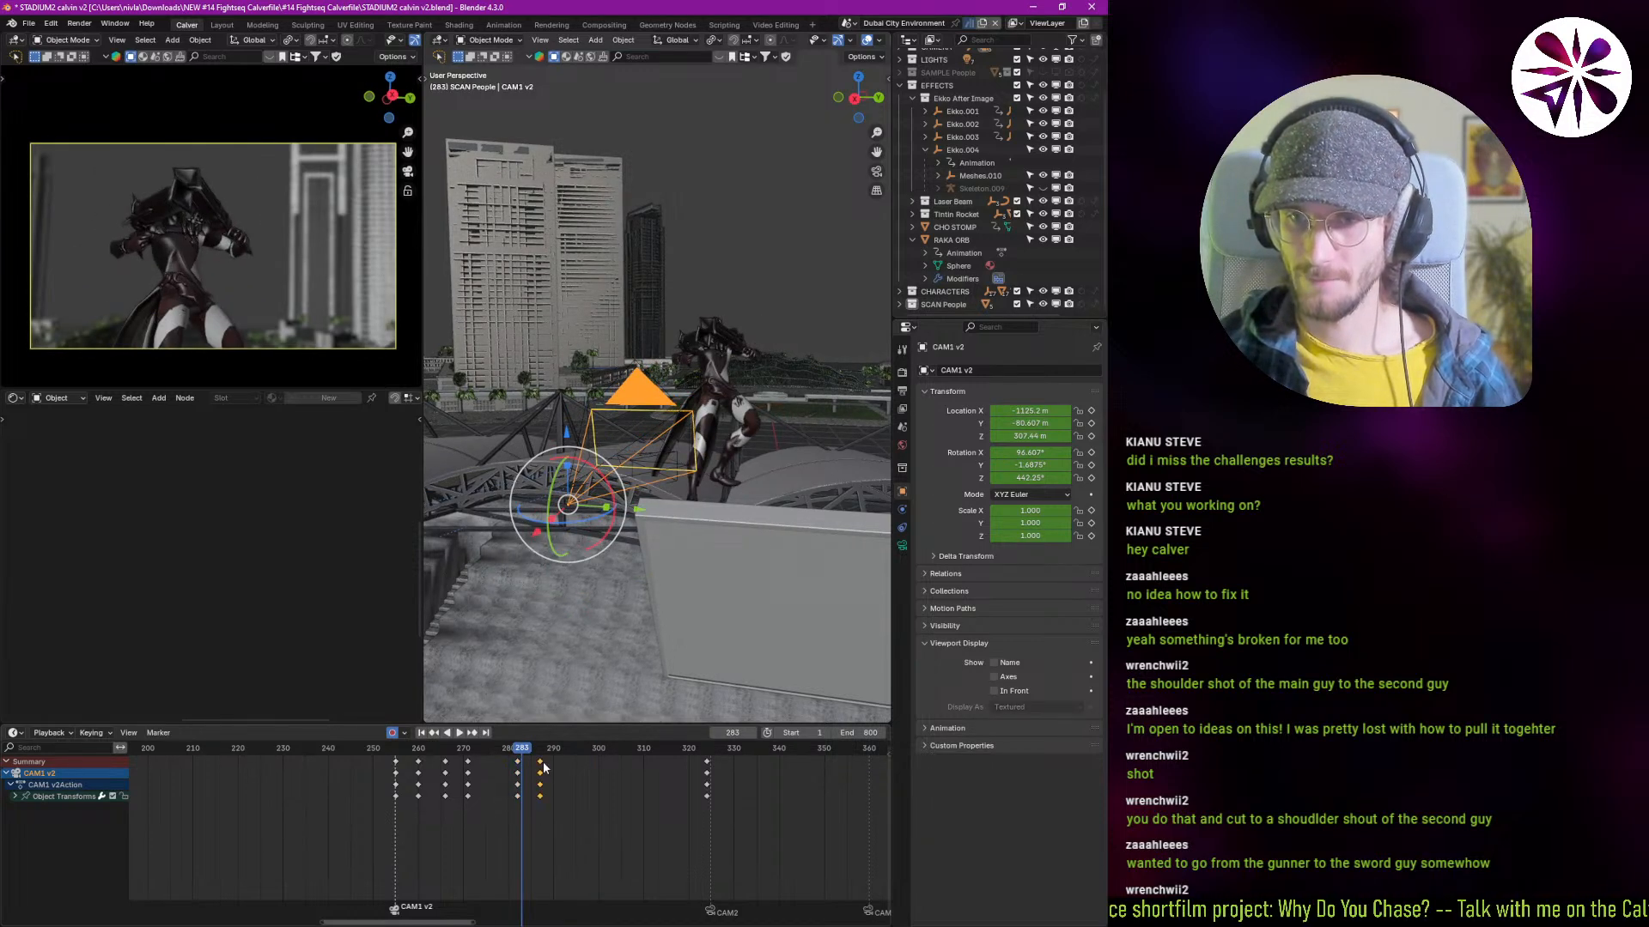
Step: Move CAM1 v2's frame 287 keyframe to 288 and its frame 282 keyframe to 281, and replay the move
{"action": "left_click_drag", "start_coordinate": [544, 769], "coordinate": [546, 778]}
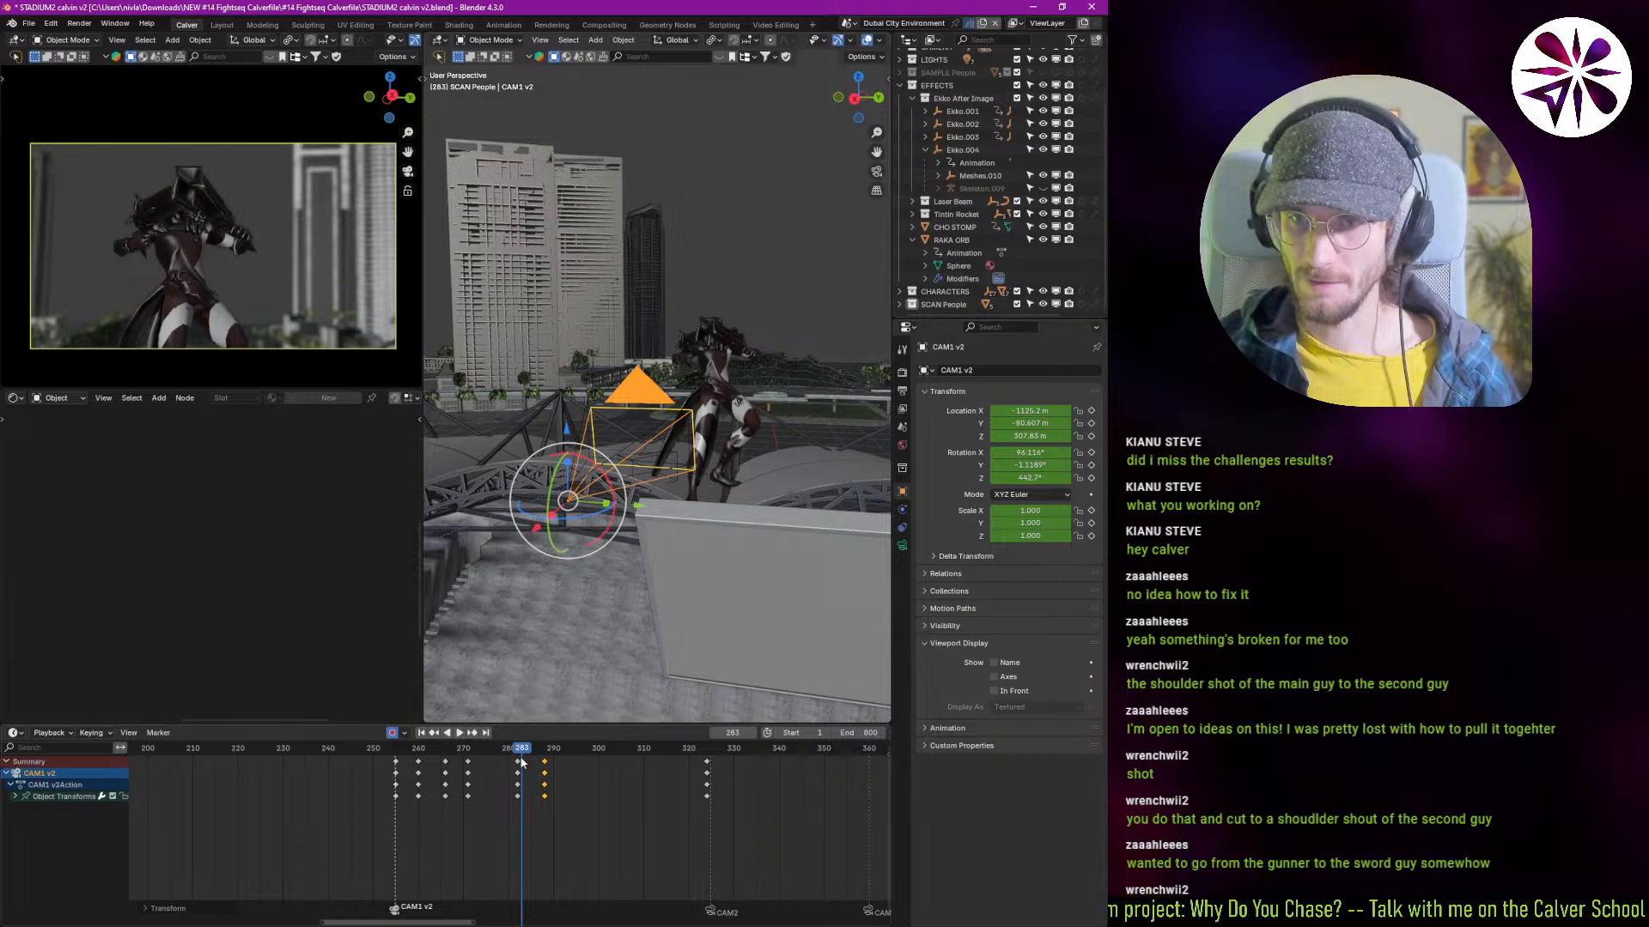
{"action": "key", "text": "space"}
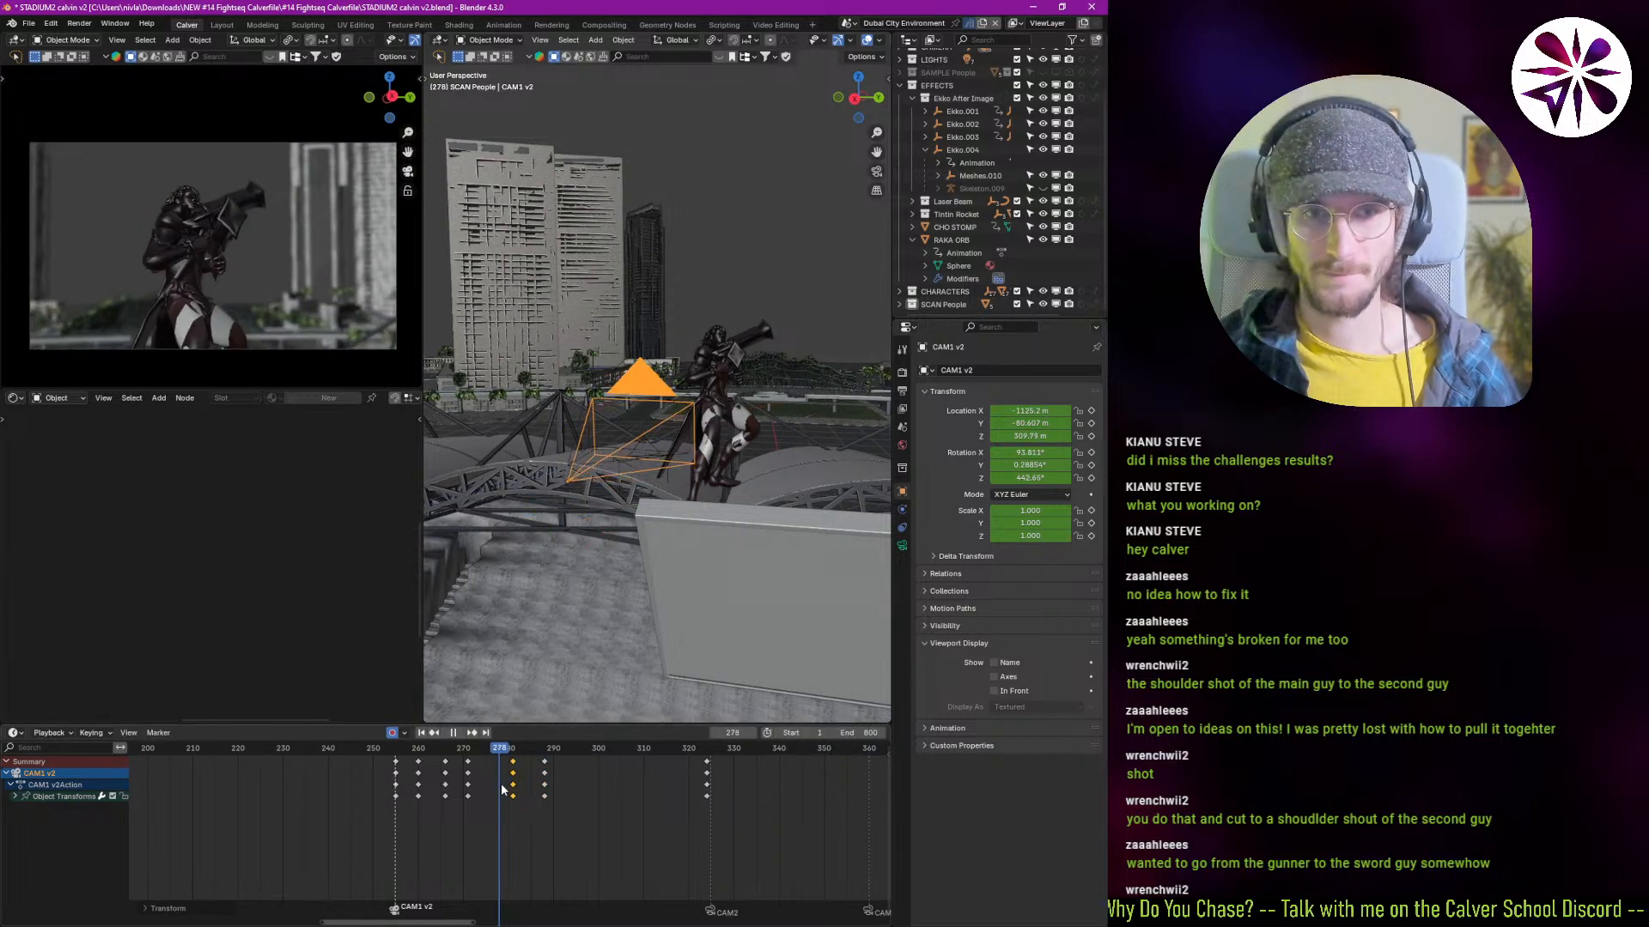
{"action": "key", "text": "Escape"}
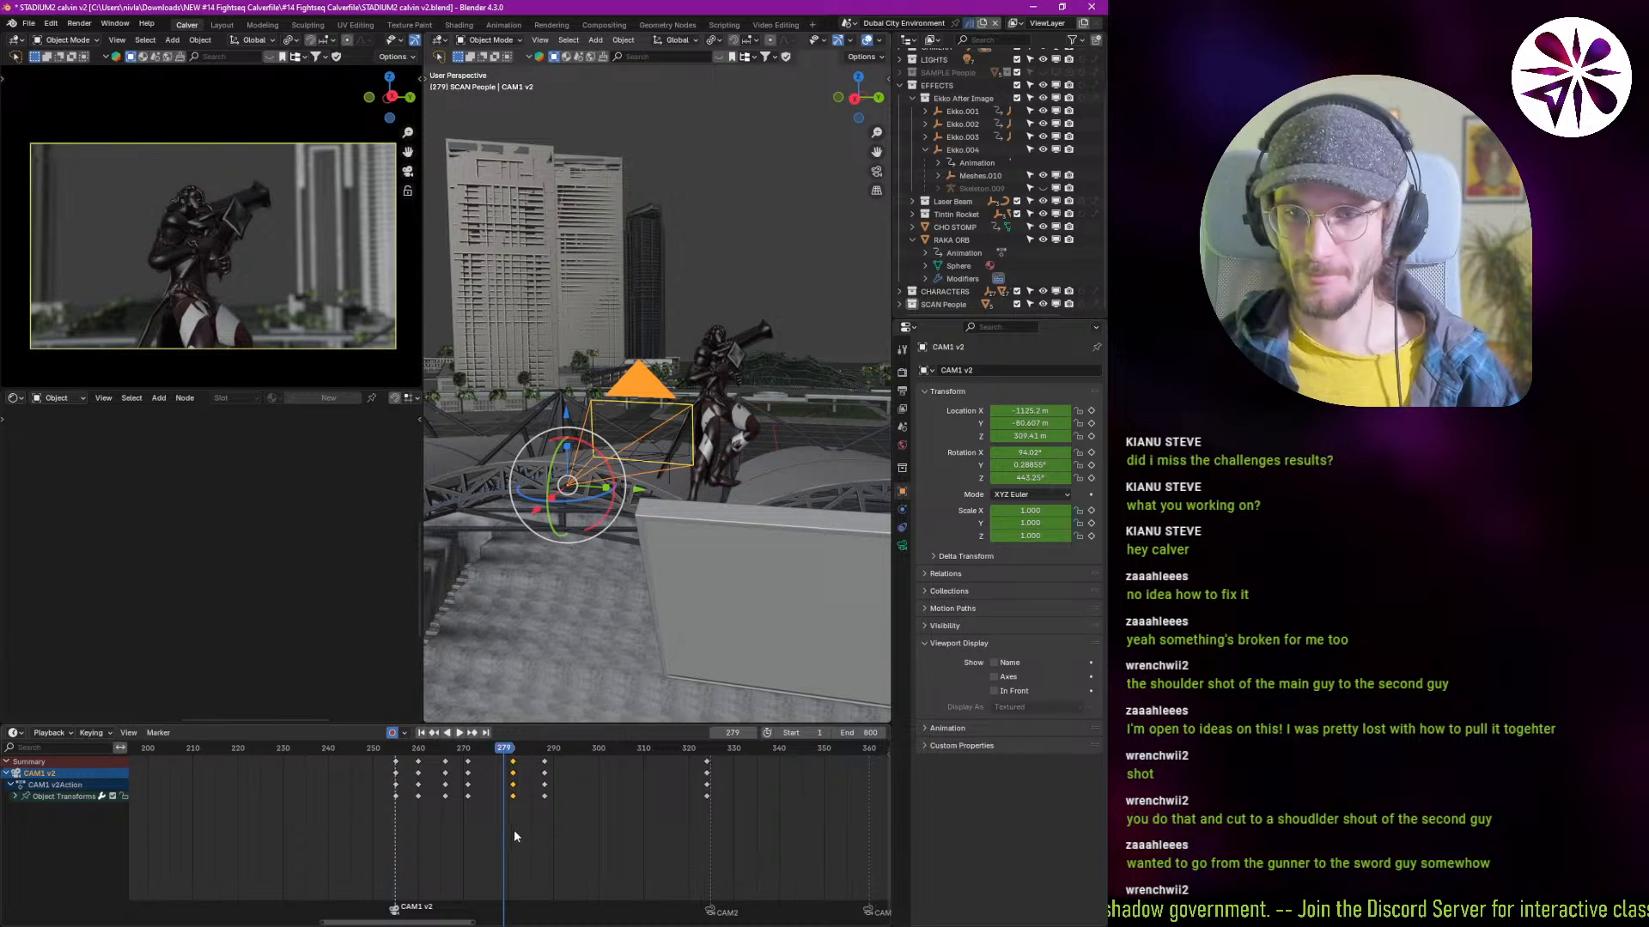
{"action": "key", "text": "space"}
{"action": "mouse_move", "coordinate": [561, 843]}
{"action": "left_mouse_down"}
{"action": "mouse_move", "coordinate": [579, 848]}
{"action": "mouse_move", "coordinate": [545, 856]}
{"action": "left_mouse_up"}
{"action": "key", "text": "space"}
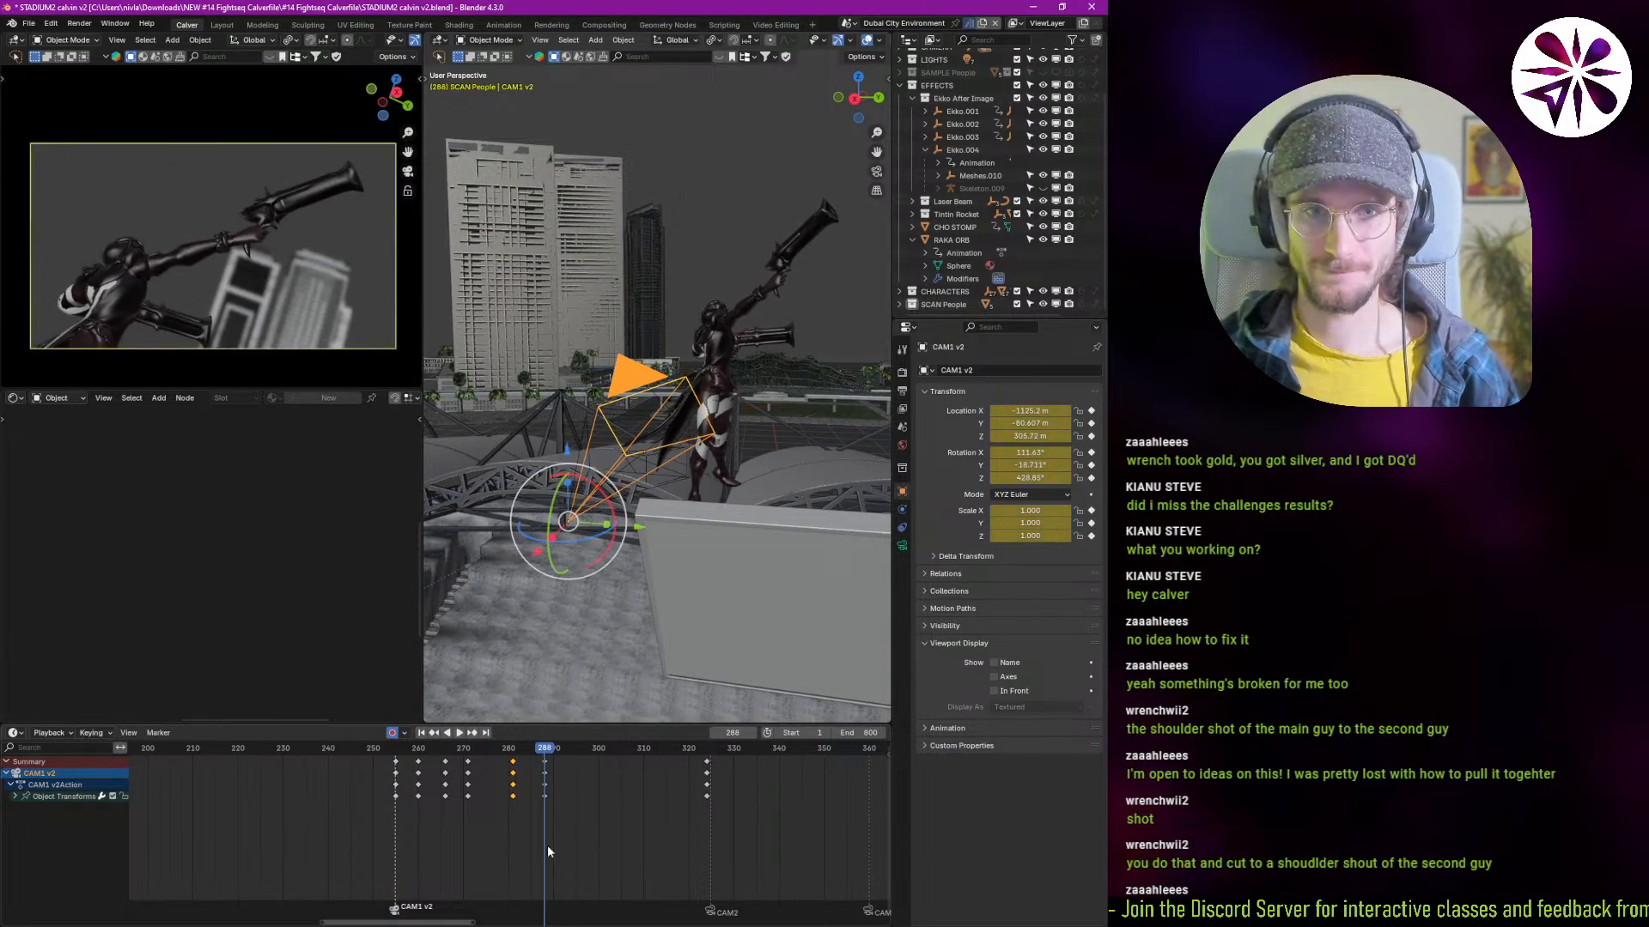
Step: Check the frames just after 288 and re-aim CAM1 v2 at frame 291 on the character's outstretched weapon, keying the rotation
{"action": "key", "text": "Right"}
{"action": "key", "text": "Left"}
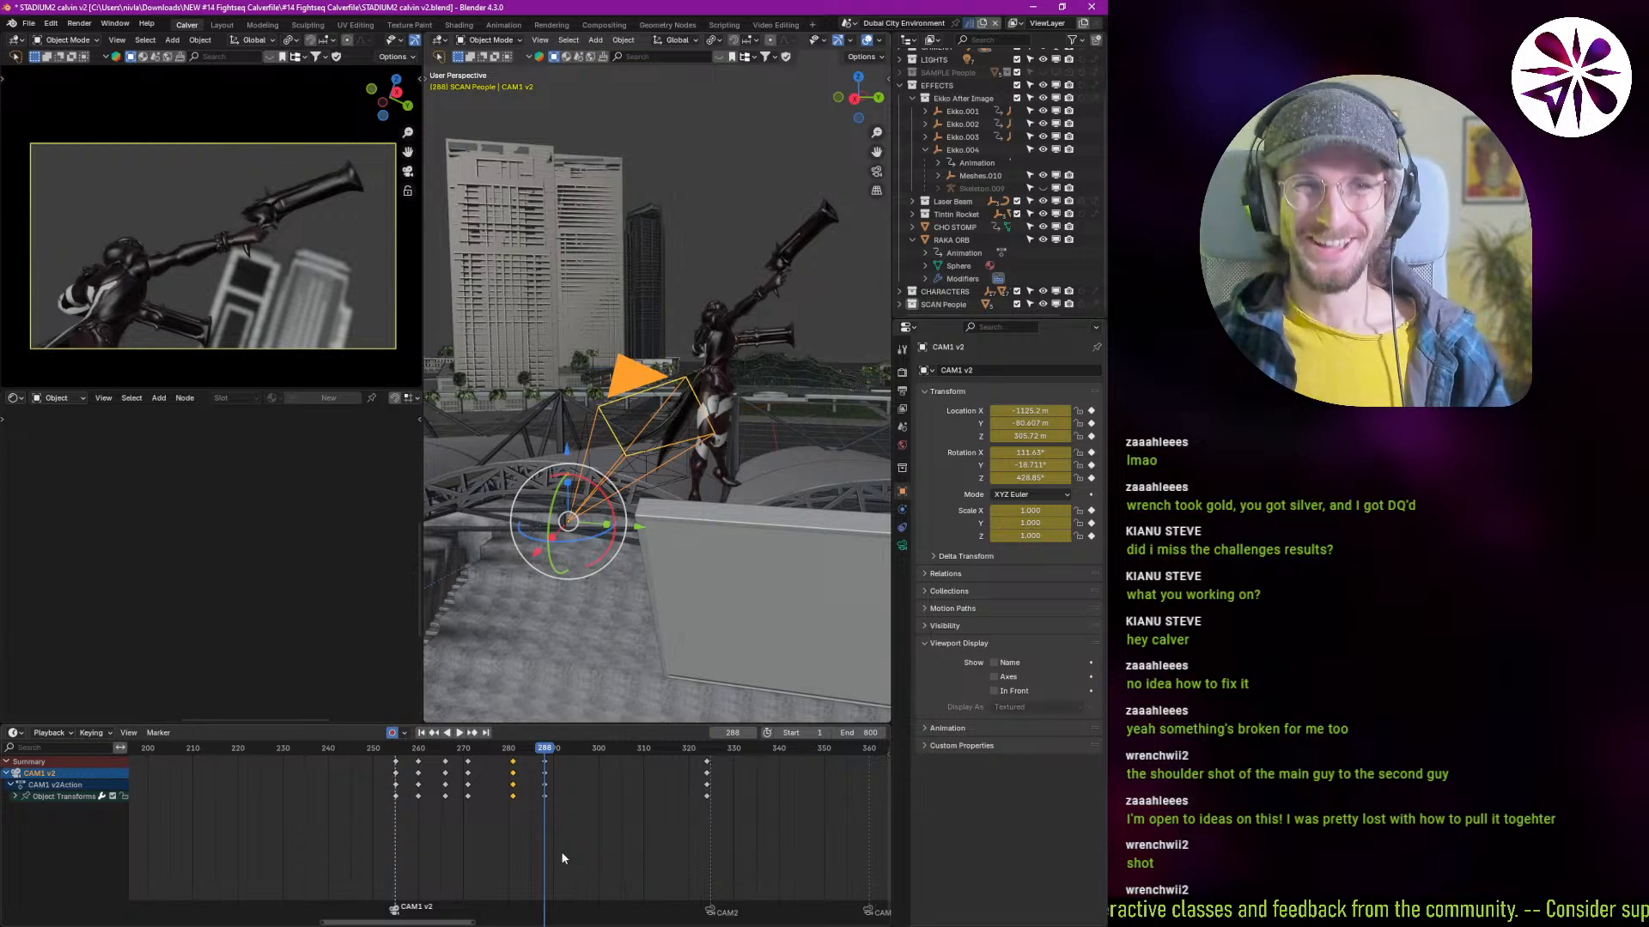
{"action": "key", "text": "Right"}
{"action": "key", "text": "Right"}
{"action": "key", "text": "Right"}
{"action": "key", "text": "Right"}
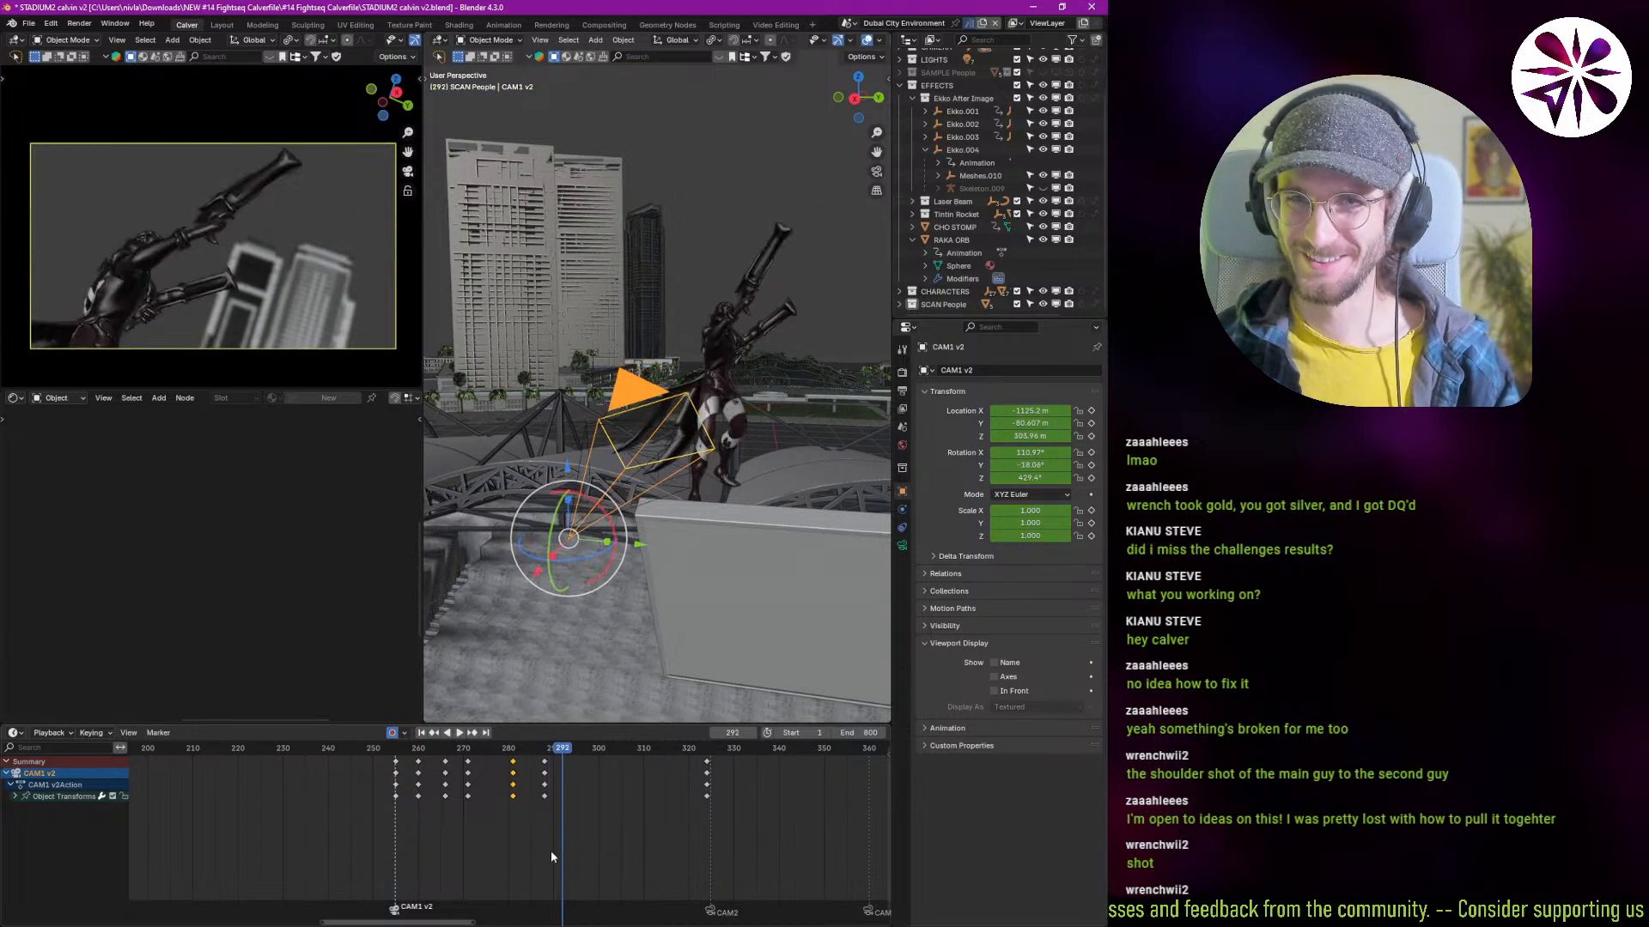
{"action": "key", "text": "Left"}
{"action": "key", "text": "Left"}
{"action": "key", "text": "Right"}
{"action": "key", "text": "Right"}
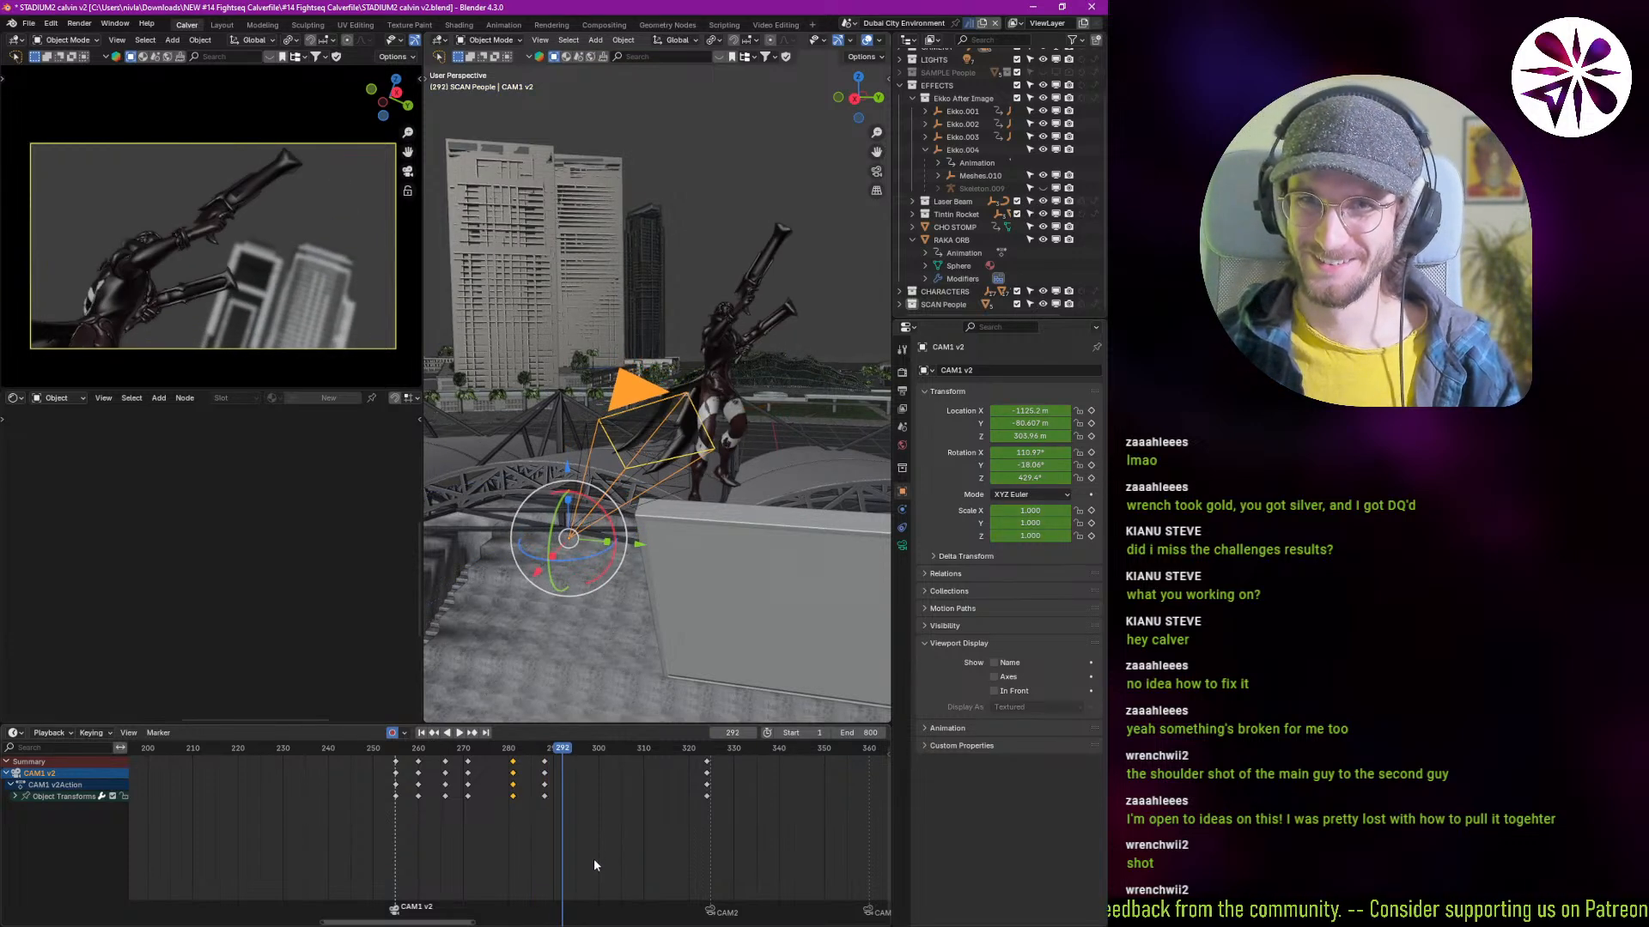
{"action": "key", "text": "Left"}
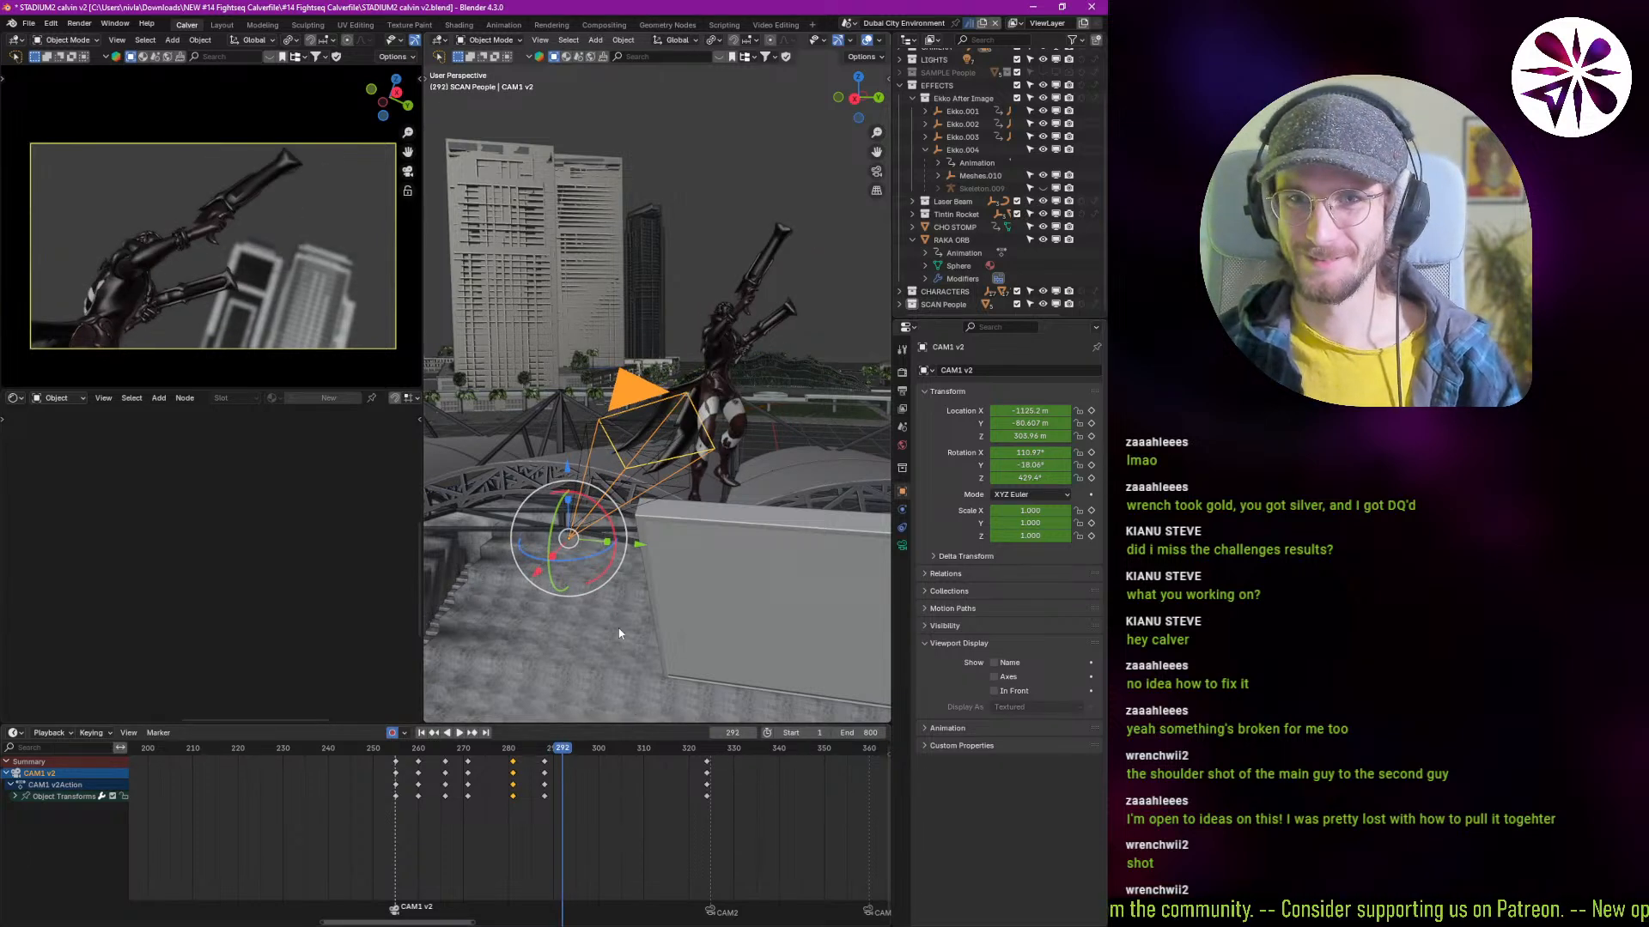
{"action": "key", "text": "shift+grave"}
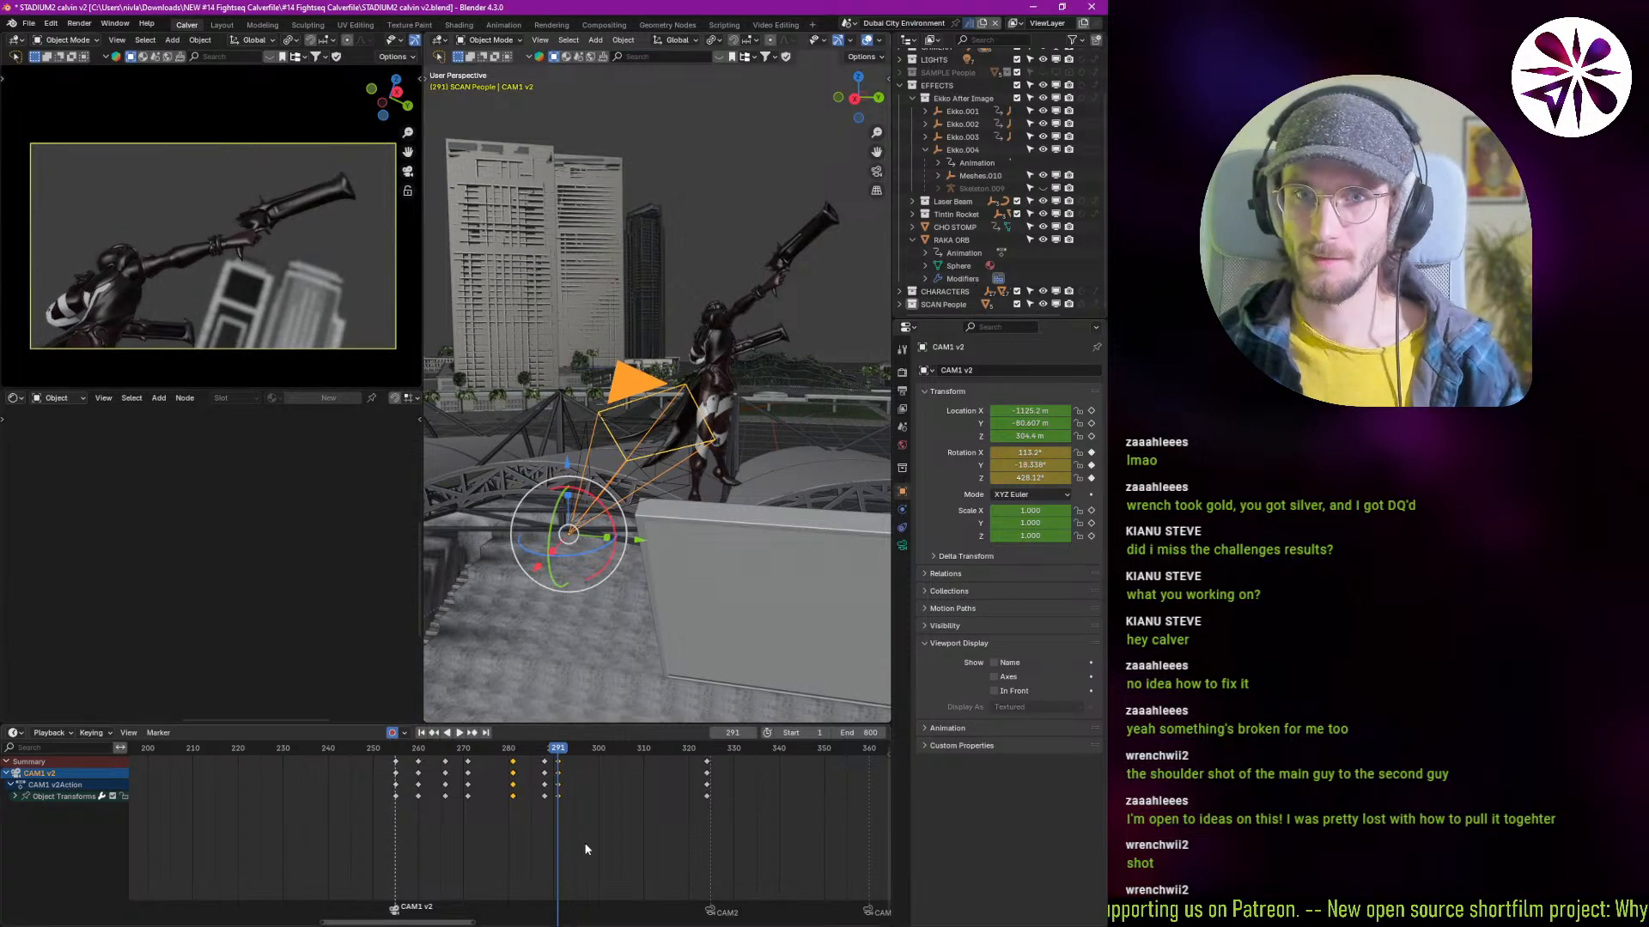
Step: Roll CAM1 v2 at frame 295 to a Y rotation of about 19.2° and aim it at the raised weapon, keying the rotation
{"action": "key", "text": "space"}
{"action": "key", "text": "Right"}
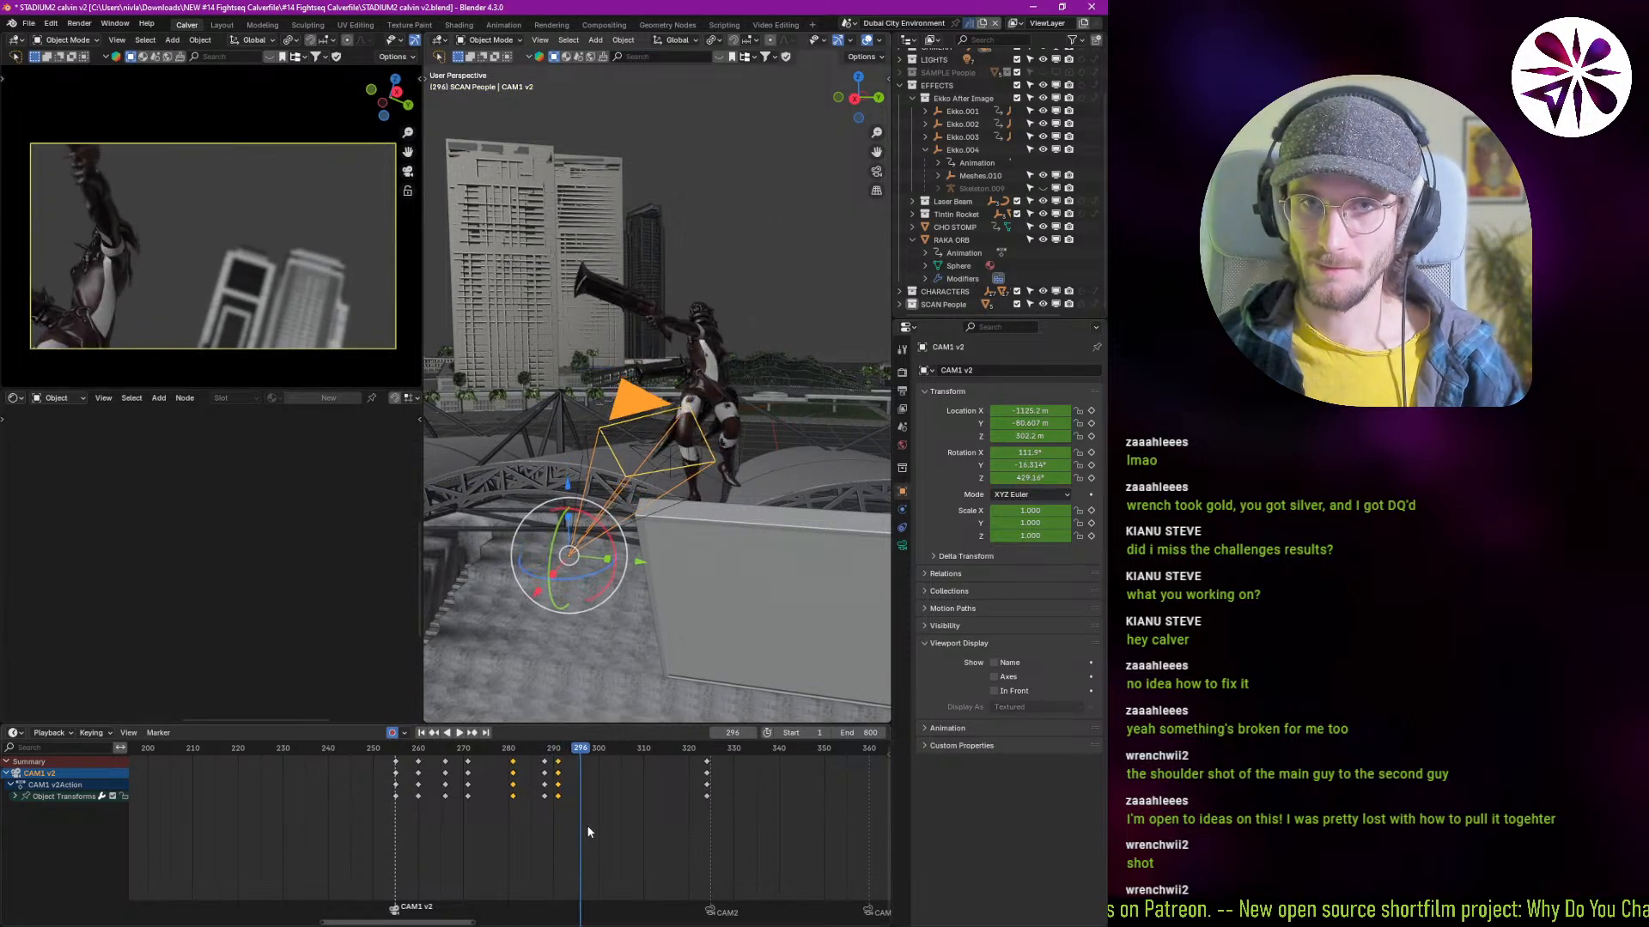
{"action": "key", "text": "Left"}
{"action": "key", "text": "Left"}
{"action": "key", "text": "Right"}
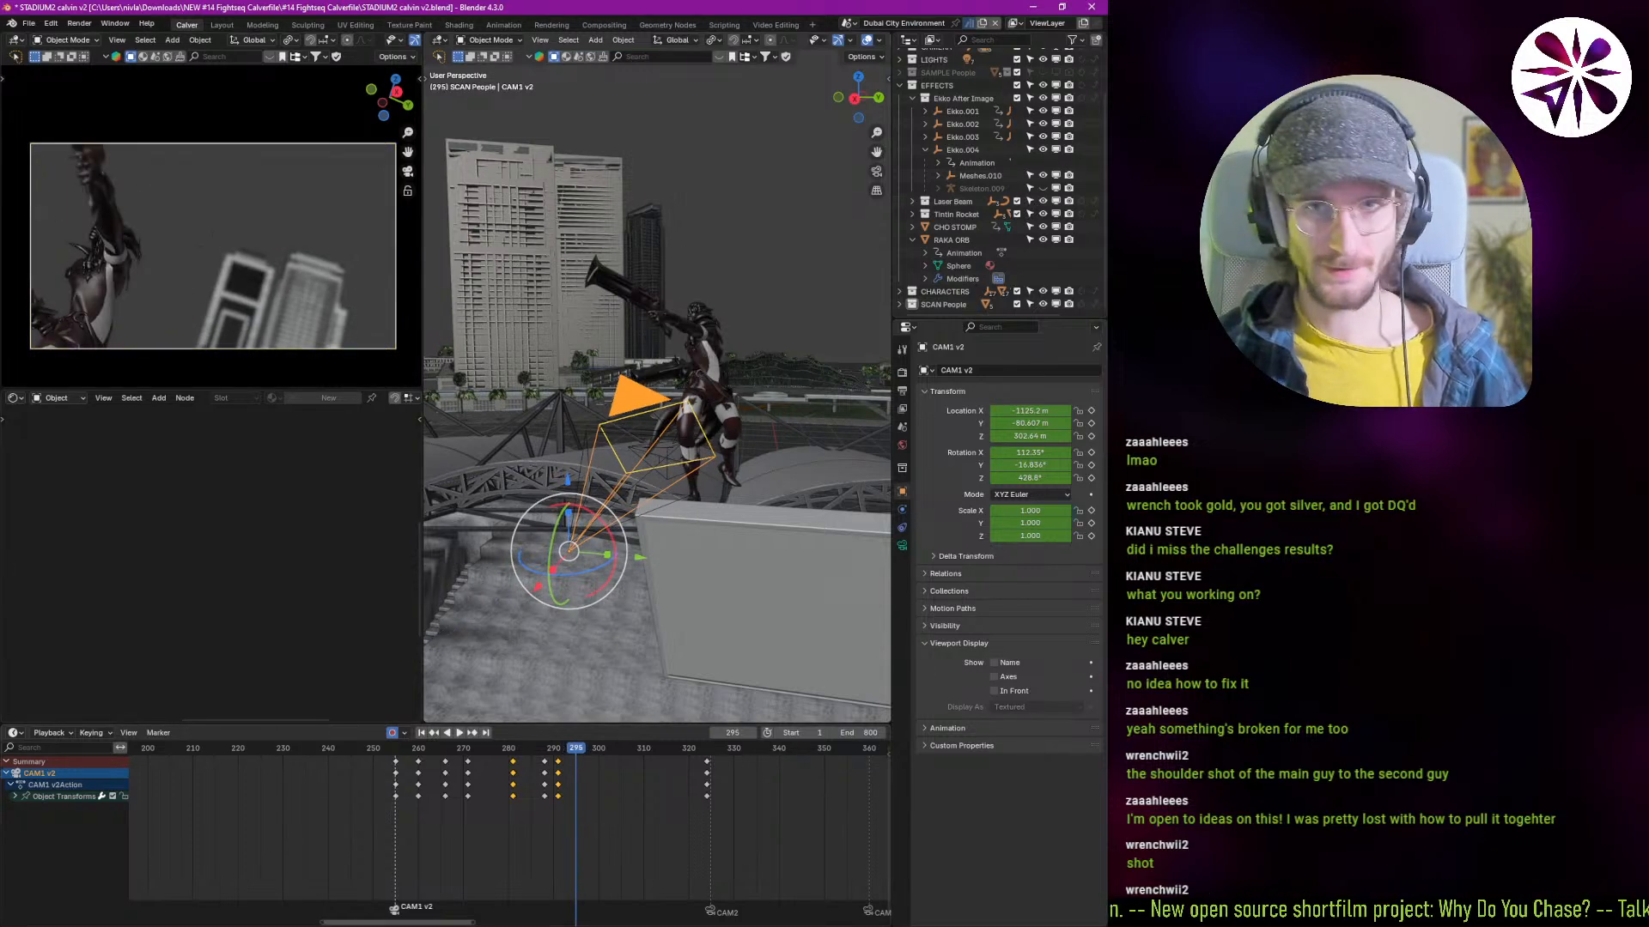
{"action": "left_click", "coordinate": [213, 227]}
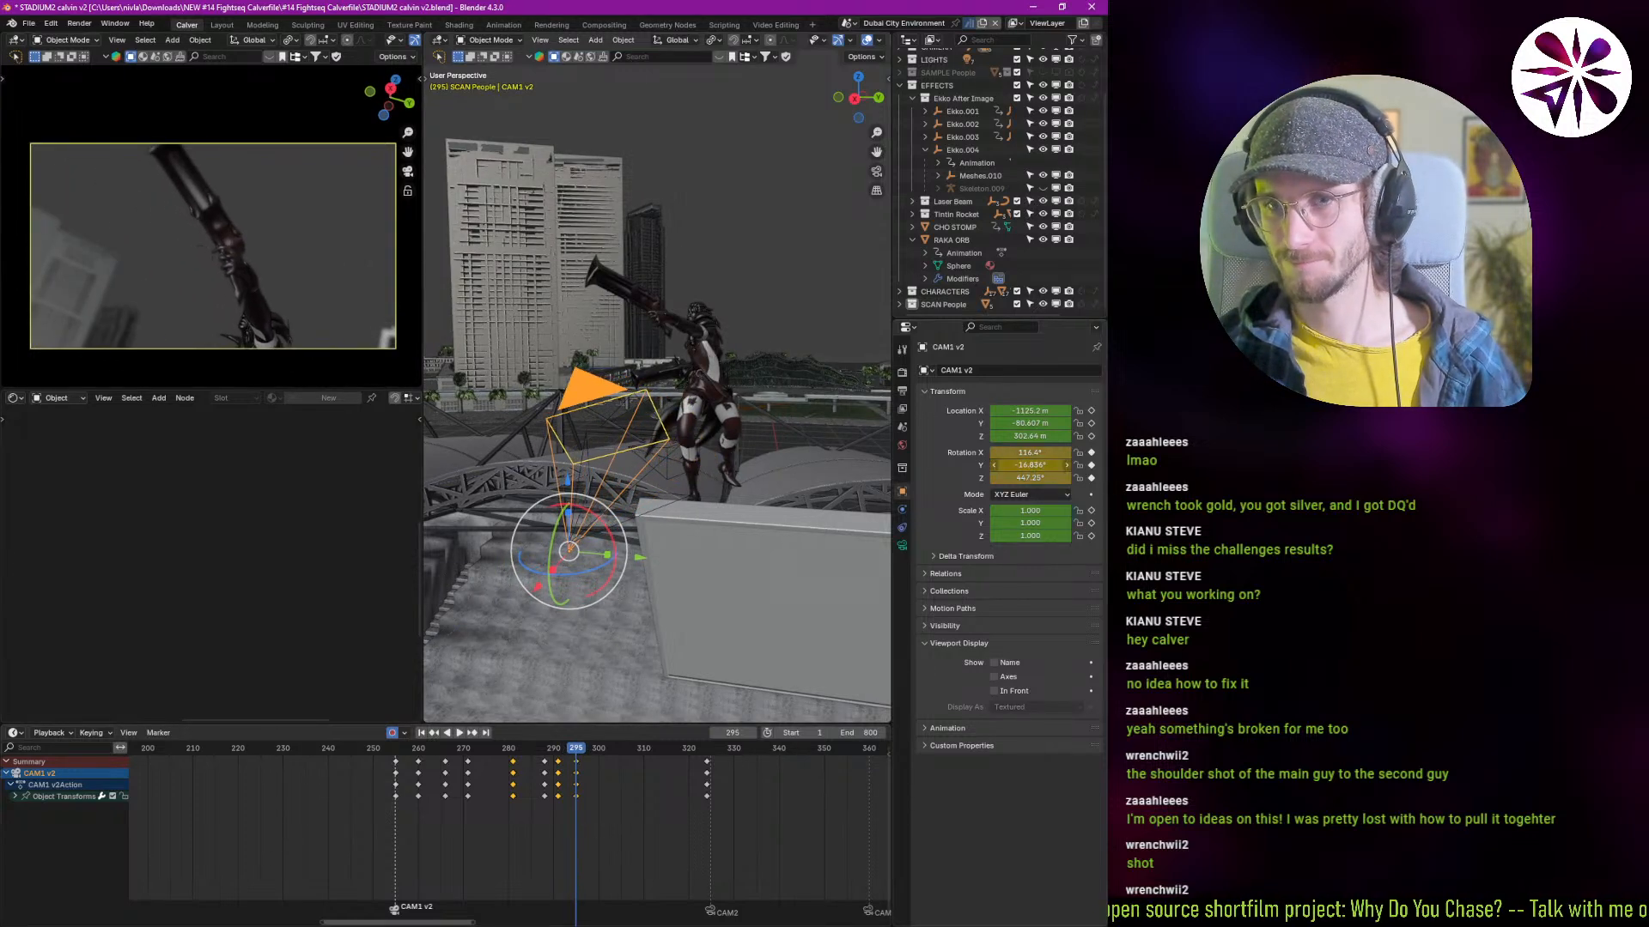
{"action": "left_click_drag", "start_coordinate": [1031, 464], "coordinate": [1091, 465]}
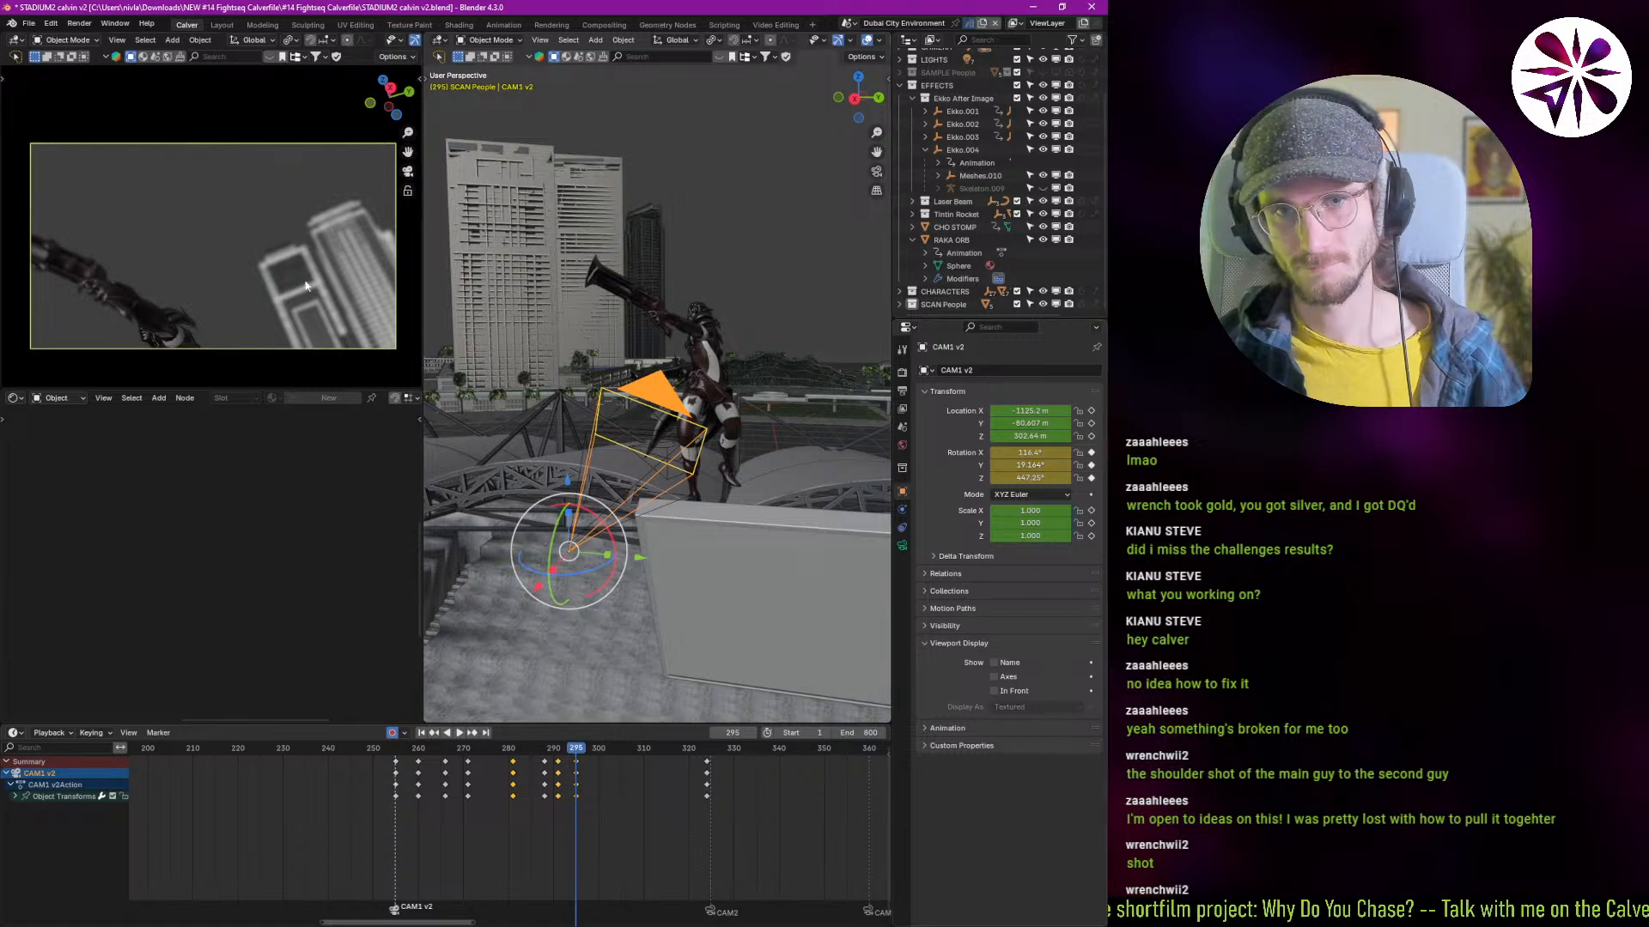
{"action": "key", "text": "shift+grave"}
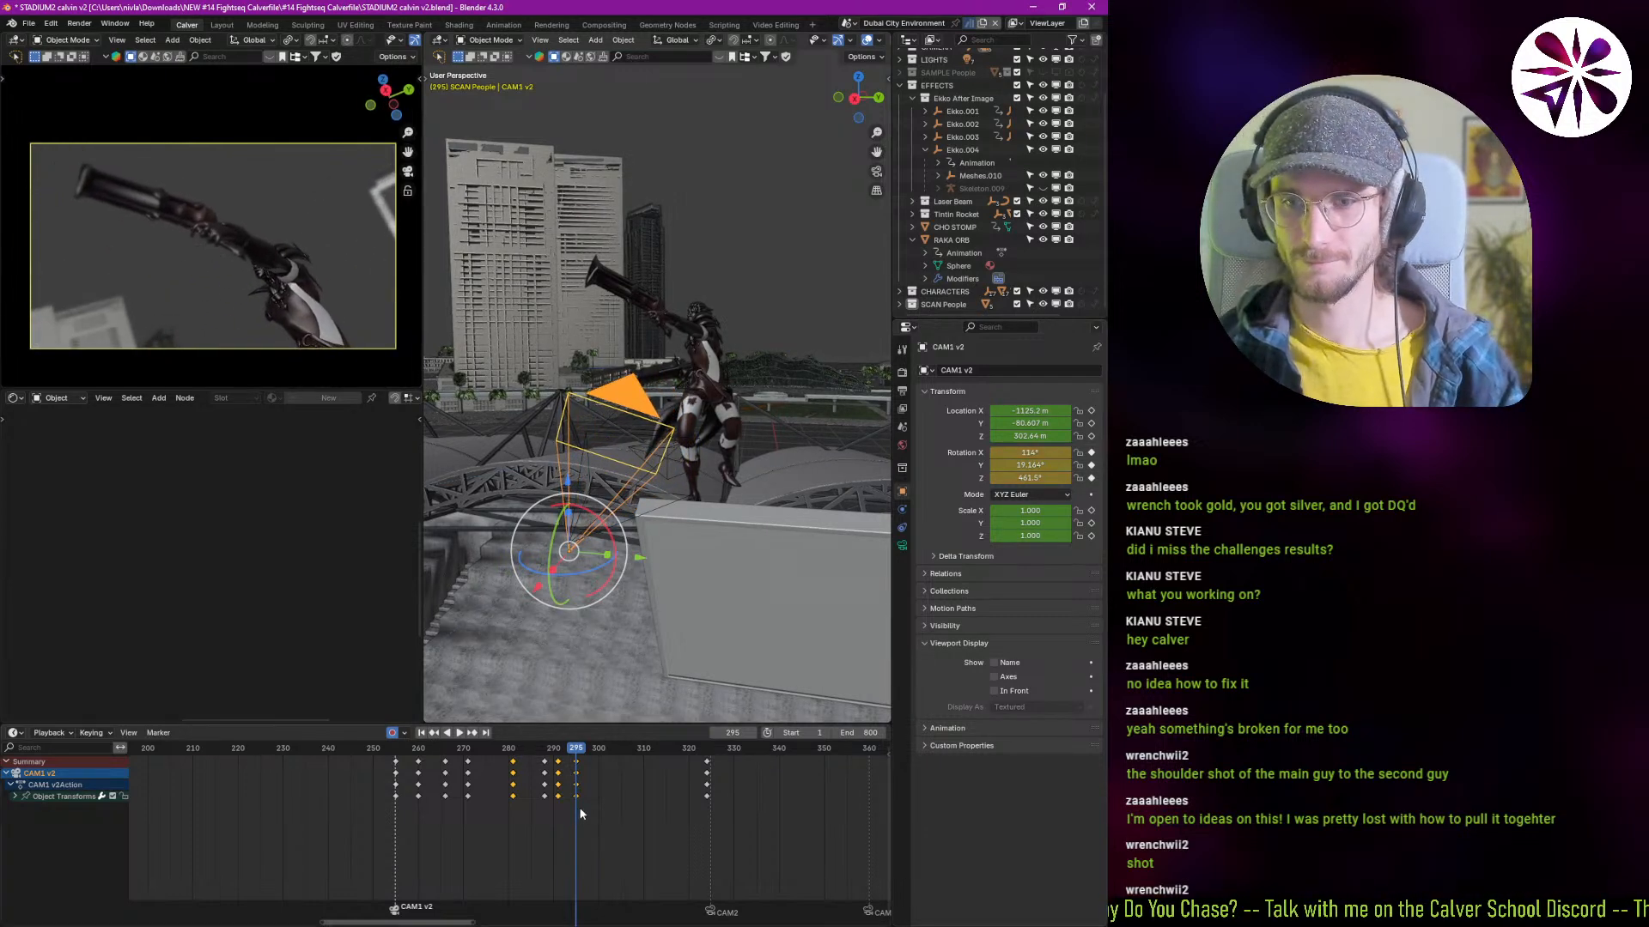
Step: Tilt CAM1 v2 down at frame 293 to bring the character's upper body into frame, keying the rotation
{"action": "mouse_move", "coordinate": [581, 810]}
{"action": "right_mouse_down", "text": "shift"}
{"action": "mouse_move", "coordinate": [604, 813]}
{"action": "mouse_move", "coordinate": [566, 820]}
{"action": "right_mouse_up", "text": "shift"}
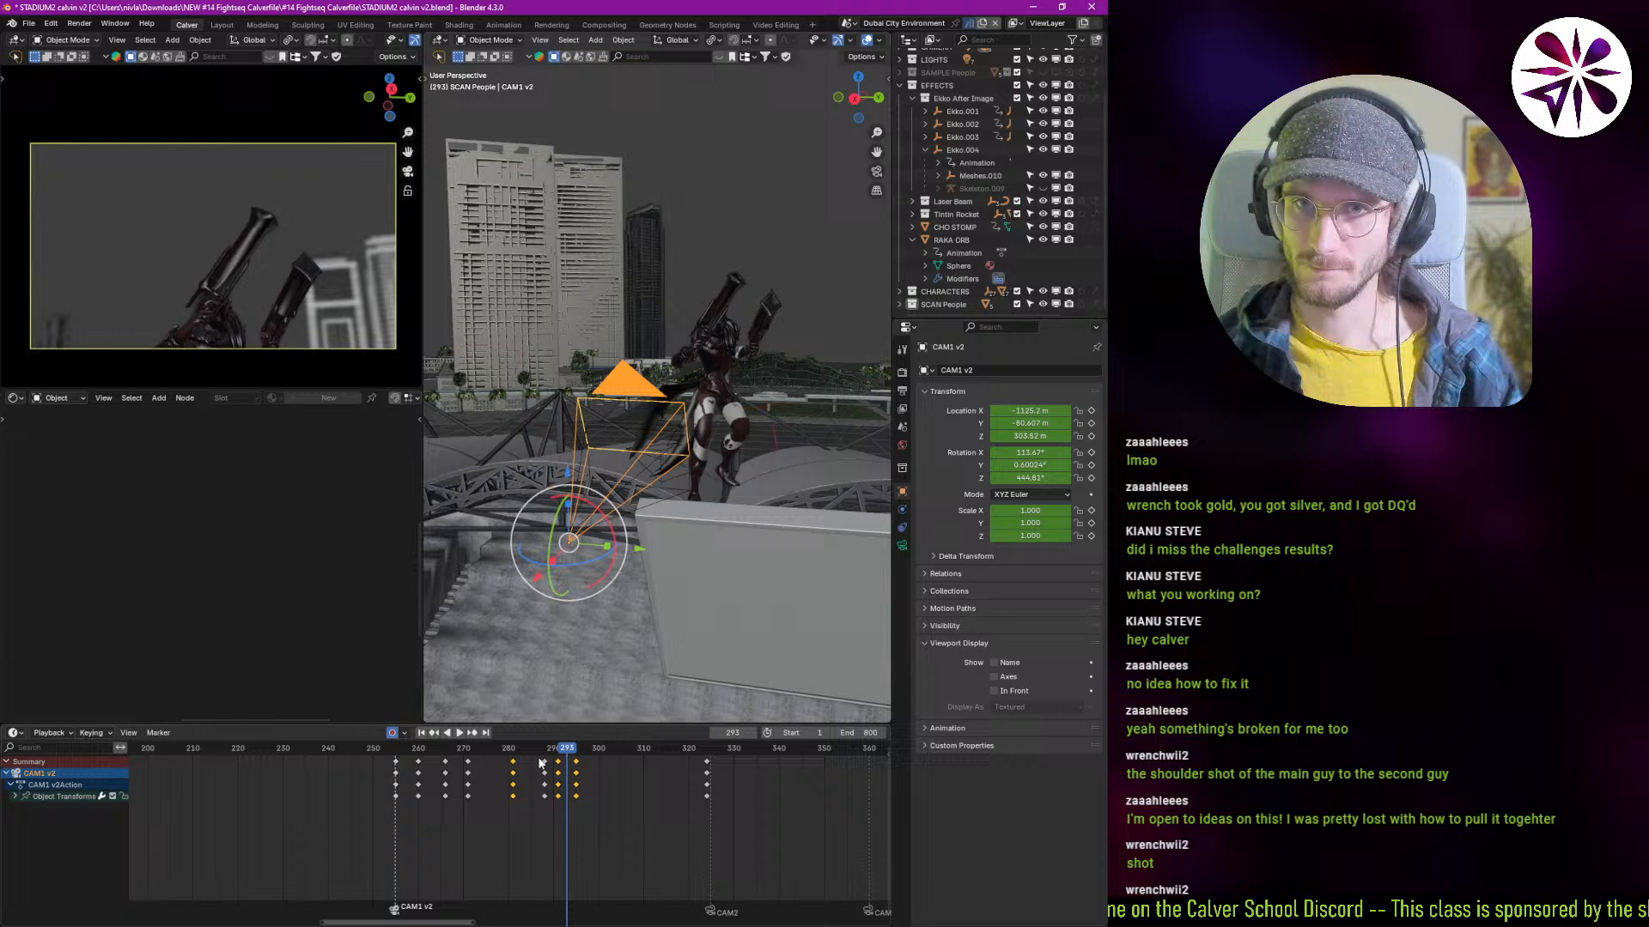
{"action": "key", "text": "shift+grave"}
{"action": "left_click", "coordinate": [255, 292]}
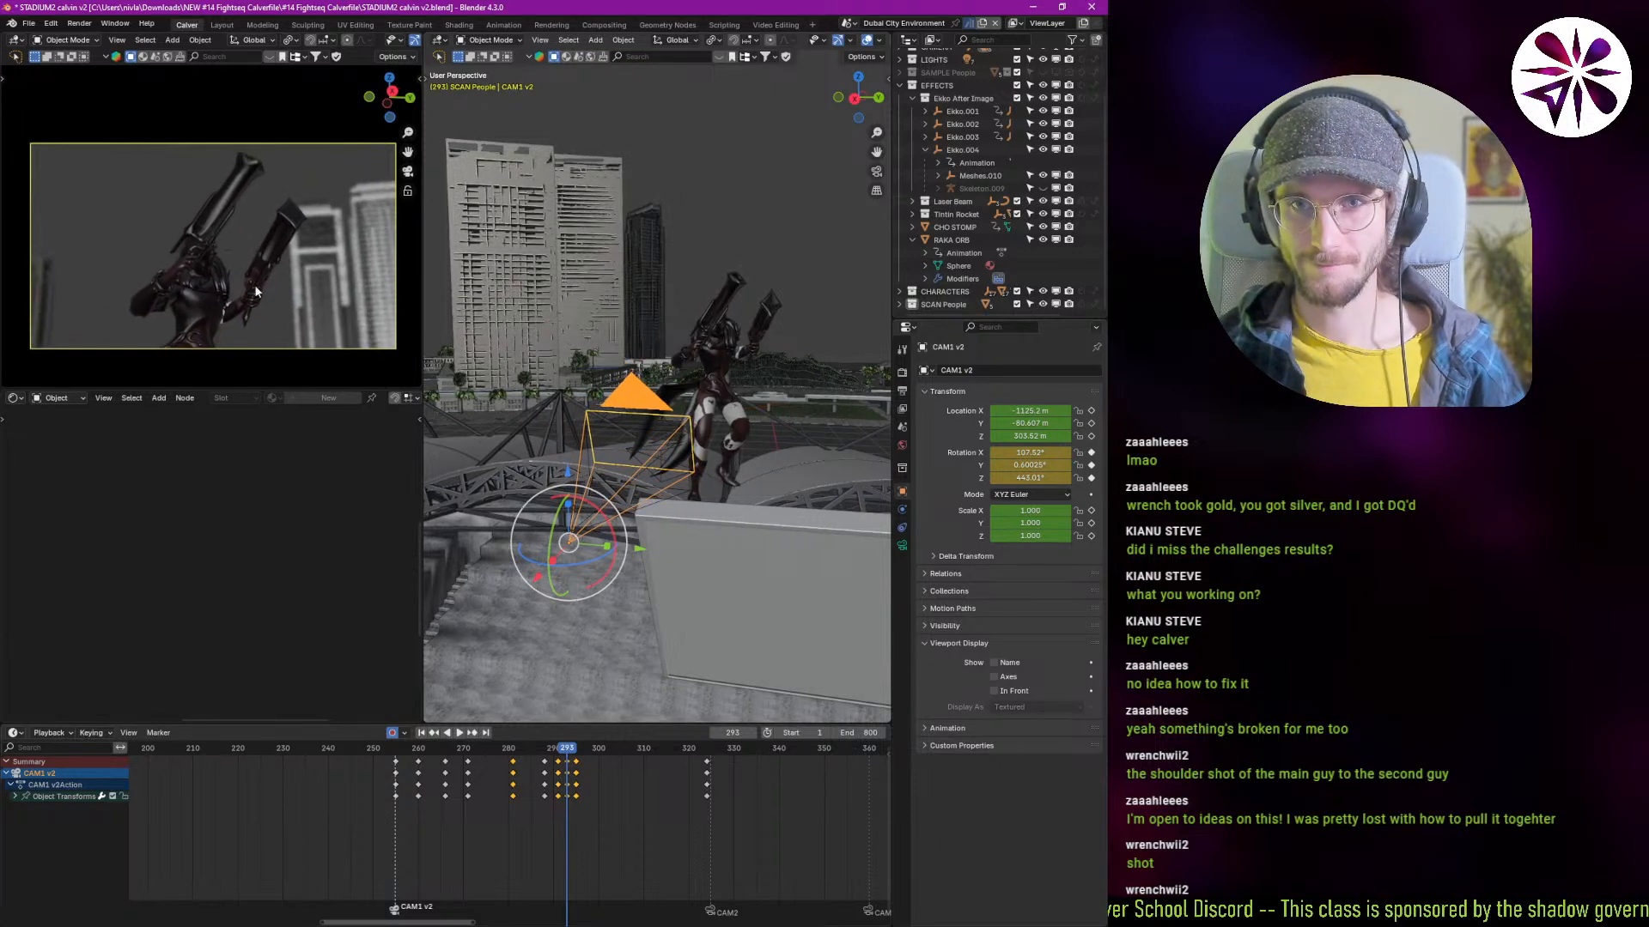
Step: Step through the shot up to frame 300 to examine how CAM1 v2 frames the swinging character
{"action": "key", "text": "Left"}
{"action": "key", "text": "Left"}
{"action": "key", "text": "Right"}
{"action": "key", "text": "Right"}
{"action": "key", "text": "Right"}
{"action": "key", "text": "Right"}
{"action": "key", "text": "Right"}
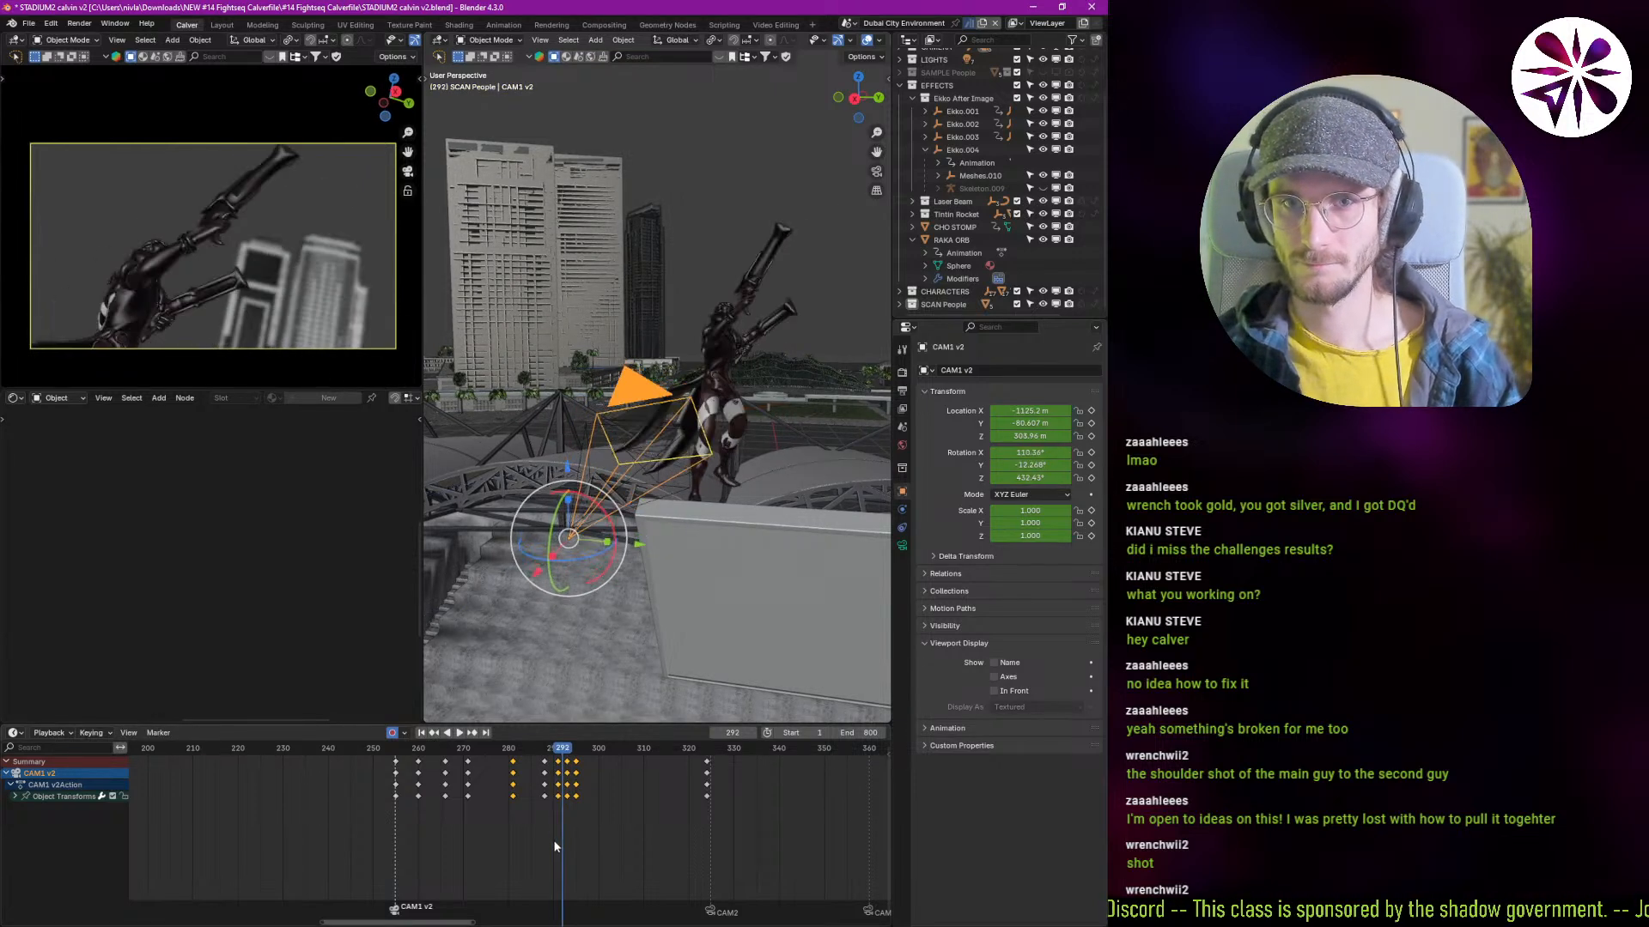
{"action": "key", "text": "Right"}
{"action": "key", "text": "Right"}
{"action": "key", "text": "Right"}
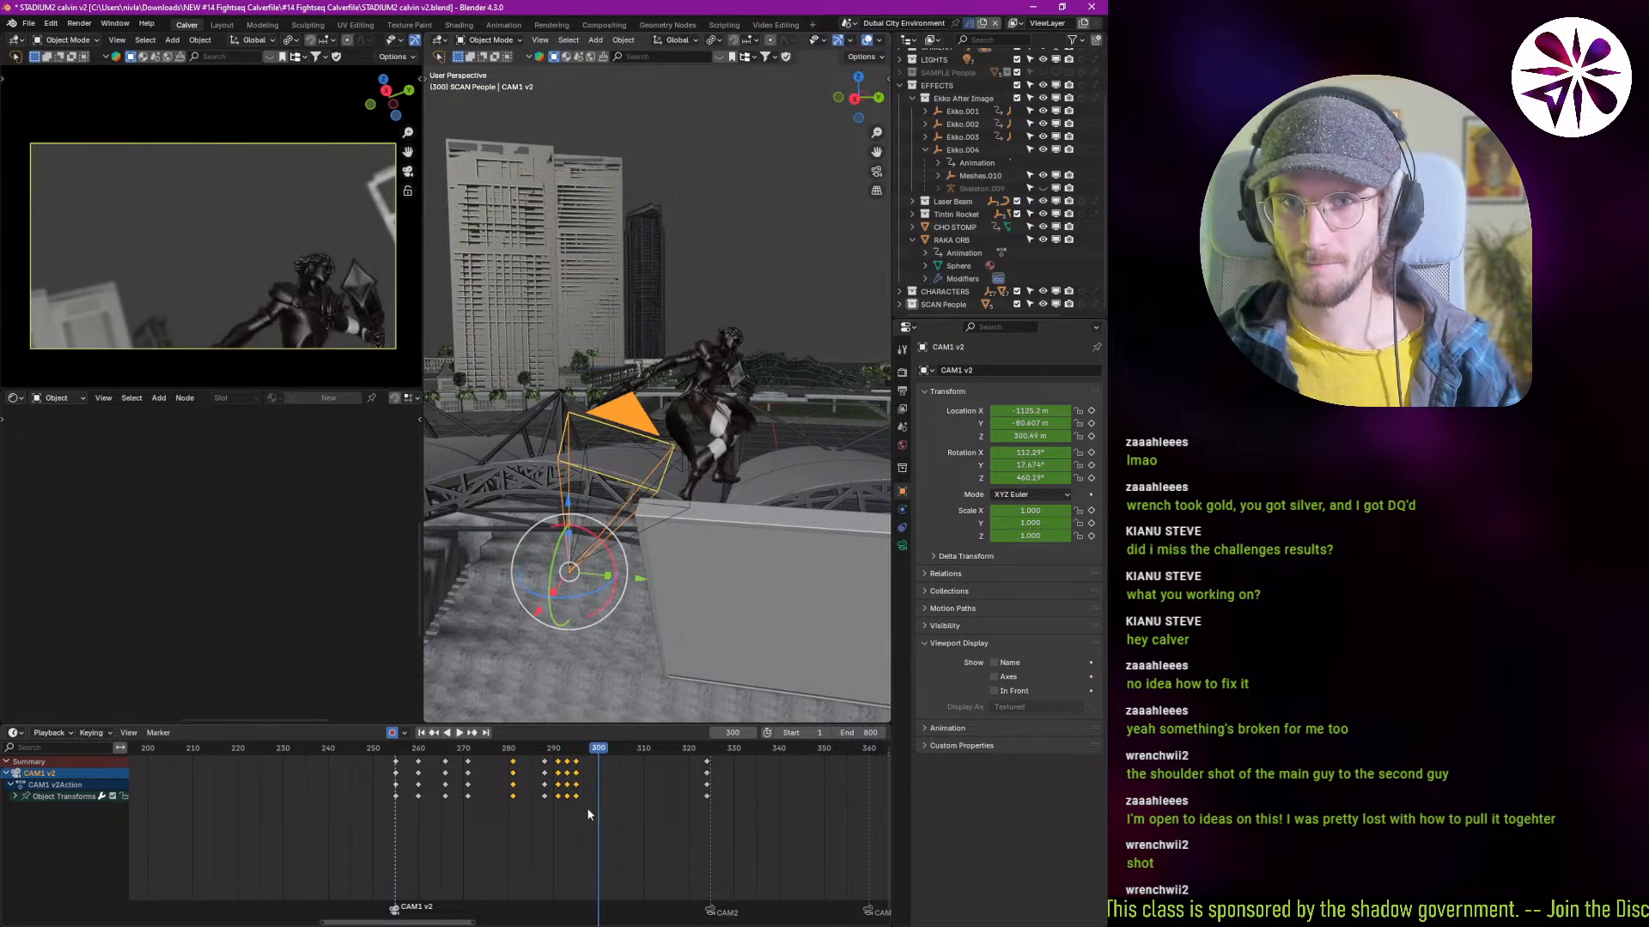
{"action": "key", "text": "Right"}
{"action": "key", "text": "Right"}
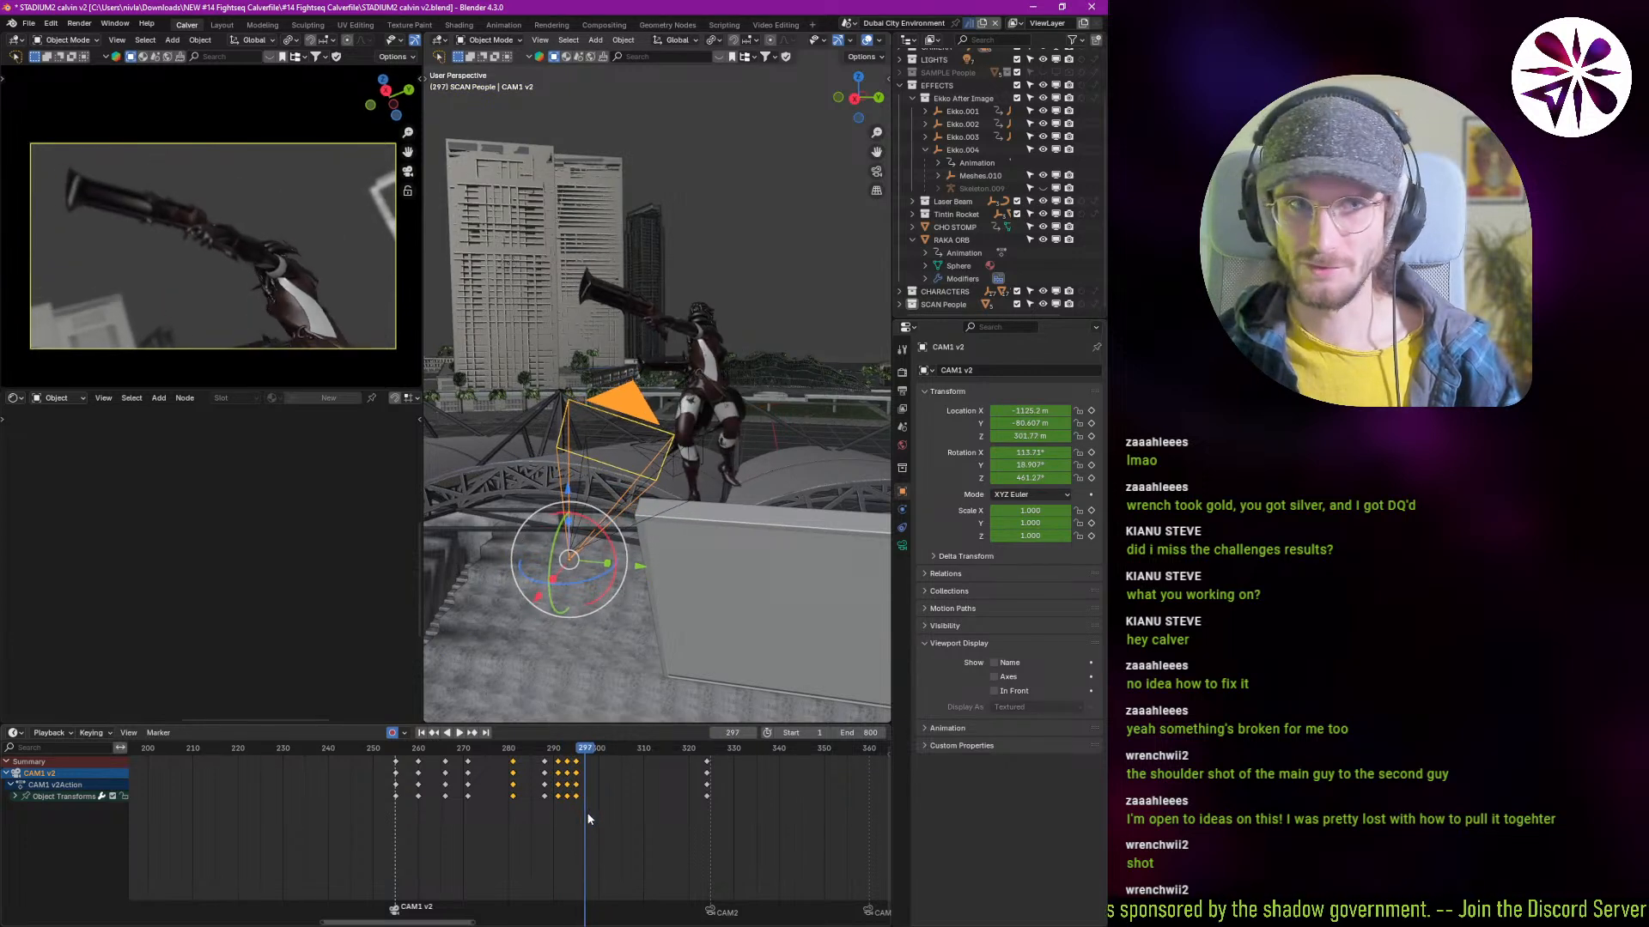
Step: Go back to frame 298 and key CAM1 v2's rotation there with the outstretched weapon in view
{"action": "key", "text": "Left"}
{"action": "key", "text": "Left"}
{"action": "key", "text": "Left"}
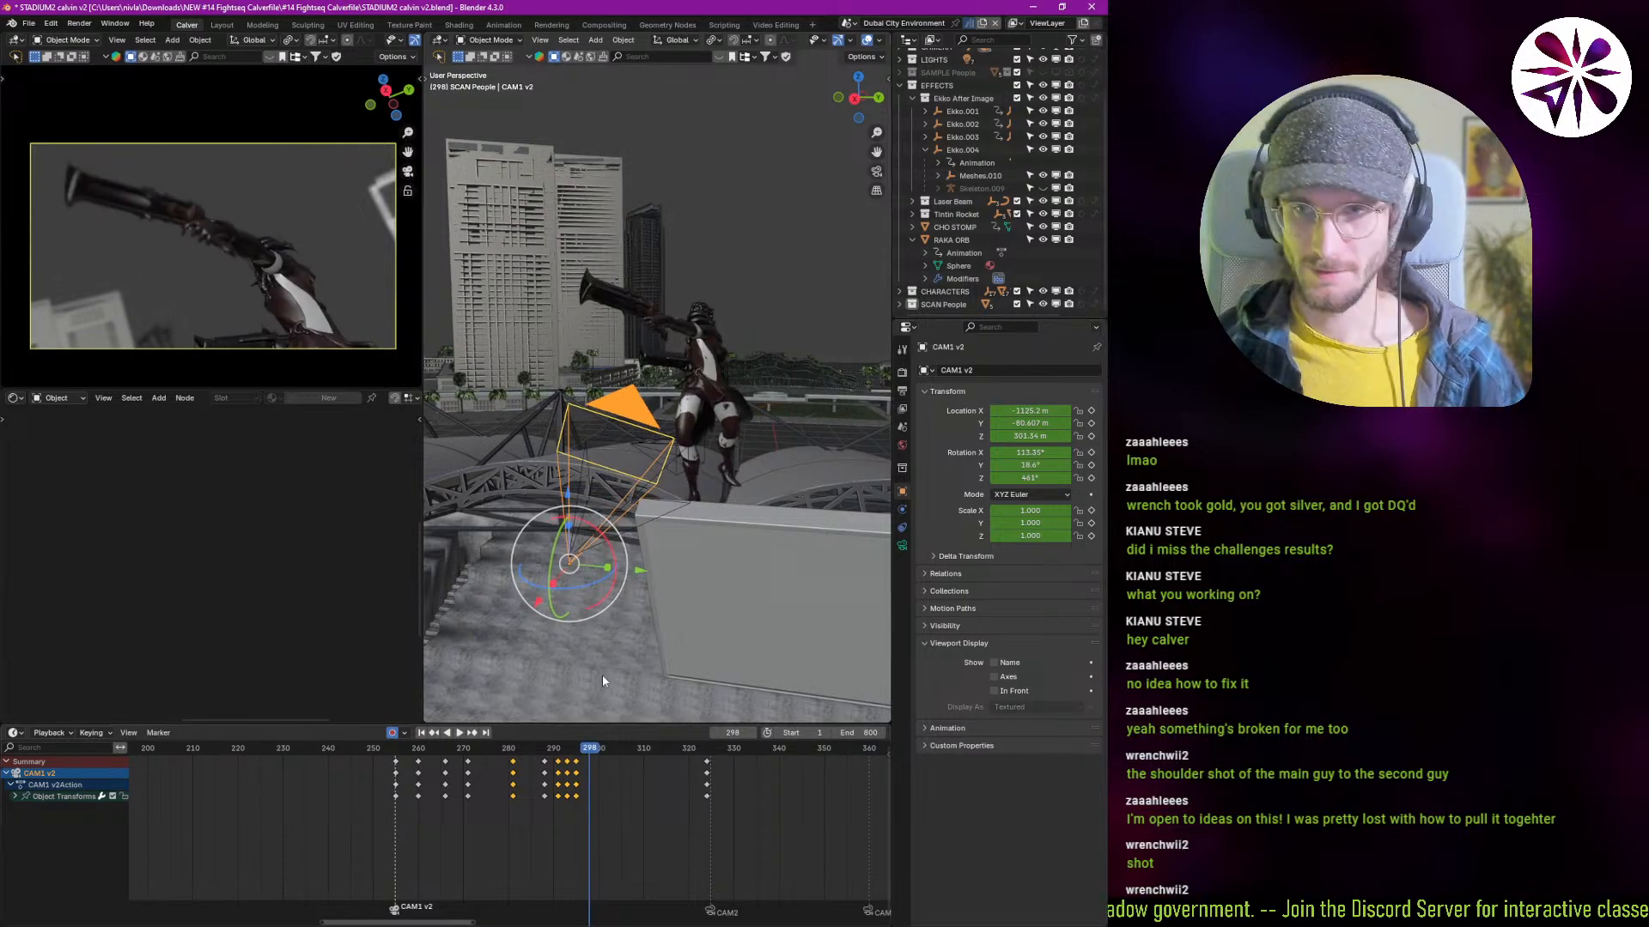
Step: Step through frames 298 to 311 to examine how CAM1 v2 frames the character's flip and landing
{"action": "key", "text": "Right"}
{"action": "key", "text": "Right"}
{"action": "key", "text": "Right"}
{"action": "key", "text": "Right"}
{"action": "key", "text": "Right"}
{"action": "key", "text": "Right"}
{"action": "key", "text": "Right"}
{"action": "key", "text": "Right"}
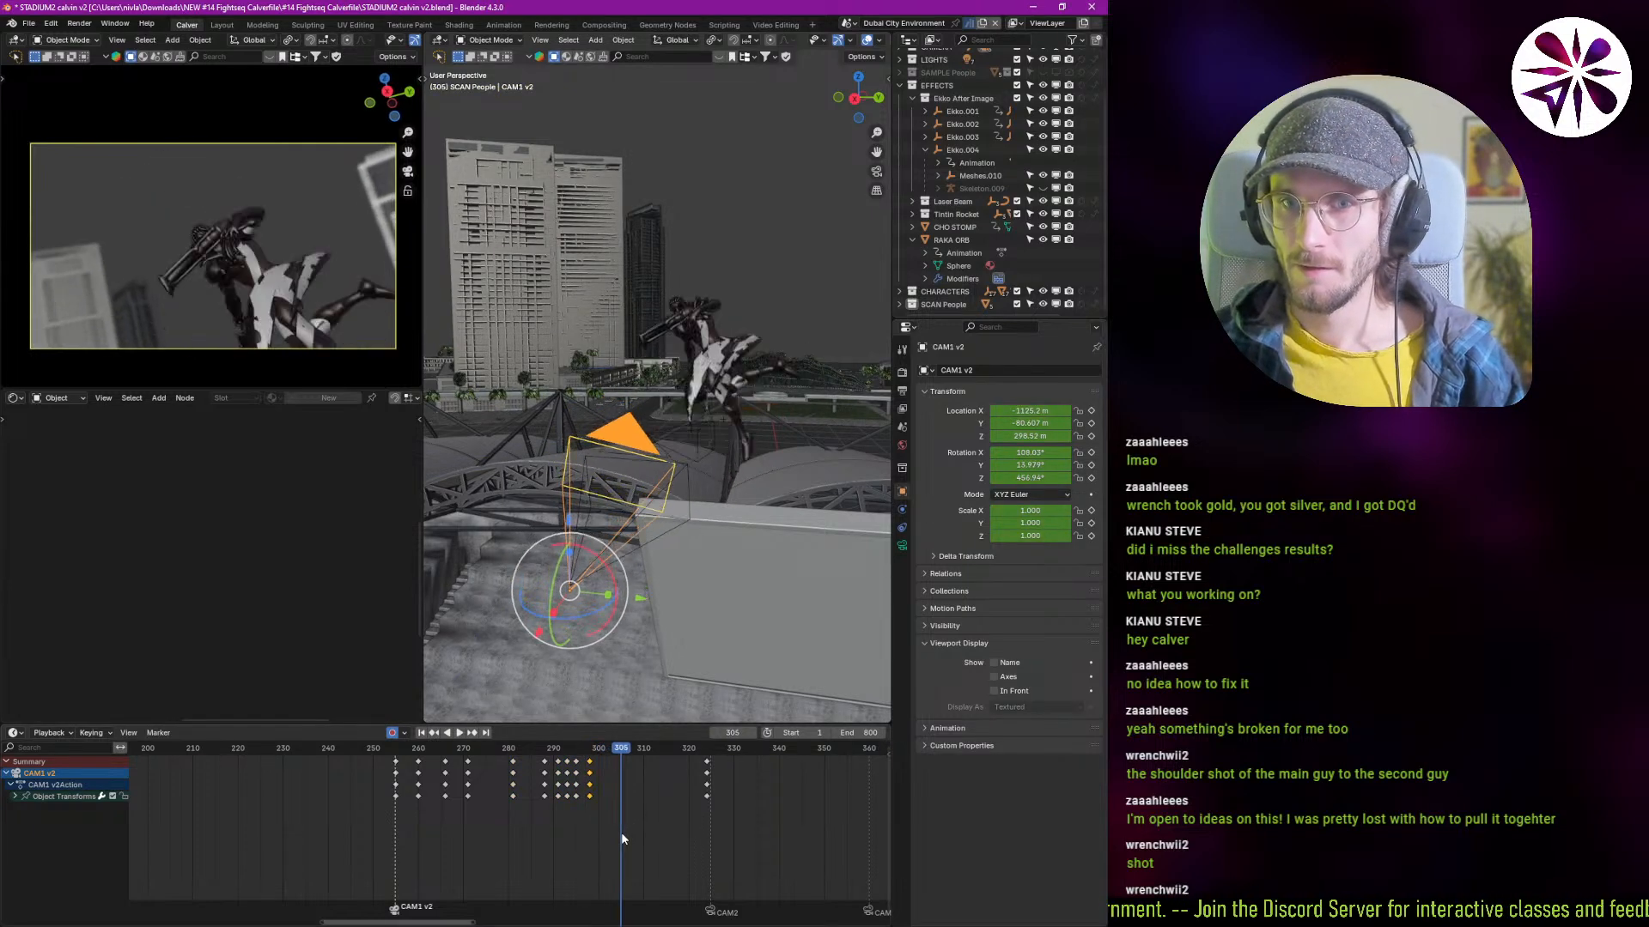
{"action": "key", "text": "Right"}
{"action": "key", "text": "Right"}
{"action": "key", "text": "Right"}
{"action": "key", "text": "Right"}
{"action": "key", "text": "Right"}
{"action": "key", "text": "Right"}
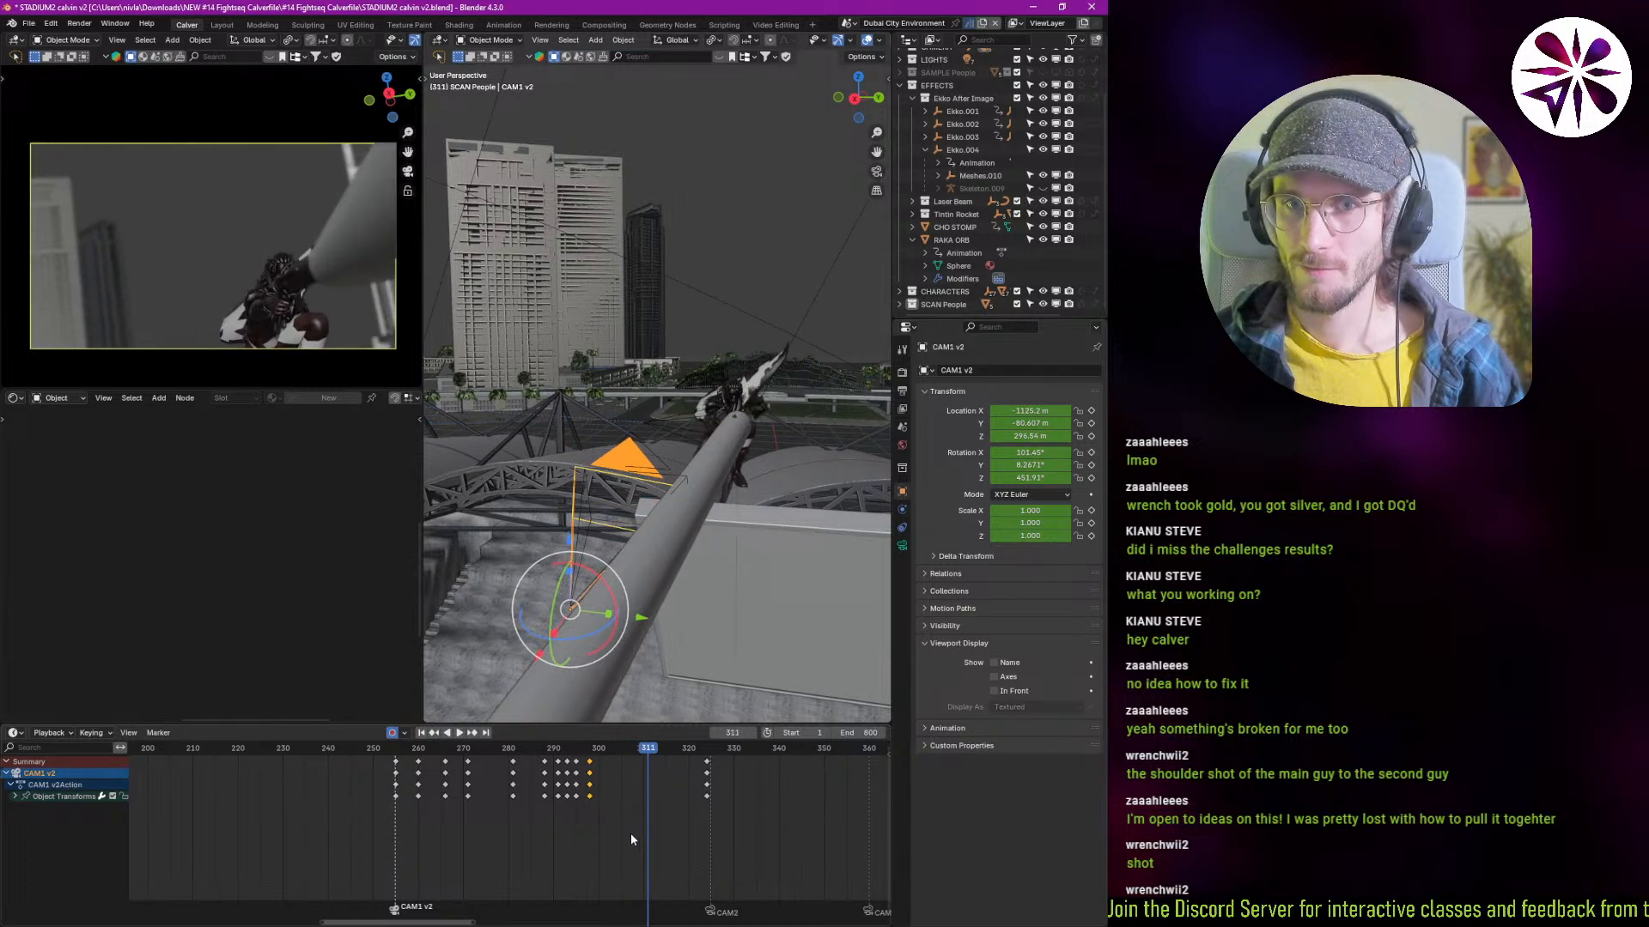
{"action": "key", "text": "Left"}
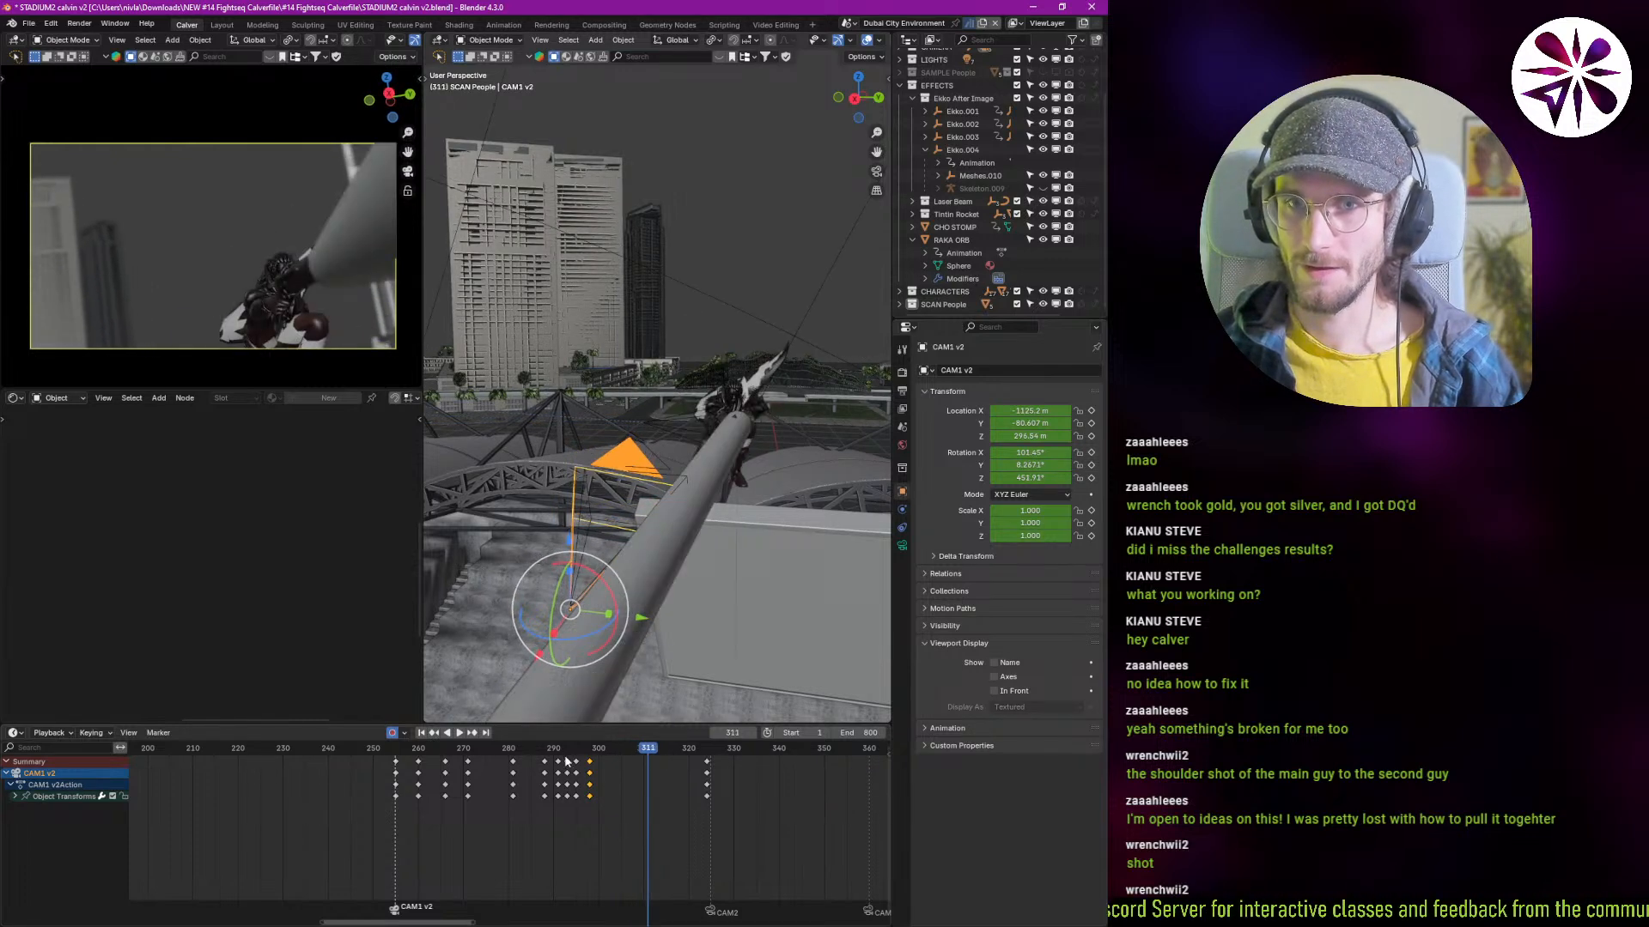
Step: Aim CAM1 v2 at frame 311 on the crouching character and roll it to a Y rotation of about -18.7°, keying the rotation
{"action": "key", "text": "shift+grave"}
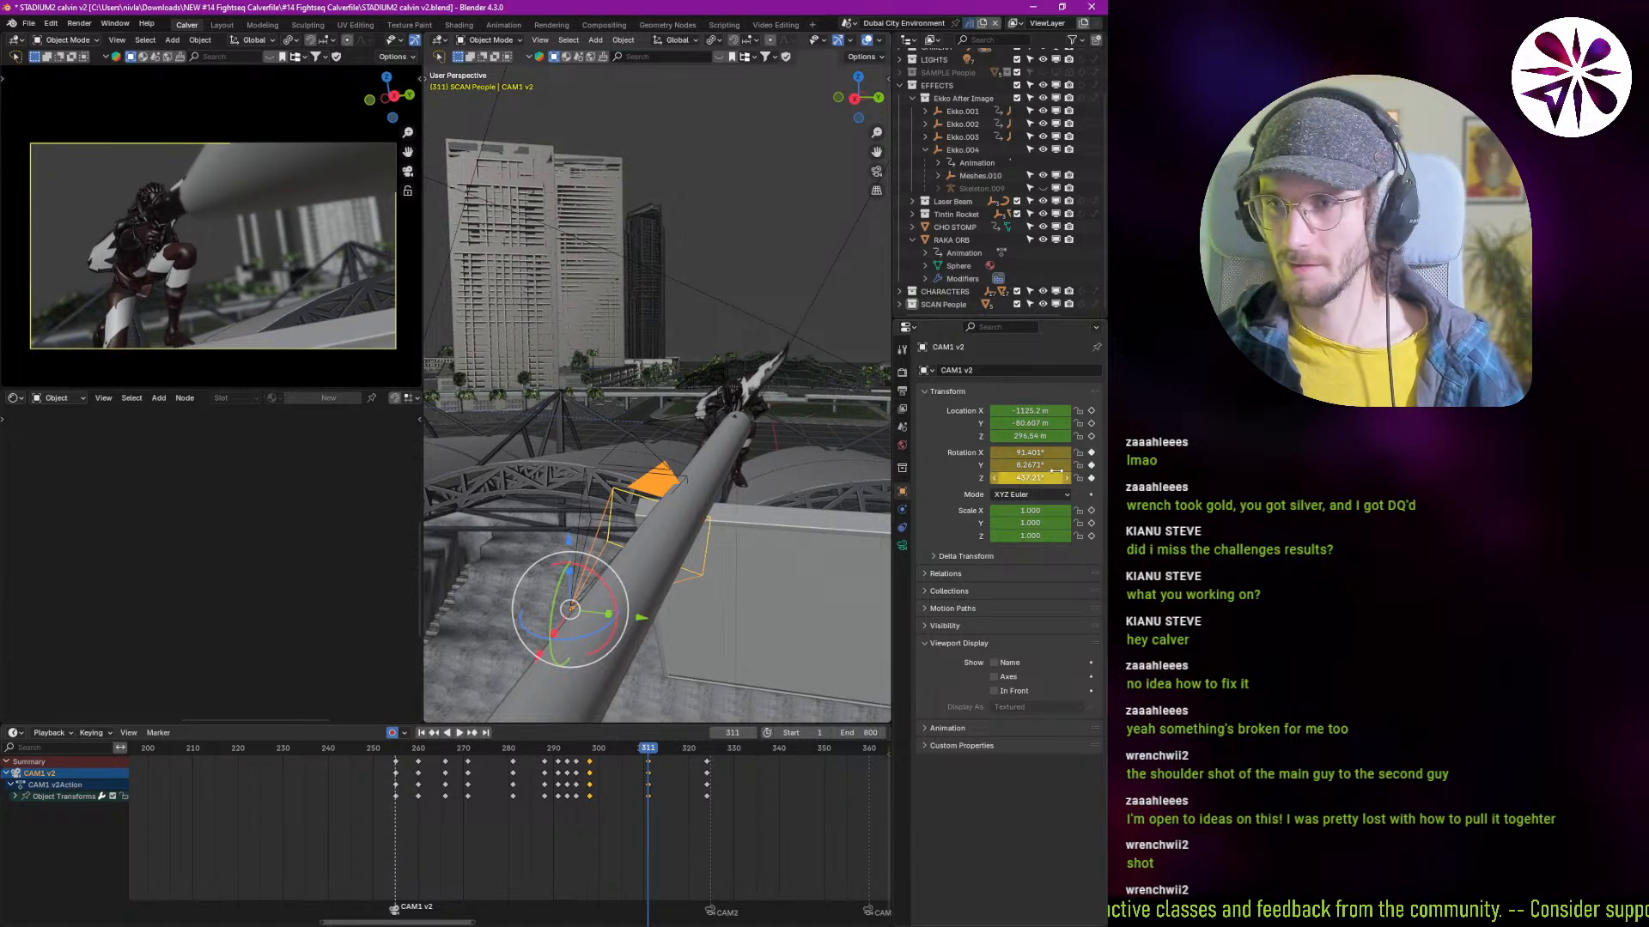
{"action": "left_click_drag", "start_coordinate": [1056, 469], "coordinate": [1011, 469]}
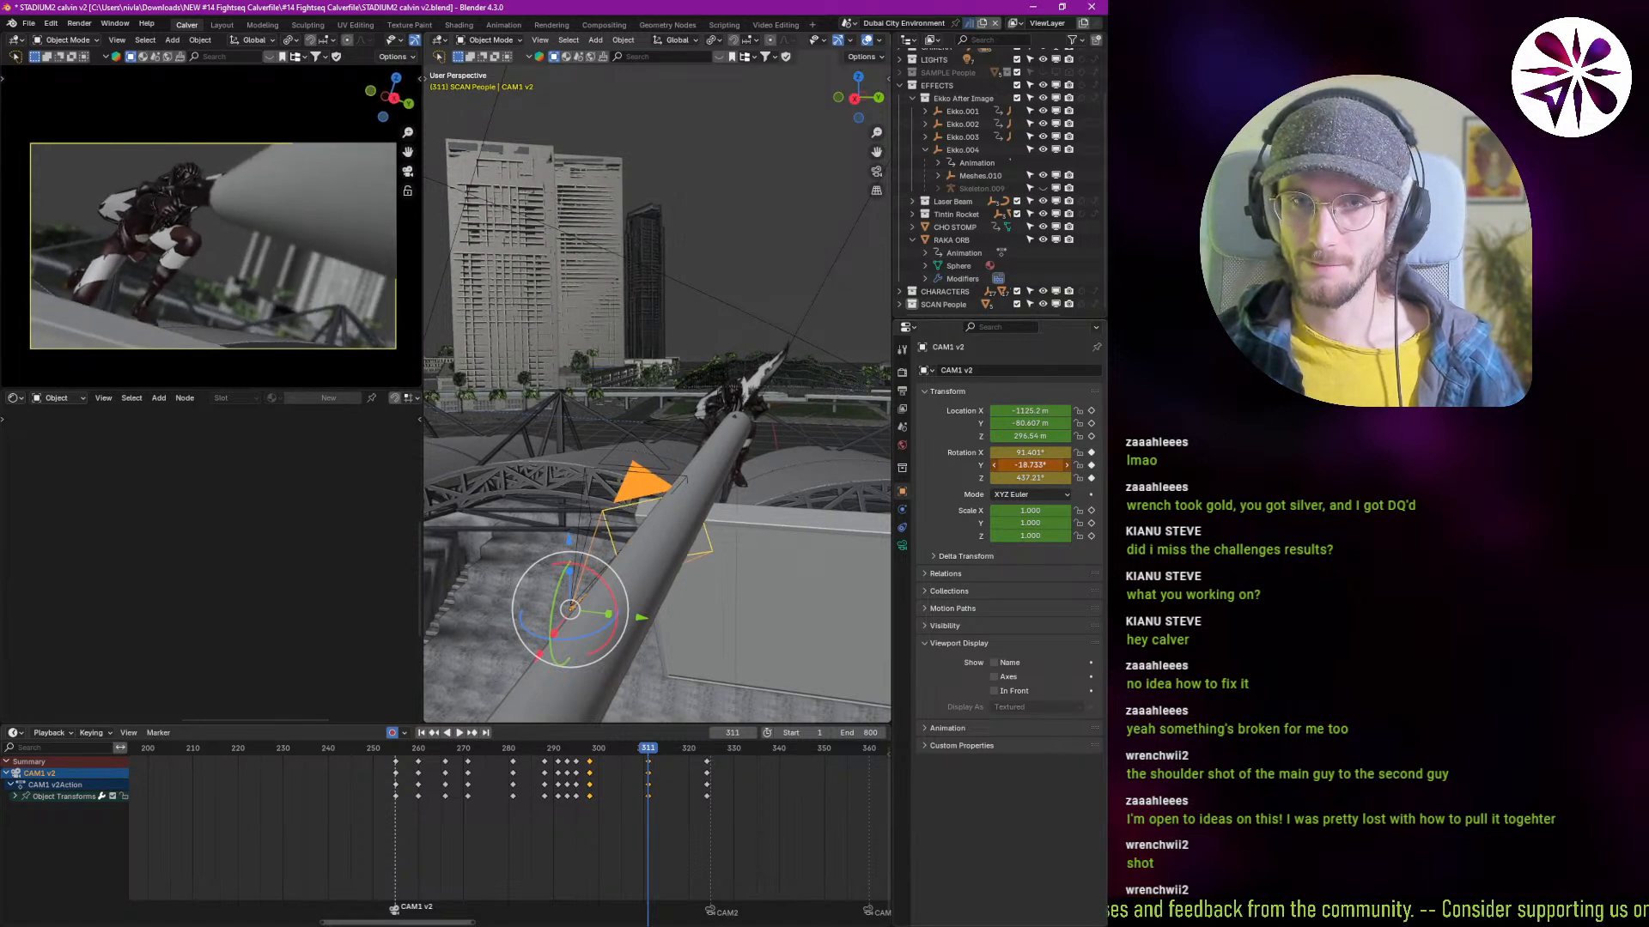
{"action": "key", "text": "shift+grave"}
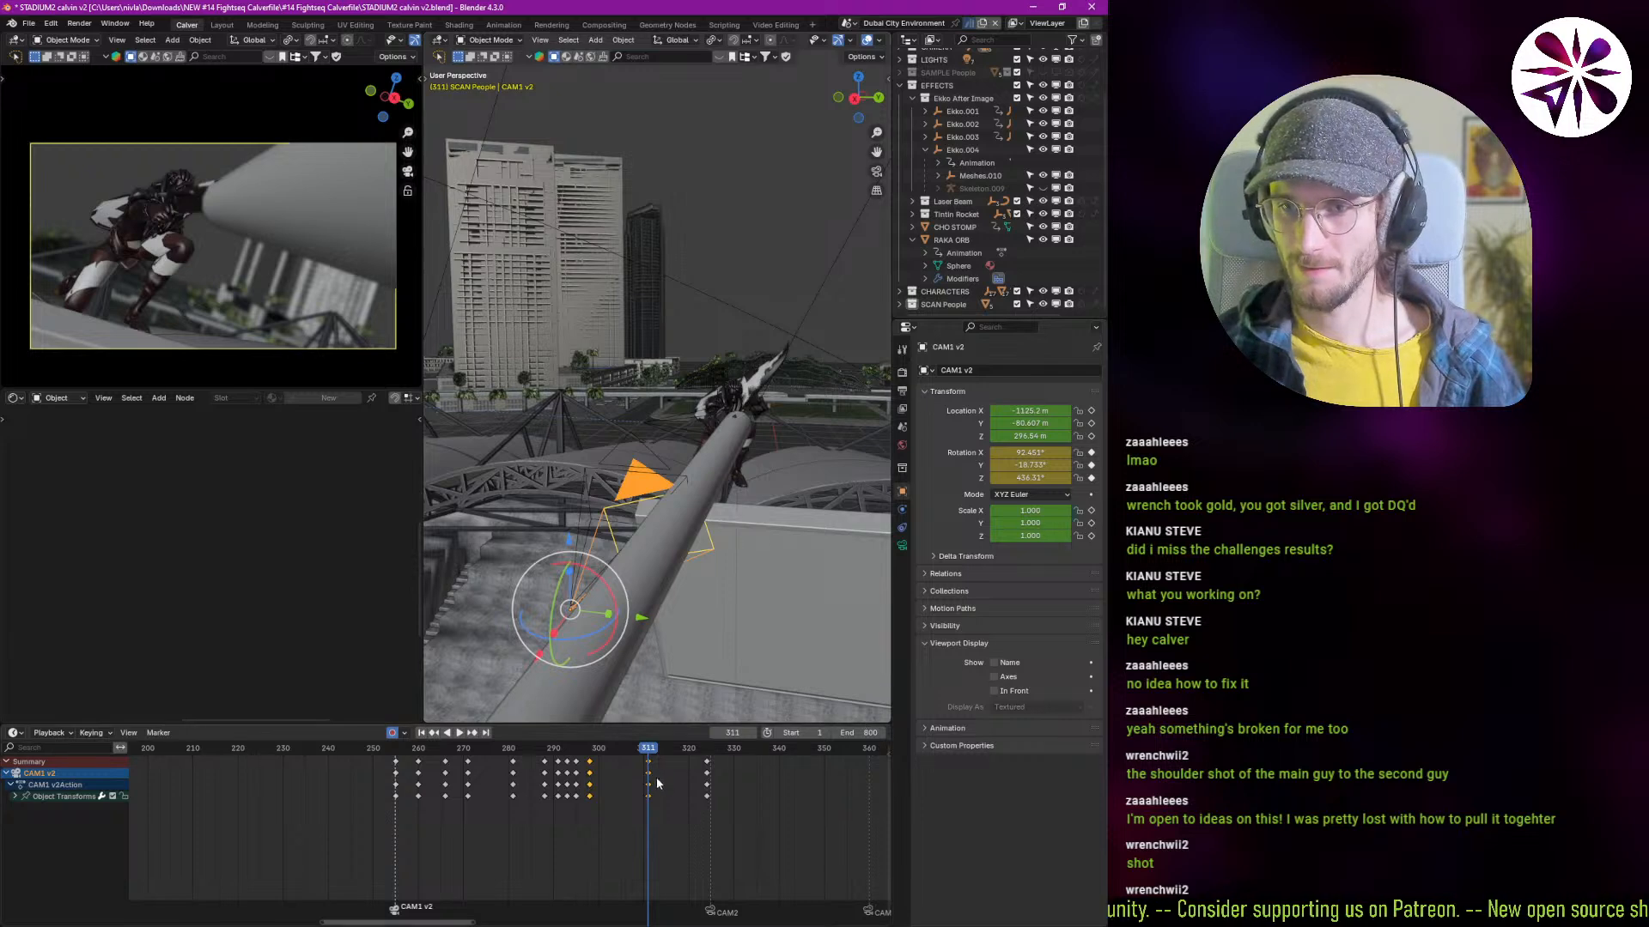
Step: Roll CAM1 v2 at frame 324 to a Y rotation of about -10.7° and re-aim it on the crouching character, keying the rotation
{"action": "key", "text": "space"}
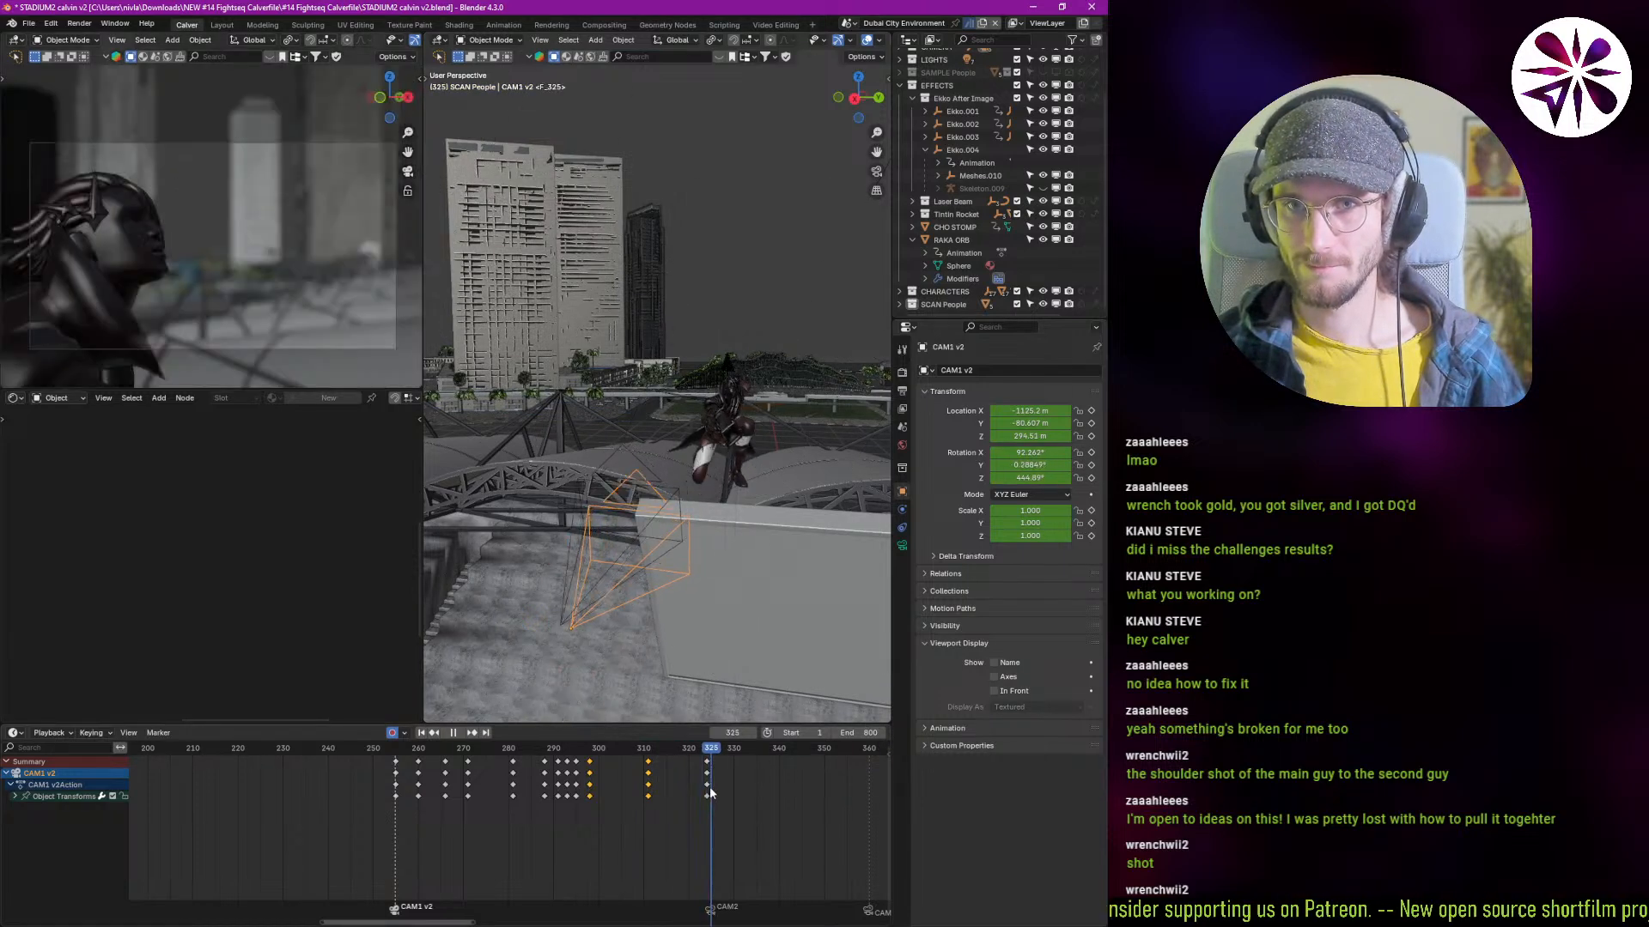
{"action": "mouse_move", "coordinate": [710, 788]}
{"action": "left_mouse_down"}
{"action": "mouse_move", "coordinate": [675, 803]}
{"action": "mouse_move", "coordinate": [709, 814]}
{"action": "left_mouse_up"}
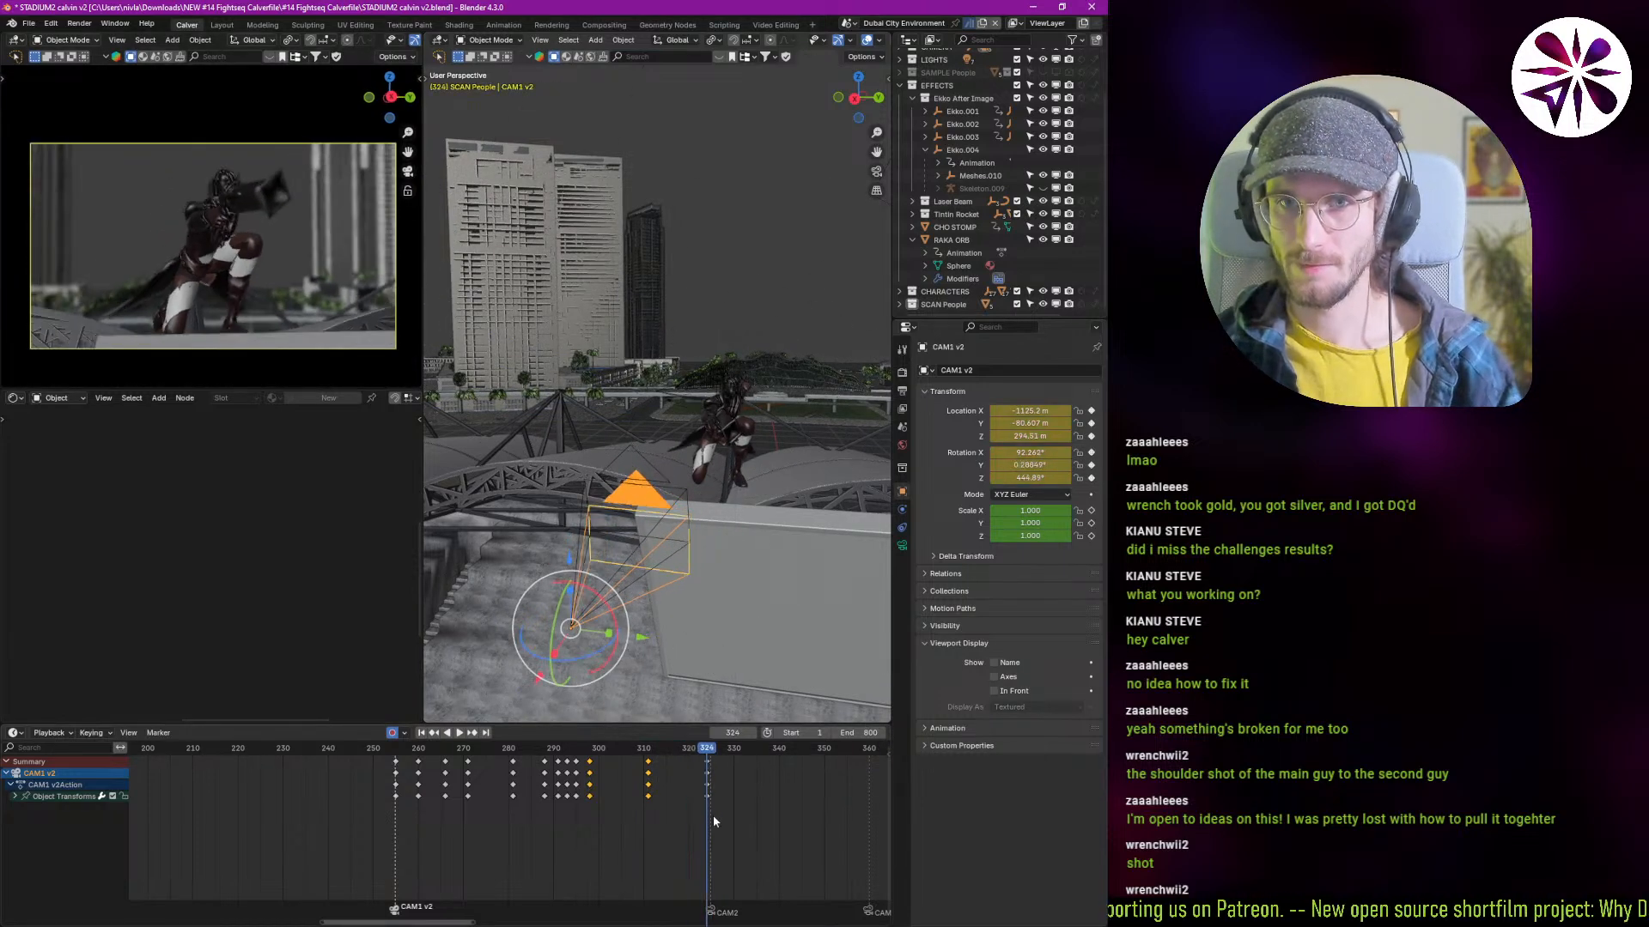
{"action": "left_click_drag", "start_coordinate": [1030, 465], "coordinate": [1002, 465]}
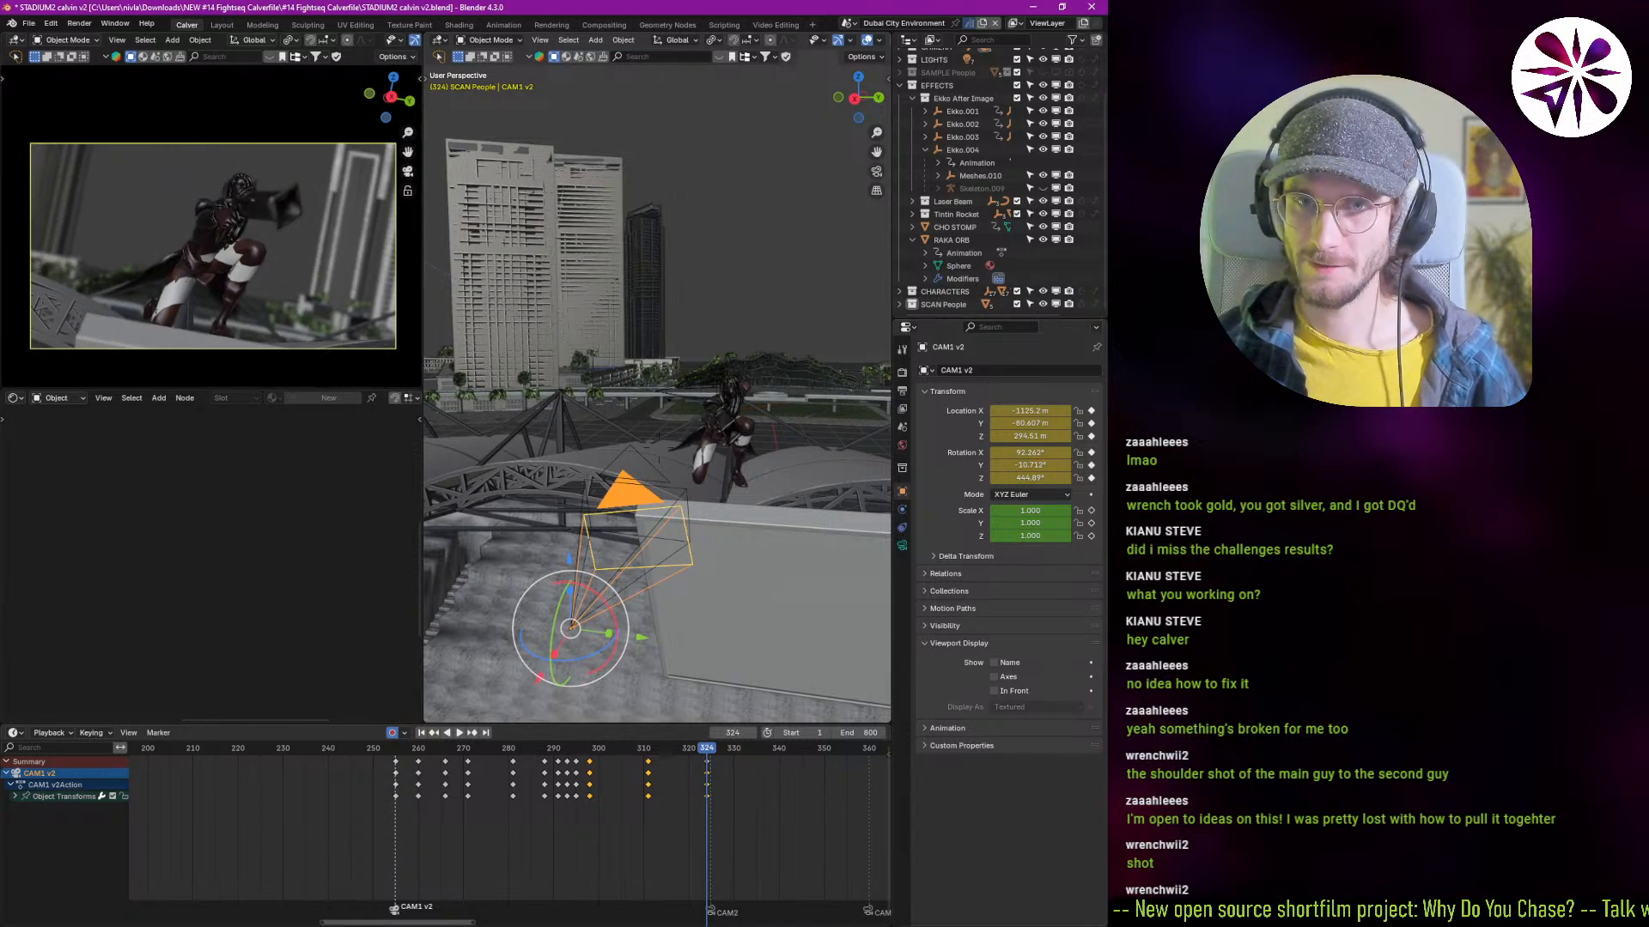
{"action": "key", "text": "shift+grave"}
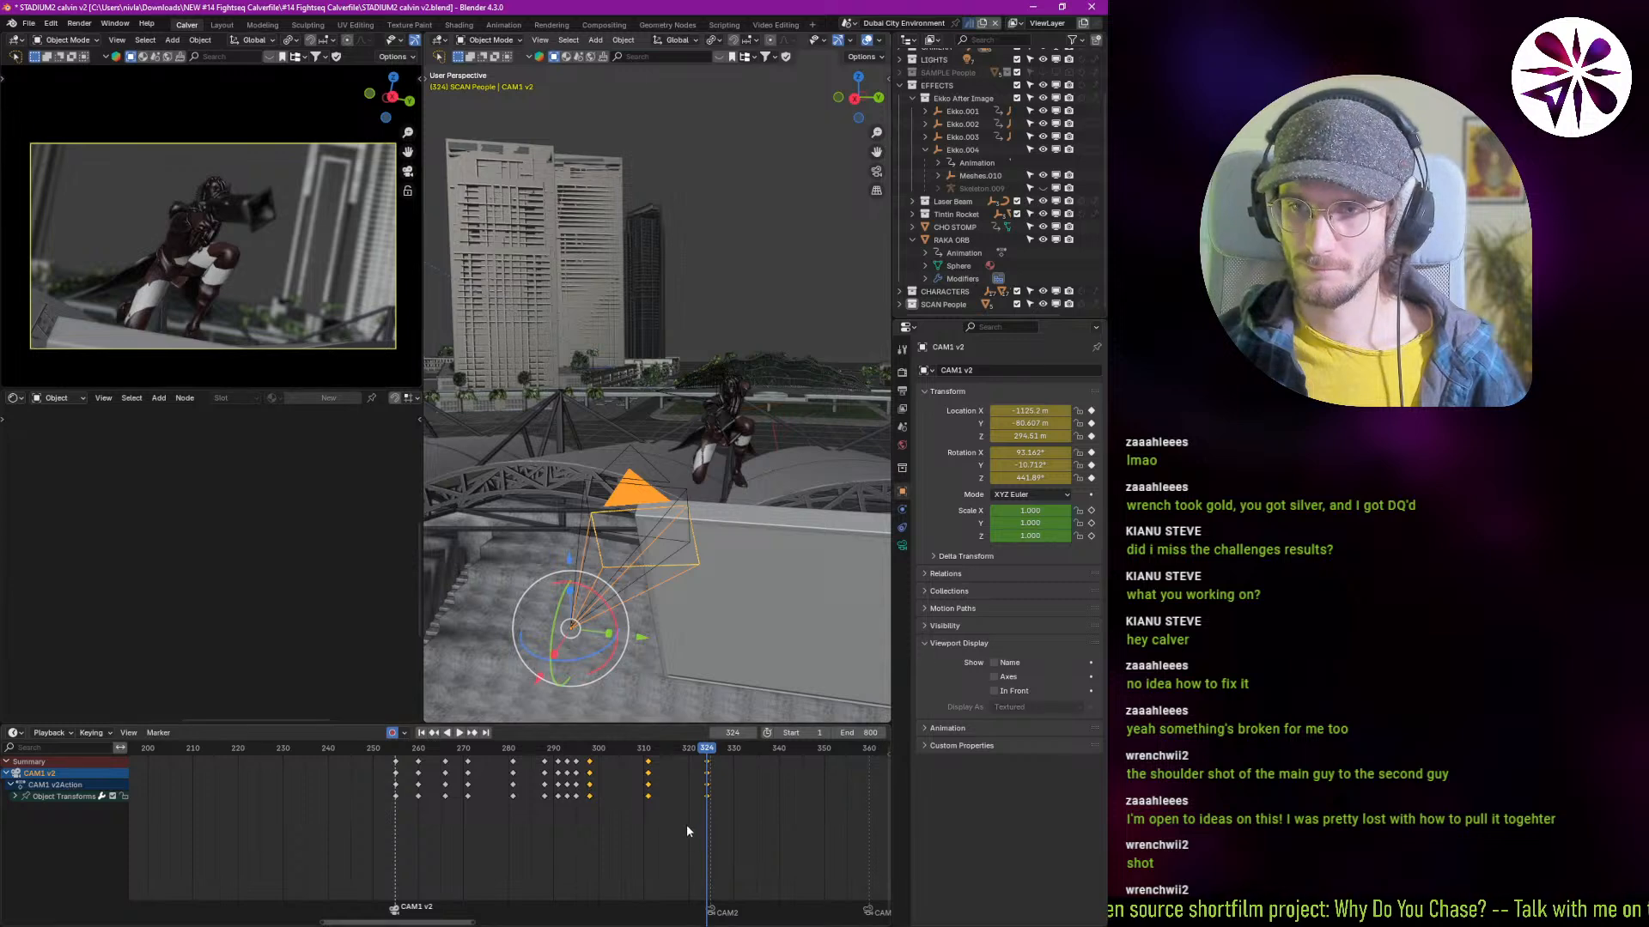
Step: Try an extra rotation key for CAM1 v2 at frame 303, aimed at the character's body, and play the shot back
{"action": "right_click_drag", "start_coordinate": [698, 805], "coordinate": [611, 807], "text": "shift"}
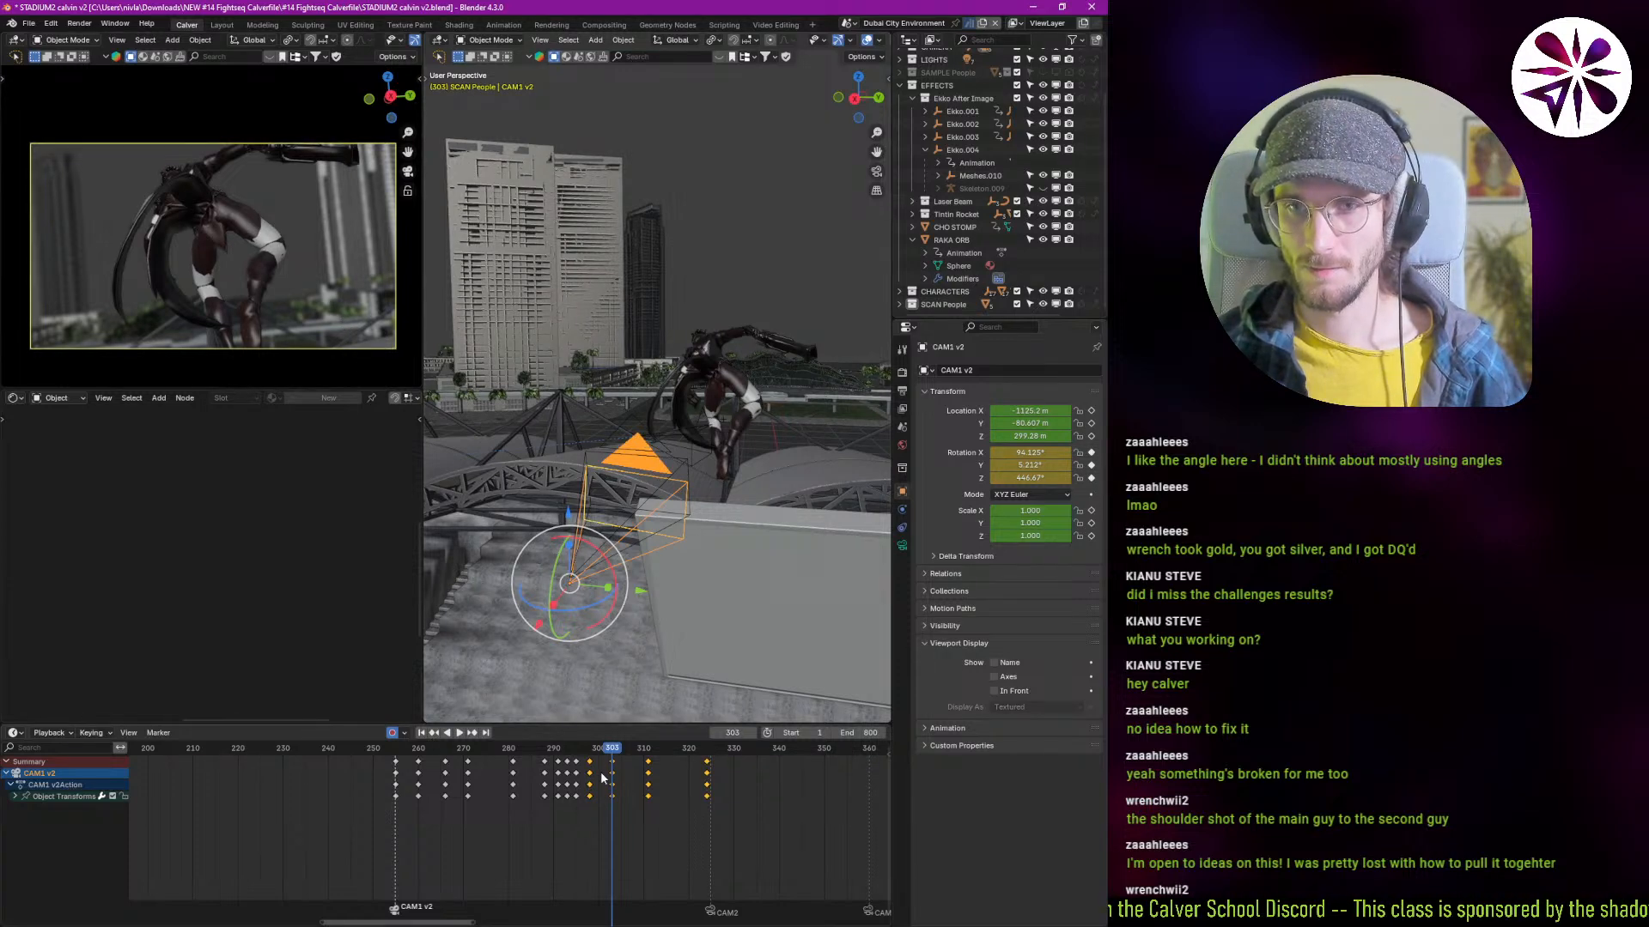
{"action": "key", "text": "space"}
{"action": "key", "text": "space"}
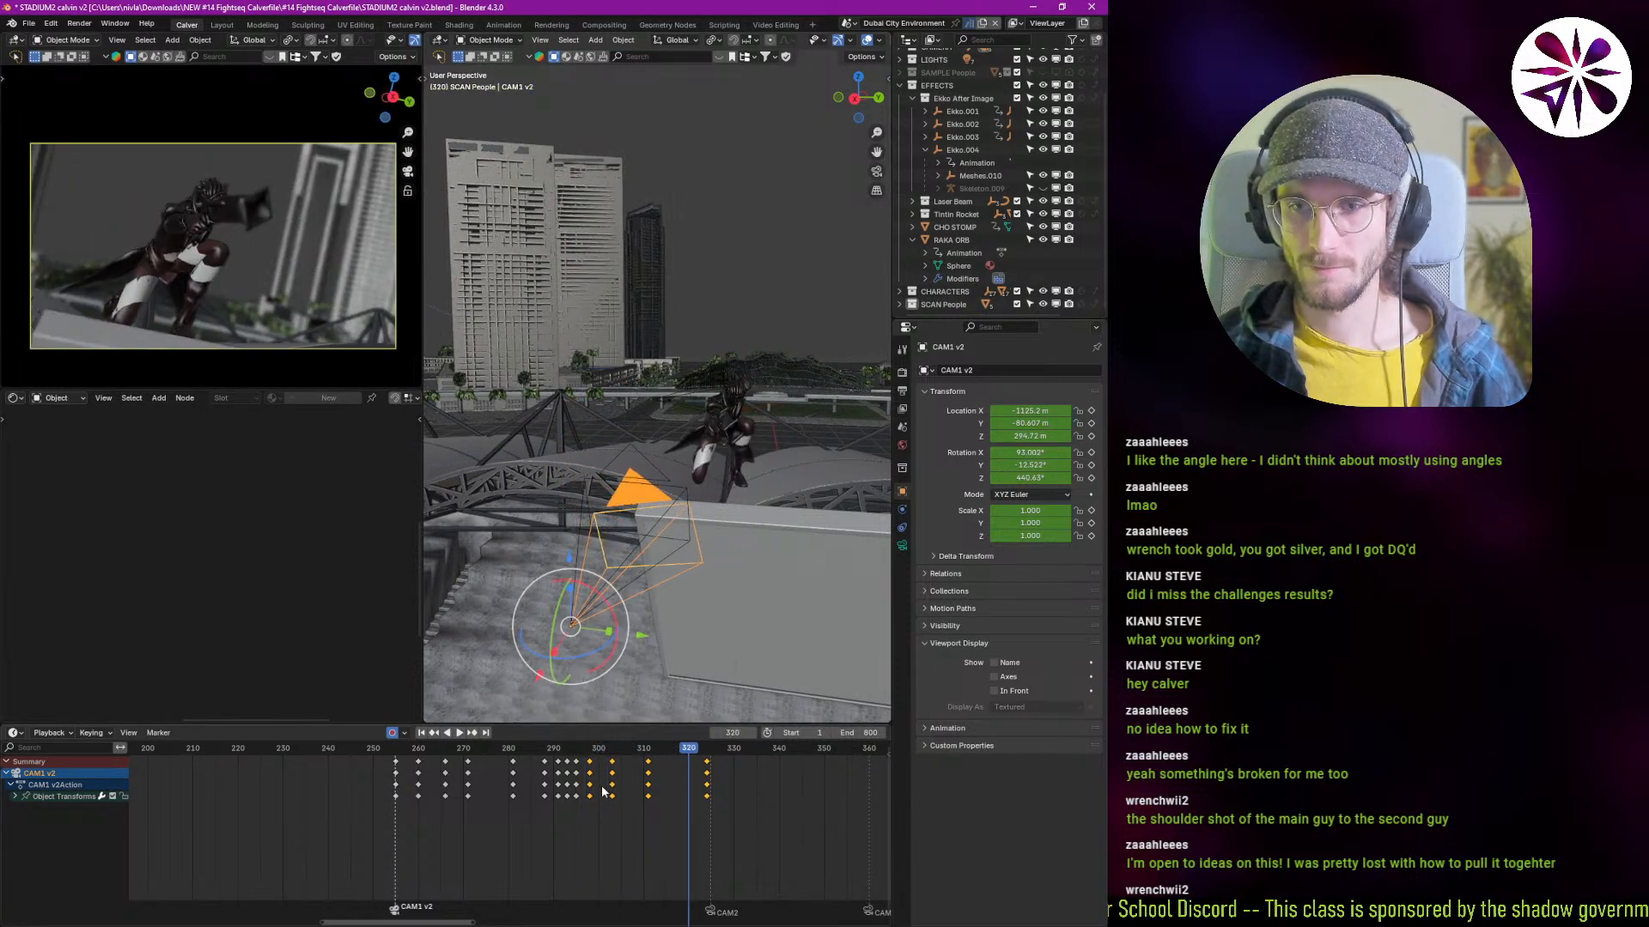
Step: Aim CAM1 v2 at frame 308 on the airborne character and roll it to a Y rotation of about 12°, keying the rotation
{"action": "right_click_drag", "start_coordinate": [602, 787], "coordinate": [635, 802], "text": "shift"}
{"action": "key", "text": "shift+grave"}
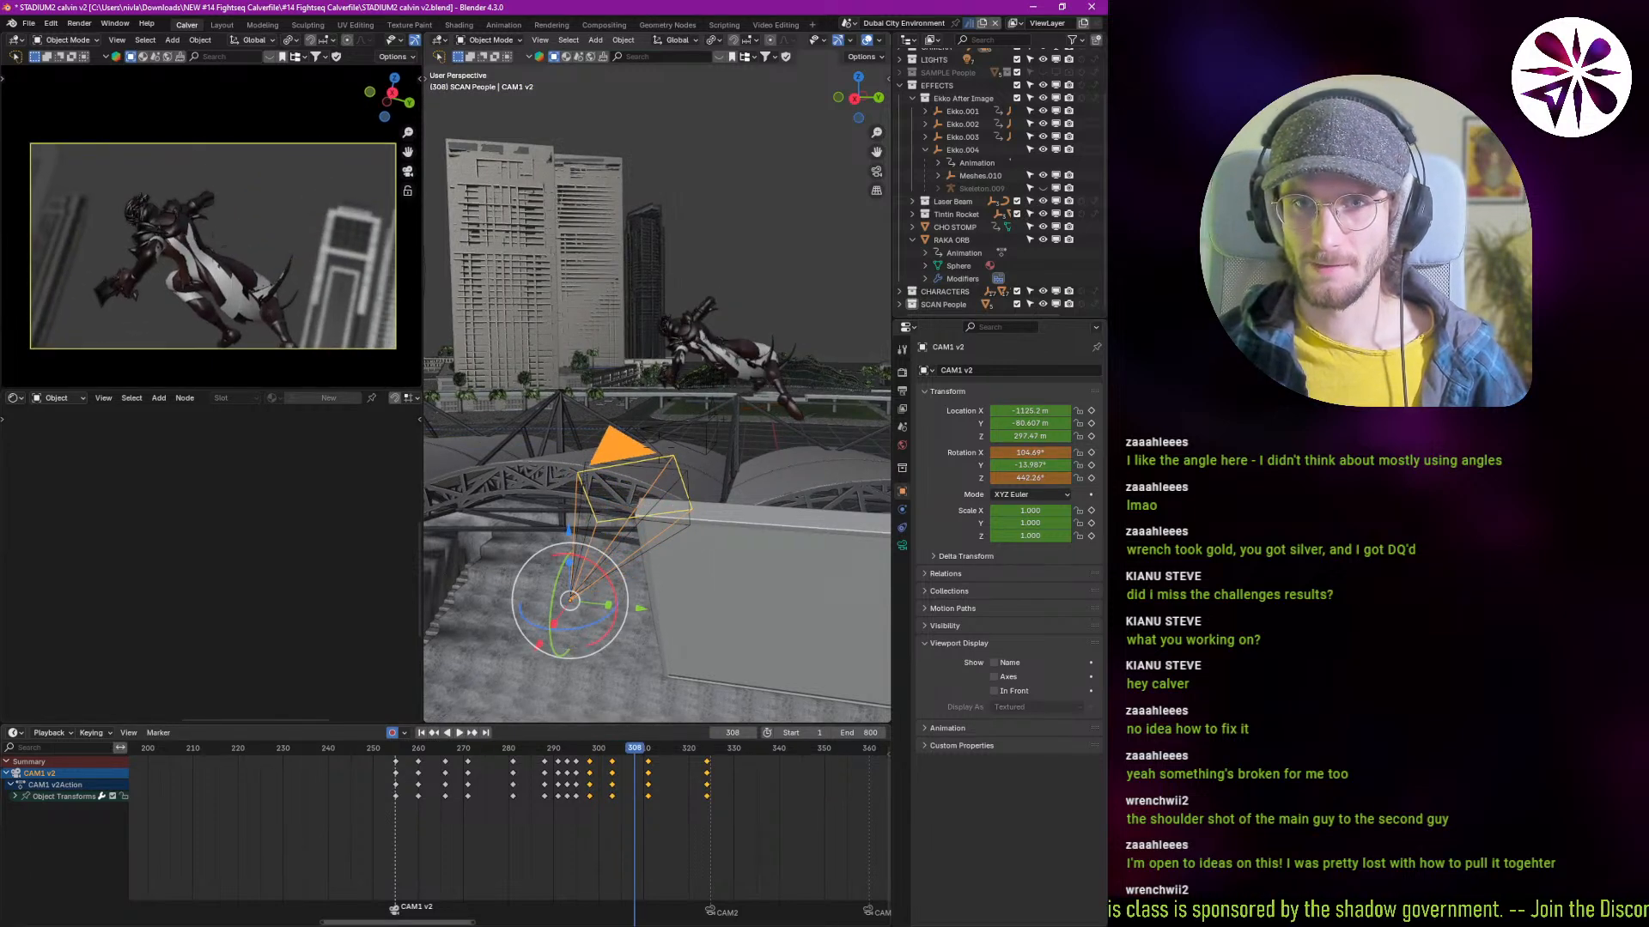
{"action": "left_click", "coordinate": [366, 342]}
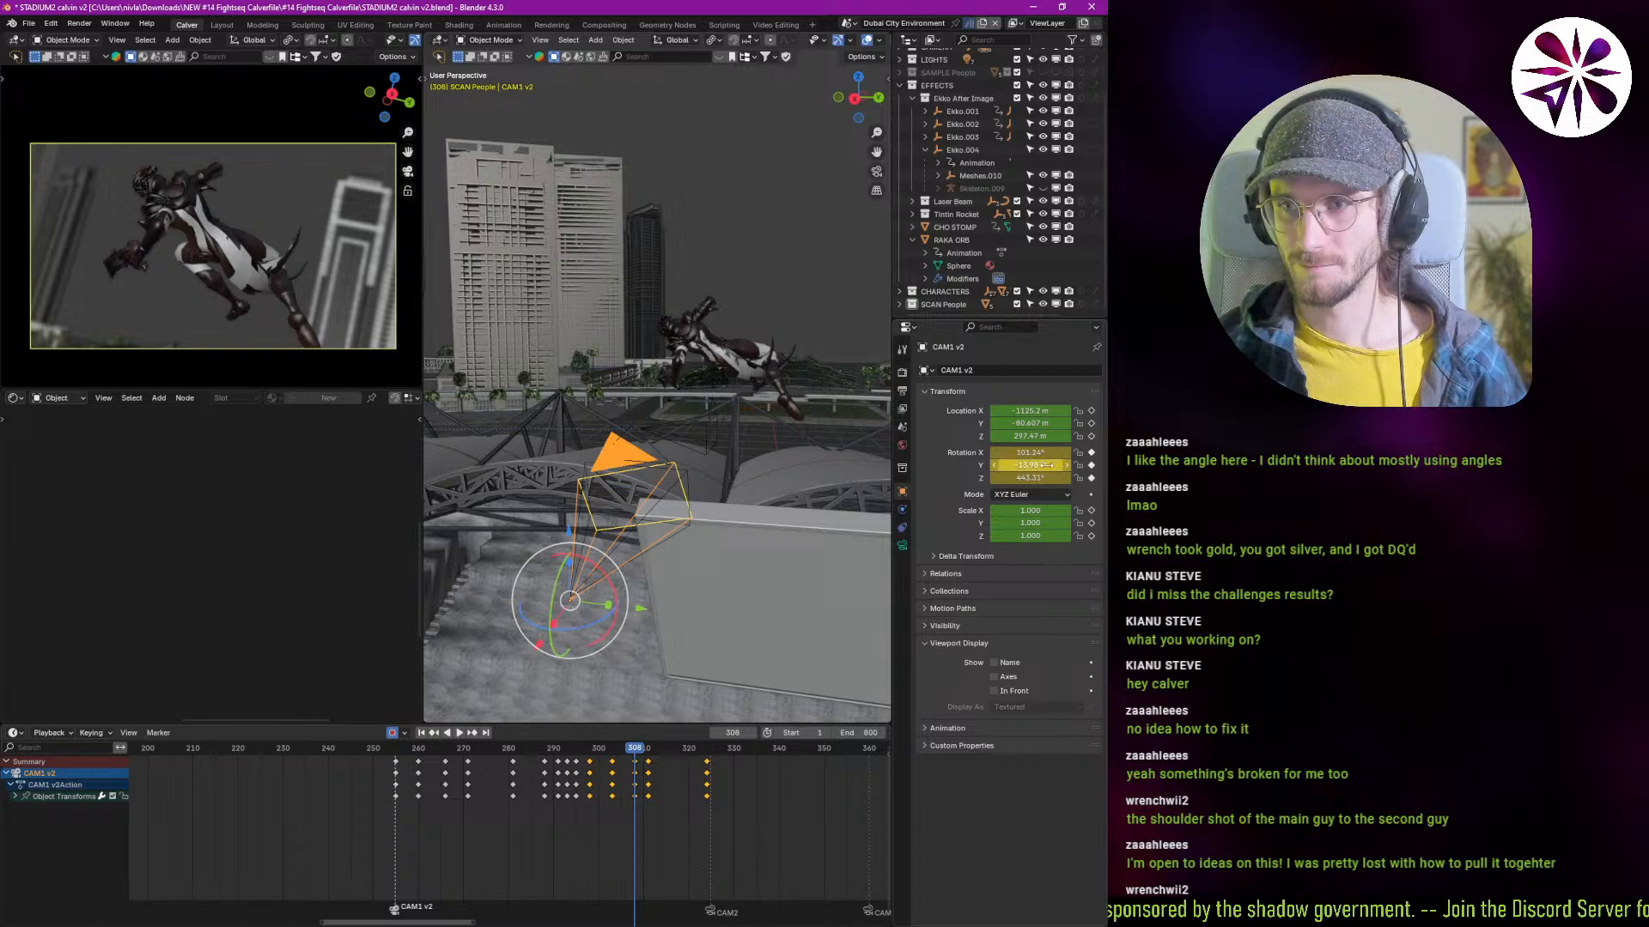
{"action": "left_click_drag", "start_coordinate": [1048, 465], "coordinate": [1073, 464]}
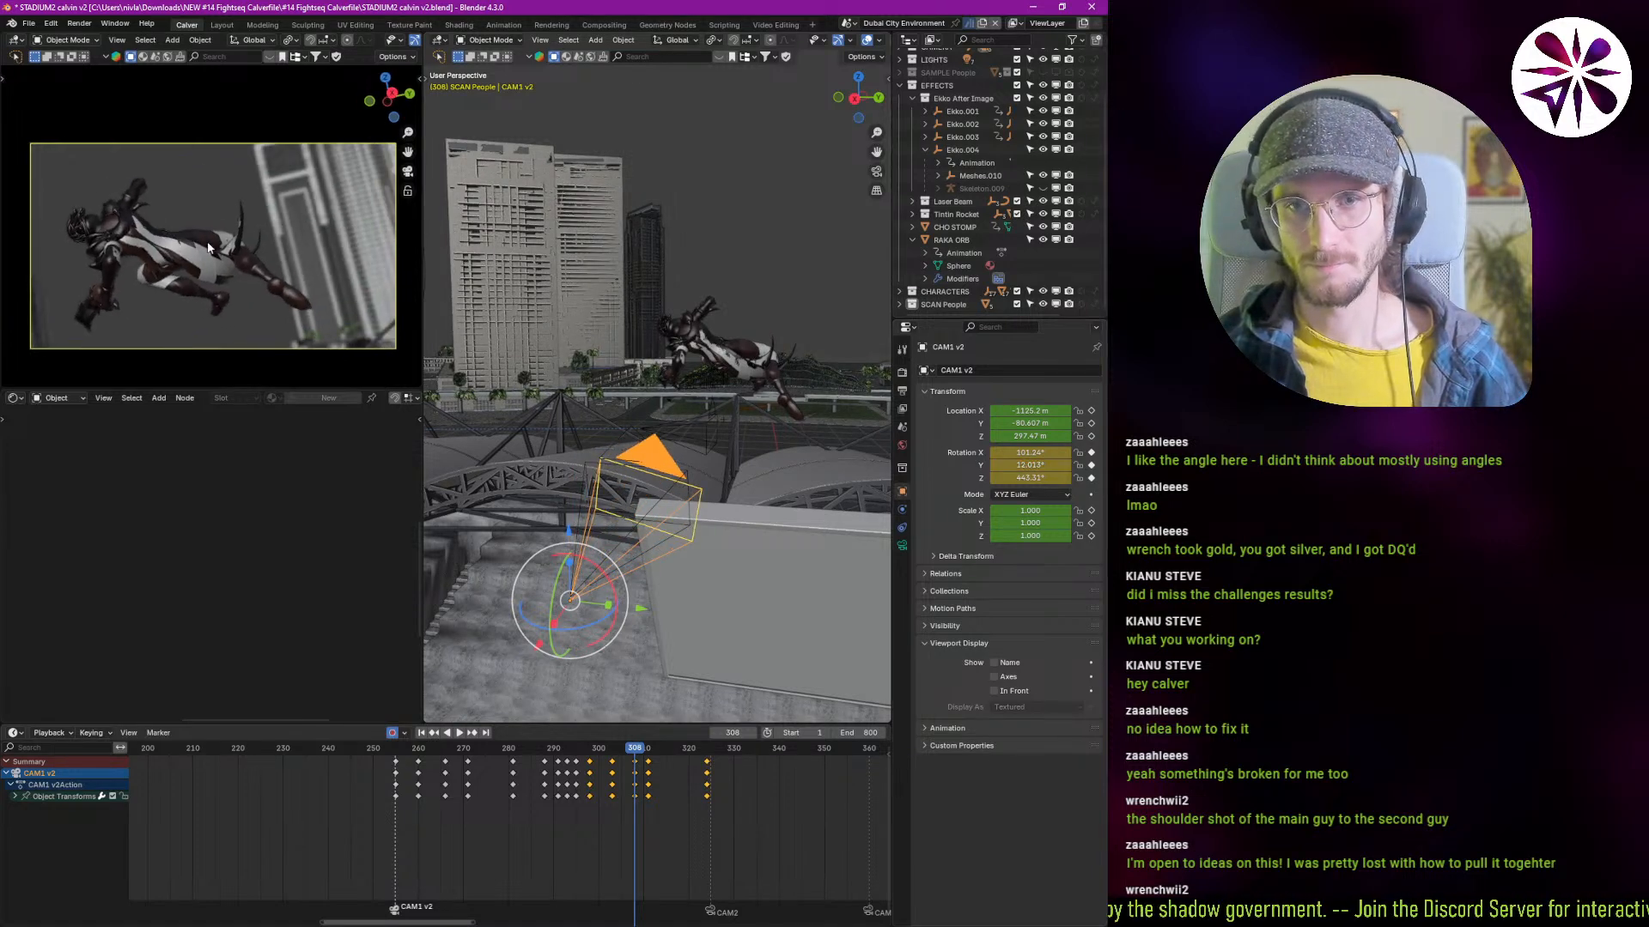
{"action": "key", "text": "shift+grave"}
{"action": "left_click", "coordinate": [279, 274]}
{"action": "key", "text": "ctrl+shift+space"}
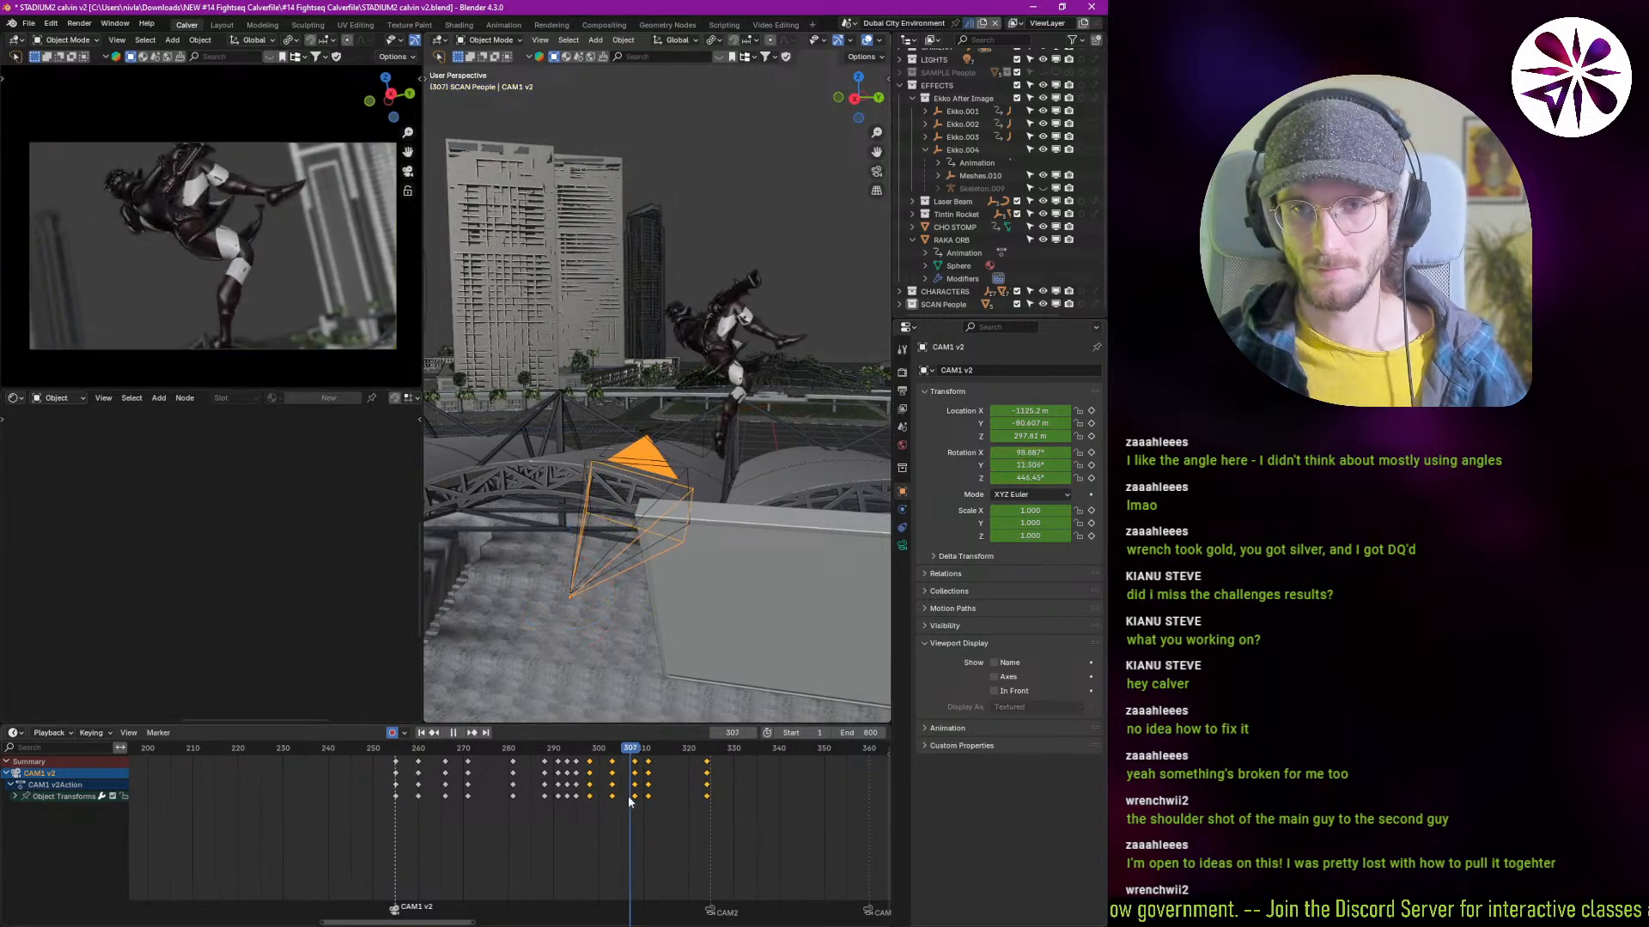
Step: Delete CAM1 v2's keyframe at frame 303
{"action": "right_click_drag", "start_coordinate": [599, 812], "coordinate": [689, 828], "text": "shift"}
{"action": "left_click", "coordinate": [612, 762]}
{"action": "left_click", "coordinate": [613, 761]}
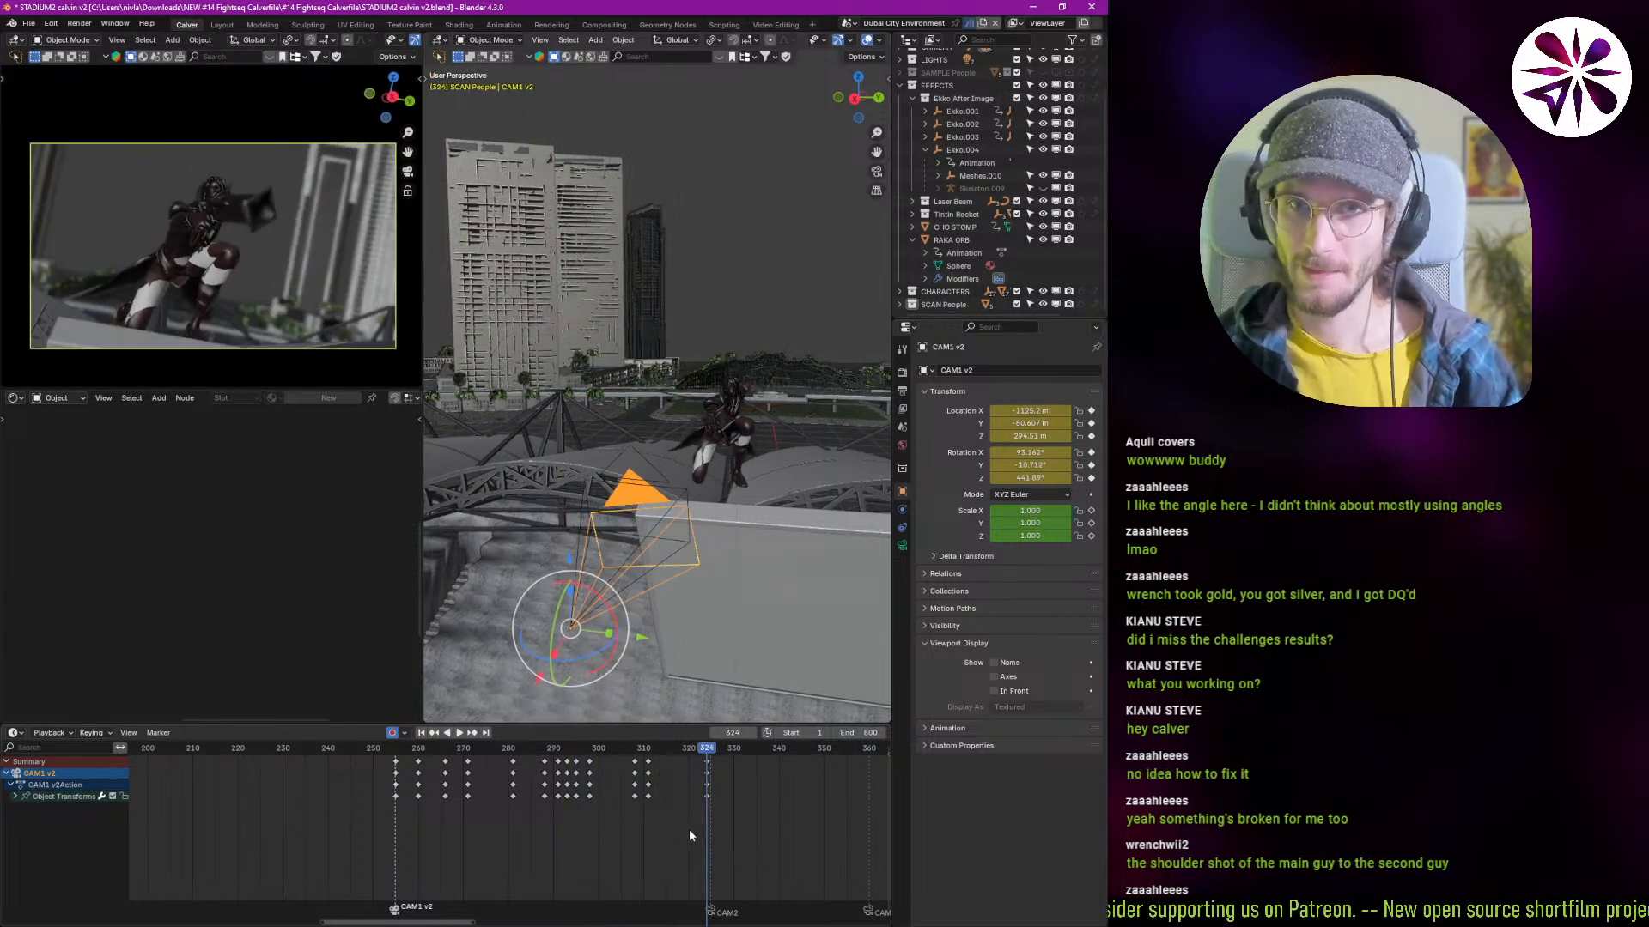
Step: Re-aim CAM1 v2 at frame 324 to a Z rotation of about 439.6°, keying the rotation, and replay the shot from its start
{"action": "key", "text": "shift+grave"}
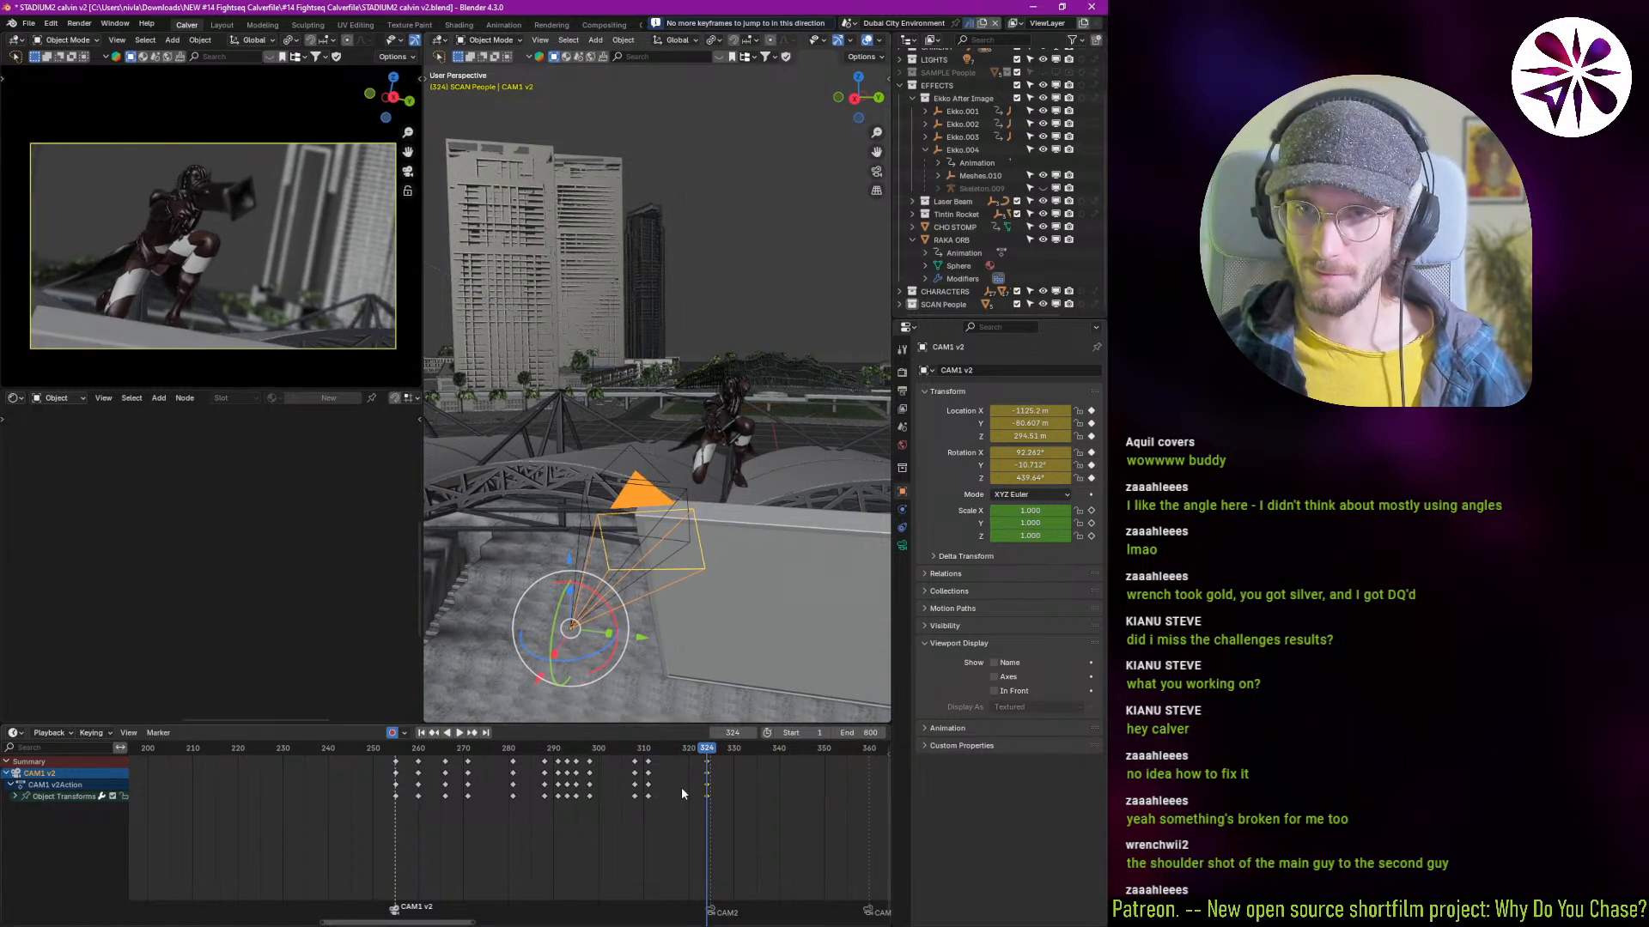
{"action": "right_click_drag", "start_coordinate": [682, 789], "coordinate": [384, 816], "text": "shift"}
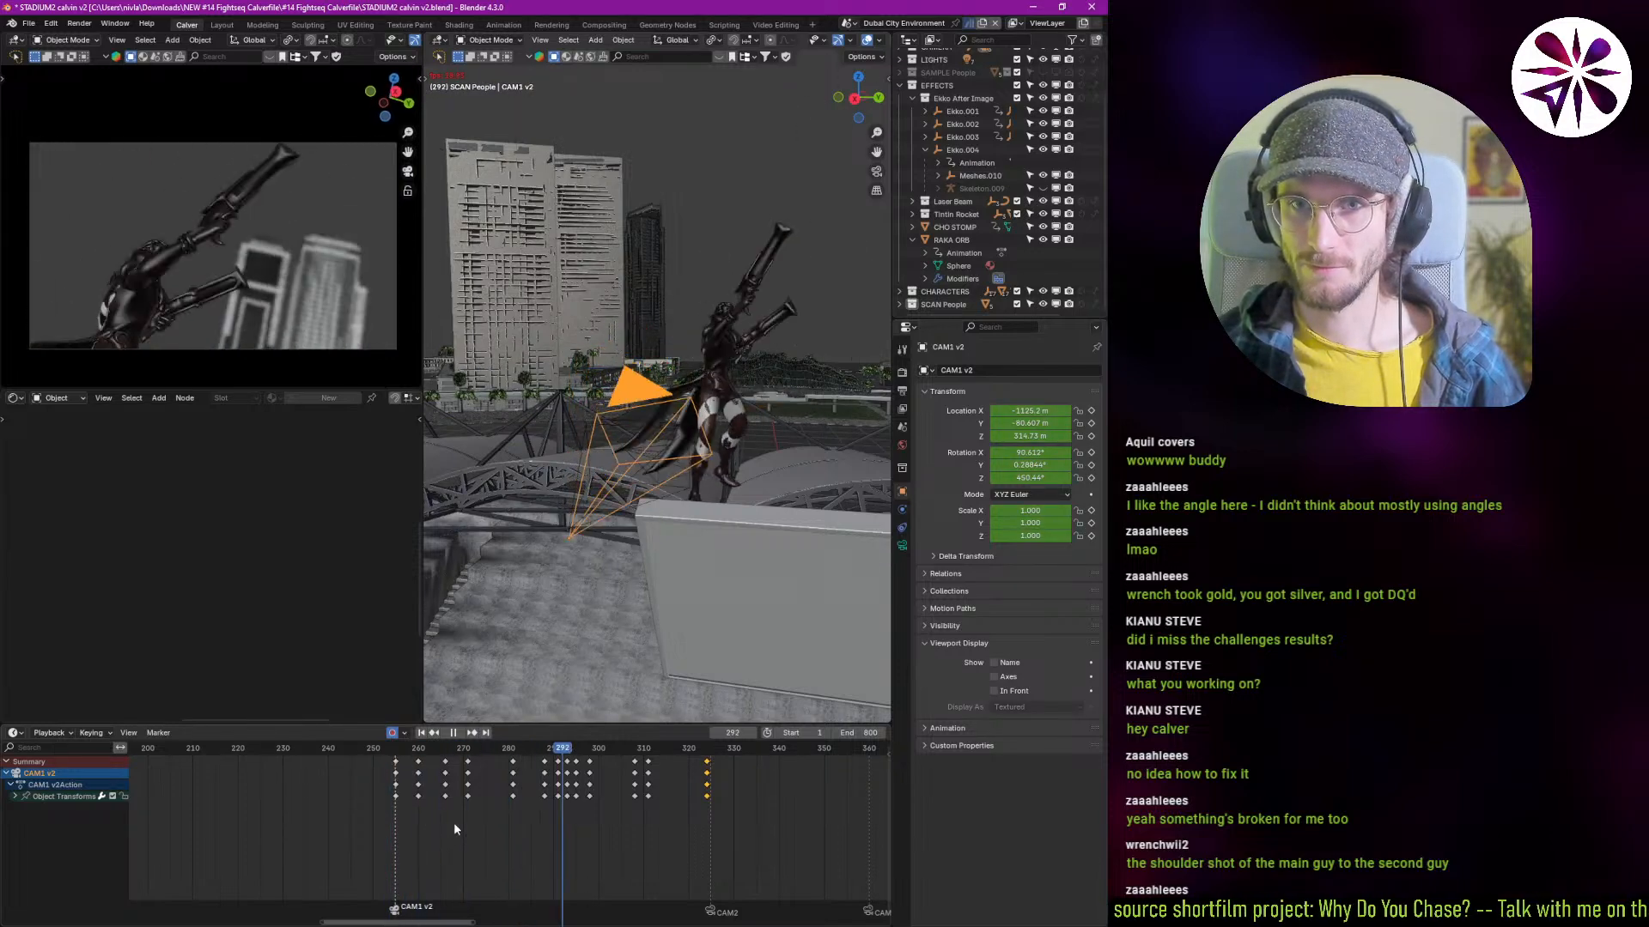
{"action": "key", "text": "space"}
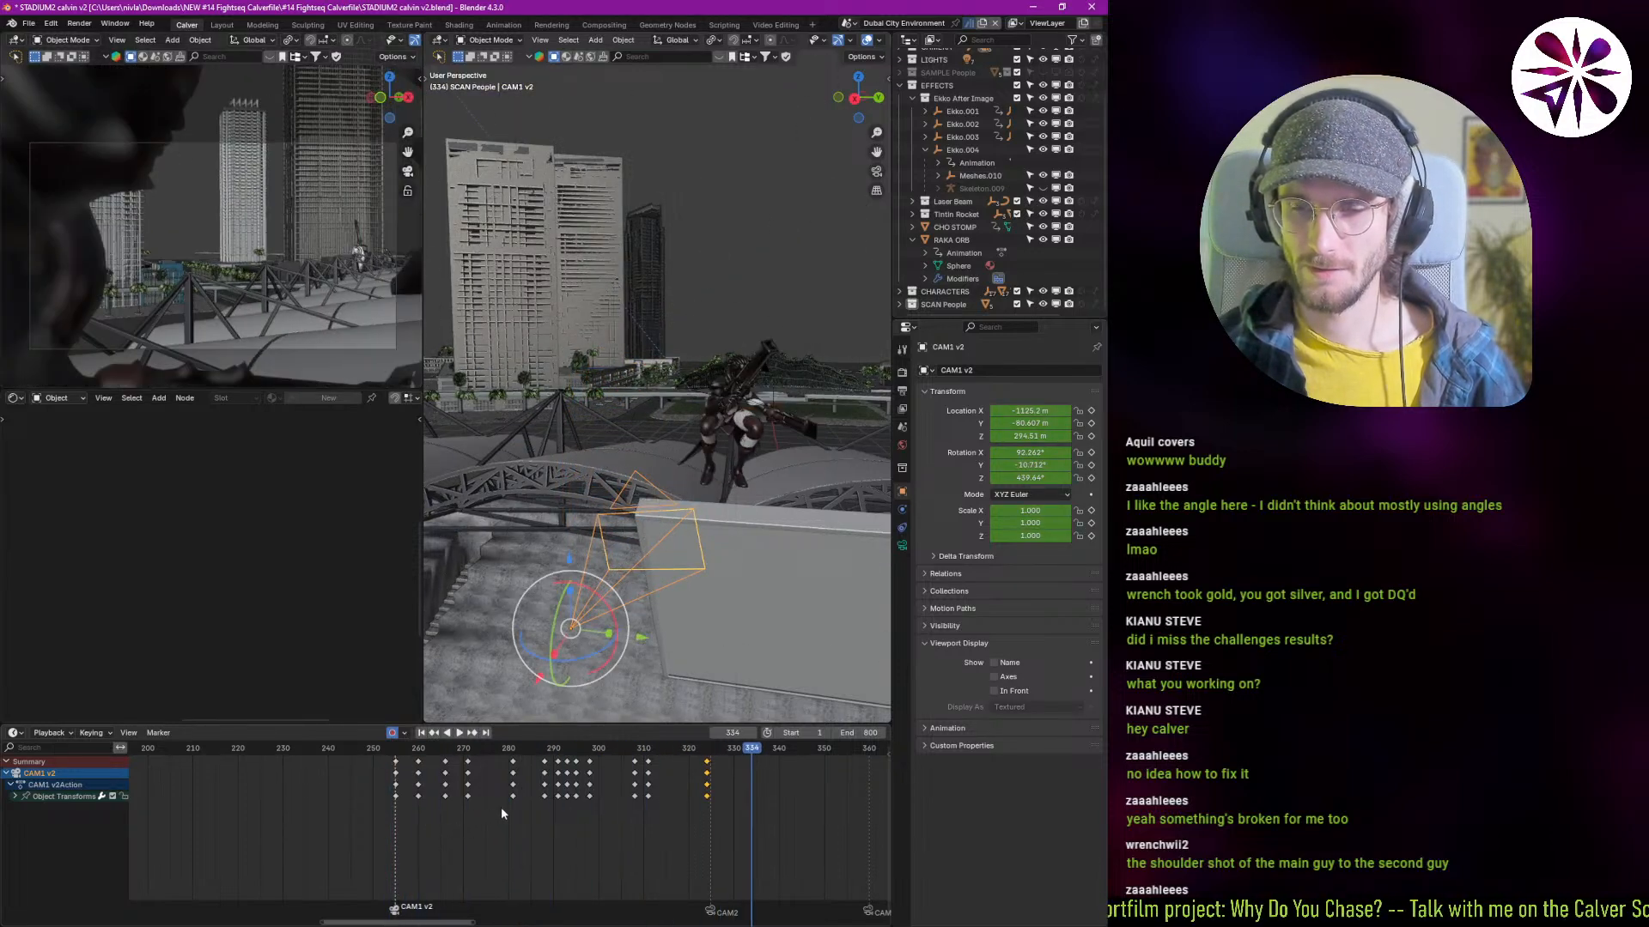
{"action": "right_click_drag", "start_coordinate": [502, 814], "coordinate": [383, 821], "text": "shift"}
{"action": "key", "text": "space"}
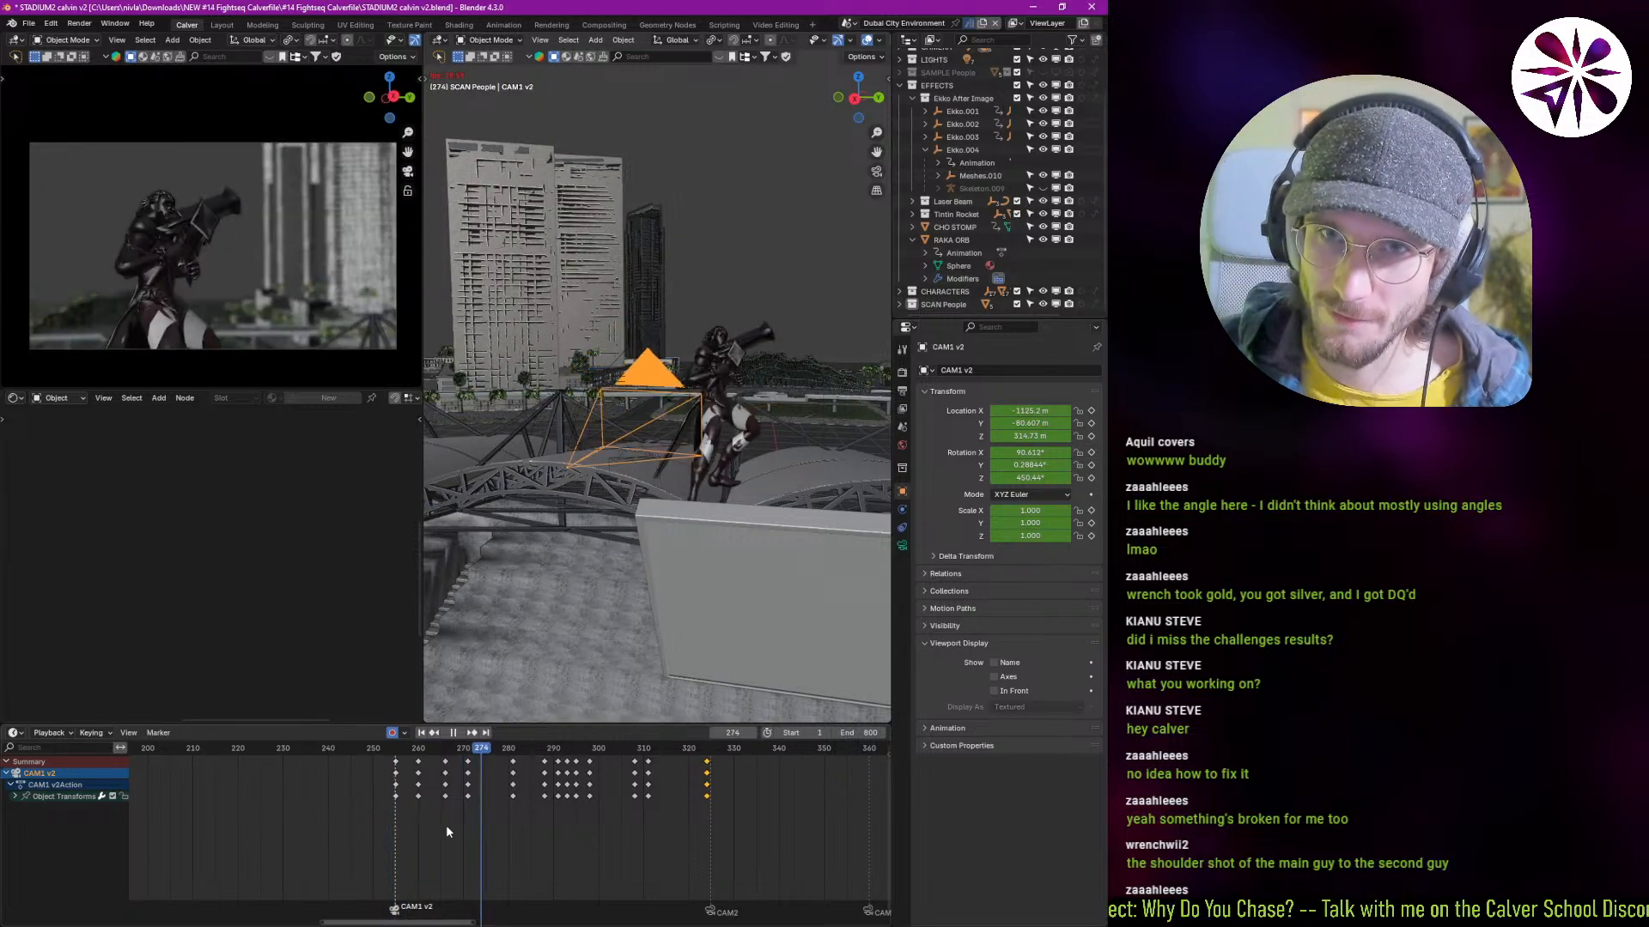
{"action": "right_click", "coordinate": [398, 818], "text": "shift"}
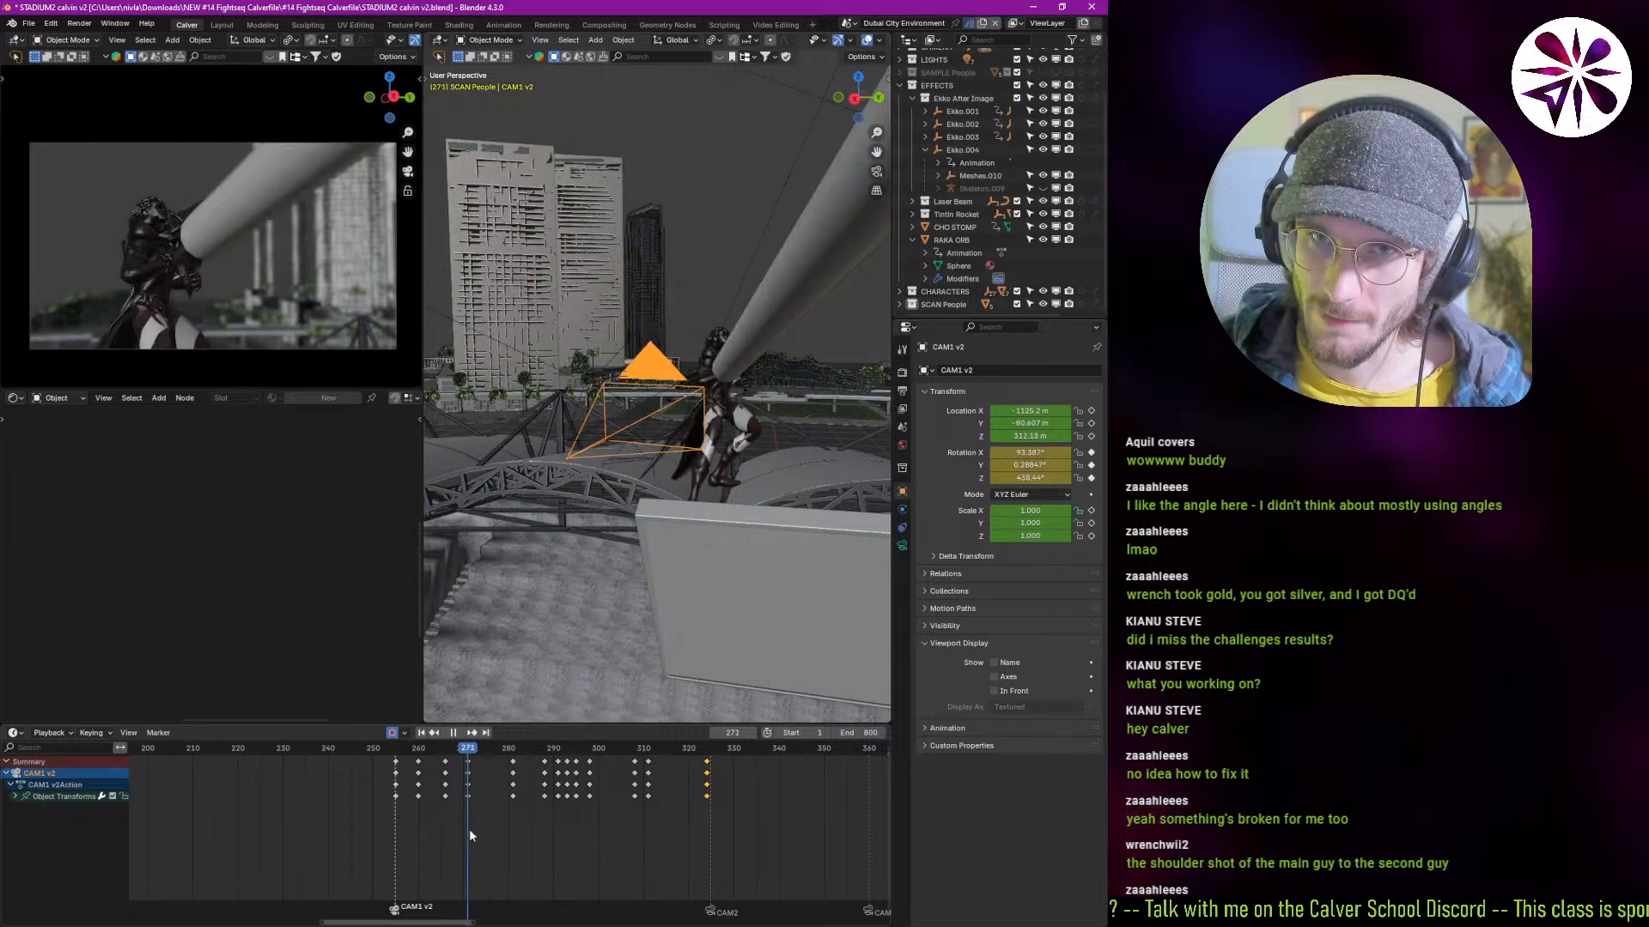
Step: Delete CAM1 v2's keyframe at frame 281
{"action": "right_click_drag", "start_coordinate": [470, 830], "coordinate": [514, 832], "text": "shift"}
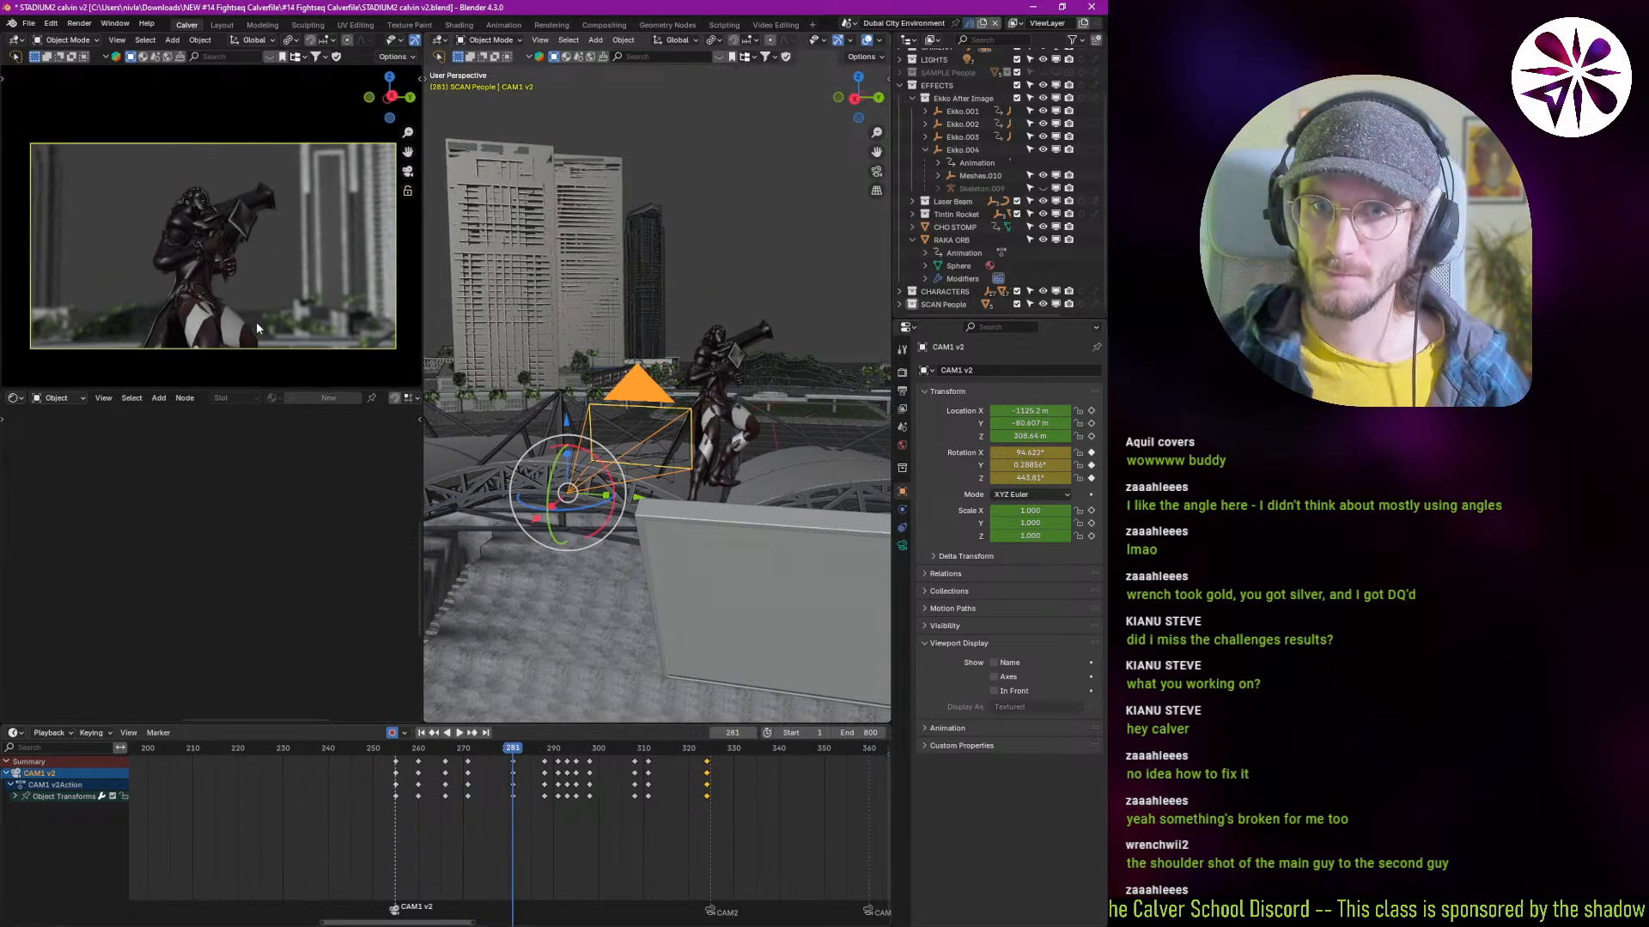
{"action": "left_click", "coordinate": [514, 762]}
{"action": "key", "text": "x"}
{"action": "left_click", "coordinate": [514, 762]}
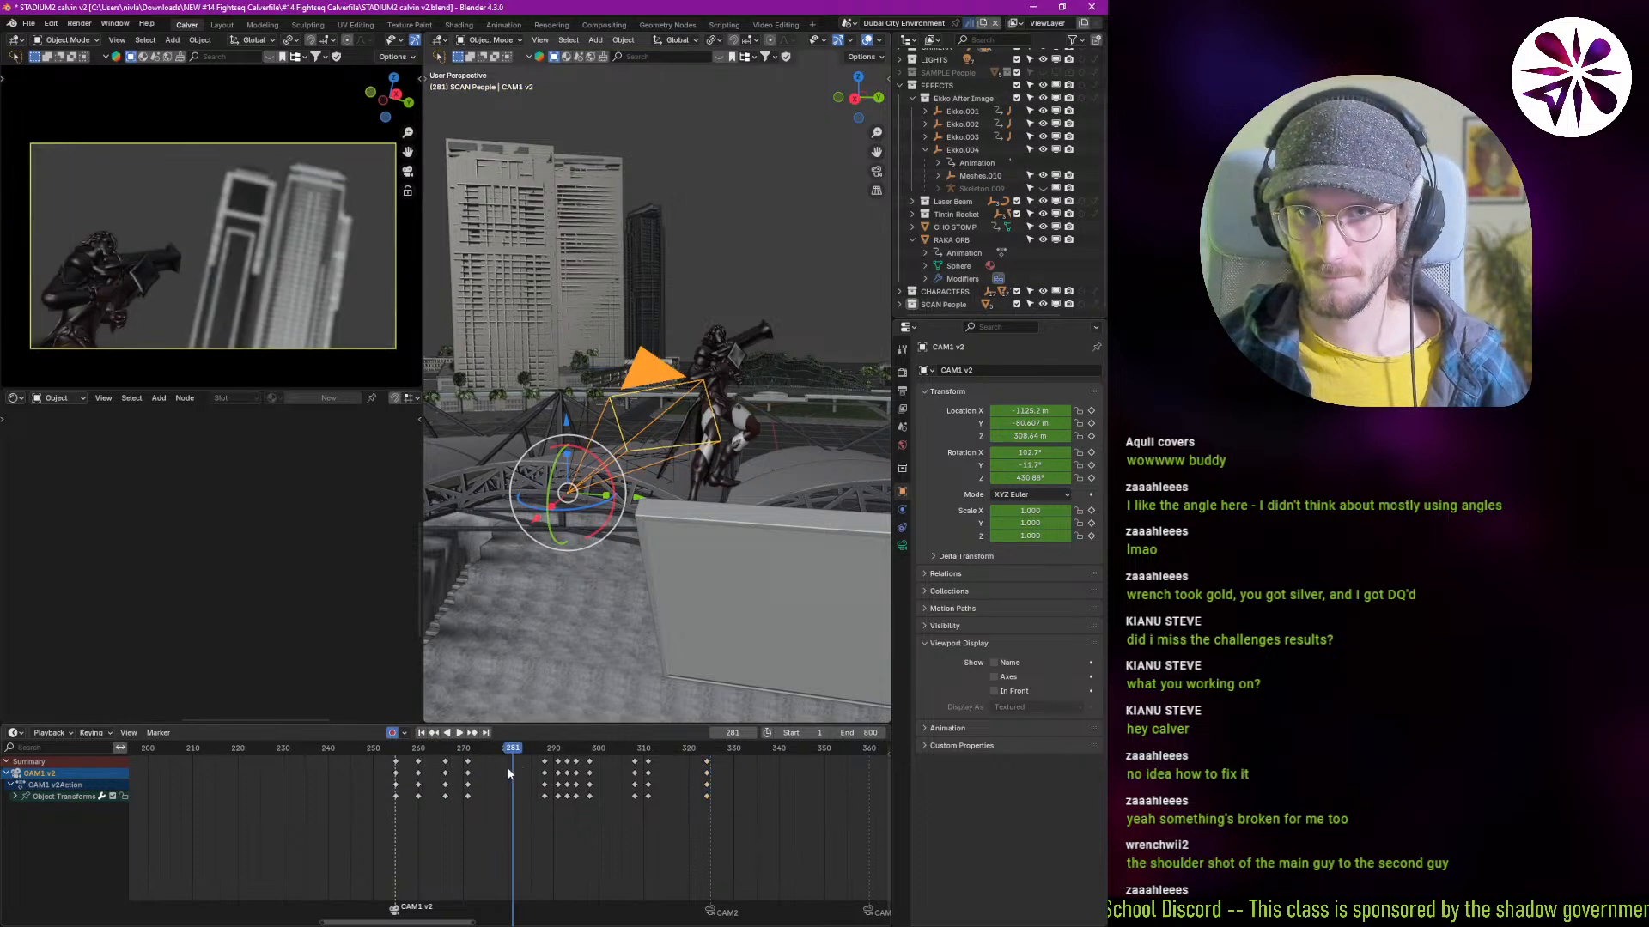
Step: Replay the CAM1 v2 shot several times from around frame 255 to examine the flow of the camera move
{"action": "right_click_drag", "start_coordinate": [507, 767], "coordinate": [398, 796], "text": "shift"}
{"action": "key", "text": "space"}
{"action": "key", "text": "space"}
{"action": "key", "text": "space"}
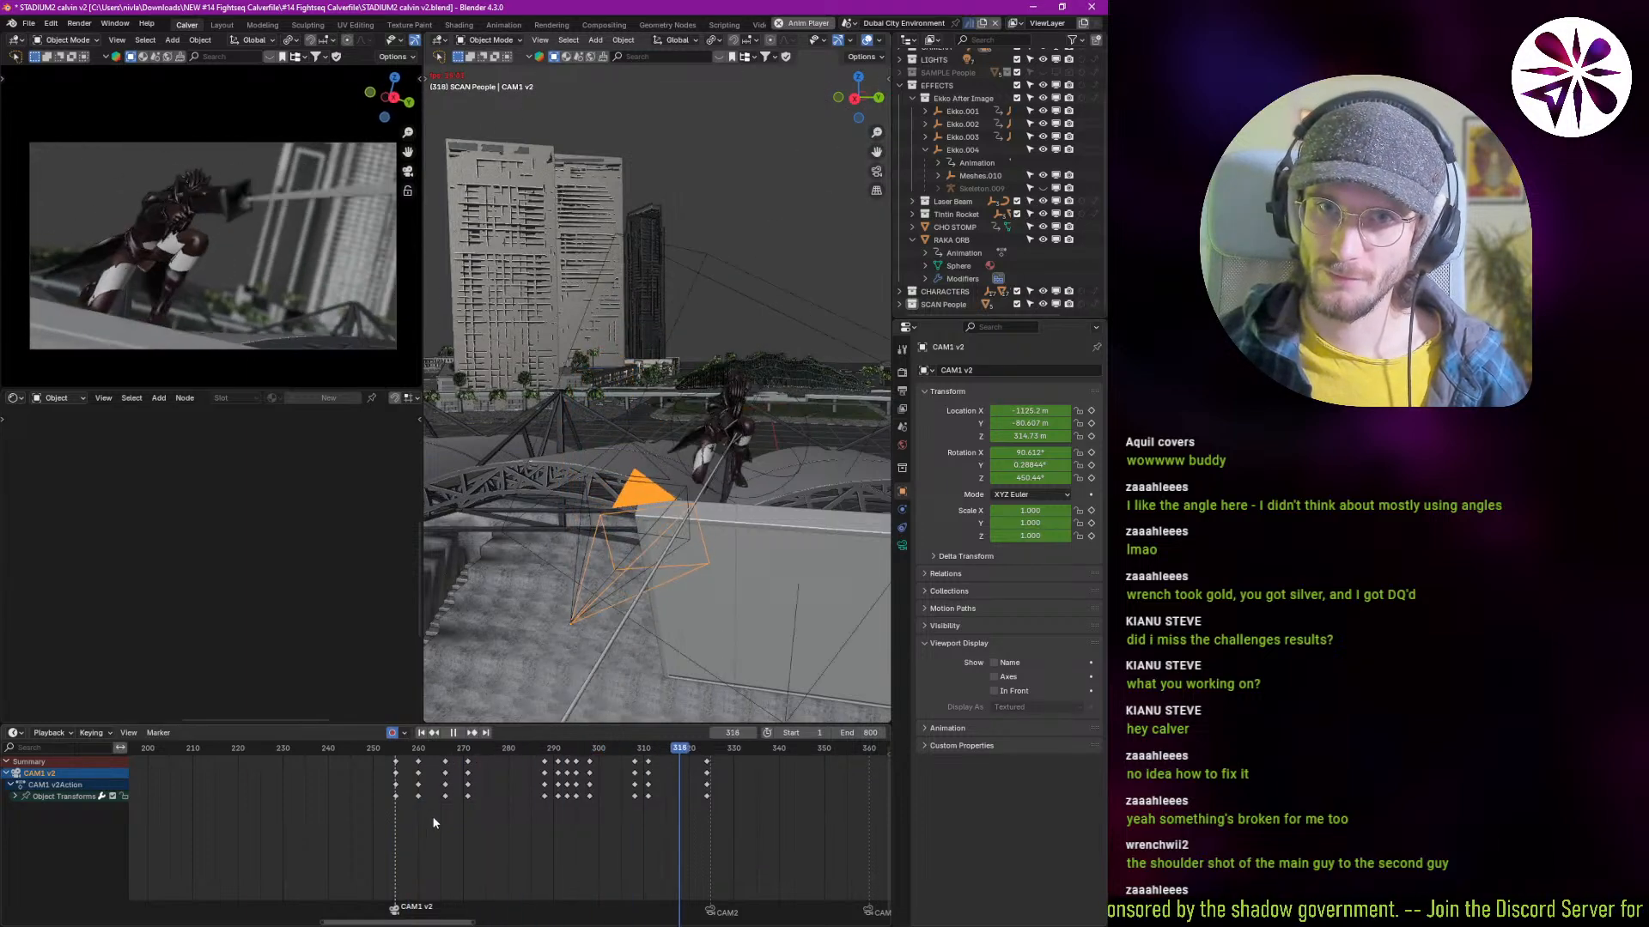
{"action": "key", "text": "space"}
{"action": "right_click_drag", "start_coordinate": [482, 823], "coordinate": [397, 817], "text": "shift"}
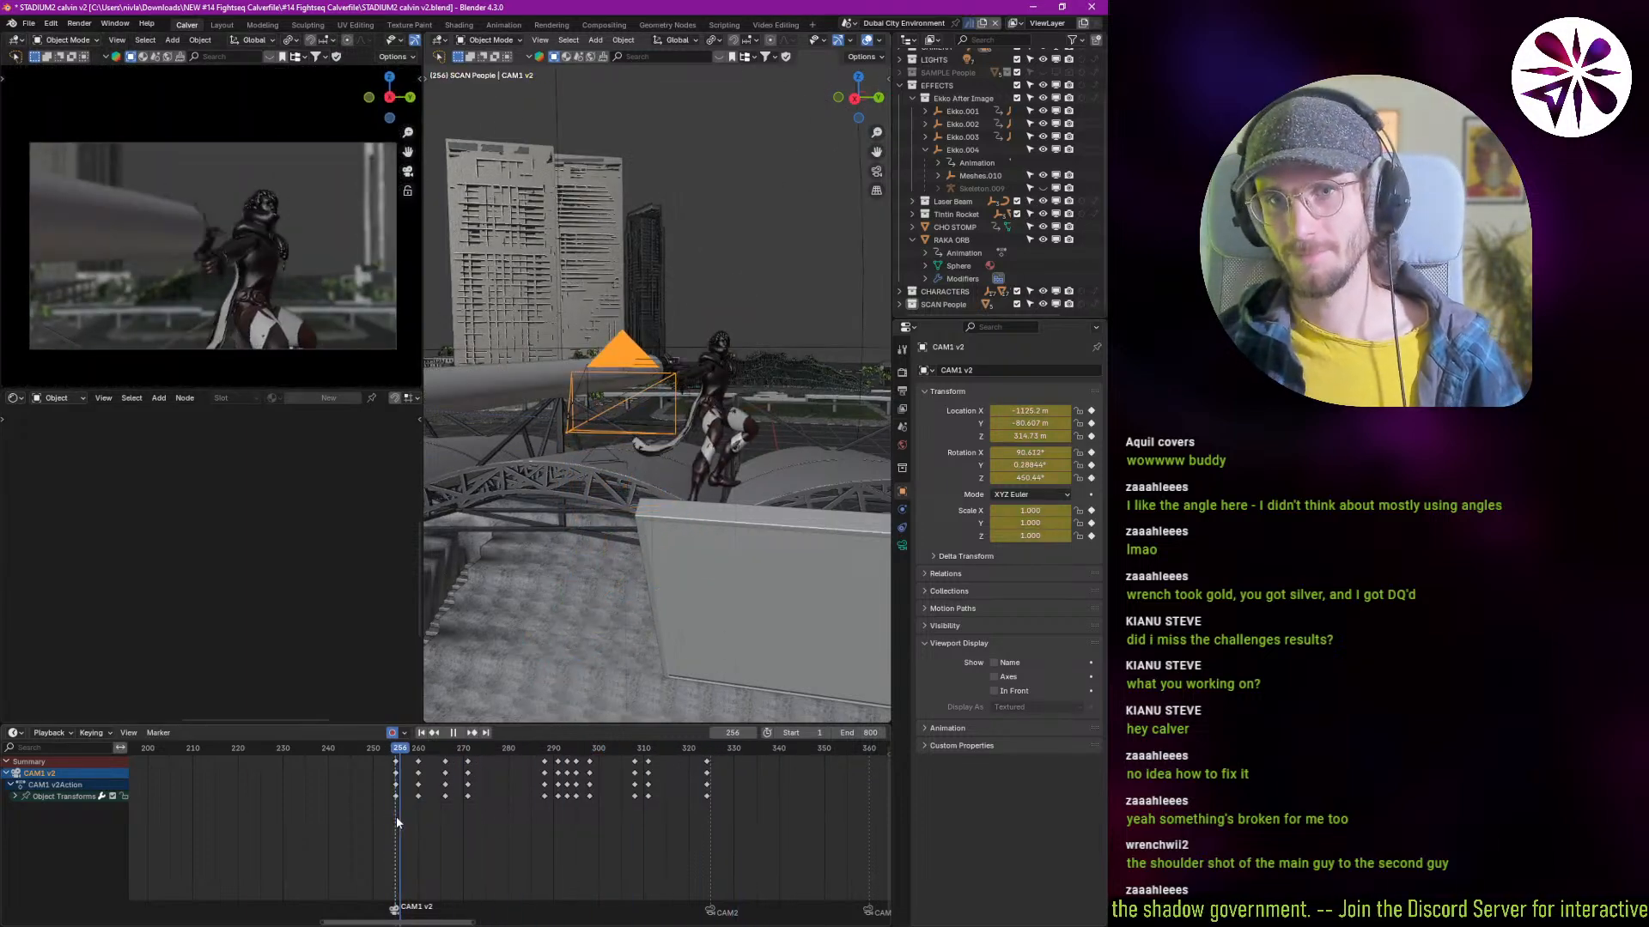
{"action": "key", "text": "space"}
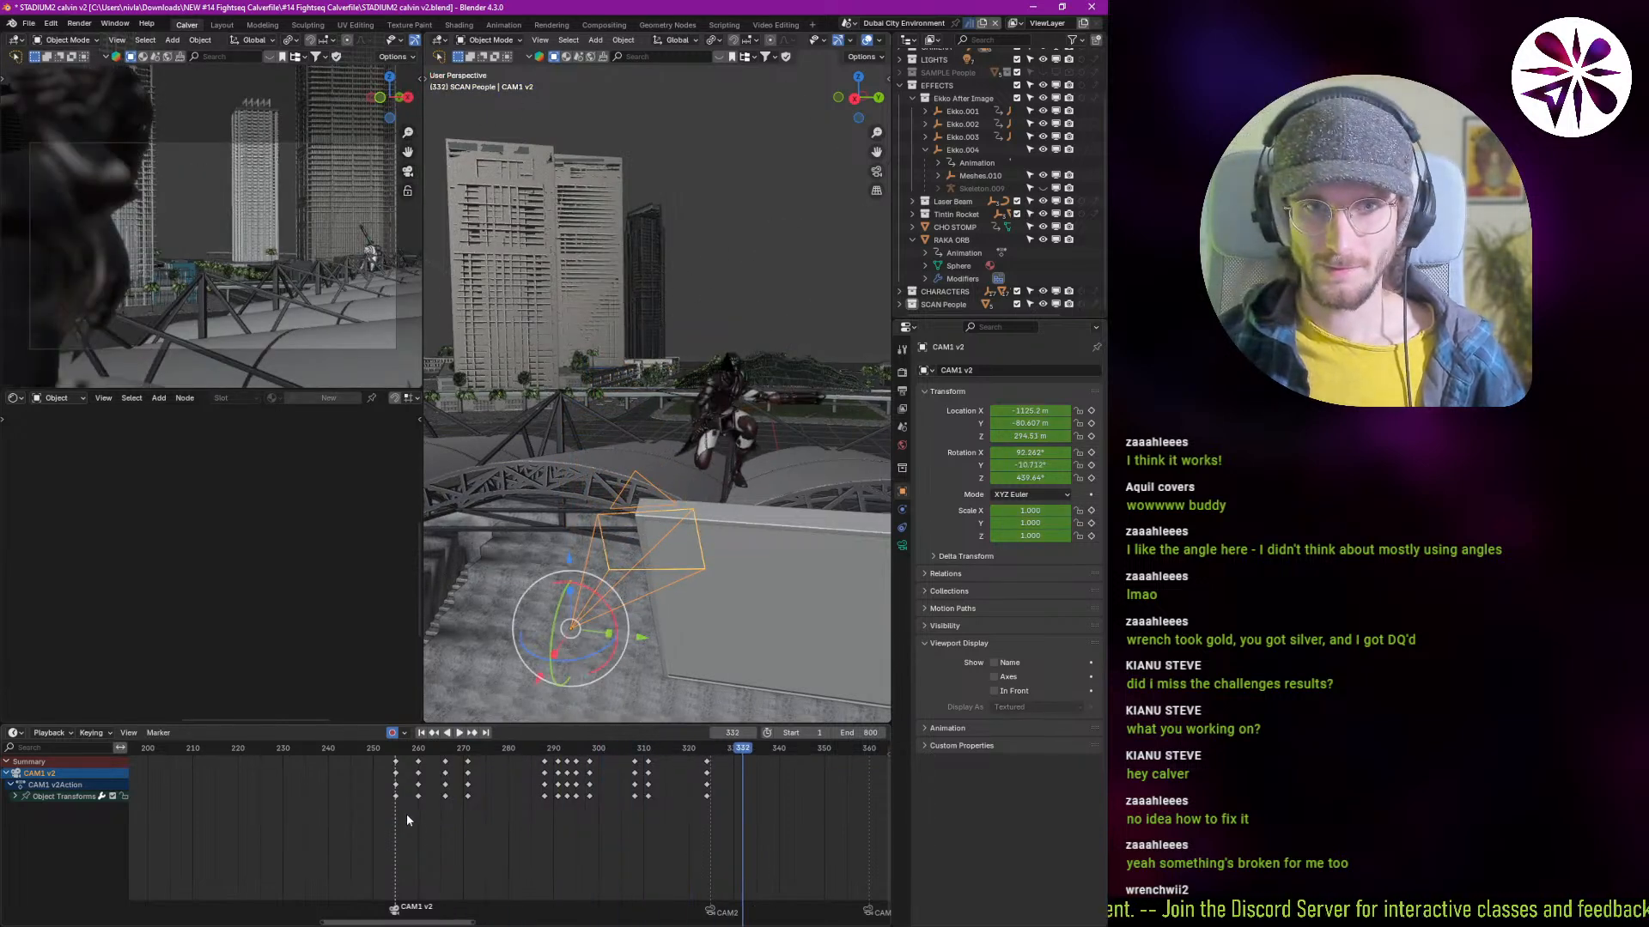
{"action": "mouse_move", "coordinate": [405, 814]}
{"action": "right_mouse_down", "text": "shift"}
{"action": "mouse_move", "coordinate": [357, 821]}
{"action": "mouse_move", "coordinate": [378, 815]}
{"action": "right_mouse_up", "text": "shift"}
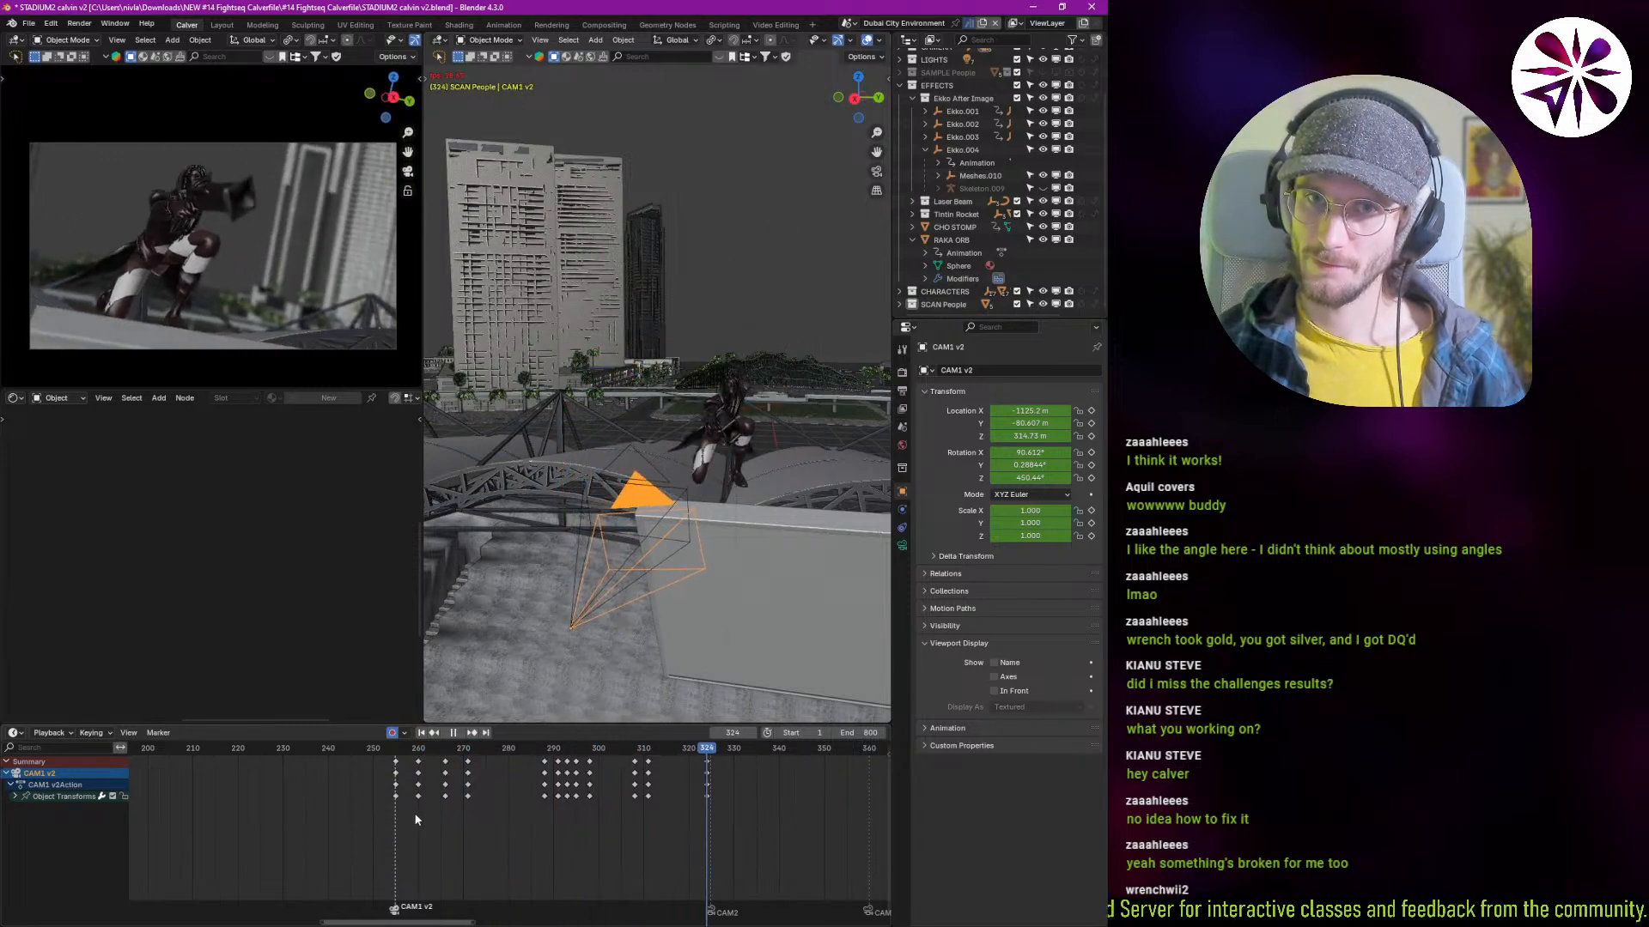
{"action": "right_click_drag", "start_coordinate": [504, 814], "coordinate": [421, 820], "text": "shift"}
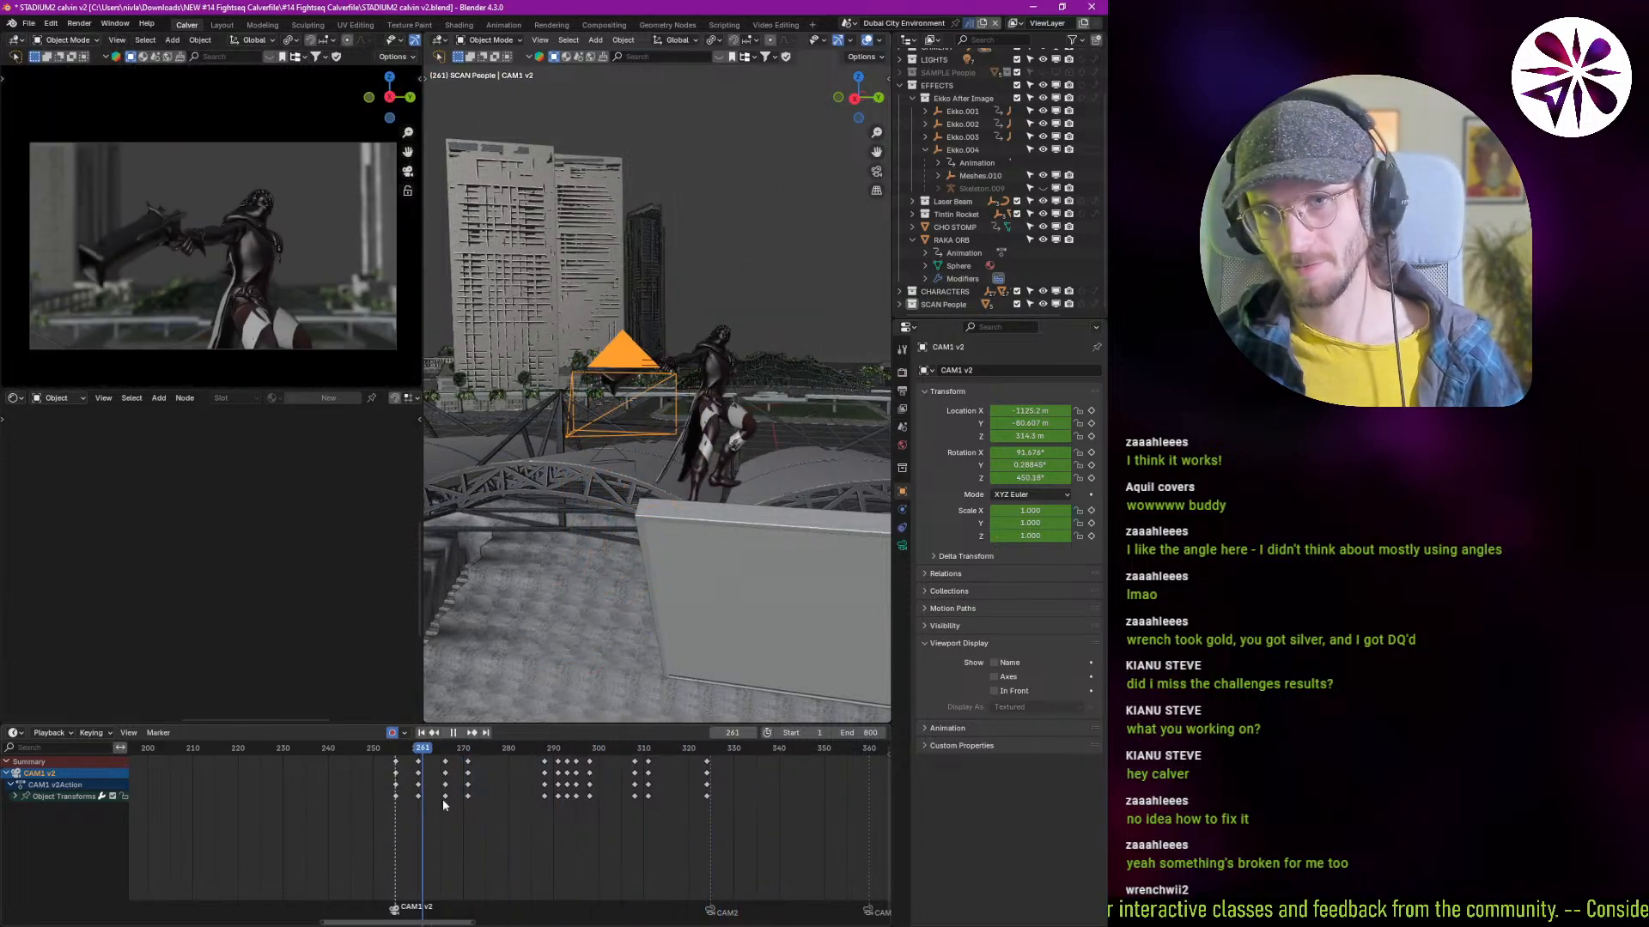
{"action": "key", "text": "space"}
Step: Show all of CAM1 v2's animation curves in the Graph Editor, normalized and framed, with all keyframes selected
{"action": "key", "text": "shift+F6"}
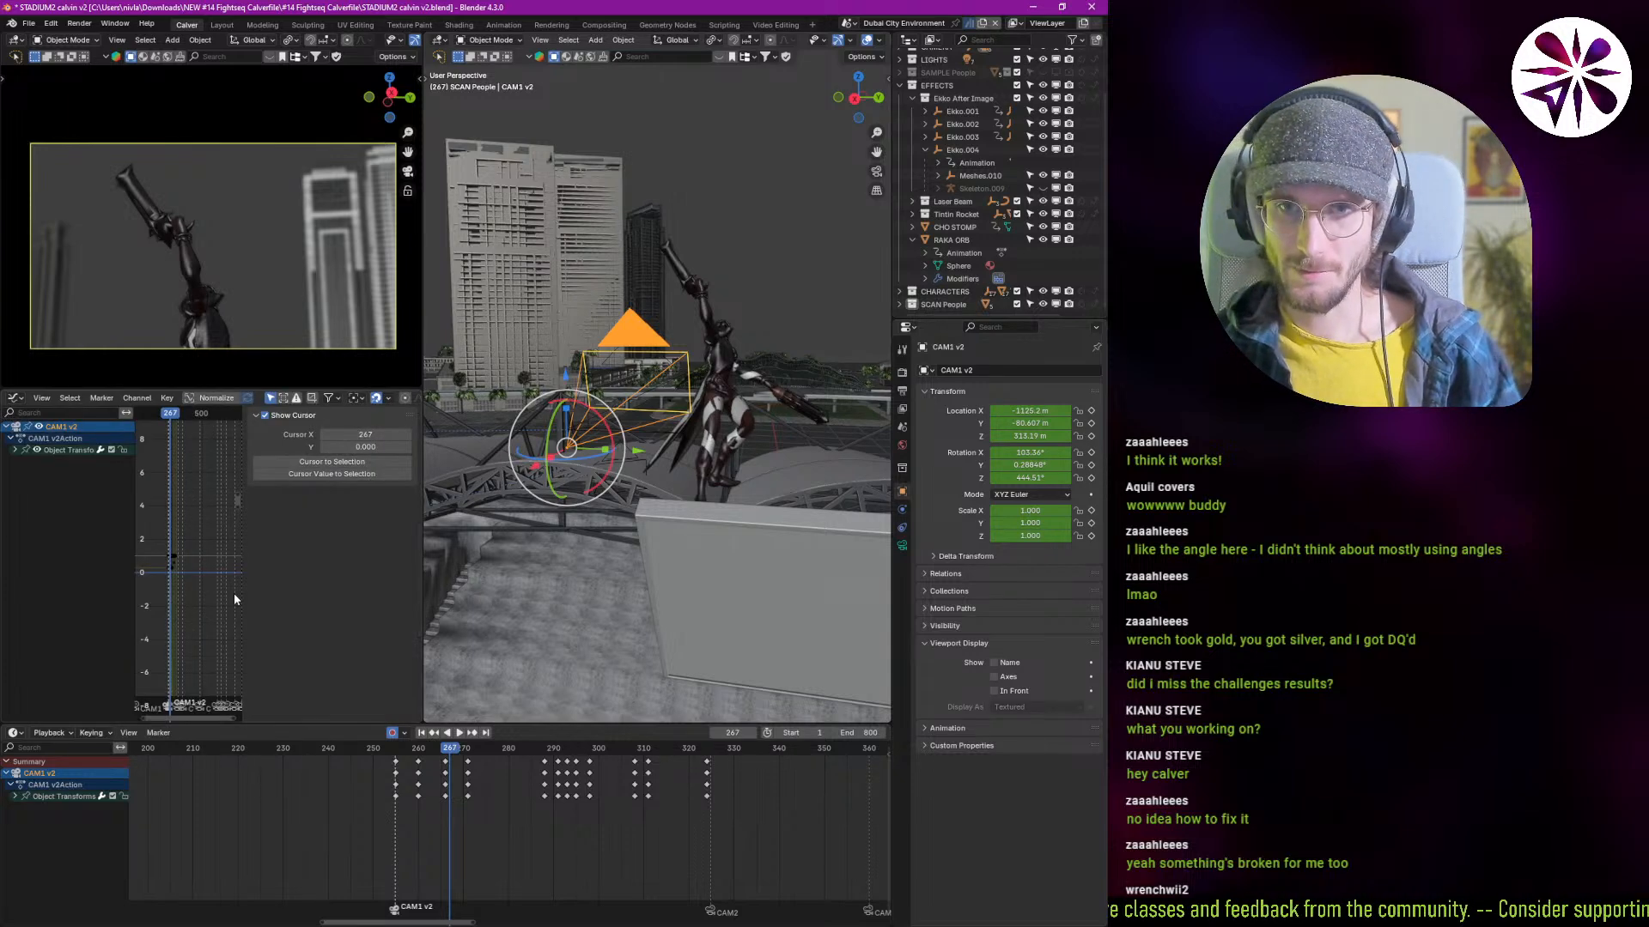
{"action": "key", "text": "n"}
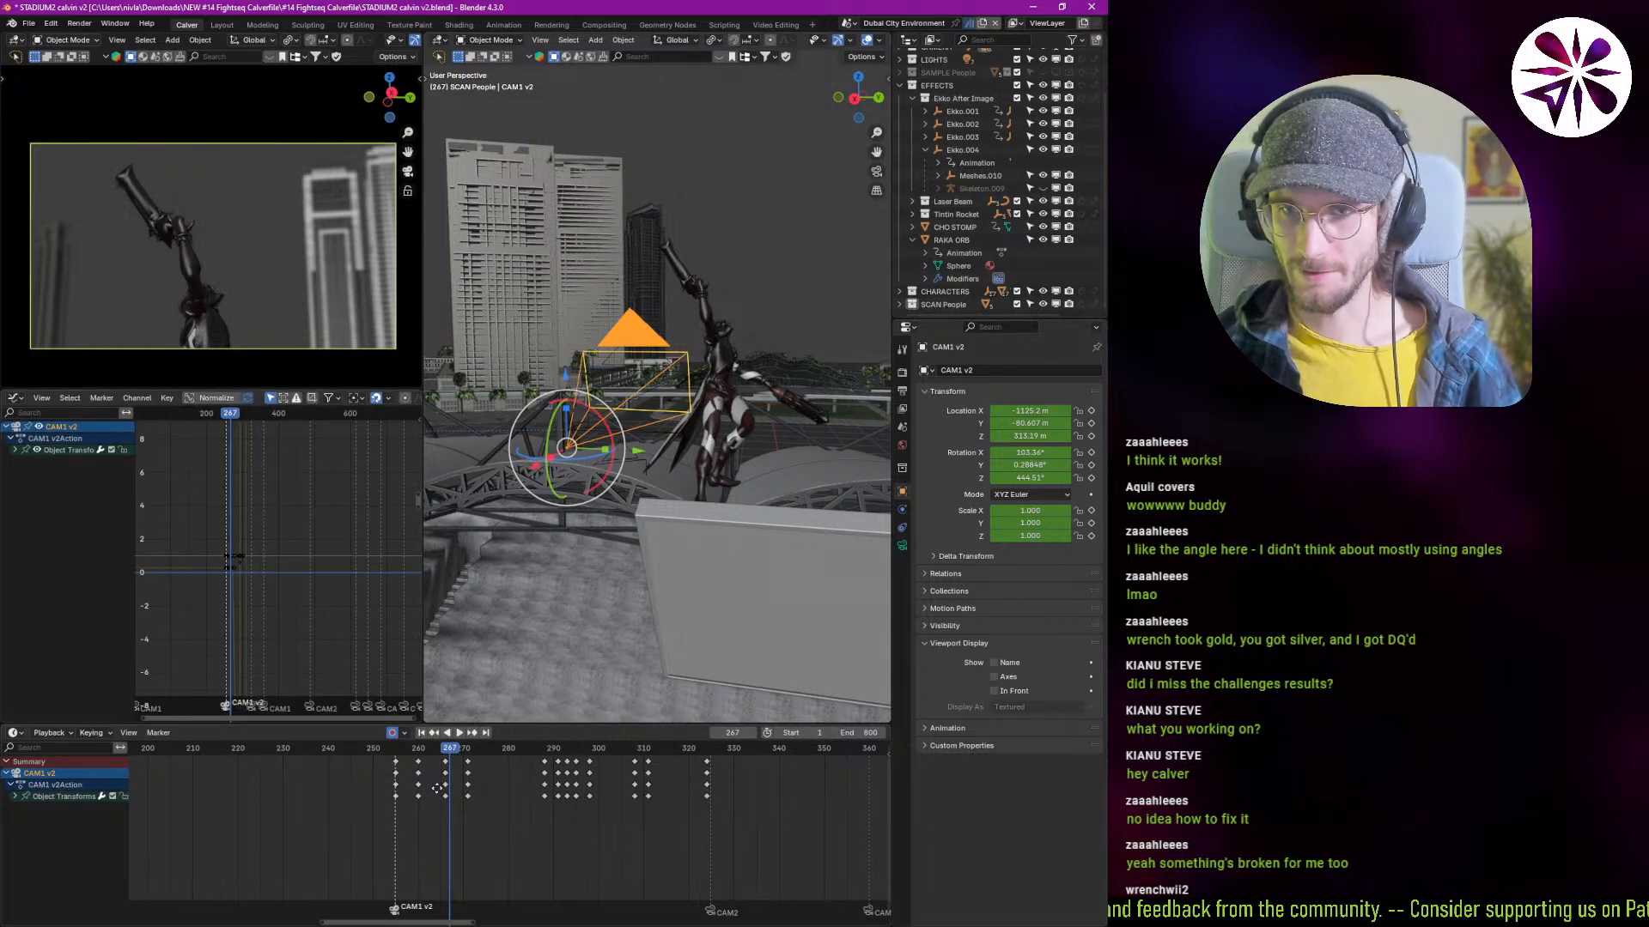
{"action": "scroll", "coordinate": [277, 592], "scroll_direction": "up", "scroll_amount": 1}
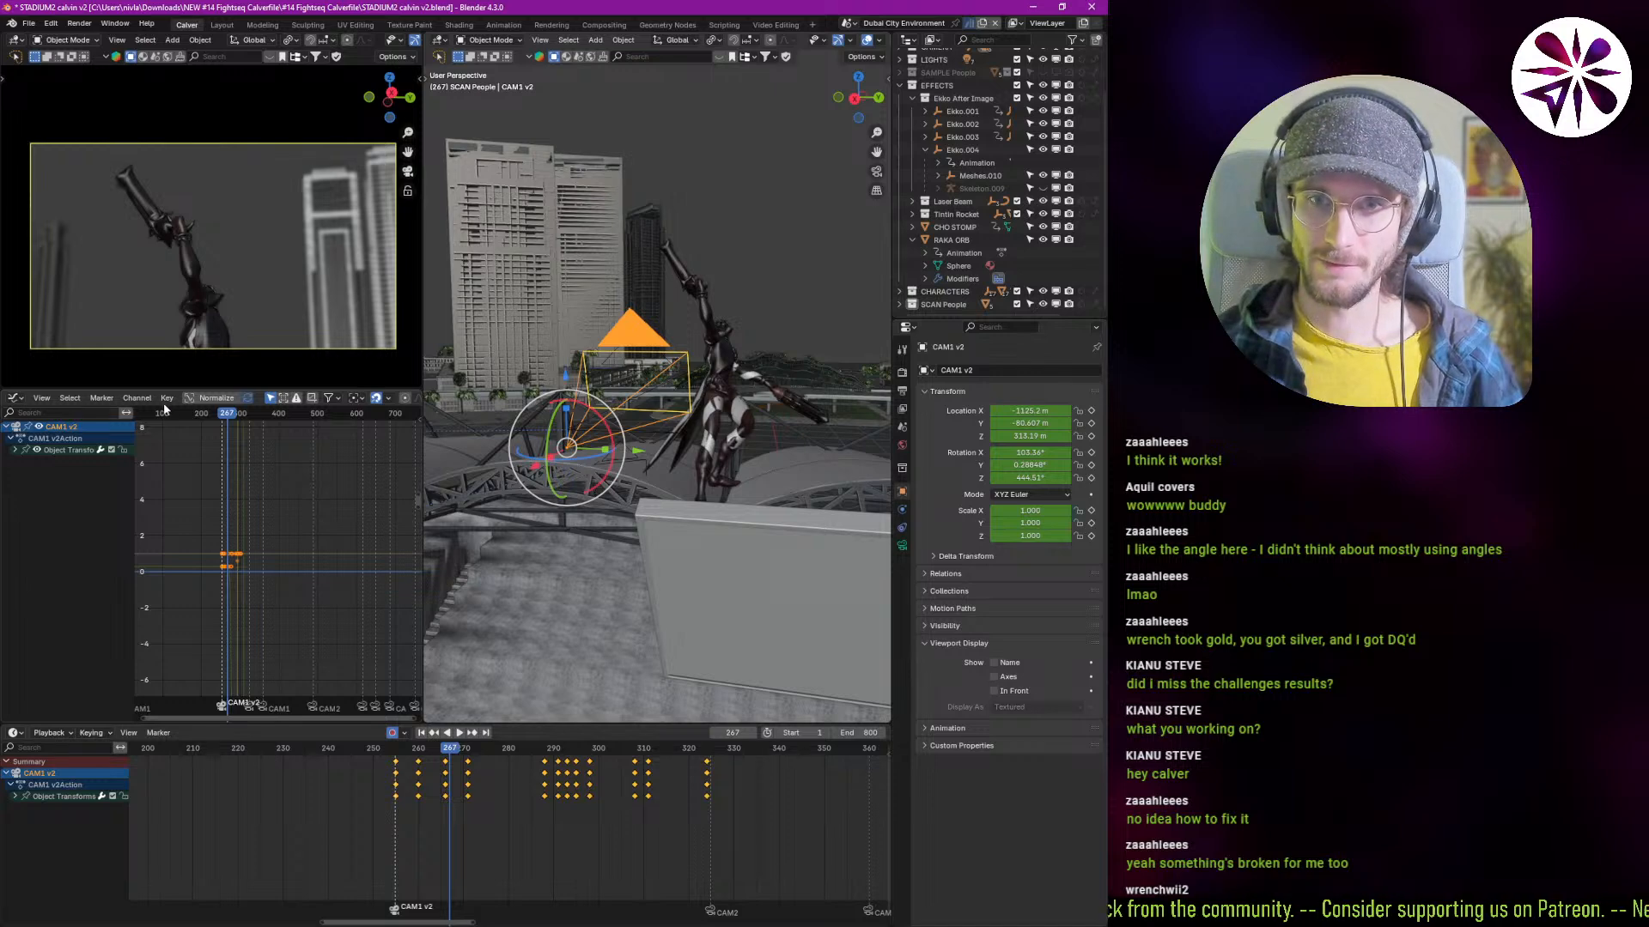
{"action": "left_click", "coordinate": [213, 398]}
{"action": "key", "text": "Home"}
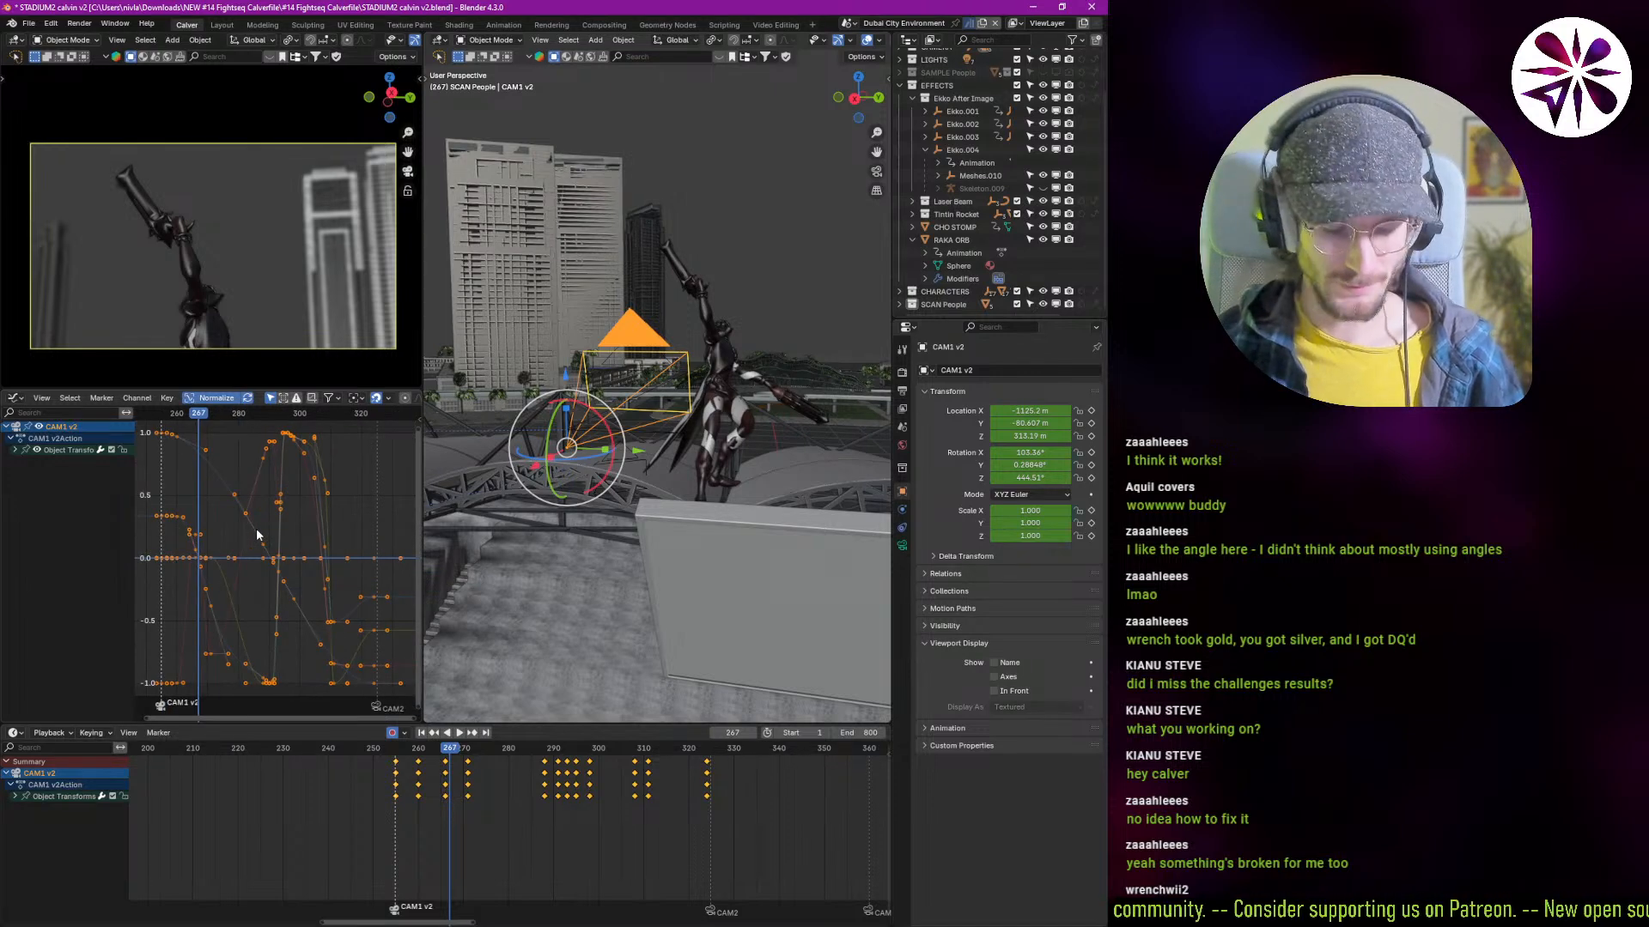
Step: Try the Automatic handle type on all of CAM1 v2's keyframes and replay the shot
{"action": "key", "text": "t"}
{"action": "key", "text": "Escape"}
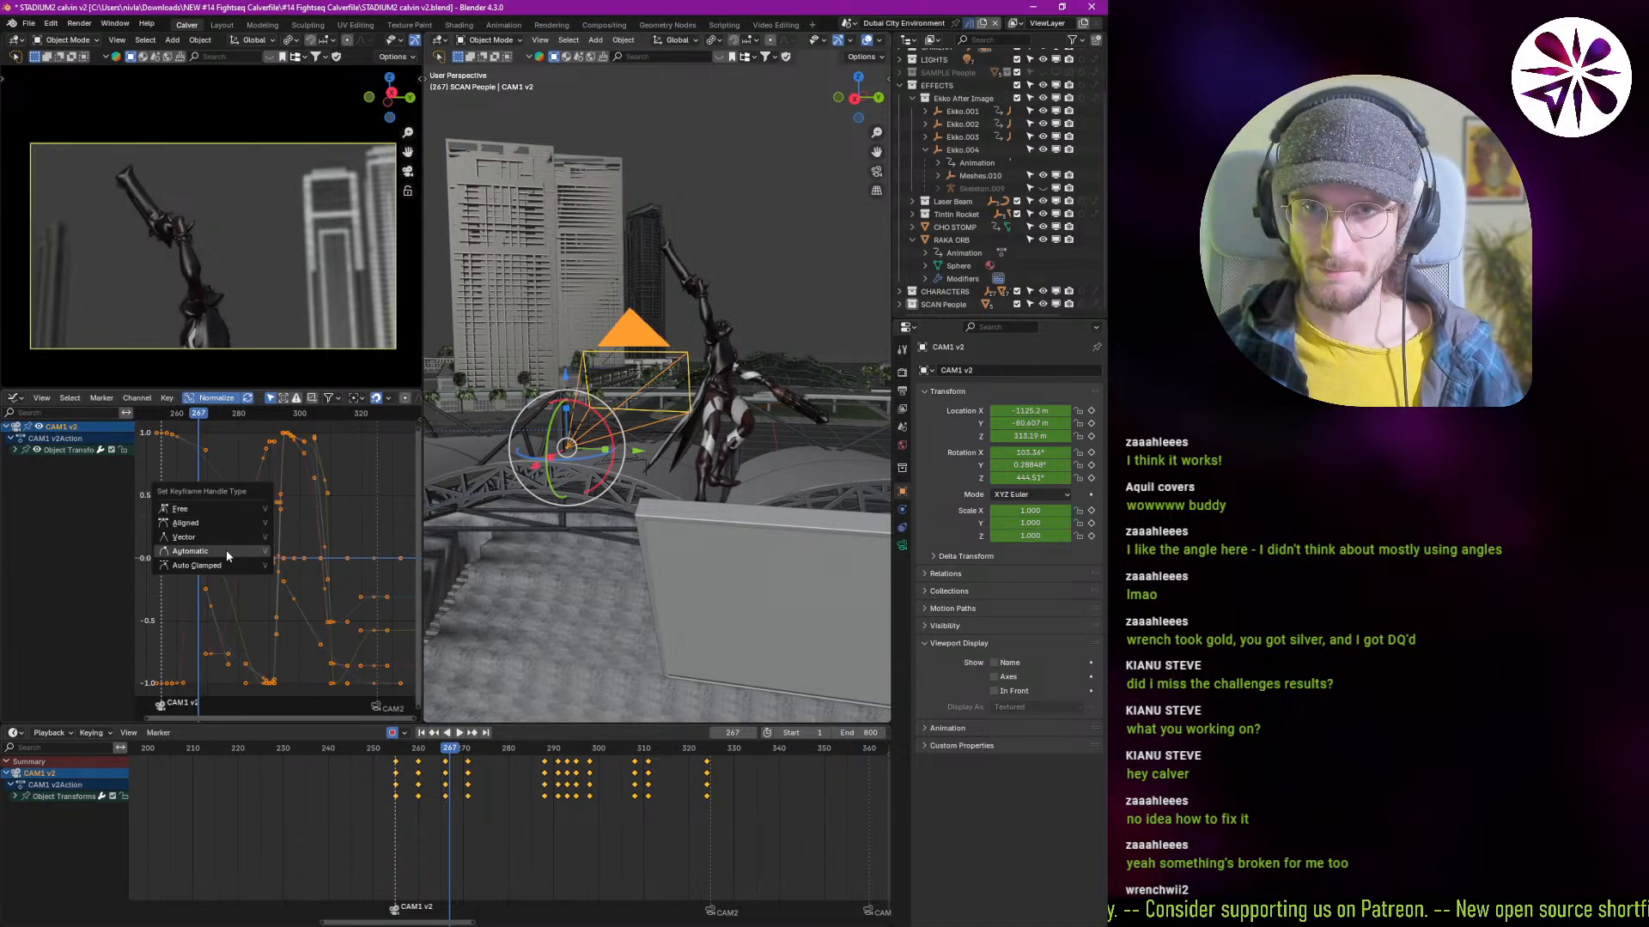
{"action": "left_click", "coordinate": [225, 550]}
{"action": "key", "text": "space"}
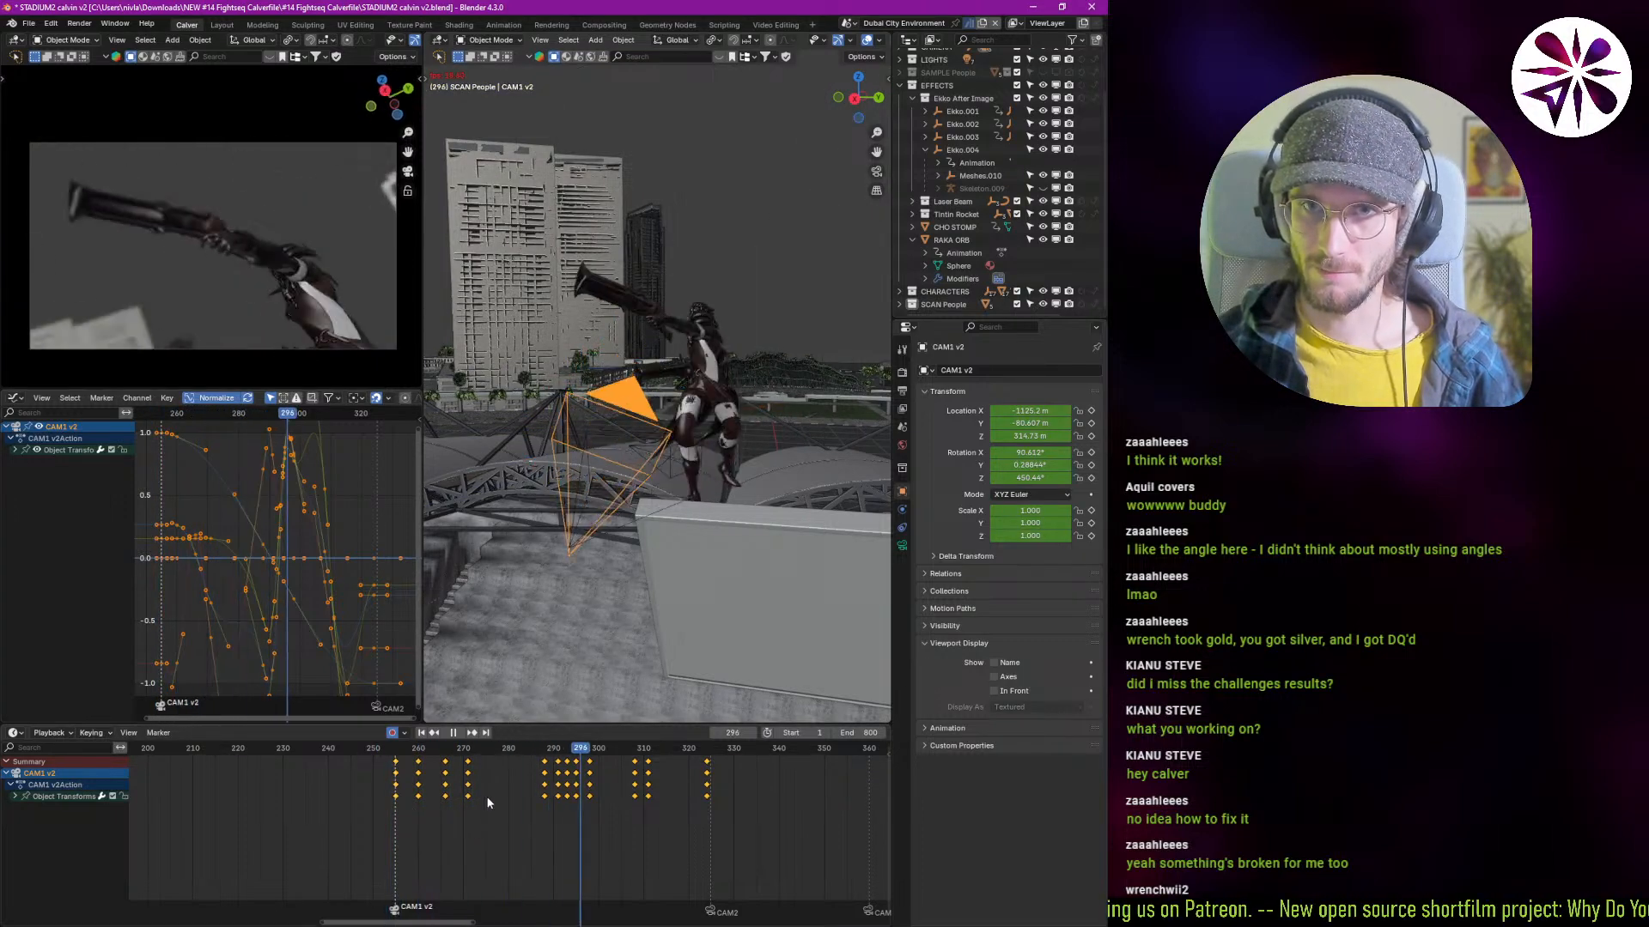
{"action": "key", "text": "Escape"}
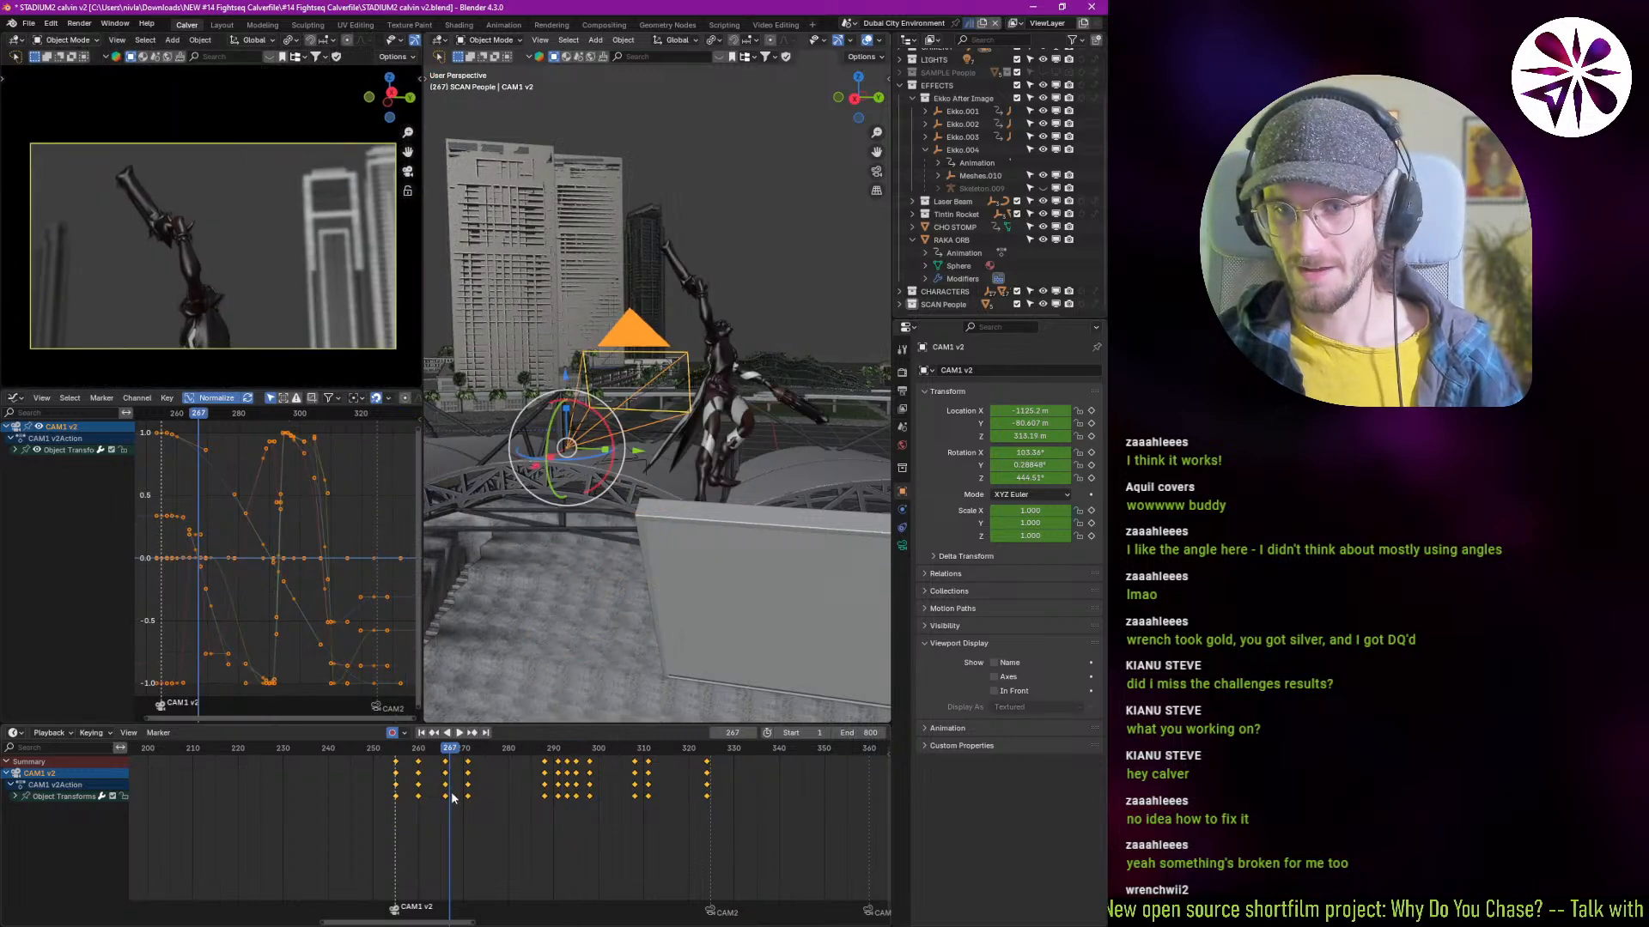
Step: Replay the shot and duplicate CAM1 v2's rotation keyframe from frame 271 to frame 281
{"action": "key", "text": "space"}
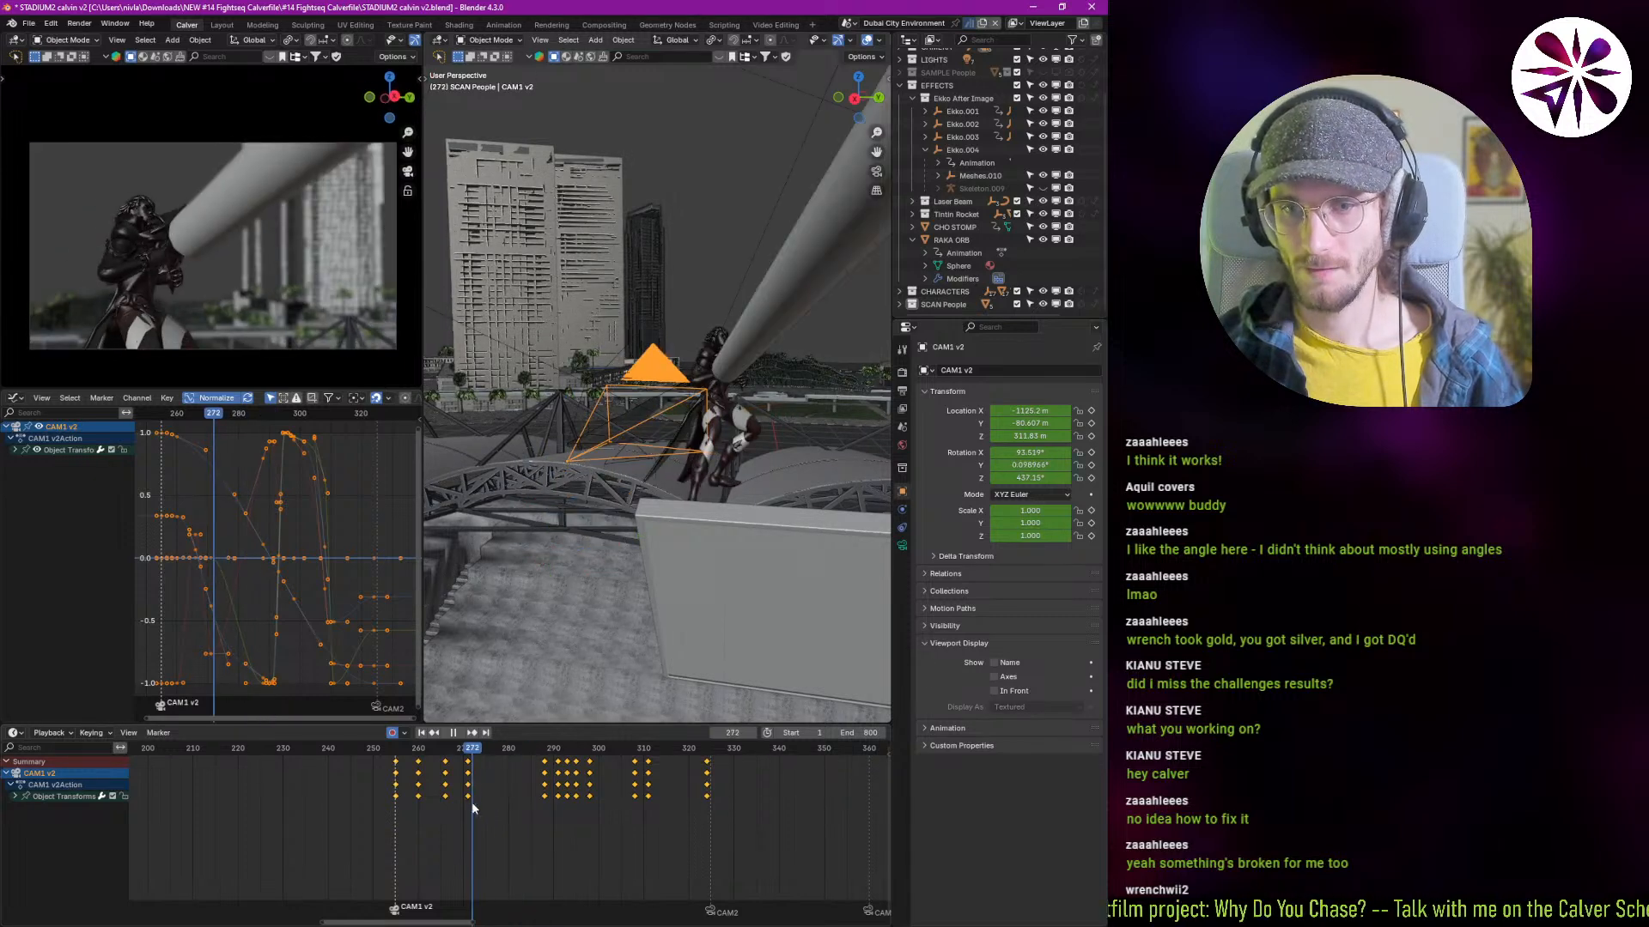
{"action": "key", "text": "space"}
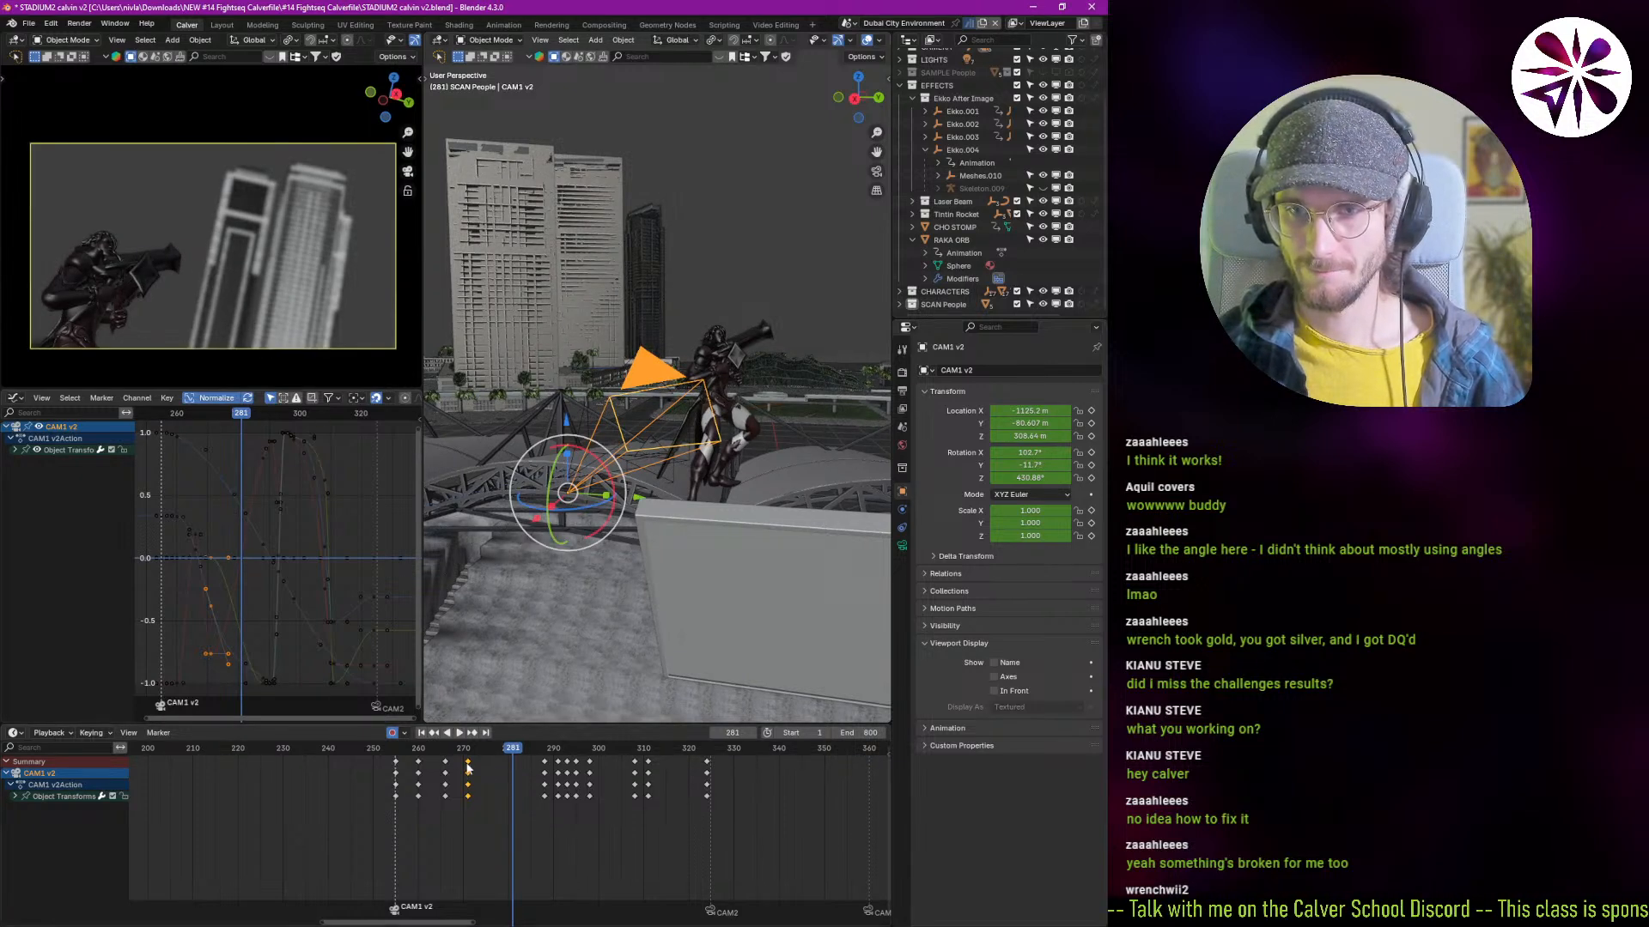
{"action": "left_click_drag", "start_coordinate": [468, 768], "coordinate": [516, 798]}
{"action": "left_click", "coordinate": [525, 803]}
{"action": "key", "text": "g"}
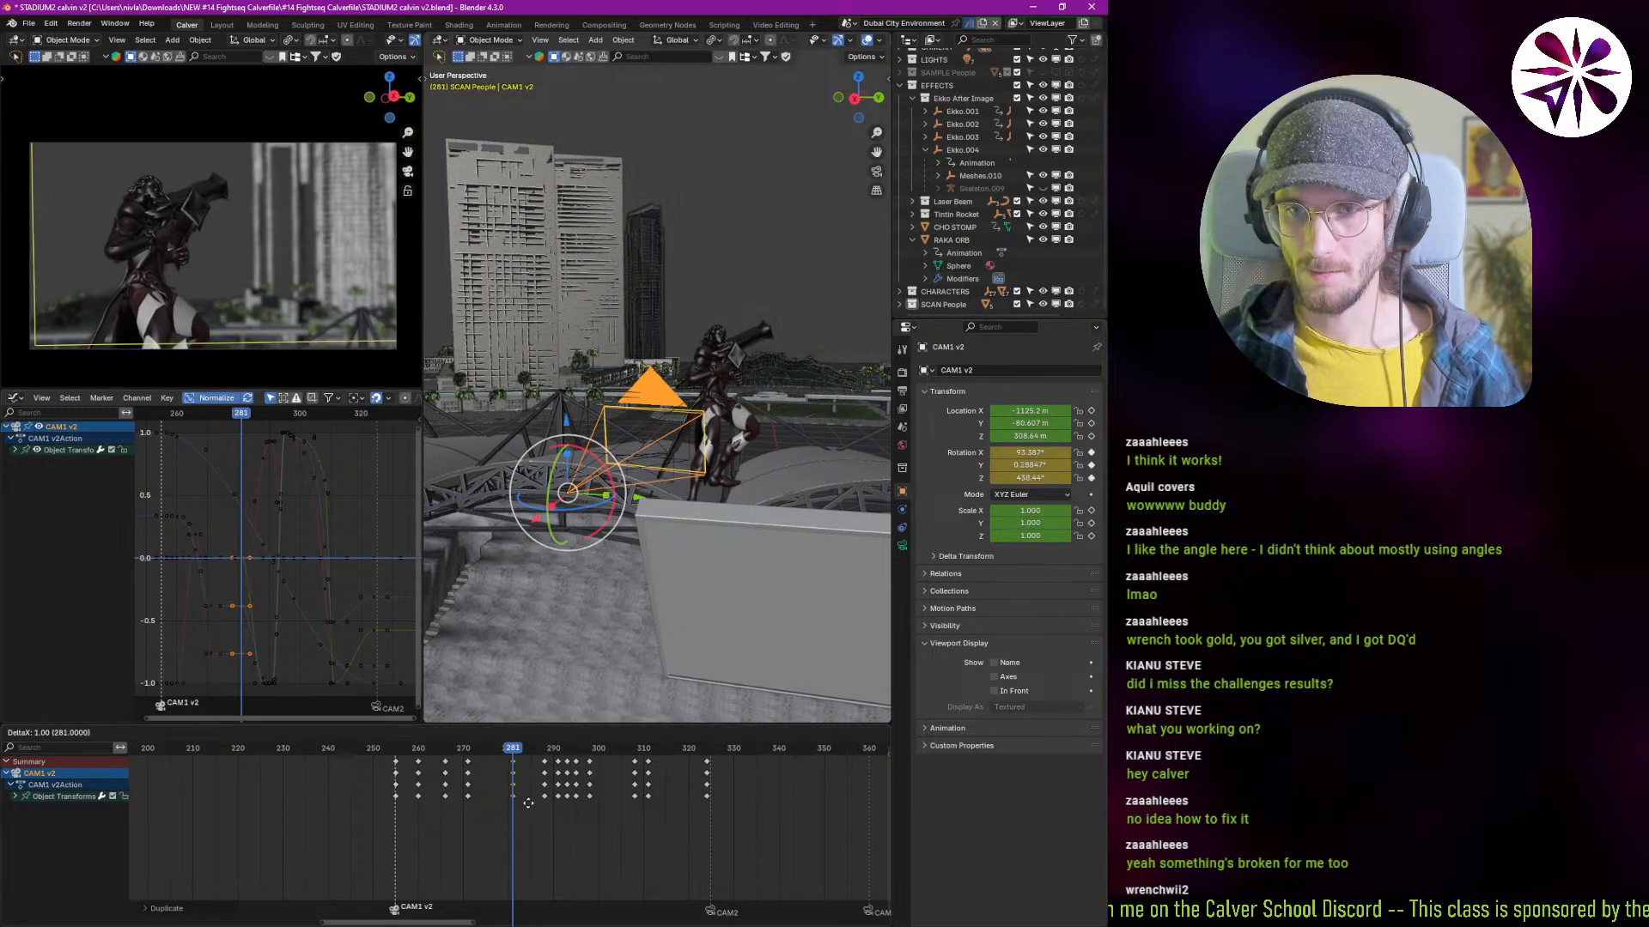
{"action": "left_click", "coordinate": [520, 792]}
Step: Replay the shot and re-key CAM1 v2's rotation at frame 281 to about 95.8° in X and -5.7° in Y
{"action": "left_click_drag", "start_coordinate": [472, 786], "coordinate": [411, 790]}
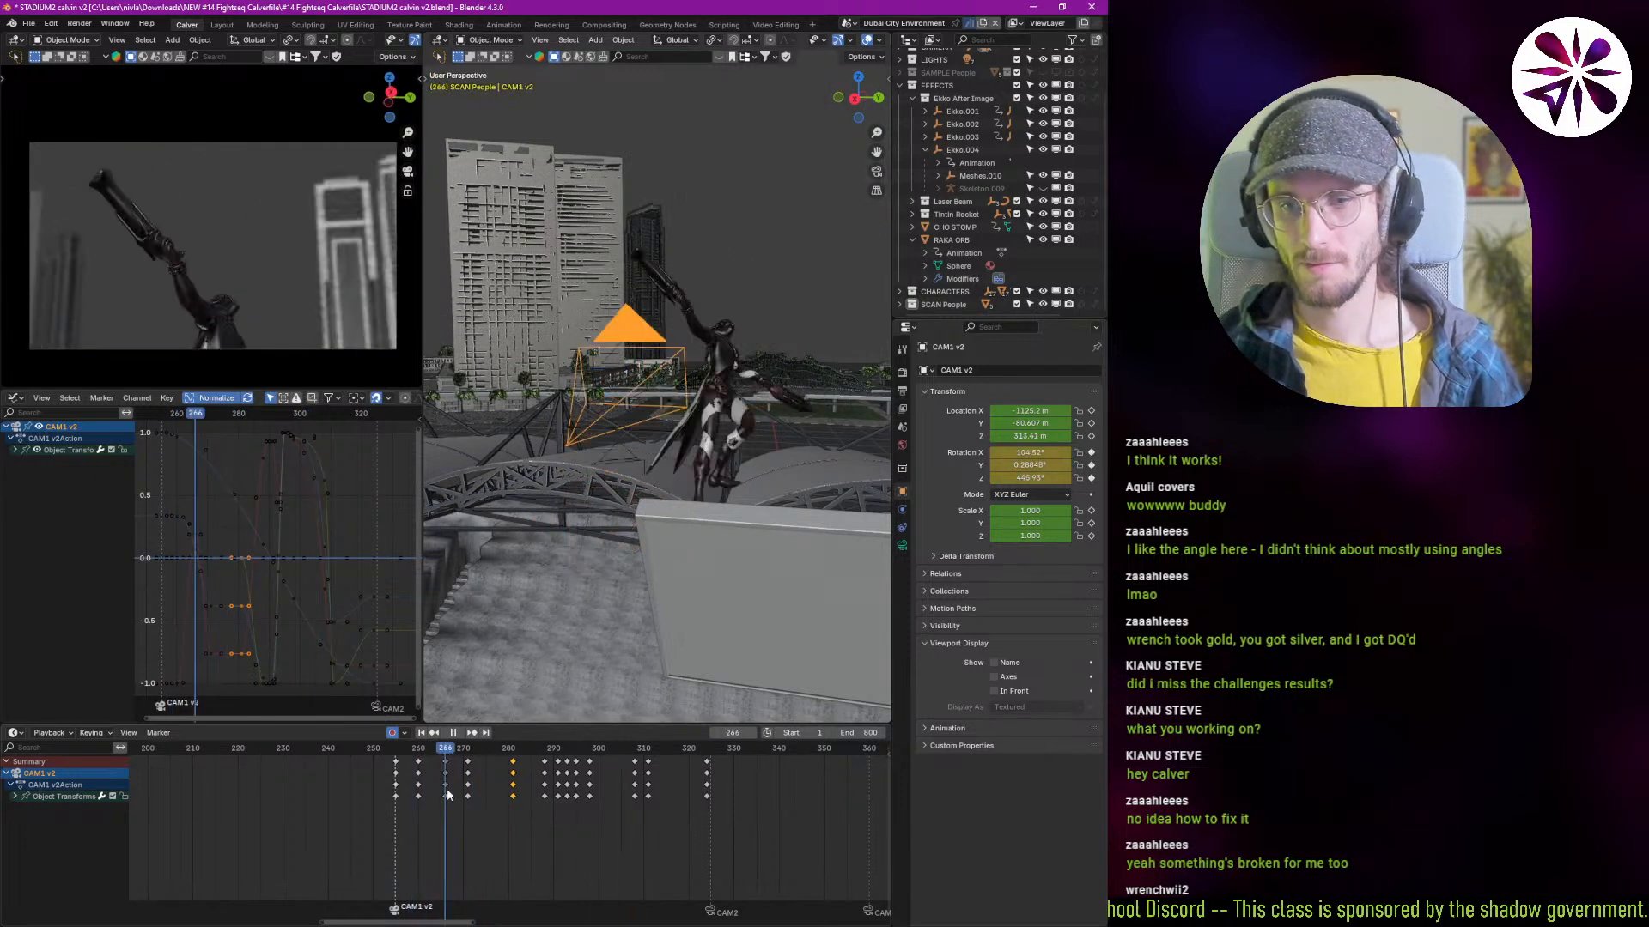
{"action": "key", "text": "space"}
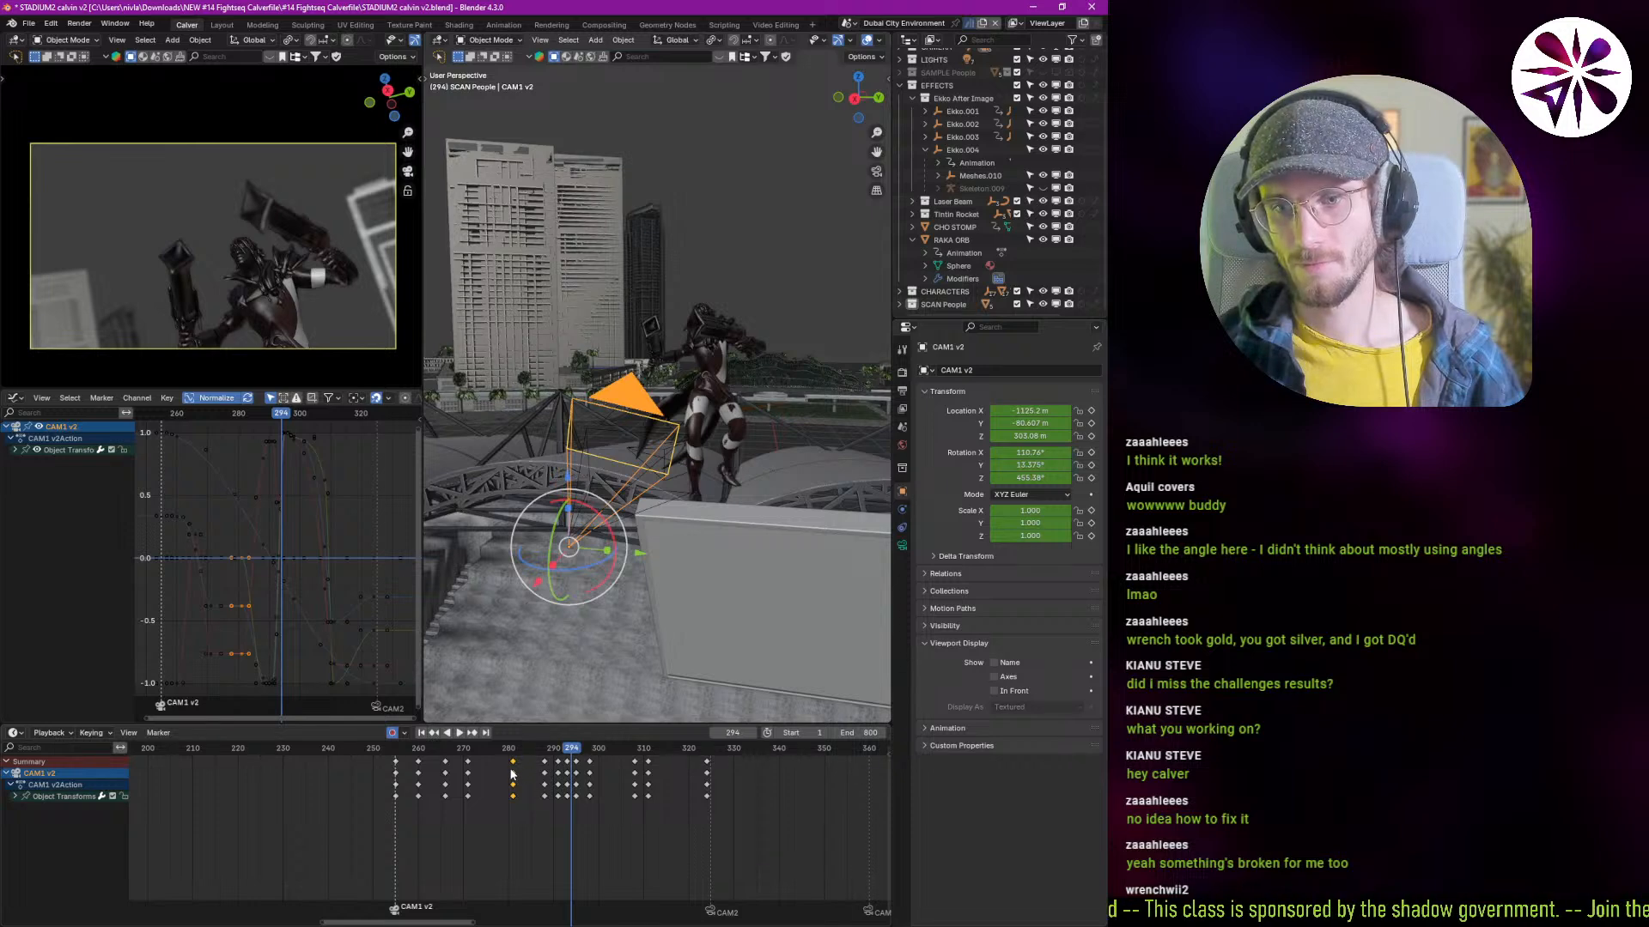
{"action": "right_click", "coordinate": [510, 772], "text": "shift"}
{"action": "key", "text": "space"}
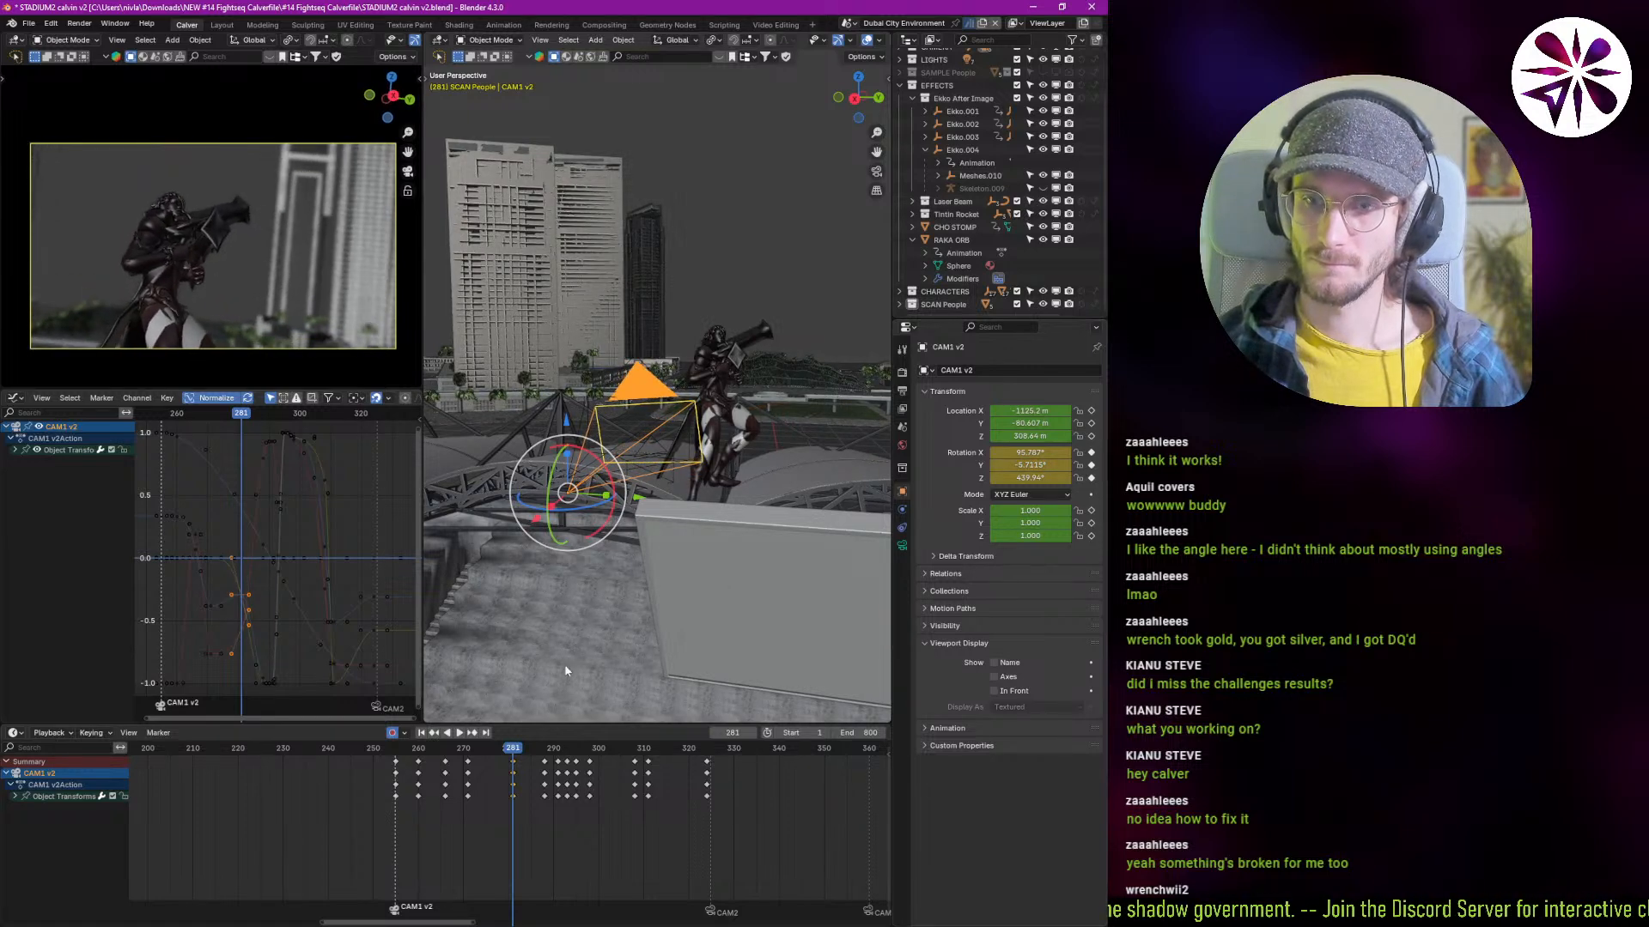
Step: Replay CAM1 v2's move repeatedly between about frames 255 and 272 to examine the lead-in to the frame 281 pose
{"action": "right_click", "coordinate": [475, 796], "text": "shift"}
{"action": "key", "text": "space"}
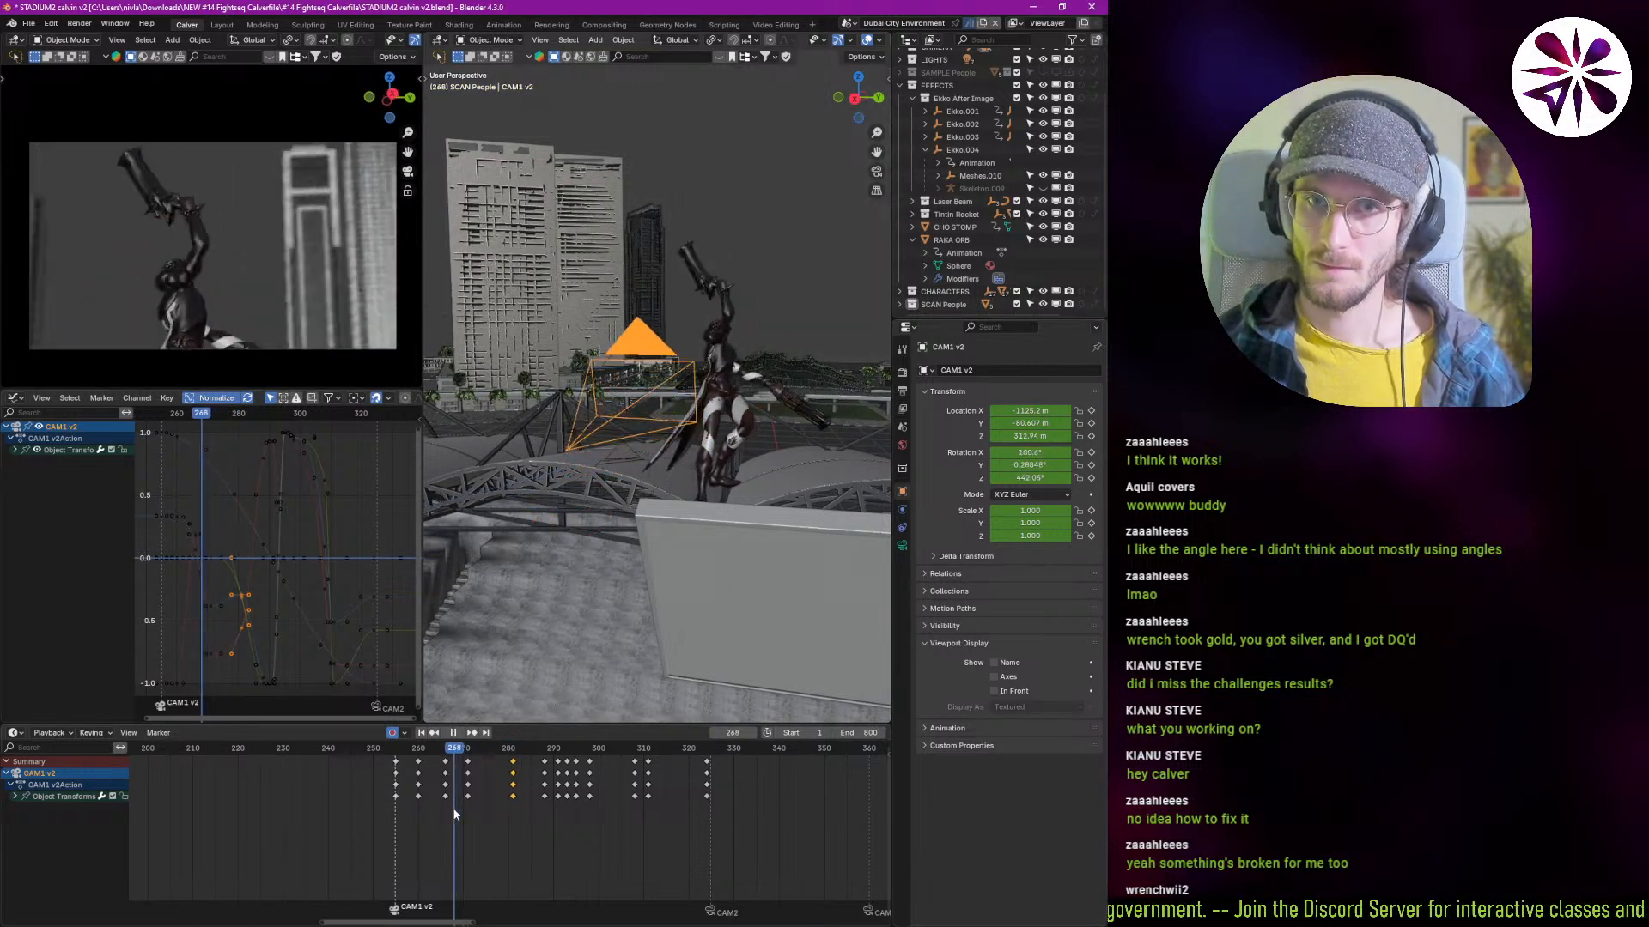
{"action": "right_click", "coordinate": [441, 815], "text": "shift"}
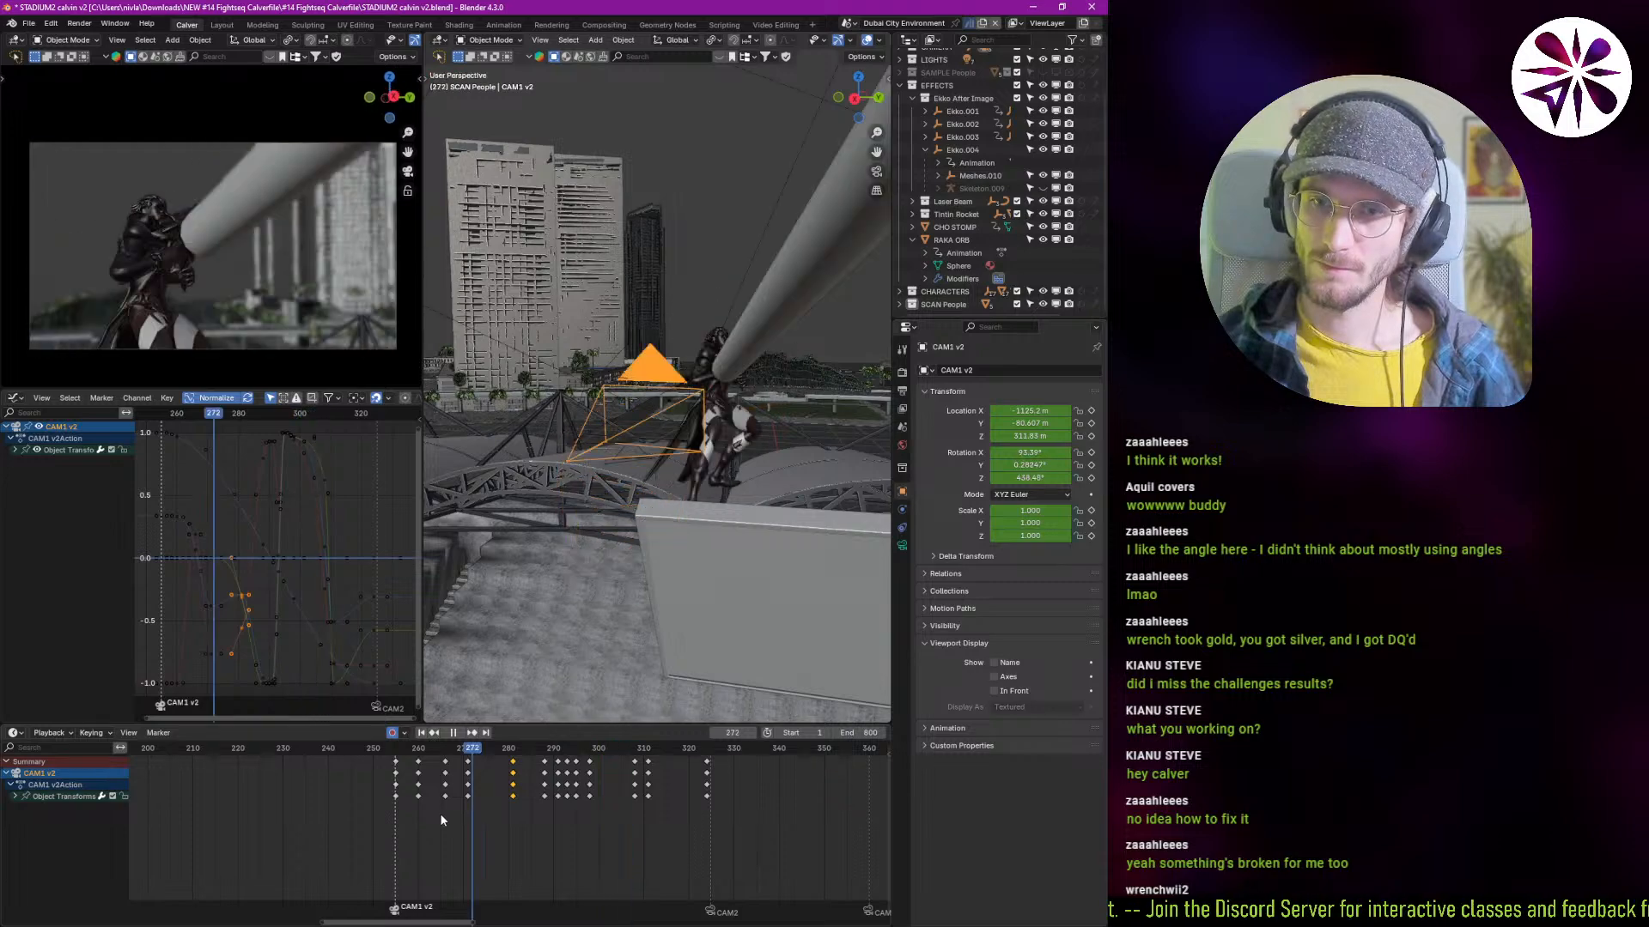
{"action": "right_click", "coordinate": [417, 819], "text": "shift"}
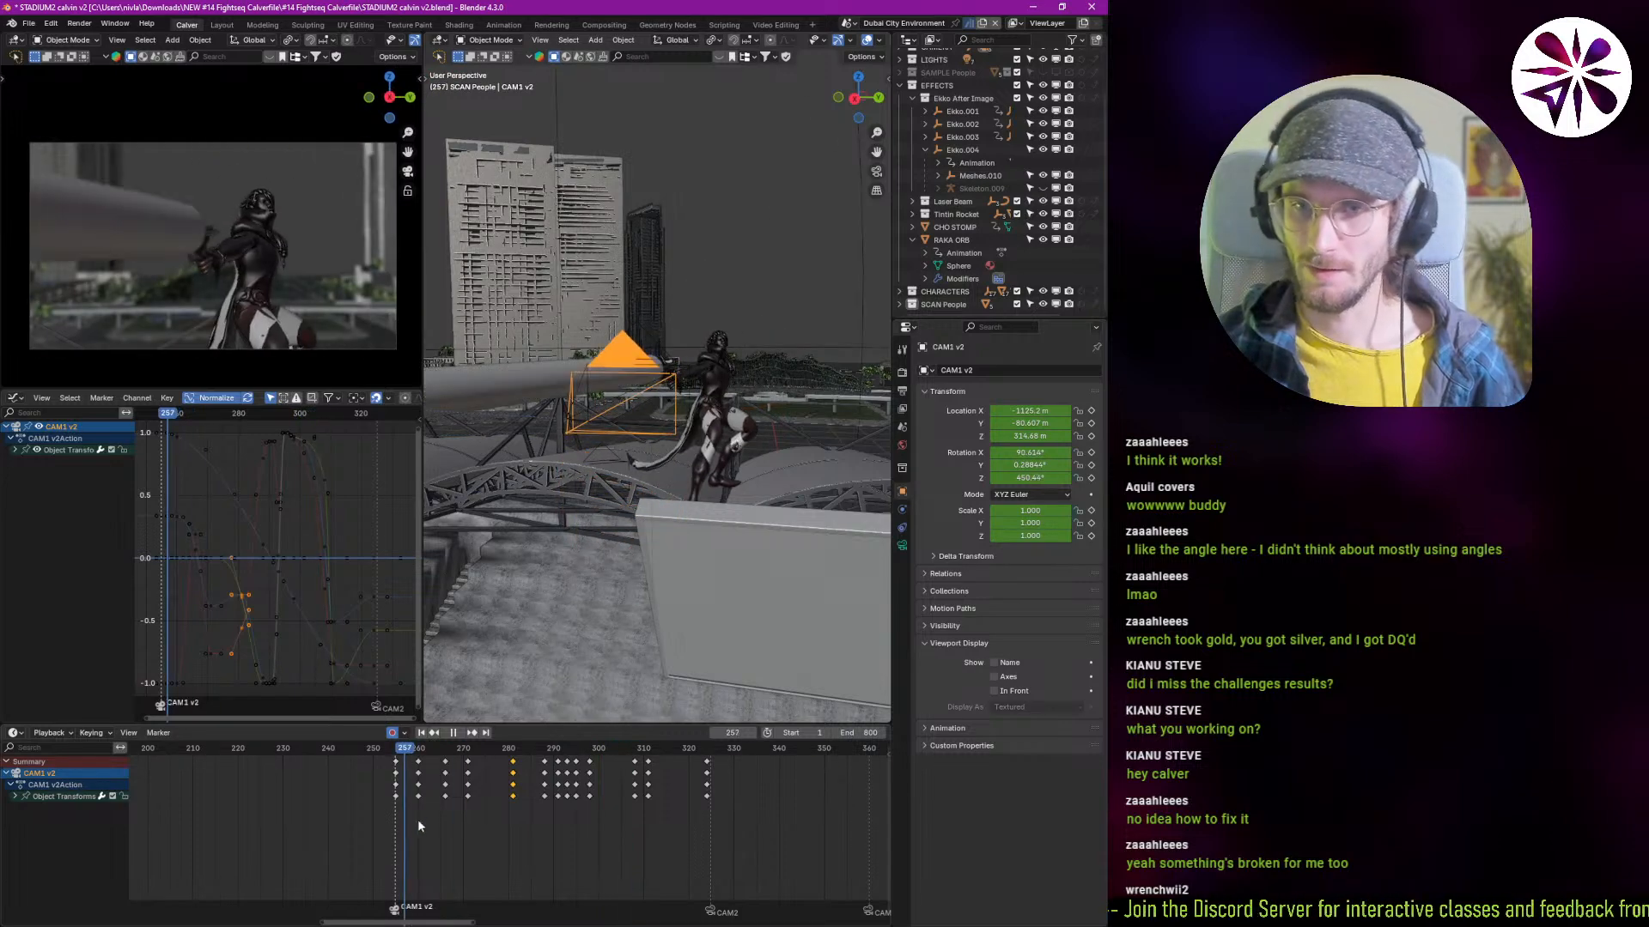
{"action": "key", "text": "space"}
{"action": "right_click", "coordinate": [463, 843], "text": "shift"}
Step: Try deleting CAM1 v2's keyframe at frame 281 and replay the shot
{"action": "key", "text": "x"}
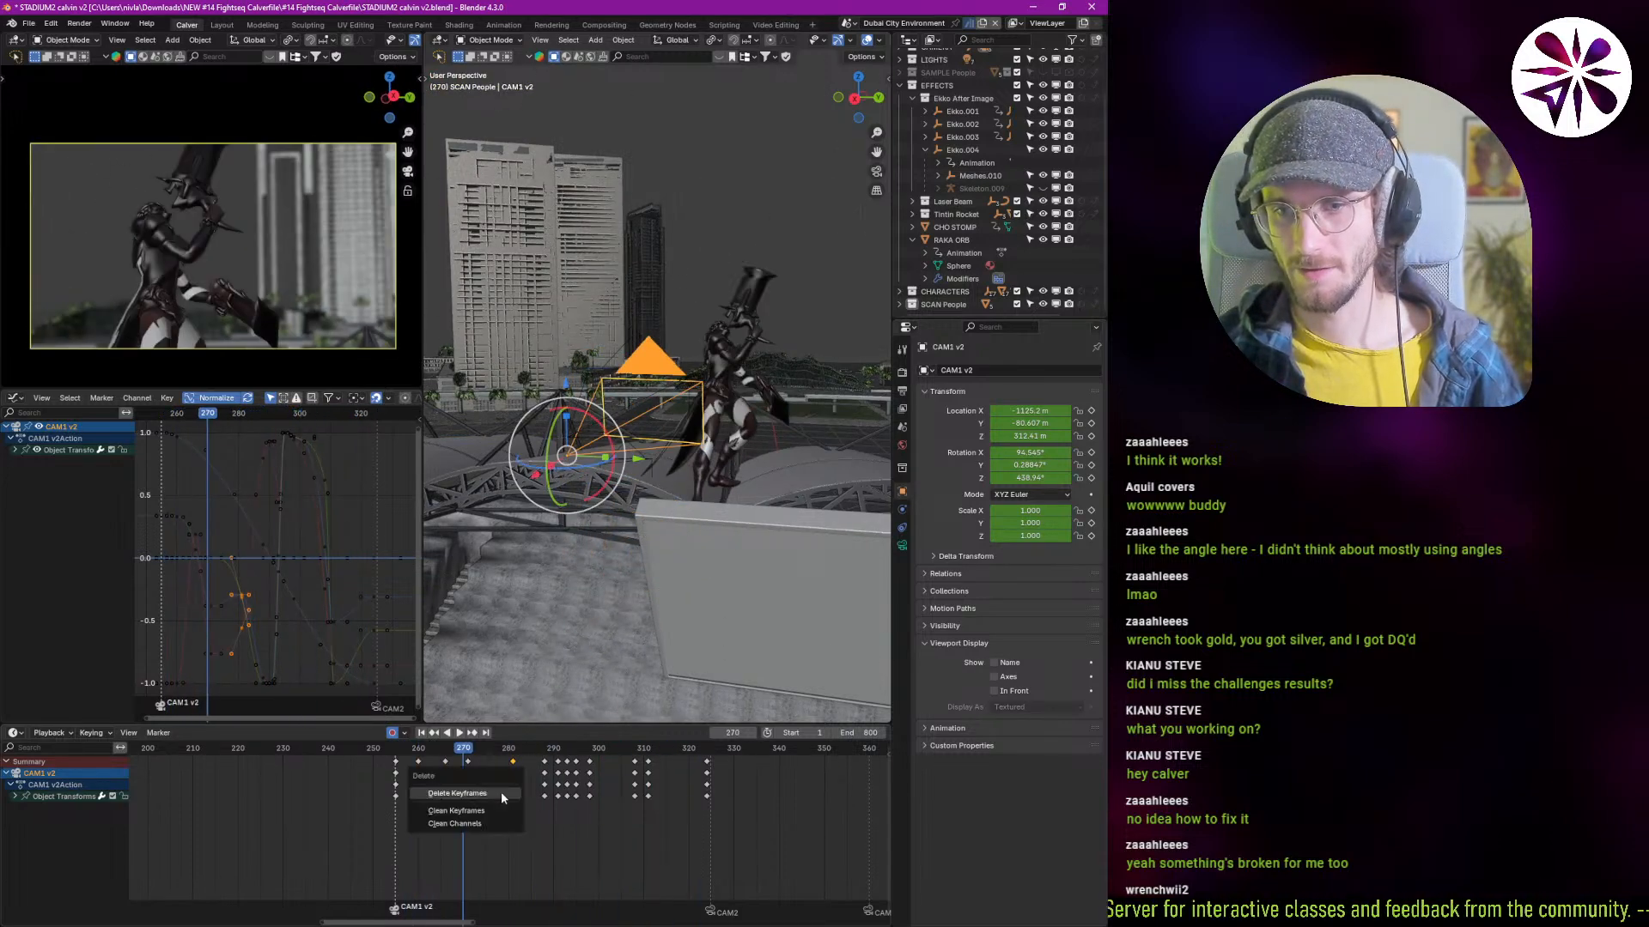
{"action": "left_click", "coordinate": [501, 794]}
{"action": "key", "text": "space"}
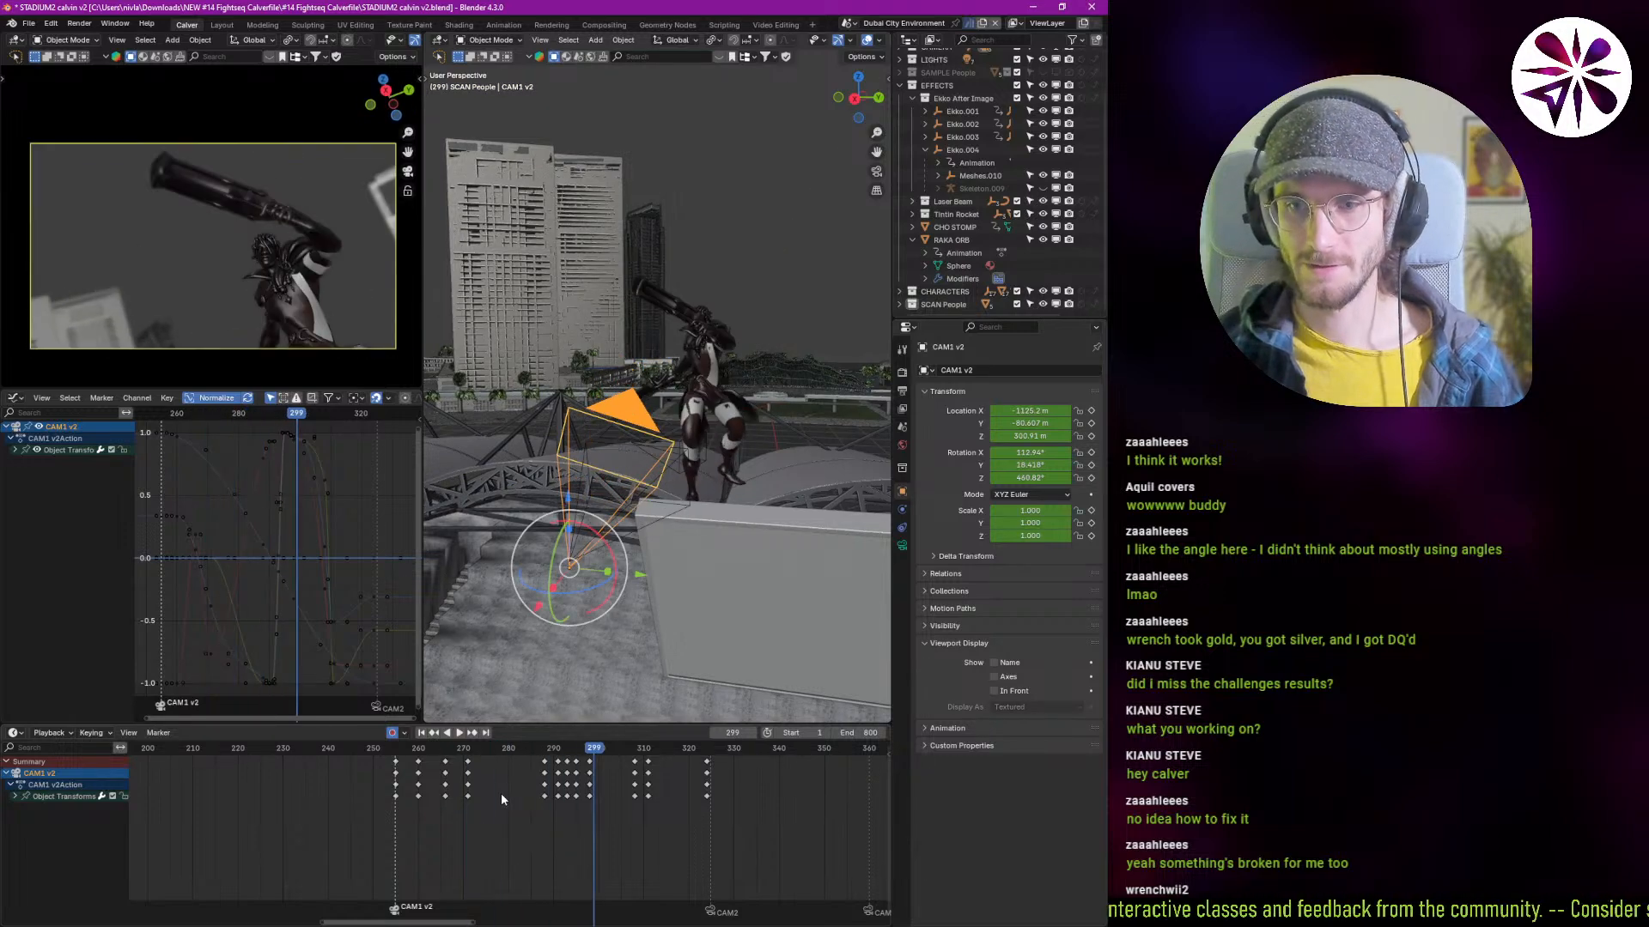
{"action": "key", "text": "ctrl+z"}
Step: Replay CAM1 v2's move from about frame 280 to 302 and examine the curves around the frame 298 keyframe
{"action": "right_click", "coordinate": [501, 811], "text": "shift"}
{"action": "key", "text": "space"}
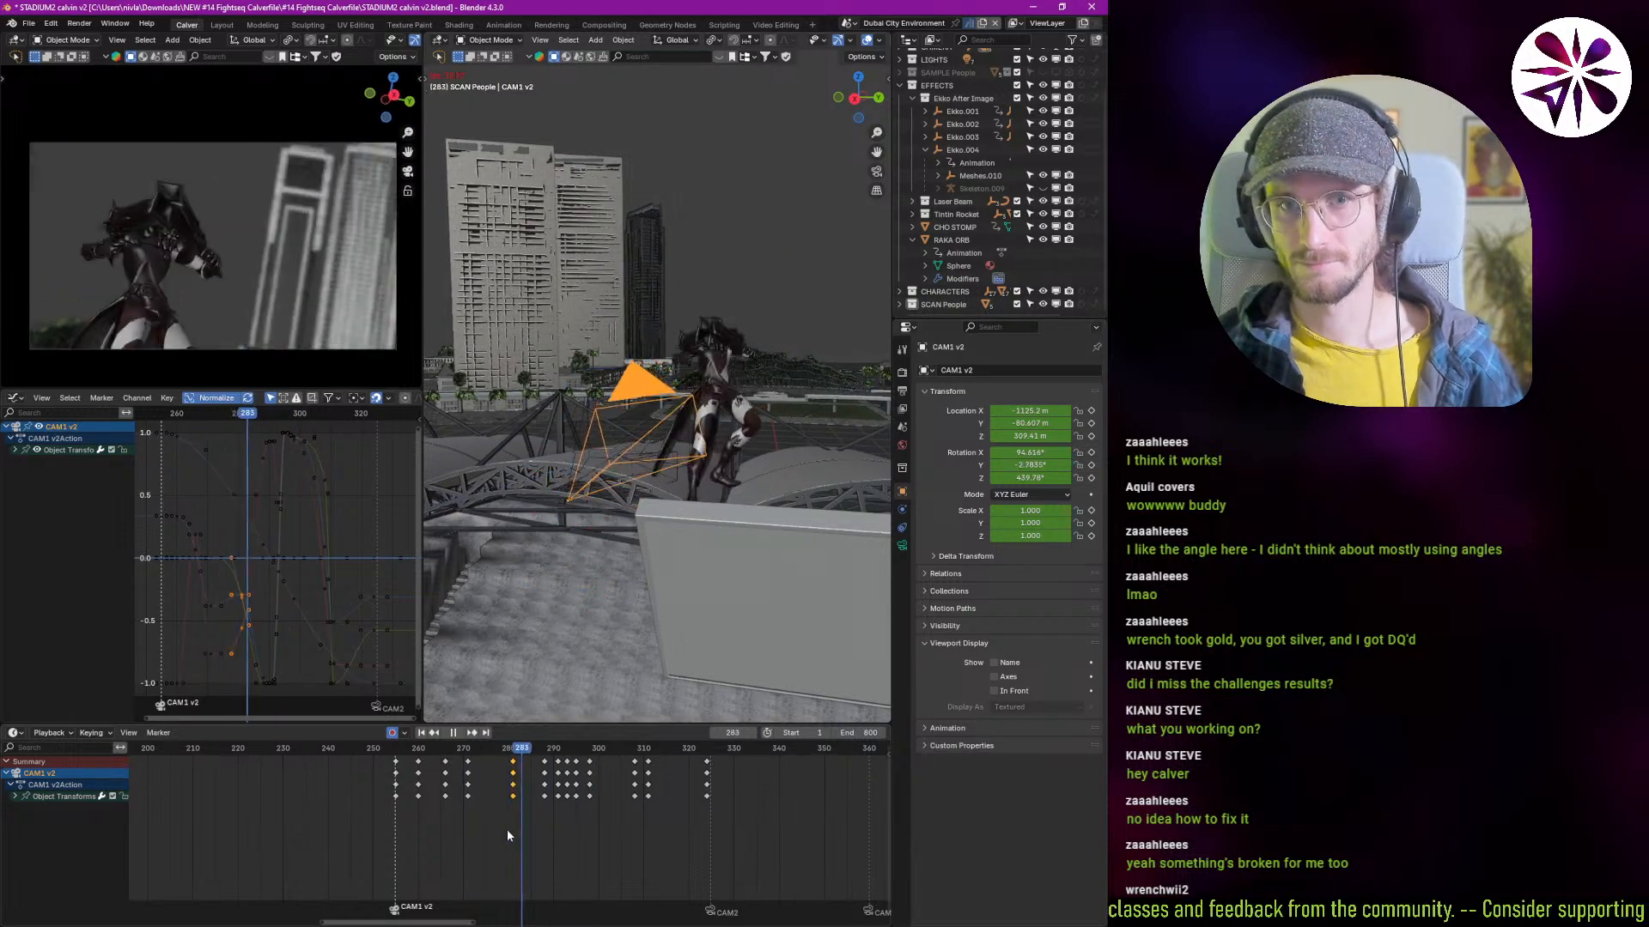
{"action": "right_click", "coordinate": [532, 812], "text": "shift"}
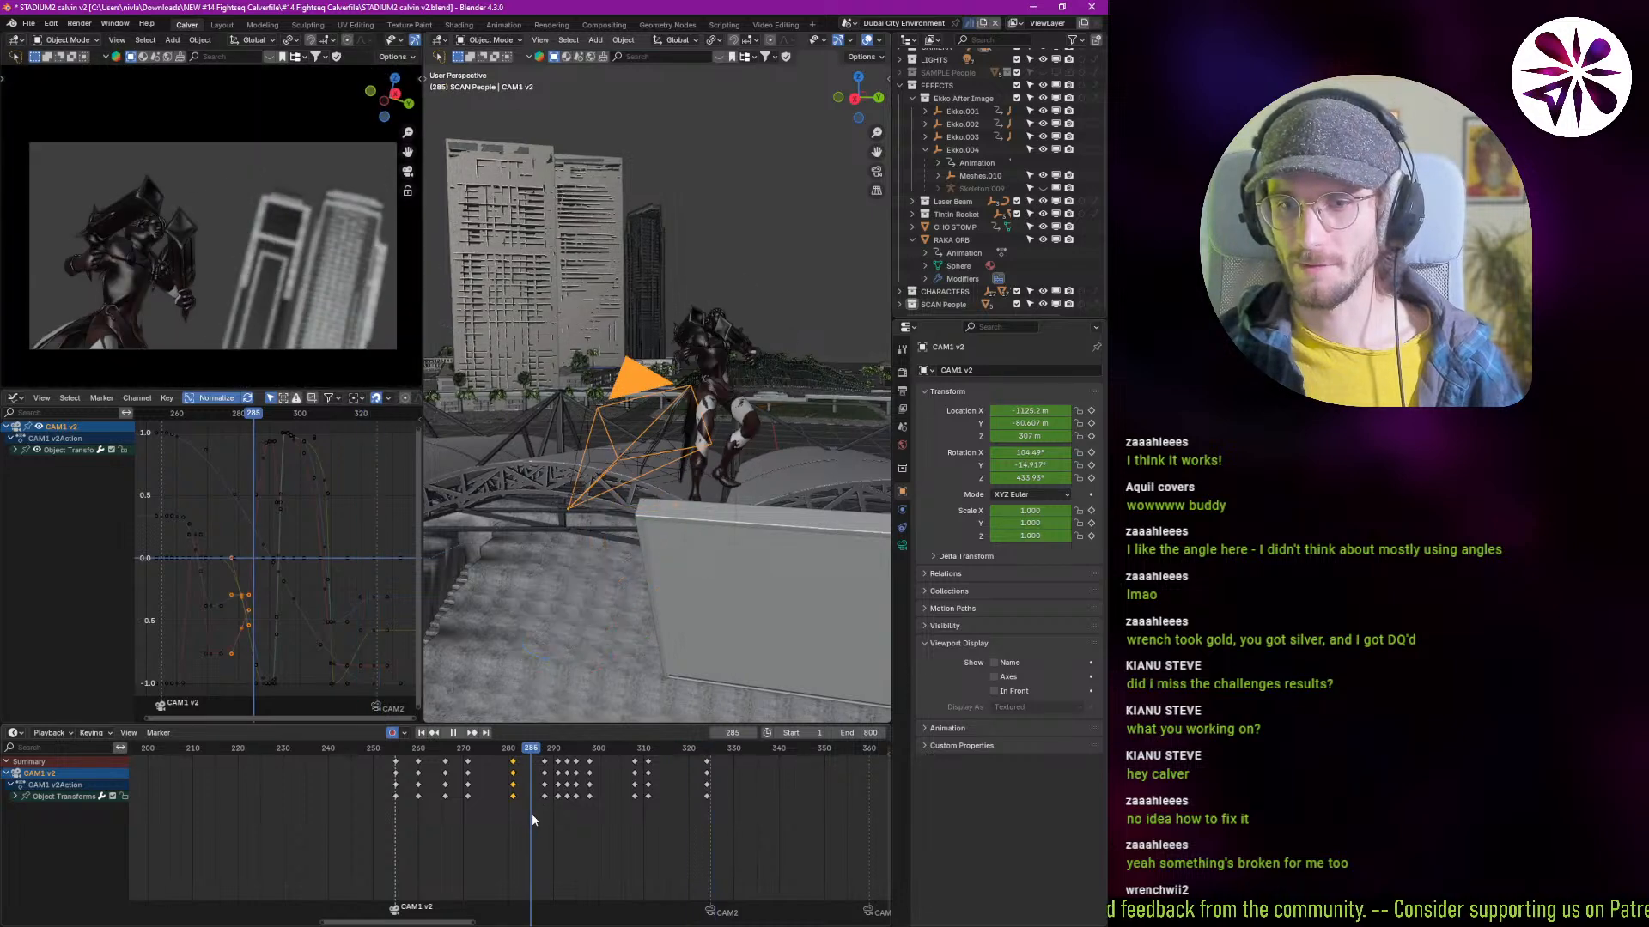
{"action": "right_click", "coordinate": [577, 808], "text": "shift"}
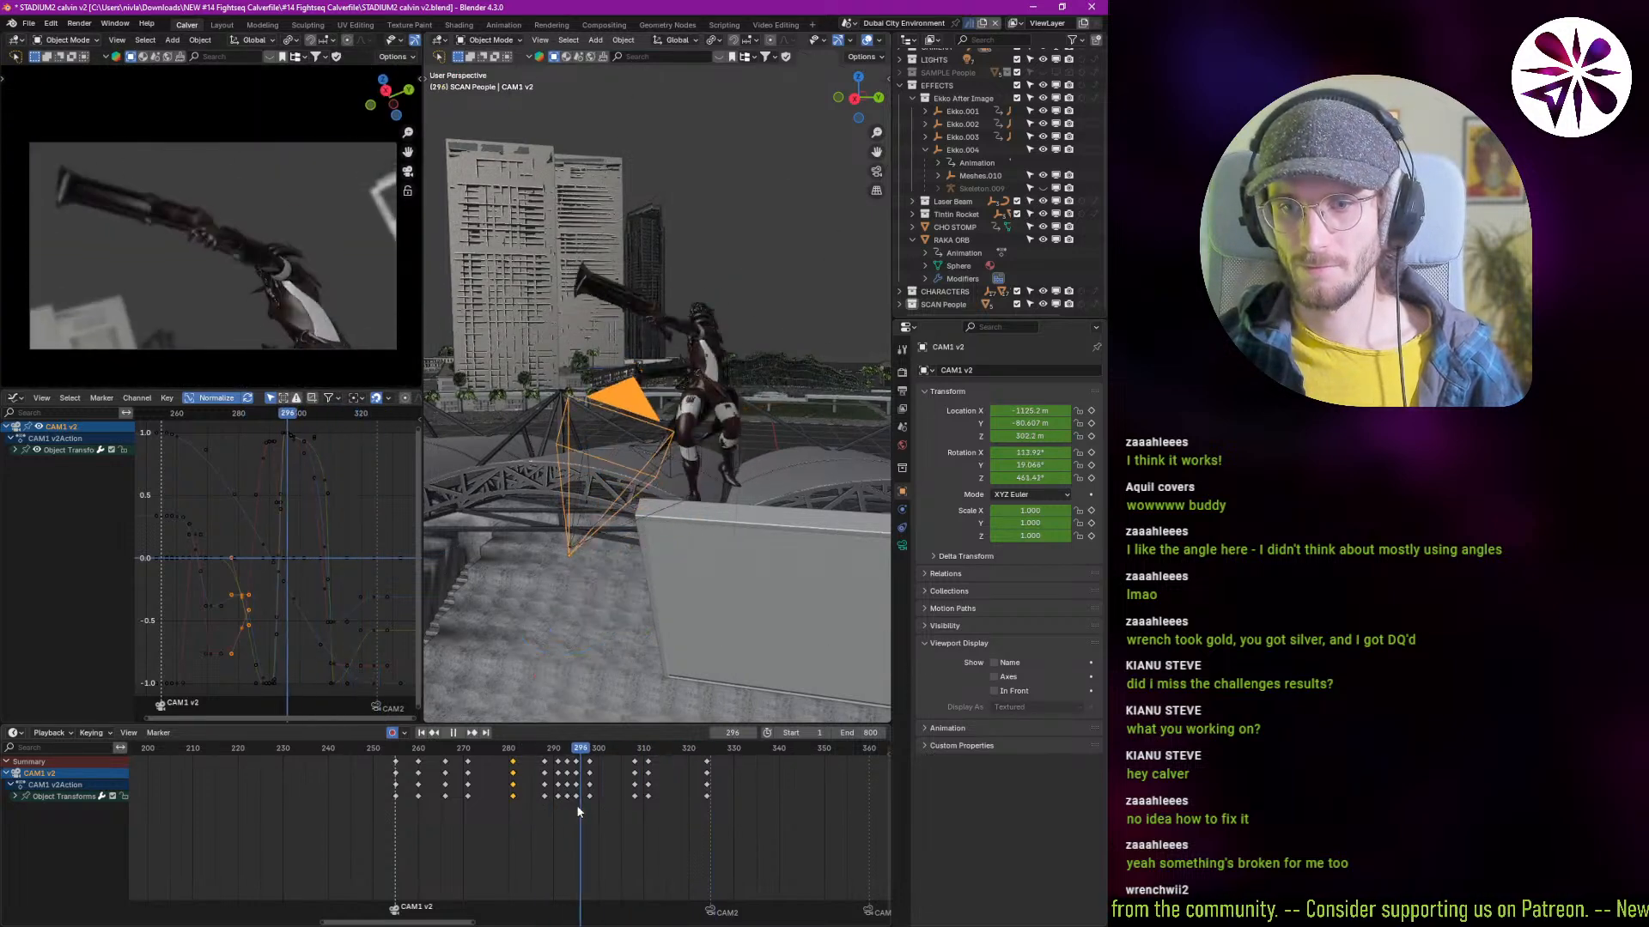
{"action": "key", "text": "space"}
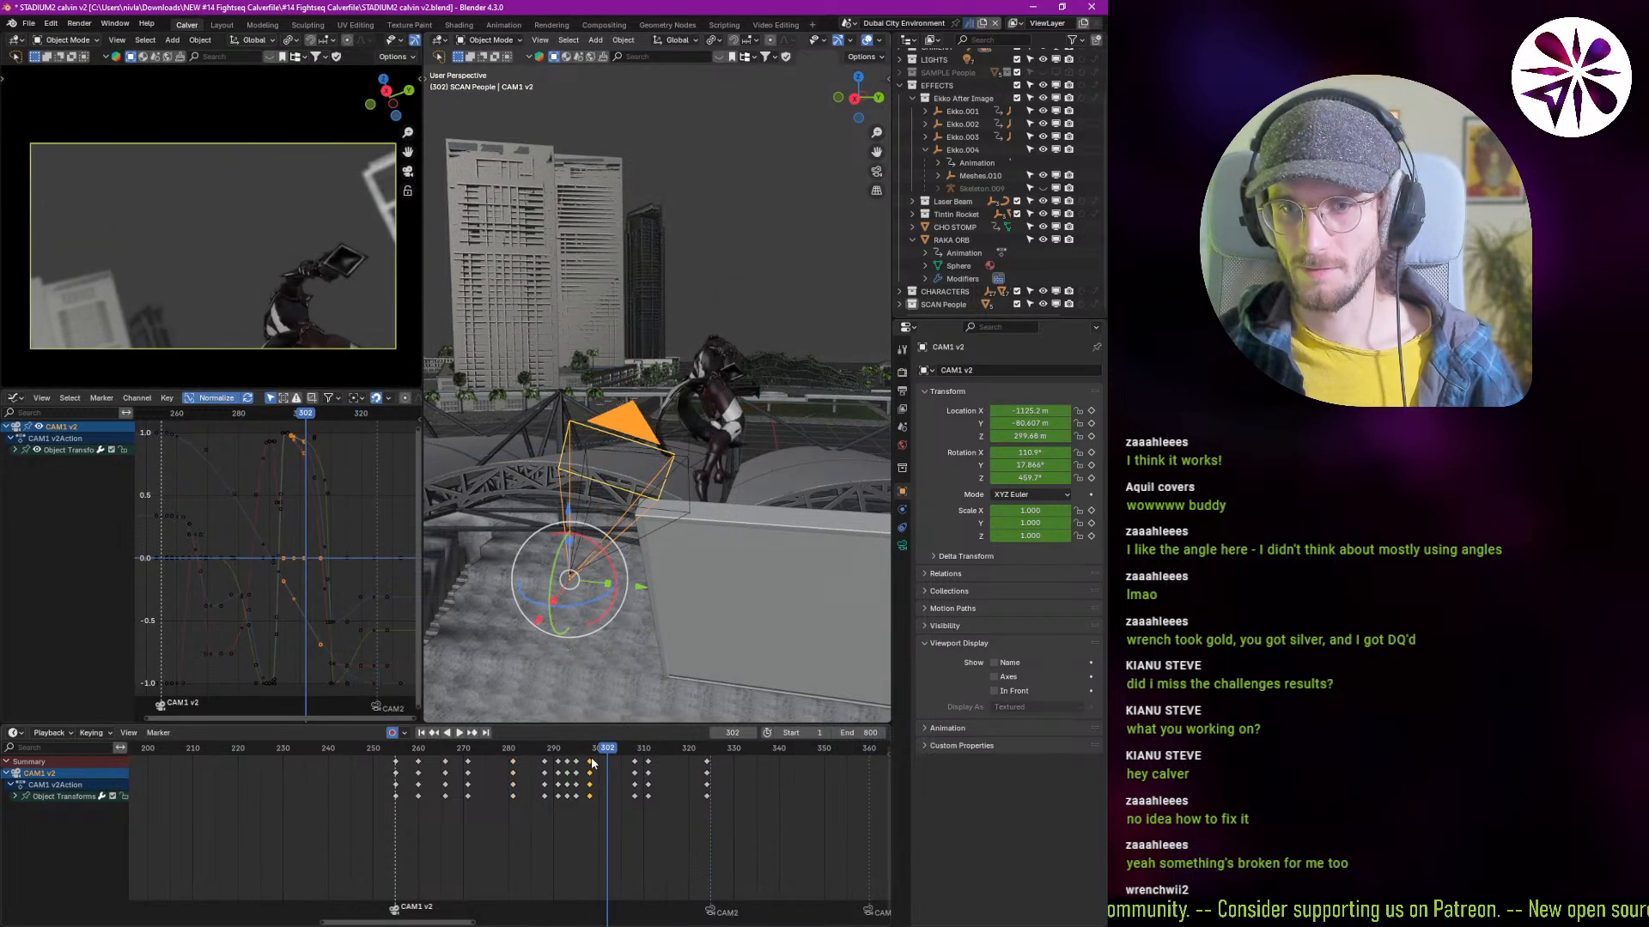
{"action": "middle_click_drag", "start_coordinate": [280, 603], "coordinate": [277, 572]}
{"action": "key", "text": "space"}
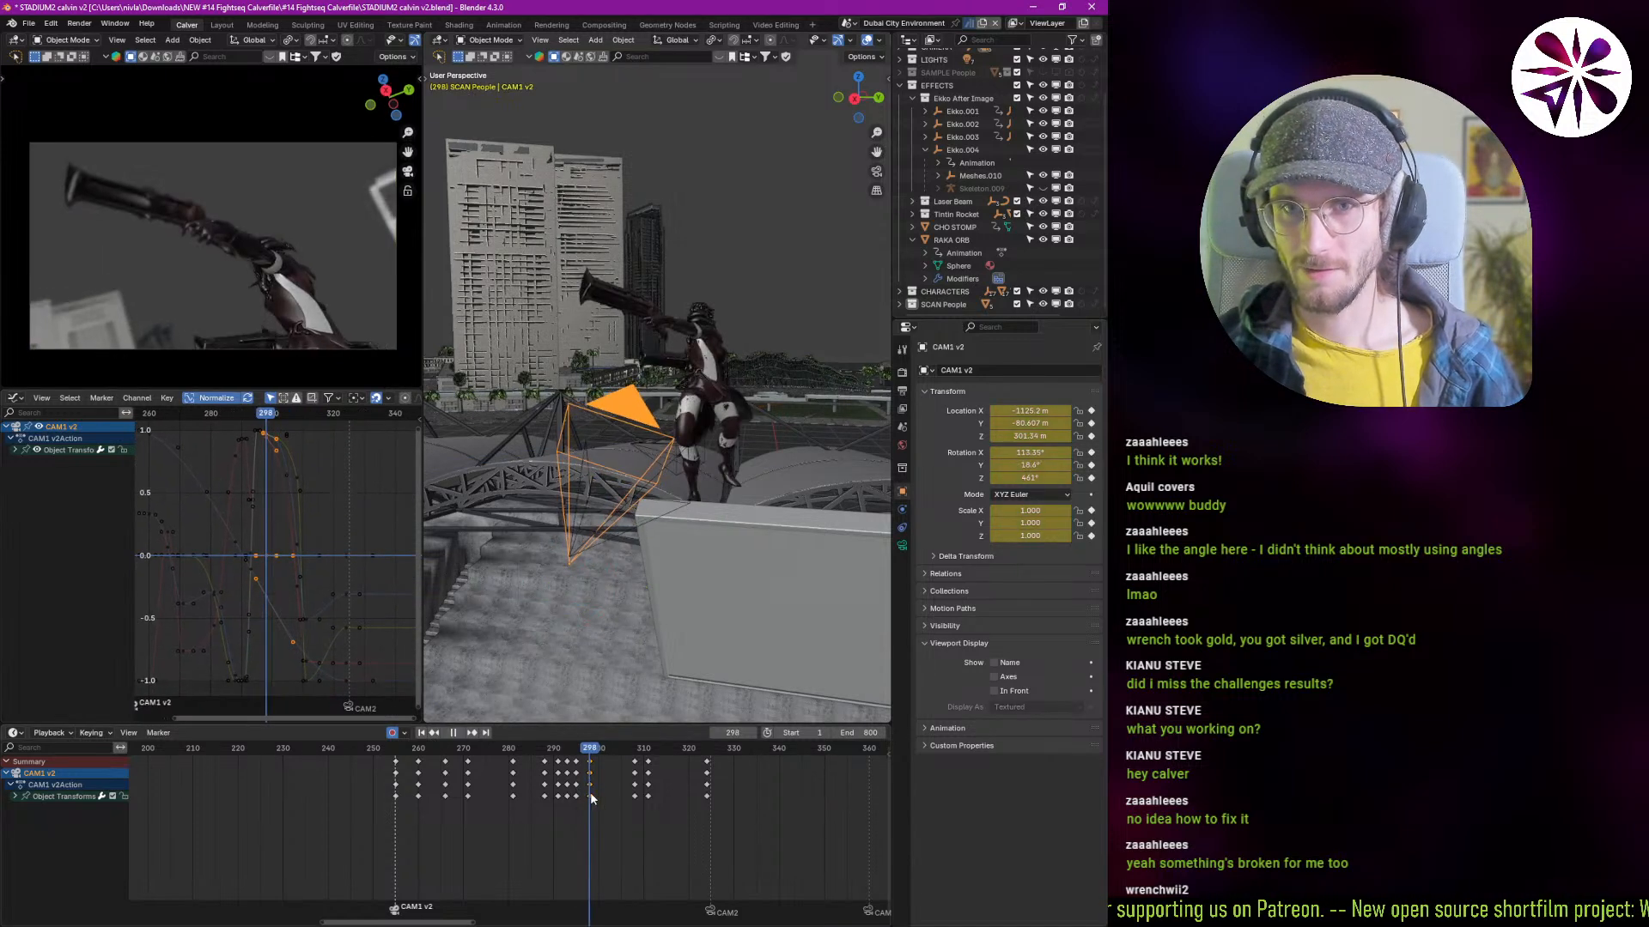
{"action": "key", "text": "Escape"}
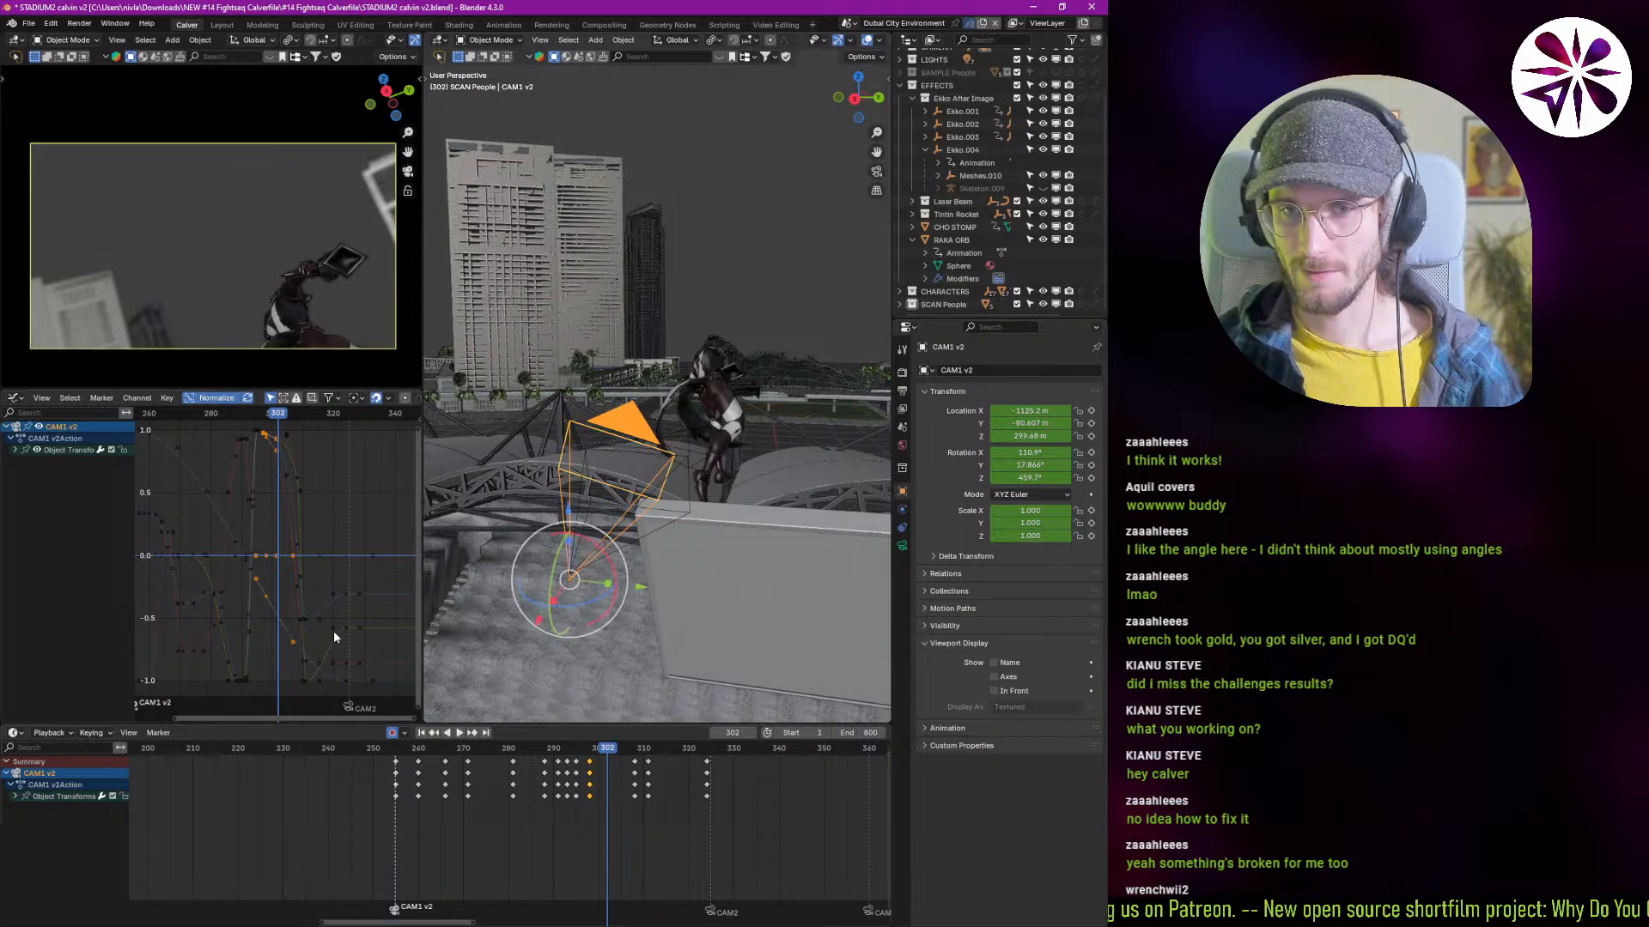
Step: Set the Graph Editor's pivot point to Individual Centers and shrink the outgoing handles of CAM1 v2's frame 298 keyframe almost to zero
{"action": "key", "text": "b"}
{"action": "left_click_drag", "start_coordinate": [333, 684], "coordinate": [293, 526]}
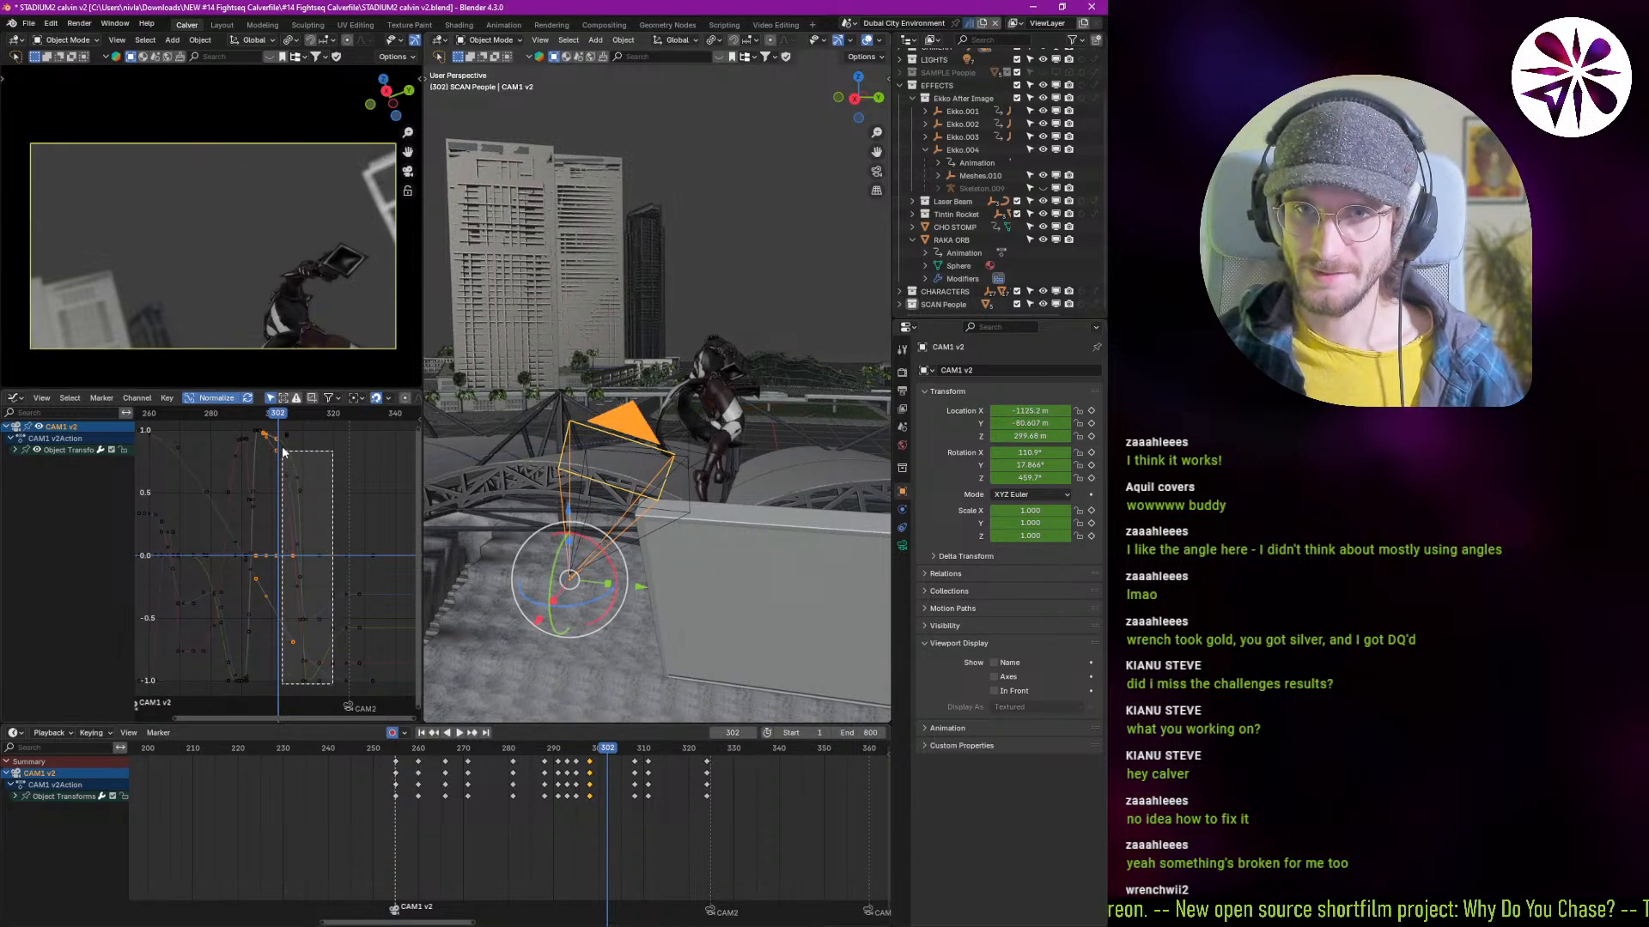
{"action": "left_click_drag", "start_coordinate": [275, 432], "coordinate": [276, 432]}
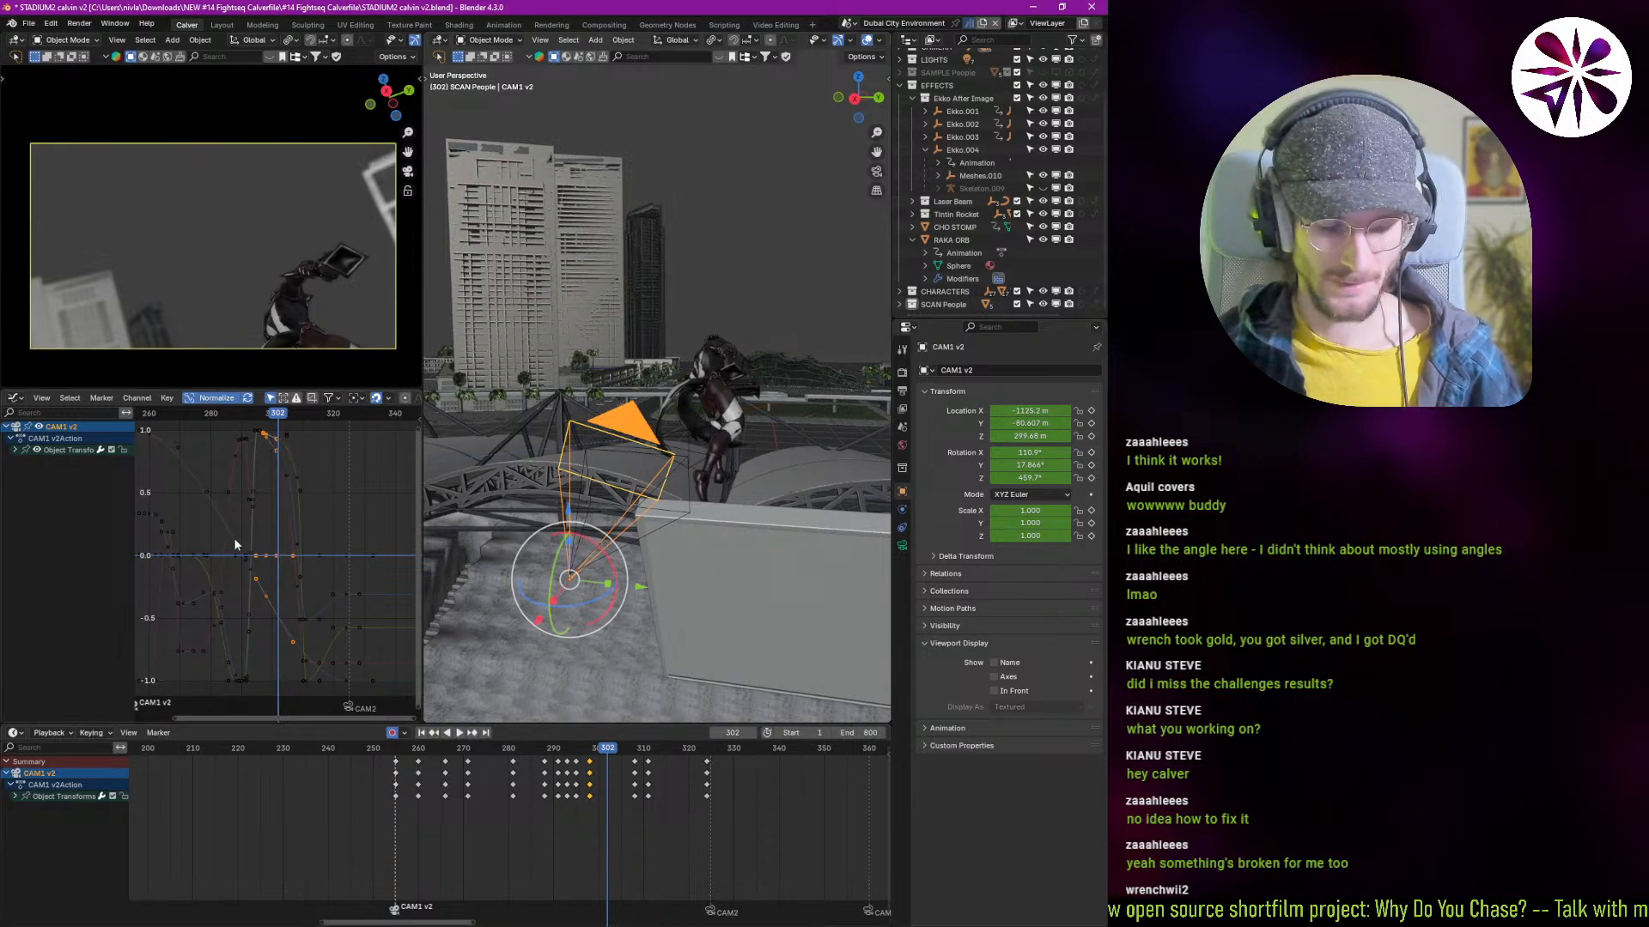
{"action": "left_click_drag", "start_coordinate": [217, 631], "coordinate": [275, 434]}
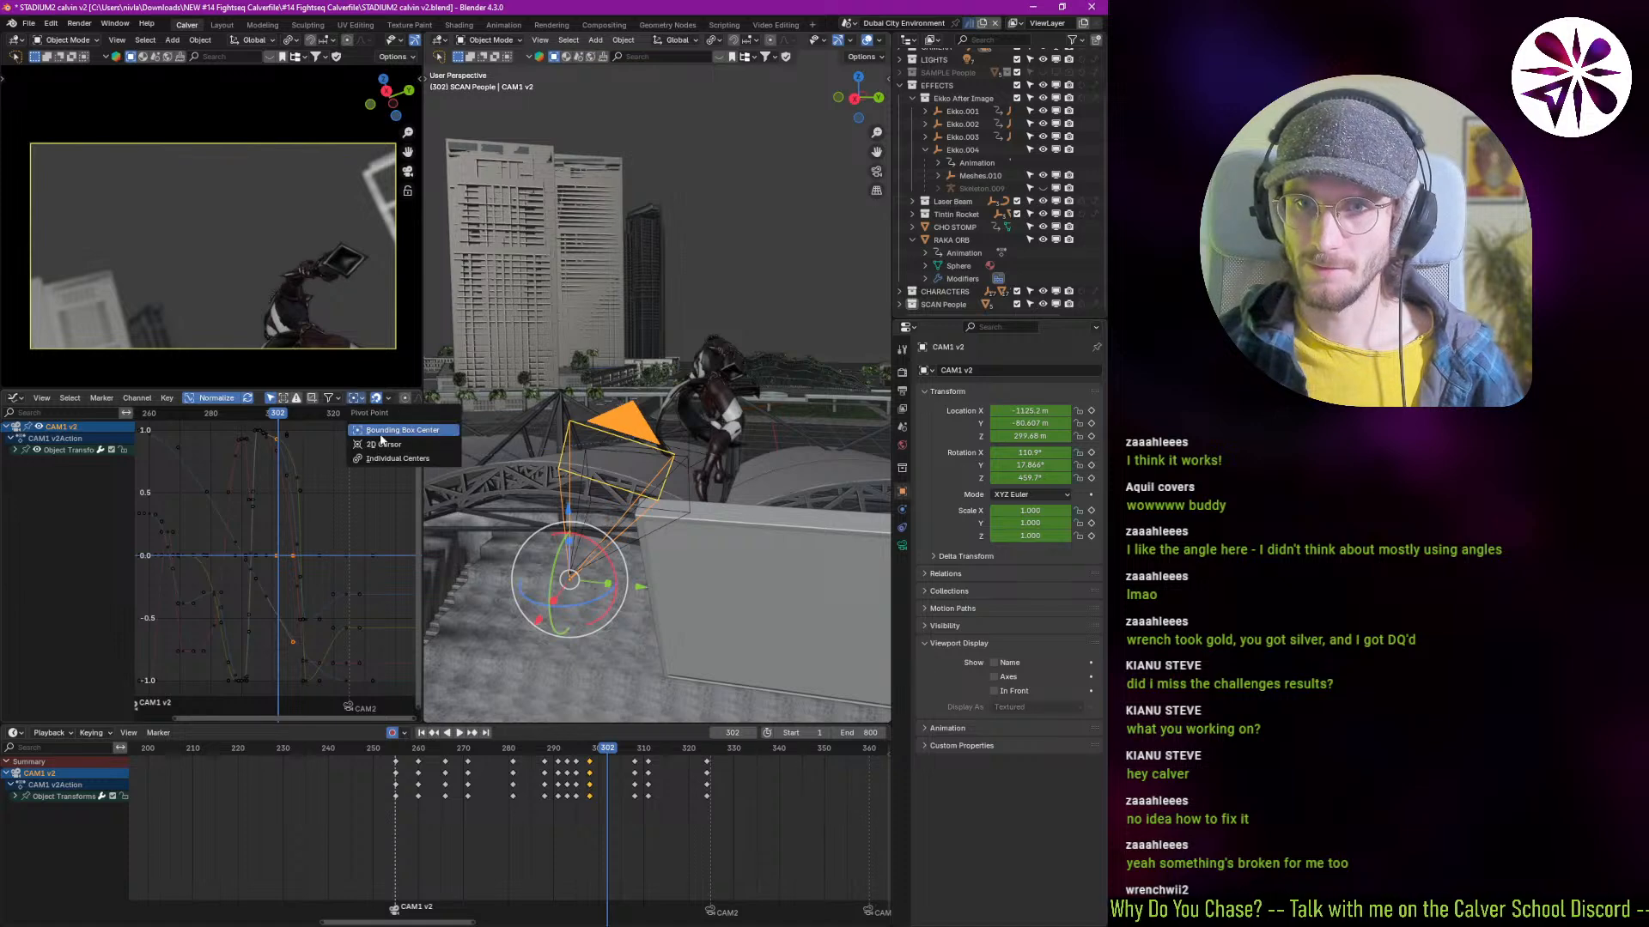
{"action": "left_click", "coordinate": [393, 458]}
{"action": "key", "text": "s"}
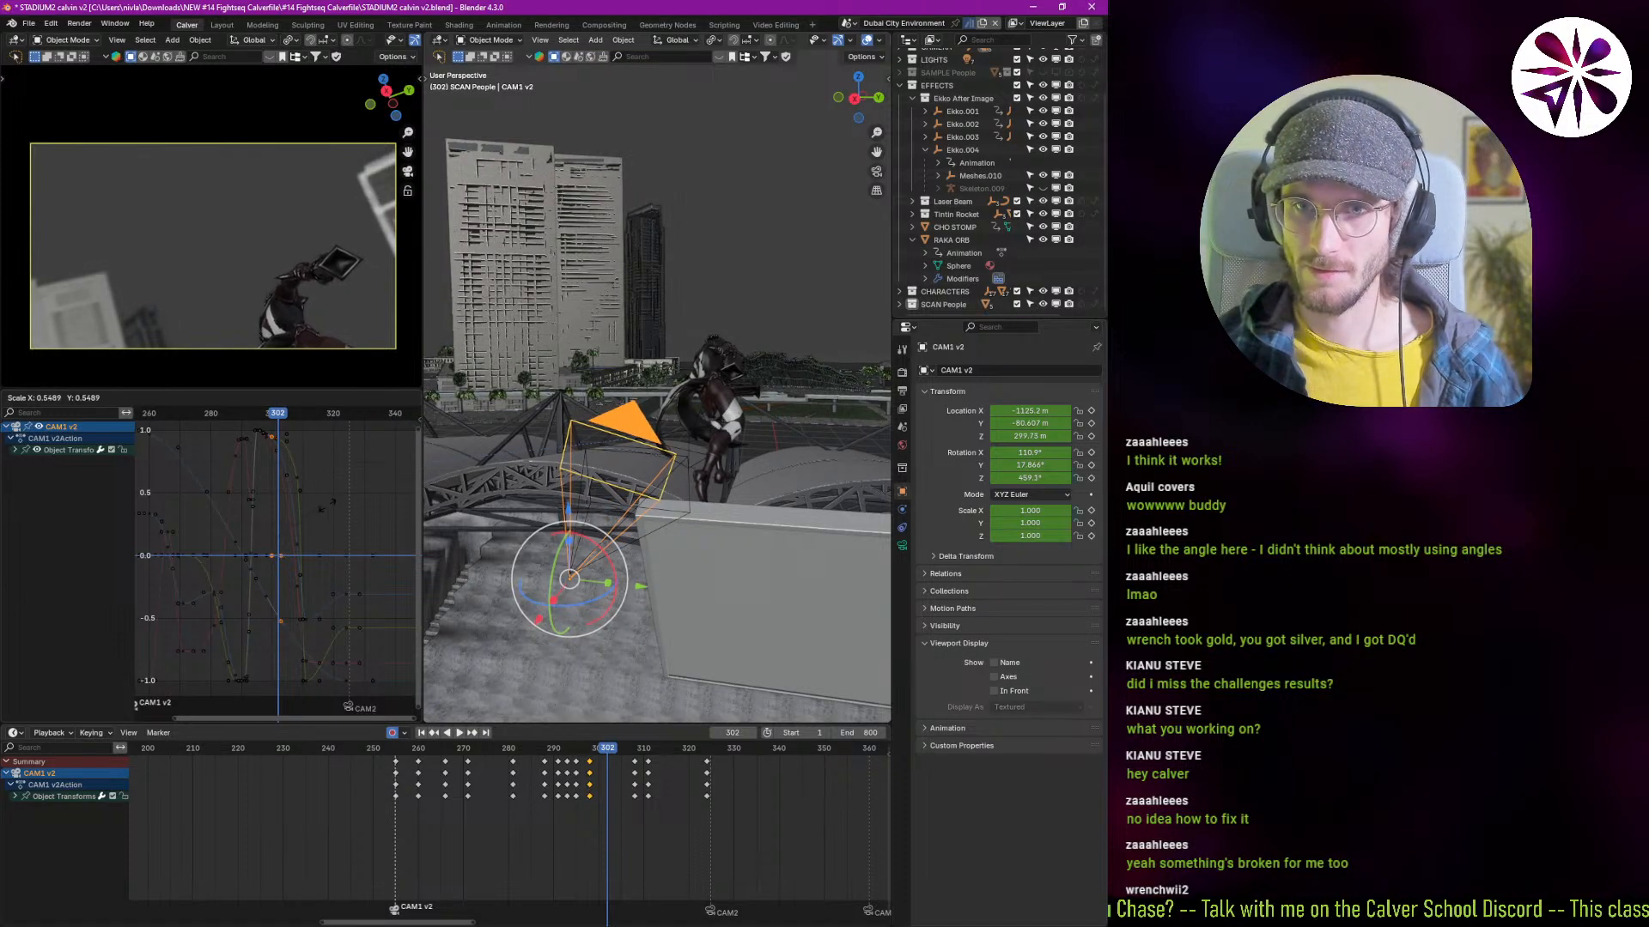
{"action": "left_click", "coordinate": [310, 506]}
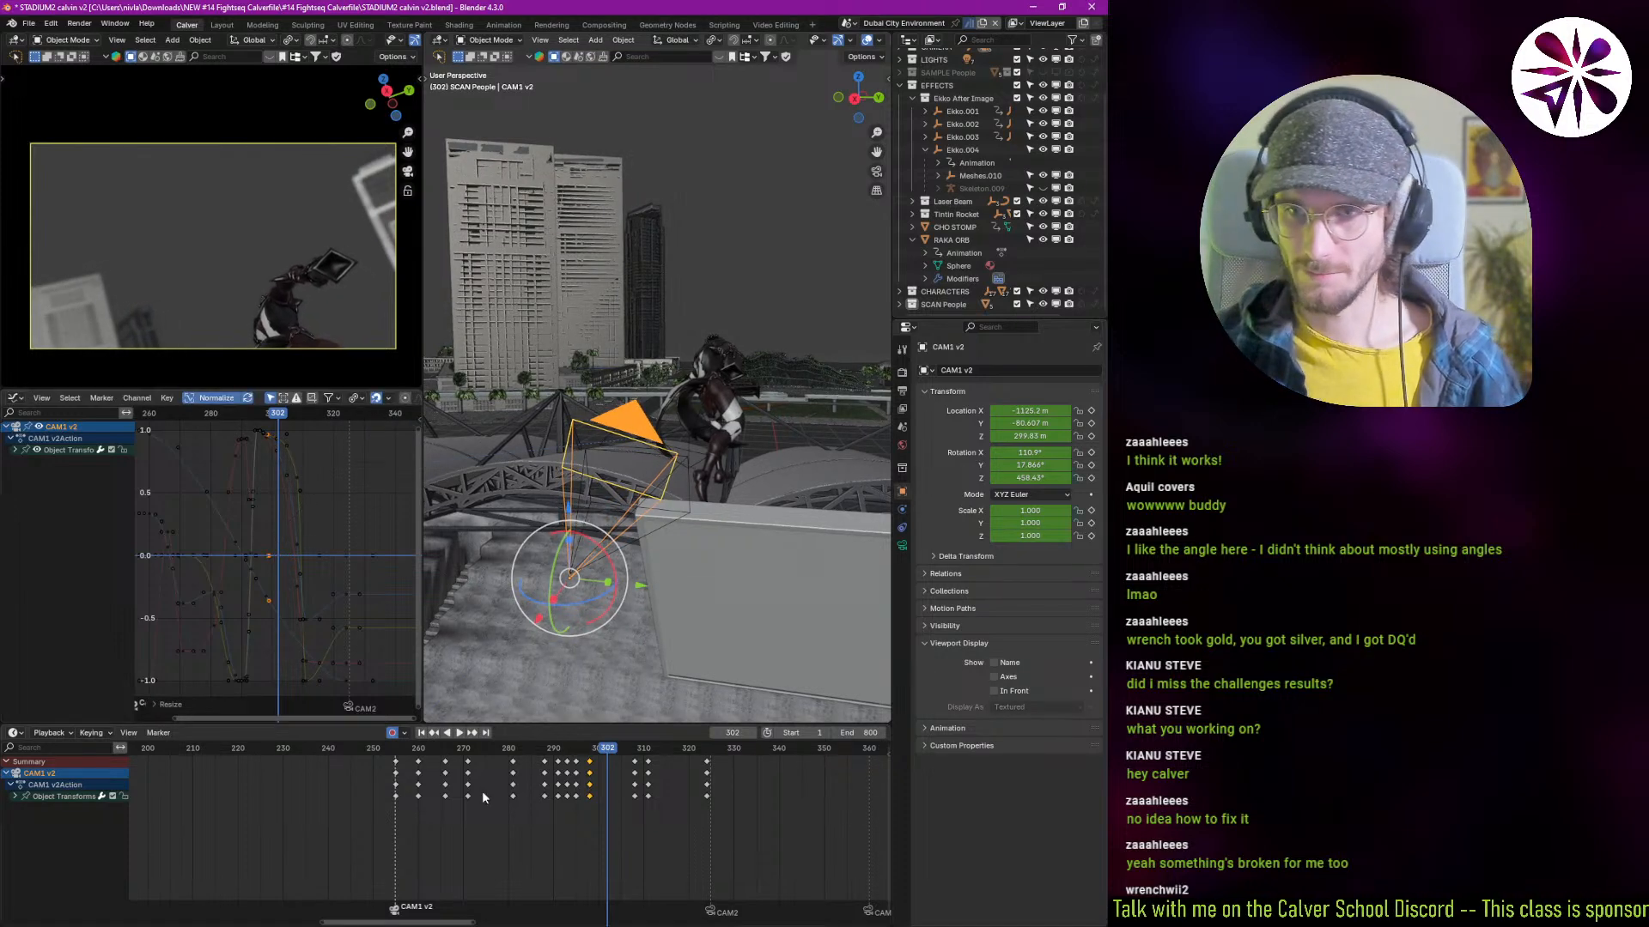
{"action": "key", "text": "space"}
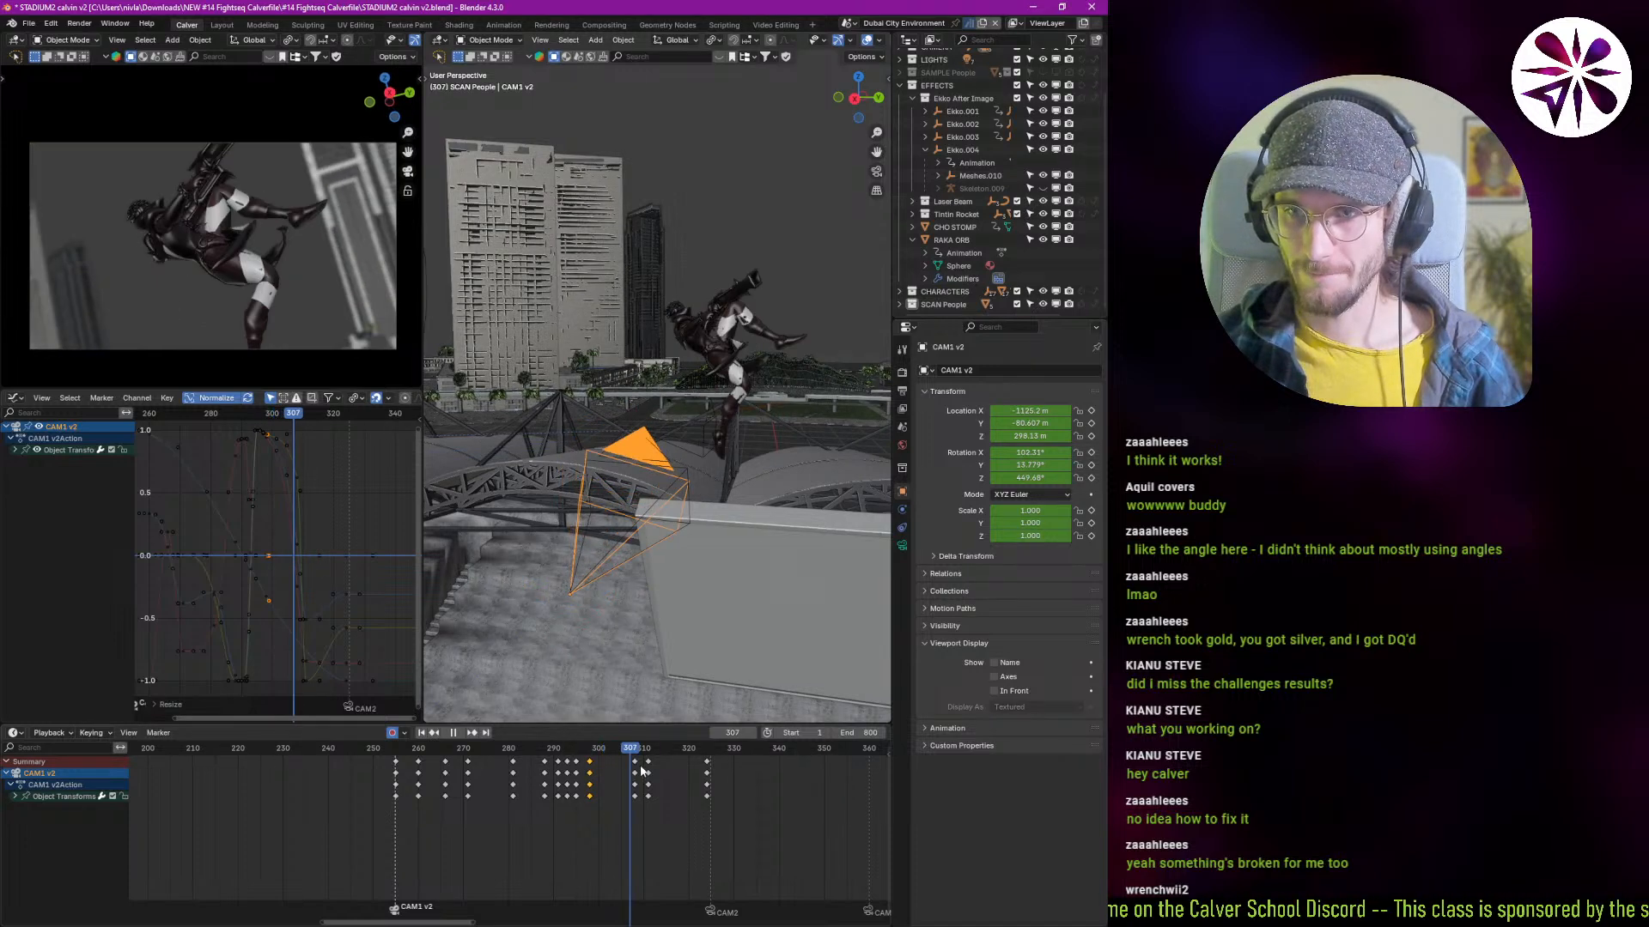
Step: Try scaling the curve handles of CAM1 v2's frame 308 keyframe and replay the end of the shot
{"action": "key", "text": "space"}
{"action": "left_click", "coordinate": [635, 763]}
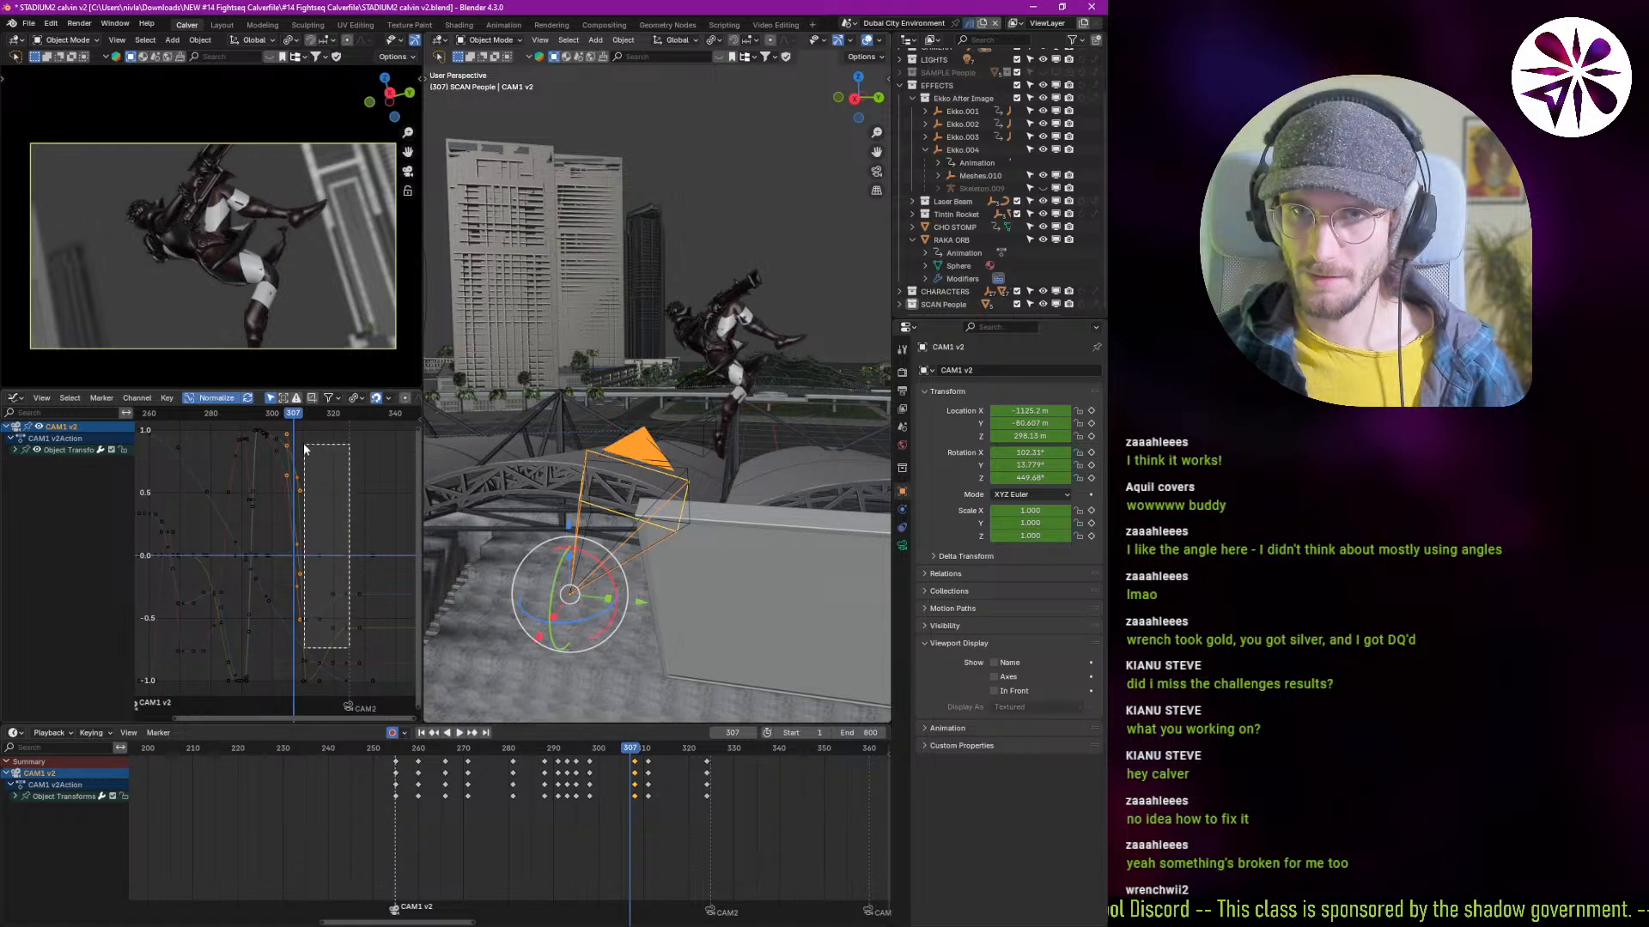
{"action": "left_click_drag", "start_coordinate": [298, 445], "coordinate": [299, 444]}
{"action": "key", "text": "s"}
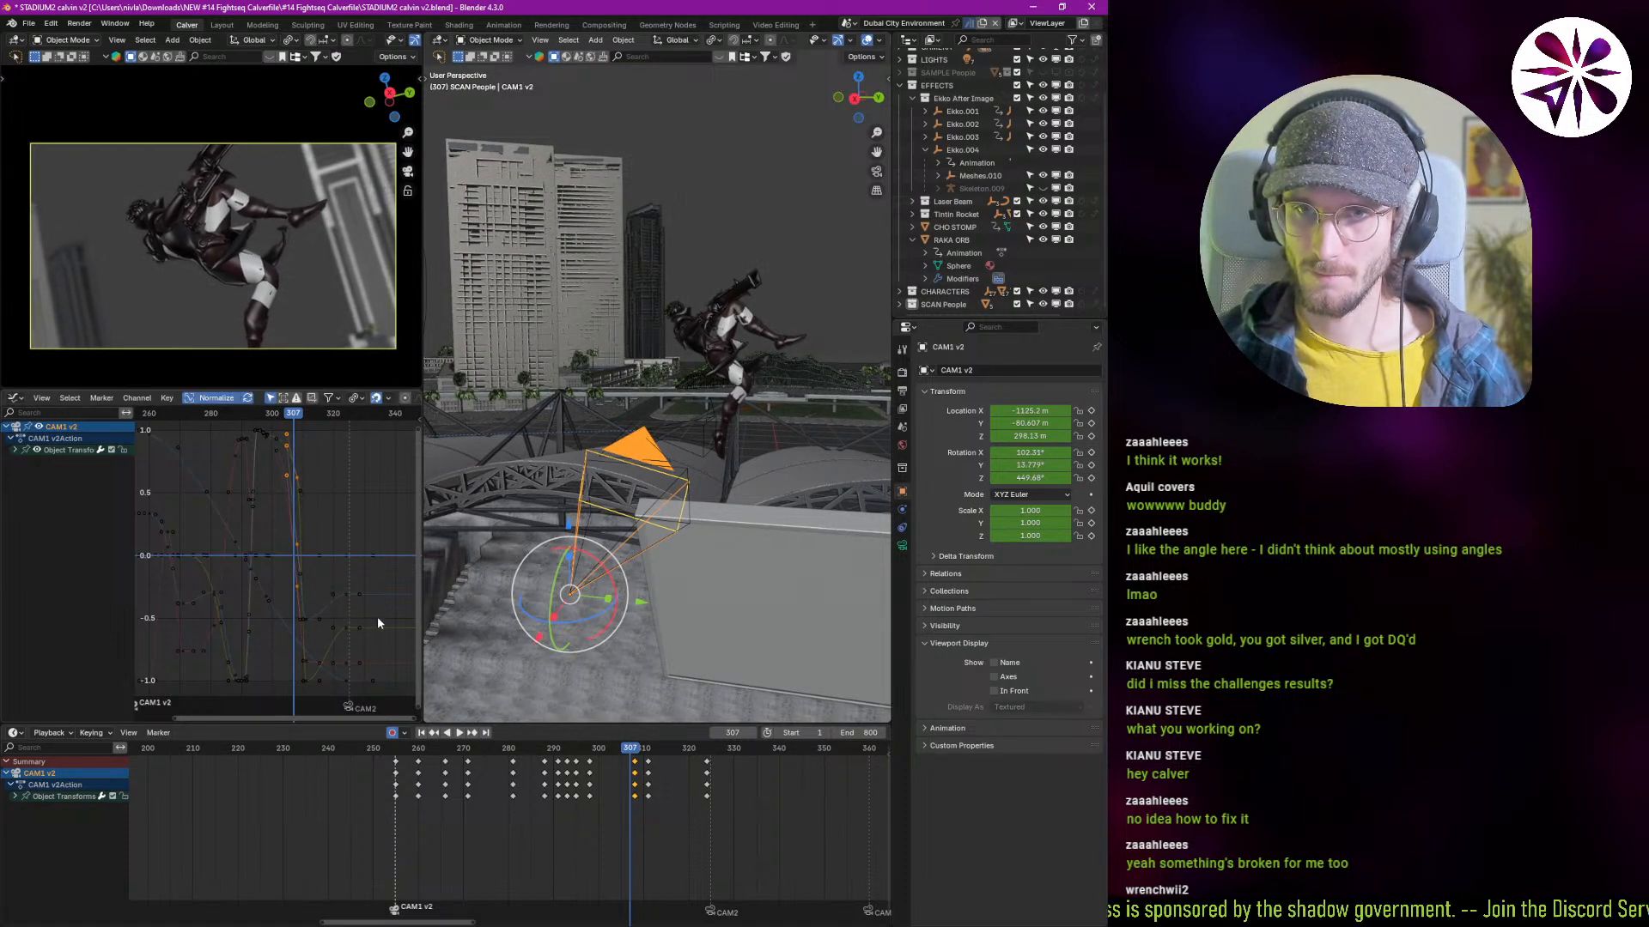
{"action": "left_click", "coordinate": [318, 558]}
{"action": "key", "text": "space"}
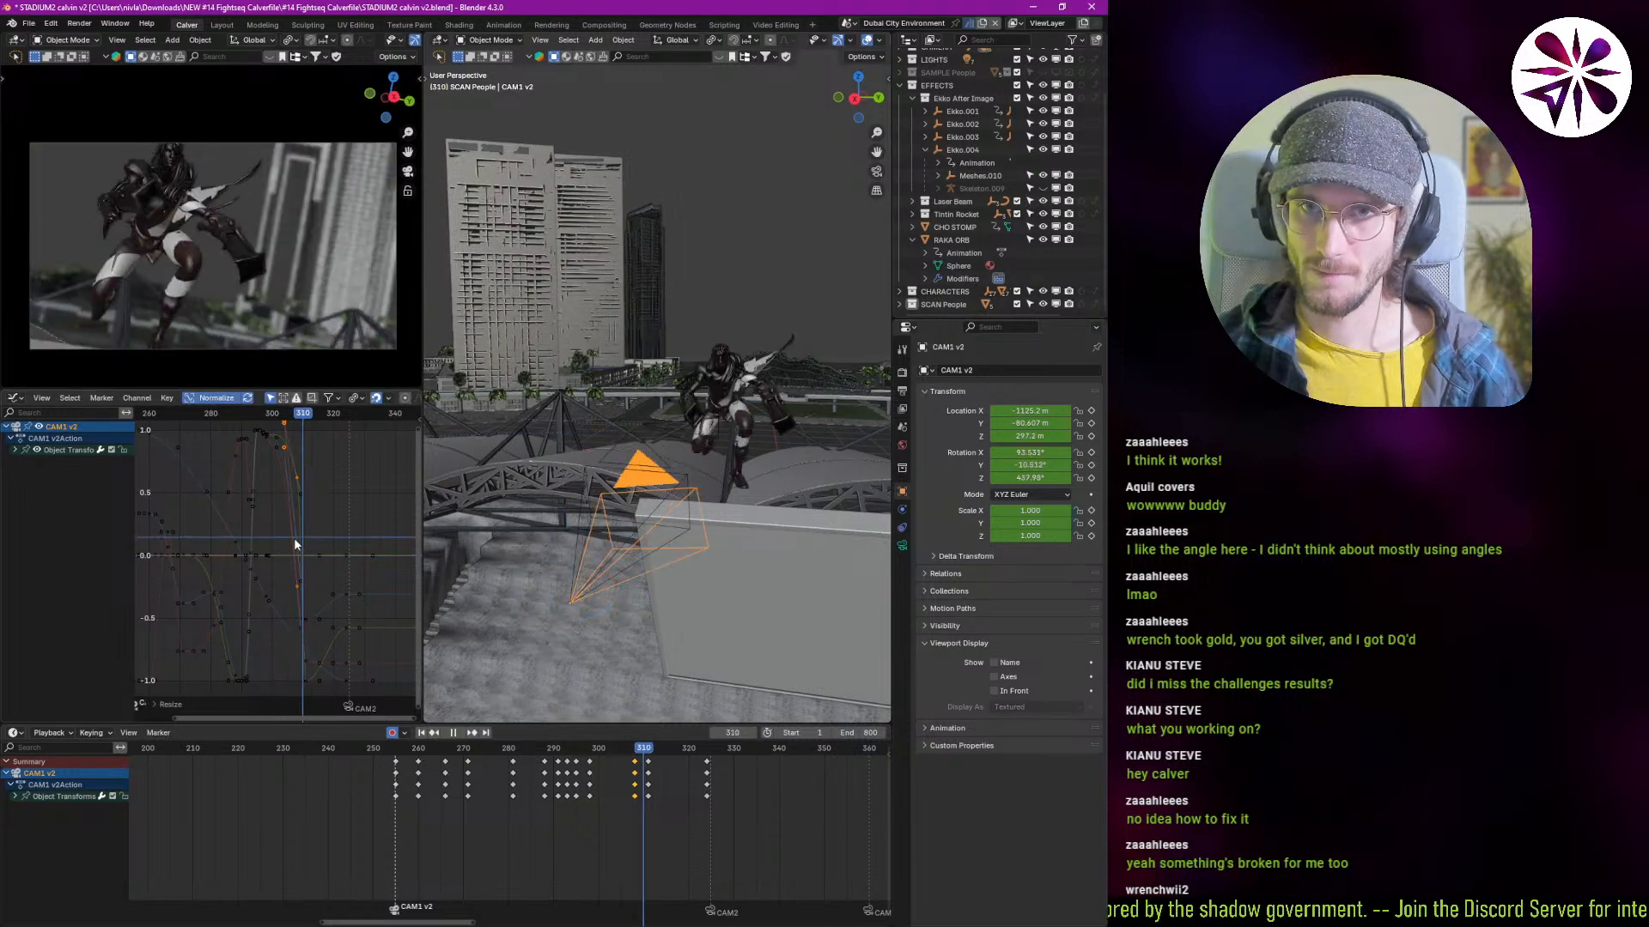
{"action": "key", "text": "space"}
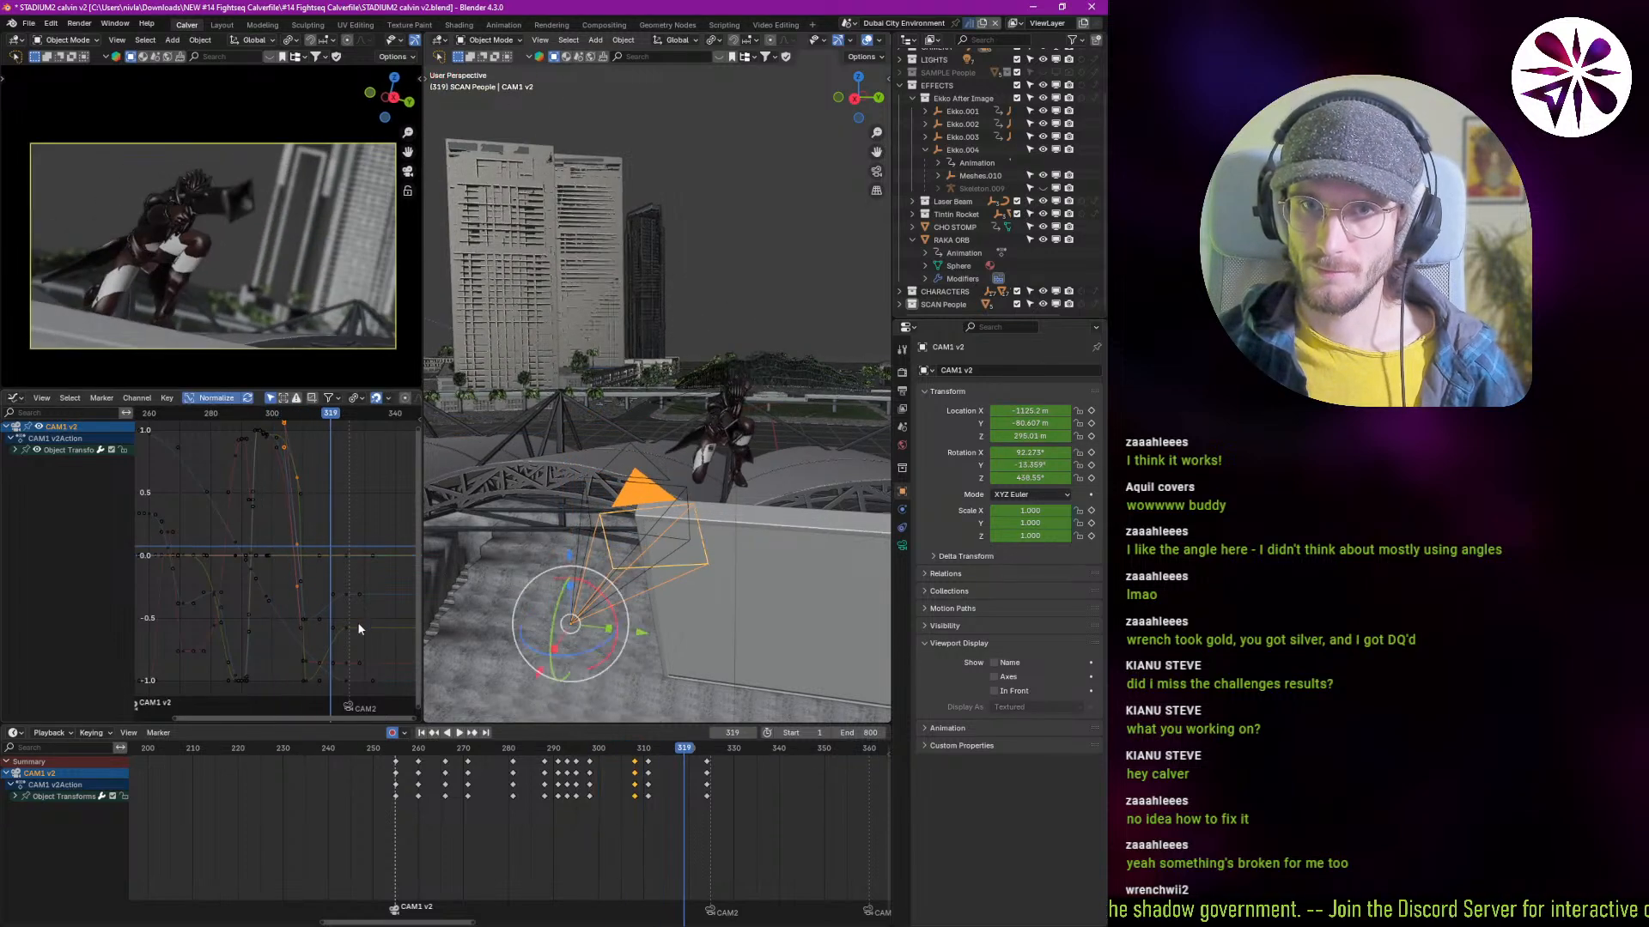
Step: Replay CAM1 v2's move between about frames 288 and 303 and switch the timeline display to seconds
{"action": "right_click", "coordinate": [544, 791], "text": "shift"}
{"action": "key", "text": "space"}
{"action": "right_click", "coordinate": [576, 813], "text": "shift"}
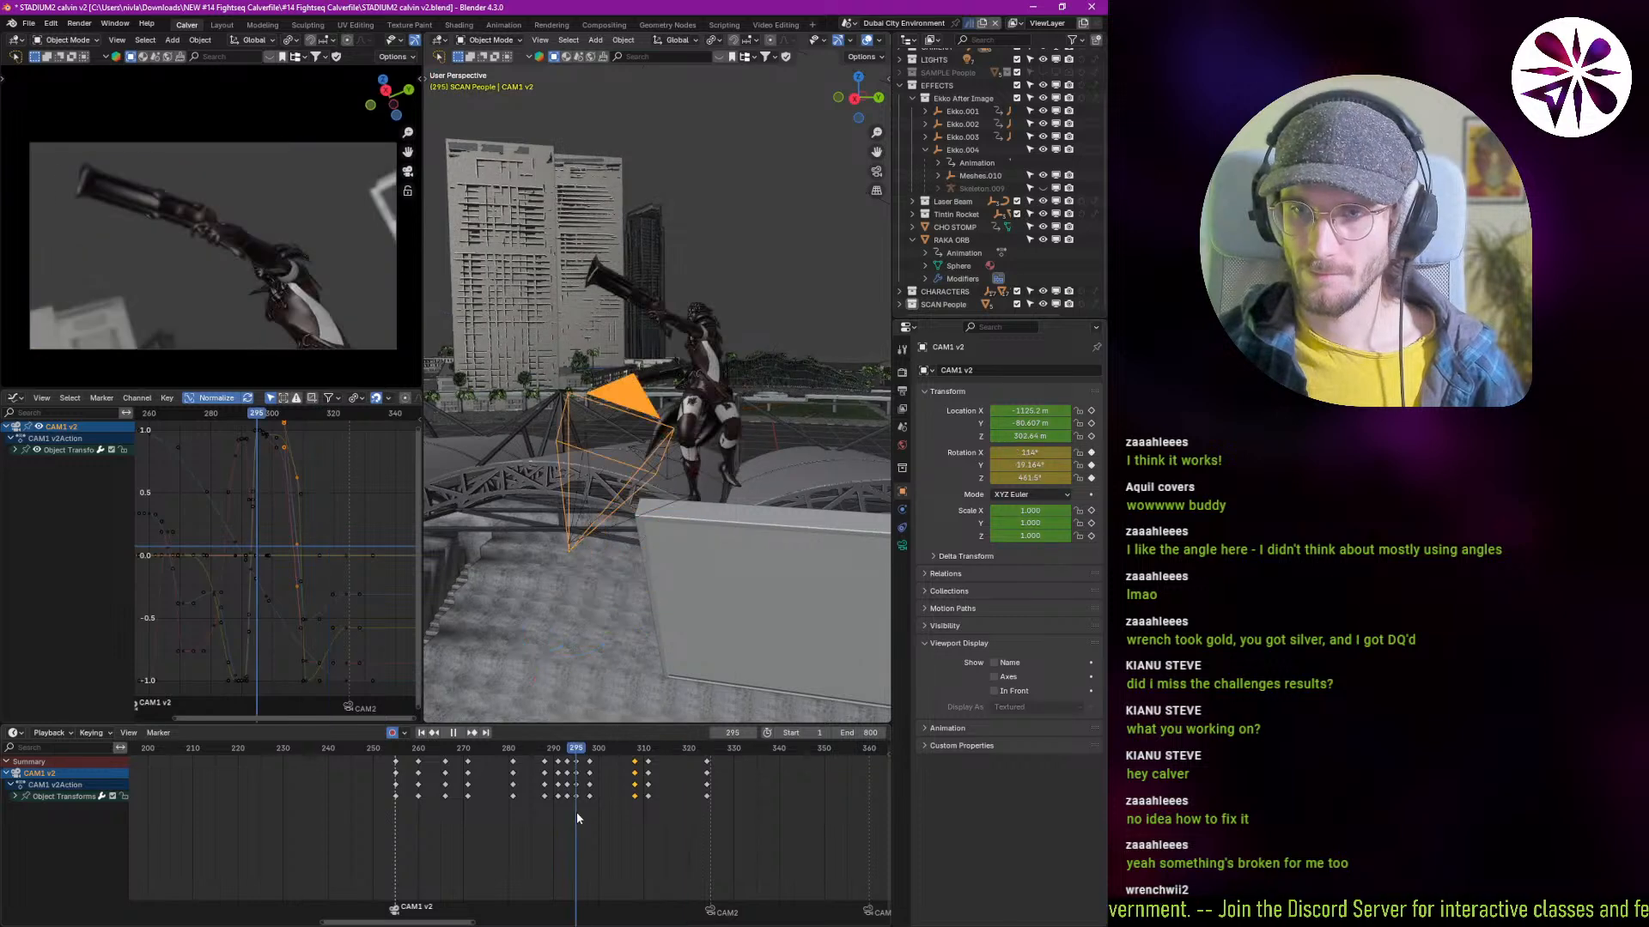
{"action": "right_click_drag", "start_coordinate": [576, 813], "coordinate": [627, 831], "text": "shift"}
{"action": "key", "text": "ctrl+t"}
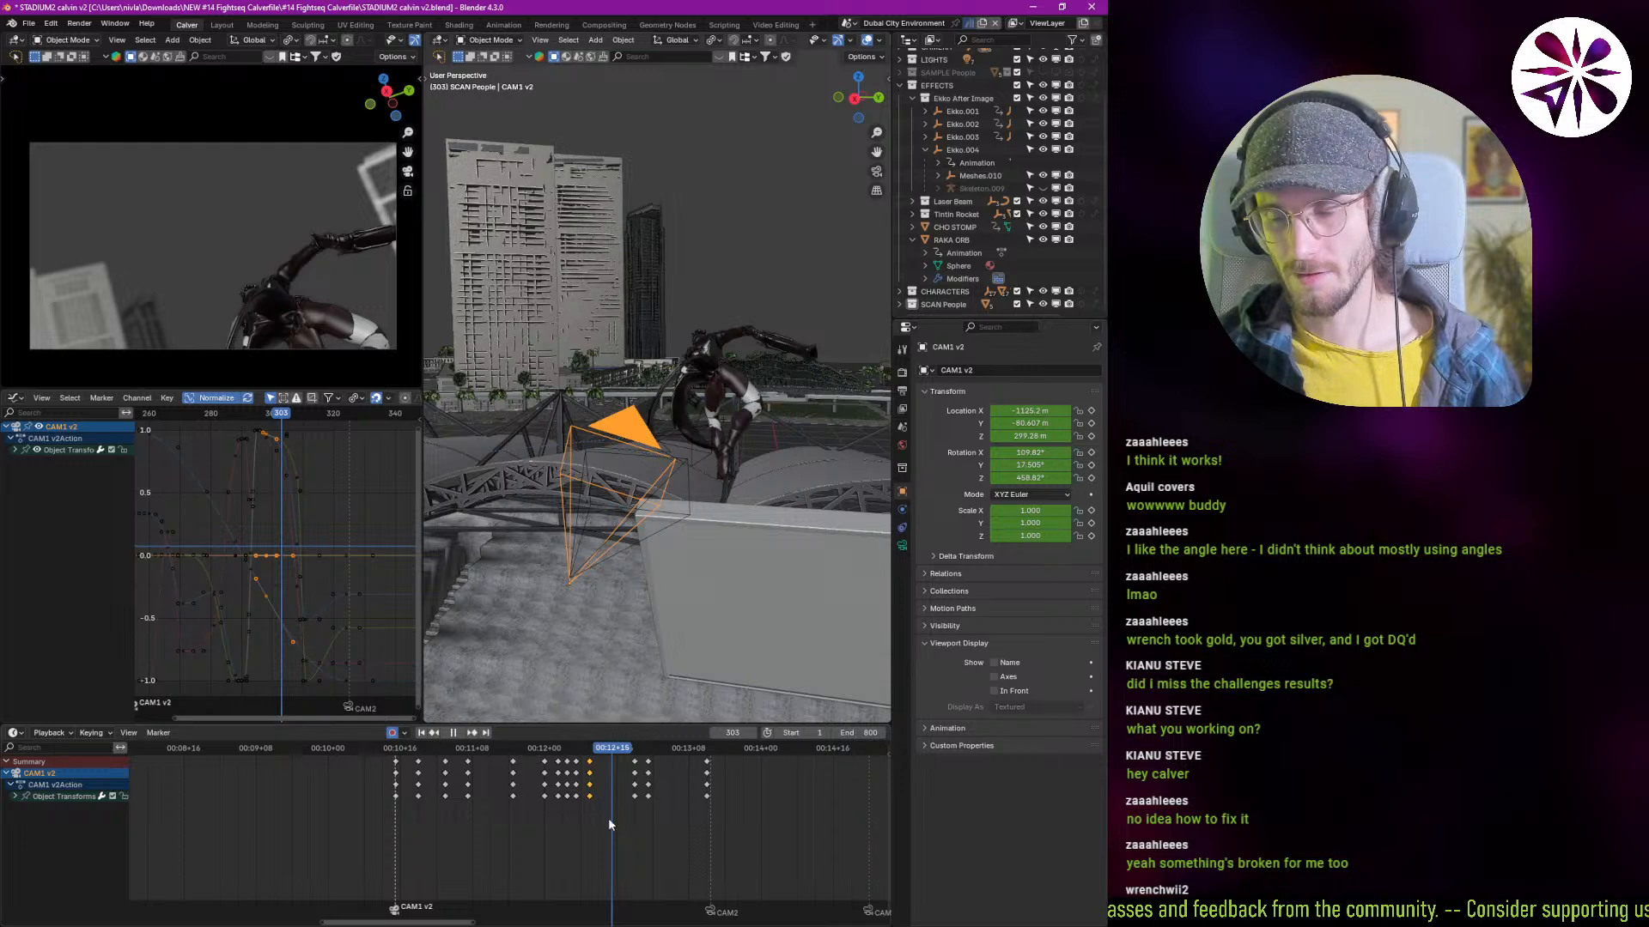
{"action": "key", "text": "space"}
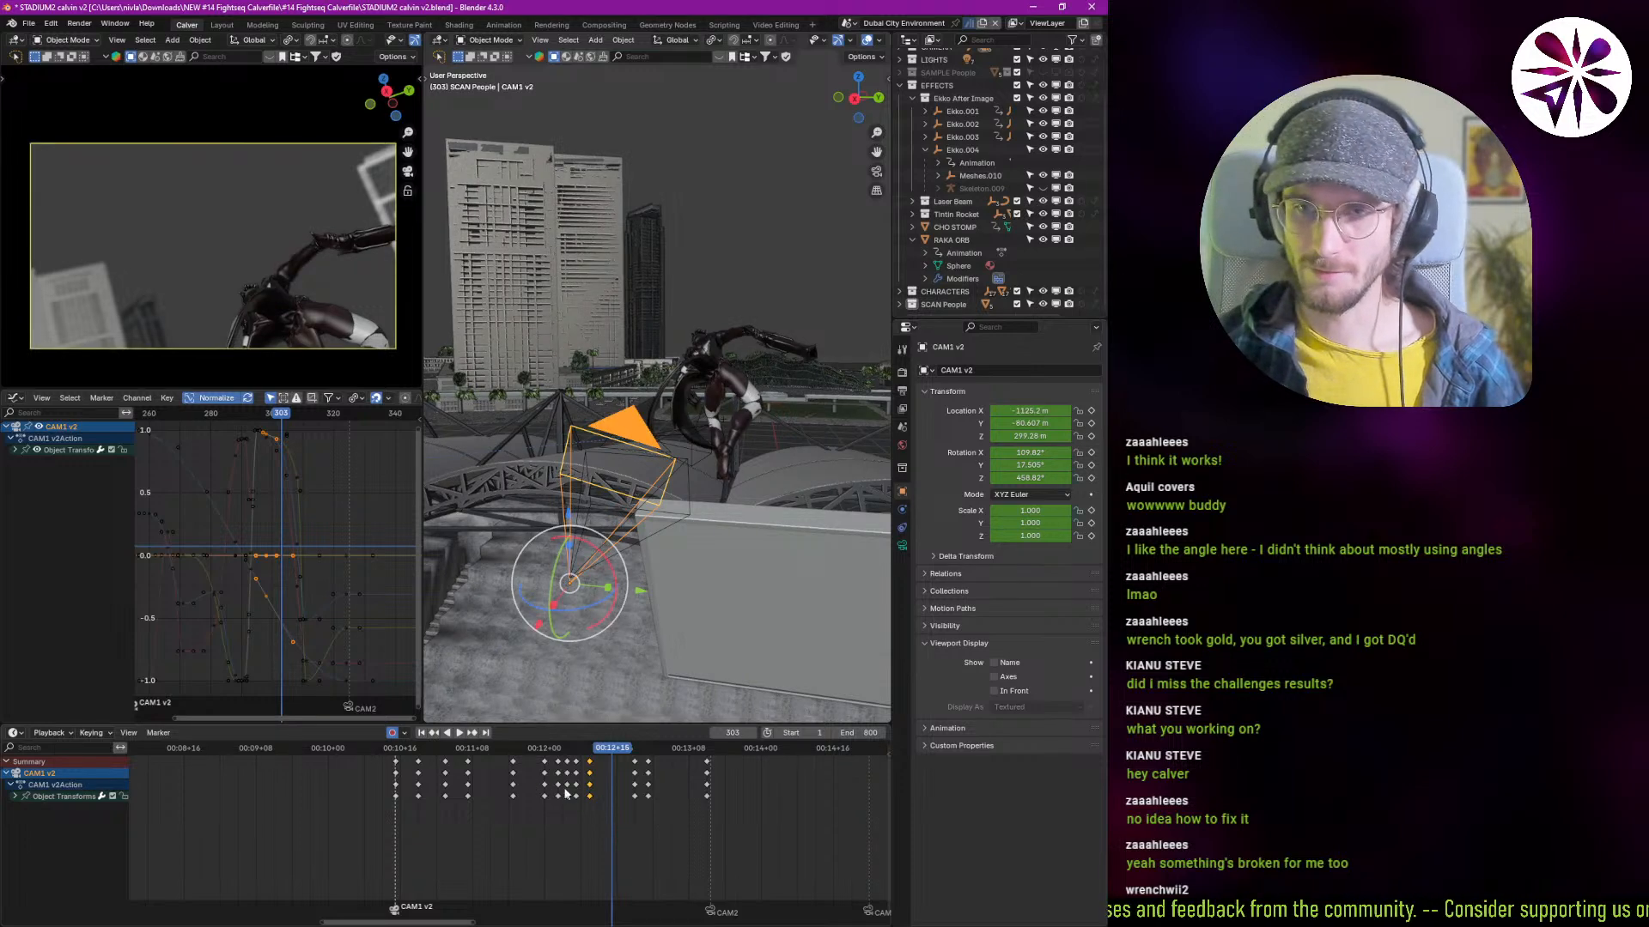
Step: Expand CAM1 v2's transform channels and try scaling and rotating the frame 298 handles of the Y and Z Euler Rotation curves
{"action": "left_click", "coordinate": [14, 797]}
{"action": "middle_click_drag", "start_coordinate": [462, 859], "coordinate": [387, 829]}
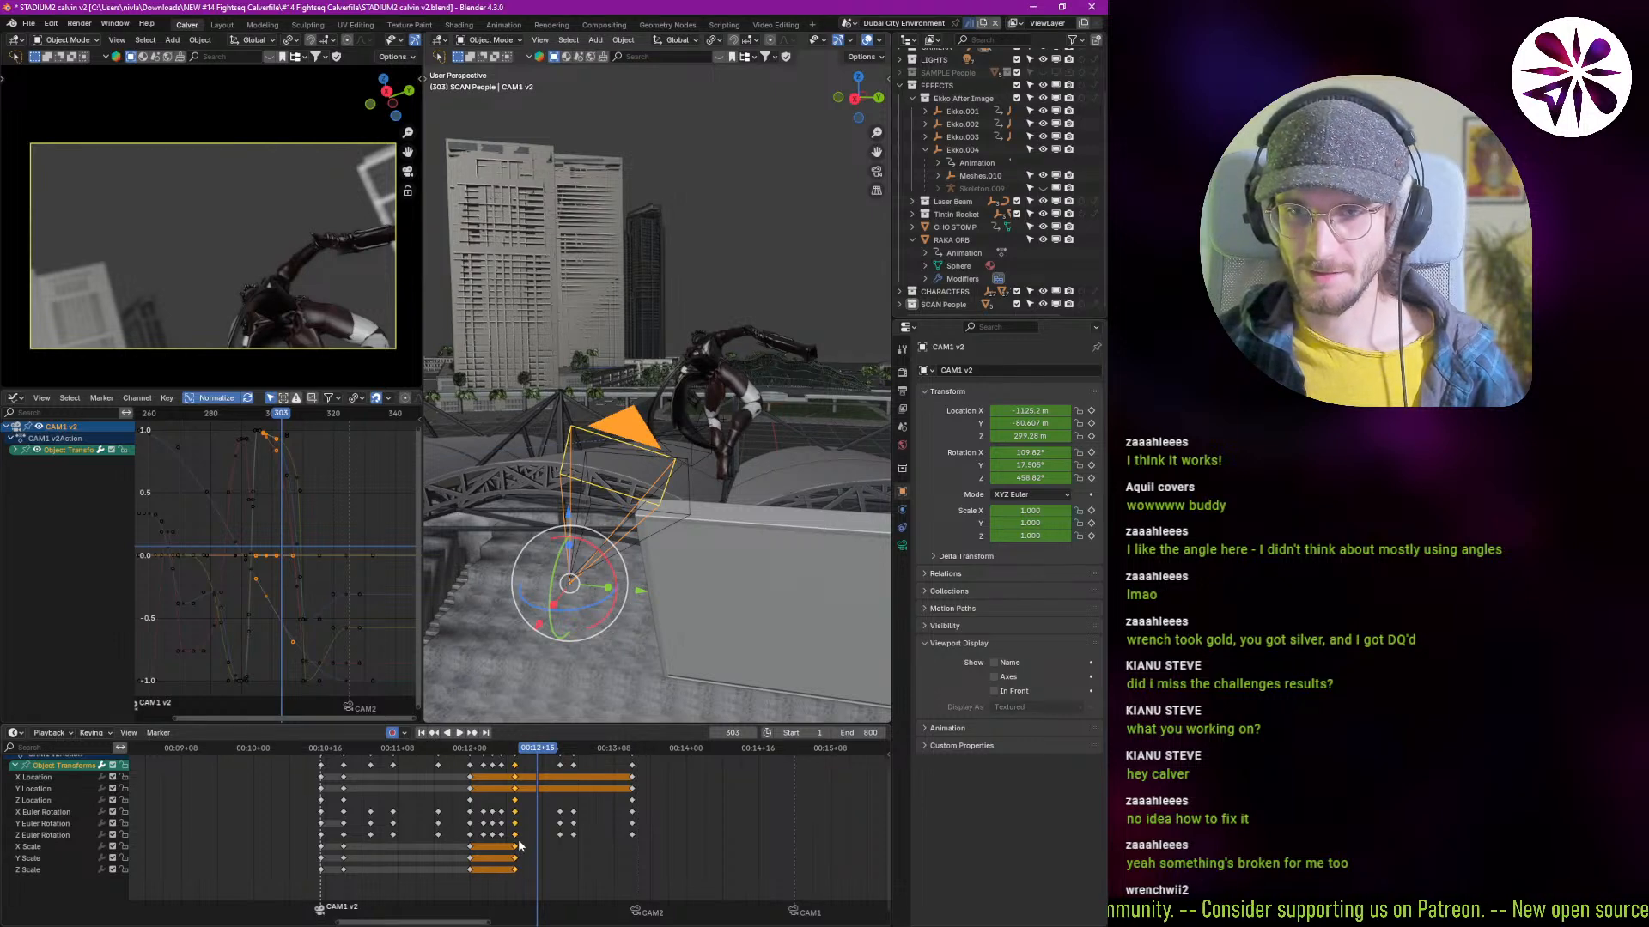
{"action": "left_click", "coordinate": [517, 799]}
{"action": "left_click", "coordinate": [514, 823]}
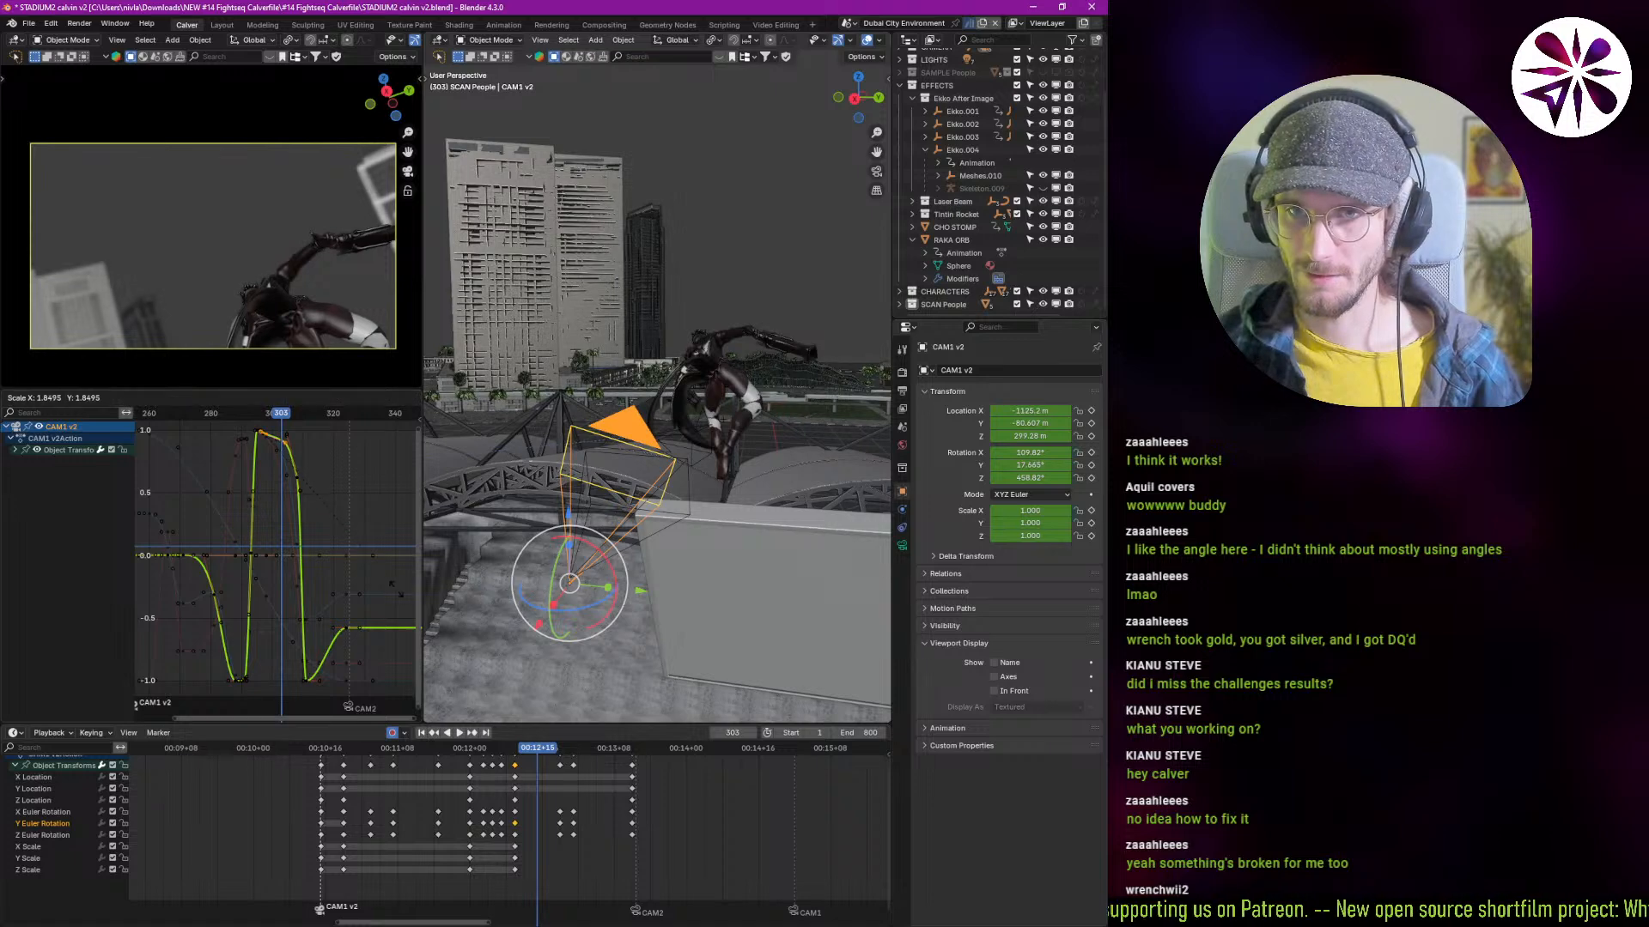
{"action": "right_click", "coordinate": [336, 516]}
{"action": "key", "text": "r"}
{"action": "right_click", "coordinate": [337, 516]}
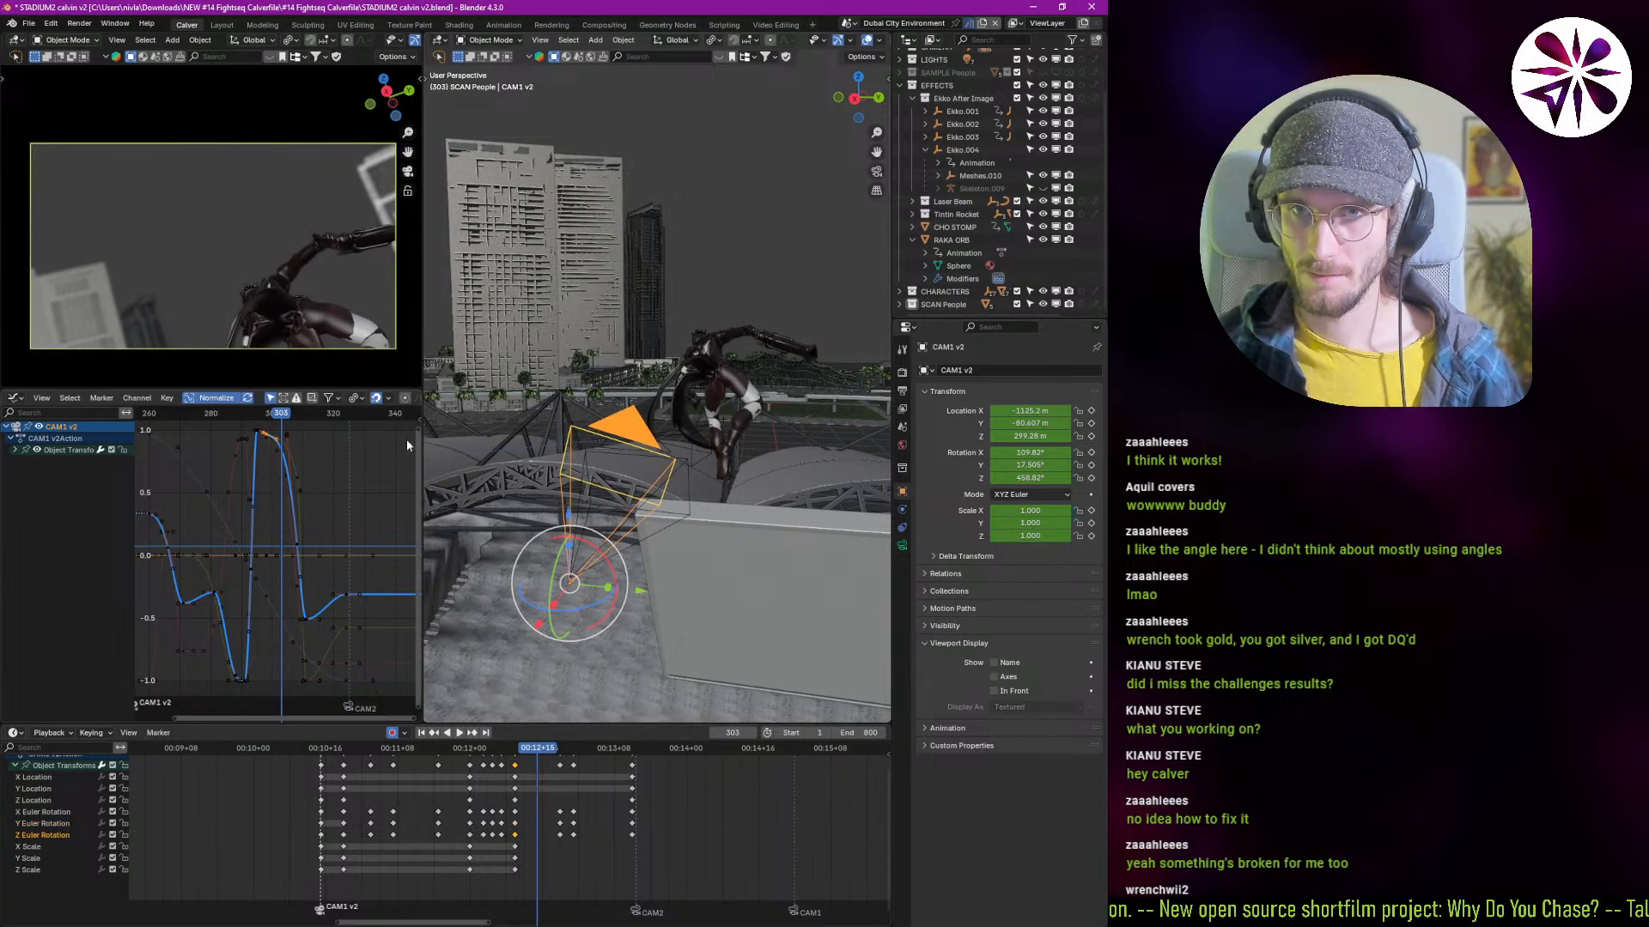
Step: Rotate and lengthen the handles of CAM1 v2's X Euler Rotation keyframe at frame 298 to steepen the fall from its peak
{"action": "left_click", "coordinate": [516, 812]}
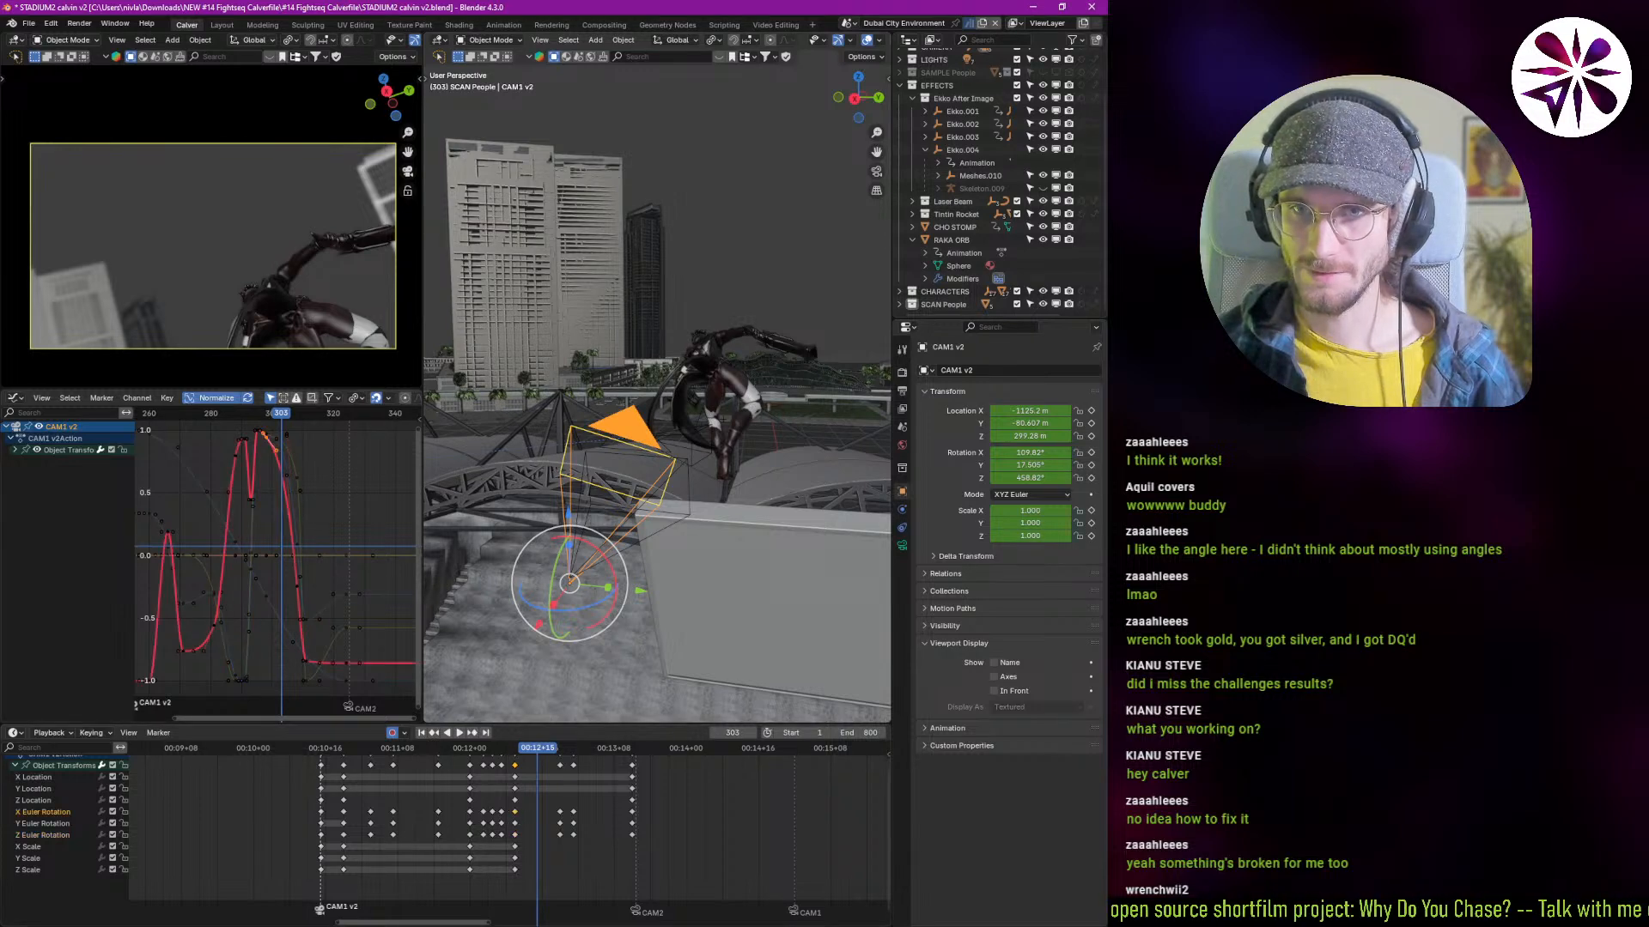
{"action": "key", "text": "r"}
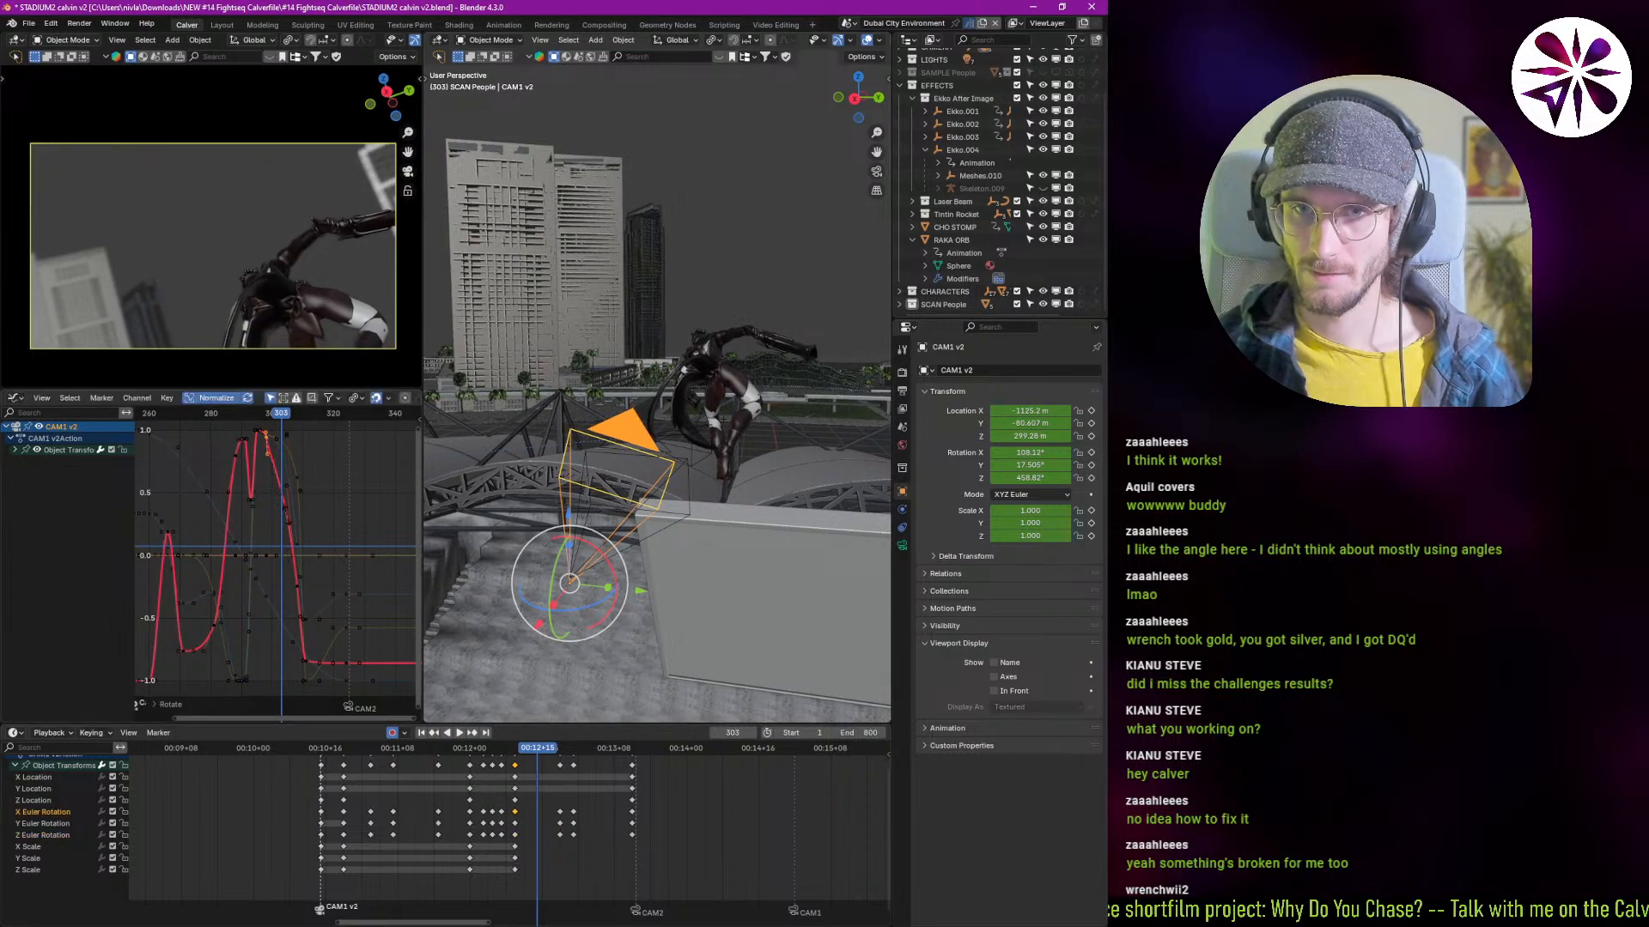
{"action": "key", "text": "s"}
{"action": "key", "text": "s"}
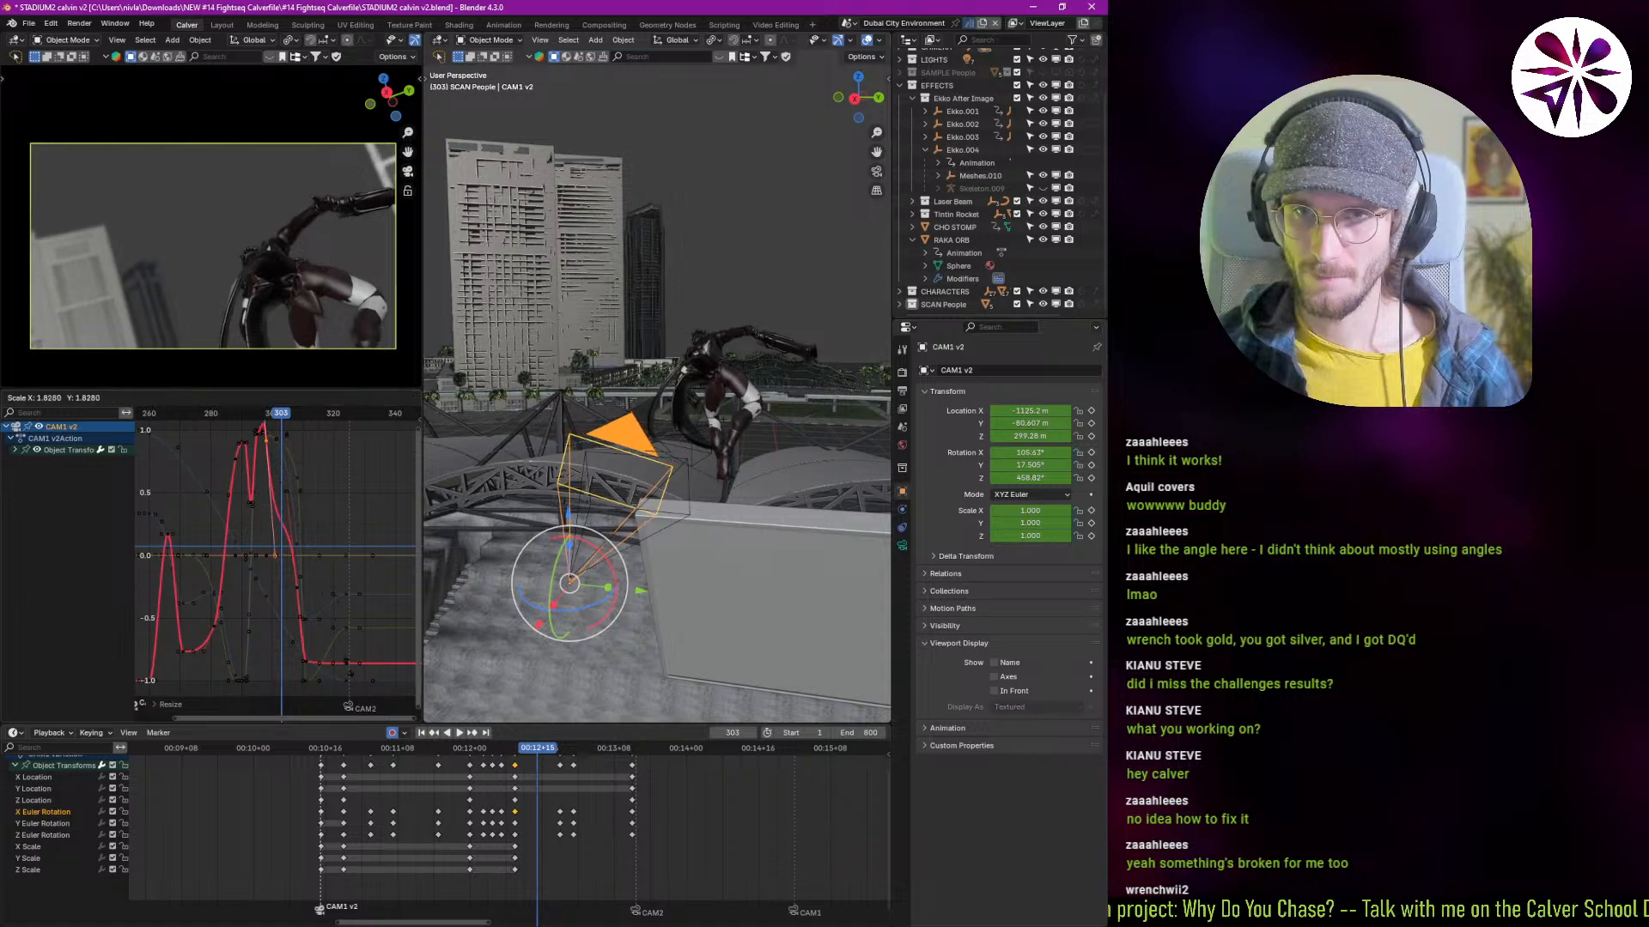
{"action": "left_click", "coordinate": [387, 614]}
Step: Rotate and scale the handles of CAM1 v2's X Euler Rotation keyframe at frame 308 to straighten the descending curve
{"action": "key", "text": "s"}
{"action": "left_click", "coordinate": [314, 534]}
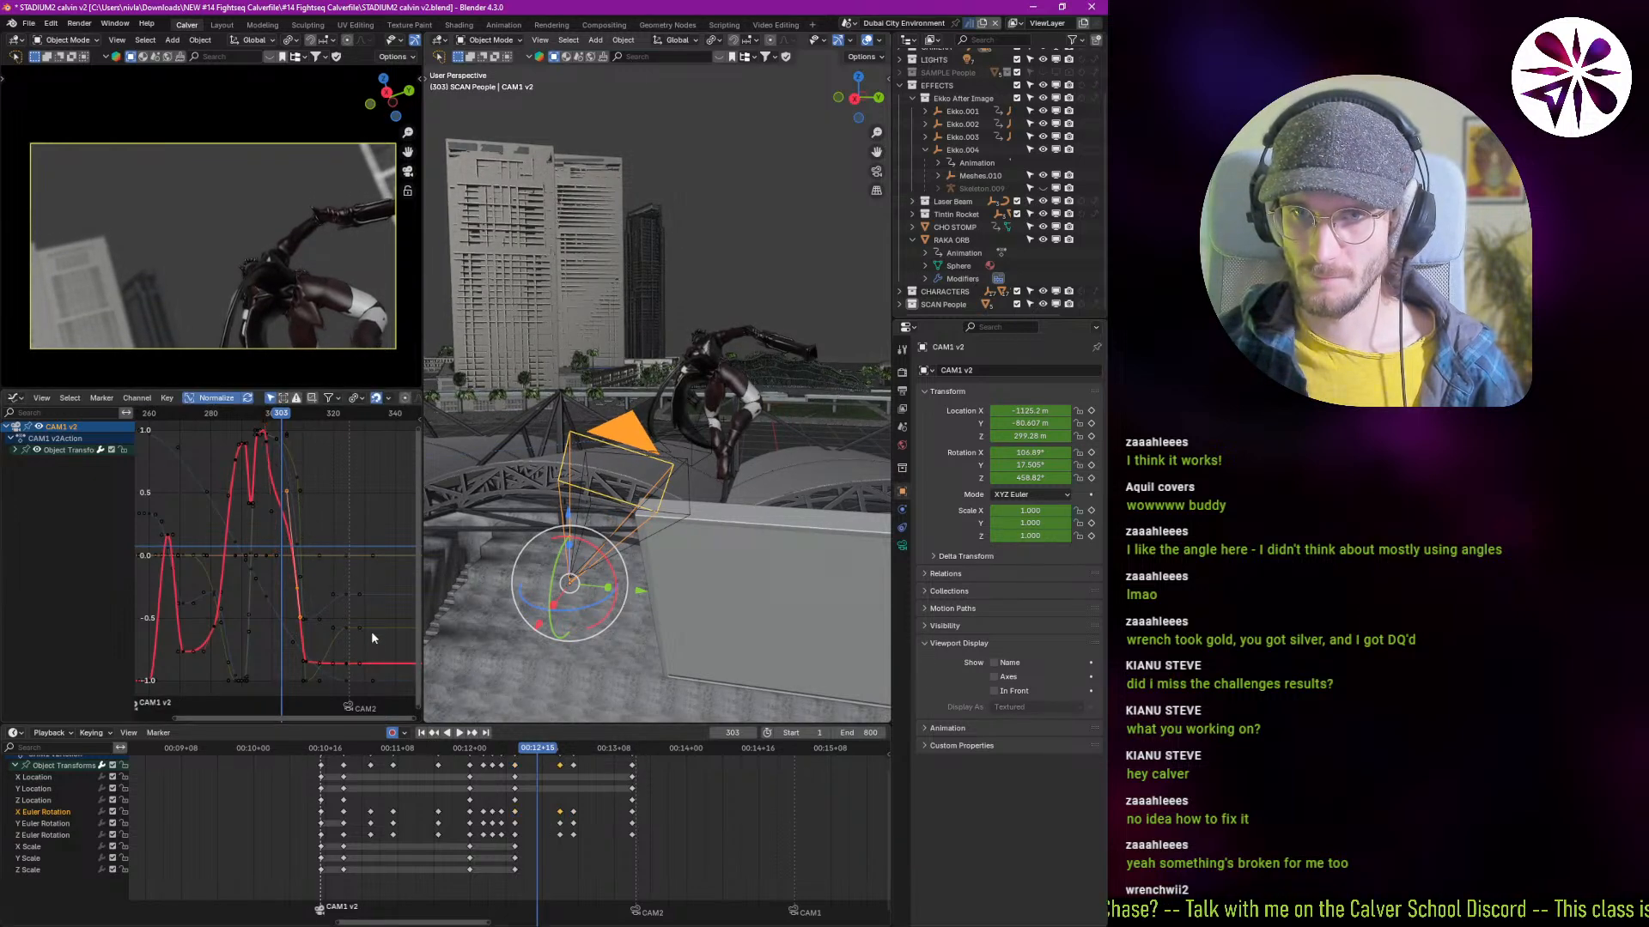
{"action": "key", "text": "r"}
{"action": "left_click", "coordinate": [283, 507]}
{"action": "key", "text": "s"}
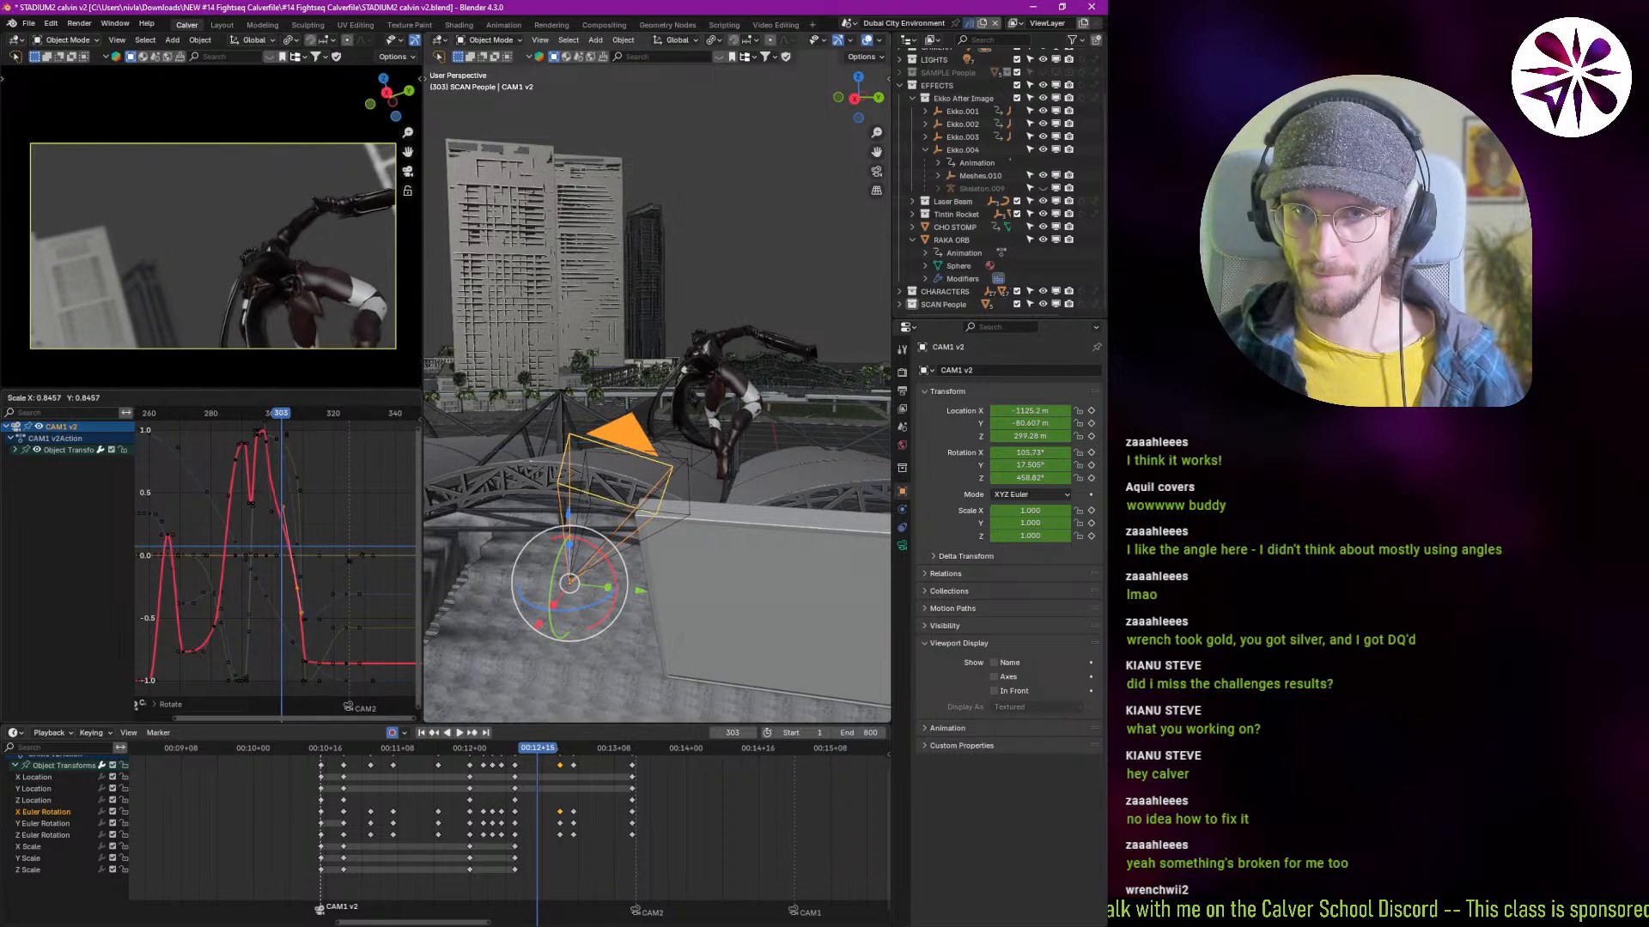
{"action": "left_click", "coordinate": [321, 526]}
Step: Replay CAM1 v2's move repeatedly from about frame 280 to 325 and examine the reshaped X rotation
{"action": "right_click_drag", "start_coordinate": [282, 500], "coordinate": [245, 496], "text": "shift"}
{"action": "key", "text": "space"}
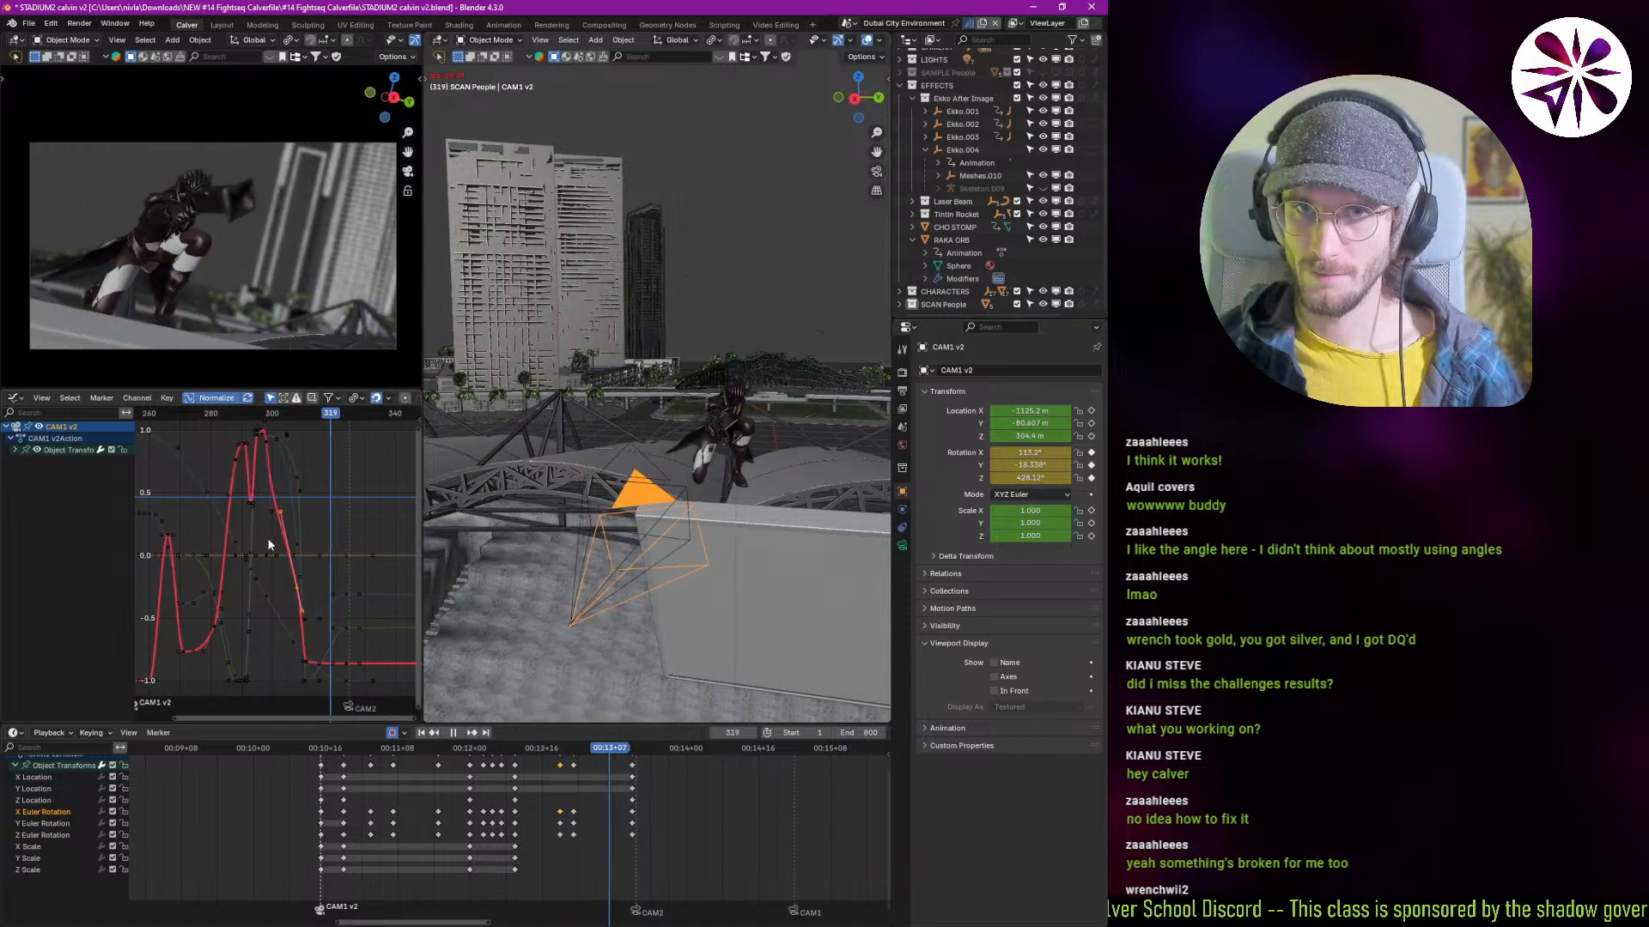
{"action": "key", "text": "space"}
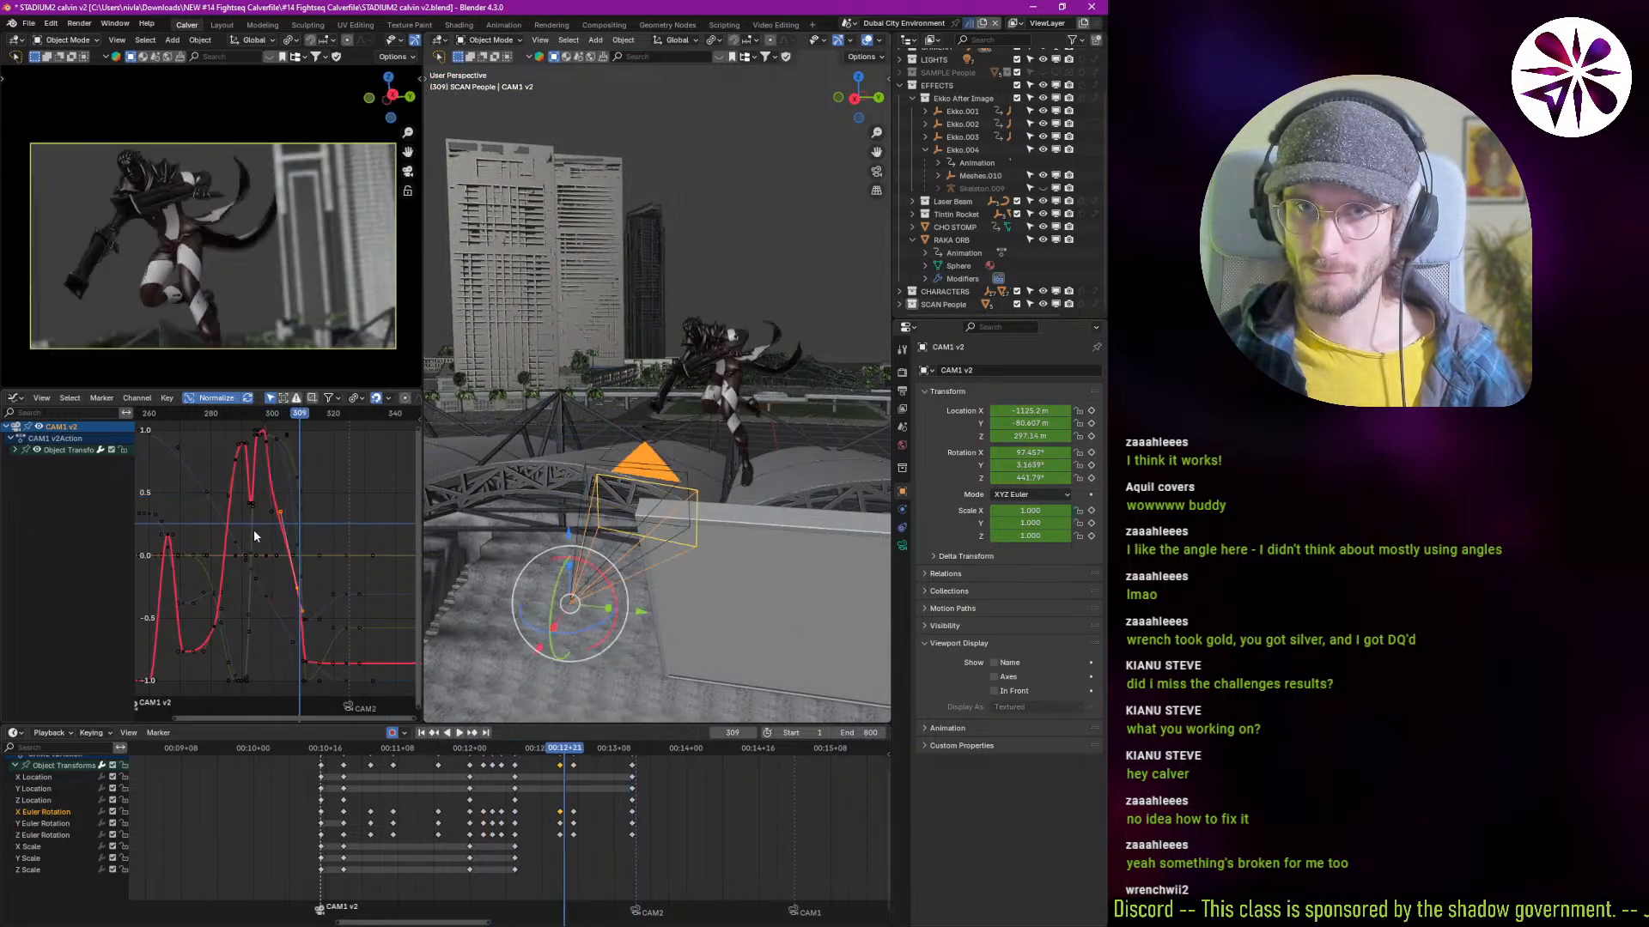
{"action": "right_click", "coordinate": [209, 540], "text": "shift"}
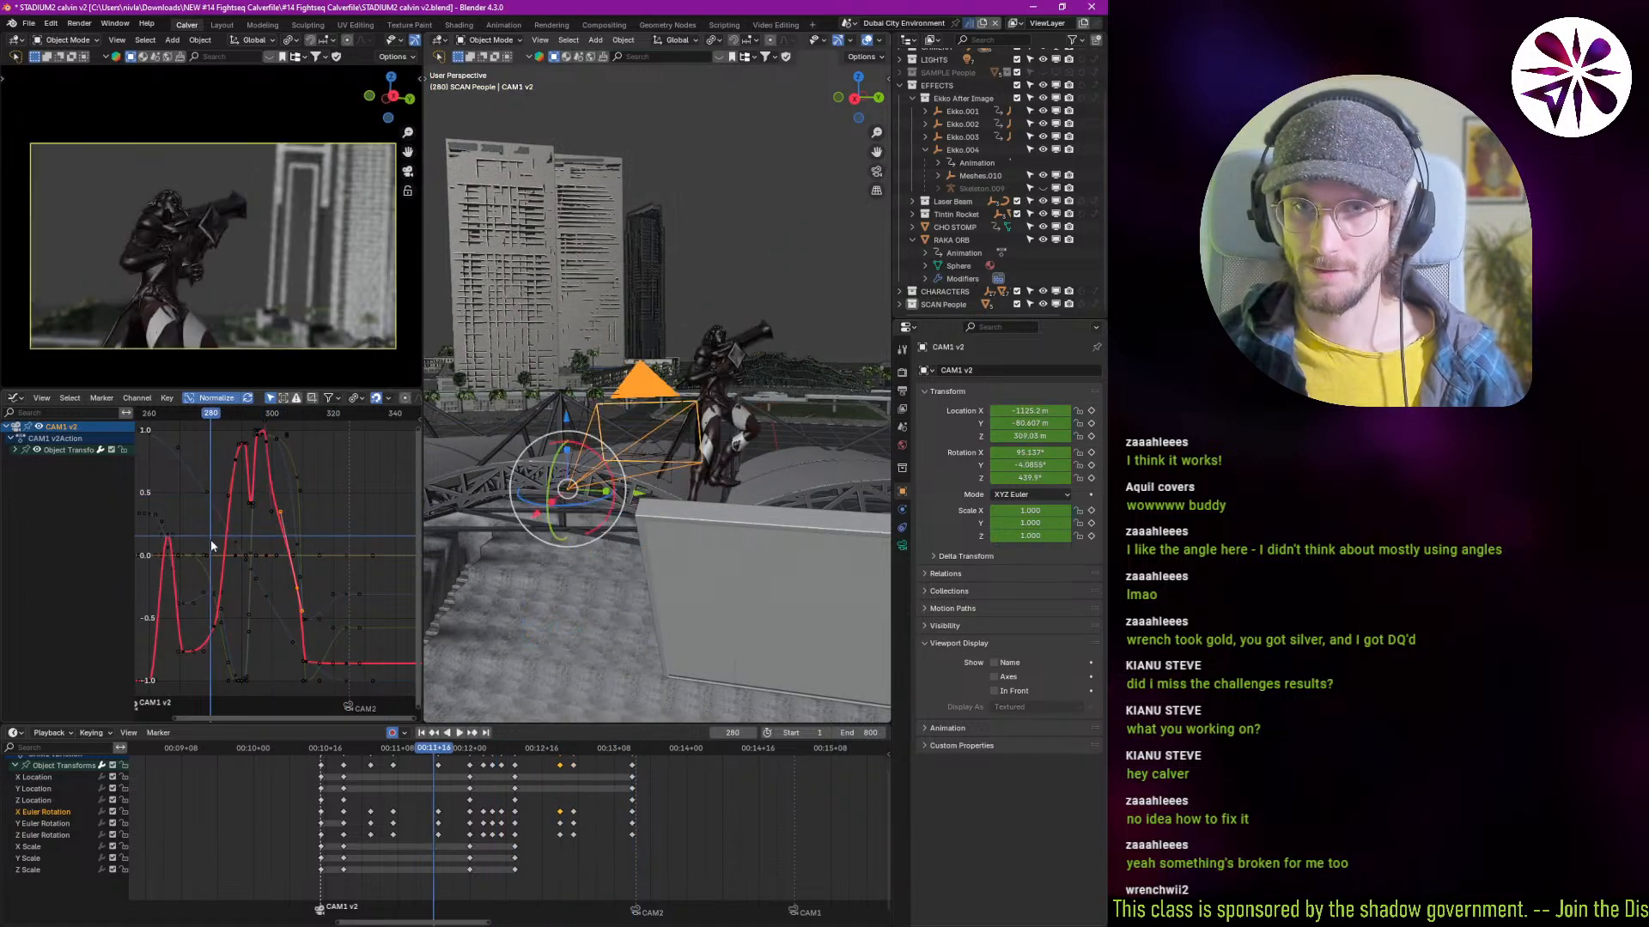
{"action": "key", "text": "space"}
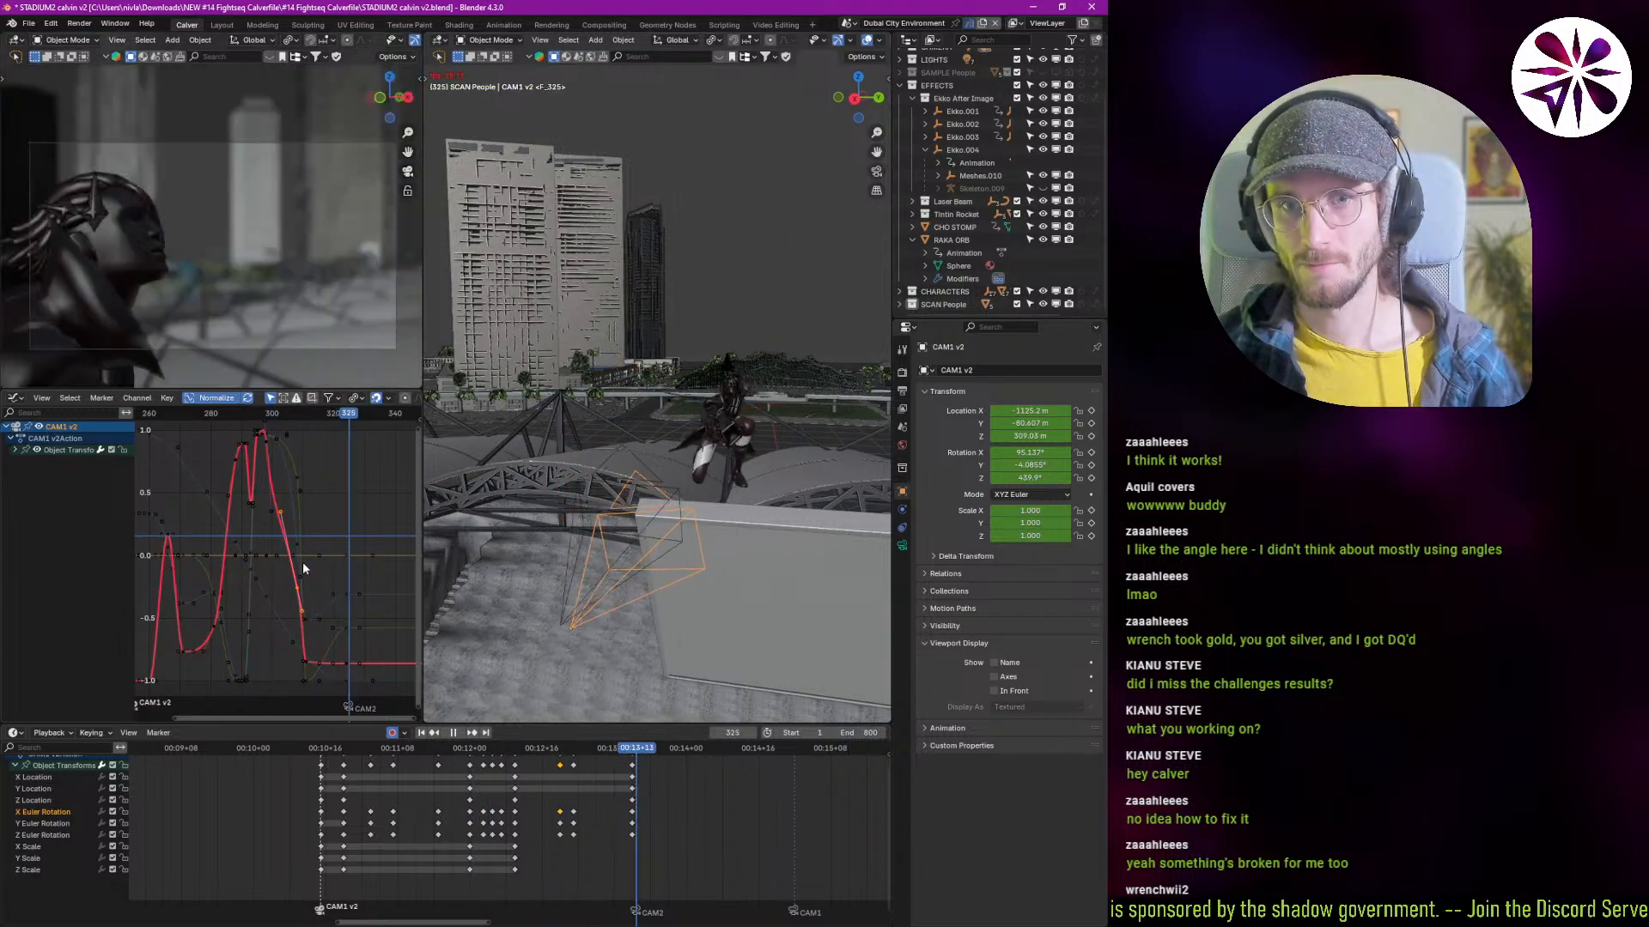
{"action": "right_click", "coordinate": [235, 546], "text": "shift"}
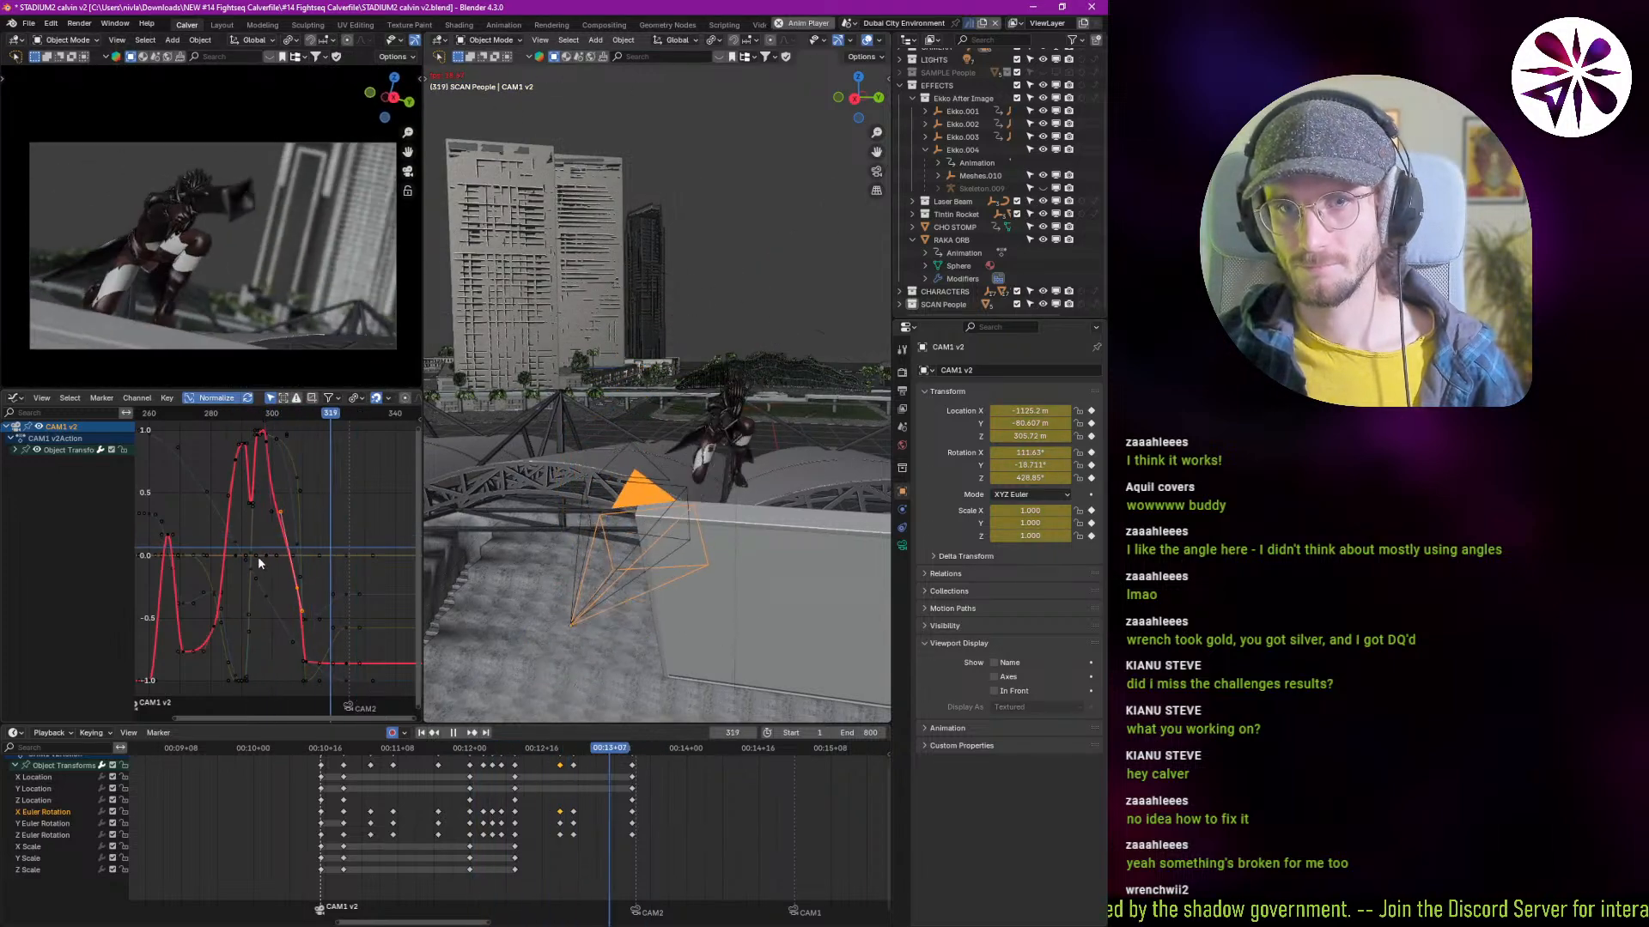
{"action": "right_click", "coordinate": [249, 541], "text": "shift"}
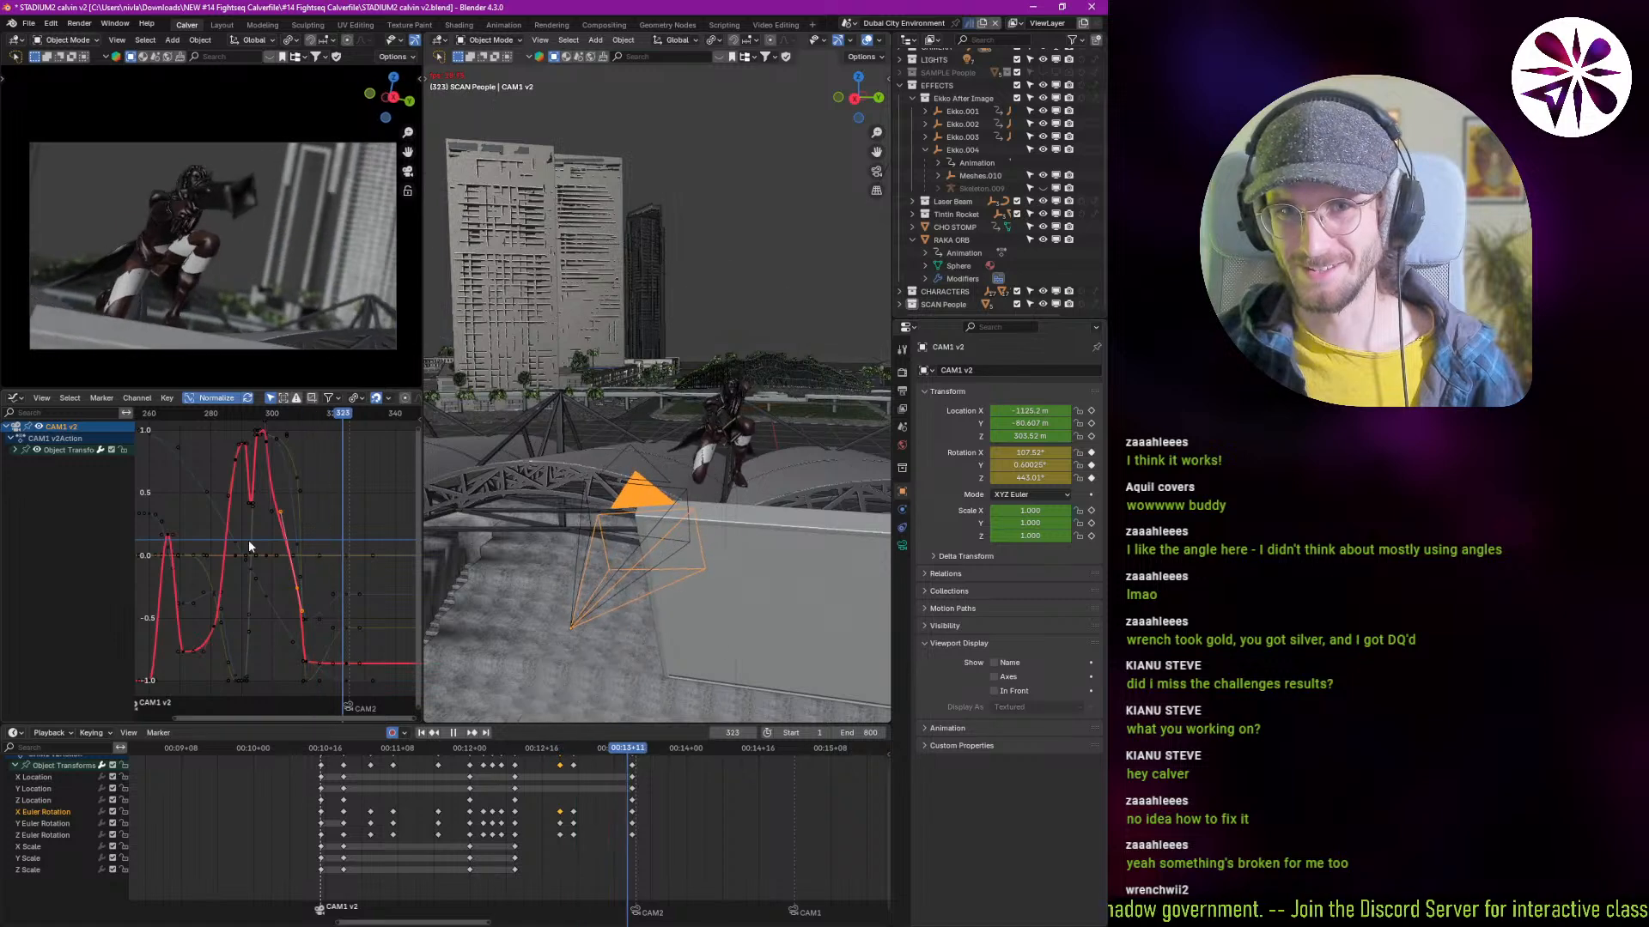
{"action": "right_click", "coordinate": [263, 533], "text": "shift"}
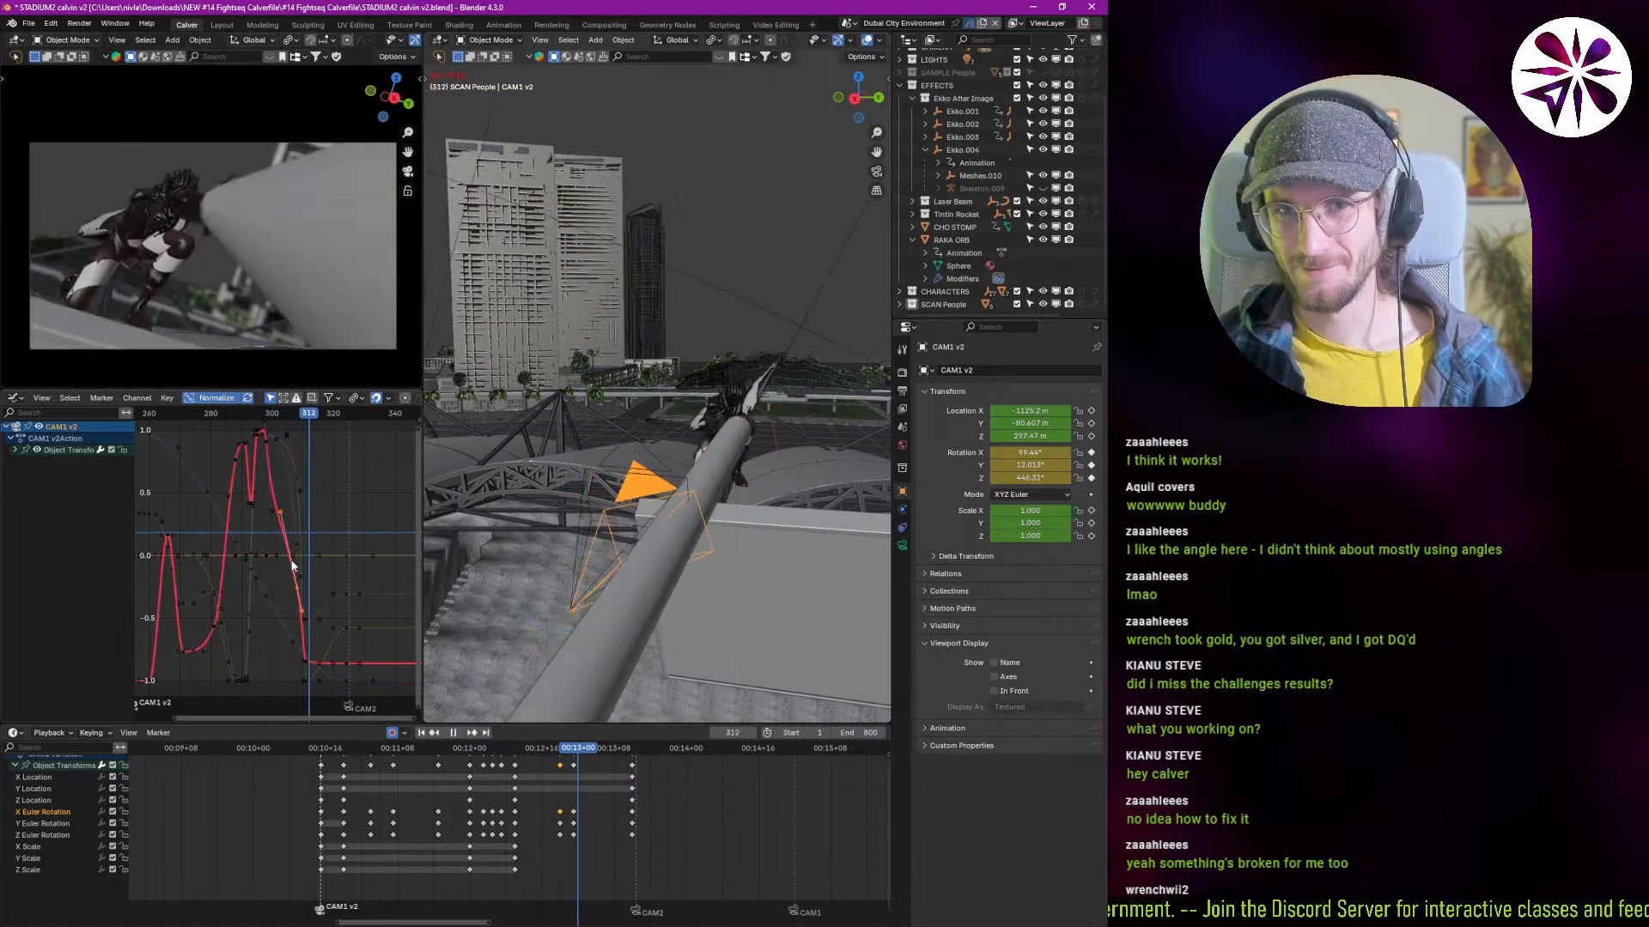
{"action": "key", "text": "space"}
{"action": "key", "text": "space"}
{"action": "right_click", "coordinate": [266, 523], "text": "shift"}
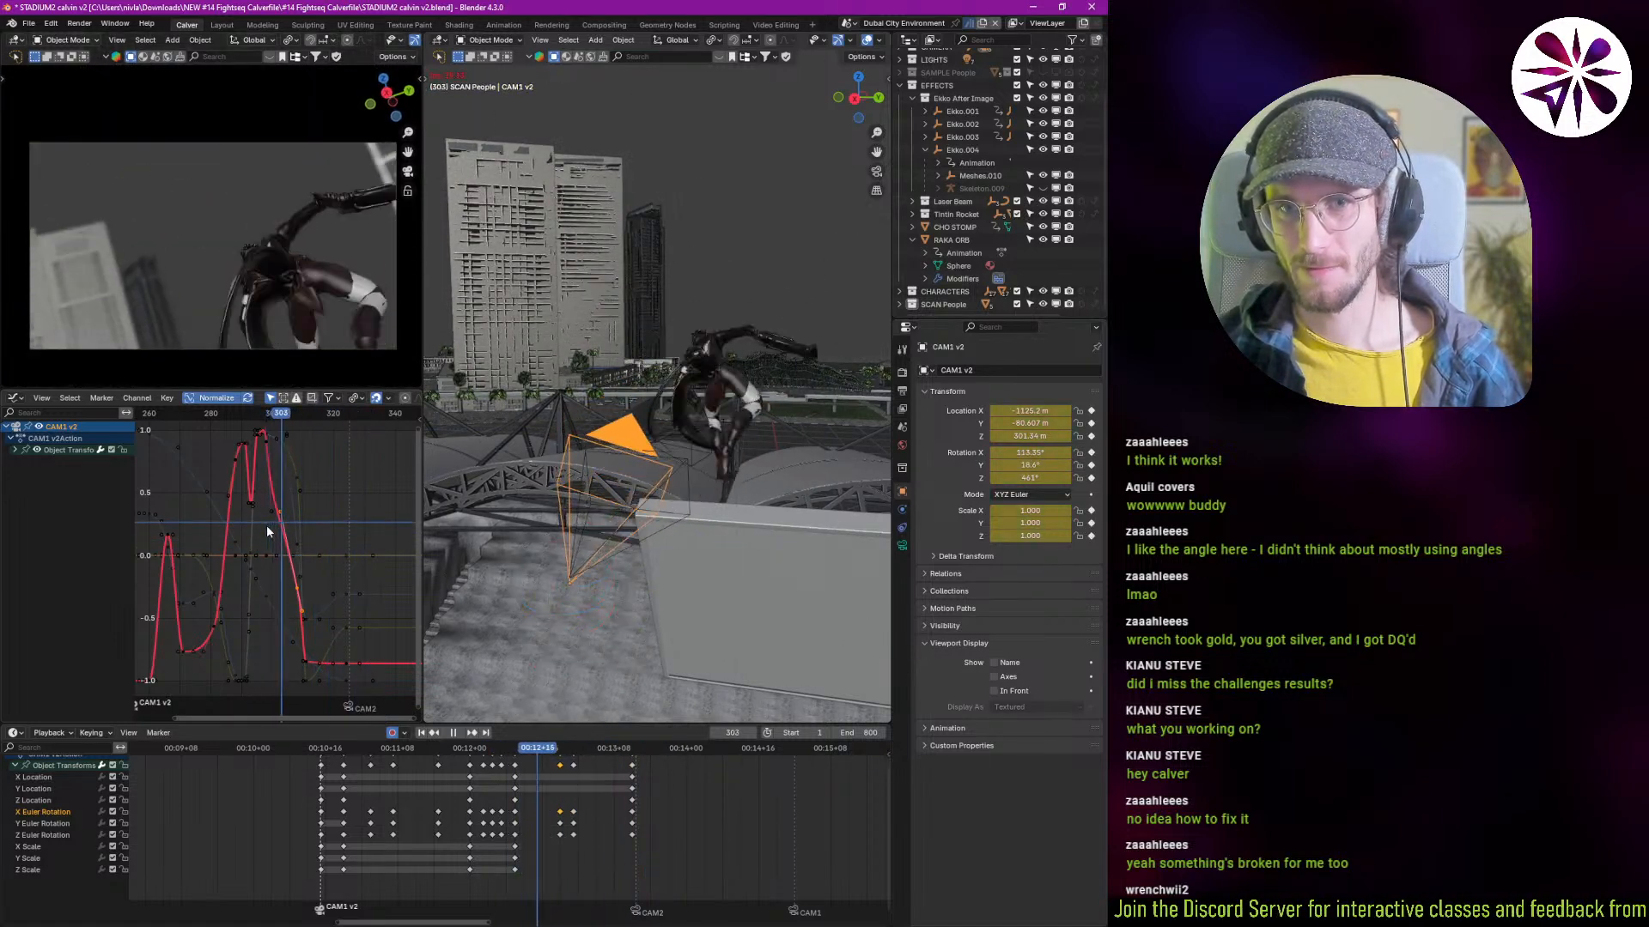
Step: Lengthen the outgoing handles of CAM1 v2's rotation keyframes at frame 311 by about 1.8 times and replay the move
{"action": "left_click", "coordinate": [573, 834]}
{"action": "left_click", "coordinate": [573, 766]}
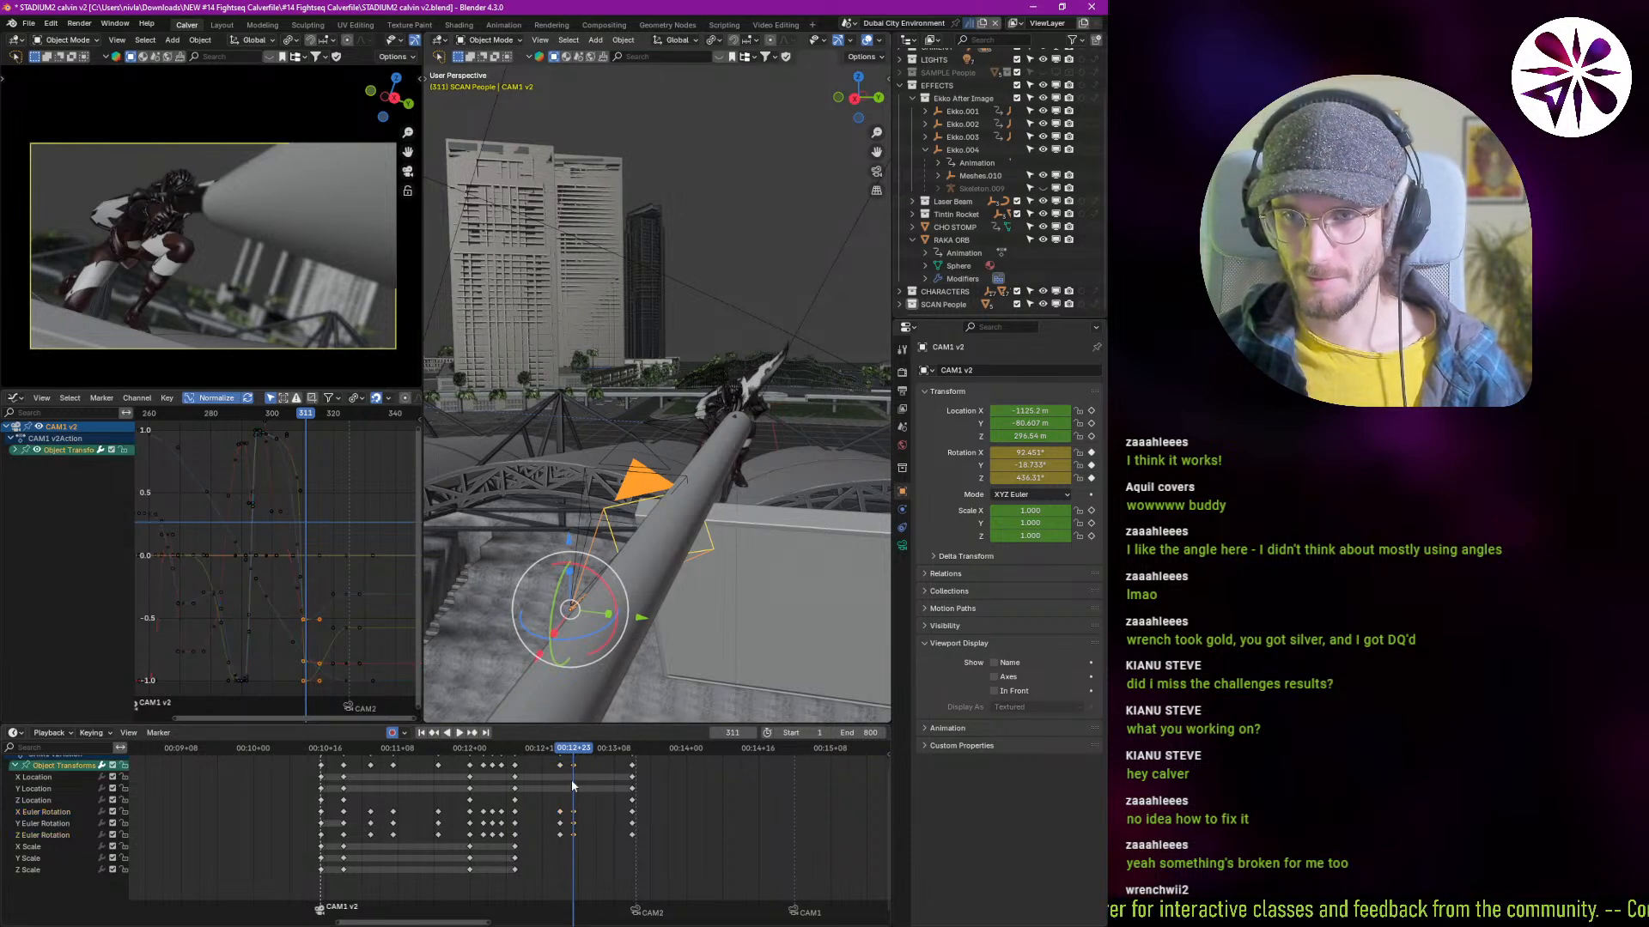
{"action": "middle_click_drag", "start_coordinate": [576, 780], "coordinate": [572, 811]}
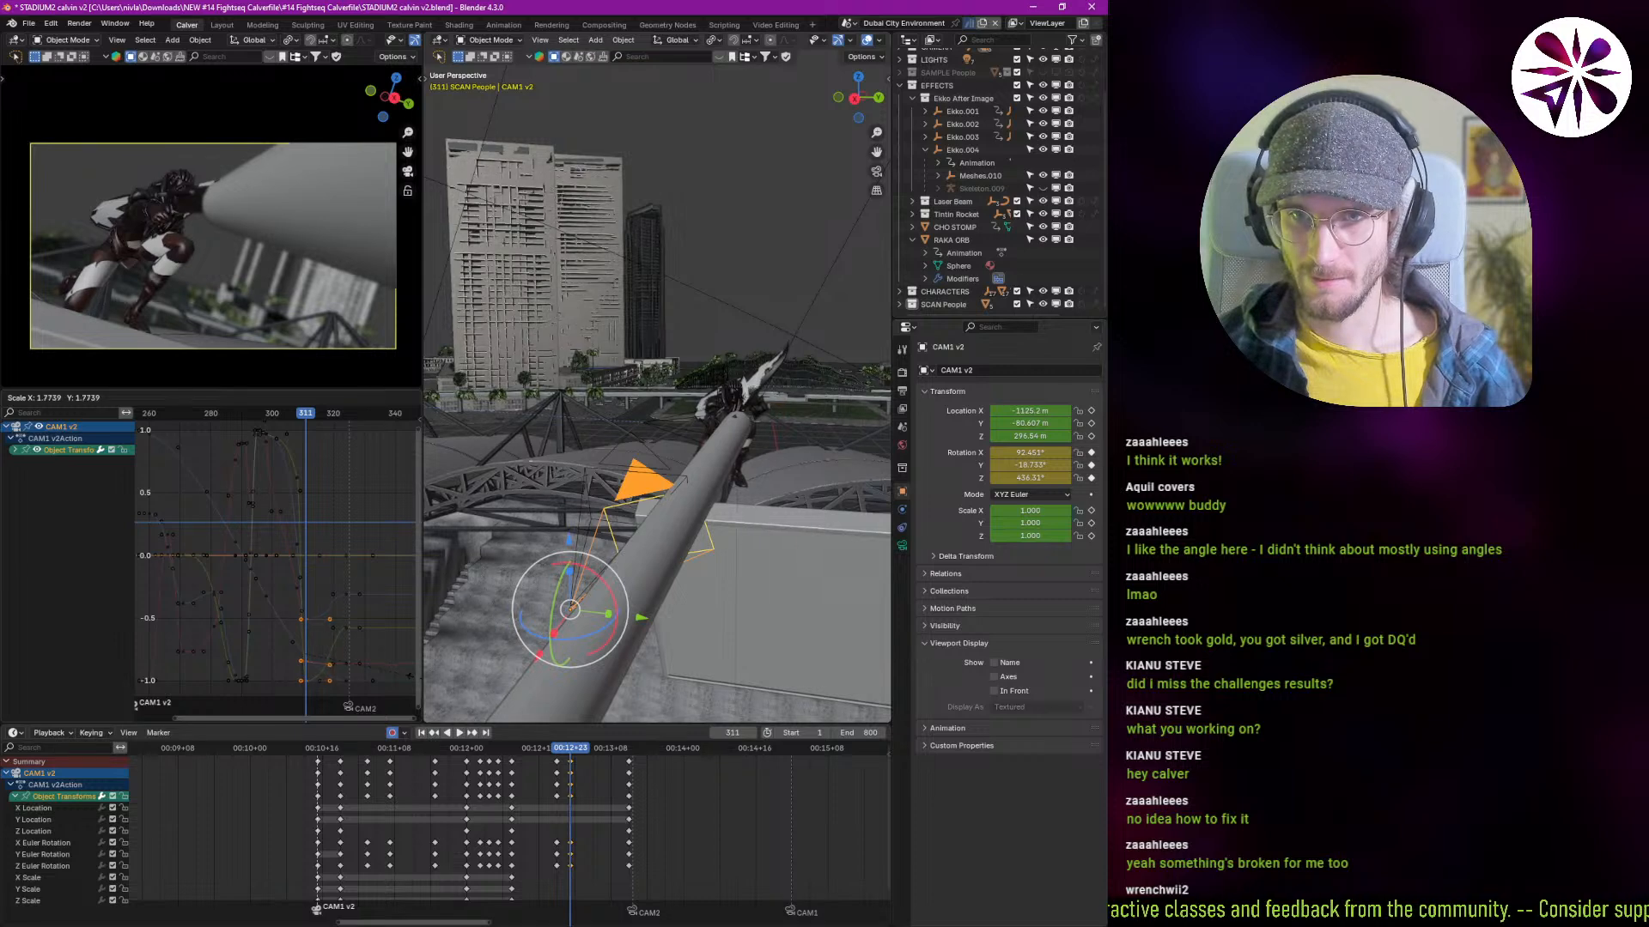
{"action": "right_click", "coordinate": [292, 610], "text": "shift"}
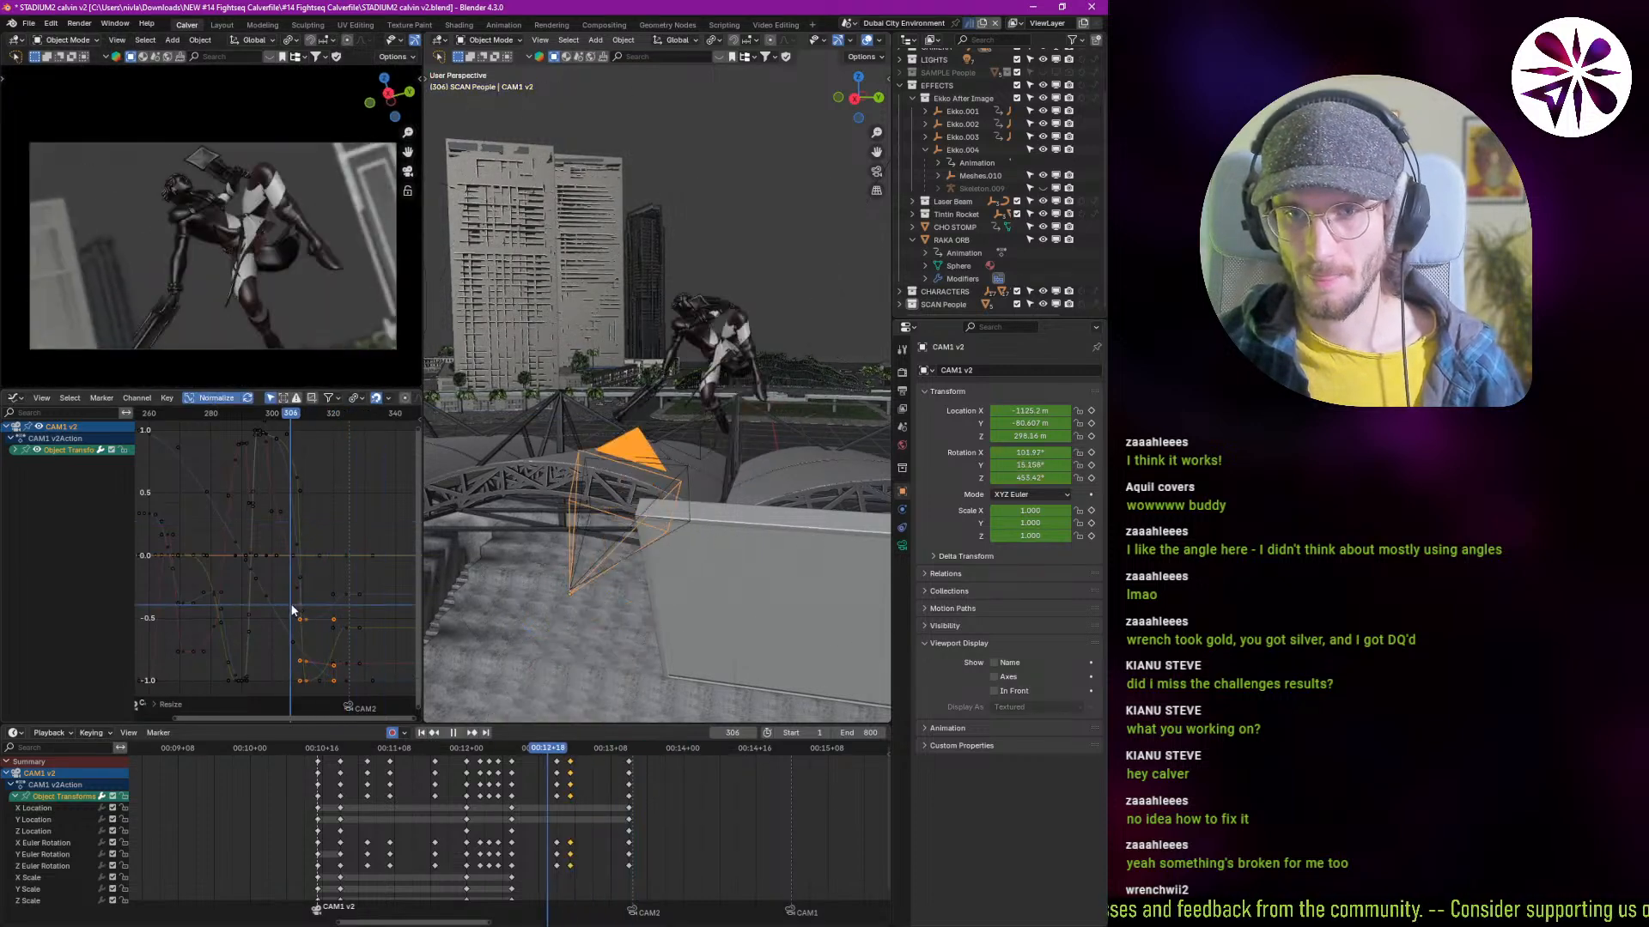
Step: Move CAM1 v2's final keyframes to about frame 326 and replay the shot
{"action": "left_click", "coordinate": [629, 762]}
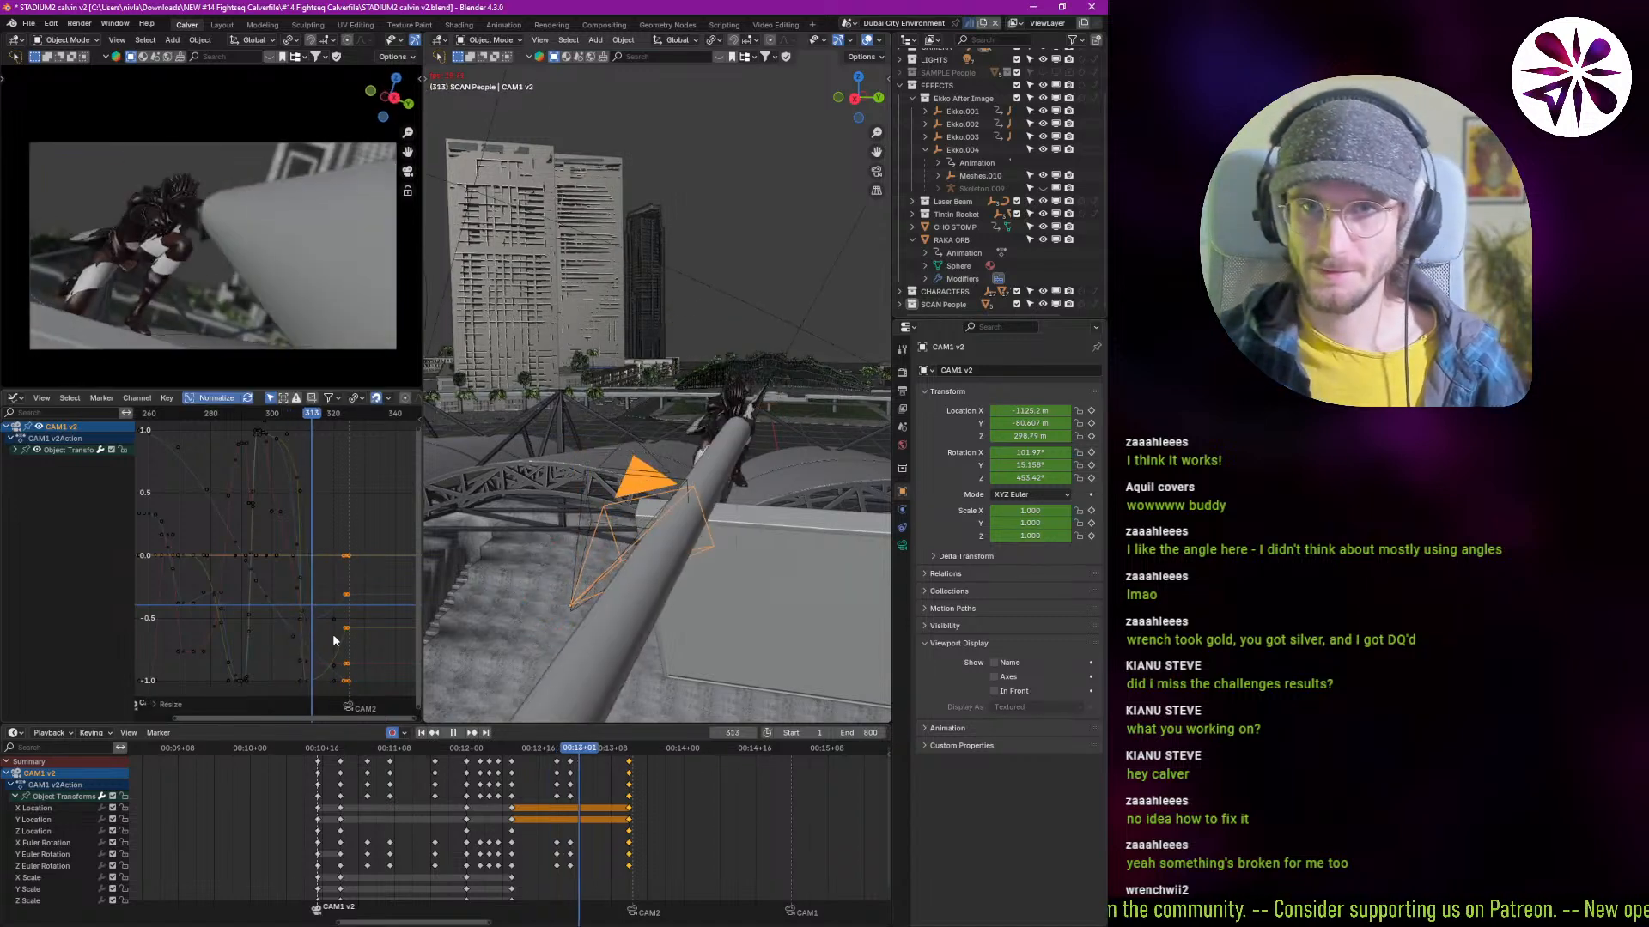
{"action": "key", "text": "Escape"}
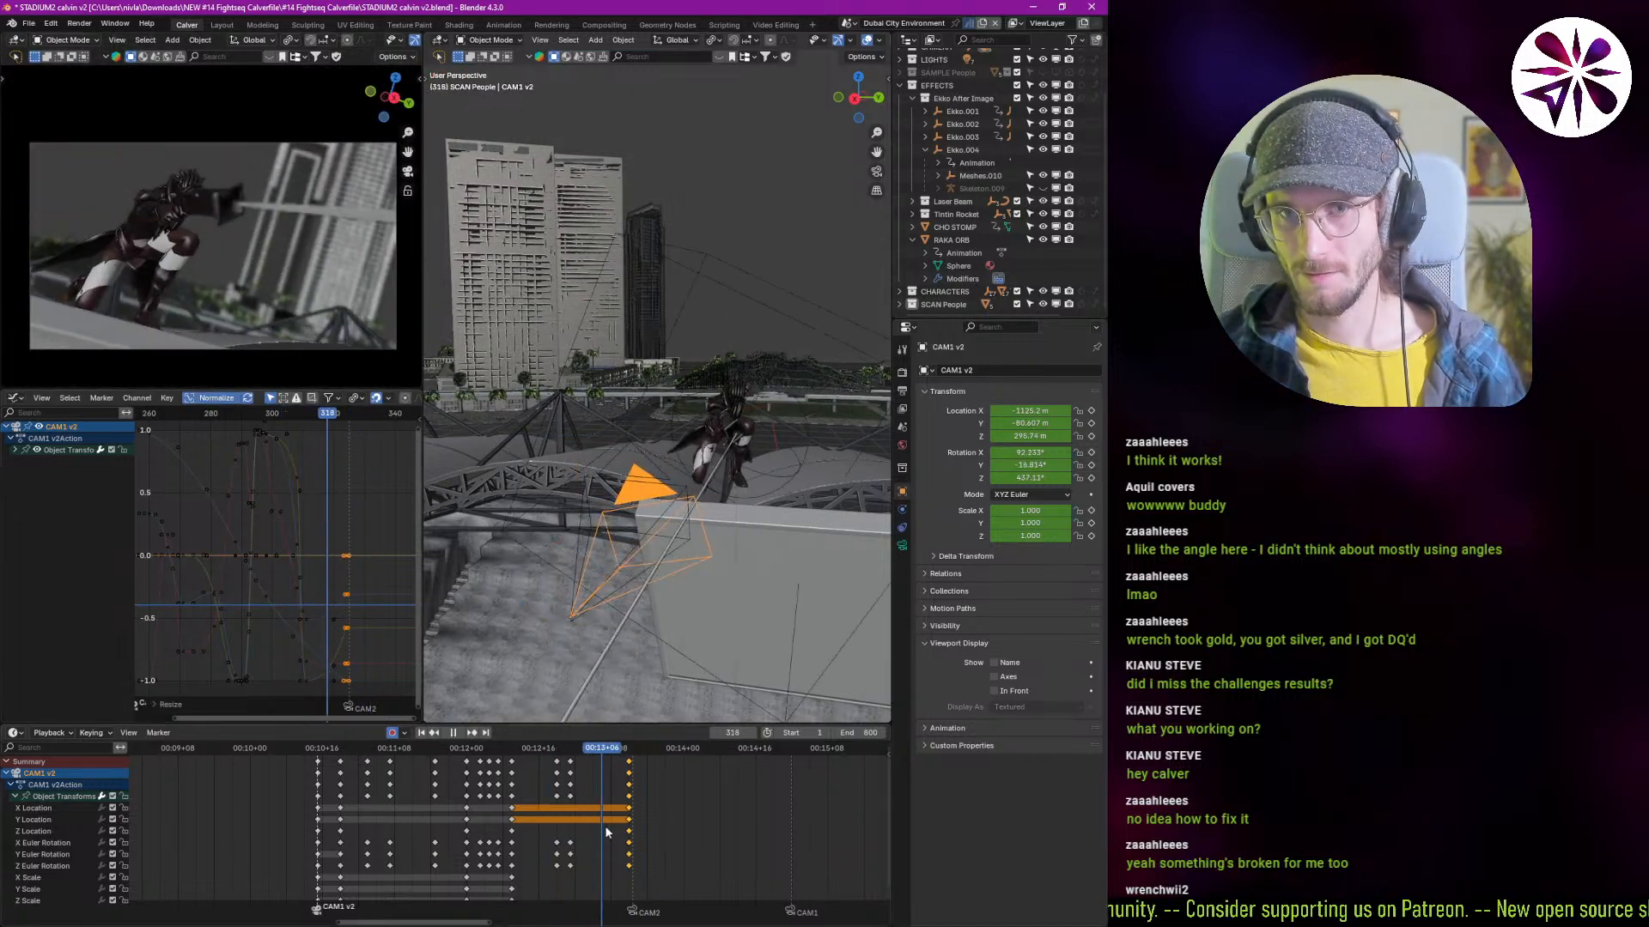
{"action": "key", "text": "space"}
{"action": "key", "text": "g"}
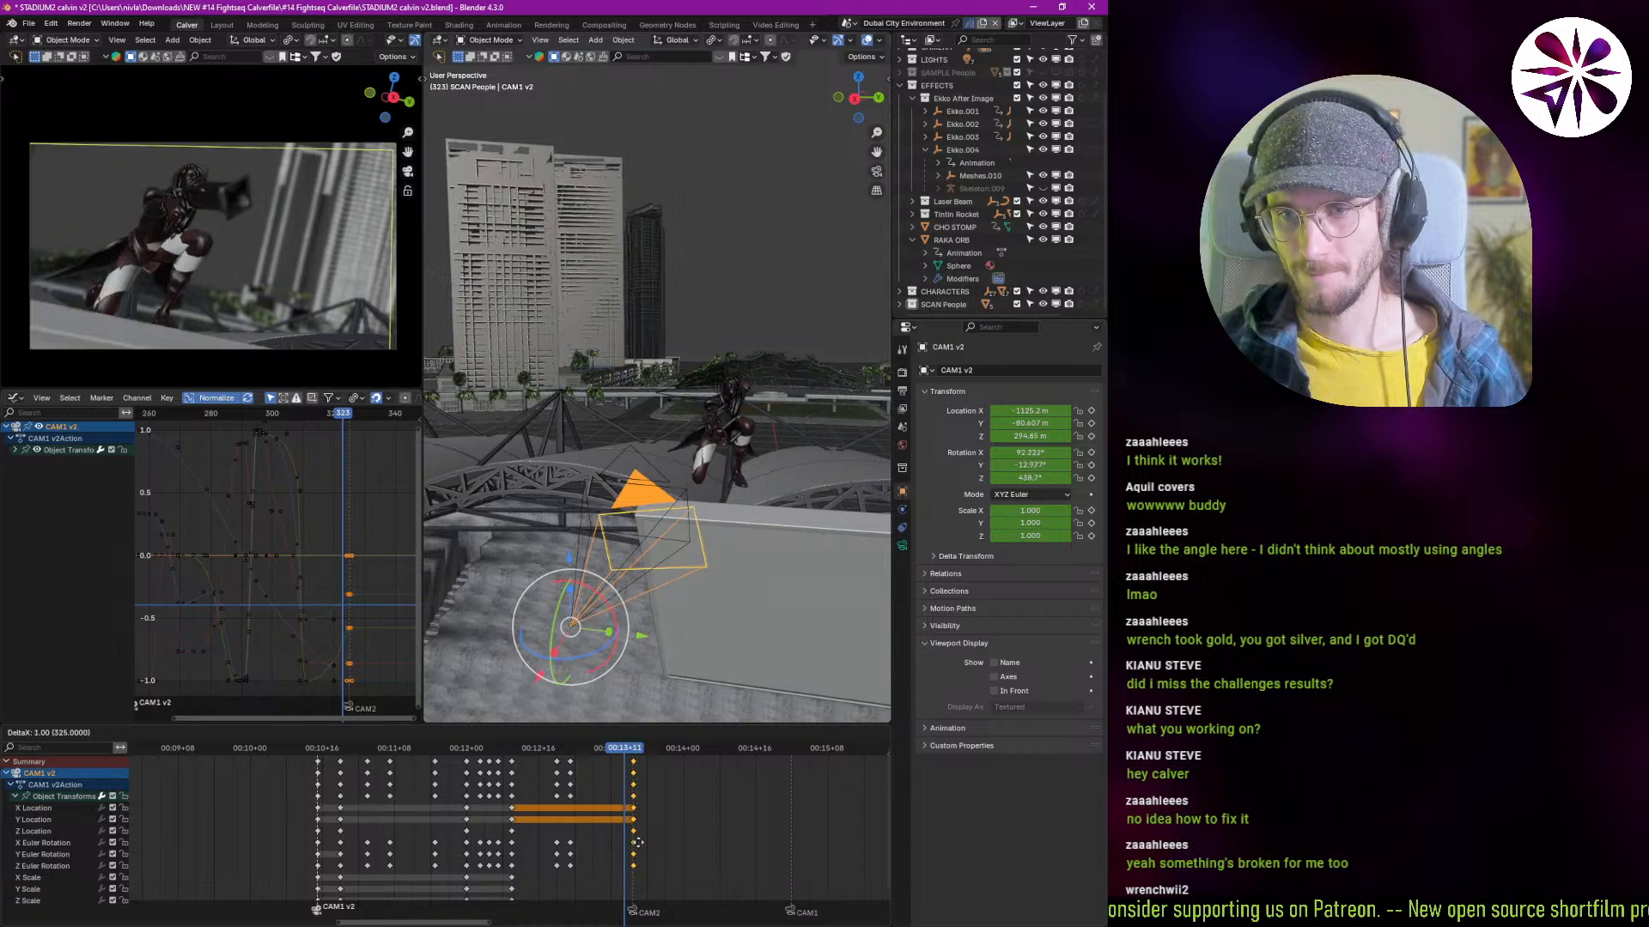
{"action": "left_click", "coordinate": [642, 843]}
{"action": "right_click_drag", "start_coordinate": [612, 821], "coordinate": [400, 826], "text": "shift"}
{"action": "key", "text": "space"}
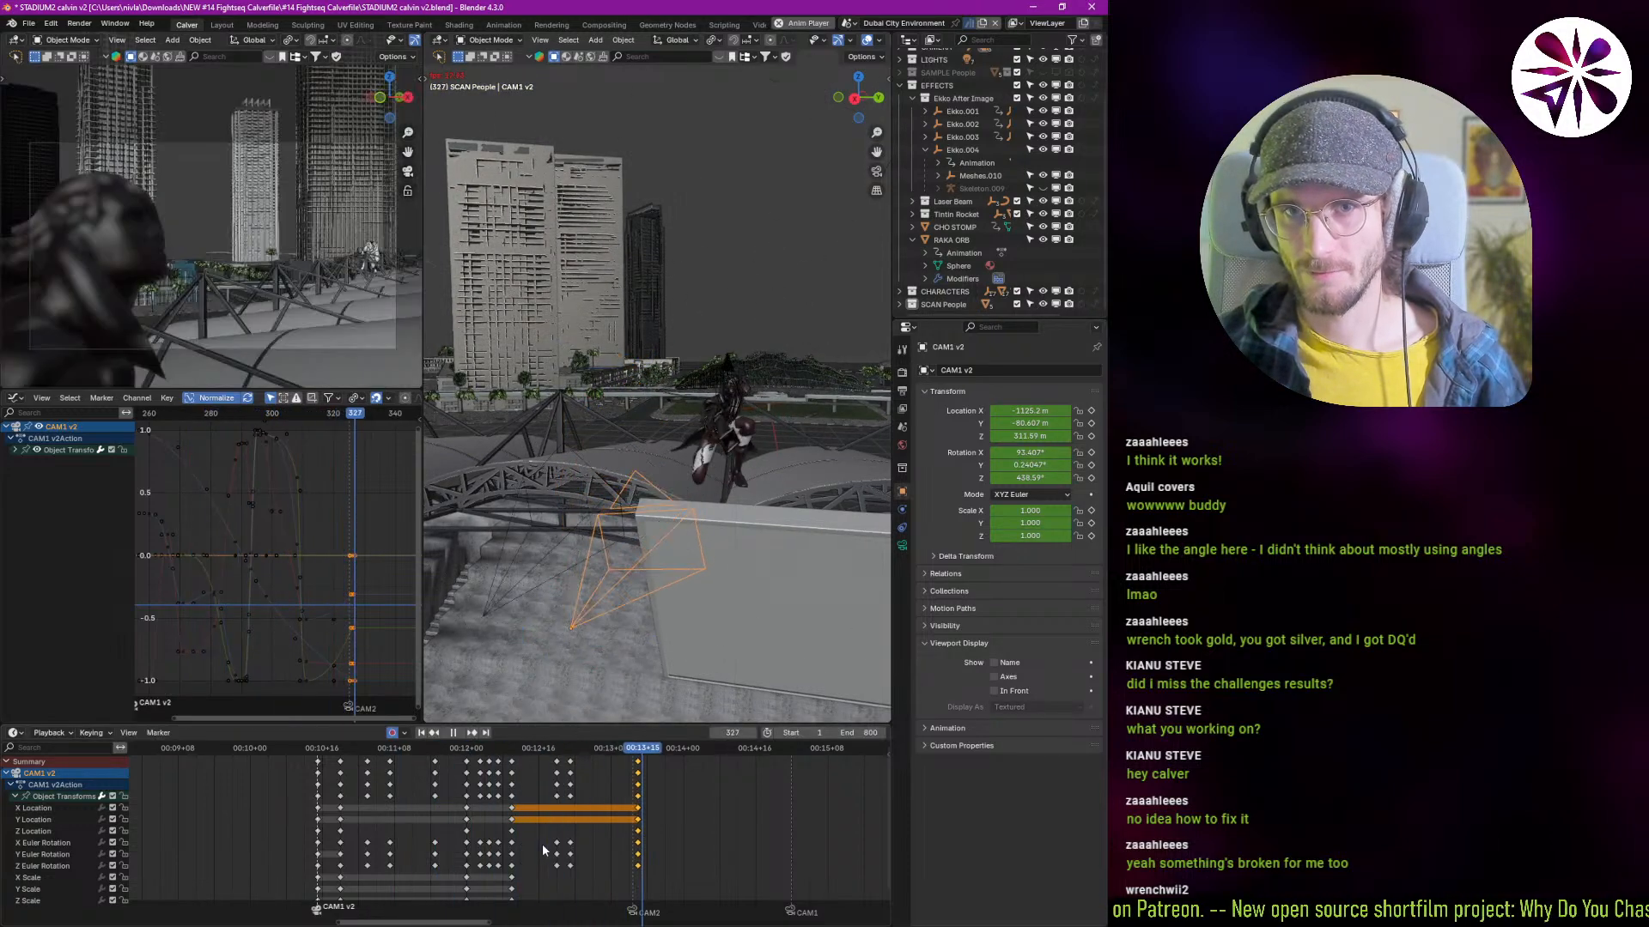
Step: Move CAM1 v2's final keyframes out to about frame 331 and replay the end of the shot past frame 350
{"action": "key", "text": "Escape"}
{"action": "right_click_drag", "start_coordinate": [493, 837], "coordinate": [306, 840], "text": "shift"}
{"action": "key", "text": "space"}
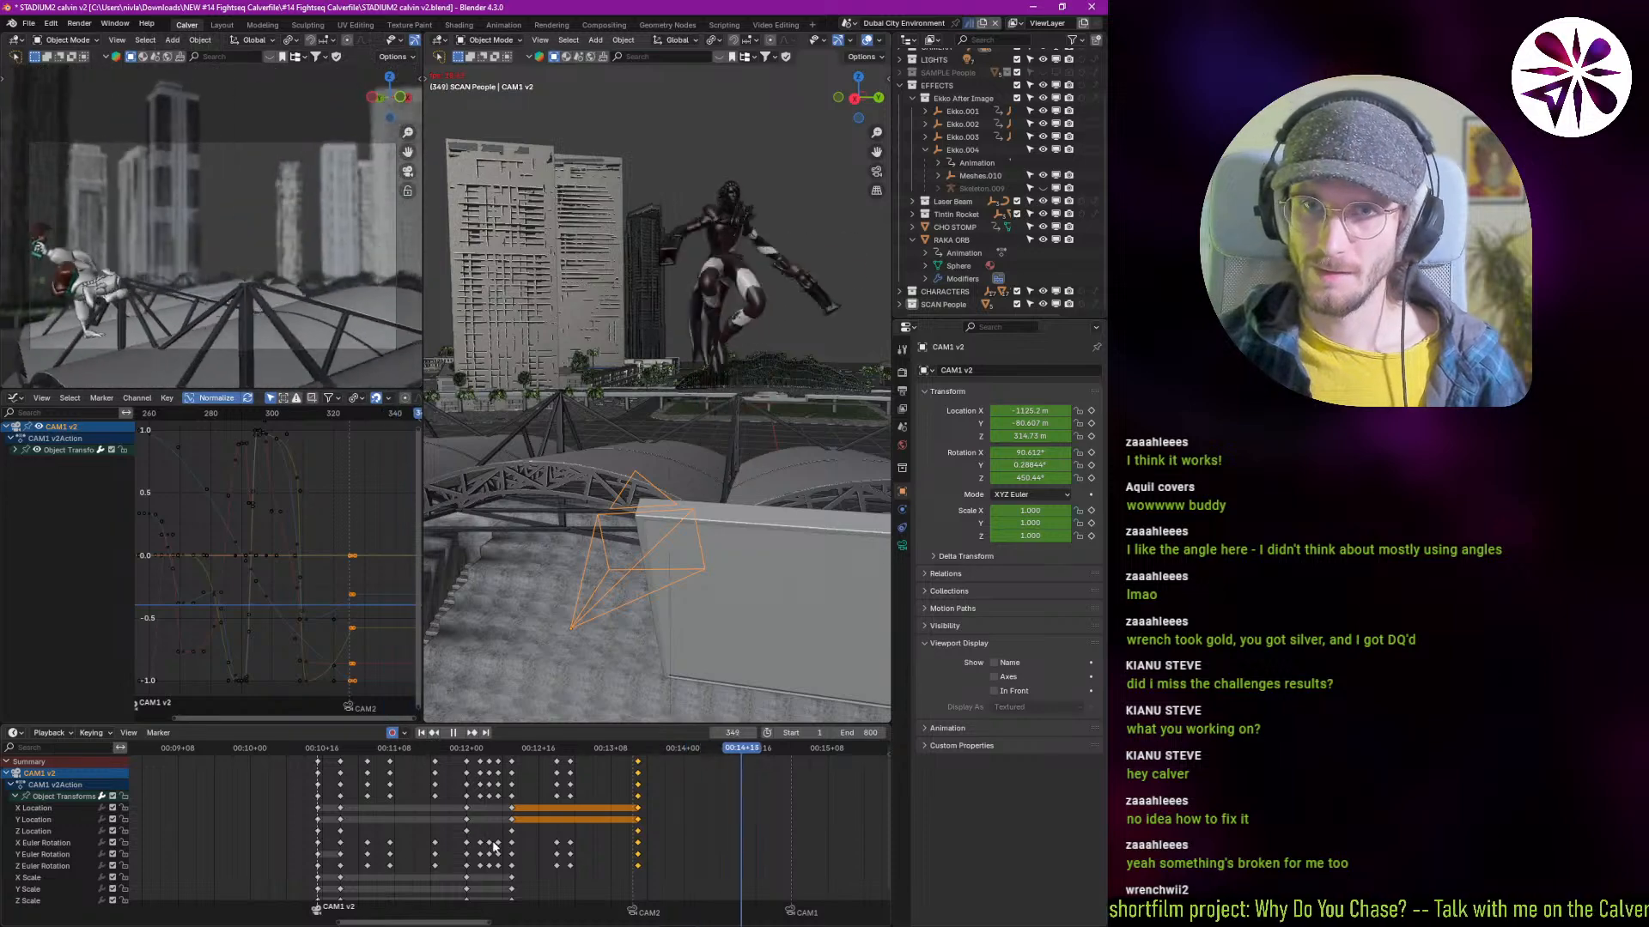
{"action": "right_click_drag", "start_coordinate": [580, 842], "coordinate": [568, 843], "text": "shift"}
{"action": "key", "text": "space"}
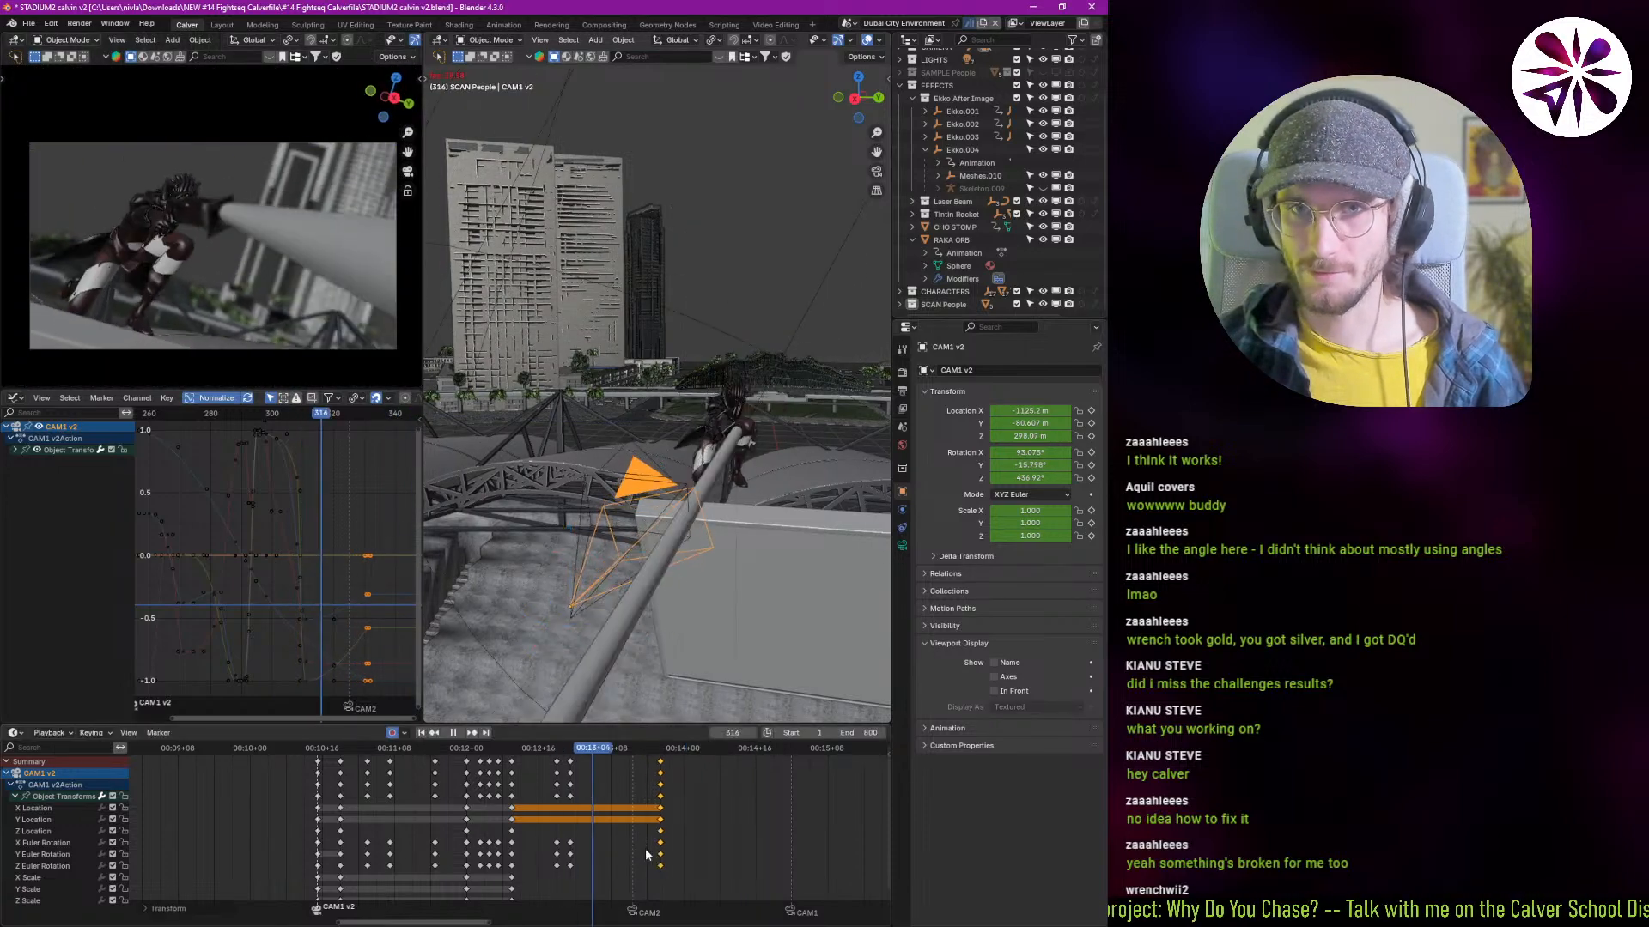
{"action": "right_click_drag", "start_coordinate": [568, 833], "coordinate": [627, 851], "text": "shift"}
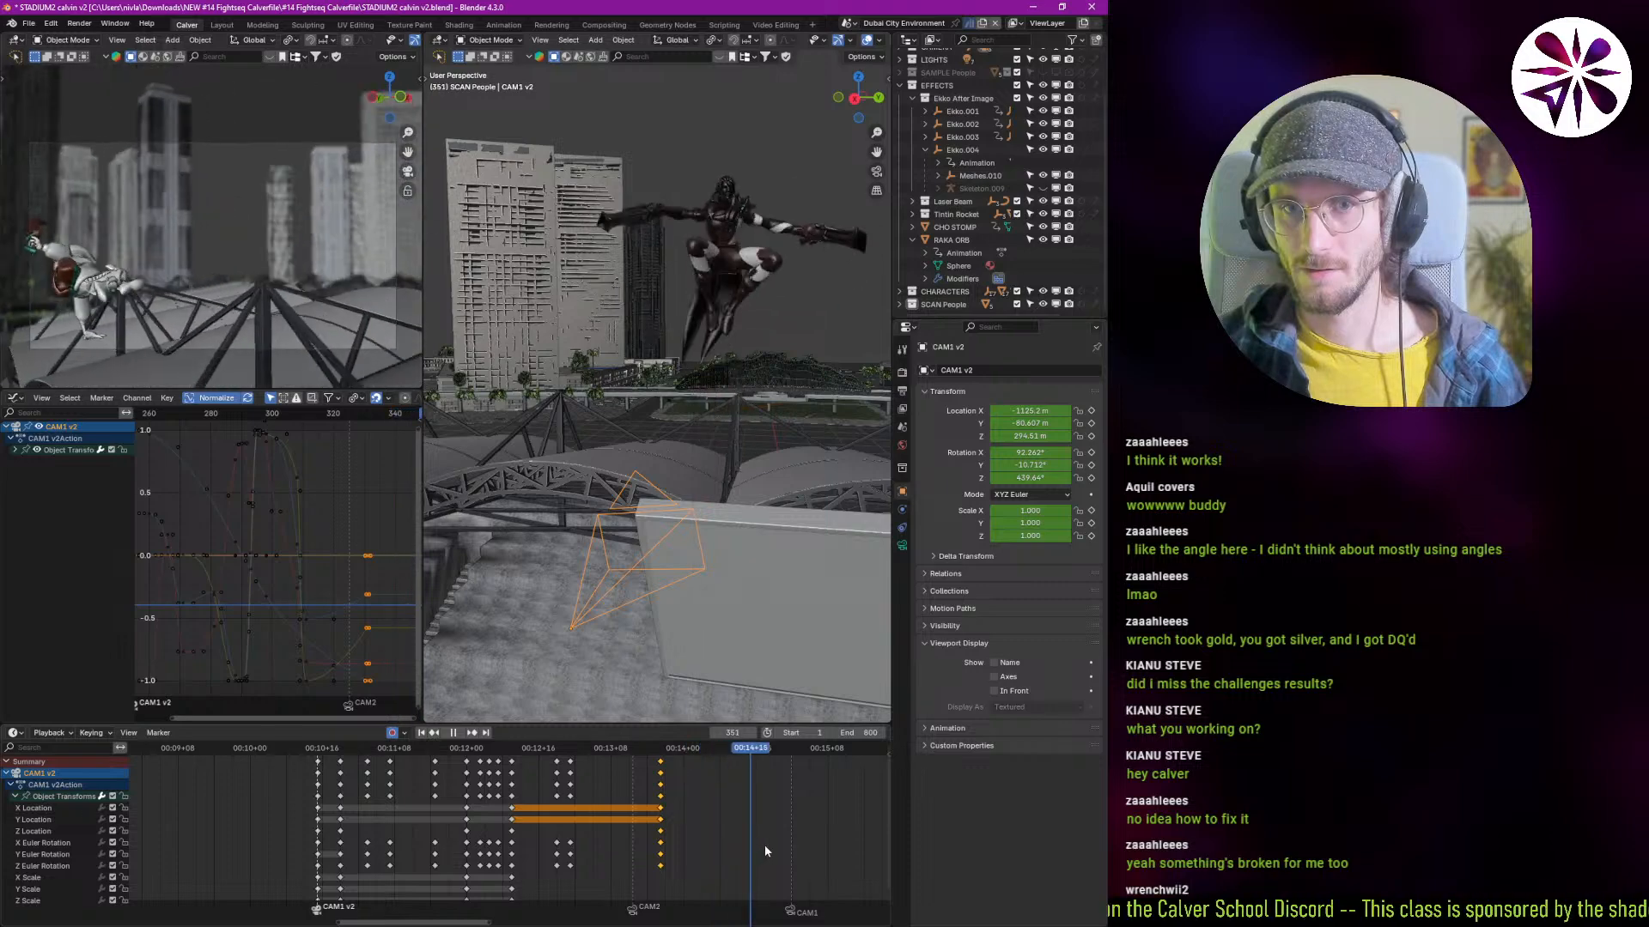
{"action": "right_click_drag", "start_coordinate": [790, 845], "coordinate": [597, 862], "text": "shift"}
{"action": "key", "text": "space"}
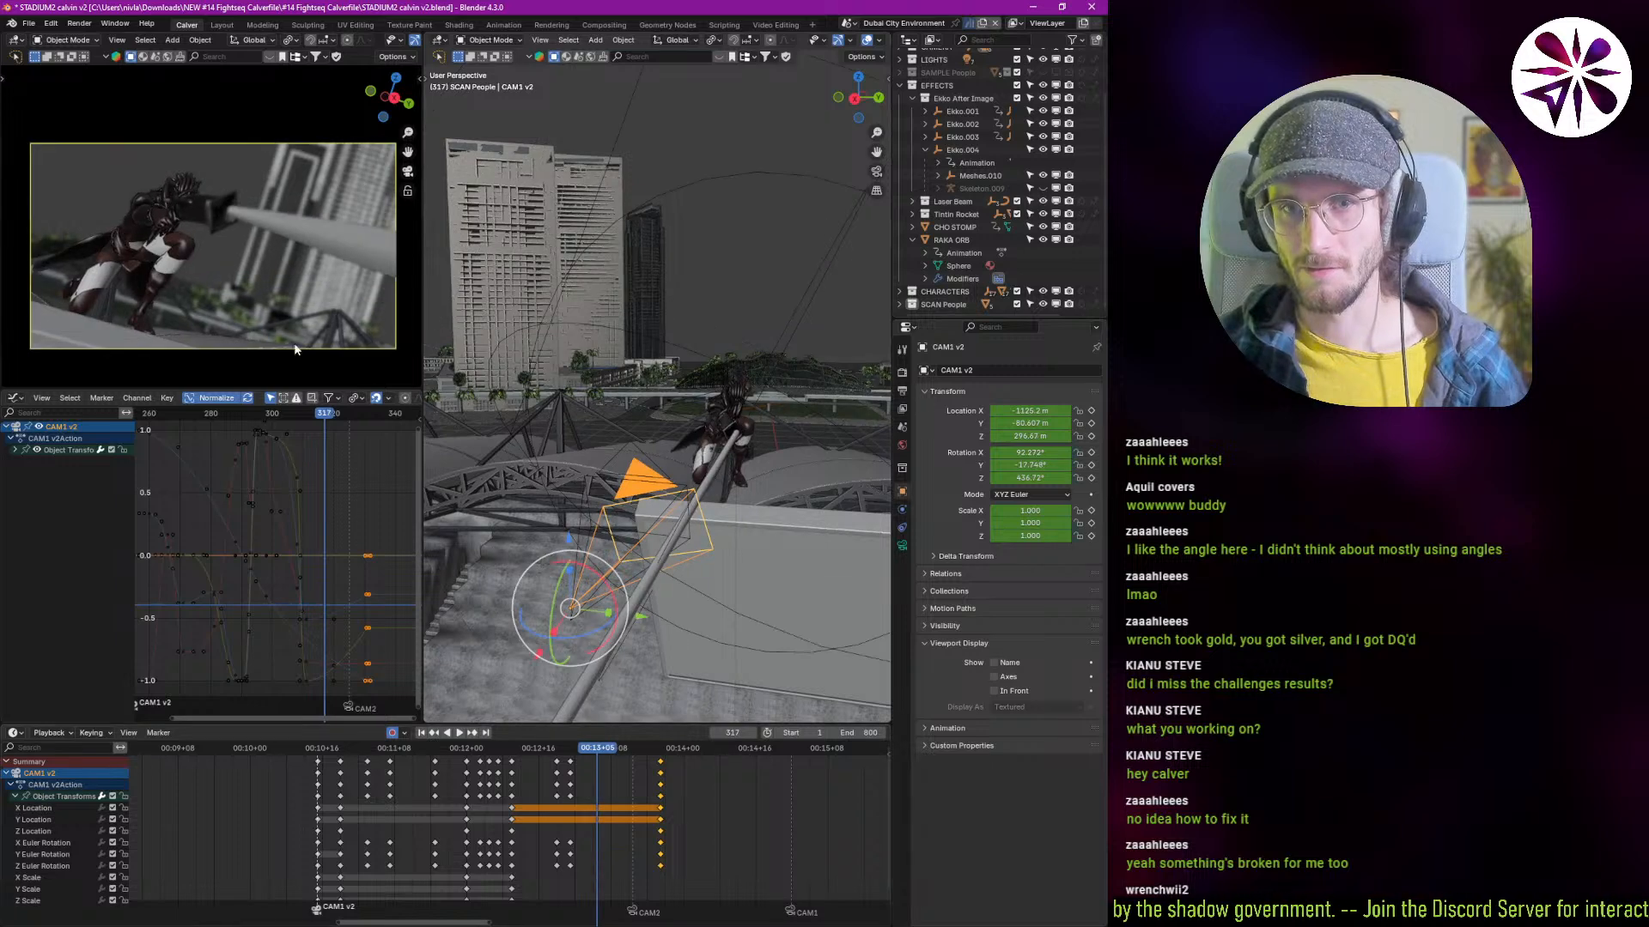
Step: Try re-aiming CAM1 v2 at frame 317 with walk navigation in the camera view
{"action": "key", "text": "shift+grave"}
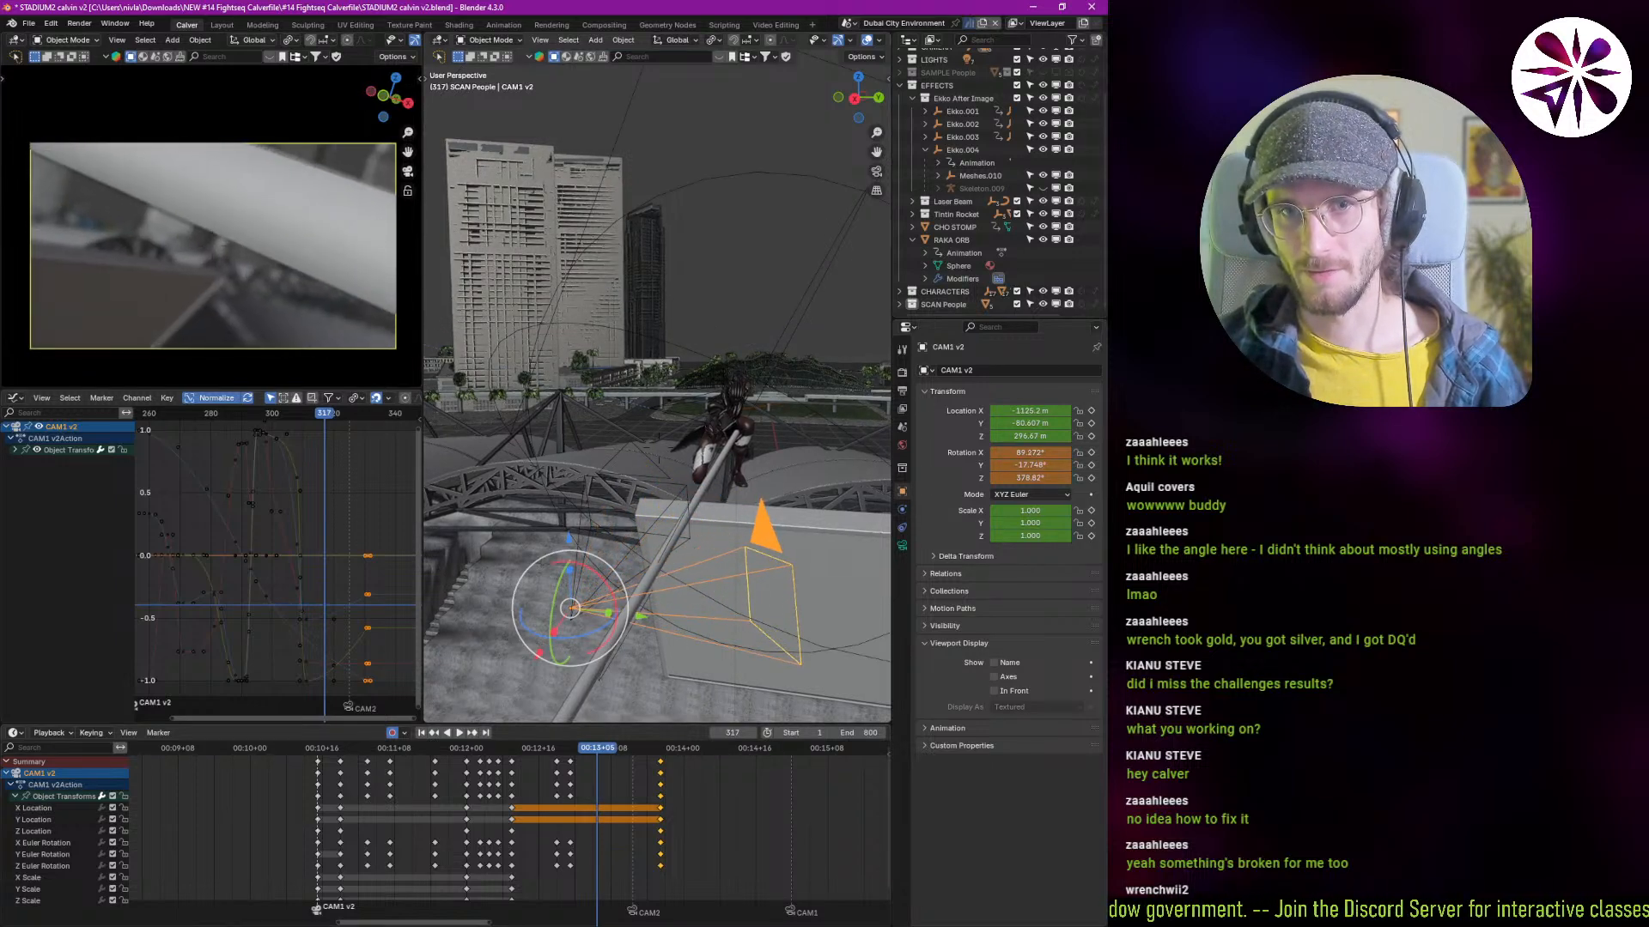
{"action": "right_click", "coordinate": [275, 326]}
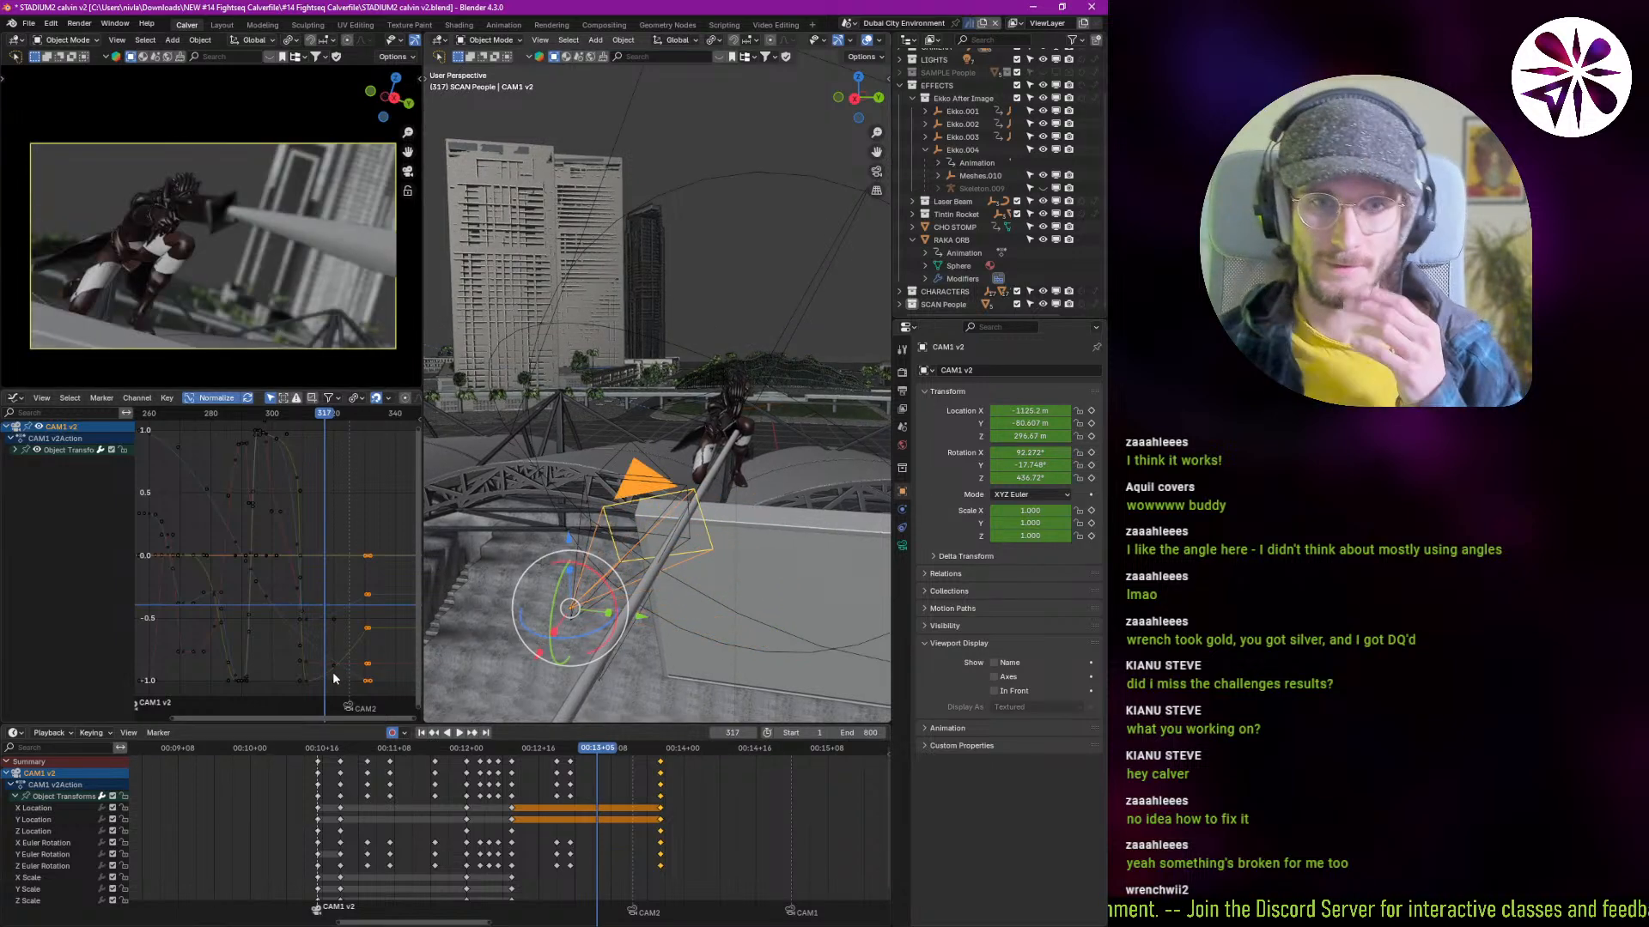
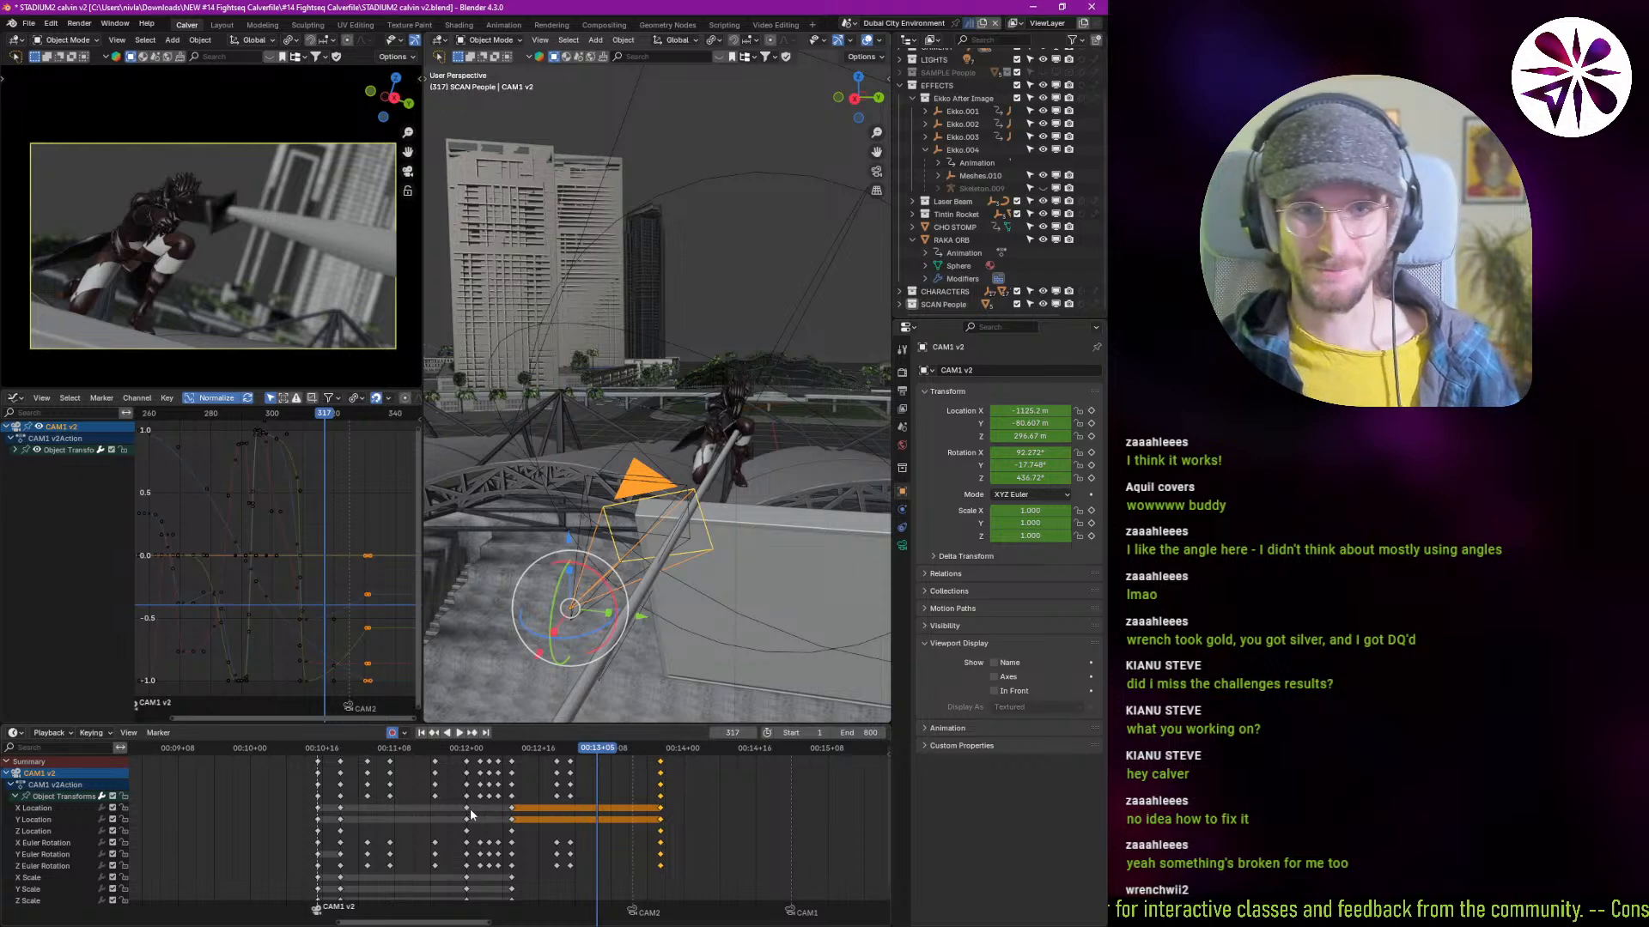
Step: Replay the full CAM1 v2 shot through the cut to CAM2, and review the ending again from frame 317
{"action": "mouse_move", "coordinate": [347, 858]}
{"action": "right_mouse_down", "text": "shift"}
{"action": "mouse_move", "coordinate": [285, 857]}
{"action": "mouse_move", "coordinate": [322, 857]}
{"action": "right_mouse_up", "text": "shift"}
{"action": "key", "text": "space"}
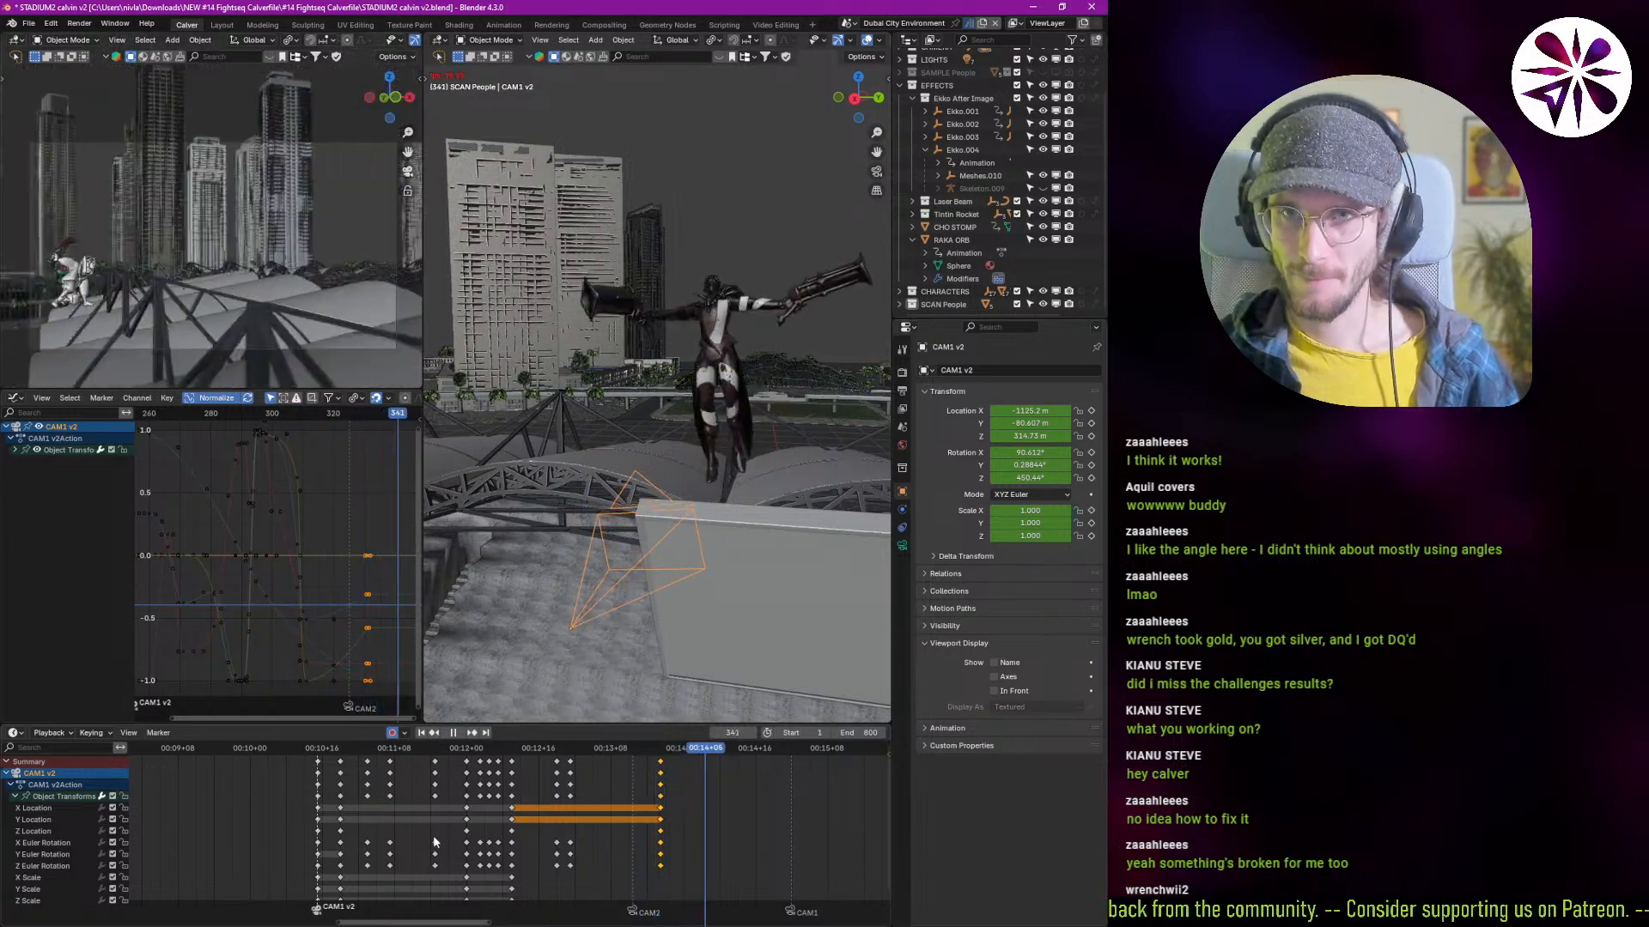
{"action": "key", "text": "space"}
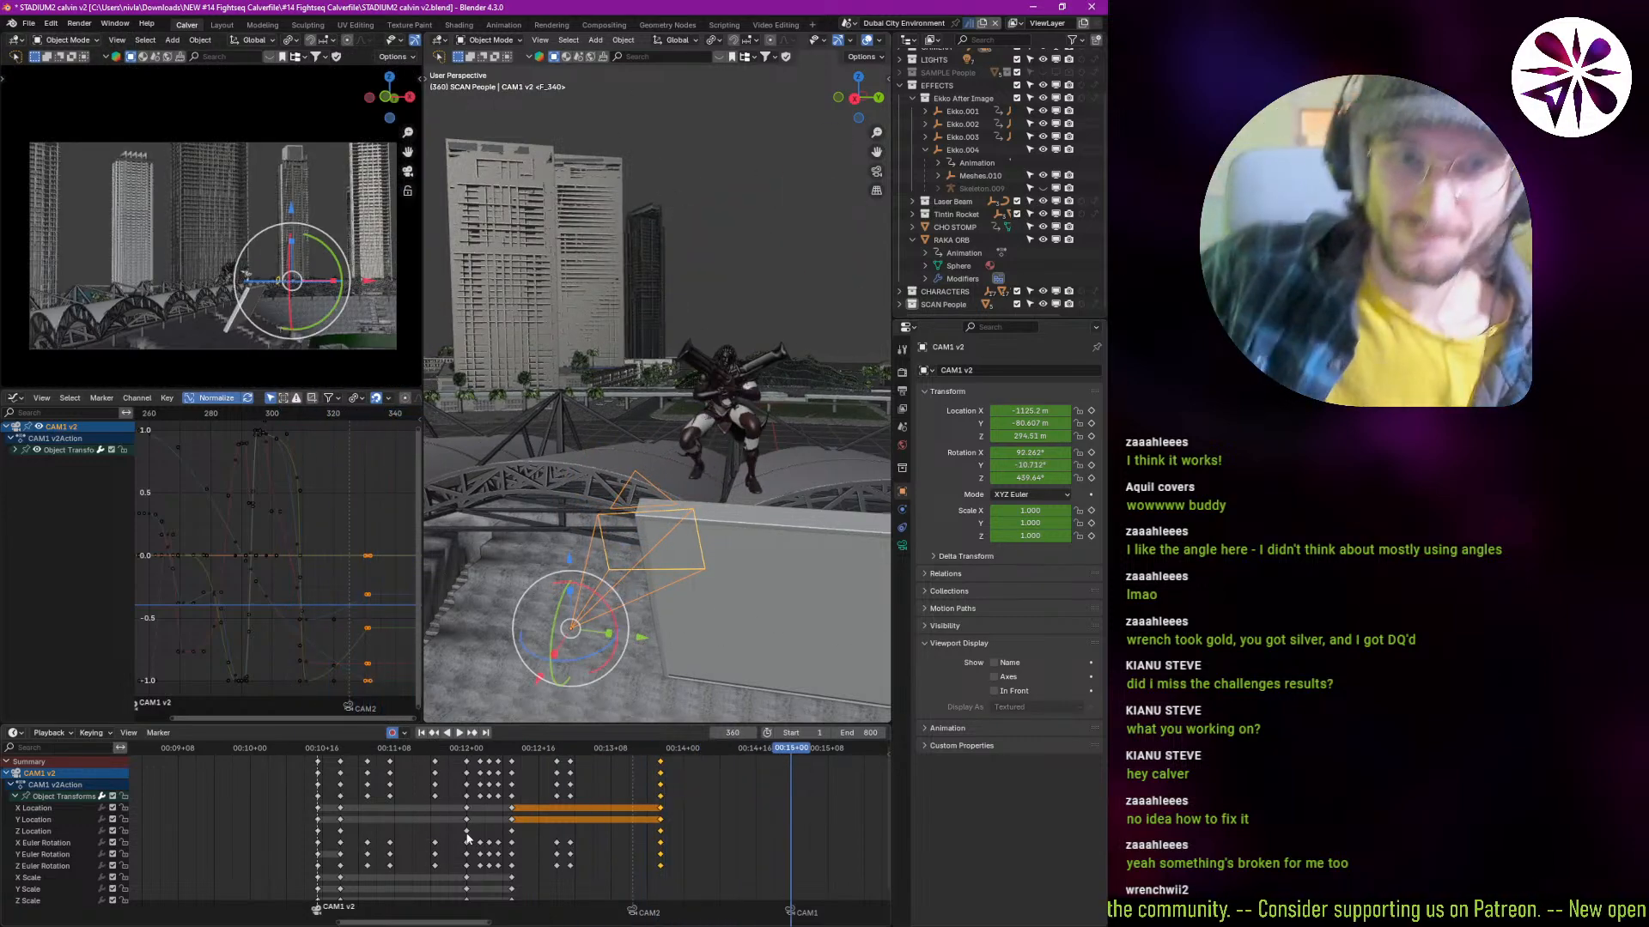
{"action": "middle_click_drag", "start_coordinate": [589, 782], "coordinate": [541, 818]}
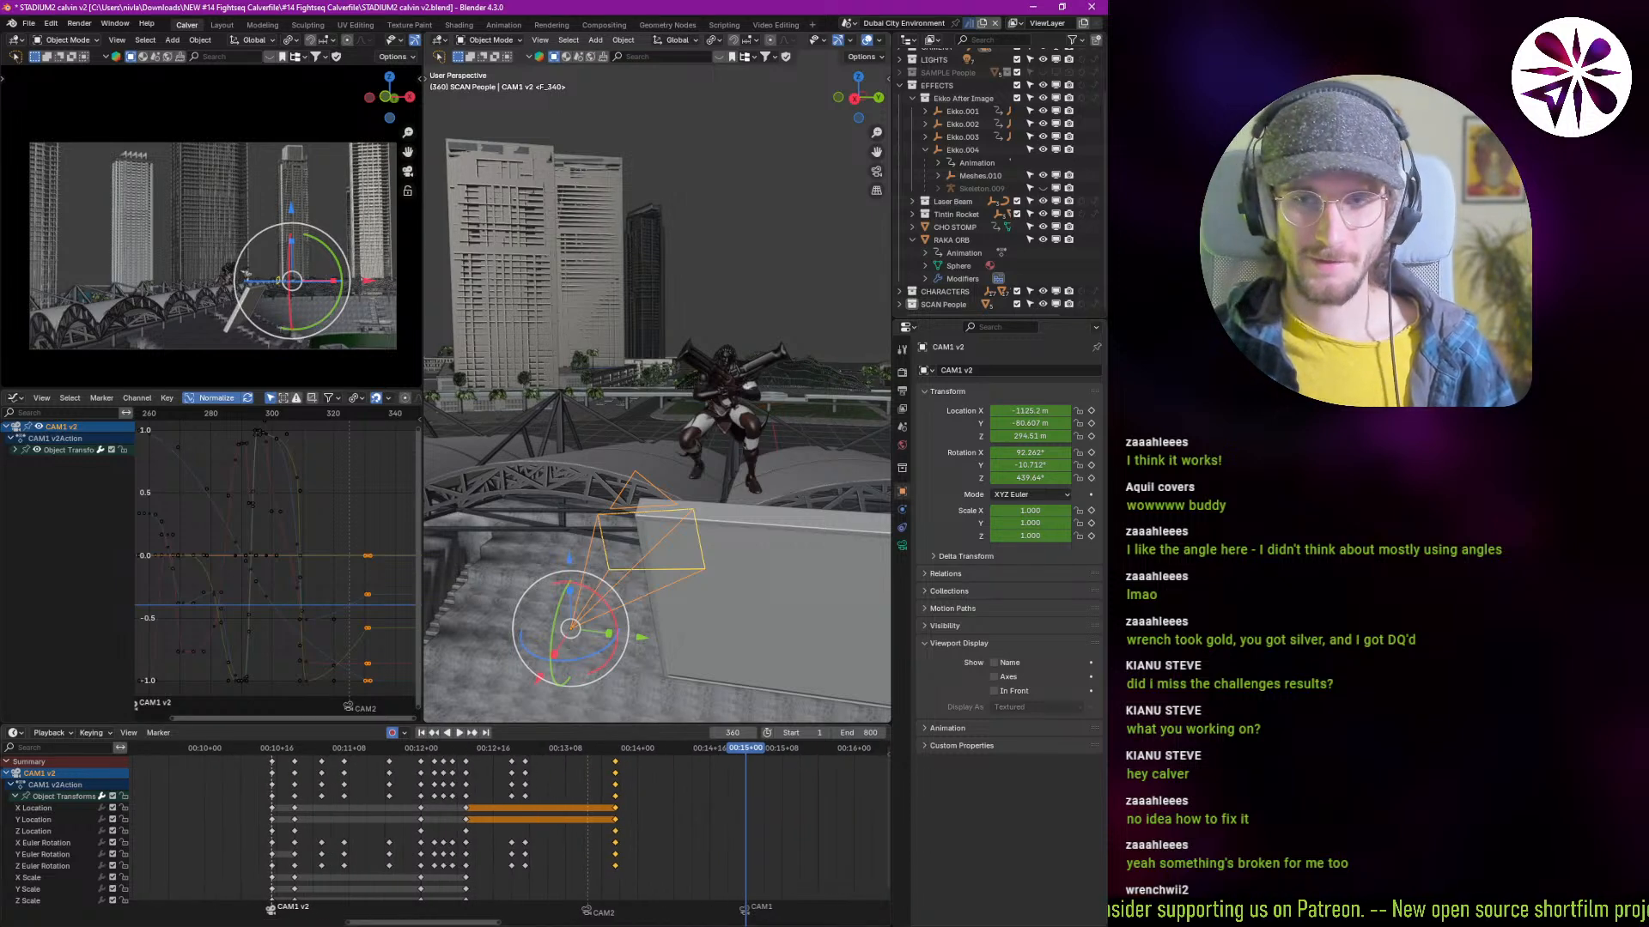
{"action": "right_click_drag", "start_coordinate": [518, 815], "coordinate": [565, 846], "text": "shift"}
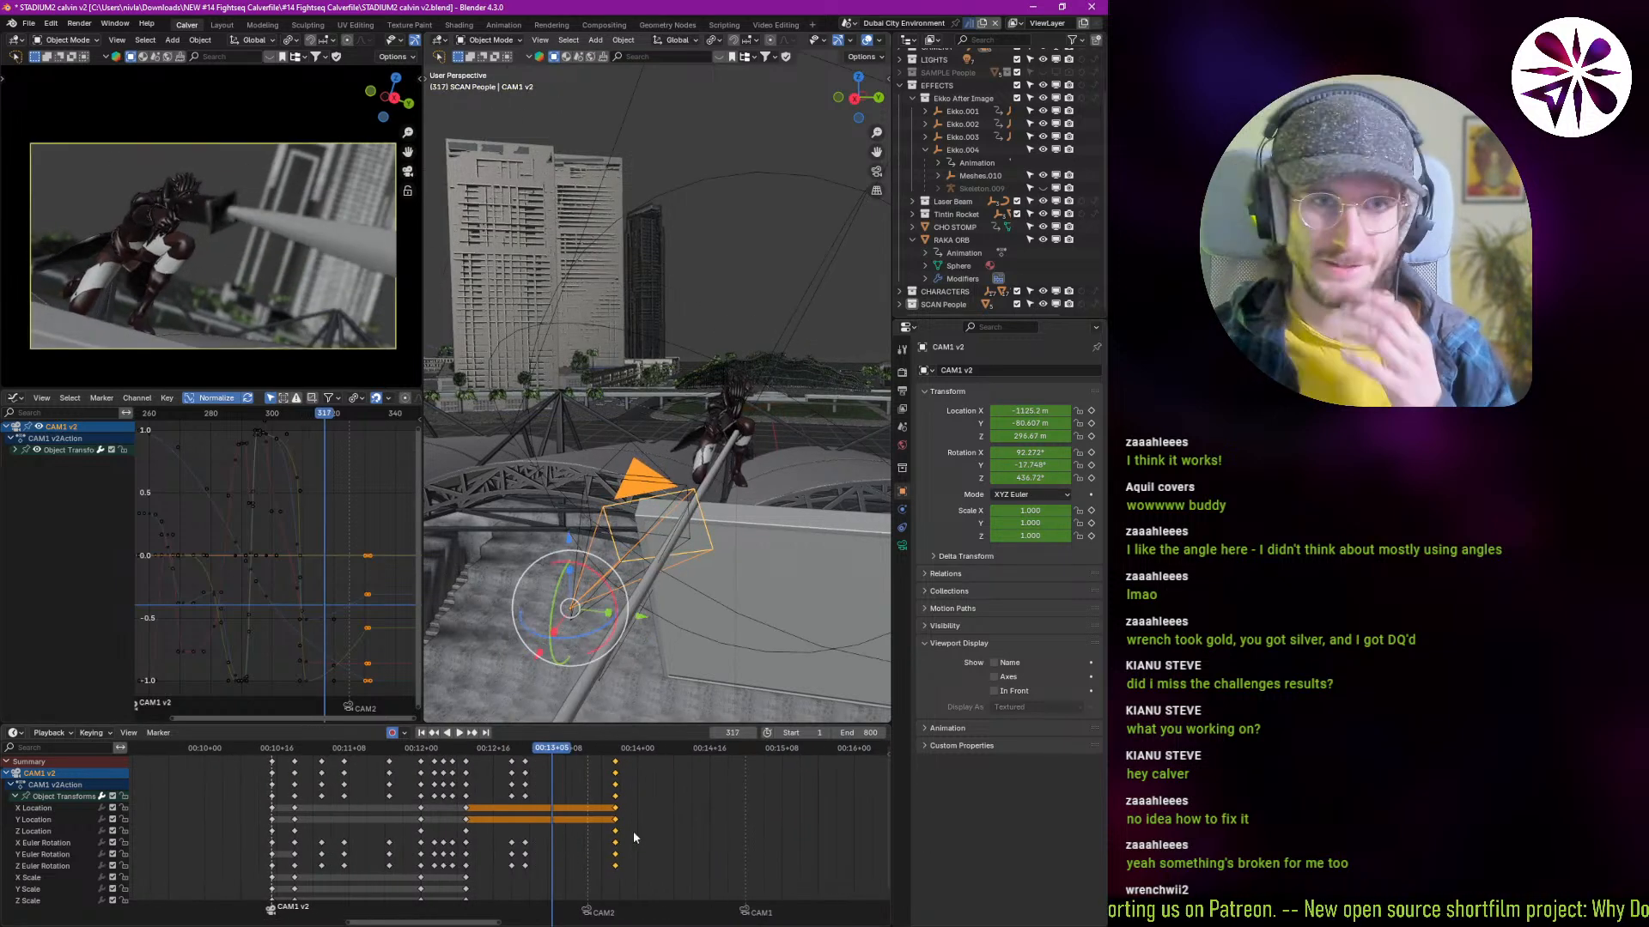
{"action": "key", "text": "space"}
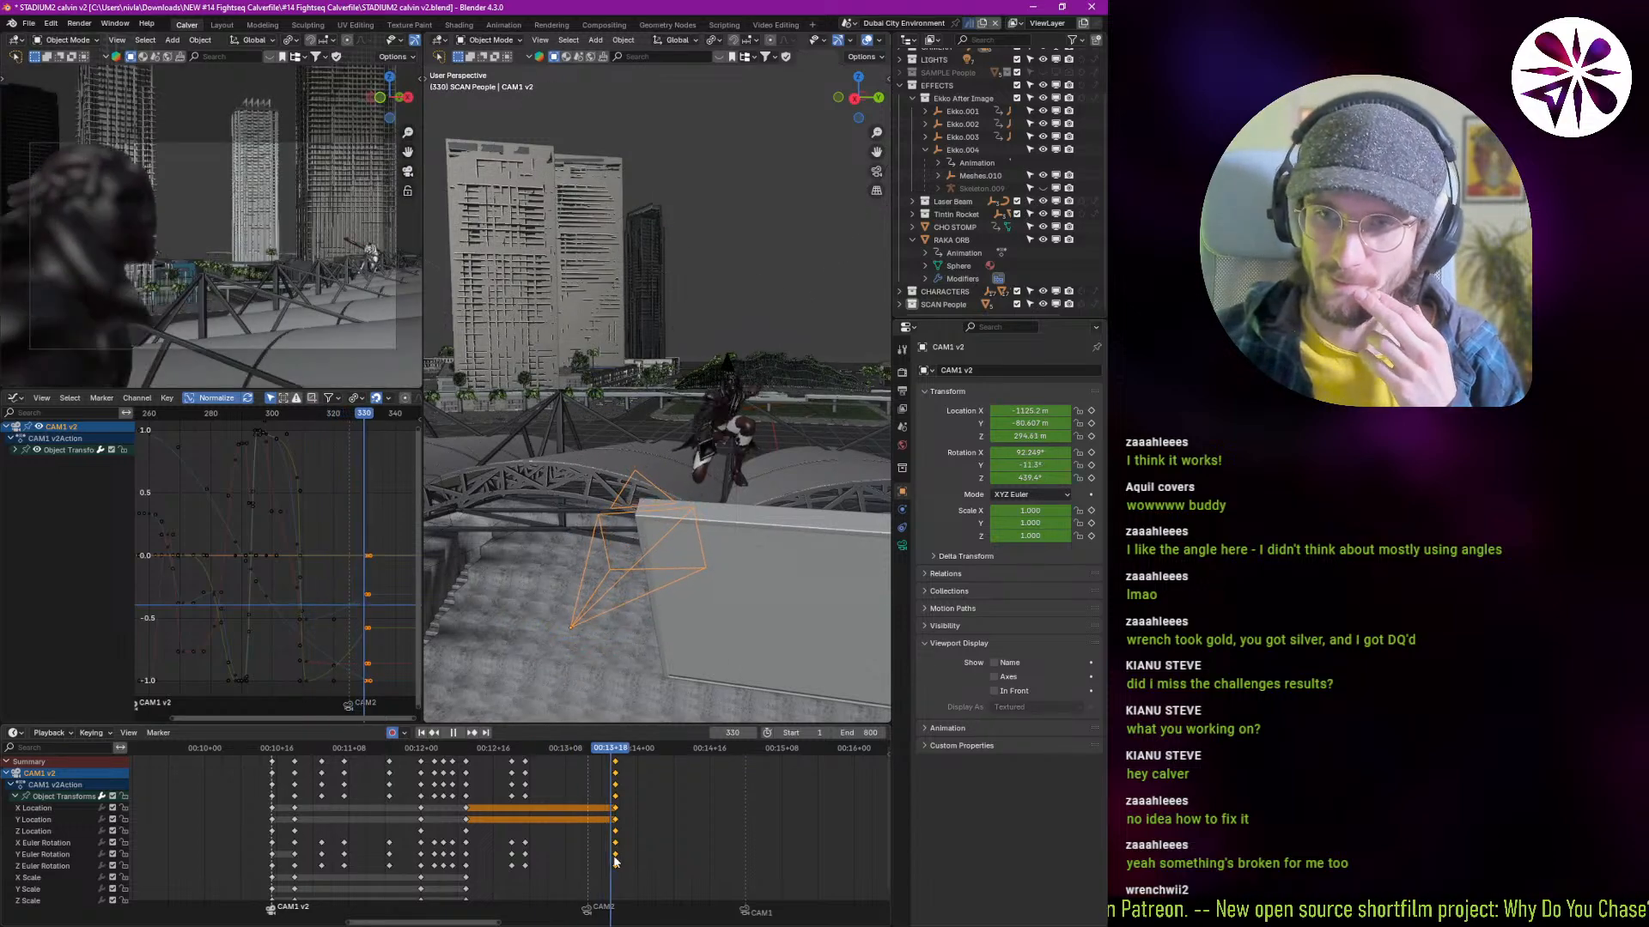
Step: Replay the end of the CAM1 v2 shot through the cut to CAM2, and return to frame 315
{"action": "right_click_drag", "start_coordinate": [615, 861], "coordinate": [254, 816], "text": "shift"}
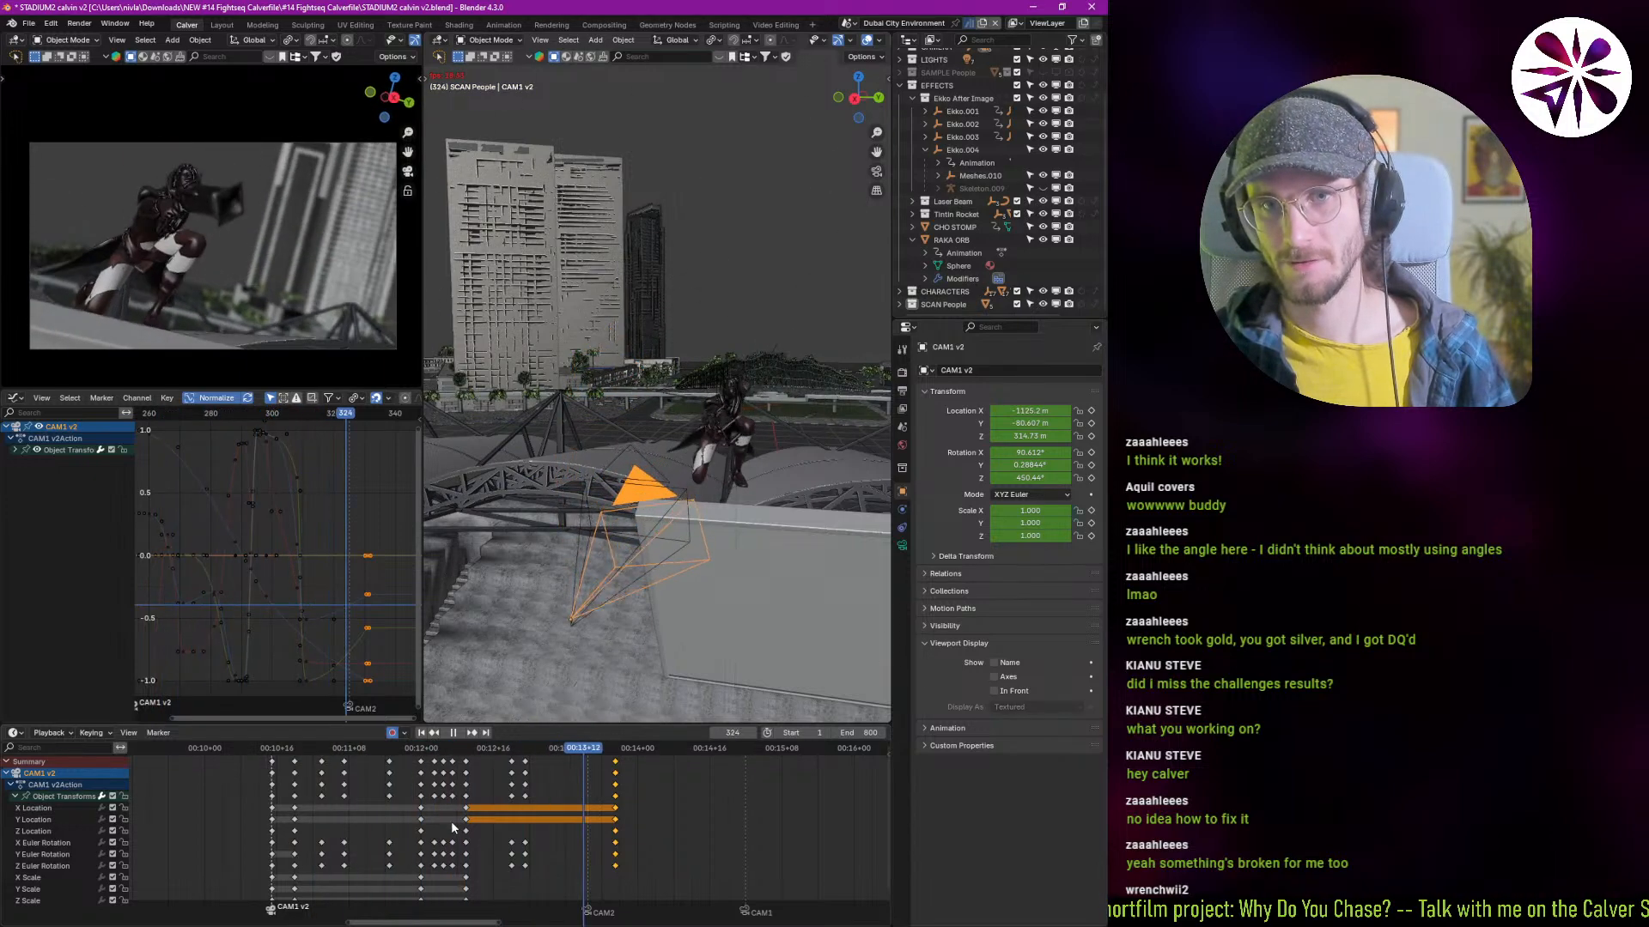
{"action": "key", "text": "space"}
{"action": "right_click_drag", "start_coordinate": [622, 846], "coordinate": [625, 846], "text": "shift"}
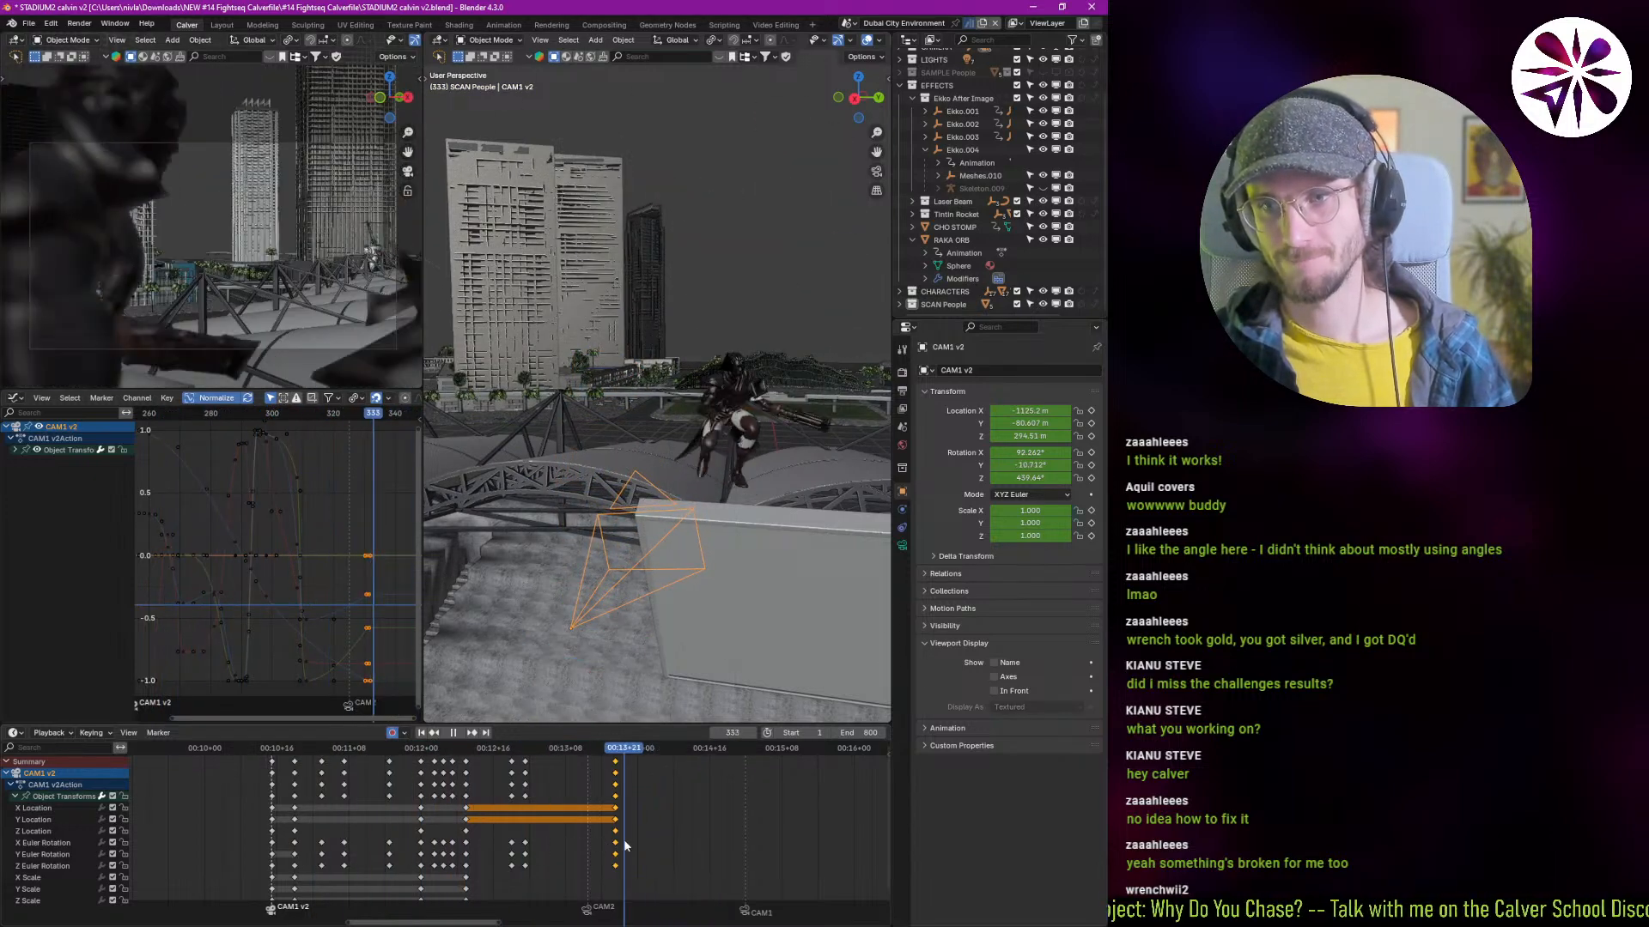
{"action": "key", "text": "space"}
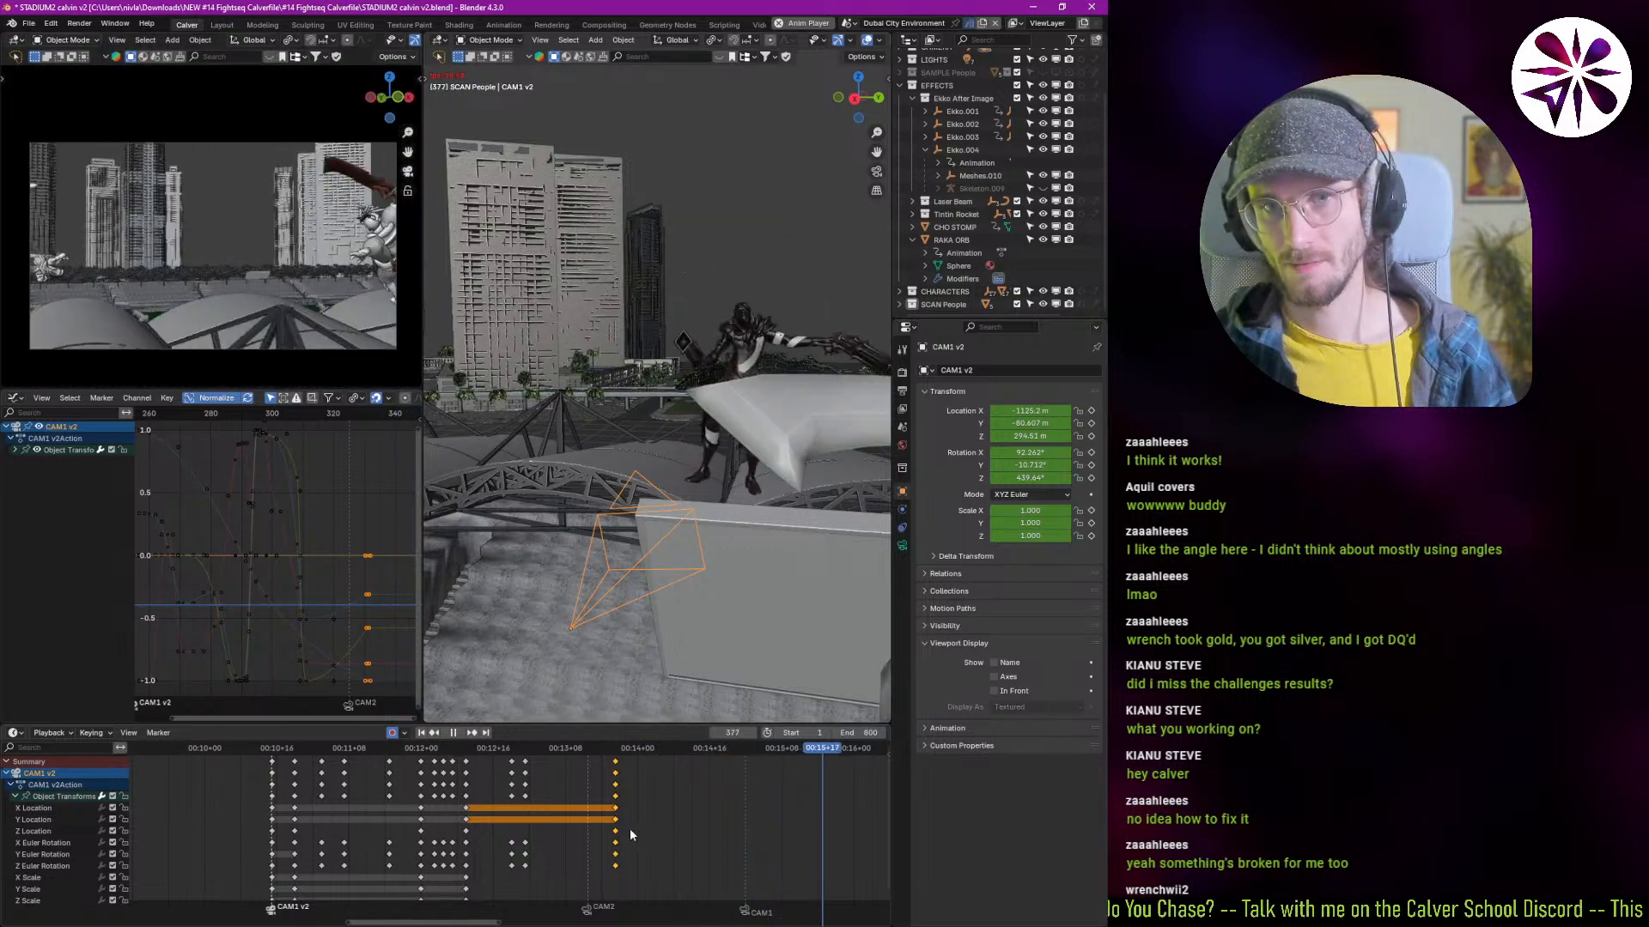
{"action": "key", "text": "space"}
{"action": "right_click_drag", "start_coordinate": [662, 823], "coordinate": [540, 828], "text": "shift"}
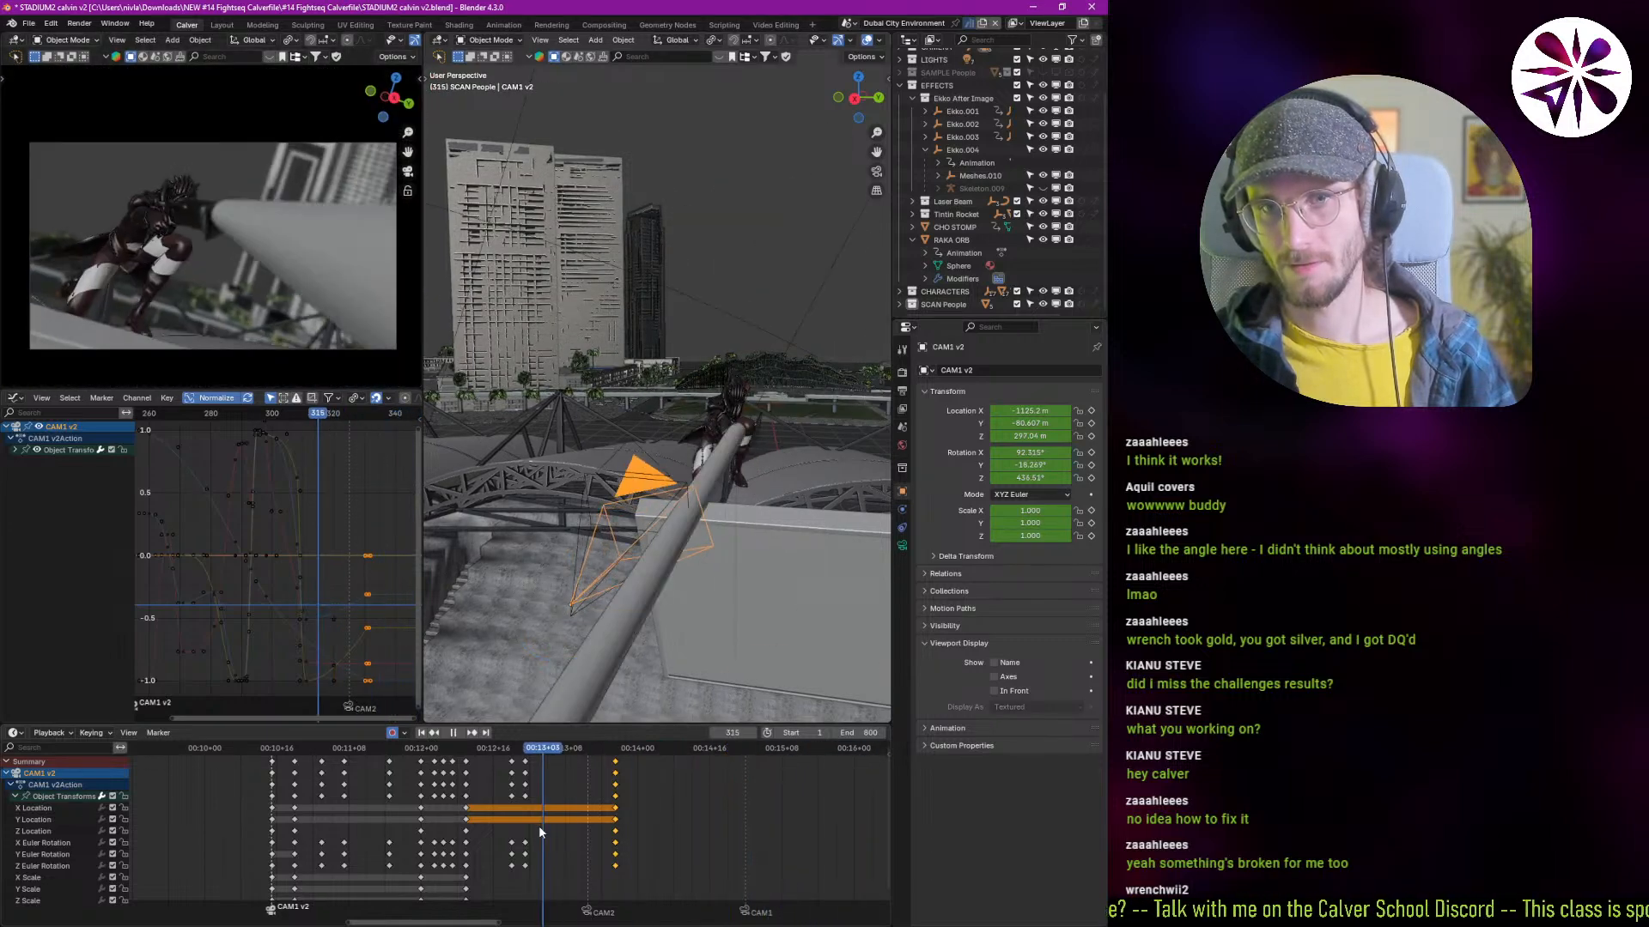
Step: Delete the CAM2 marker so the CAM1 v2 shot runs until the CAM1 marker, and resume playback
{"action": "key", "text": "space"}
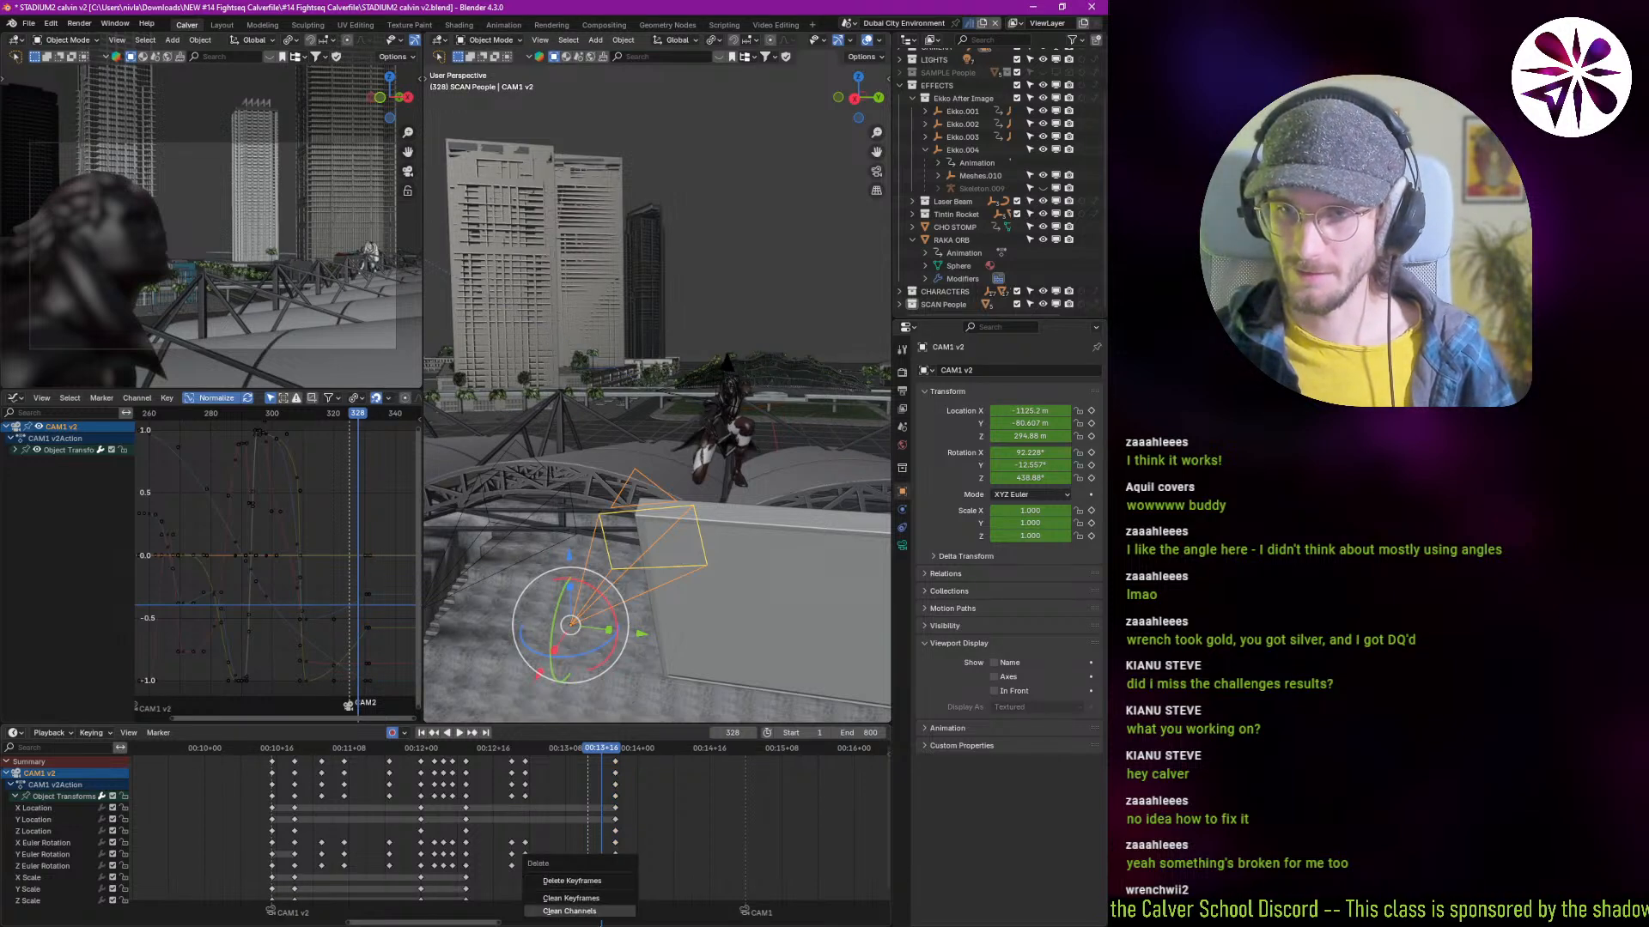
{"action": "left_click", "coordinate": [568, 908]}
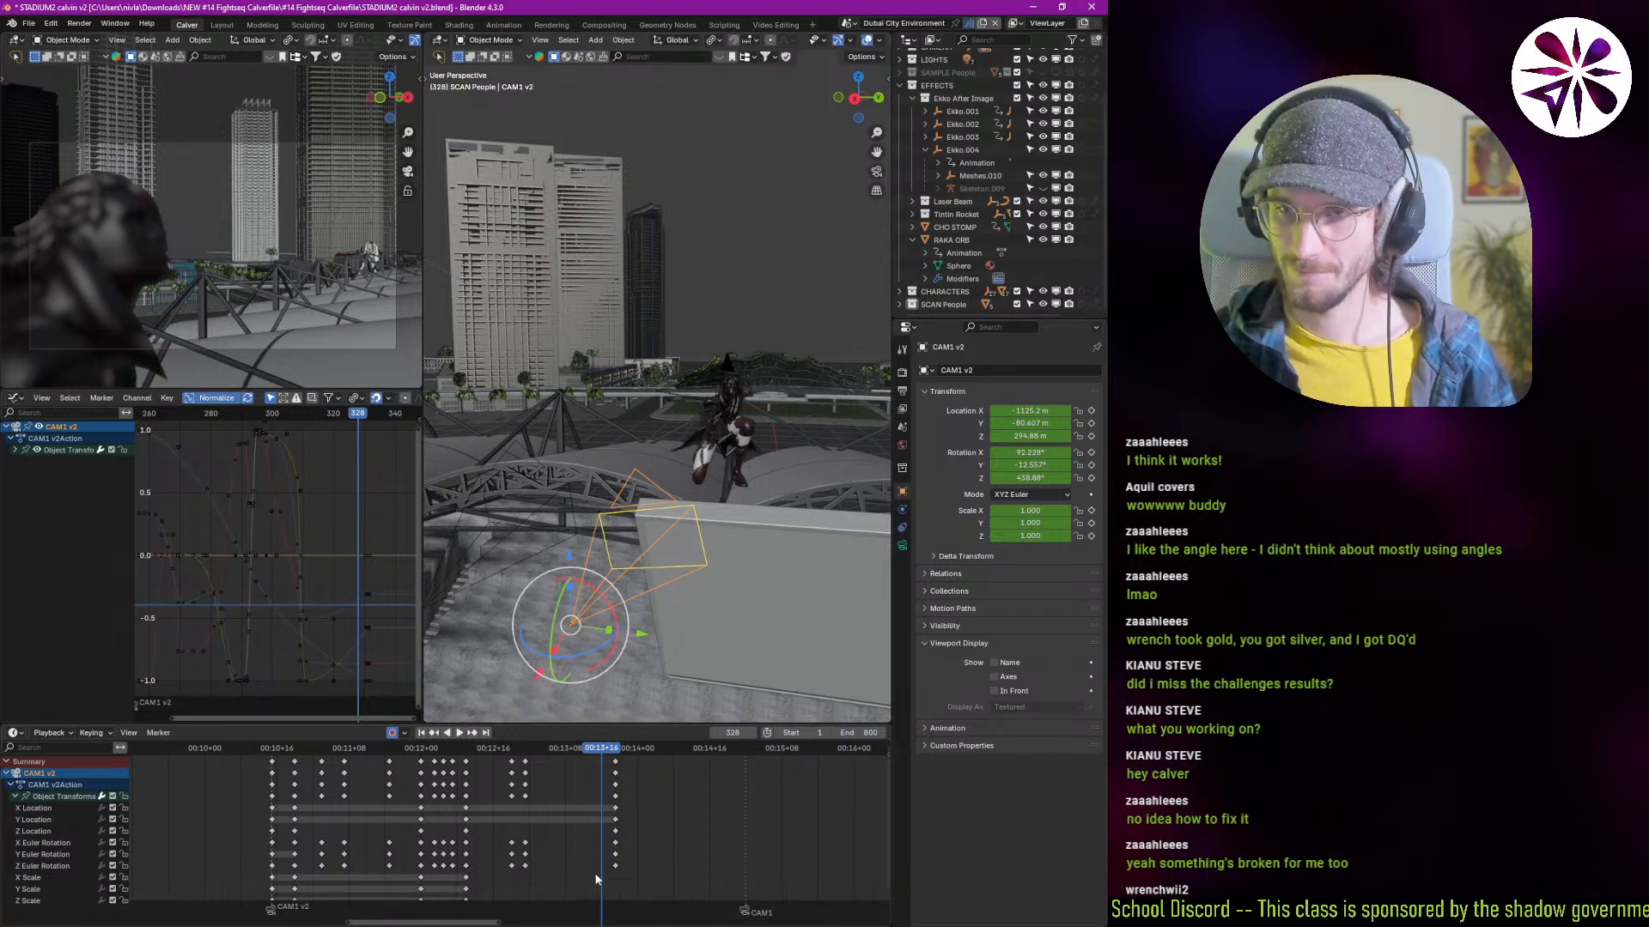
{"action": "key", "text": "space"}
{"action": "mouse_move", "coordinate": [692, 867]}
{"action": "right_mouse_down", "text": "shift"}
{"action": "mouse_move", "coordinate": [711, 861]}
{"action": "mouse_move", "coordinate": [684, 857]}
{"action": "right_mouse_up", "text": "shift"}
{"action": "key", "text": "shift+grave"}
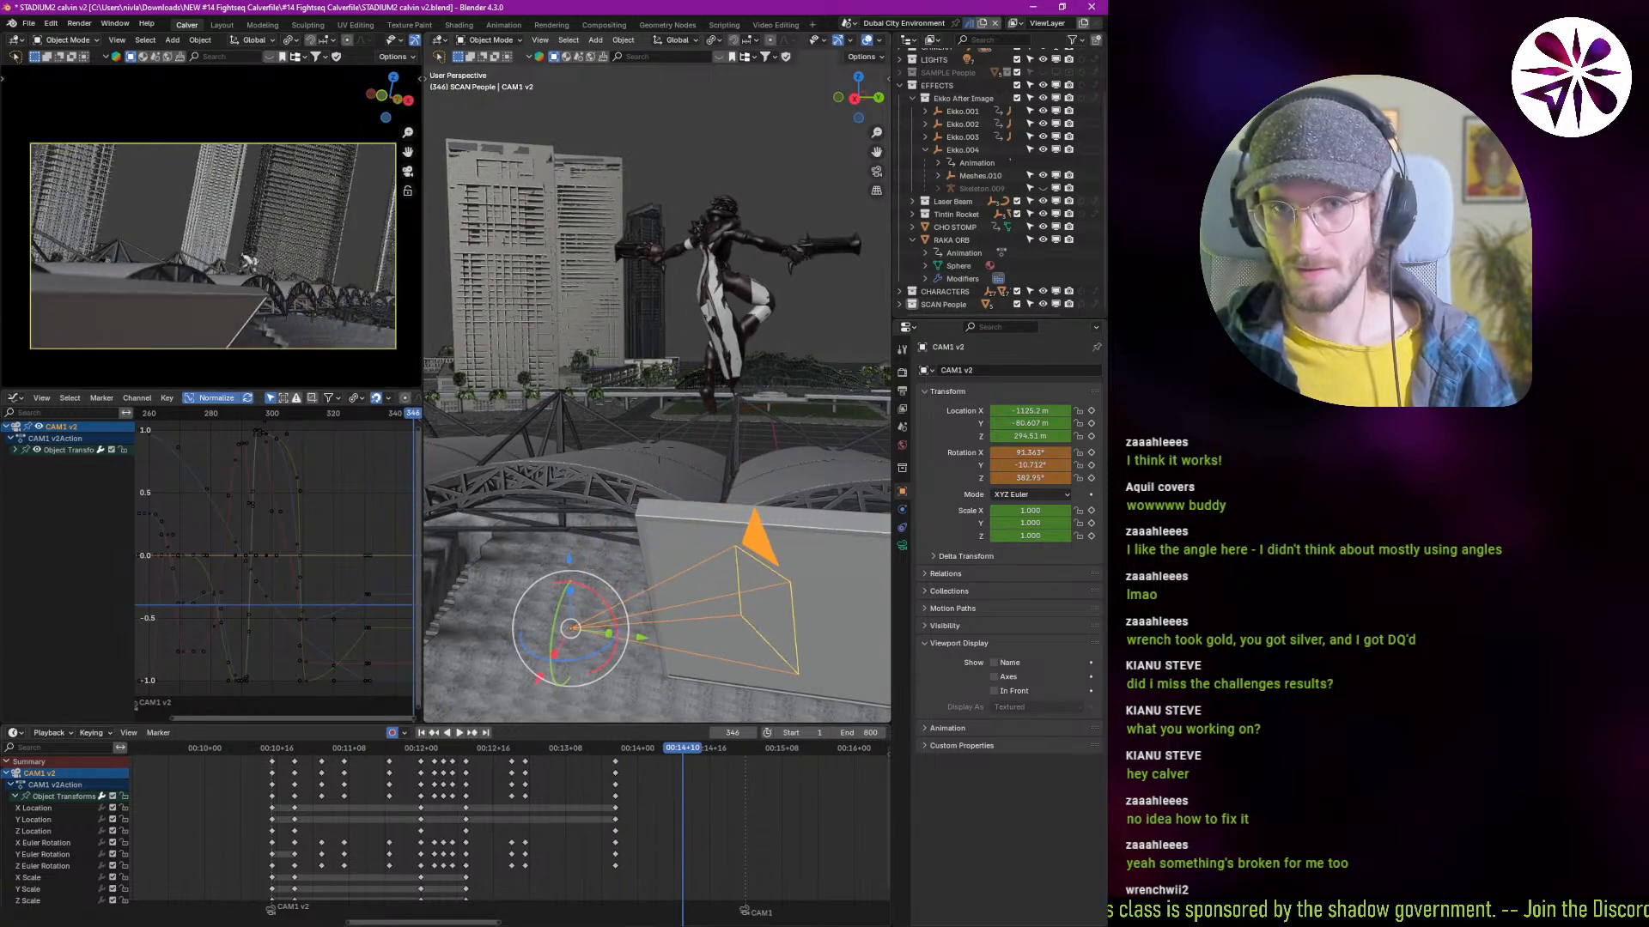
{"action": "key", "text": "Escape"}
Step: Review the extended CAM1 v2 ending up to about frame 365 alongside a wide view of the stadium roof, and stop near frame 341
{"action": "right_click_drag", "start_coordinate": [676, 843], "coordinate": [723, 816], "text": "shift"}
{"action": "scroll", "coordinate": [674, 550], "scroll_direction": "down", "scroll_amount": 6}
{"action": "middle_click_drag", "start_coordinate": [674, 545], "coordinate": [713, 674]}
{"action": "key", "text": "space"}
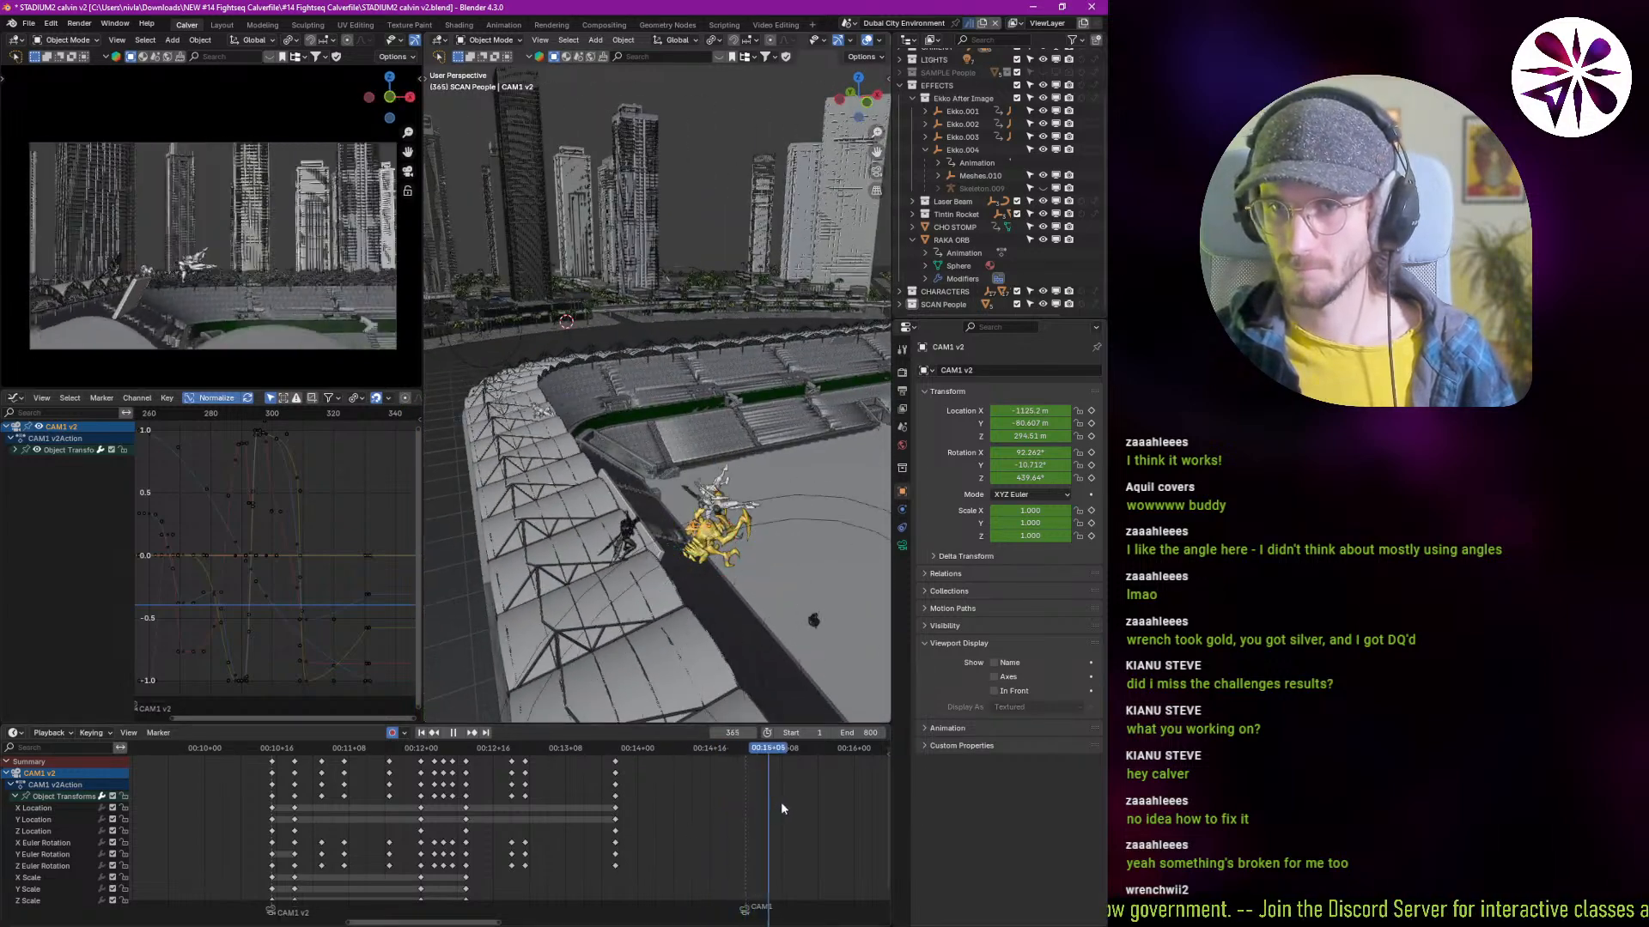
{"action": "right_click_drag", "start_coordinate": [692, 812], "coordinate": [660, 821], "text": "shift"}
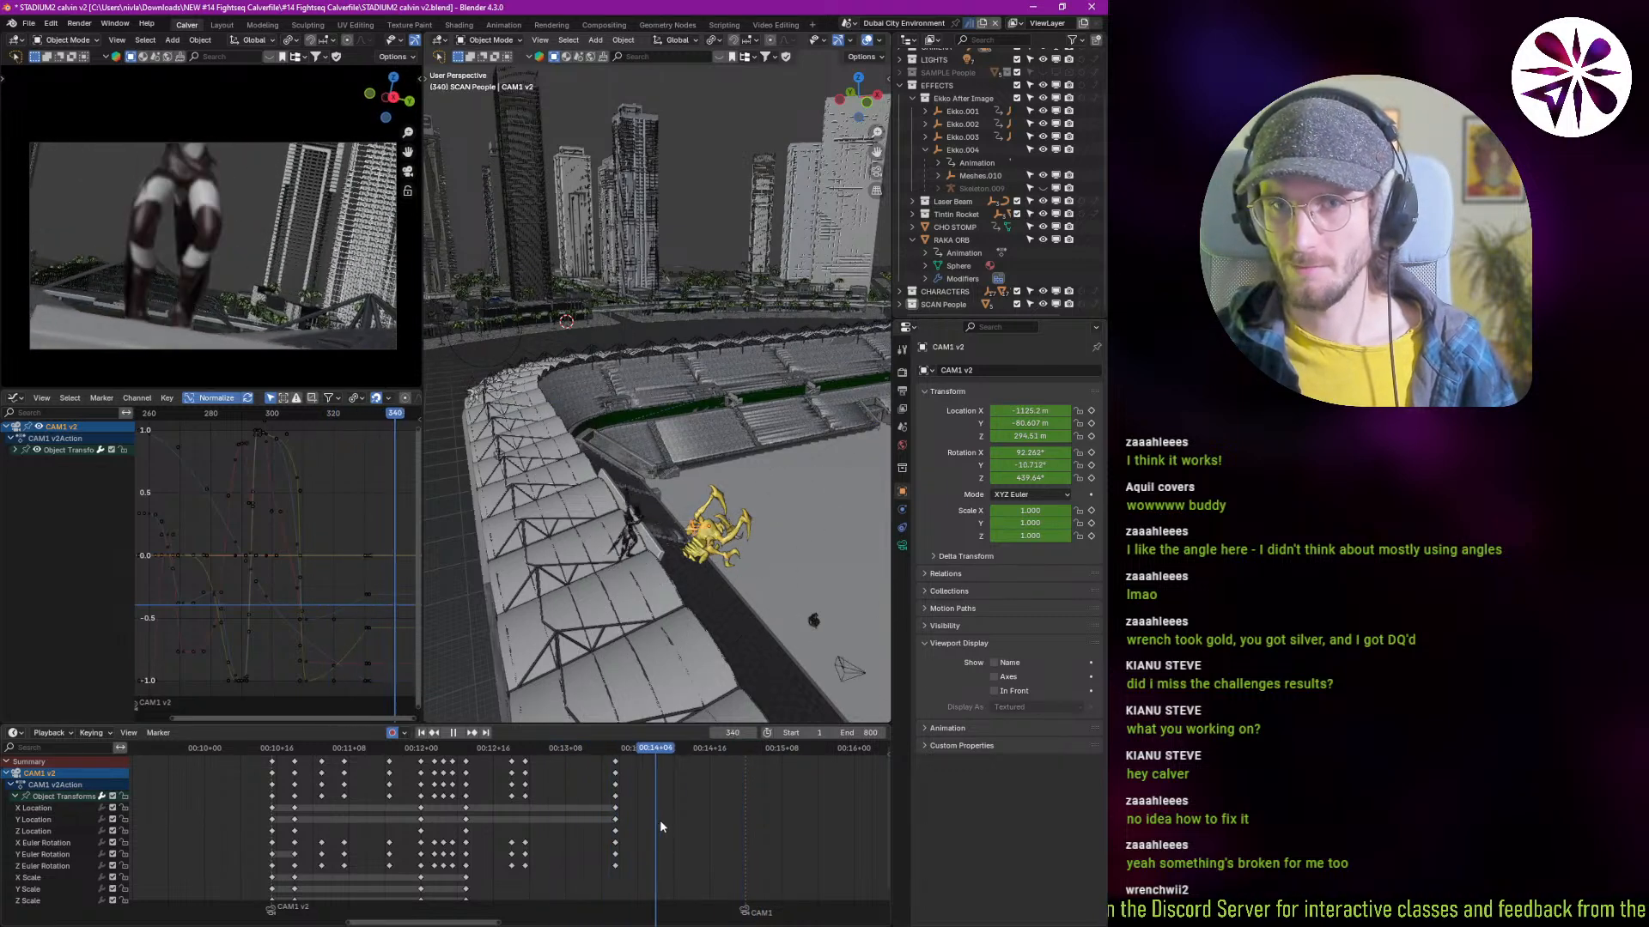
{"action": "key", "text": "space"}
Step: Try re-aiming CAM1 v2 at frame 341 with walk navigation and keying its rotation there, and check it against frame 323
{"action": "key", "text": "shift+grave"}
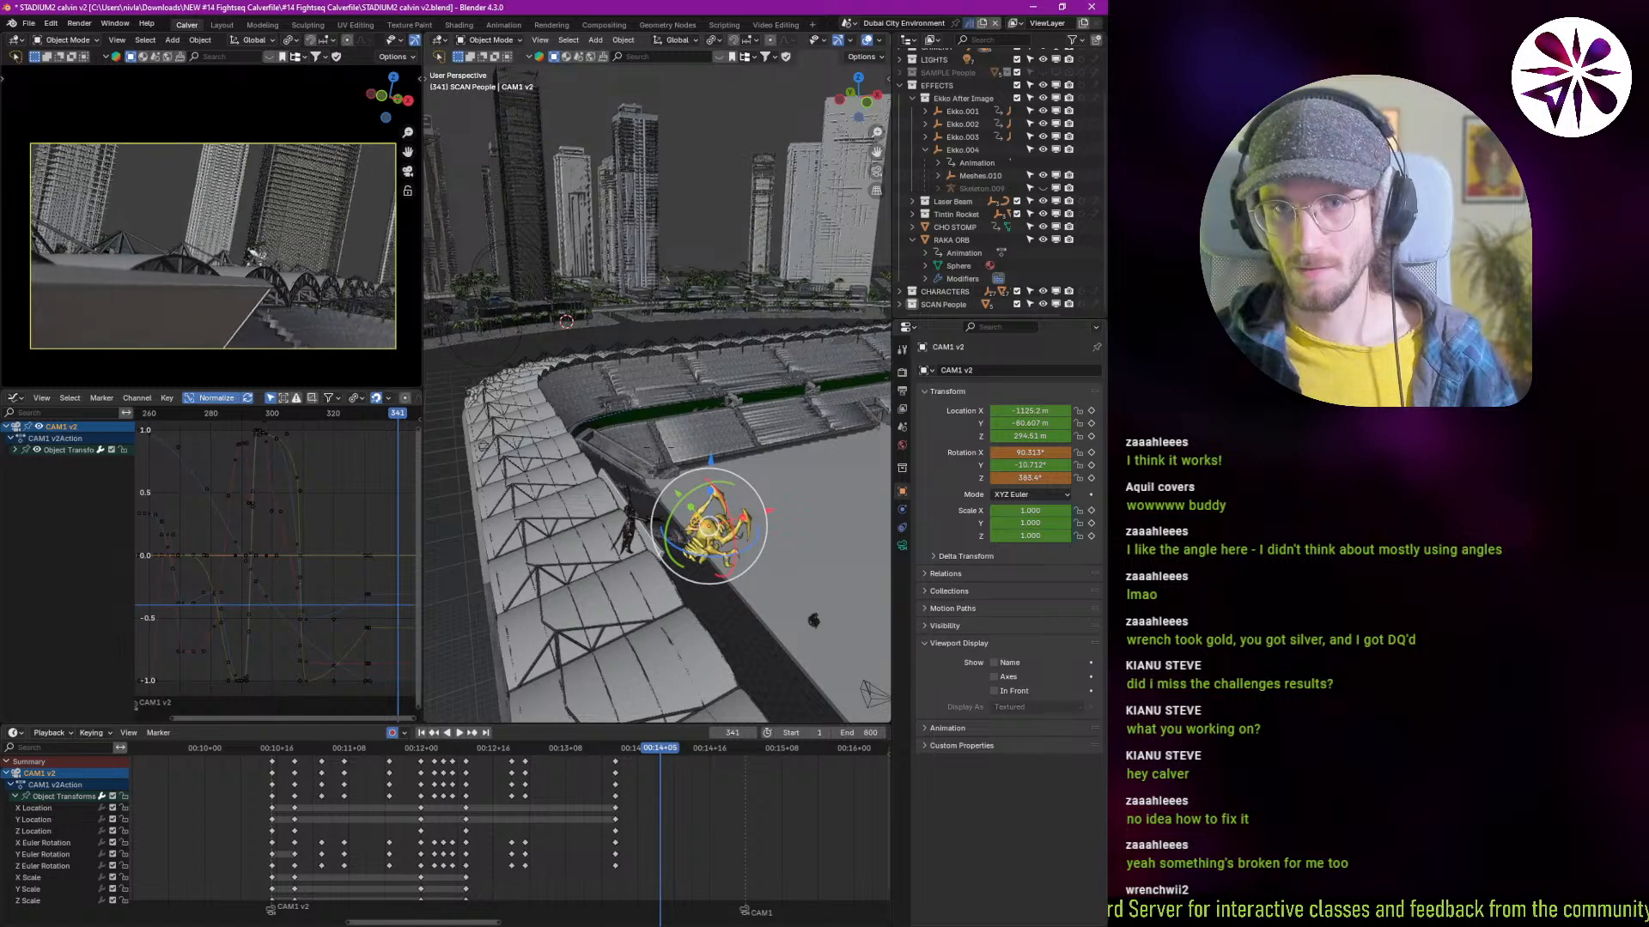
{"action": "key", "text": "Escape"}
{"action": "key", "text": "shift+grave"}
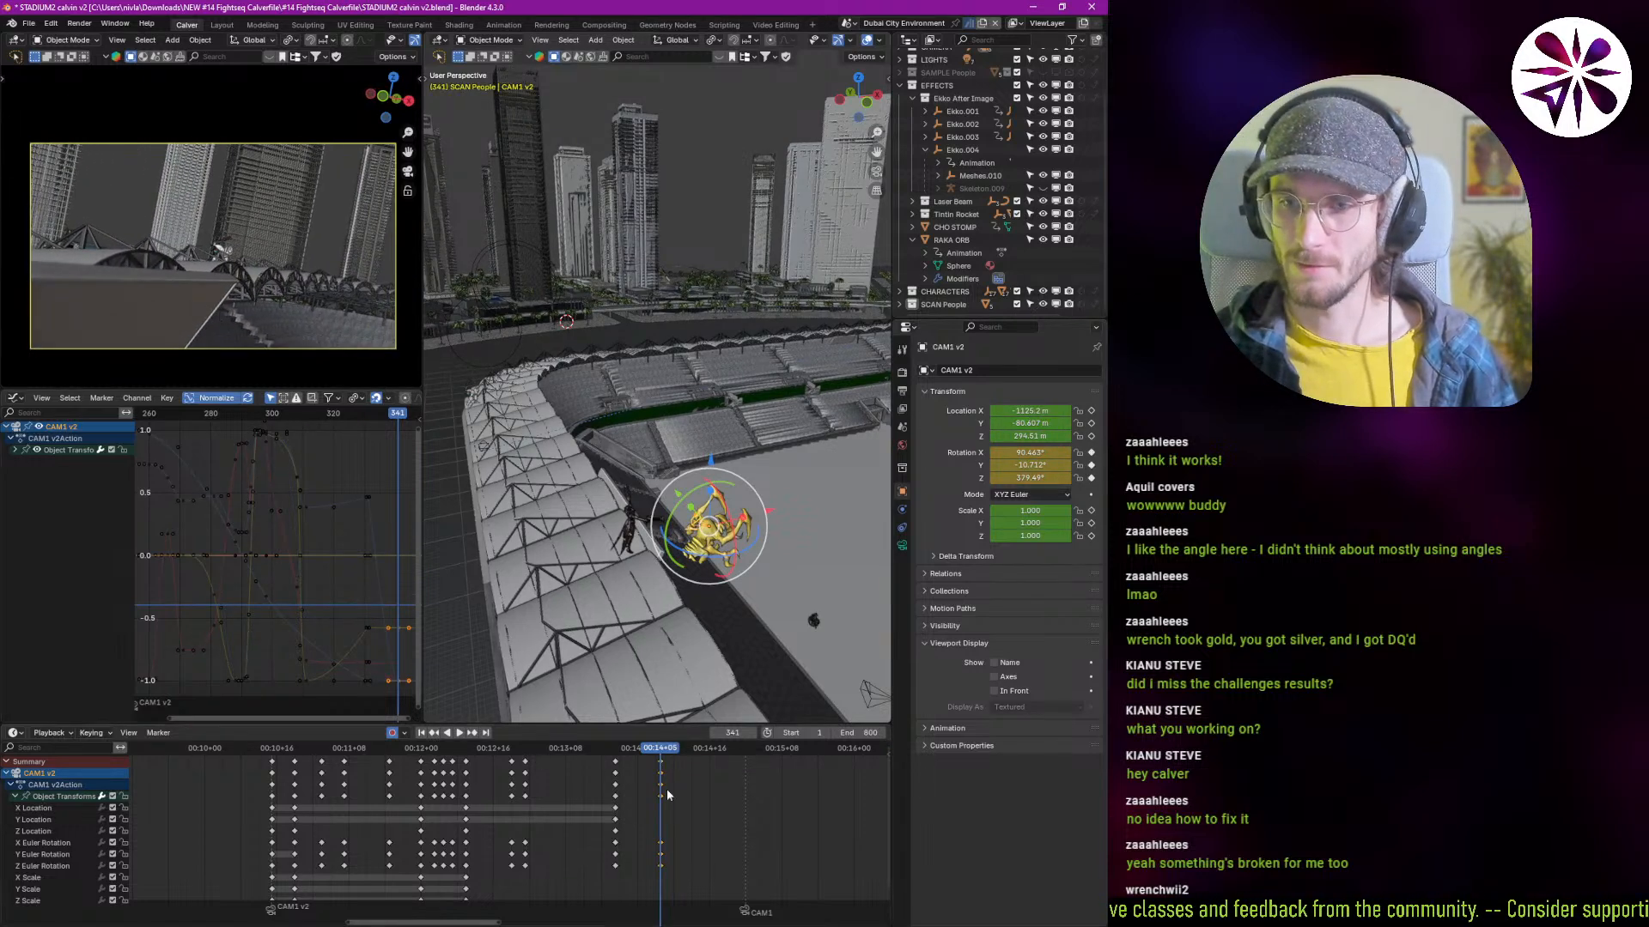
{"action": "right_click_drag", "start_coordinate": [666, 788], "coordinate": [578, 802], "text": "shift"}
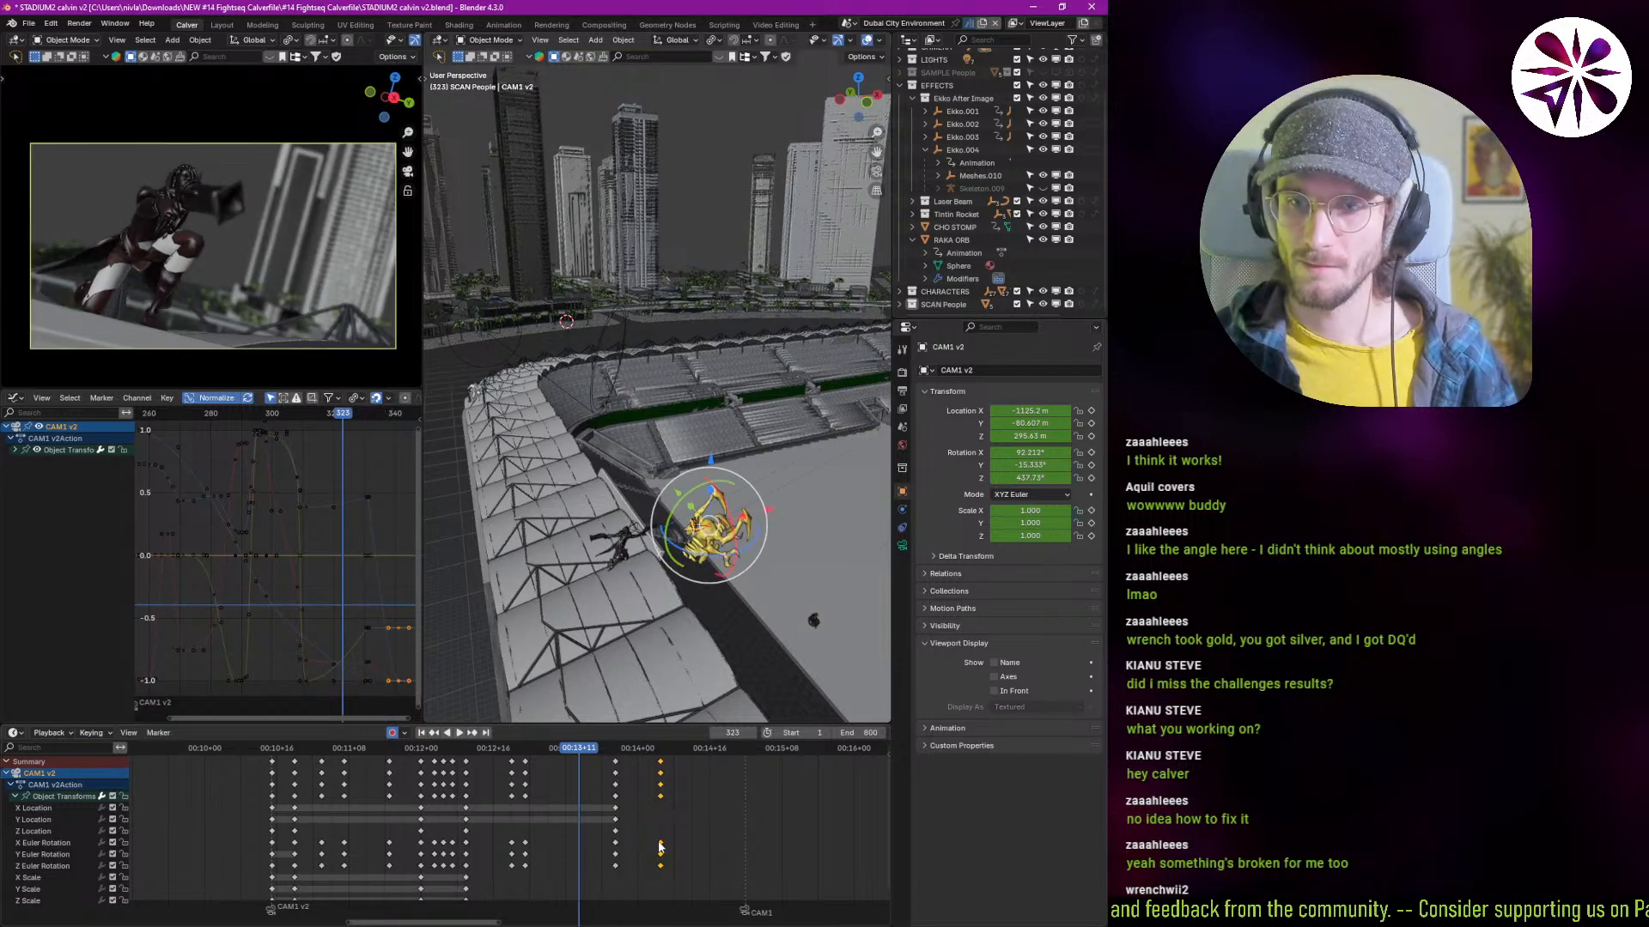
Step: Discard CAM1 v2's test rotation keyframes at frame 341, and restore the deleted camera and its camera view
{"action": "right_click_drag", "start_coordinate": [659, 847], "coordinate": [652, 822], "text": "shift"}
{"action": "key", "text": "x"}
{"action": "left_click", "coordinate": [595, 622]}
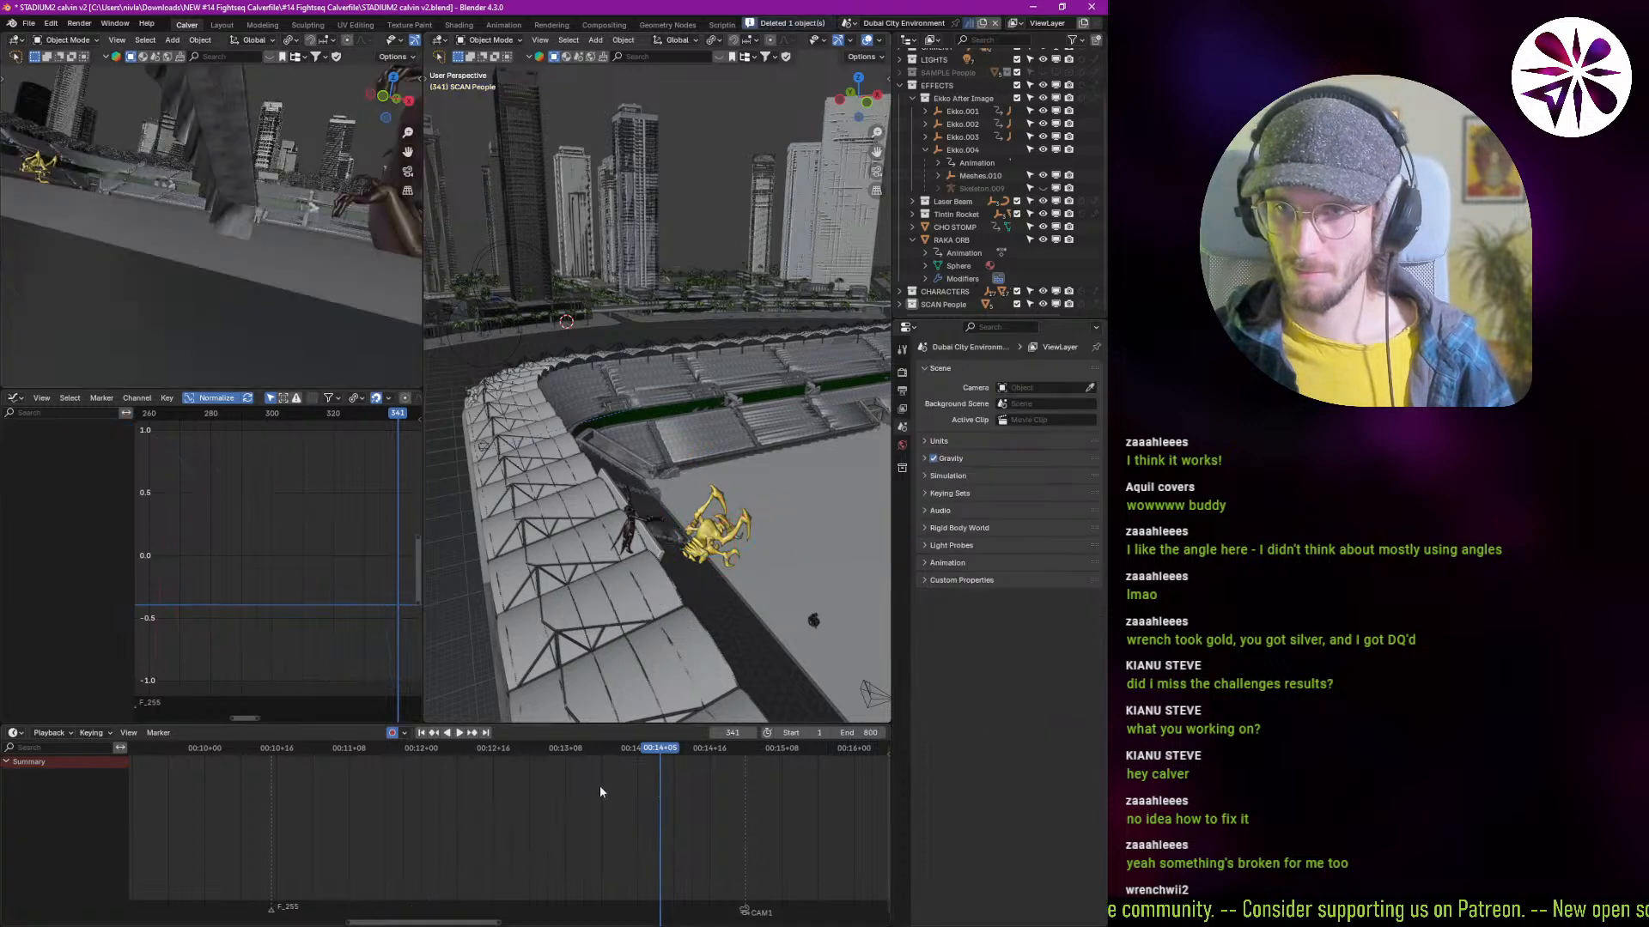
{"action": "key", "text": "ctrl+z"}
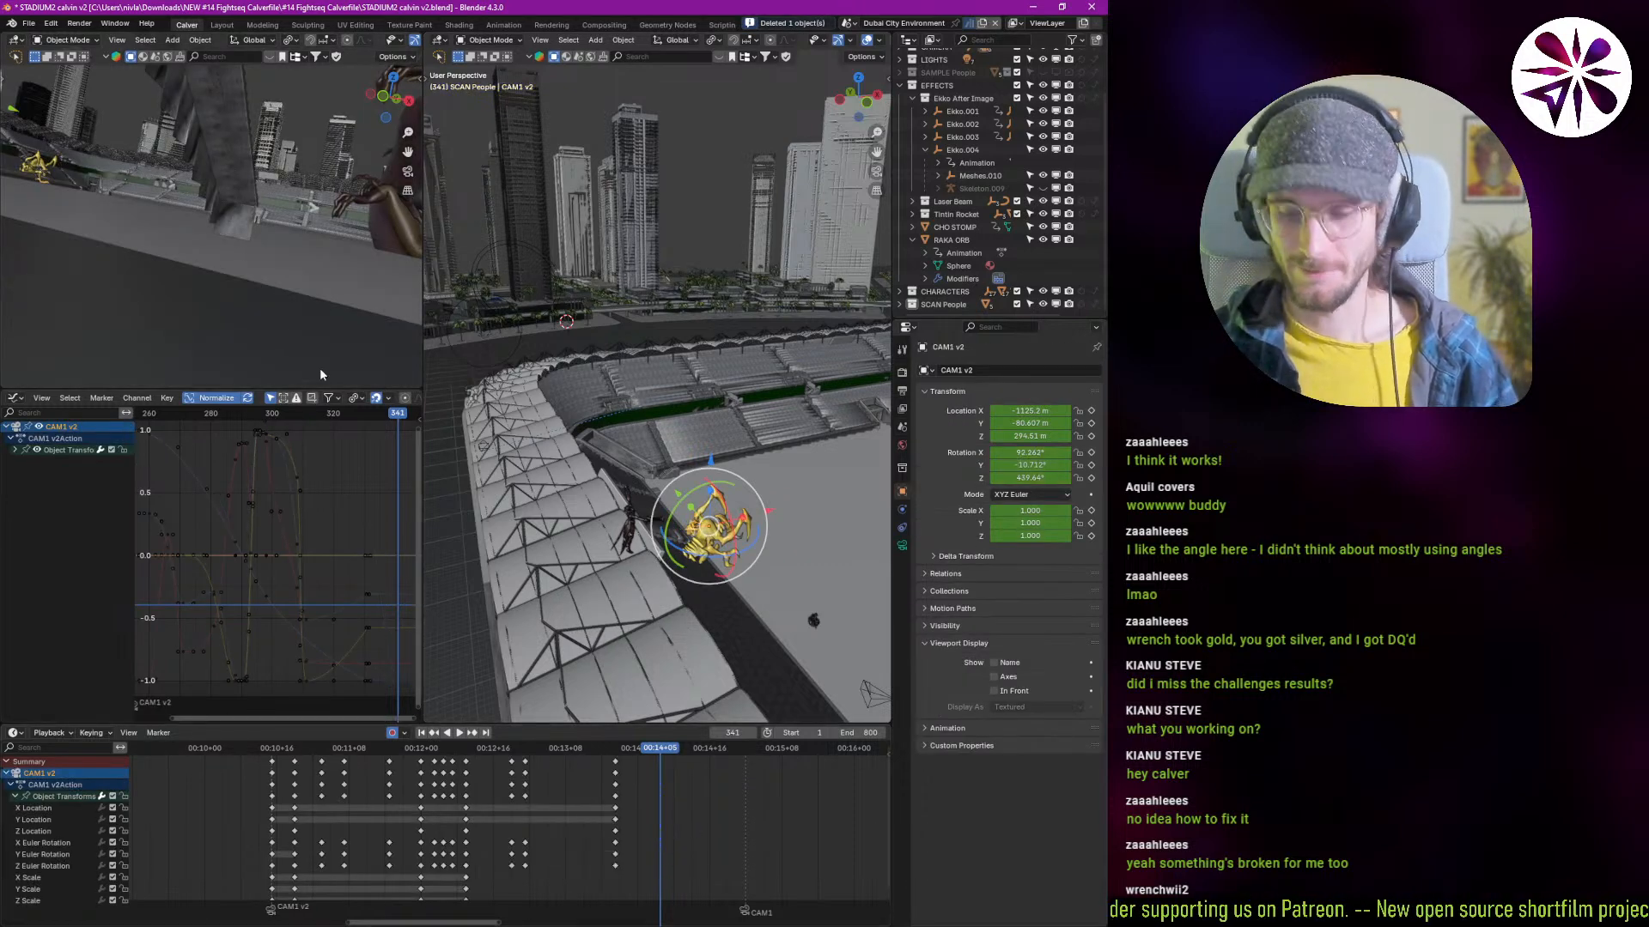
{"action": "key", "text": "KP_0"}
Step: Review the armed character's leap between frames 323 and 342 in a closer view of the stadium roof
{"action": "right_click_drag", "start_coordinate": [617, 822], "coordinate": [625, 862], "text": "shift"}
{"action": "scroll", "coordinate": [632, 773], "scroll_direction": "up", "scroll_amount": 4}
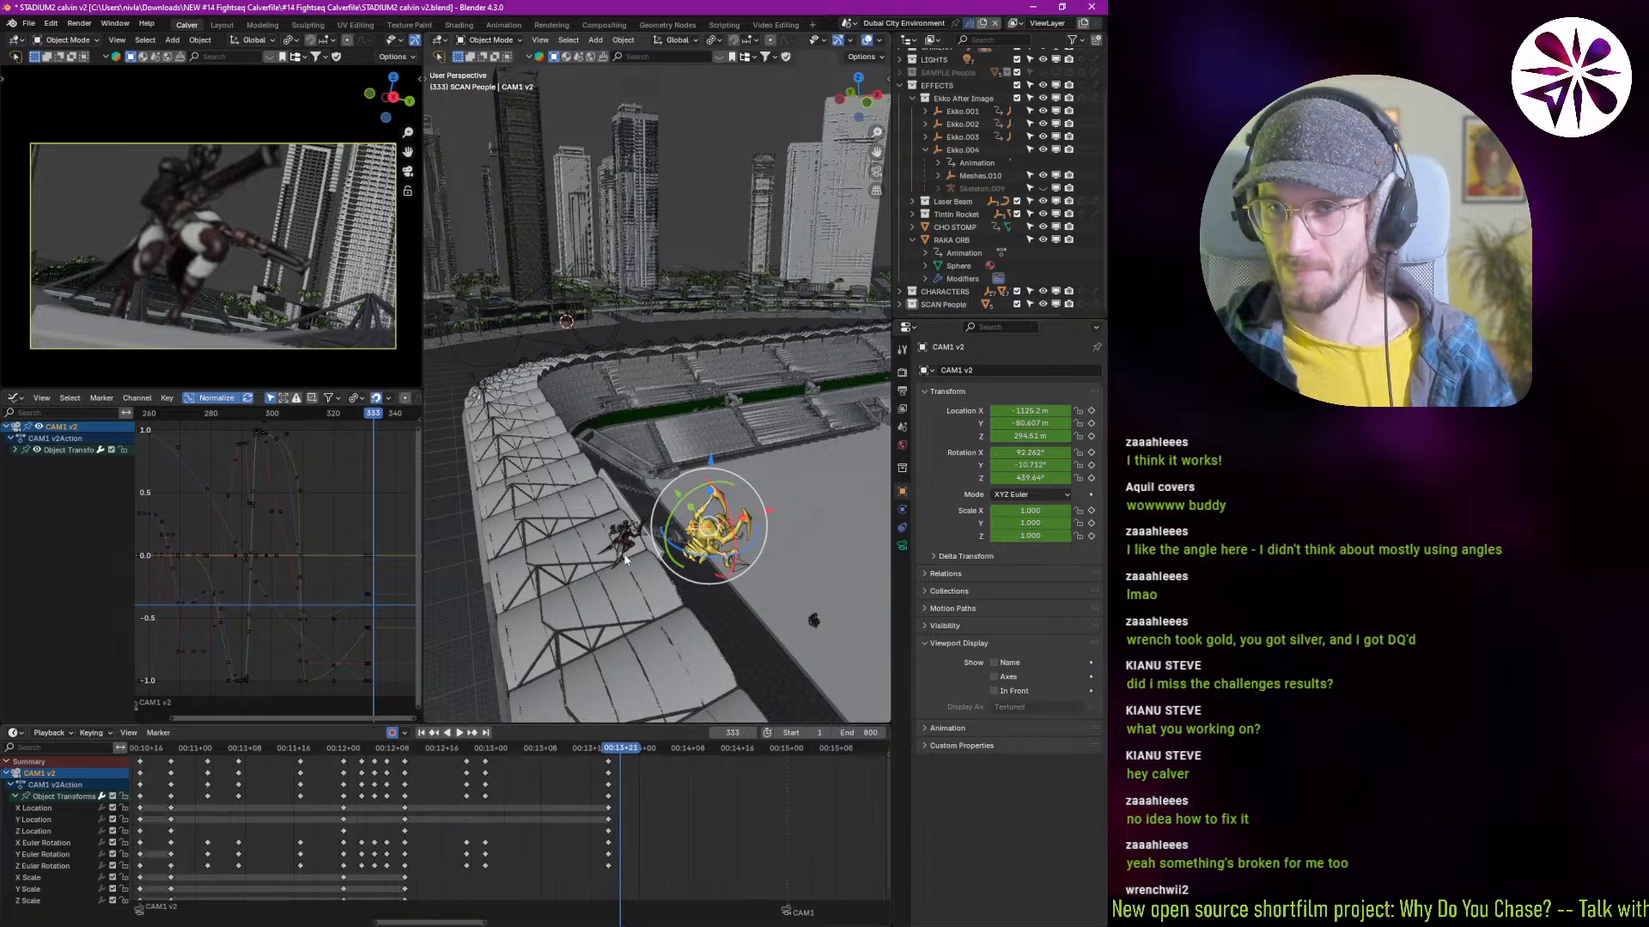
{"action": "scroll", "coordinate": [630, 558], "scroll_direction": "up", "scroll_amount": 5}
{"action": "scroll", "coordinate": [634, 799], "scroll_direction": "down", "scroll_amount": 4}
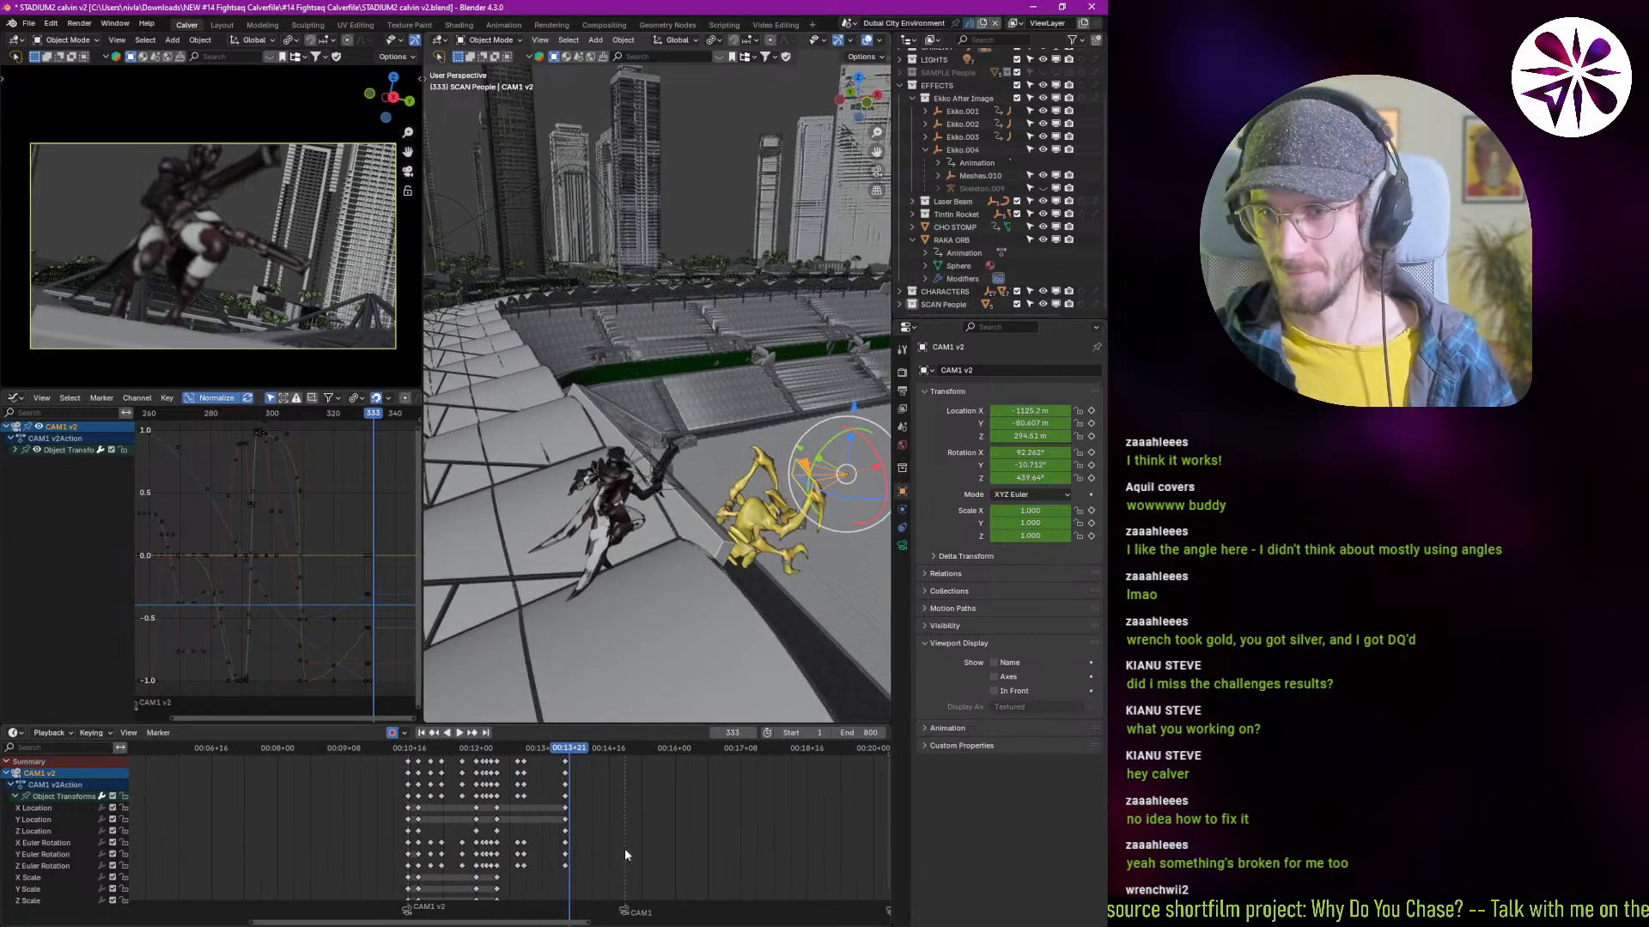
{"action": "key", "text": "space"}
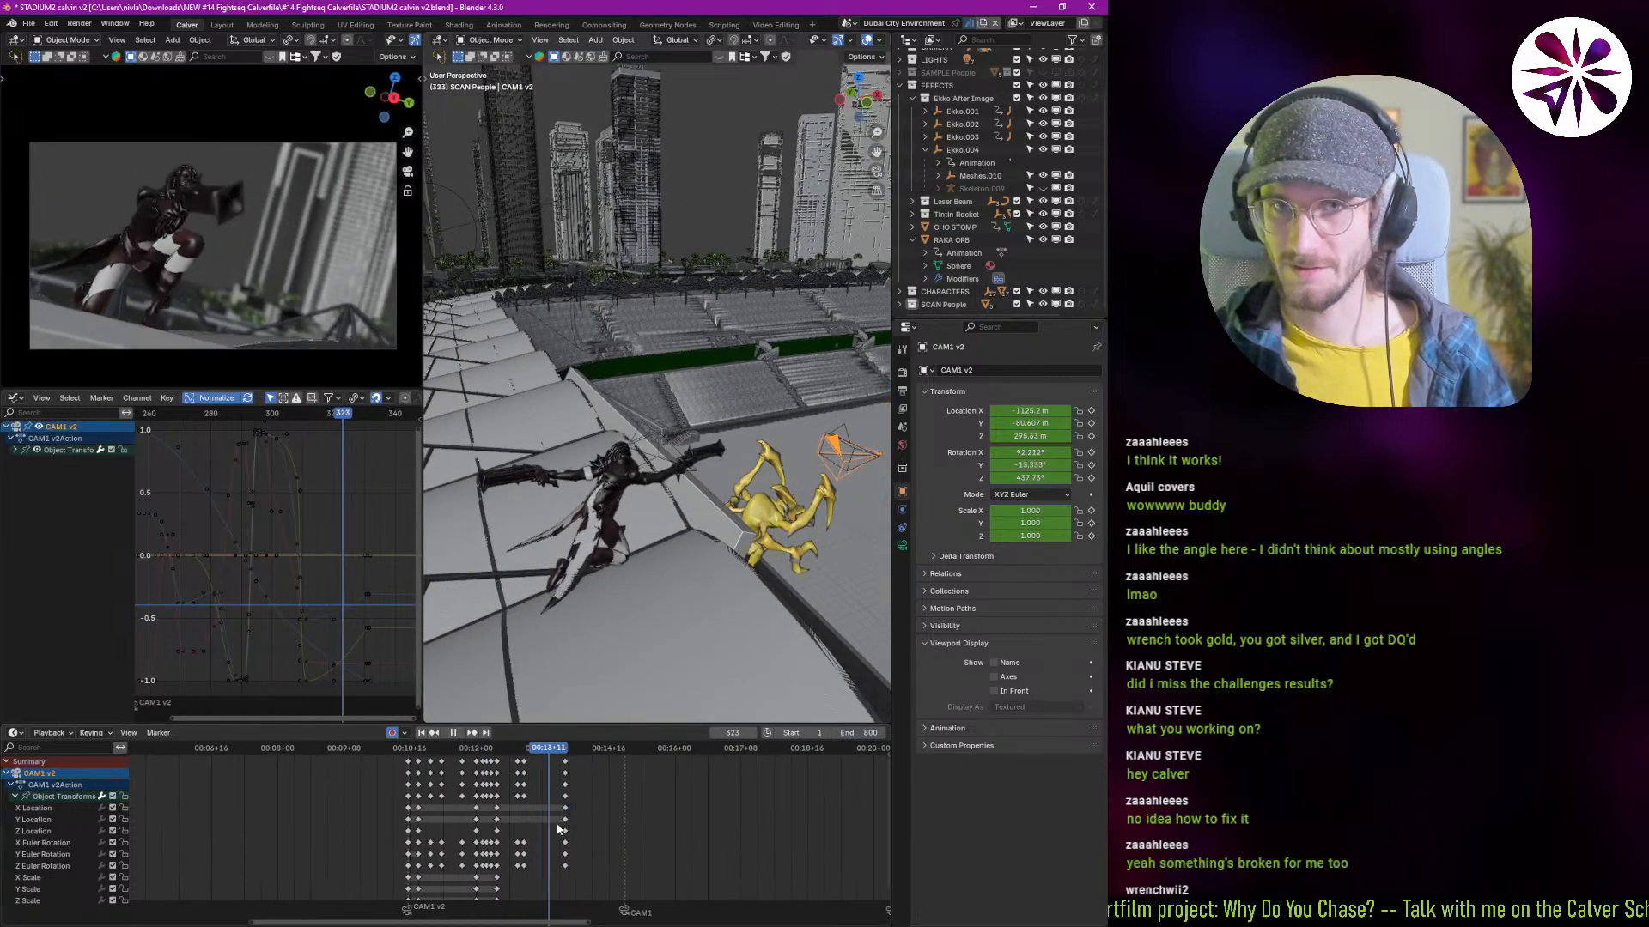
{"action": "key", "text": "space"}
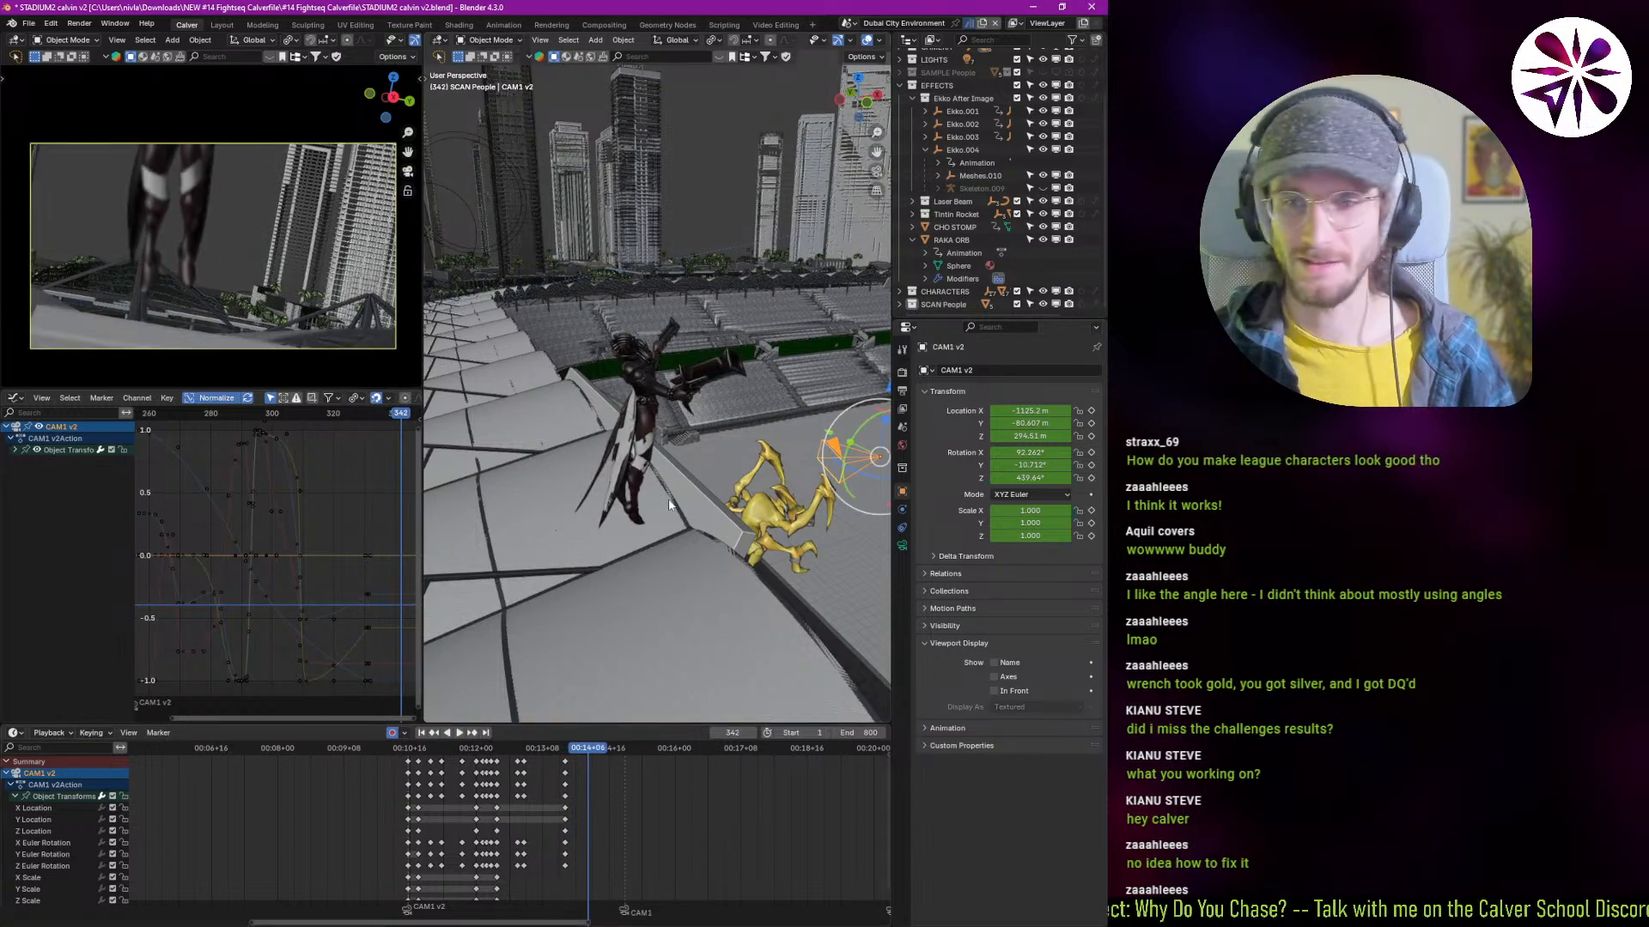
Step: Add a plain axes empty at the 3D cursor near the character's feet, inside the CAMERA collection
{"action": "middle_click_drag", "start_coordinate": [668, 505], "coordinate": [688, 556]}
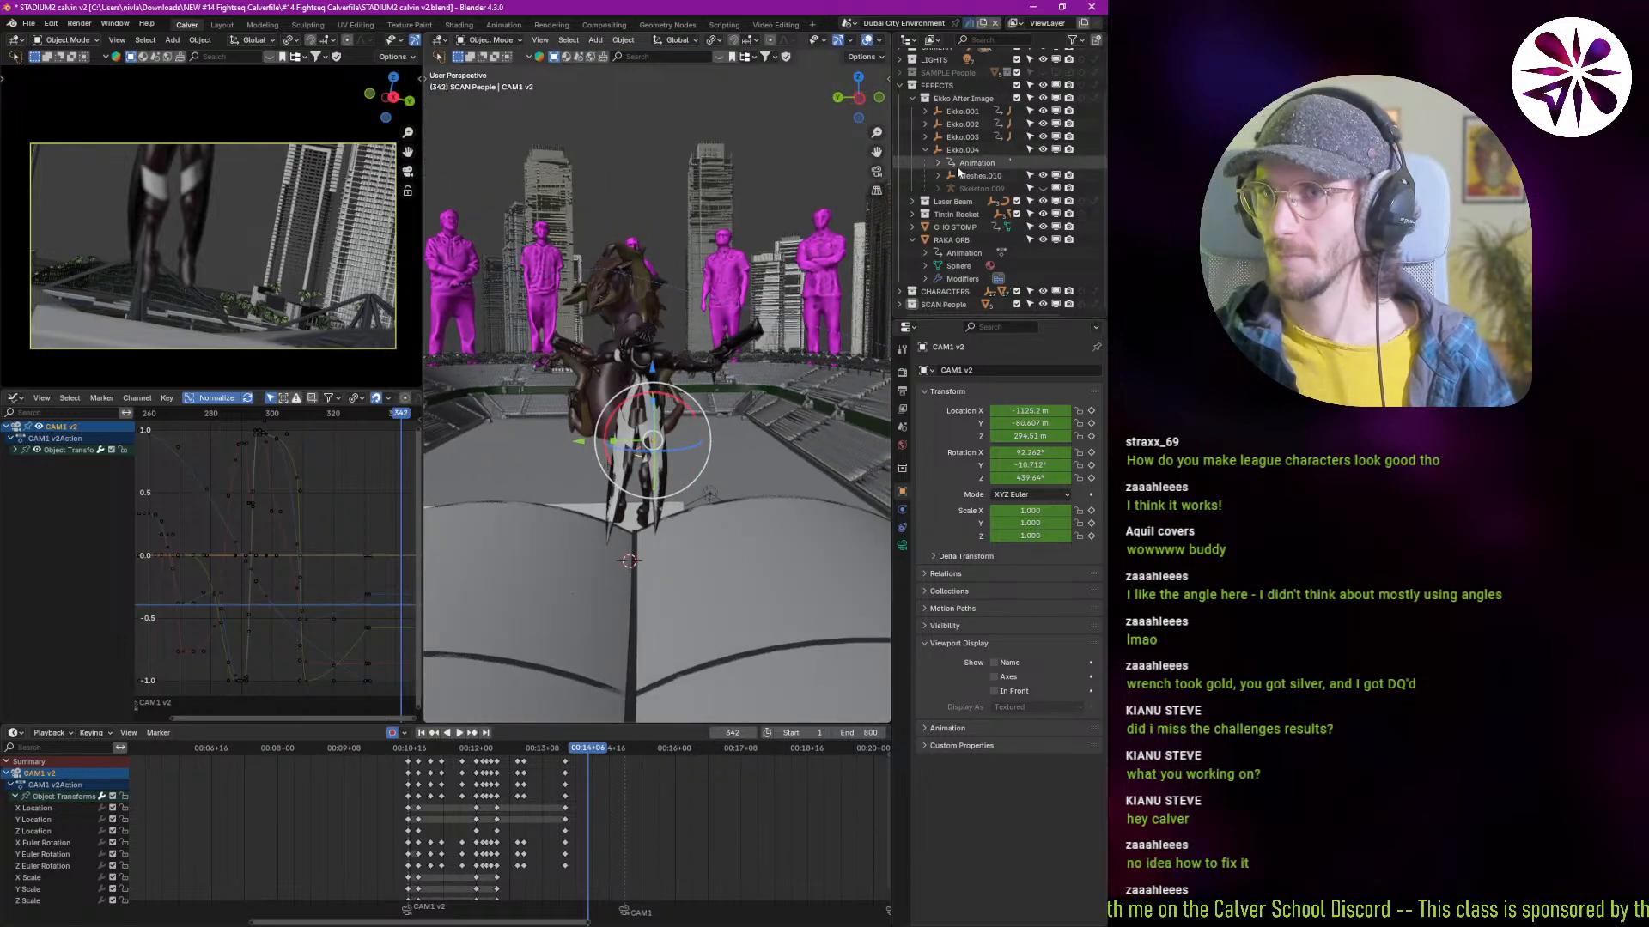
{"action": "scroll", "coordinate": [957, 172], "scroll_direction": "up", "scroll_amount": 3}
{"action": "left_click", "coordinate": [950, 94]}
{"action": "key", "text": "shift+a"}
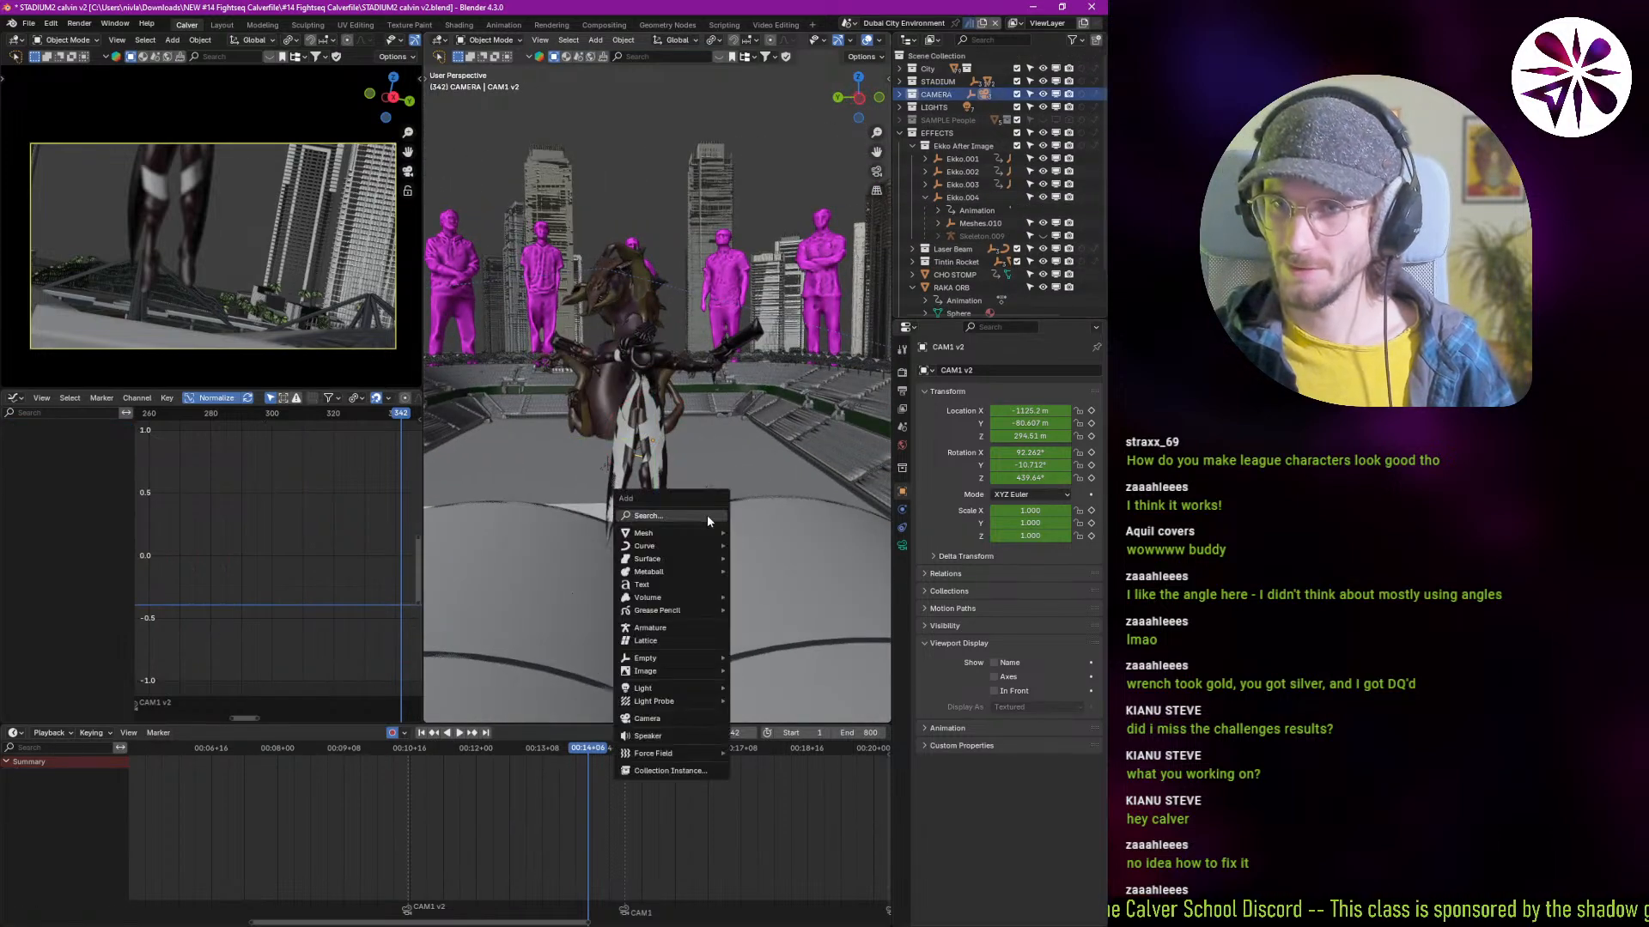
{"action": "mouse_move", "coordinate": [661, 661]}
{"action": "left_click", "coordinate": [766, 657]}
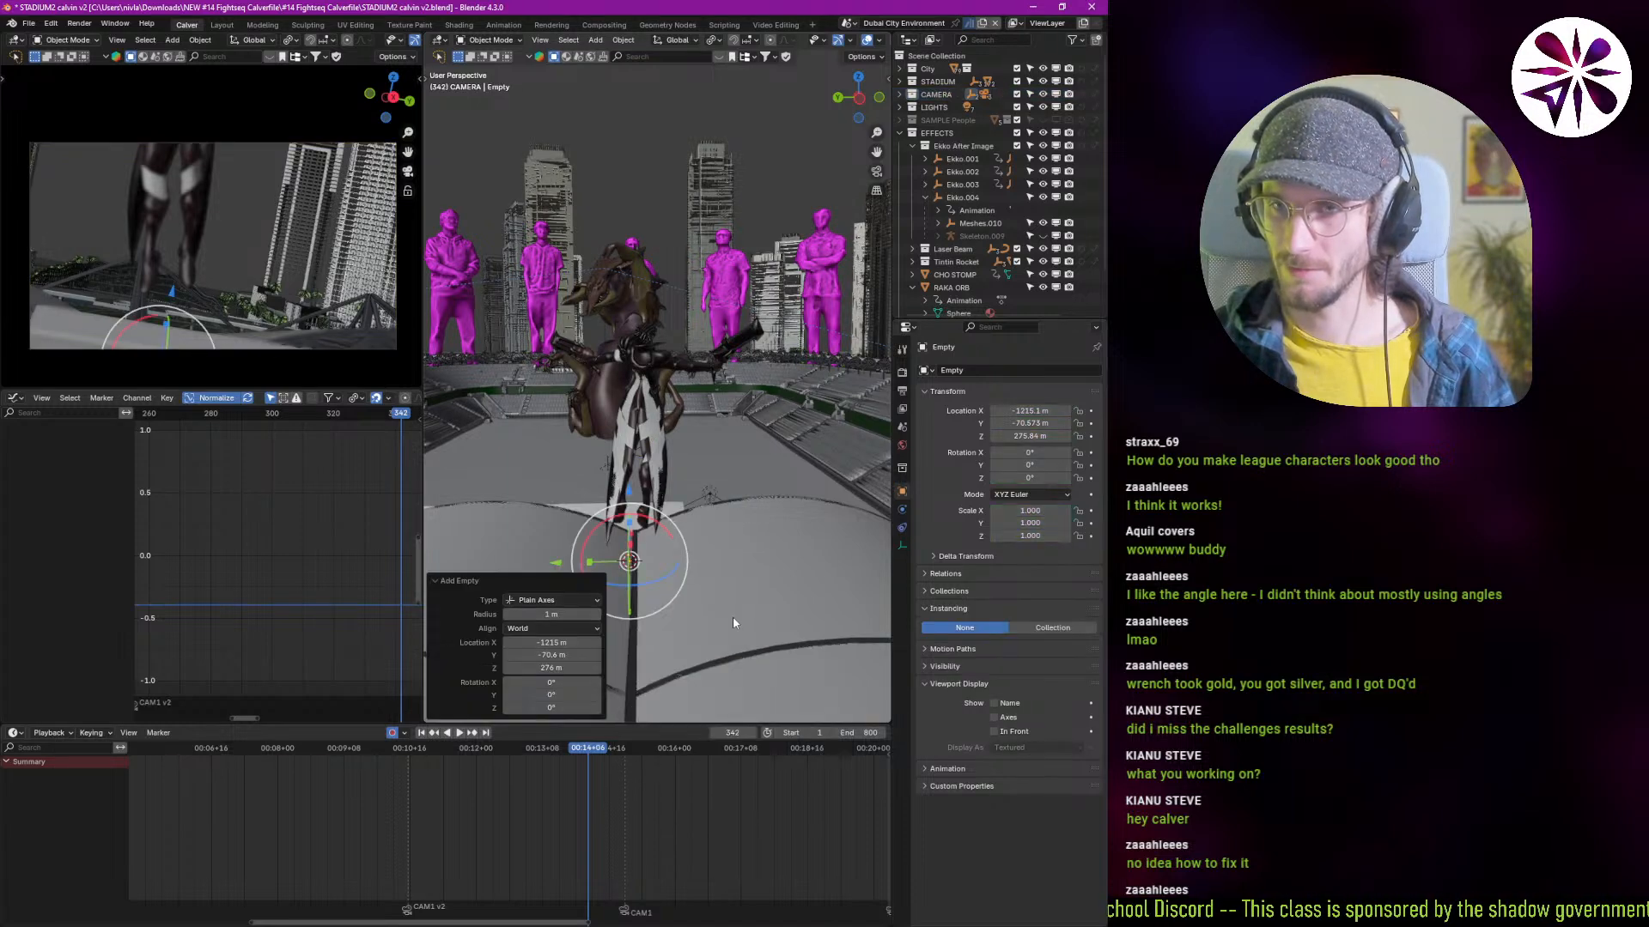
{"action": "key", "text": "g"}
{"action": "key", "text": "z"}
{"action": "key", "text": "Escape"}
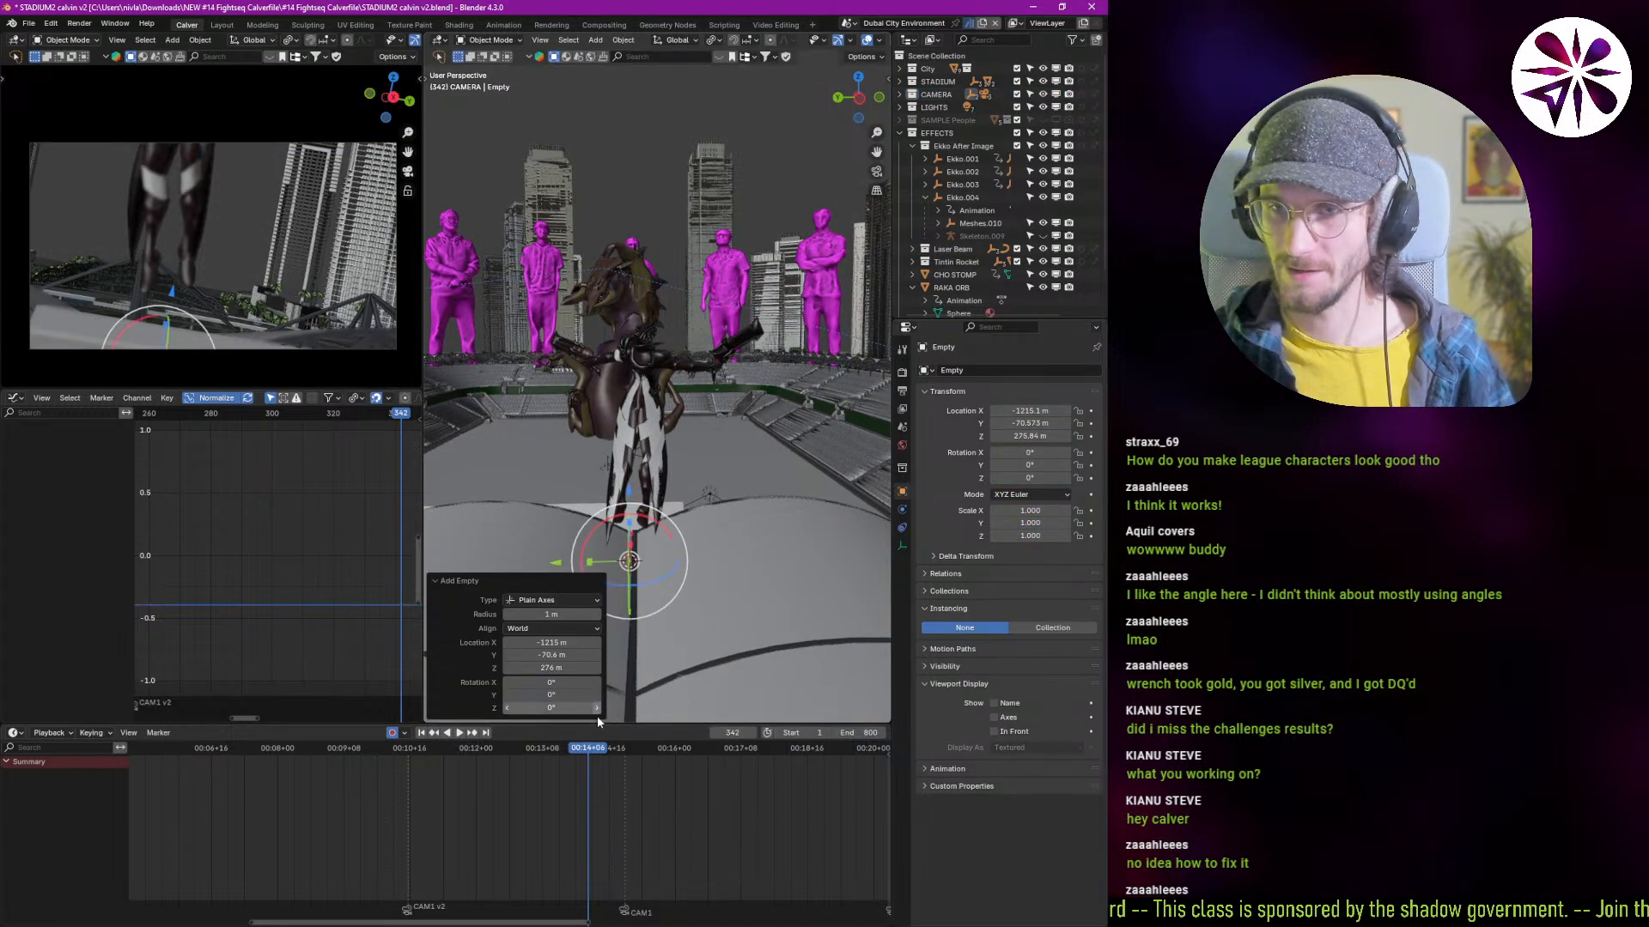
Step: Rename the new empty as "cam orbit"
{"action": "middle_click_drag", "start_coordinate": [635, 601], "coordinate": [692, 572]}
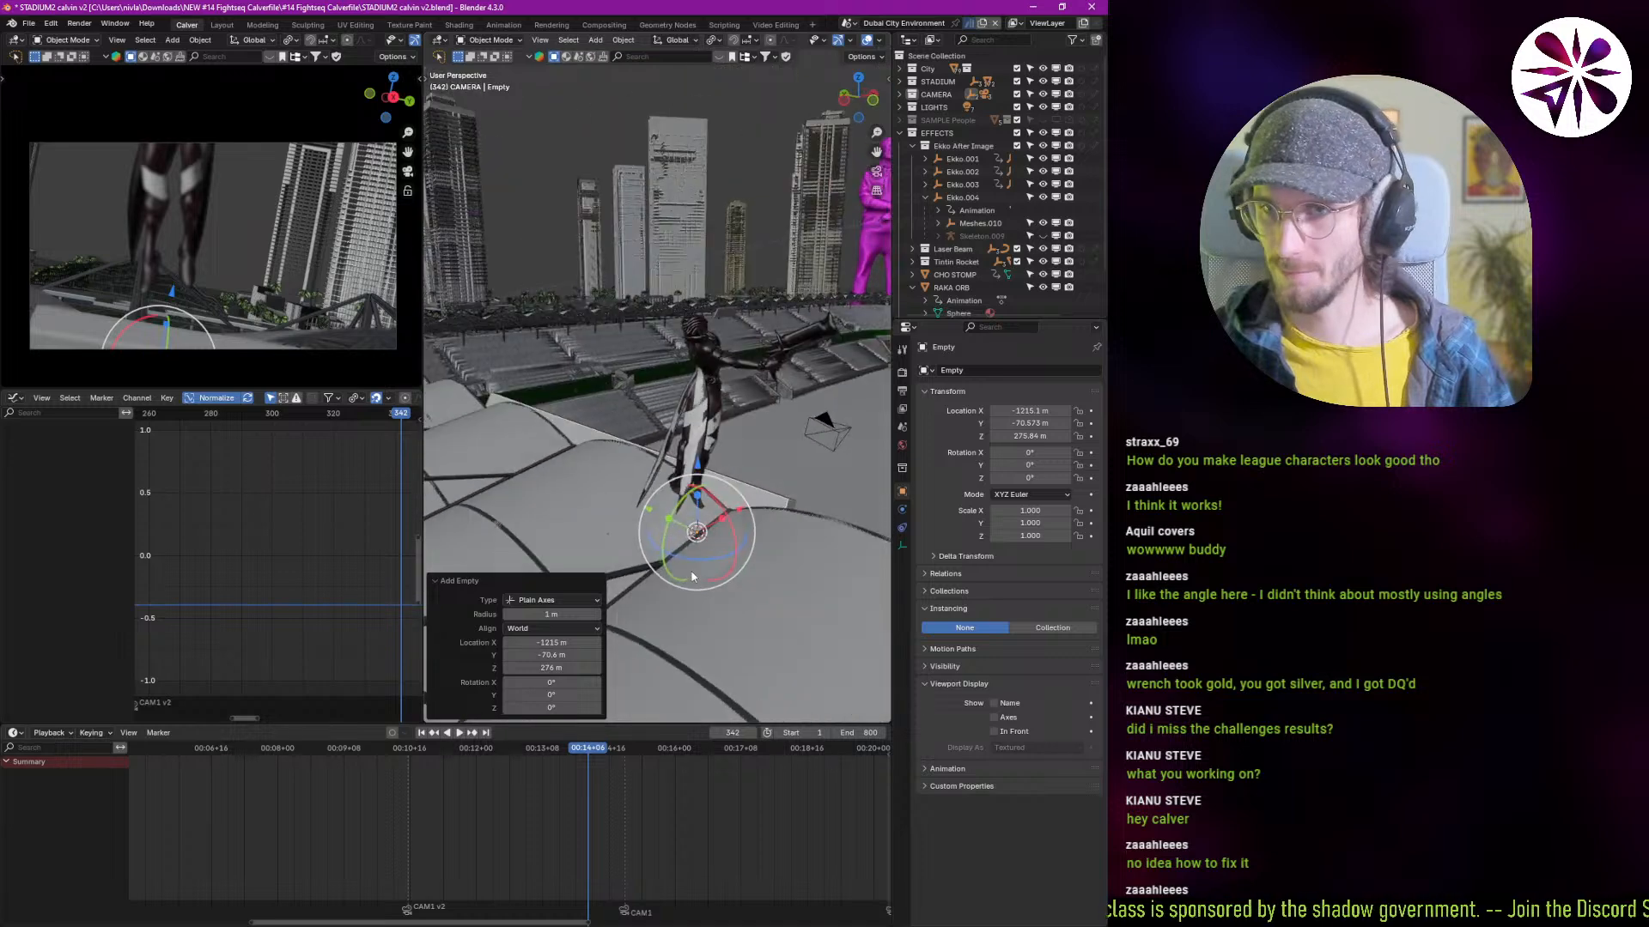
{"action": "key", "text": "F2"}
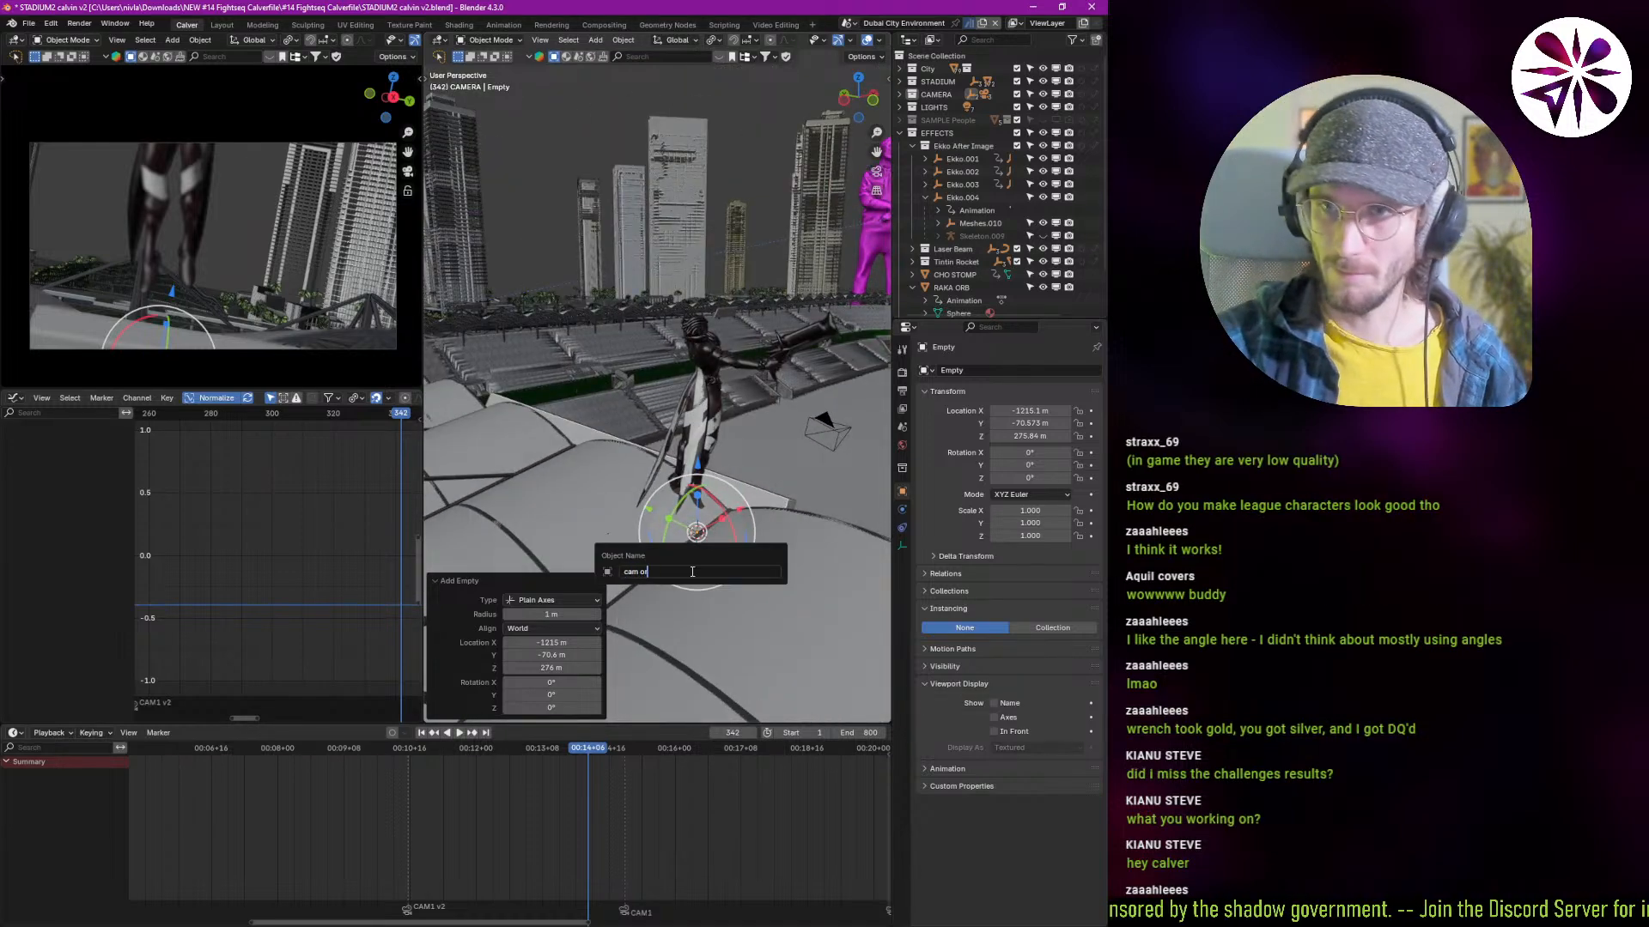
{"action": "key", "text": "Return"}
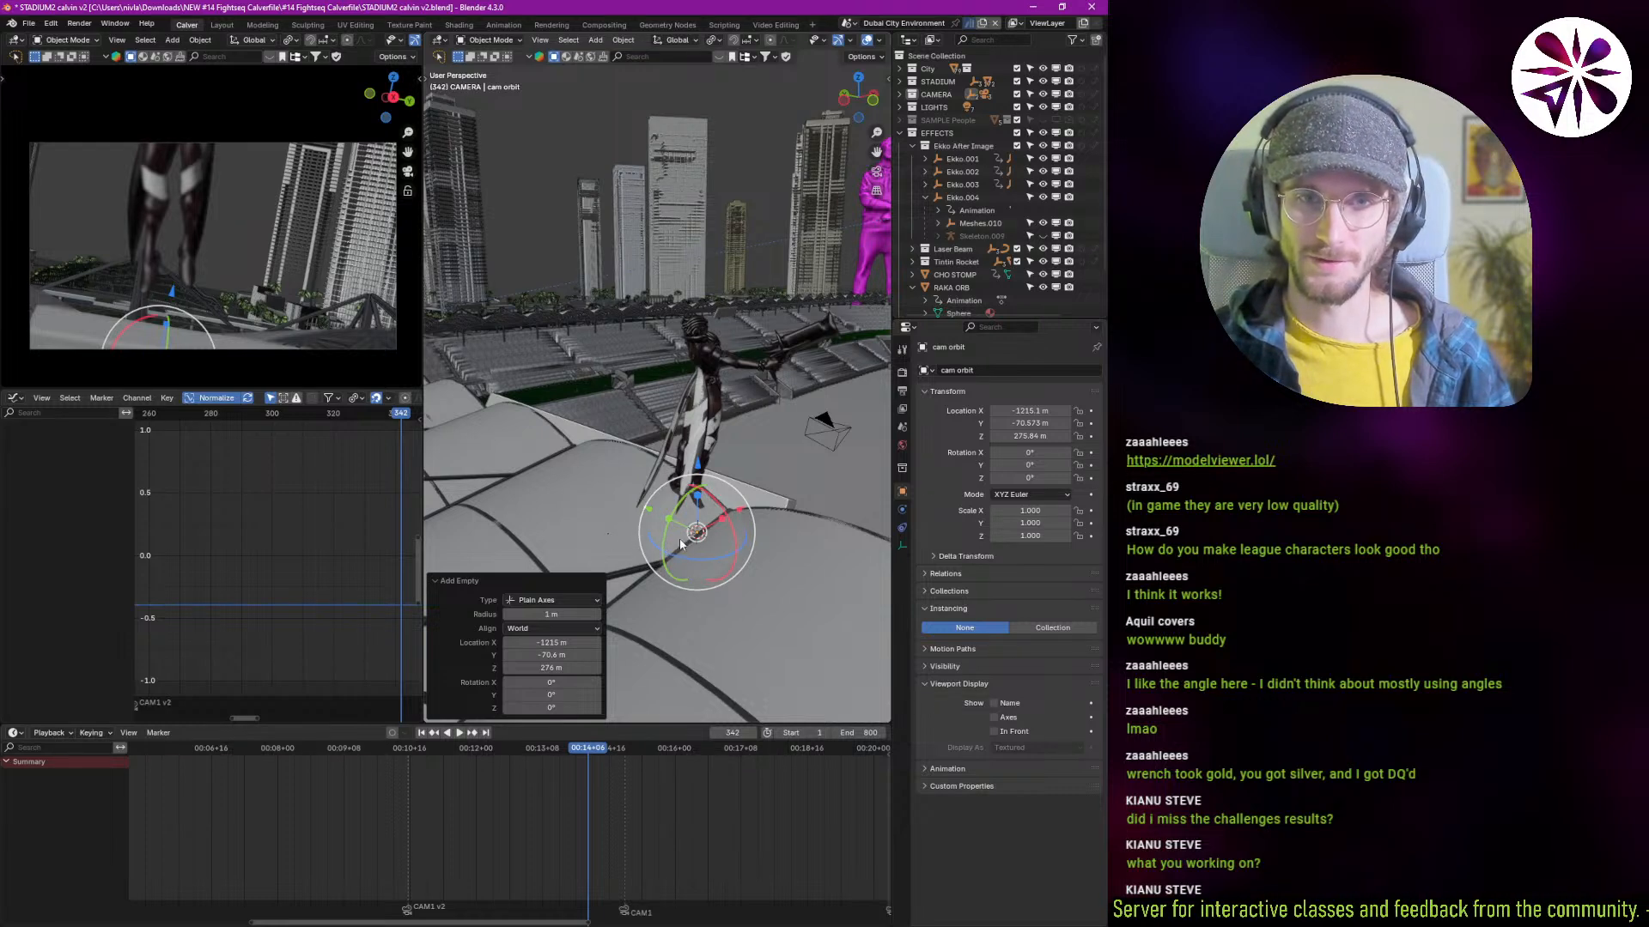
{"action": "middle_click_drag", "start_coordinate": [638, 517], "coordinate": [797, 464]}
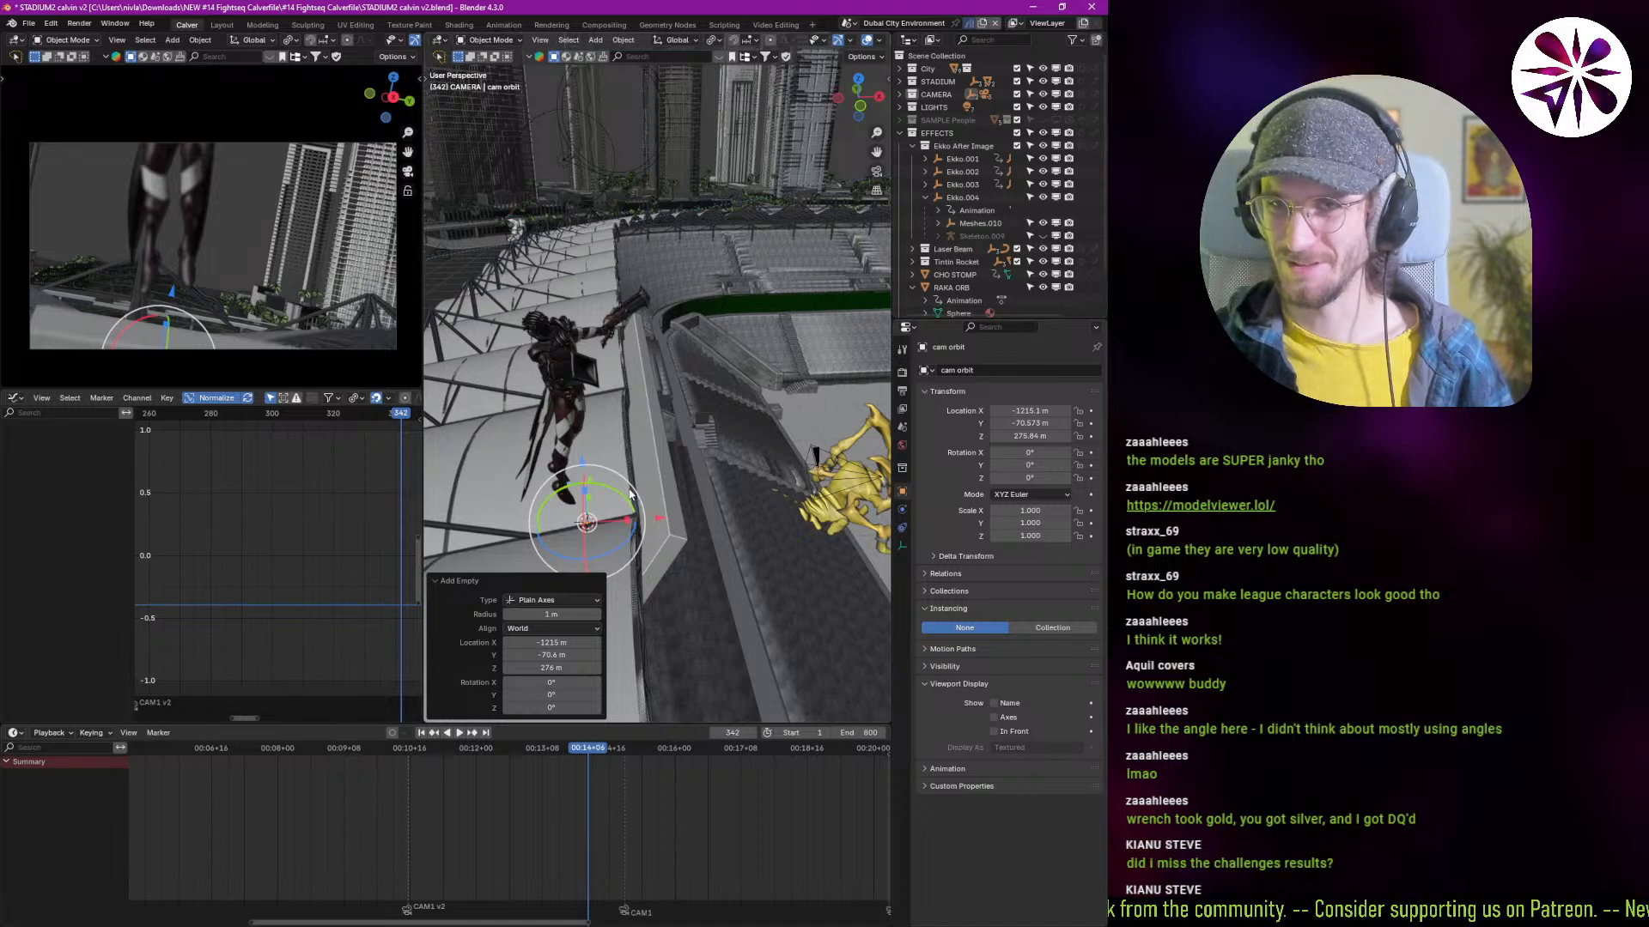
{"action": "scroll", "coordinate": [629, 495], "scroll_direction": "up", "scroll_amount": 2}
{"action": "key", "text": "s"}
{"action": "key", "text": "Escape"}
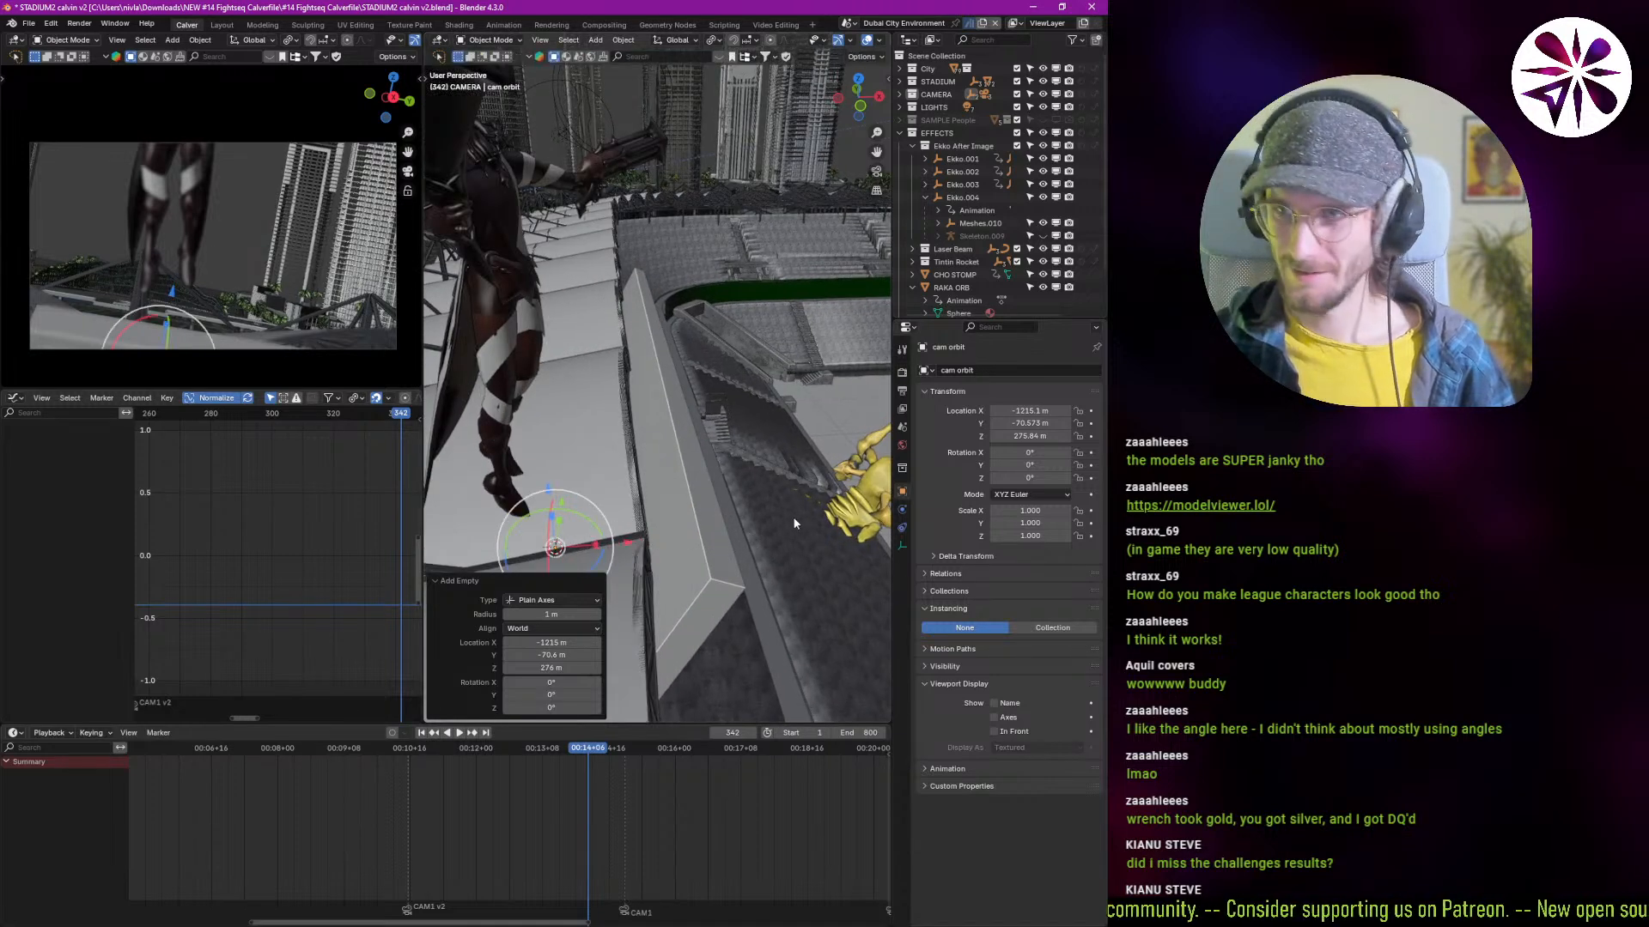
Step: Parent CAM1 v2 to the cam orbit empty with Object (Keep Transform)
{"action": "key", "text": "KP_Decimal"}
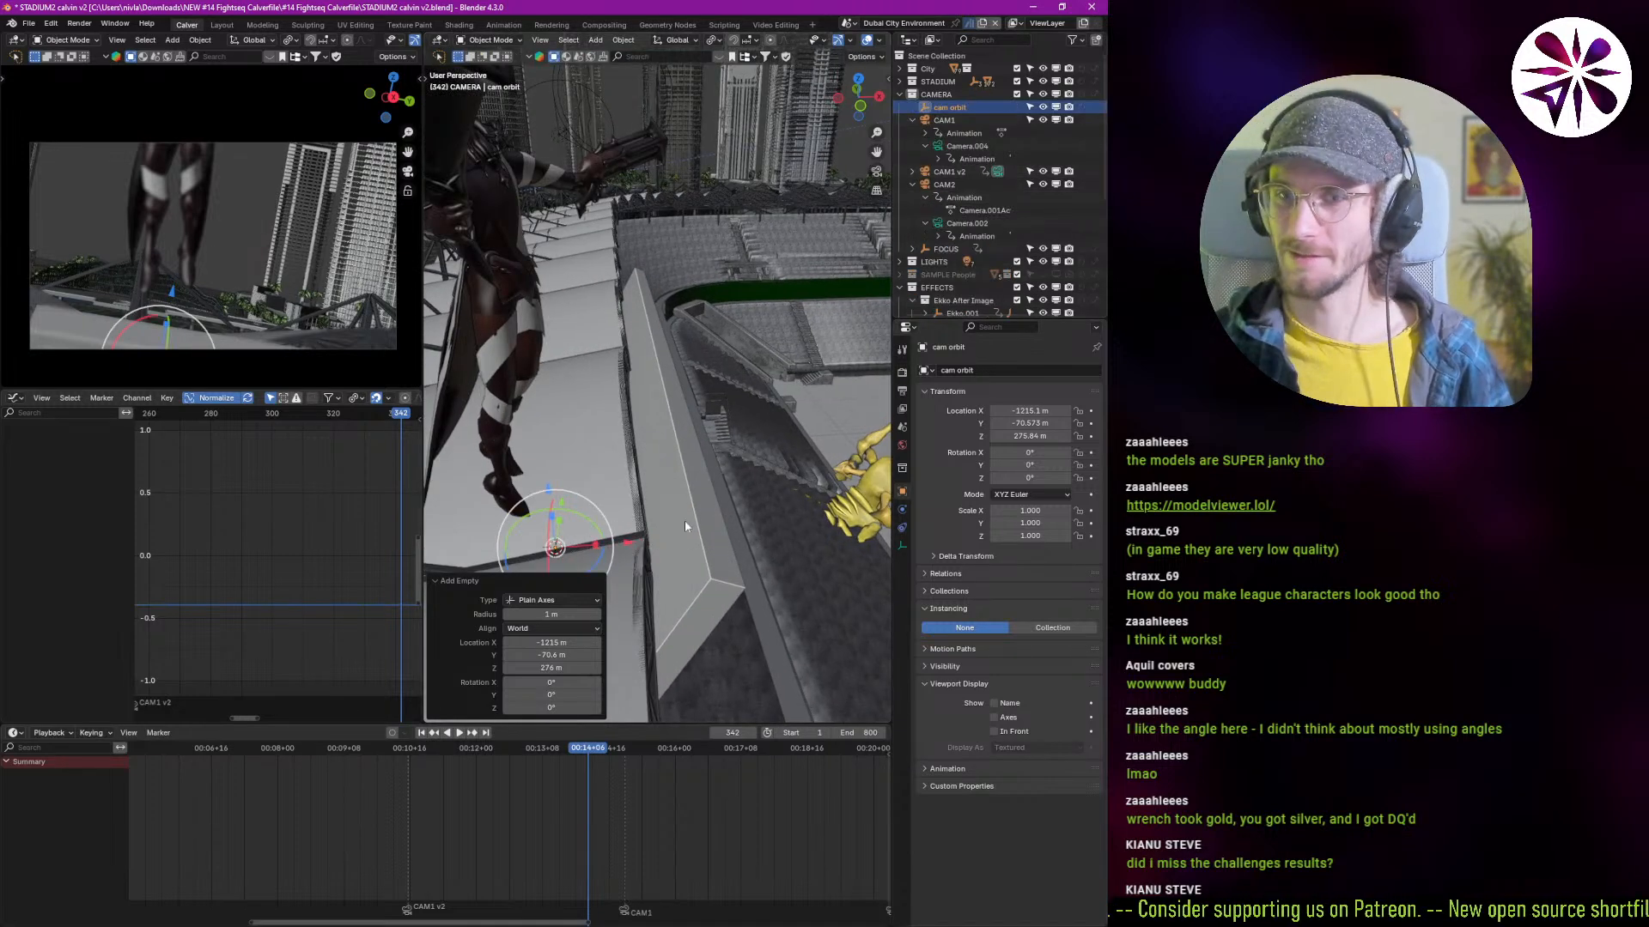
{"action": "middle_click_drag", "start_coordinate": [685, 525], "coordinate": [687, 487]}
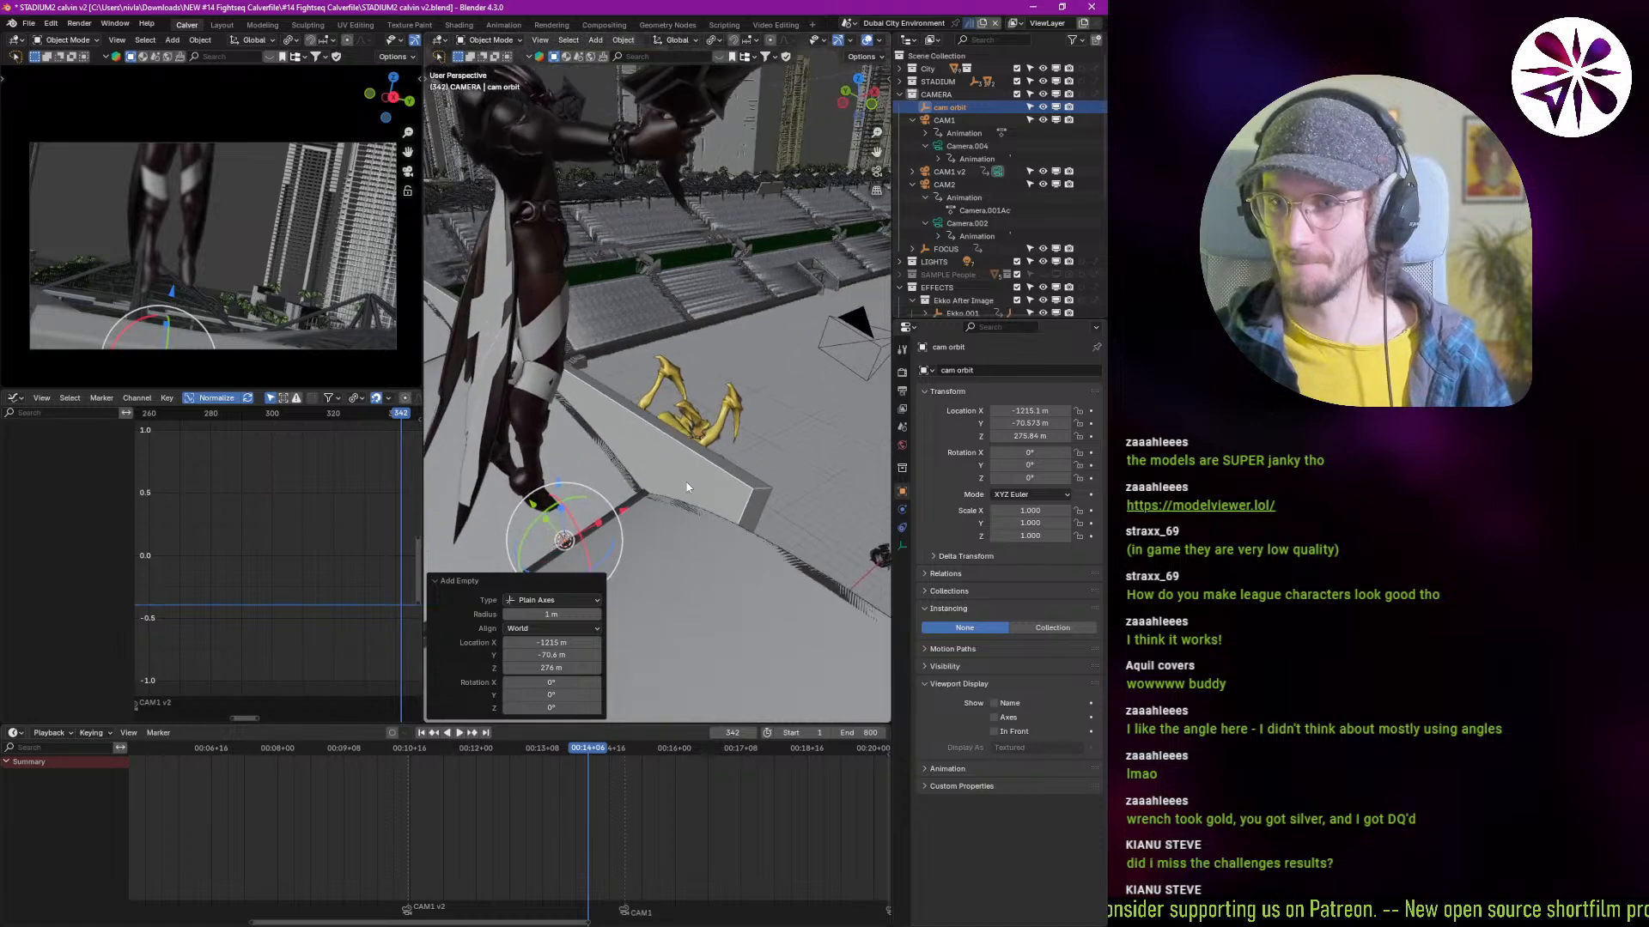
{"action": "left_click", "coordinate": [862, 319]}
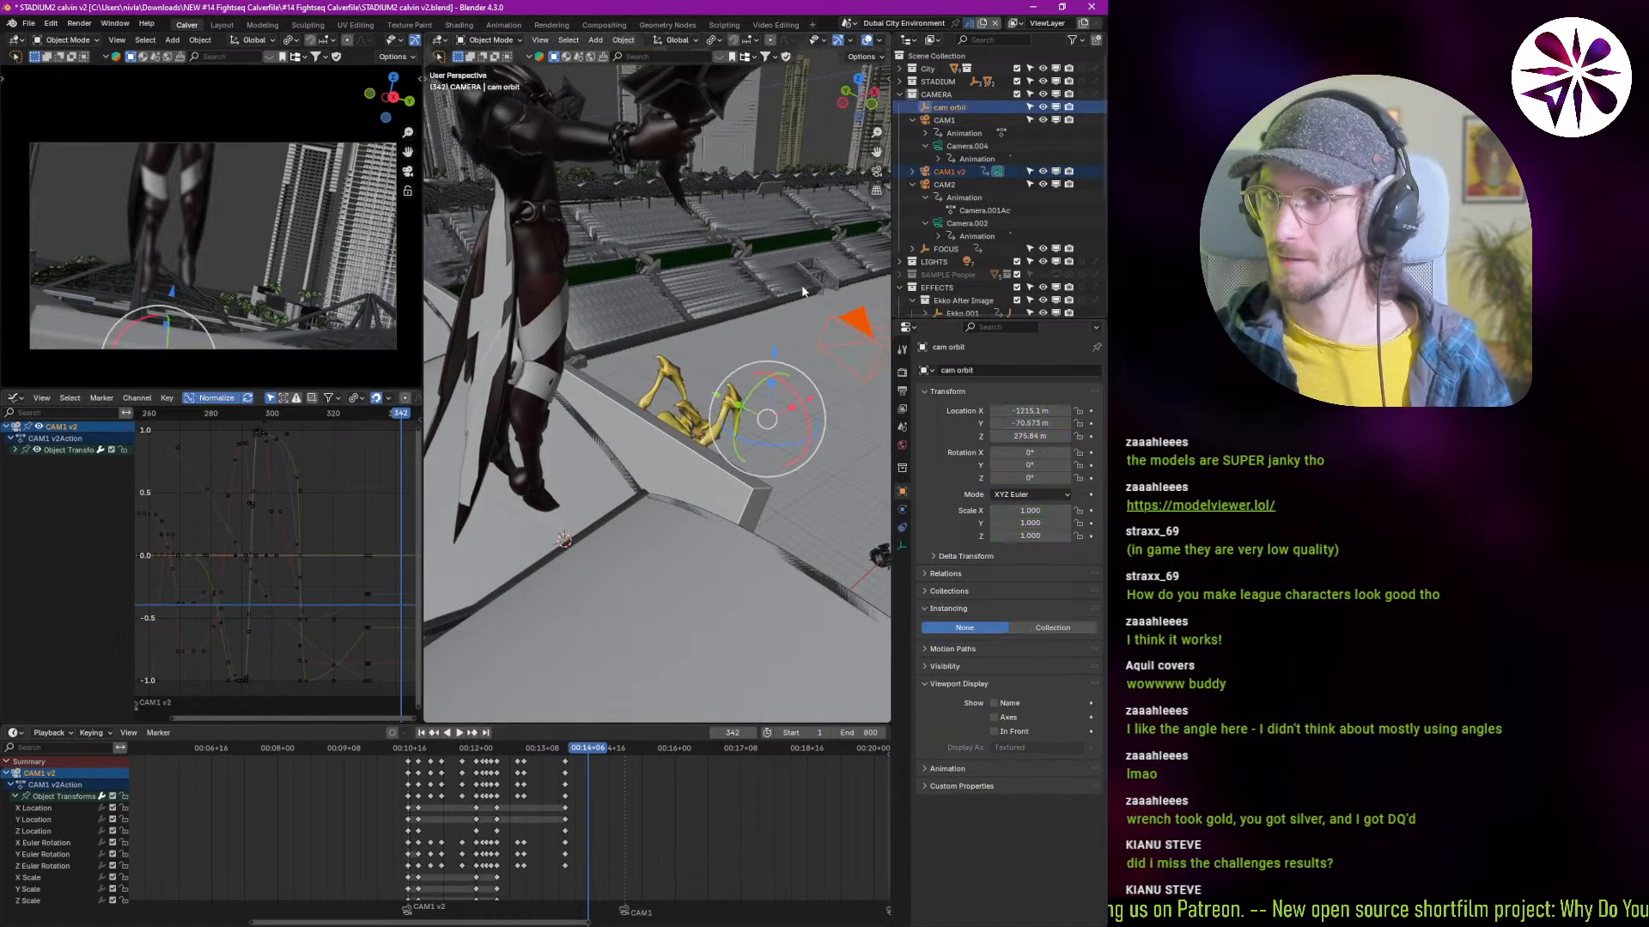
{"action": "key", "text": "ctrl+p"}
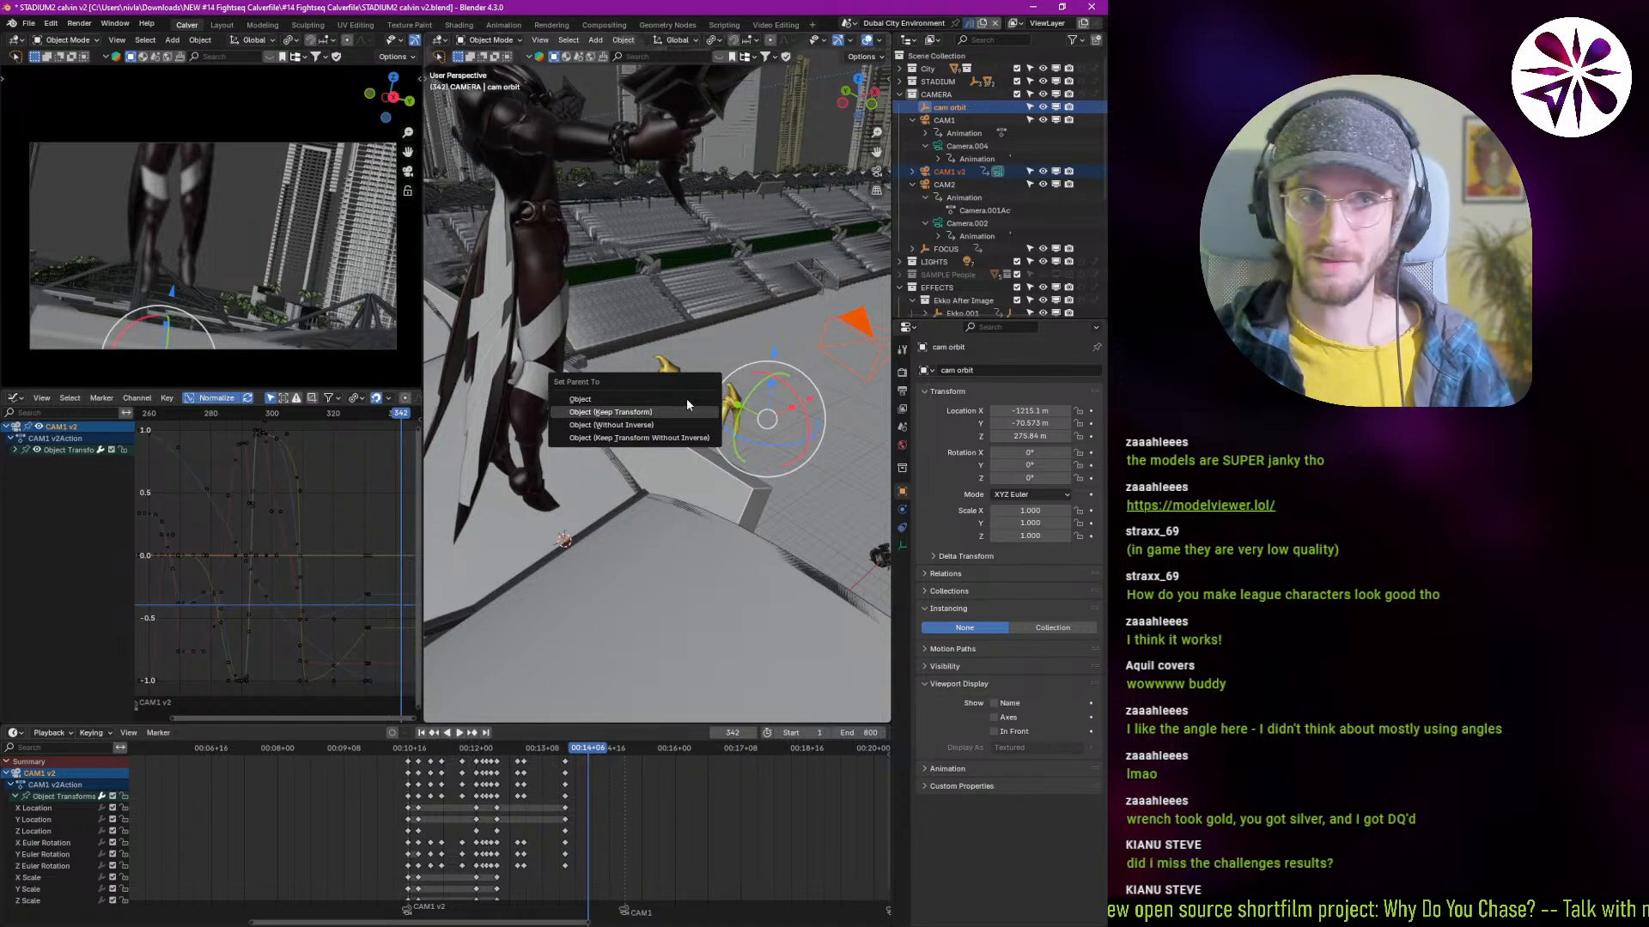
{"action": "left_click", "coordinate": [687, 404]}
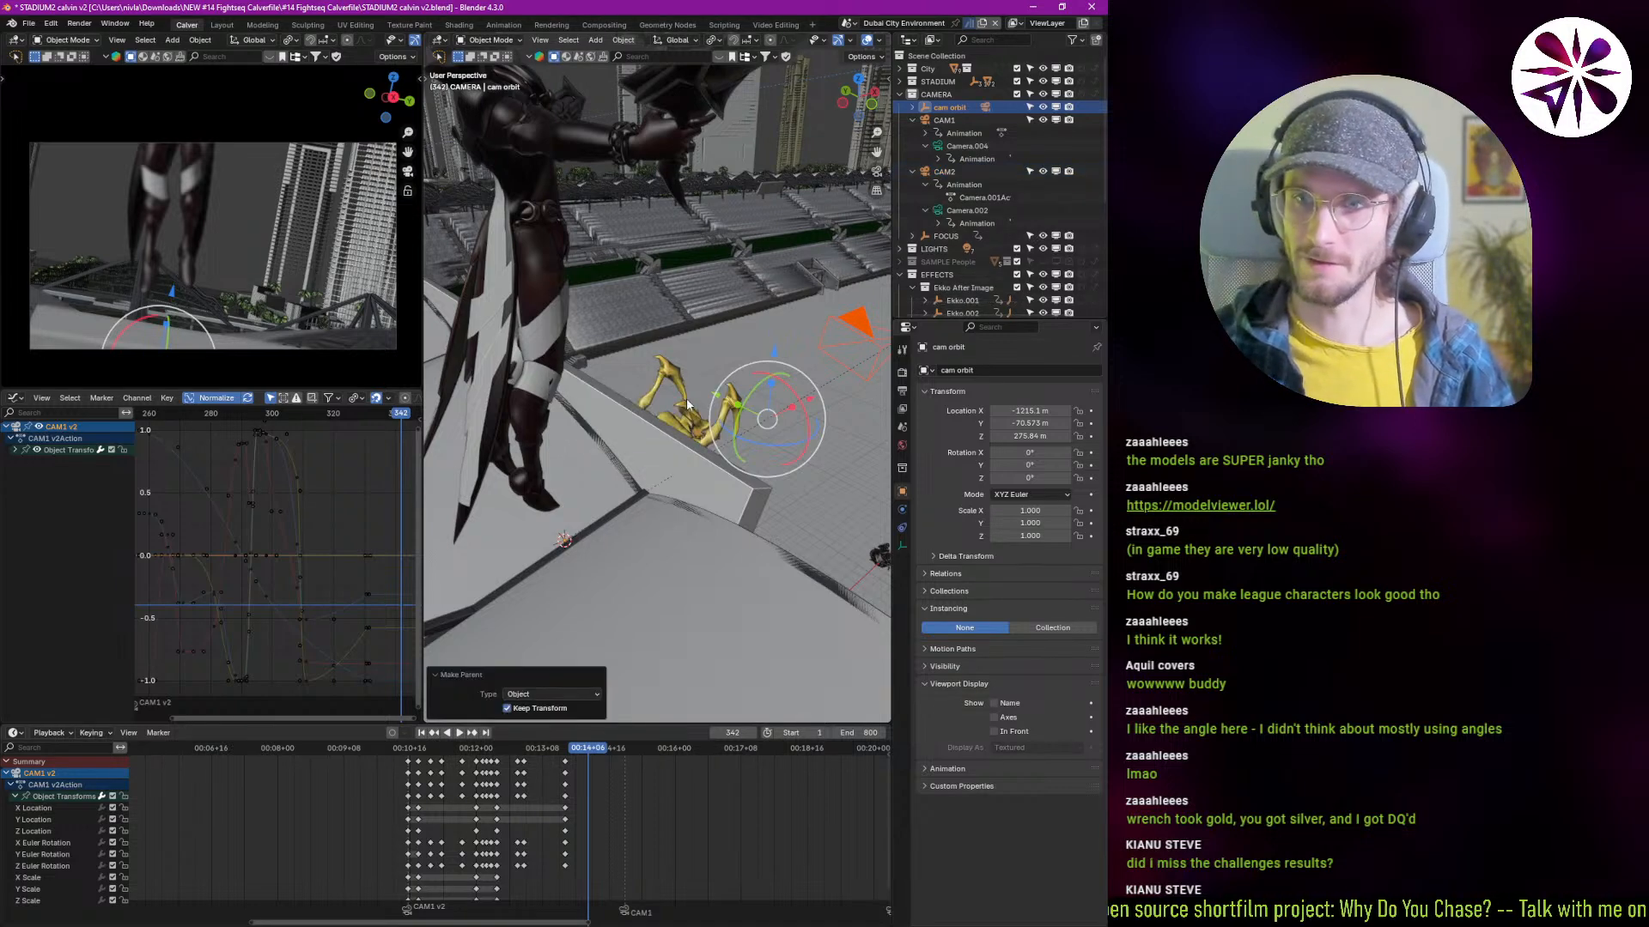
Step: Try to rotate the cam orbit empty about its Z axis with the Transform tool
{"action": "left_click", "coordinate": [847, 329]}
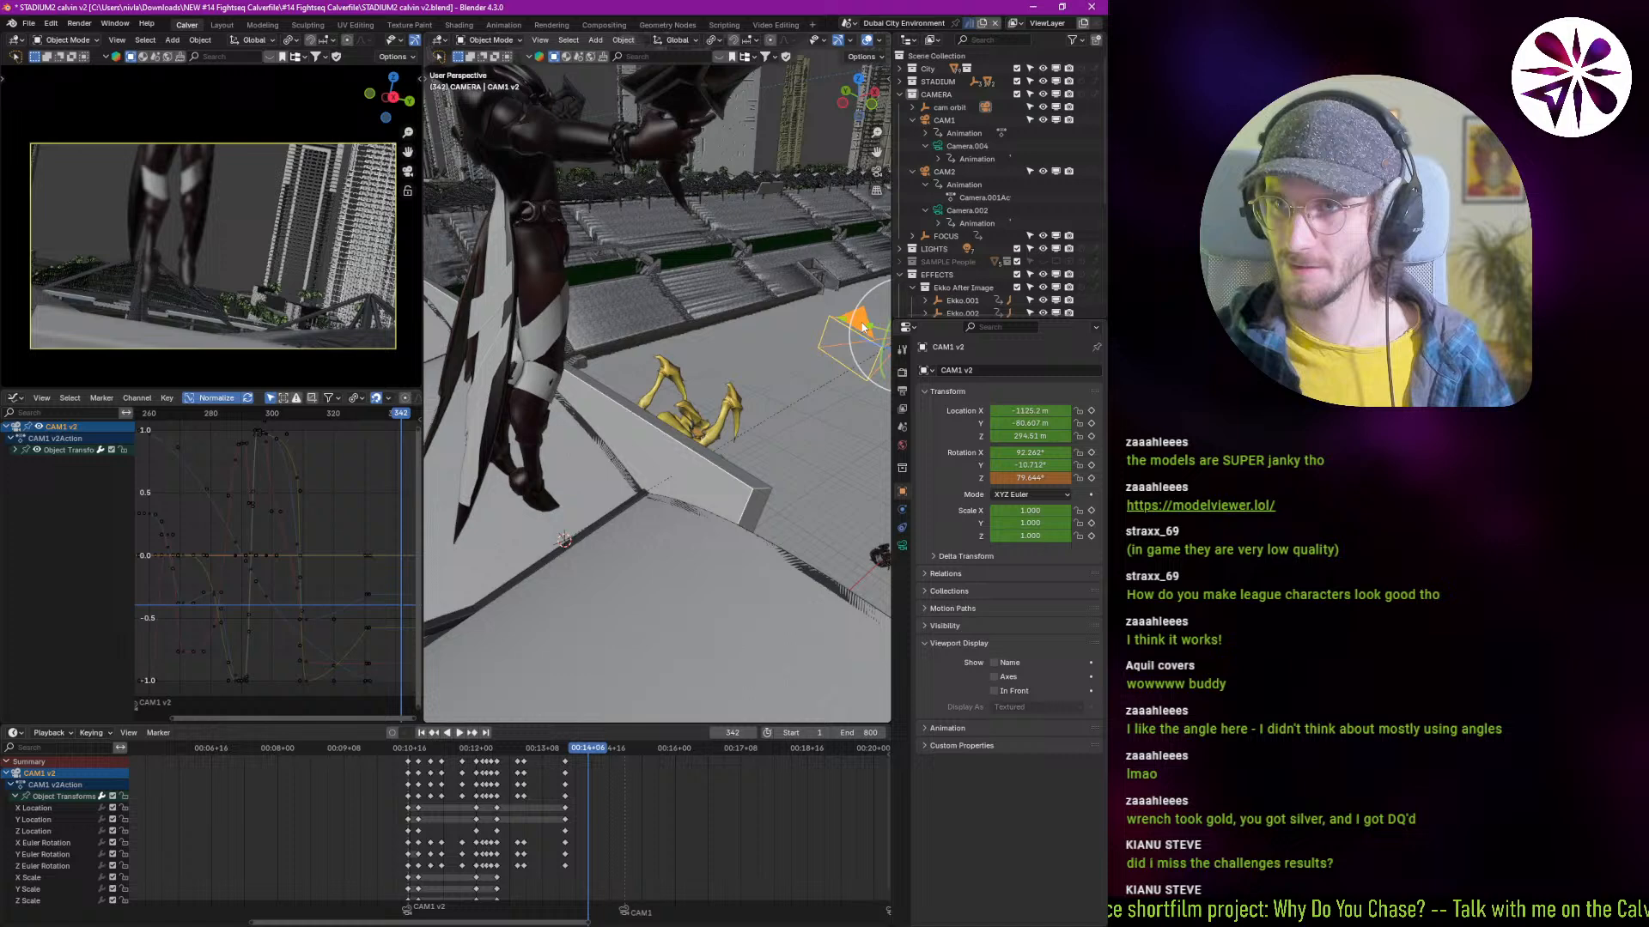
{"action": "left_click", "coordinate": [949, 108]}
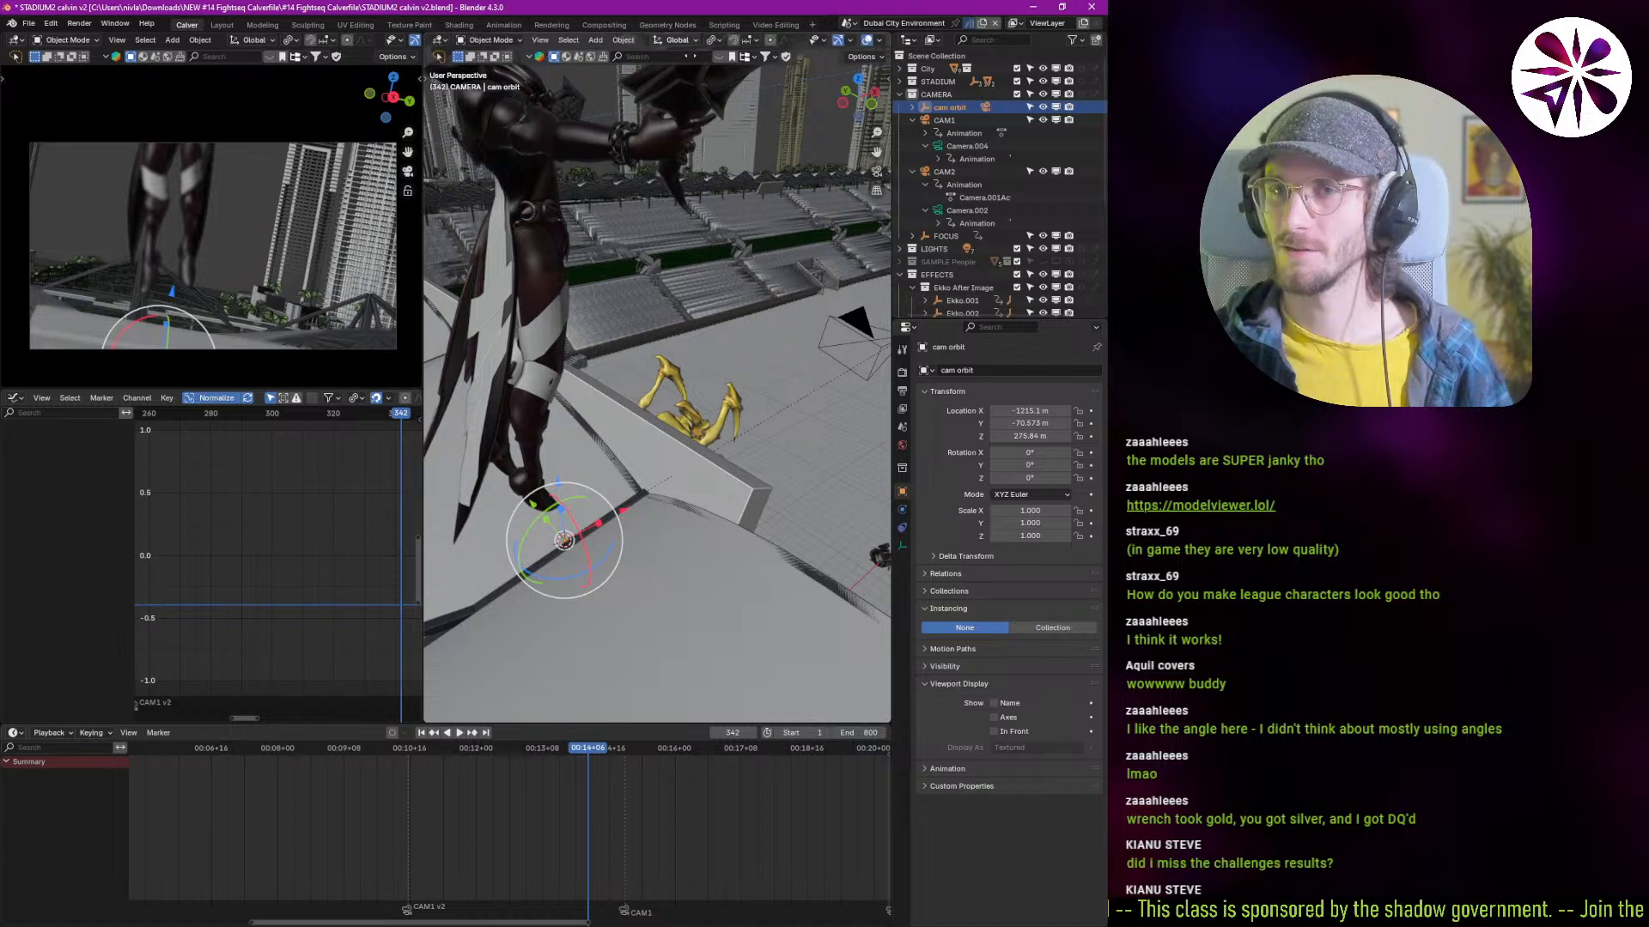
{"action": "left_click", "coordinate": [423, 76]}
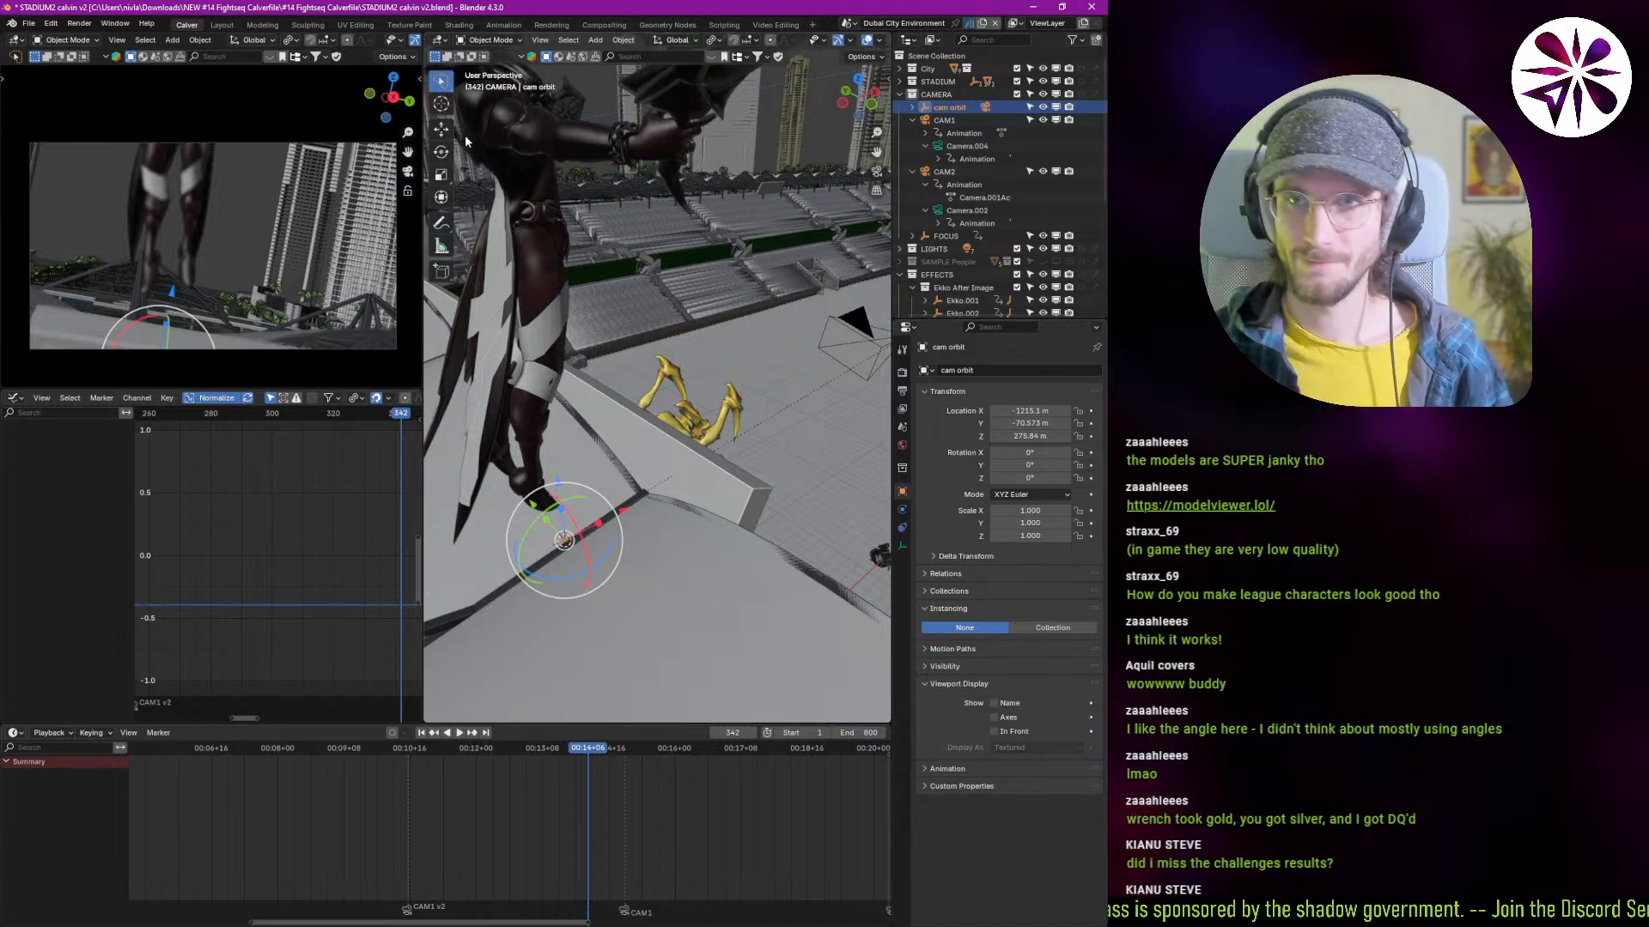
{"action": "left_click", "coordinate": [441, 196]}
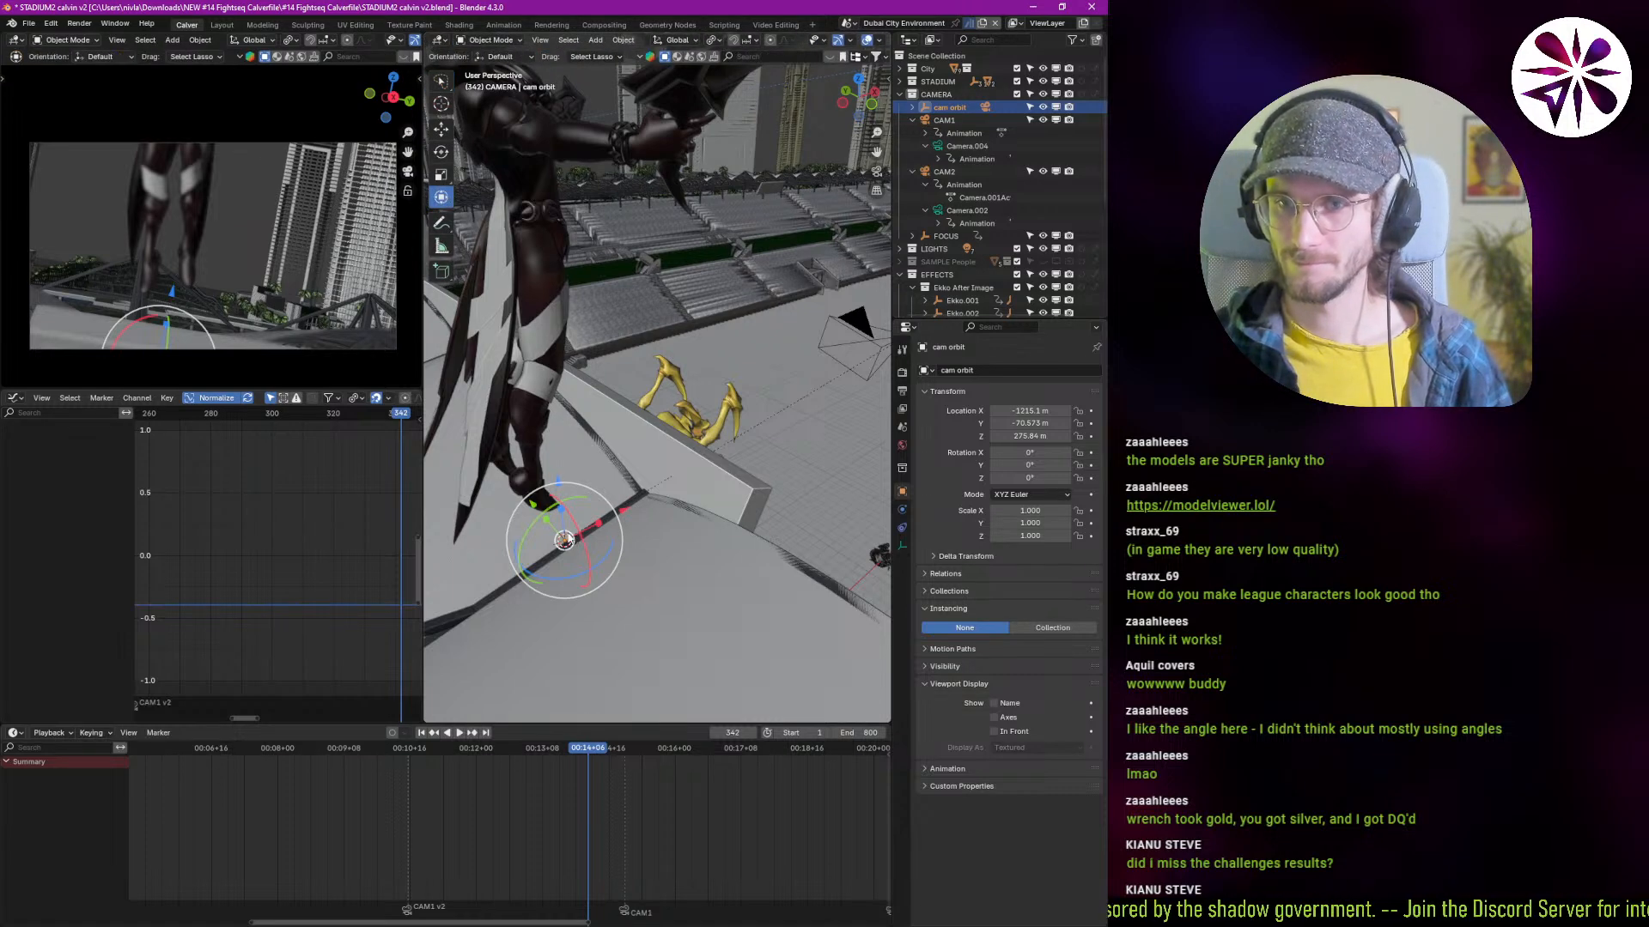
{"action": "left_click_drag", "start_coordinate": [561, 511], "coordinate": [575, 581]}
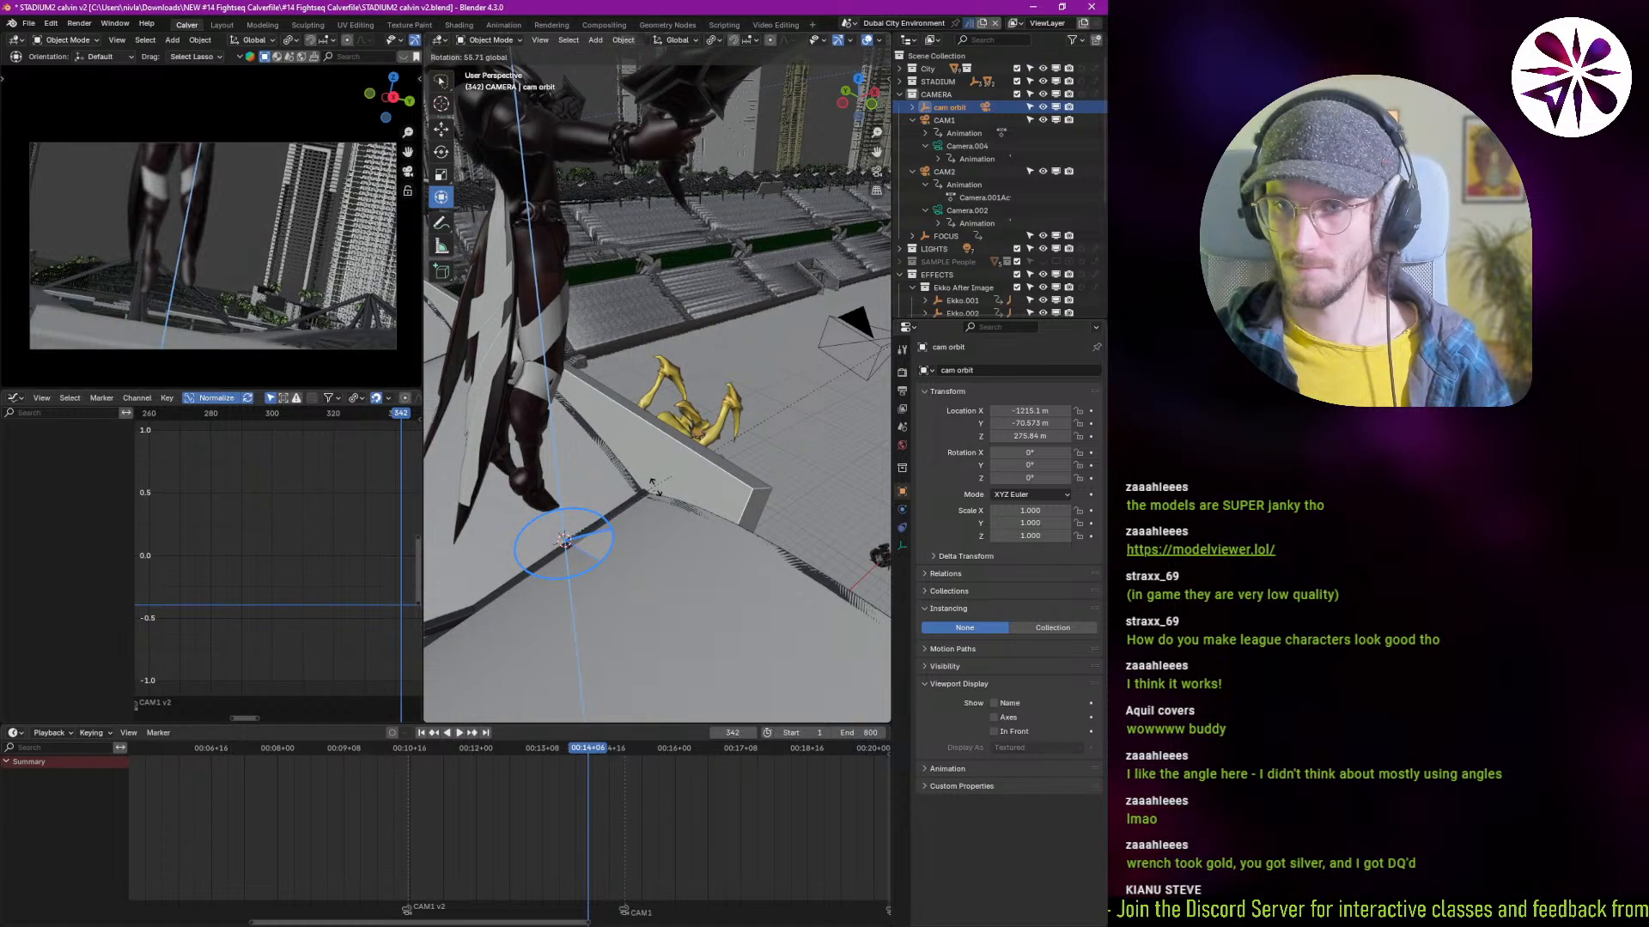
{"action": "left_click", "coordinate": [448, 83]}
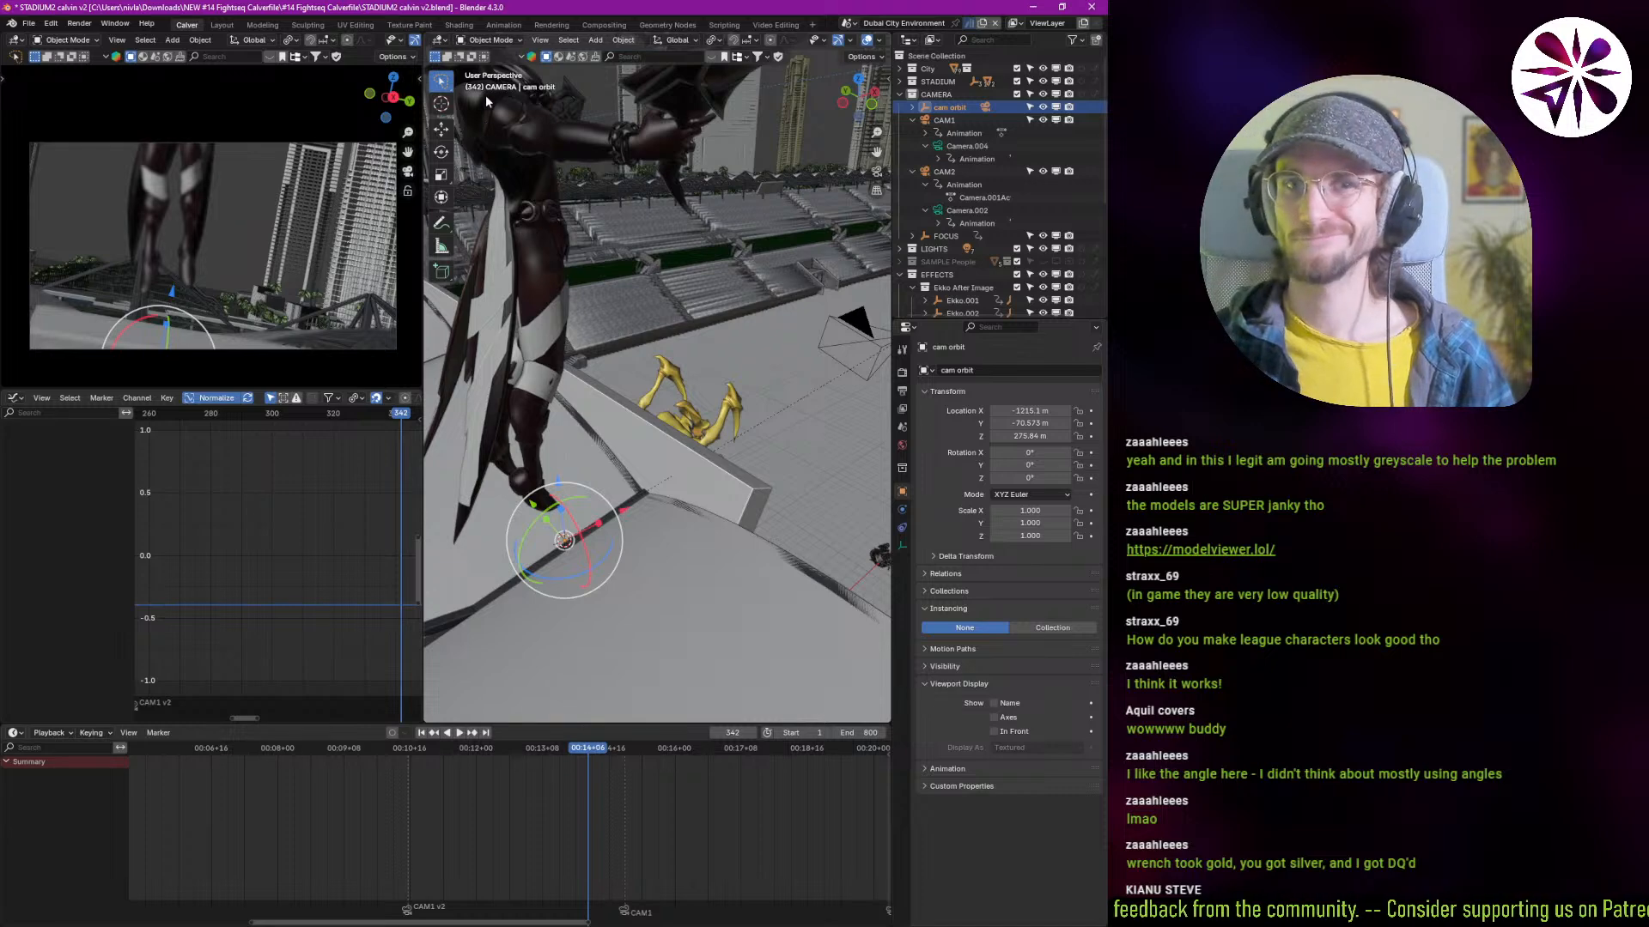
Step: Try to rotate the cam orbit empty freely with trackball rotation, viewed from behind the character
{"action": "middle_click_drag", "start_coordinate": [582, 496], "coordinate": [647, 506]}
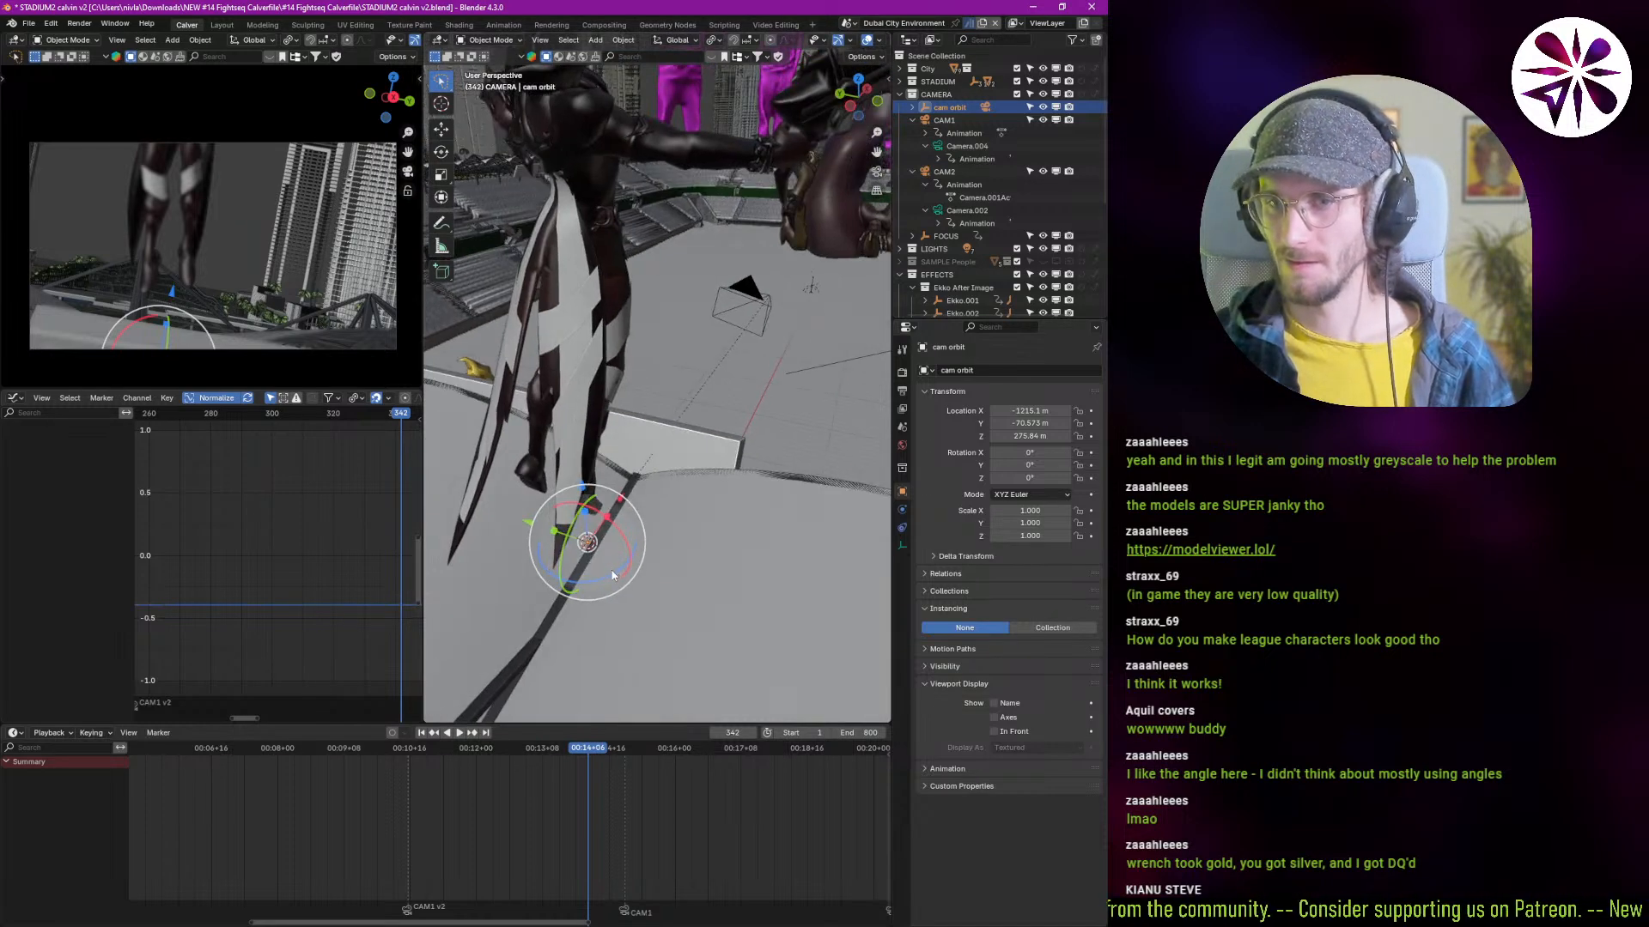
{"action": "left_click_drag", "start_coordinate": [630, 558], "coordinate": [673, 540]}
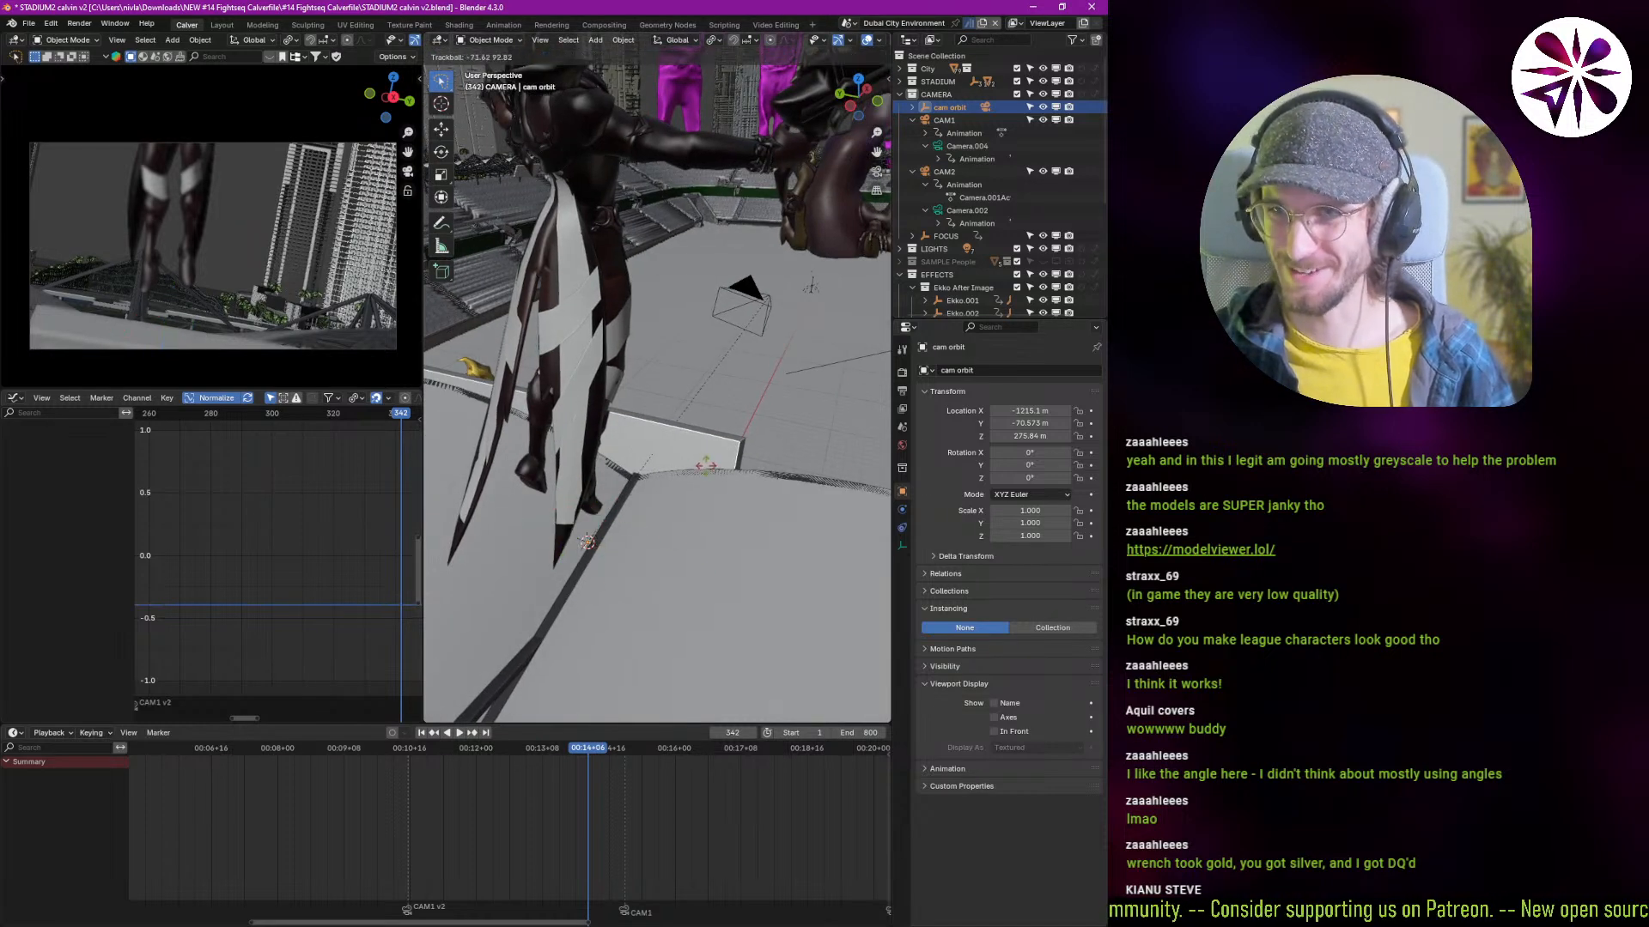
{"action": "left_click_drag", "start_coordinate": [706, 465], "coordinate": [699, 465]}
{"action": "left_click_drag", "start_coordinate": [594, 572], "coordinate": [679, 491]}
{"action": "right_click", "coordinate": [689, 507]}
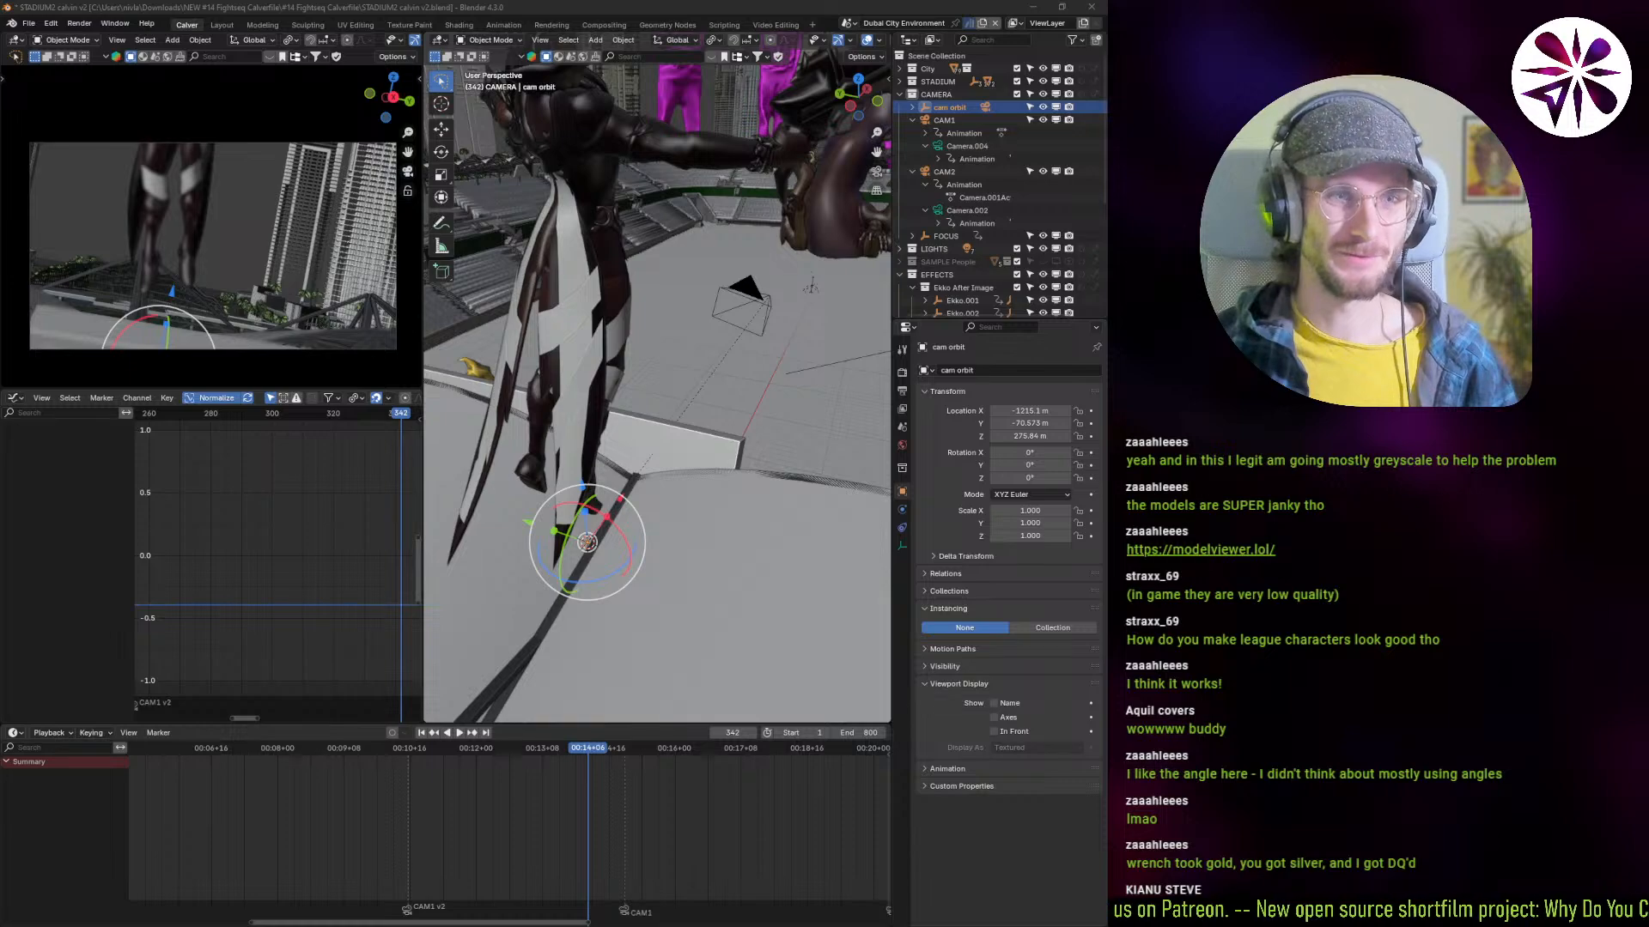
Step: Switch to the web browser and search for "blender cant rotate objects in viewport"
{"action": "left_click_drag", "start_coordinate": [0, 12], "coordinate": [539, 1]}
{"action": "type", "text": "blende"}
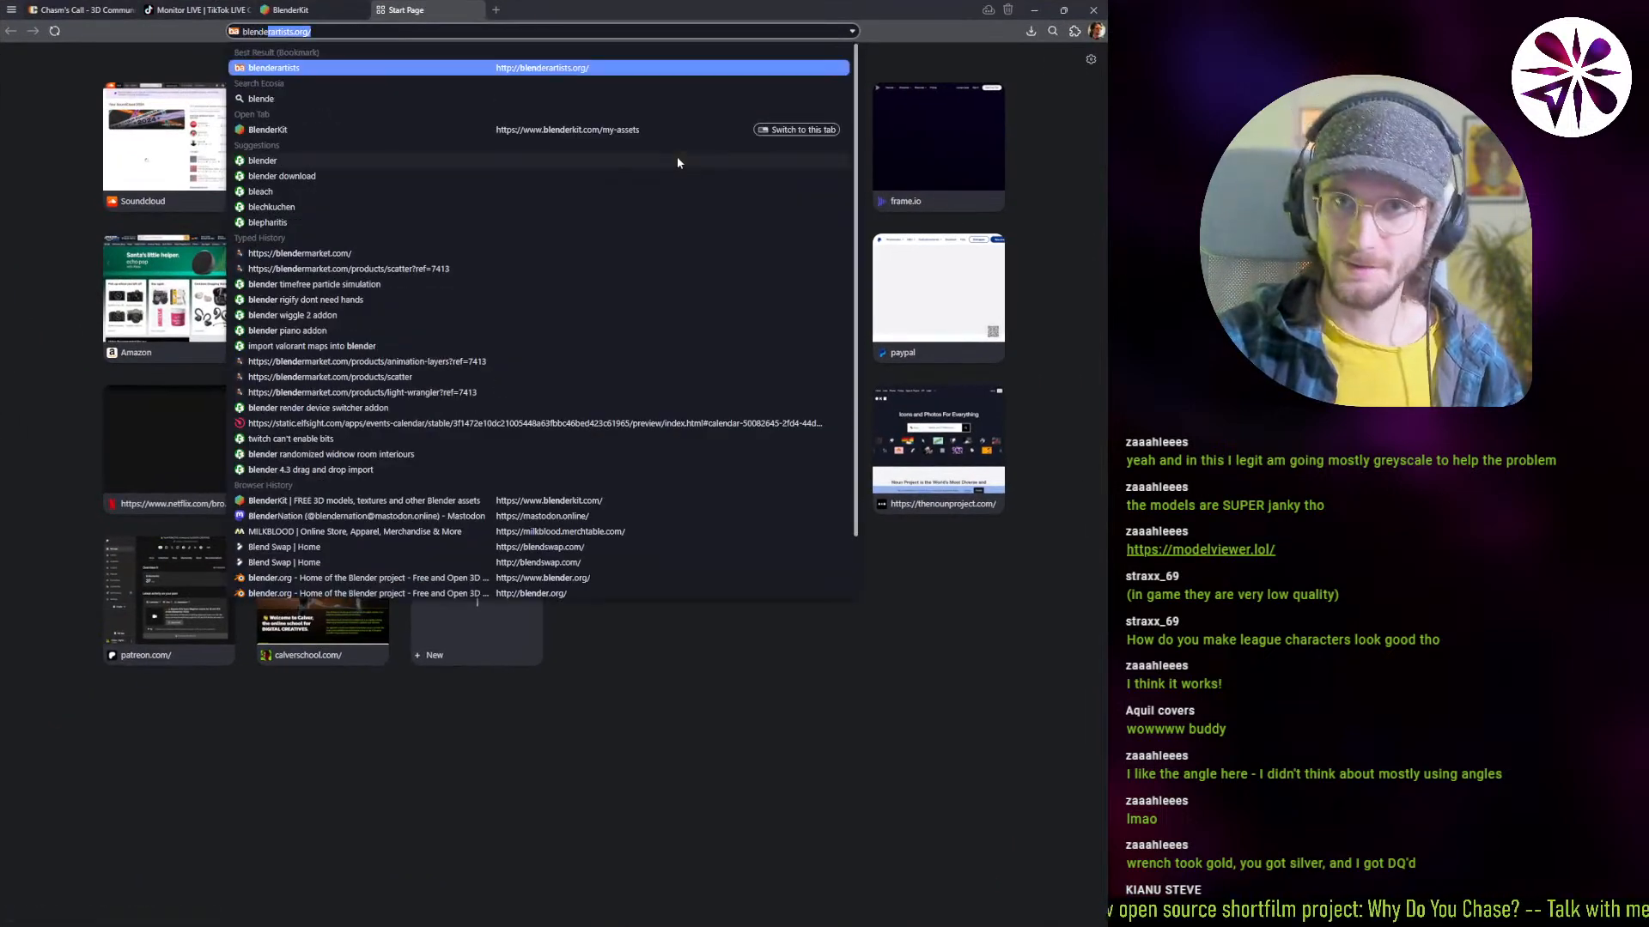
{"action": "type", "text": "r cant rotata"}
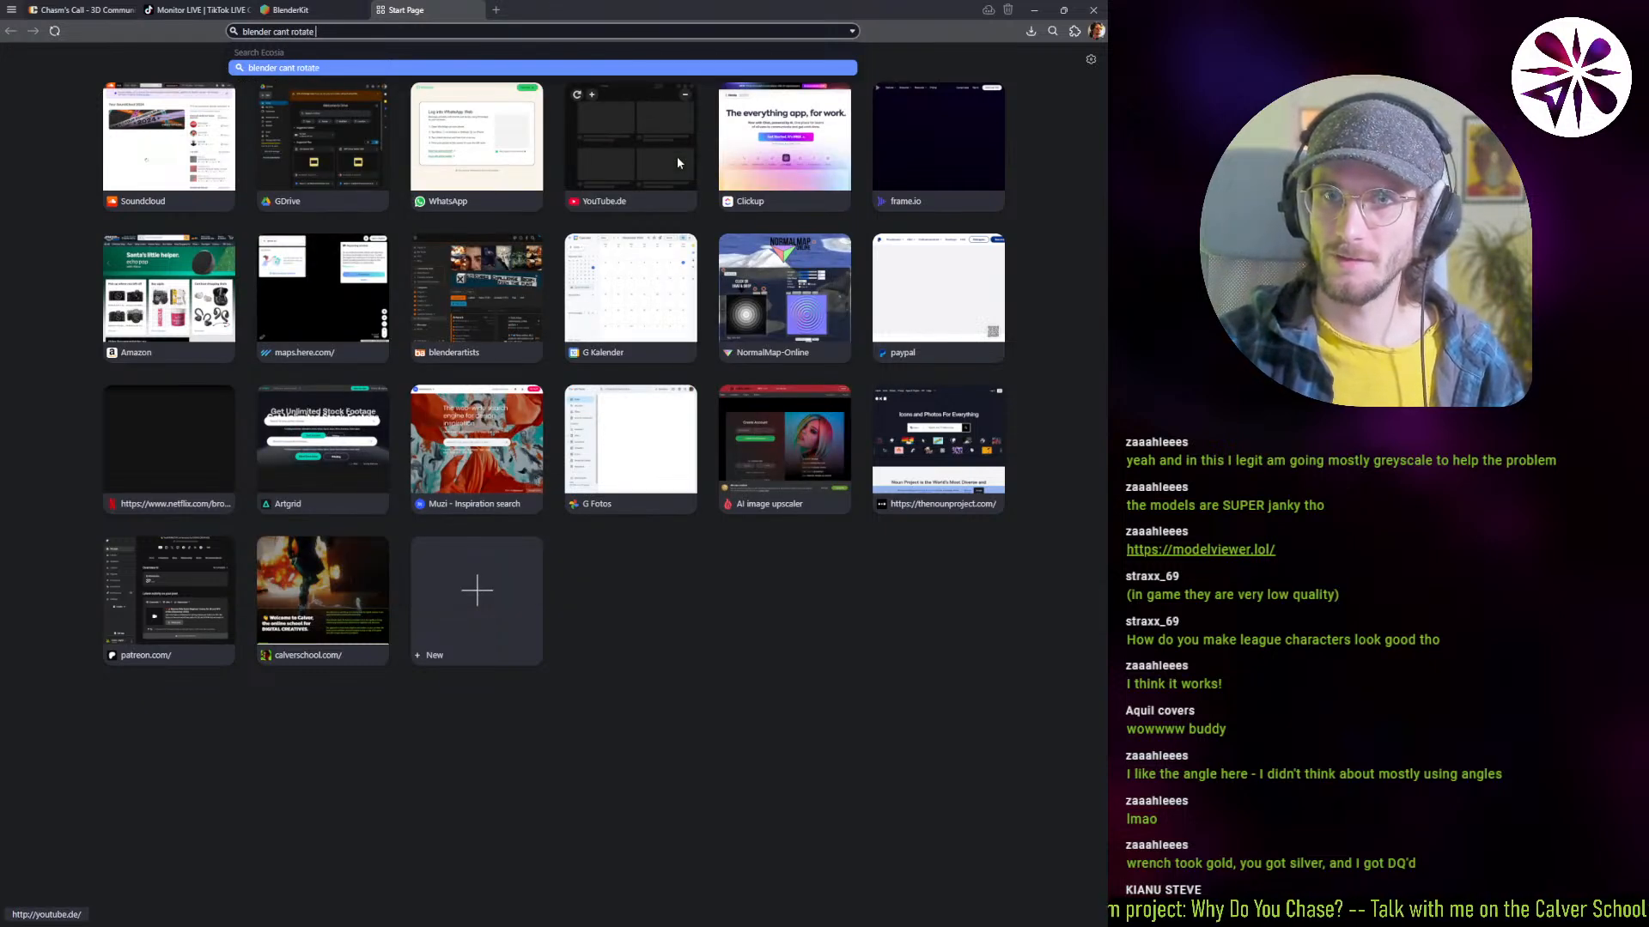
{"action": "type", "text": " obn"}
{"action": "key", "text": "BackSpace"}
{"action": "type", "text": "jects in "}
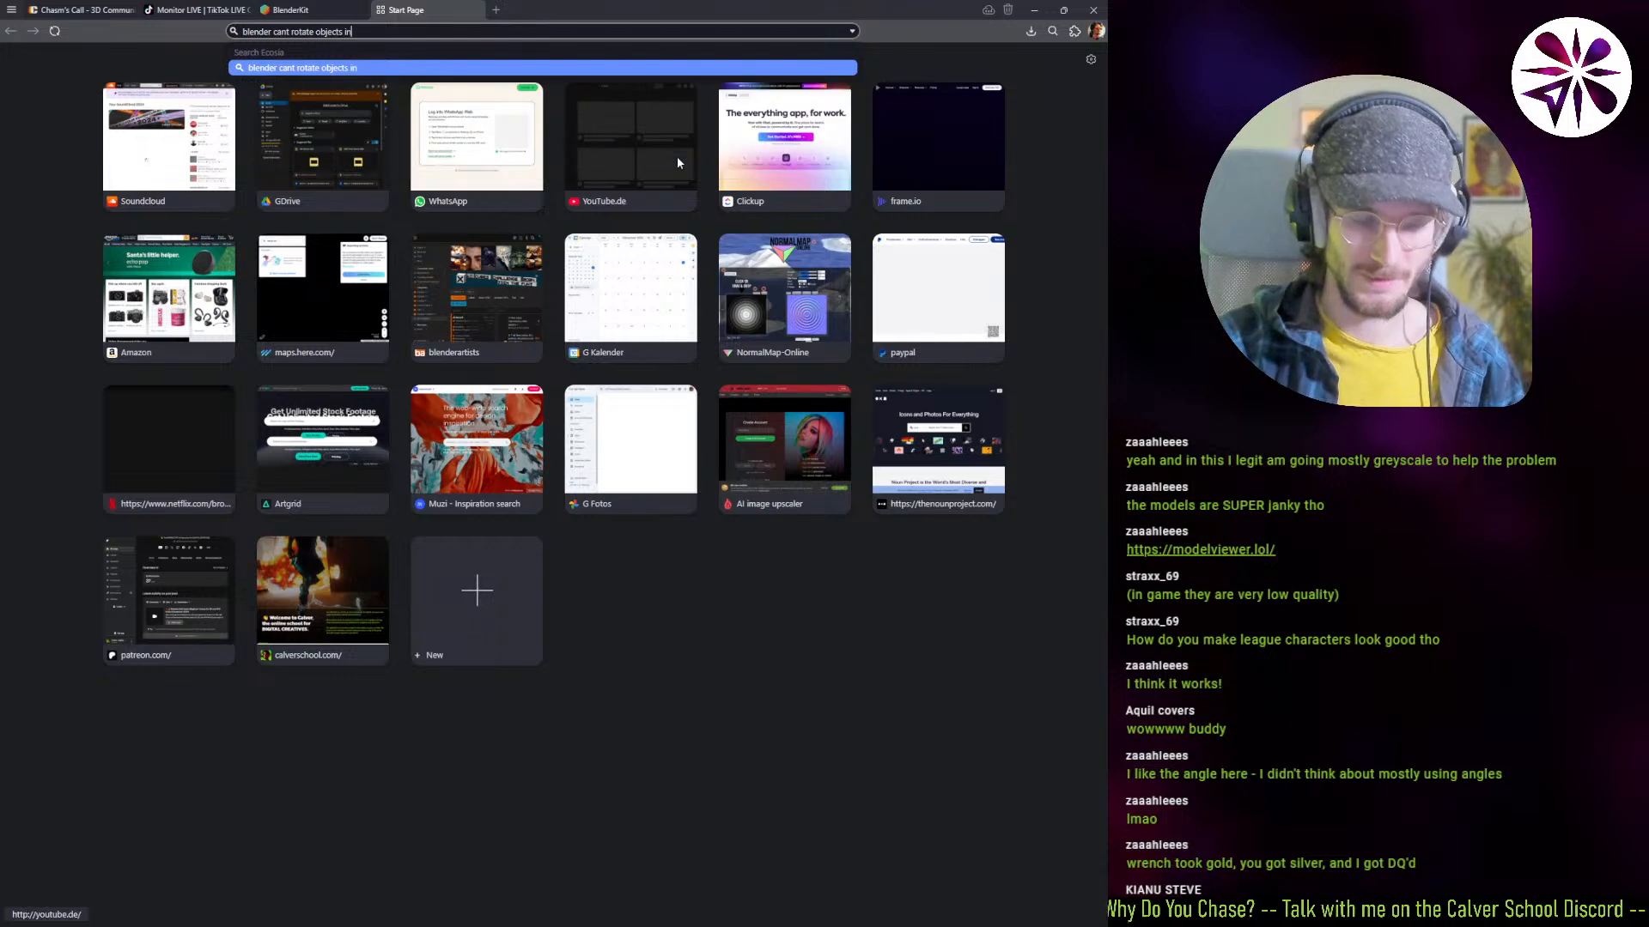
{"action": "type", "text": "viewport"}
{"action": "key", "text": "Return"}
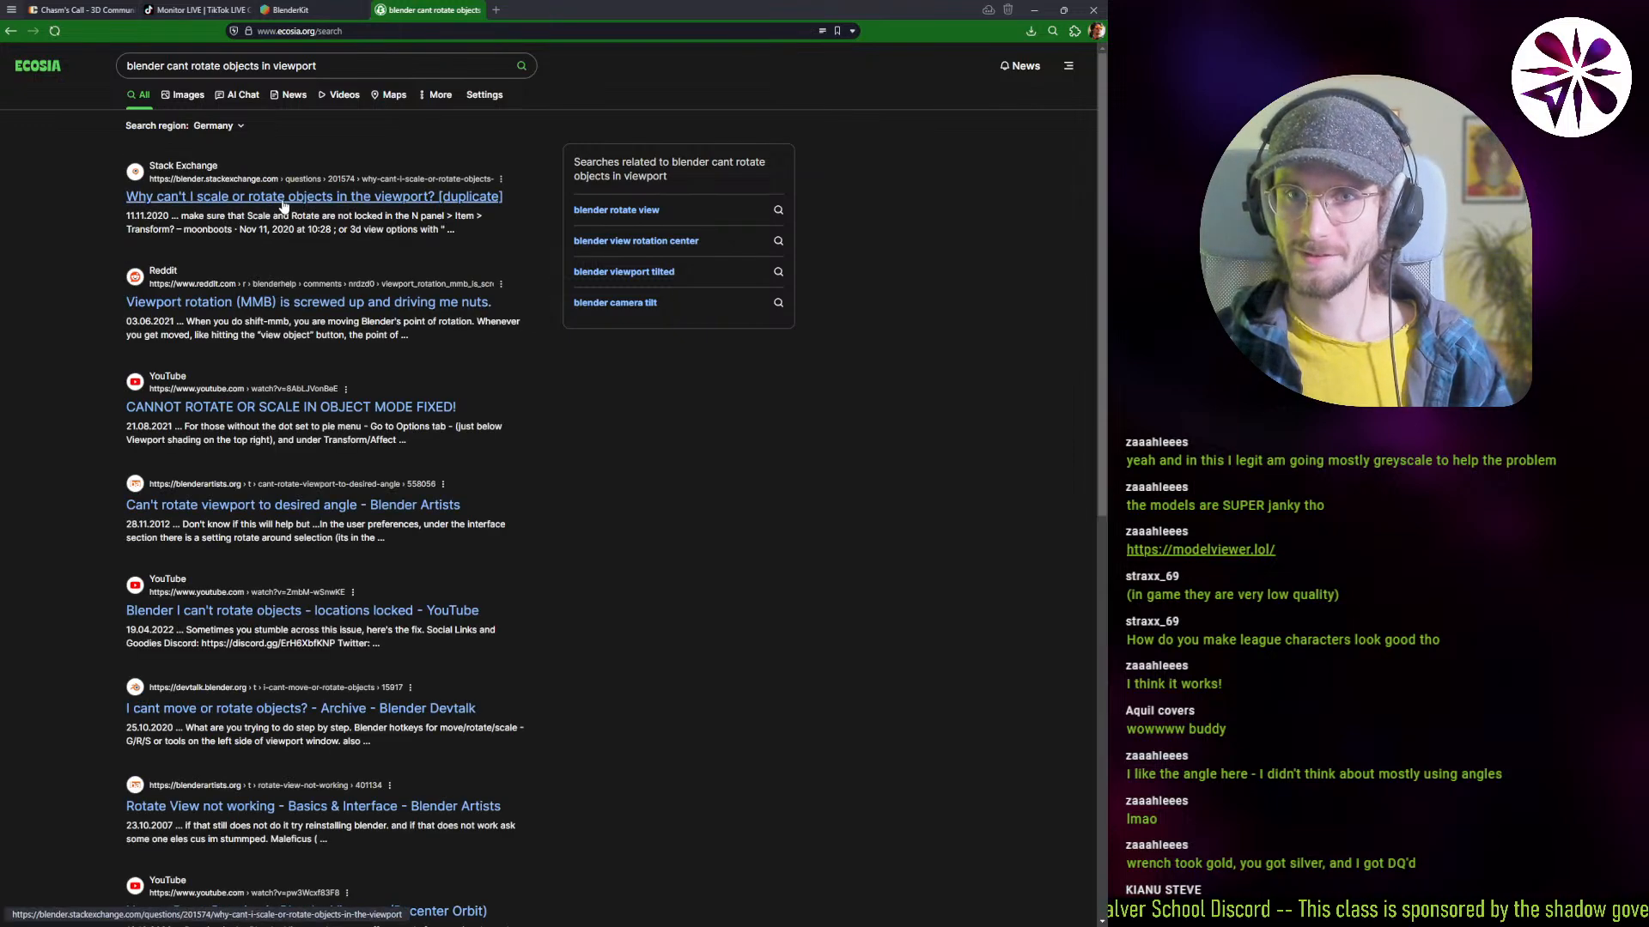
Step: Open the Stack Exchange question about scaling or rotating objects in the viewport and examine the answer's screenshot
{"action": "left_click", "coordinate": [284, 206]}
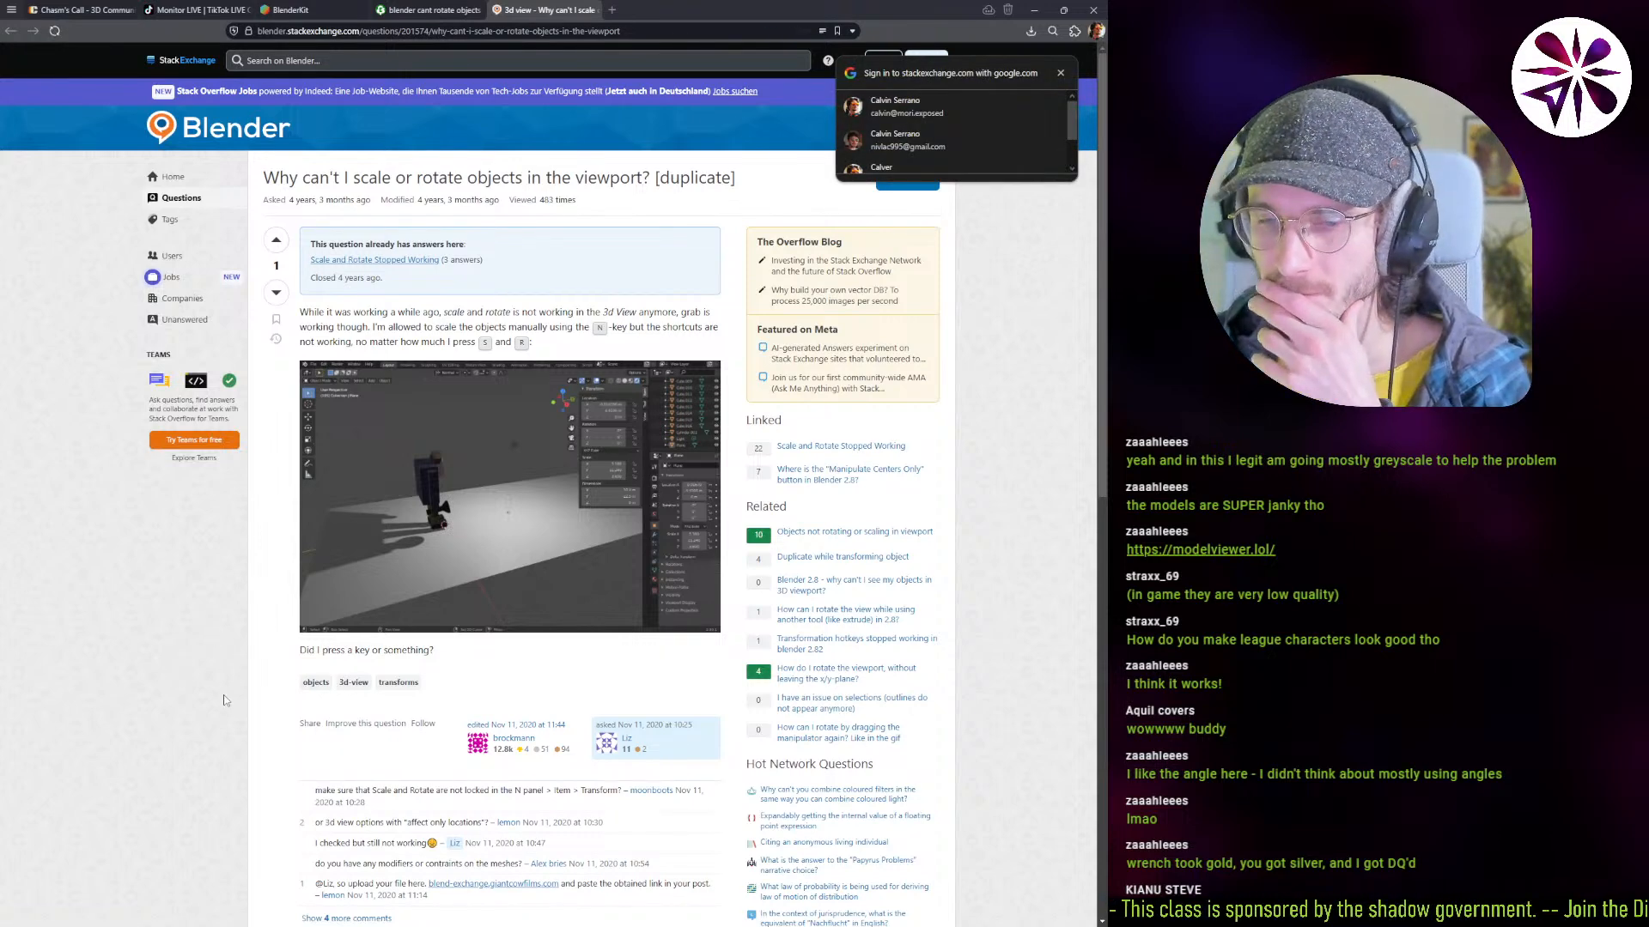
{"action": "scroll", "coordinate": [234, 692], "scroll_direction": "down", "scroll_amount": 2}
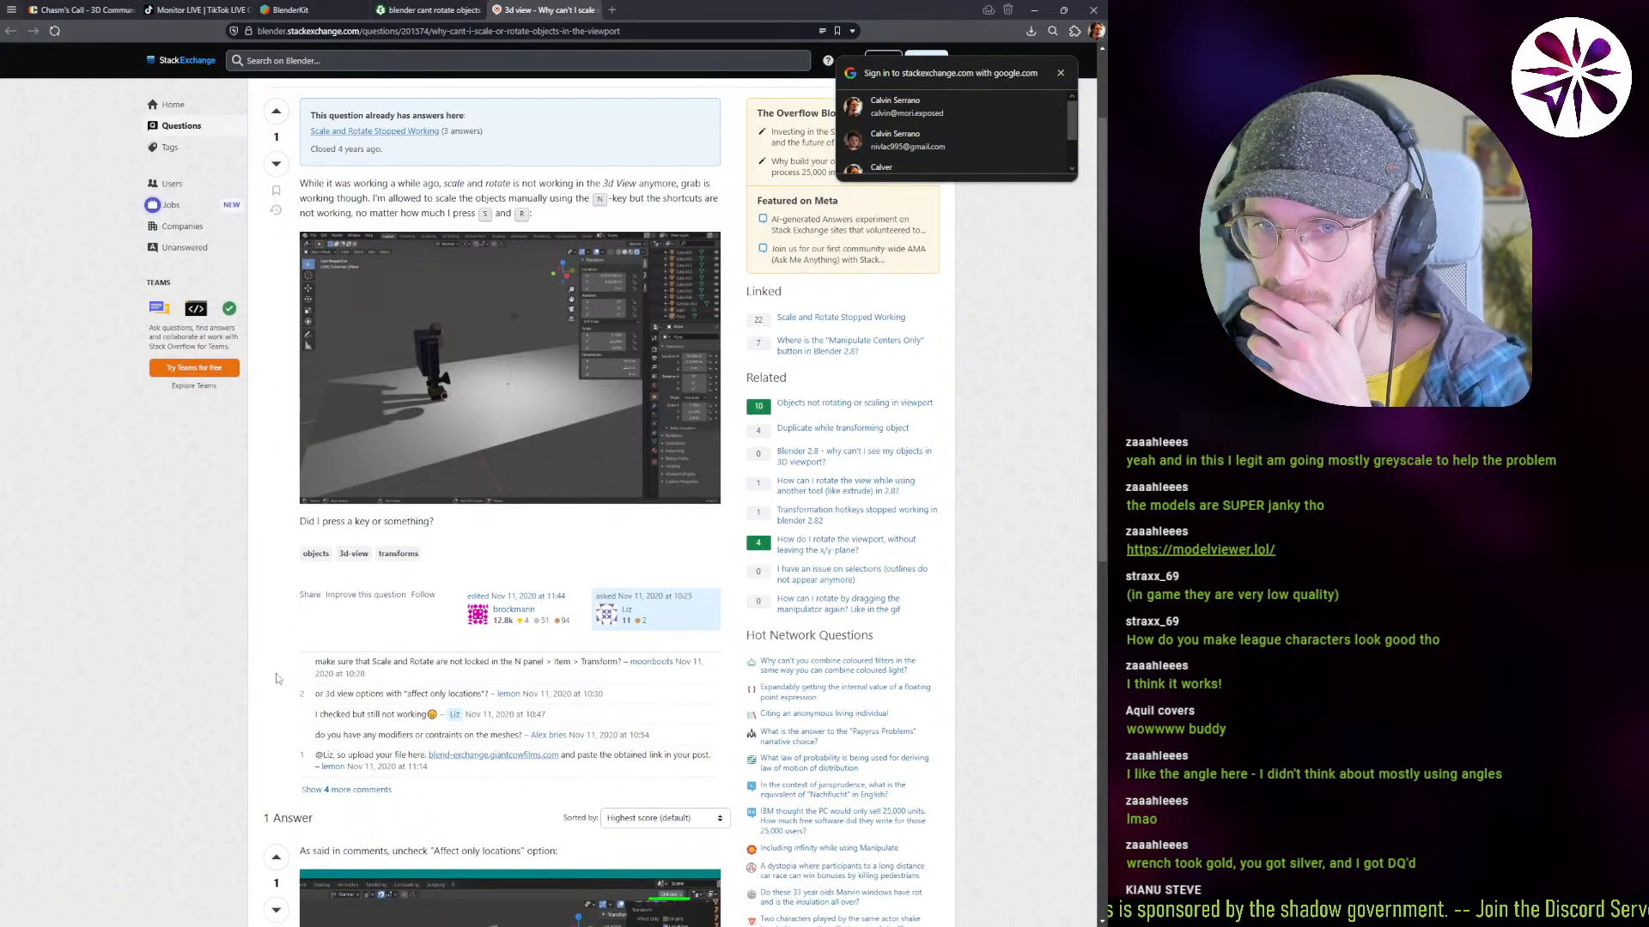
{"action": "scroll", "coordinate": [242, 689], "scroll_direction": "down", "scroll_amount": 1}
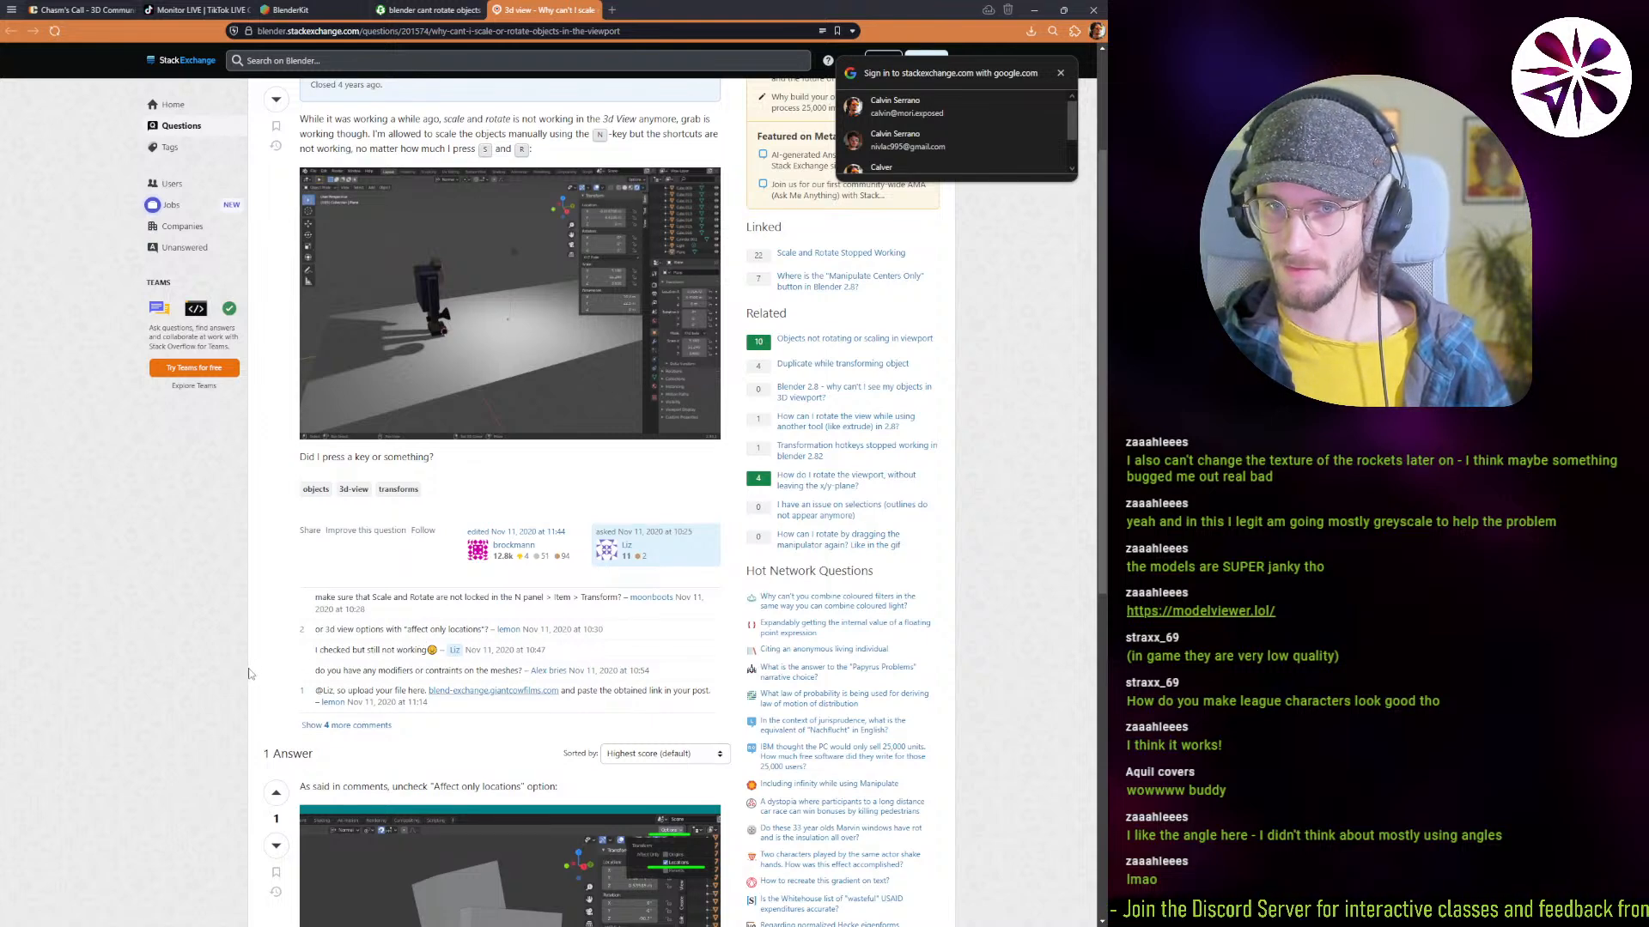
{"action": "scroll", "coordinate": [346, 670], "scroll_direction": "down", "scroll_amount": 4}
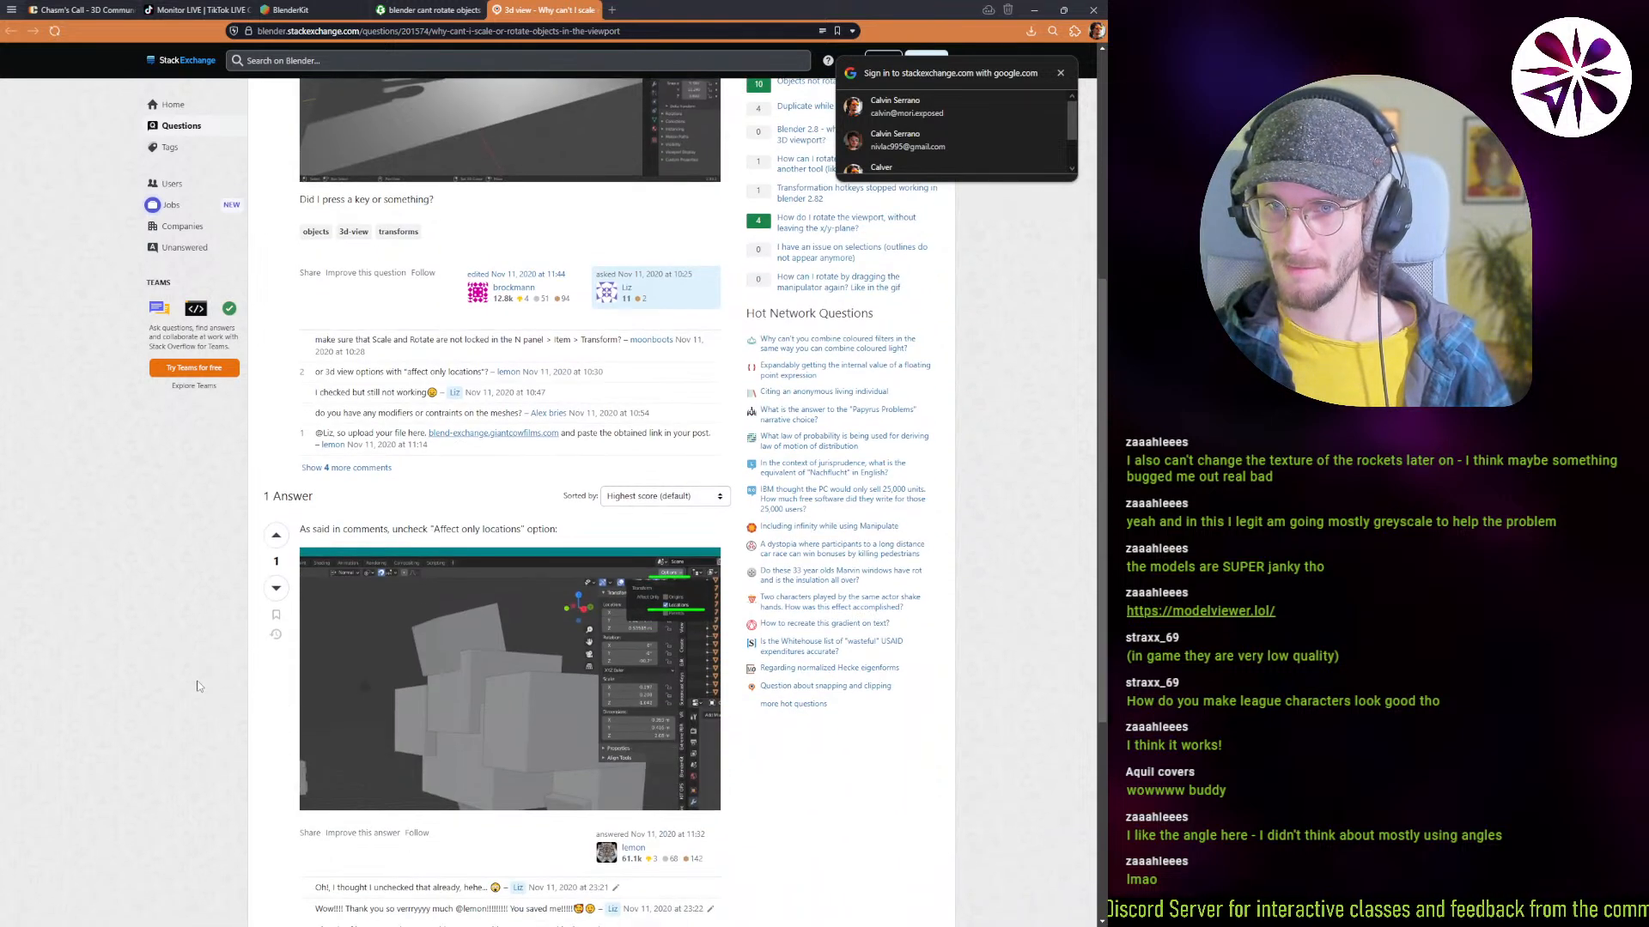
{"action": "left_click", "coordinate": [566, 648]}
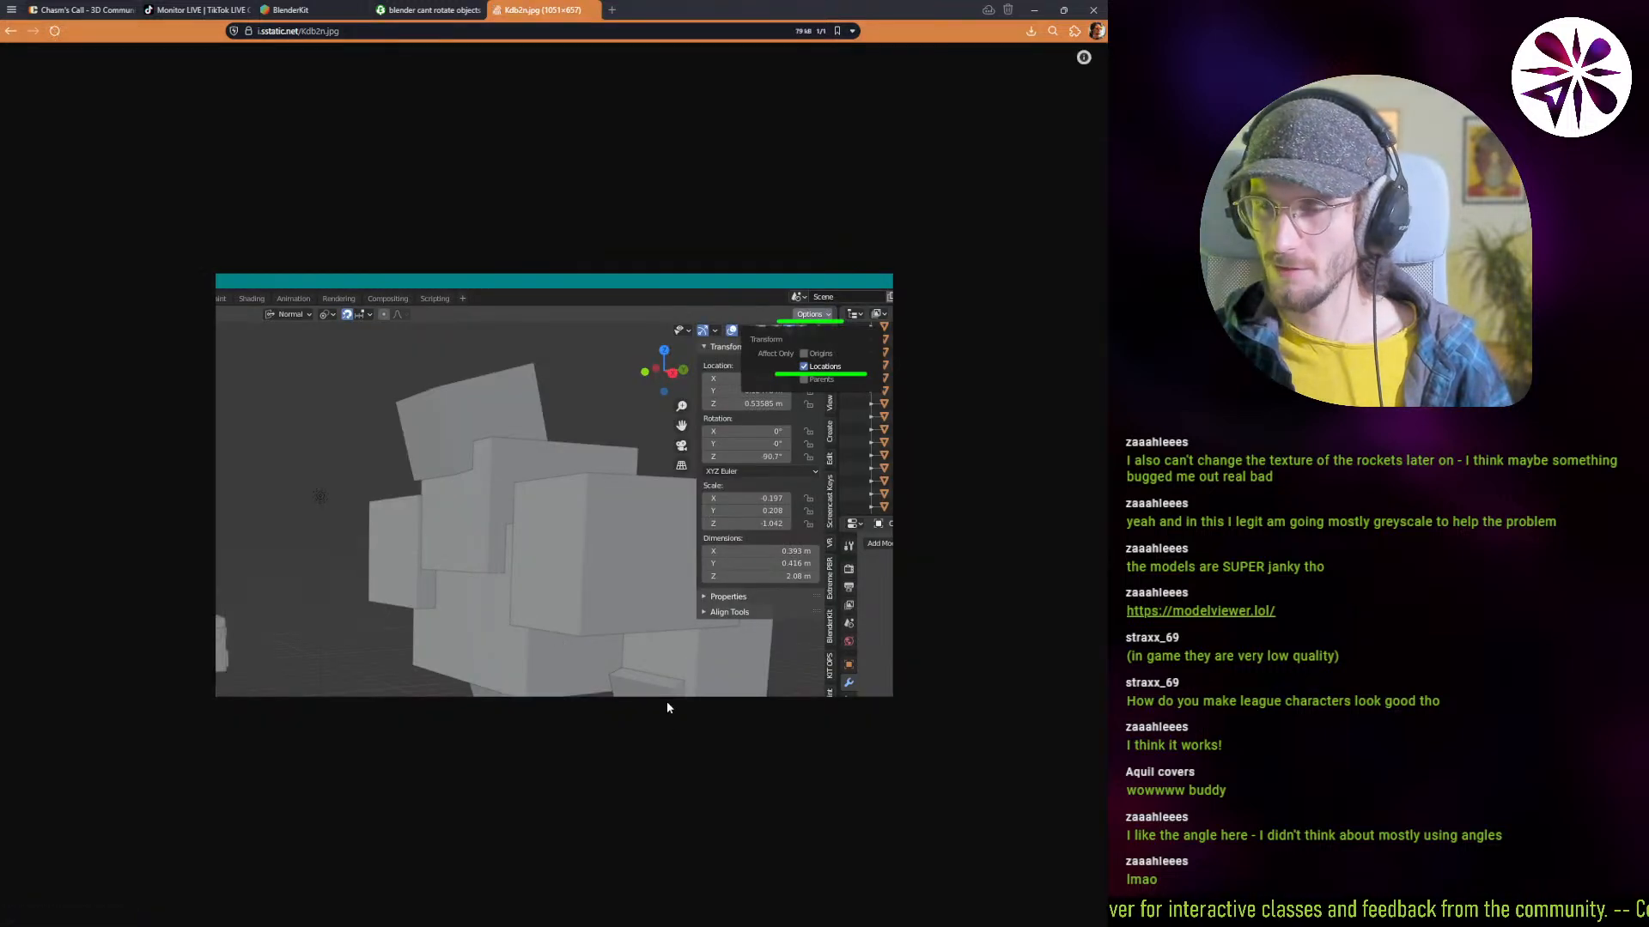
Step: Switch back to Blender, turn off Affect Only Locations for transforms, and test transforming the cam orbit empty without keeping the change
{"action": "key", "text": "alt+Tab"}
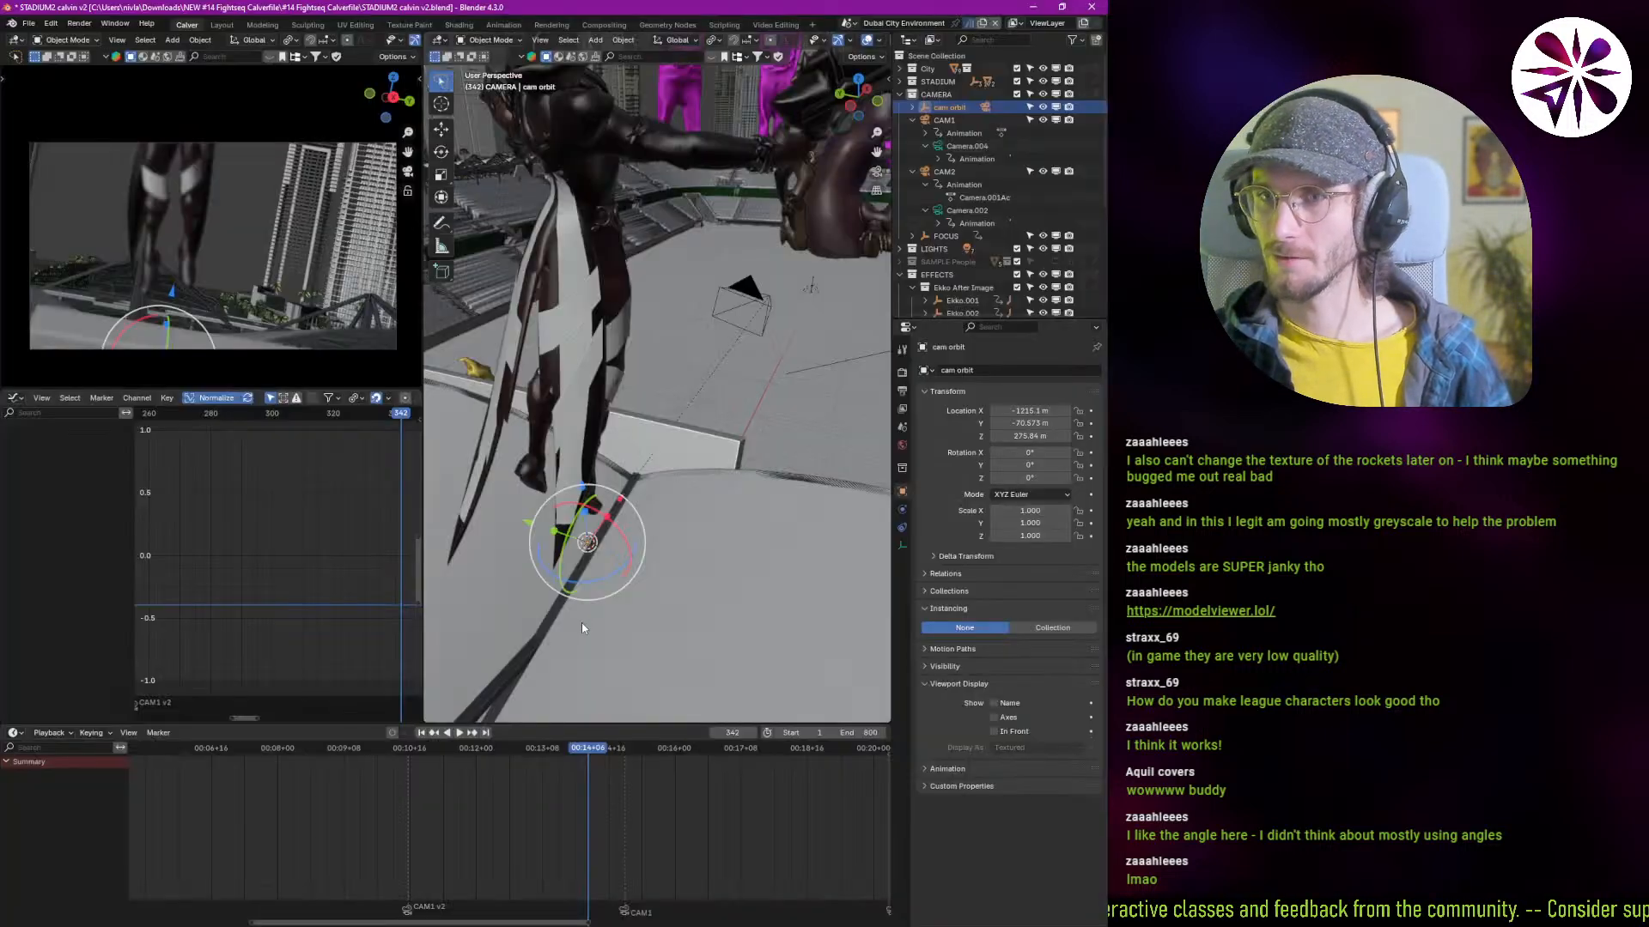
{"action": "left_click", "coordinate": [861, 57]}
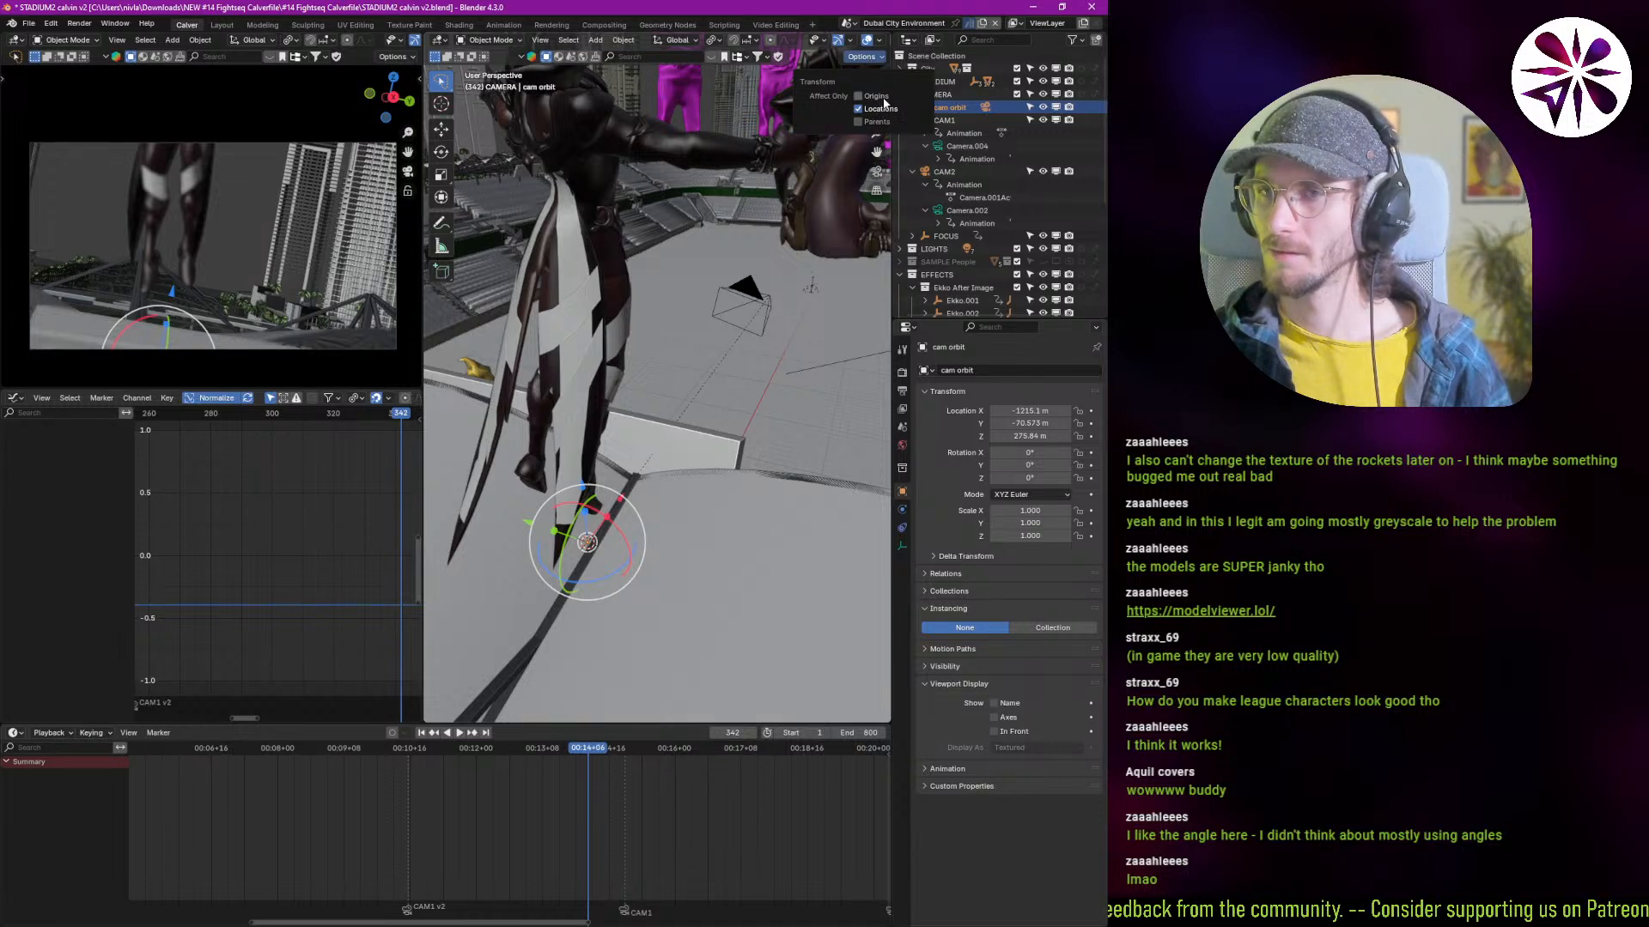
{"action": "key", "text": "r"}
{"action": "key", "text": "r"}
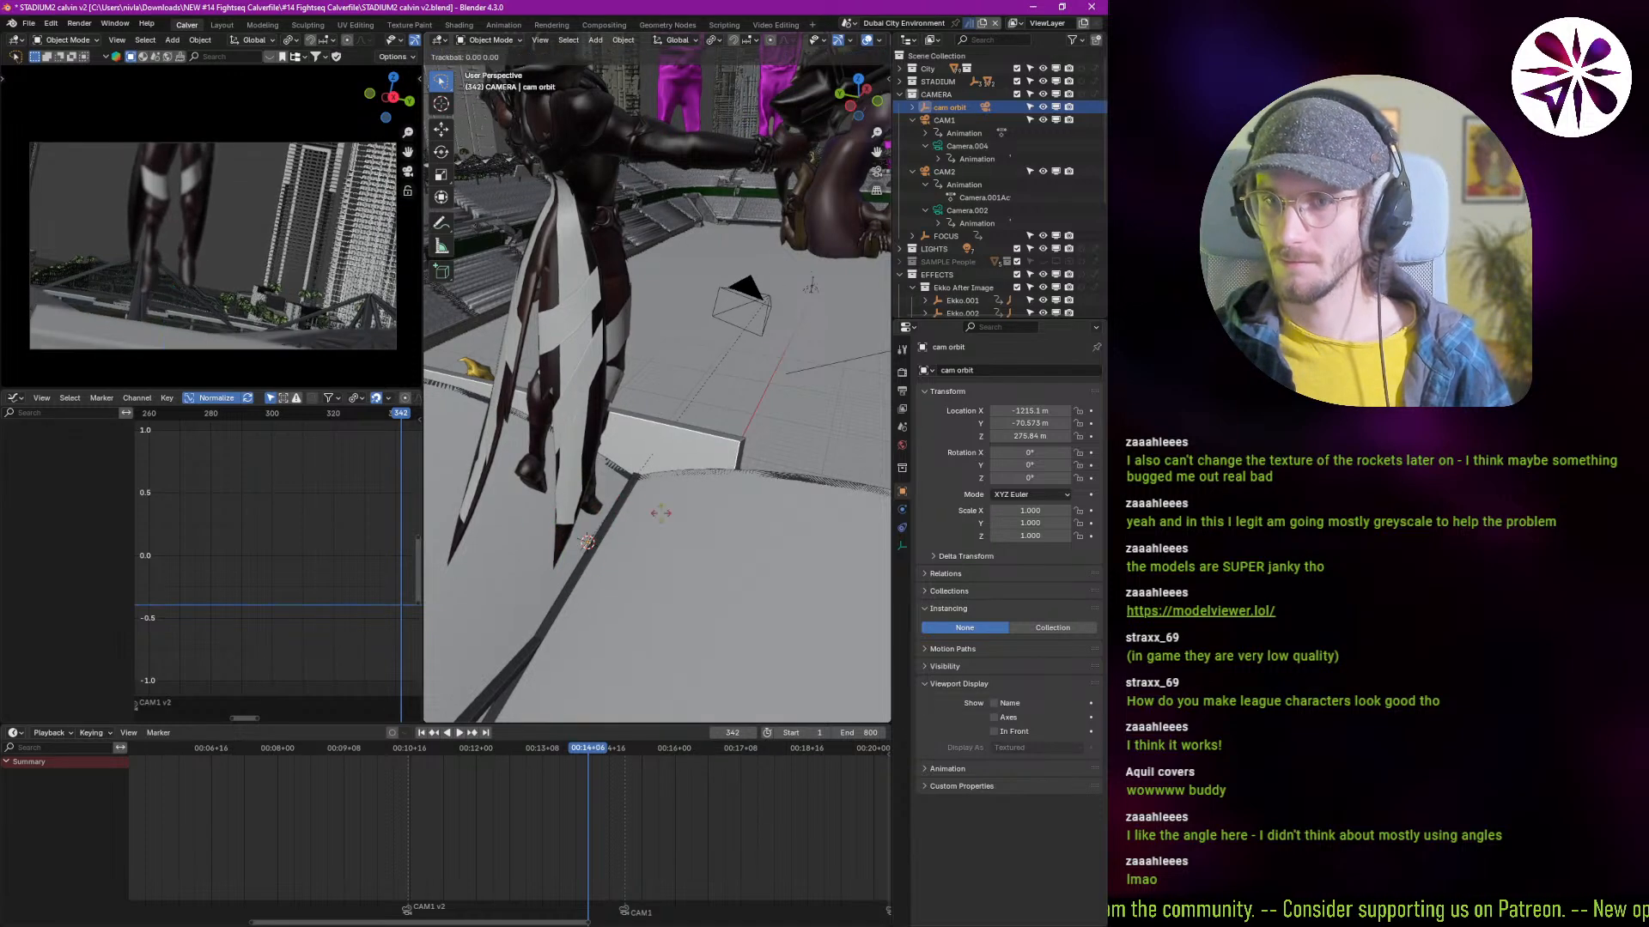
{"action": "key", "text": "Escape"}
{"action": "left_click", "coordinate": [861, 56]}
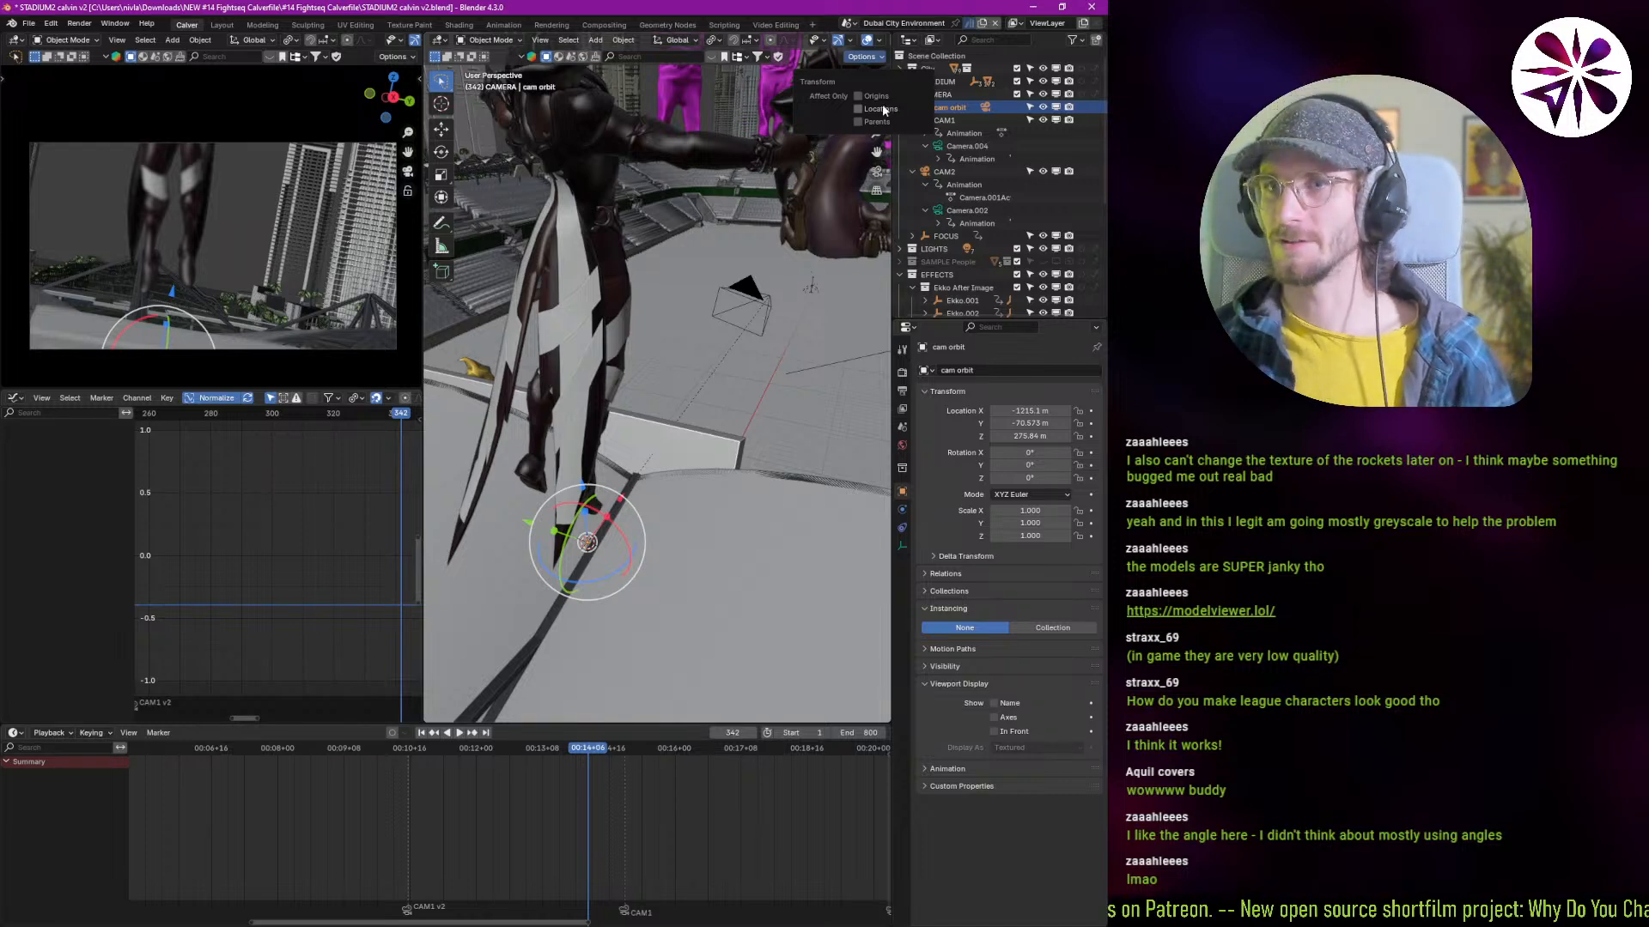
{"action": "key", "text": "s"}
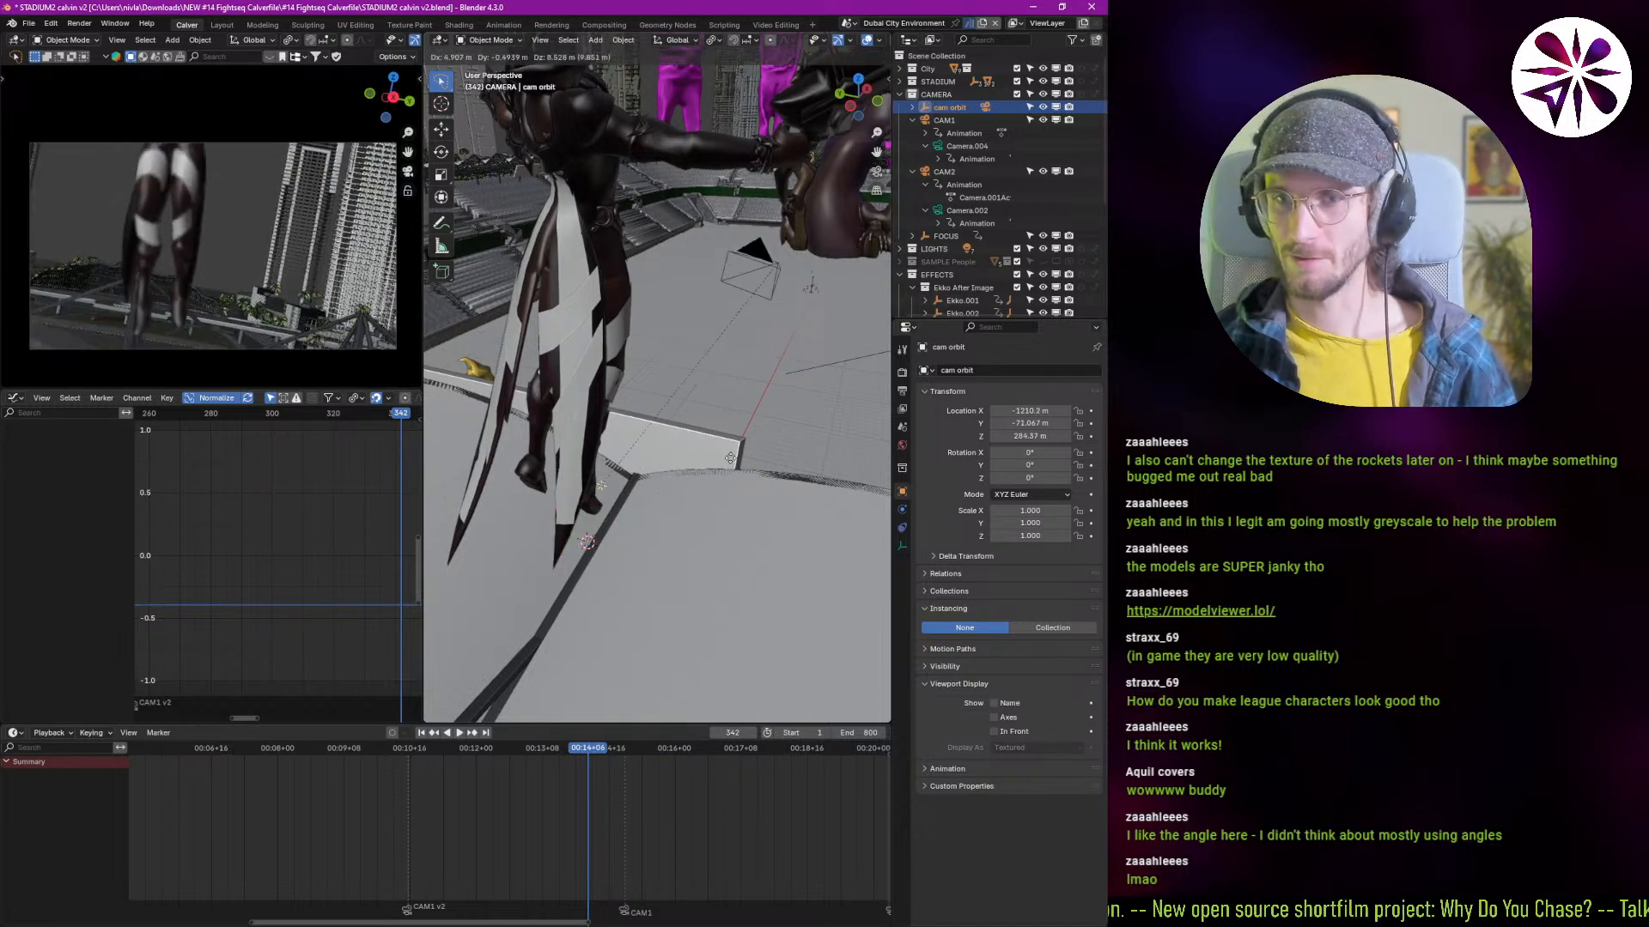
{"action": "key", "text": "Escape"}
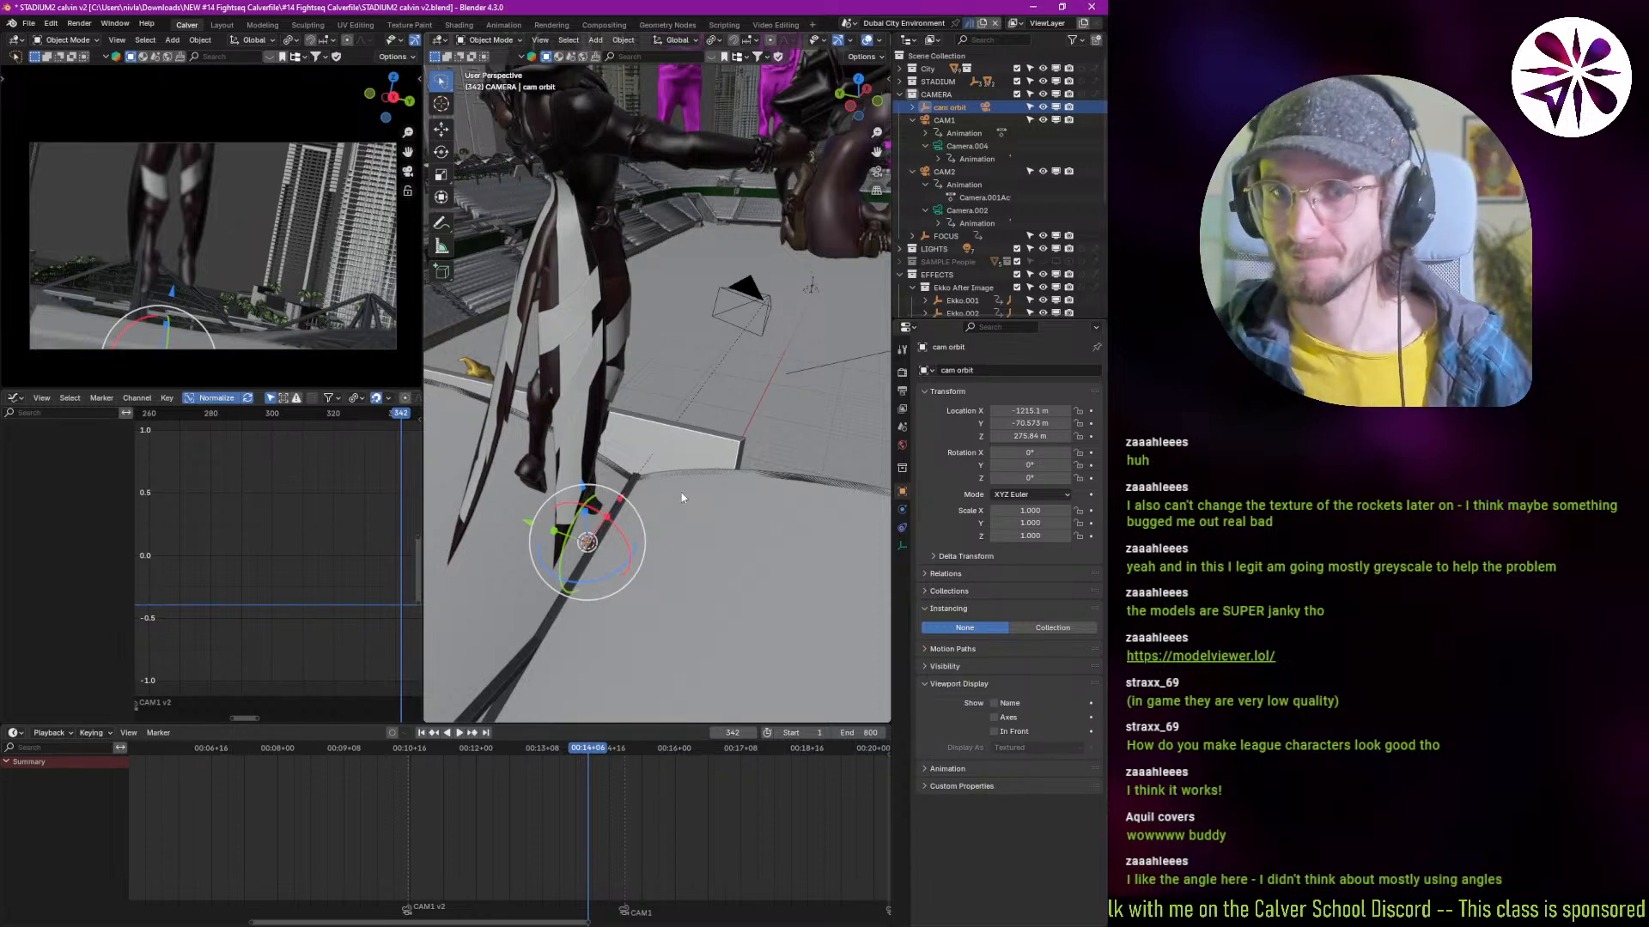
Step: Keyframe the cam orbit empty's location, rotation and scale at frame 324, before the character's leap
{"action": "middle_click_drag", "start_coordinate": [671, 524], "coordinate": [664, 571]}
{"action": "key", "text": "Left"}
{"action": "key", "text": "Left"}
{"action": "key", "text": "Left"}
{"action": "key", "text": "Left"}
{"action": "middle_click_drag", "start_coordinate": [600, 634], "coordinate": [613, 560]}
{"action": "scroll", "coordinate": [625, 558], "scroll_direction": "down", "scroll_amount": 8}
{"action": "key", "text": "Left"}
{"action": "key", "text": "Left"}
{"action": "key", "text": "Left"}
{"action": "key", "text": "Left"}
{"action": "key", "text": "Left"}
{"action": "key", "text": "Left"}
{"action": "key", "text": "Left"}
{"action": "key", "text": "Left"}
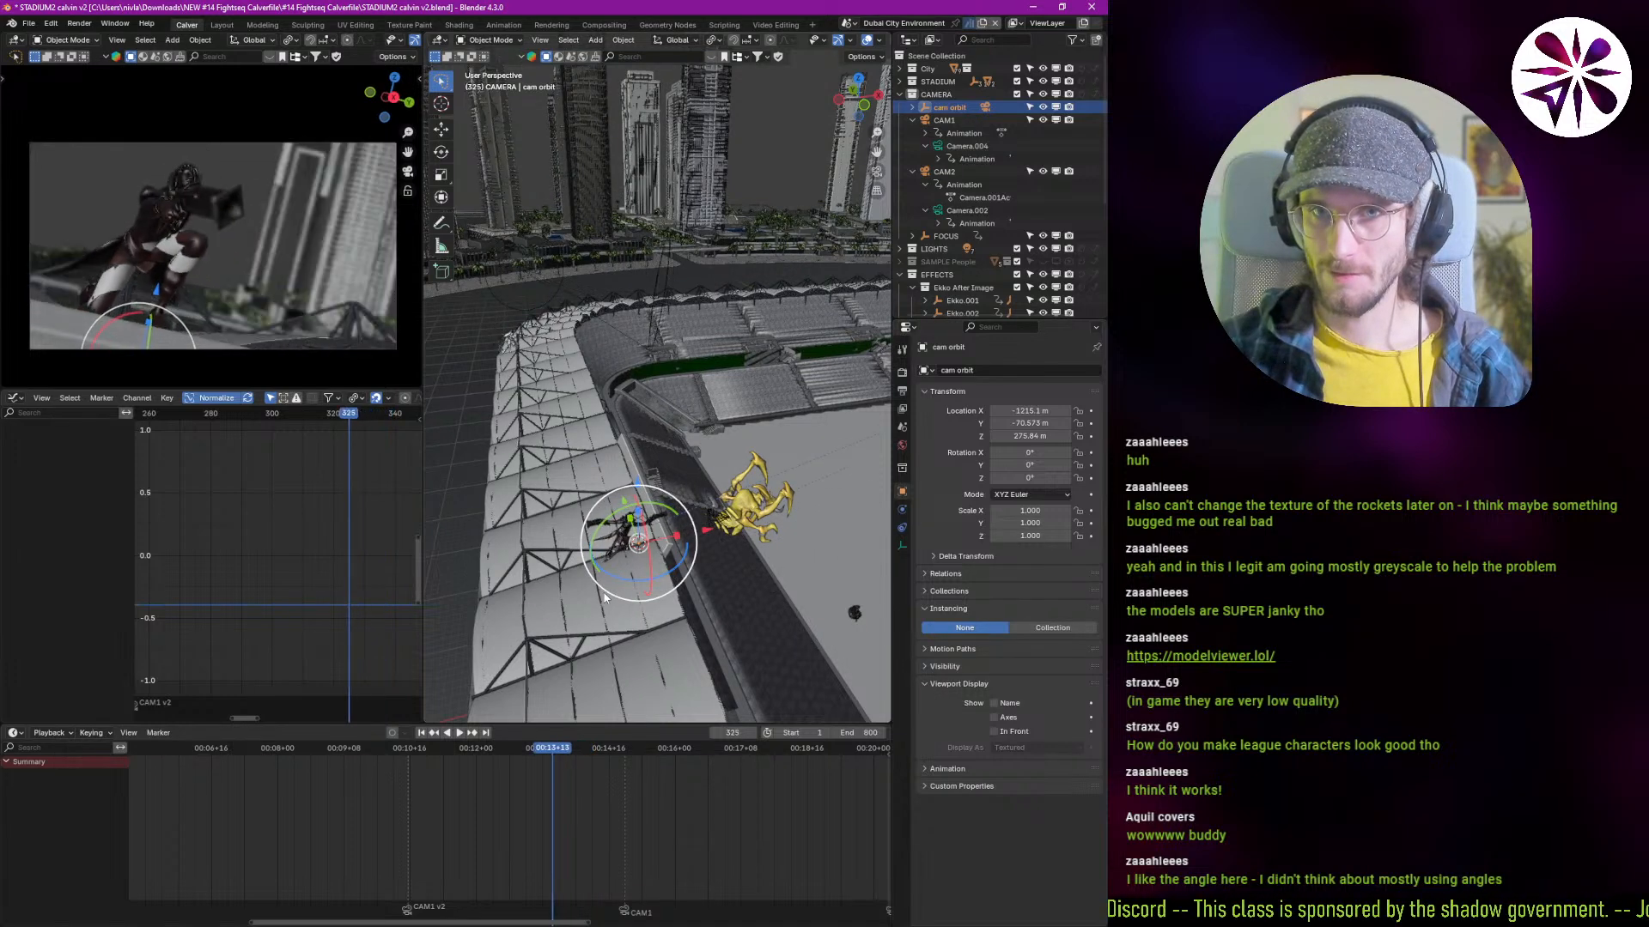
{"action": "key", "text": "Left"}
{"action": "key", "text": "Left"}
{"action": "key", "text": "Left"}
{"action": "key", "text": "Left"}
{"action": "key", "text": "Left"}
{"action": "key", "text": "Left"}
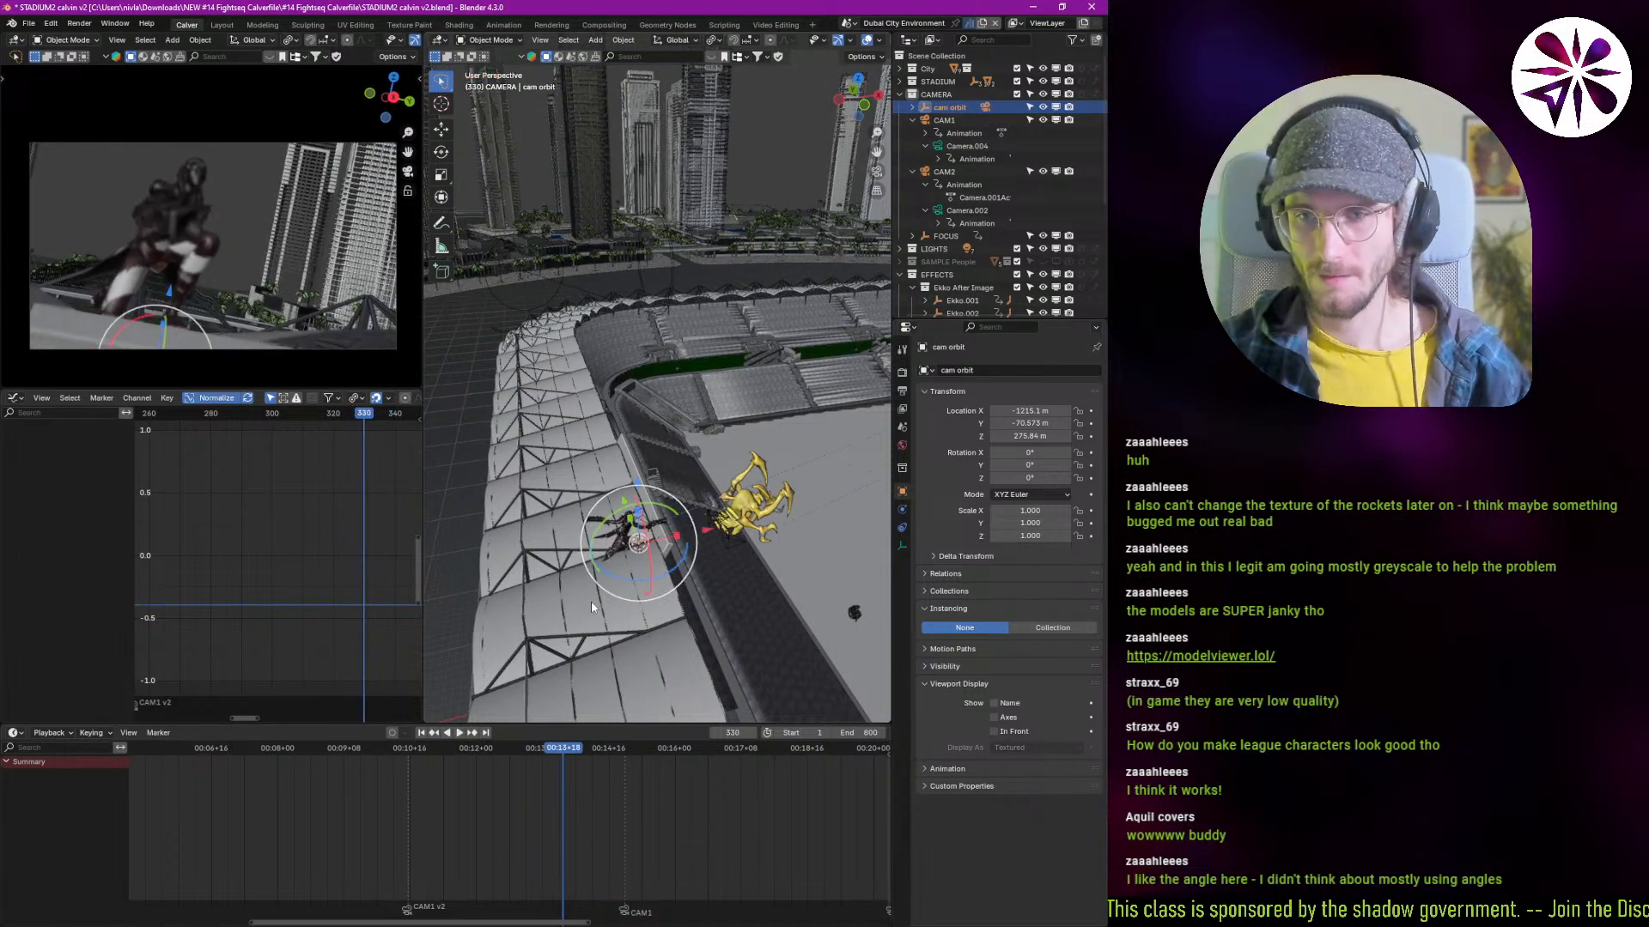
{"action": "key", "text": "i"}
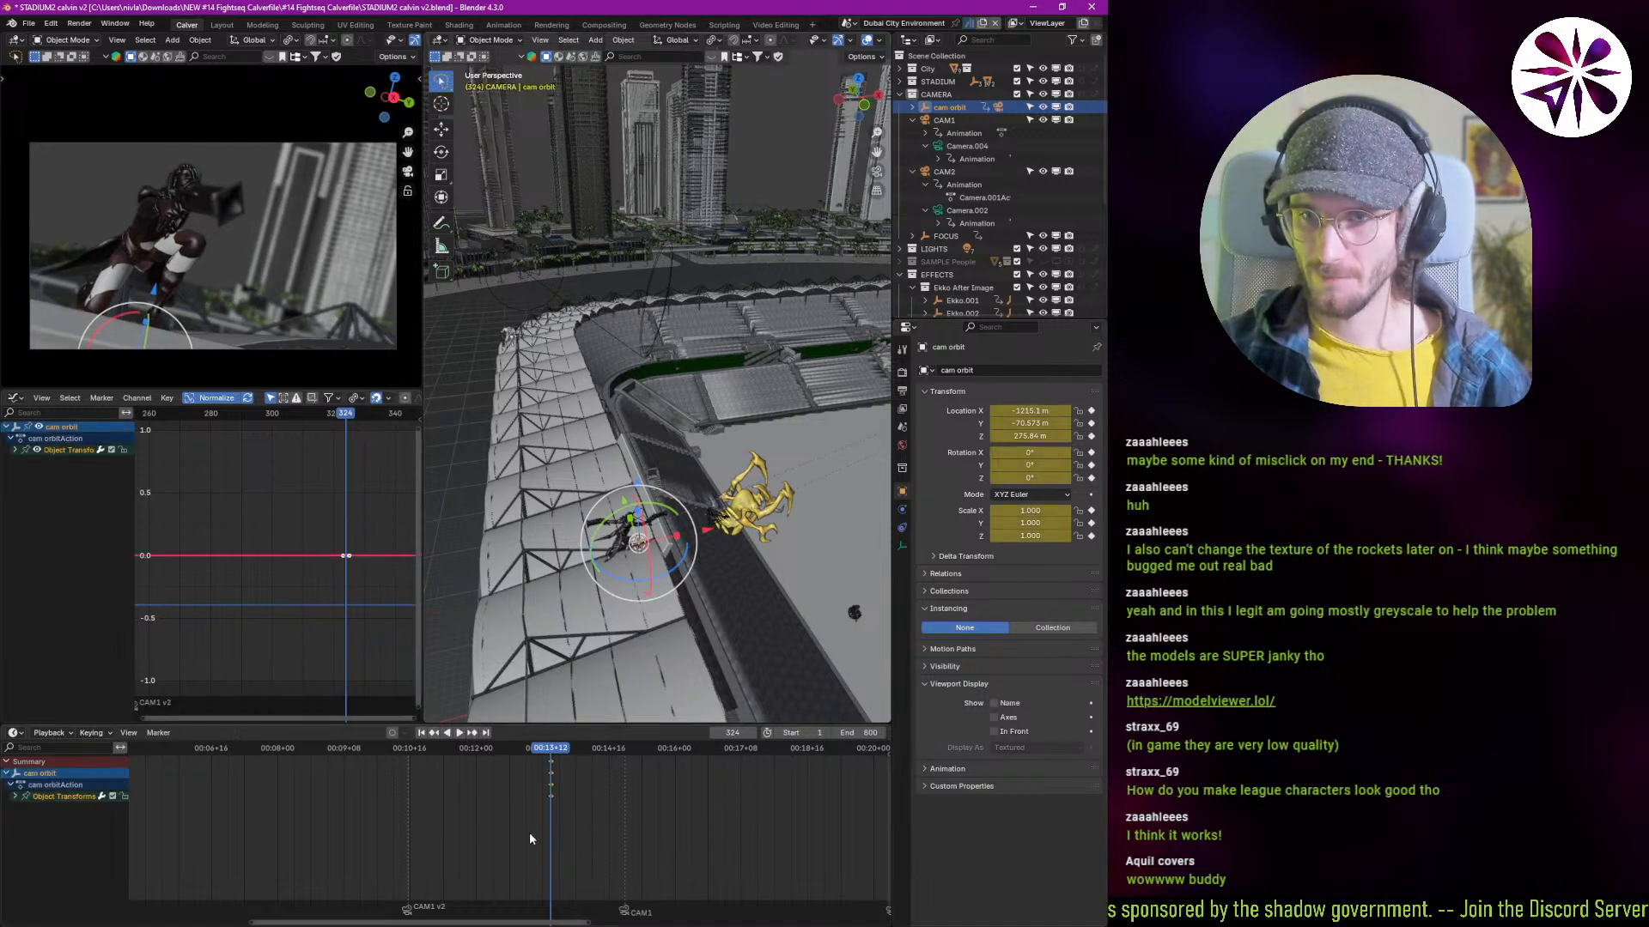
Step: At frame 333, rotate the cam orbit empty about -63.5° around its local Z axis, keyframe it and preview the camera motion
{"action": "key", "text": "space"}
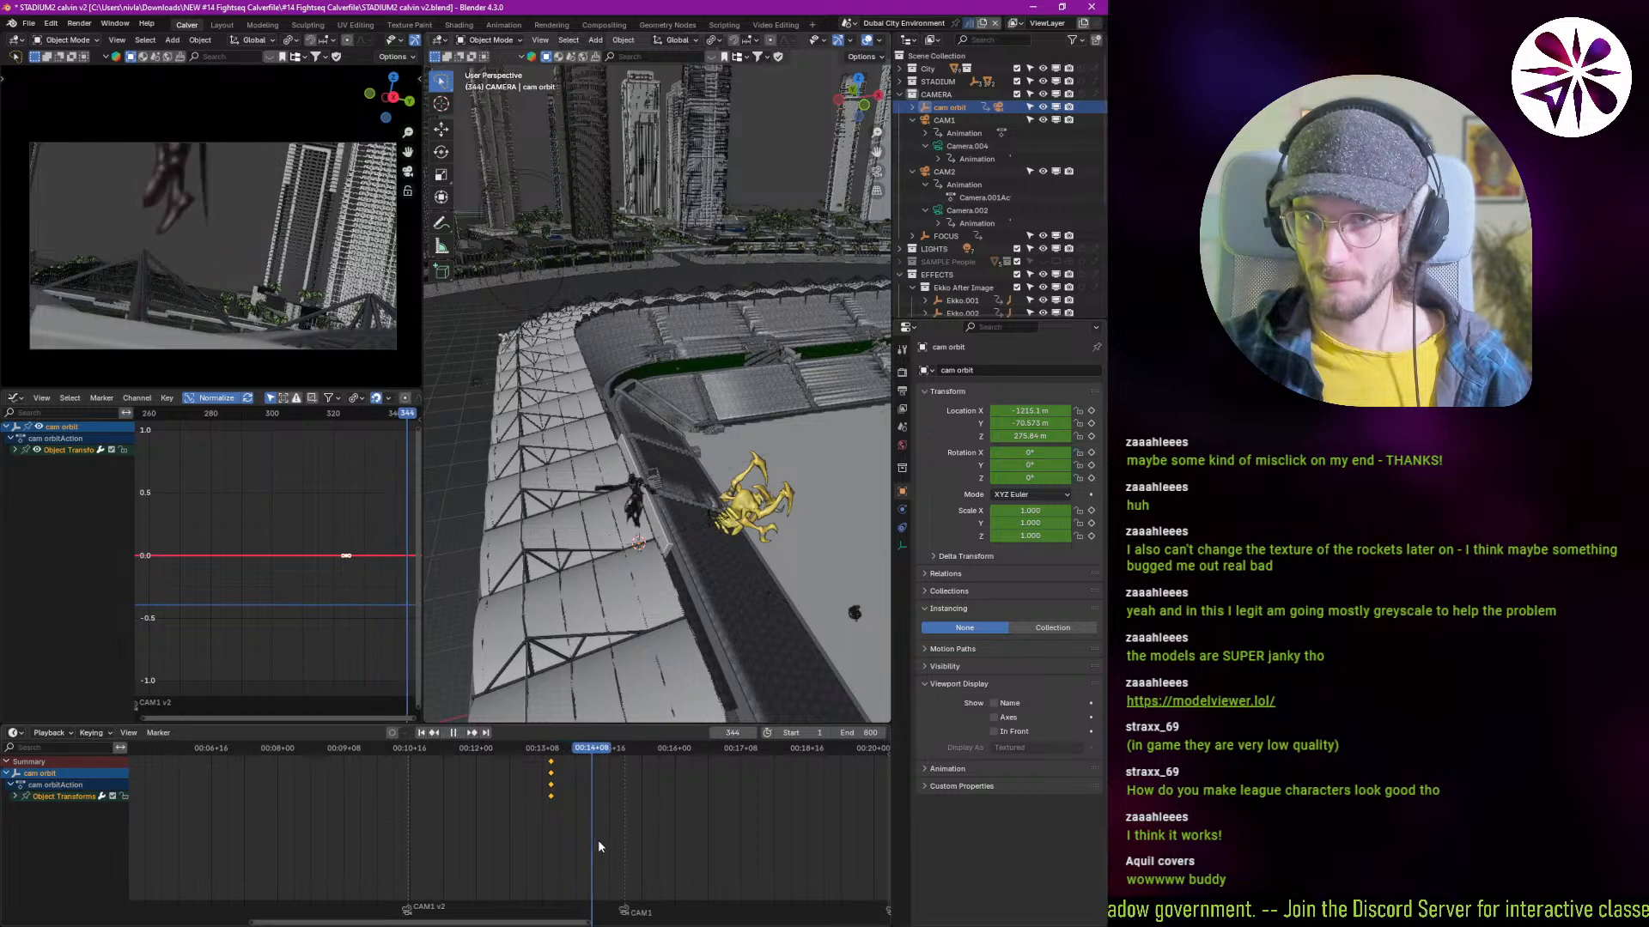
{"action": "left_click_drag", "start_coordinate": [611, 837], "coordinate": [588, 778]}
{"action": "middle_click_drag", "start_coordinate": [600, 574], "coordinate": [603, 625]}
{"action": "left_click_drag", "start_coordinate": [581, 794], "coordinate": [568, 797]}
{"action": "scroll", "coordinate": [620, 602], "scroll_direction": "up", "scroll_amount": 3}
{"action": "middle_click_drag", "start_coordinate": [620, 609], "coordinate": [646, 601]}
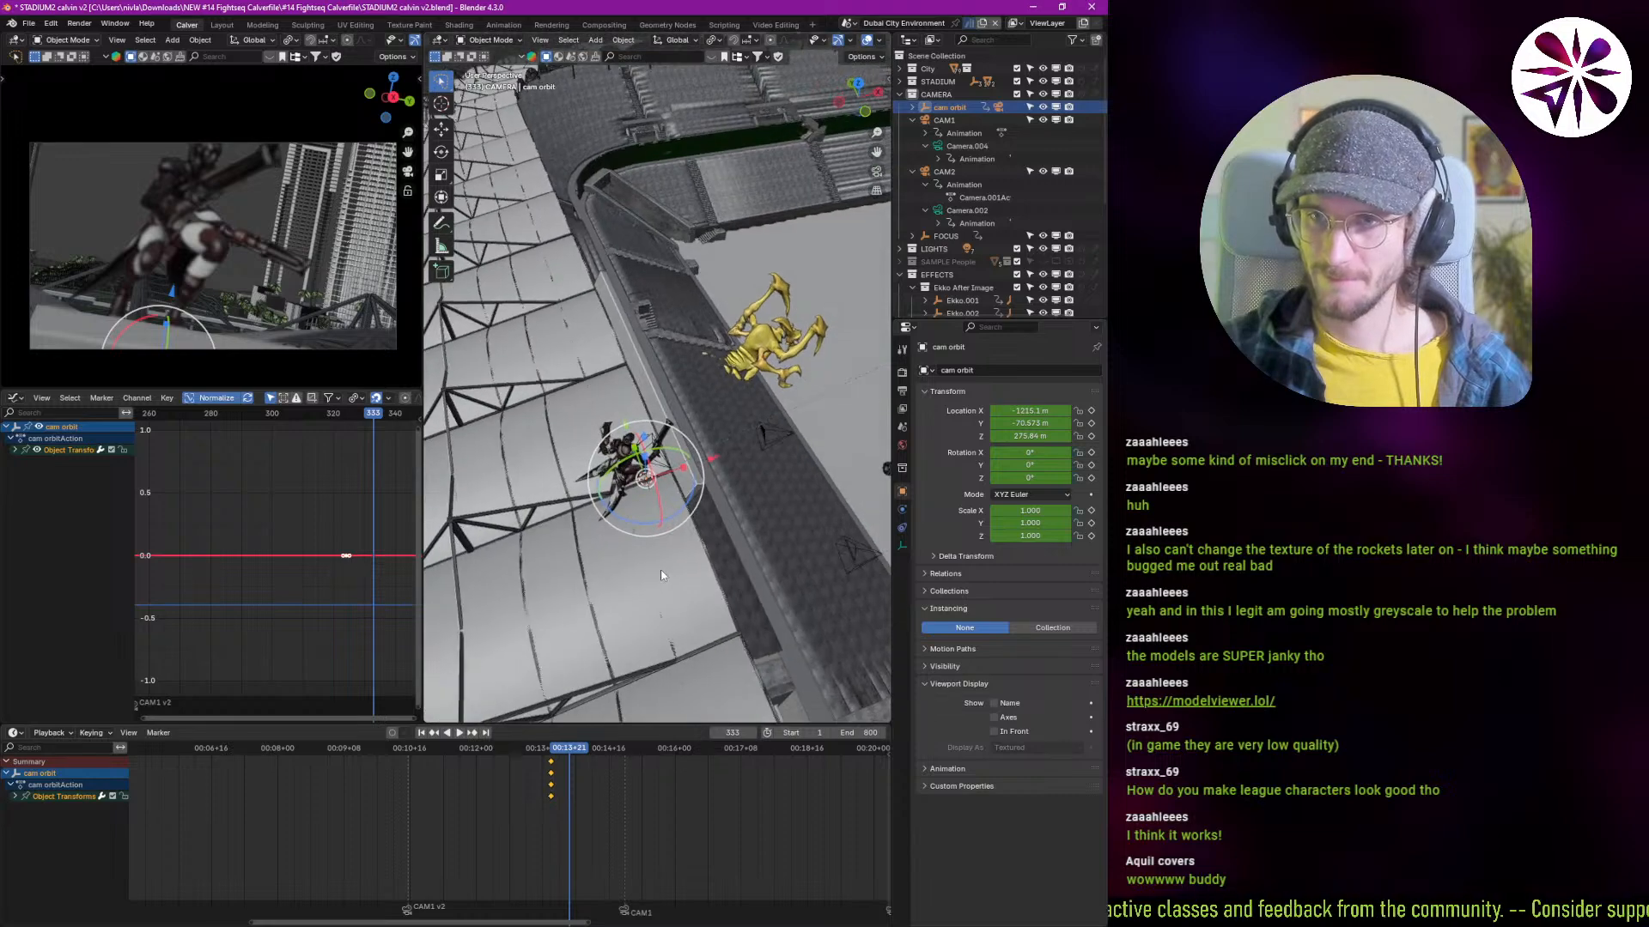
{"action": "key", "text": "r"}
{"action": "key", "text": "z"}
{"action": "key", "text": "z"}
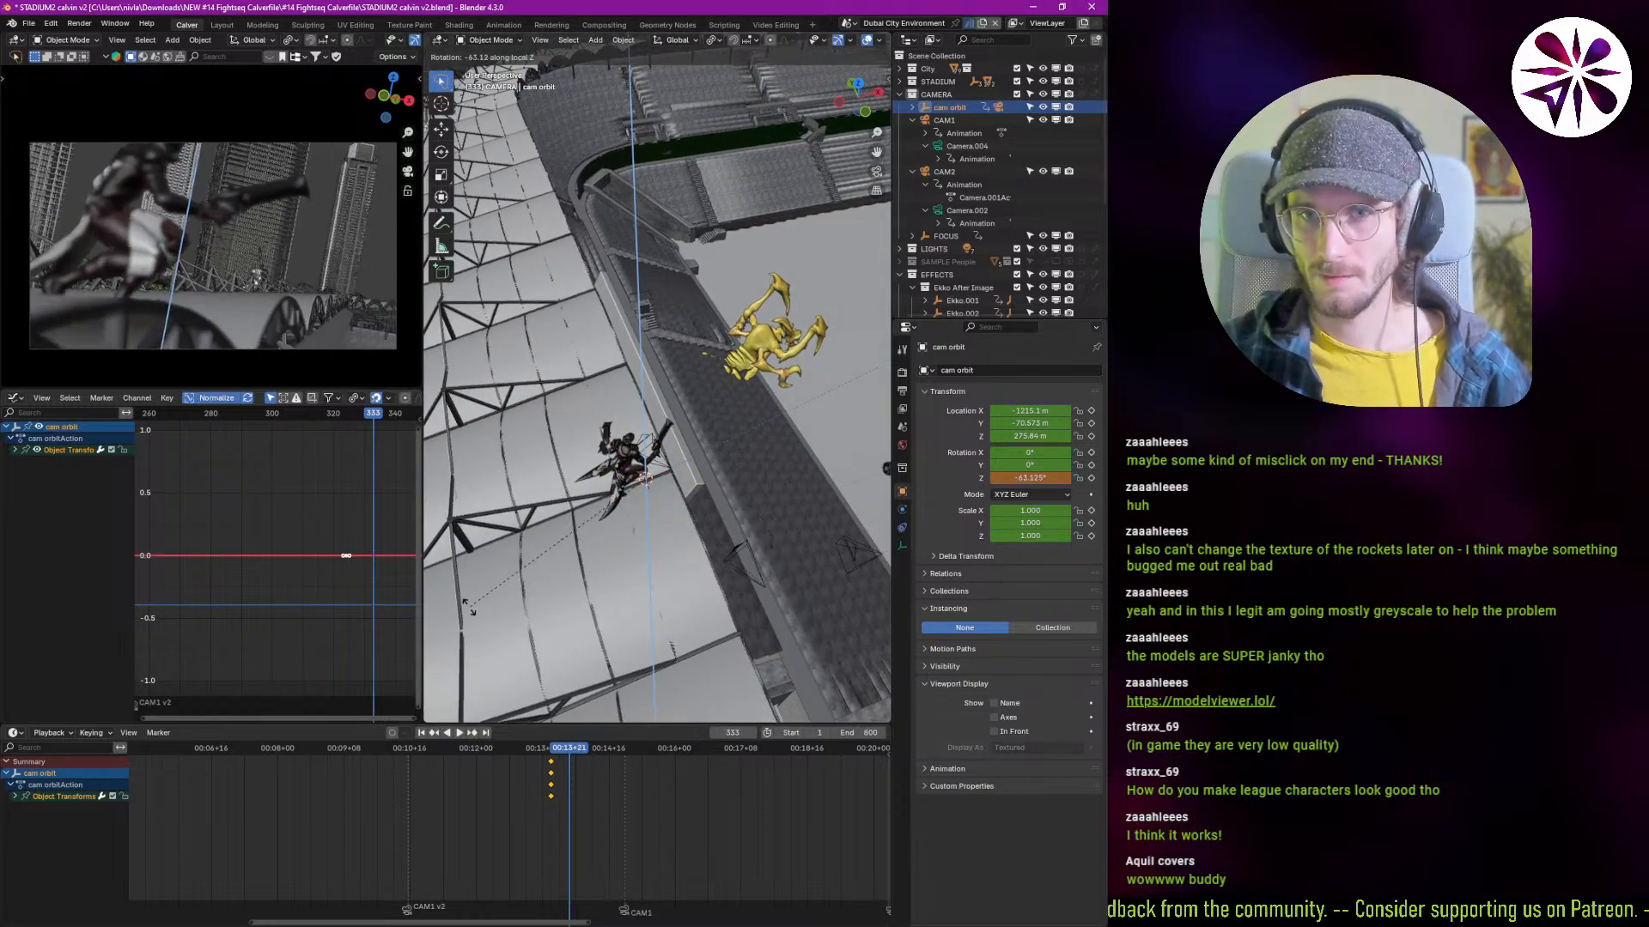
{"action": "left_click", "coordinate": [468, 610]}
{"action": "scroll", "coordinate": [639, 511], "scroll_direction": "up", "scroll_amount": 1}
{"action": "scroll", "coordinate": [636, 507], "scroll_direction": "up", "scroll_amount": 2}
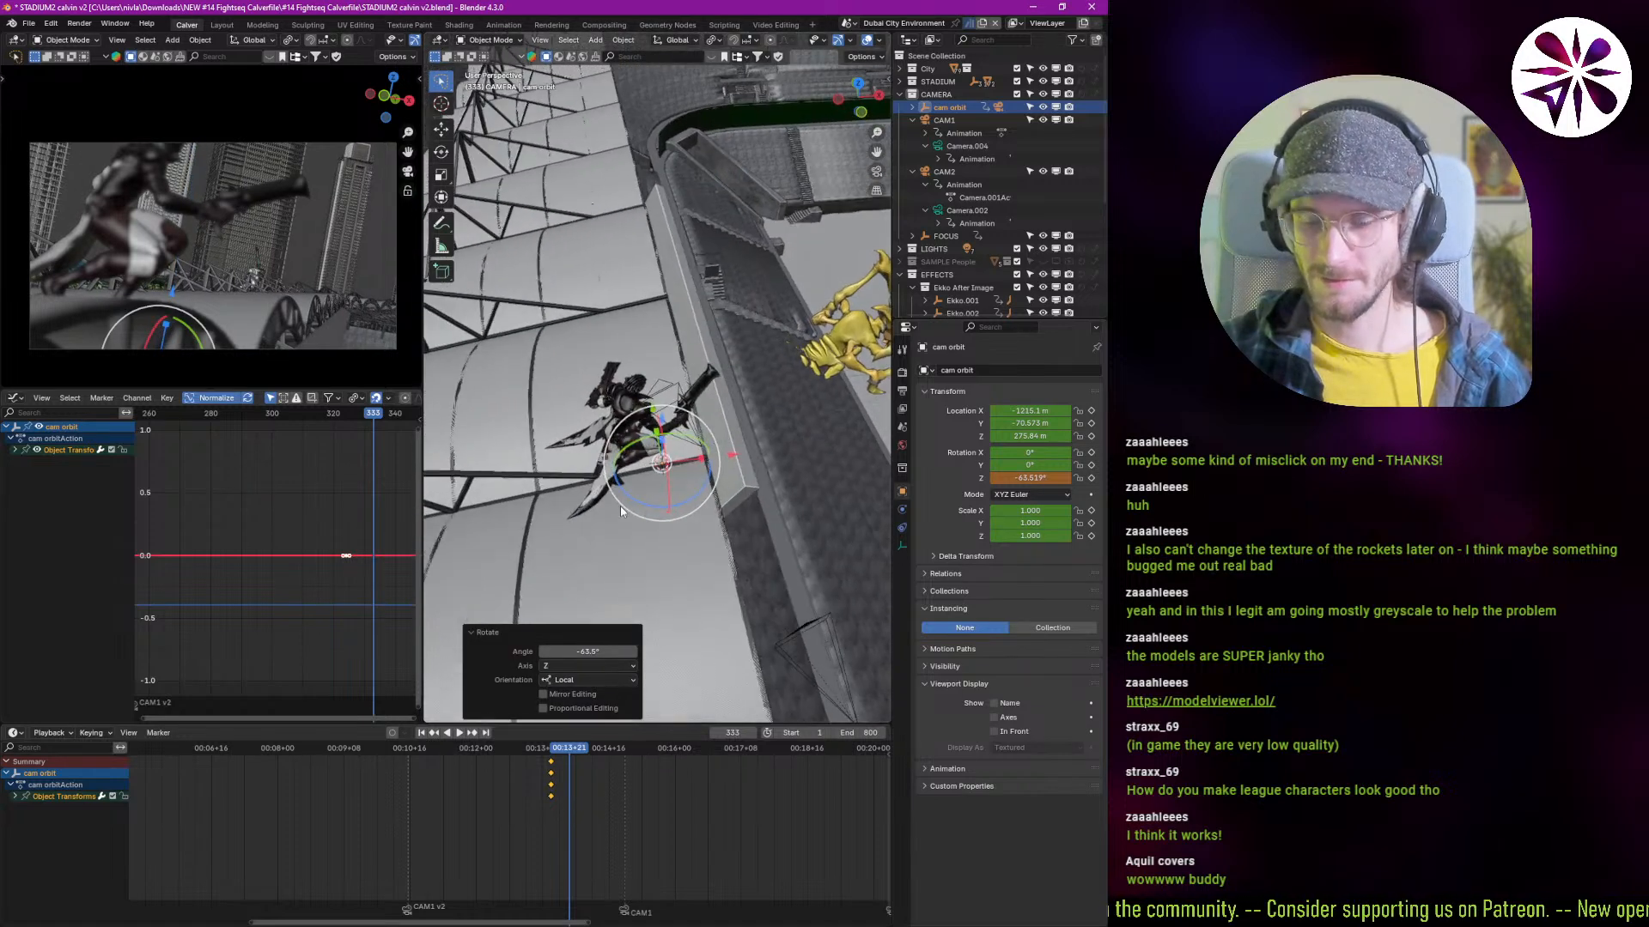
{"action": "key", "text": "i"}
{"action": "key", "text": "space"}
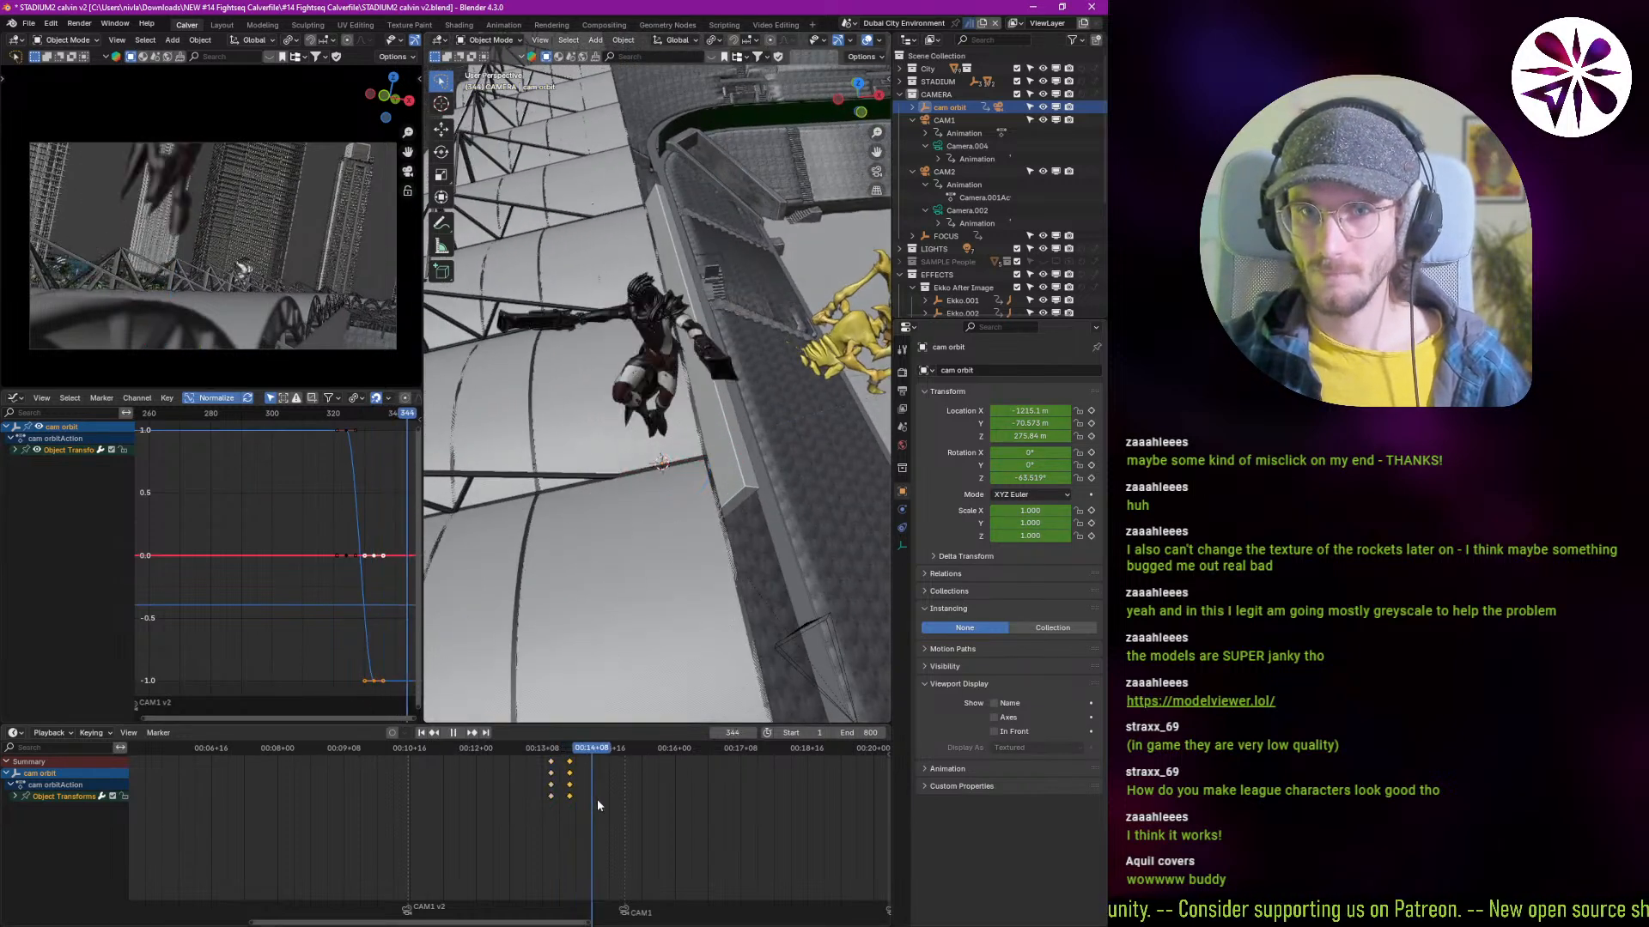
{"action": "key", "text": "Escape"}
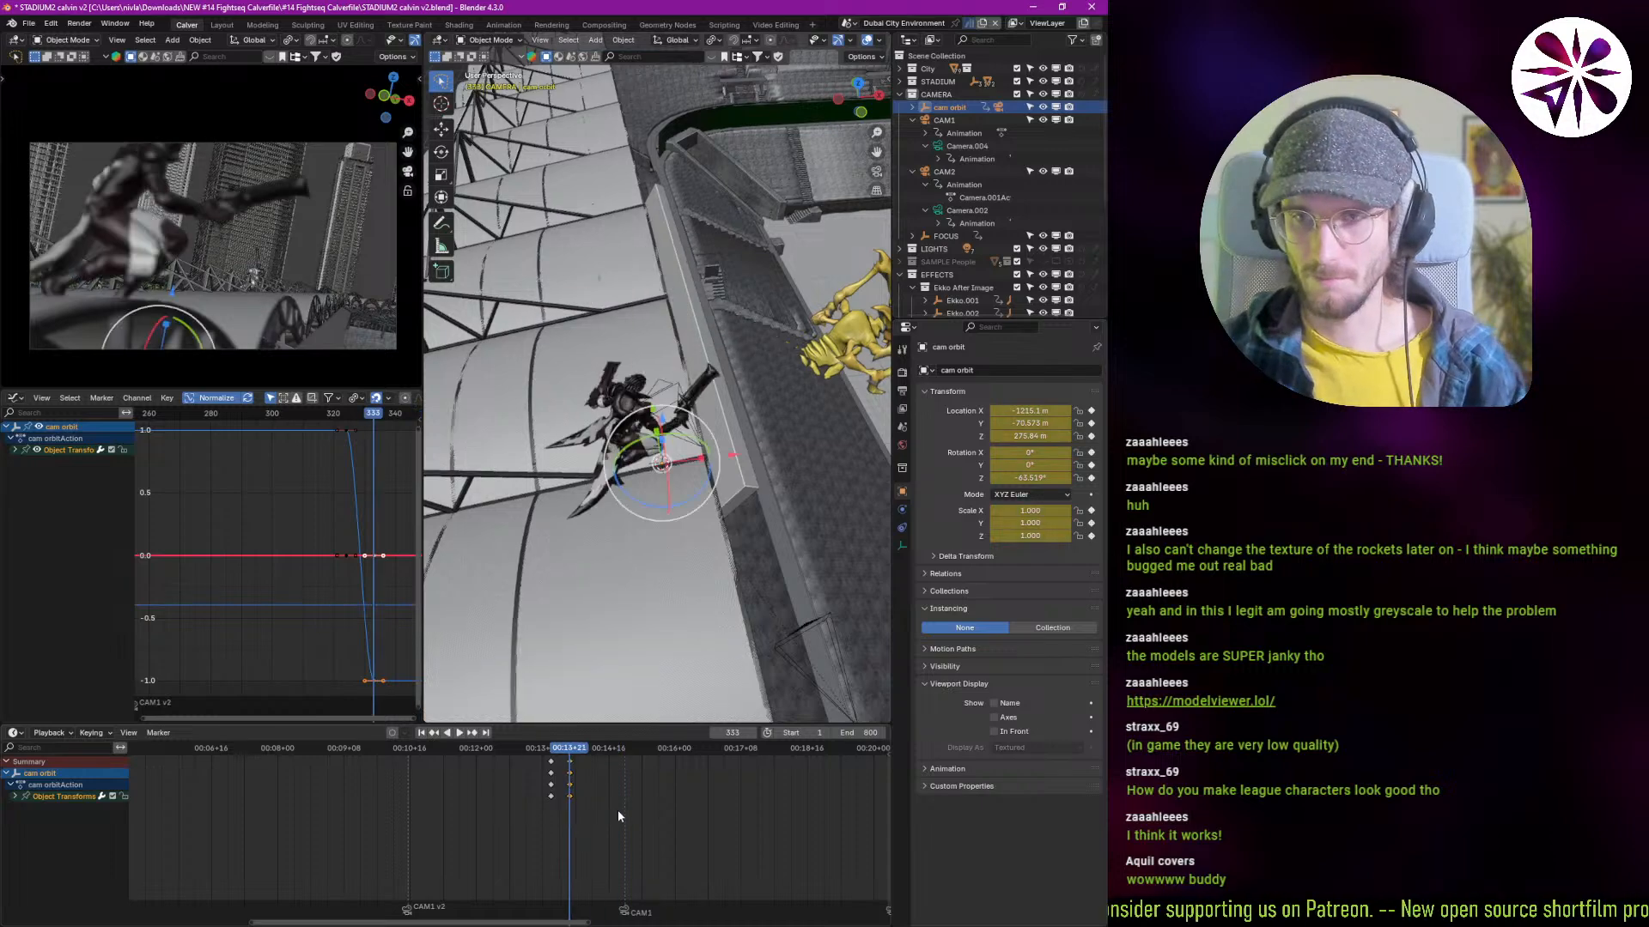
Step: At frame 333, adjust the cam orbit empty's local Z rotation to about -59.3°, keyframe it again and preview the shot up to frame 359
{"action": "key", "text": "r"}
{"action": "key", "text": "z"}
{"action": "key", "text": "z"}
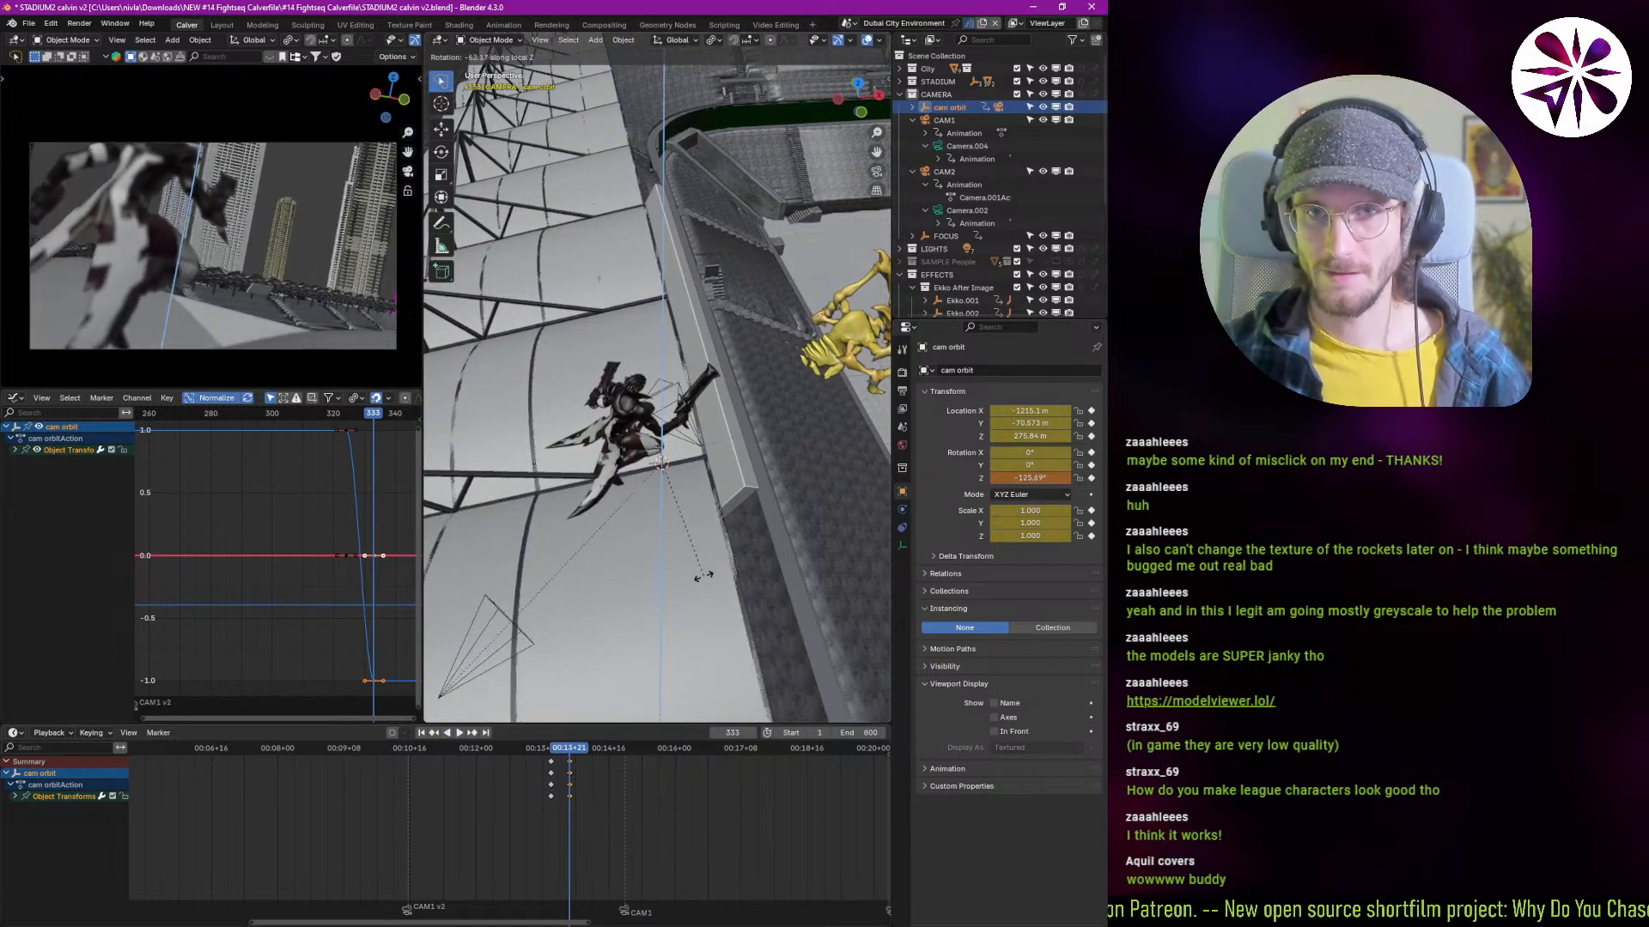
{"action": "left_click", "coordinate": [719, 556]}
{"action": "key", "text": "r"}
{"action": "key", "text": "z"}
{"action": "key", "text": "z"}
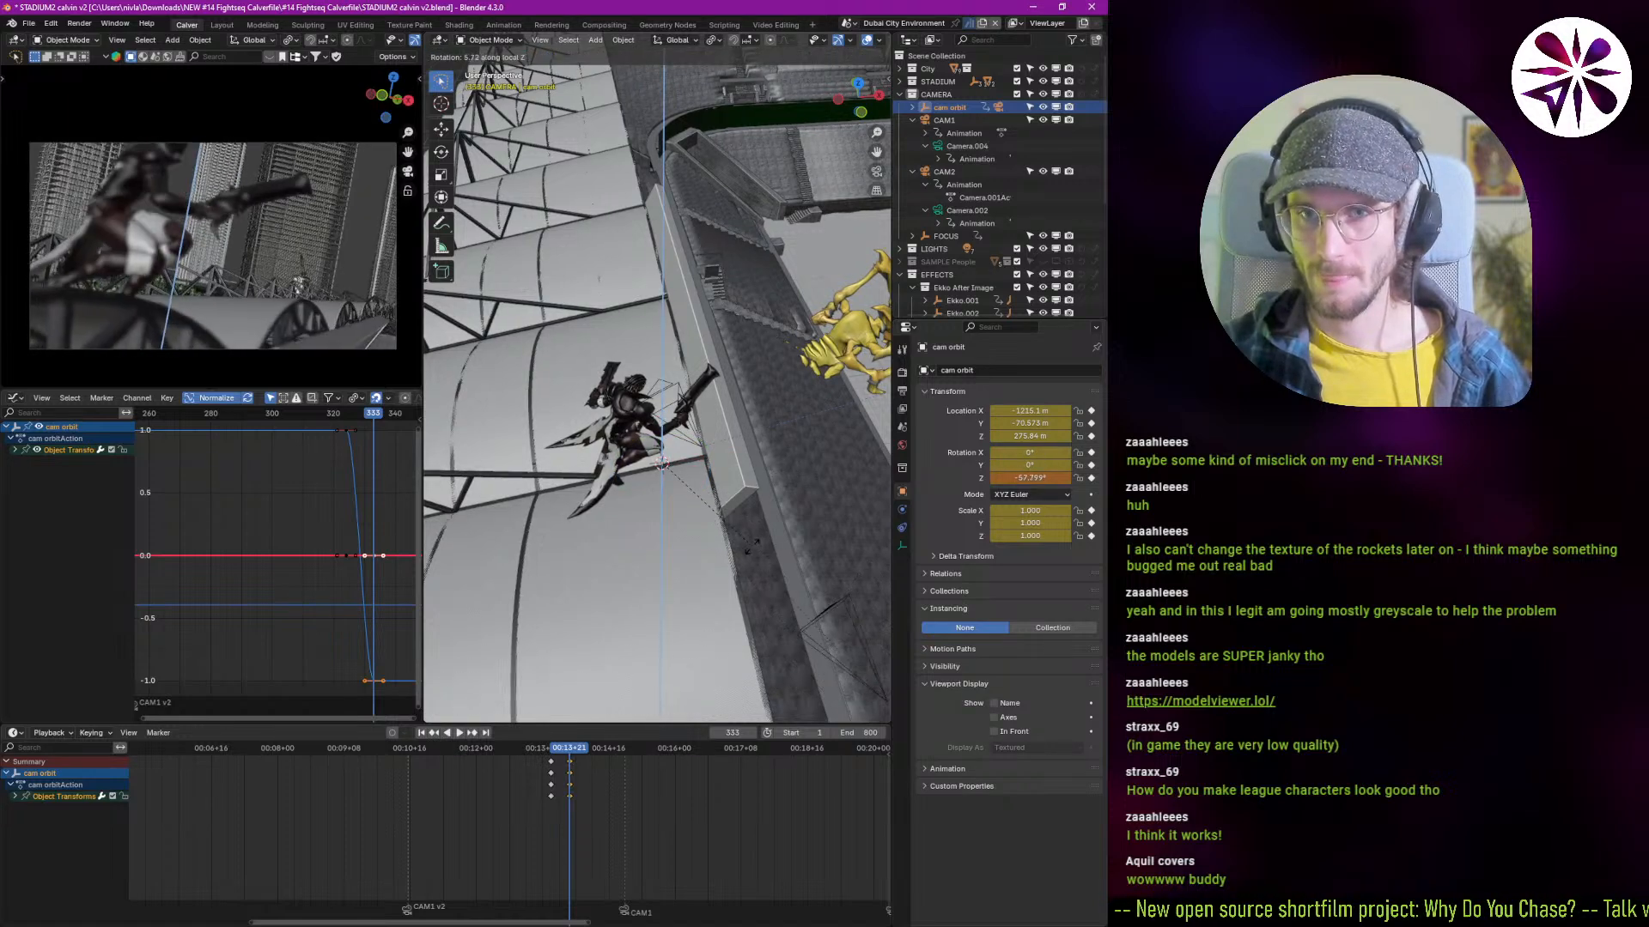
{"action": "left_click", "coordinate": [750, 550]}
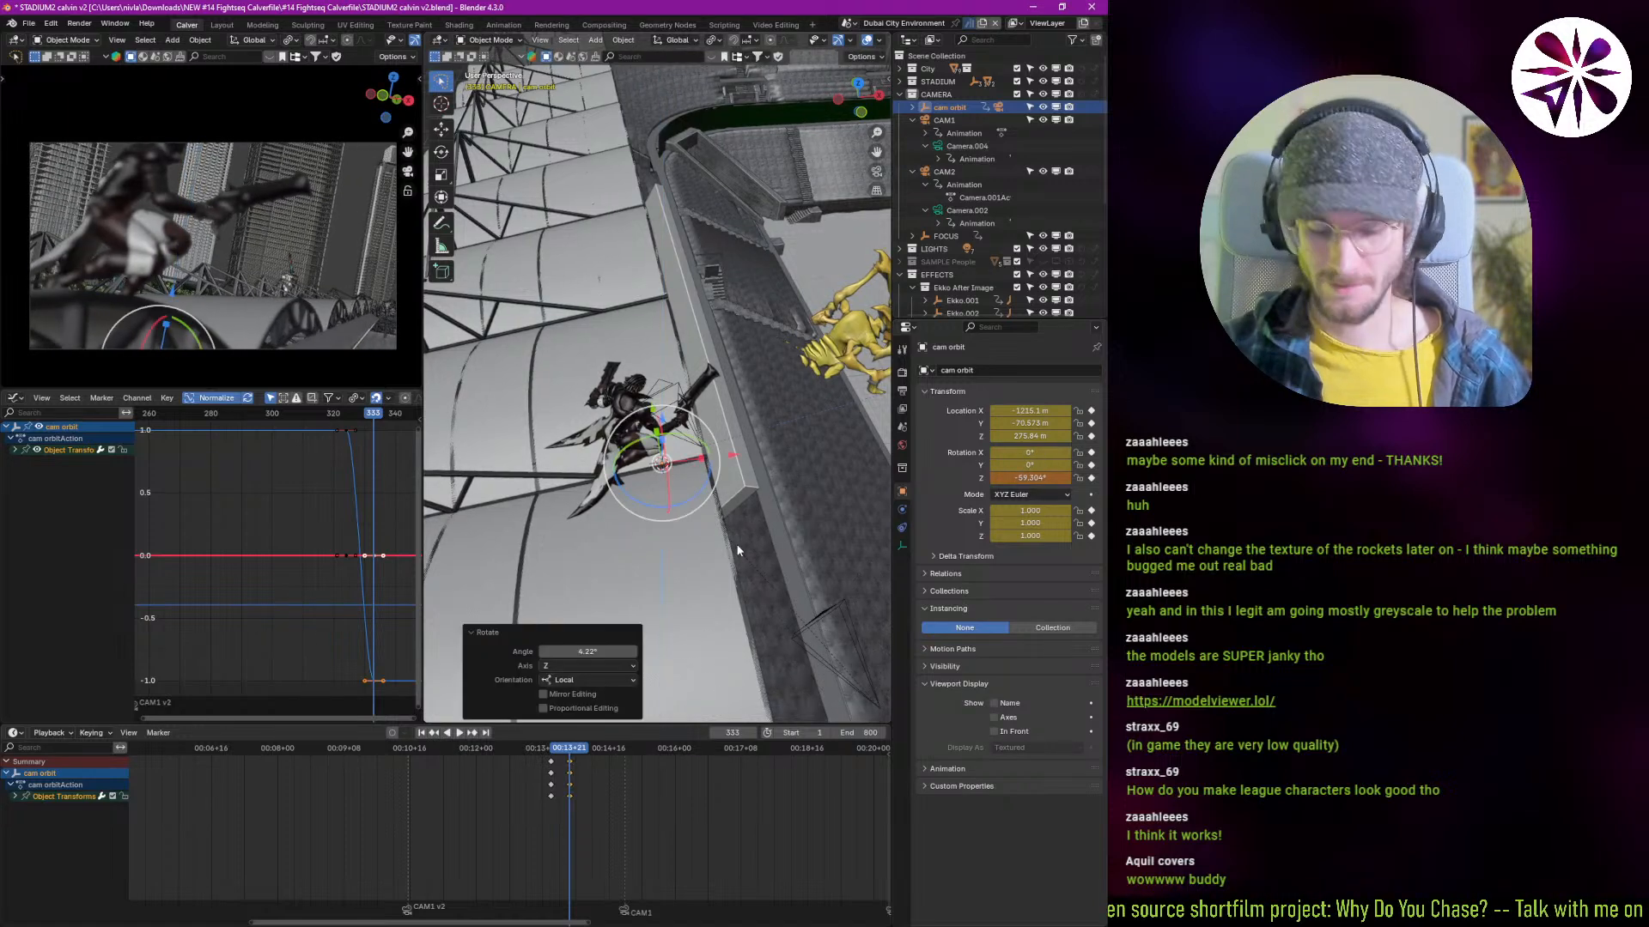
{"action": "key", "text": "i"}
{"action": "key", "text": "space"}
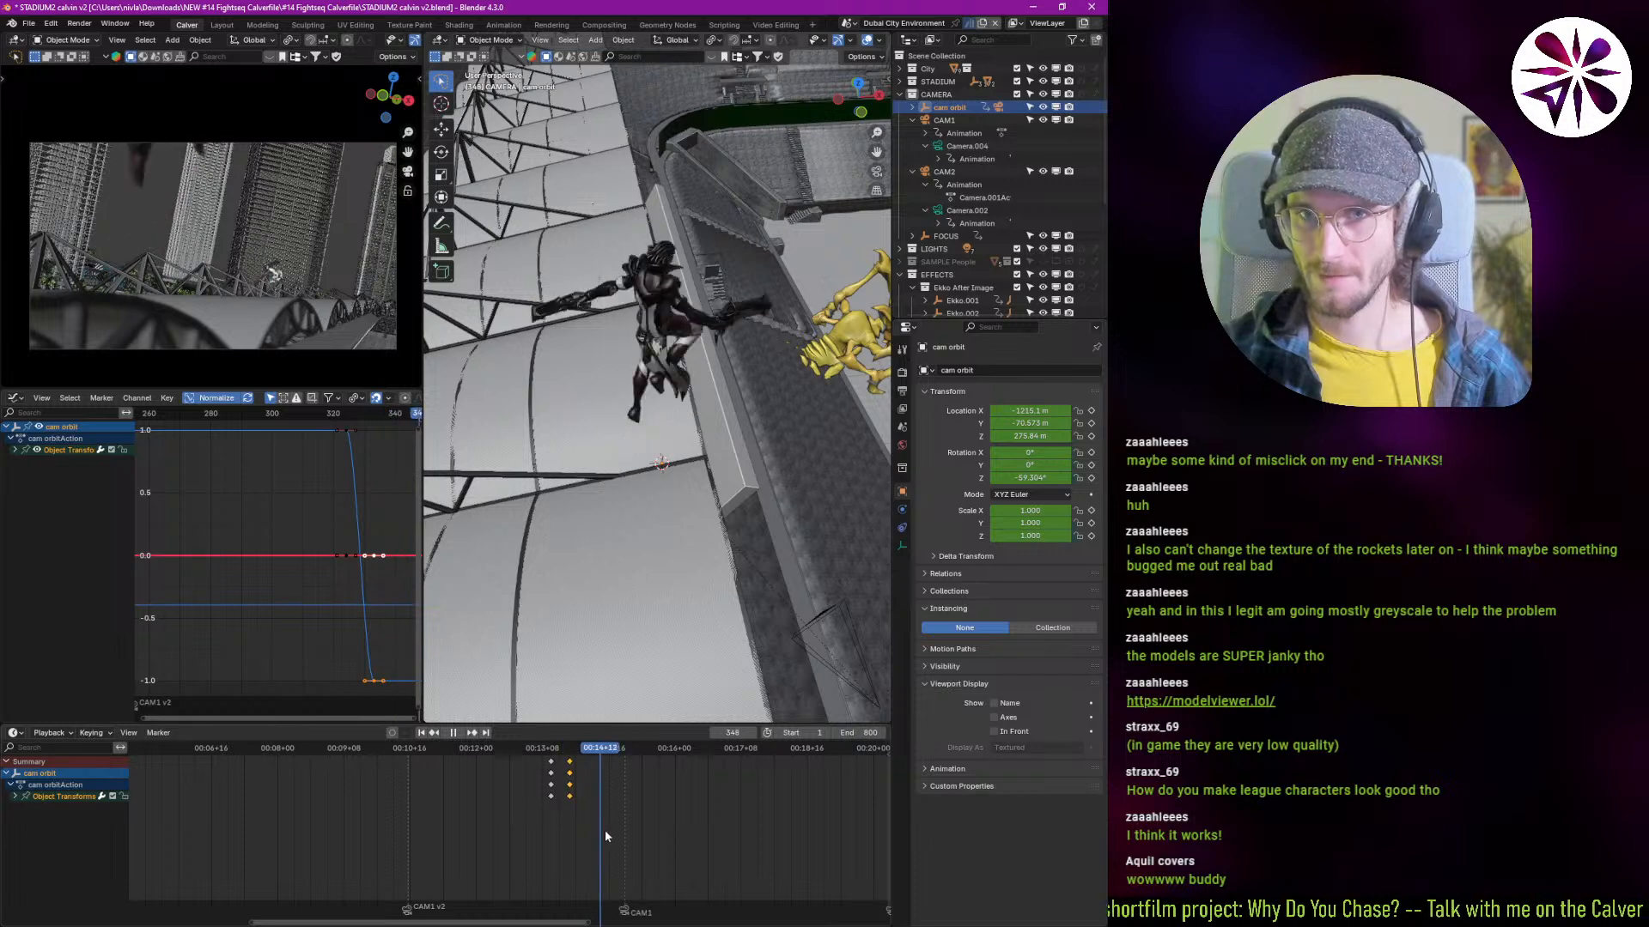
{"action": "left_click_drag", "start_coordinate": [633, 847], "coordinate": [625, 848]}
{"action": "key", "text": "space"}
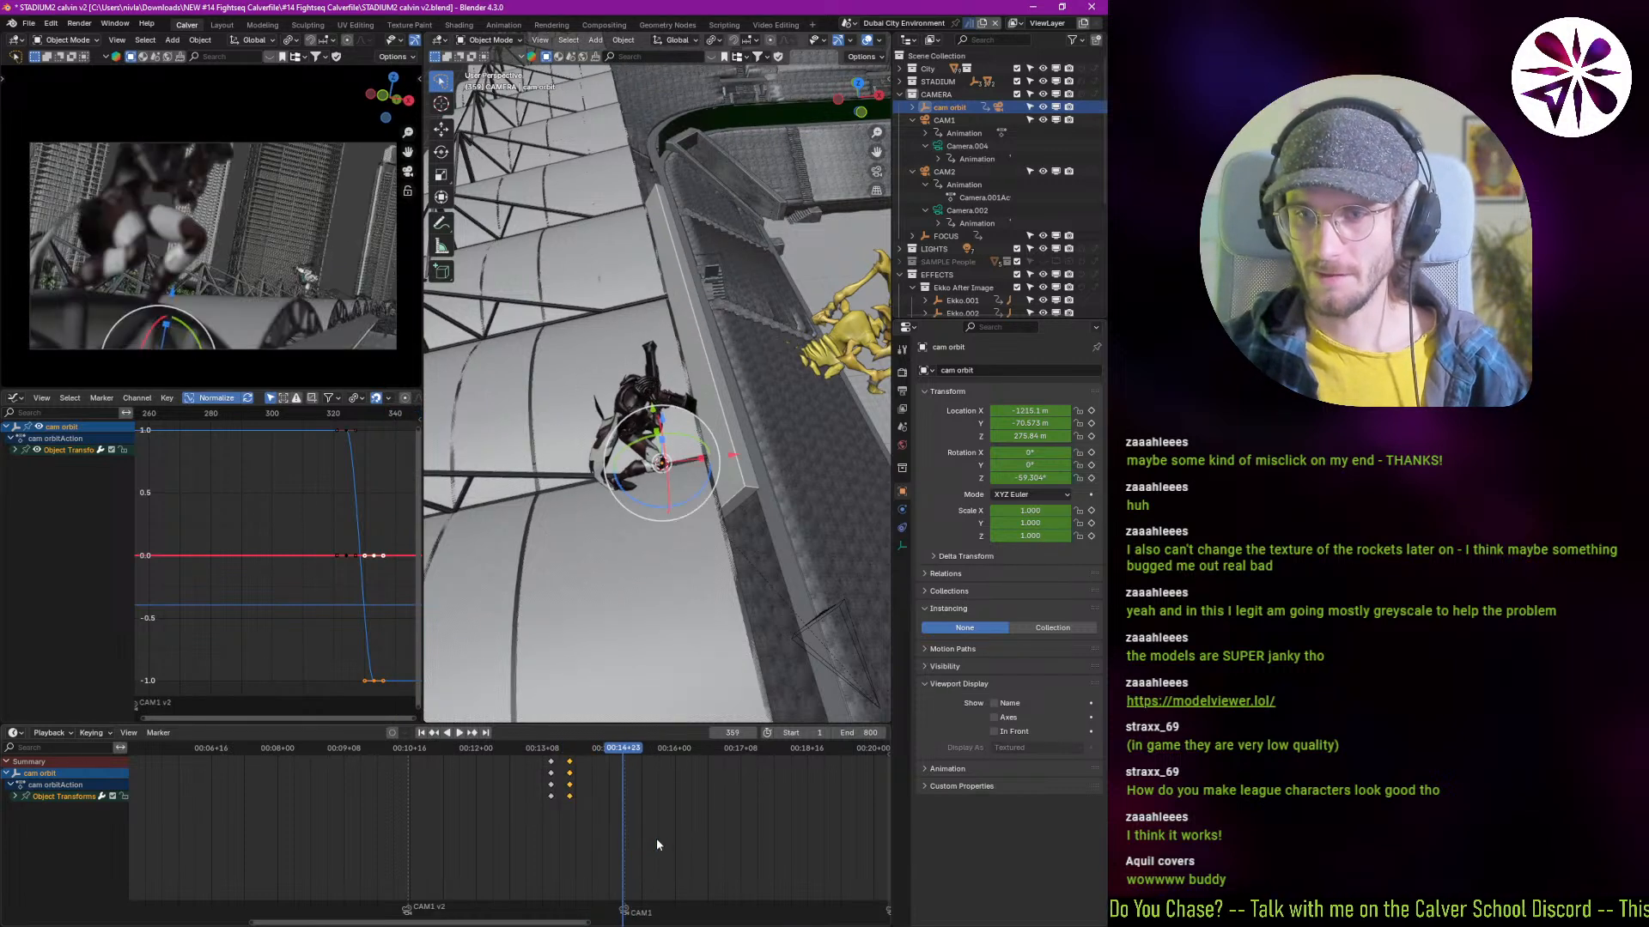
{"action": "key", "text": "Left"}
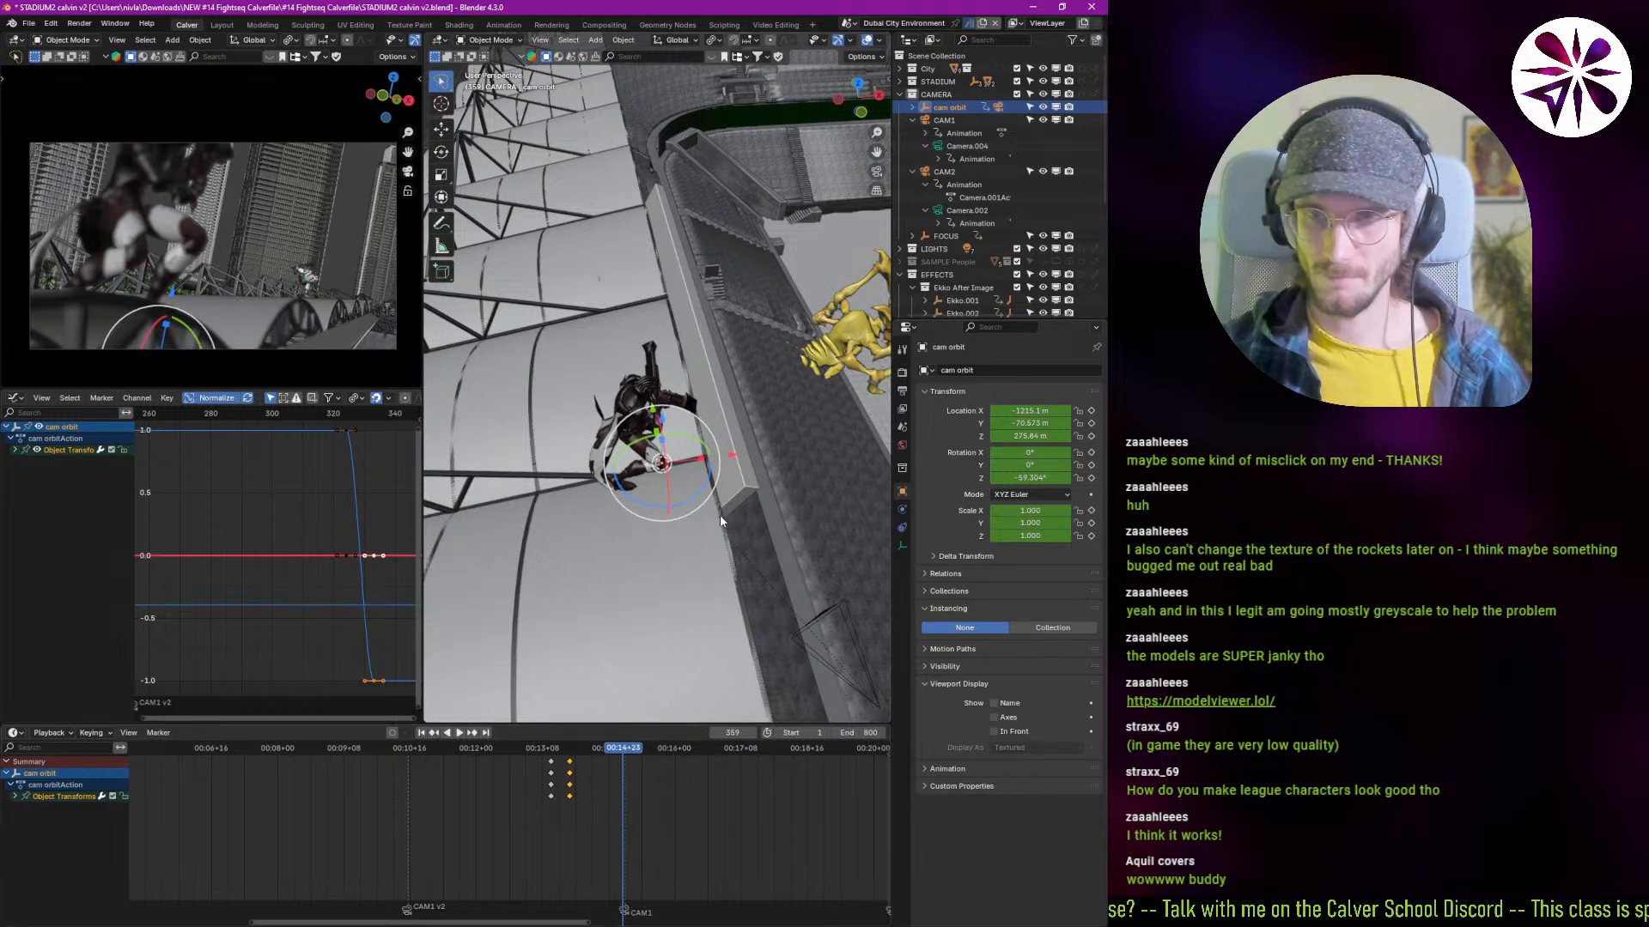
{"action": "key", "text": "r"}
{"action": "key", "text": "z"}
{"action": "key", "text": "z"}
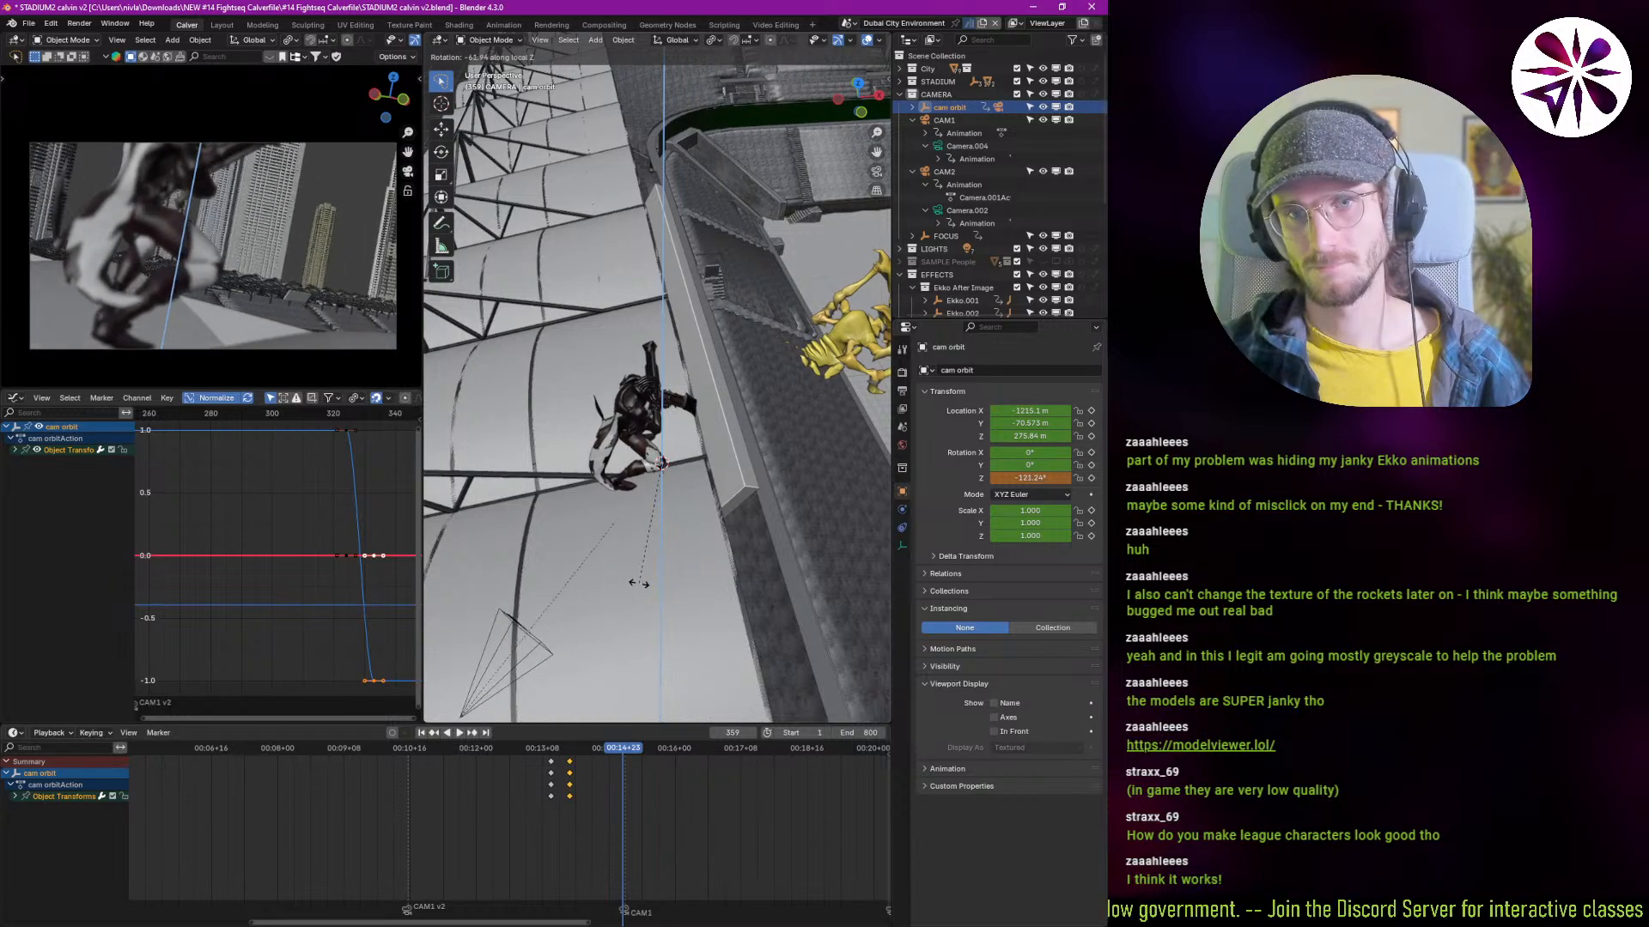
{"action": "left_click", "coordinate": [745, 520]}
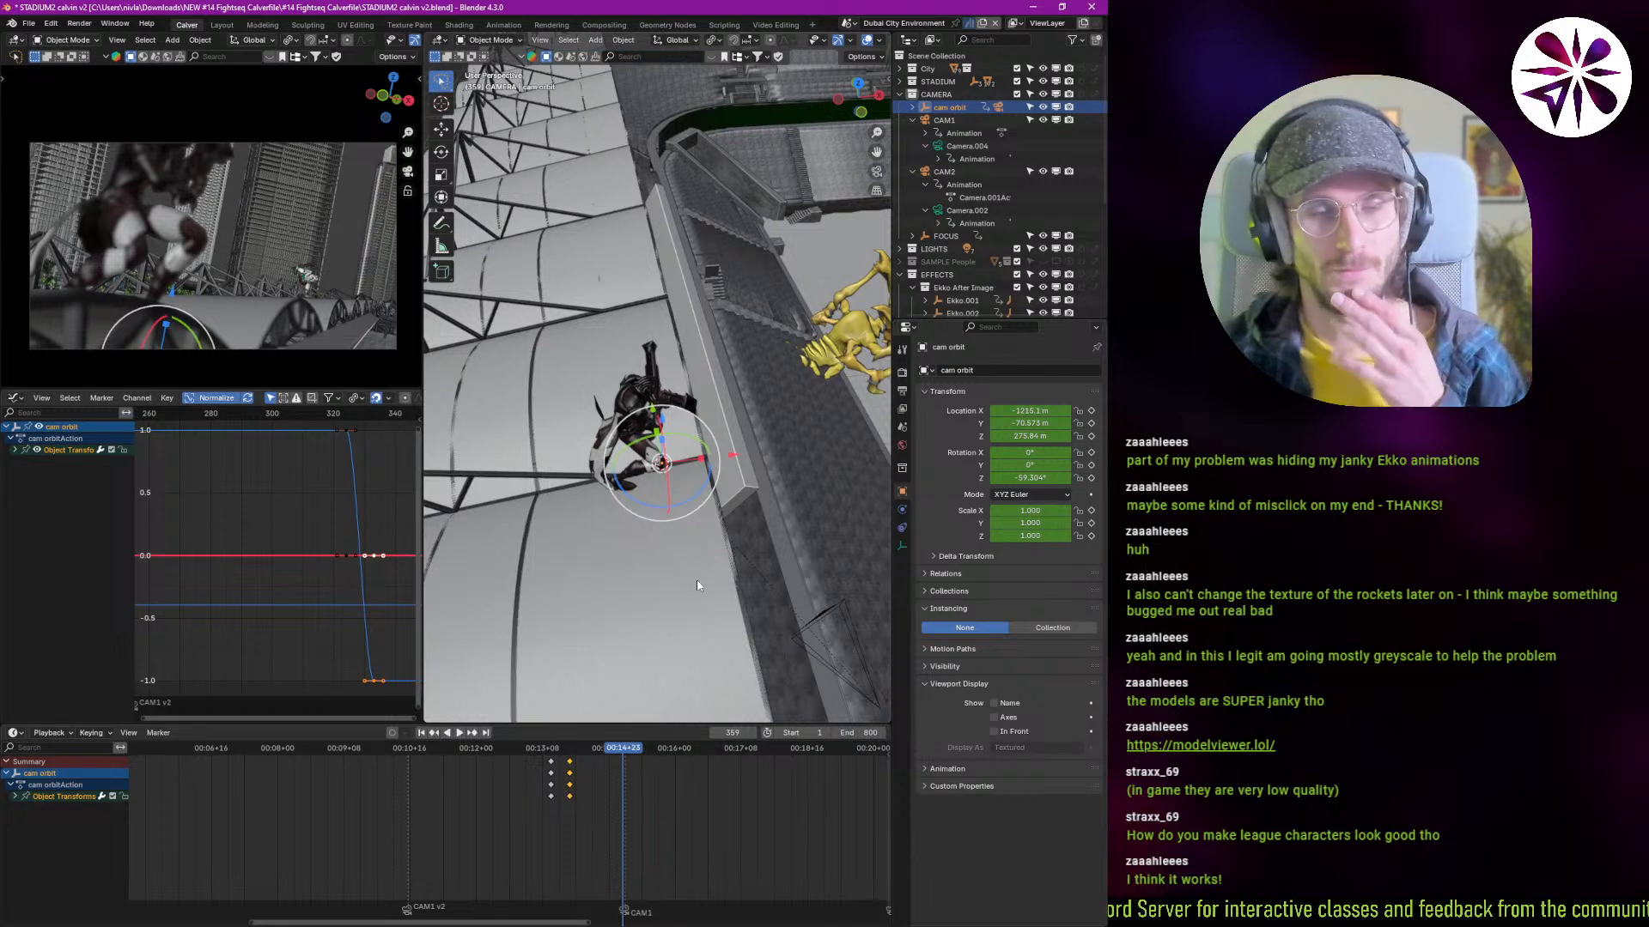
Step: Replay the leap and the cut from CAM1 v2 to CAM1 to examine how the two shots join
{"action": "key", "text": "shift+ctrl+space"}
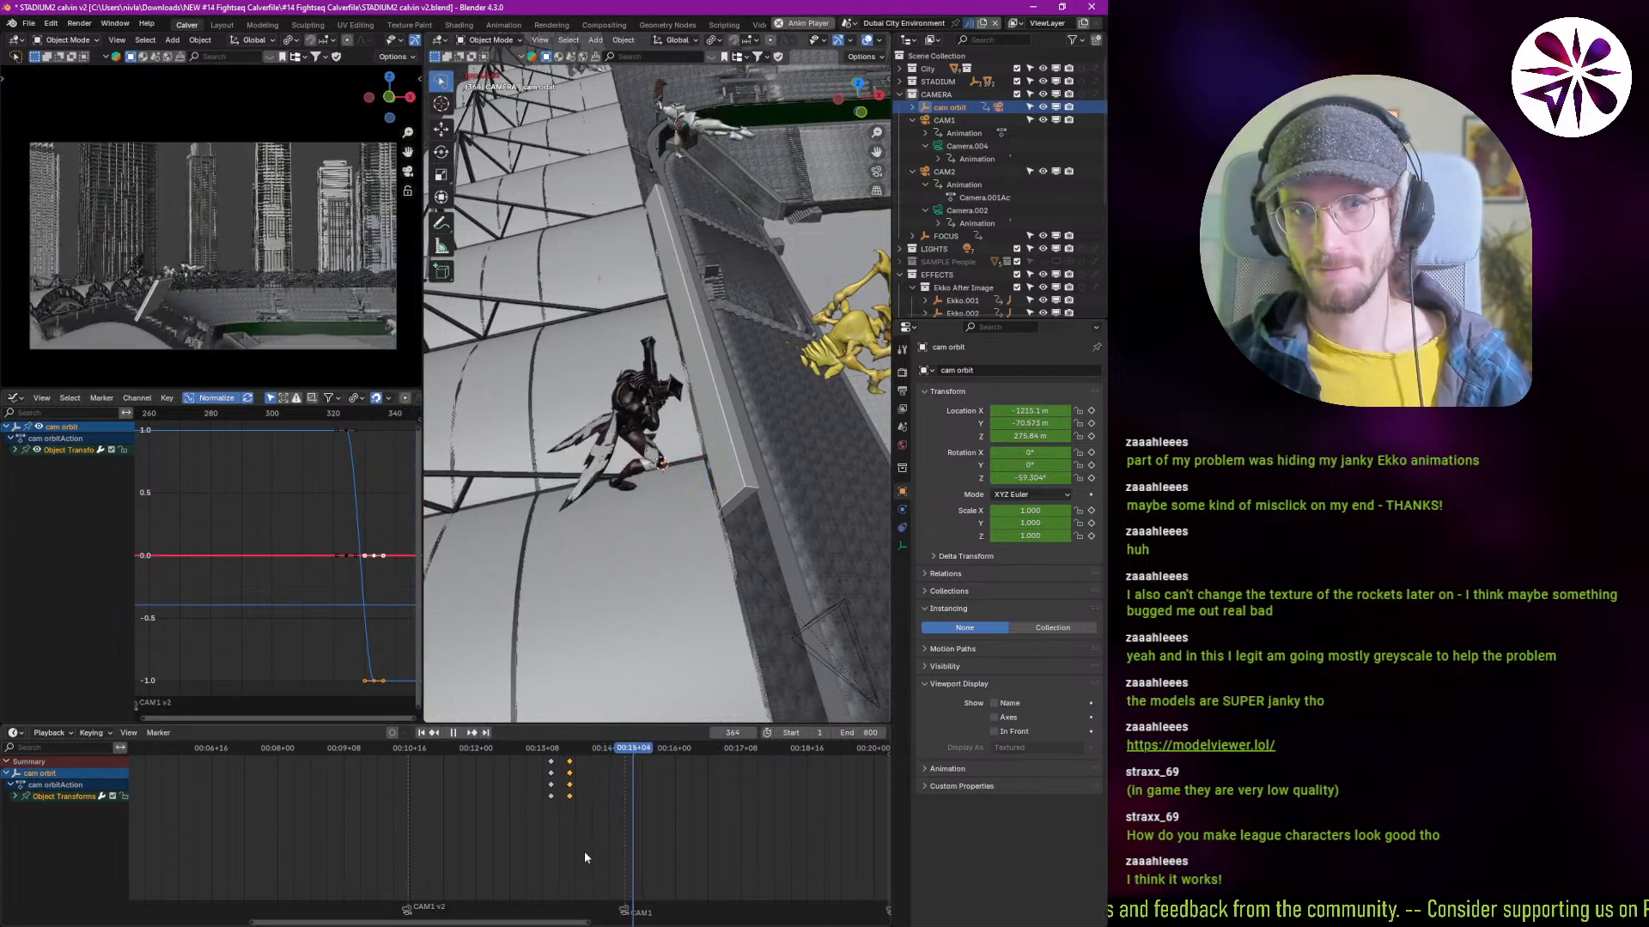
{"action": "key", "text": "space"}
{"action": "right_click_drag", "start_coordinate": [589, 848], "coordinate": [510, 843], "text": "shift"}
{"action": "key", "text": "space"}
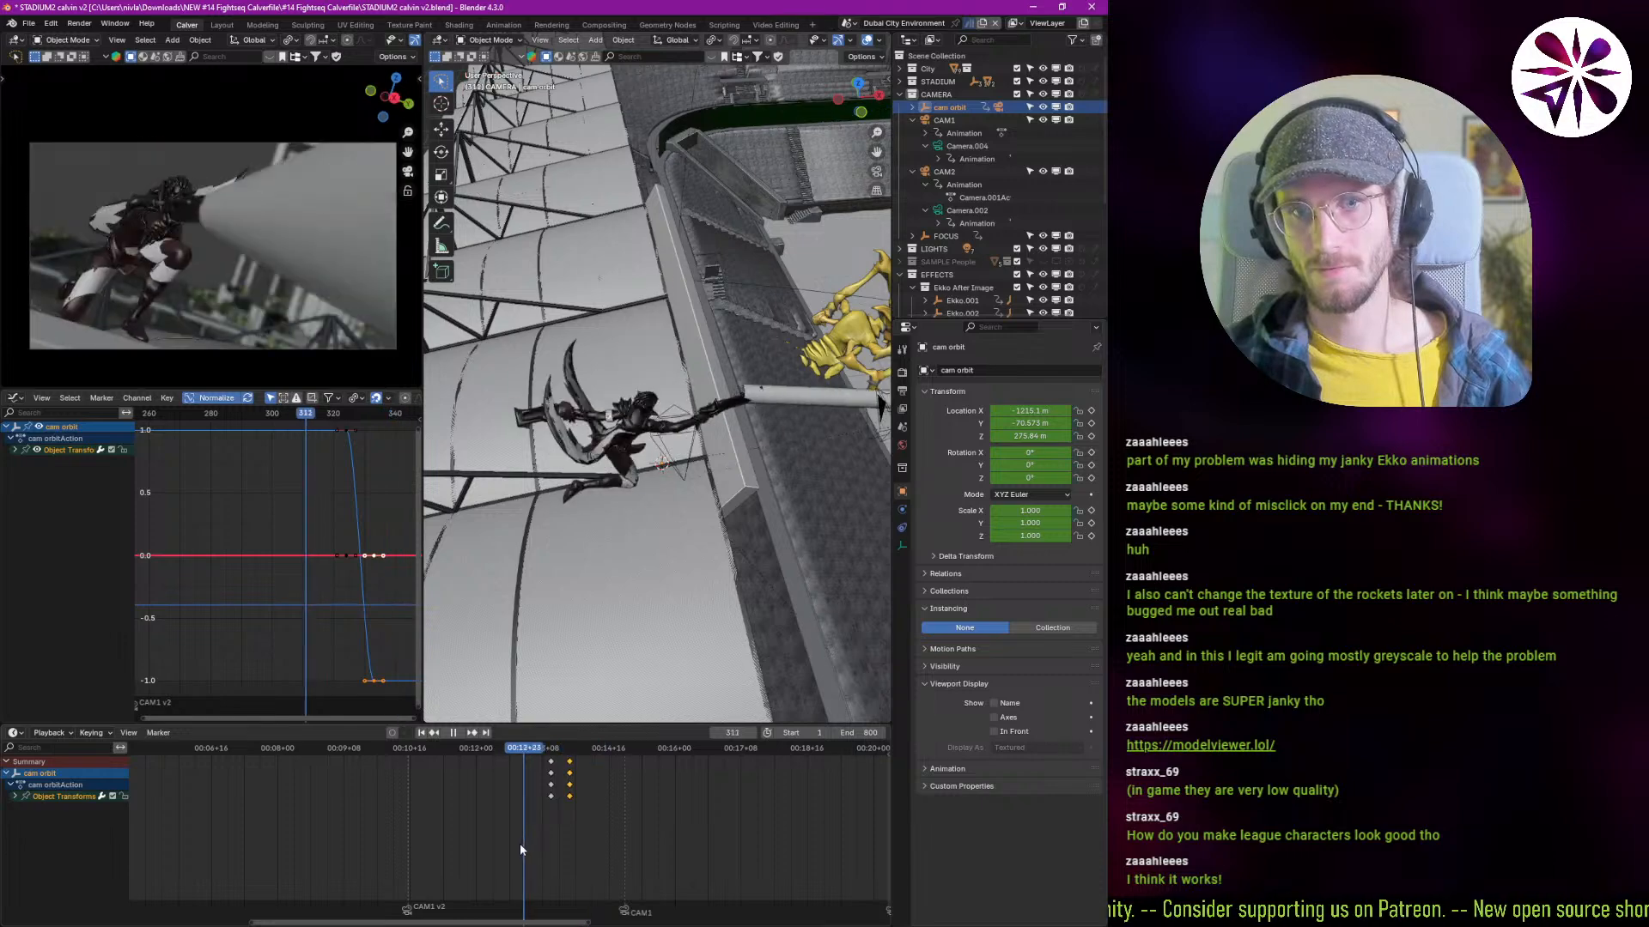
{"action": "key", "text": "Escape"}
{"action": "key", "text": "space"}
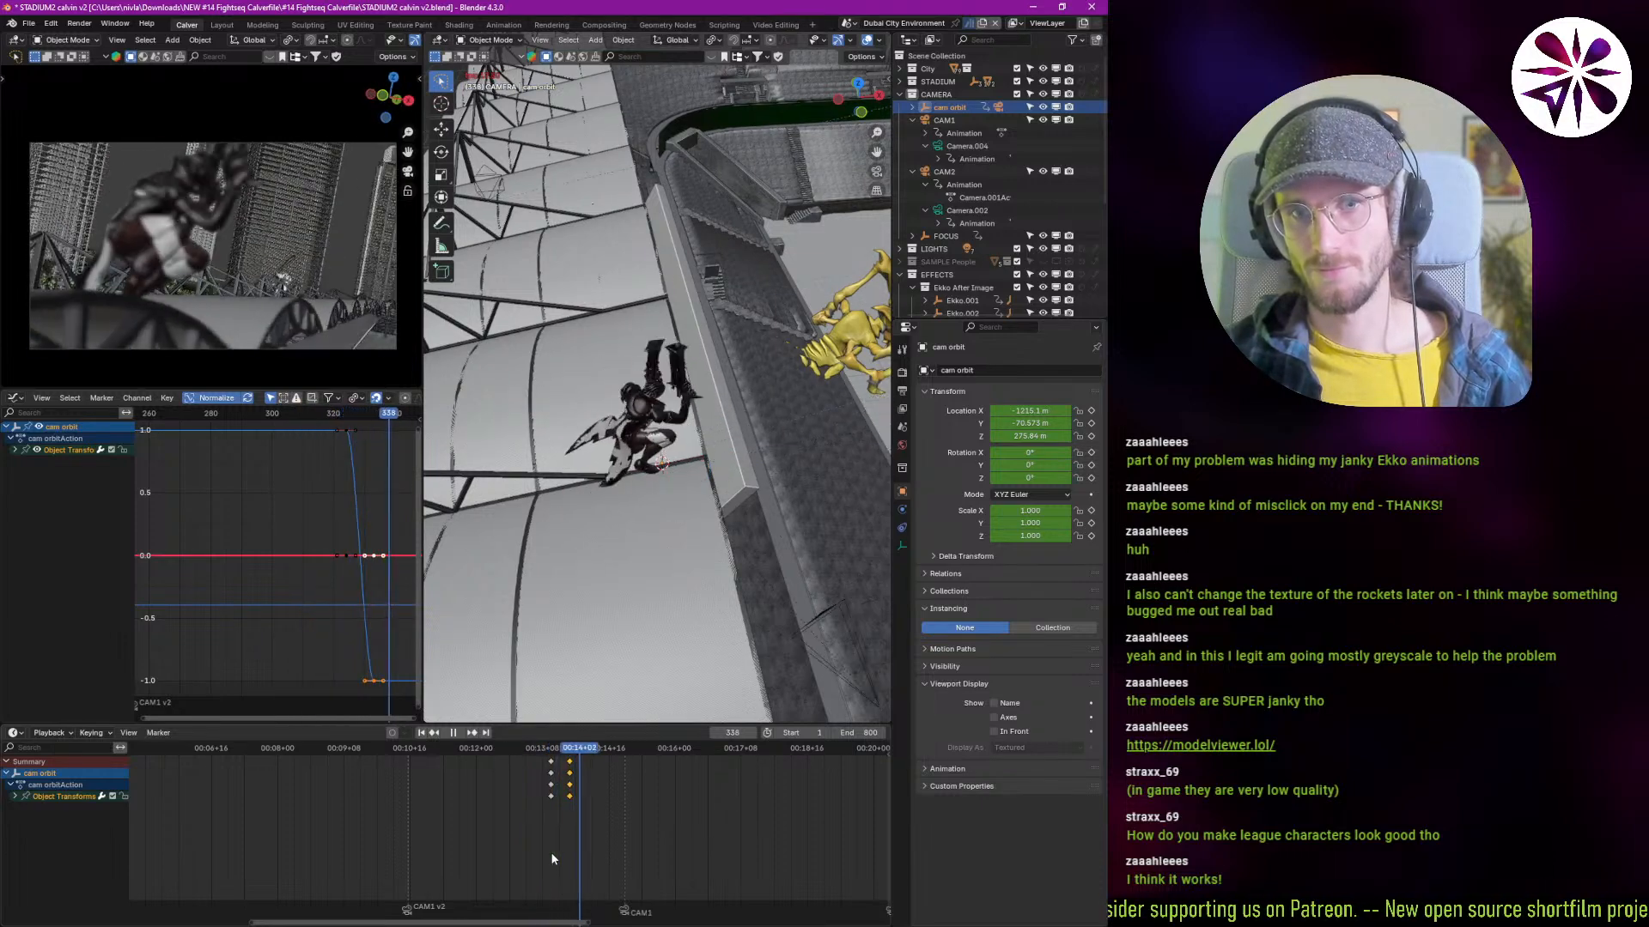
{"action": "key", "text": "space"}
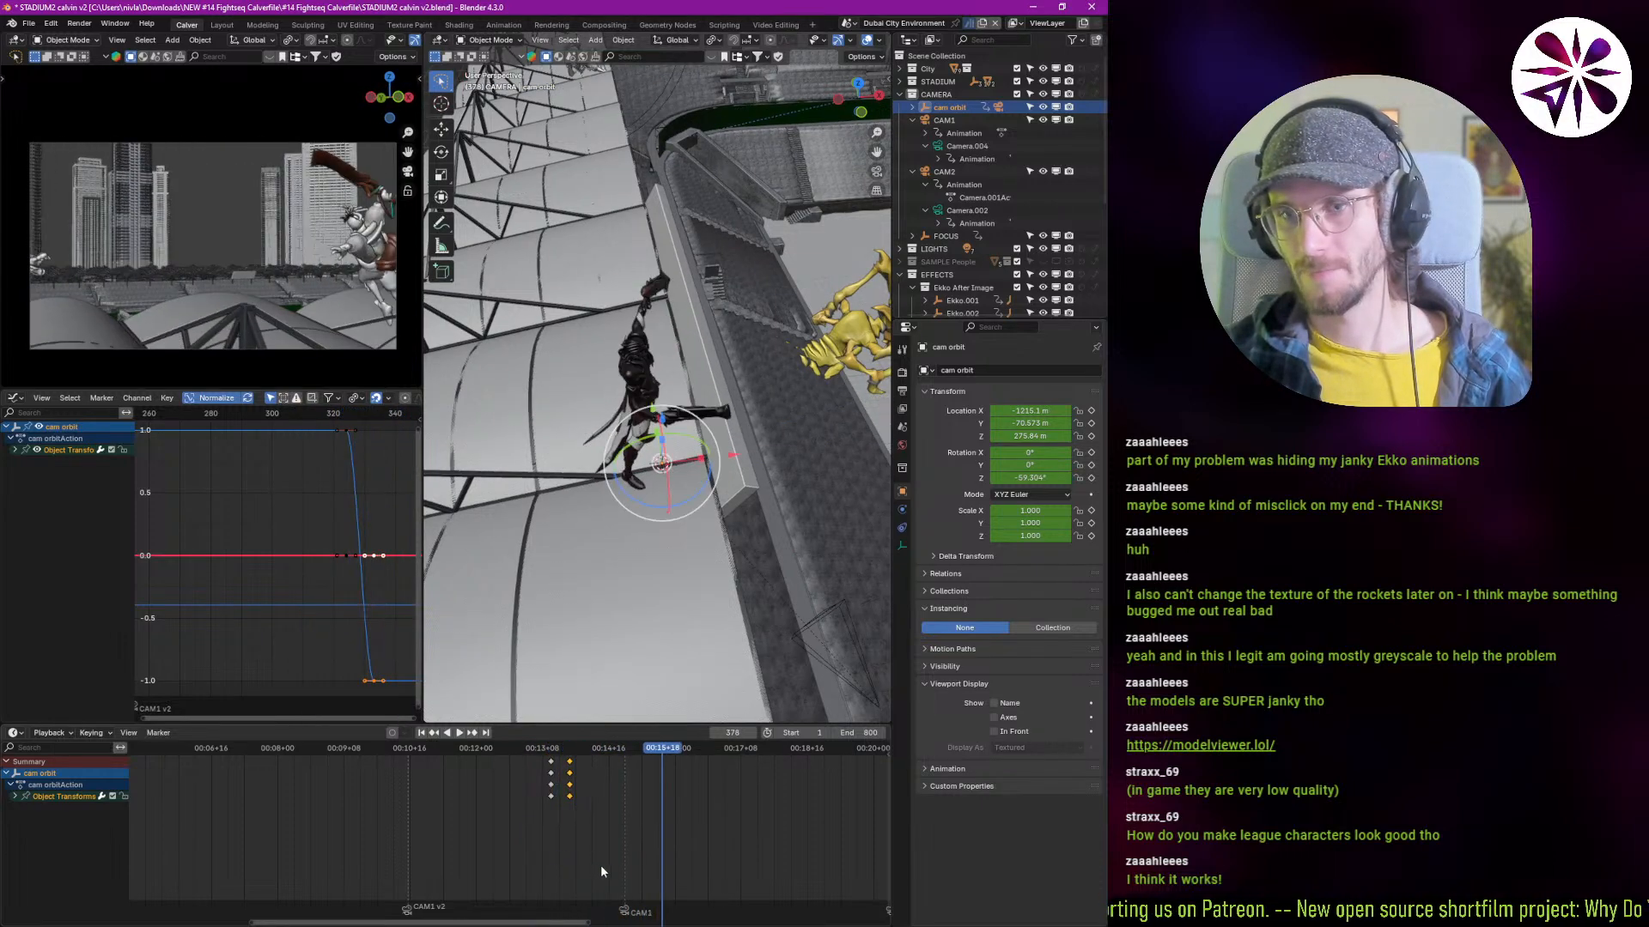
{"action": "right_click_drag", "start_coordinate": [591, 846], "coordinate": [602, 840], "text": "shift"}
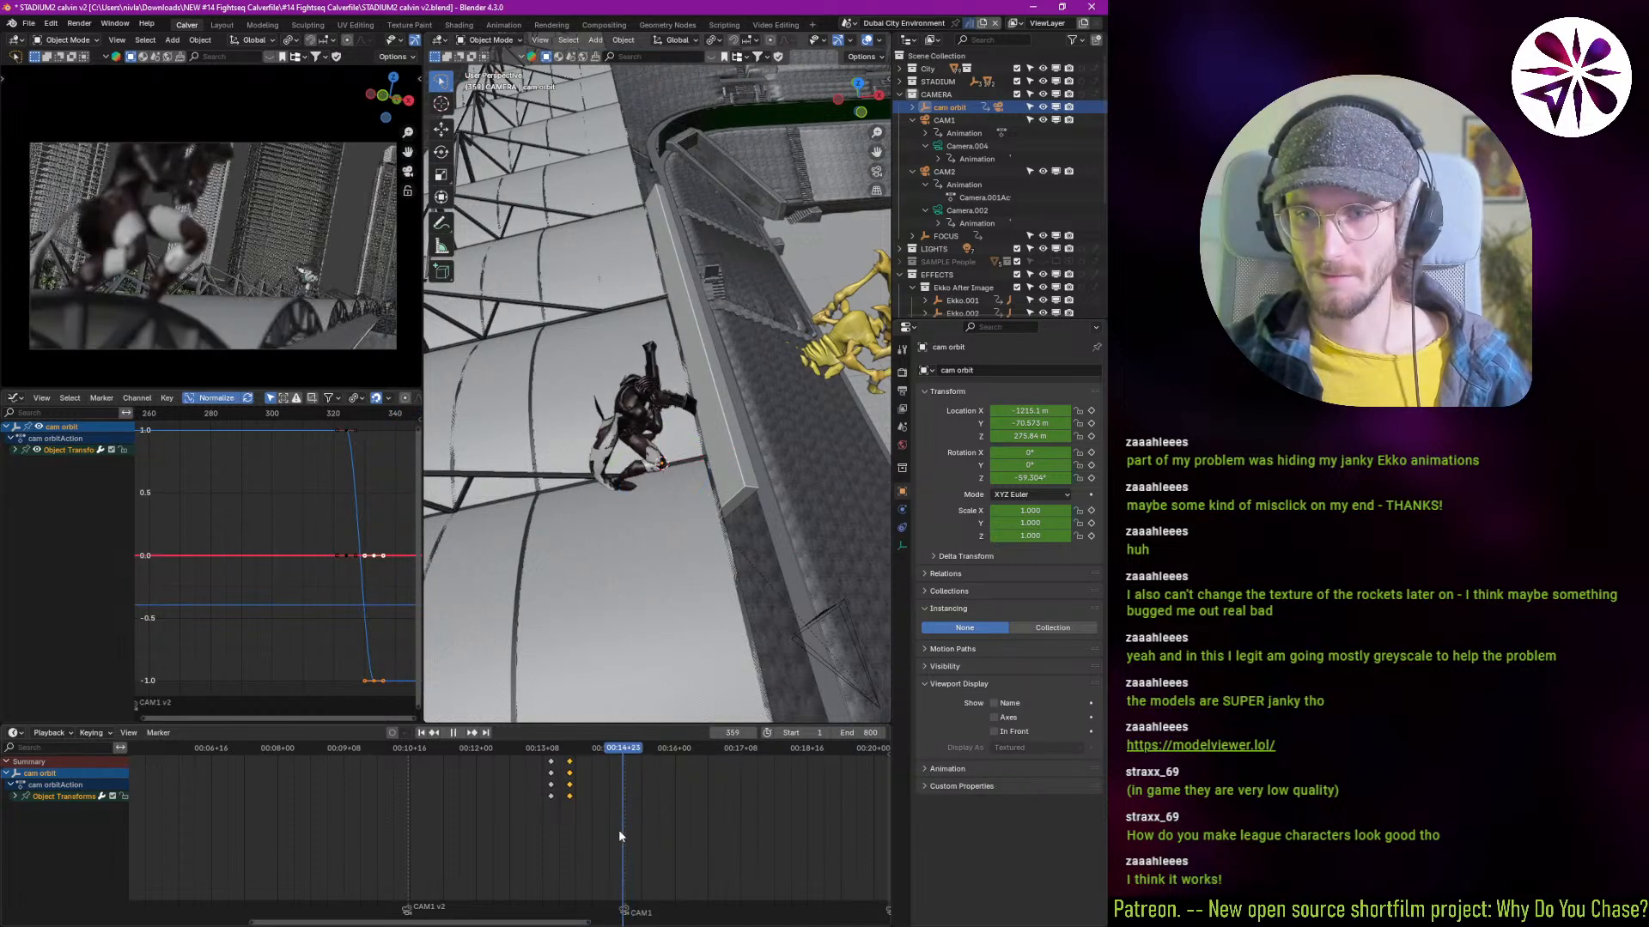
{"action": "key", "text": "space"}
Step: Inspect CAM1 v2 and CAM1 in the 3D view and play around the cut to compare their positions and motion
{"action": "scroll", "coordinate": [611, 503], "scroll_direction": "down", "scroll_amount": 5}
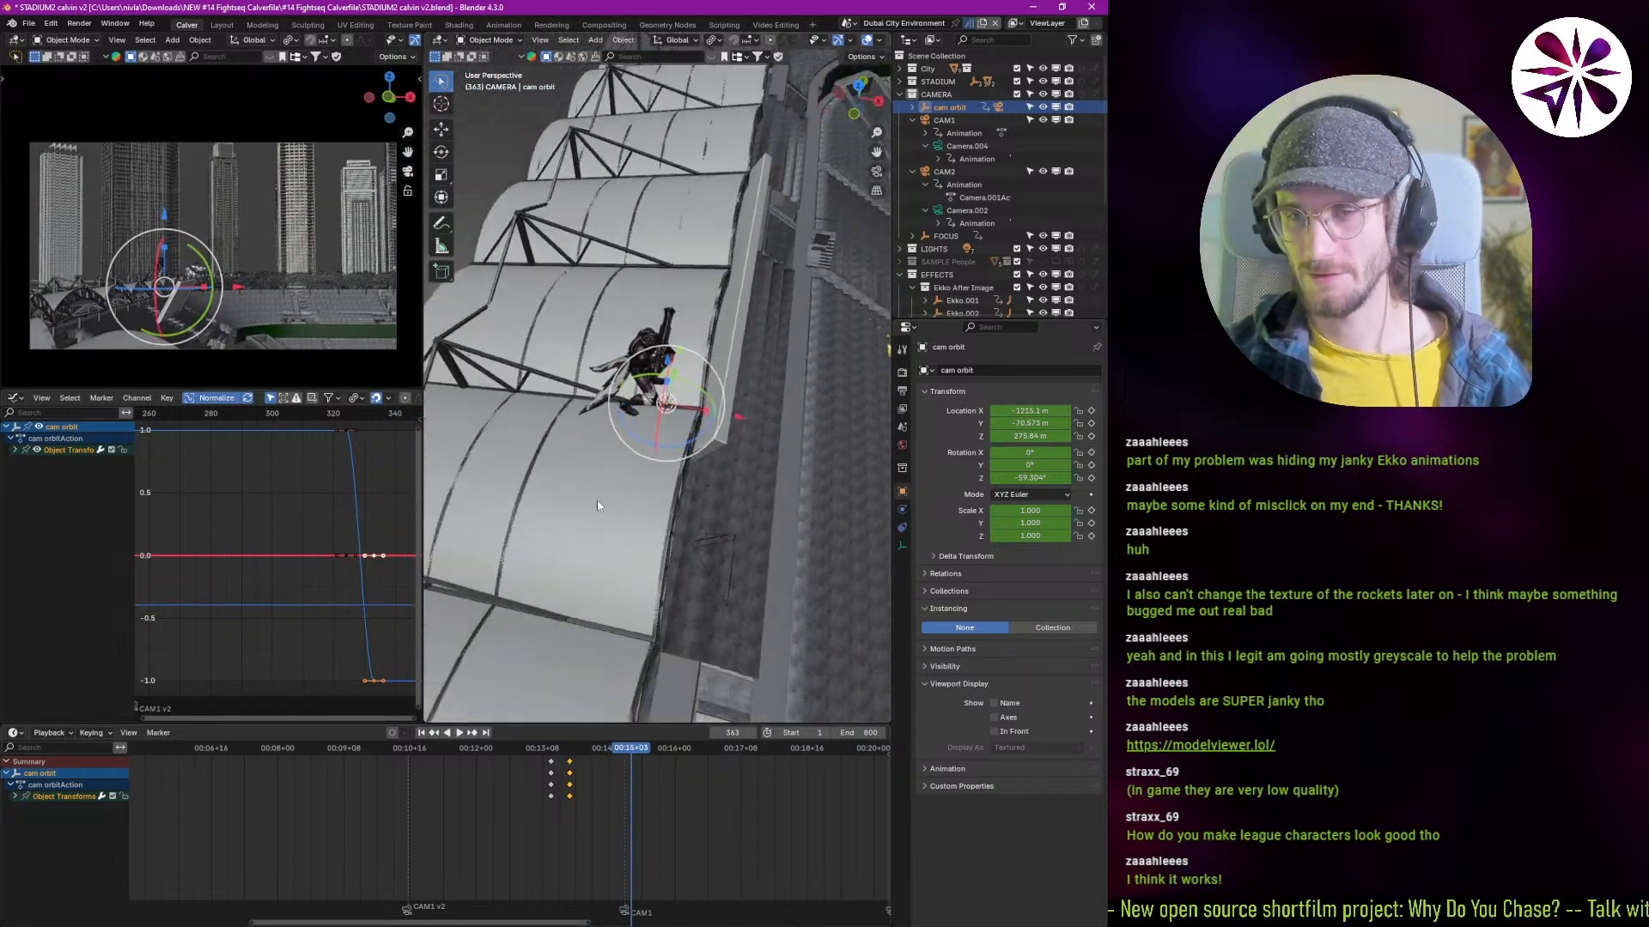
{"action": "middle_click_drag", "start_coordinate": [612, 502], "coordinate": [746, 527]}
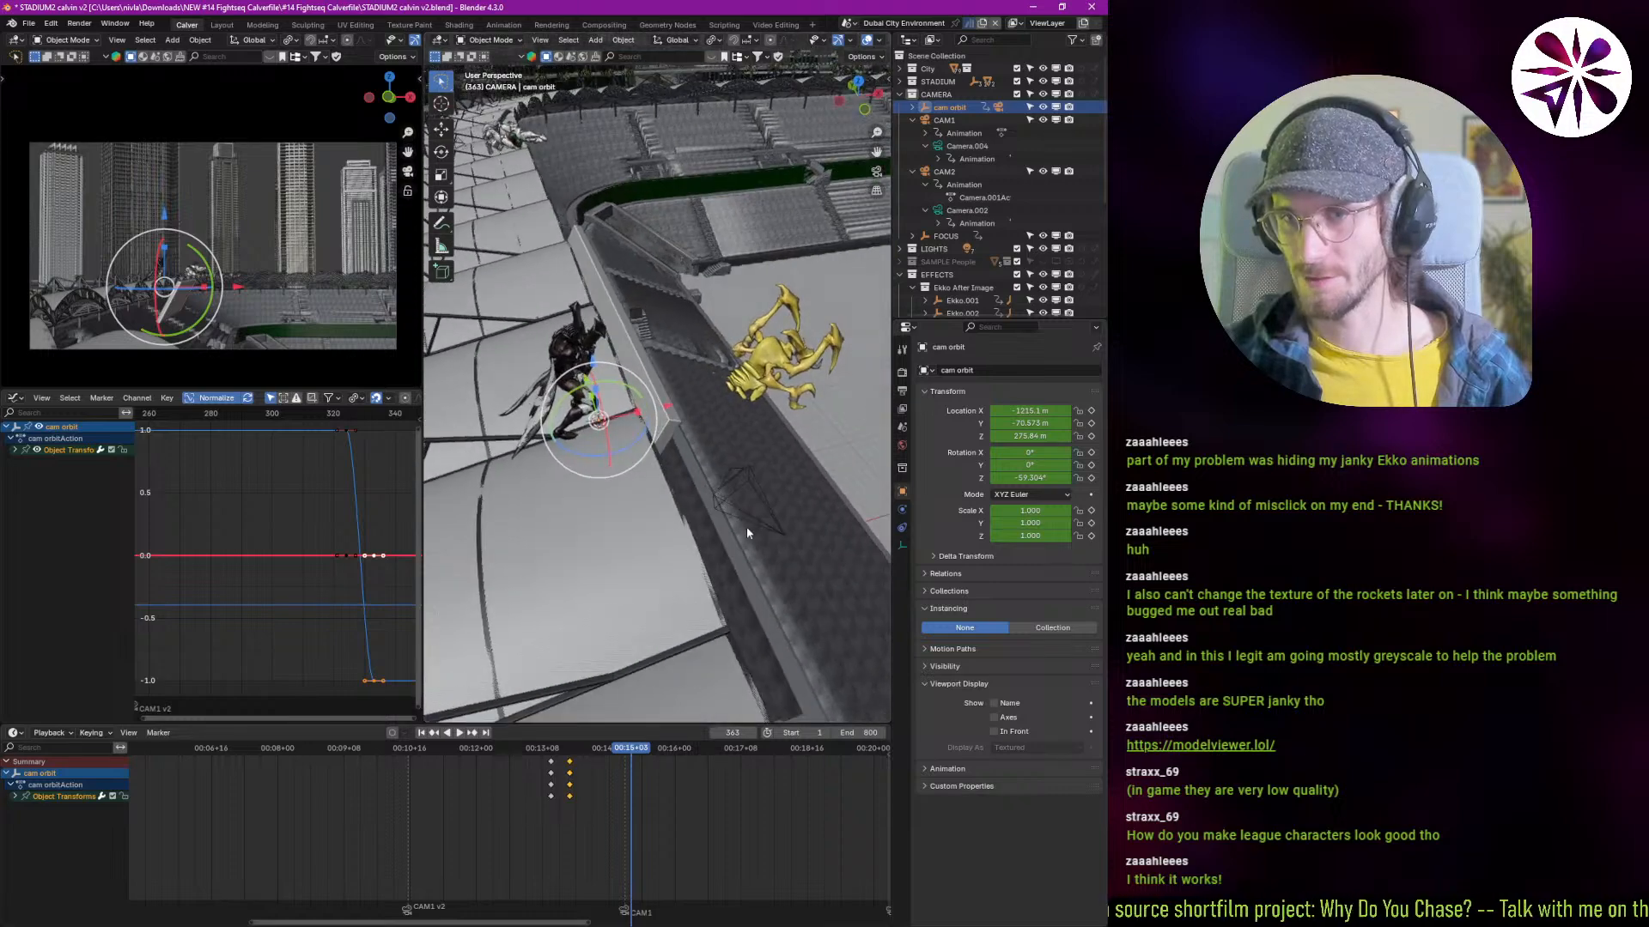
{"action": "left_click", "coordinate": [747, 522]}
{"action": "right_click_drag", "start_coordinate": [613, 831], "coordinate": [631, 834], "text": "shift"}
{"action": "scroll", "coordinate": [609, 629], "scroll_direction": "down", "scroll_amount": 4}
{"action": "middle_click_drag", "start_coordinate": [609, 634], "coordinate": [801, 607]}
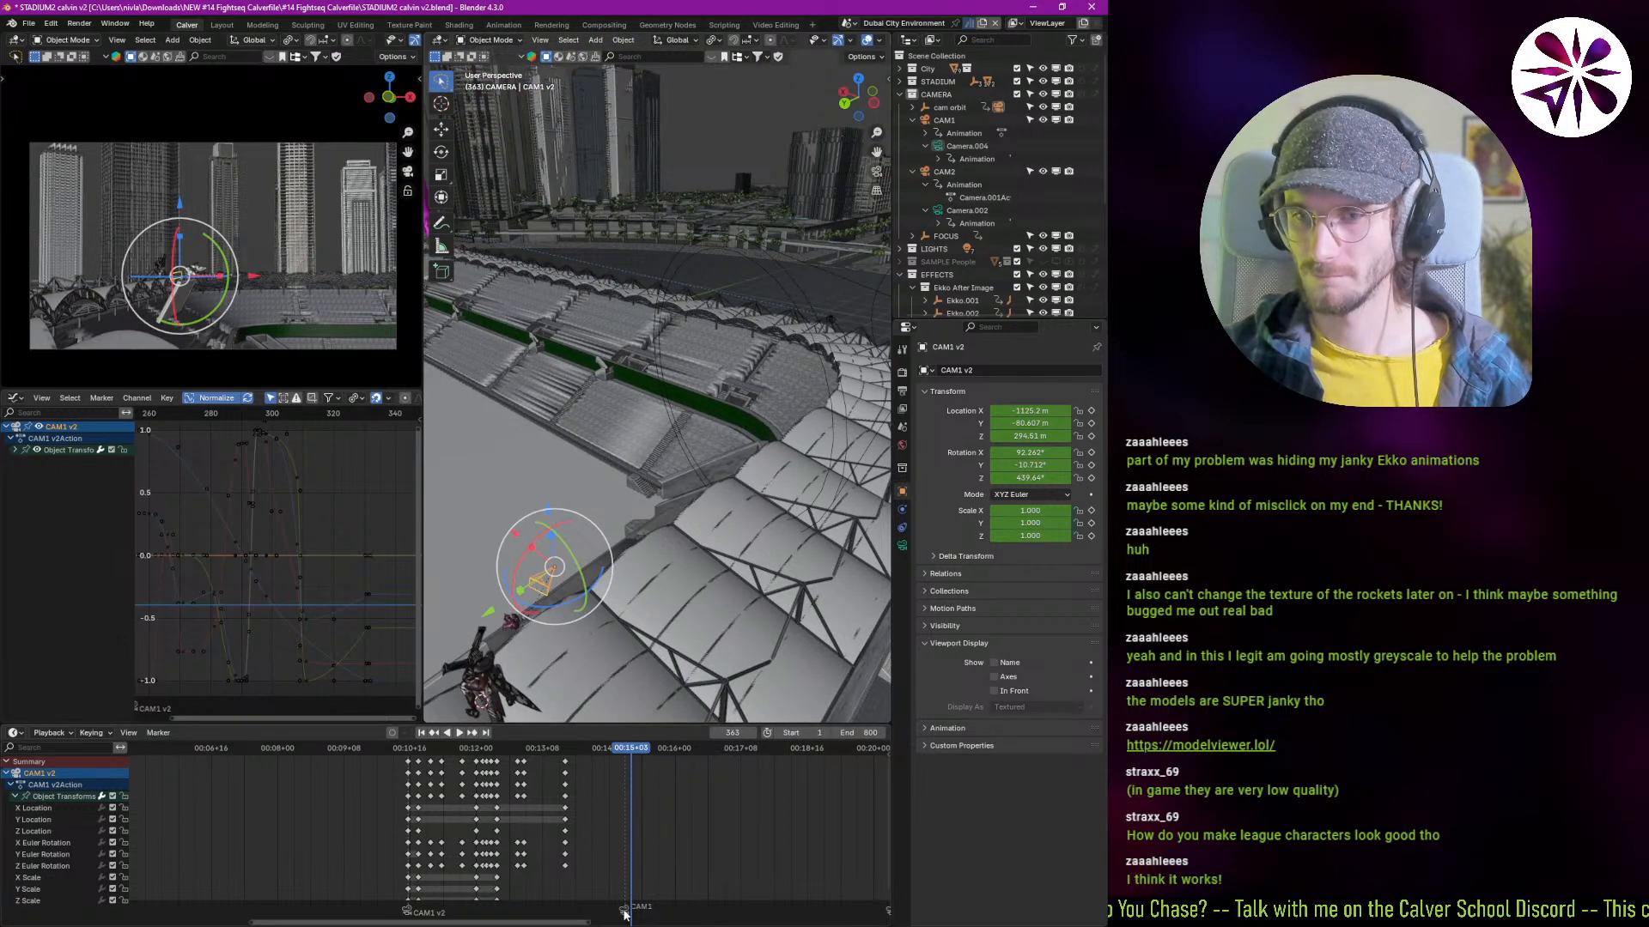
{"action": "middle_click_drag", "start_coordinate": [689, 467], "coordinate": [684, 577]}
{"action": "scroll", "coordinate": [683, 578], "scroll_direction": "down", "scroll_amount": 5}
{"action": "scroll", "coordinate": [683, 592], "scroll_direction": "up", "scroll_amount": 2}
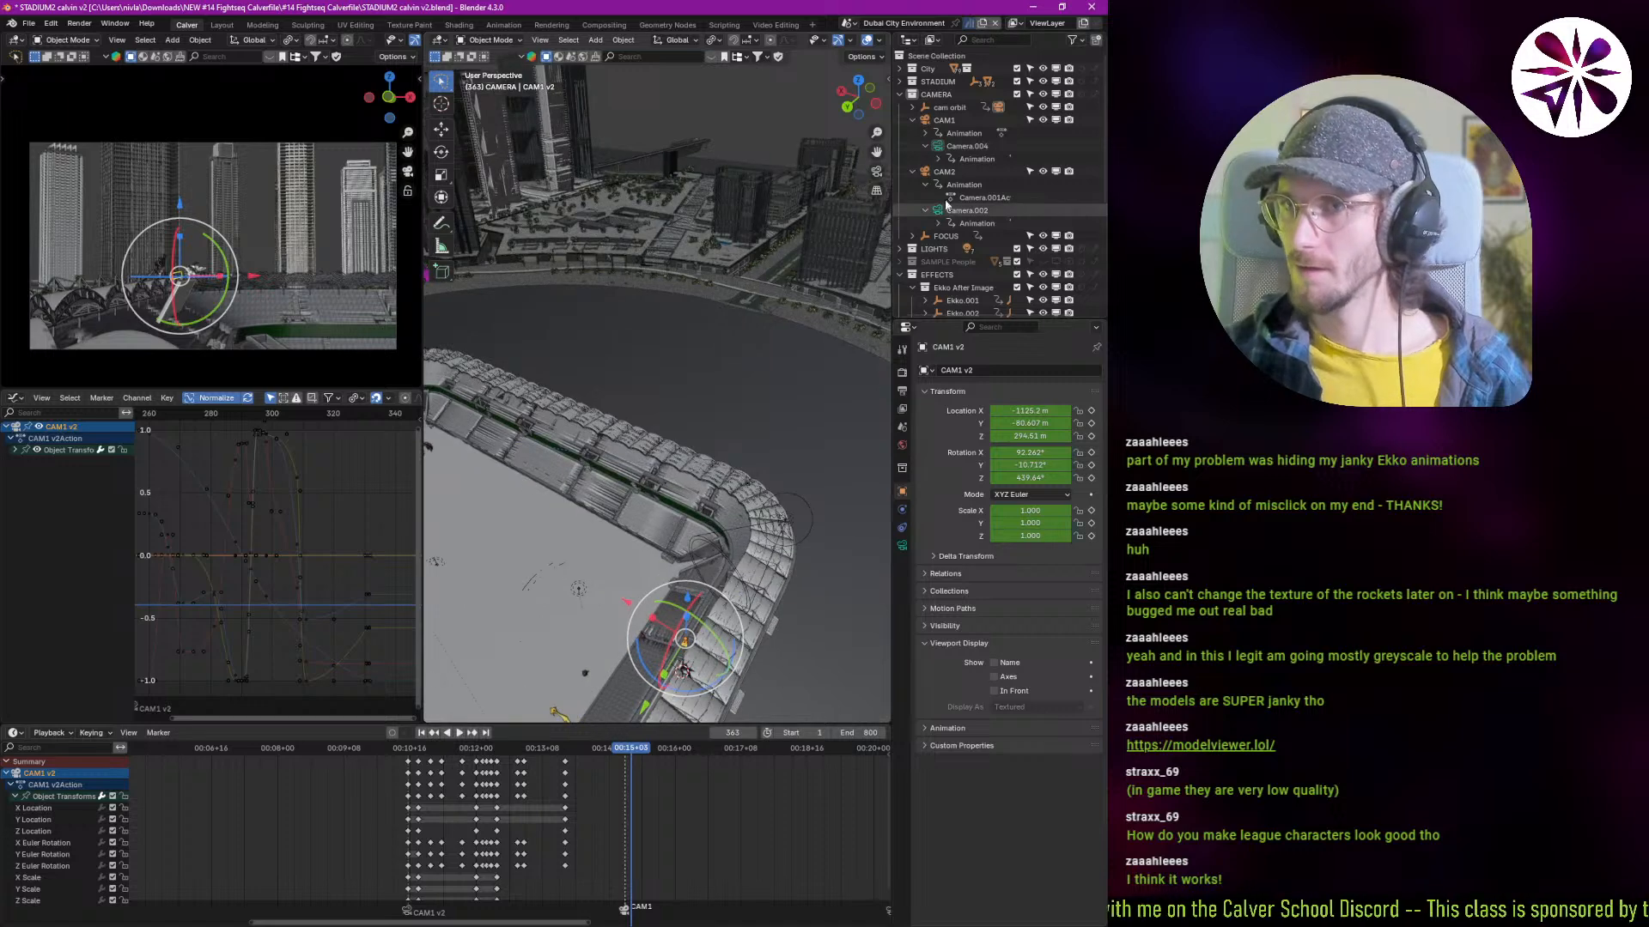
{"action": "left_click", "coordinate": [945, 120]}
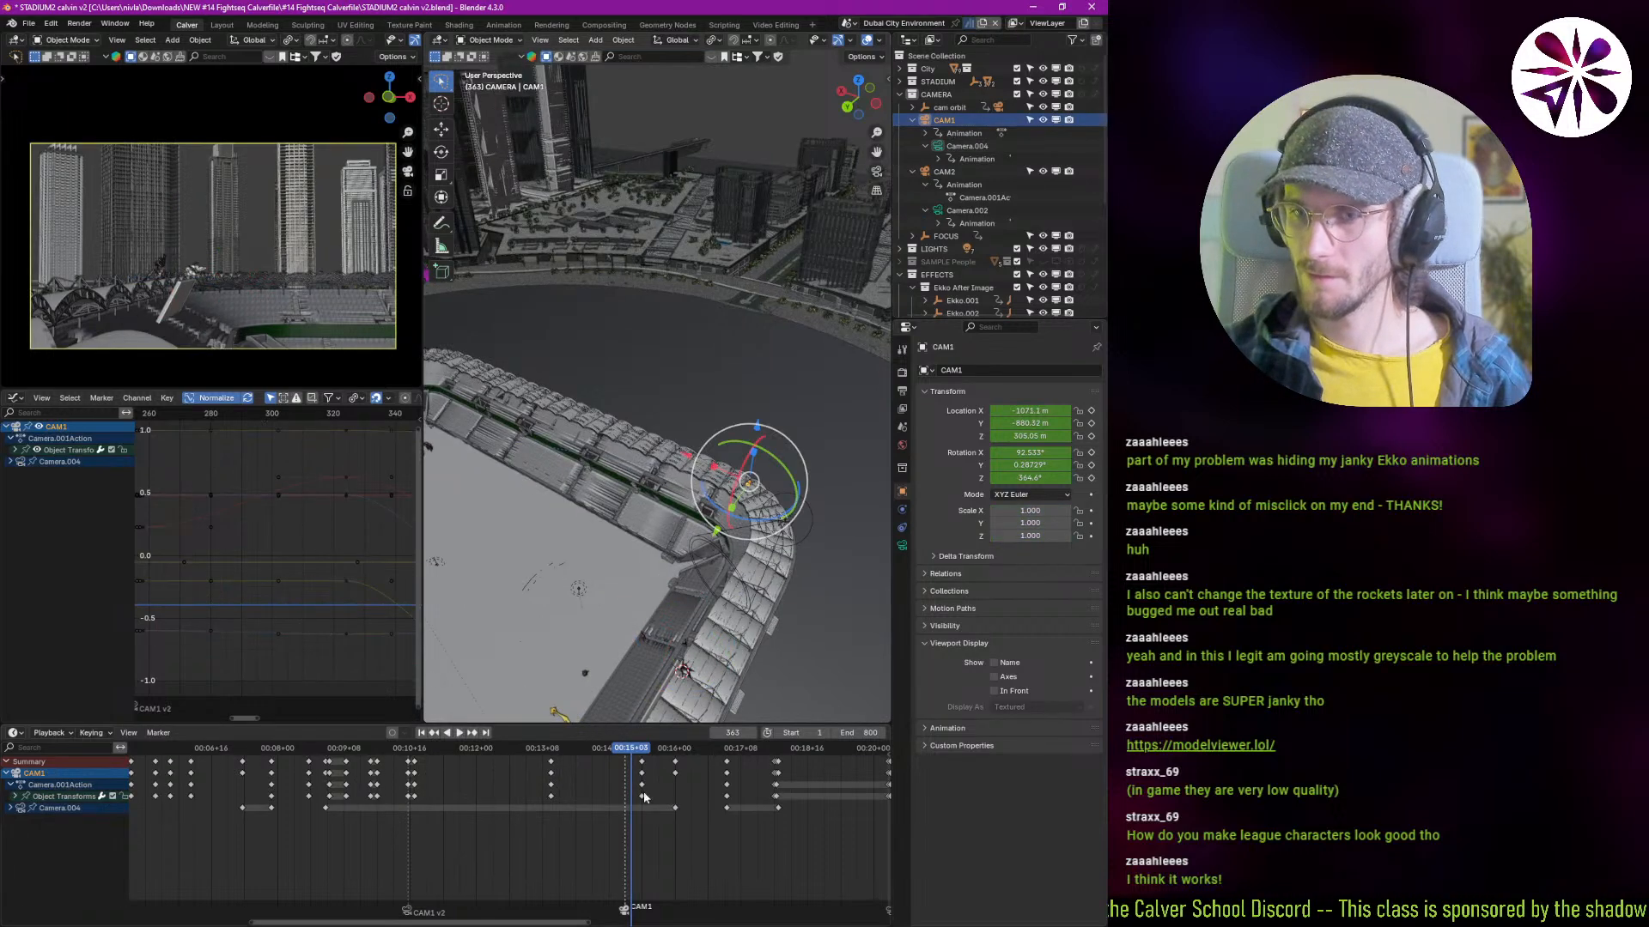
{"action": "key", "text": "space"}
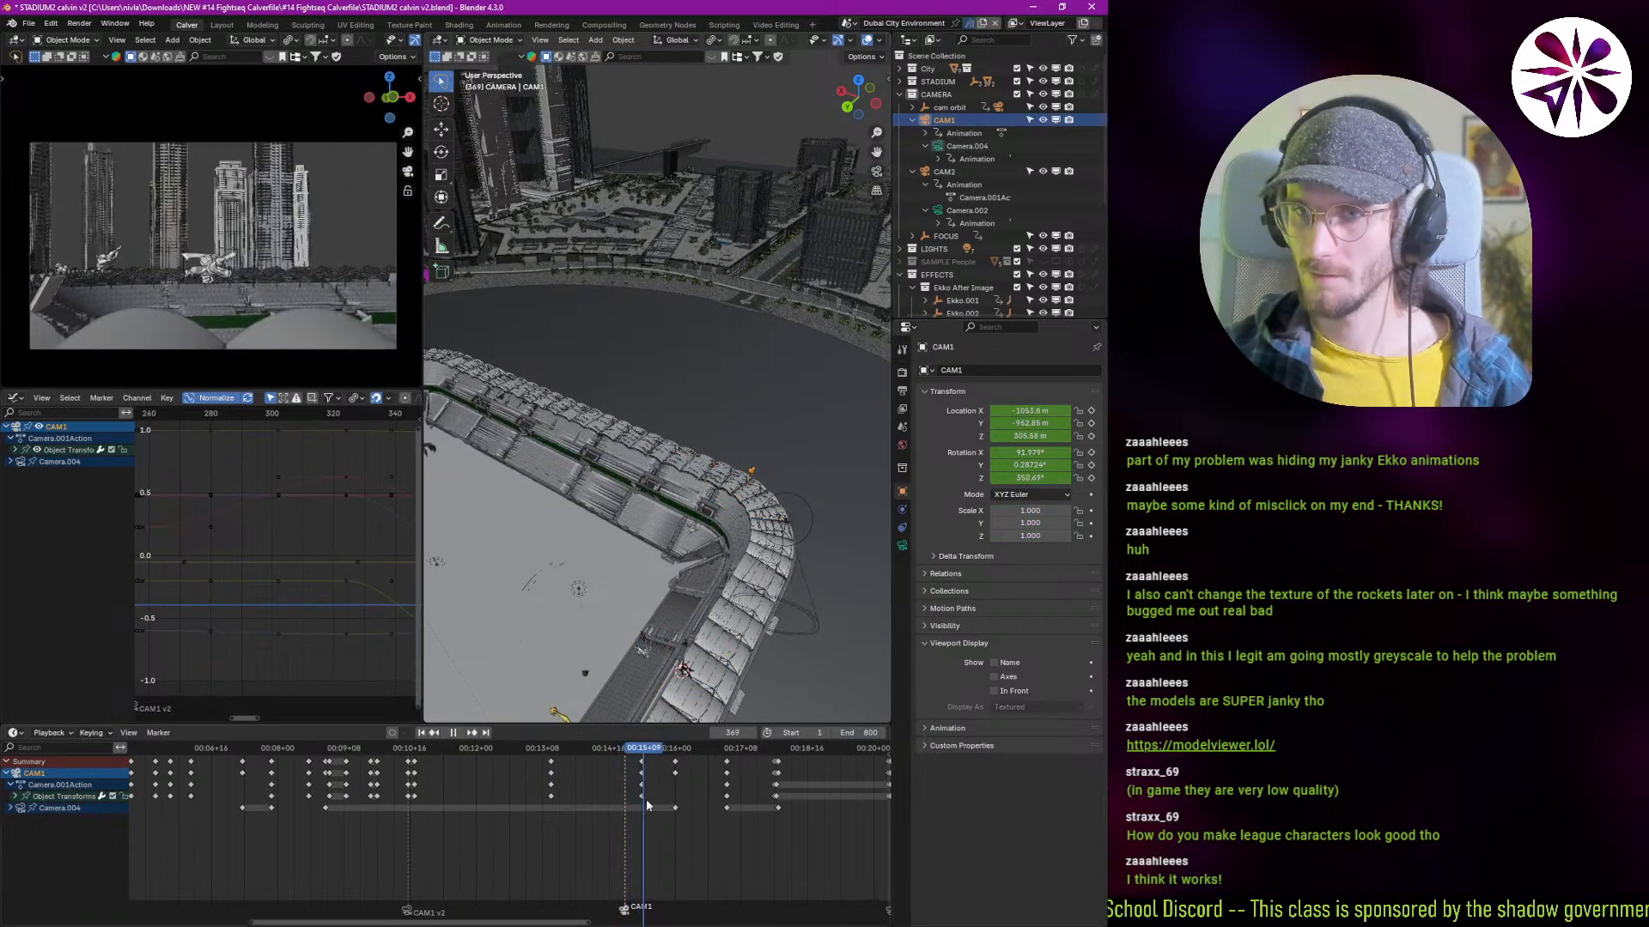
{"action": "left_click_drag", "start_coordinate": [646, 798], "coordinate": [589, 798]}
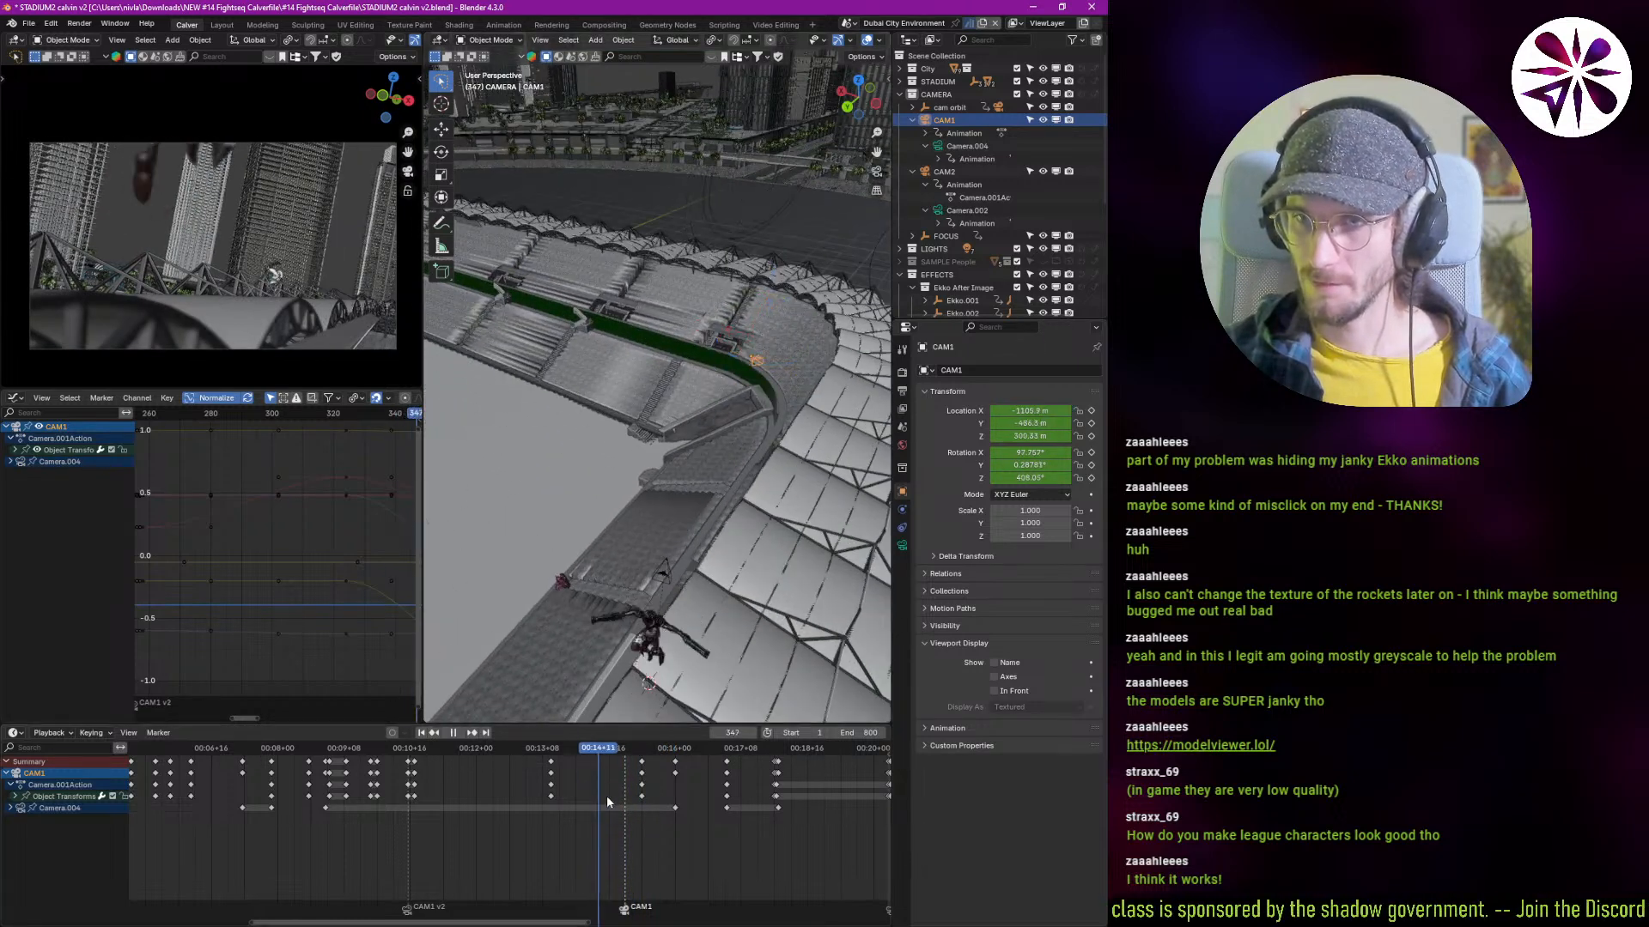
{"action": "key", "text": "space"}
Step: Try a Copy Transforms constraint on CAM1 v2 targeting CAM1, preview it around the cut and remove it
{"action": "left_click", "coordinate": [663, 573]}
{"action": "left_click", "coordinate": [903, 547]}
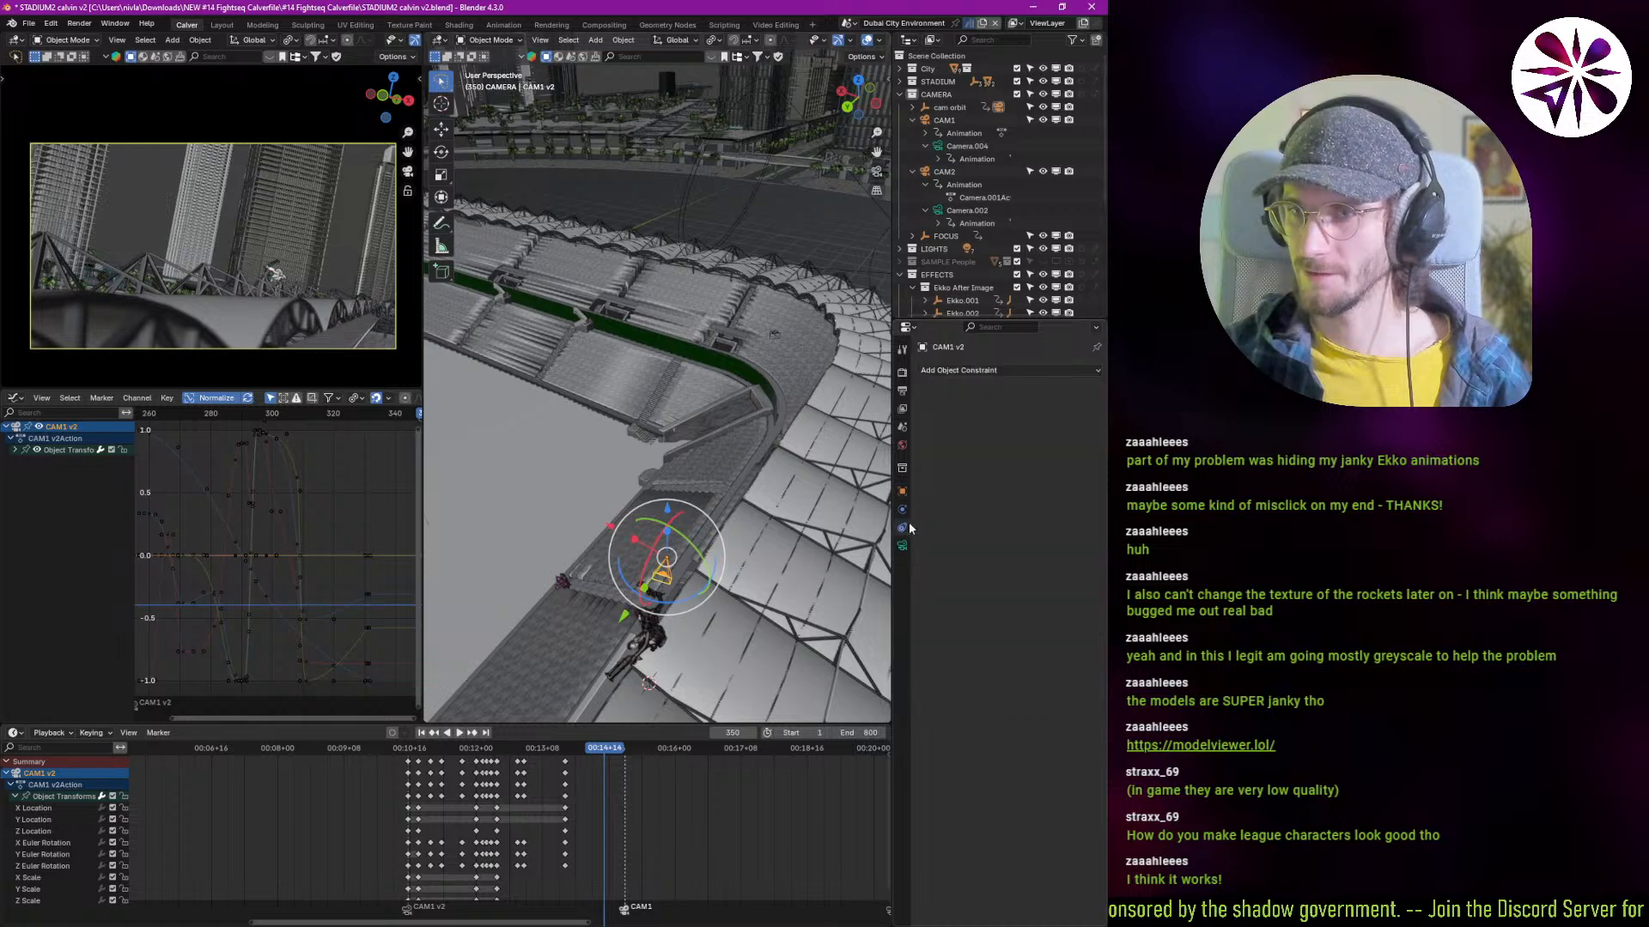
{"action": "left_click", "coordinate": [984, 370]}
{"action": "left_click", "coordinate": [983, 368]}
{"action": "left_click", "coordinate": [984, 370]}
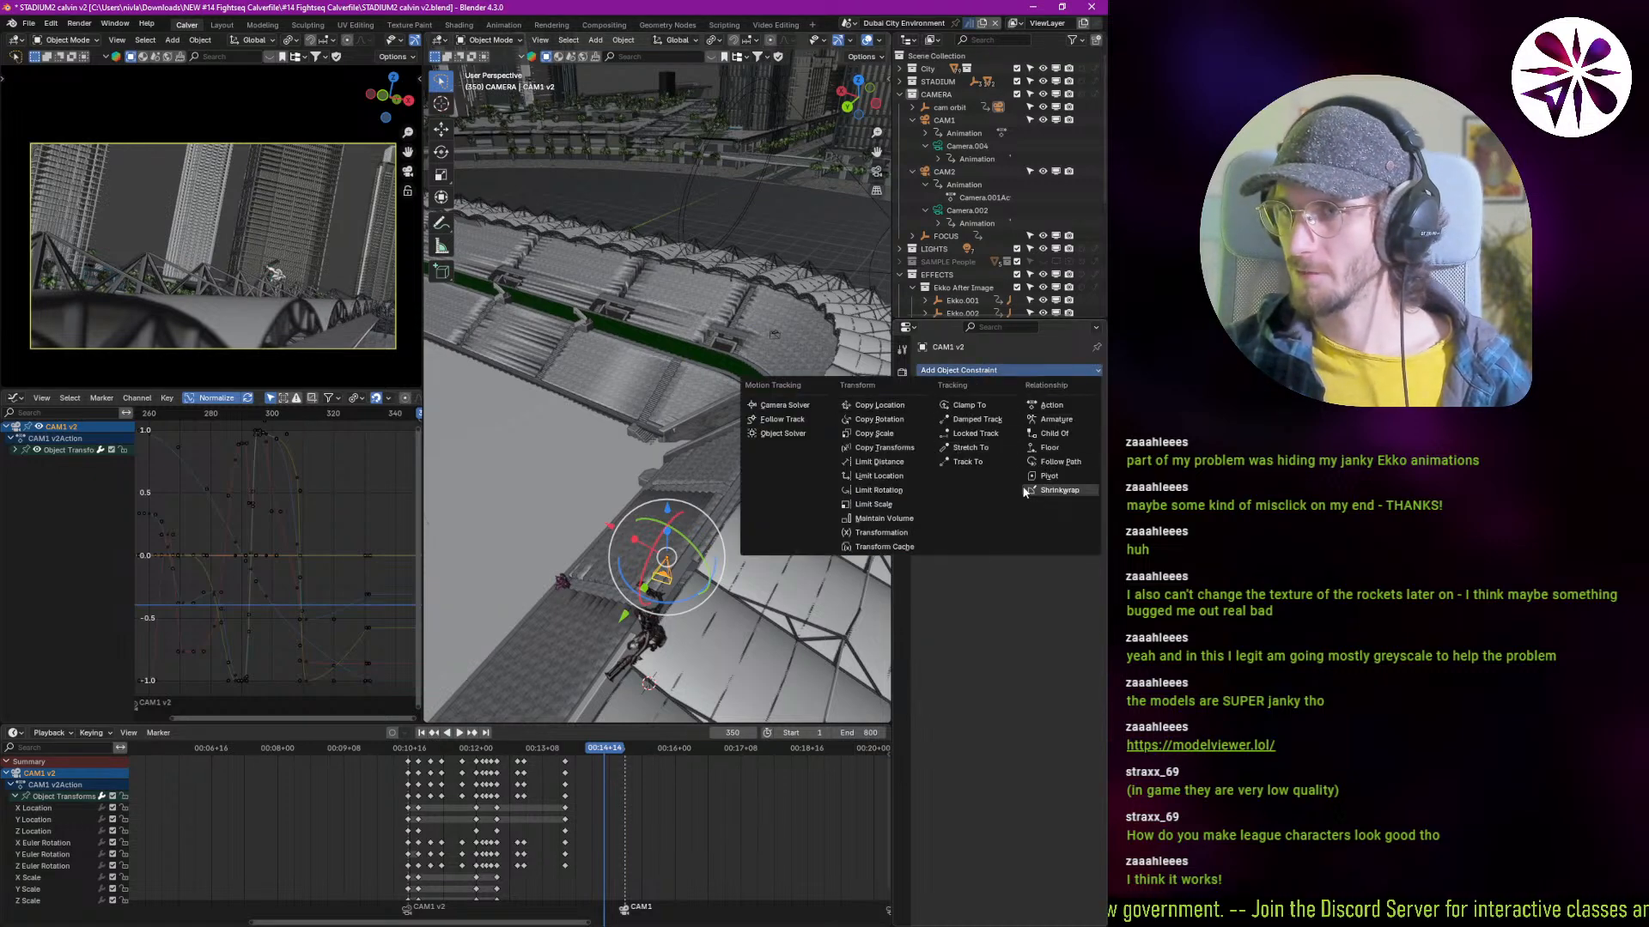
{"action": "left_click", "coordinate": [884, 447]}
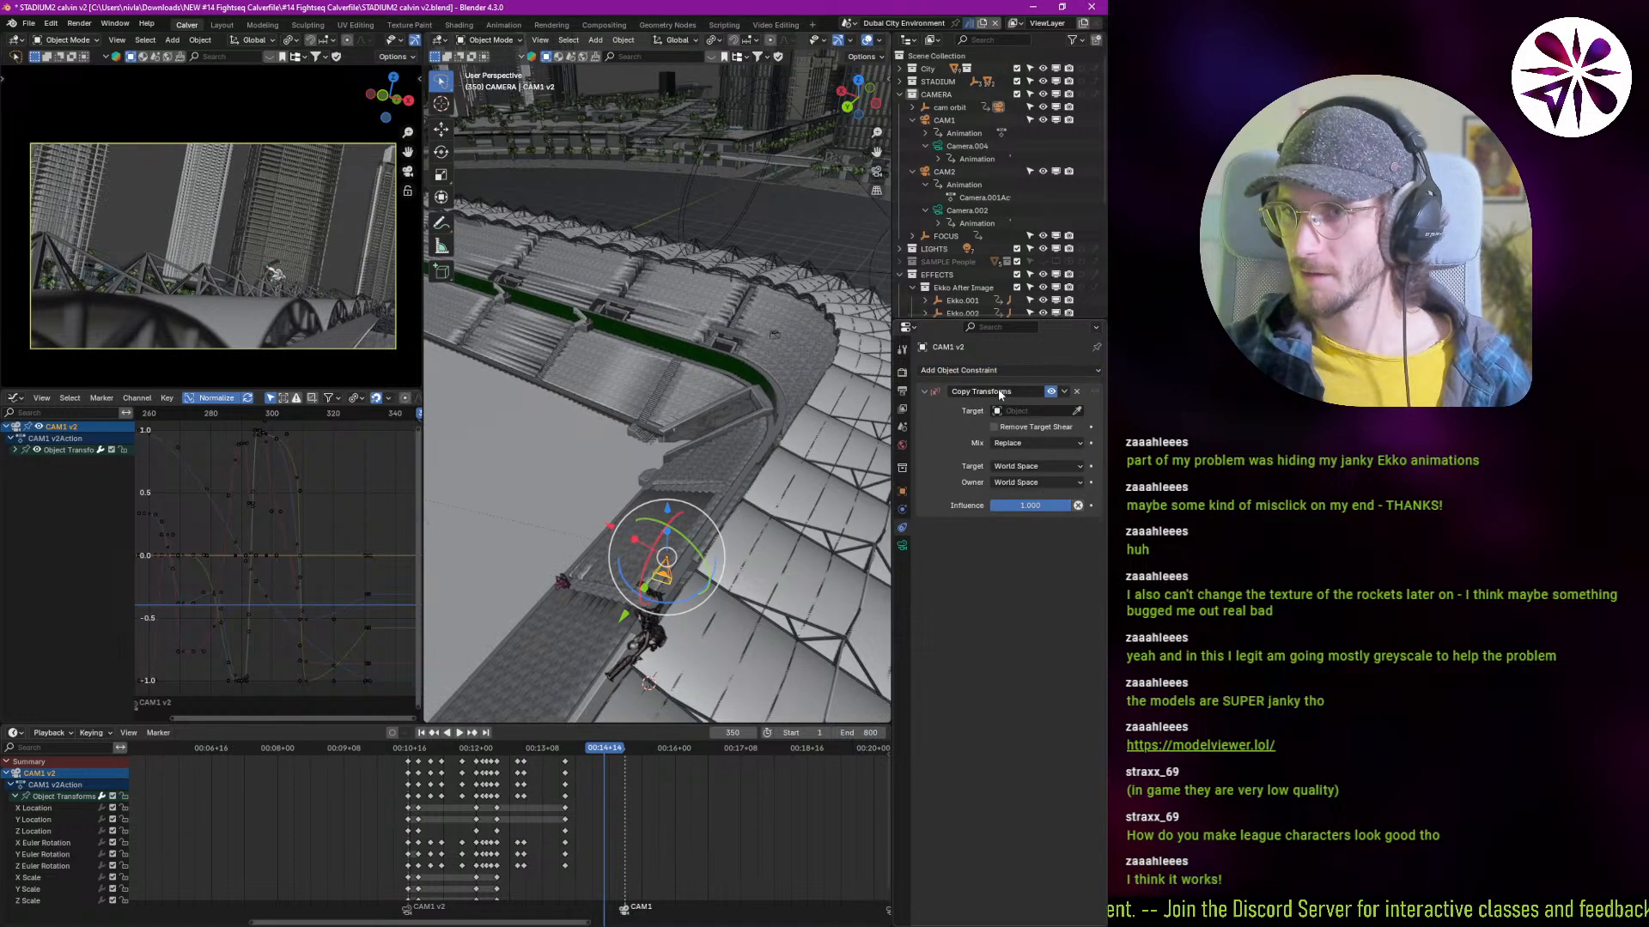
{"action": "left_click", "coordinate": [1024, 411]}
{"action": "type", "text": "cam"}
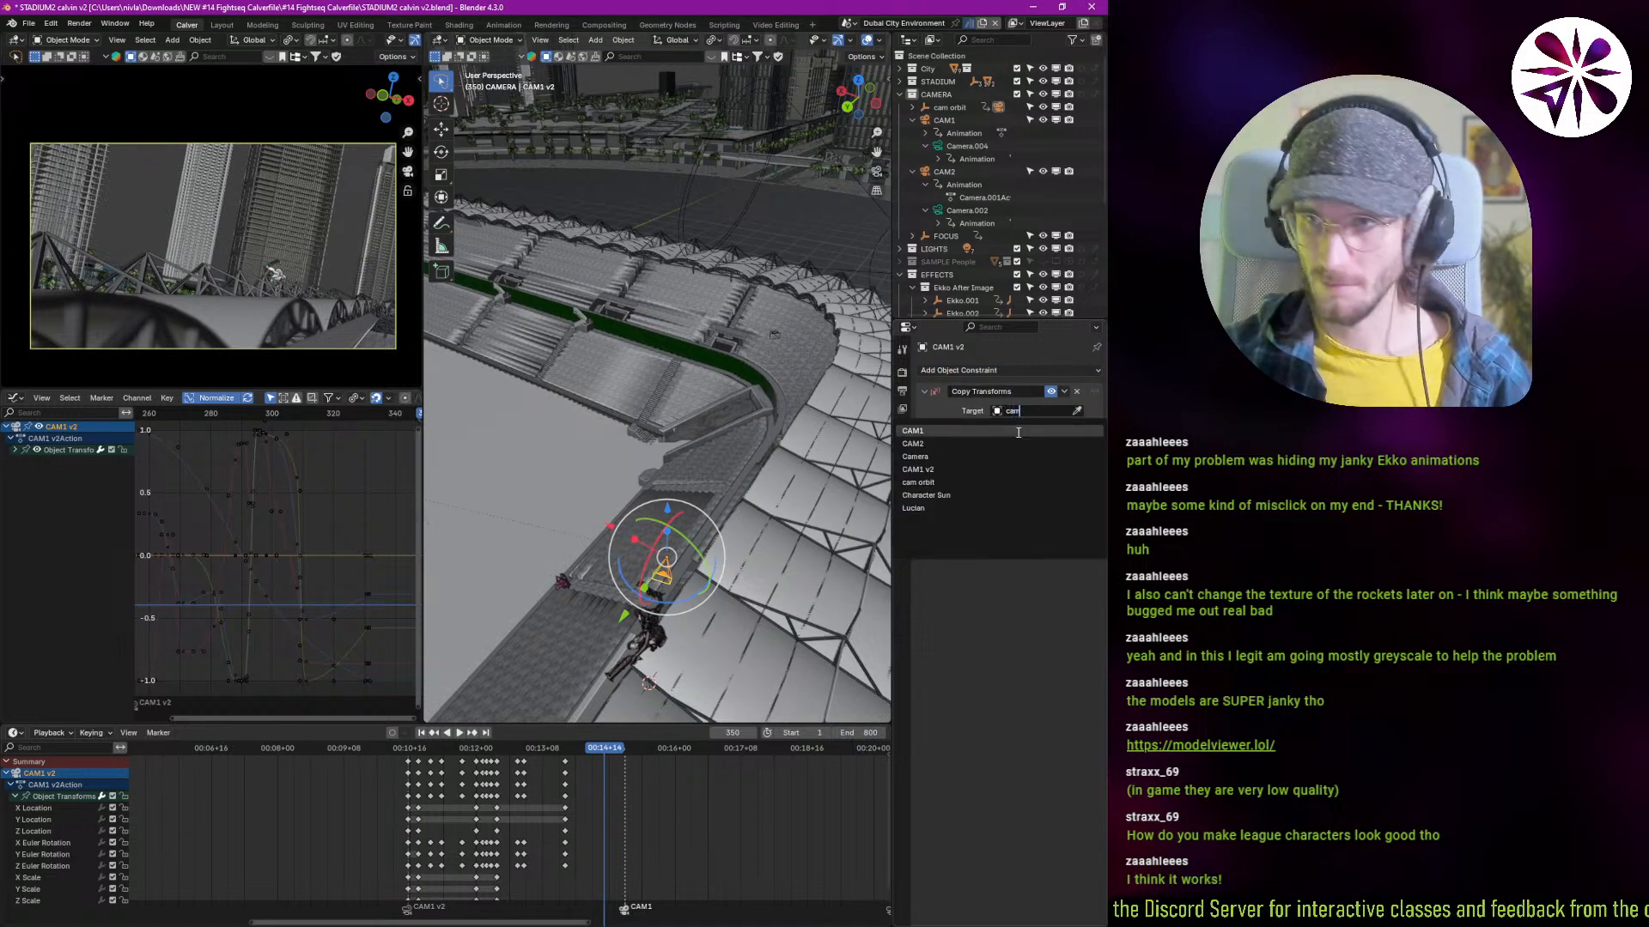
{"action": "left_click", "coordinate": [1013, 431]}
{"action": "mouse_move", "coordinate": [1049, 506]}
{"action": "left_mouse_down"}
{"action": "mouse_move", "coordinate": [968, 506]}
{"action": "mouse_move", "coordinate": [1052, 506]}
{"action": "left_mouse_up"}
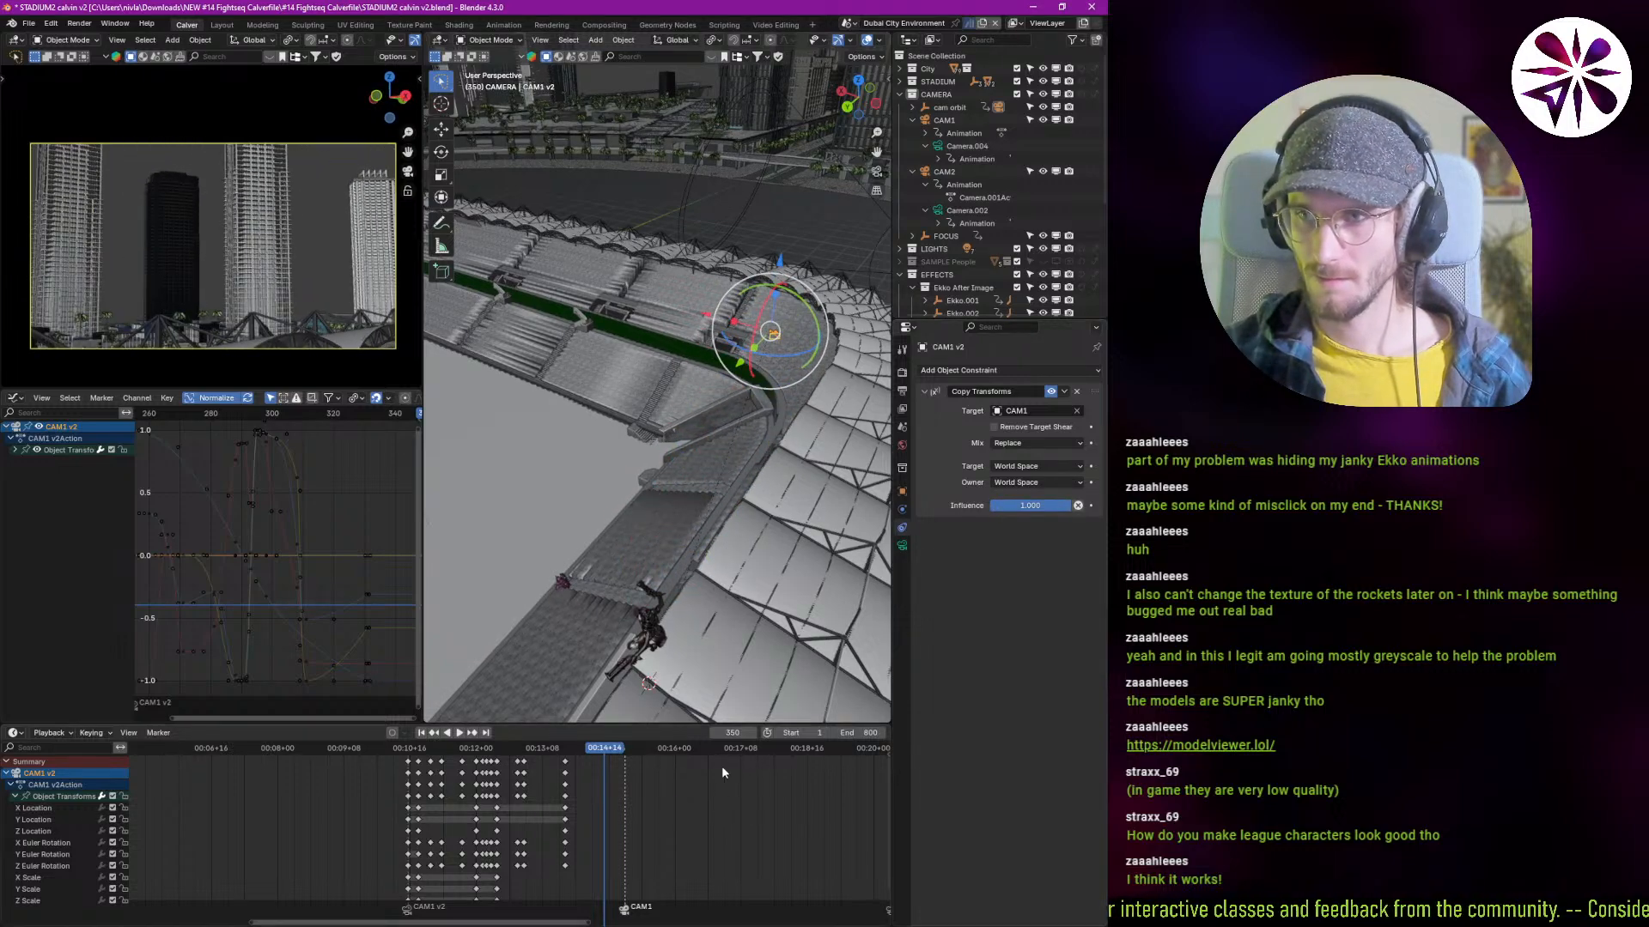
{"action": "key", "text": "space"}
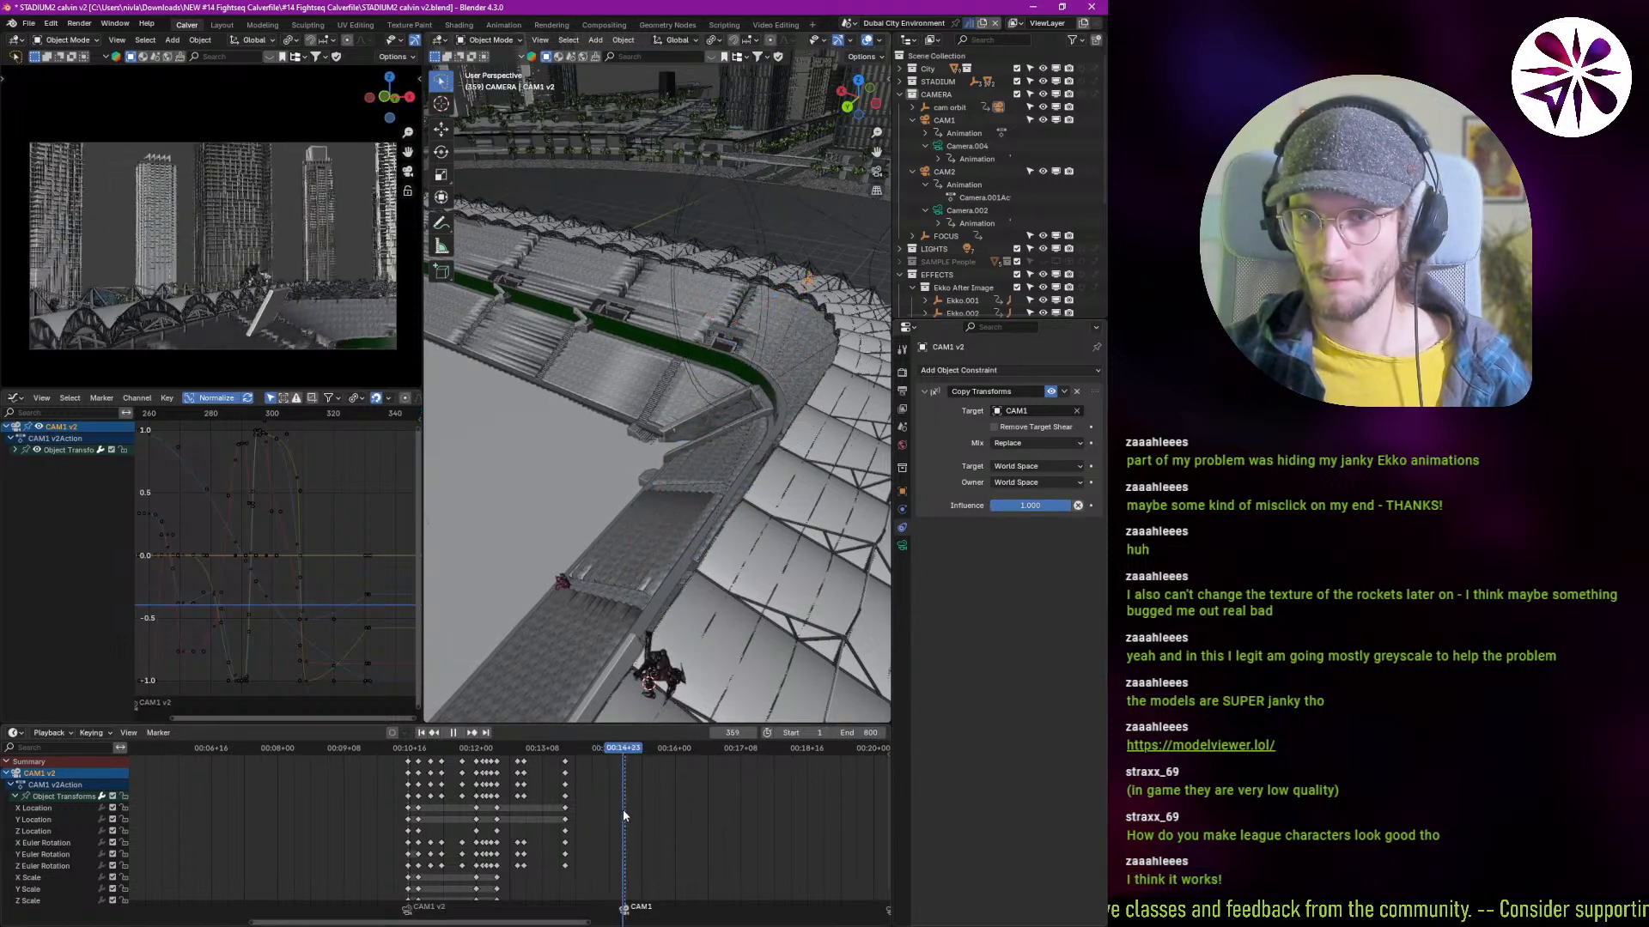
{"action": "key", "text": "space"}
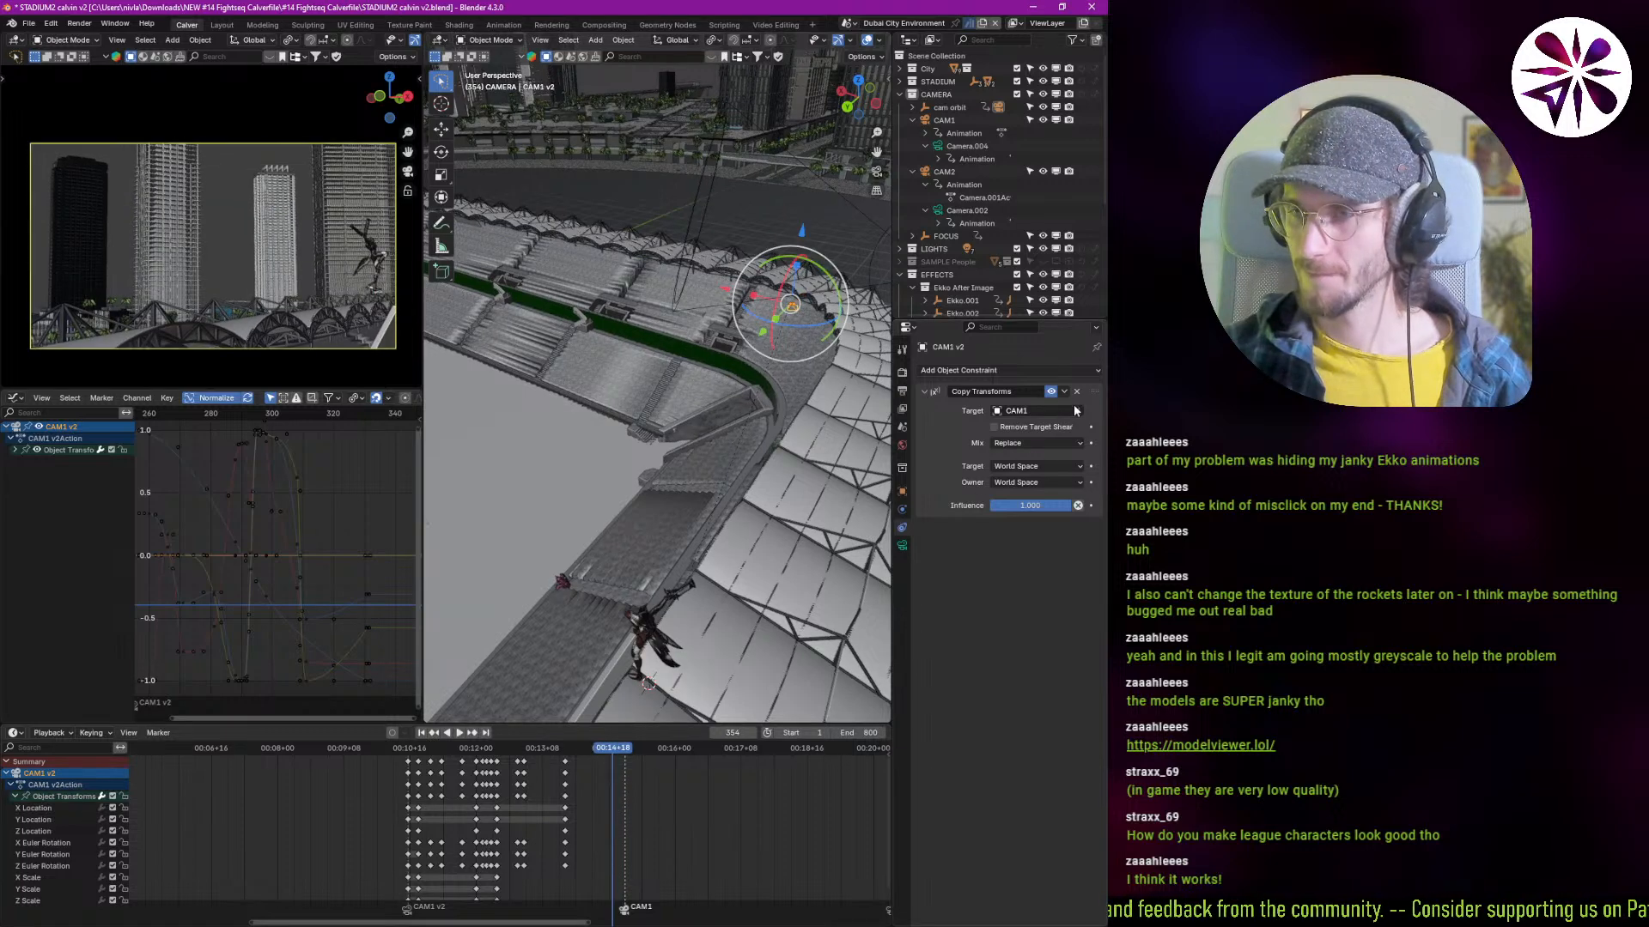
{"action": "key", "text": "x"}
Step: Add a Copy Location constraint to CAM1 v2 with CAM1 as its target
{"action": "left_click", "coordinate": [1055, 370]}
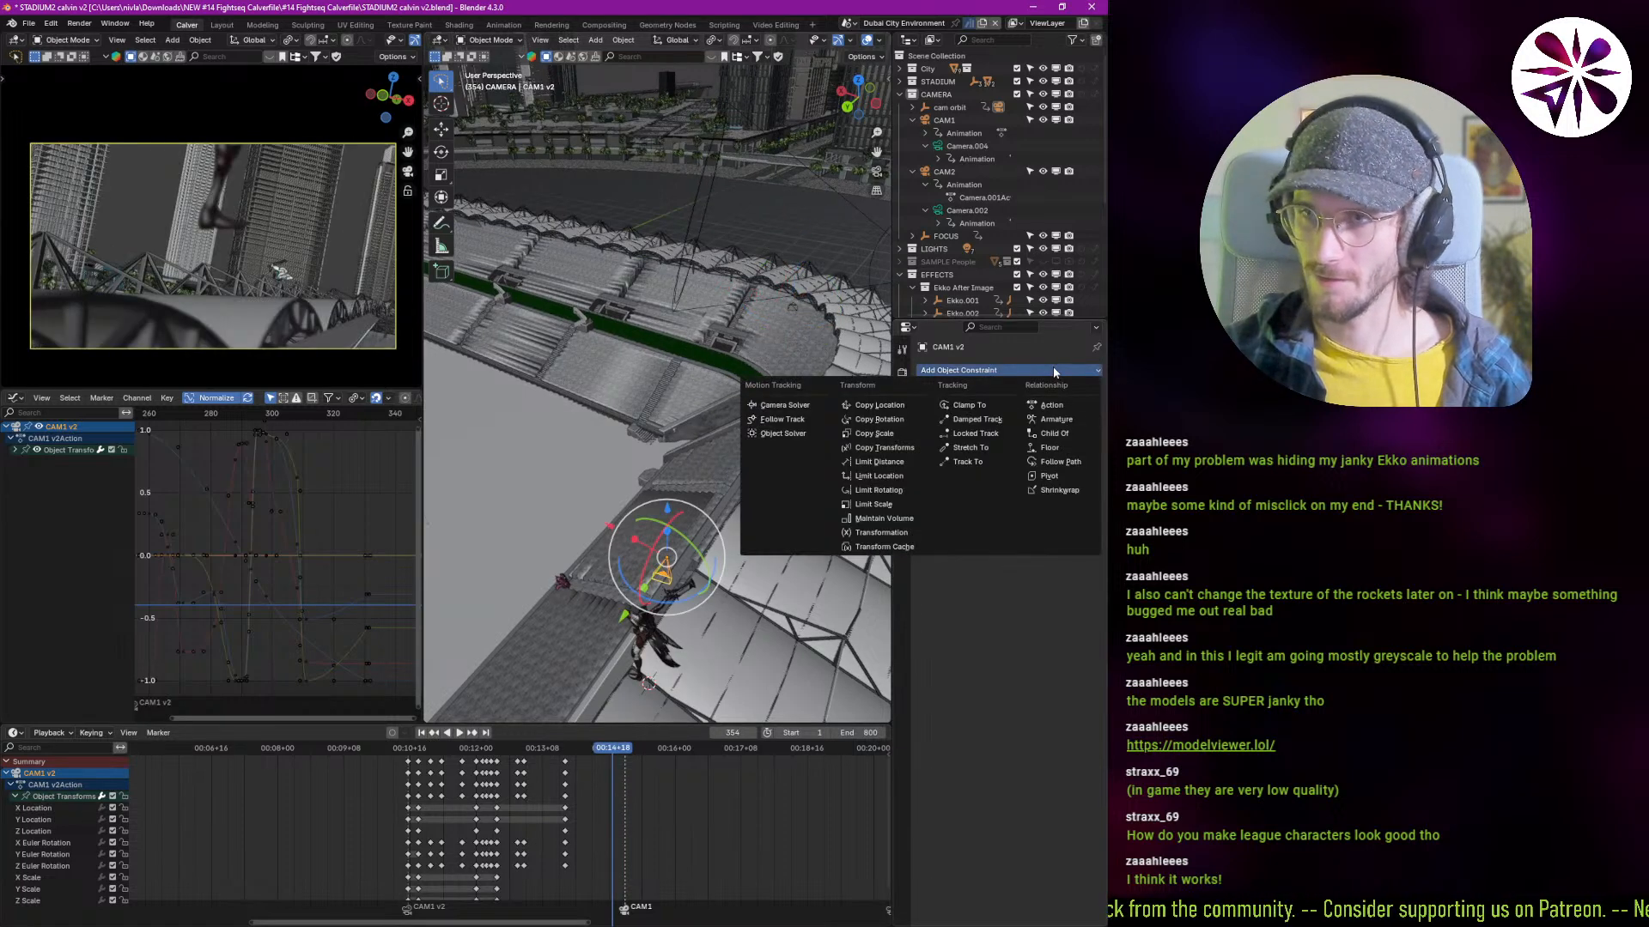
{"action": "key", "text": "l"}
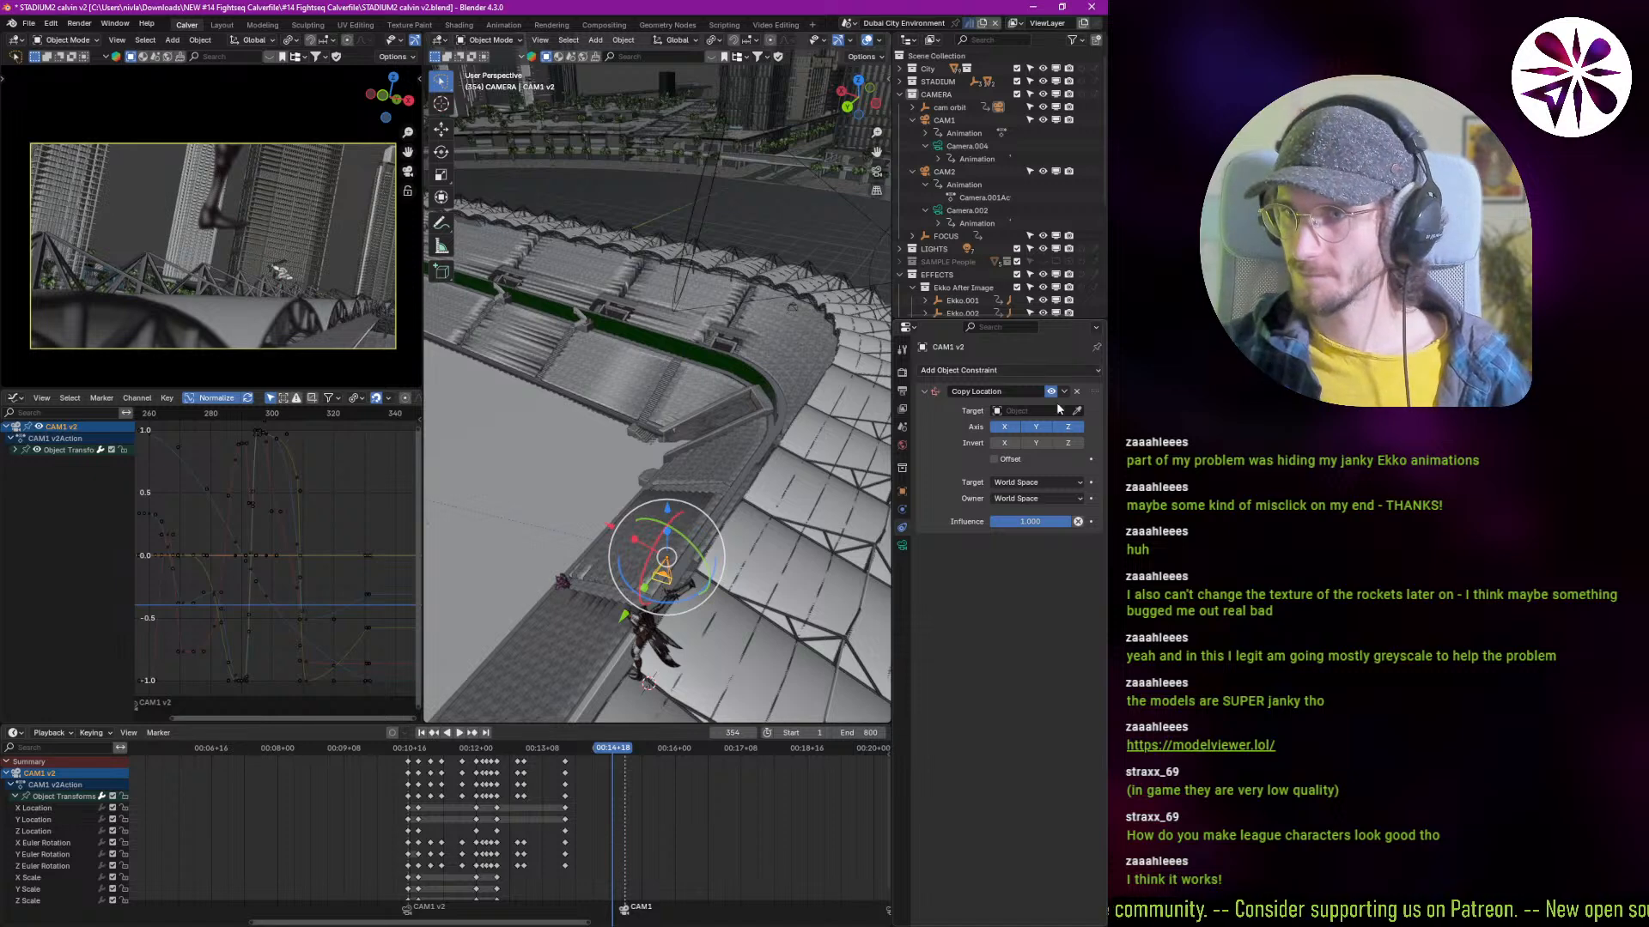
{"action": "left_click", "coordinate": [1056, 410]}
{"action": "left_click", "coordinate": [993, 432]}
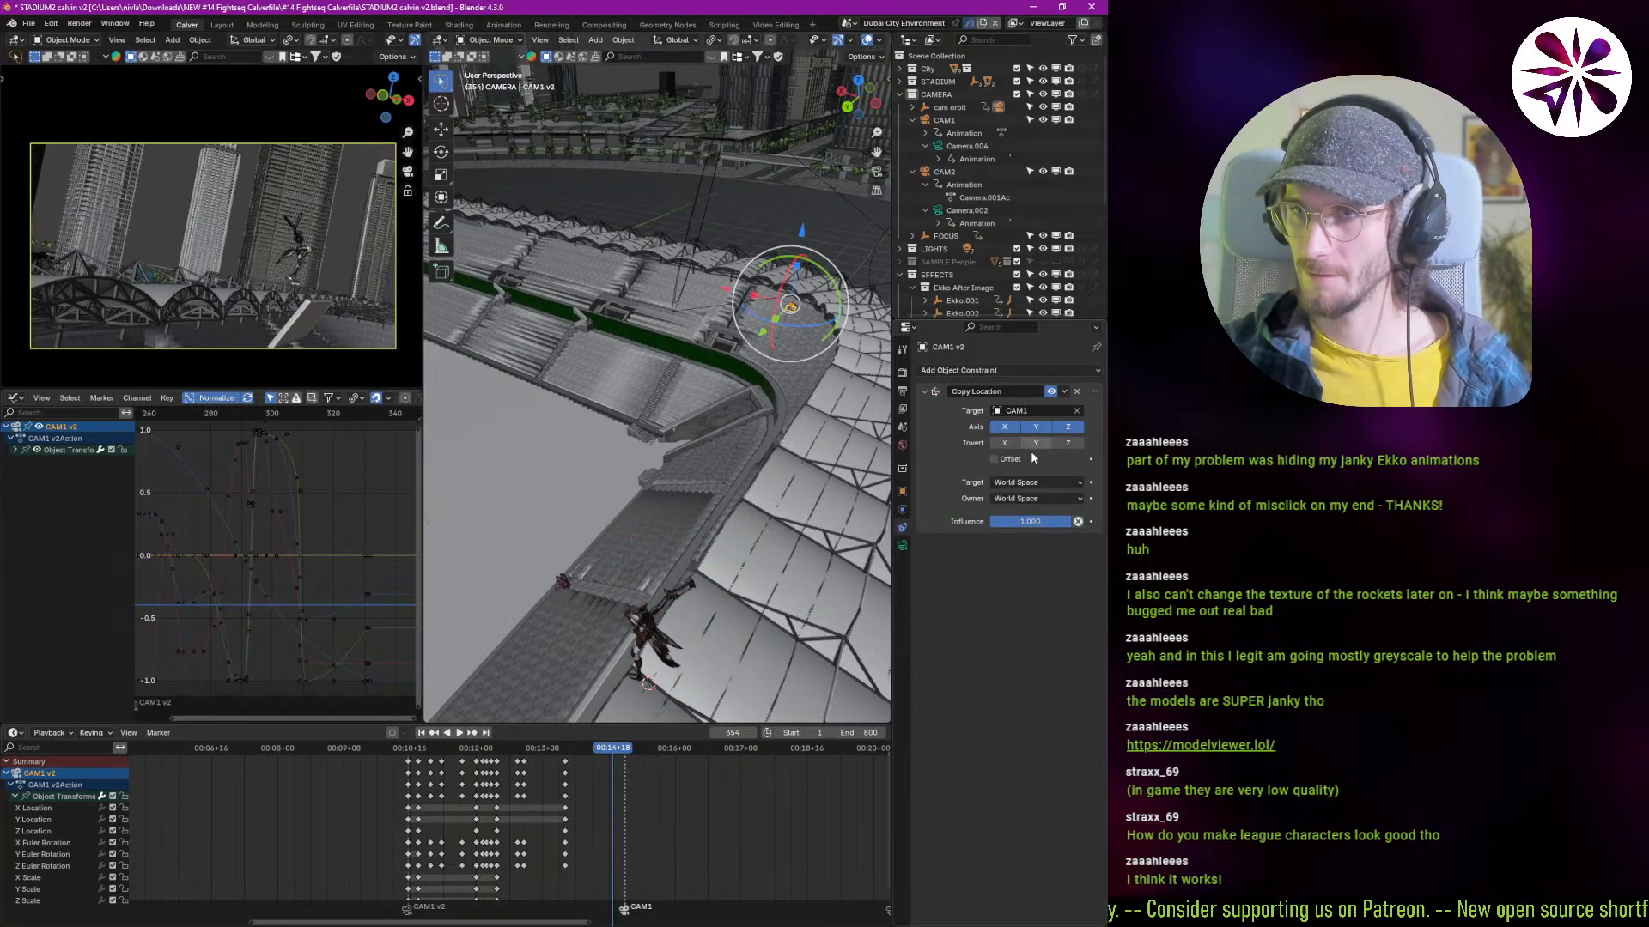
Step: Scrub and play the shot from about frame 307 to the CAM1 marker to examine CAM1 v2's constrained motion
{"action": "right_click_drag", "start_coordinate": [624, 810], "coordinate": [544, 844], "text": "shift"}
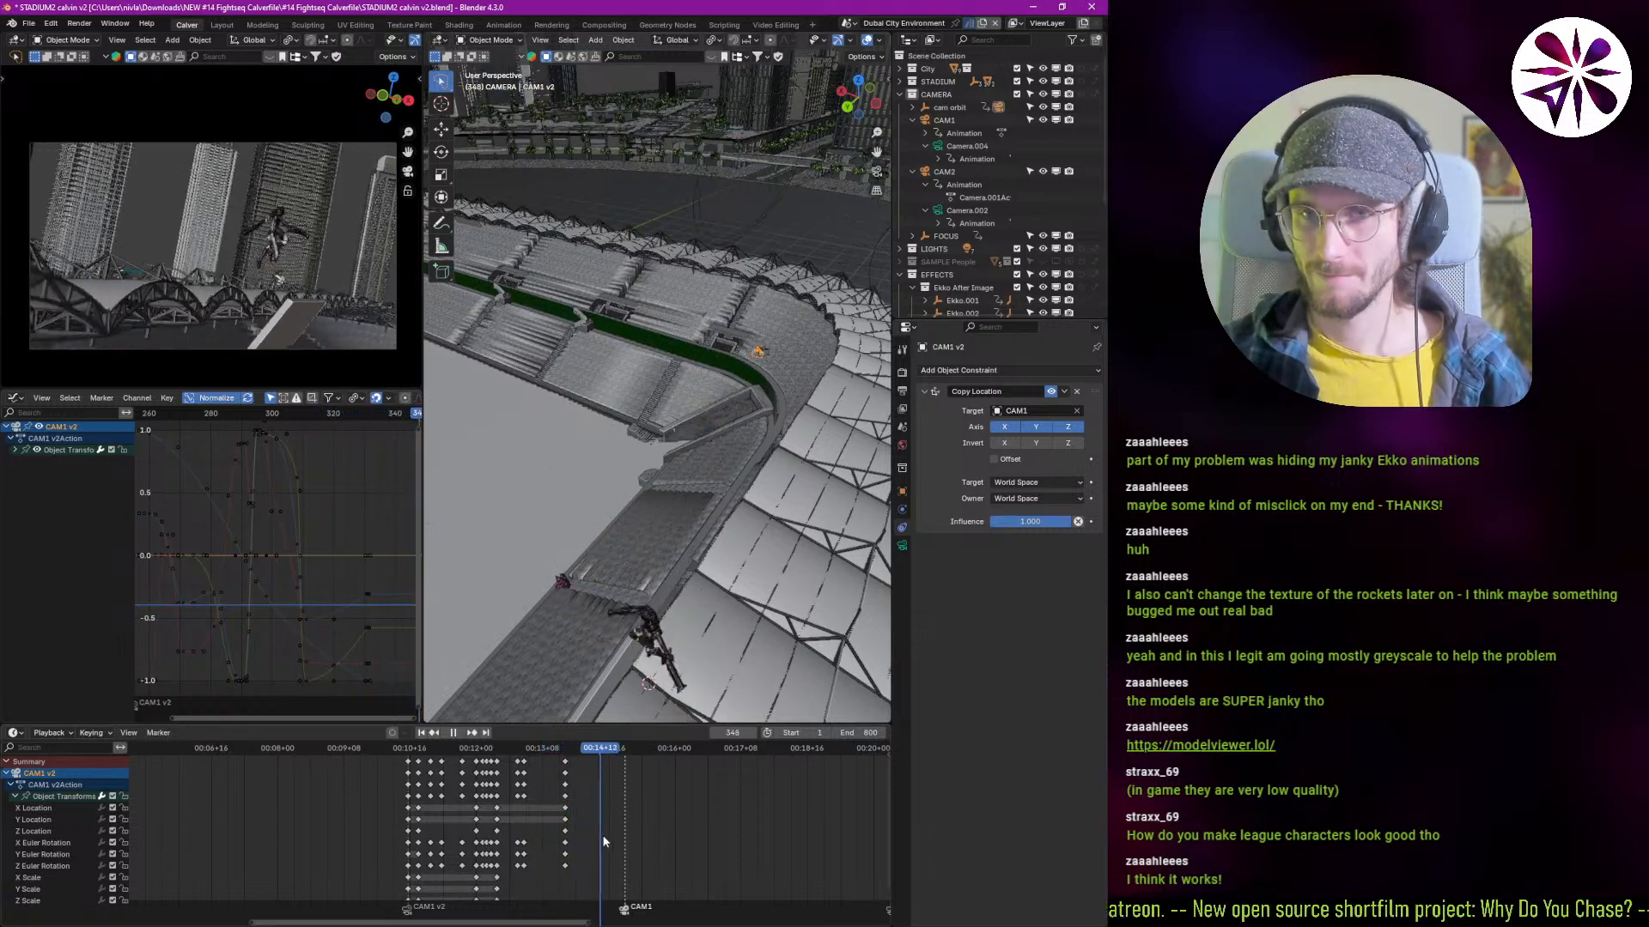
{"action": "right_click_drag", "start_coordinate": [614, 830], "coordinate": [518, 850], "text": "shift"}
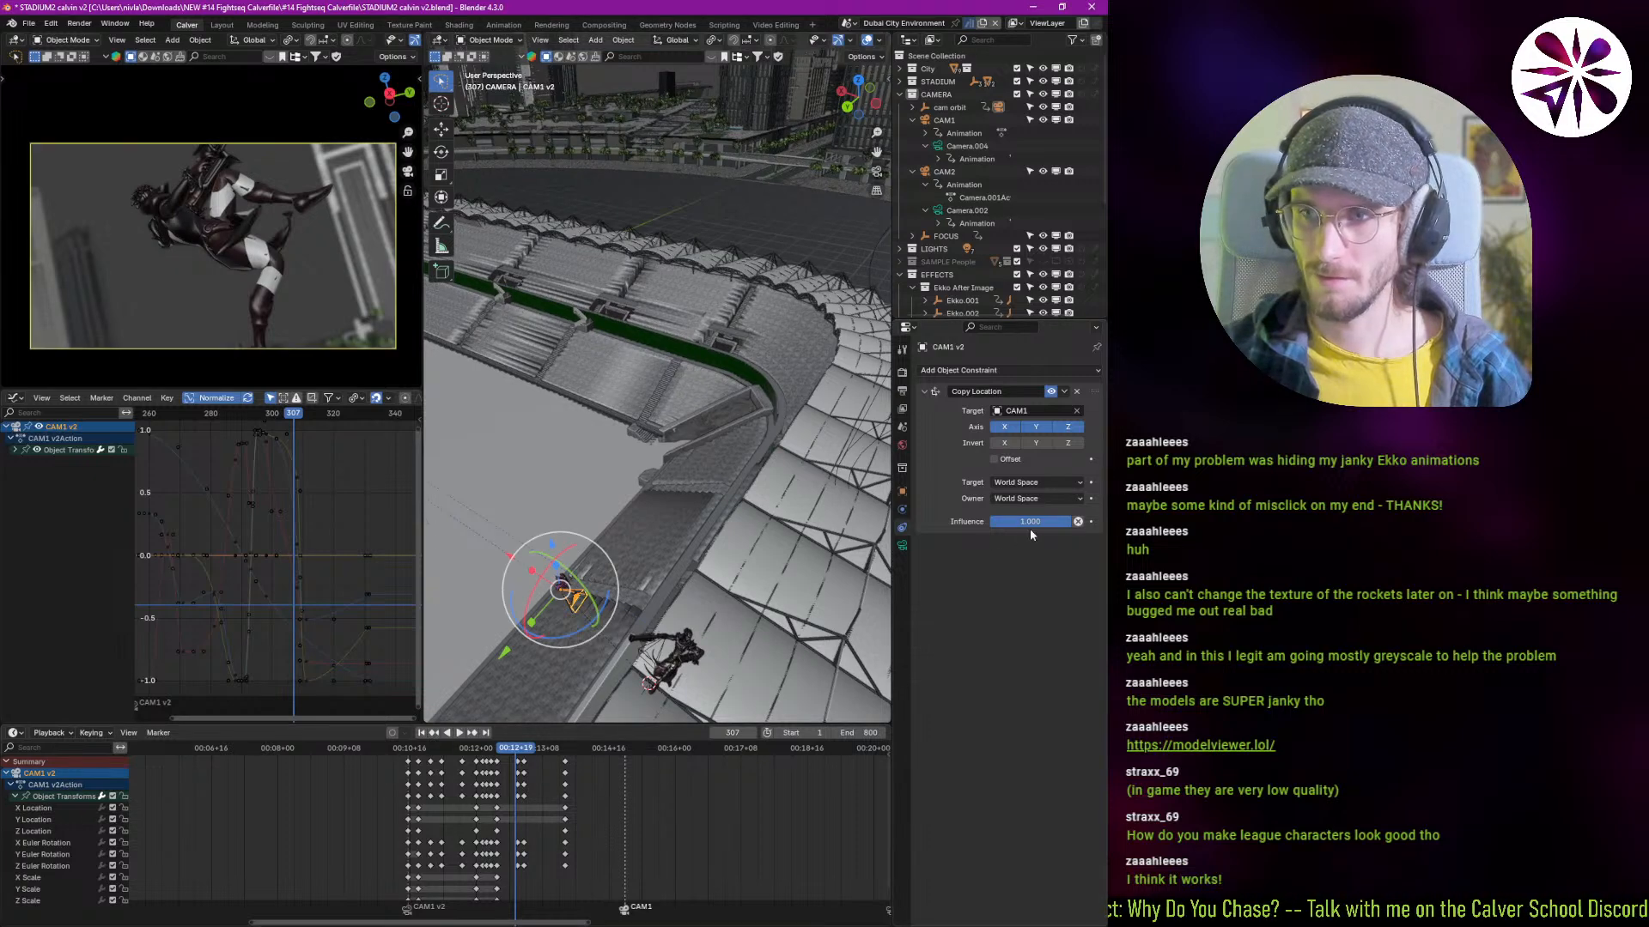
{"action": "key", "text": "space"}
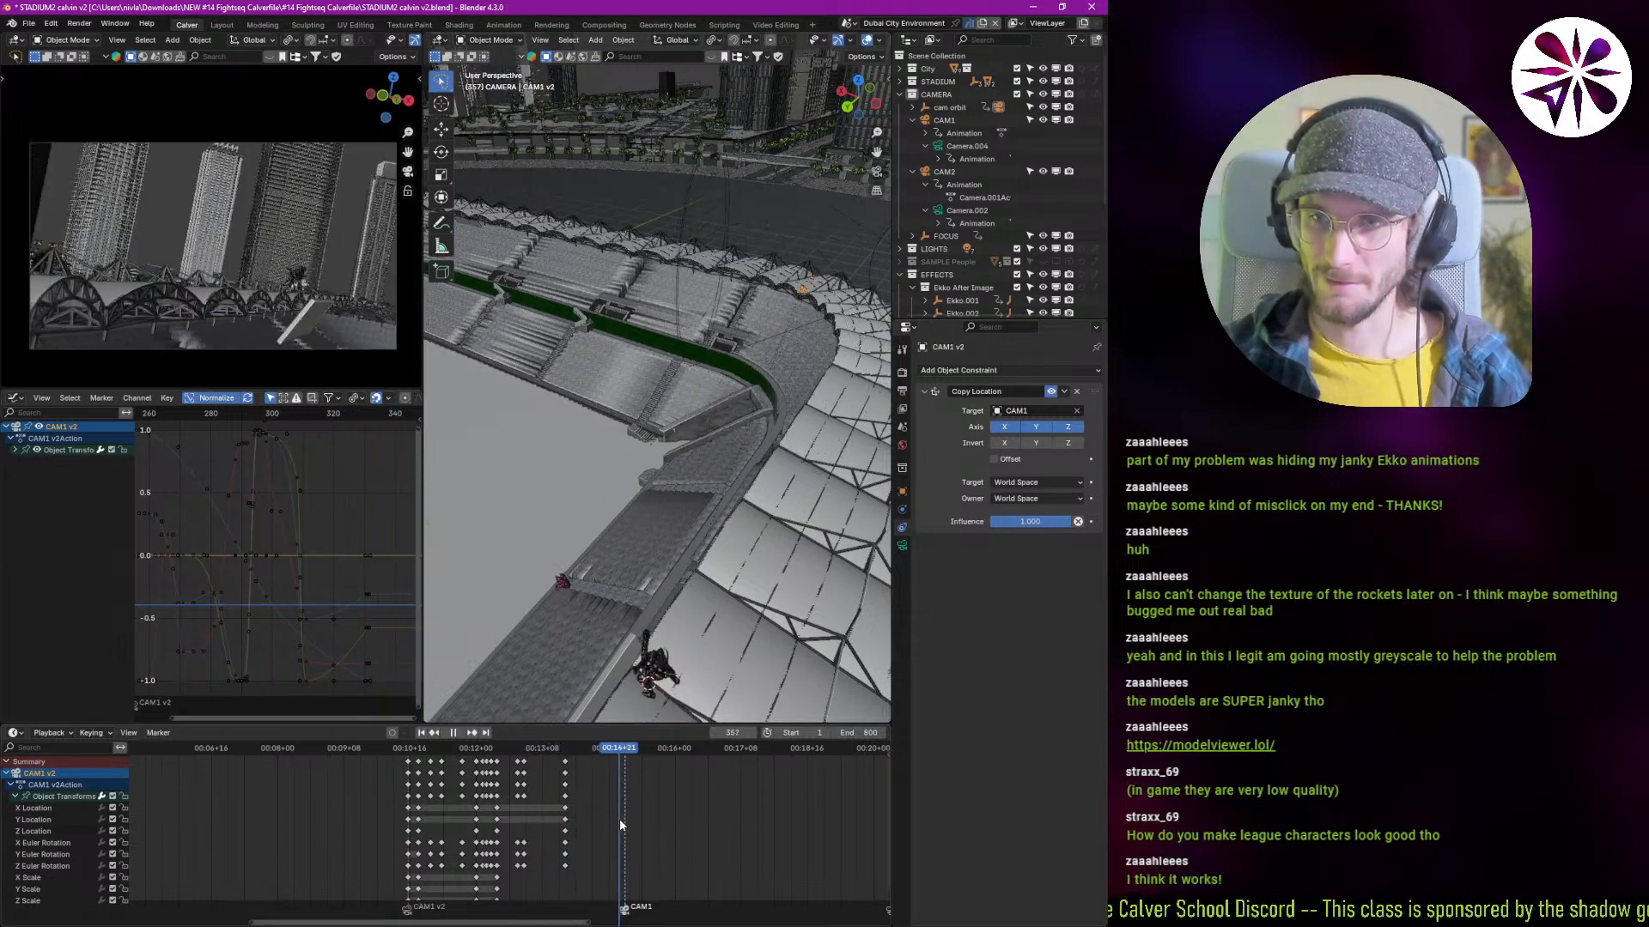
{"action": "key", "text": "space"}
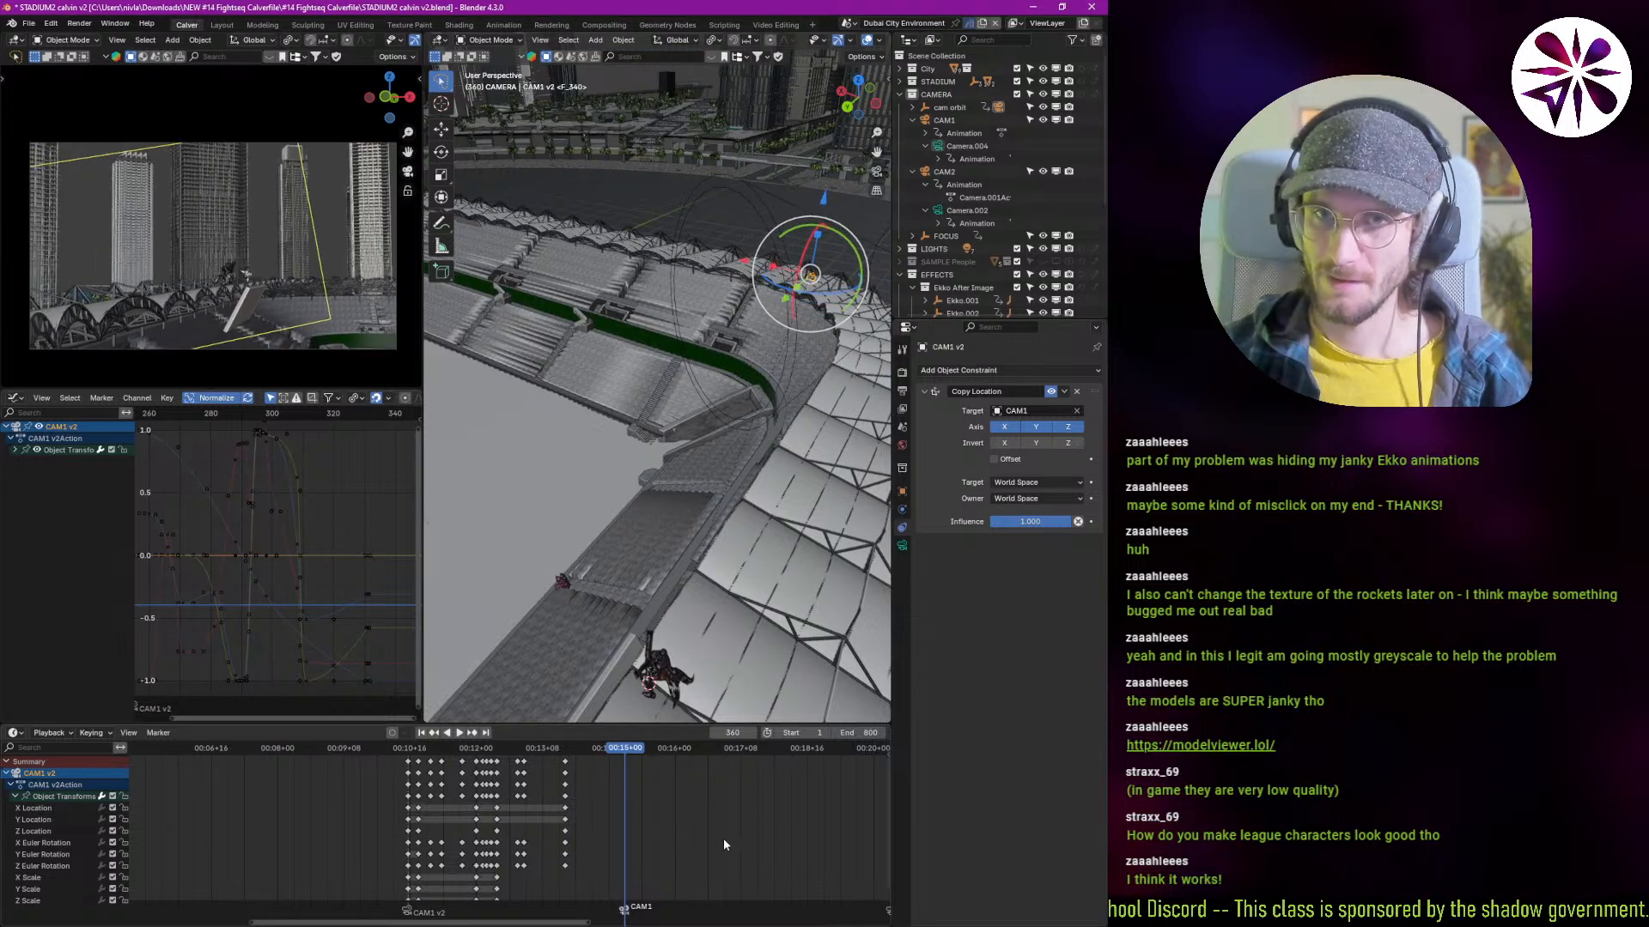
{"action": "key", "text": "Left"}
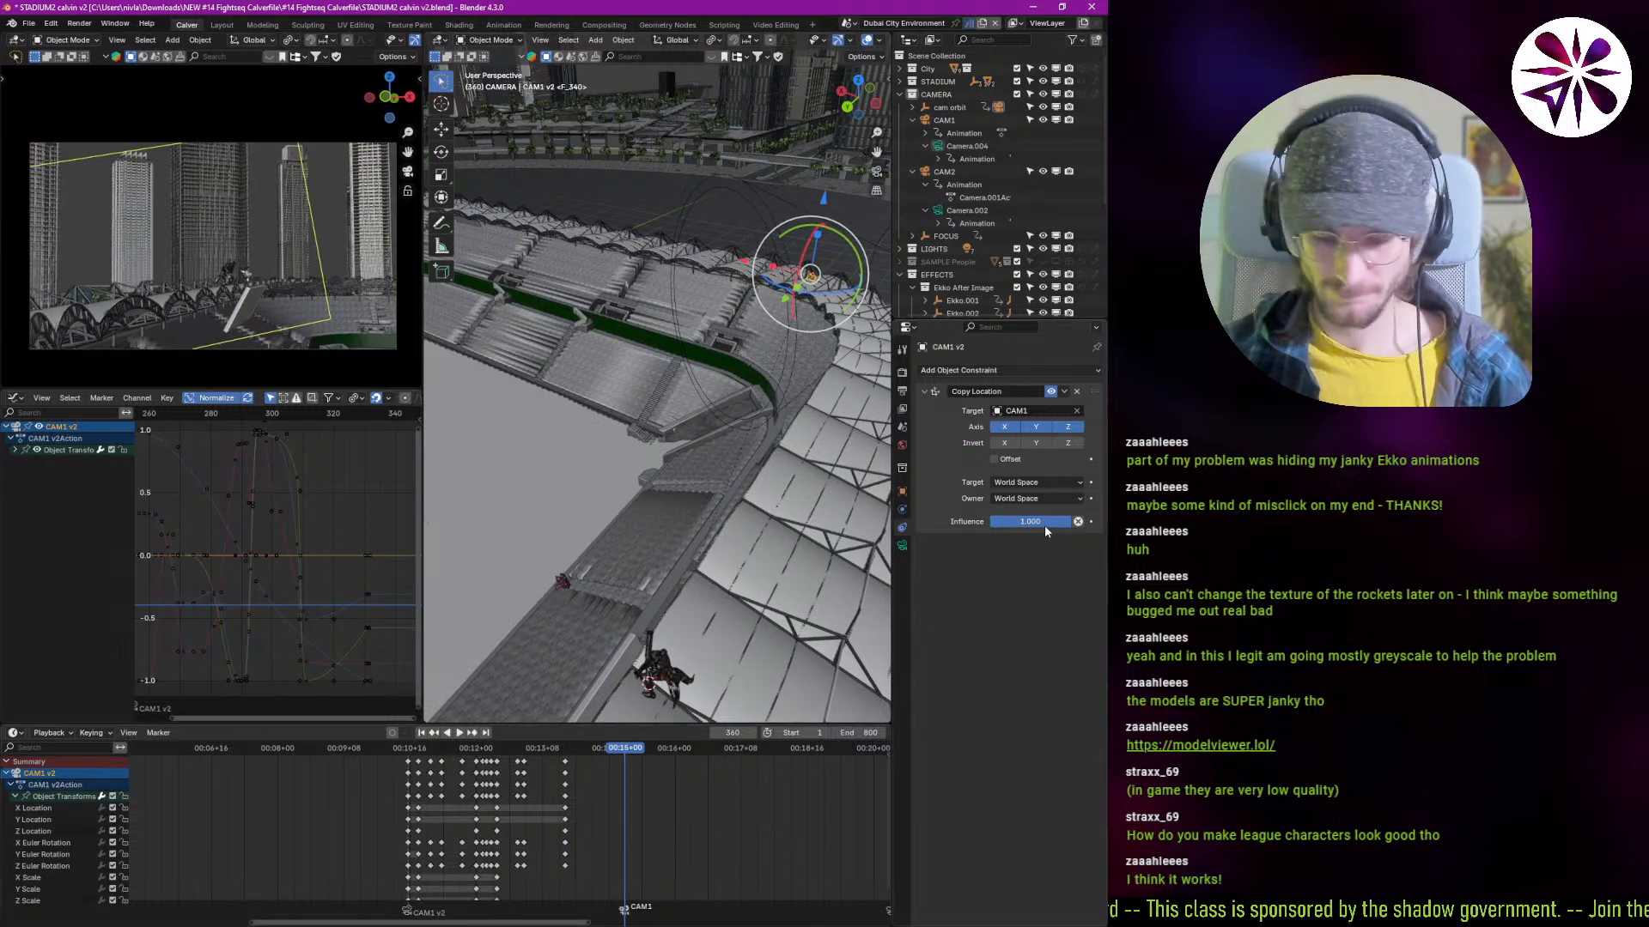
Step: Keyframe CAM1 v2's Copy Location influence at 1.000 on frame 360 and at 0.000 on frame 351
{"action": "key", "text": "i"}
{"action": "key", "text": "Left"}
{"action": "key", "text": "Left"}
{"action": "key", "text": "Left"}
{"action": "key", "text": "Left"}
{"action": "key", "text": "Left"}
{"action": "key", "text": "Left"}
{"action": "key", "text": "Left"}
{"action": "key", "text": "Left"}
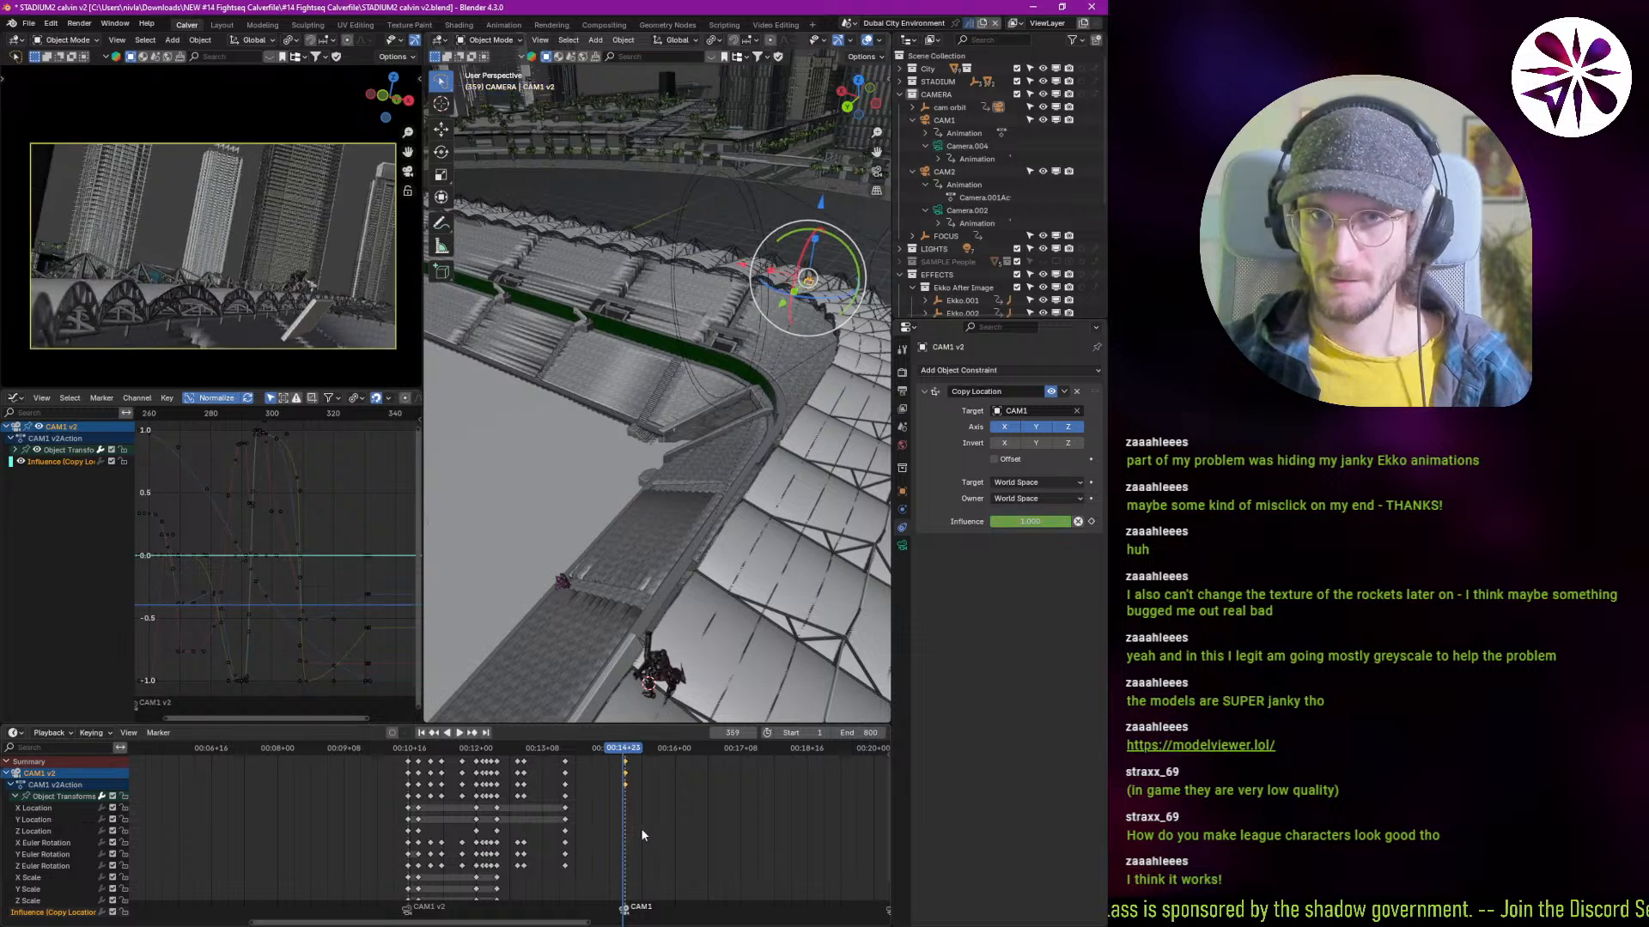
{"action": "key", "text": "Left"}
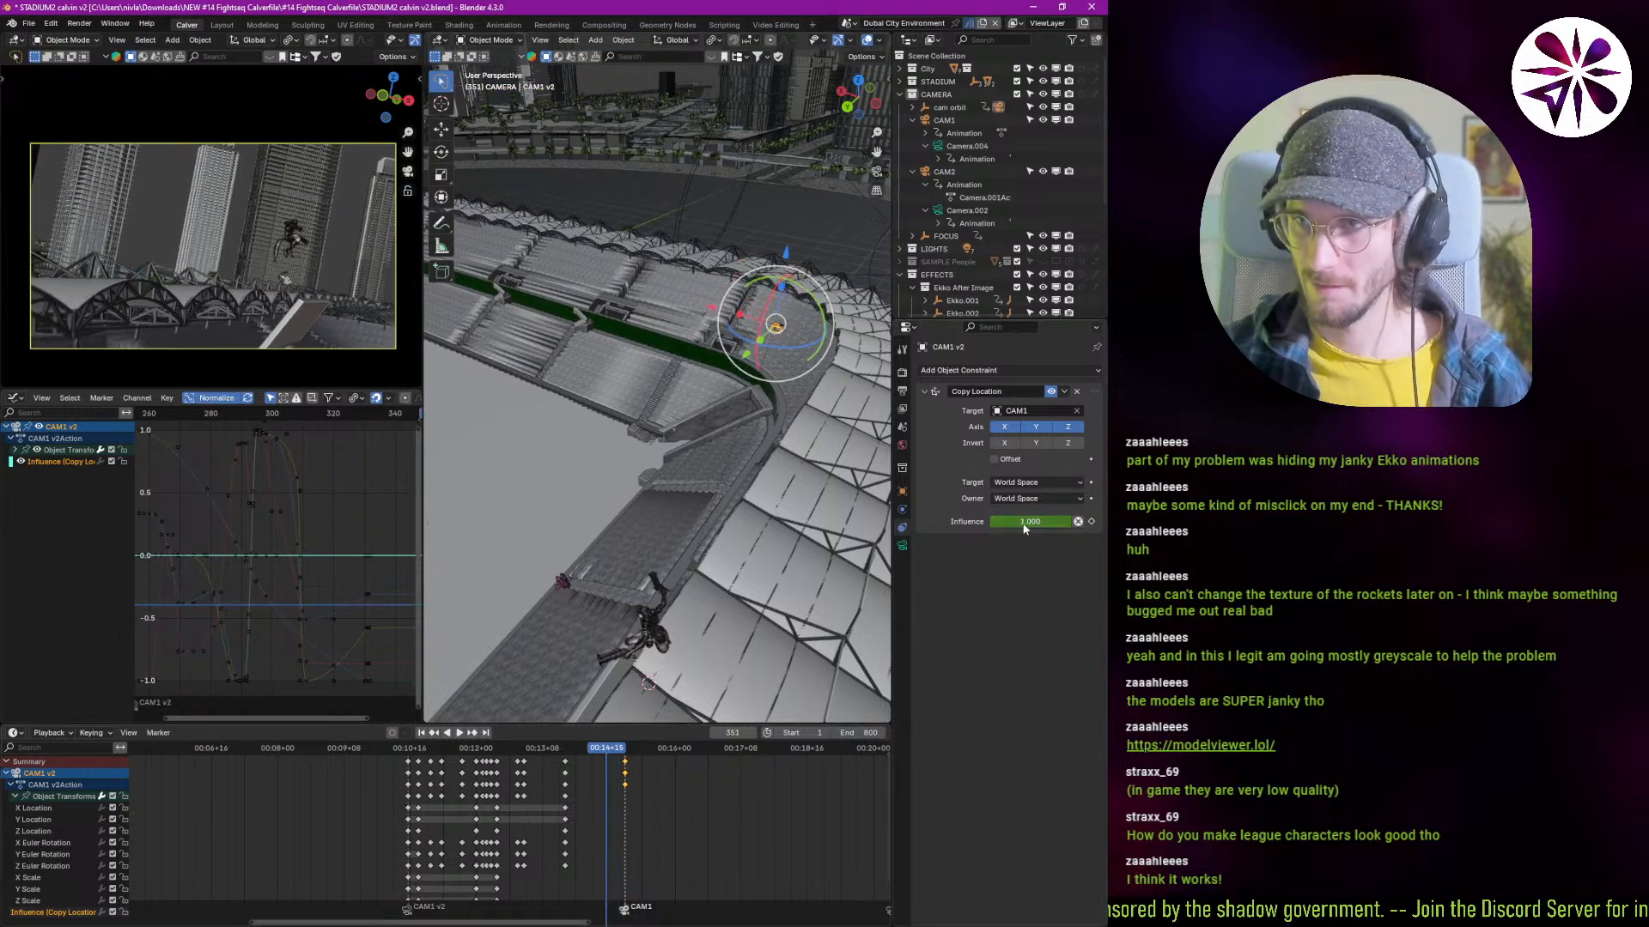
{"action": "left_click_drag", "start_coordinate": [1027, 521], "coordinate": [940, 521]}
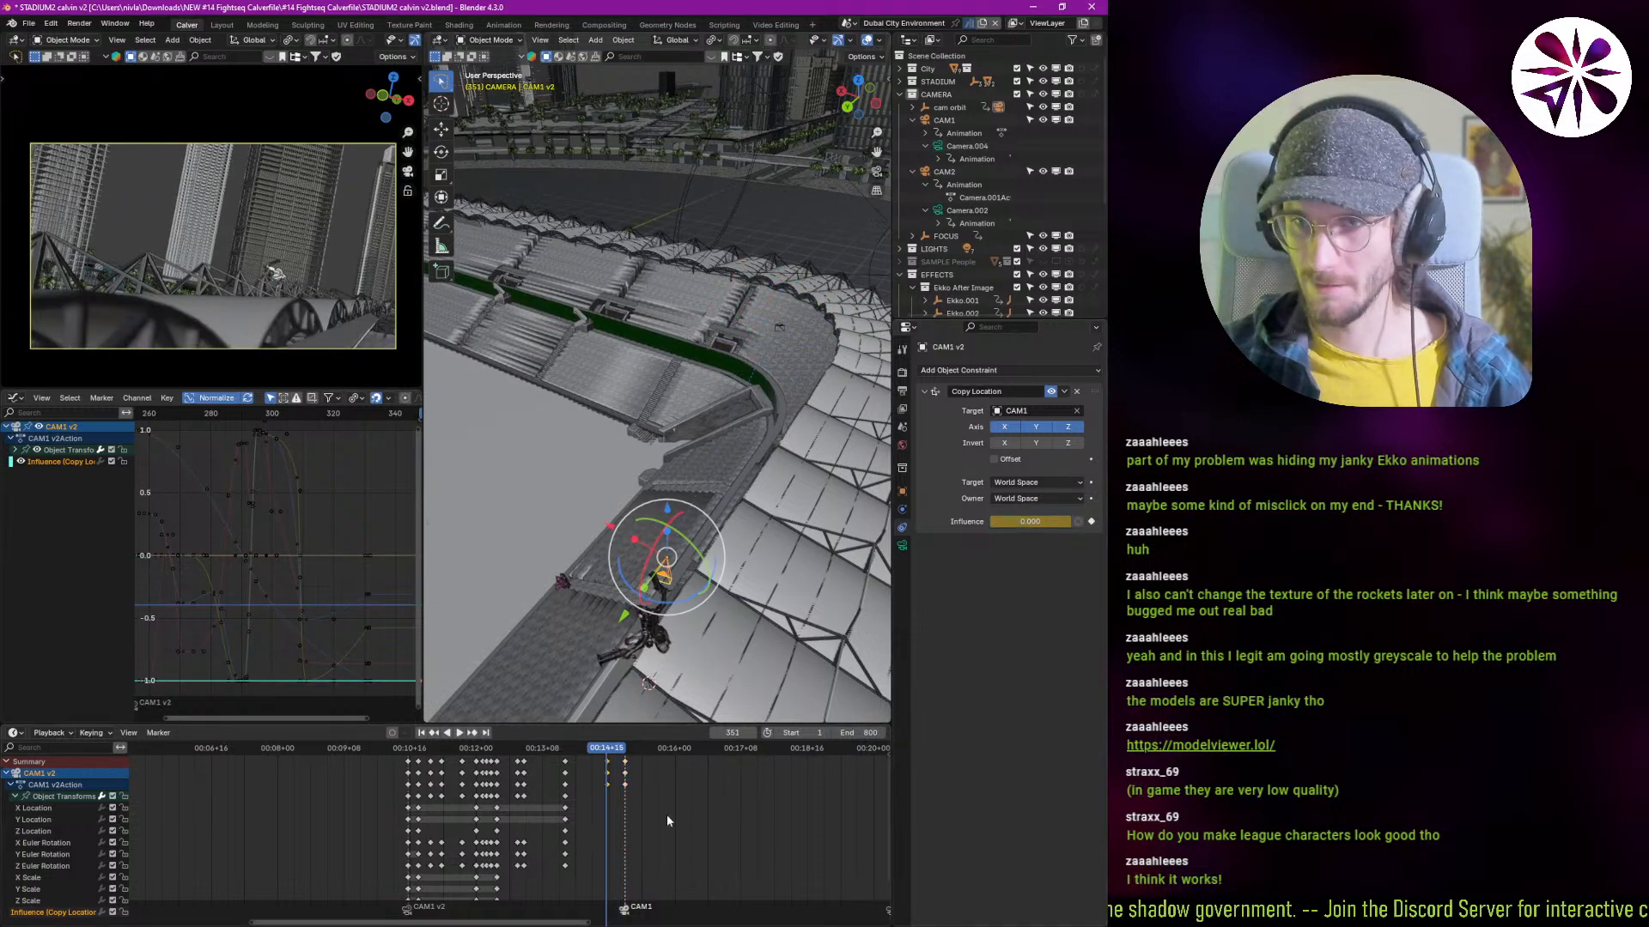
Step: Ease the influence curve by lengthening the handles of its zero key and scaling the end key's handles by 0.1
{"action": "key", "text": "Left"}
{"action": "key", "text": "Left"}
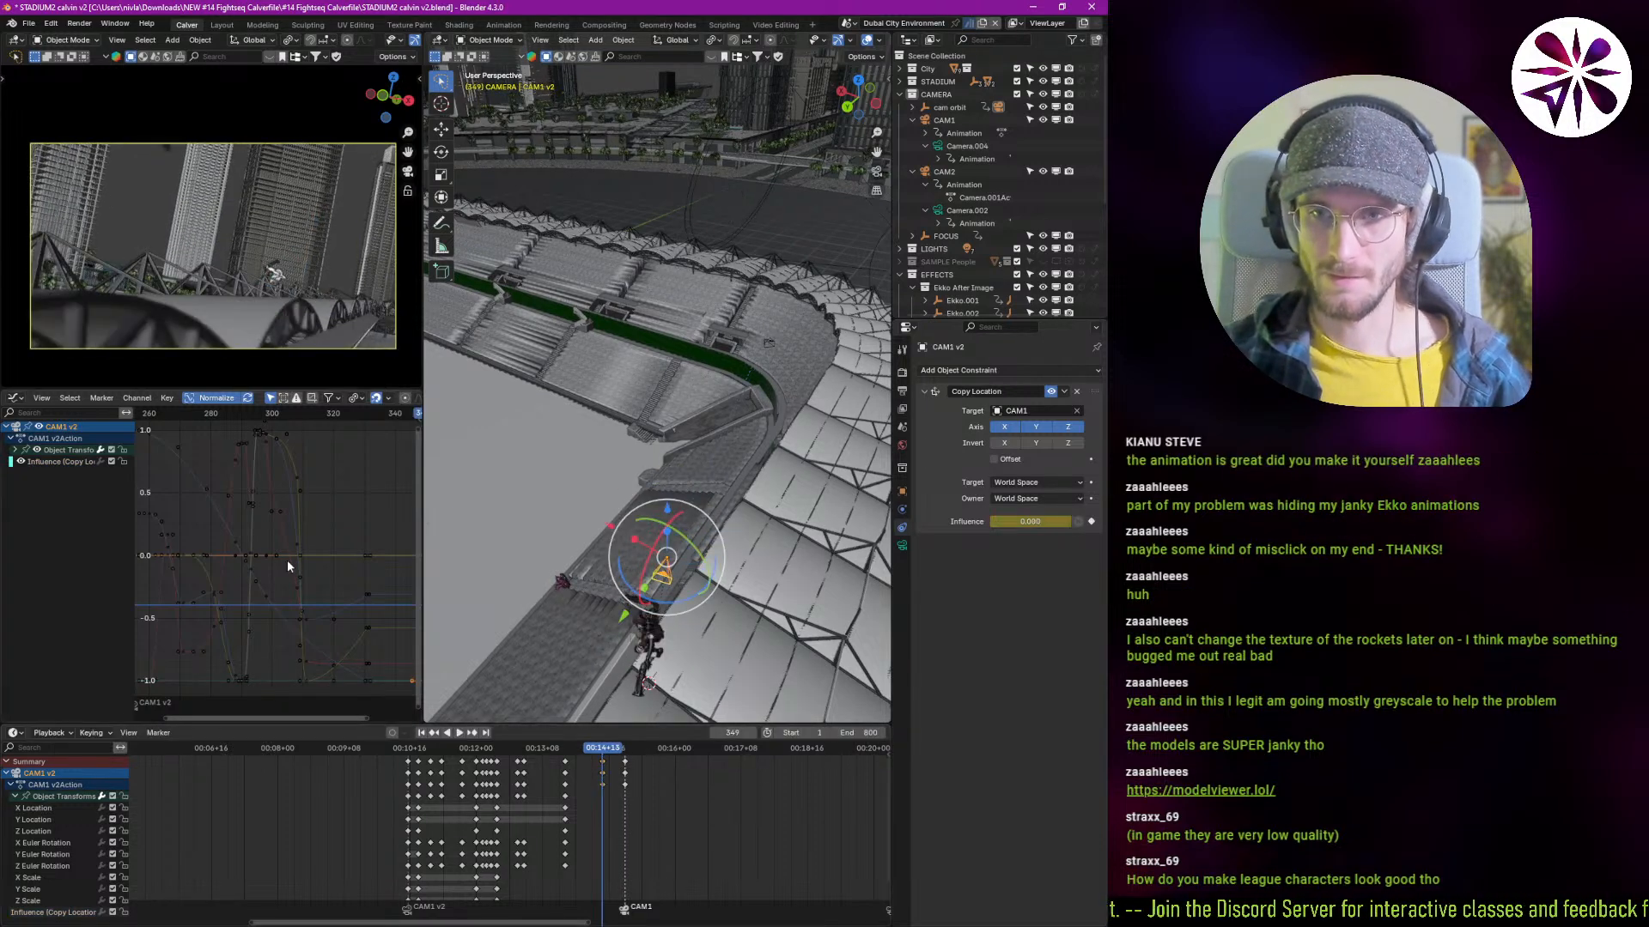
{"action": "middle_click_drag", "start_coordinate": [287, 560], "coordinate": [170, 547]}
{"action": "scroll", "coordinate": [319, 639], "scroll_direction": "up", "scroll_amount": 3}
{"action": "key", "text": "s"}
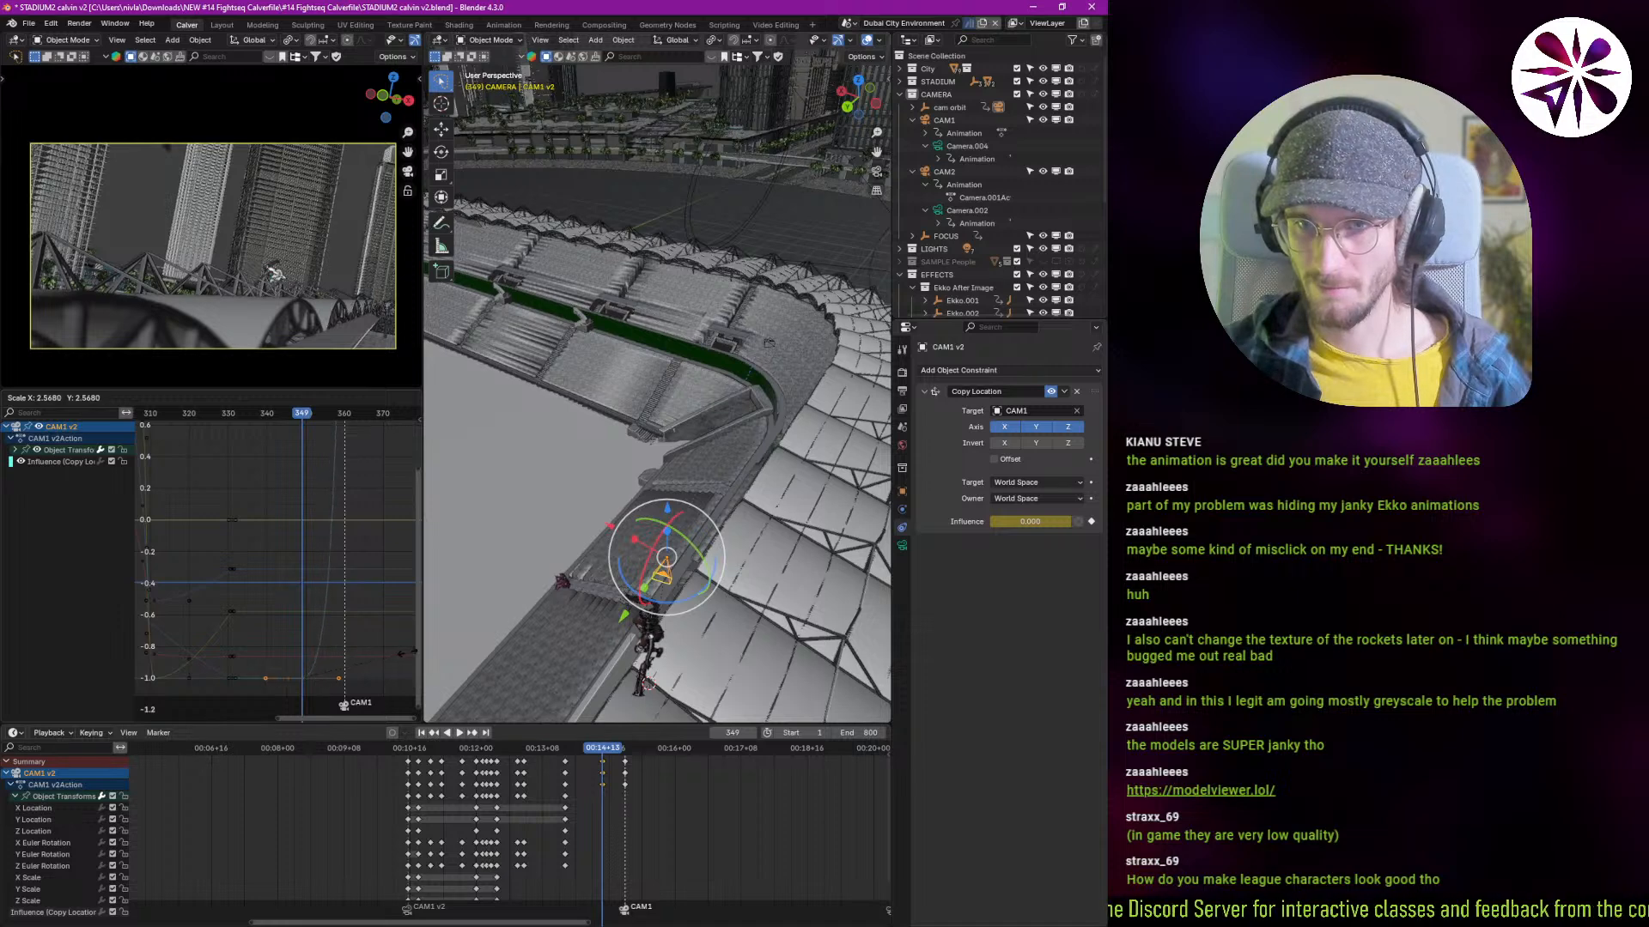
{"action": "left_click", "coordinate": [407, 652]}
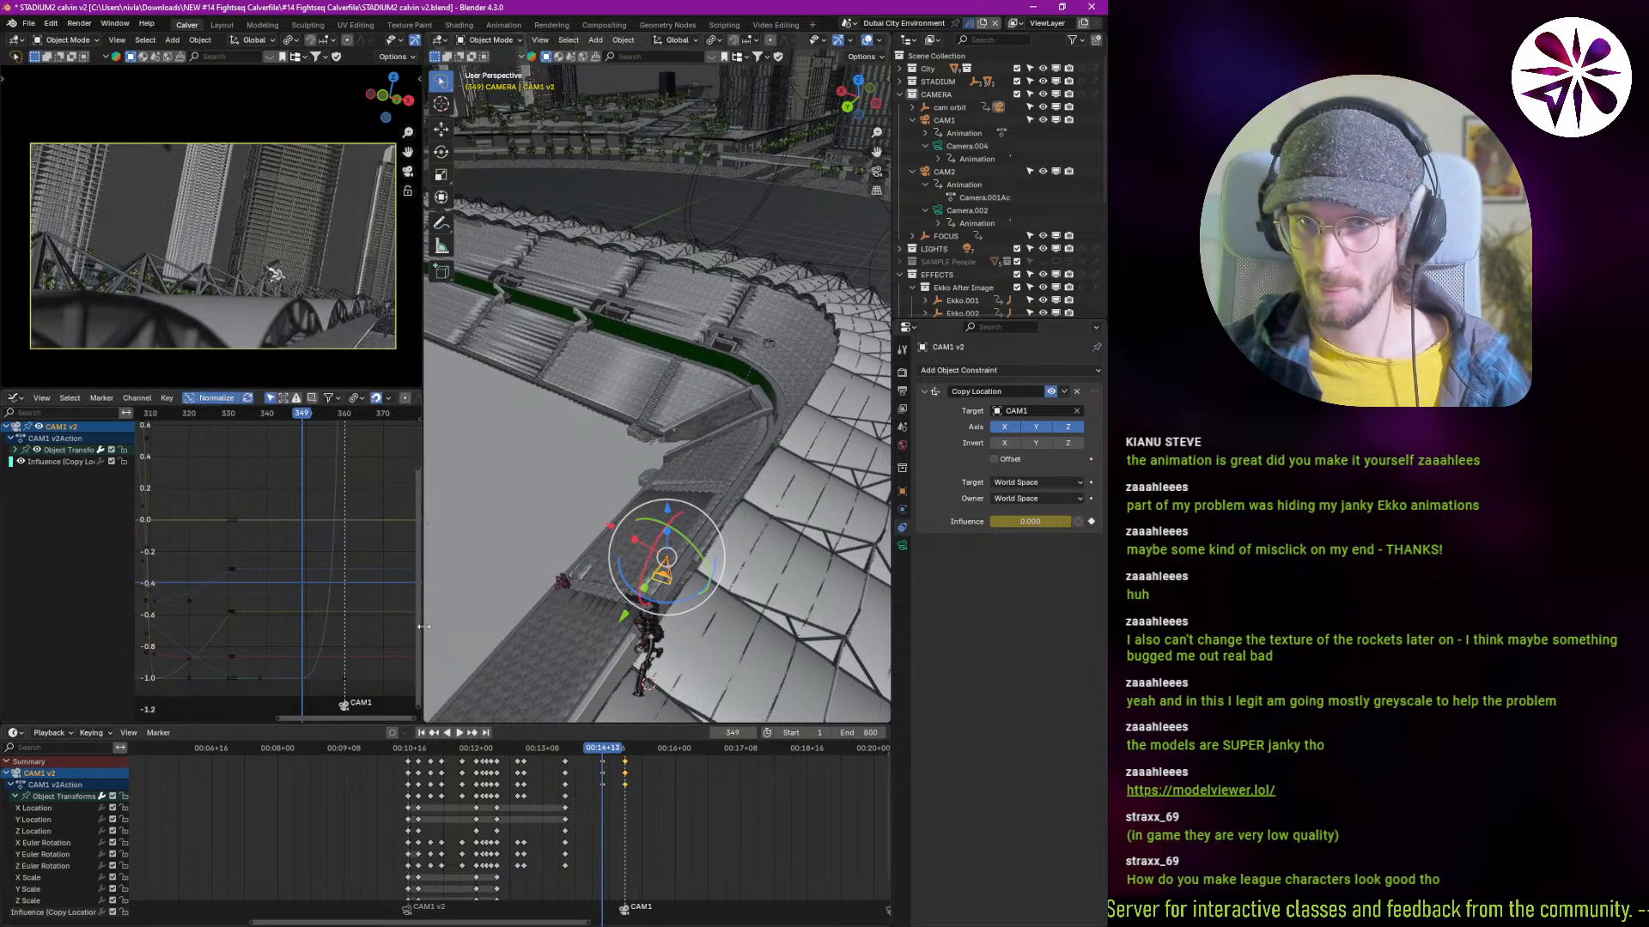
{"action": "scroll", "coordinate": [332, 651], "scroll_direction": "down", "scroll_amount": 2}
{"action": "key", "text": "s"}
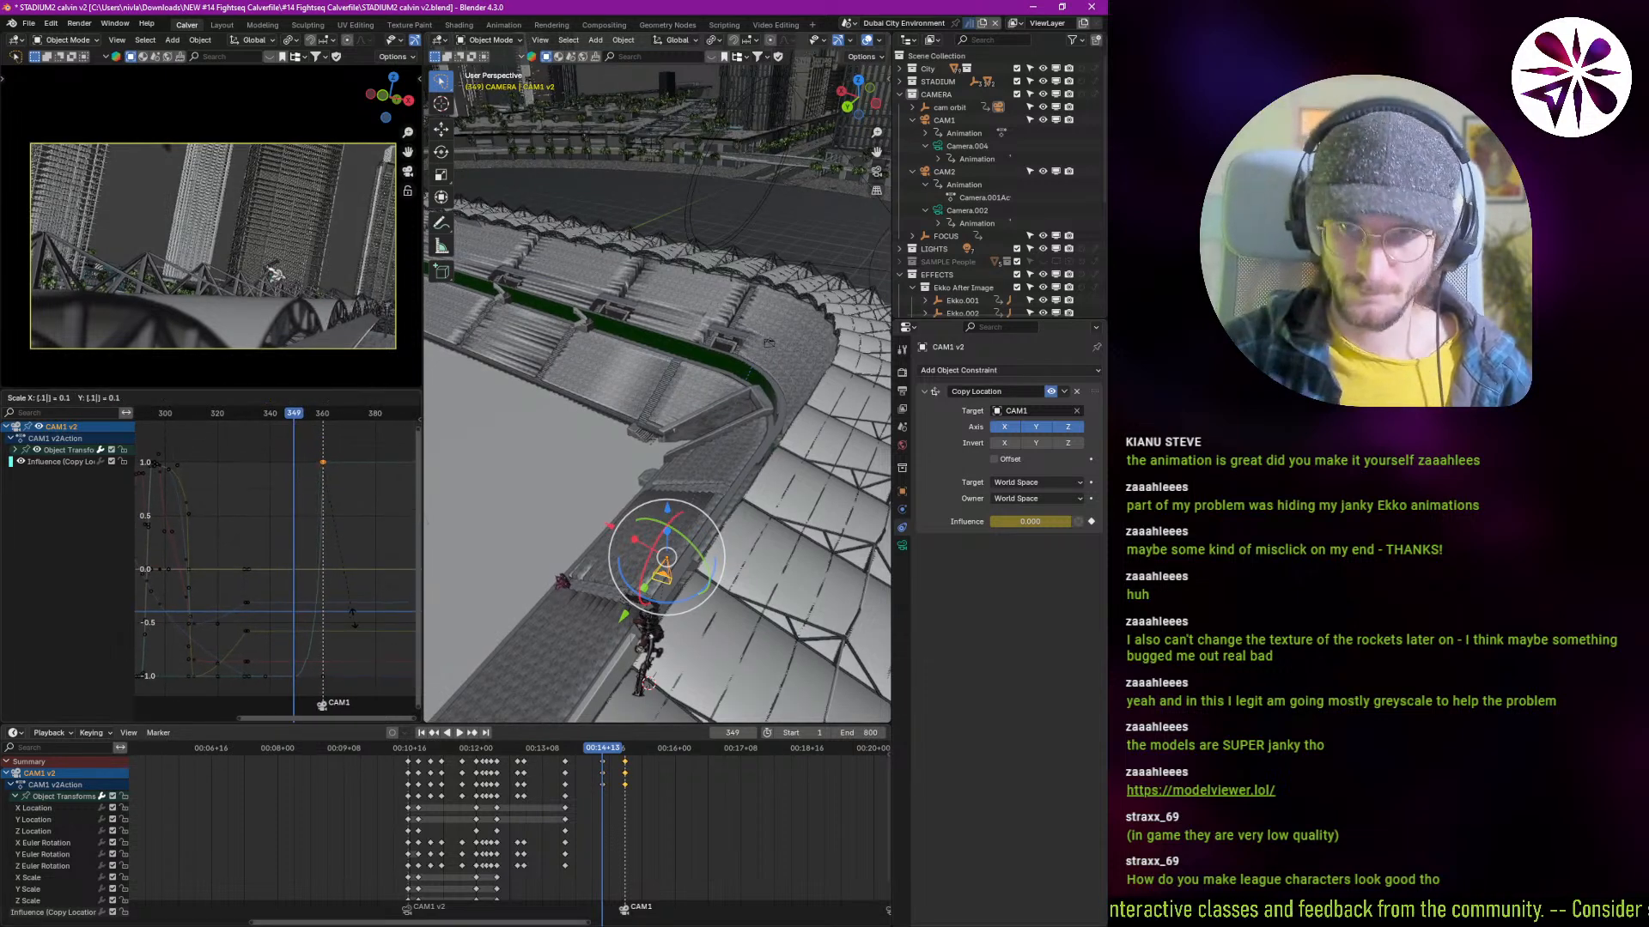
{"action": "key", "text": "Return"}
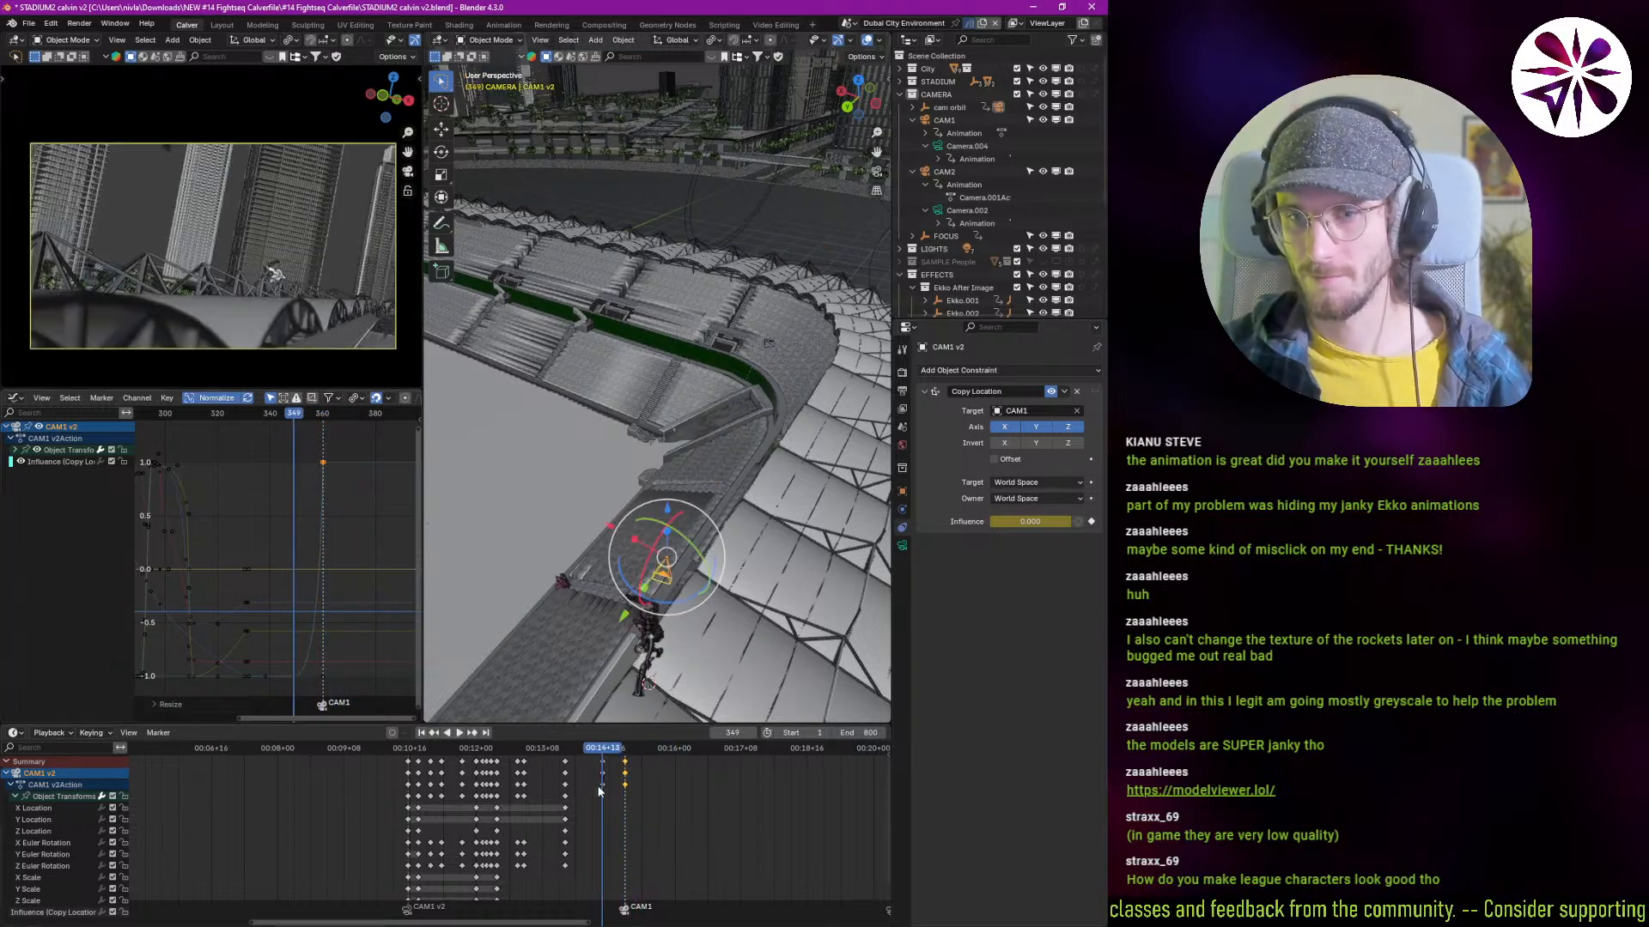
Step: Move the zero-influence keyframe earlier to about frame 343 and lengthen its curve handles
{"action": "left_click", "coordinate": [603, 766]}
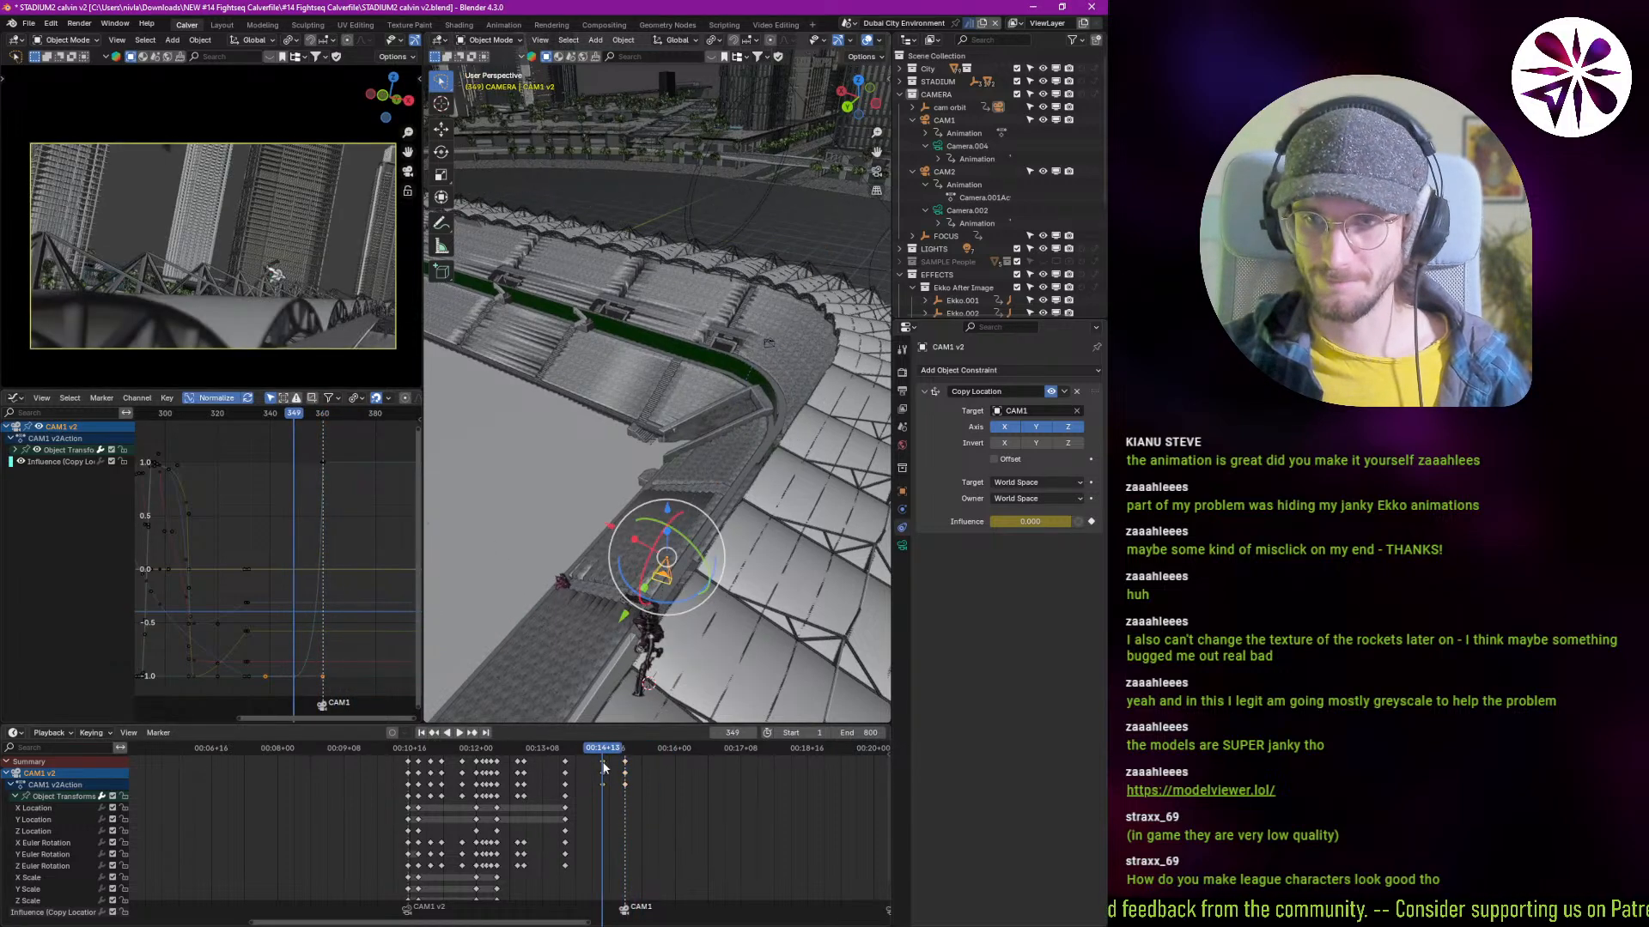
{"action": "key", "text": "g"}
{"action": "left_click", "coordinate": [591, 773]}
{"action": "key", "text": "s"}
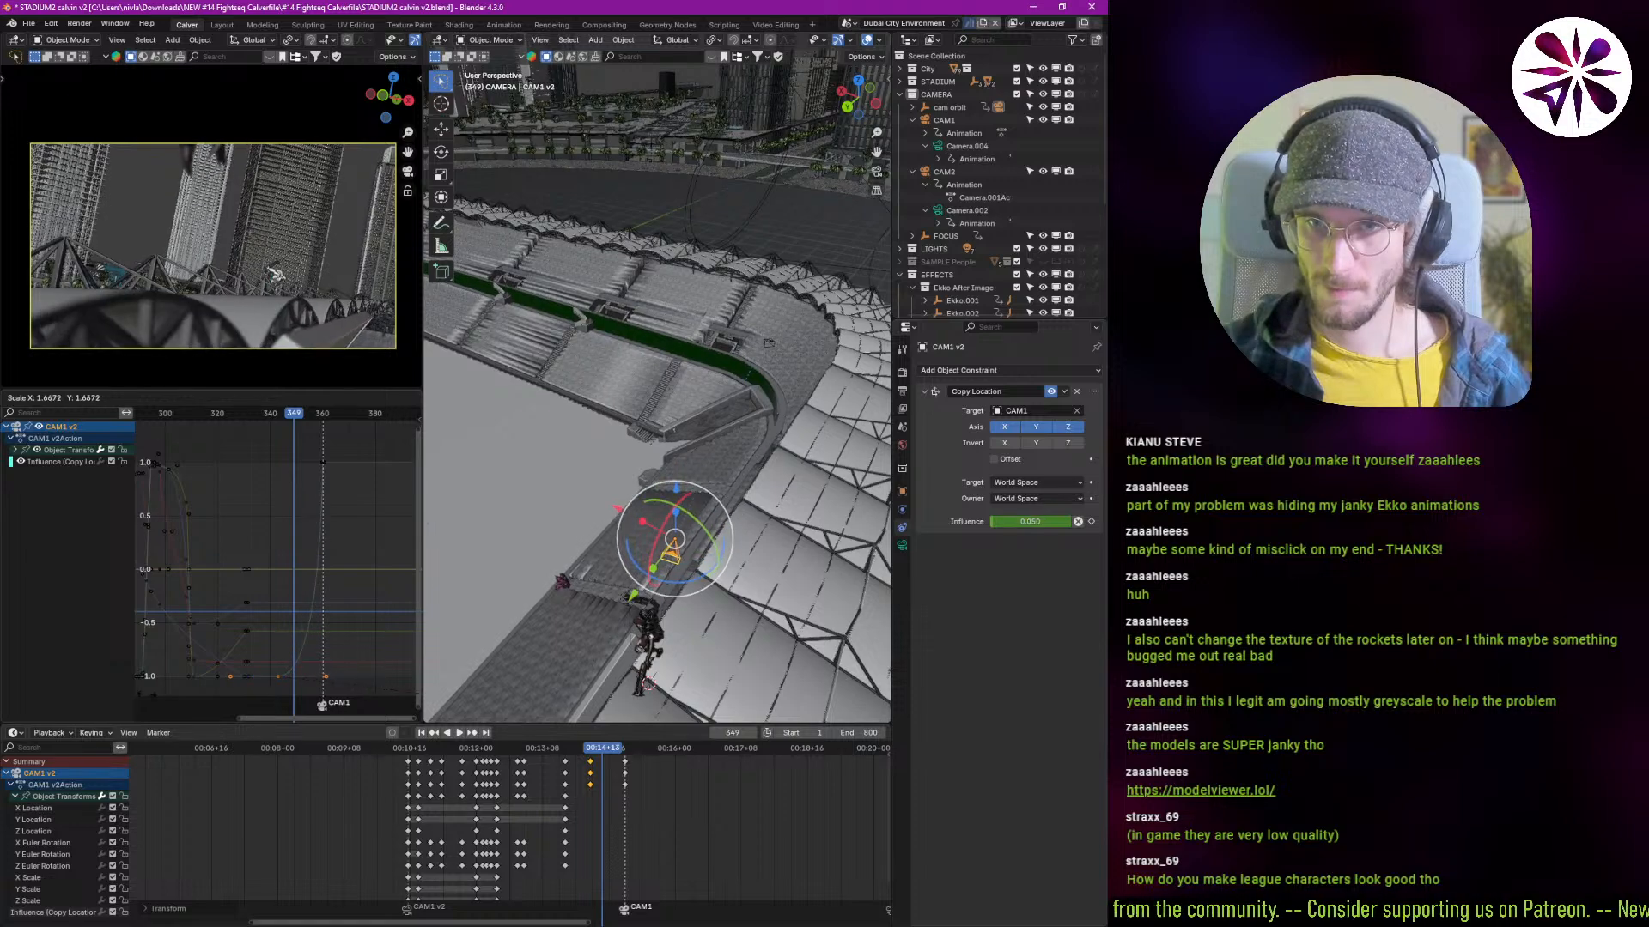
{"action": "left_click", "coordinate": [172, 700]}
Step: Shift the zero-influence keyframe closer to the CAM1 marker, to about frame 350, and preview the transition
{"action": "key", "text": "space"}
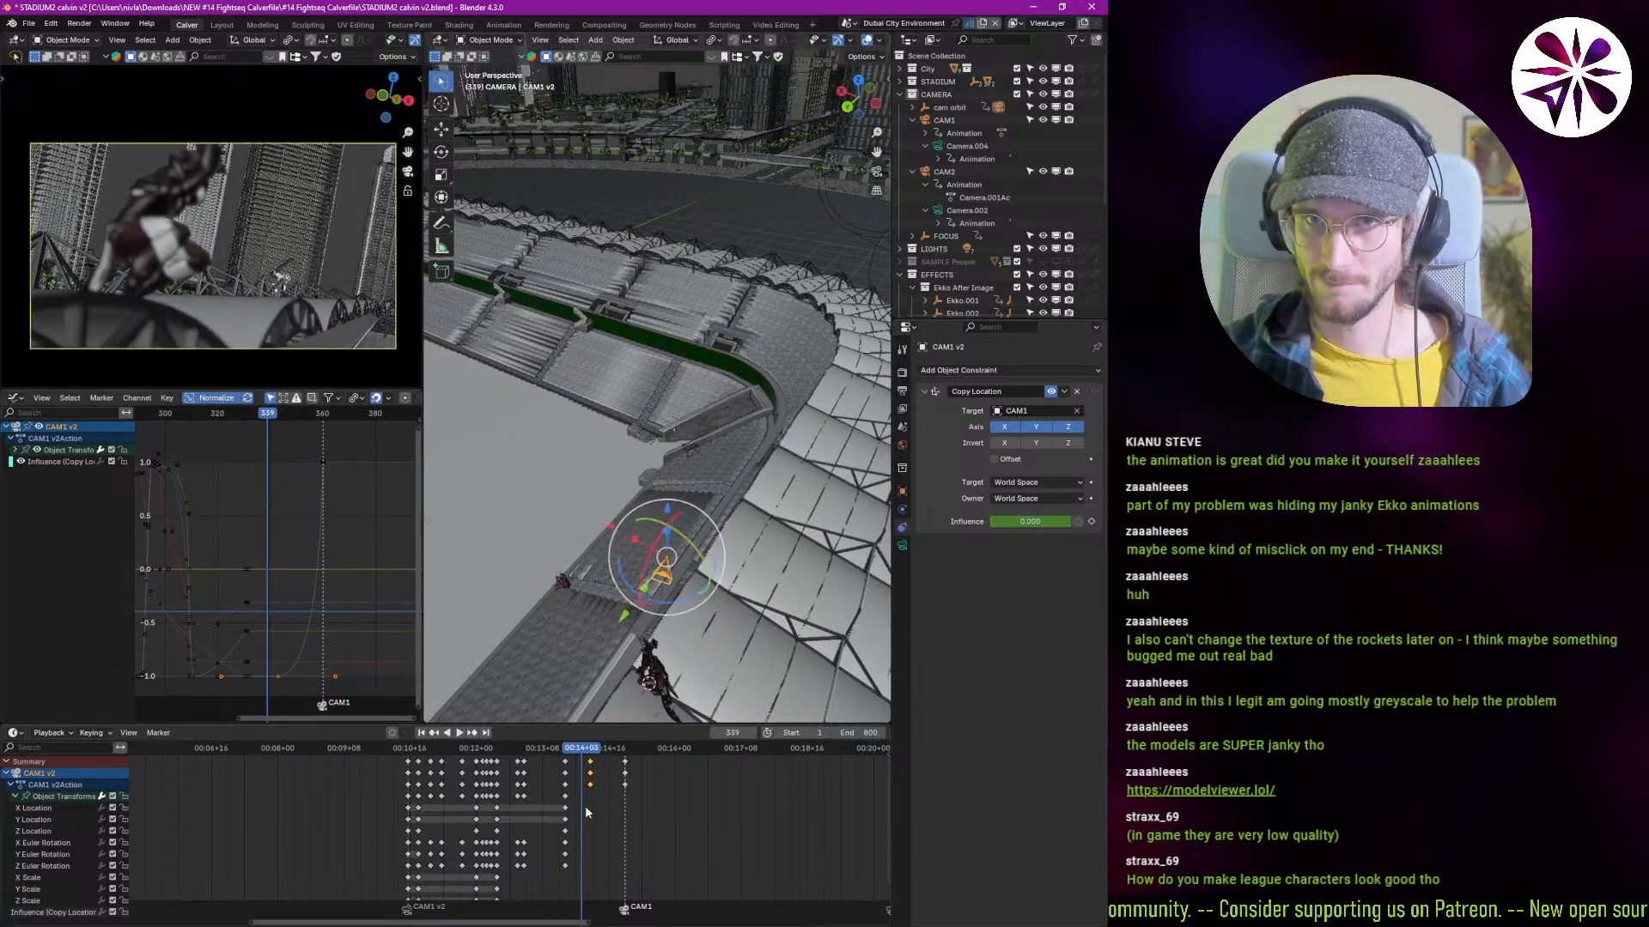
{"action": "key", "text": "Escape"}
{"action": "key", "text": "g"}
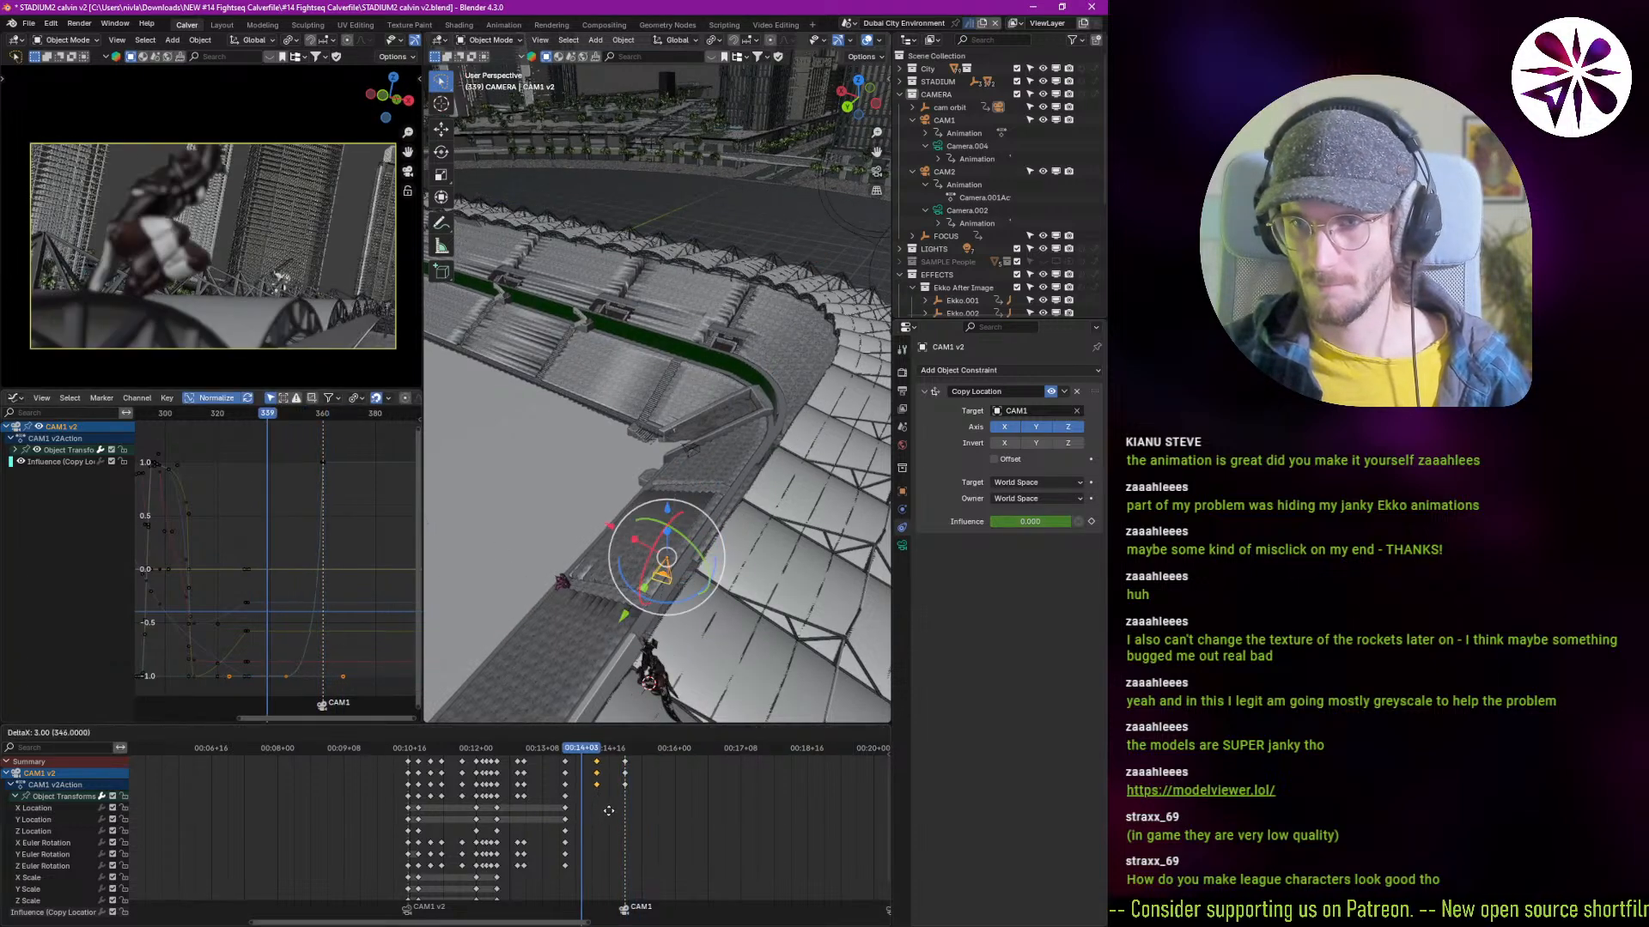
{"action": "left_click", "coordinate": [616, 816]}
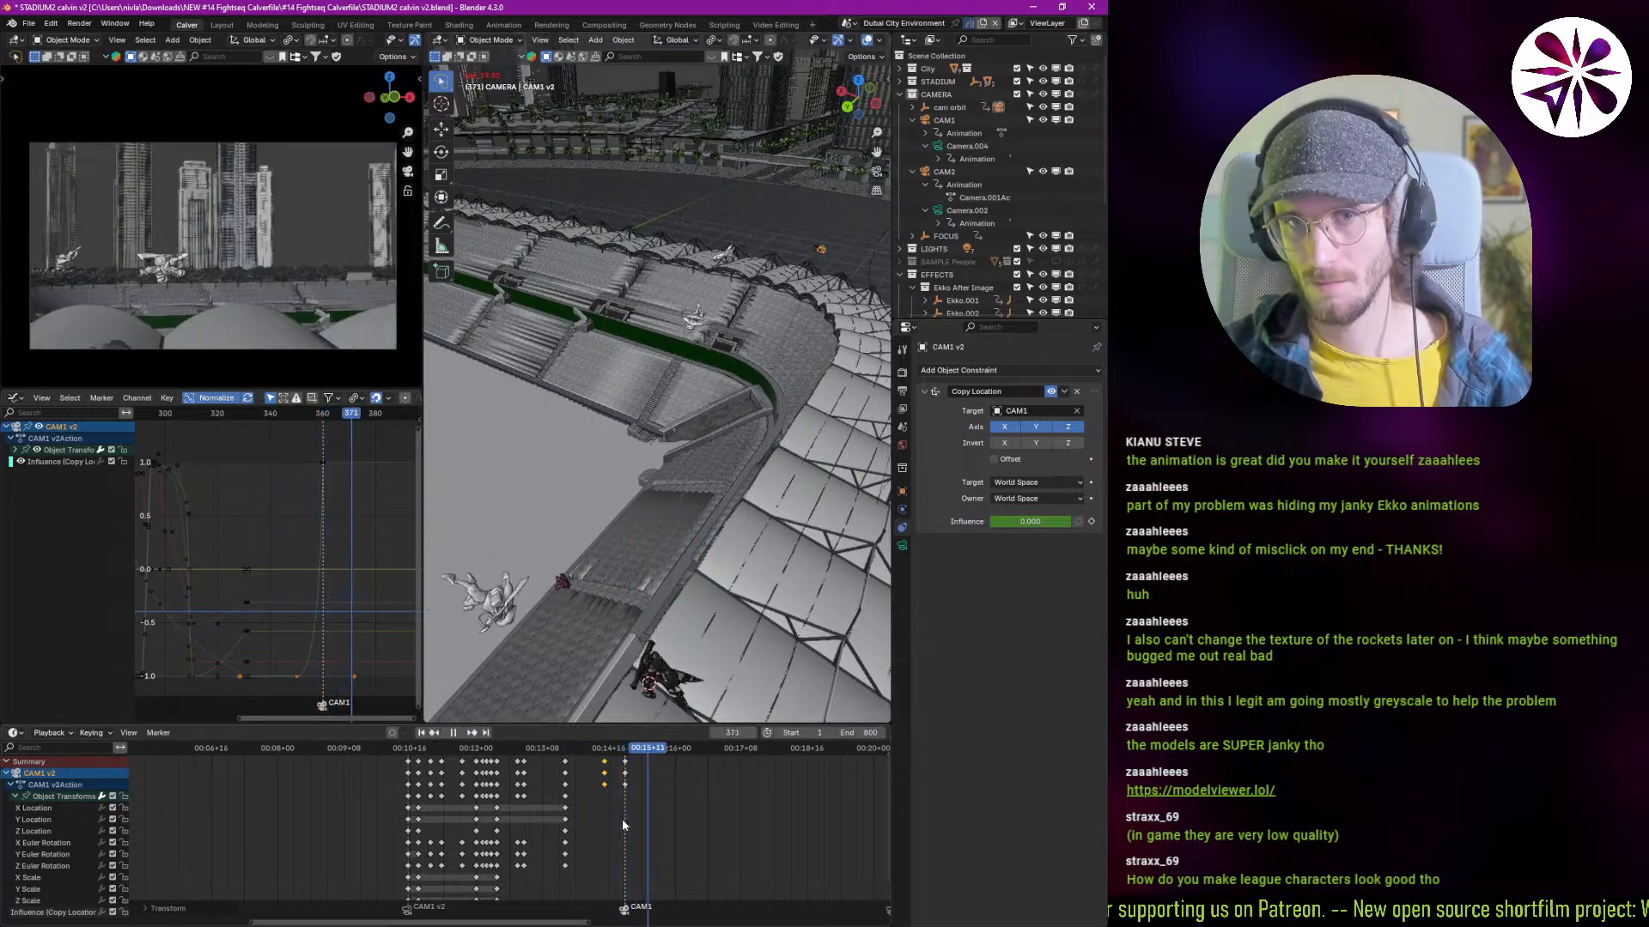
{"action": "key", "text": "space"}
{"action": "key", "text": "Escape"}
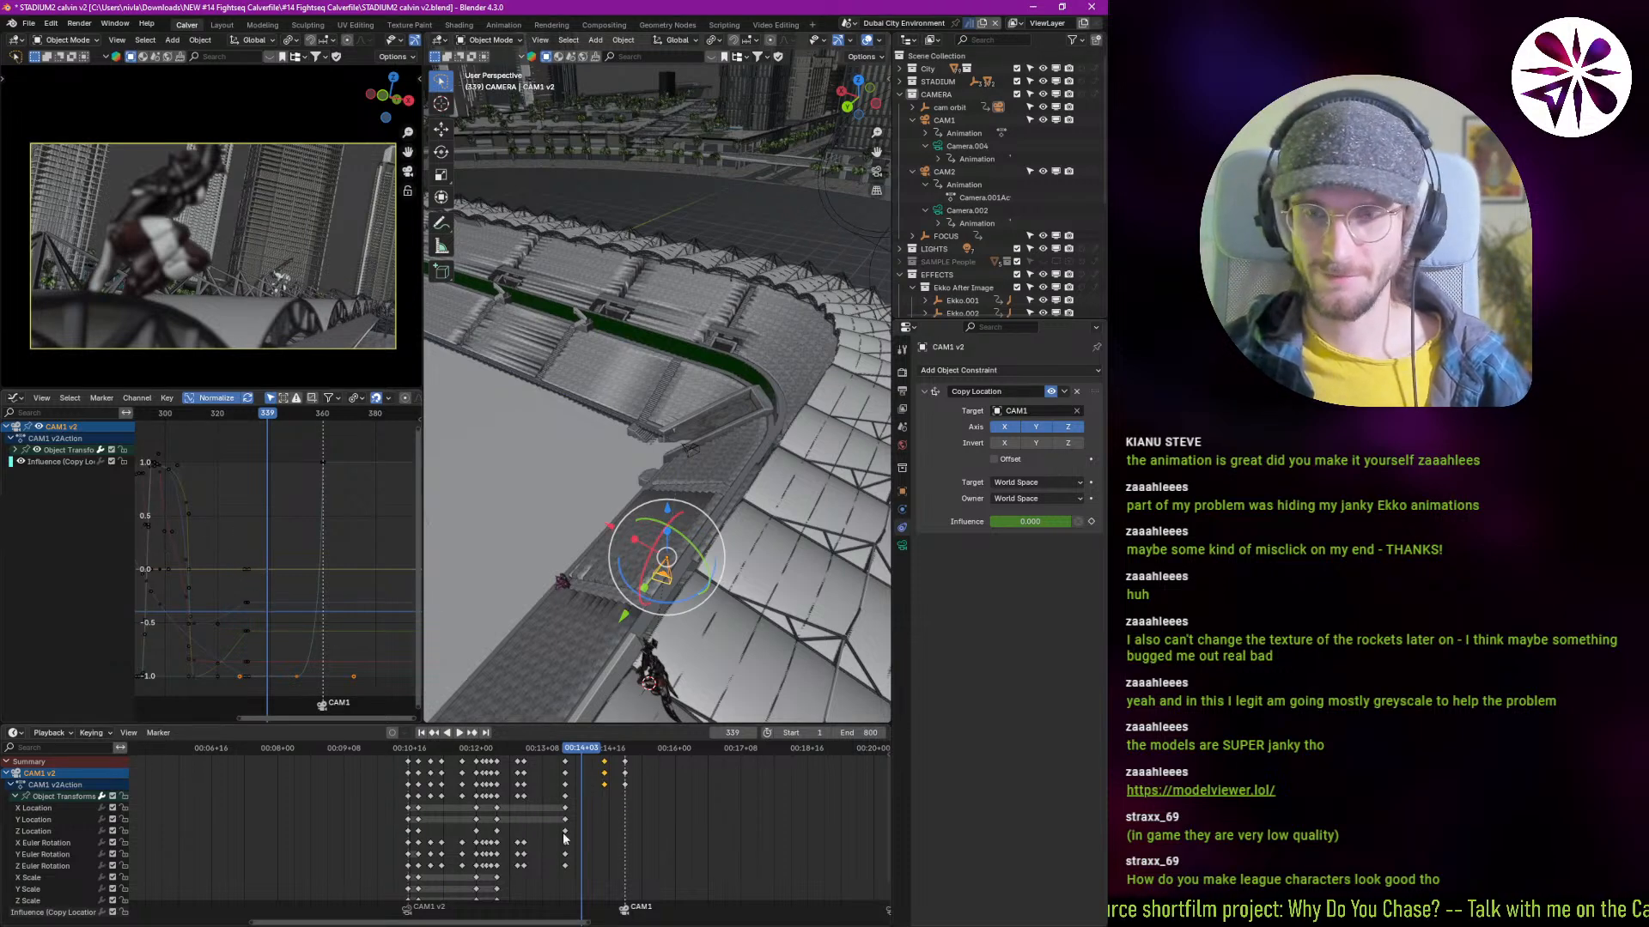
Step: Play and scrub the shot from about frame 297 to 340, examining CAM1 v2's movement around the character in the 3D view
{"action": "right_click_drag", "start_coordinate": [564, 840], "coordinate": [468, 845], "text": "shift"}
{"action": "key", "text": "space"}
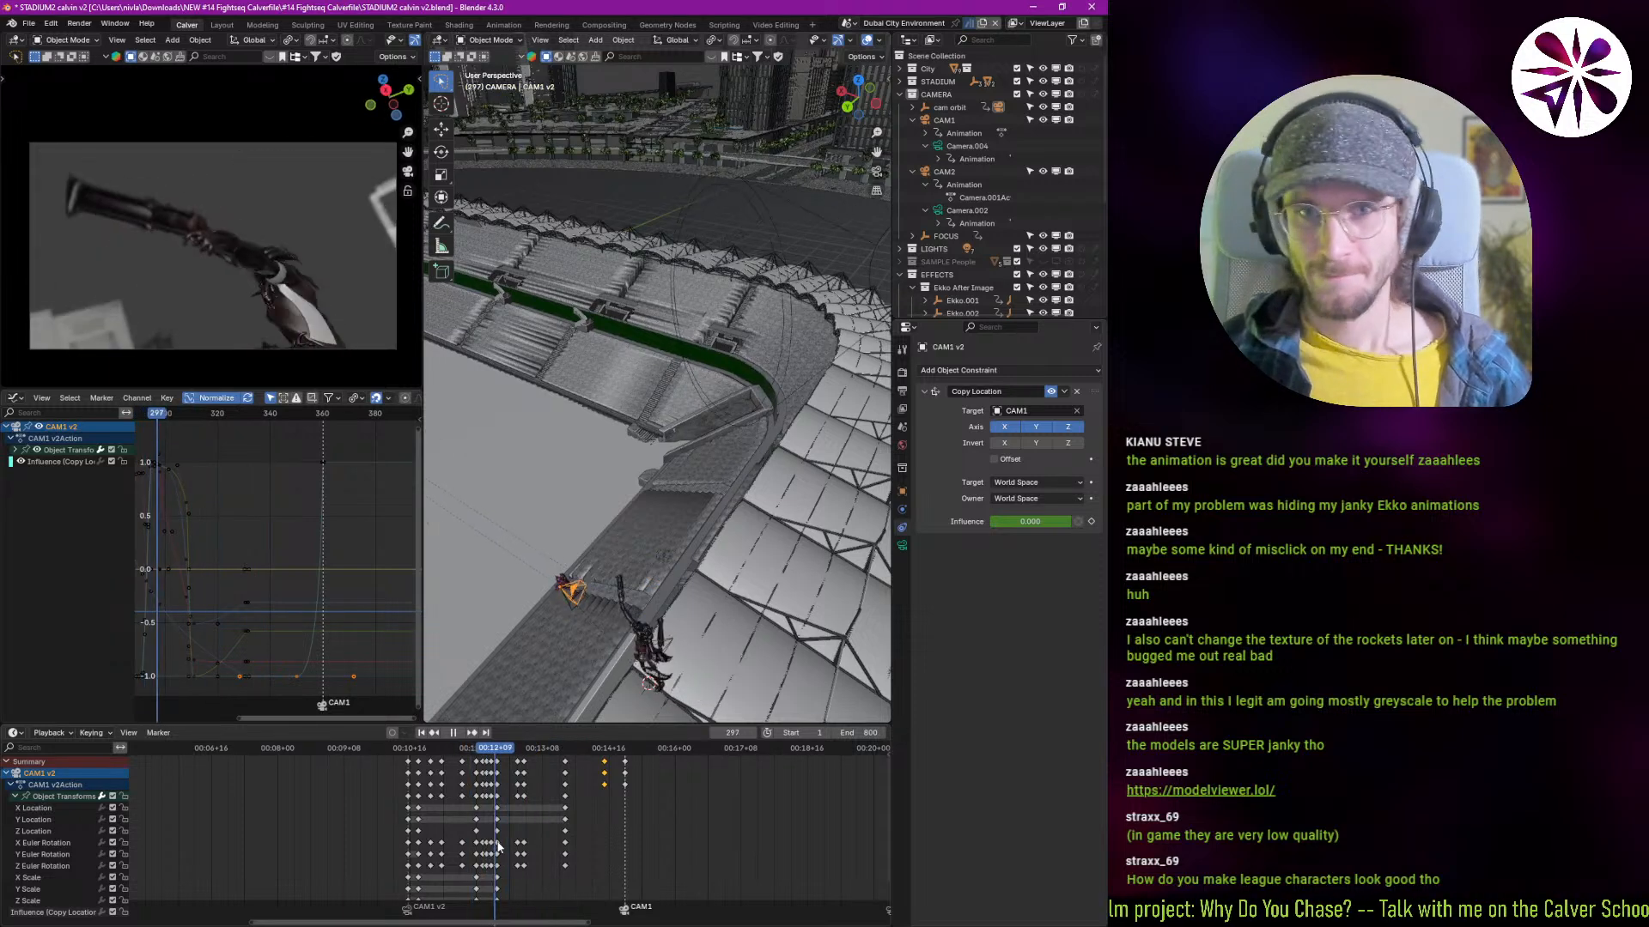
{"action": "key", "text": "space"}
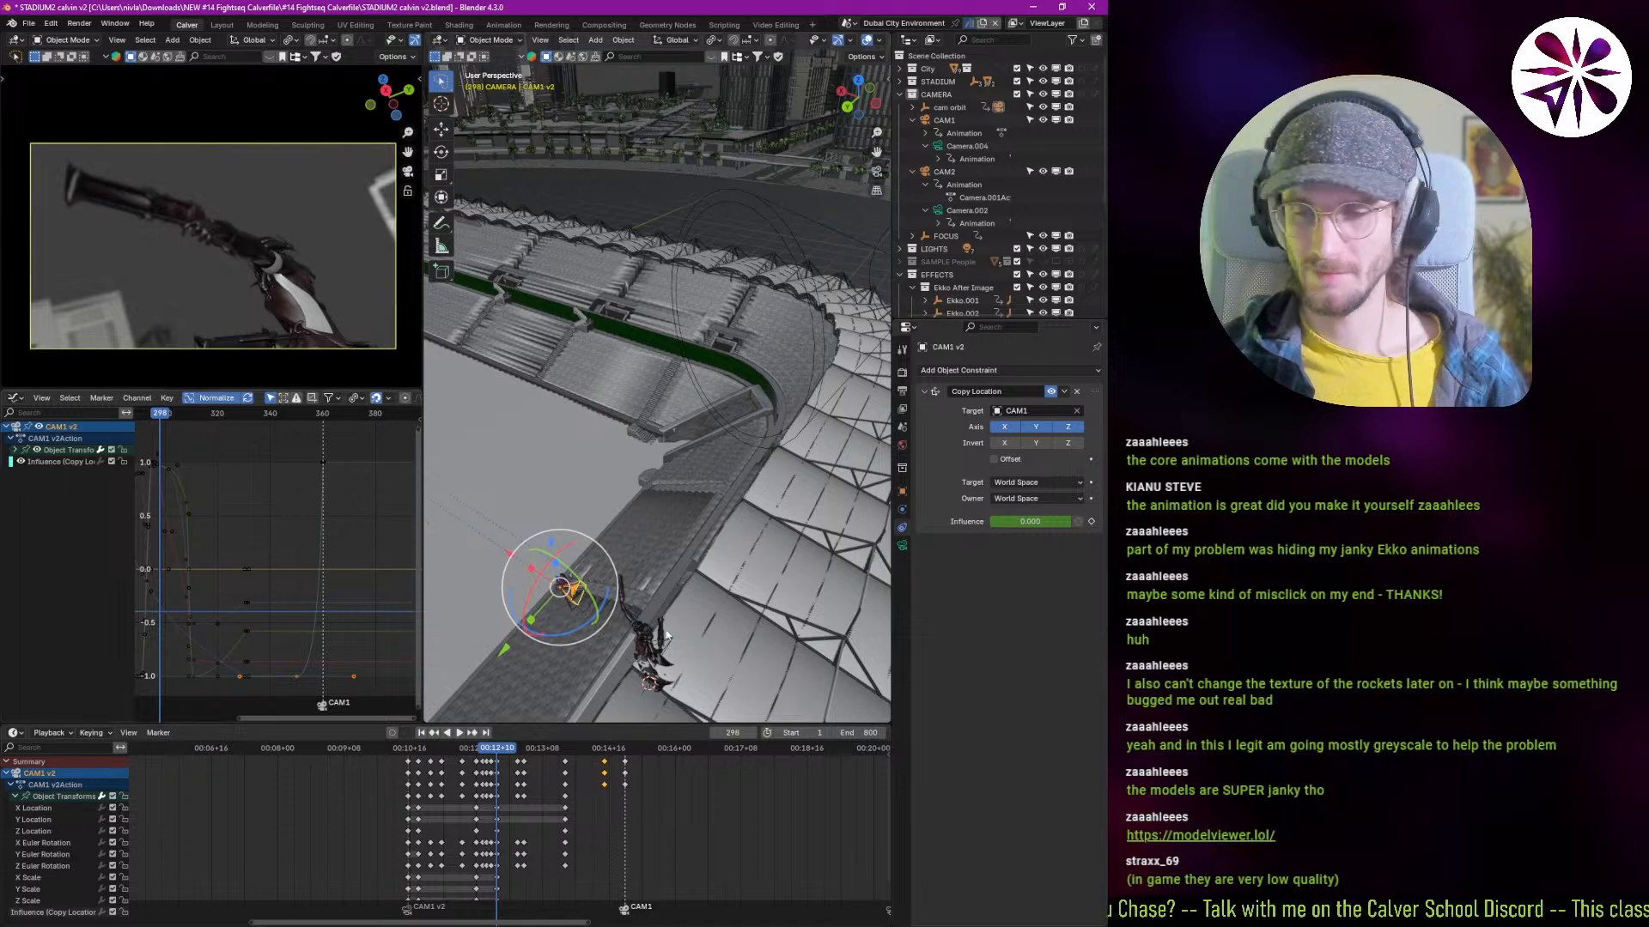
{"action": "scroll", "coordinate": [590, 592], "scroll_direction": "up", "scroll_amount": 3}
{"action": "middle_click_drag", "start_coordinate": [718, 666], "coordinate": [852, 440]}
{"action": "scroll", "coordinate": [852, 439], "scroll_direction": "down", "scroll_amount": 5}
{"action": "middle_click_drag", "start_coordinate": [677, 619], "coordinate": [692, 575], "text": "shift"}
{"action": "right_click_drag", "start_coordinate": [499, 817], "coordinate": [543, 852], "text": "shift"}
{"action": "key", "text": "space"}
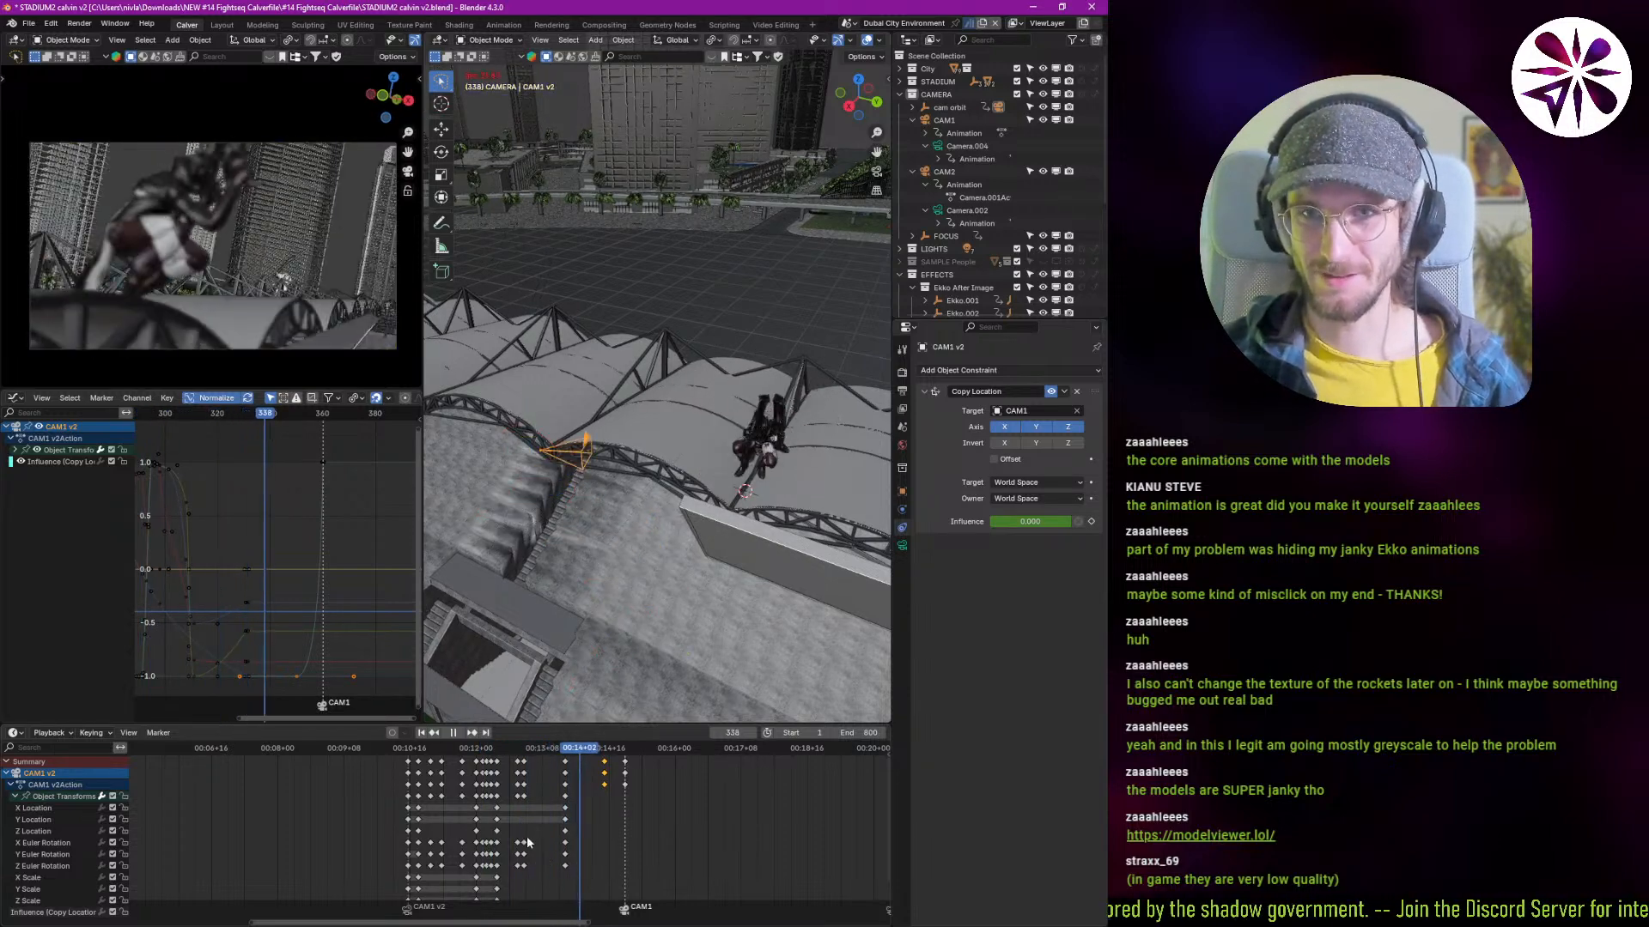
{"action": "key", "text": "space"}
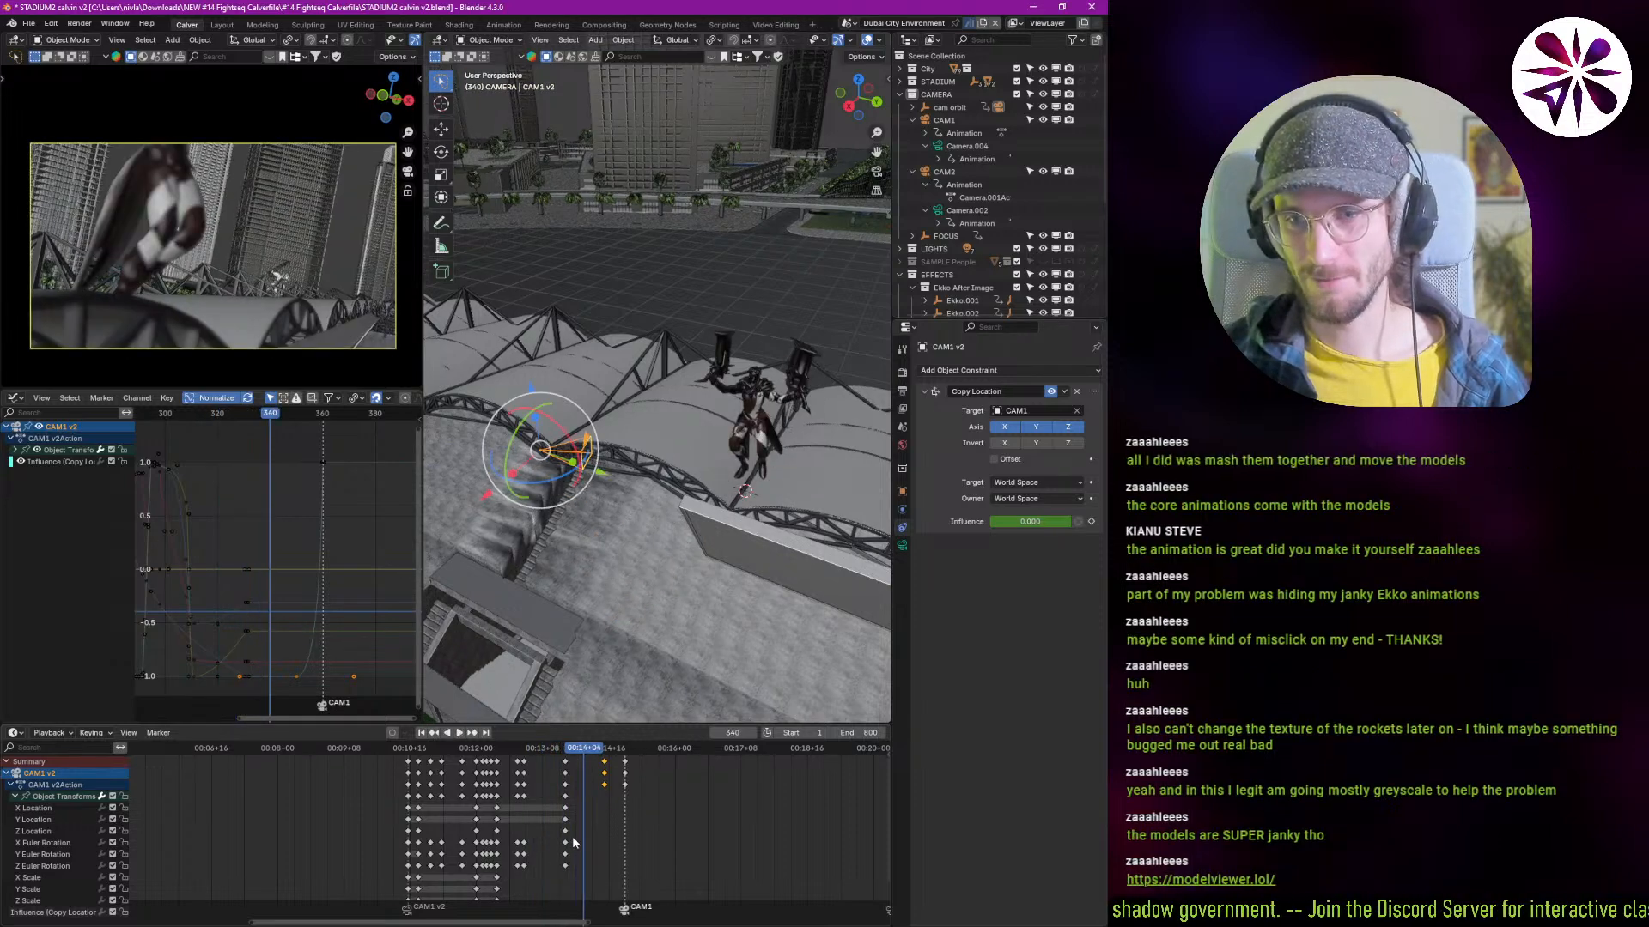
{"action": "right_click_drag", "start_coordinate": [573, 844], "coordinate": [568, 847], "text": "shift"}
{"action": "key", "text": "Right"}
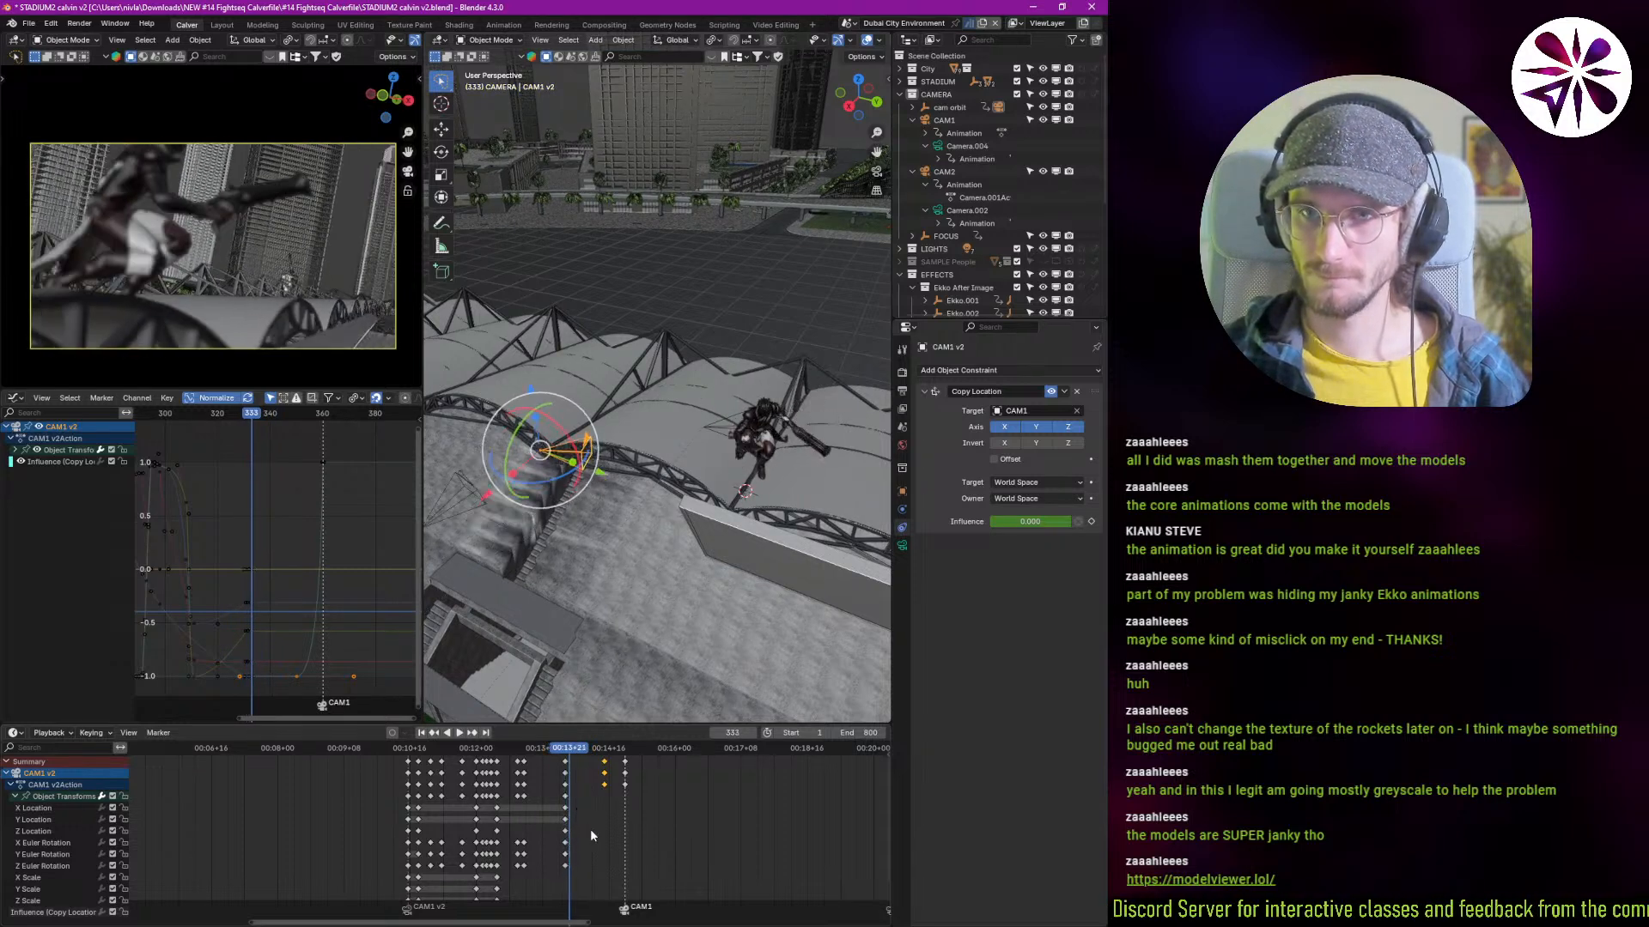
{"action": "key", "text": "Left"}
{"action": "key", "text": "Left"}
{"action": "key", "text": "Right"}
{"action": "key", "text": "Right"}
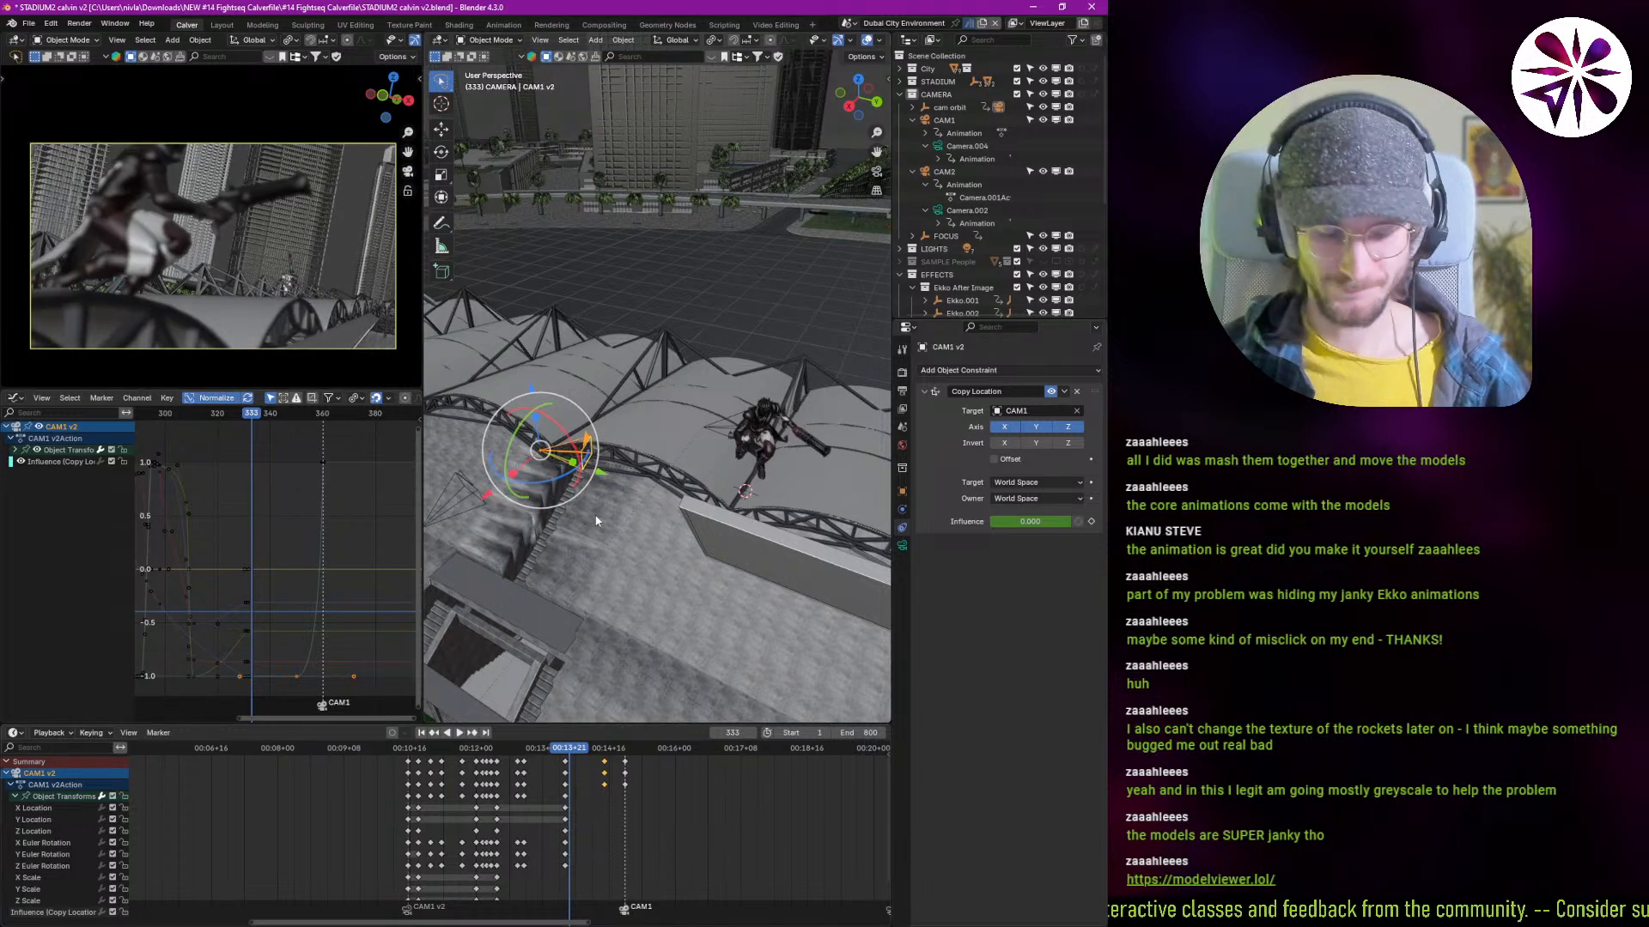
Step: Keyframe CAM1 v2's transforms at about frame 323, delete its keyframes near frame 331 and preview the motion
{"action": "left_click_drag", "start_coordinate": [571, 745], "coordinate": [528, 821]}
{"action": "middle_click_drag", "start_coordinate": [528, 822], "coordinate": [517, 861]}
{"action": "key", "text": "space"}
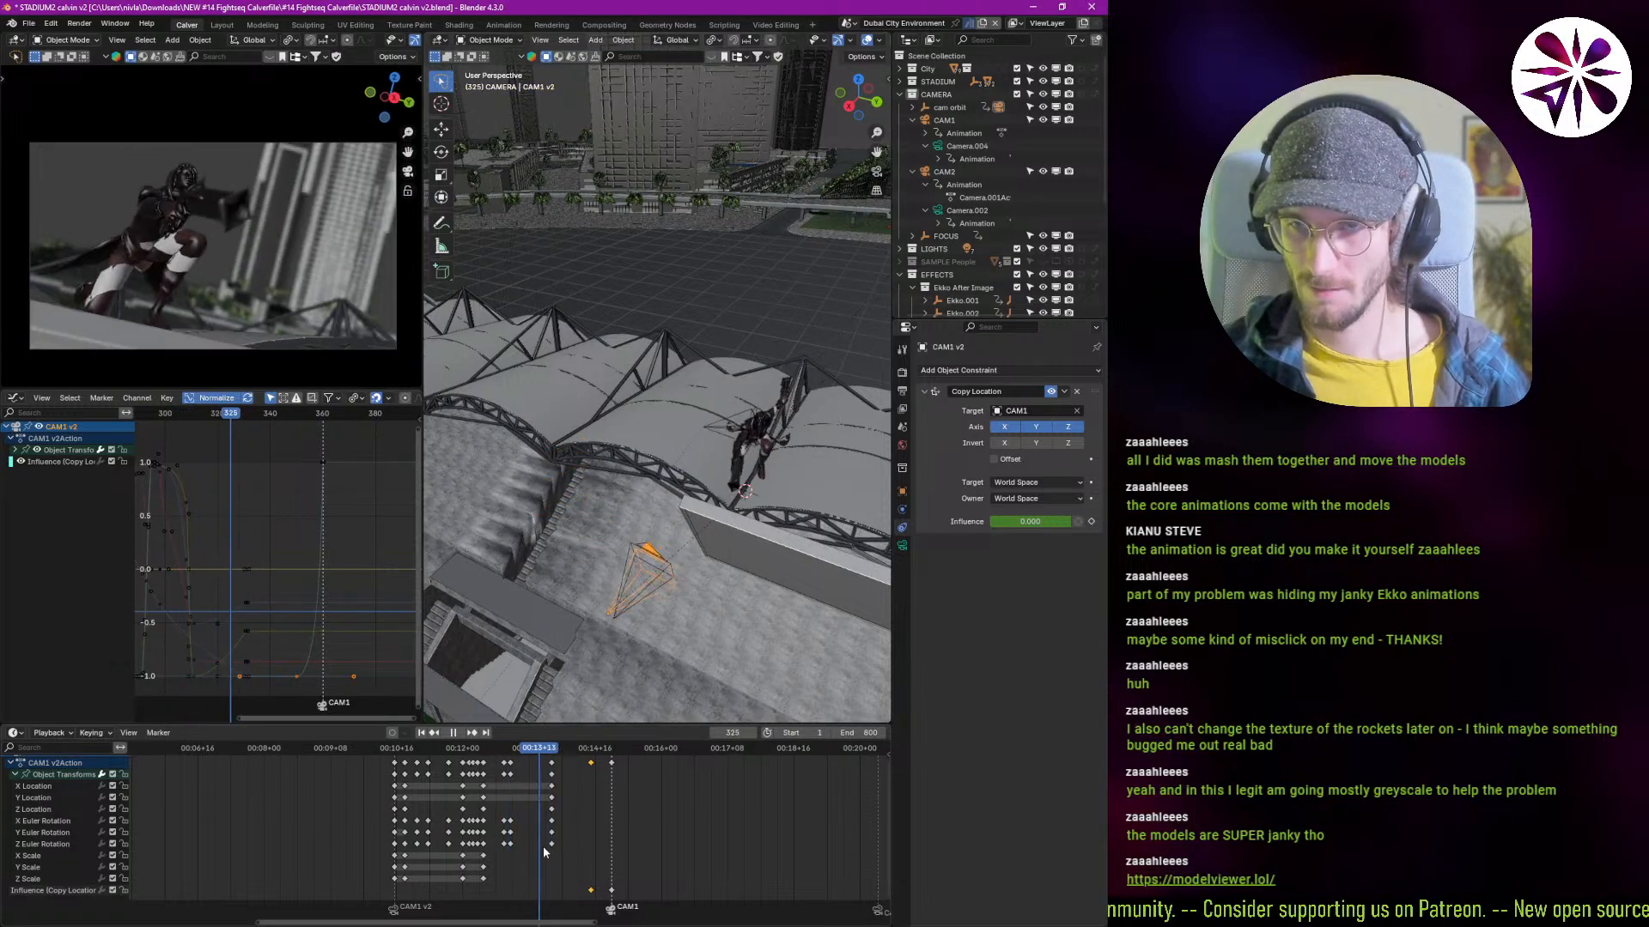
{"action": "right_click_drag", "start_coordinate": [538, 847], "coordinate": [560, 794], "text": "shift"}
{"action": "key", "text": "space"}
{"action": "key", "text": "i"}
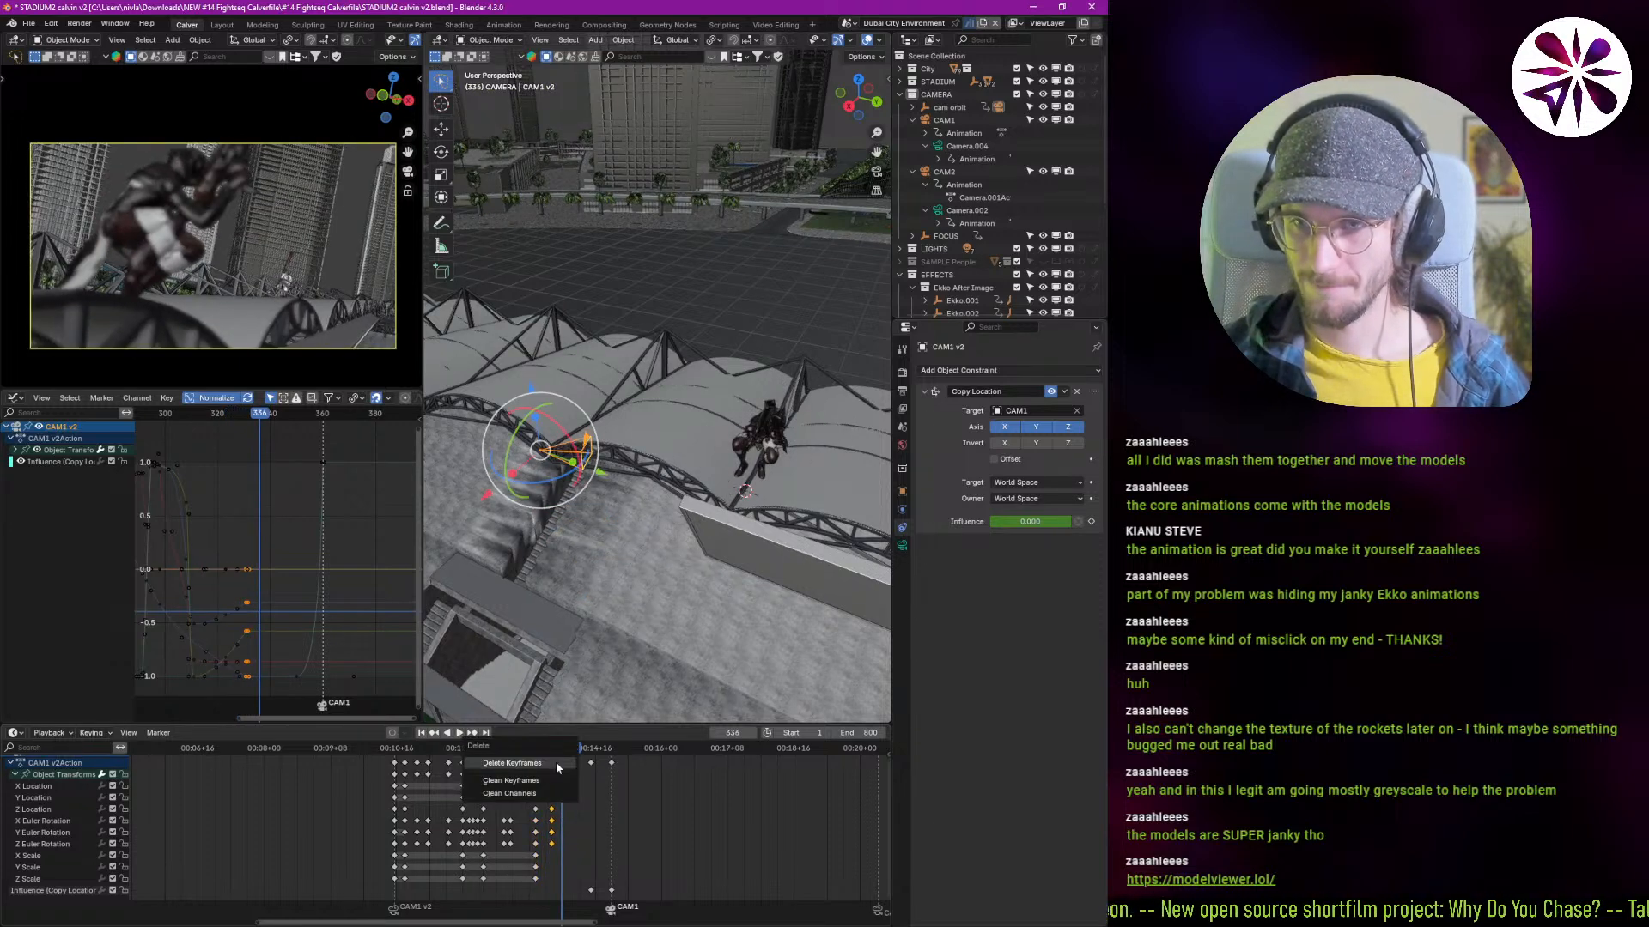
{"action": "left_click", "coordinate": [512, 763]}
{"action": "key", "text": "ctrl+shift+space"}
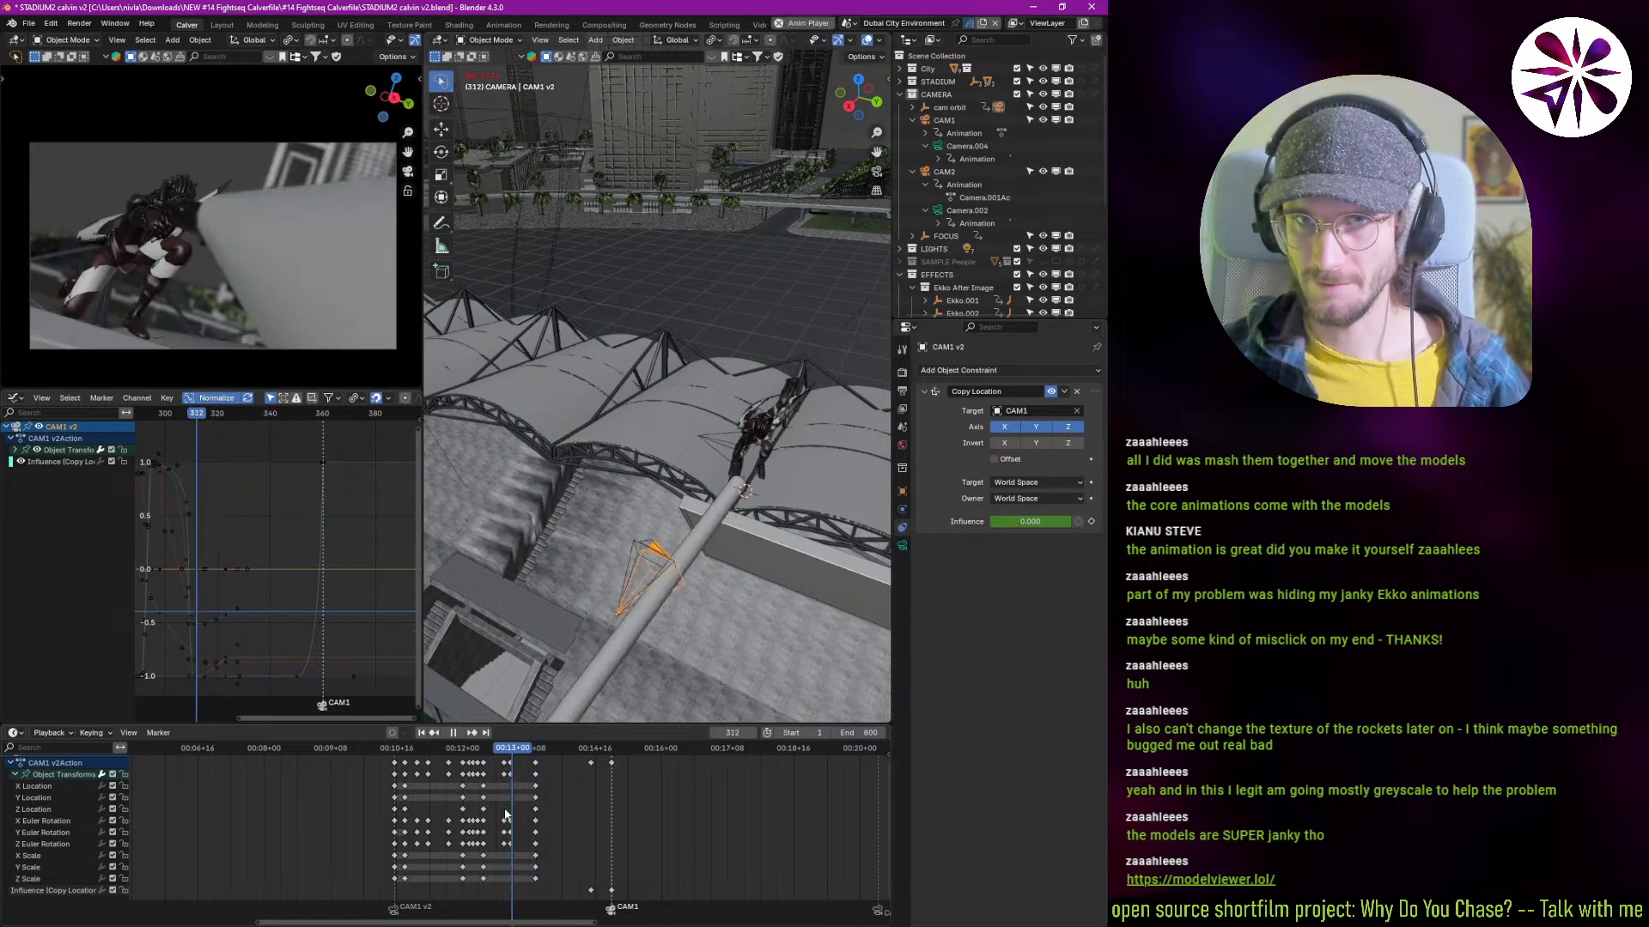
{"action": "key", "text": "space"}
Step: At frame 337, raise CAM1 v2, roll it about 6.3°, adjust its aim slightly and keyframe its transforms
{"action": "right_click_drag", "start_coordinate": [535, 821], "coordinate": [561, 821], "text": "shift"}
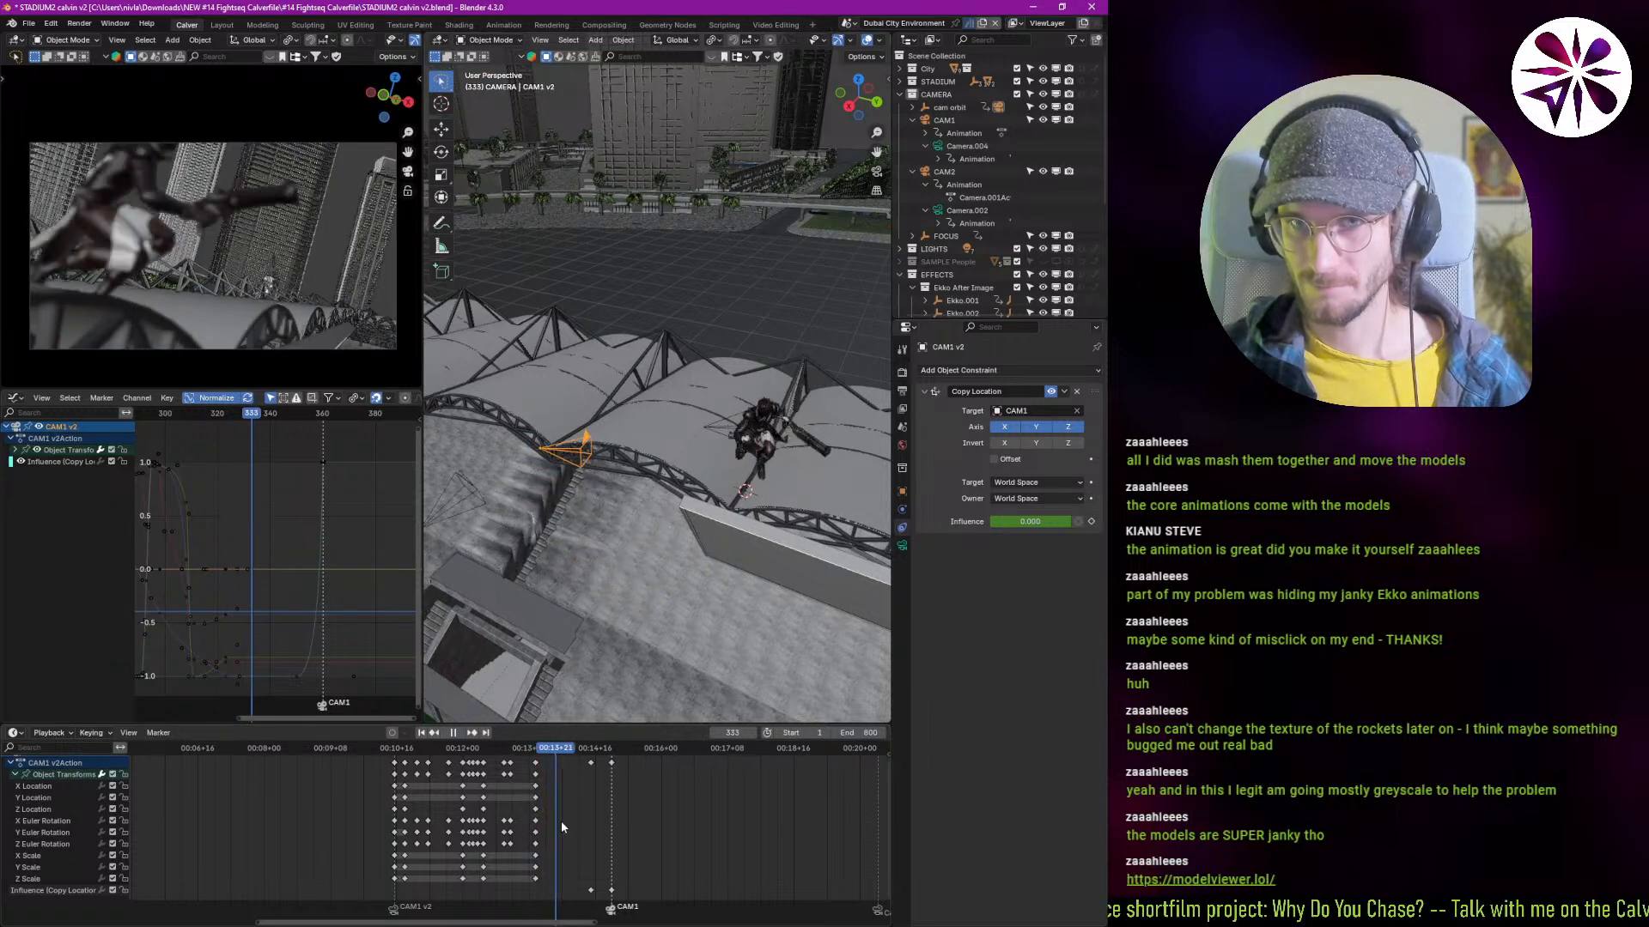
{"action": "key", "text": "space"}
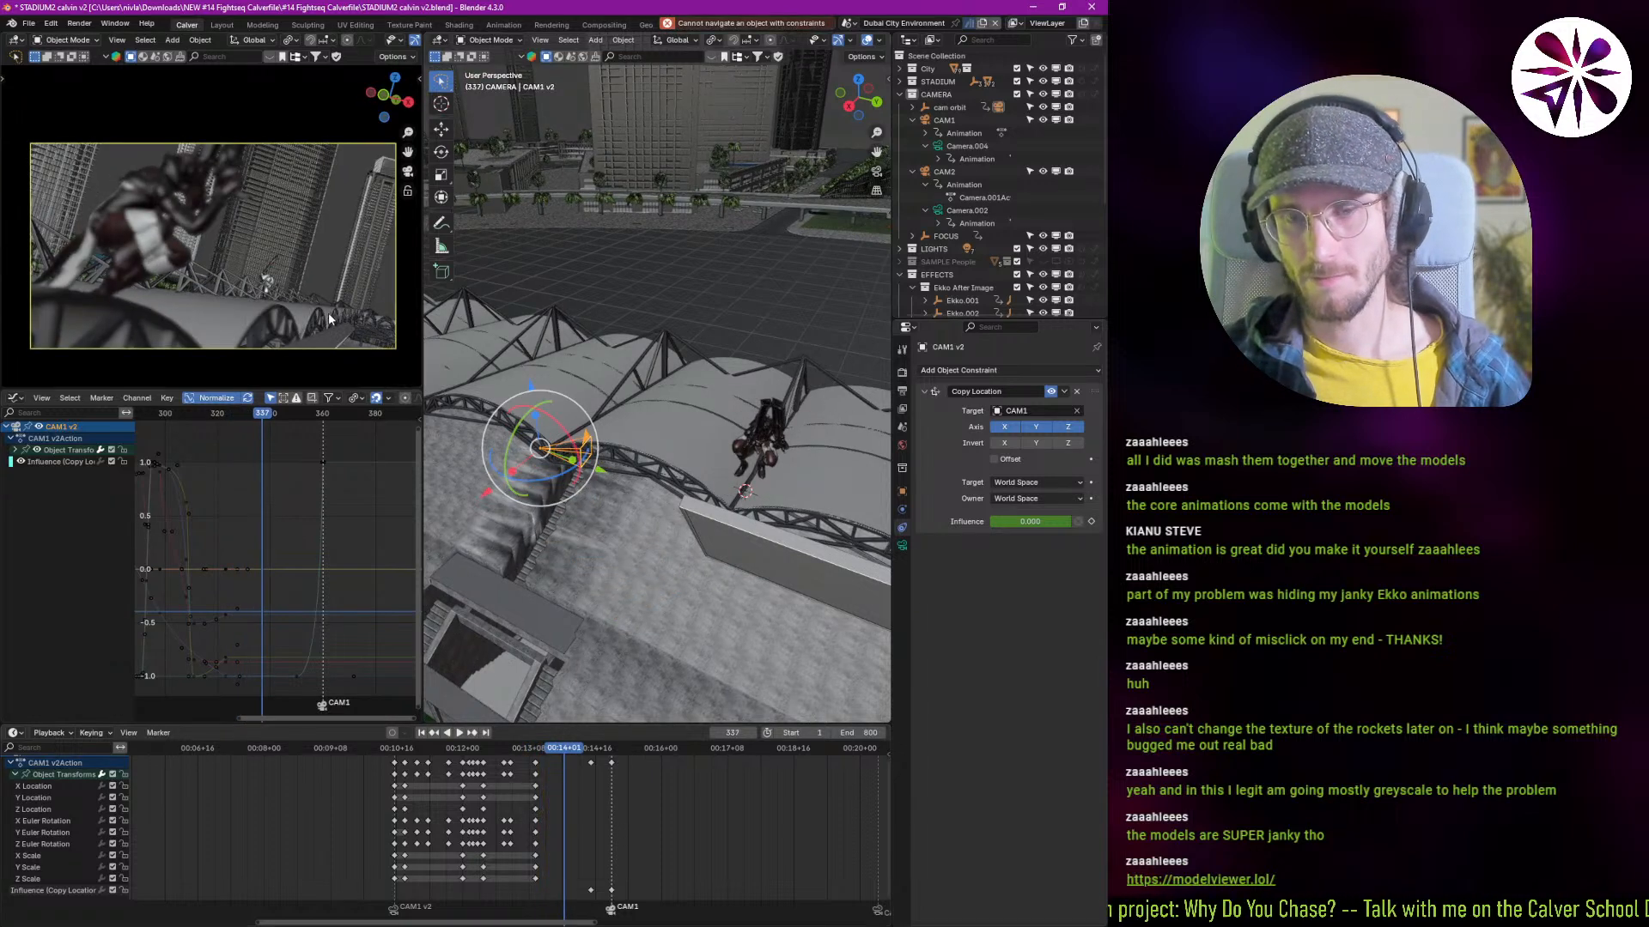
{"action": "key", "text": "g"}
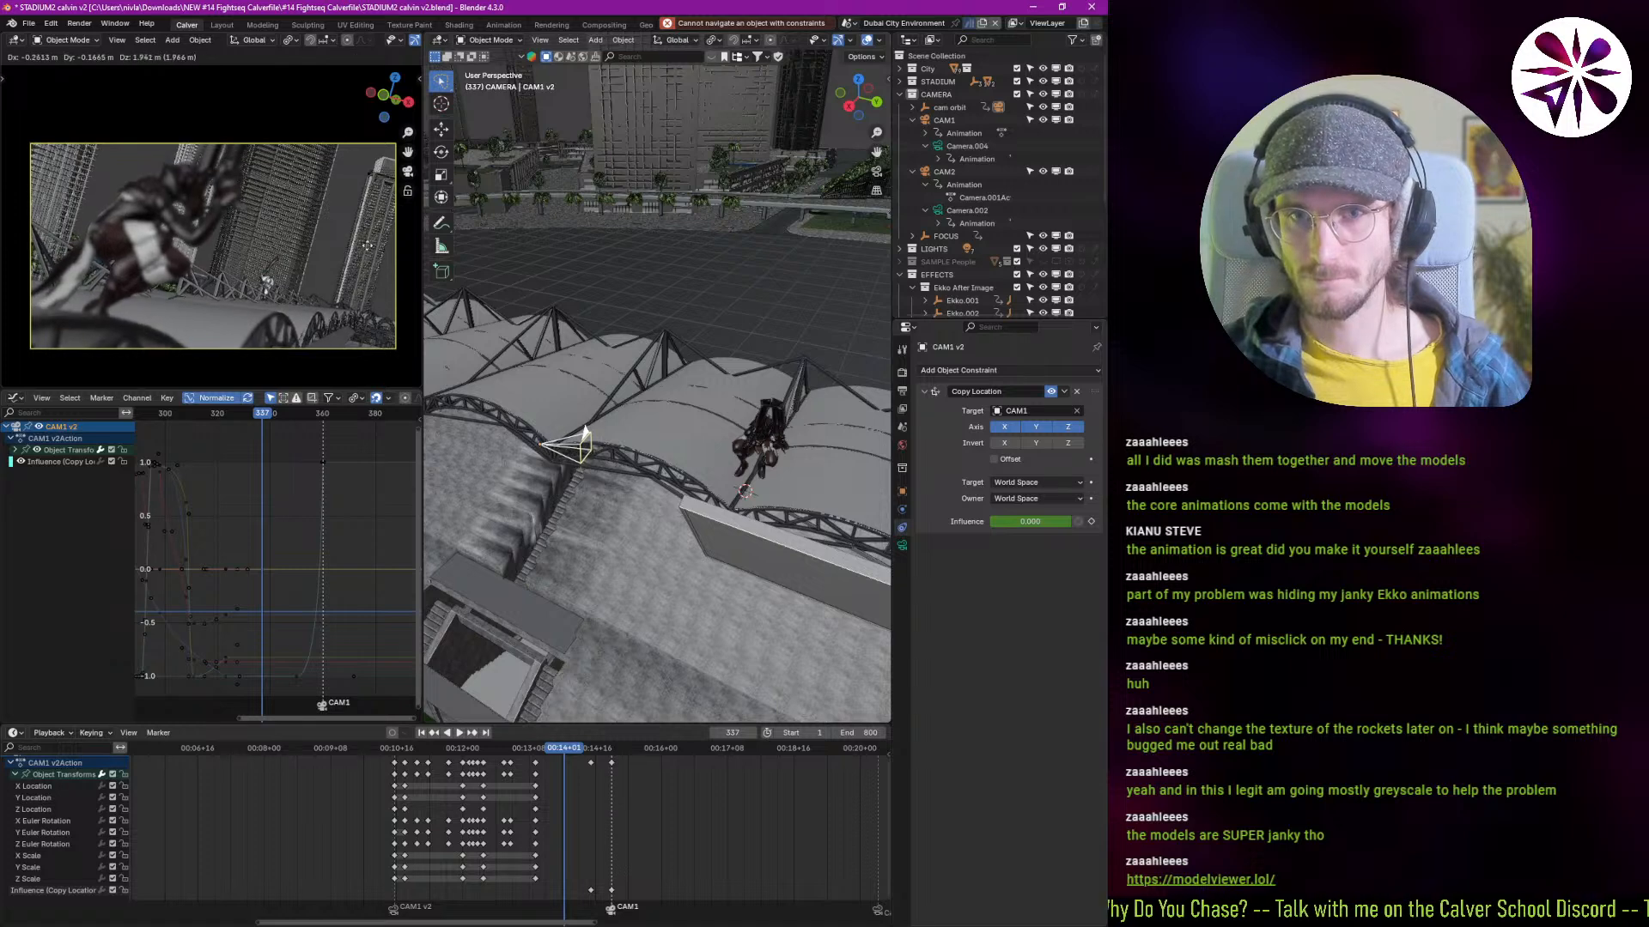
{"action": "left_click", "coordinate": [383, 225]}
{"action": "key", "text": "r"}
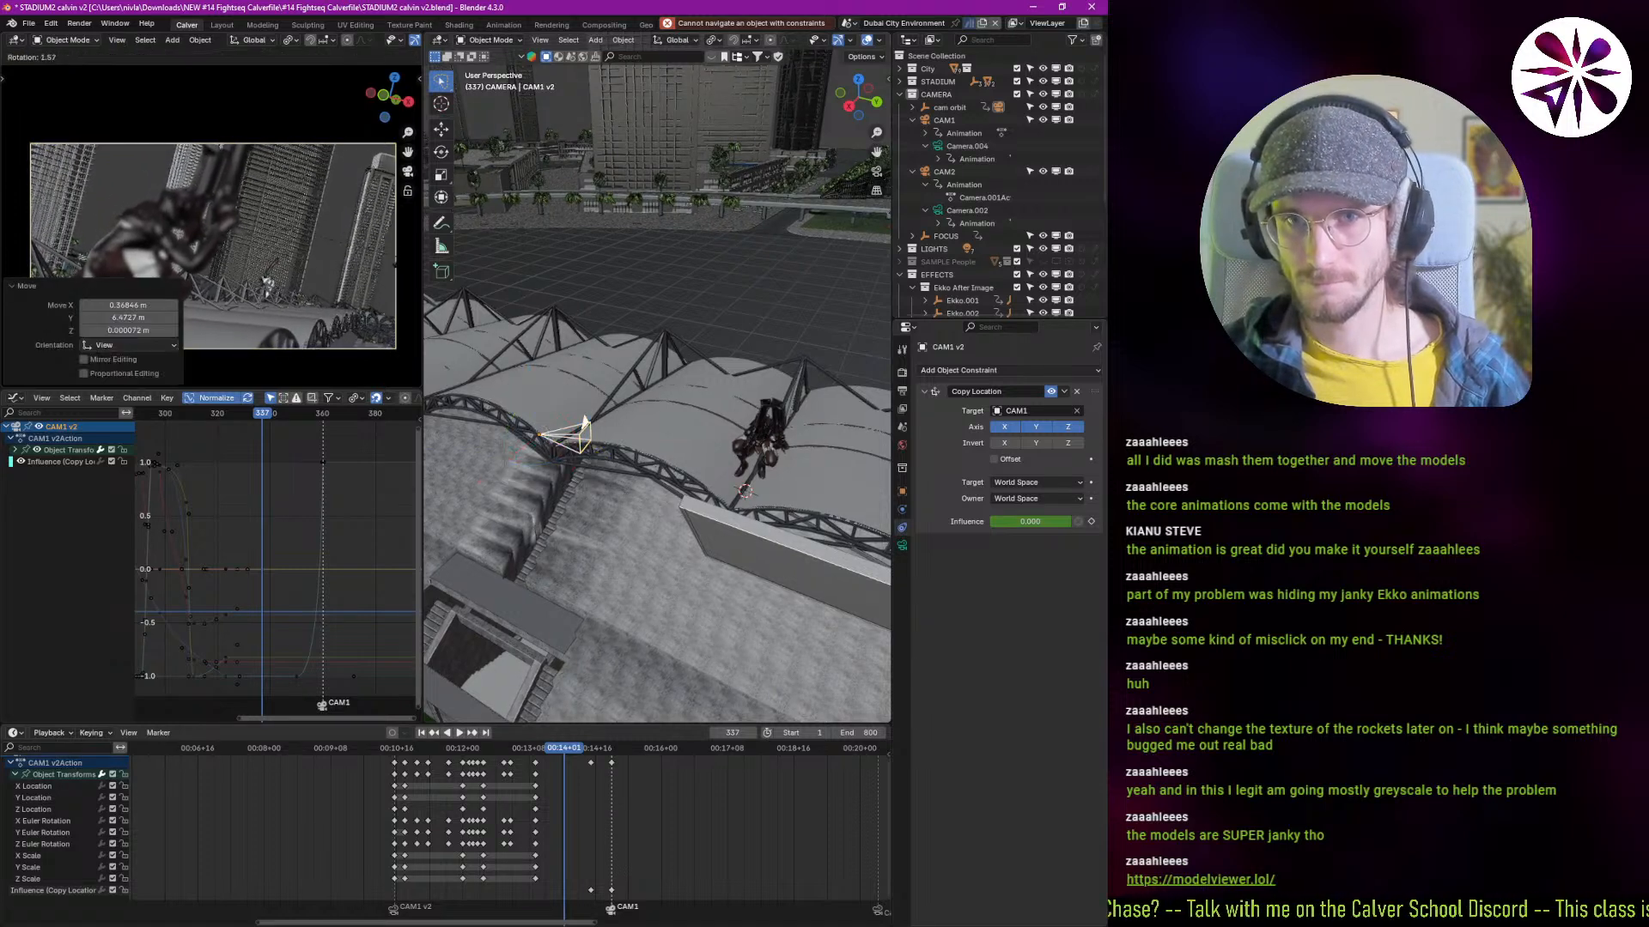
{"action": "left_click", "coordinate": [395, 269]}
{"action": "key", "text": "g"}
{"action": "right_click", "coordinate": [395, 270]}
{"action": "key", "text": "r"}
{"action": "key", "text": "r"}
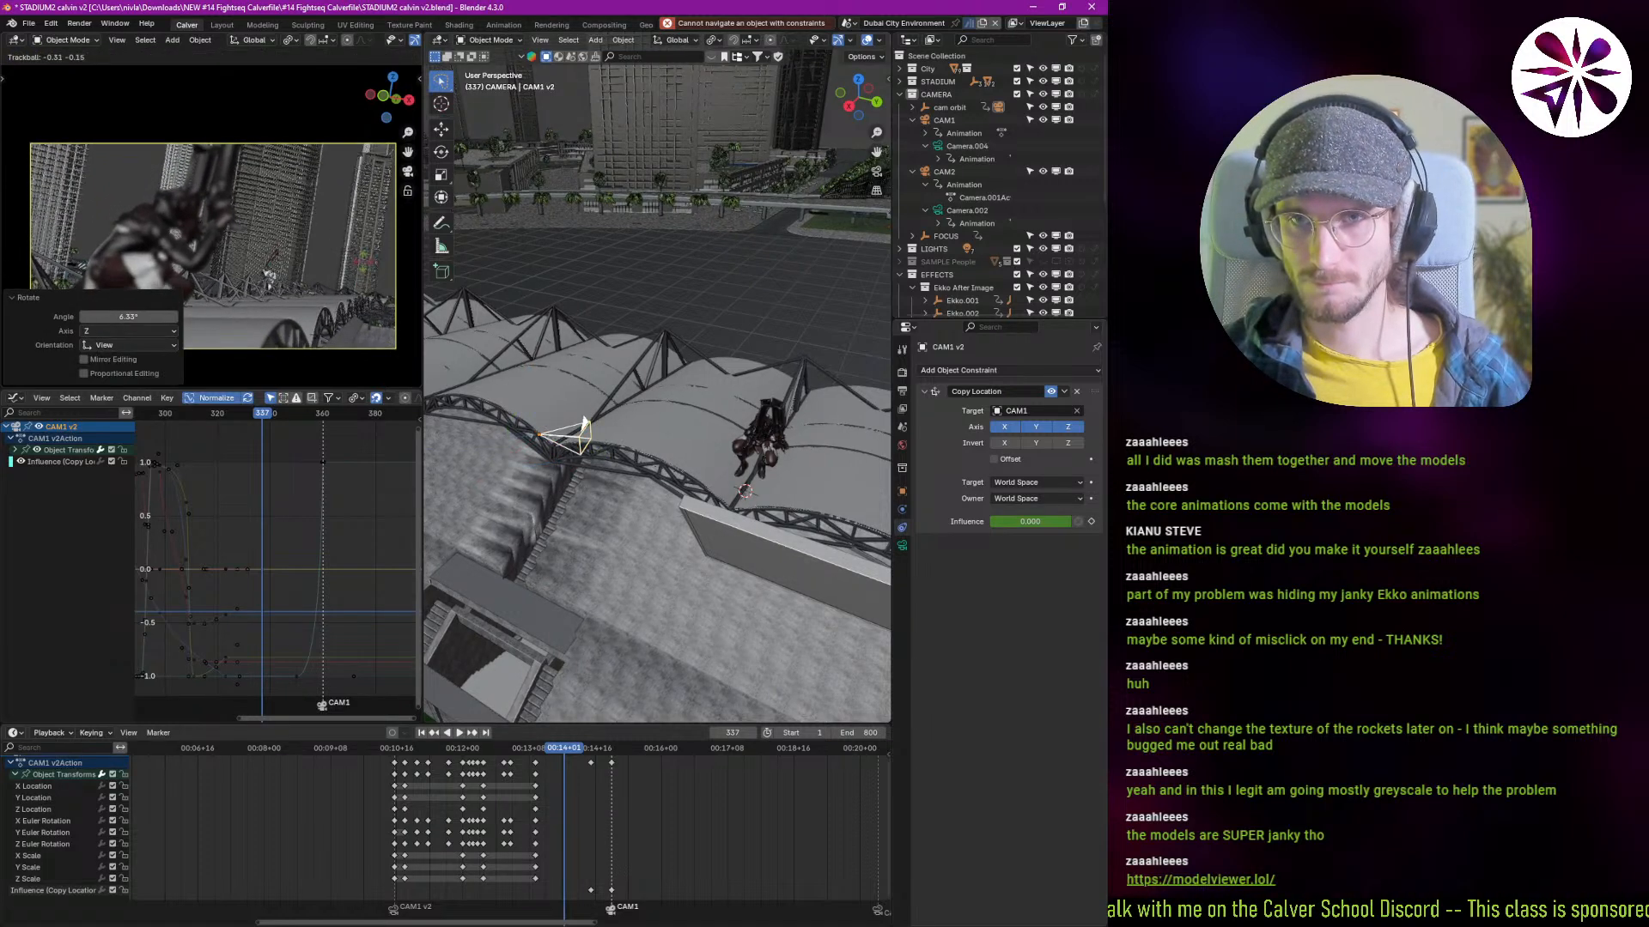
{"action": "left_click", "coordinate": [318, 221]}
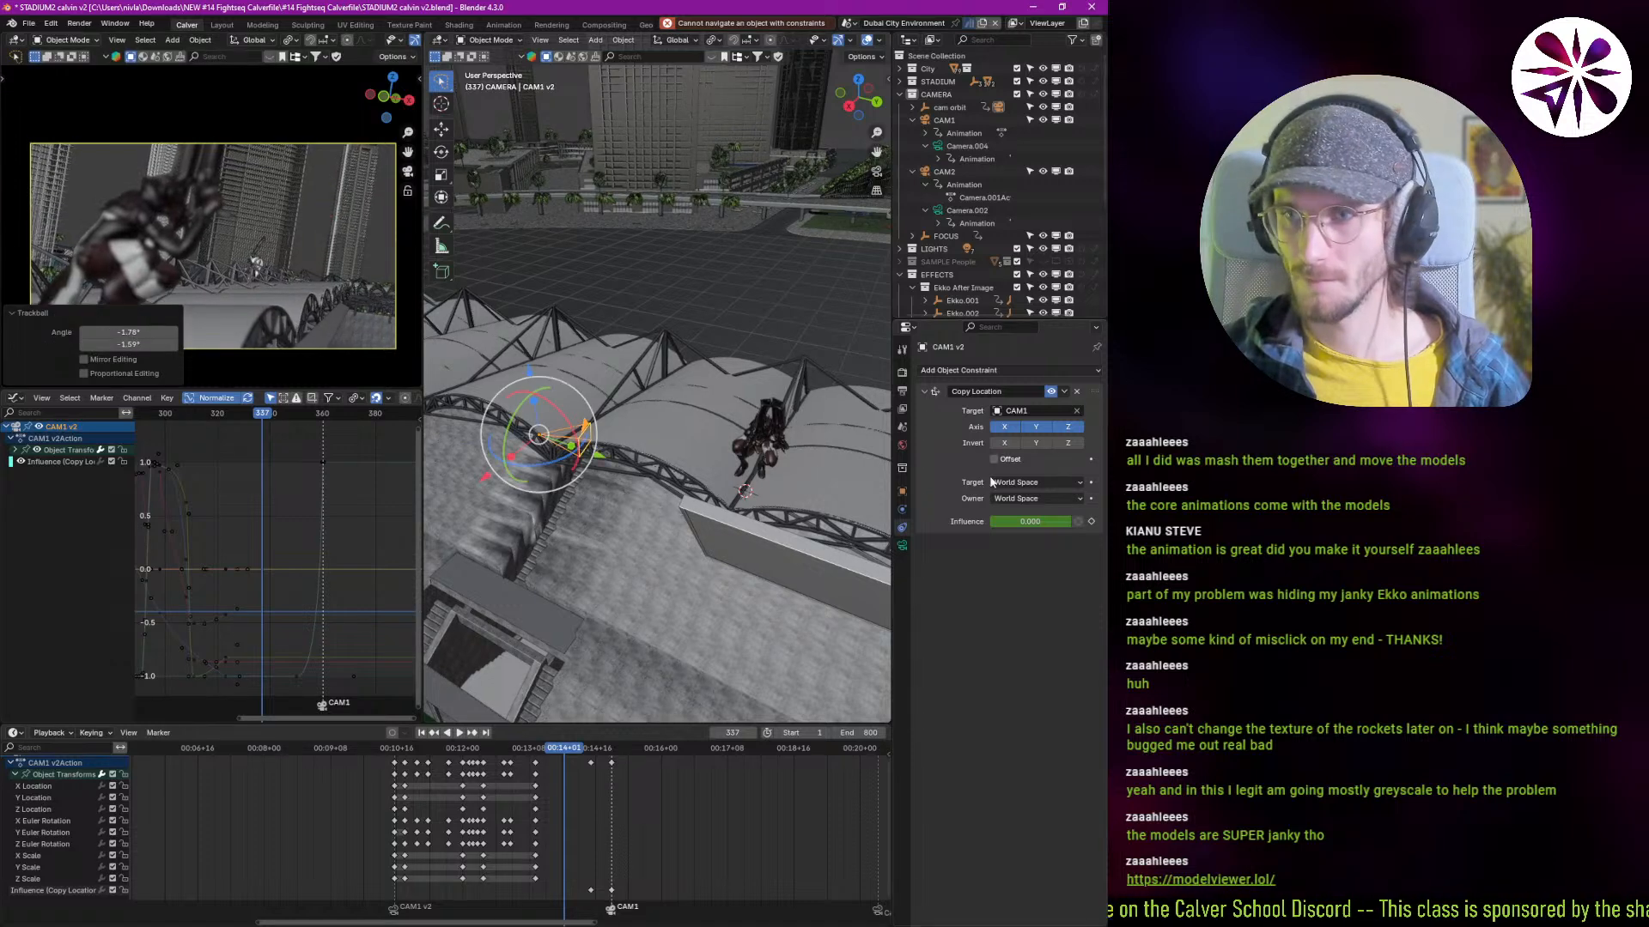
{"action": "left_click", "coordinate": [902, 546]}
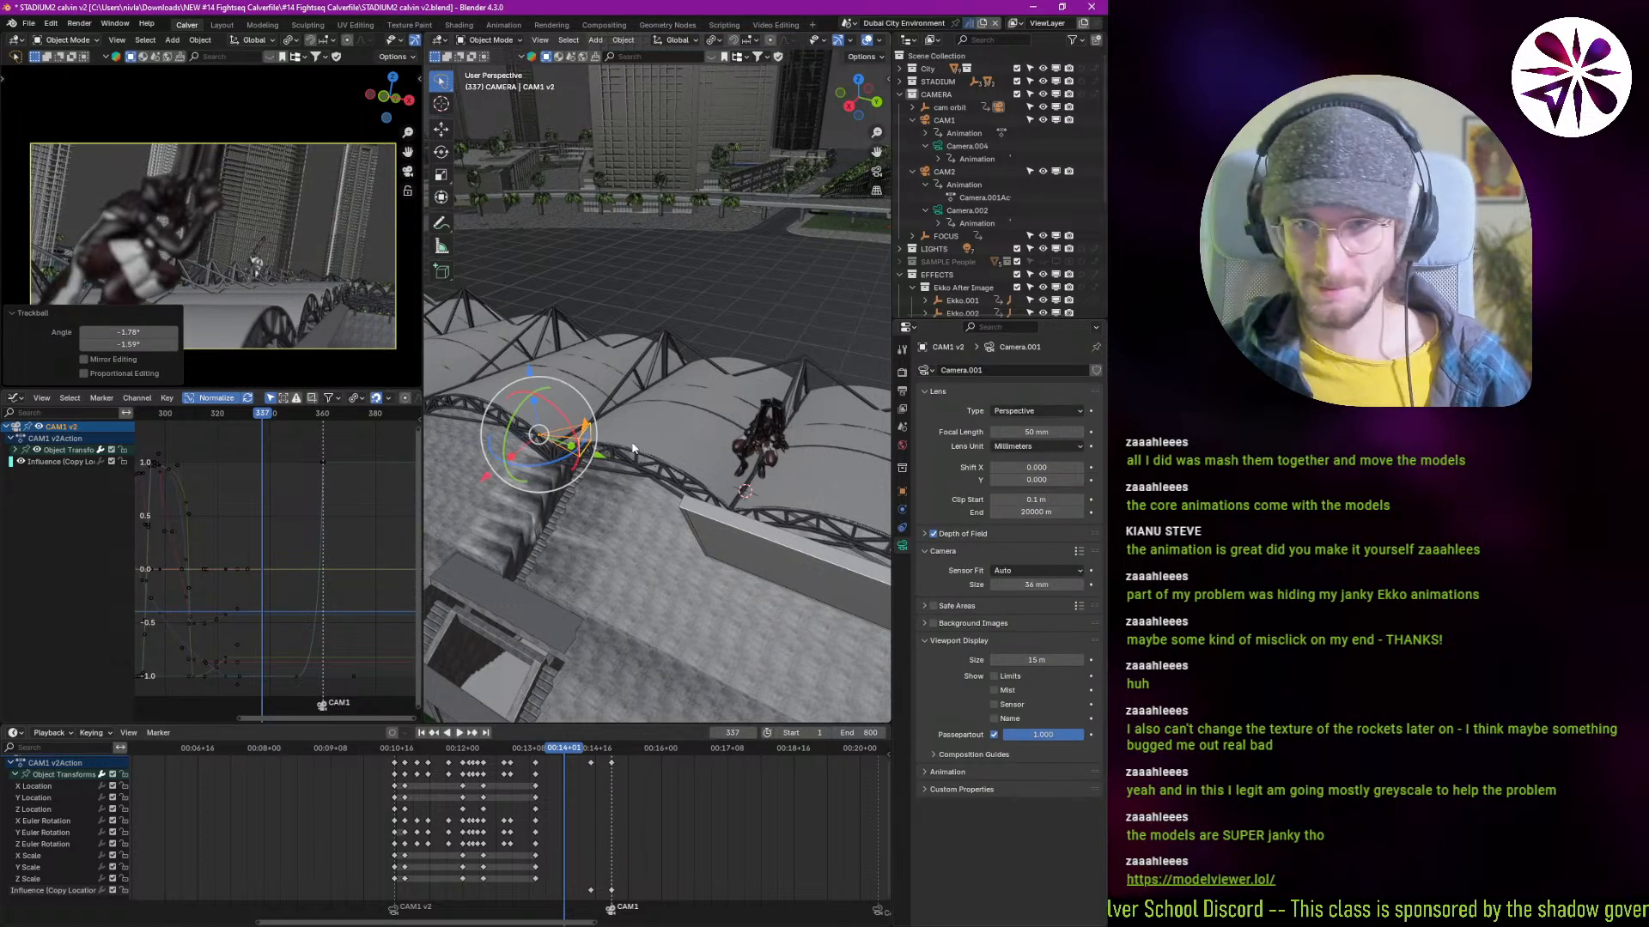
{"action": "key", "text": "i"}
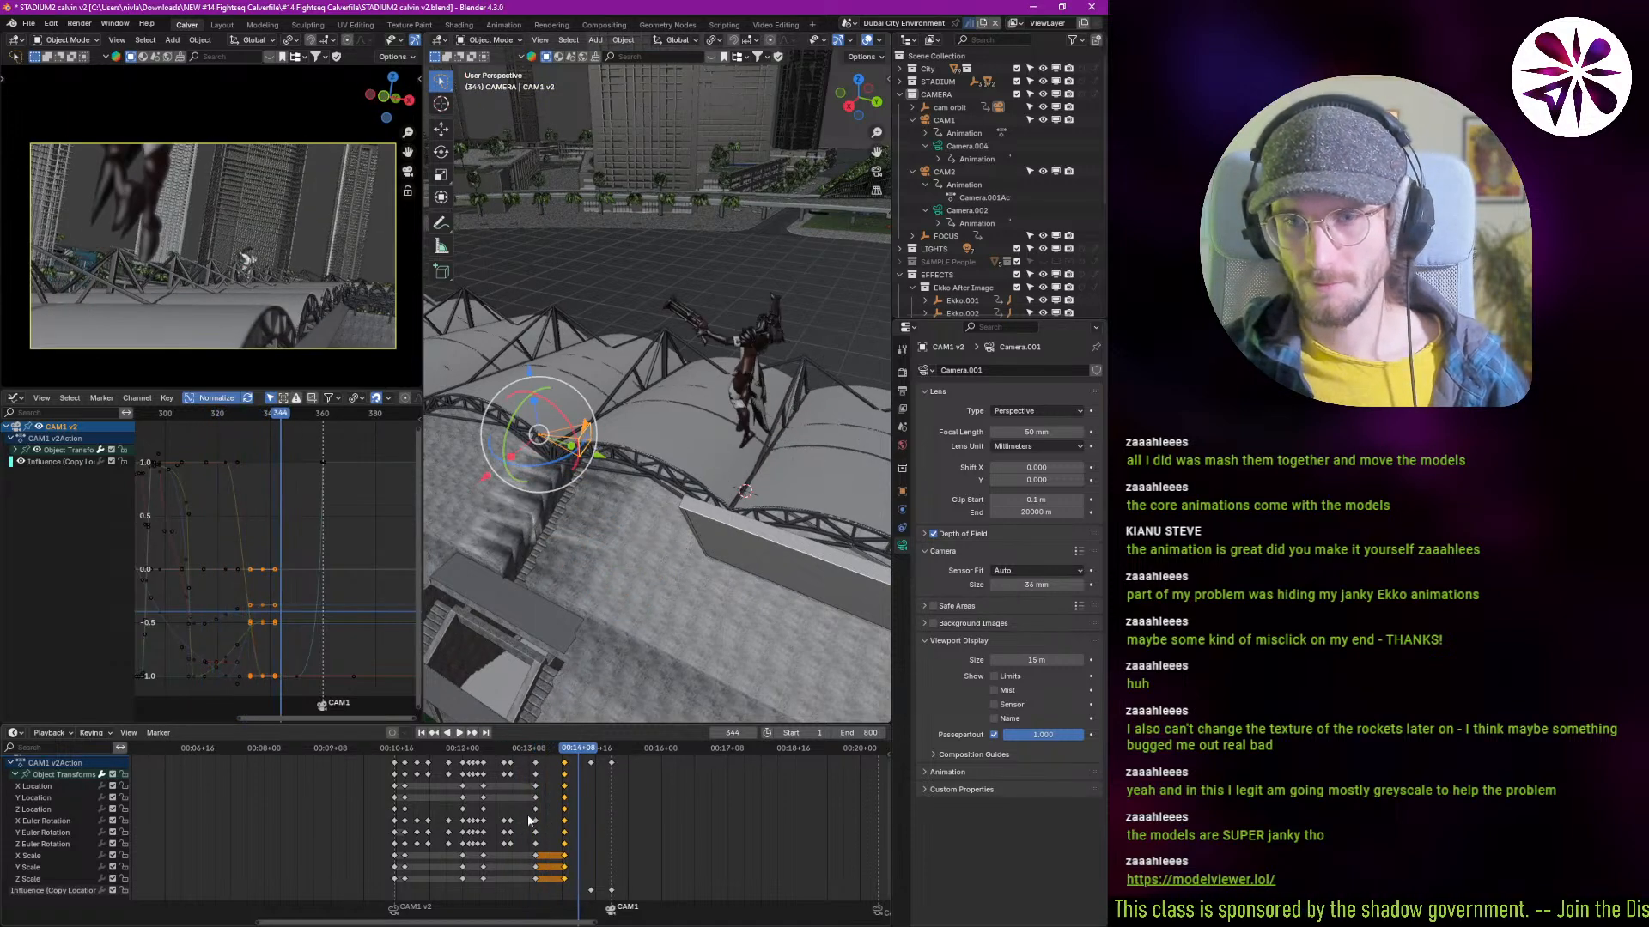
Step: Play and scrub the shot around frames 330 to 348 to check CAM1 v2's new framing
{"action": "key", "text": "space"}
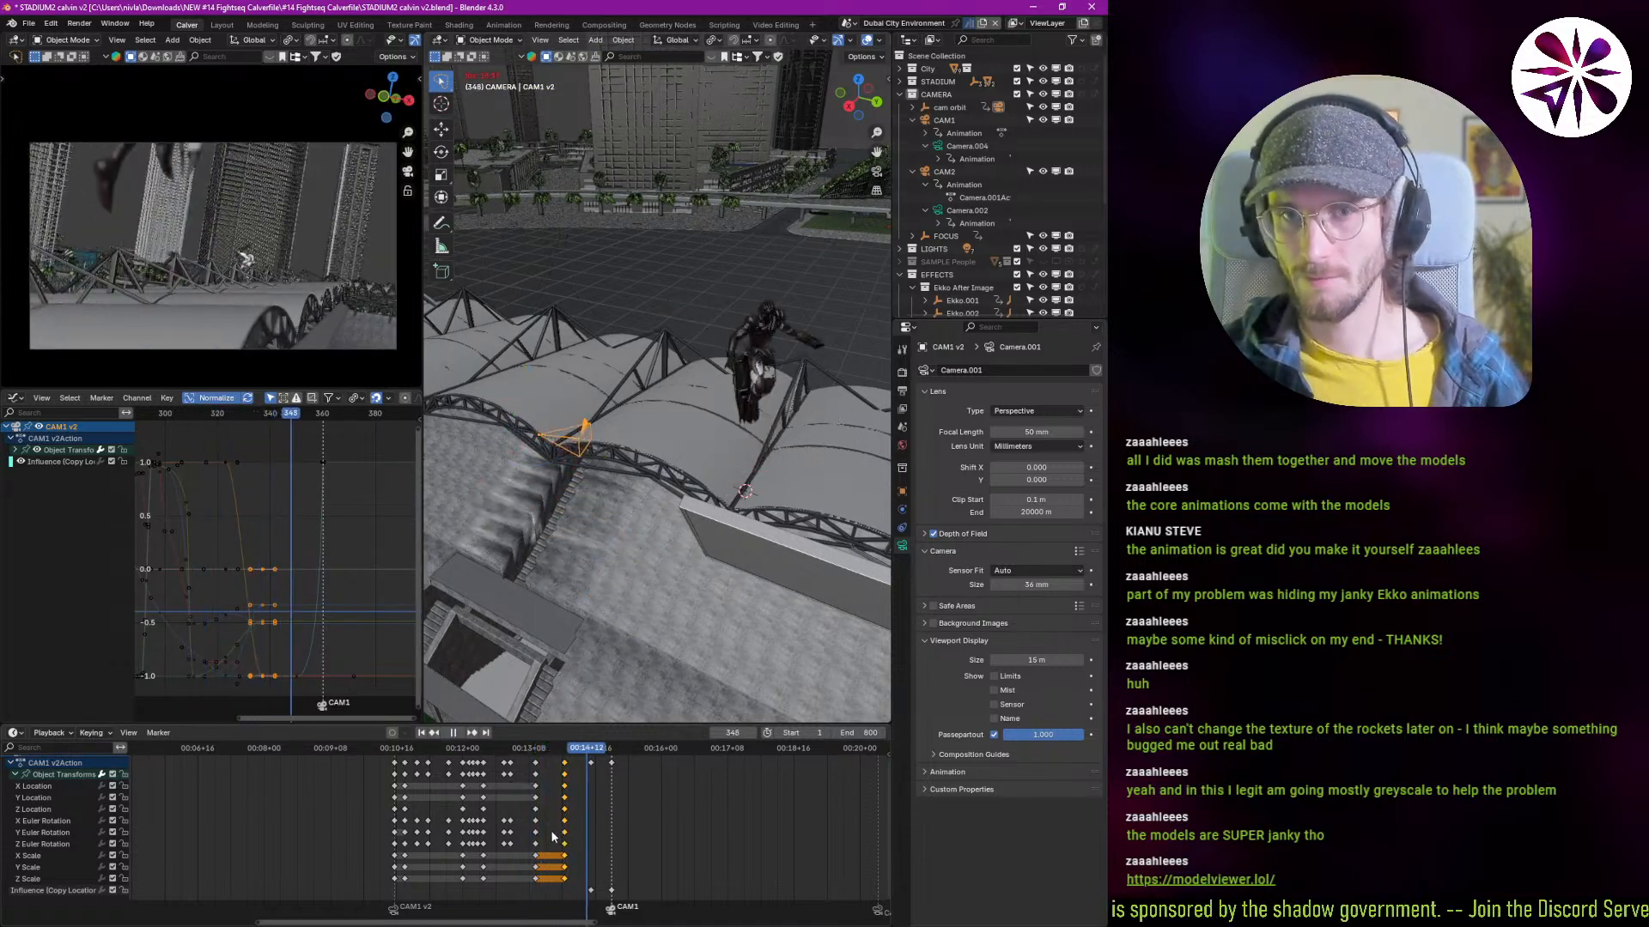
{"action": "key", "text": "space"}
{"action": "key", "text": "Down"}
{"action": "key", "text": "space"}
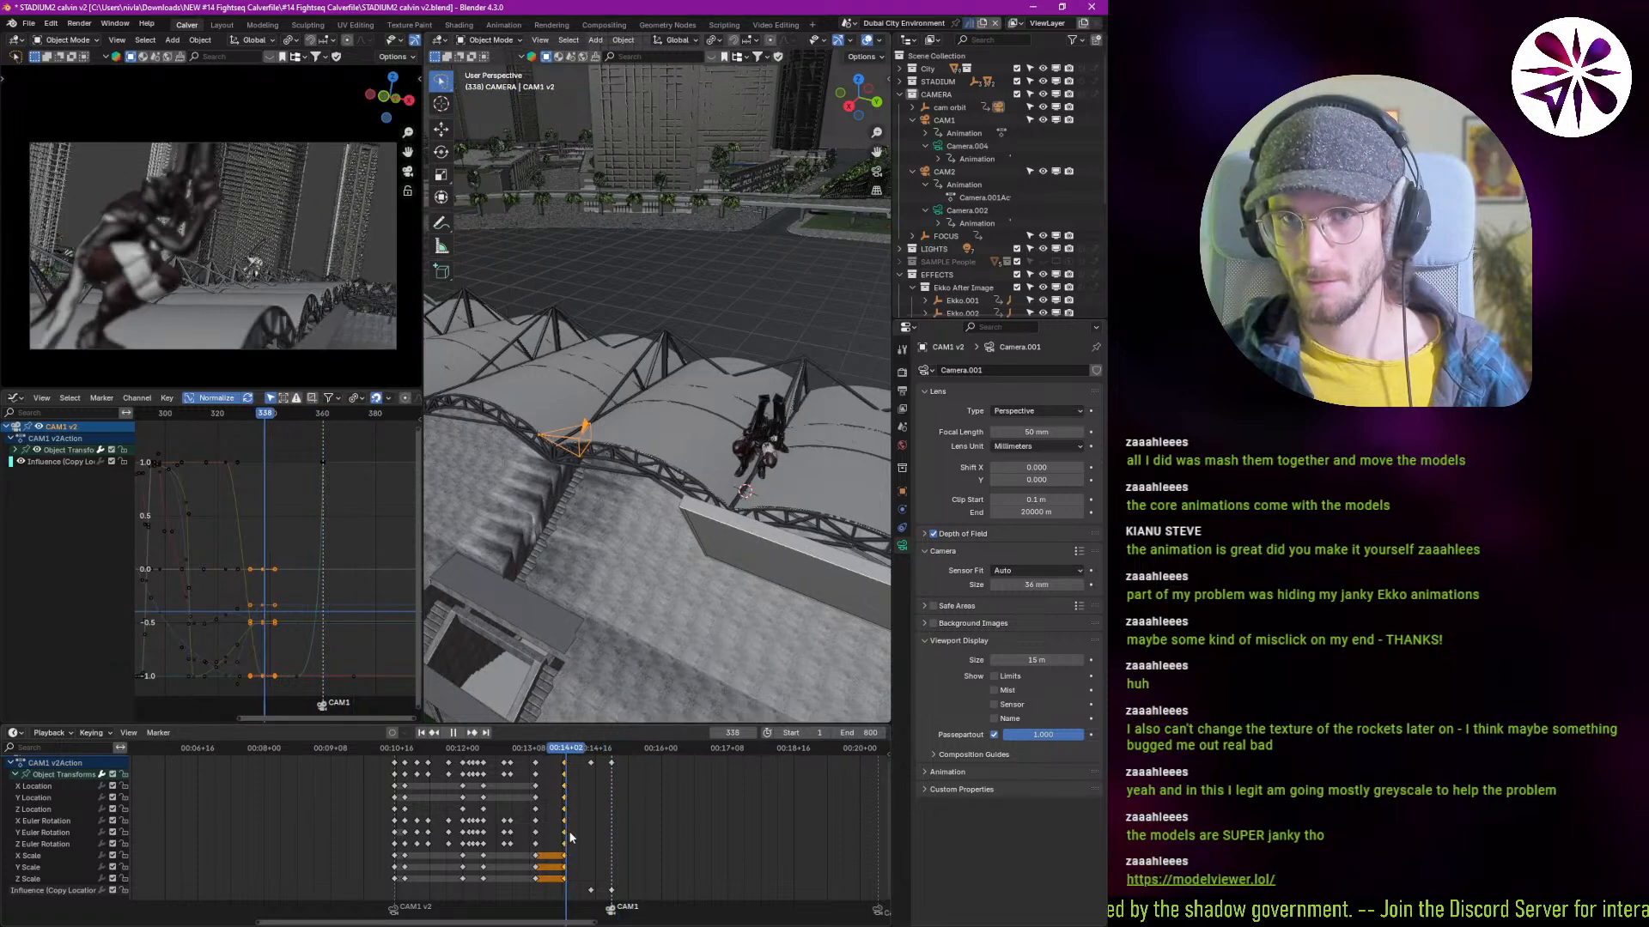
{"action": "left_click_drag", "start_coordinate": [607, 837], "coordinate": [548, 839]}
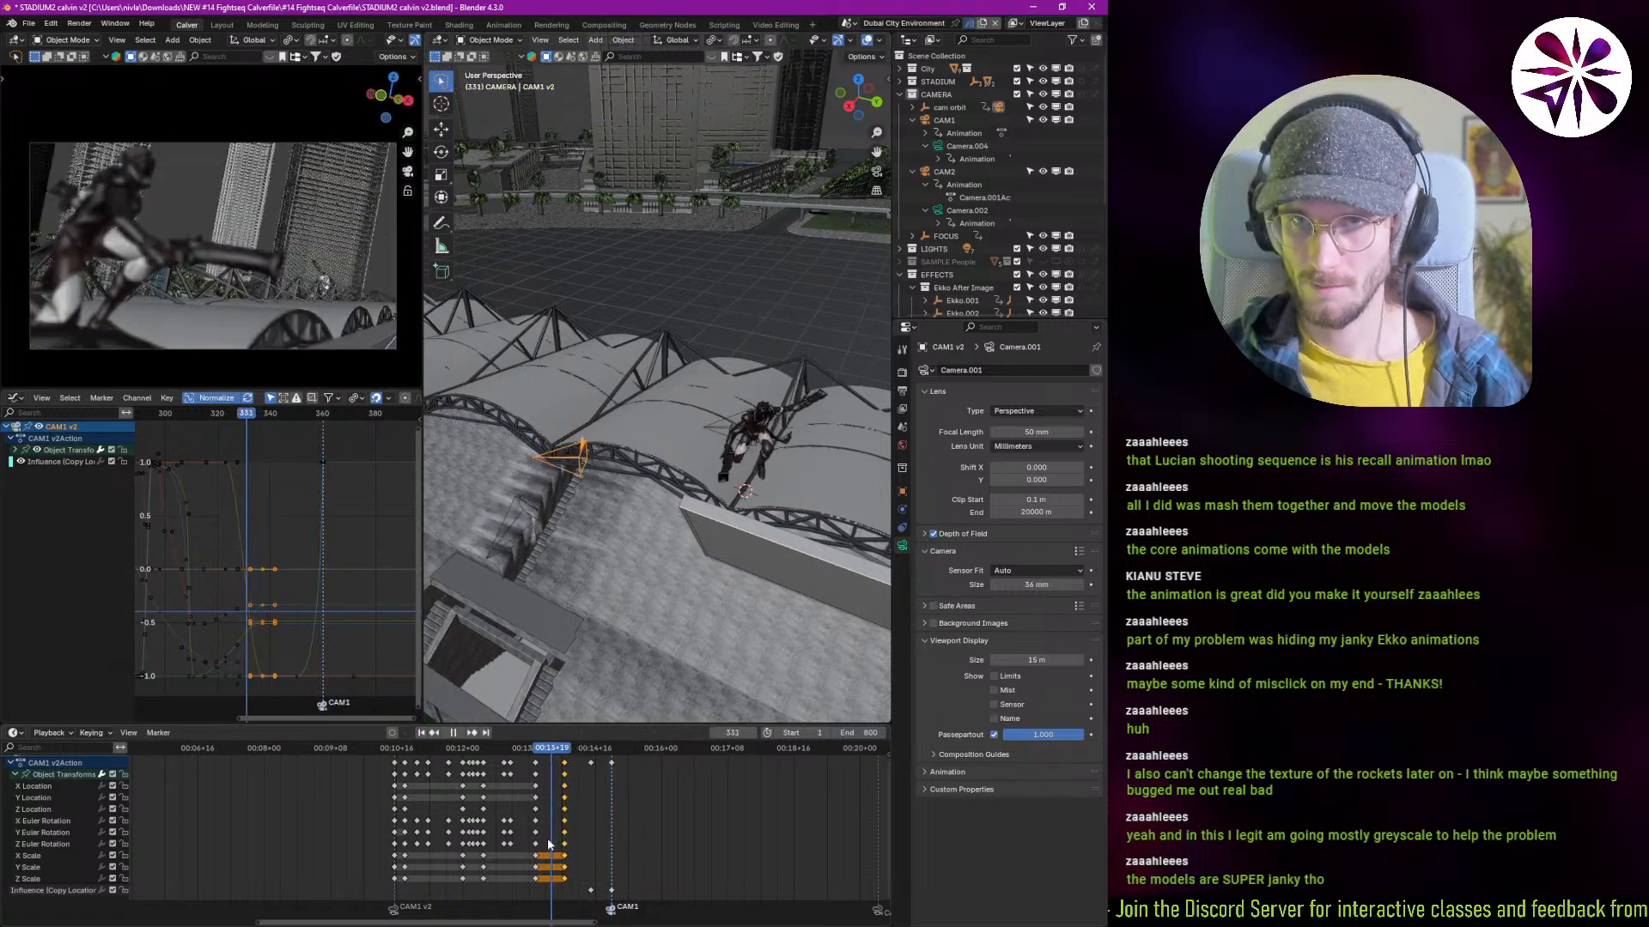
{"action": "key", "text": "space"}
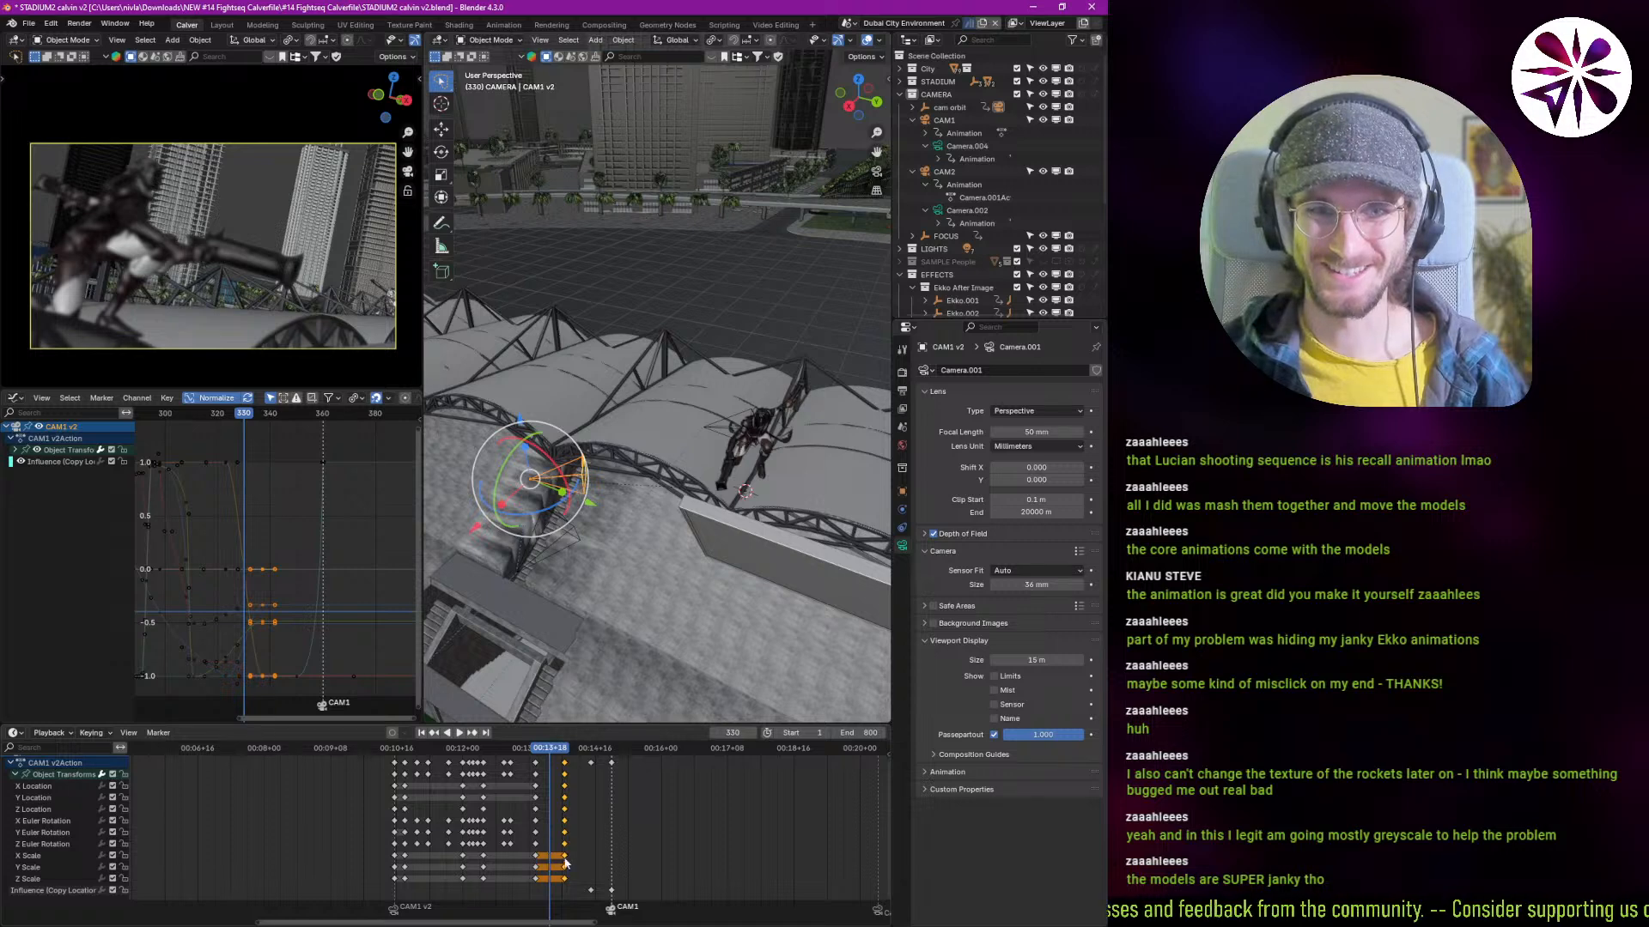
Step: Keyframe CAM1 v2's focal length at 50 mm on frame 333
{"action": "mouse_move", "coordinate": [558, 851]}
{"action": "right_mouse_down", "text": "shift"}
{"action": "mouse_move", "coordinate": [574, 847]}
{"action": "mouse_move", "coordinate": [541, 856]}
{"action": "mouse_move", "coordinate": [553, 824]}
{"action": "right_mouse_up", "text": "shift"}
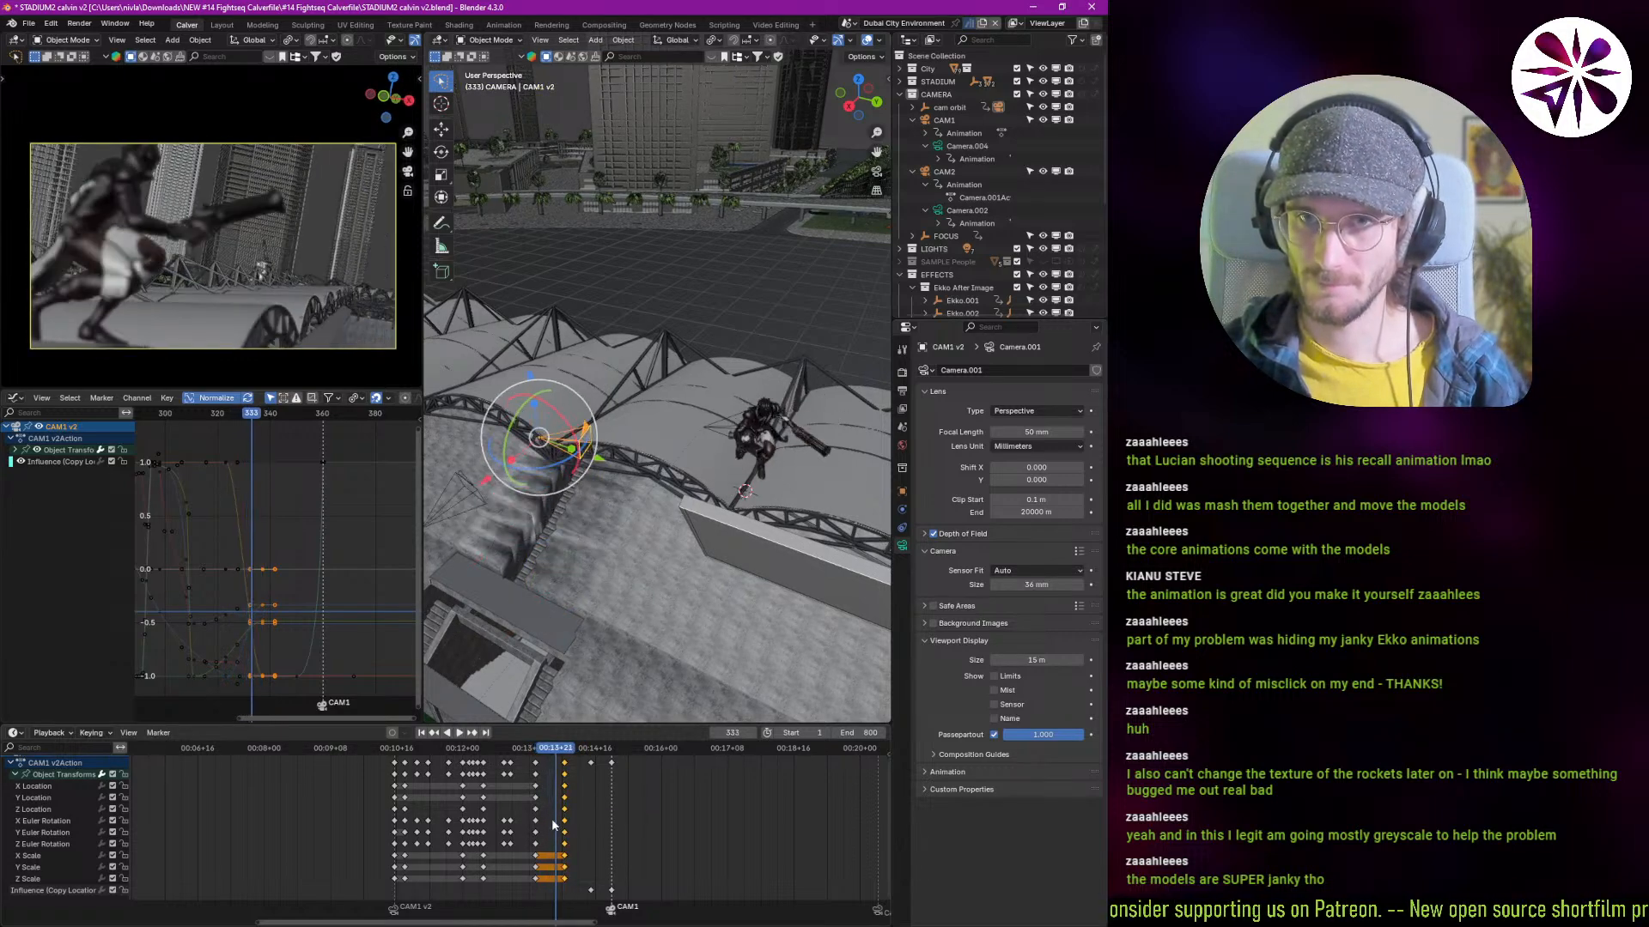
{"action": "key", "text": "Left"}
{"action": "key", "text": "Left"}
{"action": "key", "text": "Right"}
{"action": "key", "text": "Right"}
{"action": "key", "text": "Right"}
{"action": "key", "text": "Right"}
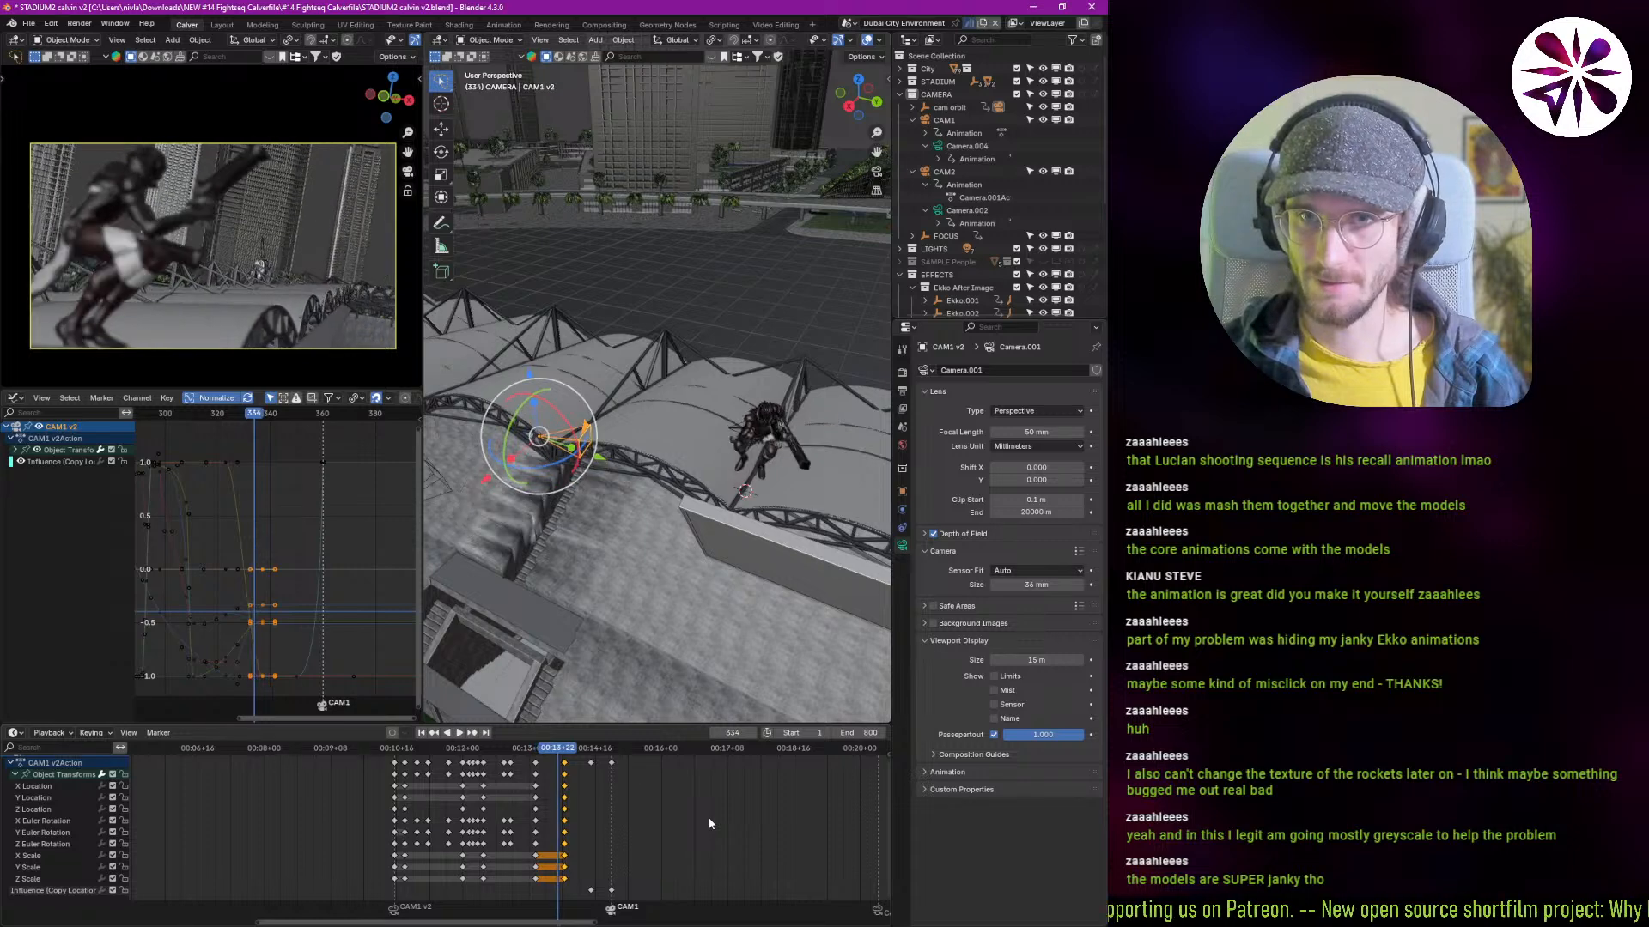
{"action": "key", "text": "Left"}
{"action": "key", "text": "Left"}
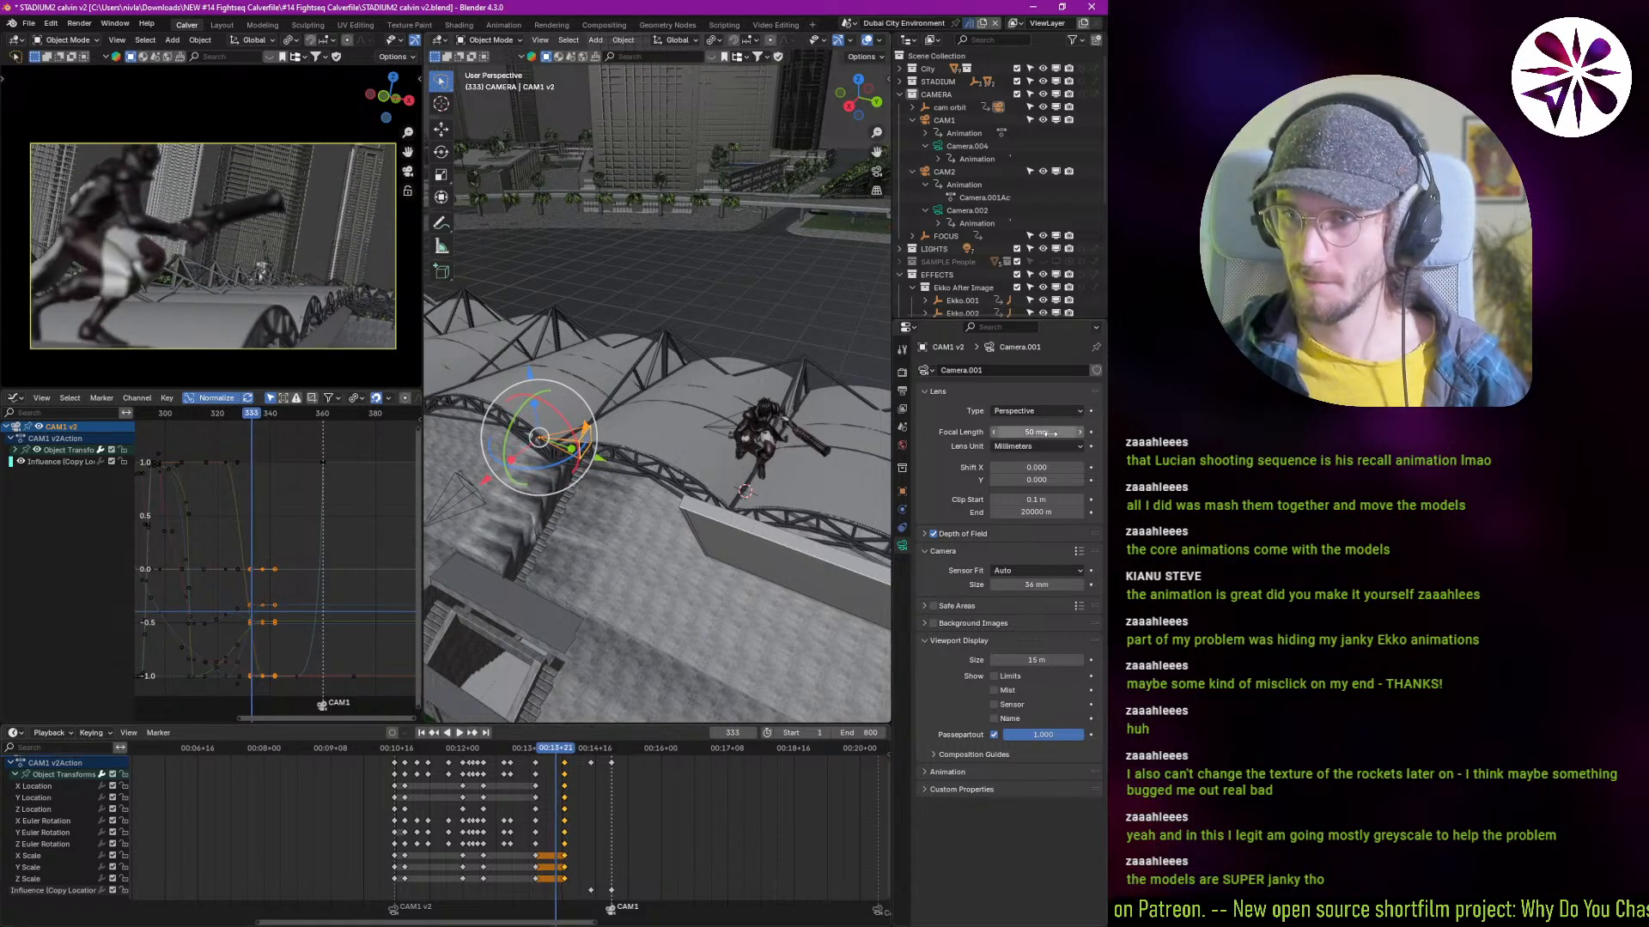
{"action": "middle_click_drag", "start_coordinate": [634, 826], "coordinate": [582, 794]}
Step: At frame 337, set CAM1 v2's focal length to 129 mm and keyframe it
{"action": "key", "text": "Right"}
{"action": "key", "text": "Right"}
{"action": "key", "text": "Right"}
{"action": "key", "text": "Right"}
{"action": "key", "text": "Right"}
{"action": "key", "text": "Right"}
{"action": "key", "text": "Right"}
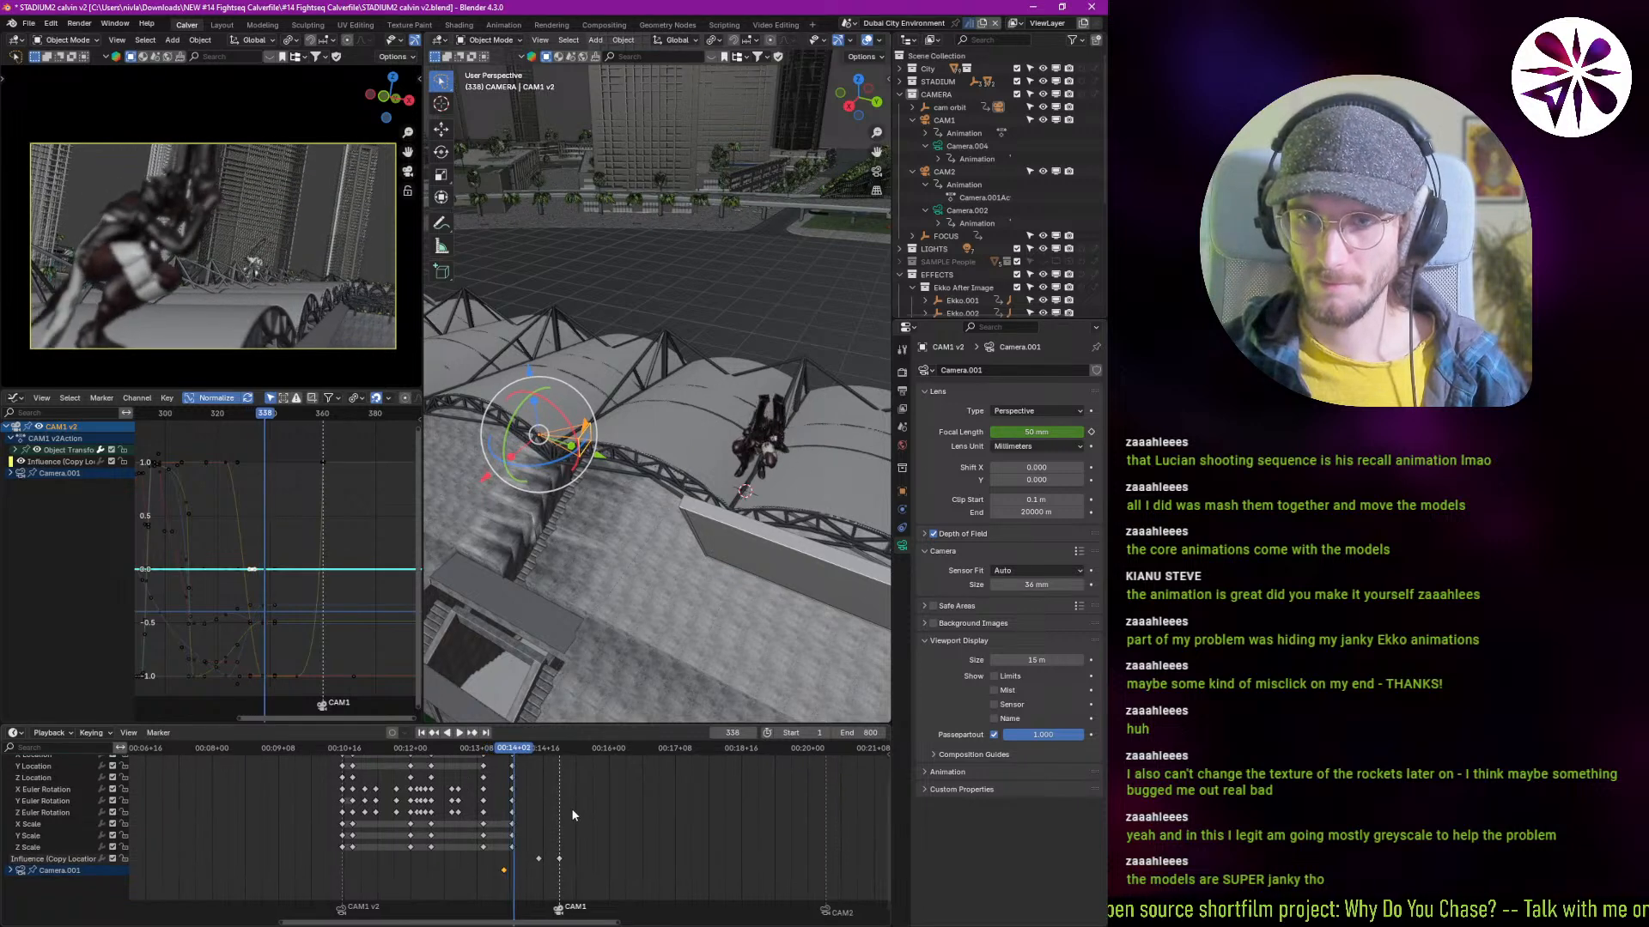
{"action": "key", "text": "Left"}
{"action": "key", "text": "Left"}
{"action": "key", "text": "Left"}
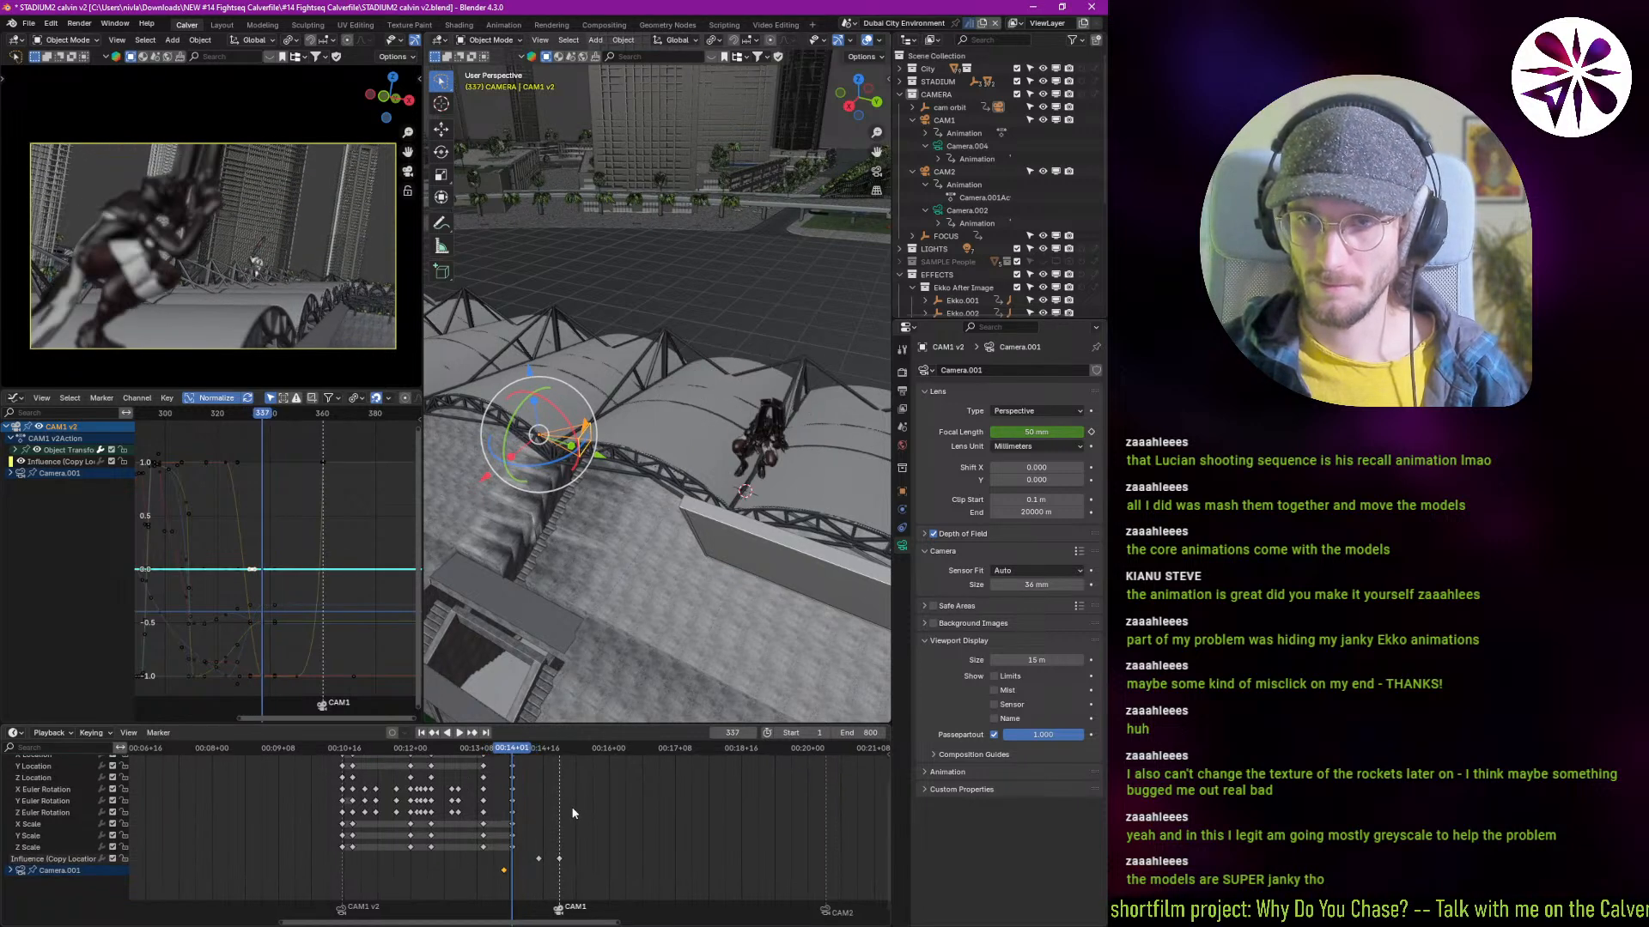
{"action": "mouse_move", "coordinate": [1016, 432]}
{"action": "left_mouse_down"}
{"action": "mouse_move", "coordinate": [1065, 432]}
{"action": "mouse_move", "coordinate": [1016, 432]}
{"action": "mouse_move", "coordinate": [1030, 430]}
{"action": "left_mouse_up"}
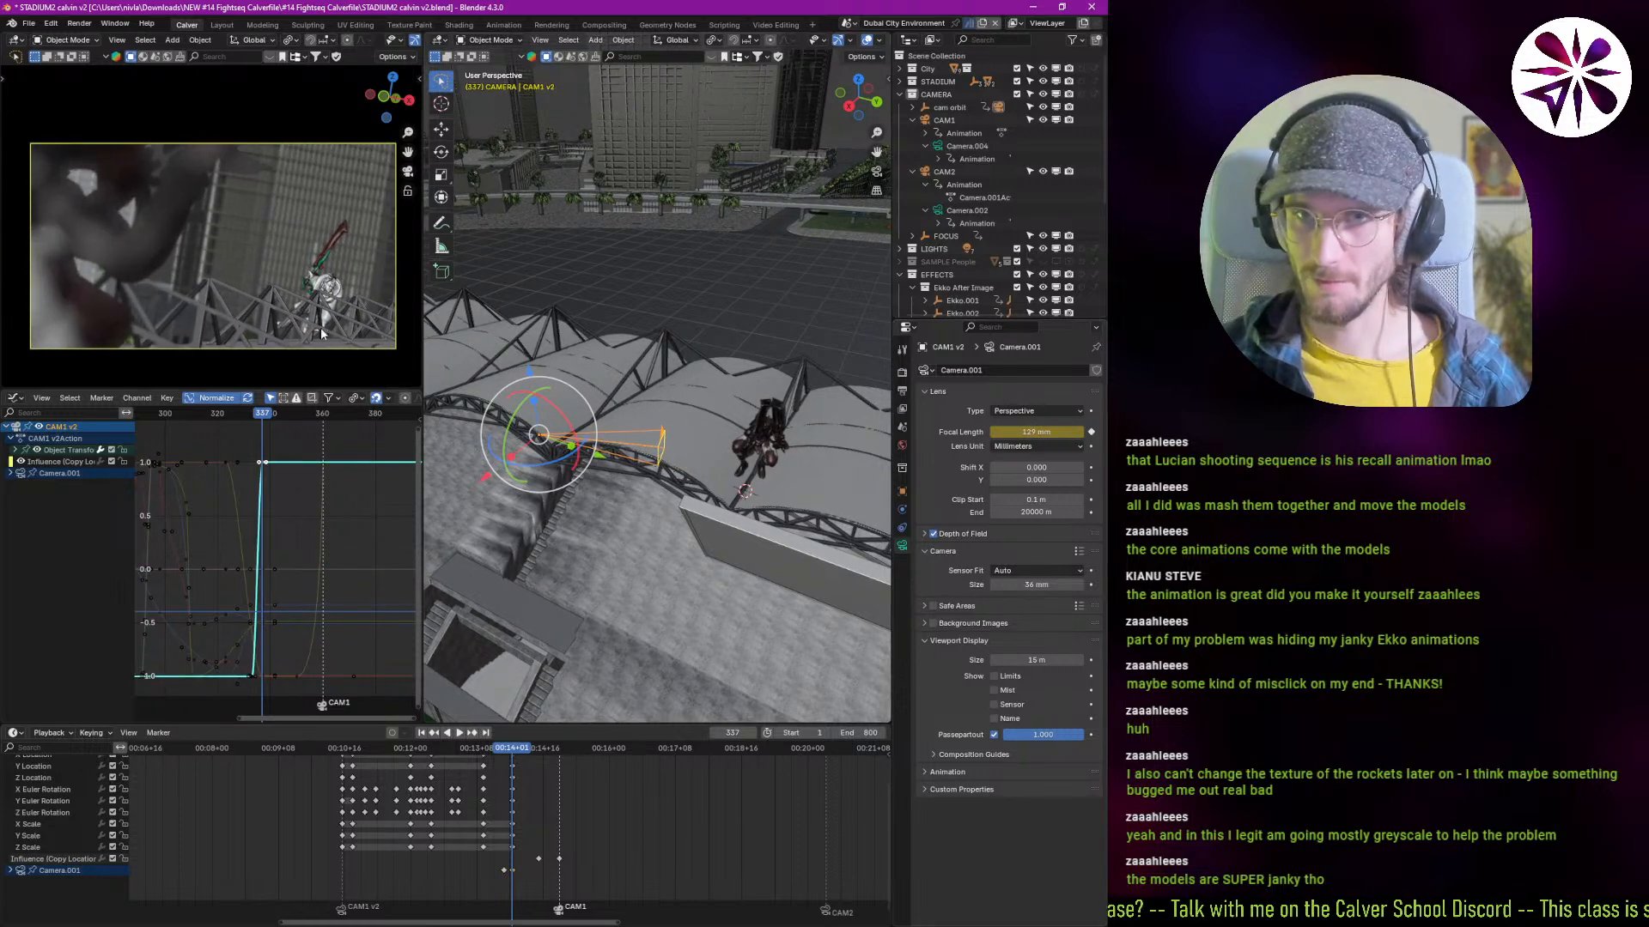
Step: Re-aim CAM1 v2 at frame 337 to frame the distant character, keyframe its transforms and preview the zoom
{"action": "key", "text": "r"}
{"action": "key", "text": "r"}
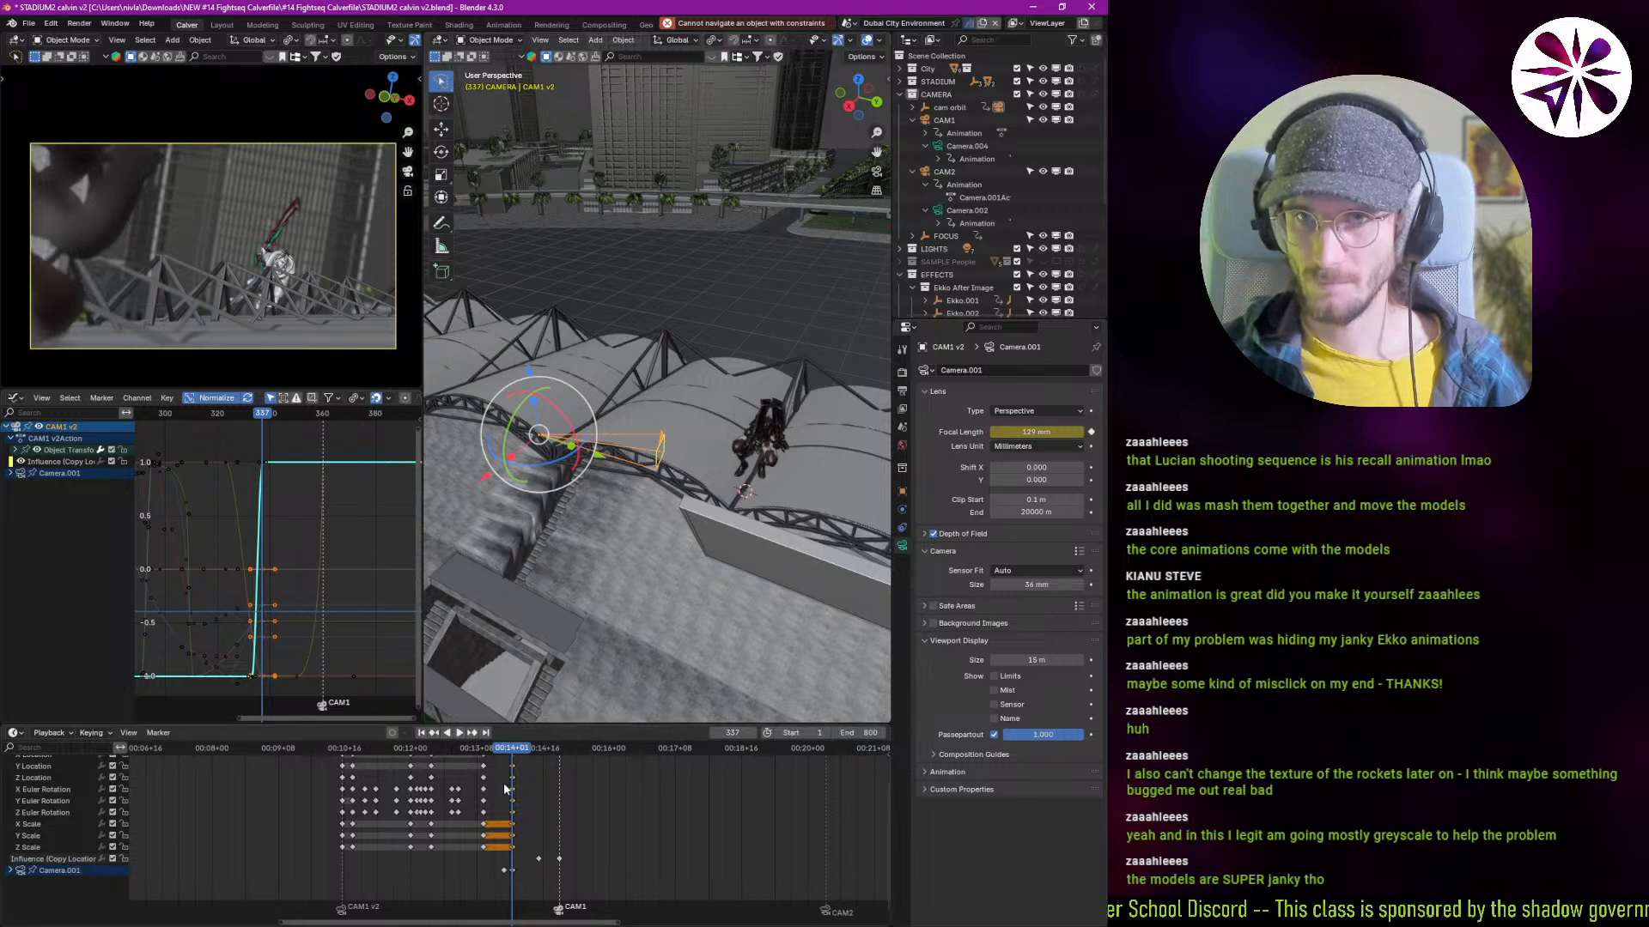
{"action": "right_click_drag", "start_coordinate": [504, 790], "coordinate": [477, 788], "text": "shift"}
{"action": "key", "text": "space"}
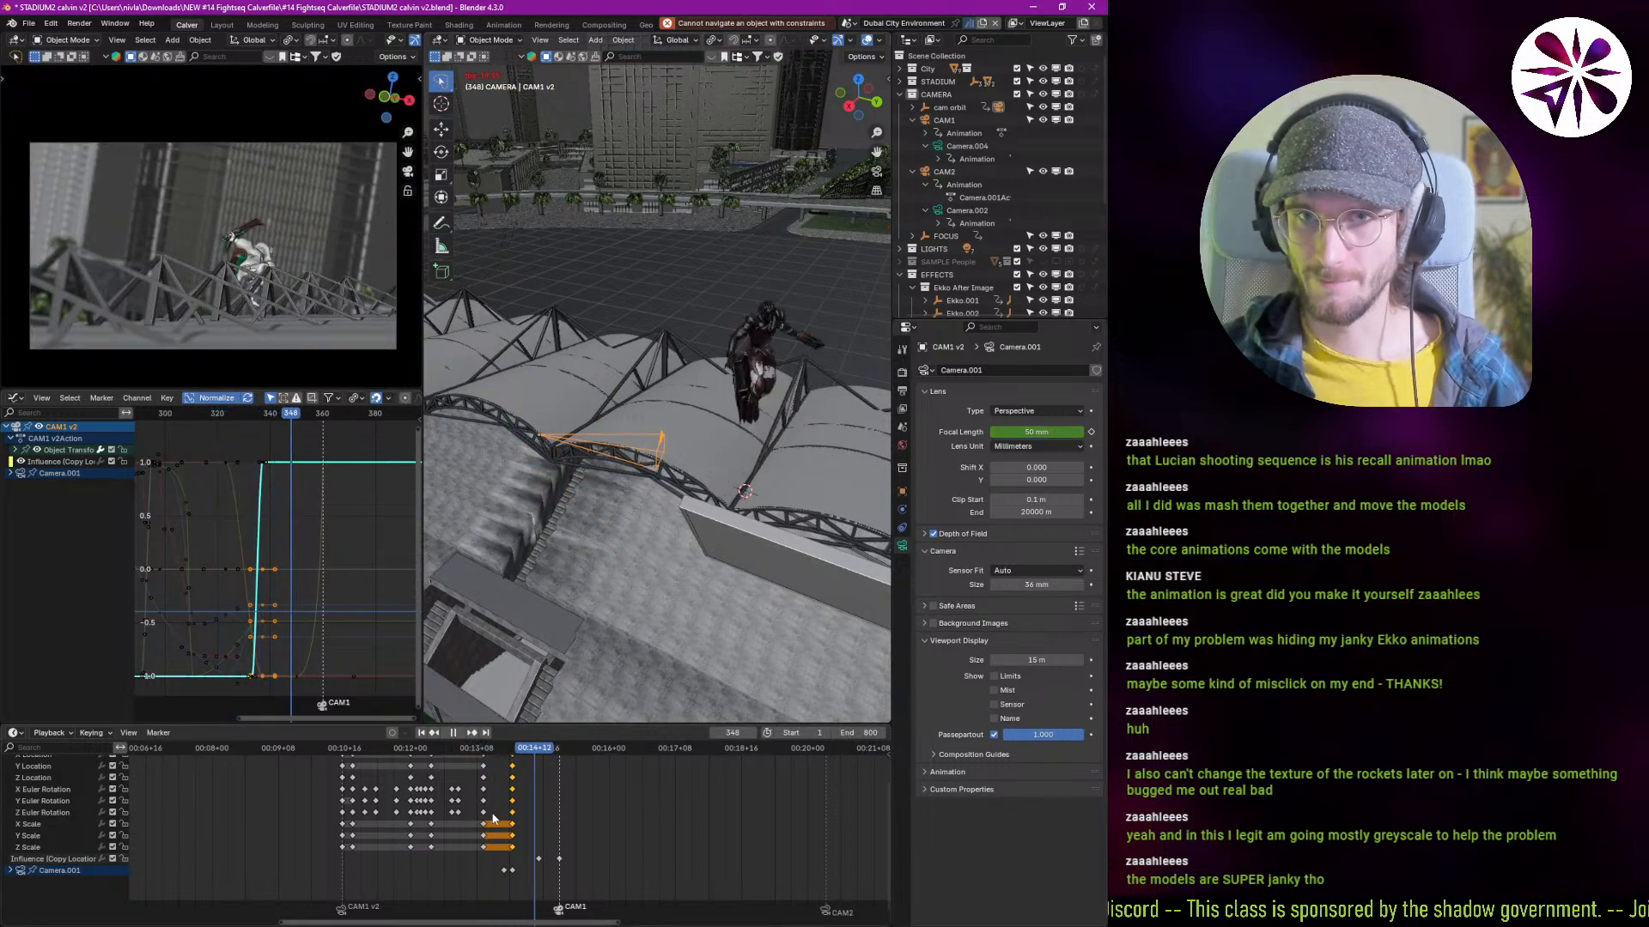
{"action": "key", "text": "space"}
{"action": "key", "text": "space"}
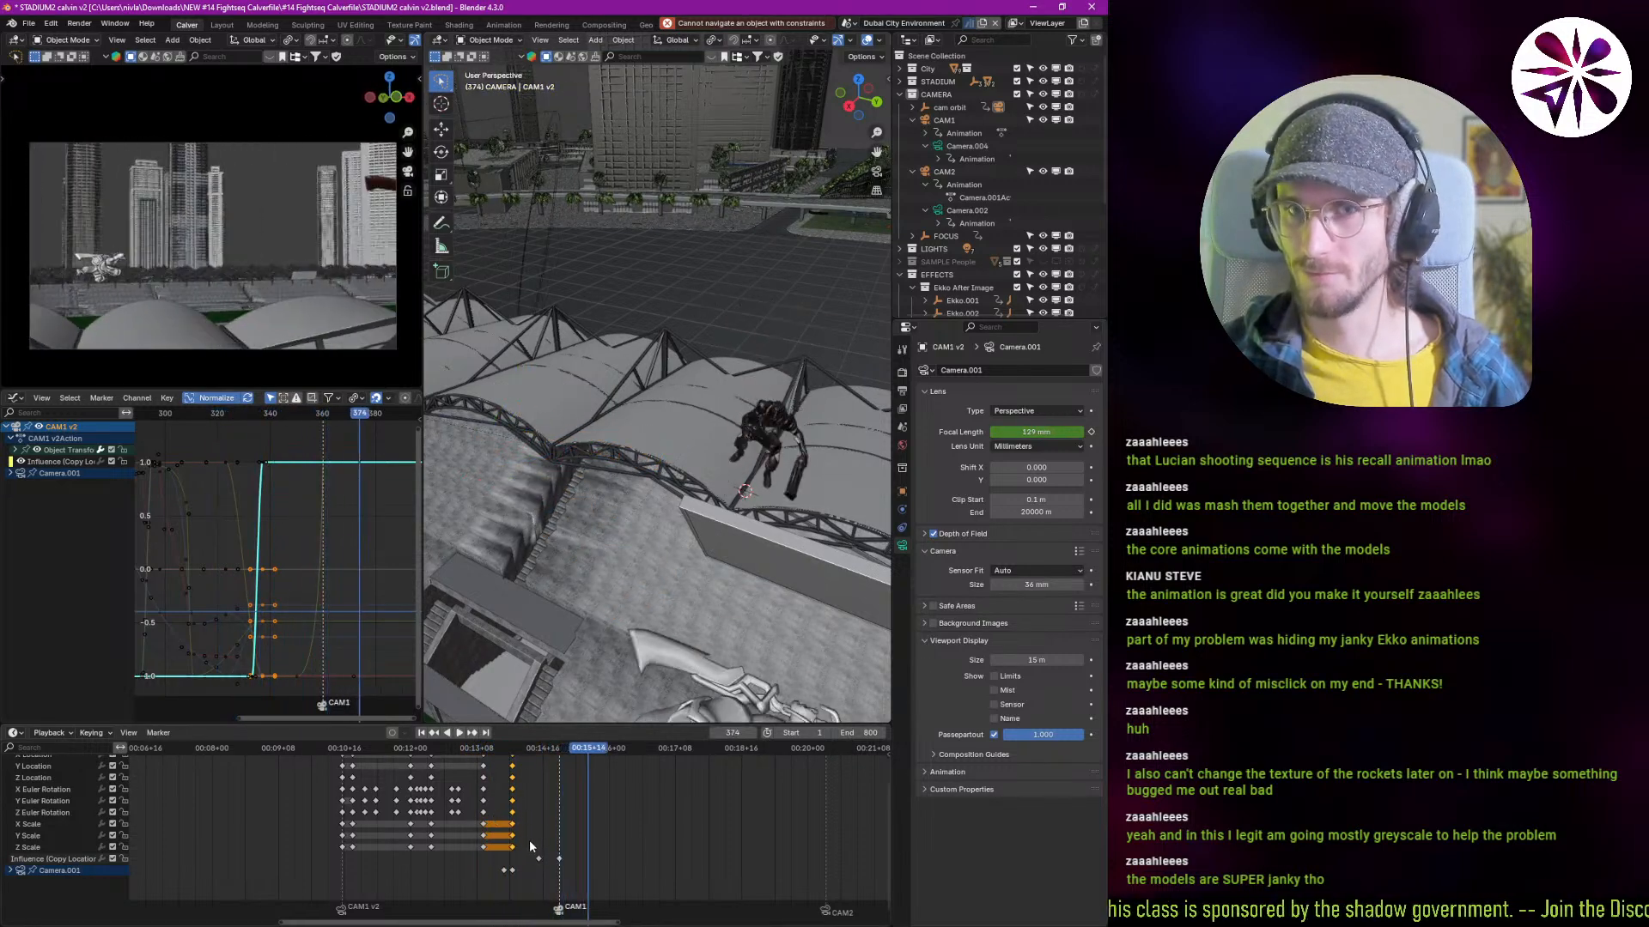
{"action": "right_click_drag", "start_coordinate": [530, 843], "coordinate": [493, 855], "text": "shift"}
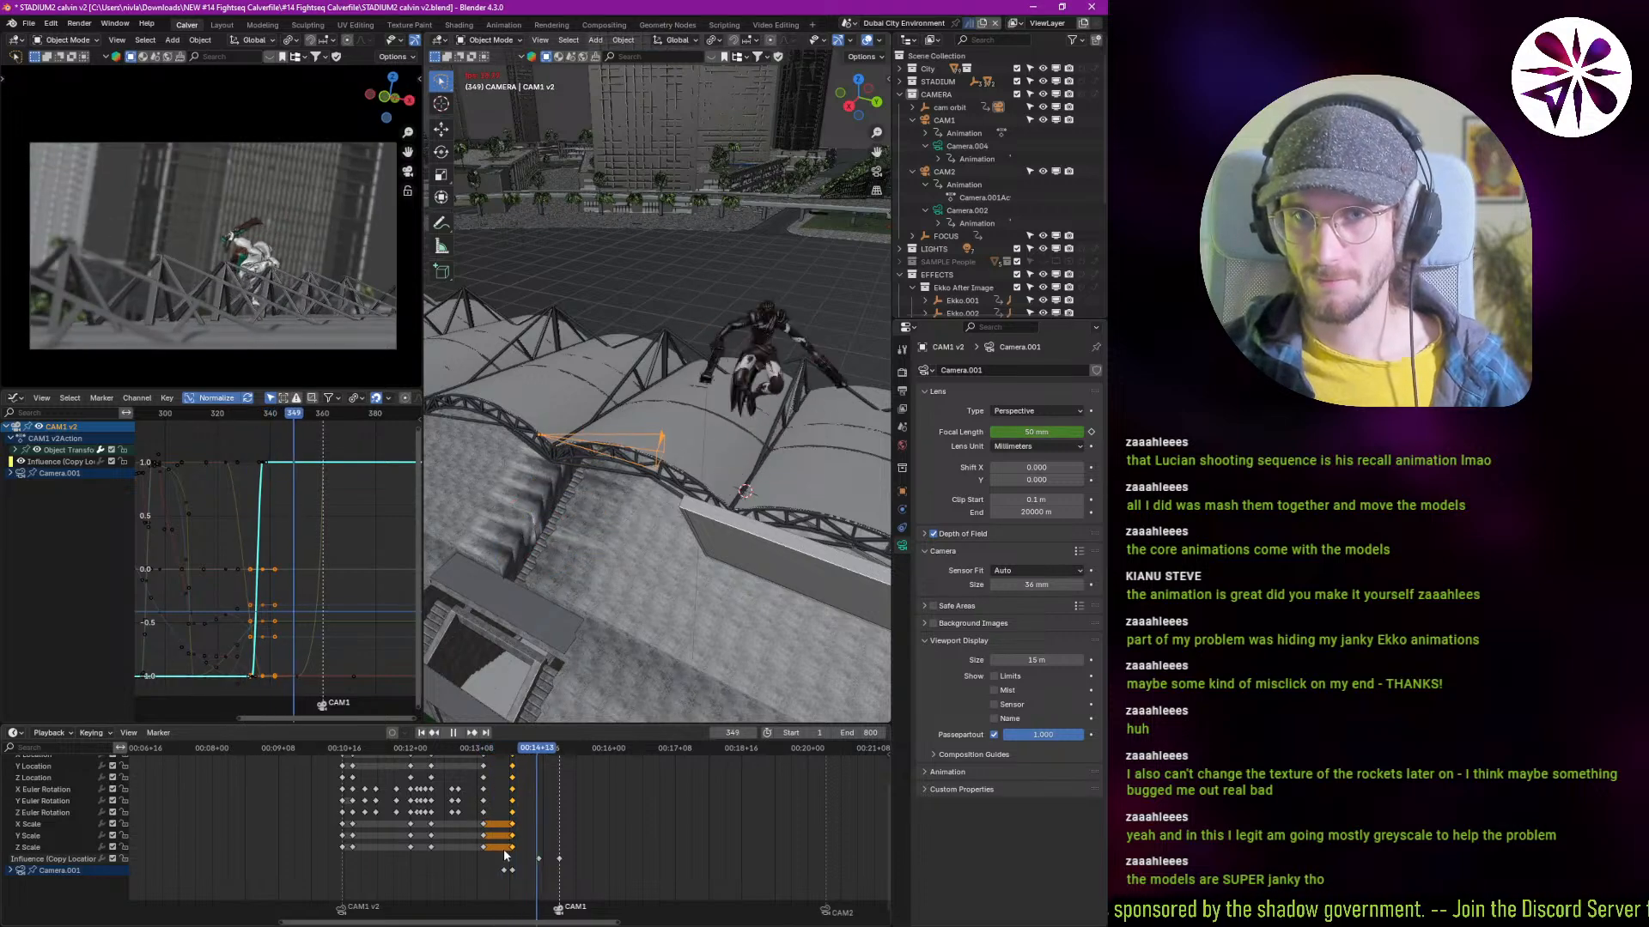
{"action": "key", "text": "Escape"}
Step: Shift the 129 mm focal length keyframe to about frame 341 and preview the slower zoom
{"action": "left_click_drag", "start_coordinate": [514, 872], "coordinate": [520, 871]}
{"action": "key", "text": "space"}
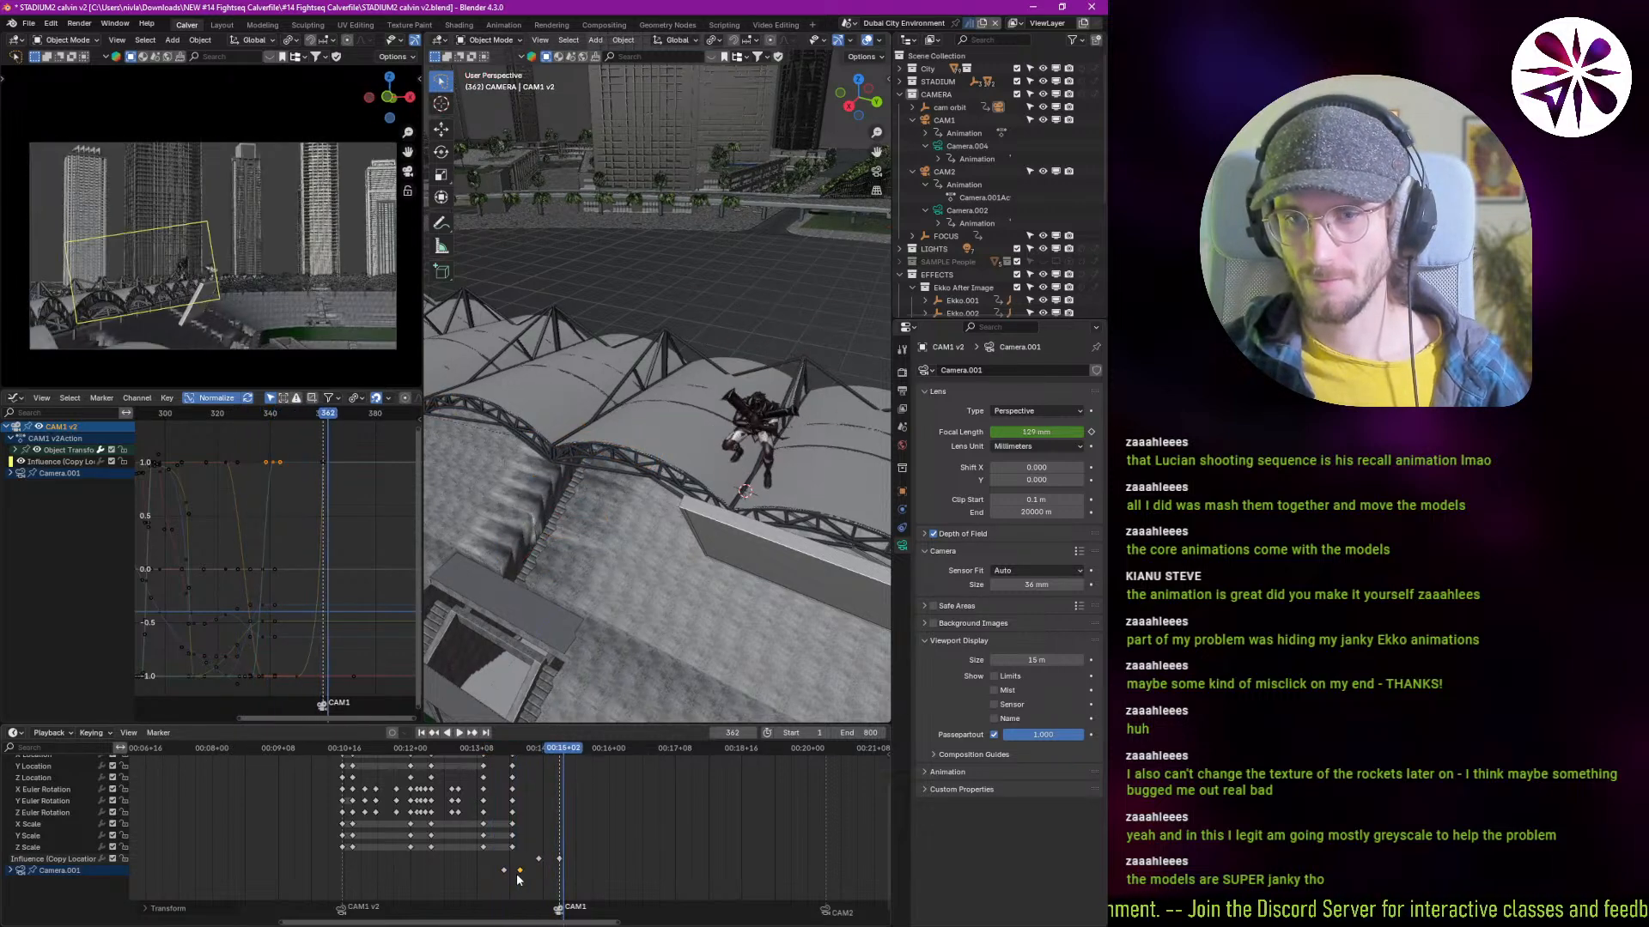
{"action": "key", "text": "Escape"}
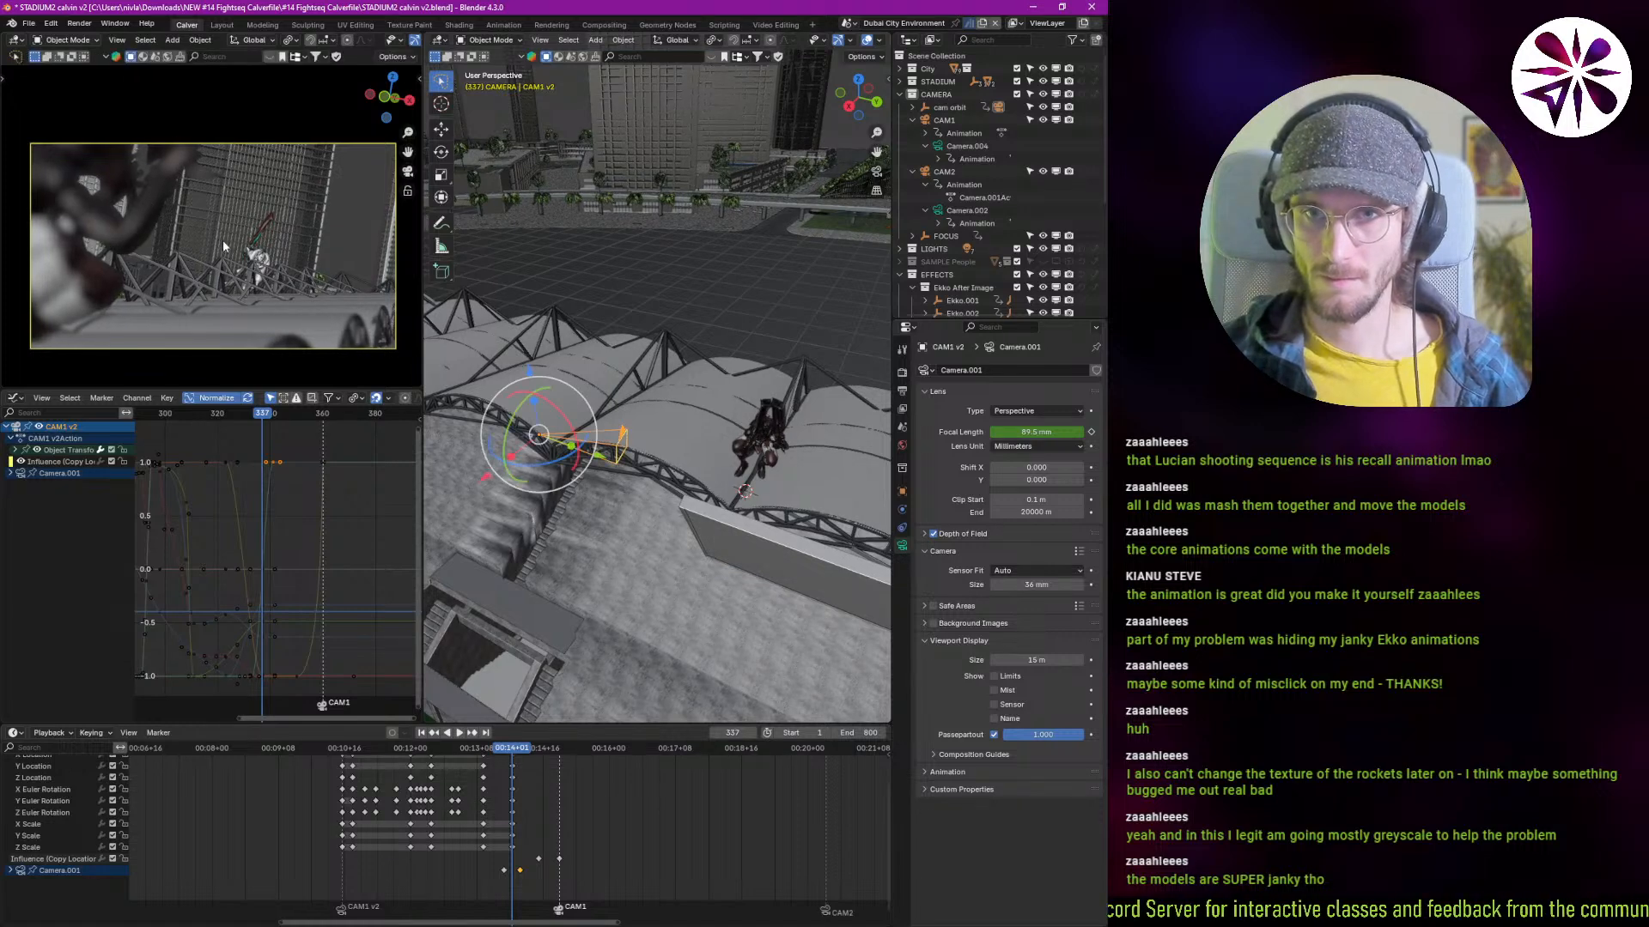
Step: At frame 337, reposition CAM1 v2 and fine-tune its aim, then keyframe its transforms and play the result
{"action": "left_click", "coordinate": [304, 369]}
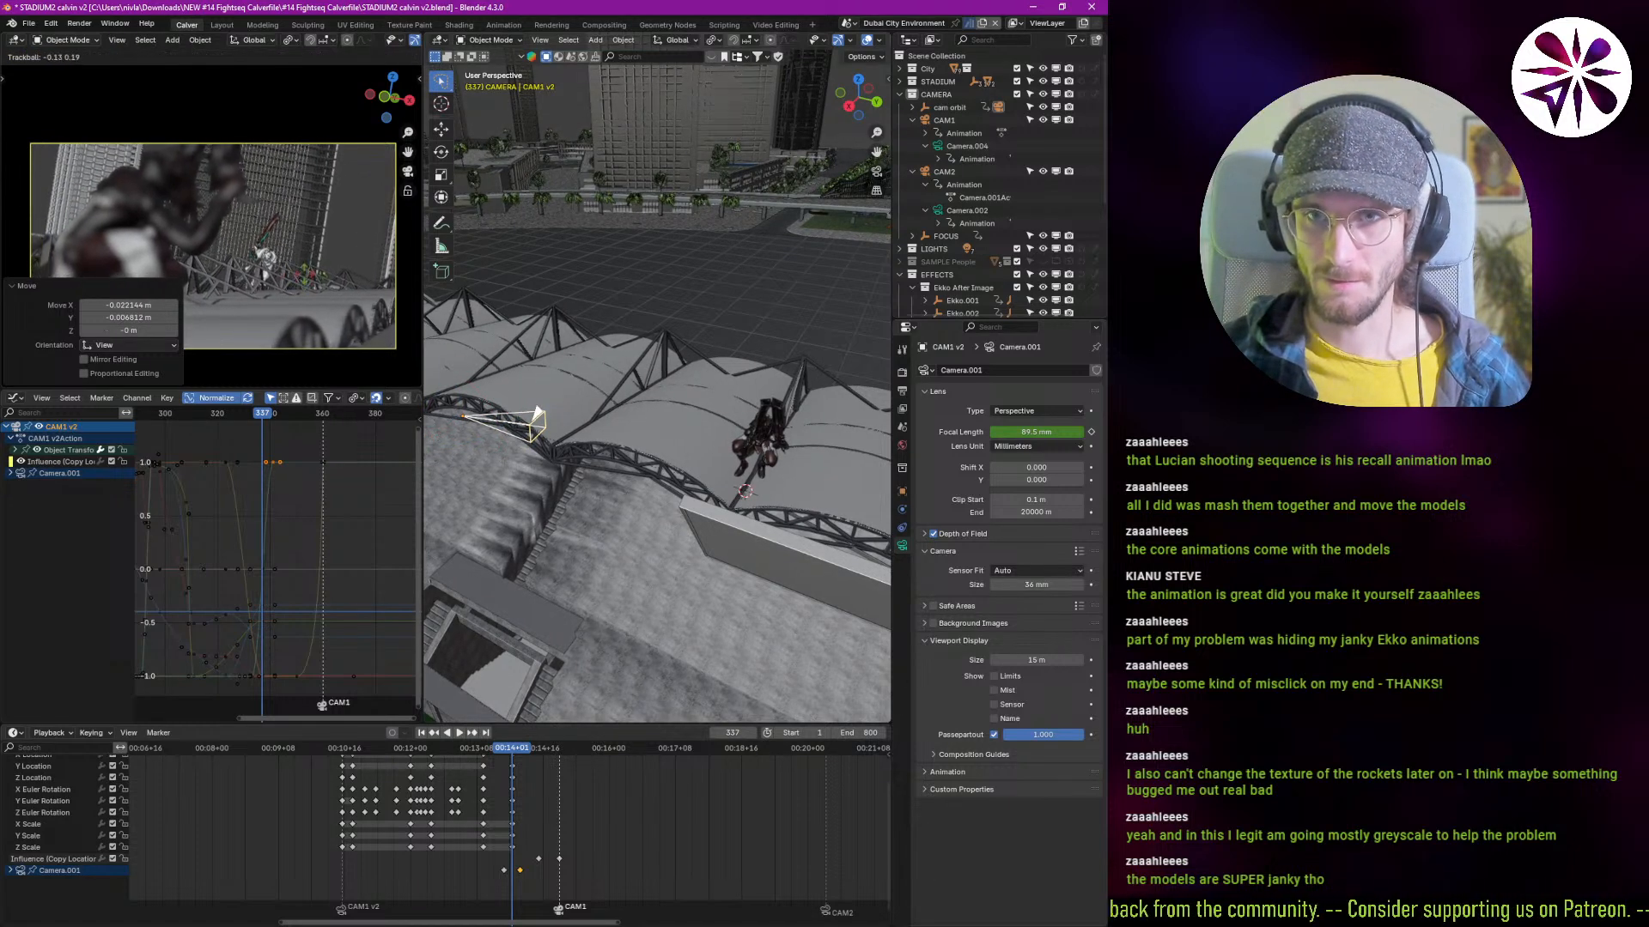
{"action": "left_click", "coordinate": [335, 394]}
{"action": "key", "text": "i"}
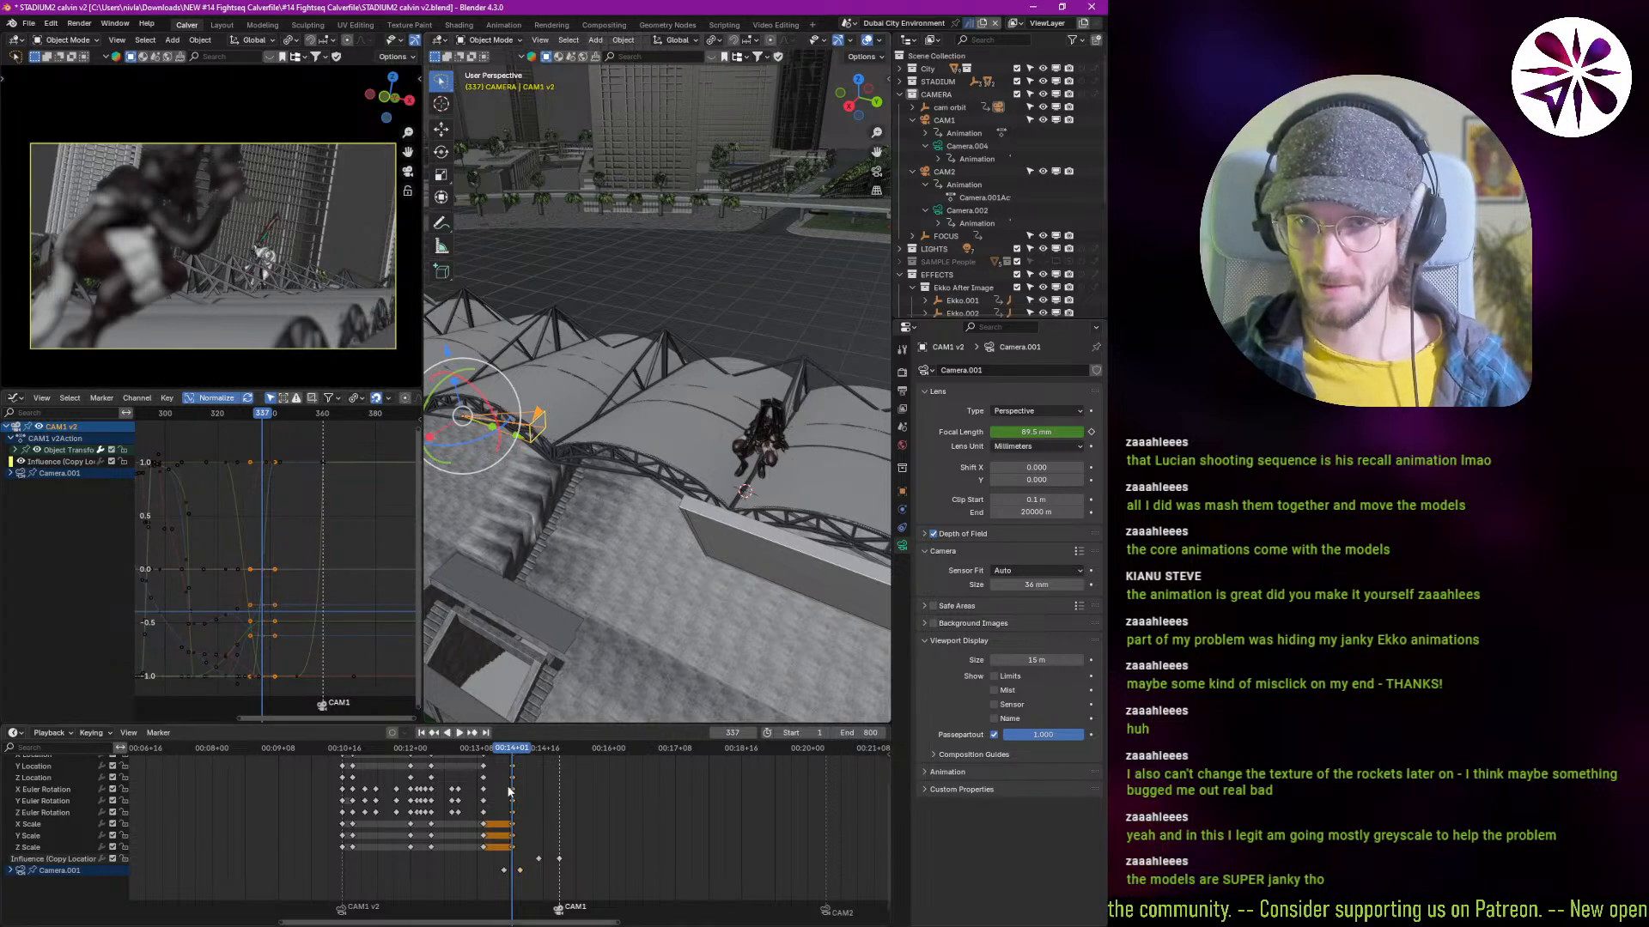
{"action": "key", "text": "space"}
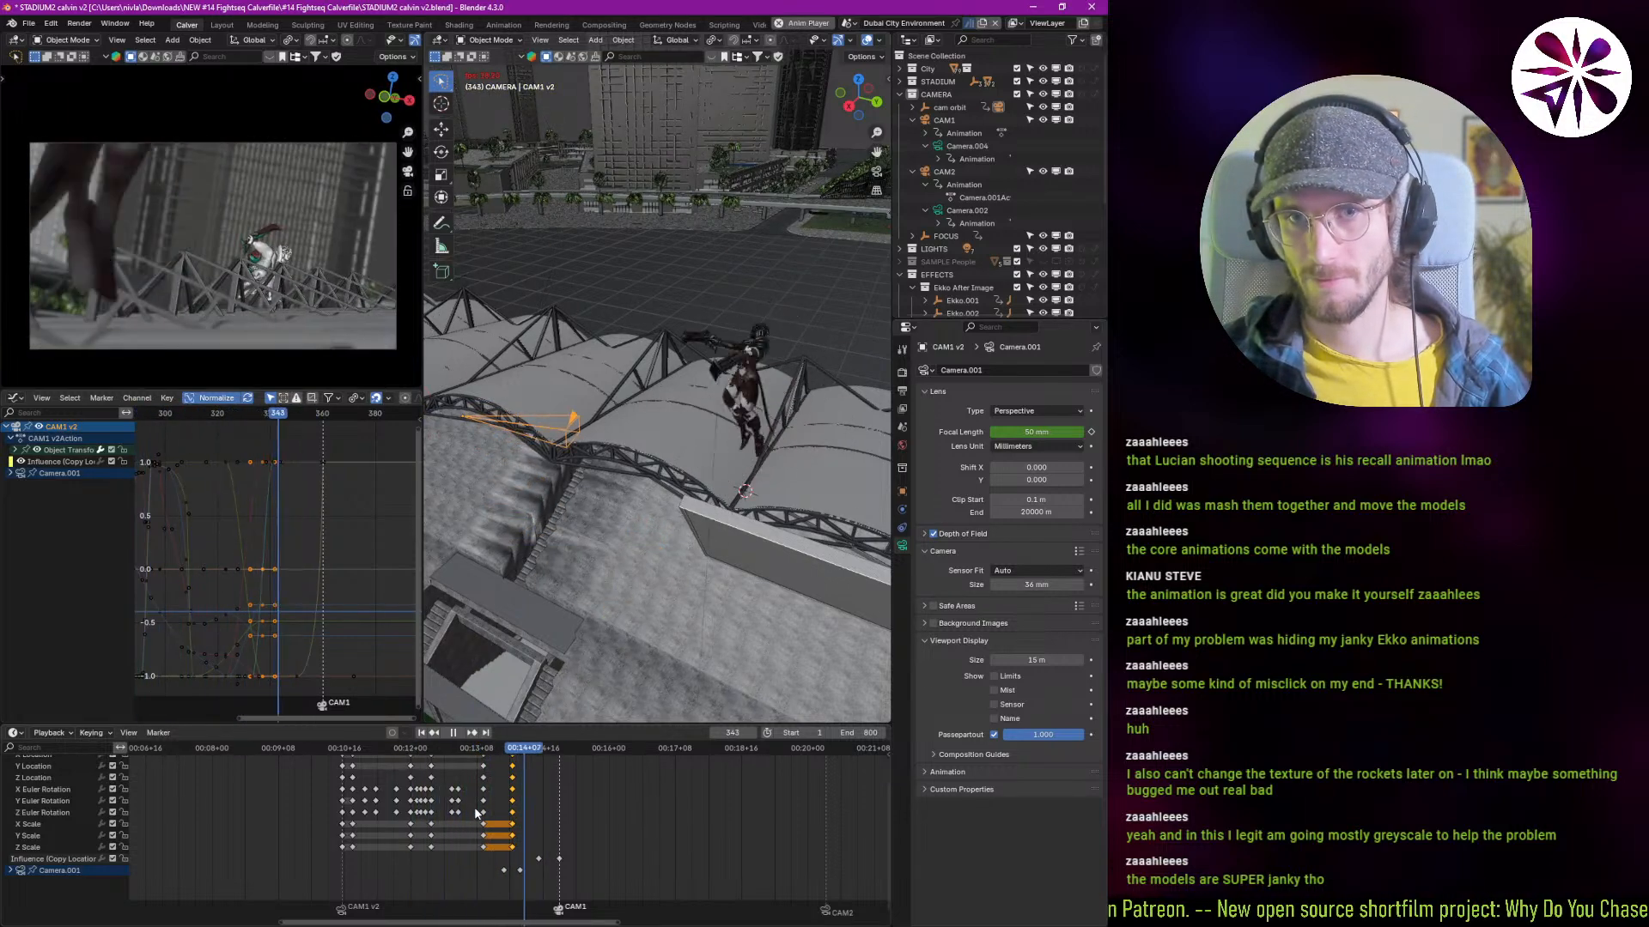
Step: Move CAM1 v2's two focal length keyframes to about frames 338 and 344, previewing the zoom timing between adjustments
{"action": "left_click", "coordinate": [504, 848]}
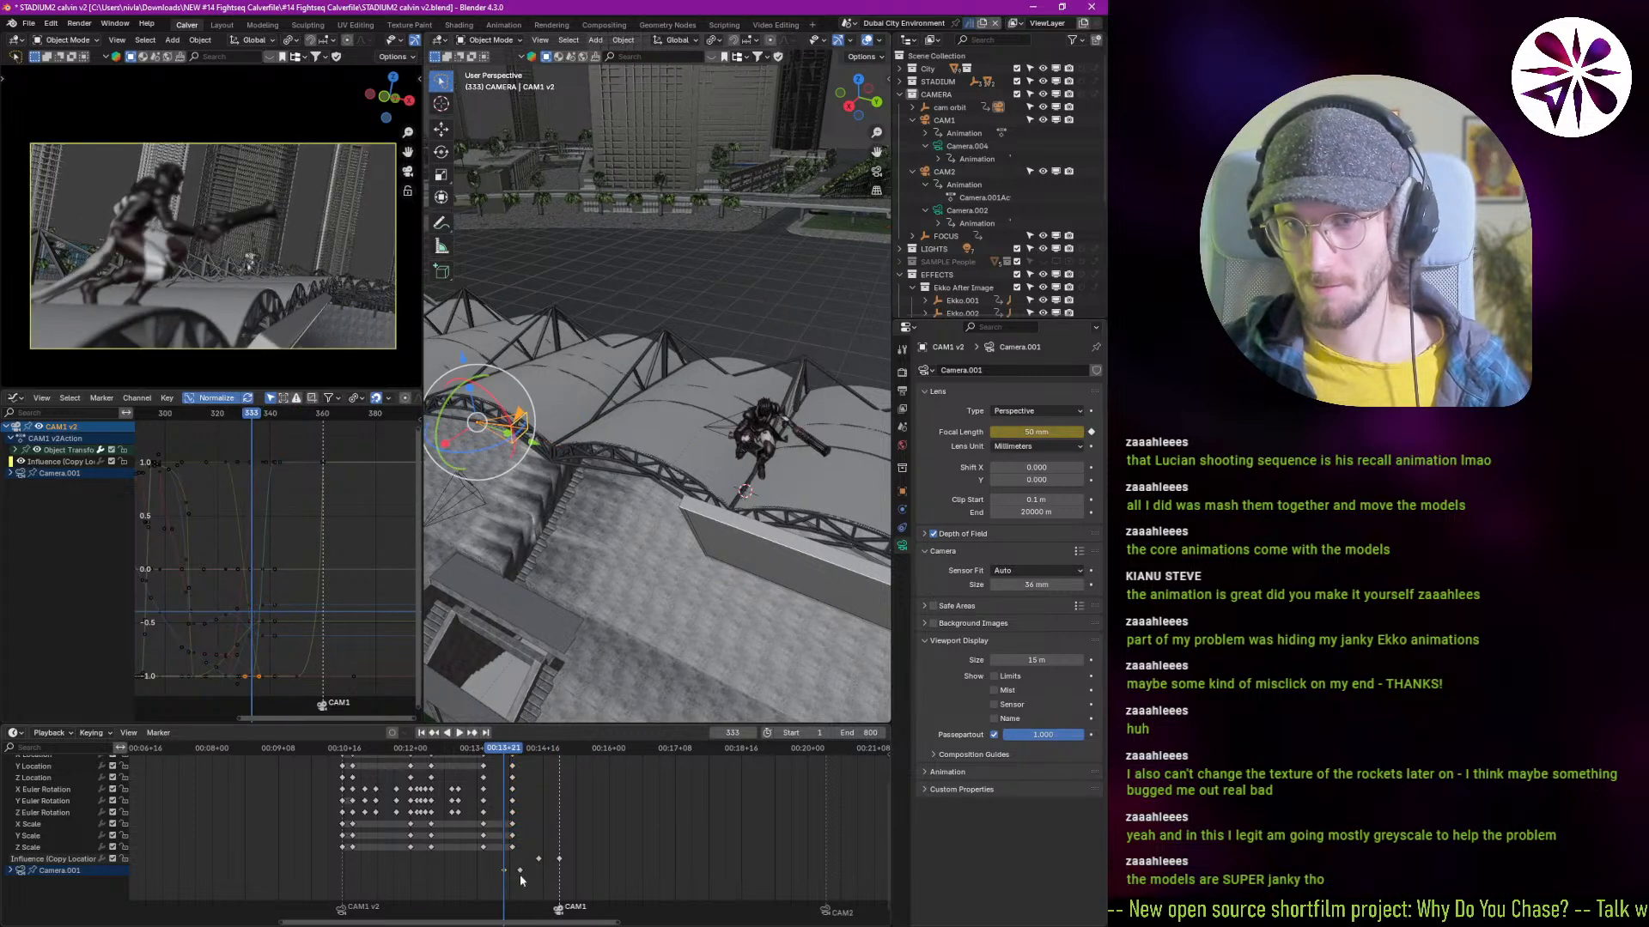
{"action": "key", "text": "g"}
{"action": "left_click", "coordinate": [516, 882]}
{"action": "key", "text": "space"}
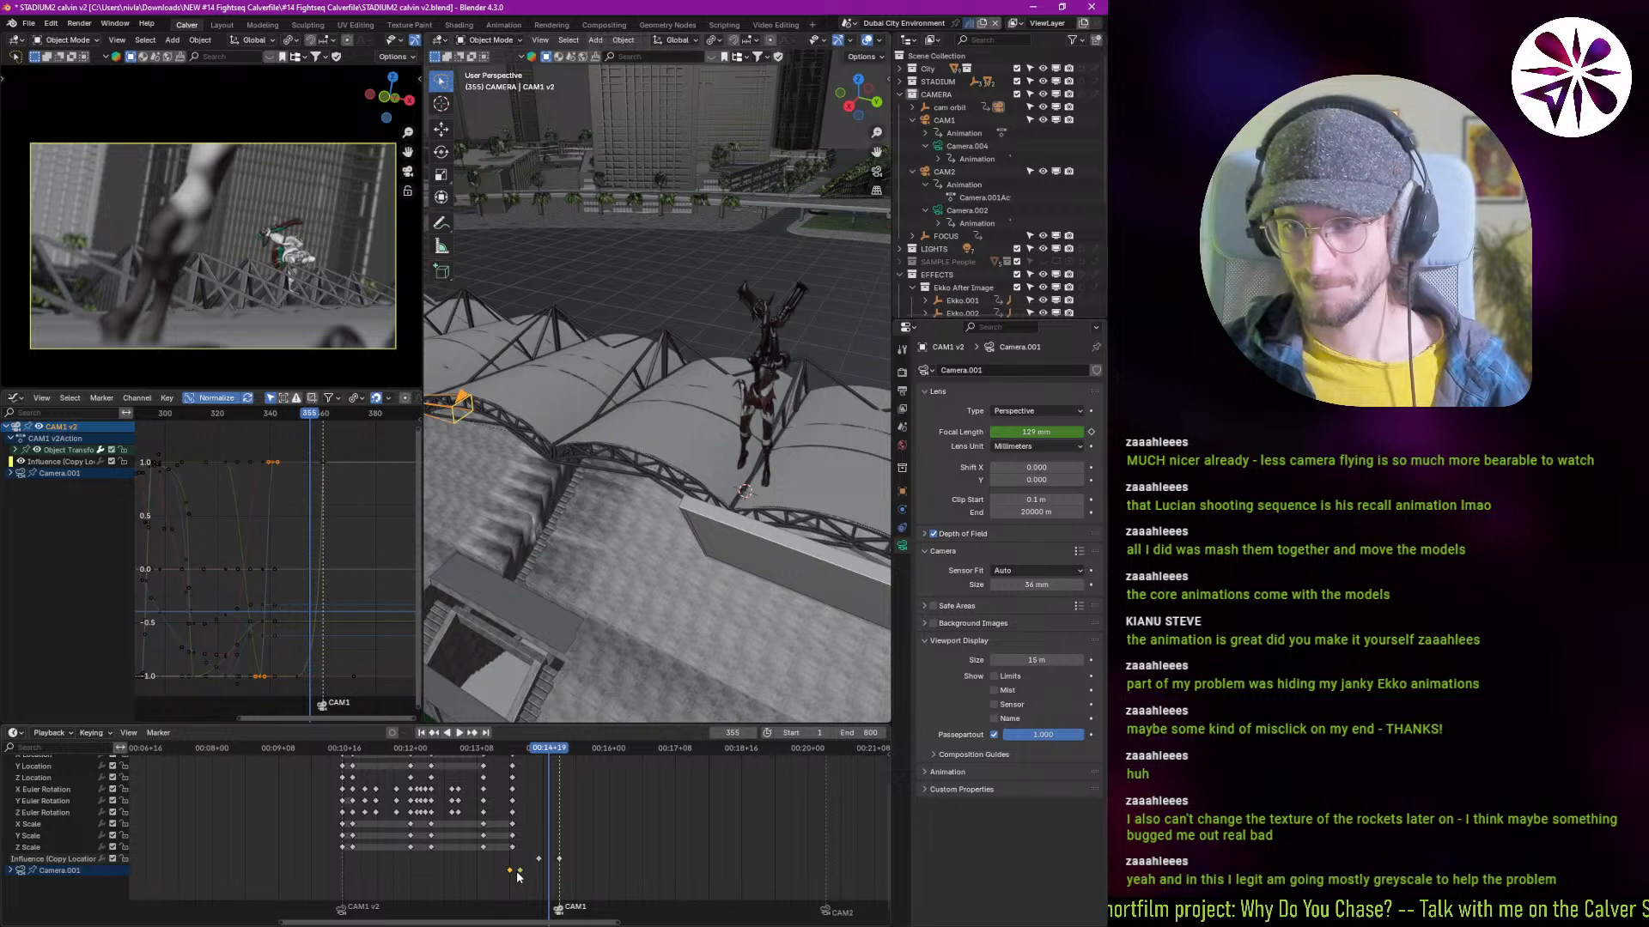
{"action": "left_click", "coordinate": [503, 852]}
{"action": "key", "text": "space"}
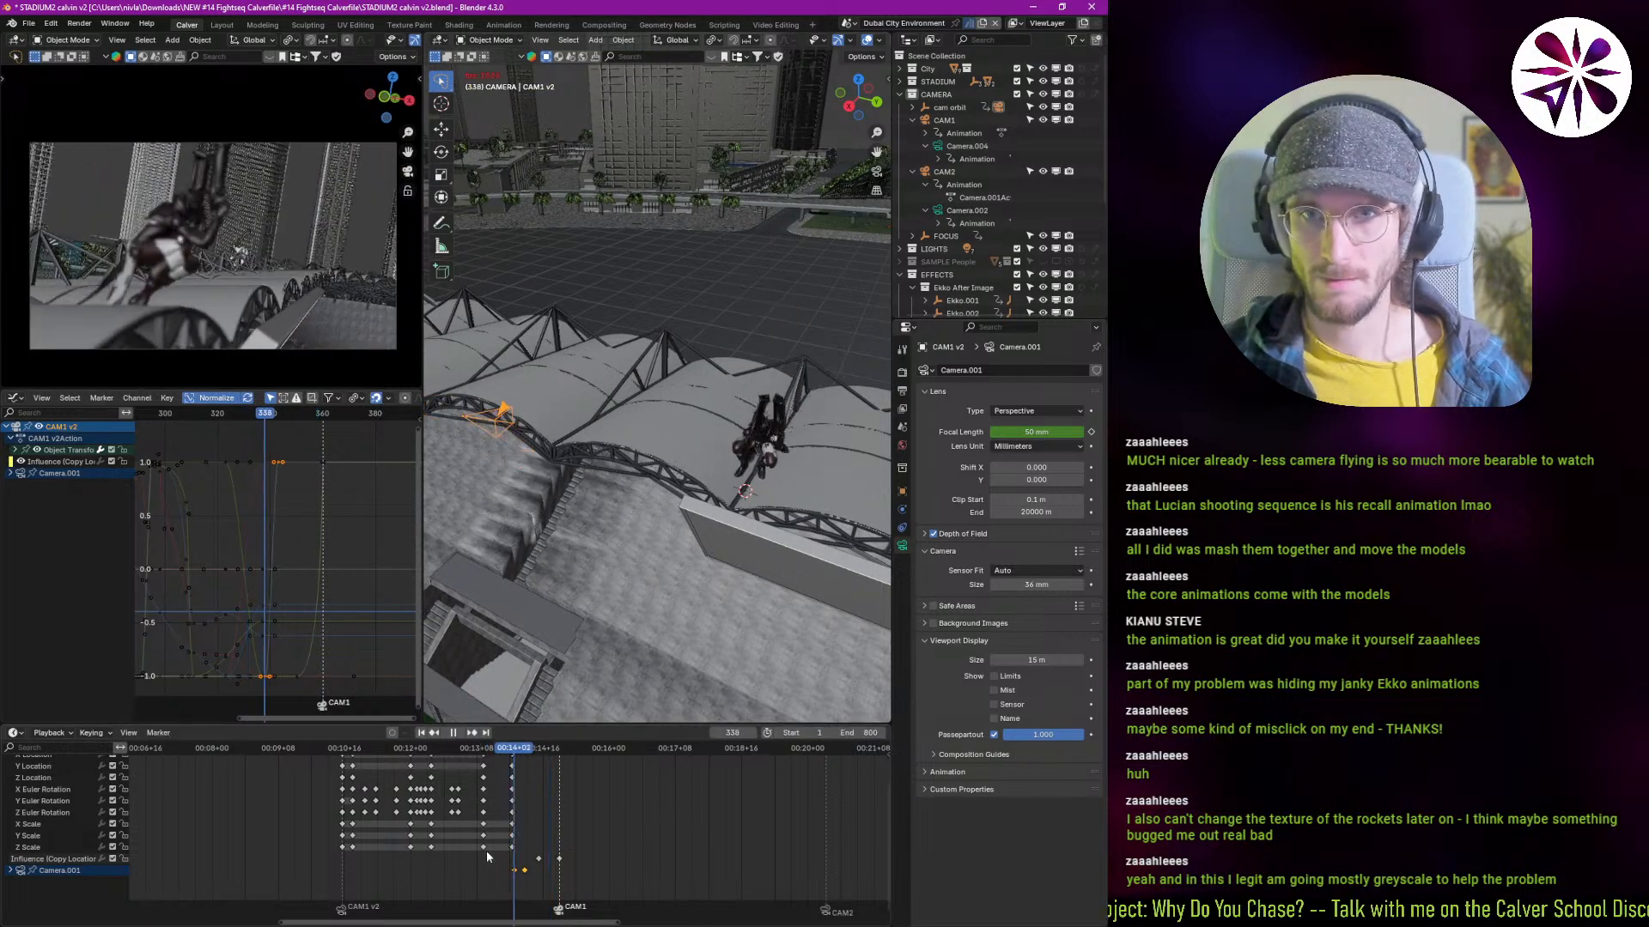
{"action": "key", "text": "space"}
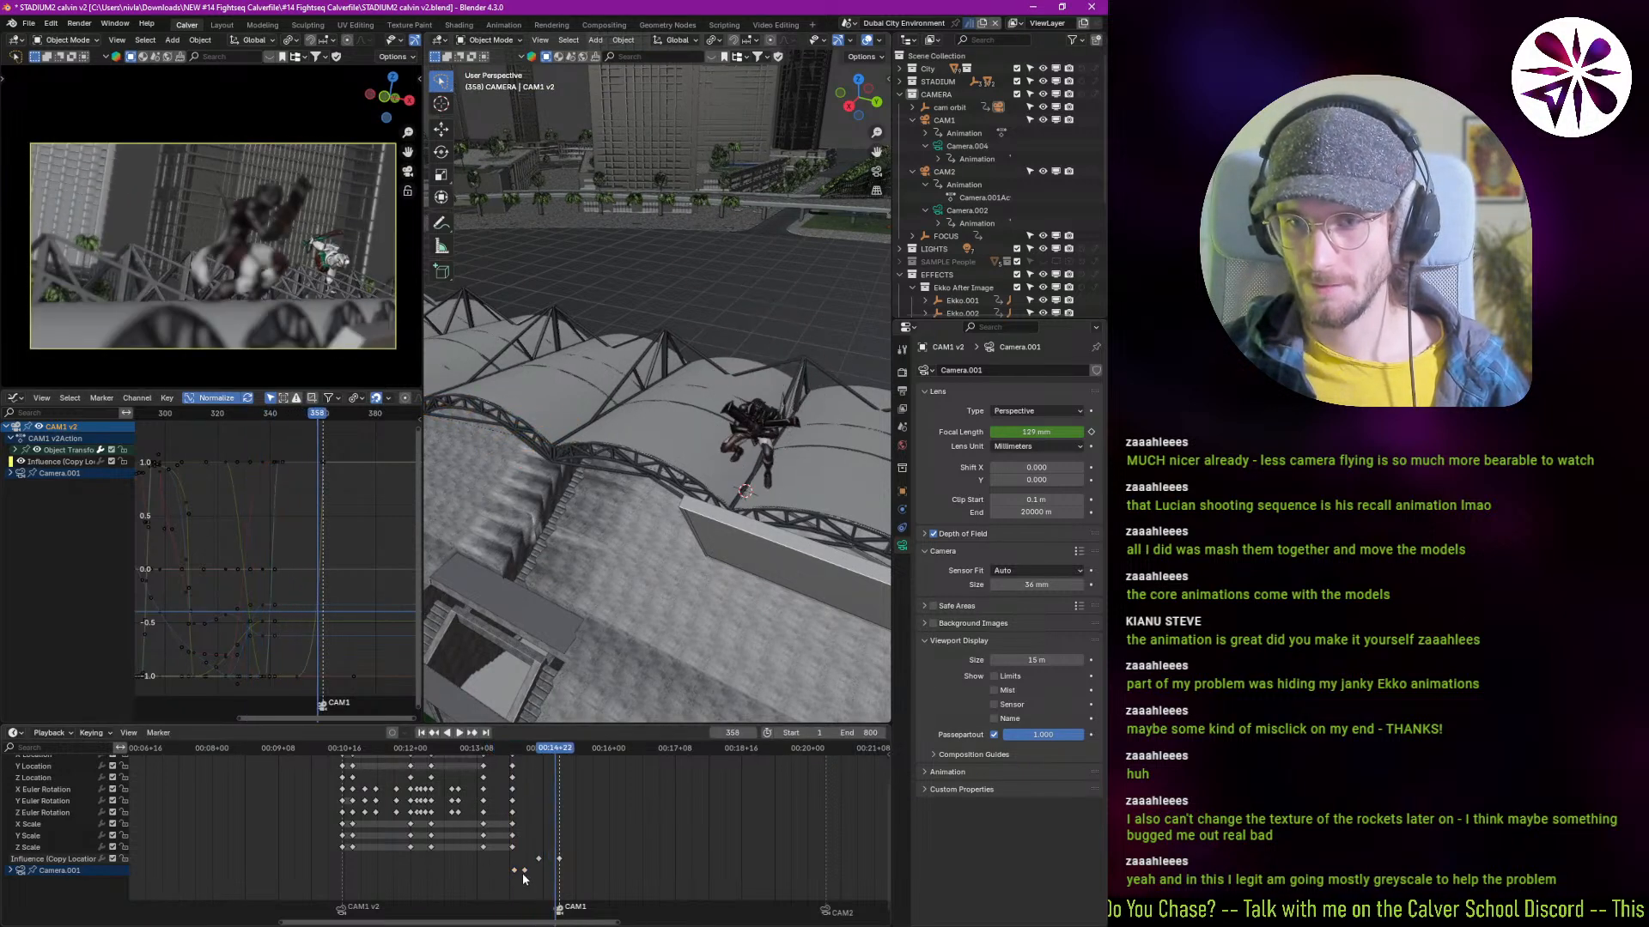
{"action": "left_click", "coordinate": [524, 873]}
{"action": "key", "text": "g"}
{"action": "left_click", "coordinate": [525, 874]}
Step: Play the shot repeatedly from around frame 311 to 361 to check the retimed zoom
{"action": "right_click_drag", "start_coordinate": [517, 857], "coordinate": [467, 852], "text": "shift"}
{"action": "key", "text": "space"}
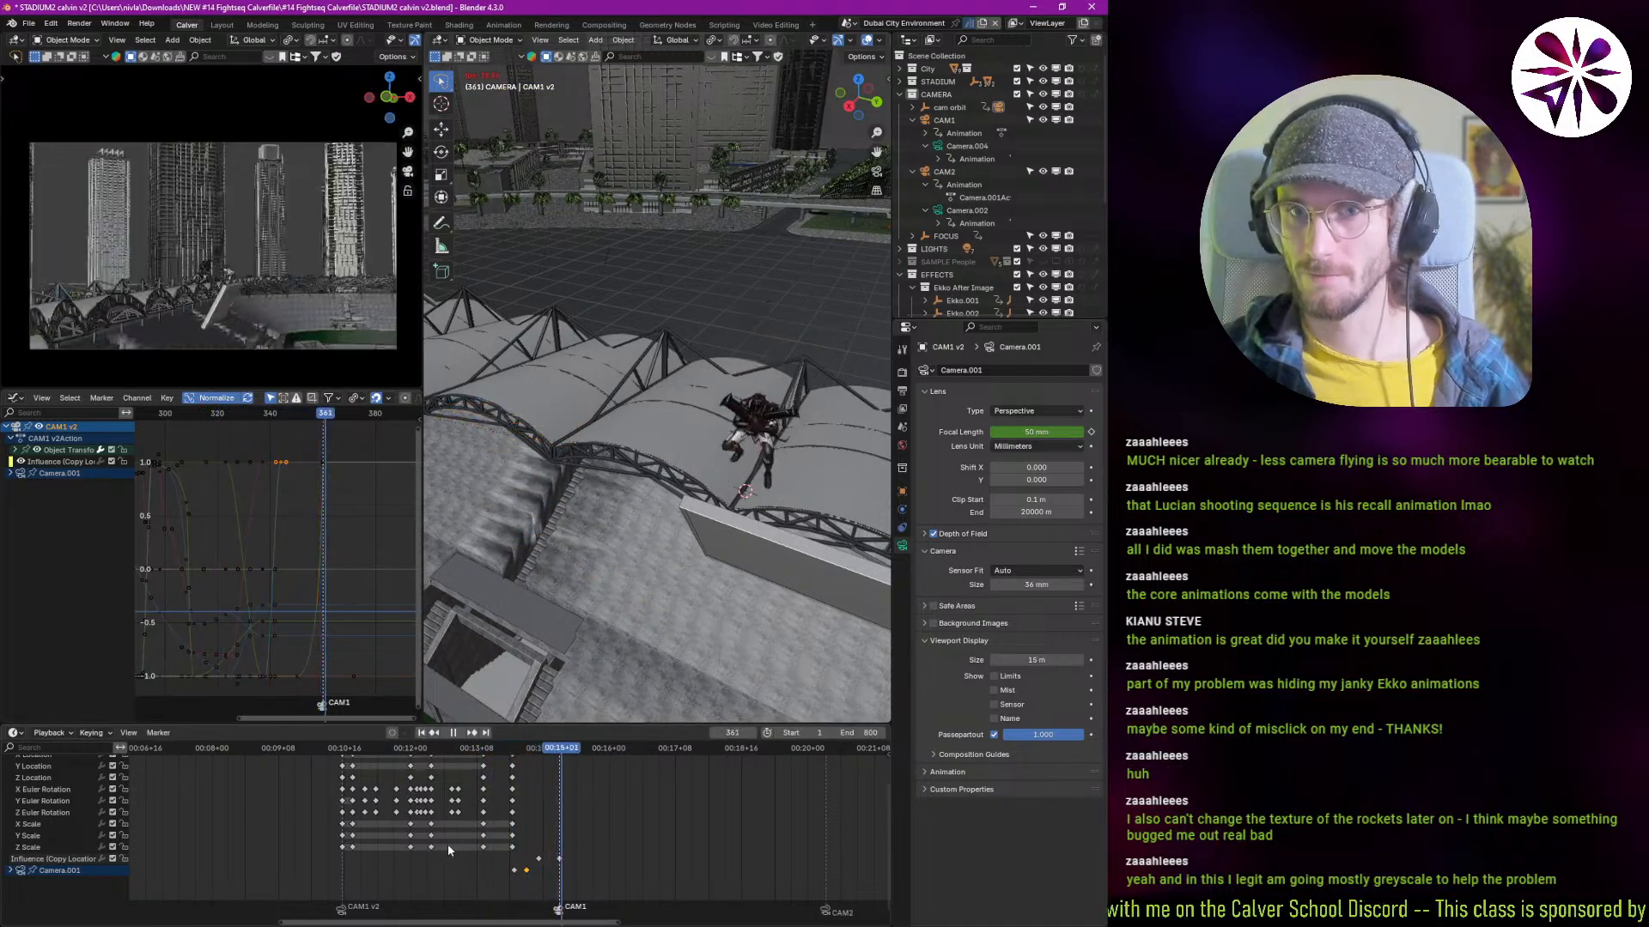
{"action": "key", "text": "space"}
{"action": "right_click_drag", "start_coordinate": [475, 836], "coordinate": [425, 847], "text": "shift"}
{"action": "key", "text": "space"}
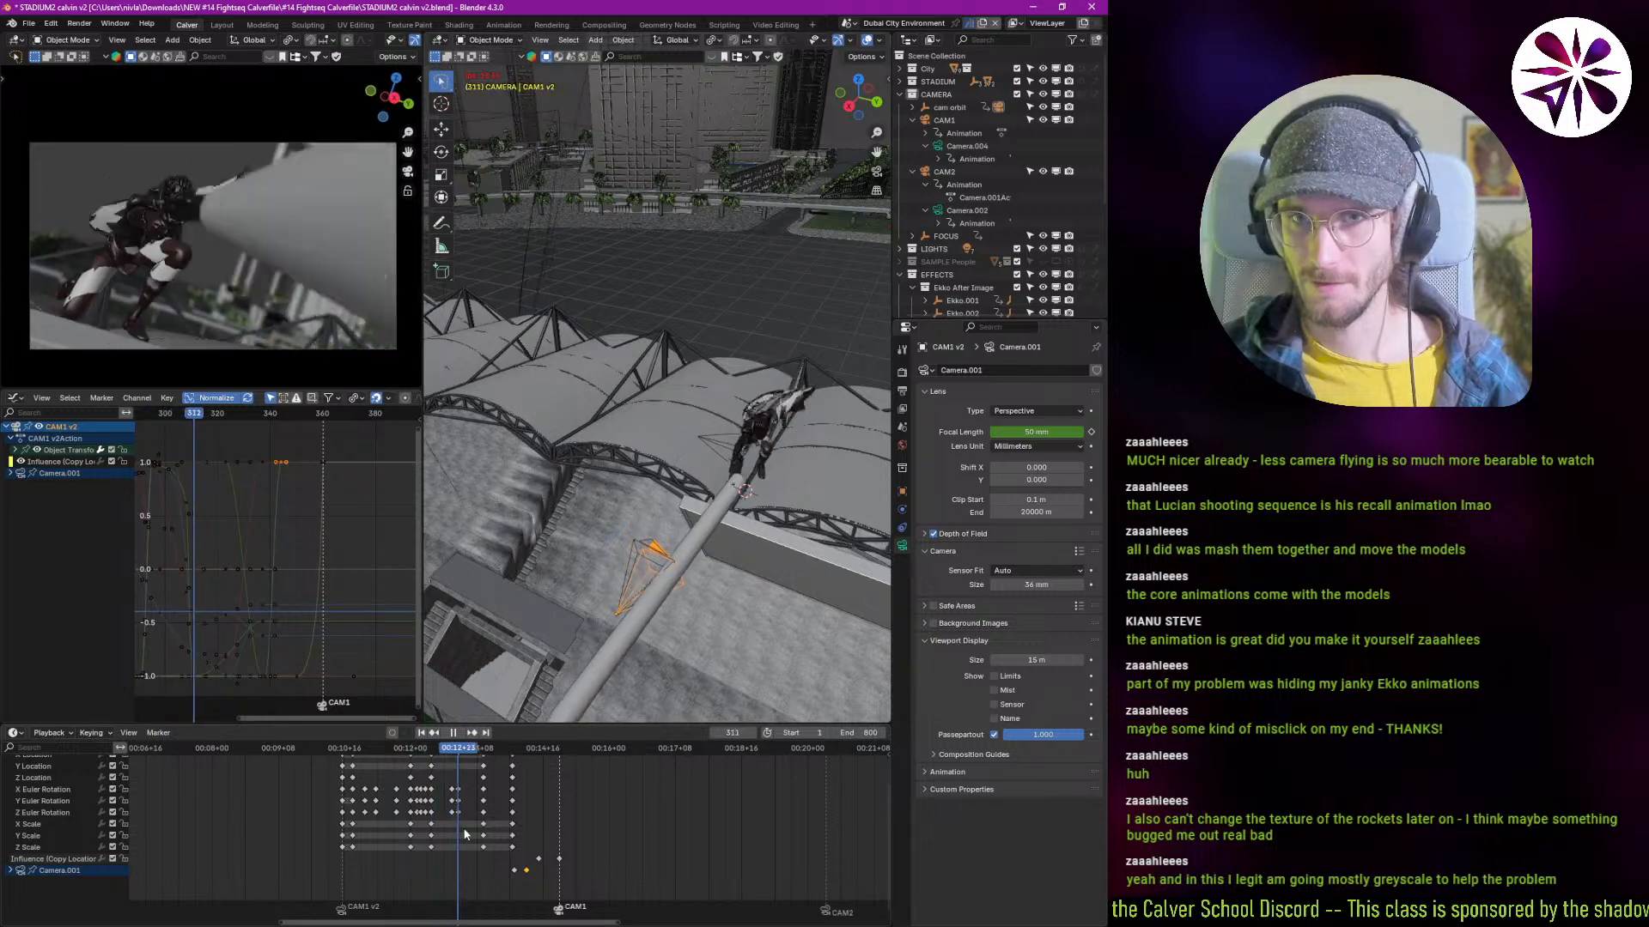
{"action": "key", "text": "space"}
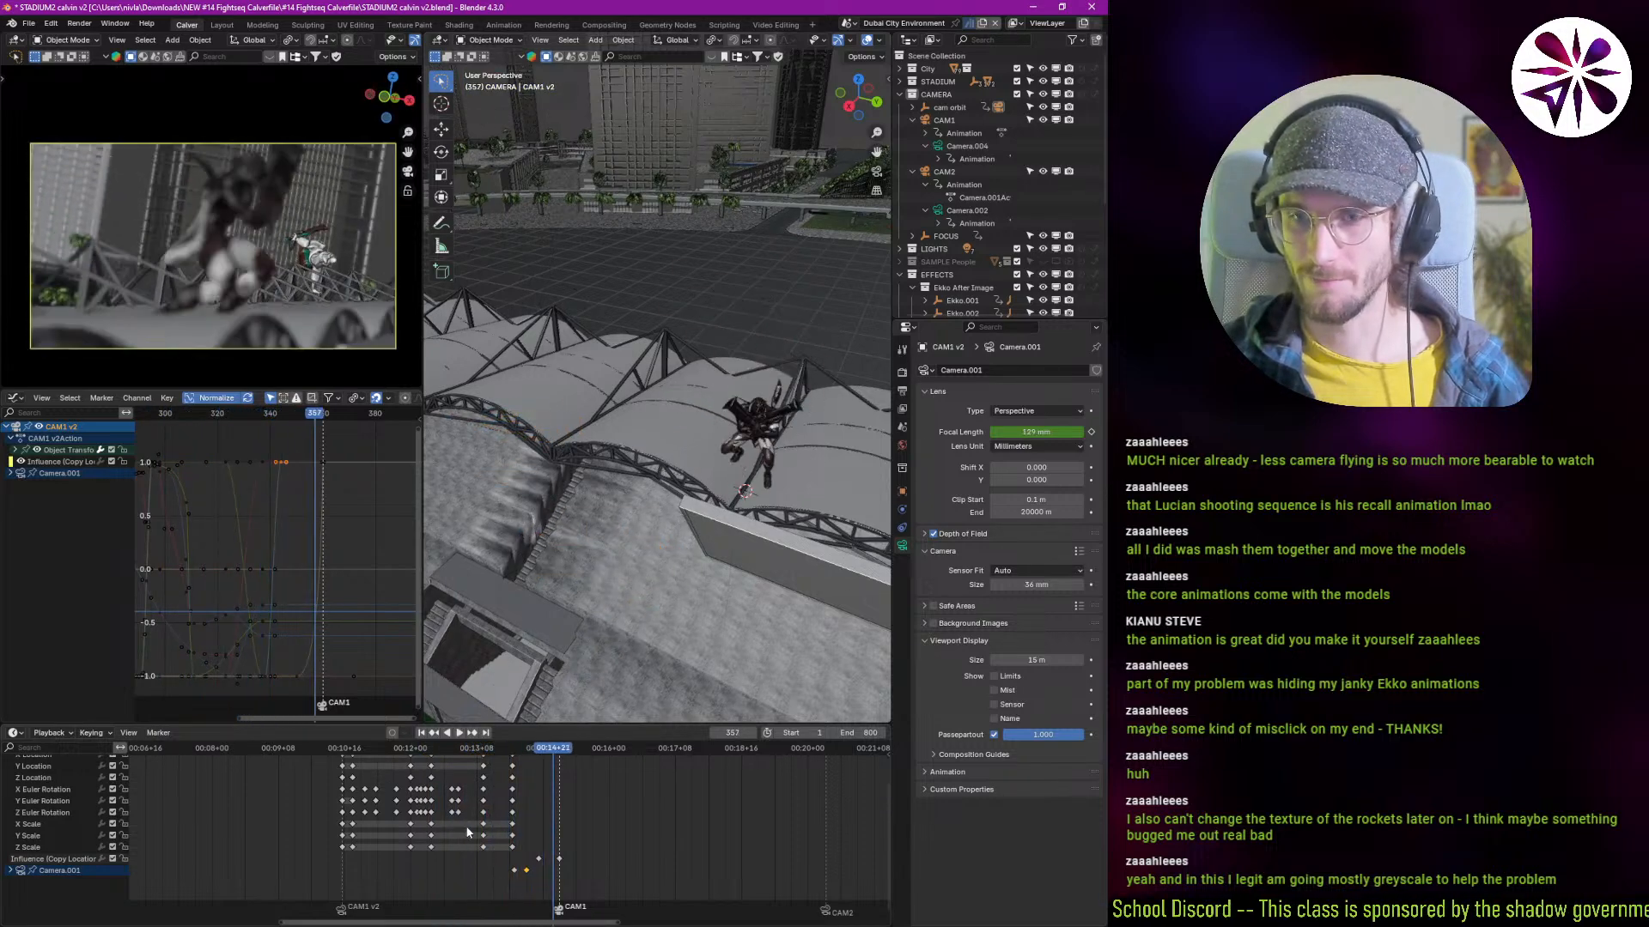
Step: Scale the cam orbit empty's transform keyframes by a factor of 2 and play the orbit motion
{"action": "right_click_drag", "start_coordinate": [468, 831], "coordinate": [483, 843], "text": "shift"}
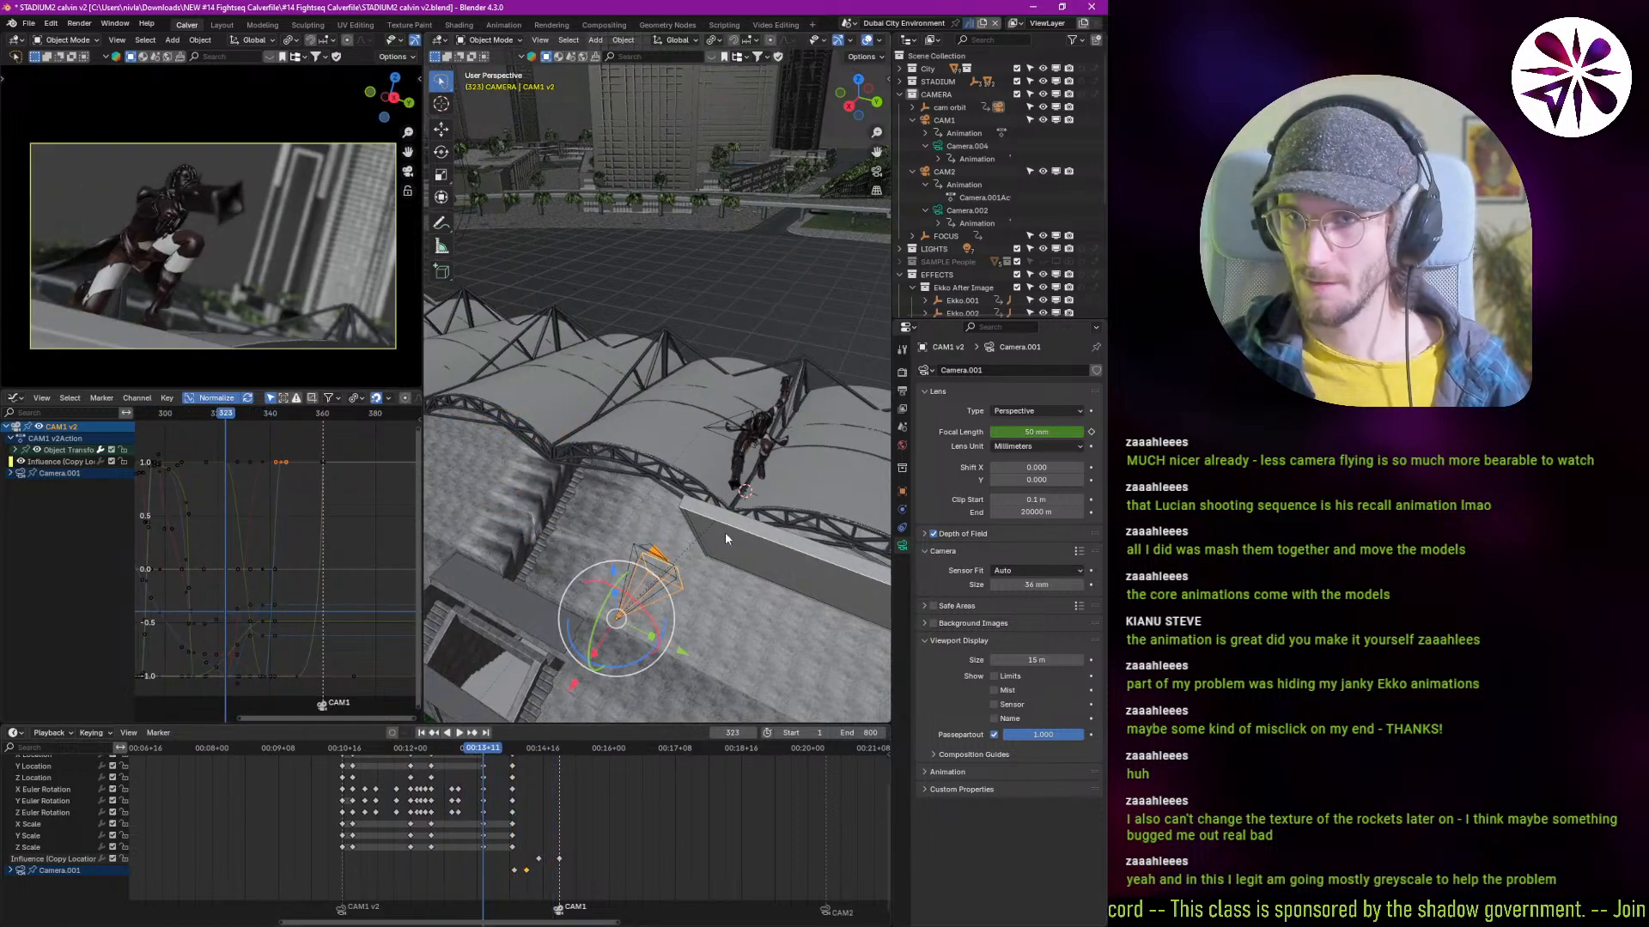
{"action": "left_click", "coordinate": [948, 108]}
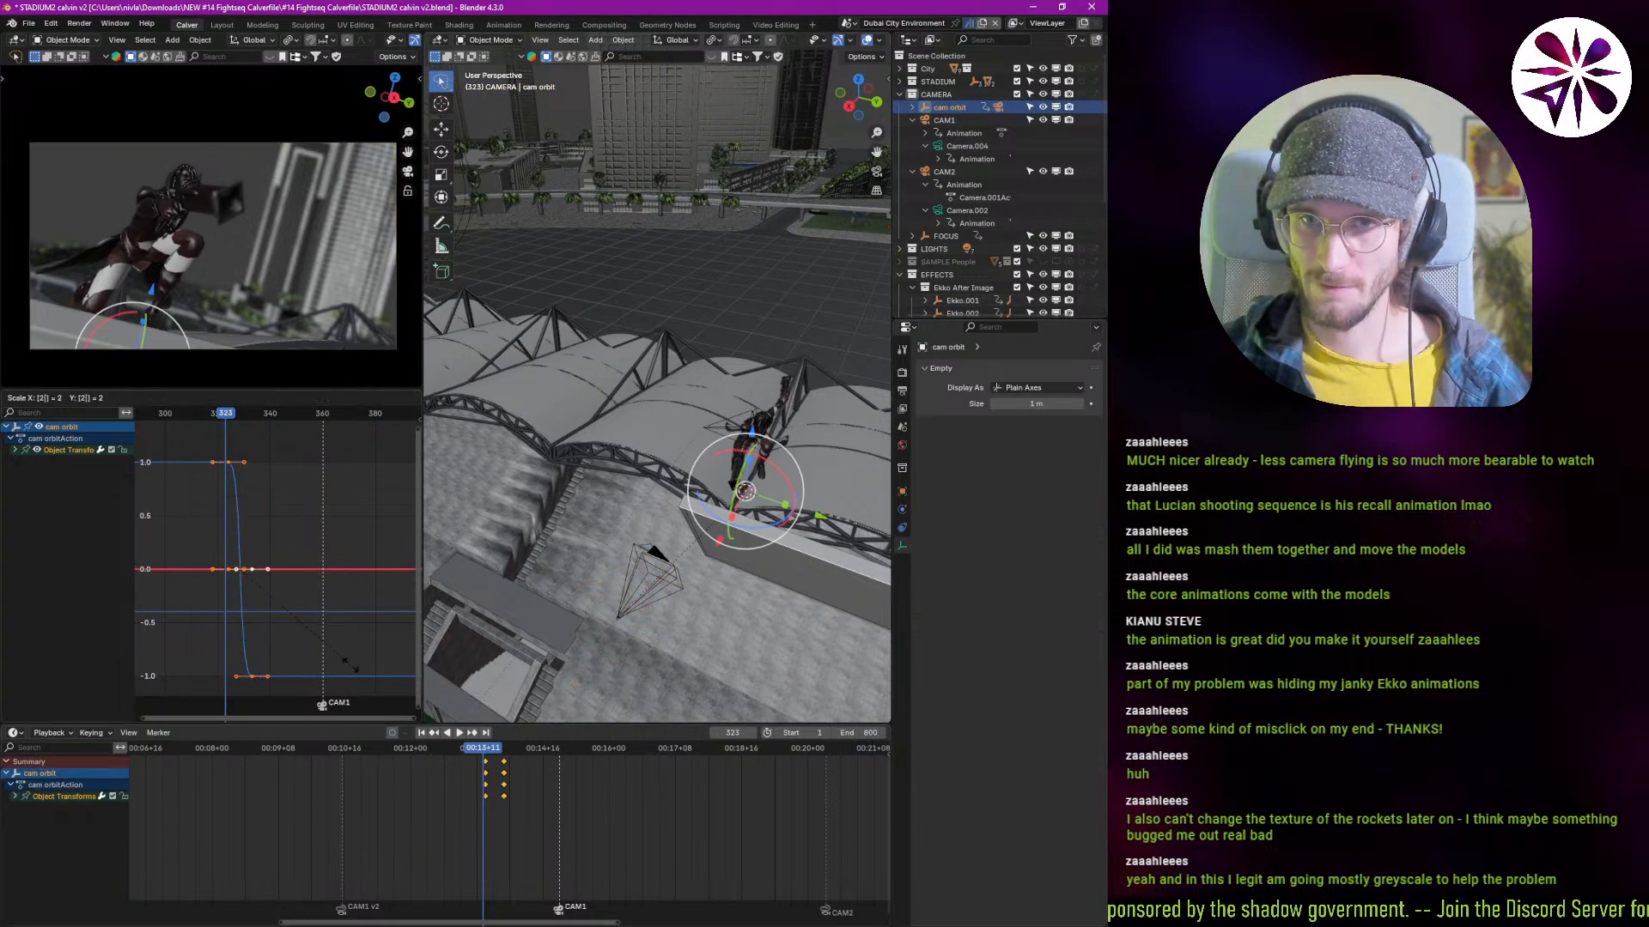
{"action": "key", "text": "space"}
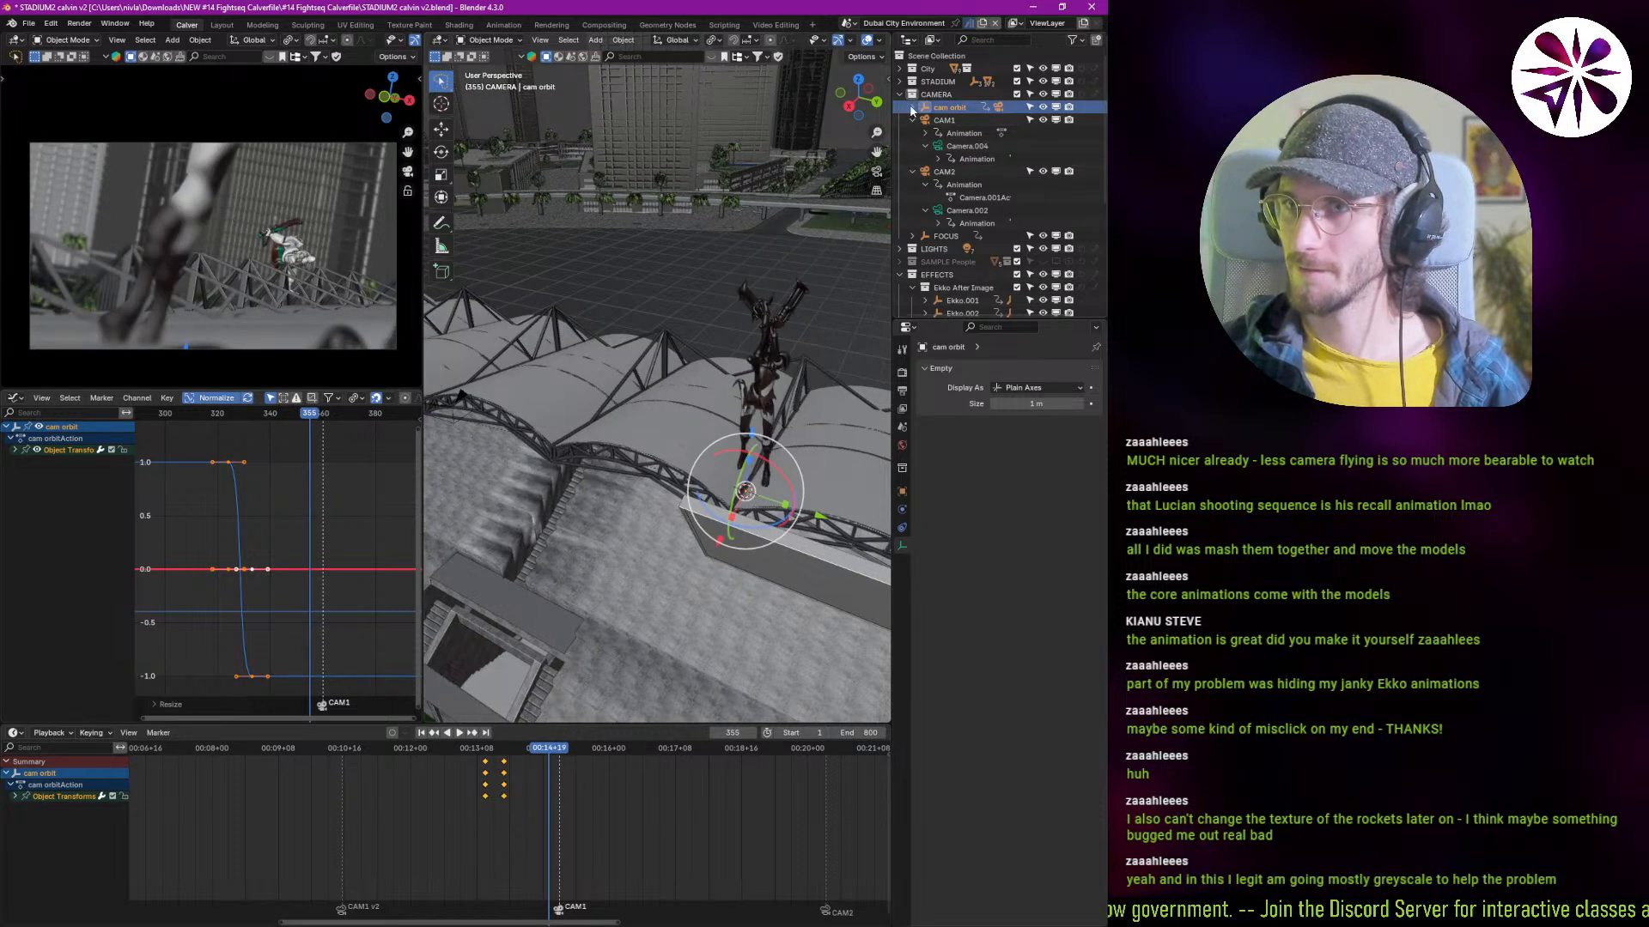
Step: Select CAM1 v2 and play and scrub around frames 333 to 364, examining the orbit, zoom and switch to CAM1
{"action": "left_click", "coordinate": [949, 134]}
{"action": "right_click_drag", "start_coordinate": [532, 831], "coordinate": [506, 835], "text": "shift"}
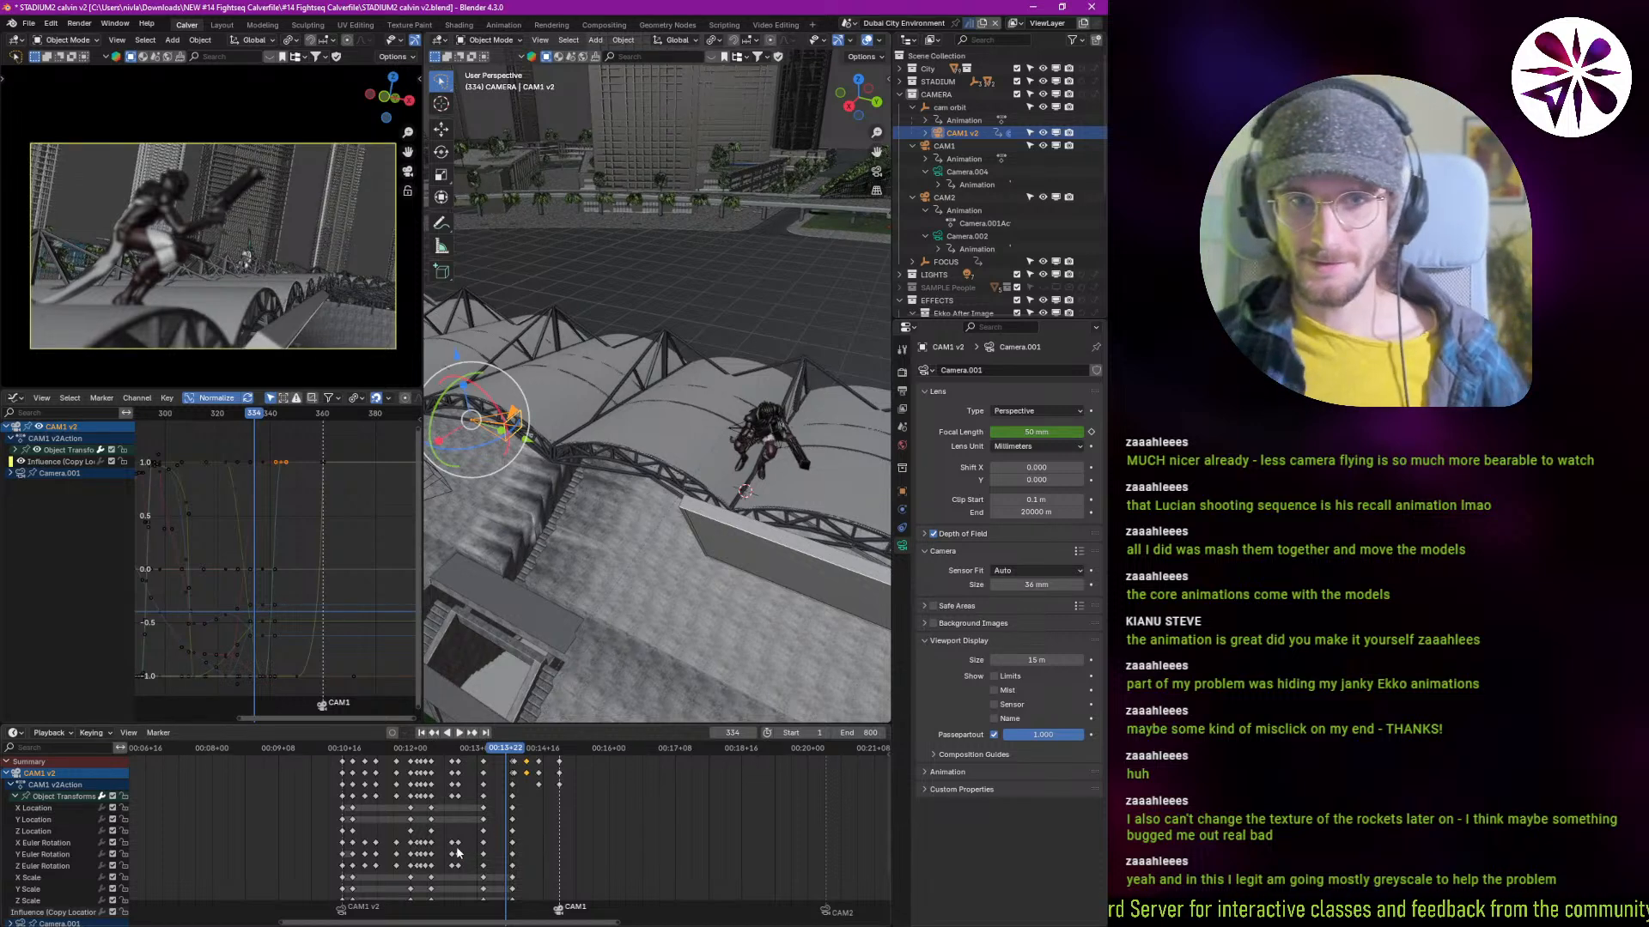
{"action": "key", "text": "space"}
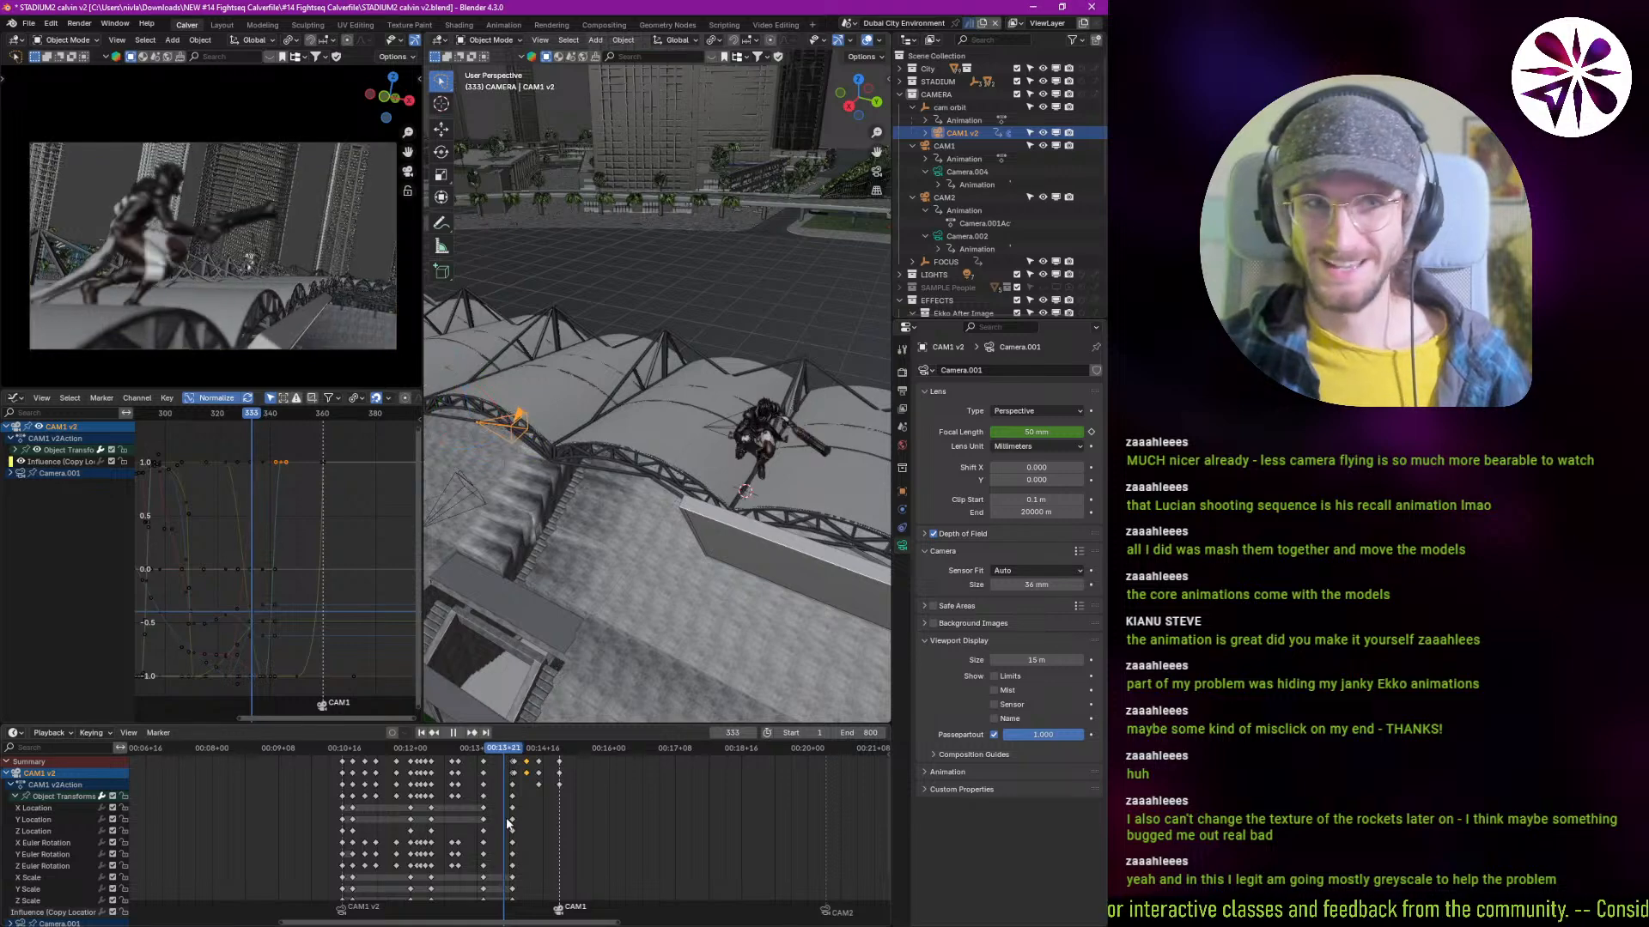
{"action": "key", "text": "space"}
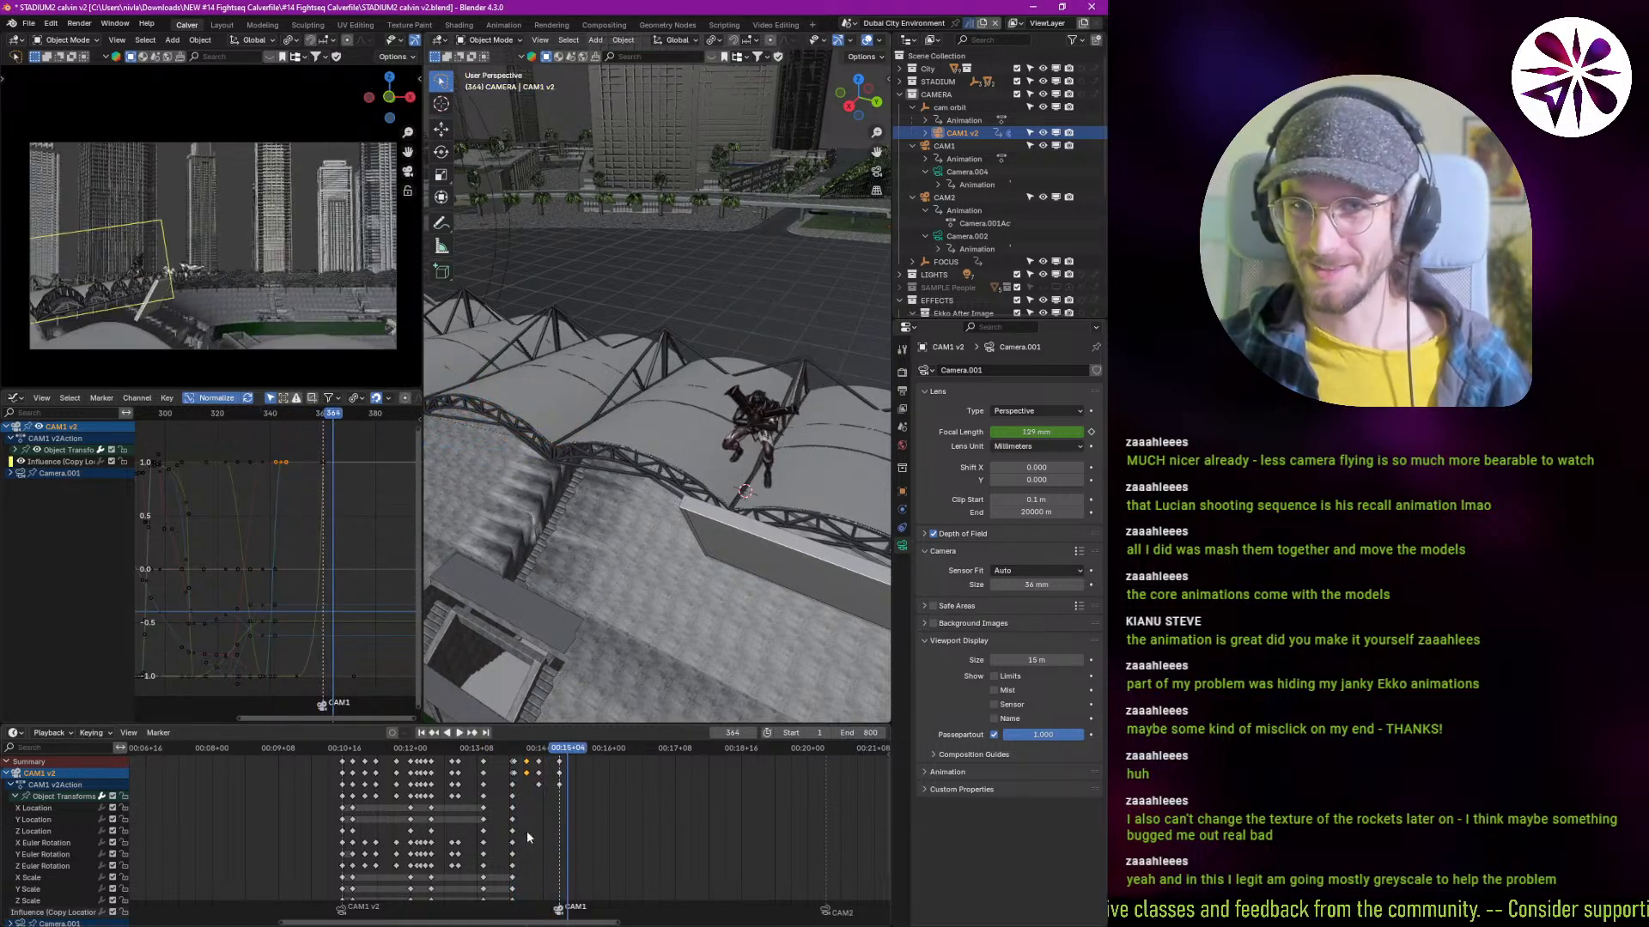
{"action": "right_click_drag", "start_coordinate": [528, 831], "coordinate": [483, 820], "text": "shift"}
{"action": "key", "text": "space"}
{"action": "key", "text": "space"}
{"action": "key", "text": "space"}
{"action": "key", "text": "space"}
{"action": "key", "text": "space"}
{"action": "key", "text": "space"}
{"action": "key", "text": "space"}
{"action": "key", "text": "space"}
{"action": "key", "text": "space"}
{"action": "middle_click_drag", "start_coordinate": [504, 899], "coordinate": [503, 840]}
{"action": "key", "text": "space"}
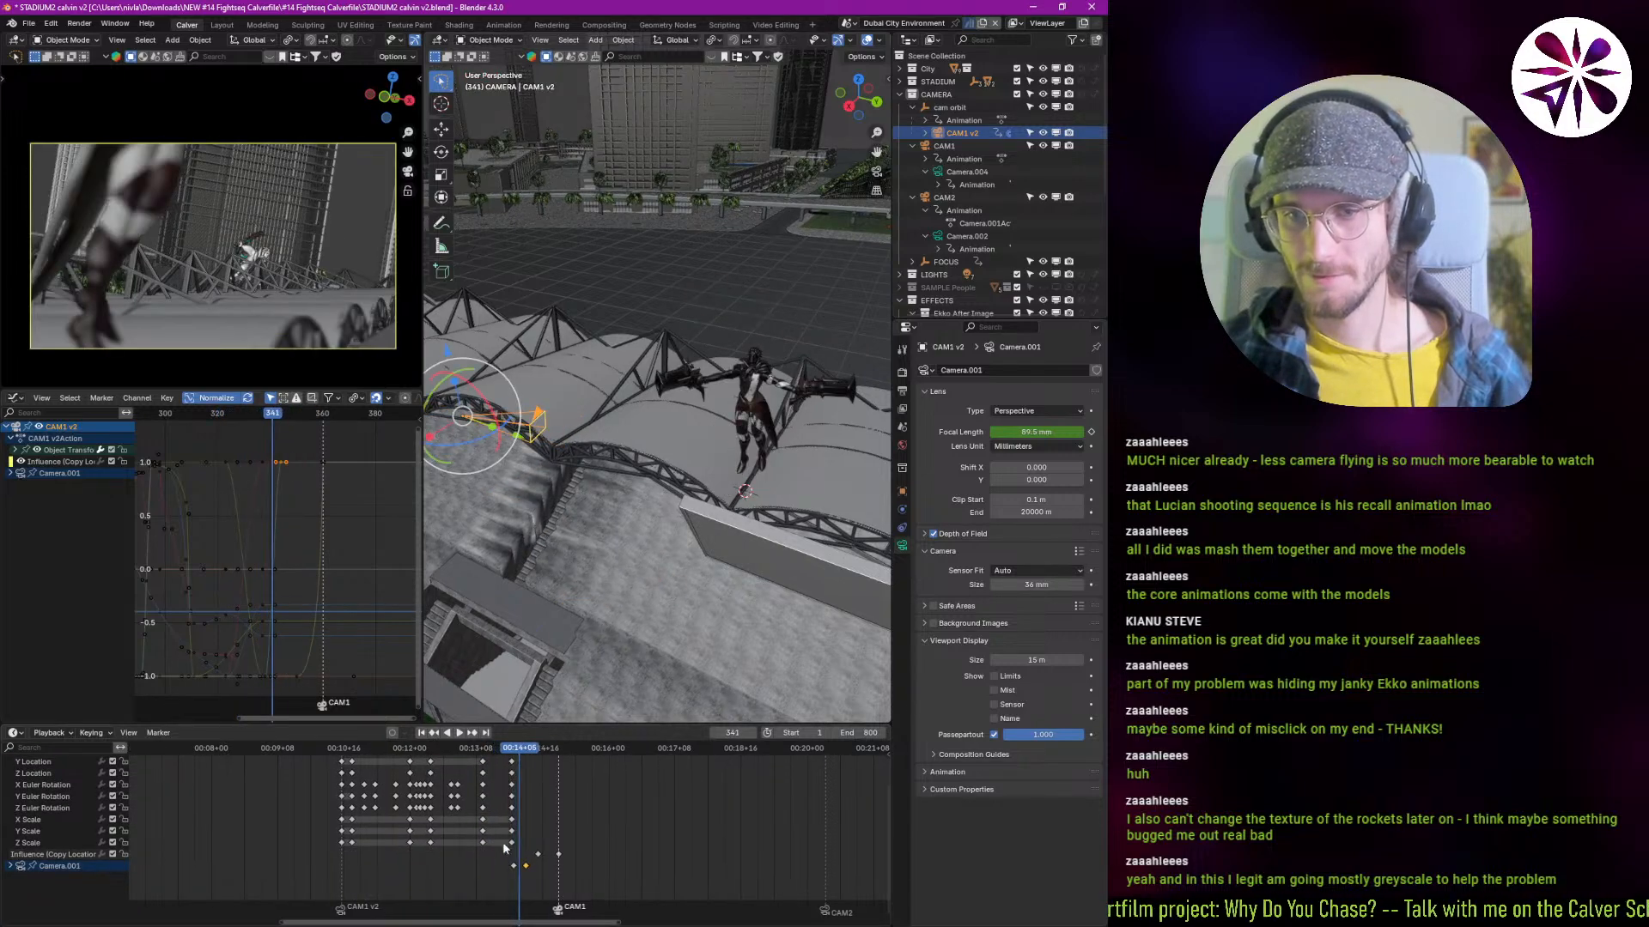
Step: Try re-aiming CAM1 v2 at frame 359 with keyframed transforms, then undo the new keyframes
{"action": "right_click_drag", "start_coordinate": [504, 848], "coordinate": [557, 844], "text": "shift"}
{"action": "key", "text": "space"}
{"action": "key", "text": "space"}
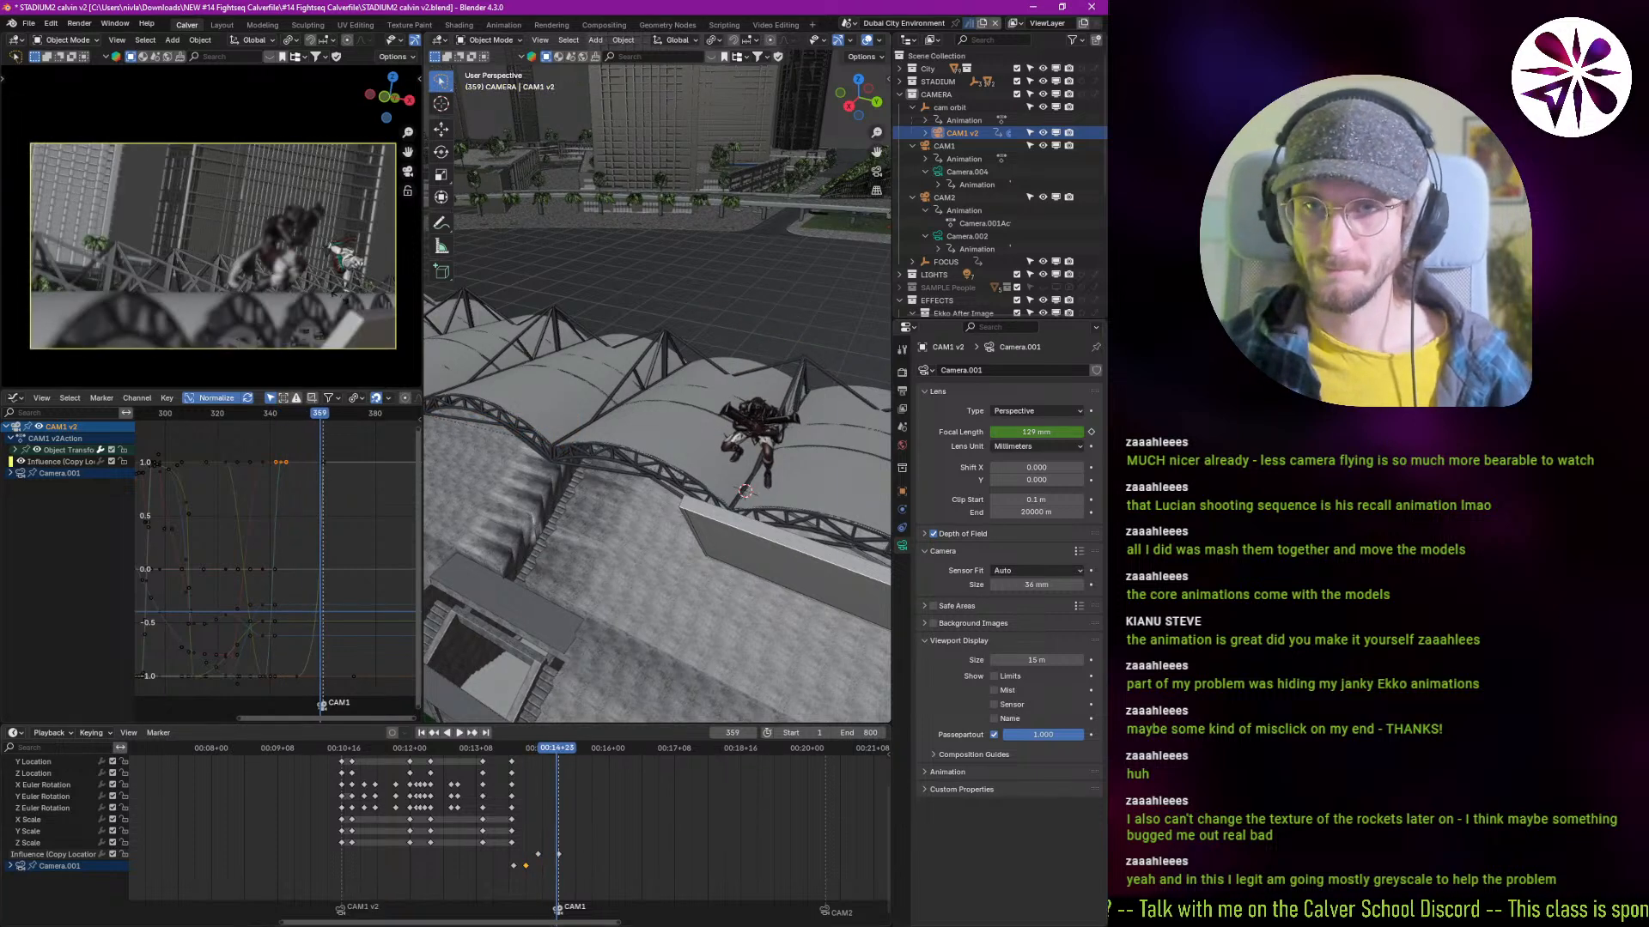
{"action": "key", "text": "r"}
{"action": "key", "text": "r"}
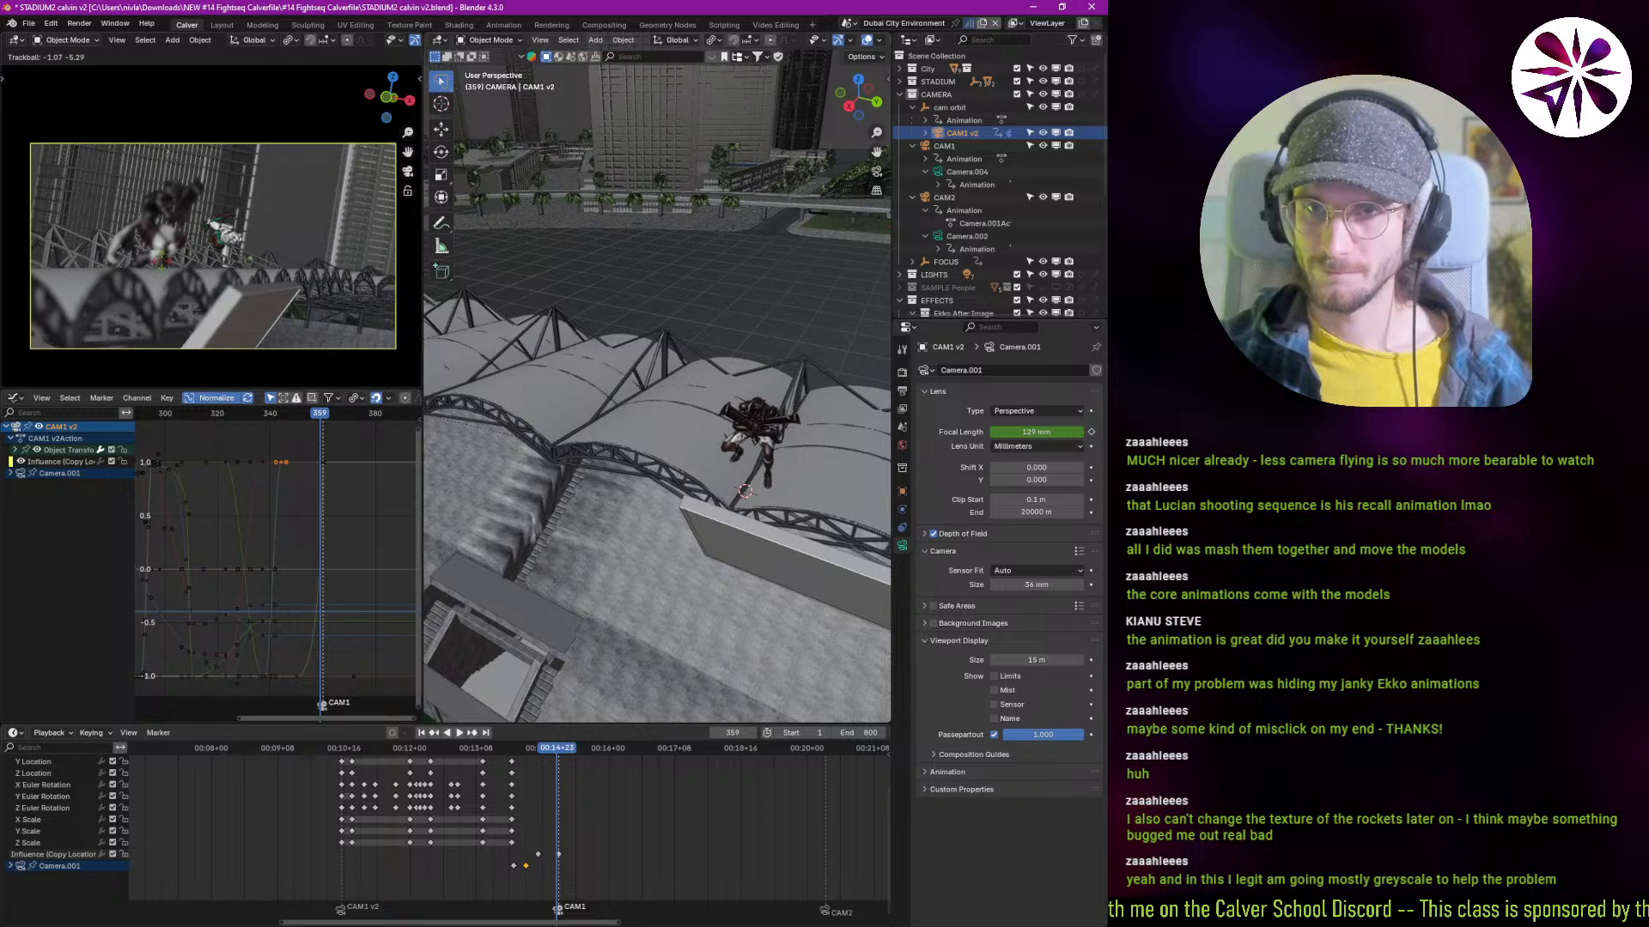
{"action": "left_click", "coordinate": [203, 274]}
{"action": "key", "text": "i"}
{"action": "key", "text": "shift+ctrl+space"}
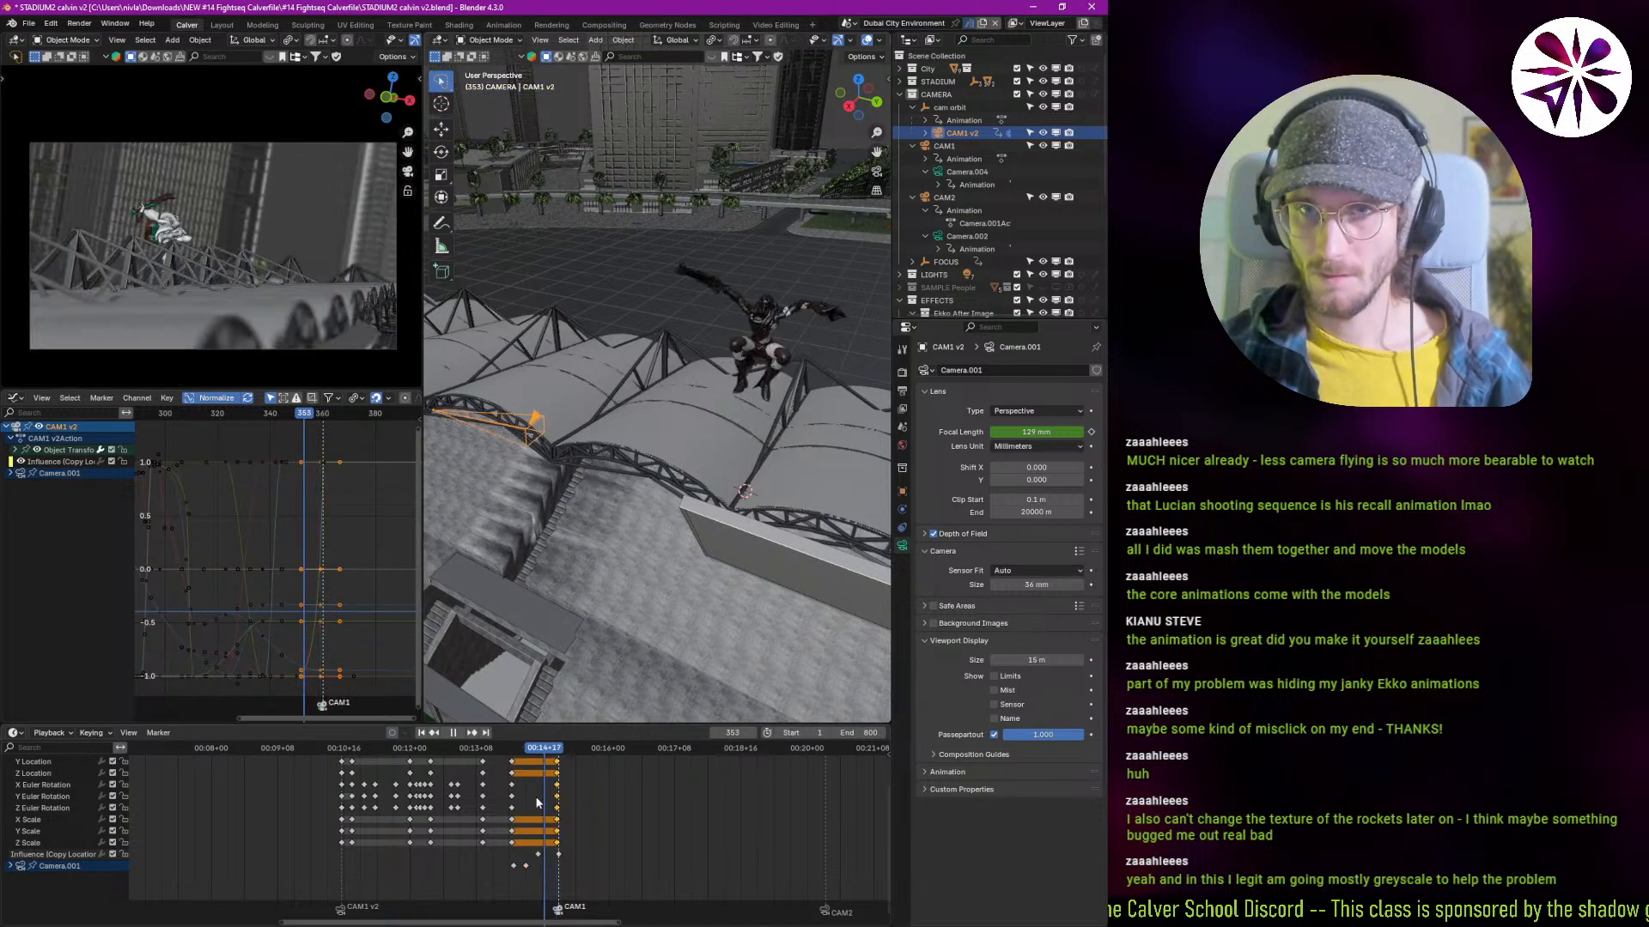
{"action": "key", "text": "space"}
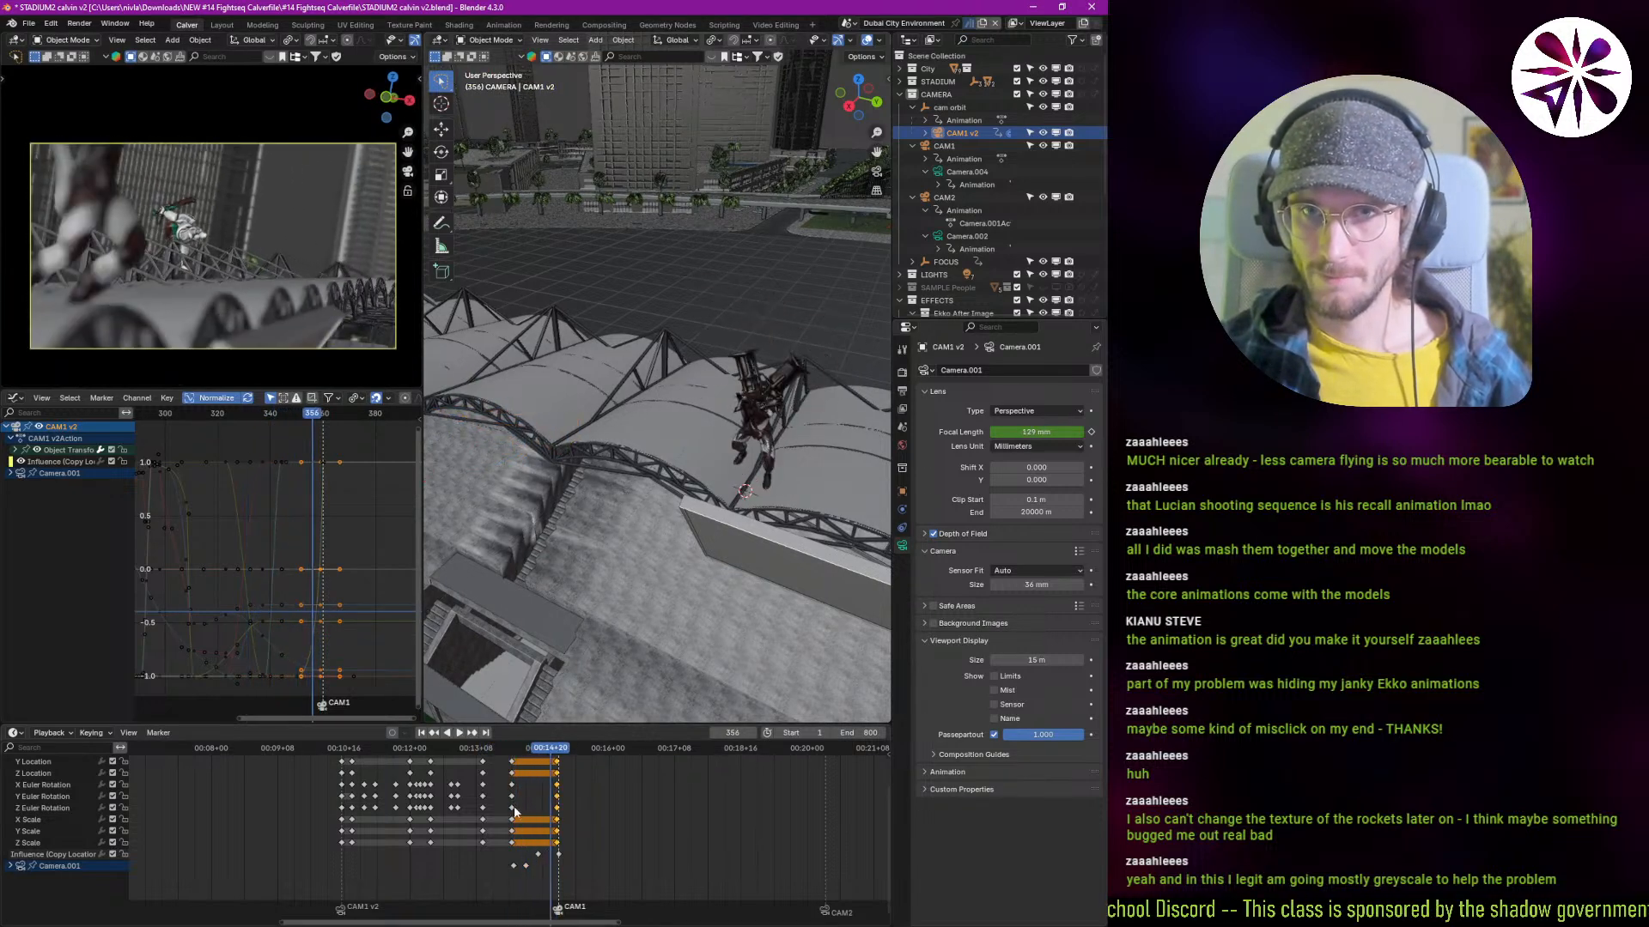
{"action": "scroll", "coordinate": [500, 792], "scroll_direction": "up", "scroll_amount": 4}
{"action": "key", "text": "Up"}
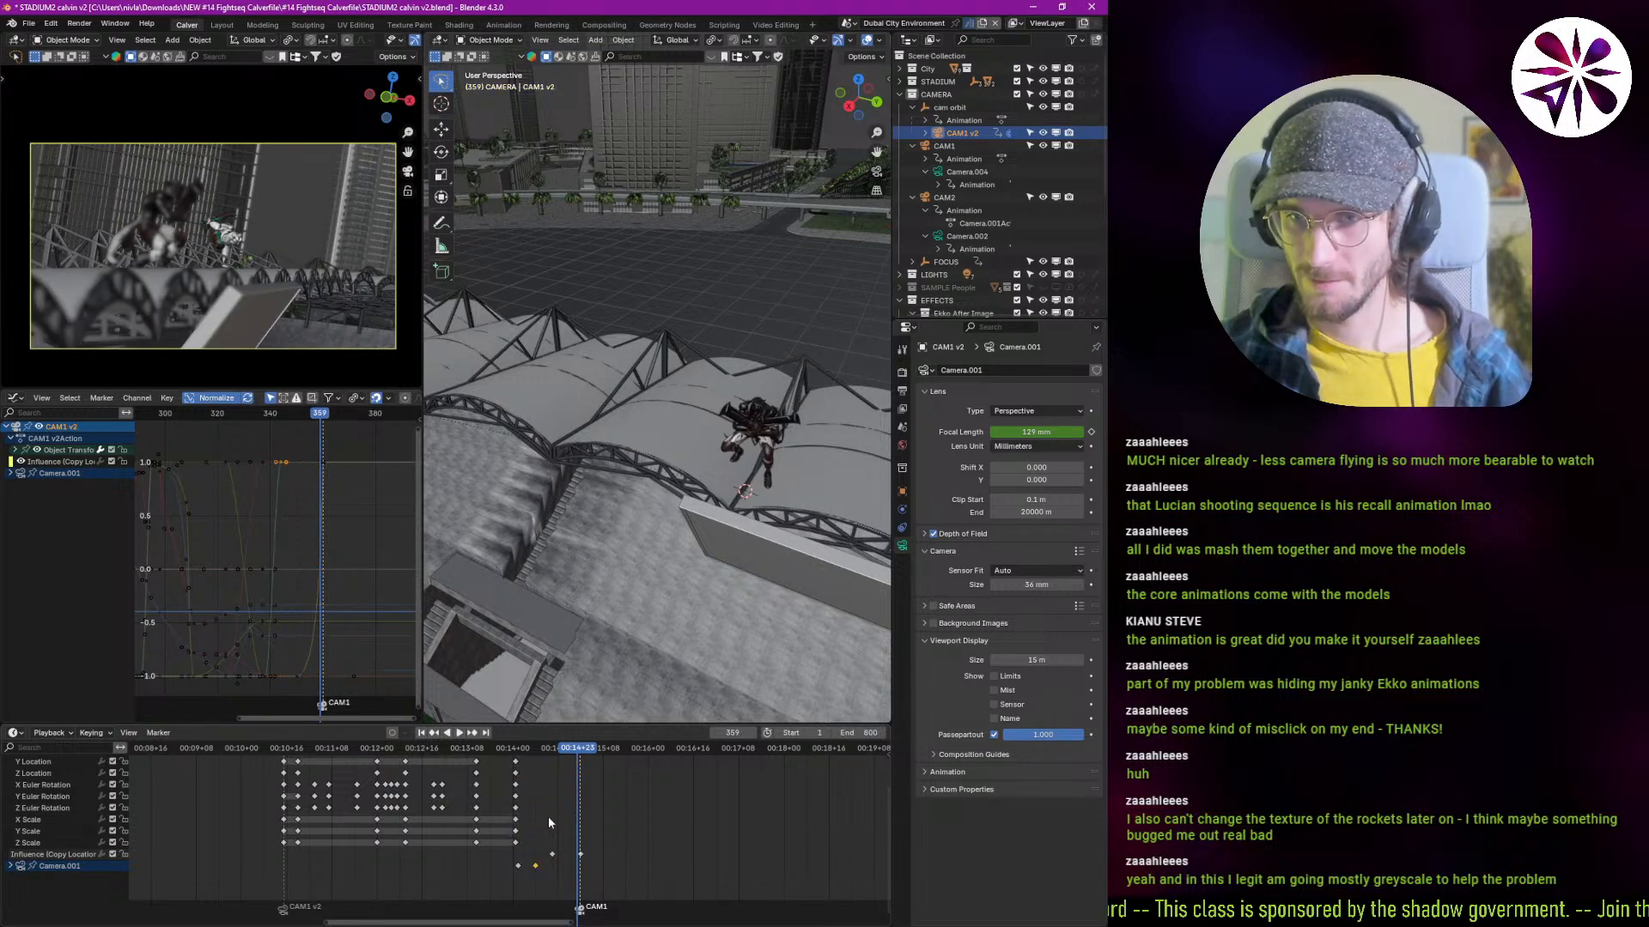
Step: At frame 348, roll CAM1 v2 by 11.4°, fine-tune its aim, keyframe its transforms and preview the motion
{"action": "key", "text": "shift+ctrl+space"}
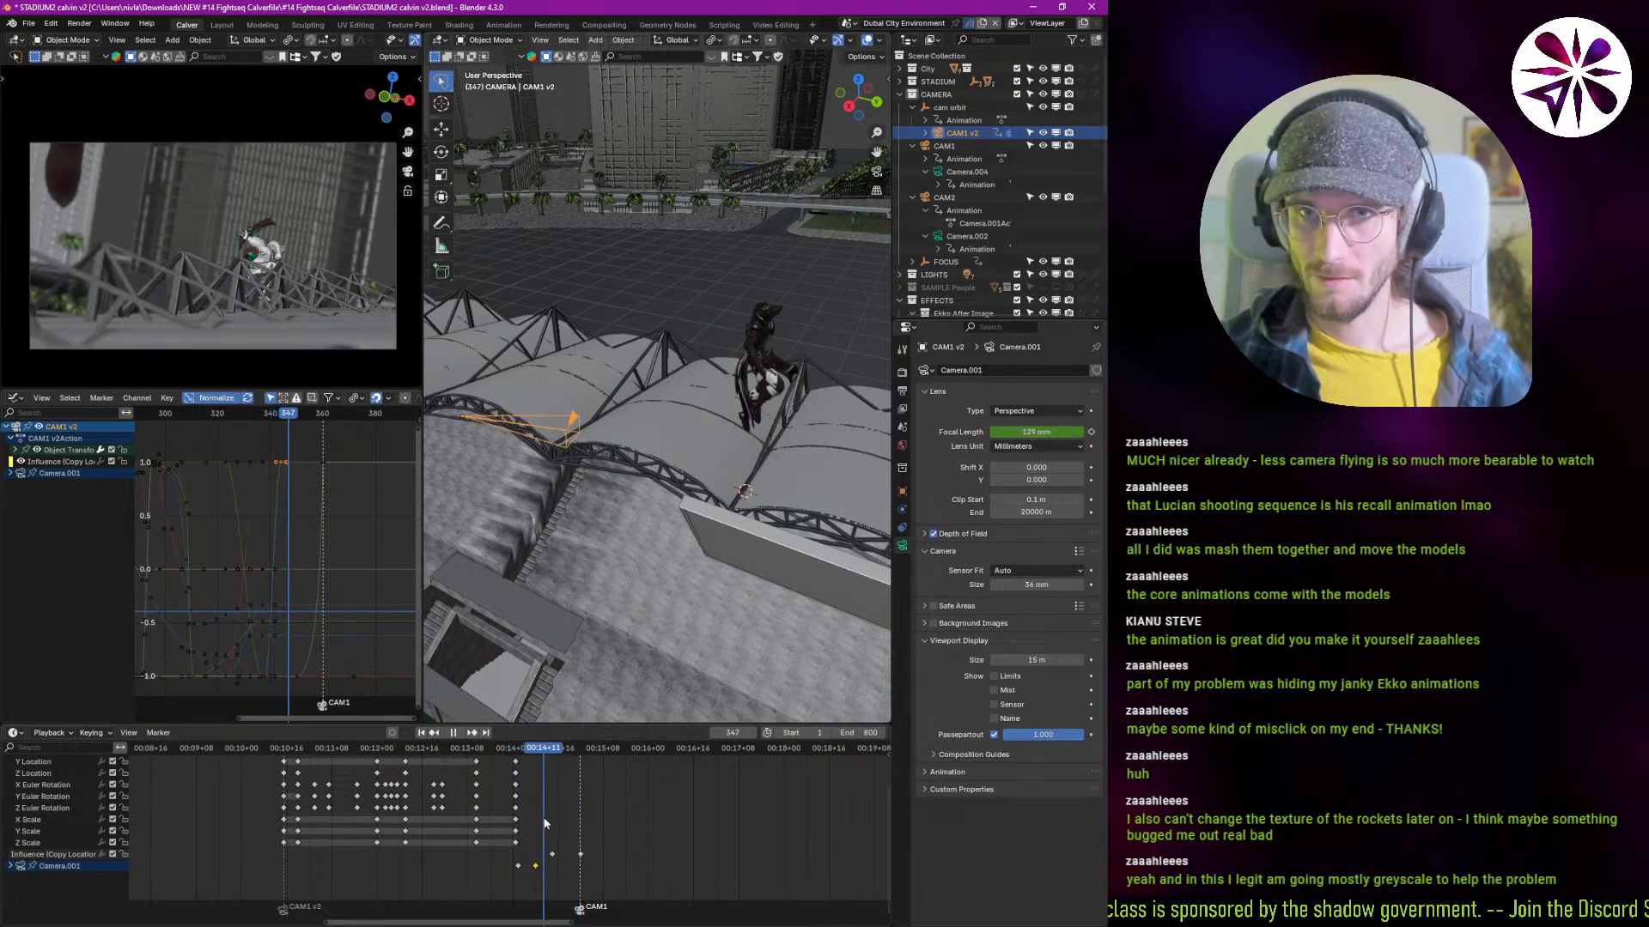
{"action": "right_click_drag", "start_coordinate": [543, 818], "coordinate": [547, 818], "text": "shift"}
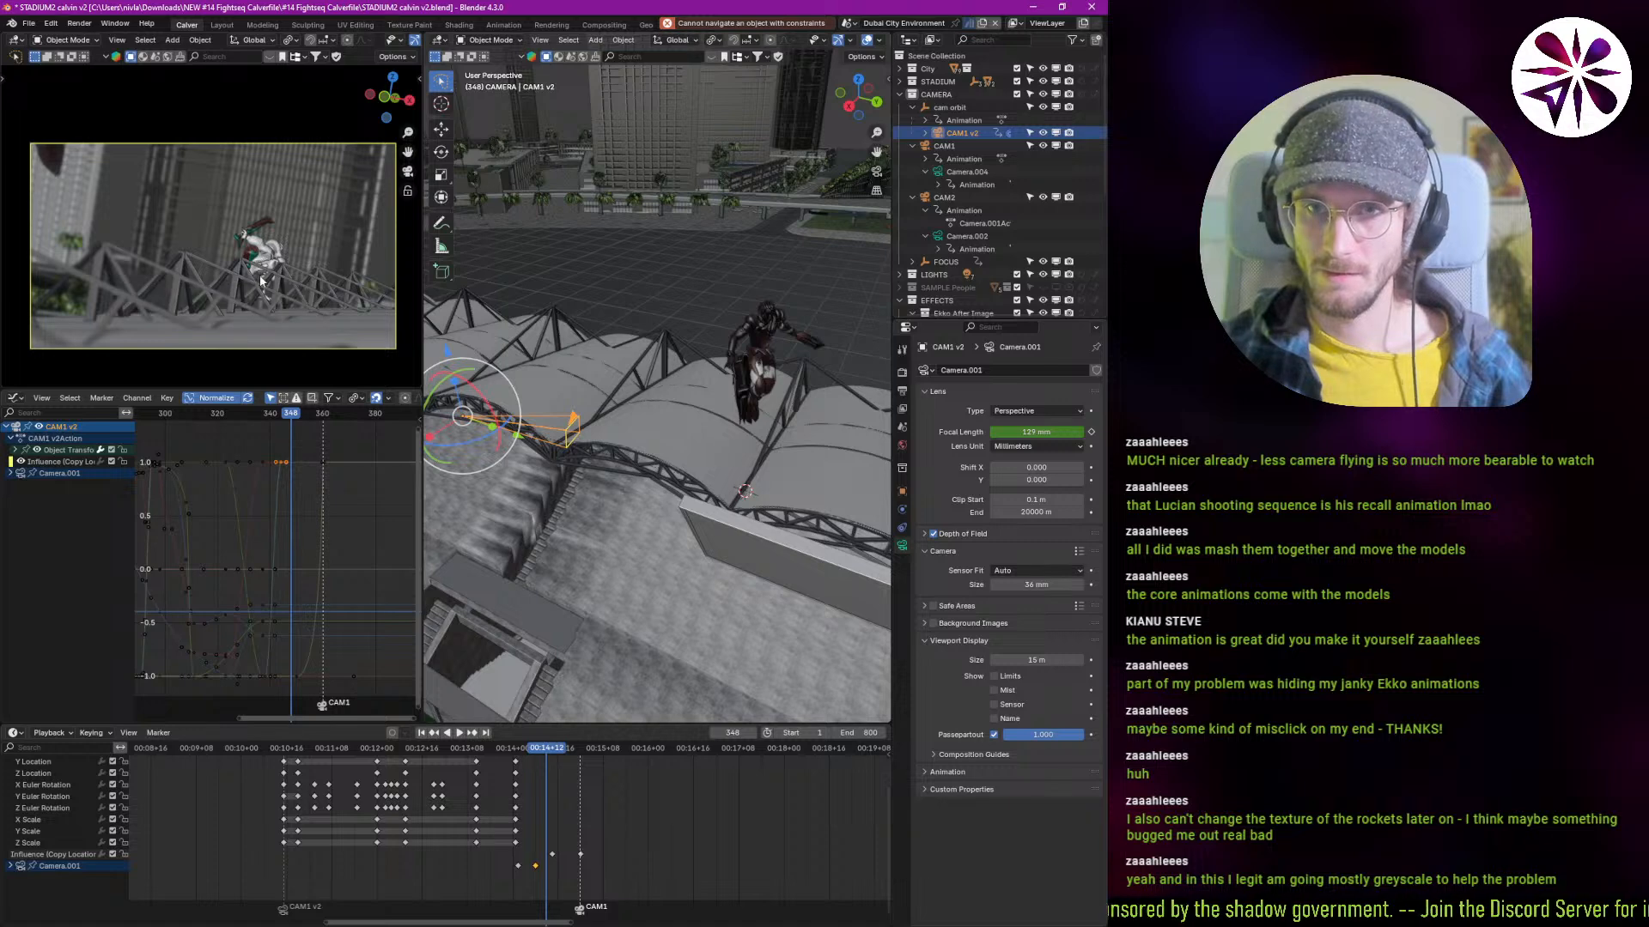
{"action": "key", "text": "r"}
{"action": "left_click", "coordinate": [340, 313]}
{"action": "key", "text": "r"}
{"action": "key", "text": "r"}
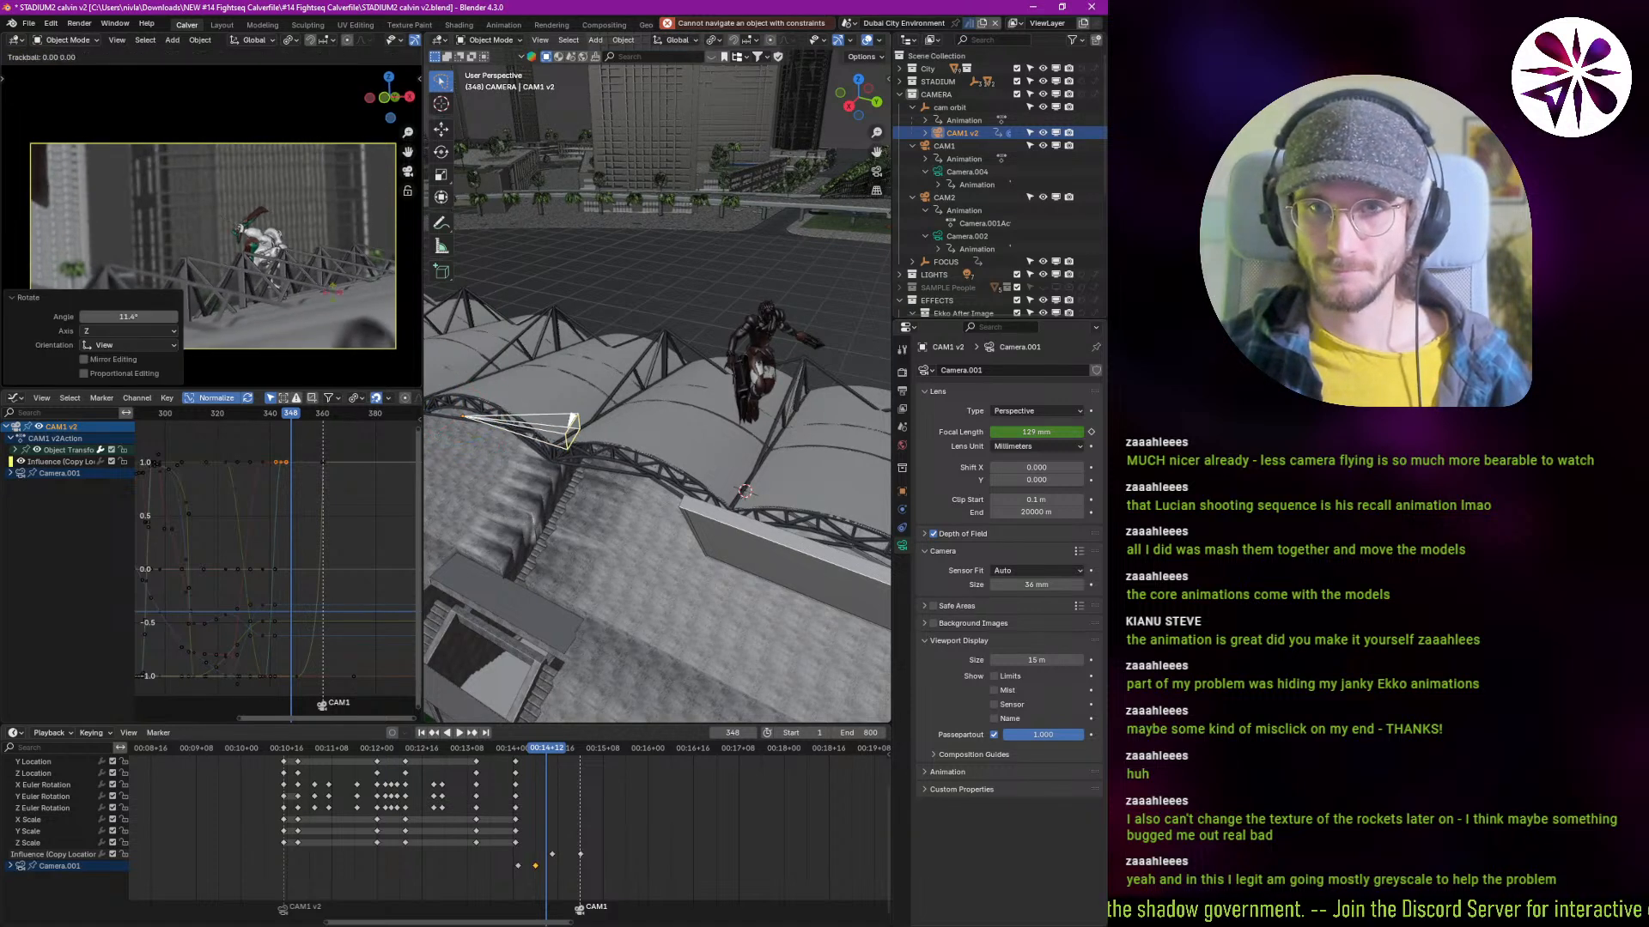
{"action": "left_click", "coordinate": [344, 319]}
{"action": "key", "text": "i"}
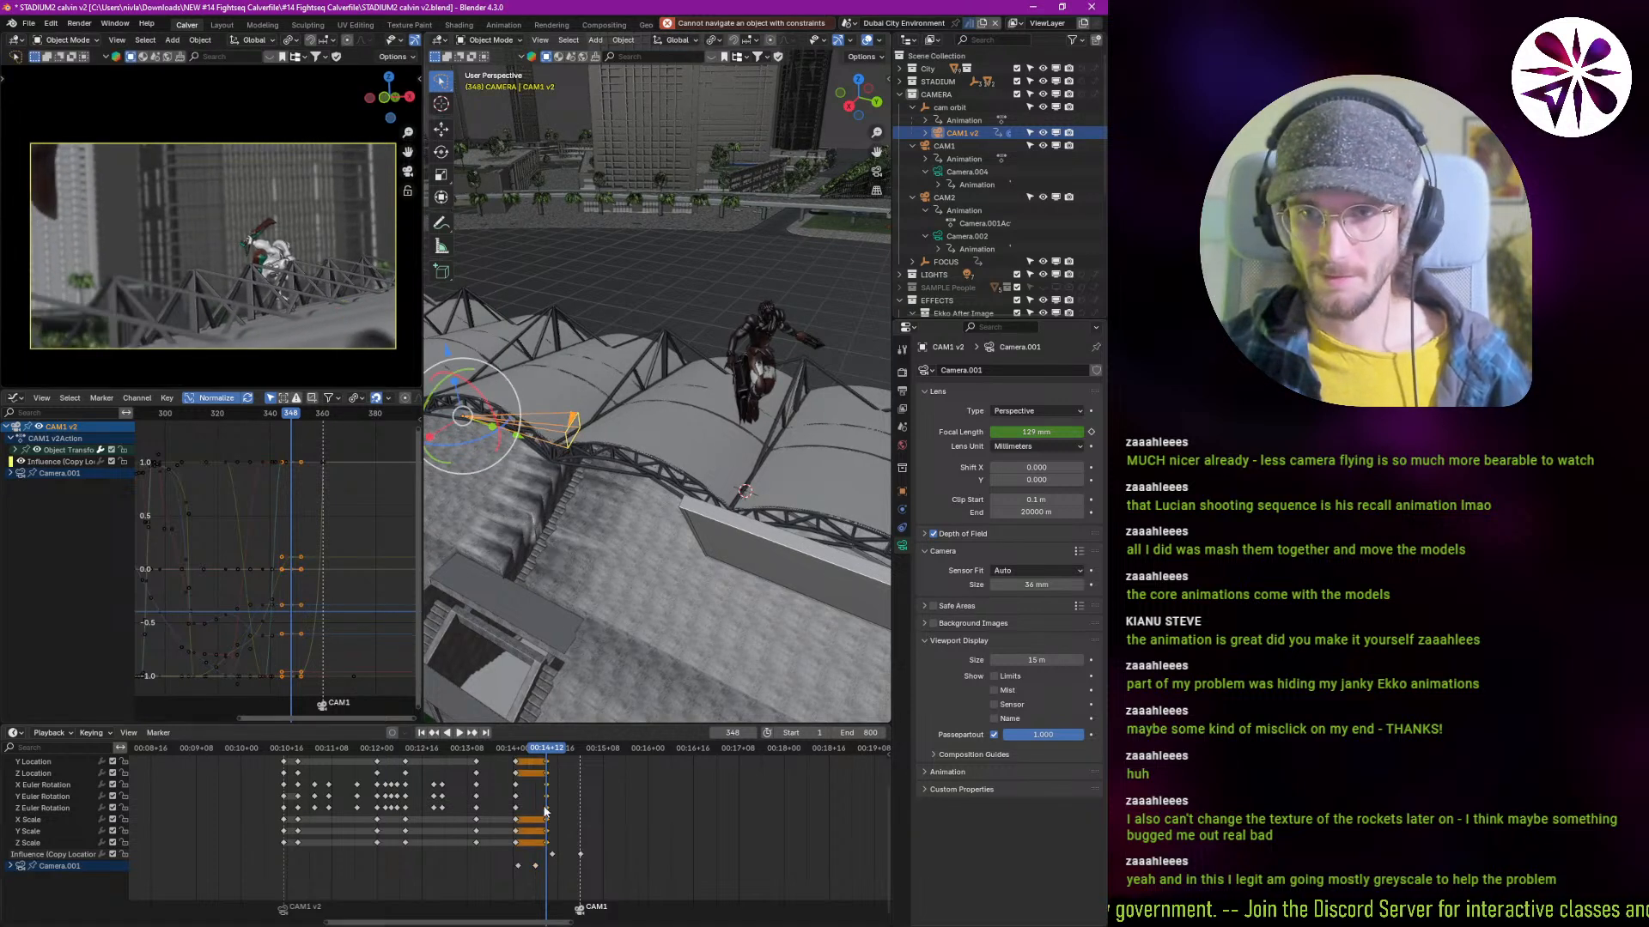
{"action": "mouse_move", "coordinate": [542, 809]}
{"action": "right_mouse_down", "text": "shift"}
{"action": "mouse_move", "coordinate": [500, 812]}
{"action": "mouse_move", "coordinate": [576, 813]}
{"action": "right_mouse_up", "text": "shift"}
{"action": "key", "text": "space"}
{"action": "key", "text": "space"}
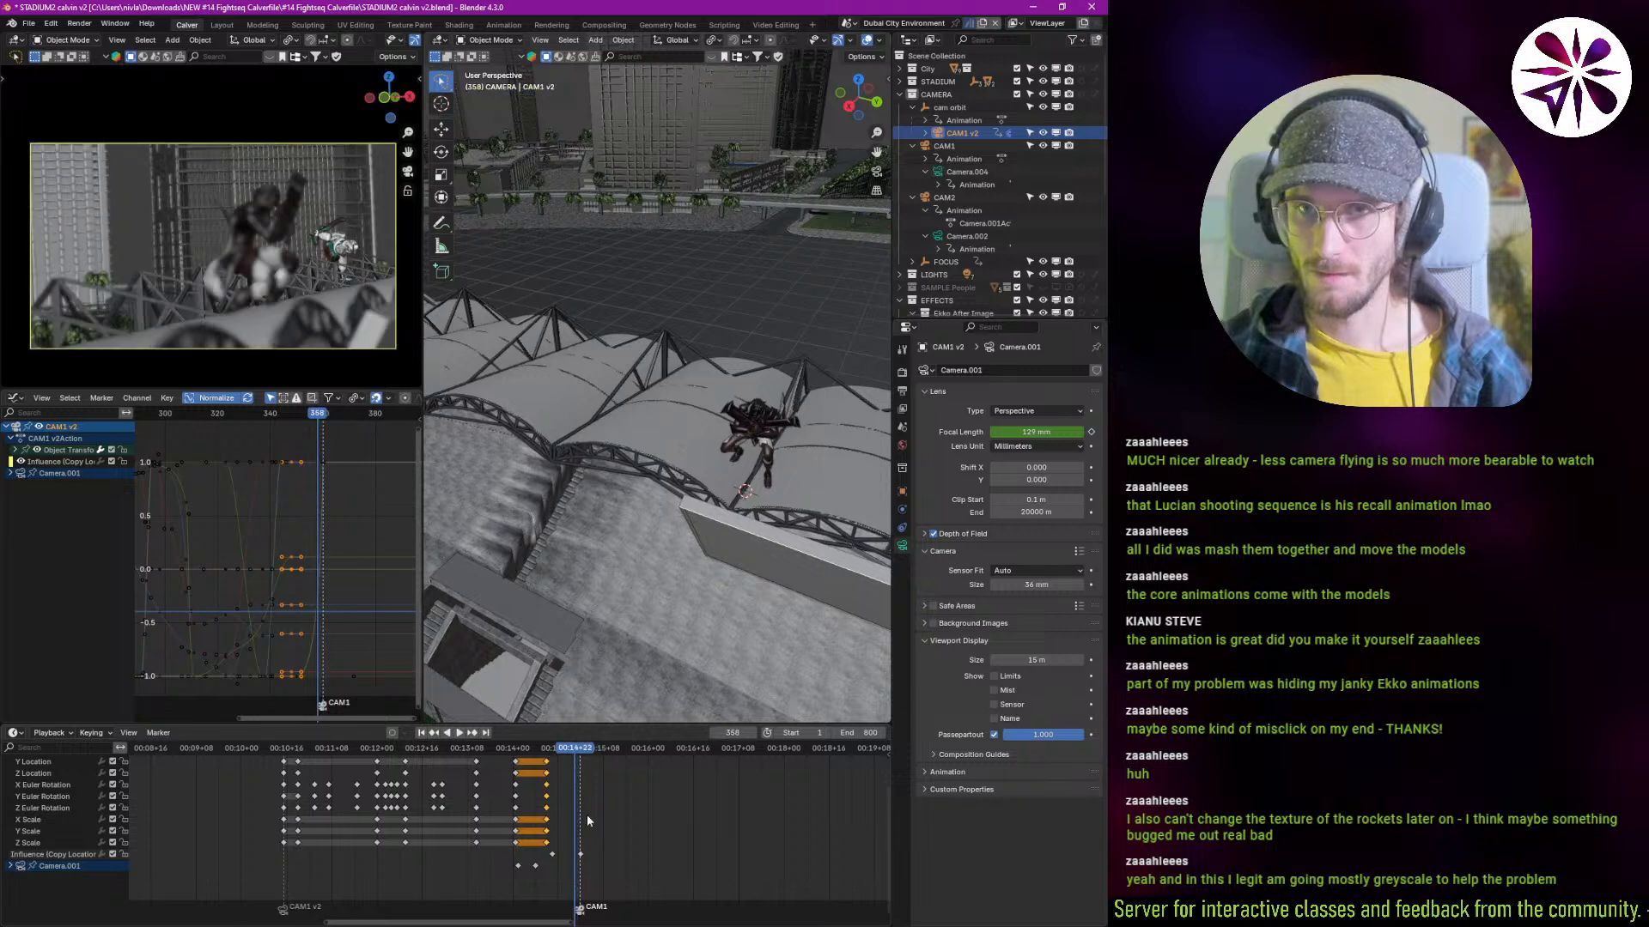
Step: Copy the 119 mm focal length keyframe of Camera.001 to frame 354 and play the shot back
{"action": "key", "text": "Right"}
{"action": "key", "text": "Right"}
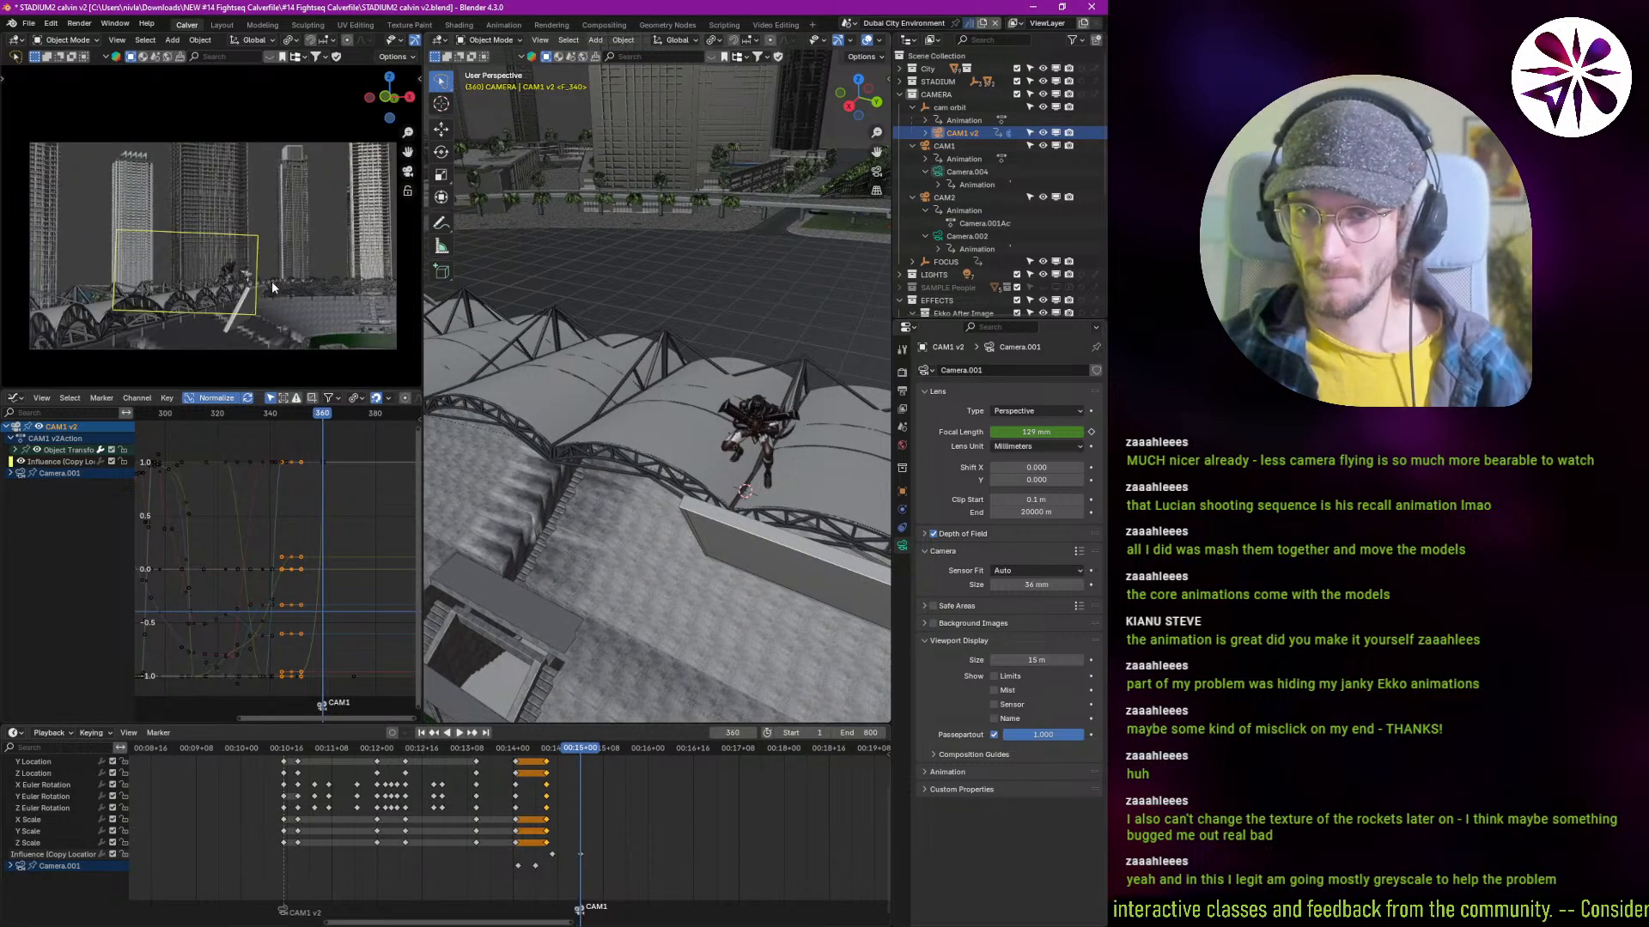
{"action": "key", "text": "Left"}
{"action": "right_click_drag", "start_coordinate": [560, 843], "coordinate": [564, 846], "text": "shift"}
{"action": "middle_click_drag", "start_coordinate": [557, 856], "coordinate": [384, 861]}
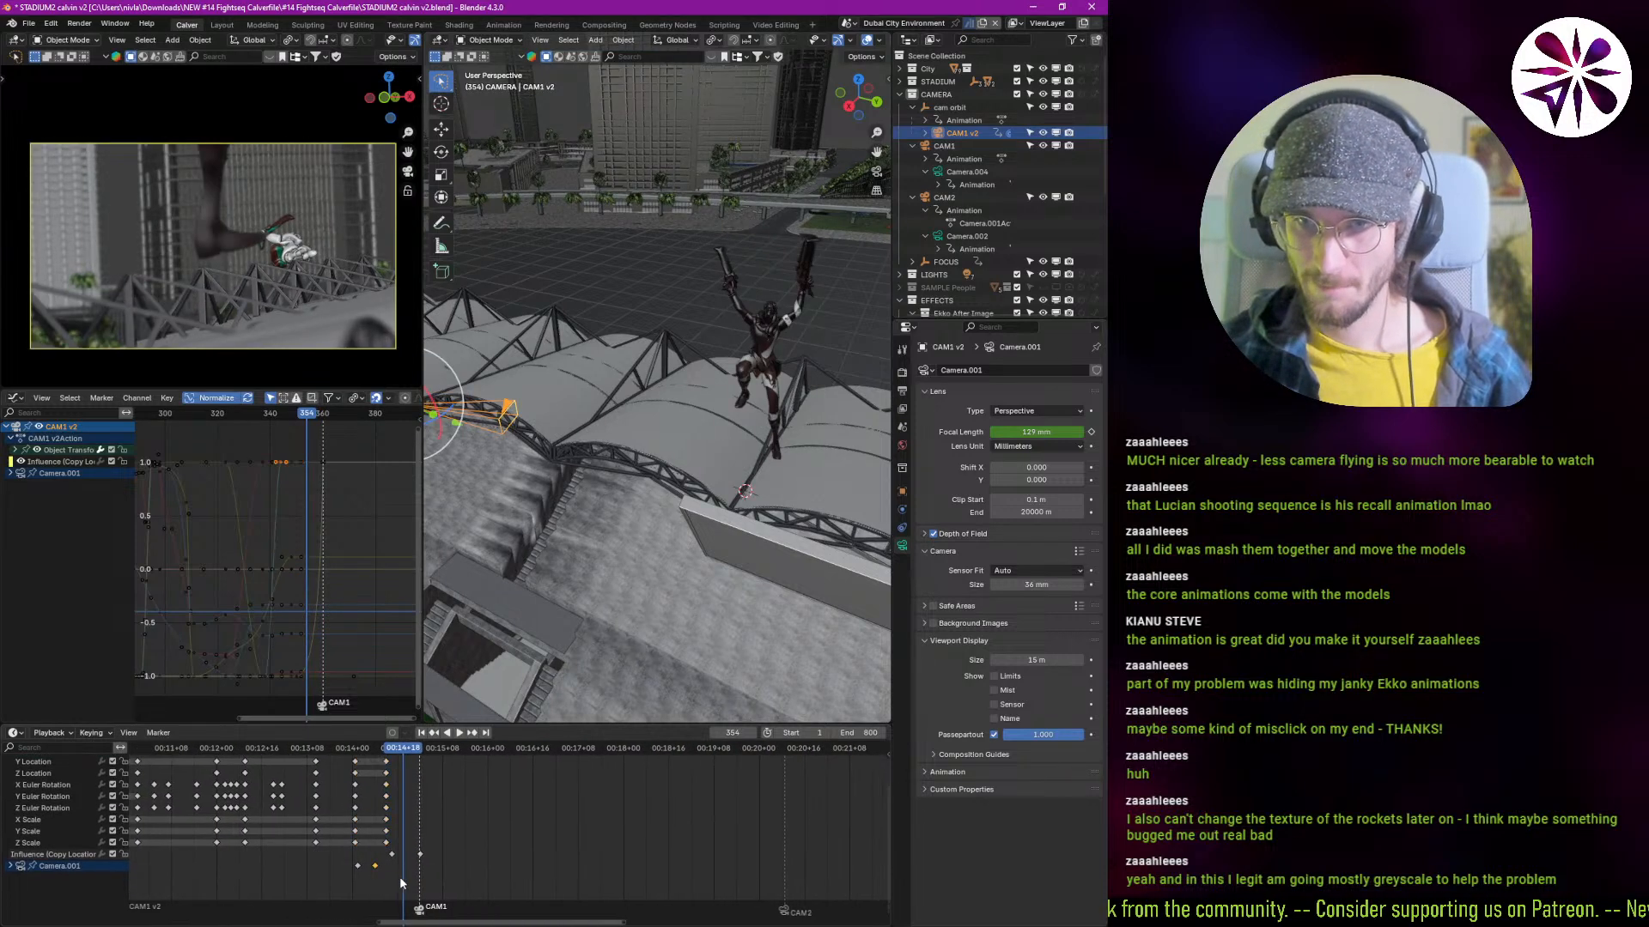
{"action": "key", "text": "ctrl+v"}
{"action": "key", "text": "space"}
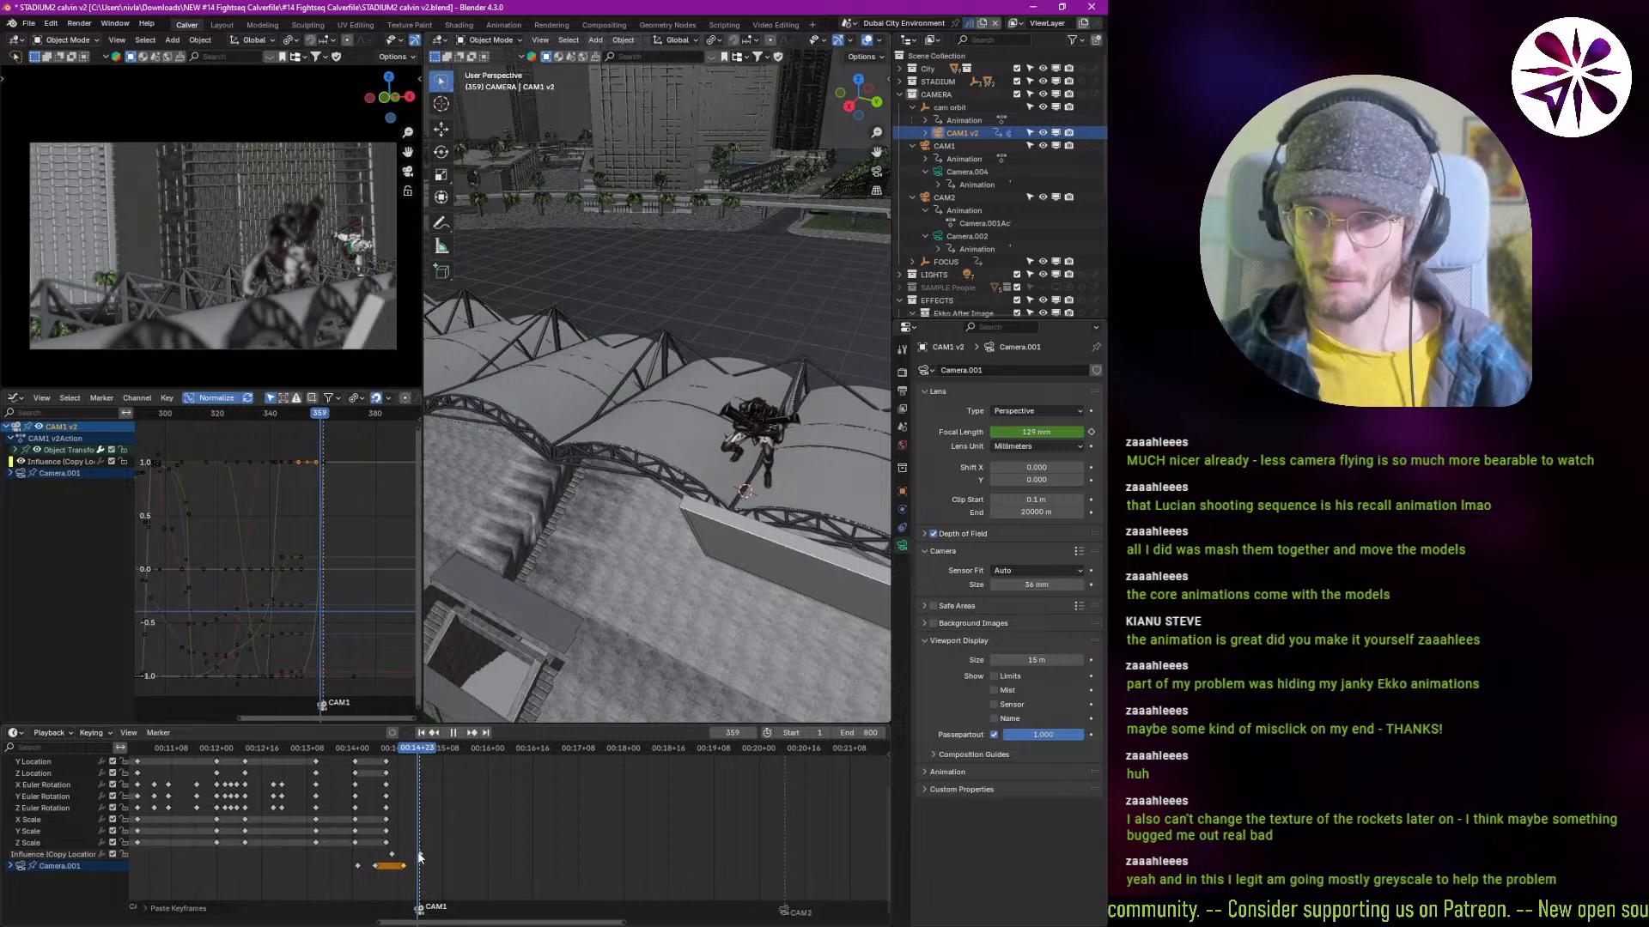
{"action": "key", "text": "space"}
Step: Trackball-rotate the CAM1 v2 camera by -0.115° and -7.66° at frame 359
{"action": "key", "text": "Left"}
{"action": "key", "text": "r"}
{"action": "key", "text": "r"}
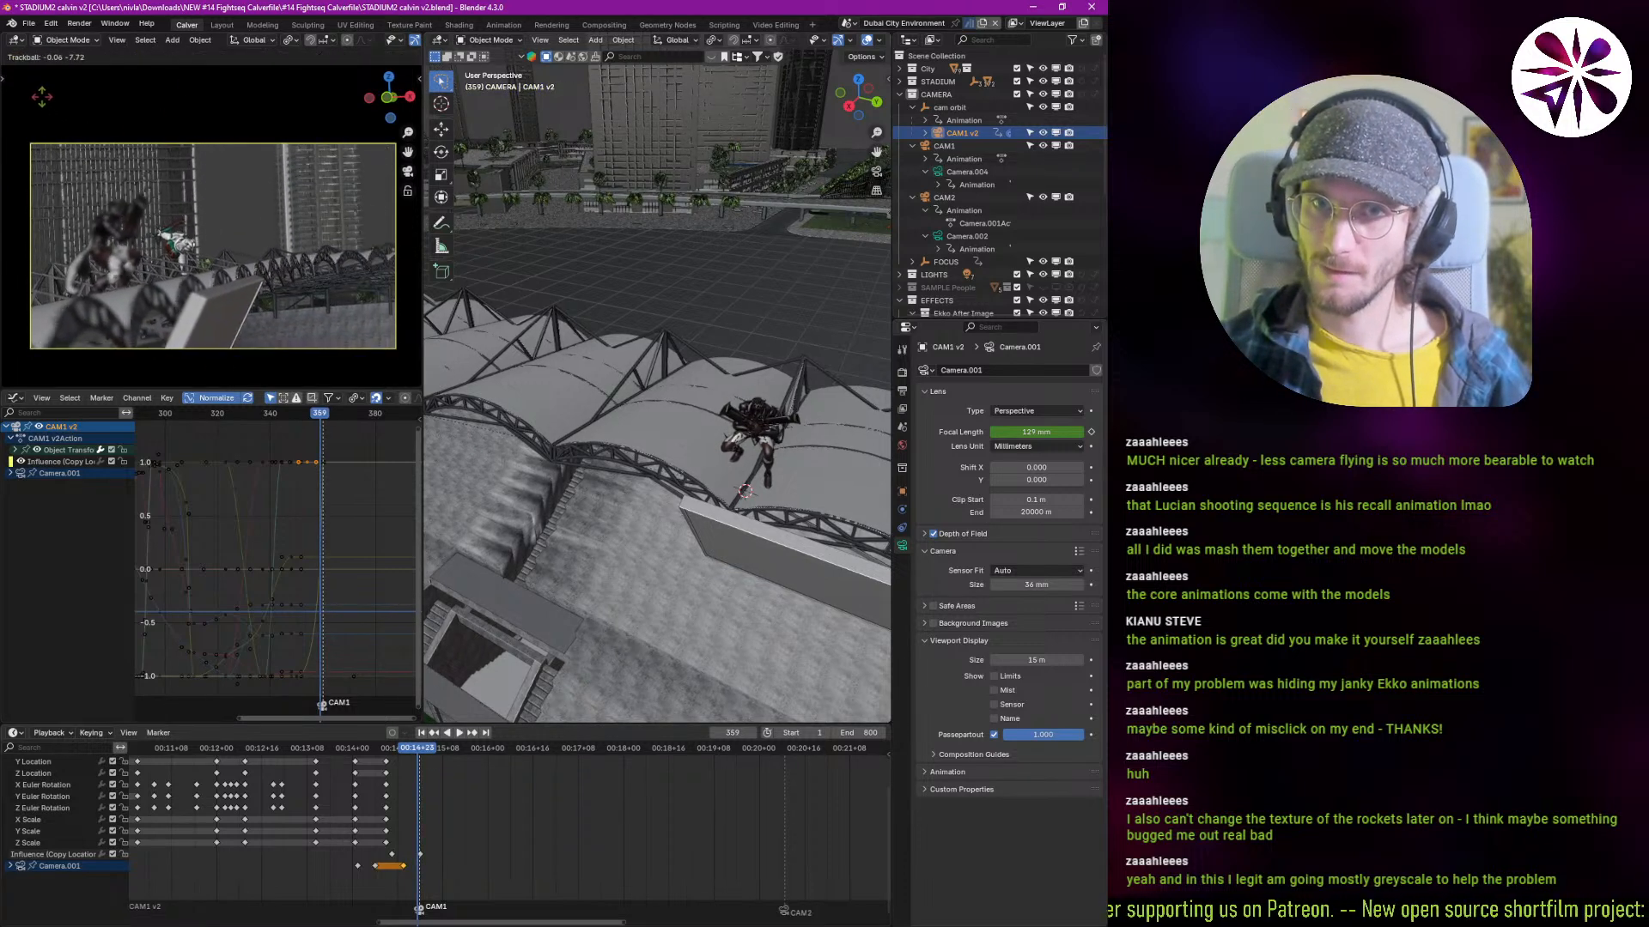
{"action": "left_click", "coordinate": [42, 97]}
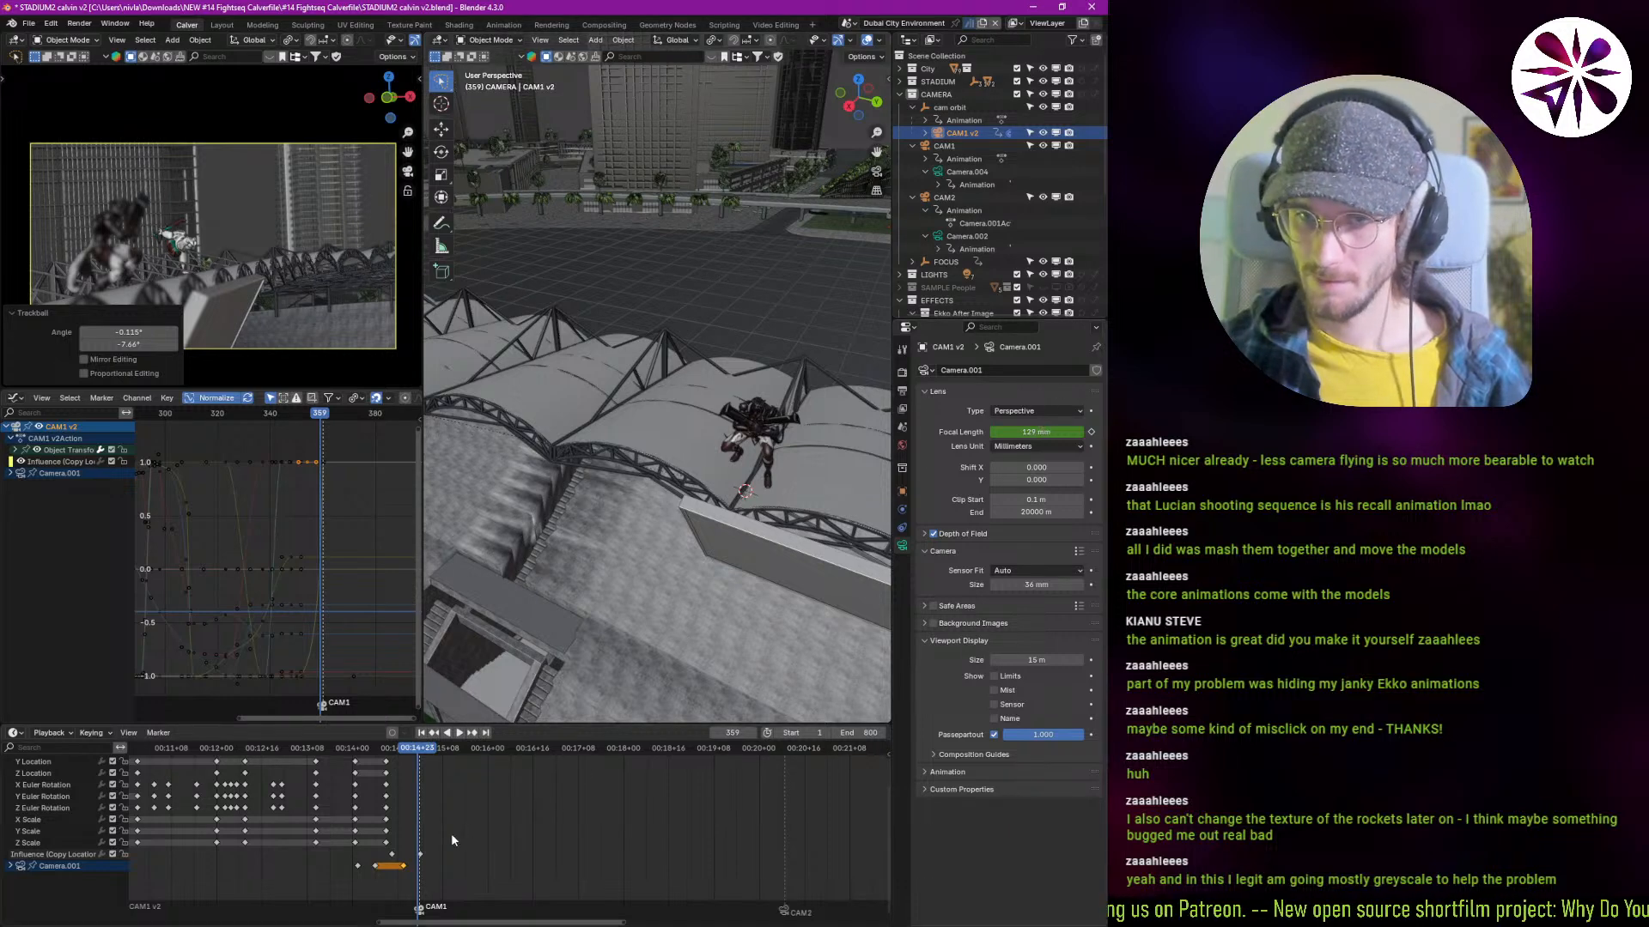
Step: At frame 359, paste the first Camera.001 focal length keyframe (50 mm) and keyframe CAM1 v2 turned slightly to the right
{"action": "left_click", "coordinate": [359, 866]}
{"action": "key", "text": "ctrl+c"}
{"action": "key", "text": "ctrl+v"}
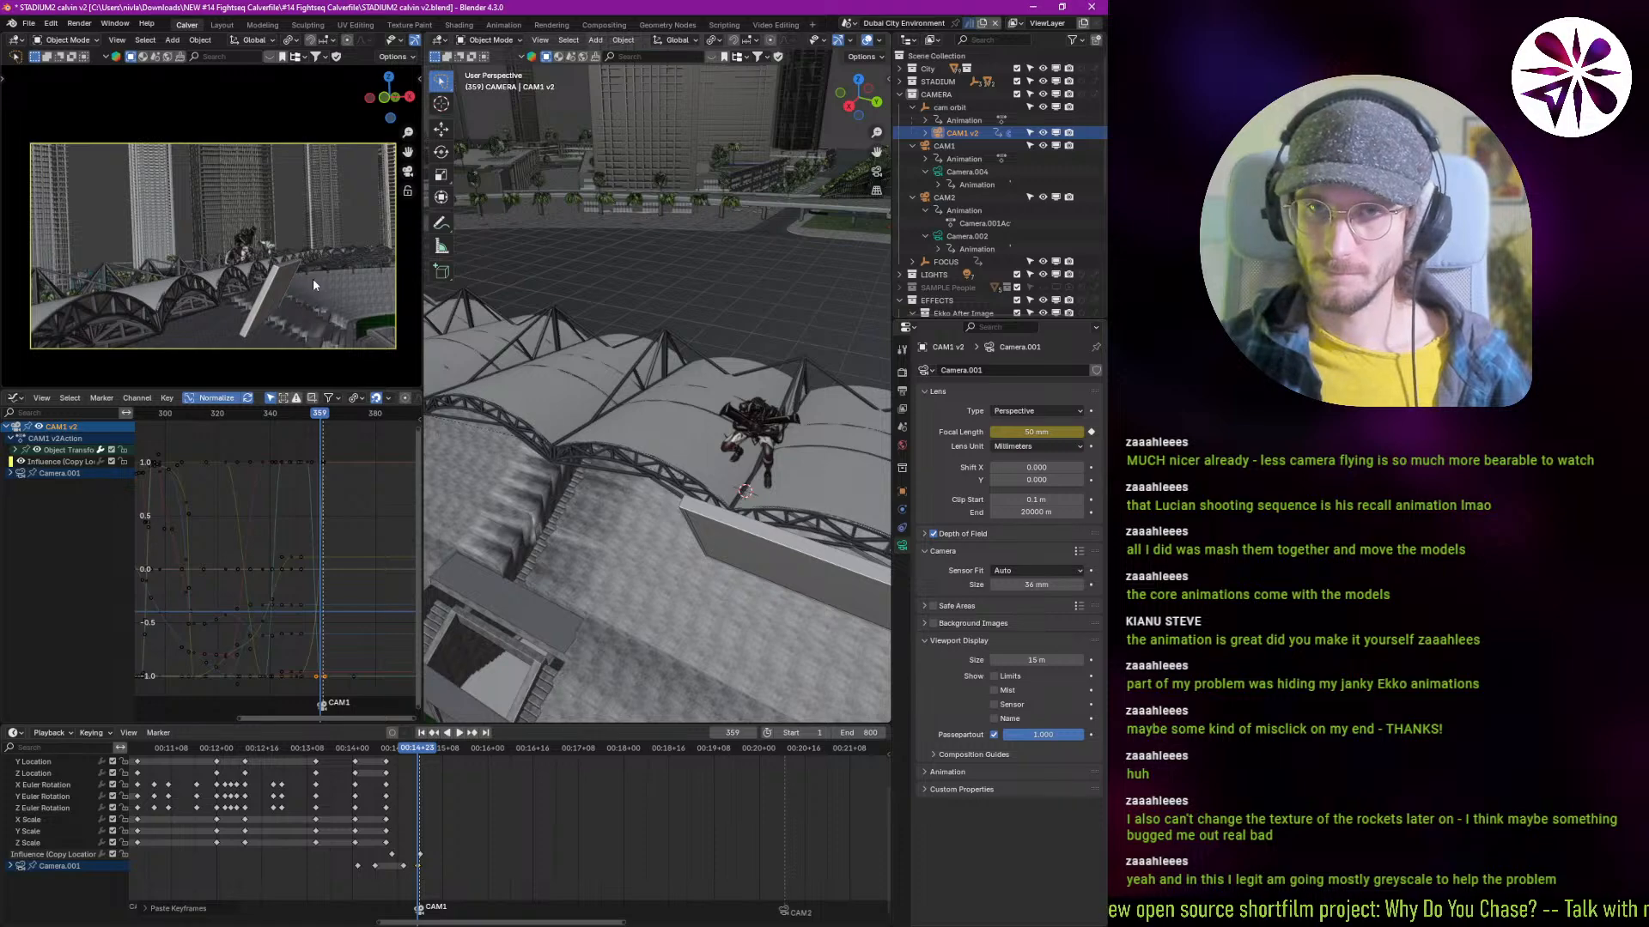
{"action": "key", "text": "r"}
{"action": "key", "text": "r"}
{"action": "left_click", "coordinate": [107, 289]}
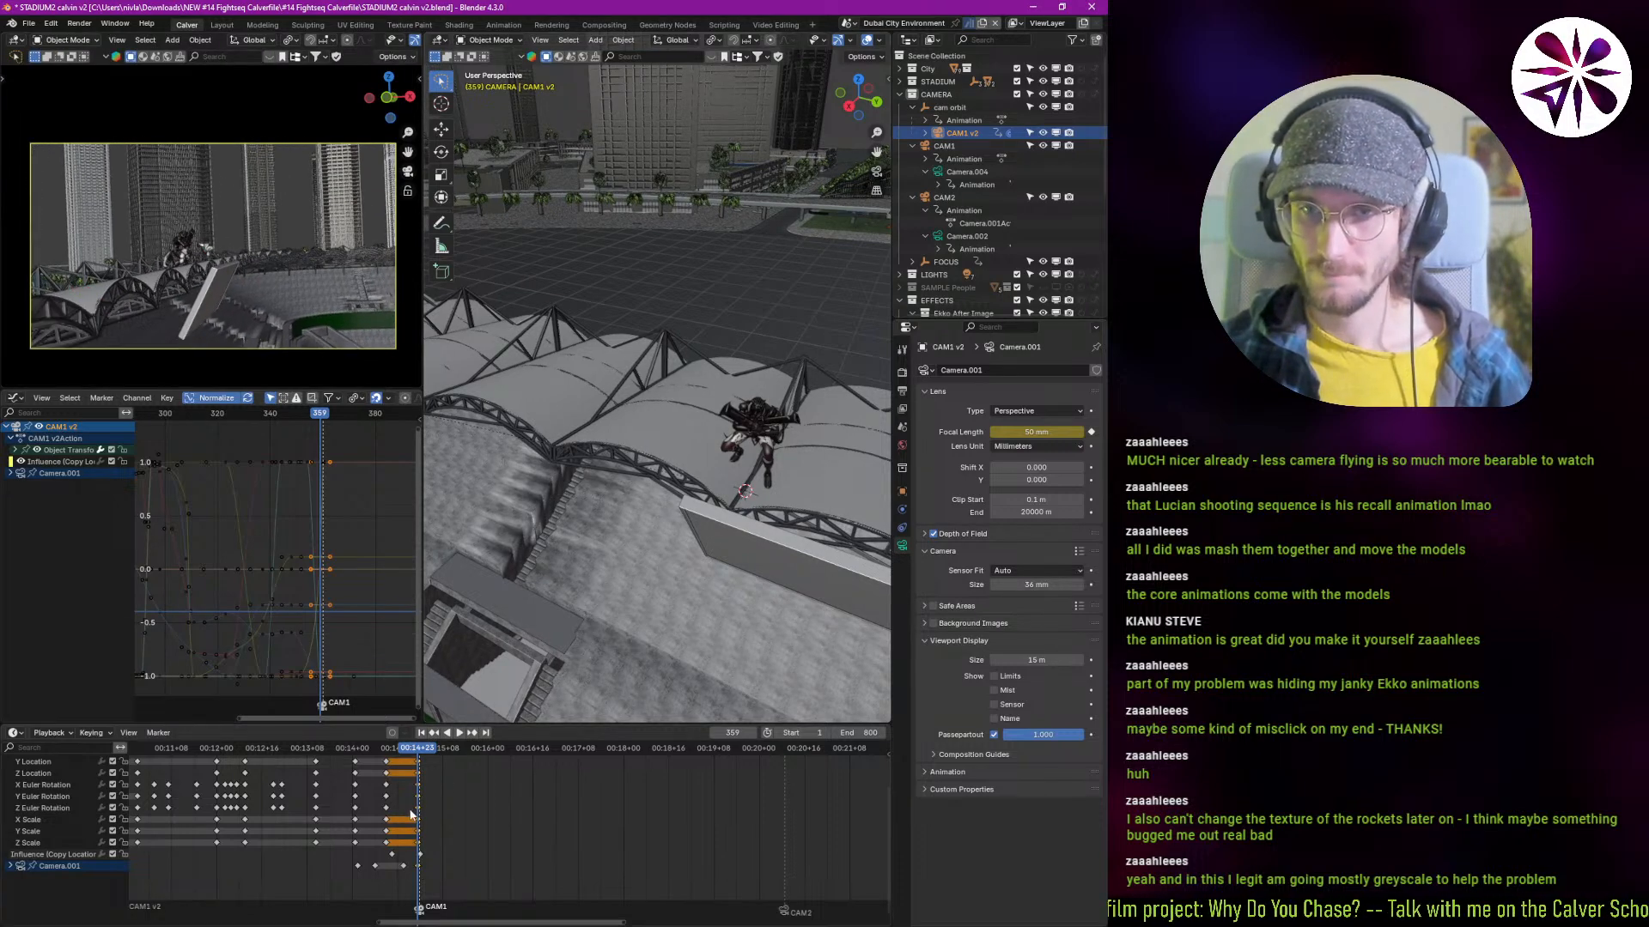
Step: Play back and step through the frames around the CAM1 marker to examine the cut between the two cameras
{"action": "key", "text": "shift+ctrl+space"}
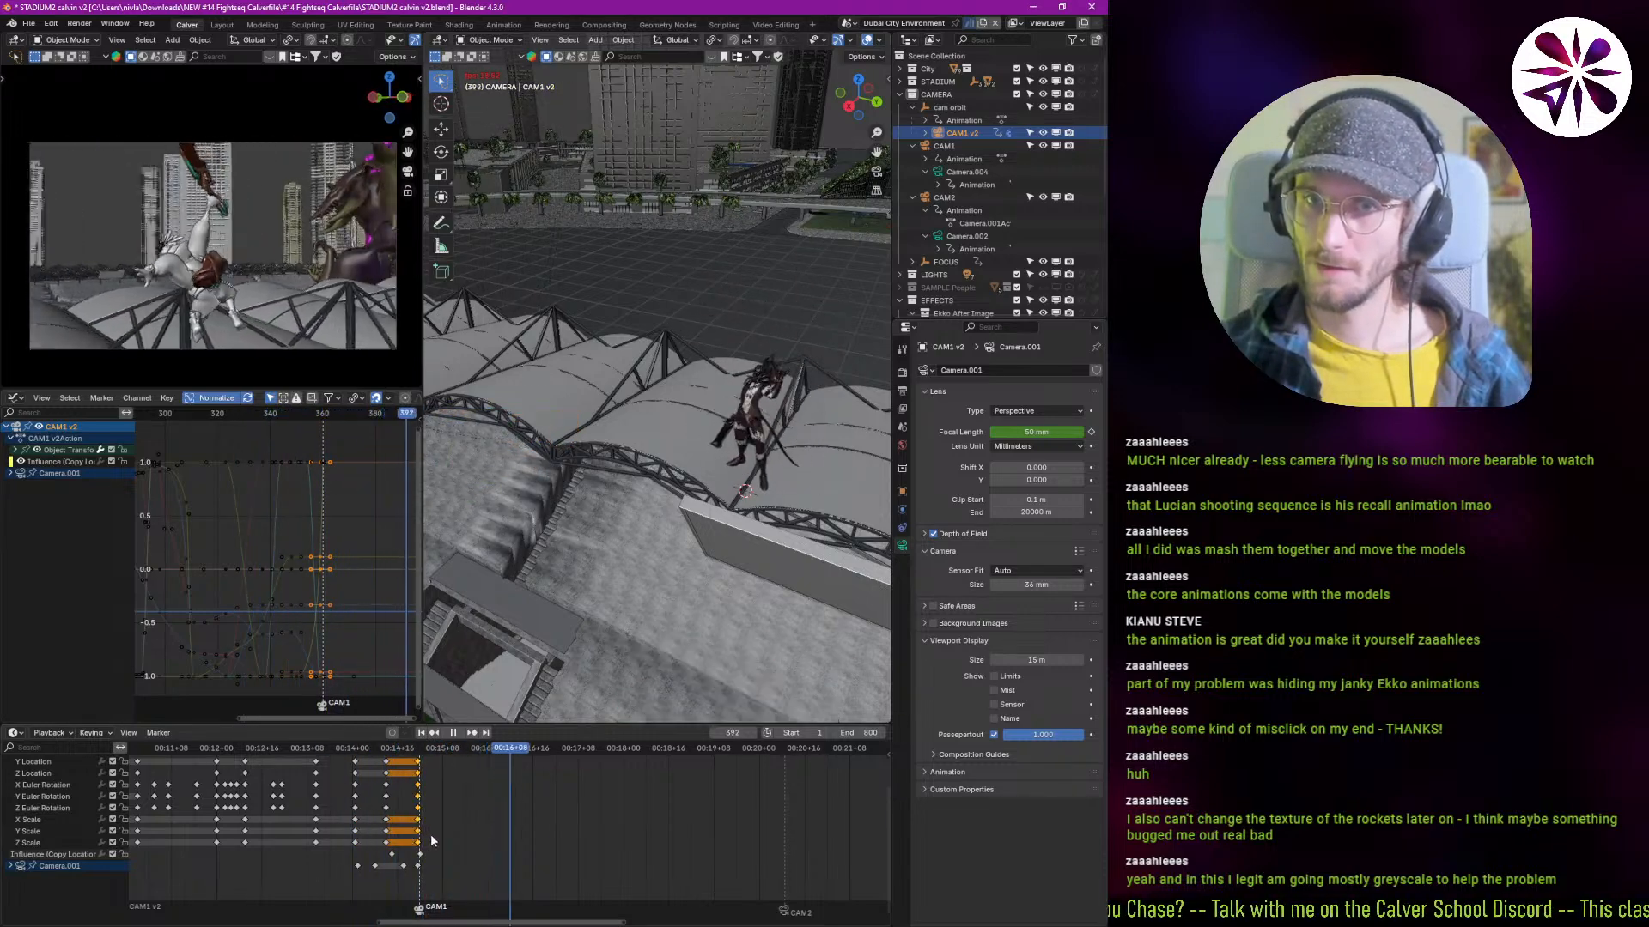
{"action": "key", "text": "shift+ctrl+space"}
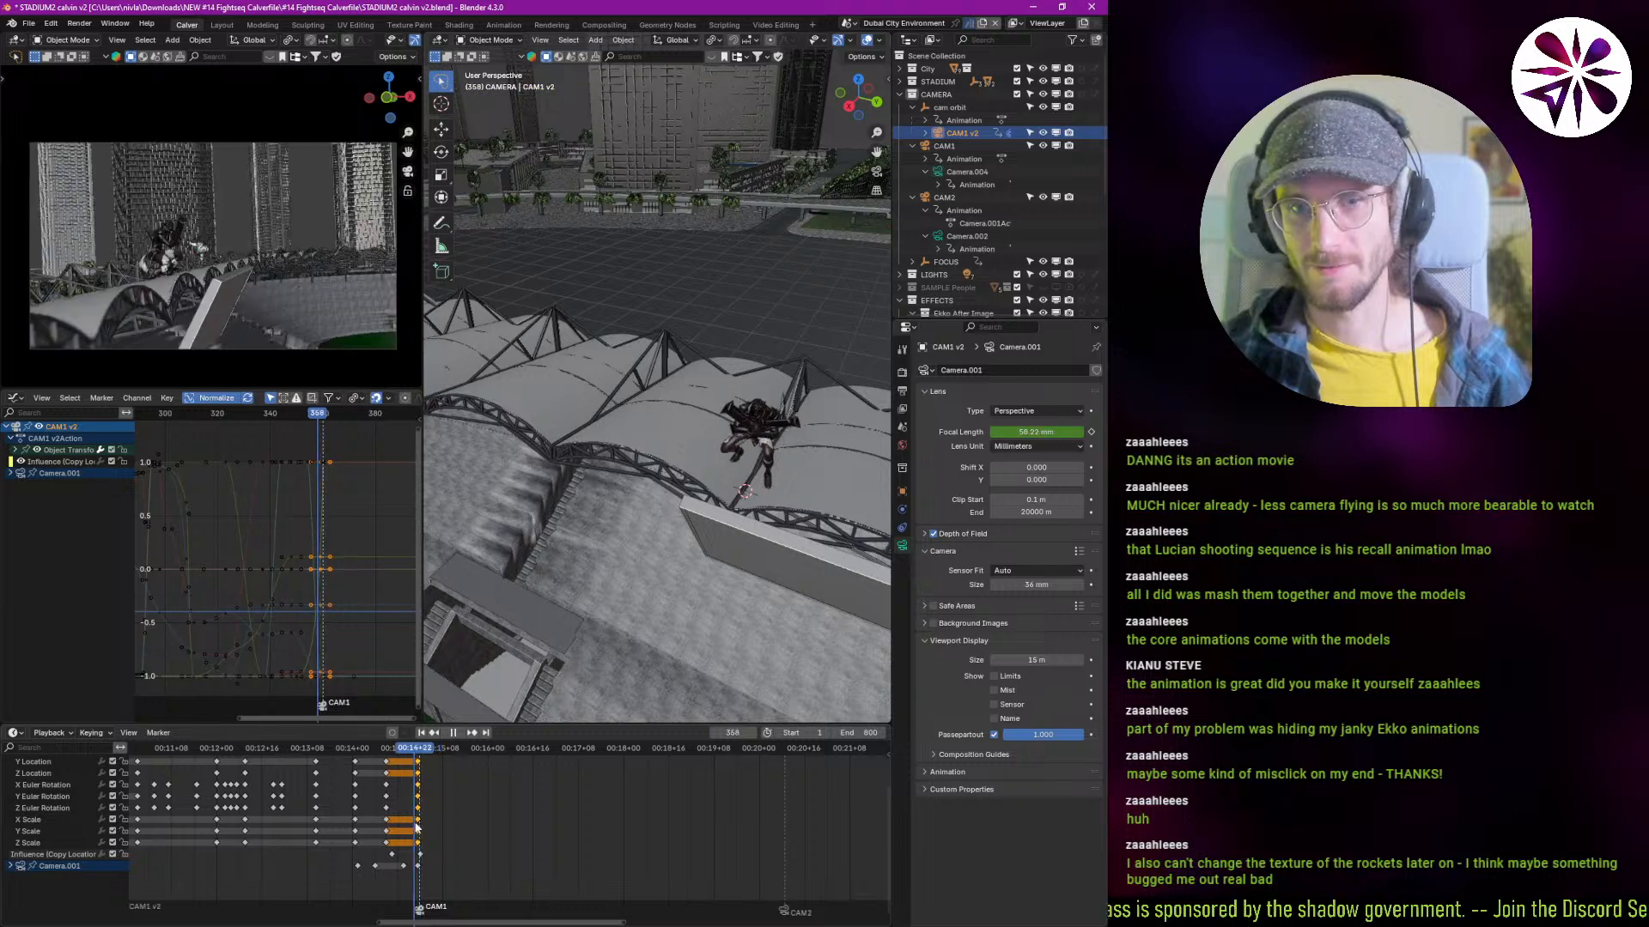
{"action": "key", "text": "Right"}
{"action": "key", "text": "Left"}
{"action": "key", "text": "Left"}
{"action": "key", "text": "Left"}
{"action": "key", "text": "Left"}
{"action": "key", "text": "Left"}
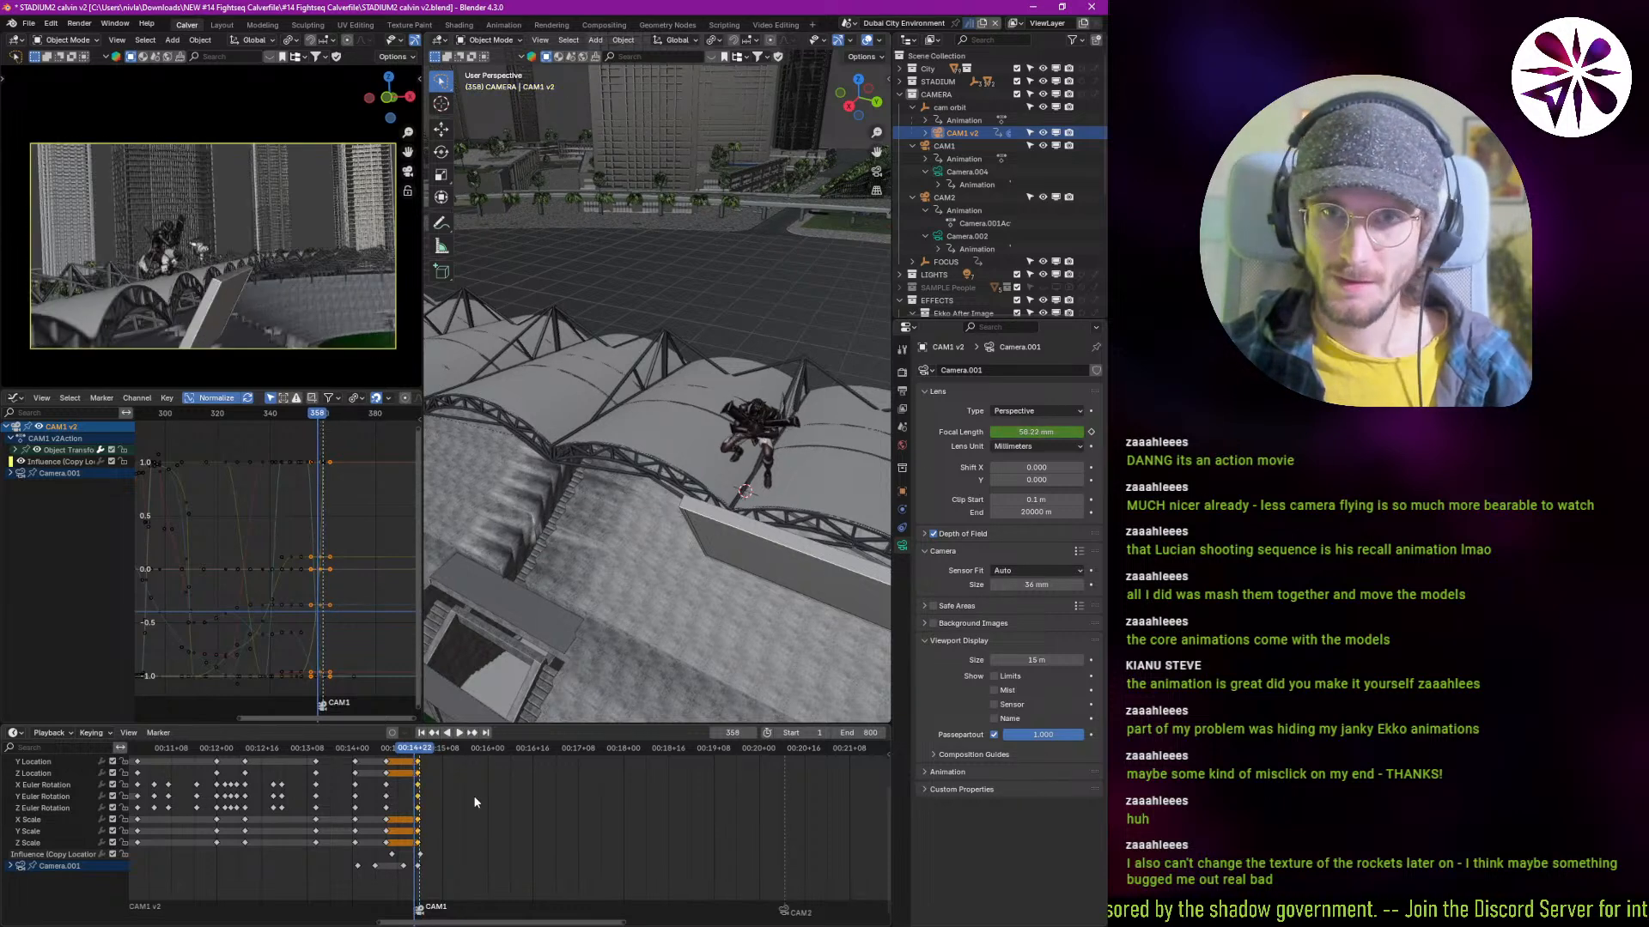
{"action": "key", "text": "Right"}
{"action": "key", "text": "Right"}
{"action": "key", "text": "Right"}
{"action": "key", "text": "Right"}
{"action": "key", "text": "Right"}
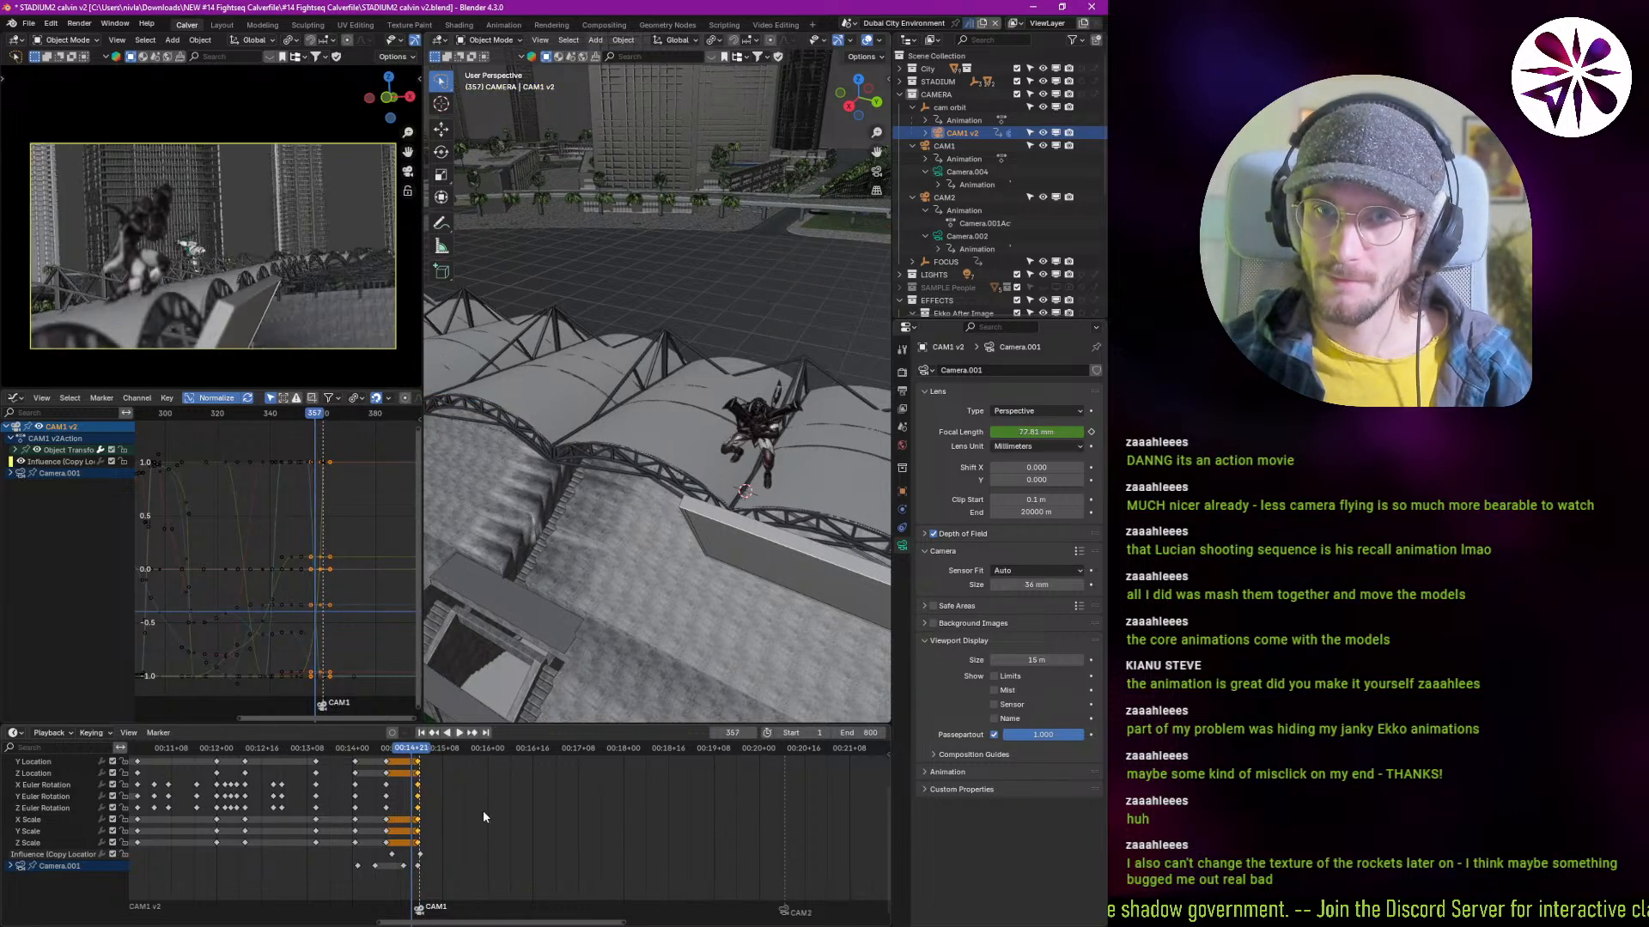
{"action": "key", "text": "shift+ctrl+space"}
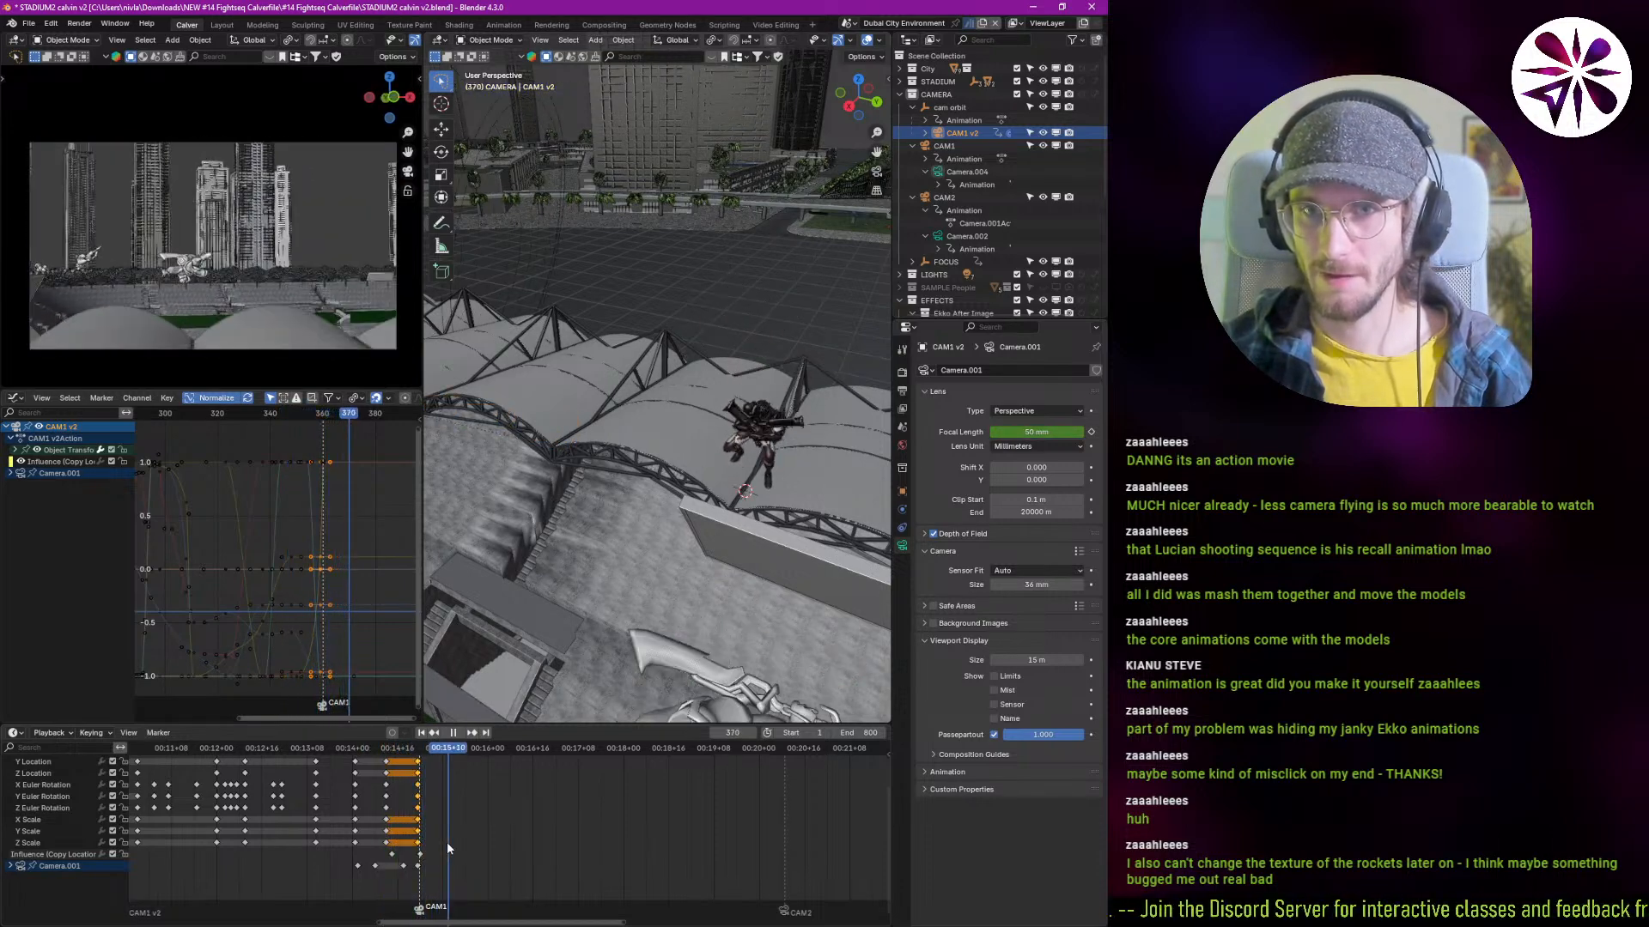
{"action": "key", "text": "space"}
Step: Move the CAM1 marker to frame 370 and shift the Copy Location influence keyframes later so they end near it
{"action": "left_click_drag", "start_coordinate": [421, 912], "coordinate": [448, 912]}
{"action": "key", "text": "shift+ctrl+space"}
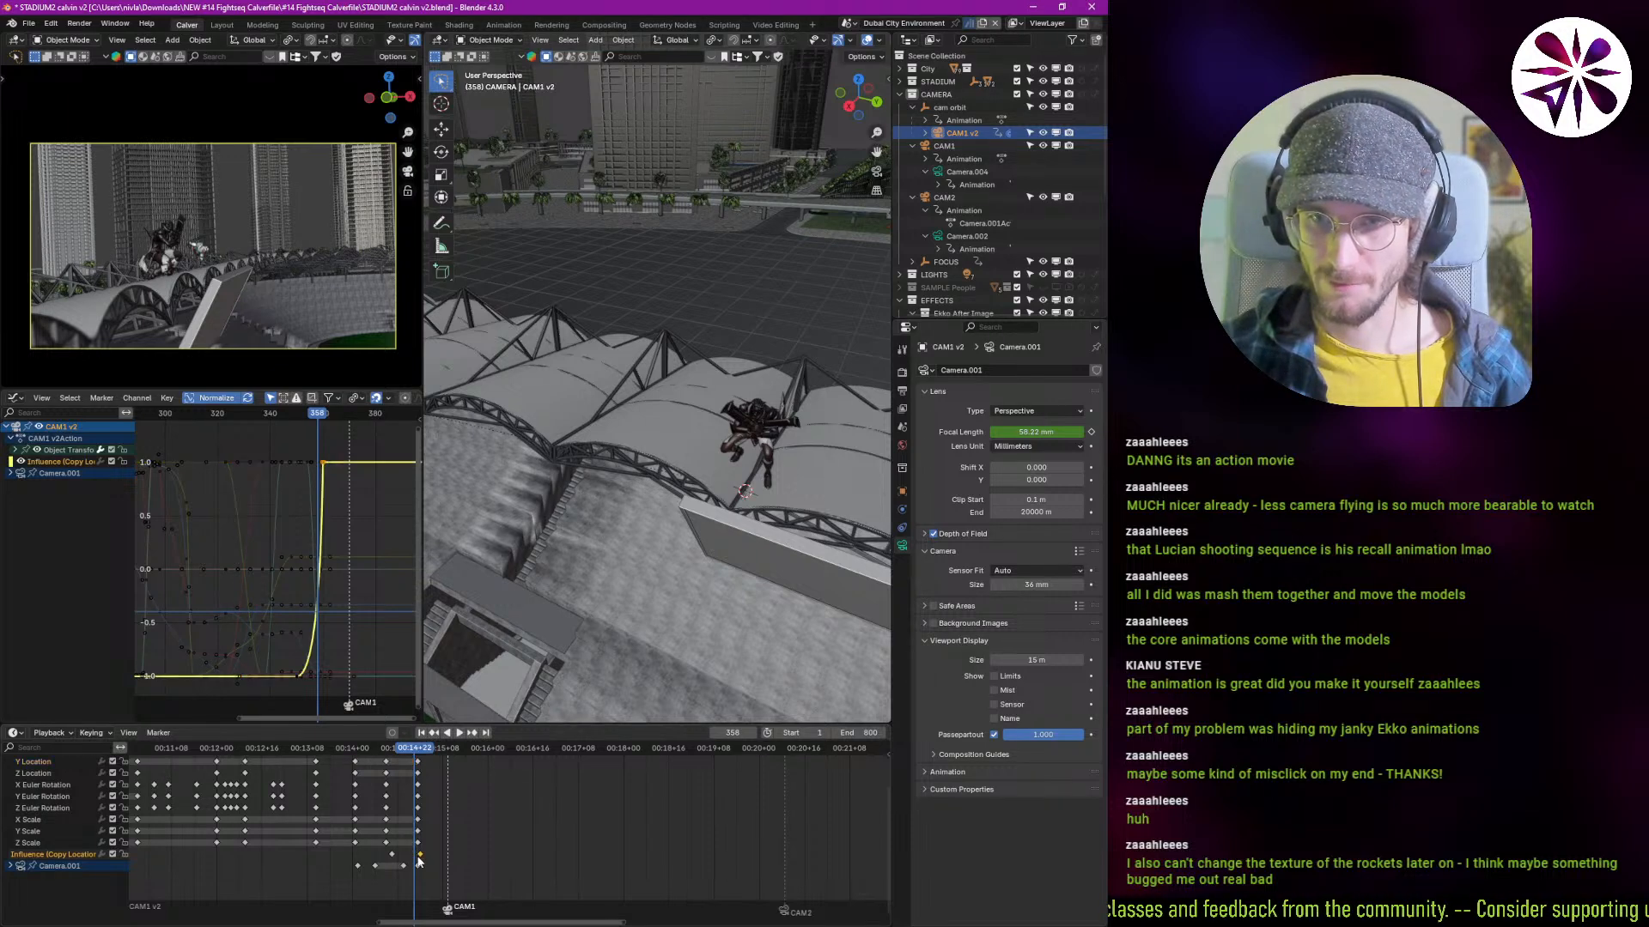
{"action": "left_click_drag", "start_coordinate": [393, 859], "coordinate": [417, 866]}
{"action": "key", "text": "space"}
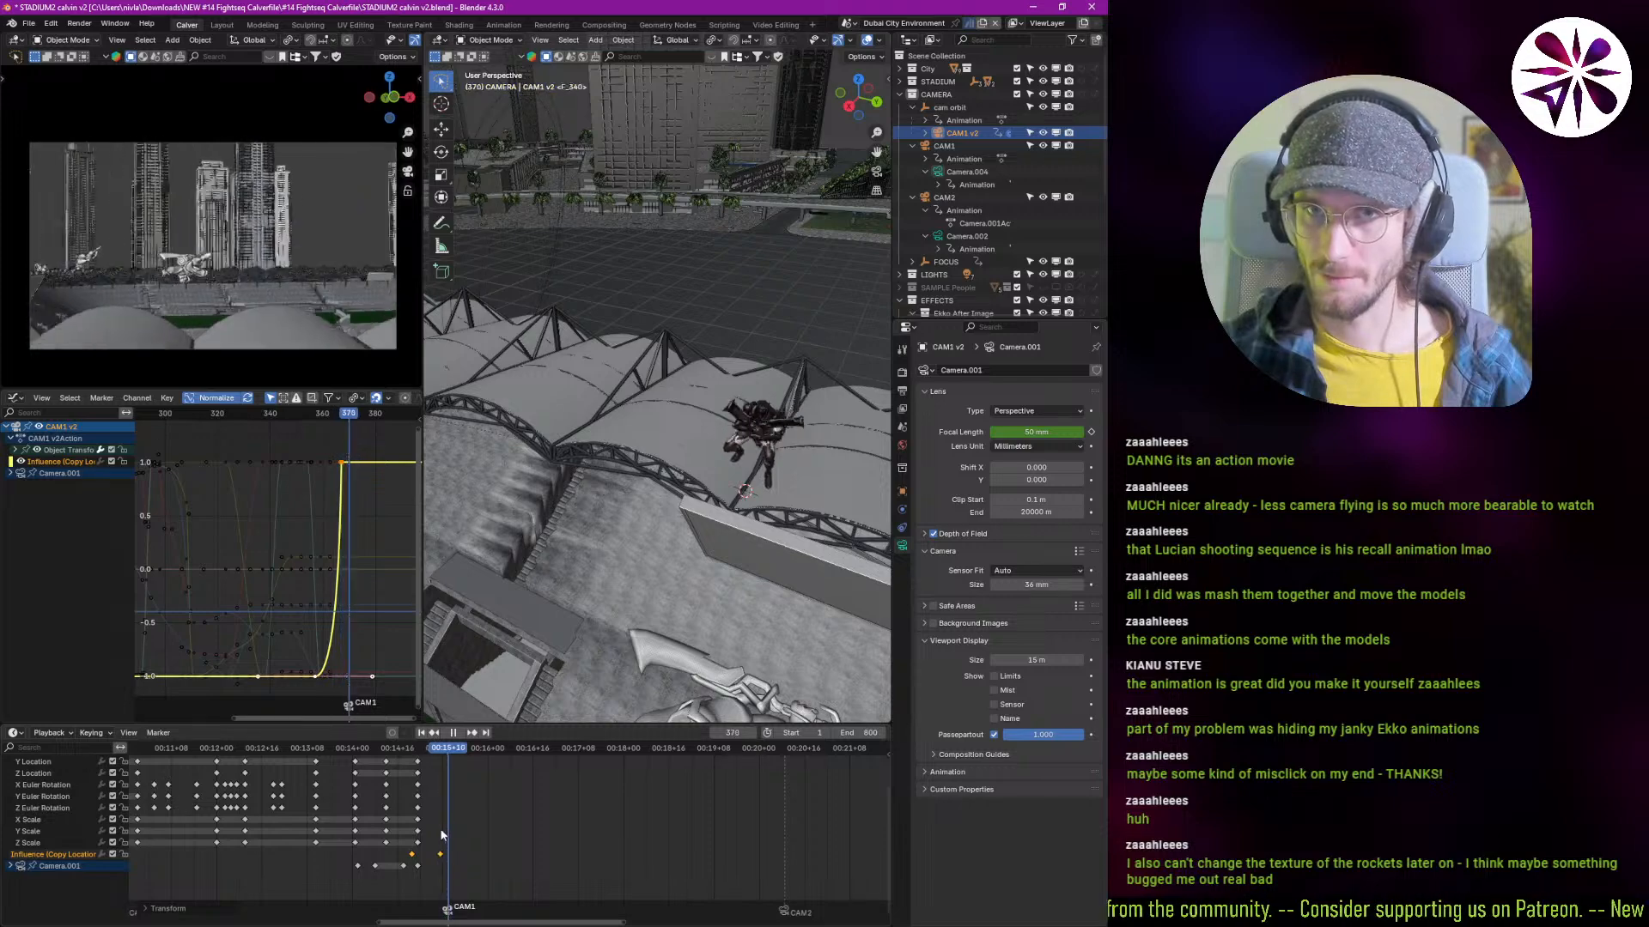
{"action": "key", "text": "space"}
{"action": "scroll", "coordinate": [420, 842], "scroll_direction": "up", "scroll_amount": 18, "text": "alt"}
{"action": "key", "text": "g"}
{"action": "left_click", "coordinate": [416, 866]}
{"action": "key", "text": "space"}
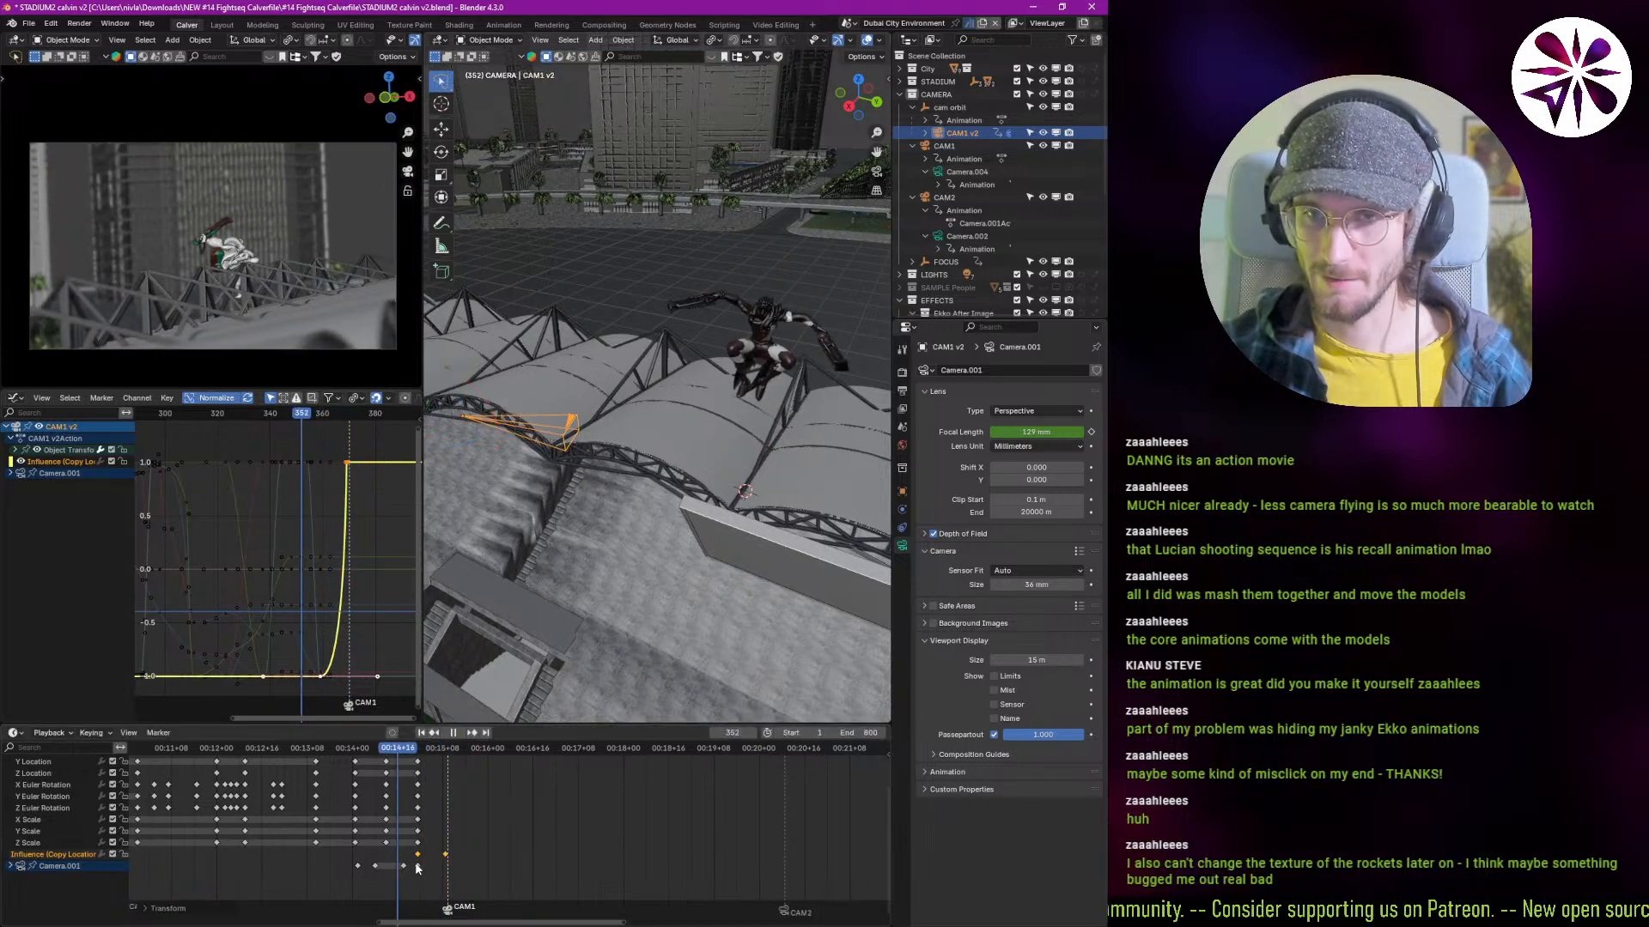
{"action": "key", "text": "space"}
Step: Shift the Copy Location influence keyframes several frames earlier, move the CAM1 marker to frame 365, and play the cut back
{"action": "mouse_move", "coordinate": [419, 849]}
{"action": "right_mouse_down", "text": "shift"}
{"action": "mouse_move", "coordinate": [493, 859]}
{"action": "mouse_move", "coordinate": [422, 863]}
{"action": "right_mouse_up", "text": "shift"}
{"action": "key", "text": "g"}
{"action": "left_click", "coordinate": [414, 865]}
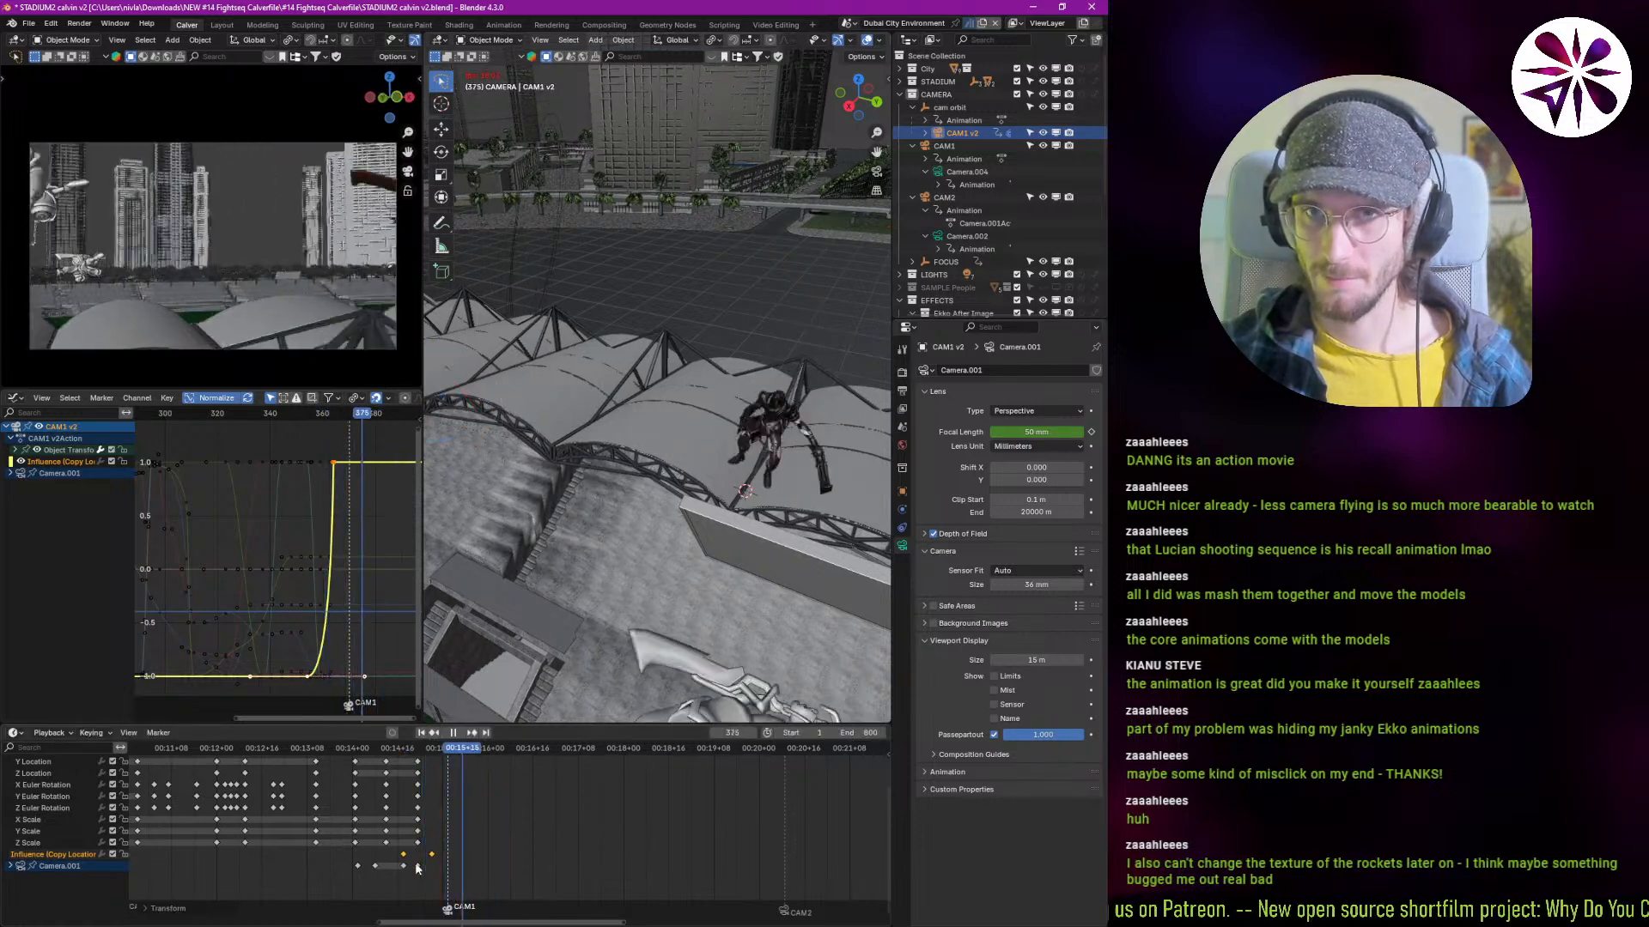
{"action": "left_click_drag", "start_coordinate": [446, 916], "coordinate": [433, 916]}
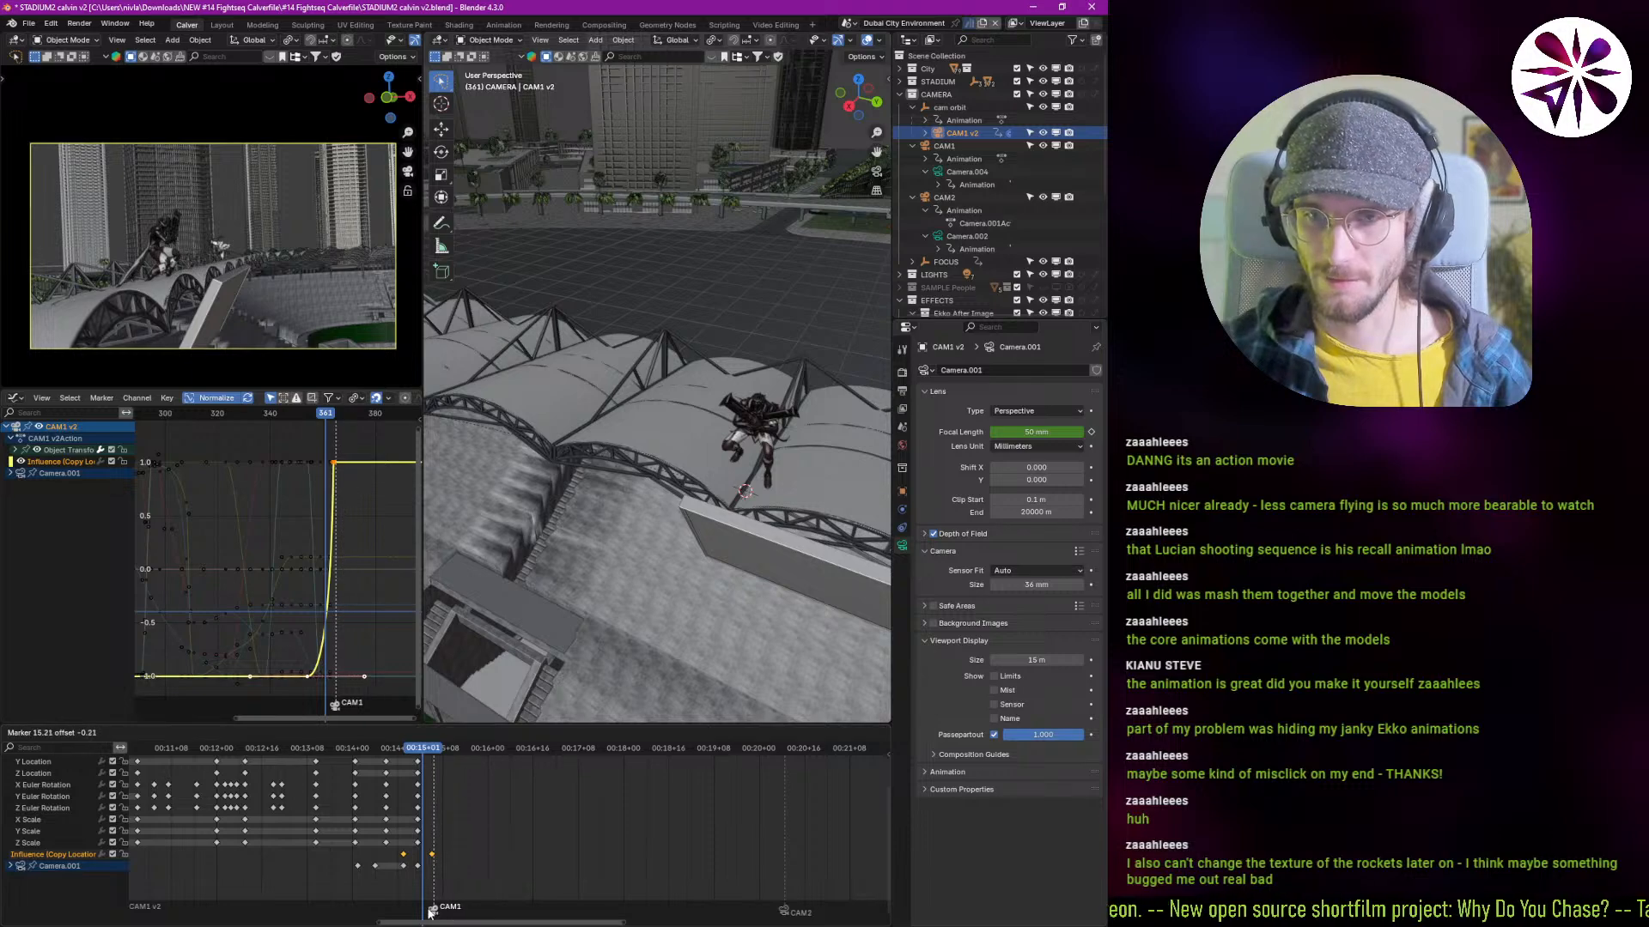
{"action": "key", "text": "space"}
{"action": "mouse_move", "coordinate": [459, 886]}
{"action": "right_mouse_down", "text": "shift"}
{"action": "mouse_move", "coordinate": [480, 882]}
{"action": "mouse_move", "coordinate": [400, 873]}
{"action": "mouse_move", "coordinate": [487, 867]}
{"action": "mouse_move", "coordinate": [467, 868]}
{"action": "right_mouse_up", "text": "shift"}
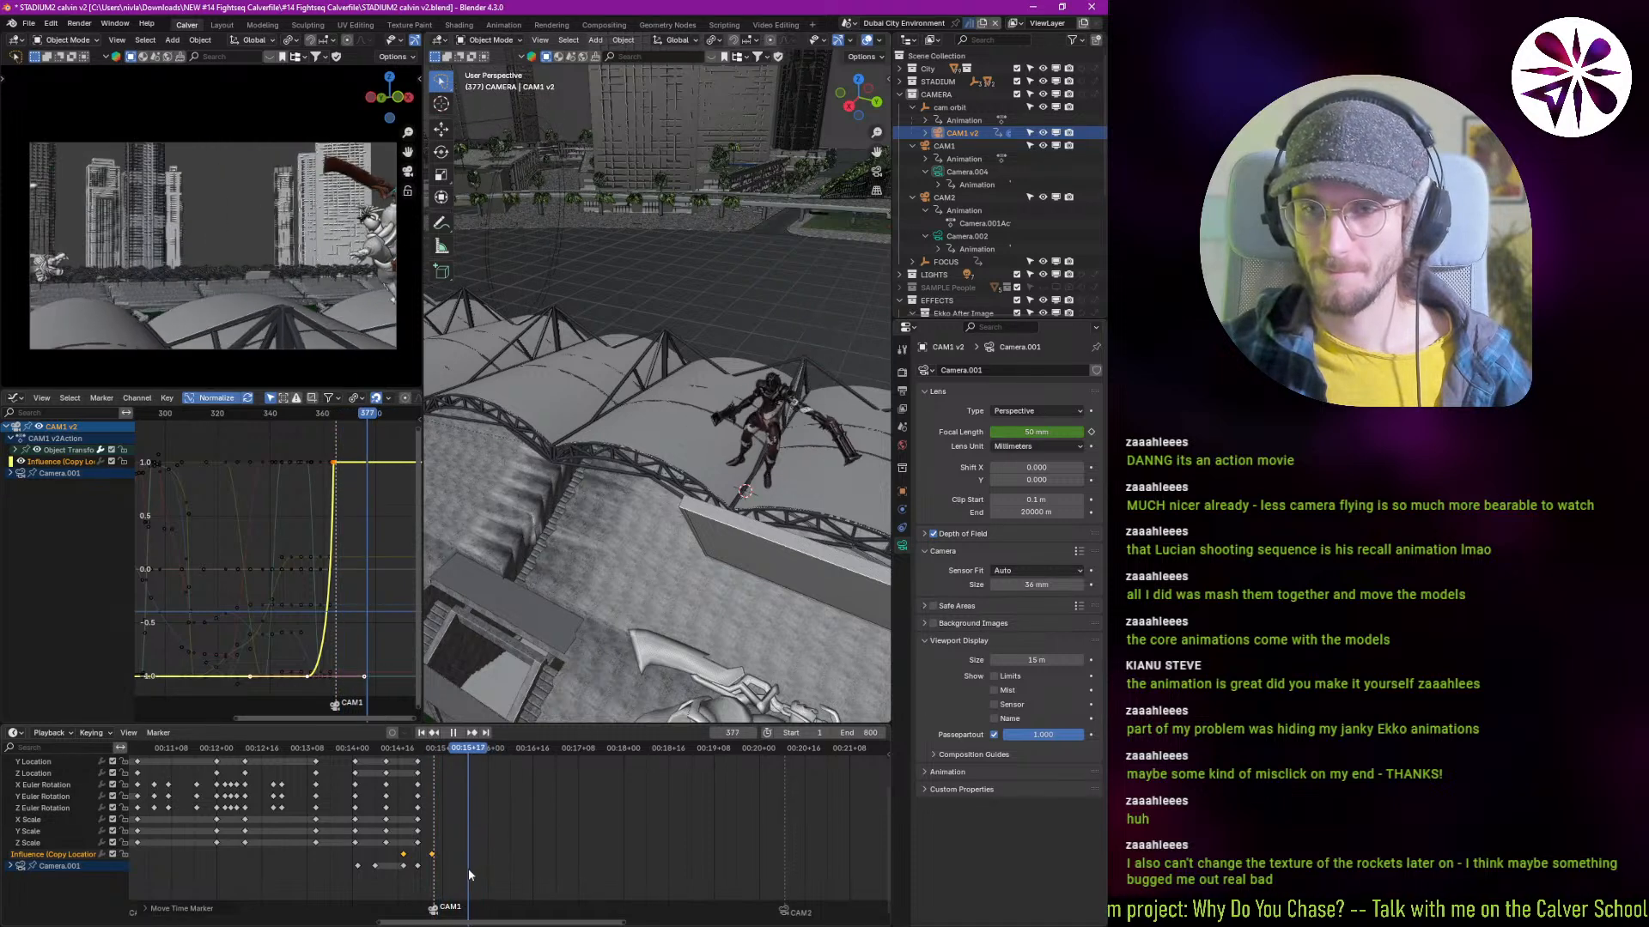
{"action": "key", "text": "space"}
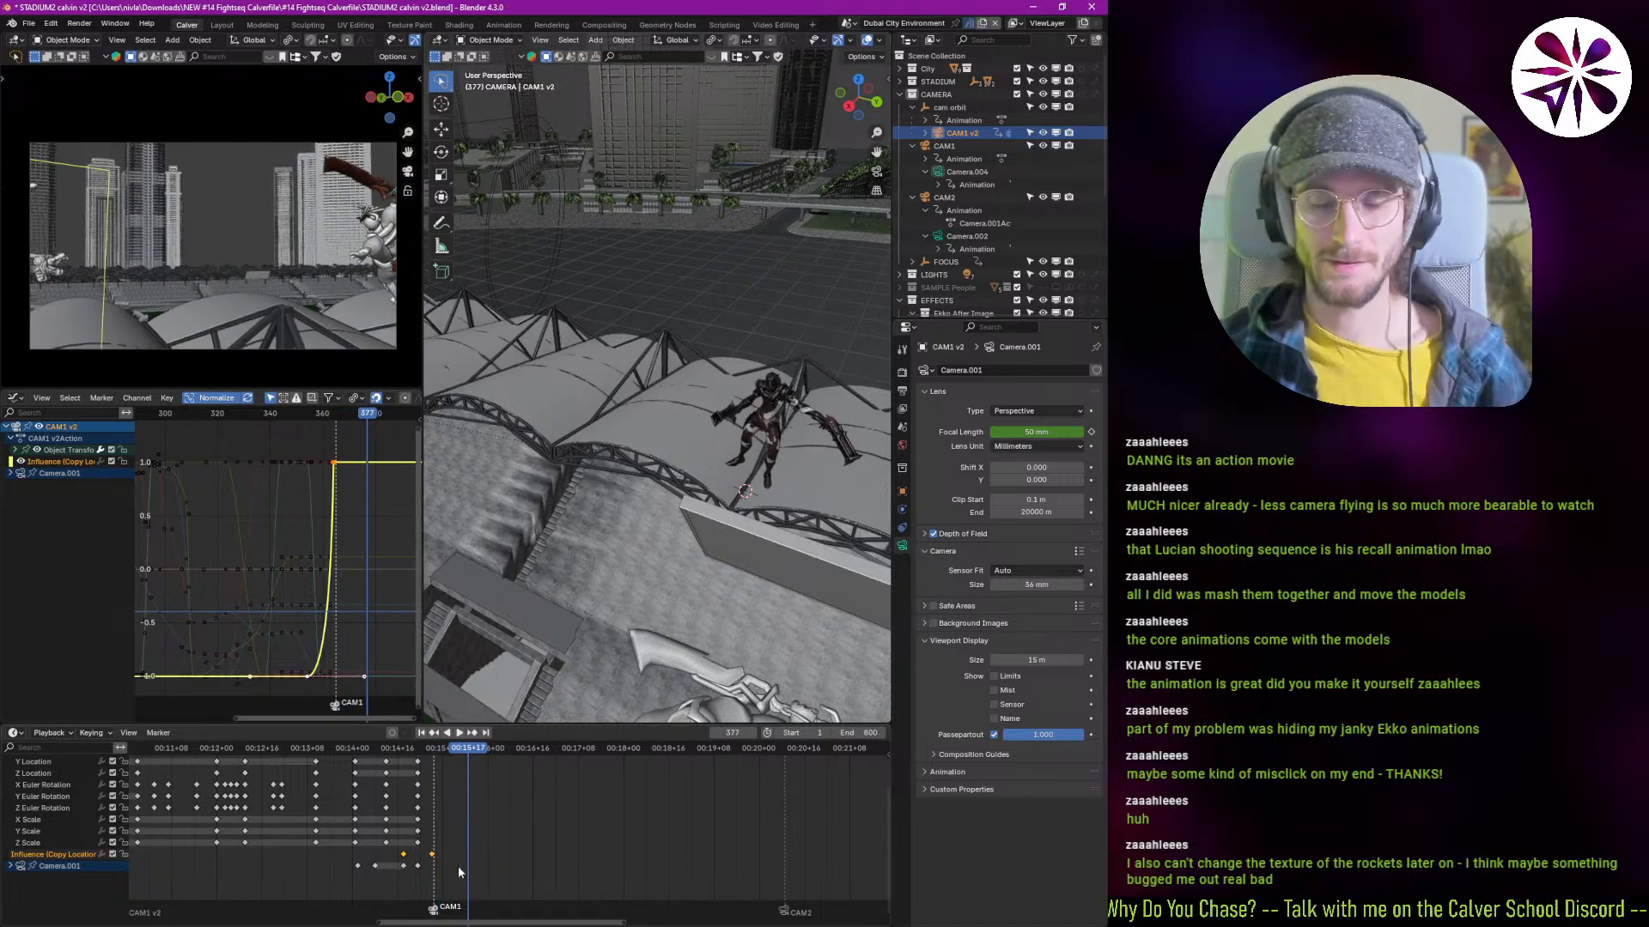
Step: Replace the Copy Location constraint on CAM1 v2 with a Copy Transforms constraint targeting CAM1
{"action": "scroll", "coordinate": [450, 869], "scroll_direction": "down", "scroll_amount": 3}
{"action": "middle_click_drag", "start_coordinate": [558, 704], "coordinate": [632, 446]}
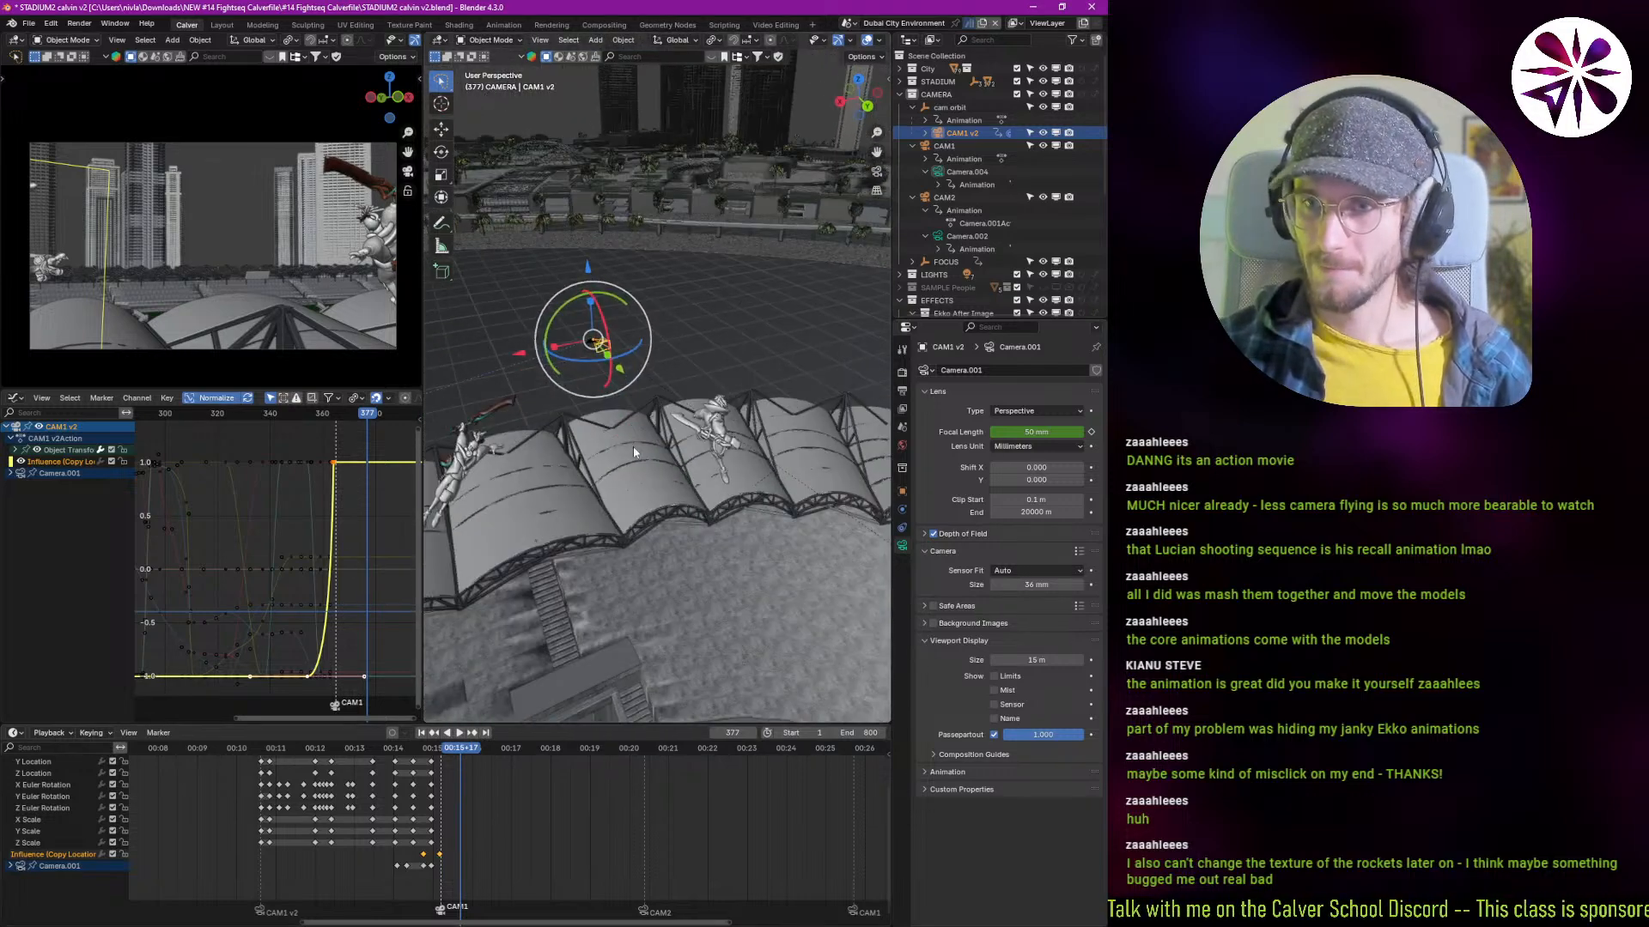
{"action": "left_click", "coordinate": [901, 529]}
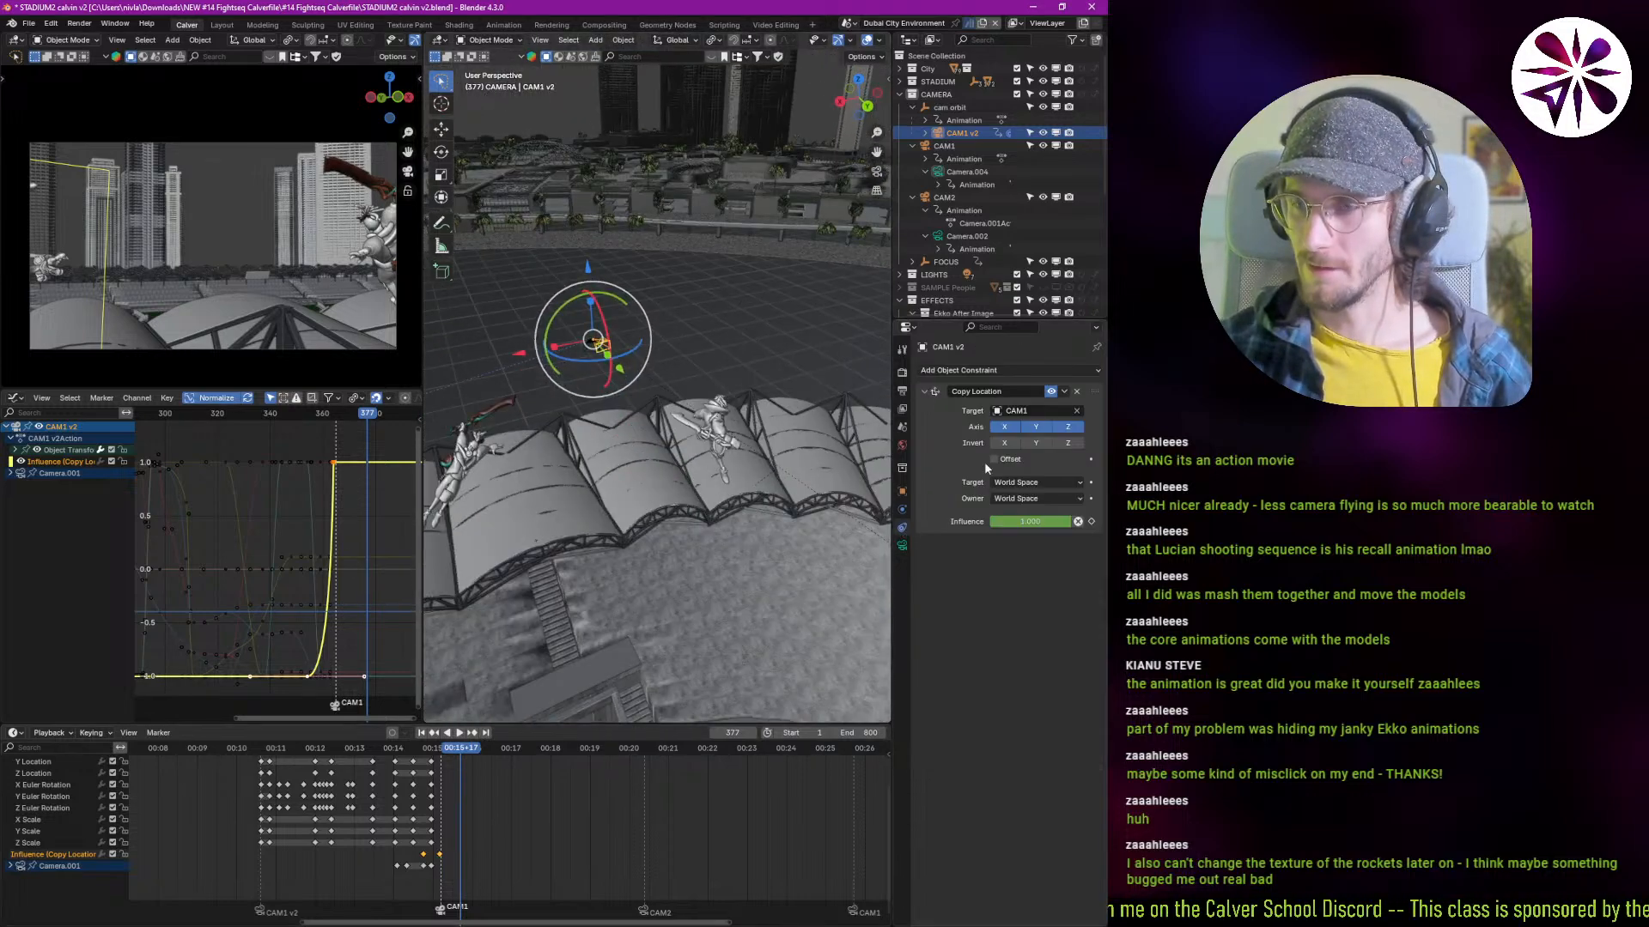
{"action": "left_click", "coordinate": [1077, 392]}
{"action": "left_click", "coordinate": [1074, 371]}
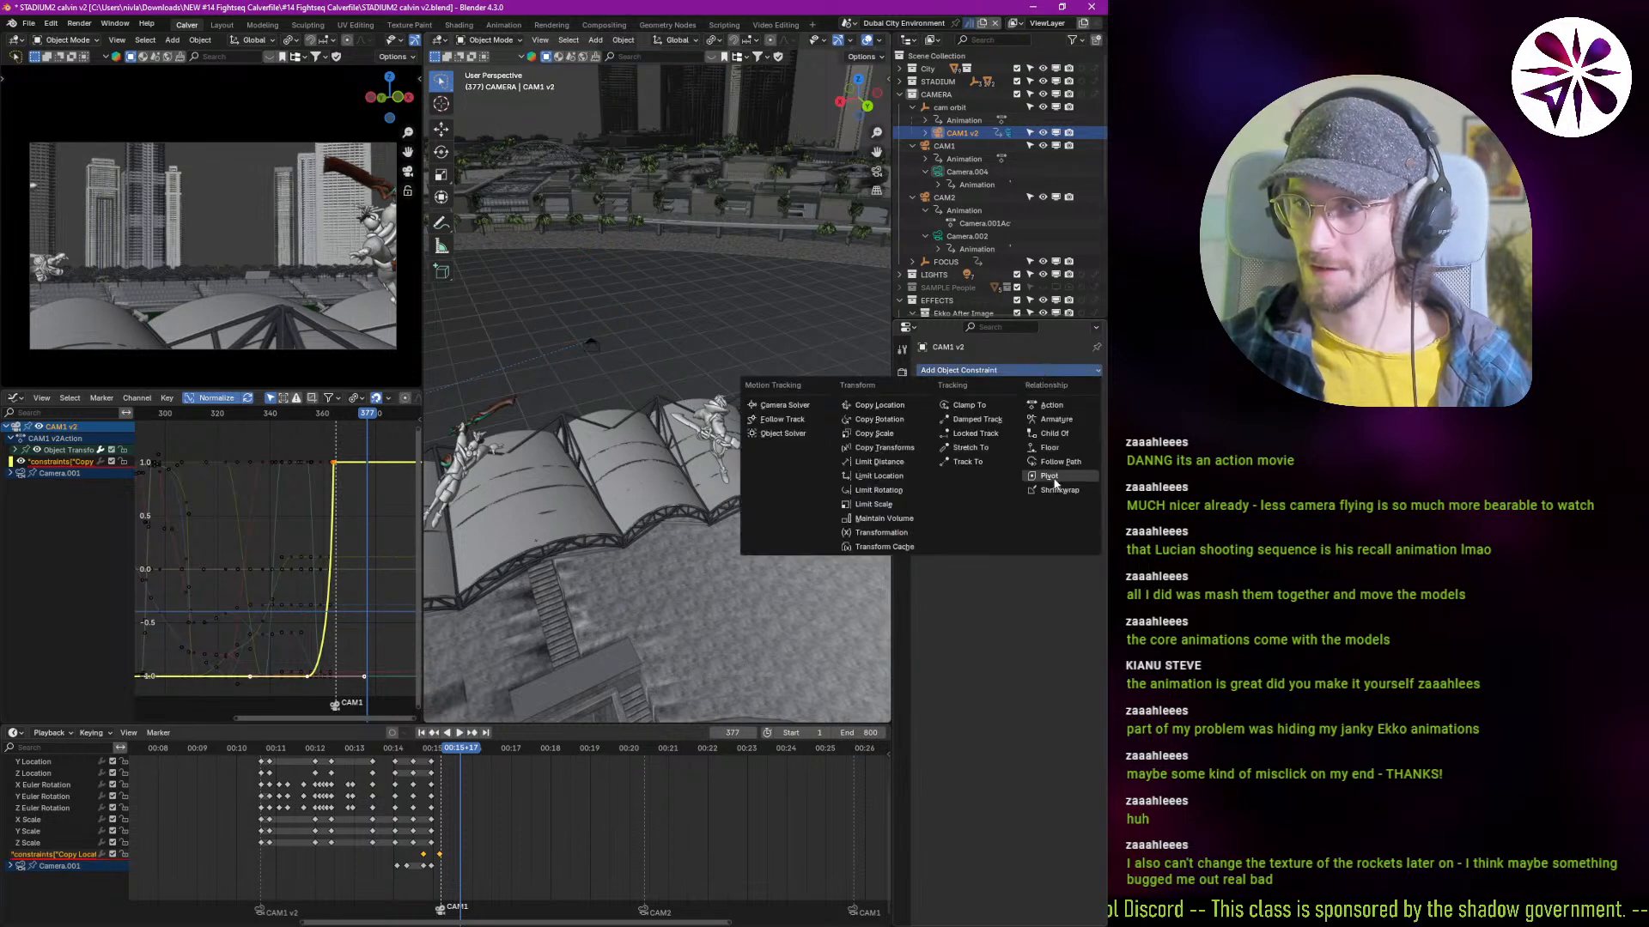
{"action": "left_click", "coordinate": [885, 448]}
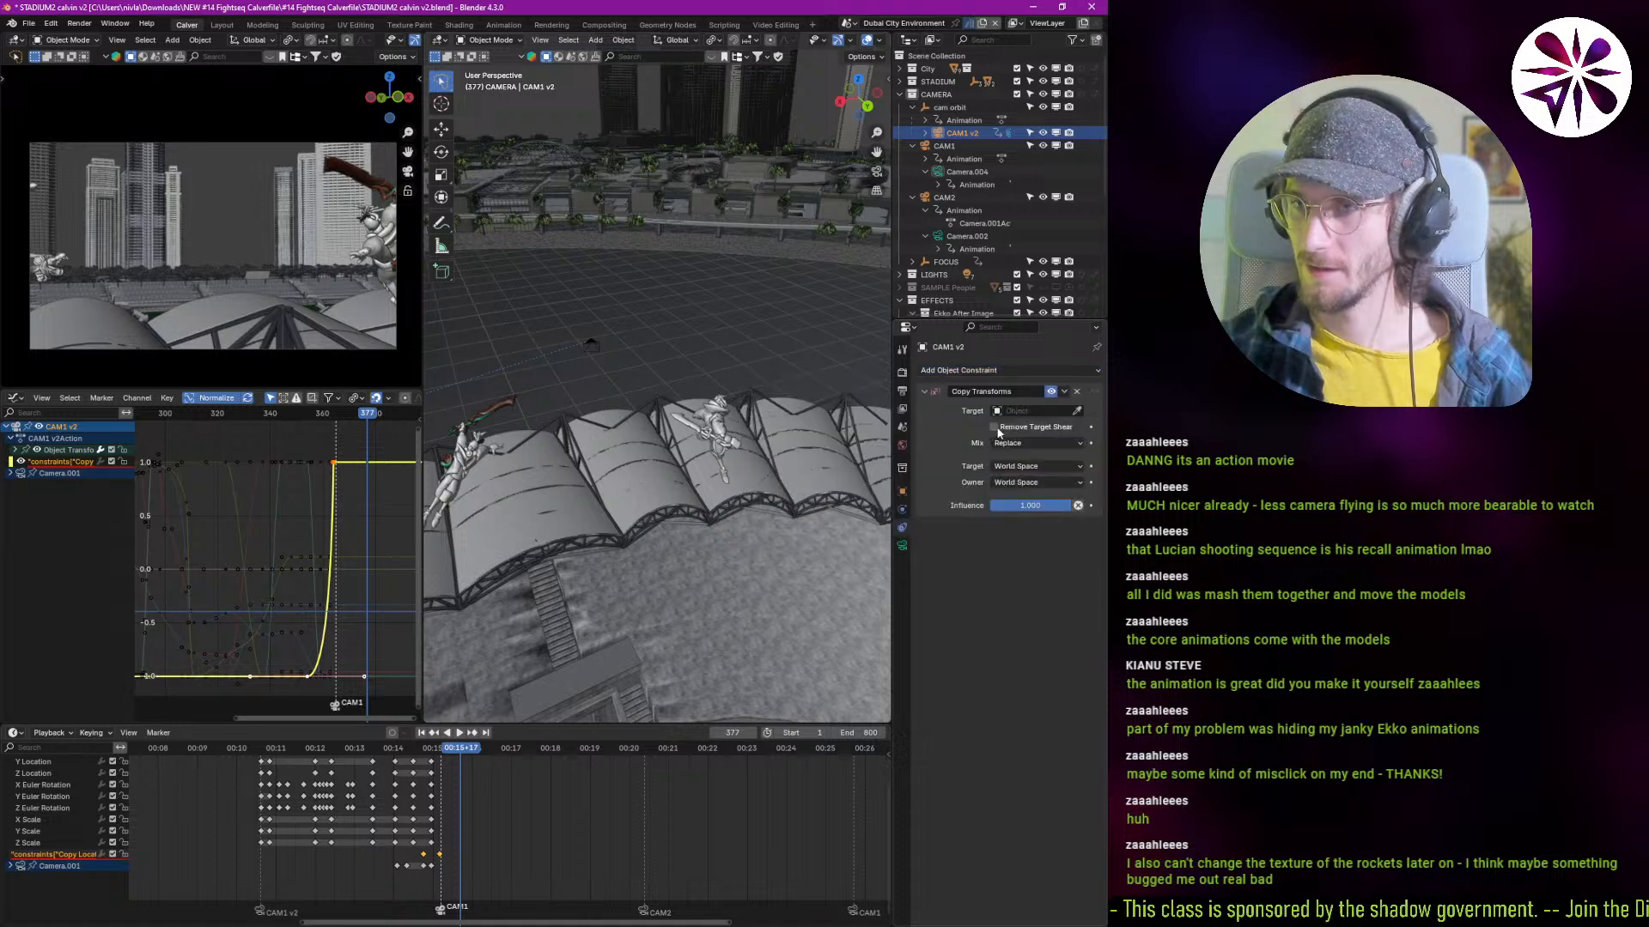
{"action": "left_click", "coordinate": [1047, 411]}
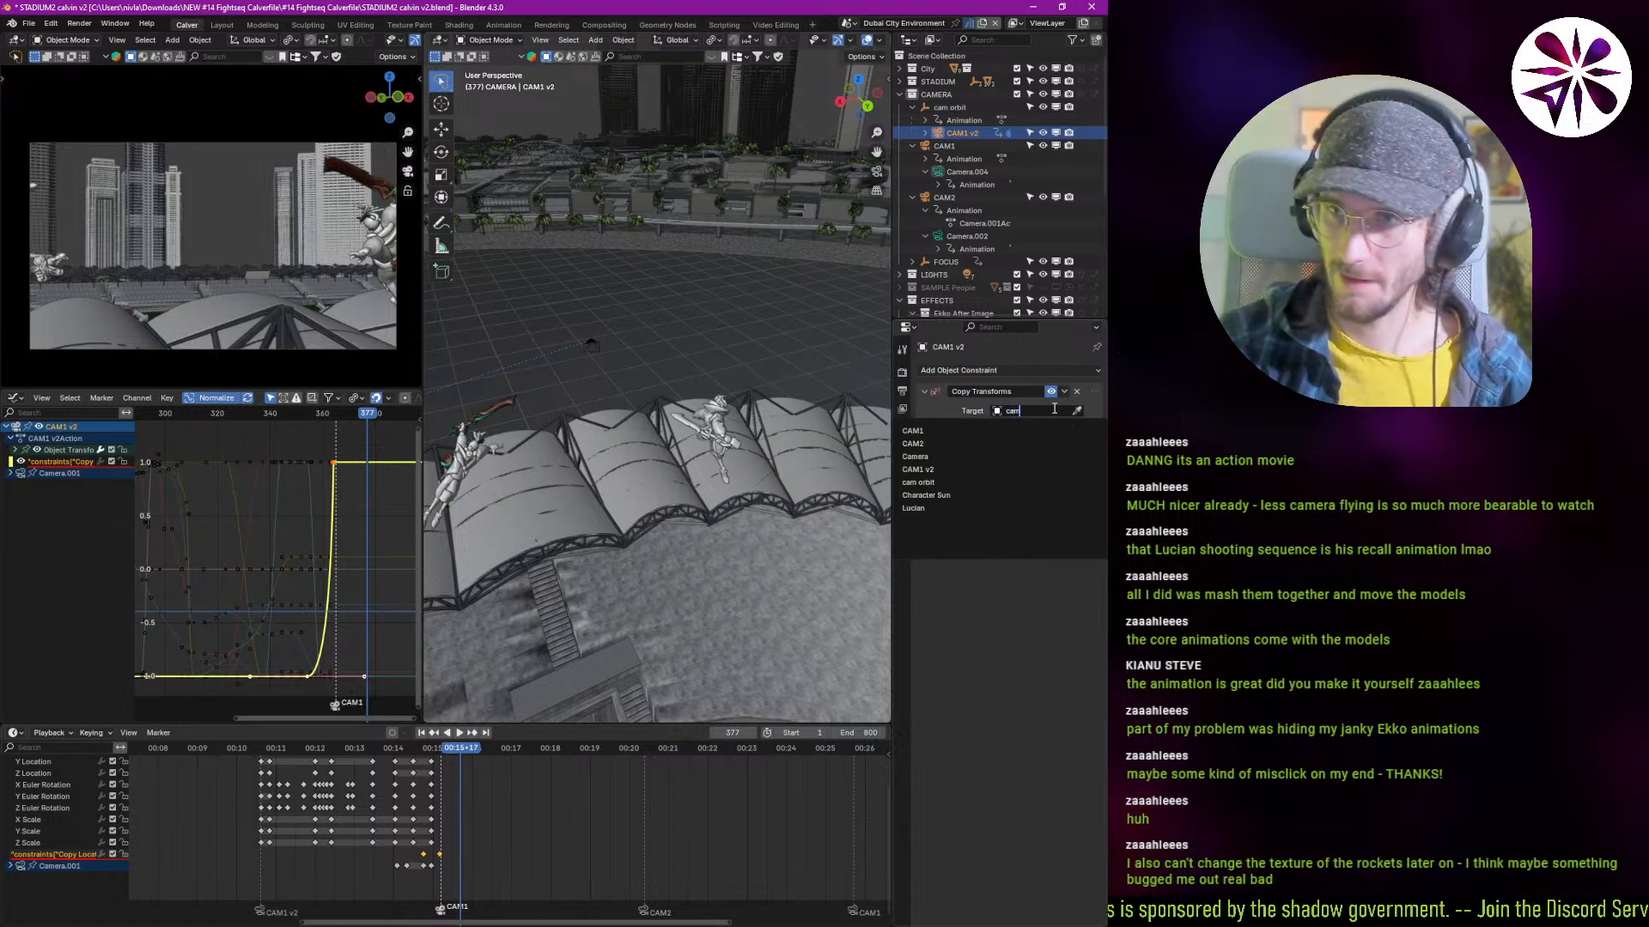
{"action": "type", "text": "cam"}
{"action": "key", "text": "Return"}
Step: Preview the transition and delete the leftover Copy Location influence keyframes from CAM1 v2's animation
{"action": "right_click_drag", "start_coordinate": [508, 772], "coordinate": [426, 819], "text": "shift"}
{"action": "key", "text": "space"}
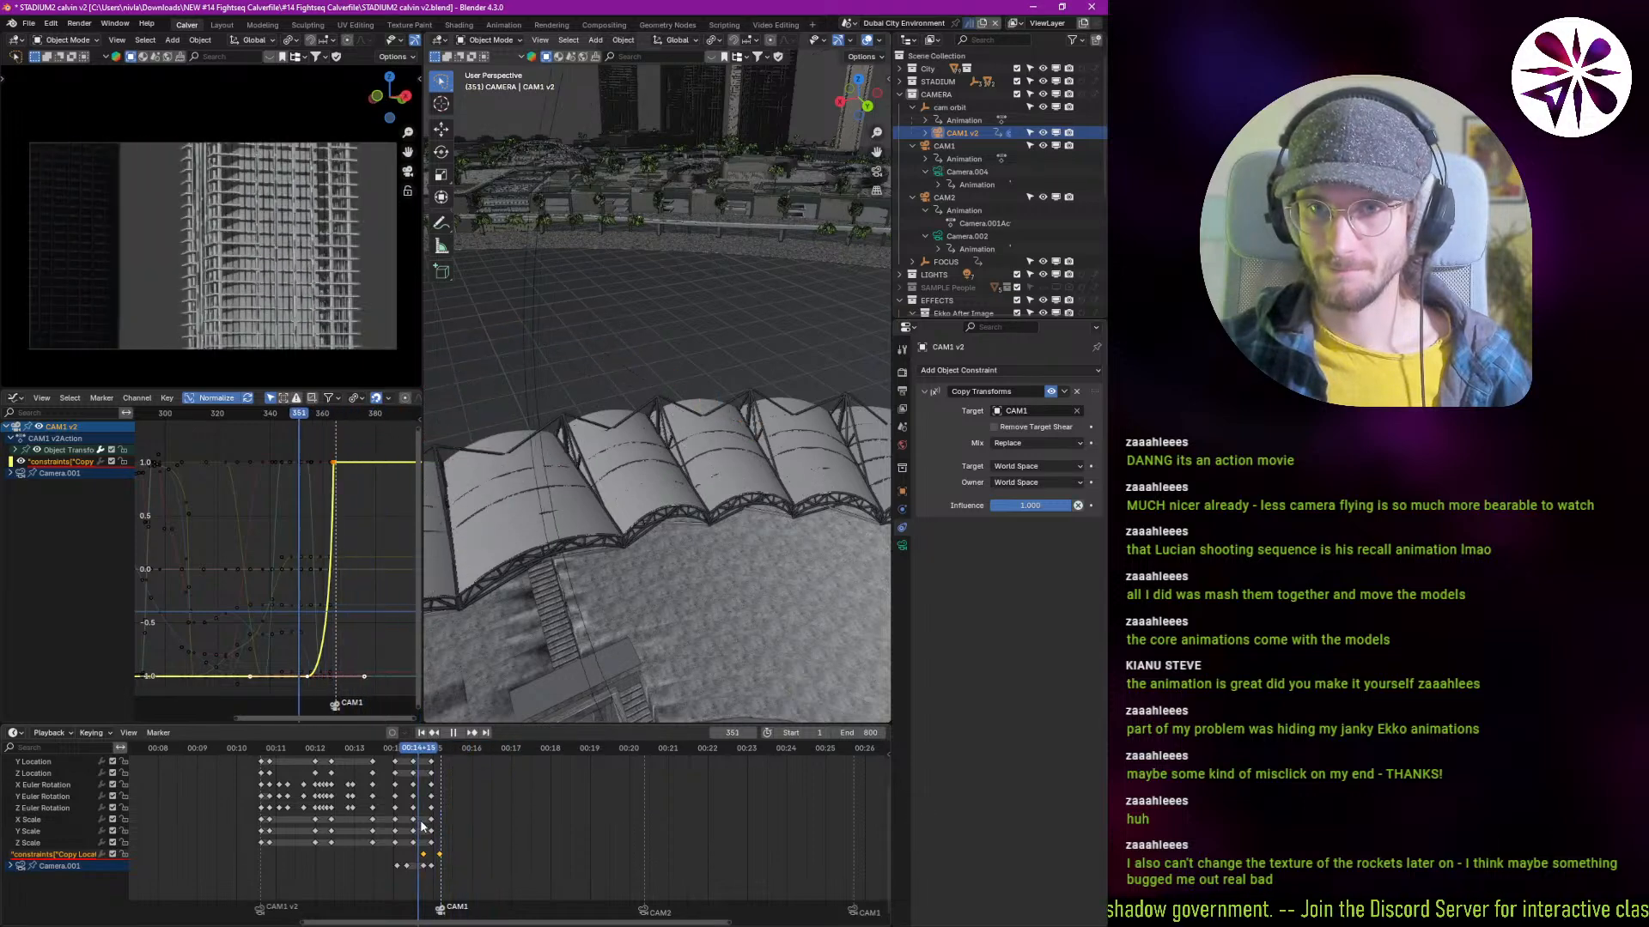
{"action": "key", "text": "Escape"}
{"action": "scroll", "coordinate": [455, 850], "scroll_direction": "up", "scroll_amount": 3}
{"action": "scroll", "coordinate": [442, 890], "scroll_direction": "up", "scroll_amount": 2}
{"action": "key", "text": "space"}
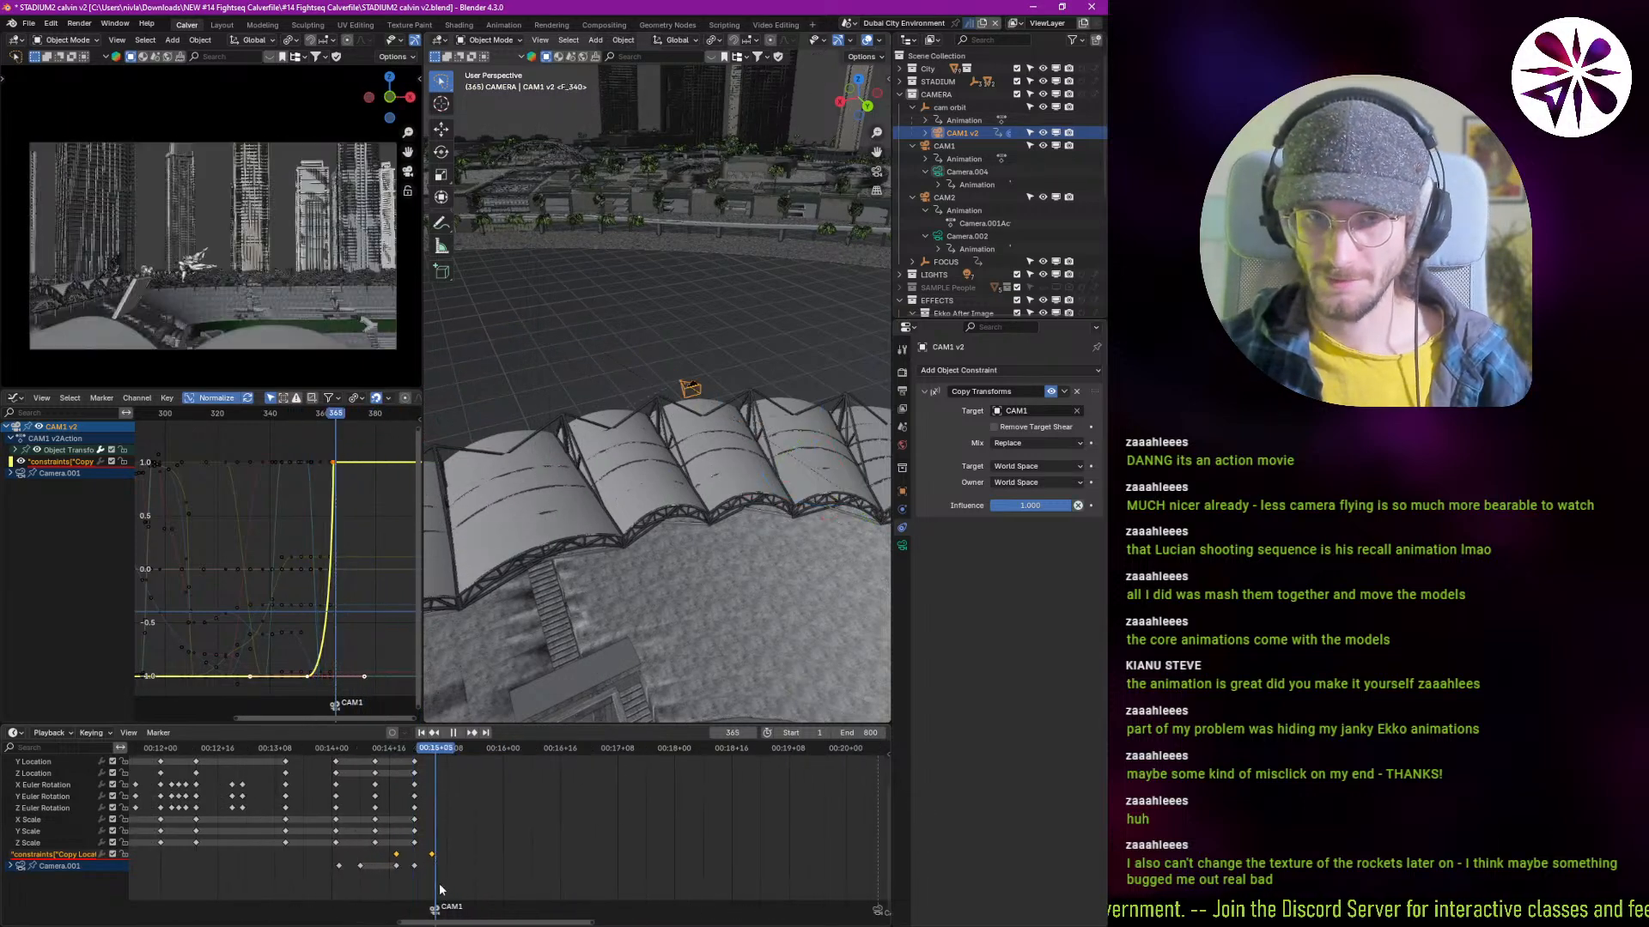
{"action": "key", "text": "x"}
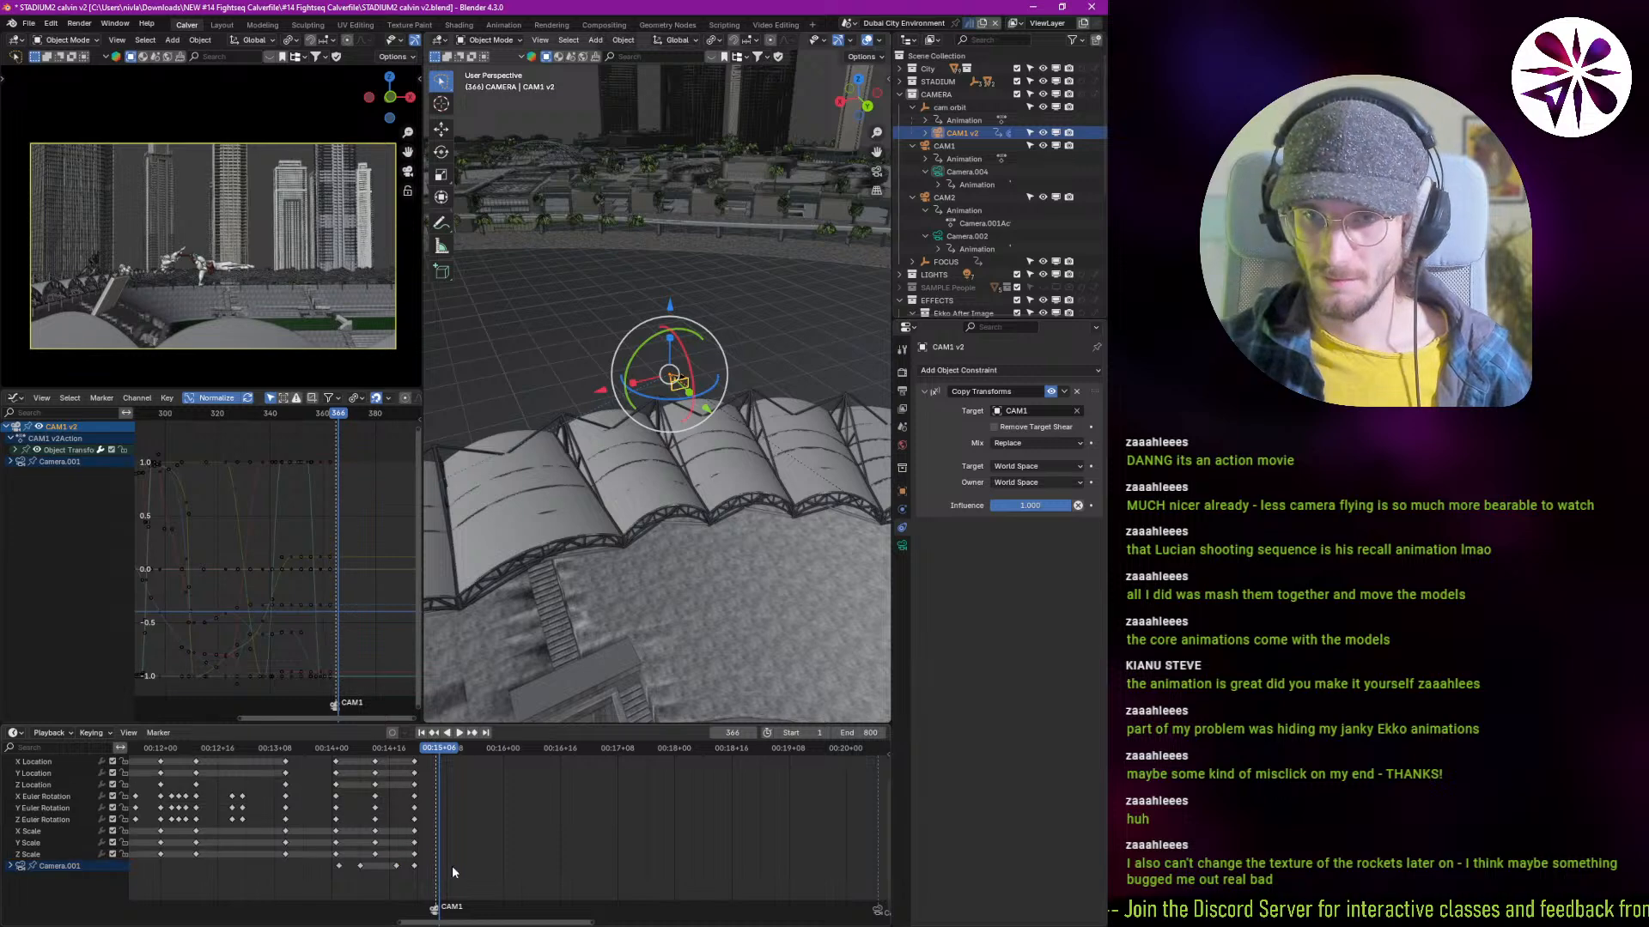
Step: Step and play through the frames before and after the CAM1 marker to examine CAM1 v2's view with Copy Transforms
{"action": "right_click_drag", "start_coordinate": [438, 865], "coordinate": [435, 869], "text": "shift"}
{"action": "key", "text": "Right"}
{"action": "key", "text": "Right"}
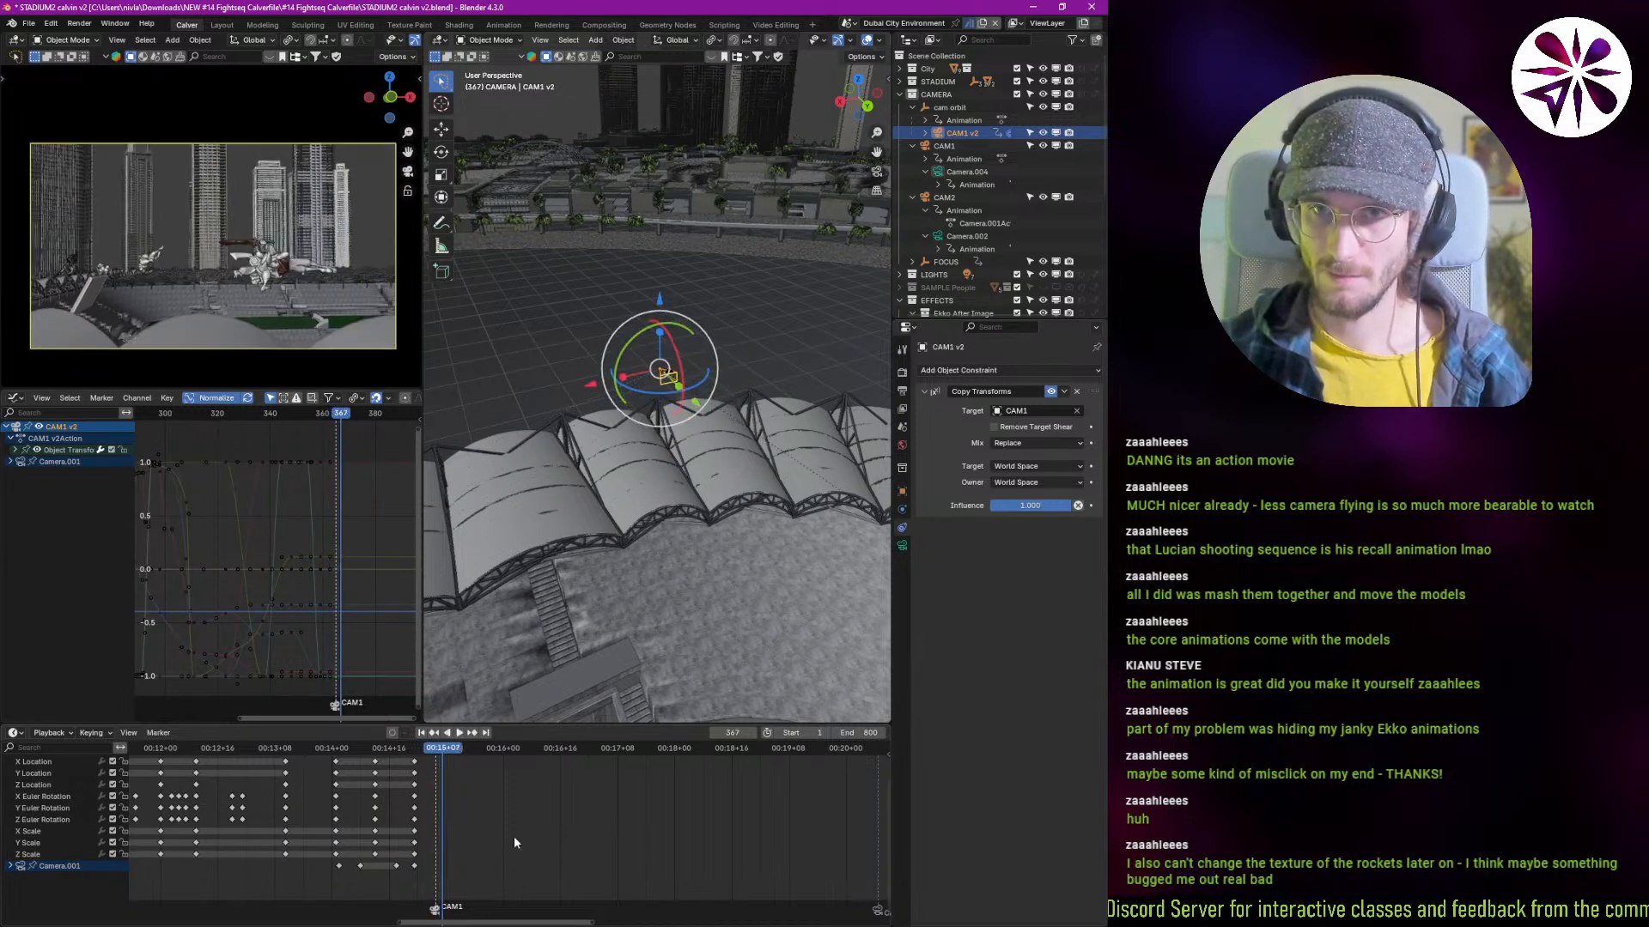
{"action": "key", "text": "Left"}
{"action": "key", "text": "Left"}
{"action": "key", "text": "Left"}
{"action": "key", "text": "Left"}
{"action": "key", "text": "Down"}
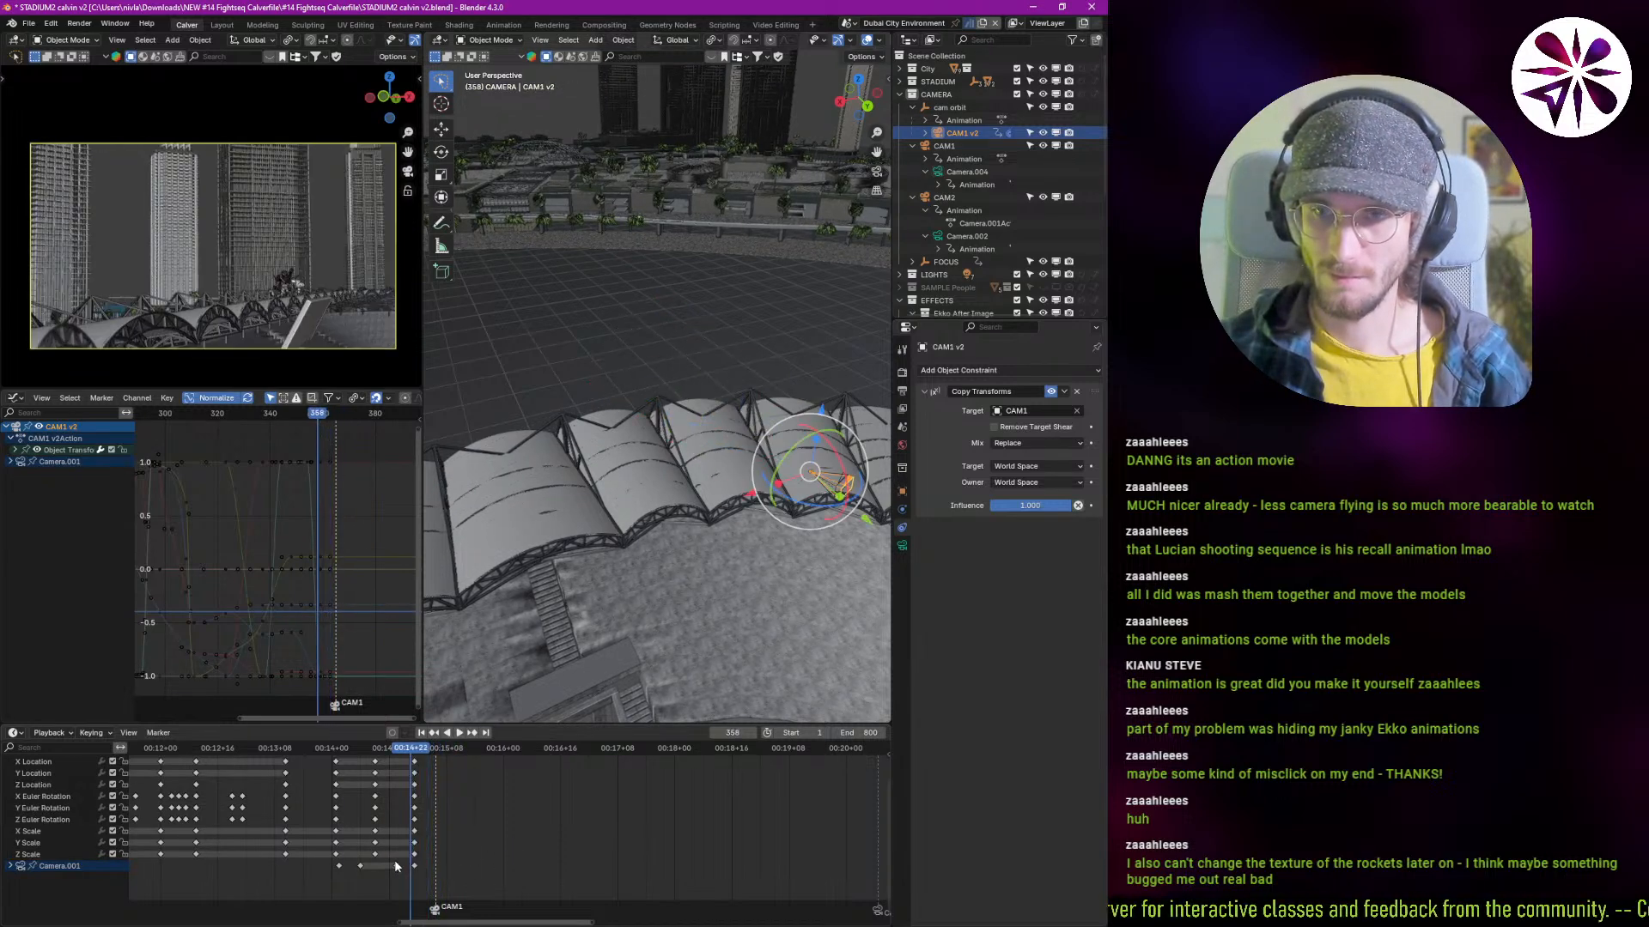
{"action": "key", "text": "shift+ctrl+space"}
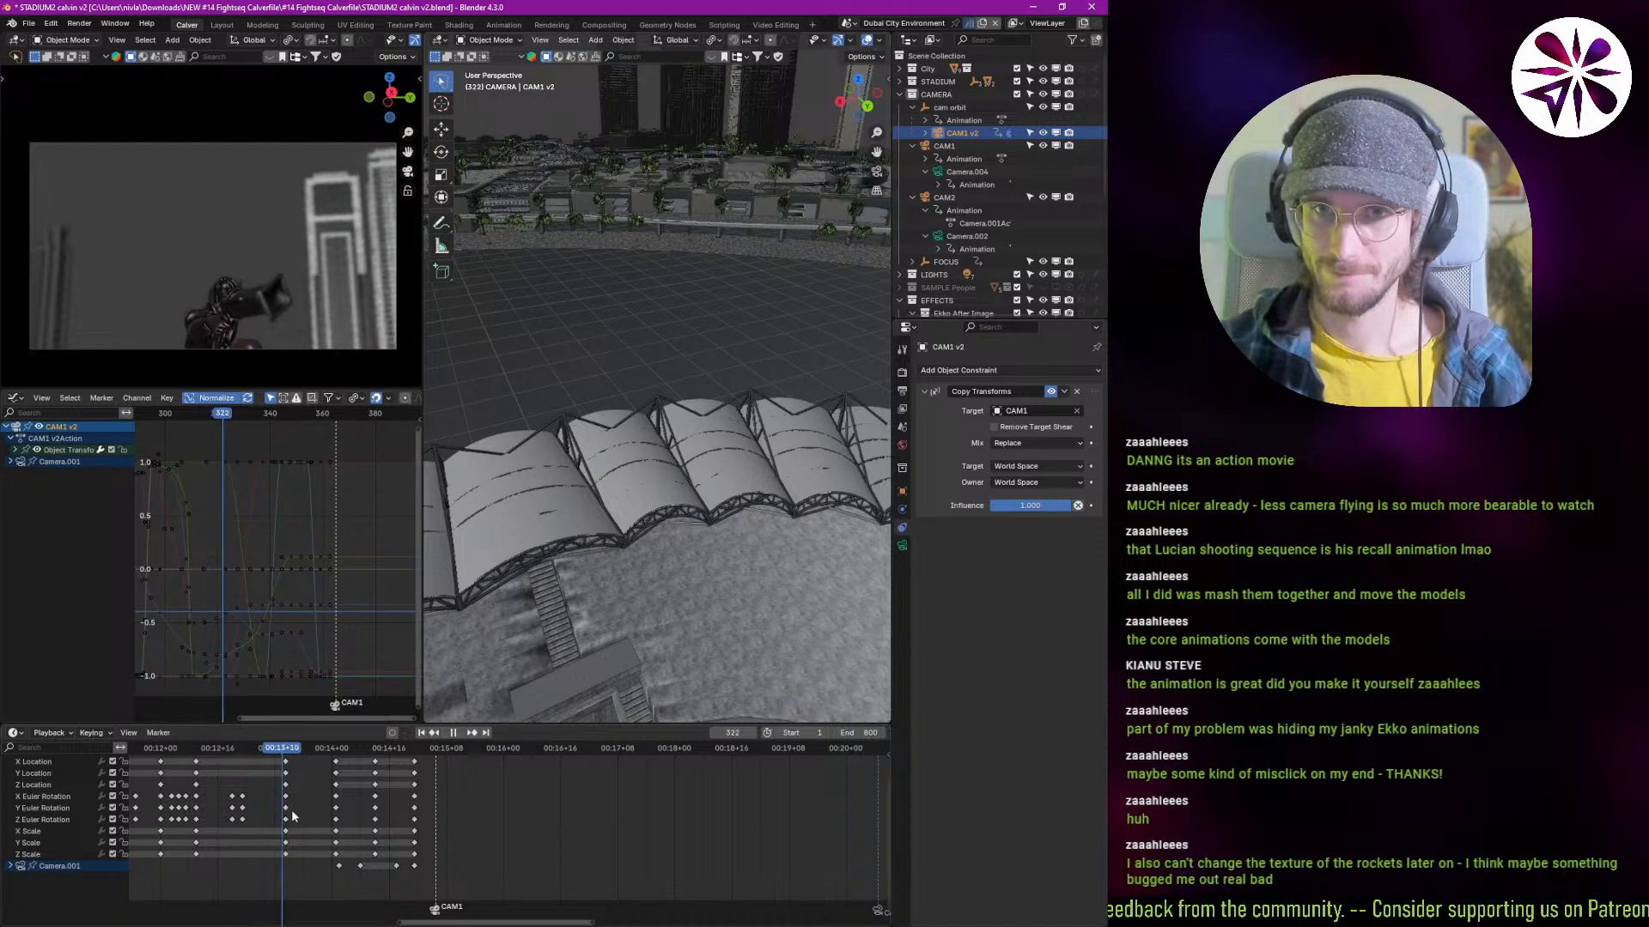
{"action": "key", "text": "space"}
{"action": "scroll", "coordinate": [347, 814], "scroll_direction": "down", "scroll_amount": 4}
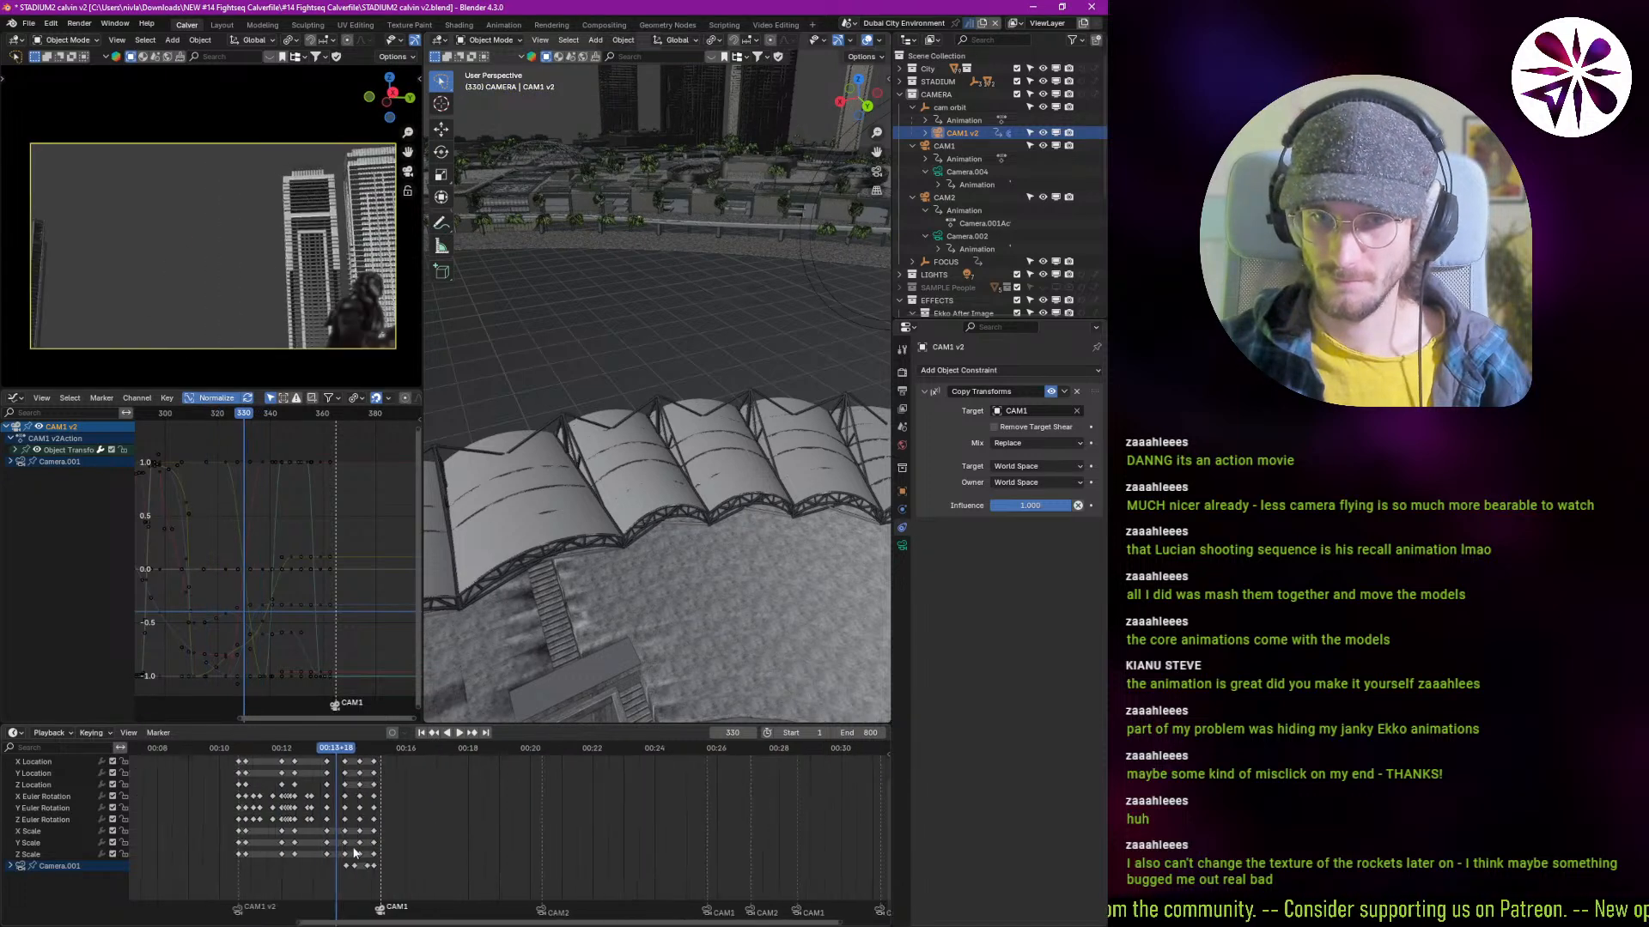
{"action": "scroll", "coordinate": [312, 889], "scroll_direction": "up", "scroll_amount": 2}
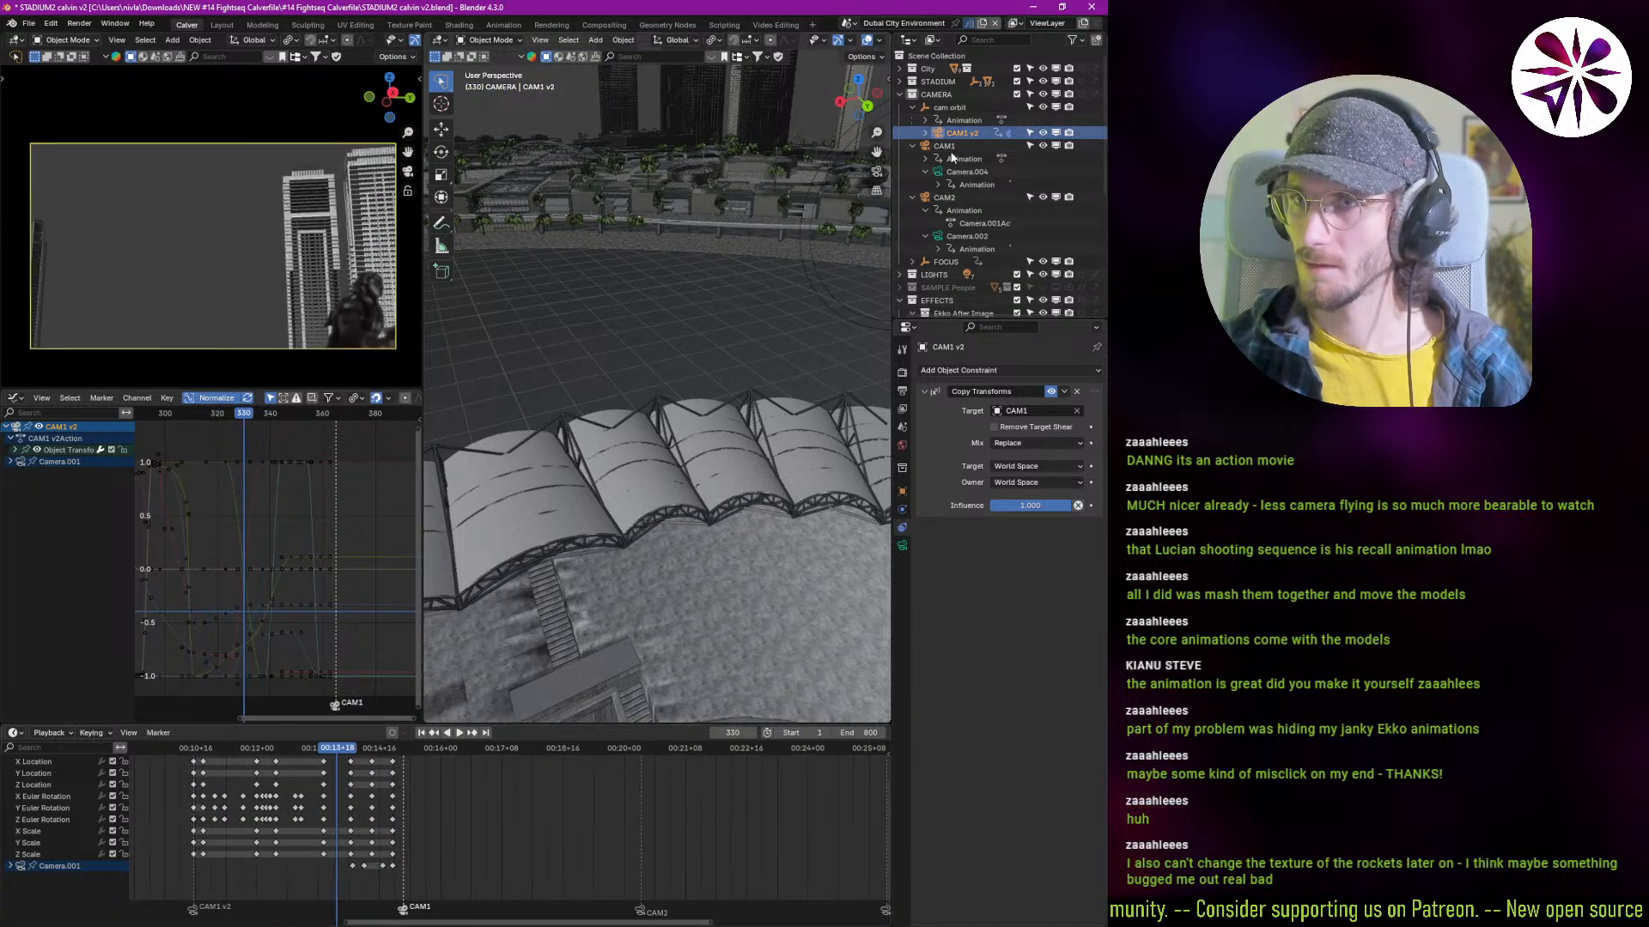
Step: Play the earlier part of the CAM1 v2 shot and examine the camera's position relative to the character in the scene
{"action": "key", "text": "shift+ctrl+space"}
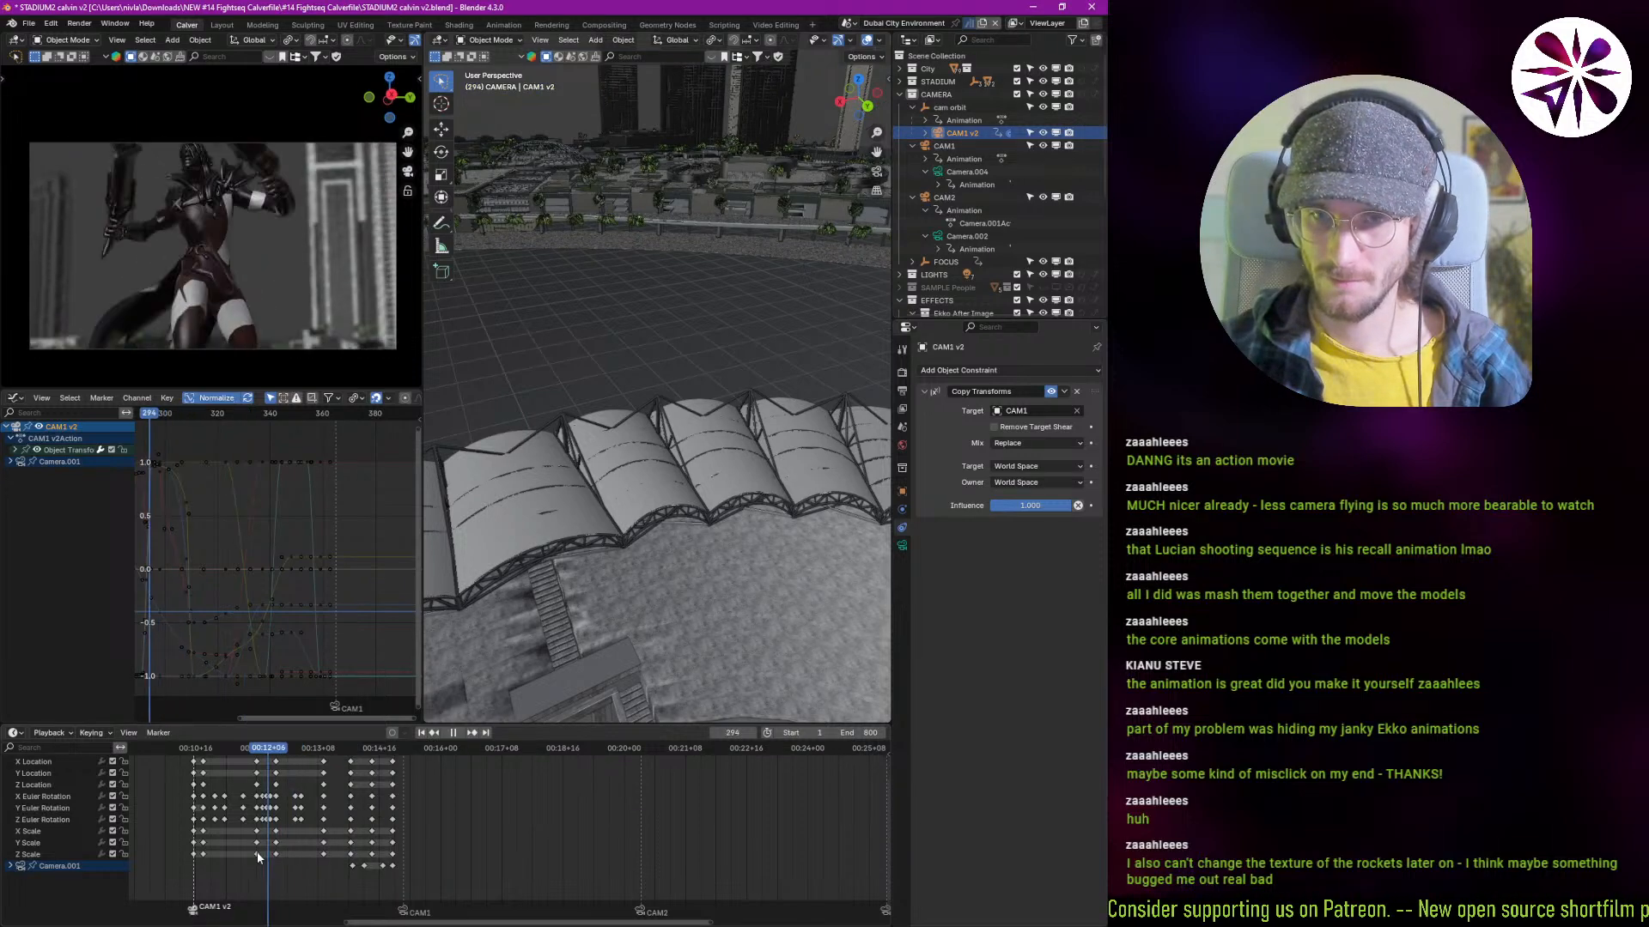
{"action": "right_click_drag", "start_coordinate": [231, 846], "coordinate": [254, 851], "text": "shift"}
{"action": "key", "text": "KP_Decimal"}
{"action": "middle_click_drag", "start_coordinate": [632, 613], "coordinate": [655, 490]}
{"action": "scroll", "coordinate": [707, 498], "scroll_direction": "down", "scroll_amount": 3}
{"action": "scroll", "coordinate": [740, 538], "scroll_direction": "up", "scroll_amount": 2}
{"action": "middle_click_drag", "start_coordinate": [740, 538], "coordinate": [763, 517]}
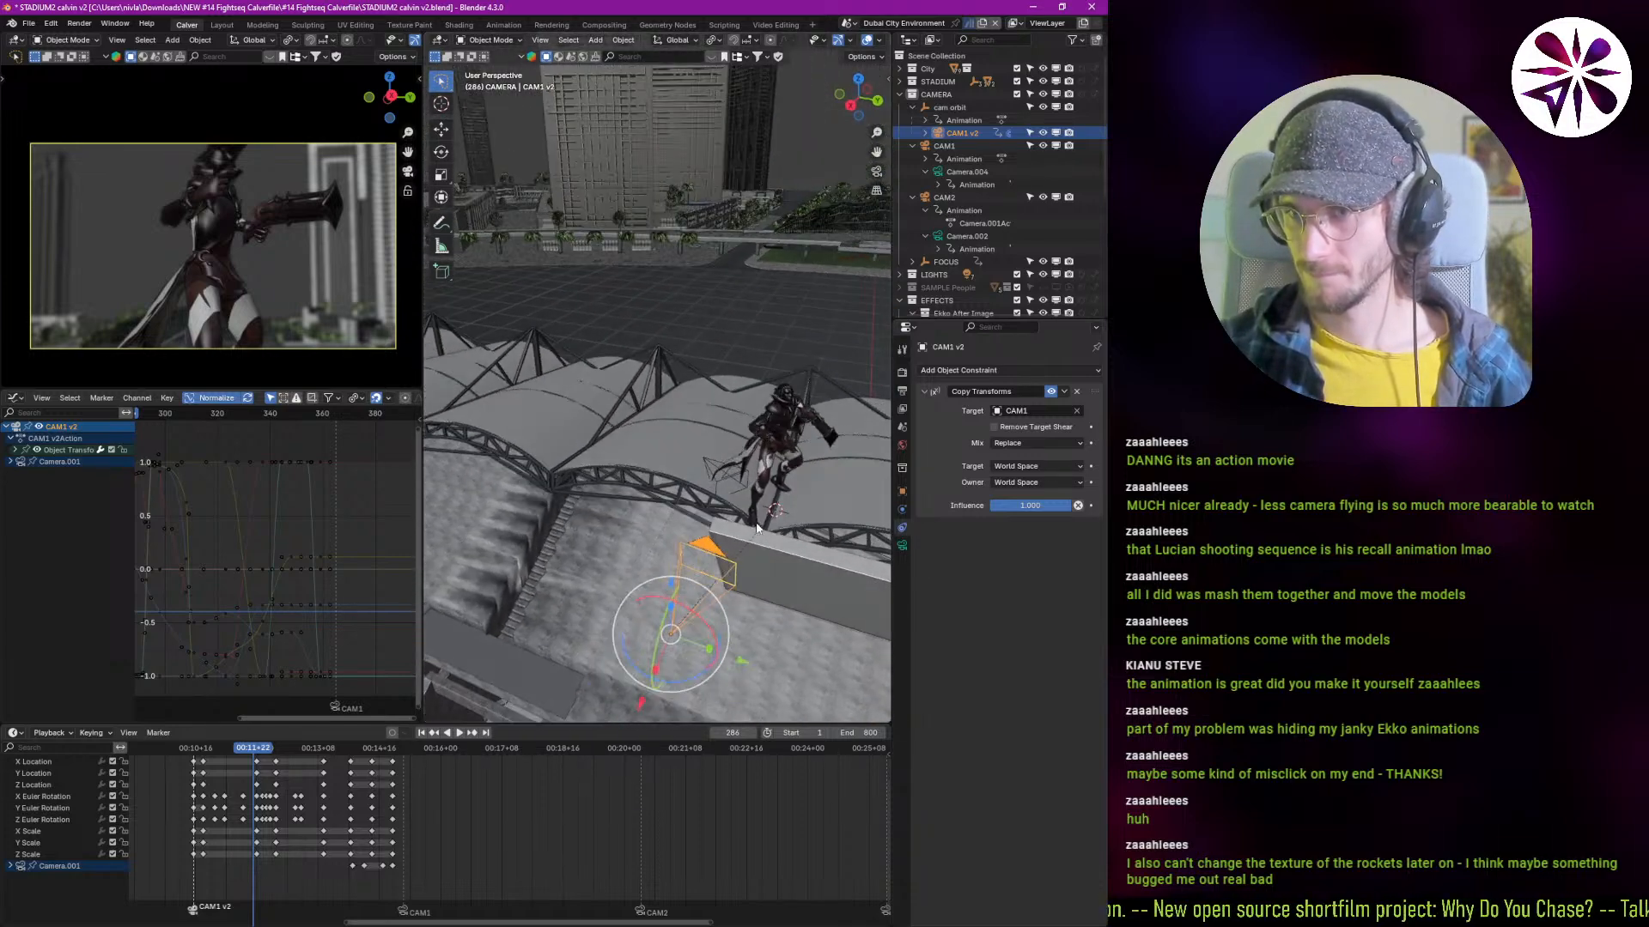
{"action": "key", "text": "space"}
{"action": "left_click", "coordinate": [453, 732]}
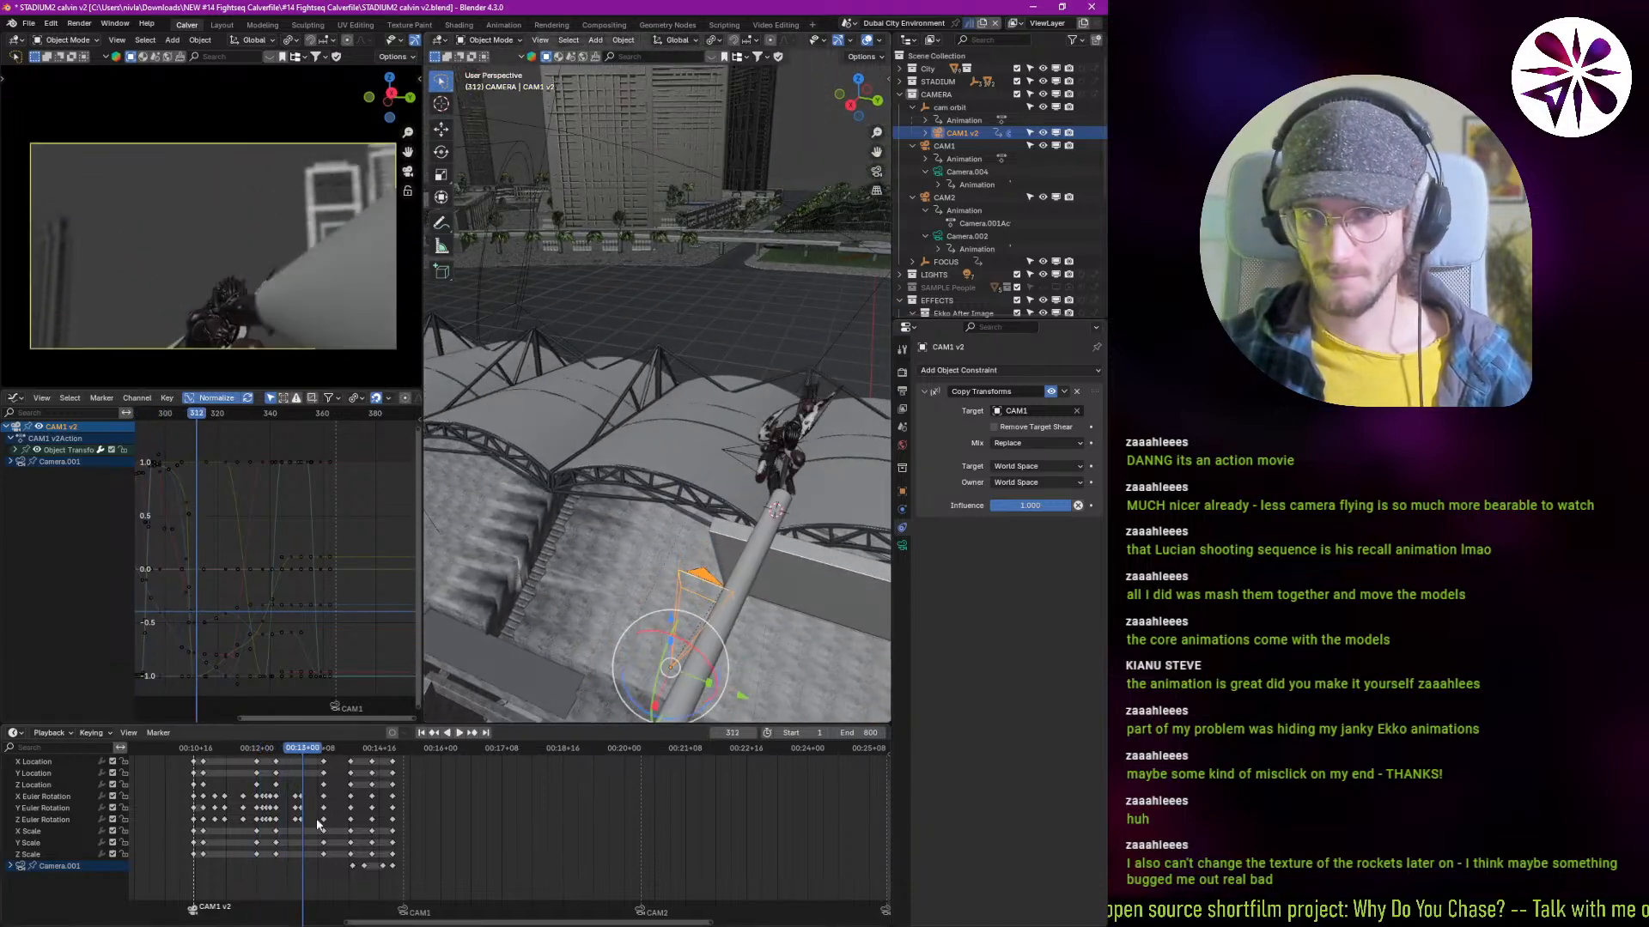
Step: Disable the Copy Transforms constraint on CAM1 v2 and play the shot past the CAM1 marker
{"action": "scroll", "coordinate": [378, 844], "scroll_direction": "up", "scroll_amount": 2}
{"action": "left_click", "coordinate": [1052, 392]}
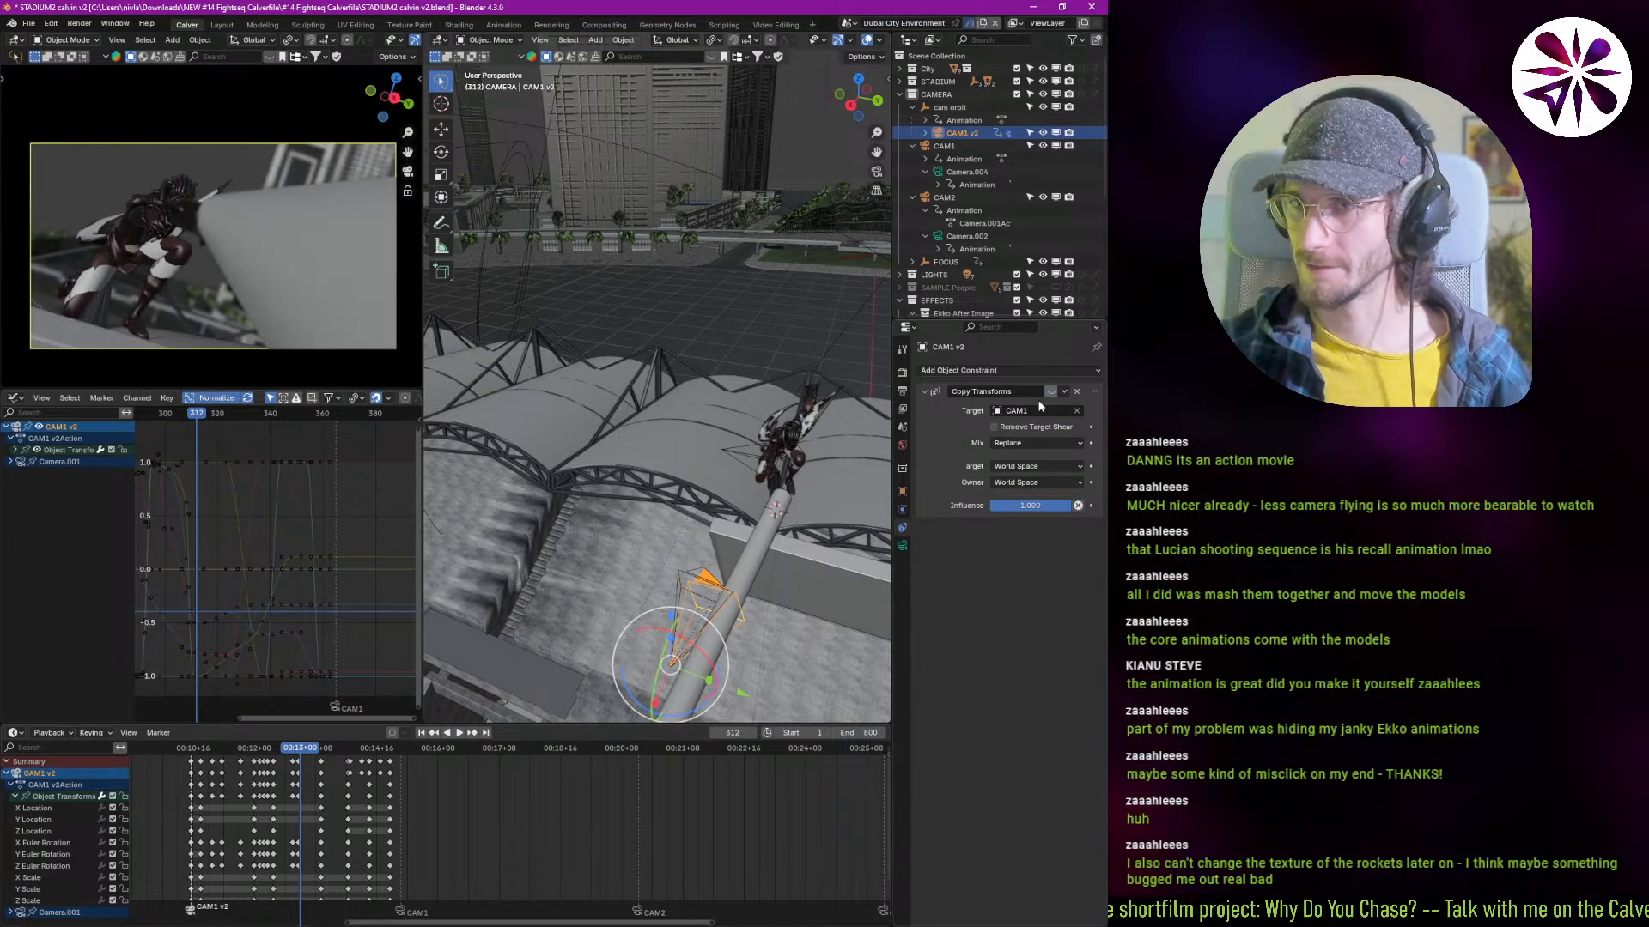
{"action": "key", "text": "space"}
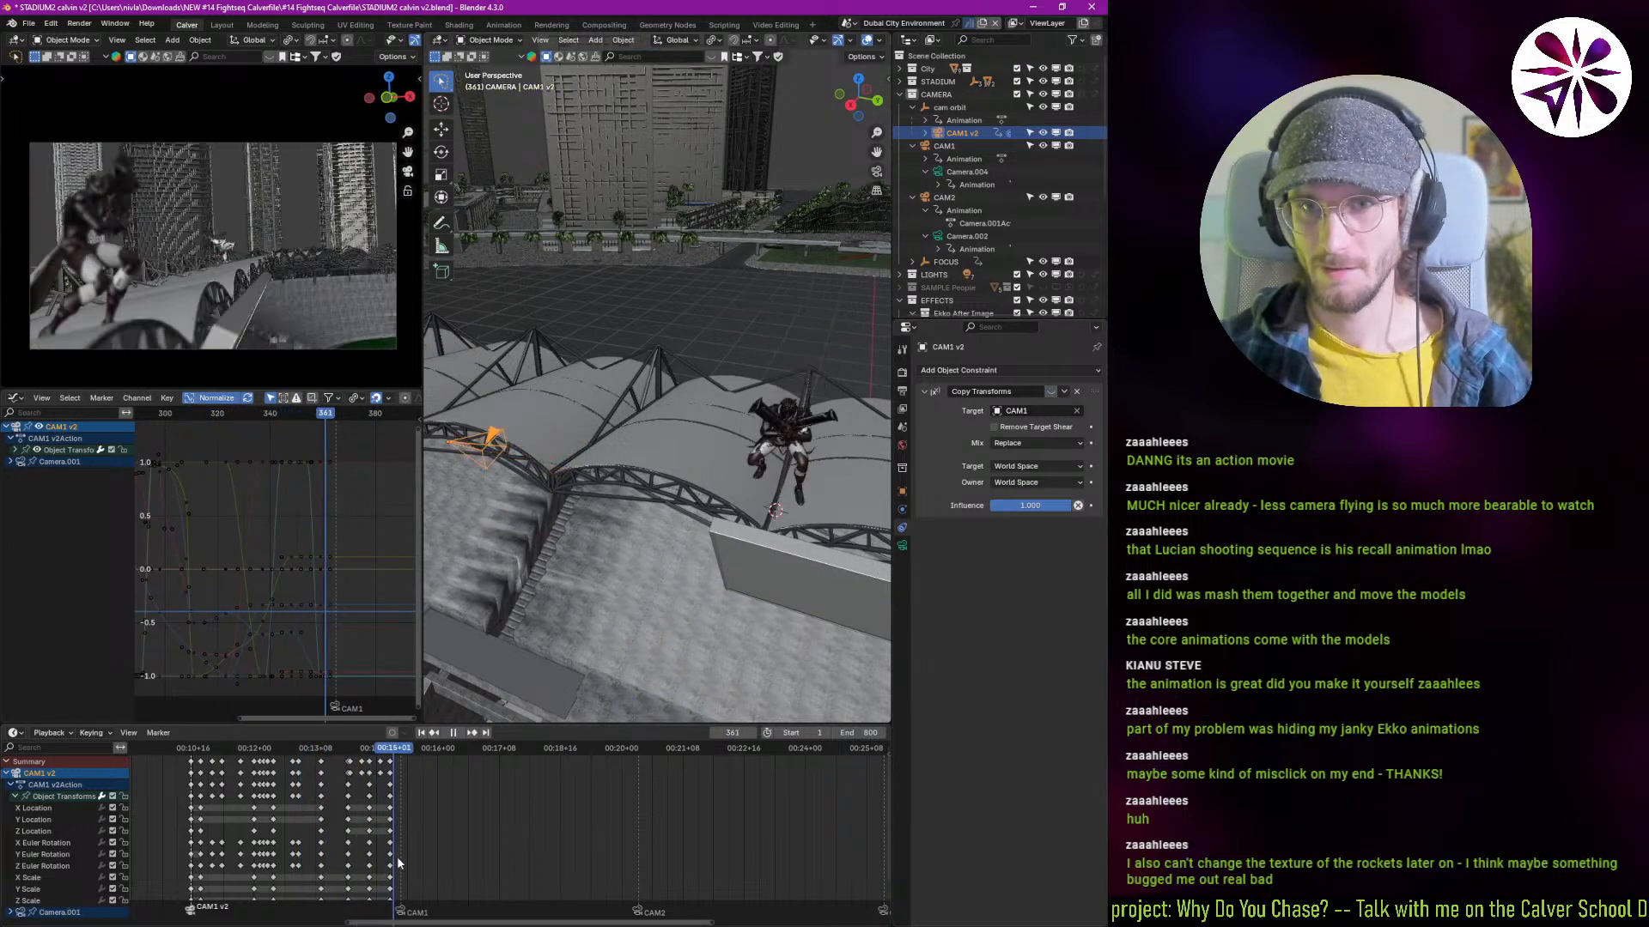
{"action": "key", "text": "space"}
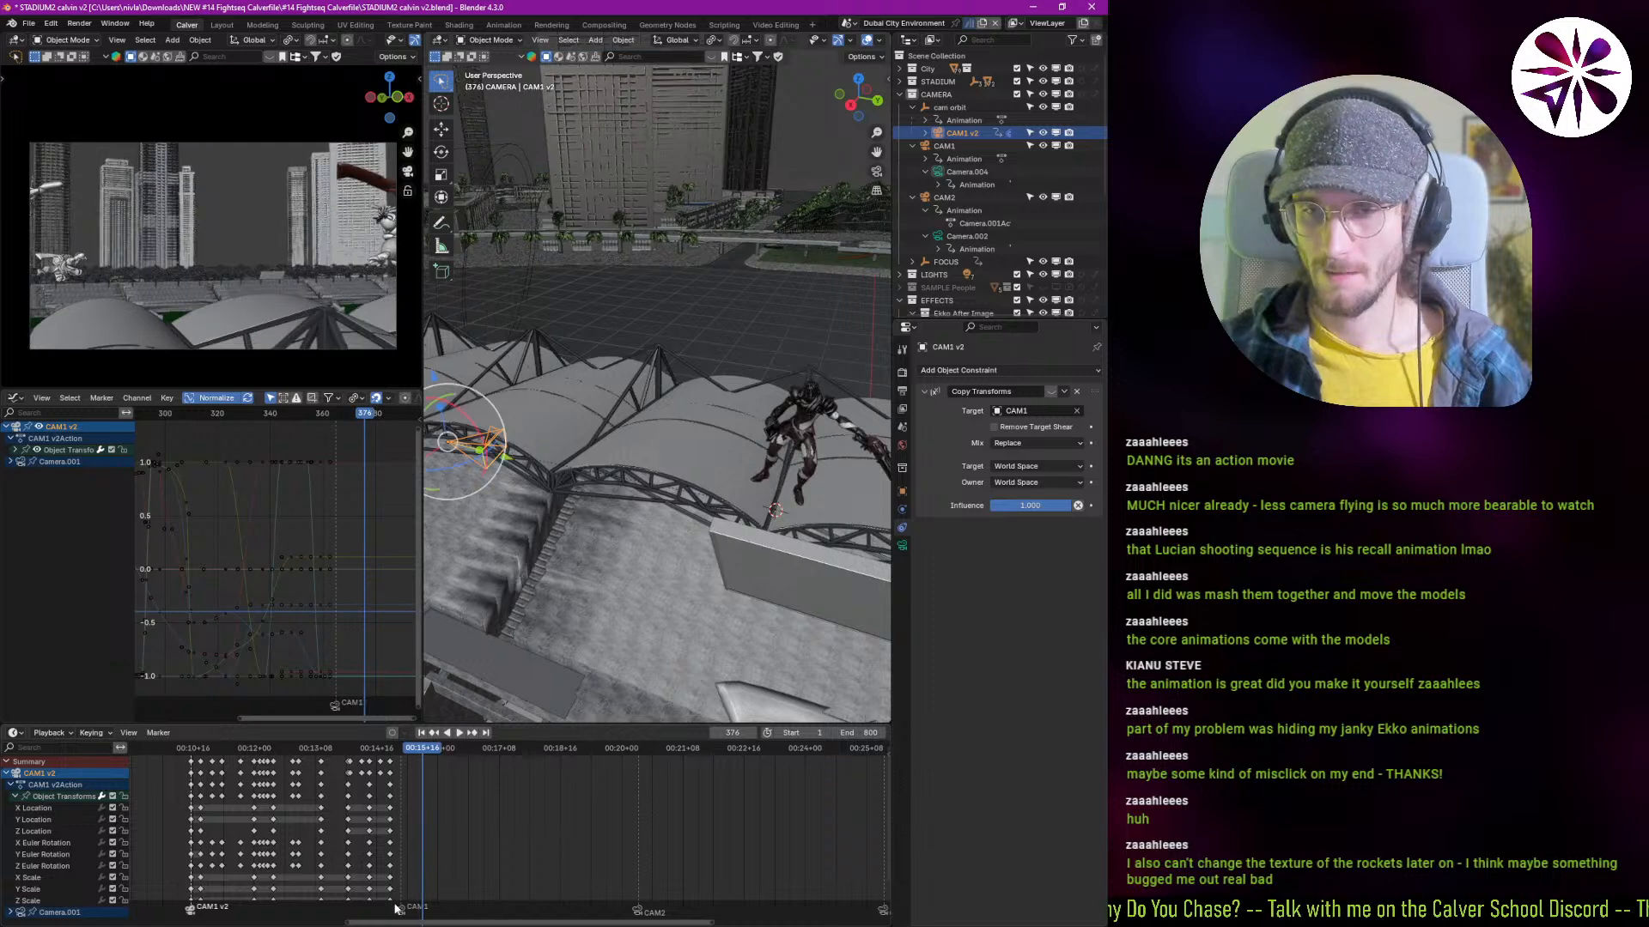
Step: Move the CAM1 marker back in time to about frame 383 and play the frames around it
{"action": "left_click_drag", "start_coordinate": [400, 913], "coordinate": [435, 912]}
{"action": "key", "text": "space"}
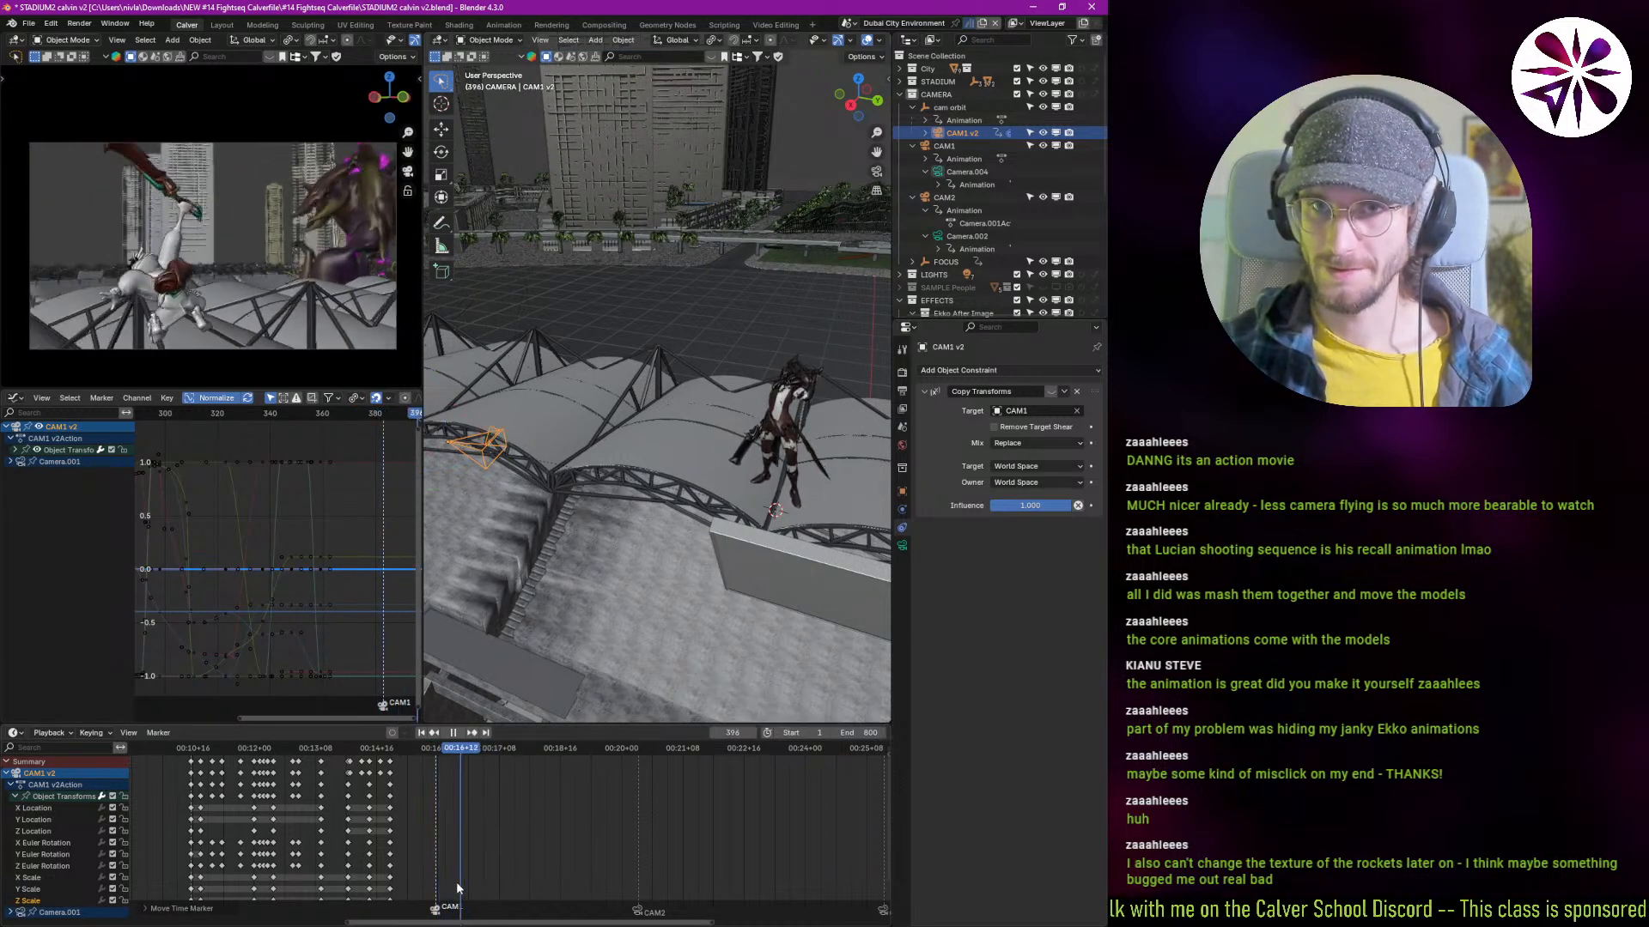
{"action": "mouse_move", "coordinate": [457, 883]}
{"action": "right_mouse_down", "text": "shift"}
{"action": "mouse_move", "coordinate": [420, 888]}
{"action": "mouse_move", "coordinate": [442, 890]}
{"action": "right_mouse_up", "text": "shift"}
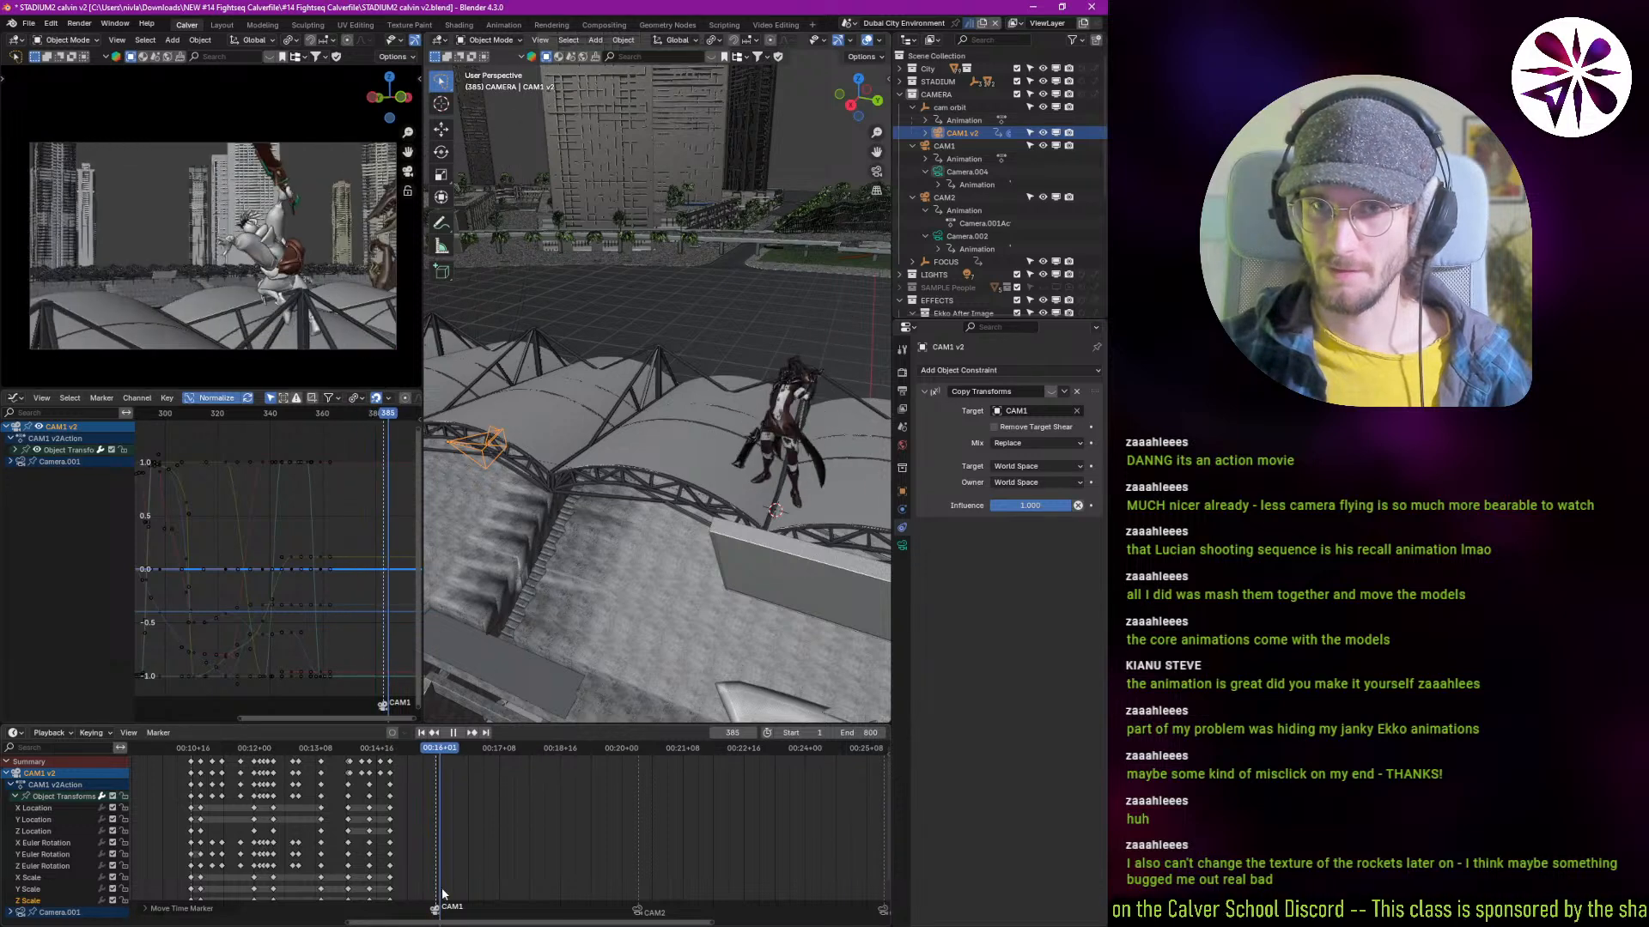
{"action": "key", "text": "space"}
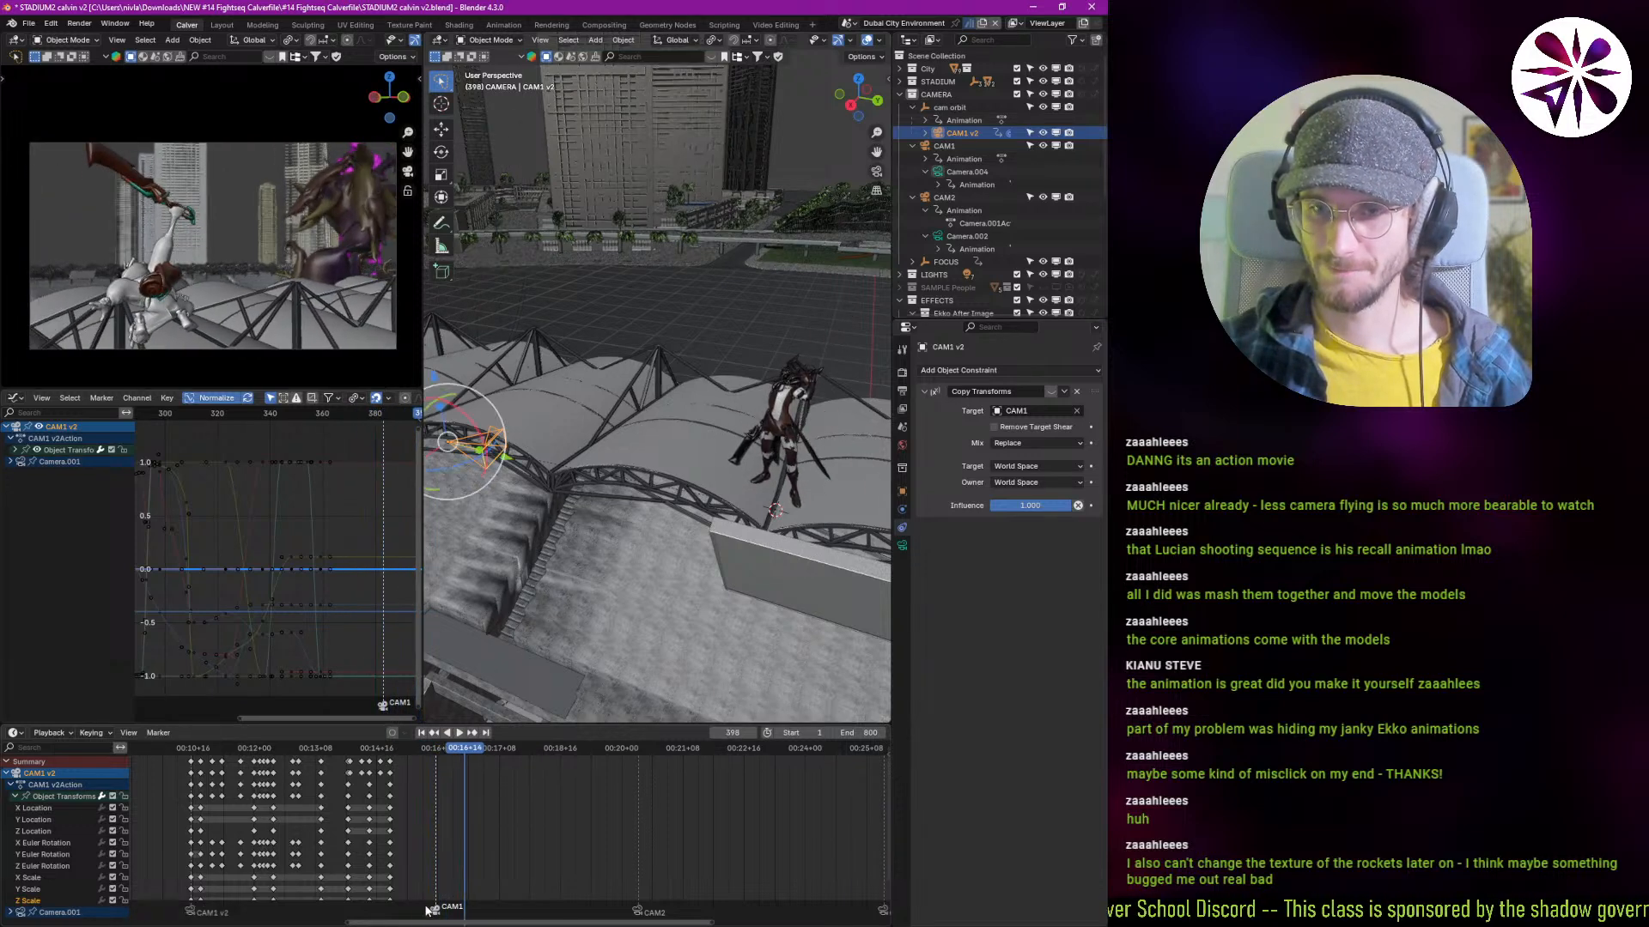
Step: Extend the CAM1 v2 shot by moving the CAM1 marker to about frame 396, and preview the longer shot
{"action": "mouse_move", "coordinate": [427, 910]}
{"action": "left_mouse_down"}
{"action": "mouse_move", "coordinate": [442, 917]}
{"action": "mouse_move", "coordinate": [464, 883]}
{"action": "left_mouse_up"}
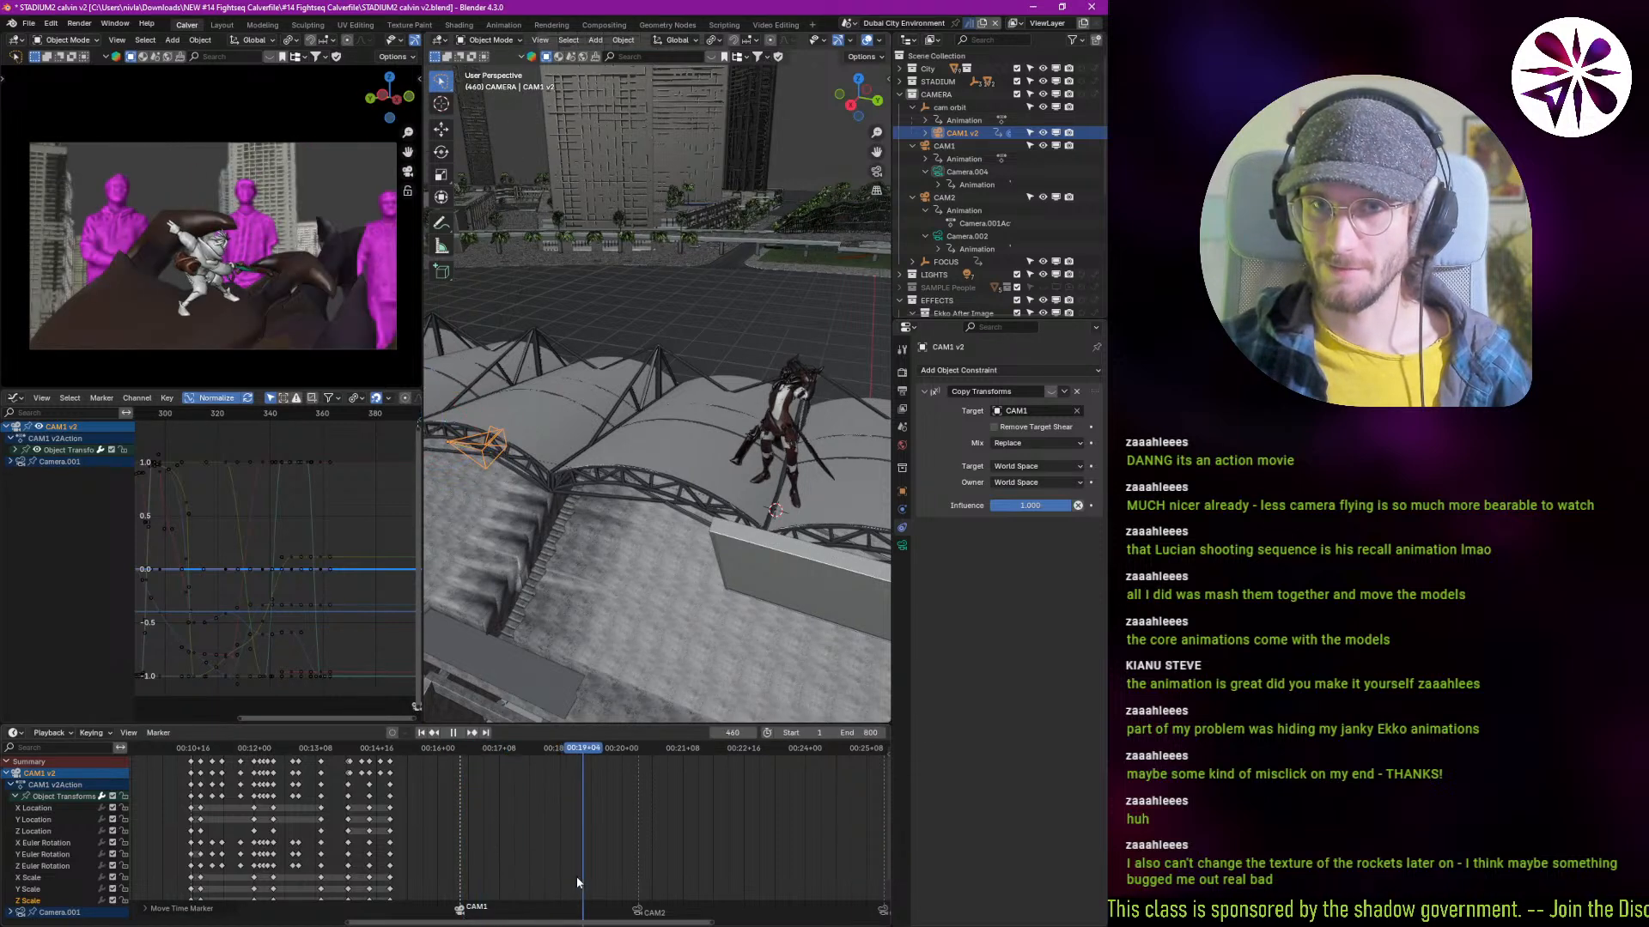
{"action": "left_click_drag", "start_coordinate": [576, 876], "coordinate": [380, 874]}
{"action": "key", "text": "space"}
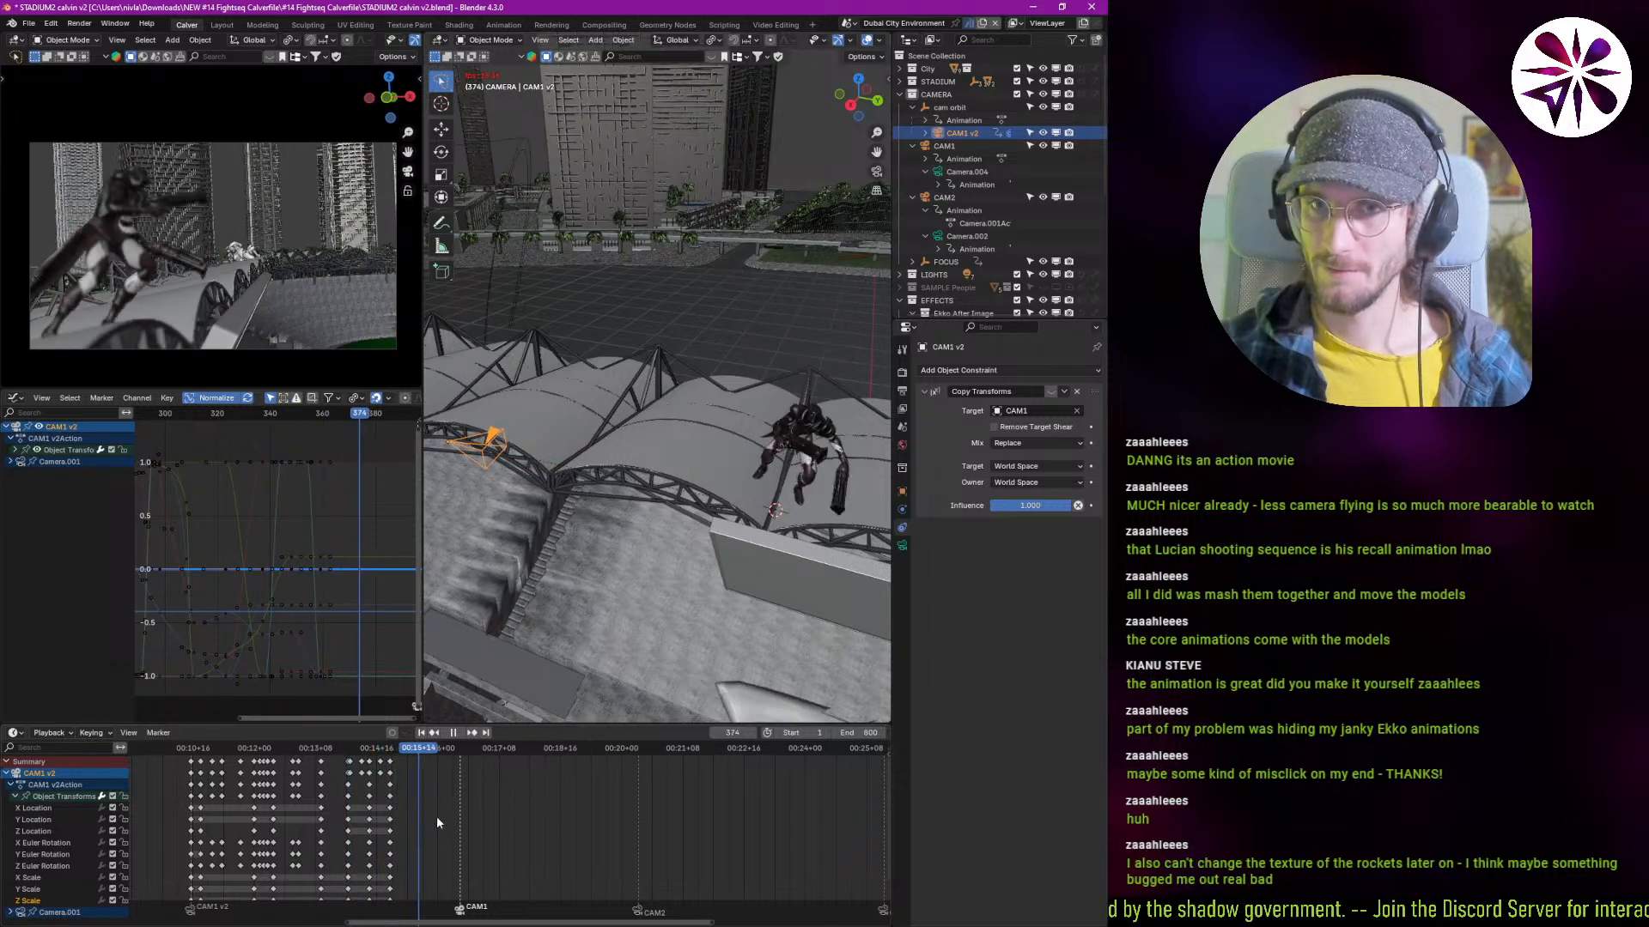
{"action": "key", "text": "space"}
{"action": "left_click_drag", "start_coordinate": [415, 826], "coordinate": [383, 849]}
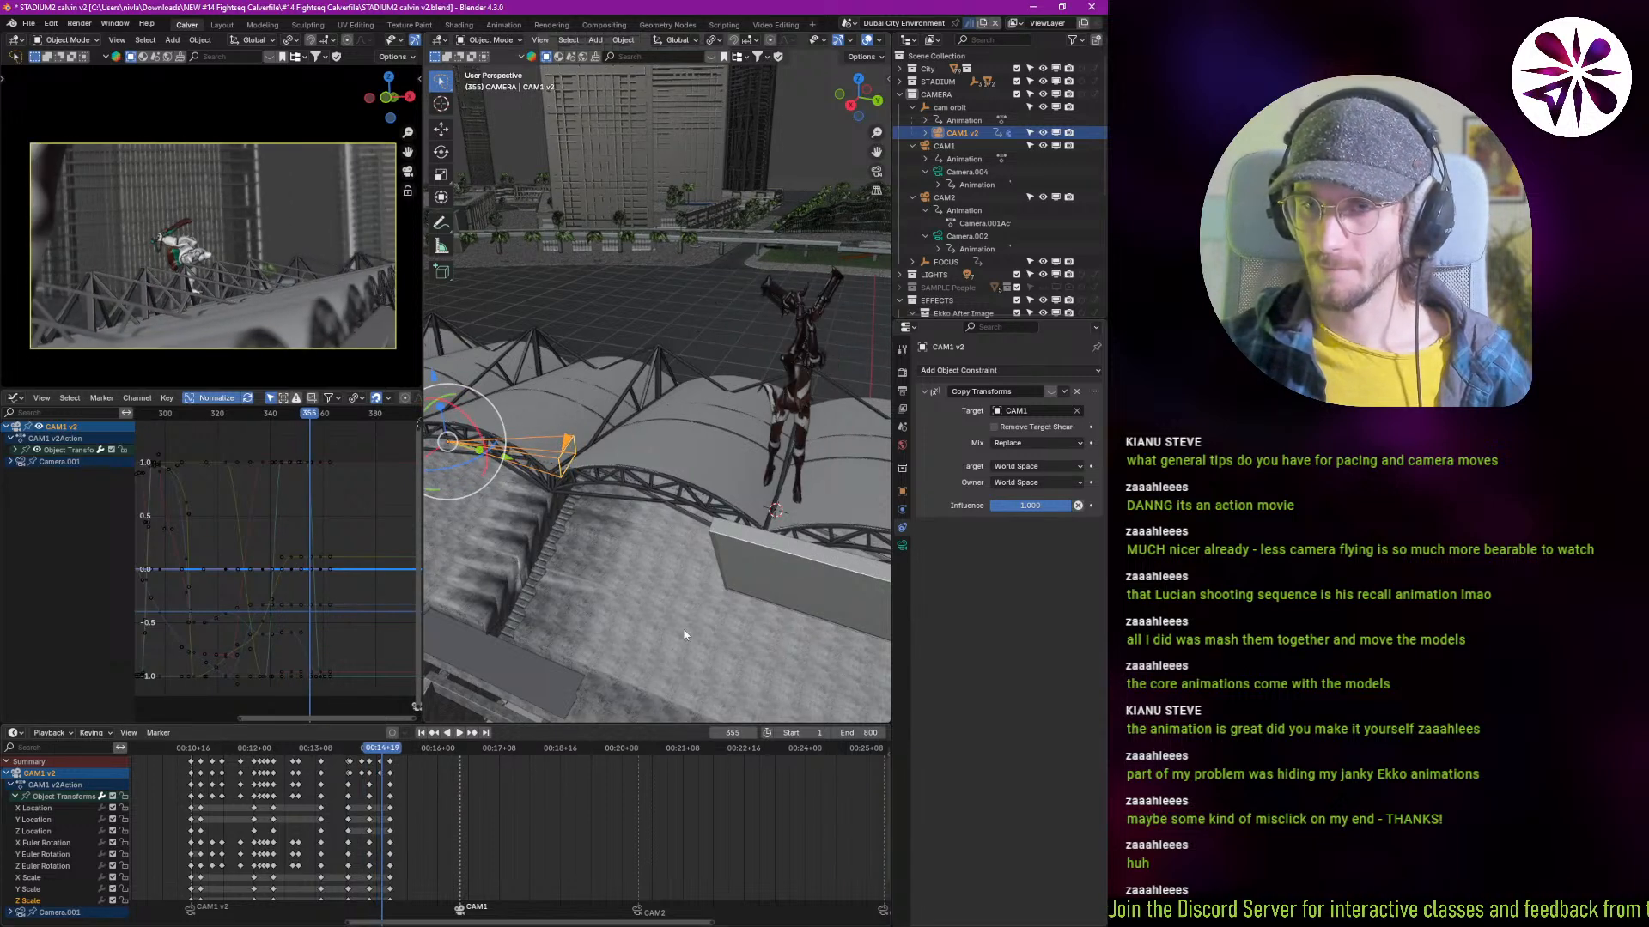
Step: Shift the last two Camera.001 lens keyframes so they end at the CAM1 marker, and scrub through the extended zoom
{"action": "middle_click_drag", "start_coordinate": [420, 808], "coordinate": [406, 759]}
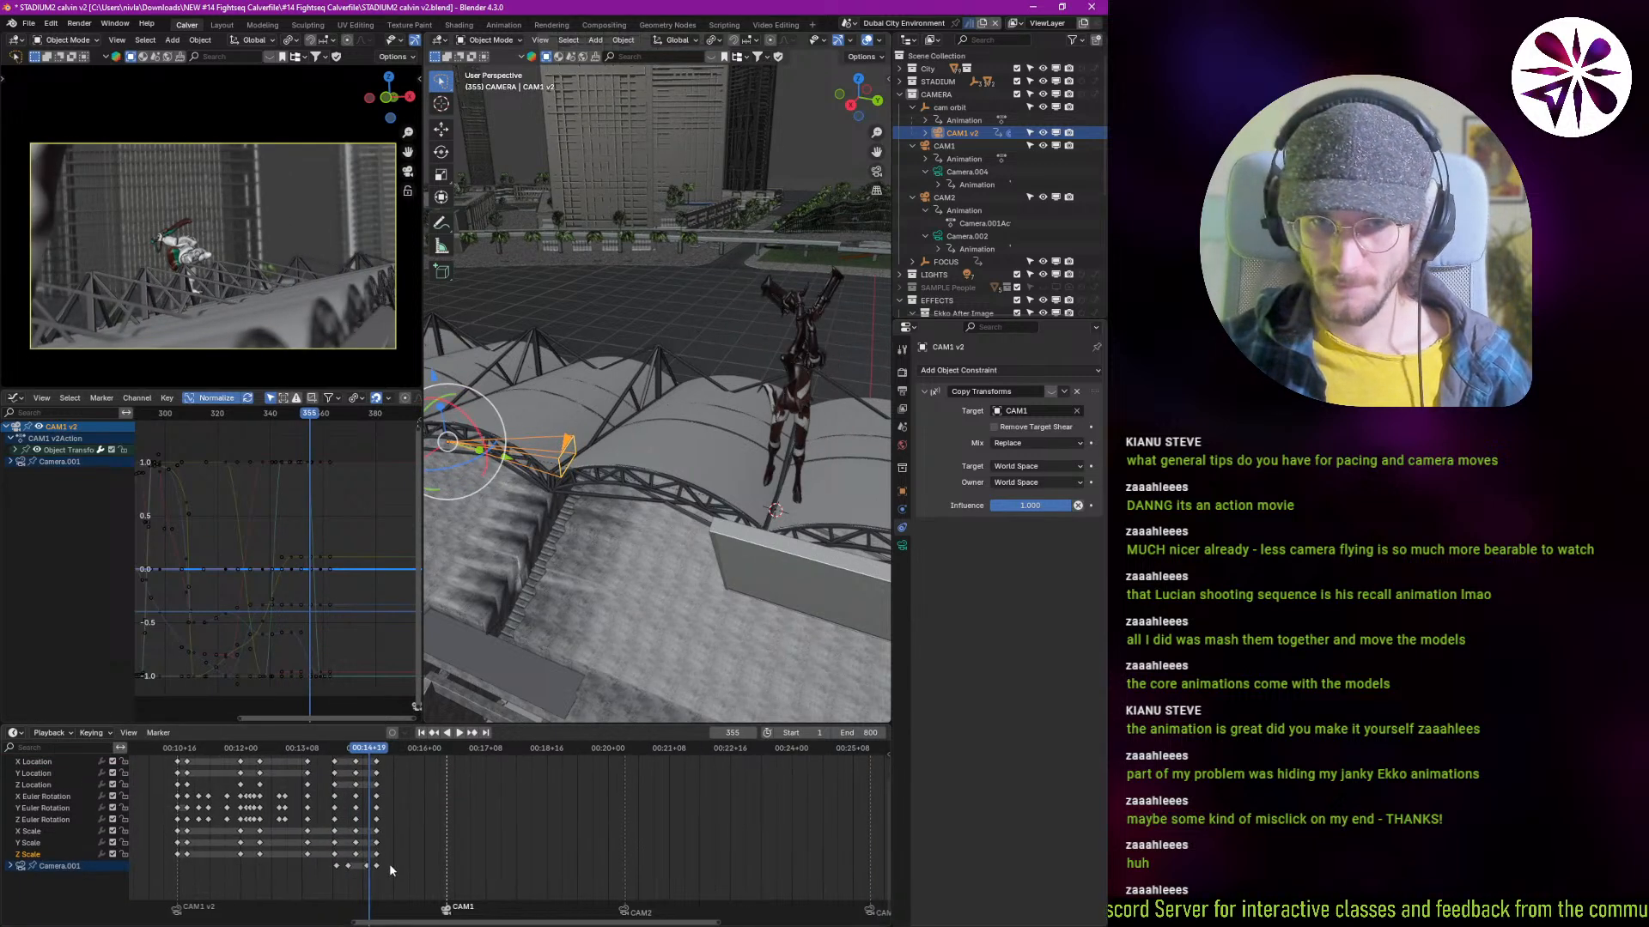
{"action": "scroll", "coordinate": [389, 863], "scroll_direction": "up", "scroll_amount": 2}
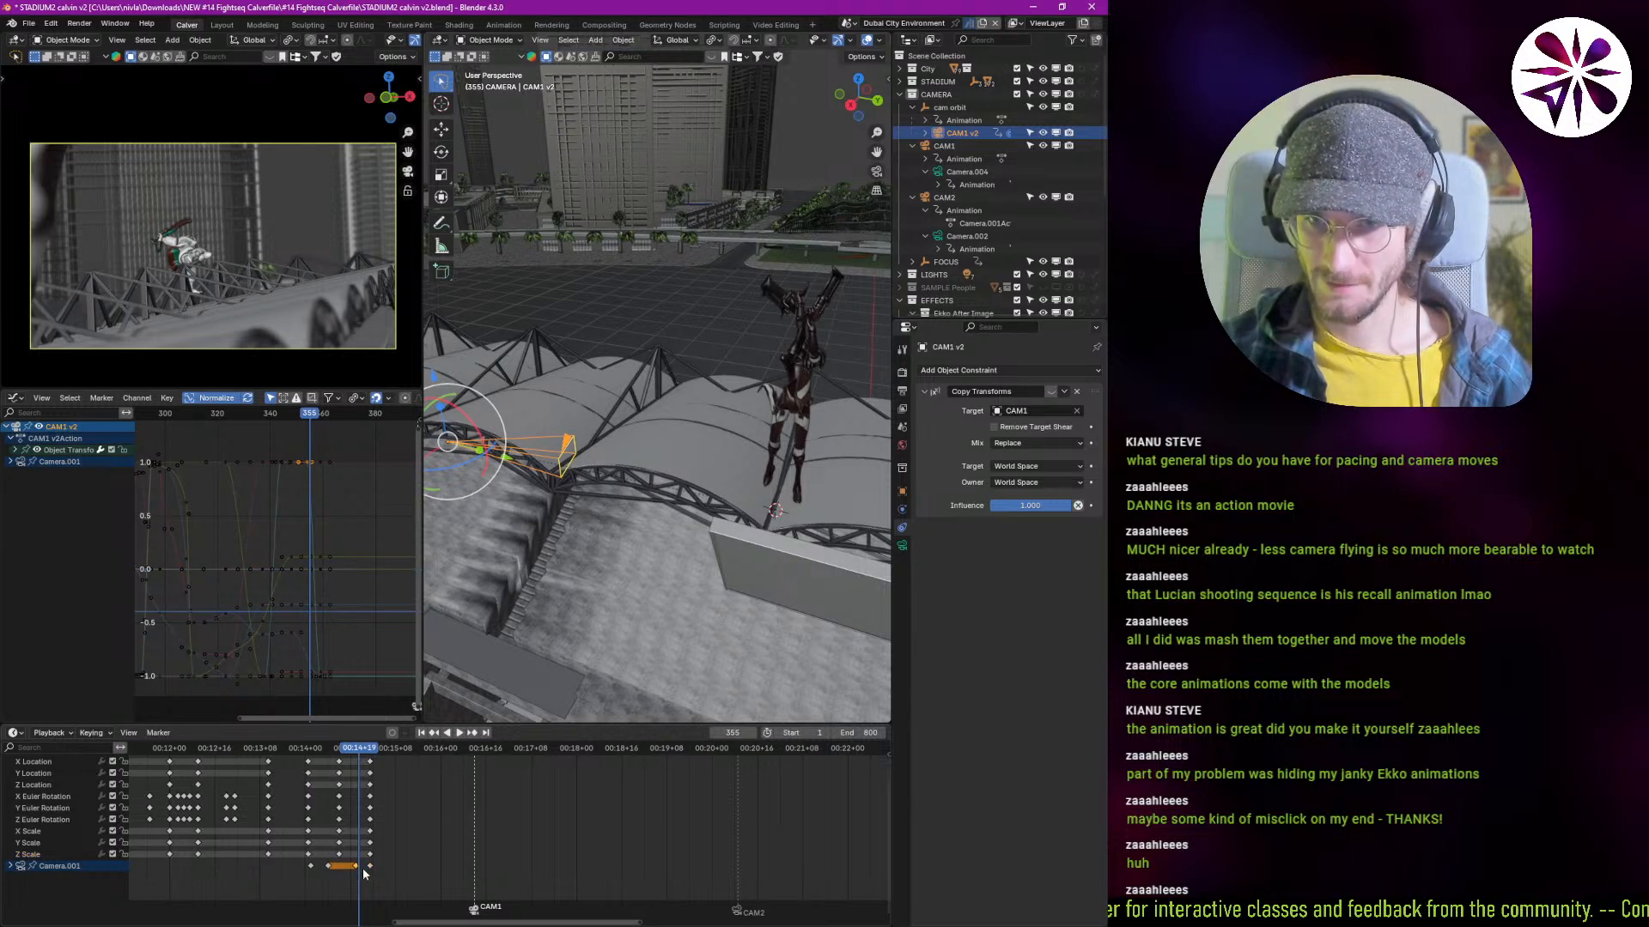
{"action": "key", "text": "g"}
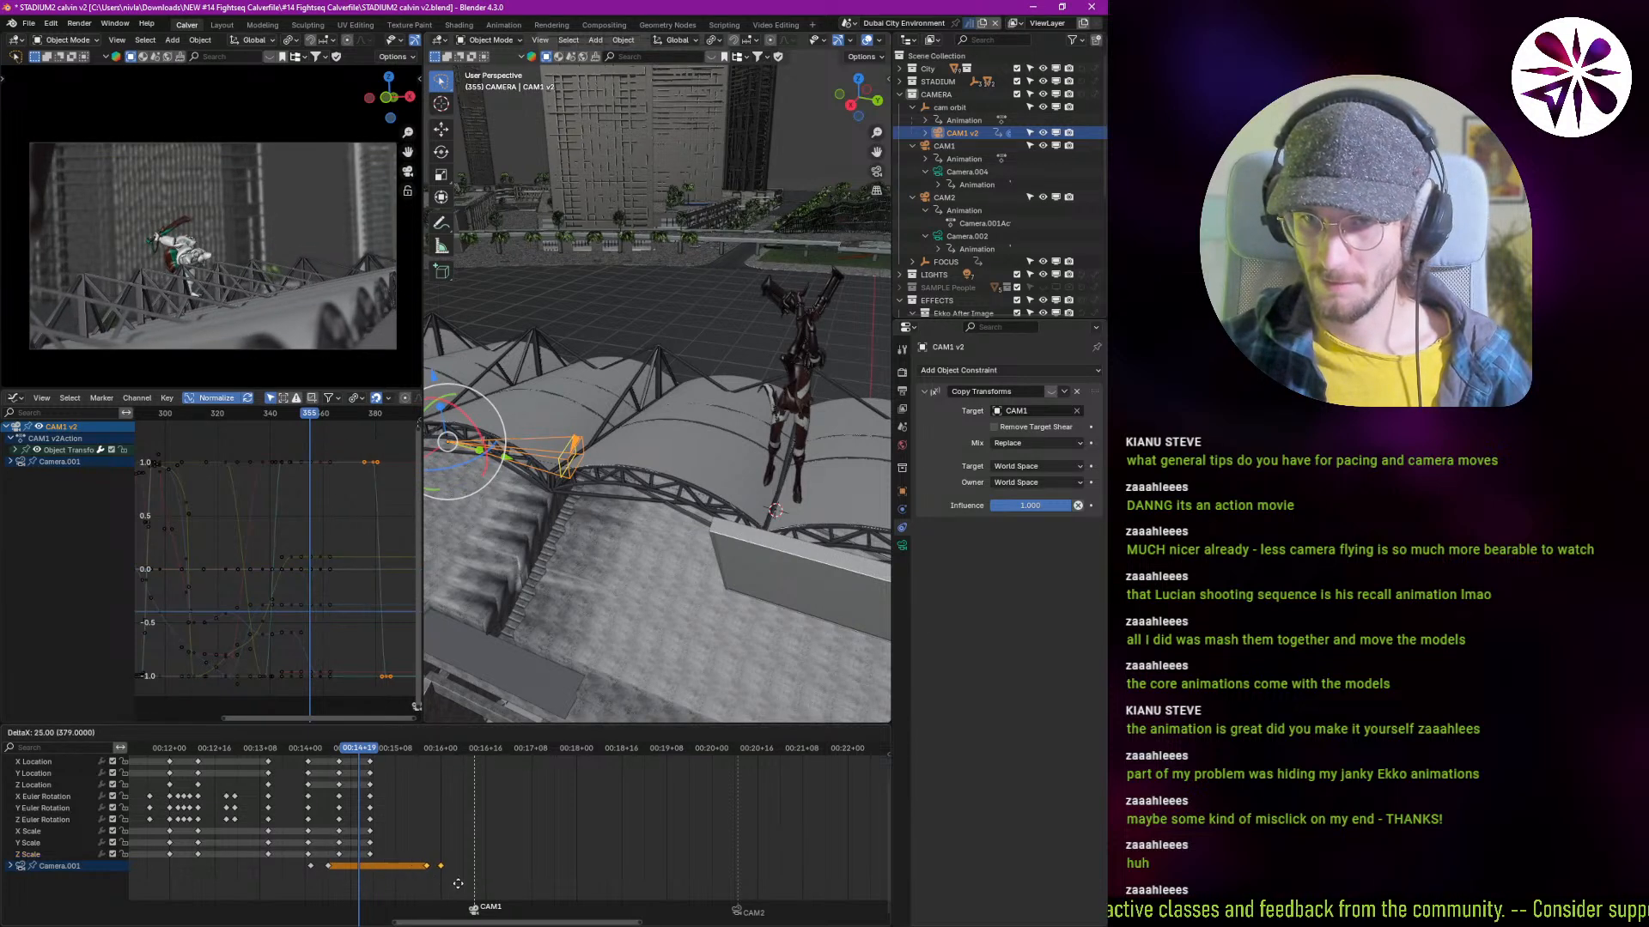
{"action": "left_click", "coordinate": [482, 888]}
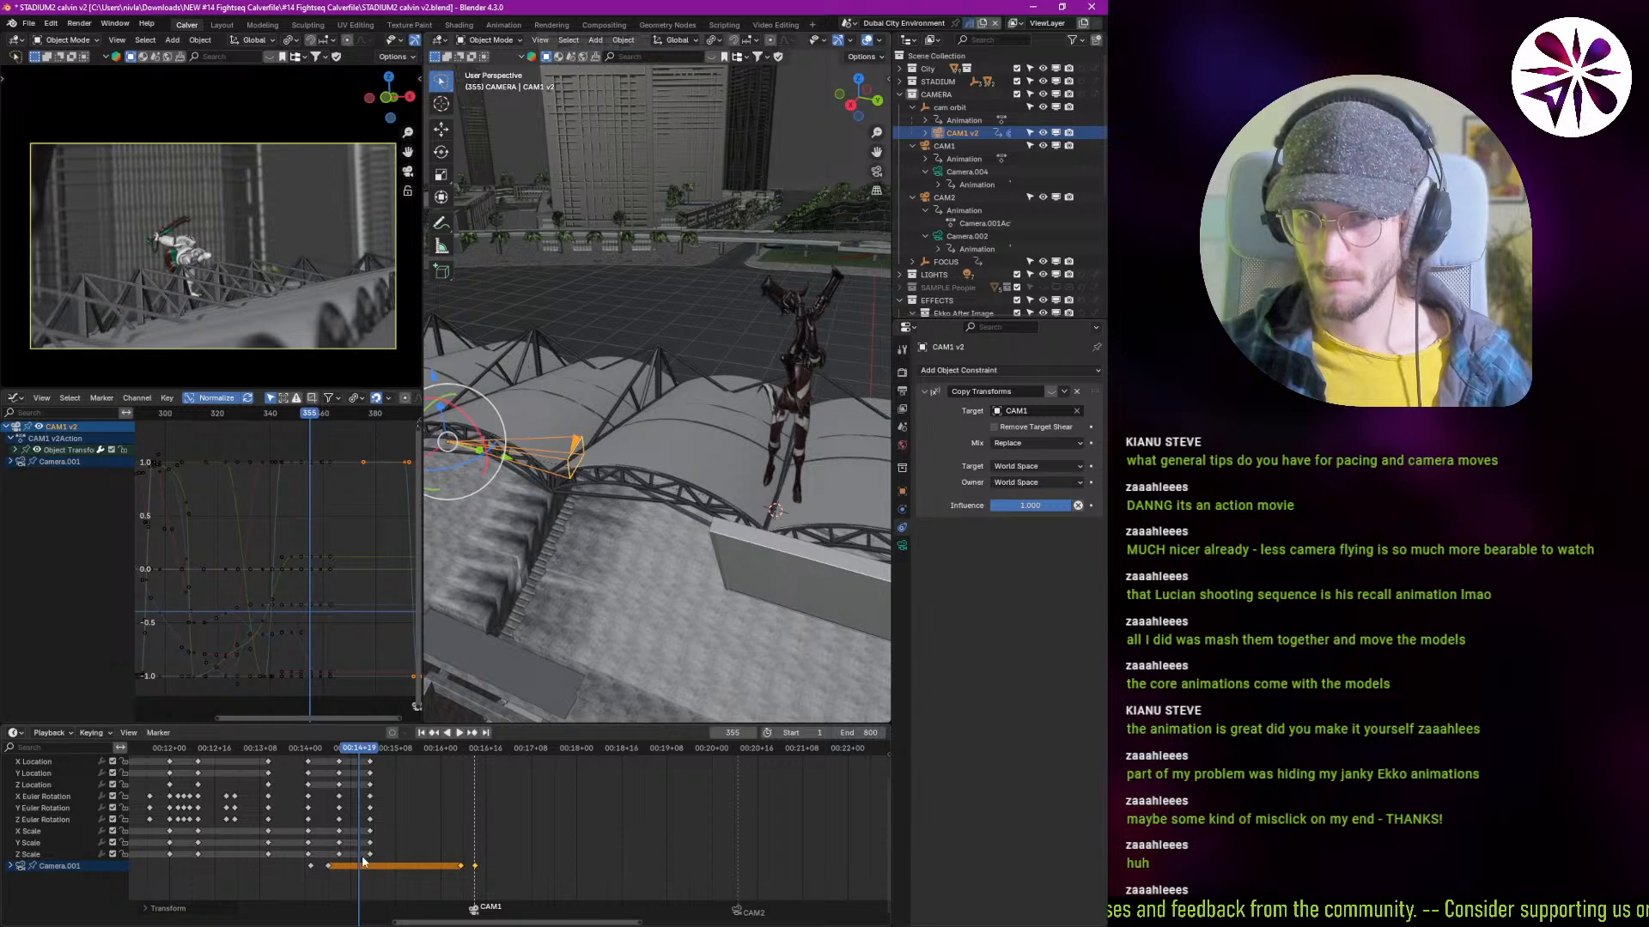
{"action": "key", "text": "space"}
{"action": "right_click", "coordinate": [338, 865], "text": "shift"}
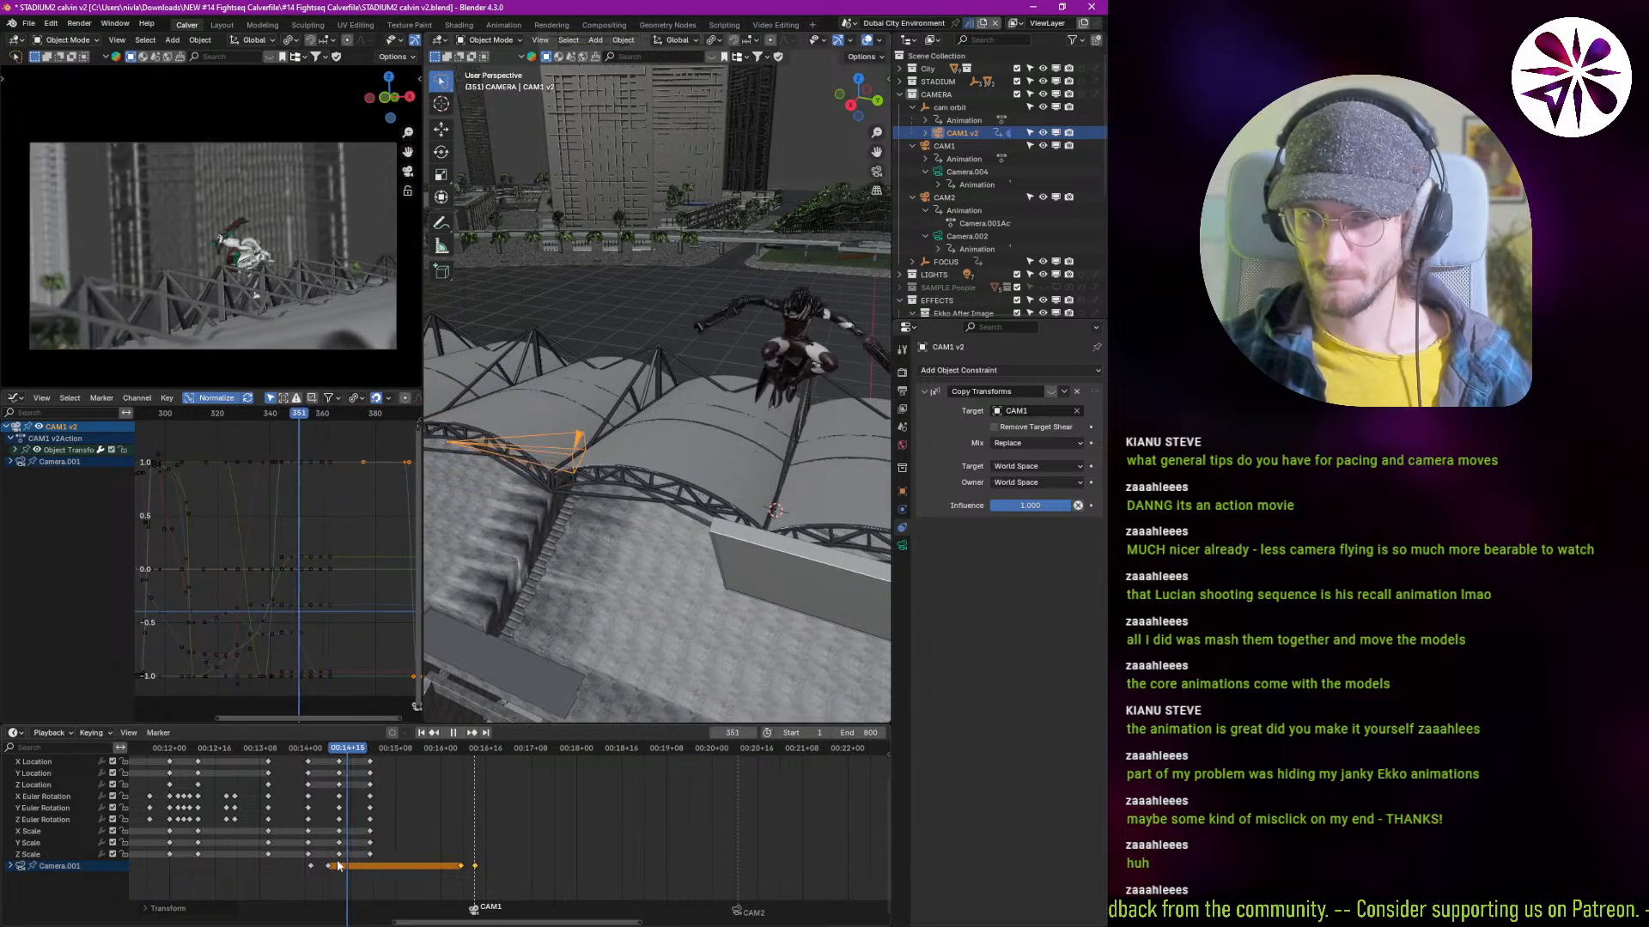
{"action": "right_click_drag", "start_coordinate": [338, 865], "coordinate": [404, 861], "text": "shift"}
{"action": "key", "text": "space"}
{"action": "key", "text": "shift+grave"}
{"action": "key", "text": "r"}
{"action": "key", "text": "r"}
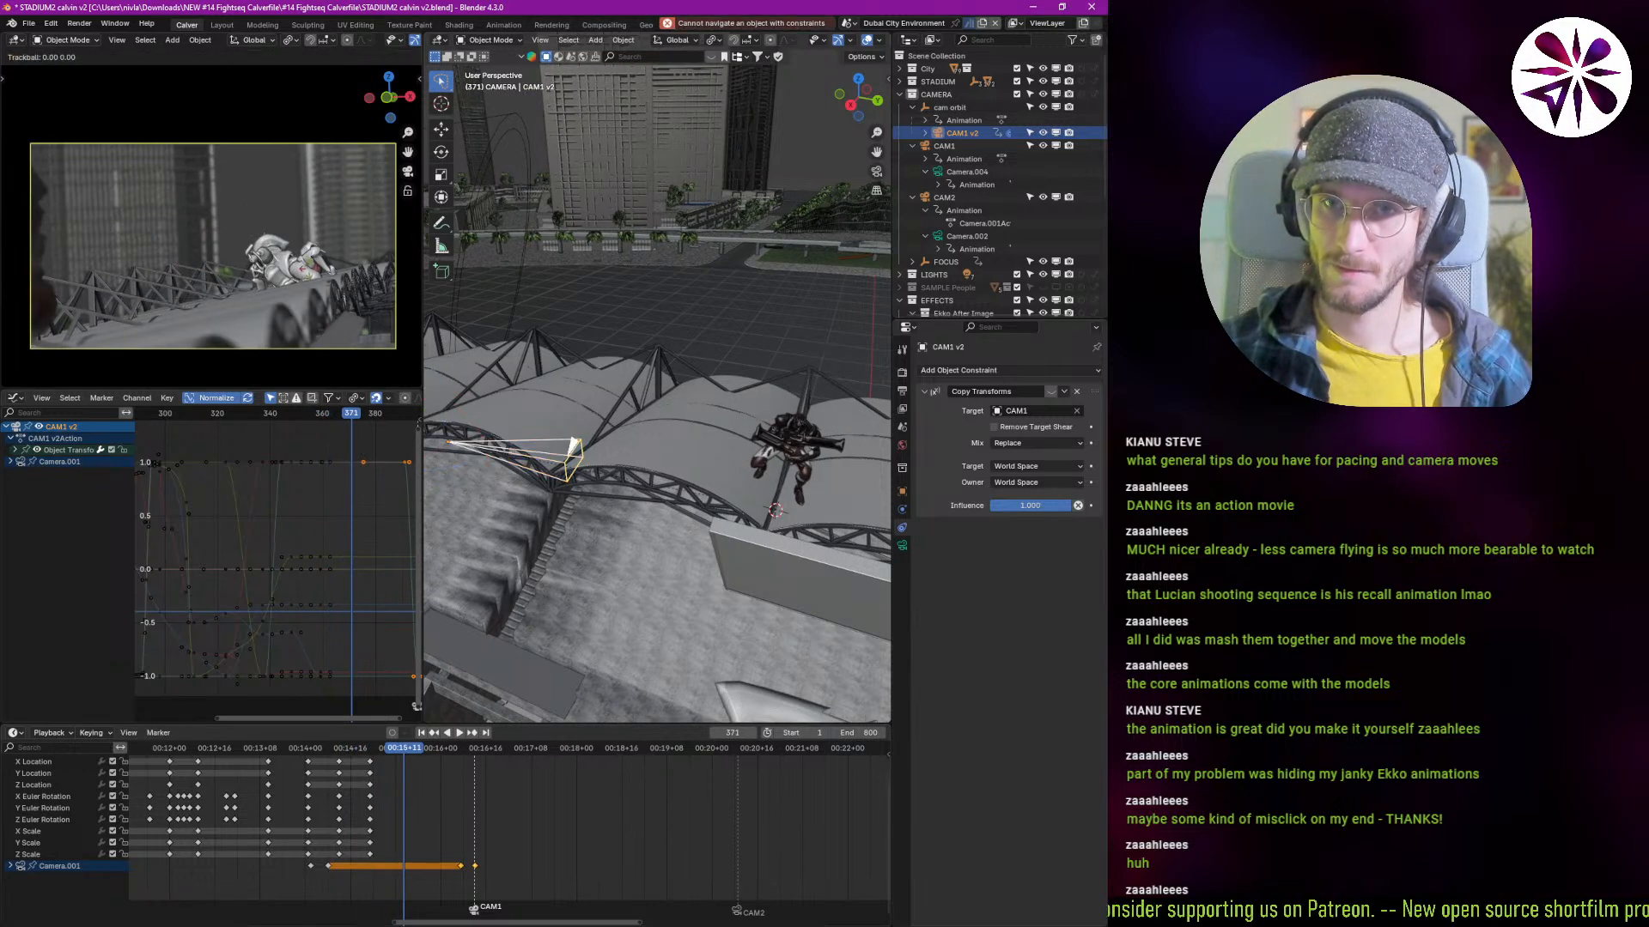
{"action": "key", "text": "g"}
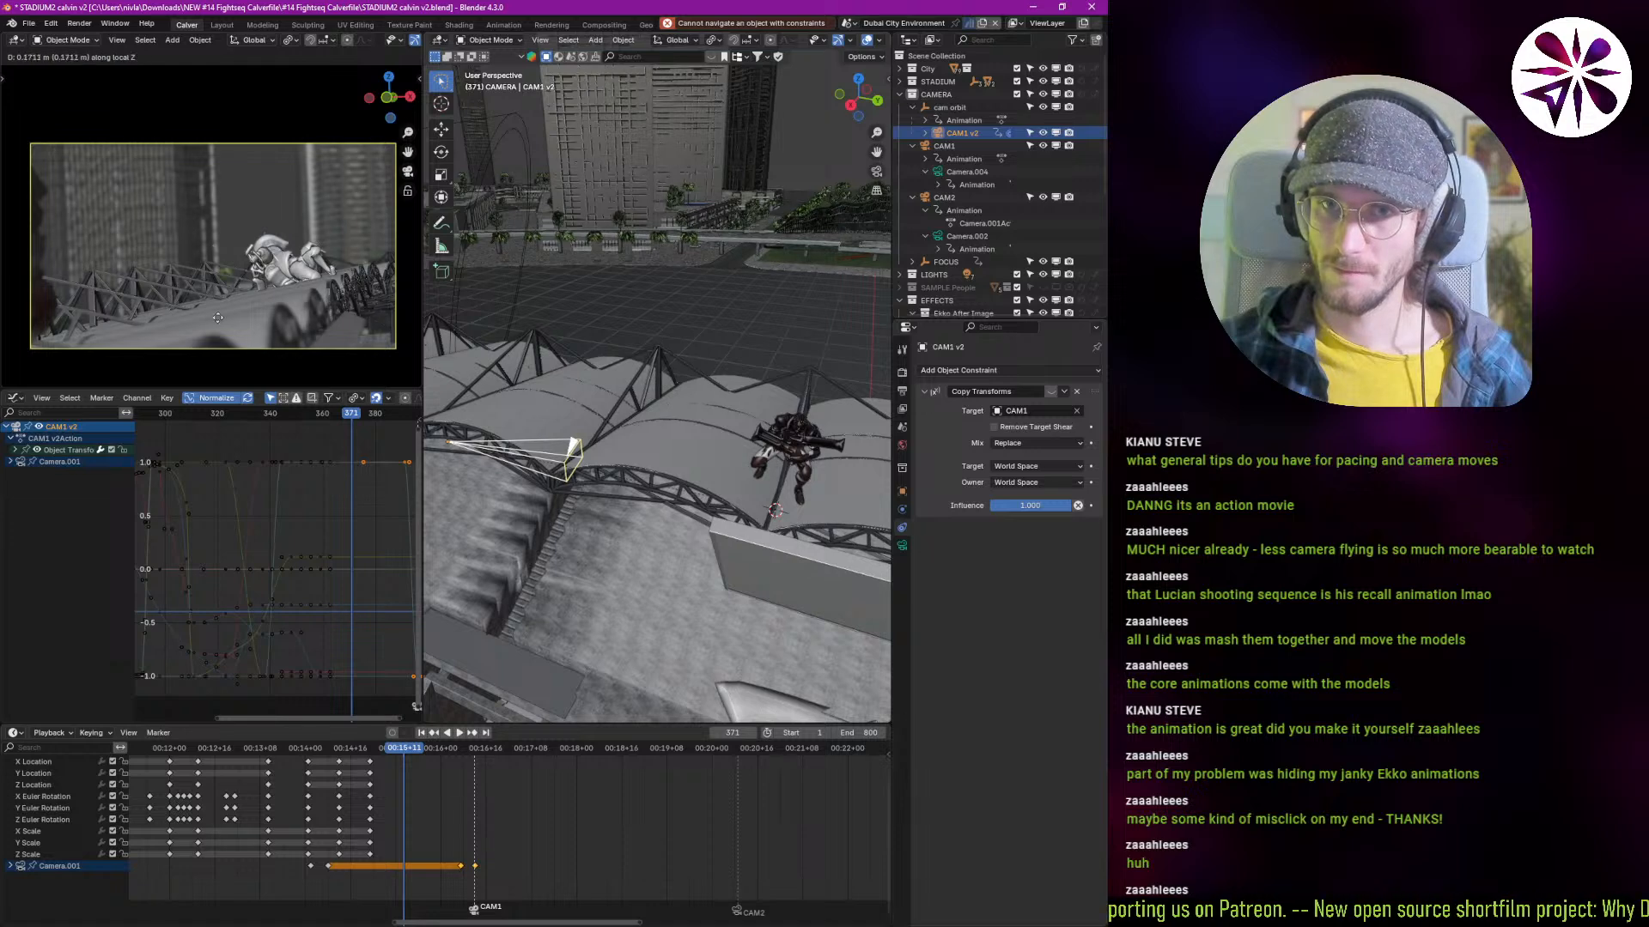
{"action": "key", "text": "Escape"}
{"action": "key", "text": "r"}
{"action": "key", "text": "r"}
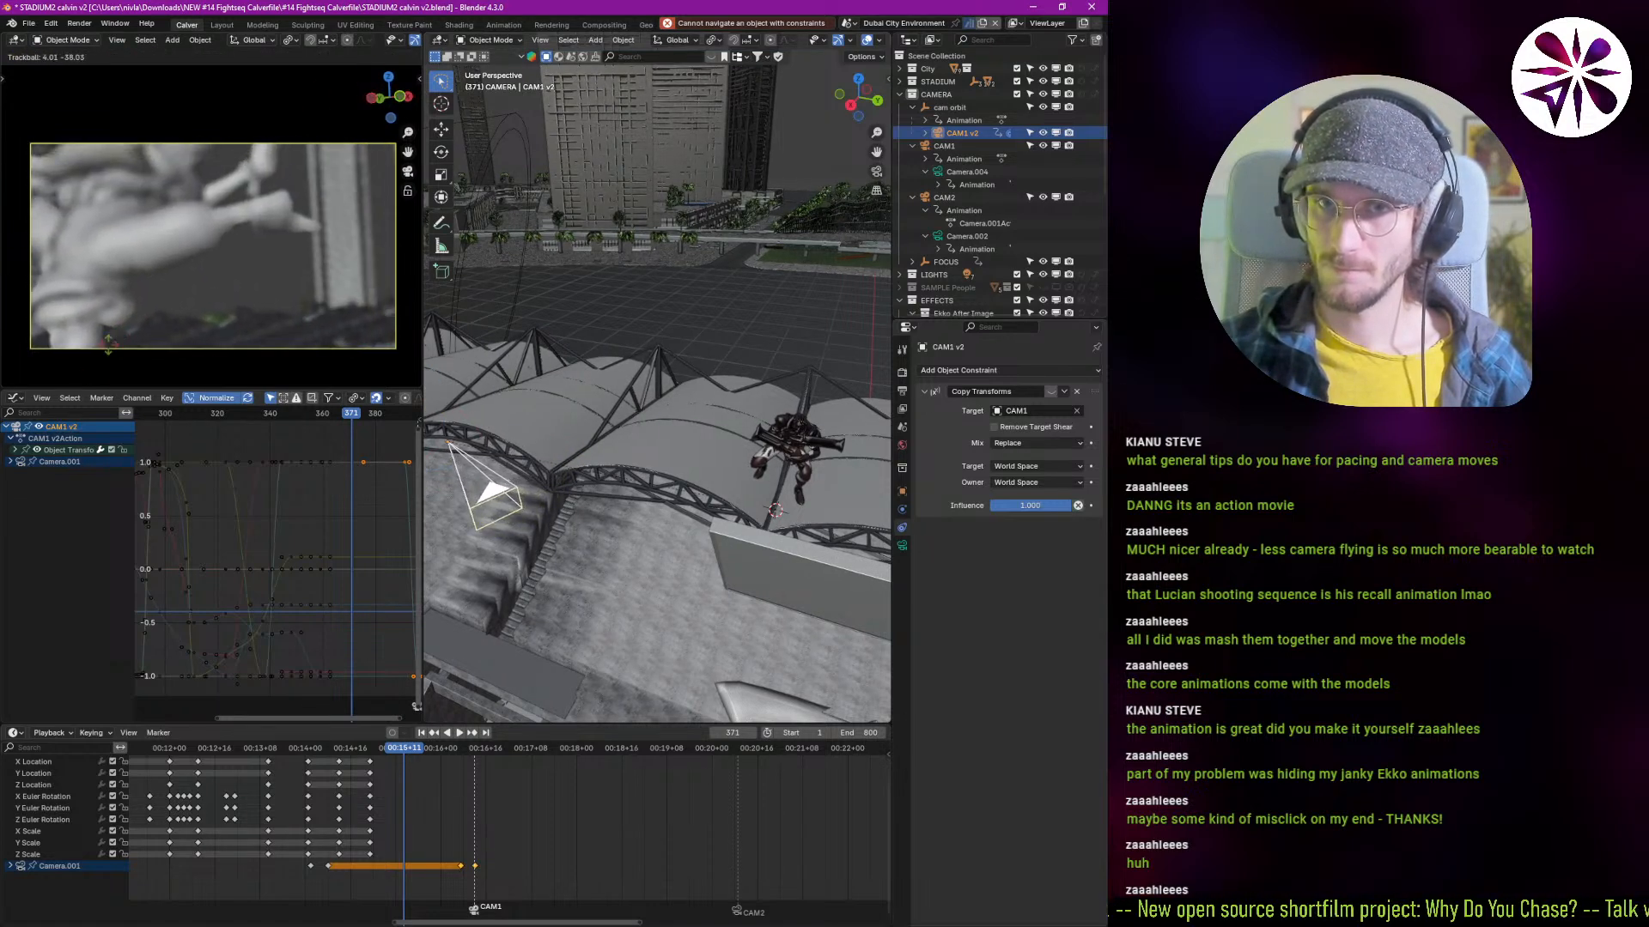
{"action": "key", "text": "Escape"}
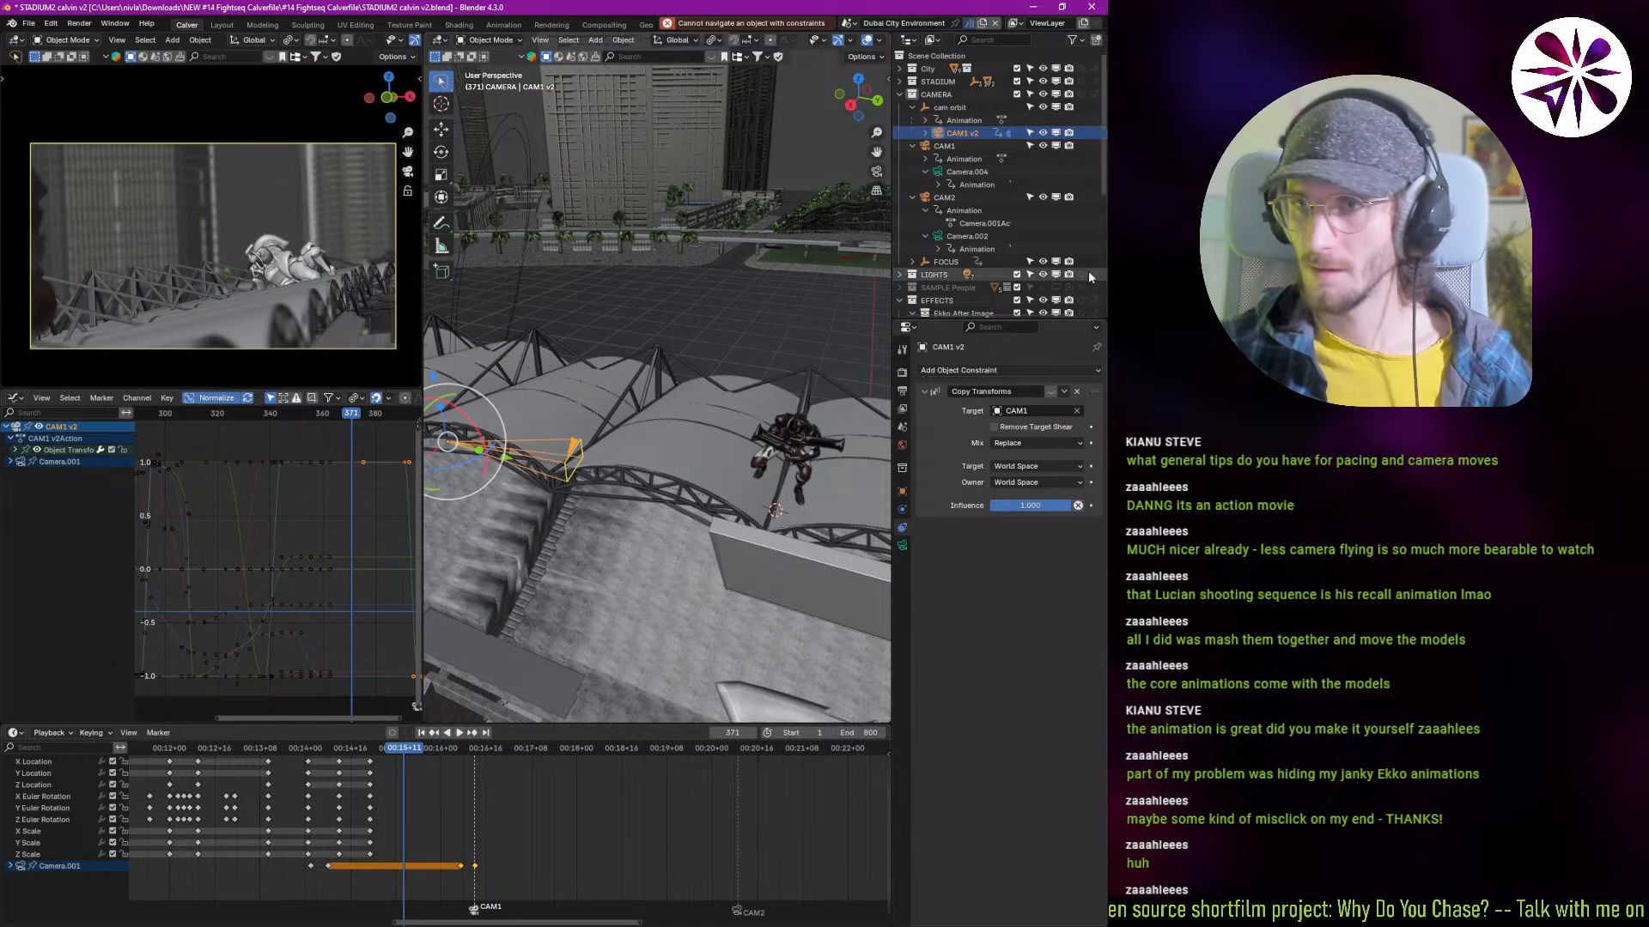
Step: Rotate the cam orbit empty around its local Z axis at frame 371 to swing CAM1 v2 around the character
{"action": "left_click", "coordinate": [949, 107]}
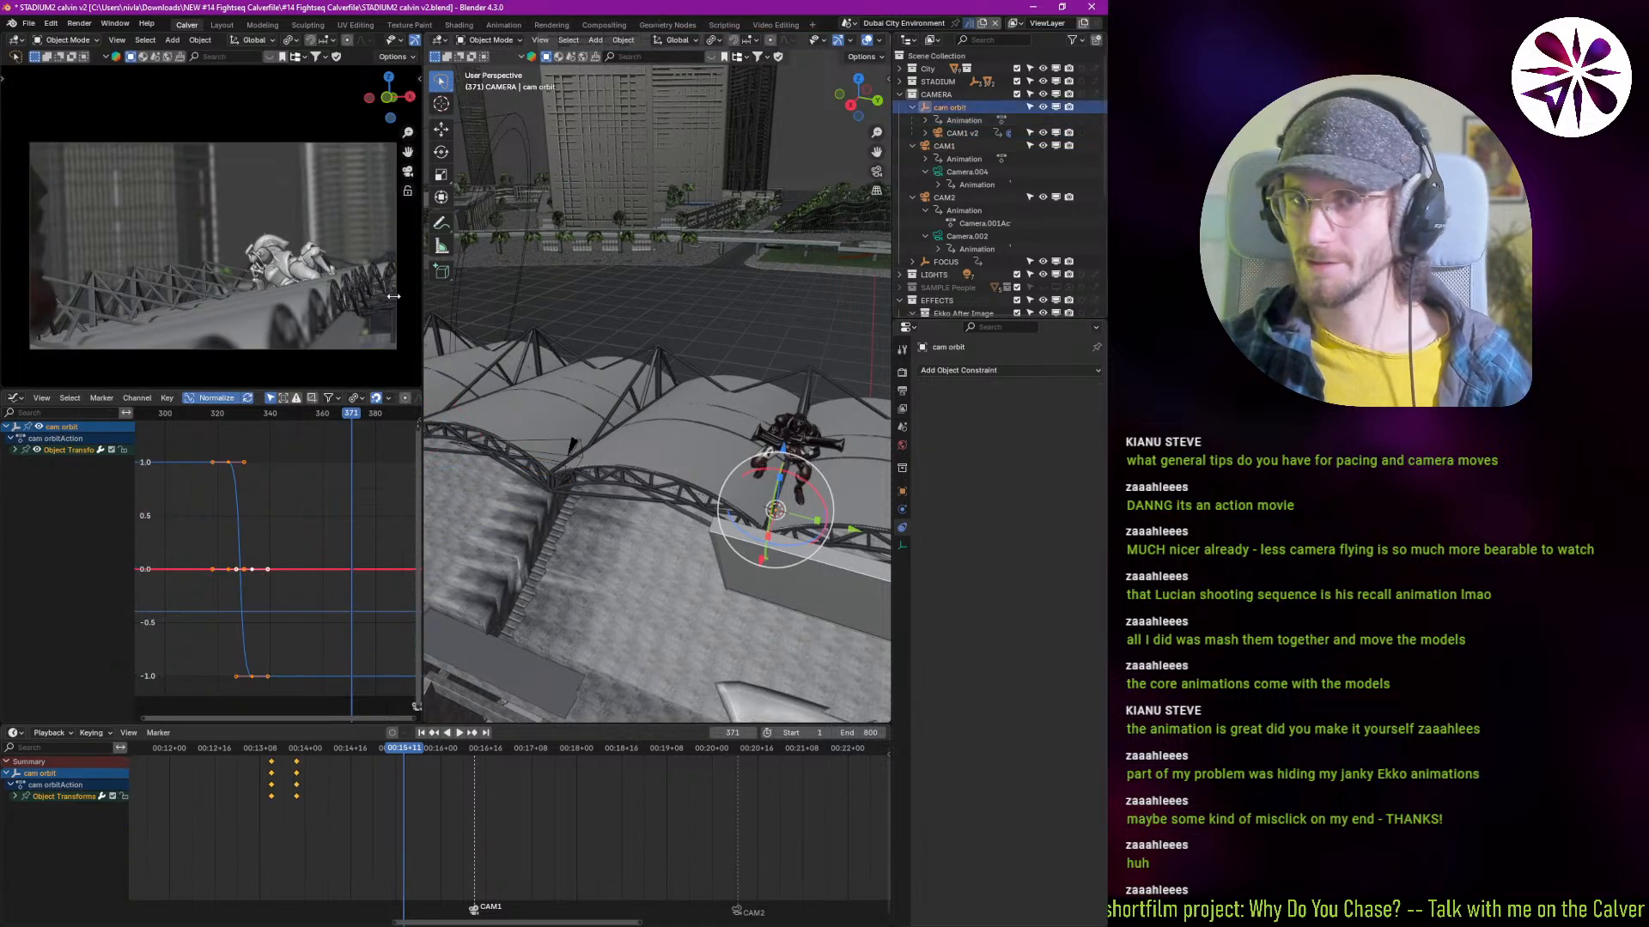
{"action": "key", "text": "r"}
{"action": "key", "text": "z"}
{"action": "key", "text": "z"}
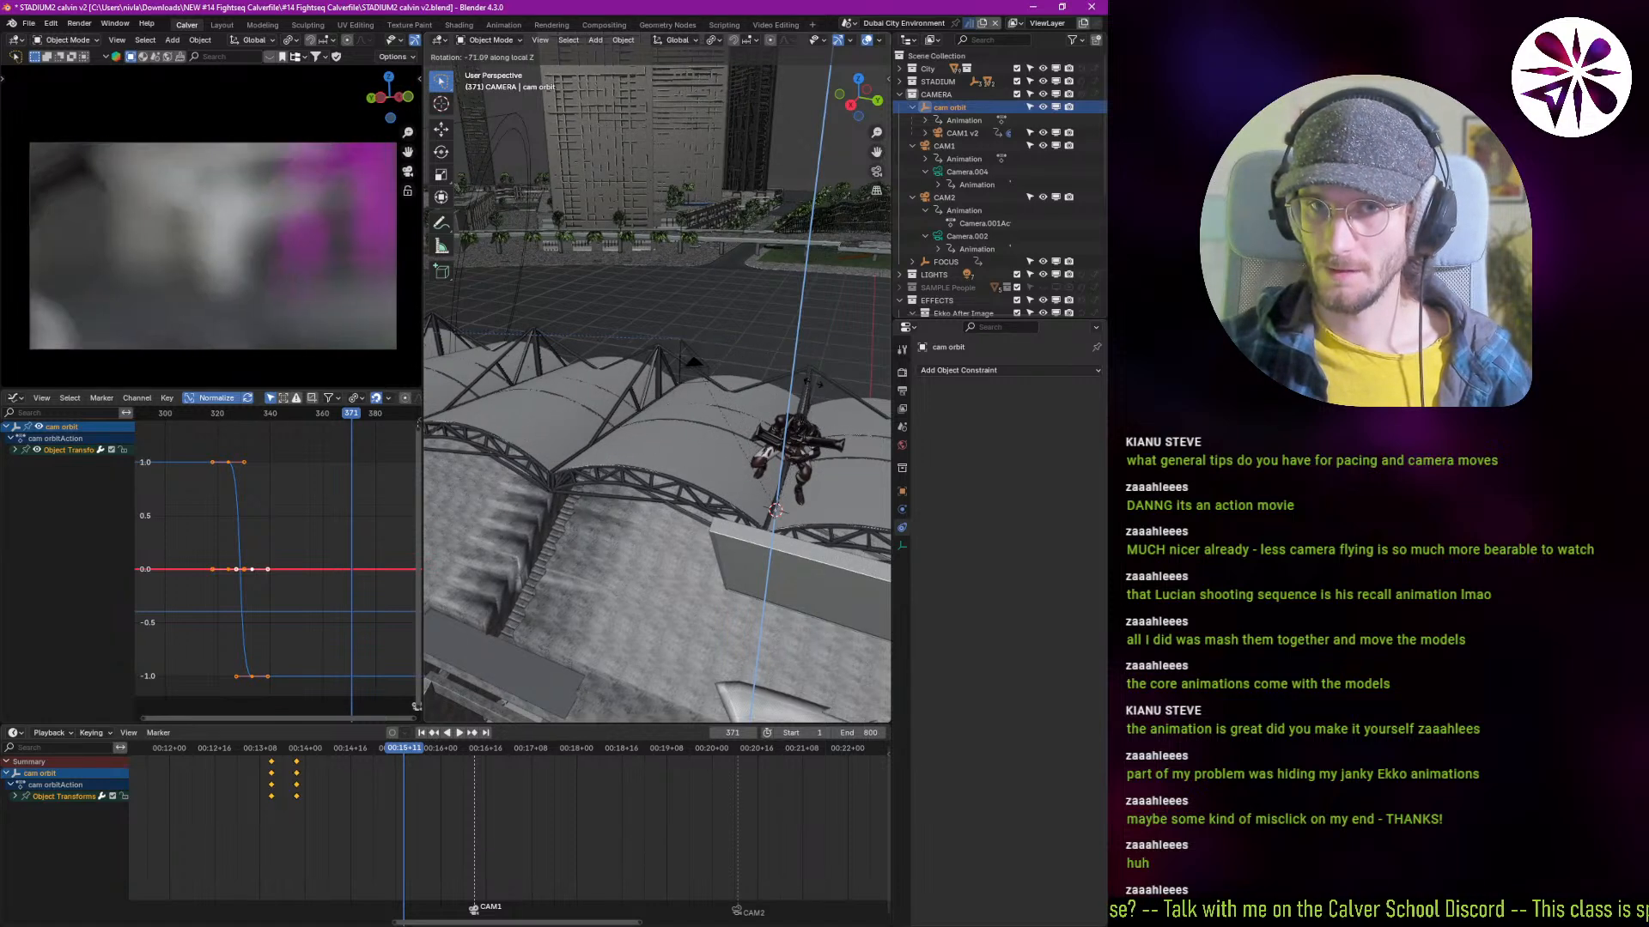
{"action": "left_click", "coordinate": [831, 381]}
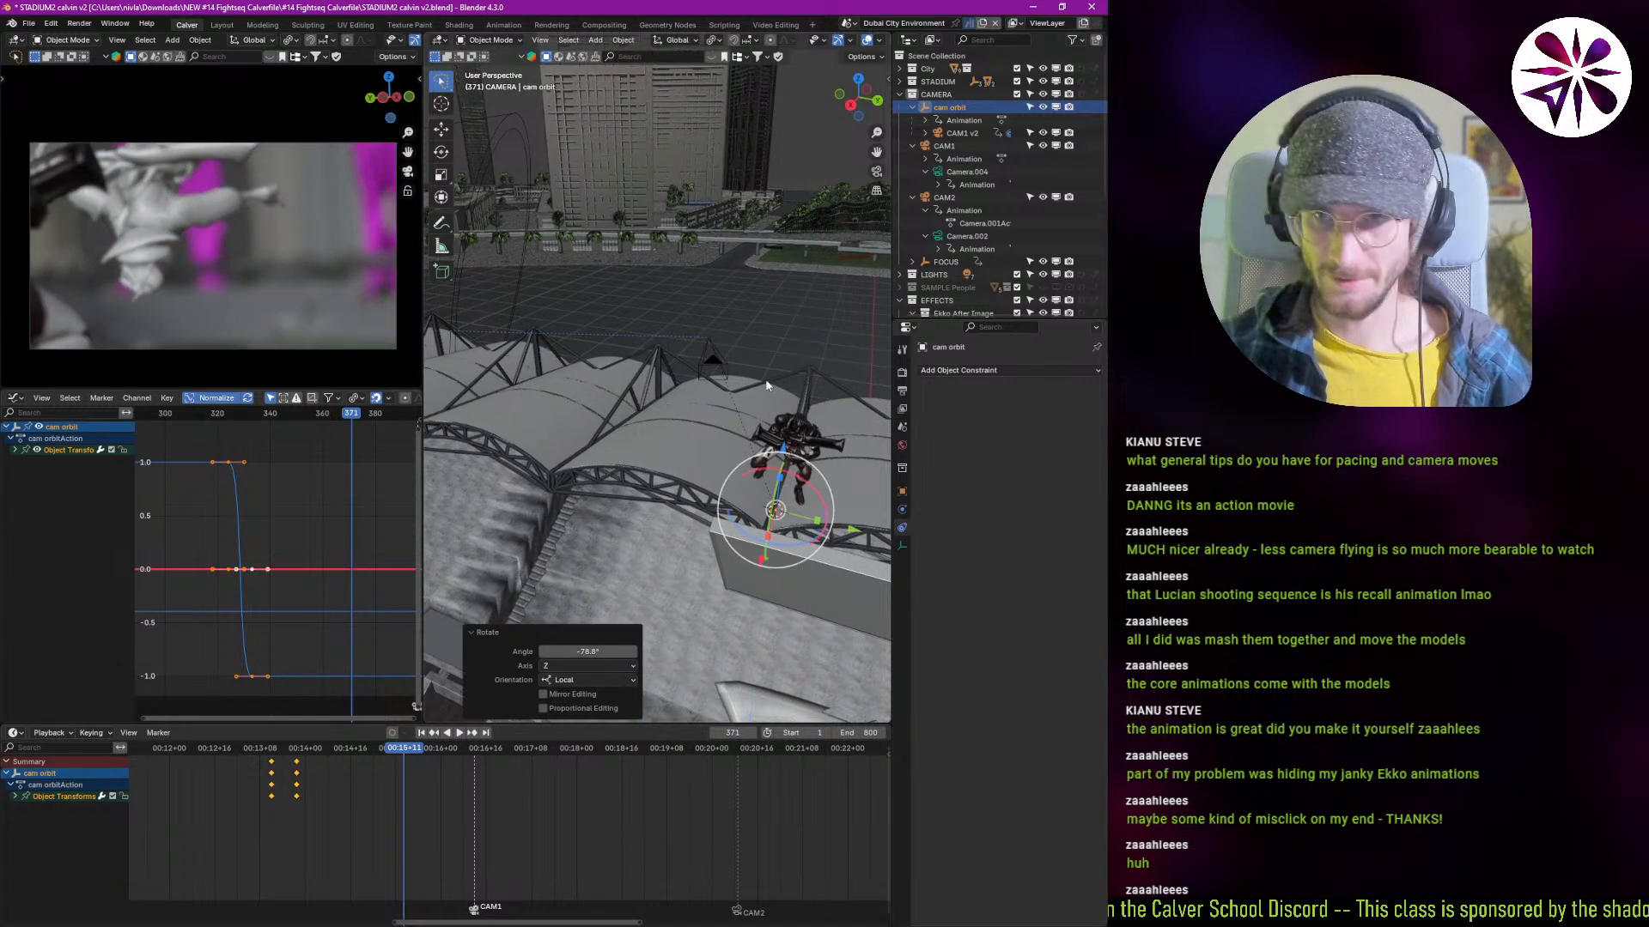
Step: Set CAM1 v2's focal length to 63 mm at frame 371 and play through the new camera move
{"action": "left_click", "coordinate": [961, 134]}
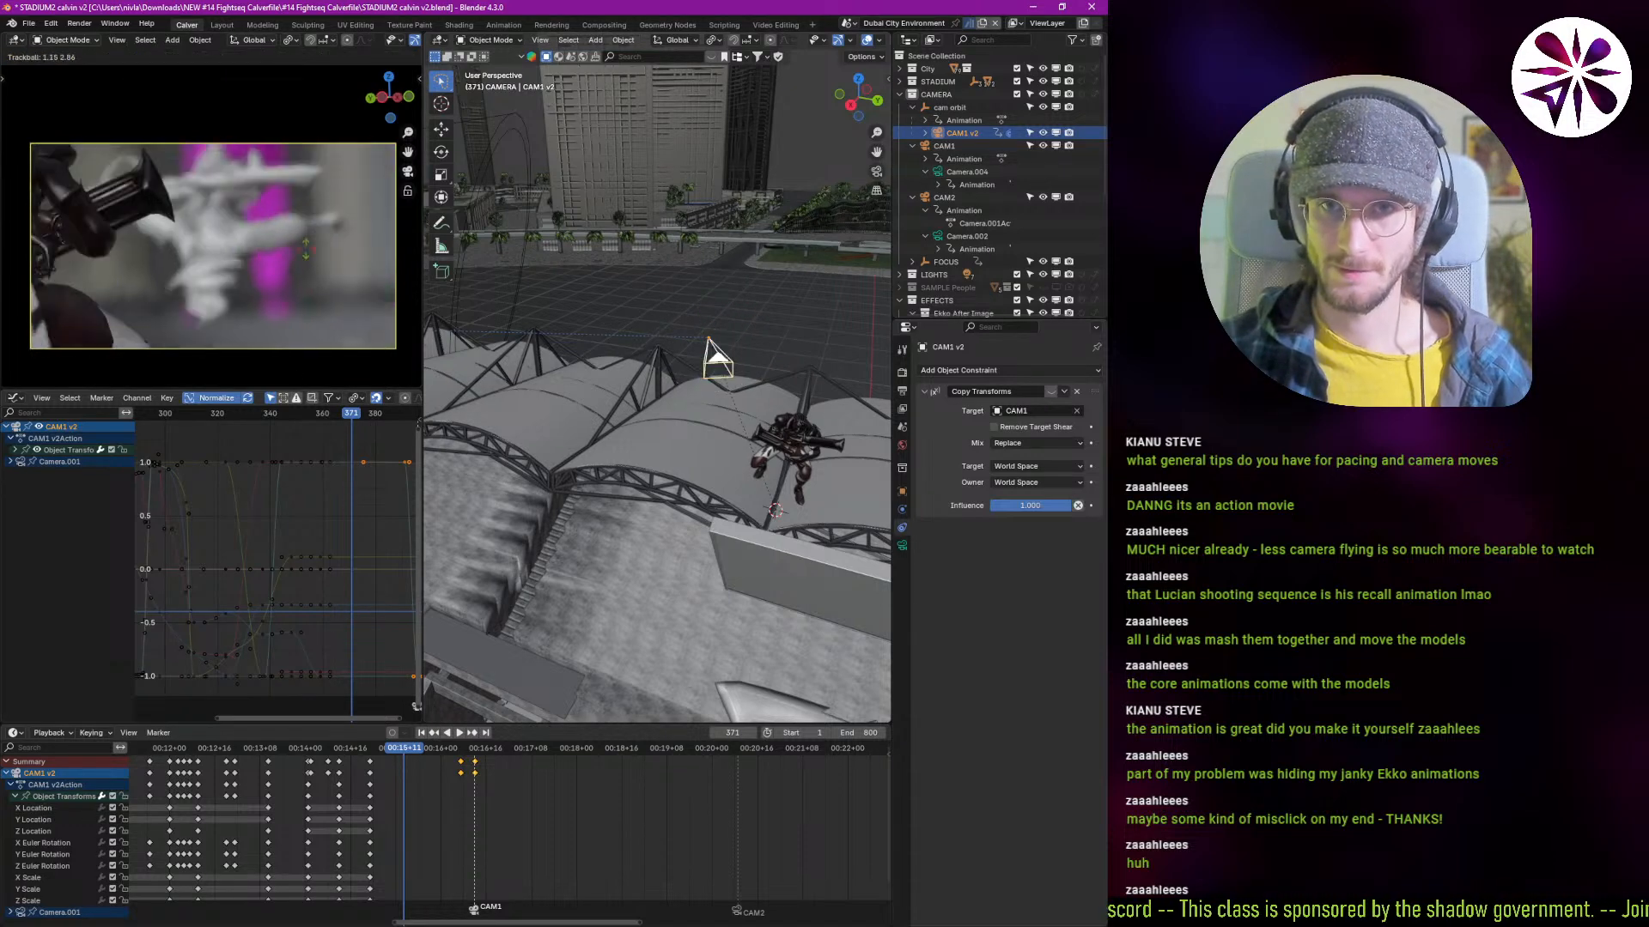
{"action": "right_click", "coordinate": [301, 270]}
{"action": "middle_click_drag", "start_coordinate": [358, 907], "coordinate": [331, 861]}
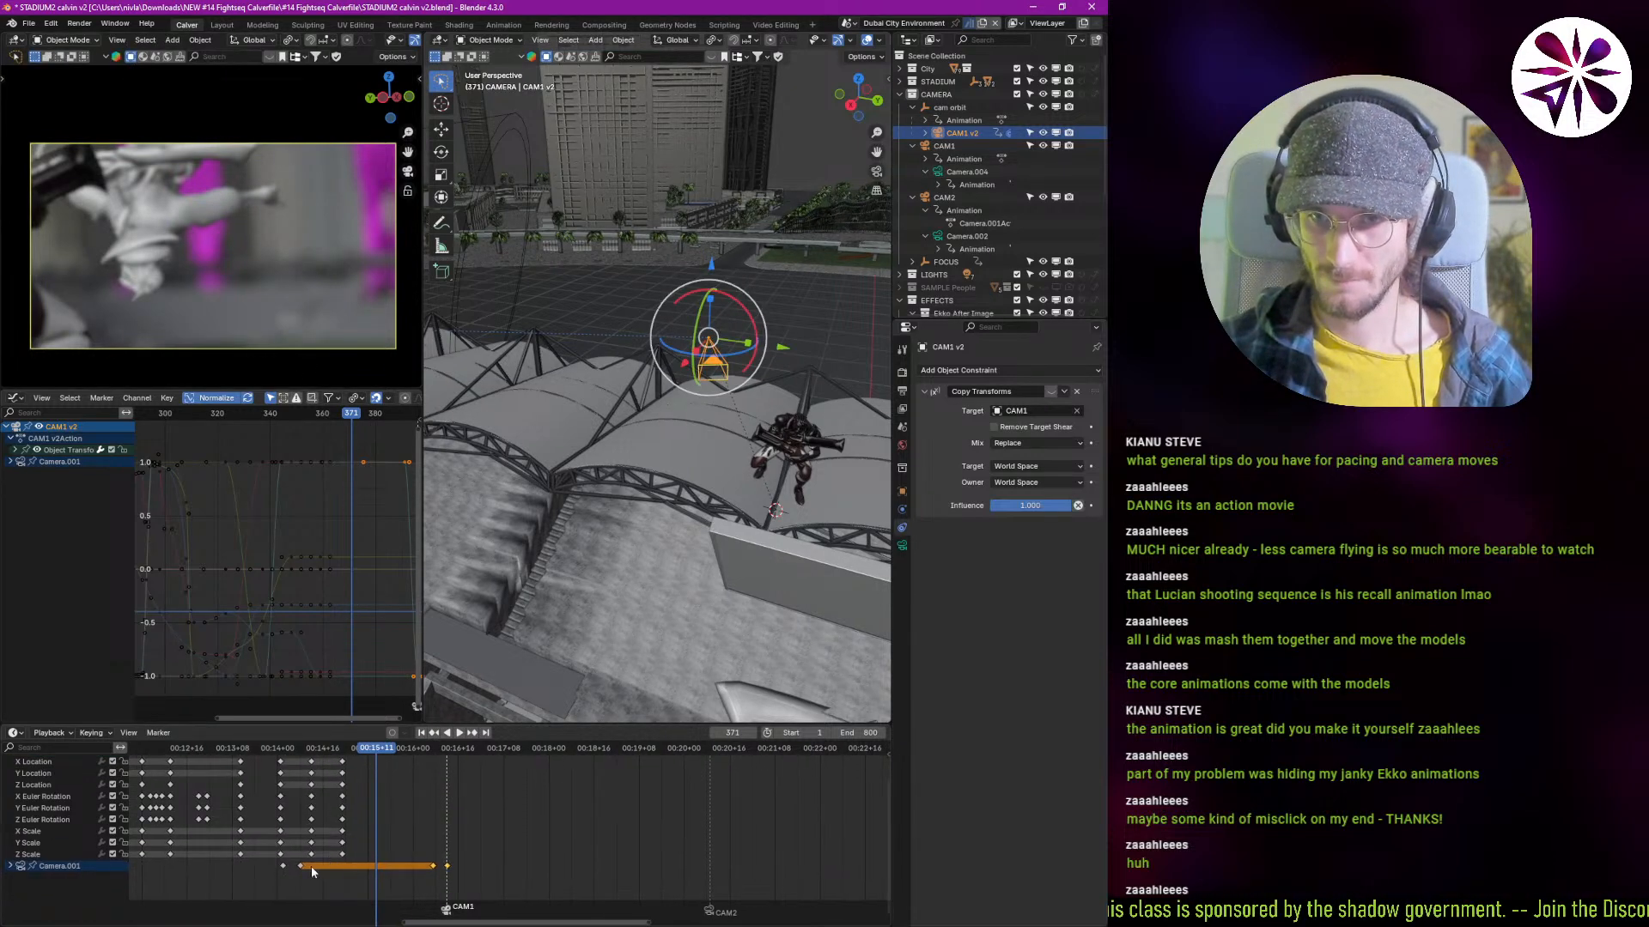
{"action": "left_click", "coordinate": [903, 528]}
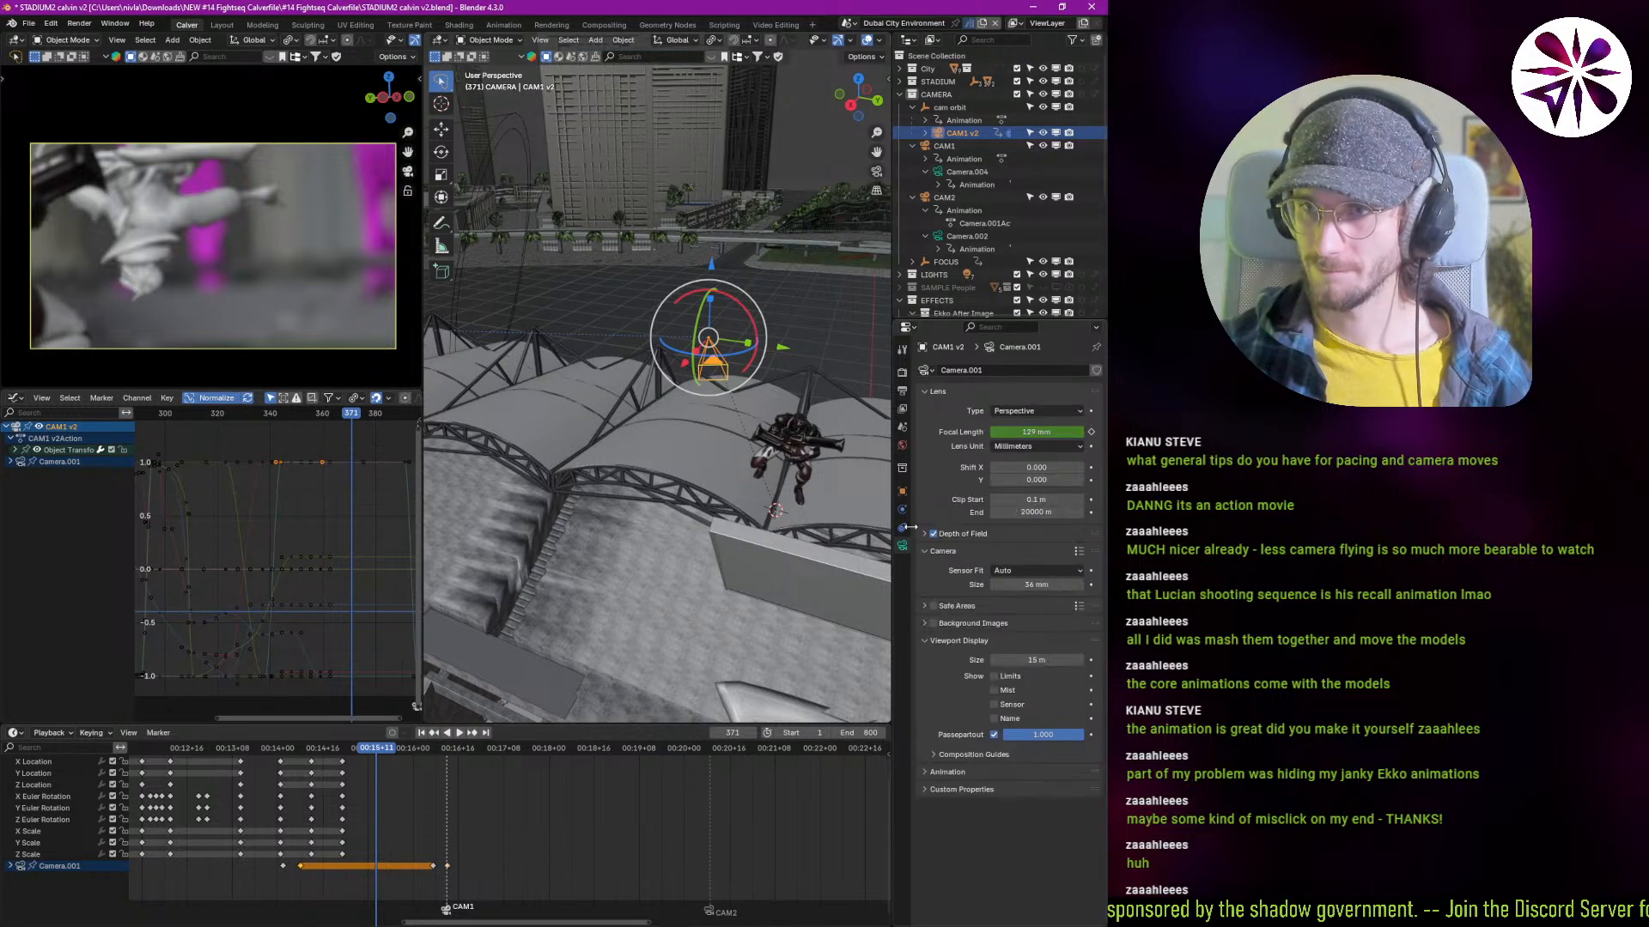
{"action": "mouse_move", "coordinate": [1036, 431]}
{"action": "left_mouse_down"}
{"action": "mouse_move", "coordinate": [991, 431]}
{"action": "mouse_move", "coordinate": [1009, 431]}
{"action": "left_mouse_up"}
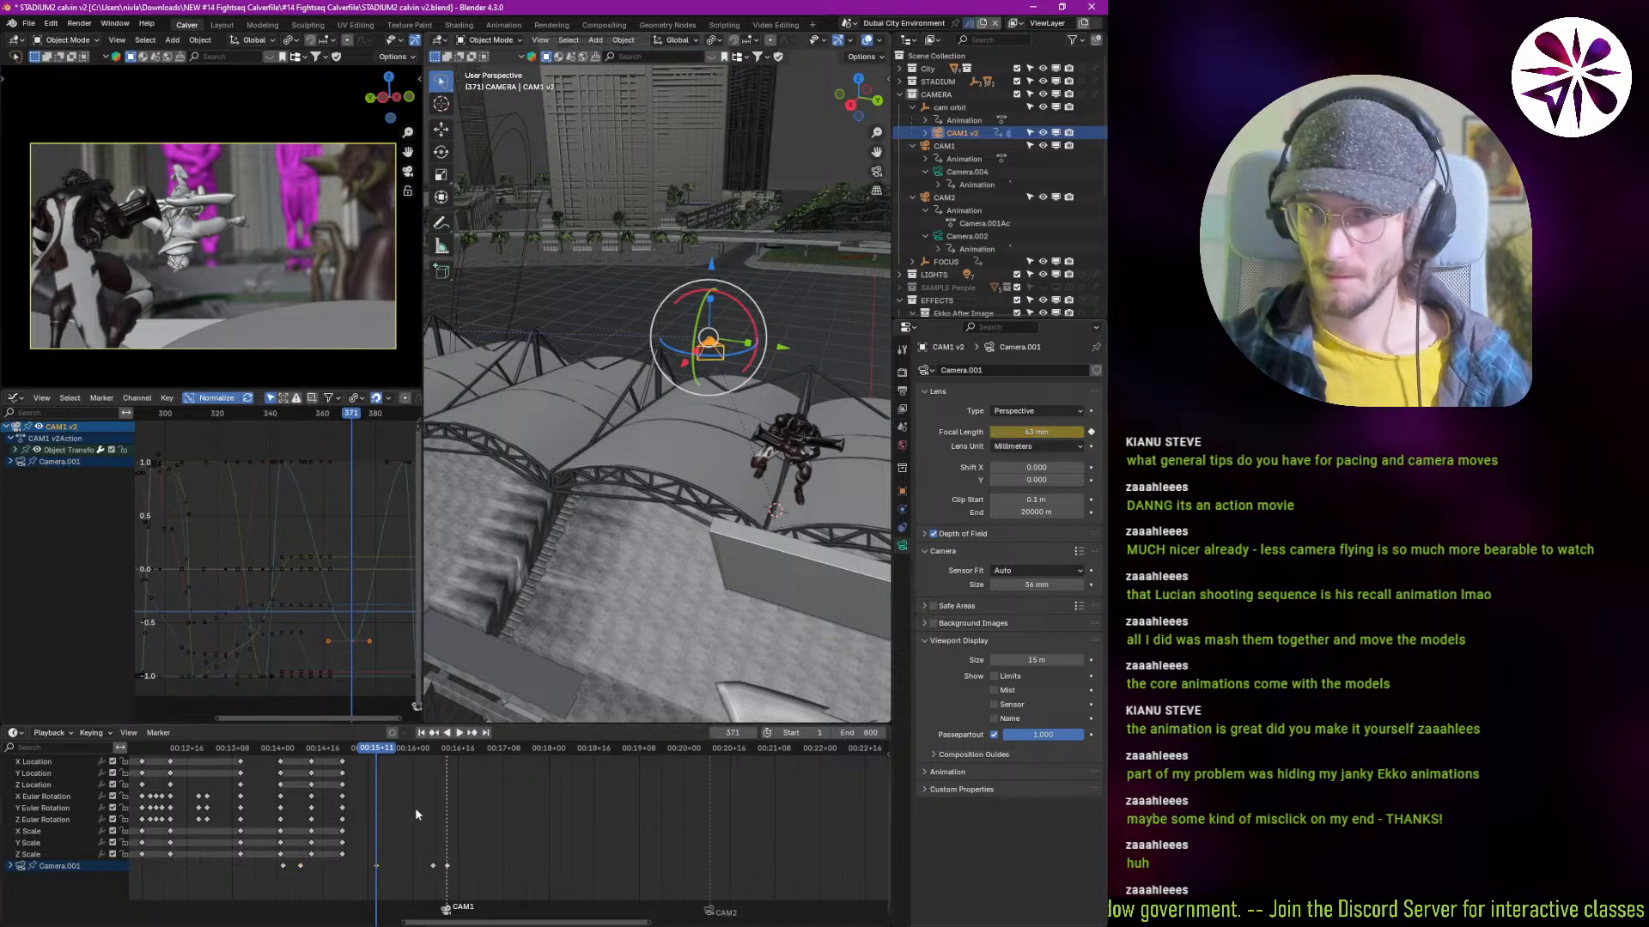
{"action": "right_click_drag", "start_coordinate": [371, 846], "coordinate": [277, 865], "text": "shift"}
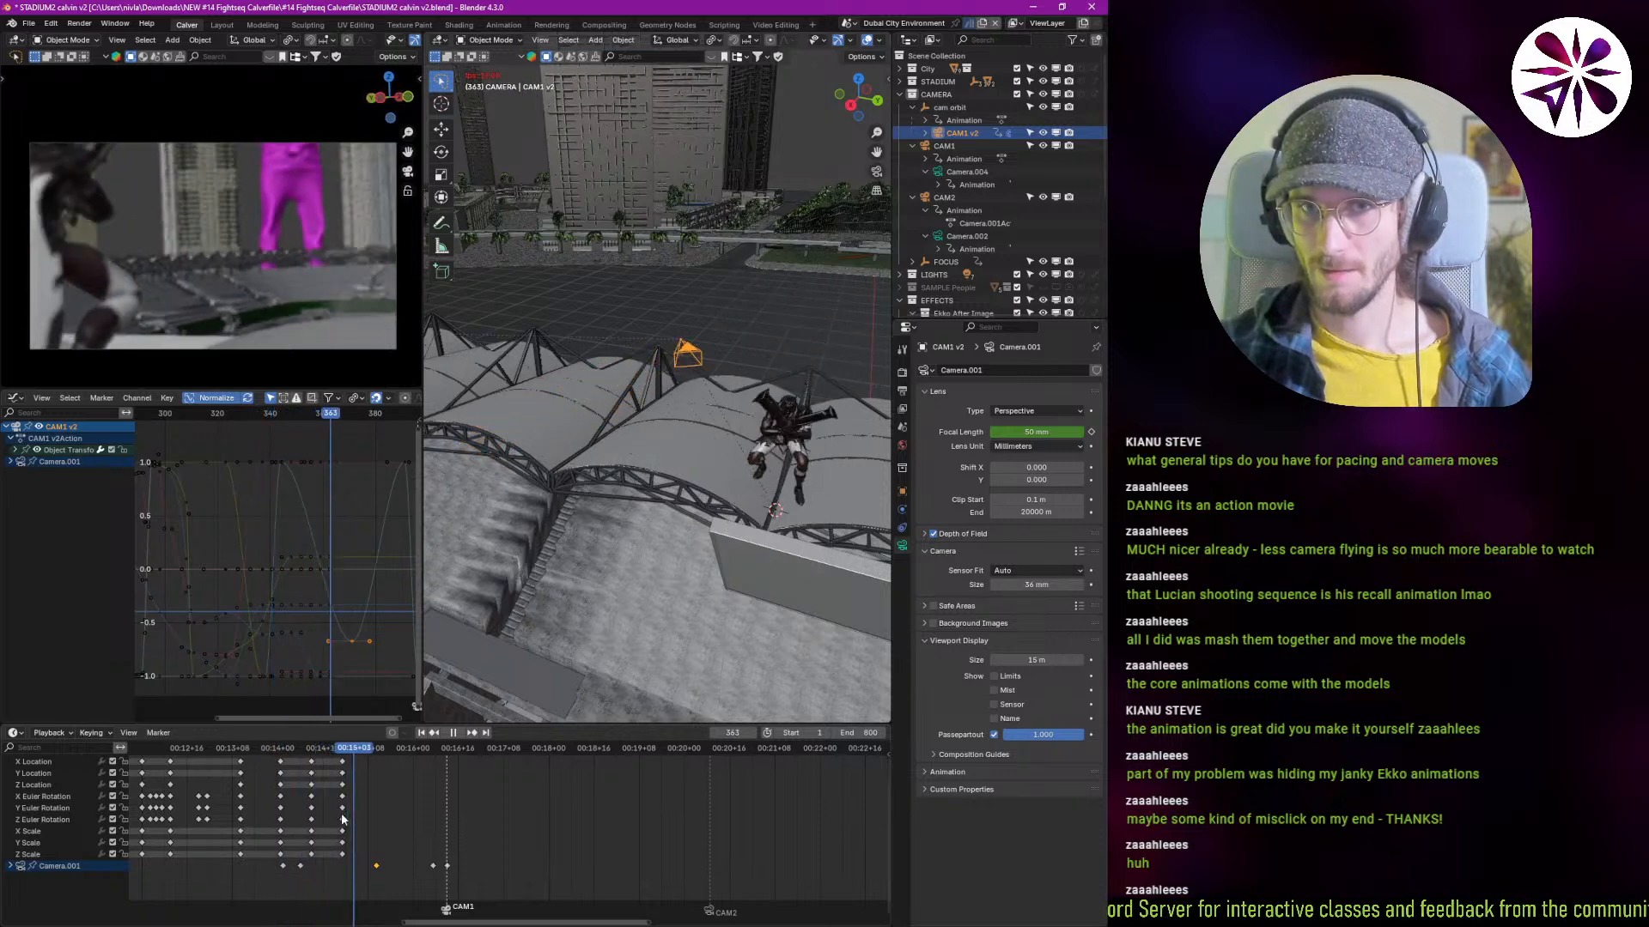
{"action": "key", "text": "space"}
{"action": "key", "text": "Down"}
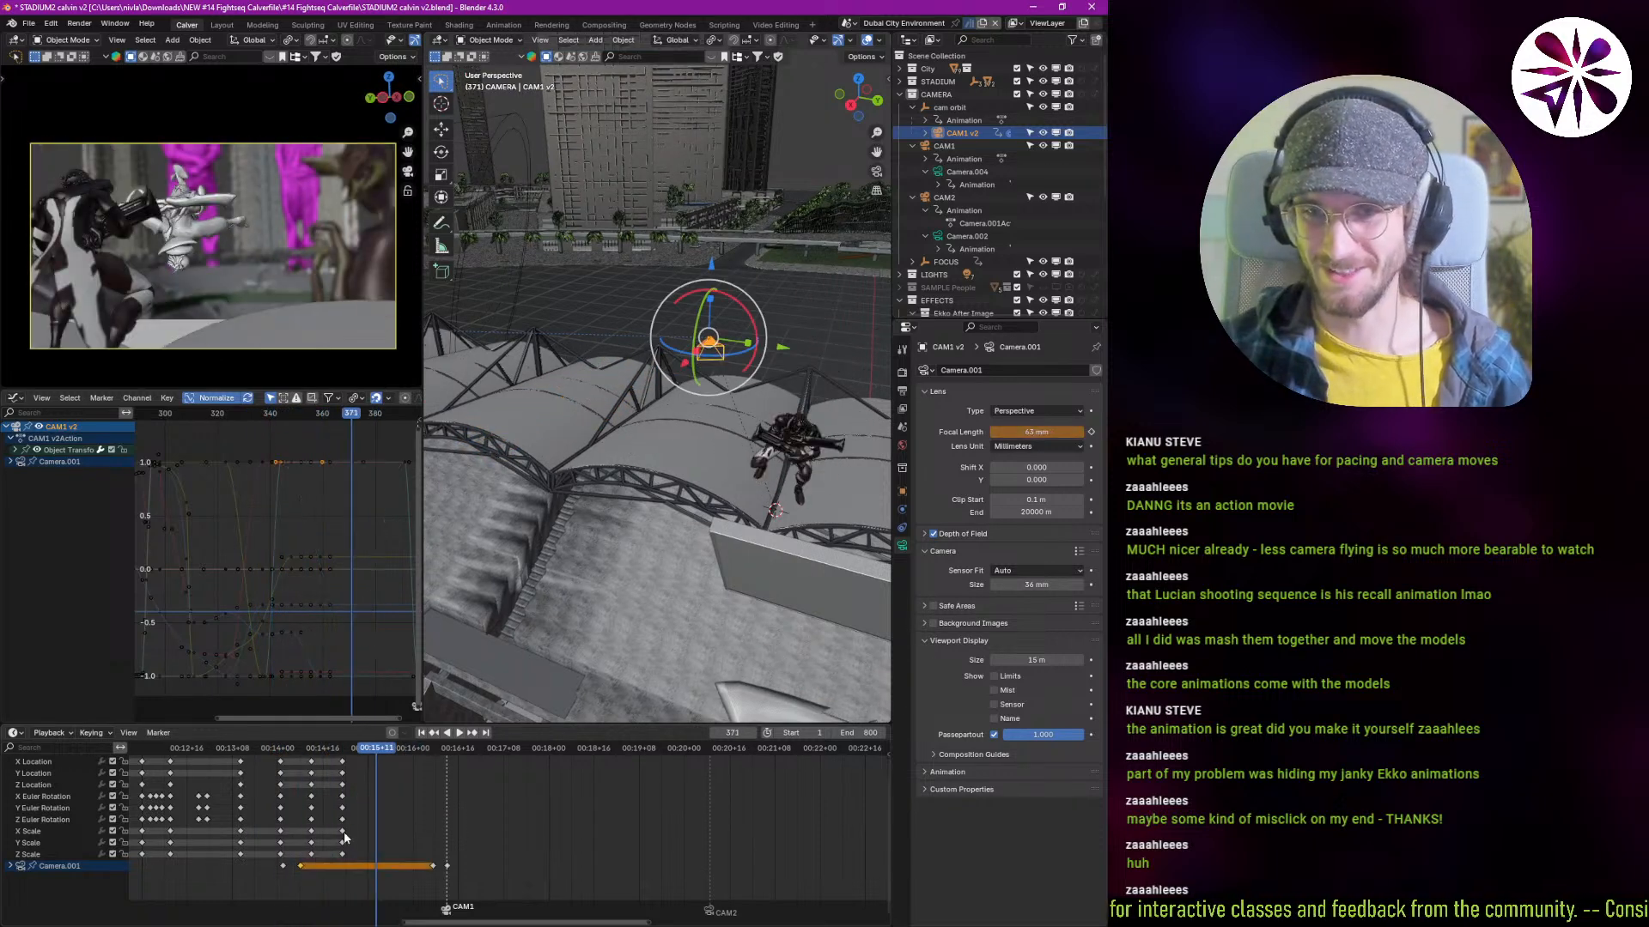
Step: Undo the focal length change, the cam orbit rotation, the lens keyframe shift and the last CAM1 marker move
{"action": "key", "text": "ctrl+z"}
{"action": "key", "text": "ctrl+z"}
{"action": "key", "text": "ctrl+z"}
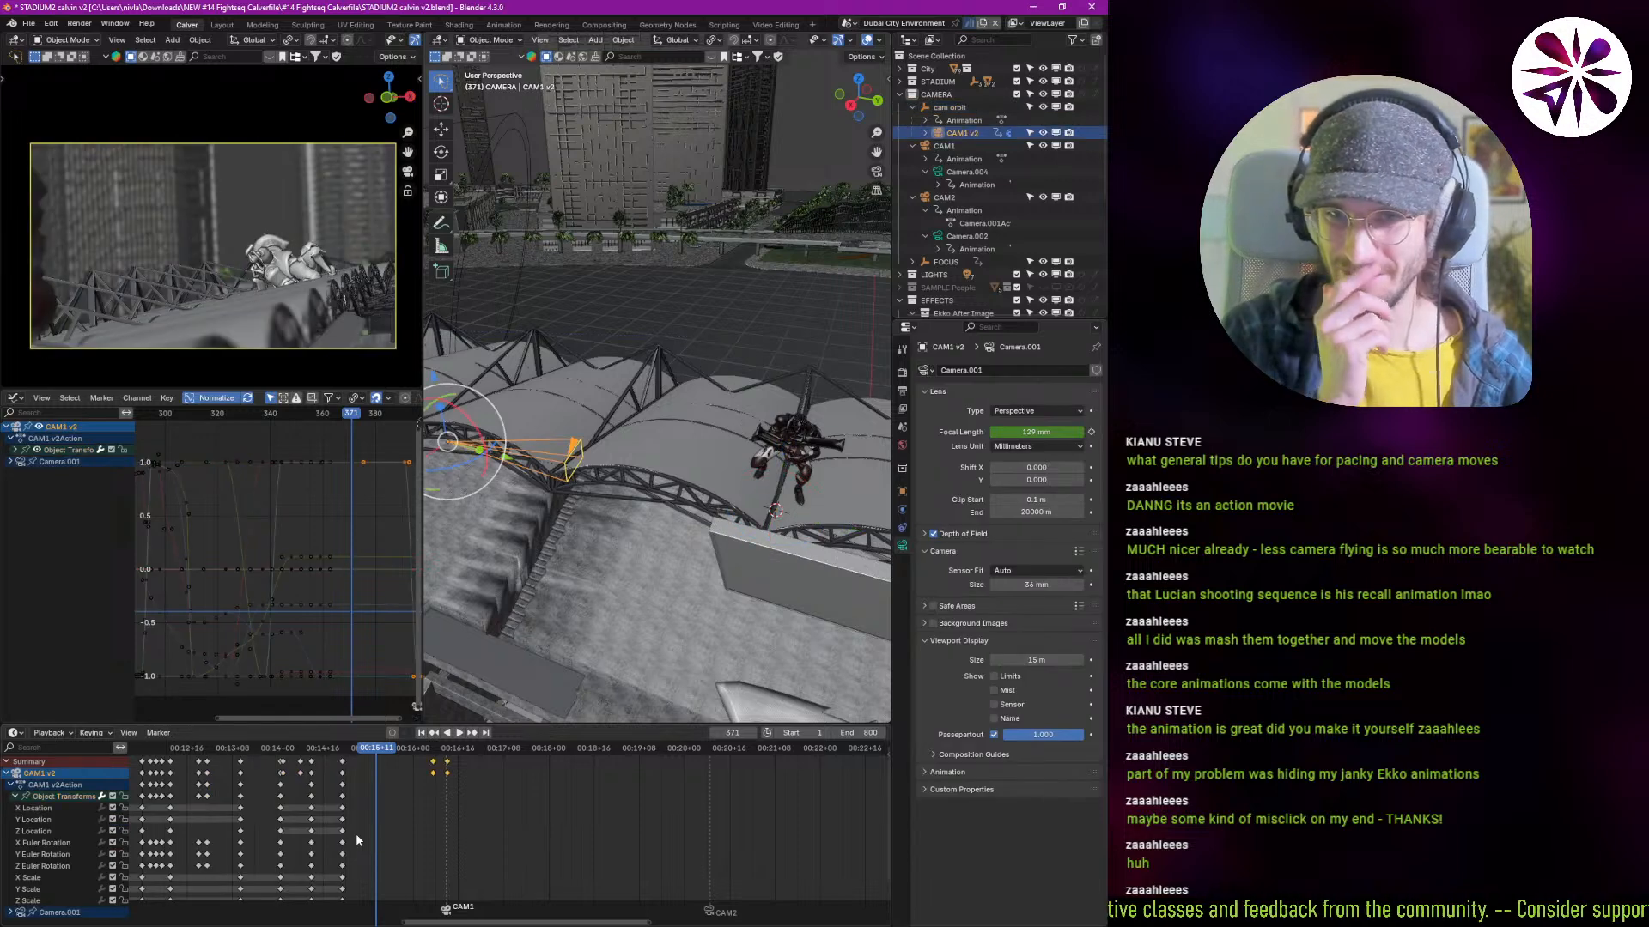
{"action": "key", "text": "ctrl+z"}
{"action": "key", "text": "space"}
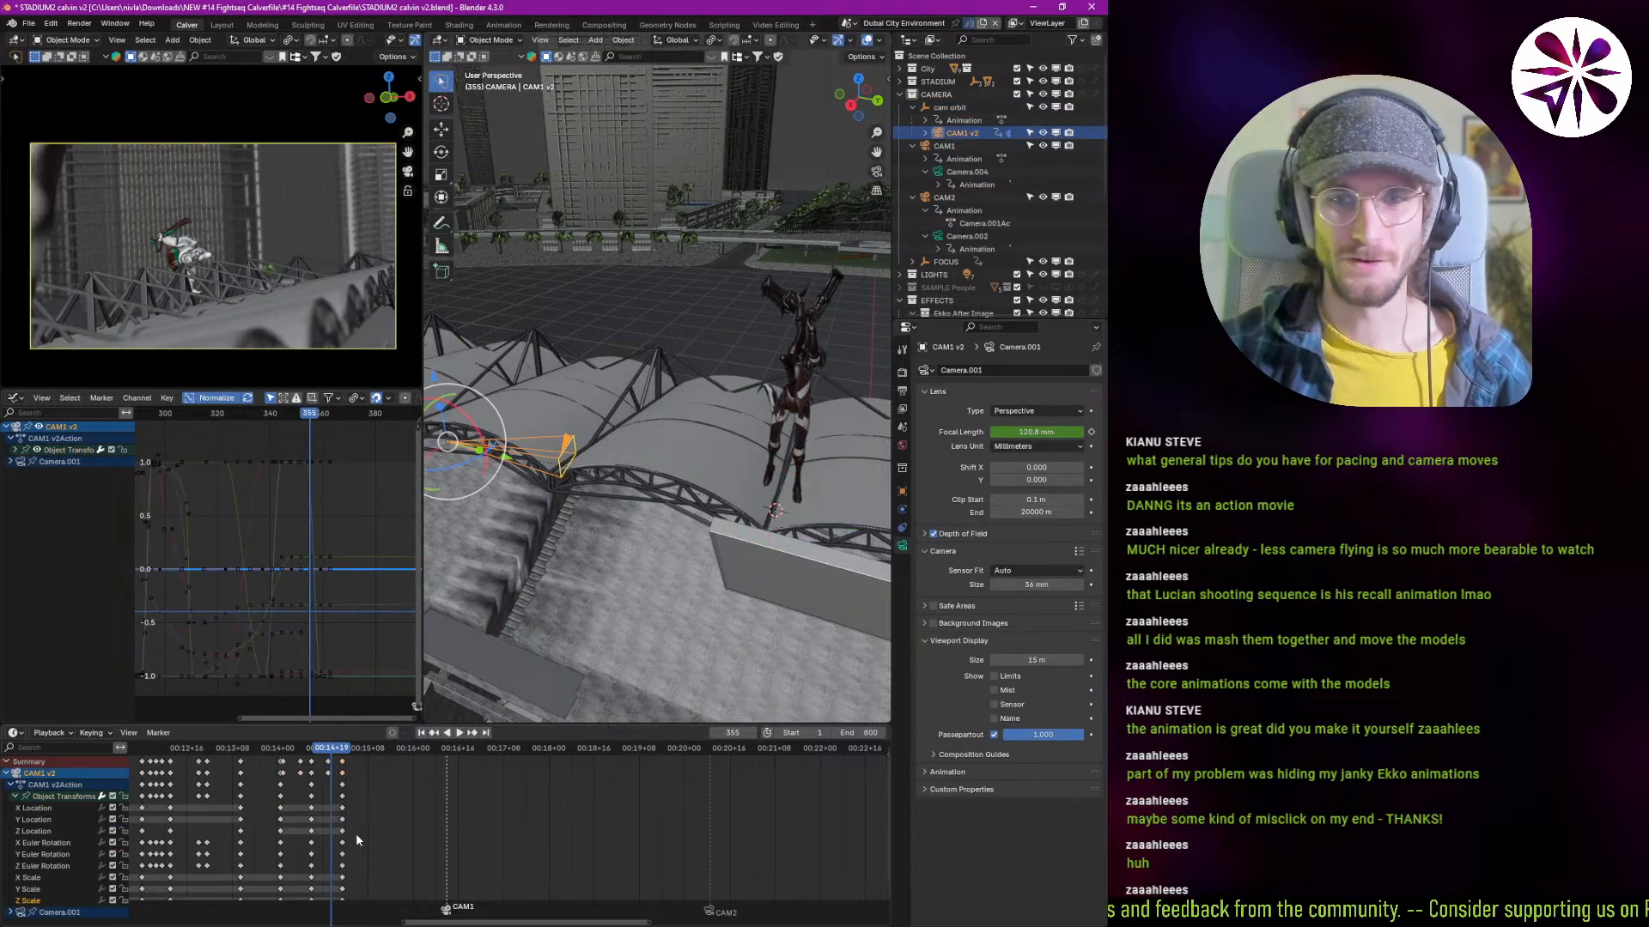
{"action": "scroll", "coordinate": [378, 859], "scroll_direction": "down", "scroll_amount": 3}
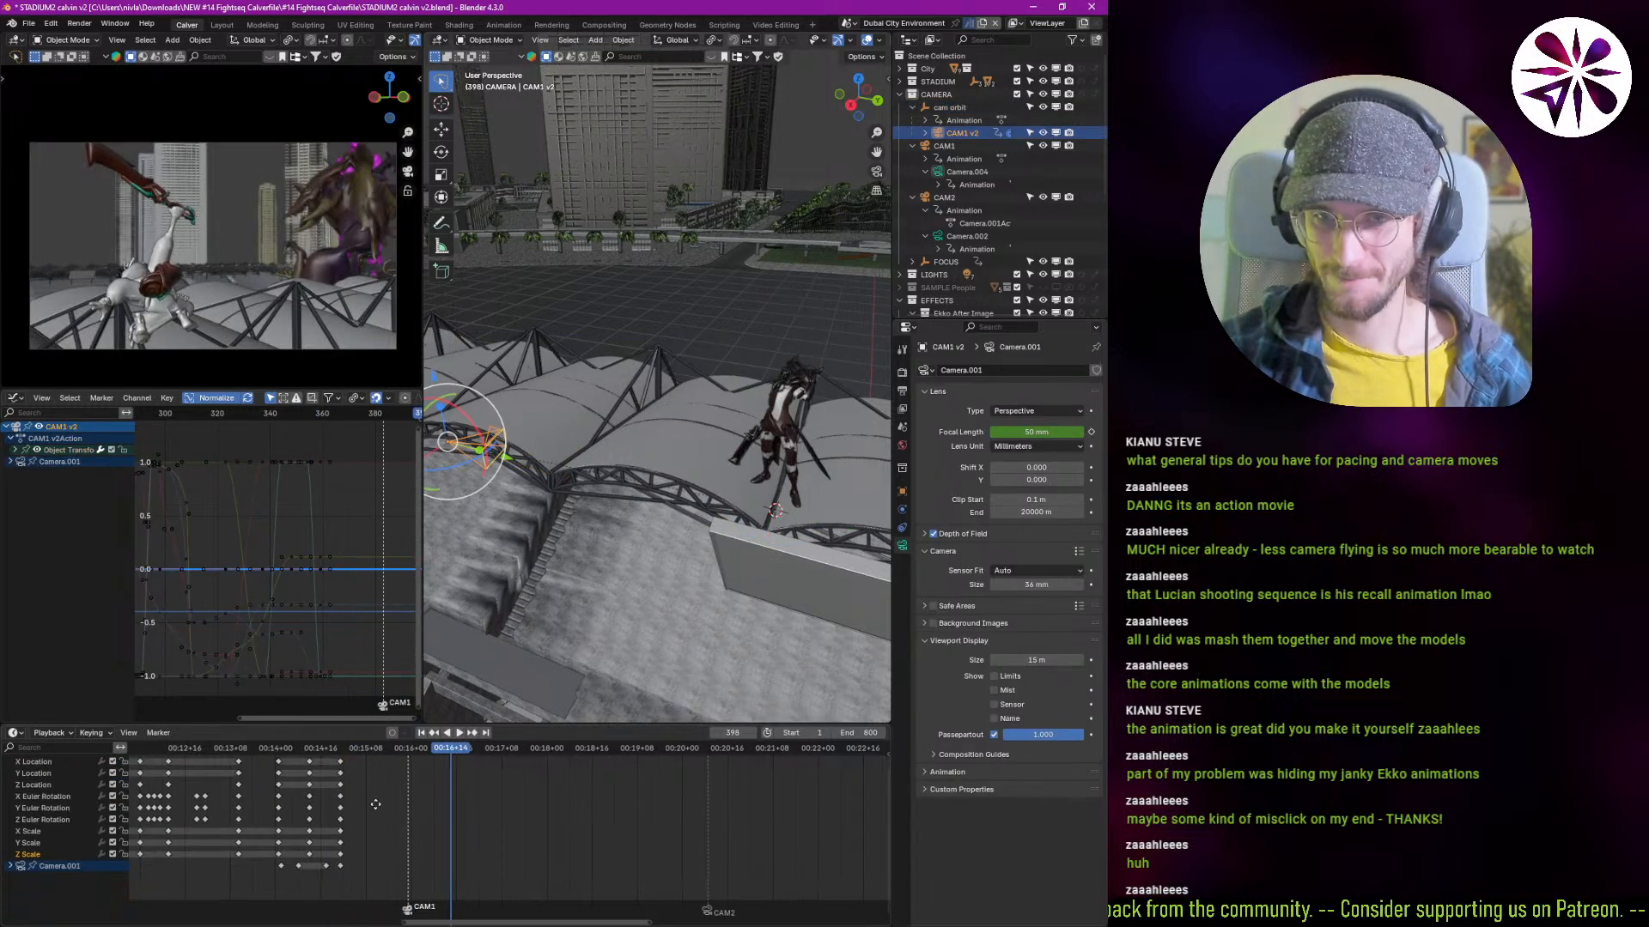
Step: Undo the remaining CAM1 marker move and the constraint edits to restore the Copy Location influence keyframes on CAM1 v2
{"action": "key", "text": "ctrl+z"}
{"action": "key", "text": "ctrl+z"}
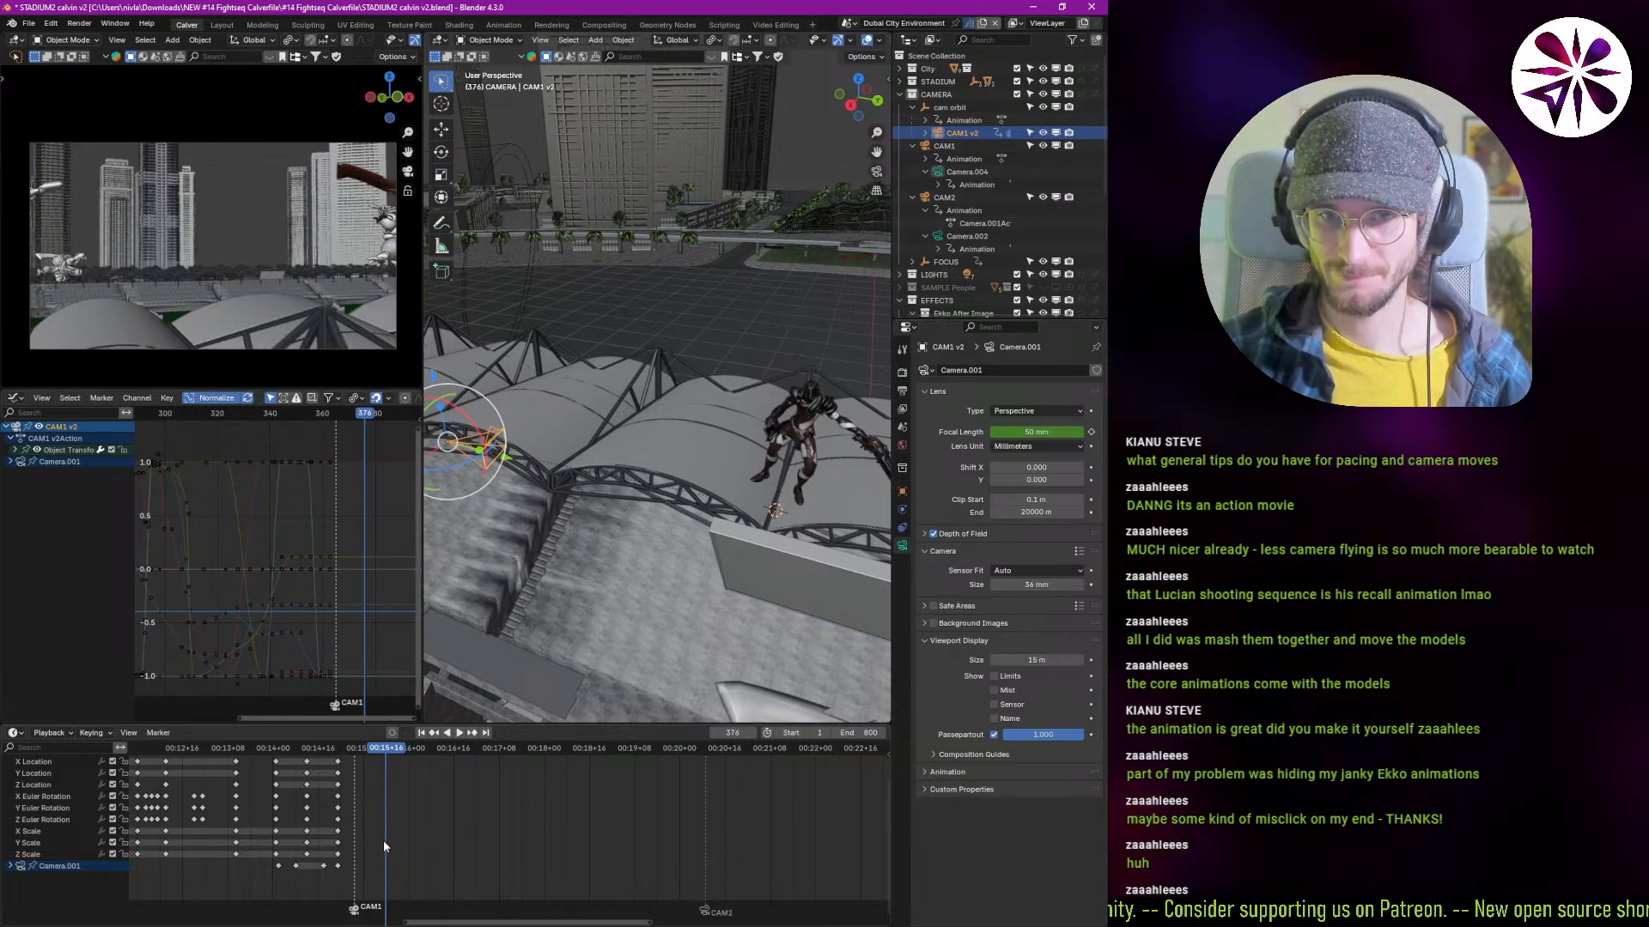
{"action": "key", "text": "ctrl+z"}
{"action": "key", "text": "ctrl+z"}
{"action": "key", "text": "ctrl+z"}
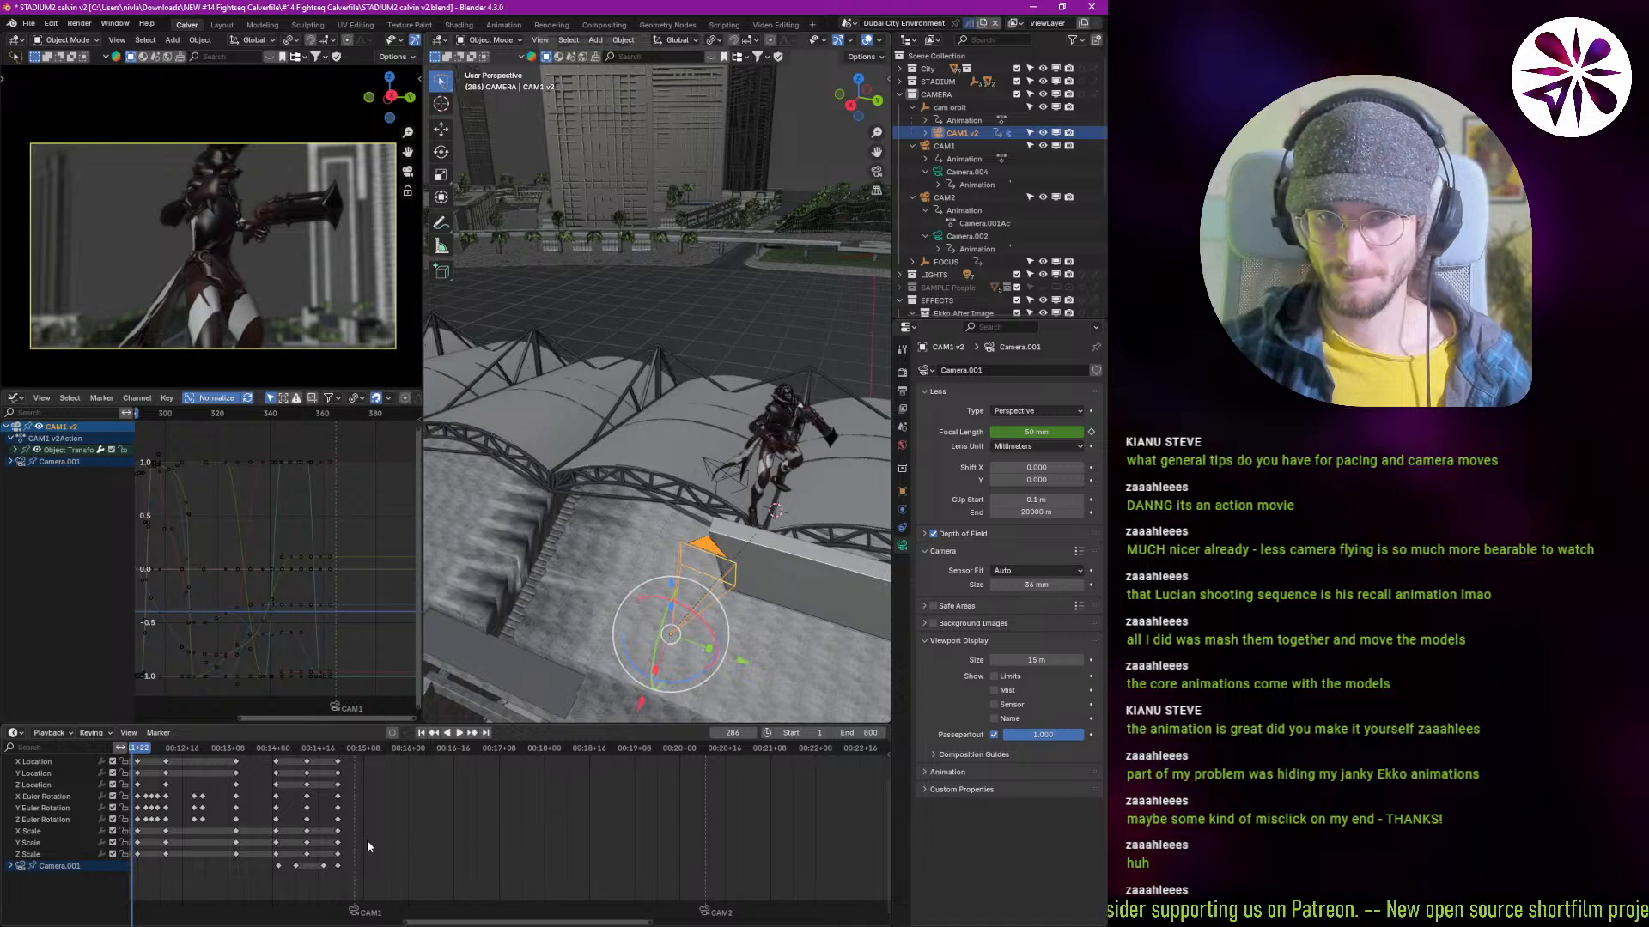
{"action": "key", "text": "ctrl+z"}
{"action": "key", "text": "ctrl+shift+z"}
{"action": "key", "text": "ctrl+shift+z"}
{"action": "key", "text": "ctrl+shift+z"}
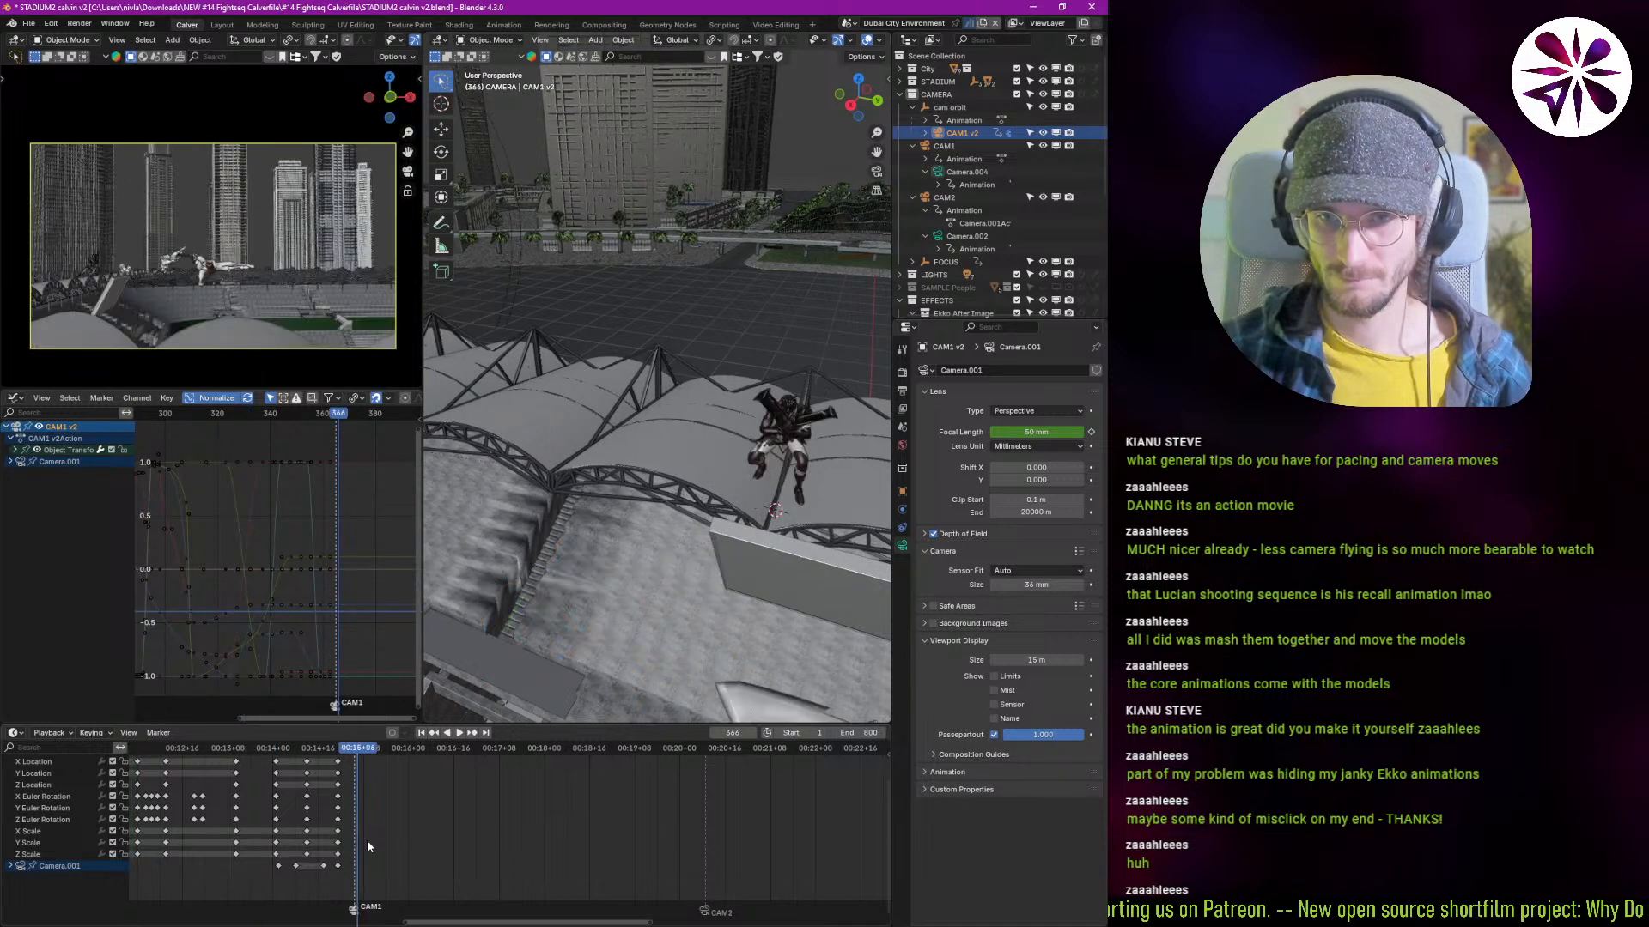
Step: Play the frames leading up to the CAM1 marker to examine the transition with the Copy Location influence animation
{"action": "key", "text": "space"}
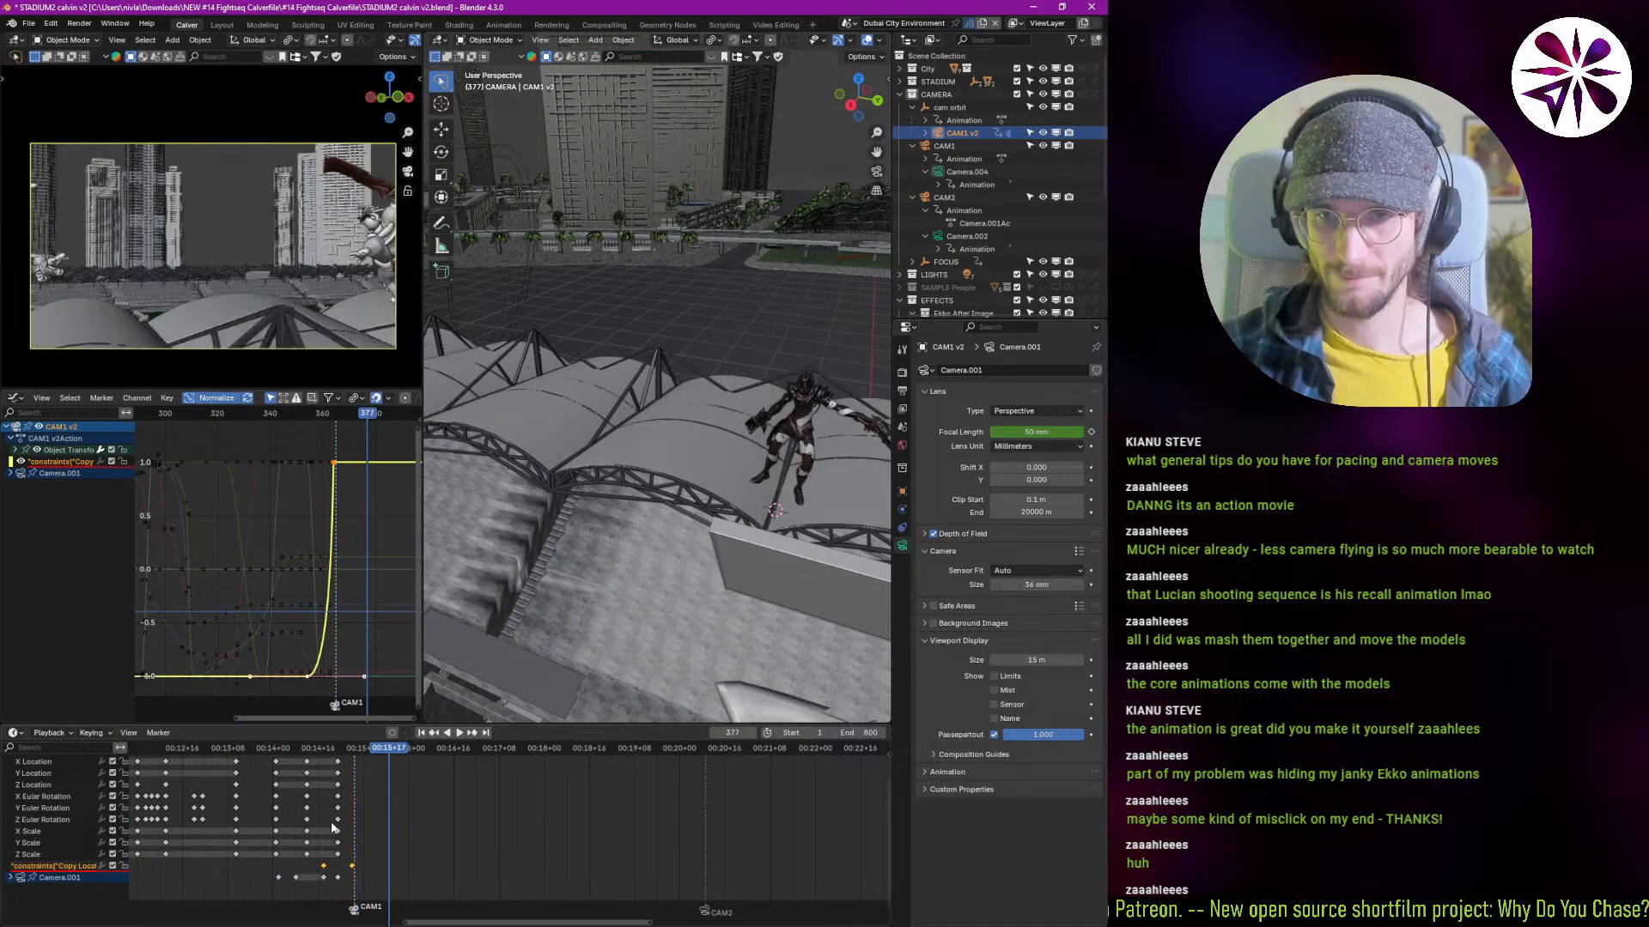
{"action": "key", "text": "space"}
{"action": "right_click_drag", "start_coordinate": [345, 814], "coordinate": [257, 836], "text": "shift"}
{"action": "key", "text": "space"}
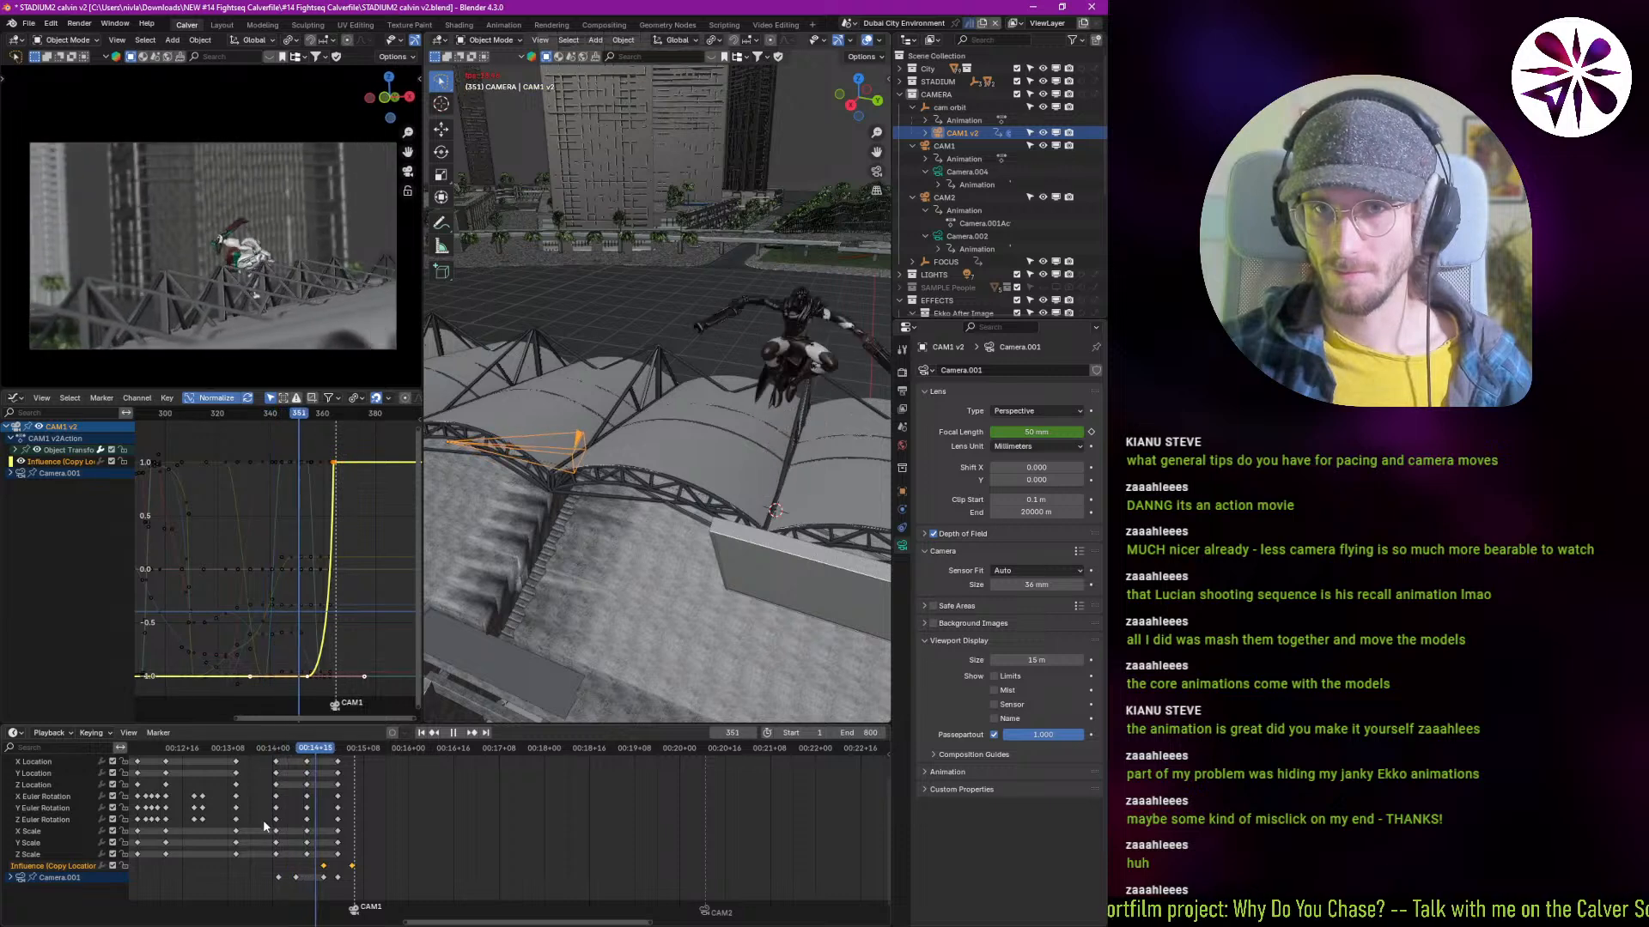
Step: Delete the last two lens keyframes before the CAM1 marker from the Camera.001 data of CAM1 v2
{"action": "right_click_drag", "start_coordinate": [301, 822], "coordinate": [305, 822], "text": "shift"}
{"action": "key", "text": "space"}
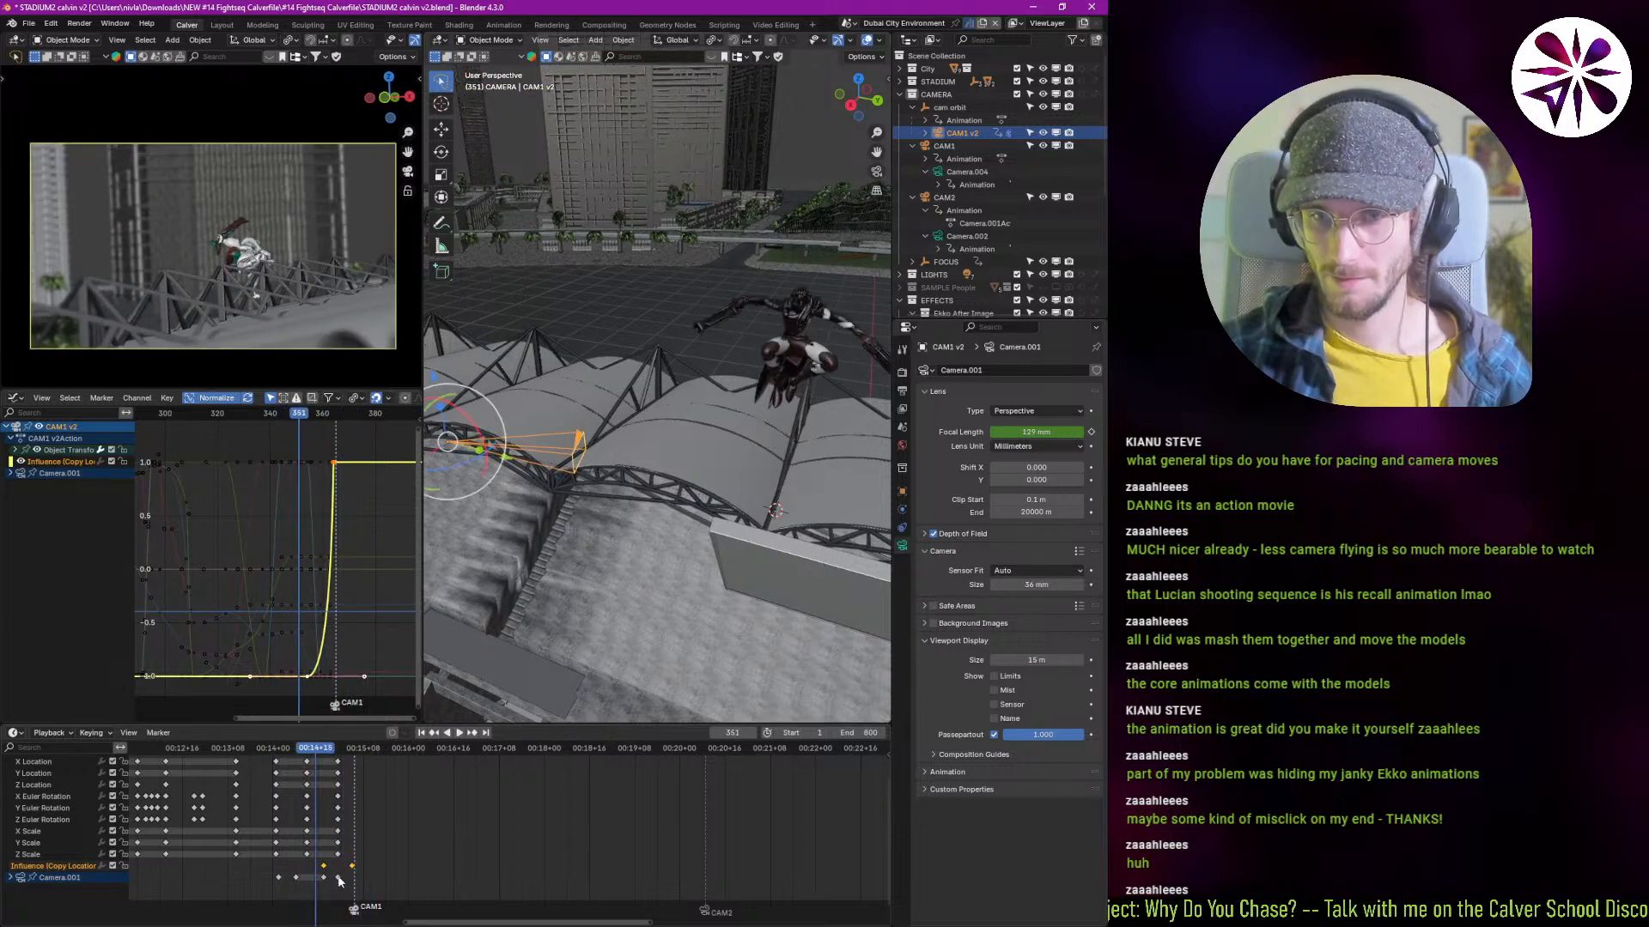
{"action": "left_click", "coordinate": [338, 877]}
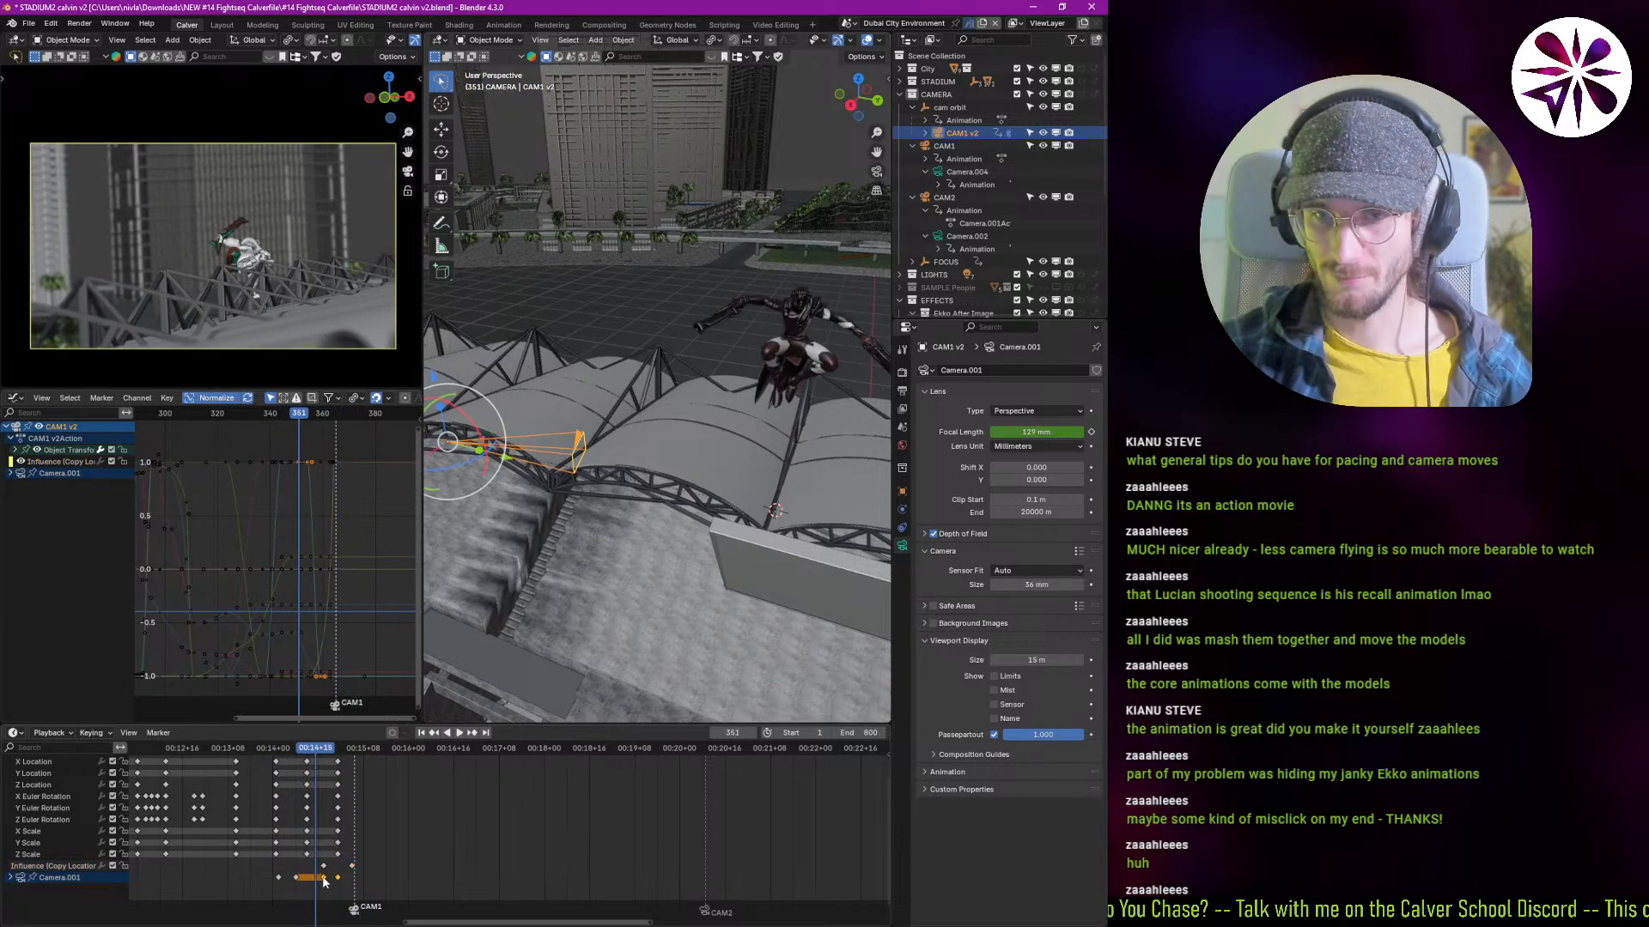
{"action": "key", "text": "x"}
{"action": "left_click", "coordinate": [322, 876]}
{"action": "key", "text": "space"}
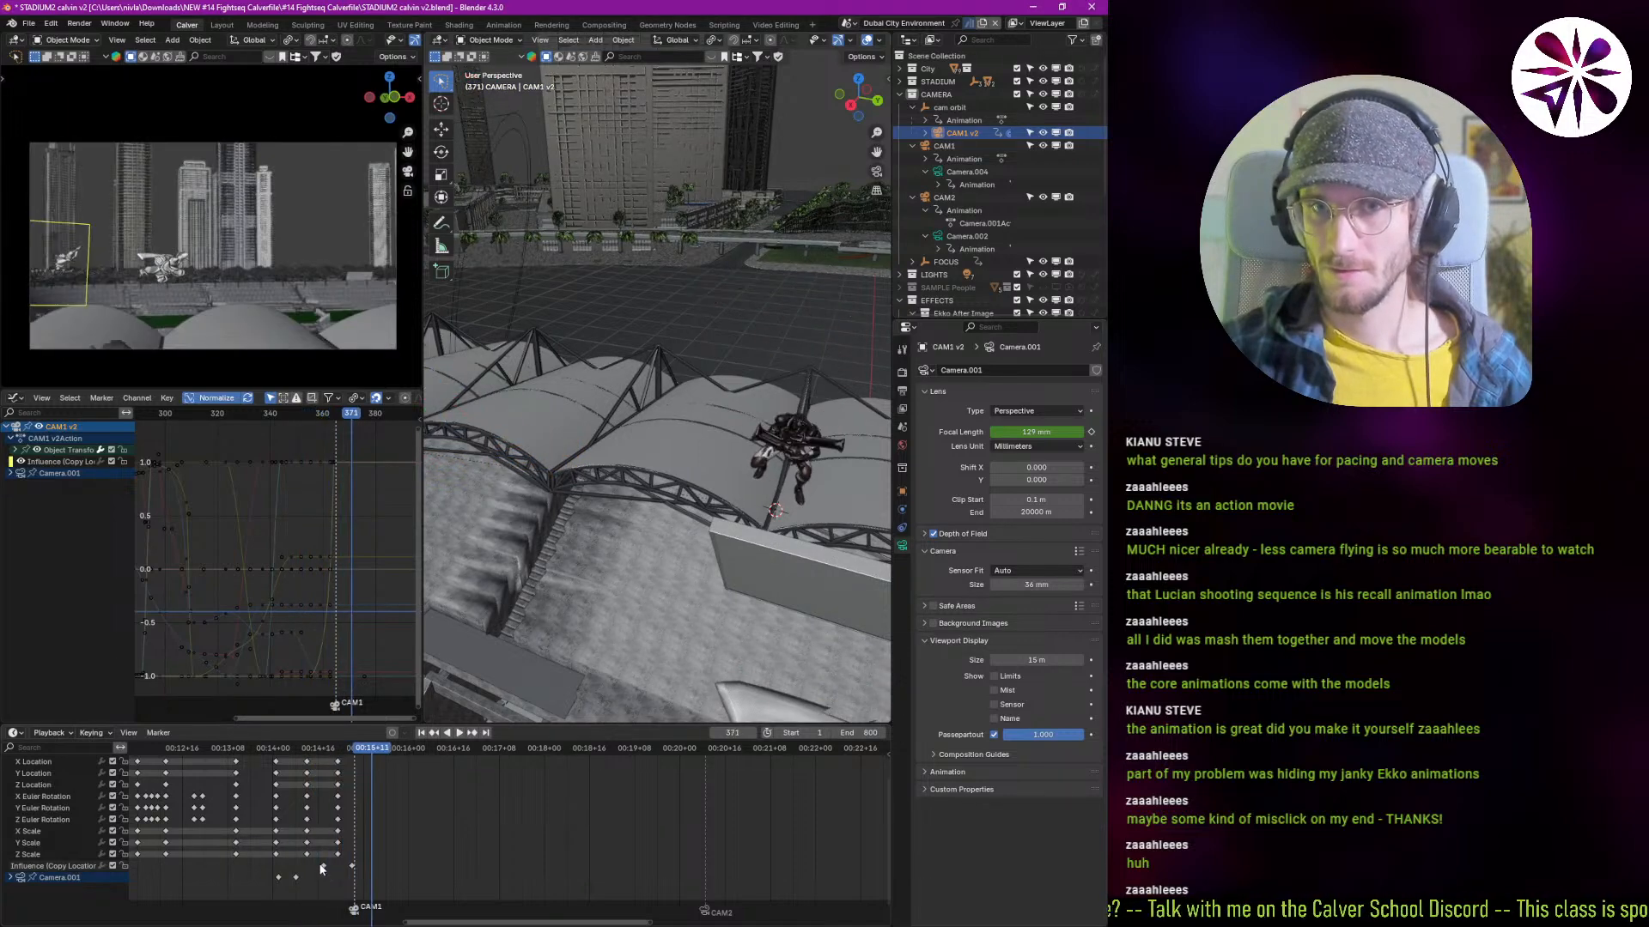
Step: Play the frames around the CAM1 marker to examine the cut from CAM1 v2 with its remaining lens keyframes
{"action": "right_click_drag", "start_coordinate": [320, 858], "coordinate": [245, 840], "text": "shift"}
{"action": "key", "text": "space"}
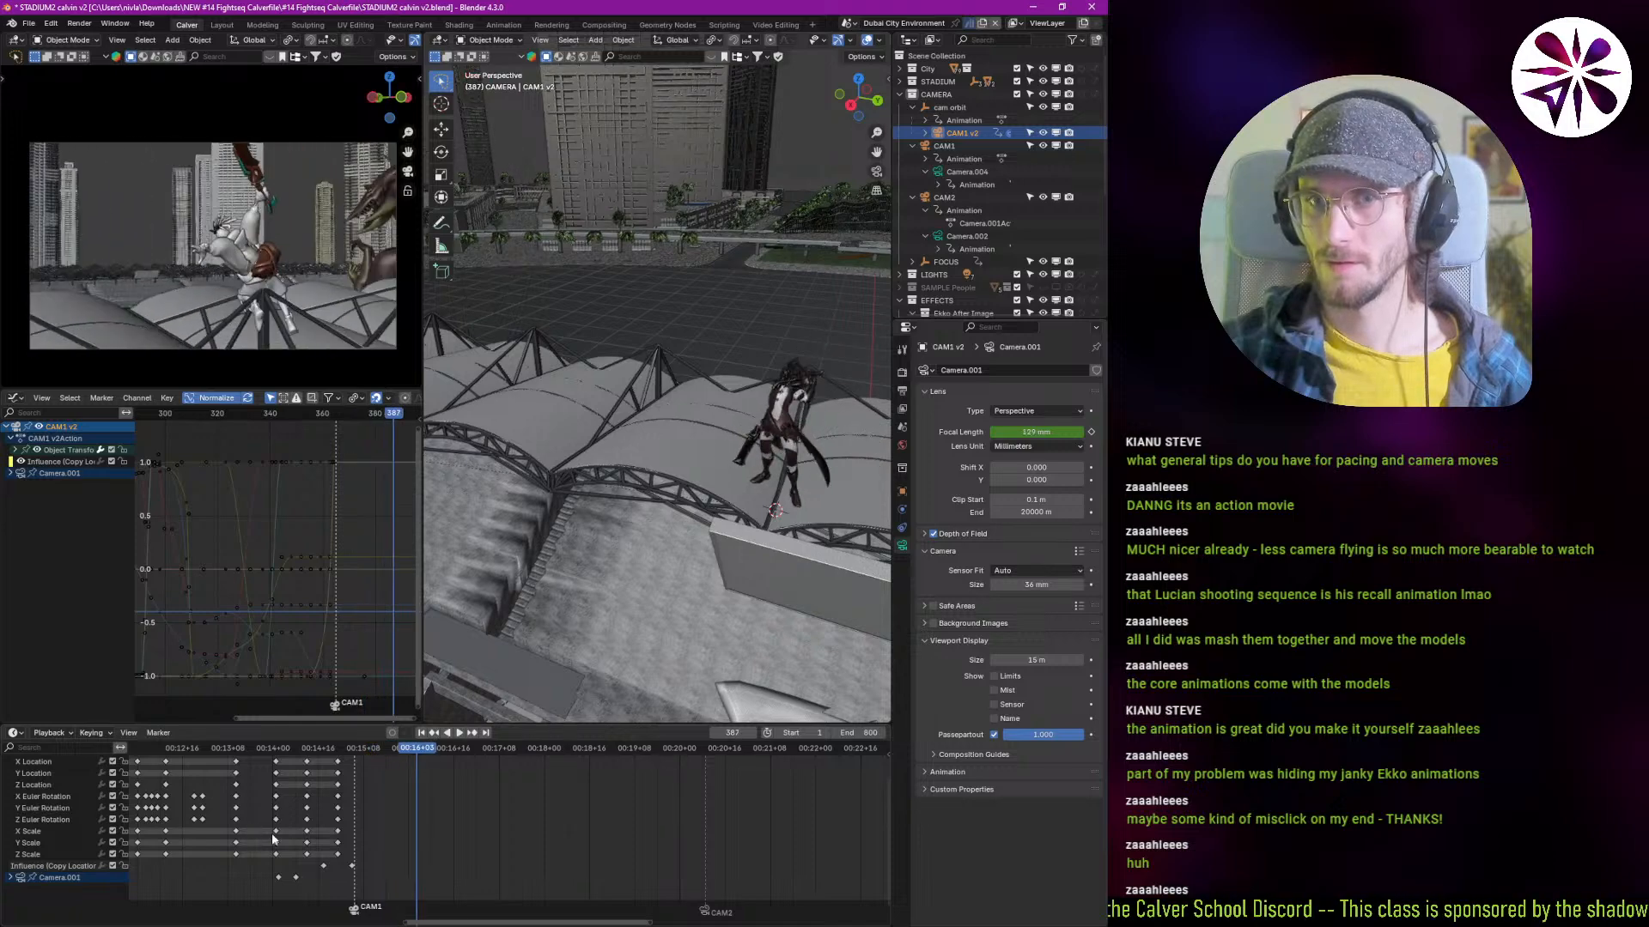
{"action": "mouse_move", "coordinate": [310, 831]}
{"action": "right_mouse_down", "text": "shift"}
{"action": "mouse_move", "coordinate": [367, 850]}
{"action": "mouse_move", "coordinate": [346, 849]}
{"action": "right_mouse_up", "text": "shift"}
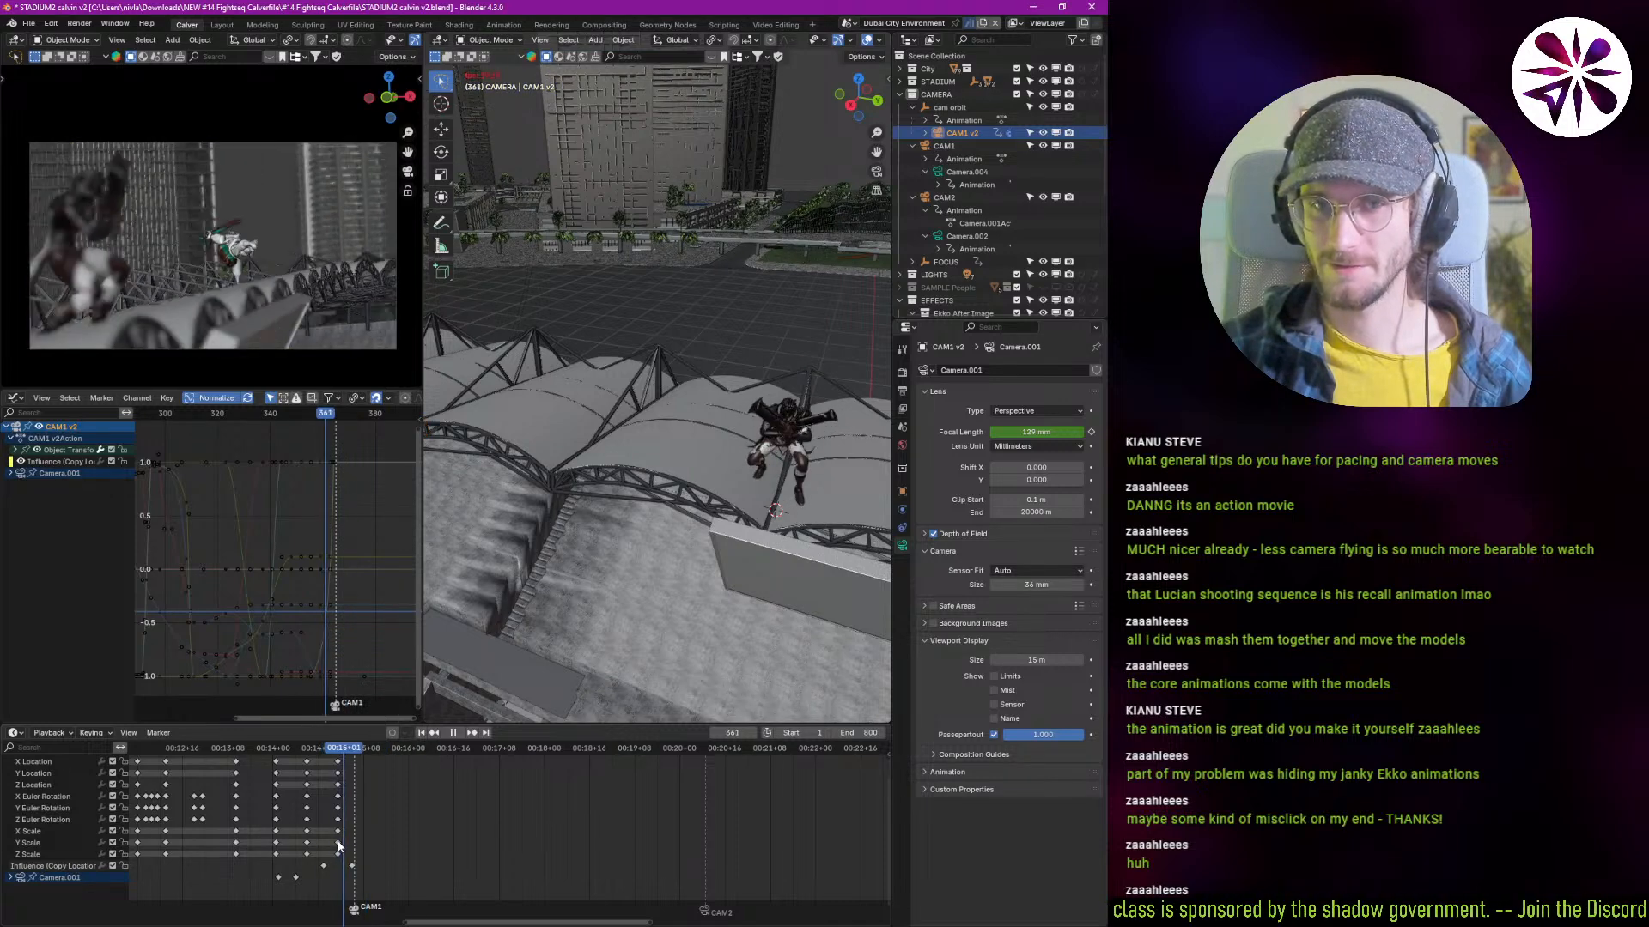
{"action": "key", "text": "space"}
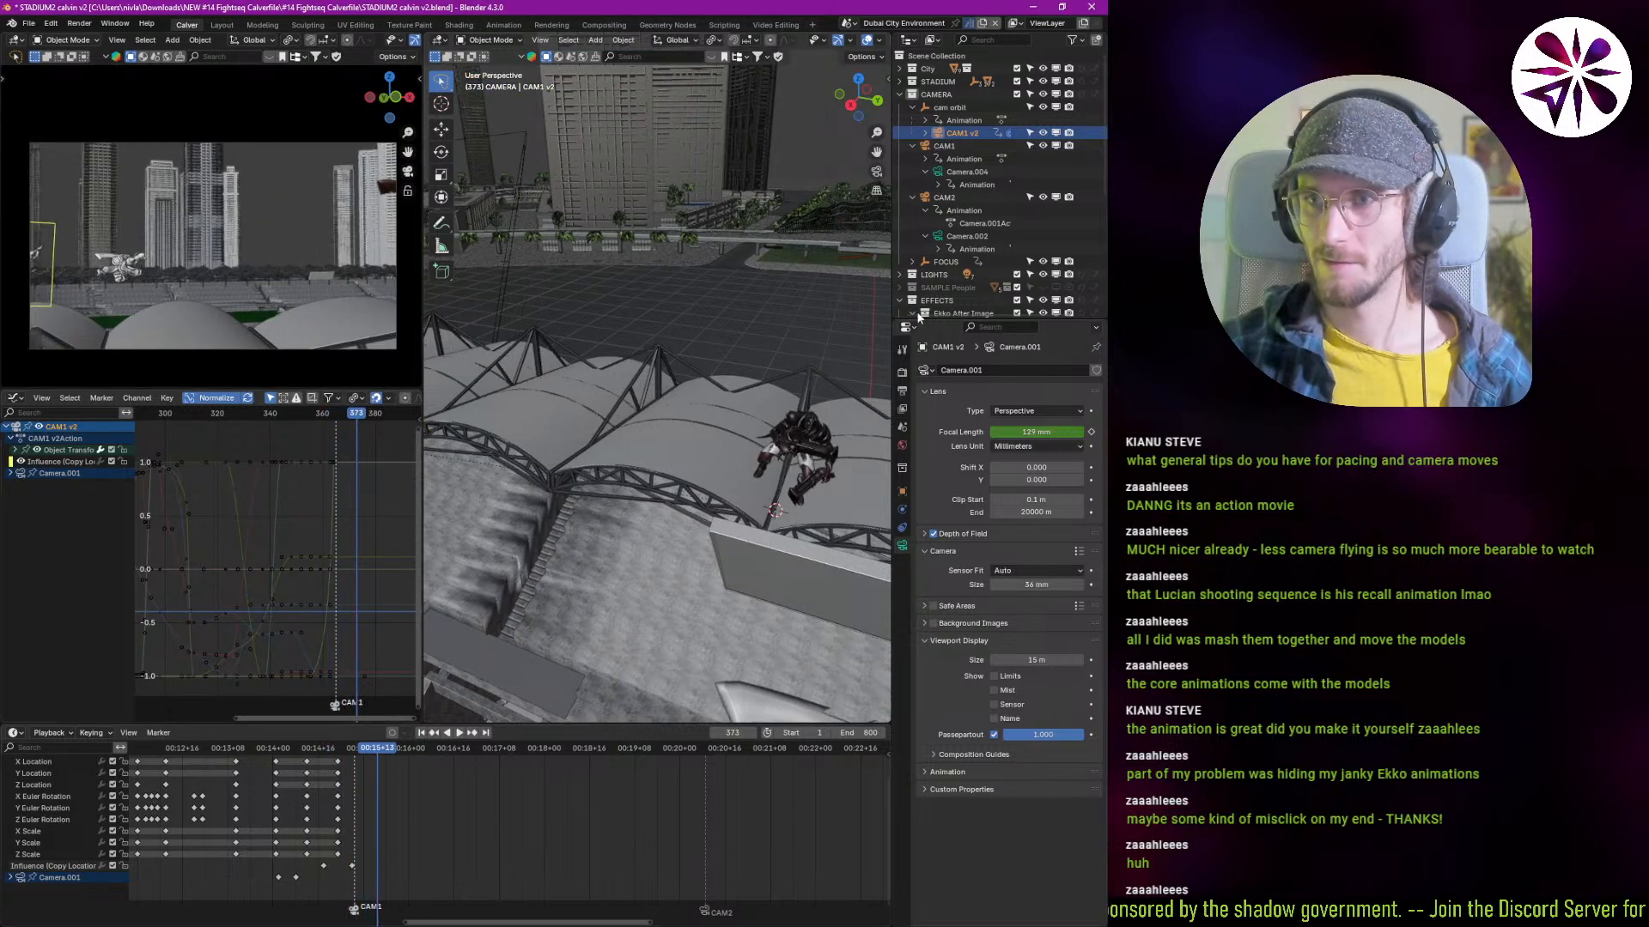
Step: Select CAM1, play its first frames and frame it in the viewport to examine its position around the stadium roof
{"action": "left_click", "coordinate": [945, 146]}
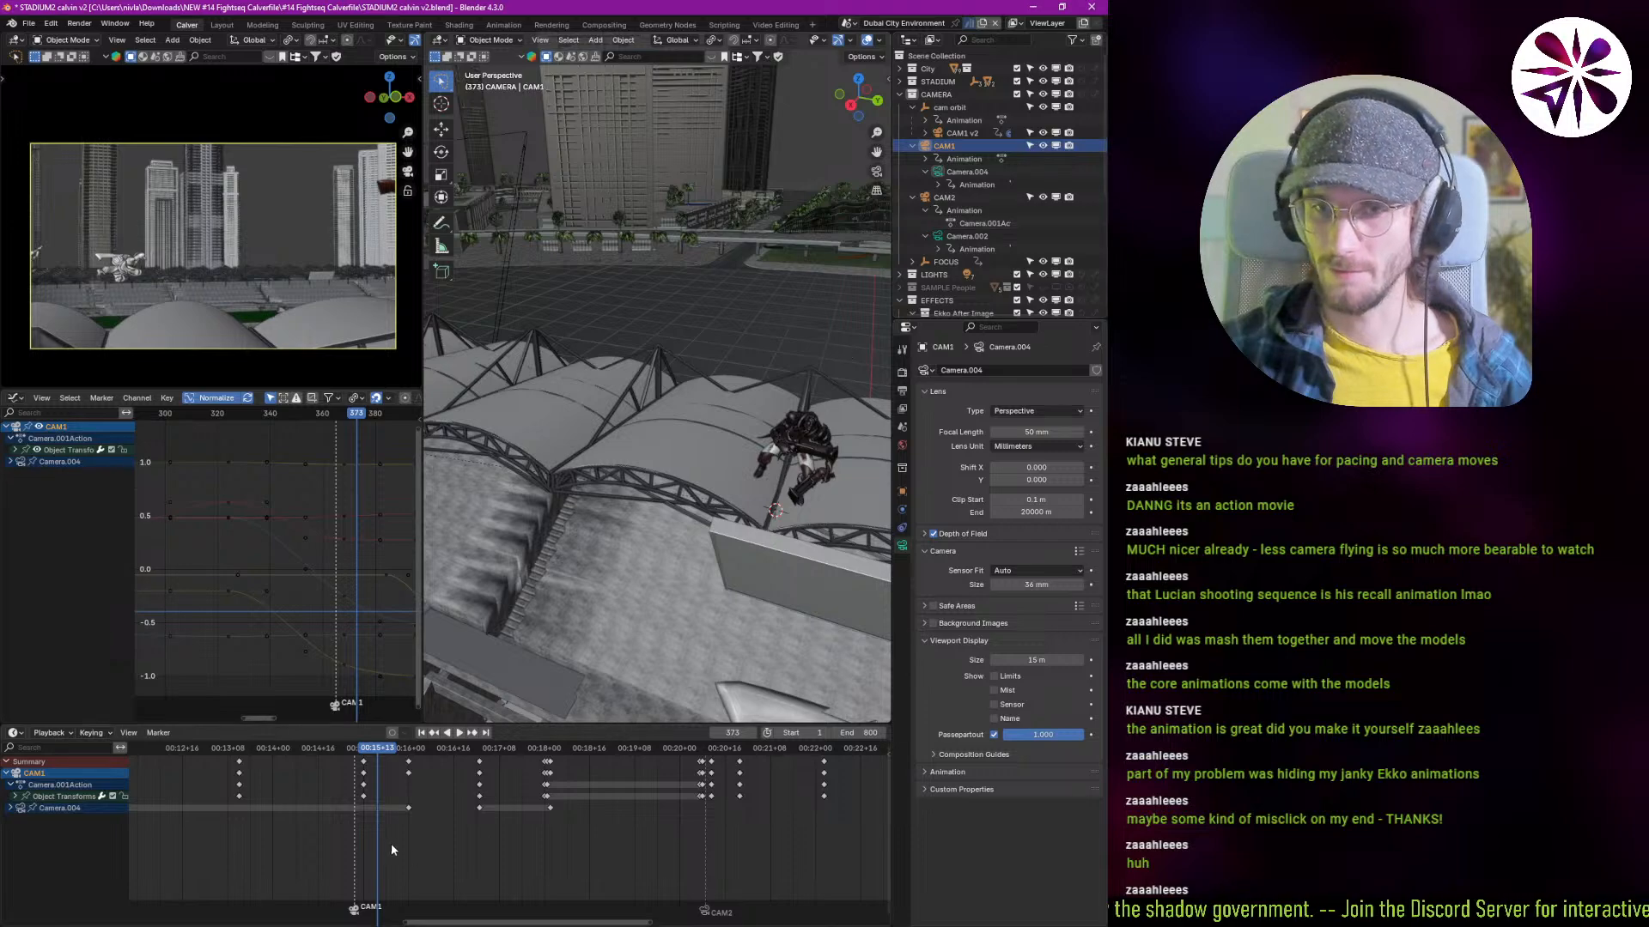
{"action": "right_click_drag", "start_coordinate": [390, 843], "coordinate": [348, 846], "text": "shift"}
{"action": "key", "text": "space"}
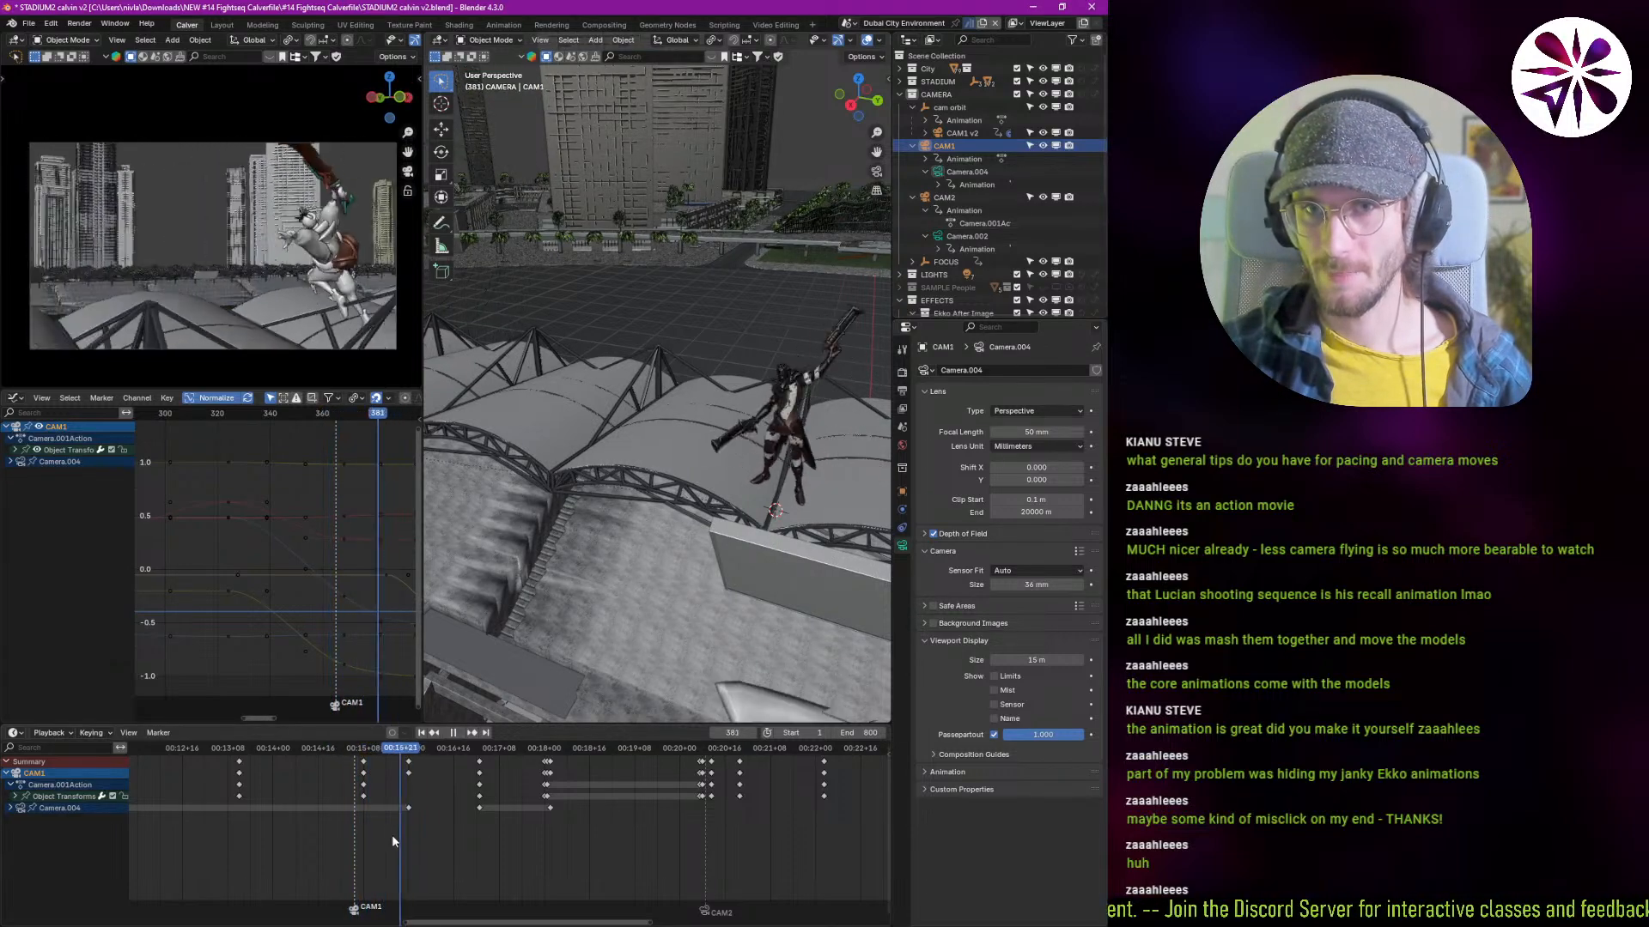
{"action": "key", "text": "Escape"}
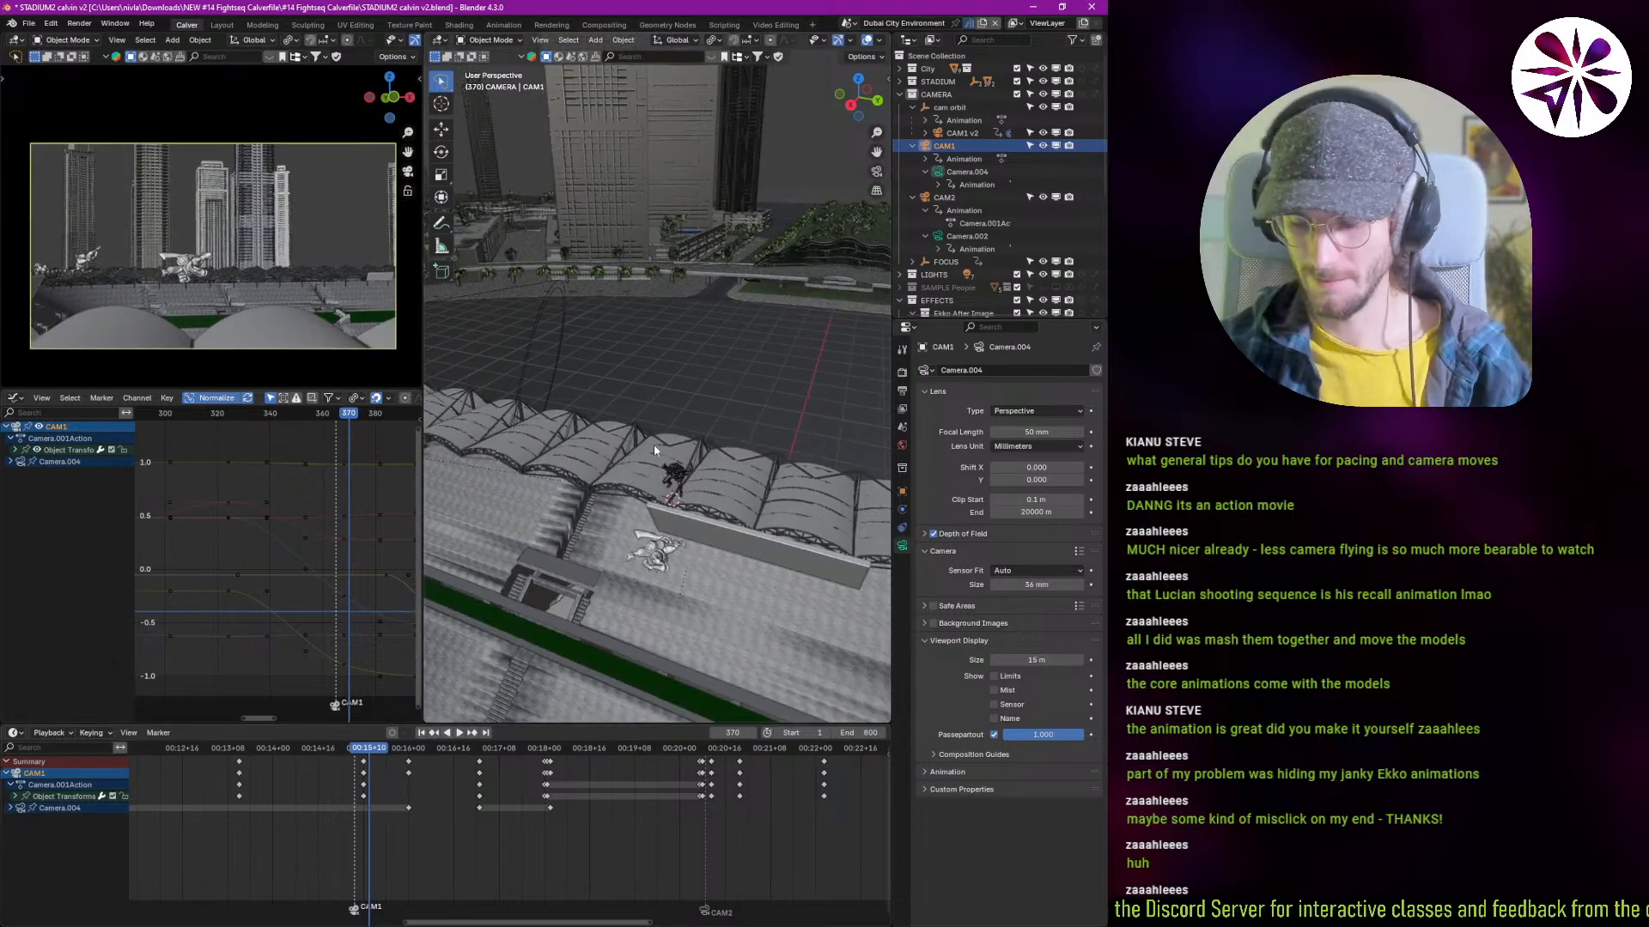
{"action": "key", "text": "KP_Decimal"}
{"action": "middle_click_drag", "start_coordinate": [634, 503], "coordinate": [685, 482]}
{"action": "scroll", "coordinate": [669, 488], "scroll_direction": "down", "scroll_amount": 5}
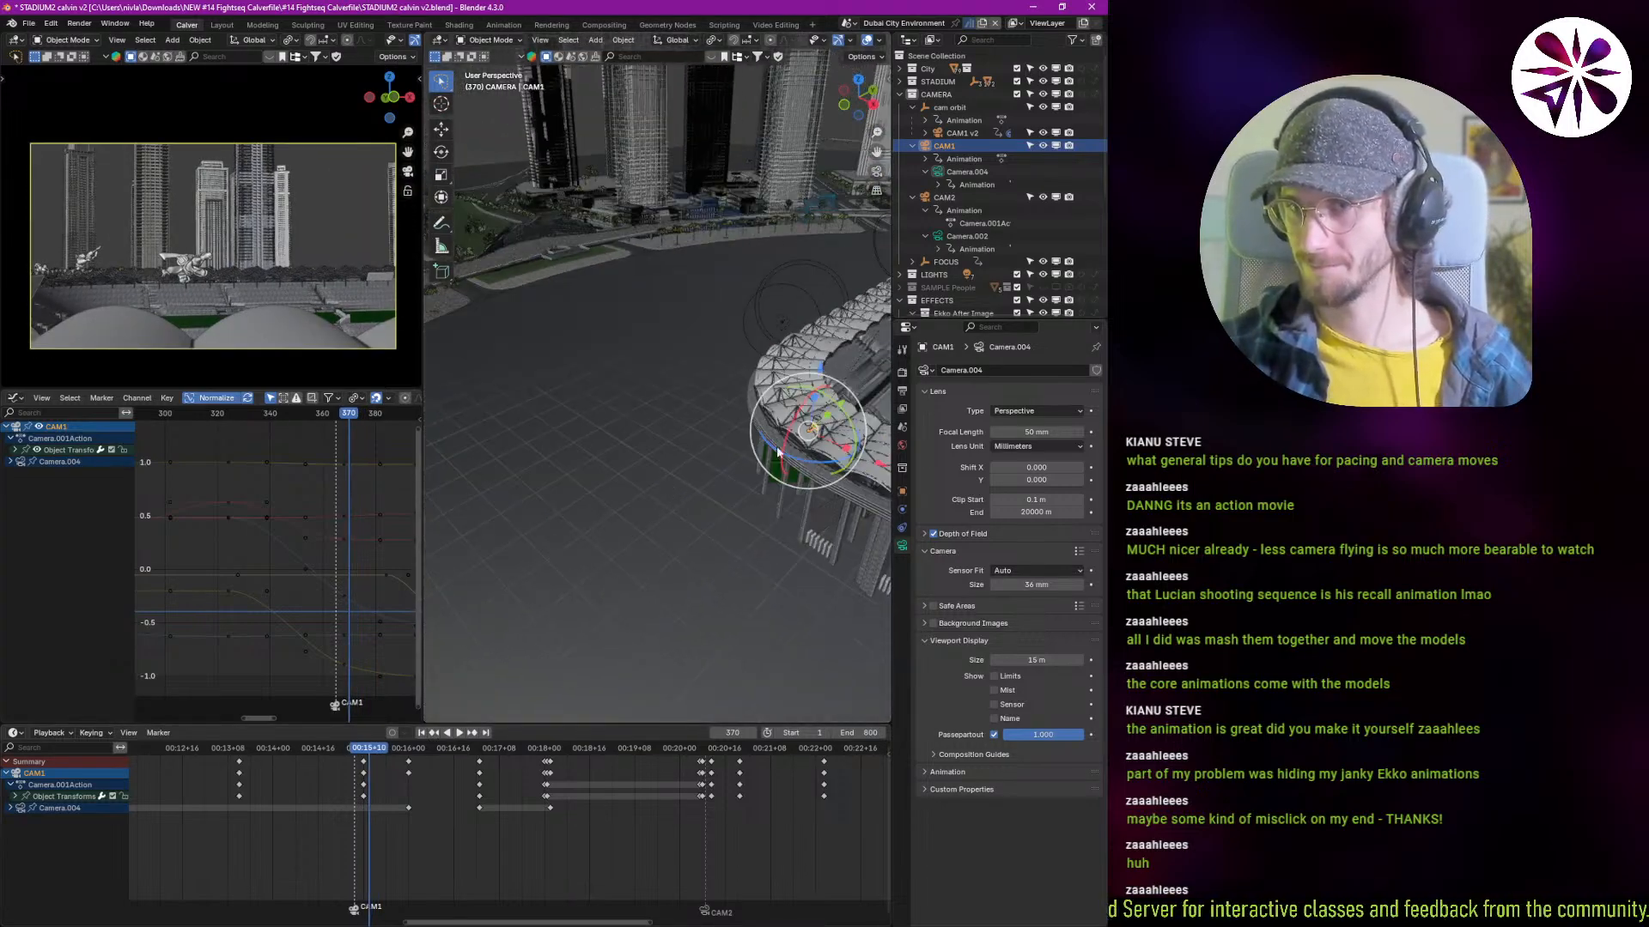
{"action": "scroll", "coordinate": [777, 451], "scroll_direction": "up", "scroll_amount": 4}
{"action": "middle_click_drag", "start_coordinate": [777, 451], "coordinate": [686, 458]}
{"action": "scroll", "coordinate": [670, 481], "scroll_direction": "up", "scroll_amount": 3}
{"action": "mouse_move", "coordinate": [378, 824]}
{"action": "right_mouse_down", "text": "shift"}
{"action": "mouse_move", "coordinate": [441, 824]}
{"action": "mouse_move", "coordinate": [361, 832]}
{"action": "right_mouse_up", "text": "shift"}
{"action": "scroll", "coordinate": [604, 491], "scroll_direction": "down", "scroll_amount": 5}
{"action": "middle_click_drag", "start_coordinate": [604, 492], "coordinate": [723, 527]}
Step: Replay the frames after the CAM1 marker to examine how CAM1 travels over the stadium roof
{"action": "key", "text": "space"}
{"action": "key", "text": "space"}
{"action": "key", "text": "space"}
{"action": "key", "text": "space"}
{"action": "key", "text": "space"}
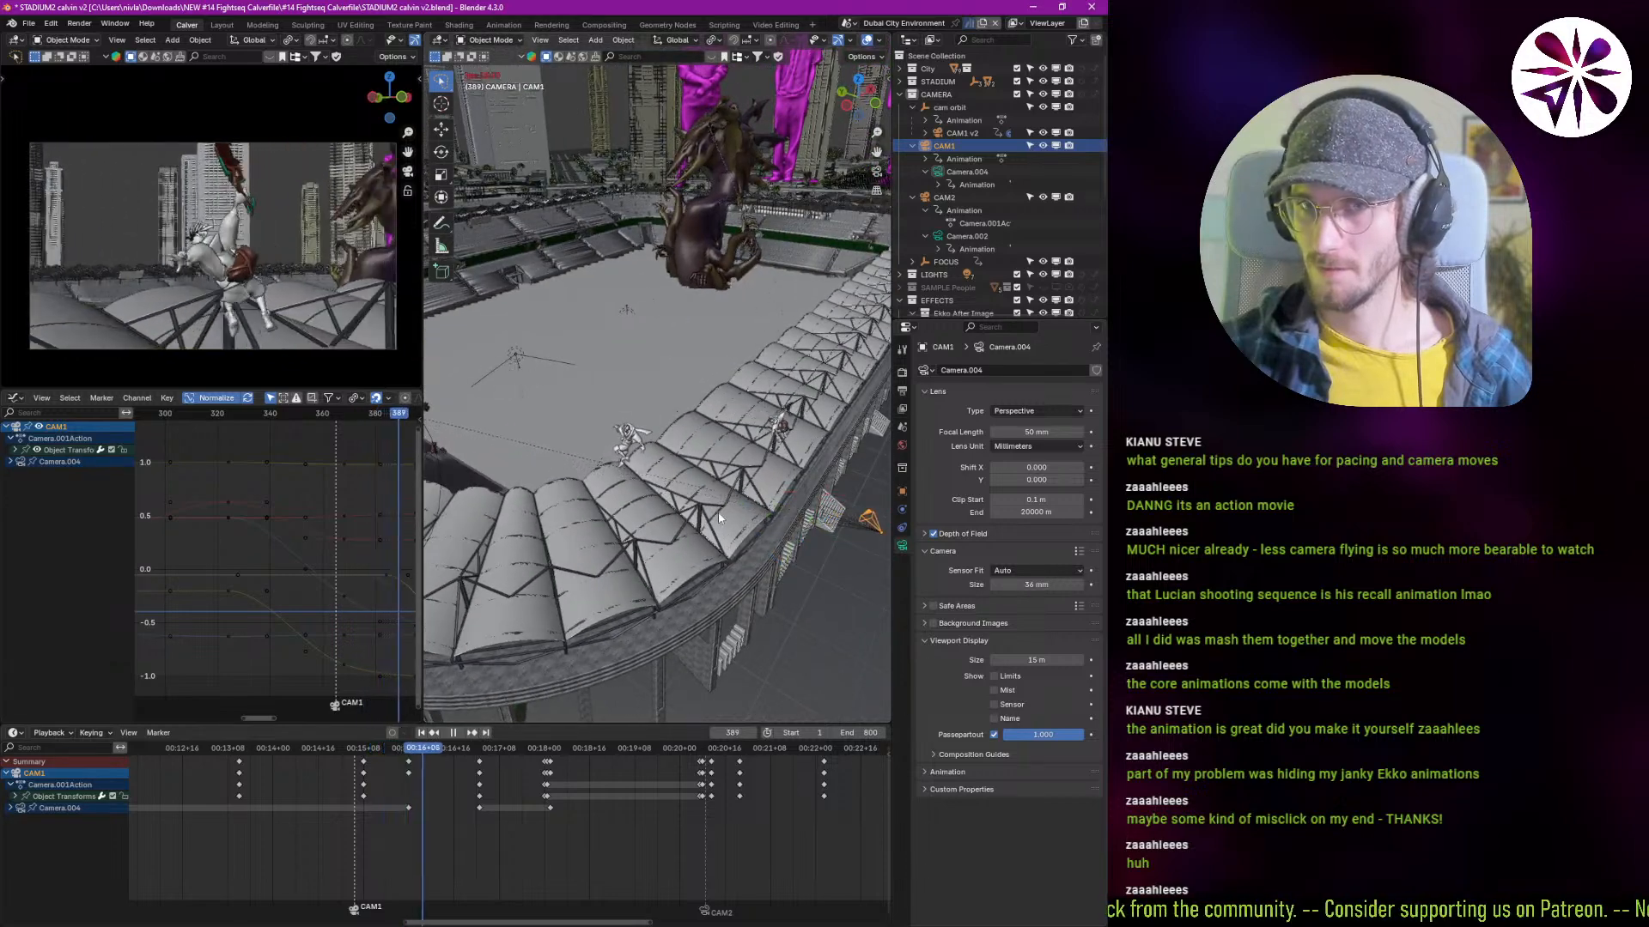
{"action": "key", "text": "space"}
{"action": "right_click_drag", "start_coordinate": [464, 795], "coordinate": [321, 781], "text": "shift"}
{"action": "key", "text": "space"}
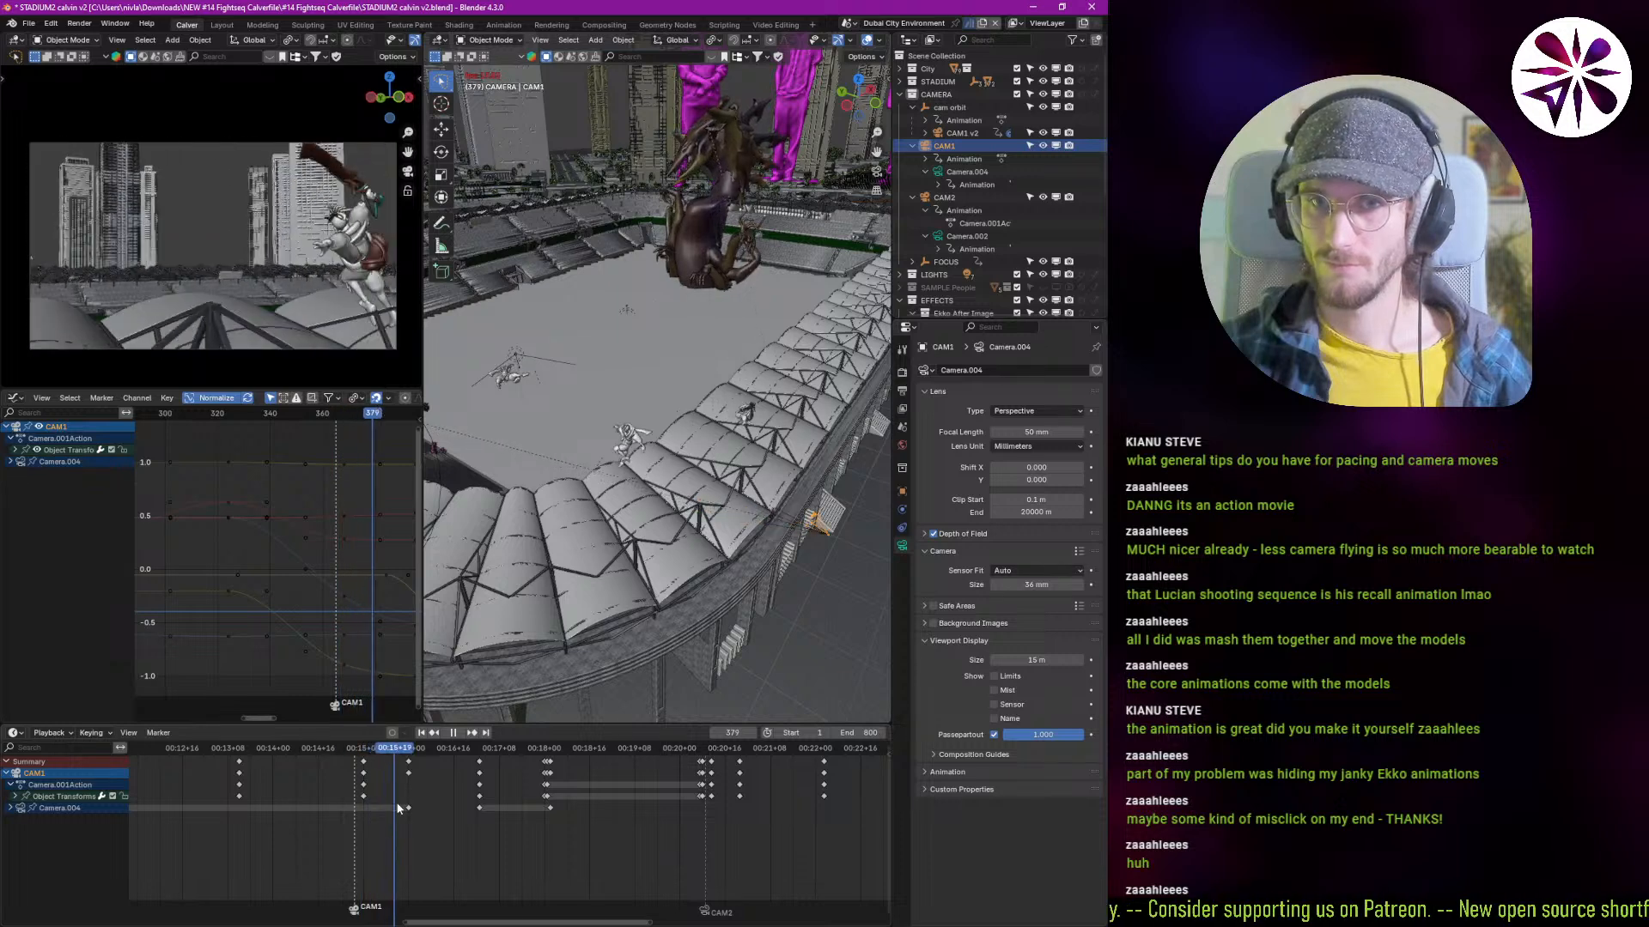
{"action": "key", "text": "space"}
Step: At frame 368, rotate CAM1 and move it sideways in view by about 52 m and 36 m to bring the large fighter into frame
{"action": "key", "text": "Down"}
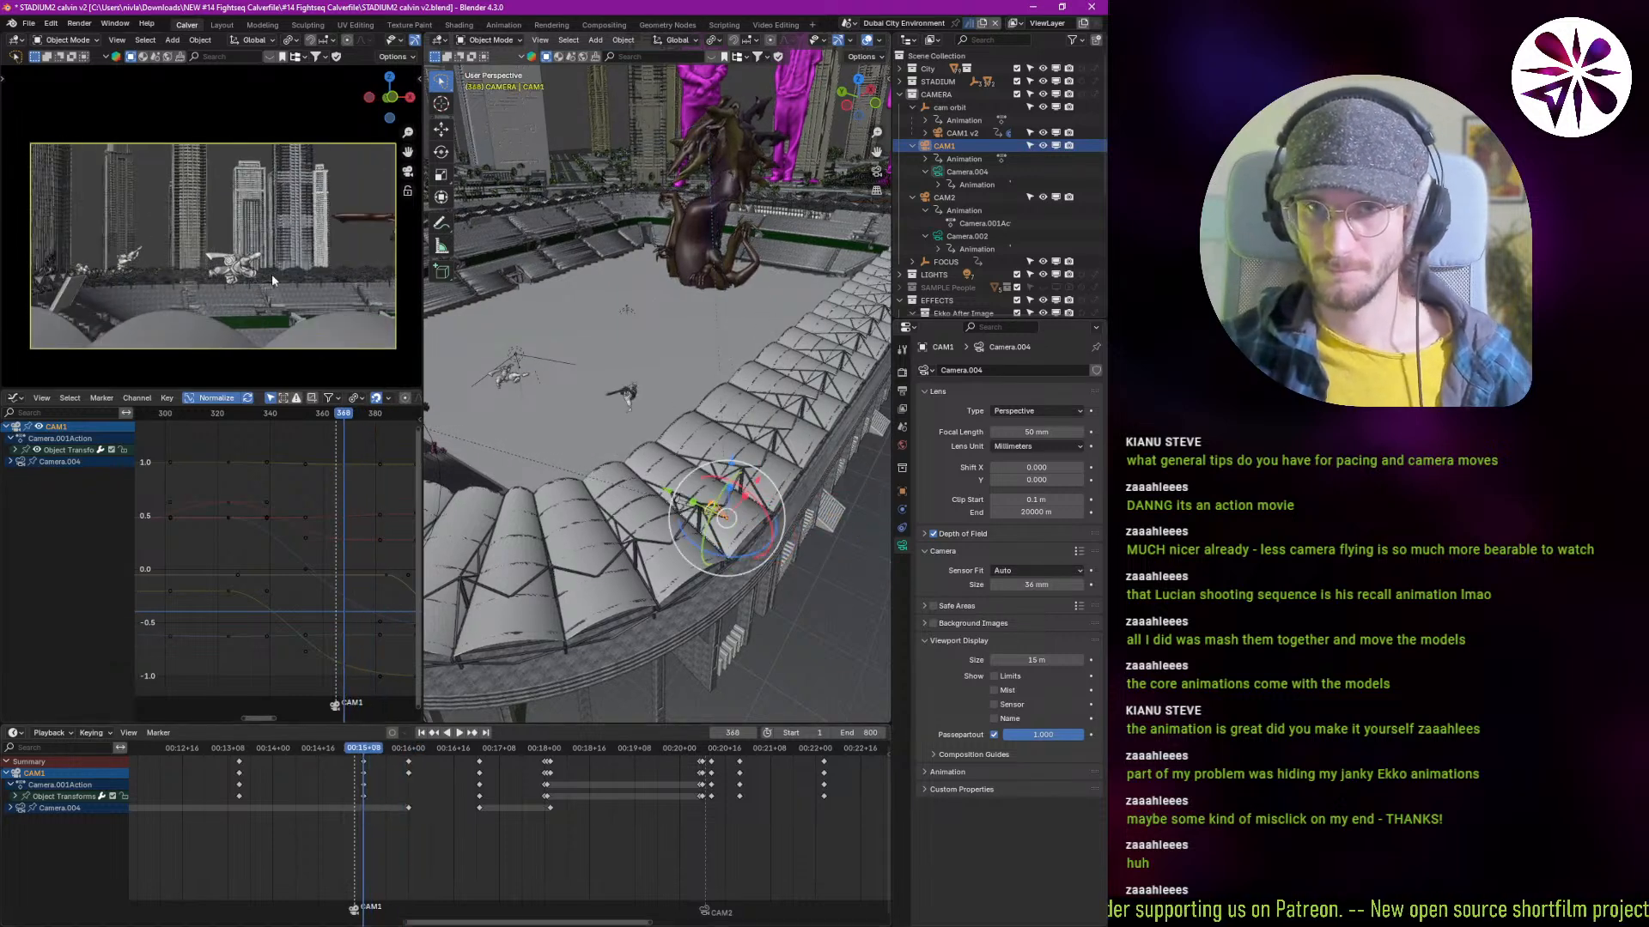
{"action": "key", "text": "r"}
{"action": "key", "text": "r"}
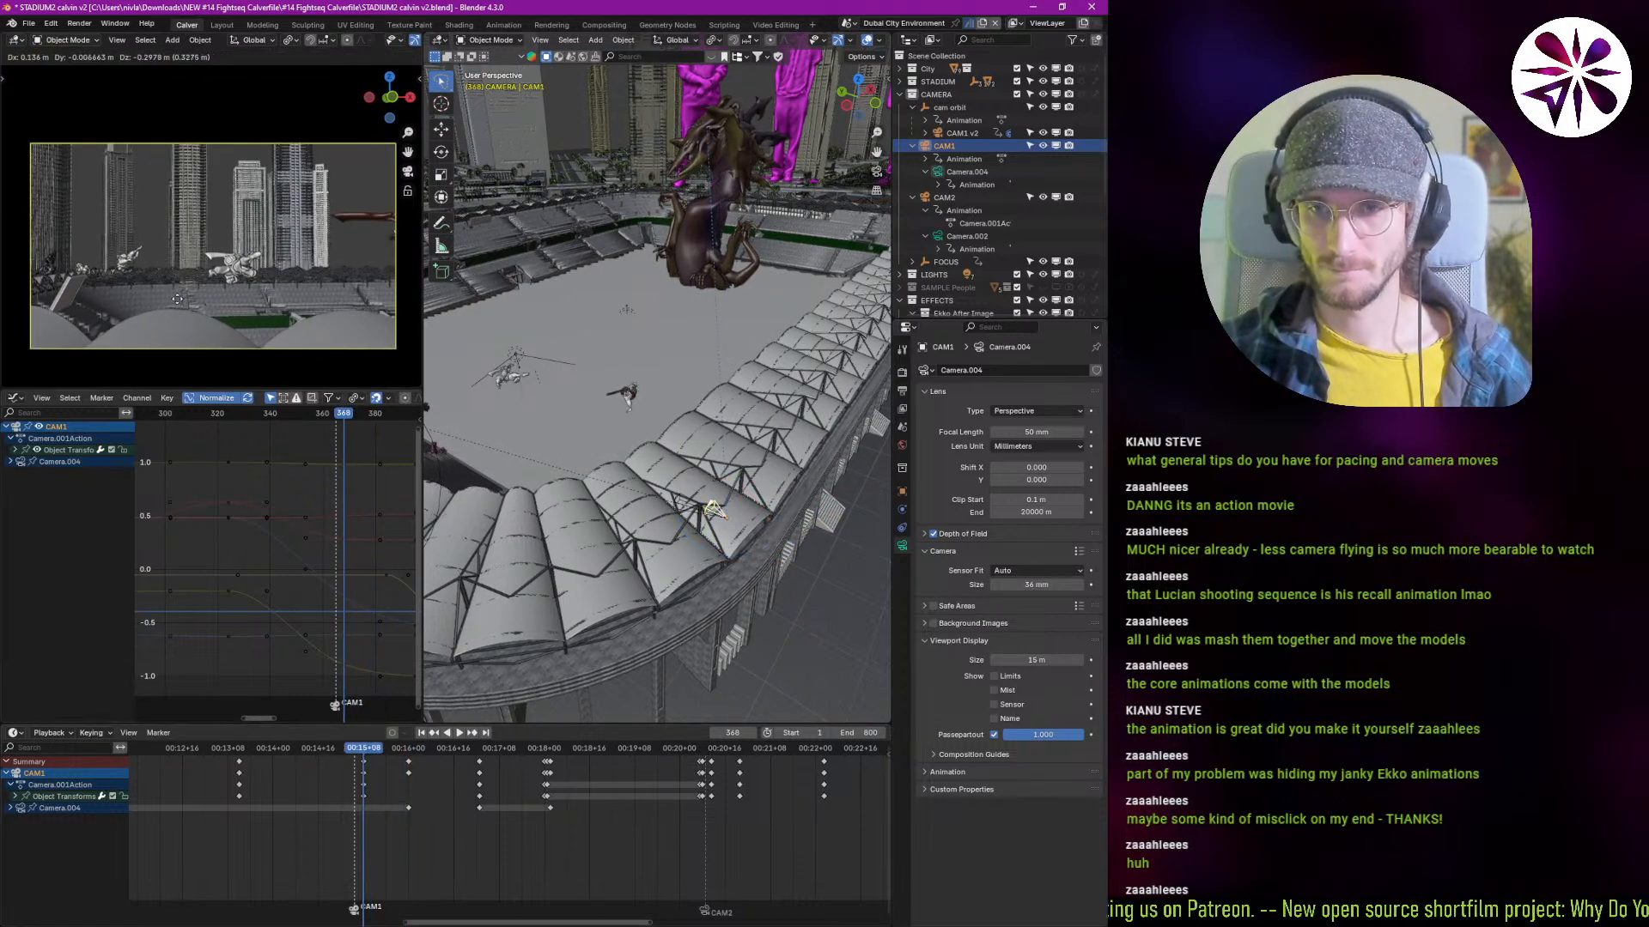
{"action": "left_click", "coordinate": [276, 268]}
{"action": "key", "text": "g"}
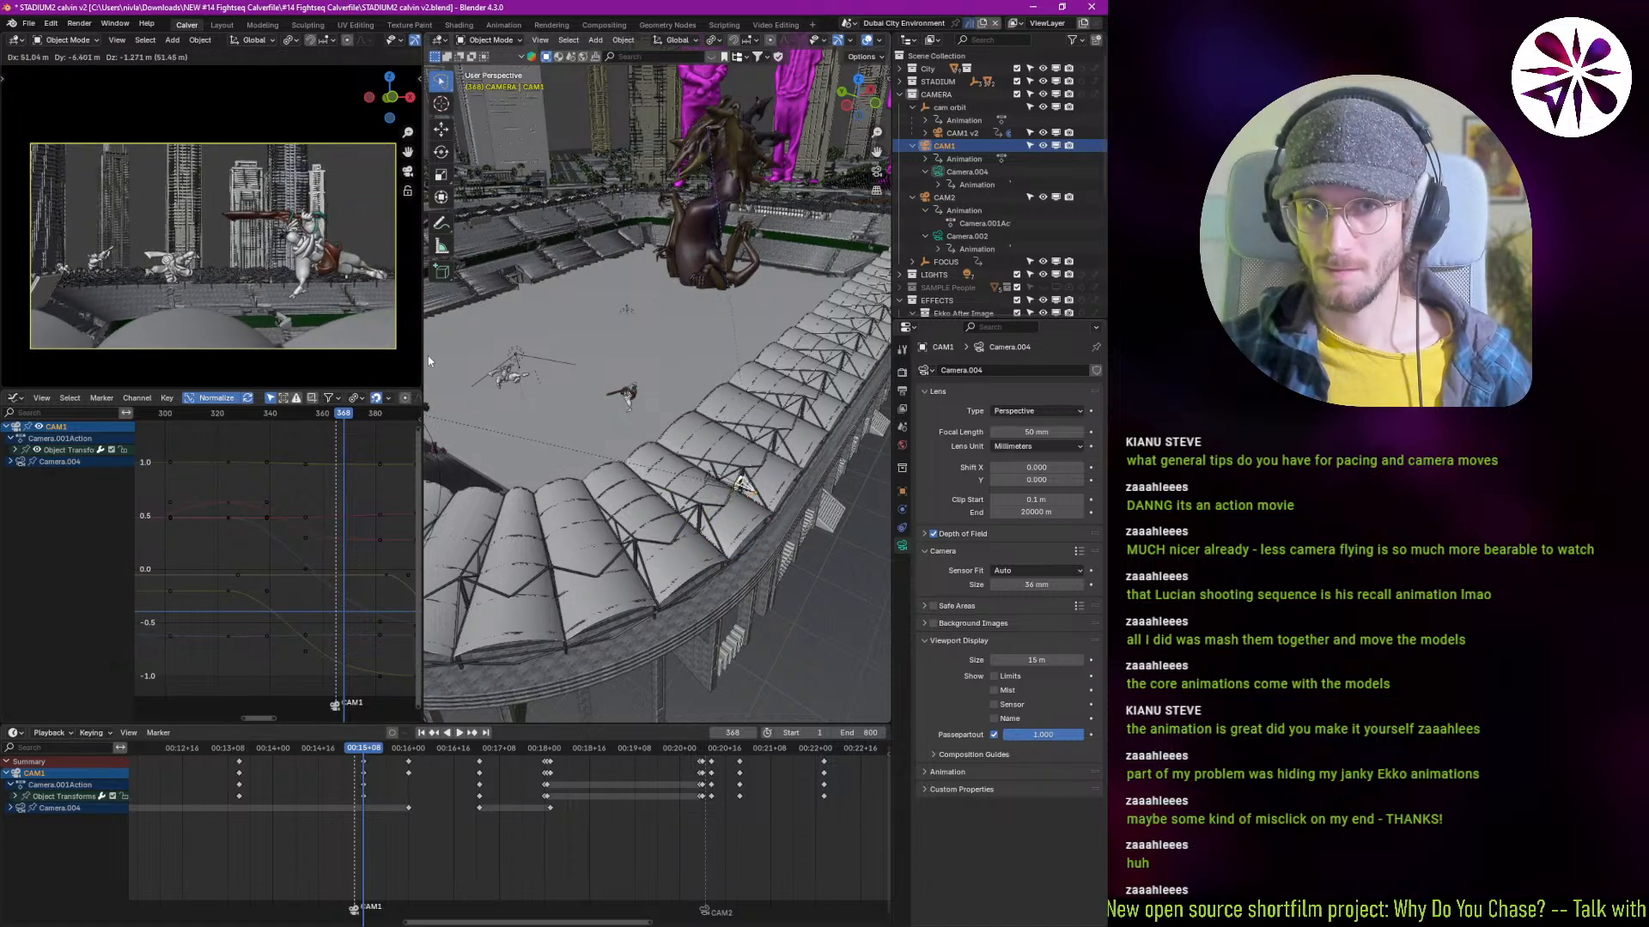
{"action": "left_click", "coordinate": [343, 336]}
{"action": "key", "text": "g"}
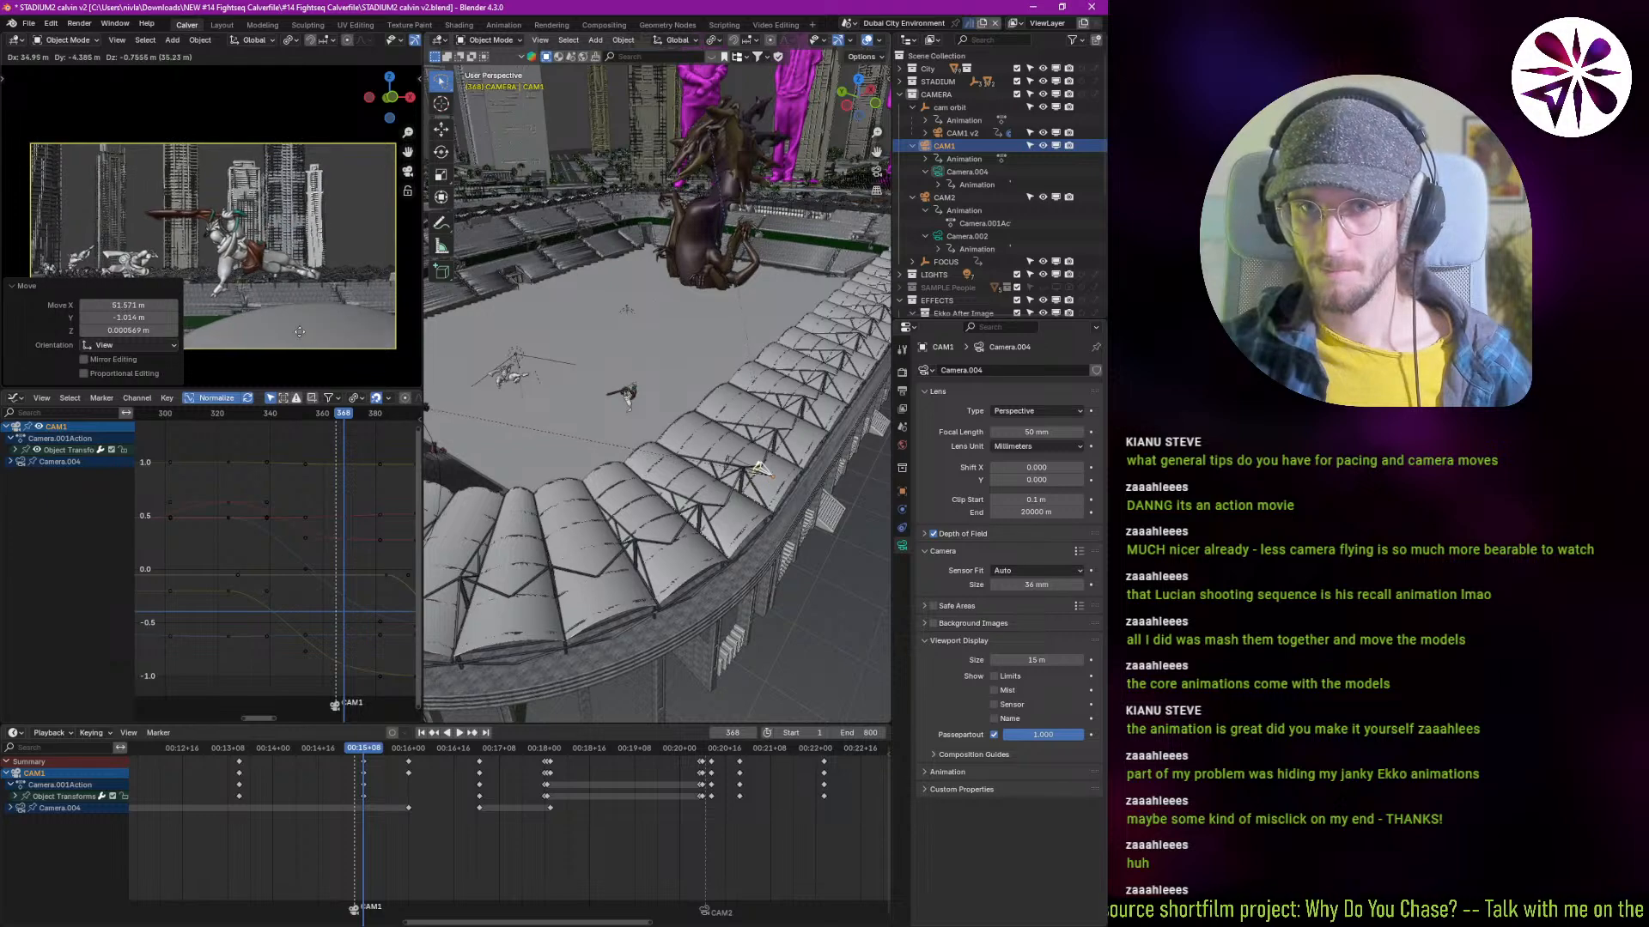
{"action": "left_click", "coordinate": [294, 305]}
Step: Trackball-rotate CAM1 by about -1.2° and 4.8° and move it to refine the fighter's framing at frame 368
{"action": "key", "text": "r"}
{"action": "key", "text": "r"}
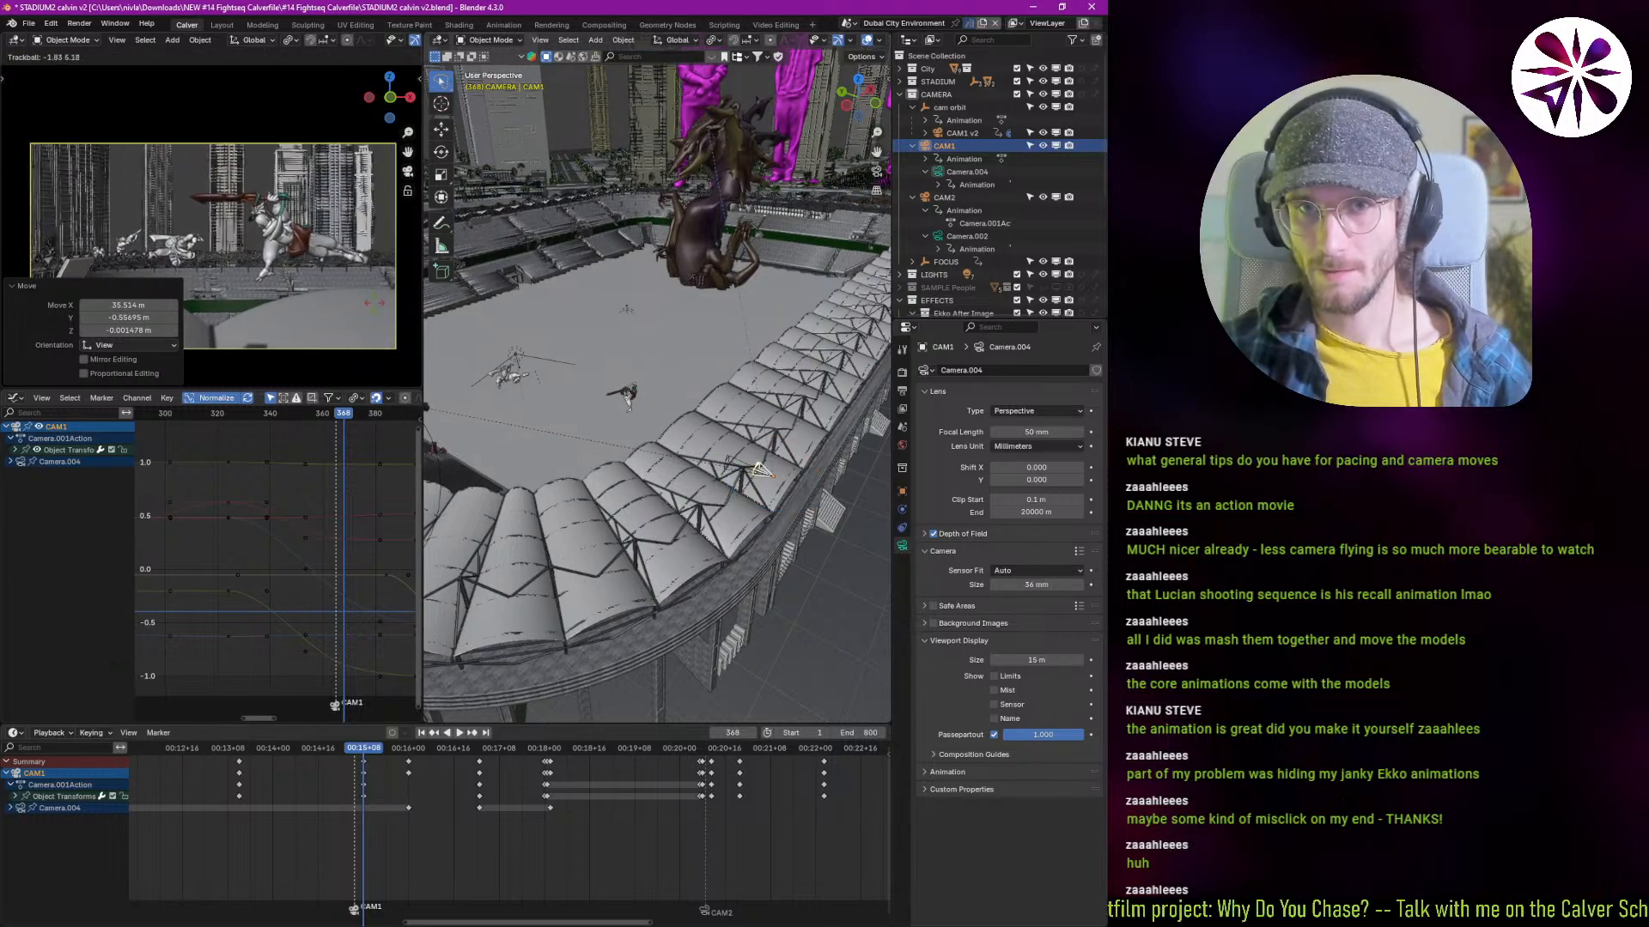
{"action": "left_click", "coordinate": [345, 311]}
{"action": "key", "text": "g"}
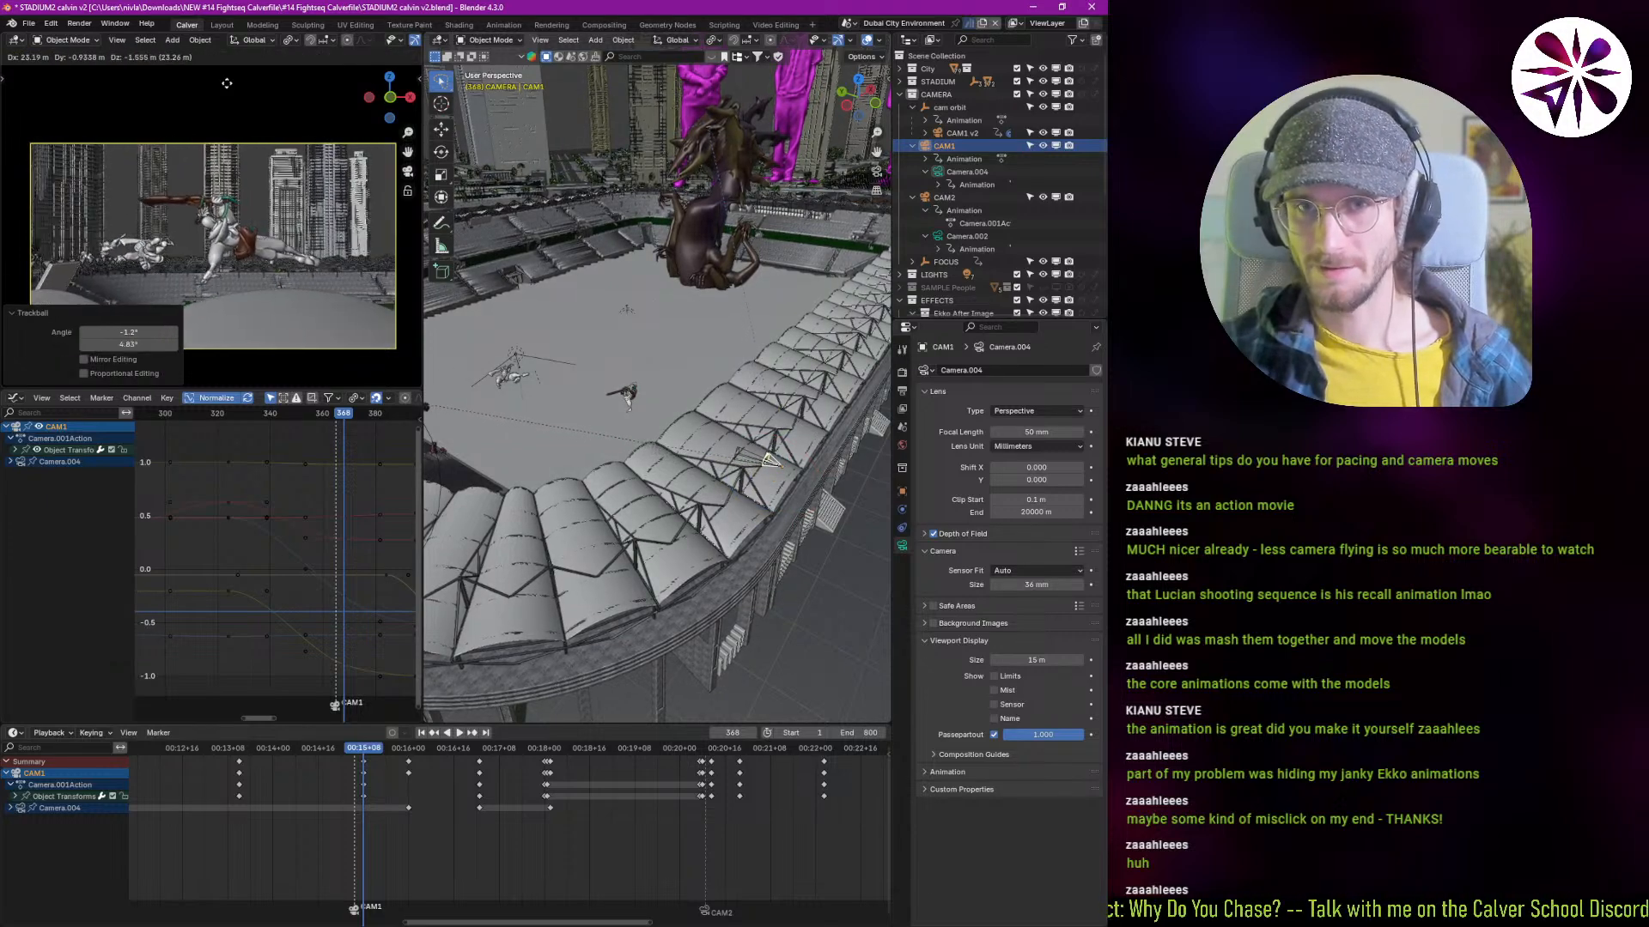
{"action": "left_click", "coordinate": [225, 81]}
{"action": "key", "text": "g"}
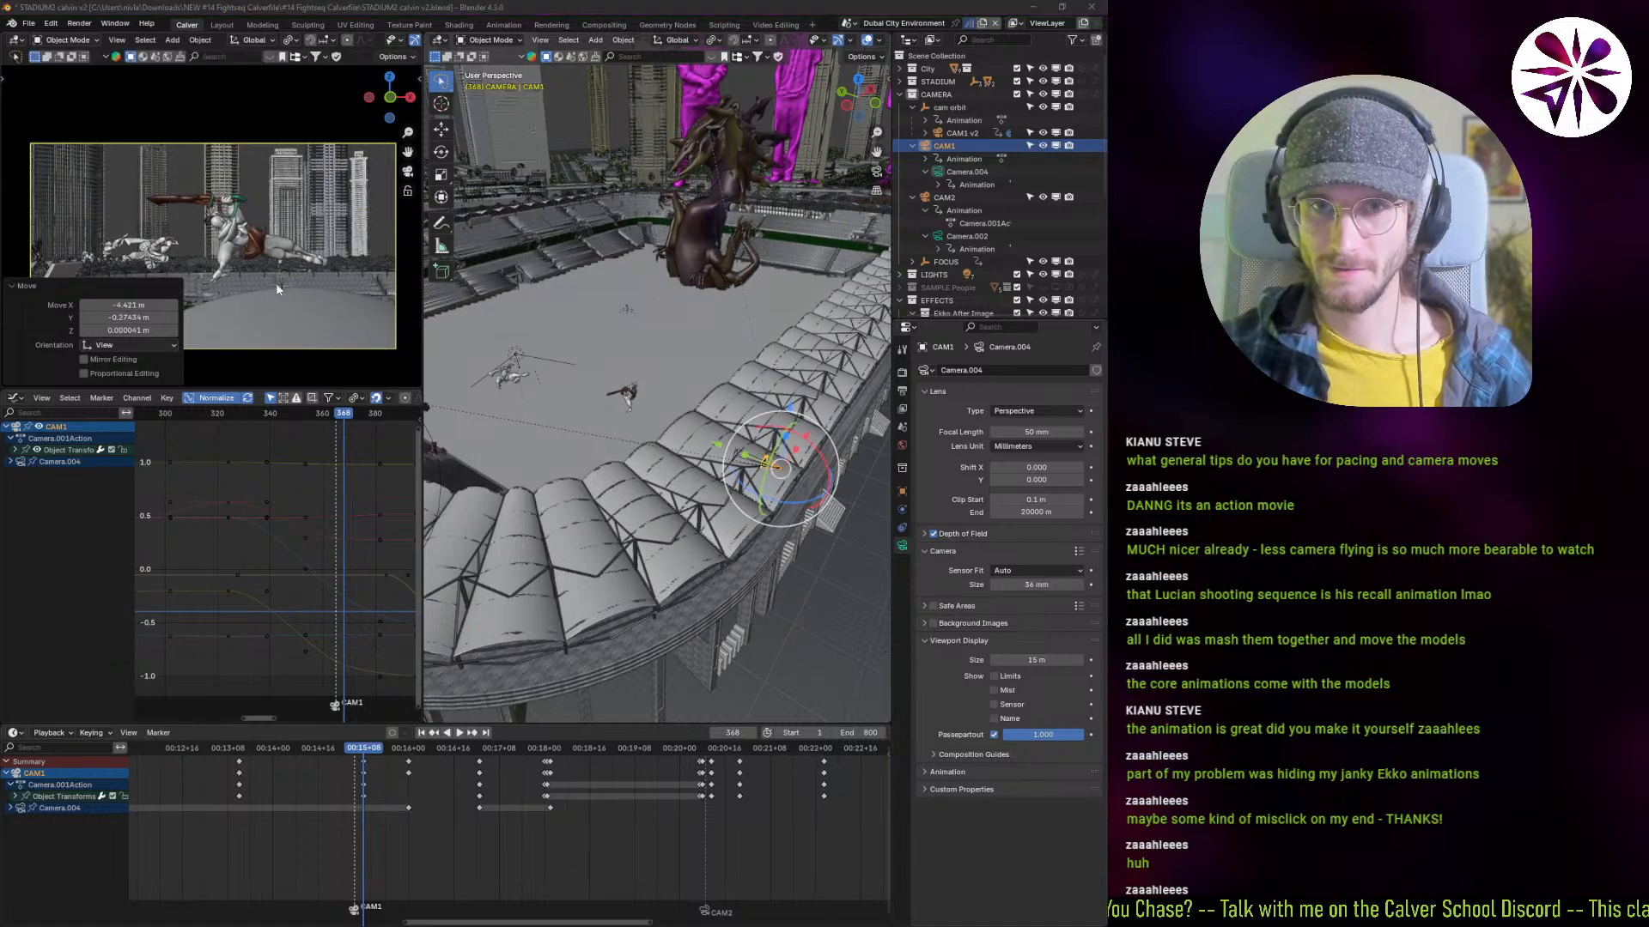
{"action": "left_click", "coordinate": [265, 259]}
Step: Fit the camera frame in the view and apply a slight trackball rotation to CAM1 at frame 368
{"action": "left_click", "coordinate": [38, 287]}
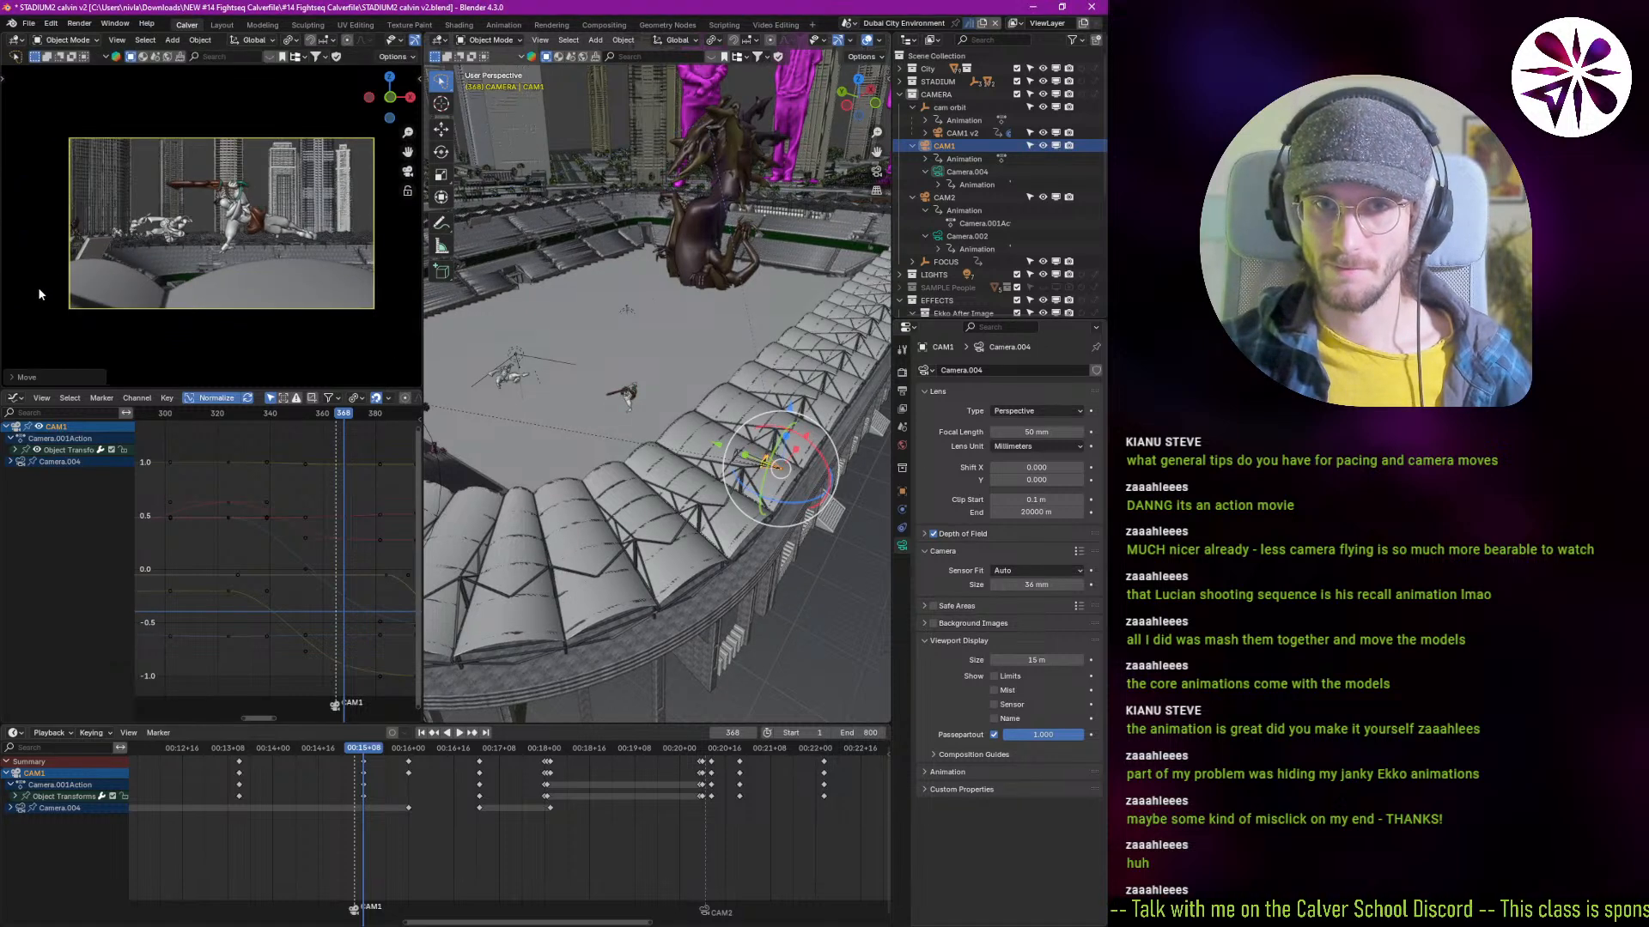
{"action": "key", "text": "Home"}
{"action": "scroll", "coordinate": [251, 257], "scroll_direction": "down", "scroll_amount": 2}
{"action": "key", "text": "r"}
{"action": "key", "text": "r"}
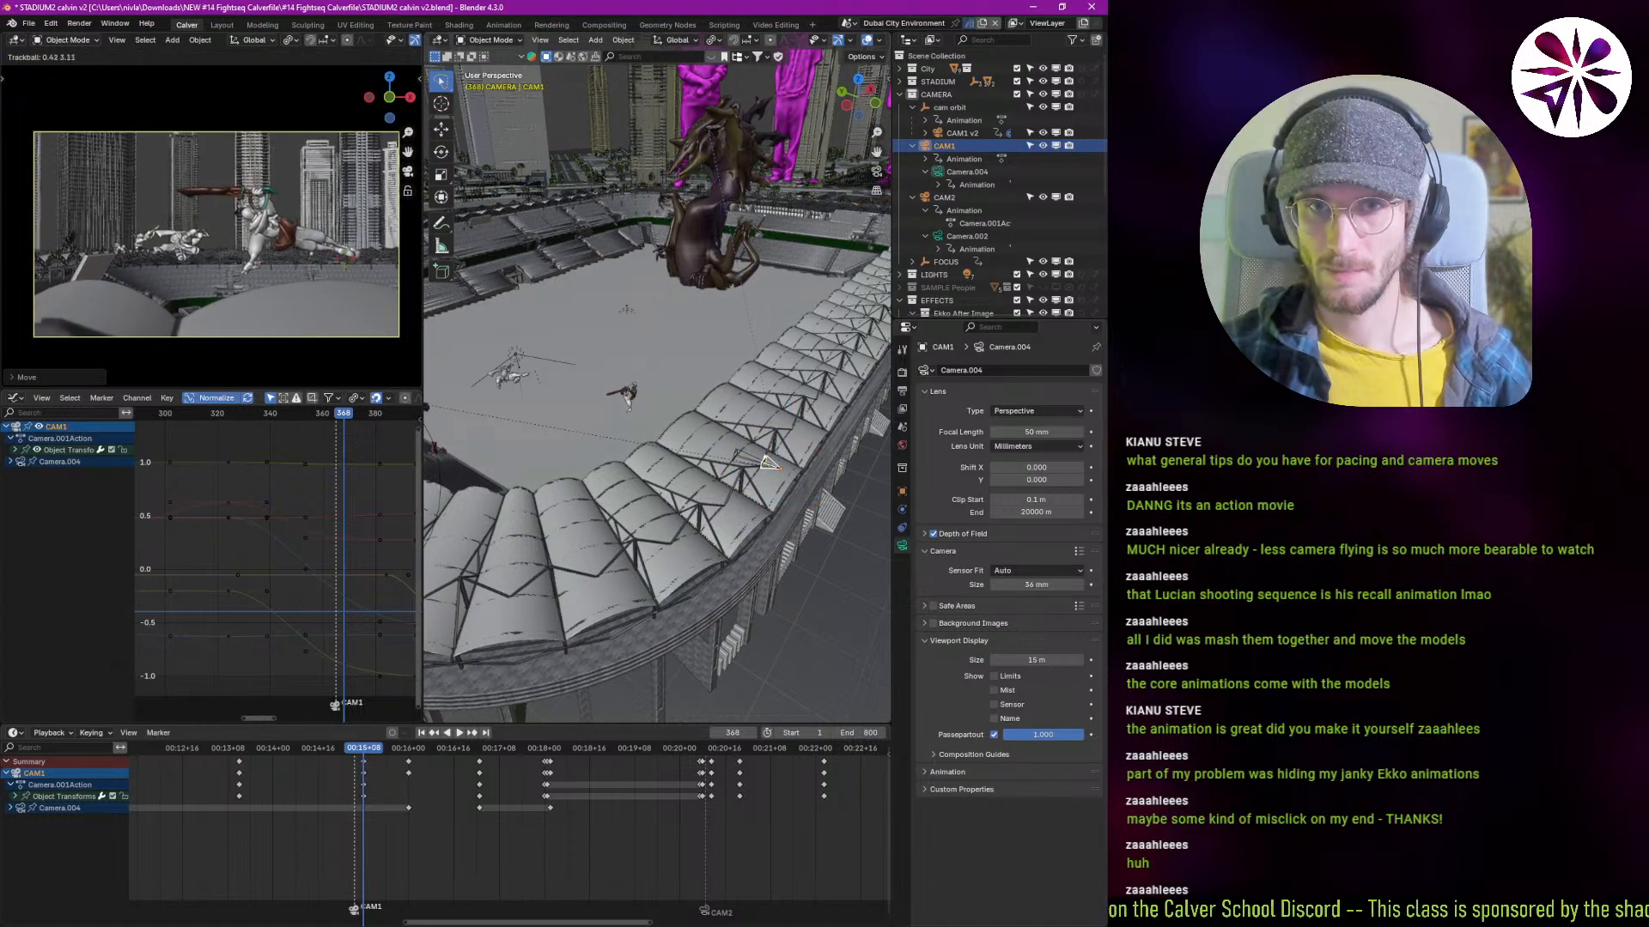
{"action": "left_click", "coordinate": [344, 257]}
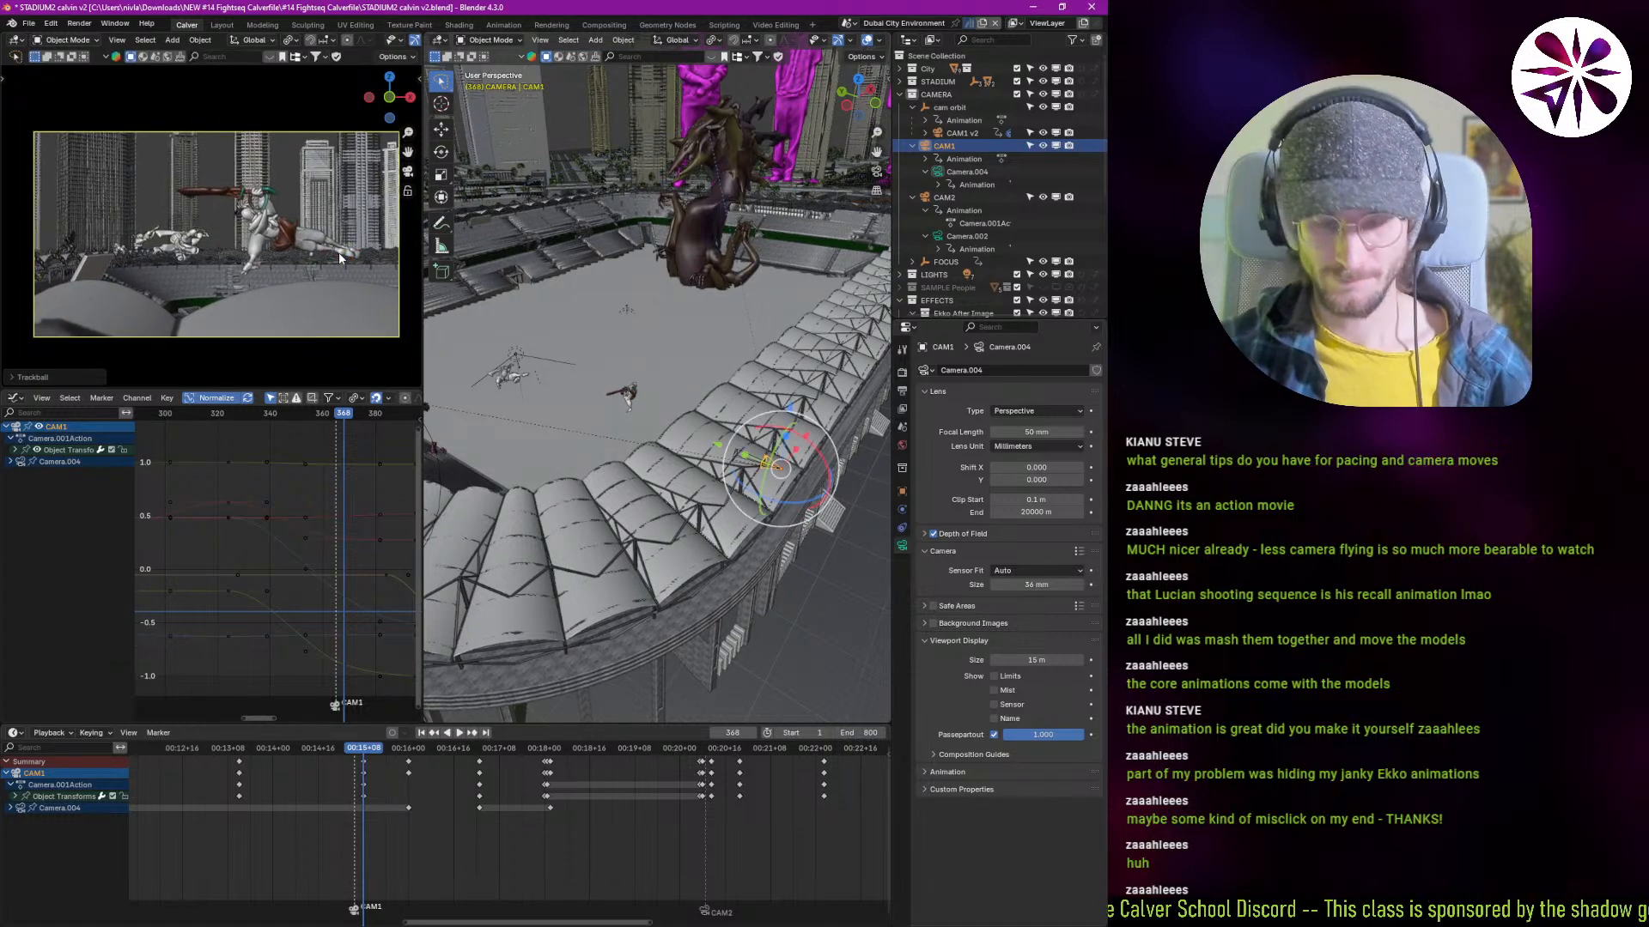
Step: Reselect CAM1 in the CAMERA collection and insert a keyframe for its new placement at frame 368
{"action": "key", "text": "o"}
{"action": "left_click", "coordinate": [340, 257]}
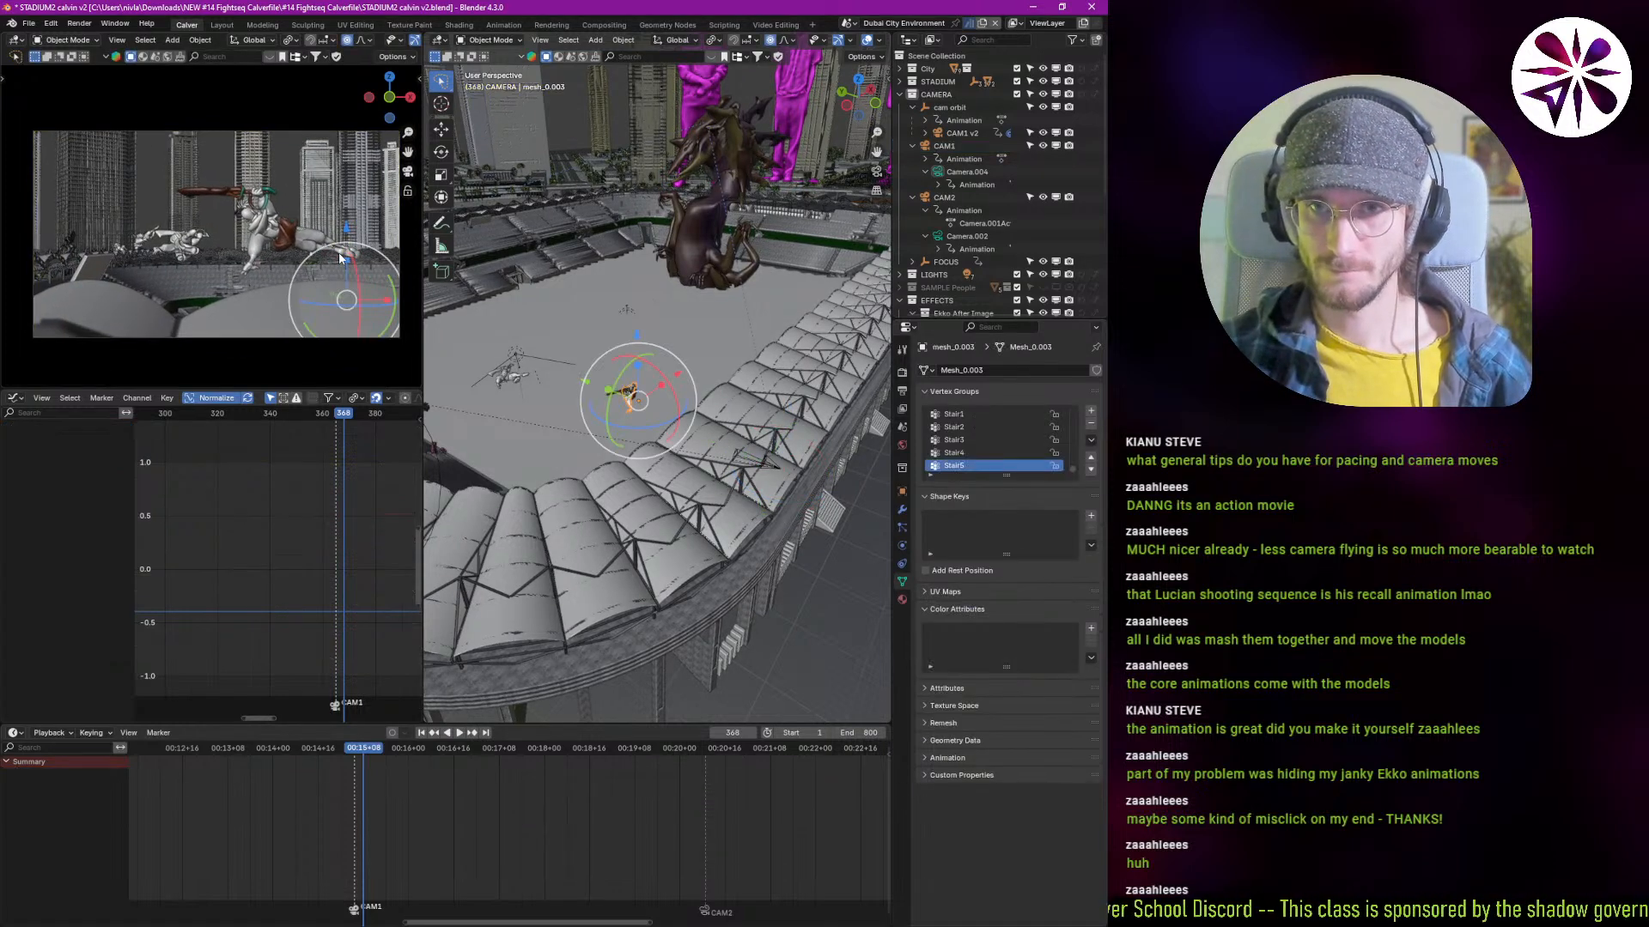
{"action": "left_click", "coordinate": [308, 338]}
{"action": "left_click", "coordinate": [308, 337]}
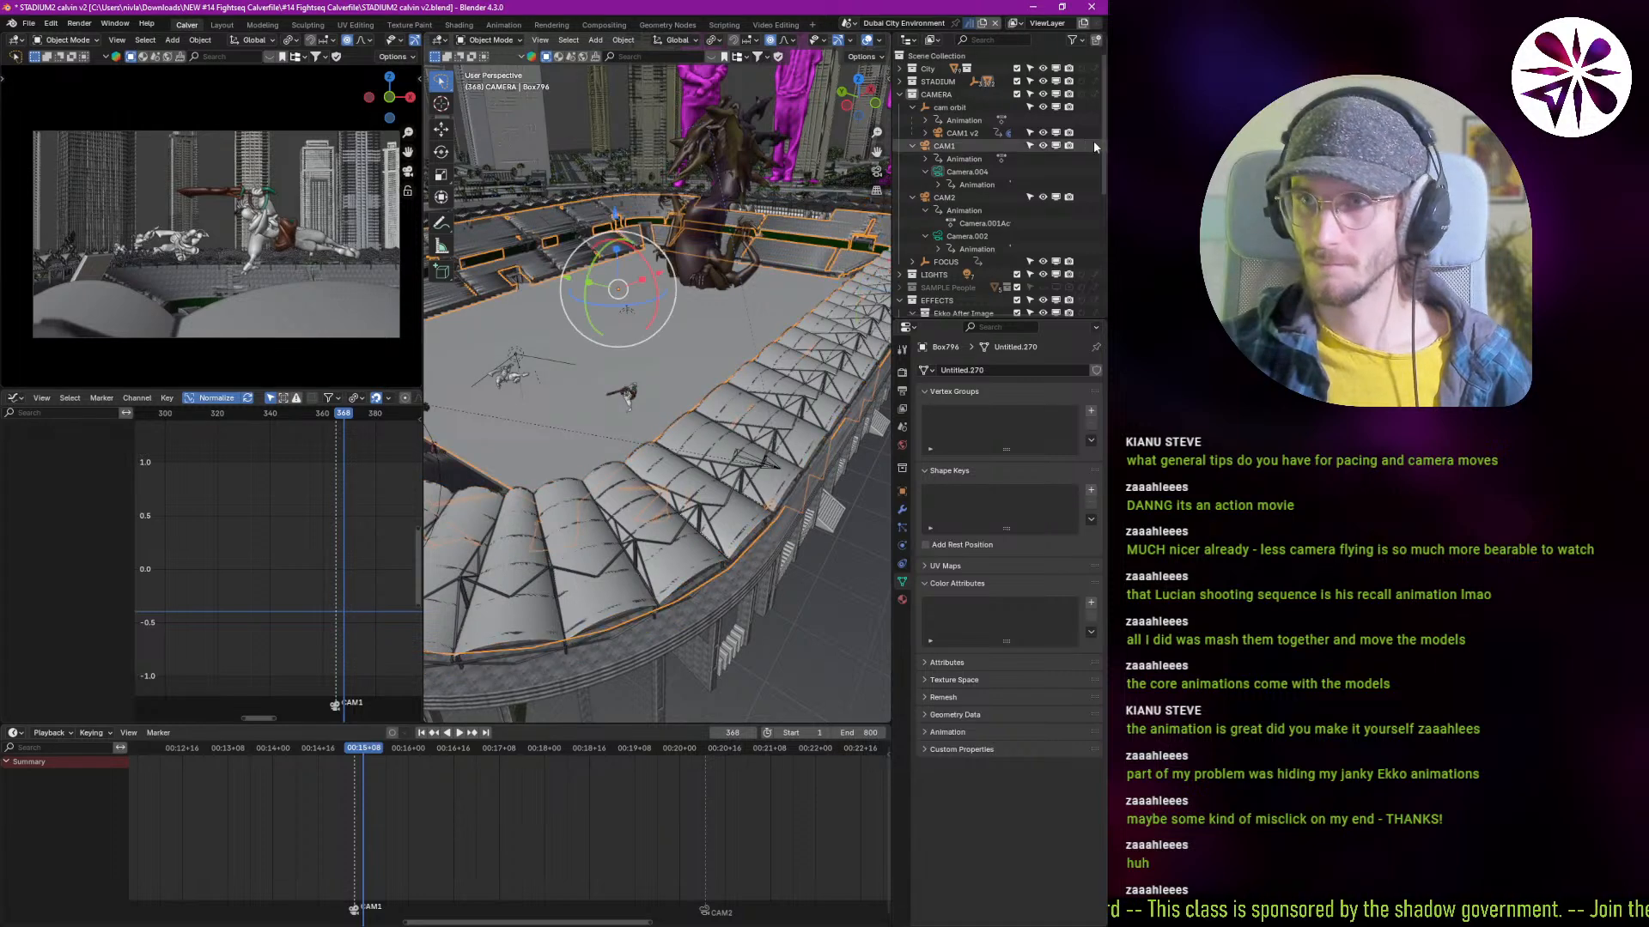
{"action": "left_click", "coordinate": [982, 148]}
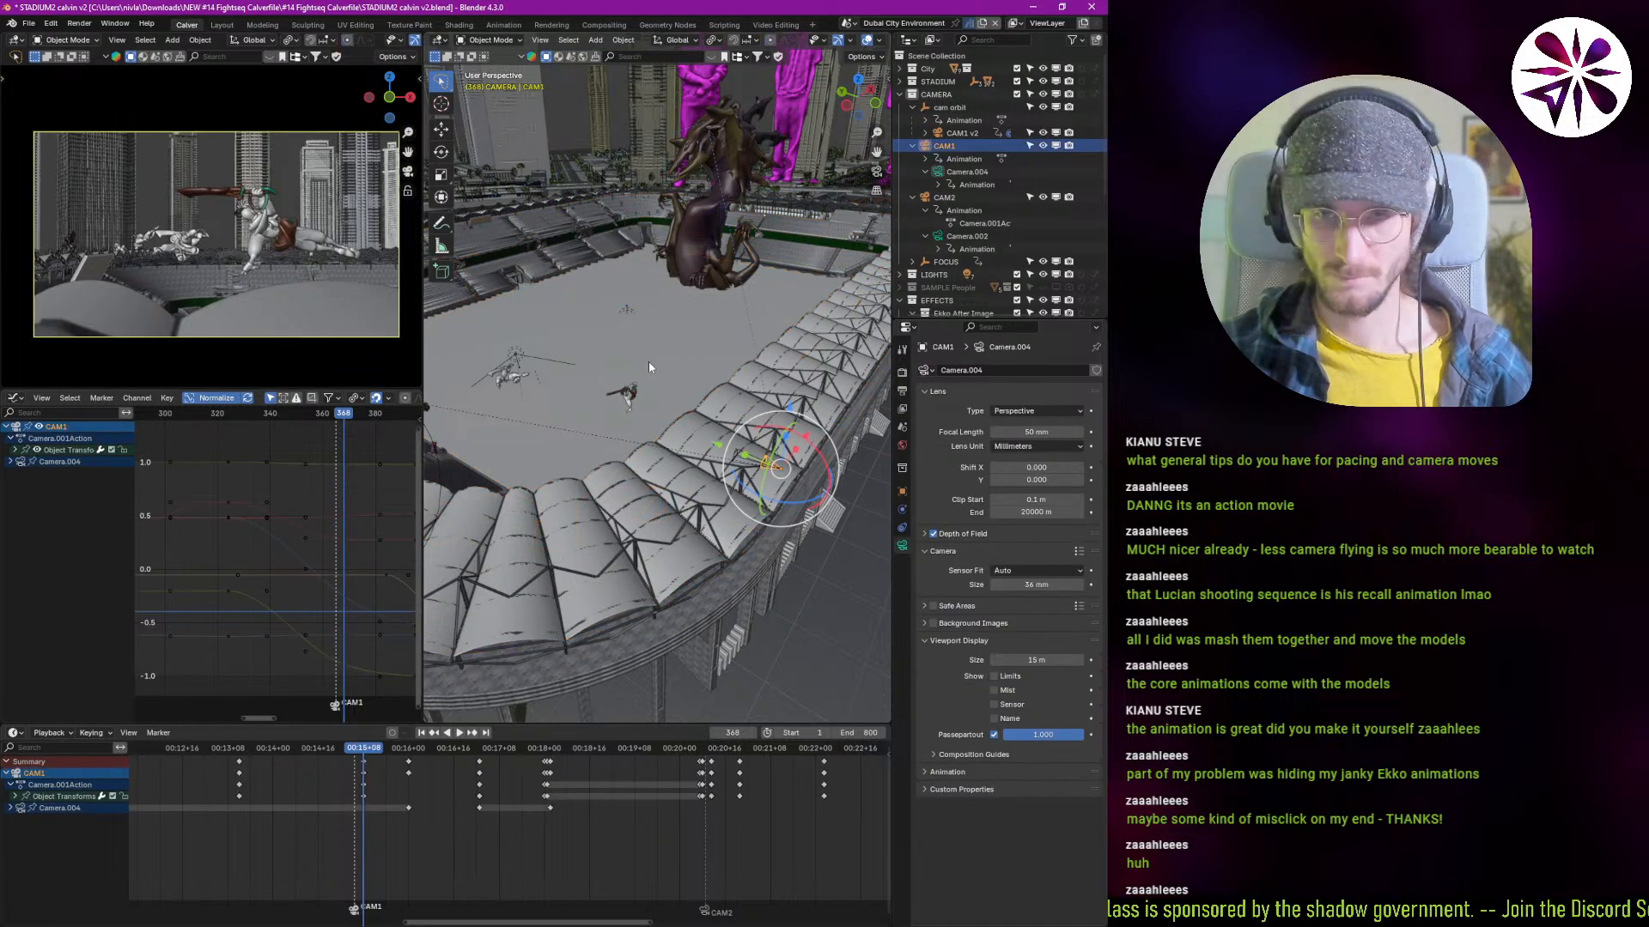
{"action": "key", "text": "i"}
Step: Play and scrub the frames around the CAM1 marker to examine the transition with the new CAM1 framing
{"action": "key", "text": "space"}
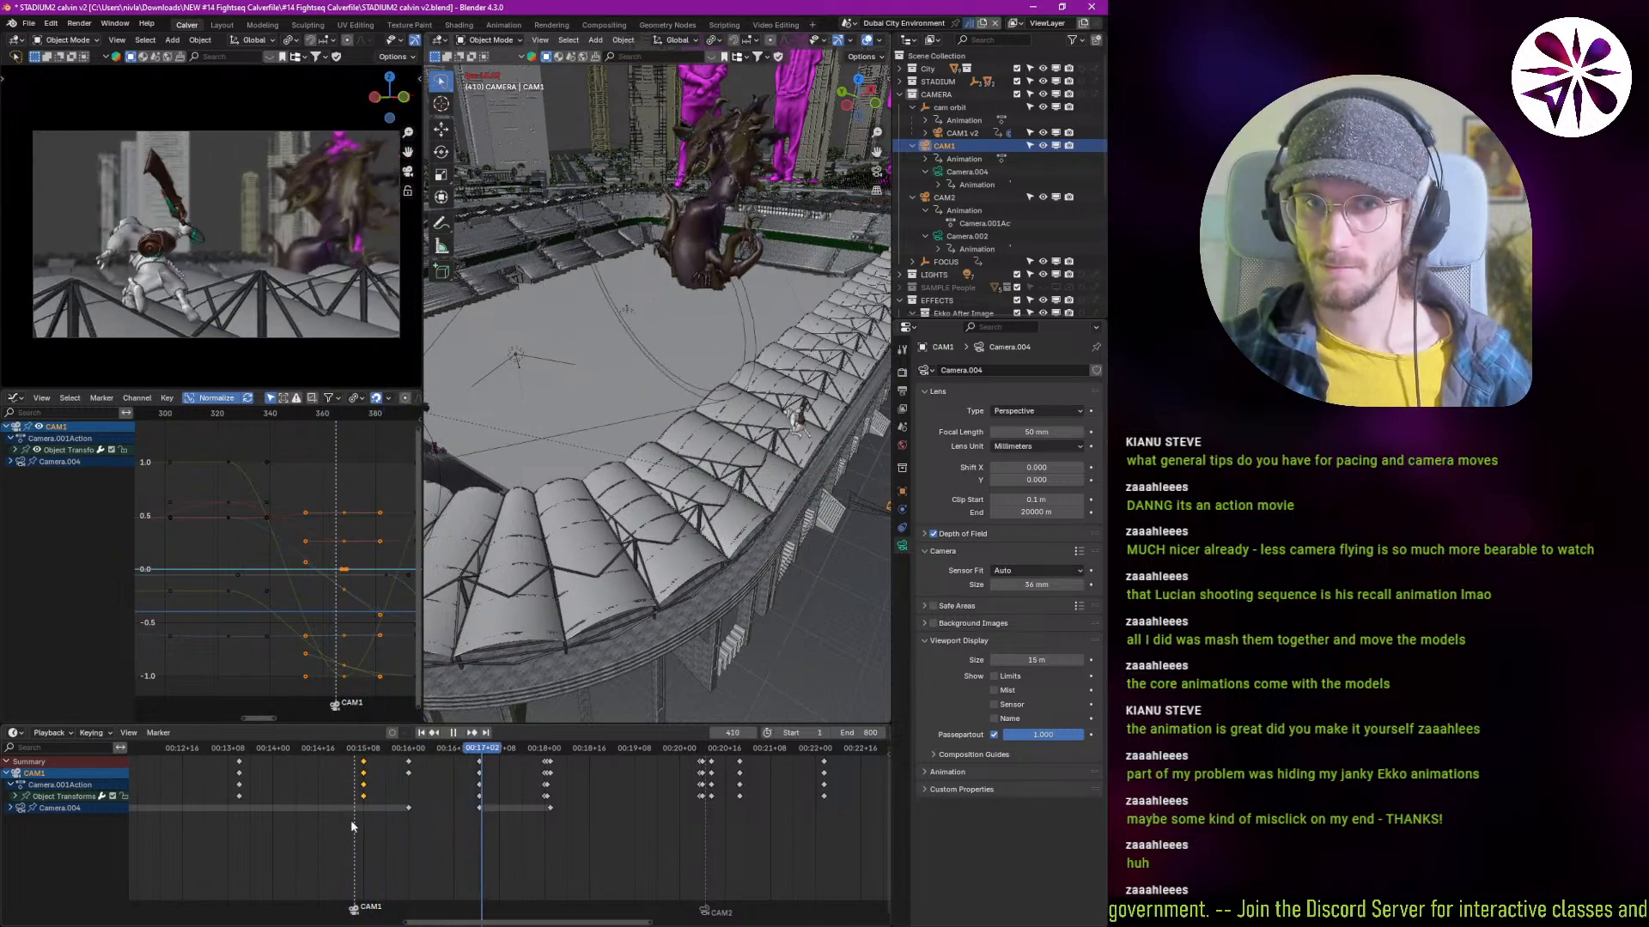
{"action": "right_click_drag", "start_coordinate": [353, 790], "coordinate": [215, 816], "text": "shift"}
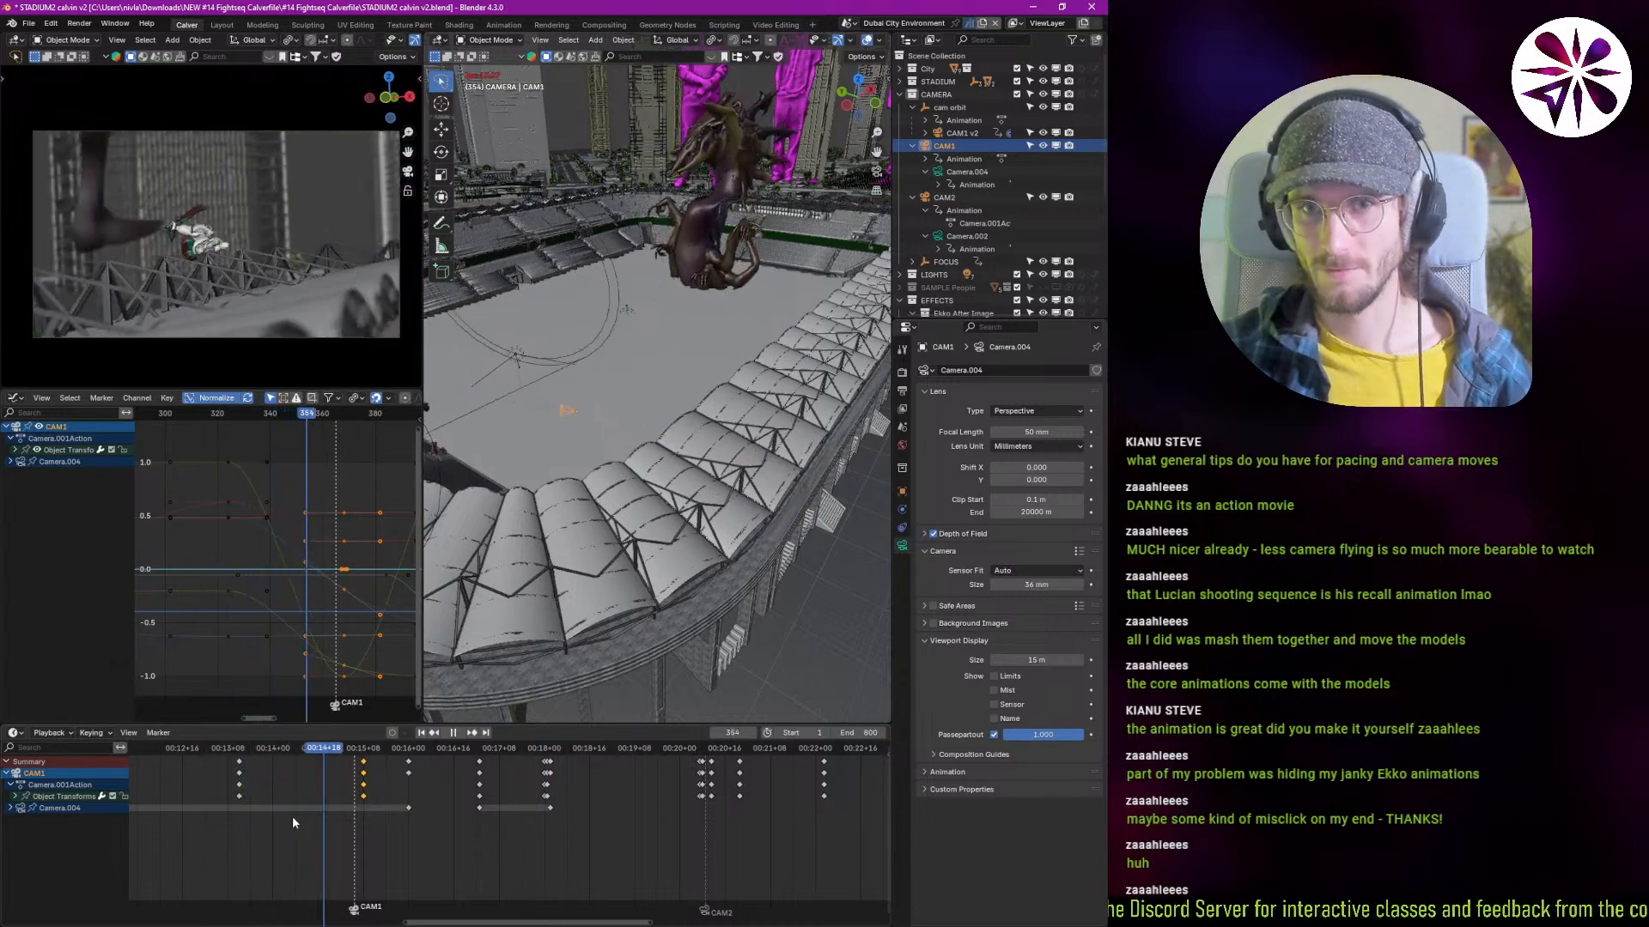
{"action": "right_click_drag", "start_coordinate": [292, 818], "coordinate": [185, 813], "text": "shift"}
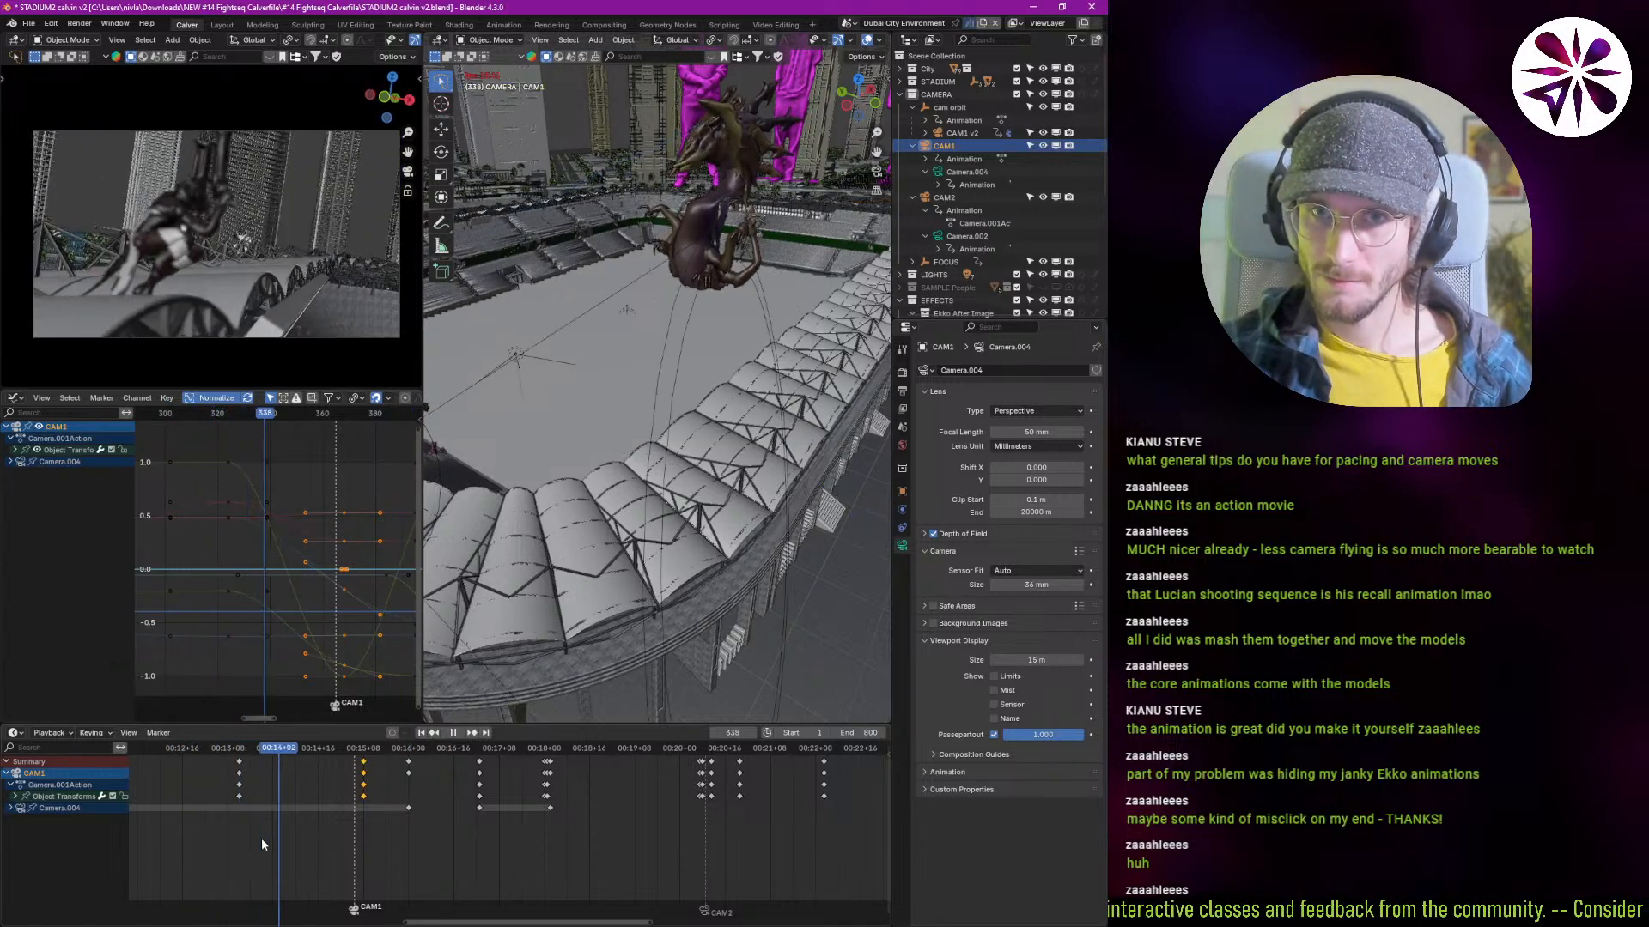
{"action": "key", "text": "space"}
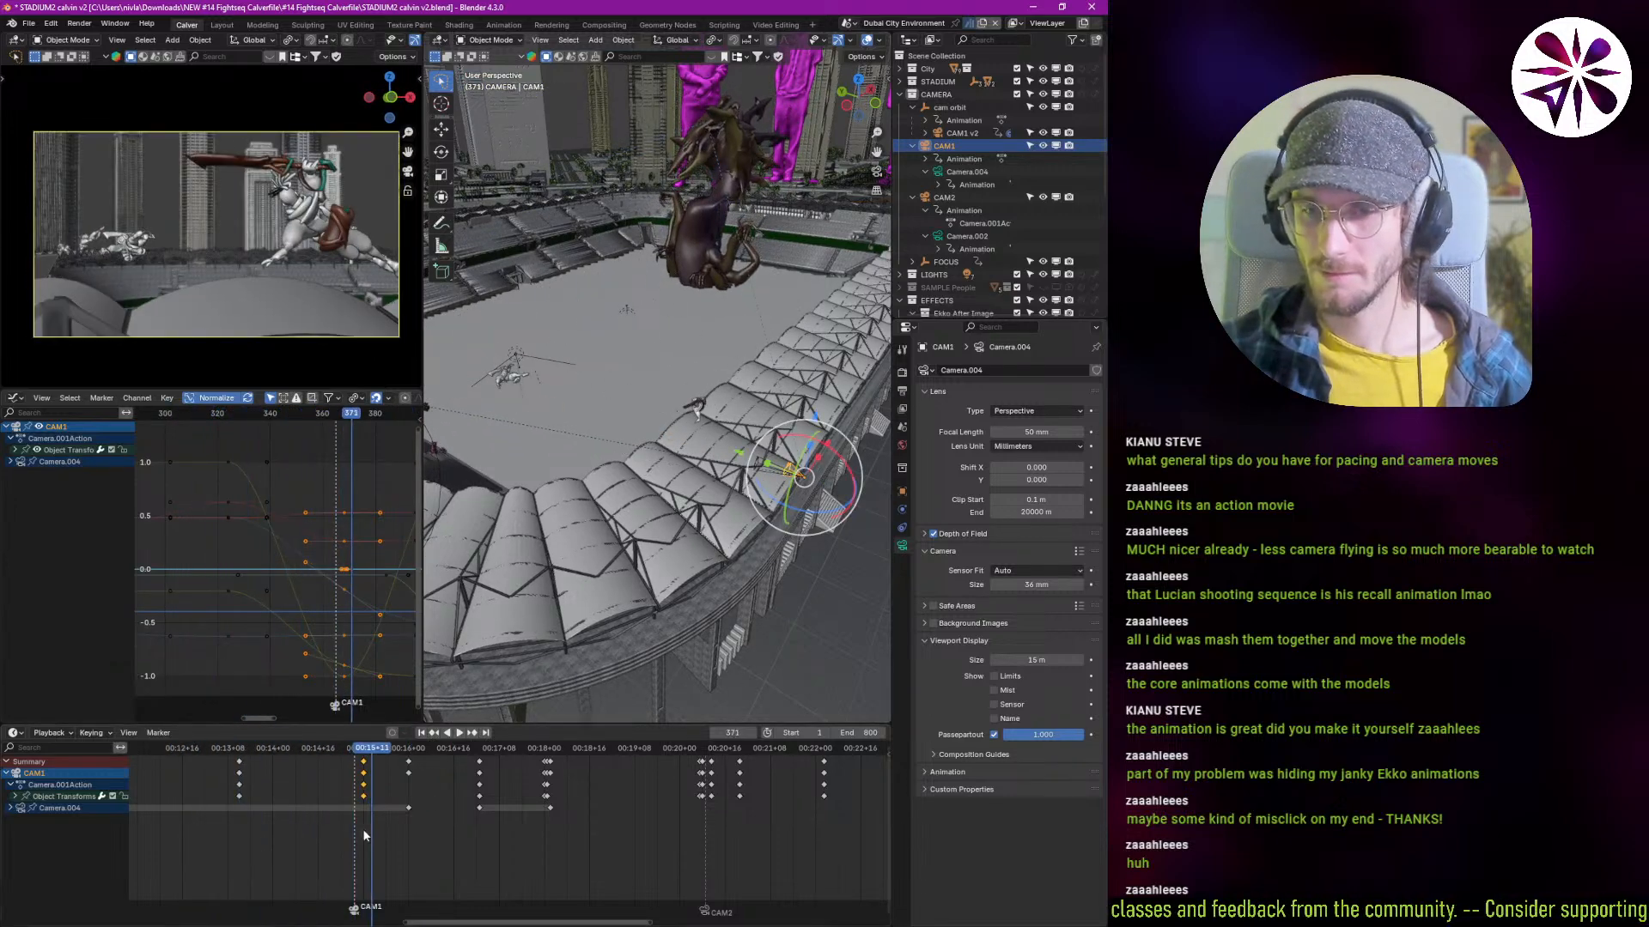
{"action": "right_click_drag", "start_coordinate": [363, 827], "coordinate": [296, 836], "text": "shift"}
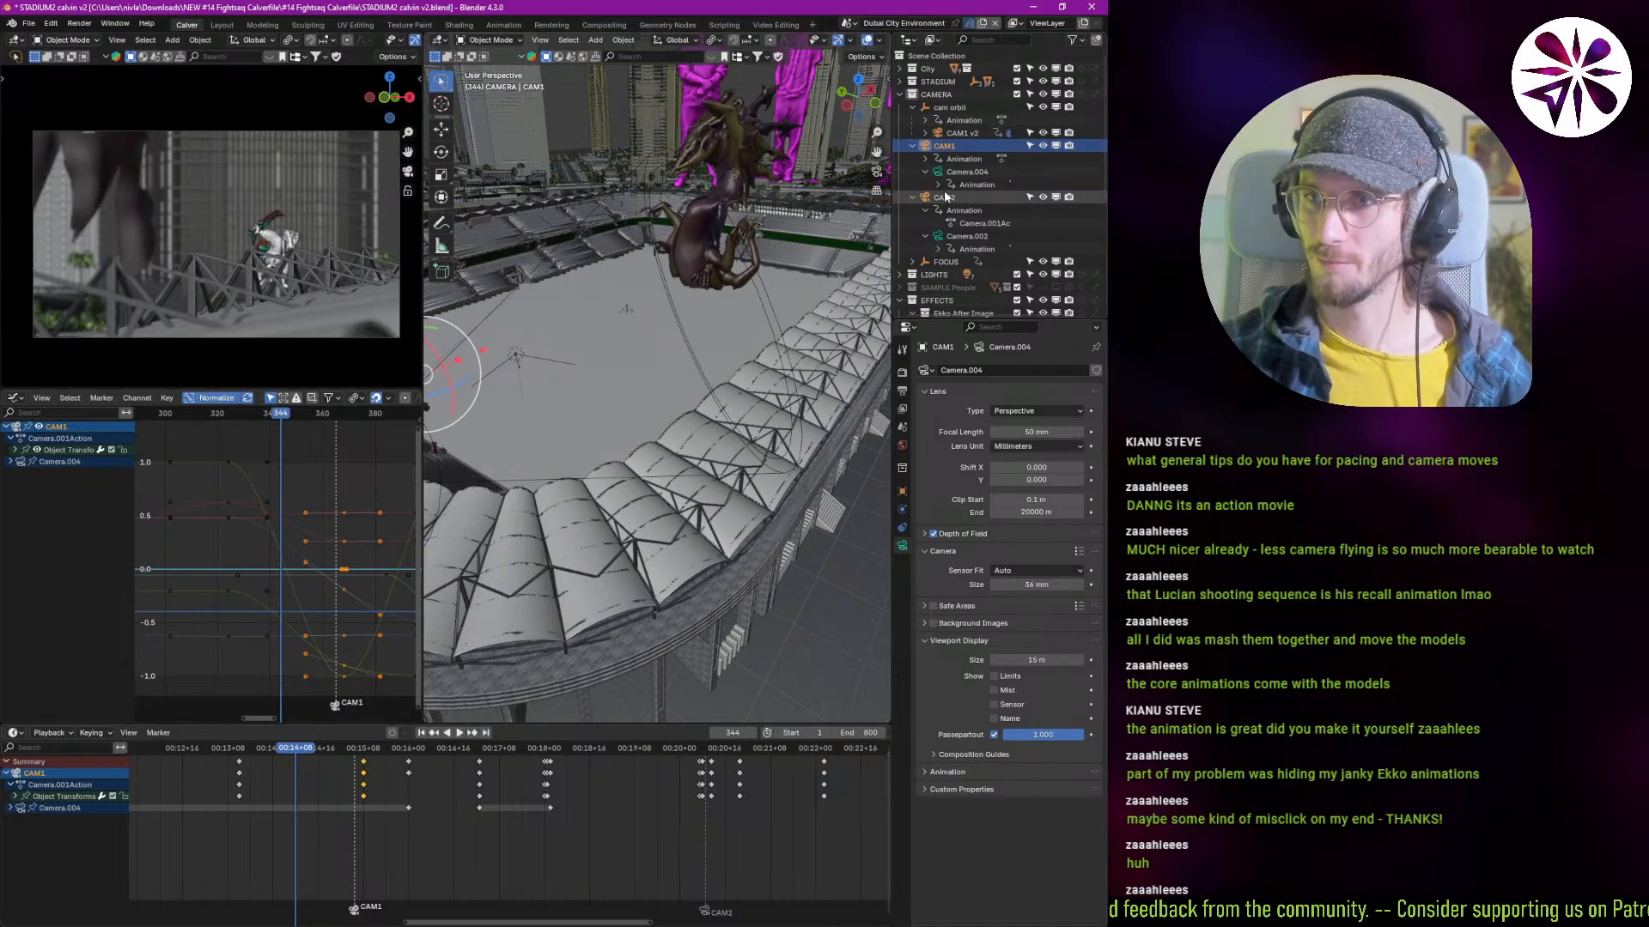
Step: Select CAM1 v2, play its frames up to the CAM1 marker and inspect its keyframes around frame 337
{"action": "left_click", "coordinate": [958, 133]}
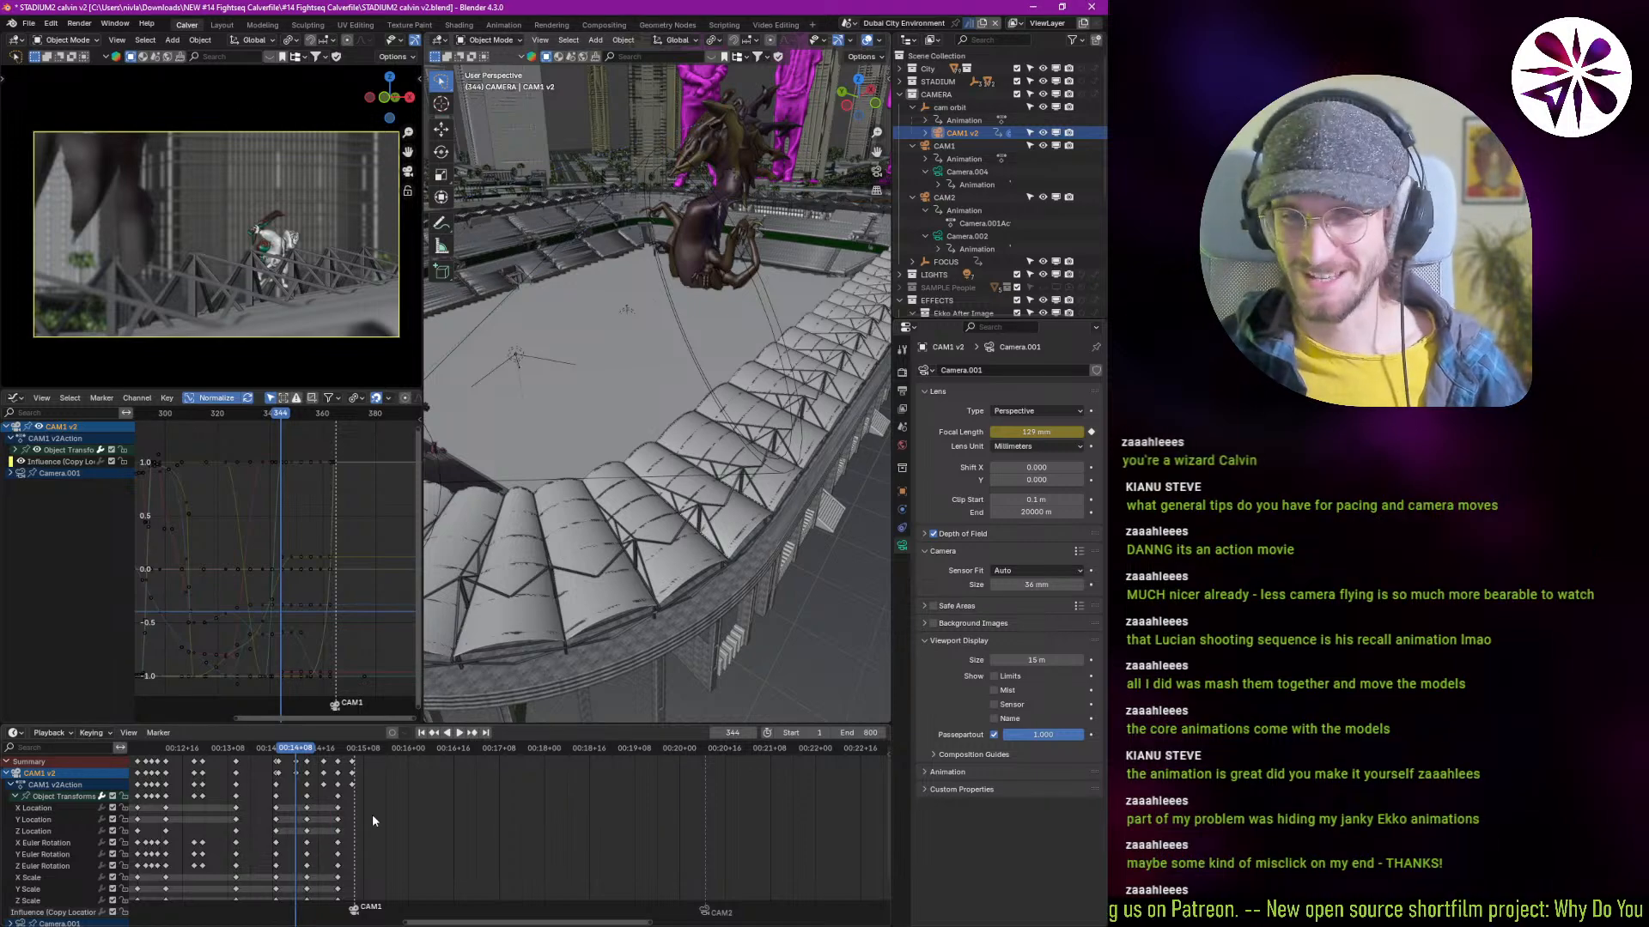
{"action": "key", "text": "space"}
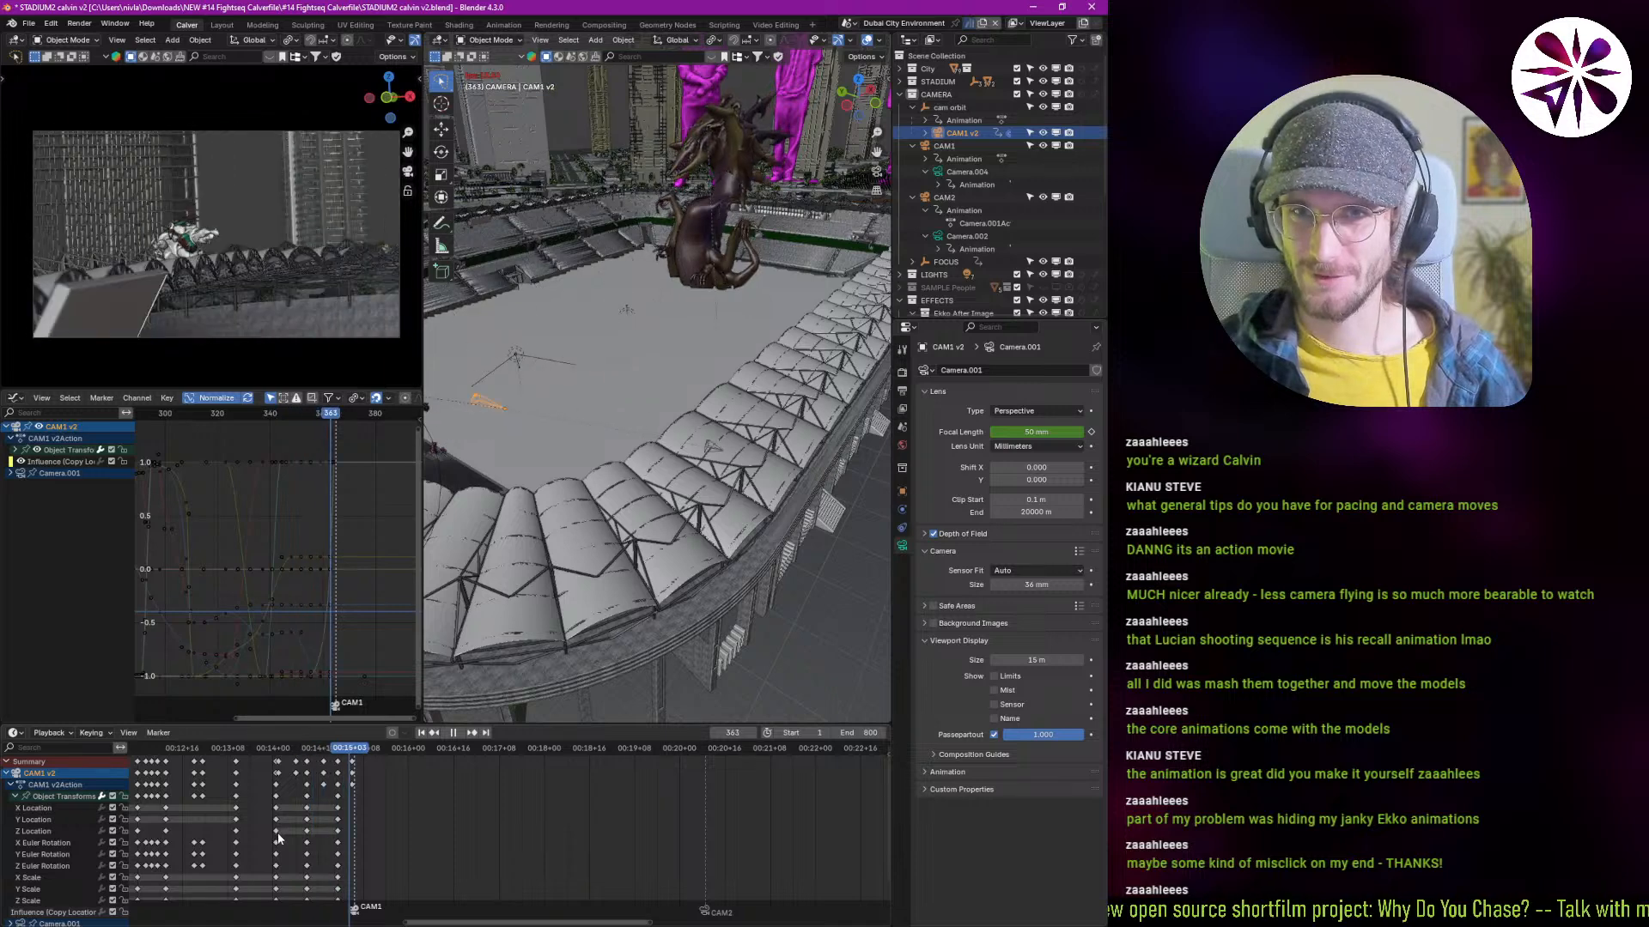
{"action": "left_click", "coordinate": [276, 846]}
{"action": "key", "text": "space"}
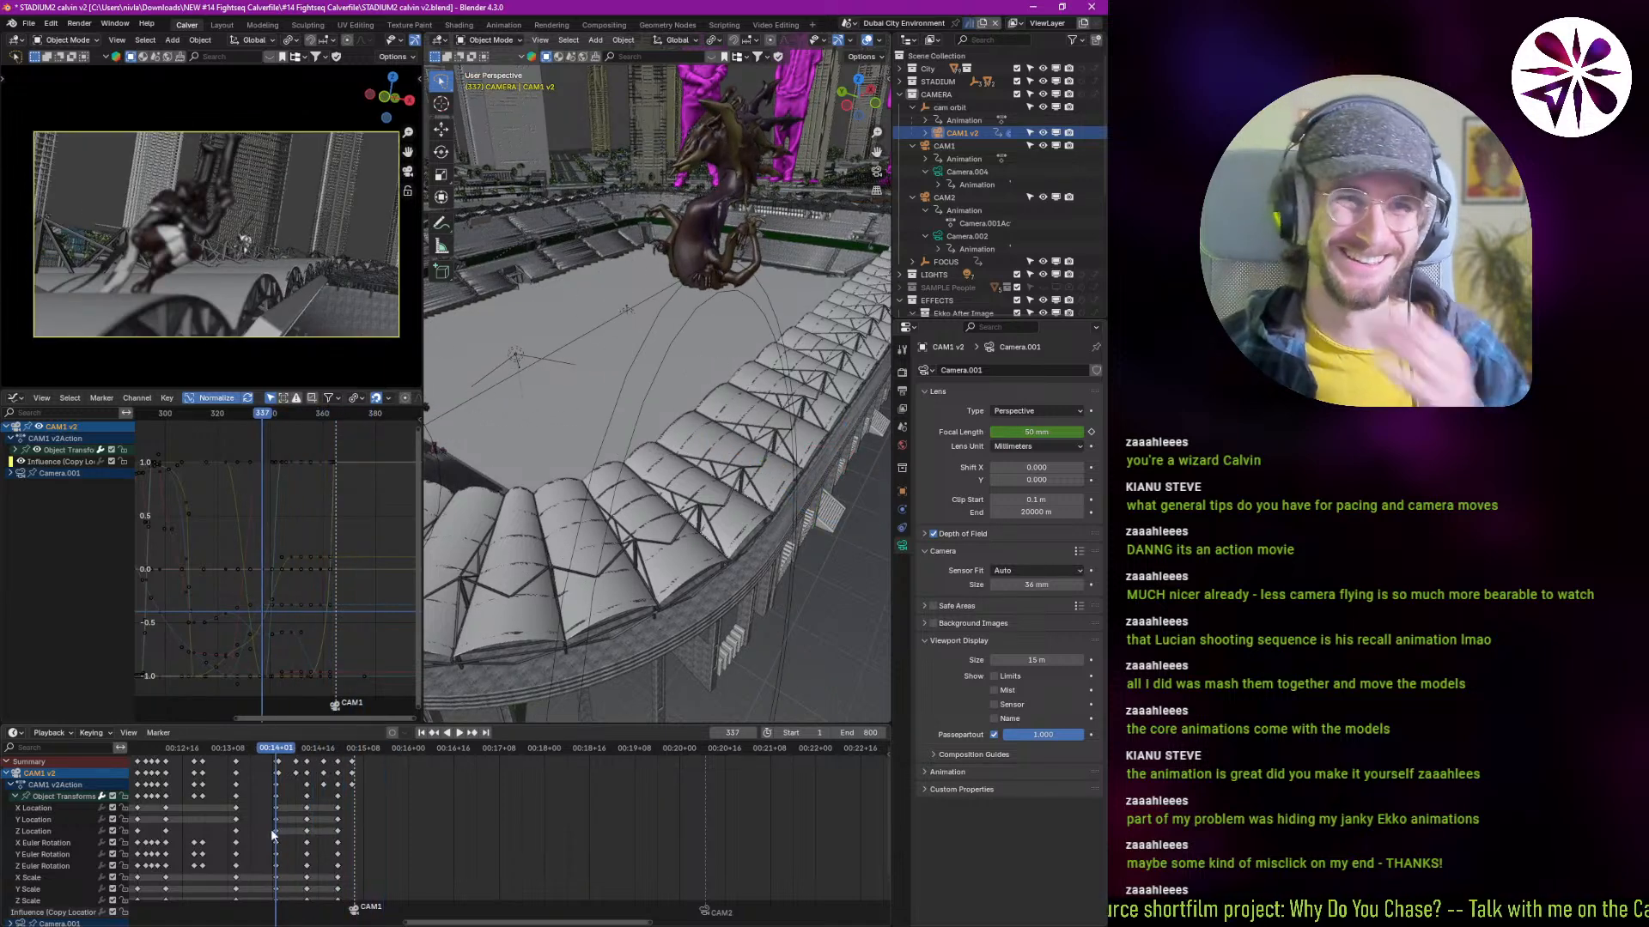
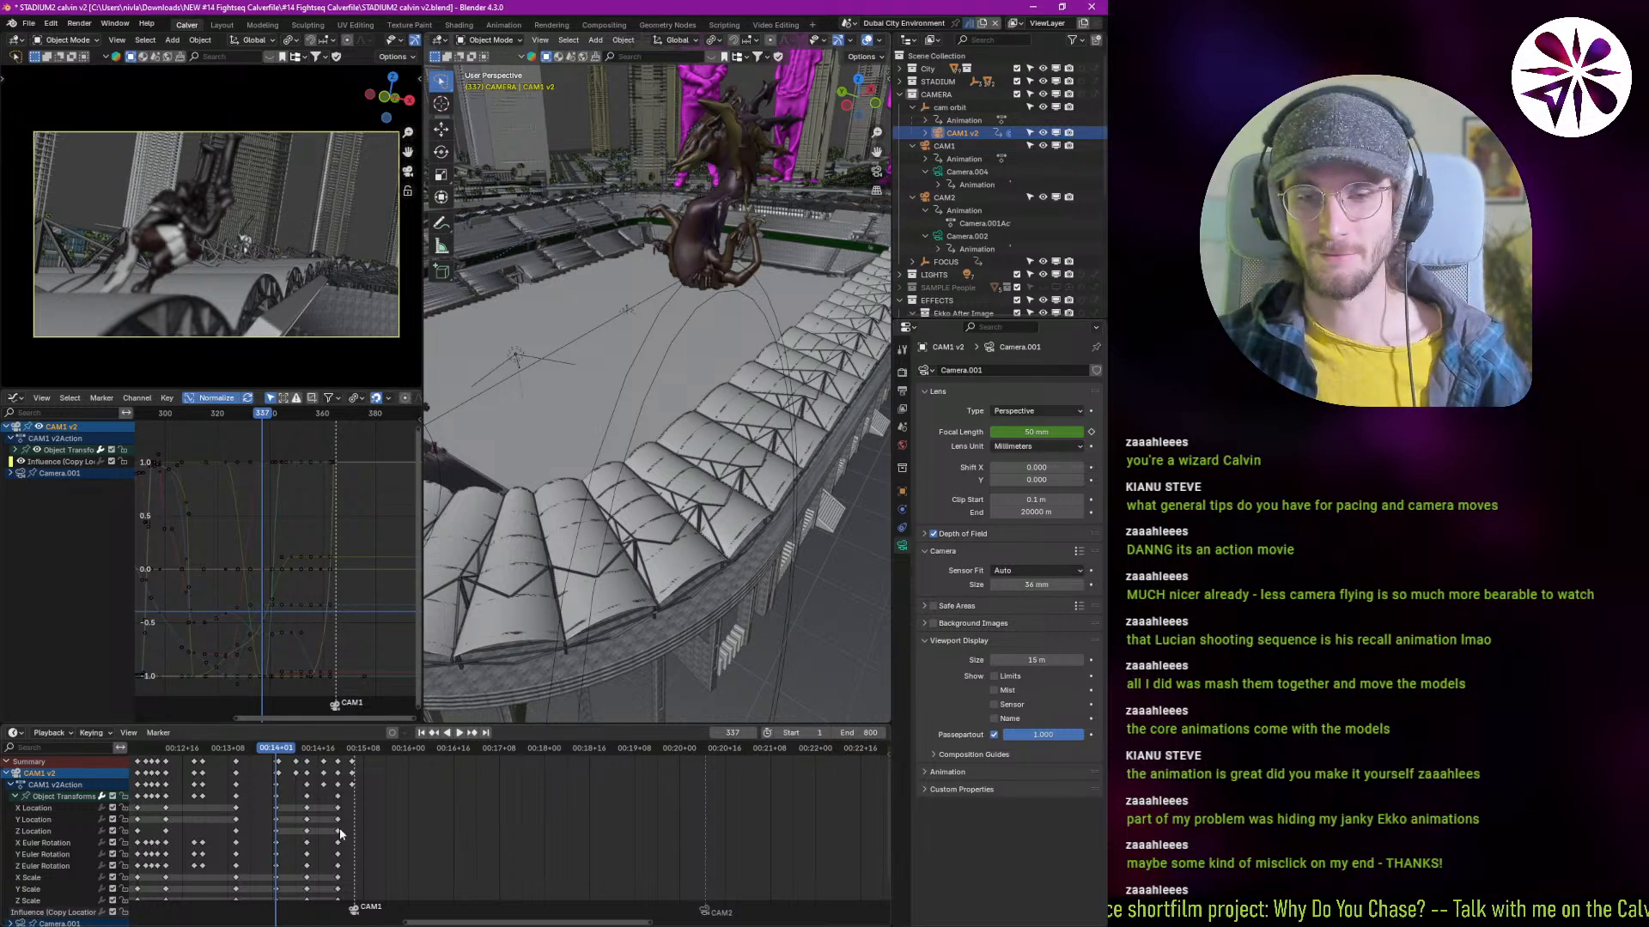
{"action": "scroll", "coordinate": [293, 830], "scroll_direction": "up", "scroll_amount": 1}
{"action": "middle_click_drag", "start_coordinate": [298, 841], "coordinate": [329, 800]}
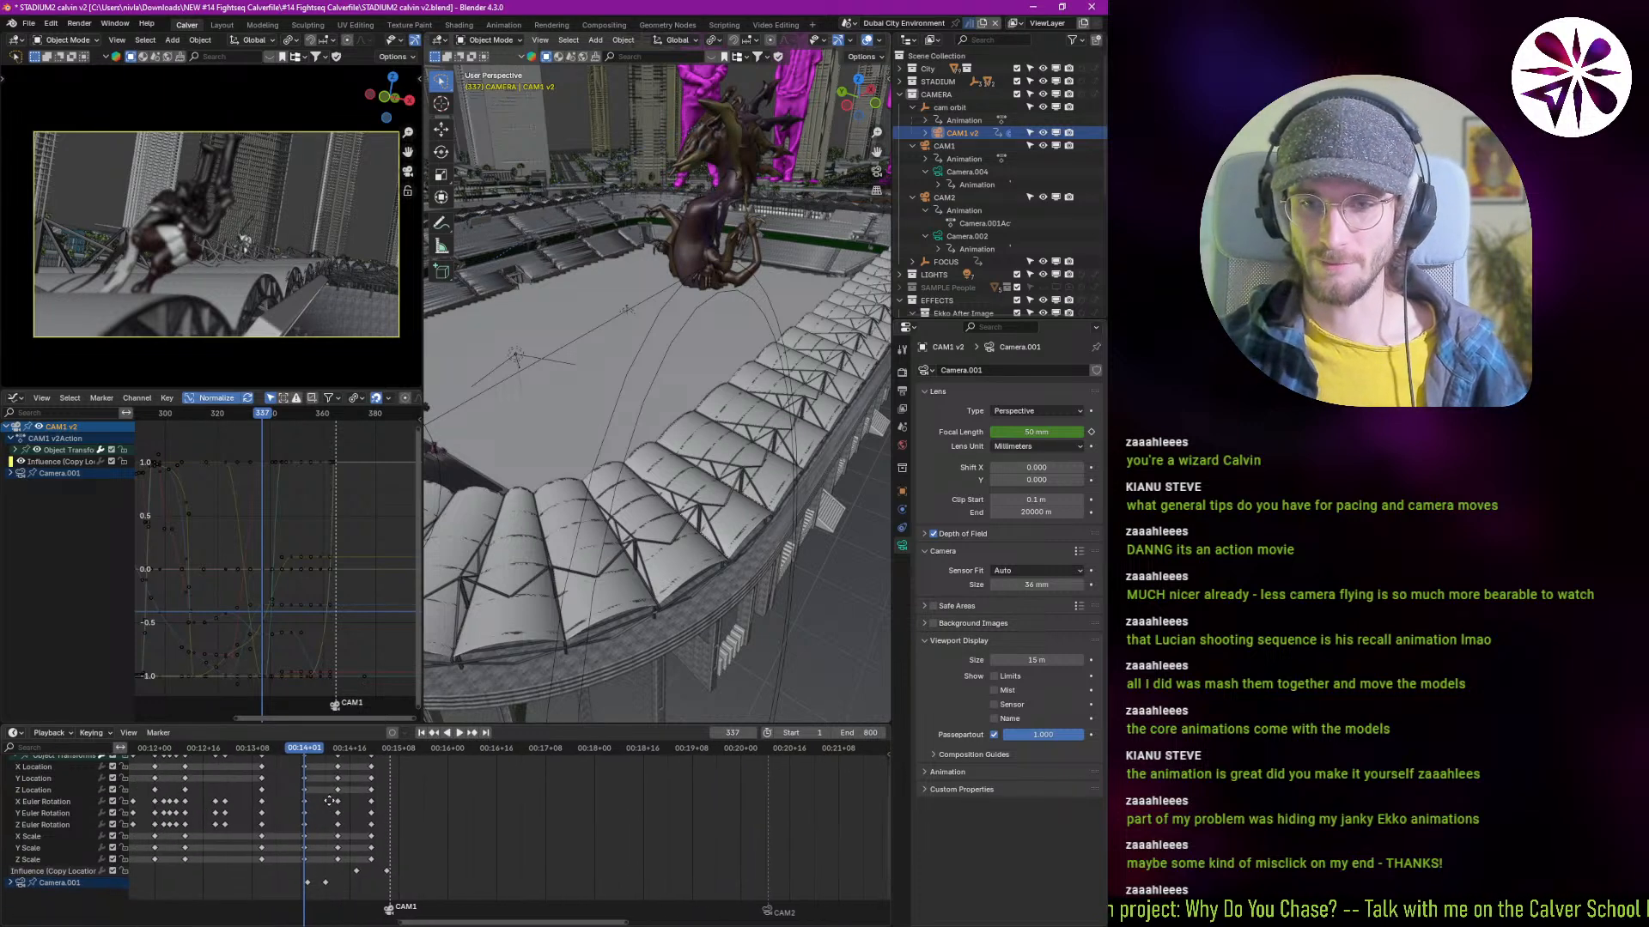
Step: Enlarge the keyframe editor and play CAM1 v2's frames ahead of the CAM1 marker to examine its motion
{"action": "left_click_drag", "start_coordinate": [367, 728], "coordinate": [365, 692]}
{"action": "key", "text": "space"}
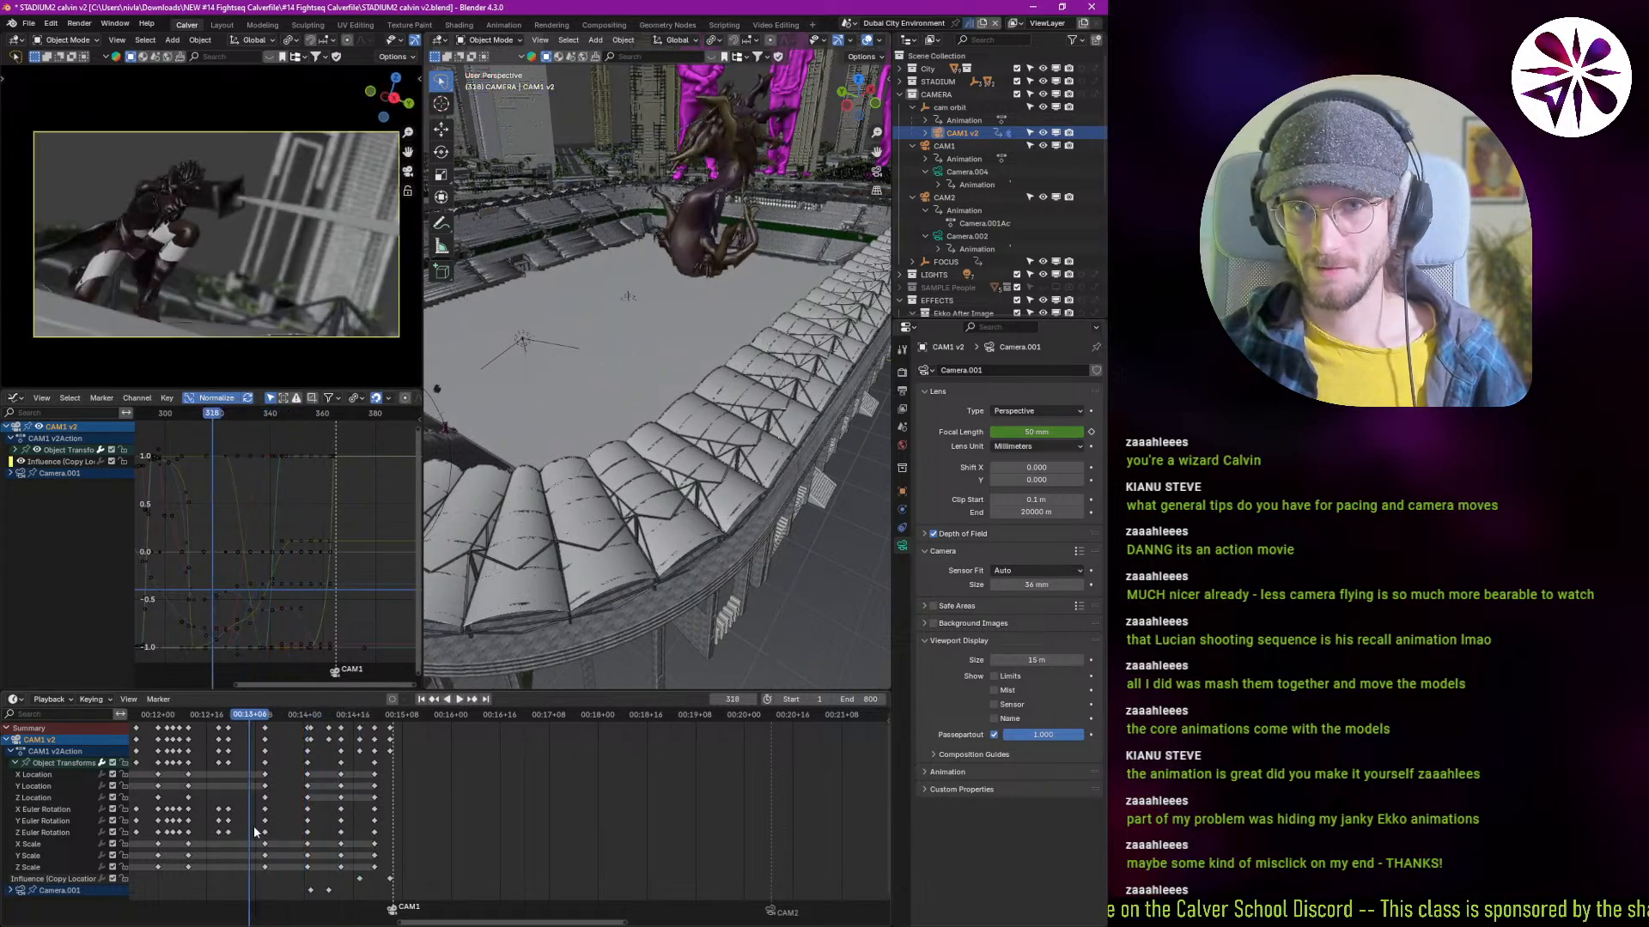
{"action": "key", "text": "space"}
{"action": "right_click_drag", "start_coordinate": [287, 817], "coordinate": [290, 836], "text": "shift"}
{"action": "middle_click_drag", "start_coordinate": [303, 839], "coordinate": [307, 872]}
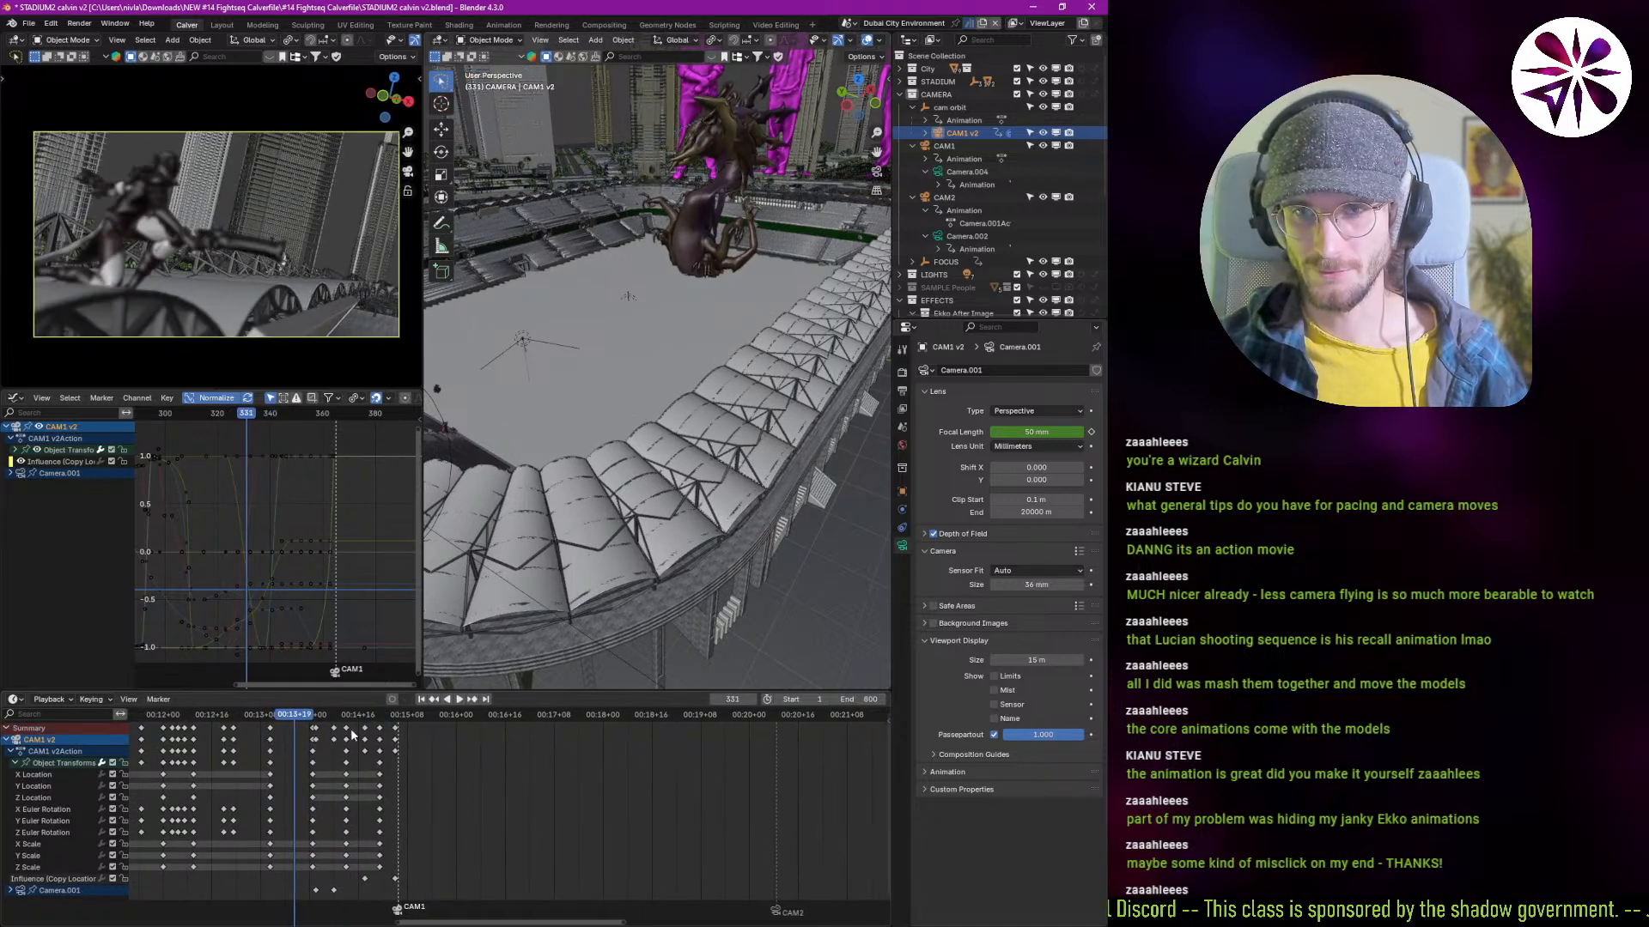
Step: Select the cam orbit empty, shift its last keyframes to about frame 338, lengthen their curve handles and play the result
{"action": "left_click", "coordinate": [950, 109]}
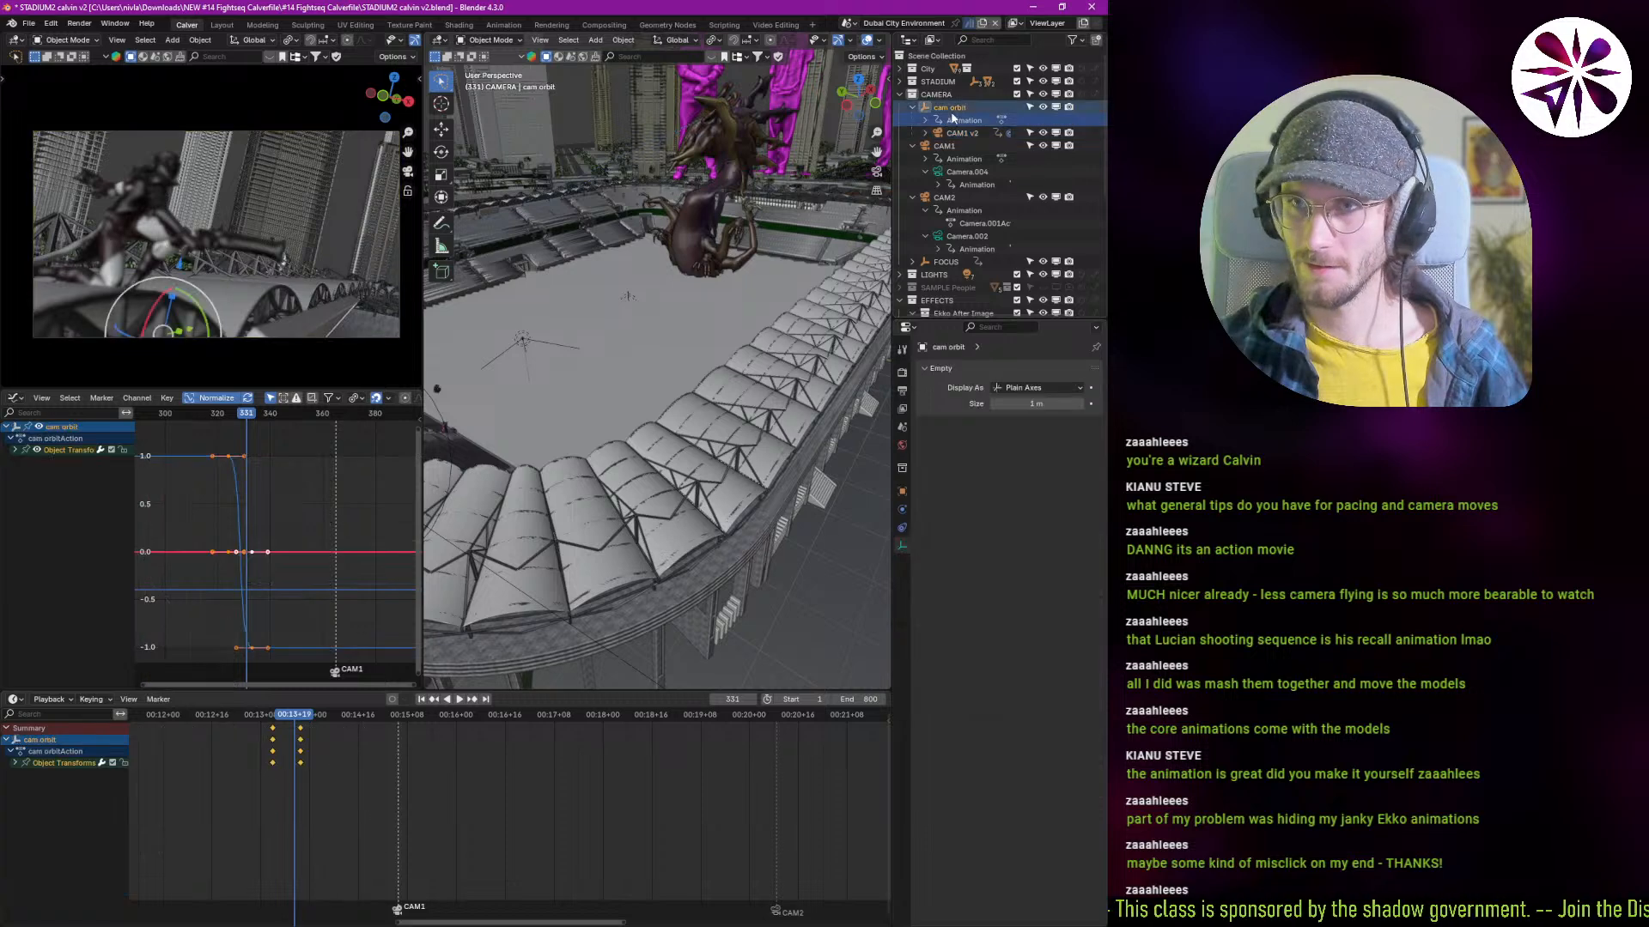
{"action": "left_click", "coordinate": [301, 764]}
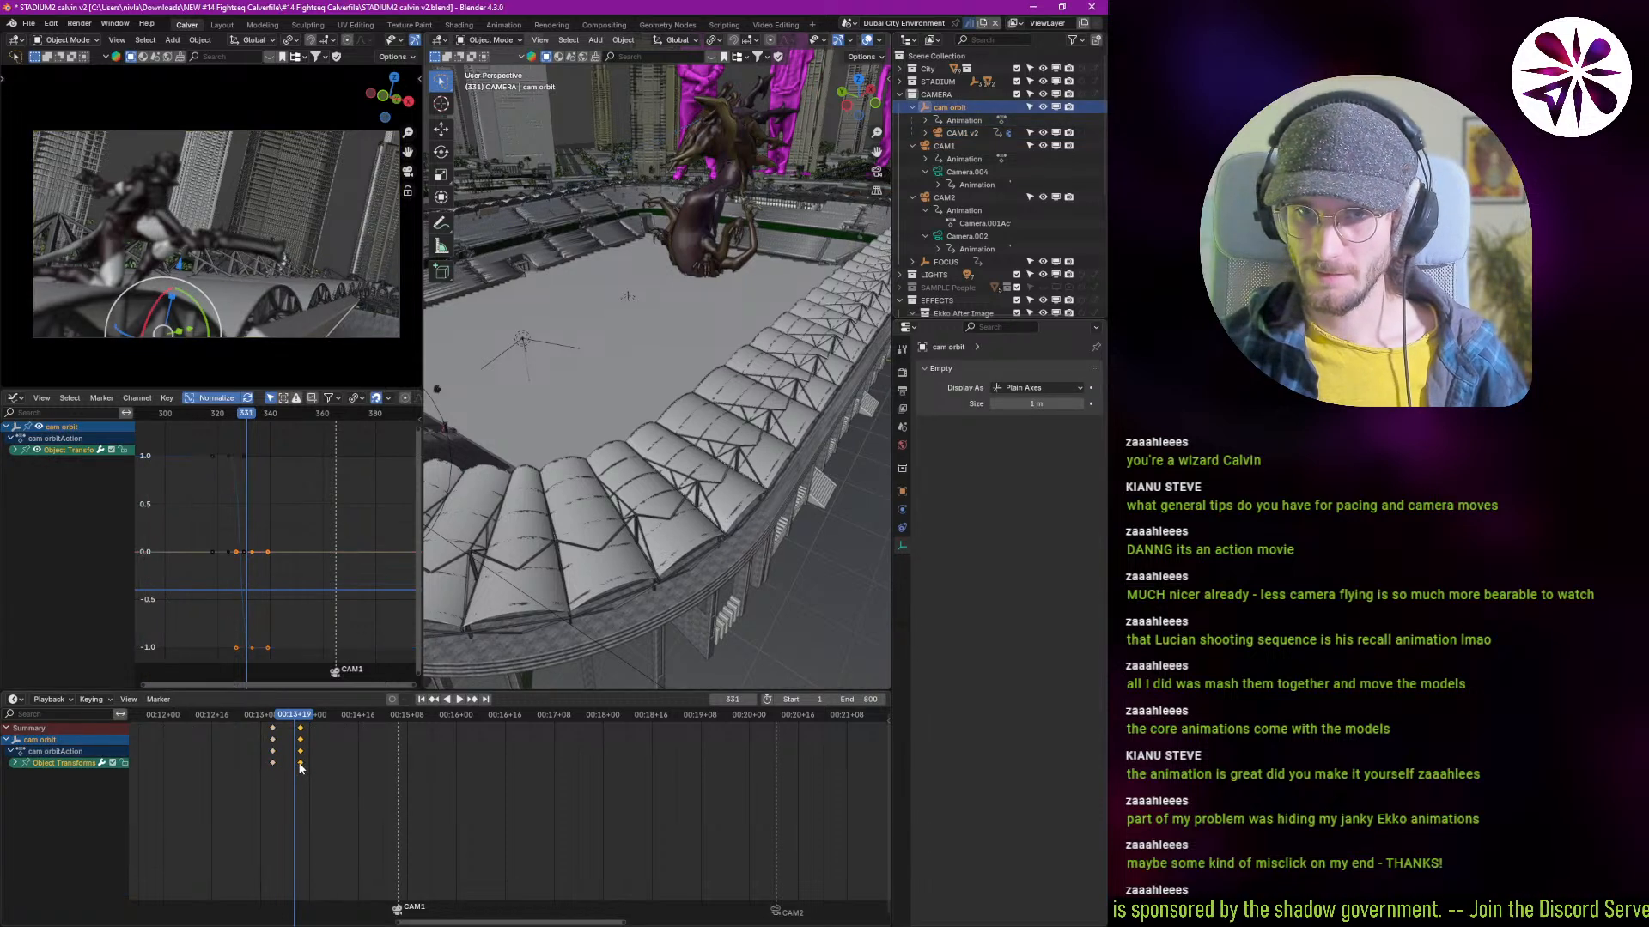
{"action": "key", "text": "g"}
{"action": "left_click", "coordinate": [316, 764]}
{"action": "key", "text": "s"}
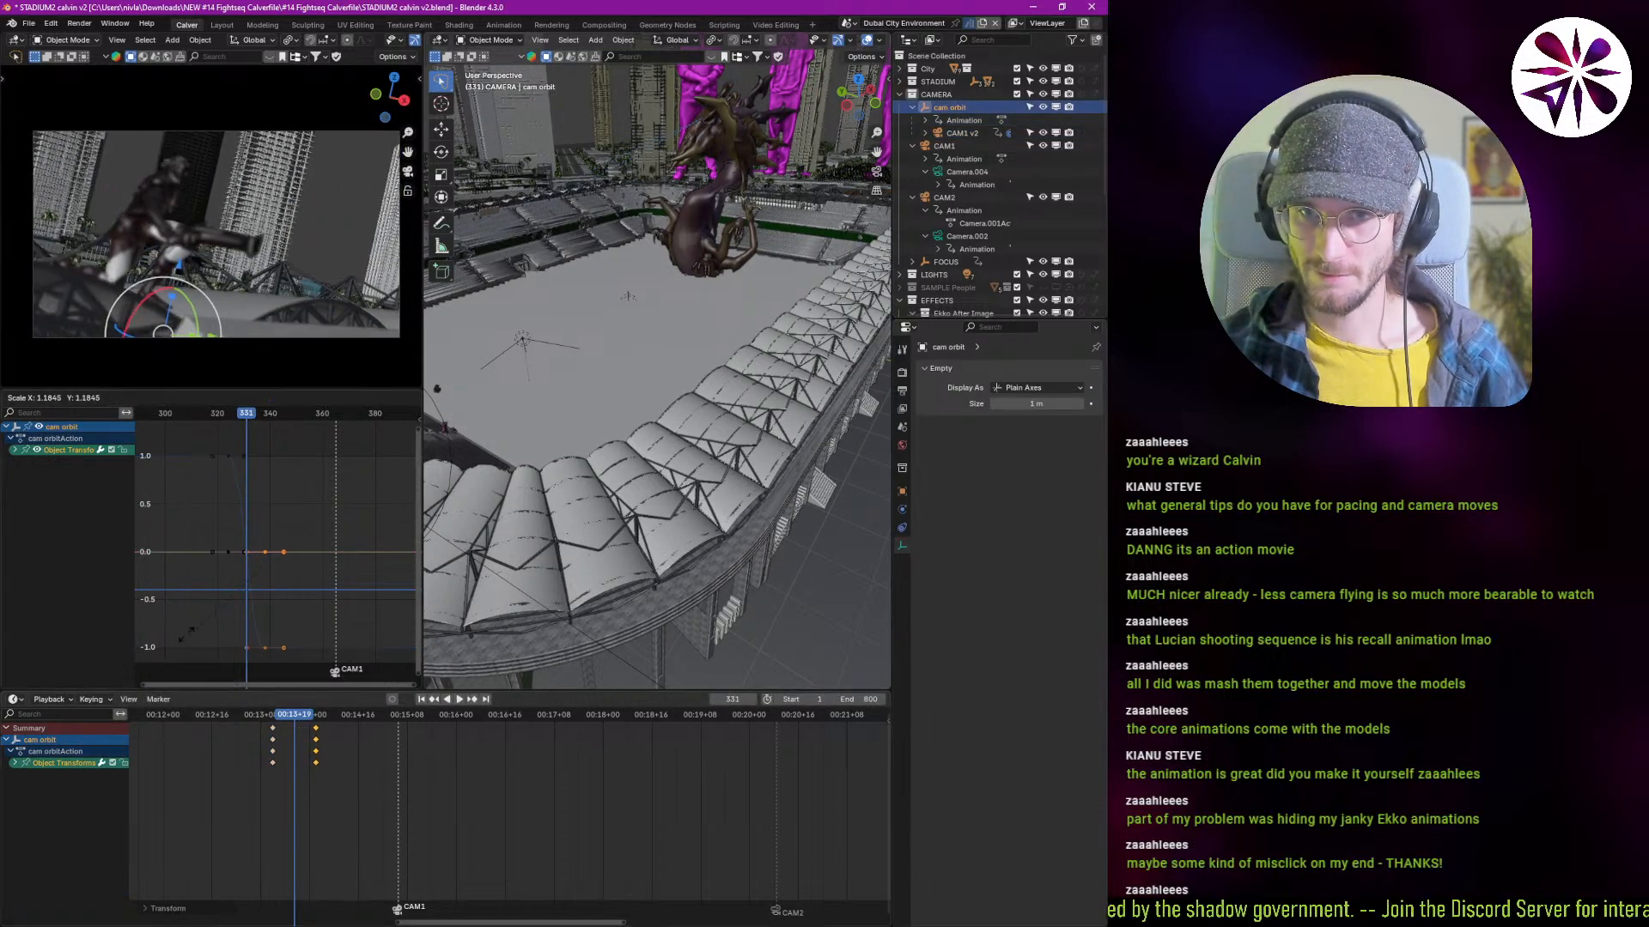
{"action": "left_click", "coordinate": [351, 617]}
{"action": "right_click_drag", "start_coordinate": [299, 745], "coordinate": [261, 749], "text": "shift"}
{"action": "key", "text": "space"}
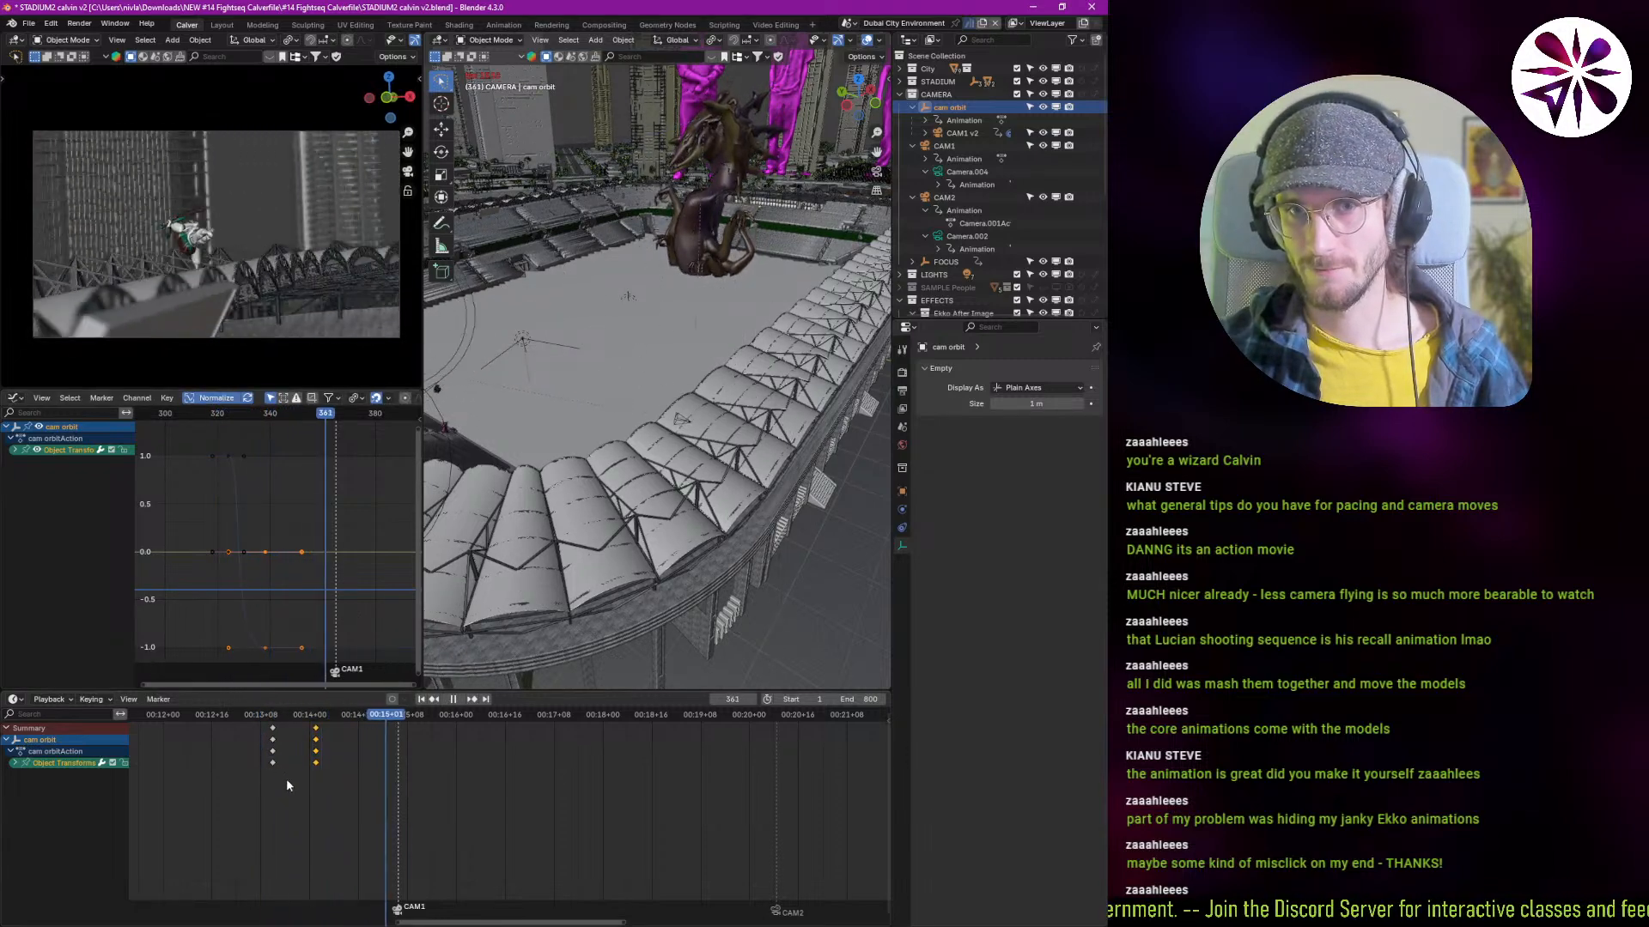
Step: Try the last cam orbit keyframes earlier, at about frame 335, and play the orbit move
{"action": "key", "text": "Escape"}
{"action": "left_click", "coordinate": [298, 775]}
{"action": "key", "text": "space"}
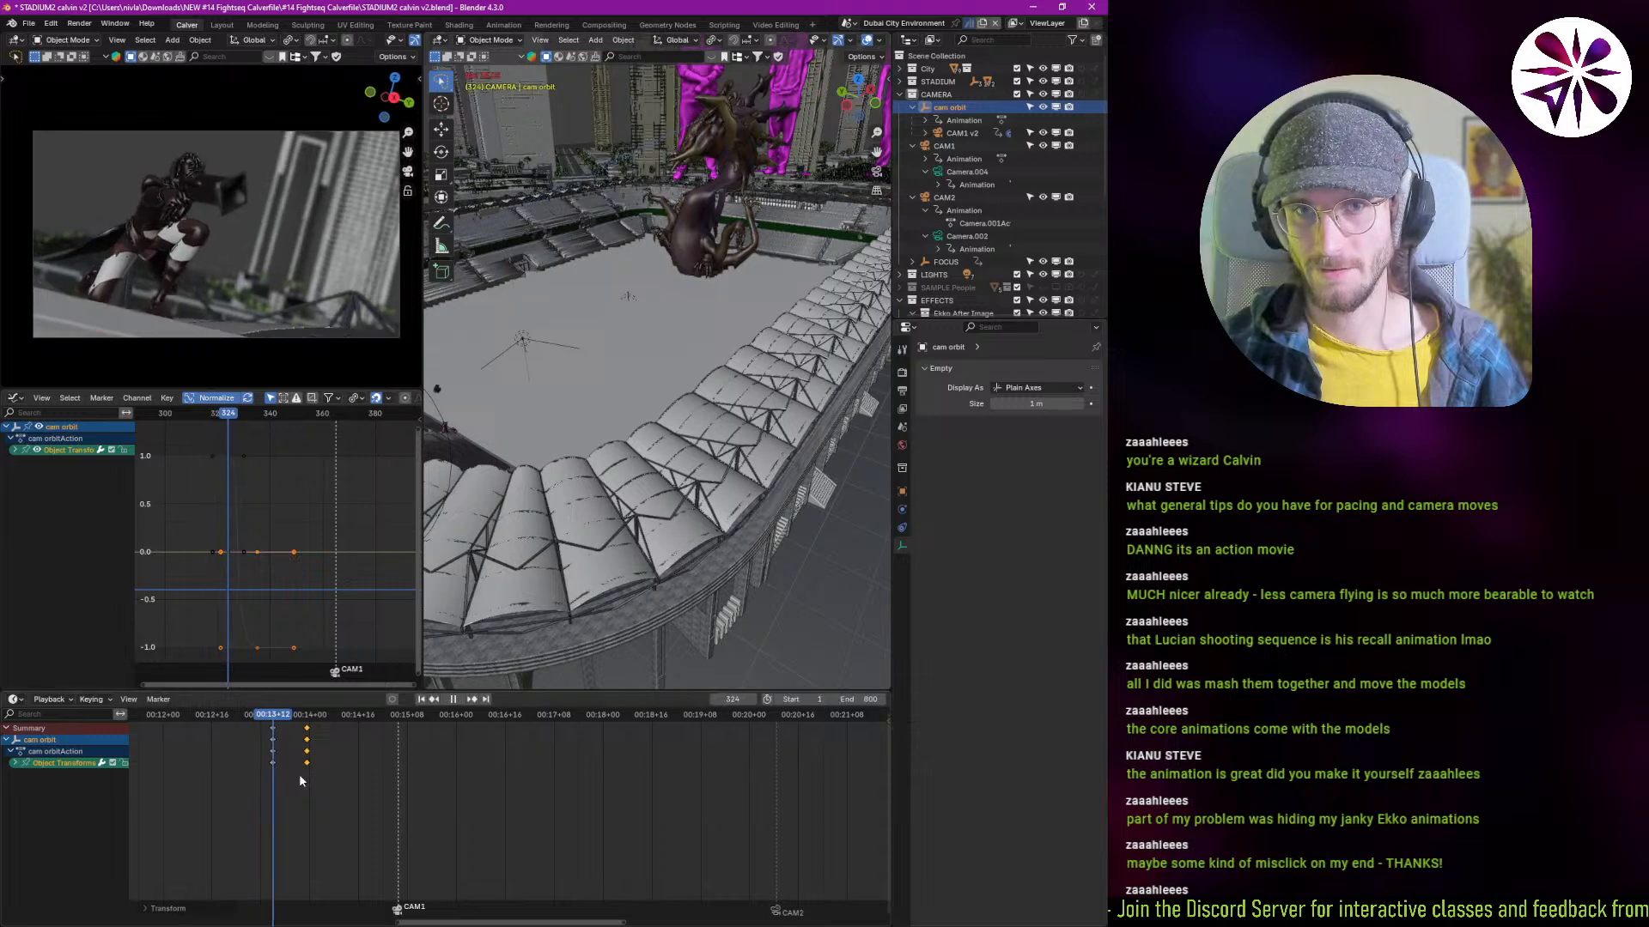
{"action": "key", "text": "space"}
Step: Delay the last cam orbit keyframes to about frame 341, scale their curve handles wider and play the orbit
{"action": "key", "text": "g"}
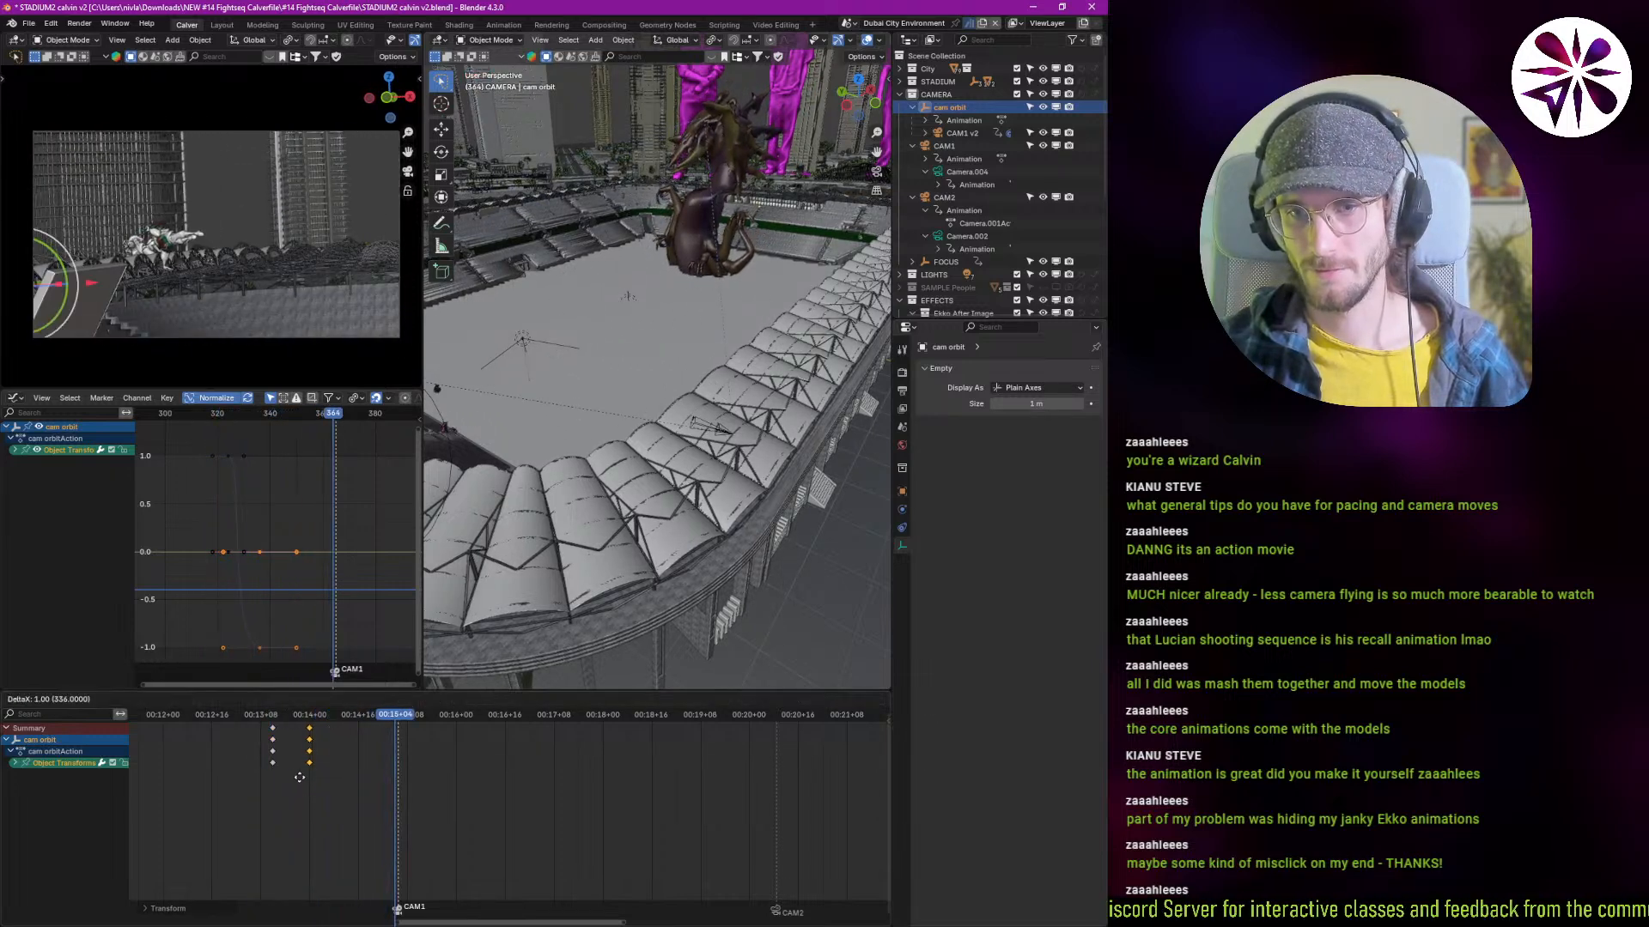
{"action": "left_click", "coordinate": [316, 780]}
{"action": "key", "text": "s"}
{"action": "left_click", "coordinate": [194, 645]}
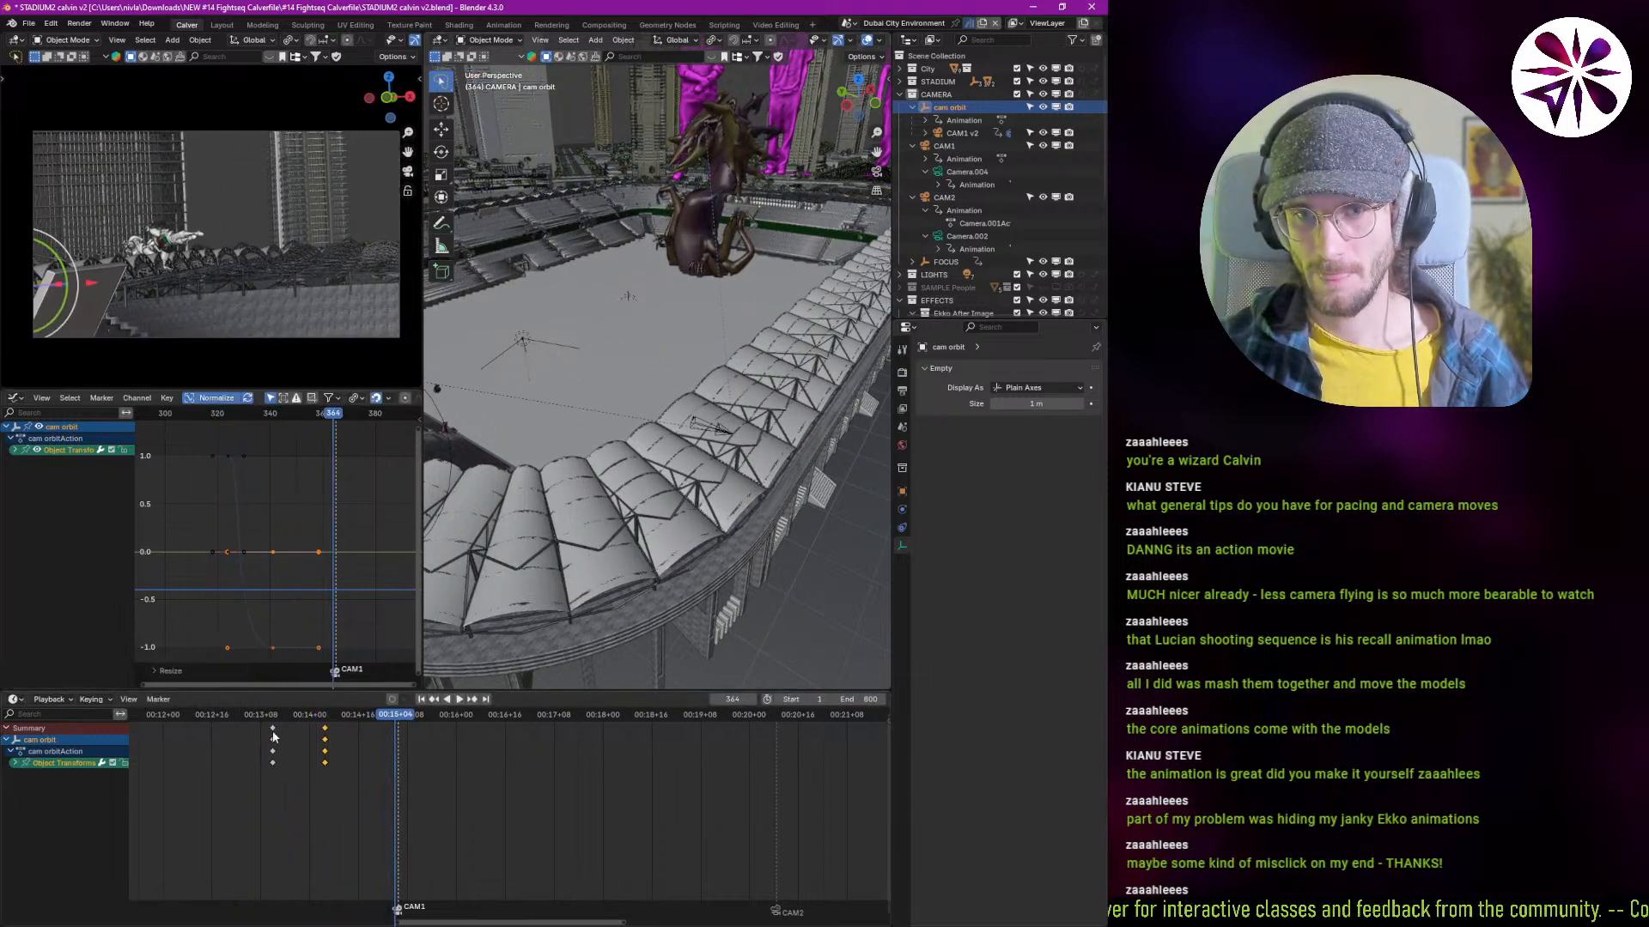
{"action": "left_click", "coordinate": [272, 720]}
{"action": "key", "text": "space"}
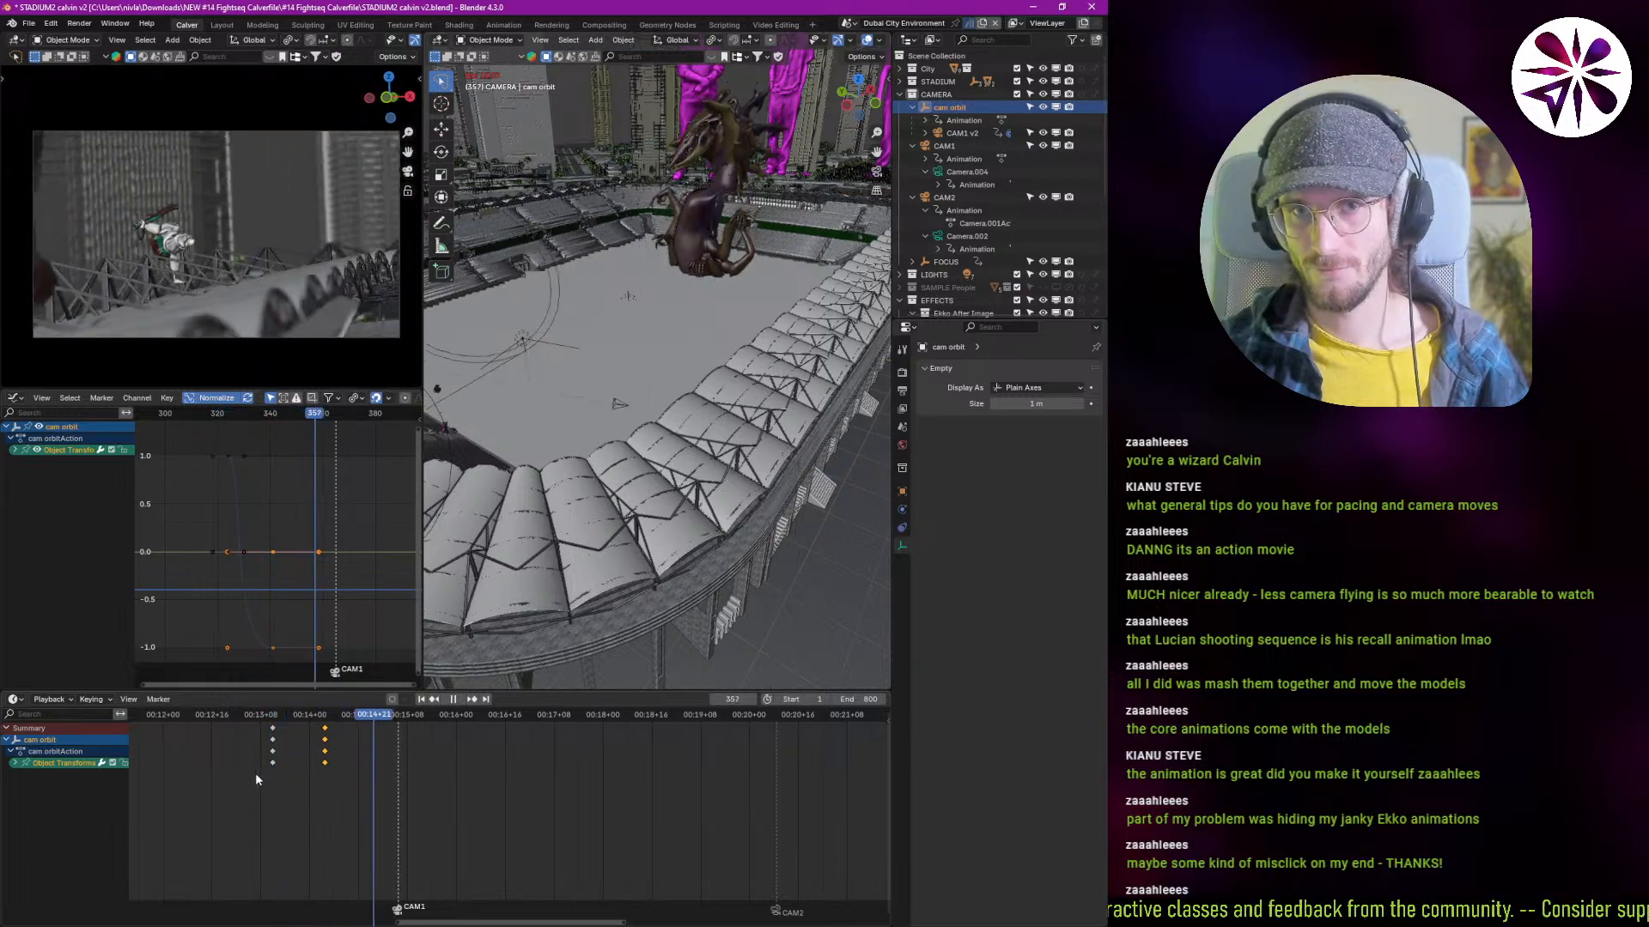
{"action": "key", "text": "Escape"}
Step: Pull the last cam orbit keyframes back to frame 338 and replay the orbit move
{"action": "key", "text": "g"}
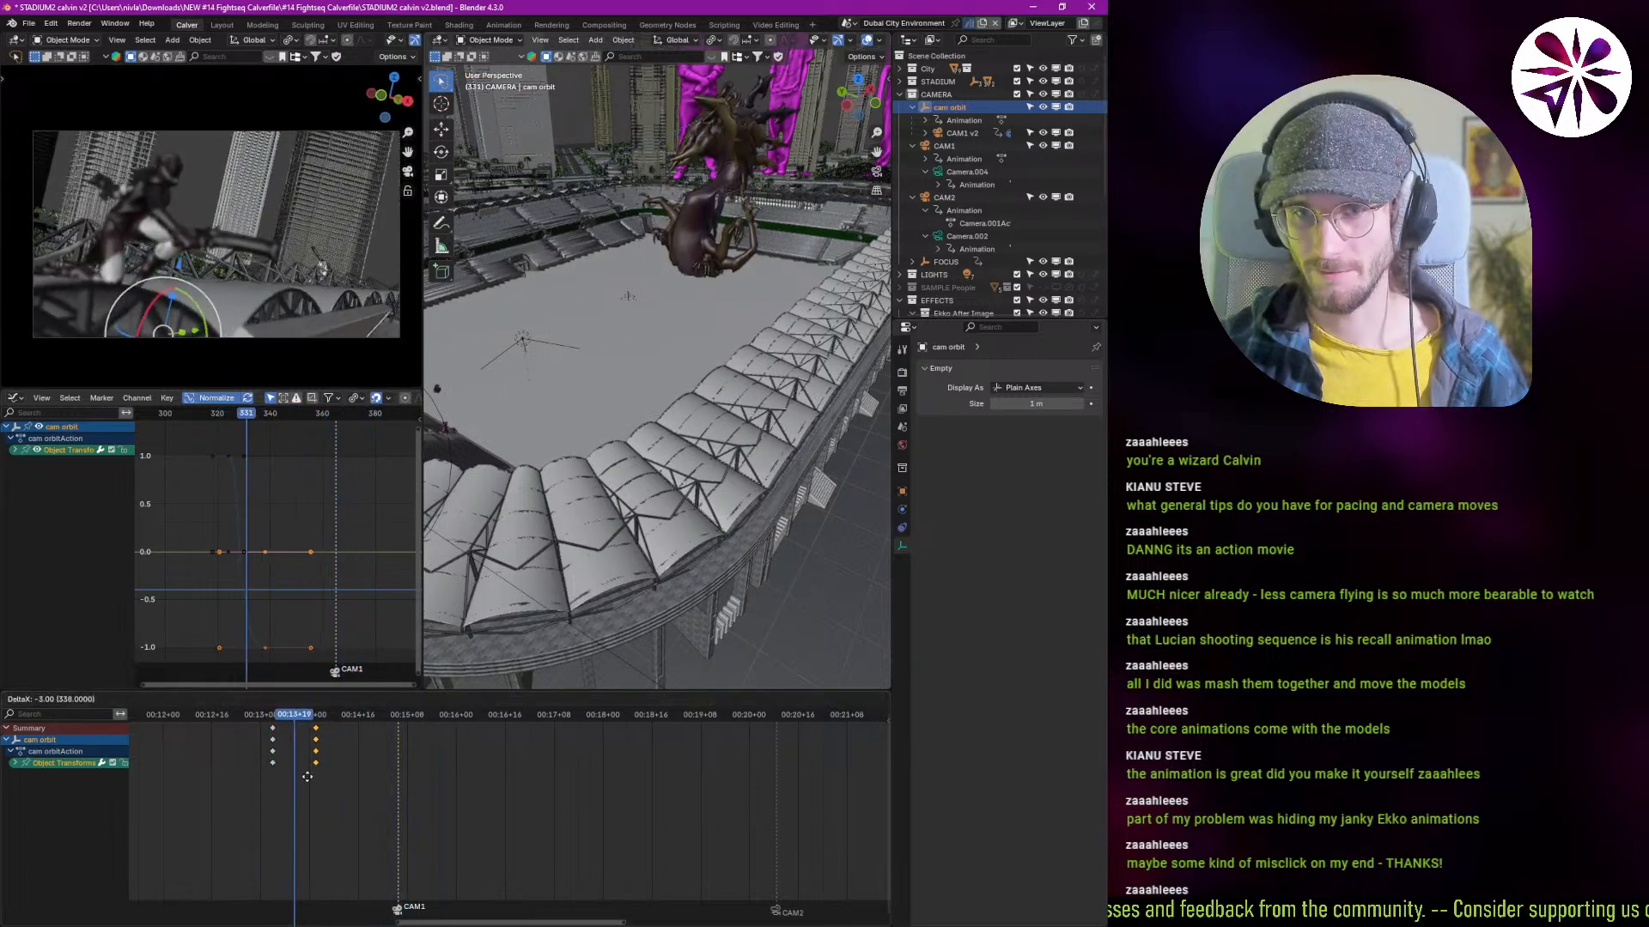
{"action": "left_click", "coordinate": [305, 776]}
{"action": "left_click", "coordinate": [265, 718]}
{"action": "key", "text": "space"}
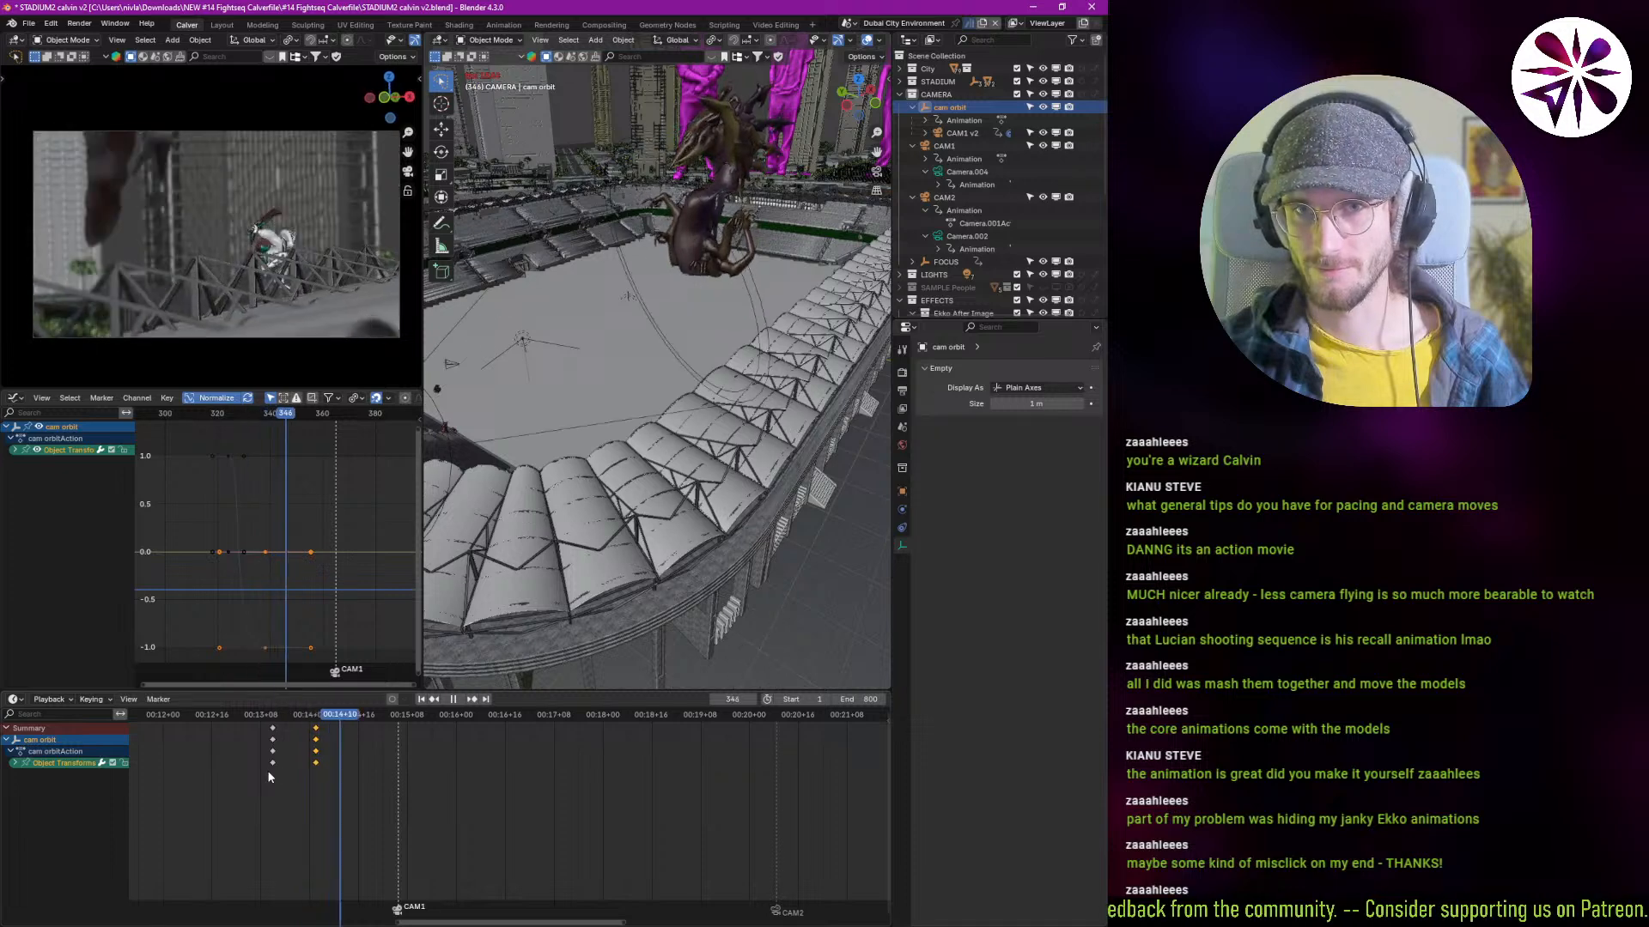
{"action": "key", "text": "space"}
Step: Place the last cam orbit keyframes at frame 342, scale their curve handles wider and replay the camera swing
{"action": "key", "text": "g"}
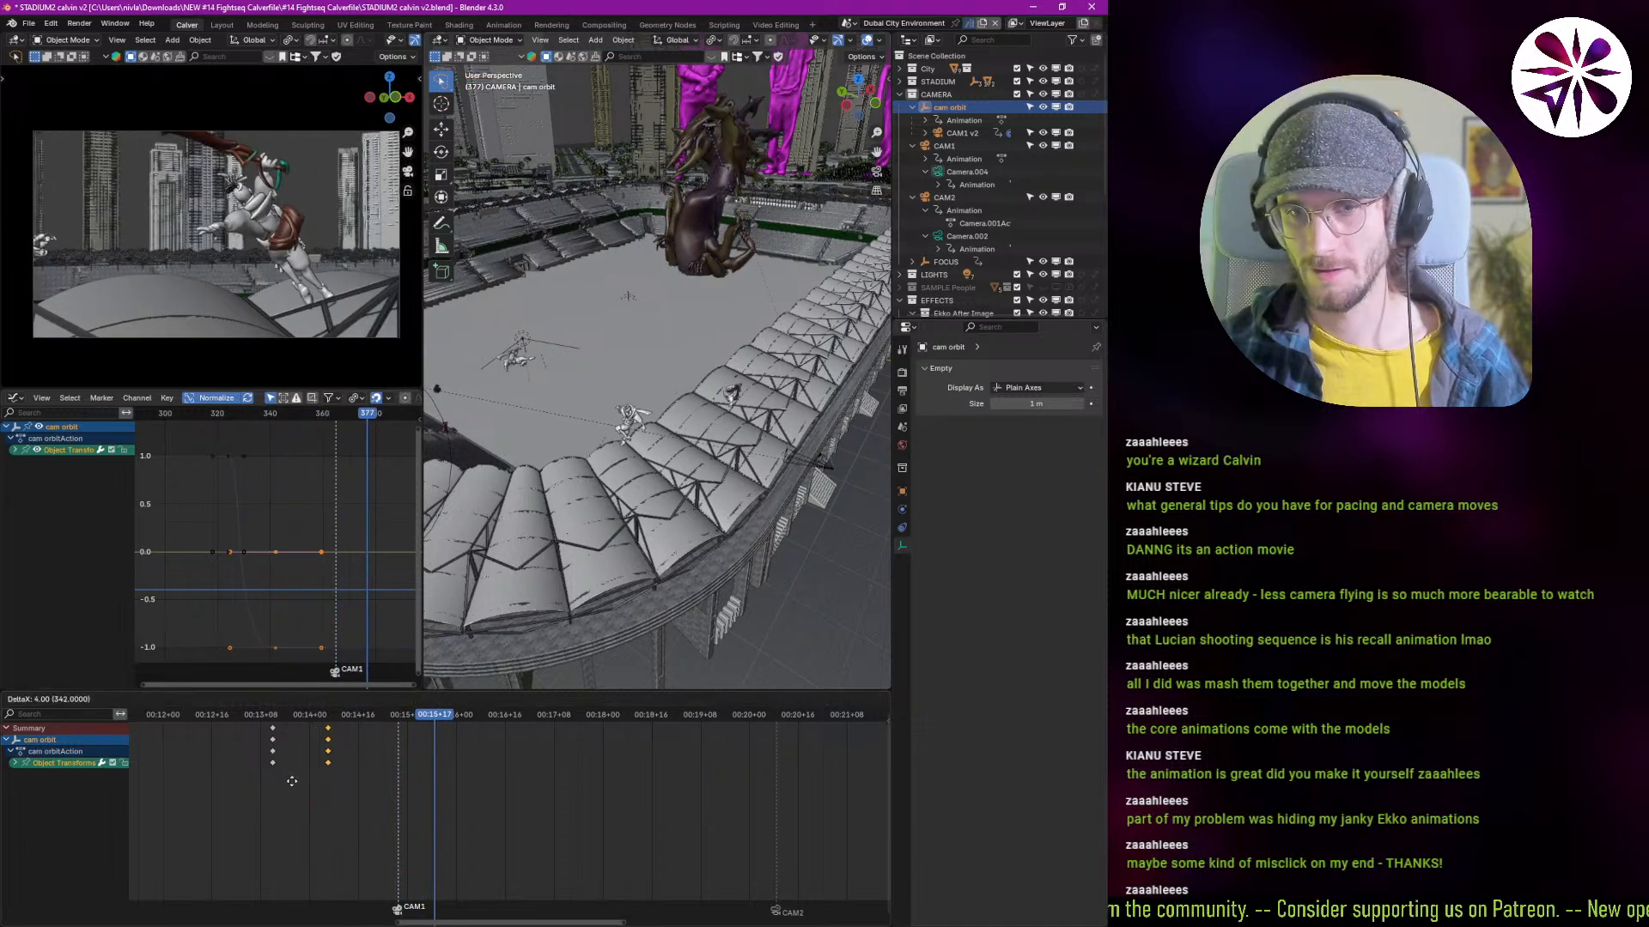
{"action": "left_click", "coordinate": [291, 778]}
{"action": "key", "text": "s"}
{"action": "left_click", "coordinate": [220, 638]}
{"action": "left_click", "coordinate": [268, 717]}
{"action": "key", "text": "space"}
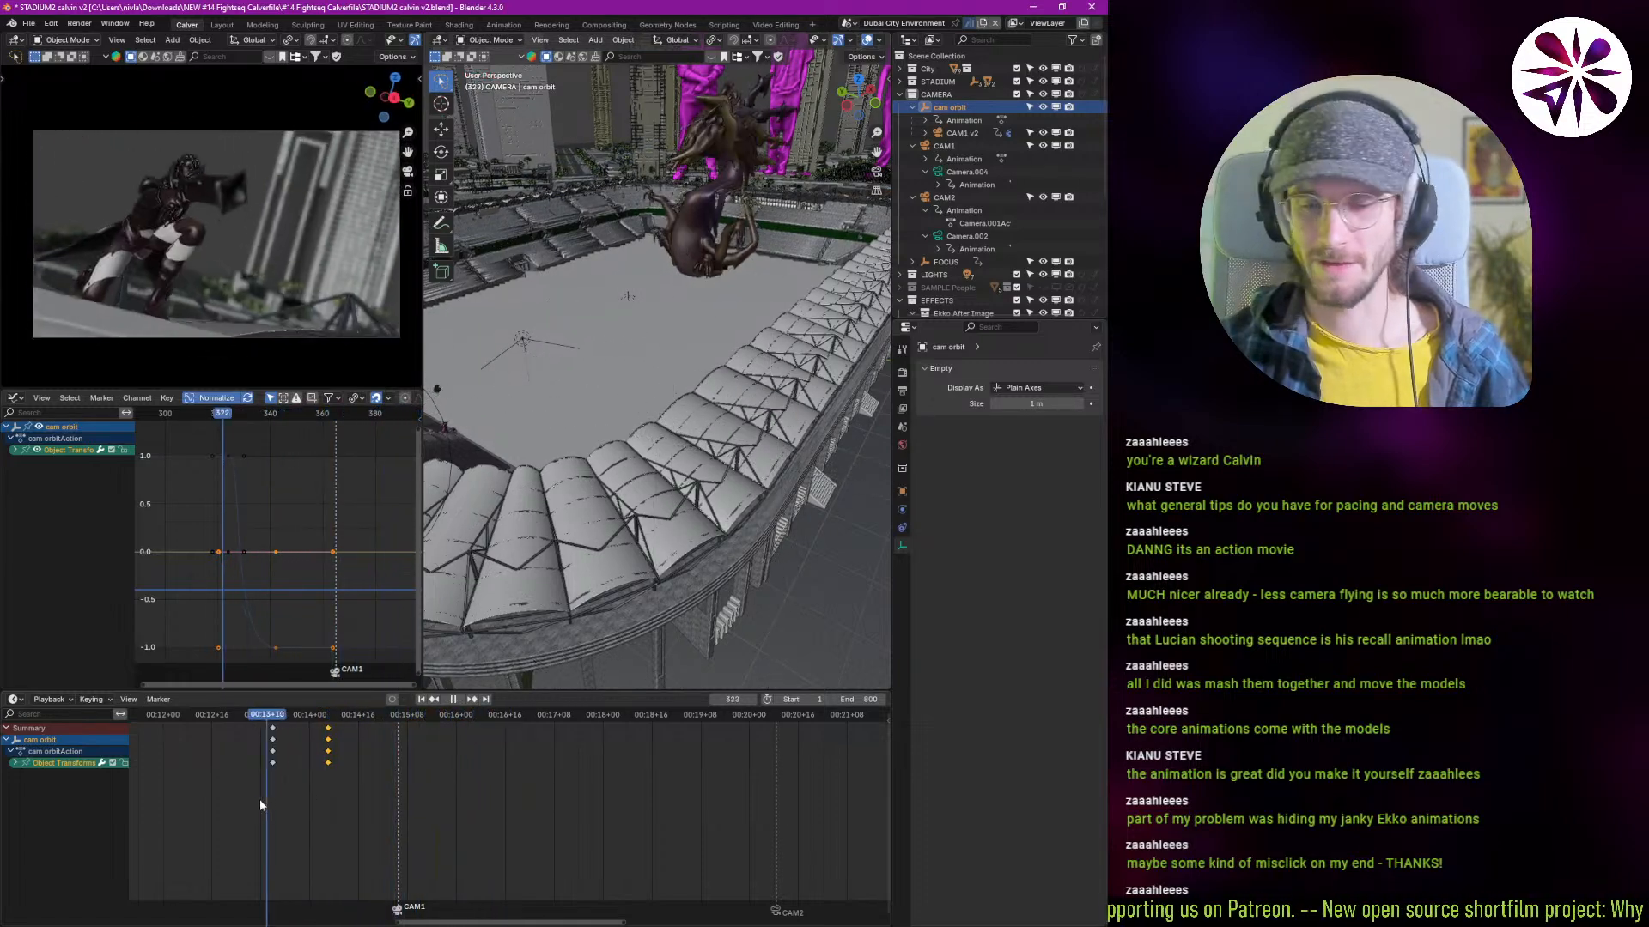
{"action": "key", "text": "Escape"}
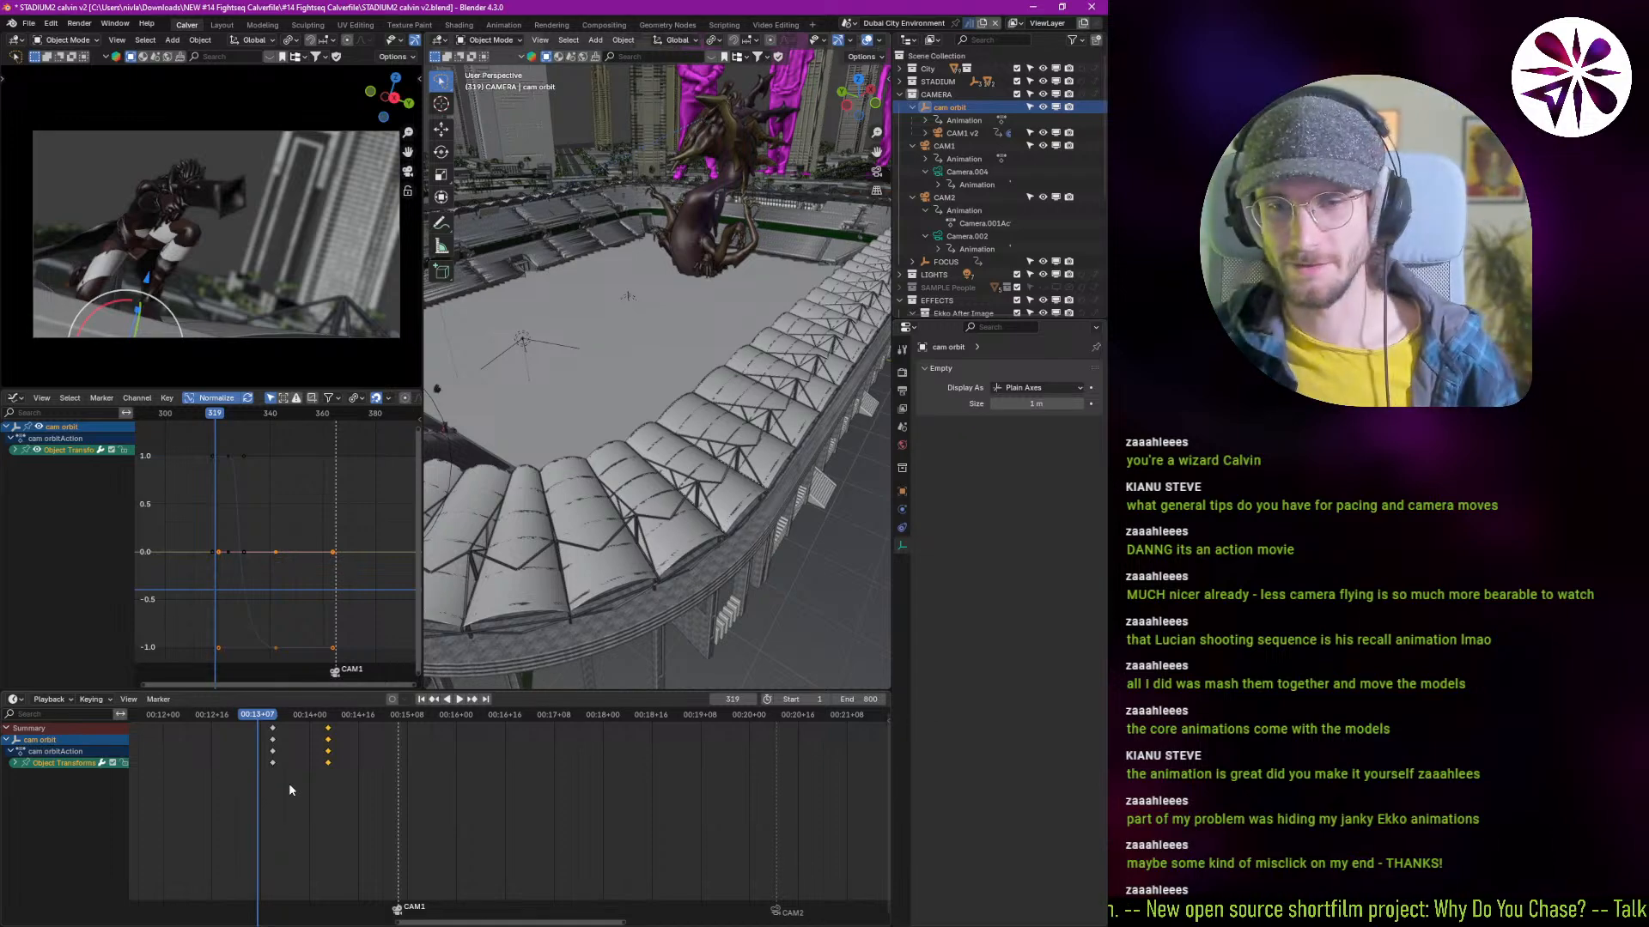
Step: Play the animation through the CAM1 marker up to about frame 455 and save the file
{"action": "key", "text": "space"}
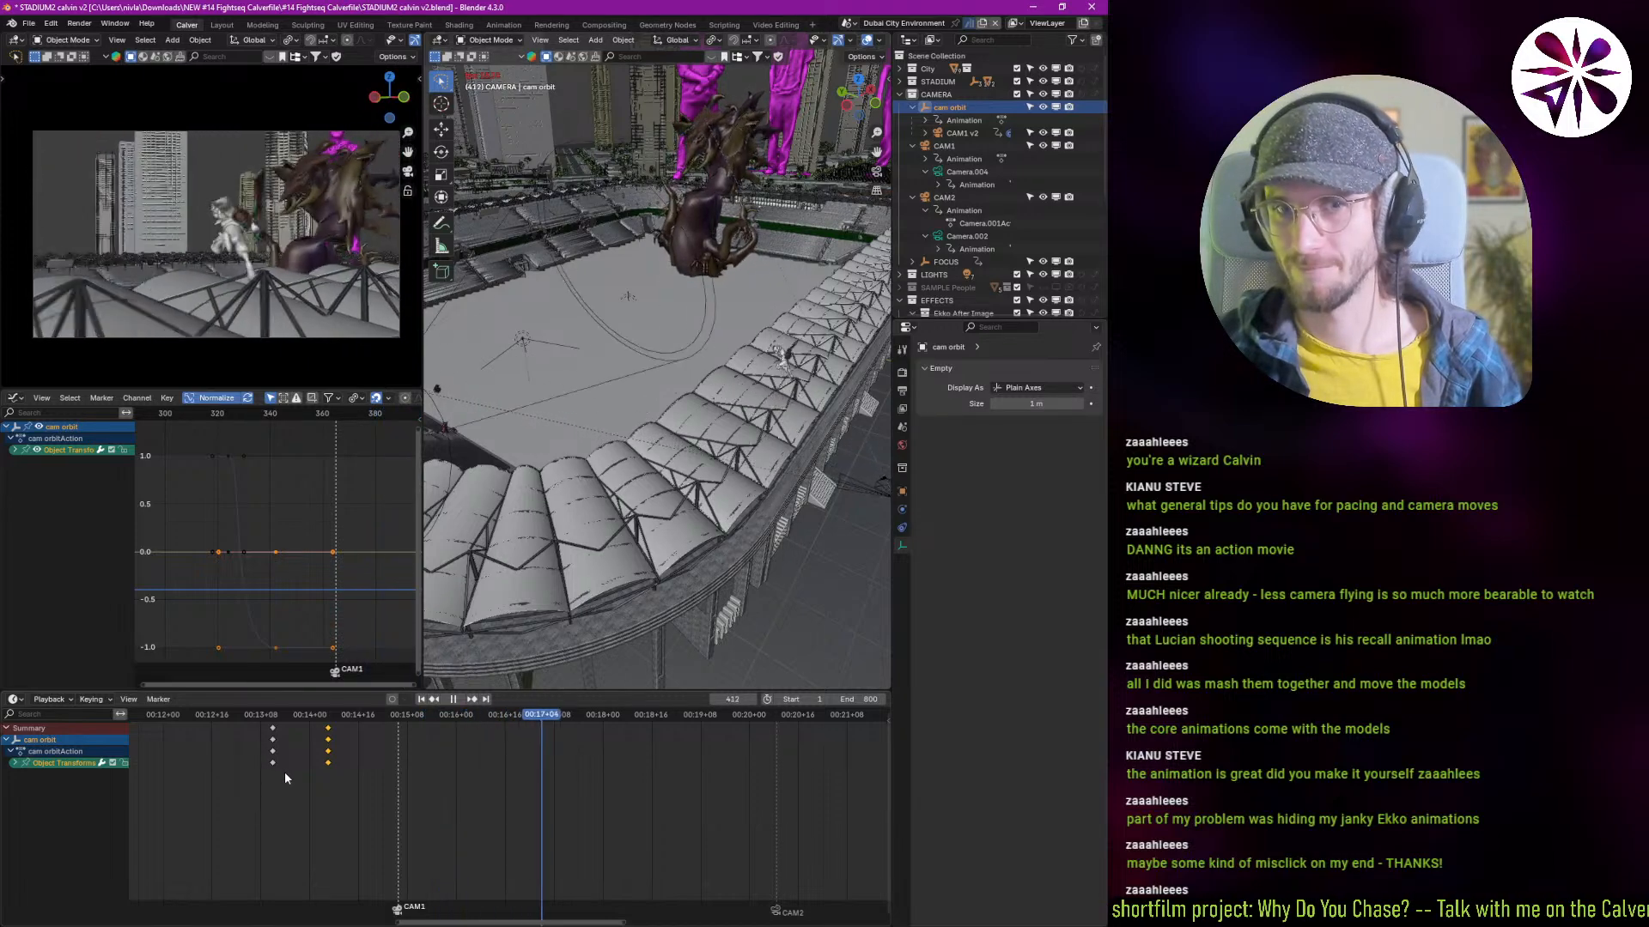
{"action": "left_click", "coordinate": [226, 780]}
{"action": "left_click", "coordinate": [227, 780]}
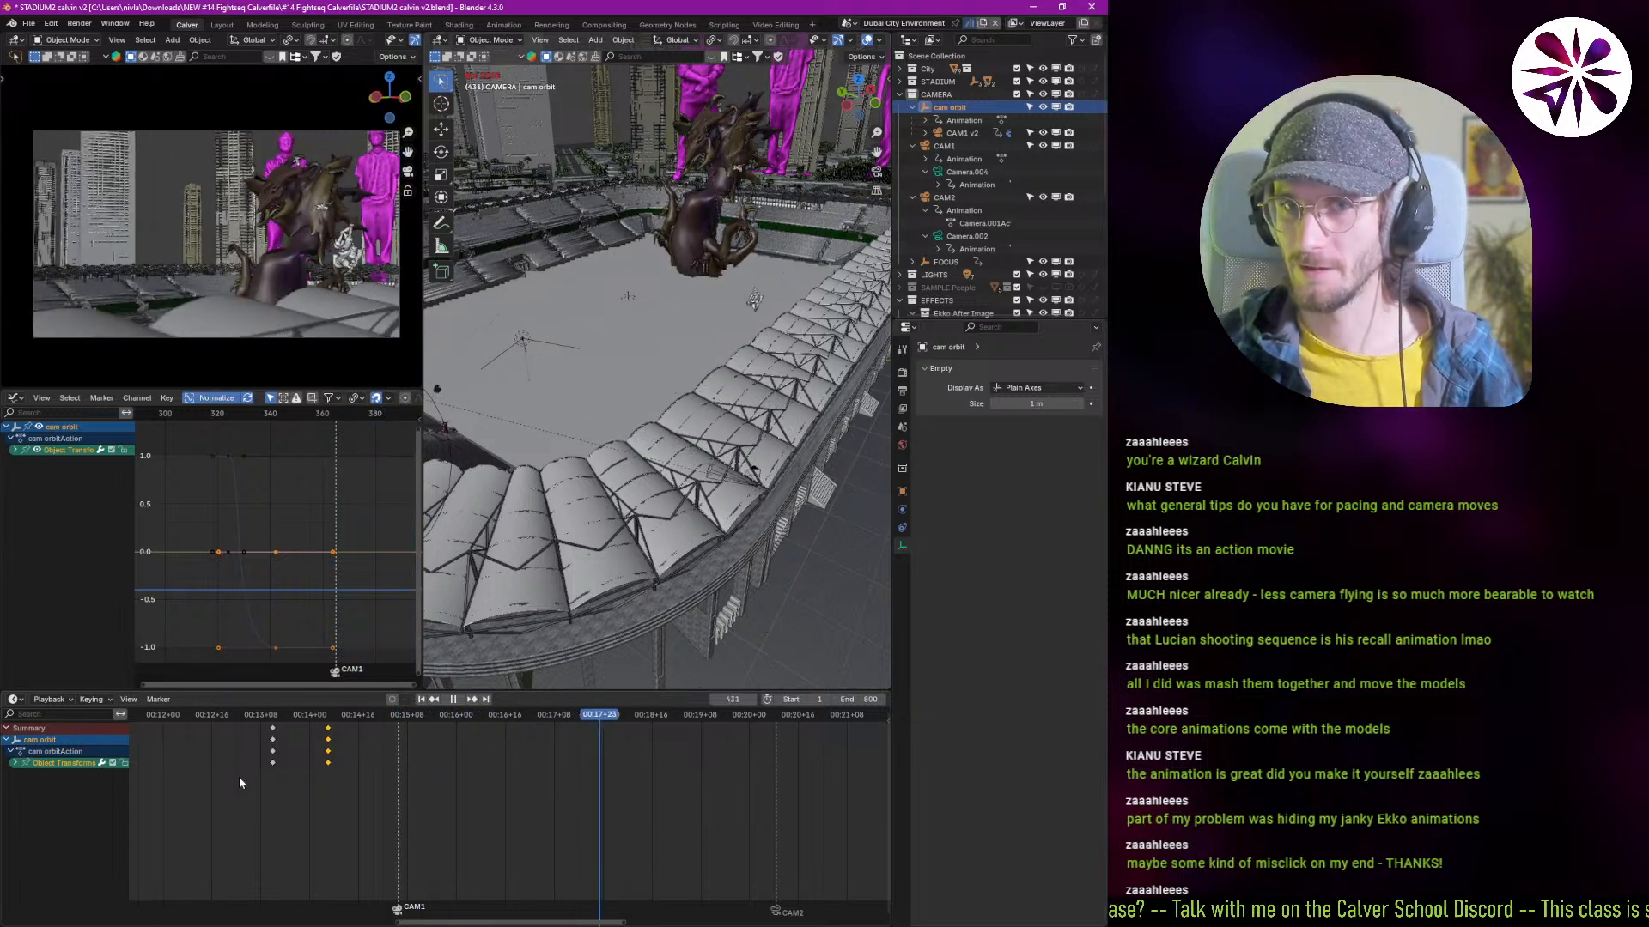
{"action": "key", "text": "space"}
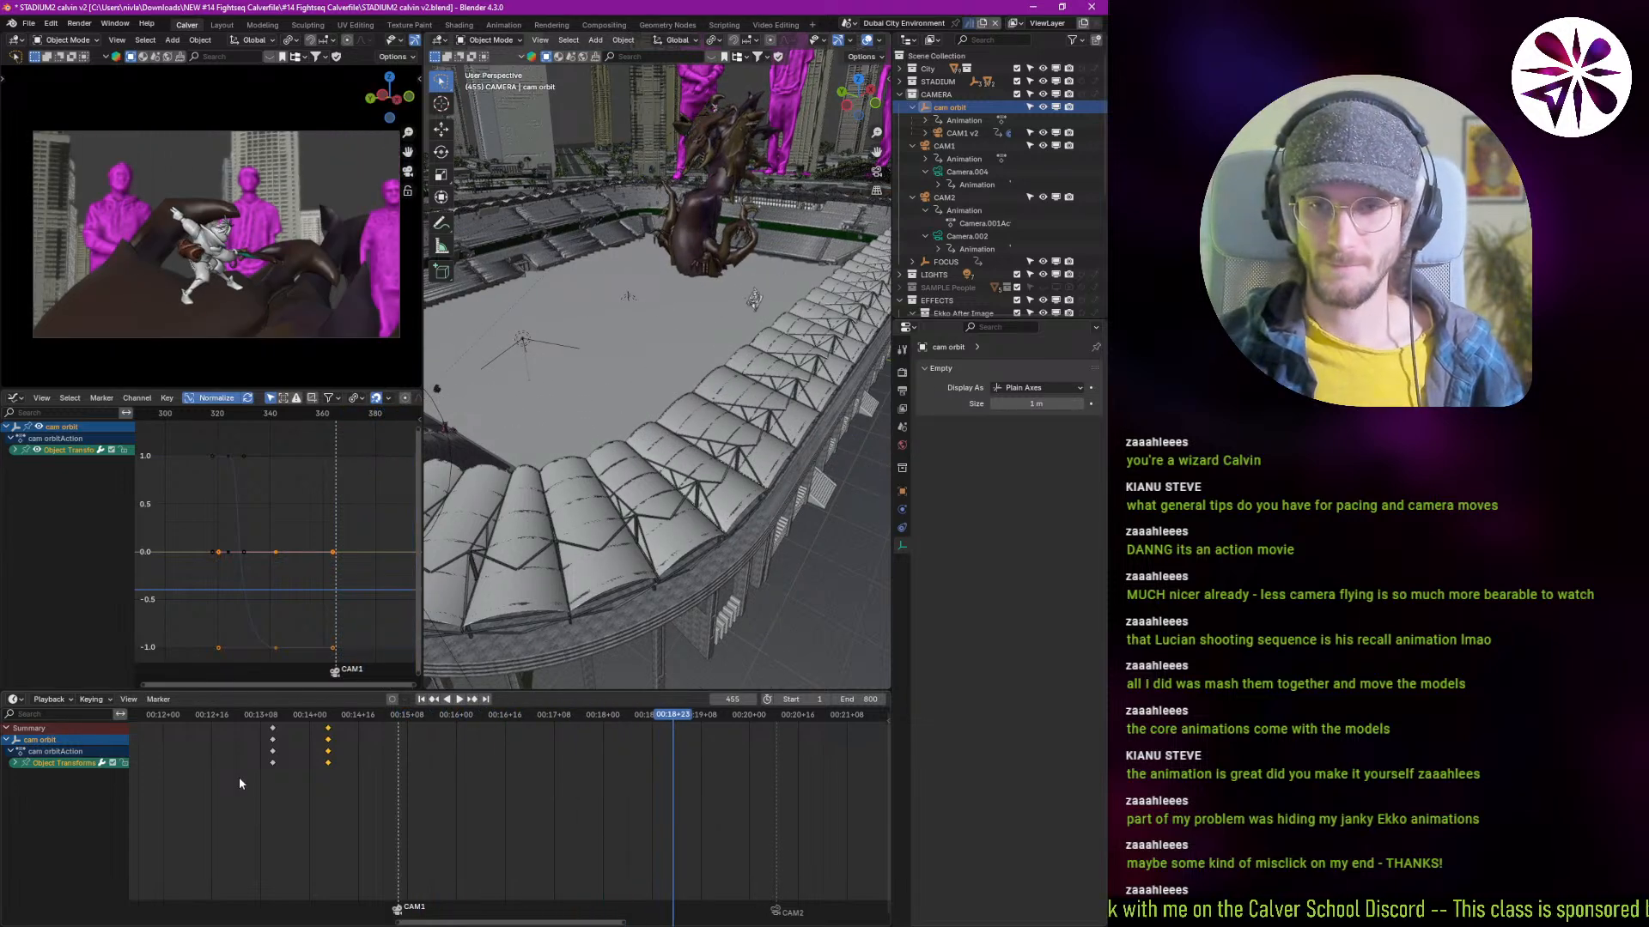
{"action": "key", "text": "ctrl+s"}
Step: Play a longer stretch of the sequence across the CAM1 v2 and CAM1 markers to examine the overall camera flow
{"action": "middle_click_drag", "start_coordinate": [304, 812], "coordinate": [418, 811]}
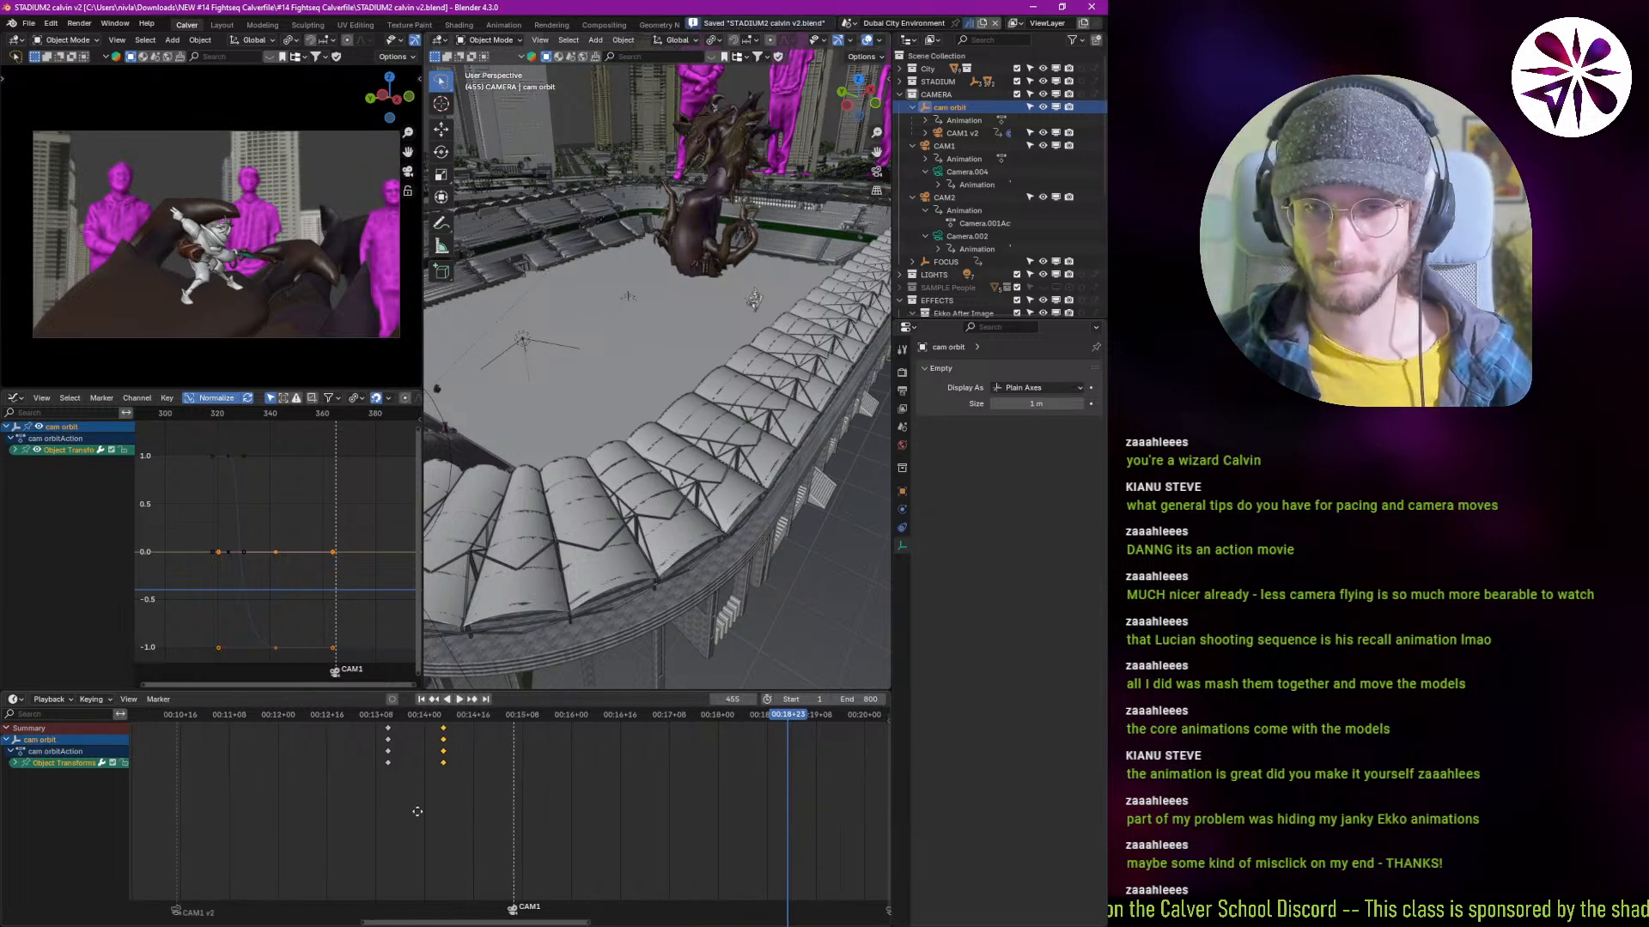
{"action": "scroll", "coordinate": [417, 811], "scroll_direction": "down", "scroll_amount": 9}
{"action": "middle_click_drag", "start_coordinate": [269, 796], "coordinate": [405, 829]}
{"action": "right_click_drag", "start_coordinate": [367, 855], "coordinate": [329, 867], "text": "shift"}
{"action": "key", "text": "space"}
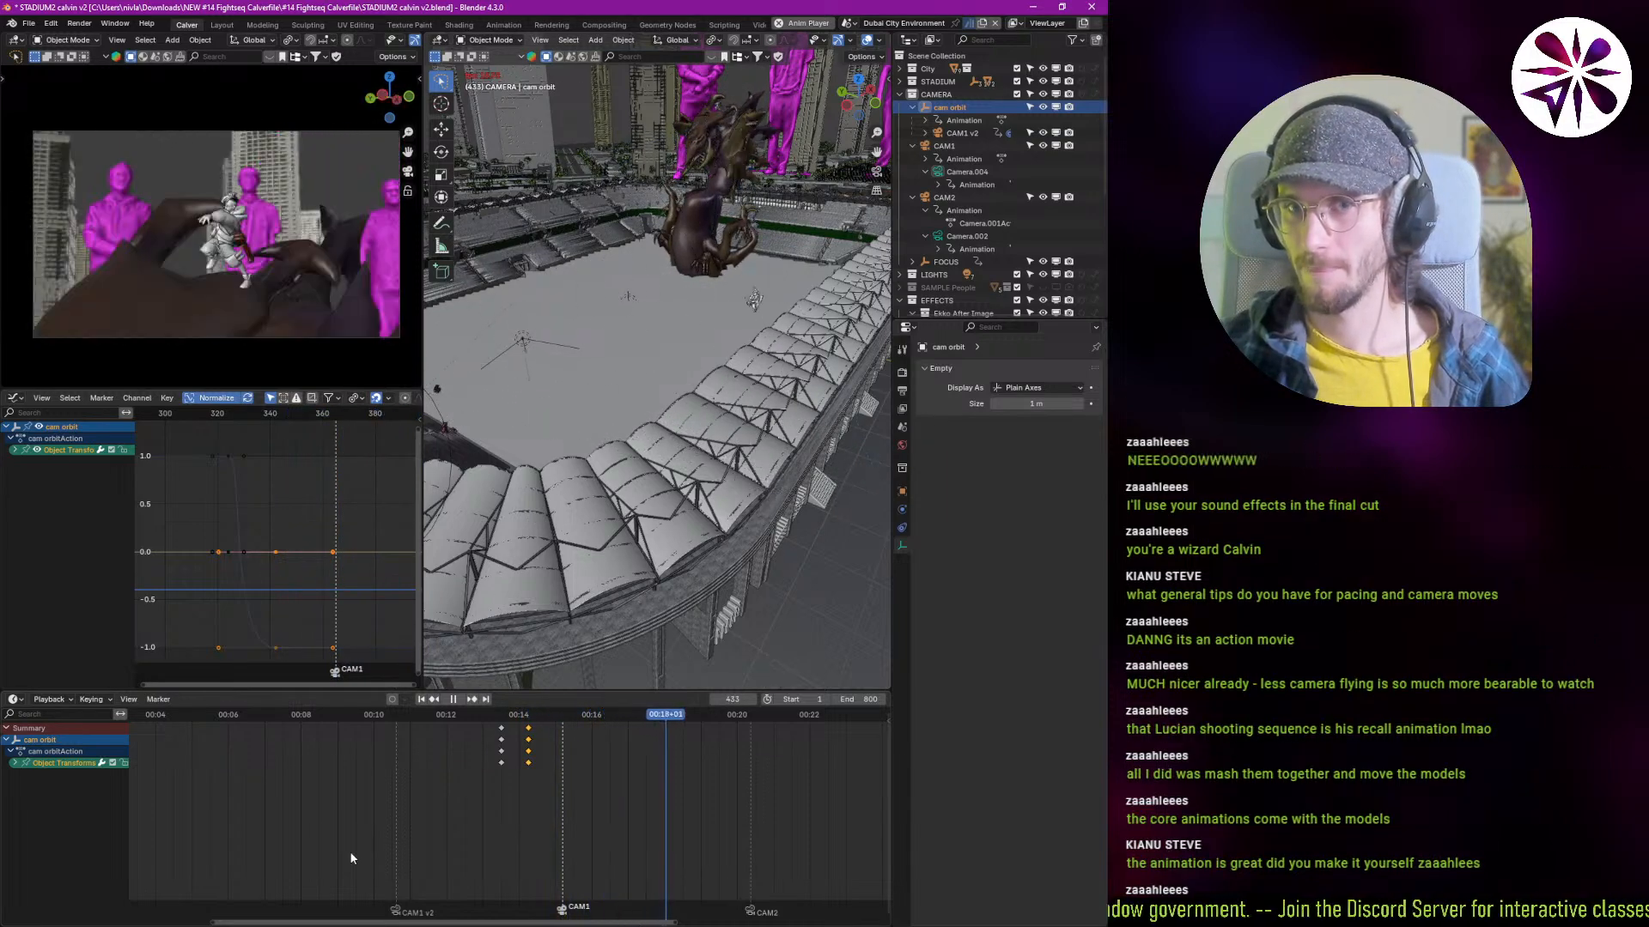
{"action": "key", "text": "space"}
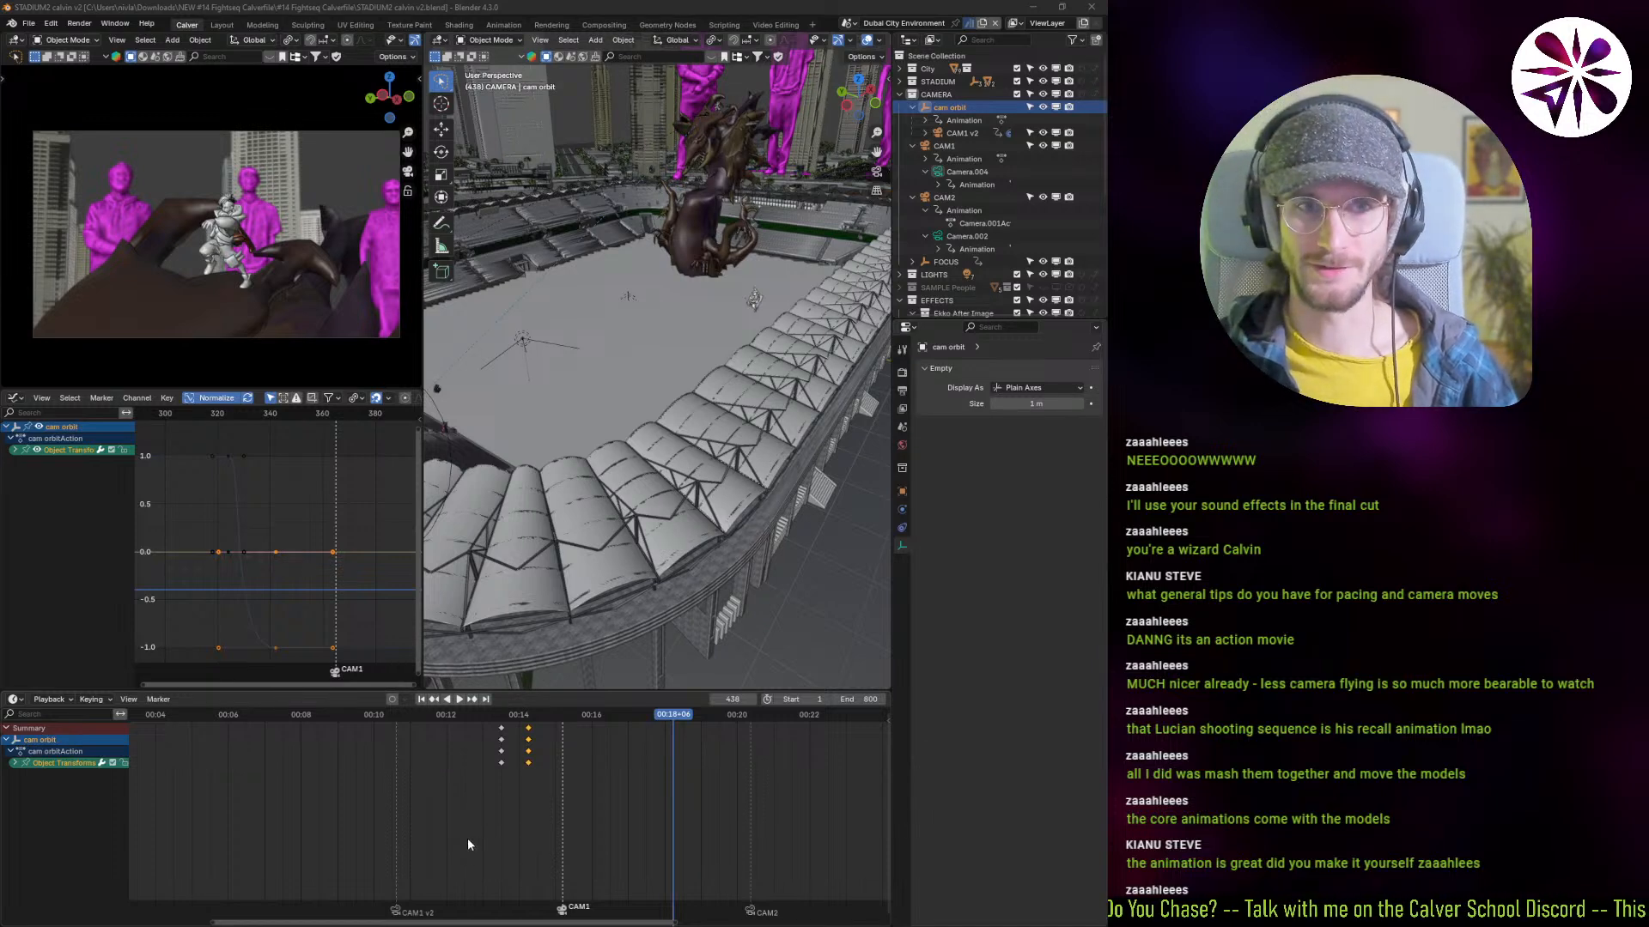
Step: Replay the shot after the CAM1 marker and go to frame 431 to examine the camera cut
{"action": "left_click", "coordinate": [496, 781]}
{"action": "key", "text": "space"}
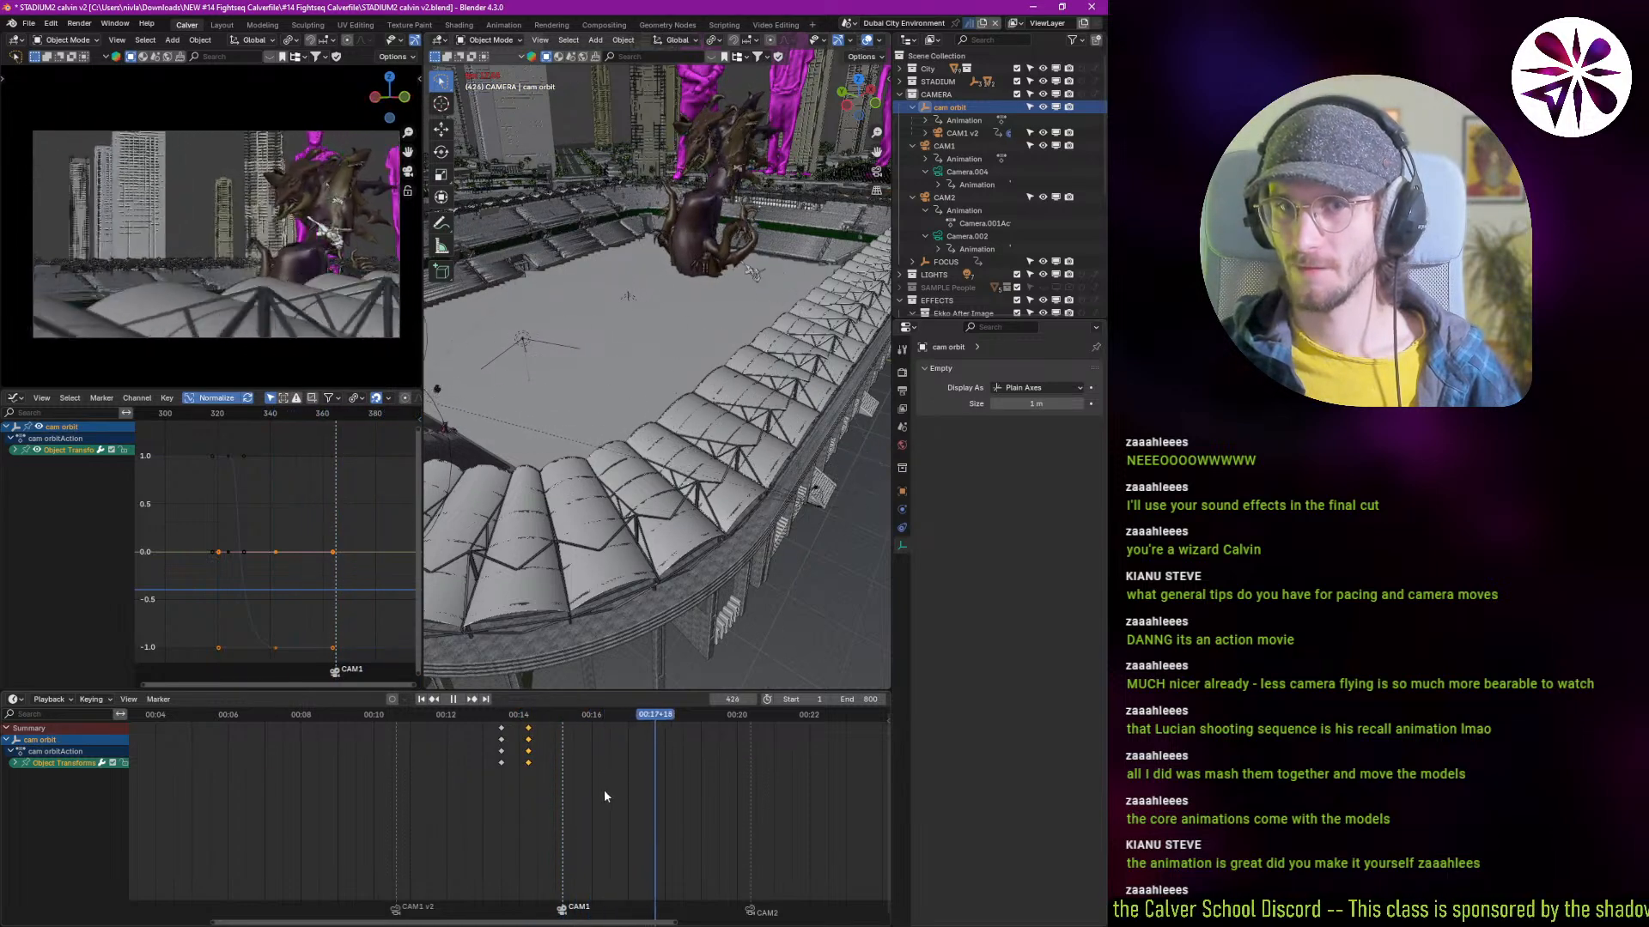
{"action": "key", "text": "space"}
{"action": "left_click", "coordinate": [657, 795]}
{"action": "scroll", "coordinate": [644, 802], "scroll_direction": "down", "scroll_amount": 5}
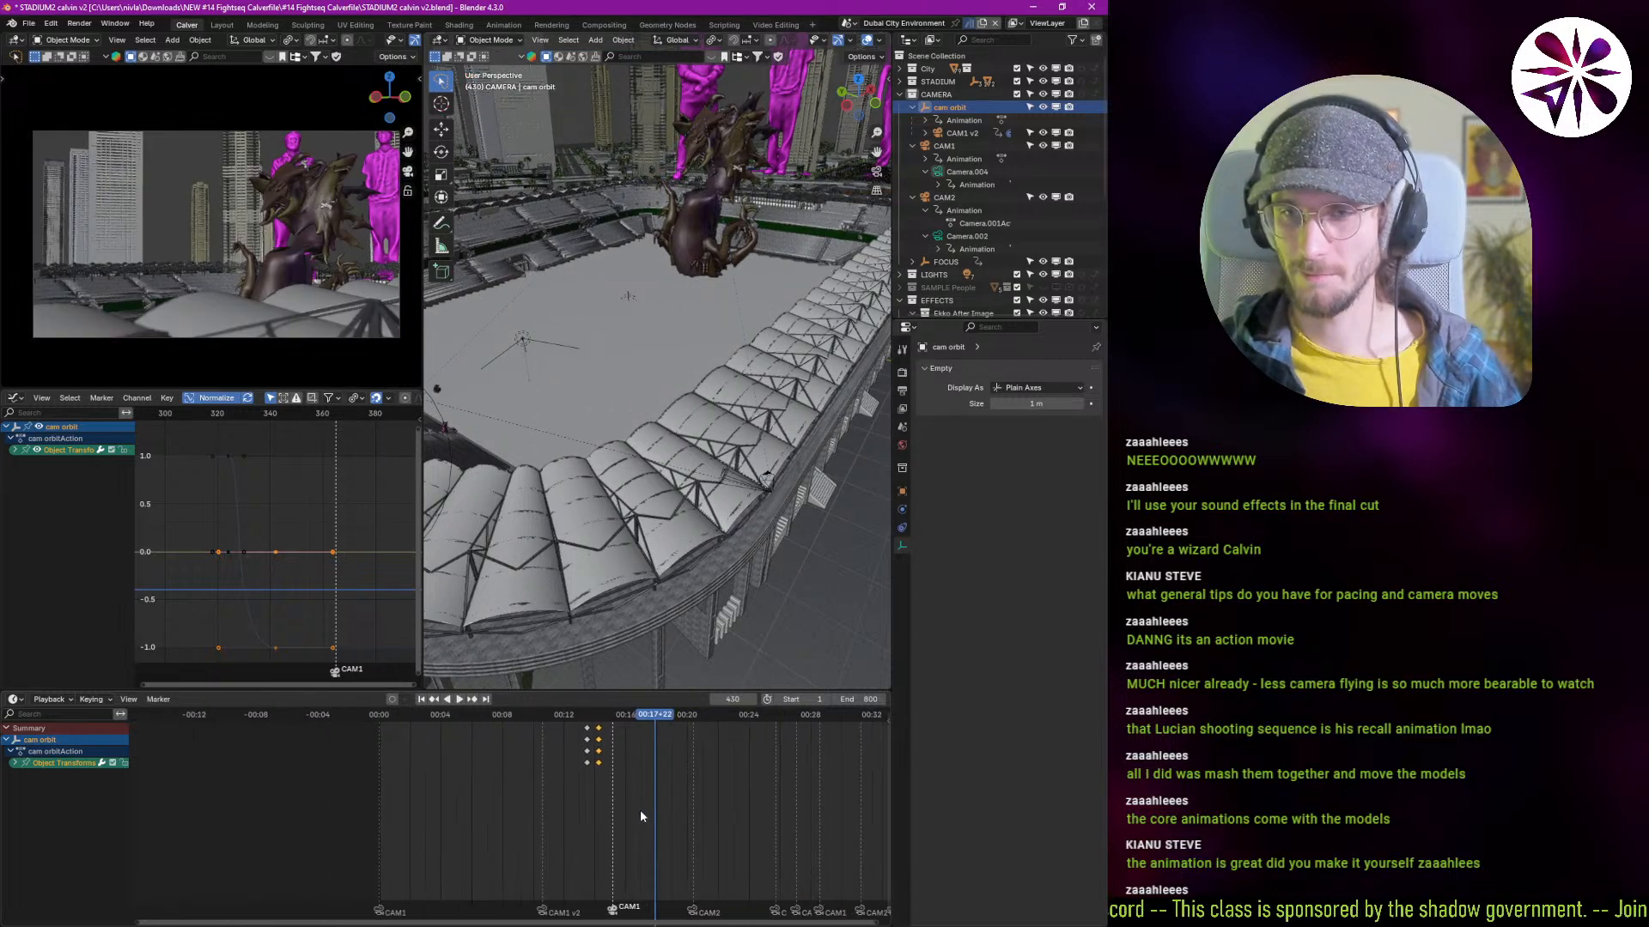
{"action": "middle_click_drag", "start_coordinate": [623, 795], "coordinate": [607, 793]}
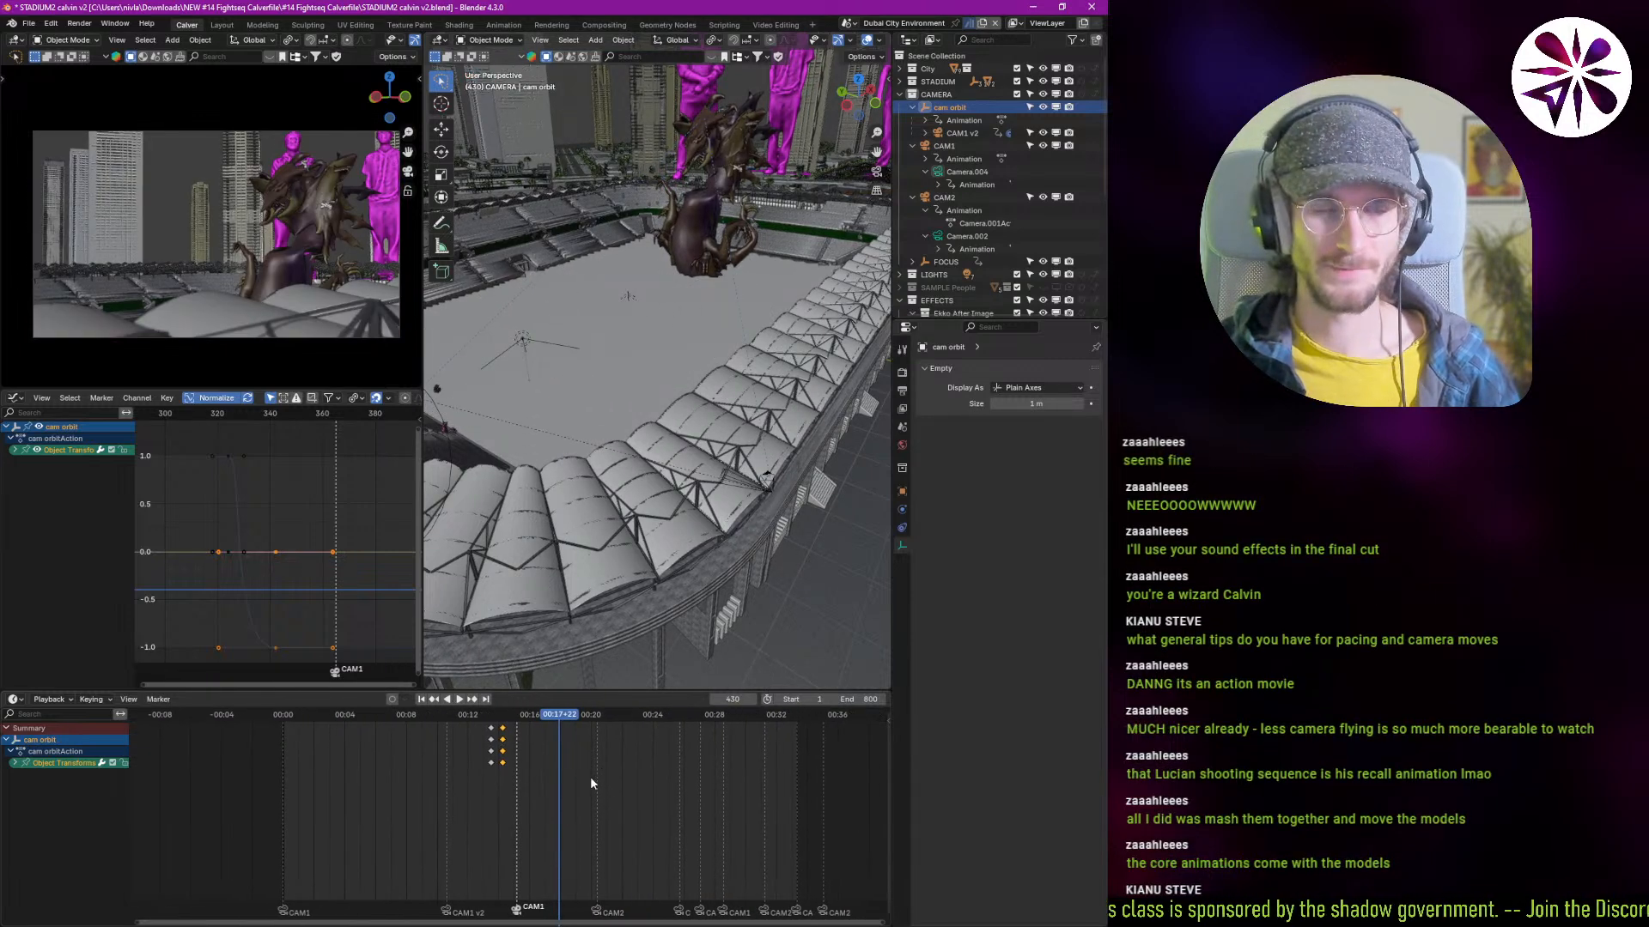
{"action": "key", "text": "Right"}
{"action": "middle_click_drag", "start_coordinate": [496, 811], "coordinate": [460, 797]}
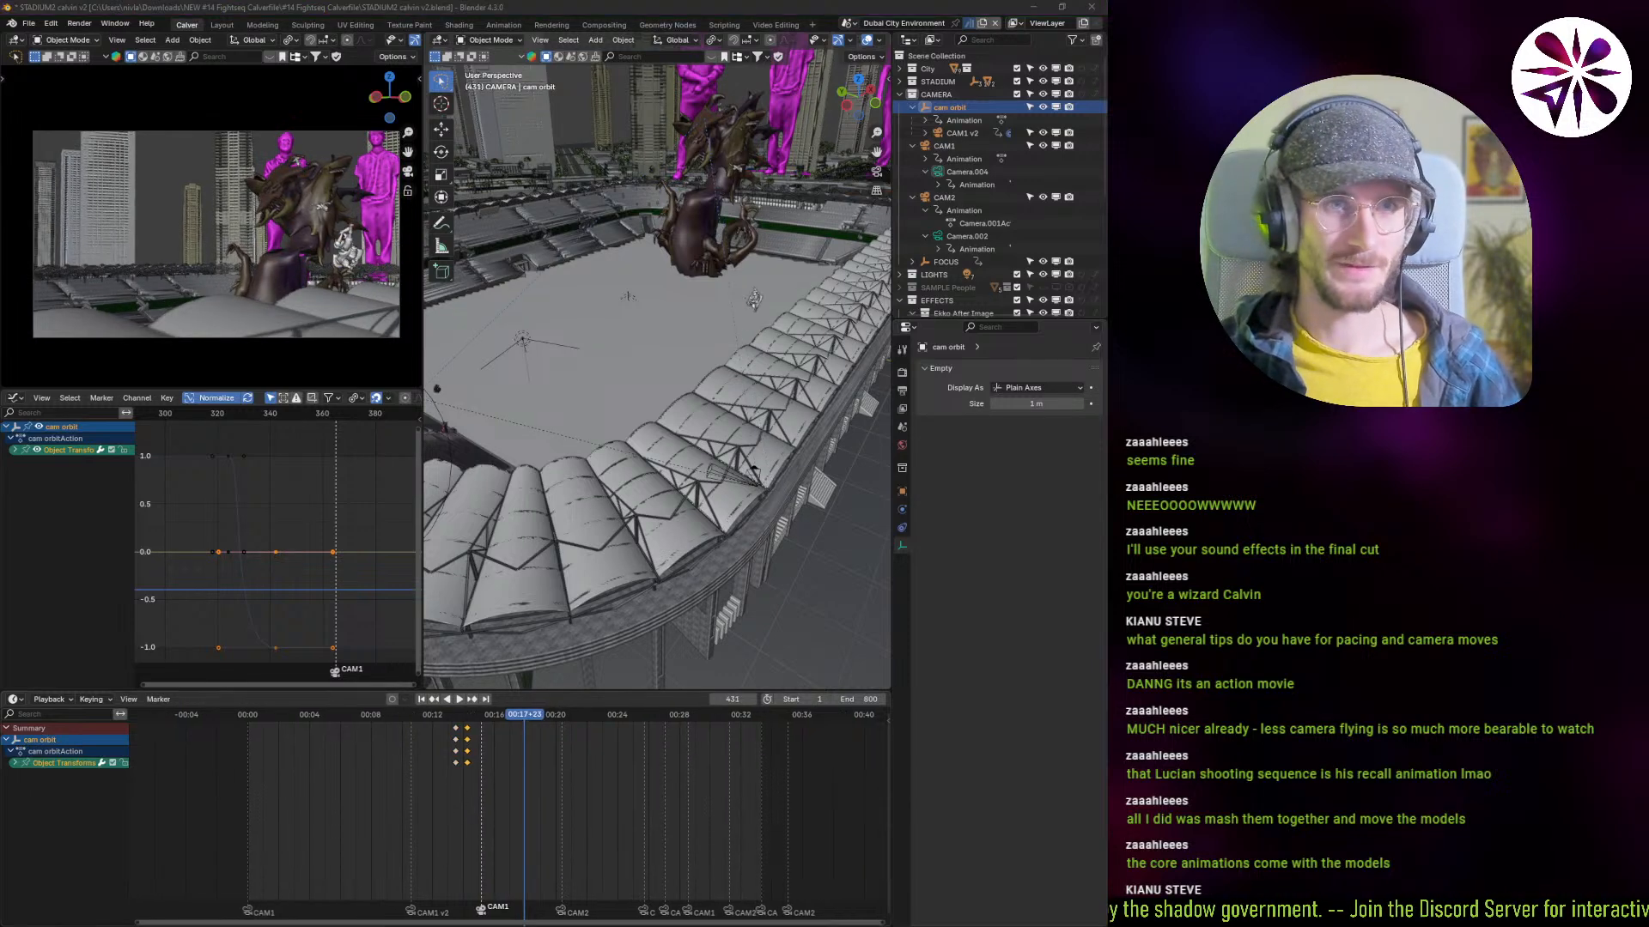
Step: Switch to the Blender Video Editing window and play the rendered fight clip with its music to examine the timing around 00:19
{"action": "key", "text": "alt+Tab"}
{"action": "scroll", "coordinate": [514, 713], "scroll_direction": "down", "scroll_amount": 4}
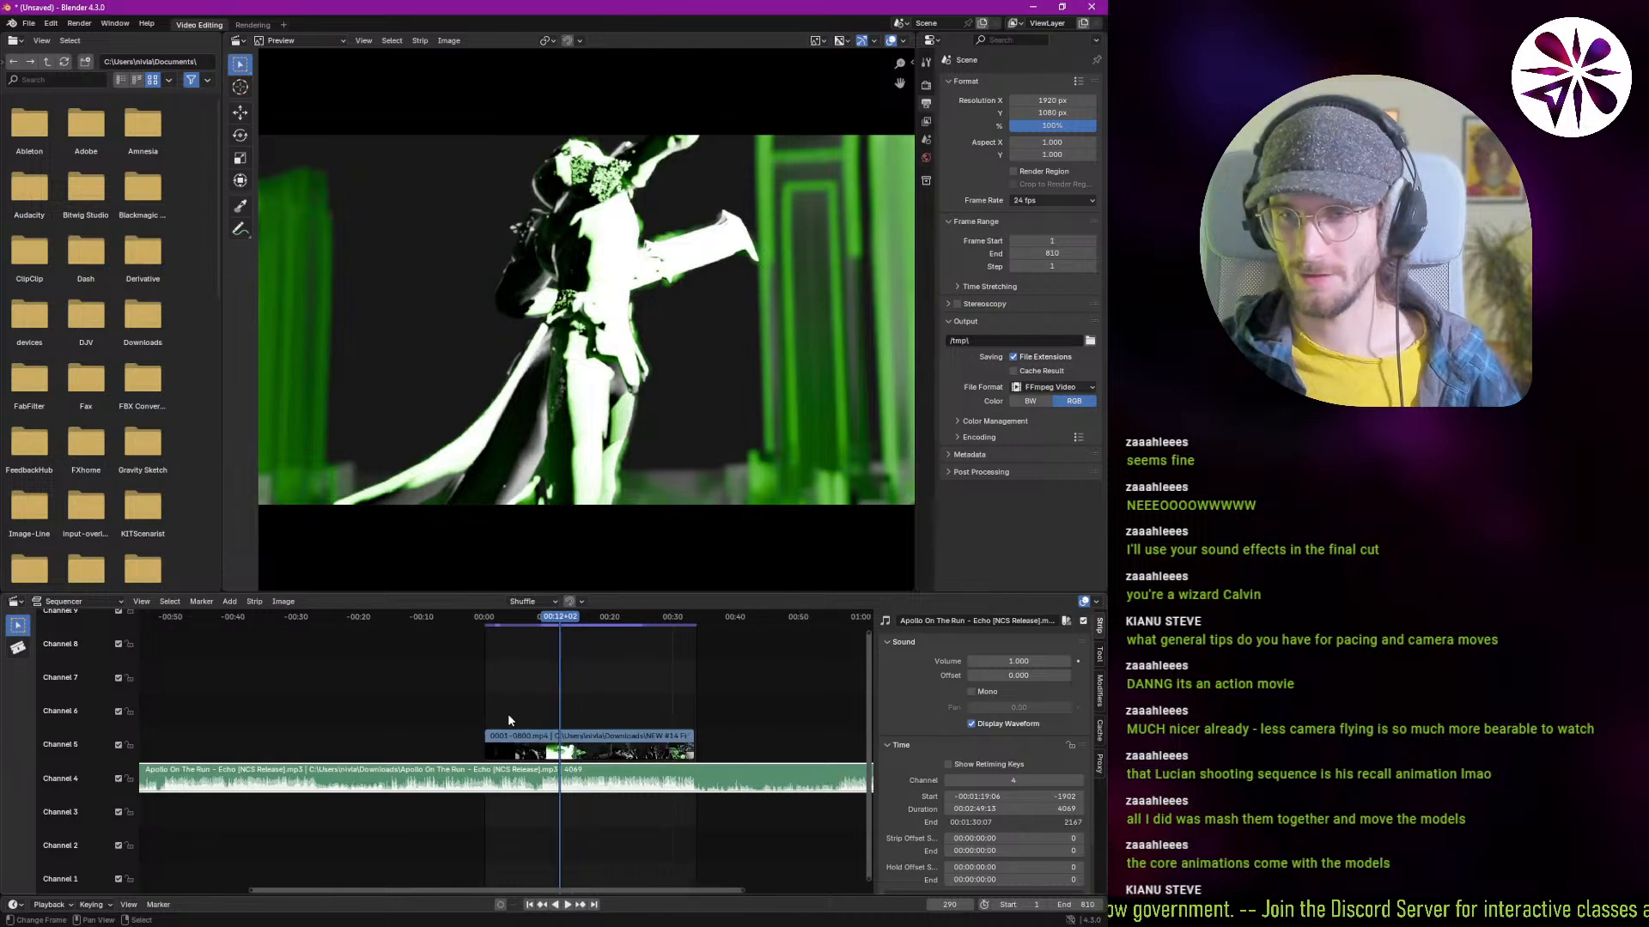
{"action": "scroll", "coordinate": [508, 713], "scroll_direction": "up", "scroll_amount": 5}
{"action": "left_click", "coordinate": [524, 714]}
{"action": "key", "text": "space"}
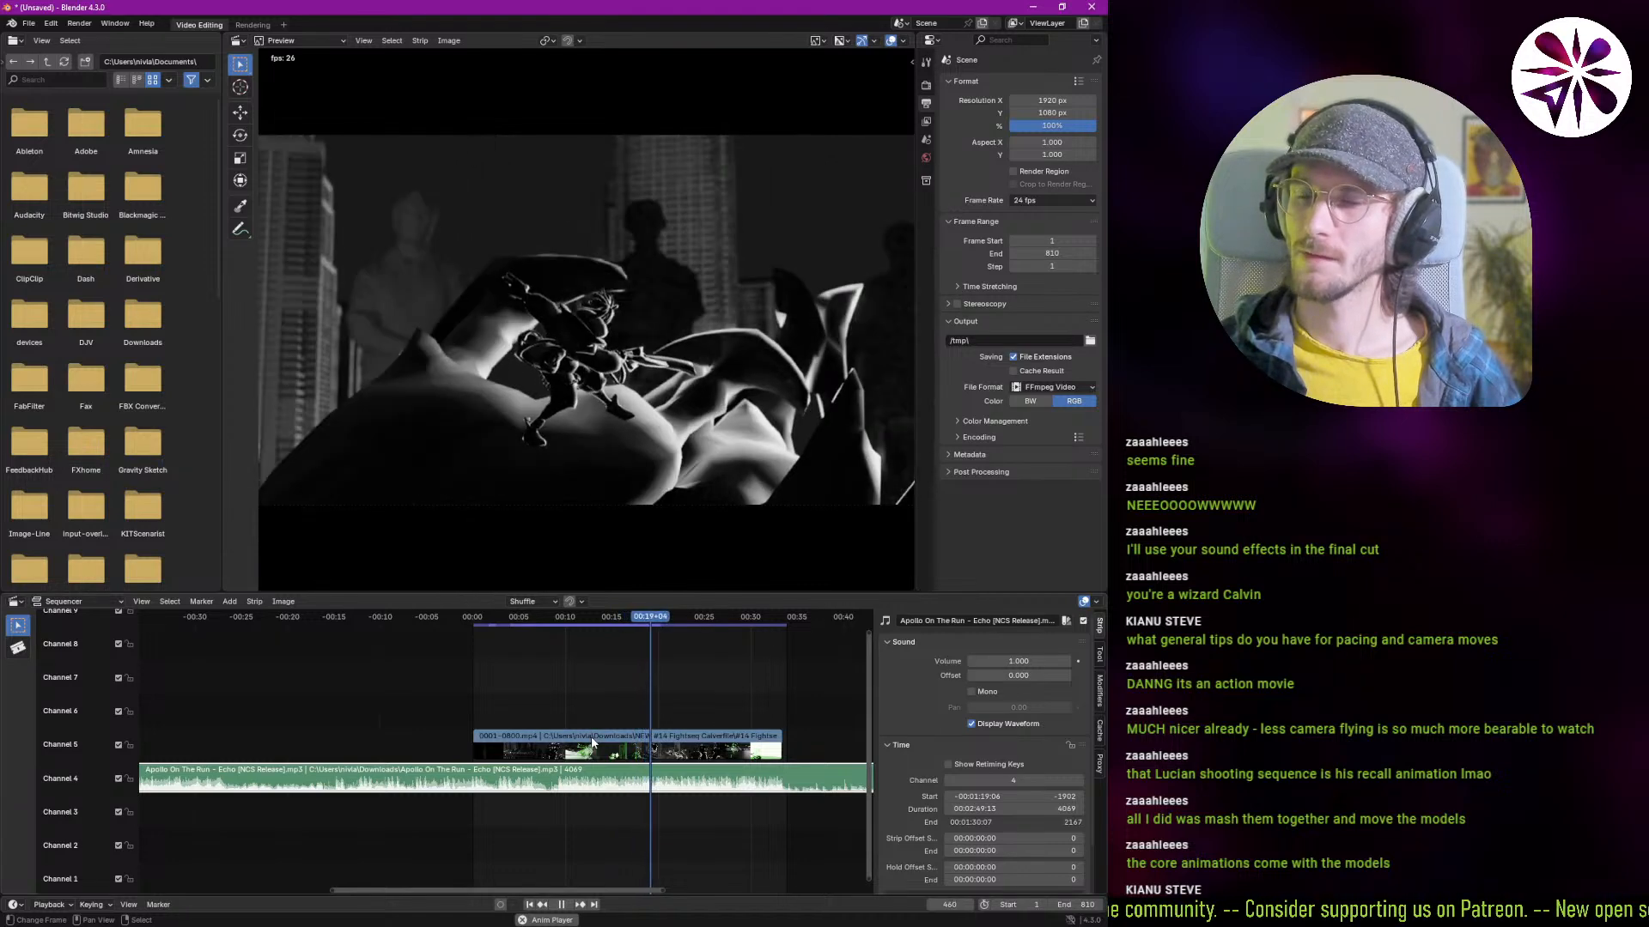
{"action": "key", "text": "space"}
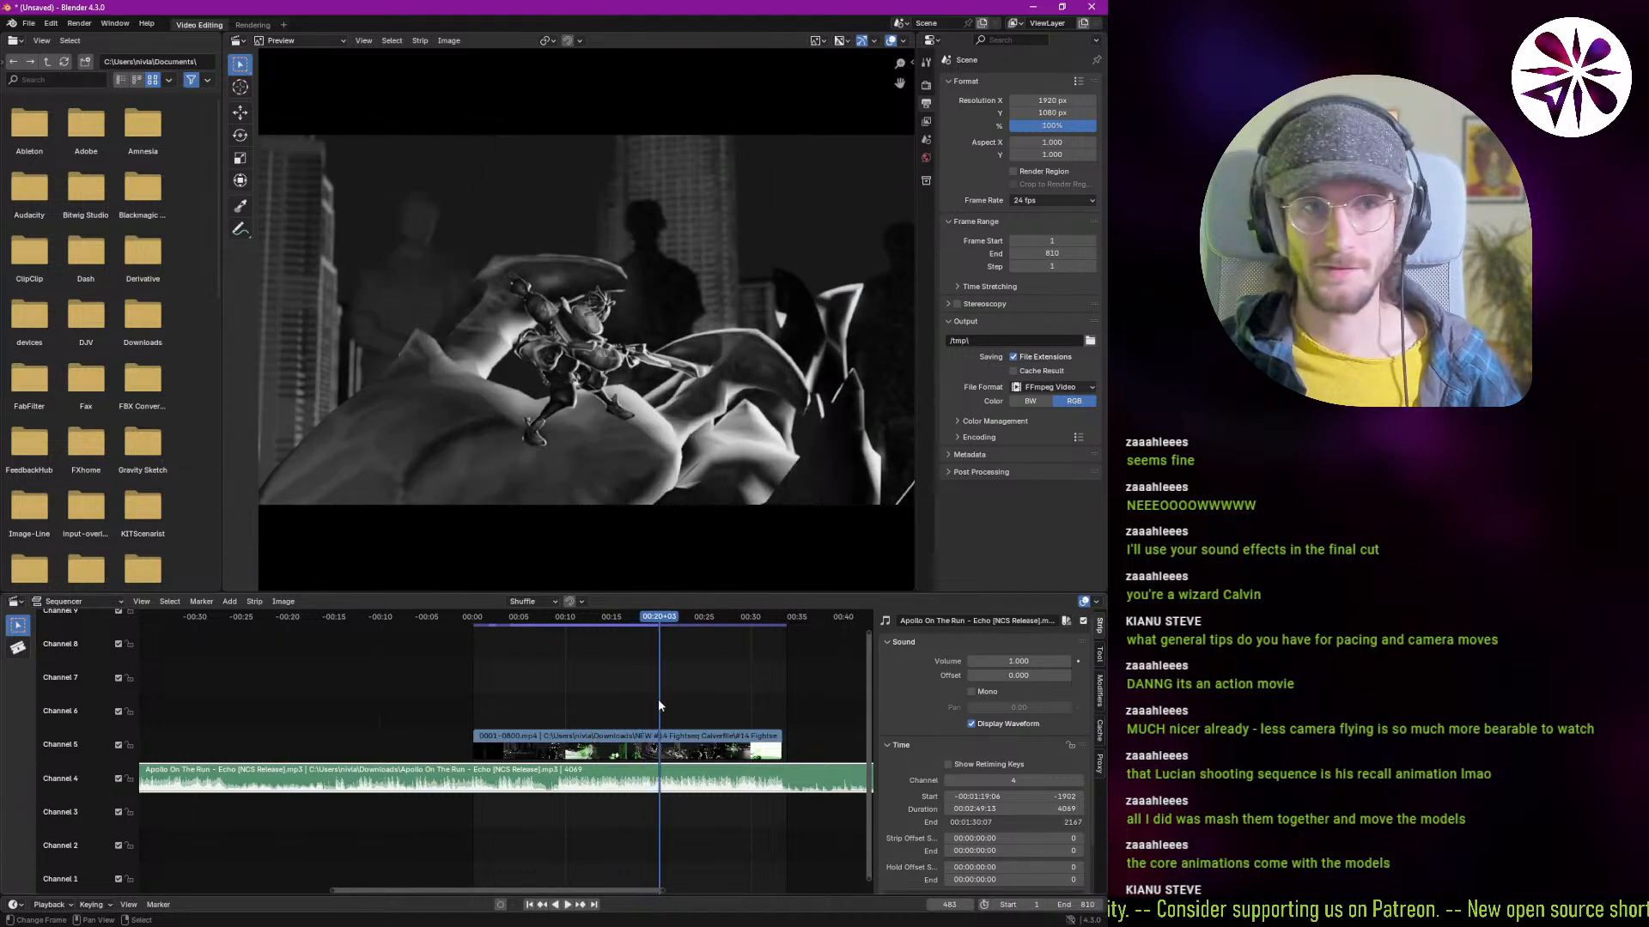
{"action": "left_click_drag", "start_coordinate": [659, 703], "coordinate": [631, 767]}
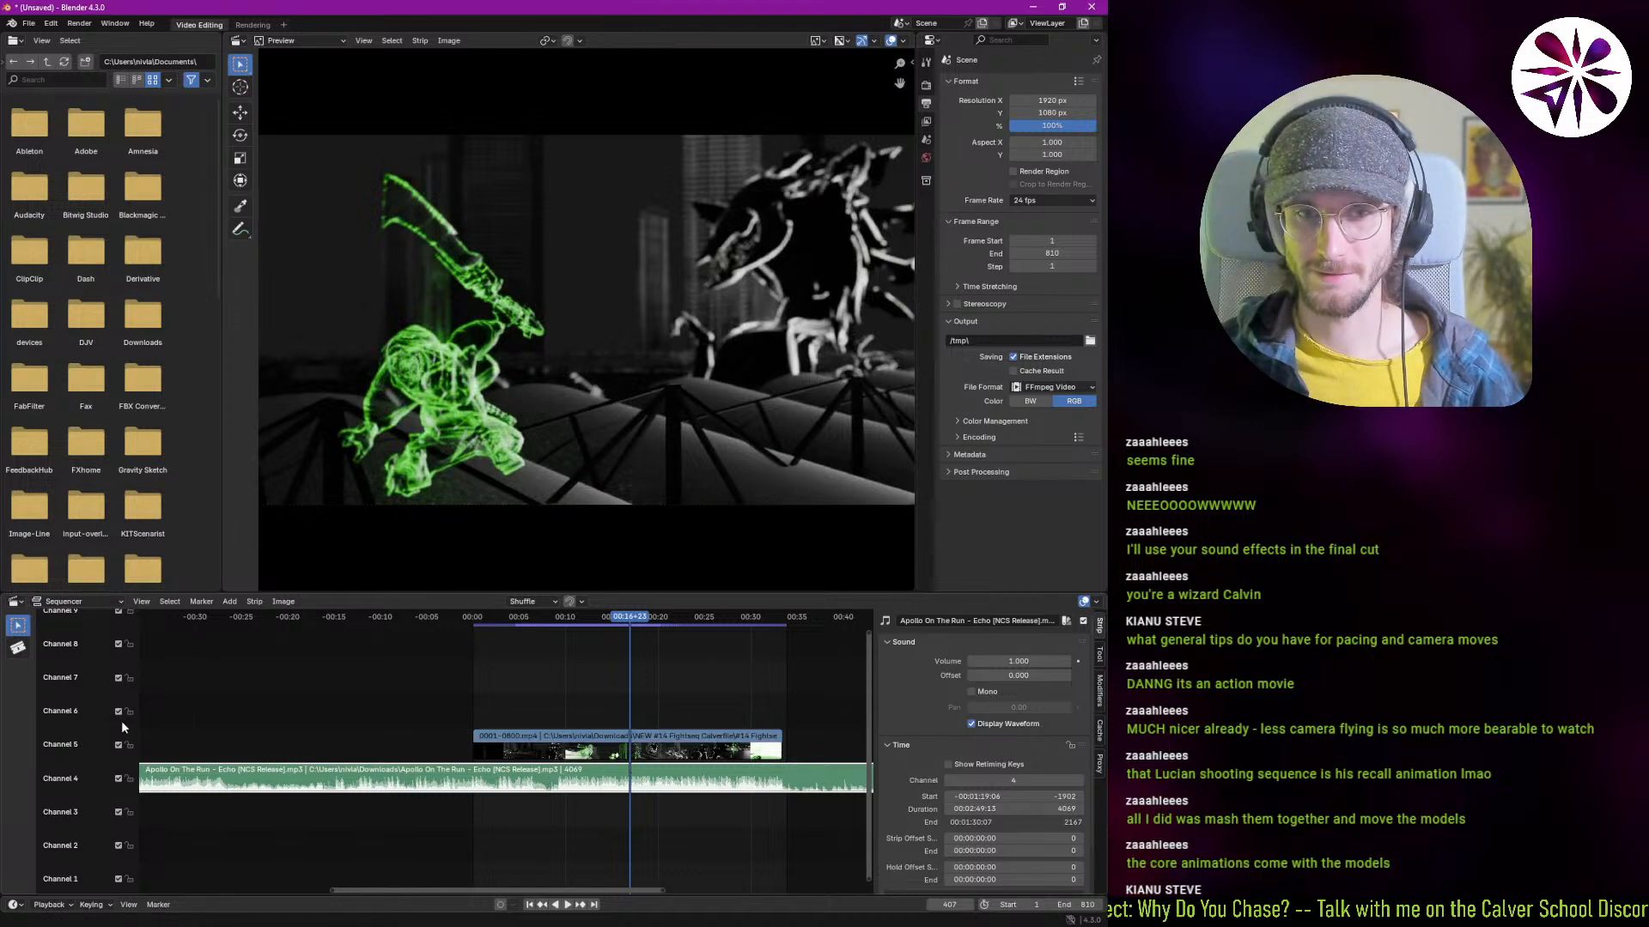
{"action": "key", "text": "space"}
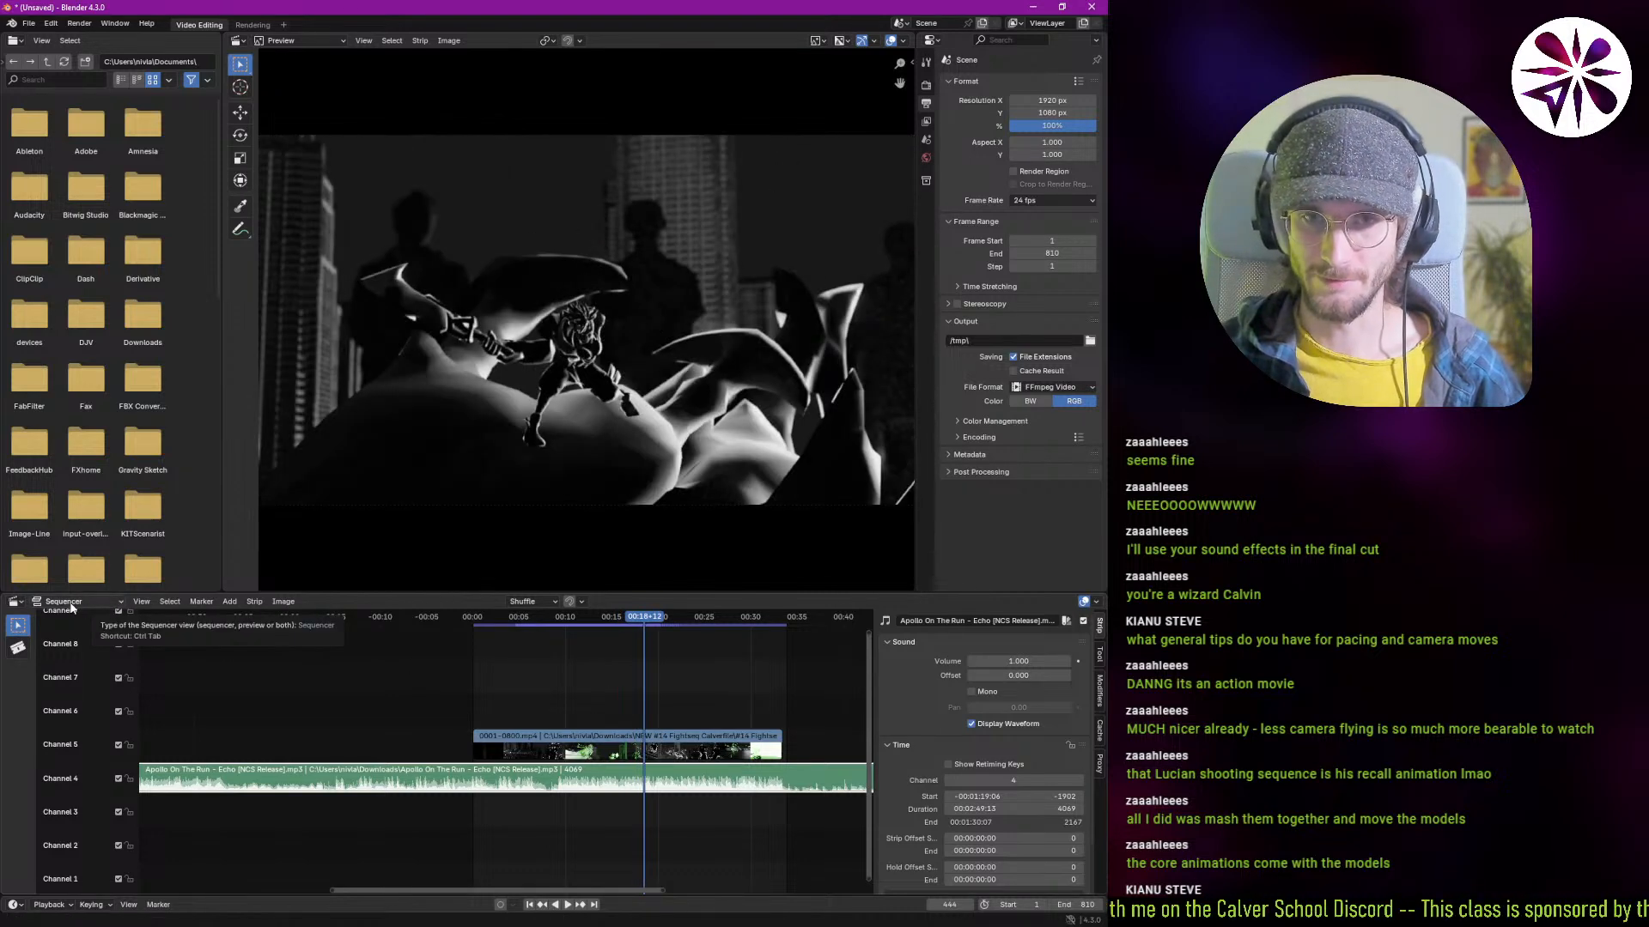
{"action": "left_click", "coordinate": [49, 905]}
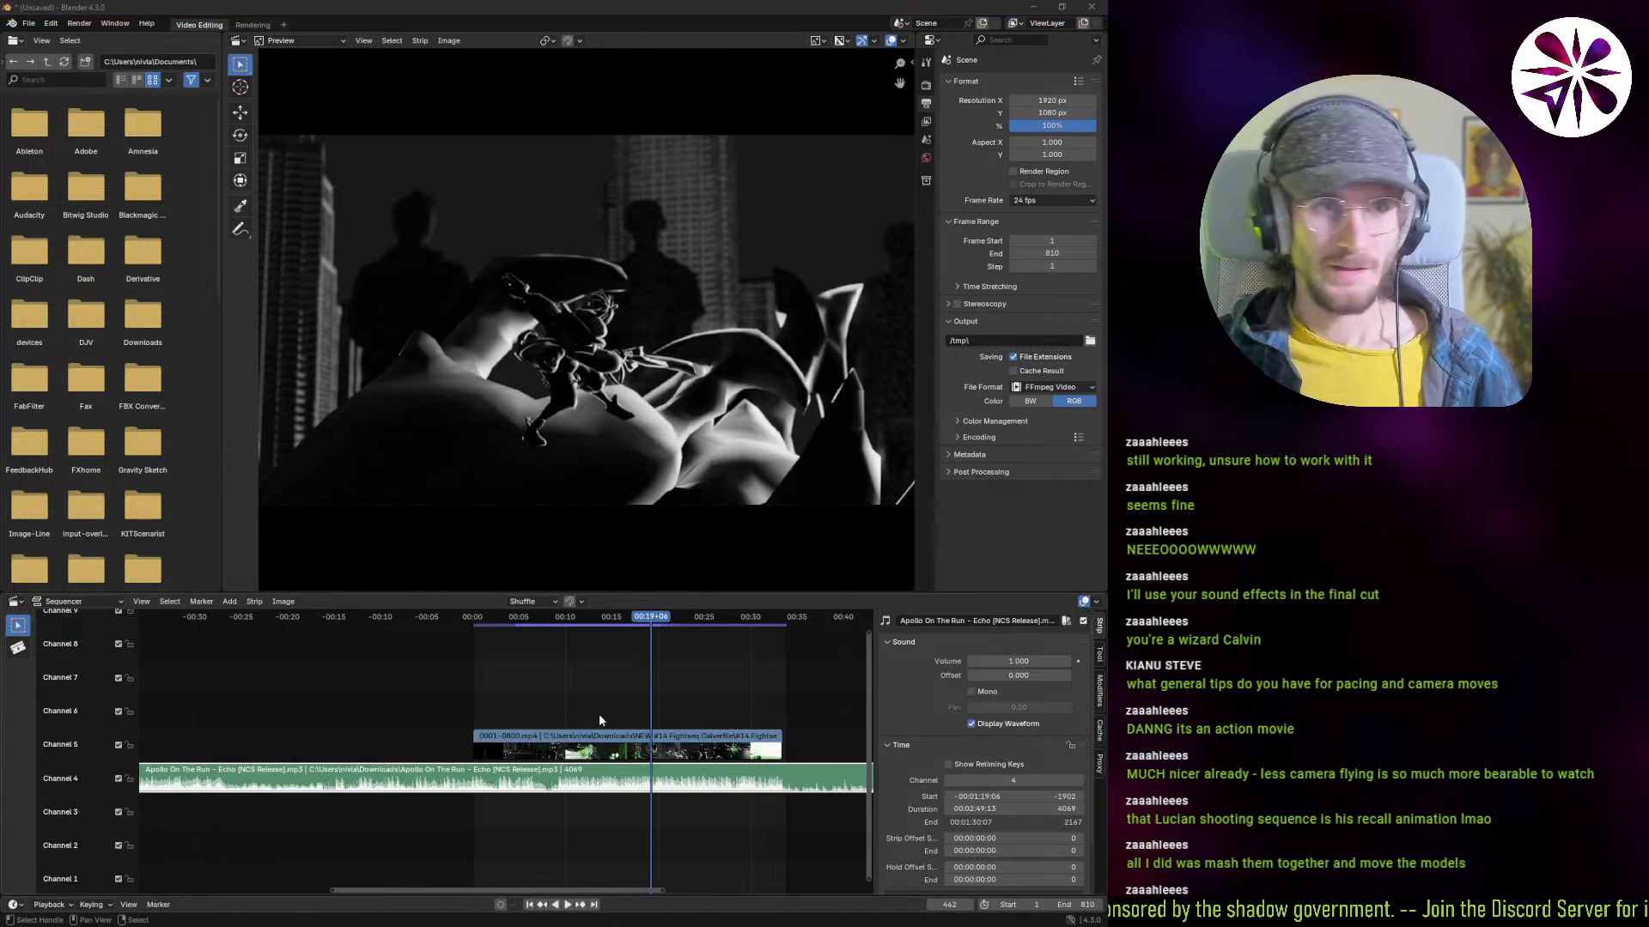
Step: Return to the STADIUM2 scene file, replay the frames leading to 431 and select the CAM1 camera
{"action": "key", "text": "alt+Tab"}
{"action": "right_click_drag", "start_coordinate": [509, 766], "coordinate": [527, 770], "text": "shift"}
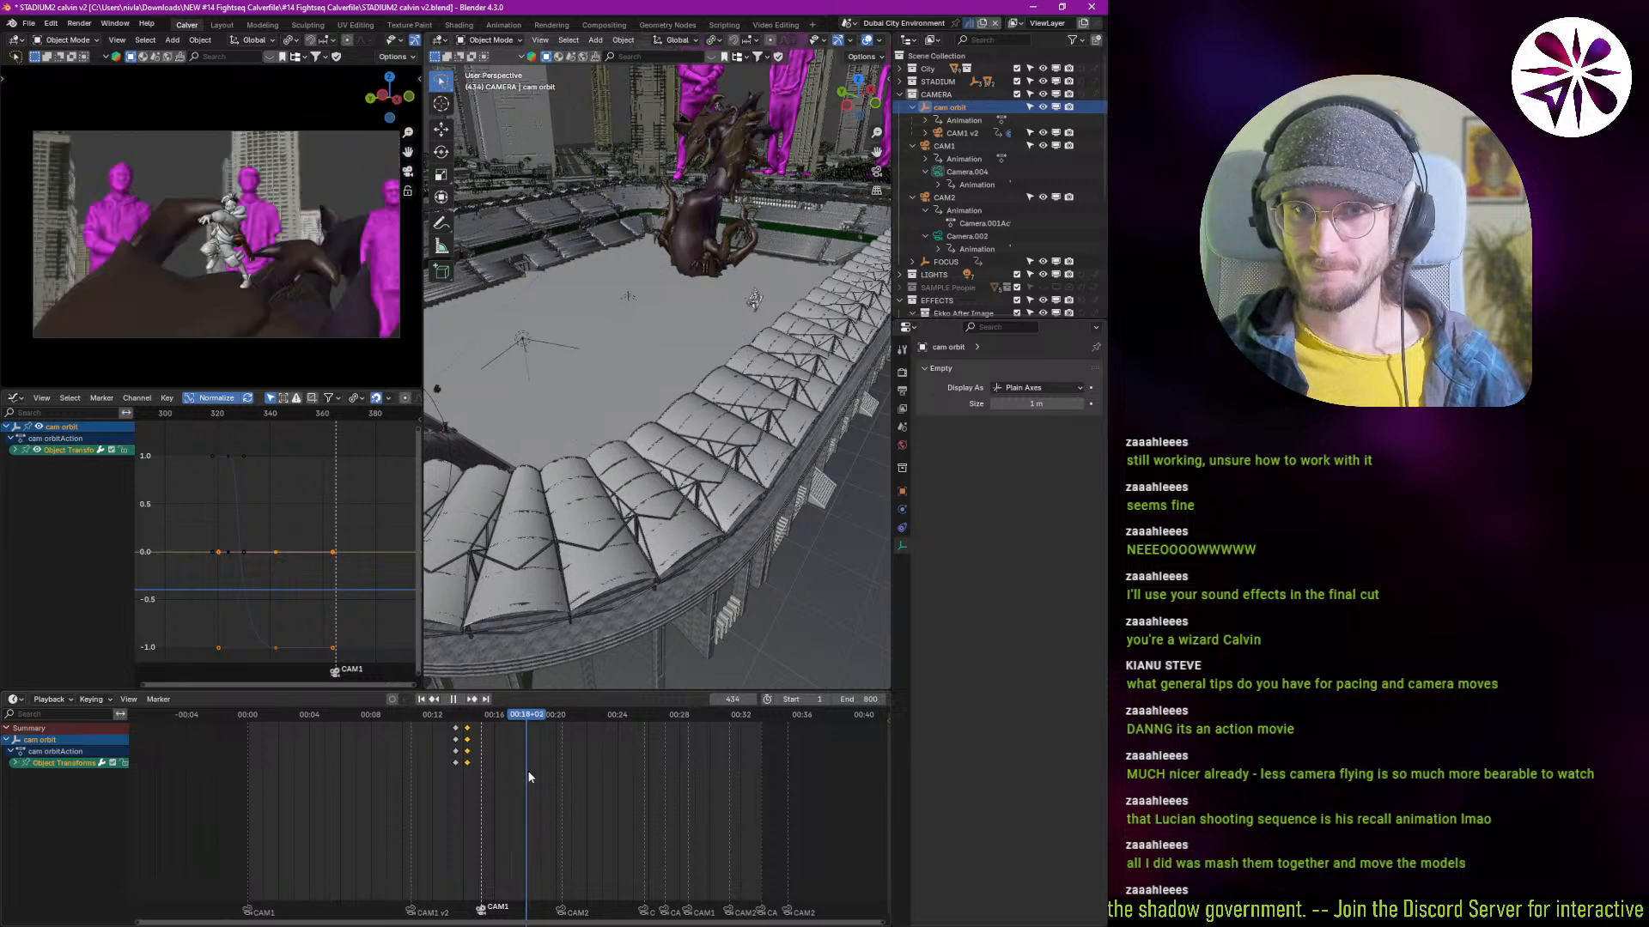
{"action": "key", "text": "space"}
{"action": "right_click", "coordinate": [516, 787], "text": "shift"}
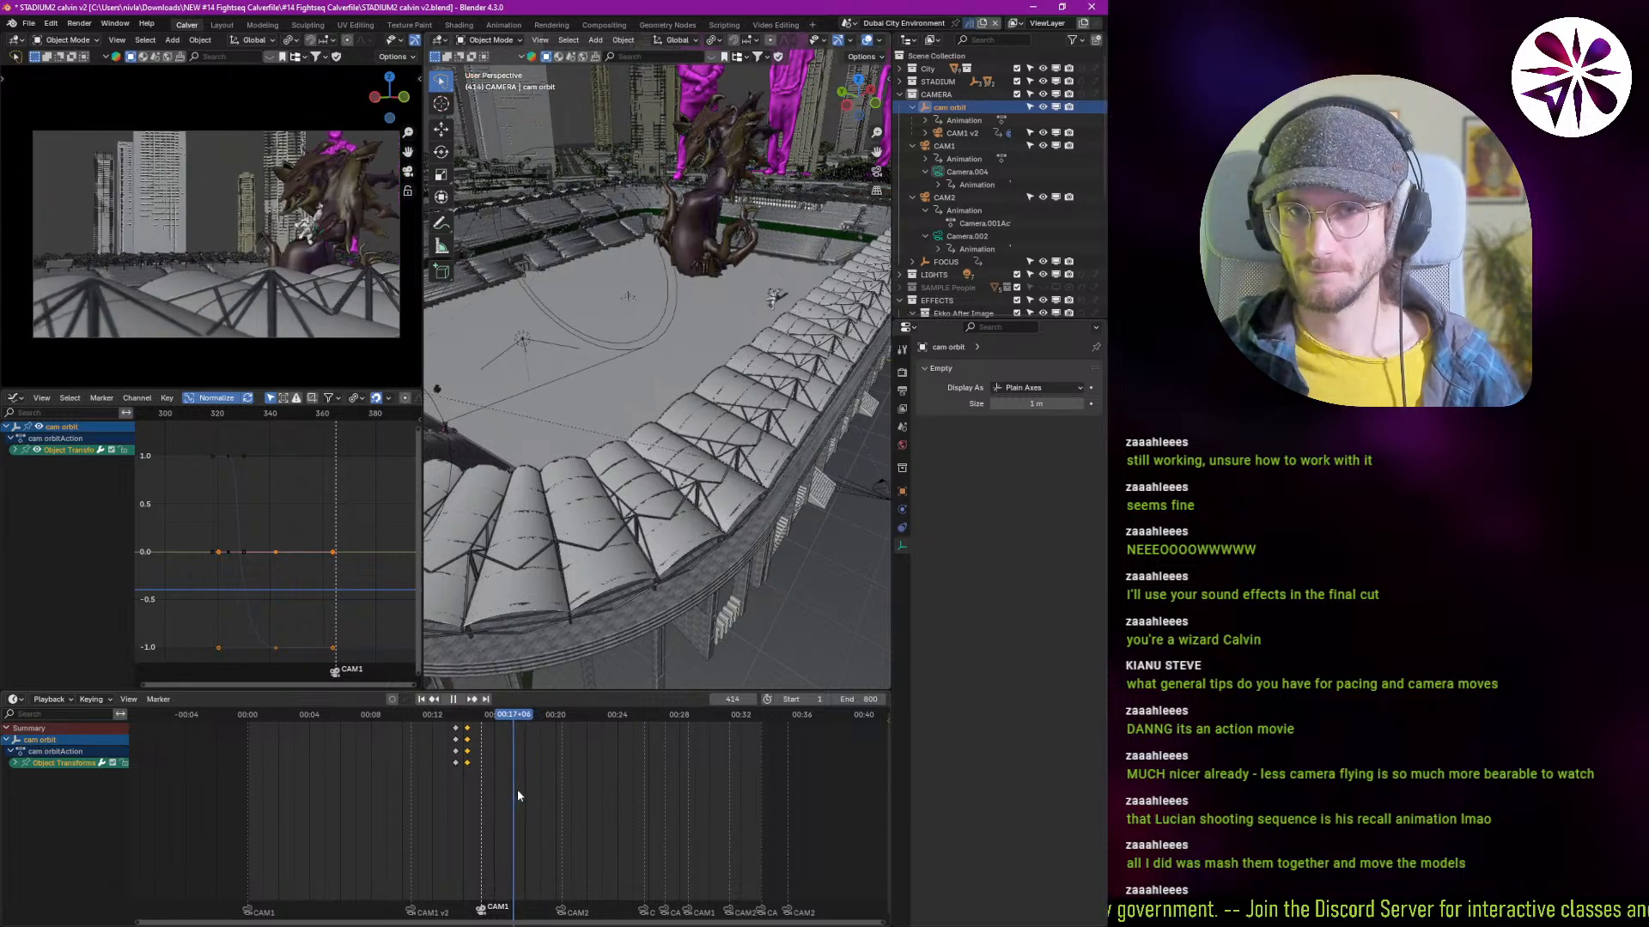
{"action": "key", "text": "space"}
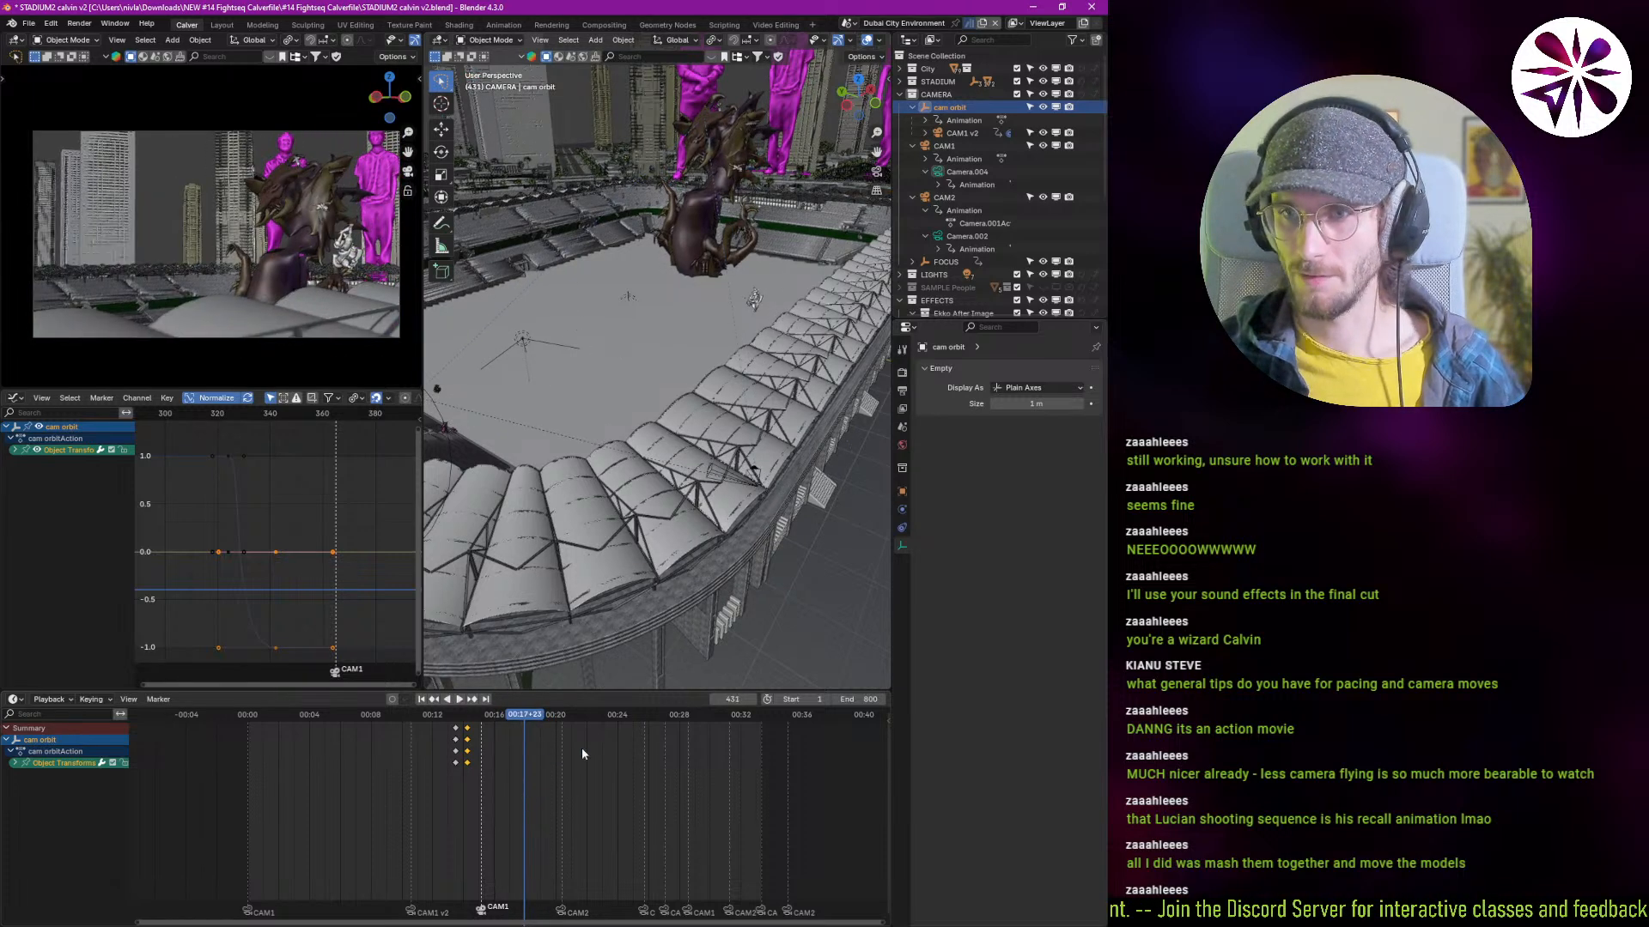
{"action": "left_click", "coordinate": [759, 477]}
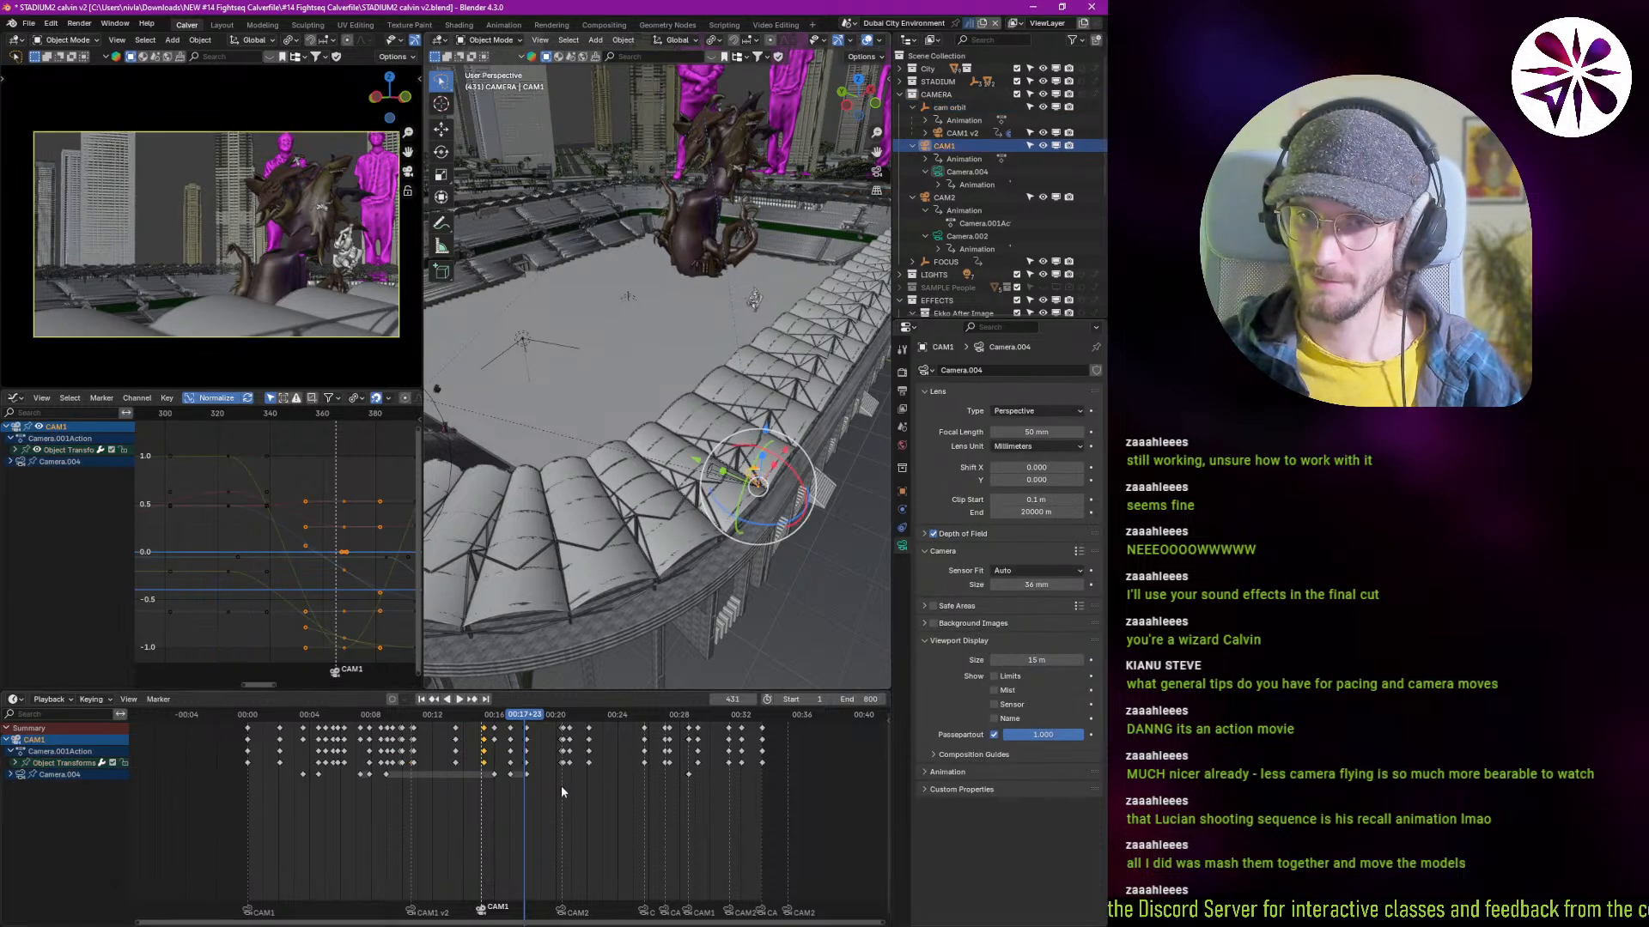
Step: Step through the CAM1 animation between frames 431 and 435 to examine the jump from the wide to the close framing
{"action": "key", "text": "Right"}
{"action": "key", "text": "Right"}
{"action": "key", "text": "Right"}
{"action": "key", "text": "Right"}
{"action": "scroll", "coordinate": [545, 786], "scroll_direction": "up", "scroll_amount": 20}
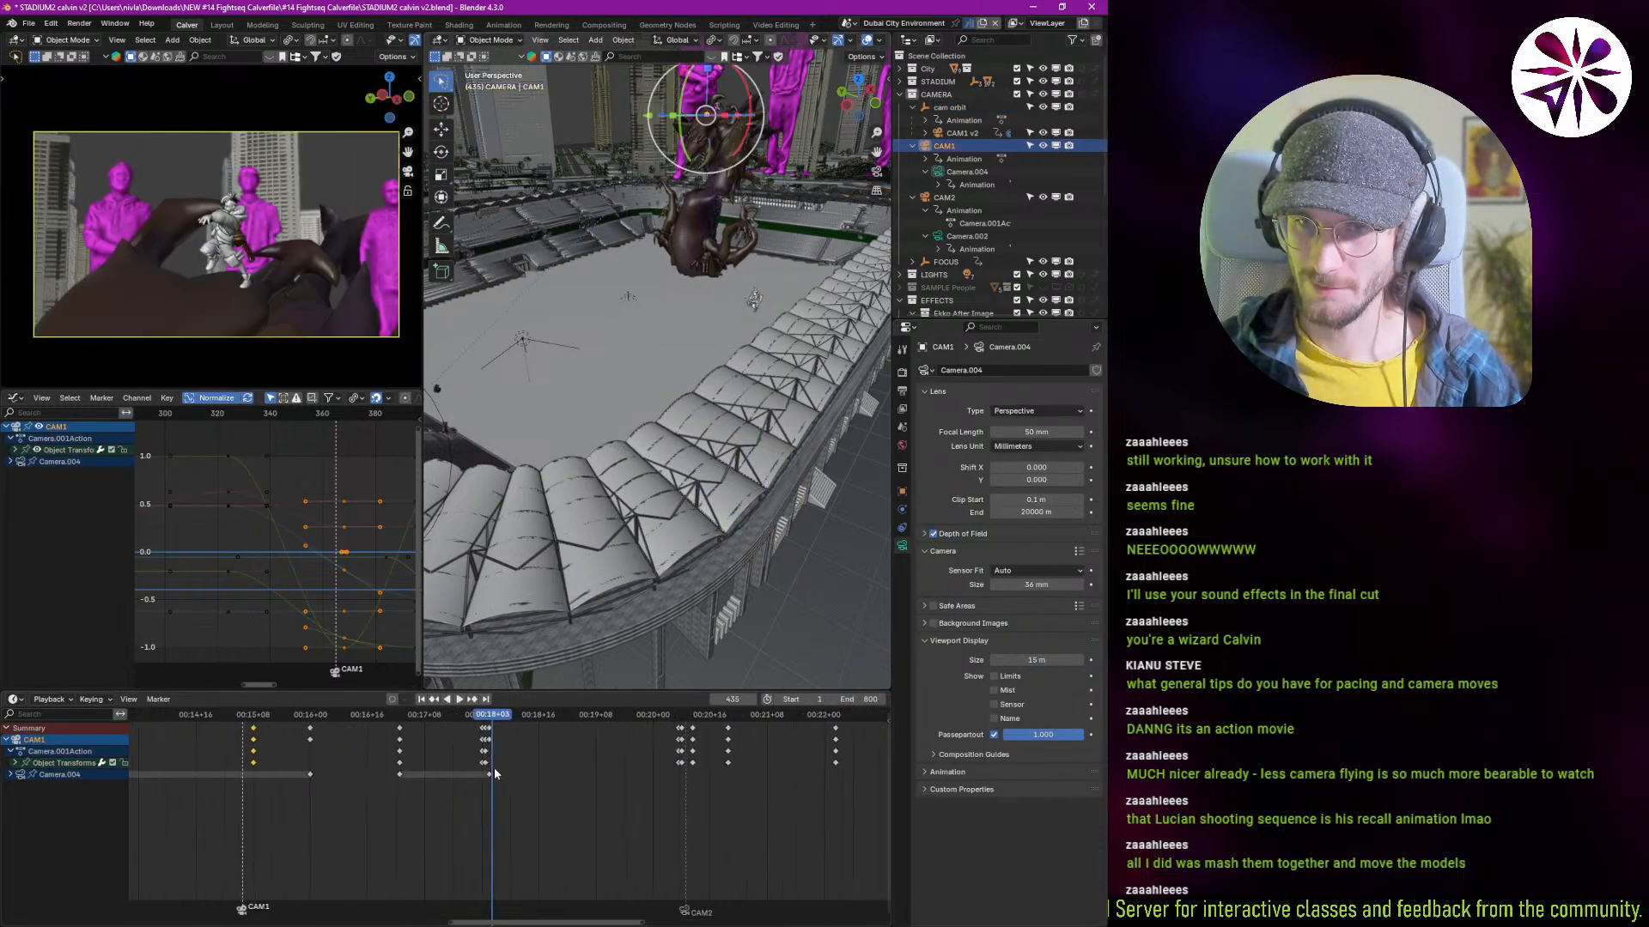
{"action": "scroll", "coordinate": [492, 769], "scroll_direction": "up", "scroll_amount": 4}
{"action": "key", "text": "Left"}
{"action": "key", "text": "Left"}
{"action": "key", "text": "Left"}
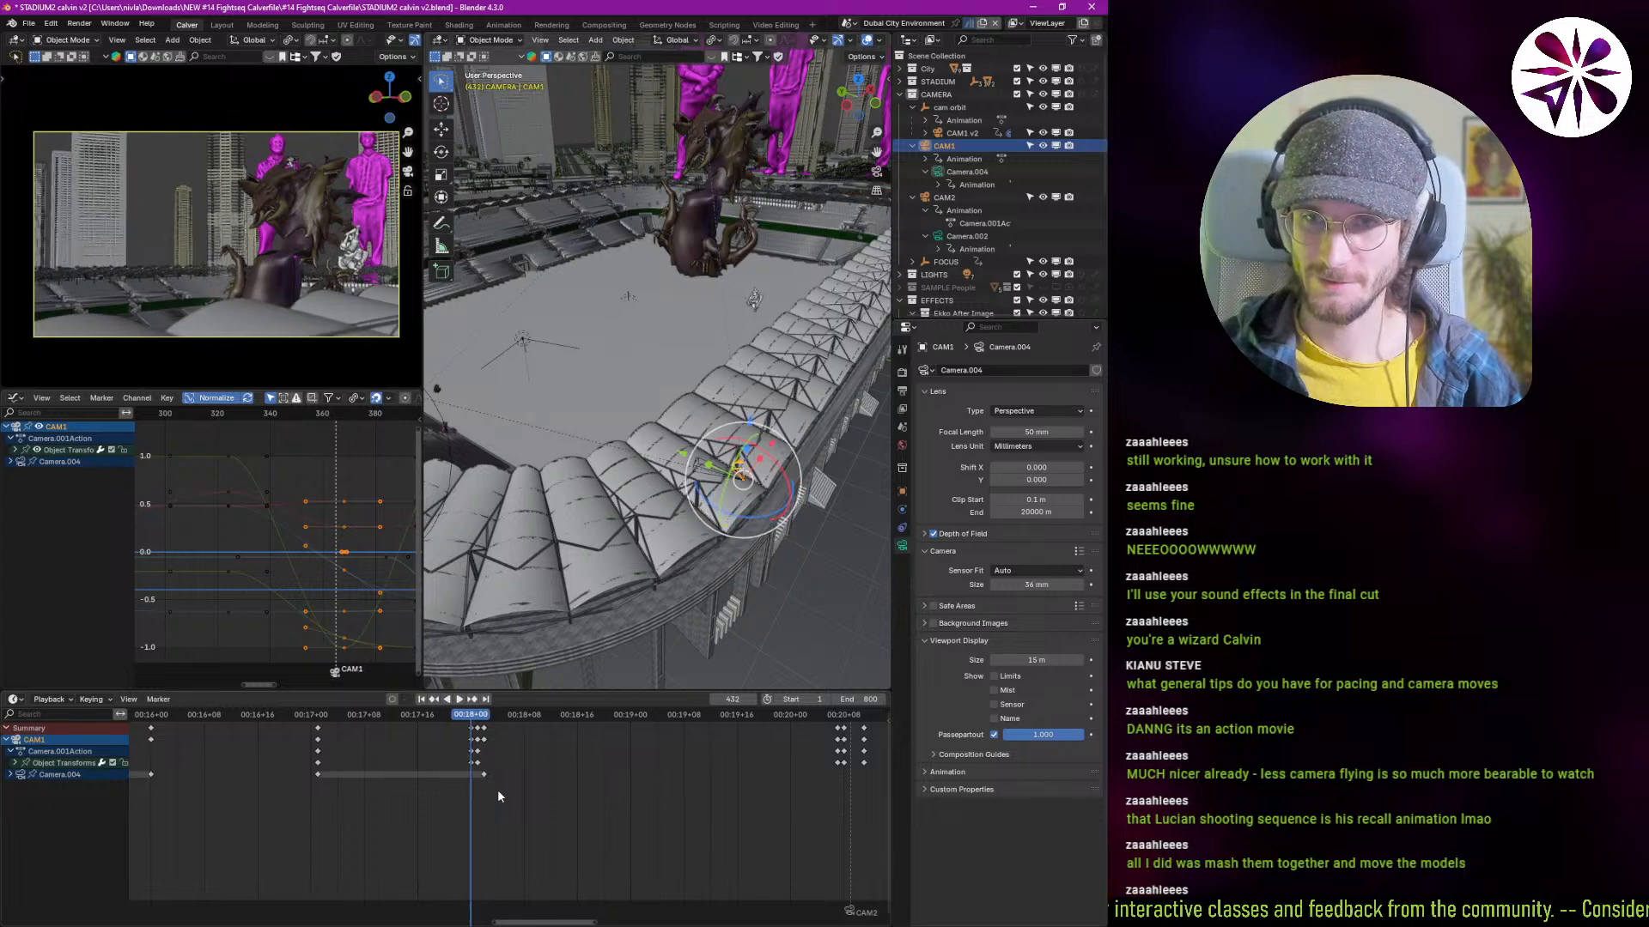
{"action": "key", "text": "Right"}
{"action": "key", "text": "Left"}
{"action": "key", "text": "Right"}
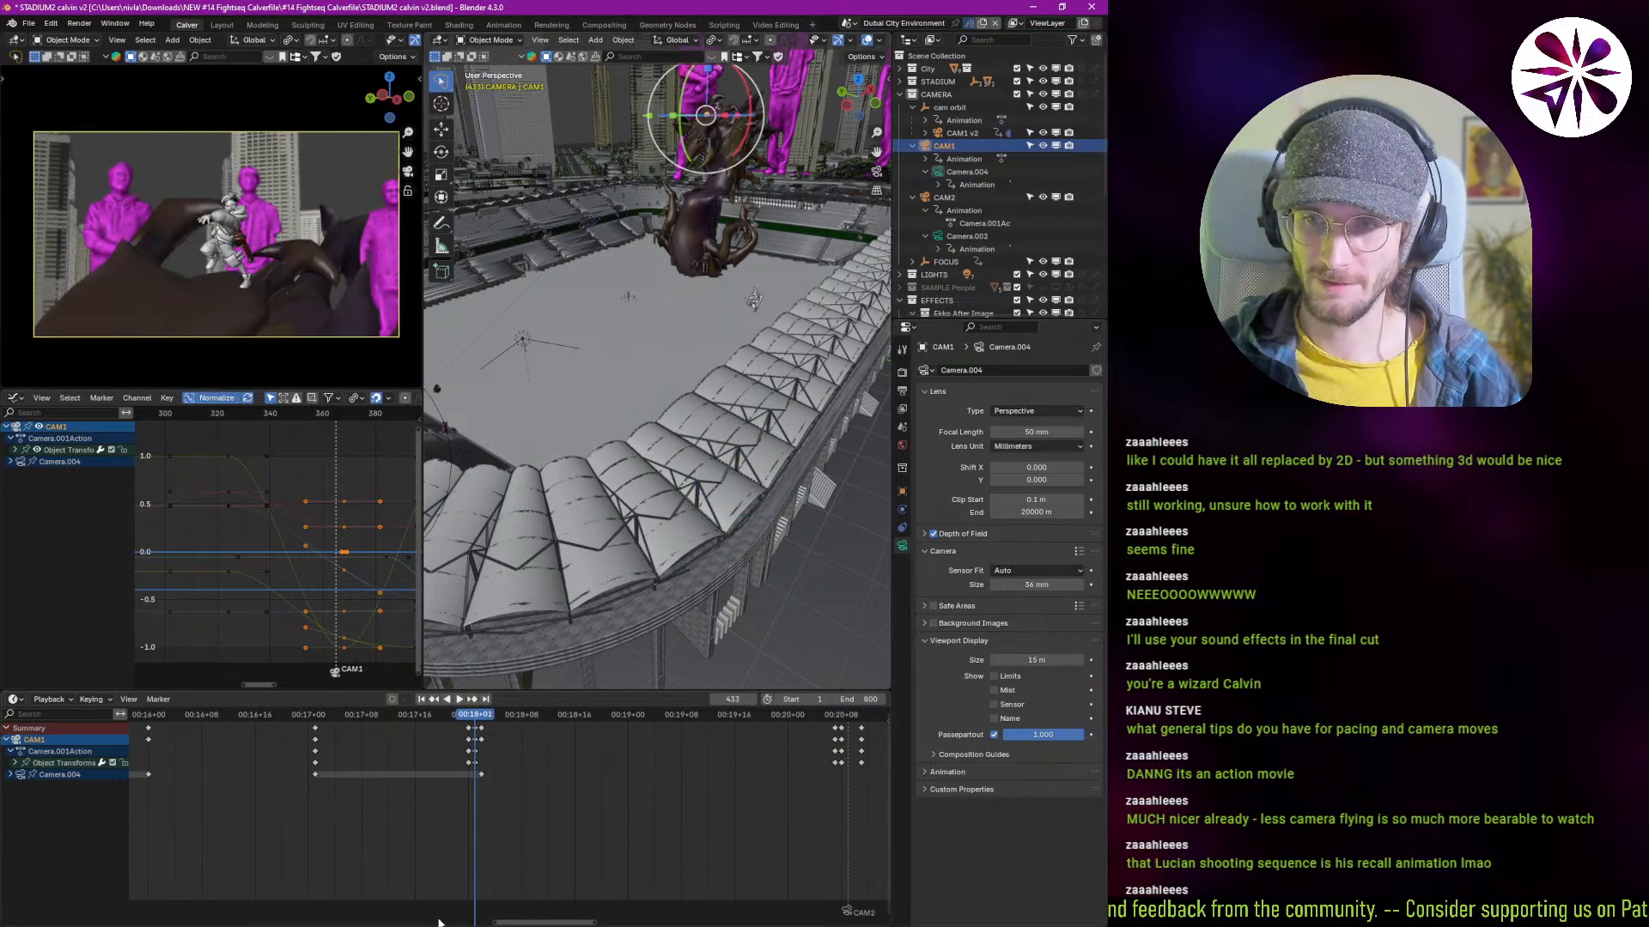
Step: Compare the frames on either side of the cut, between 430 and 434, to examine where the close framing starts
{"action": "scroll", "coordinate": [479, 842], "scroll_direction": "down", "scroll_amount": 2}
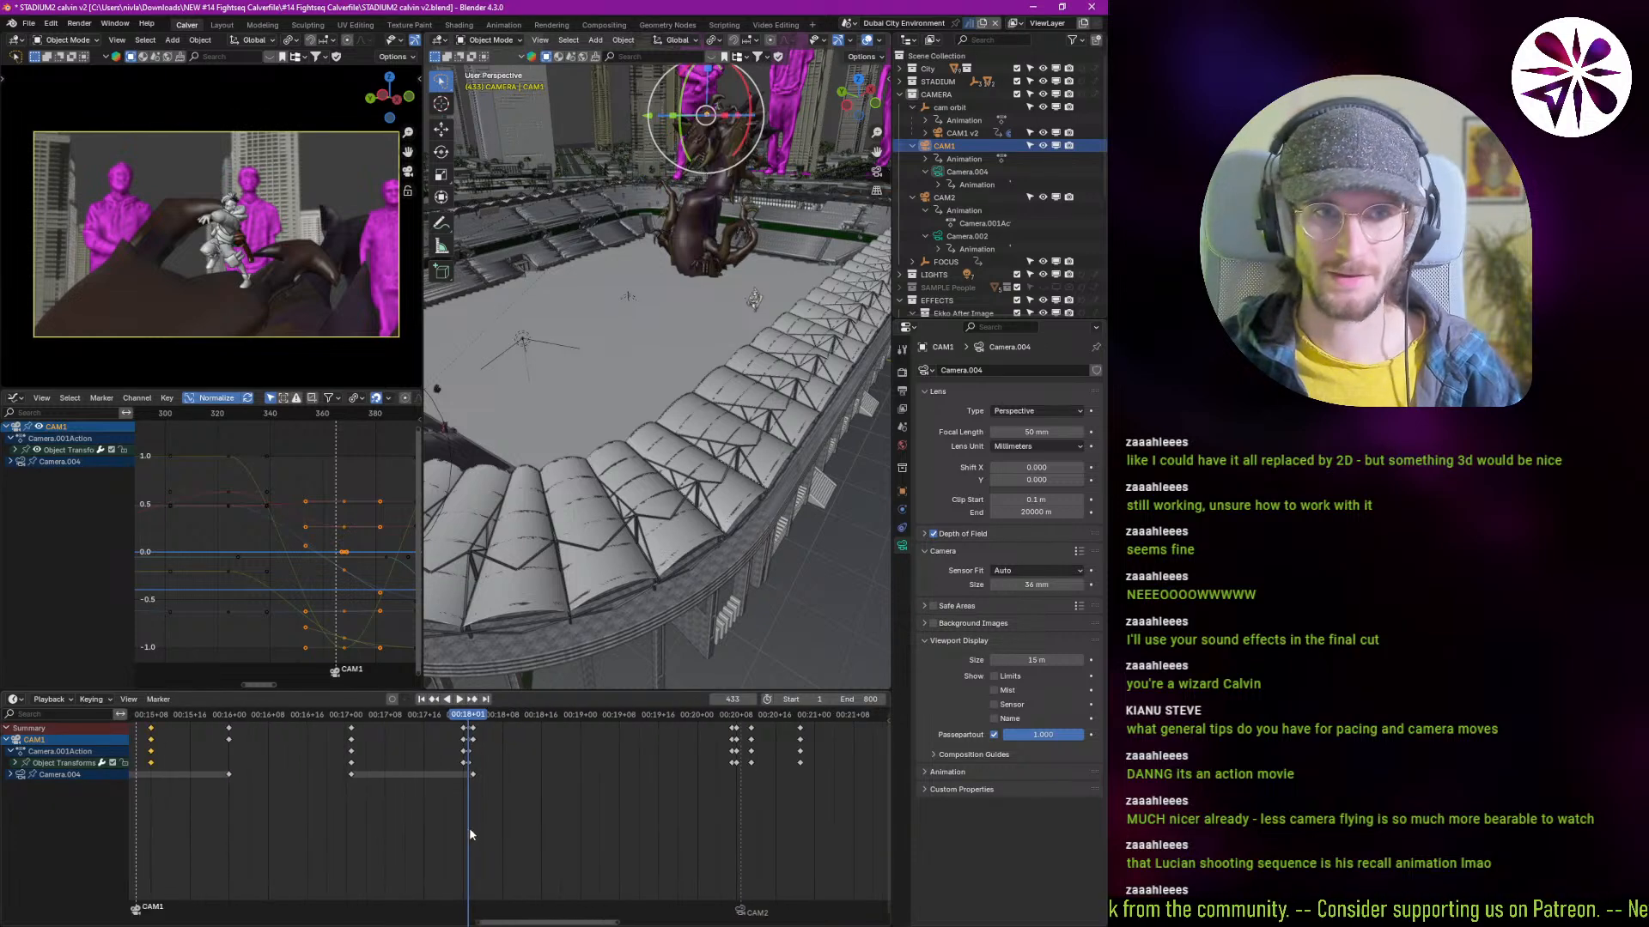
{"action": "key", "text": "Right"}
{"action": "key", "text": "Left"}
{"action": "key", "text": "Left"}
{"action": "key", "text": "Right"}
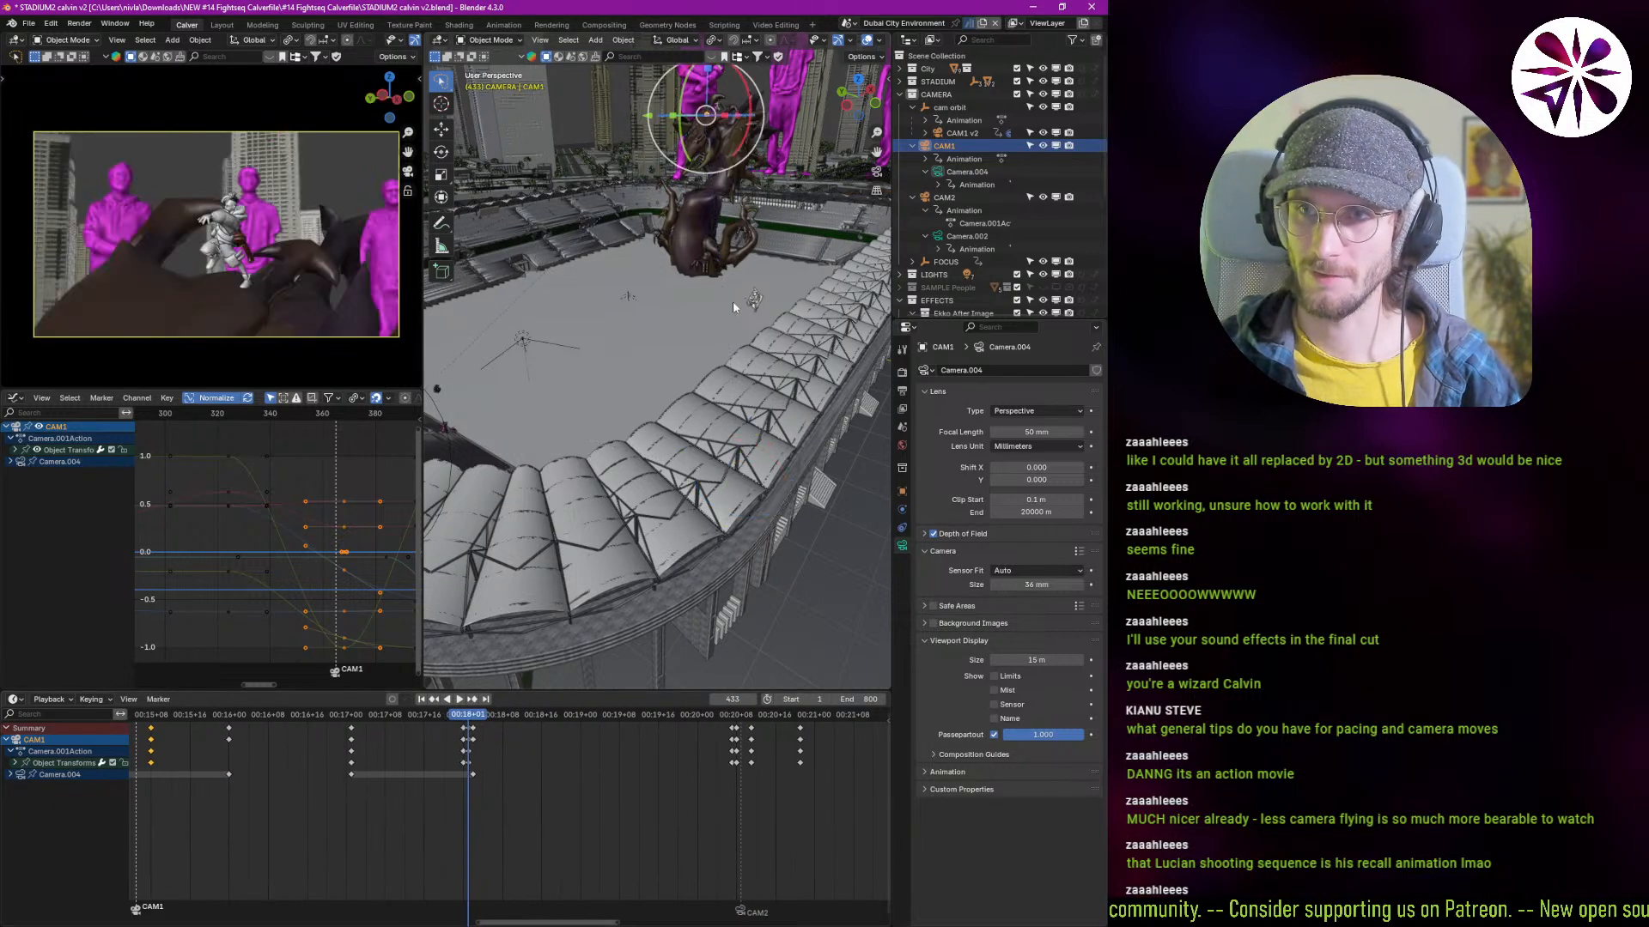
{"action": "key", "text": "Left"}
{"action": "key", "text": "Right"}
{"action": "key", "text": "Left"}
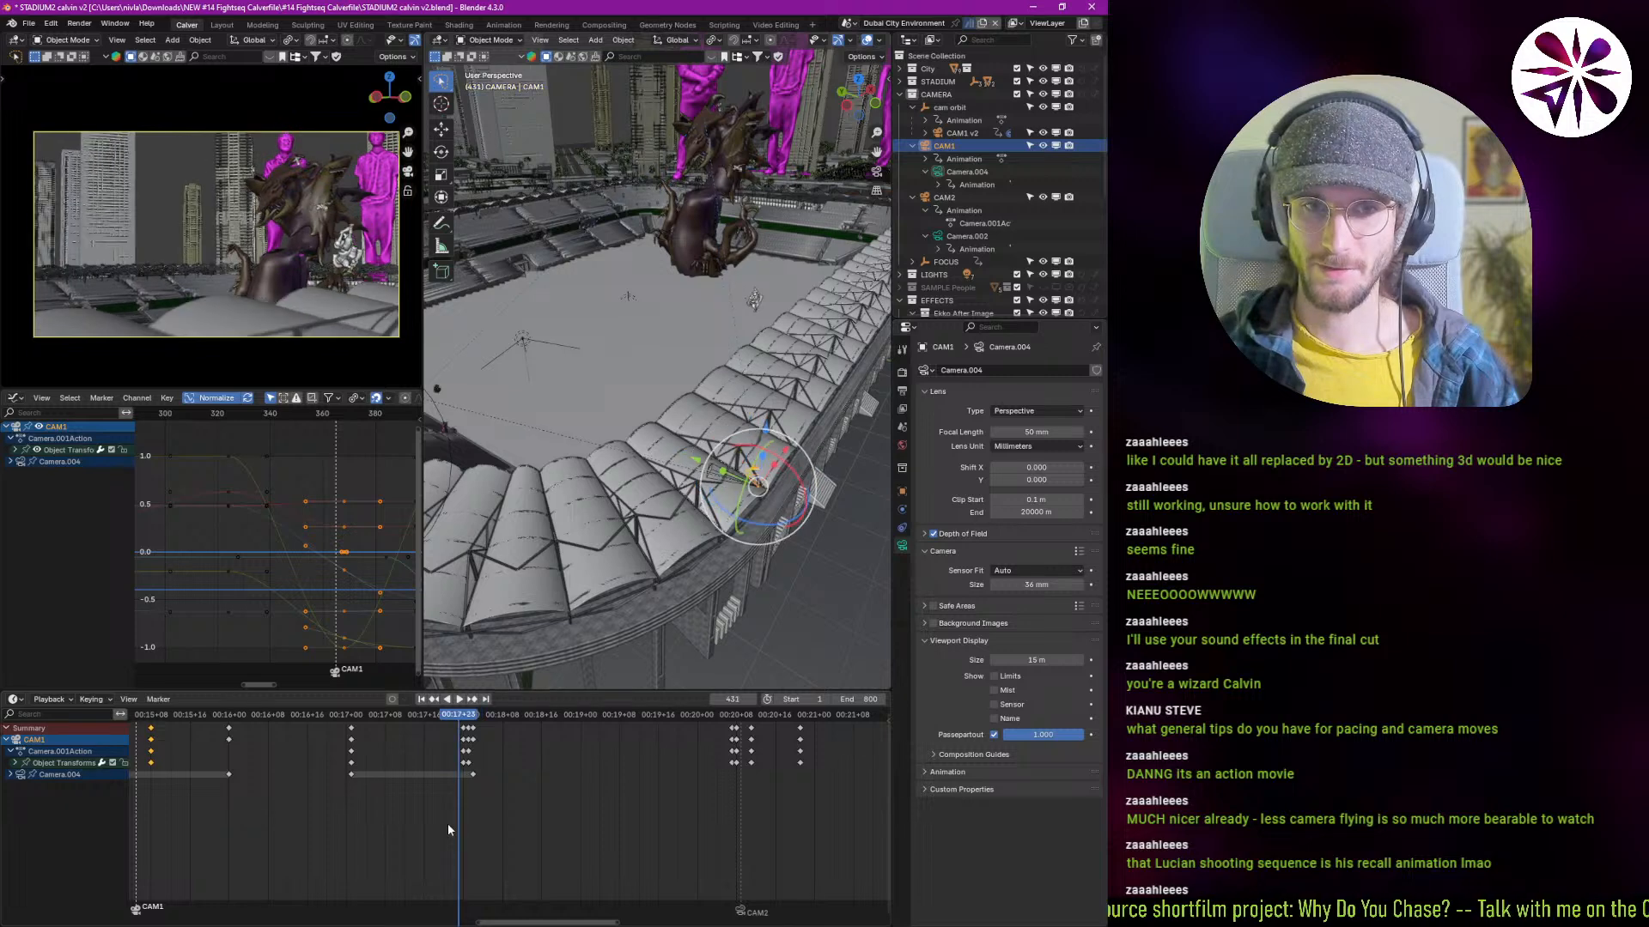
{"action": "key", "text": "Right"}
{"action": "key", "text": "Right"}
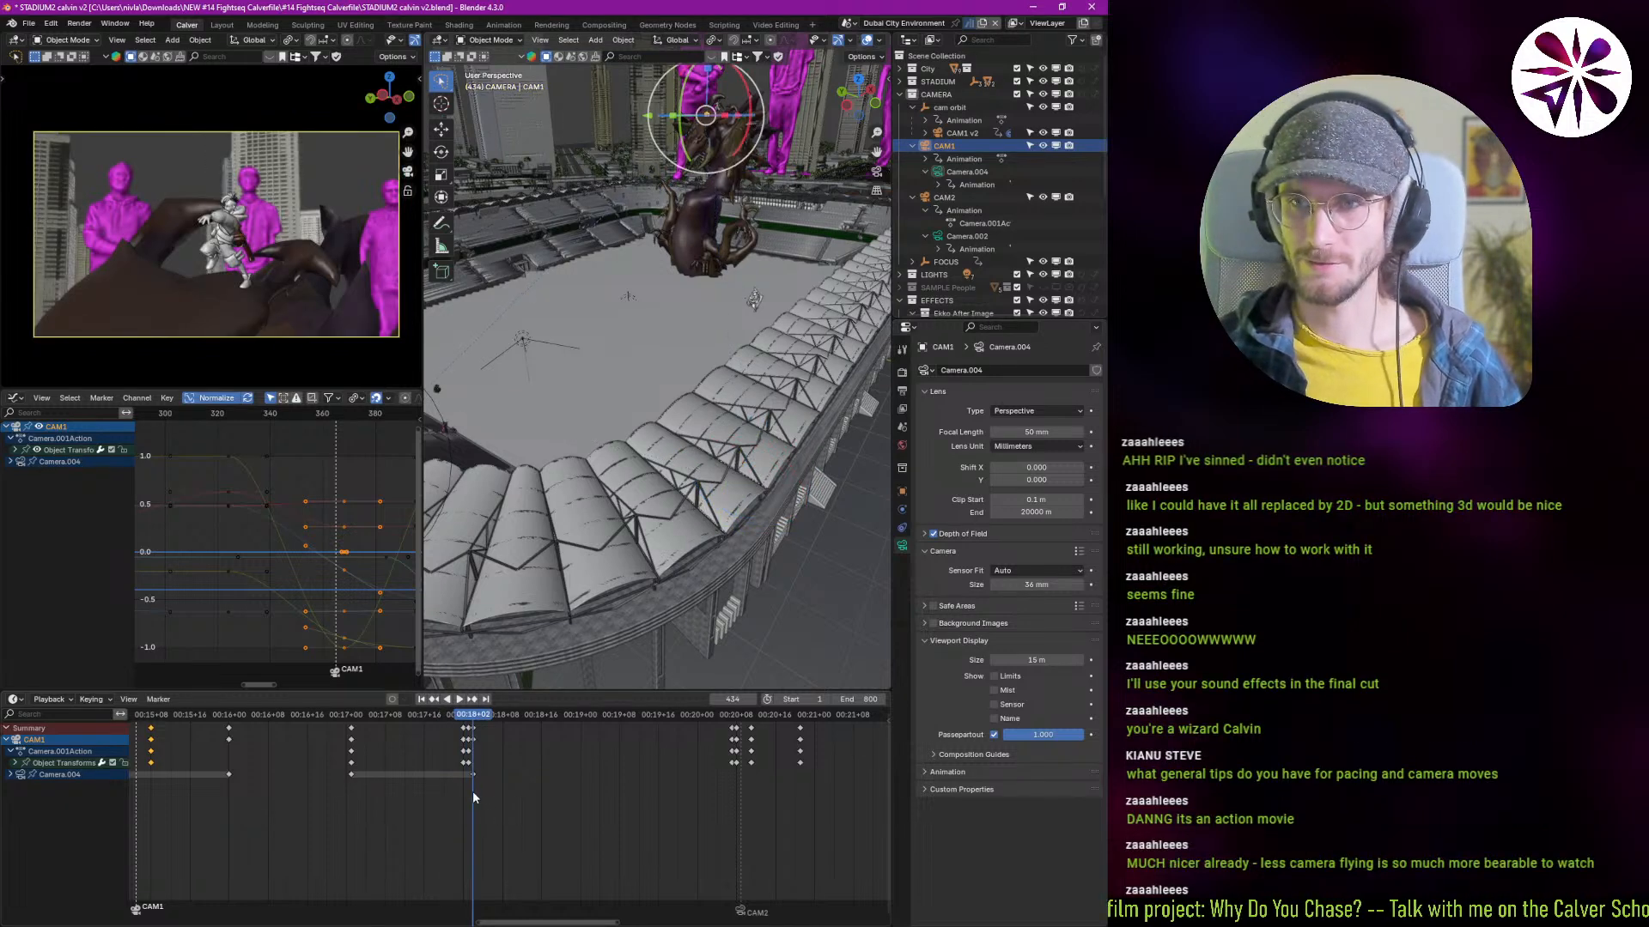
{"action": "key", "text": "Left"}
{"action": "key", "text": "Left"}
{"action": "key", "text": "Left"}
{"action": "key", "text": "Left"}
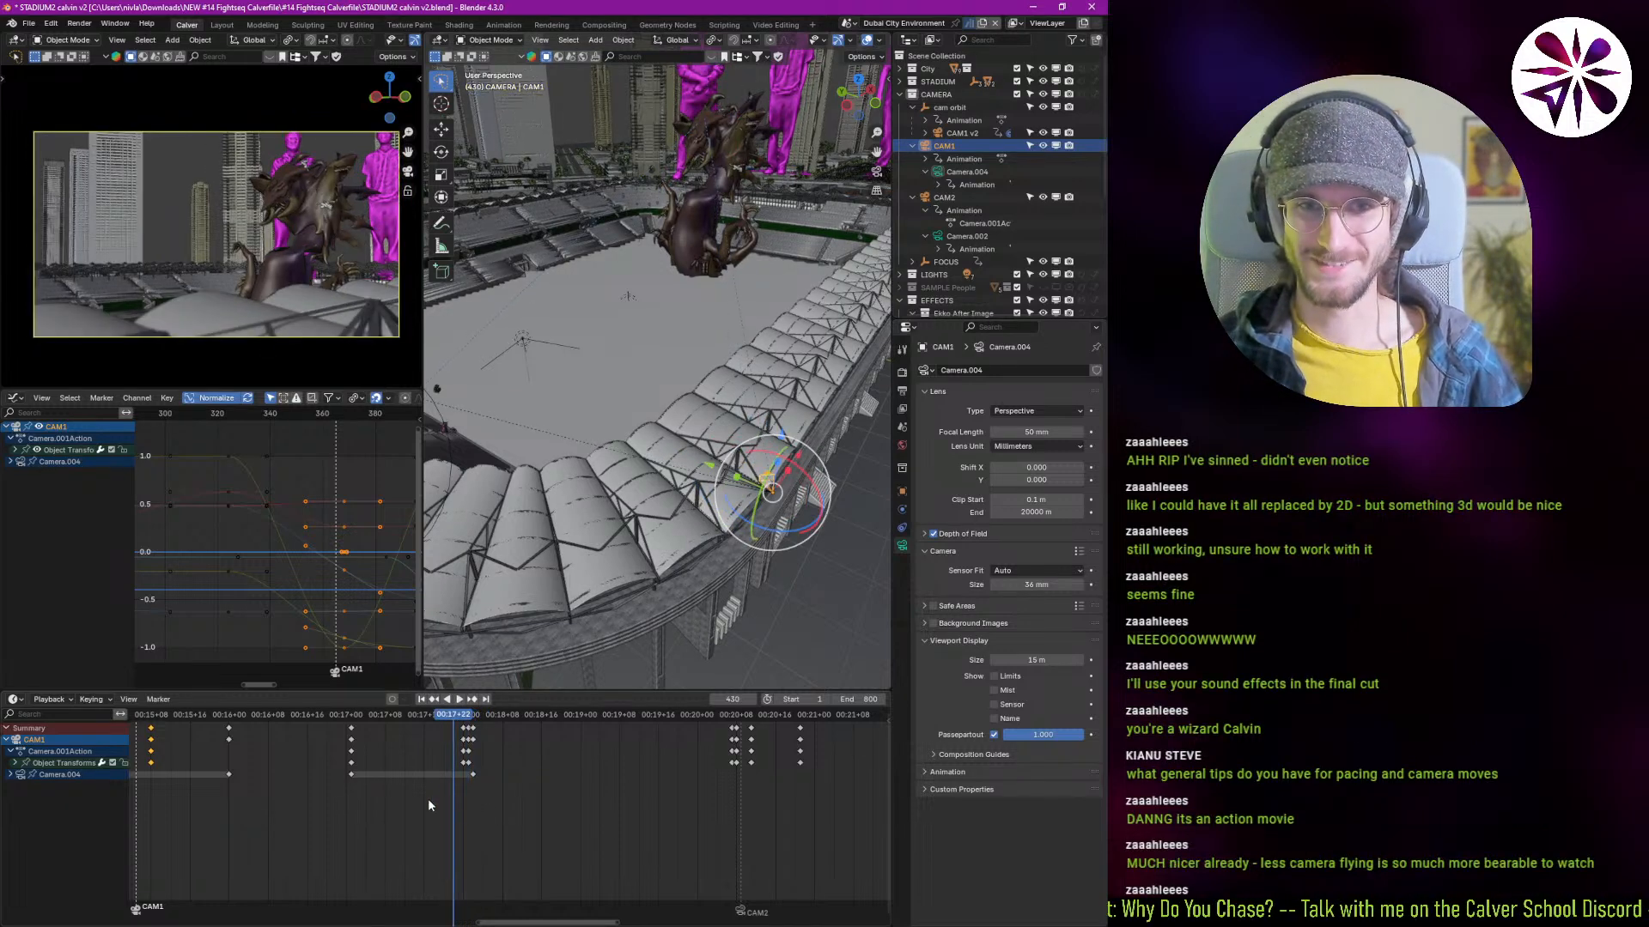
Step: Inspect the fighter on the dragon up close in the user perspective view across frames 430 to 434
{"action": "scroll", "coordinate": [652, 179], "scroll_direction": "up", "scroll_amount": 5}
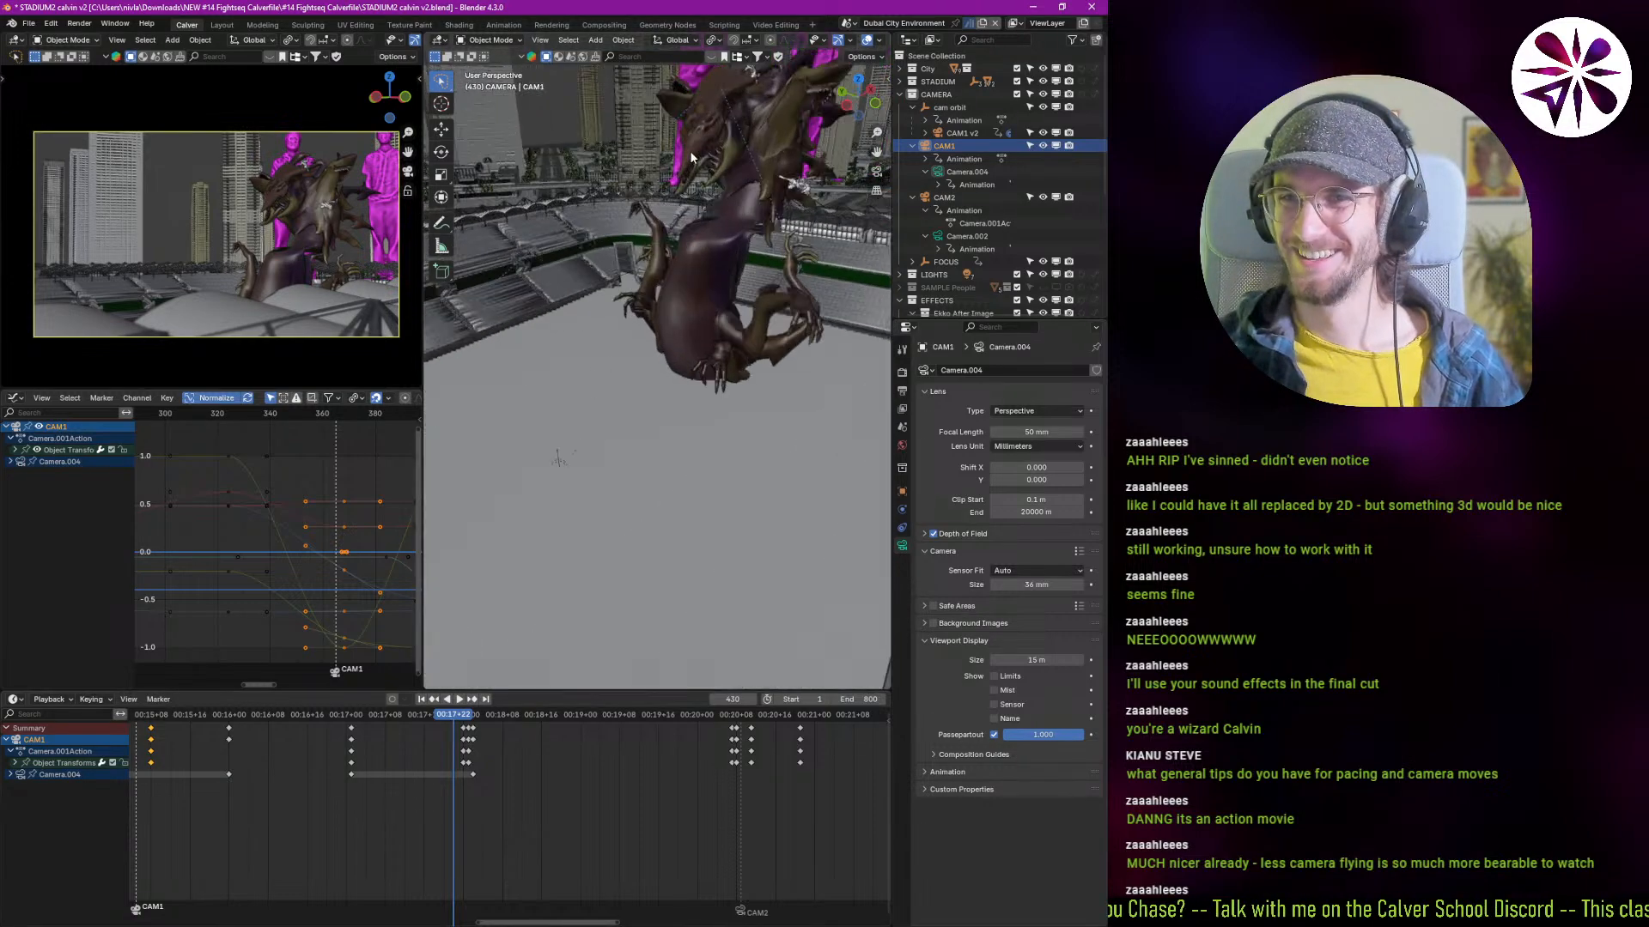
{"action": "middle_click_drag", "start_coordinate": [689, 155], "coordinate": [705, 278], "text": "shift"}
{"action": "scroll", "coordinate": [769, 220], "scroll_direction": "up", "scroll_amount": 3}
{"action": "middle_click_drag", "start_coordinate": [770, 220], "coordinate": [678, 327], "text": "shift"}
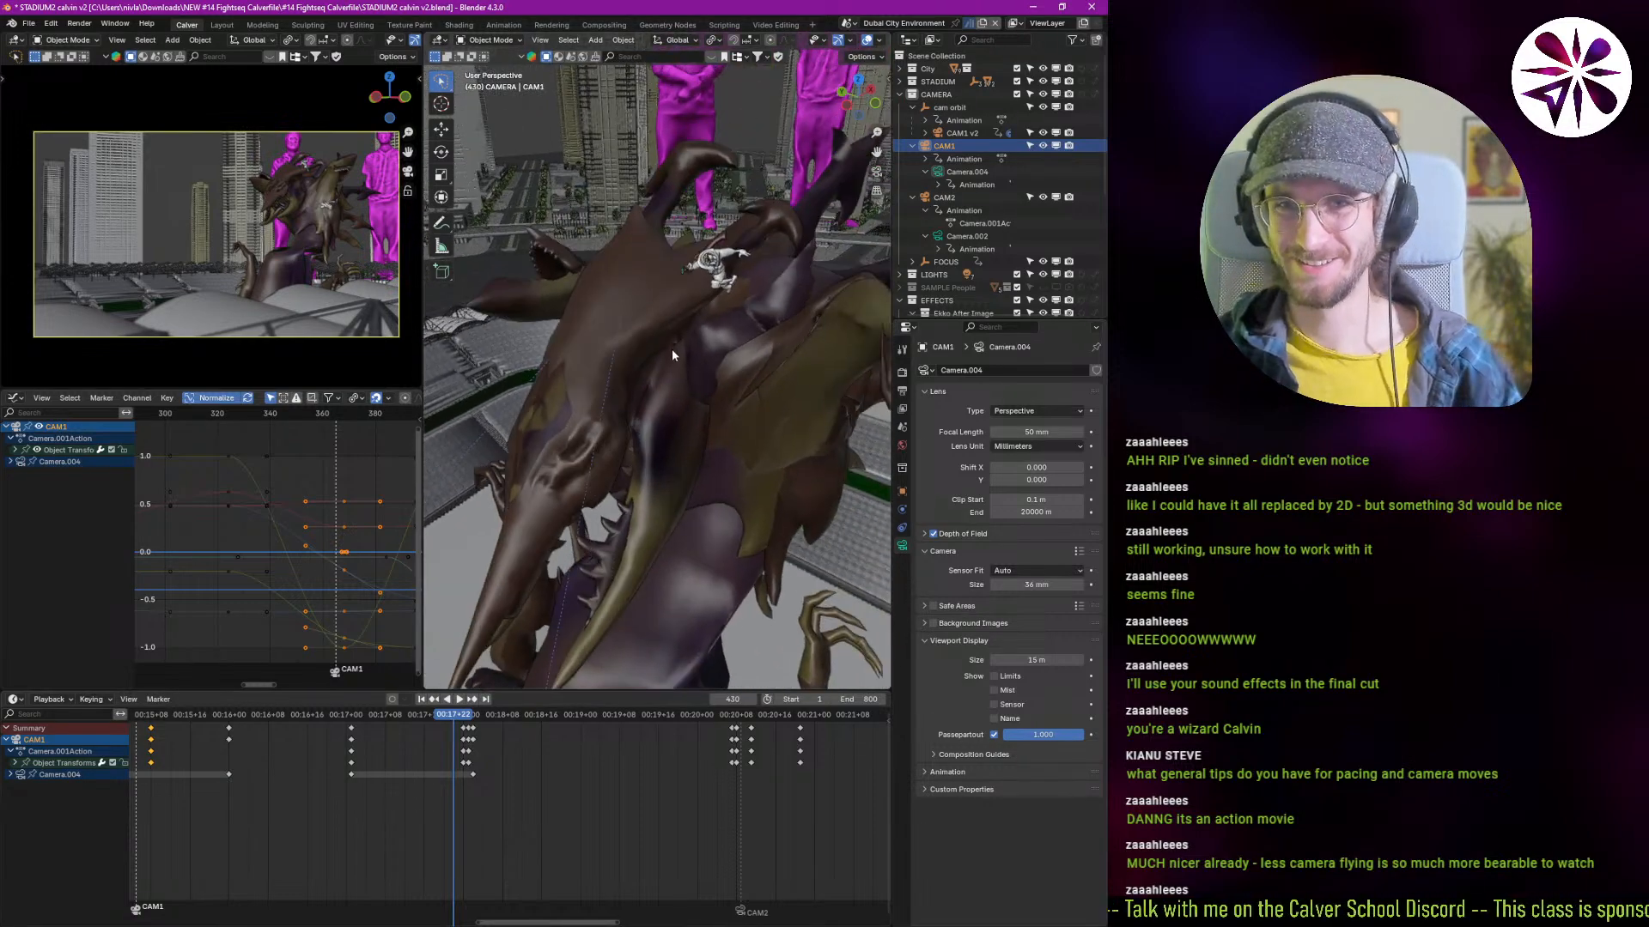
{"action": "key", "text": "Right"}
{"action": "key", "text": "Right"}
{"action": "key", "text": "Right"}
{"action": "key", "text": "space"}
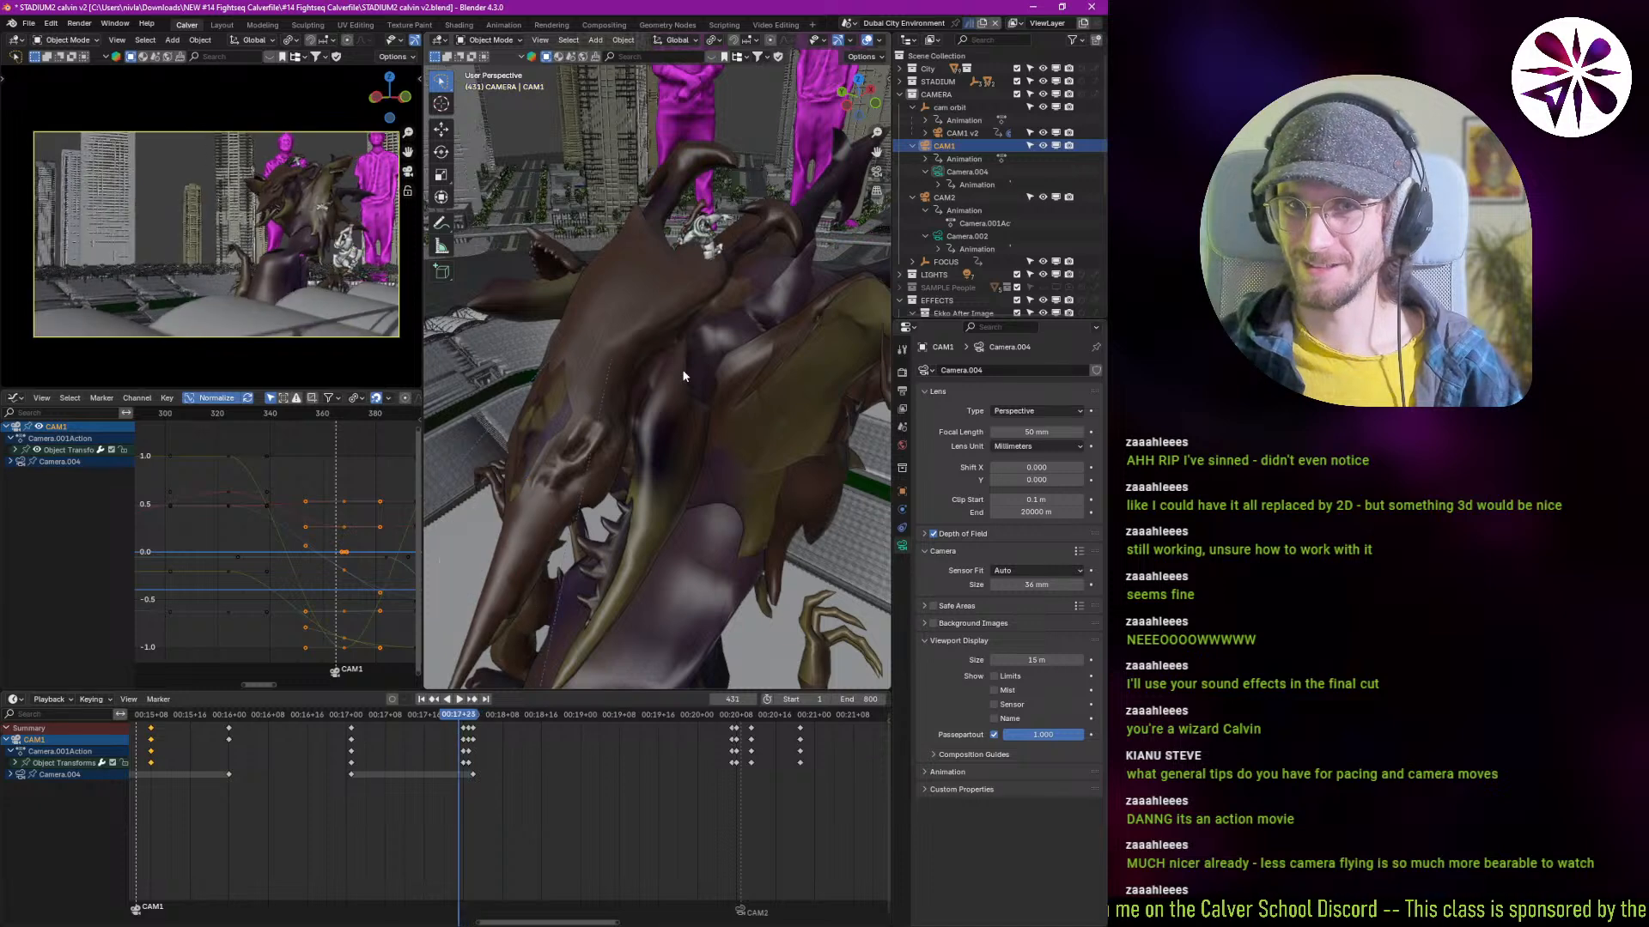
{"action": "key", "text": "Escape"}
{"action": "key", "text": "Right"}
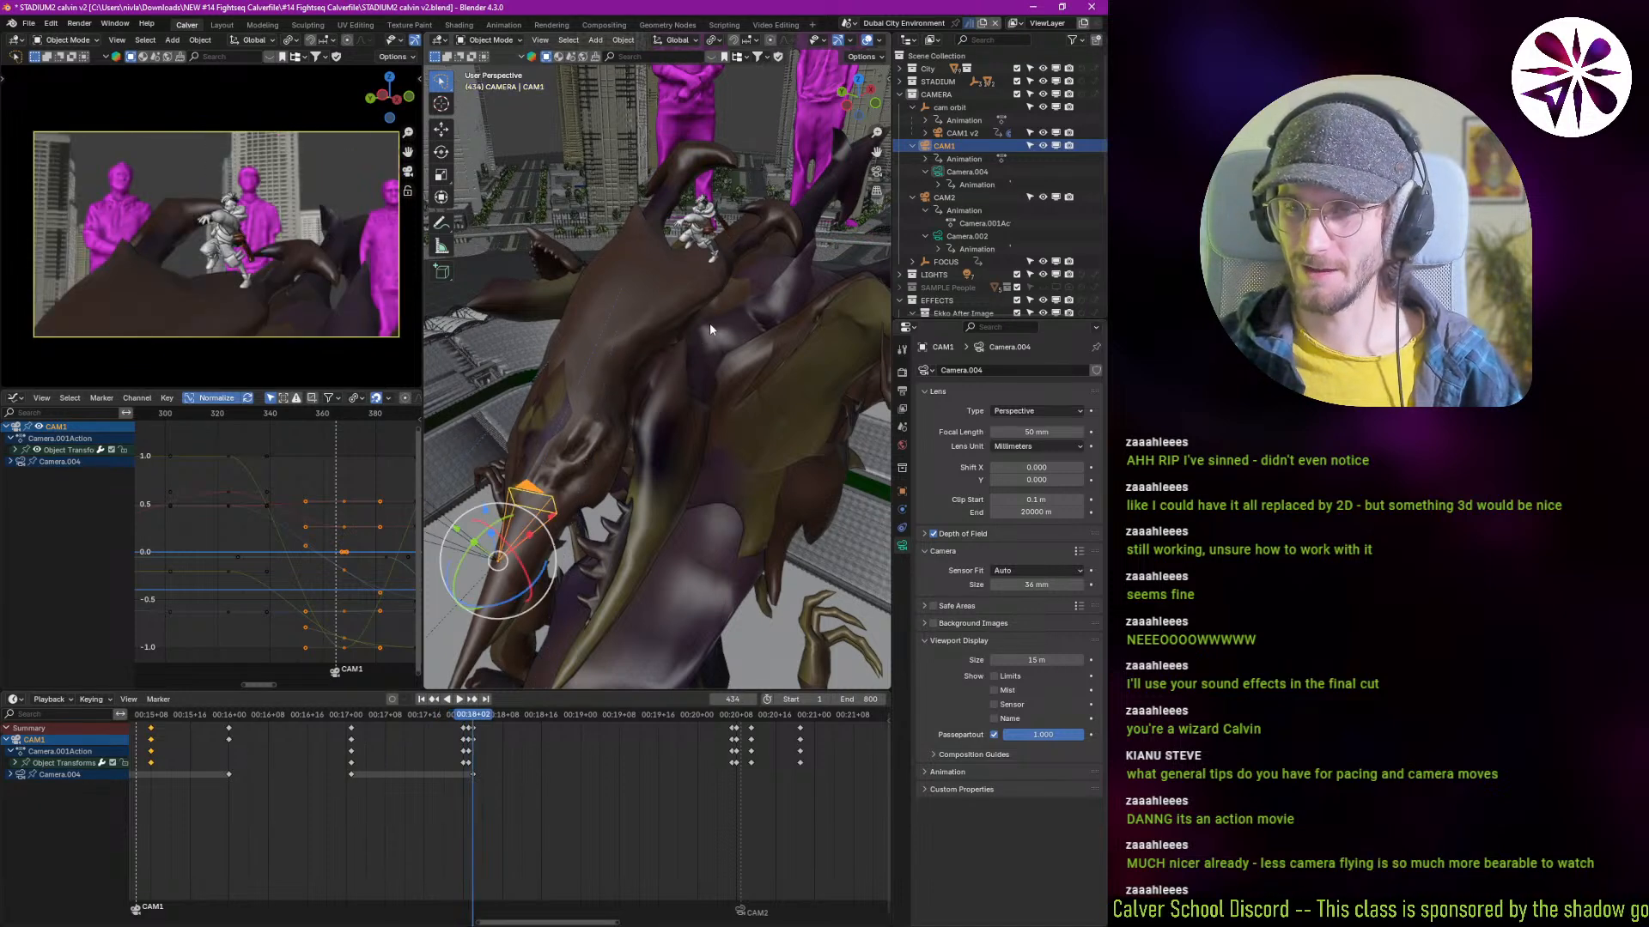
Step: Advance to frame 437 and place the 3D cursor on the dragon's head
{"action": "key", "text": "Right"}
{"action": "key", "text": "Right"}
{"action": "key", "text": "Right"}
{"action": "right_click", "coordinate": [684, 316], "text": "shift"}
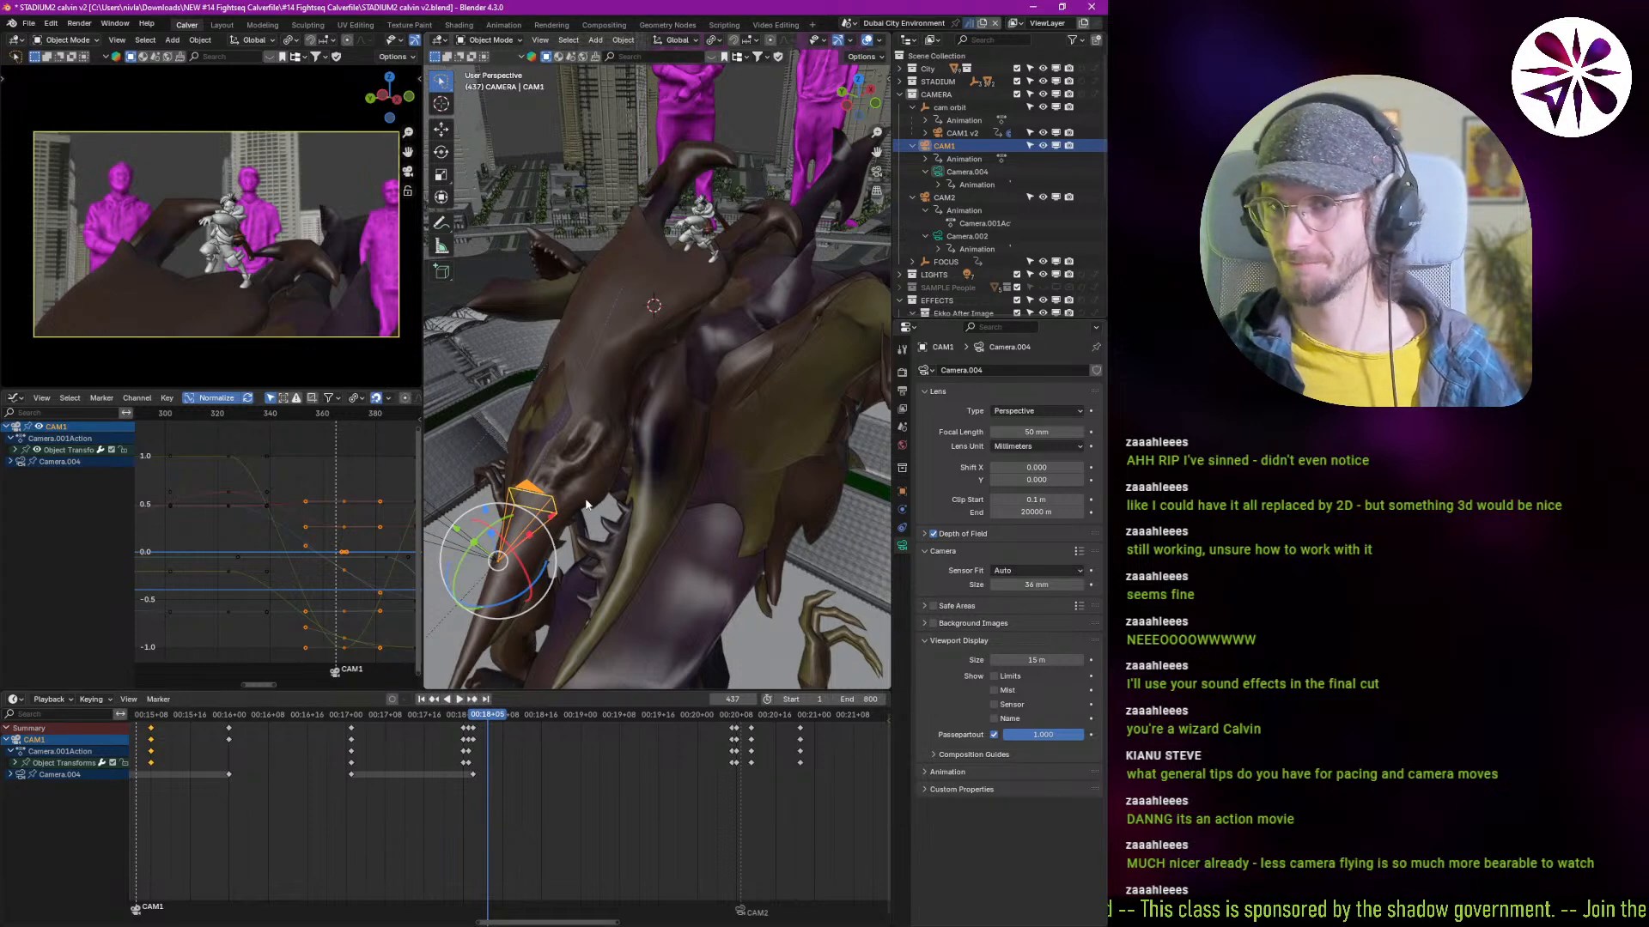
Step: Duplicate the CAM1 camera and rename the copy ECHO Slash
{"action": "key", "text": "shift+d"}
{"action": "left_click", "coordinate": [663, 485]}
{"action": "key", "text": "F2"}
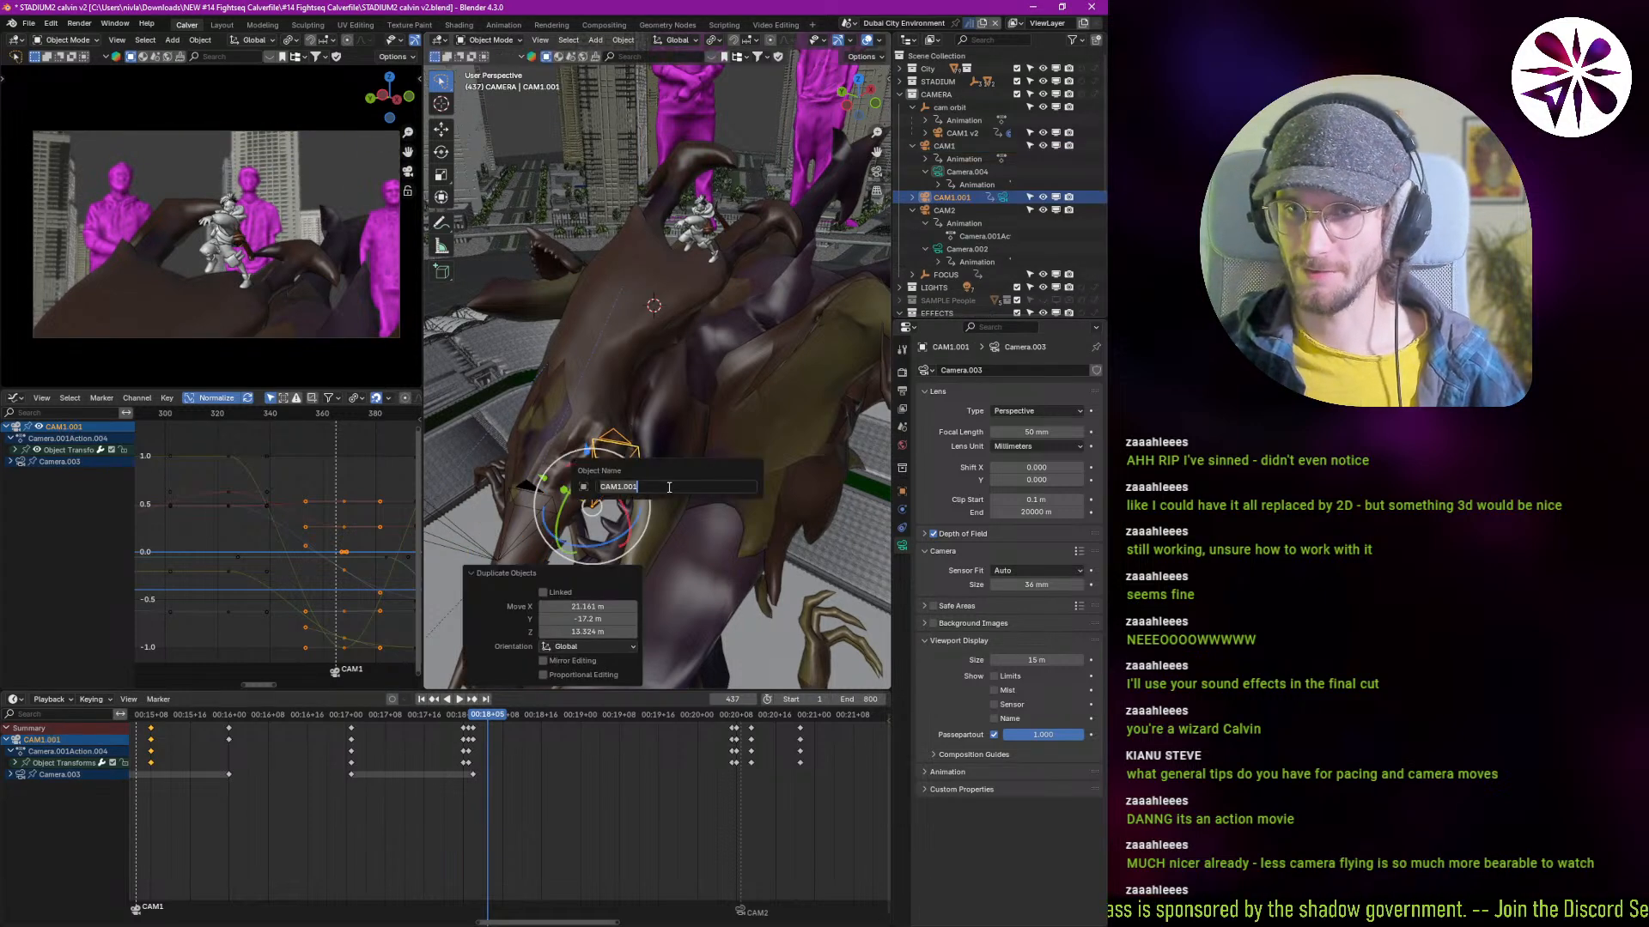
{"action": "type", "text": "E"}
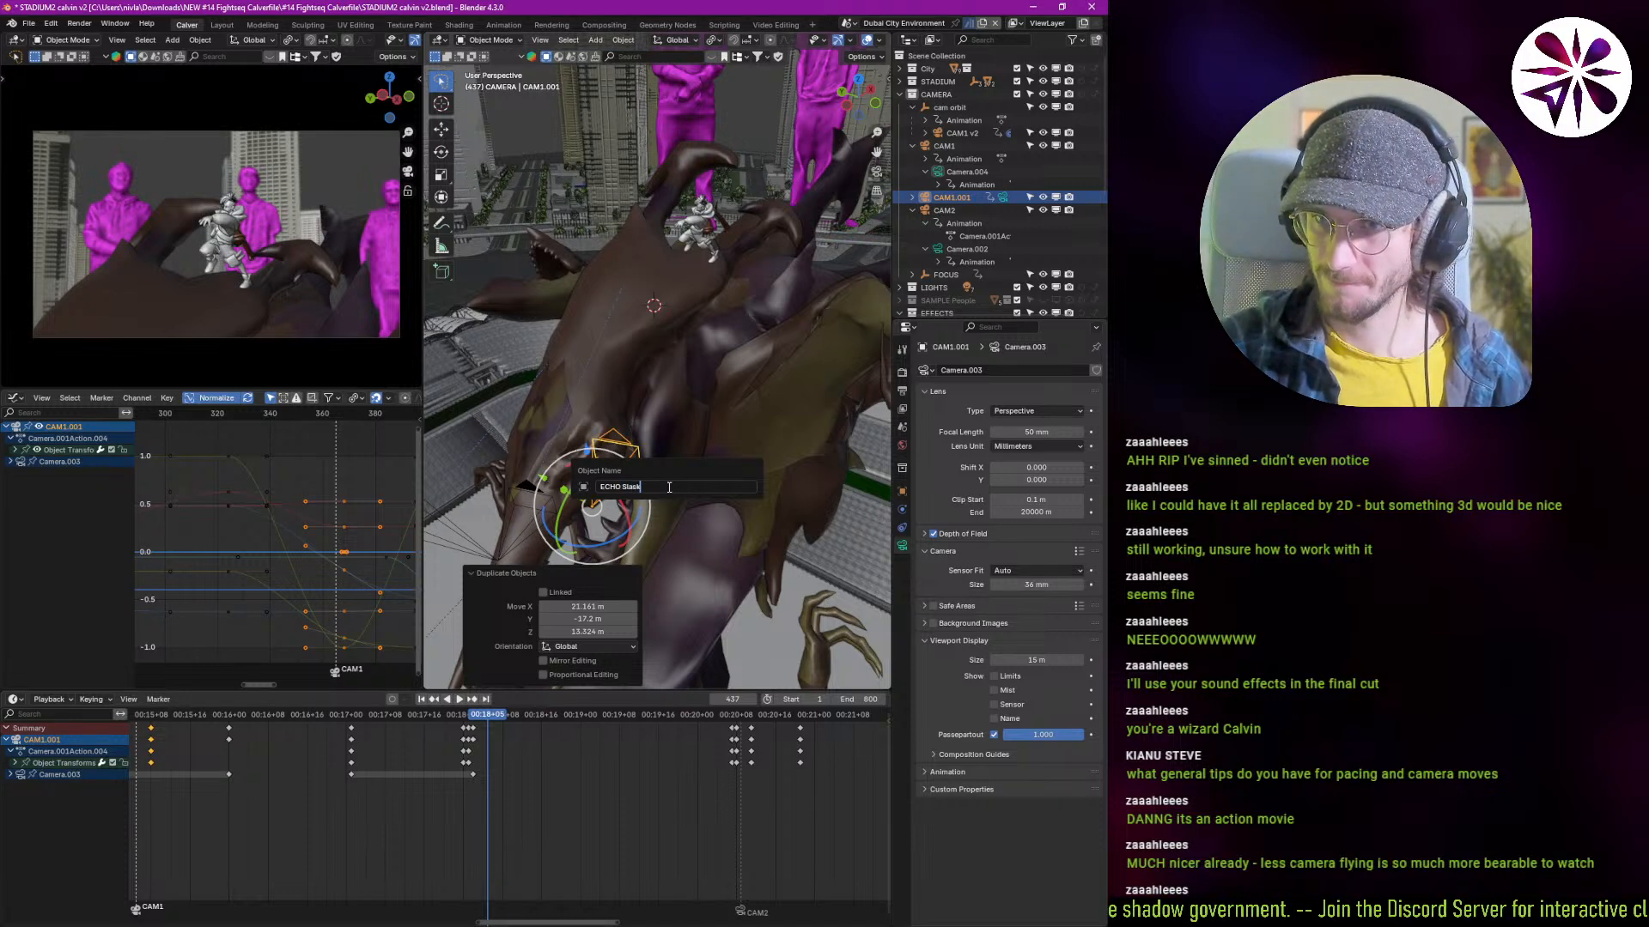
{"action": "type", "text": "CHO Slash"}
{"action": "key", "text": "Return"}
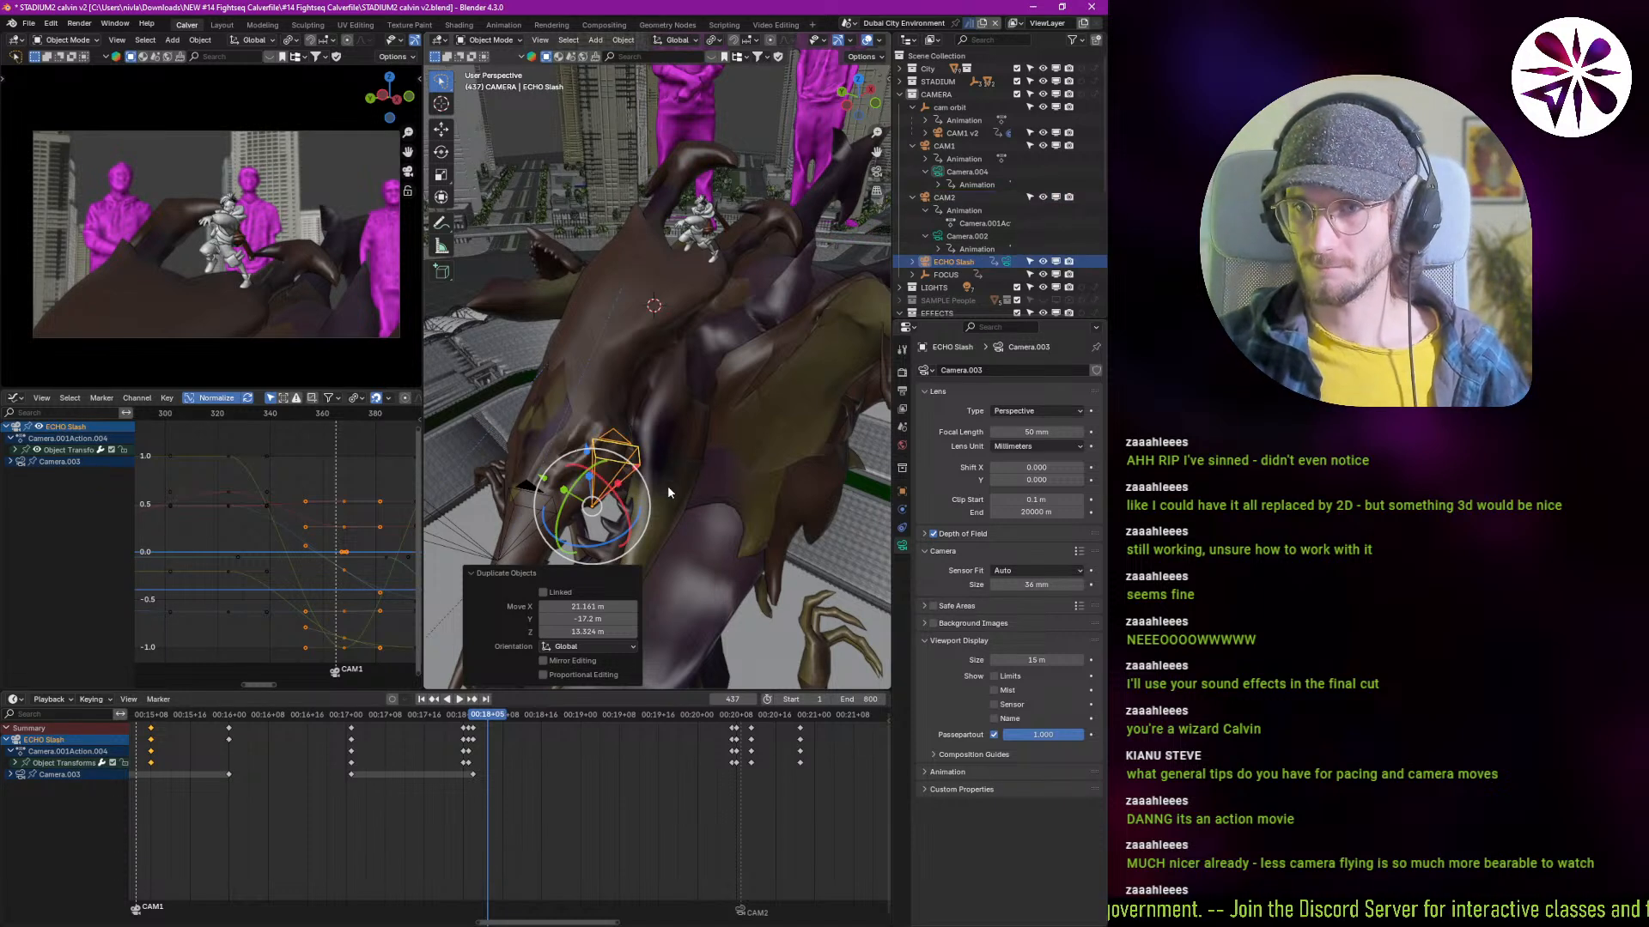
Step: Go back to frame 433 and bind the ECHO Slash camera to a marker there
{"action": "key", "text": "Left"}
{"action": "key", "text": "Left"}
{"action": "key", "text": "Left"}
{"action": "key", "text": "Left"}
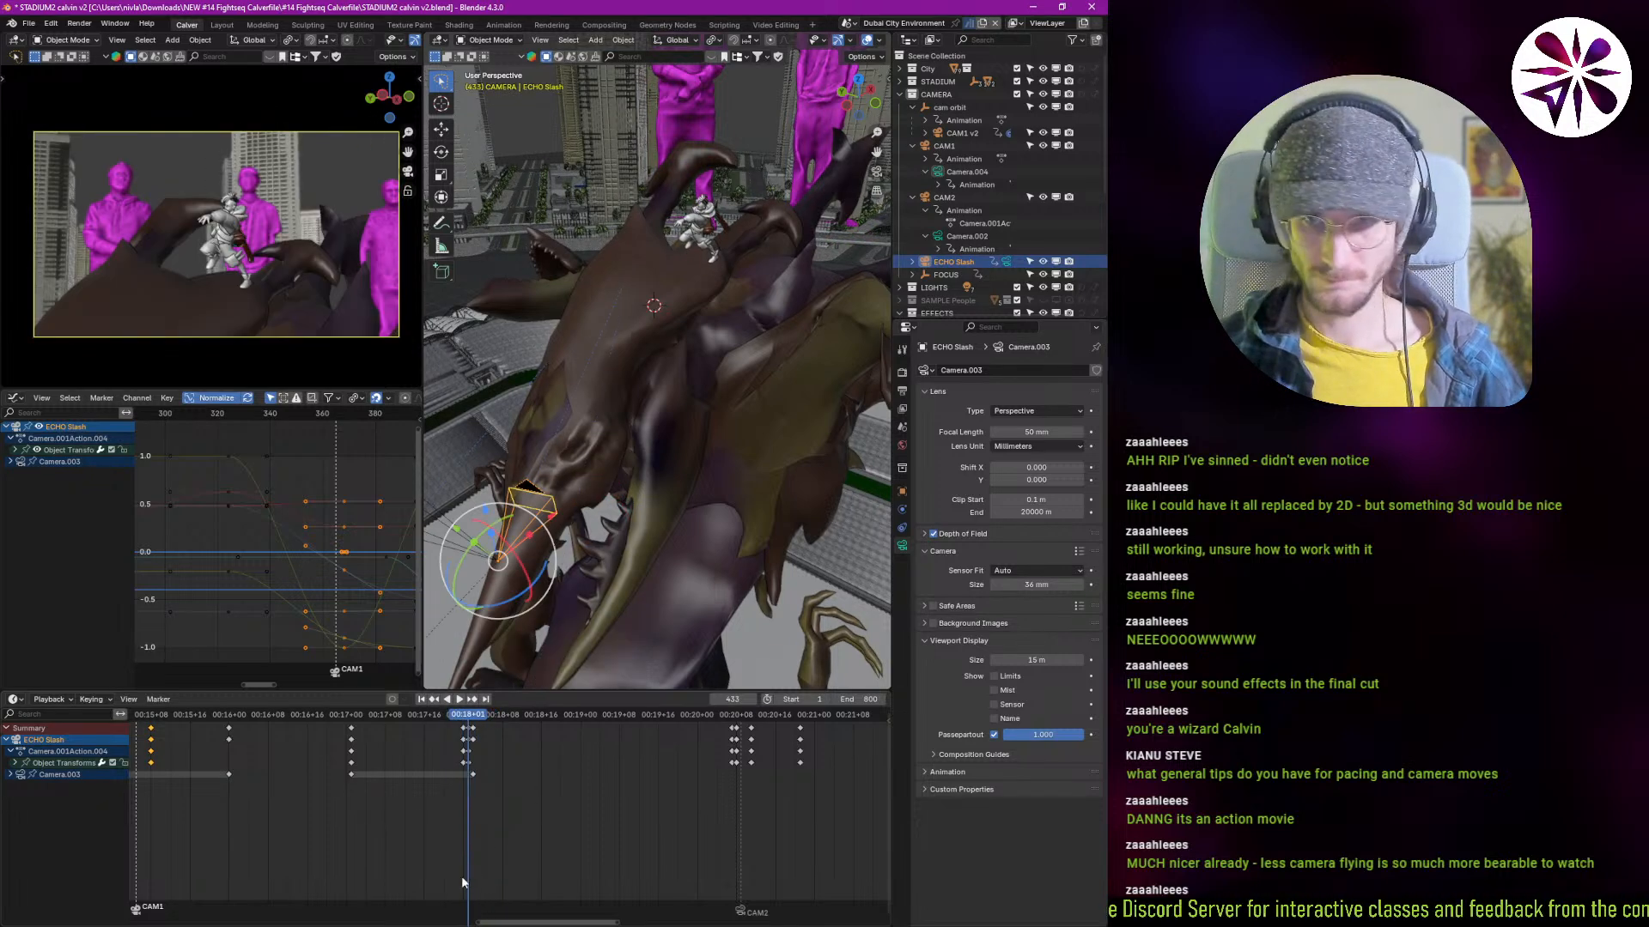
{"action": "key", "text": "ctrl+b"}
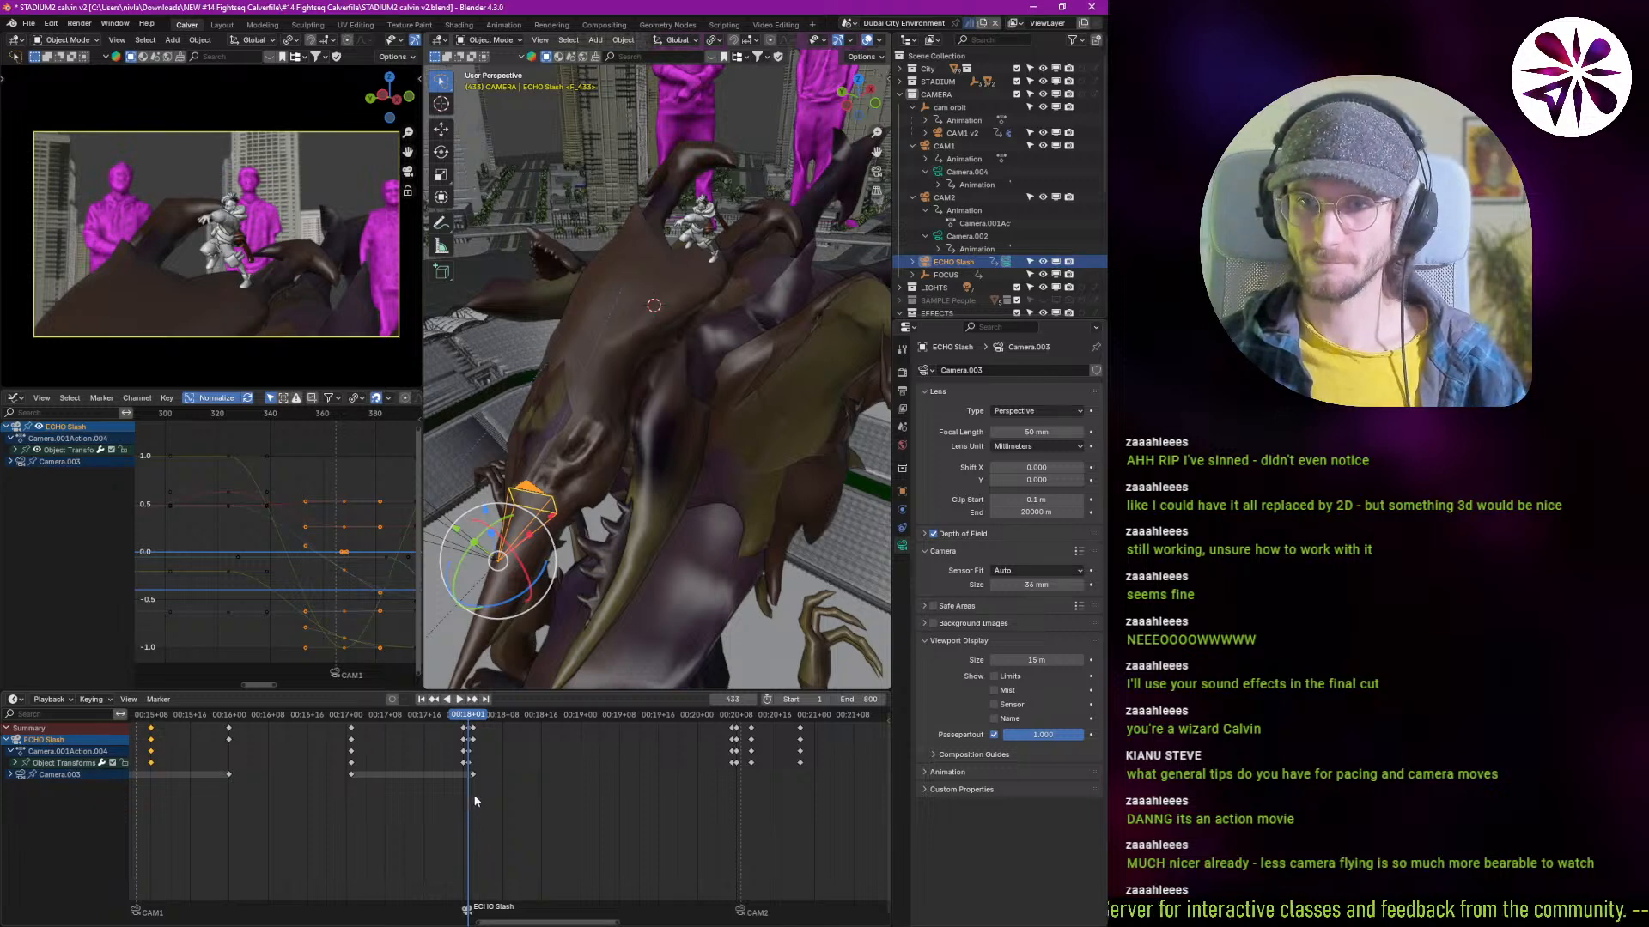
Step: Delete all keyframes of the ECHO Slash camera
{"action": "key", "text": "a"}
{"action": "key", "text": "x"}
{"action": "left_click", "coordinate": [509, 764]}
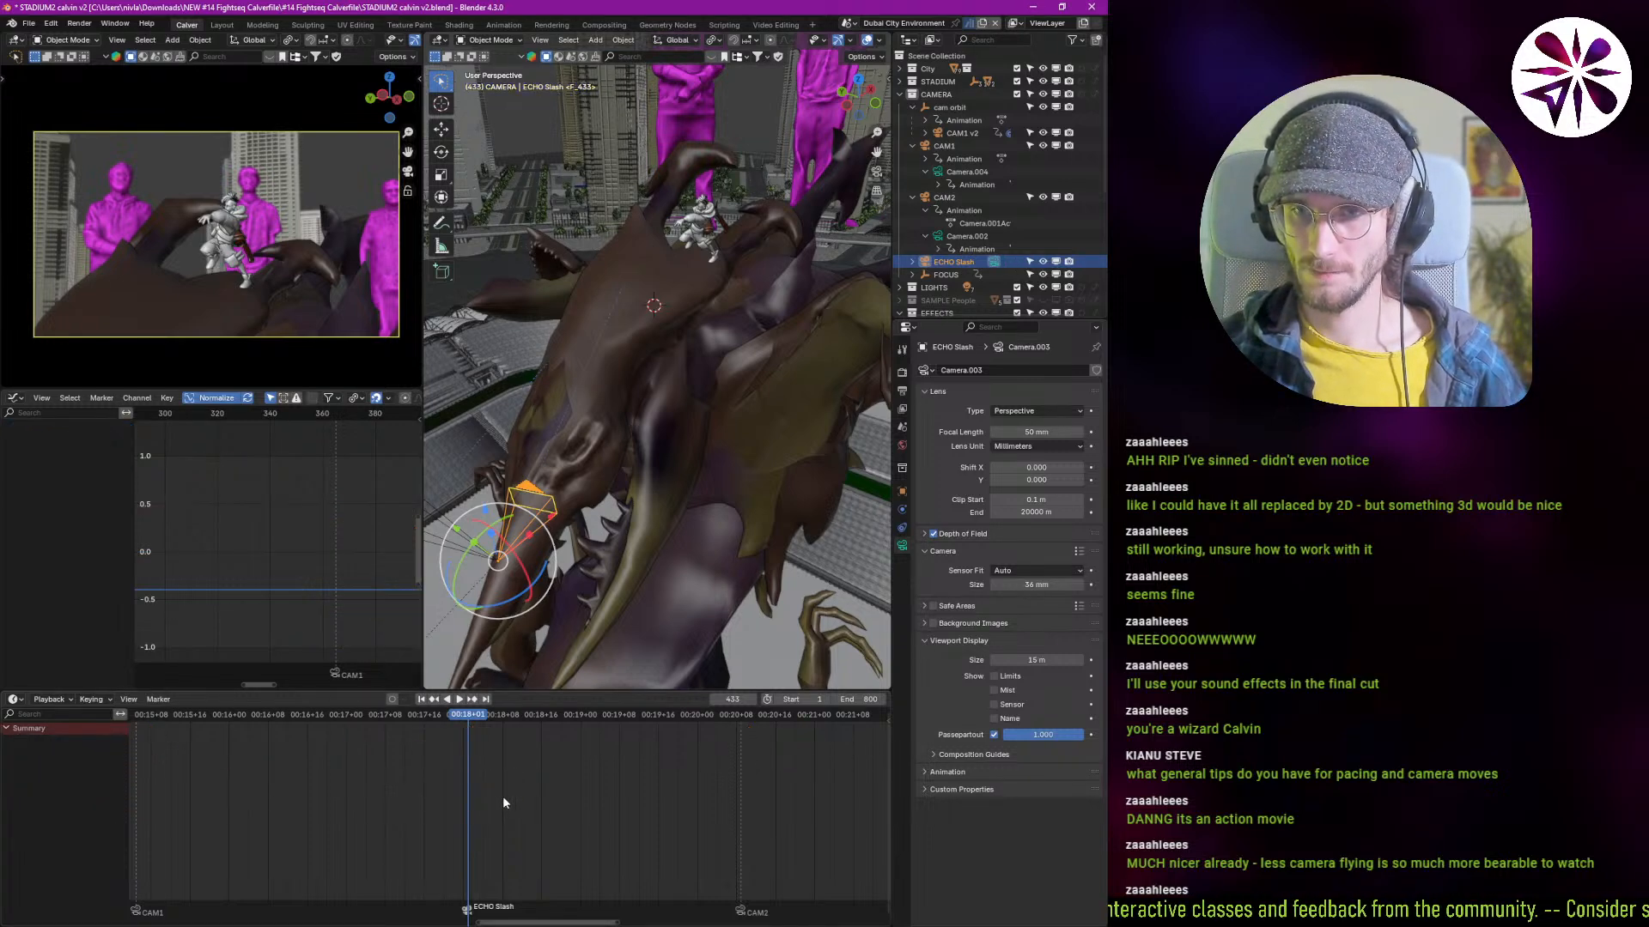
Step: Play the sequence from before the ECHO Slash marker towards CAM2 to examine the static shot's timing
{"action": "key", "text": "space"}
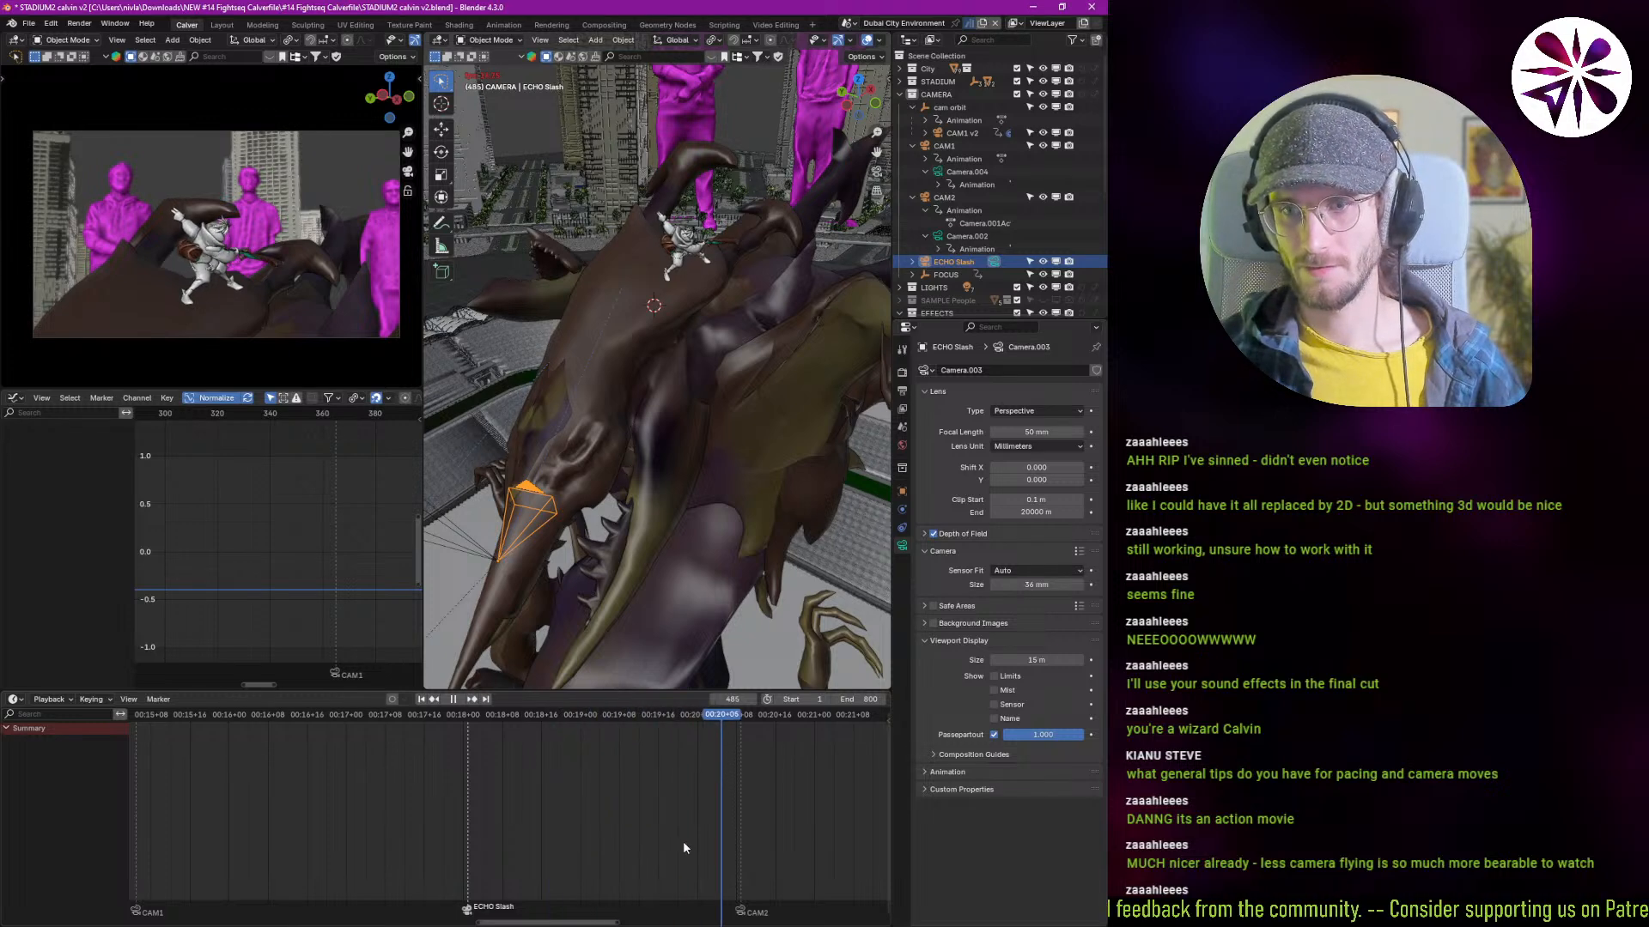
{"action": "left_click_drag", "start_coordinate": [765, 817], "coordinate": [444, 877]}
{"action": "key", "text": "space"}
{"action": "key", "text": "Right"}
{"action": "key", "text": "Right"}
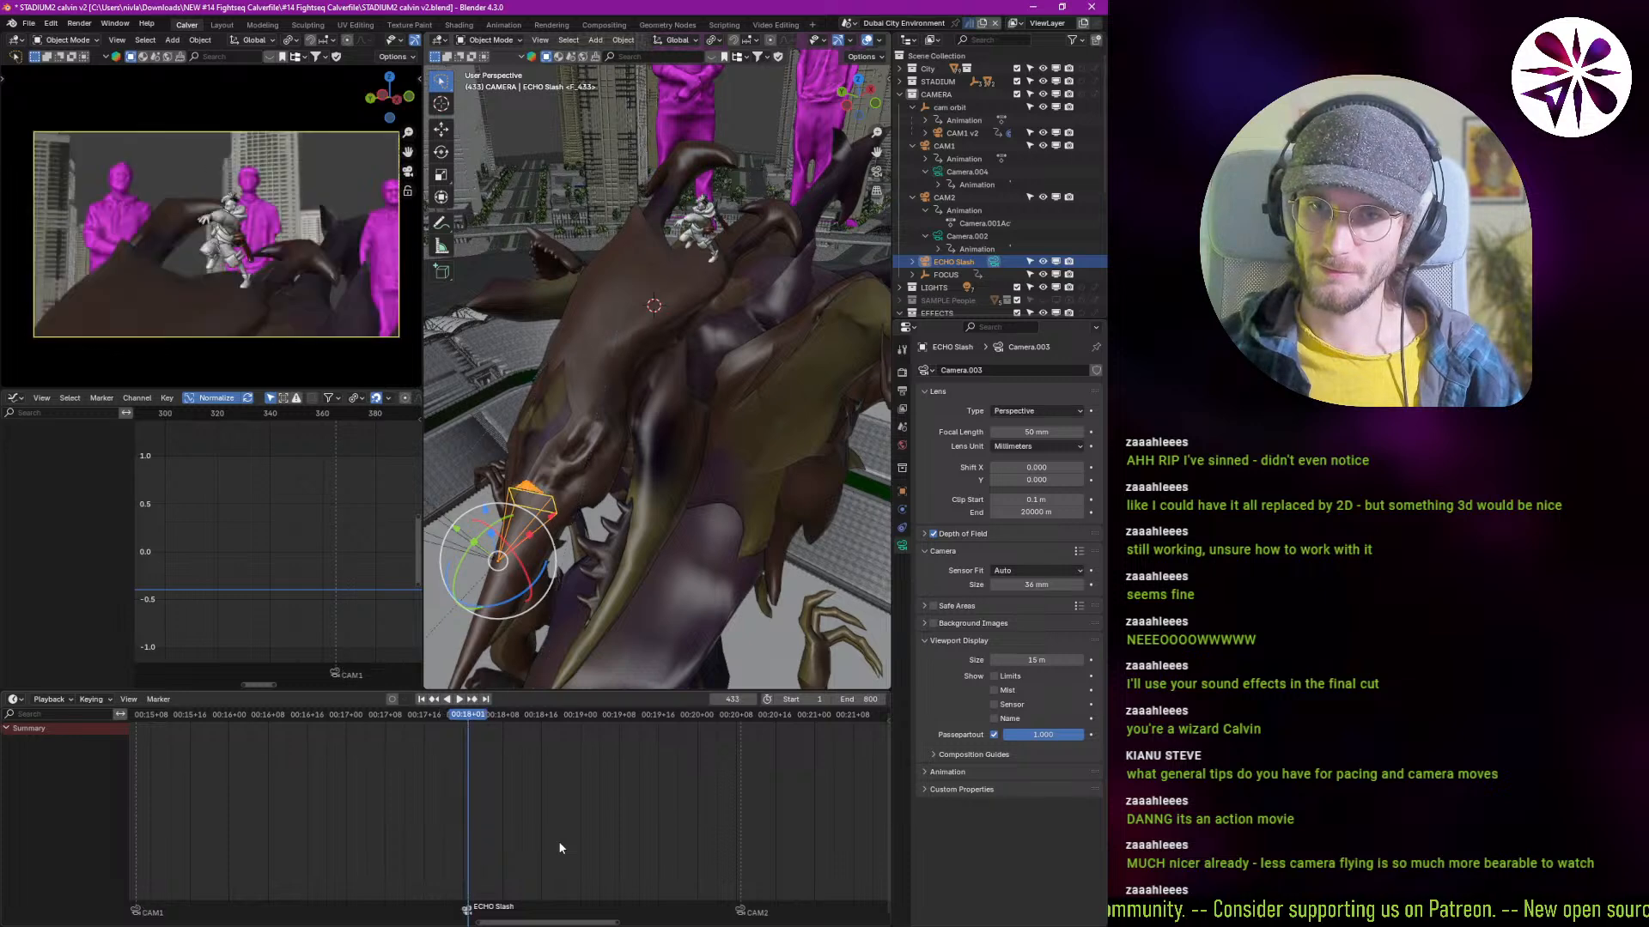
{"action": "left_click", "coordinate": [445, 819]}
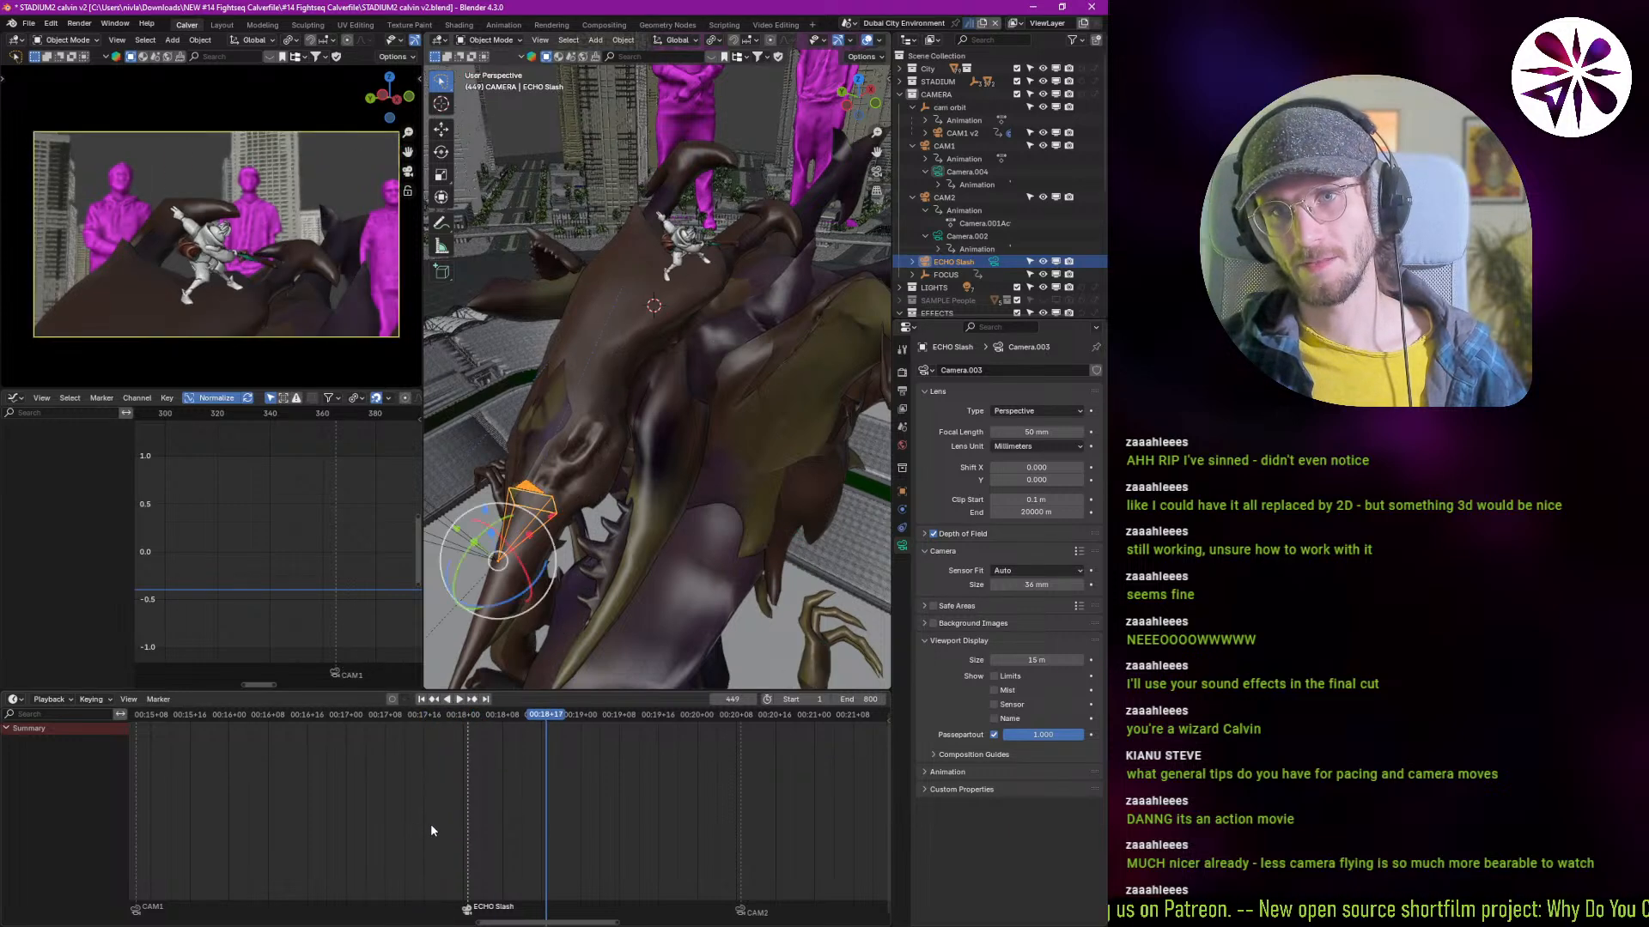
{"action": "left_click", "coordinate": [430, 822]}
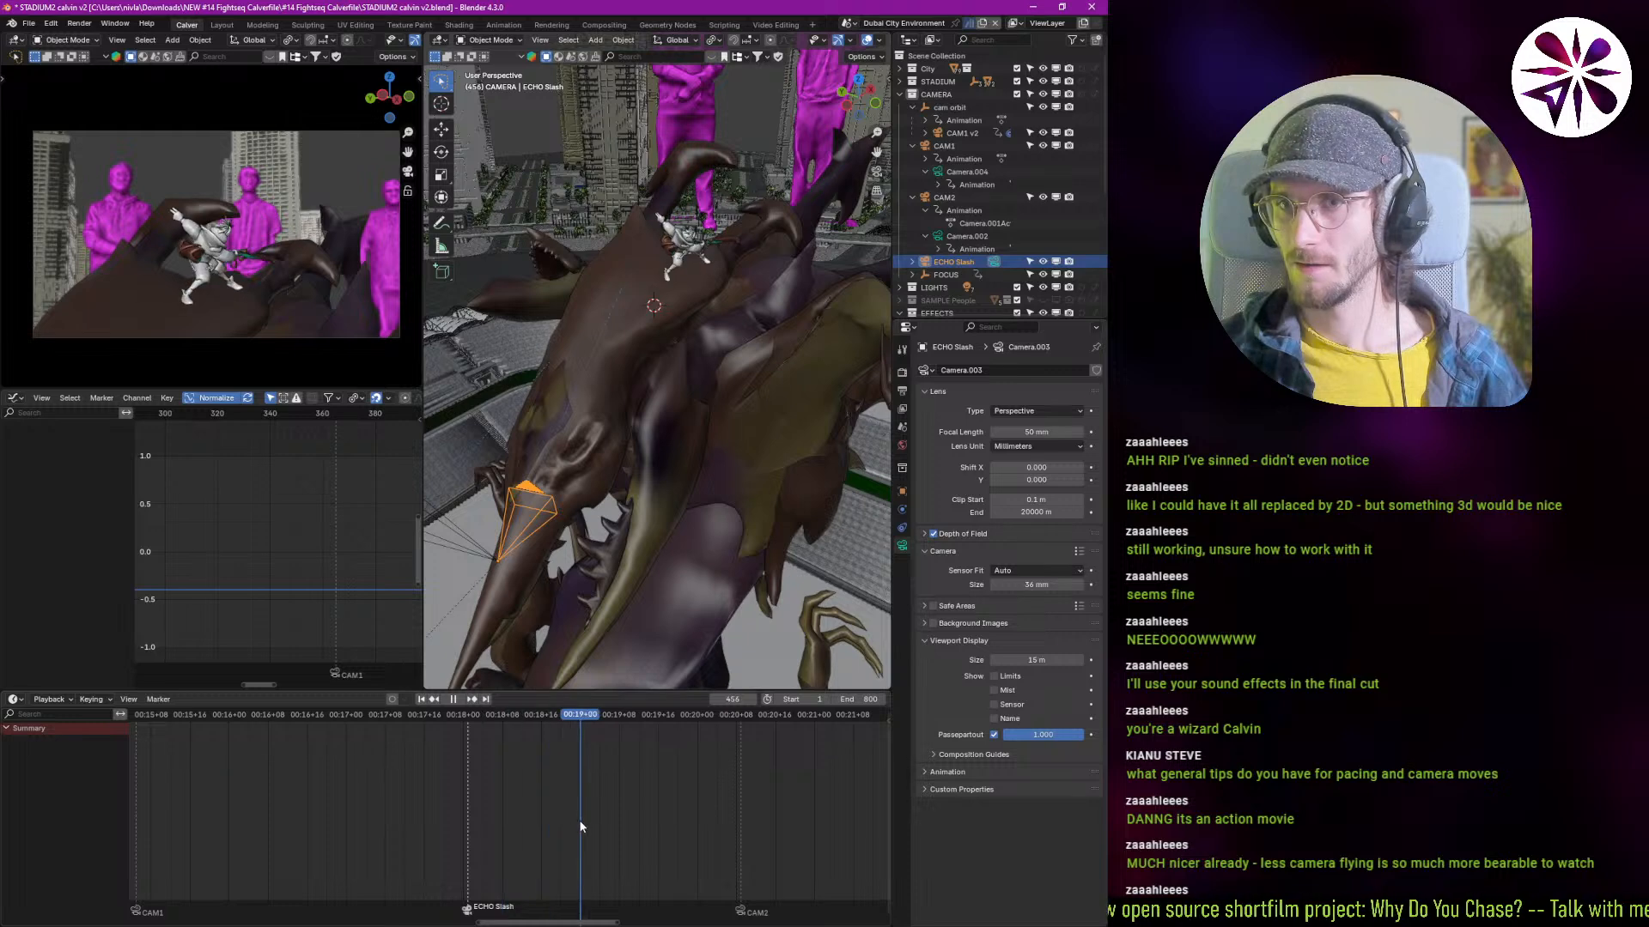
{"action": "left_click", "coordinate": [430, 817]}
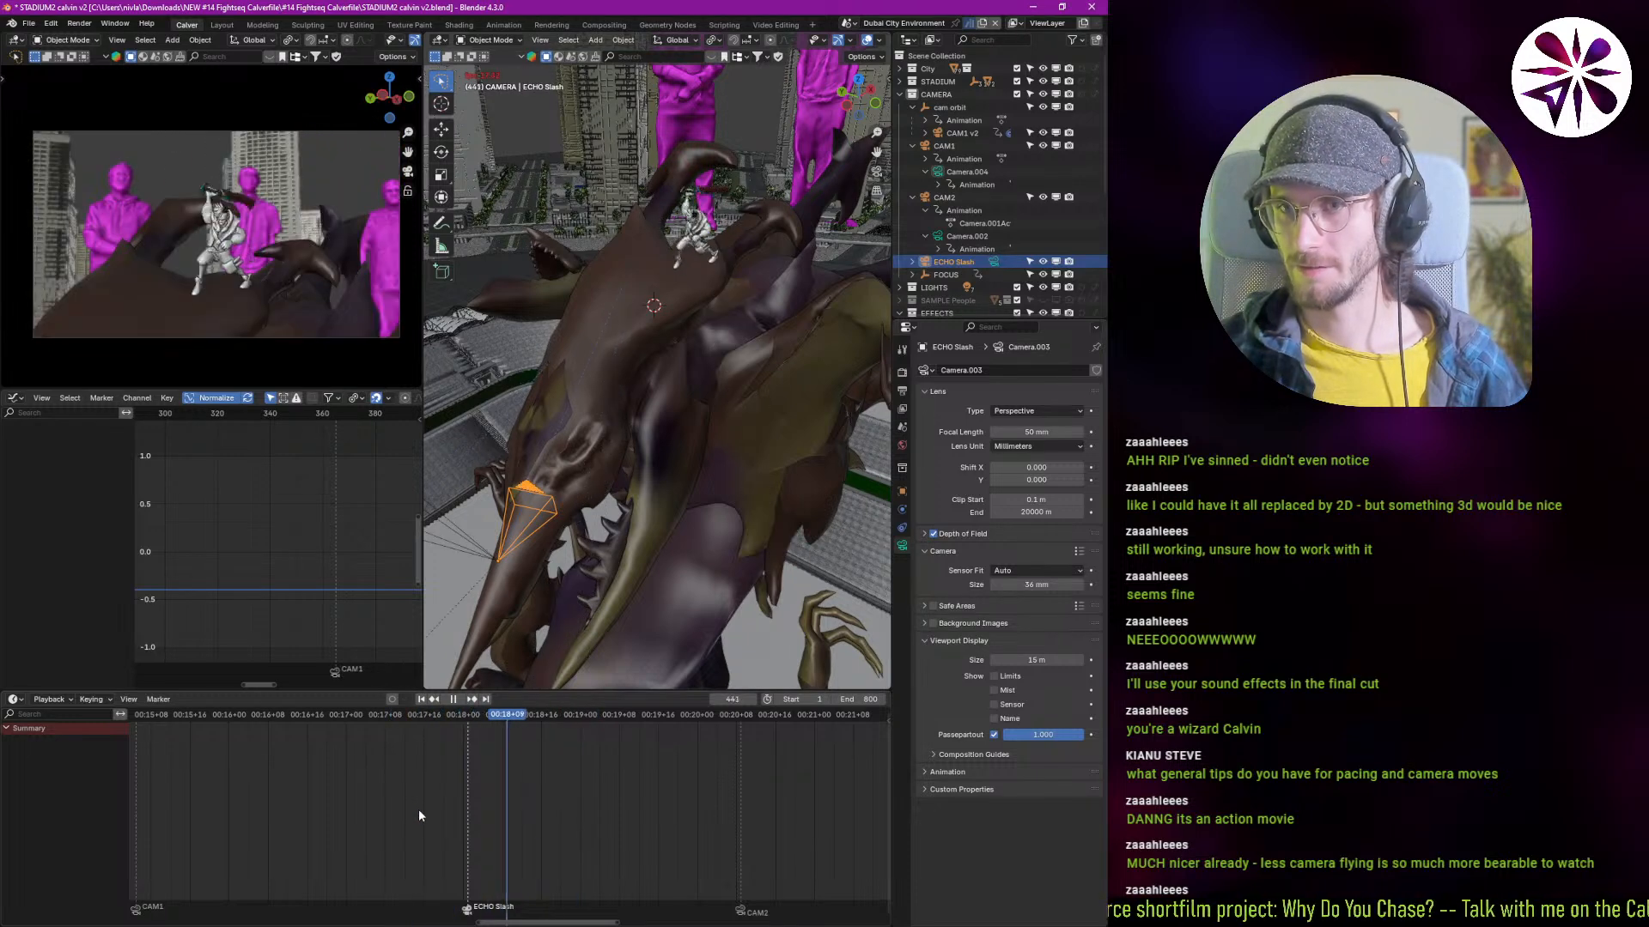
Step: Replay the few frames around the ECHO Slash marker to examine the cut into the new camera
{"action": "key", "text": "space"}
{"action": "left_click_drag", "start_coordinate": [476, 826], "coordinate": [432, 826]}
{"action": "key", "text": "space"}
{"action": "key", "text": "space"}
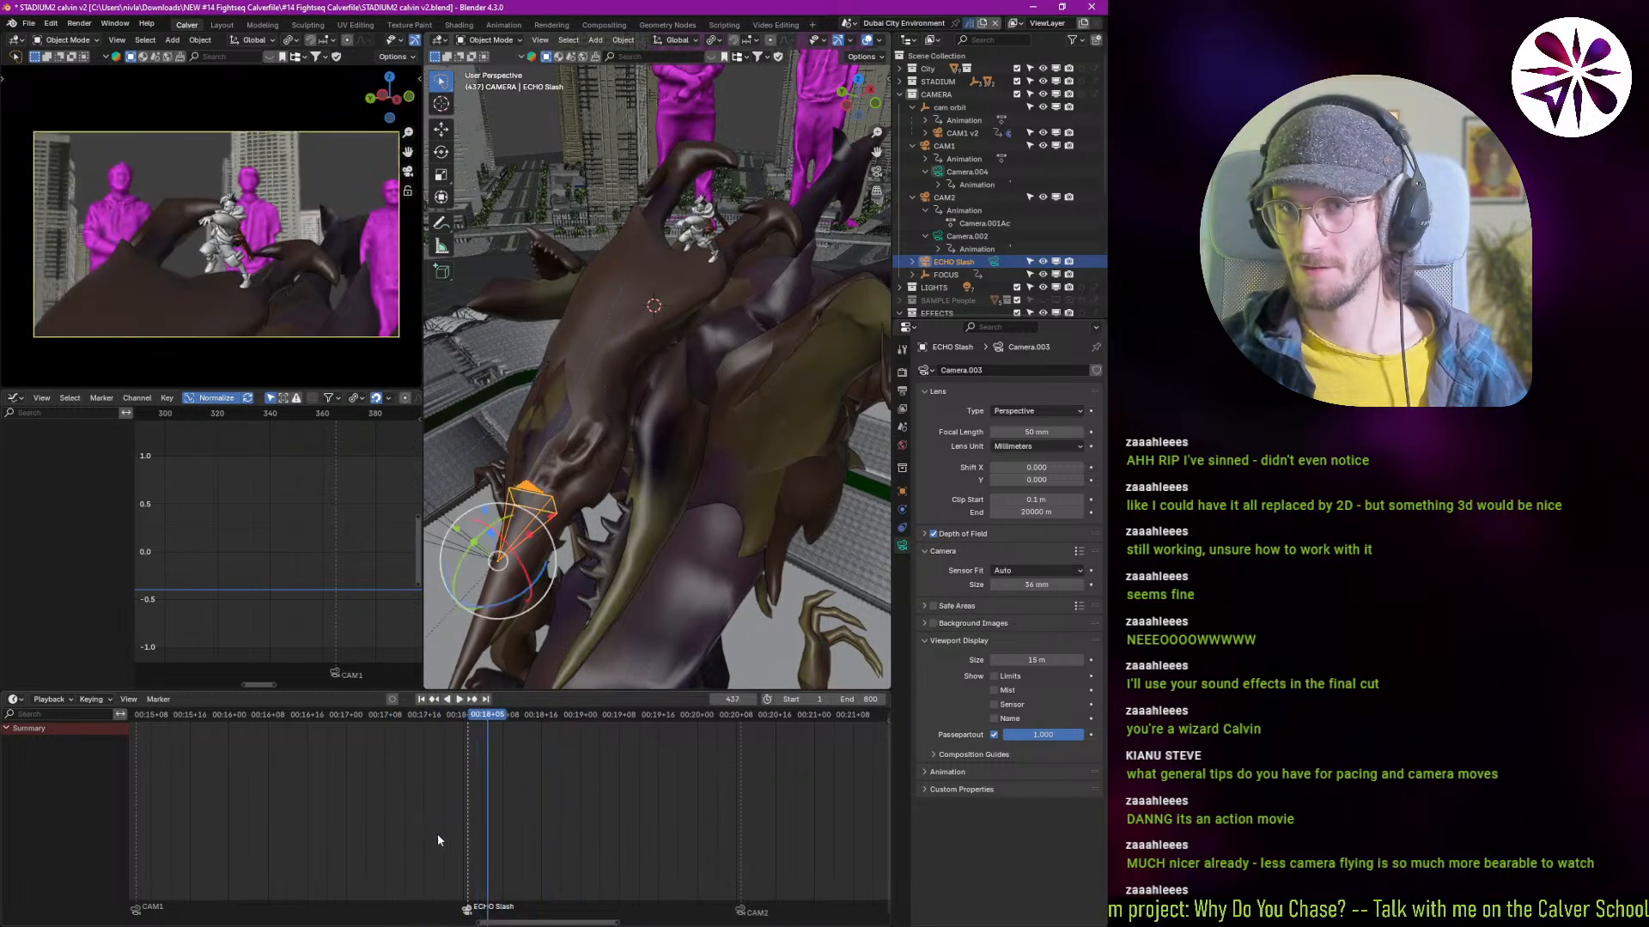
{"action": "left_click", "coordinate": [427, 843]}
{"action": "key", "text": "space"}
{"action": "key", "text": "space"}
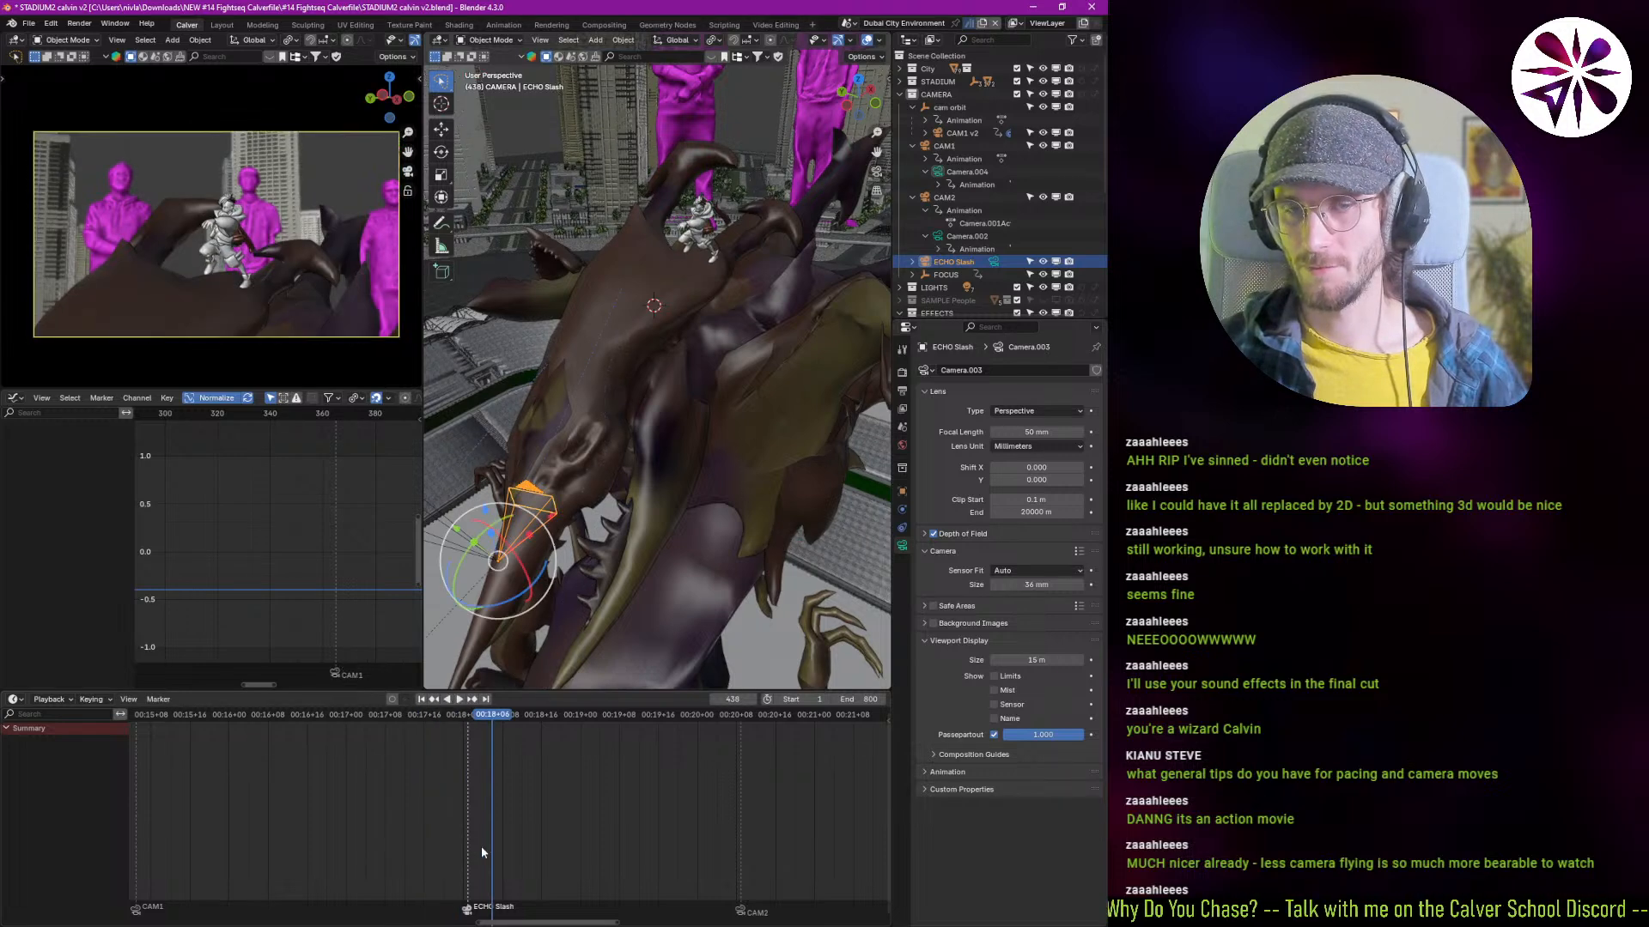
{"action": "key", "text": "shift+grave"}
{"action": "key", "text": "w"}
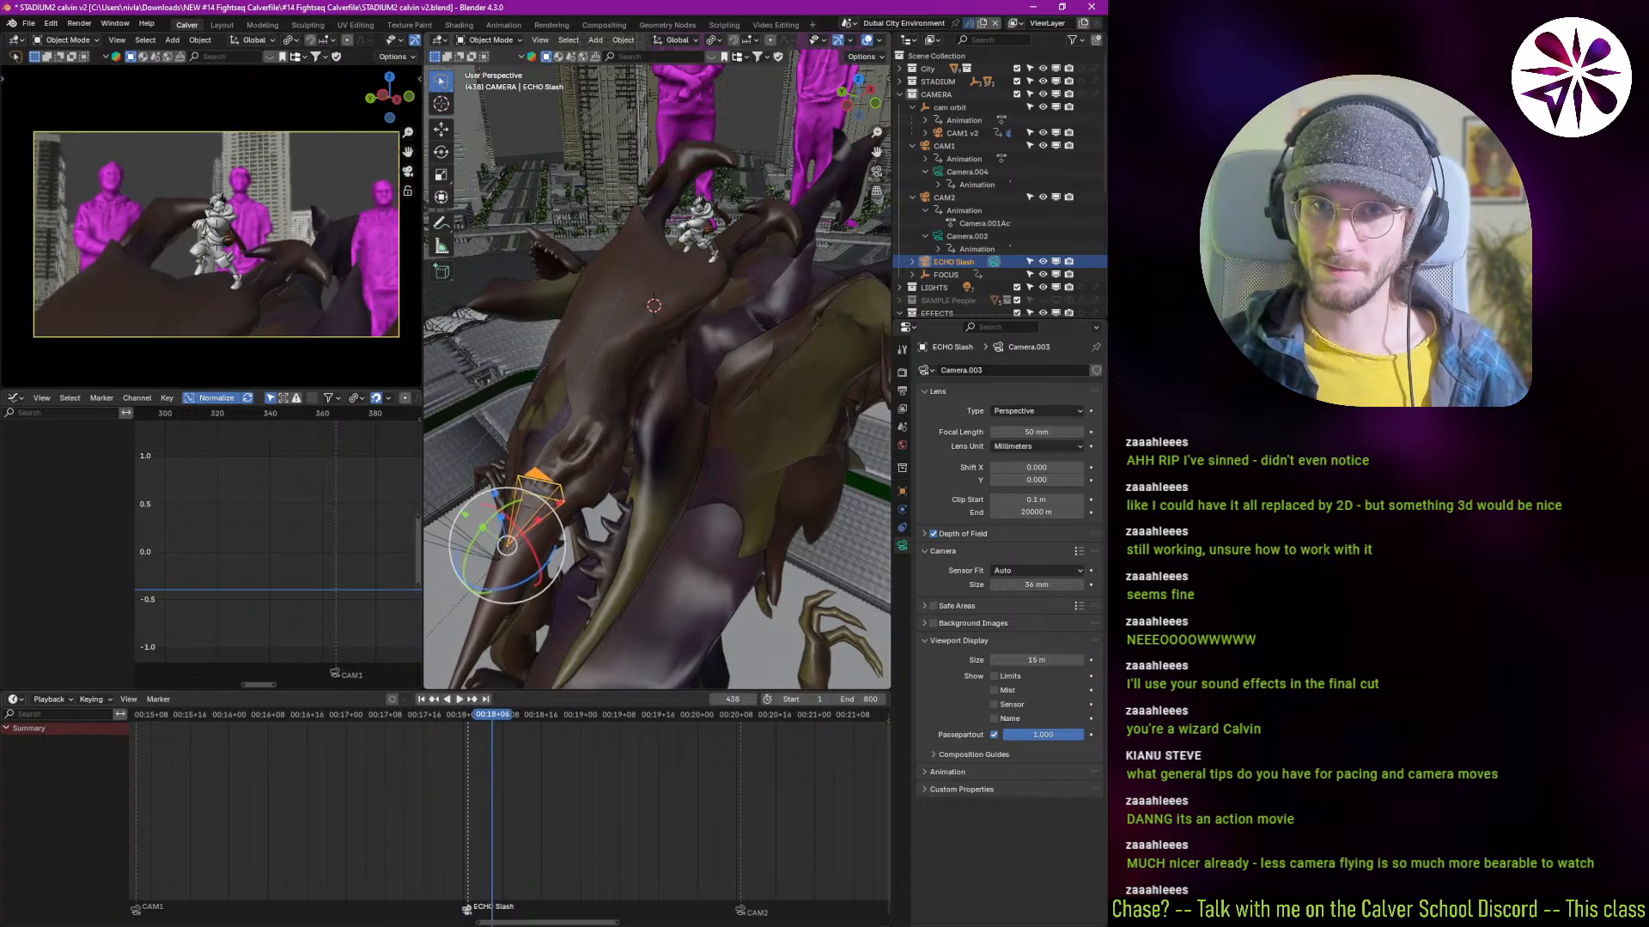
{"action": "key", "text": "w"}
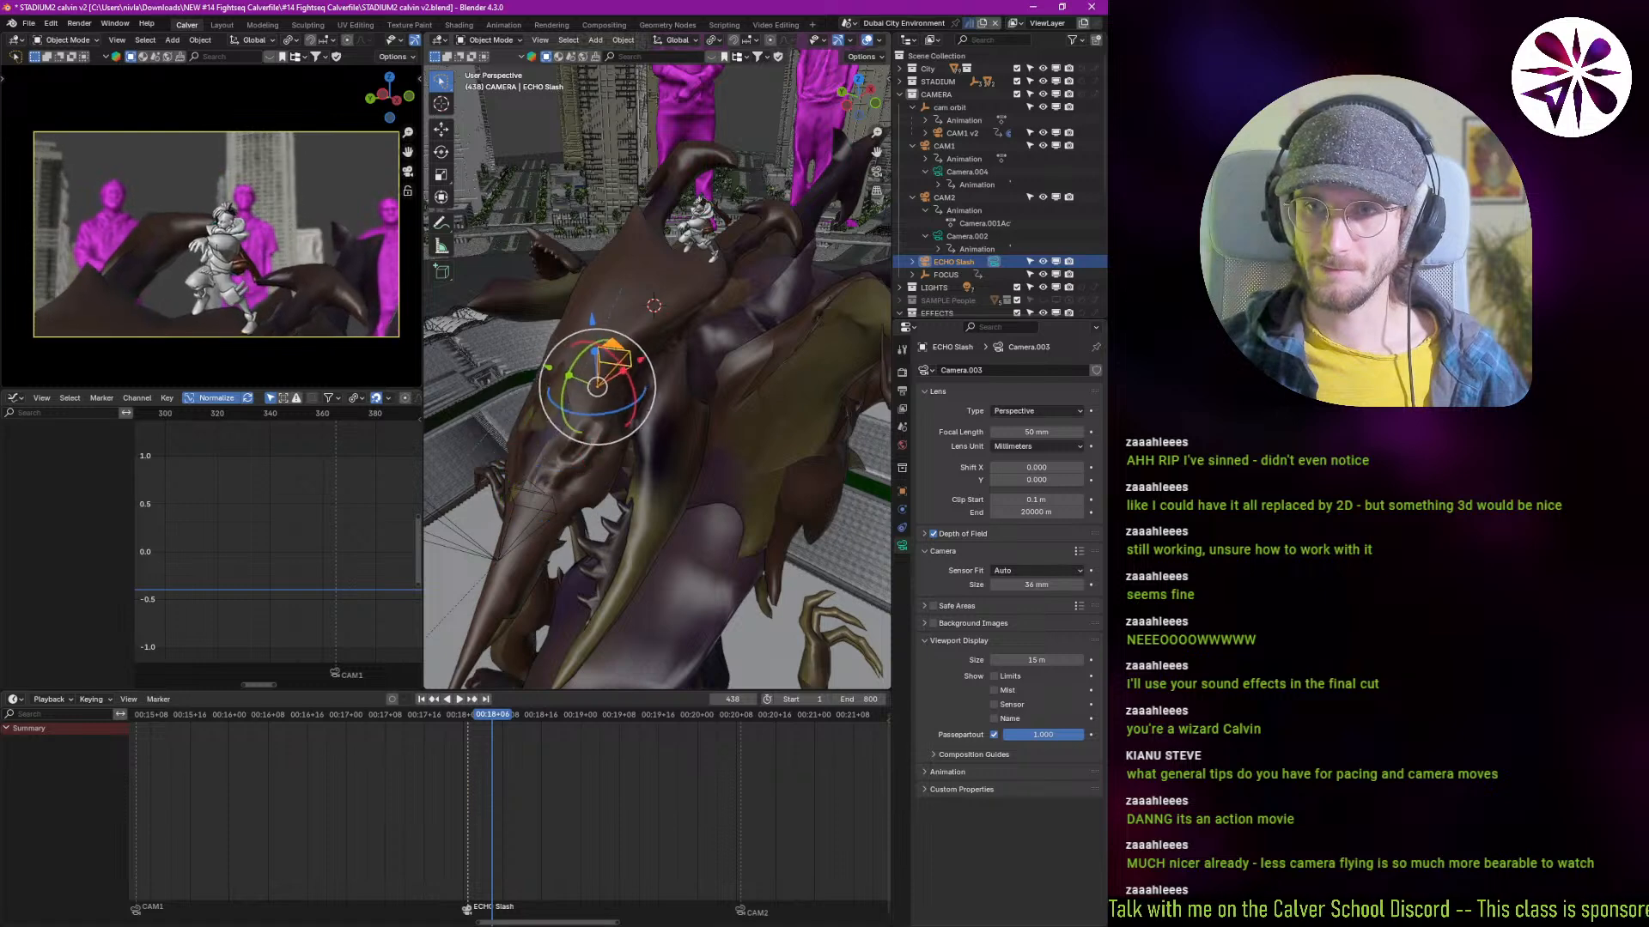
{"action": "key", "text": "w"}
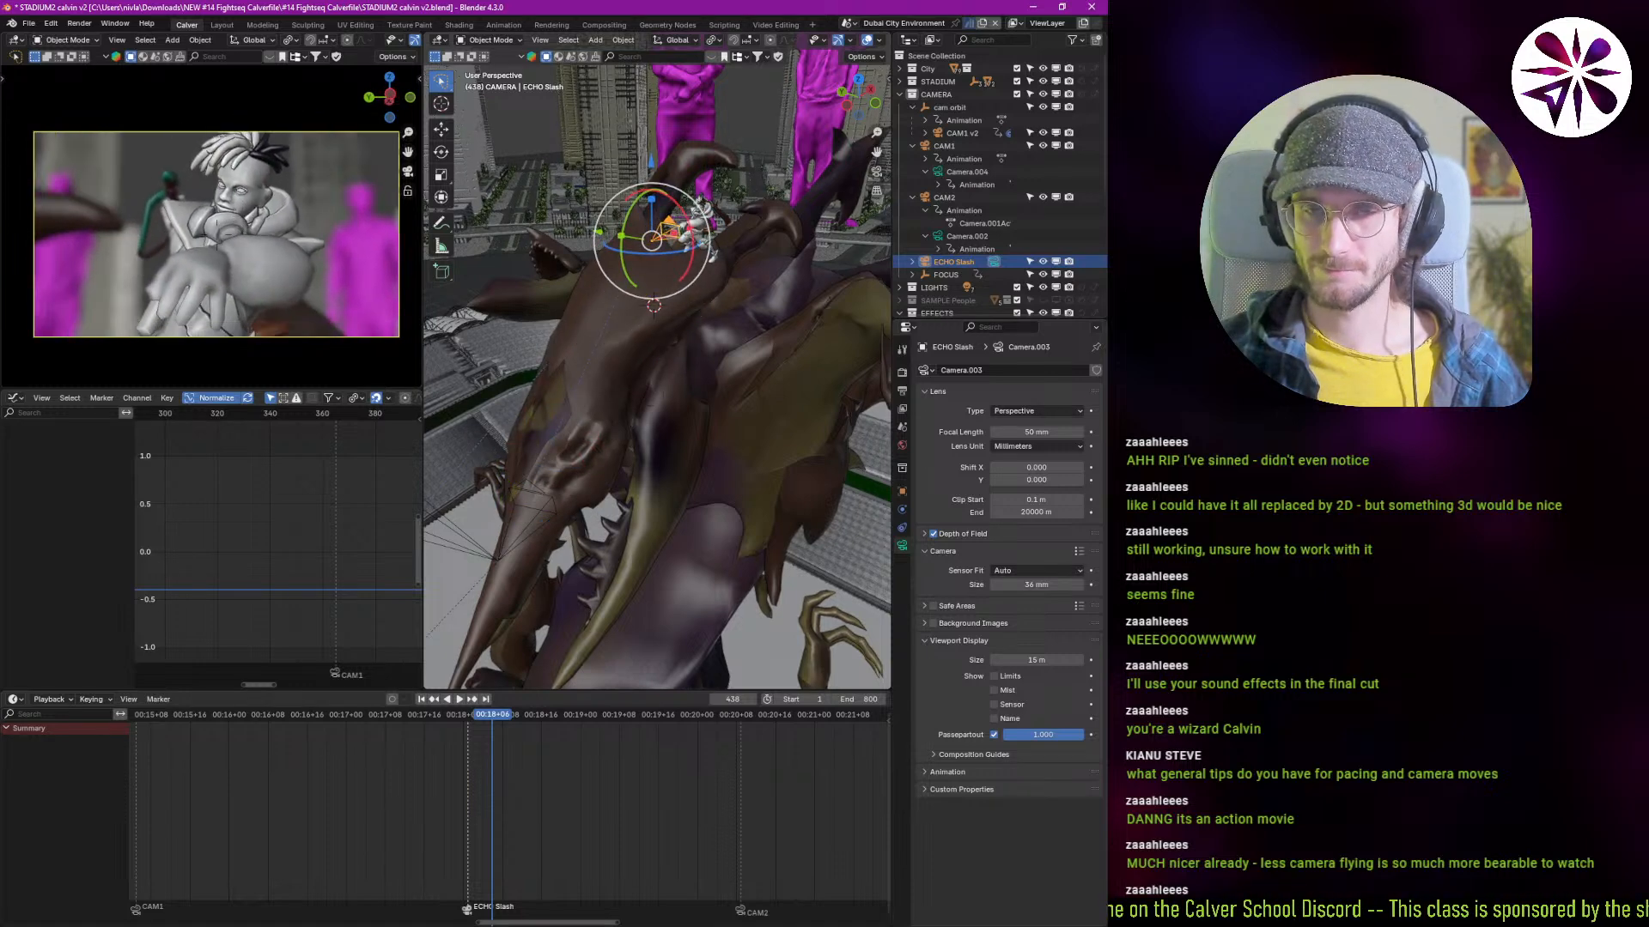
{"action": "key", "text": "s"}
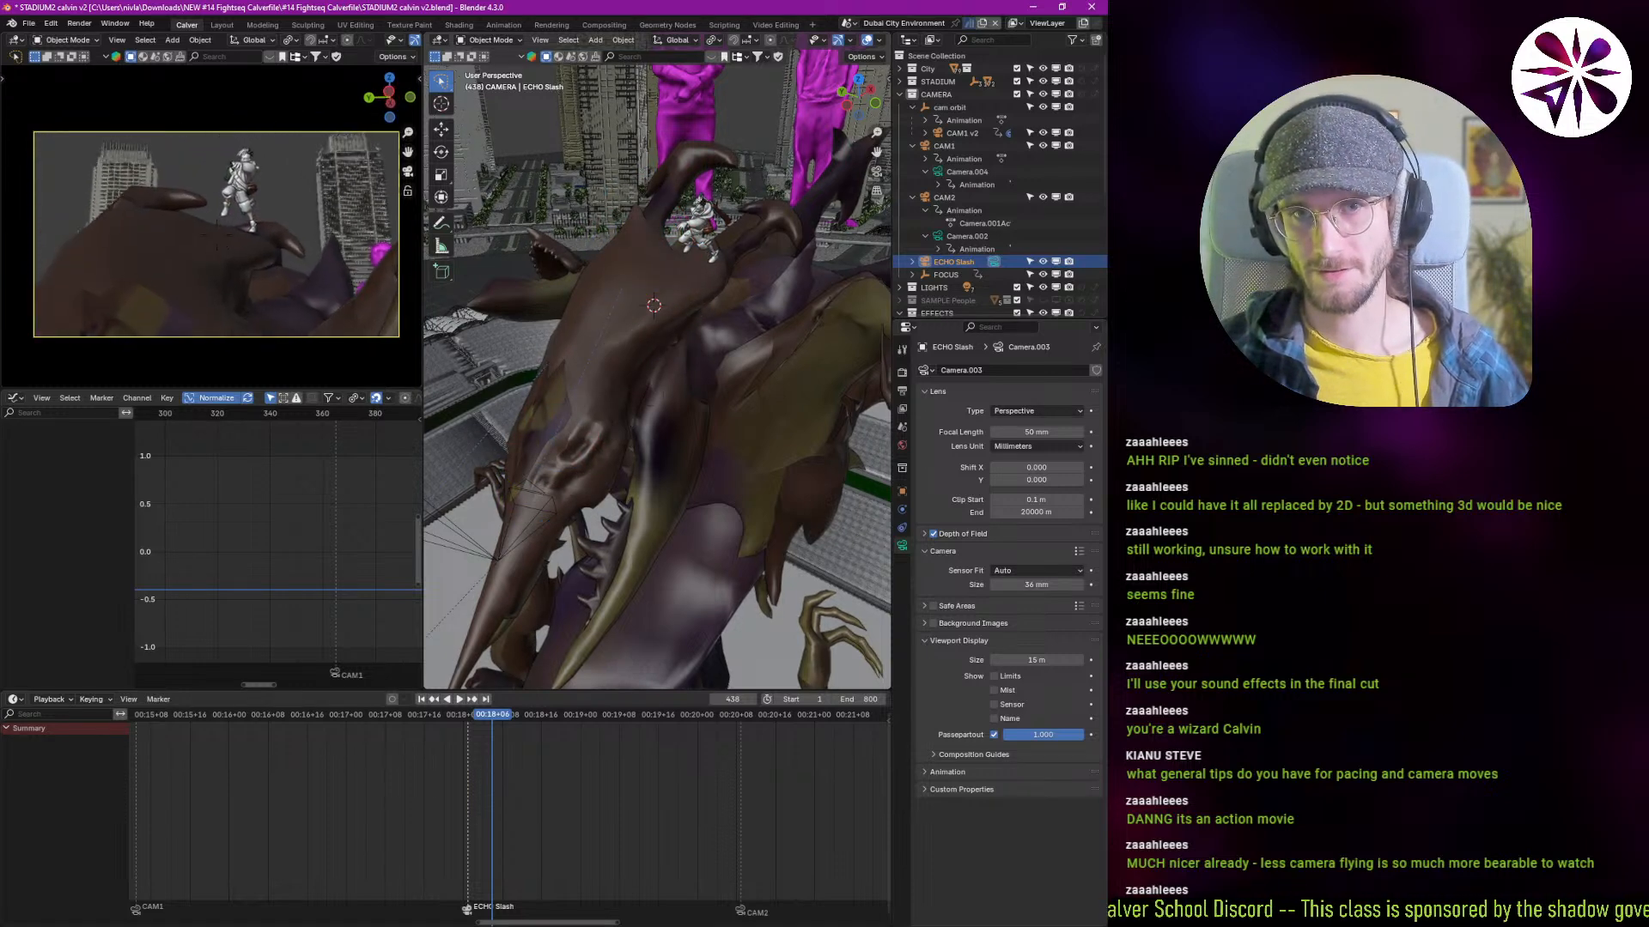
{"action": "right_click", "coordinate": [297, 265]}
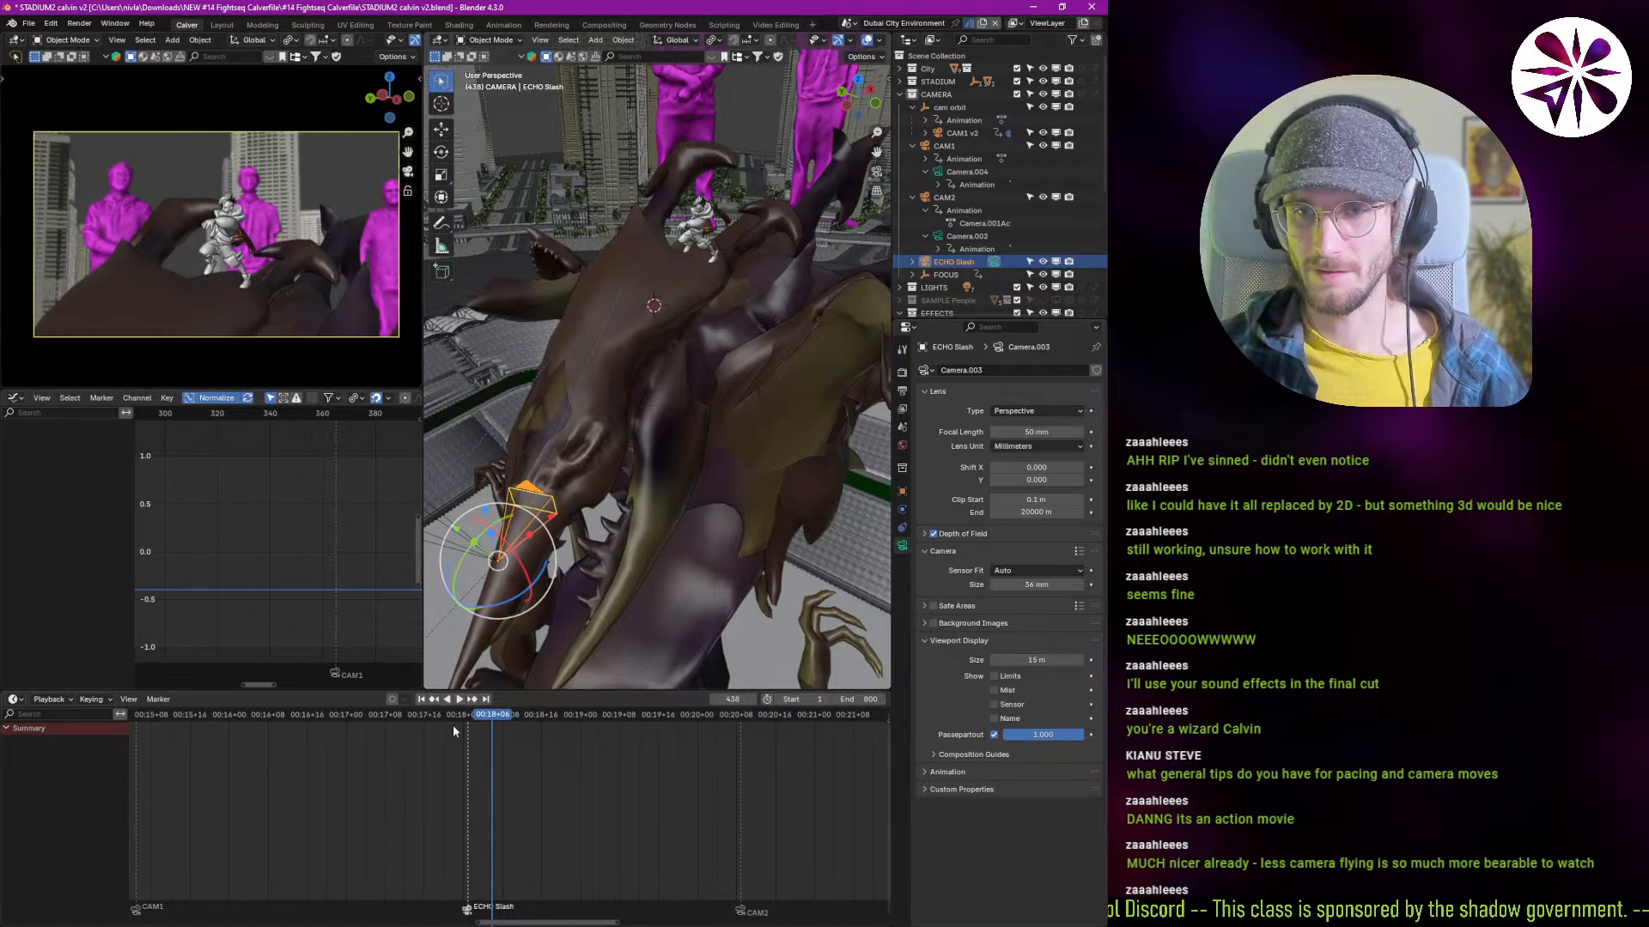
Step: Scrub and step through the frames around the ECHO Slash marker to examine the cut, stopping on frame 433
{"action": "left_click_drag", "start_coordinate": [454, 727], "coordinate": [461, 793]}
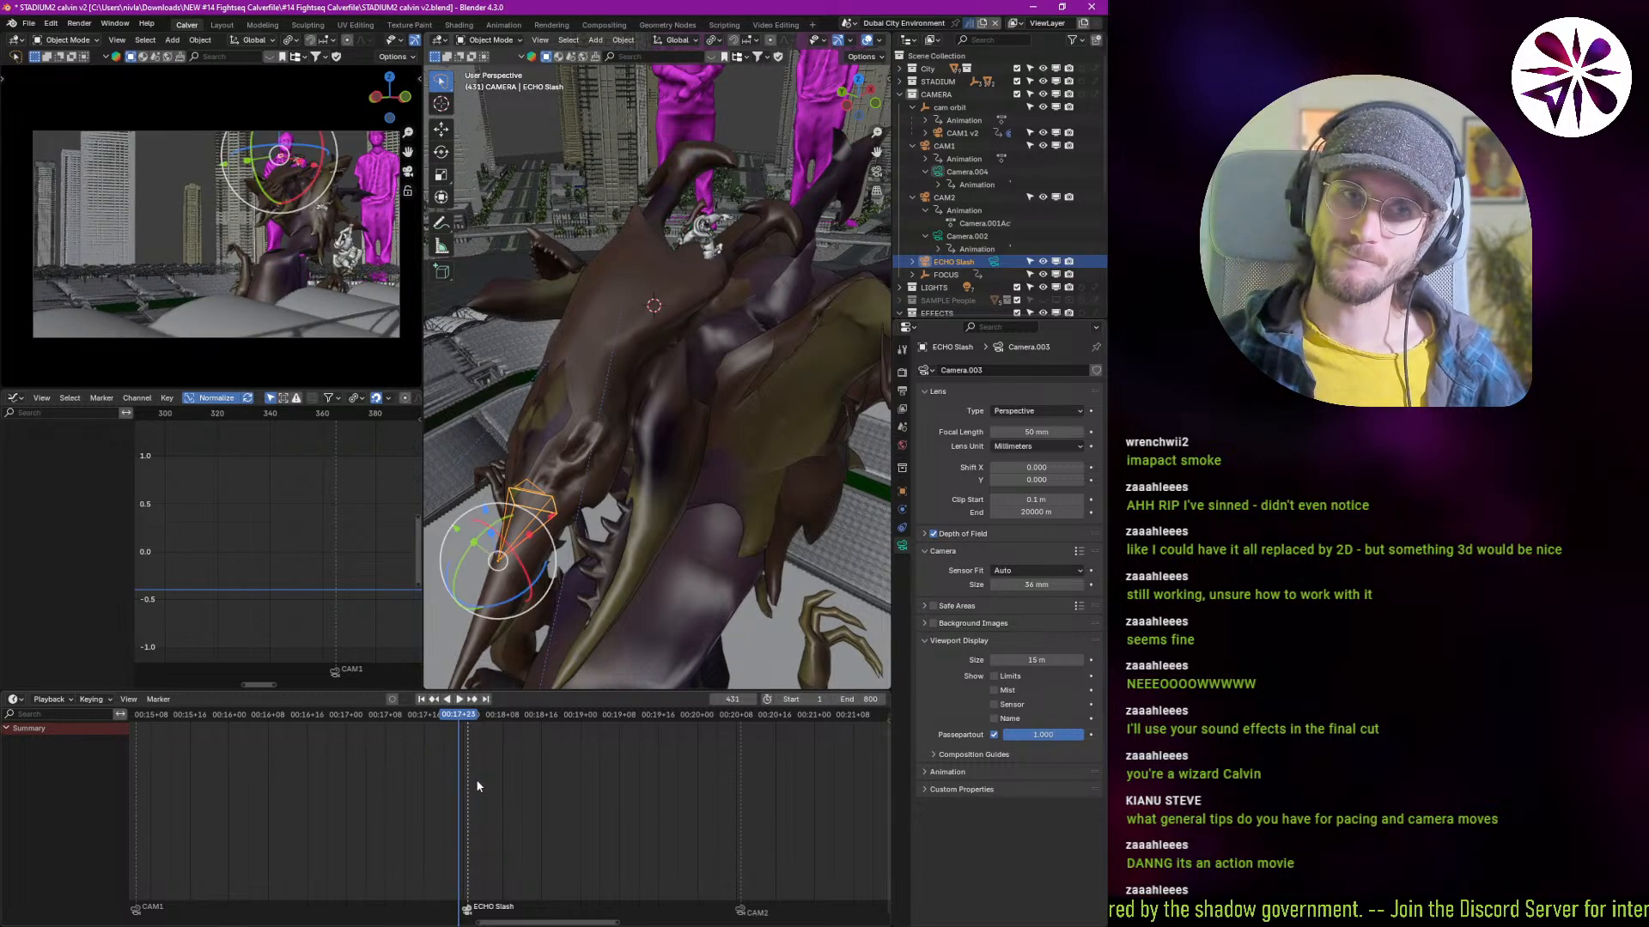
{"action": "left_click", "coordinate": [476, 779]}
{"action": "key", "text": "Left"}
{"action": "key", "text": "Left"}
{"action": "key", "text": "Left"}
{"action": "key", "text": "Right"}
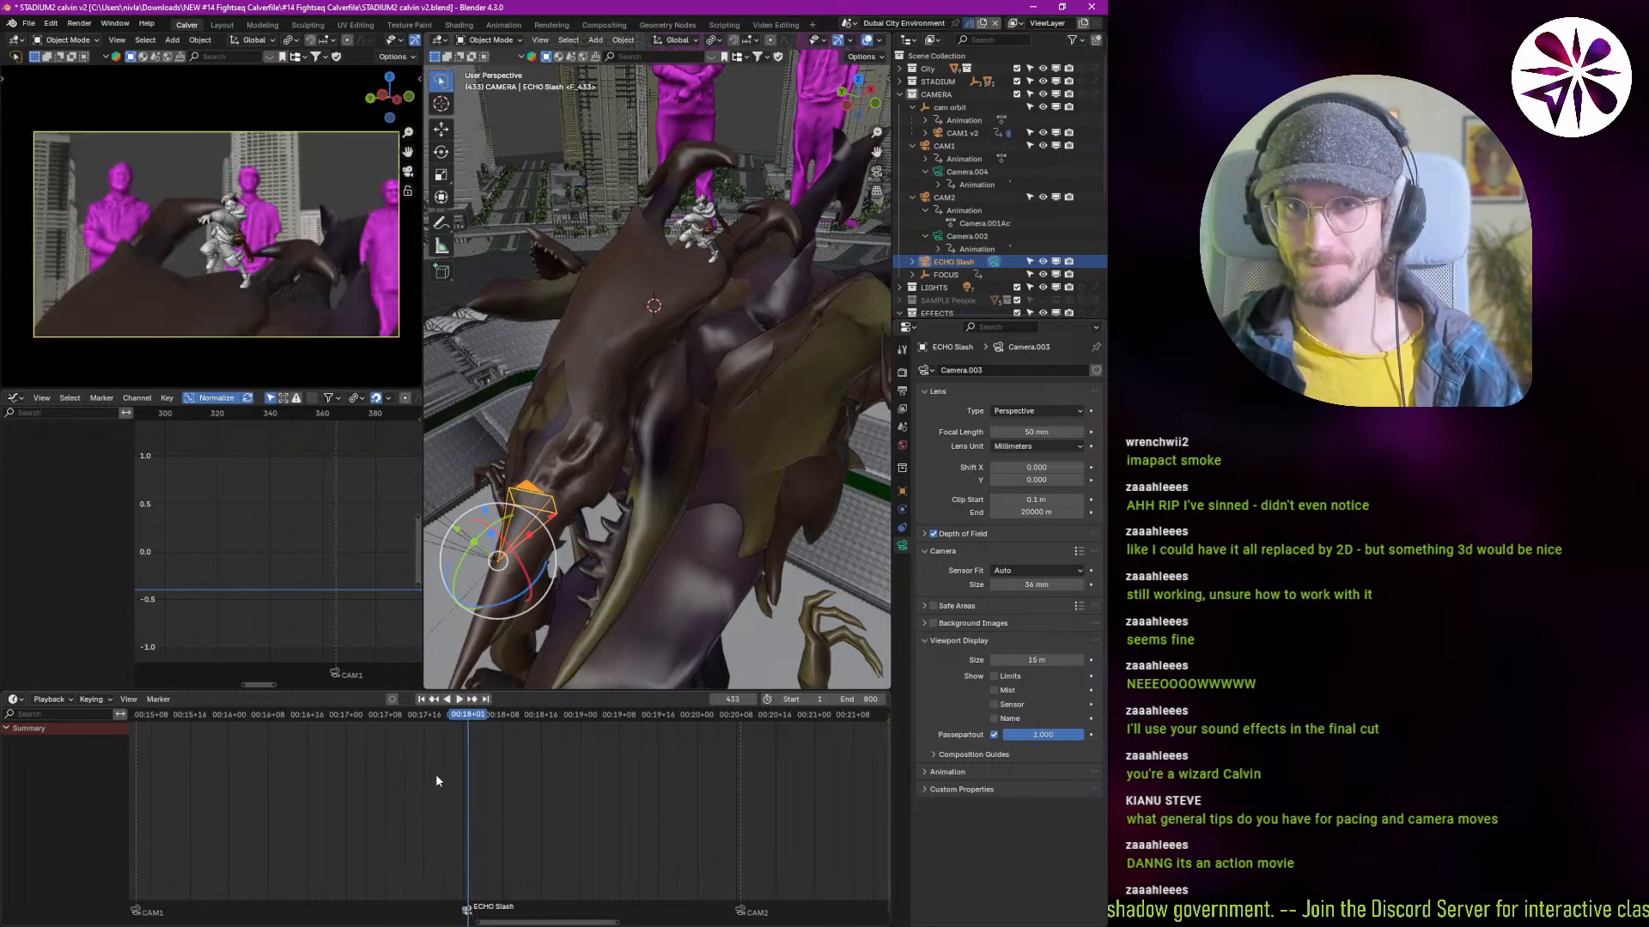
Step: Fly the ECHO Slash camera at frame 433 from its distant spot to a low, close view of the fighter on the creature's head
{"action": "key", "text": "w"}
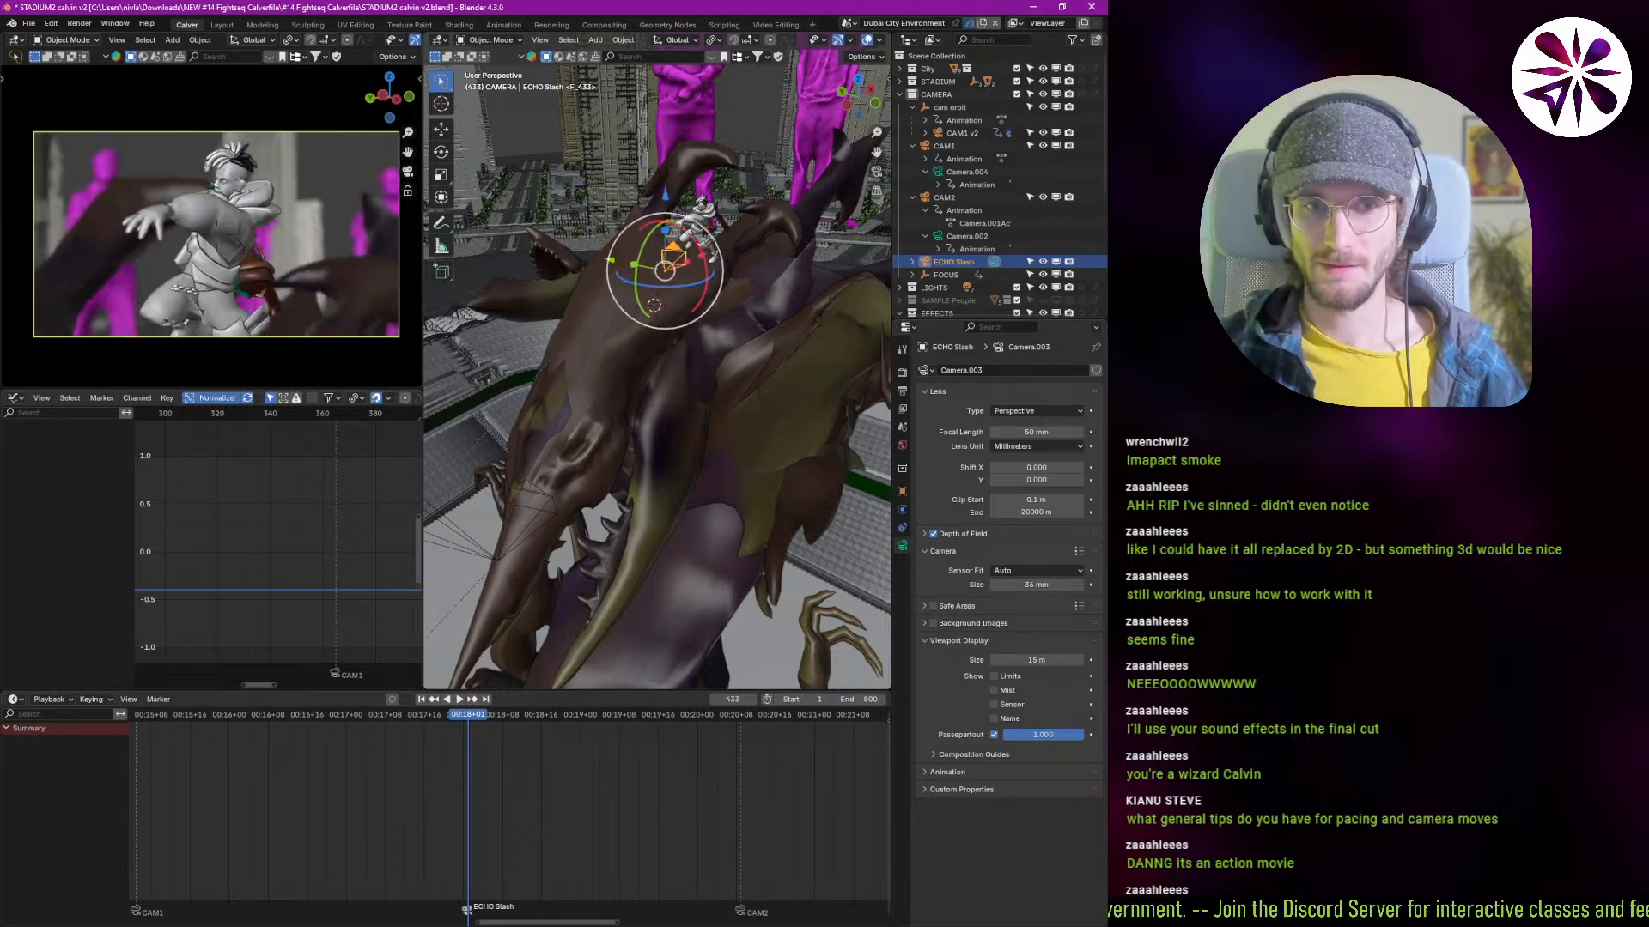
{"action": "key", "text": "a"}
{"action": "key", "text": "s"}
{"action": "key", "text": "s"}
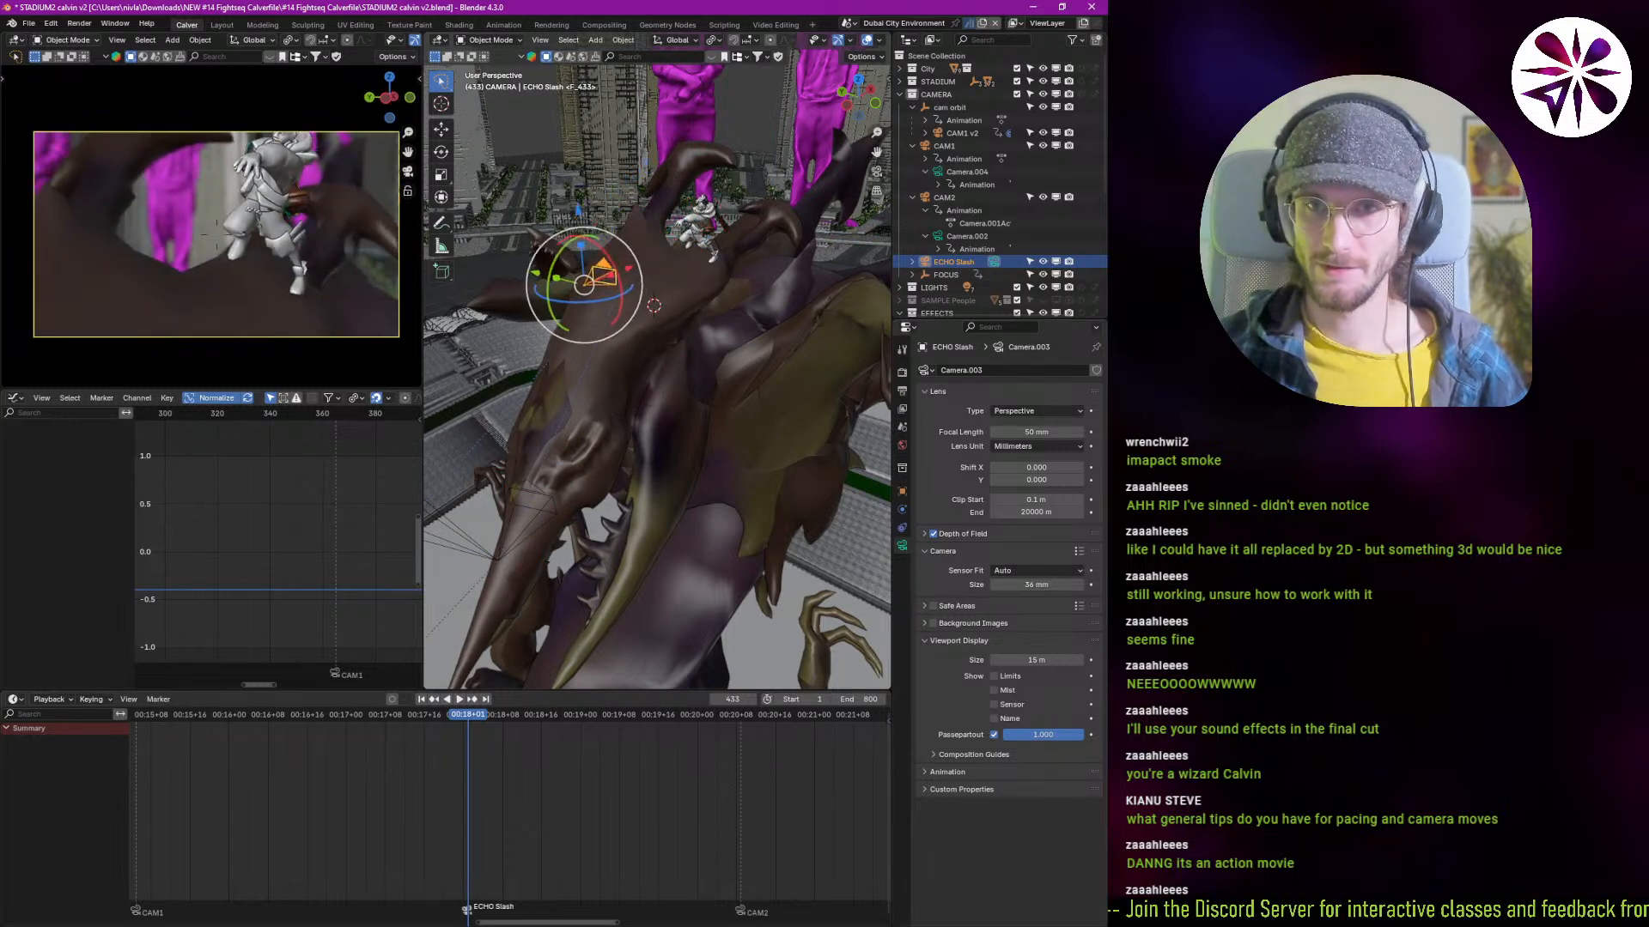
{"action": "key", "text": "q"}
{"action": "key", "text": "w"}
{"action": "key", "text": "e"}
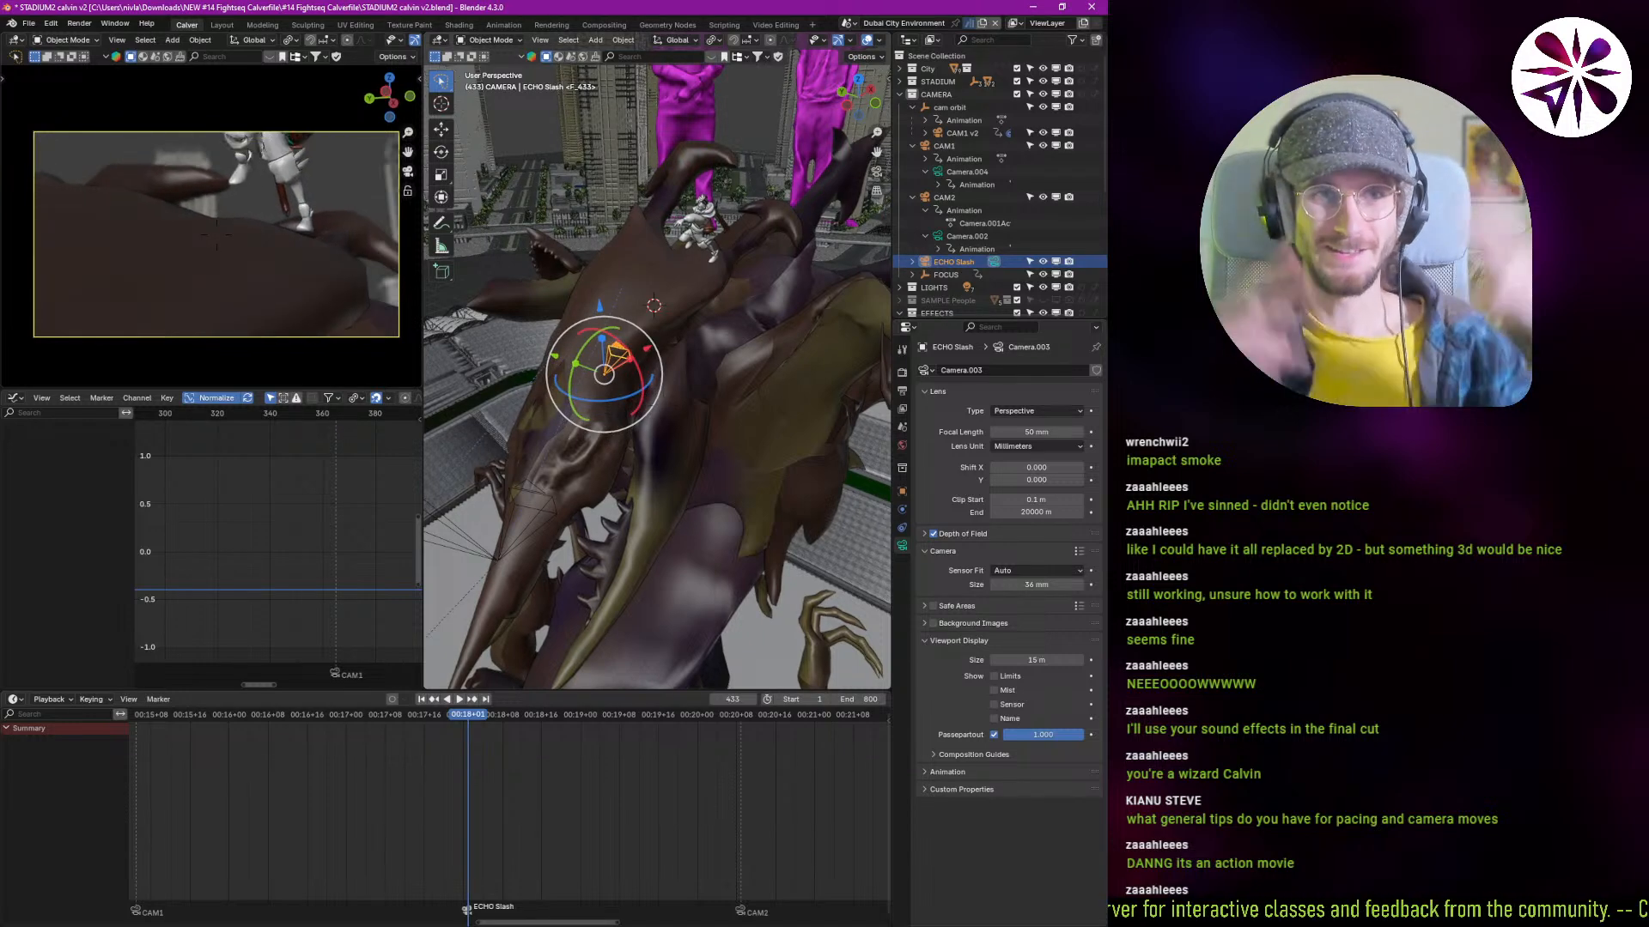
{"action": "key", "text": "e"}
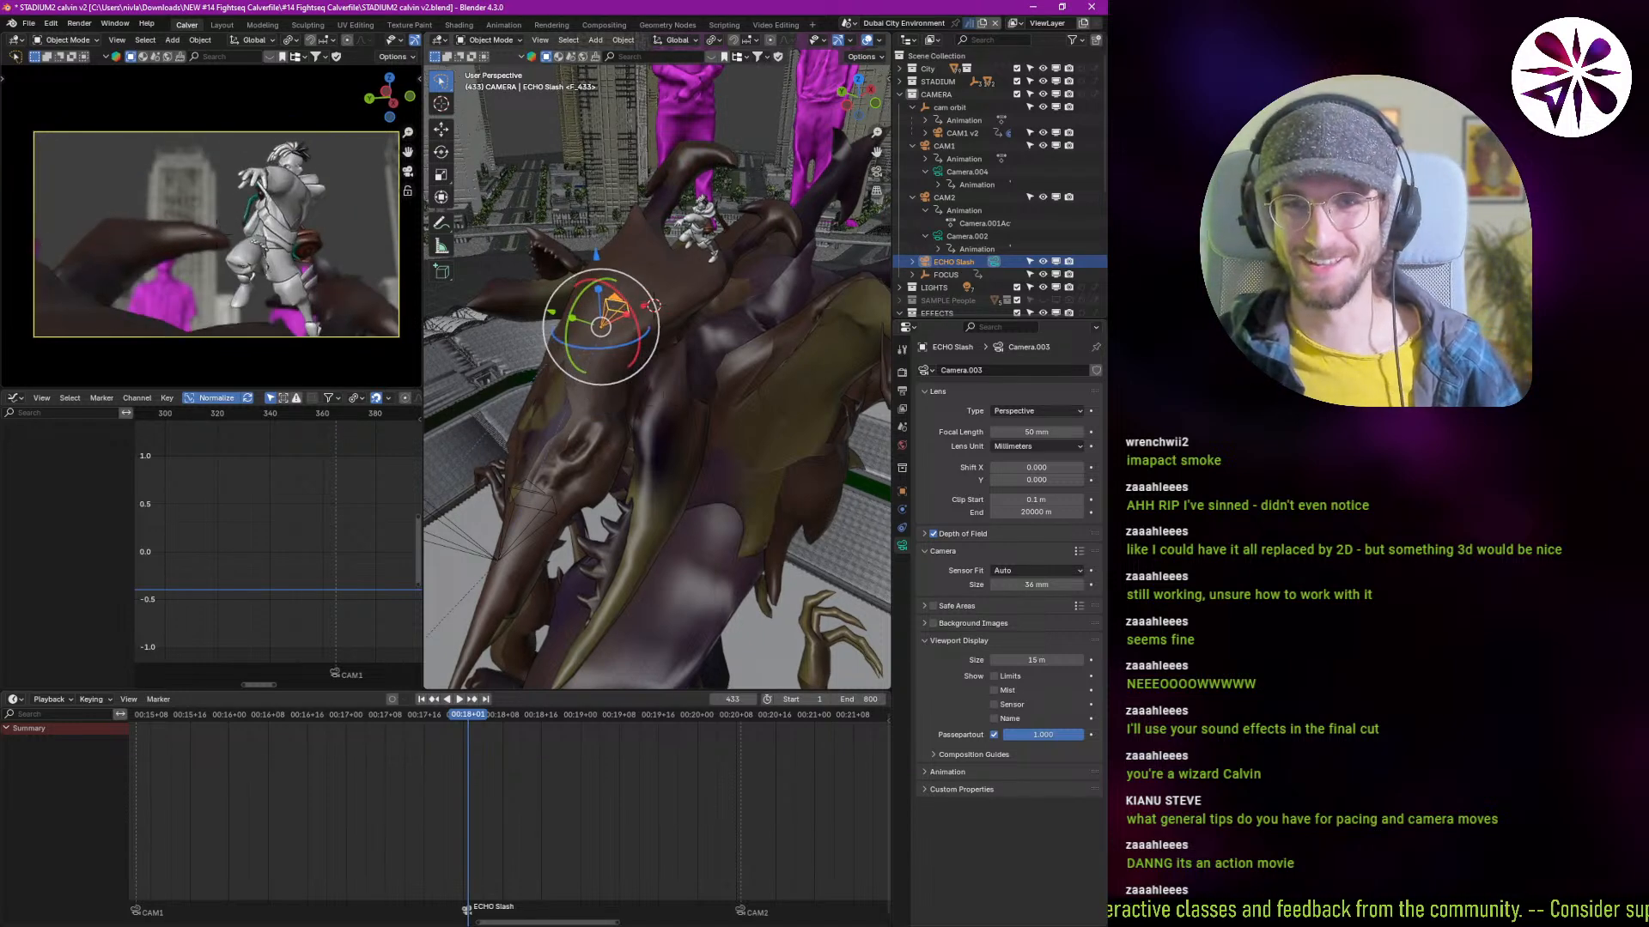
Step: Fly the ECHO Slash camera upward and around to a closer upper-body view of the fighter
{"action": "key", "text": "w"}
{"action": "key", "text": "q"}
{"action": "key", "text": "e"}
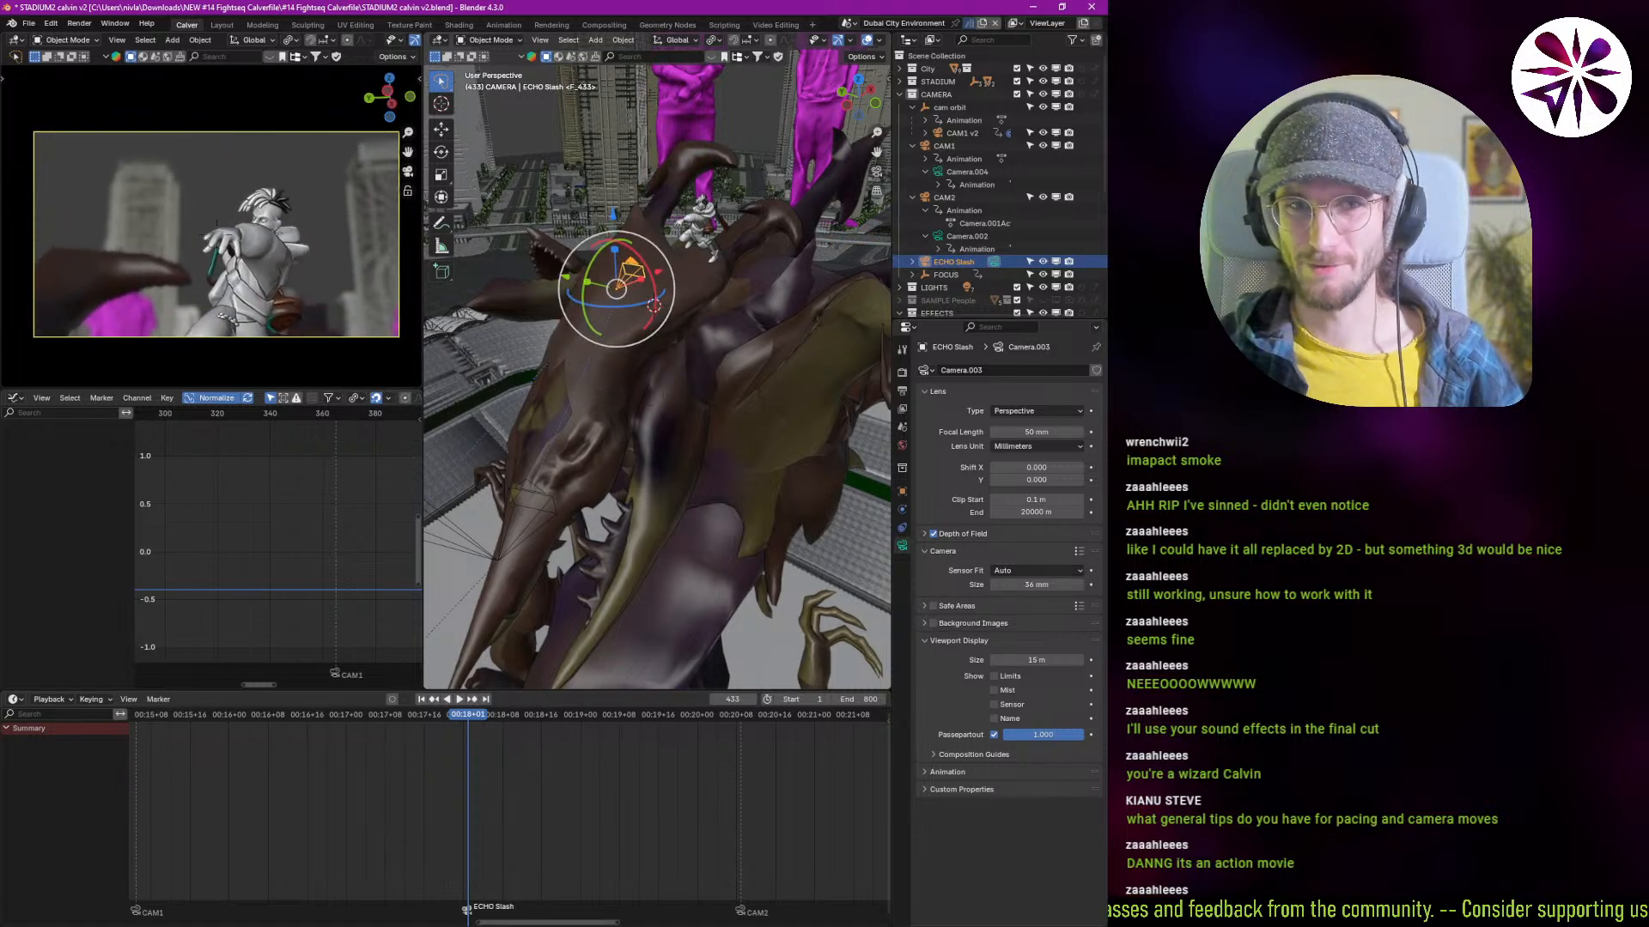
{"action": "key", "text": "a"}
{"action": "key", "text": "w"}
{"action": "key", "text": "w"}
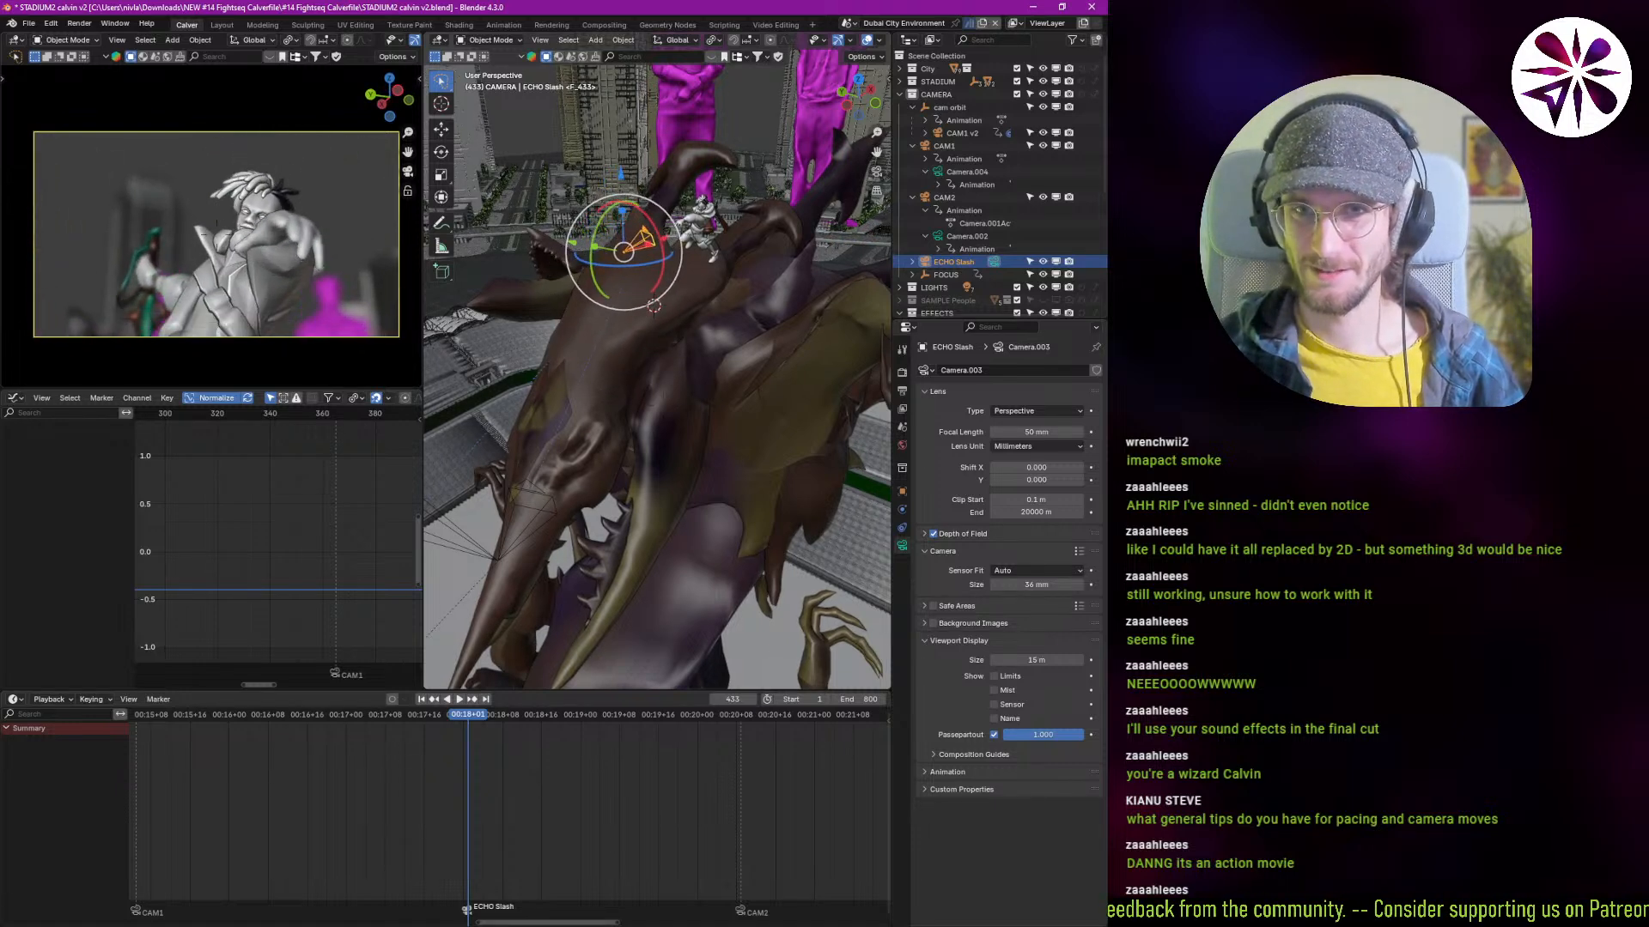
Step: Fly the ECHO Slash camera across to the fighter's other side, framing the outstretched arm and the weapon
{"action": "key", "text": "q"}
{"action": "key", "text": "a"}
{"action": "key", "text": "d"}
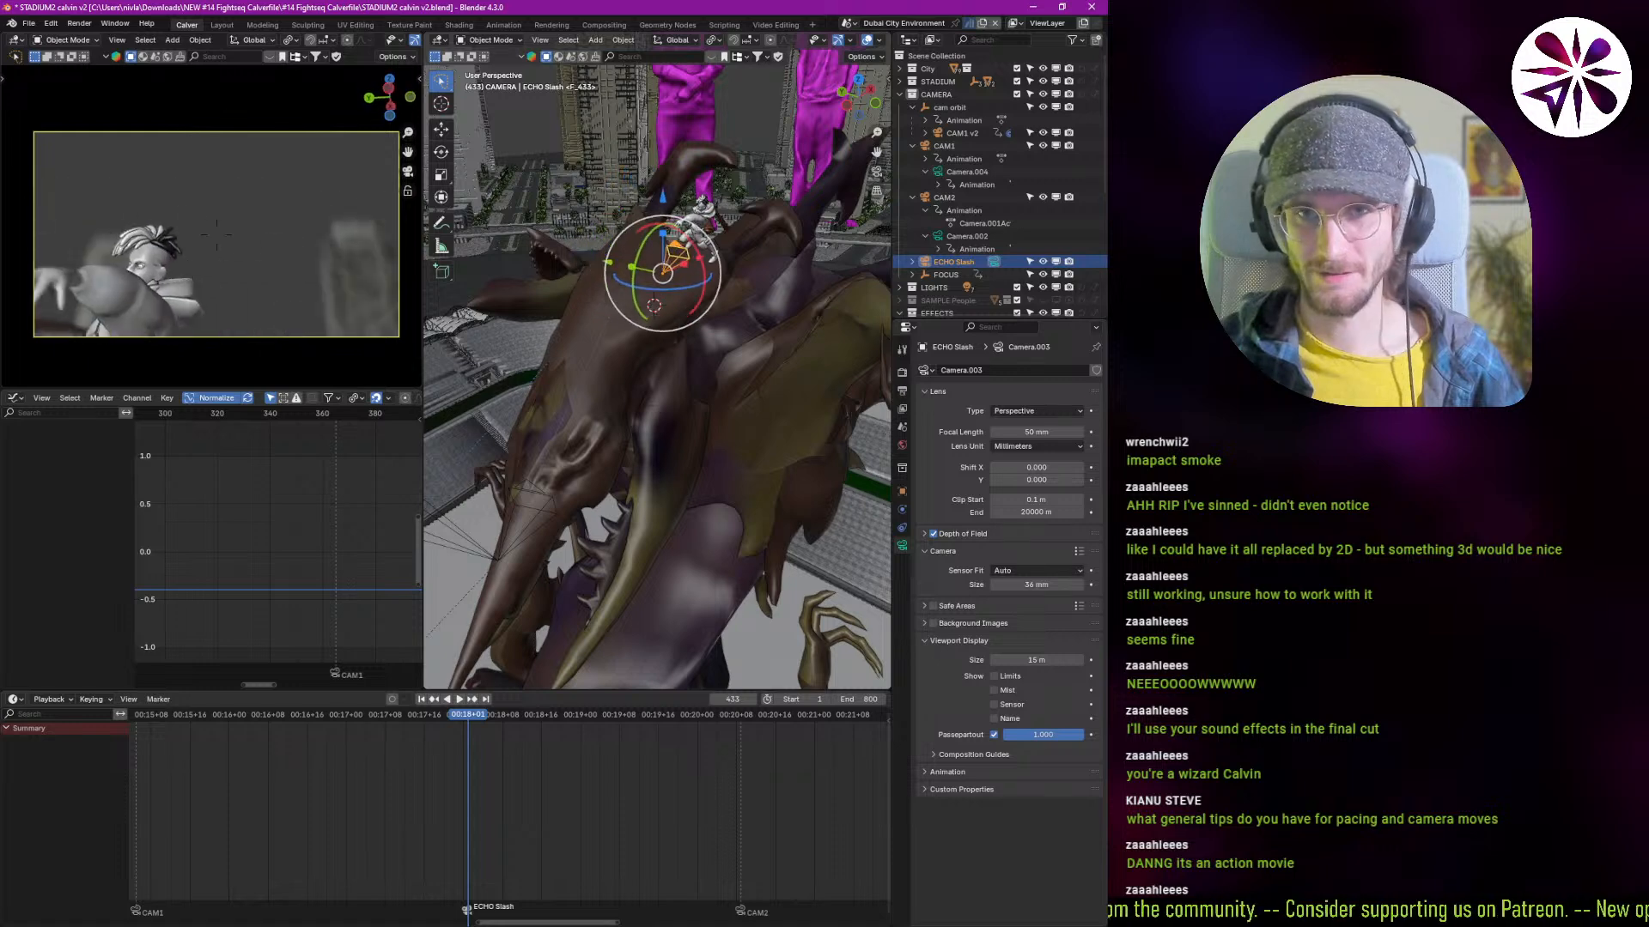
{"action": "key", "text": "w"}
{"action": "key", "text": "d"}
{"action": "key", "text": "d"}
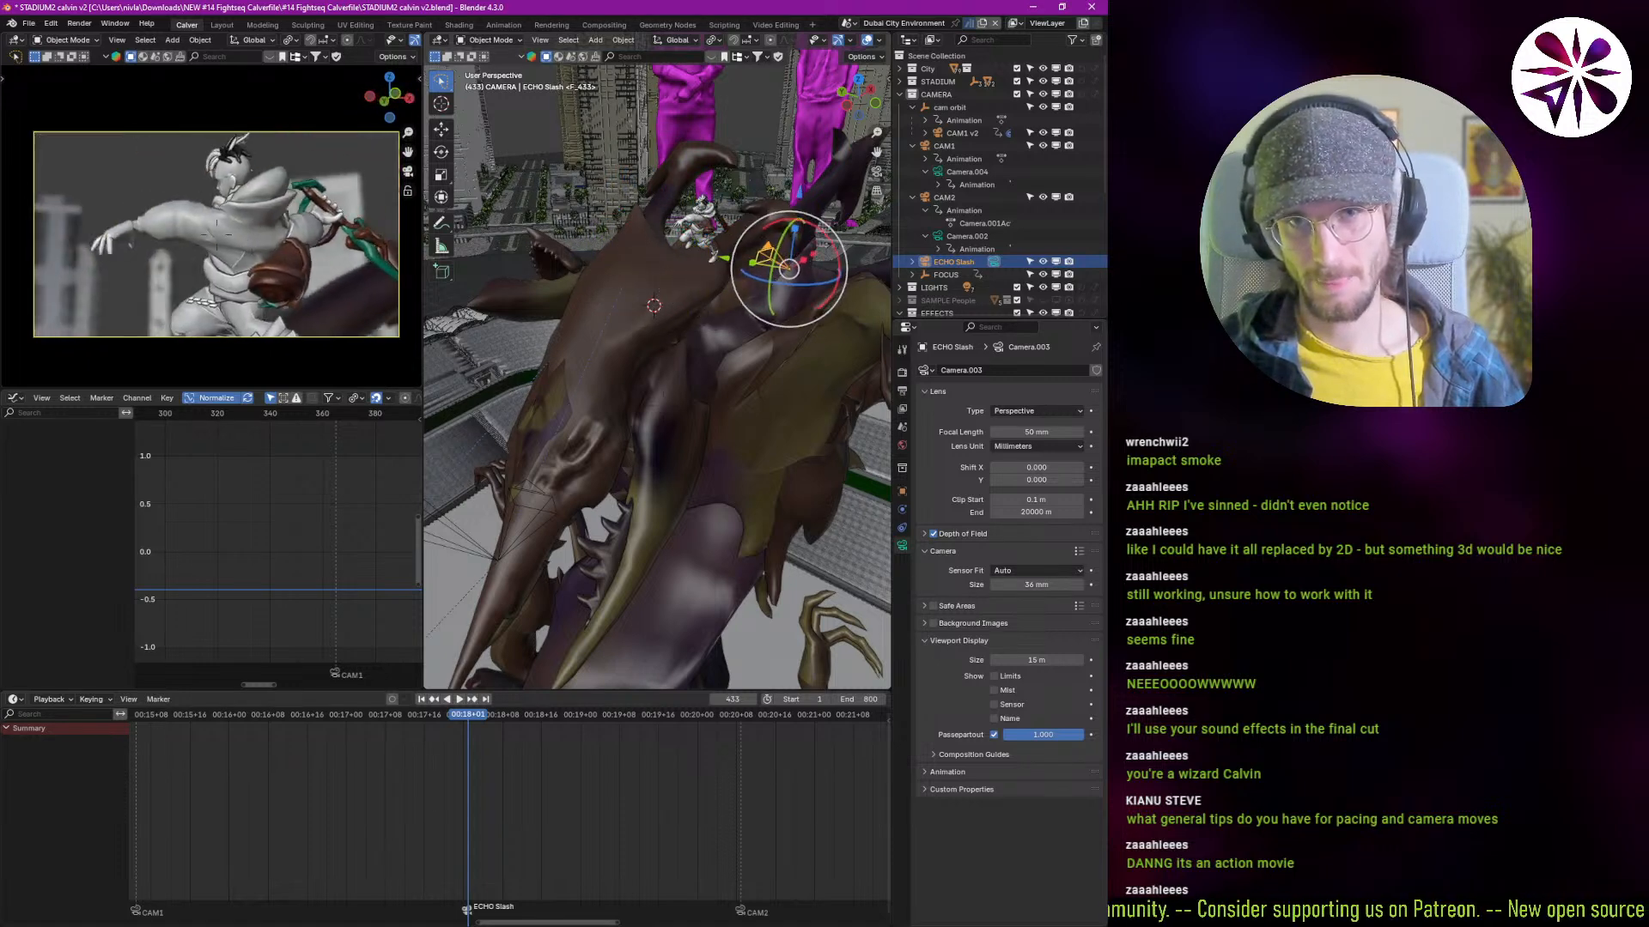
Step: Adjust the side view of the leaping fighter and roll the ECHO Slash camera for a tilted framing
{"action": "key", "text": "w"}
{"action": "key", "text": "s"}
{"action": "left_click", "coordinate": [273, 284]}
{"action": "key", "text": "r"}
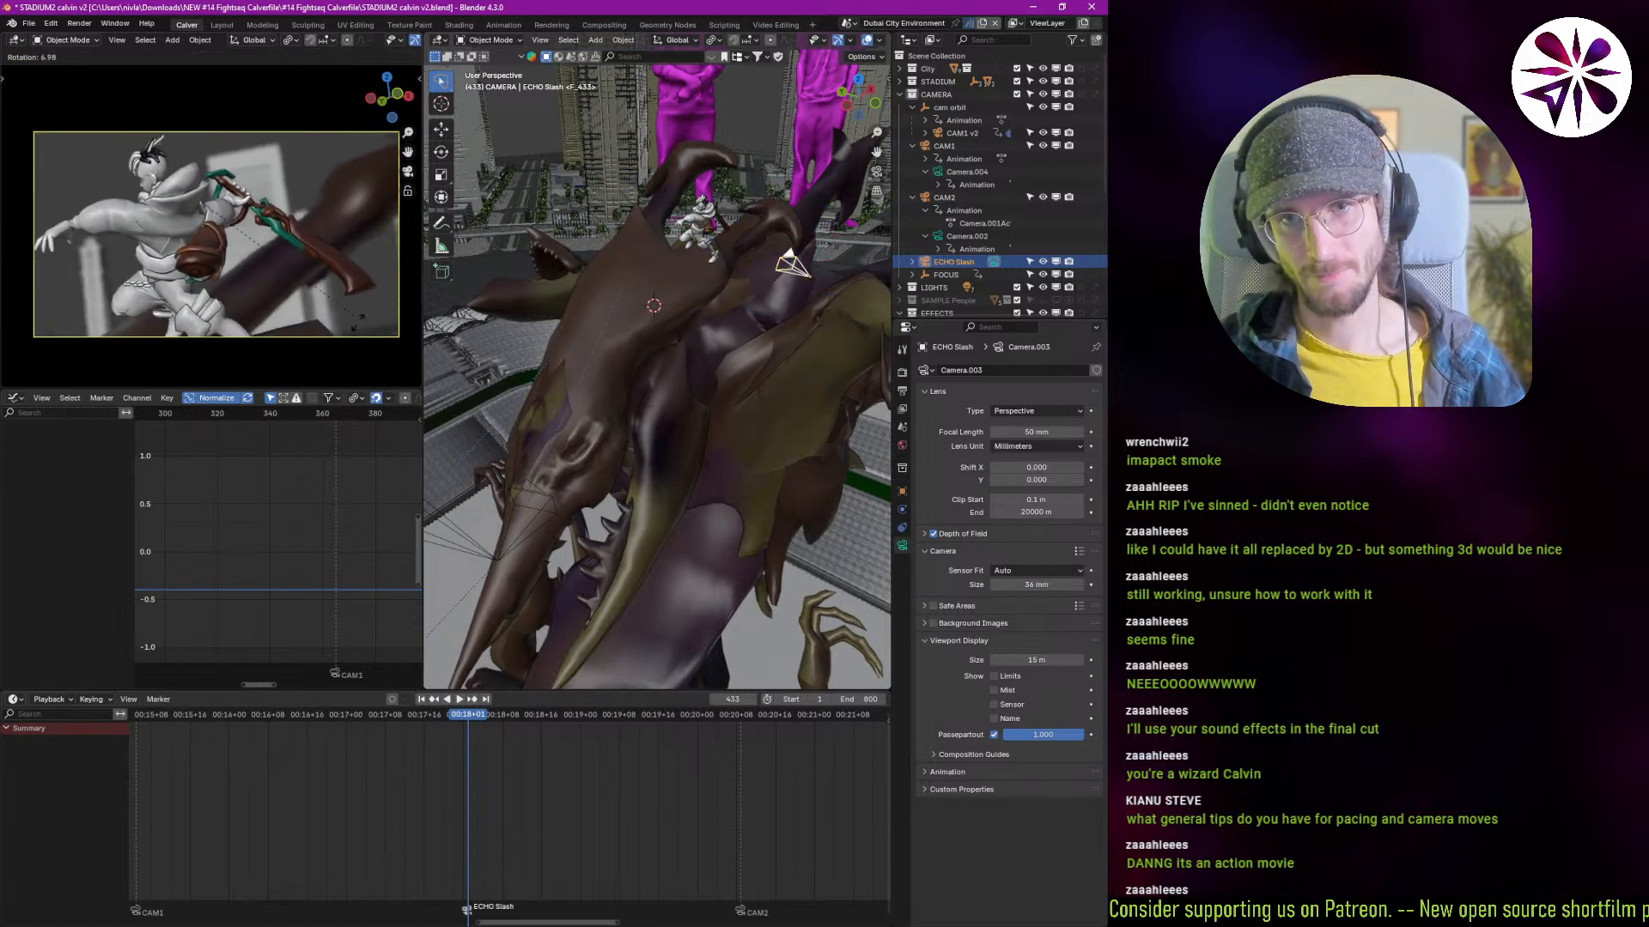
{"action": "key", "text": "shift+grave"}
{"action": "key", "text": "q"}
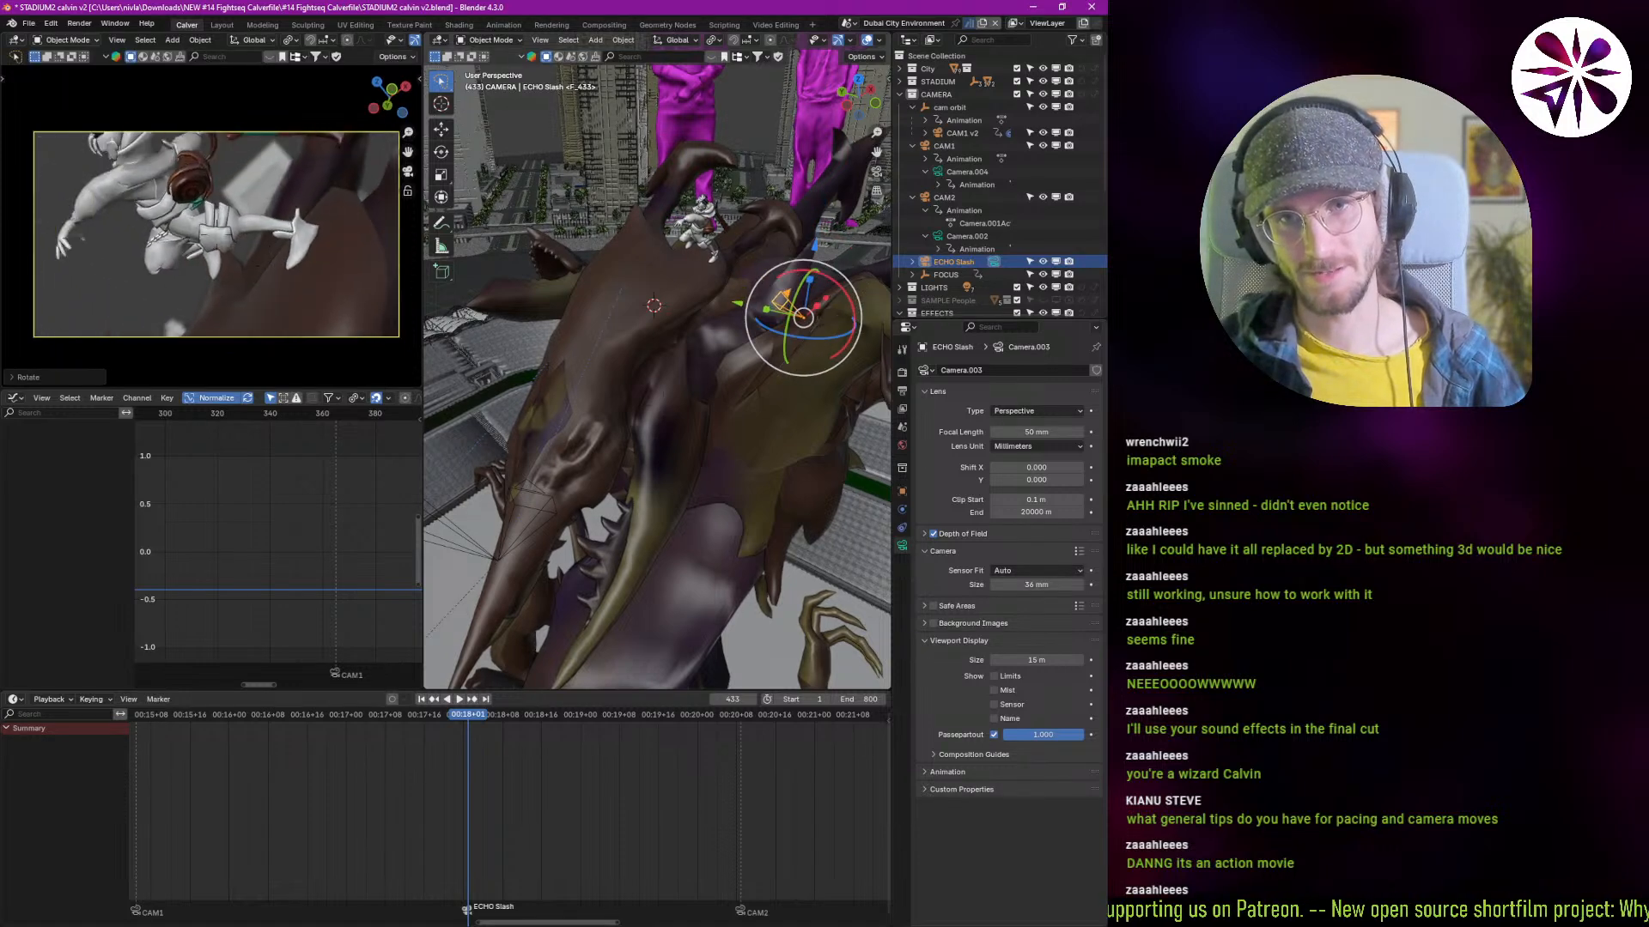
{"action": "key", "text": "e"}
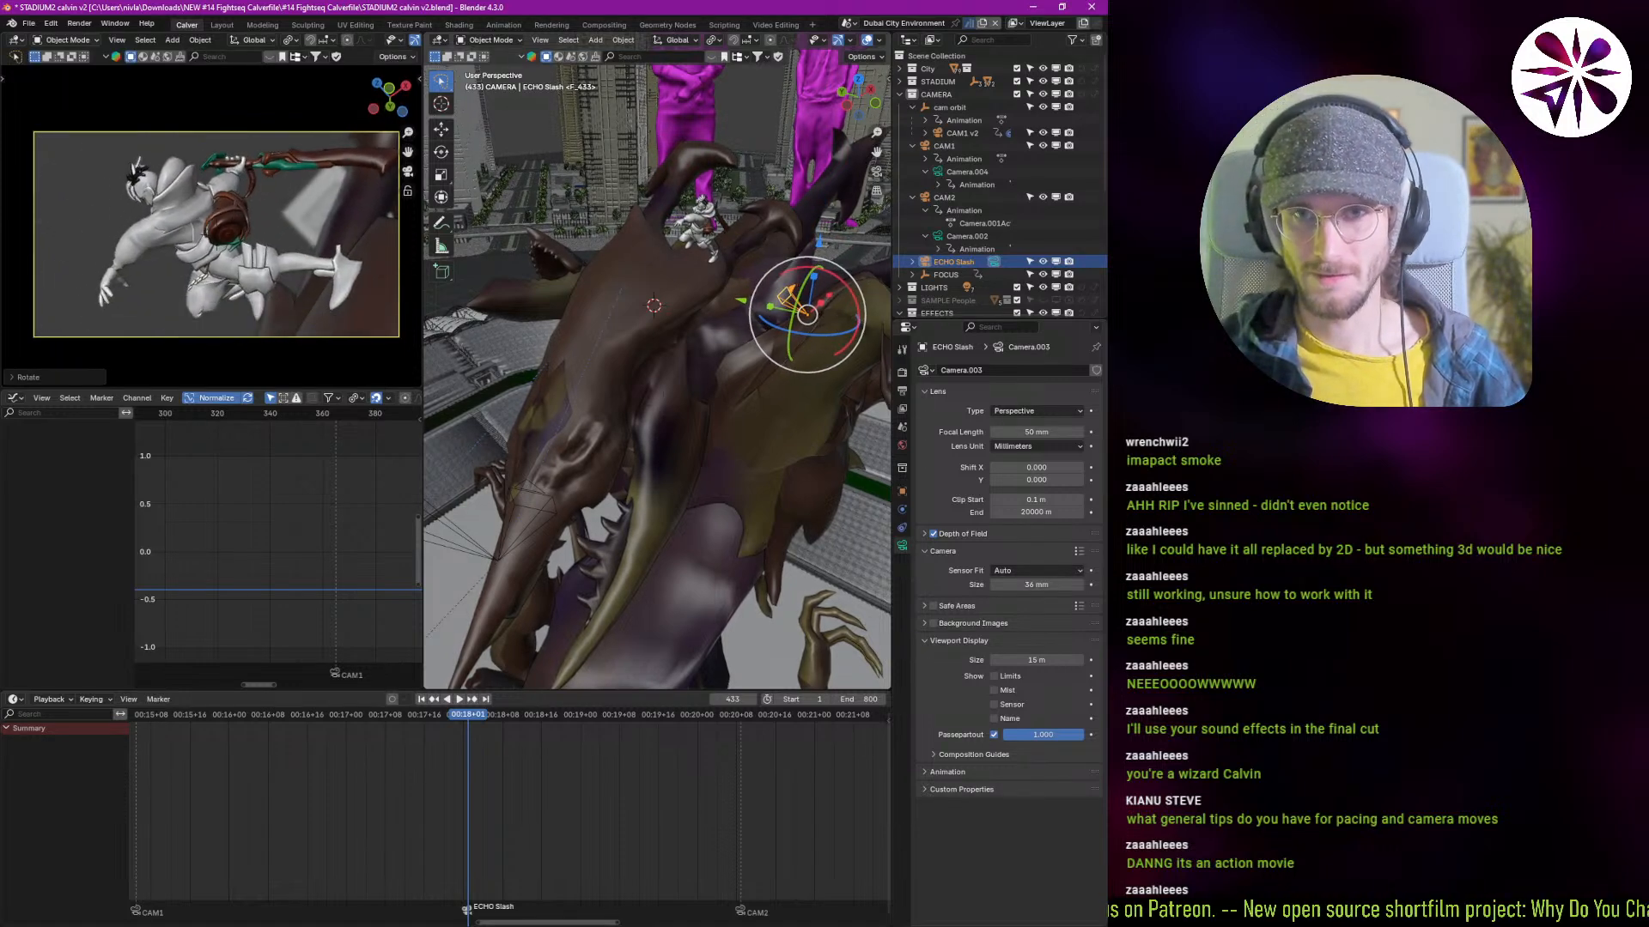
{"action": "key", "text": "r"}
{"action": "left_click", "coordinate": [216, 234]}
{"action": "key", "text": "shift+grave"}
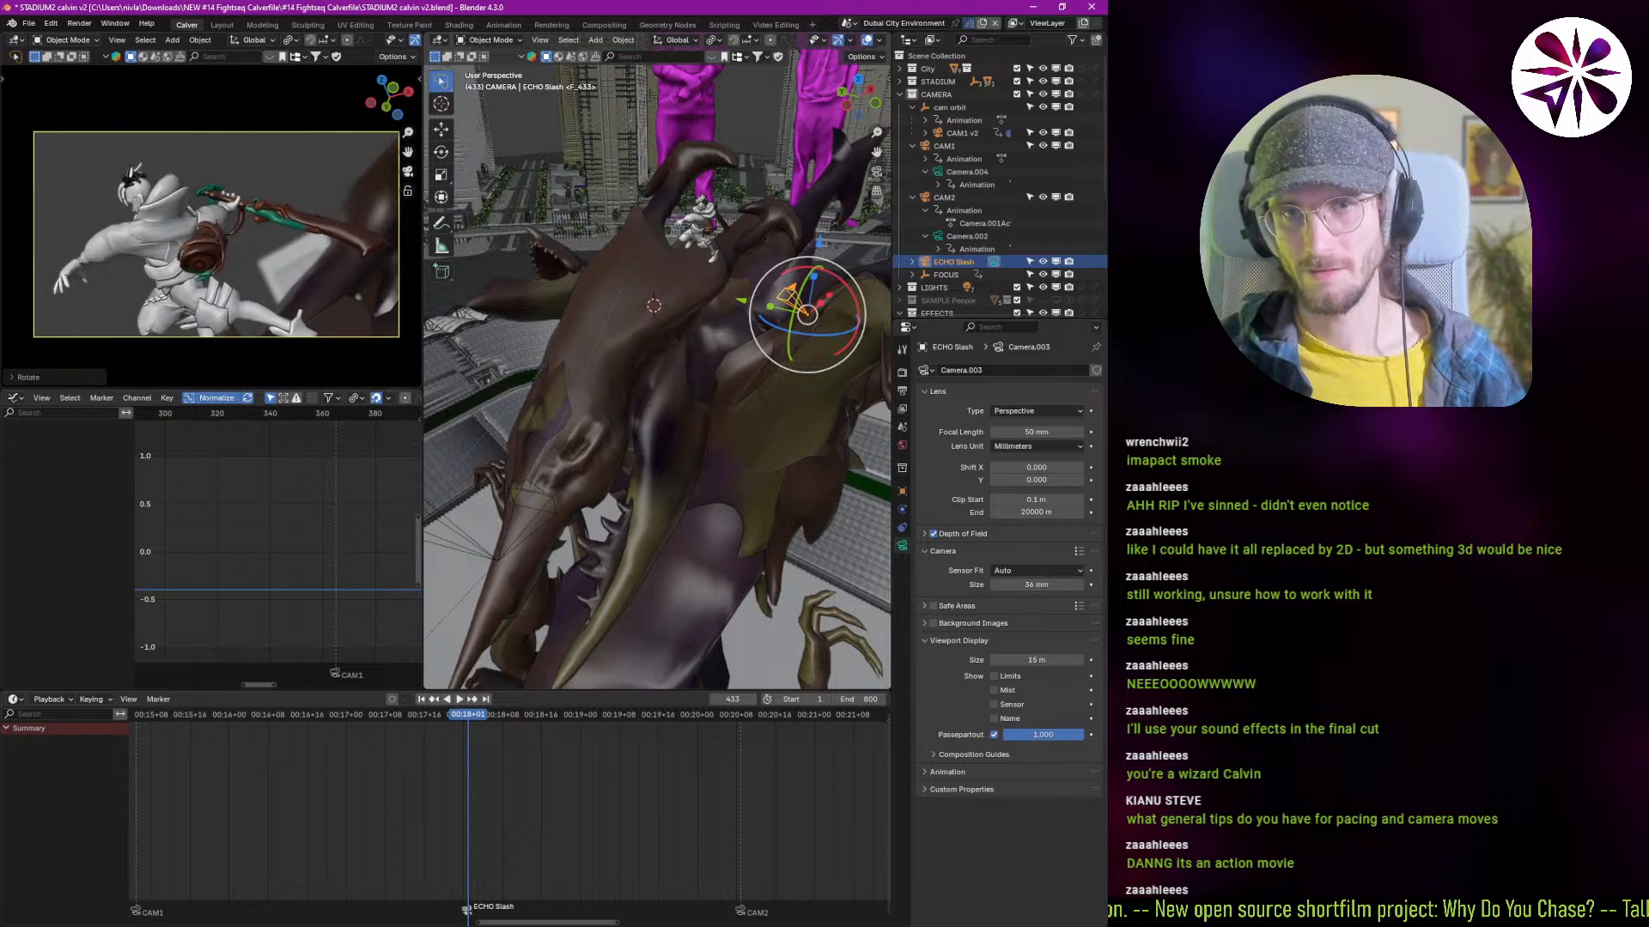
Step: Try views around the fighter, settle on a tilted side shot with the weapon, and keyframe the ECHO Slash camera at frame 433
{"action": "key", "text": "shift+grave"}
{"action": "key", "text": "d"}
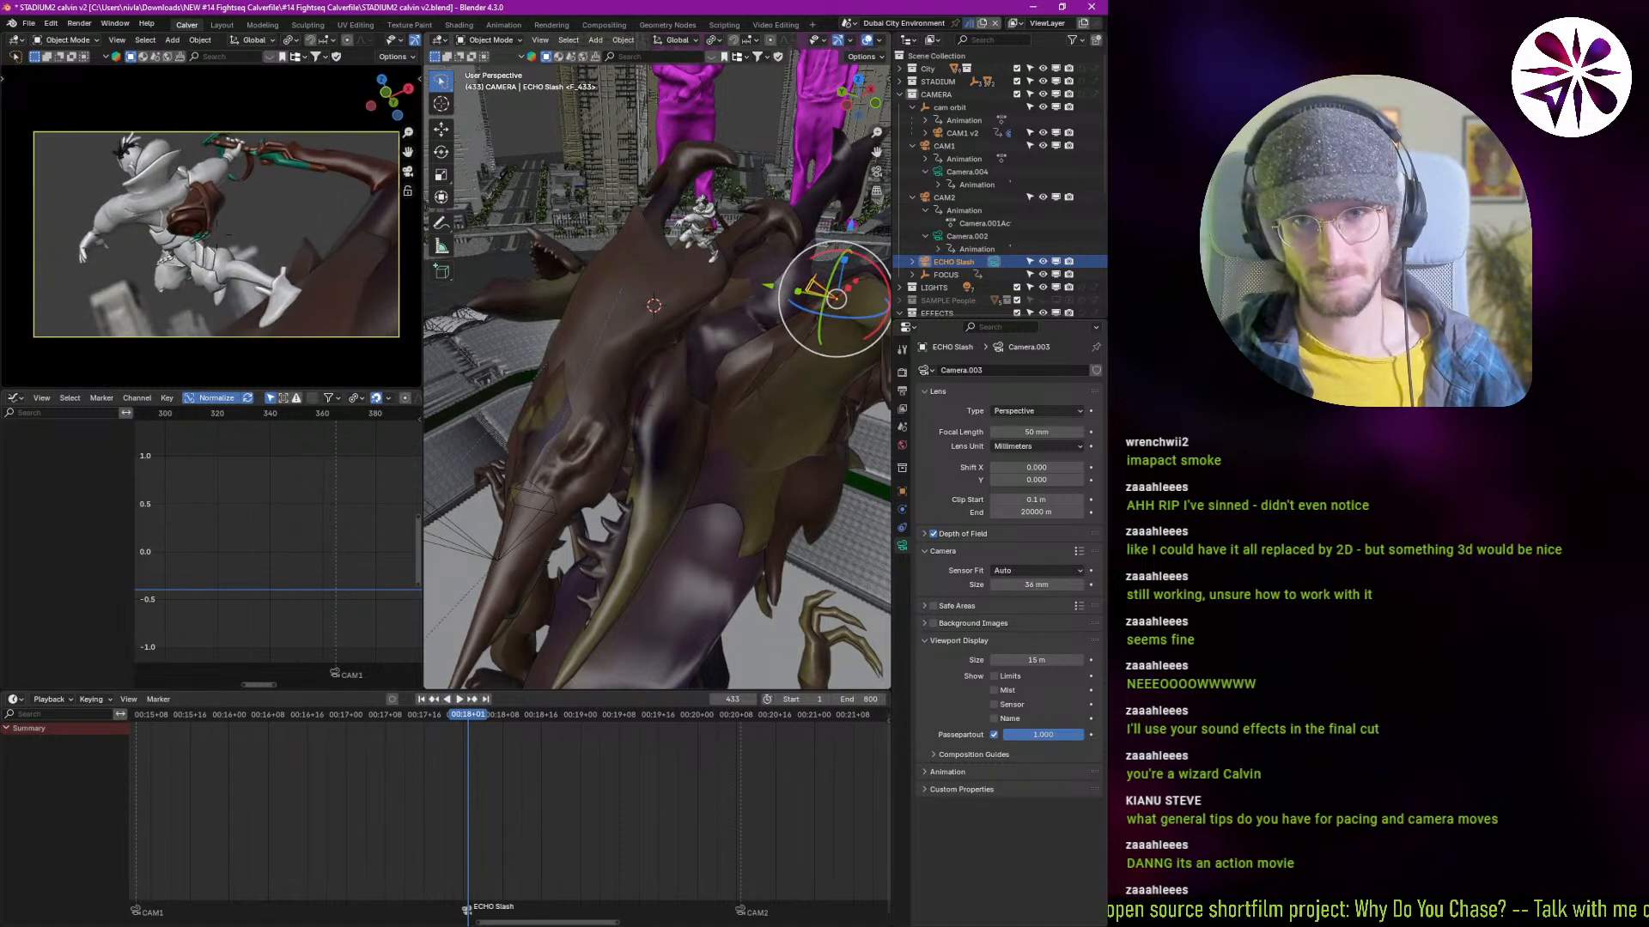
{"action": "key", "text": "a"}
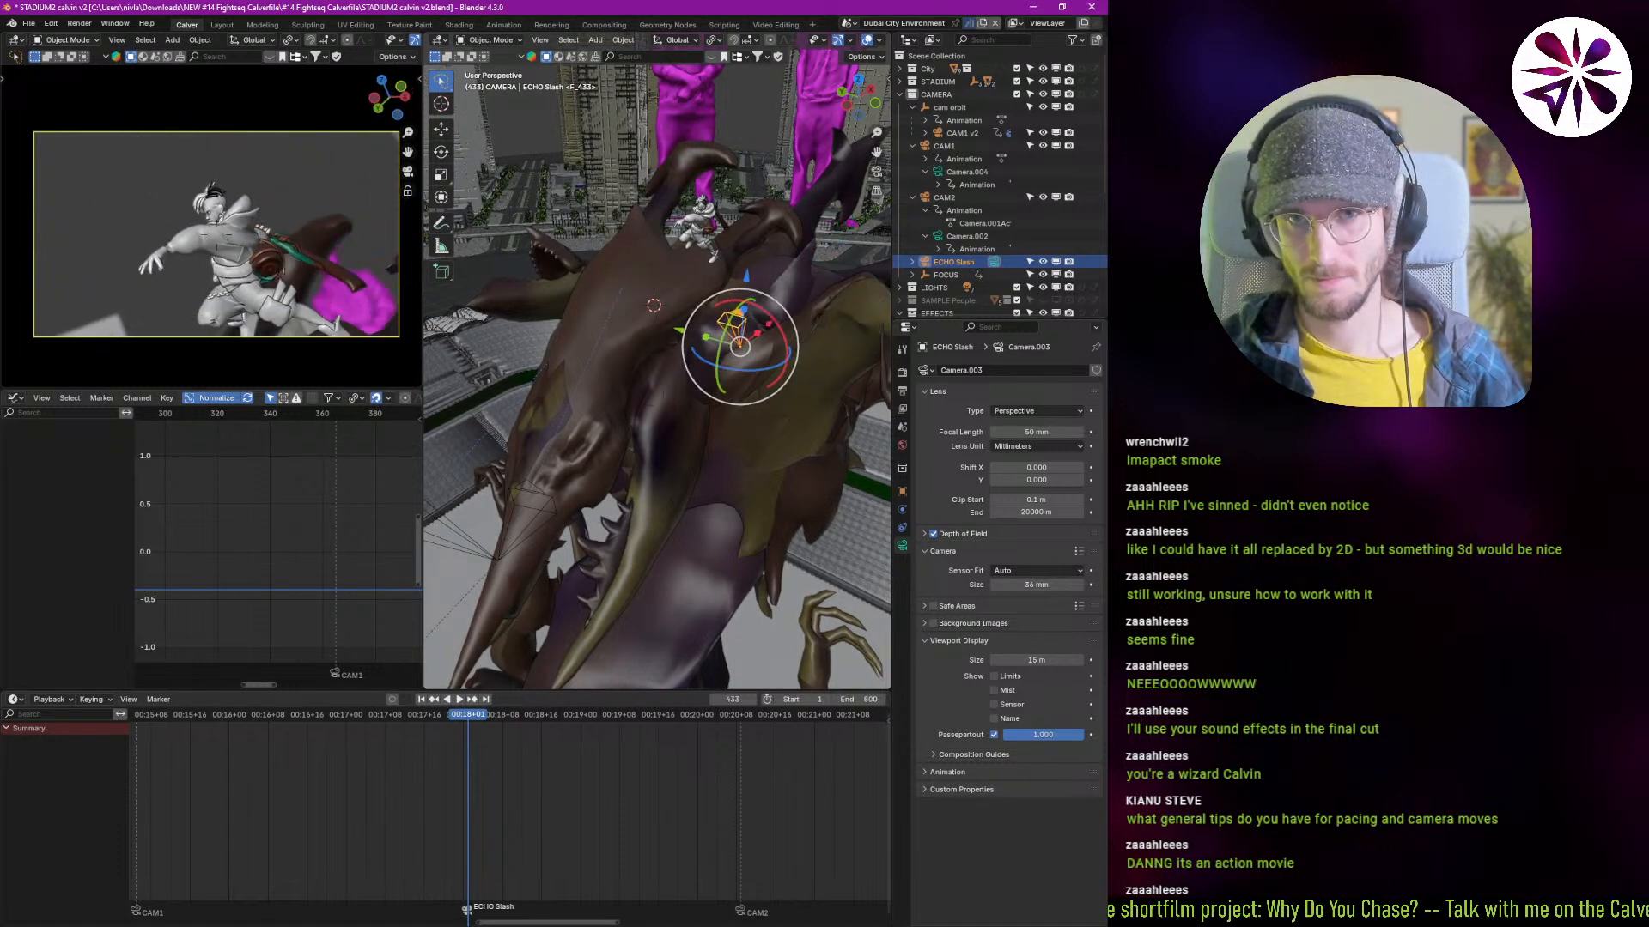
{"action": "key", "text": "w"}
{"action": "key", "text": "a"}
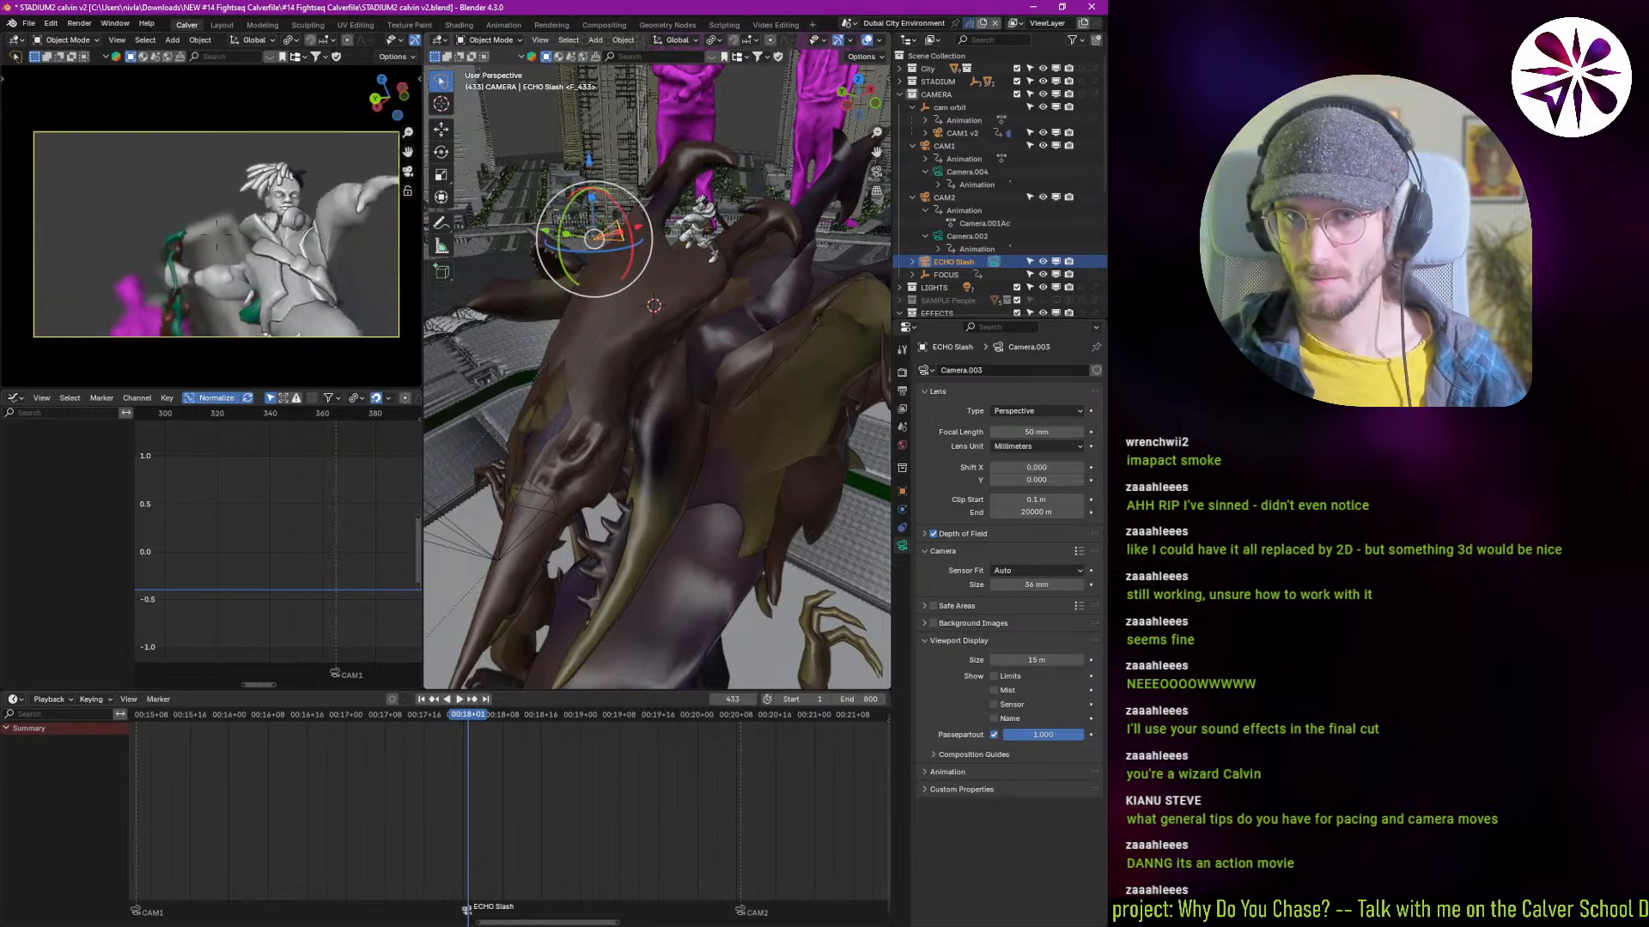
{"action": "key", "text": "a"}
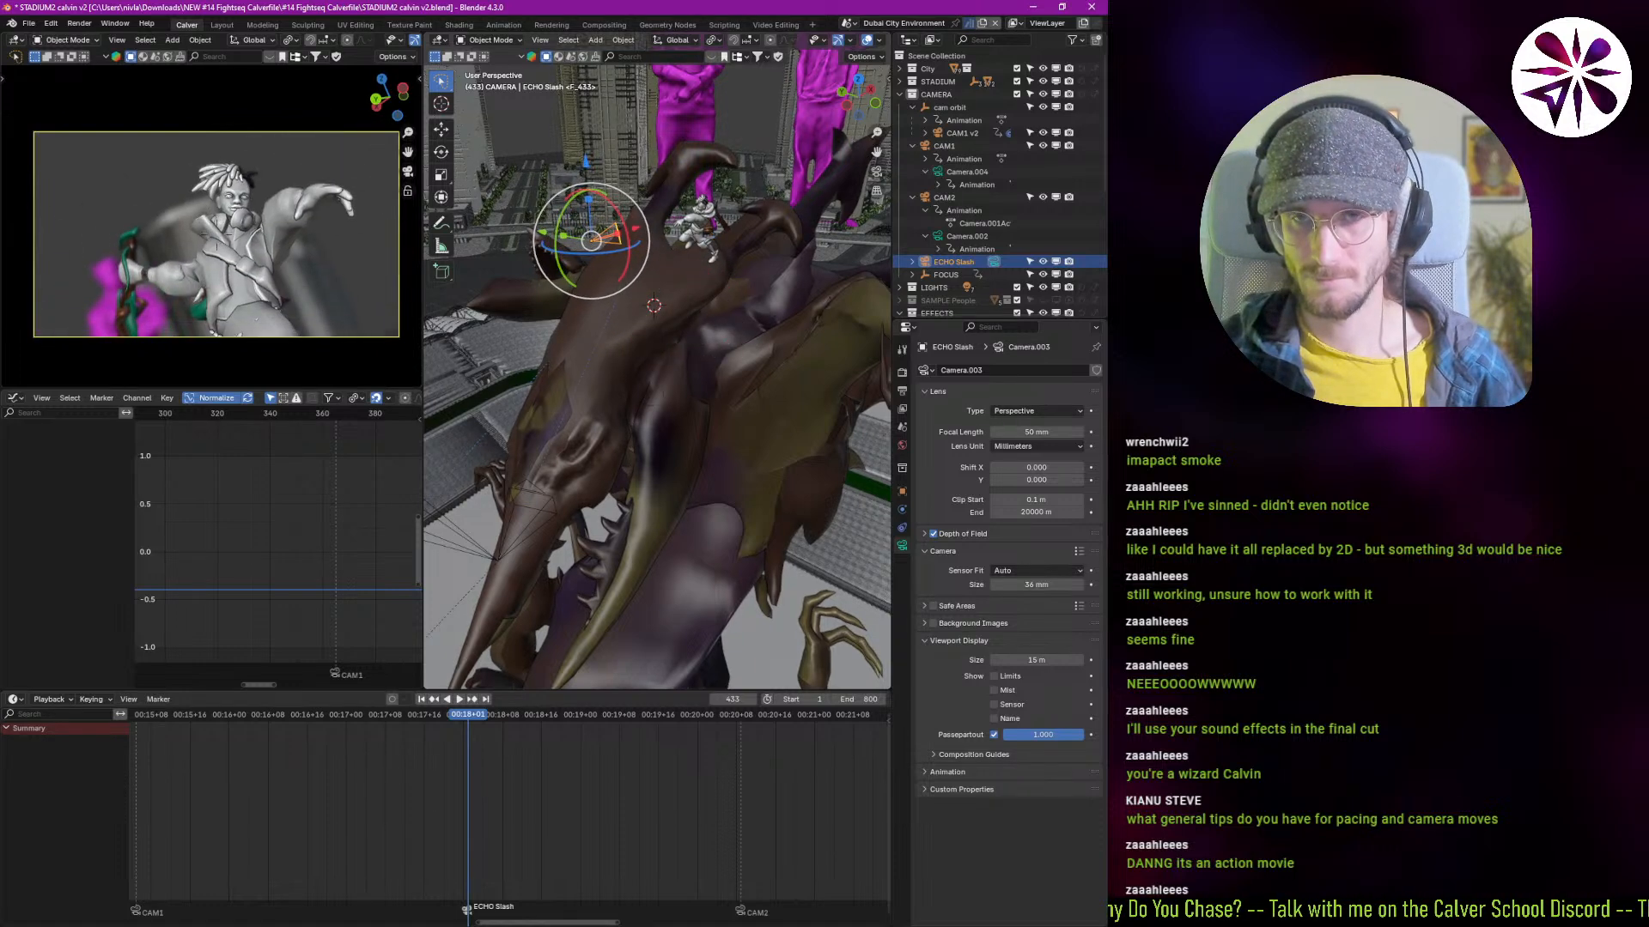
{"action": "key", "text": "d"}
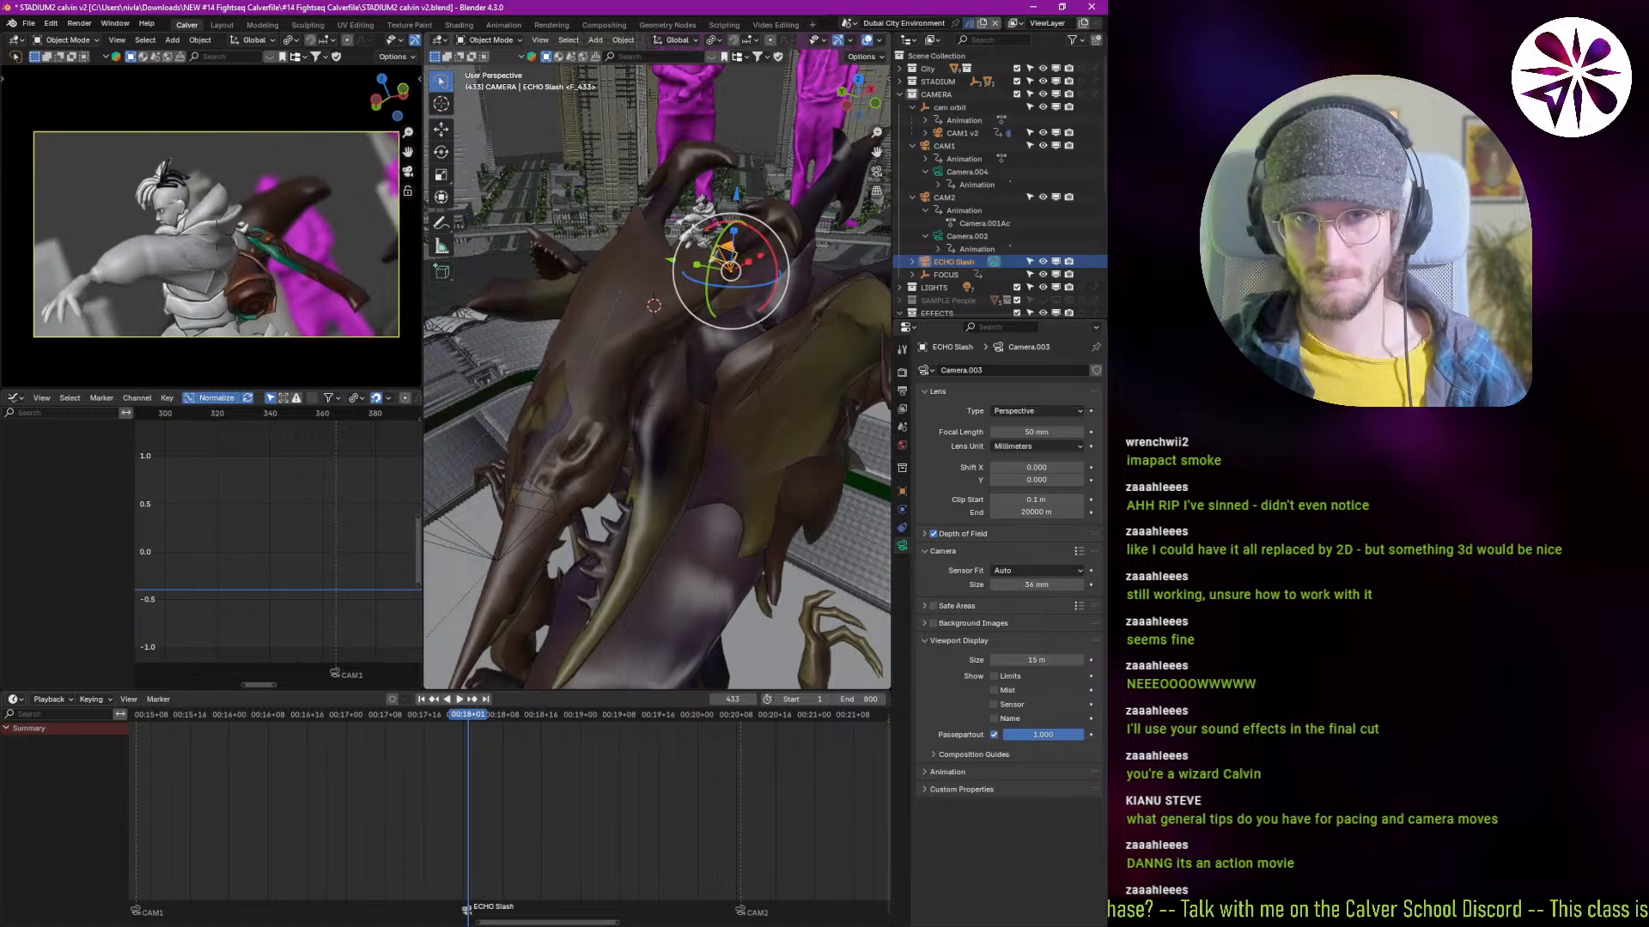
{"action": "key", "text": "a"}
{"action": "key", "text": "d"}
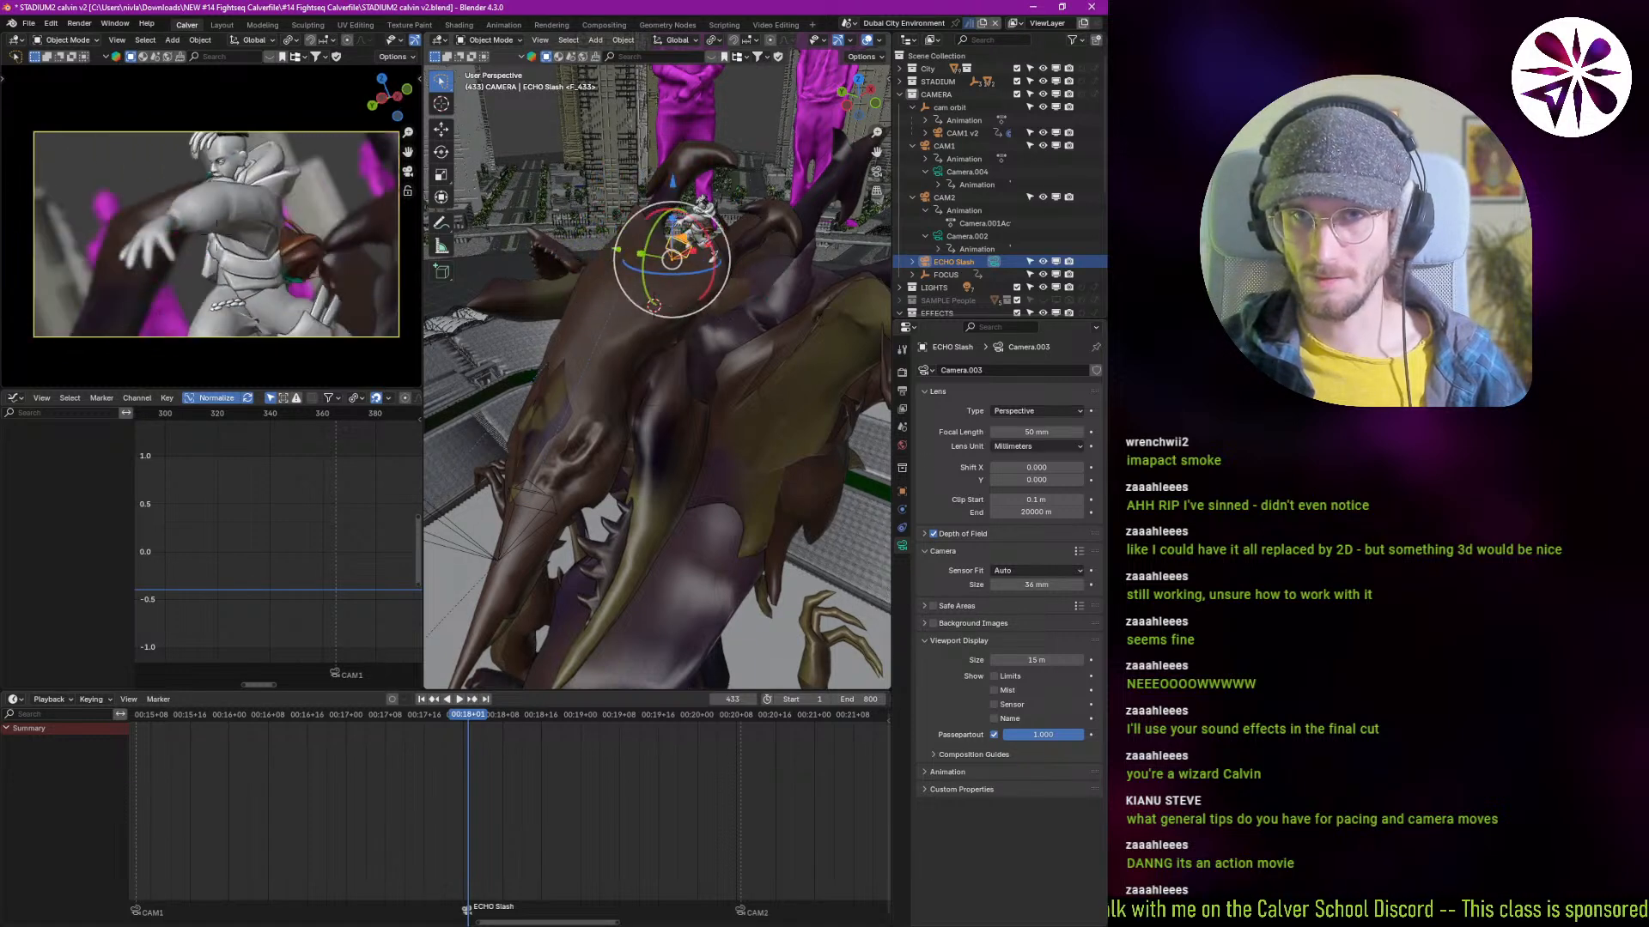
{"action": "key", "text": "w"}
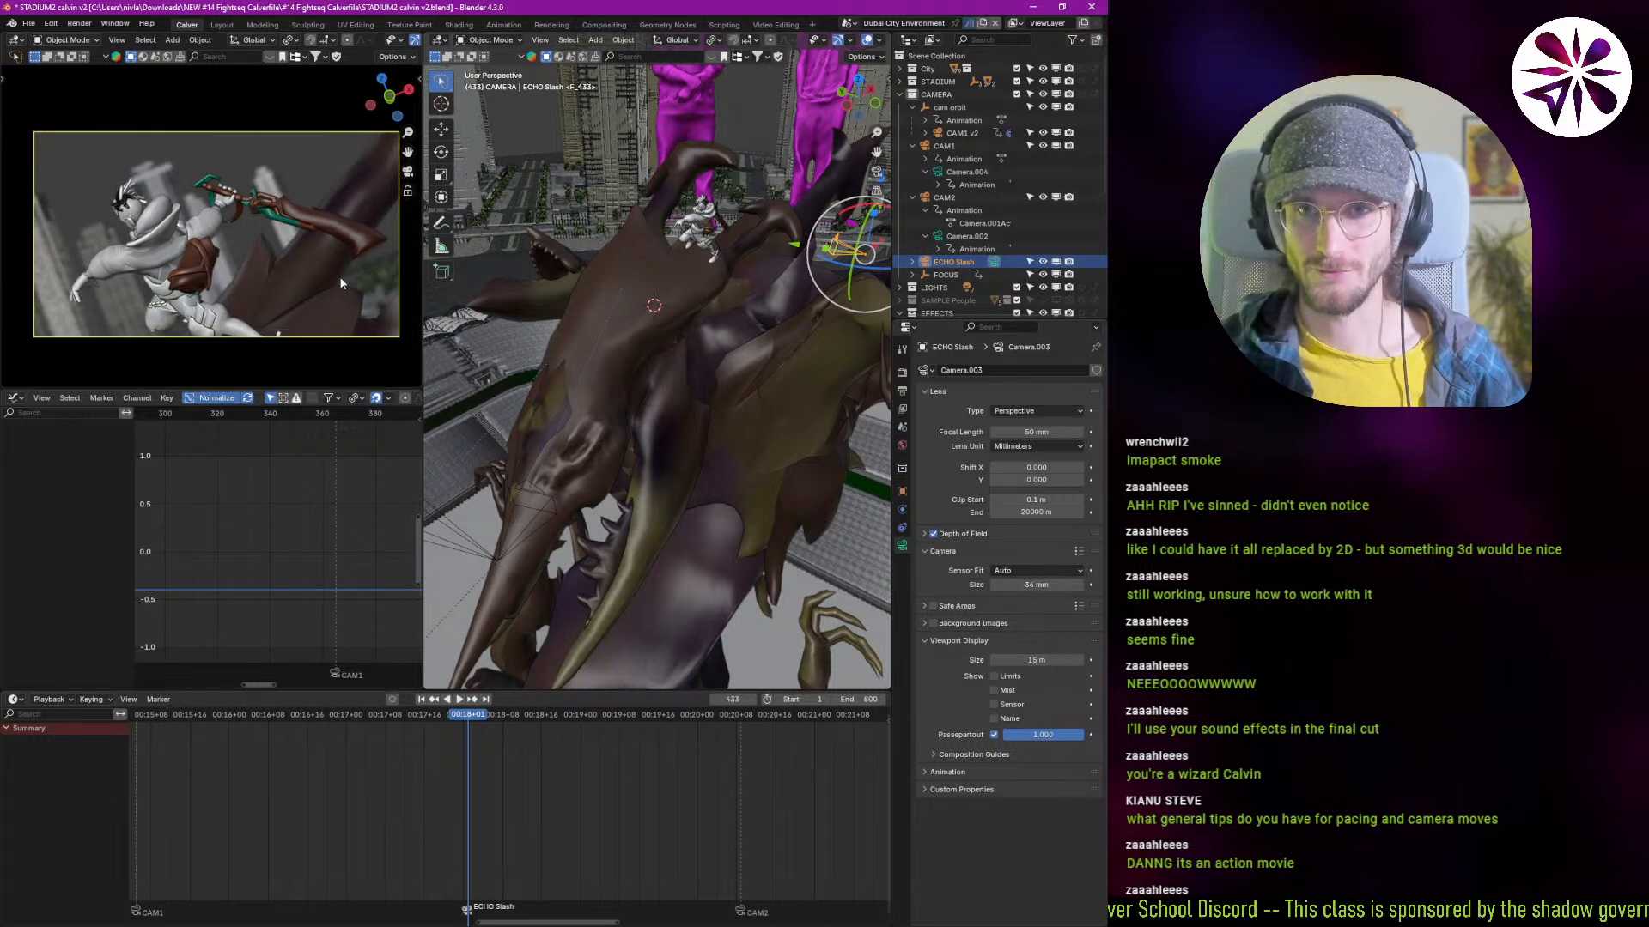
{"action": "key", "text": "i"}
Step: Play on from the new keyframe, go to frame 445 and fly the ECHO Slash camera to the fighter's landing pose
{"action": "key", "text": "space"}
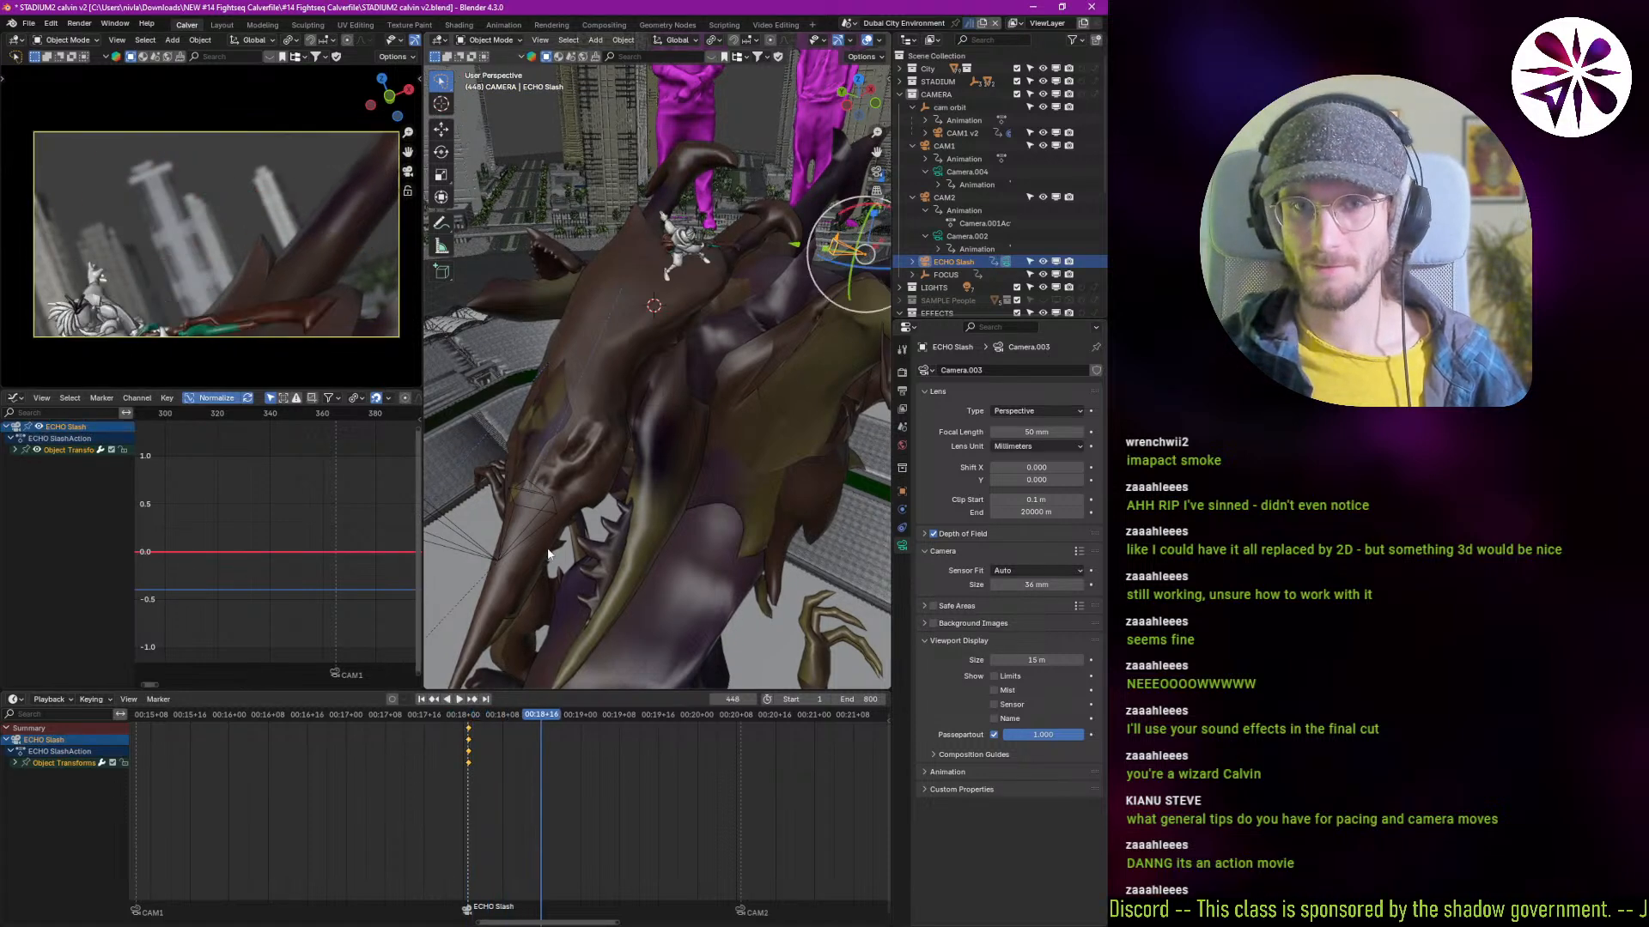
{"action": "key", "text": "space"}
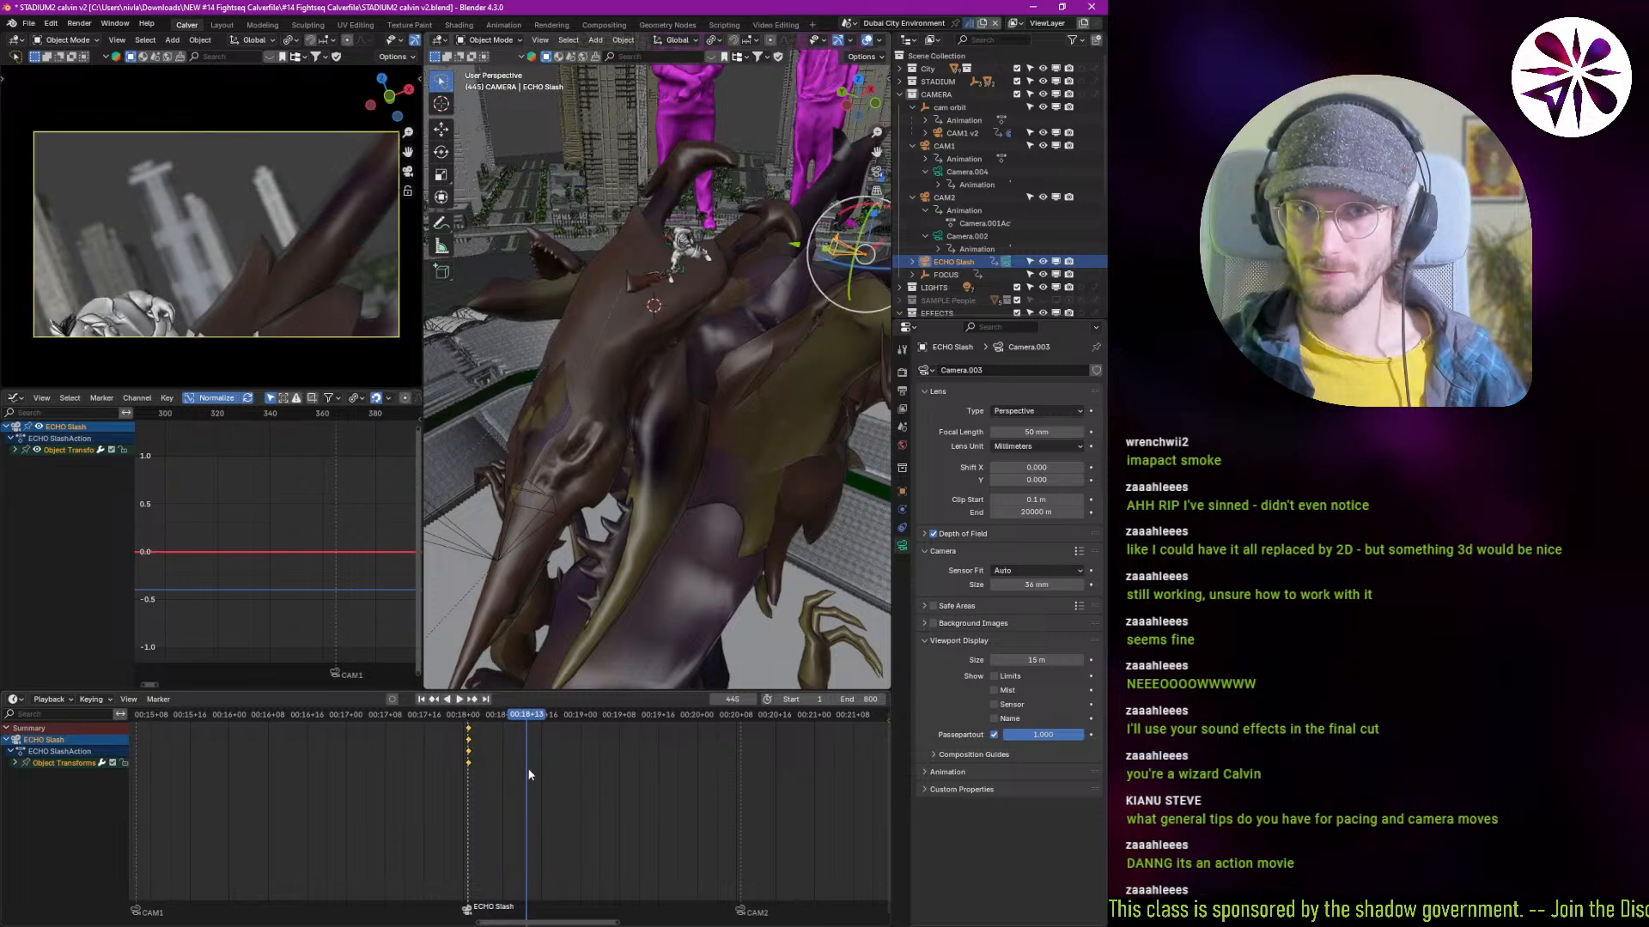
{"action": "key", "text": "w"}
{"action": "key", "text": "a"}
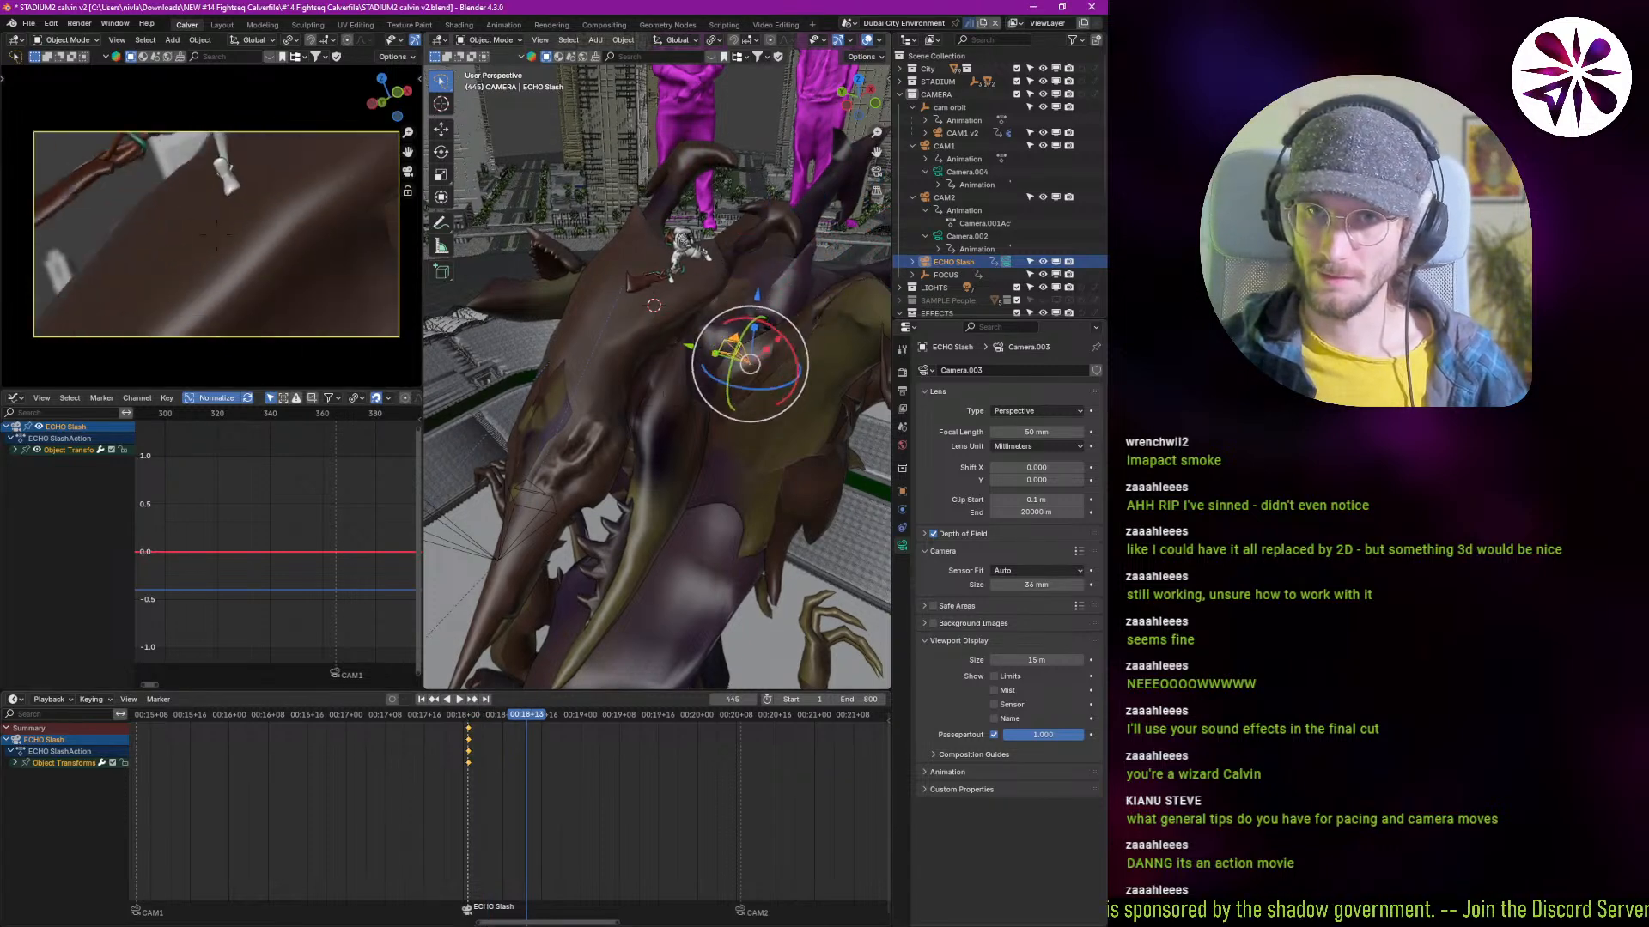
{"action": "key", "text": "s"}
{"action": "key", "text": "a"}
{"action": "key", "text": "w"}
{"action": "key", "text": "d"}
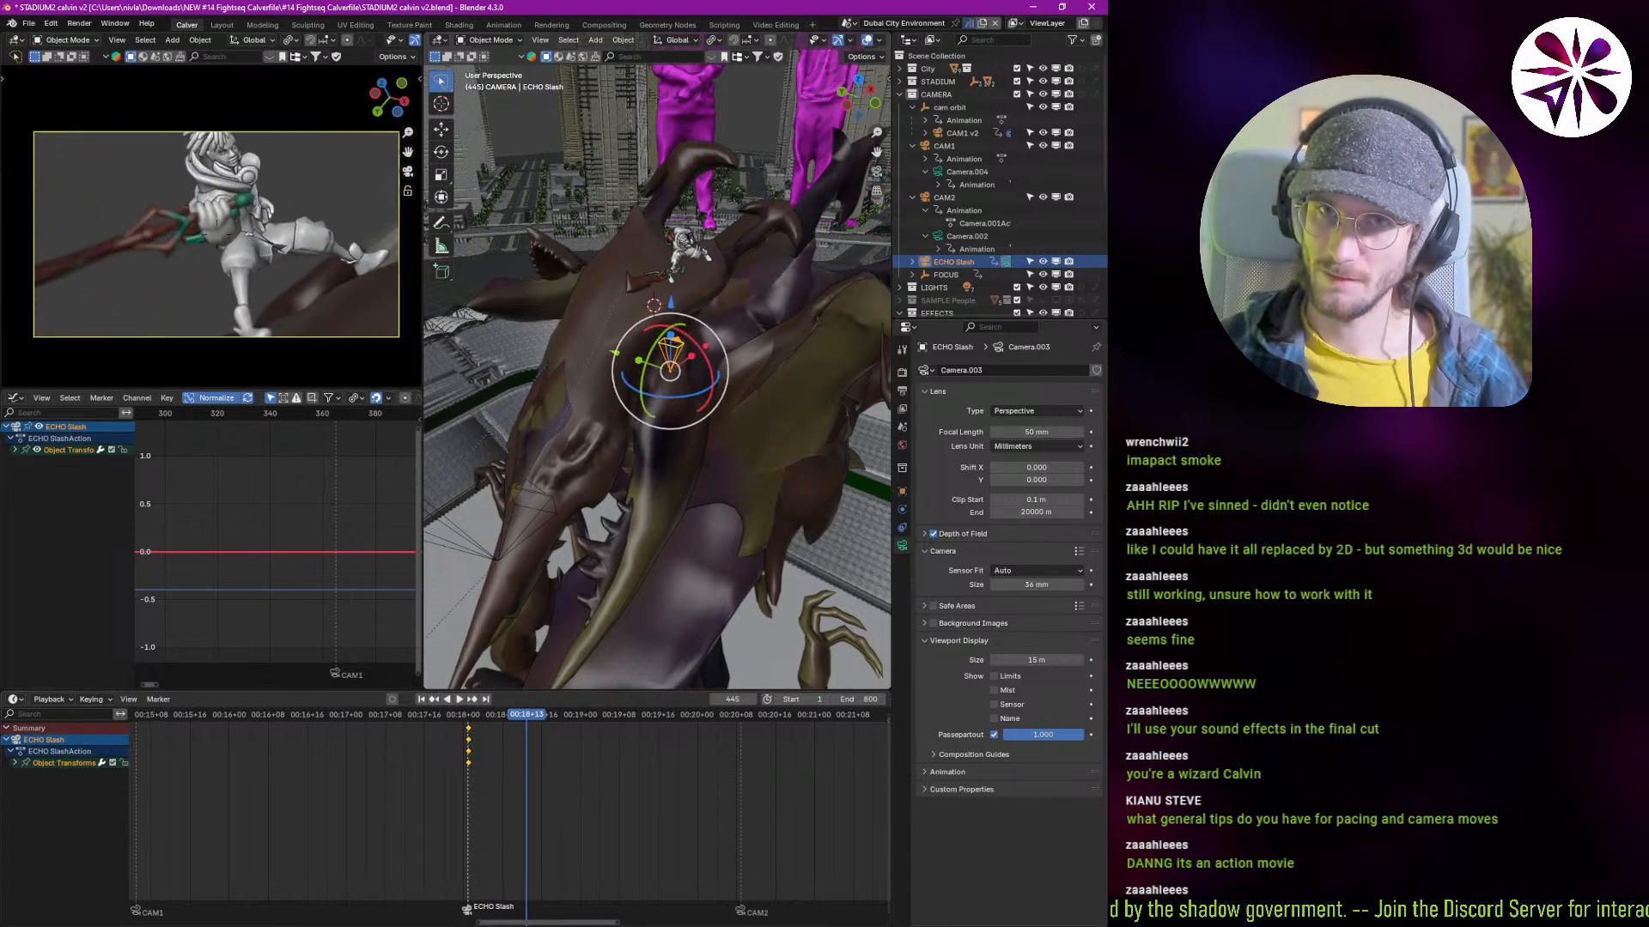
Step: Adjust the ECHO Slash camera's height and distance at frame 445 until the whole fighter and sword fit in frame
{"action": "key", "text": "s"}
{"action": "key", "text": "q"}
{"action": "key", "text": "e"}
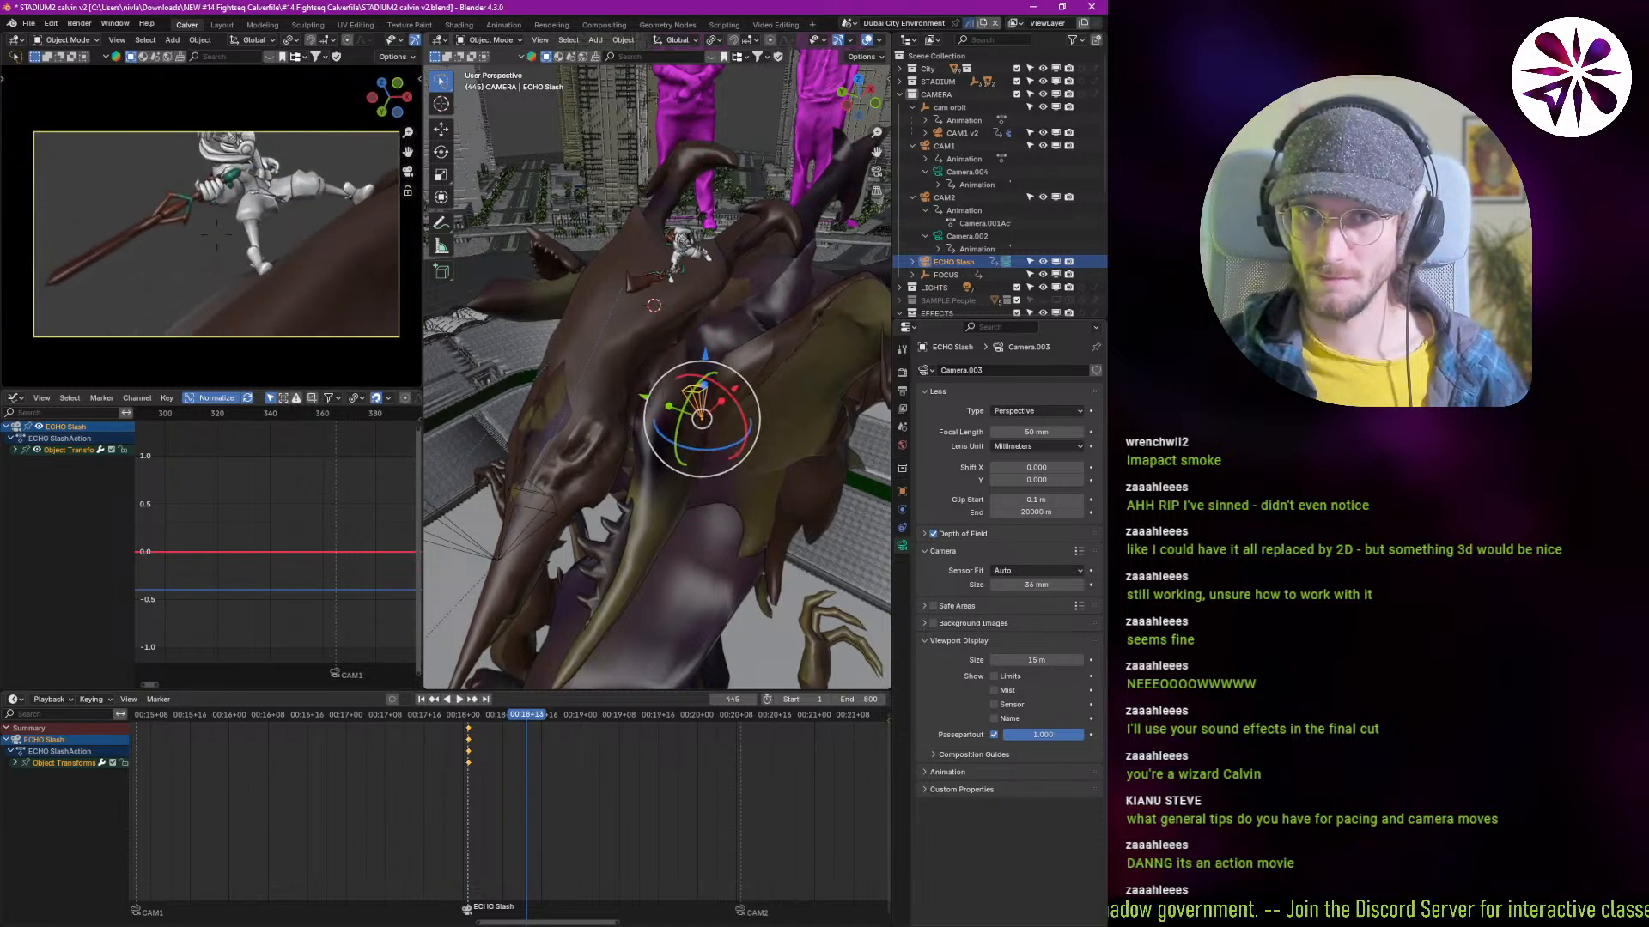
{"action": "key", "text": "e"}
{"action": "key", "text": "q"}
{"action": "key", "text": "a"}
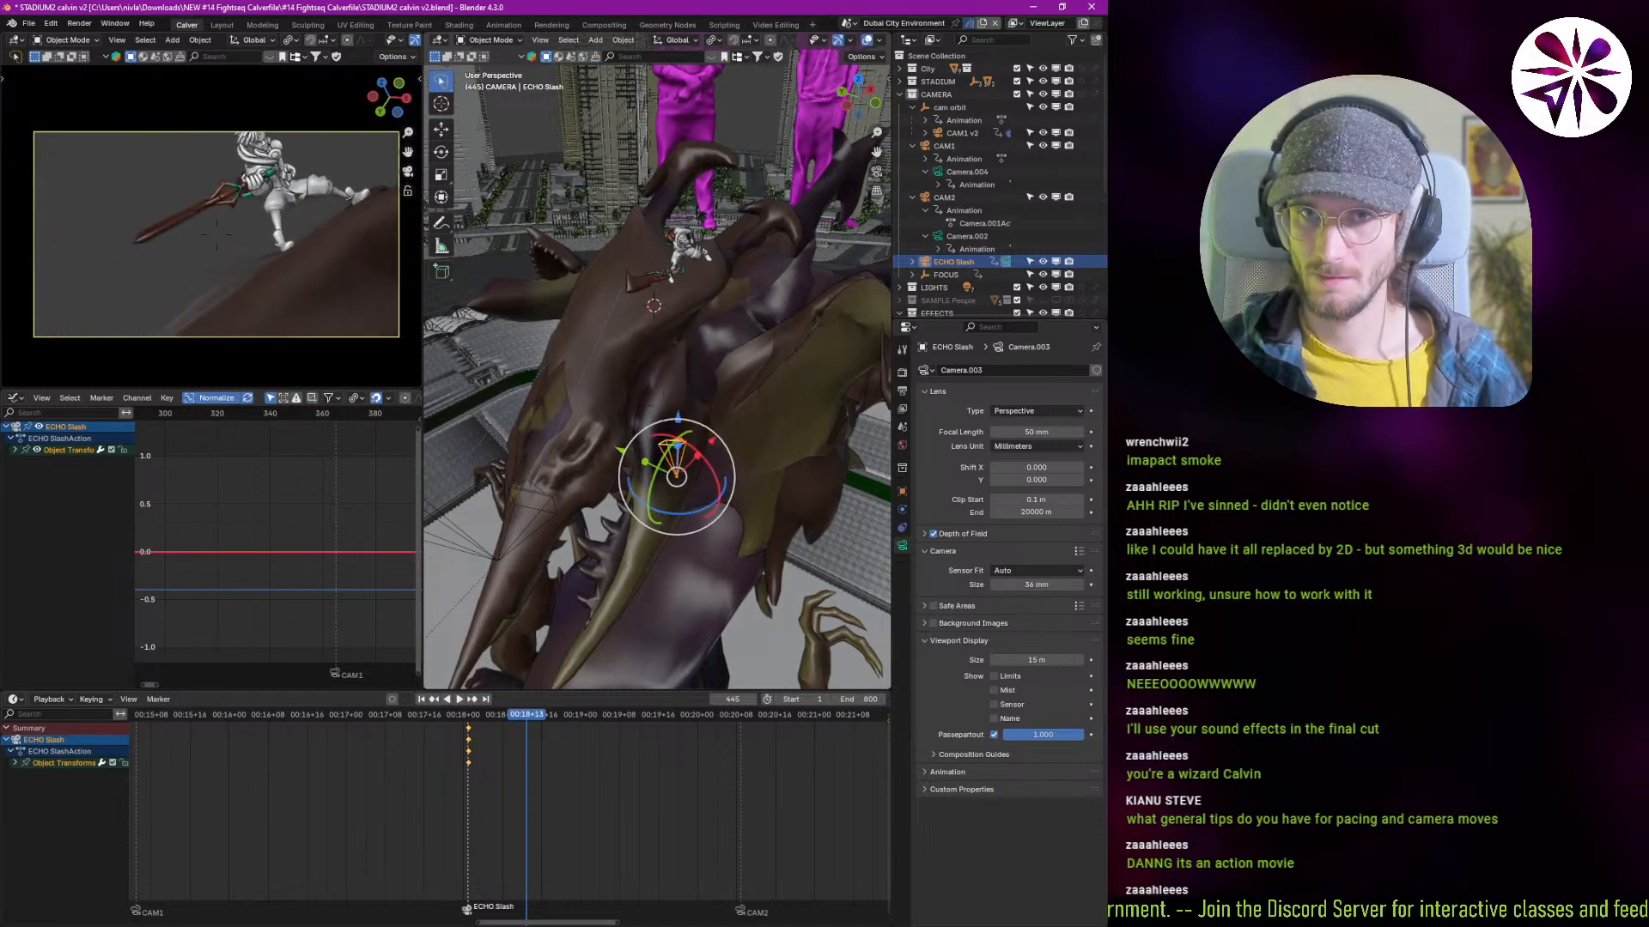
{"action": "key", "text": "e"}
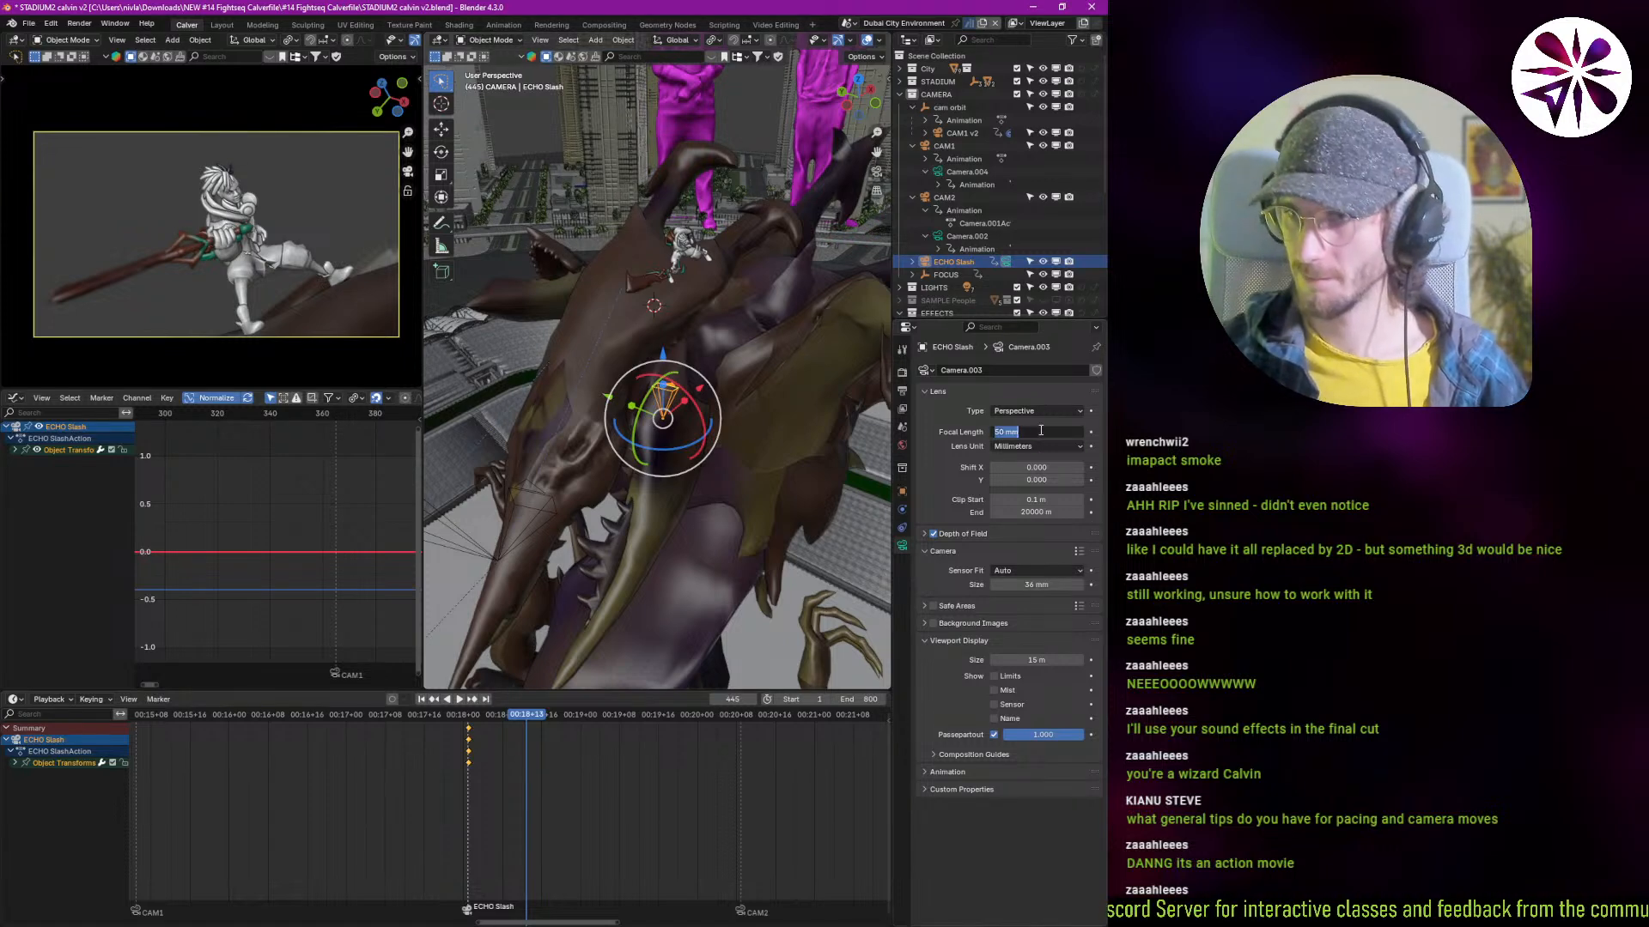
Step: Set the ECHO Slash camera's focal length to 34 mm, then reframe the landing pose and keyframe the camera at frame 445
{"action": "type", "text": "4"}
{"action": "key", "text": "Return"}
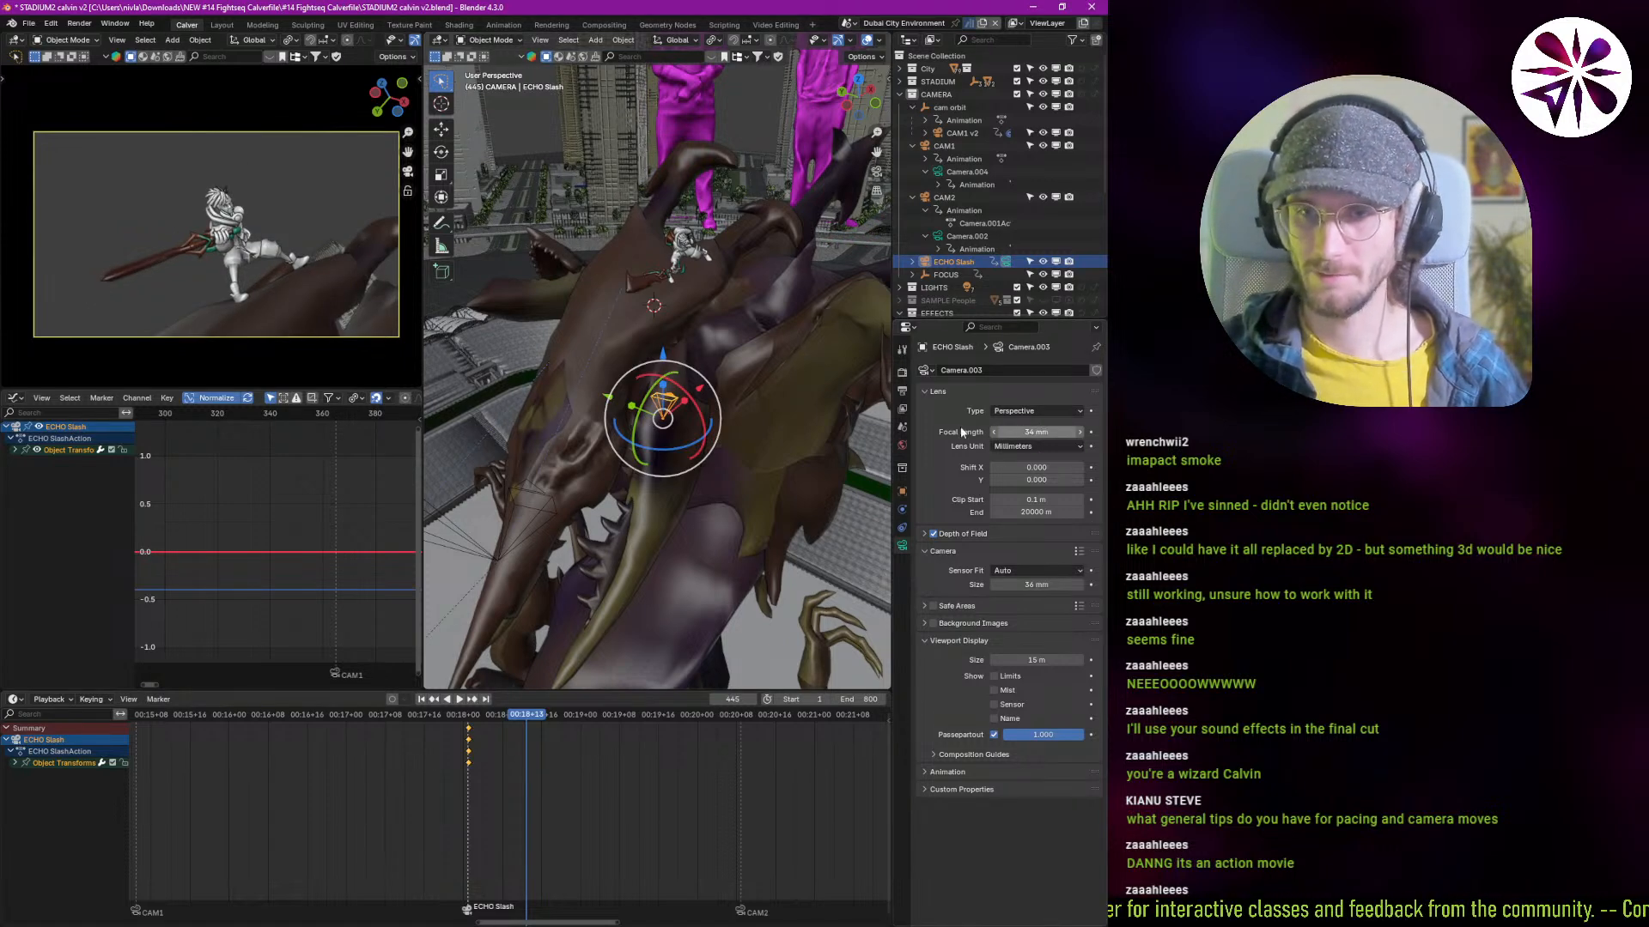
{"action": "key", "text": "w"}
{"action": "key", "text": "d"}
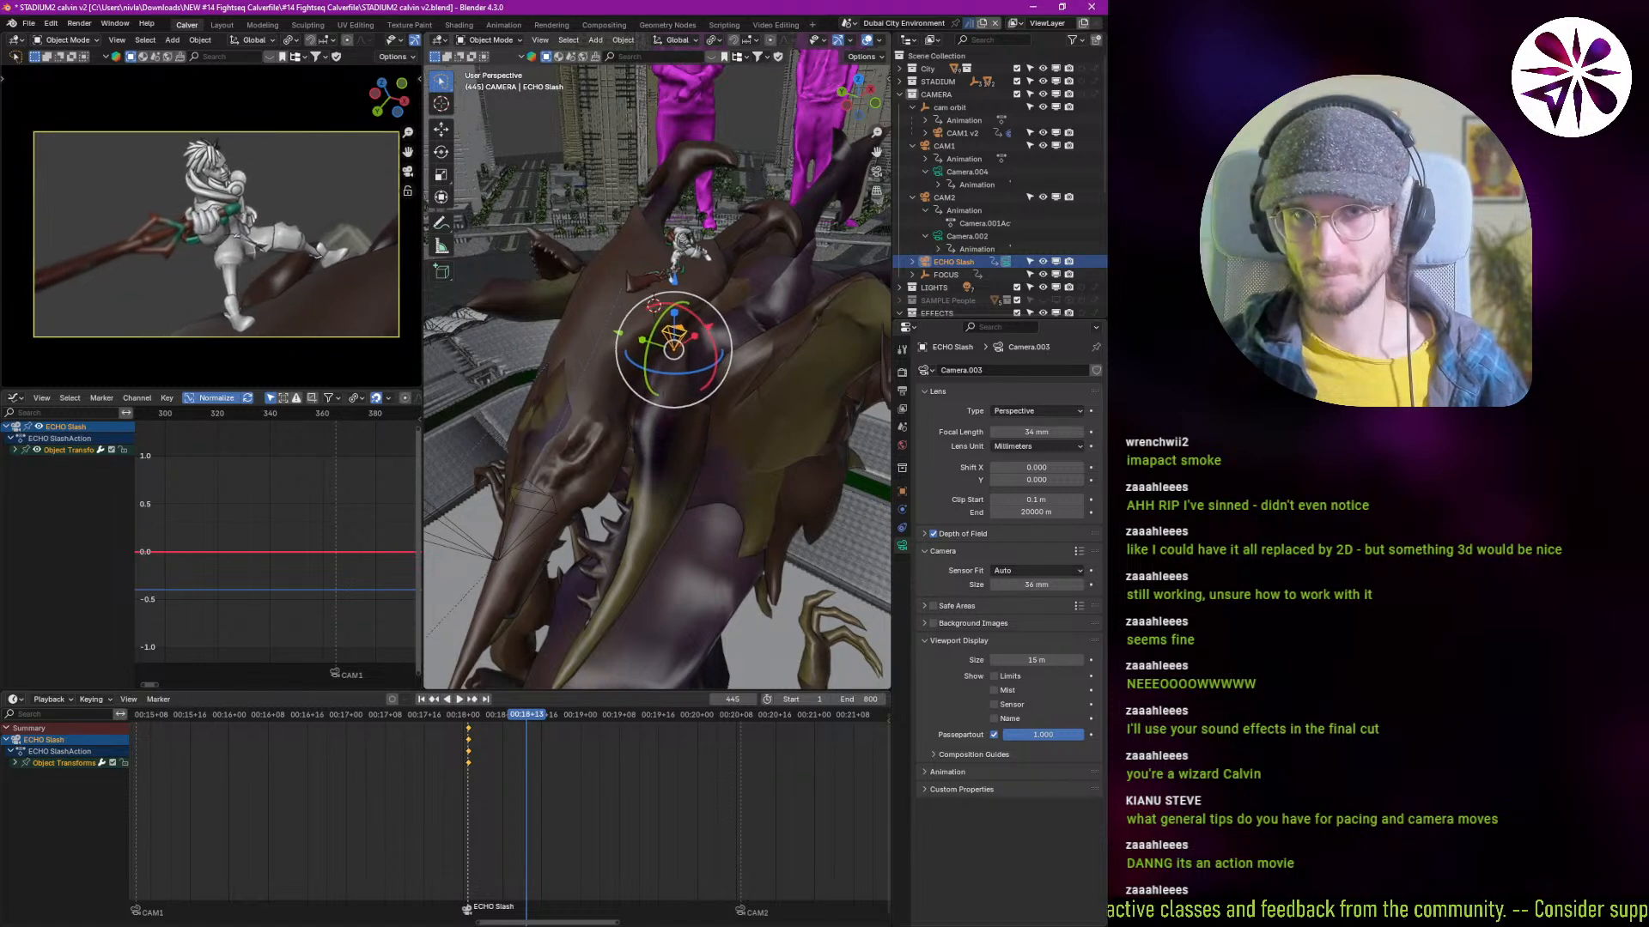
{"action": "key", "text": "q"}
{"action": "key", "text": "a"}
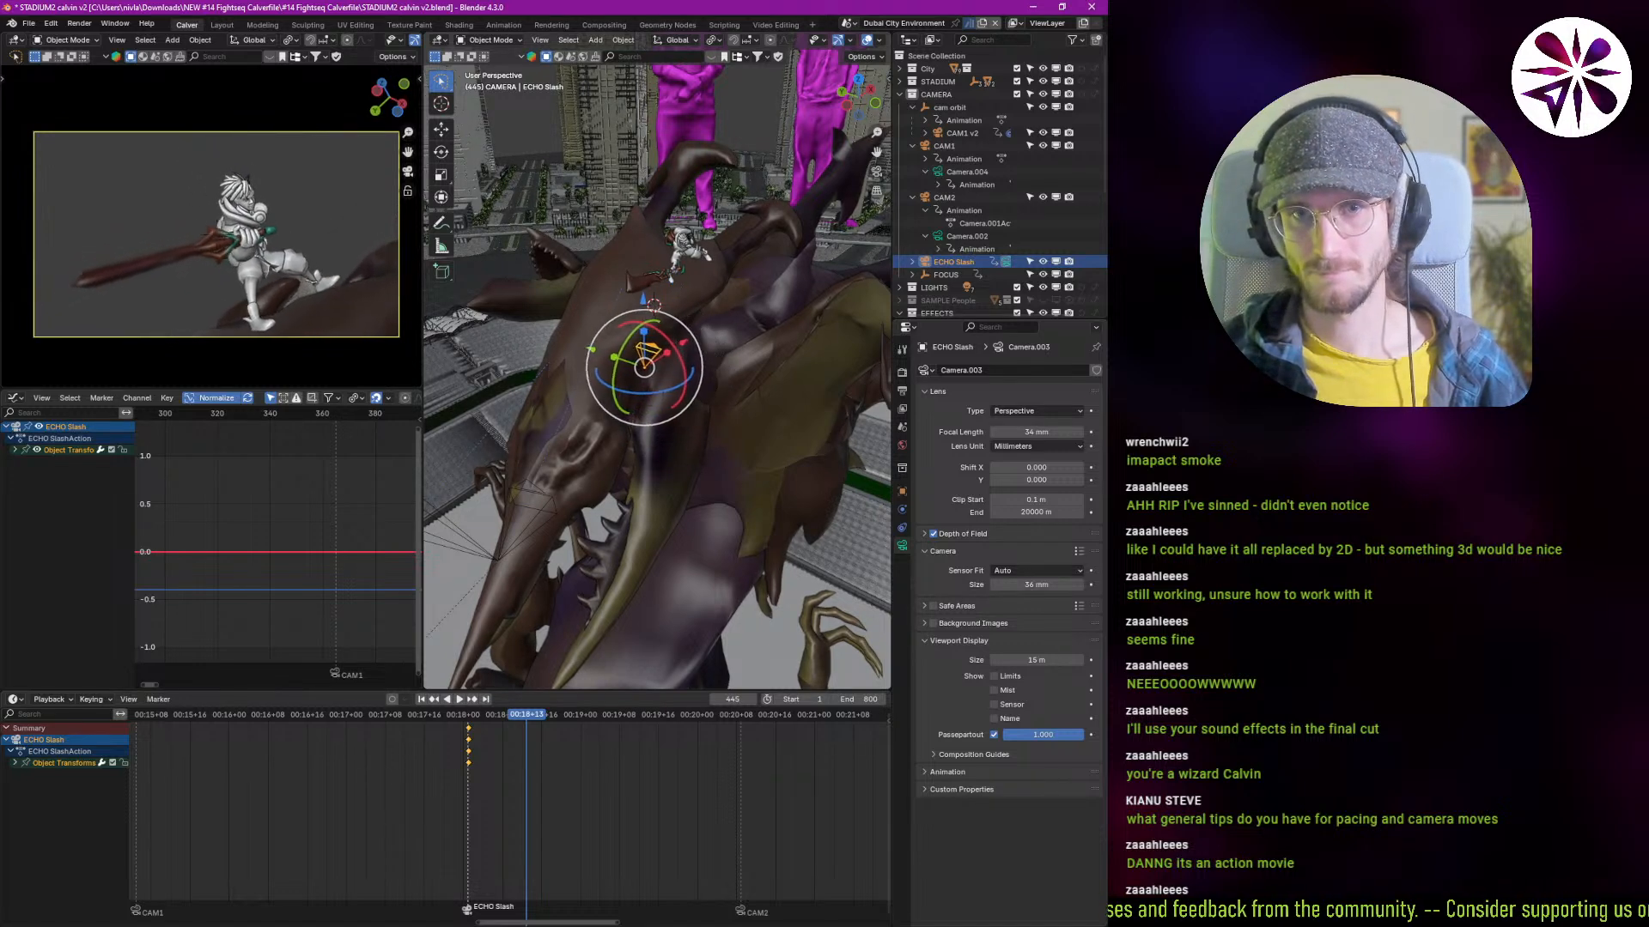
{"action": "key", "text": "w"}
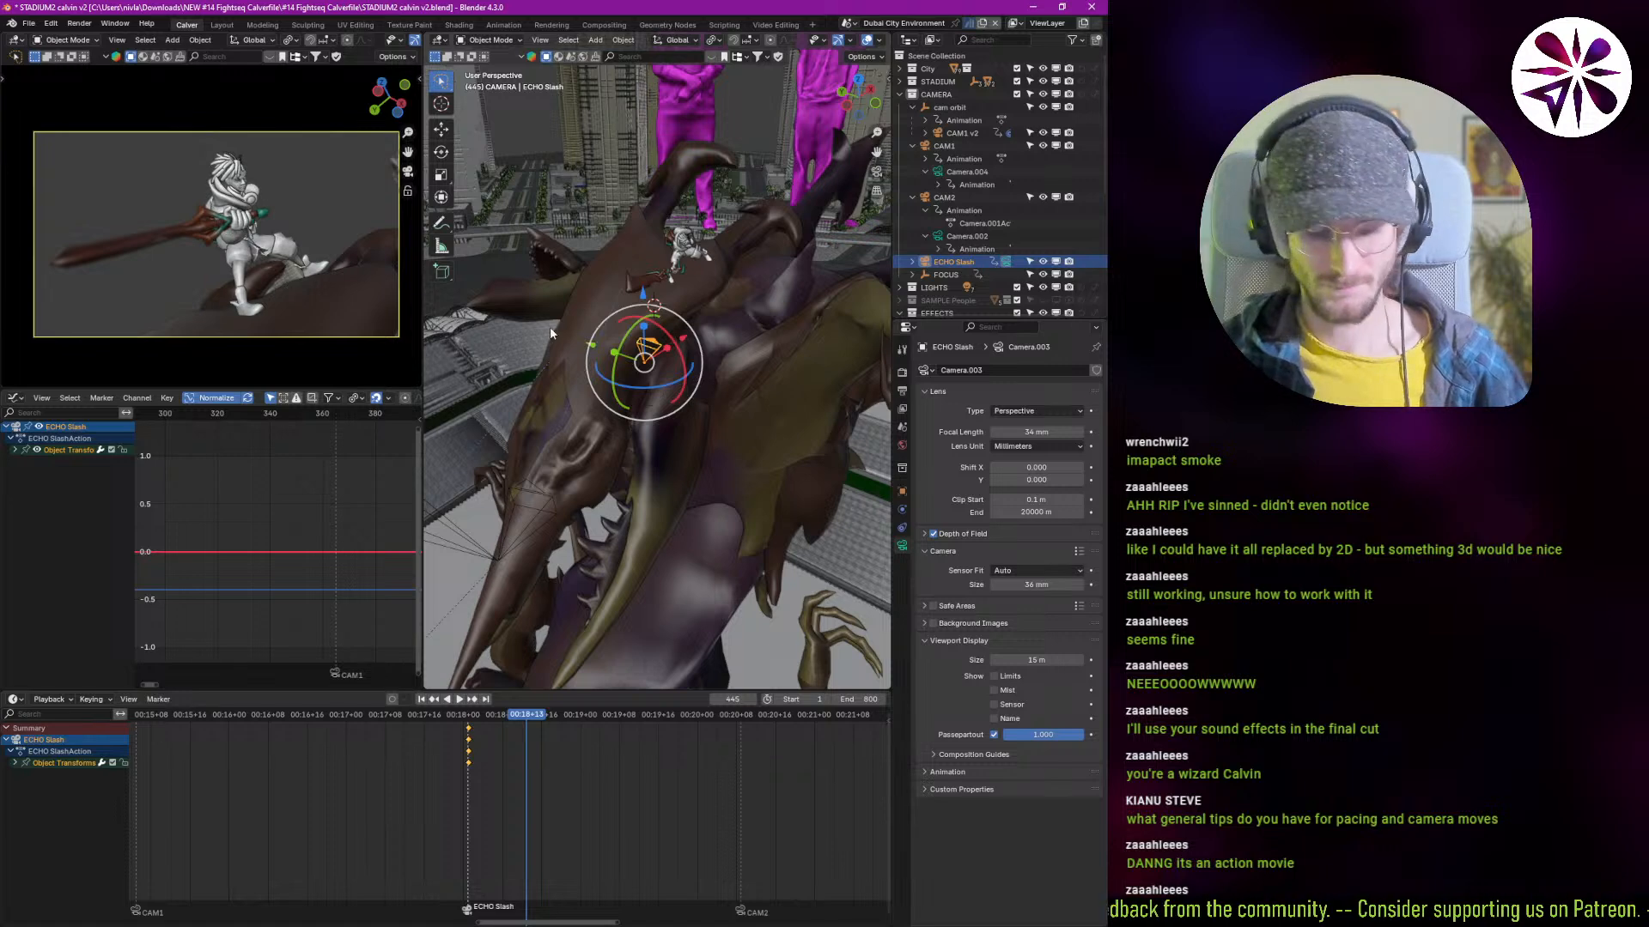
Step: Return to frame 433, move the ECHO Slash camera closer to the fighter, update its keyframe and play the move
{"action": "mouse_move", "coordinate": [510, 797]}
{"action": "right_mouse_down", "text": "shift"}
{"action": "mouse_move", "coordinate": [464, 803]}
{"action": "mouse_move", "coordinate": [500, 808]}
{"action": "right_mouse_up", "text": "shift"}
{"action": "key", "text": "Down"}
{"action": "key", "text": "w"}
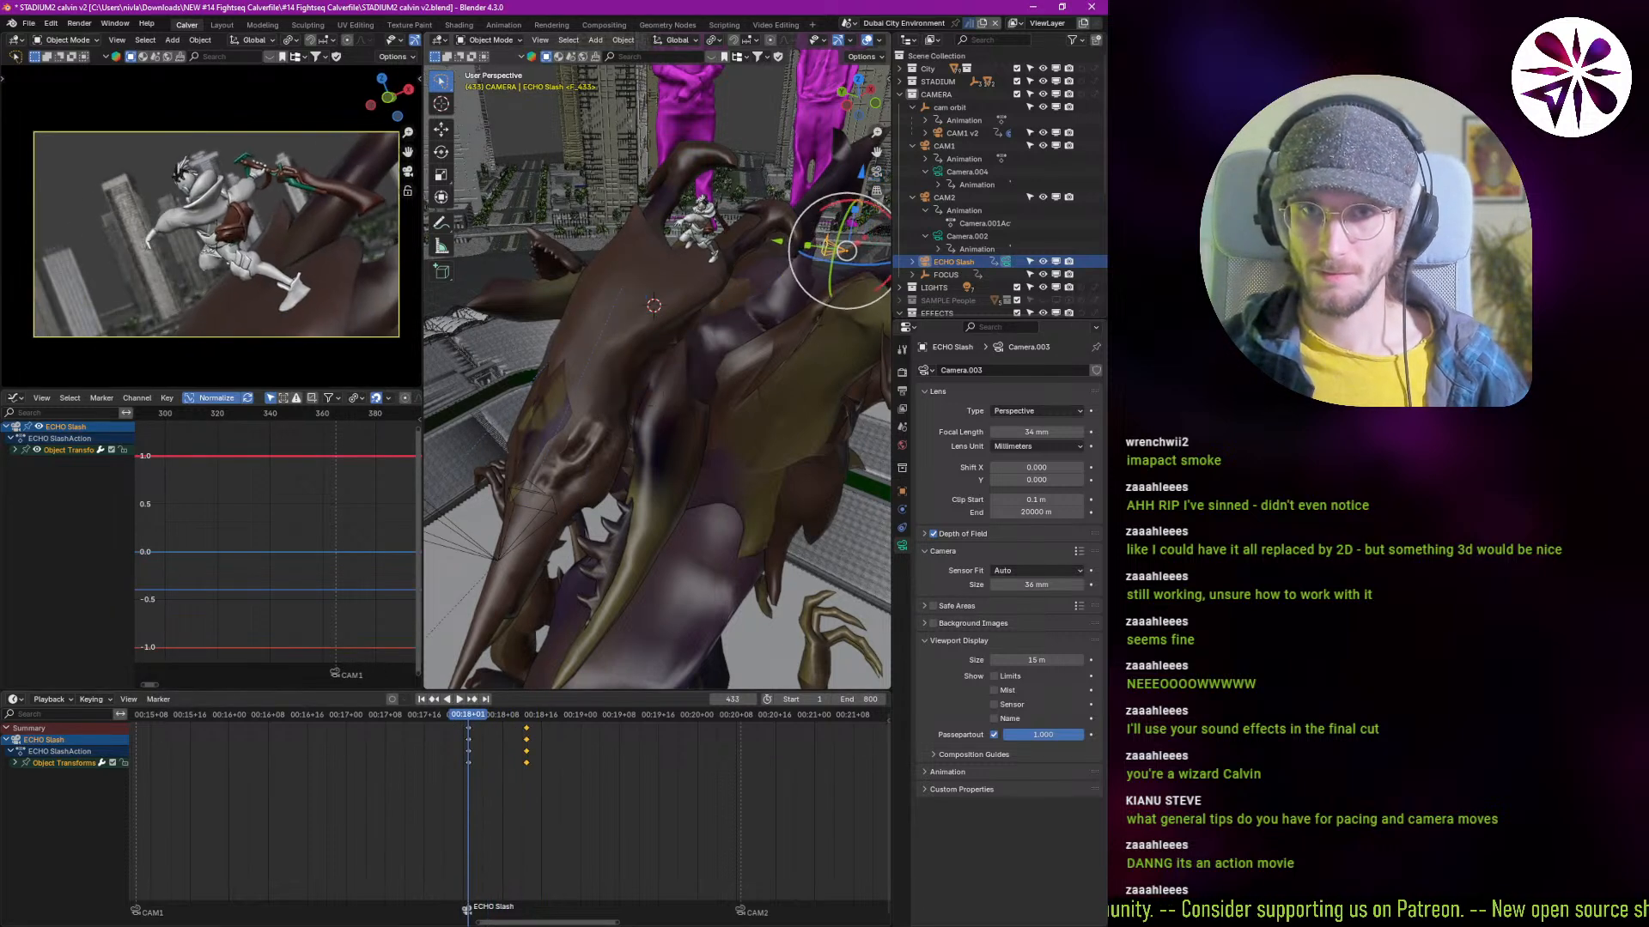
{"action": "key", "text": "s"}
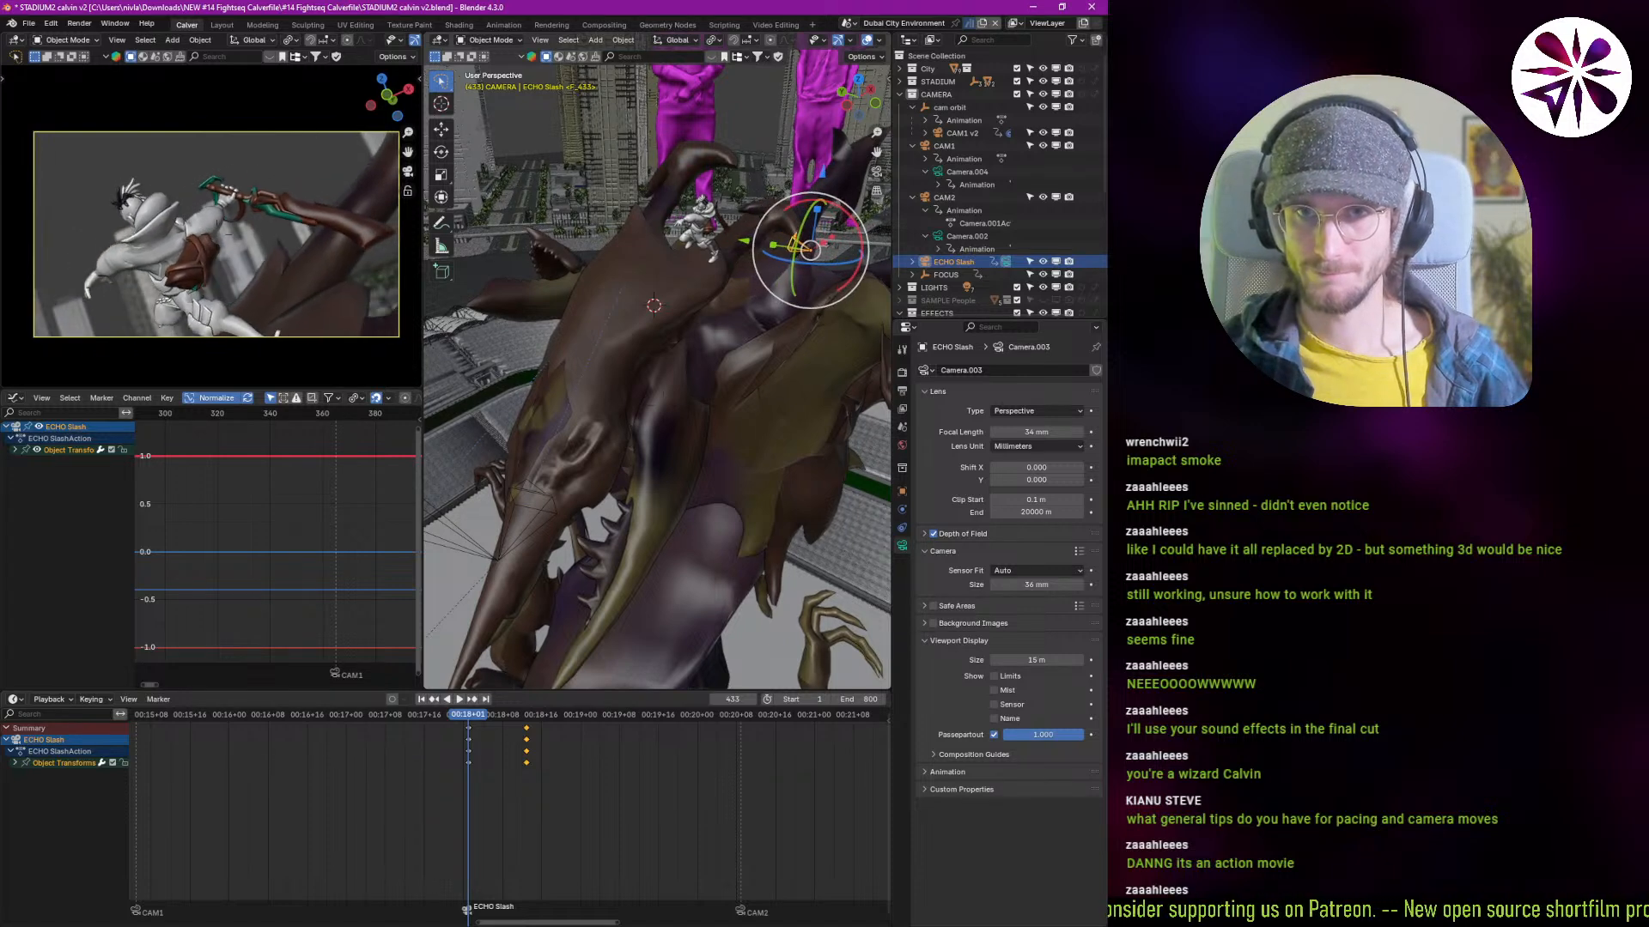
{"action": "key", "text": "space"}
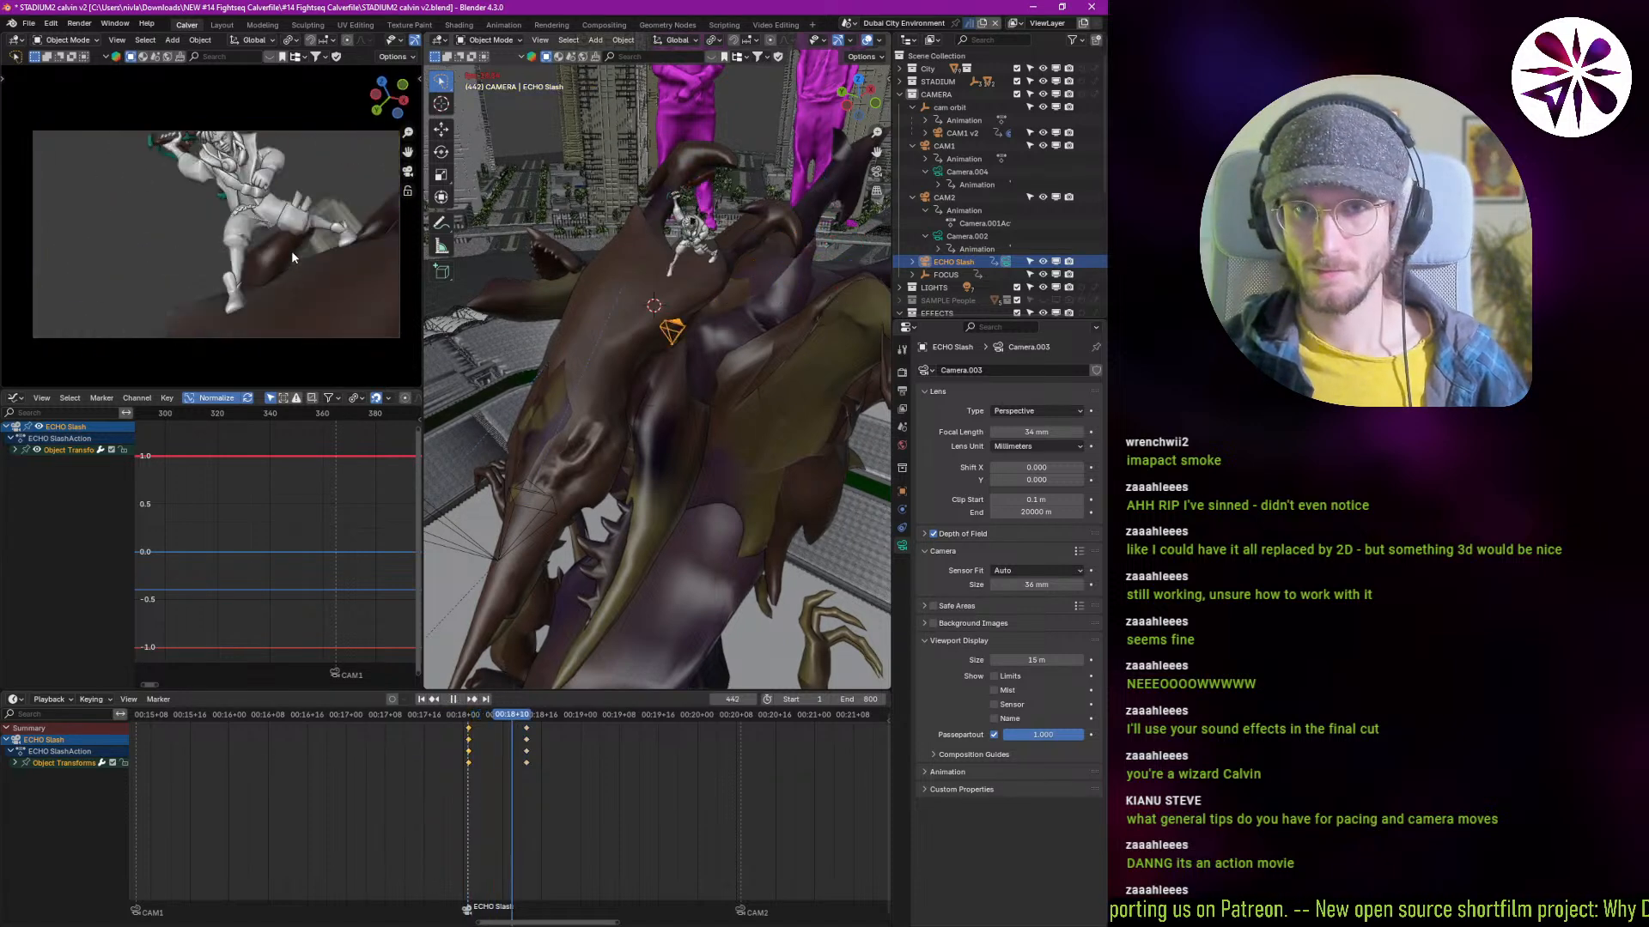
Step: Stop playback at frame 451, bring the fighter into close view and select his parent empty, Ekko
{"action": "key", "text": "space"}
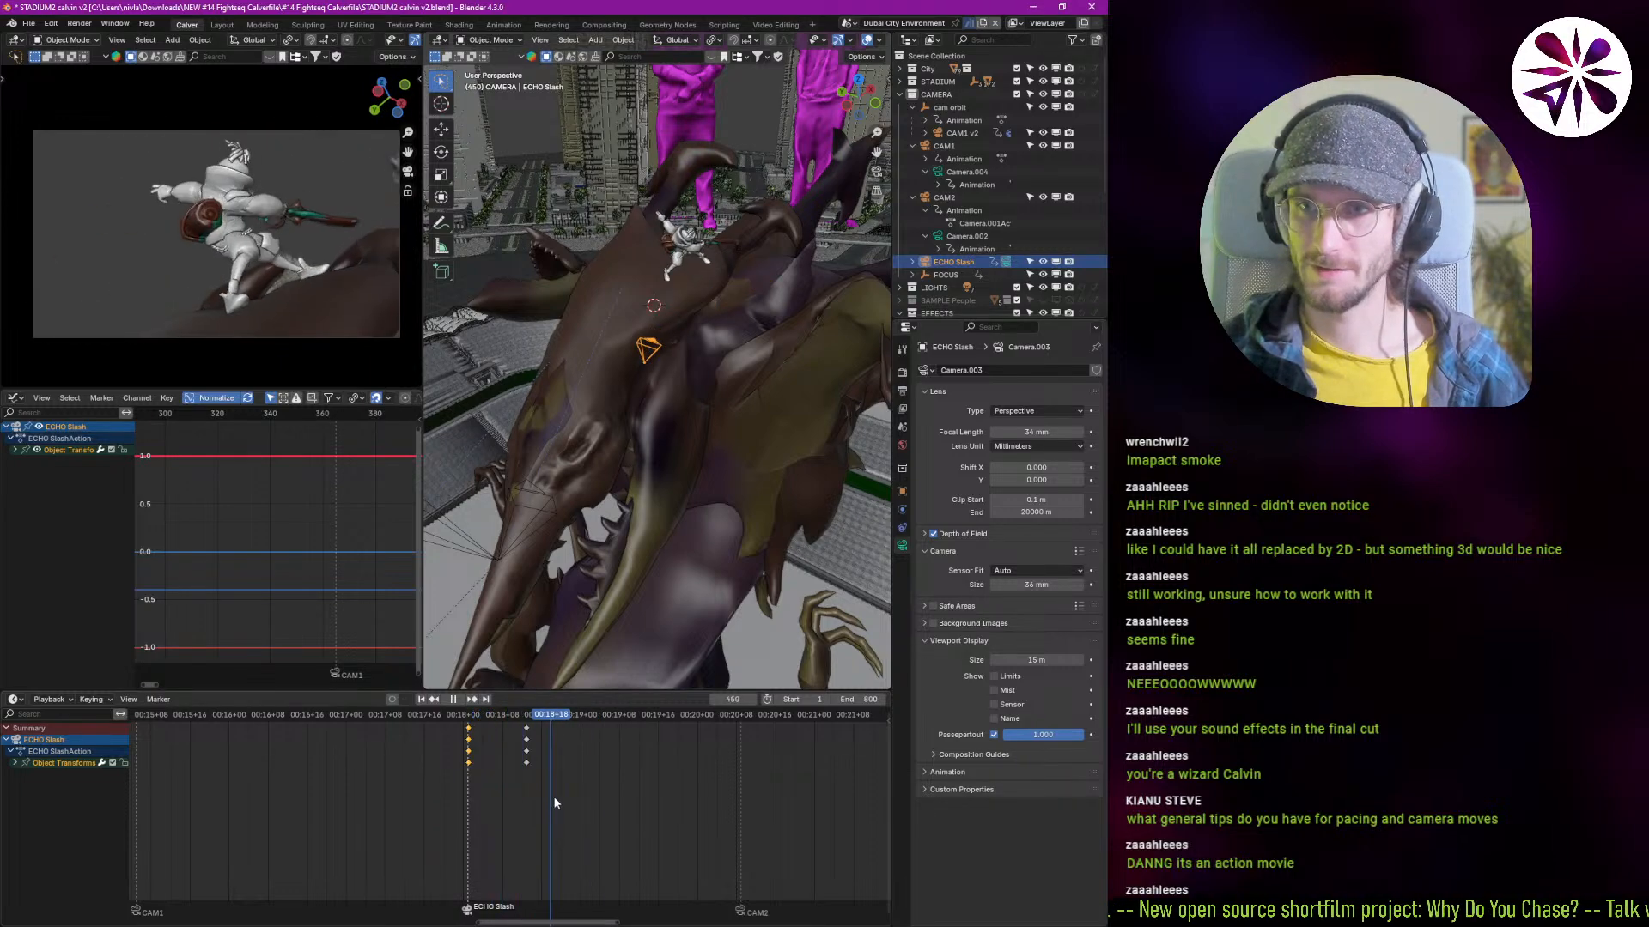
{"action": "middle_click_drag", "start_coordinate": [640, 337], "coordinate": [625, 369]}
{"action": "scroll", "coordinate": [645, 324], "scroll_direction": "up", "scroll_amount": 3}
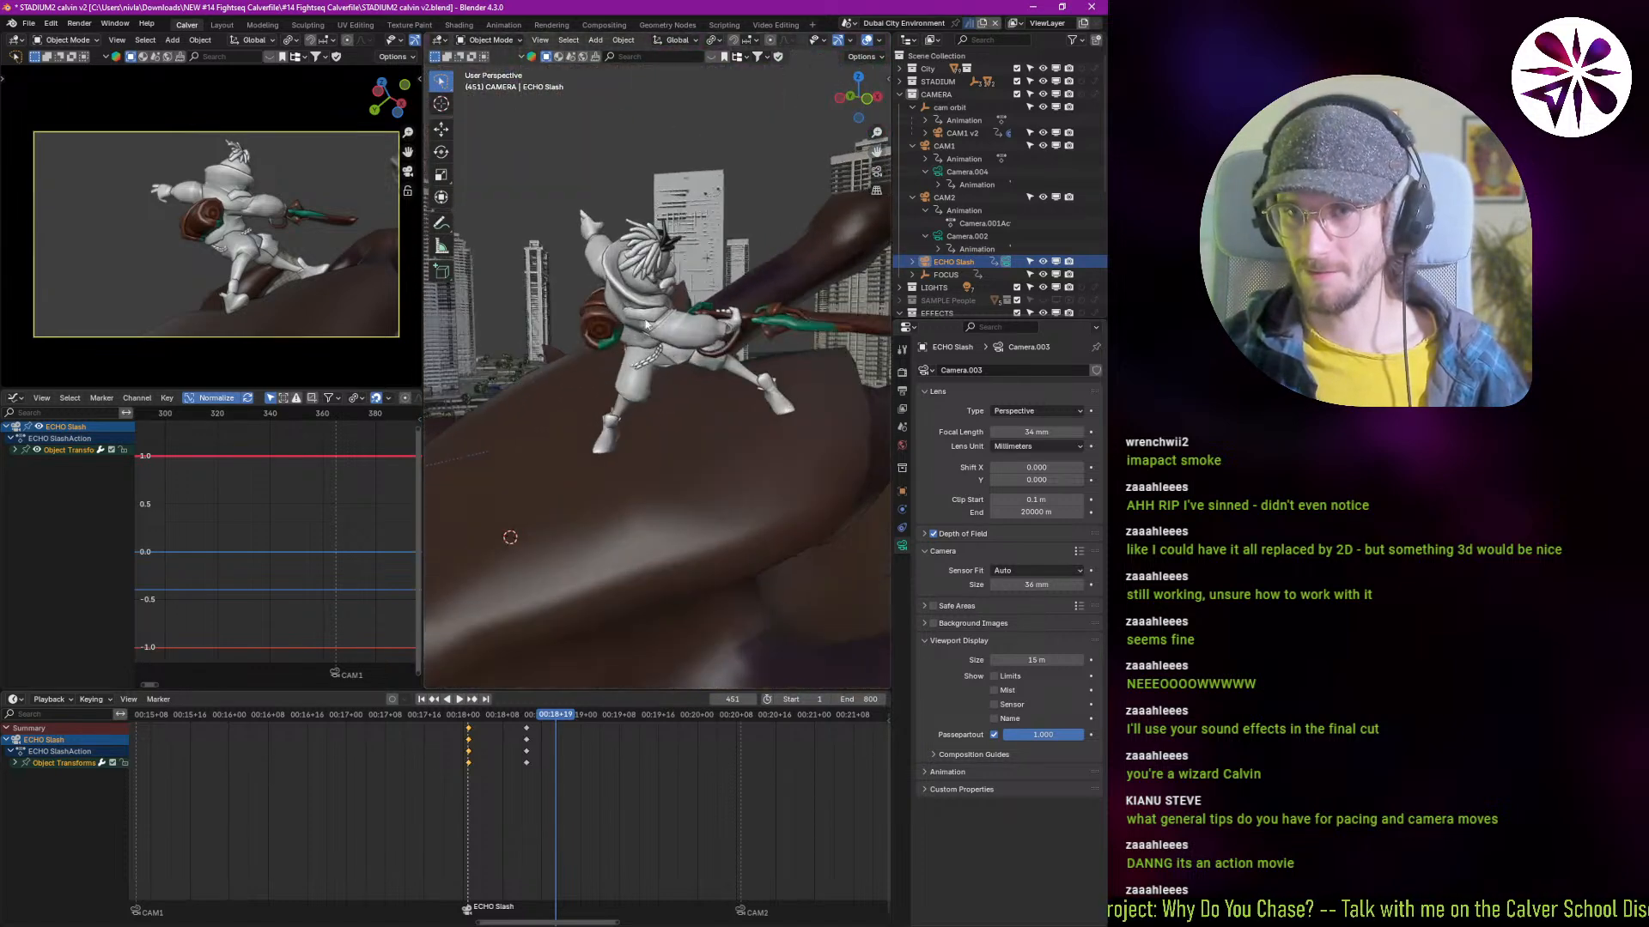
{"action": "left_click", "coordinate": [659, 368]}
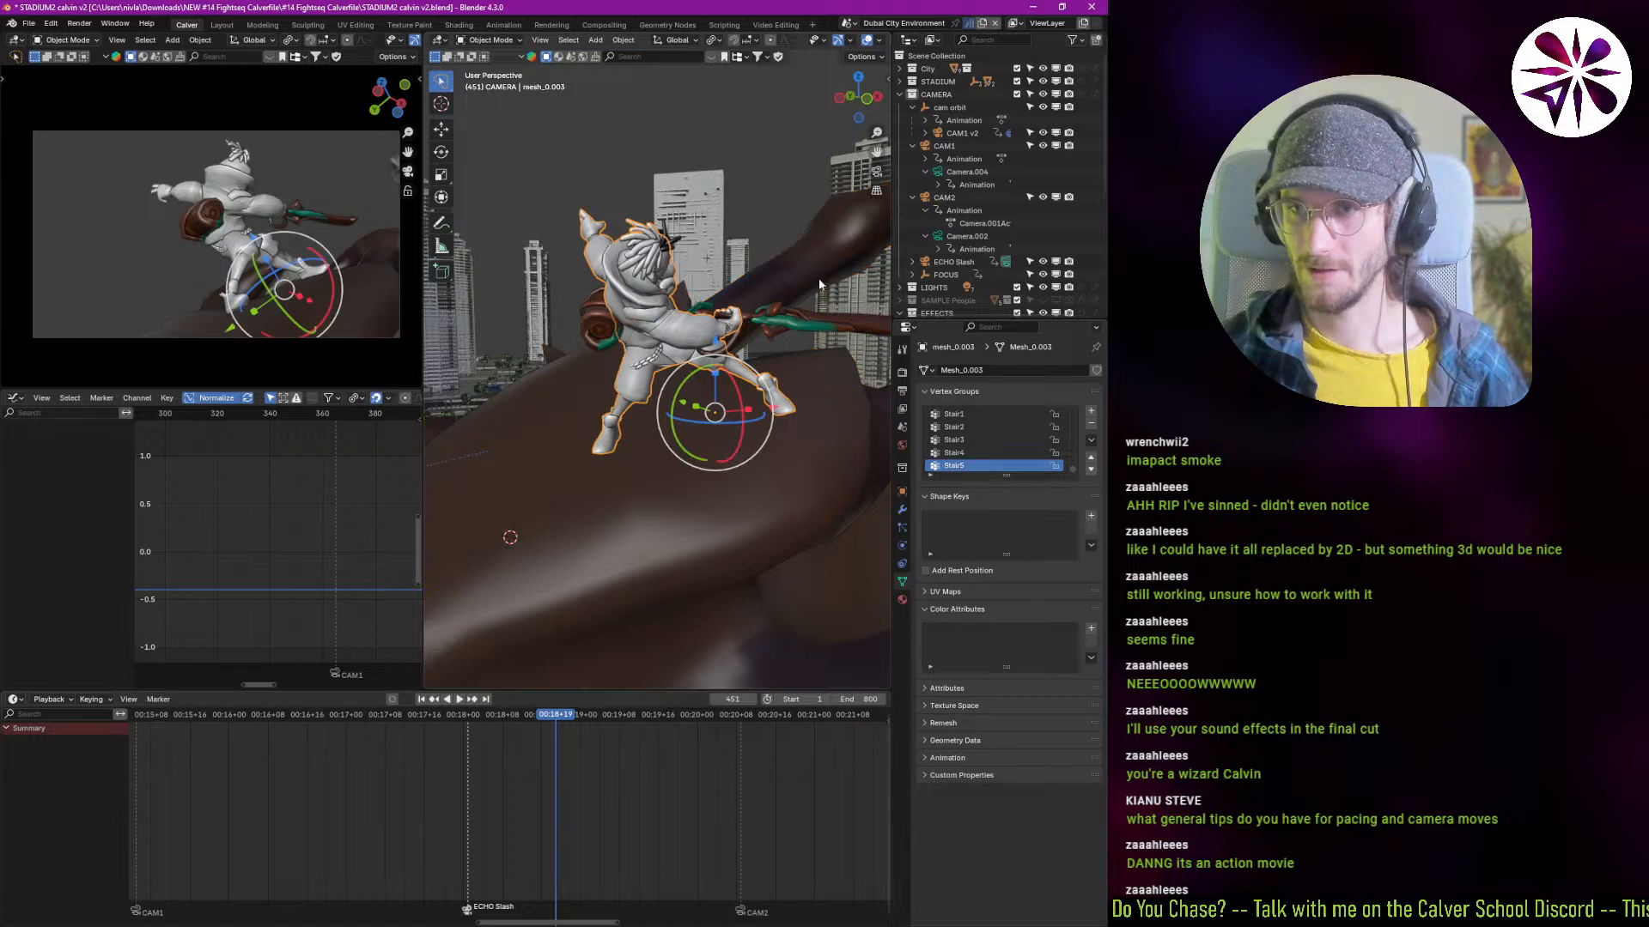
{"action": "key", "text": "KP_Decimal"}
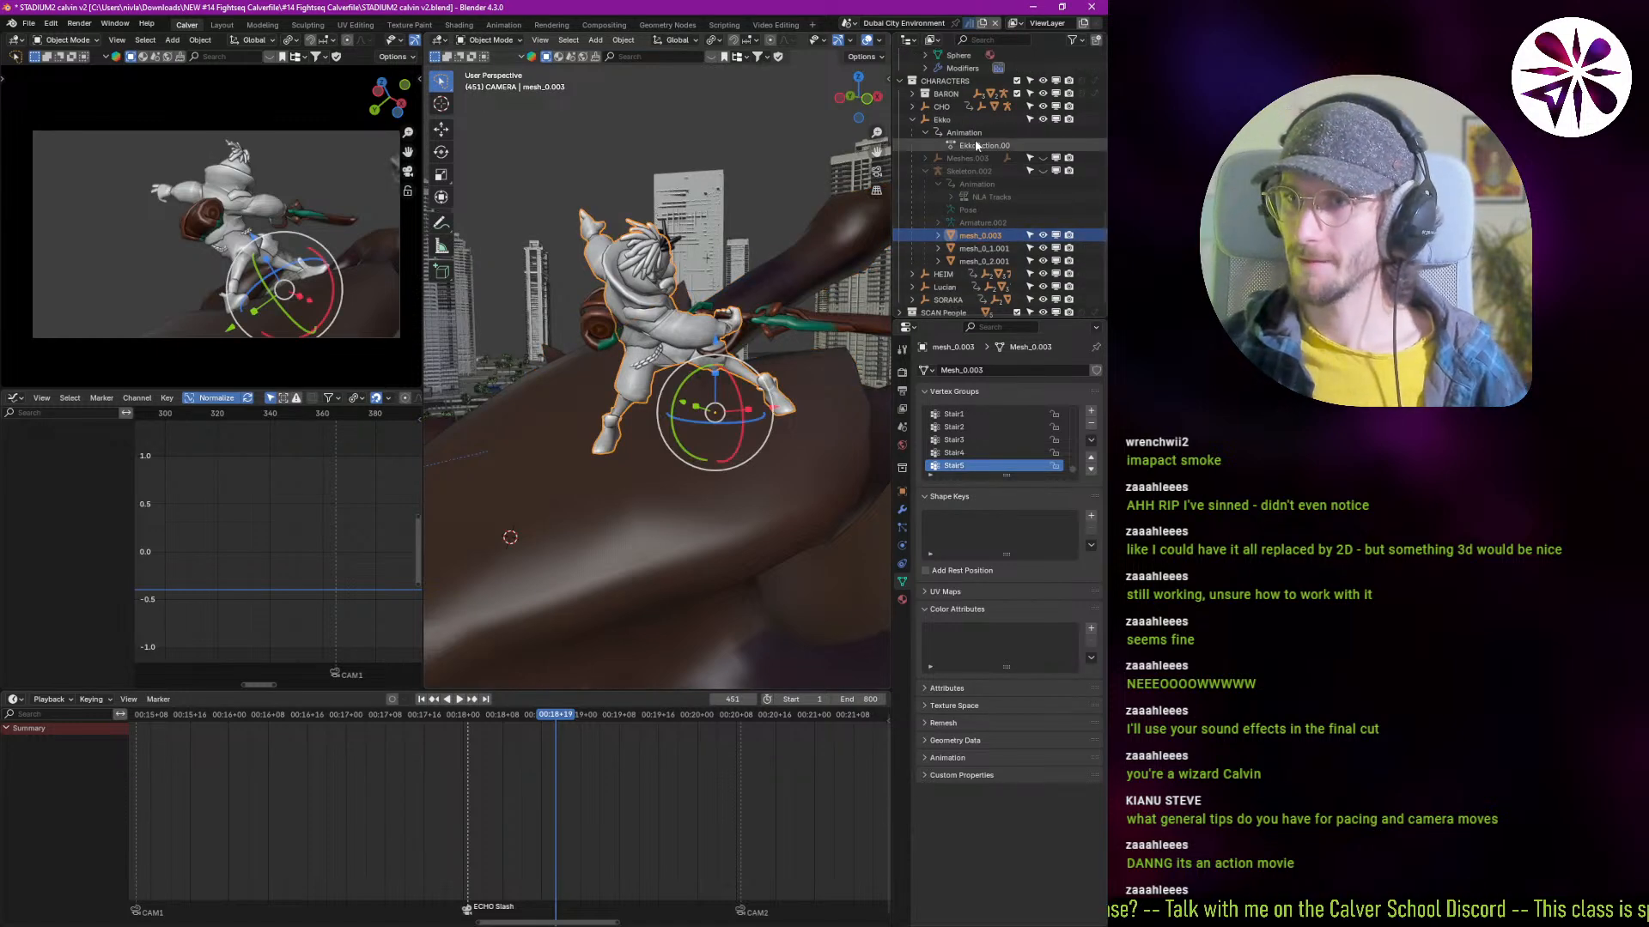
{"action": "left_click", "coordinate": [943, 120]}
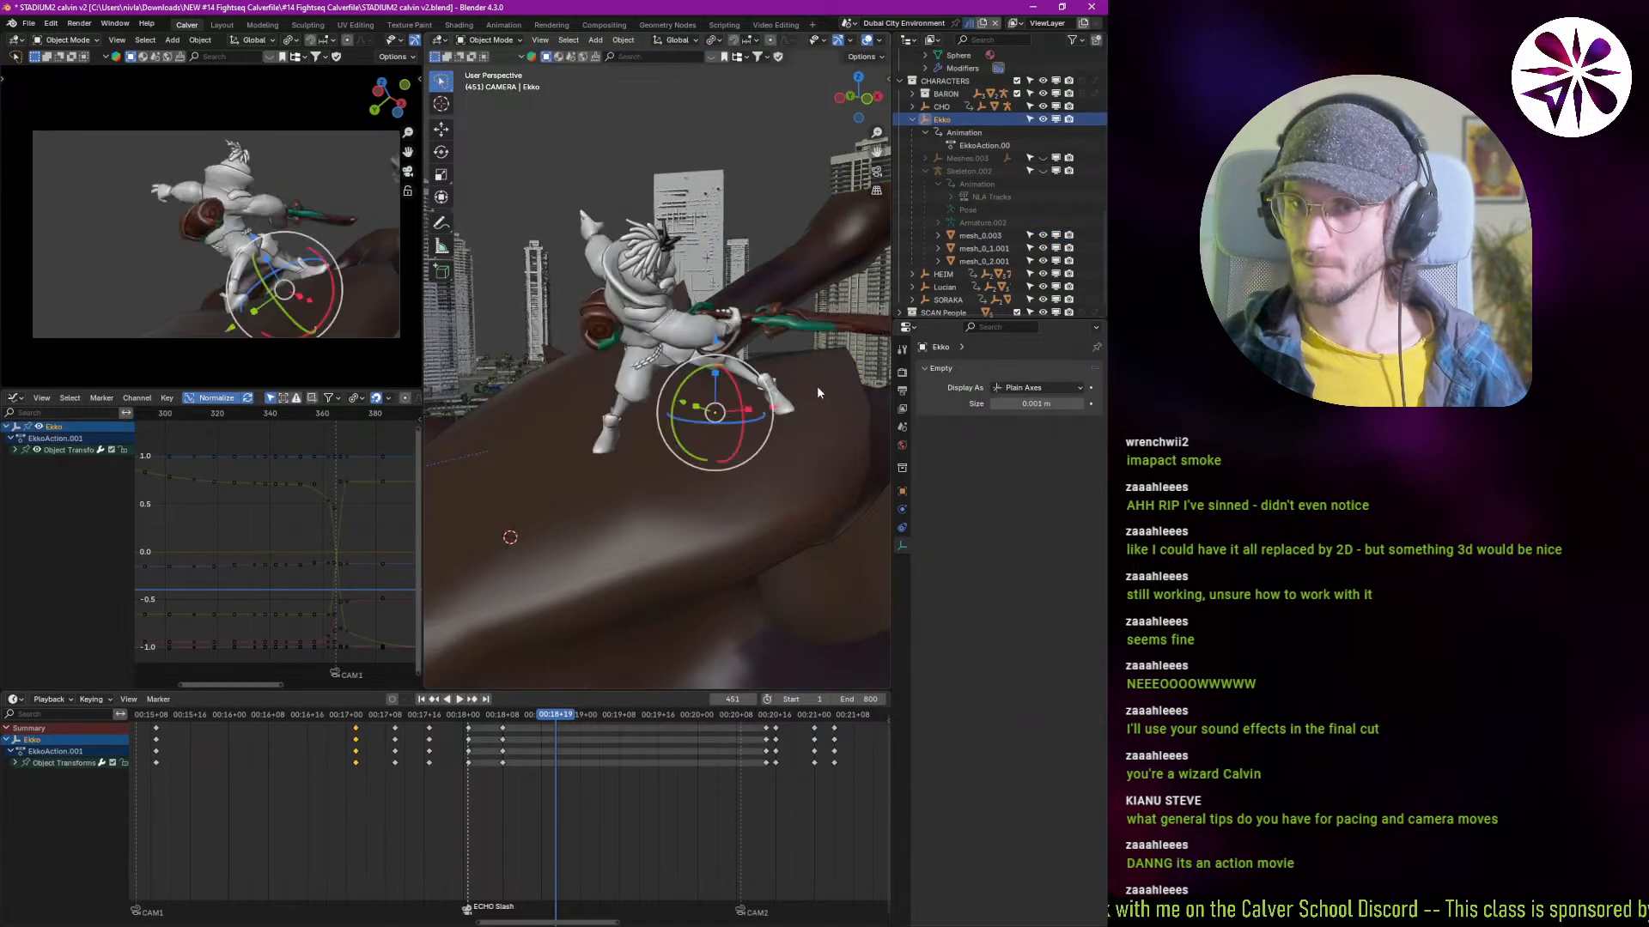
Step: Go to Ekko's keyframe at frame 440, move Ekko by about 6.3, -1.7 and 16.8 m in X, Y and Z, and play the result
{"action": "mouse_move", "coordinate": [552, 749]}
{"action": "right_mouse_down", "text": "shift"}
{"action": "mouse_move", "coordinate": [464, 777]}
{"action": "mouse_move", "coordinate": [599, 764]}
{"action": "mouse_move", "coordinate": [441, 765]}
{"action": "mouse_move", "coordinate": [549, 790]}
{"action": "right_mouse_up", "text": "shift"}
{"action": "key", "text": "r"}
{"action": "right_click", "coordinate": [760, 468]}
{"action": "key", "text": "Down"}
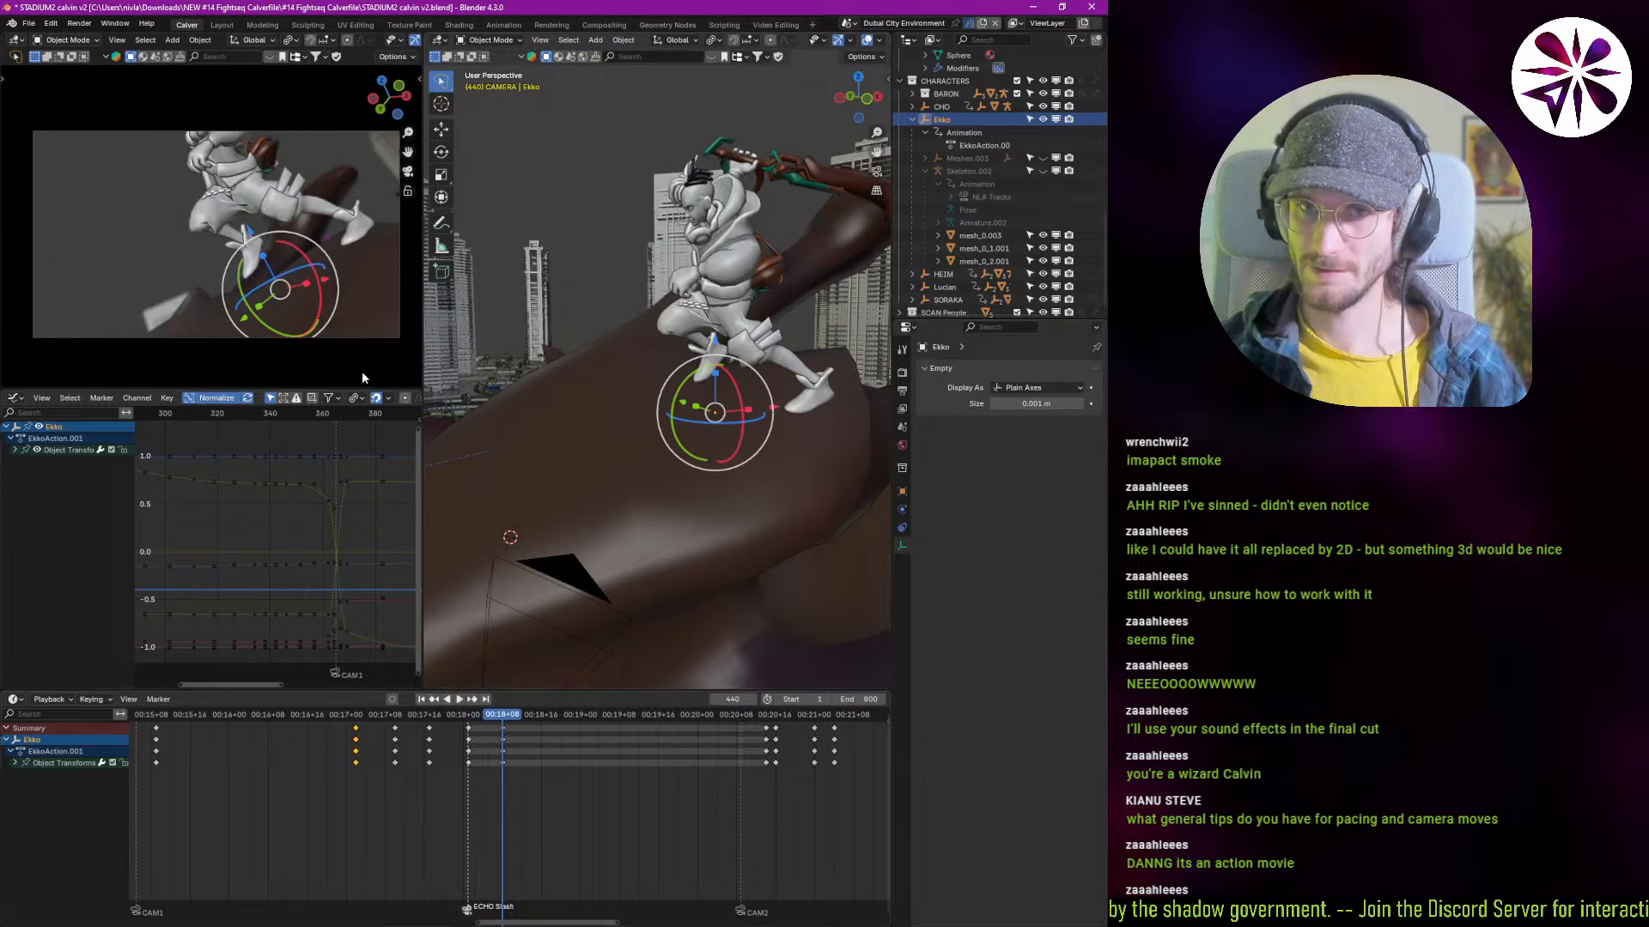
{"action": "middle_click_drag", "start_coordinate": [744, 438], "coordinate": [753, 494], "text": "shift"}
{"action": "scroll", "coordinate": [678, 488], "scroll_direction": "down", "scroll_amount": 3}
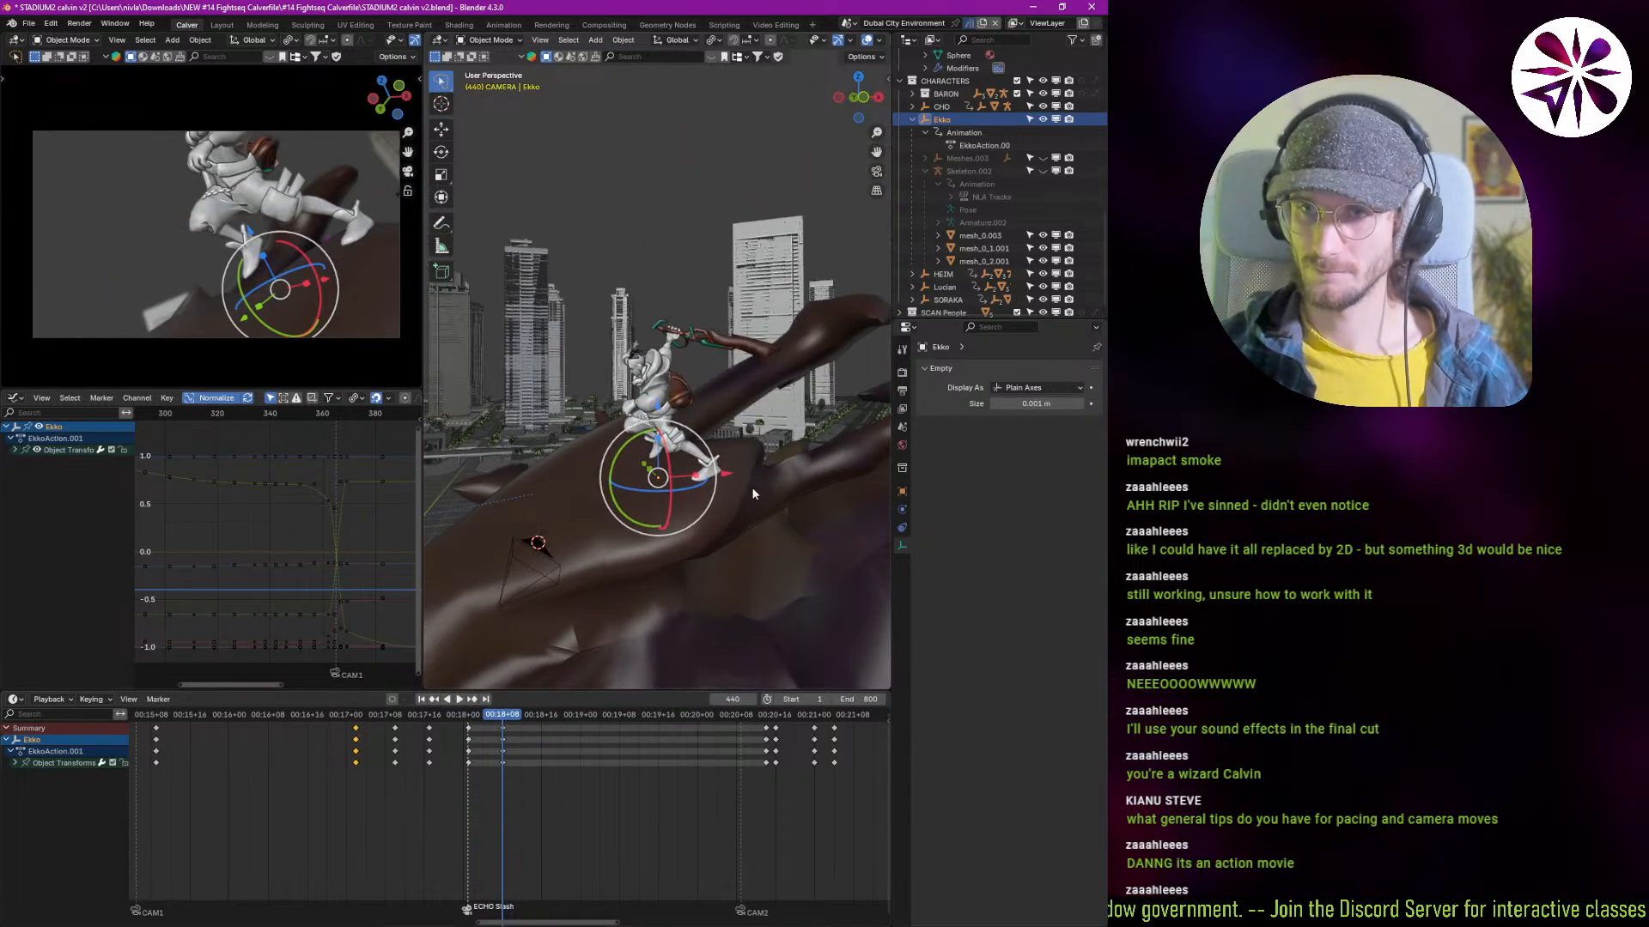
{"action": "left_click", "coordinate": [745, 384]}
{"action": "key", "text": "g"}
{"action": "left_click", "coordinate": [724, 432]}
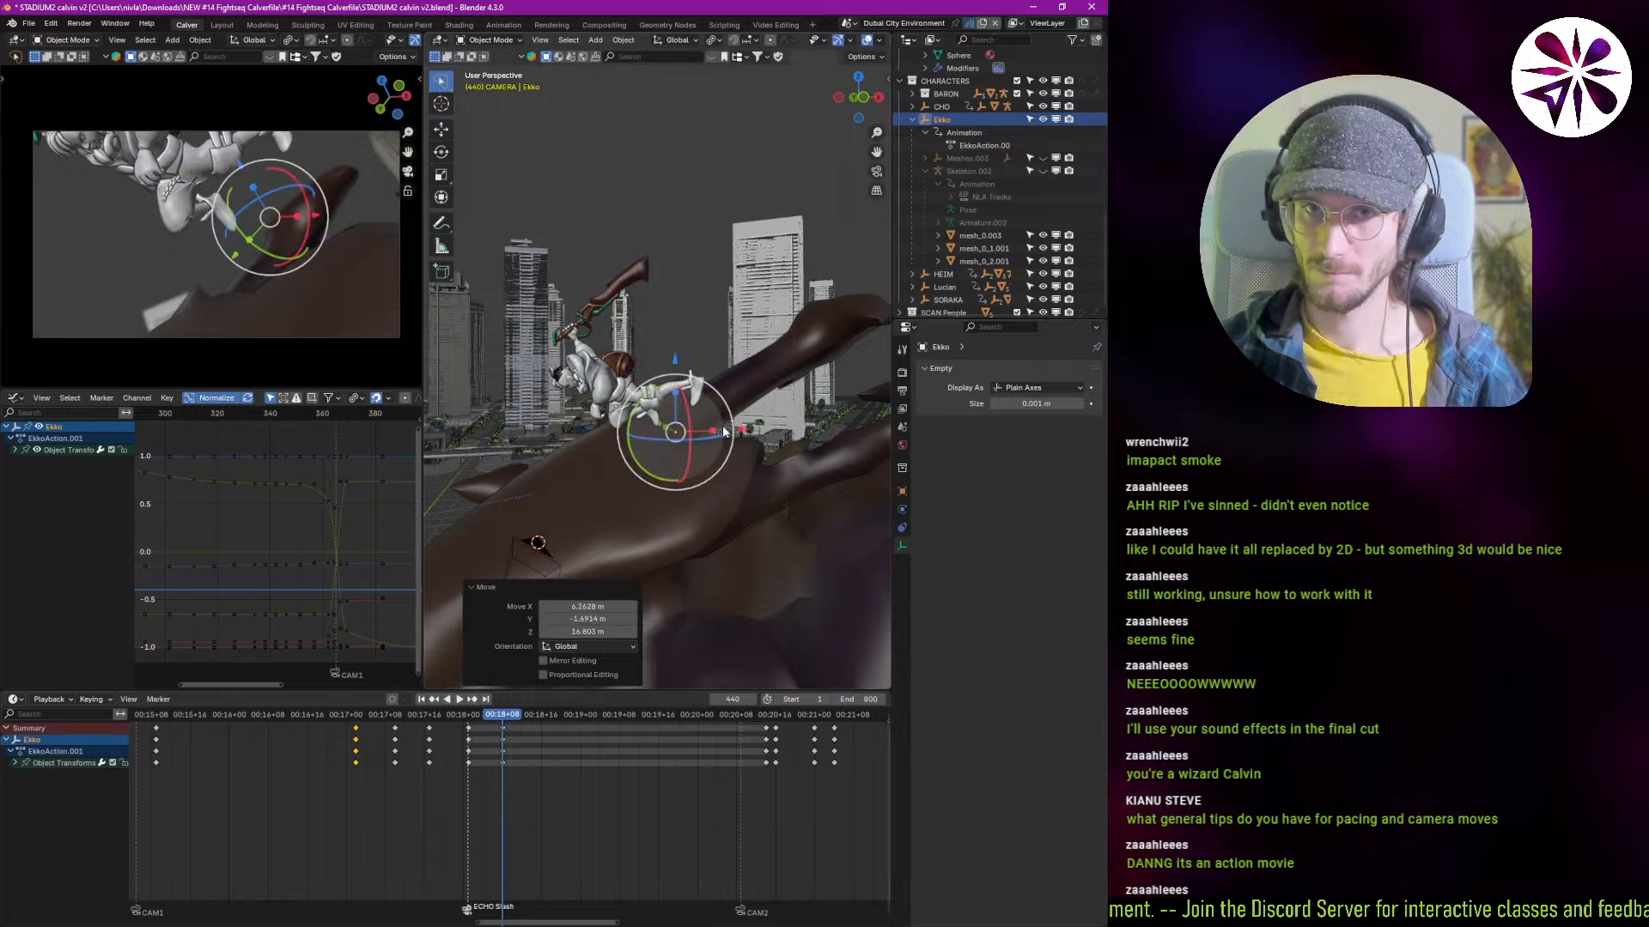
{"action": "key", "text": "space"}
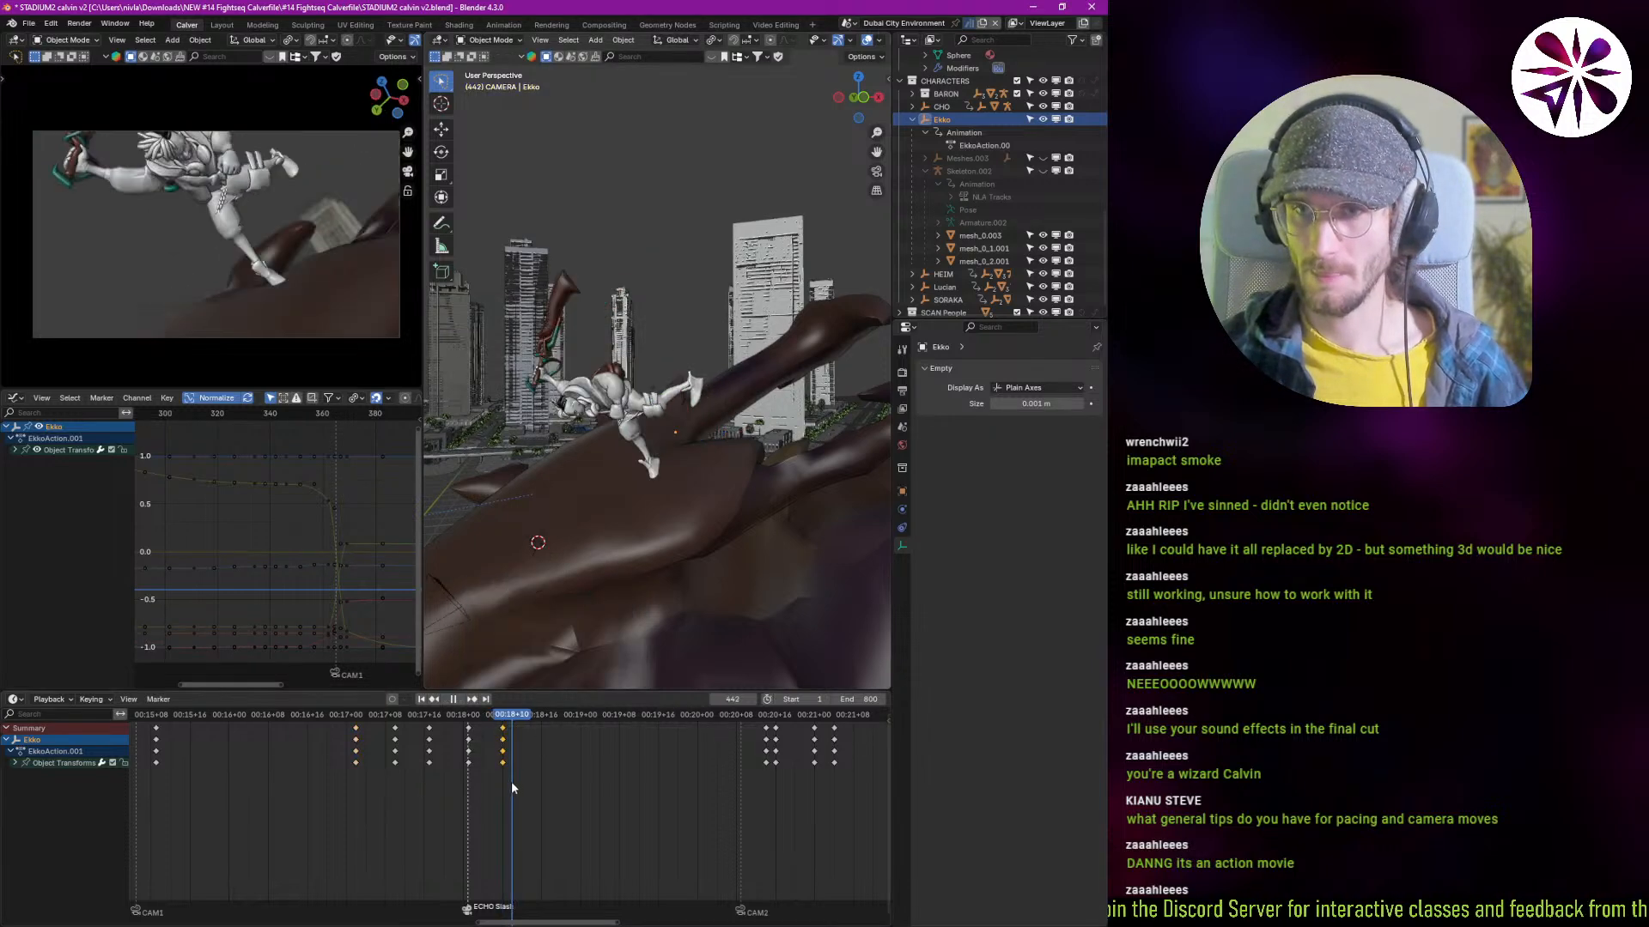
Step: Shift Ekko's keyframe from frame 440 to frame 433 and play the move
{"action": "right_click_drag", "start_coordinate": [558, 780], "coordinate": [435, 766], "text": "shift"}
{"action": "left_click", "coordinate": [501, 750]}
{"action": "key", "text": "g"}
{"action": "left_click", "coordinate": [481, 752]}
{"action": "key", "text": "space"}
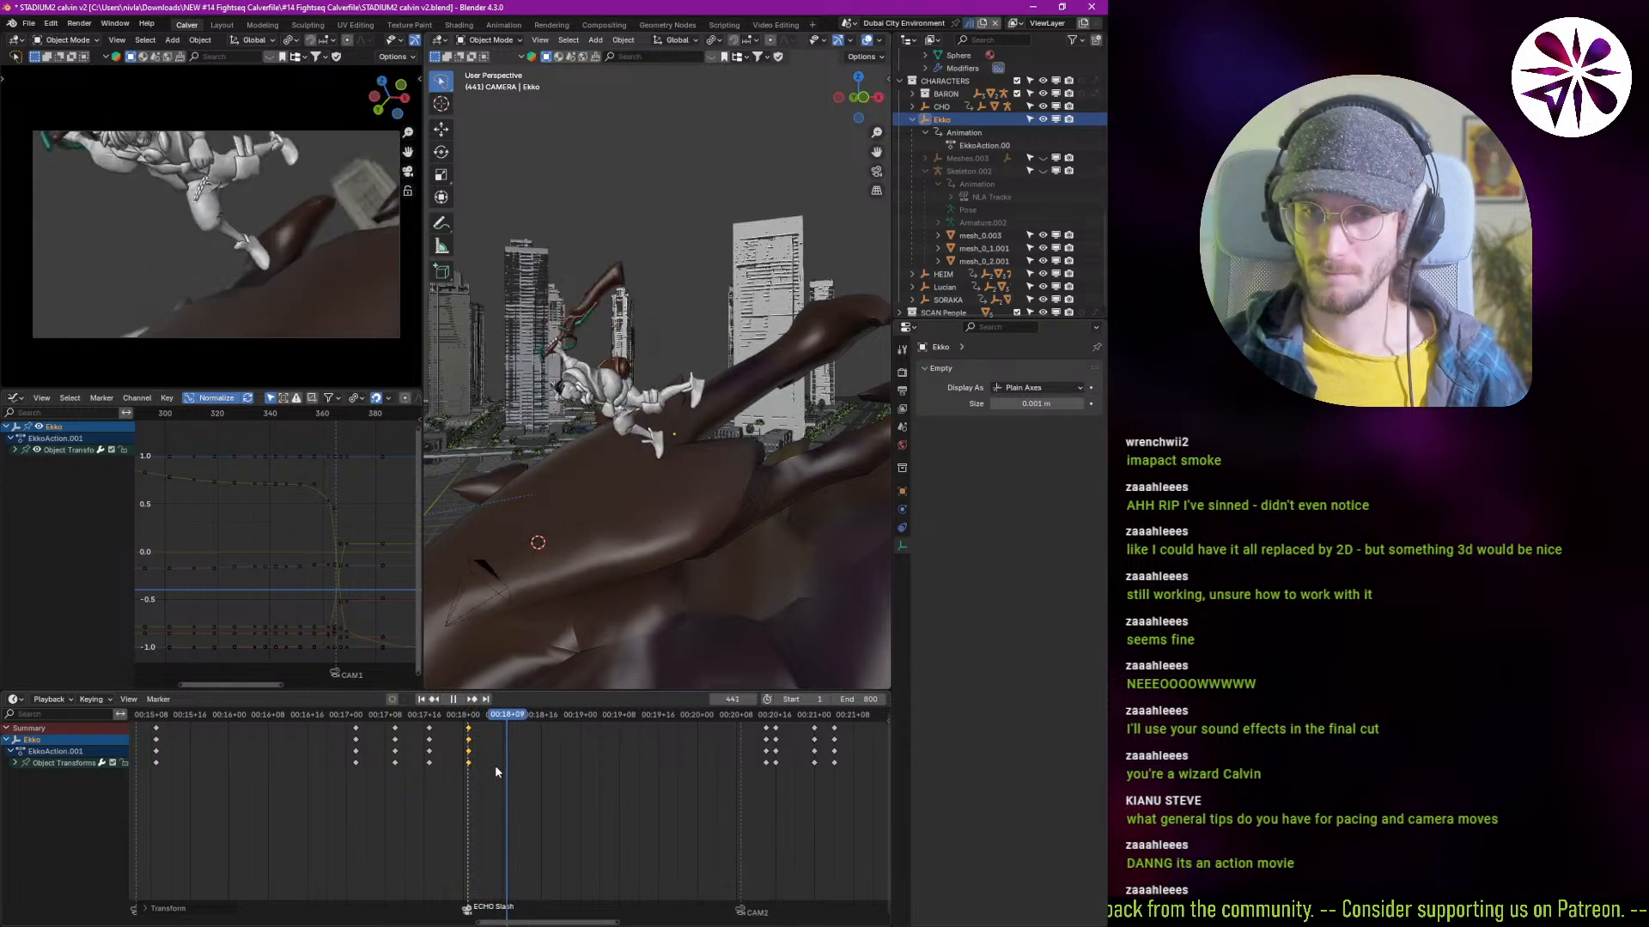
Step: Return to frame 433, then rotate and reposition Ekko above the creature's back
{"action": "mouse_move", "coordinate": [495, 766]}
{"action": "right_mouse_down", "text": "shift"}
{"action": "mouse_move", "coordinate": [524, 763]}
{"action": "mouse_move", "coordinate": [488, 771]}
{"action": "right_mouse_up", "text": "shift"}
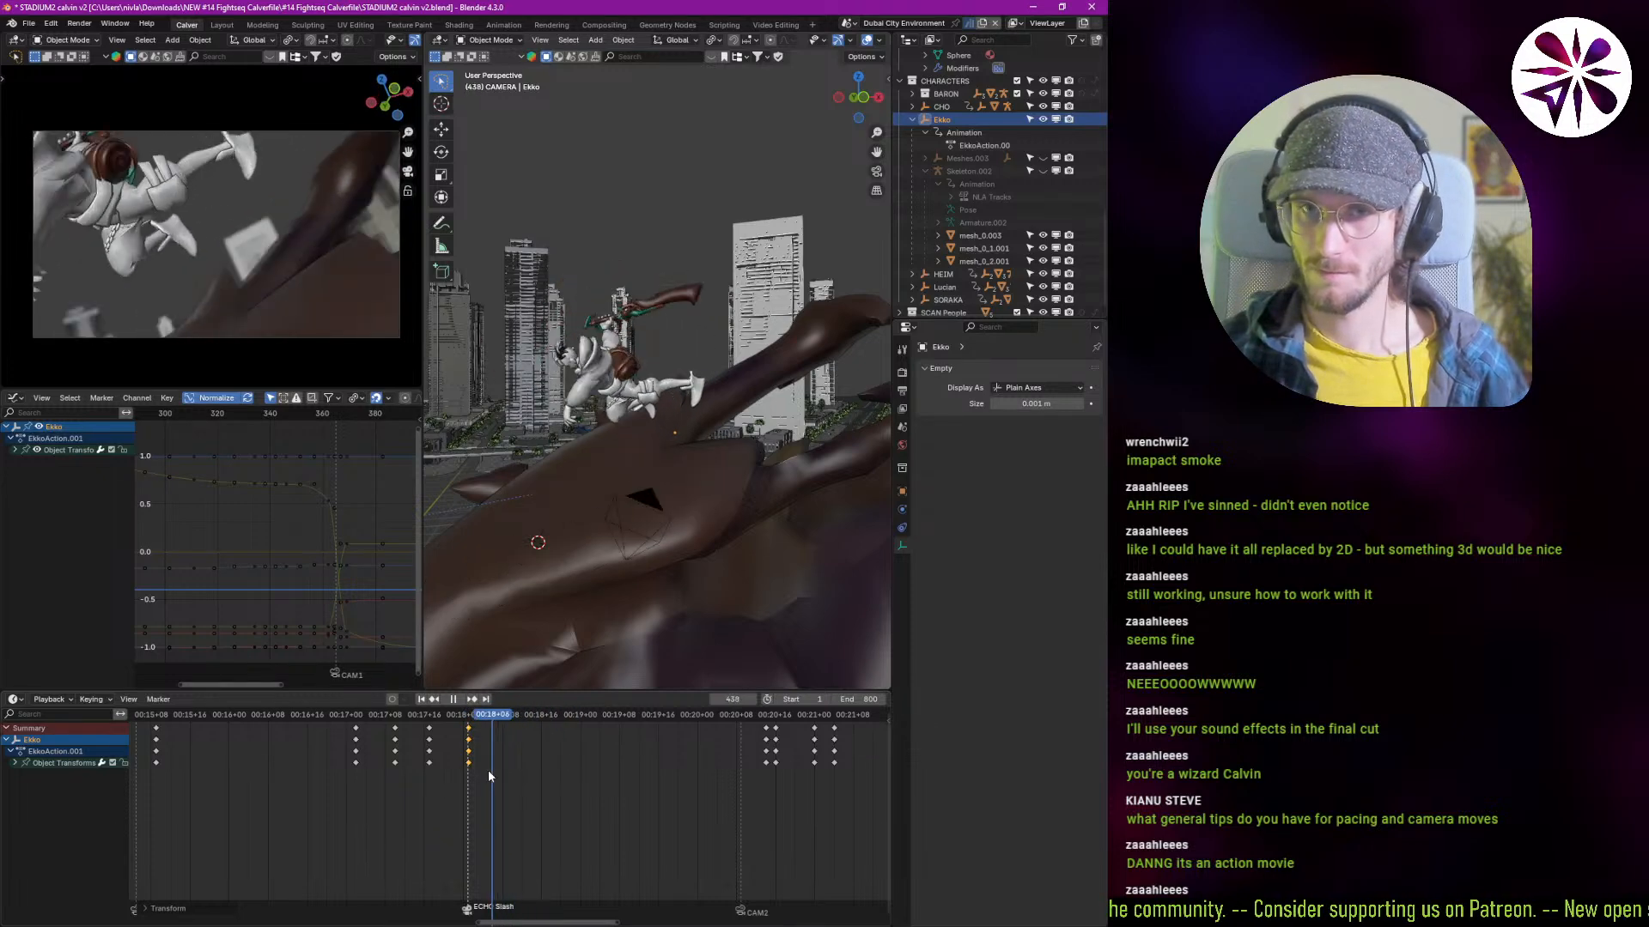
{"action": "key", "text": "space"}
{"action": "key", "text": "Down"}
{"action": "middle_click_drag", "start_coordinate": [601, 547], "coordinate": [626, 507]}
{"action": "key", "text": "r"}
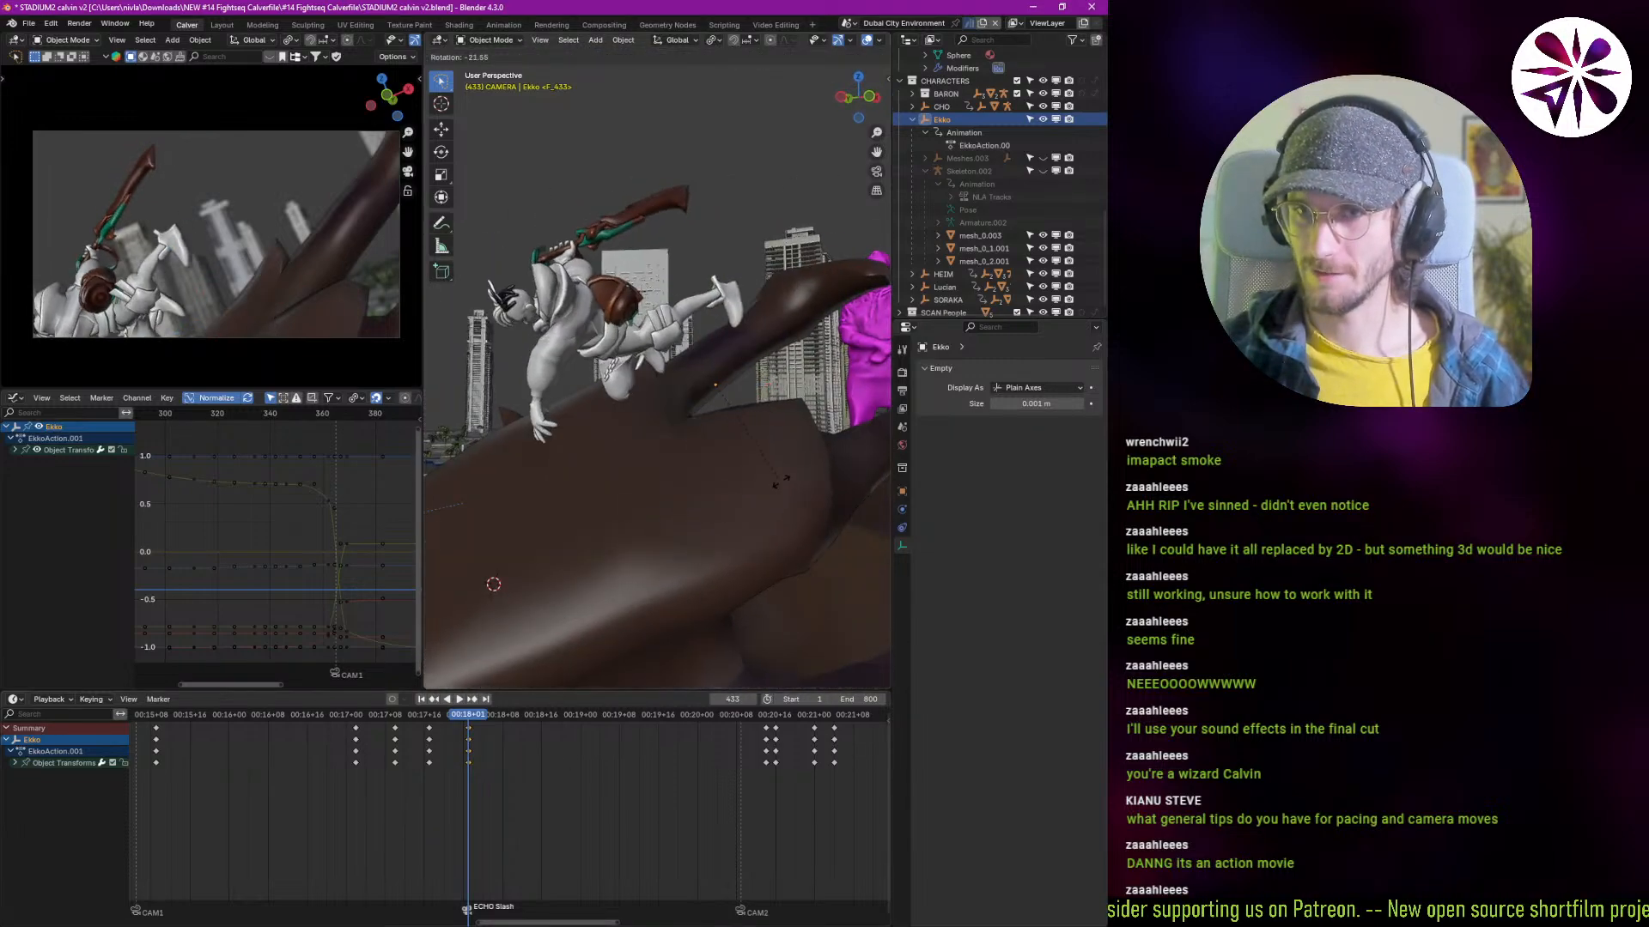
{"action": "left_click", "coordinate": [782, 482]}
{"action": "key", "text": "g"}
{"action": "left_click", "coordinate": [766, 466]}
Step: Fly the ECHO Slash camera around Ekko at frame 433 until it frames his whole leaping body from the front
{"action": "scroll", "coordinate": [764, 465], "scroll_direction": "down", "scroll_amount": 6}
{"action": "middle_click_drag", "start_coordinate": [764, 465], "coordinate": [607, 496]}
{"action": "key", "text": "shift+grave"}
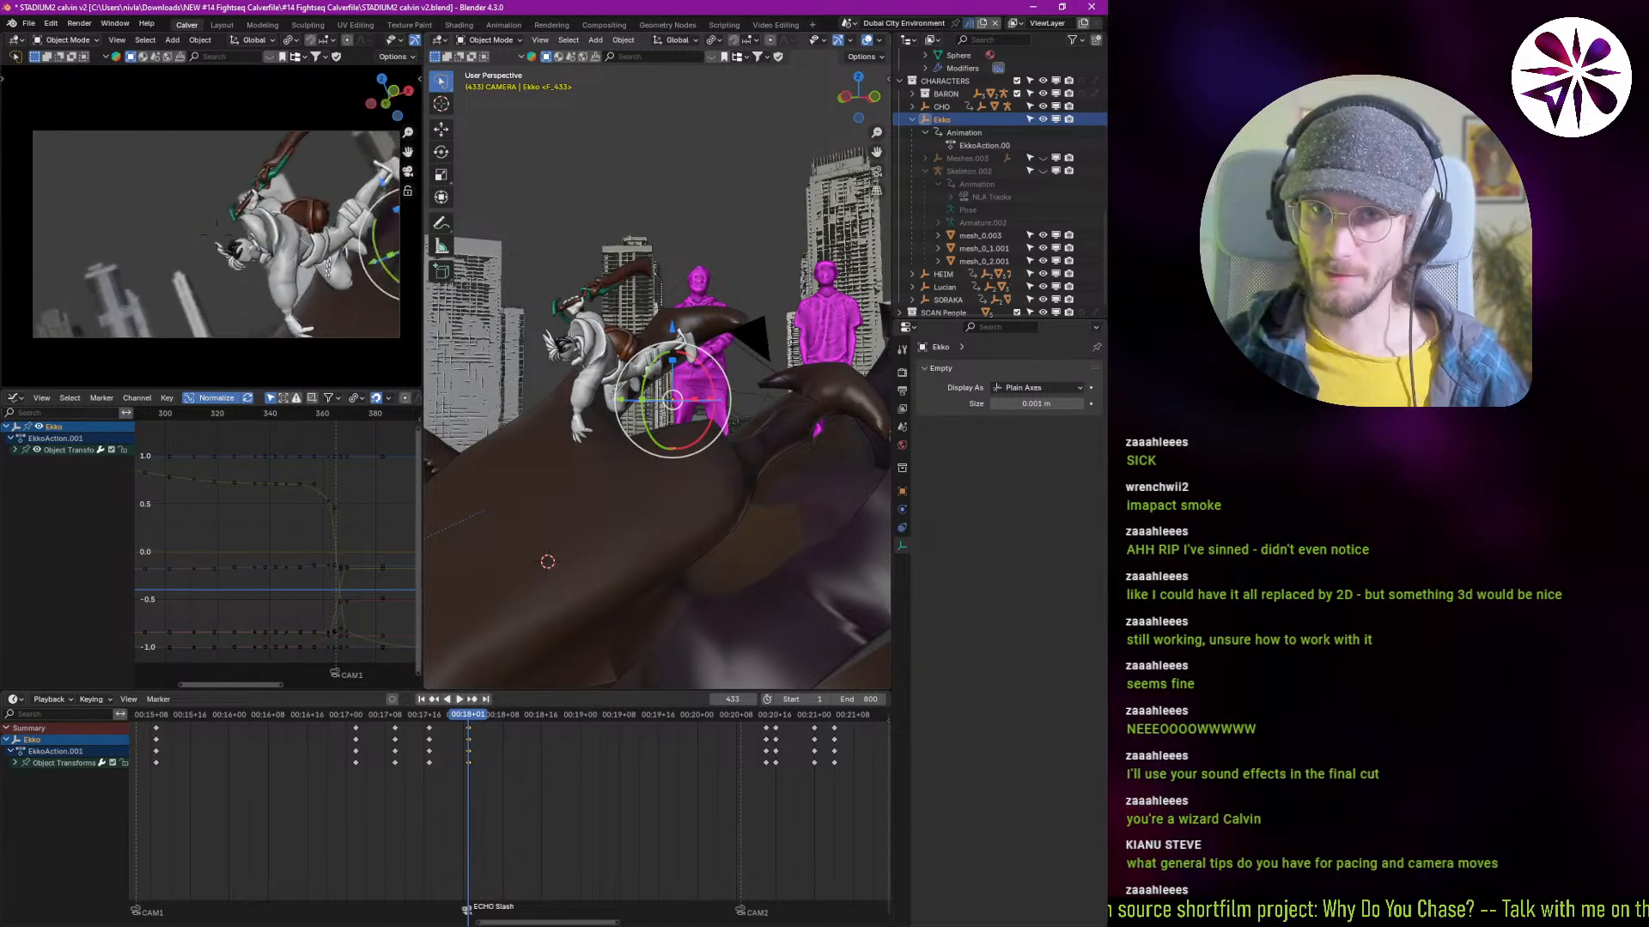
{"action": "key", "text": "a"}
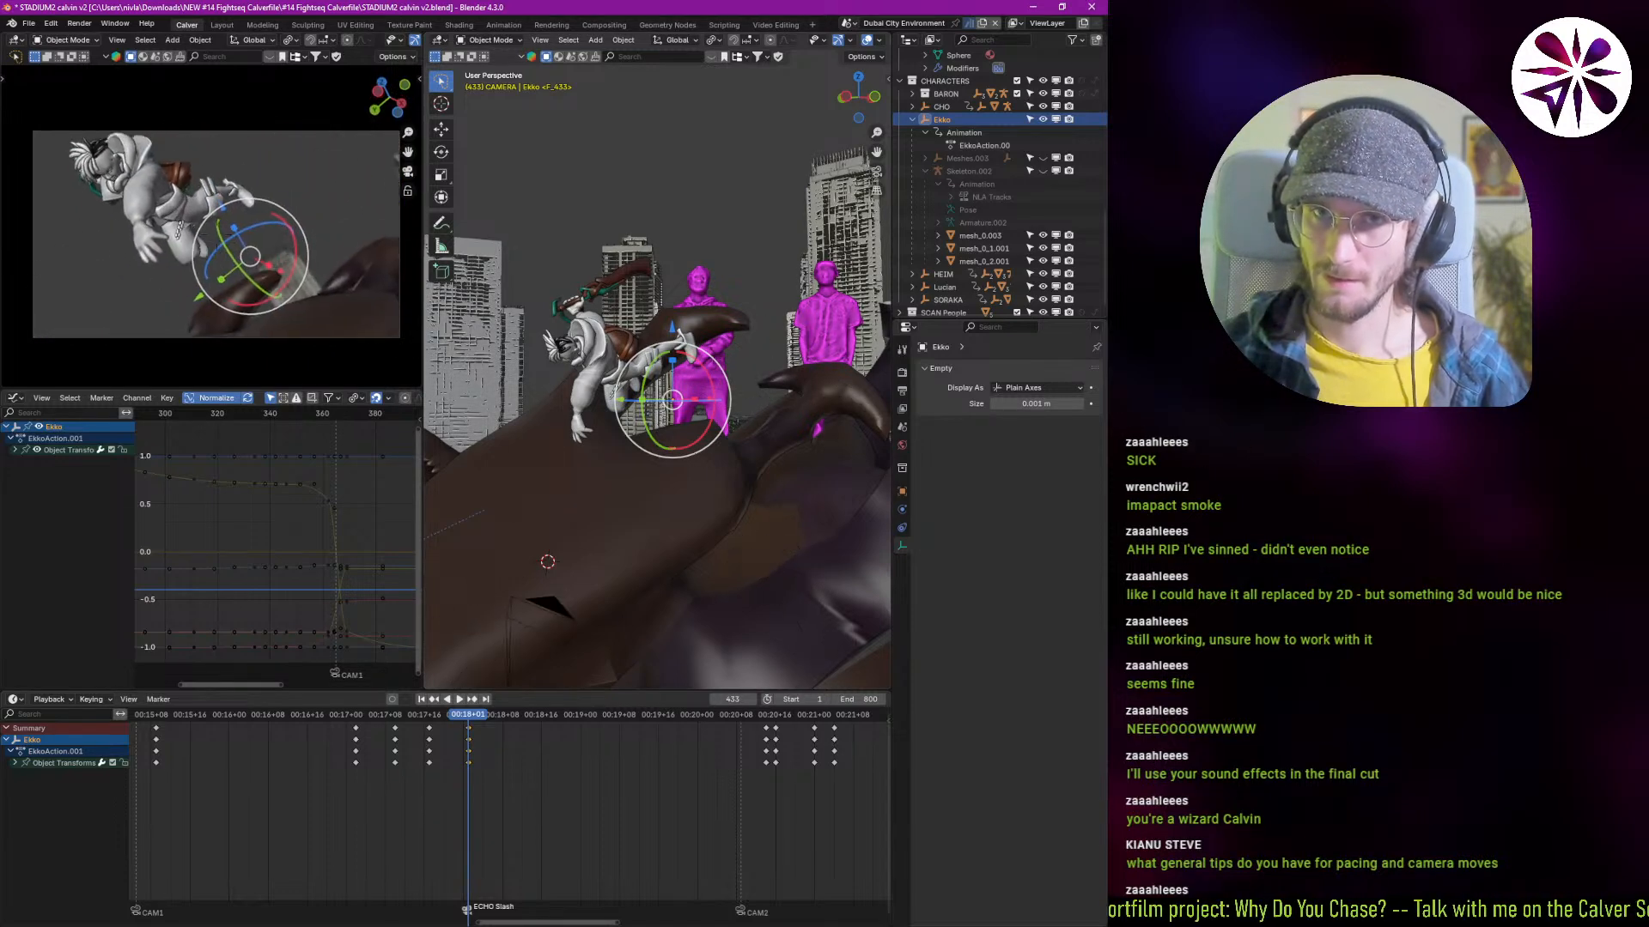
{"action": "key", "text": "a"}
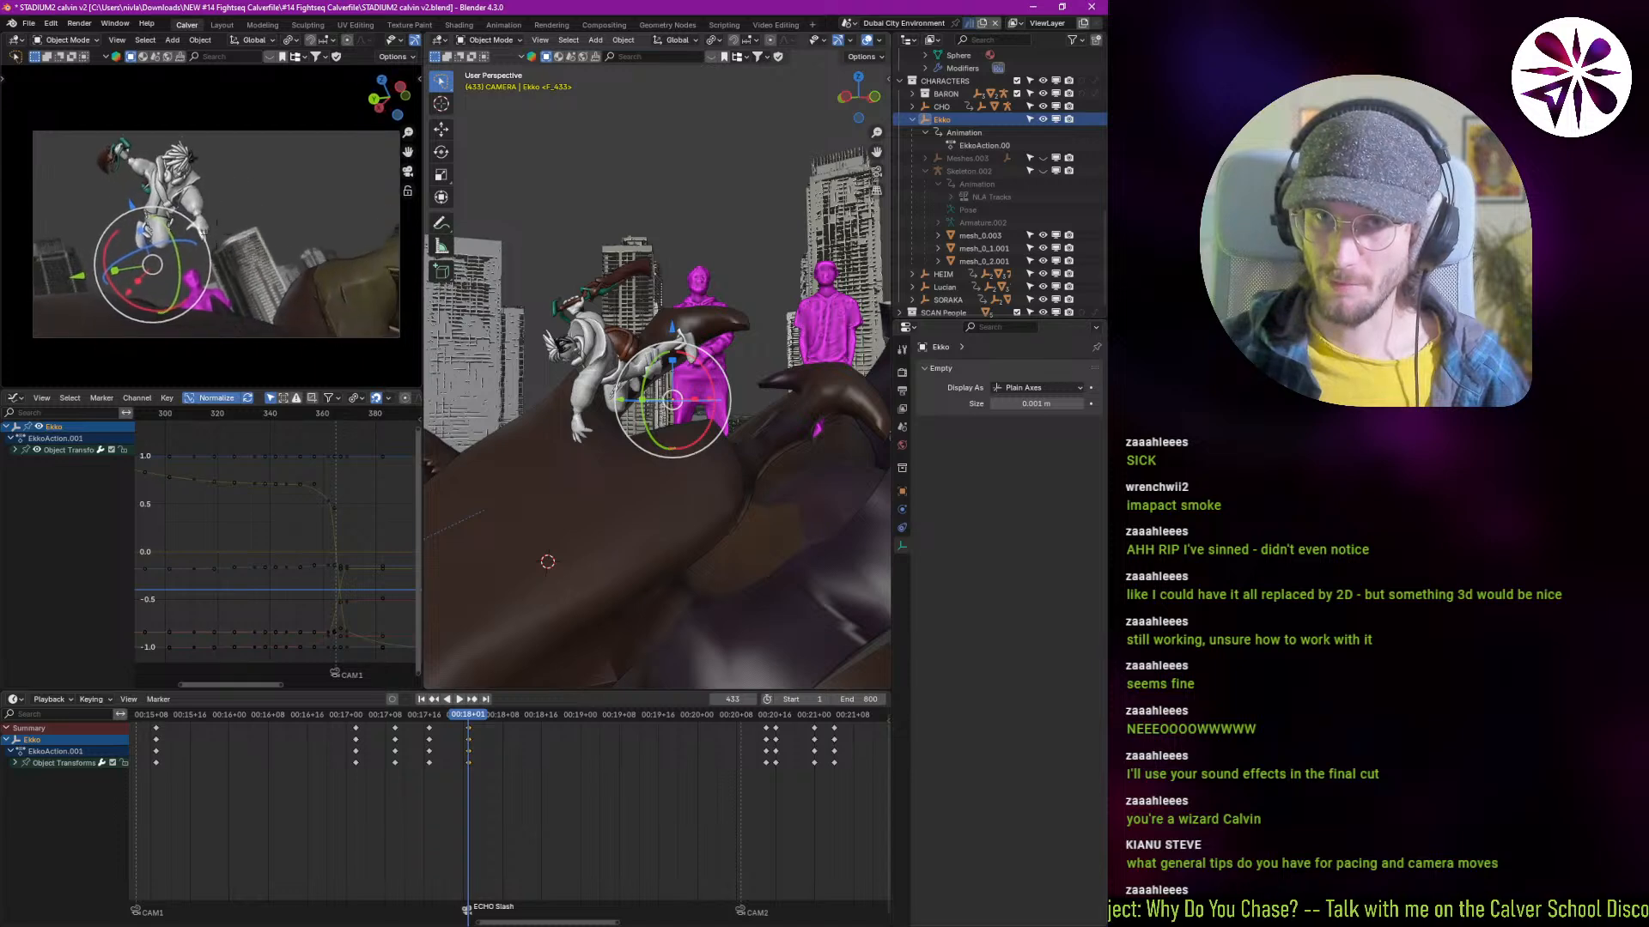
{"action": "key", "text": "d"}
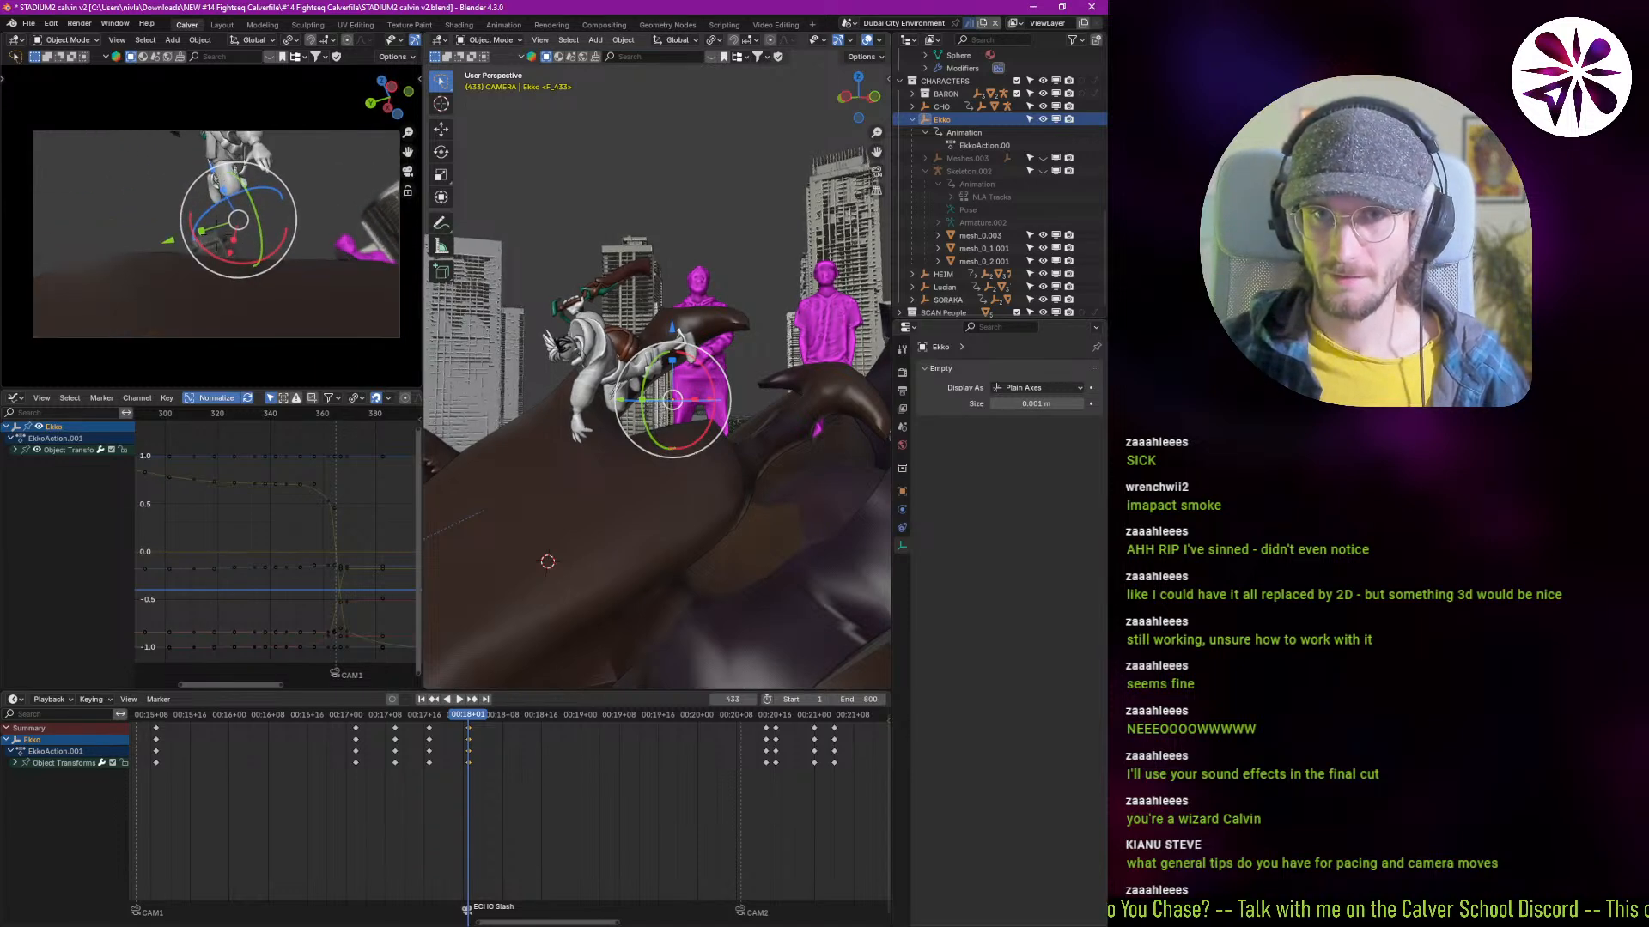
{"action": "key", "text": "a"}
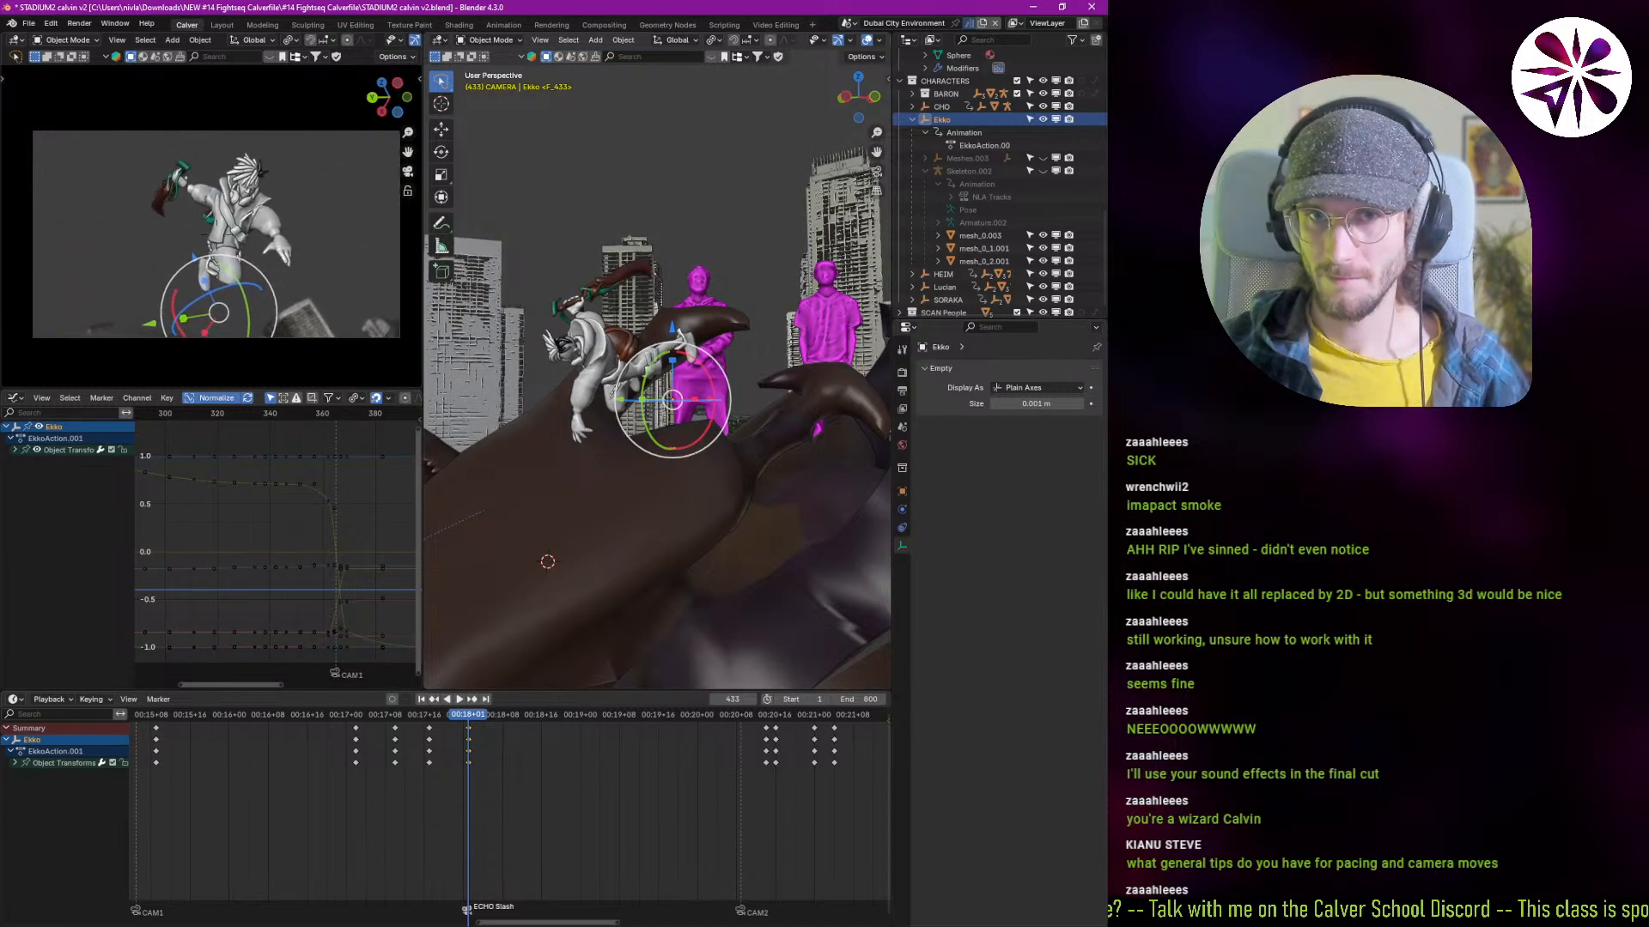
{"action": "key", "text": "q"}
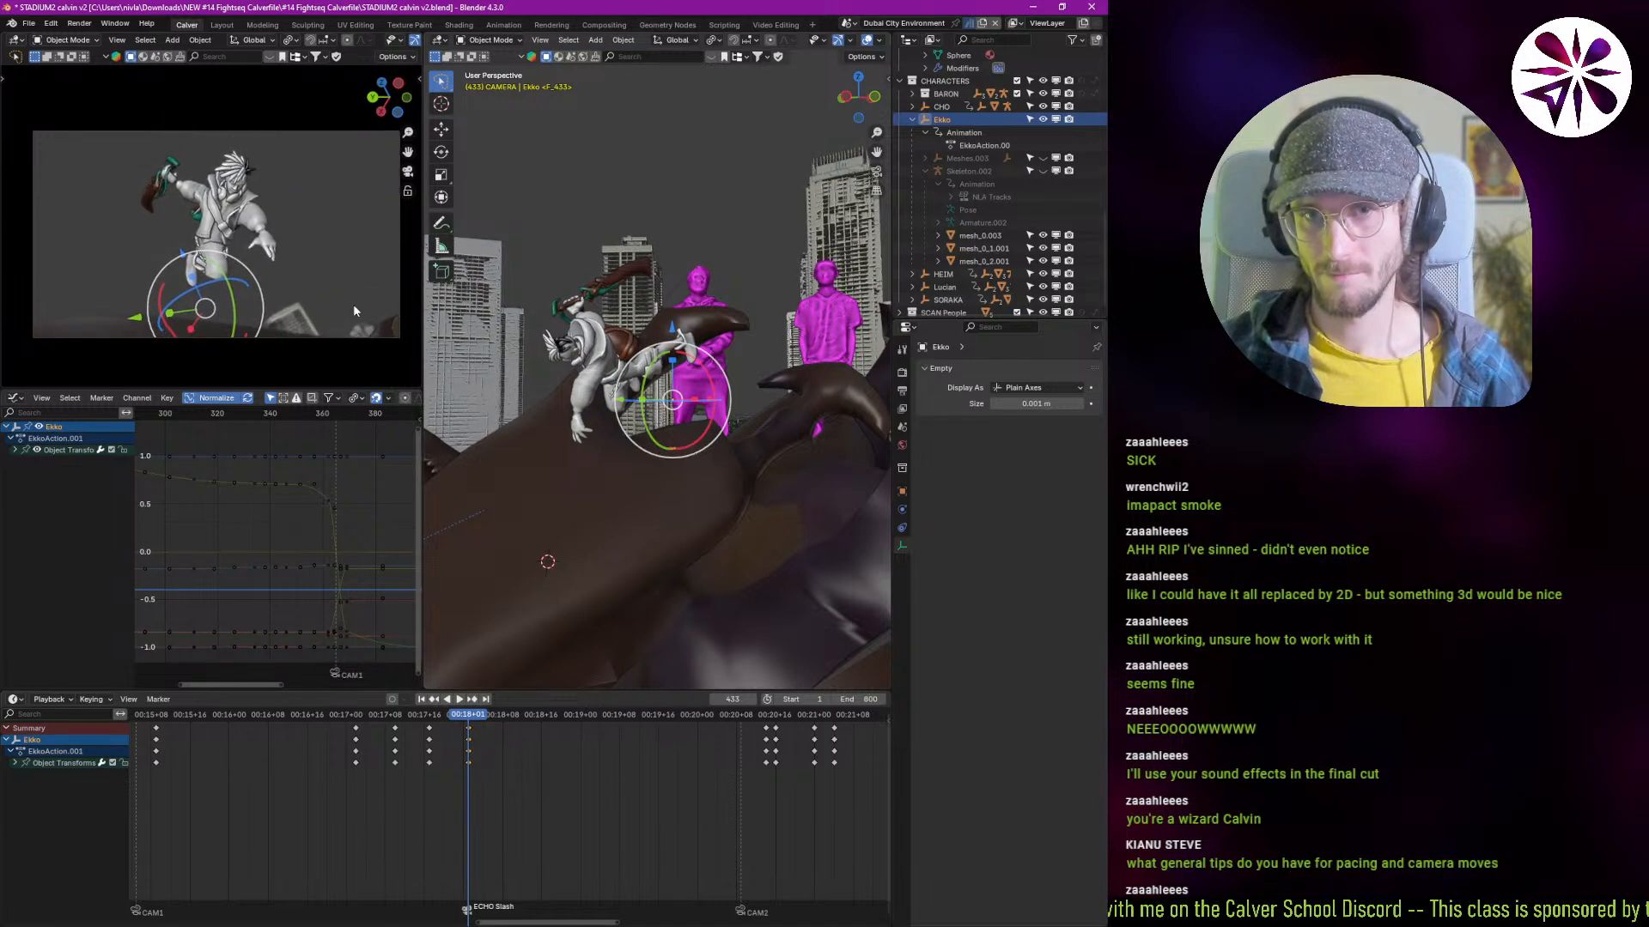
Step: Tilt the ECHO Slash camera, delete all its keyframes and play the shot up to frame 448
{"action": "left_click", "coordinate": [356, 338]}
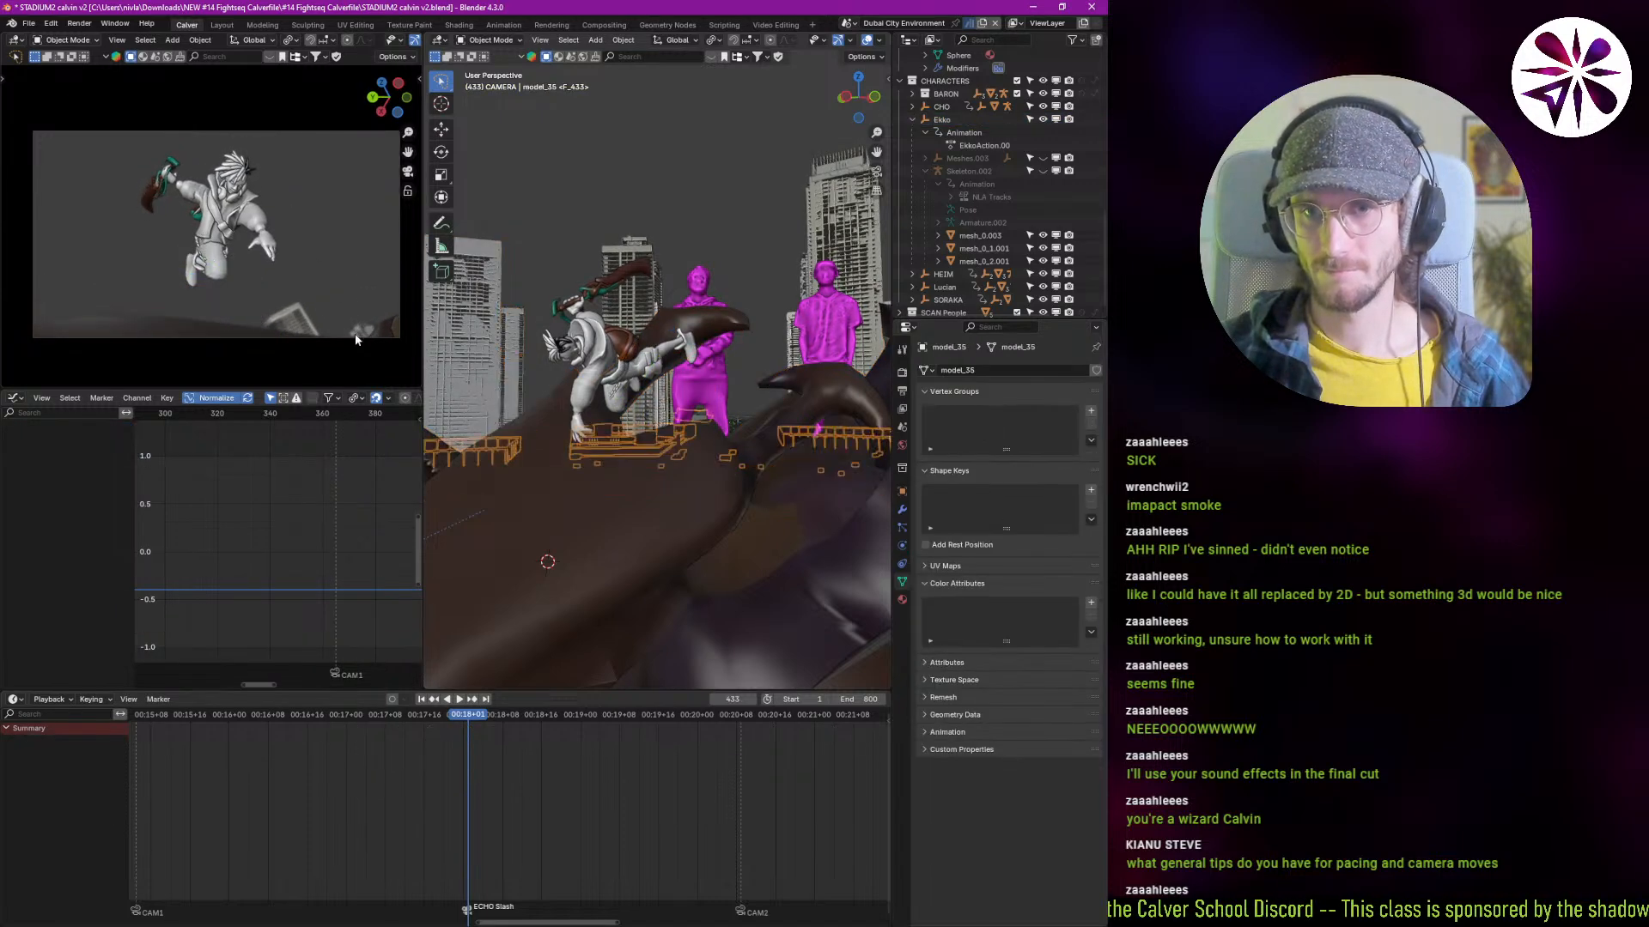
{"action": "scroll", "coordinate": [1013, 174], "scroll_direction": "down", "scroll_amount": 10}
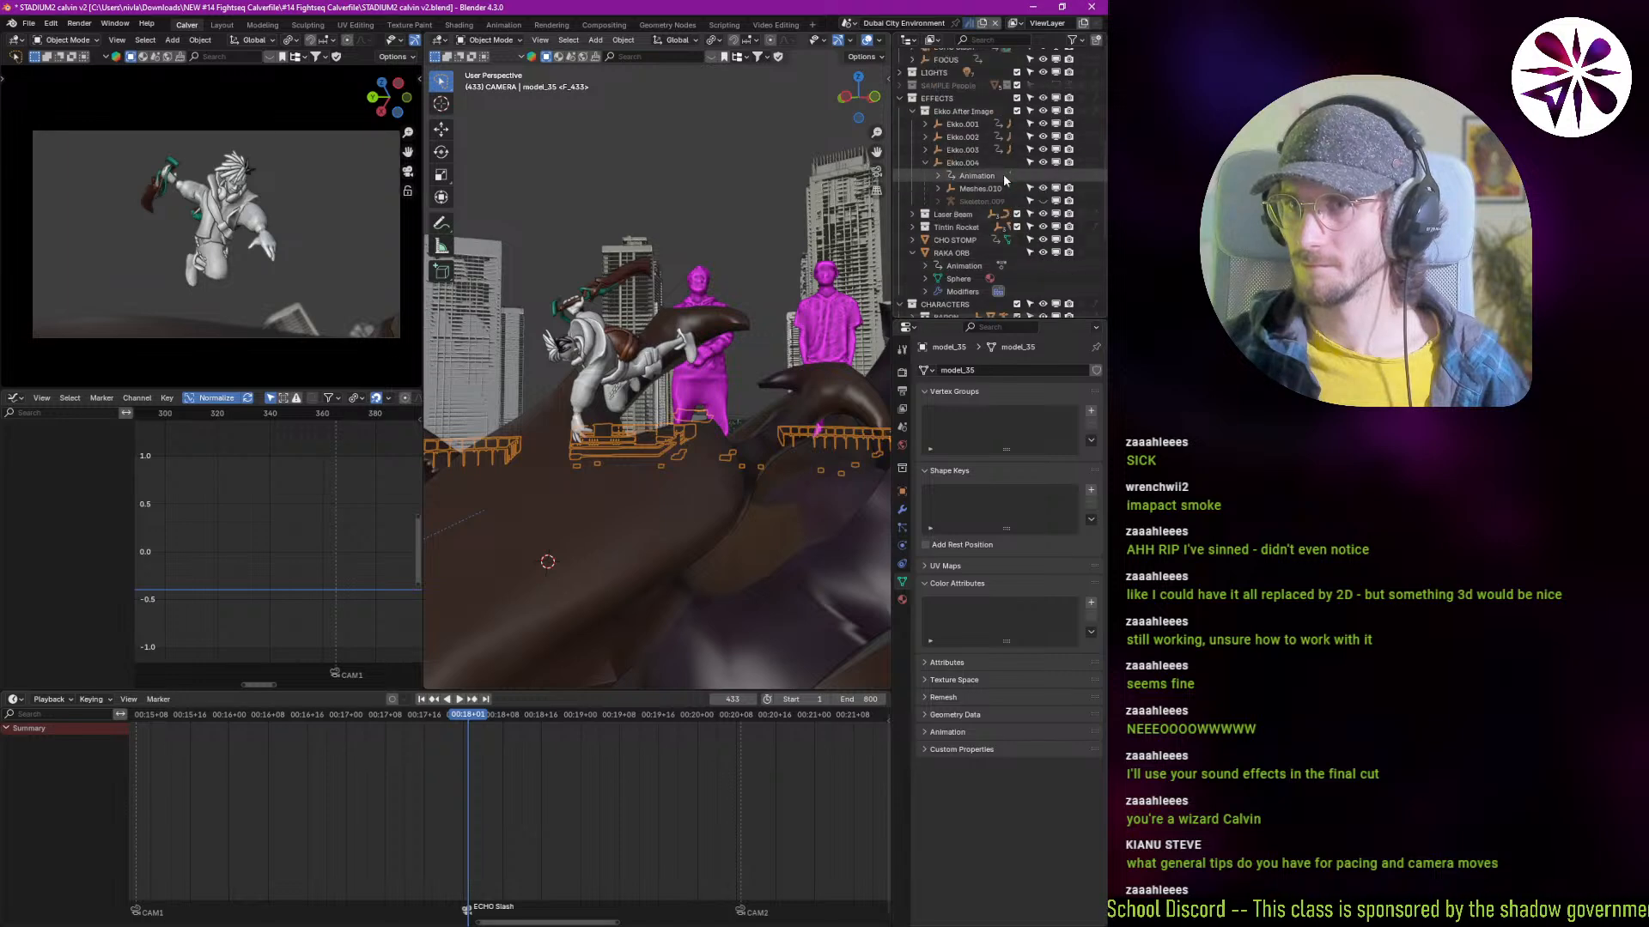
{"action": "scroll", "coordinate": [1001, 178], "scroll_direction": "up", "scroll_amount": 6}
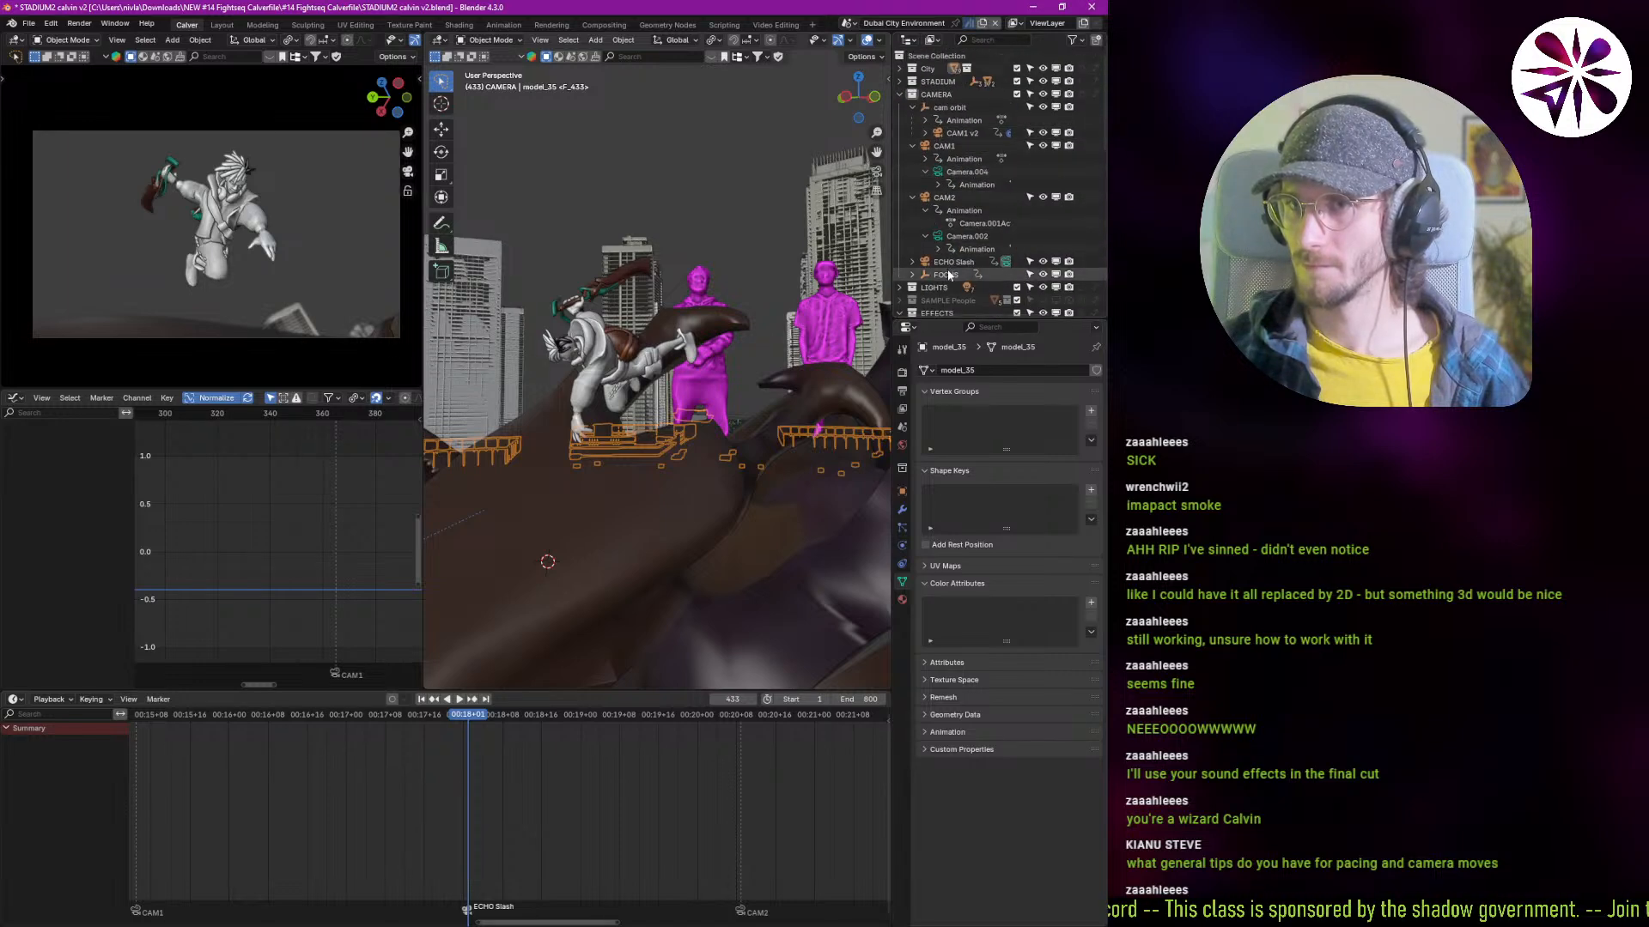
{"action": "left_click", "coordinate": [909, 262]}
{"action": "key", "text": "r"}
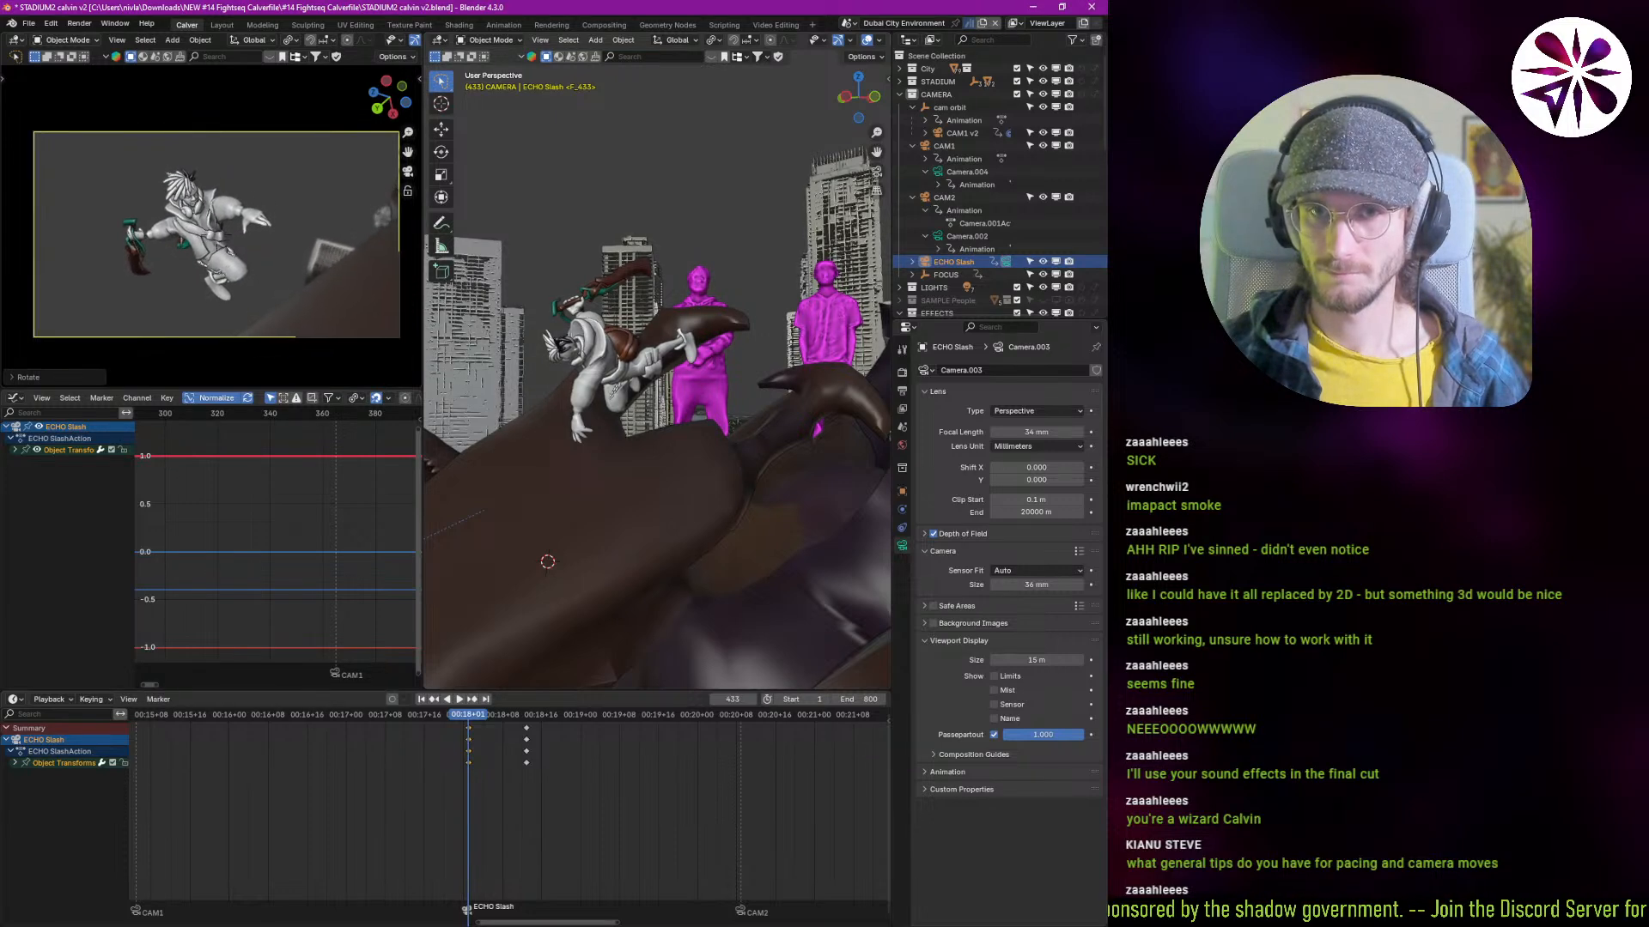
{"action": "key", "text": "x"}
{"action": "left_click", "coordinate": [533, 726]}
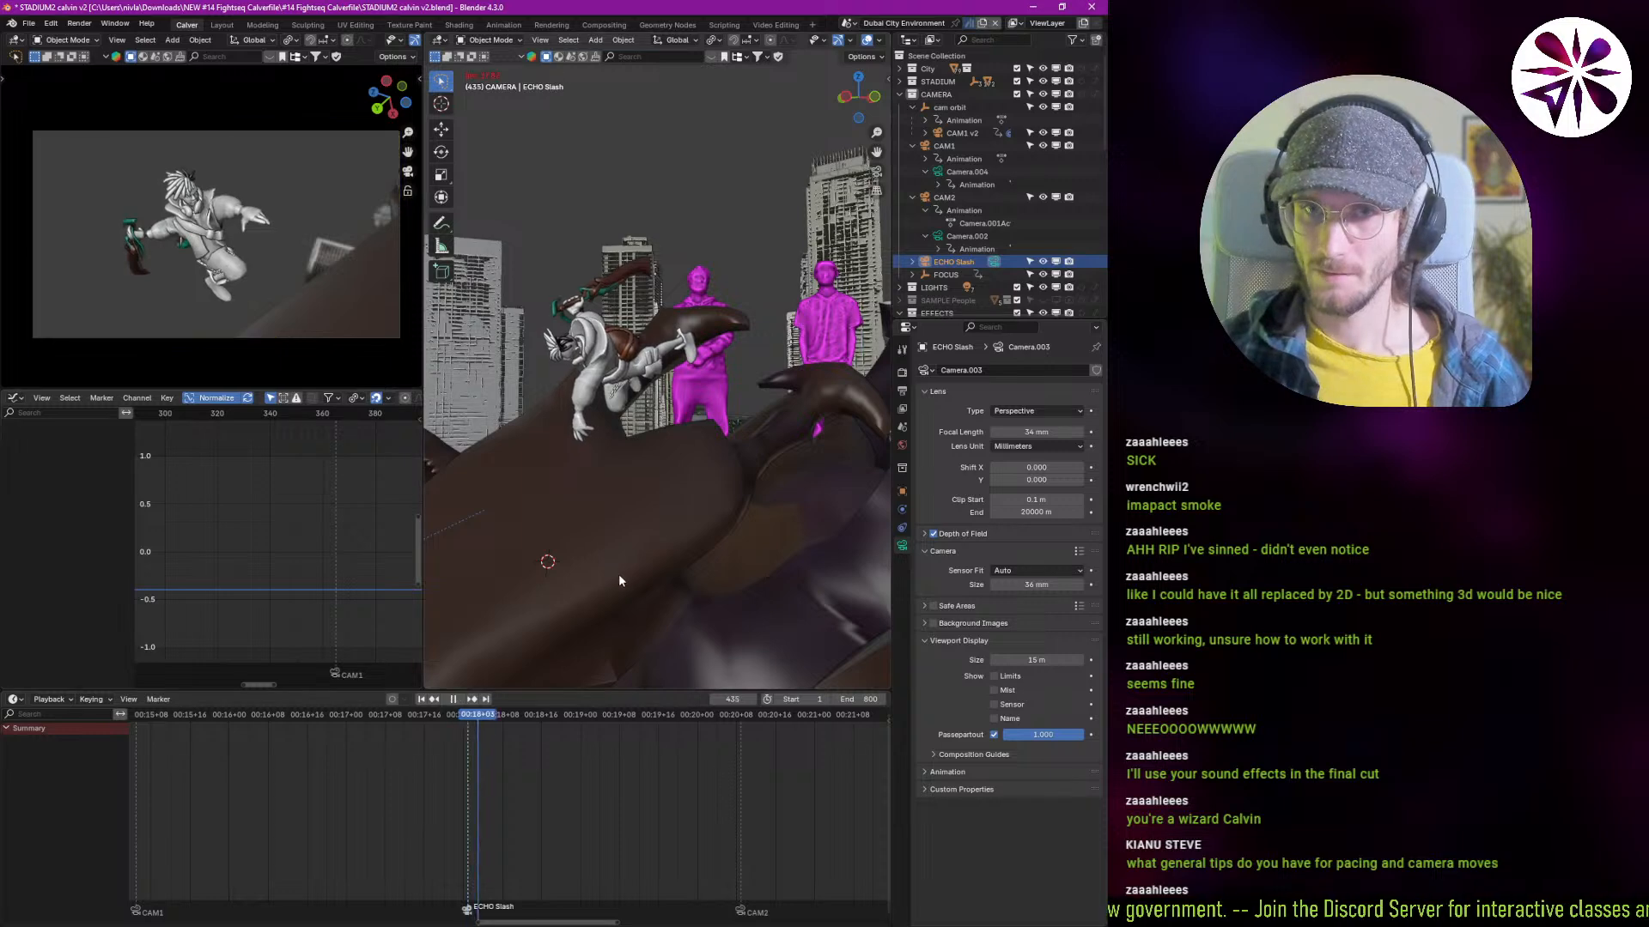
{"action": "key", "text": "space"}
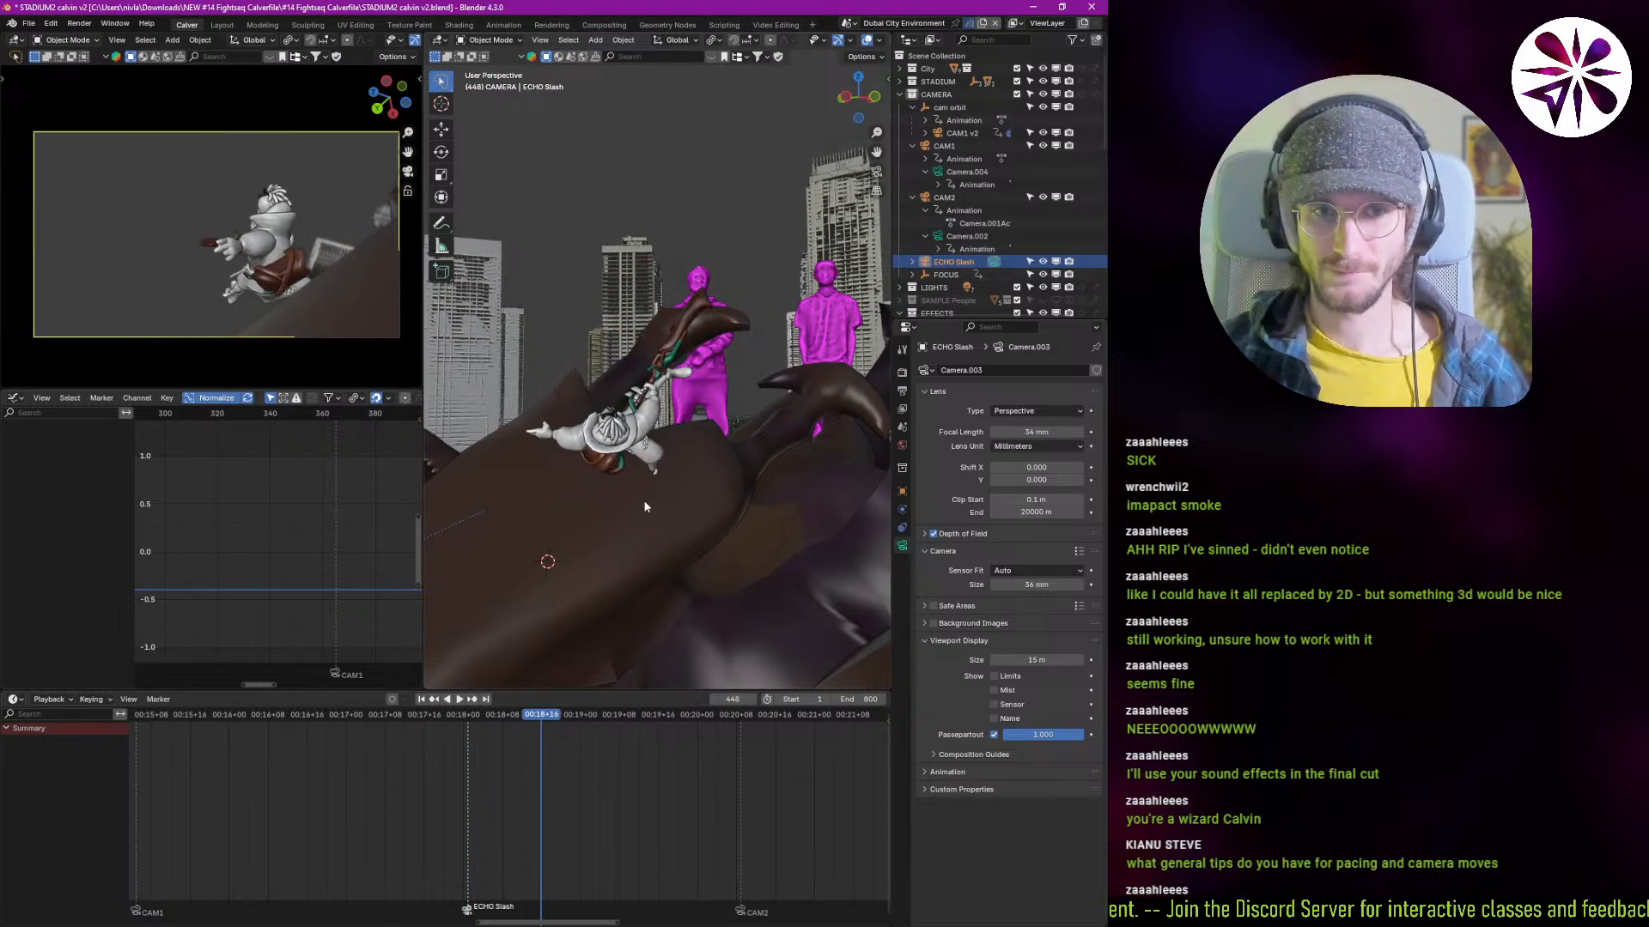
Step: Inspect the fighter's pose up close at frame 448 and select the Ekko empty
{"action": "mouse_move", "coordinate": [645, 506]}
{"action": "middle_mouse_down"}
{"action": "mouse_move", "coordinate": [631, 498]}
{"action": "mouse_move", "coordinate": [621, 520]}
{"action": "middle_mouse_up"}
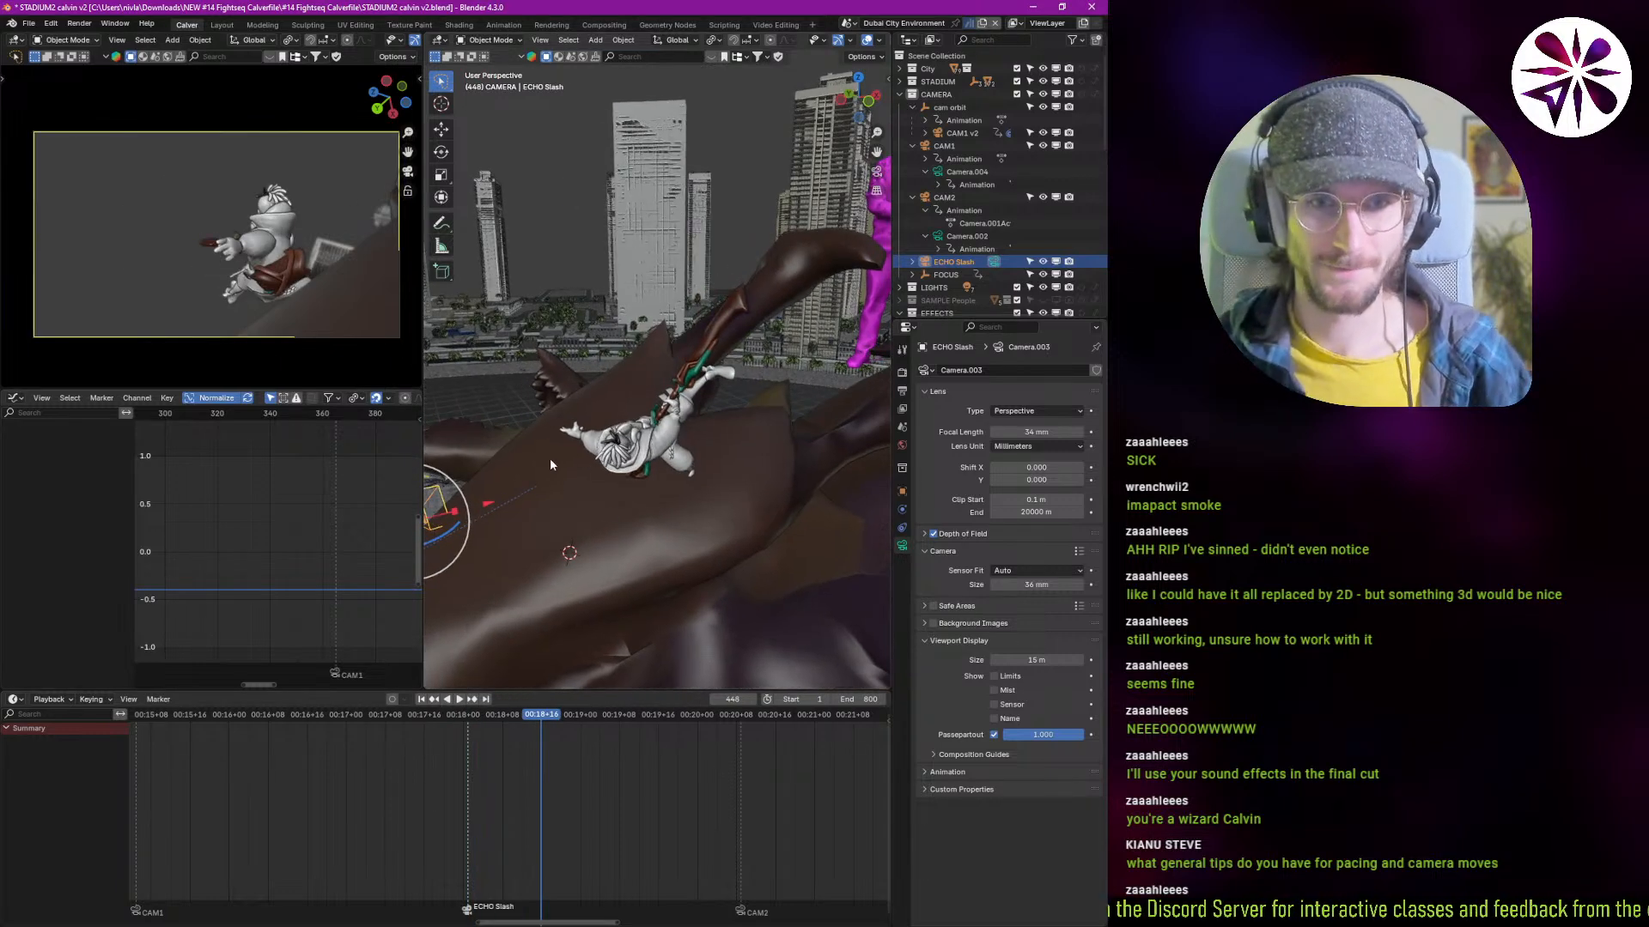
{"action": "middle_click_drag", "start_coordinate": [564, 470], "coordinate": [626, 516]}
{"action": "middle_click_drag", "start_coordinate": [606, 459], "coordinate": [740, 523]}
{"action": "scroll", "coordinate": [683, 427], "scroll_direction": "up", "scroll_amount": 4}
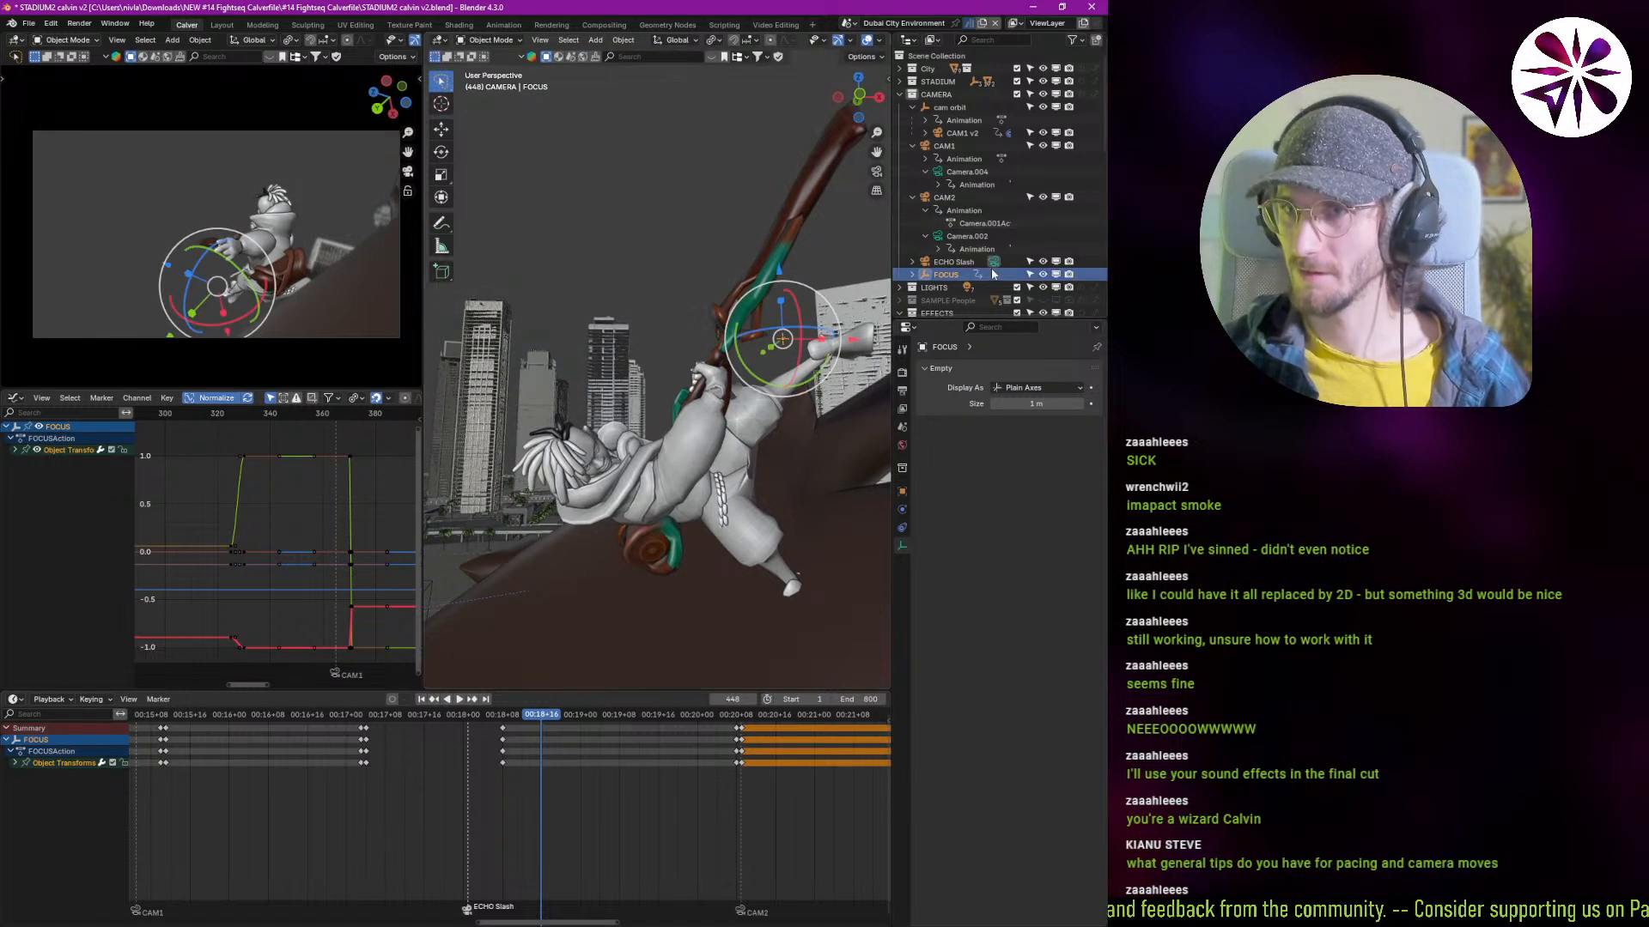
{"action": "scroll", "coordinate": [992, 273], "scroll_direction": "down", "scroll_amount": 5}
{"action": "scroll", "coordinate": [964, 274], "scroll_direction": "down", "scroll_amount": 1}
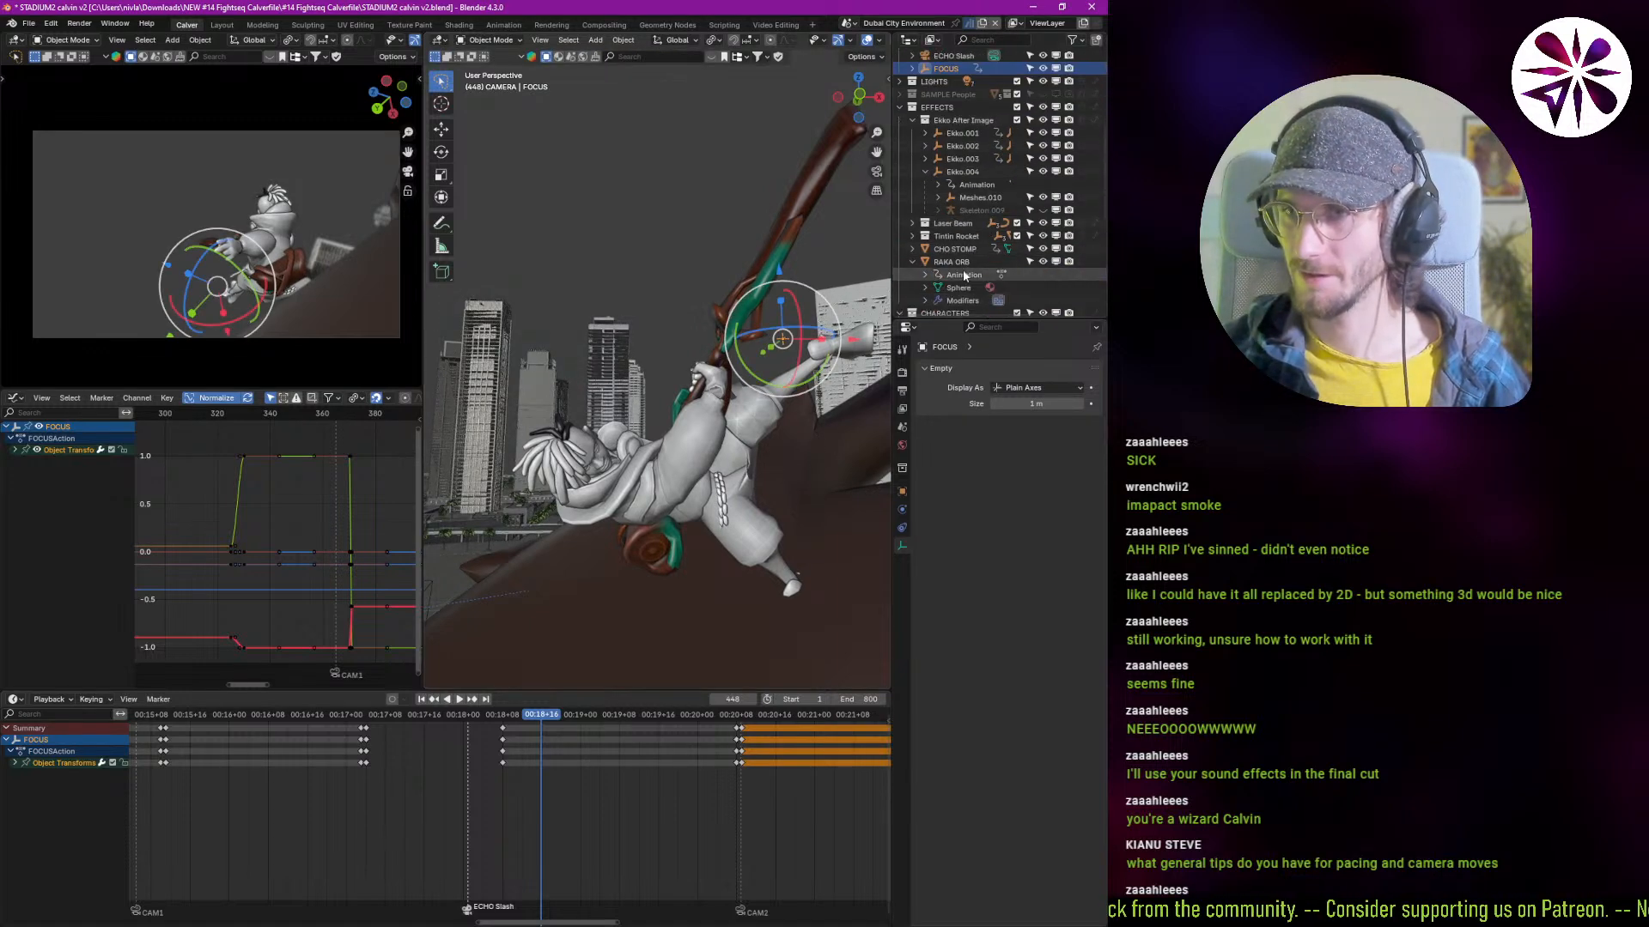
{"action": "left_click", "coordinate": [960, 249]}
{"action": "scroll", "coordinate": [957, 260], "scroll_direction": "down", "scroll_amount": 6}
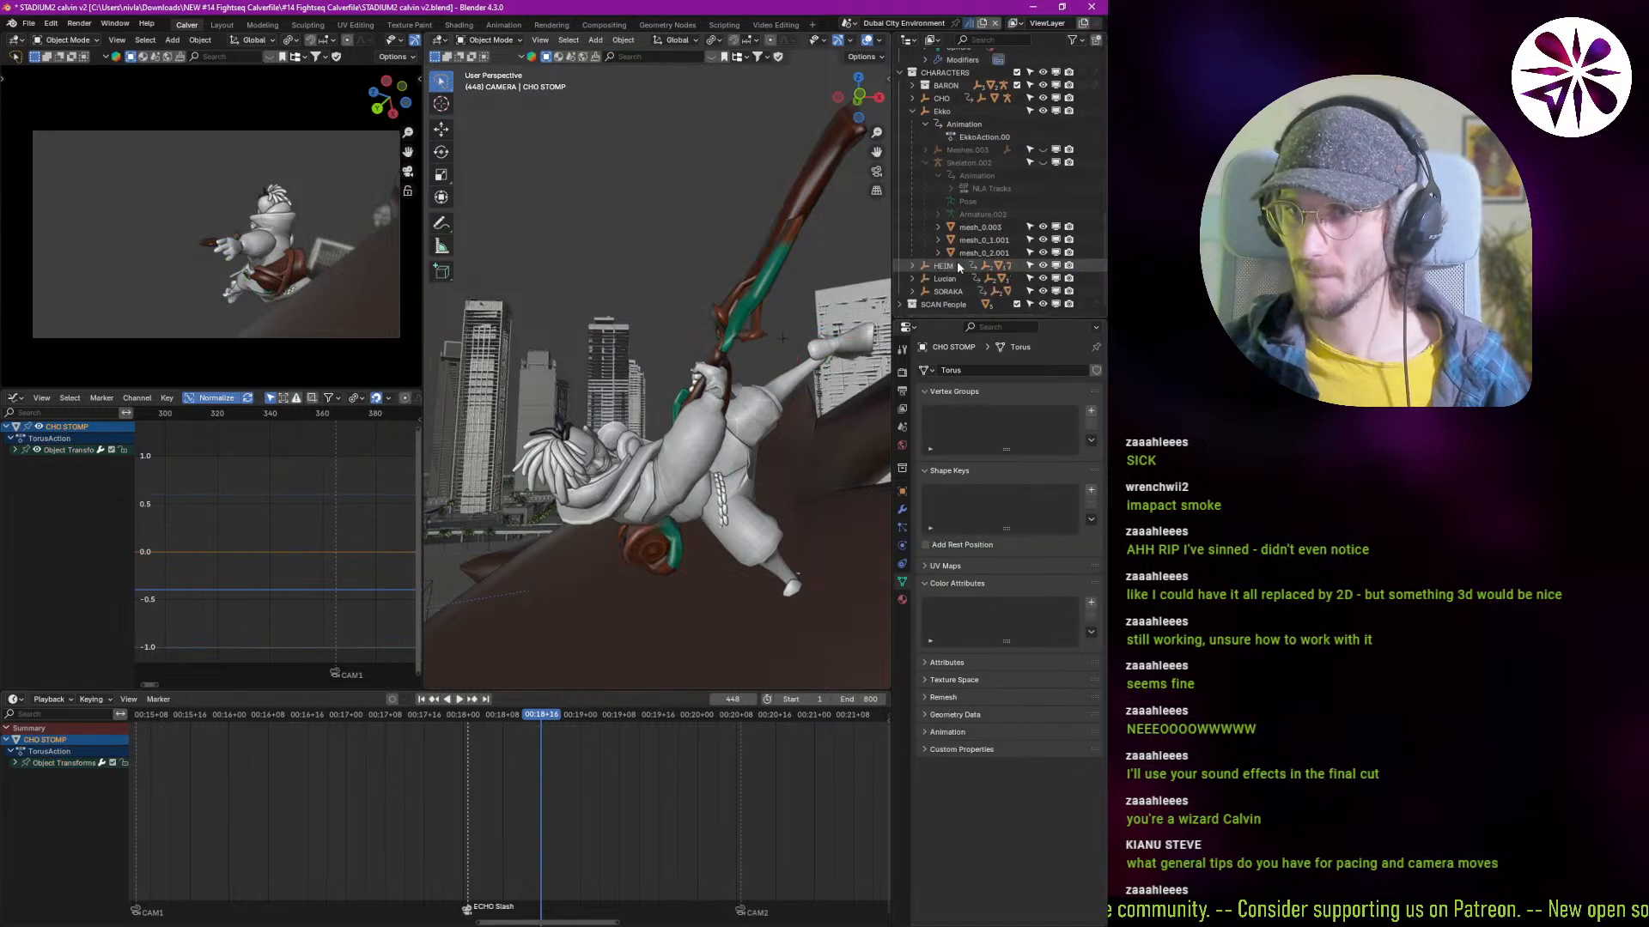
{"action": "scroll", "coordinate": [965, 264], "scroll_direction": "up", "scroll_amount": 2}
{"action": "left_click", "coordinate": [944, 163]}
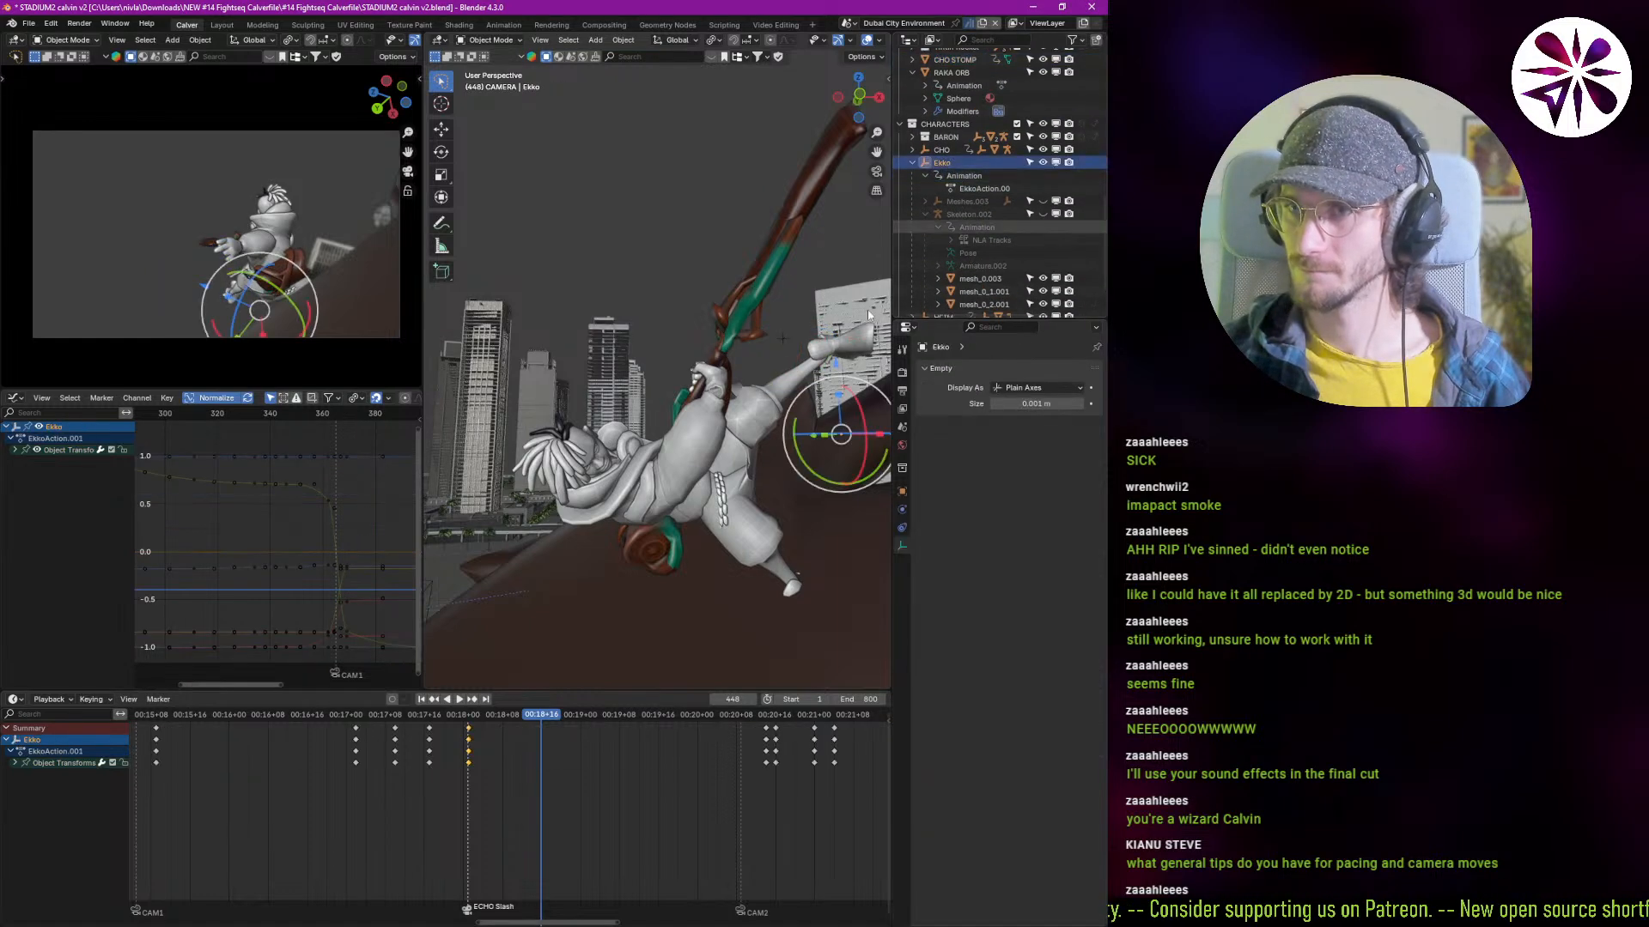
Step: At frame 445, move Ekko by about -2.7, -4.2 and 16.2 m in X, Y and Z above the creature's back
{"action": "middle_click_drag", "start_coordinate": [773, 515], "coordinate": [671, 570]}
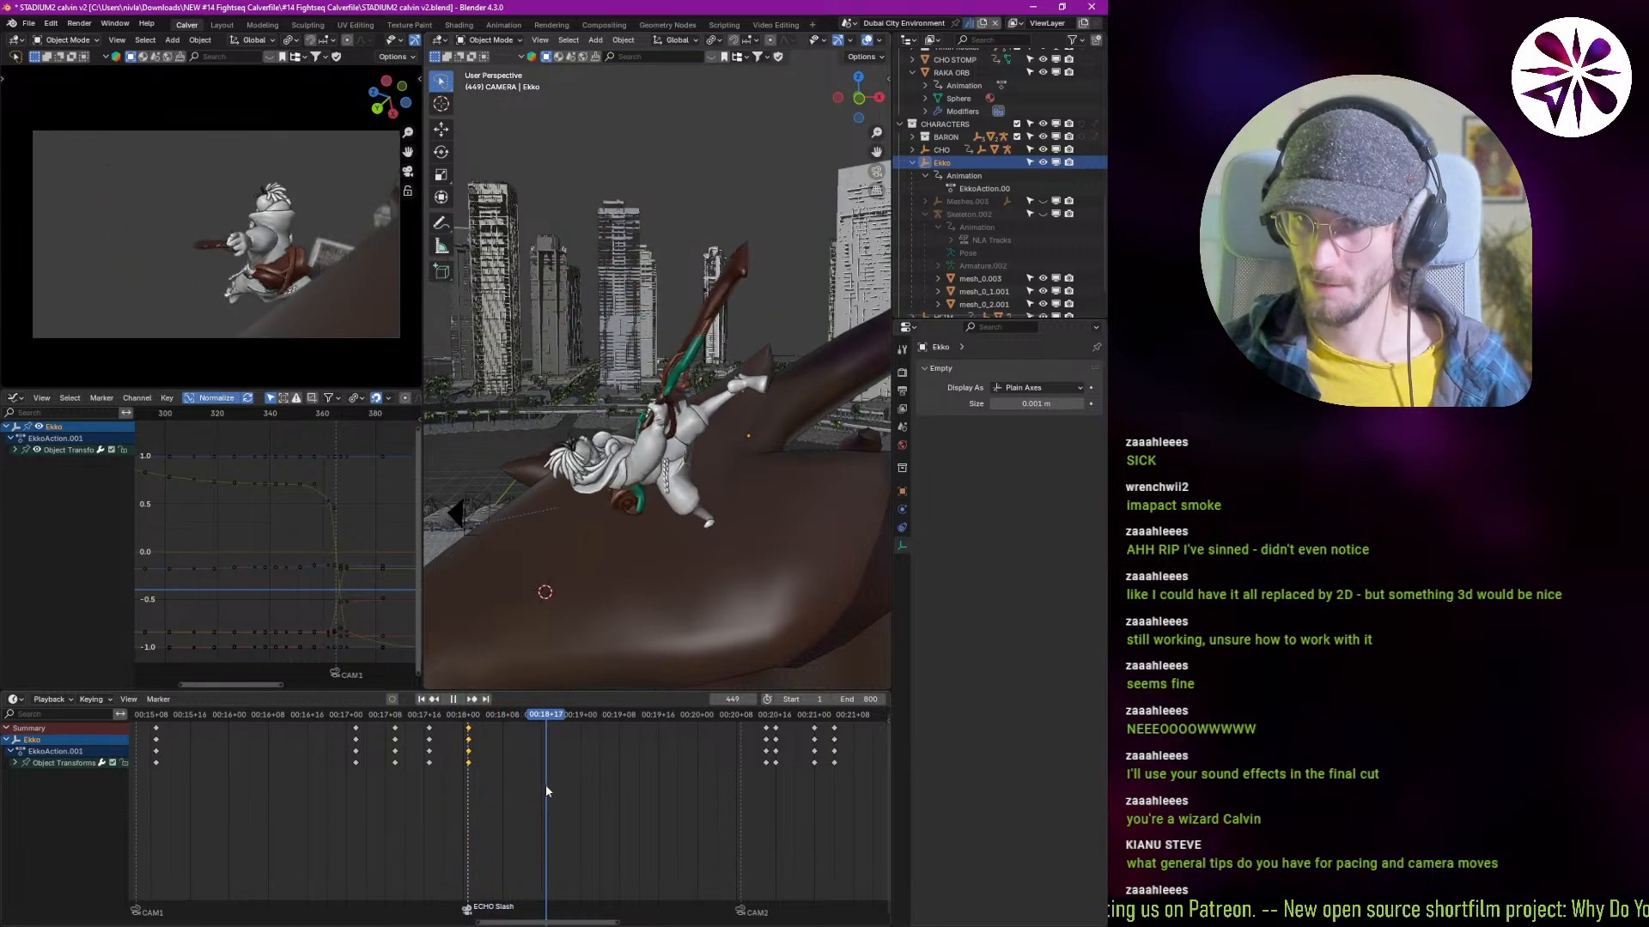
{"action": "key", "text": "space"}
{"action": "key", "text": "g"}
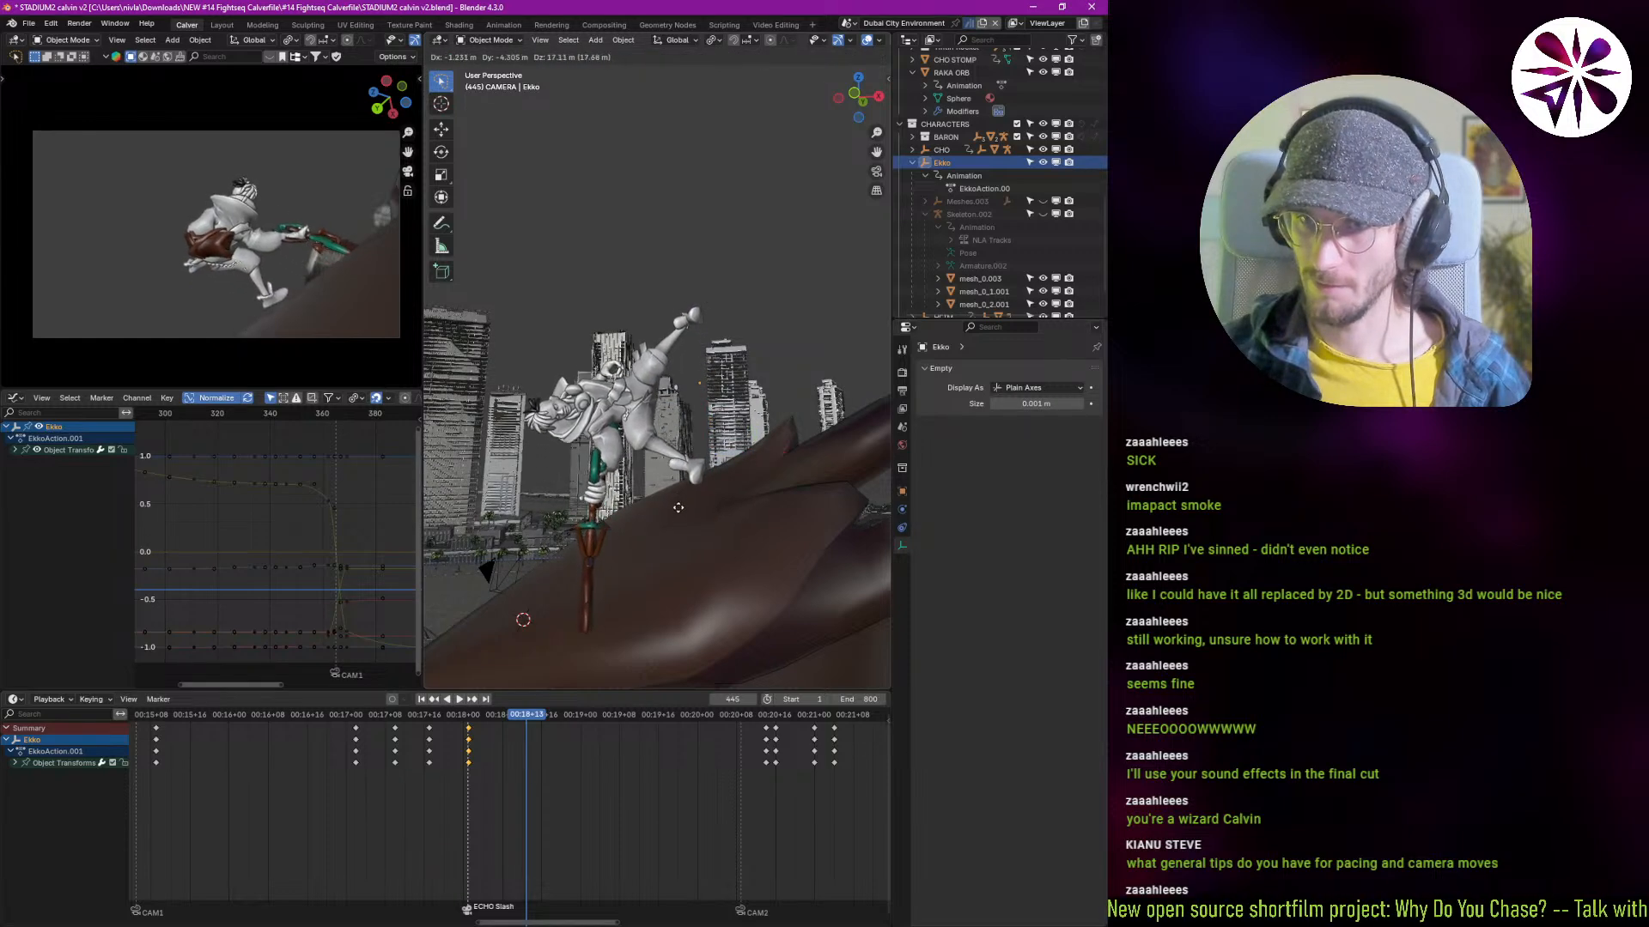
{"action": "left_click", "coordinate": [677, 519]}
{"action": "middle_click_drag", "start_coordinate": [677, 520], "coordinate": [771, 543]}
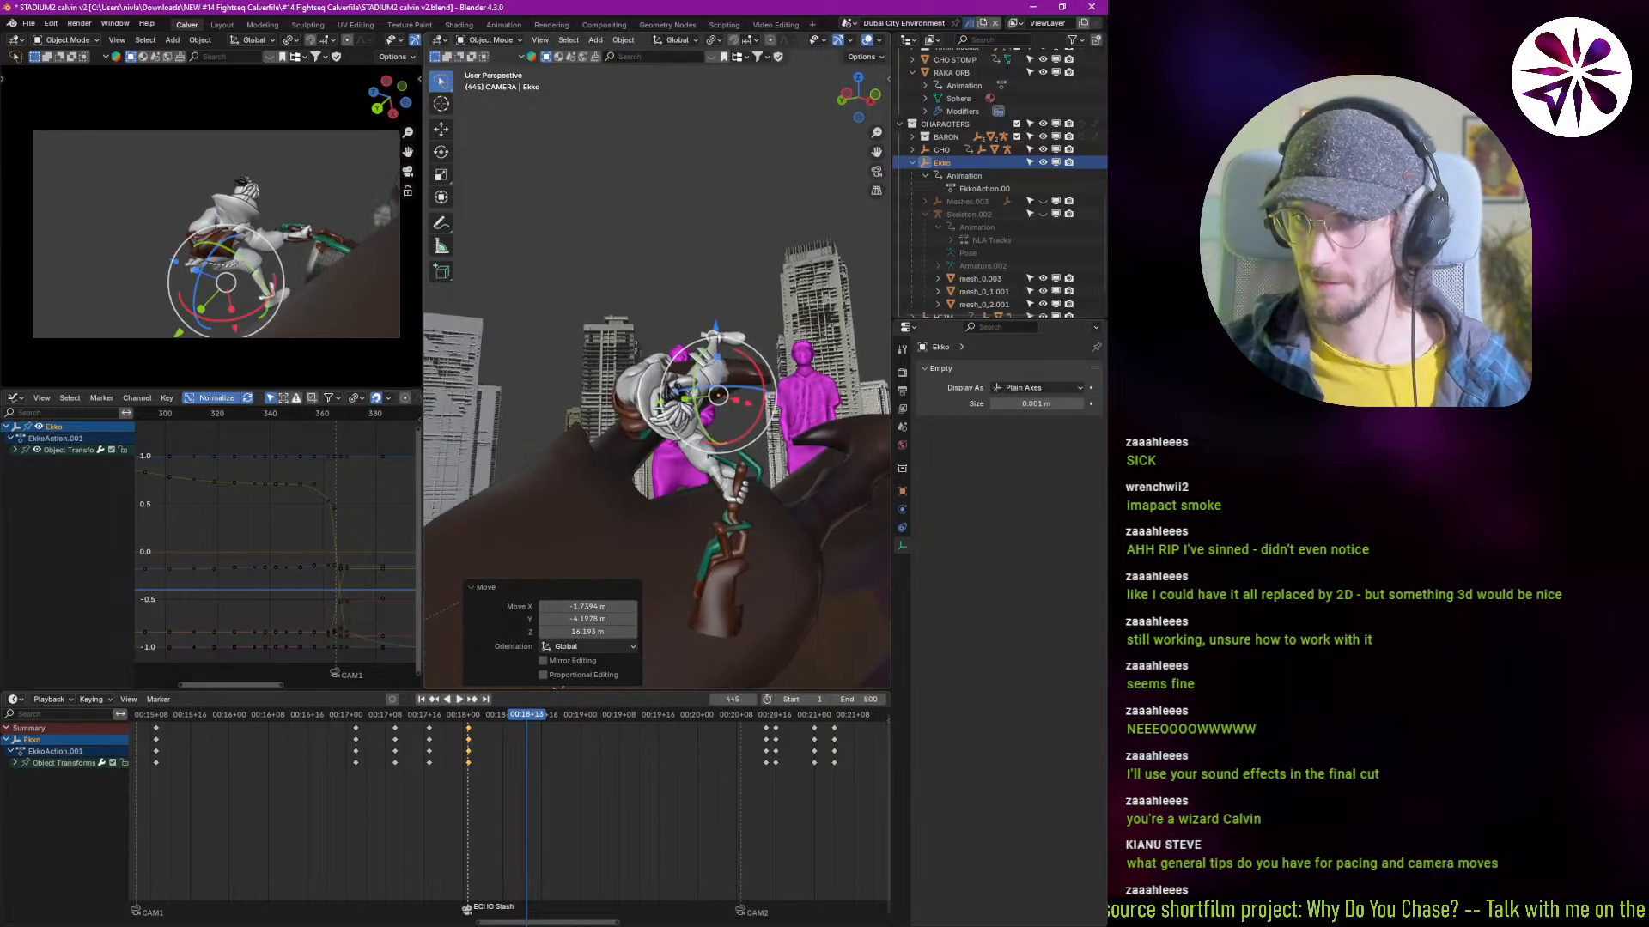
{"action": "key", "text": "r"}
{"action": "key", "text": "x"}
{"action": "key", "text": "y"}
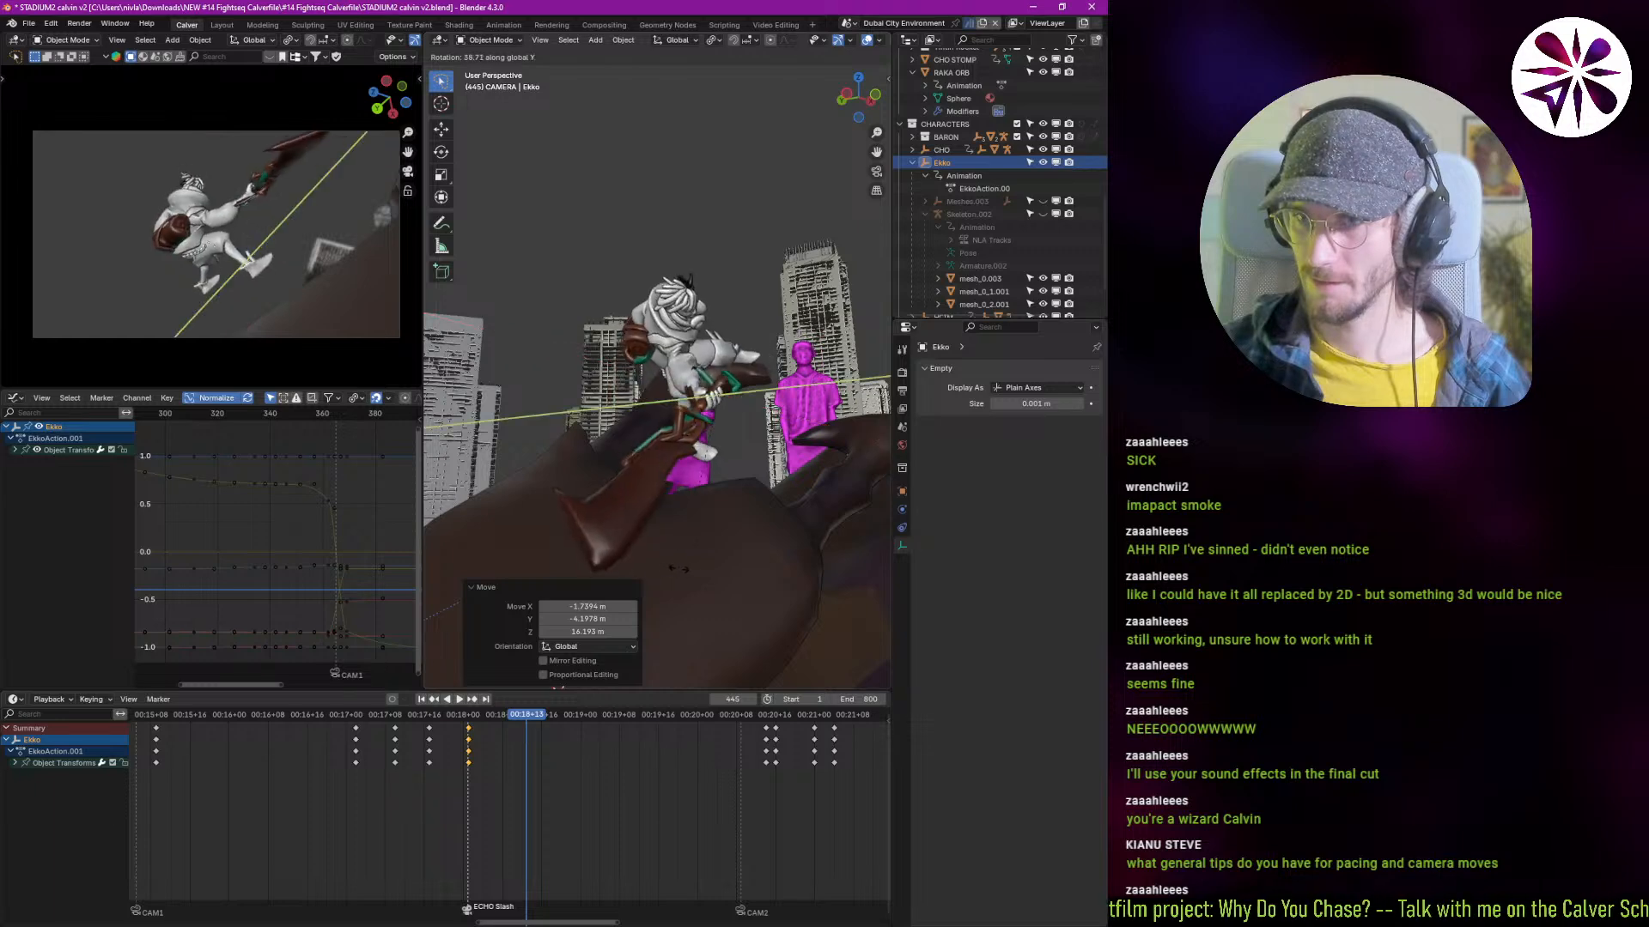
{"action": "key", "text": "z"}
{"action": "key", "text": "x"}
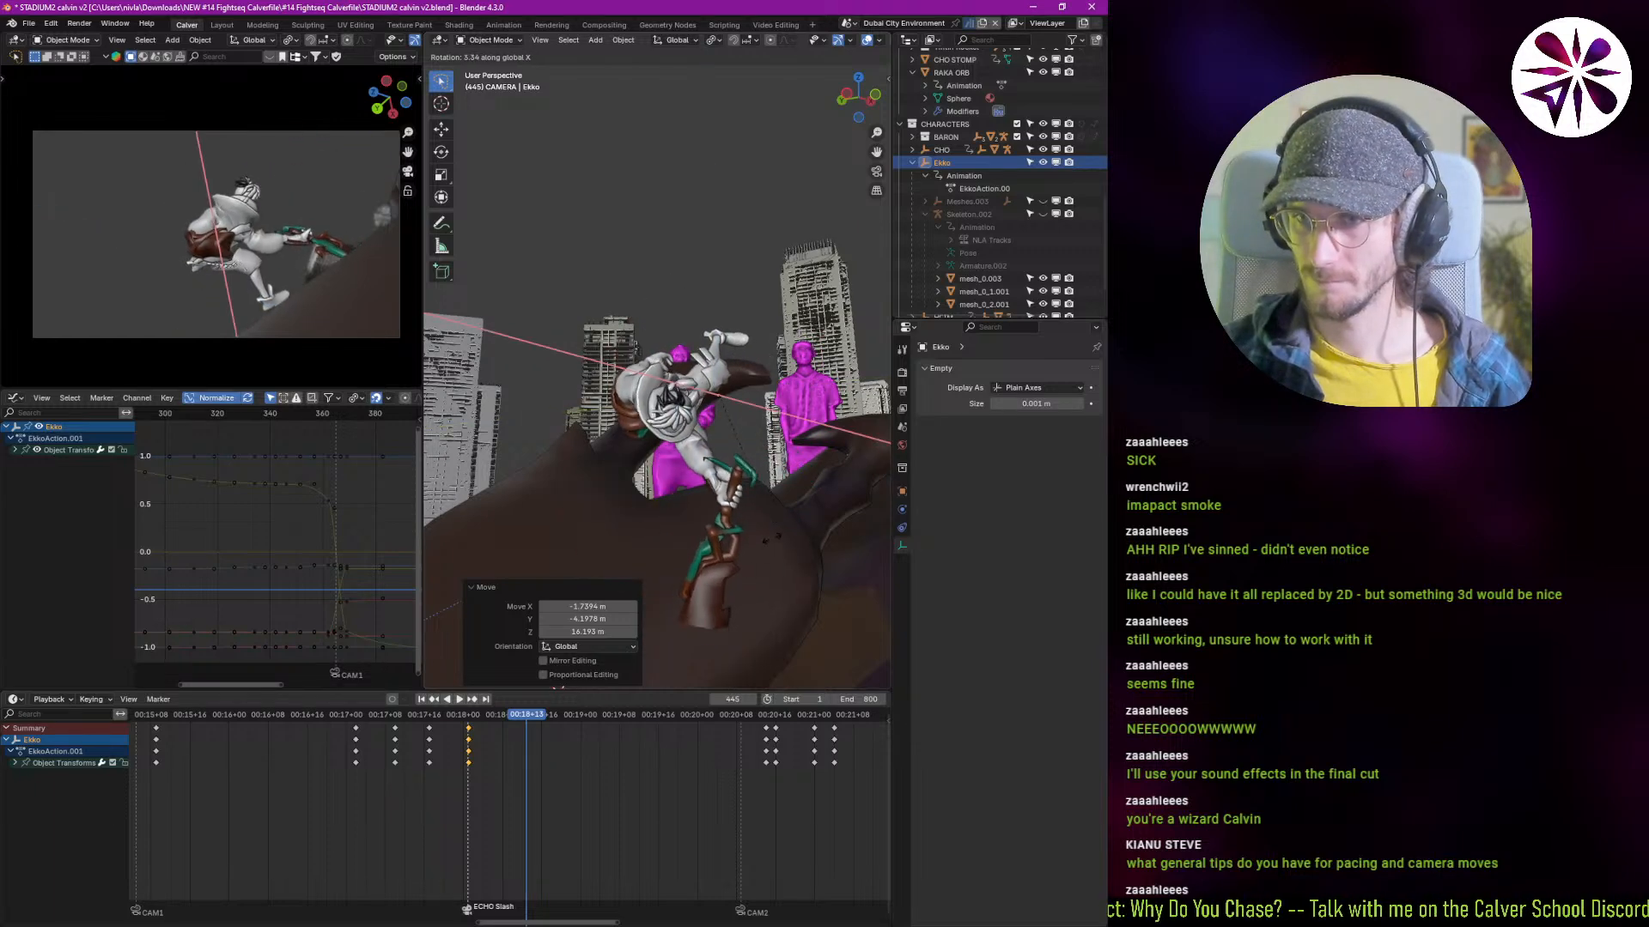
{"action": "right_click", "coordinate": [784, 540]}
Step: Rotate Ekko freely at frame 445 into a more upright pose, ending with an 11° turn about the view axis
{"action": "middle_click_drag", "start_coordinate": [789, 539], "coordinate": [685, 523]}
{"action": "key", "text": "r"}
{"action": "key", "text": "r"}
{"action": "left_click", "coordinate": [739, 536]}
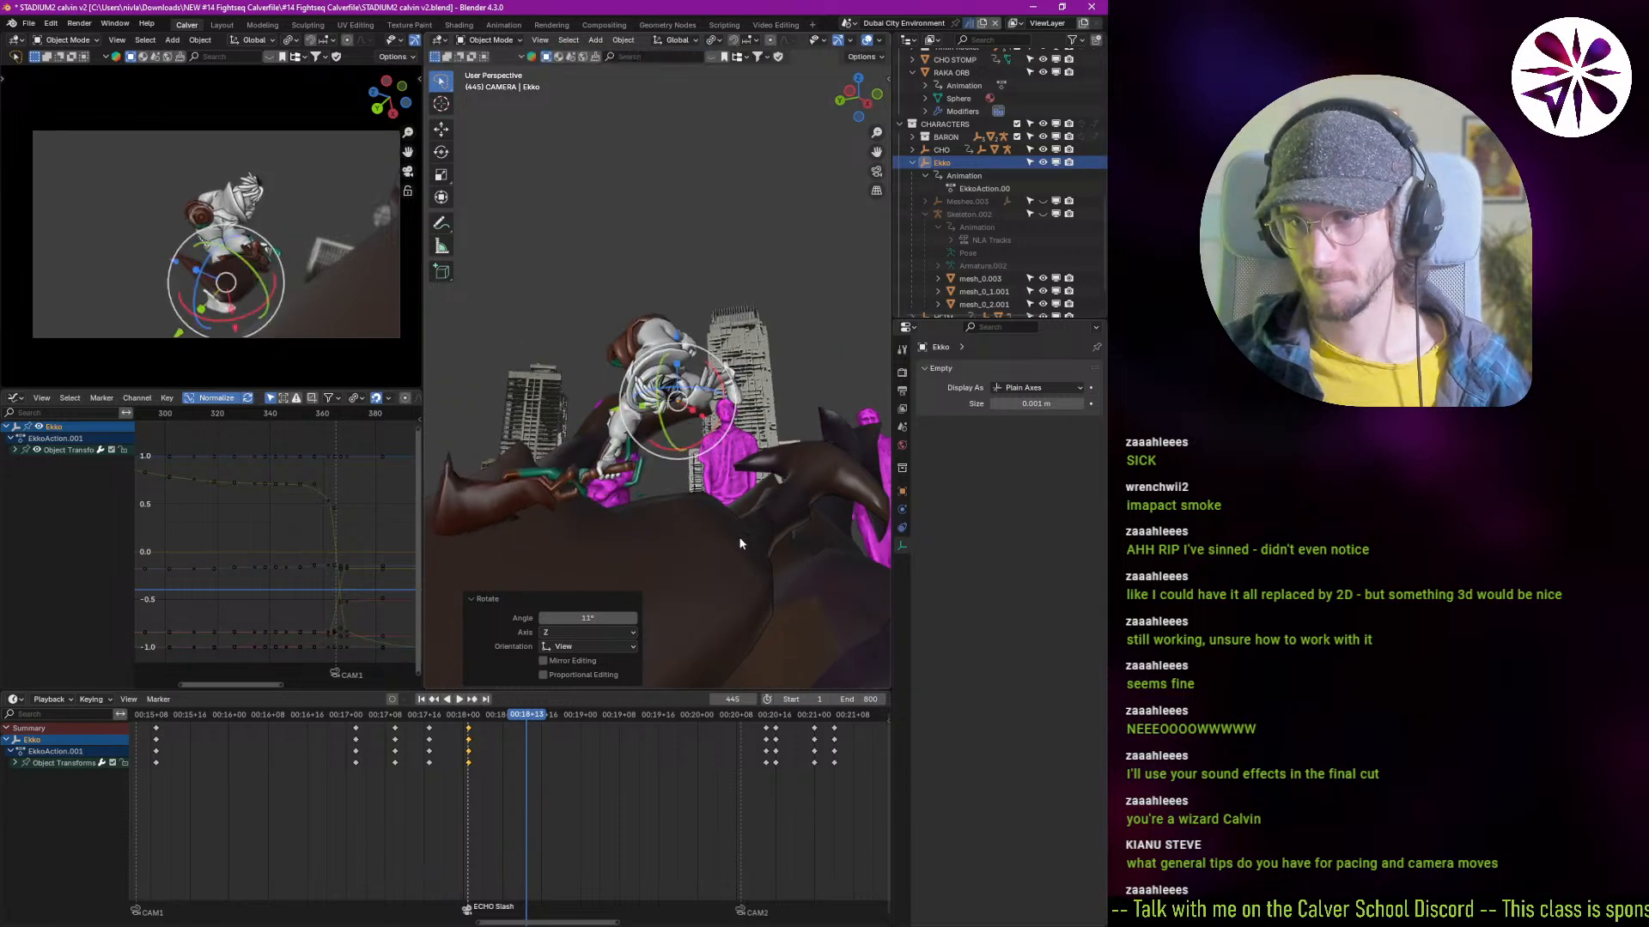
Step: Fine-tune Ekko's orientation at frame 445 with small free trackball turns and keyframe the pose
{"action": "key", "text": "r"}
{"action": "key", "text": "r"}
{"action": "left_click", "coordinate": [732, 532]}
{"action": "key", "text": "r"}
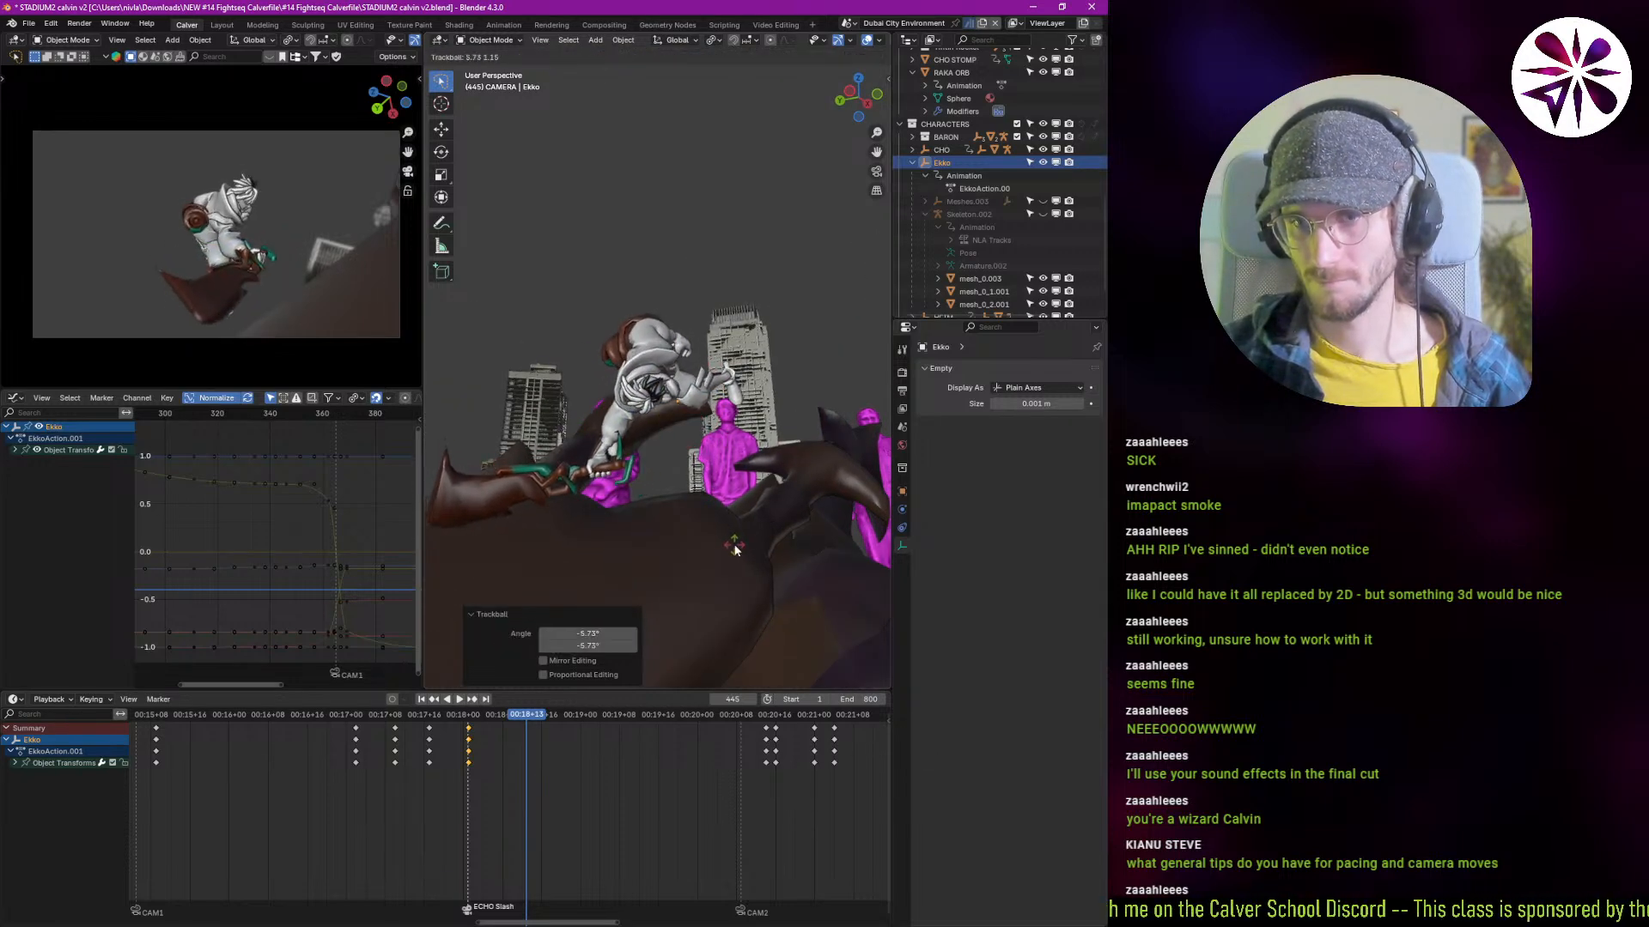
{"action": "key", "text": "i"}
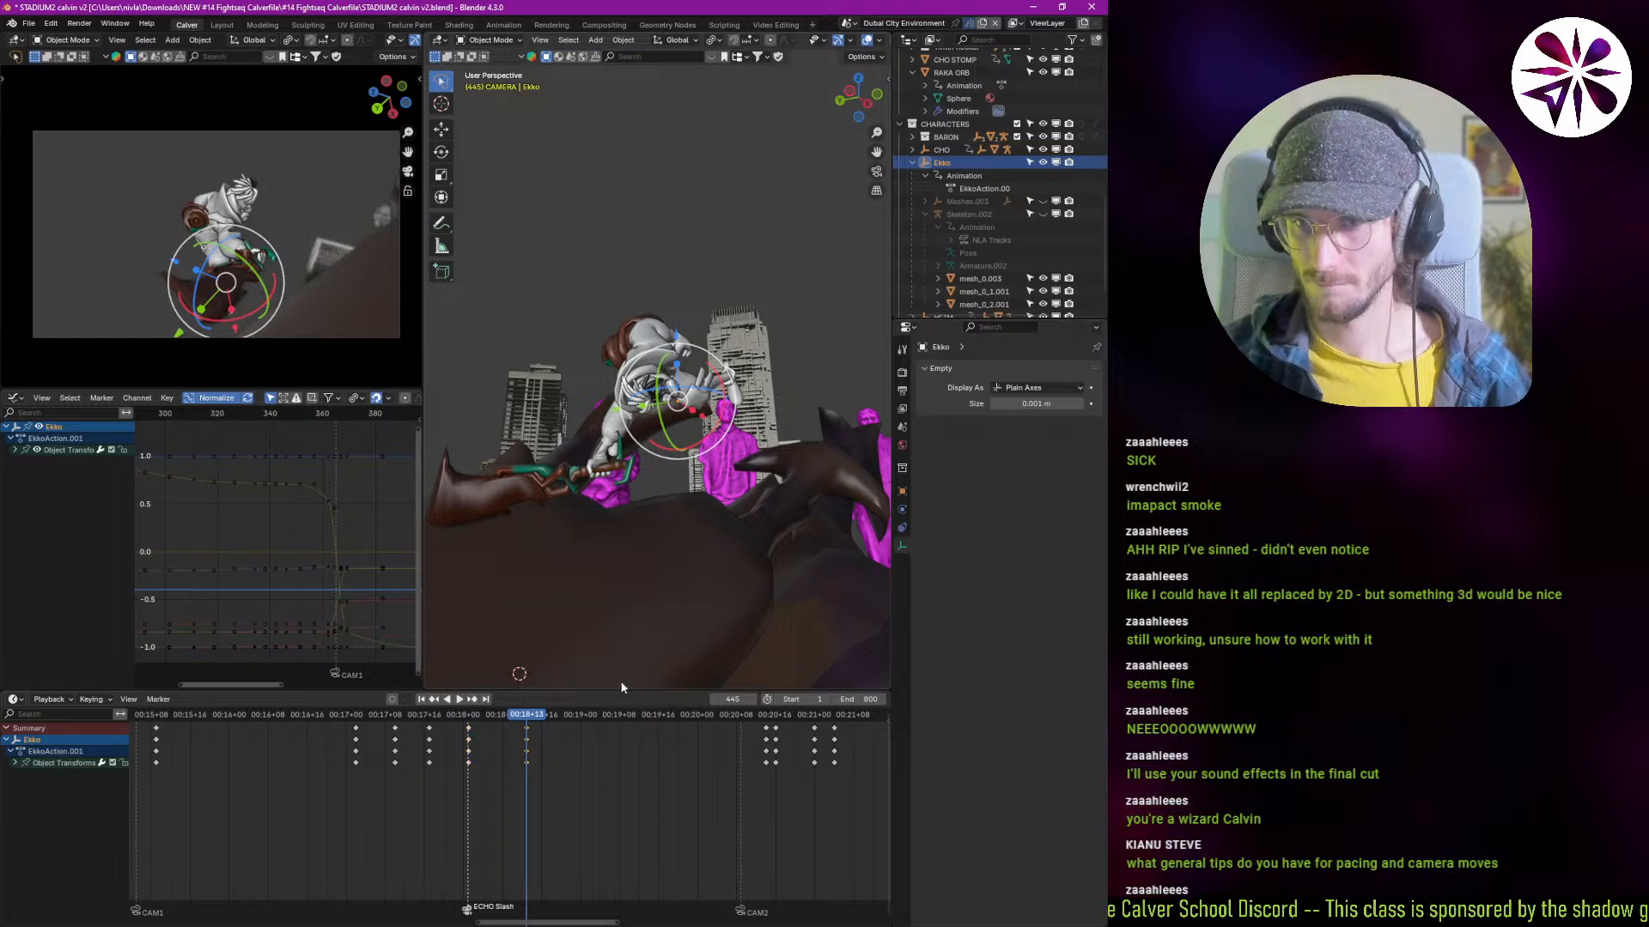
Step: Shift Ekko's keyframe 12 frames earlier, from frame 445 to 433, and review the slash motion by playing and scrubbing
{"action": "key", "text": "space"}
{"action": "left_click_drag", "start_coordinate": [556, 766], "coordinate": [498, 779]}
{"action": "key", "text": "space"}
{"action": "key", "text": "space"}
{"action": "key", "text": "g"}
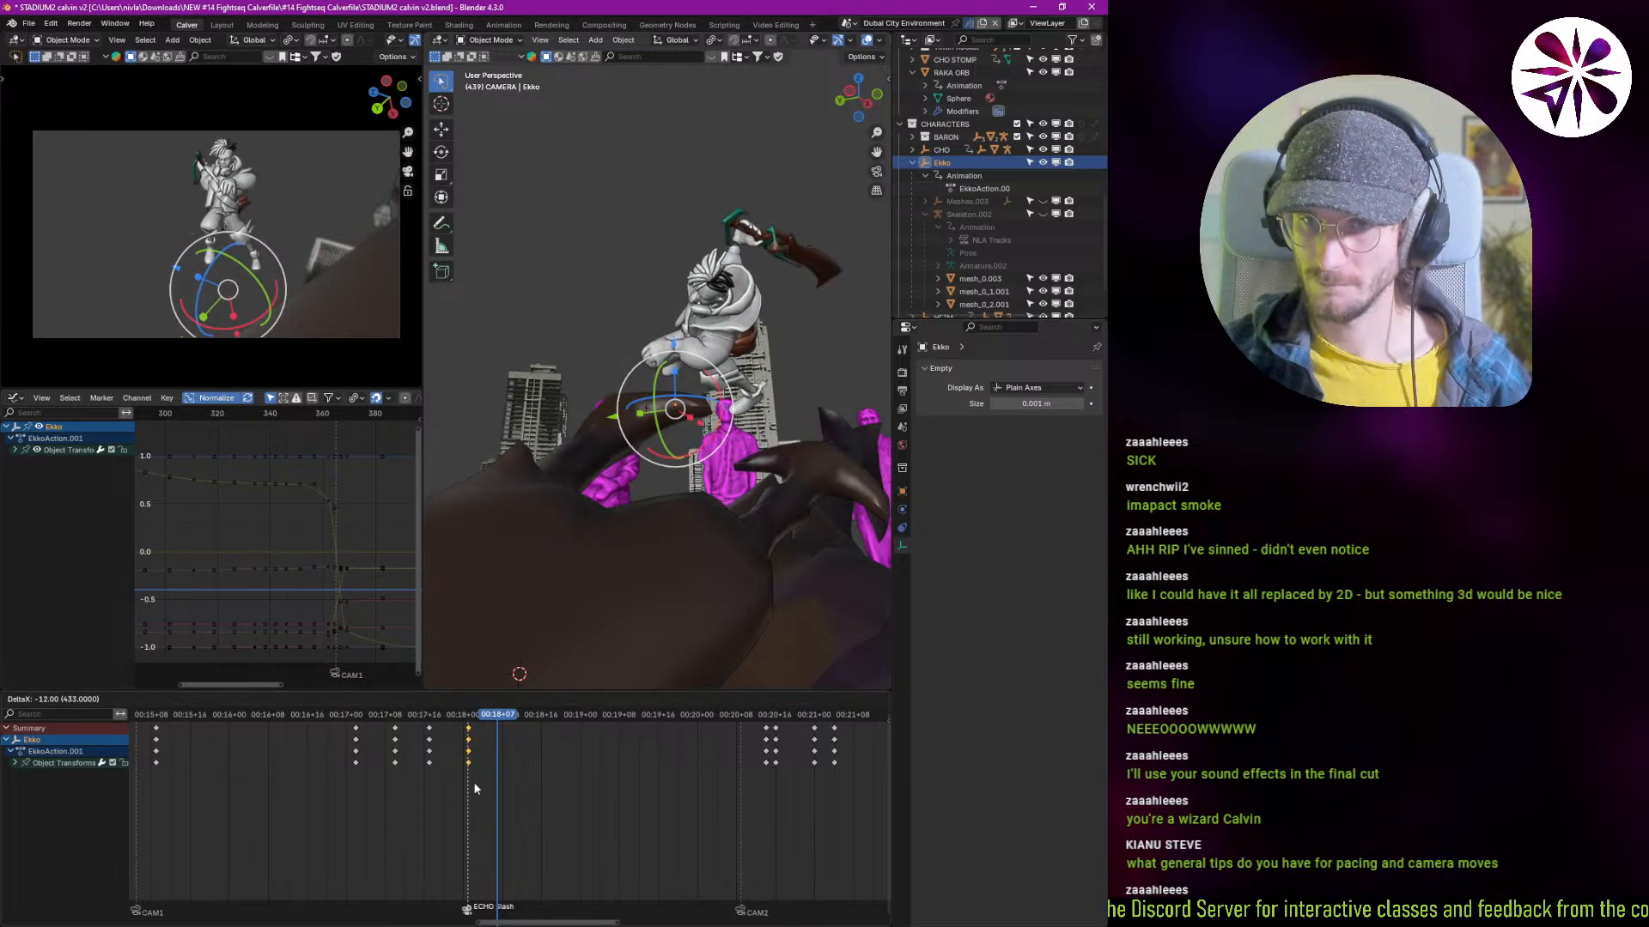
{"action": "left_click", "coordinate": [474, 788]}
{"action": "key", "text": "space"}
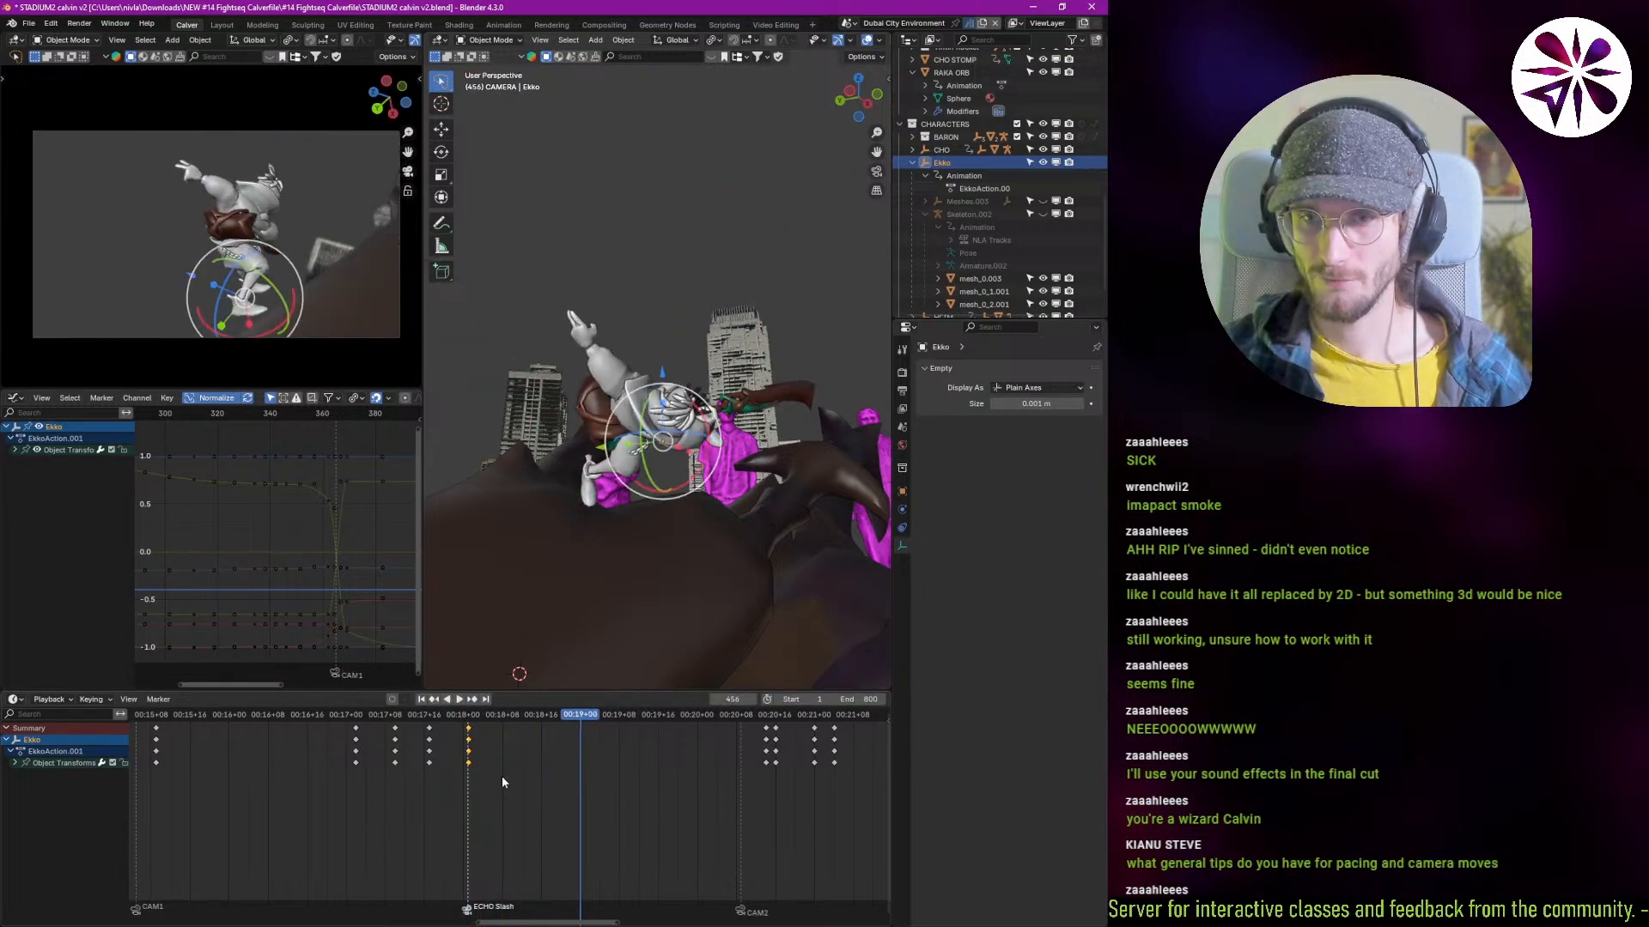
{"action": "key", "text": "Escape"}
{"action": "key", "text": "space"}
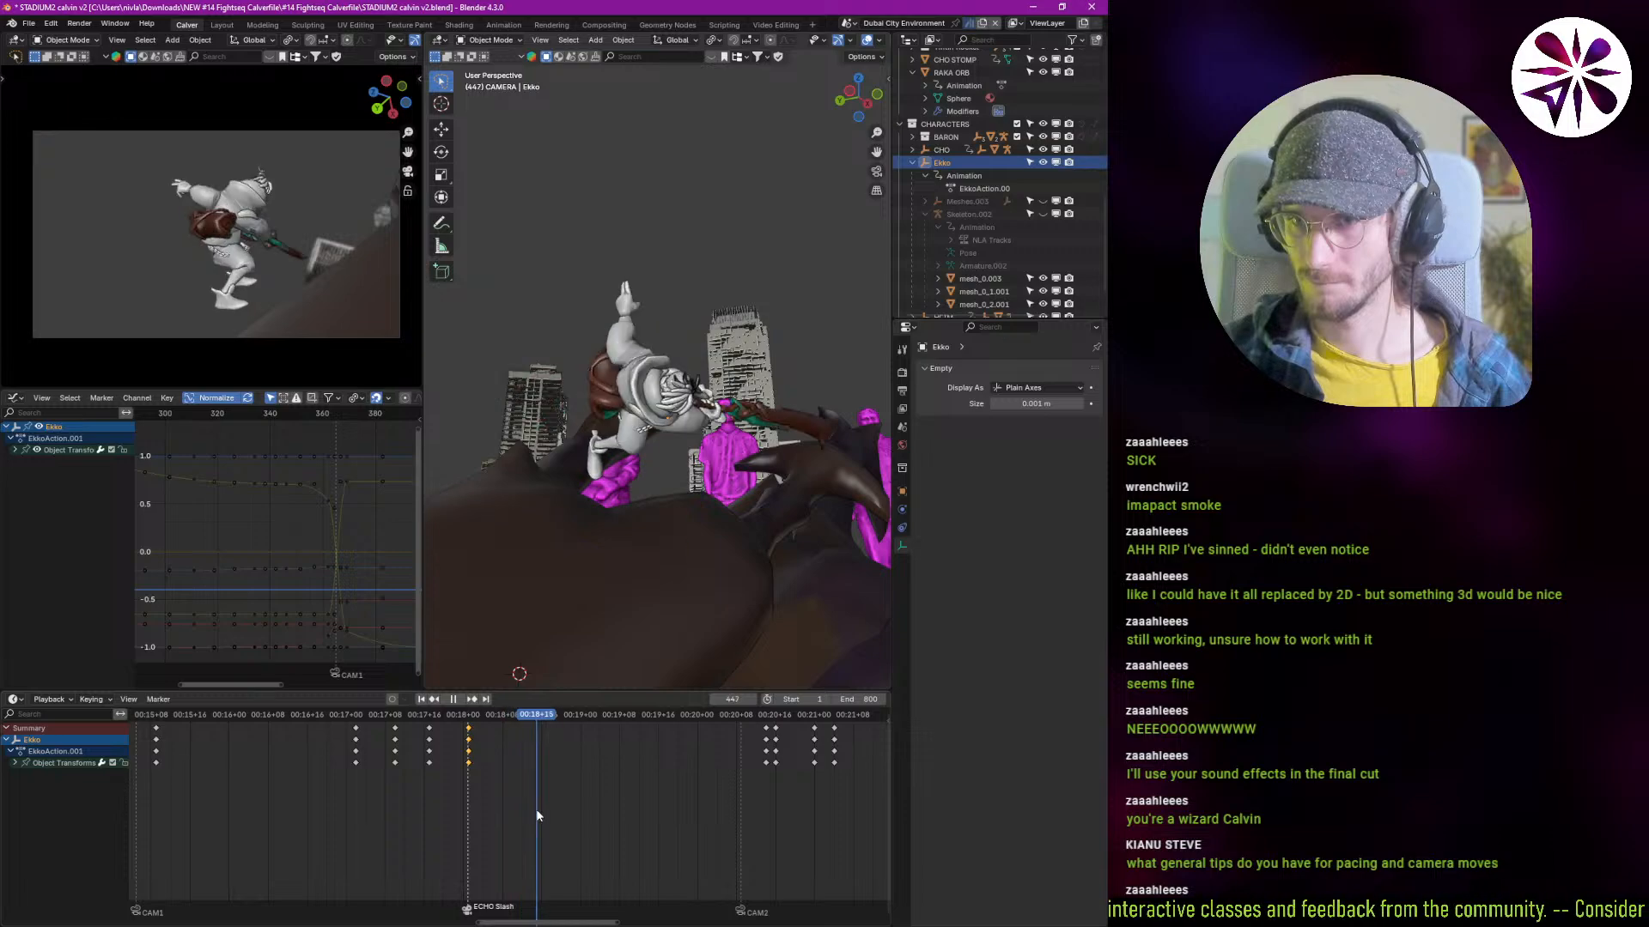
{"action": "right_click_drag", "start_coordinate": [538, 815], "coordinate": [529, 812], "text": "shift"}
Step: Set the snap target to Face and reposition Ekko at frame 433 above the creature's back
{"action": "middle_click_drag", "start_coordinate": [698, 545], "coordinate": [563, 441]}
{"action": "scroll", "coordinate": [672, 594], "scroll_direction": "down", "scroll_amount": 4}
{"action": "key", "text": "Right"}
{"action": "key", "text": "Down"}
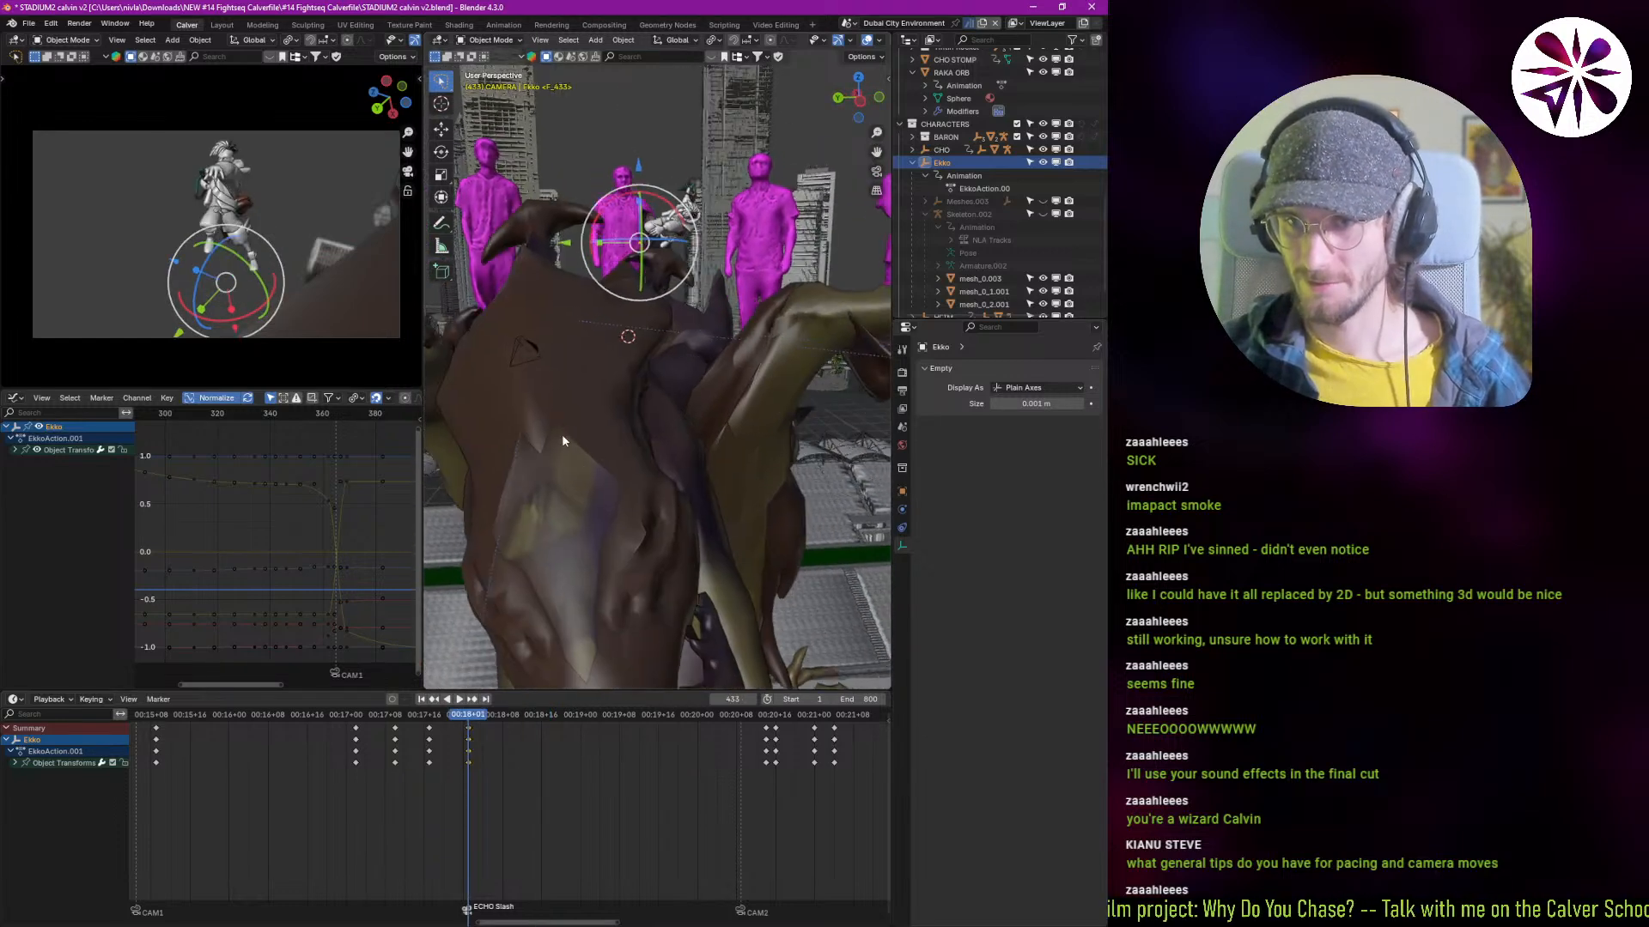
{"action": "key", "text": "g"}
{"action": "left_click", "coordinate": [567, 446]}
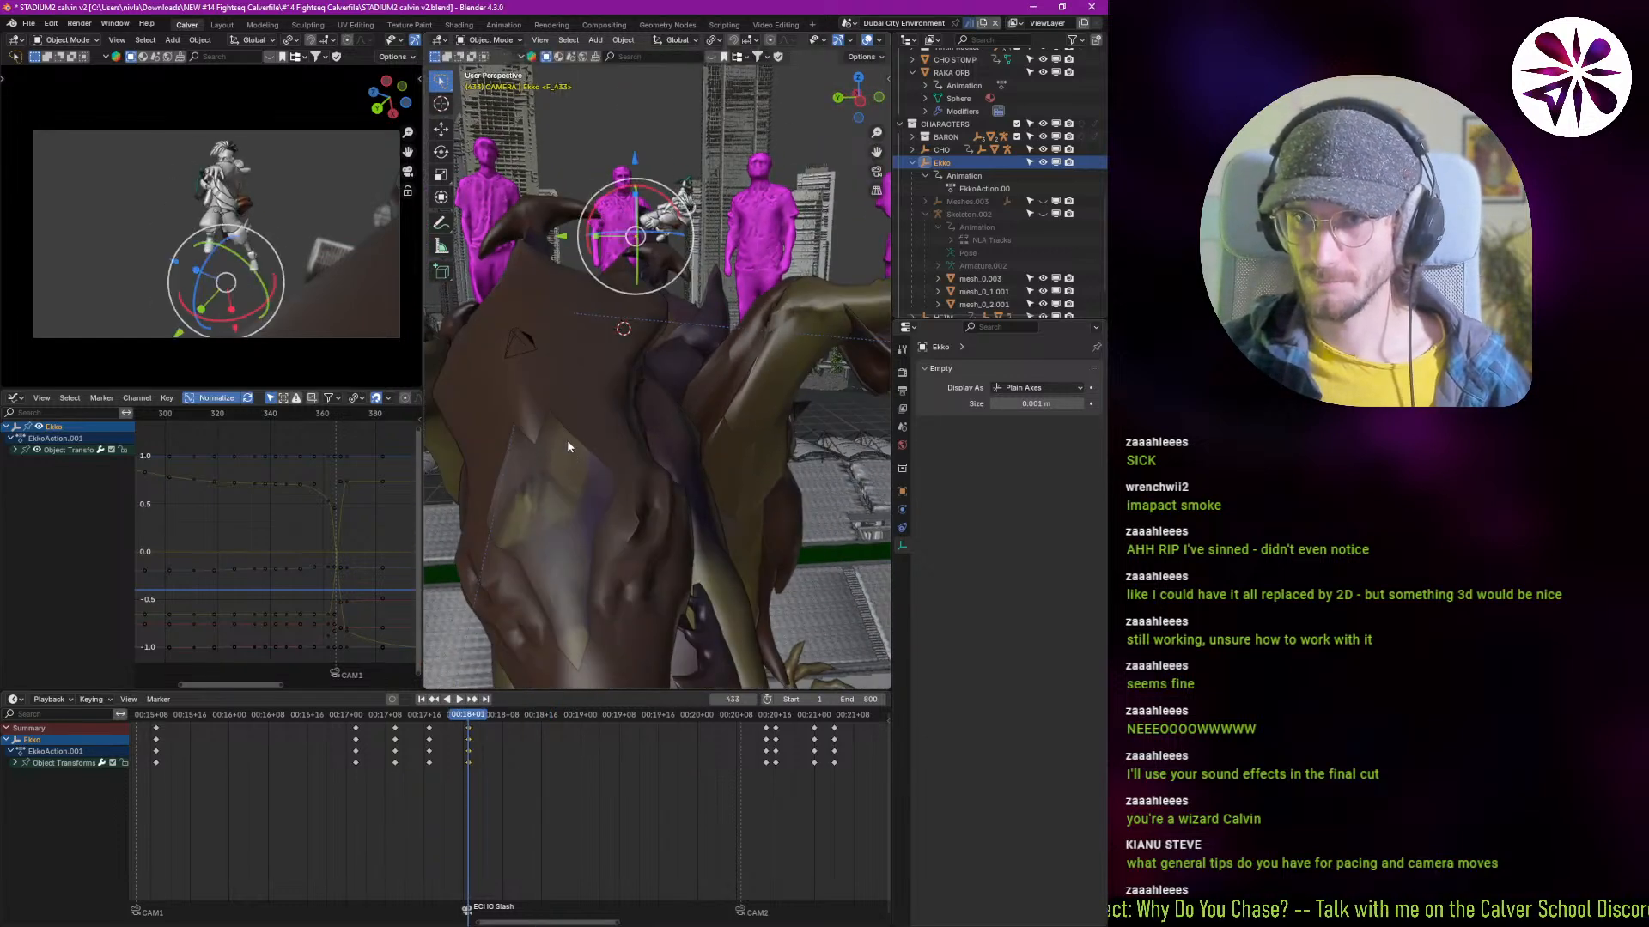
{"action": "left_click", "coordinate": [745, 40]}
{"action": "left_click", "coordinate": [710, 159]}
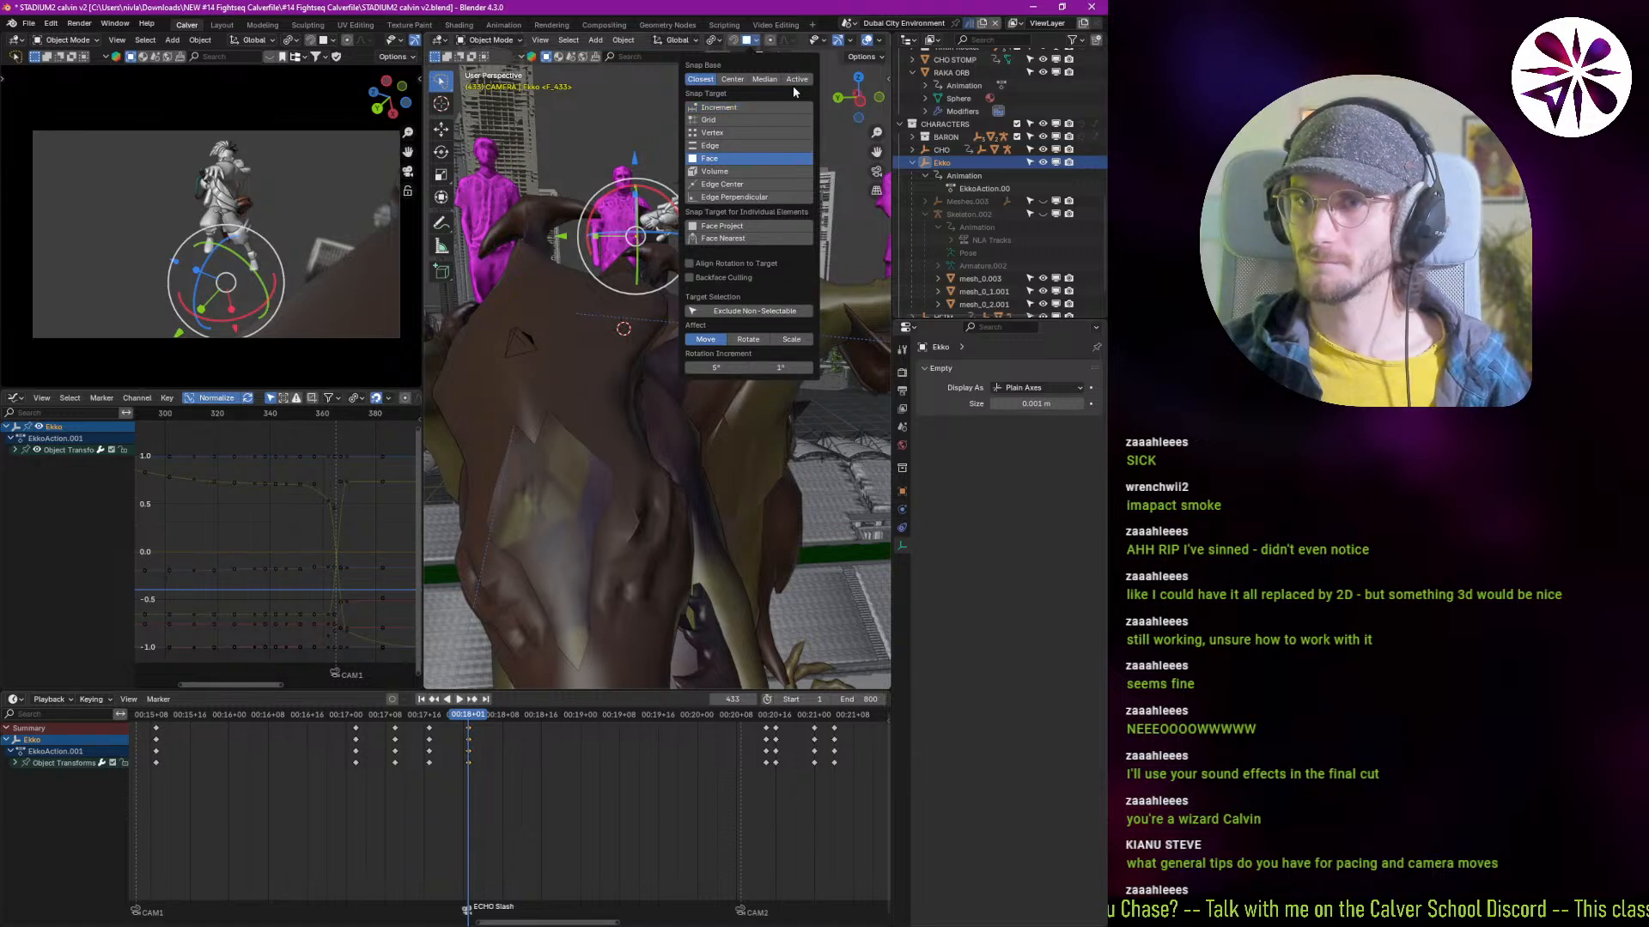
{"action": "key", "text": "g"}
{"action": "left_click", "coordinate": [545, 436]}
Step: Move Ekko by about -3.8, 1.0 and 13.6 m at frame 433, turn him about the view axis and keyframe him
{"action": "middle_click_drag", "start_coordinate": [544, 436], "coordinate": [485, 415]}
{"action": "key", "text": "g"}
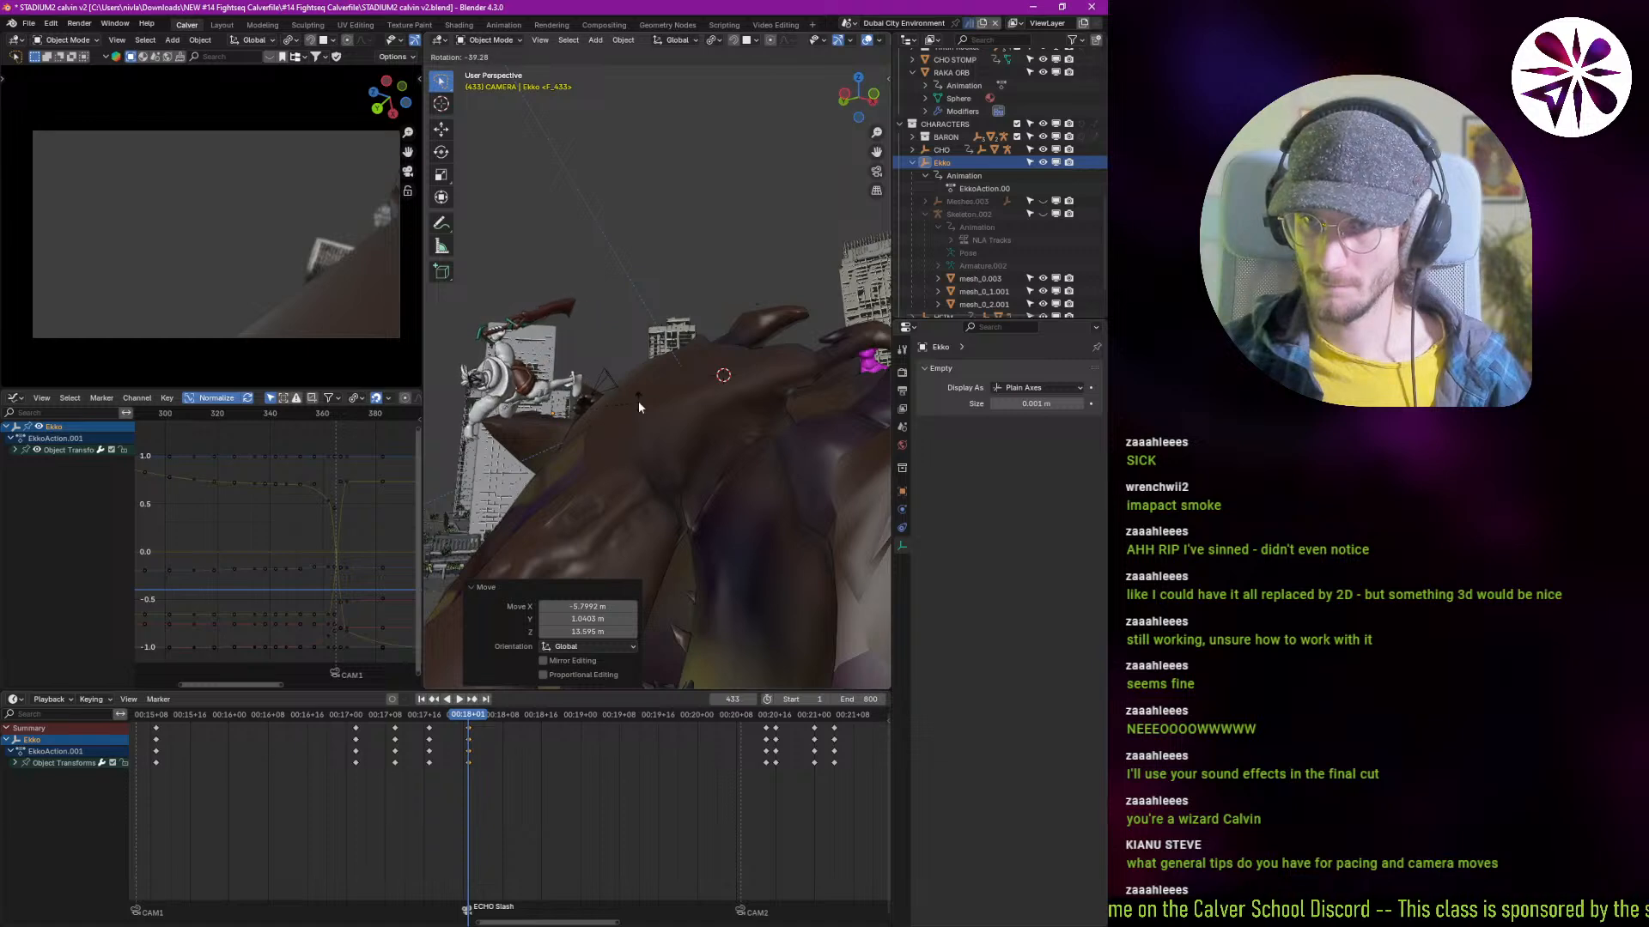
{"action": "left_click", "coordinate": [639, 407]}
{"action": "middle_click_drag", "start_coordinate": [639, 407], "coordinate": [758, 453]}
{"action": "key", "text": "r"}
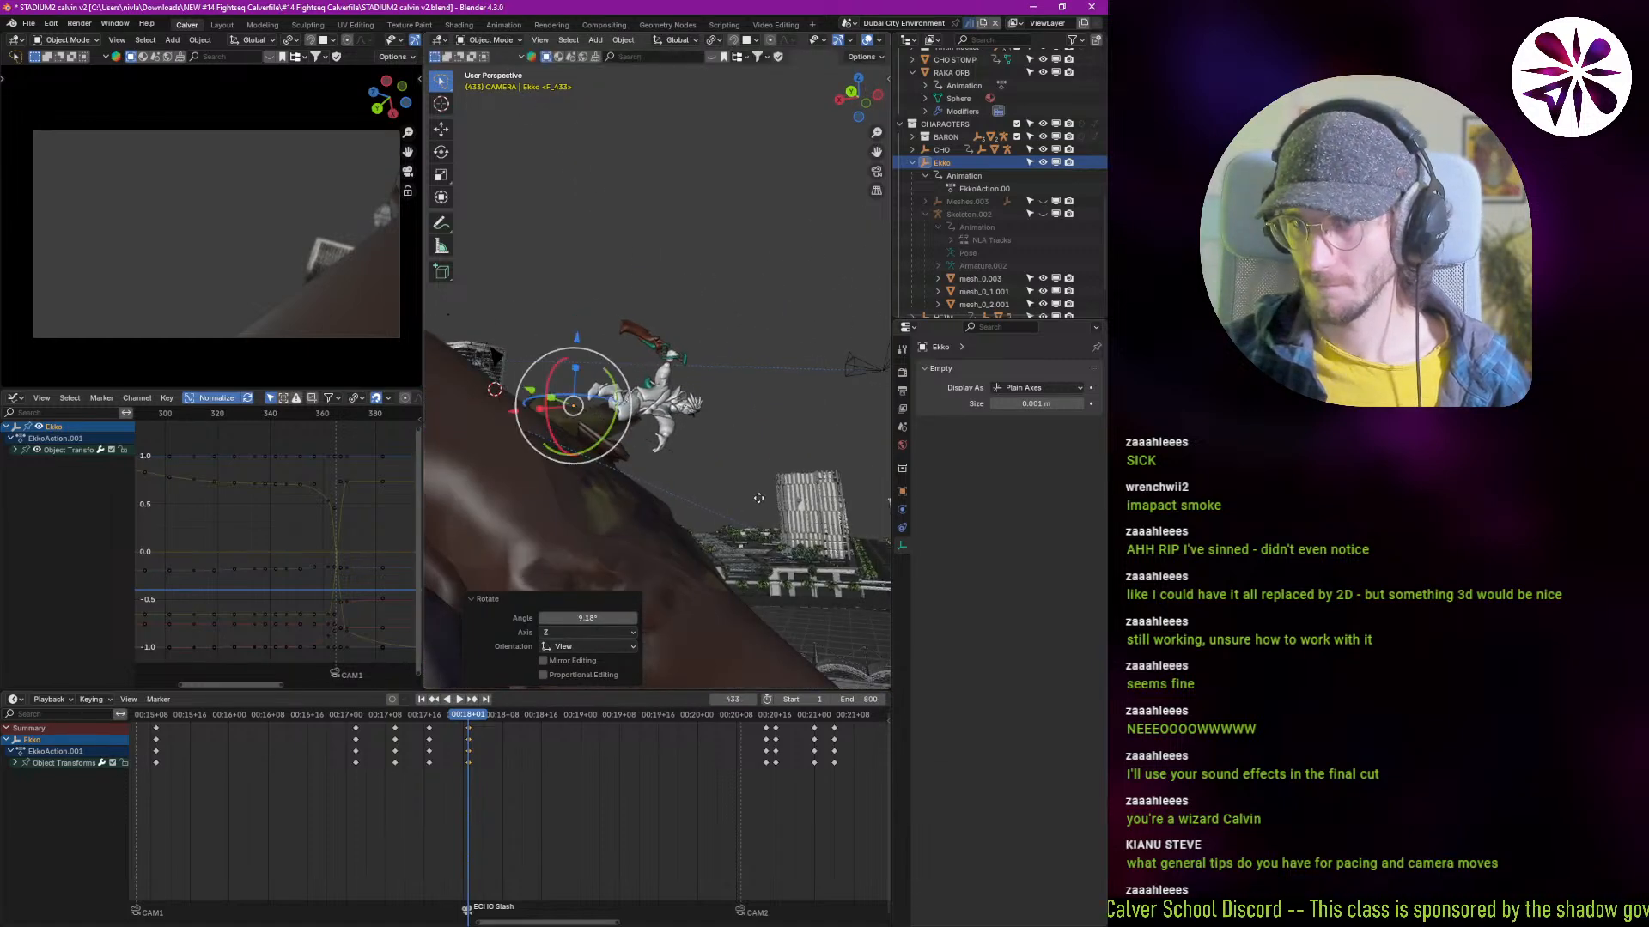
{"action": "key", "text": "g"}
{"action": "left_click", "coordinate": [754, 504]}
Step: Play the slash and duplicate Ekko's frame 433 keyframe to about frame 480 to hold the position
{"action": "key", "text": "space"}
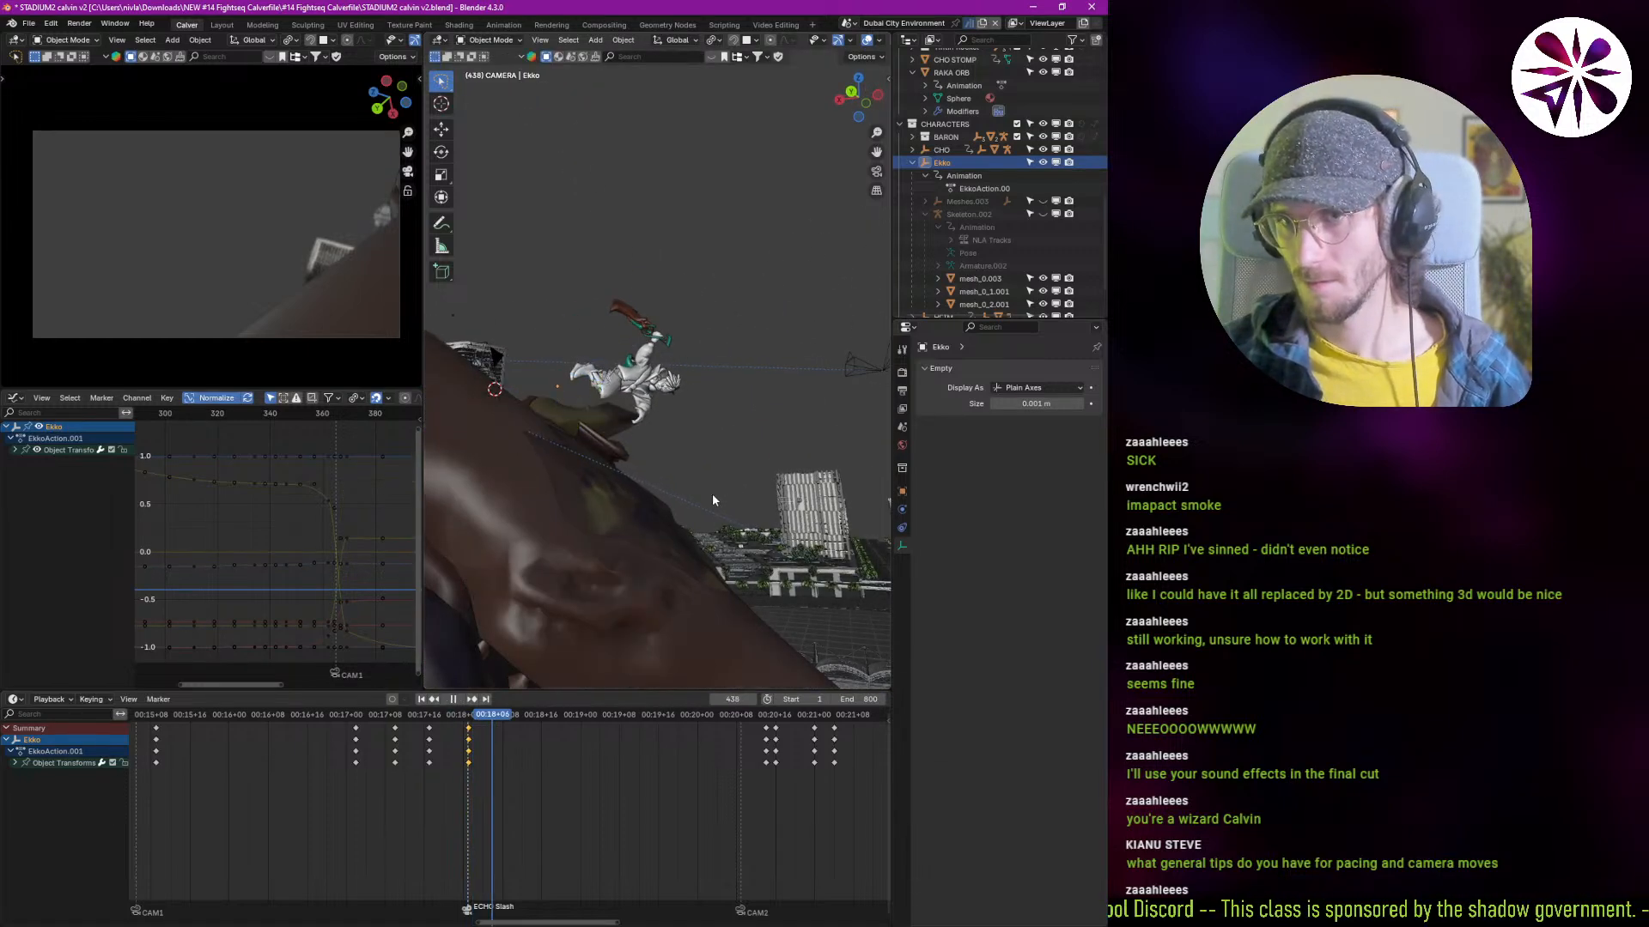
{"action": "mouse_move", "coordinate": [464, 768]}
{"action": "right_mouse_down", "text": "shift"}
{"action": "mouse_move", "coordinate": [409, 778]}
{"action": "mouse_move", "coordinate": [486, 782]}
{"action": "right_mouse_up", "text": "shift"}
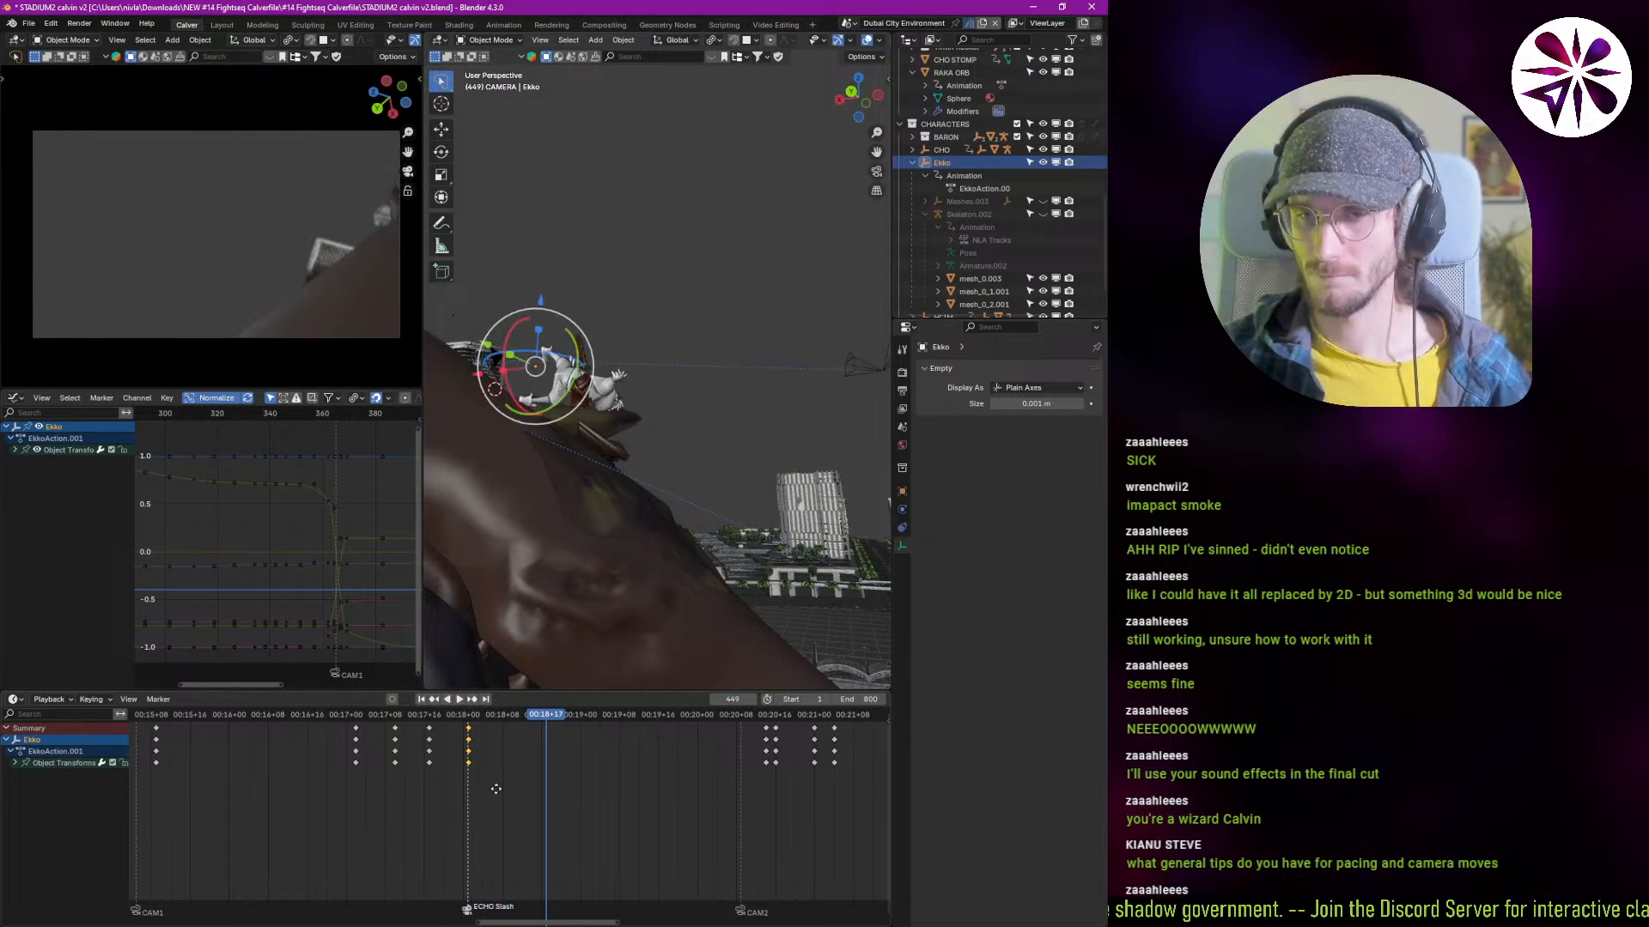
{"action": "key", "text": "shift+d"}
{"action": "left_click", "coordinate": [720, 791]}
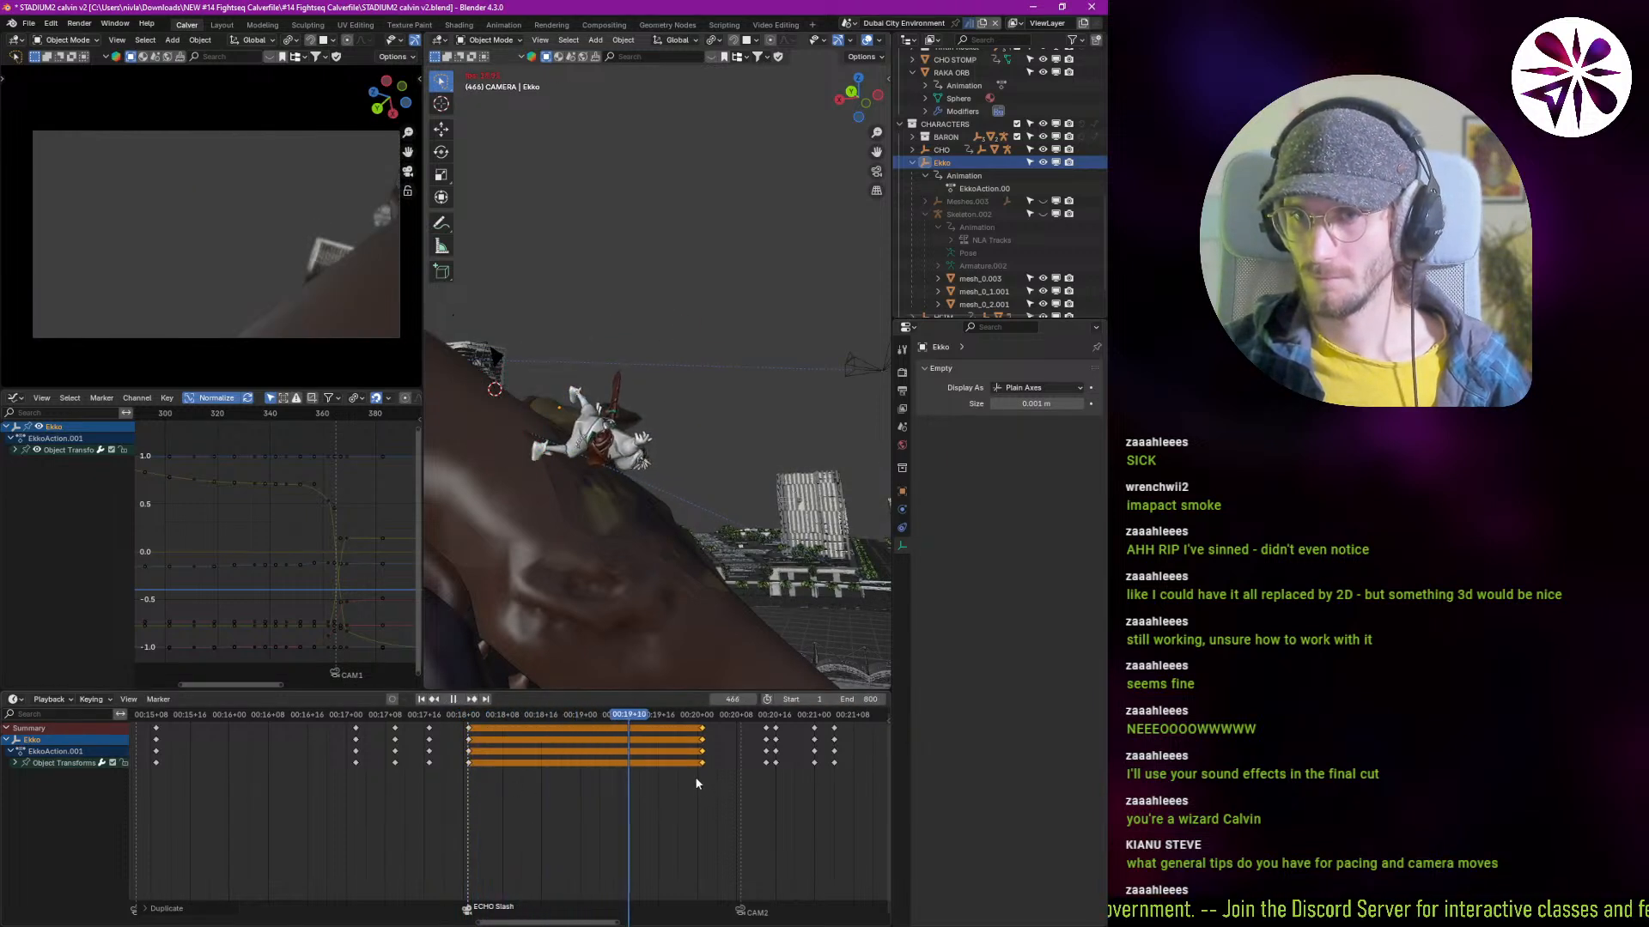
{"action": "key", "text": "space"}
Step: At frame 446, move Ekko by about -16.1, 1.6 and 11.1 m, rotate him toward the creature's back and keyframe the pose
{"action": "middle_click_drag", "start_coordinate": [545, 584], "coordinate": [758, 563]}
{"action": "key", "text": "Right"}
{"action": "key", "text": "Right"}
{"action": "key", "text": "Right"}
{"action": "key", "text": "g"}
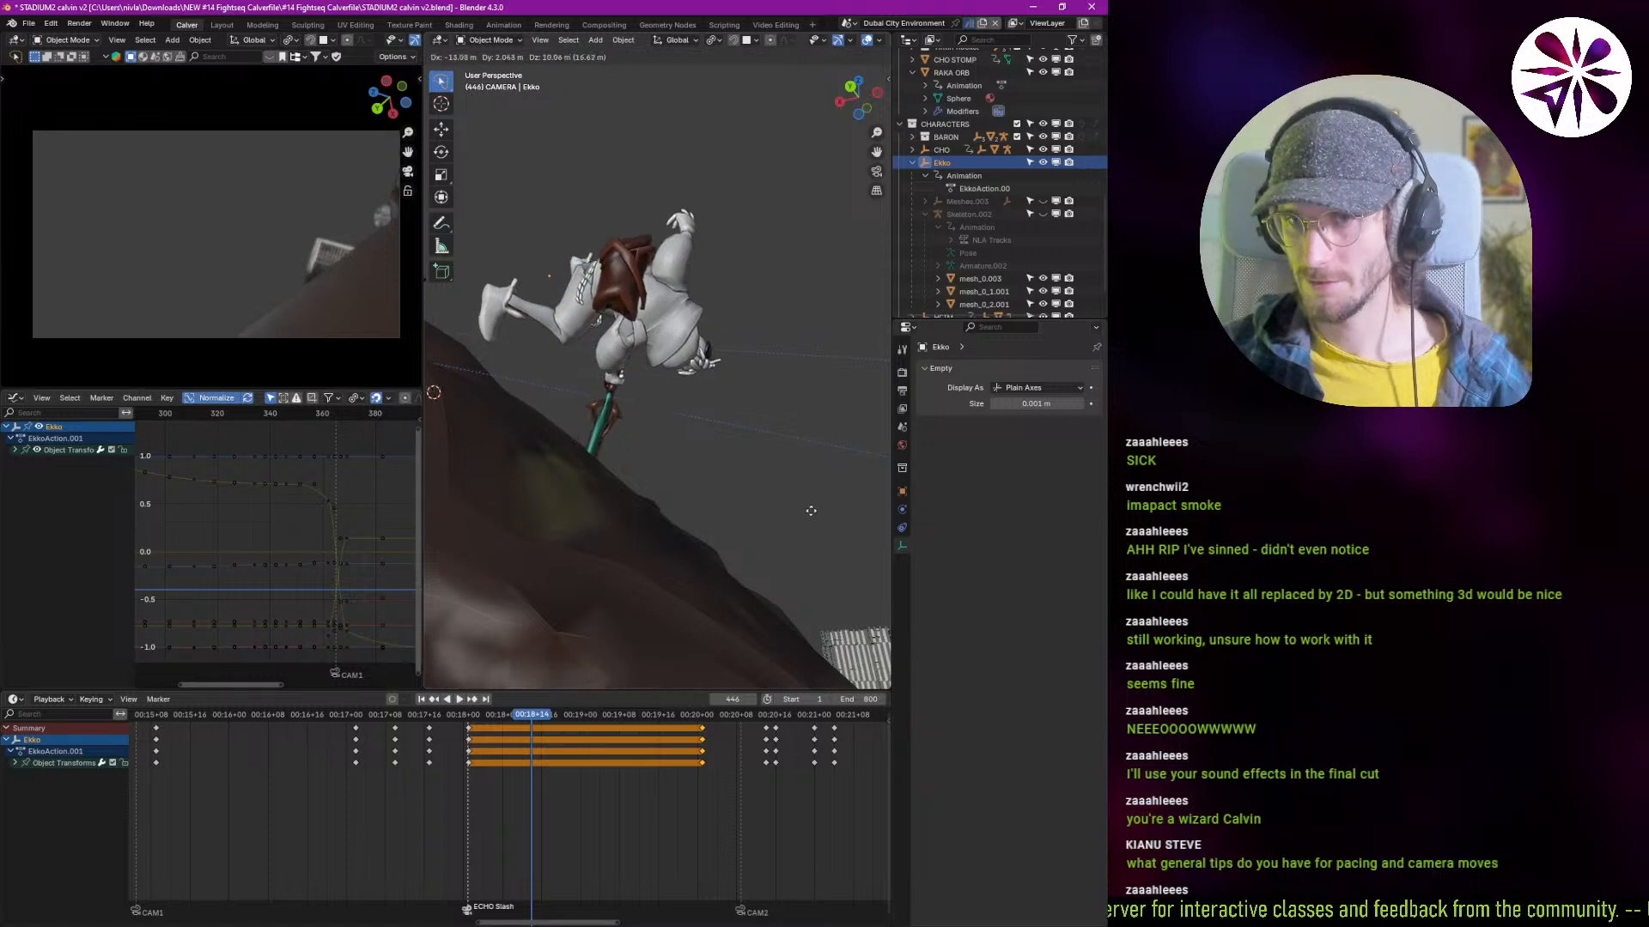
{"action": "left_click", "coordinate": [820, 500]}
{"action": "mouse_move", "coordinate": [640, 517]}
{"action": "middle_mouse_down"}
{"action": "mouse_move", "coordinate": [663, 501]}
{"action": "mouse_move", "coordinate": [611, 524]}
{"action": "mouse_move", "coordinate": [744, 532]}
{"action": "mouse_move", "coordinate": [689, 518]}
{"action": "mouse_move", "coordinate": [643, 539]}
{"action": "middle_mouse_up"}
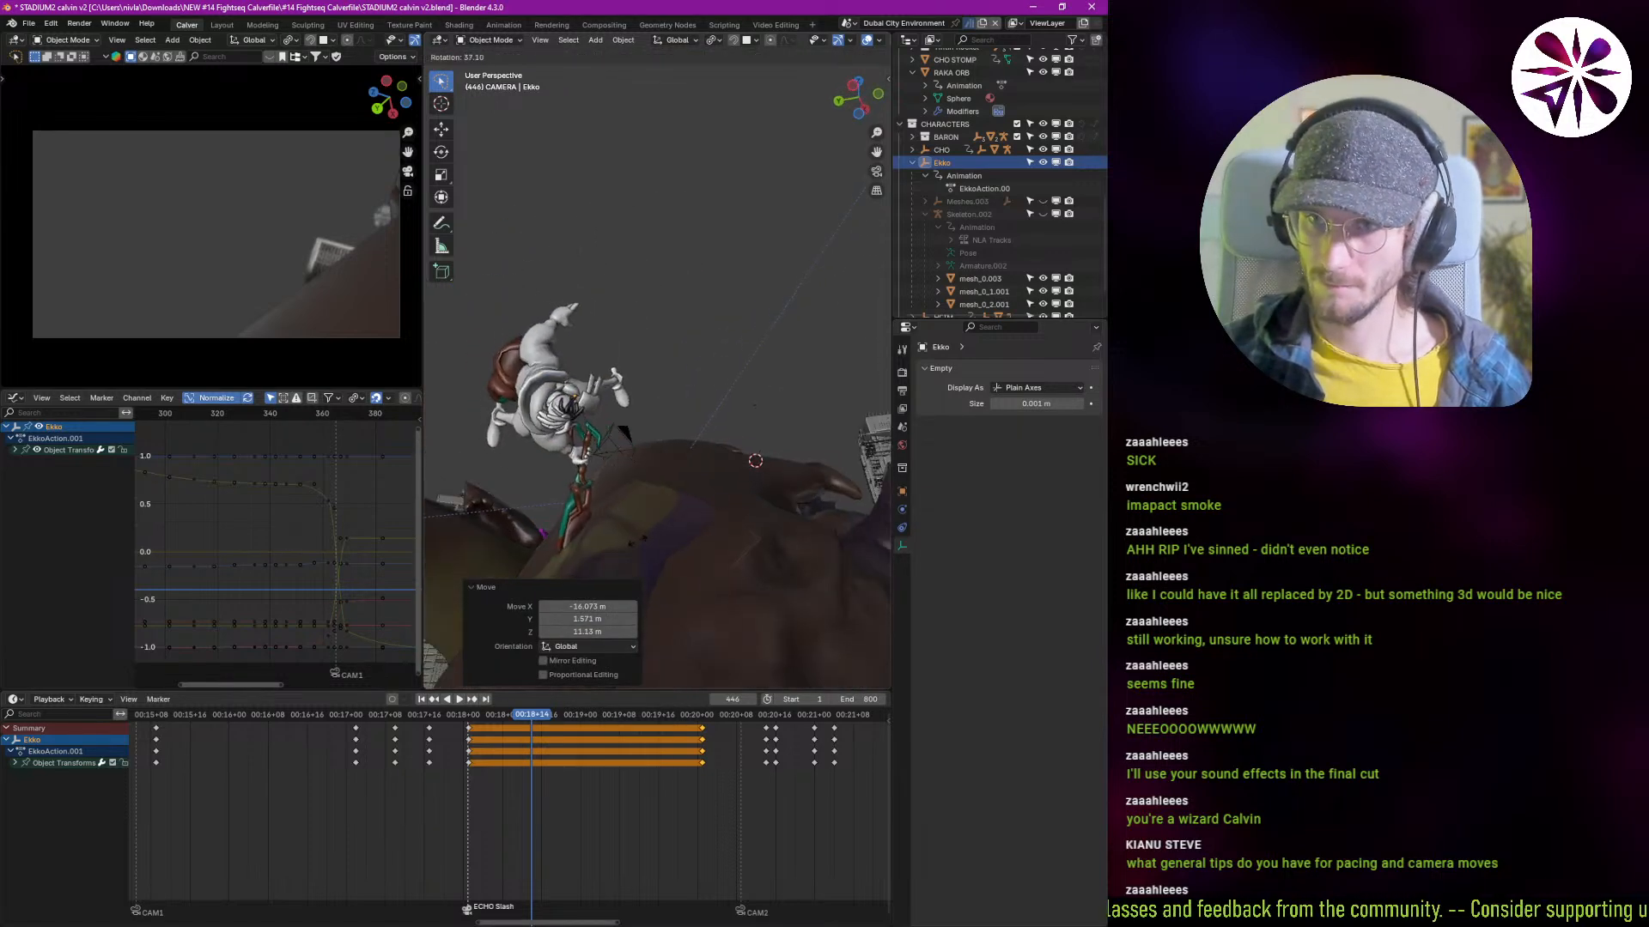
{"action": "key", "text": "i"}
Step: Move Ekko's frame 446 keyframe to frame 433, duplicate it to about frame 480 and play the result
{"action": "key", "text": "Right"}
{"action": "key", "text": "Right"}
{"action": "key", "text": "Right"}
{"action": "key", "text": "Right"}
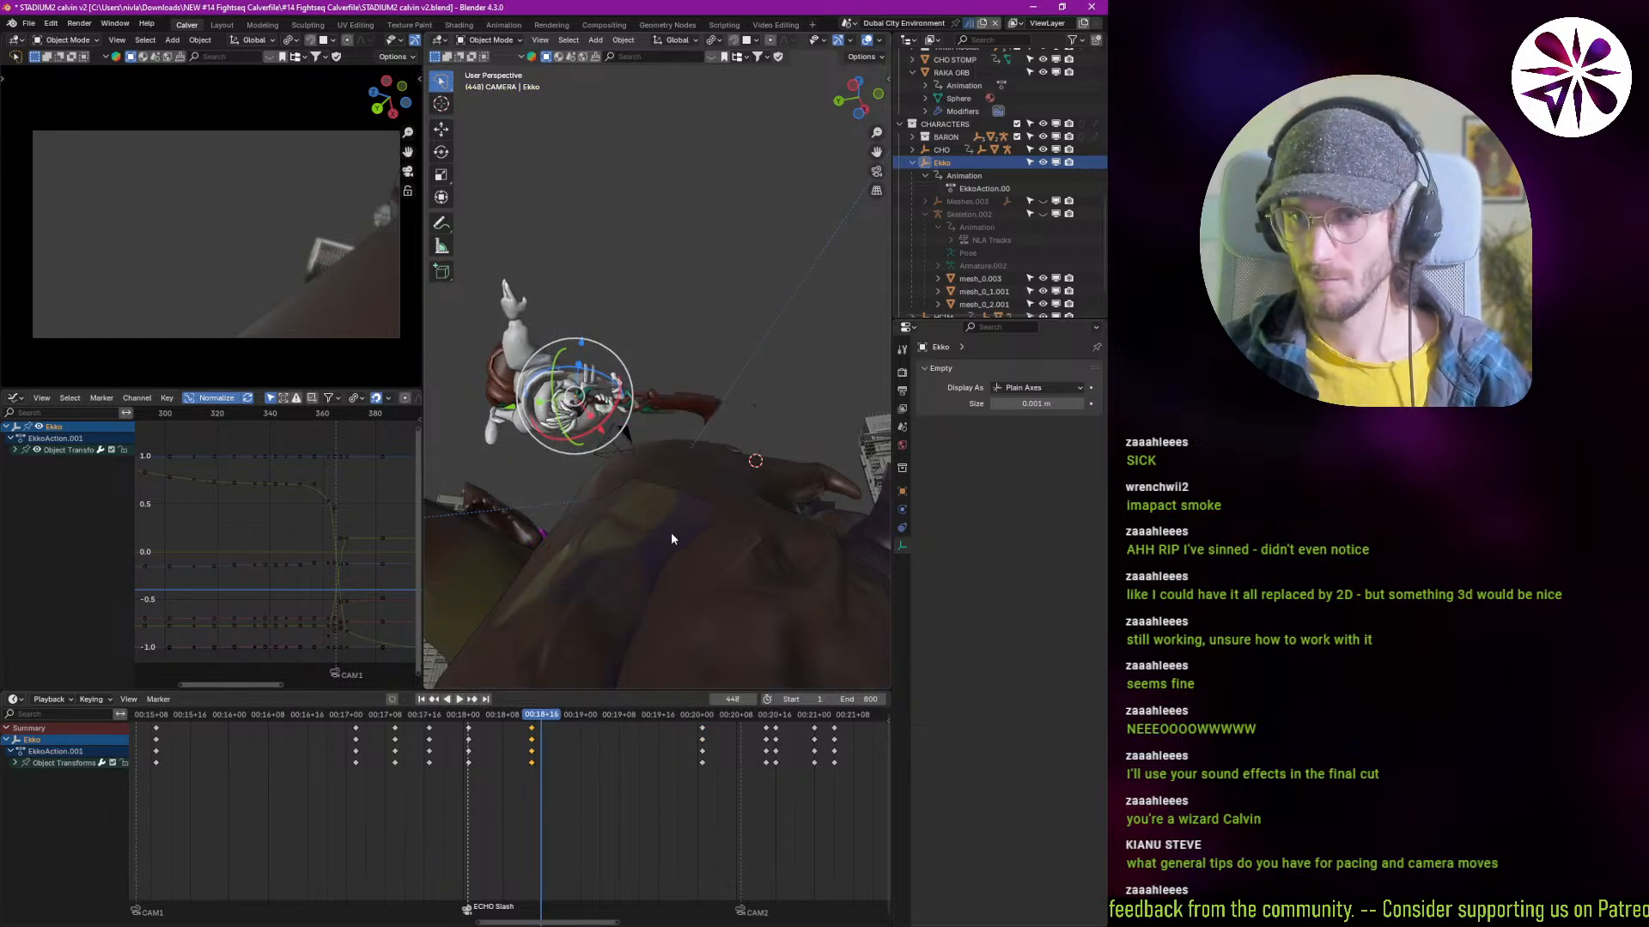
{"action": "left_click_drag", "start_coordinate": [531, 729], "coordinate": [607, 776]}
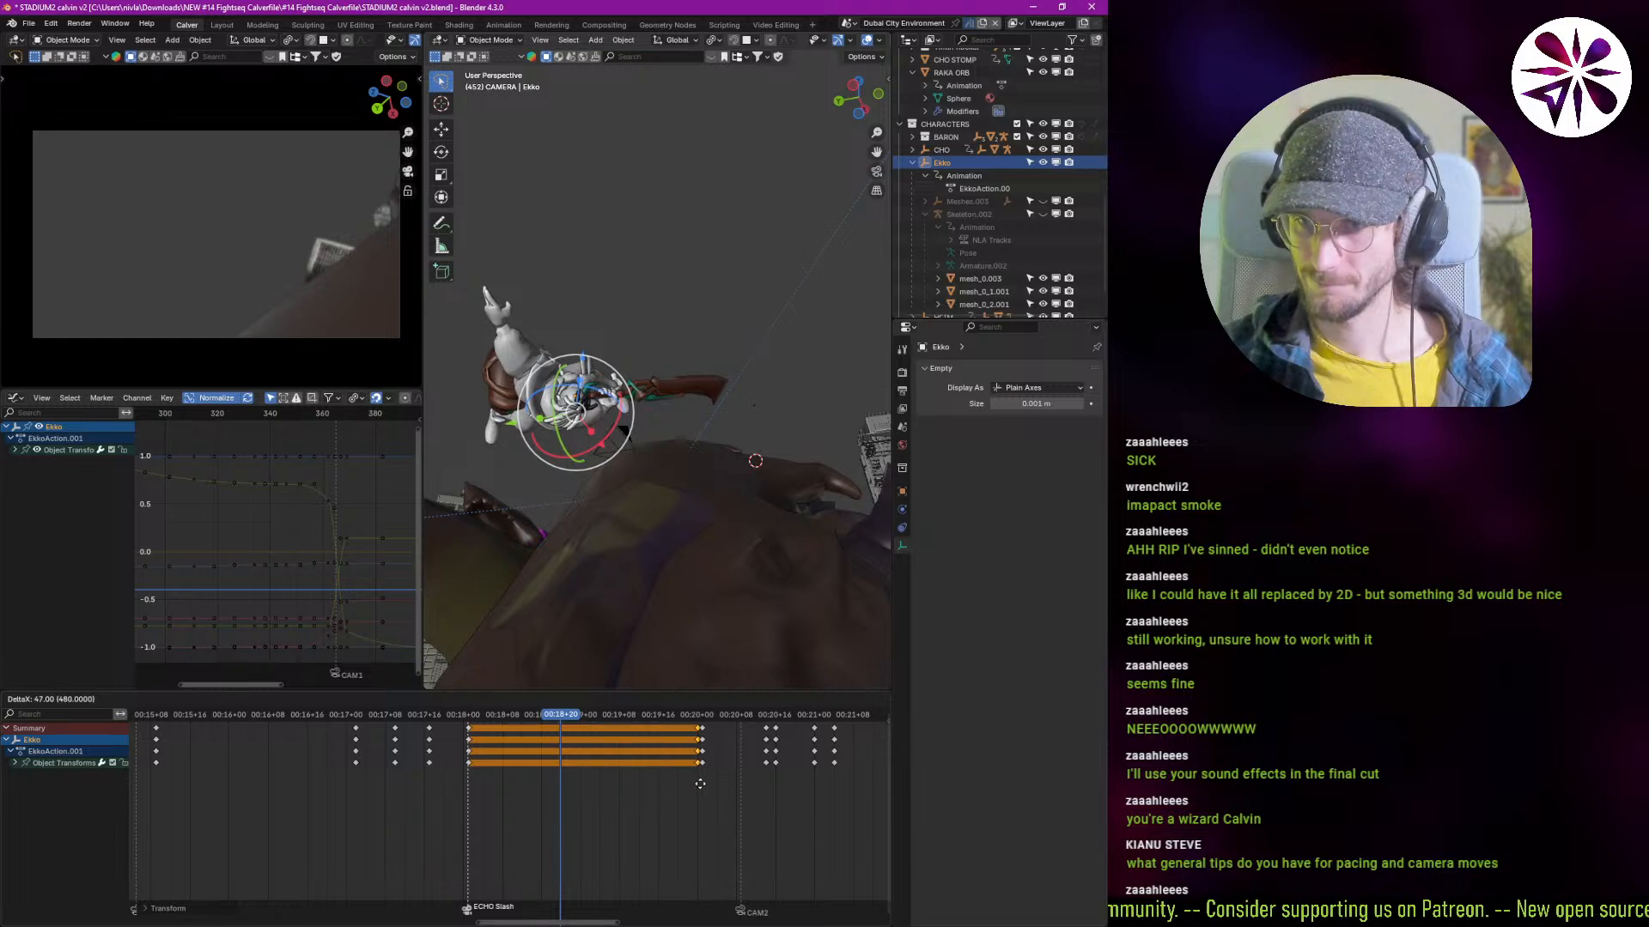
{"action": "left_click_drag", "start_coordinate": [709, 788], "coordinate": [710, 788]}
{"action": "key", "text": "space"}
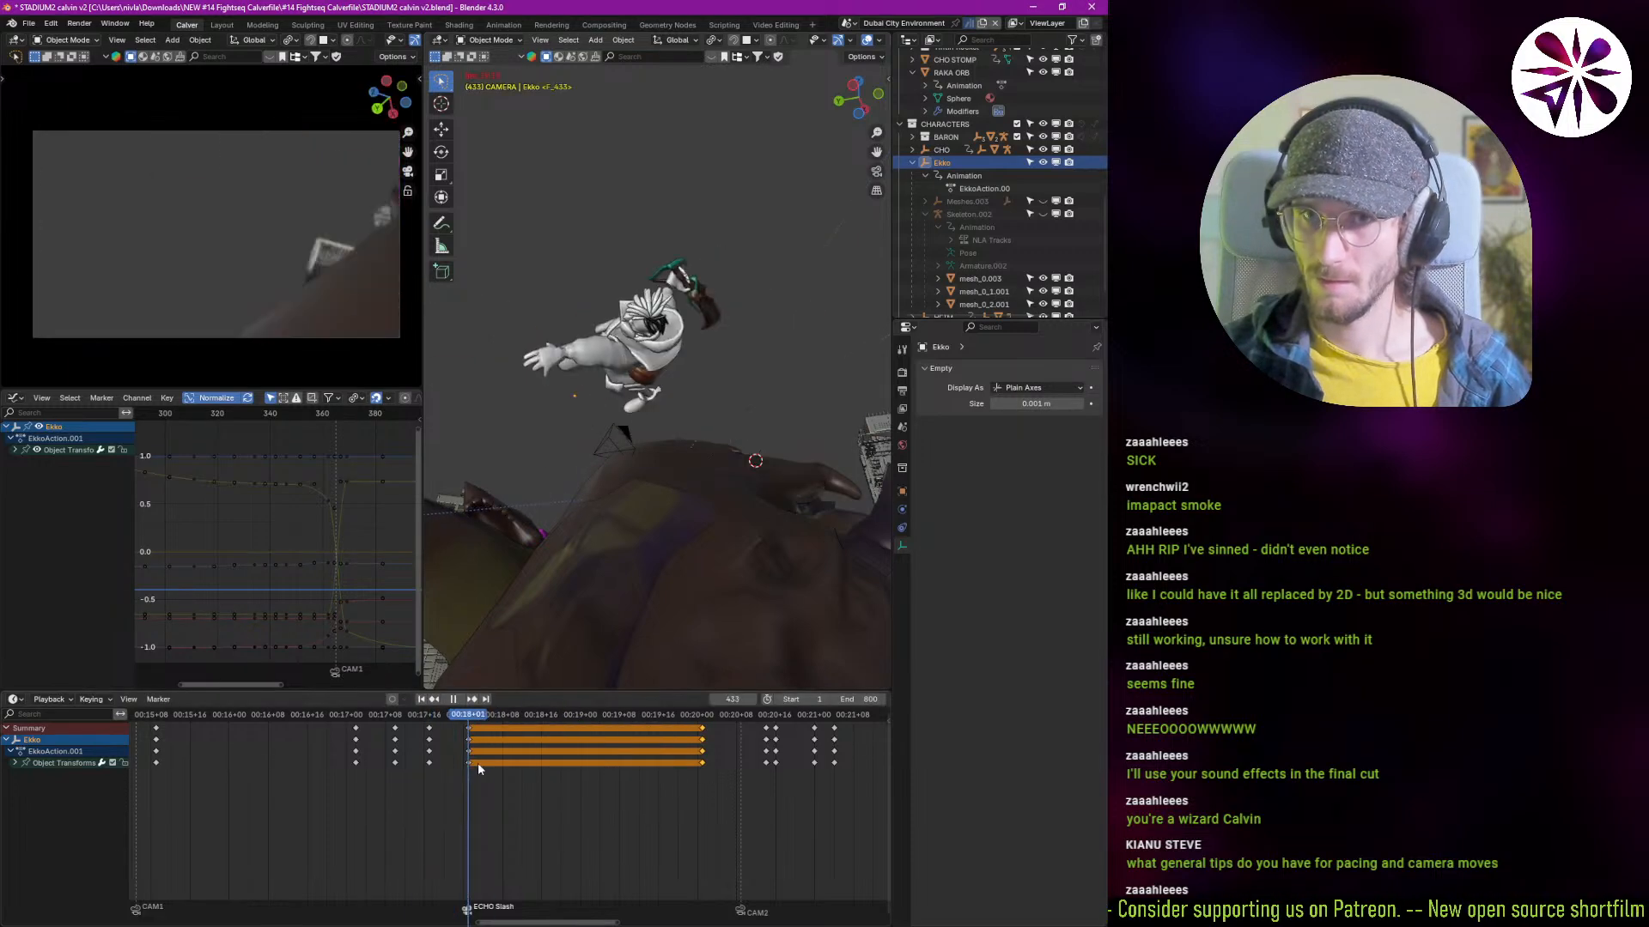
{"action": "key", "text": "space"}
Step: At frame 446, fly the ECHO Slash camera around to frame Ekko's blade striking the creature's back
{"action": "mouse_move", "coordinate": [568, 531]}
{"action": "middle_mouse_down"}
{"action": "mouse_move", "coordinate": [598, 538]}
{"action": "mouse_move", "coordinate": [585, 553]}
{"action": "mouse_move", "coordinate": [548, 542]}
{"action": "middle_mouse_up"}
{"action": "scroll", "coordinate": [549, 545], "scroll_direction": "up", "scroll_amount": 3}
{"action": "mouse_move", "coordinate": [556, 781]}
{"action": "right_mouse_down", "text": "shift"}
{"action": "mouse_move", "coordinate": [511, 790]}
{"action": "mouse_move", "coordinate": [531, 790]}
{"action": "right_mouse_up", "text": "shift"}
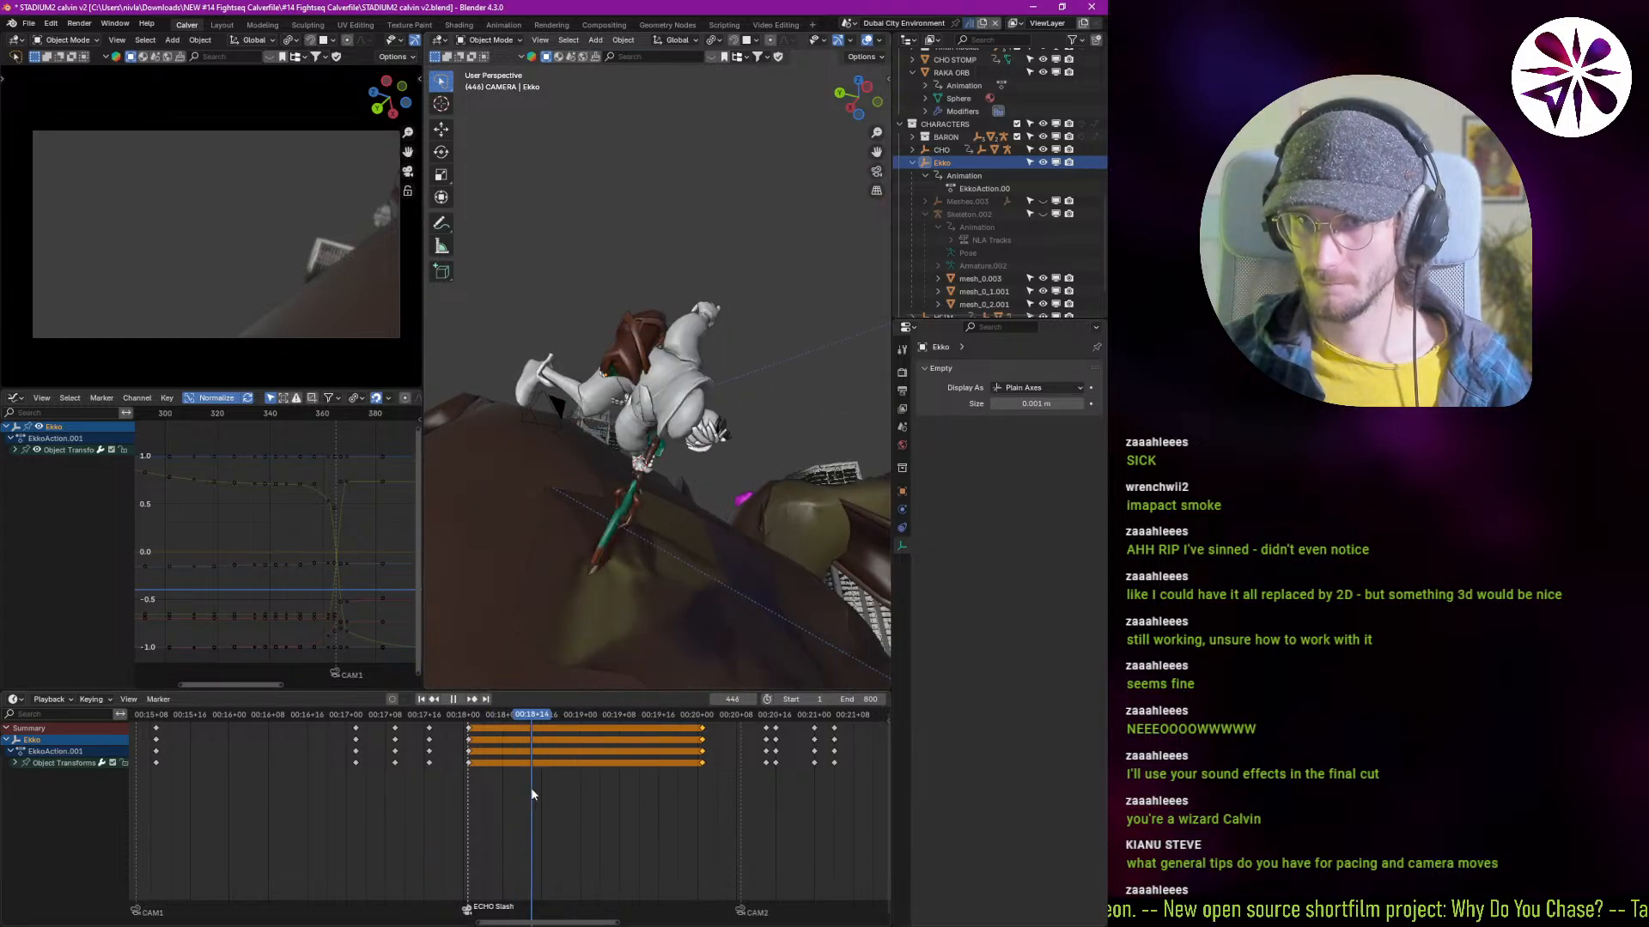
{"action": "middle_click_drag", "start_coordinate": [637, 581], "coordinate": [651, 553]}
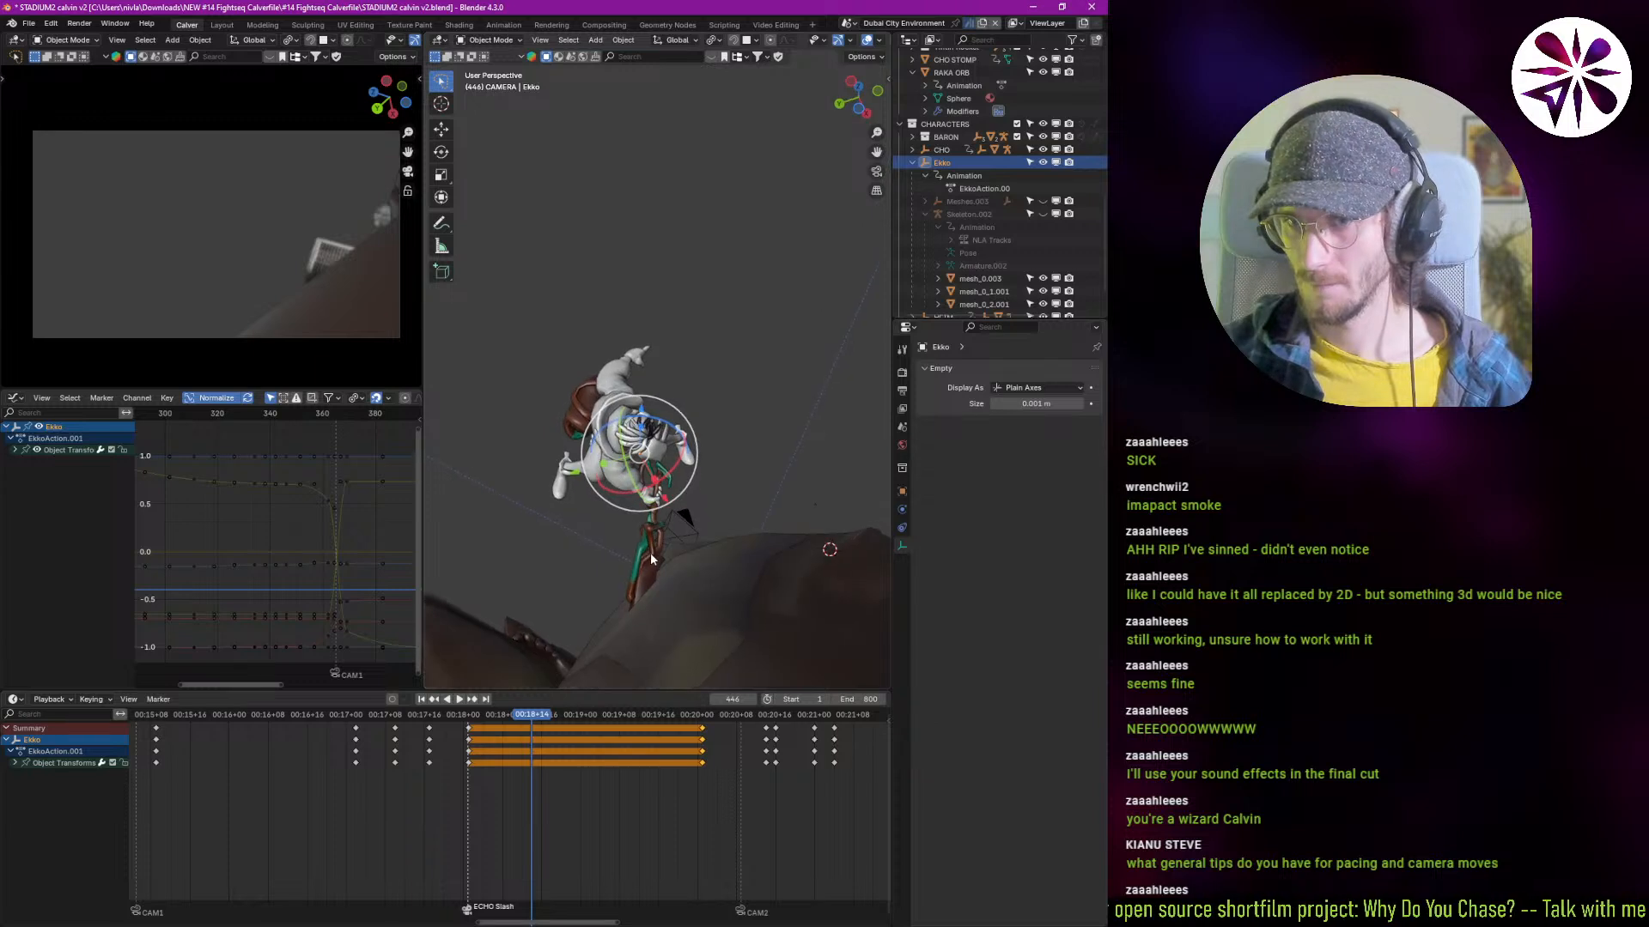
{"action": "left_click", "coordinate": [651, 553]}
{"action": "key", "text": "shift+grave"}
{"action": "key", "text": "s"}
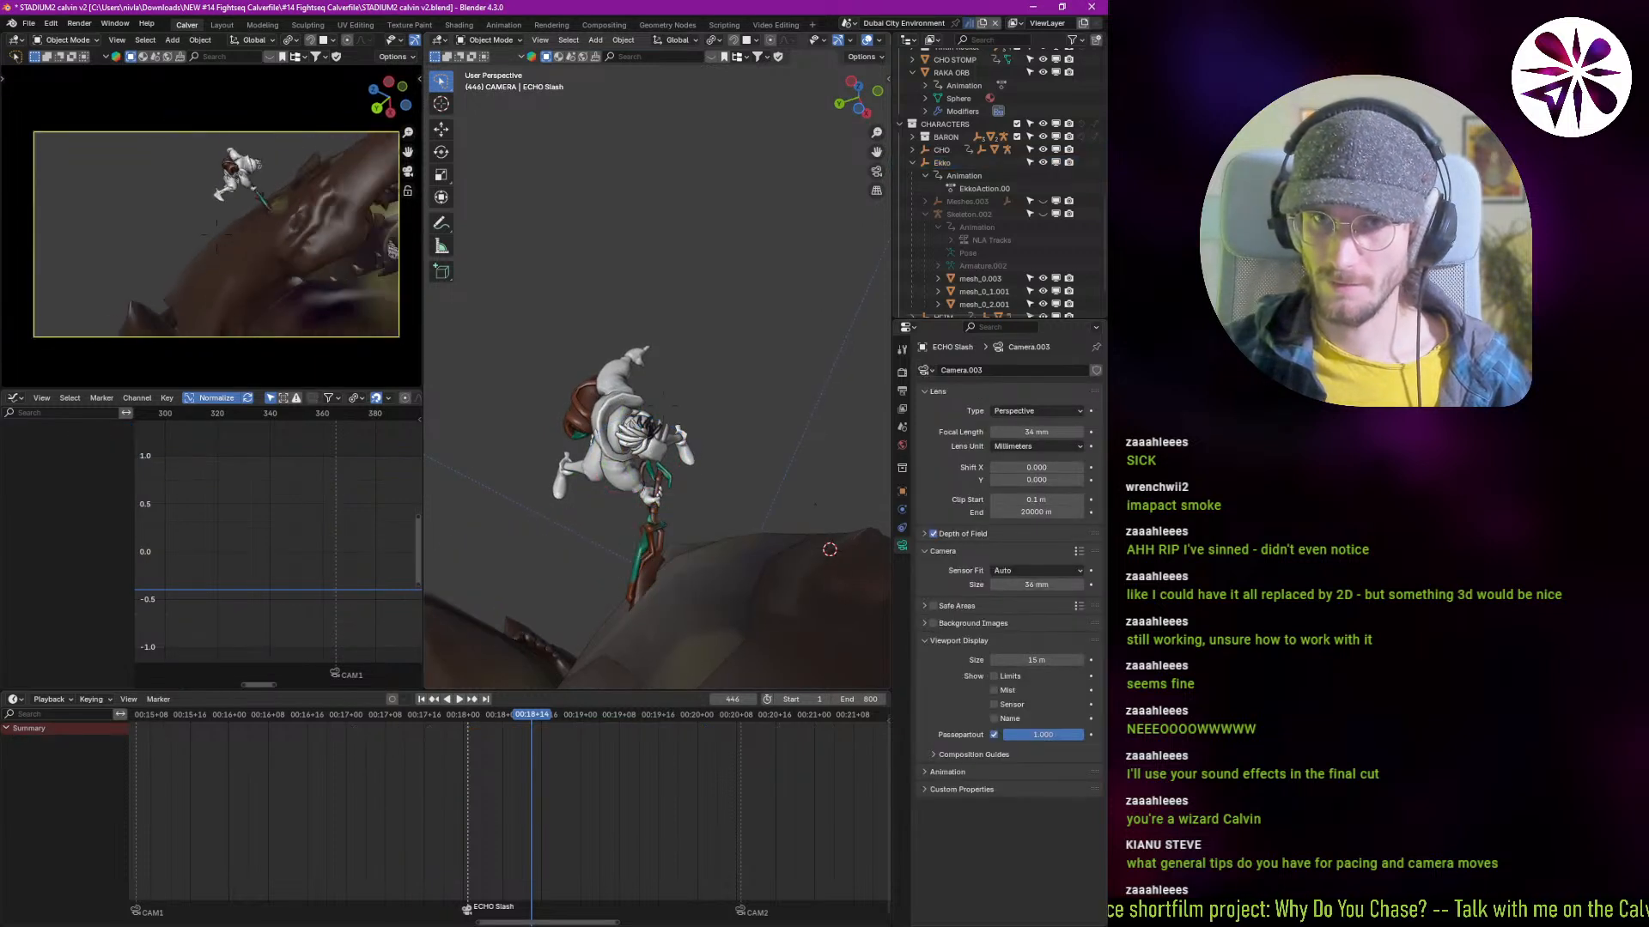
{"action": "key", "text": "w"}
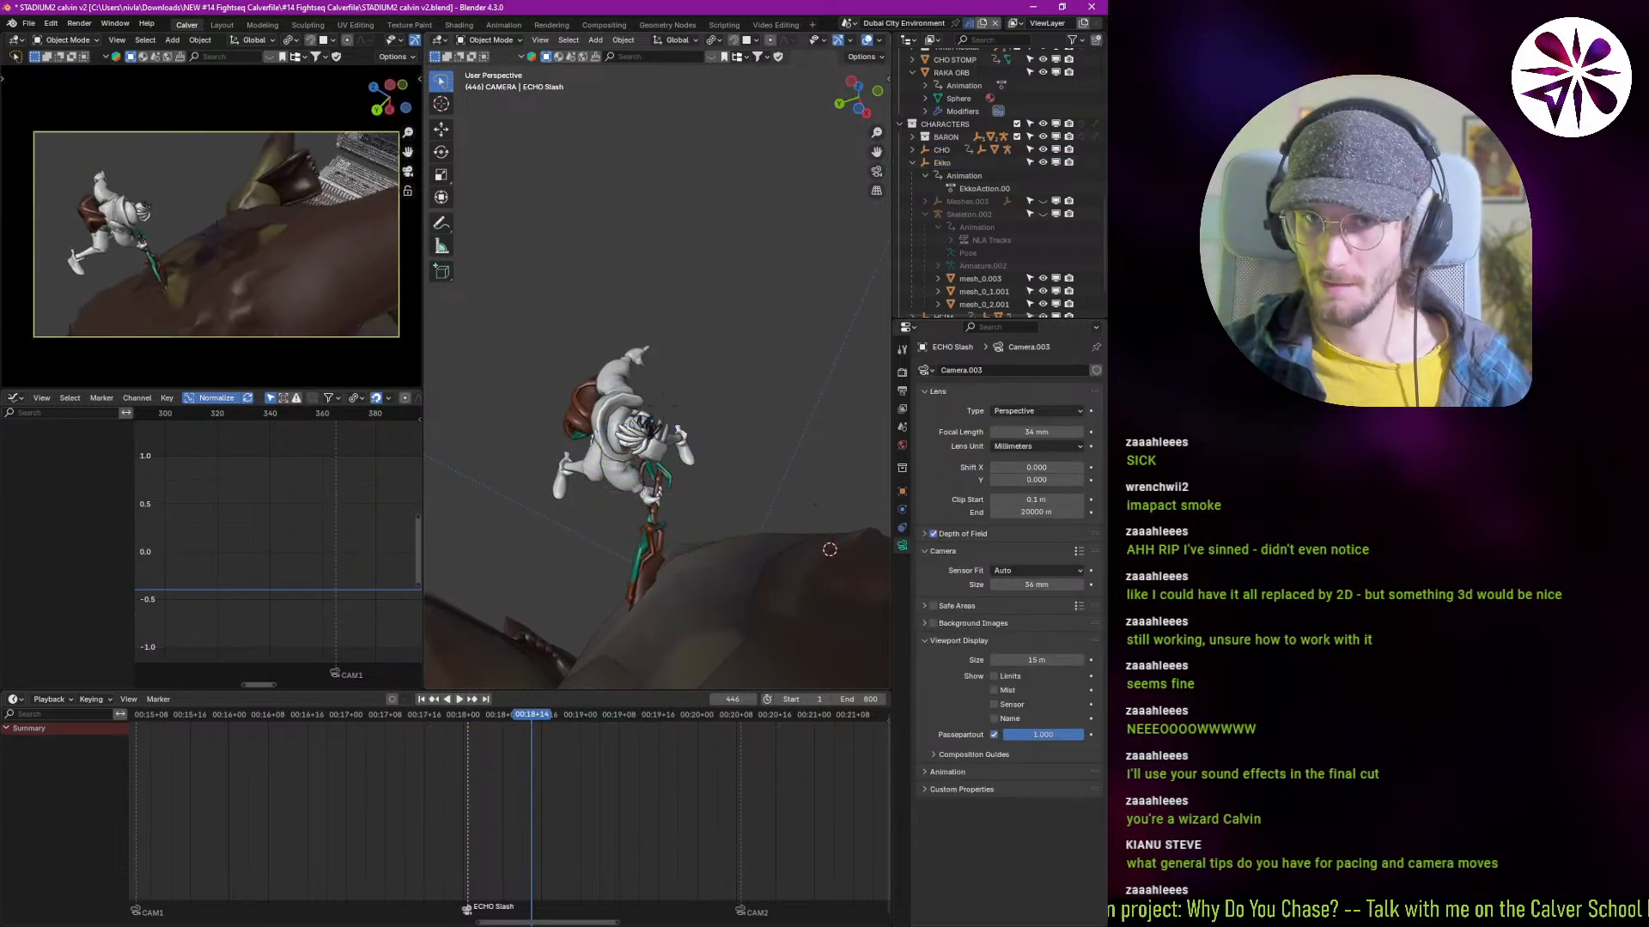
{"action": "key", "text": "s"}
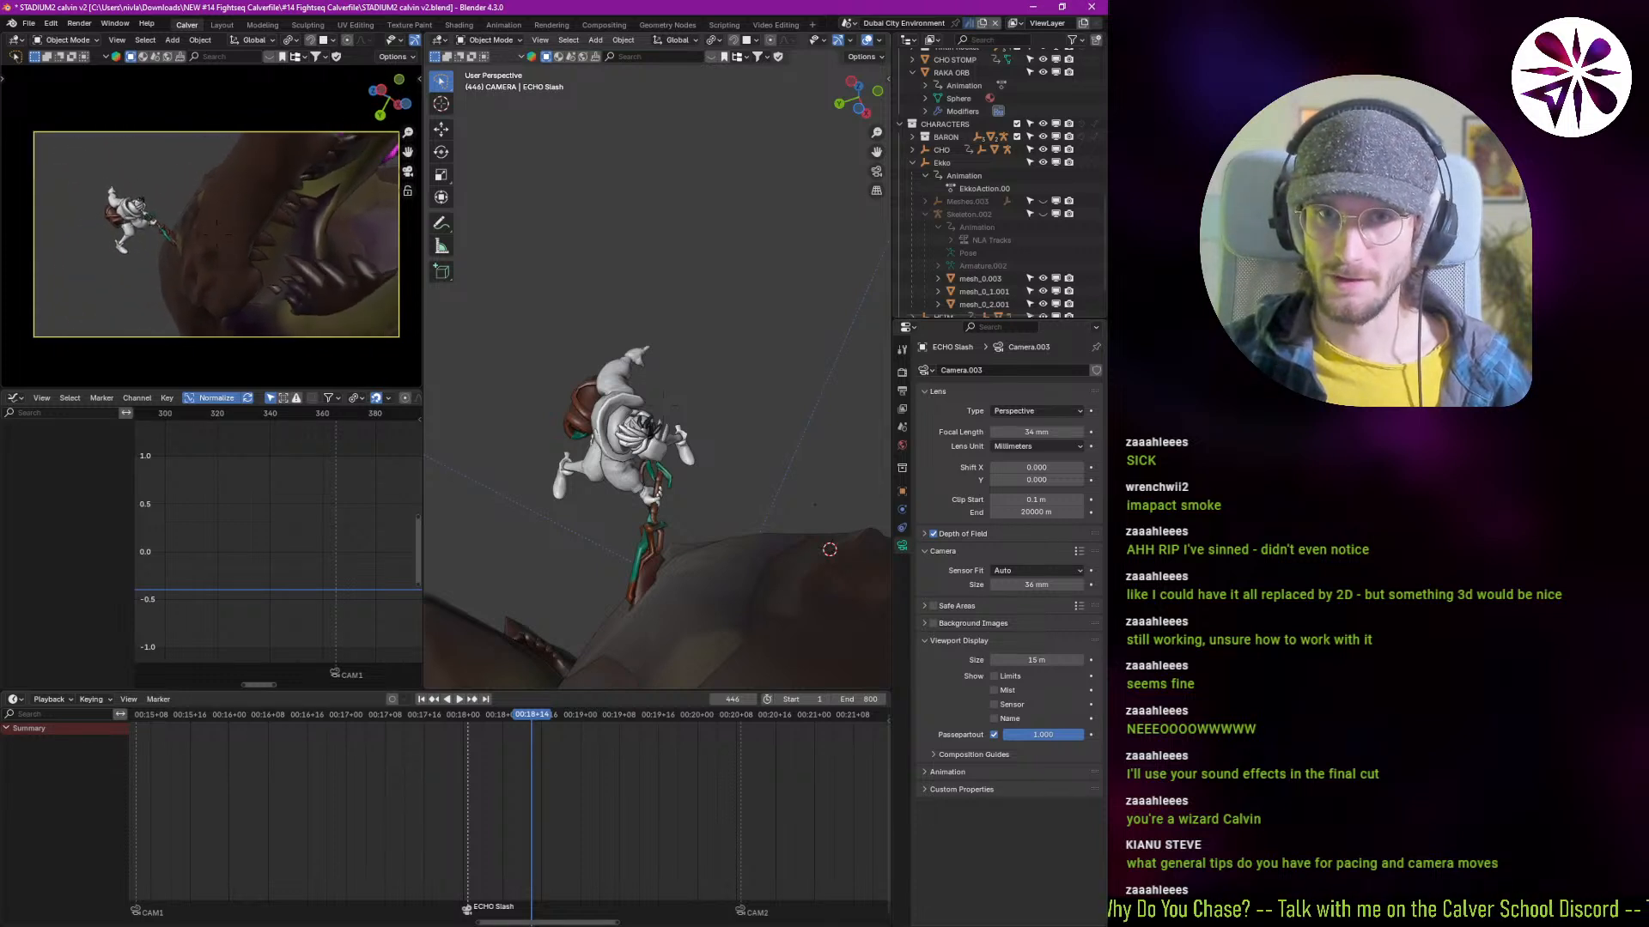
{"action": "key", "text": "w"}
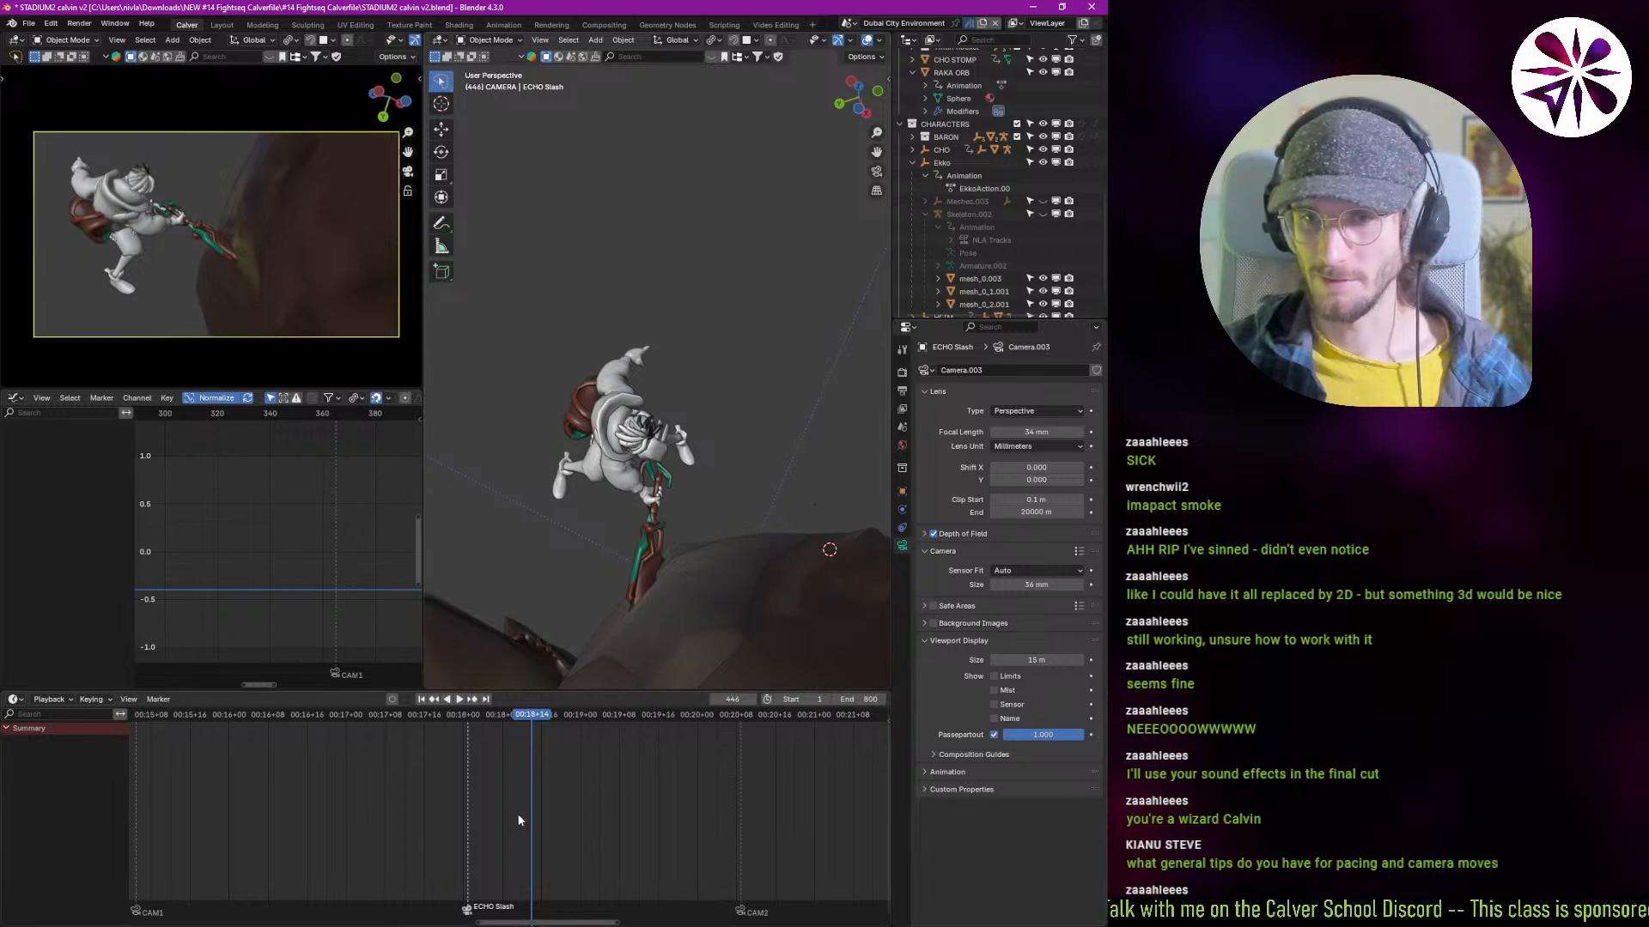
Step: Return to frame 433, clear the ECHO Slash camera's rotation and fly it in close to Ekko
{"action": "key", "text": "space"}
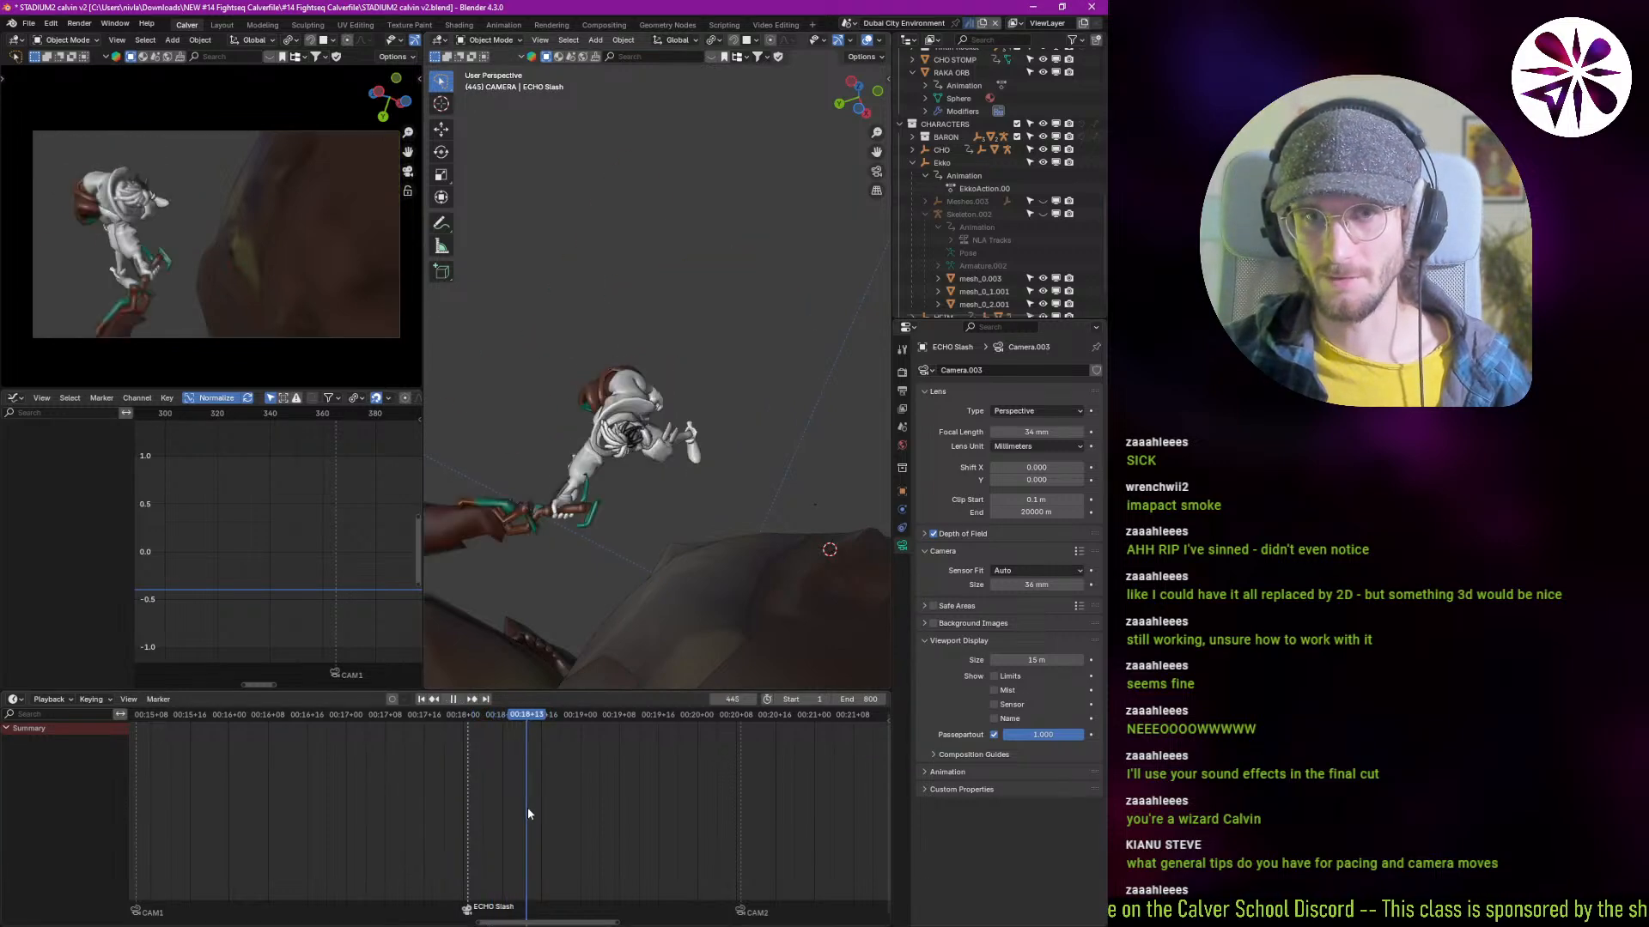
{"action": "left_click_drag", "start_coordinate": [528, 814], "coordinate": [468, 824]}
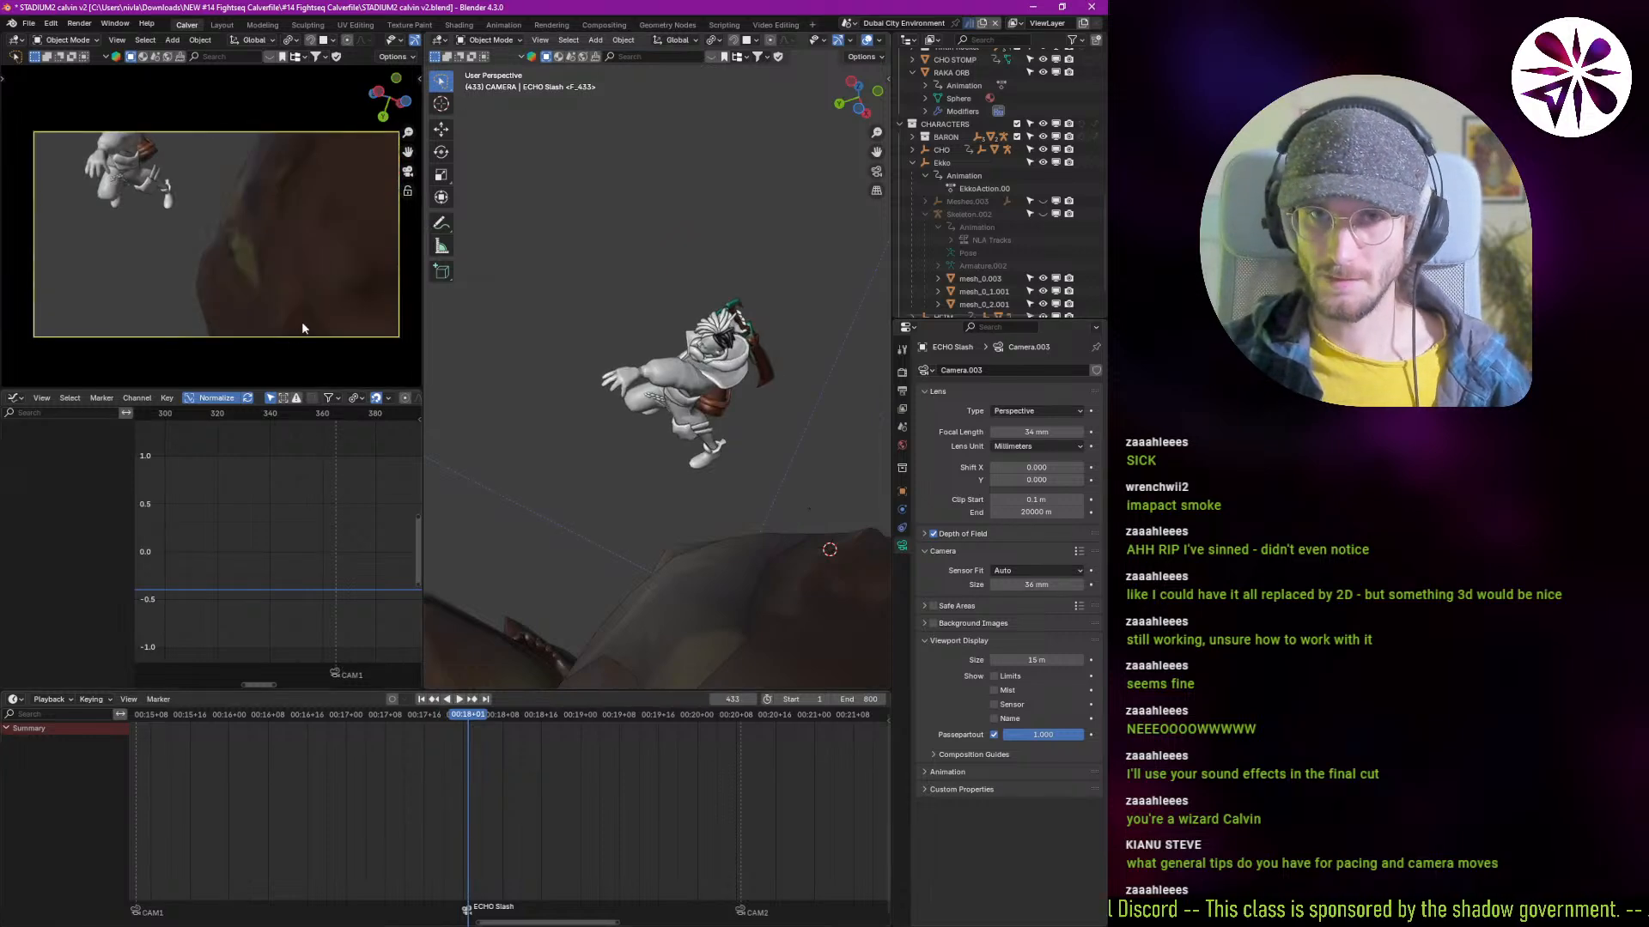
{"action": "key", "text": "alt+r"}
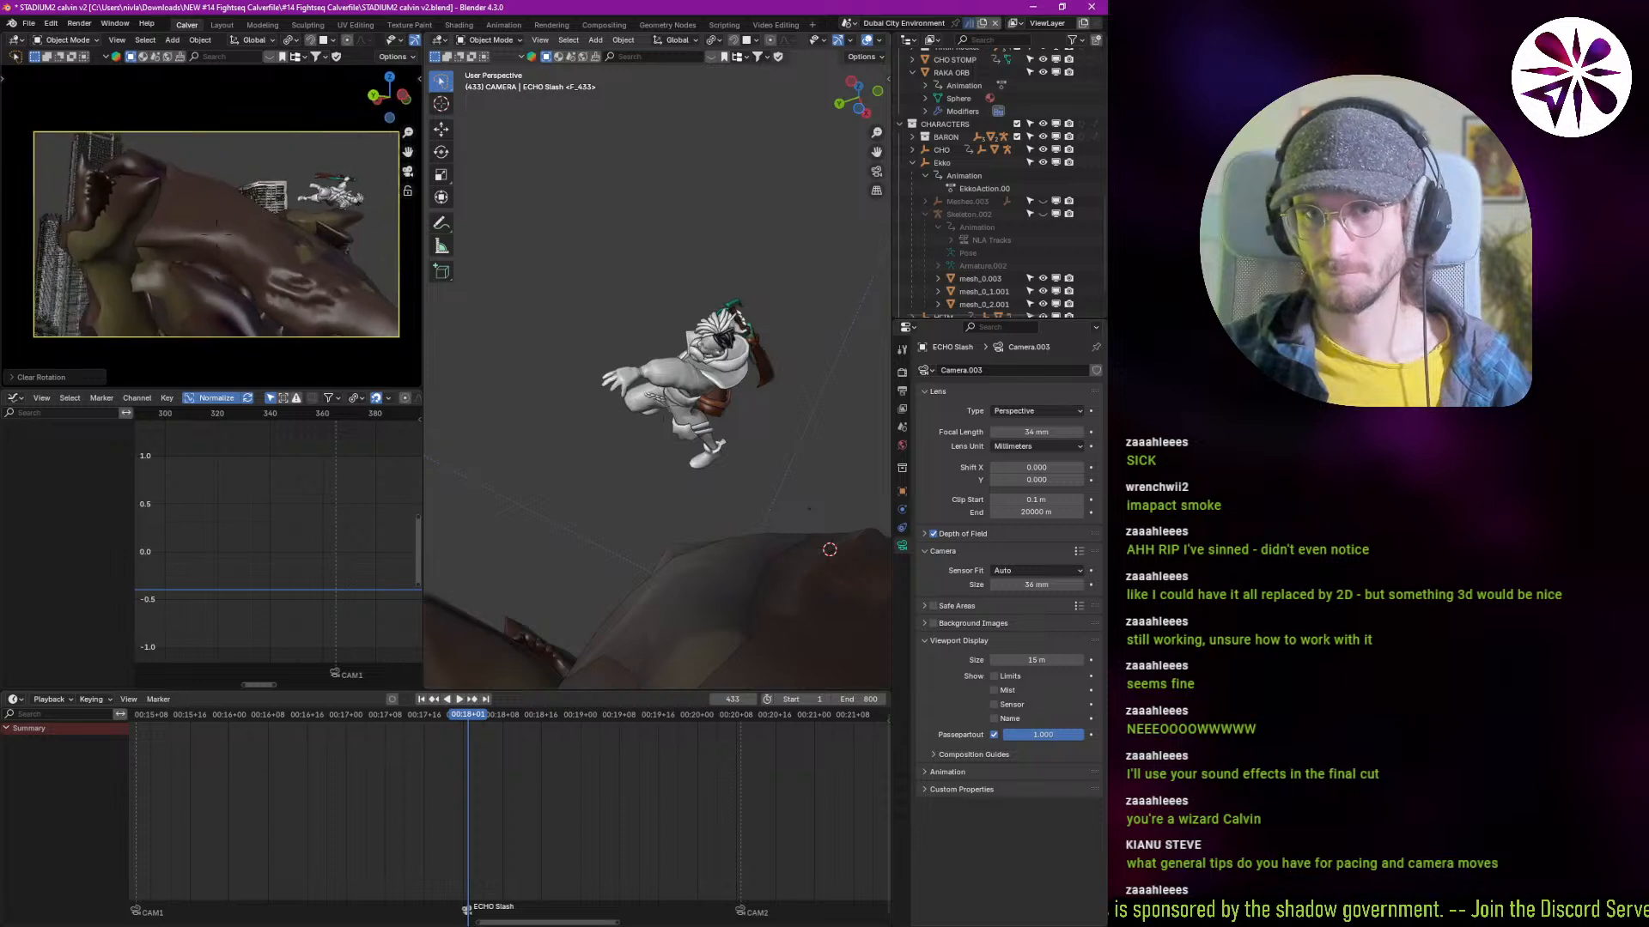
{"action": "key", "text": "w"}
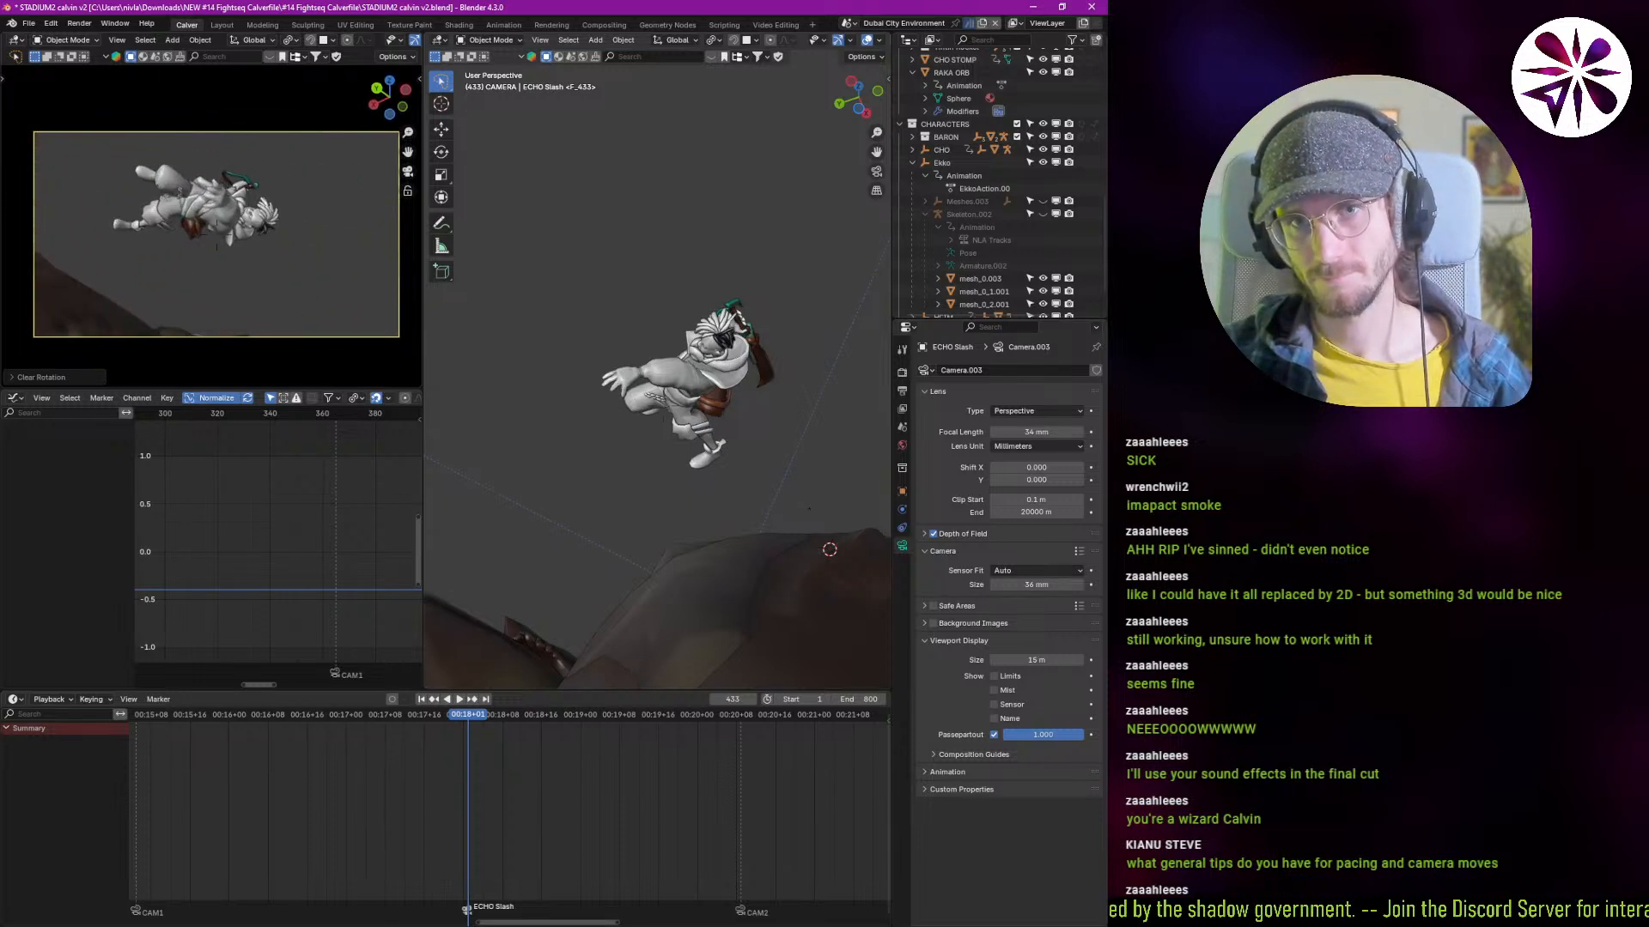
{"action": "key", "text": "w"}
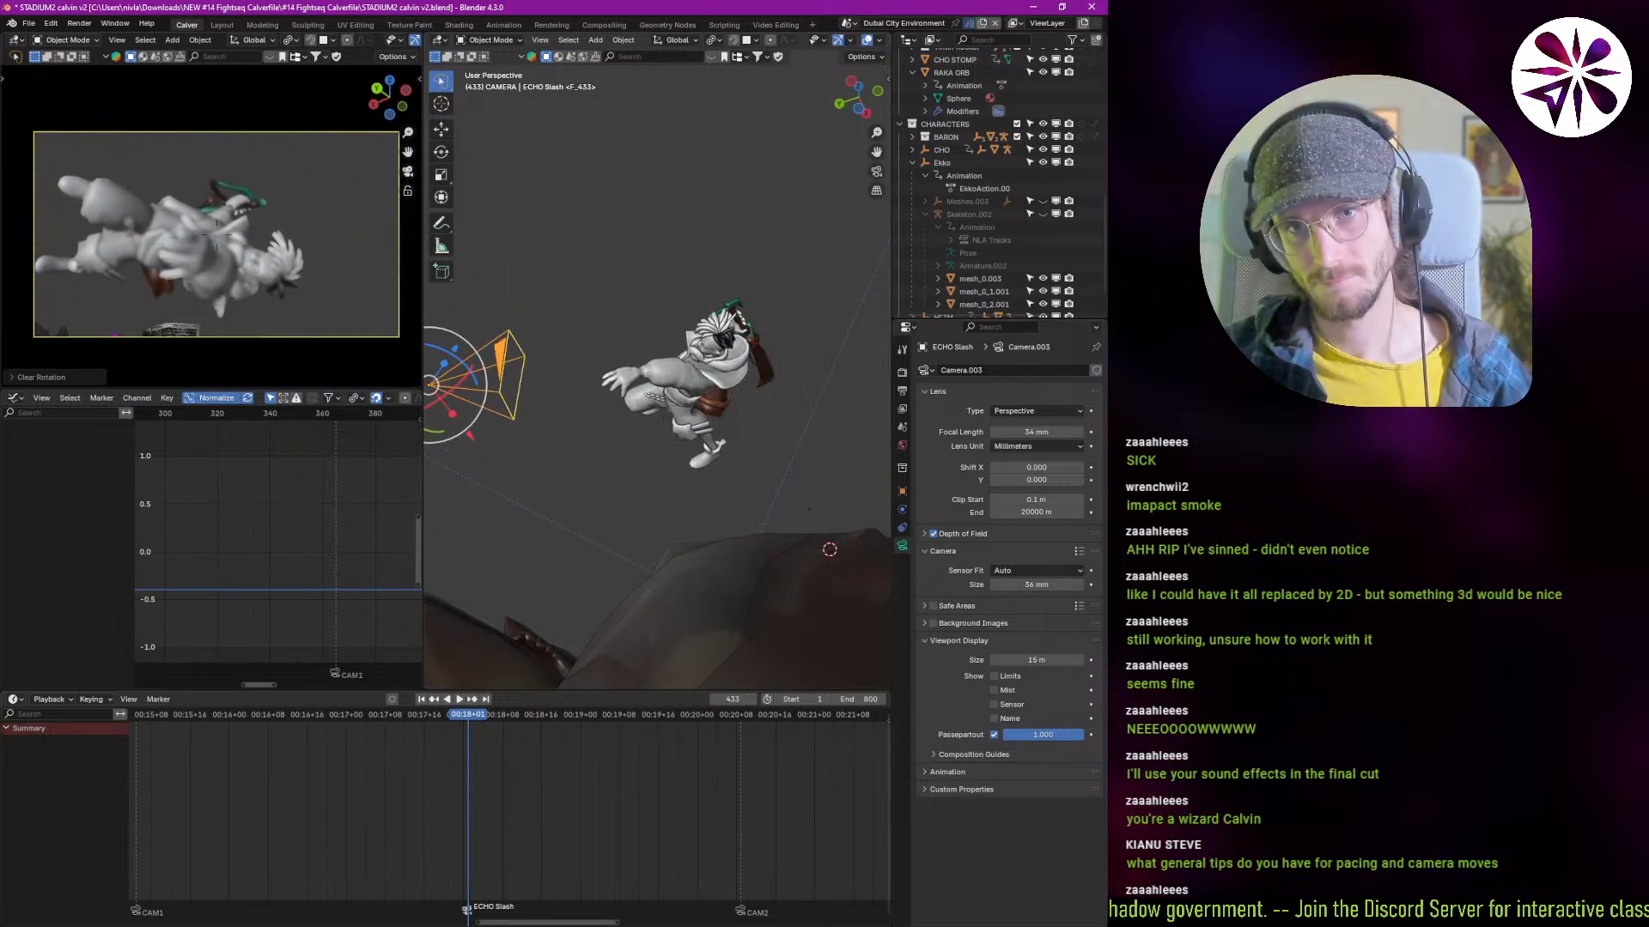
{"action": "key", "text": "s"}
{"action": "left_click", "coordinate": [315, 286]}
Step: Move the FOCUS empty onto Ekko at its frame 440 keyframe, keyframe it and advance to the CAM2 keyframe
{"action": "scroll", "coordinate": [1014, 153], "scroll_direction": "up", "scroll_amount": 5}
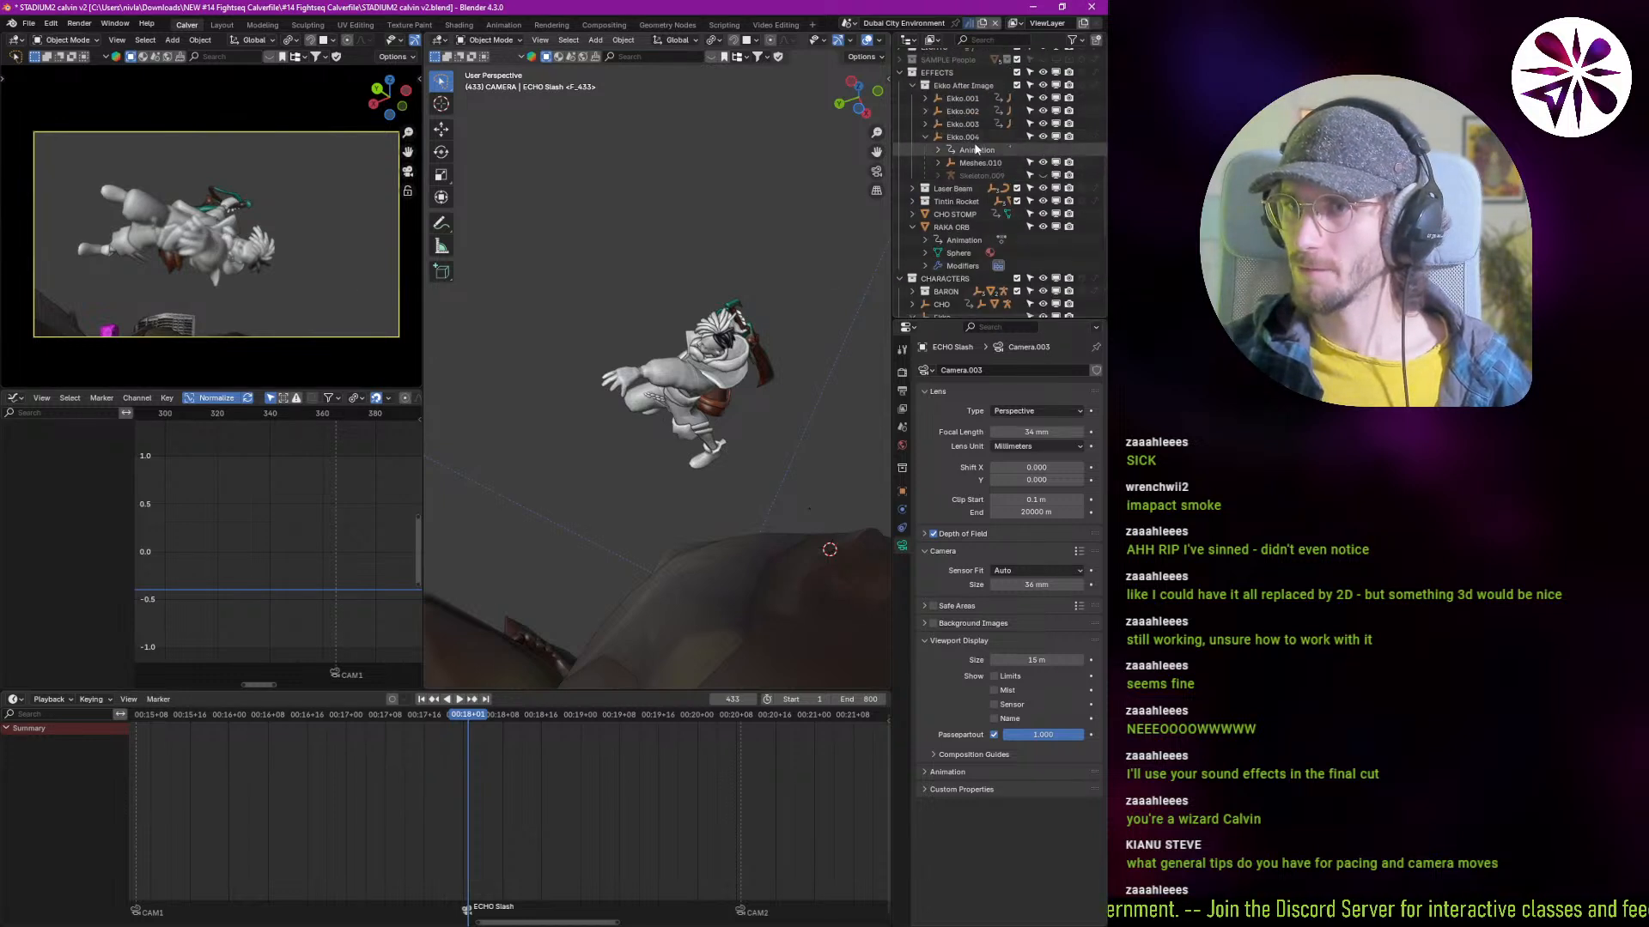
{"action": "left_click", "coordinate": [945, 240]}
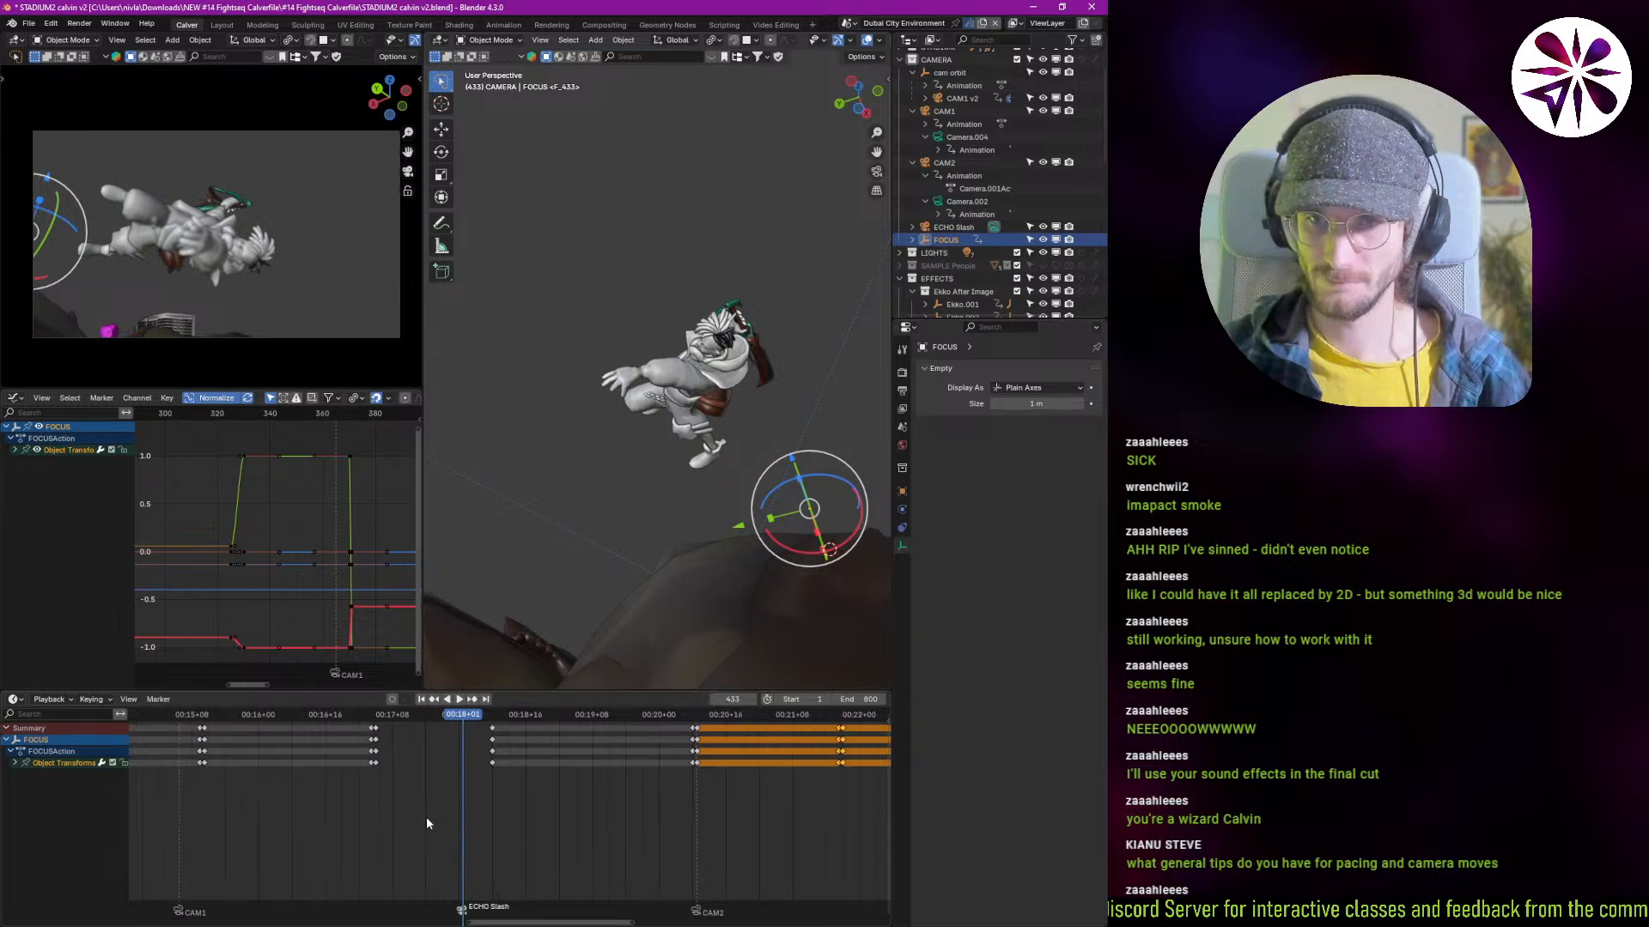
{"action": "scroll", "coordinate": [429, 824], "scroll_direction": "down", "scroll_amount": 2}
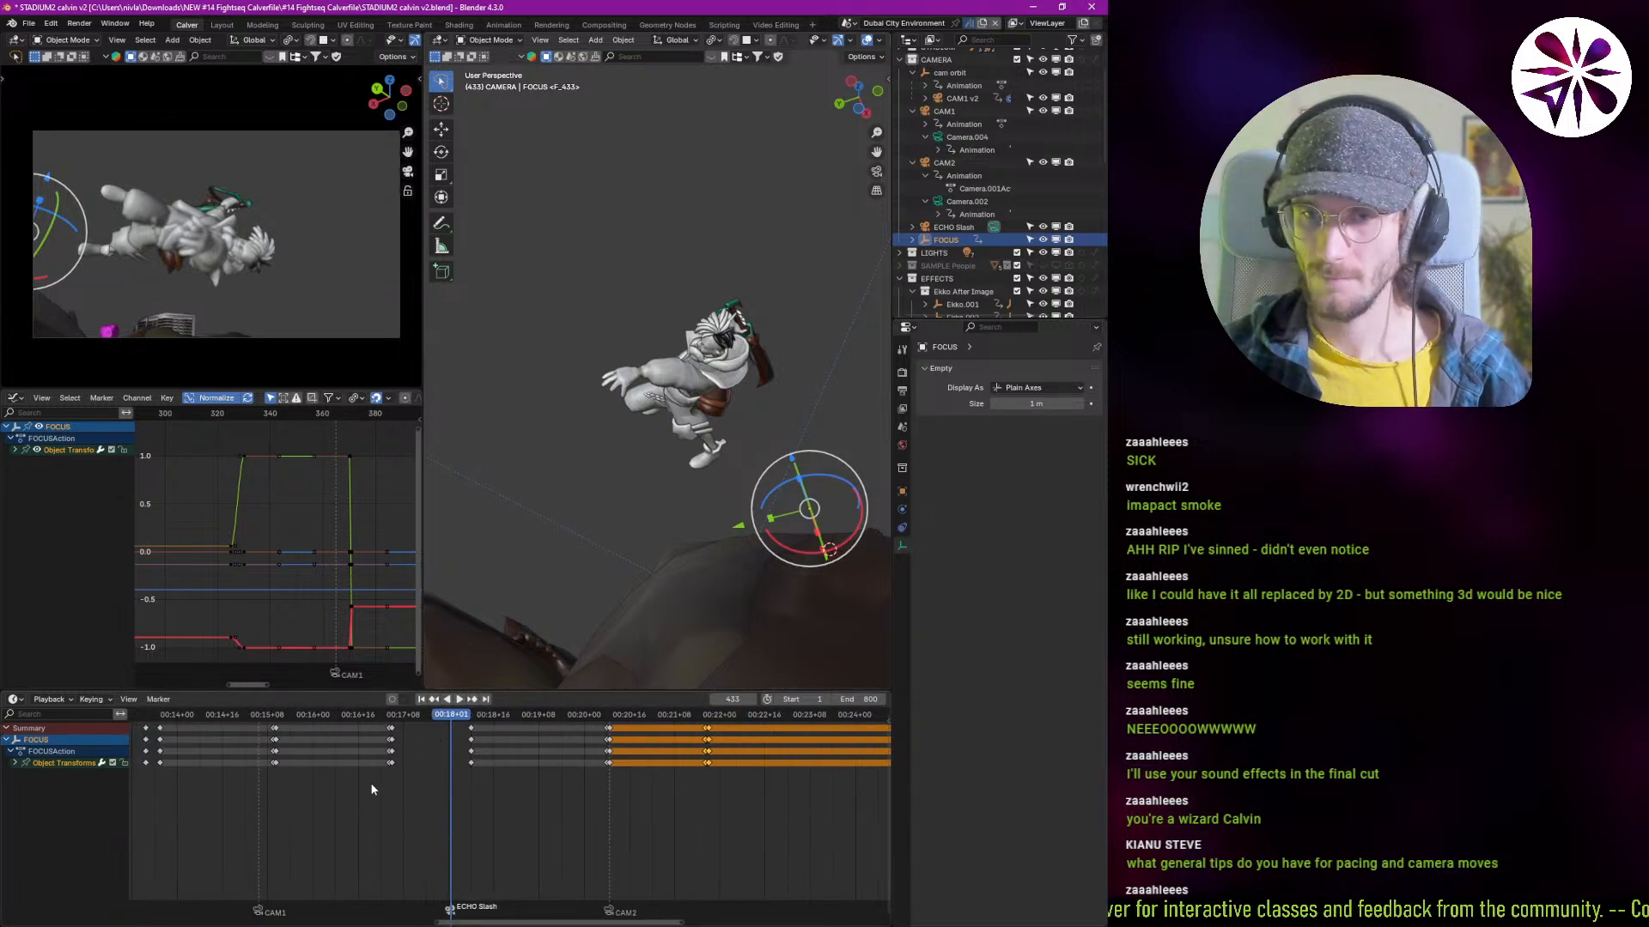
{"action": "key", "text": "Down"}
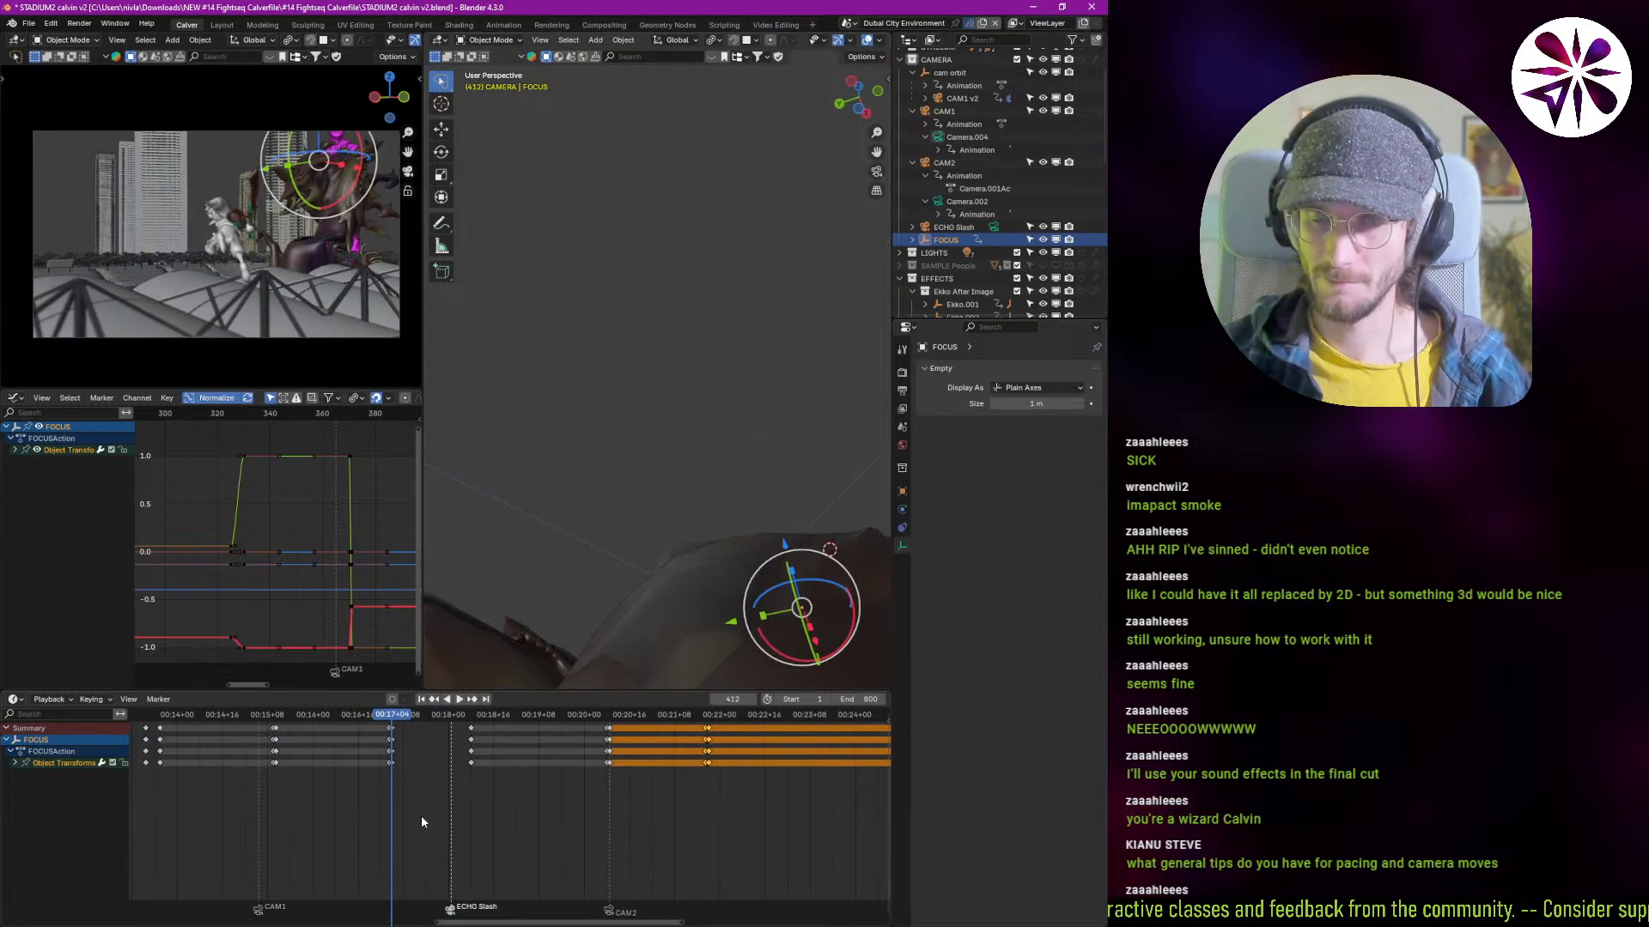
{"action": "key", "text": "Up"}
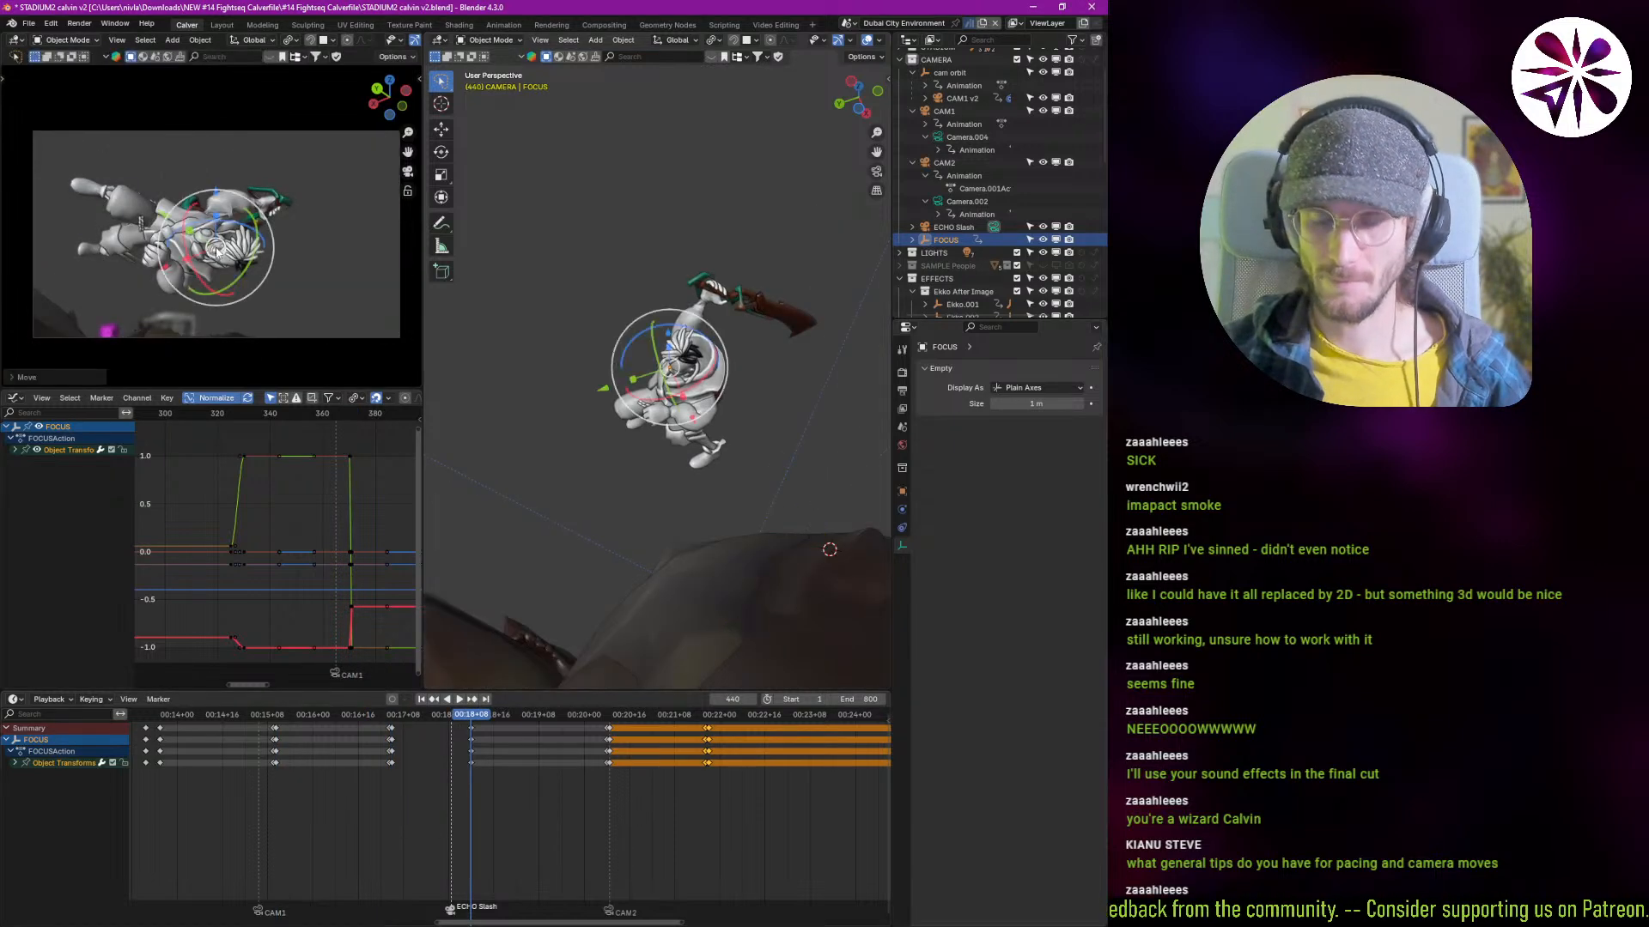
{"action": "left_click", "coordinate": [398, 501]}
{"action": "left_click_drag", "start_coordinate": [467, 791], "coordinate": [591, 786]}
{"action": "key", "text": "Up"}
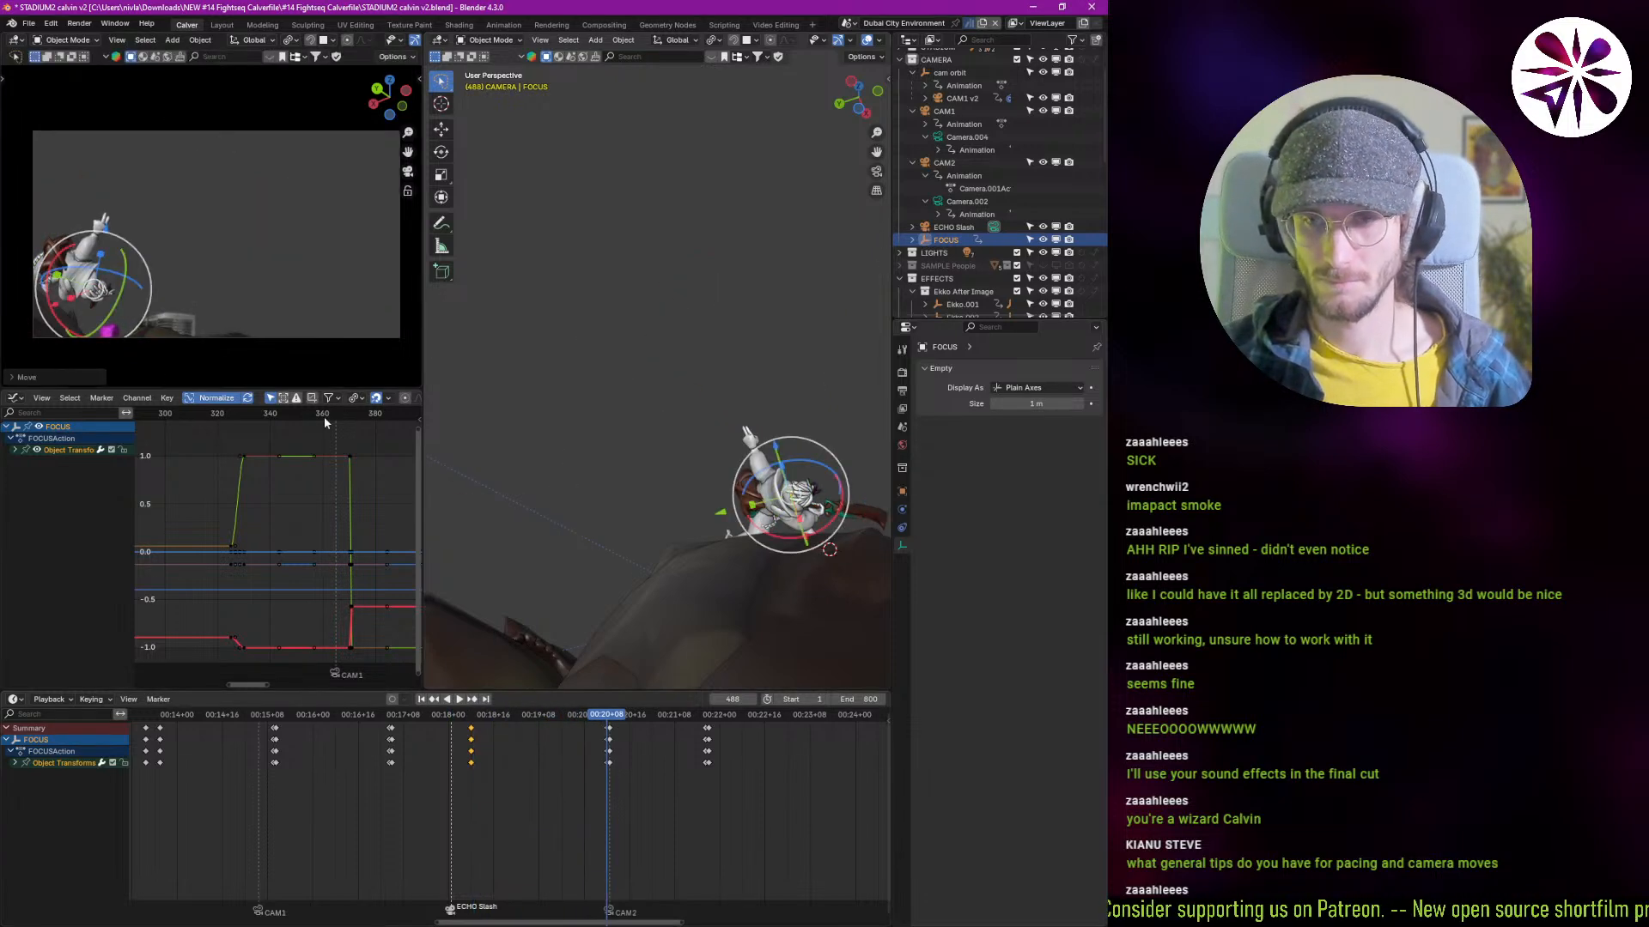
Step: Select Ekko, move its keyframe from frame 480 to frame 489 at the CAM2 cut and play the result
{"action": "left_click_drag", "start_coordinate": [590, 773], "coordinate": [573, 777]}
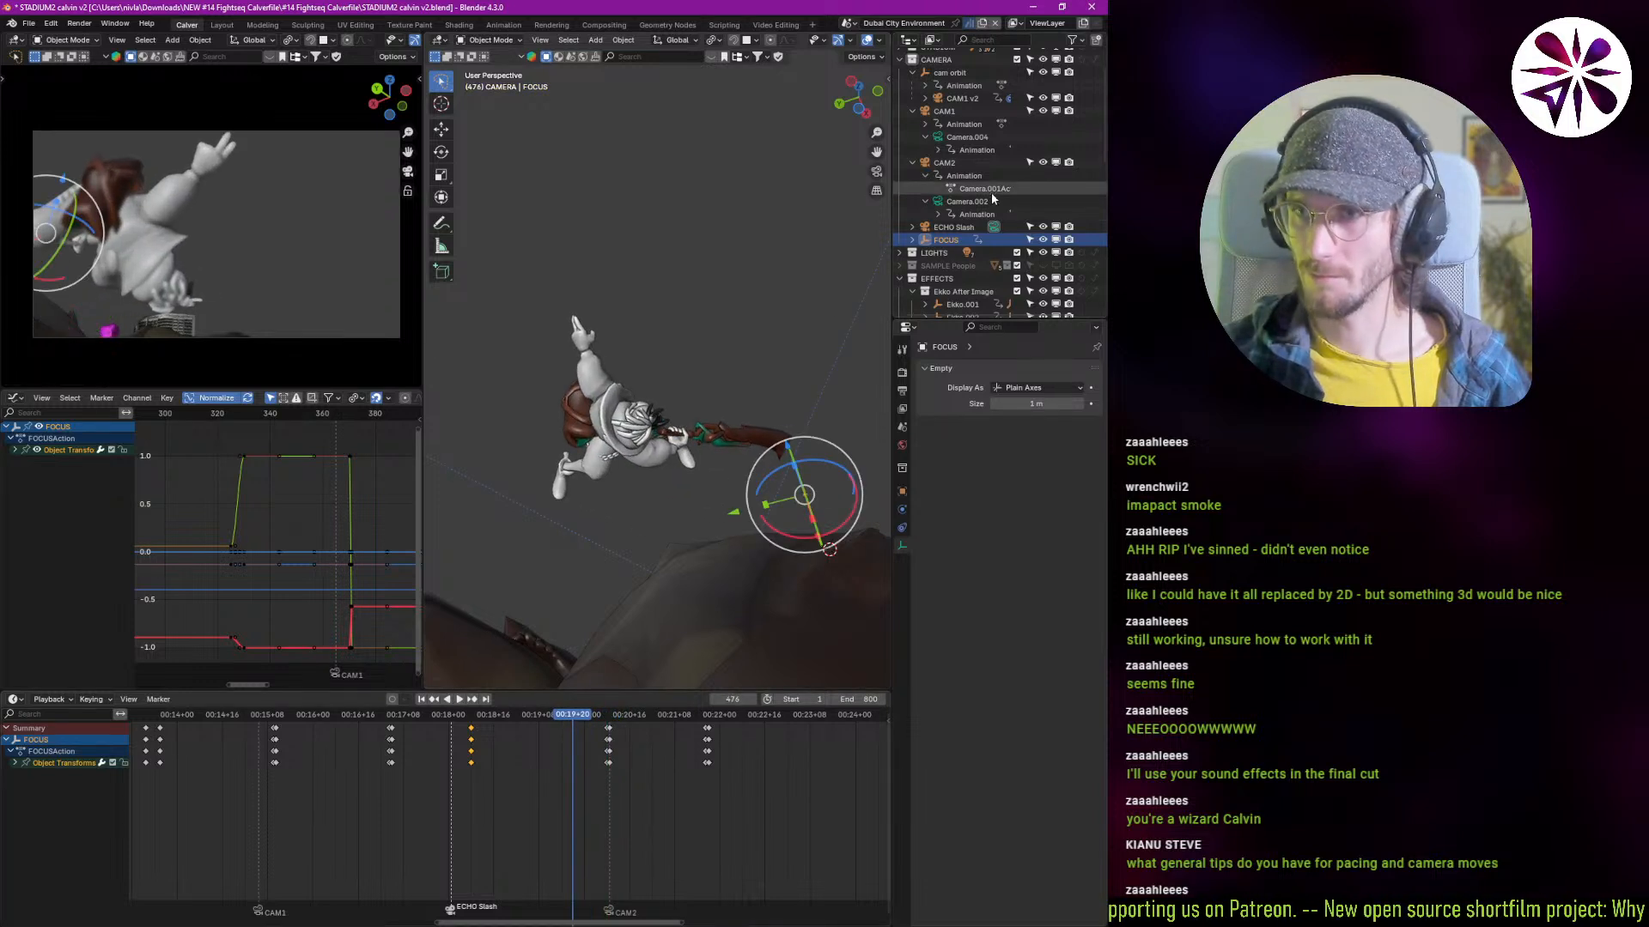
{"action": "scroll", "coordinate": [955, 143], "scroll_direction": "up", "scroll_amount": 2}
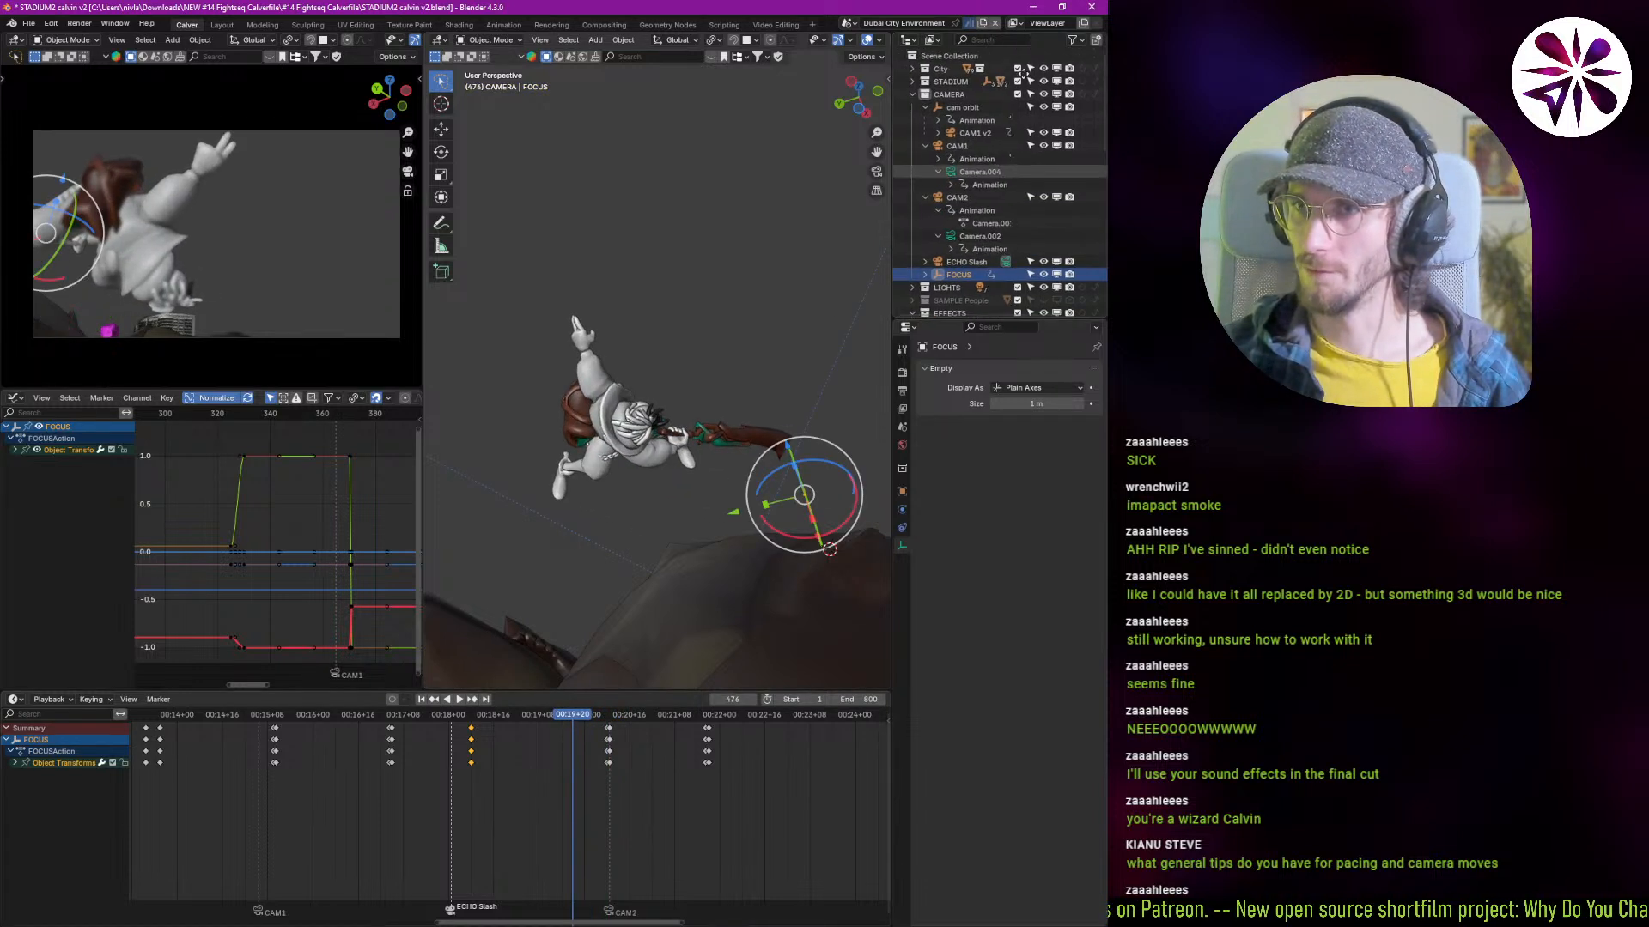
{"action": "scroll", "coordinate": [1001, 189], "scroll_direction": "down", "scroll_amount": 10}
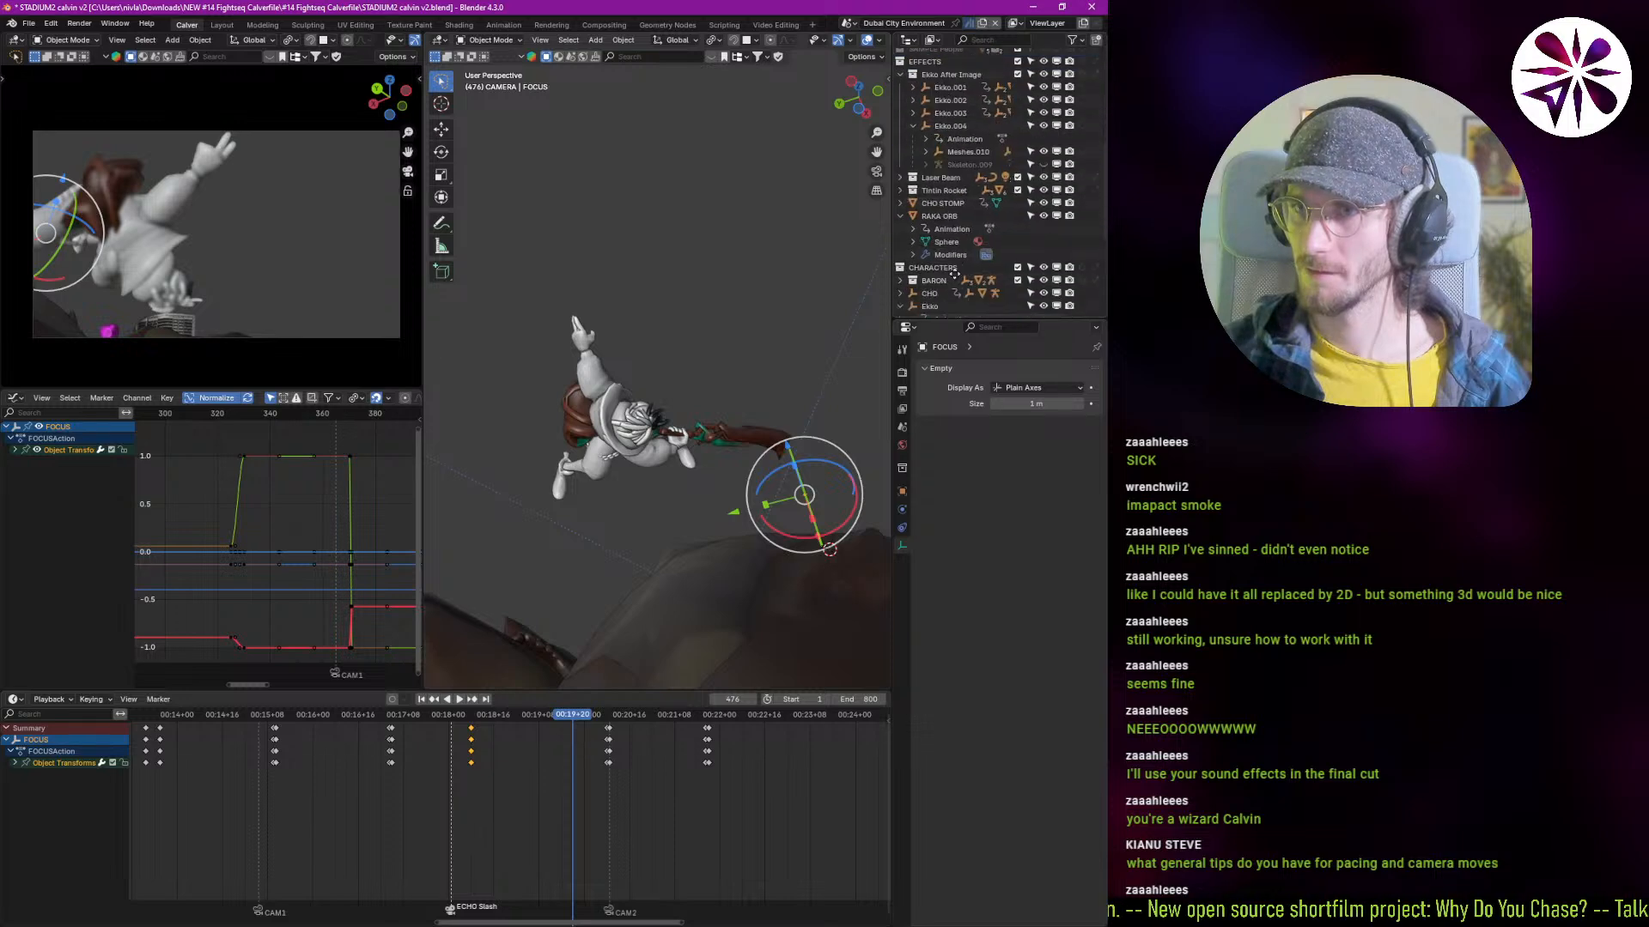
{"action": "scroll", "coordinate": [992, 185], "scroll_direction": "down", "scroll_amount": 1}
{"action": "left_click", "coordinate": [955, 200]}
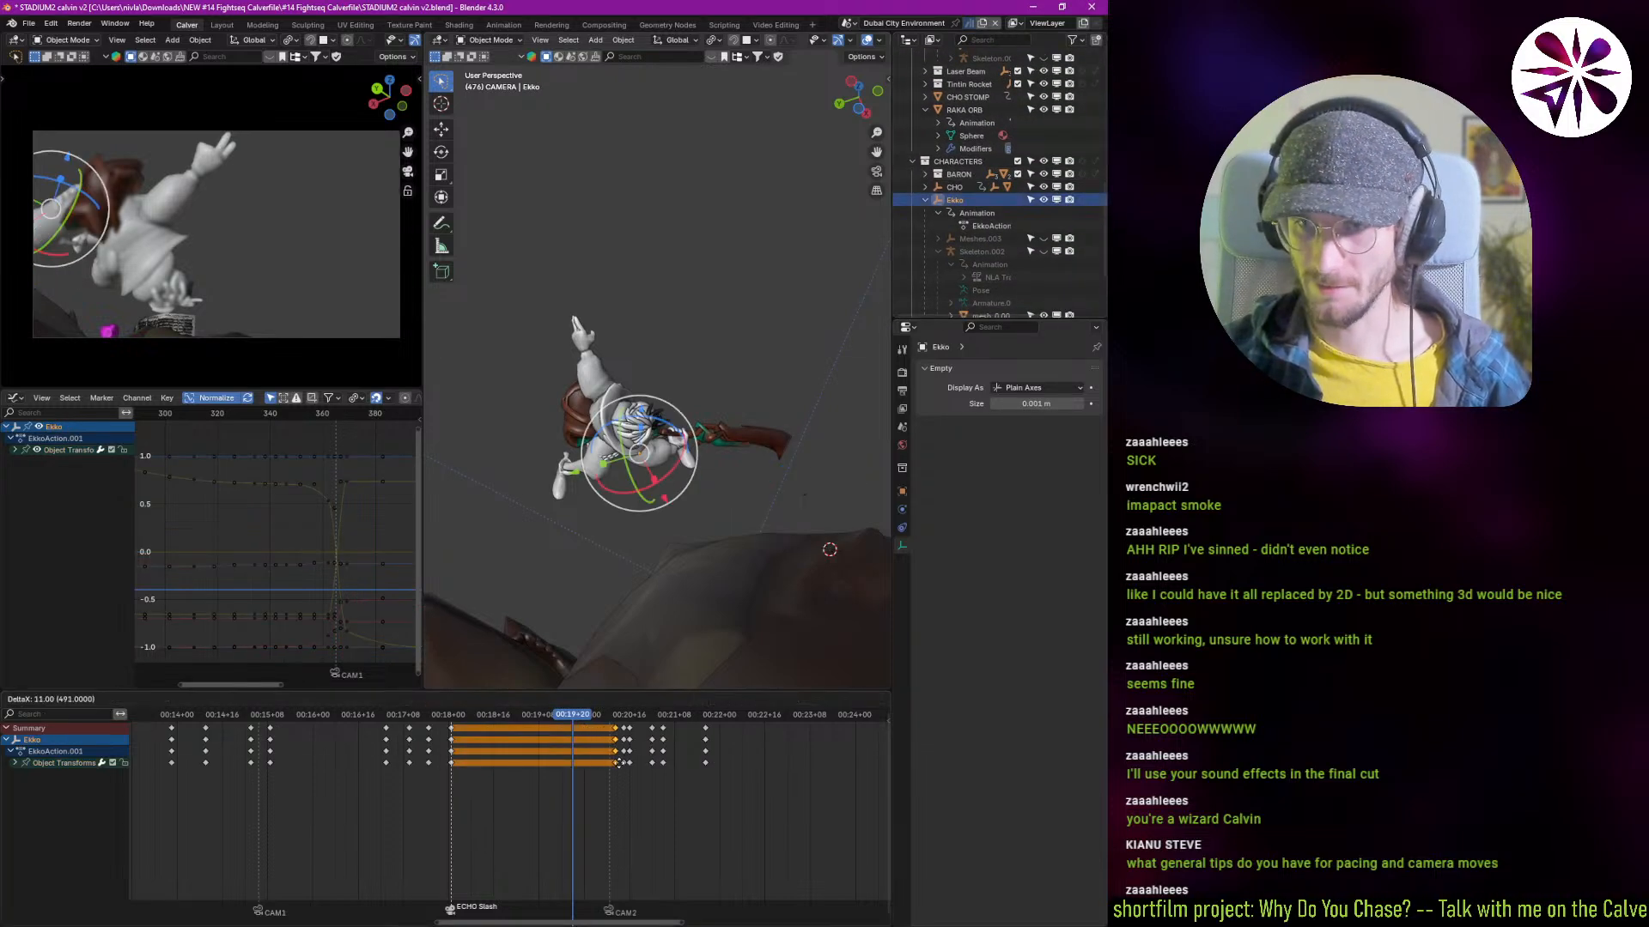
{"action": "left_click", "coordinate": [611, 766]}
{"action": "key", "text": "space"}
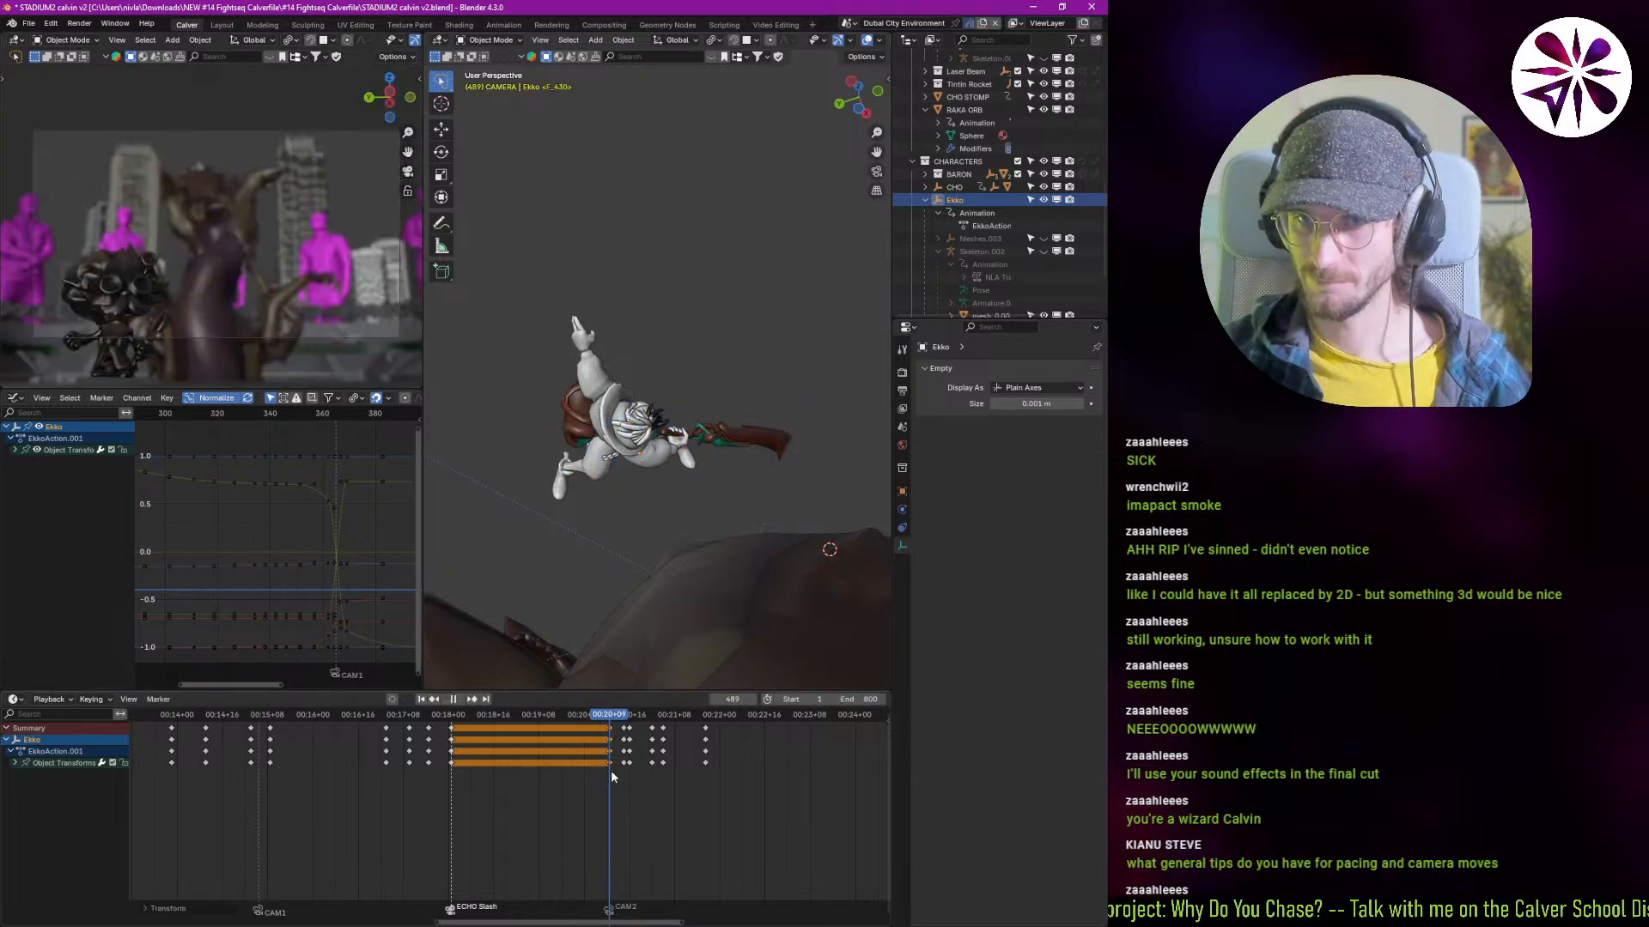
Step: Try shifting Ekko's selected keyframe past the CAM2 cut to about frame 494 and play the transition
{"action": "right_click_drag", "start_coordinate": [641, 780], "coordinate": [612, 791], "text": "shift"}
{"action": "key", "text": "g"}
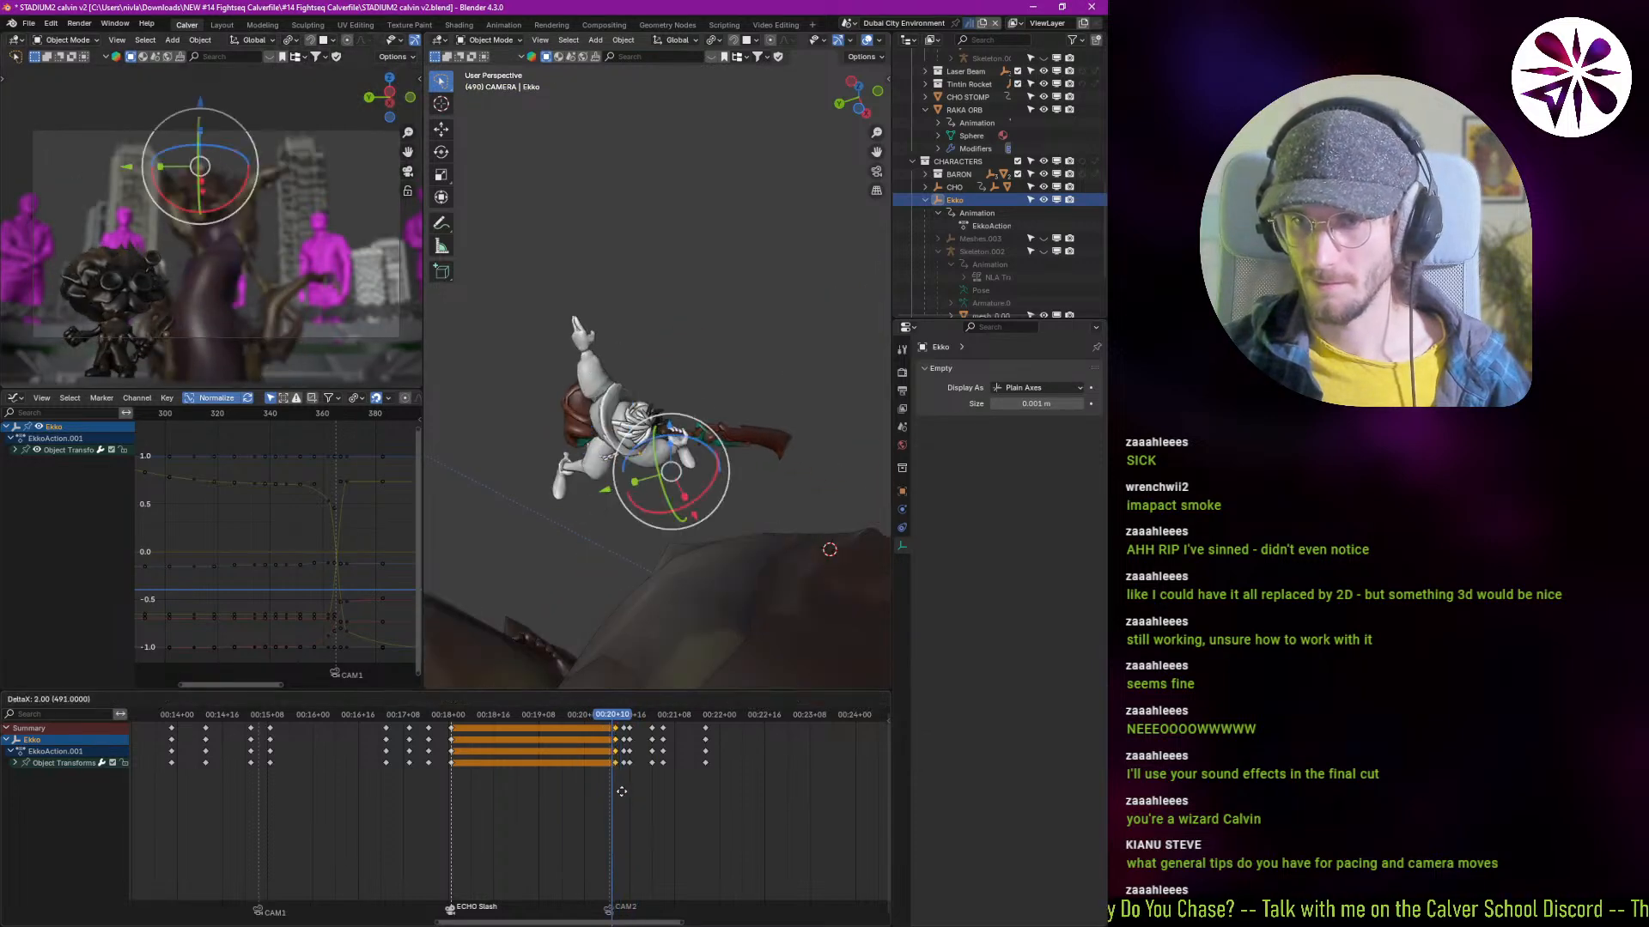
{"action": "left_click", "coordinate": [625, 791]}
{"action": "key", "text": "g"}
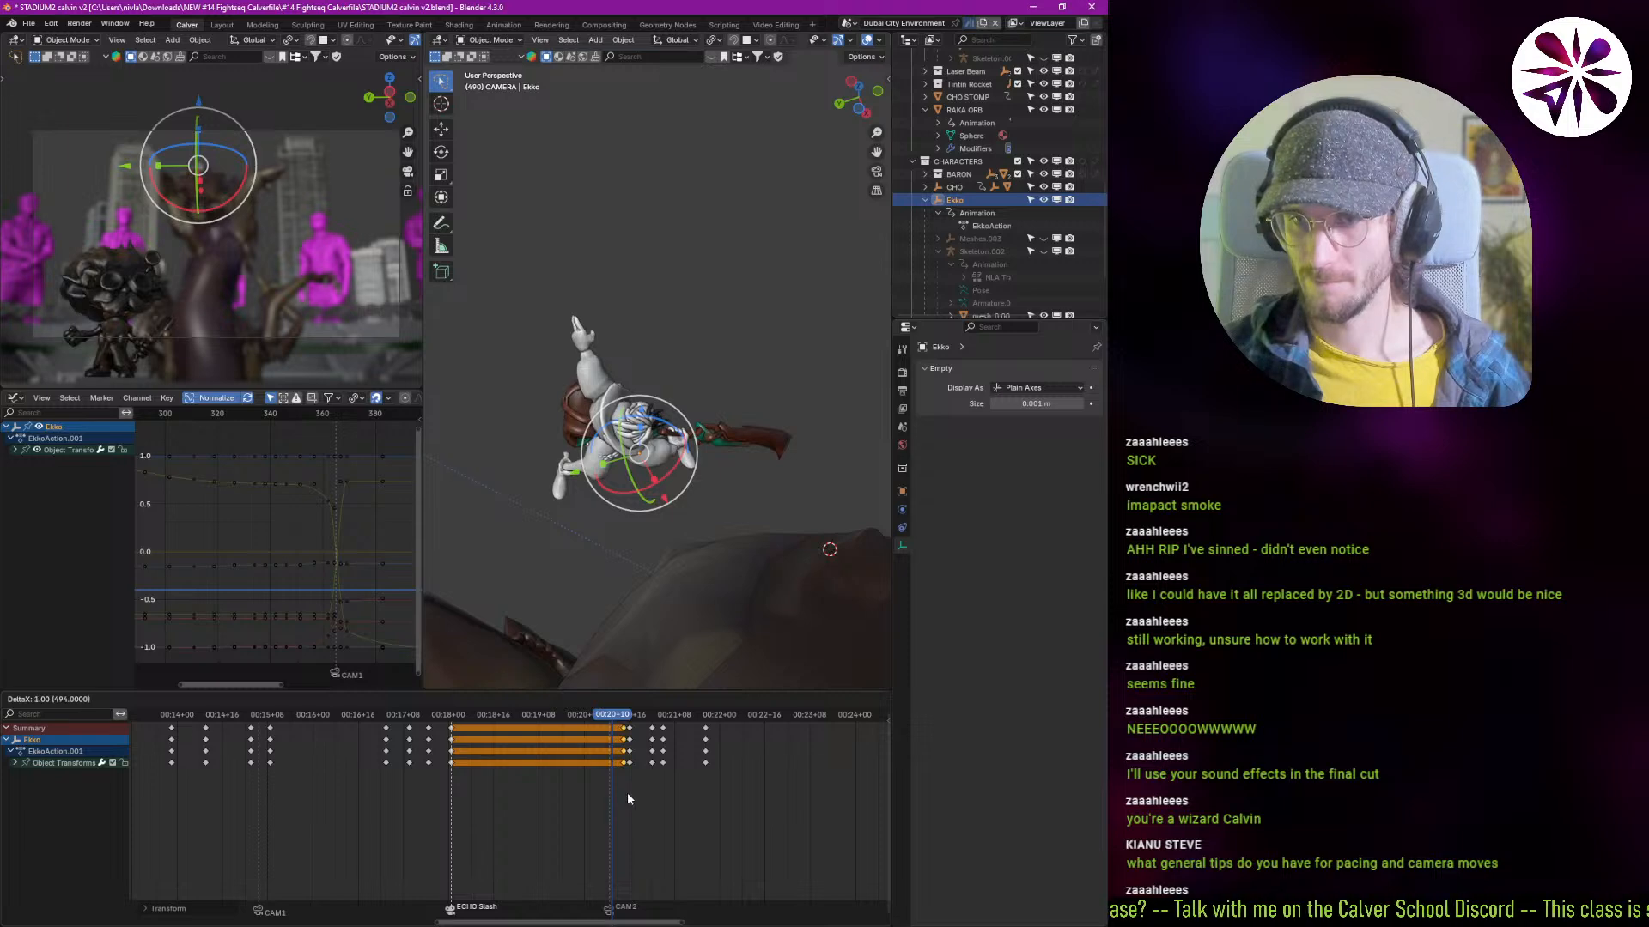
{"action": "left_click", "coordinate": [625, 795]}
{"action": "key", "text": "space"}
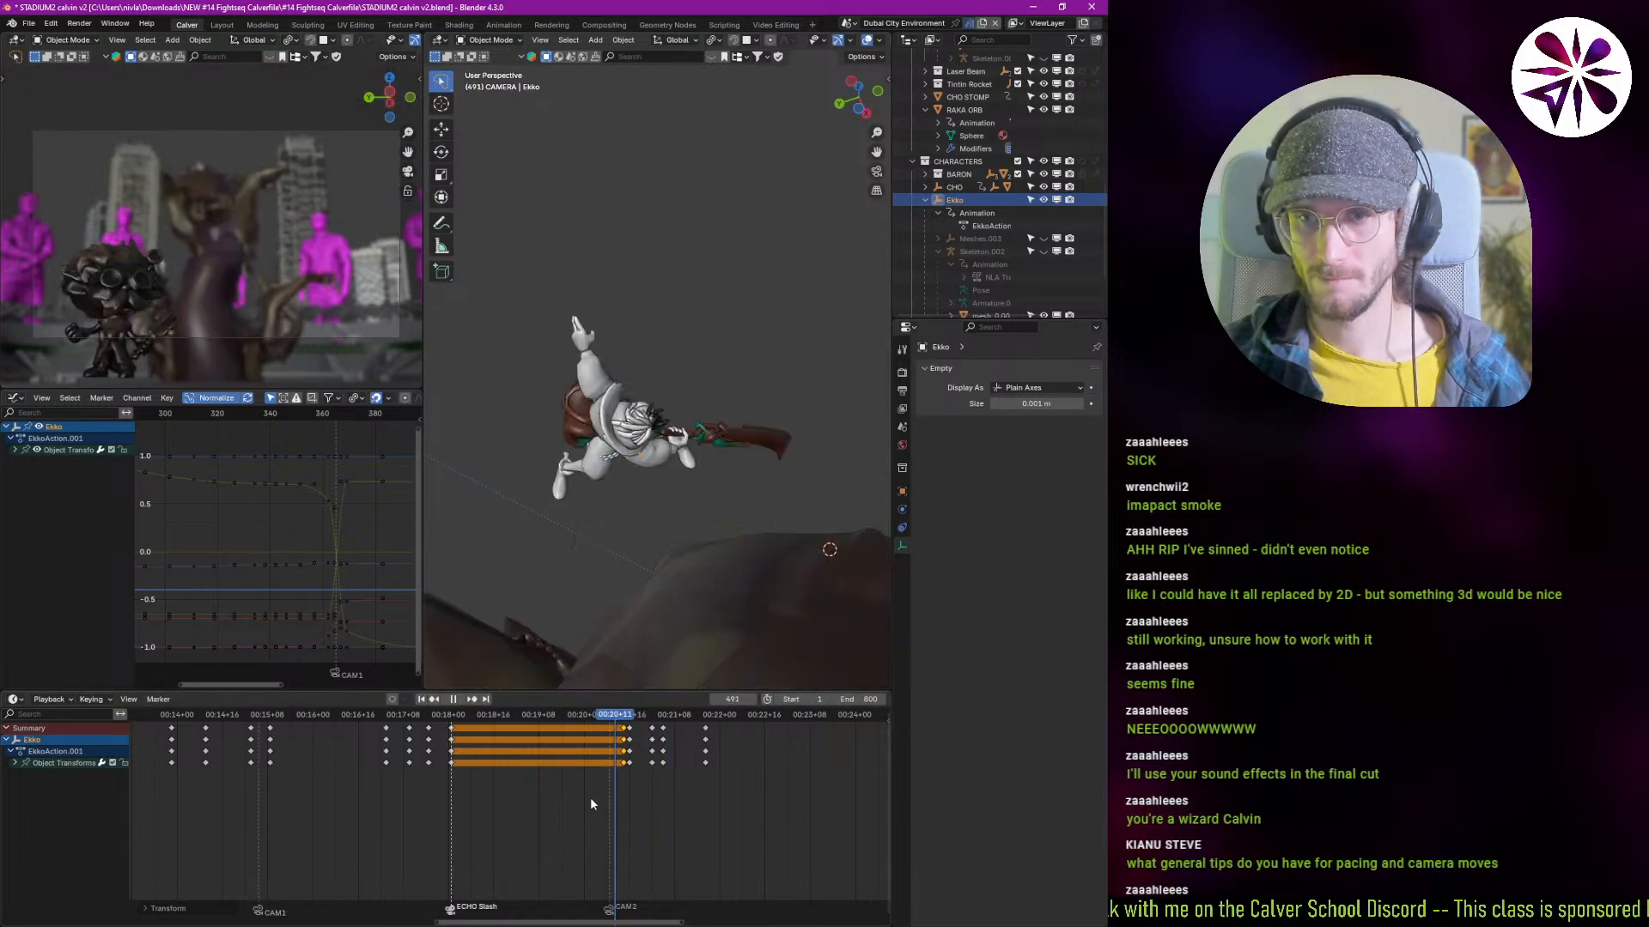
{"action": "key", "text": "space"}
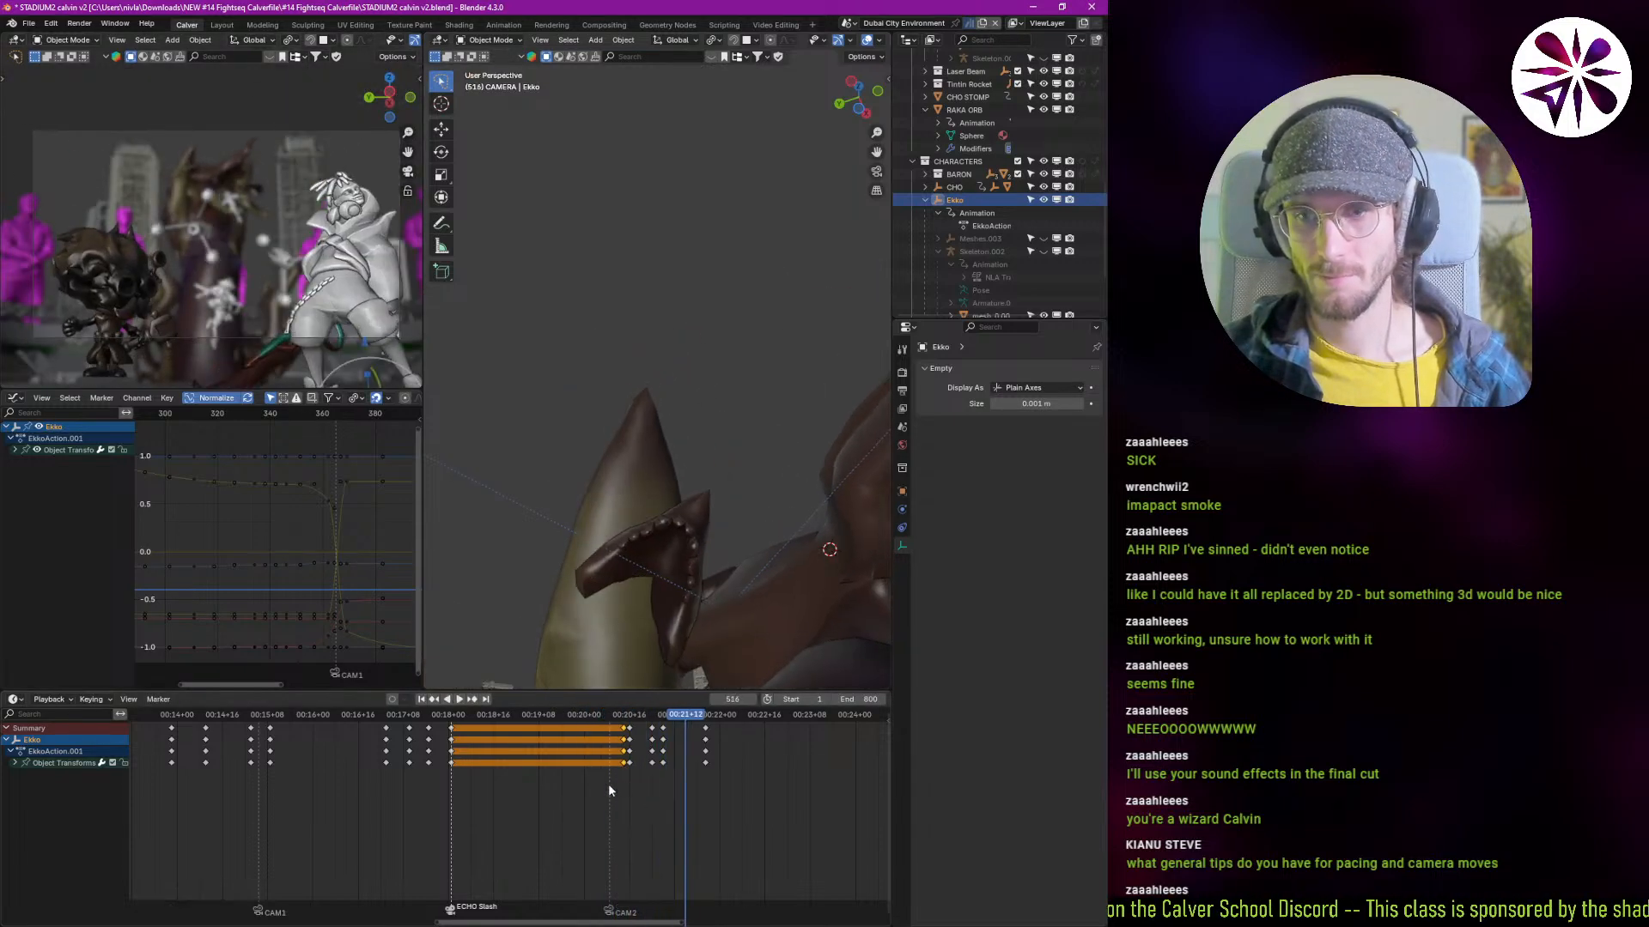
Step: Move Ekko's keyframe back to the CAM2 cut at frame 489, play the transition and return to the start of ECHO Slash
{"action": "right_click", "coordinate": [603, 788], "text": "shift"}
{"action": "key", "text": "g"}
{"action": "left_click", "coordinate": [620, 802]}
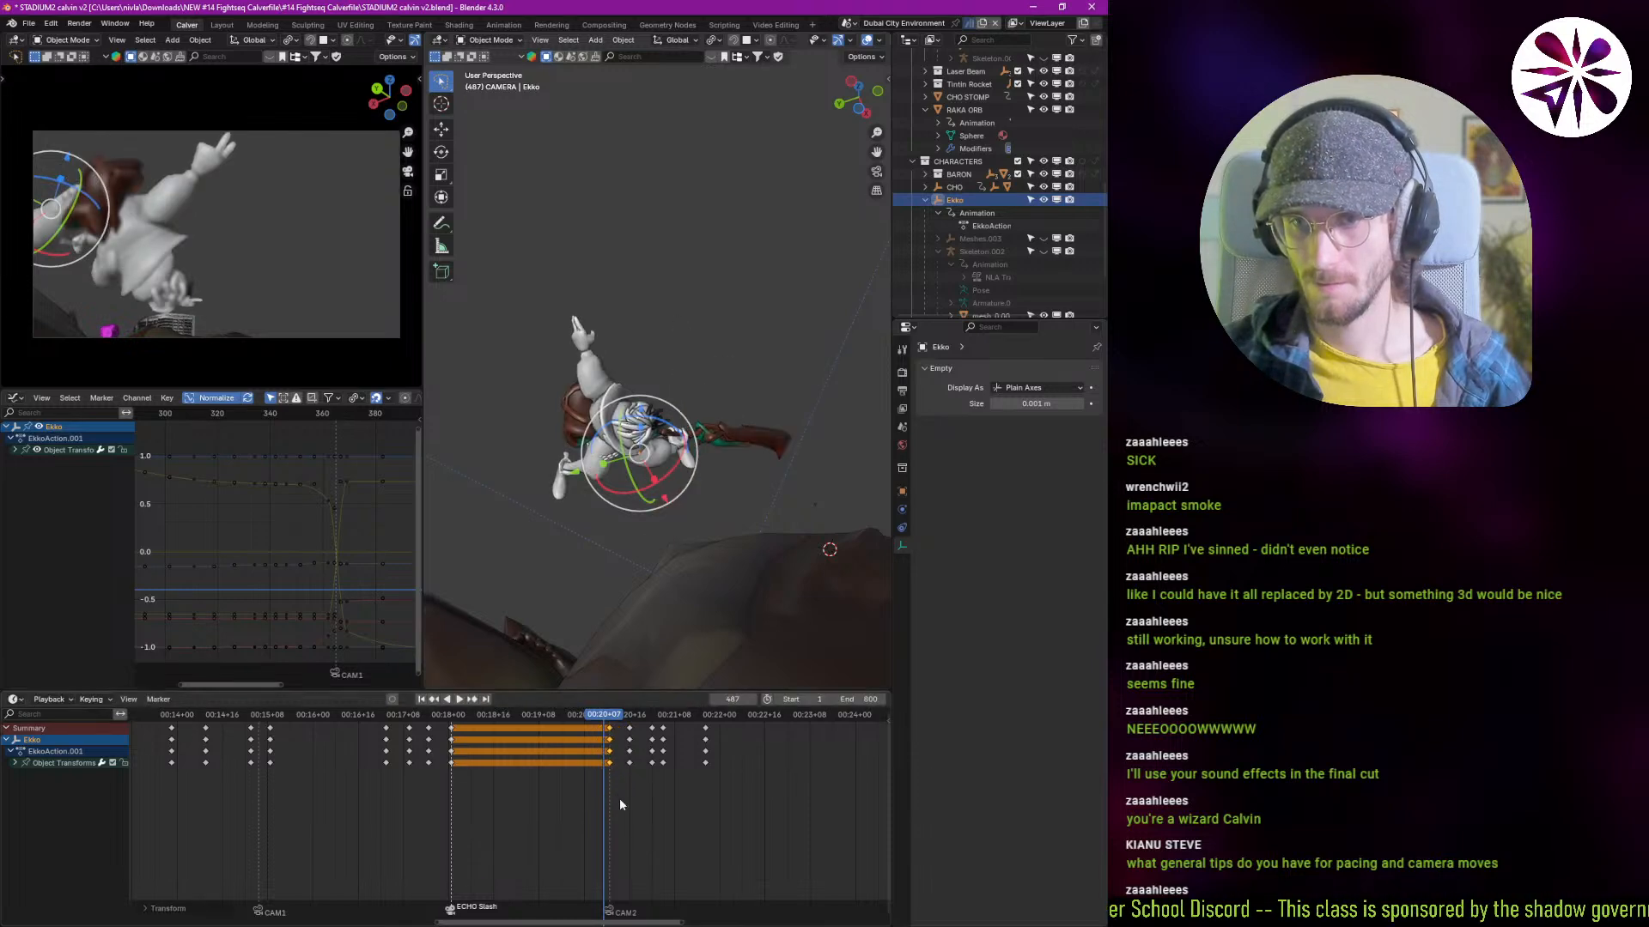
{"action": "key", "text": "space"}
{"action": "key", "text": "Escape"}
{"action": "scroll", "coordinate": [610, 786], "scroll_direction": "up", "scroll_amount": 3}
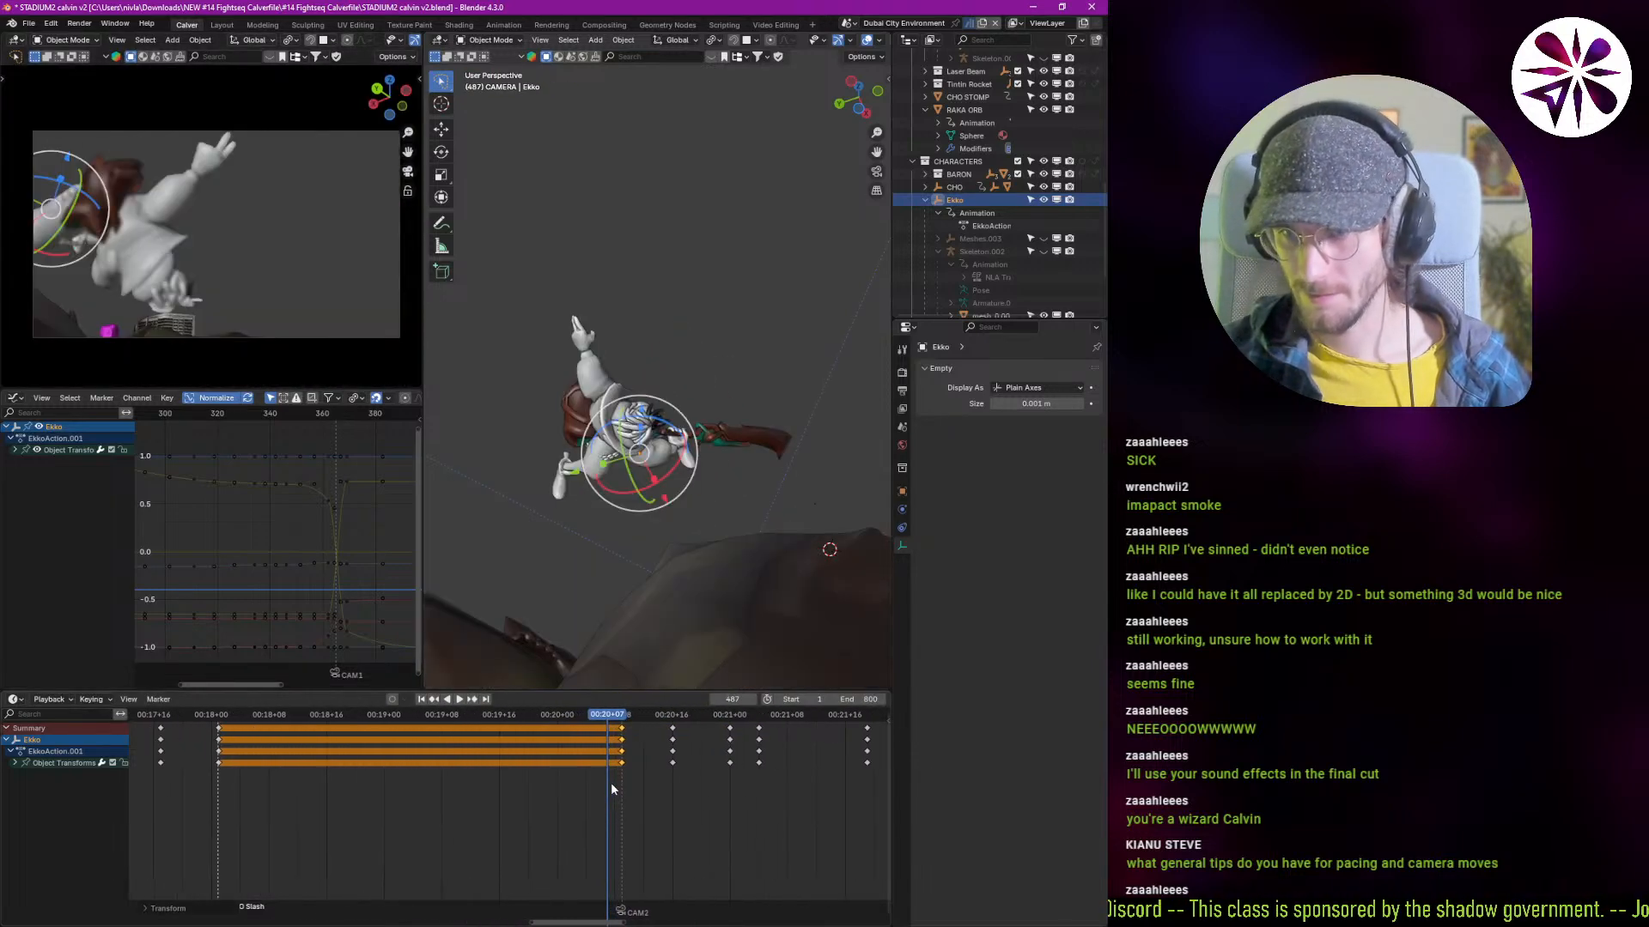
{"action": "key", "text": "space"}
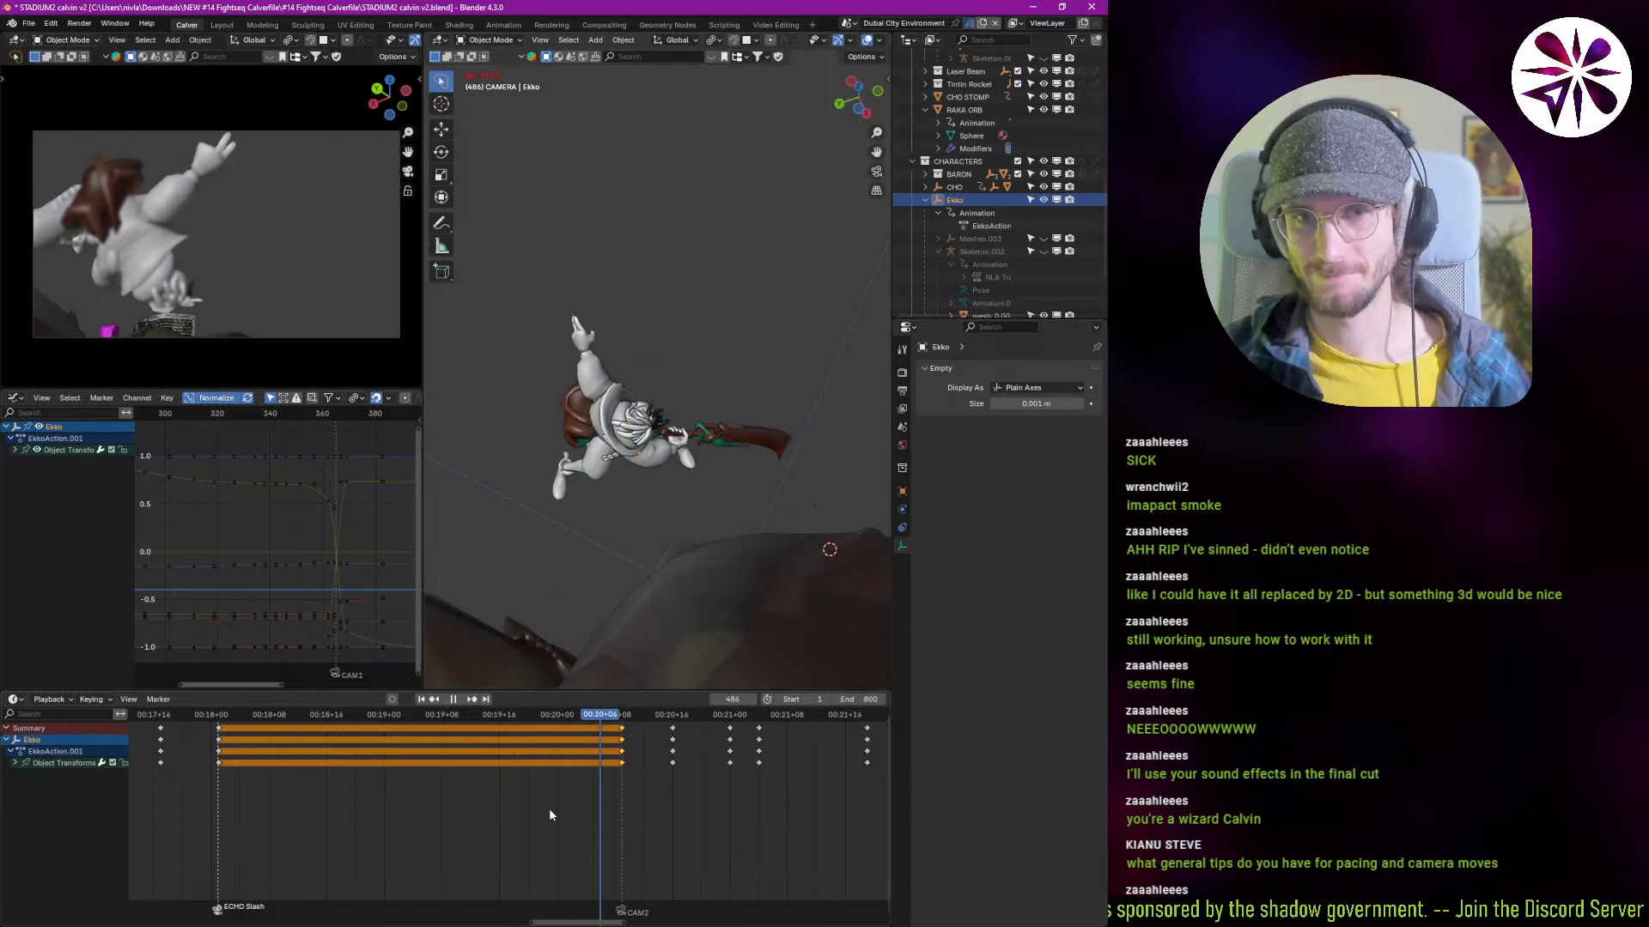
{"action": "mouse_move", "coordinate": [311, 791]}
{"action": "left_mouse_down"}
{"action": "mouse_move", "coordinate": [251, 794]}
{"action": "mouse_move", "coordinate": [322, 806]}
{"action": "left_mouse_up"}
{"action": "middle_click_drag", "start_coordinate": [697, 448], "coordinate": [641, 432]}
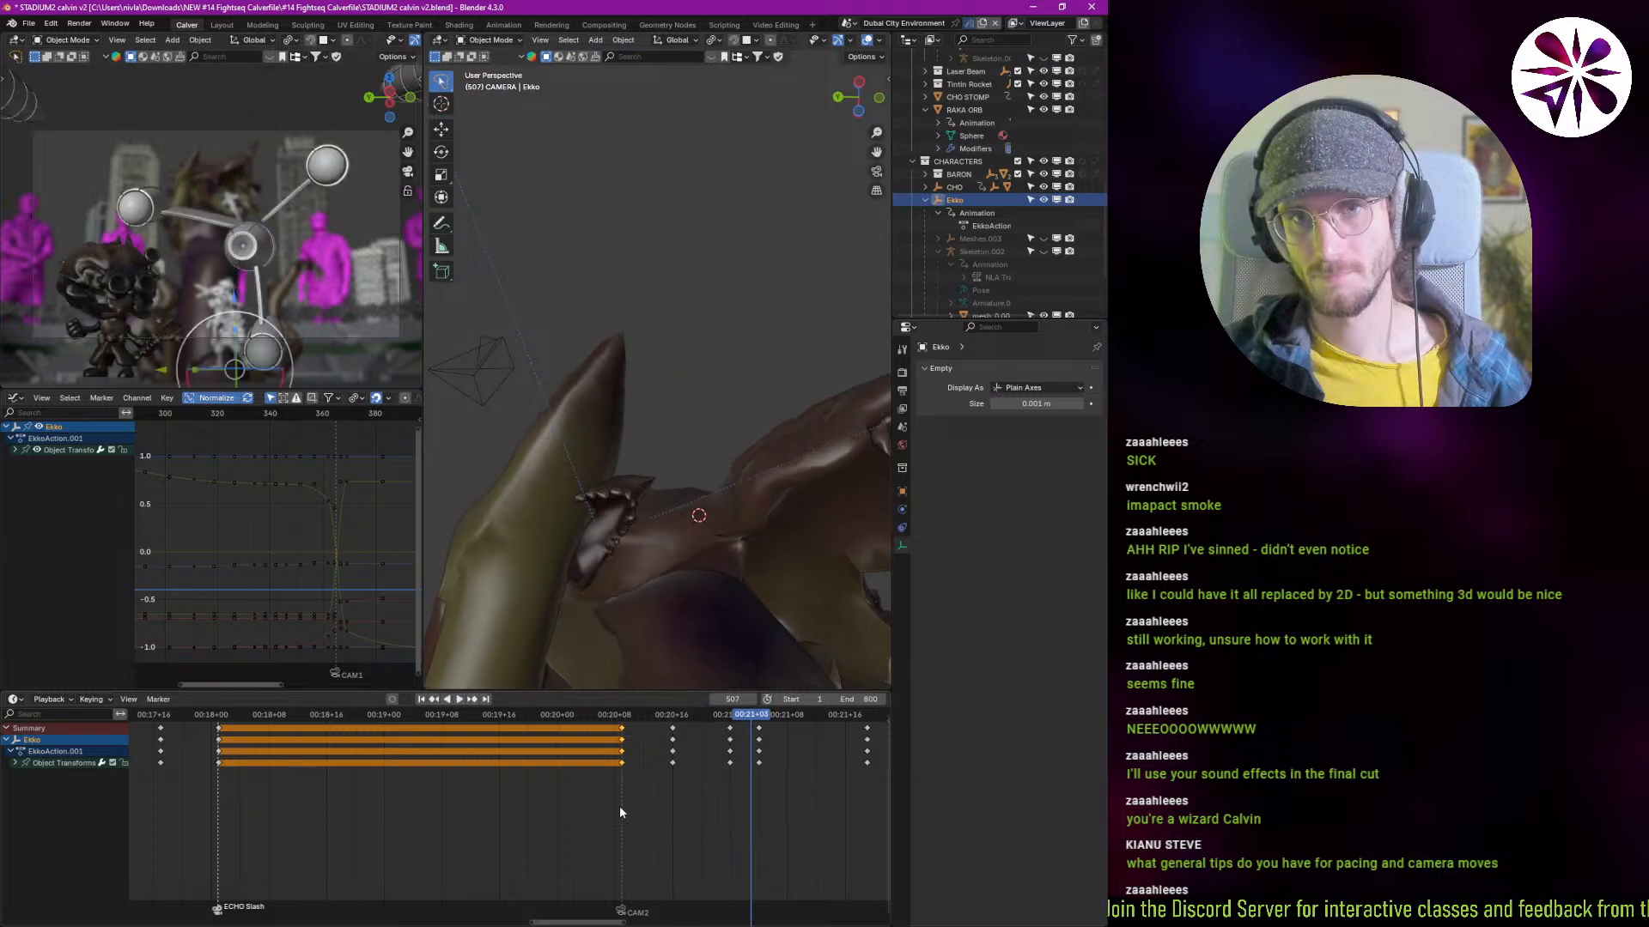
{"action": "left_click_drag", "start_coordinate": [620, 805], "coordinate": [214, 799]}
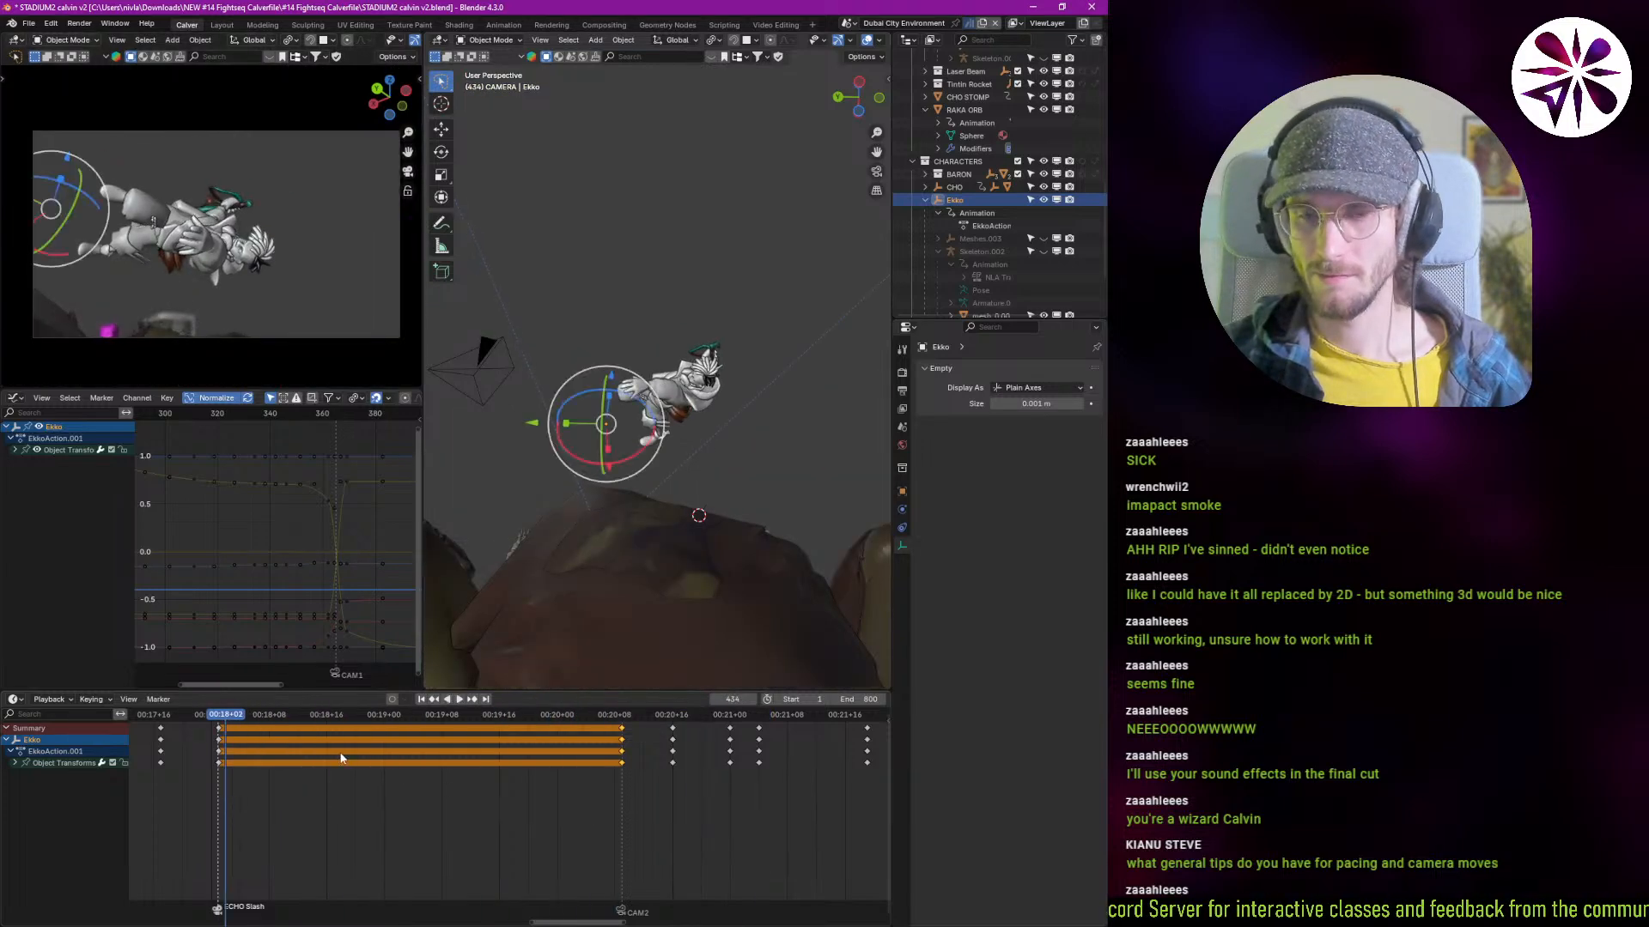
Step: At frame 488, move the FOCUS empty onto Ekko and advance one frame to check the CAM2 cut
{"action": "scroll", "coordinate": [971, 214], "scroll_direction": "up", "scroll_amount": 8}
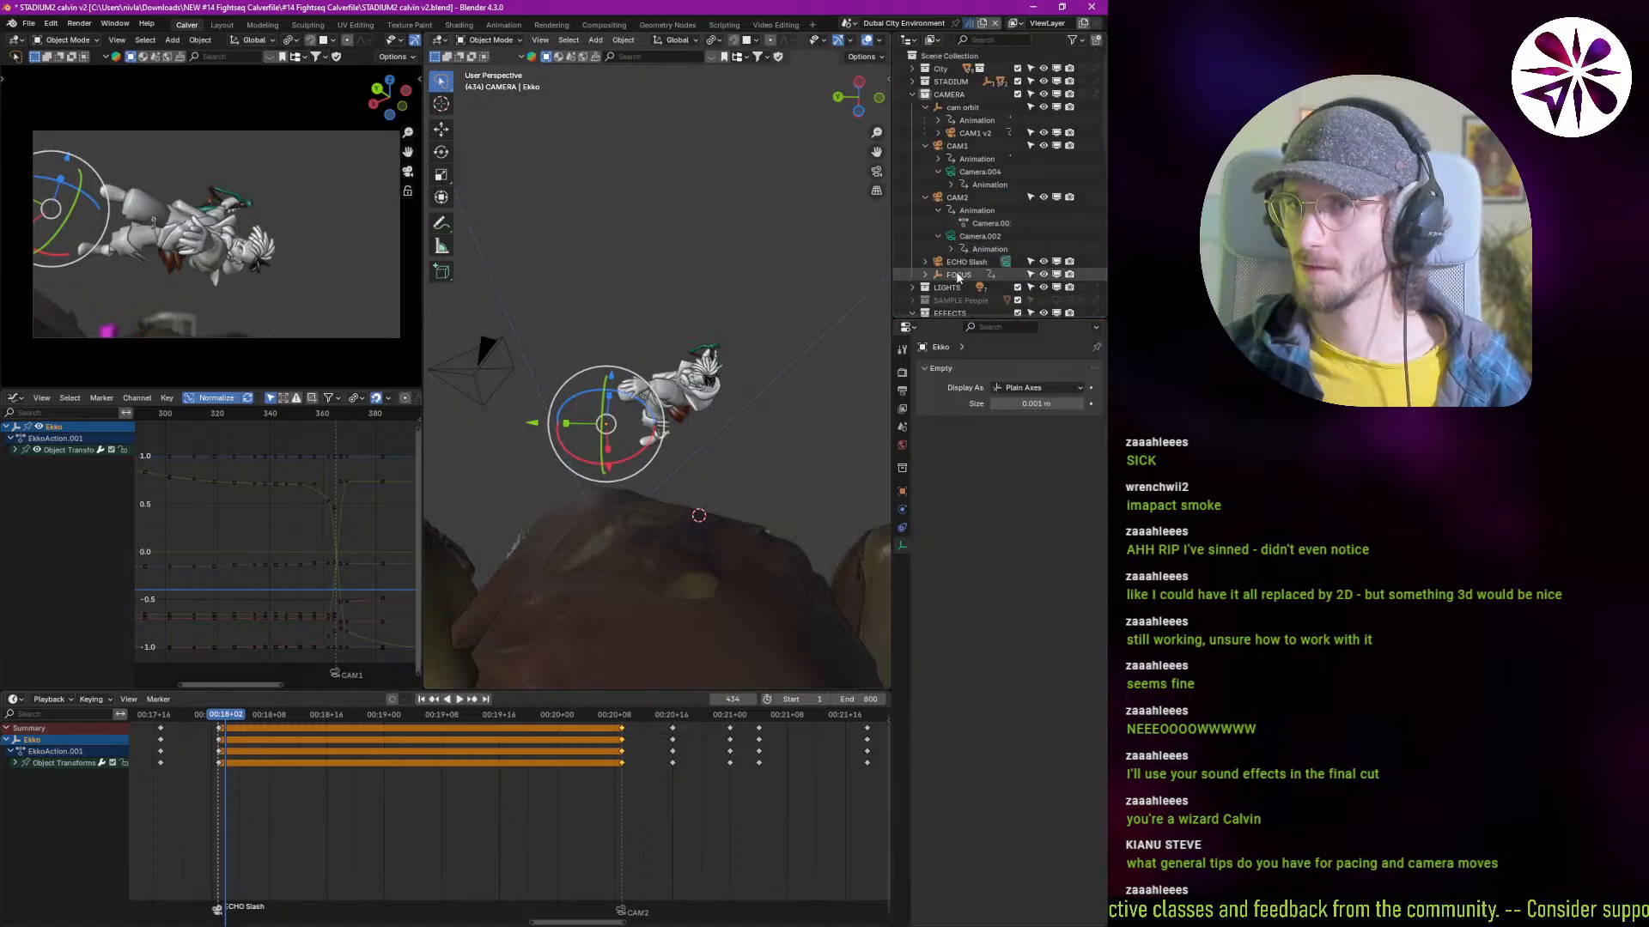
{"action": "left_click", "coordinate": [958, 275]}
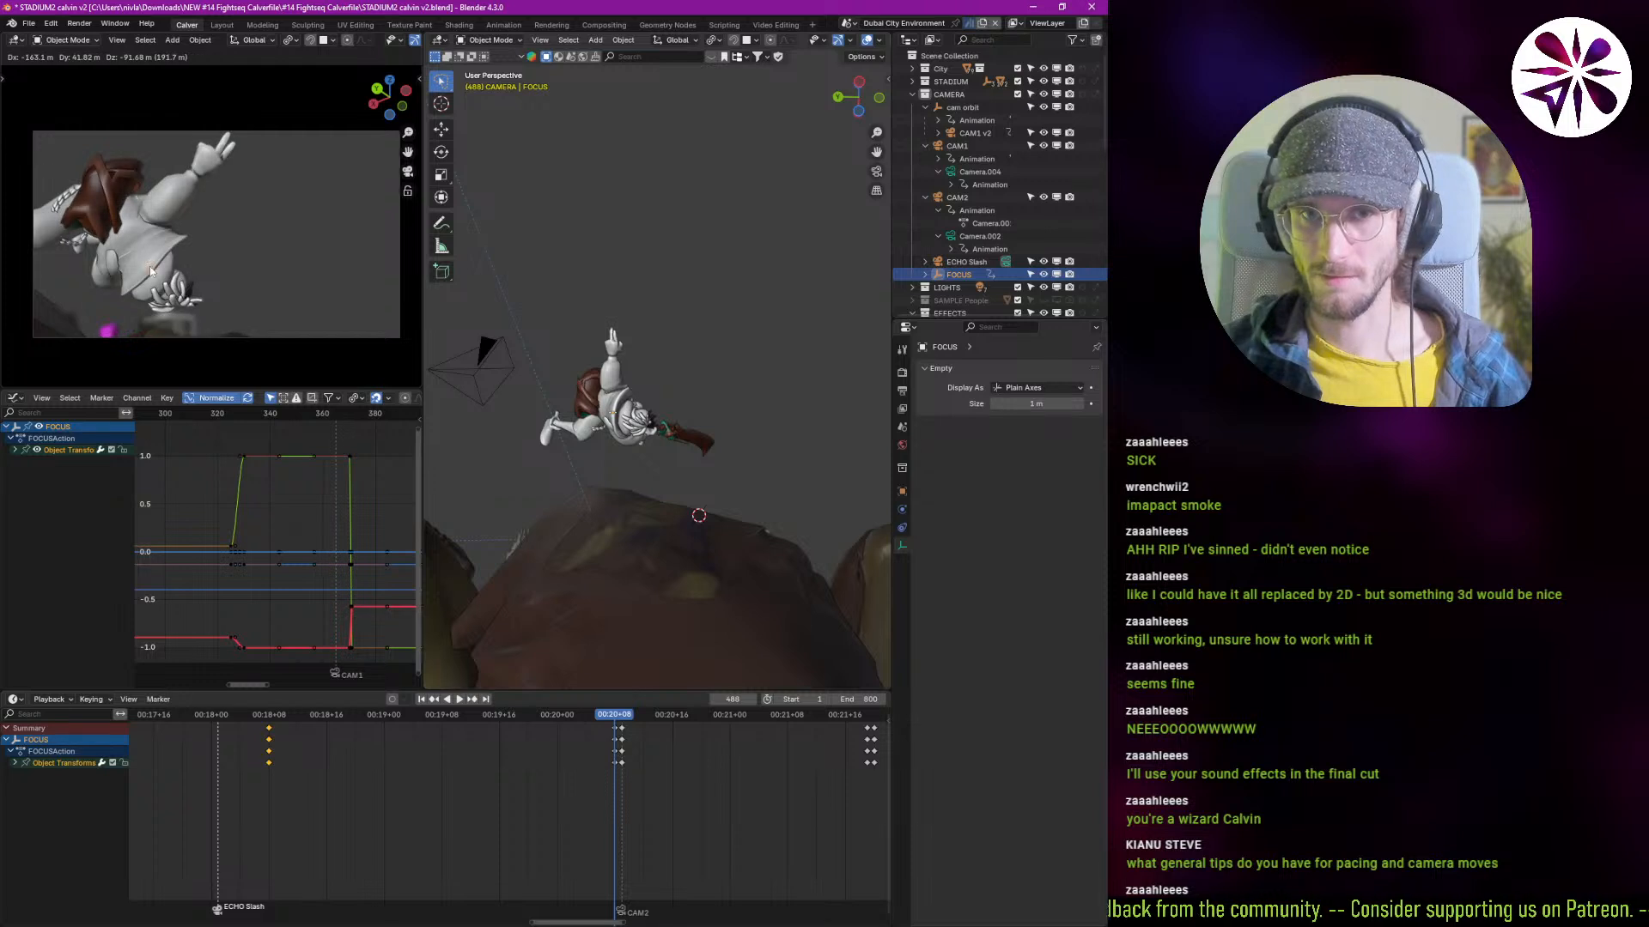
{"action": "left_click", "coordinate": [151, 270]}
{"action": "key", "text": "Right"}
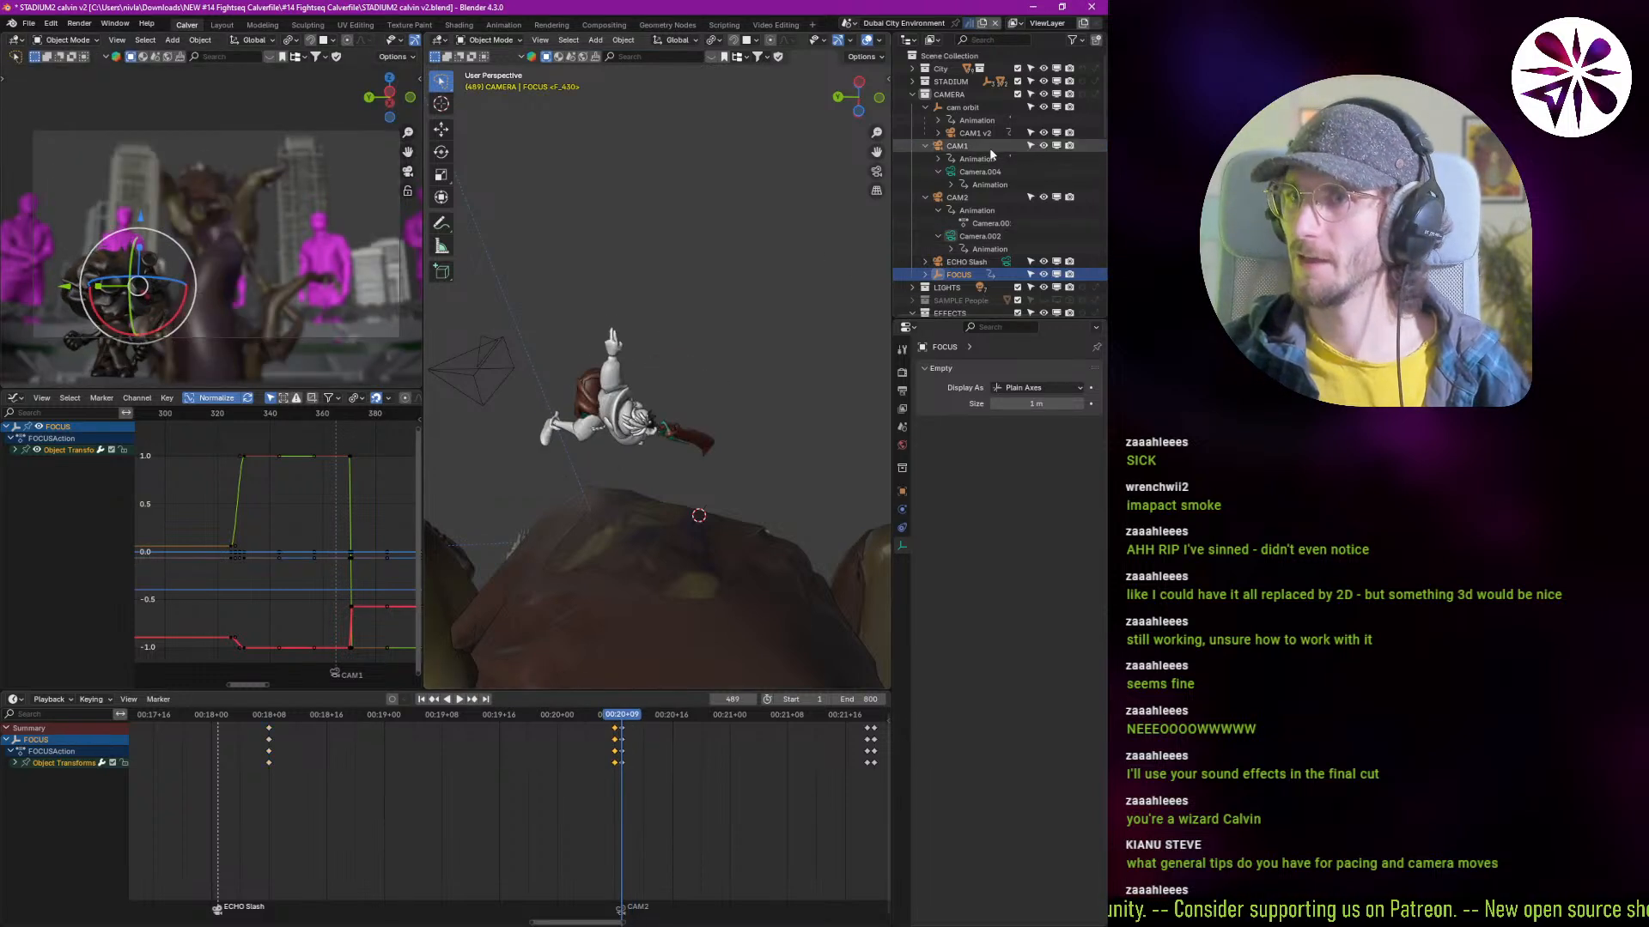
Step: Replay the ECHO Slash shot, reposition its camera to look down on Ekko over the creature and keyframe it at frame 433
{"action": "left_click", "coordinate": [981, 262]}
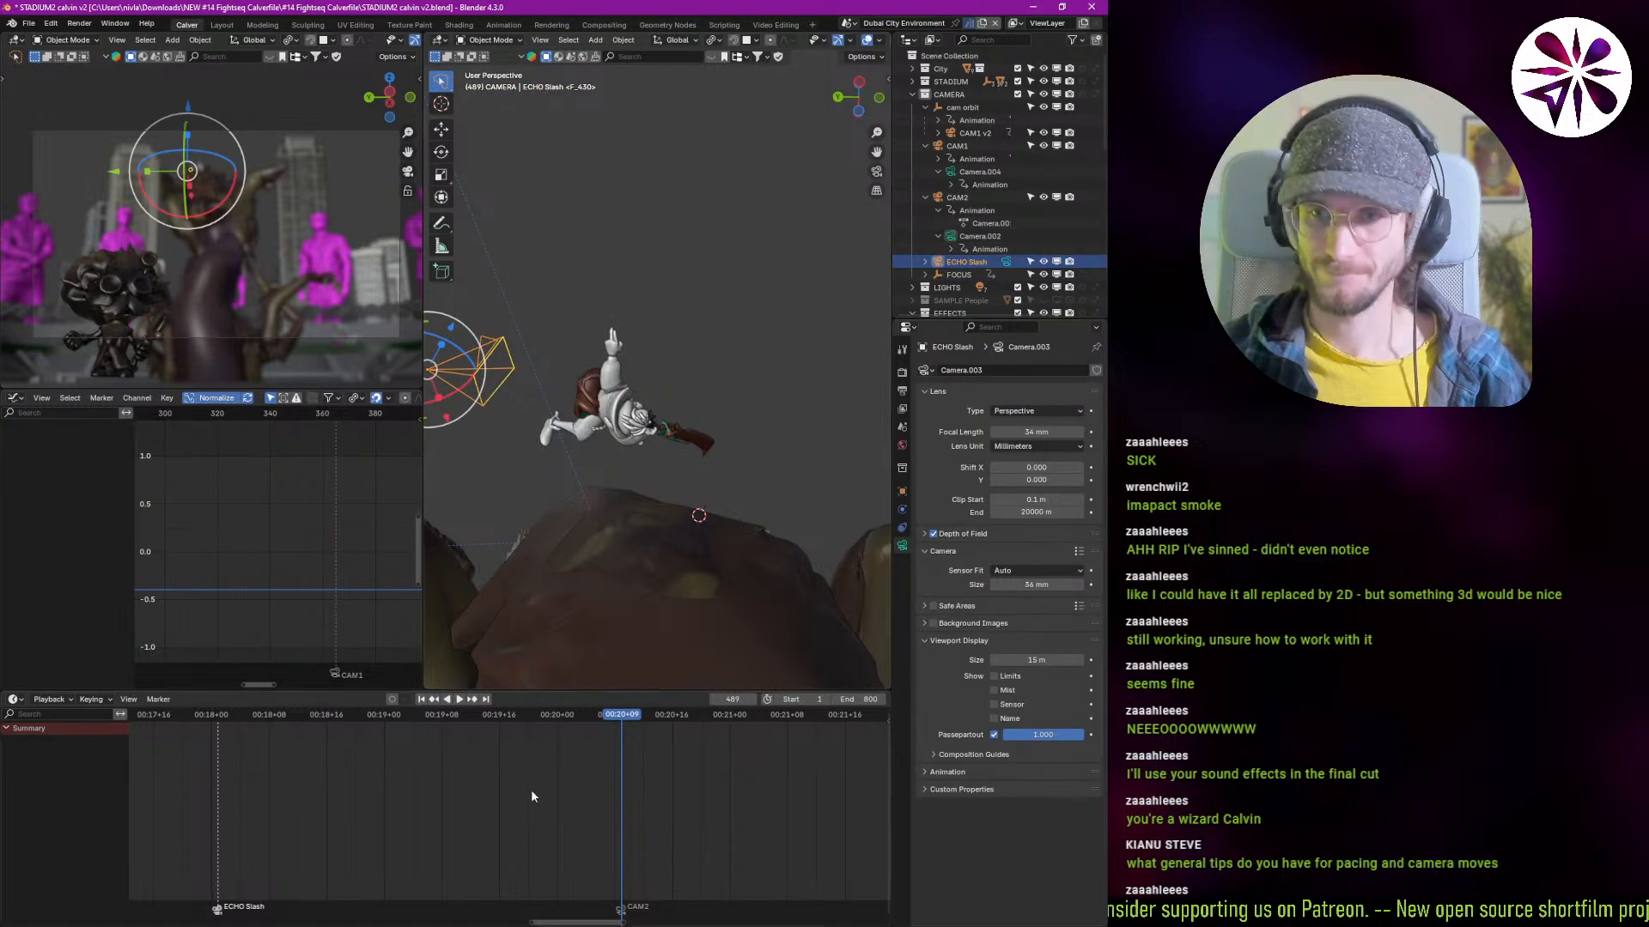
{"action": "left_click_drag", "start_coordinate": [531, 790], "coordinate": [118, 823]}
{"action": "key", "text": "space"}
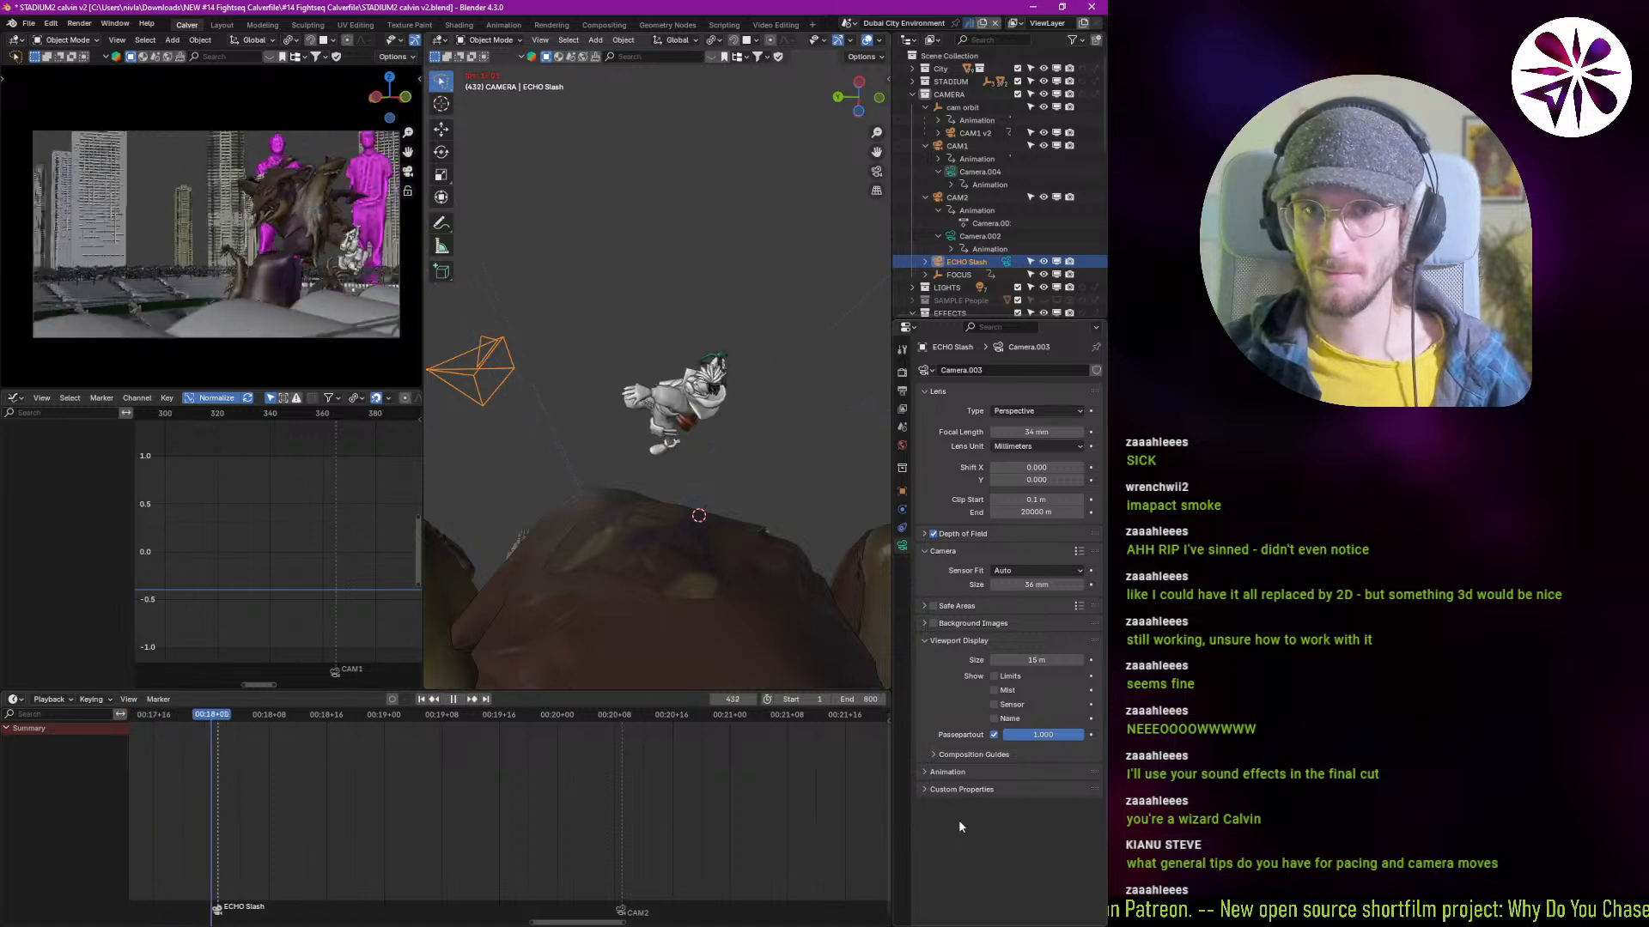
{"action": "key", "text": "space"}
{"action": "left_click_drag", "start_coordinate": [313, 839], "coordinate": [238, 824]}
{"action": "key", "text": "space"}
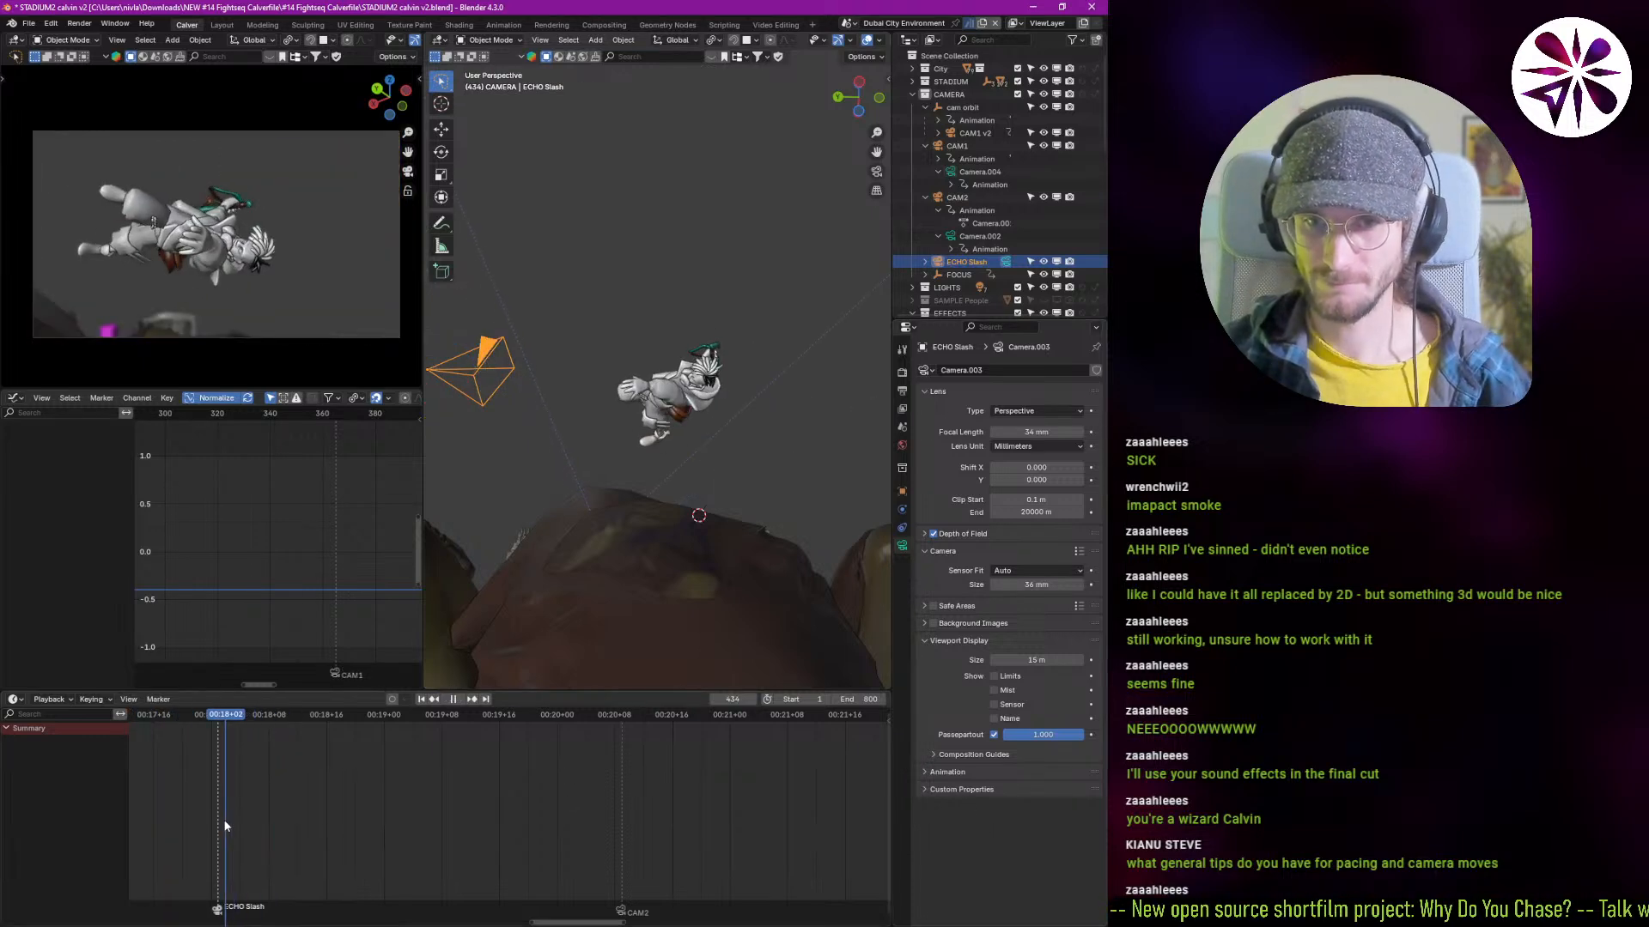
{"action": "middle_click_drag", "start_coordinate": [246, 246], "coordinate": [206, 216]}
{"action": "key", "text": "i"}
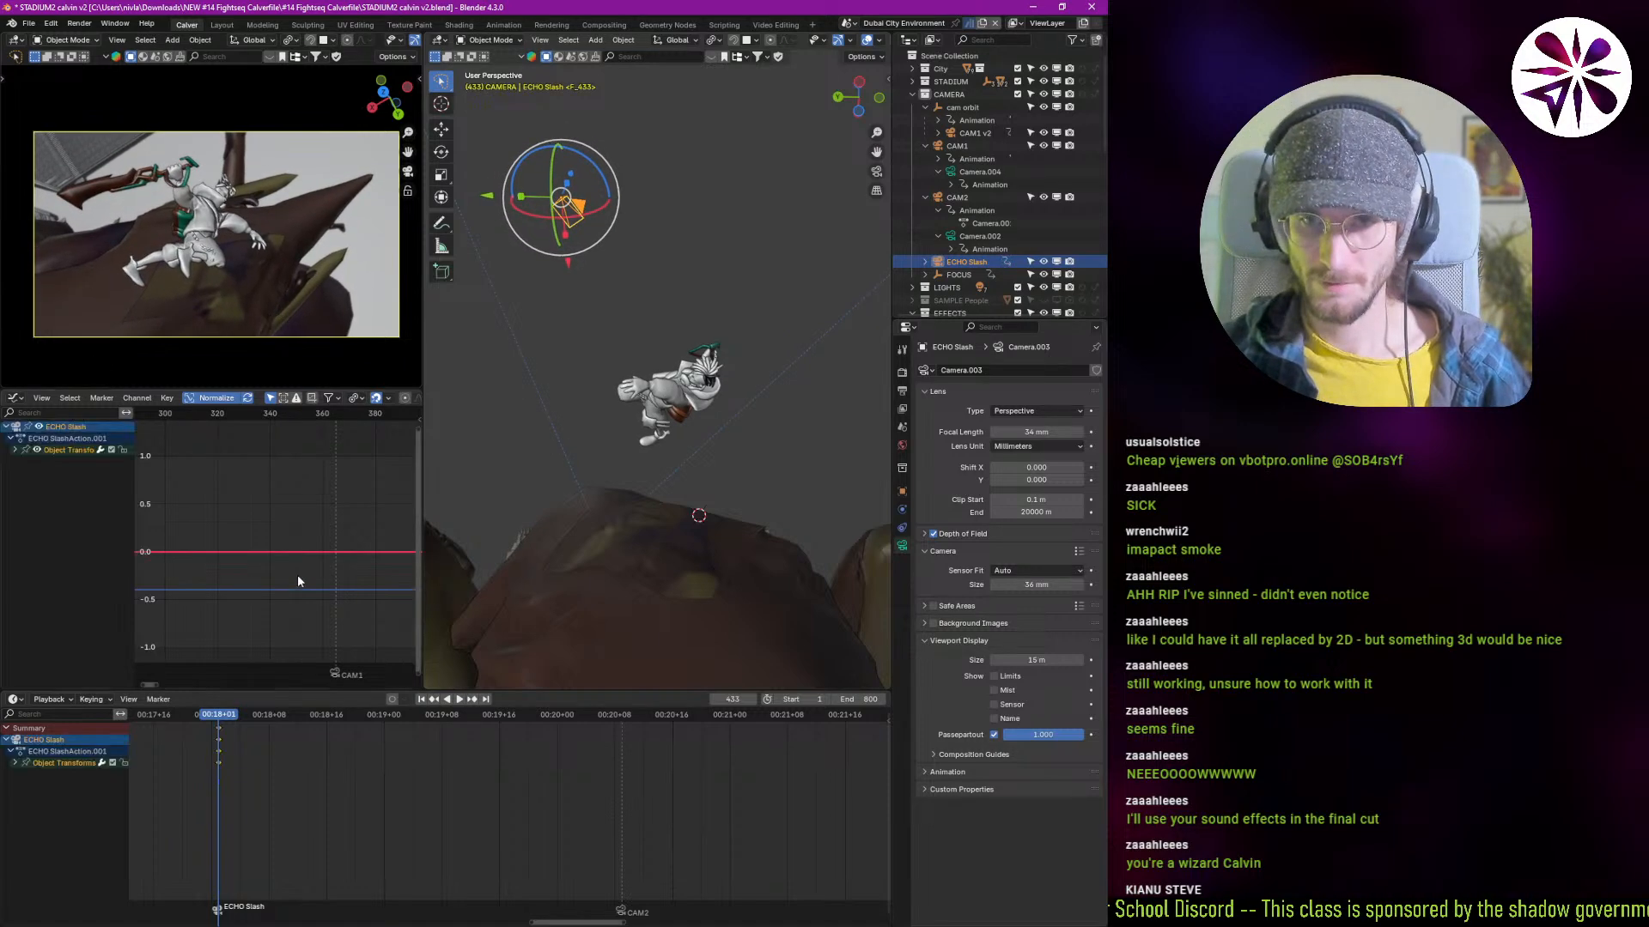
{"action": "key", "text": "space"}
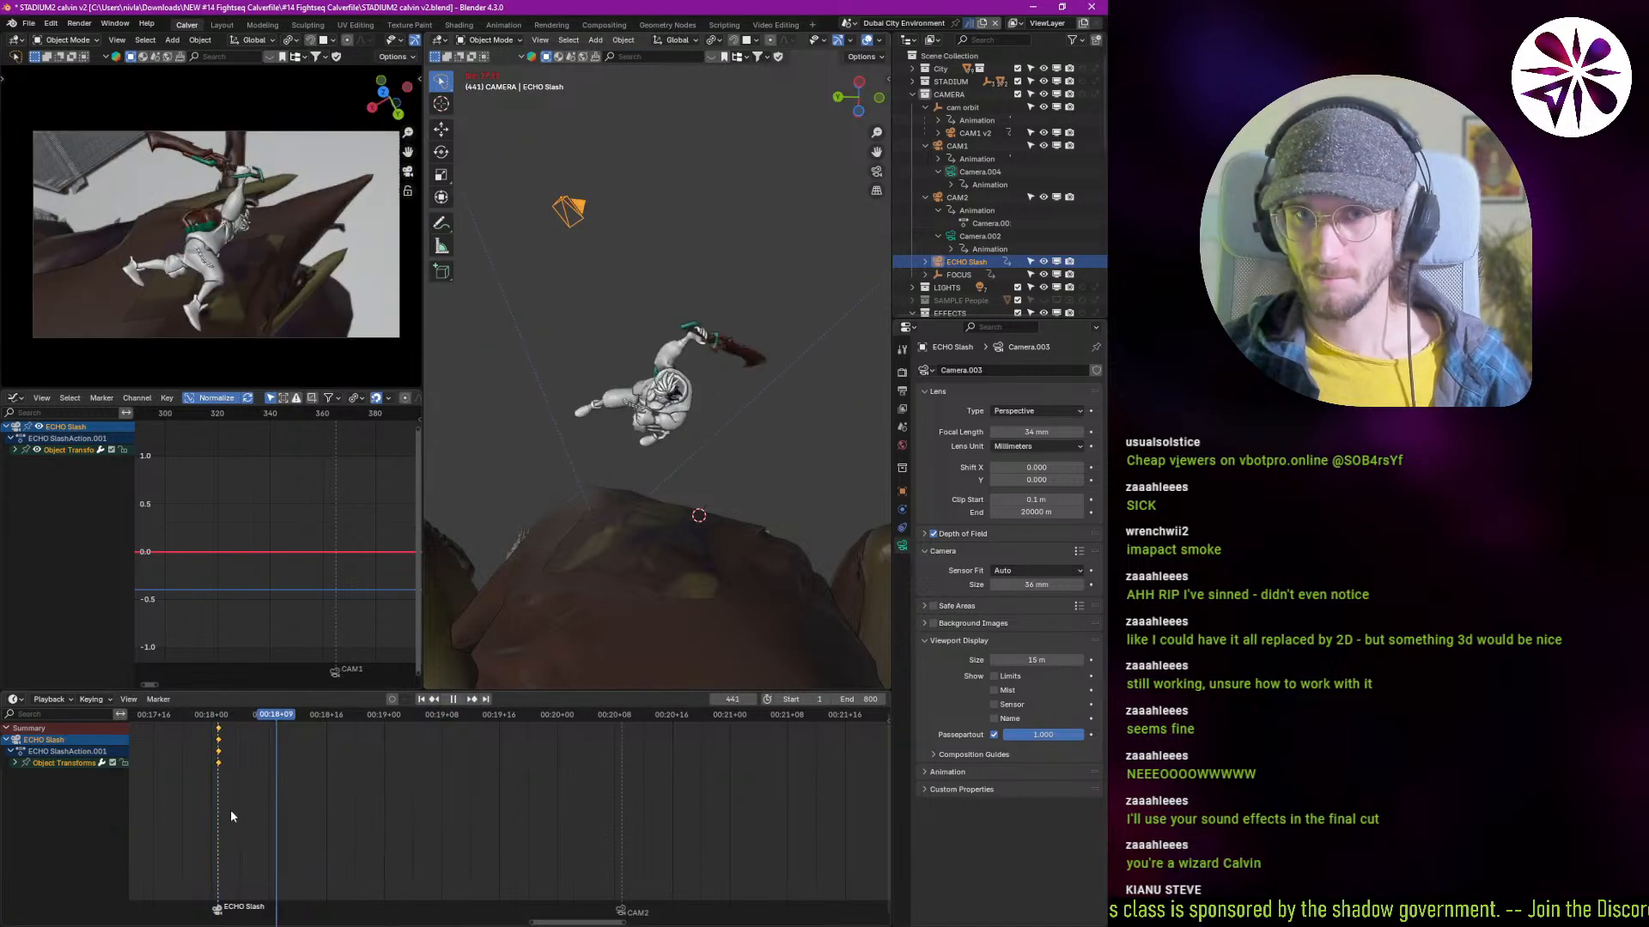
{"action": "middle_click_drag", "start_coordinate": [172, 225], "coordinate": [258, 244]}
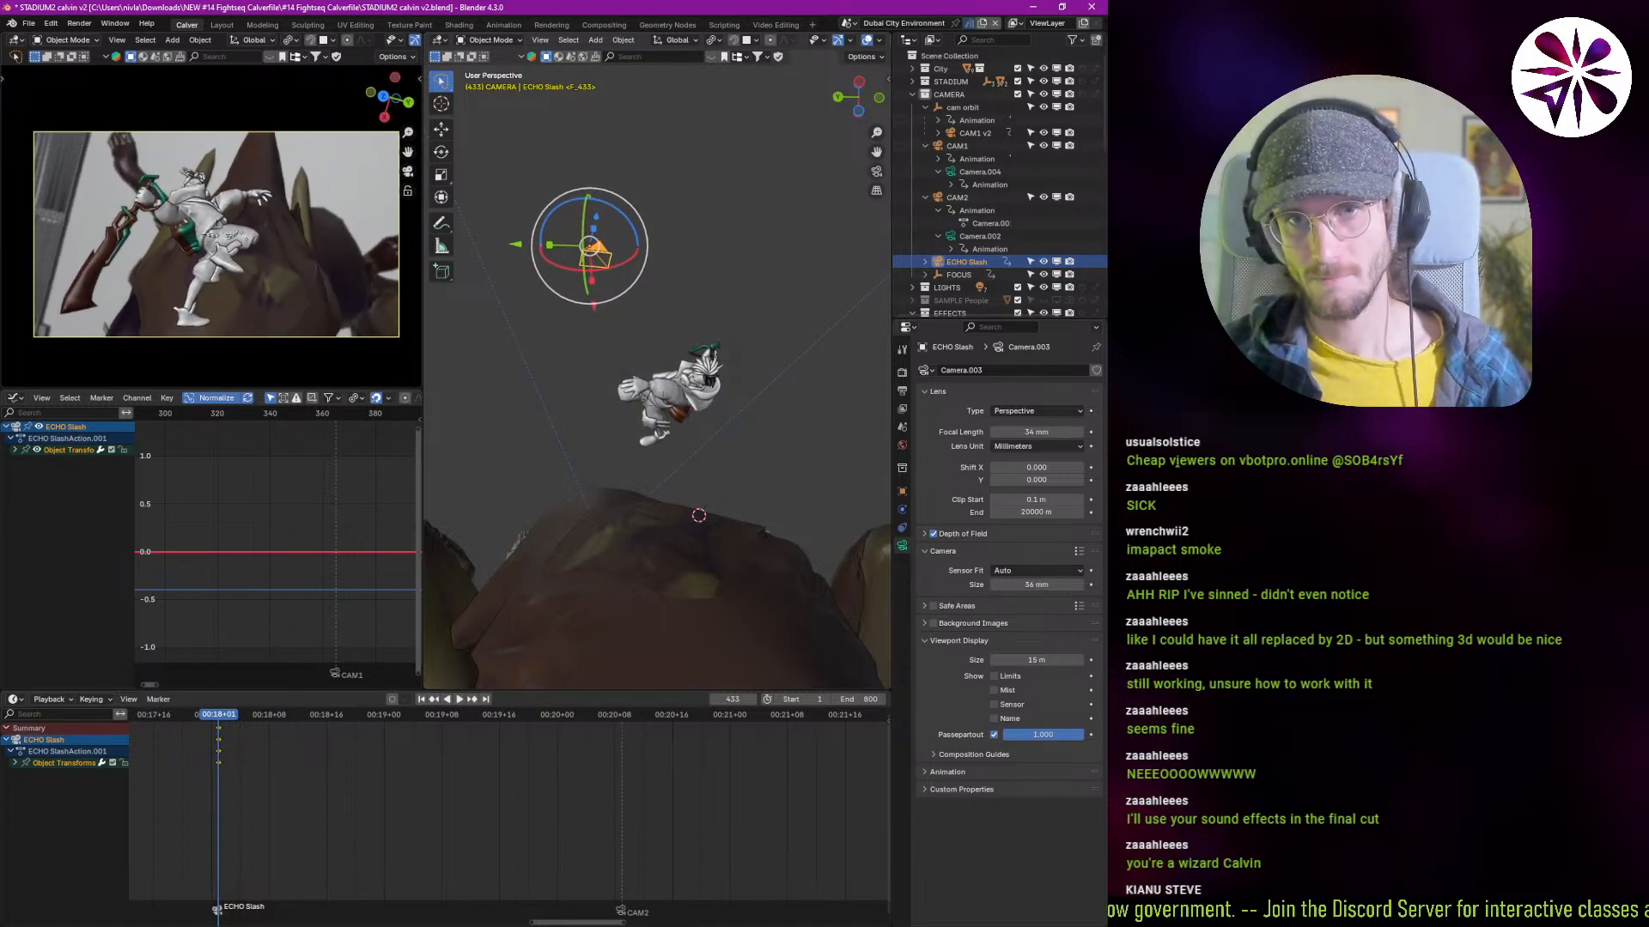
{"action": "key", "text": "s"}
{"action": "key", "text": "d"}
{"action": "key", "text": "w"}
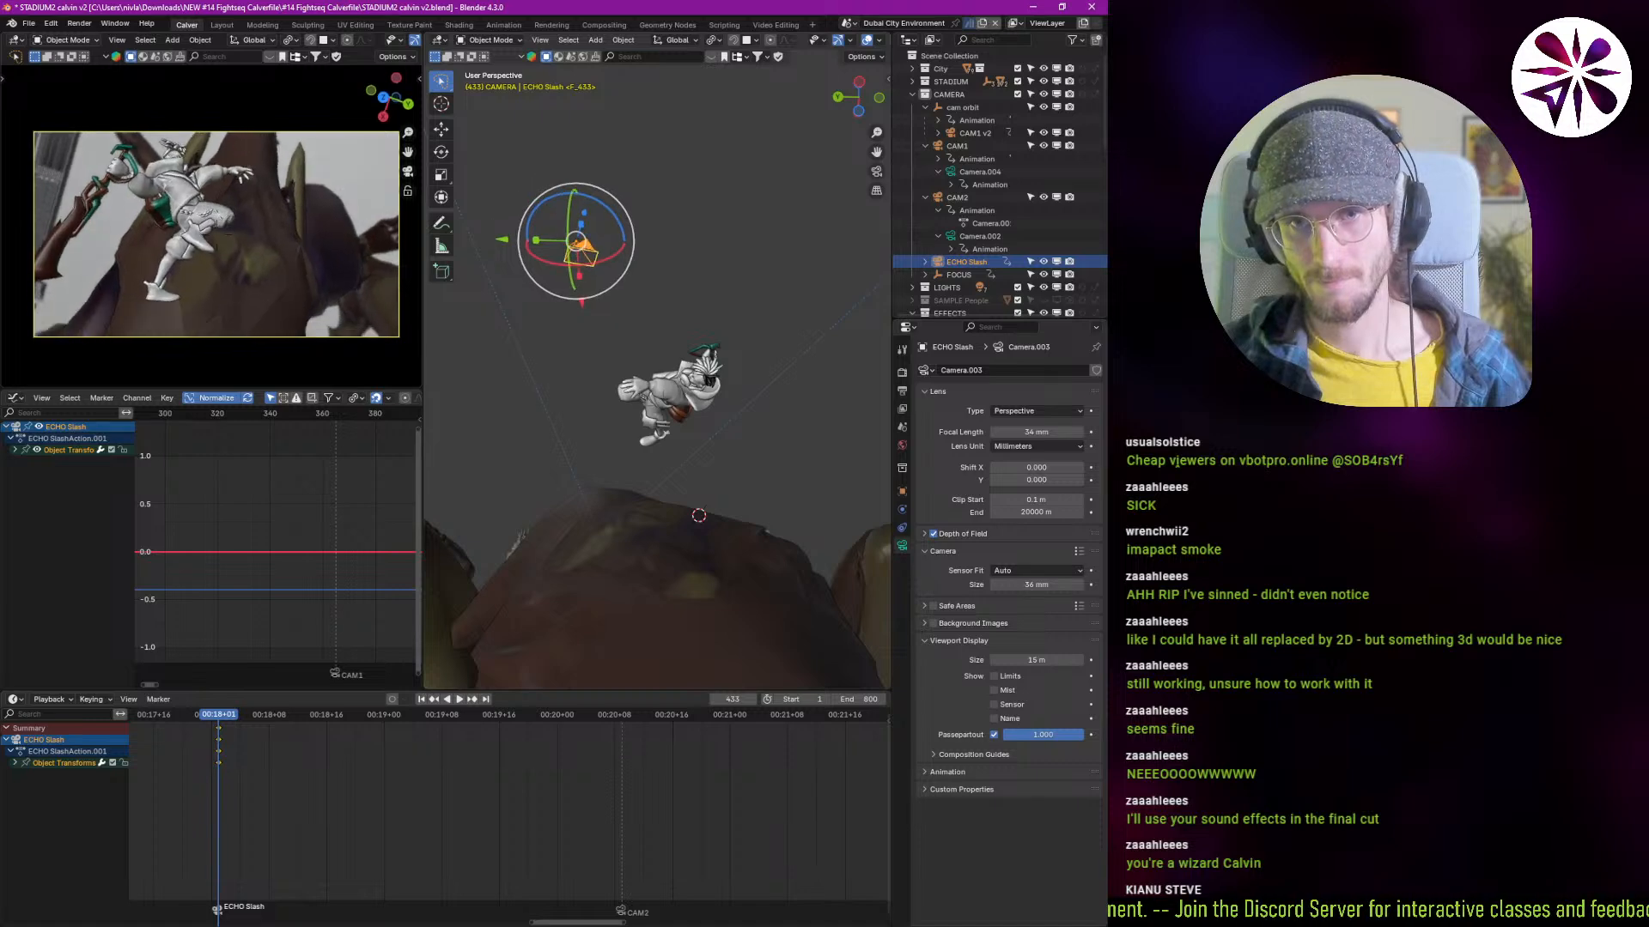
{"action": "key", "text": "d"}
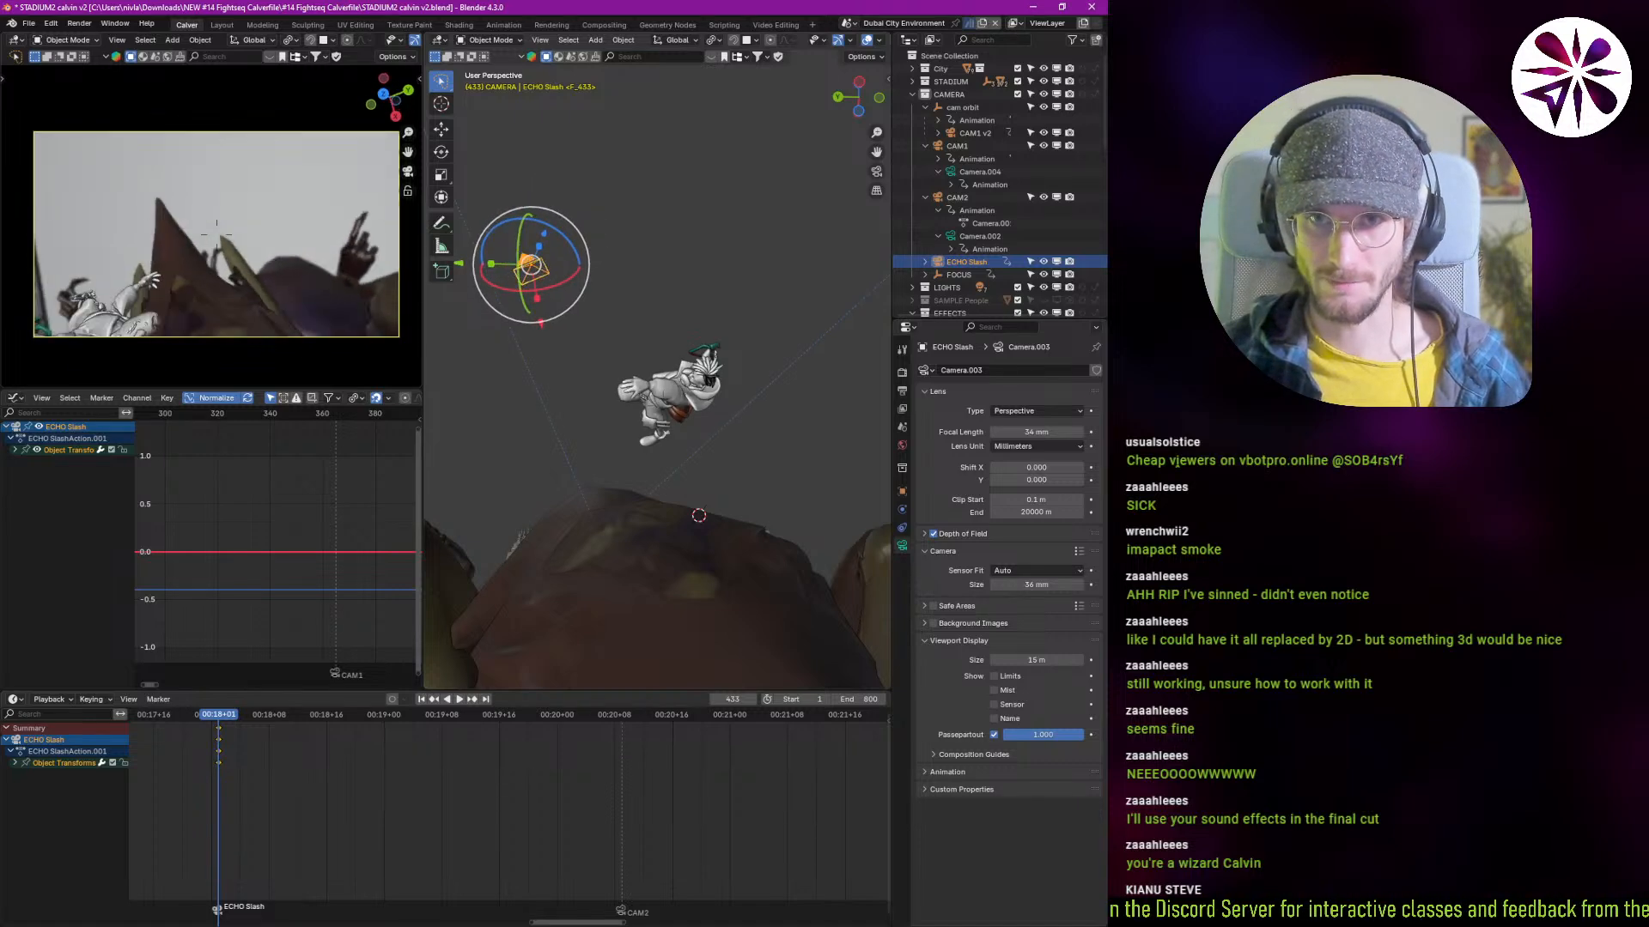
{"action": "right_click", "coordinate": [329, 315]}
Step: At frame 433, shift the ECHO Slash camera and fly it around Ekko to a new vantage point above the creature
{"action": "key", "text": "g"}
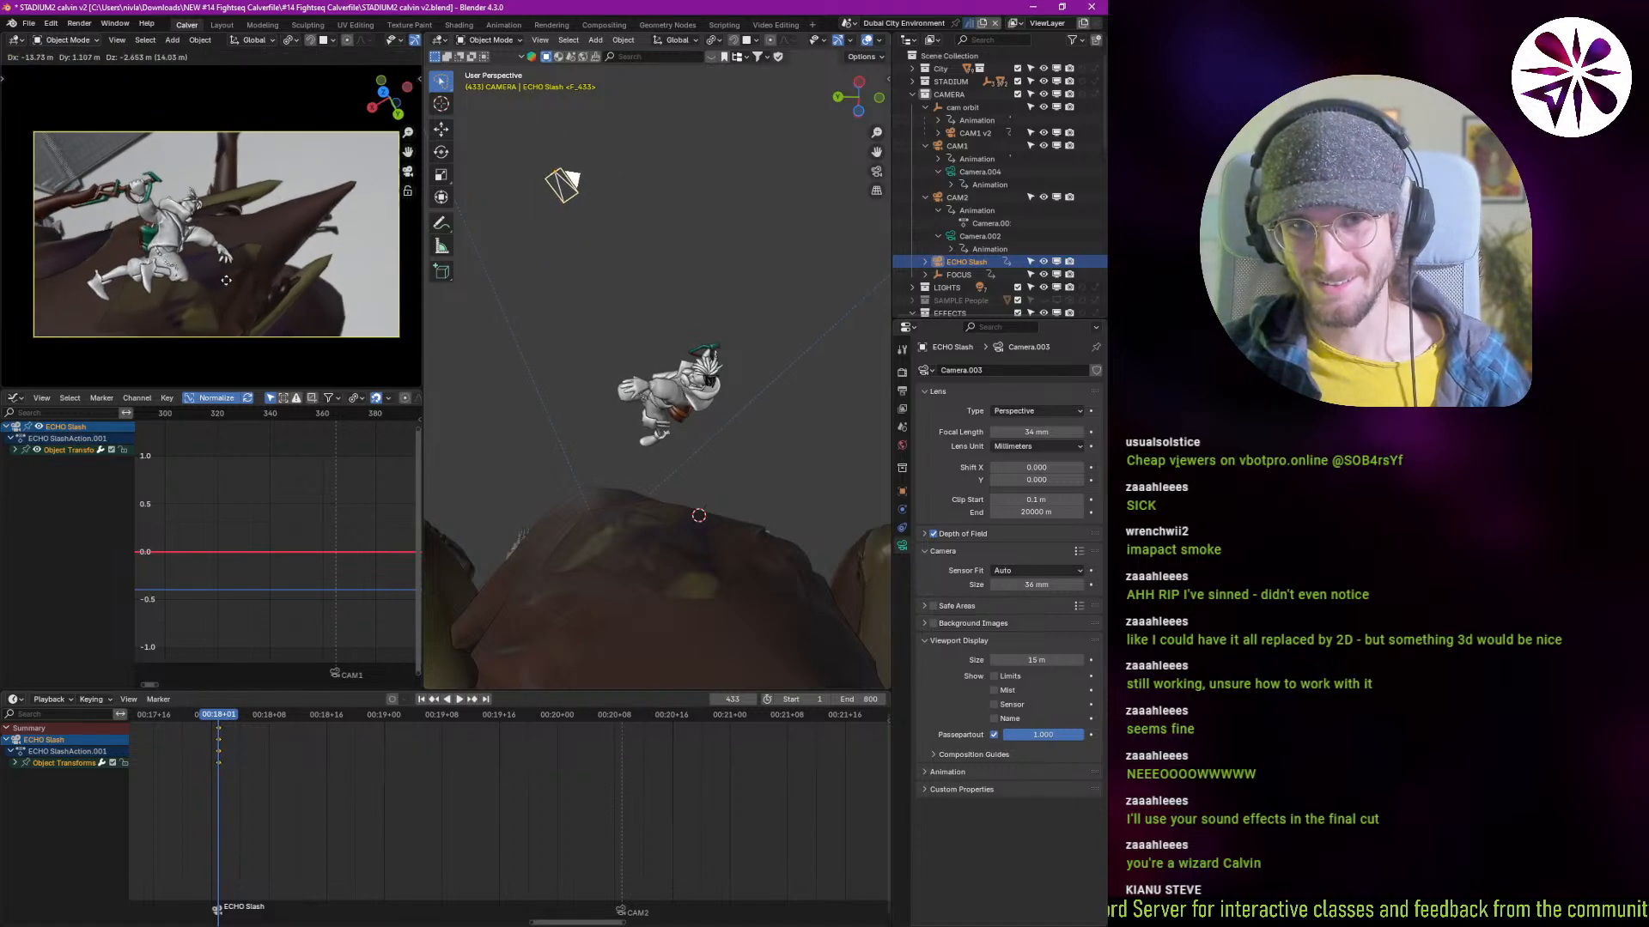
{"action": "left_click", "coordinate": [273, 75]}
{"action": "key", "text": "shift+grave"}
{"action": "key", "text": "w"}
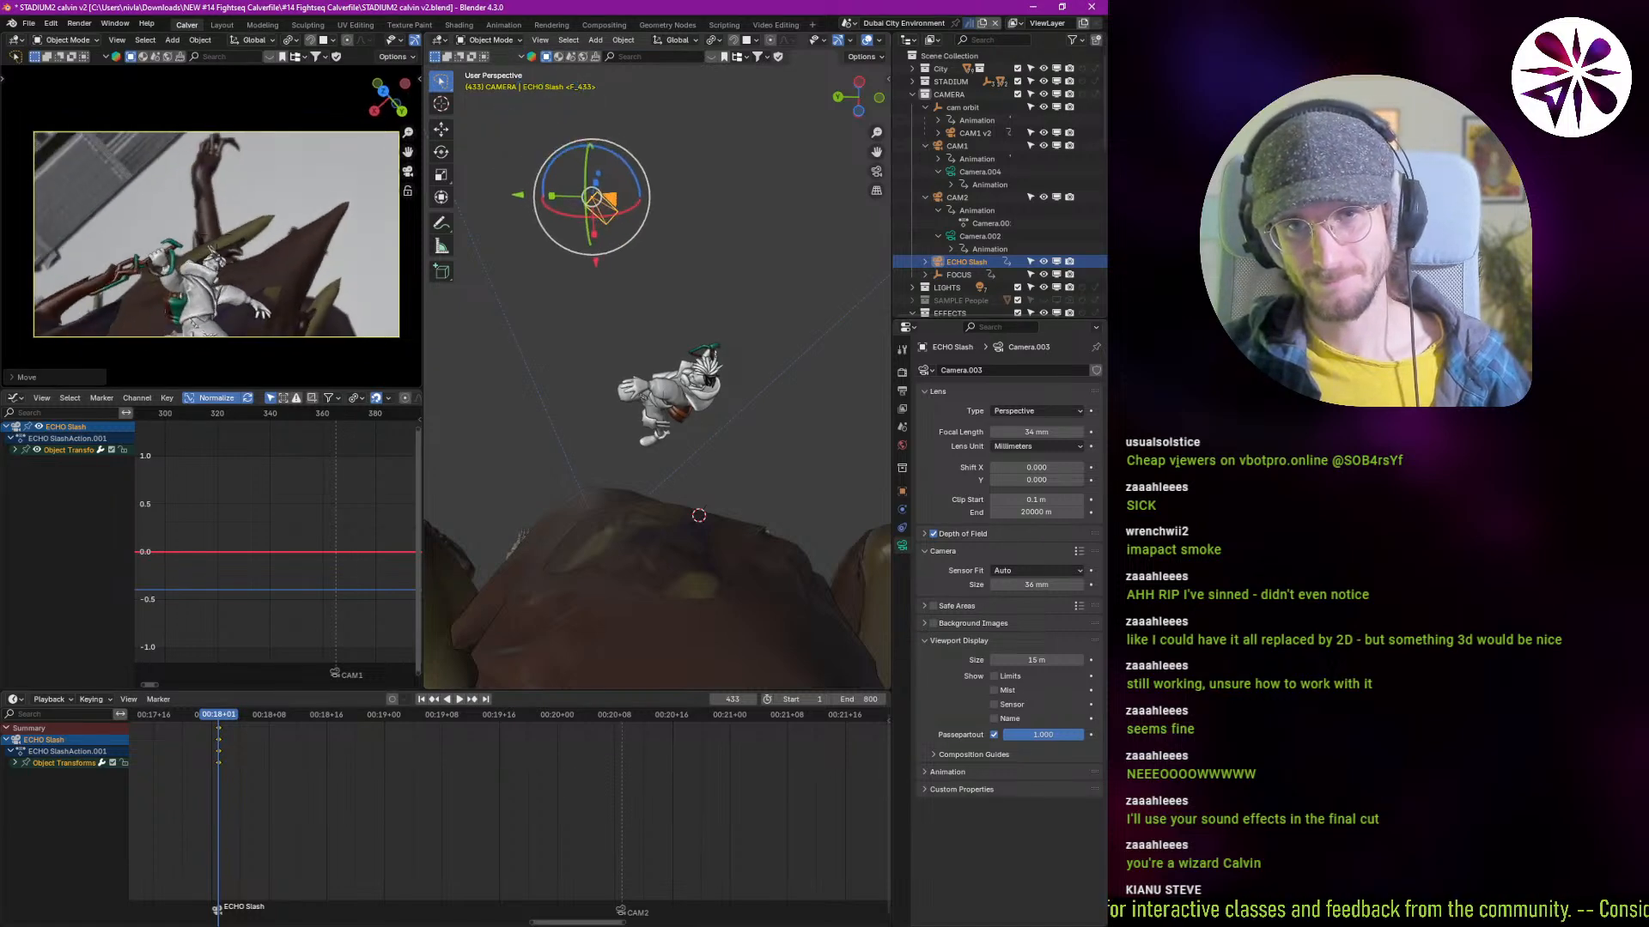
{"action": "key", "text": "s"}
{"action": "key", "text": "w"}
{"action": "key", "text": "a"}
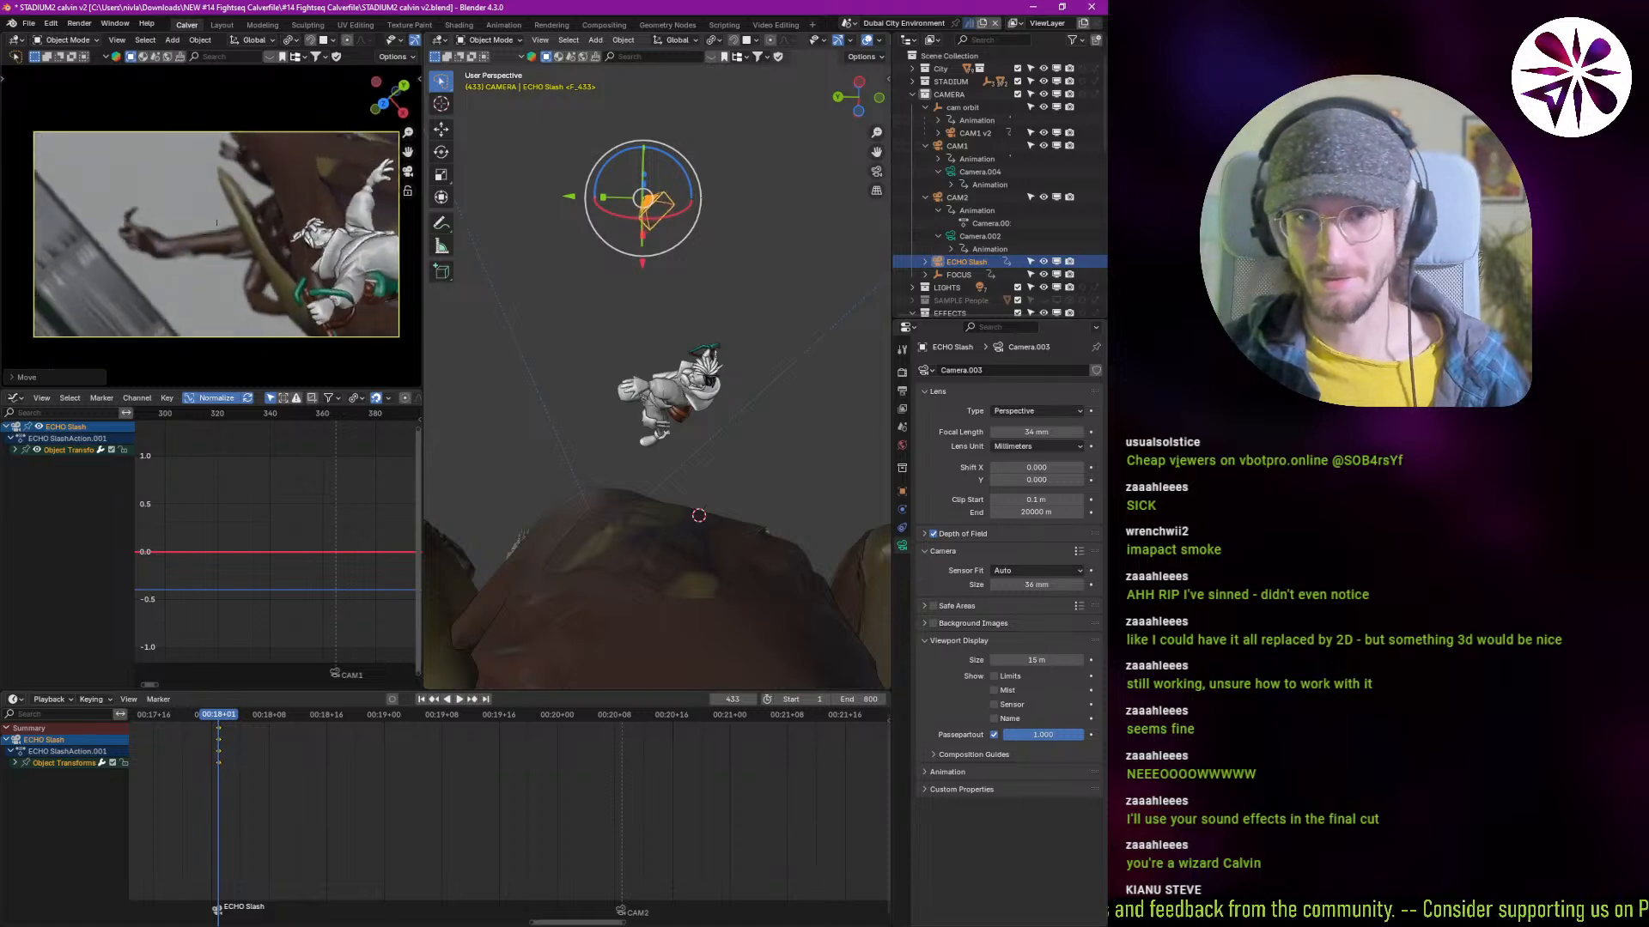
{"action": "left_click", "coordinate": [217, 234]}
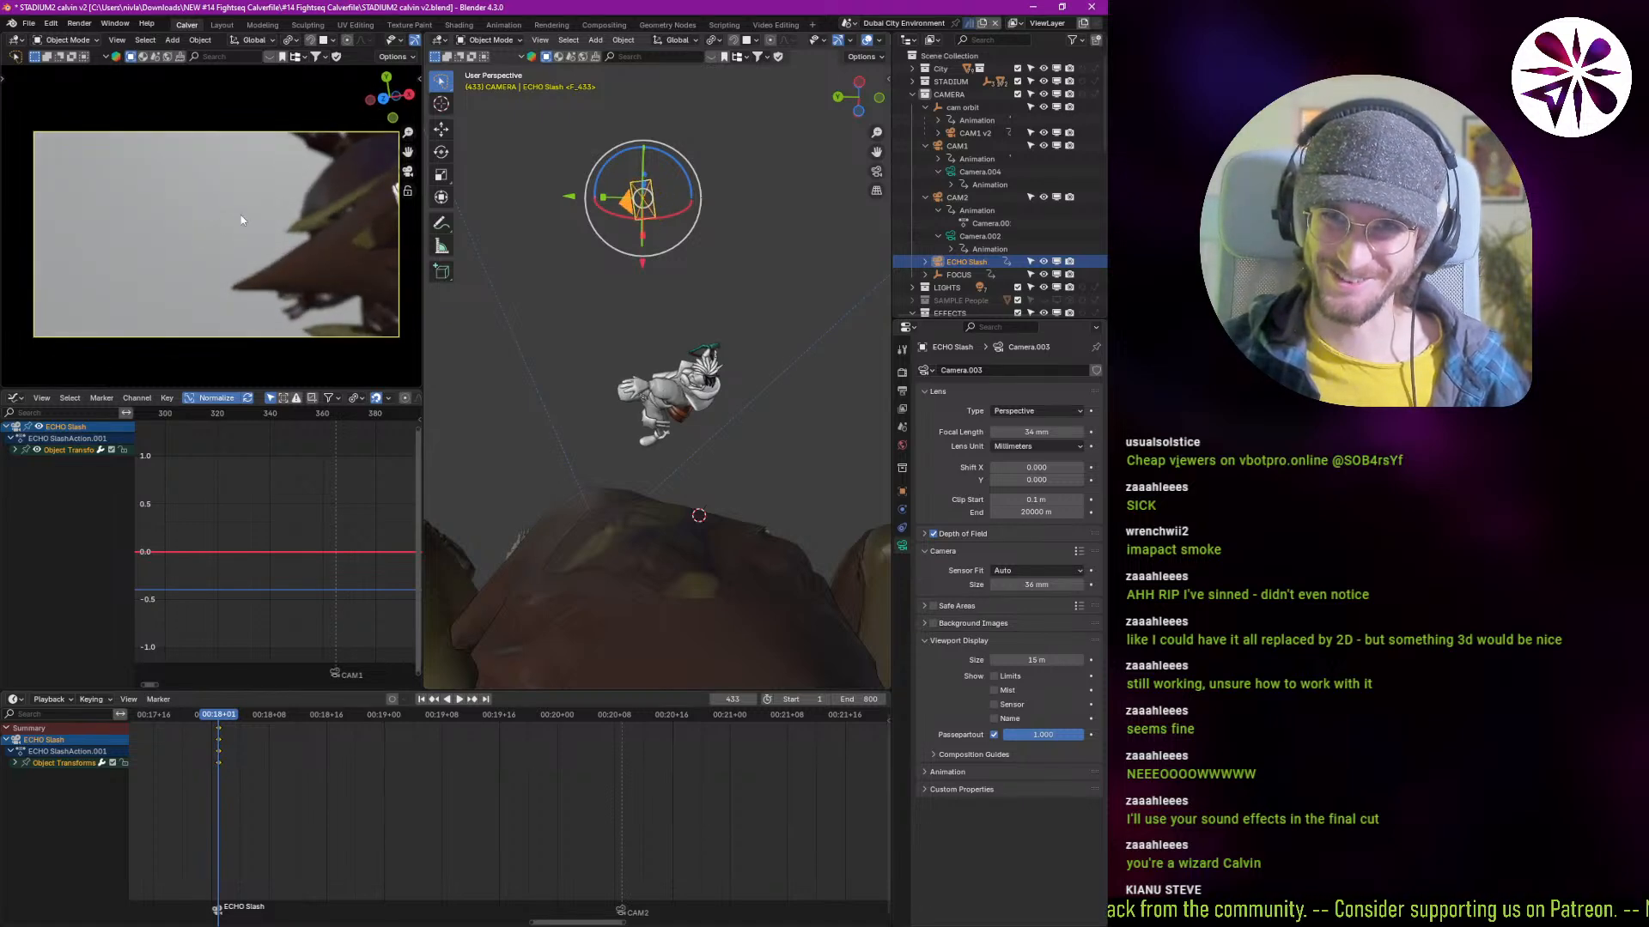
Step: Rotate the ECHO Slash camera freely until it faces Ekko against the creature, tilting the shot
{"action": "key", "text": "r"}
{"action": "left_click", "coordinate": [235, 154]}
{"action": "key", "text": "r"}
{"action": "key", "text": "r"}
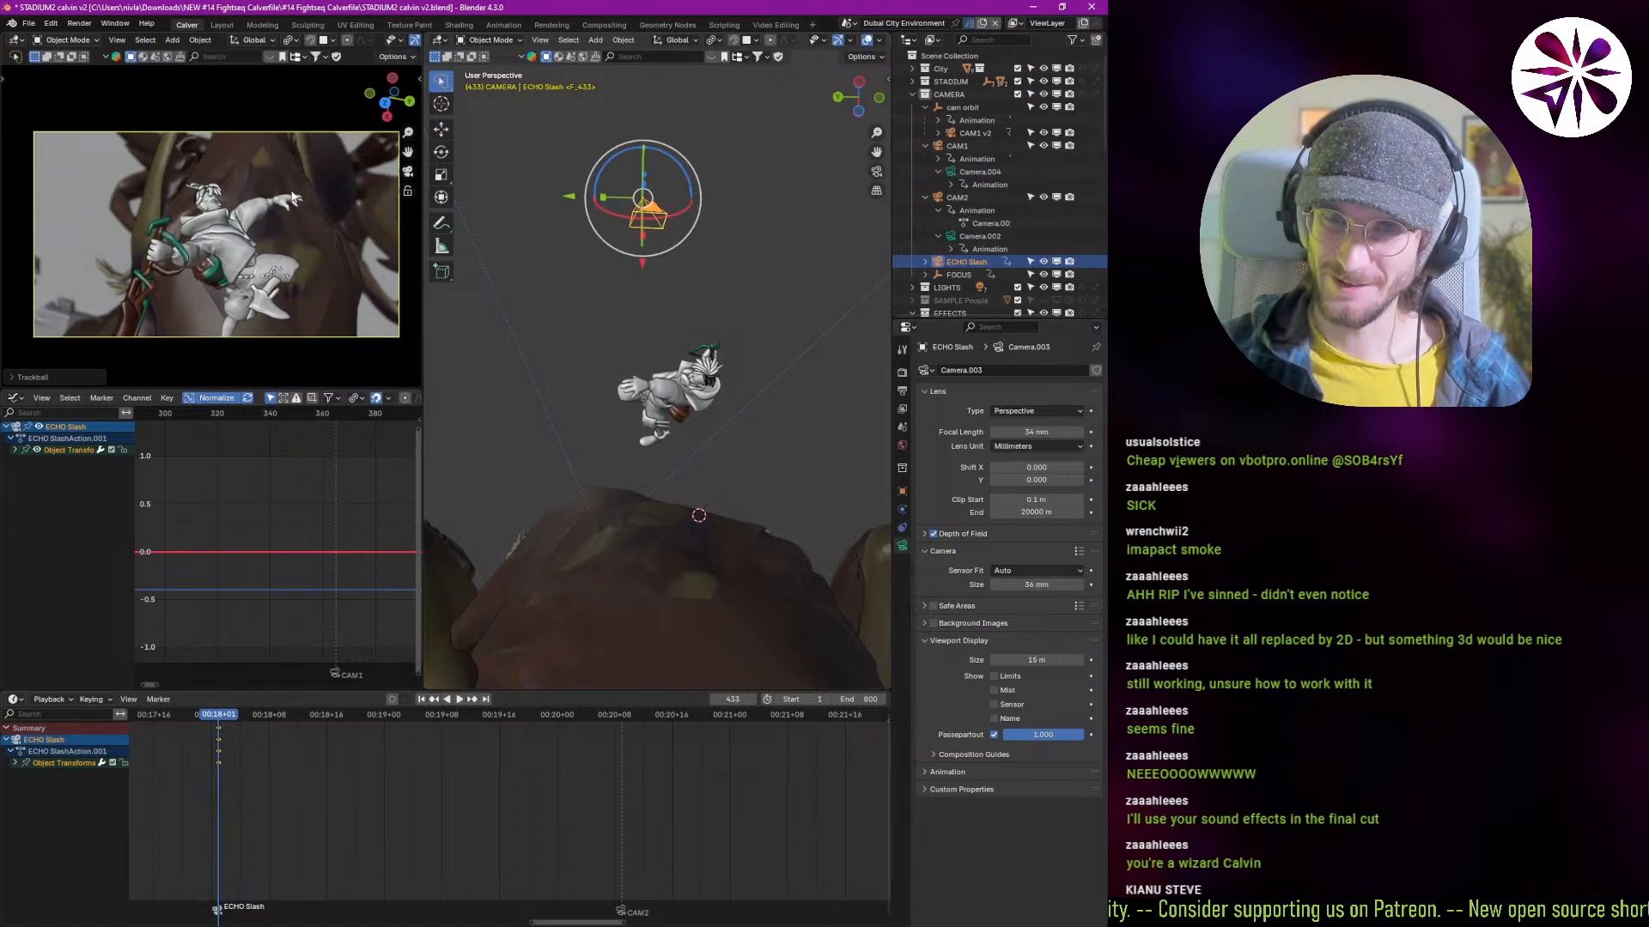
{"action": "key", "text": "r"}
{"action": "left_click", "coordinate": [326, 174]}
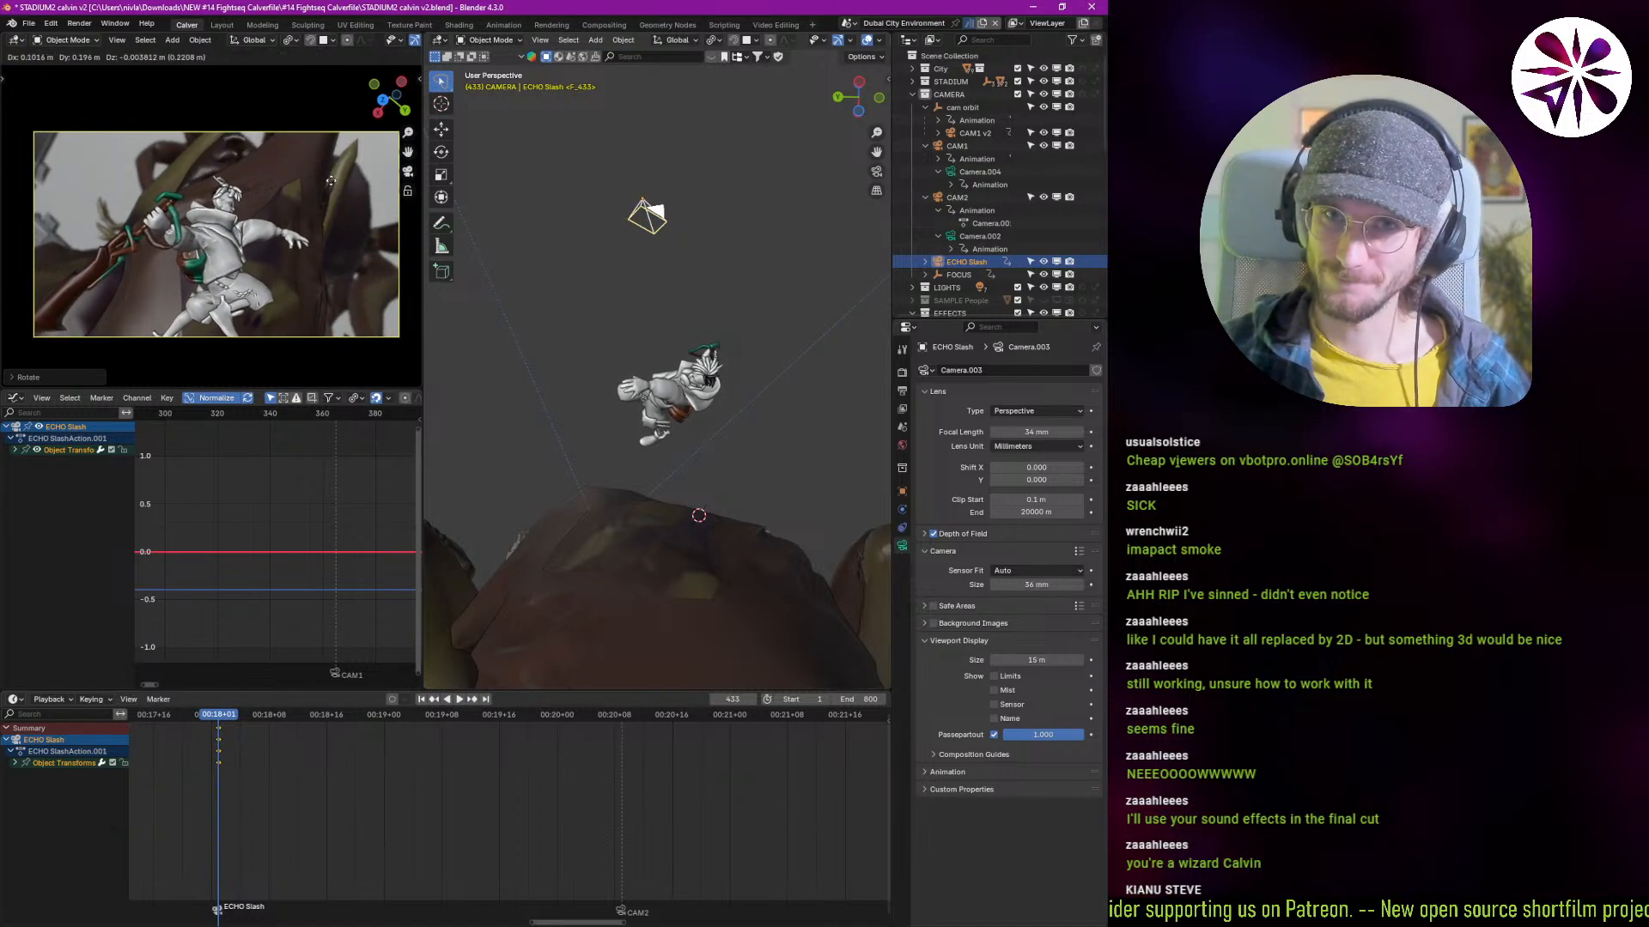
{"action": "right_click", "coordinate": [324, 179]}
Step: Pull the ECHO Slash camera back along its local Z axis and shift it to frame Ekko's whole body
{"action": "key", "text": "g"}
{"action": "key", "text": "z"}
{"action": "key", "text": "z"}
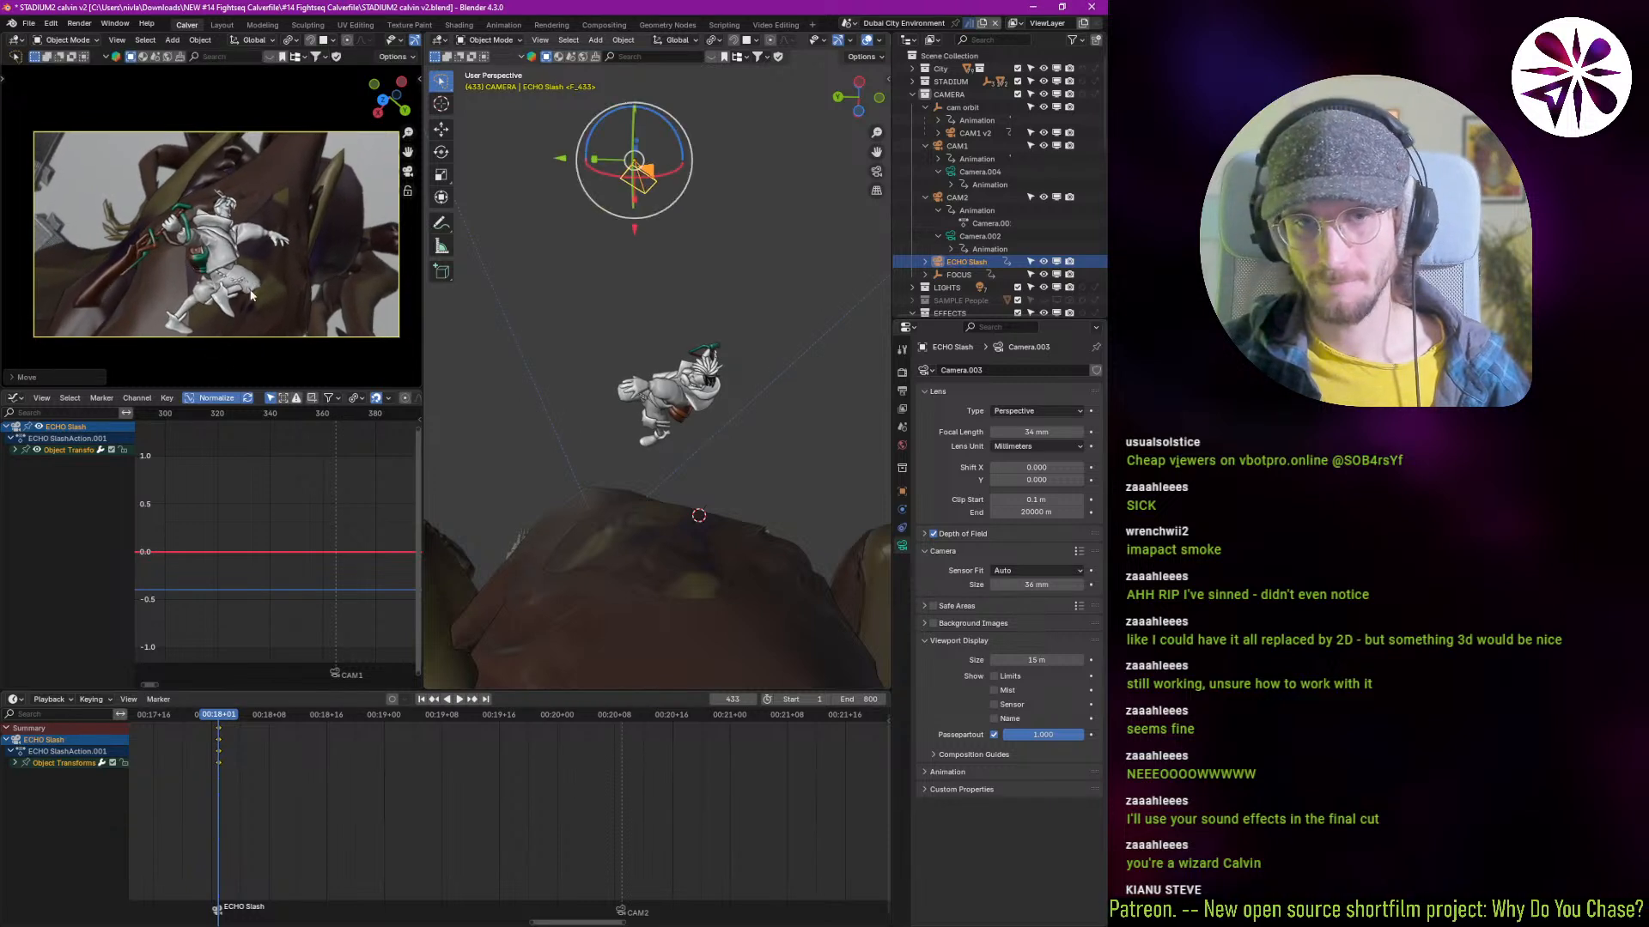
{"action": "key", "text": "g"}
{"action": "left_click", "coordinate": [195, 319]}
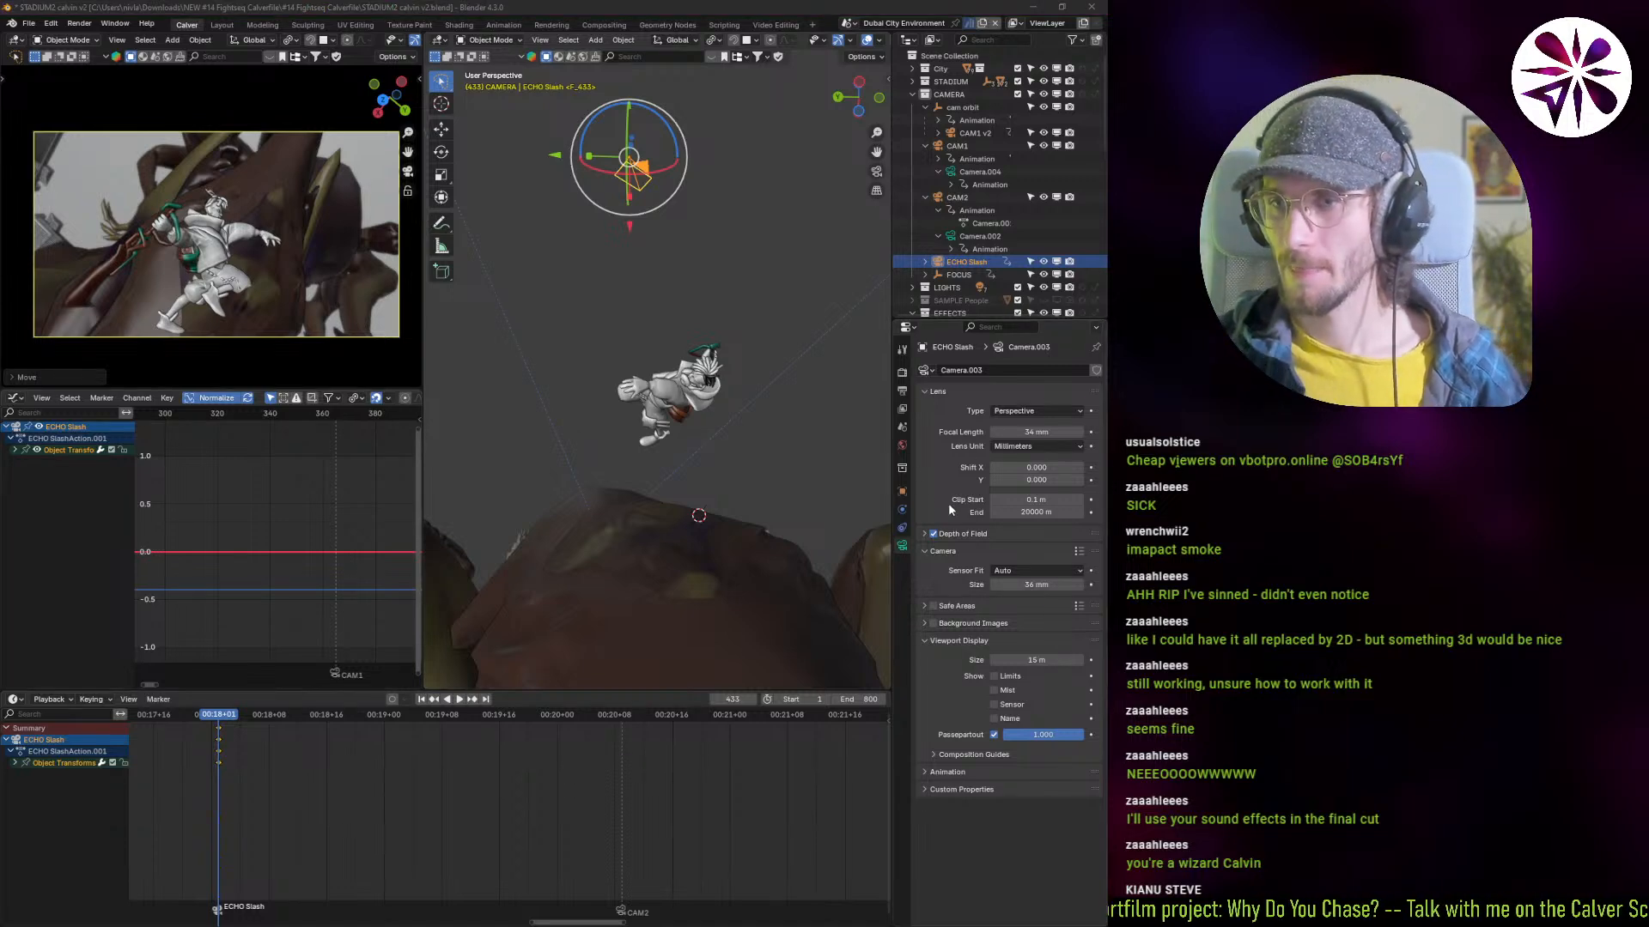
Step: Set the ECHO Slash camera's focal length to 24 mm
{"action": "left_click", "coordinate": [1014, 430]}
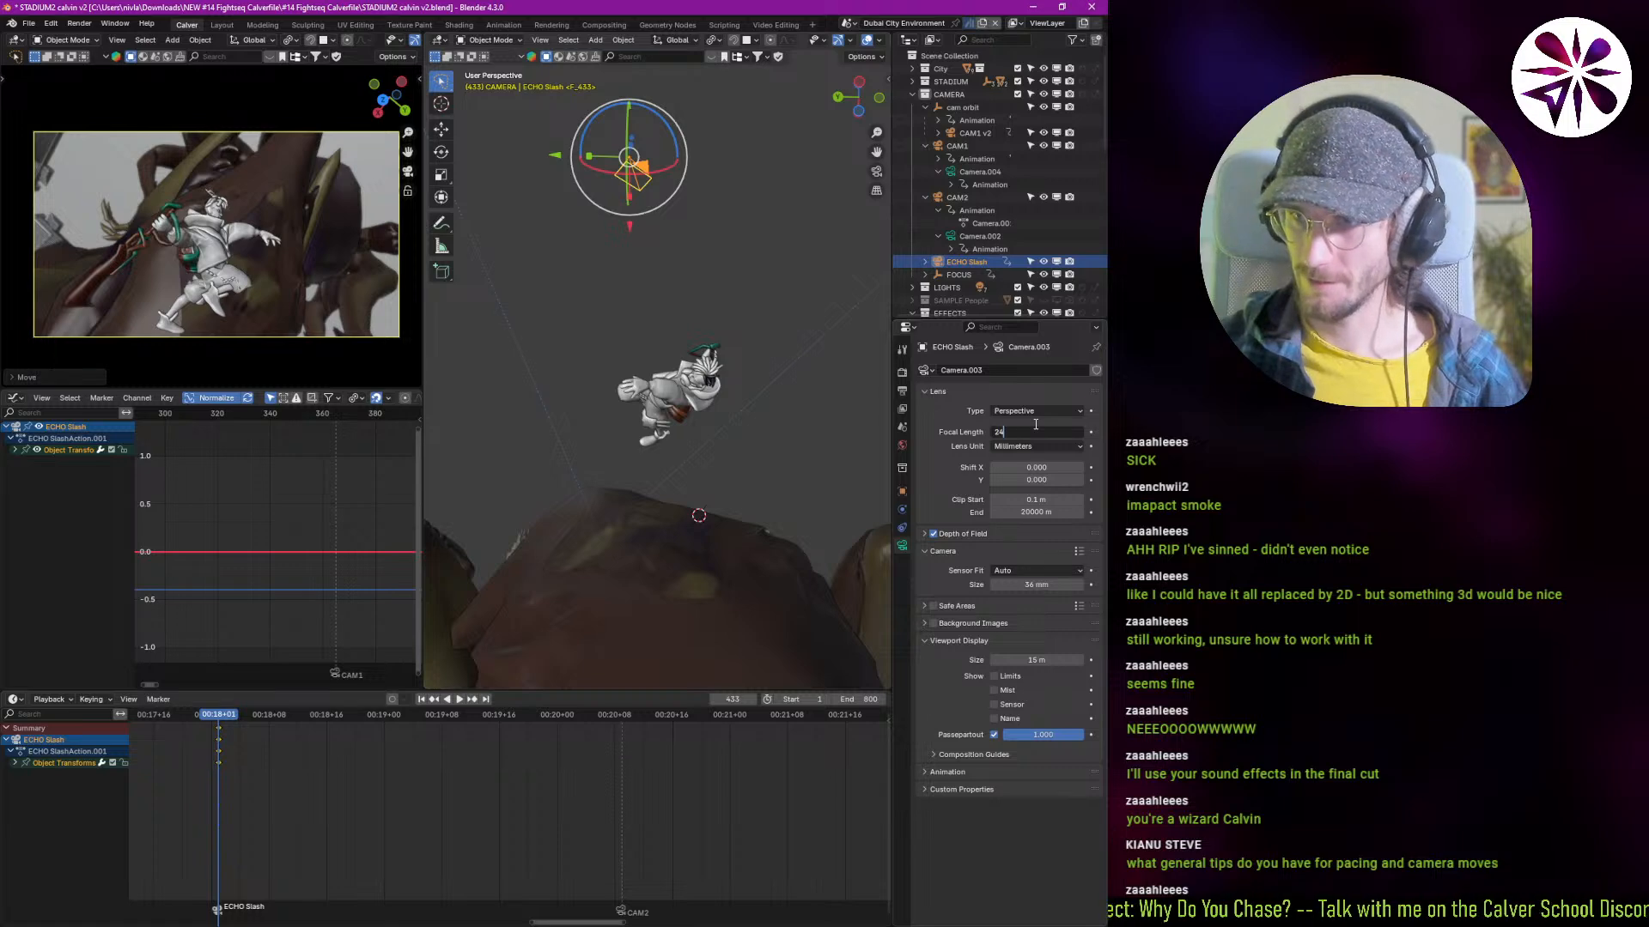
{"action": "type", "text": "24"}
{"action": "key", "text": "Return"}
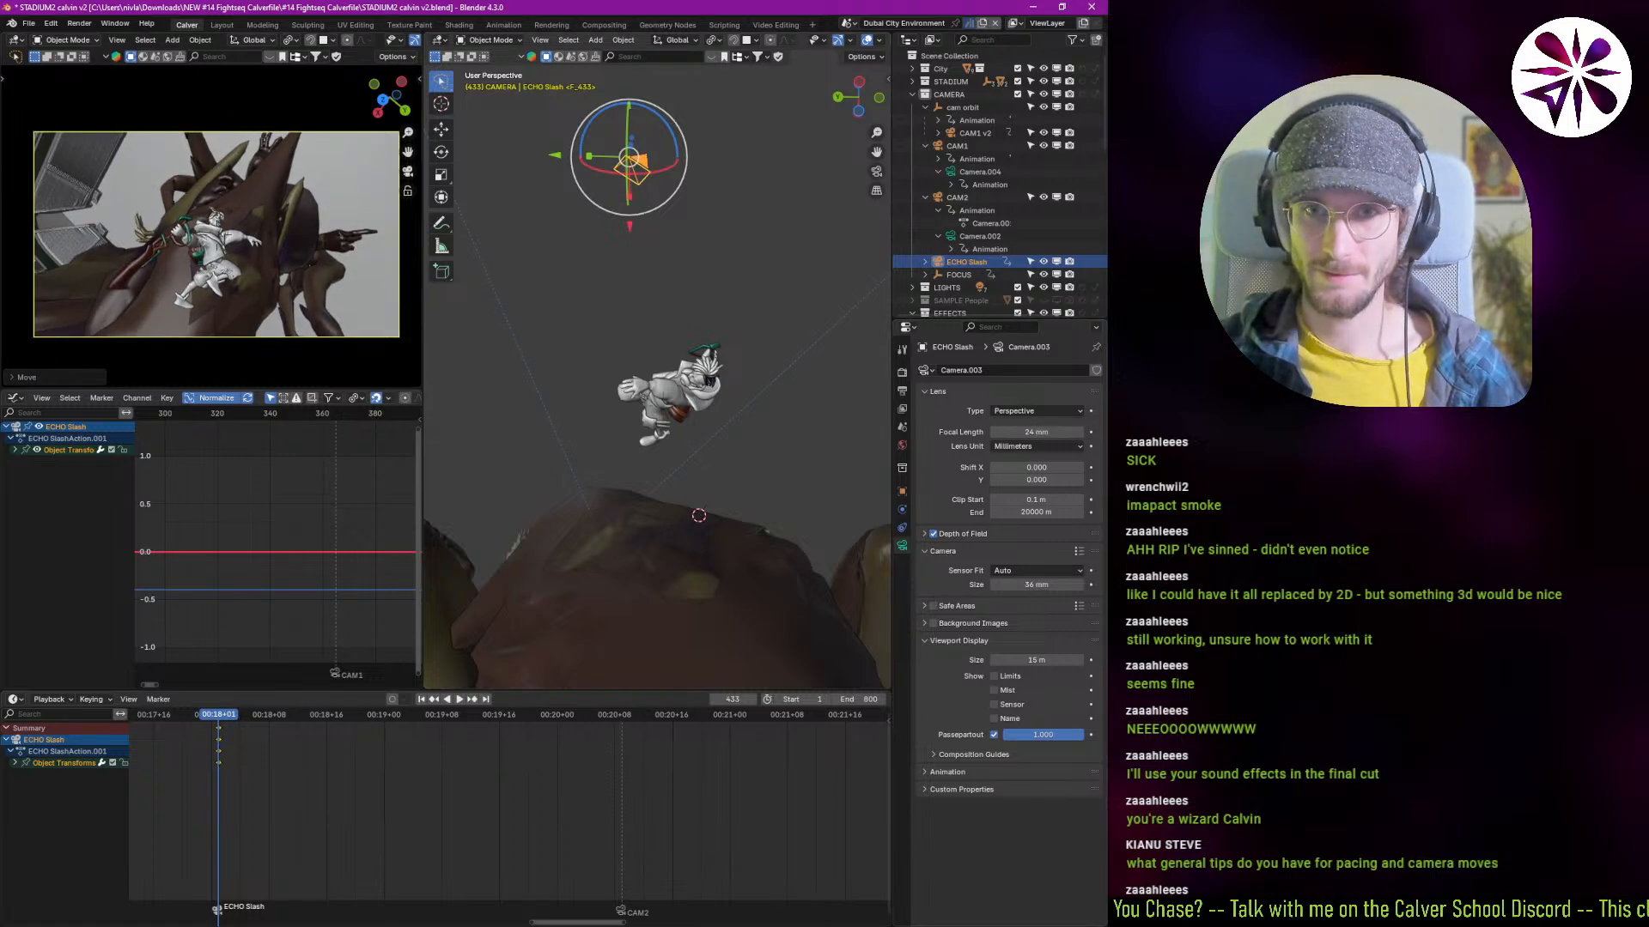
Step: Move the ECHO Slash camera along its local Z axis and fly it sideways, placing Ekko at the shot's lower-left edge
{"action": "right_click", "coordinate": [225, 256]}
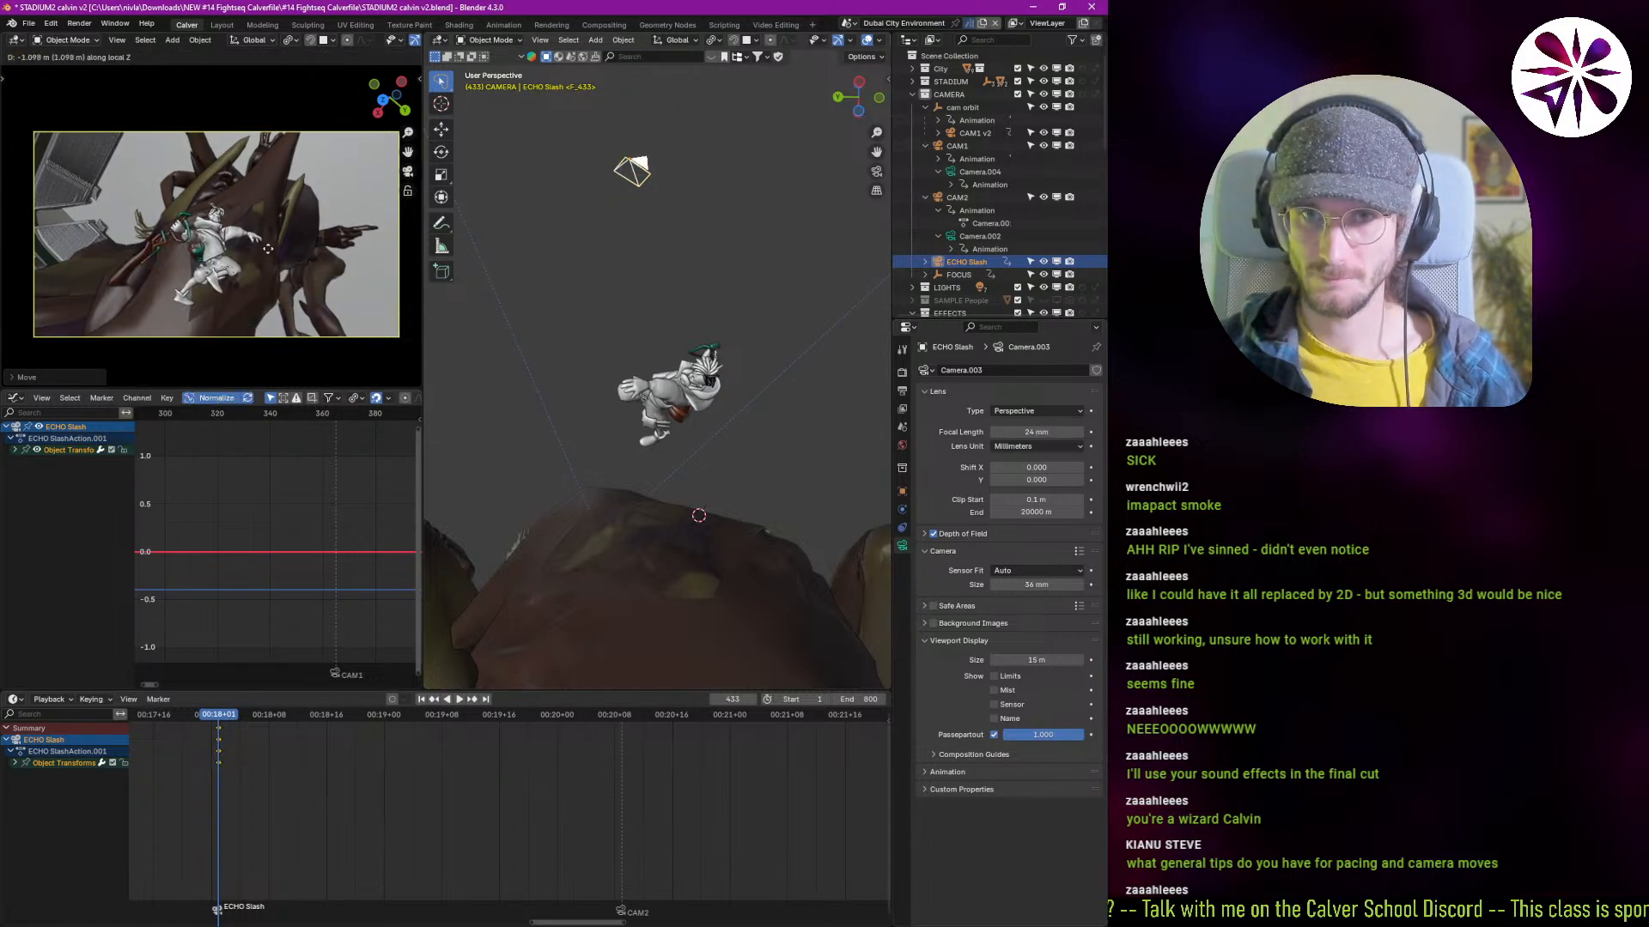
{"action": "left_click", "coordinate": [266, 135]}
{"action": "key", "text": "s"}
{"action": "key", "text": "d"}
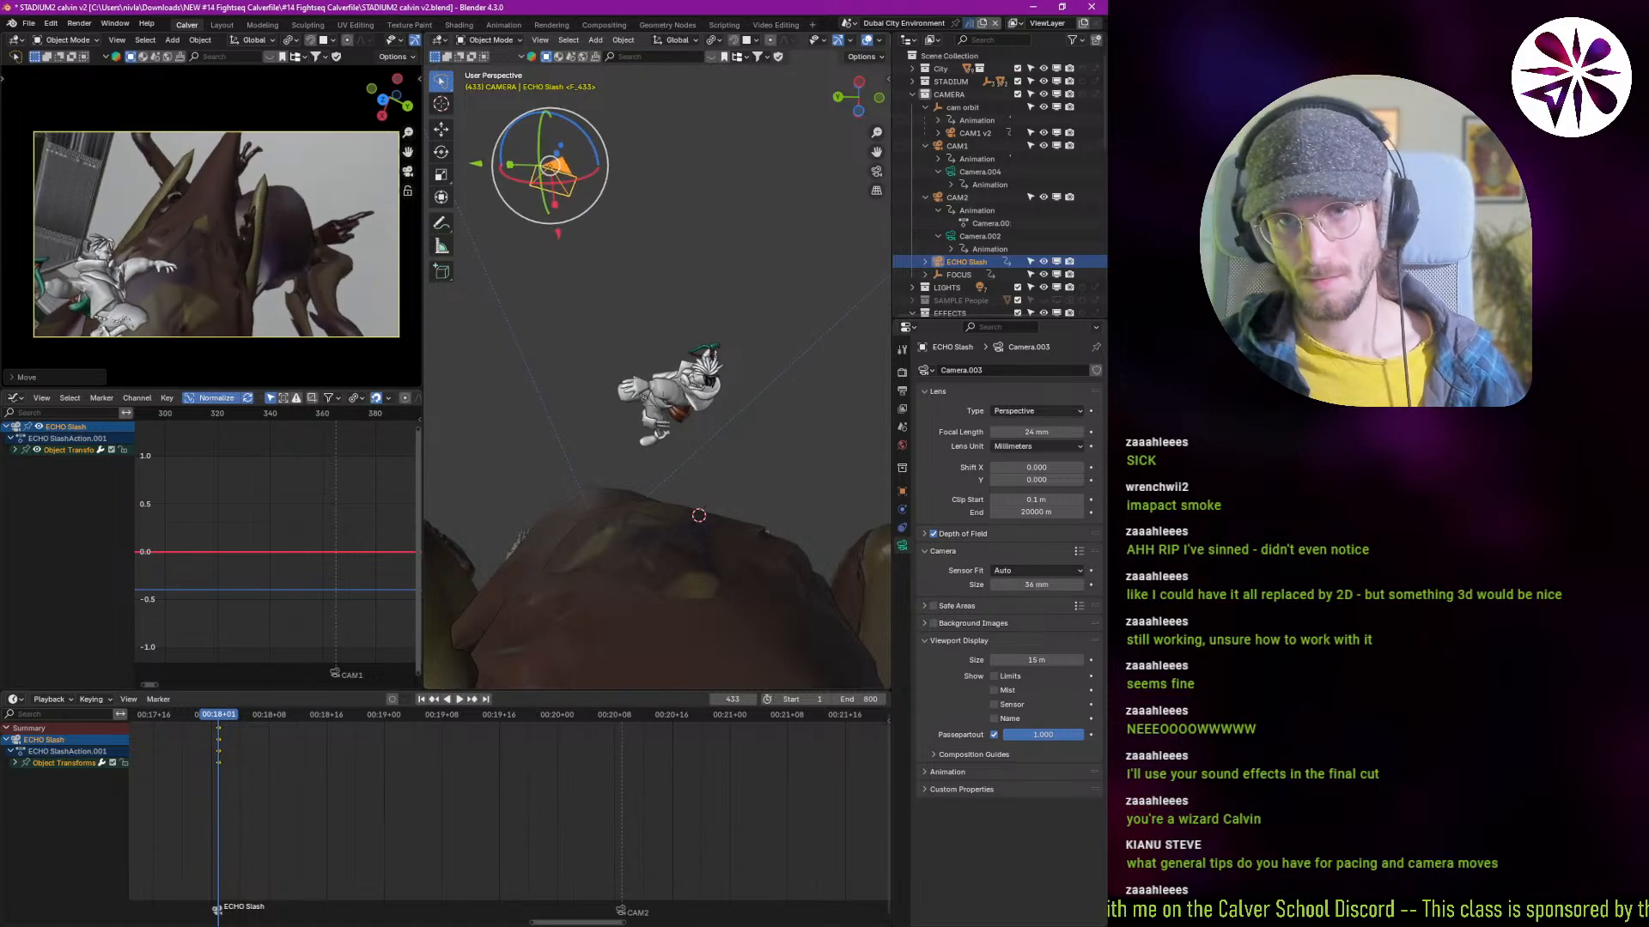
{"action": "left_click", "coordinate": [378, 216]}
Step: Rotate the ECHO Slash camera freely and roll it, bringing Ekko's whole body into the left of a steeply tilted shot
{"action": "key", "text": "r"}
{"action": "key", "text": "r"}
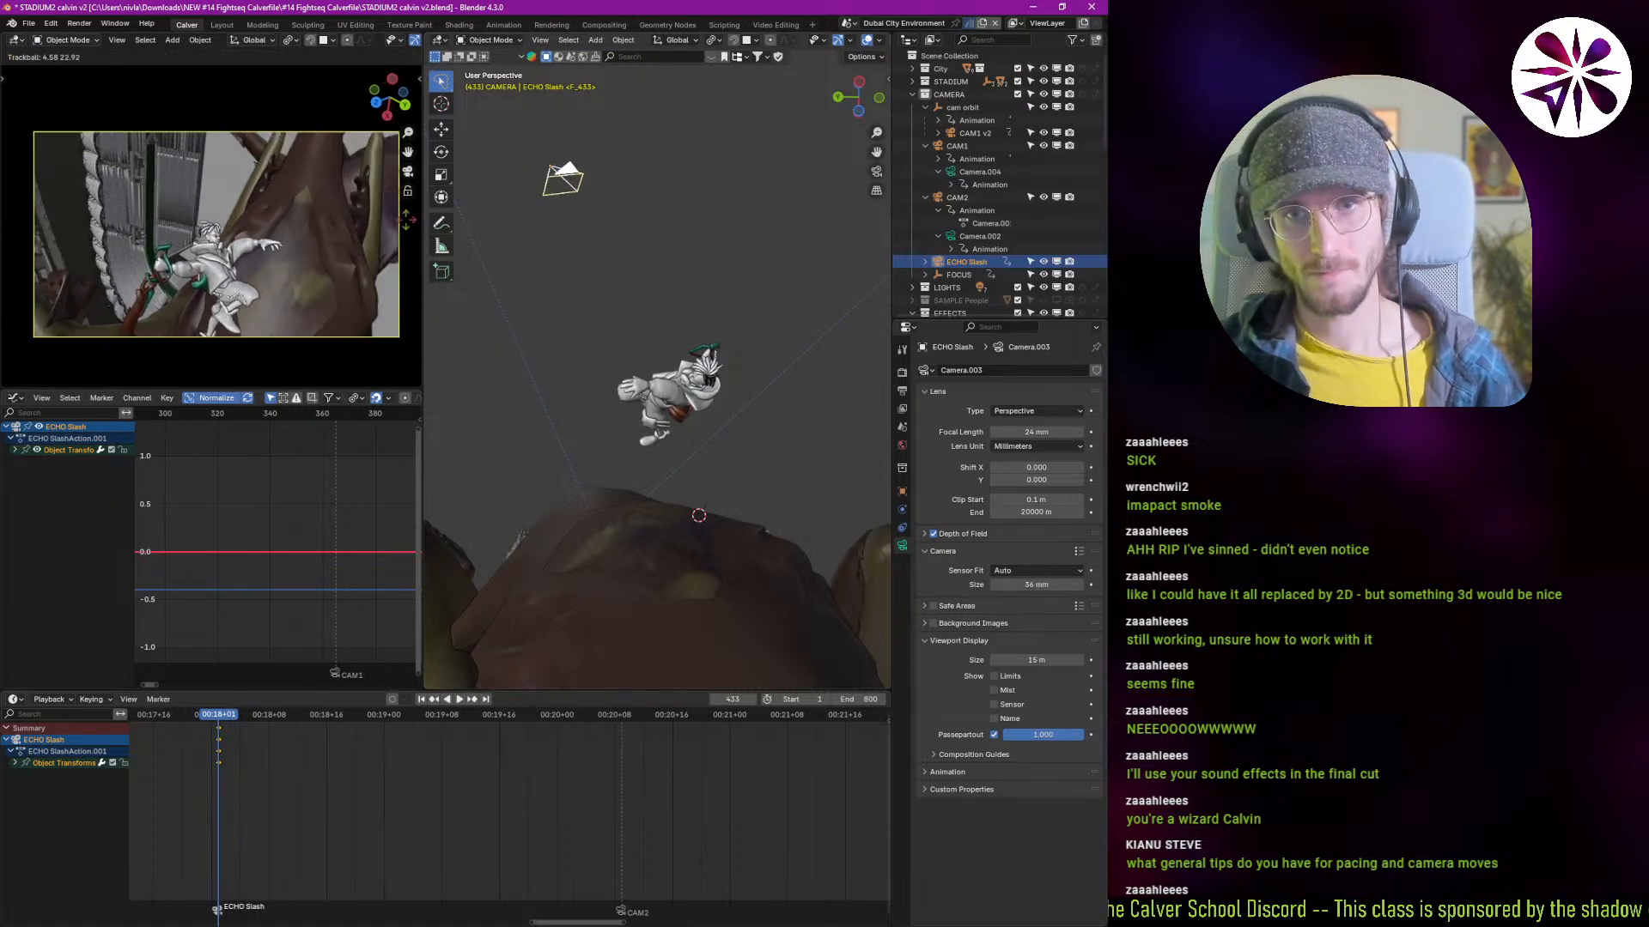
{"action": "left_click", "coordinate": [384, 279]}
{"action": "key", "text": "r"}
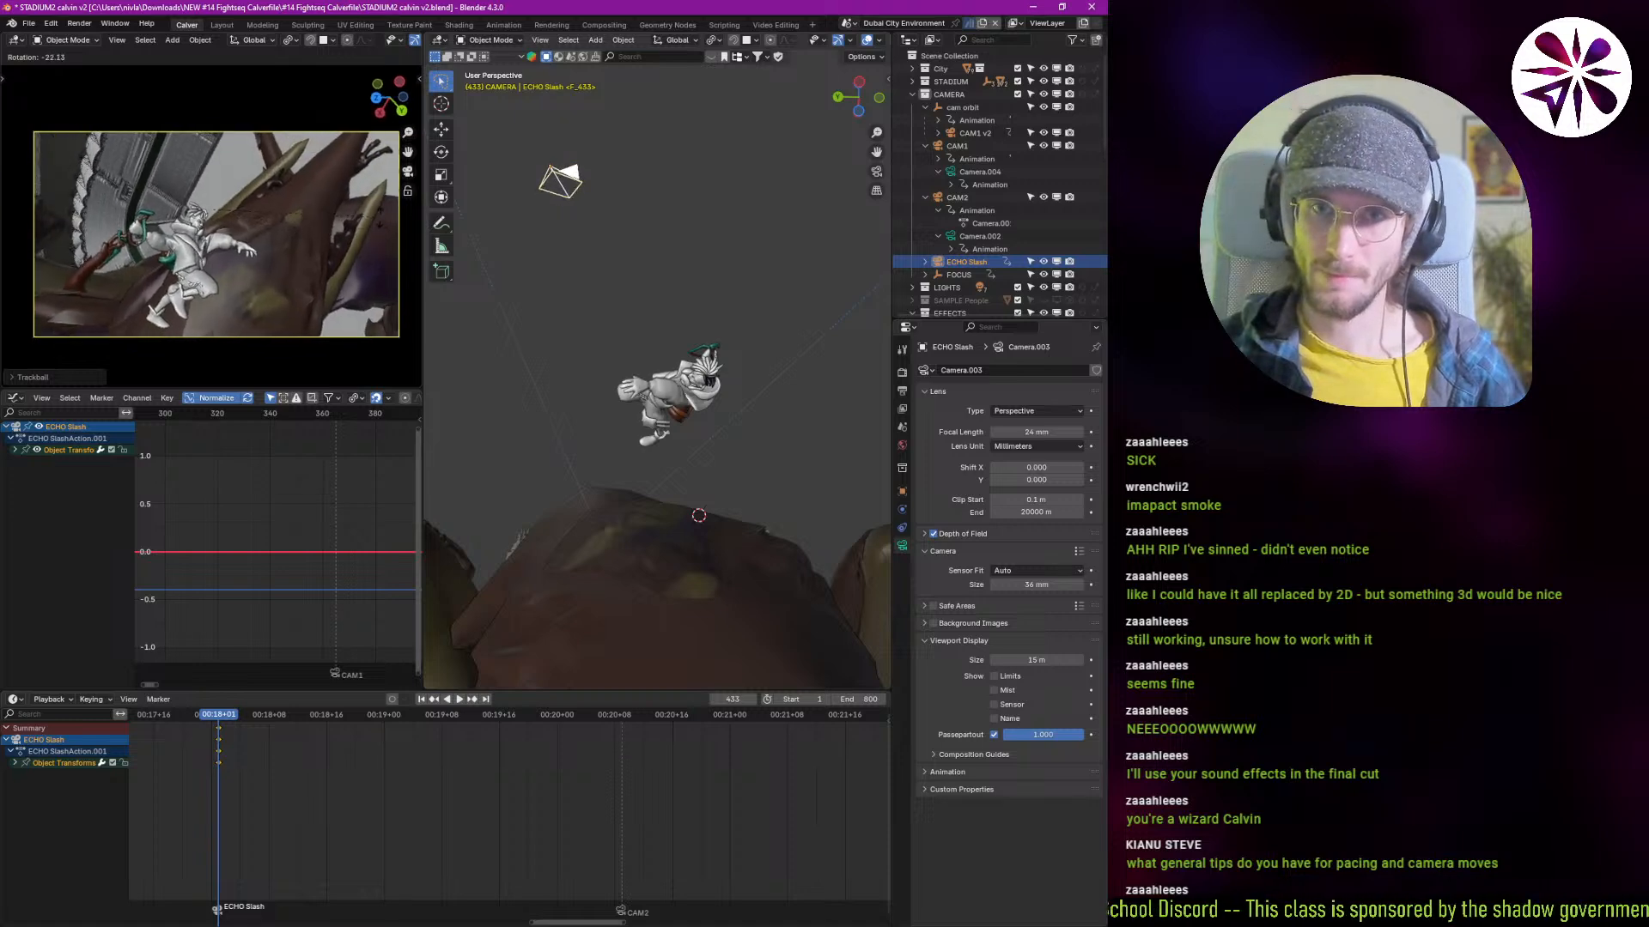
{"action": "left_click", "coordinate": [326, 221]}
{"action": "key", "text": "r"}
{"action": "key", "text": "r"}
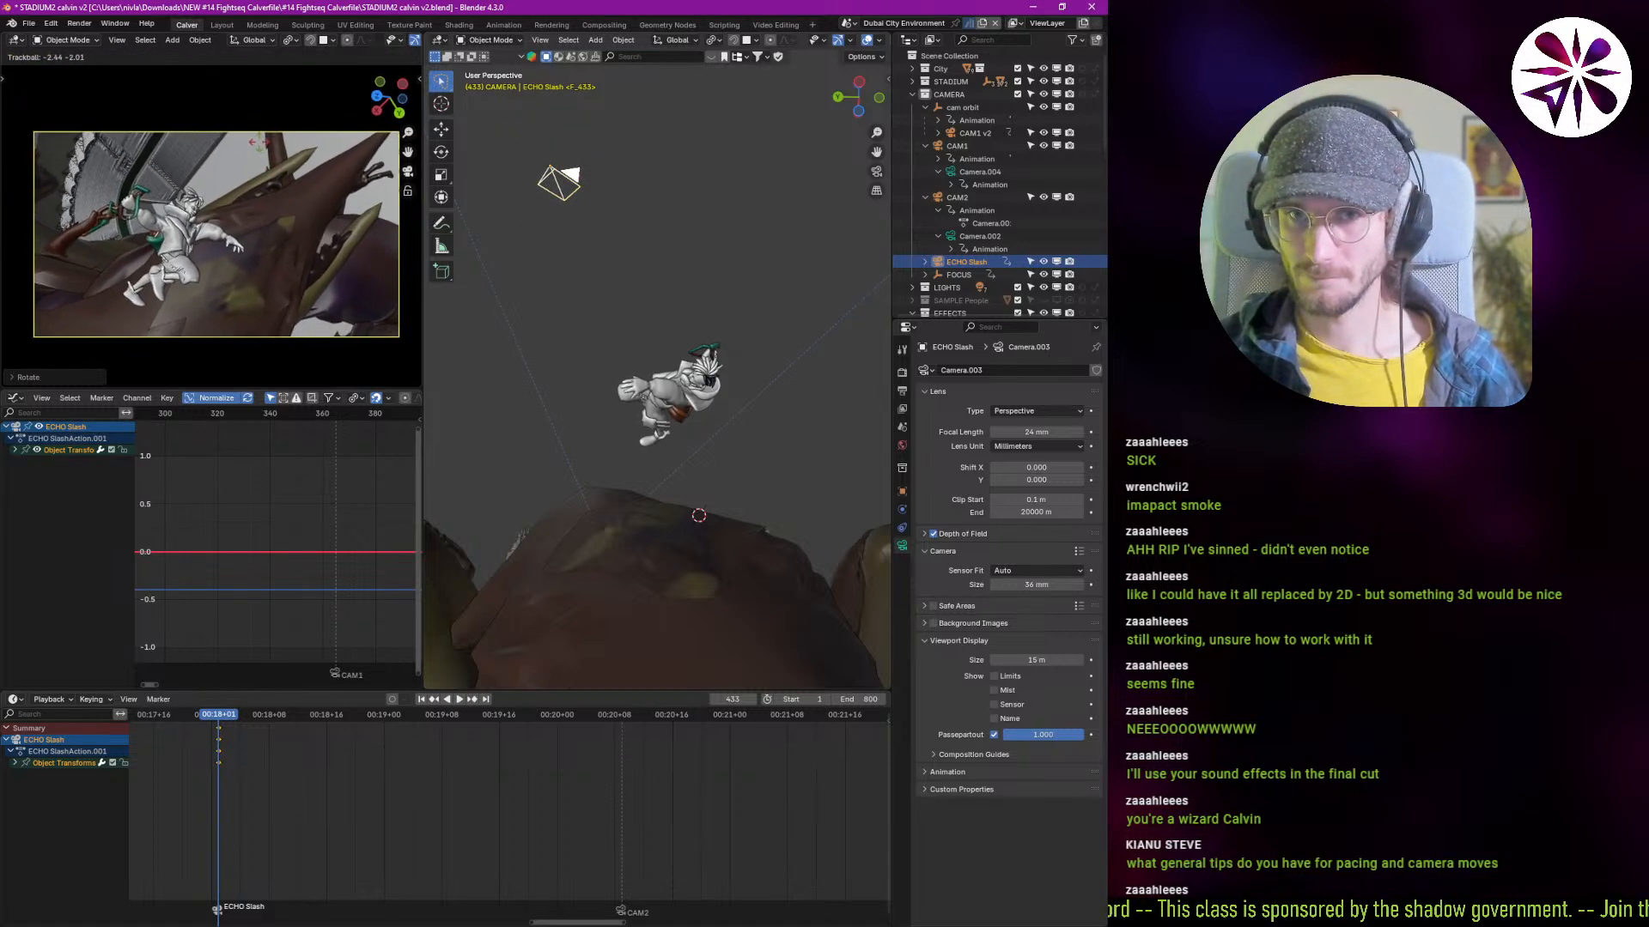
{"action": "left_click", "coordinate": [239, 123]}
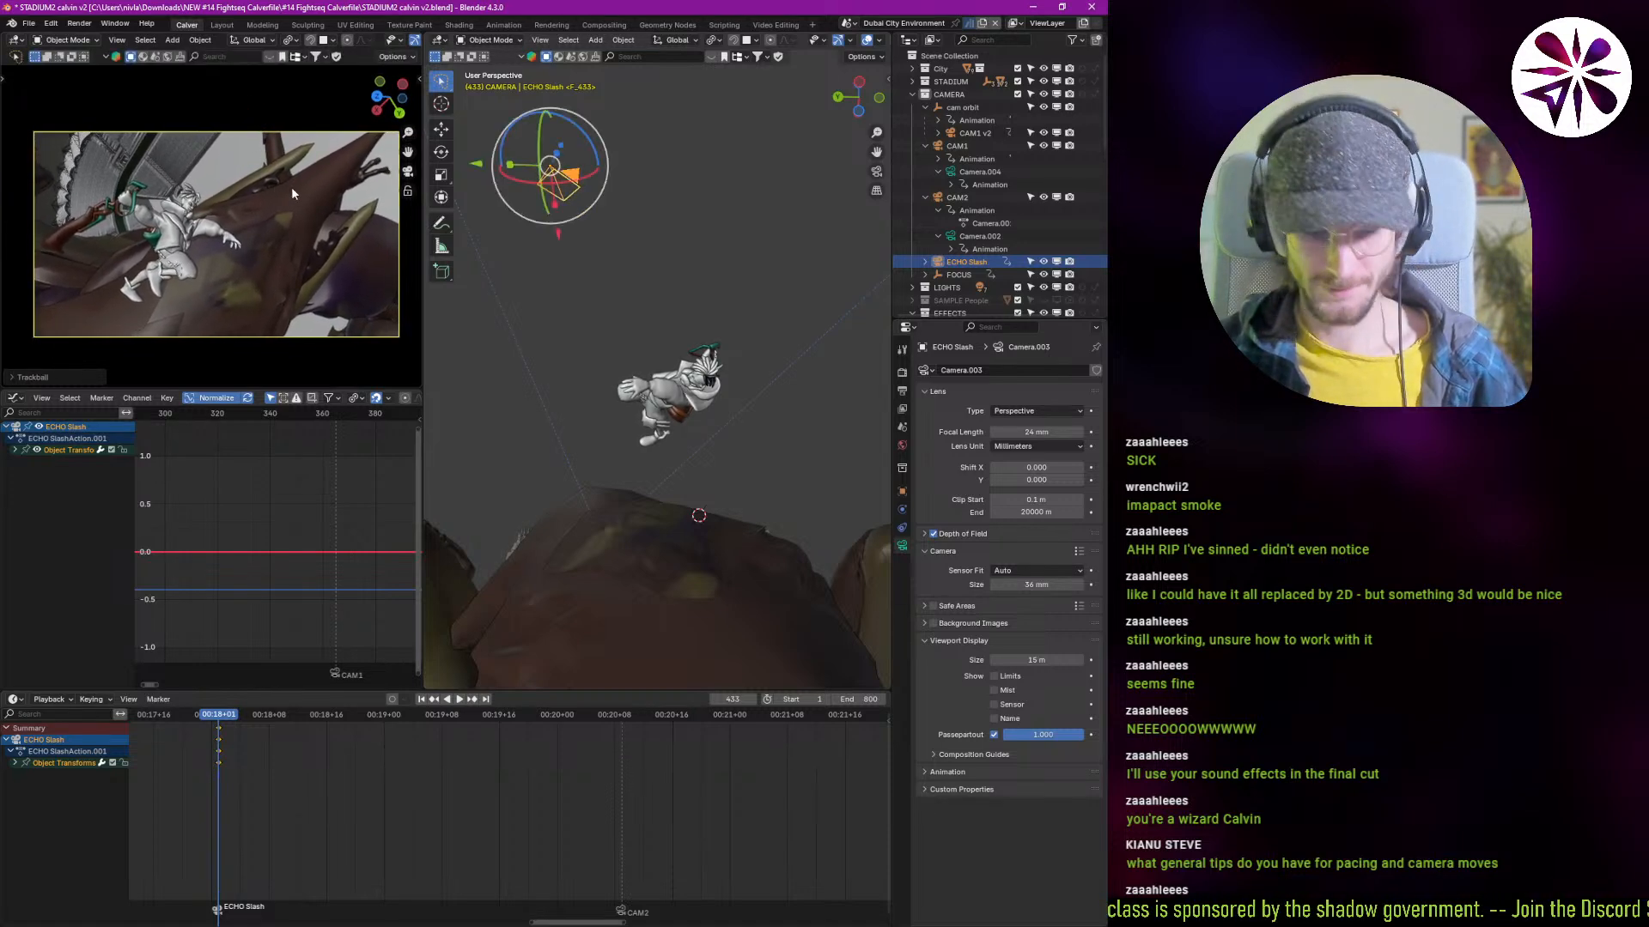
Step: Play and scrub the slash from frame 433 to review the new camera framing, and return to frame 433
{"action": "key", "text": "space"}
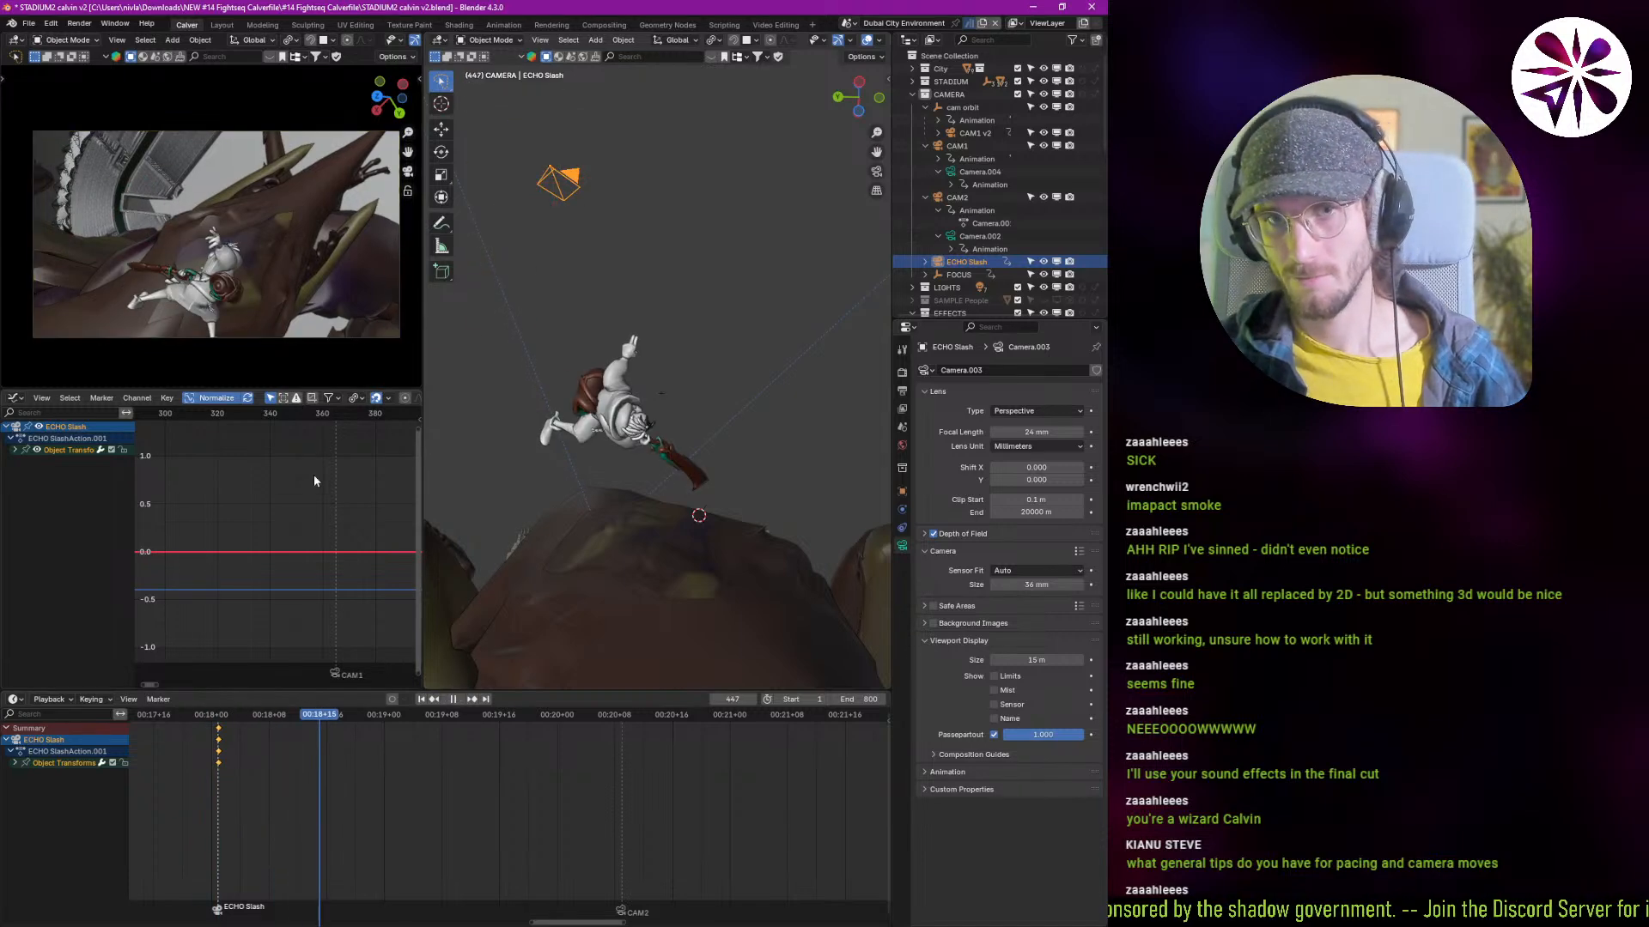
{"action": "key", "text": "space"}
{"action": "right_click_drag", "start_coordinate": [316, 762], "coordinate": [204, 760], "text": "shift"}
{"action": "key", "text": "space"}
{"action": "key", "text": "space"}
{"action": "key", "text": "space"}
{"action": "key", "text": "space"}
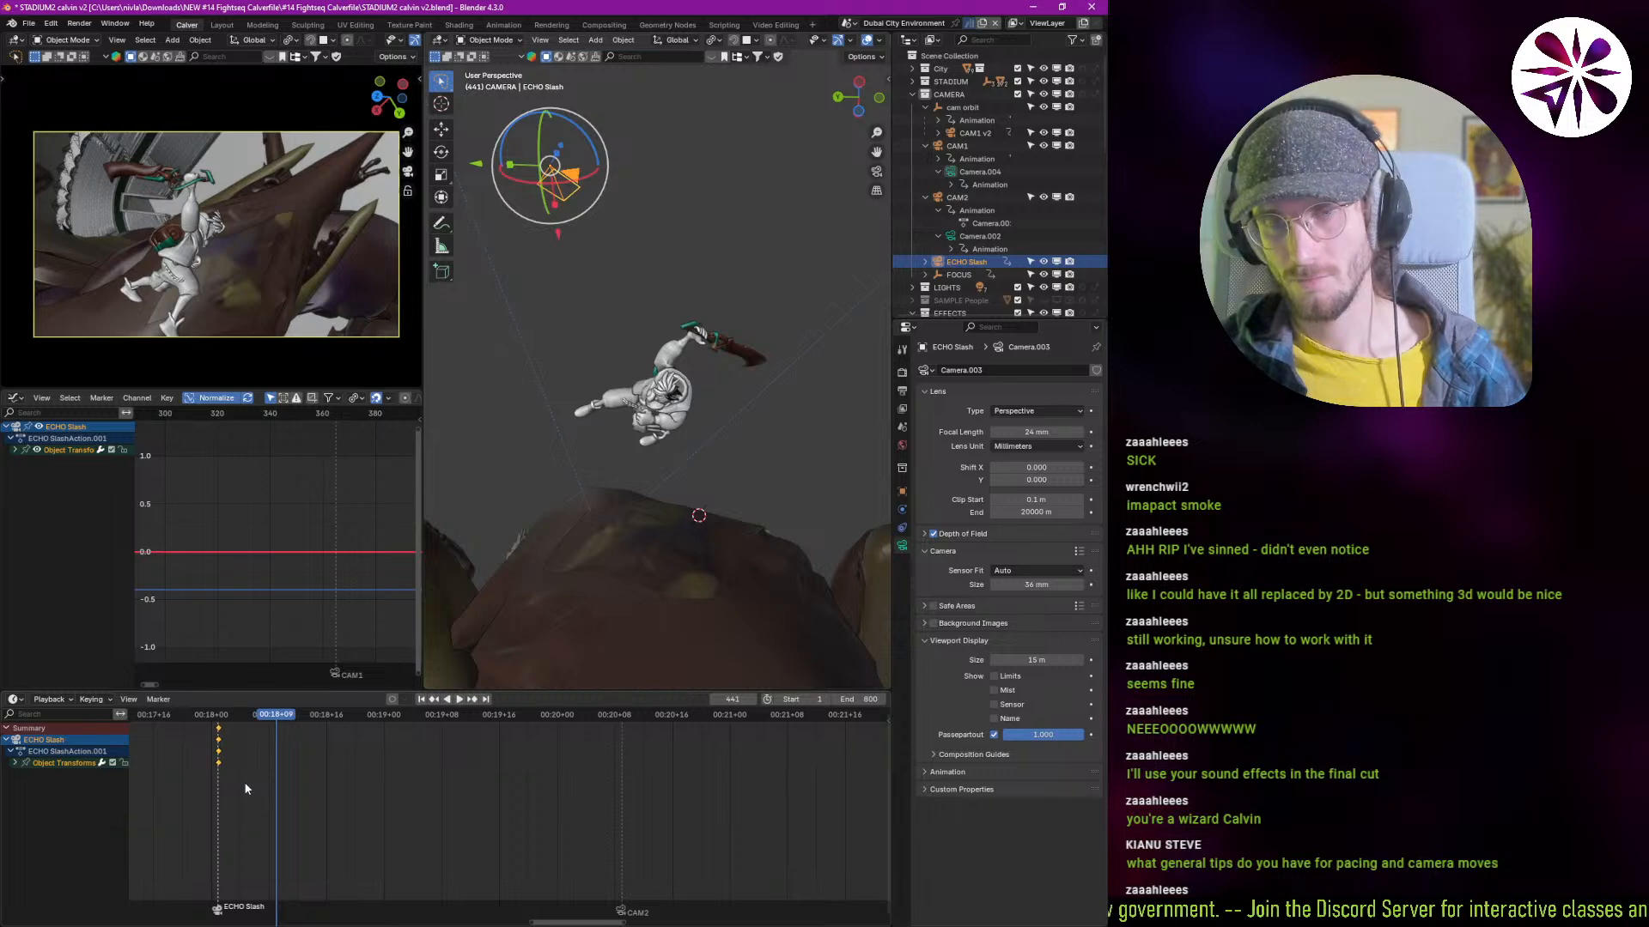
{"action": "key", "text": "Down"}
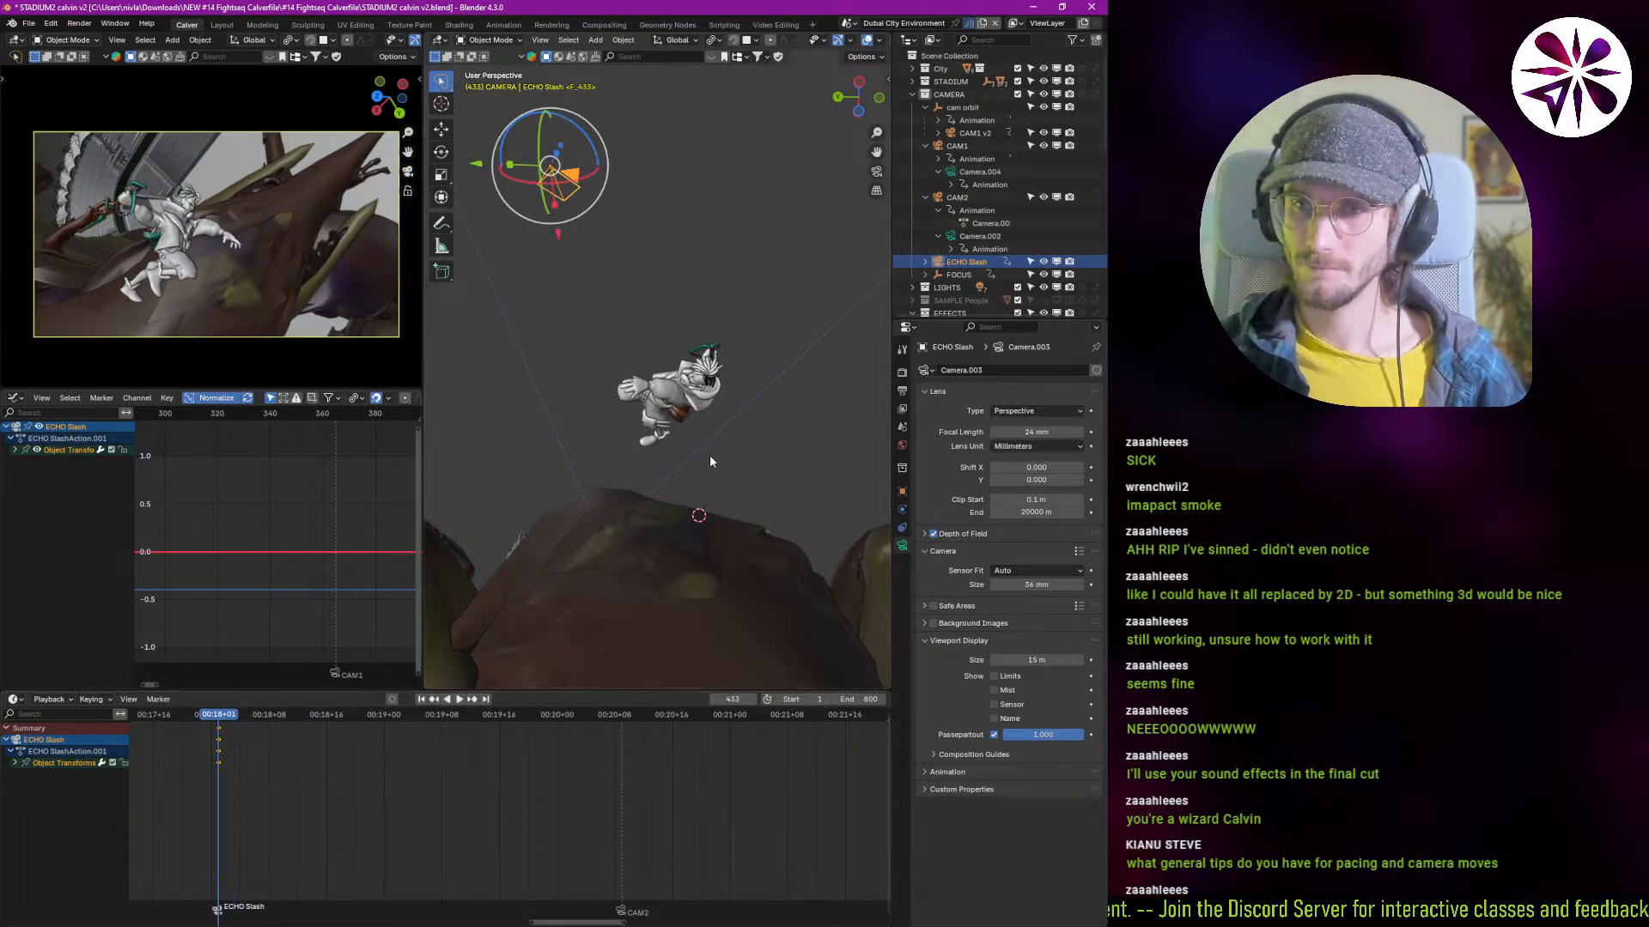
Step: Select the Ekko empty at frame 433 and rotate it freely to bring him upright above the creature
{"action": "middle_click_drag", "start_coordinate": [661, 378], "coordinate": [735, 468]}
{"action": "scroll", "coordinate": [983, 258], "scroll_direction": "down", "scroll_amount": 3}
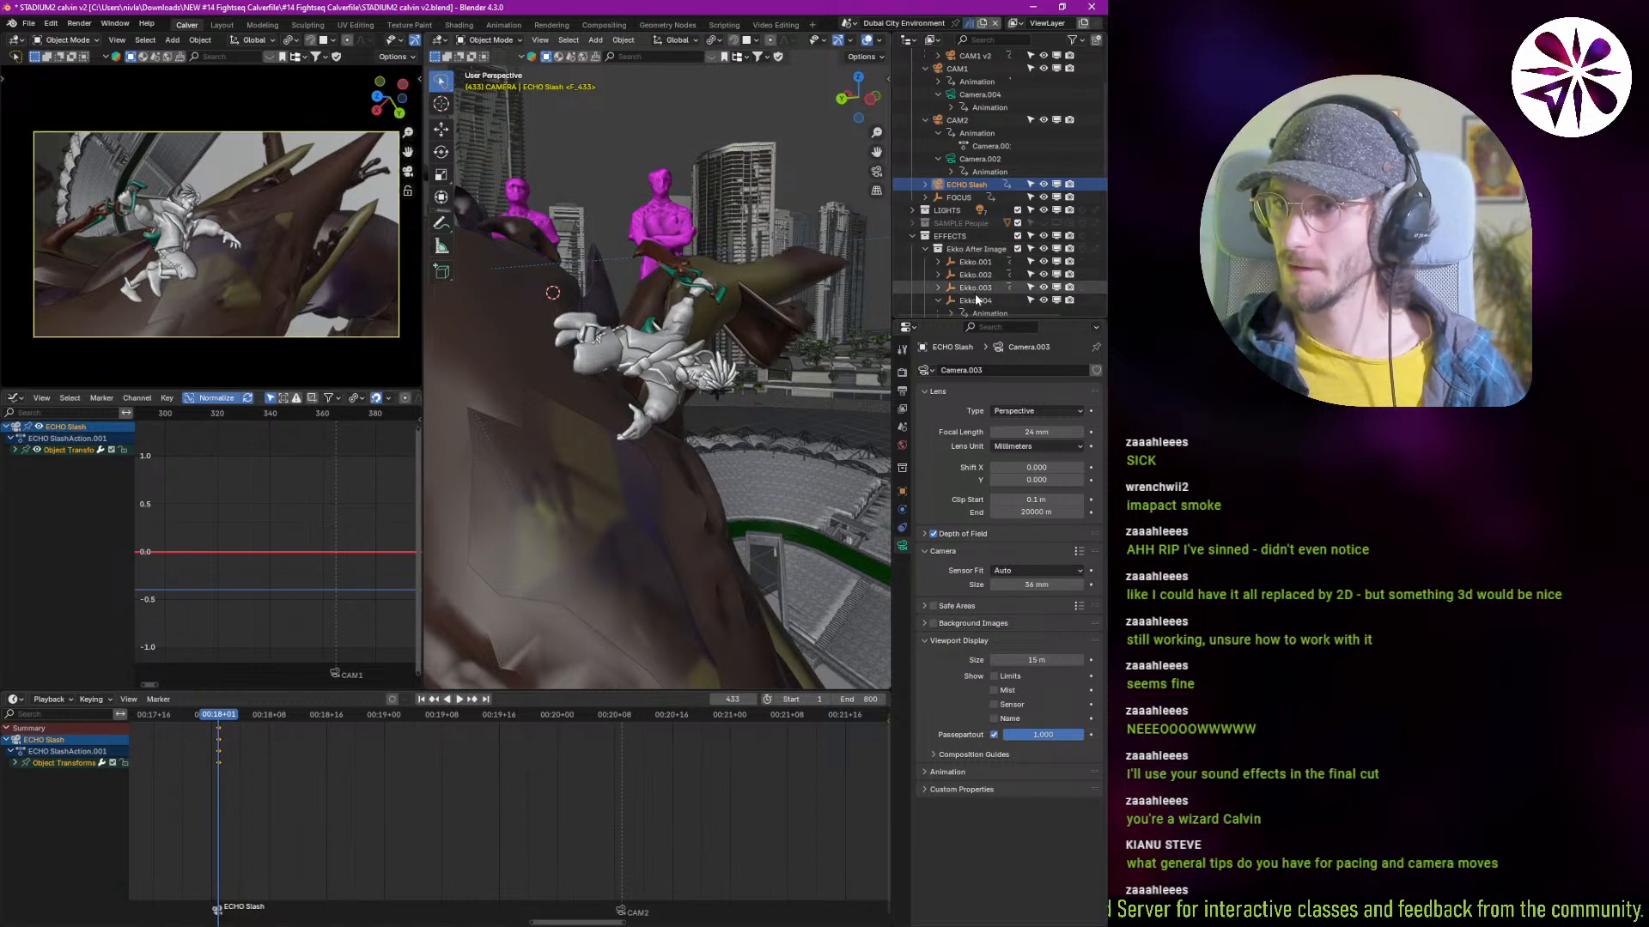
{"action": "left_click", "coordinate": [656, 351]}
{"action": "scroll", "coordinate": [987, 269], "scroll_direction": "down", "scroll_amount": 5}
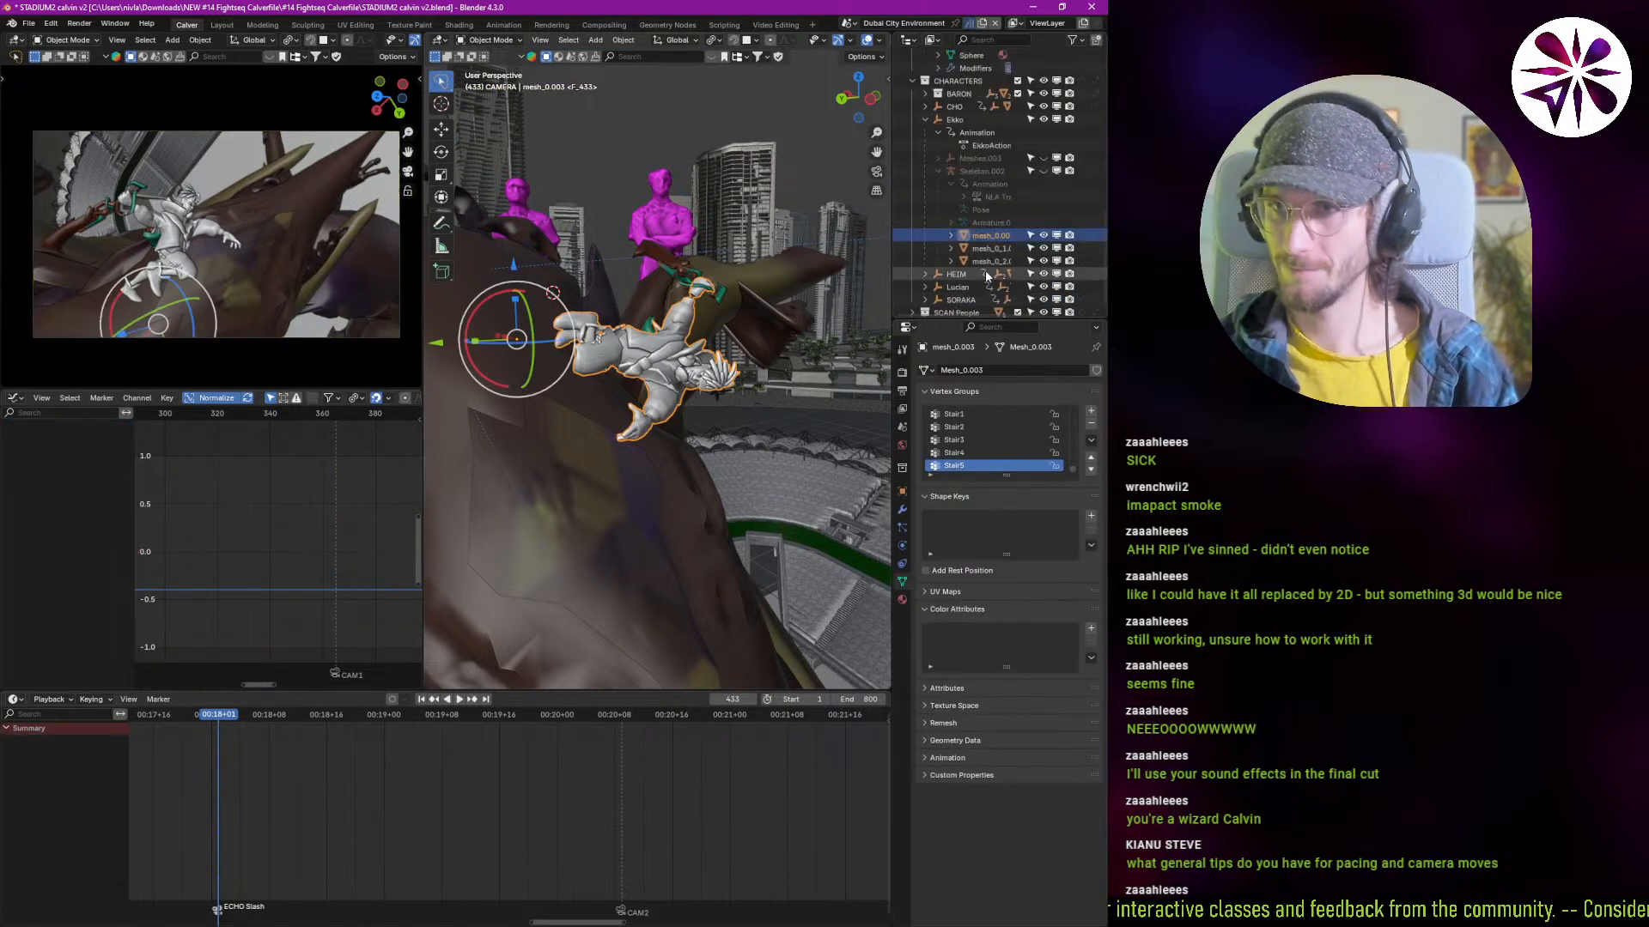
{"action": "left_click", "coordinate": [955, 109]}
{"action": "left_click", "coordinate": [955, 119]}
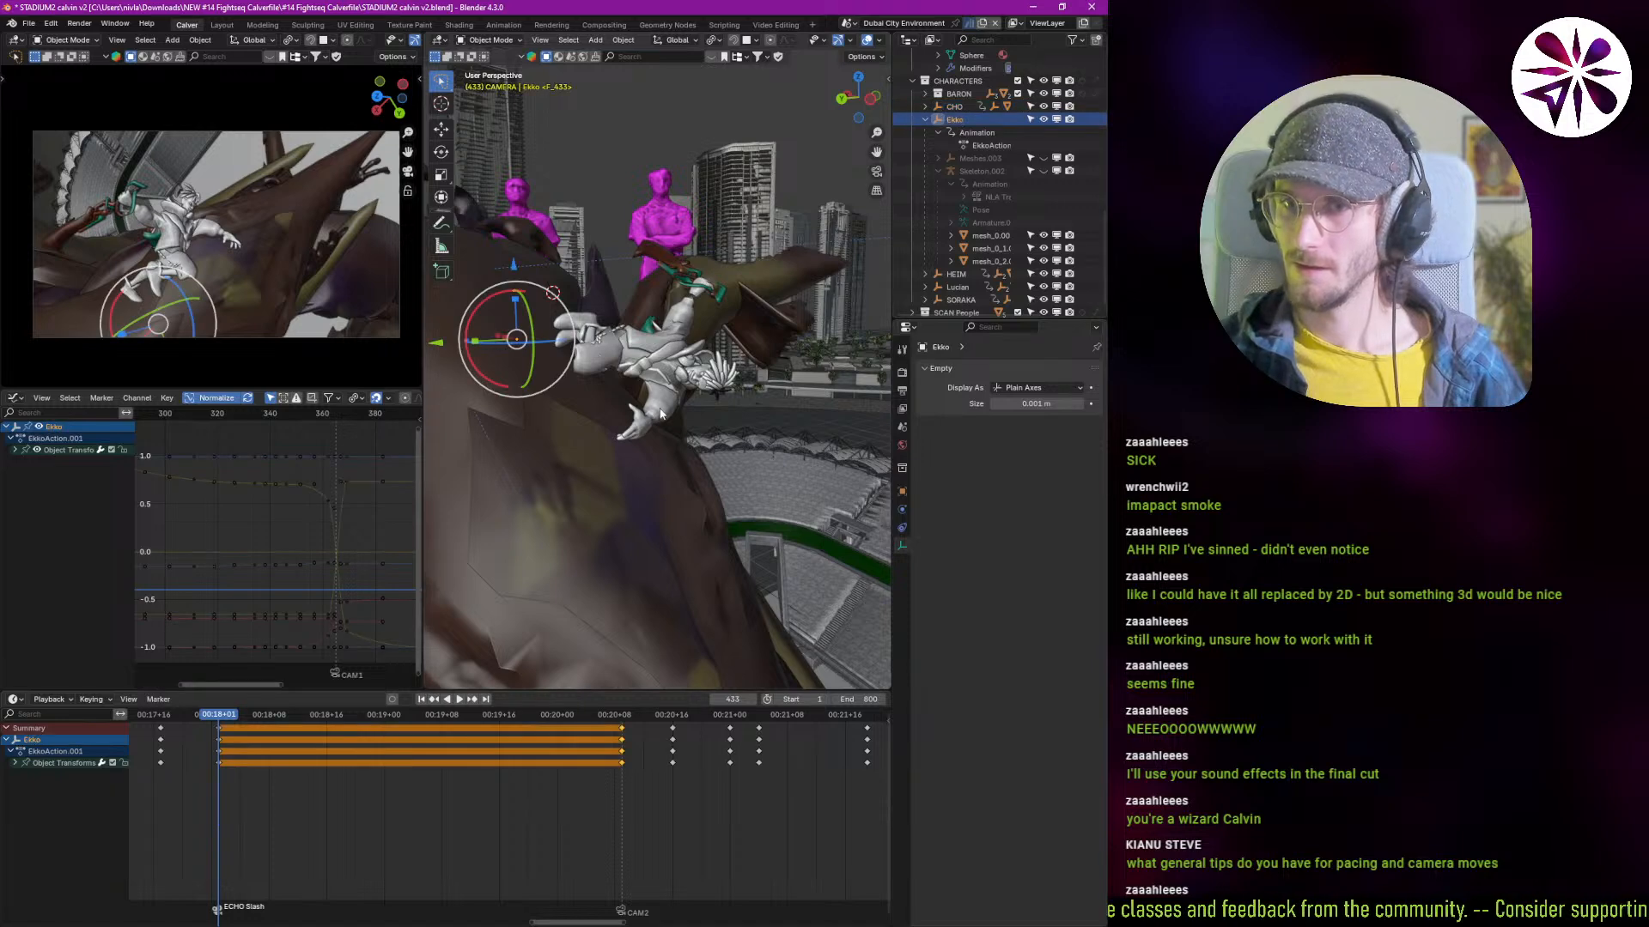
{"action": "middle_click_drag", "start_coordinate": [687, 408], "coordinate": [593, 381]}
{"action": "key", "text": "r"}
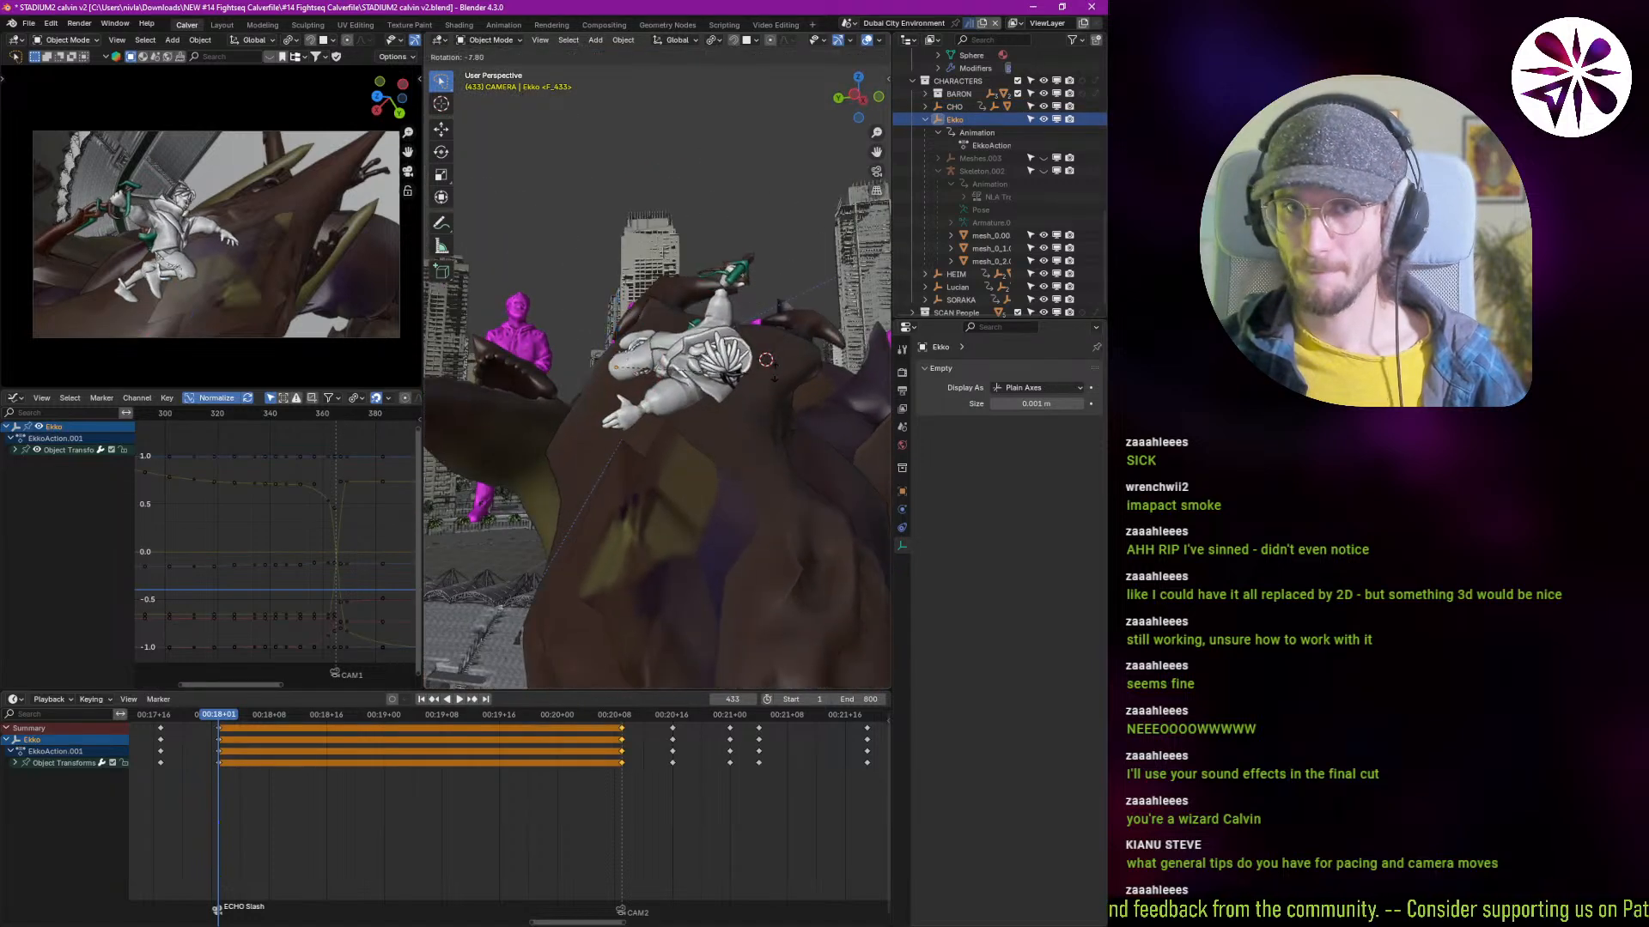
{"action": "left_click", "coordinate": [742, 313]}
{"action": "key", "text": "r"}
{"action": "key", "text": "r"}
{"action": "left_click", "coordinate": [753, 328]}
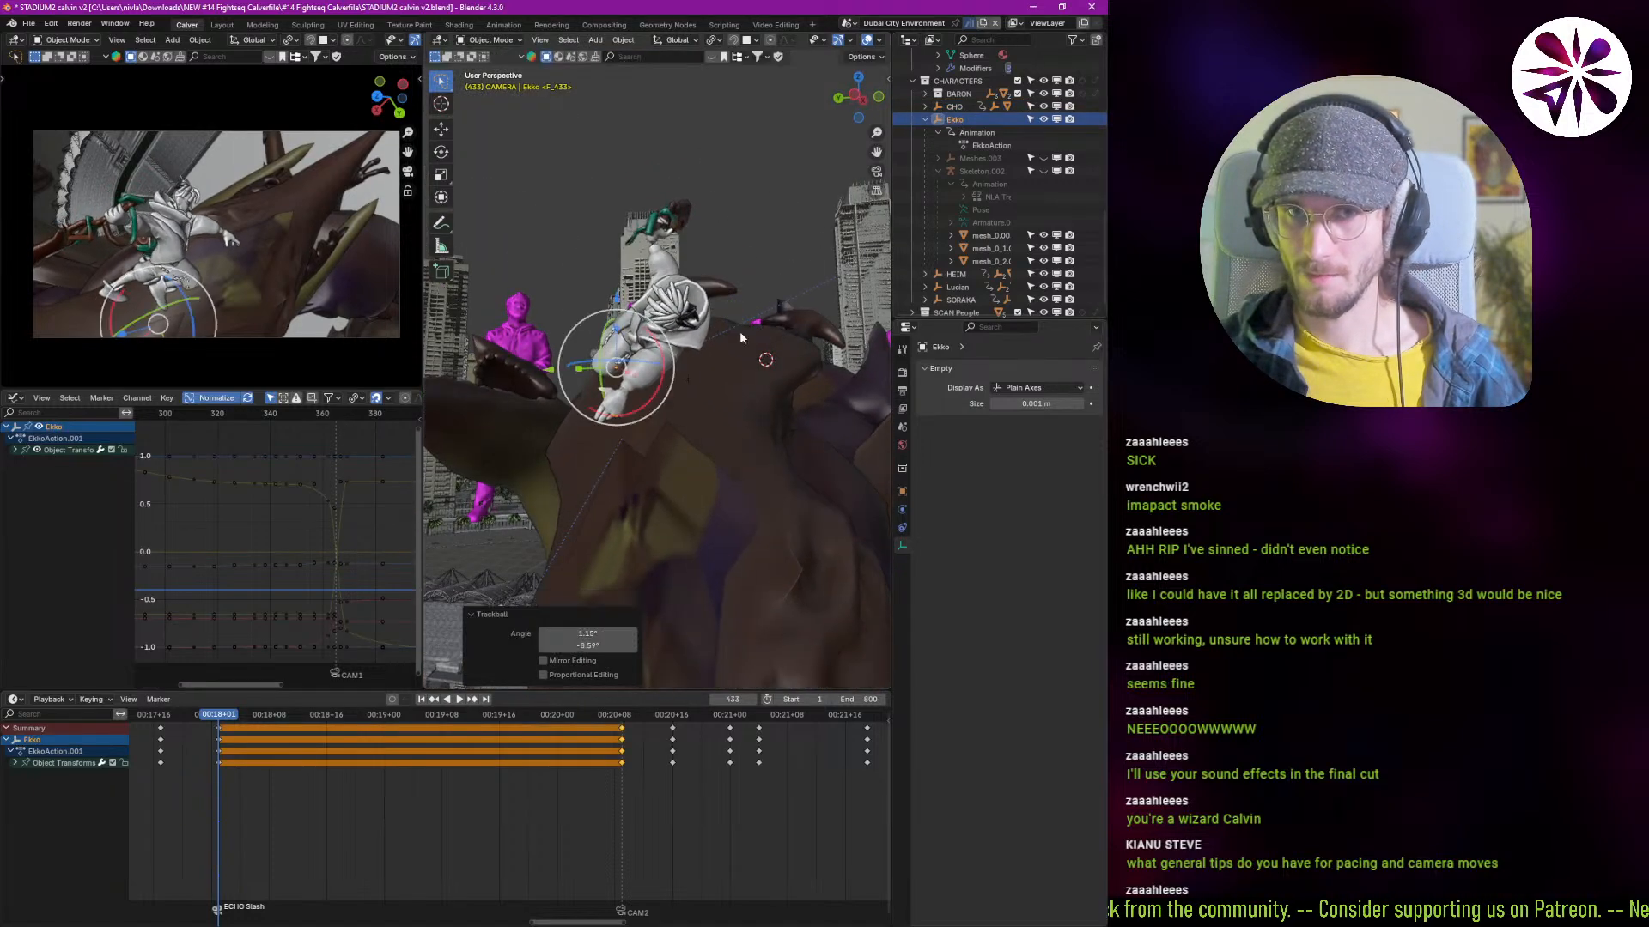
Step: Refine the Ekko empty's rotation with further view-axis and trackball turns and keyframe it at frame 433
{"action": "key", "text": "r"}
{"action": "left_click", "coordinate": [756, 336]}
{"action": "key", "text": "r"}
{"action": "key", "text": "r"}
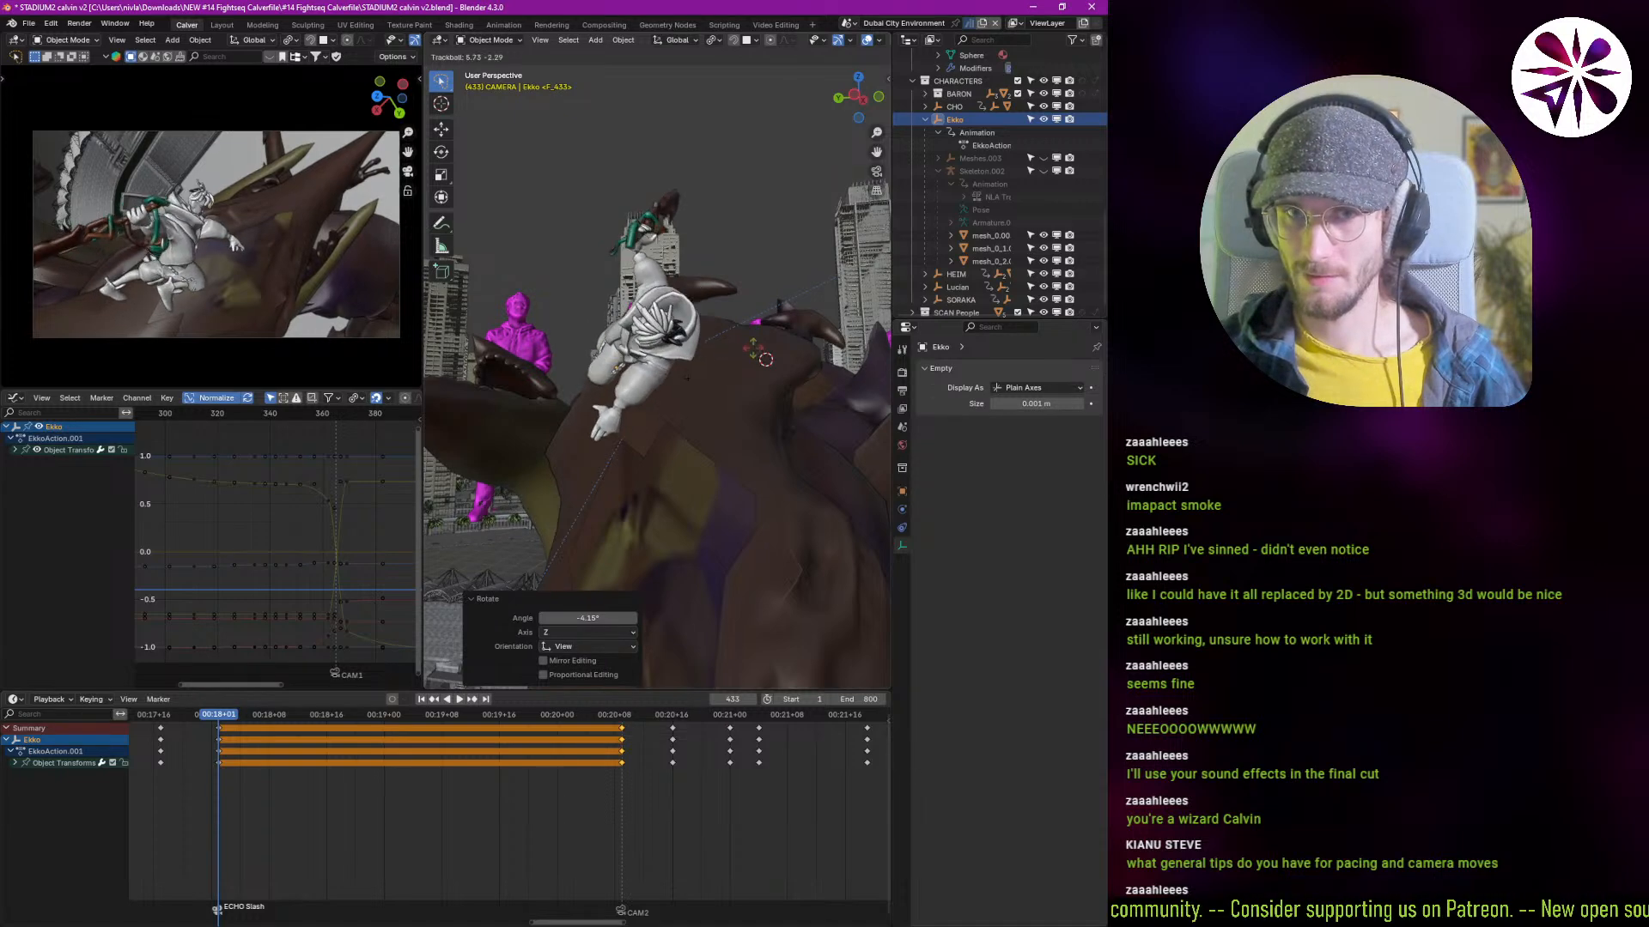
{"action": "left_click", "coordinate": [752, 350]}
{"action": "key", "text": "r"}
{"action": "key", "text": "r"}
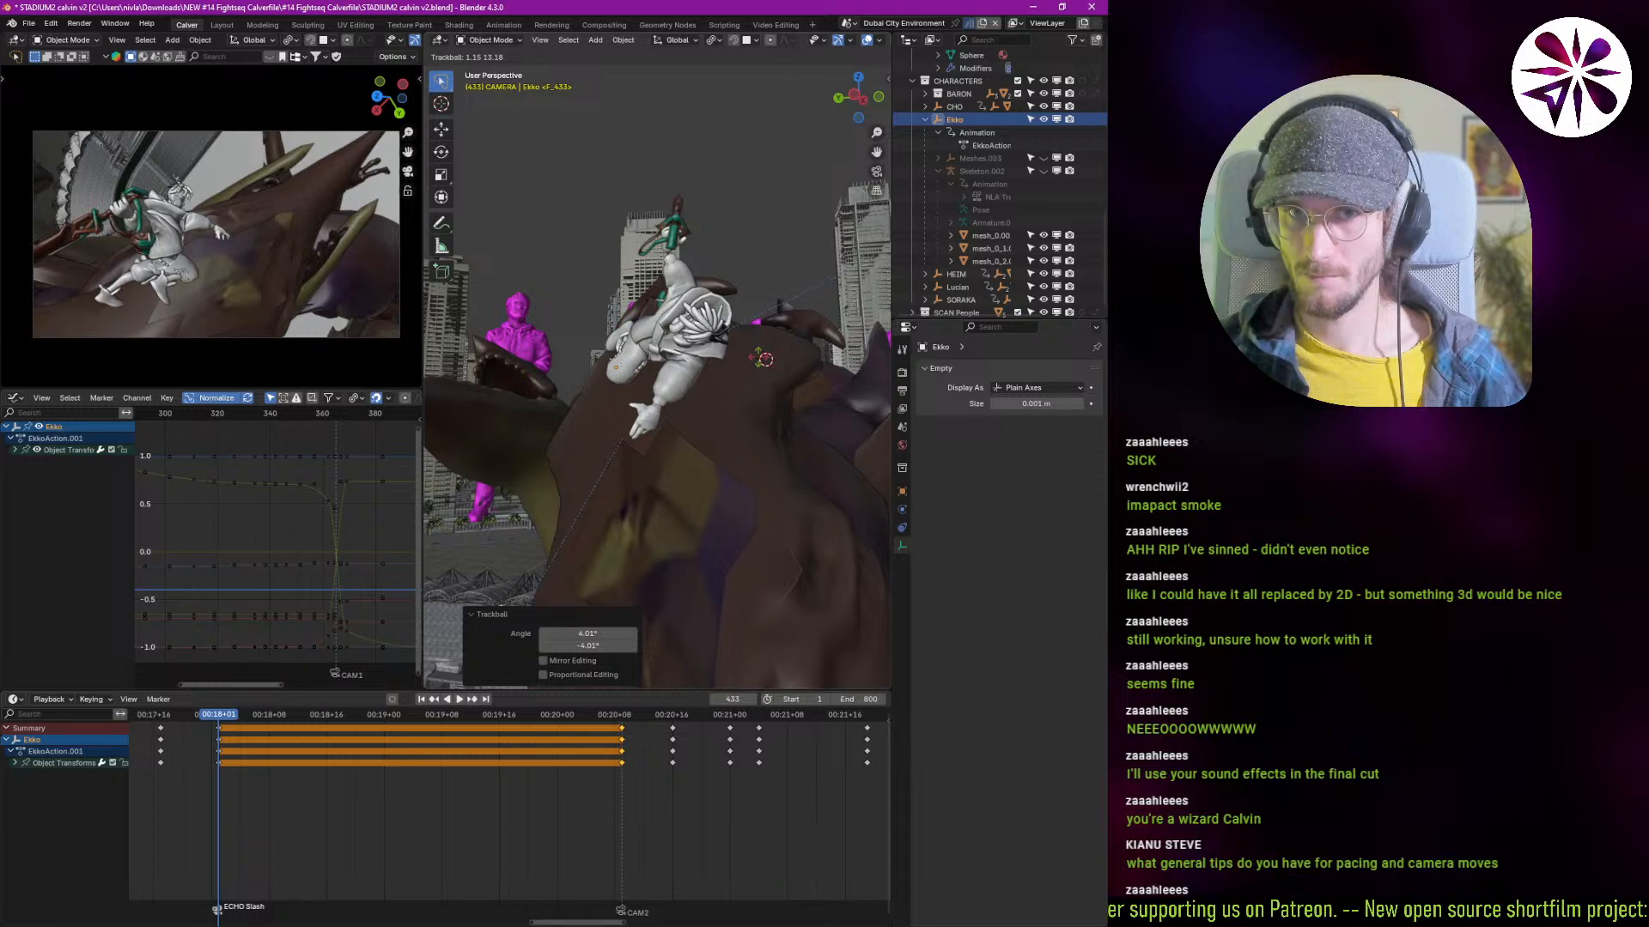
{"action": "key", "text": "i"}
Step: Duplicate Ekko's frame 433 keyframe to frame 489 at the CAM2 marker to hold the pose
{"action": "key", "text": "space"}
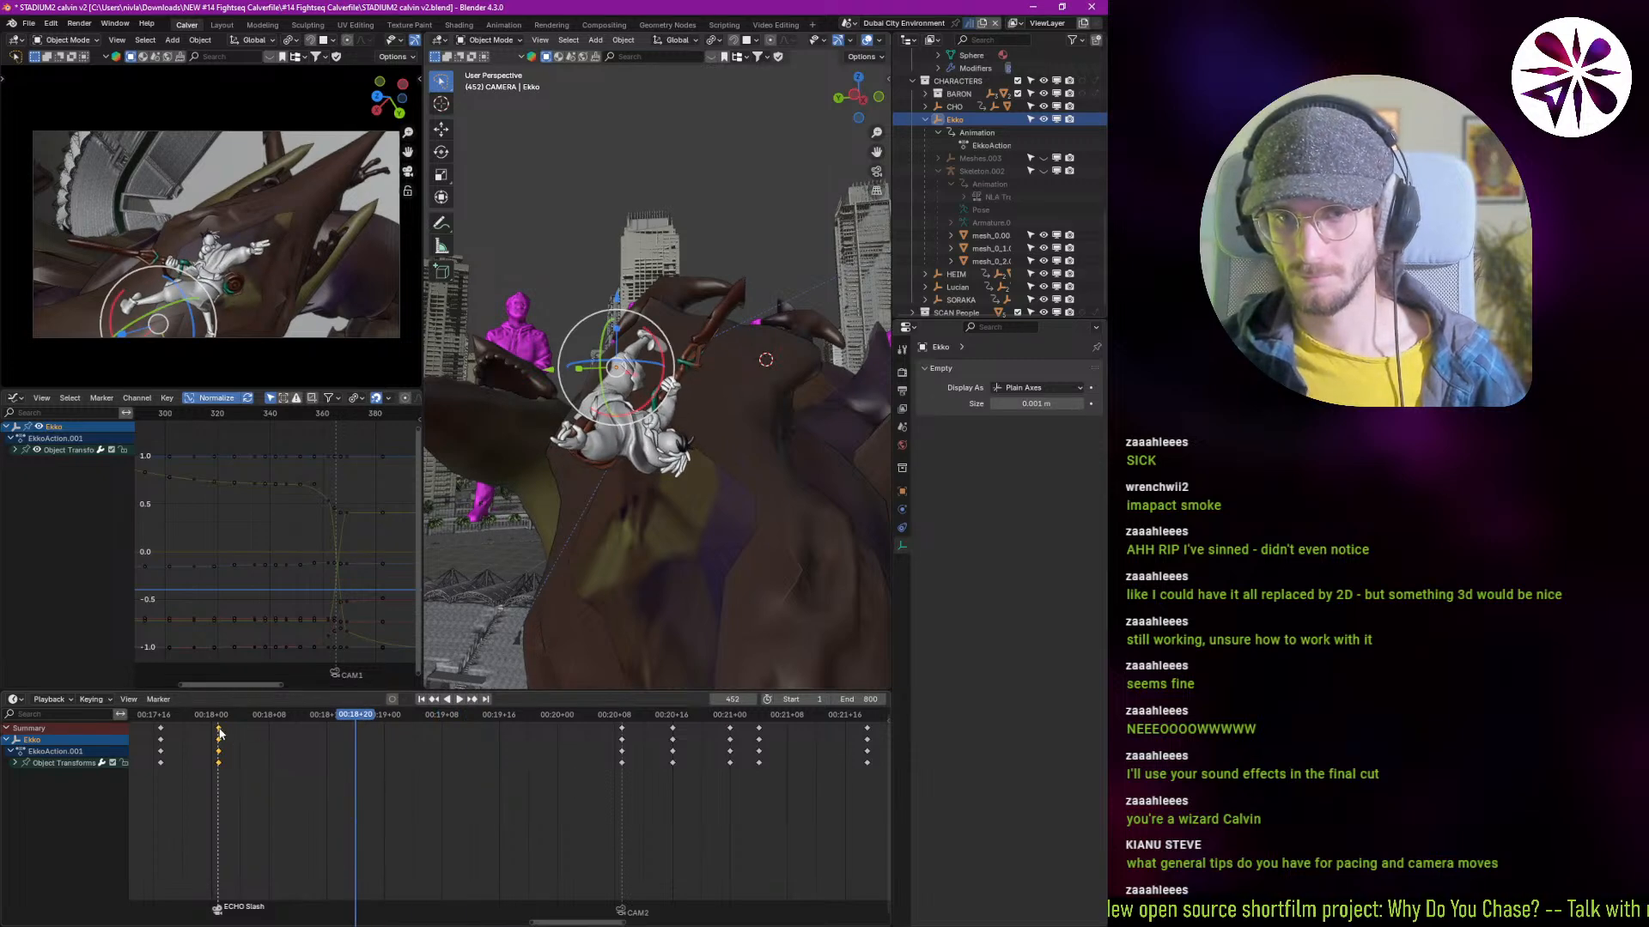
{"action": "left_click_drag", "start_coordinate": [220, 731], "coordinate": [615, 846]}
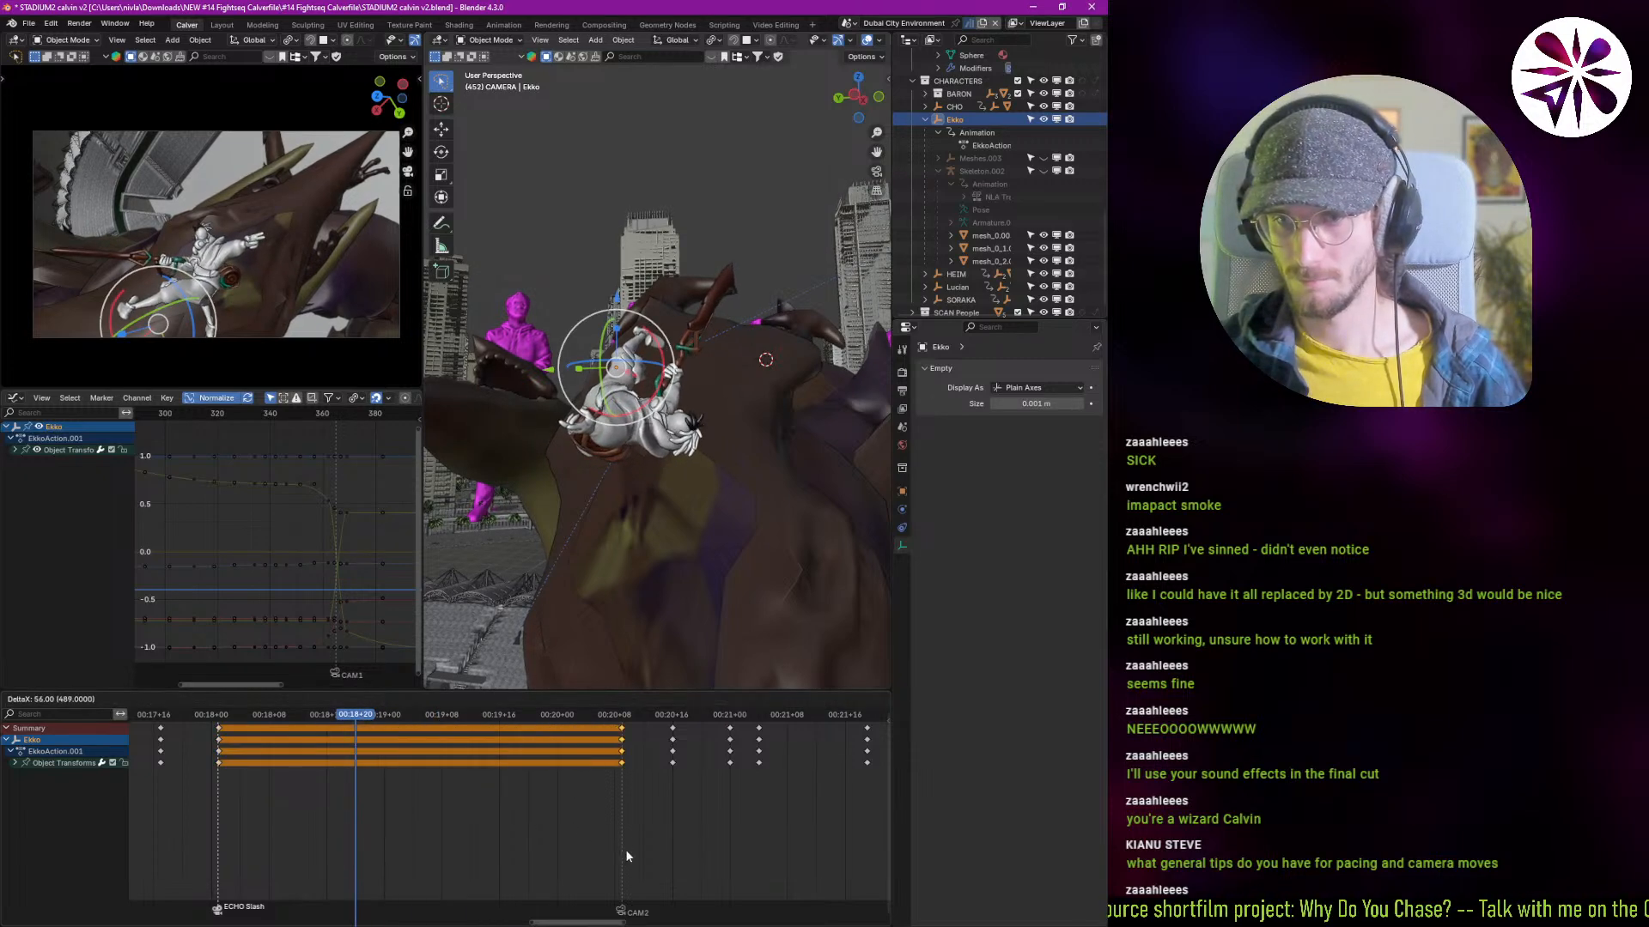
{"action": "left_click", "coordinate": [626, 848]}
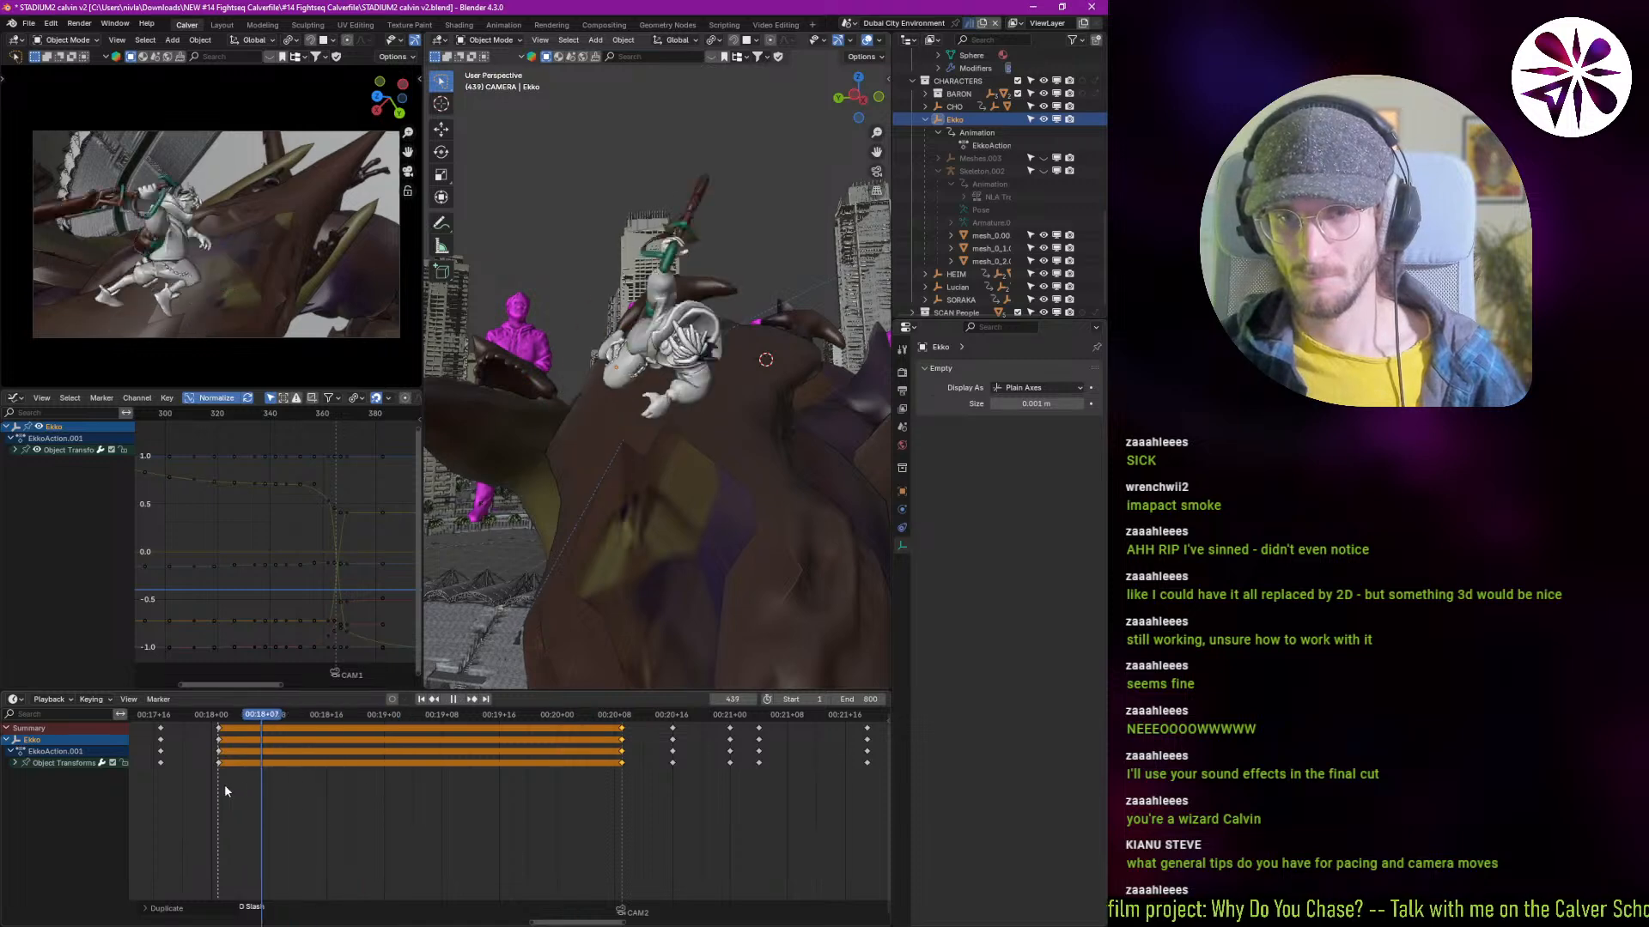
Step: Scrub and play the slash from frame 433, viewing Ekko's swing relative to the ECHO Slash camera
{"action": "right_click_drag", "start_coordinate": [258, 817], "coordinate": [313, 817], "text": "shift"}
{"action": "key", "text": "space"}
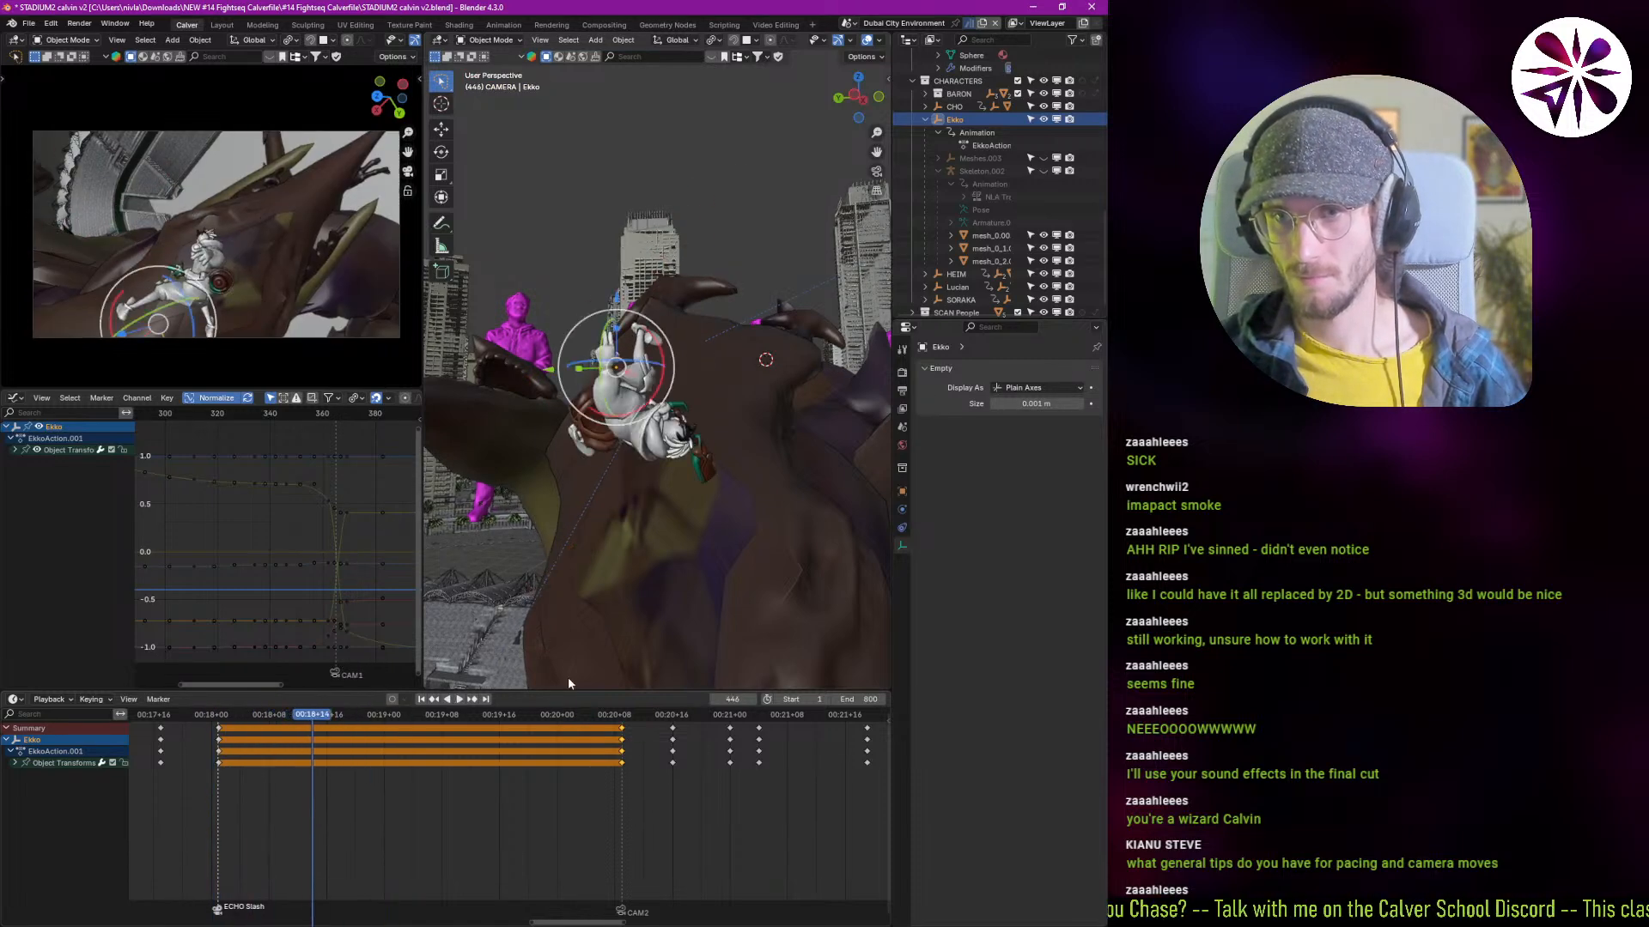
{"action": "middle_click_drag", "start_coordinate": [568, 677], "coordinate": [687, 522]}
{"action": "left_click", "coordinate": [550, 121]}
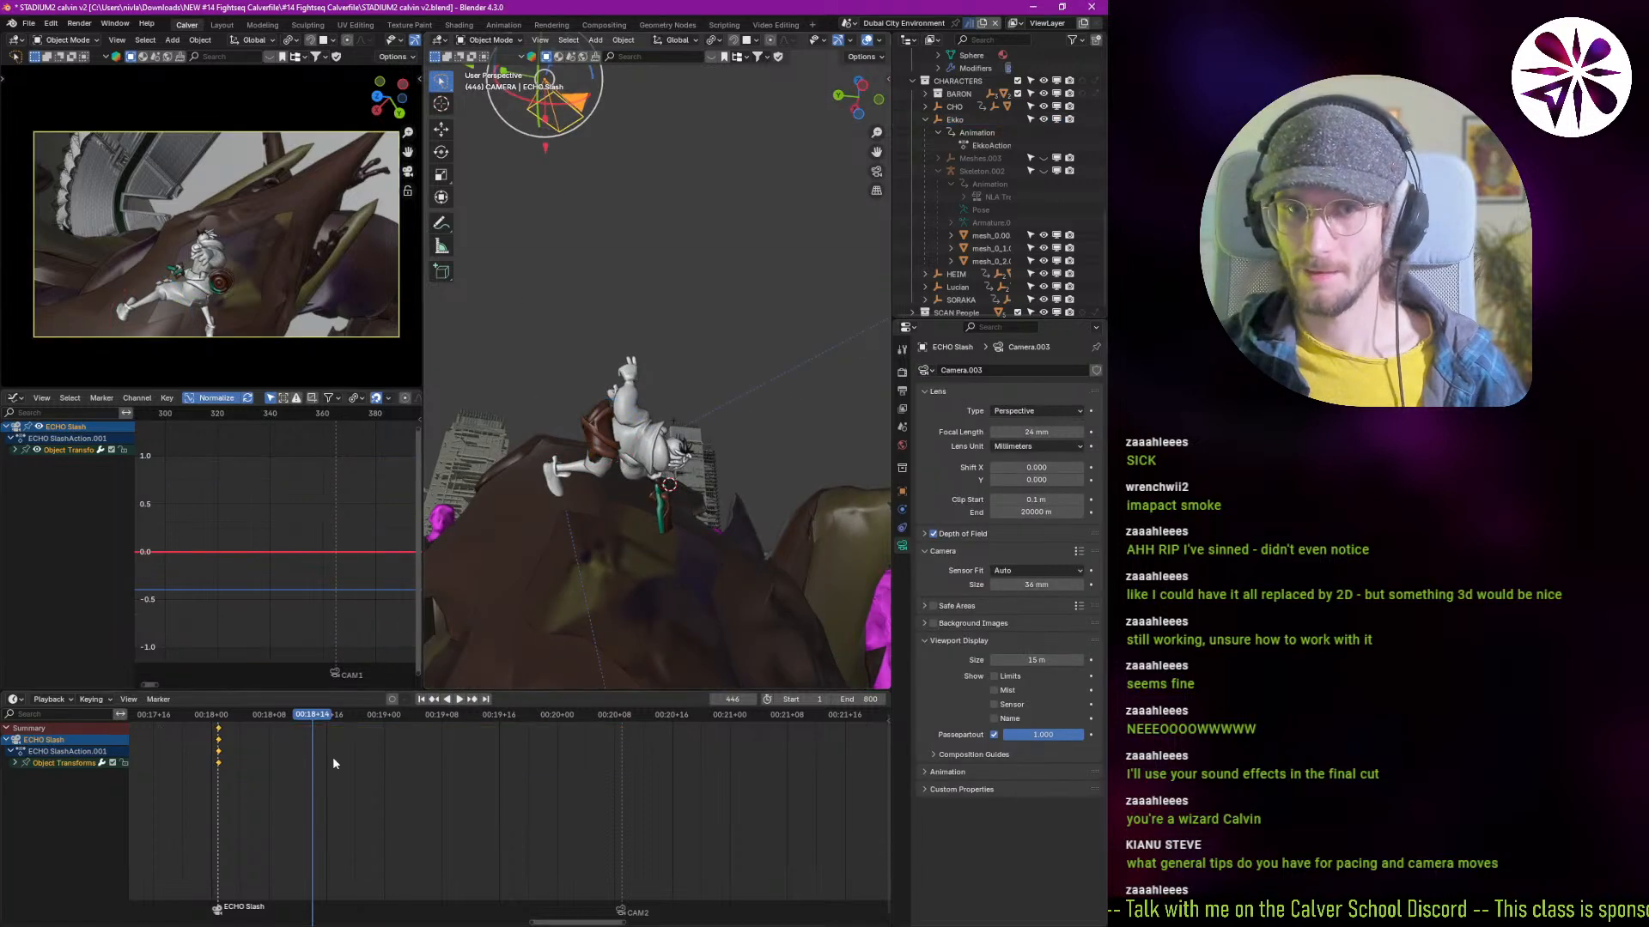
{"action": "right_click_drag", "start_coordinate": [311, 759], "coordinate": [228, 786], "text": "shift"}
{"action": "key", "text": "space"}
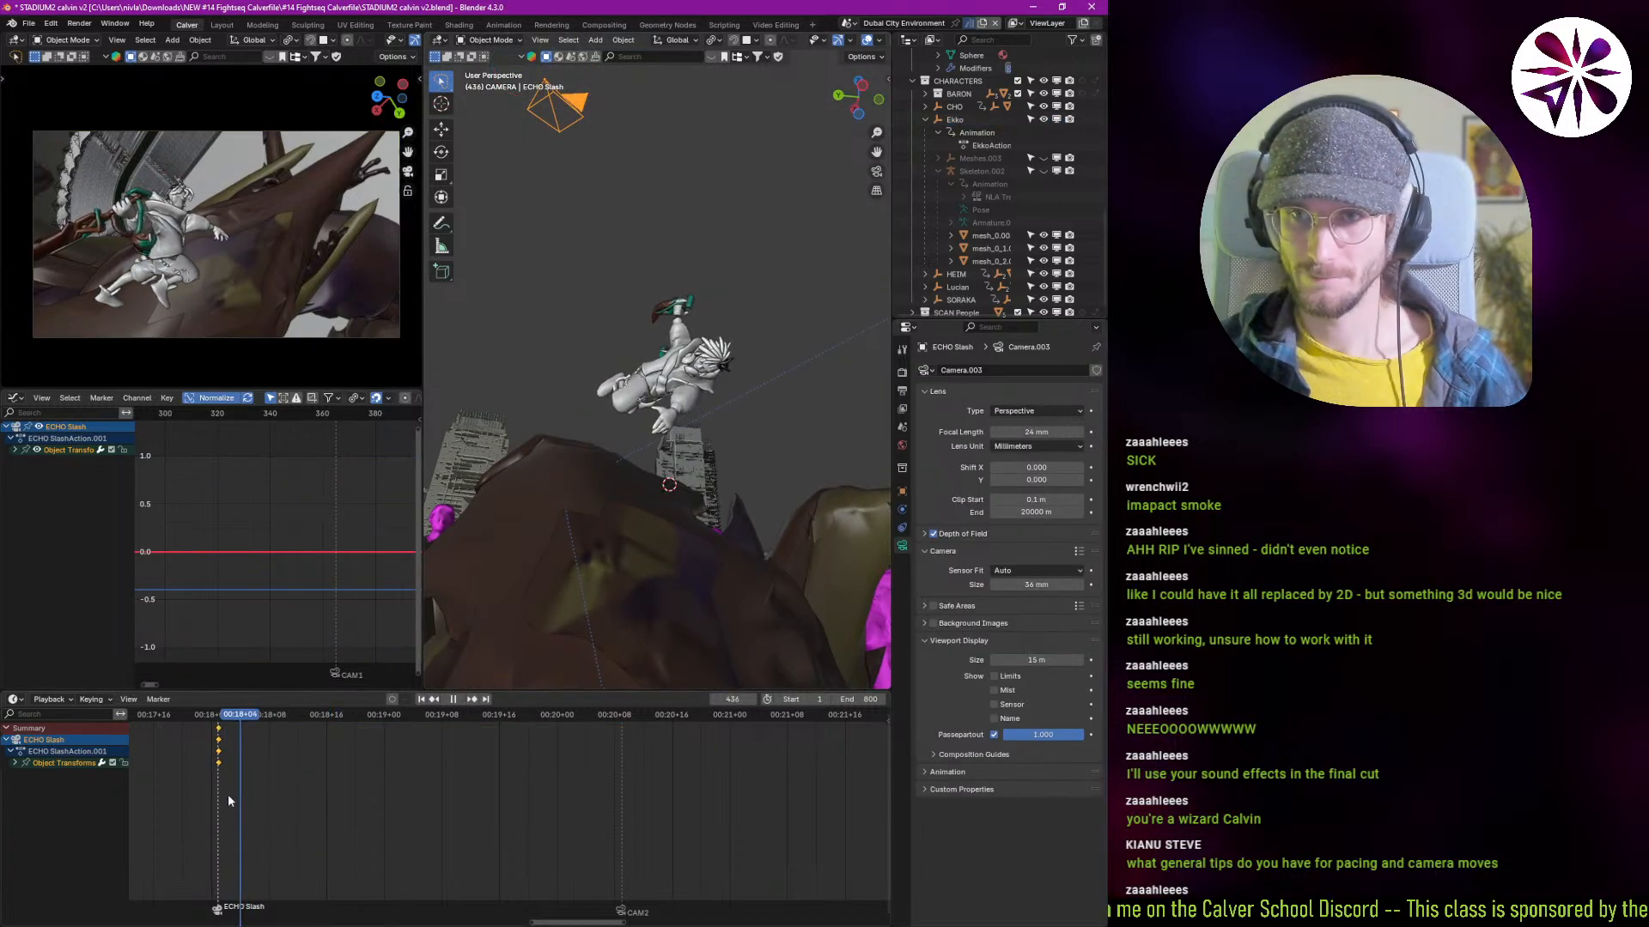
Step: Rotate the Ekko empty further in the view at frame 433 and keyframe the new pose
{"action": "left_click", "coordinate": [955, 120]}
{"action": "key", "text": "r"}
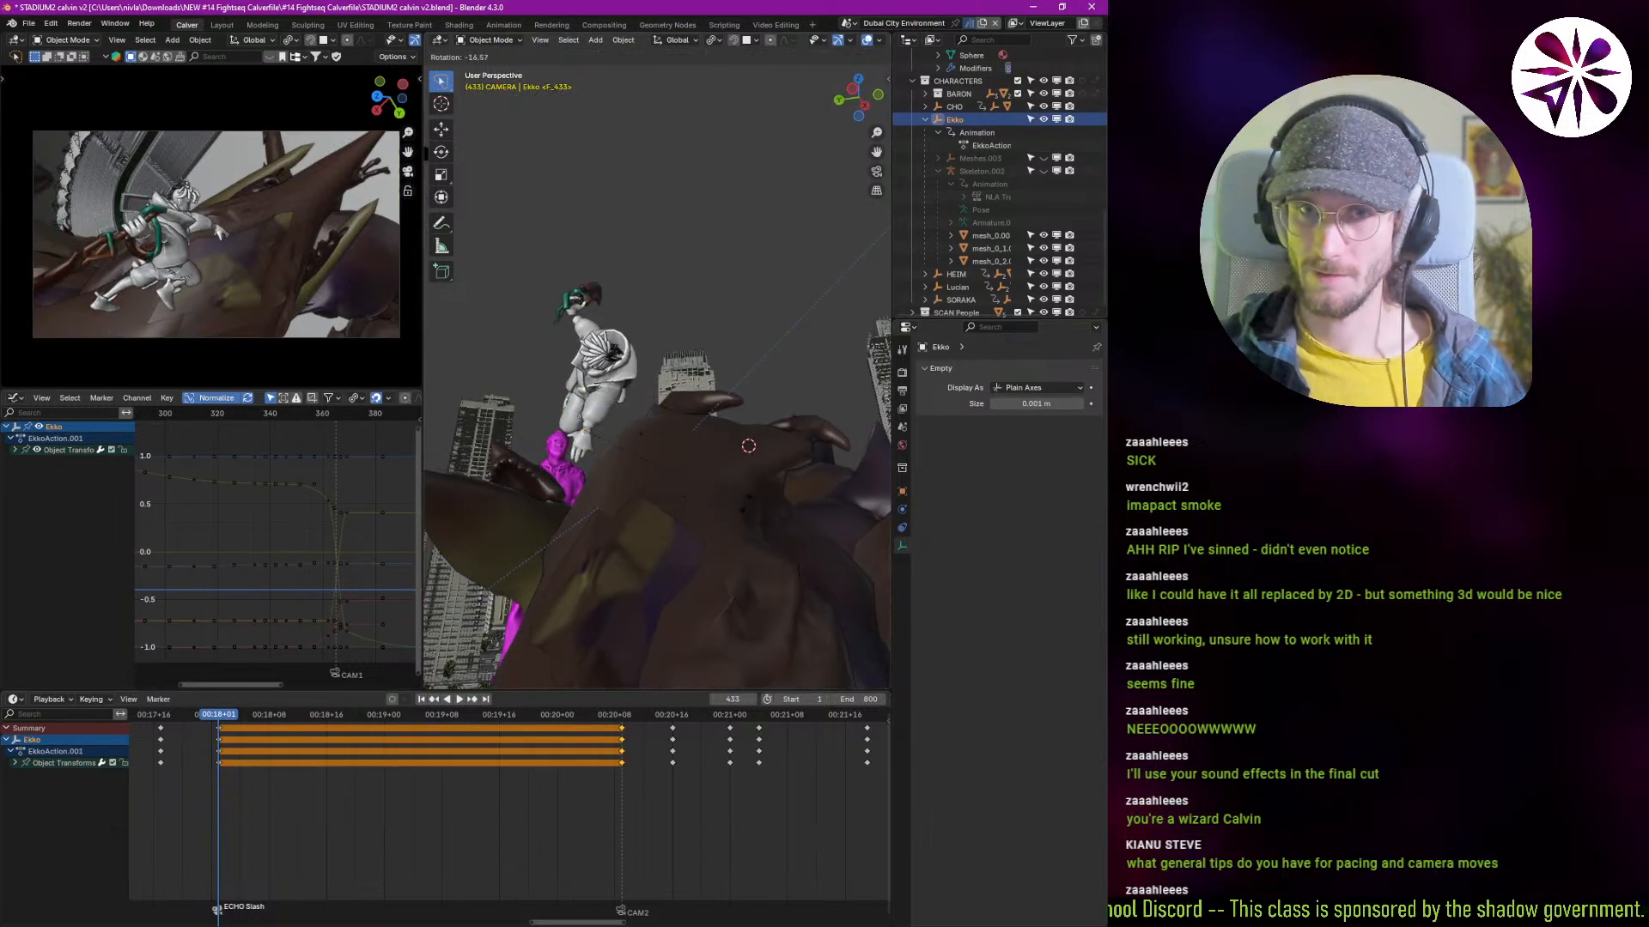
{"action": "left_click", "coordinate": [744, 489]}
{"action": "key", "text": "i"}
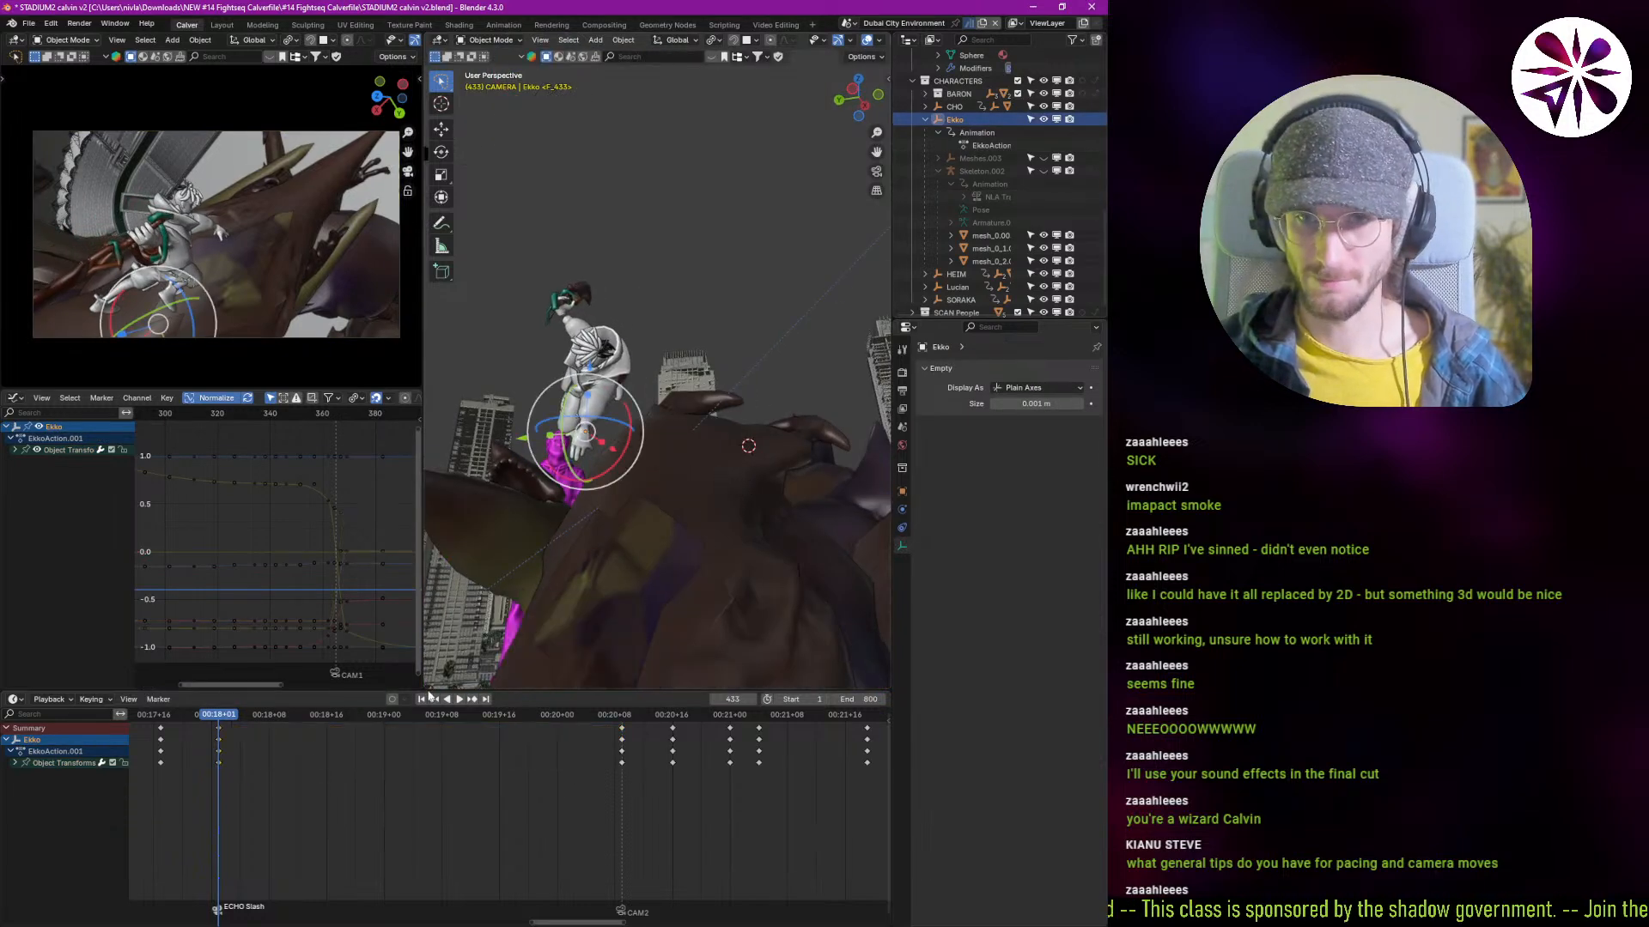
Step: Copy Ekko's updated keyframe from frame 433 onto frame 489 at the CAM2 marker and check the slash in playback
{"action": "right_click_drag", "start_coordinate": [204, 785], "coordinate": [247, 788], "text": "shift"}
{"action": "key", "text": "shift+d"}
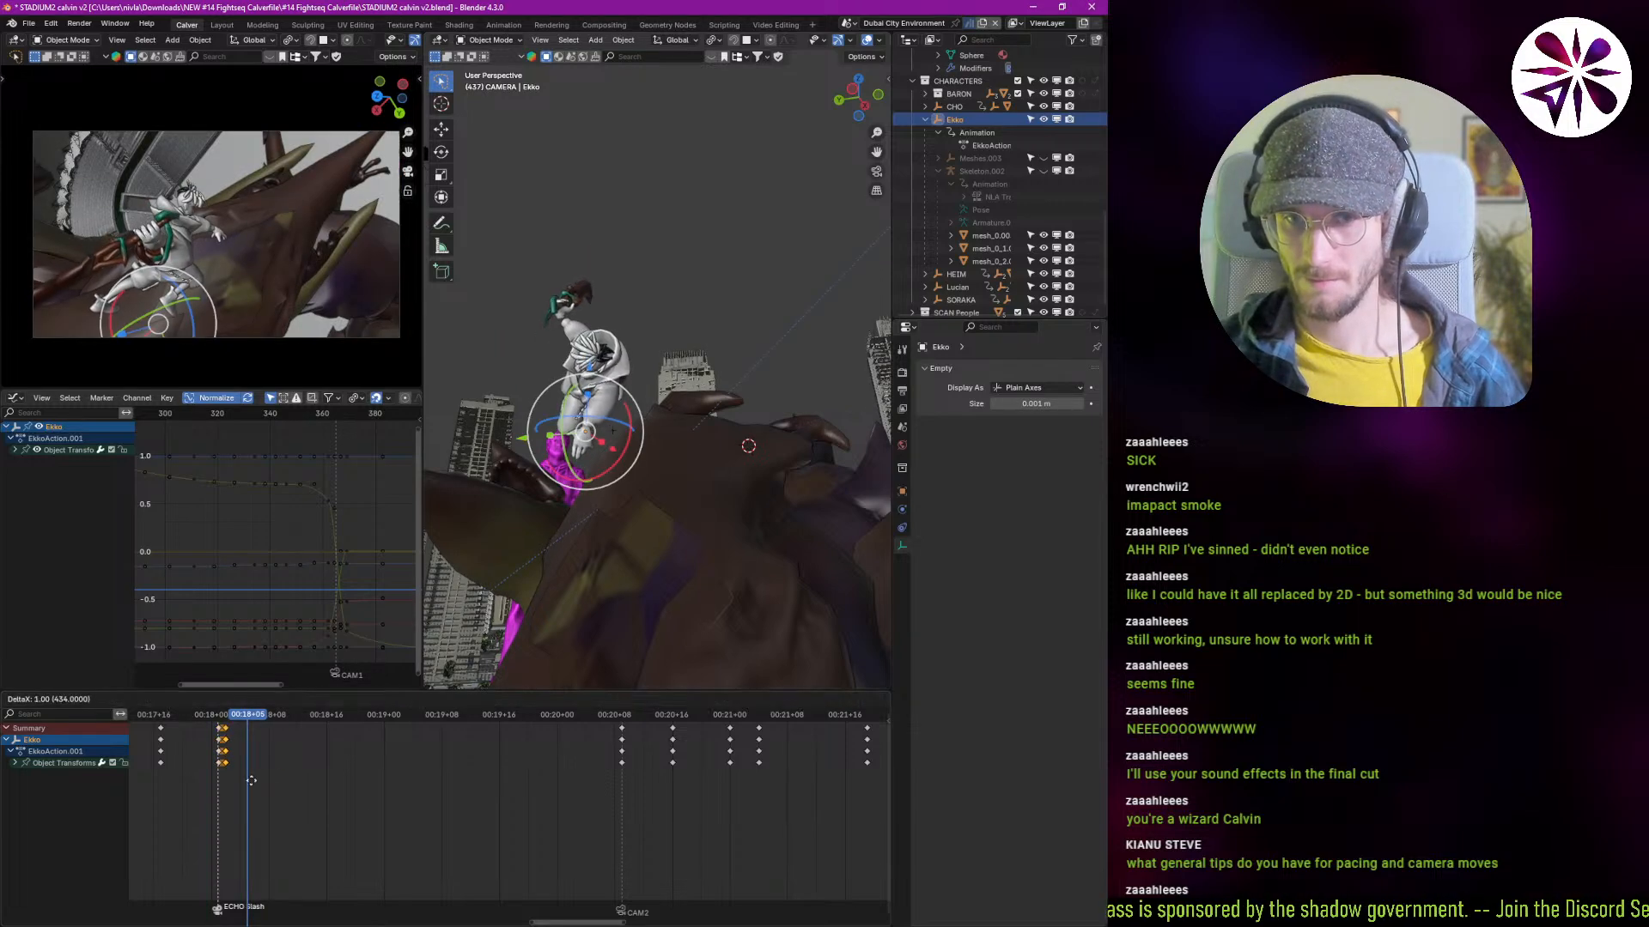
{"action": "left_click", "coordinate": [642, 865]}
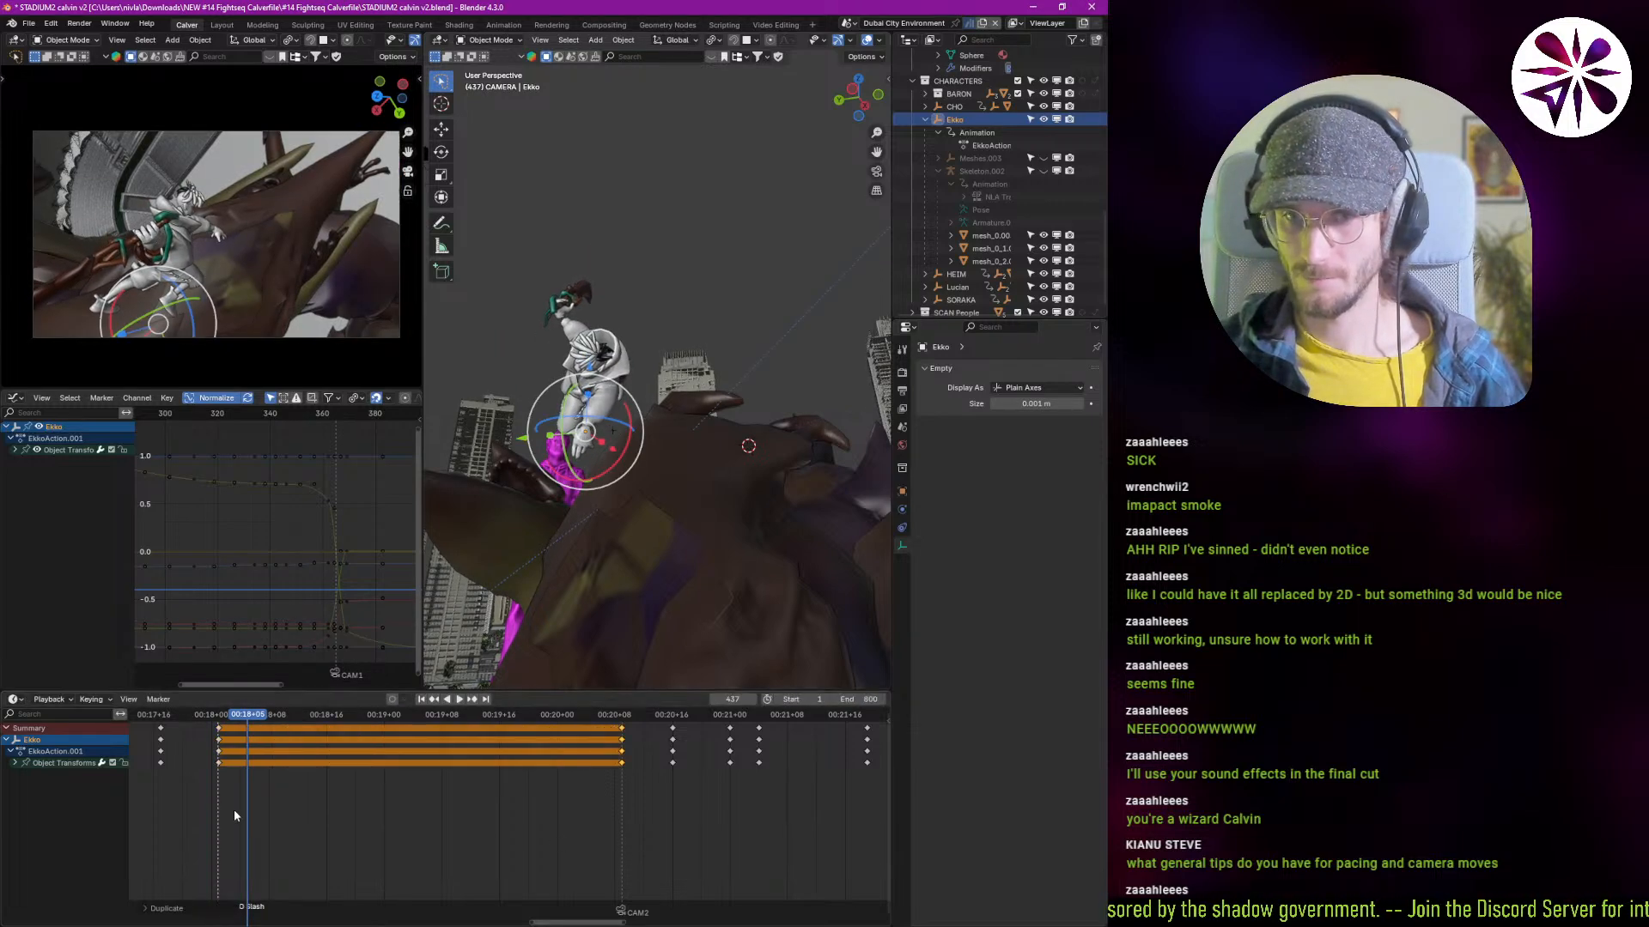
{"action": "key", "text": "space"}
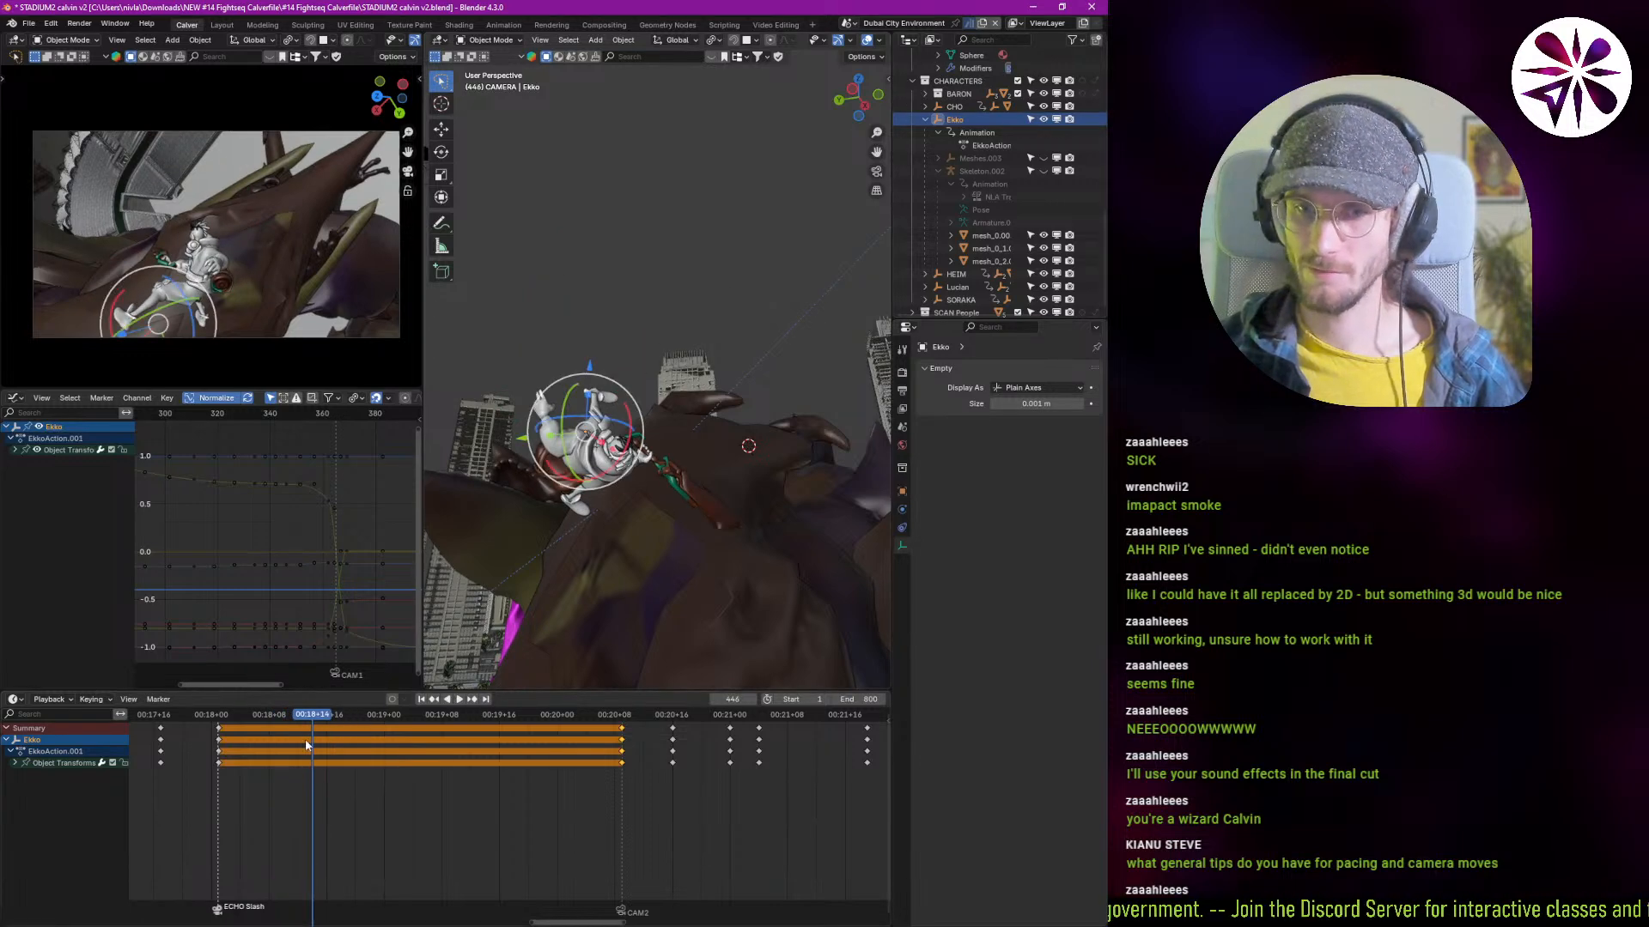
{"action": "right_click_drag", "start_coordinate": [307, 745], "coordinate": [247, 771], "text": "shift"}
Step: Select the ECHO Slash camera and play across its cut from before frame 433 to review the transition into the slash
{"action": "left_click", "coordinate": [543, 425]}
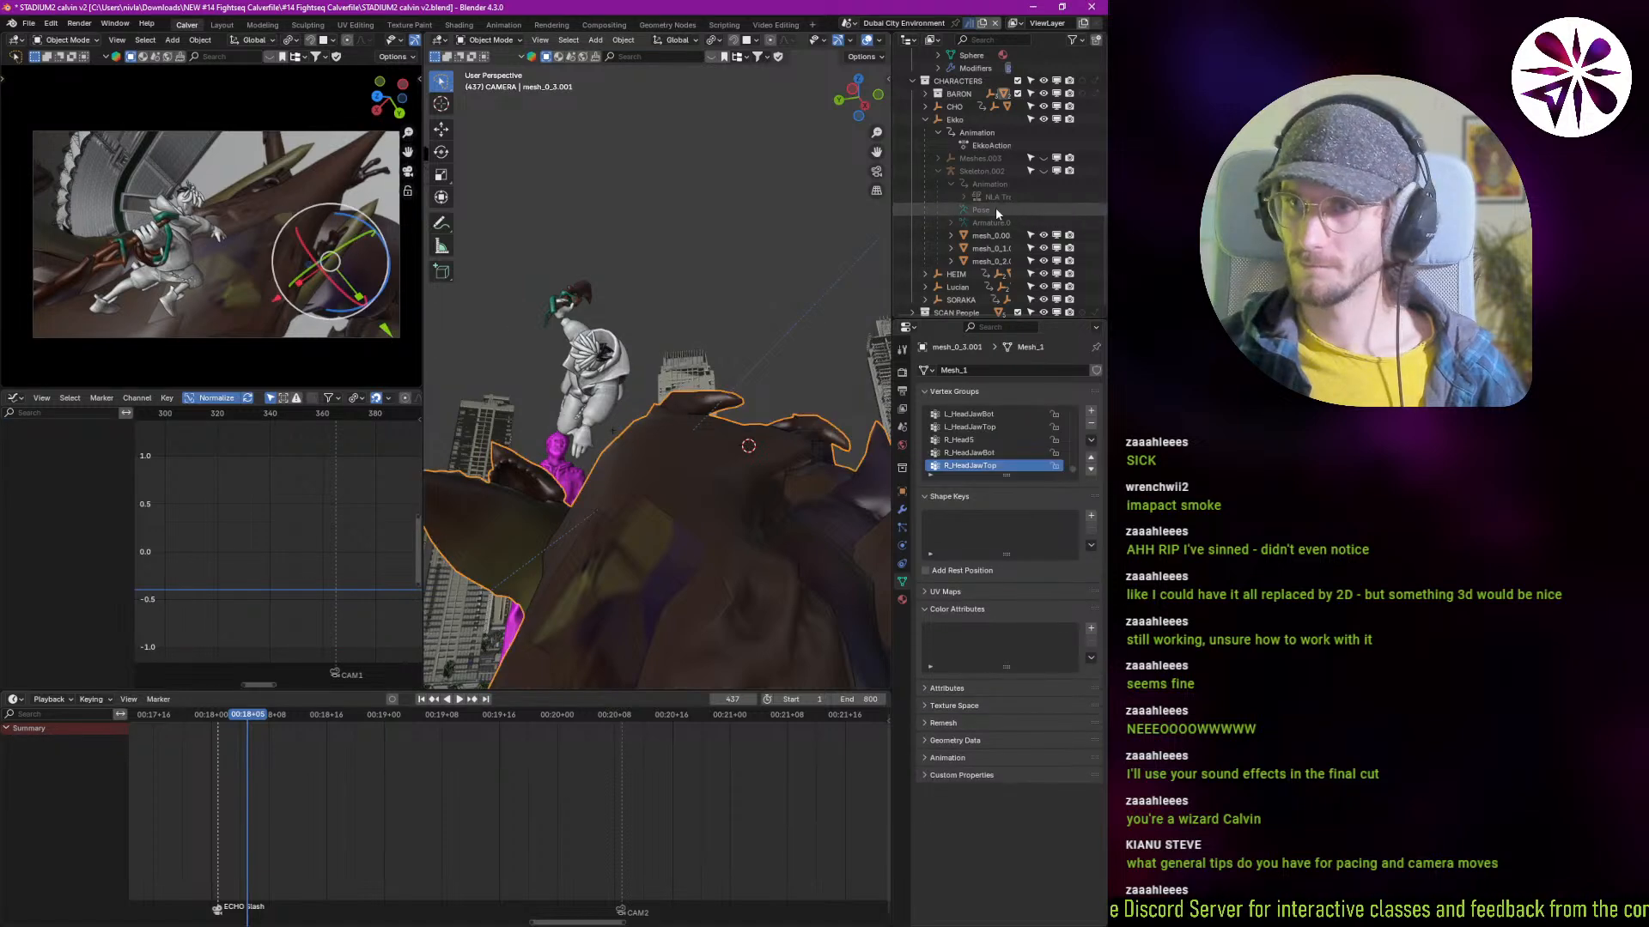
{"action": "scroll", "coordinate": [978, 181], "scroll_direction": "up", "scroll_amount": 8}
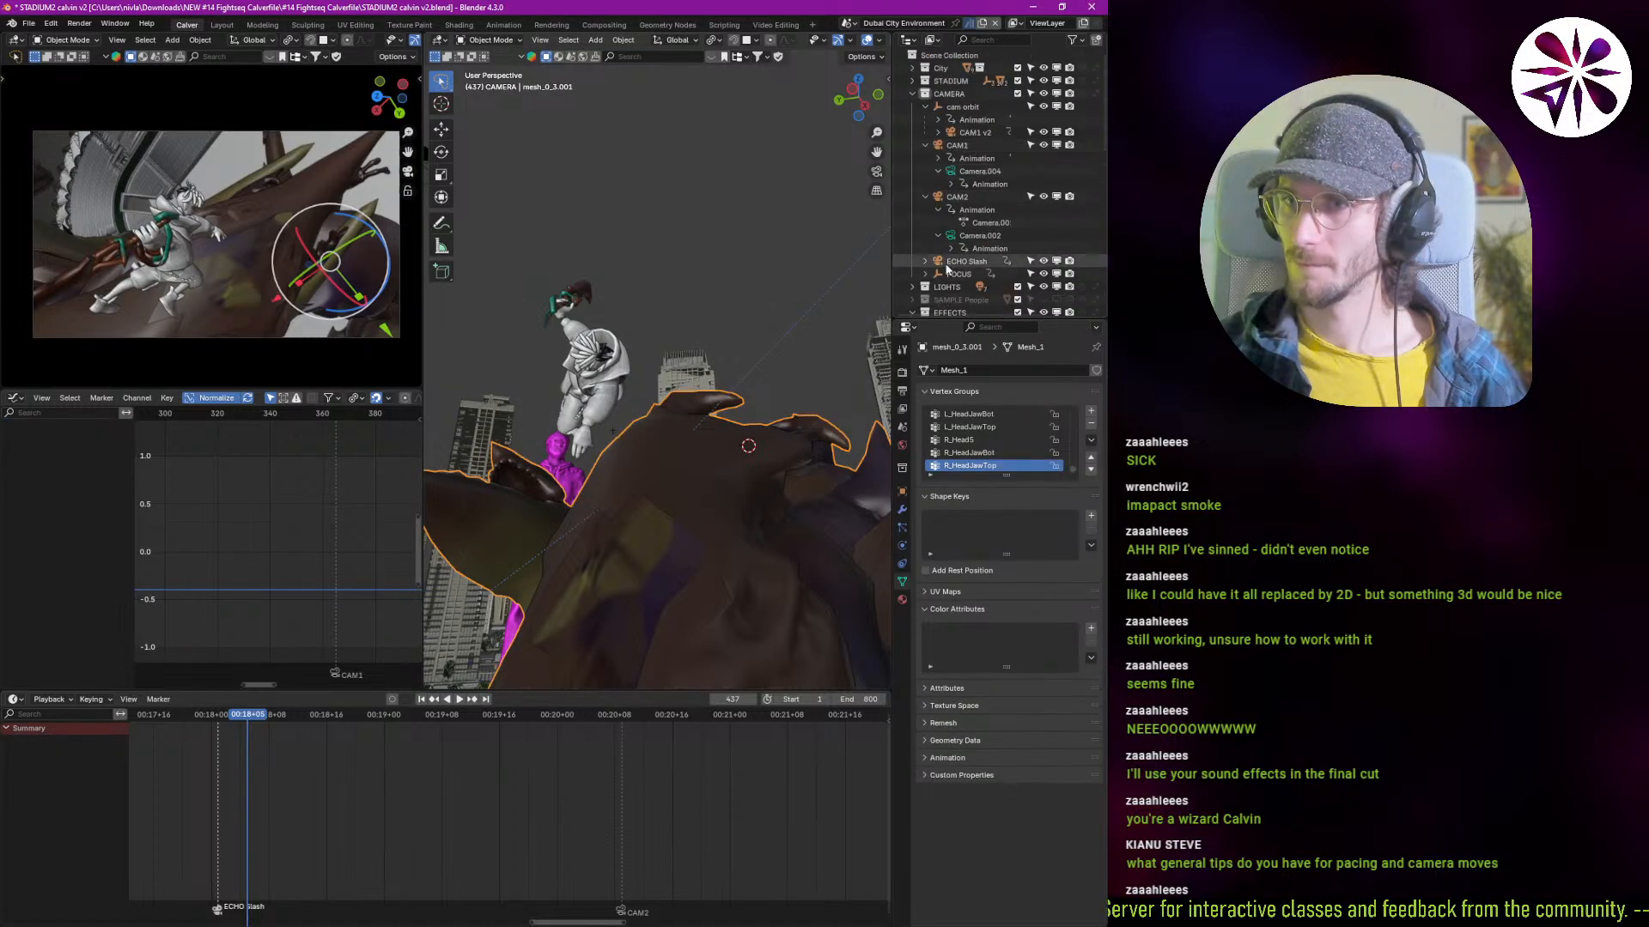
{"action": "left_click", "coordinate": [962, 261]}
{"action": "key", "text": "space"}
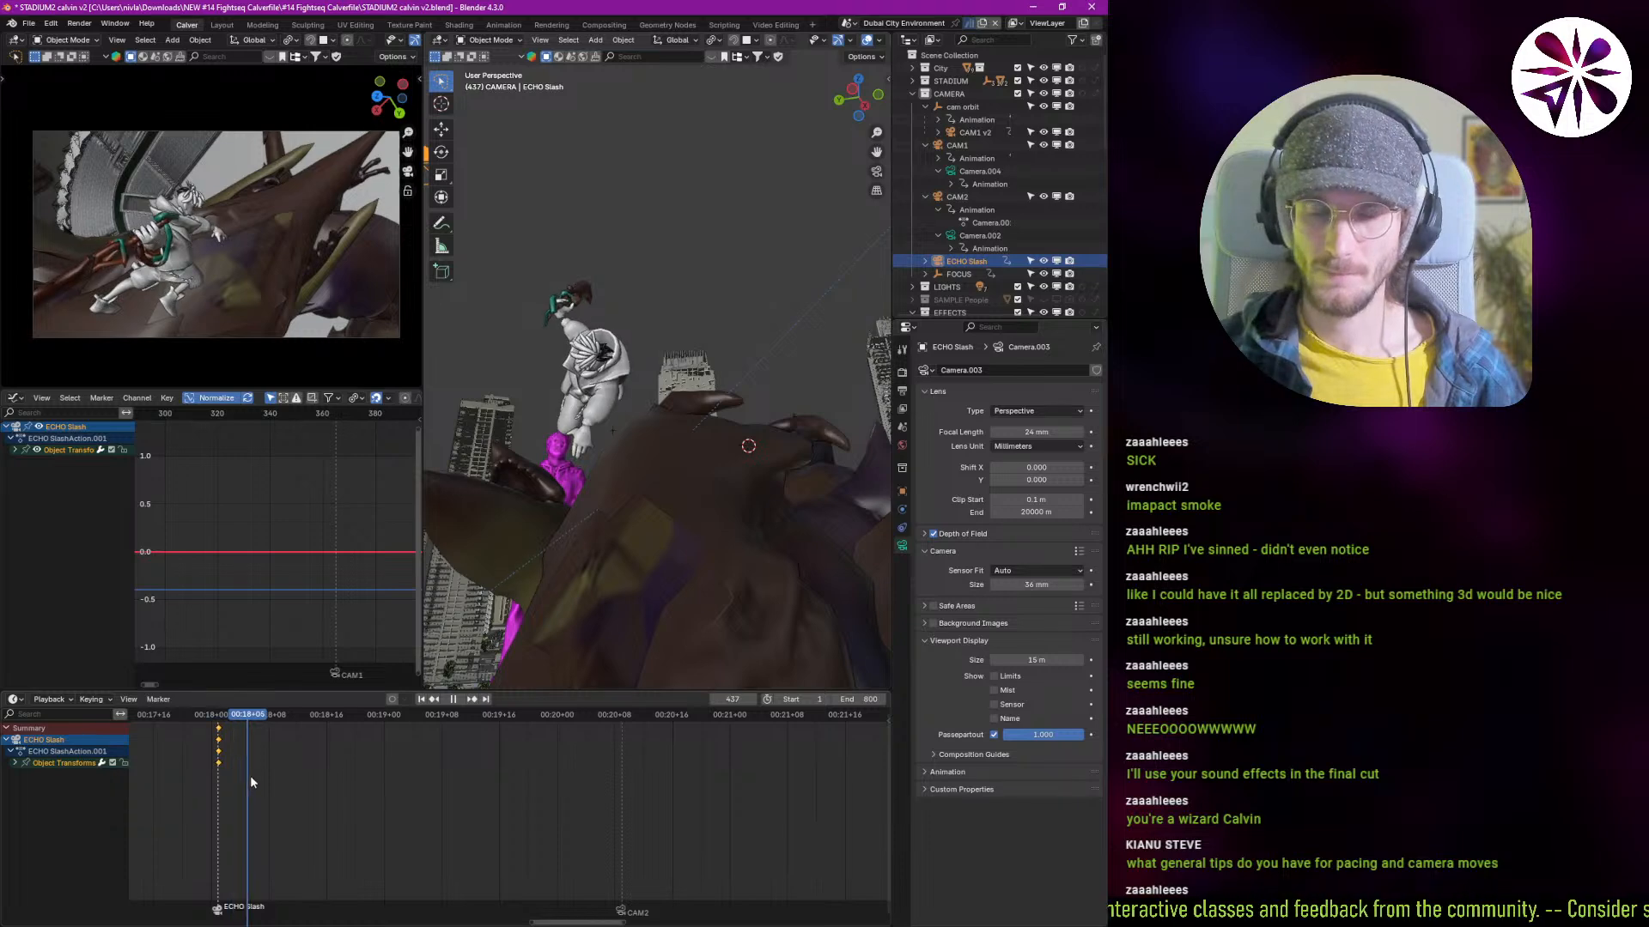
{"action": "right_click_drag", "start_coordinate": [290, 785], "coordinate": [168, 799], "text": "shift"}
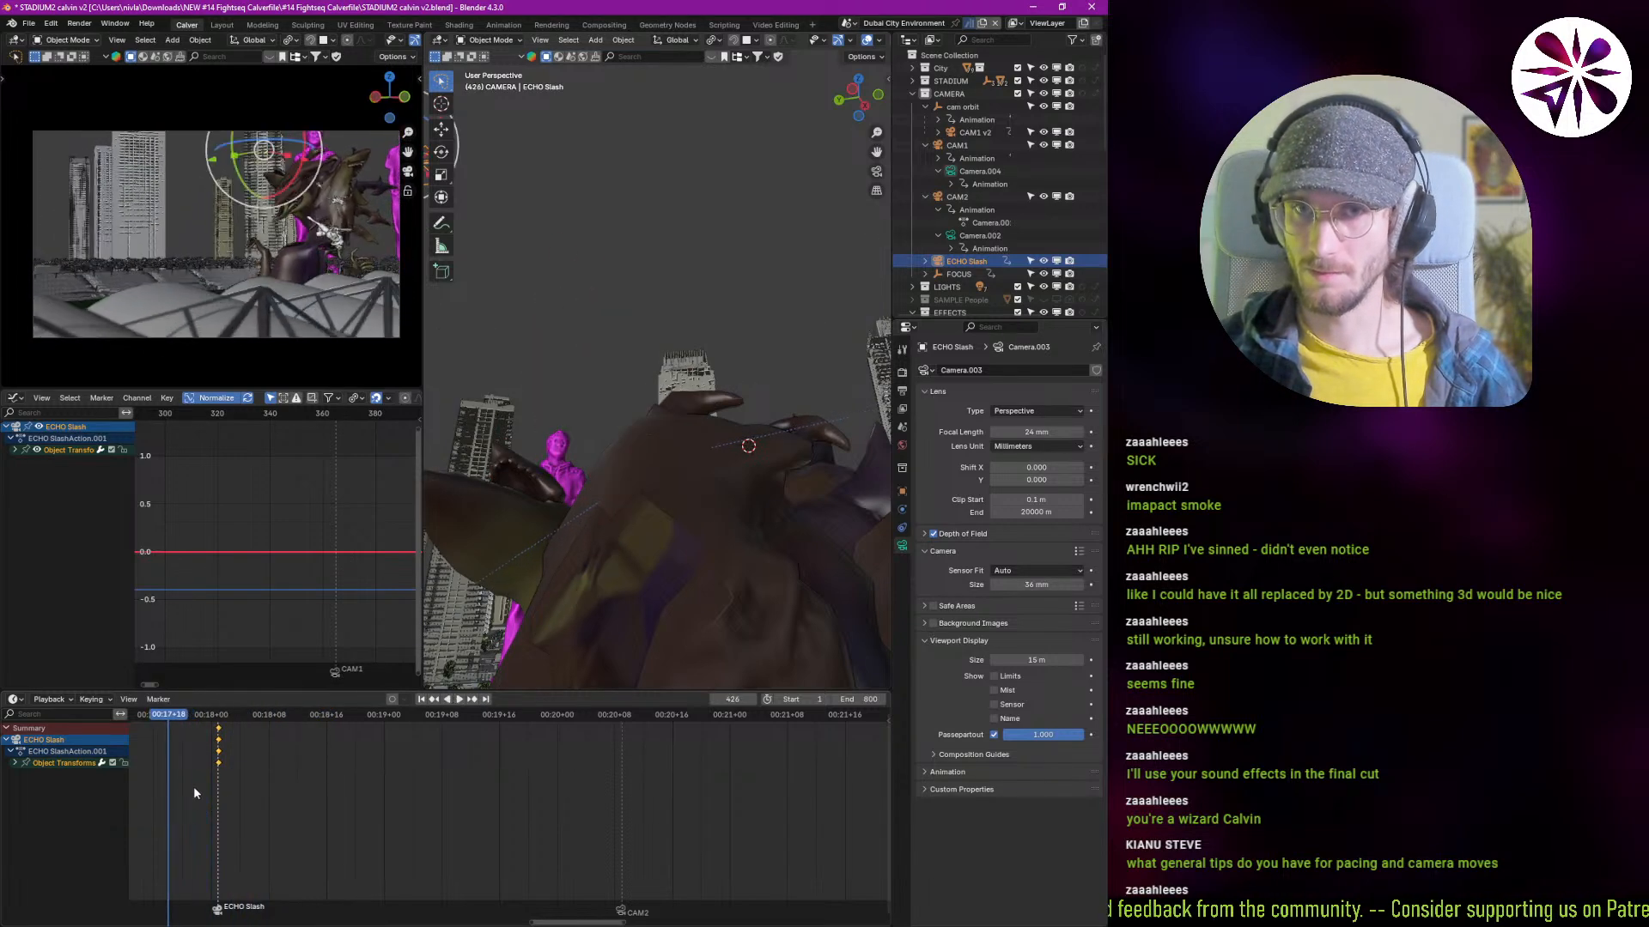
{"action": "key", "text": "shift+ctrl+space"}
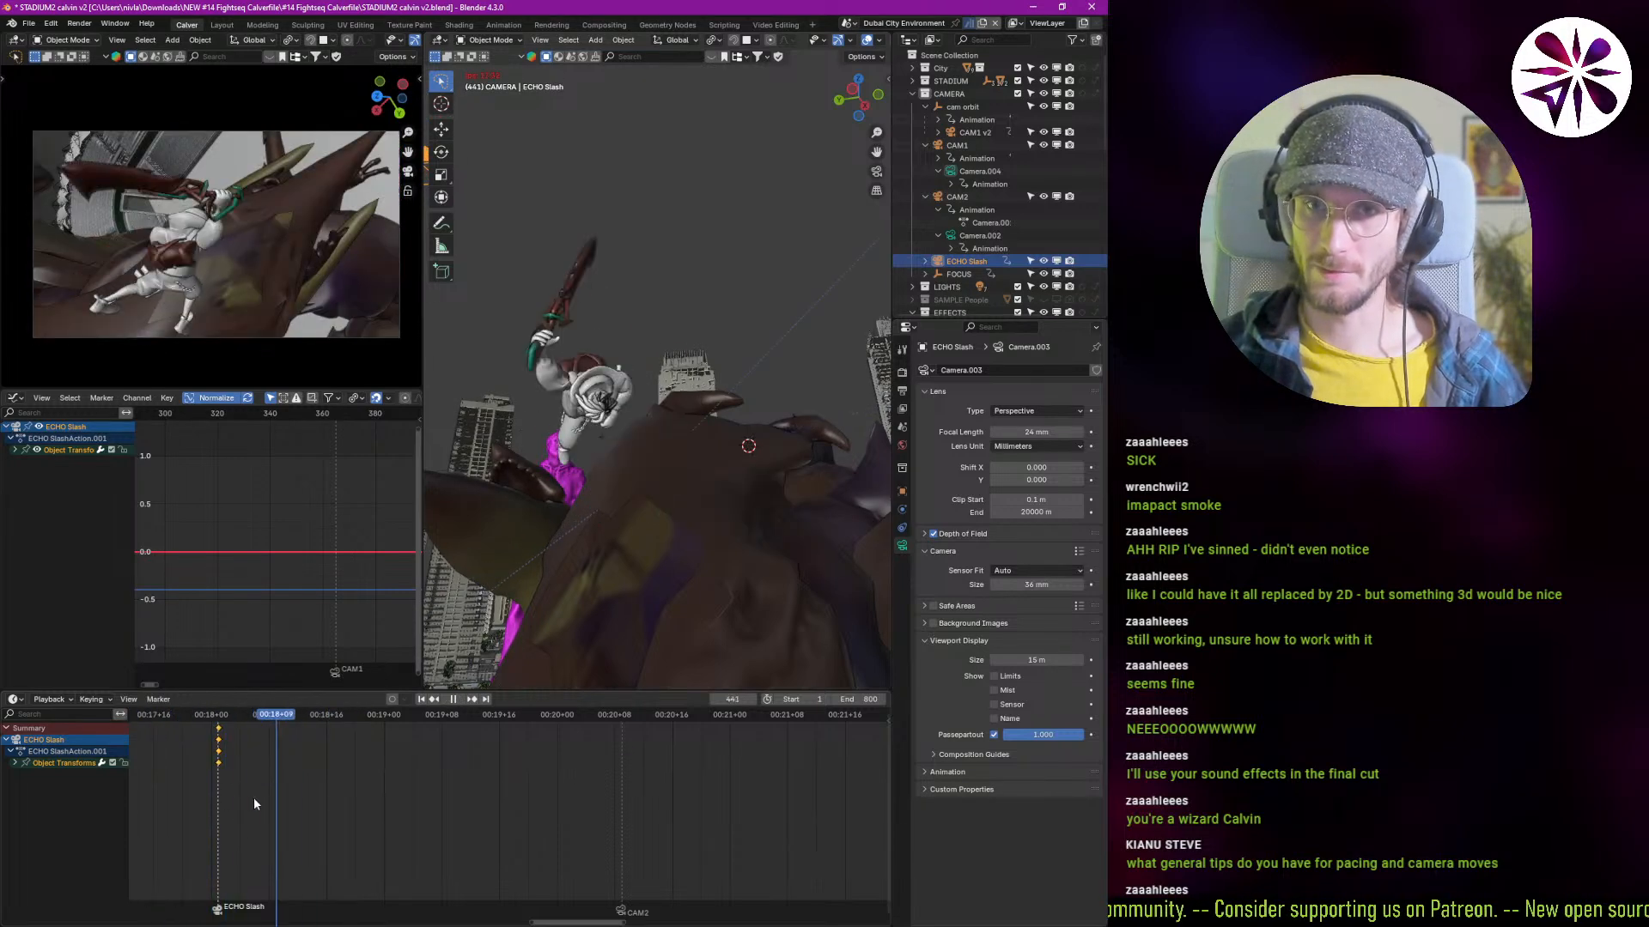
{"action": "right_click_drag", "start_coordinate": [190, 806], "coordinate": [154, 804], "text": "shift"}
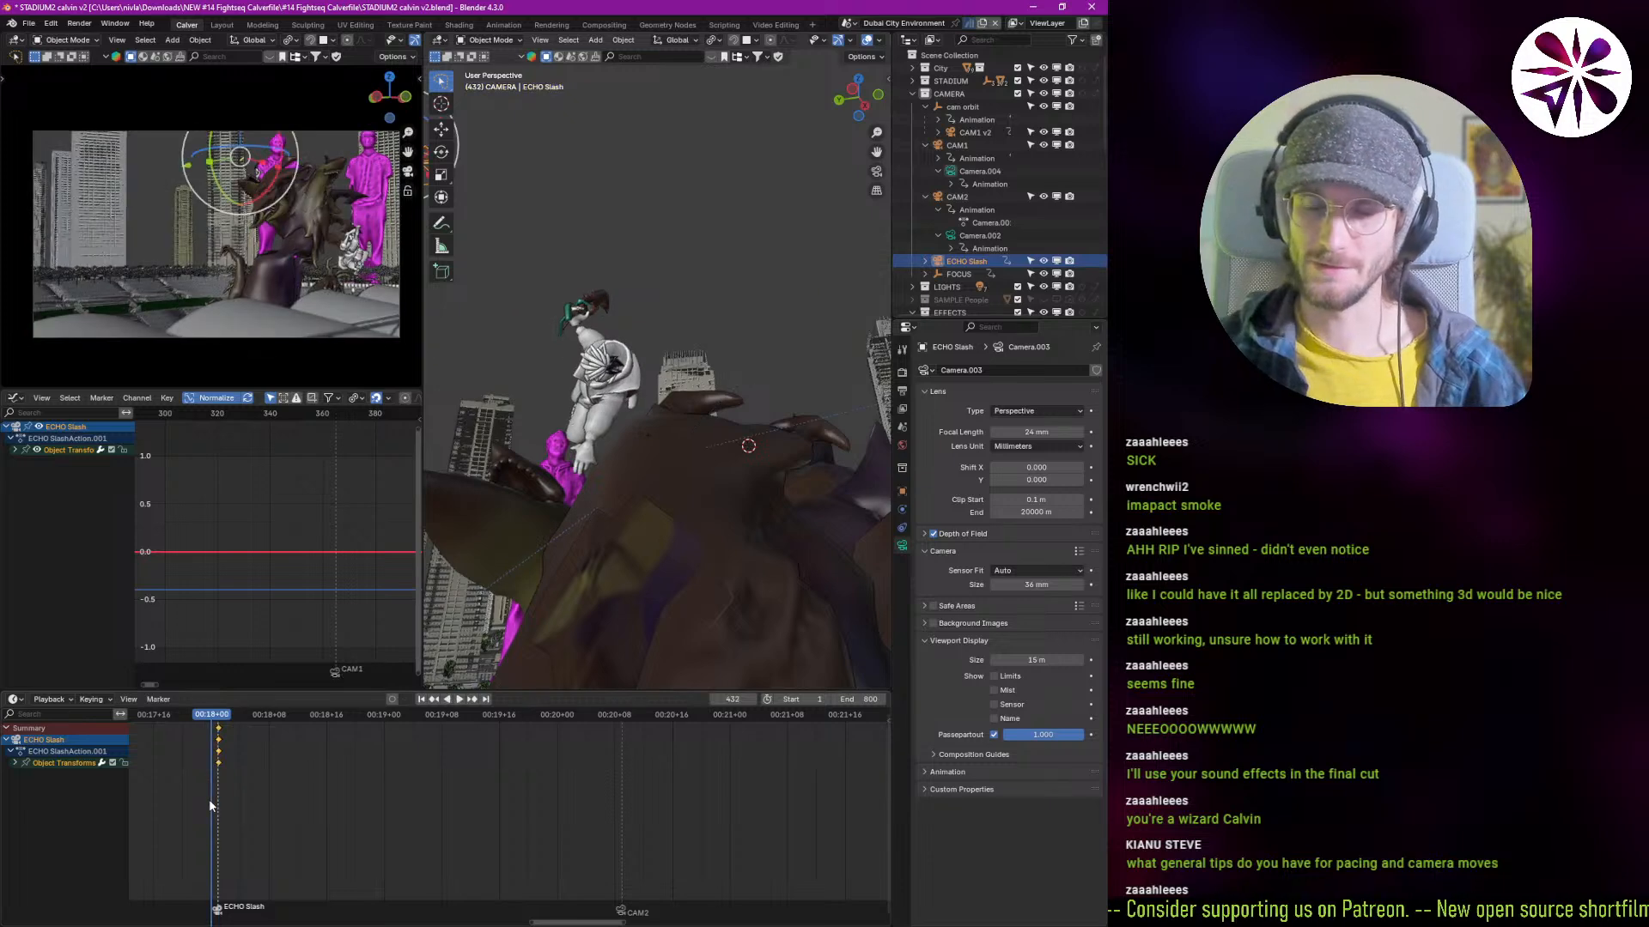
{"action": "key", "text": "space"}
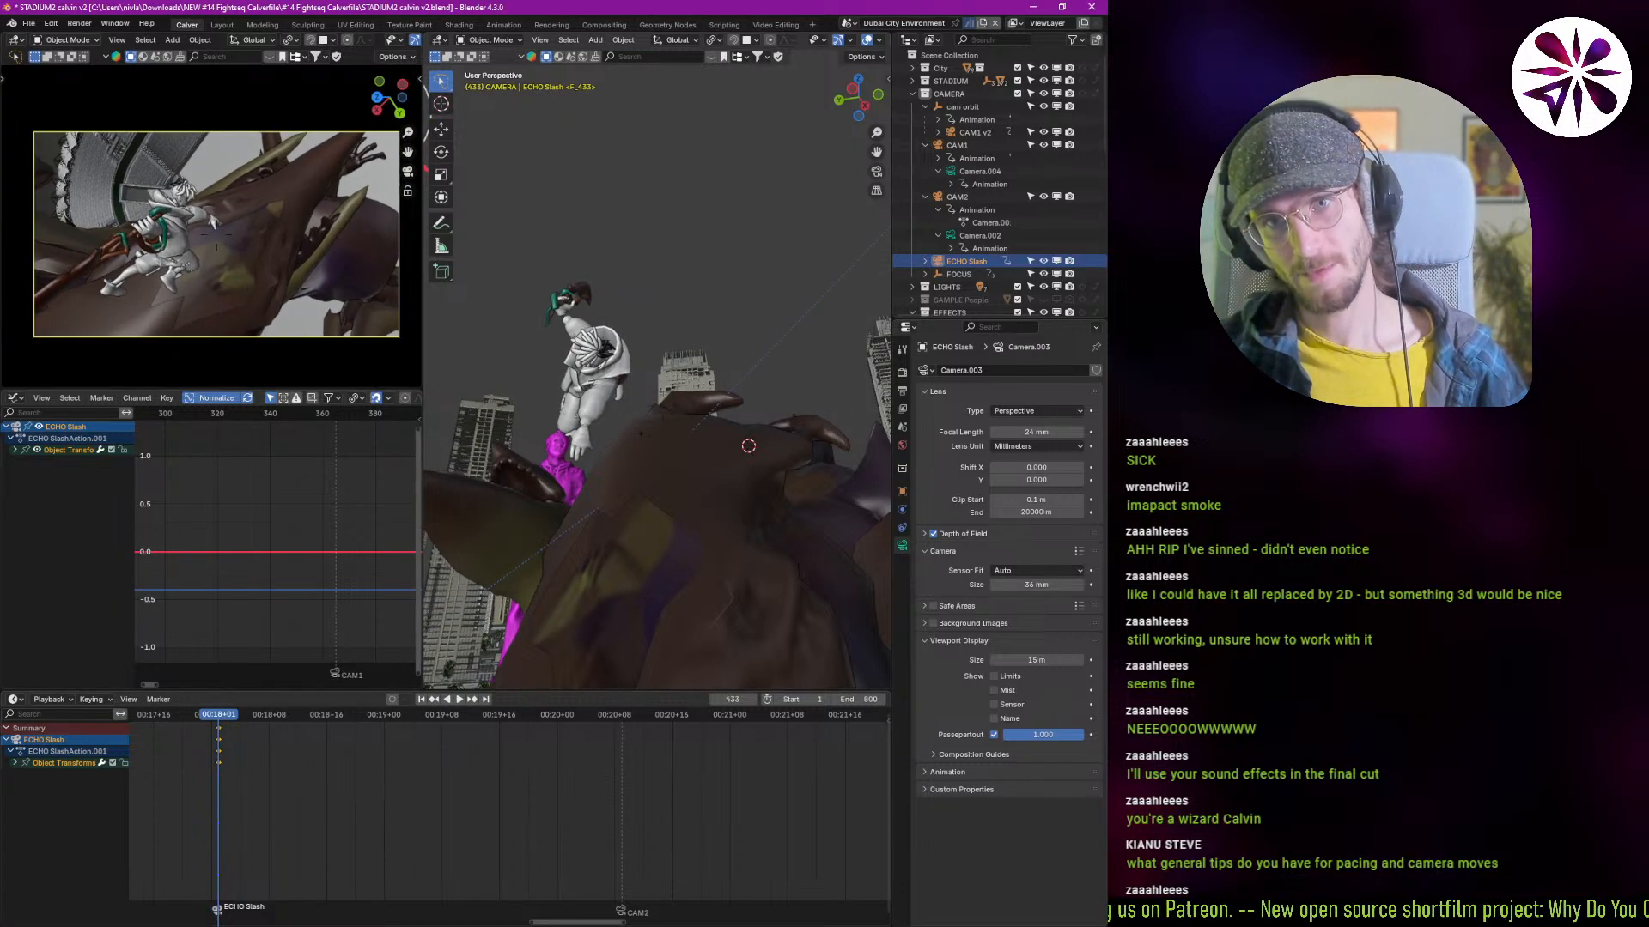
Step: Fly the ECHO Slash camera at frame 433 to a new angle with Ekko at upper left against the creature
{"action": "key", "text": "w"}
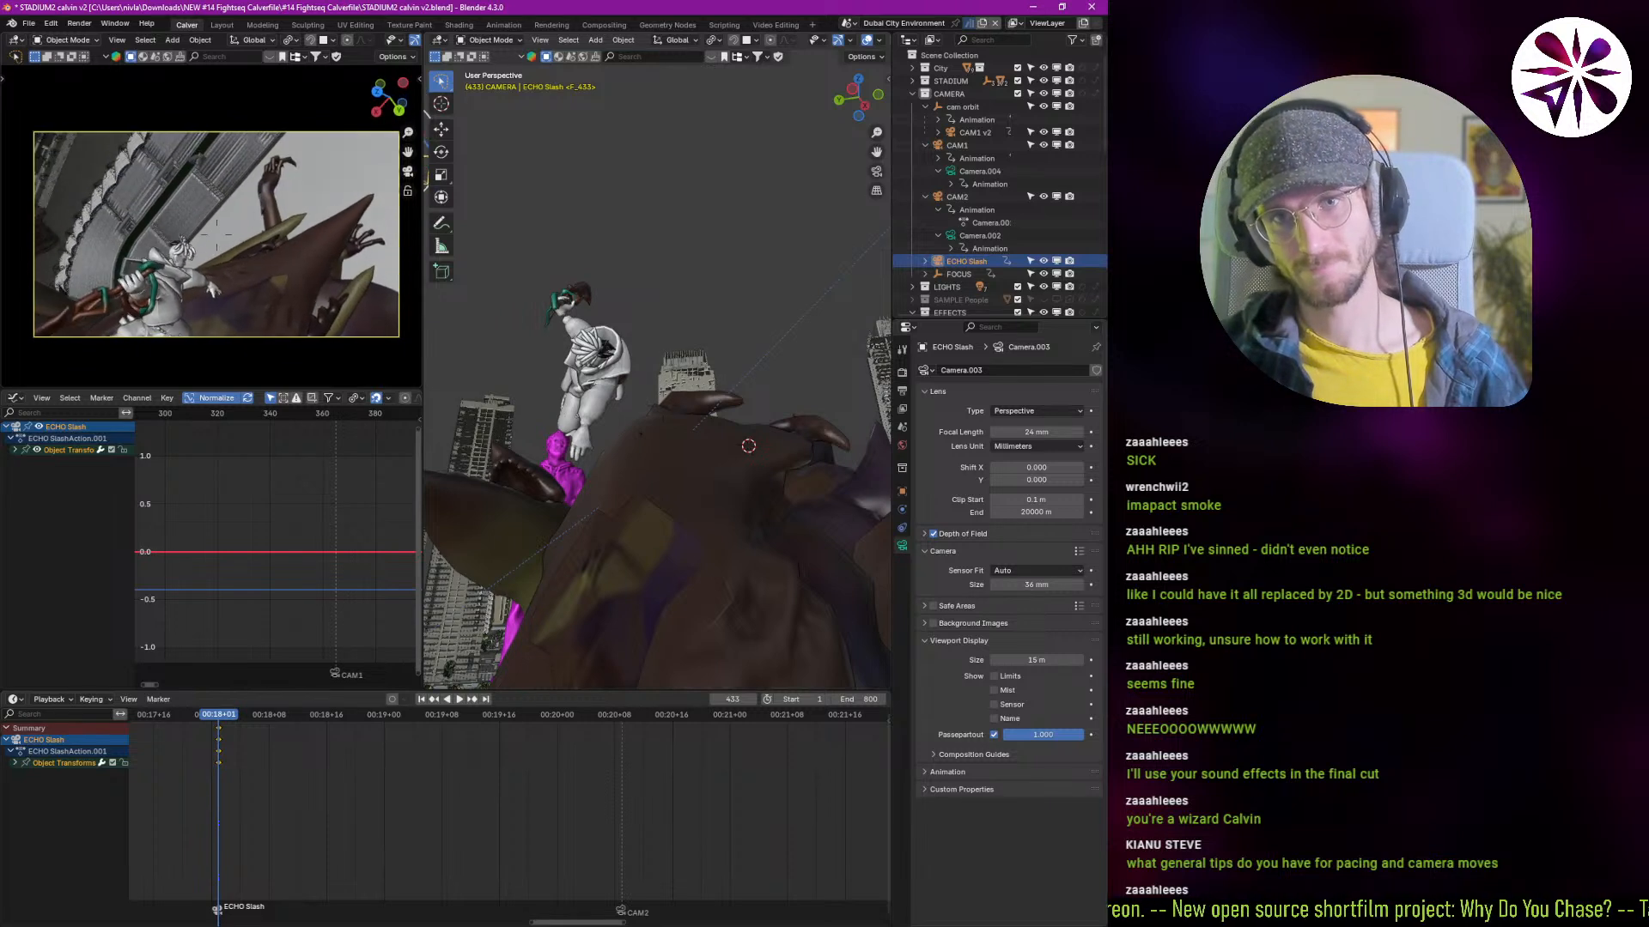
{"action": "key", "text": "s"}
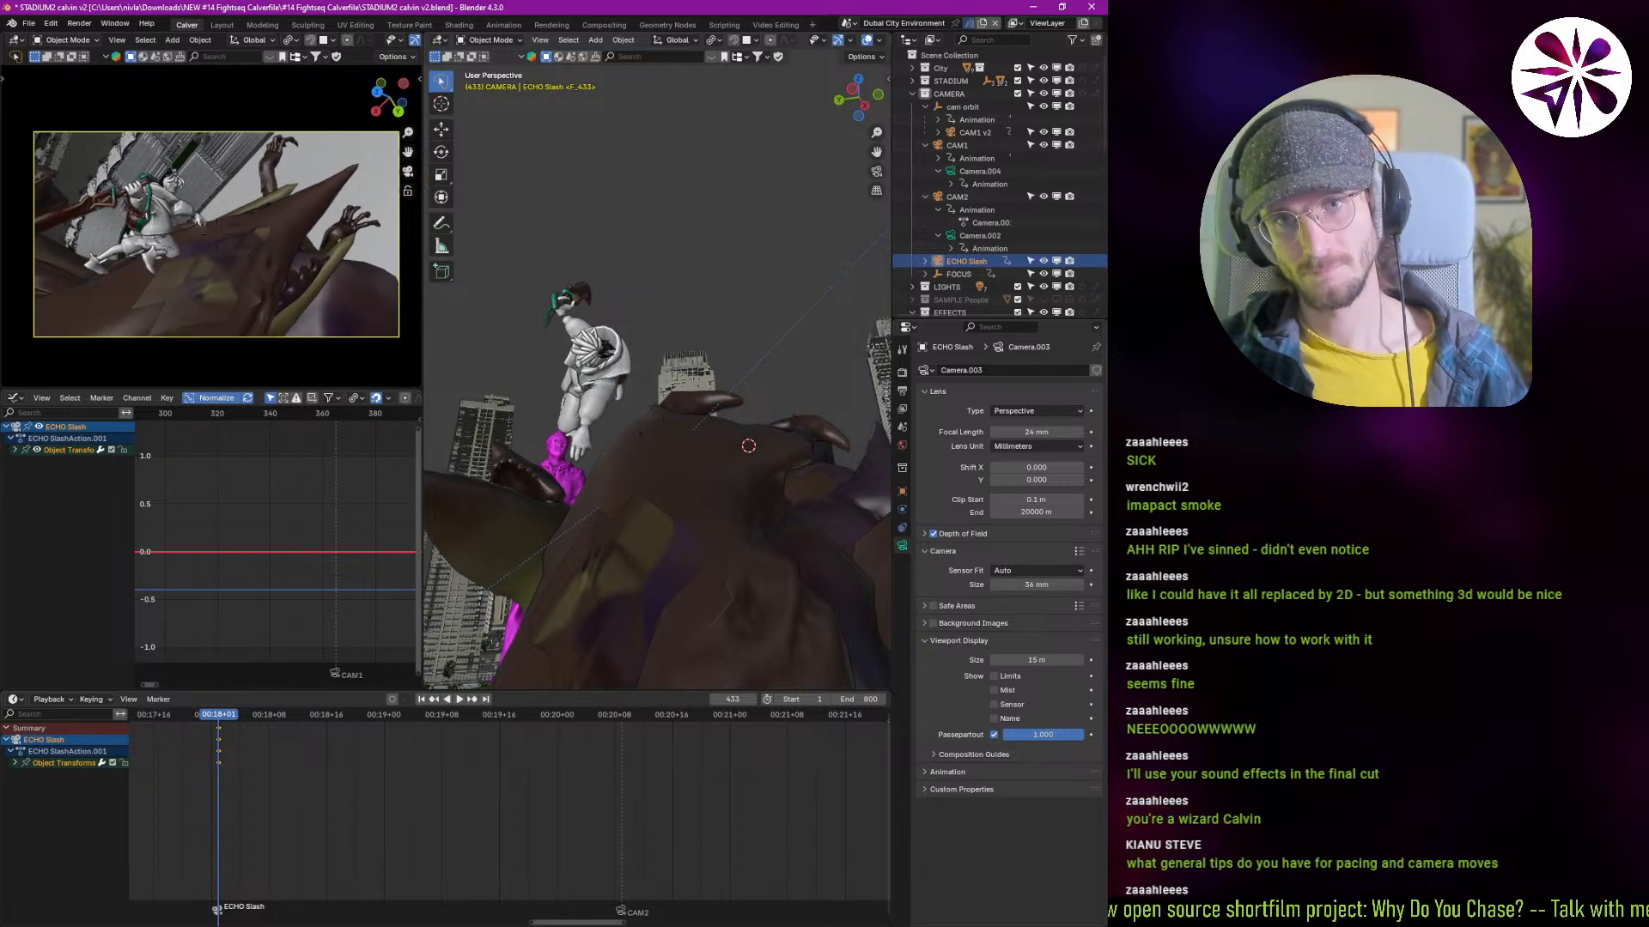
Step: Fly and rotate the ECHO Slash camera at frame 433 into a tilted close view of the leaping fighter beside the creature's spike
{"action": "key", "text": "w"}
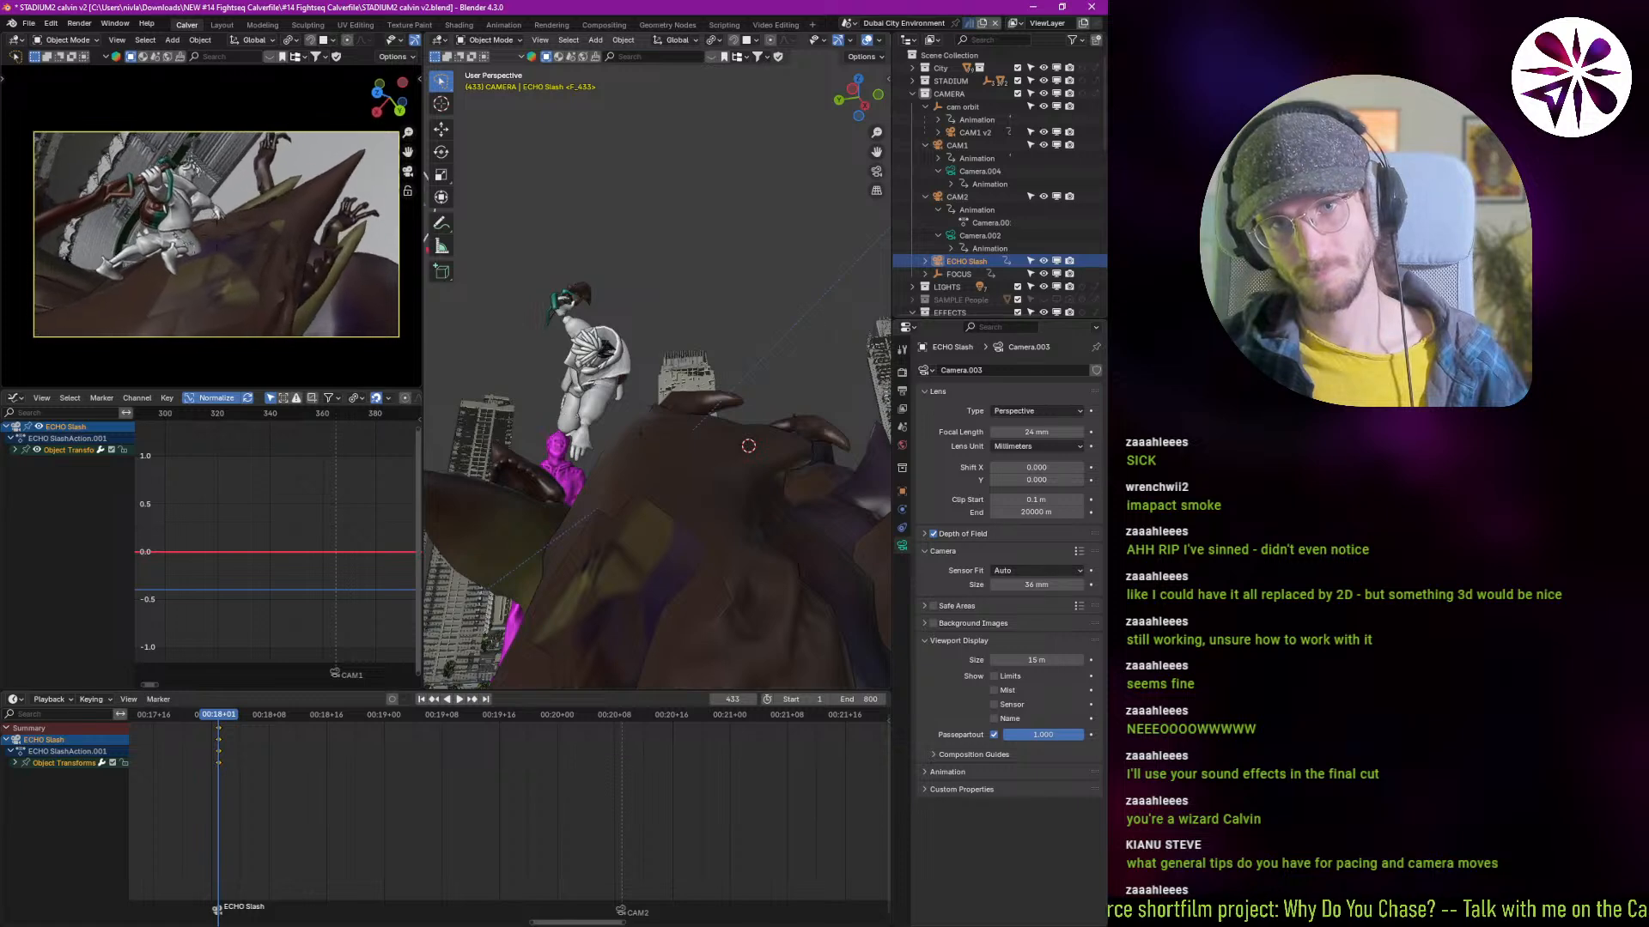
{"action": "key", "text": "w"}
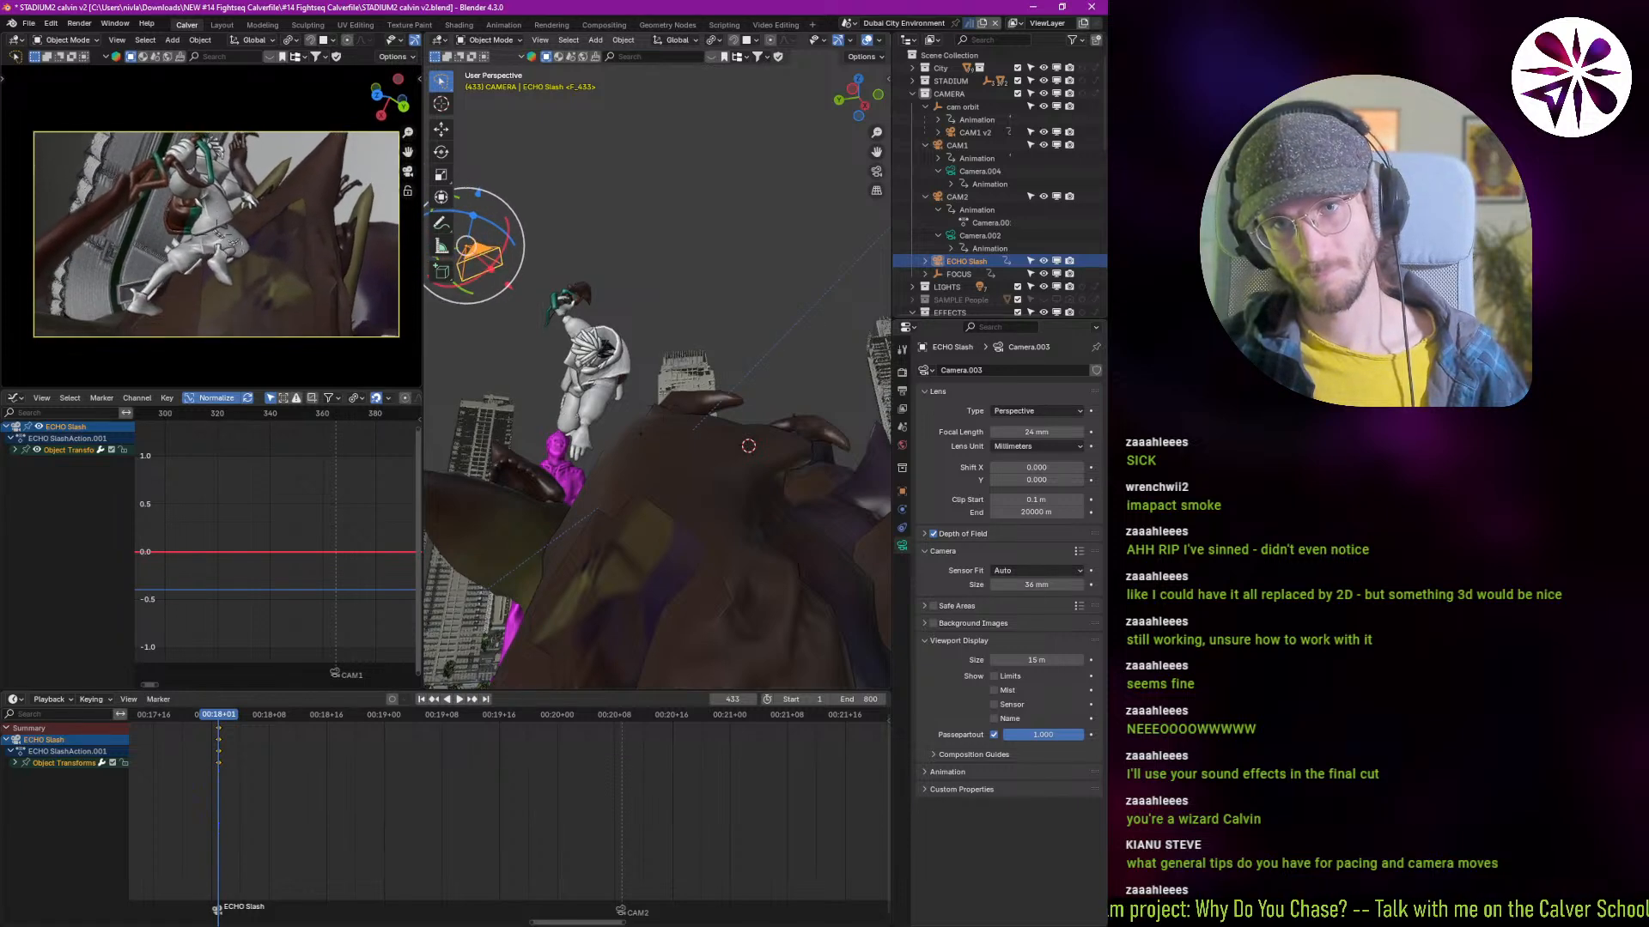
{"action": "key", "text": "s"}
{"action": "key", "text": "d"}
{"action": "key", "text": "s"}
{"action": "key", "text": "d"}
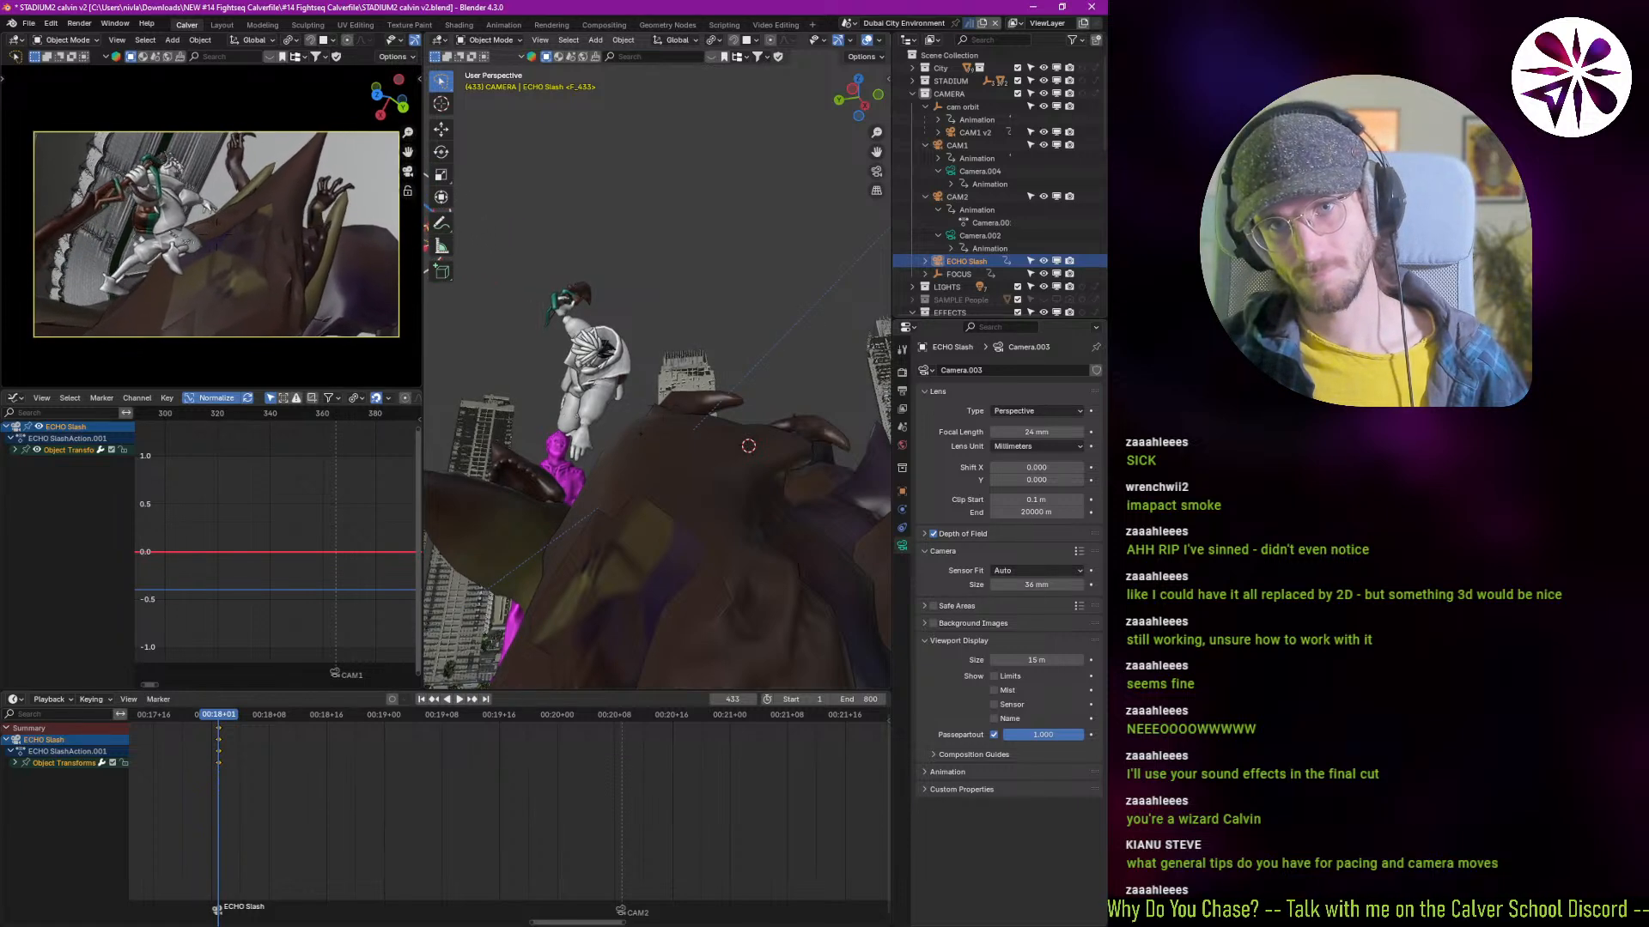
{"action": "key", "text": "w"}
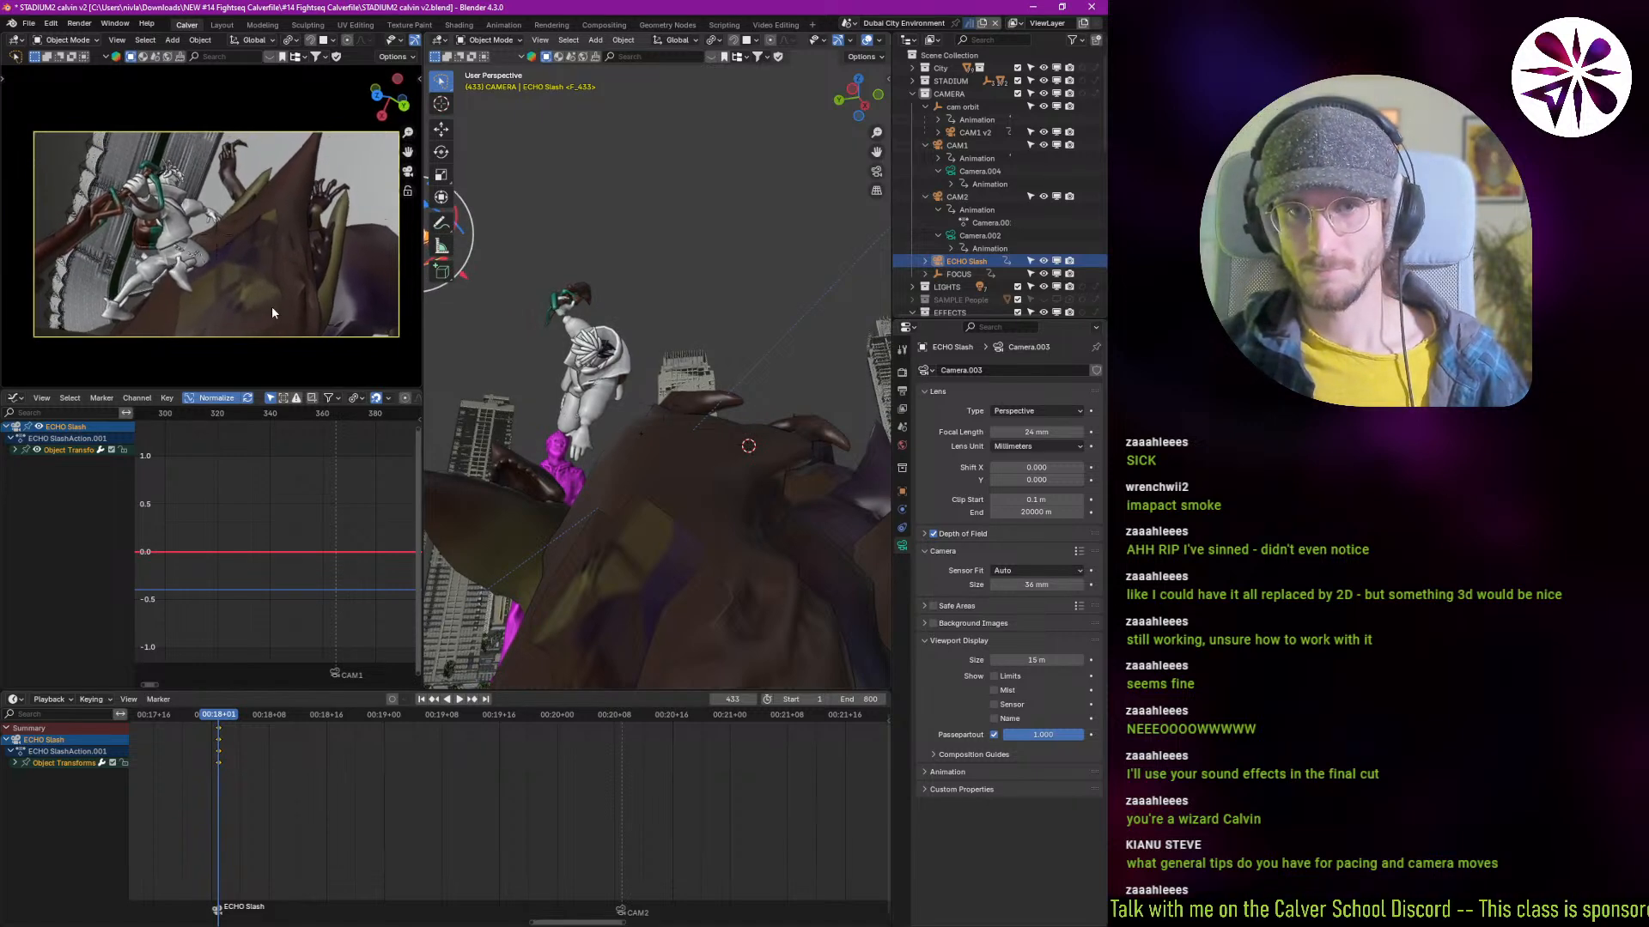
{"action": "key", "text": "r"}
{"action": "key", "text": "r"}
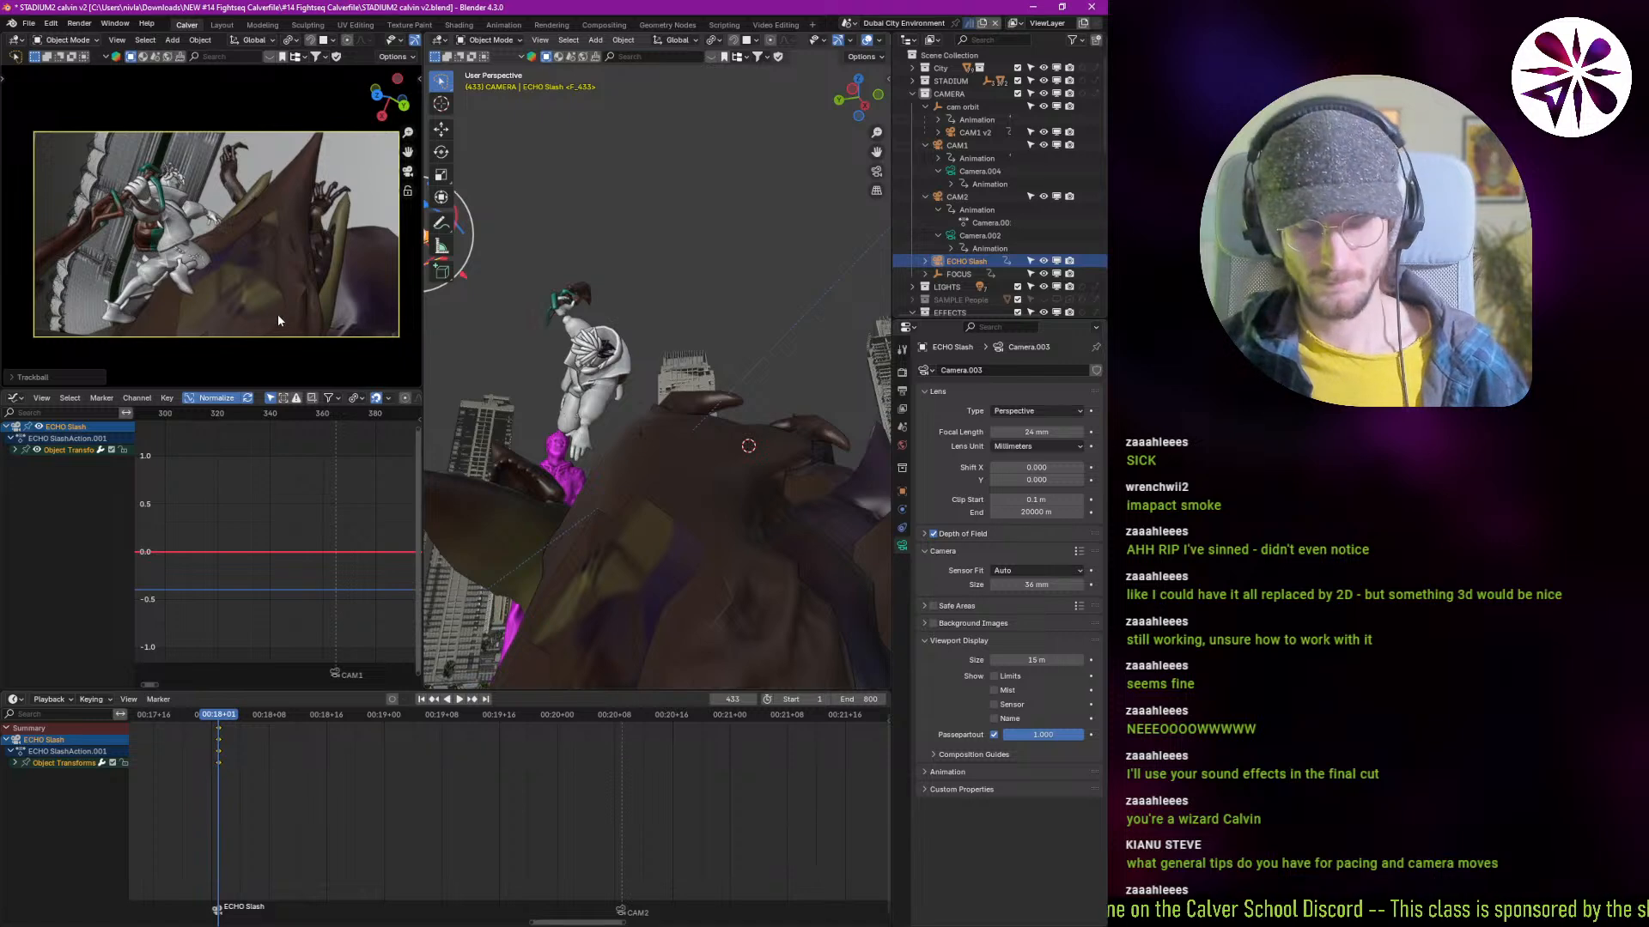
Step: At frame 452, fly the ECHO Slash camera back and roll it to show the creature's whole head with the fighter above it
{"action": "key", "text": "space"}
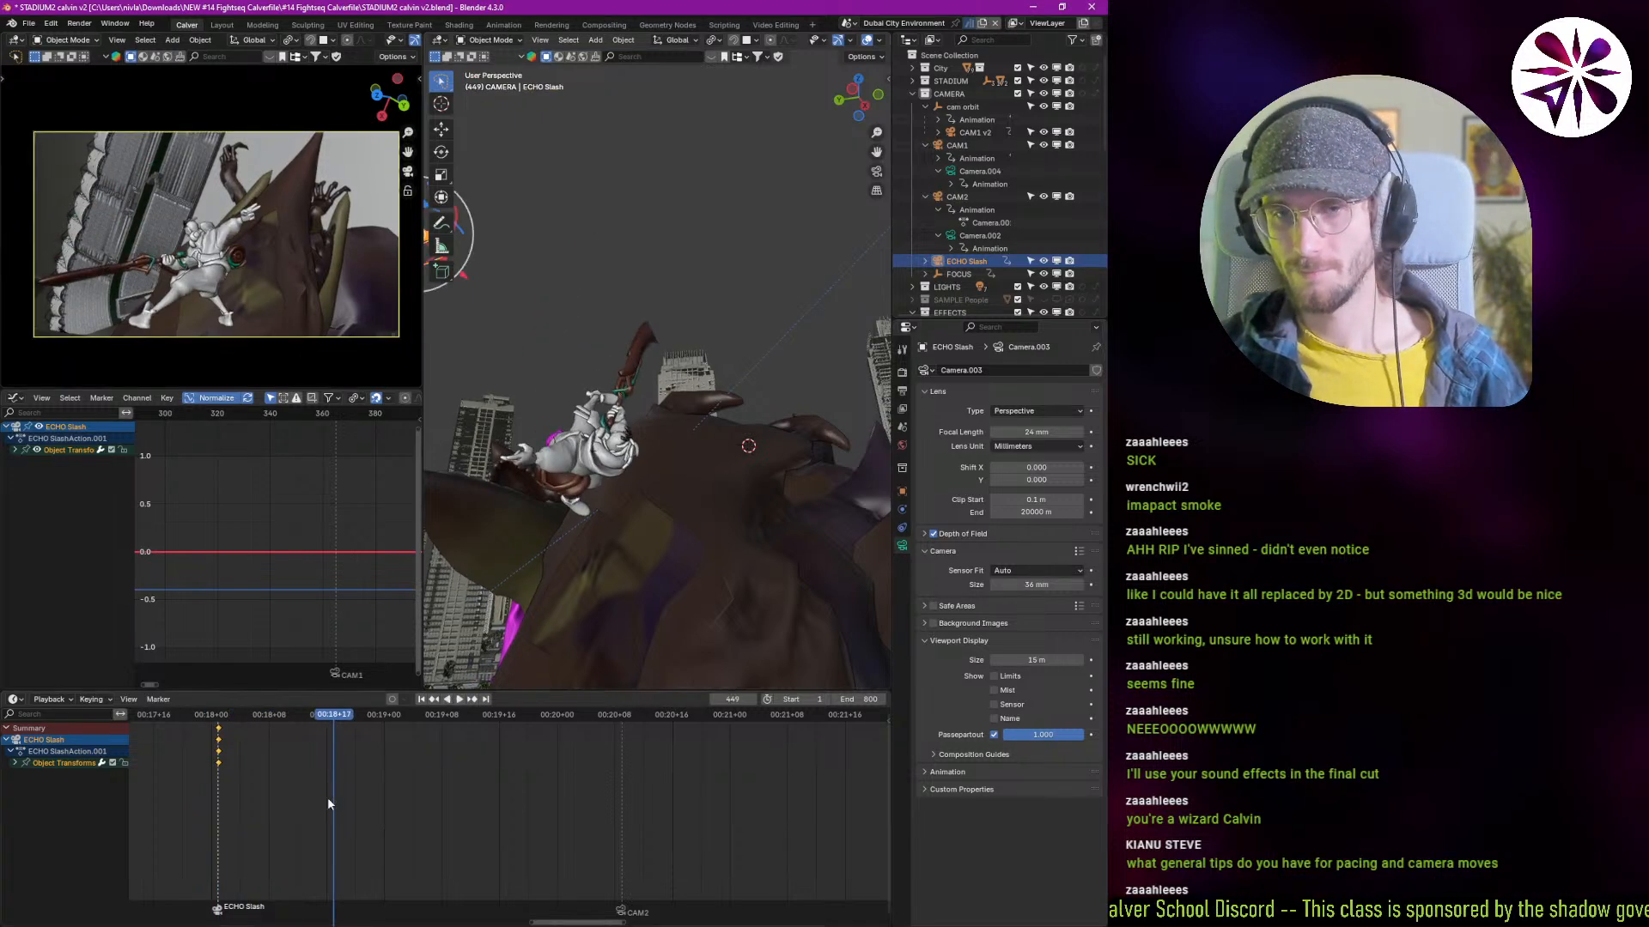
{"action": "right_click_drag", "start_coordinate": [328, 800], "coordinate": [359, 840], "text": "shift"}
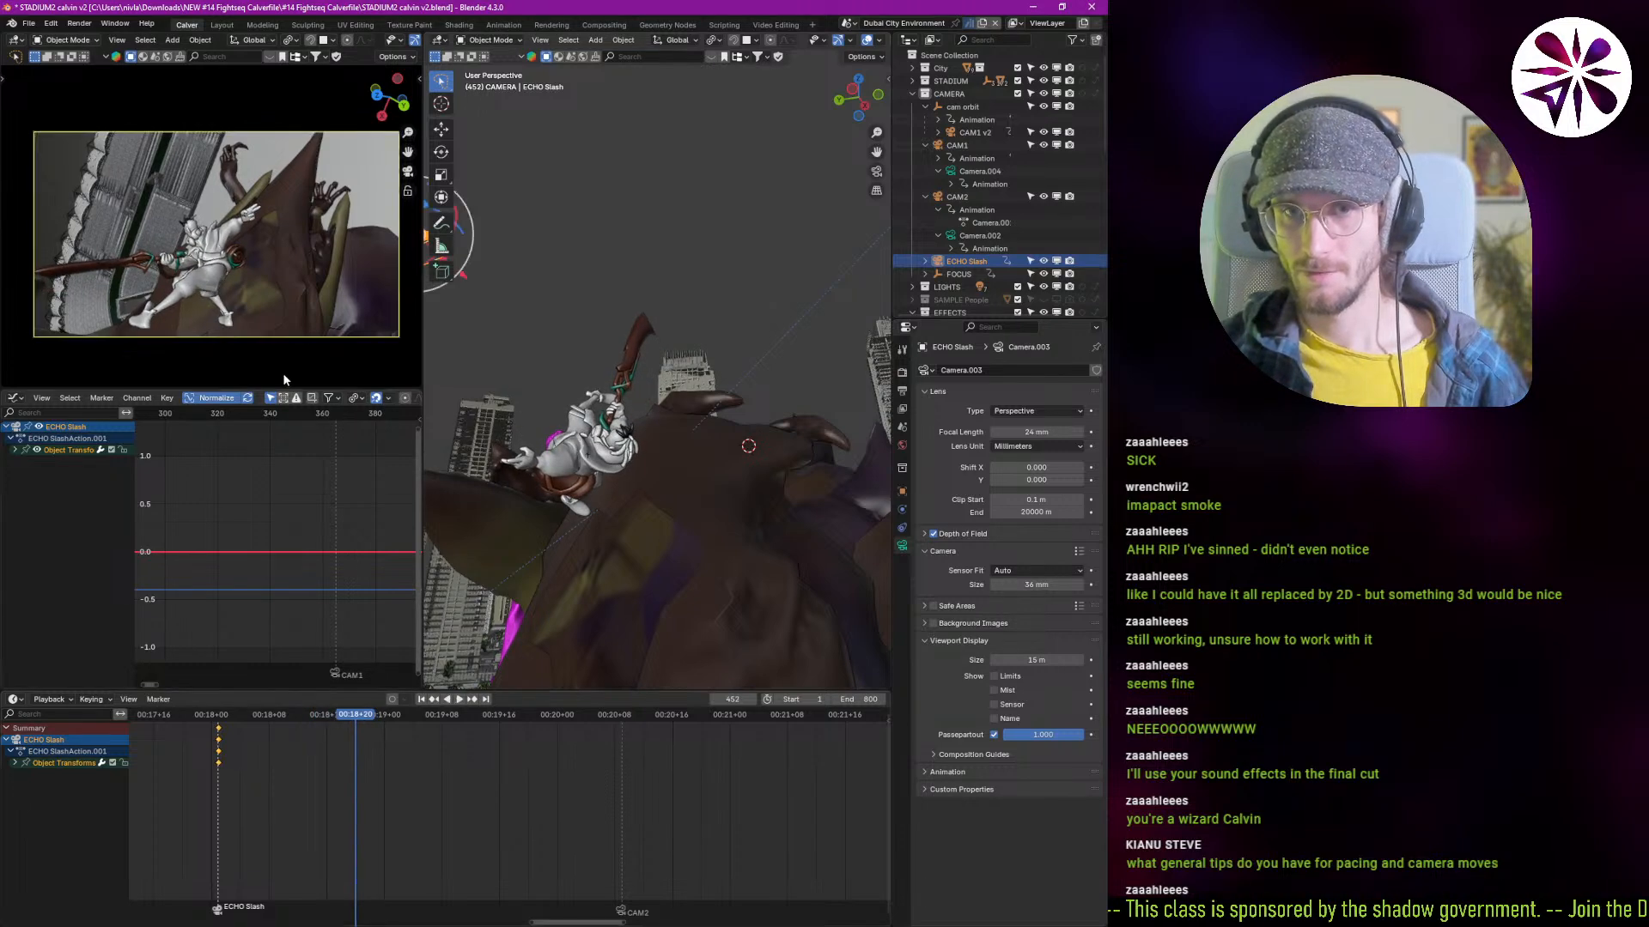
{"action": "key", "text": "shift+grave"}
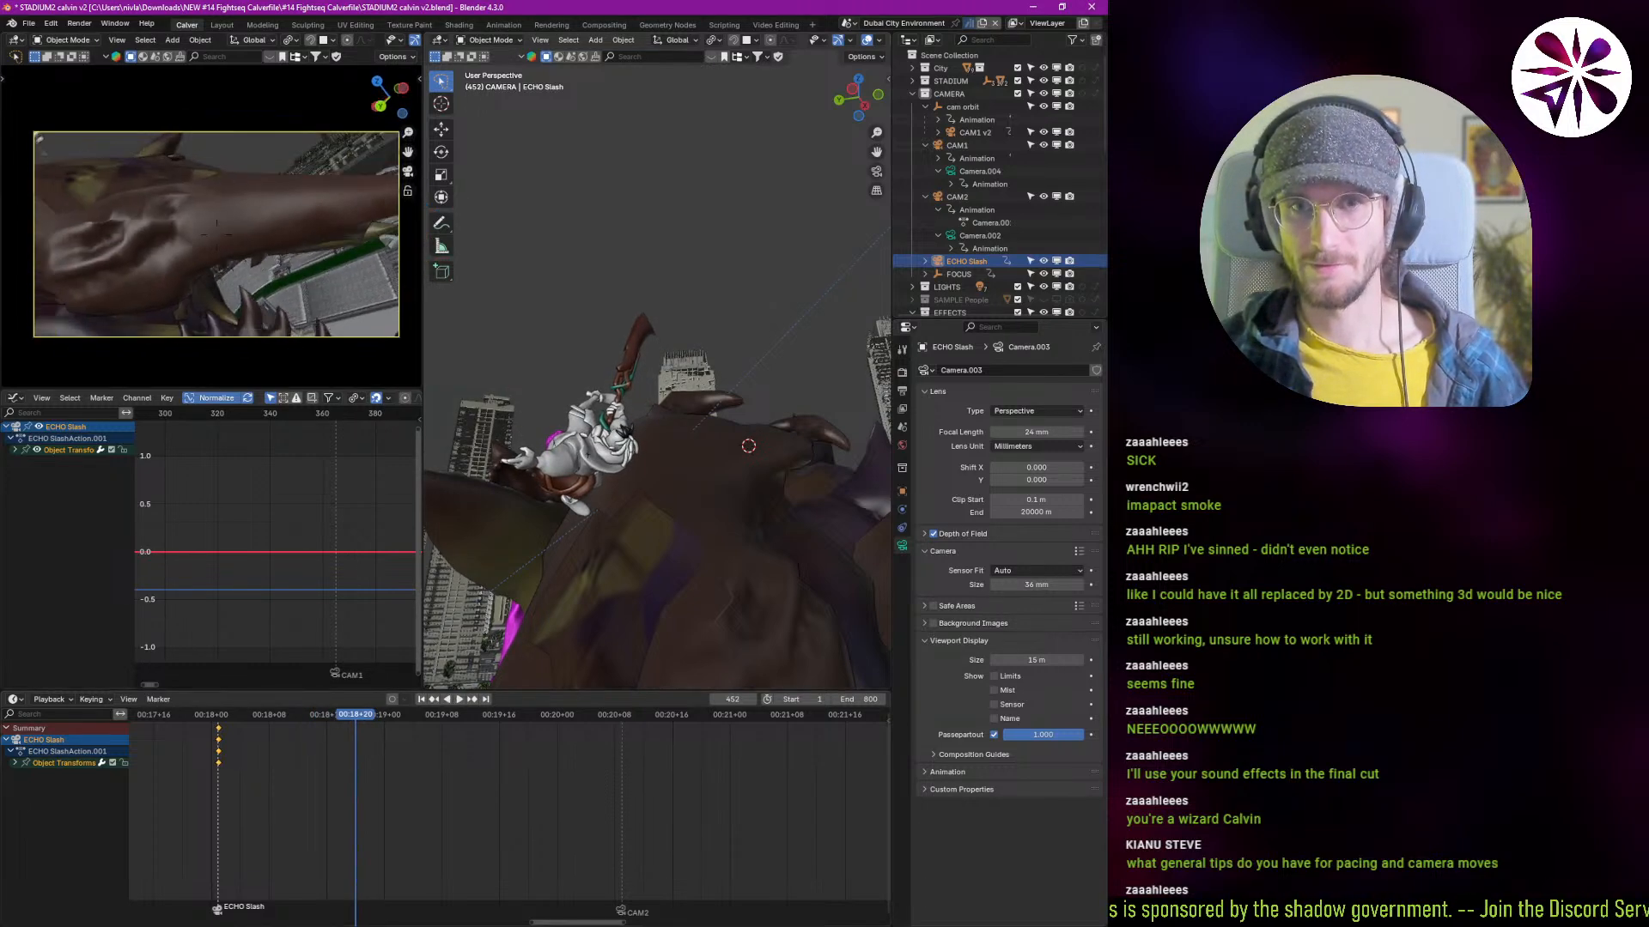
{"action": "key", "text": "s"}
{"action": "key", "text": "s"}
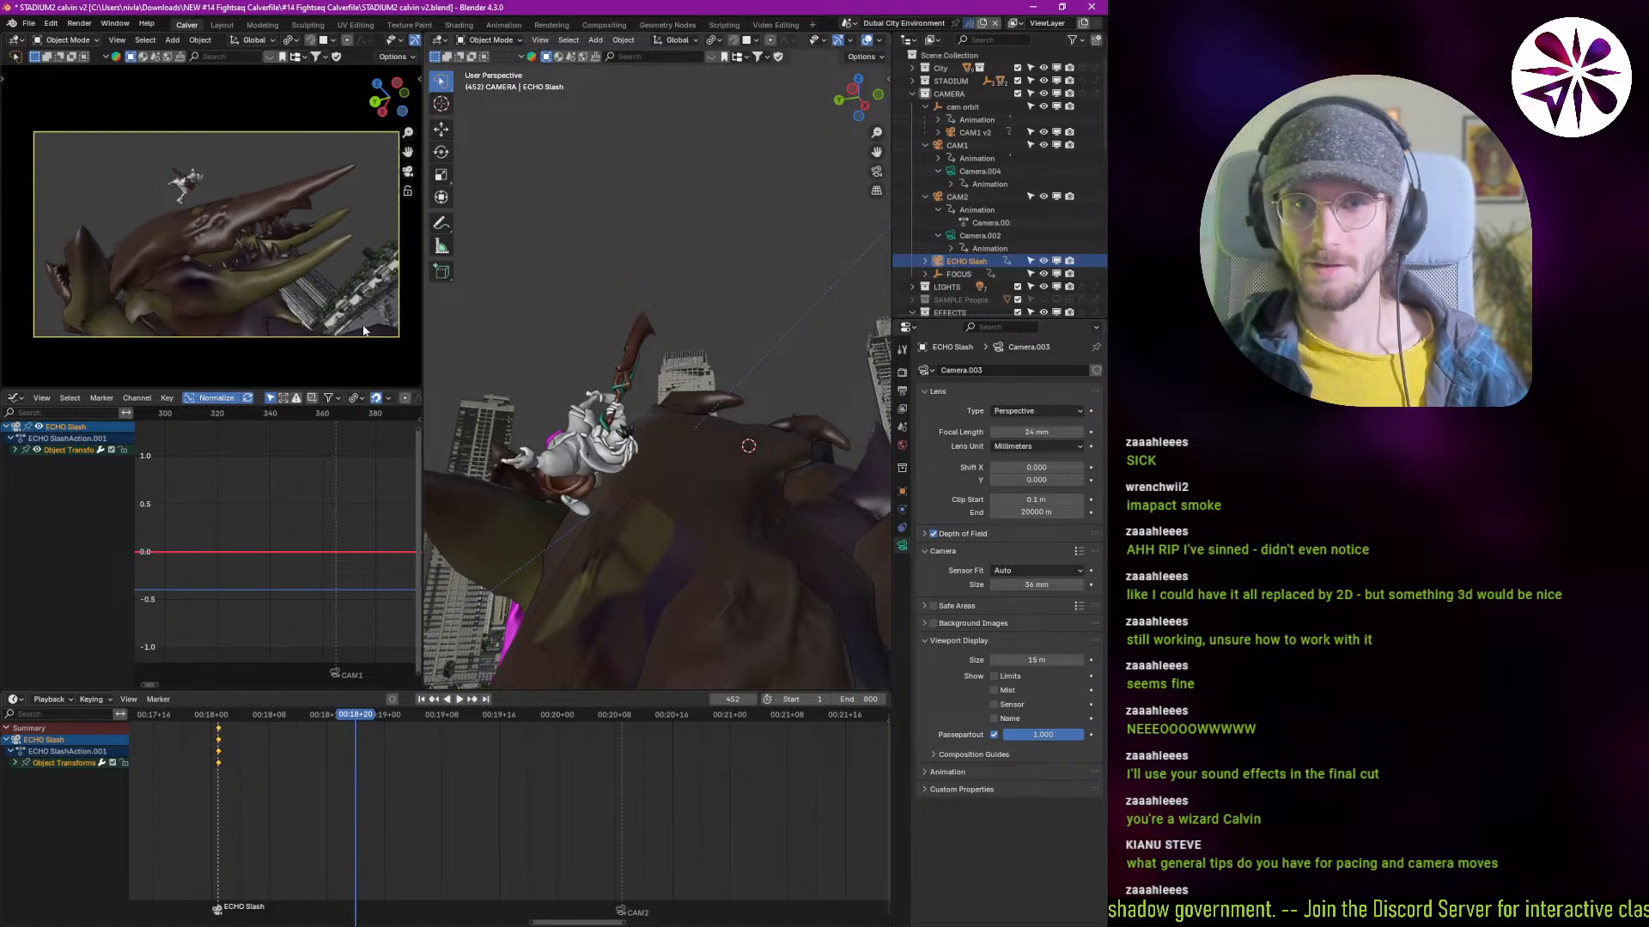
{"action": "key", "text": "r"}
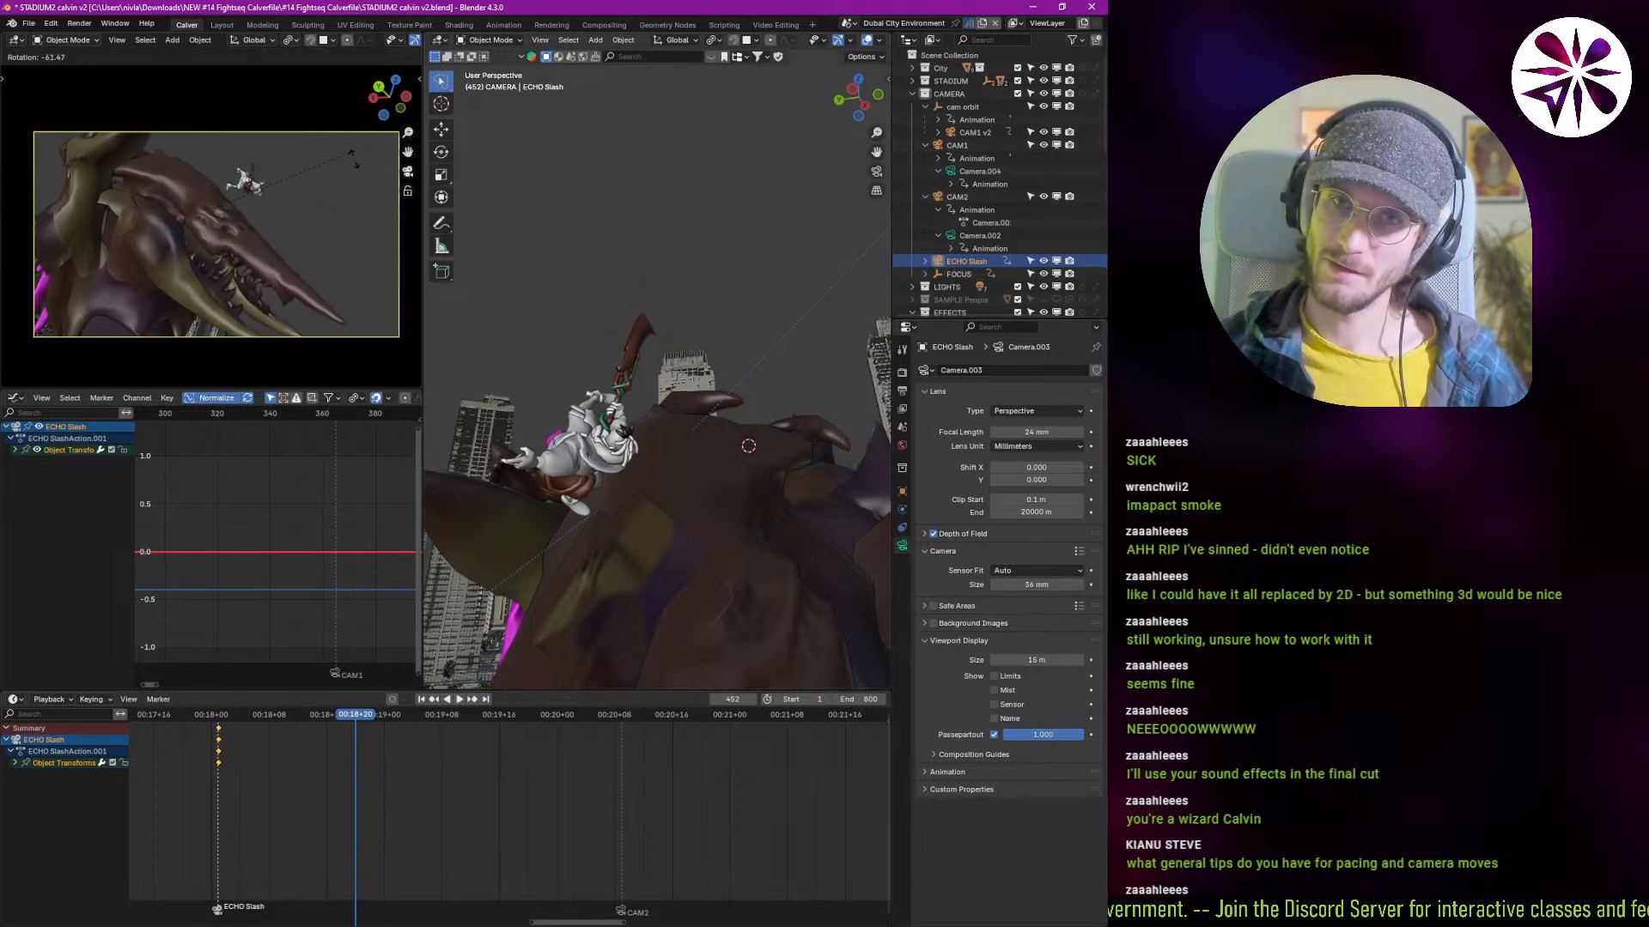
{"action": "left_click", "coordinate": [350, 312]}
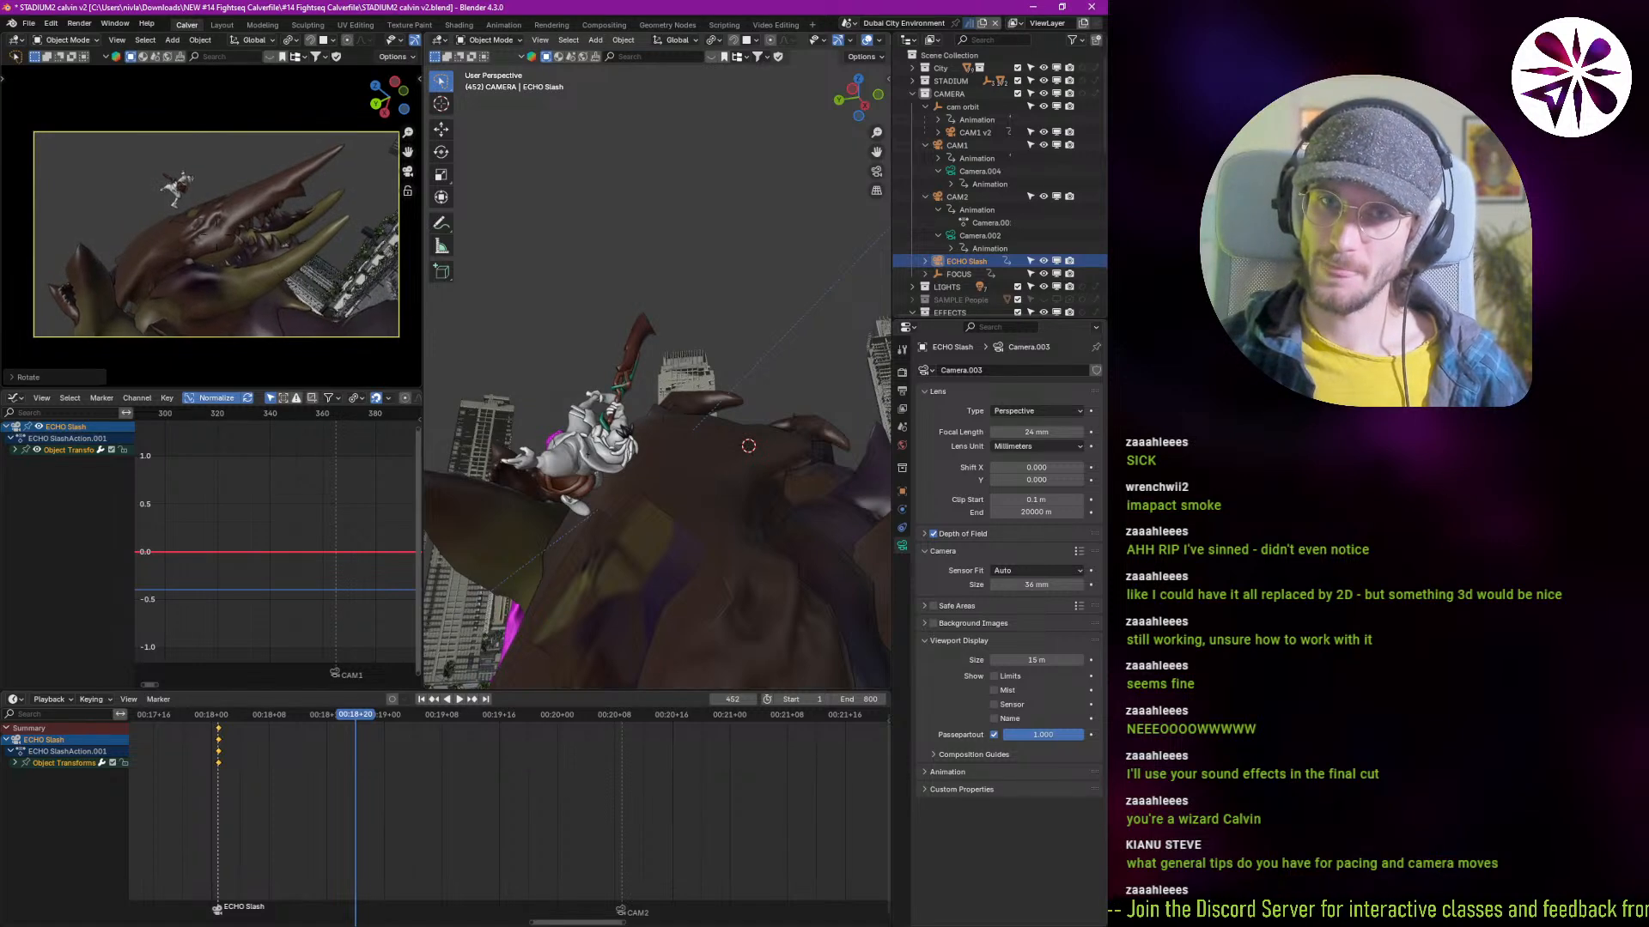
{"action": "key", "text": "w"}
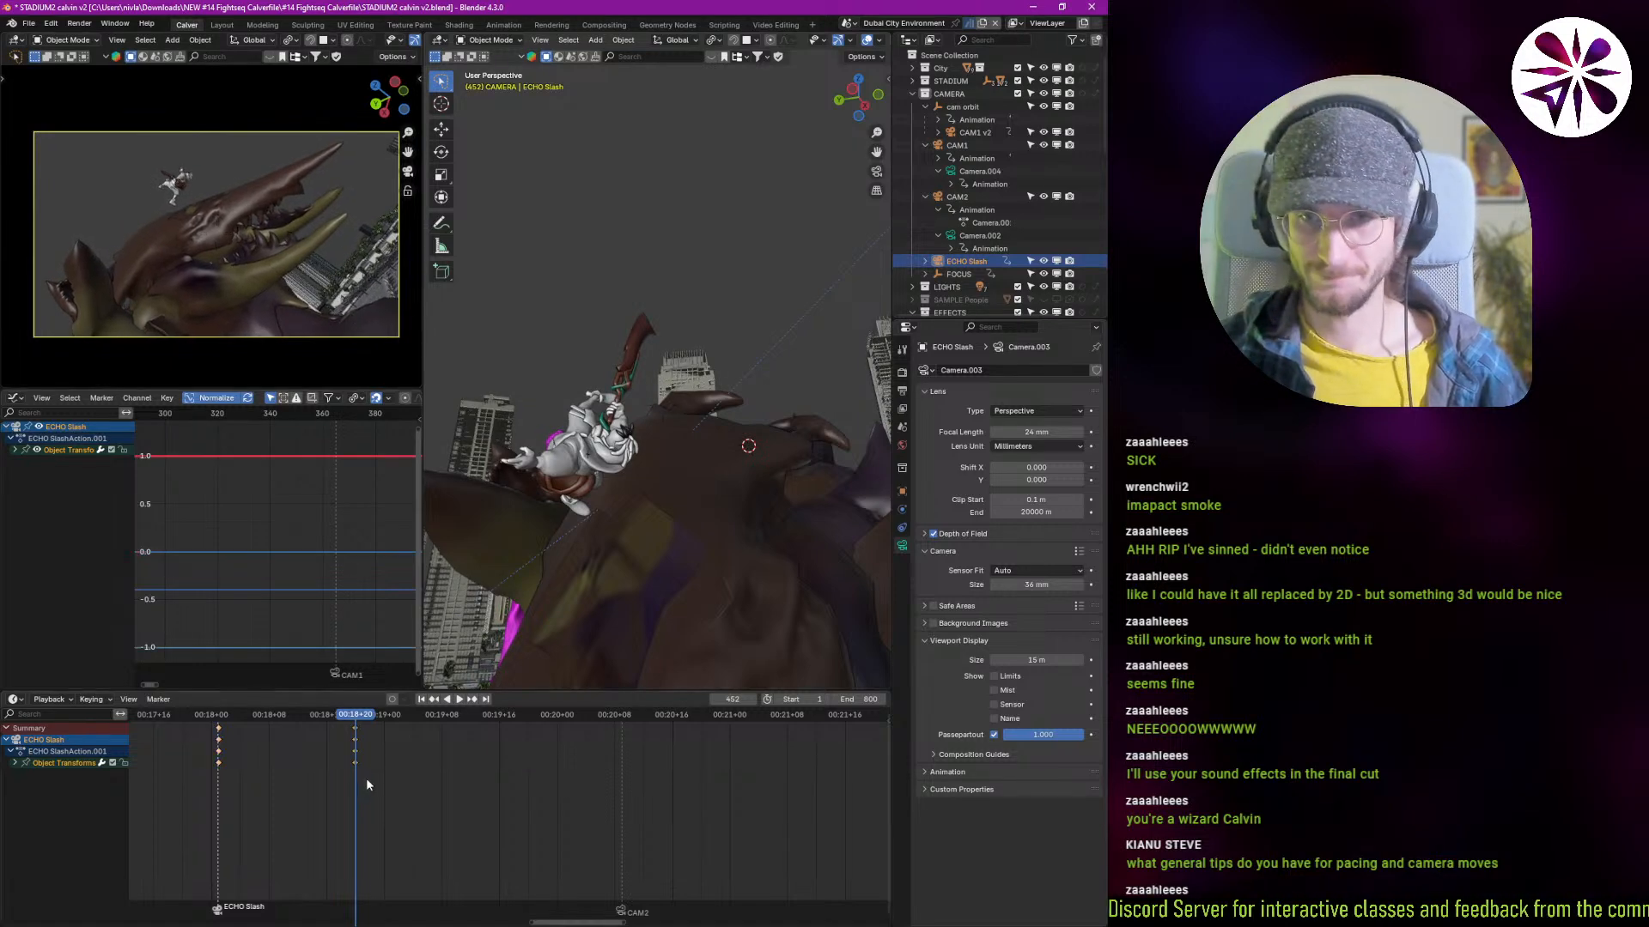
Step: Lengthen the curve handles of the ECHO Slash camera's keyframes at frame 433 and play back the camera move
{"action": "right_click_drag", "start_coordinate": [366, 779], "coordinate": [233, 732], "text": "shift"}
{"action": "key", "text": "space"}
{"action": "key", "text": "space"}
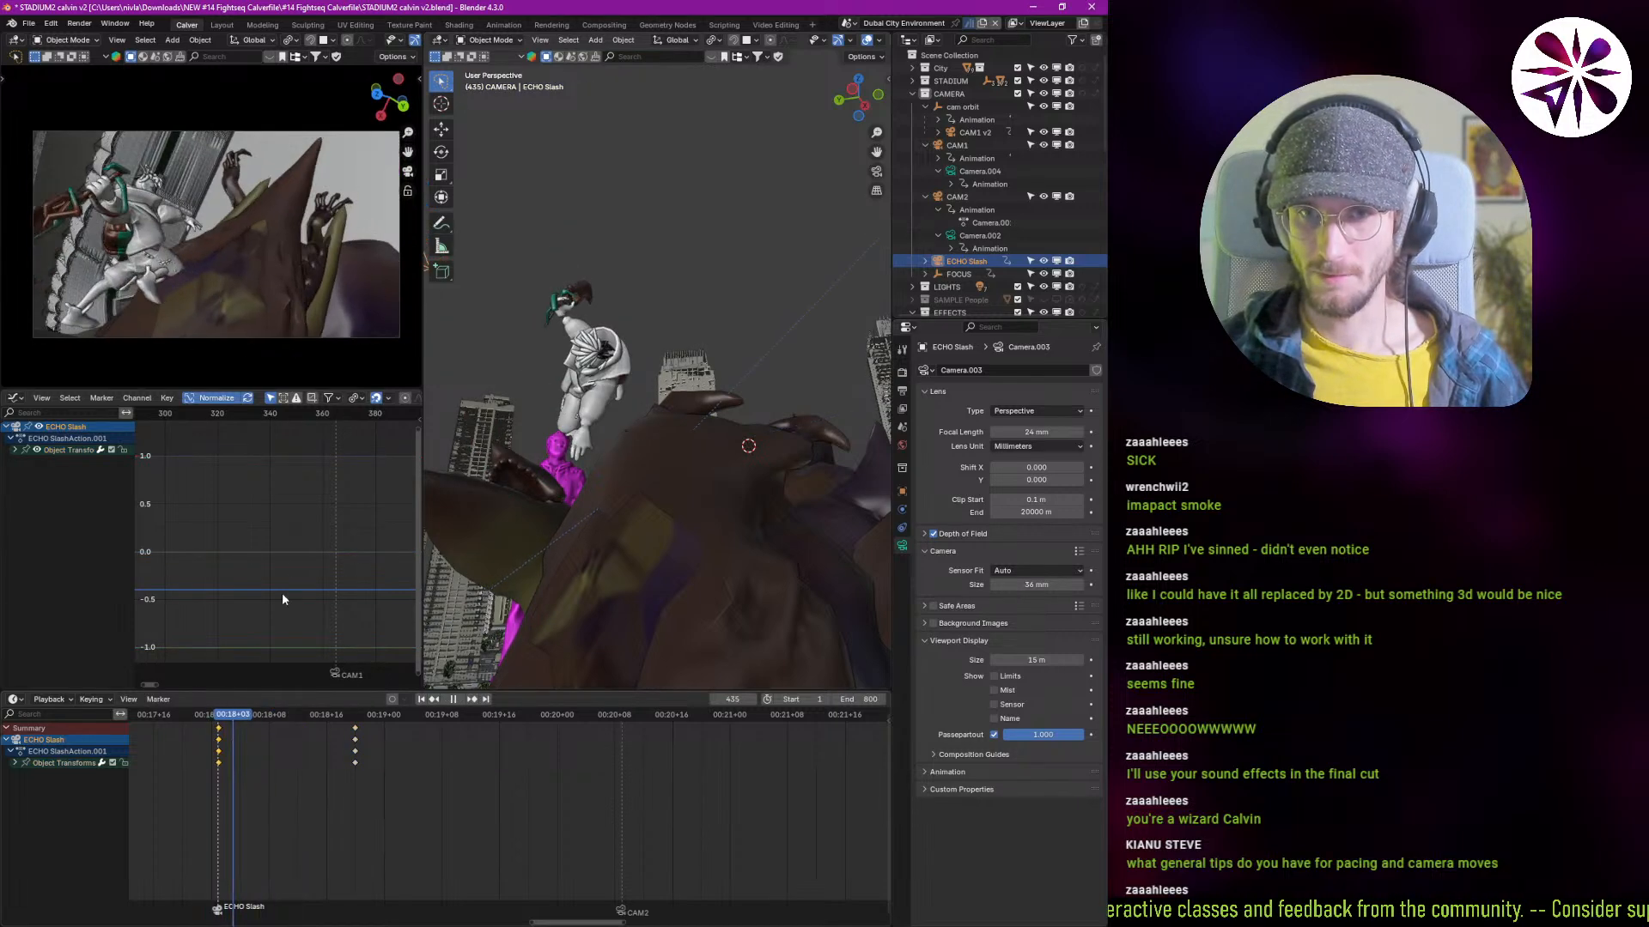
{"action": "middle_click_drag", "start_coordinate": [290, 564], "coordinate": [269, 599]}
{"action": "scroll", "coordinate": [287, 584], "scroll_direction": "down", "scroll_amount": 12}
{"action": "middle_click_drag", "start_coordinate": [378, 593], "coordinate": [294, 568]}
{"action": "scroll", "coordinate": [298, 568], "scroll_direction": "up", "scroll_amount": 11}
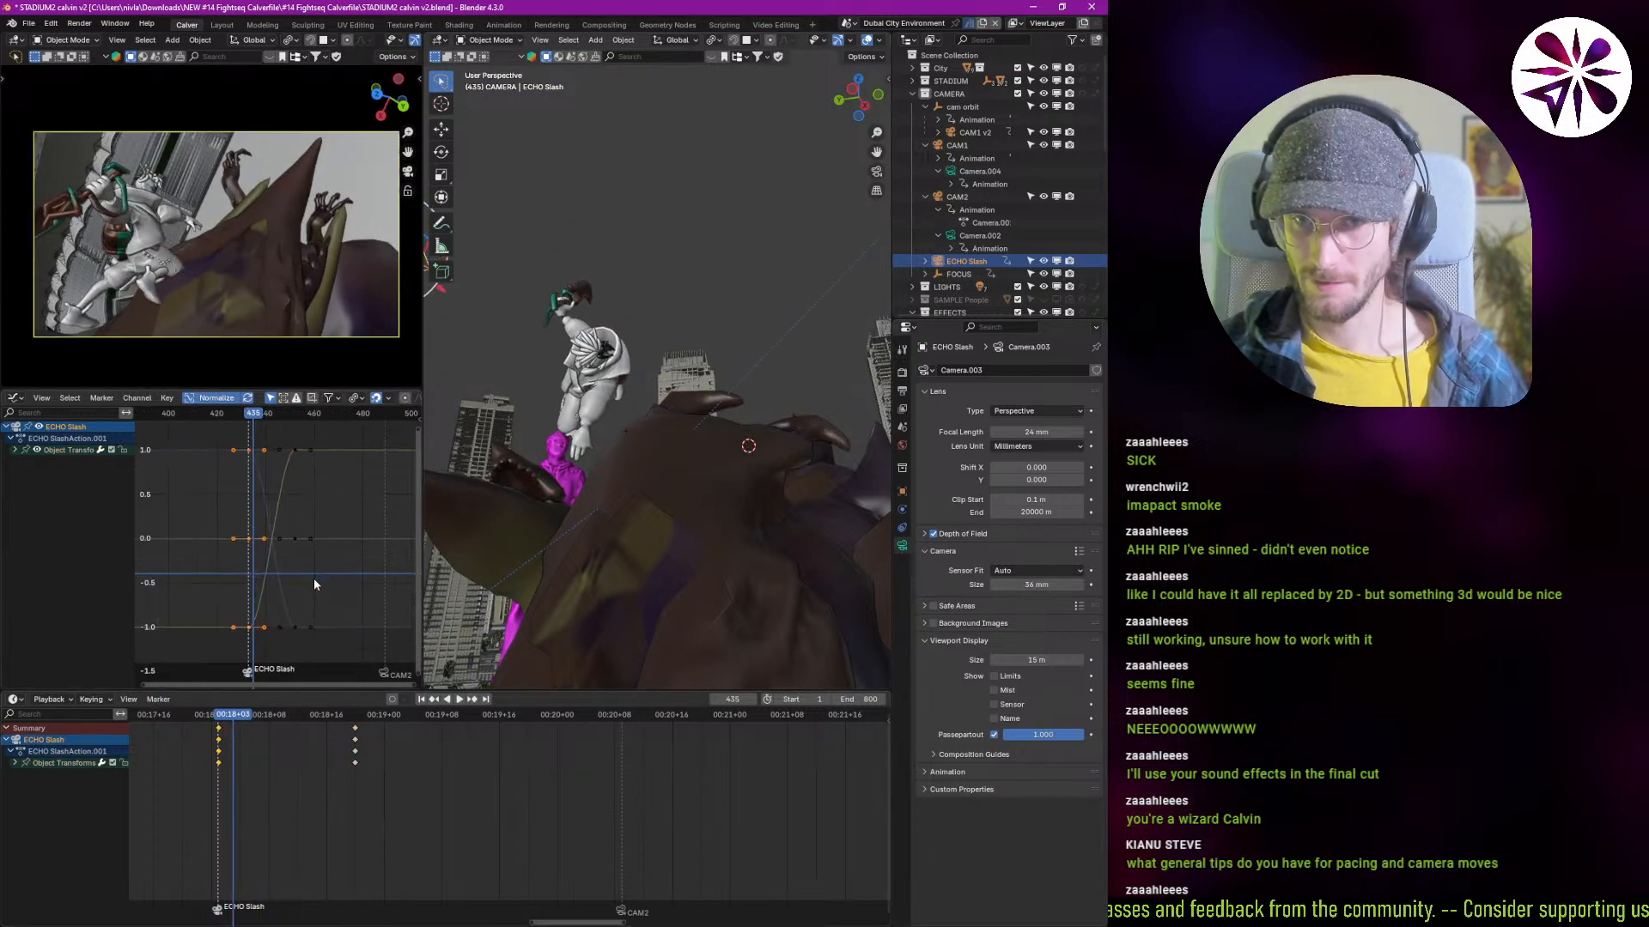
{"action": "key", "text": "s"}
{"action": "left_click", "coordinate": [239, 605]}
{"action": "key", "text": "space"}
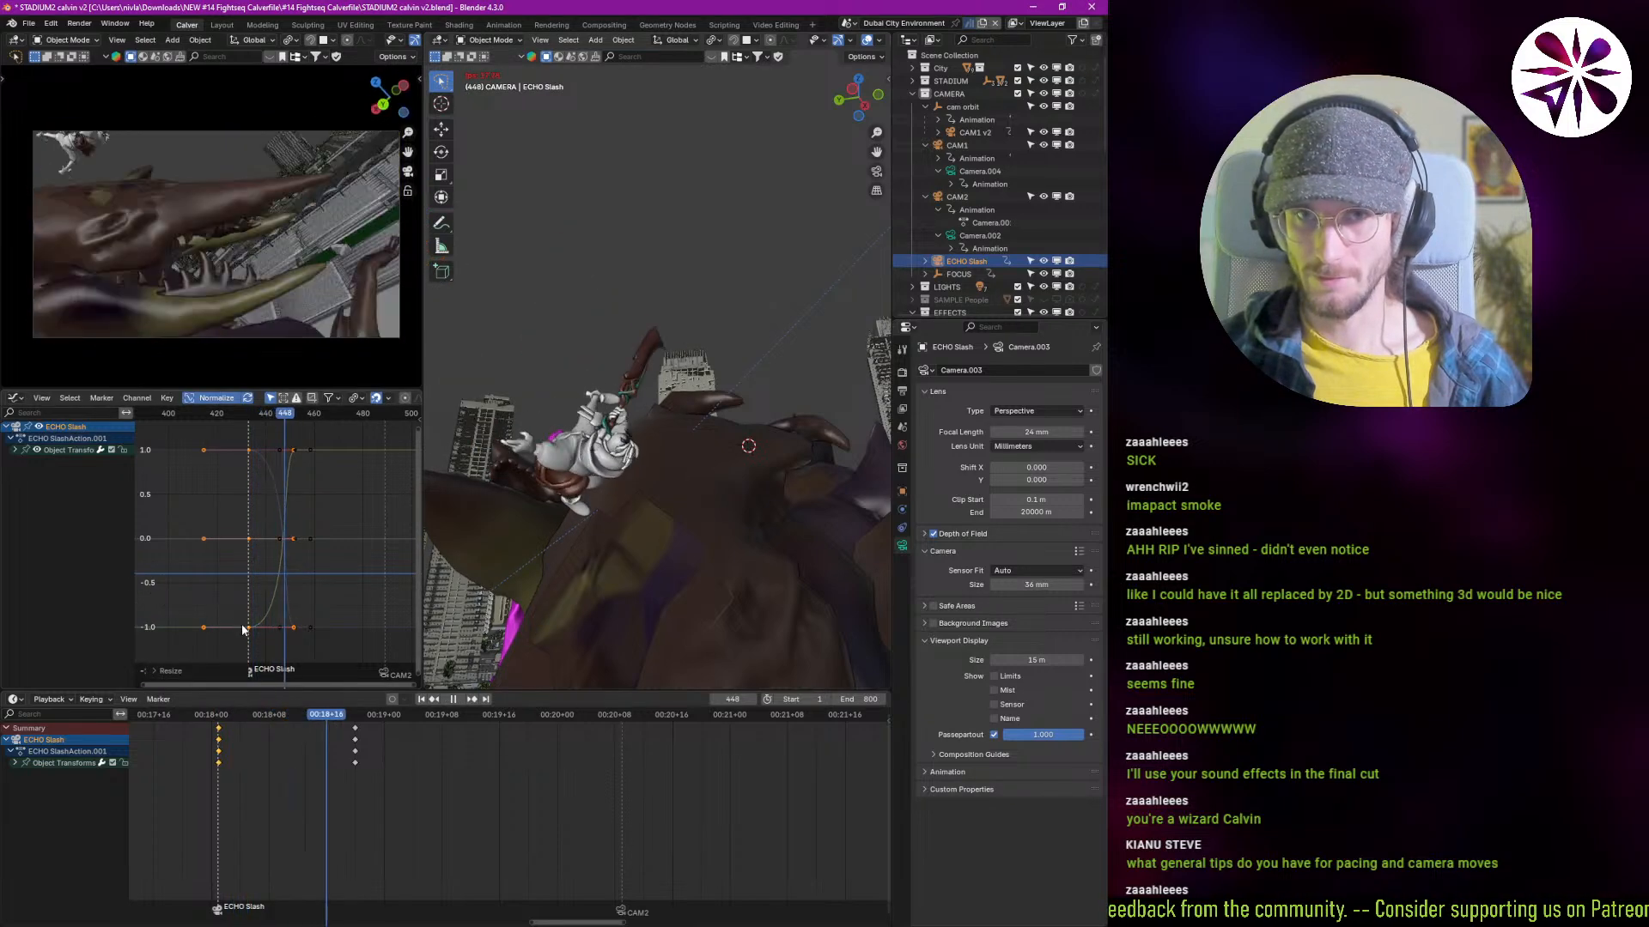
{"action": "key", "text": "Escape"}
{"action": "key", "text": "s"}
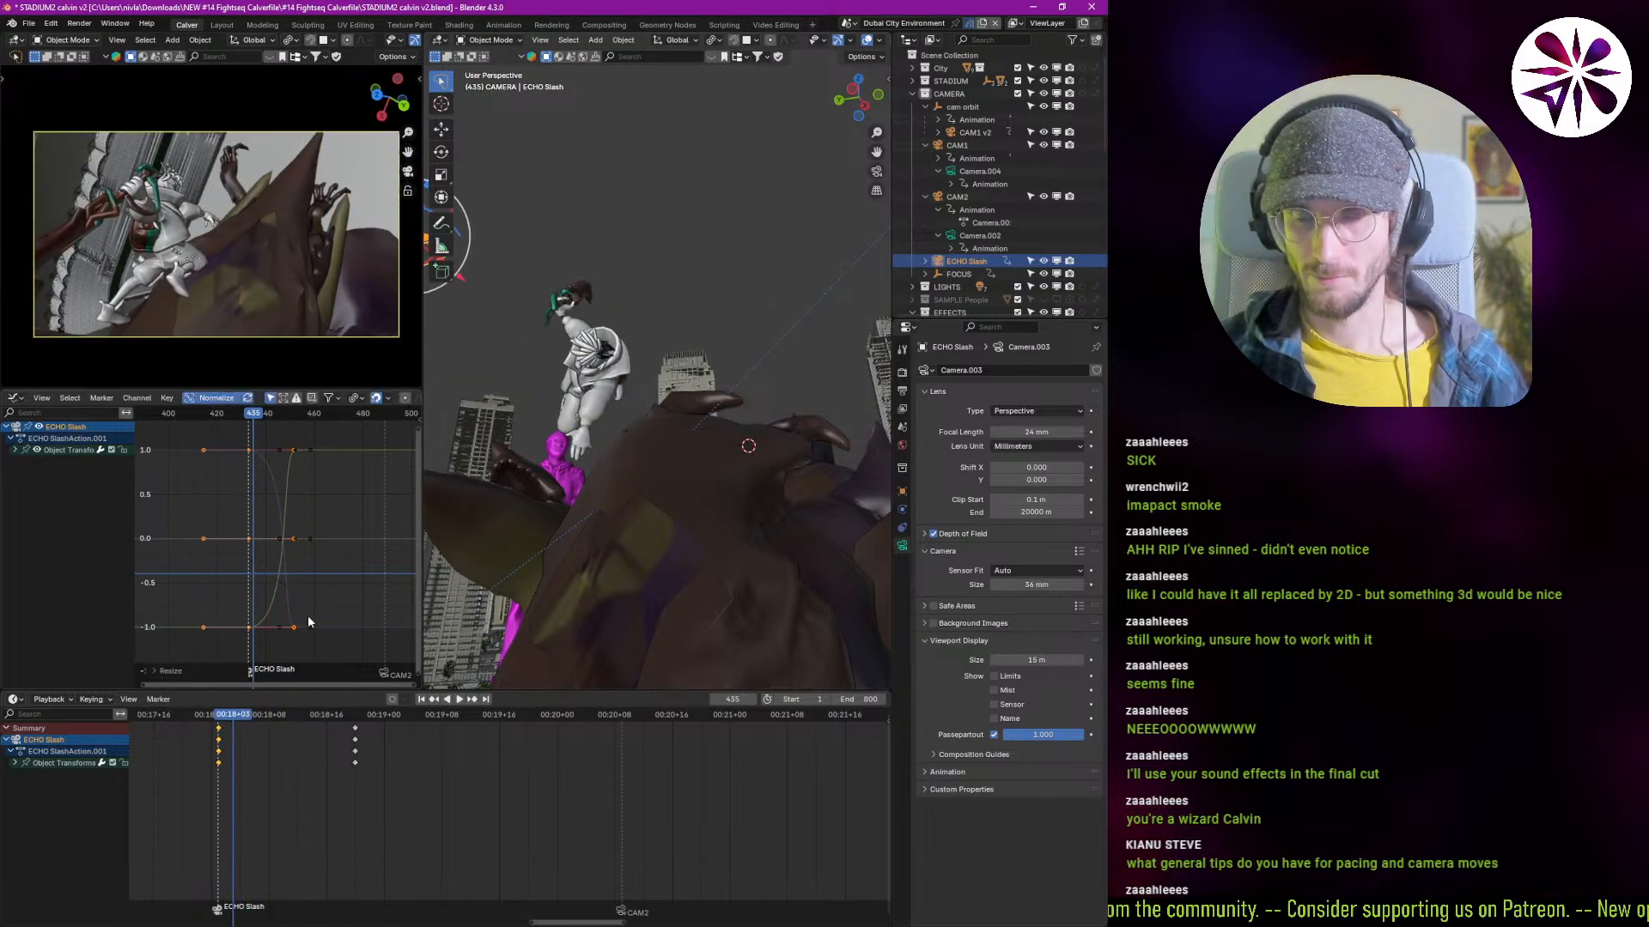
Step: Add a plain-axes empty near the fighter's hand at frame 444 and name it "echo slash look at"
{"action": "middle_click_drag", "start_coordinate": [576, 406], "coordinate": [655, 412]}
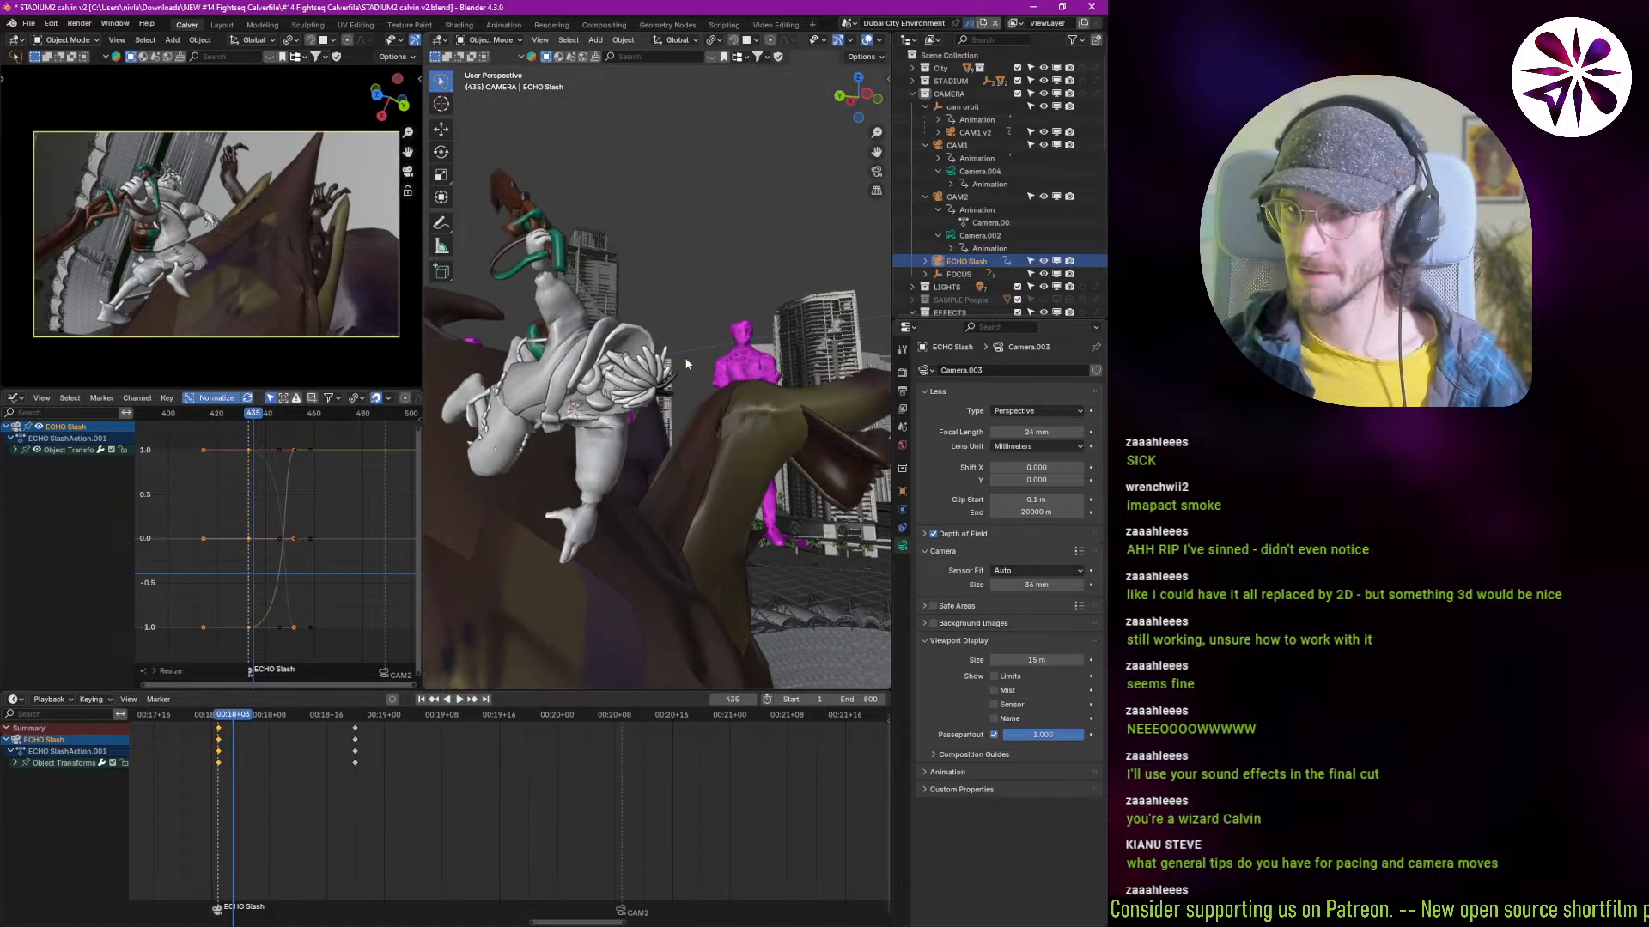
{"action": "key", "text": "space"}
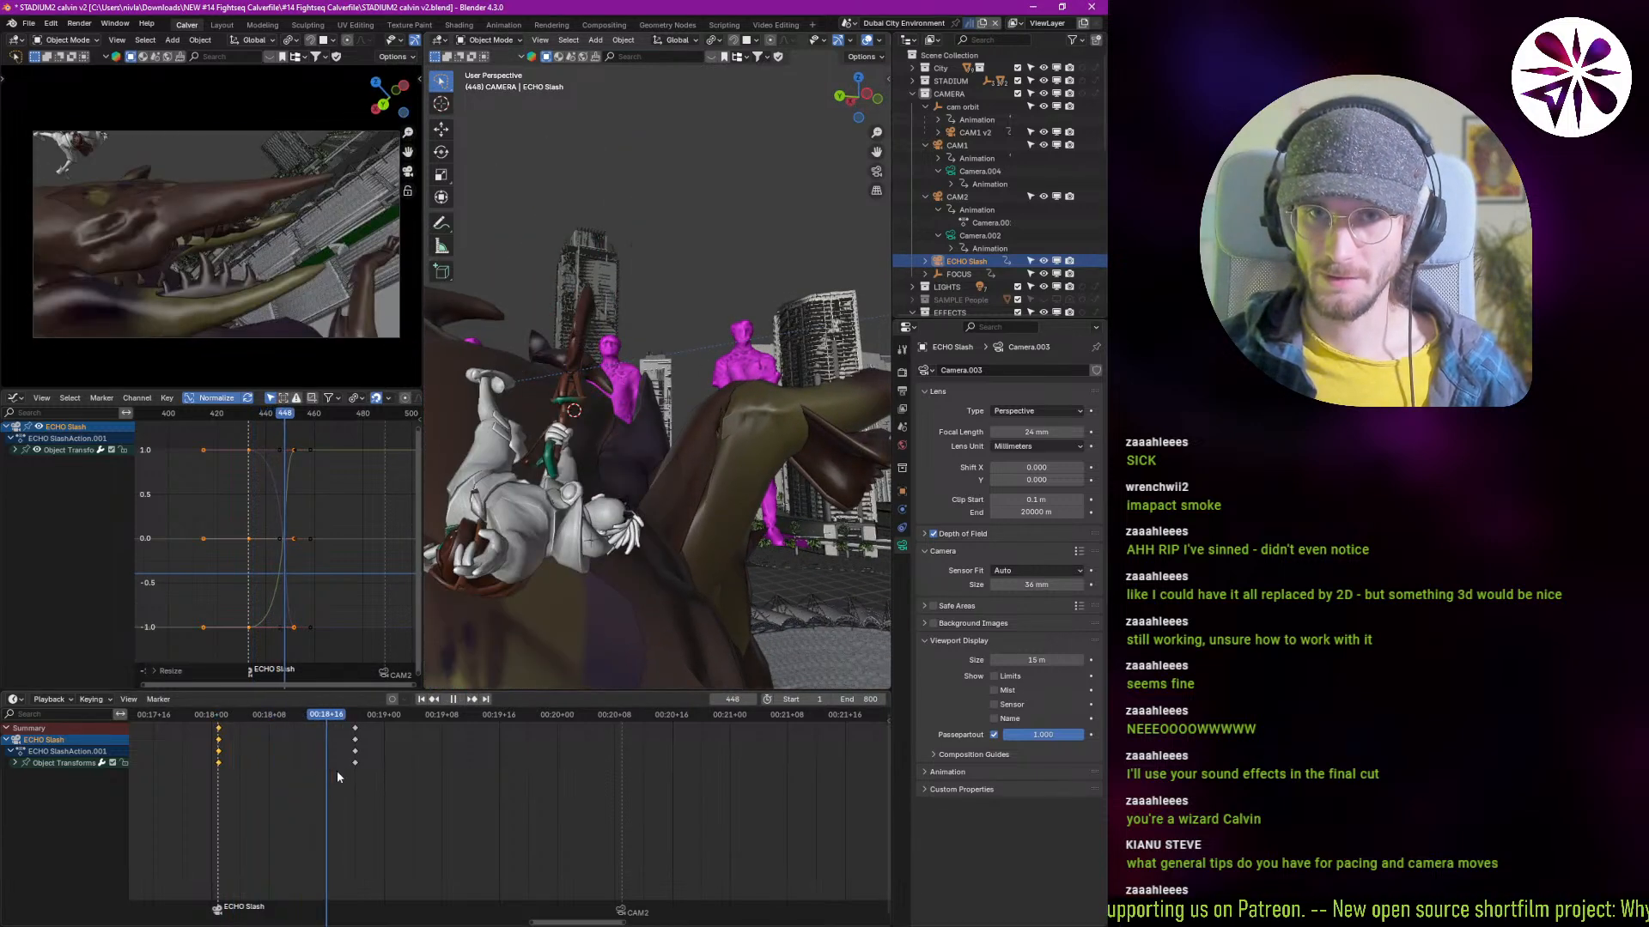
{"action": "left_click_drag", "start_coordinate": [355, 780], "coordinate": [298, 785]}
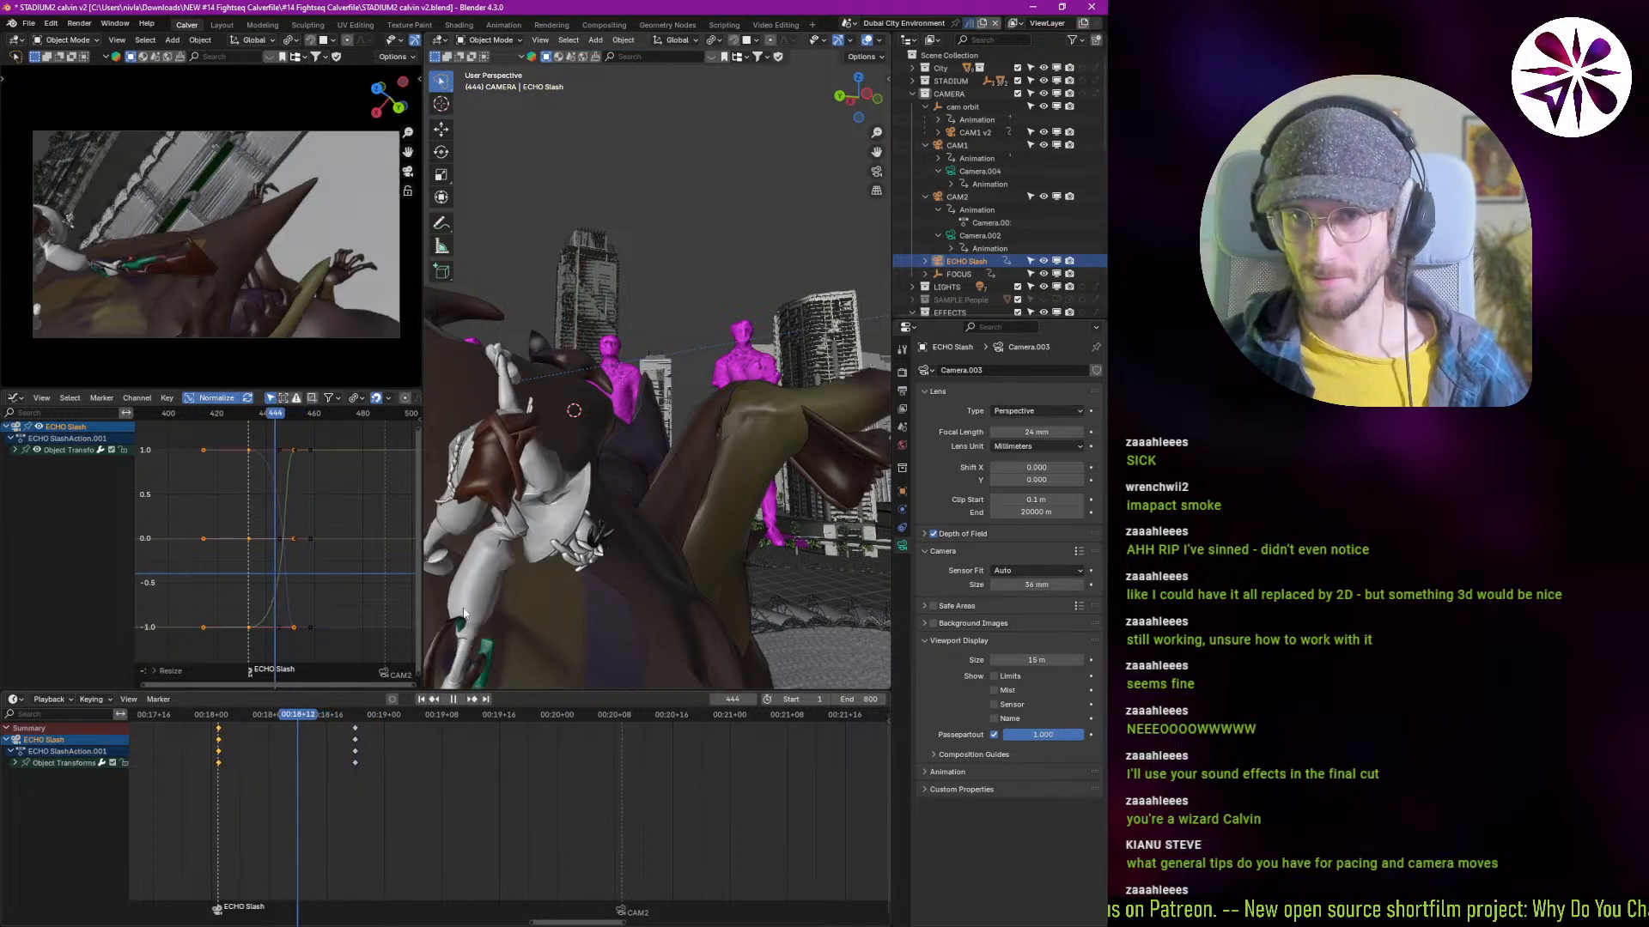
{"action": "middle_click_drag", "start_coordinate": [523, 523], "coordinate": [502, 585]}
{"action": "key", "text": "shift+a"}
{"action": "mouse_move", "coordinate": [504, 591]}
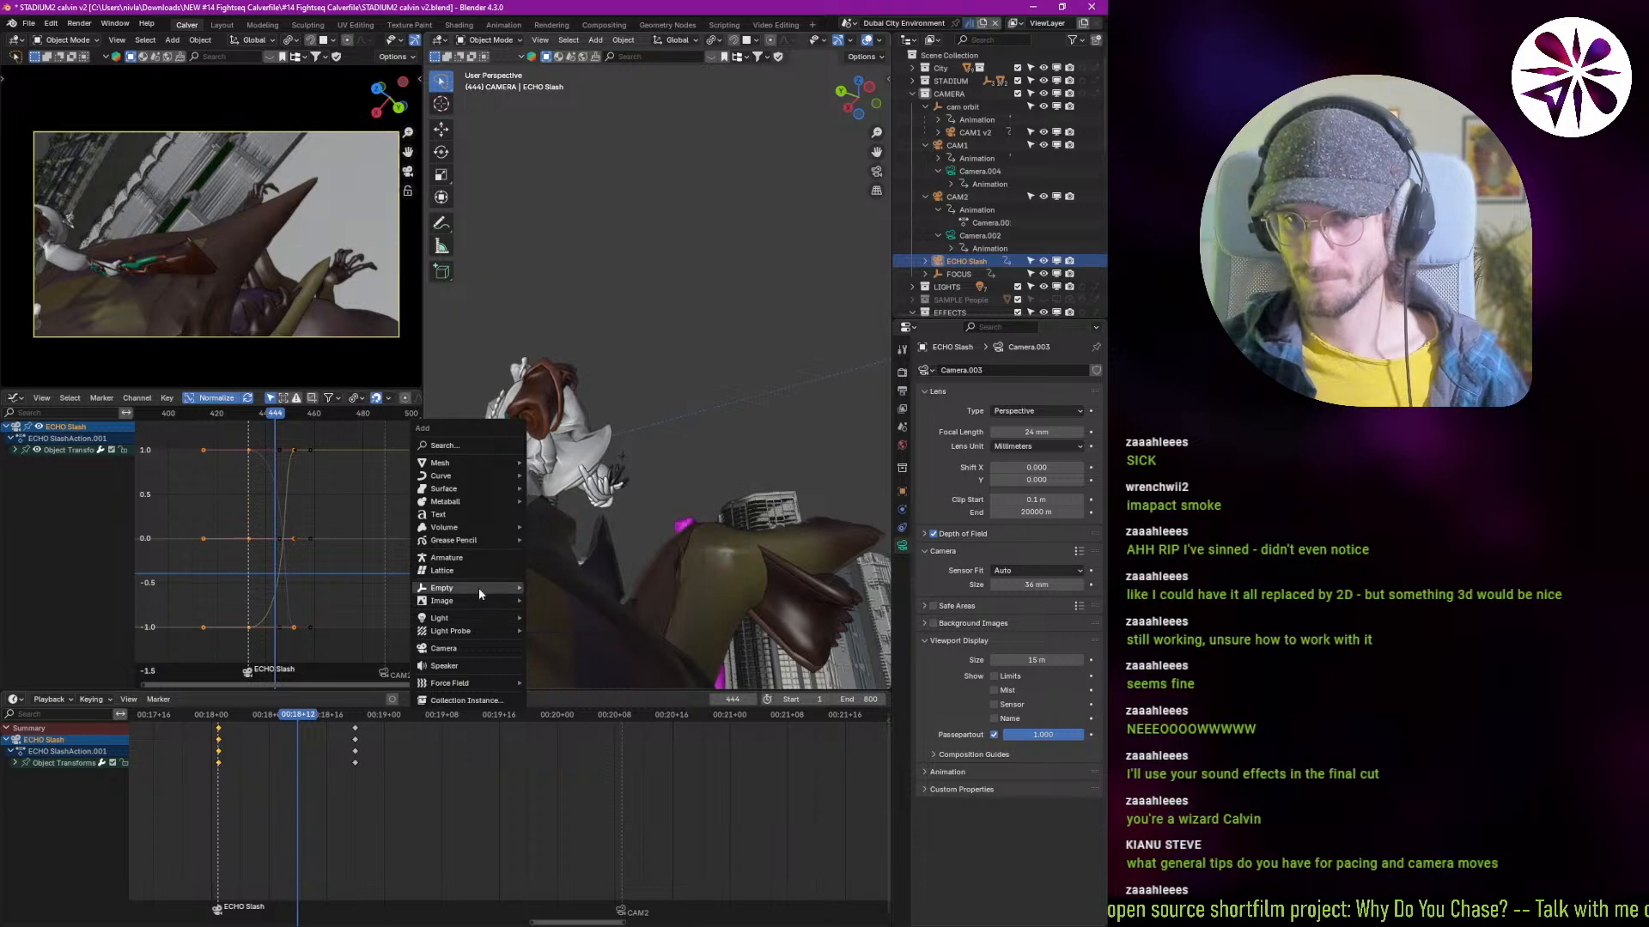
{"action": "left_click", "coordinate": [580, 588]}
{"action": "left_click", "coordinate": [584, 573]}
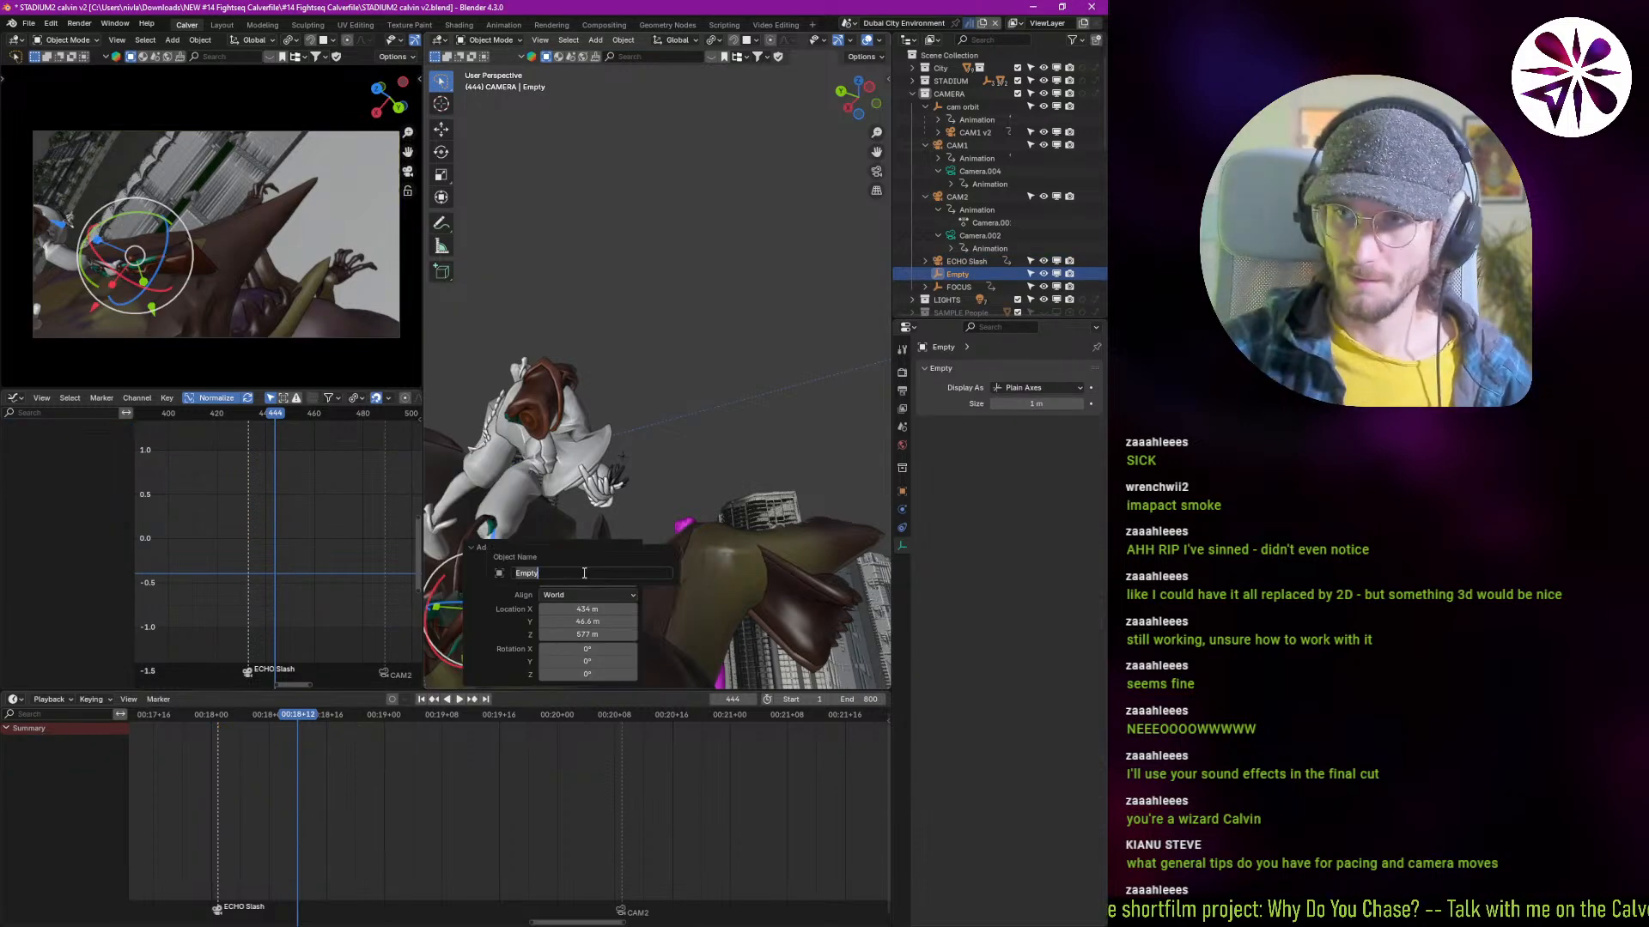
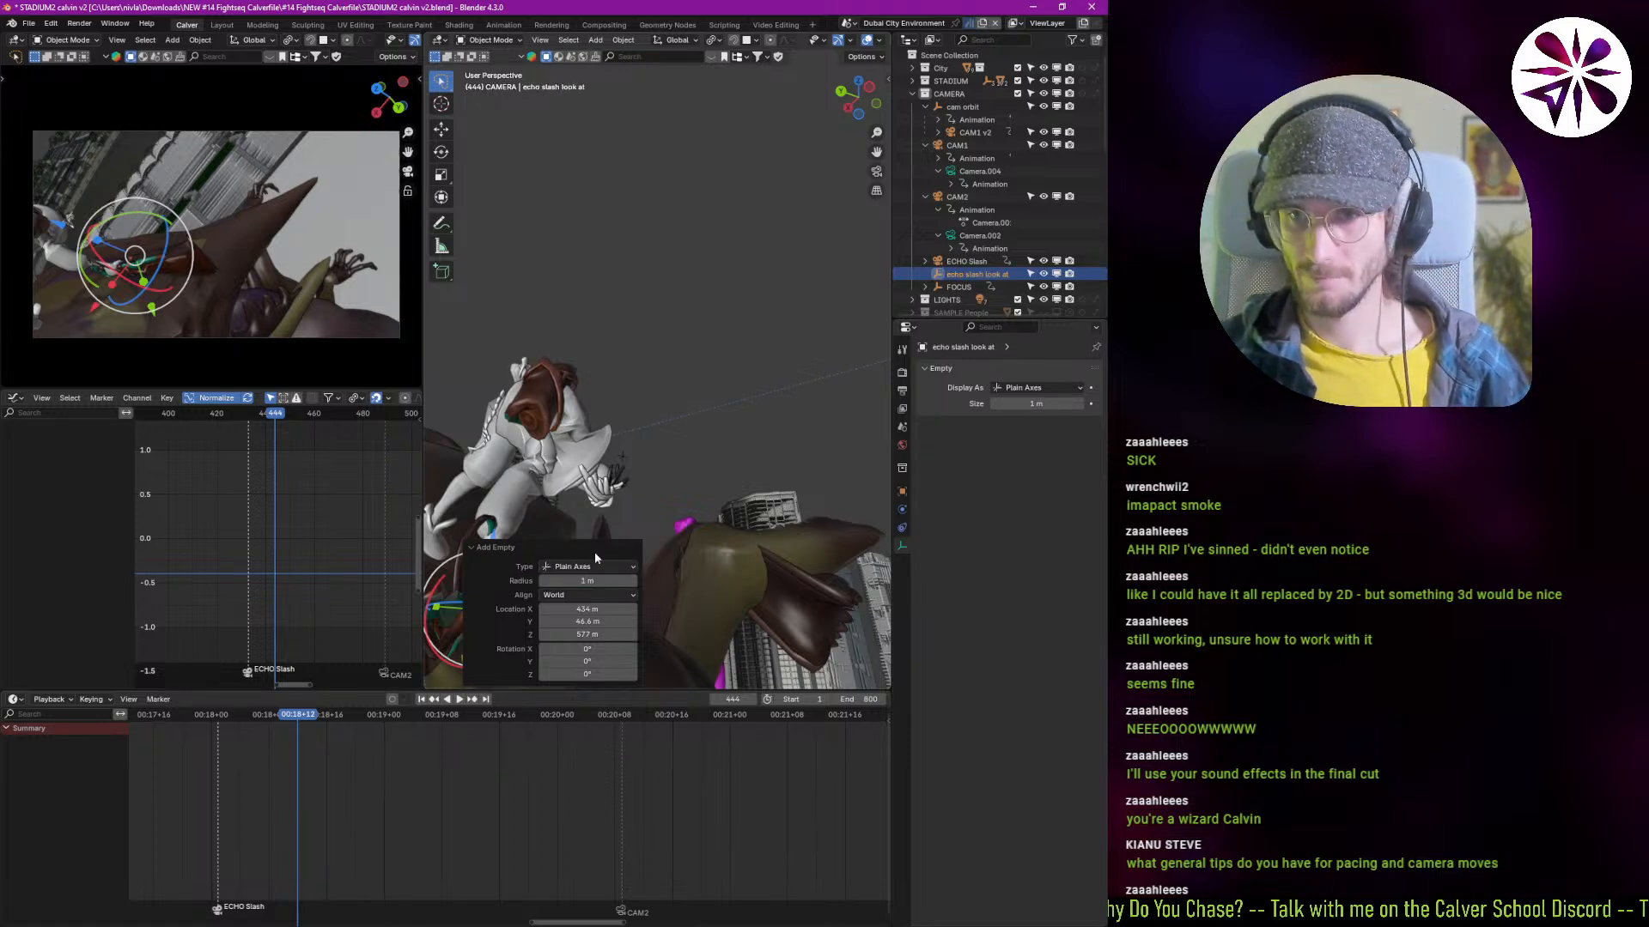
Step: Move the echo slash look at empty into the CAMERA collection and shift it onto the fighter's hand
{"action": "key", "text": "m"}
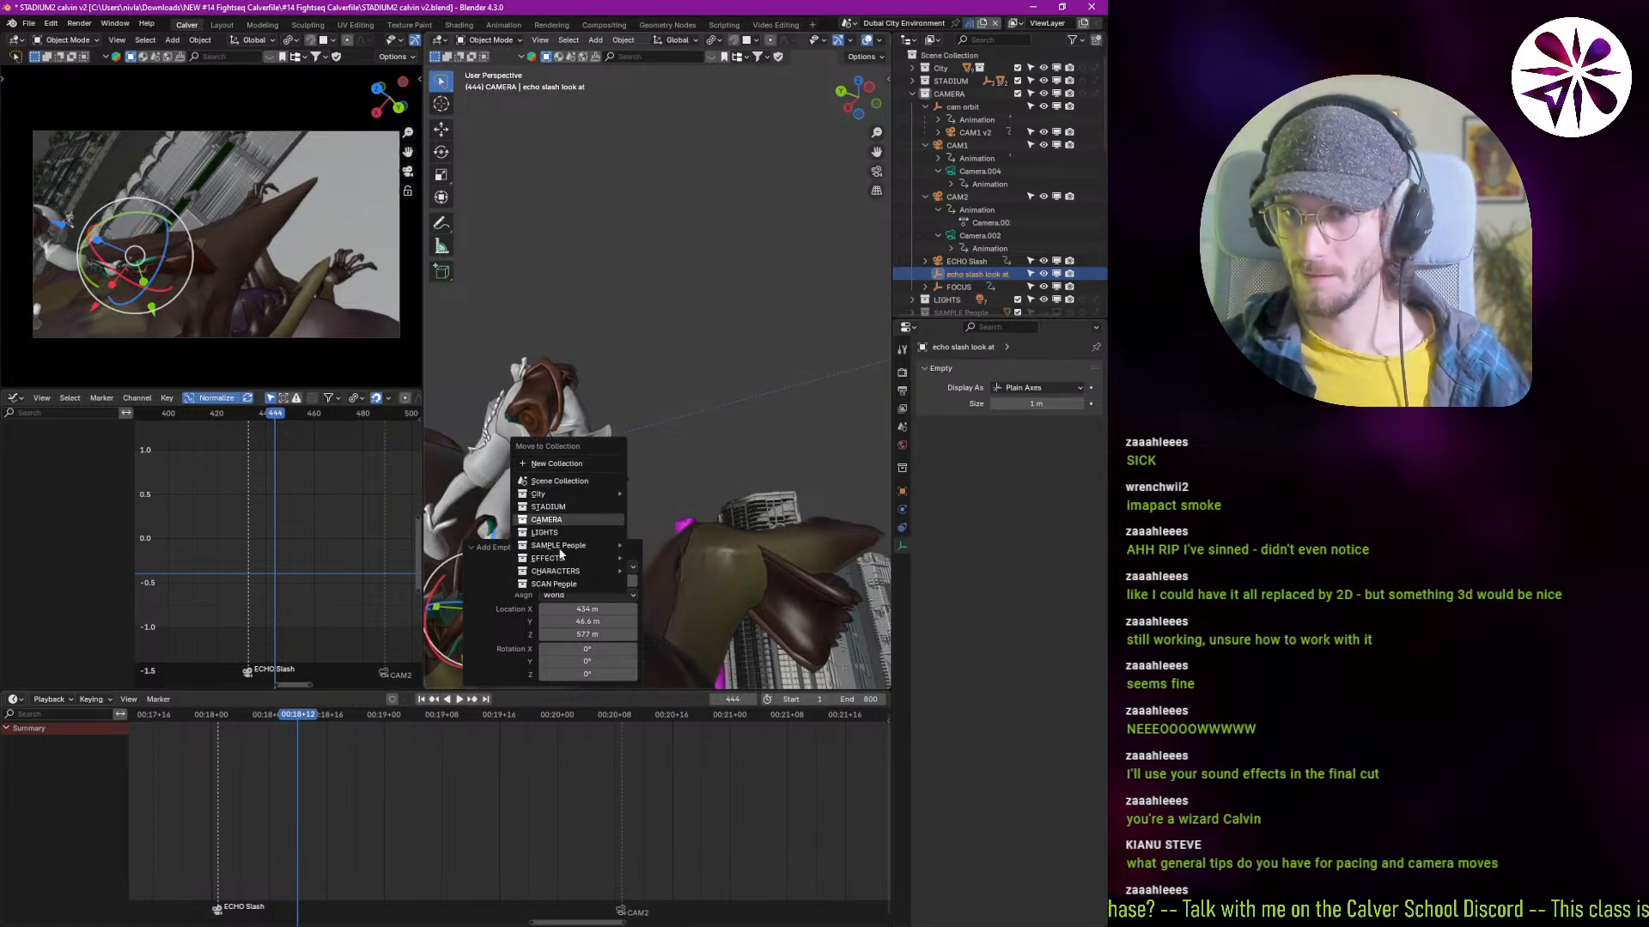
{"action": "left_click", "coordinate": [555, 521]}
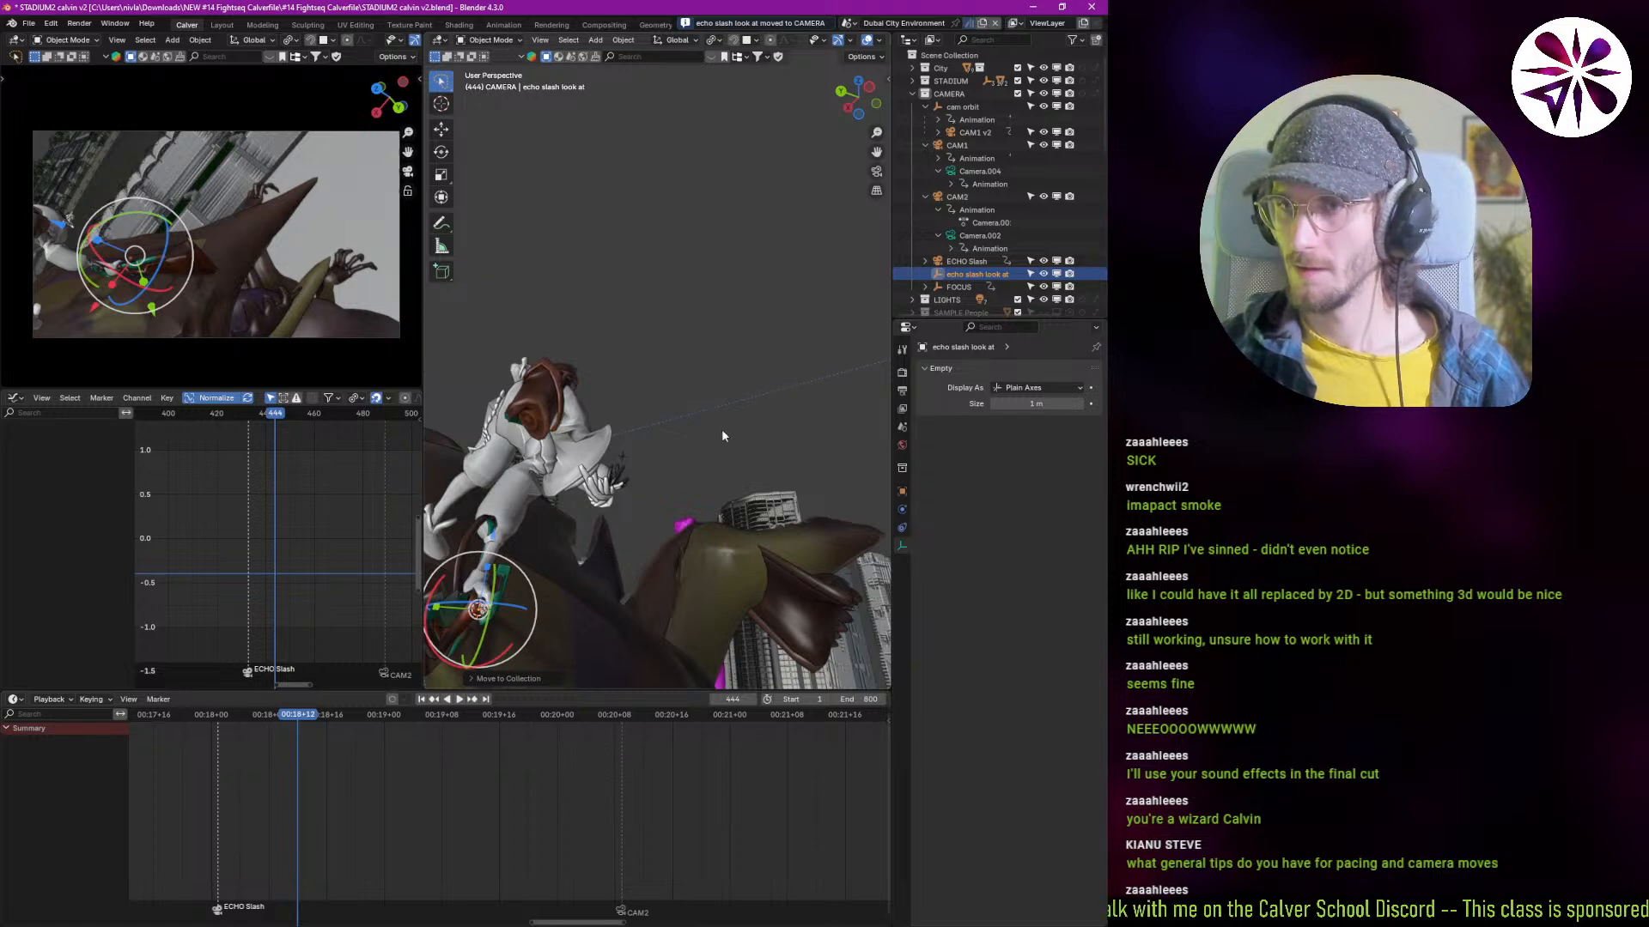
{"action": "middle_click_drag", "start_coordinate": [455, 567], "coordinate": [562, 492], "text": "shift"}
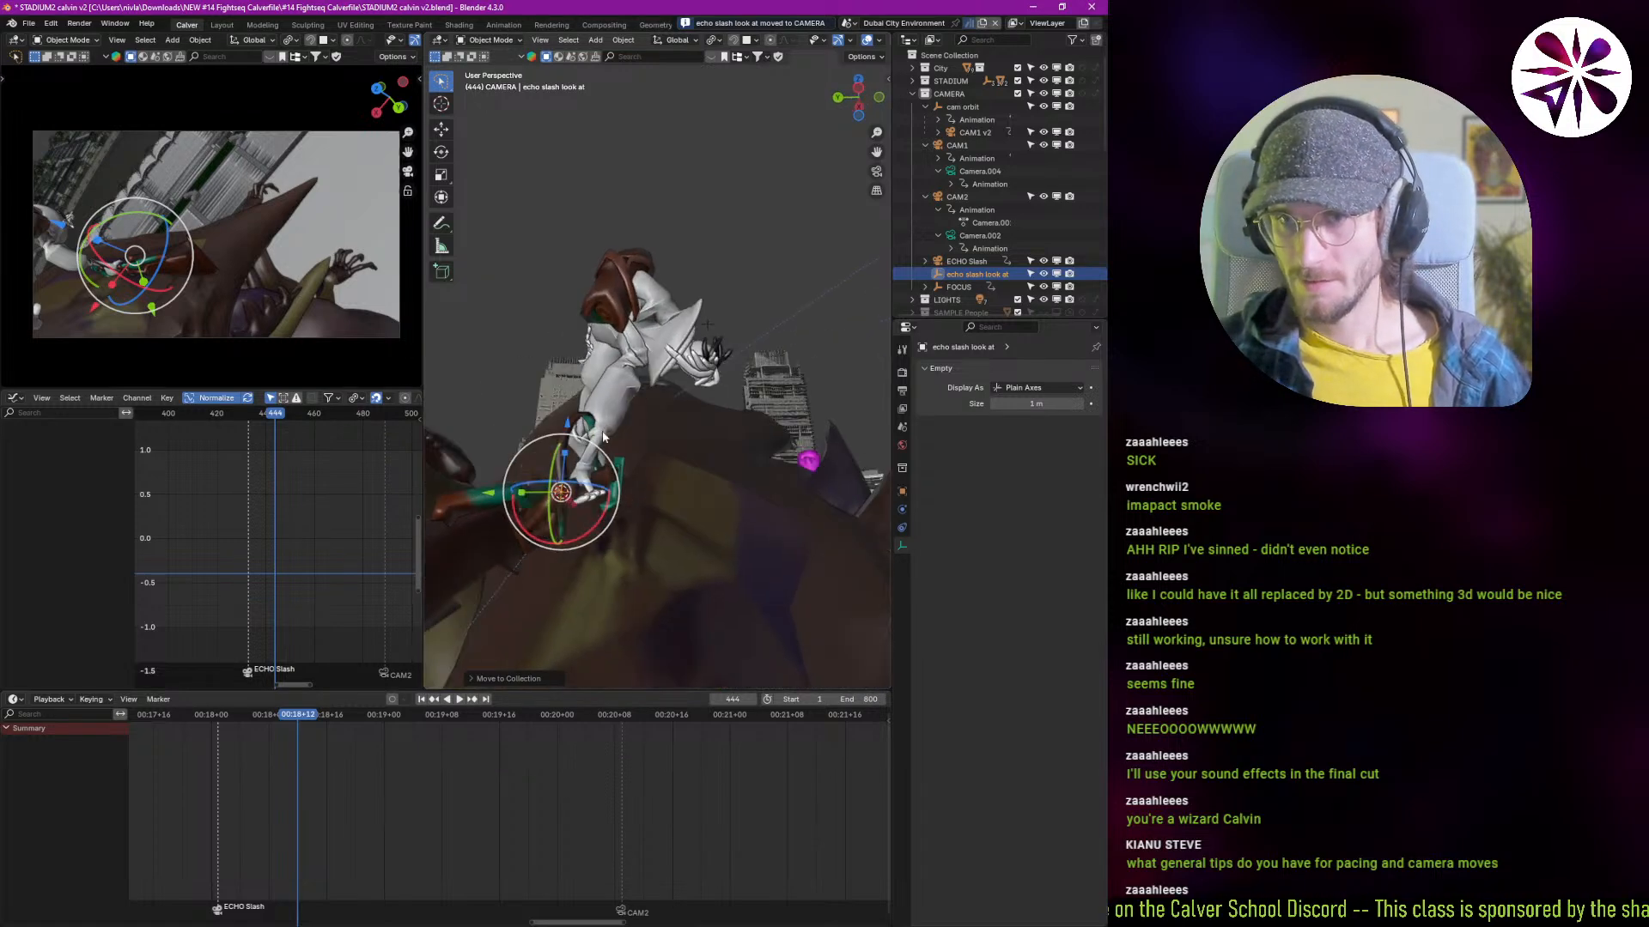
{"action": "key", "text": "g"}
{"action": "left_click", "coordinate": [561, 492]}
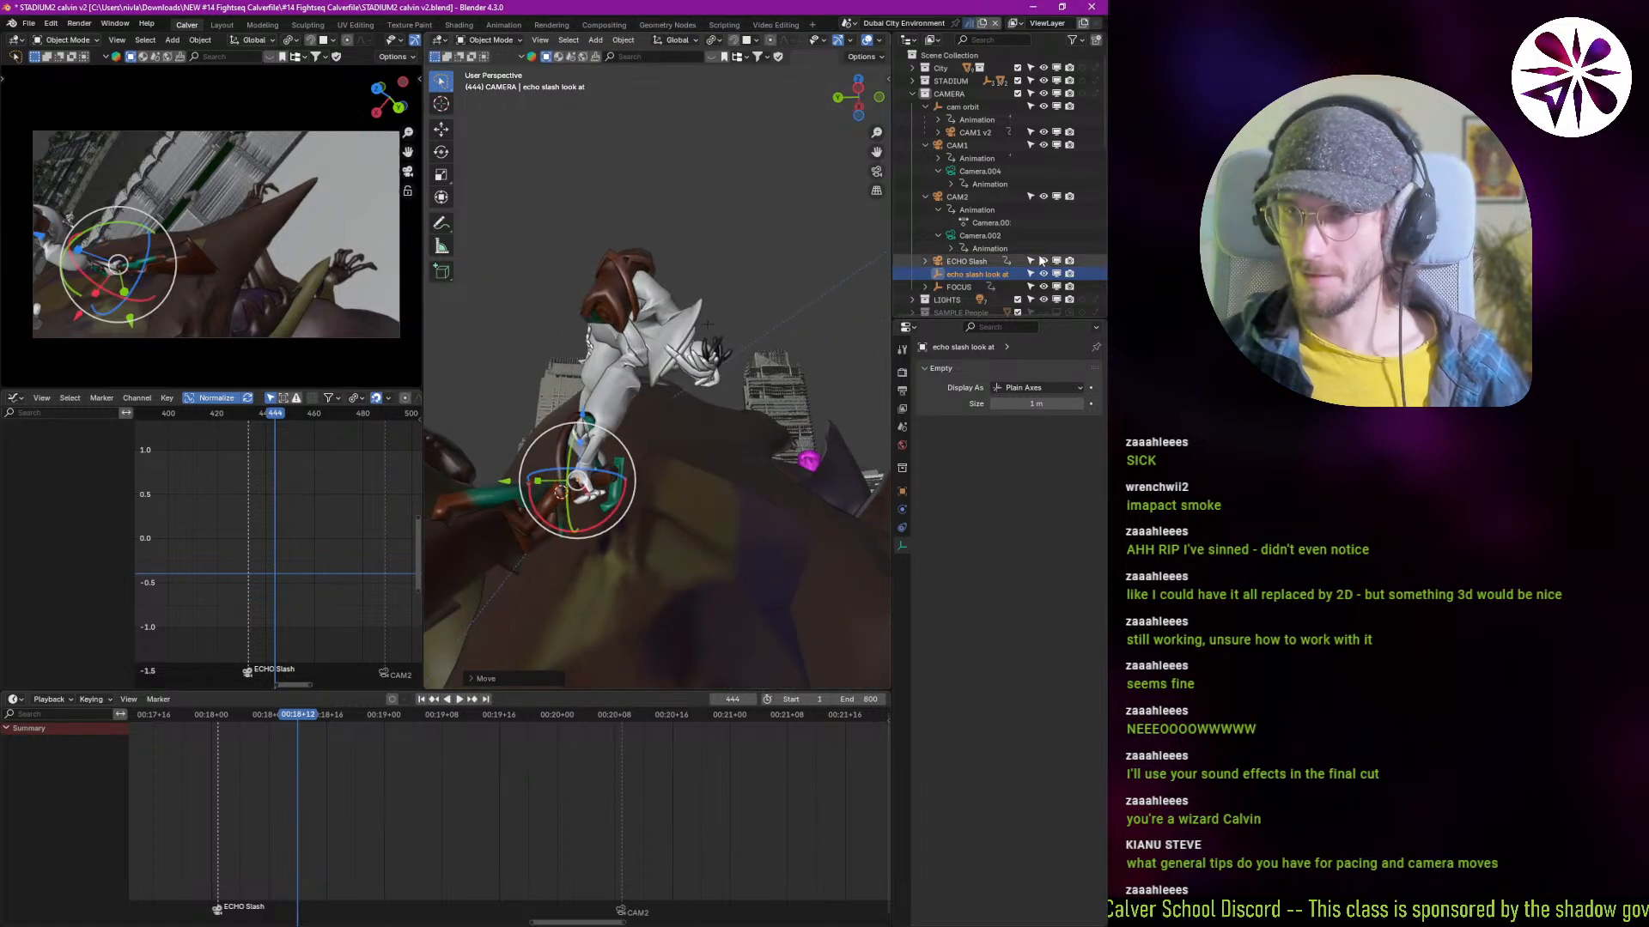
Step: Add a Track To constraint to the ECHO Slash camera with echo slash look at as its target
{"action": "left_click", "coordinate": [977, 264]}
{"action": "left_click", "coordinate": [901, 528]}
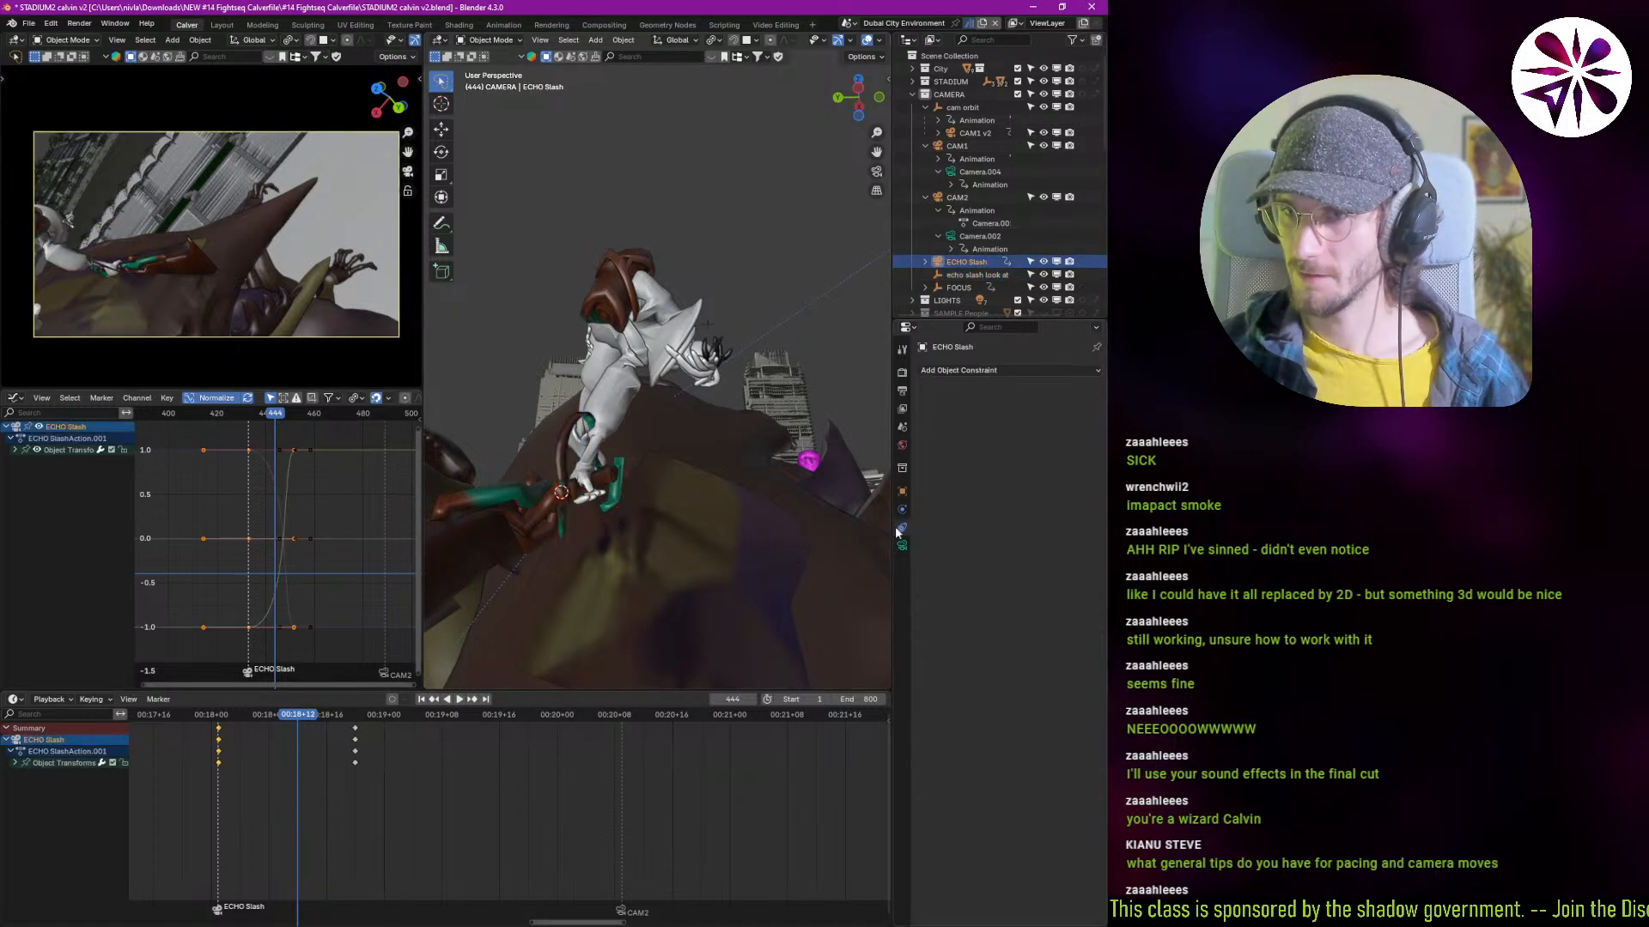
{"action": "left_click", "coordinate": [960, 371]}
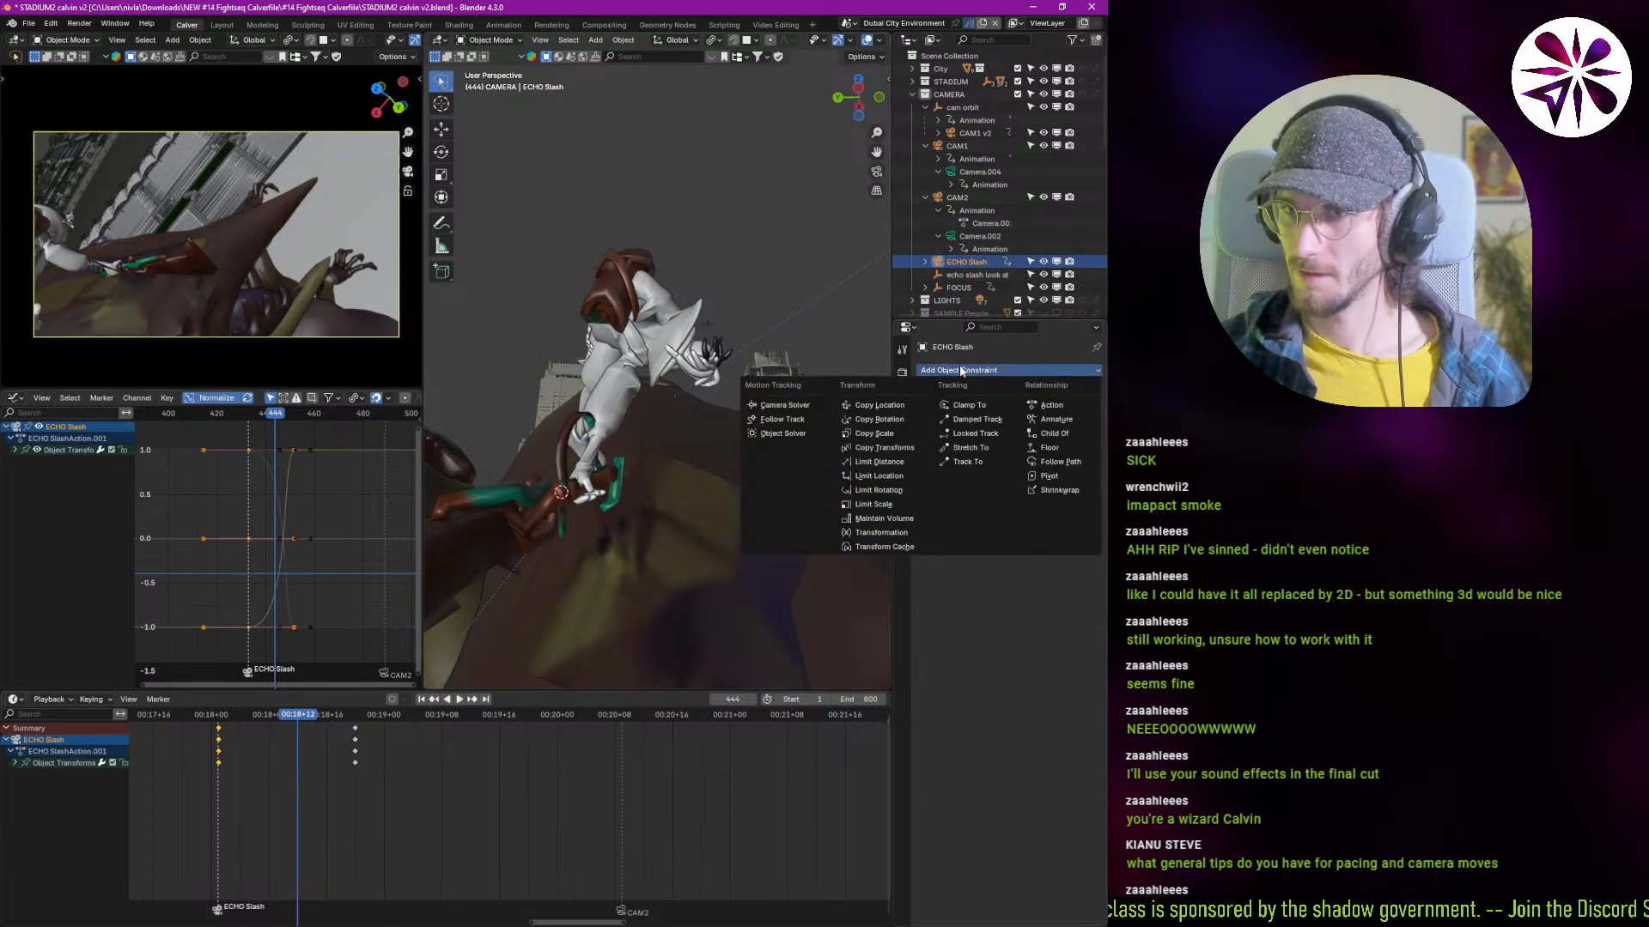
{"action": "left_click", "coordinate": [968, 461]}
{"action": "left_click", "coordinate": [1019, 410]}
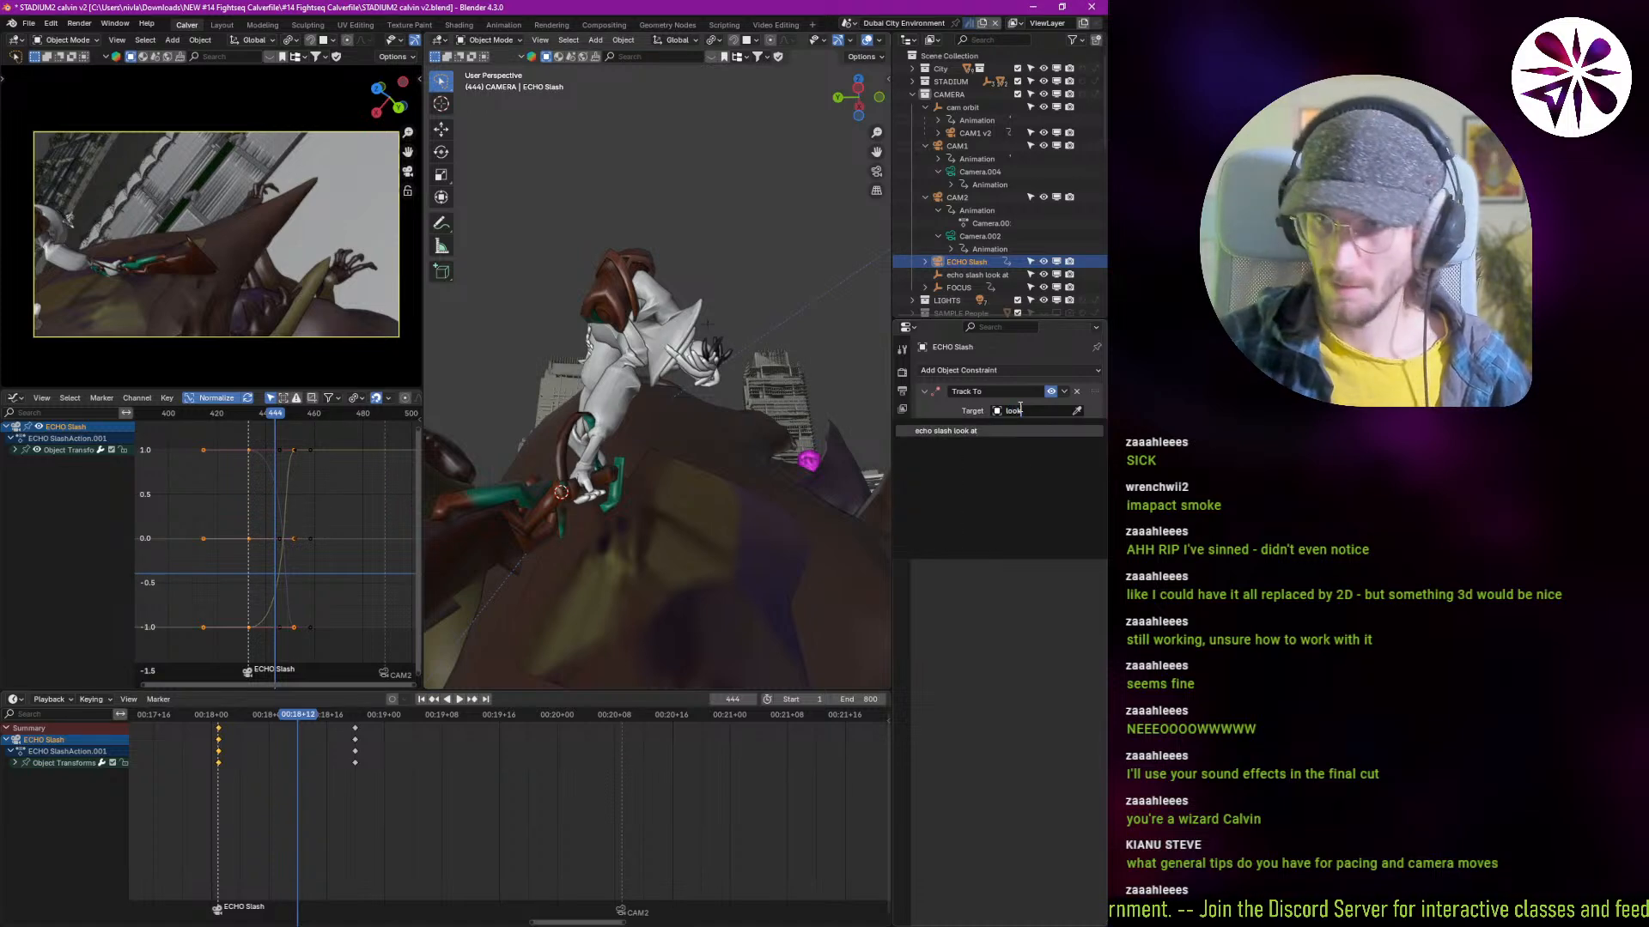
{"action": "type", "text": "look"}
{"action": "key", "text": "Return"}
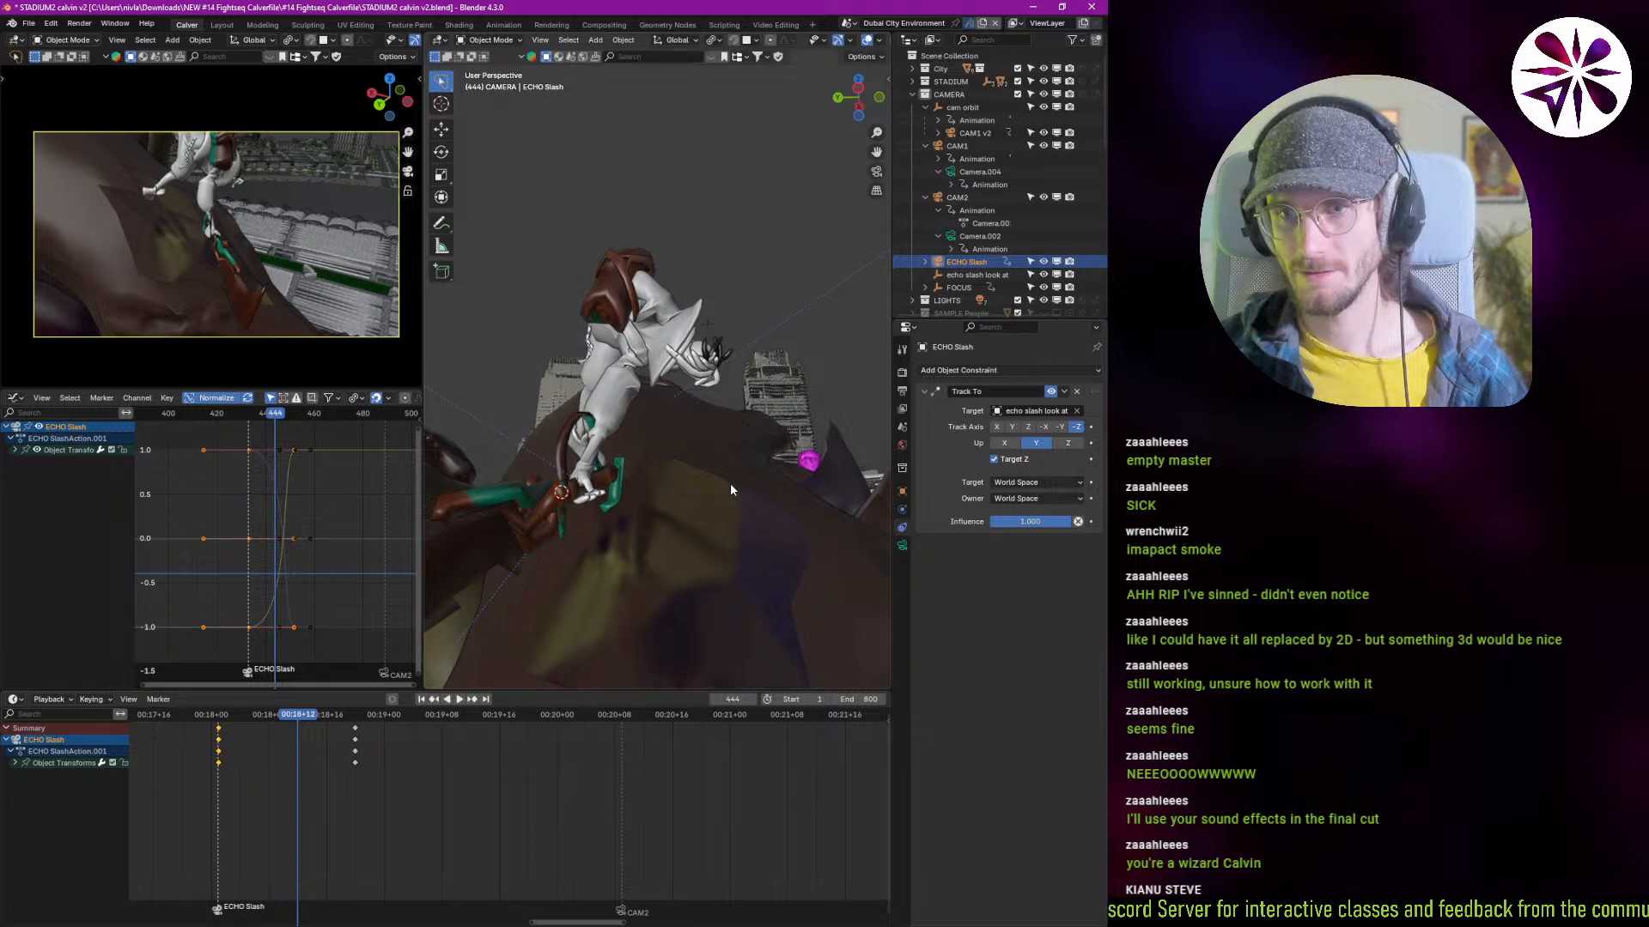
Step: Rotate the echo slash look at empty to tilt the tracking camera's framing of the fighter
{"action": "middle_click_drag", "start_coordinate": [731, 489], "coordinate": [762, 559]}
{"action": "left_click", "coordinate": [977, 278]}
{"action": "key", "text": "r"}
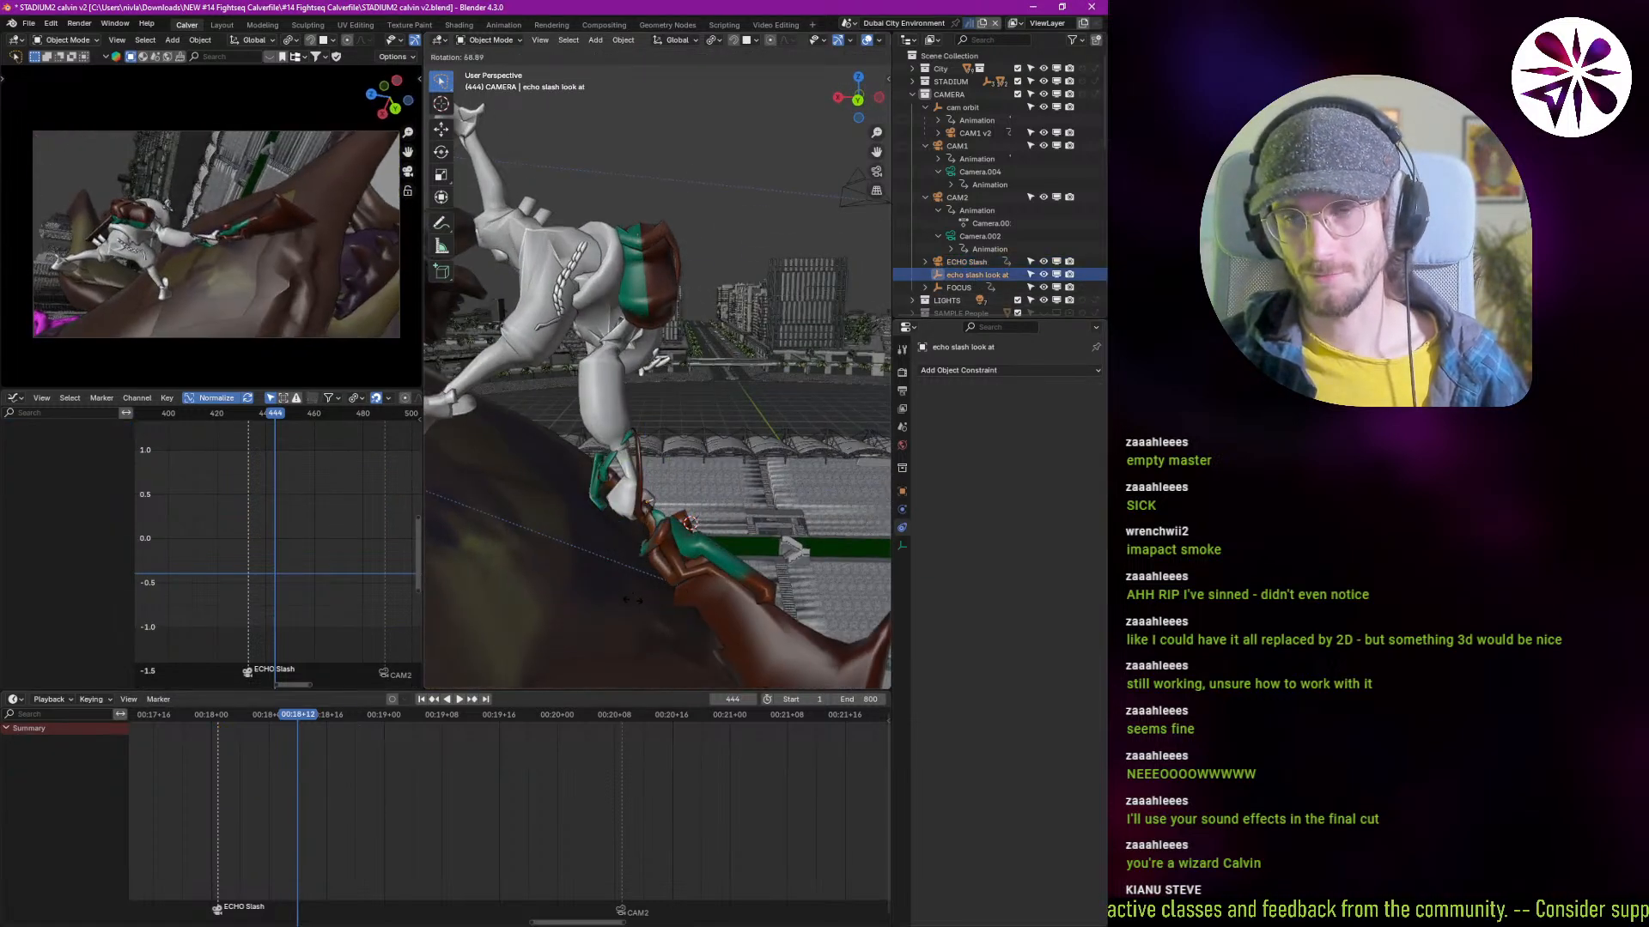
{"action": "left_click", "coordinate": [631, 599]}
Step: Play back and scrub the ECHO Slash shot from just before its camera marker to review the tracked camera move
{"action": "key", "text": "space"}
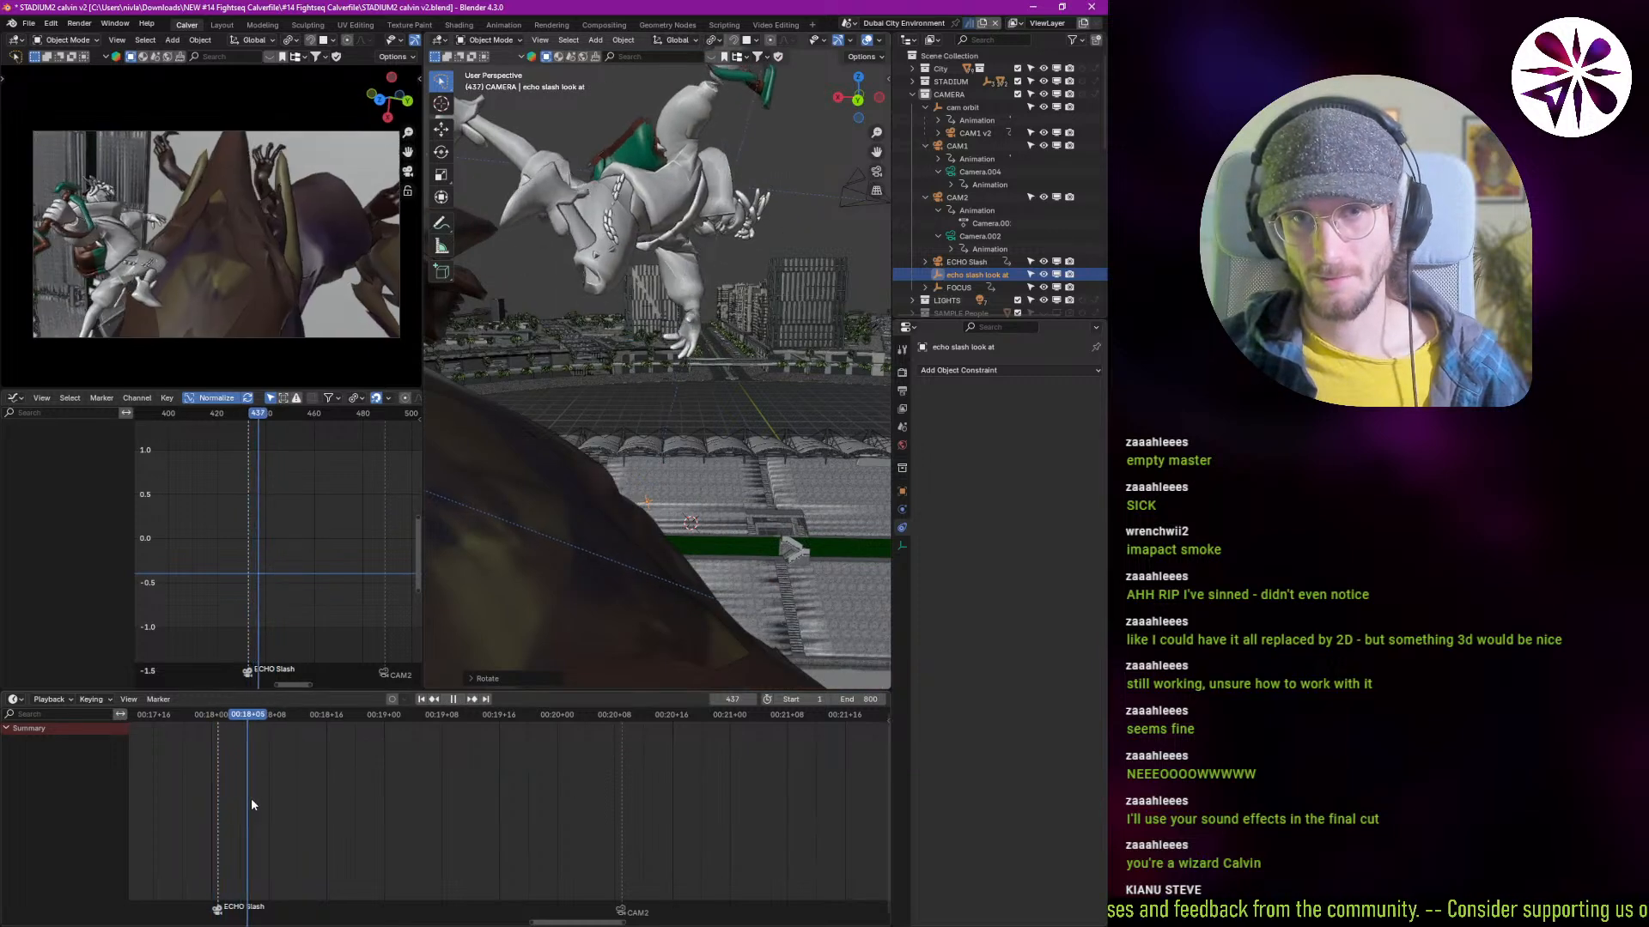
{"action": "left_click_drag", "start_coordinate": [328, 819], "coordinate": [188, 836]}
{"action": "key", "text": "space"}
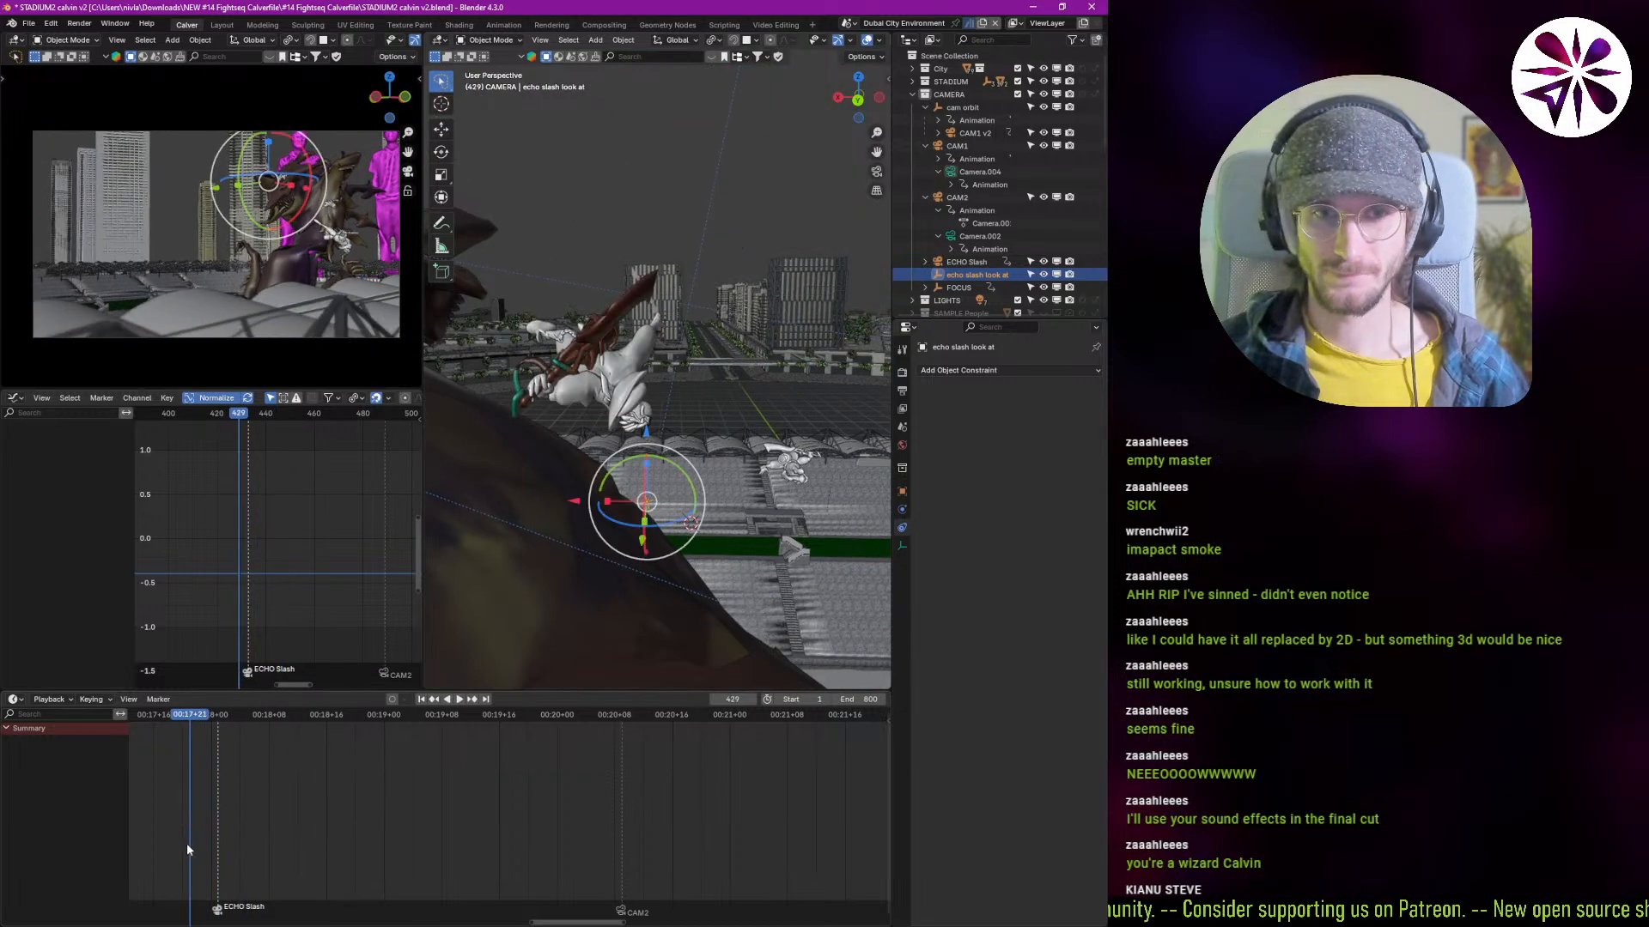
{"action": "key", "text": "space"}
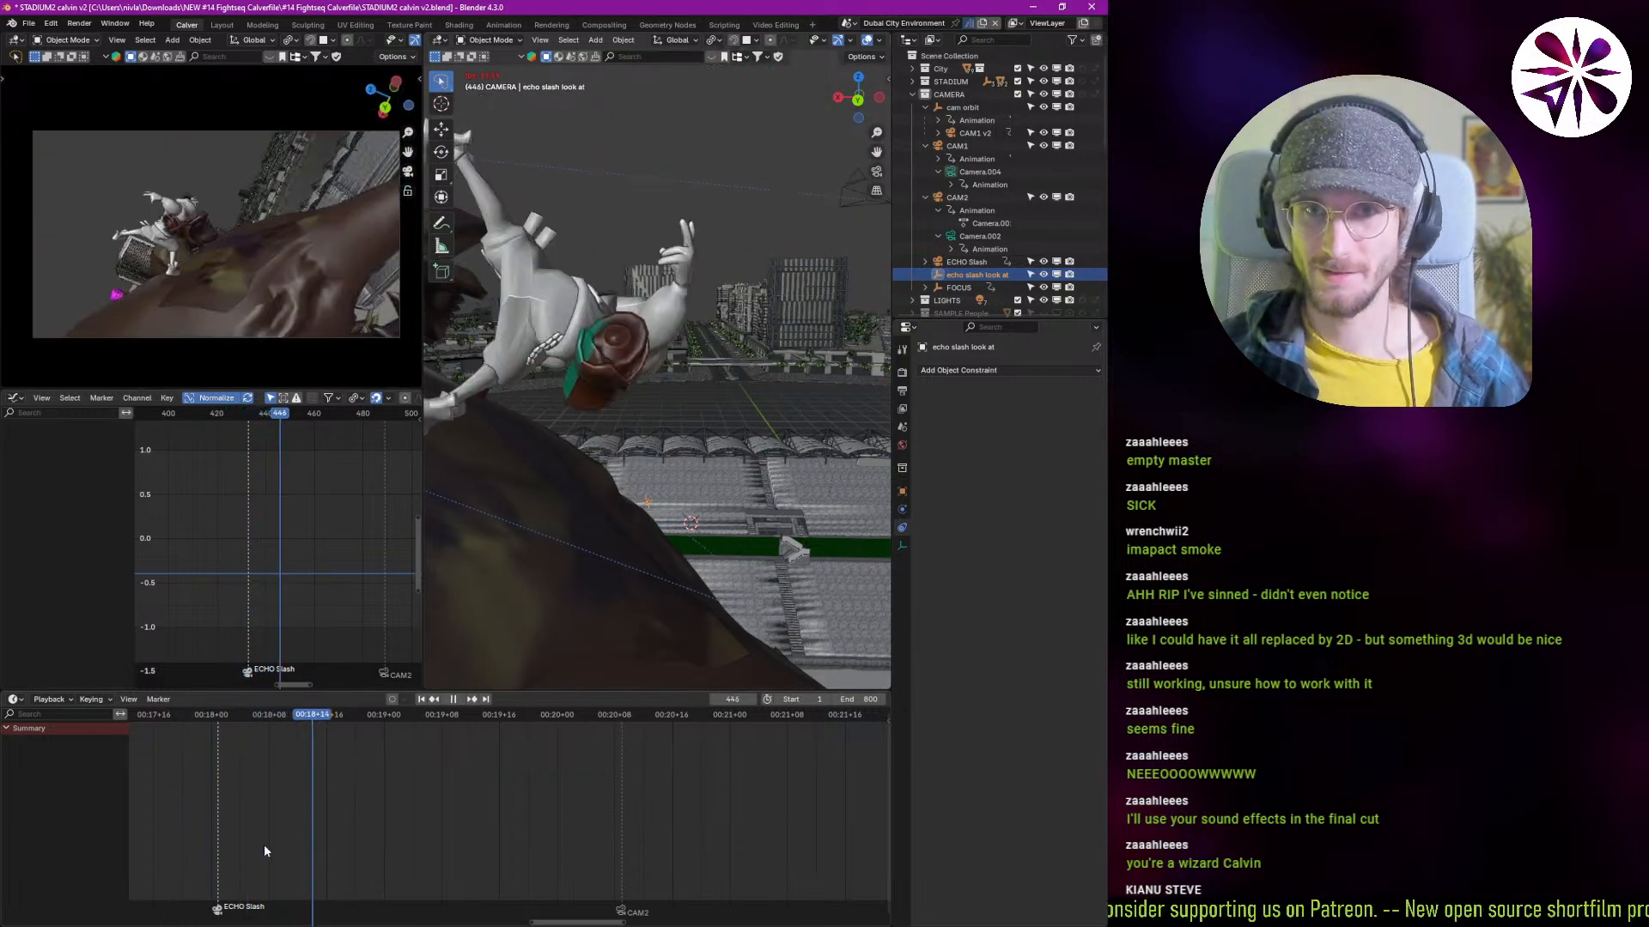
{"action": "left_click_drag", "start_coordinate": [262, 826], "coordinate": [197, 824]}
{"action": "left_click", "coordinate": [206, 828]}
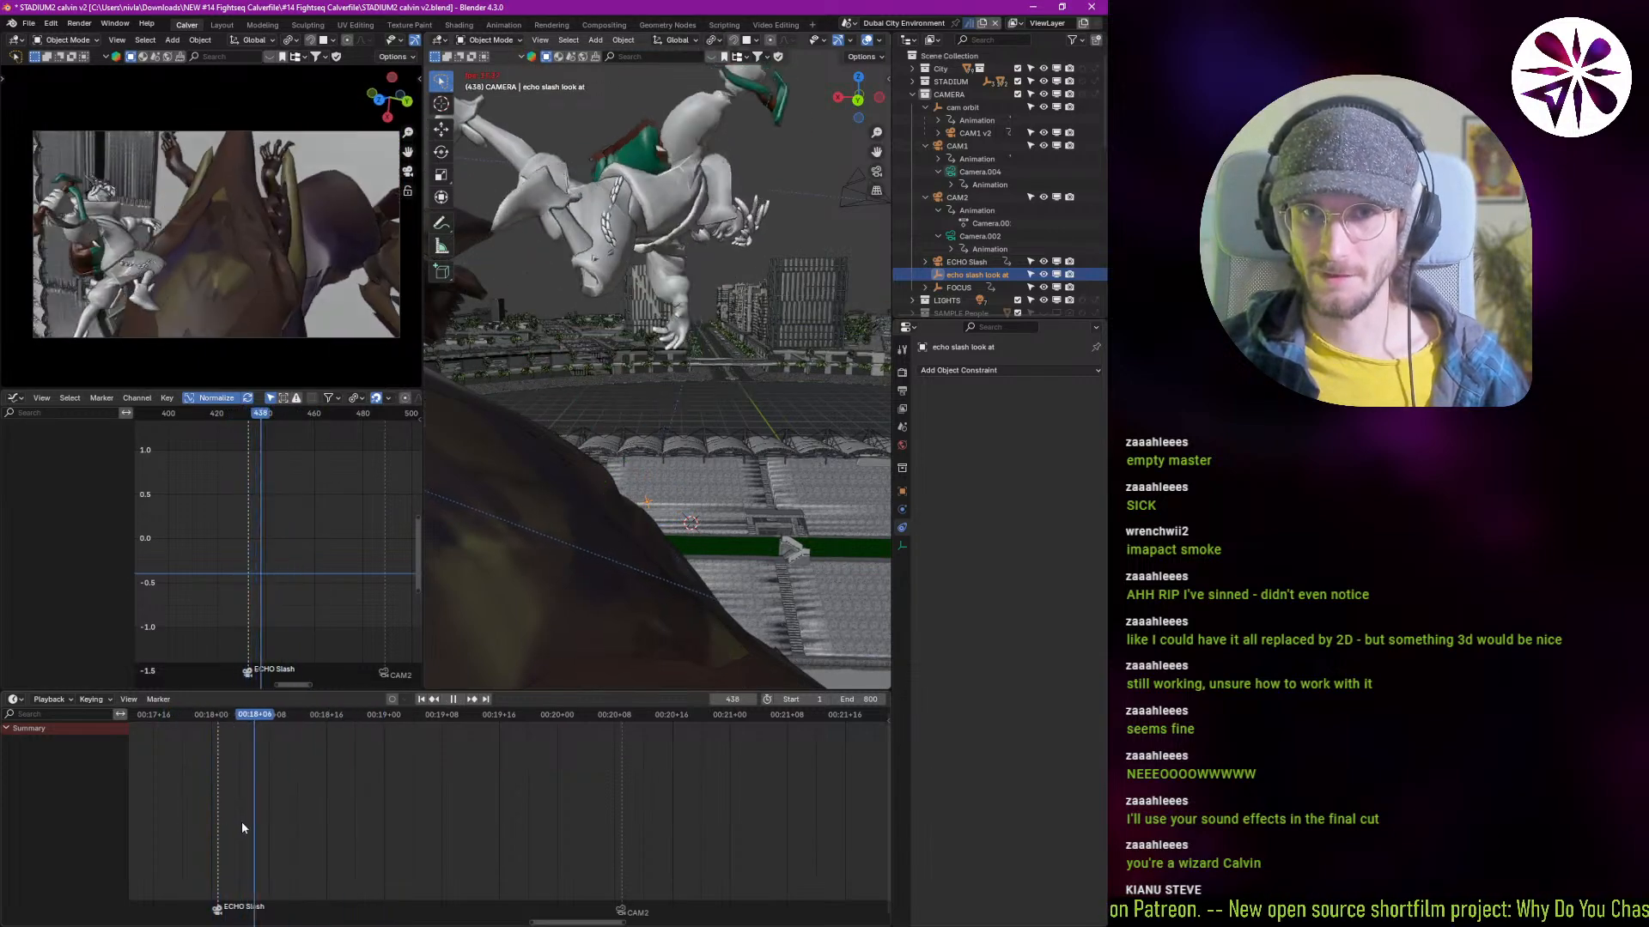
Step: Move the echo slash look at empty upward about 13 m at the ECHO Slash marker, frame 433, and keyframe it
{"action": "key", "text": "Escape"}
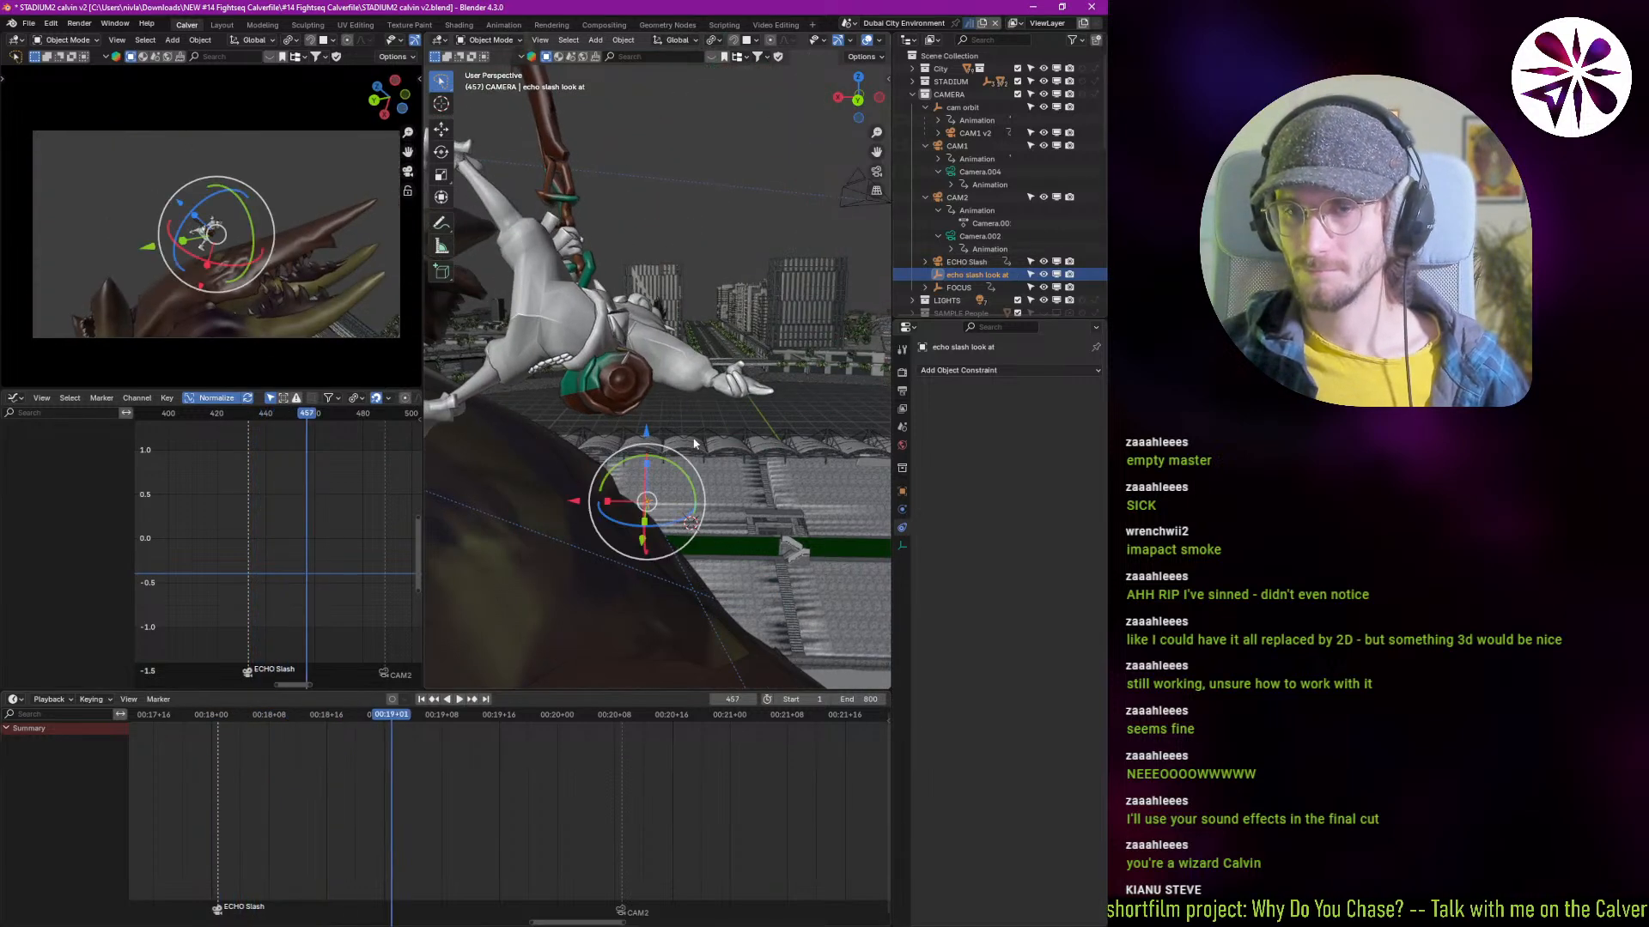
{"action": "right_click", "coordinate": [330, 759], "text": "shift"}
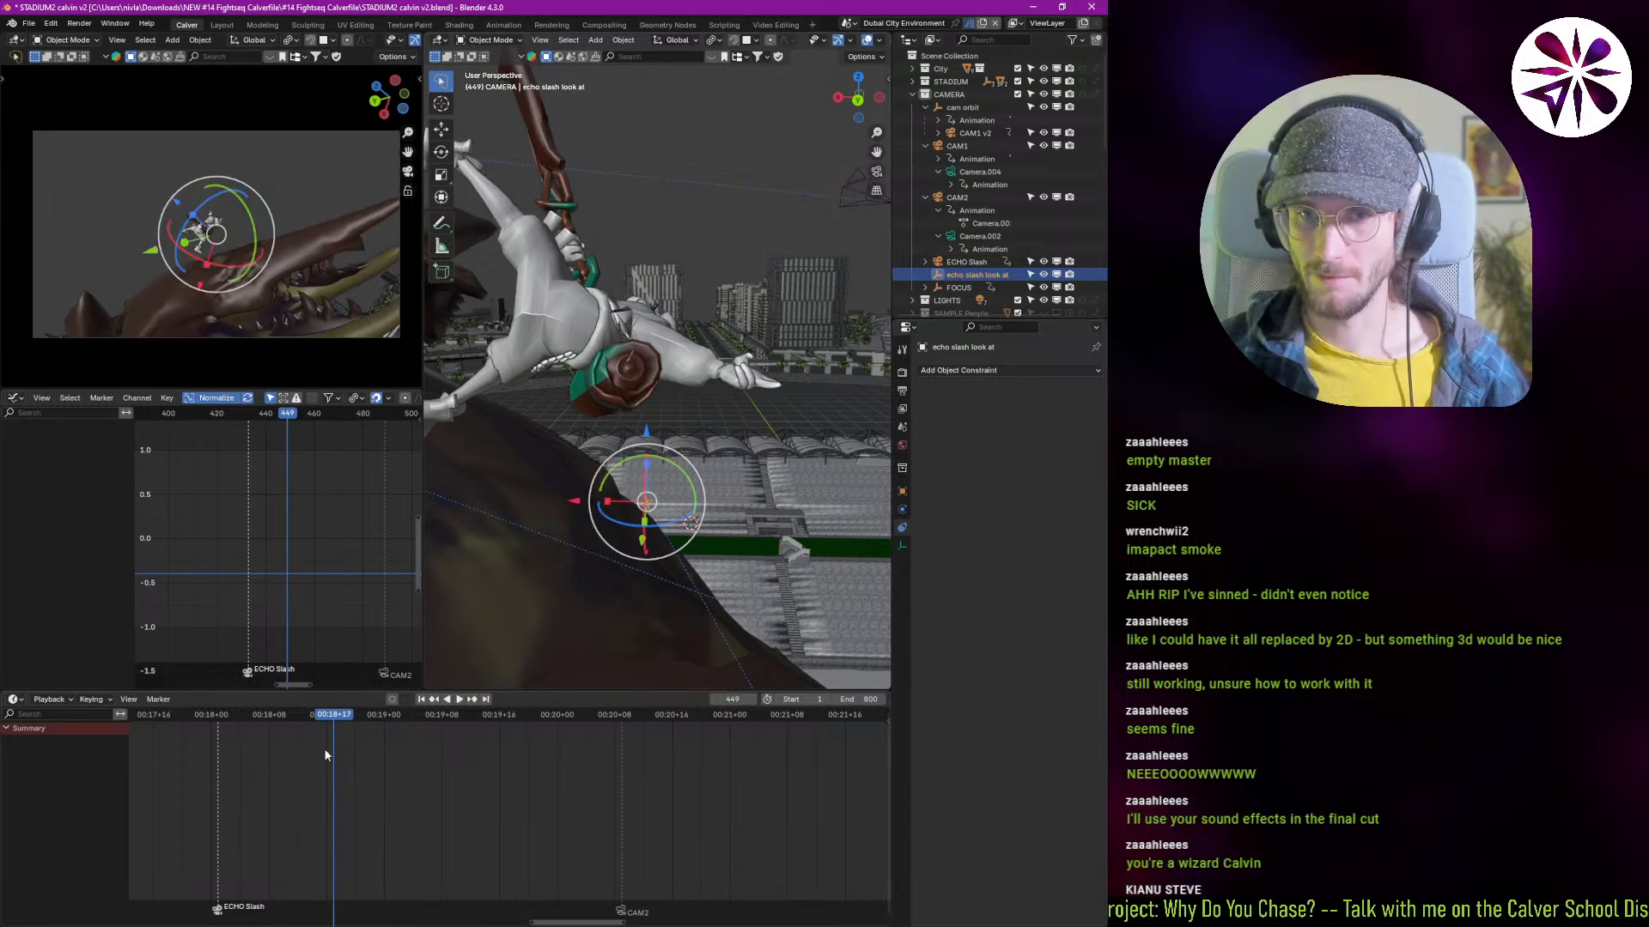
{"action": "right_click_drag", "start_coordinate": [323, 749], "coordinate": [255, 755], "text": "shift"}
{"action": "key", "text": "space"}
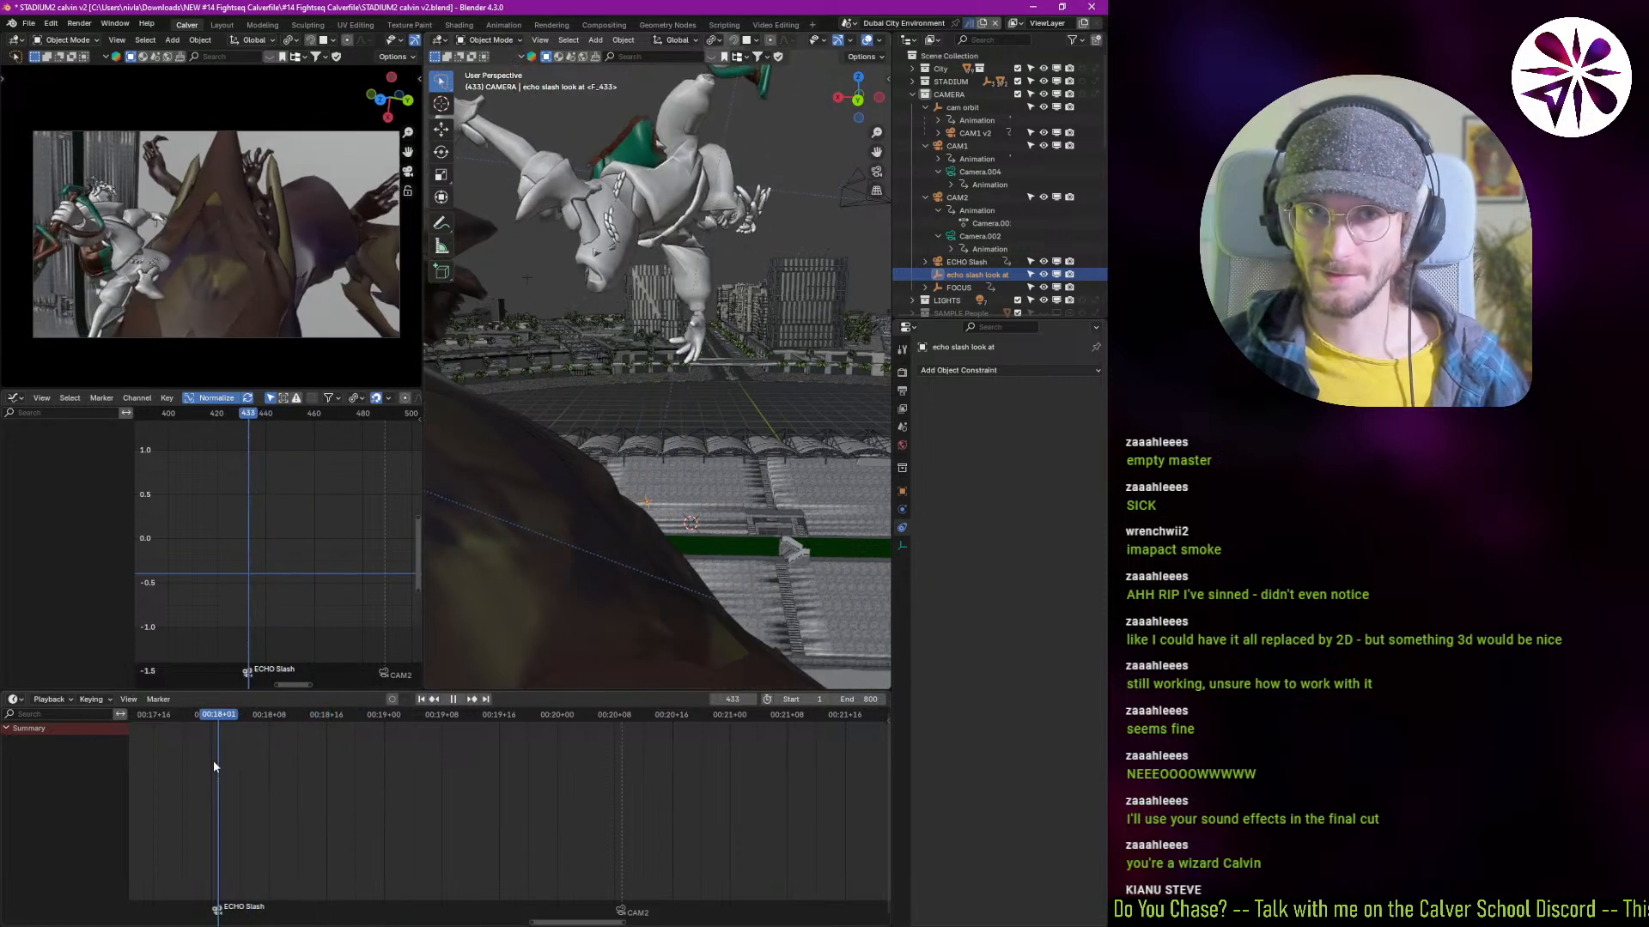
{"action": "right_click", "coordinate": [220, 762], "text": "shift"}
{"action": "key", "text": "space"}
{"action": "key", "text": "g"}
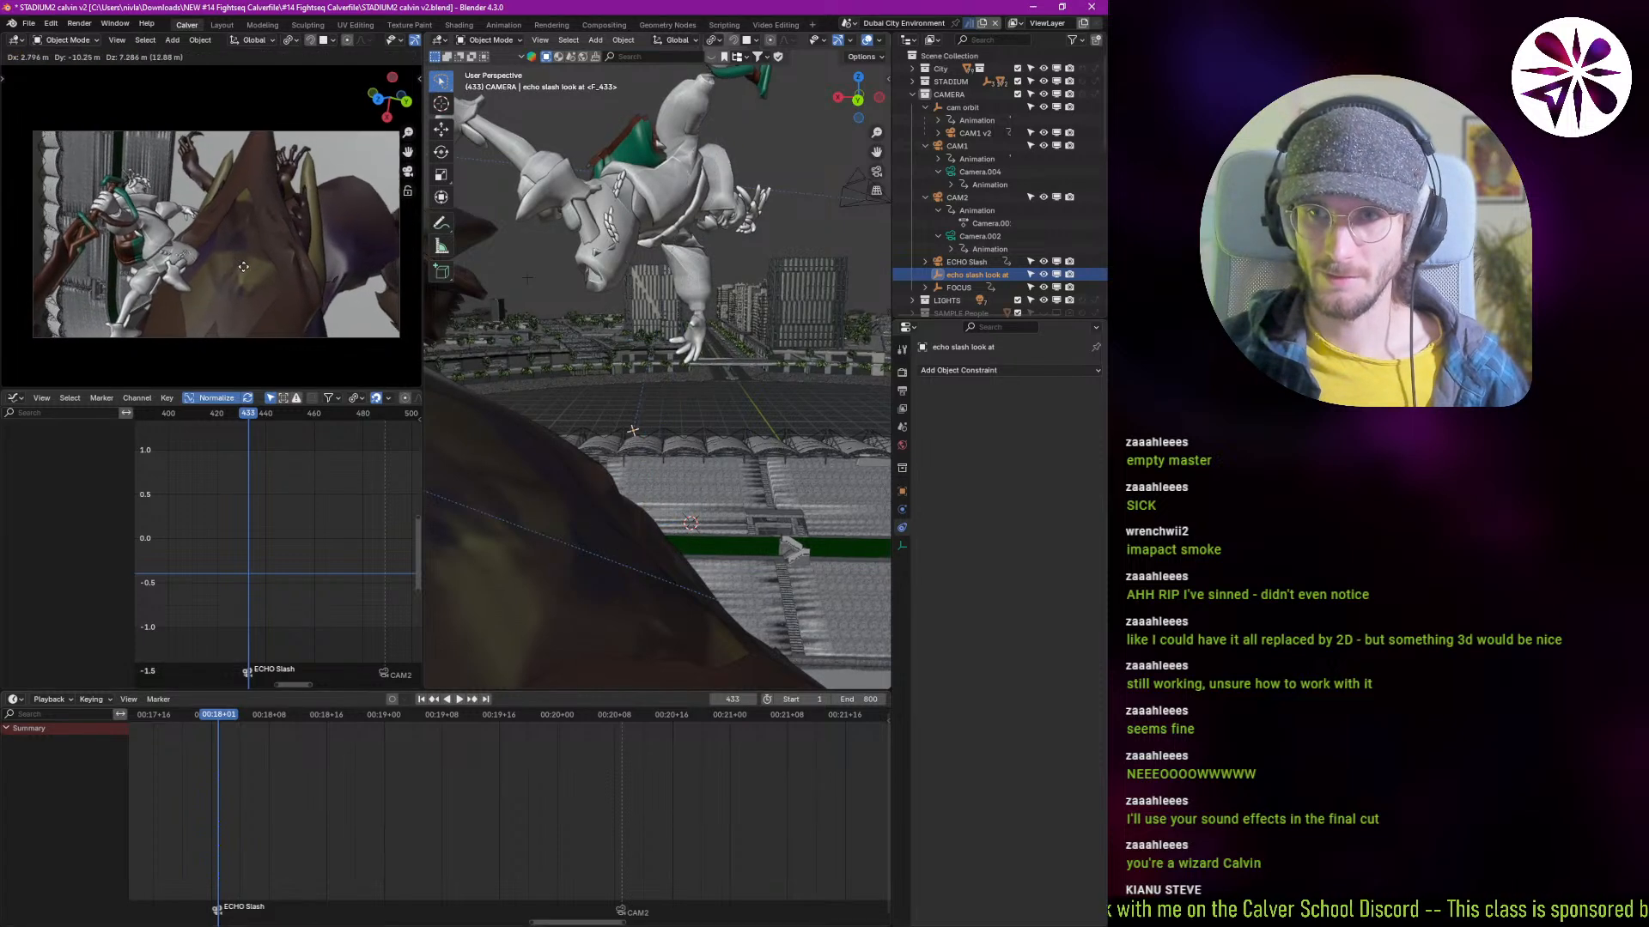
{"action": "left_click", "coordinate": [252, 268]}
{"action": "key", "text": "i"}
Step: At frame 452, reposition and tilt the echo slash look at empty to reframe the creature and fighter, and keyframe it
{"action": "key", "text": "space"}
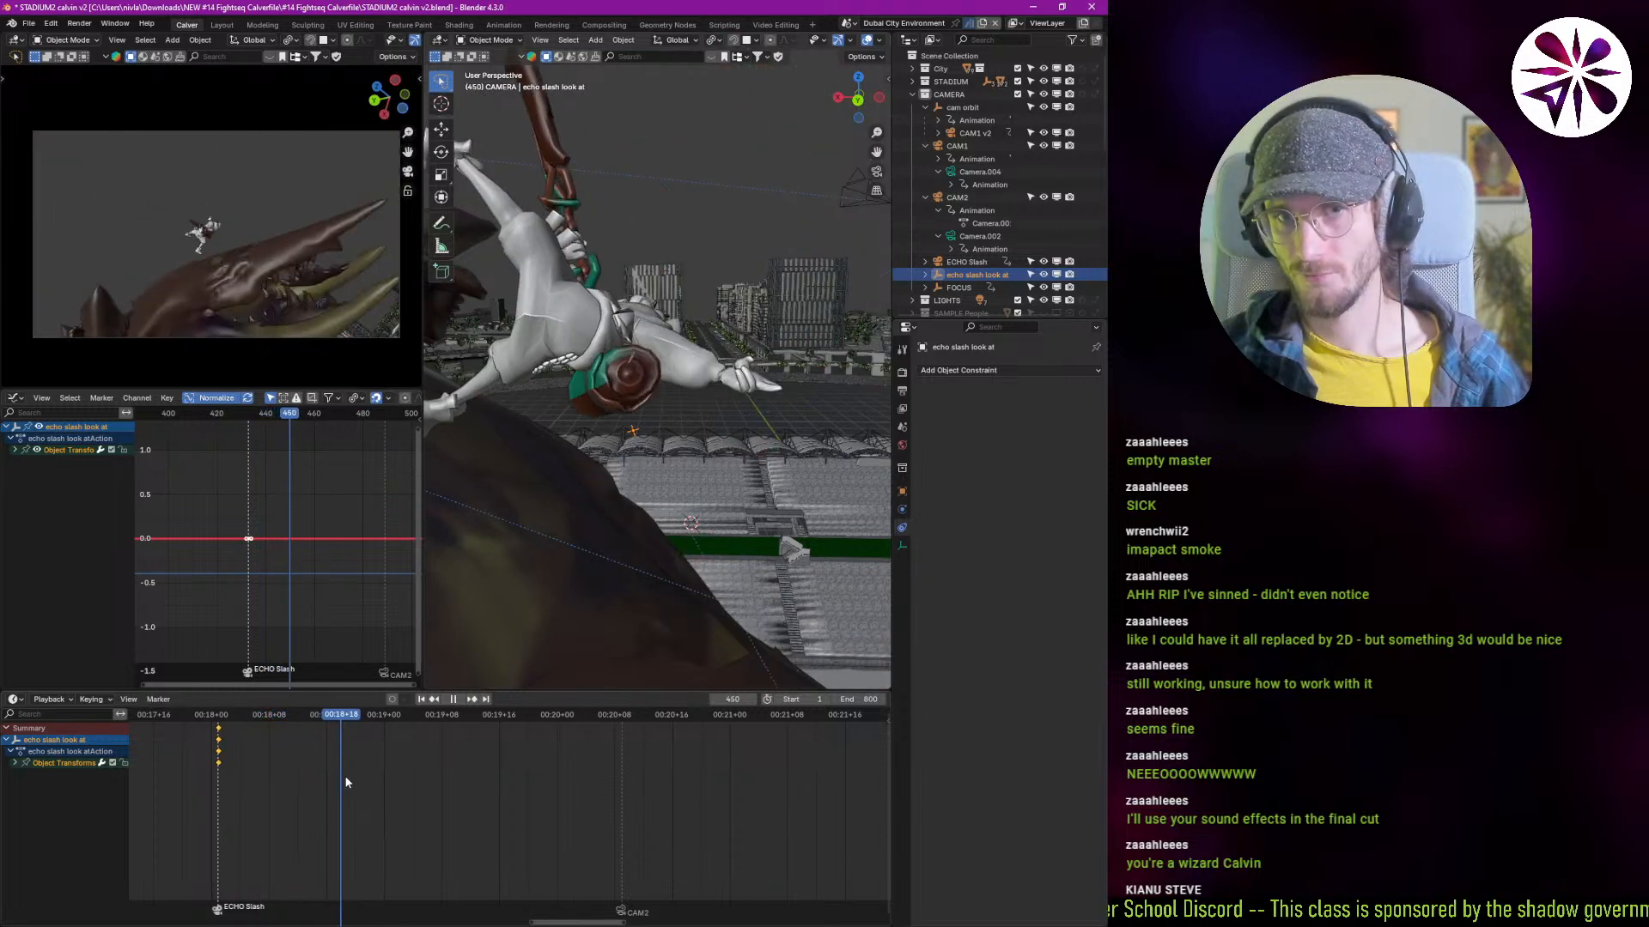
{"action": "mouse_move", "coordinate": [364, 790]}
{"action": "right_mouse_down", "text": "shift"}
{"action": "mouse_move", "coordinate": [305, 783]}
{"action": "mouse_move", "coordinate": [353, 795]}
{"action": "right_mouse_up", "text": "shift"}
{"action": "key", "text": "g"}
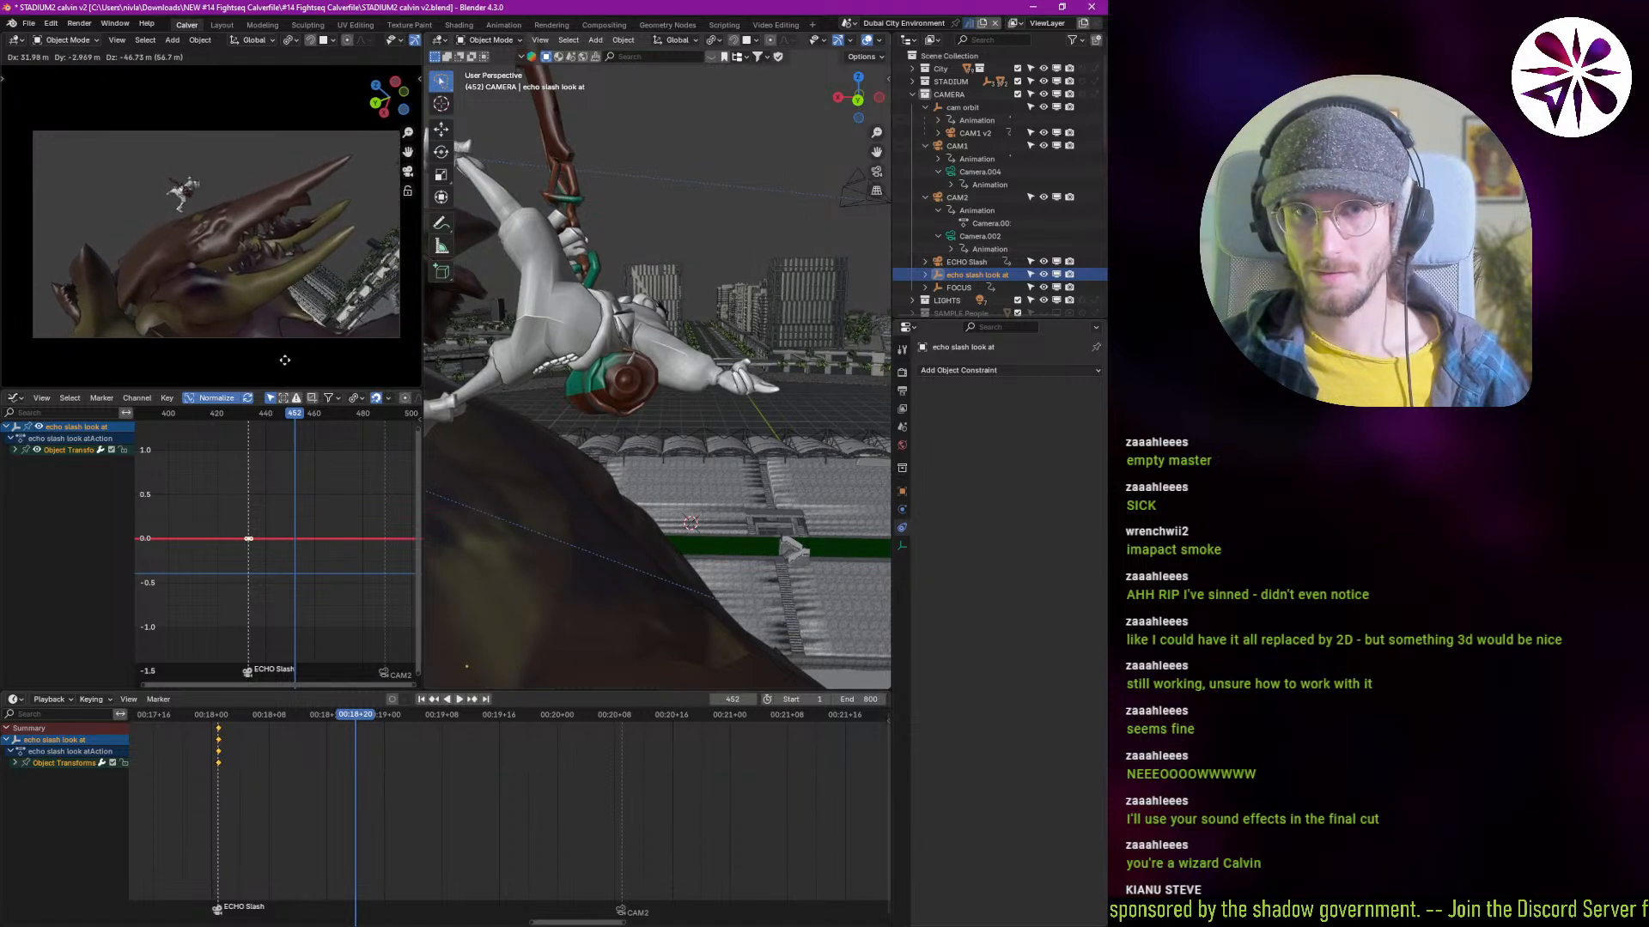
{"action": "left_click", "coordinate": [282, 362]}
{"action": "key", "text": "r"}
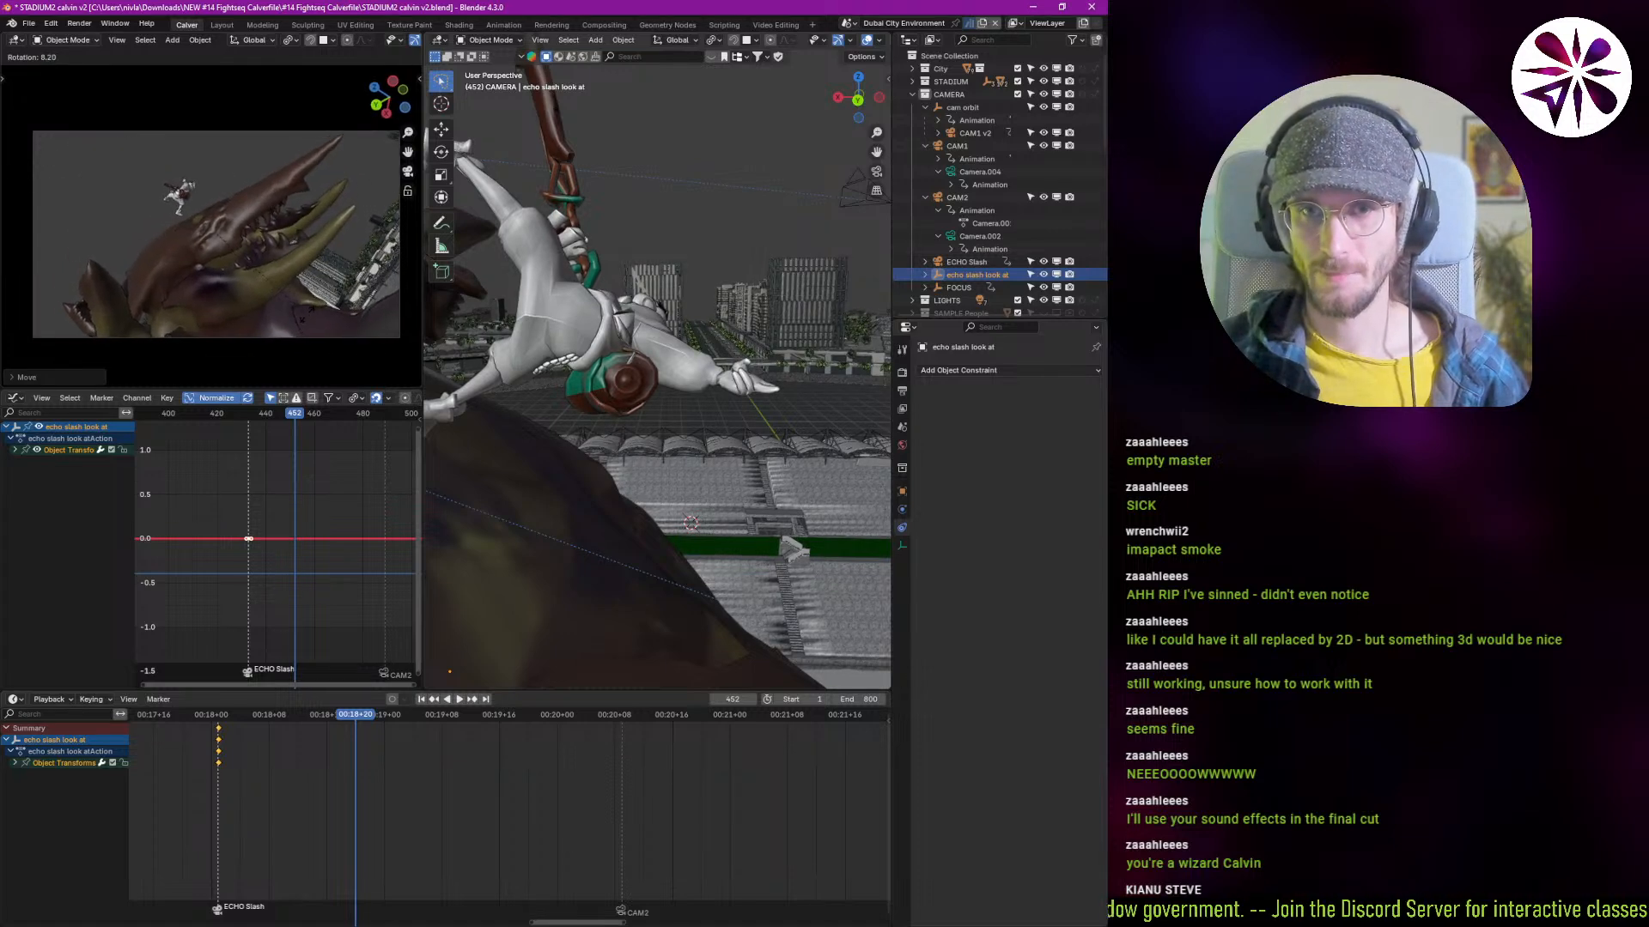
{"action": "left_click", "coordinate": [318, 290]}
{"action": "key", "text": "g"}
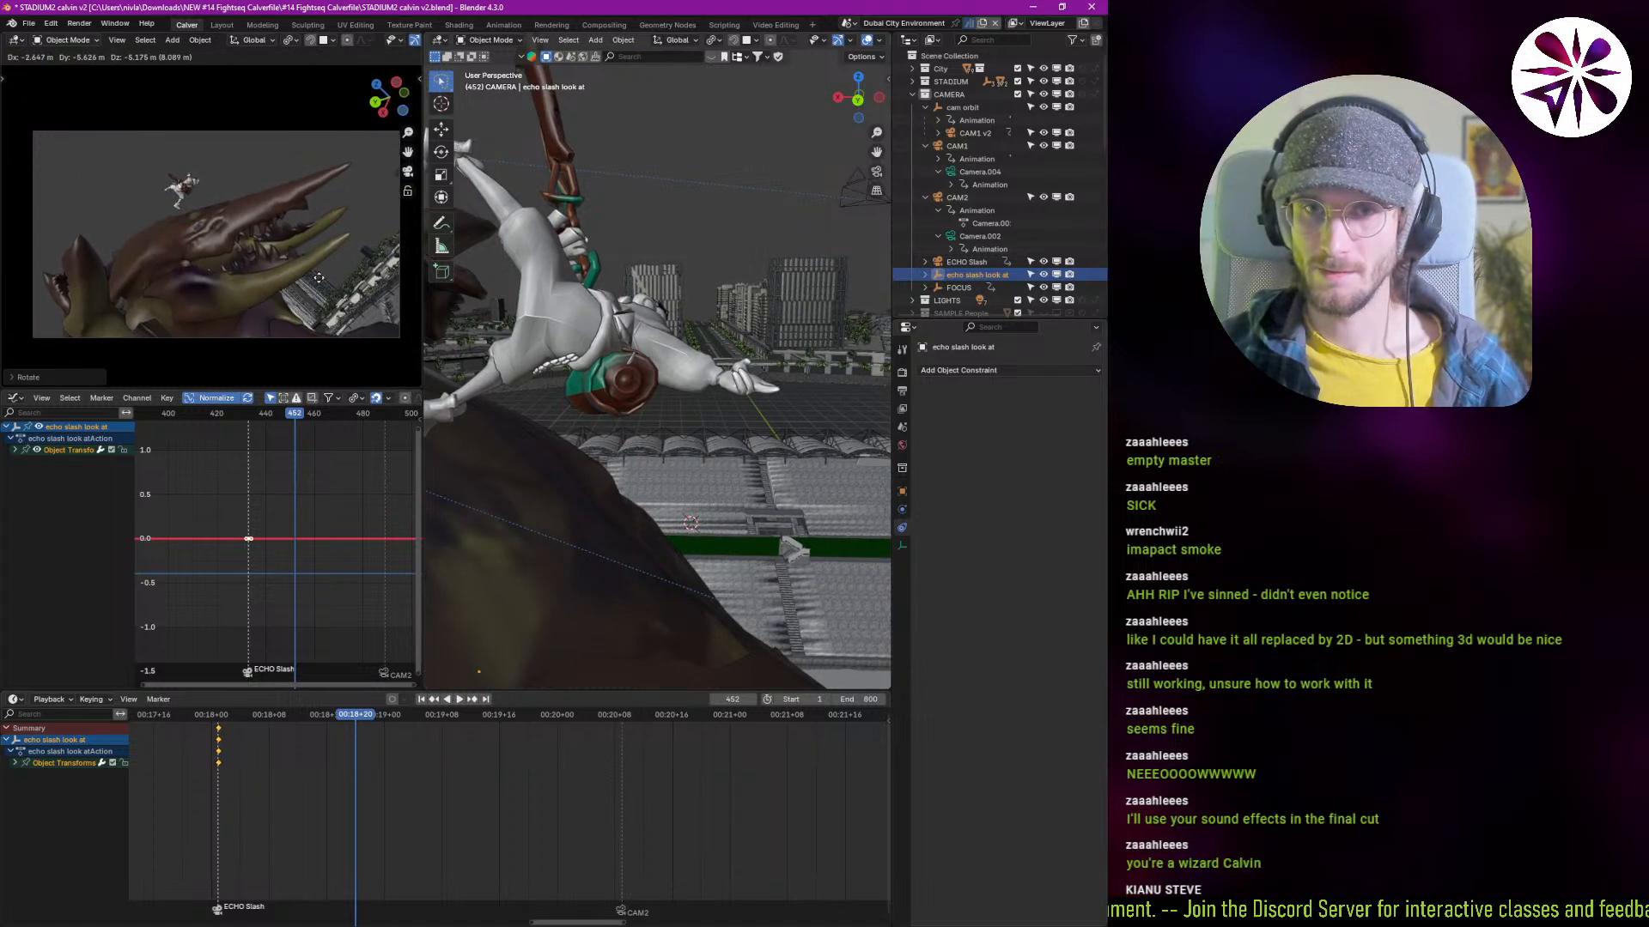
{"action": "left_click", "coordinate": [315, 272]}
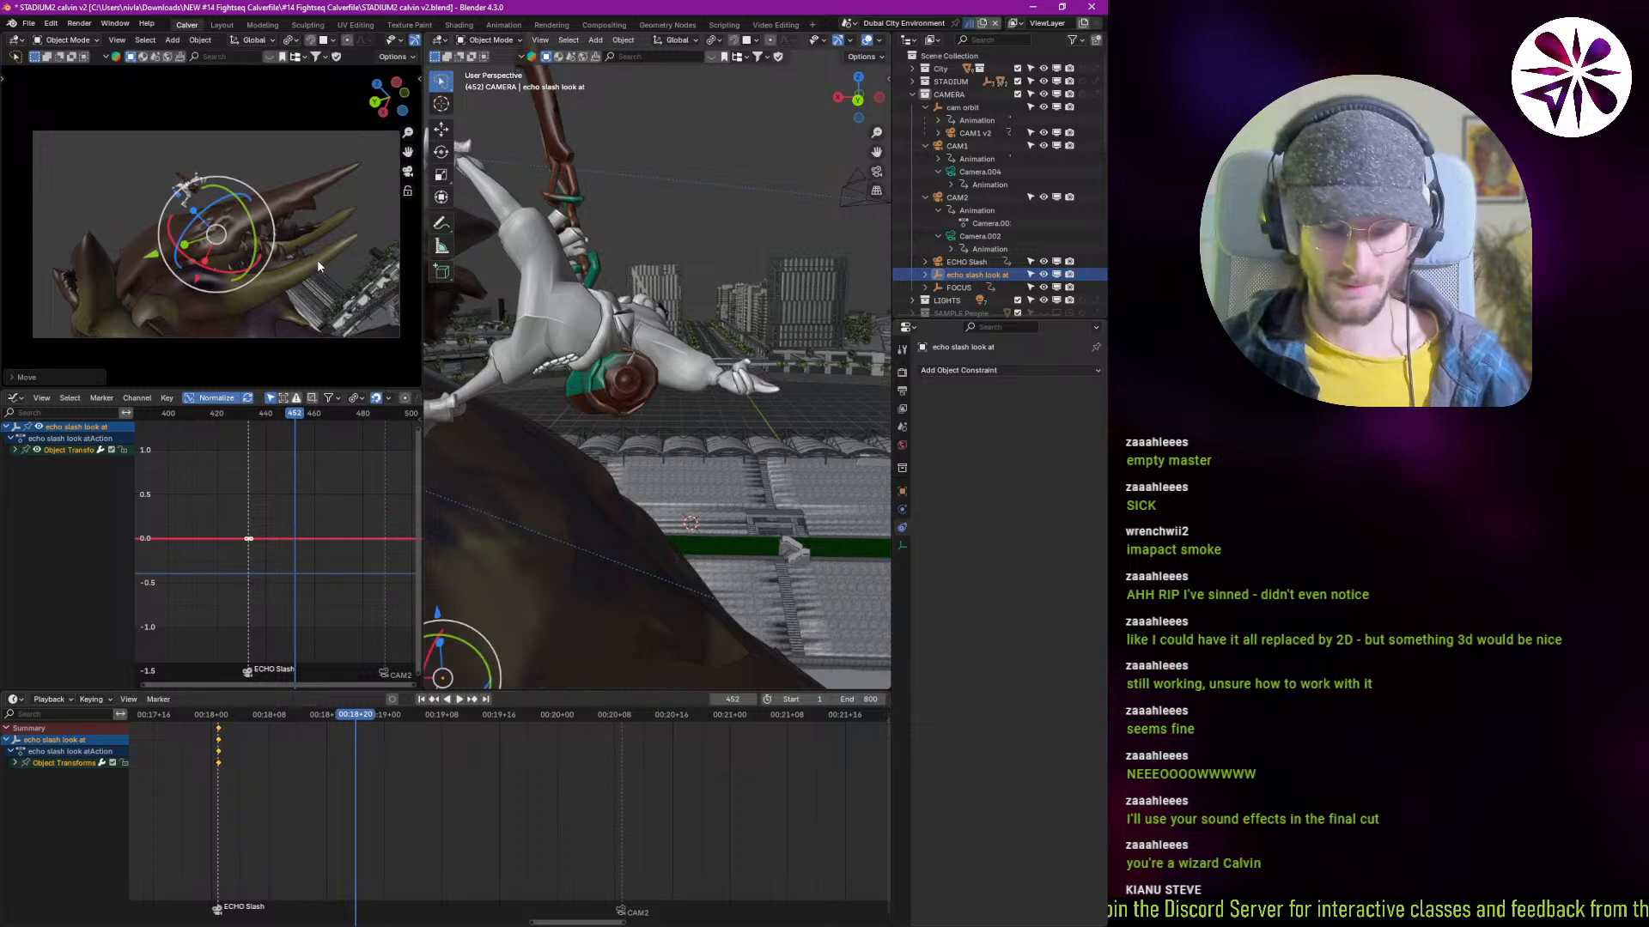
{"action": "key", "text": "i"}
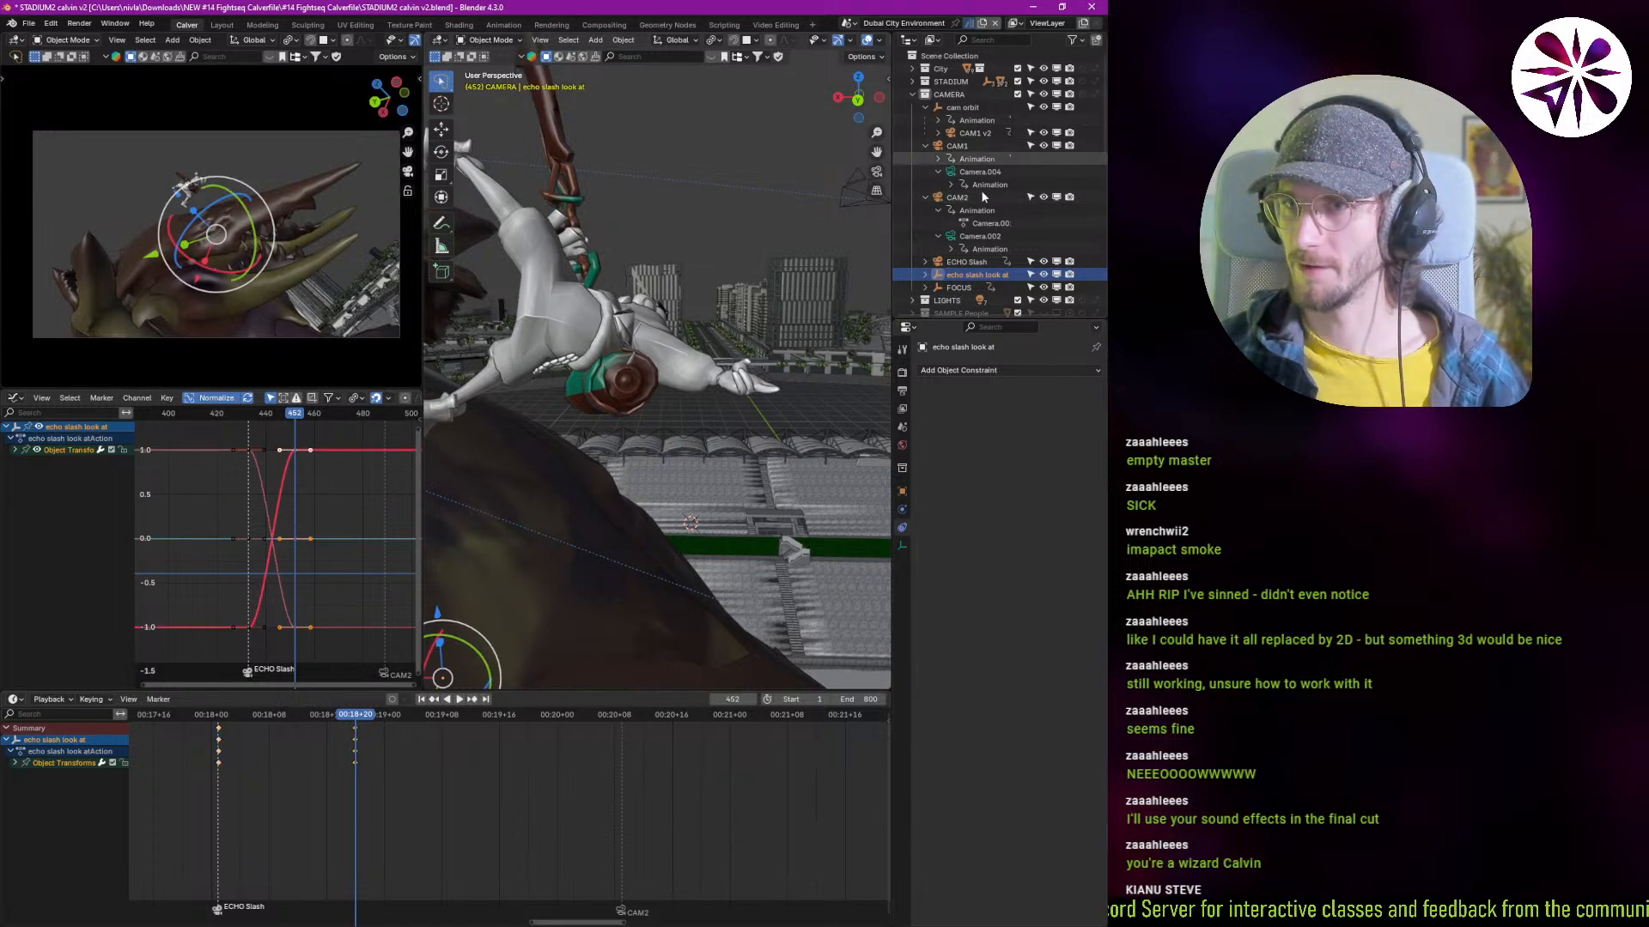
Step: At frame 452, pull the ECHO Slash camera back, shift the look-at empty about 18 m, and replay the shot
{"action": "left_click", "coordinate": [967, 262]}
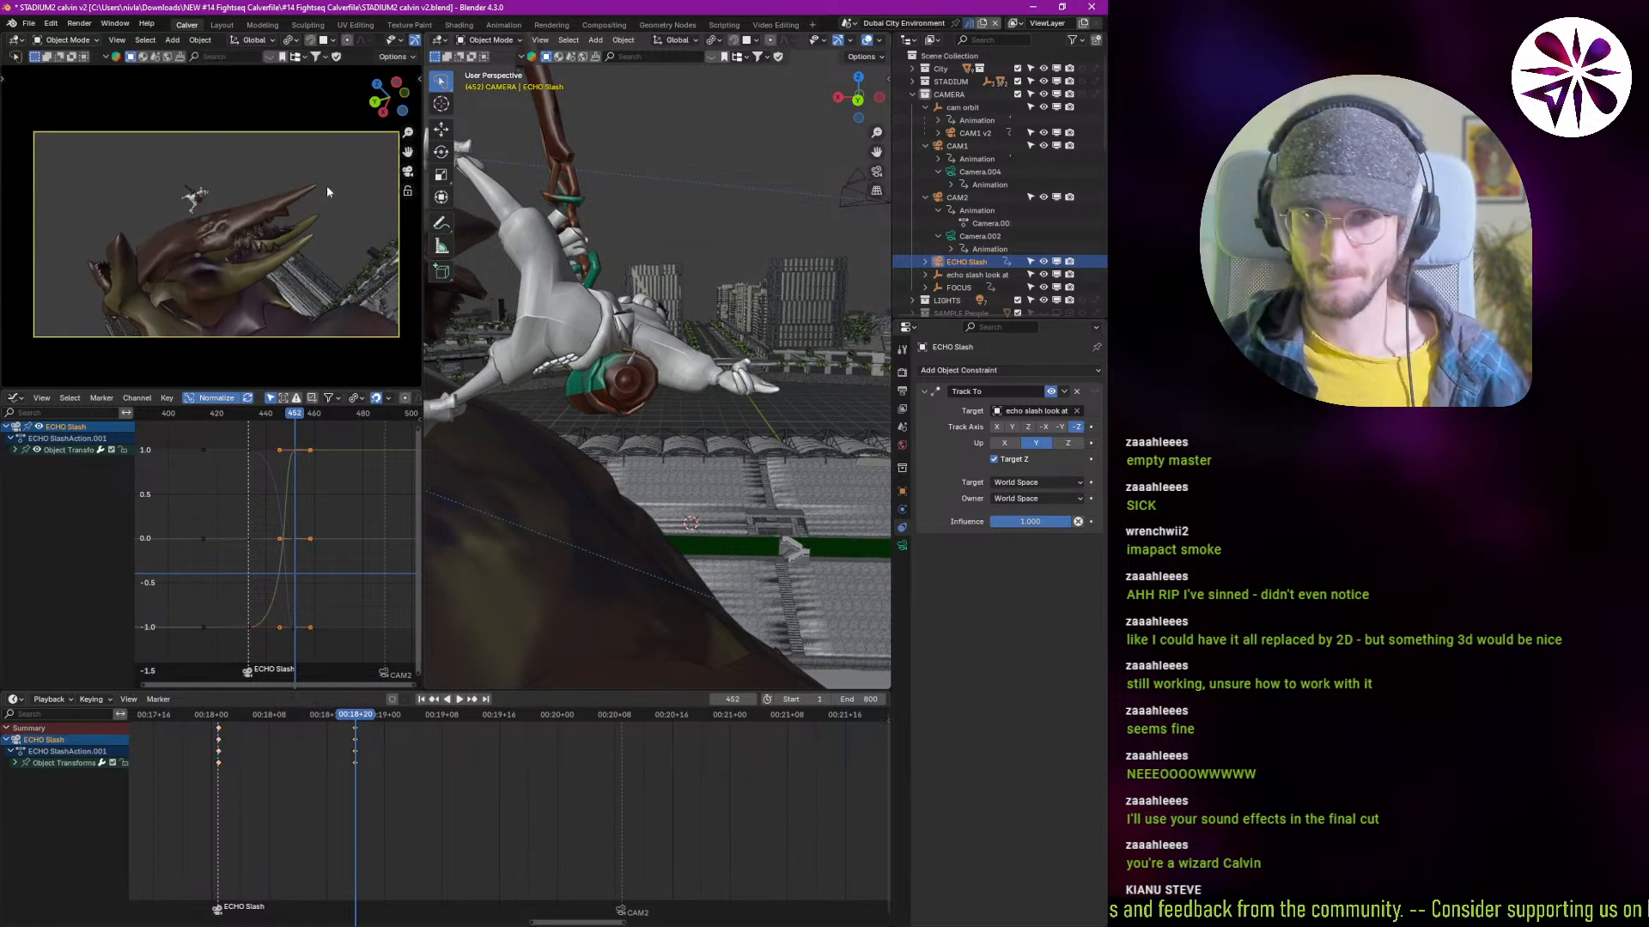
{"action": "left_click", "coordinate": [975, 279]}
{"action": "key", "text": "g"}
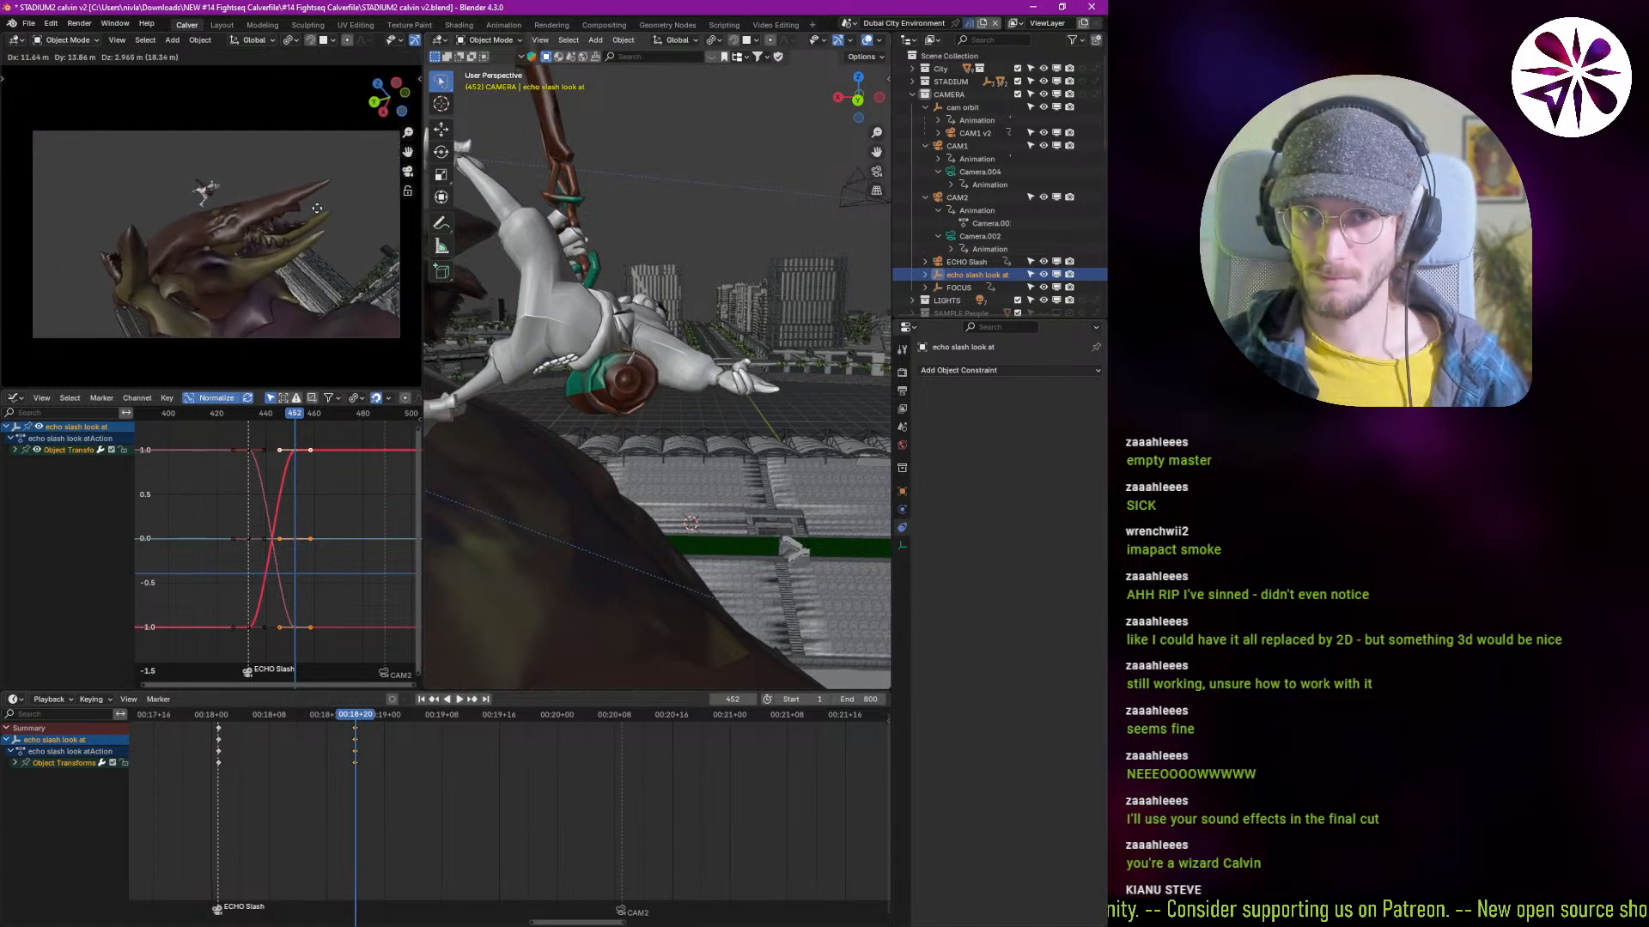
{"action": "left_click", "coordinate": [320, 199]}
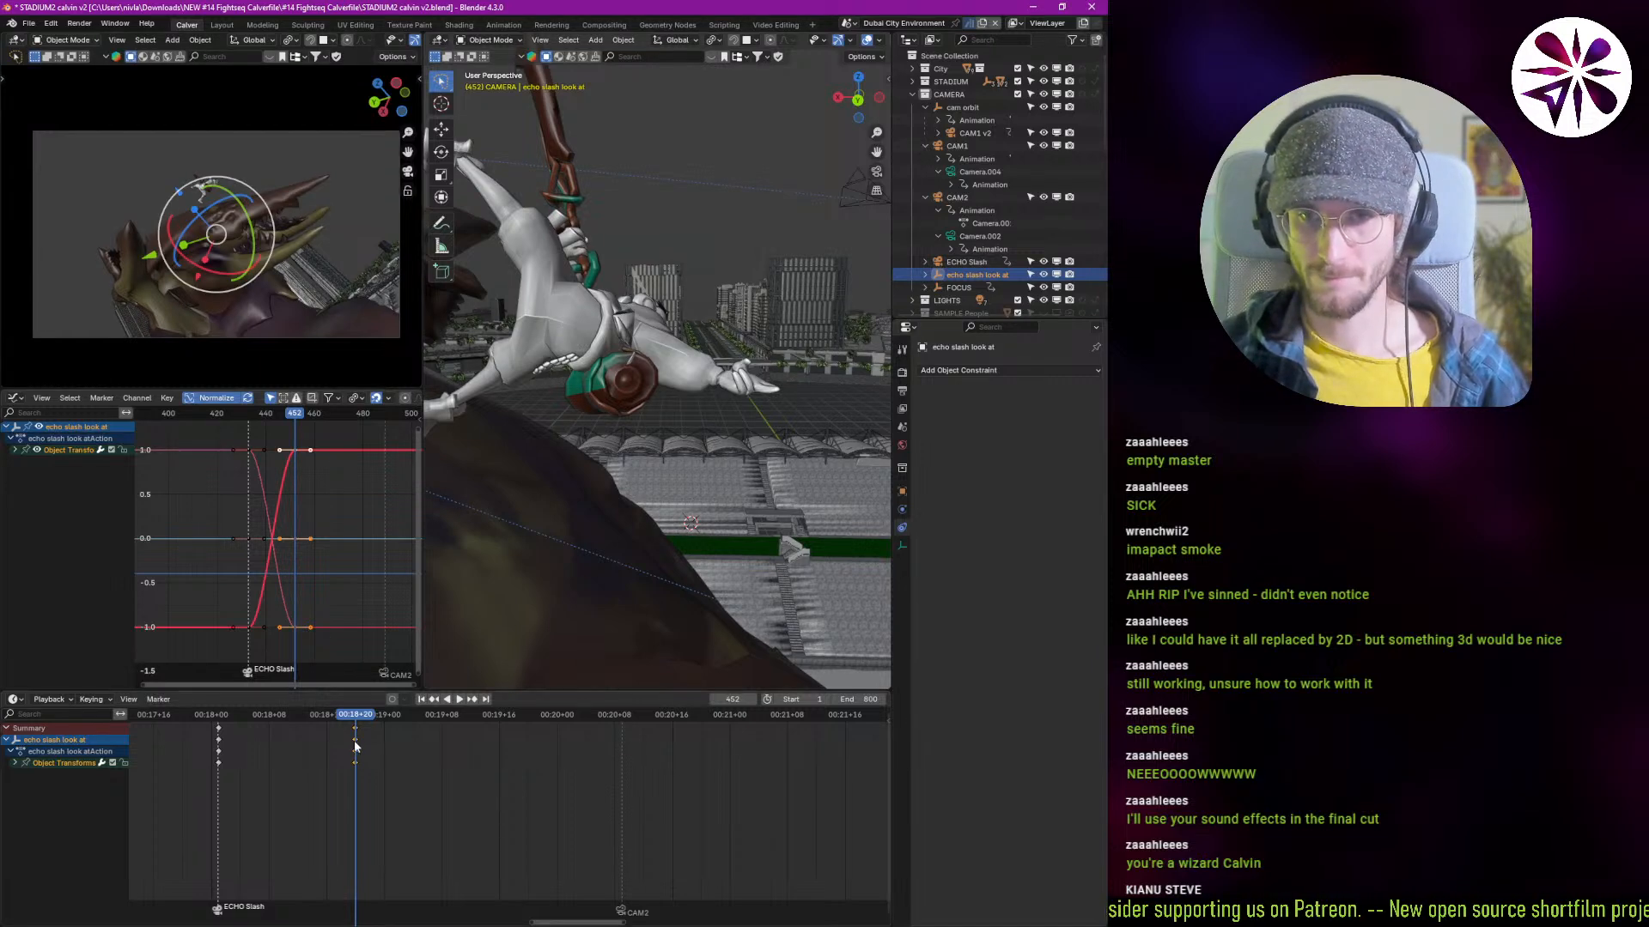
{"action": "right_click_drag", "start_coordinate": [355, 748], "coordinate": [238, 759], "text": "shift"}
{"action": "right_click", "coordinate": [215, 777], "text": "shift"}
{"action": "key", "text": "space"}
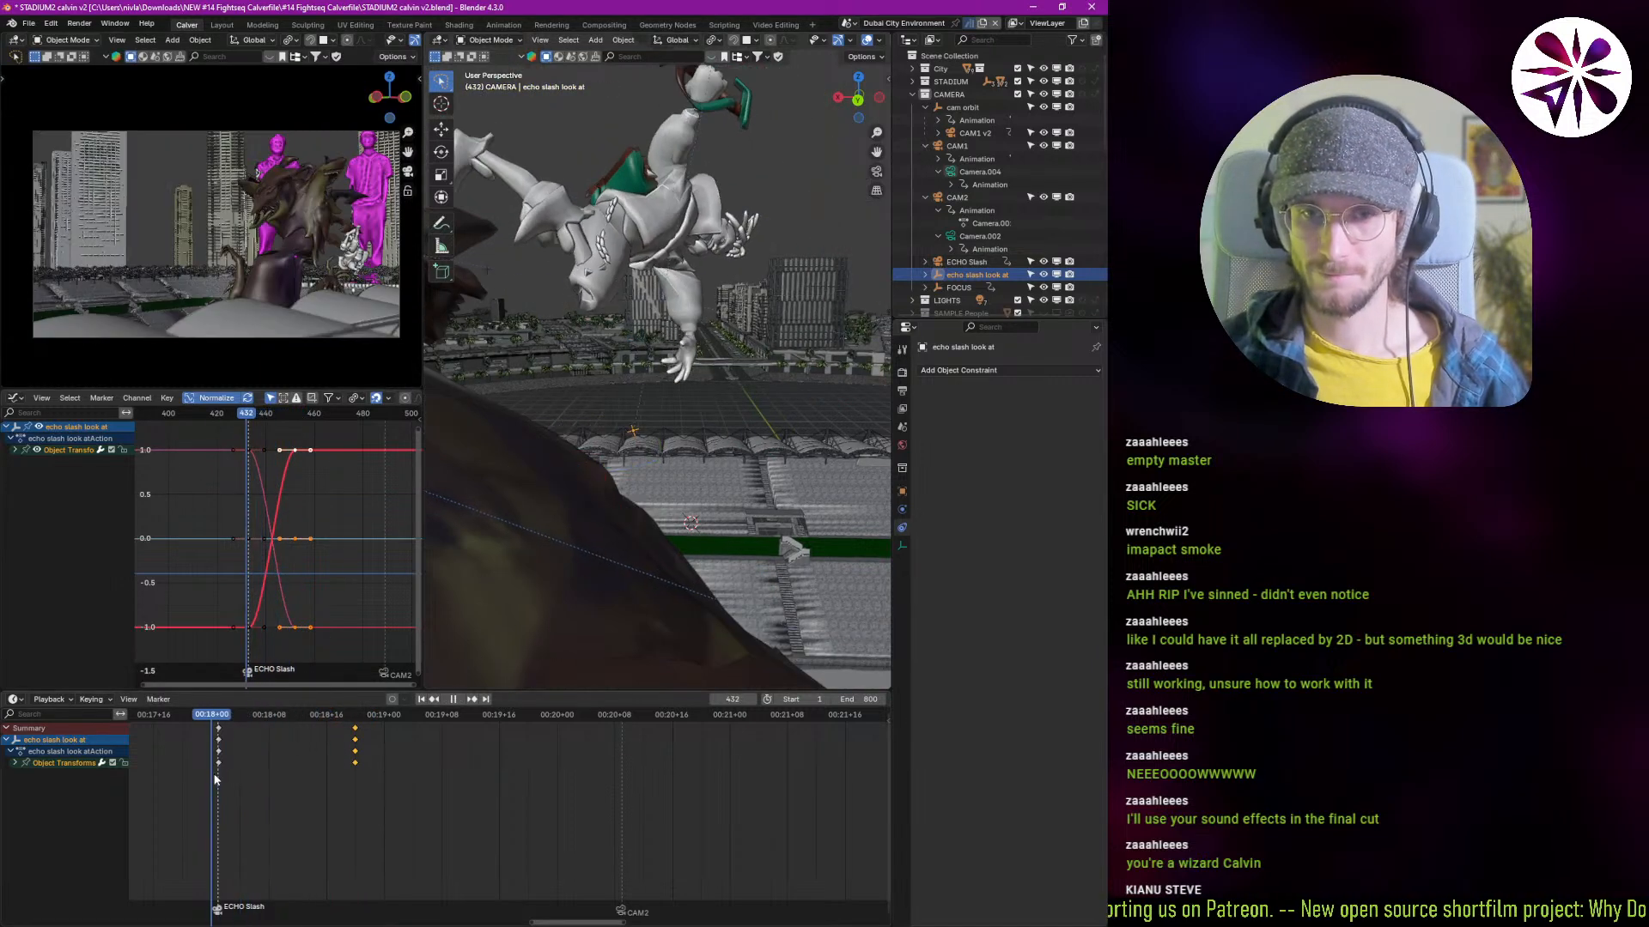
{"action": "key", "text": "space"}
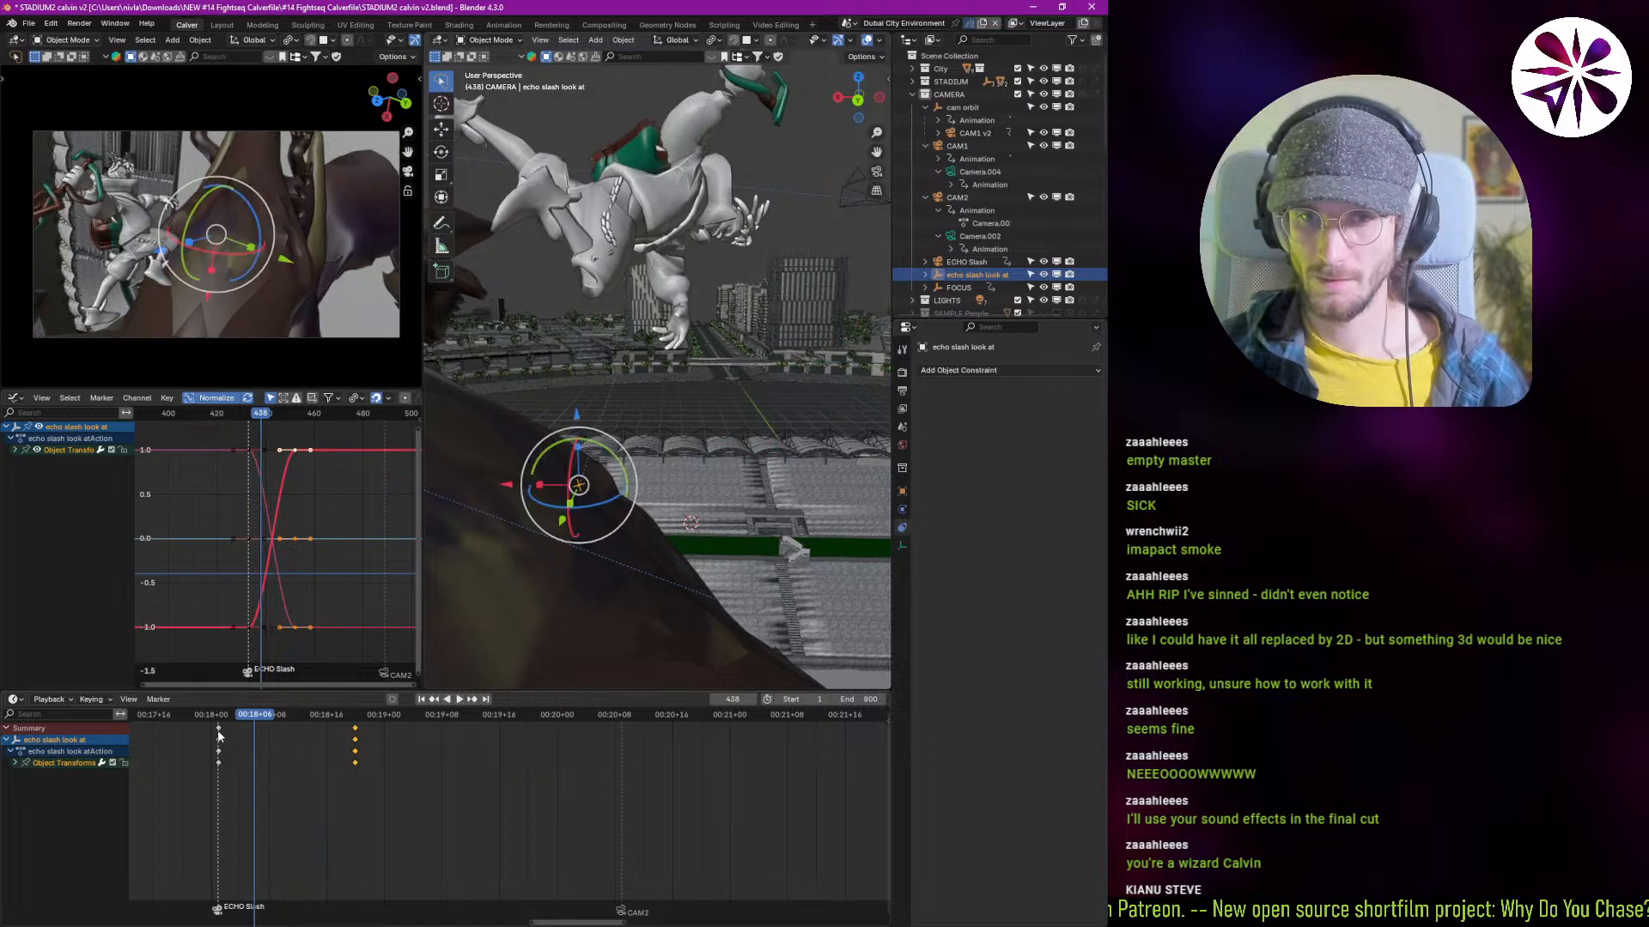
Step: Duplicate the look-at empty's first keyframe, place the copy at about frame 442, and replay the shot to check the timing
{"action": "left_click", "coordinate": [218, 729]}
{"action": "key", "text": "shift+d"}
{"action": "left_click", "coordinate": [252, 785]}
{"action": "key", "text": "space"}
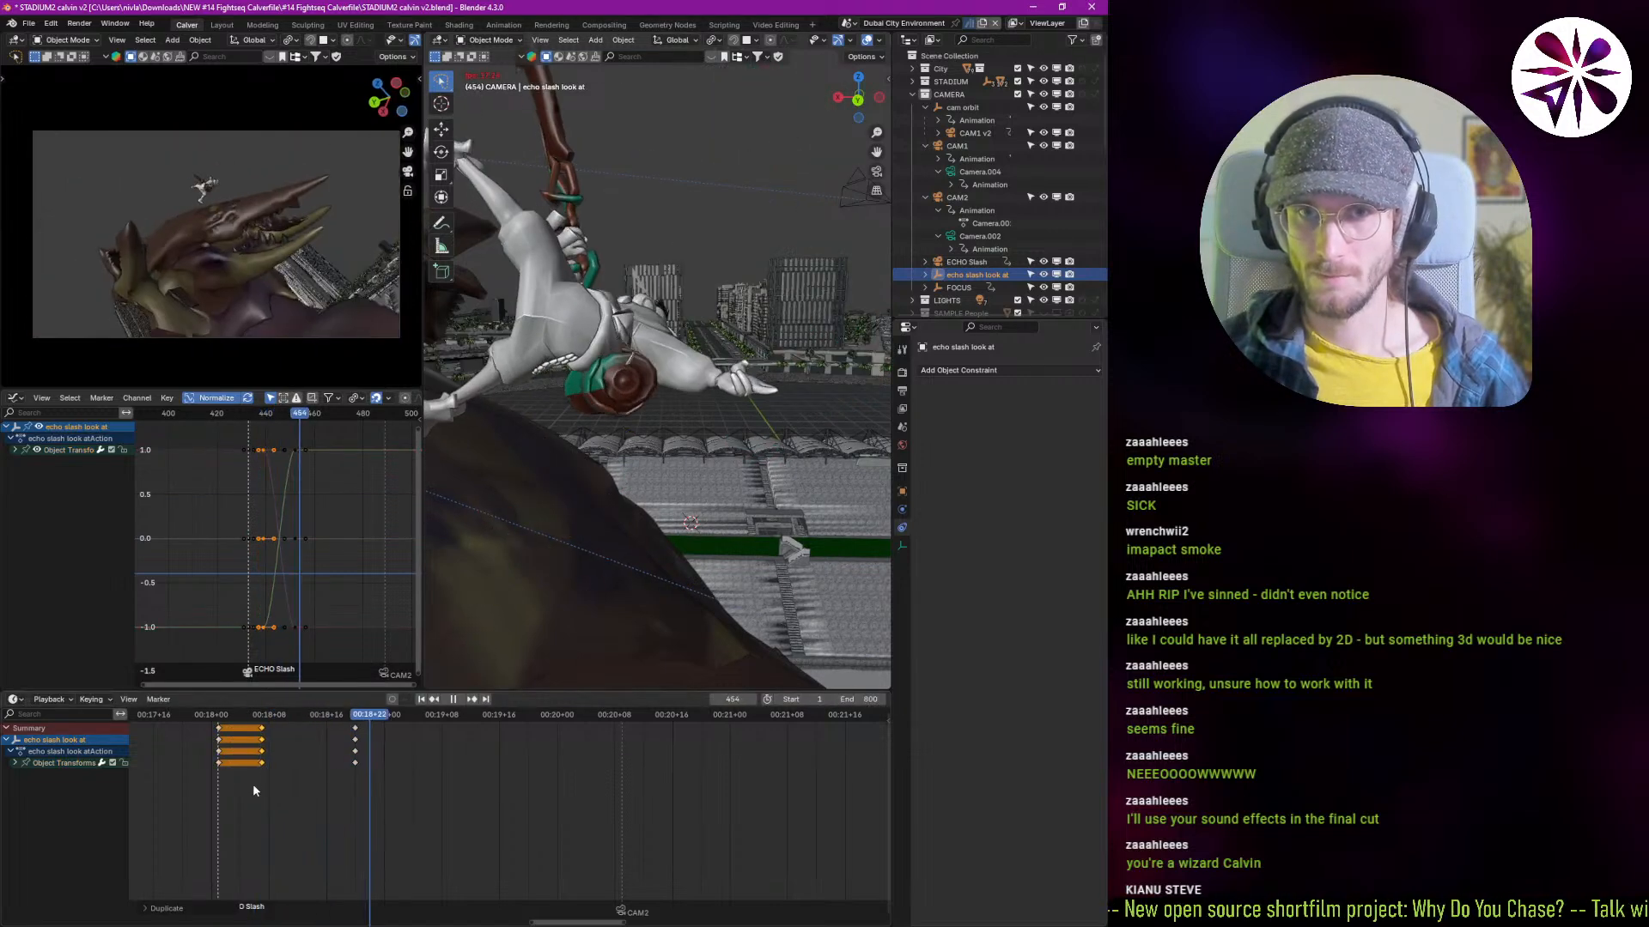
{"action": "right_click_drag", "start_coordinate": [253, 786], "coordinate": [219, 785], "text": "shift"}
{"action": "key", "text": "g"}
{"action": "left_click", "coordinate": [323, 795]}
{"action": "key", "text": "space"}
{"action": "key", "text": "space"}
{"action": "key", "text": "space"}
{"action": "key", "text": "space"}
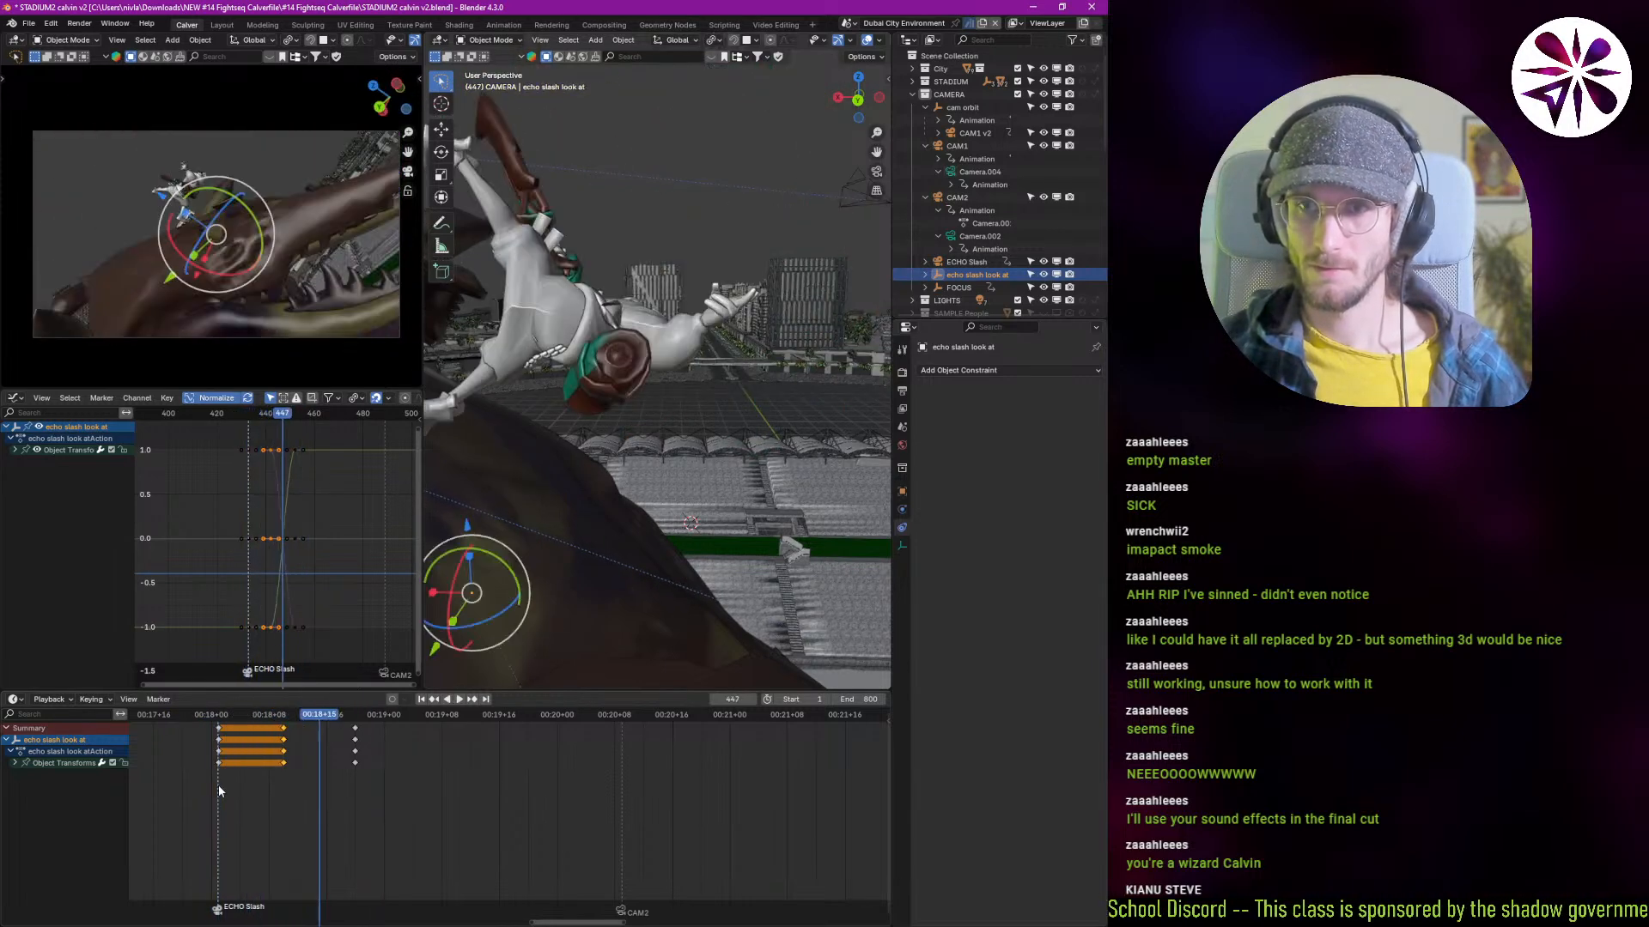
Step: Try lengthening the curve handles of the ECHO Slash camera's frame 433 keyframe to ease the start of its move
{"action": "right_click", "coordinate": [219, 790], "text": "shift"}
{"action": "left_click", "coordinate": [960, 261]}
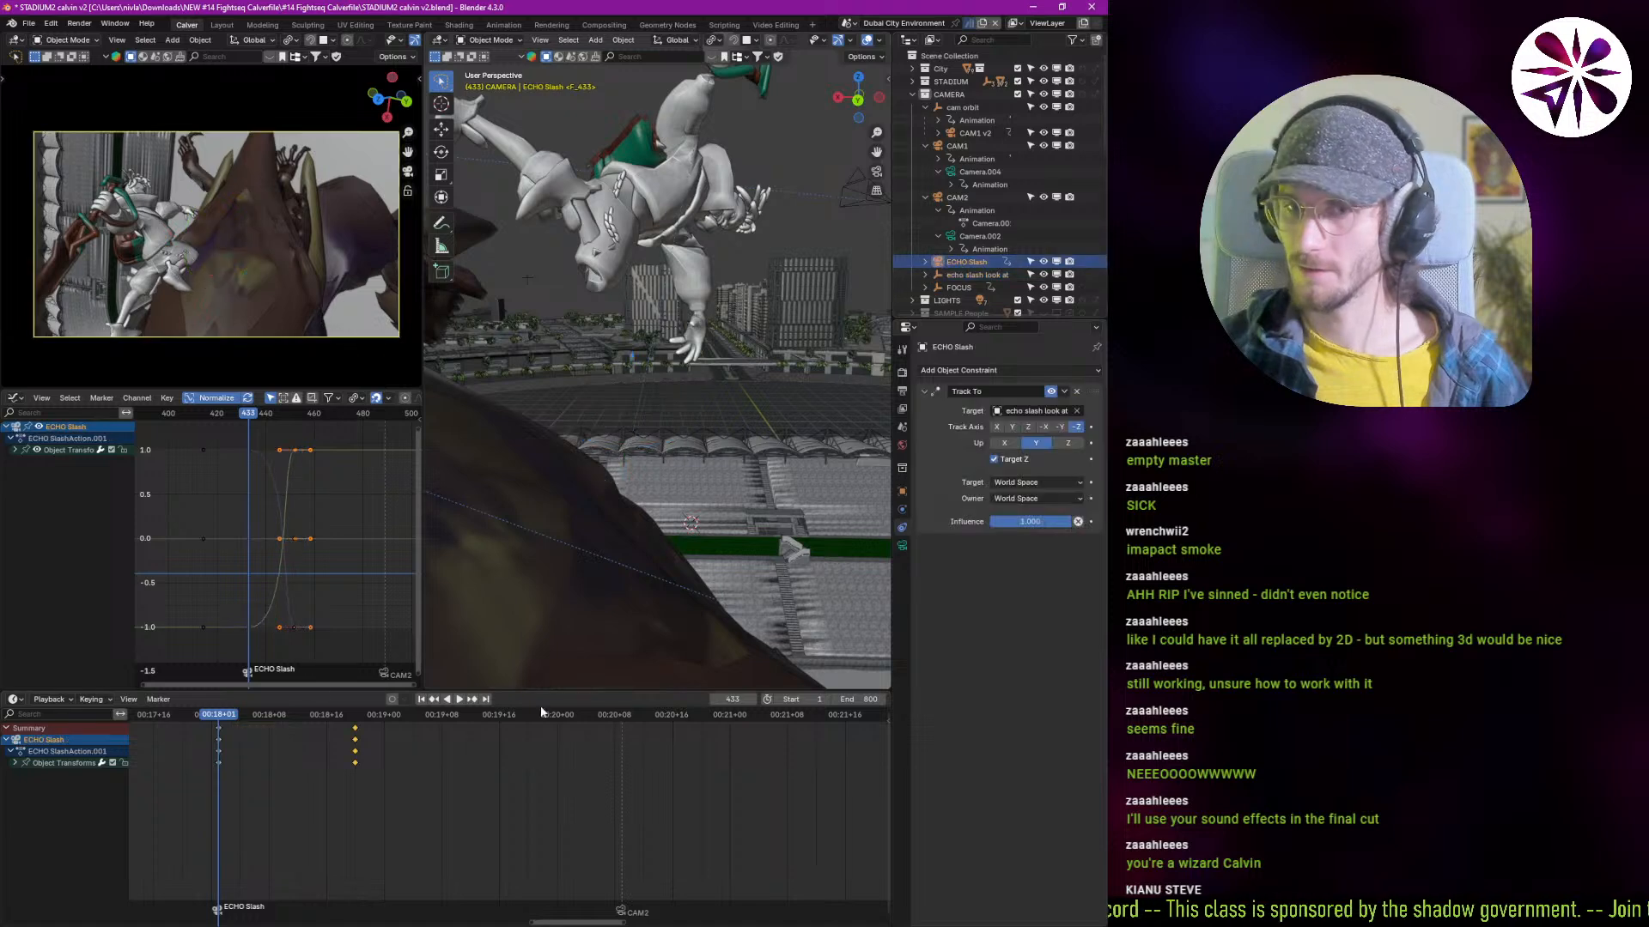
{"action": "key", "text": "s"}
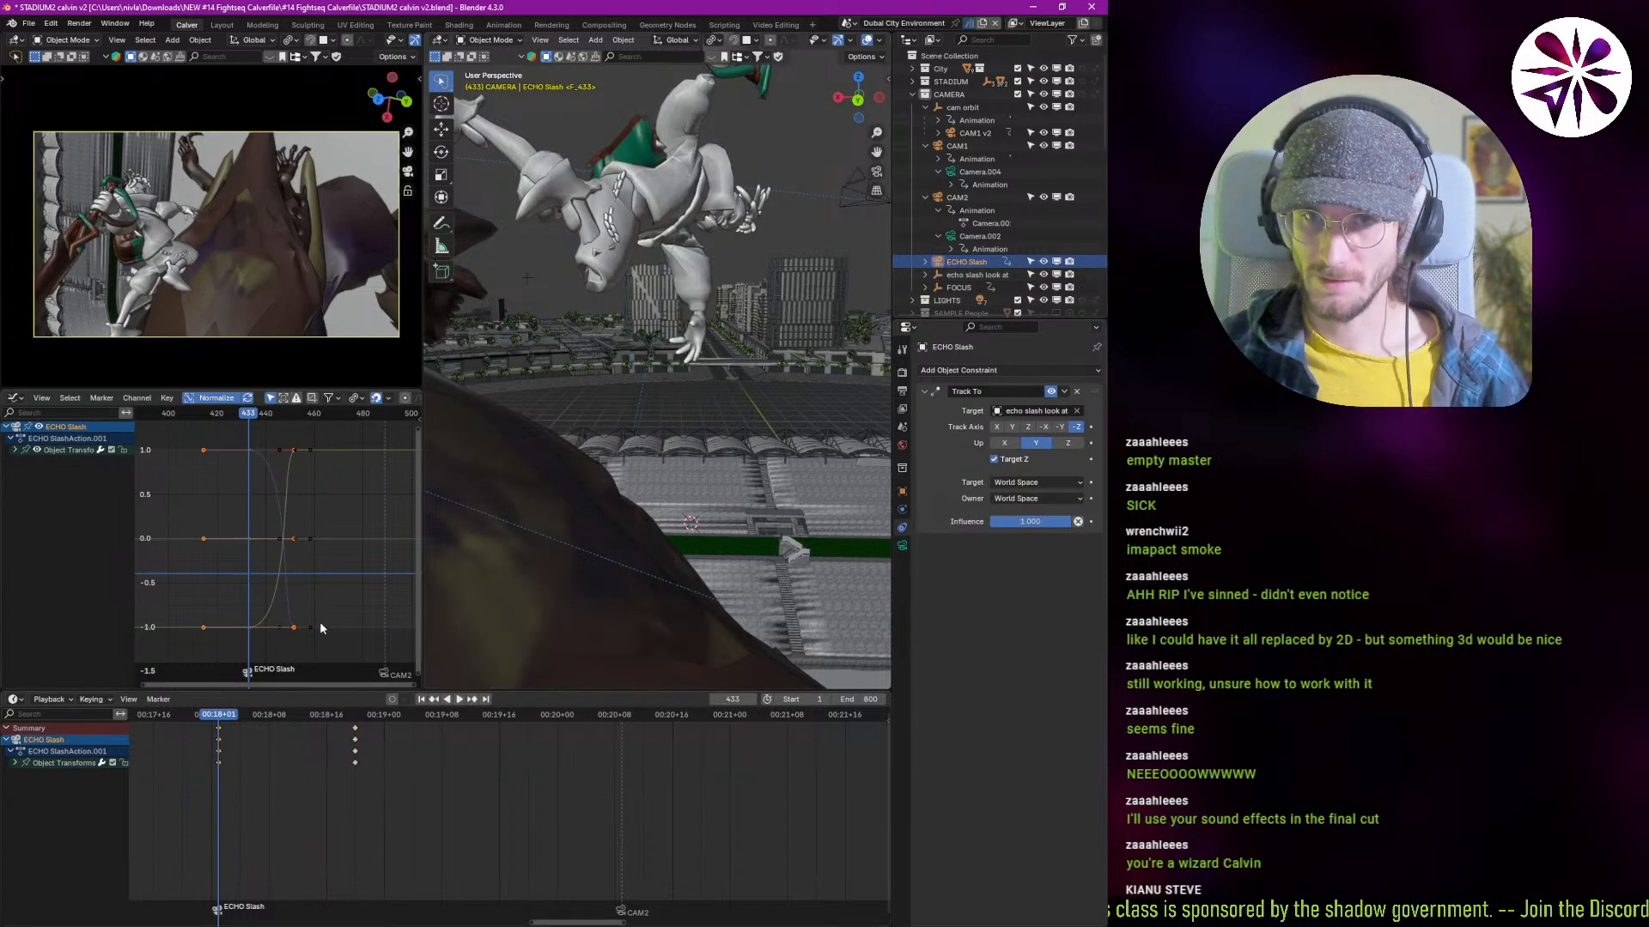
{"action": "mouse_move", "coordinate": [221, 770]}
{"action": "right_mouse_down", "text": "shift"}
{"action": "mouse_move", "coordinate": [249, 777]}
{"action": "mouse_move", "coordinate": [234, 780]}
{"action": "right_mouse_up", "text": "shift"}
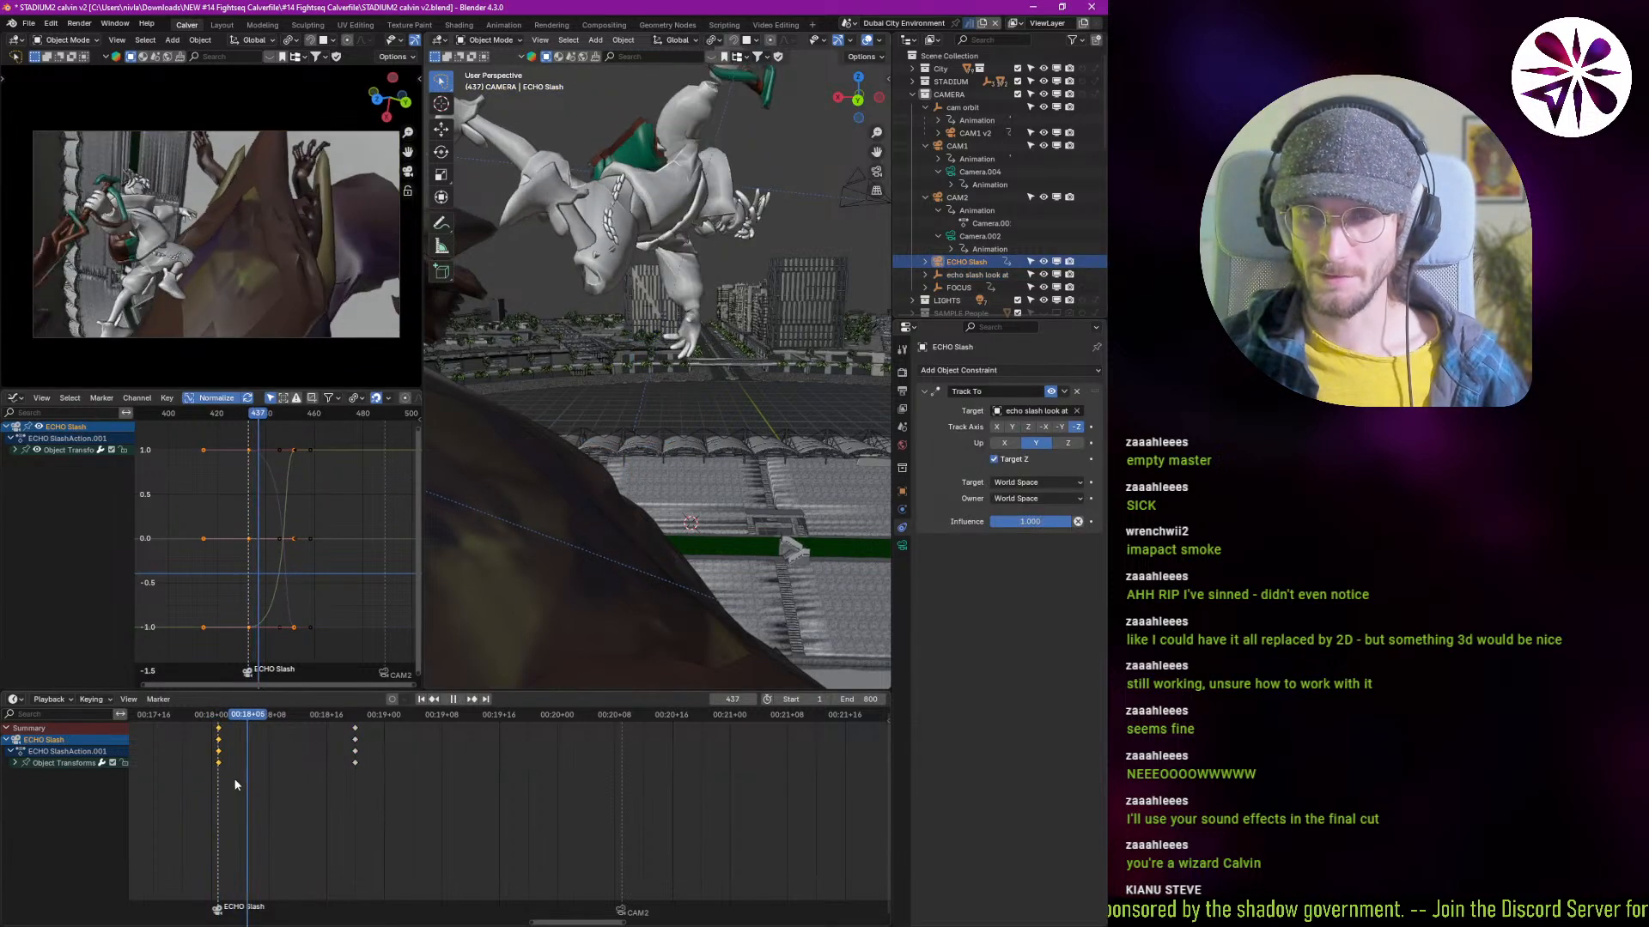
{"action": "key", "text": "s"}
{"action": "left_click", "coordinate": [331, 646]}
{"action": "key", "text": "space"}
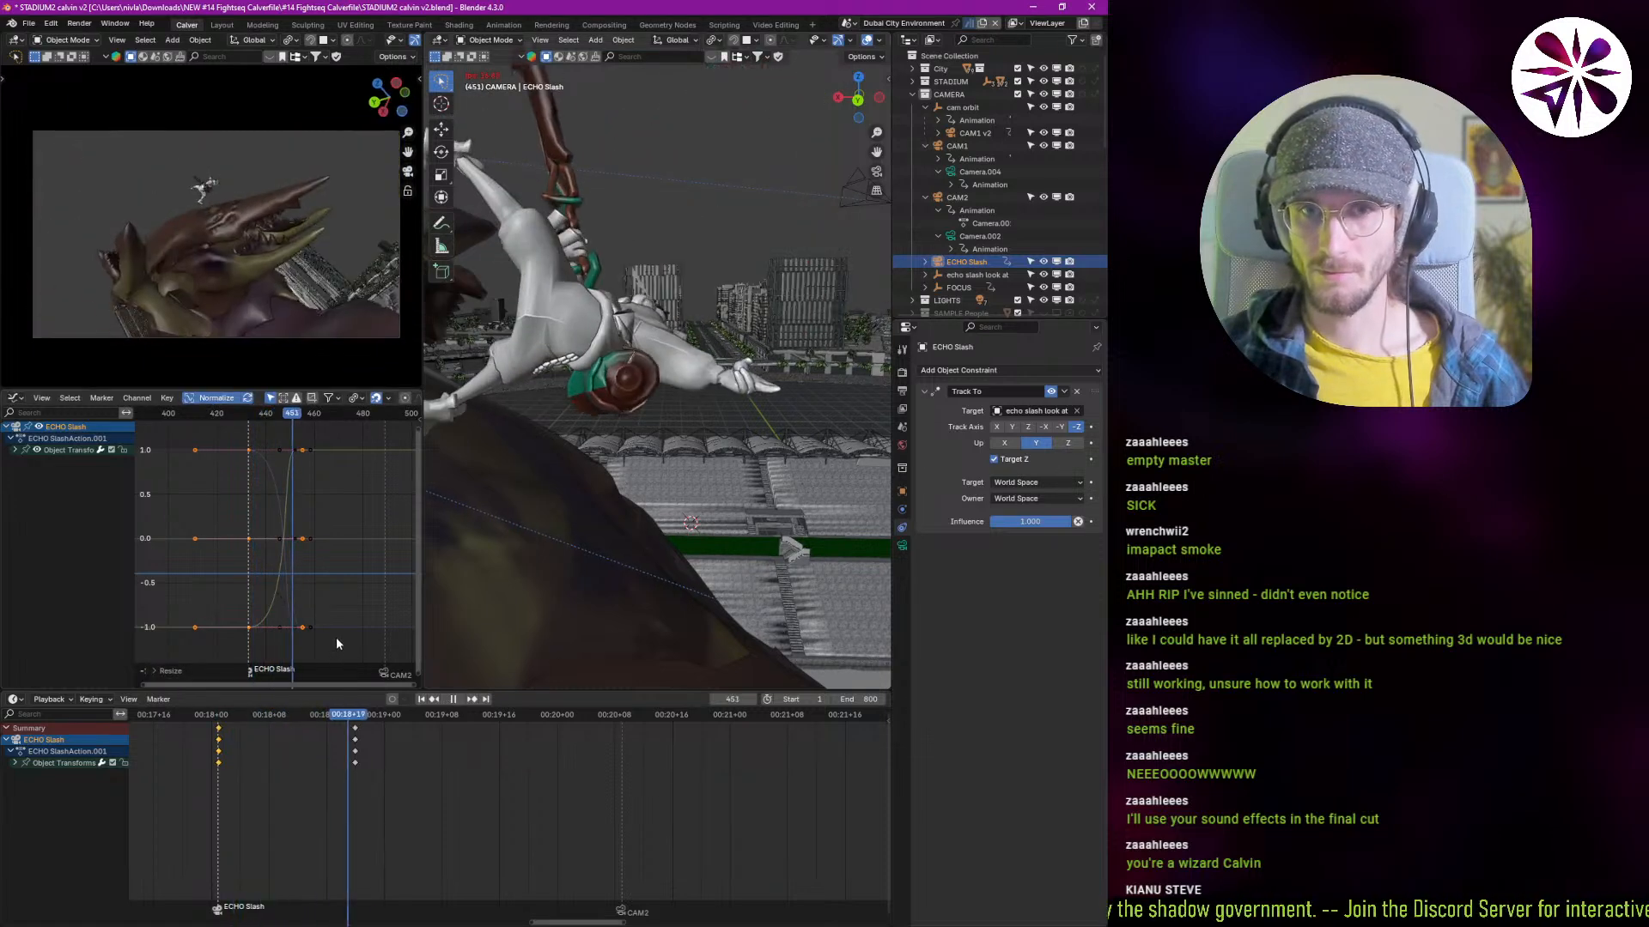
{"action": "key", "text": "space"}
Step: Try moving the ECHO Slash camera's second keyframe earlier to frame 448, and play back the shot
{"action": "left_click_drag", "start_coordinate": [353, 740], "coordinate": [343, 748]}
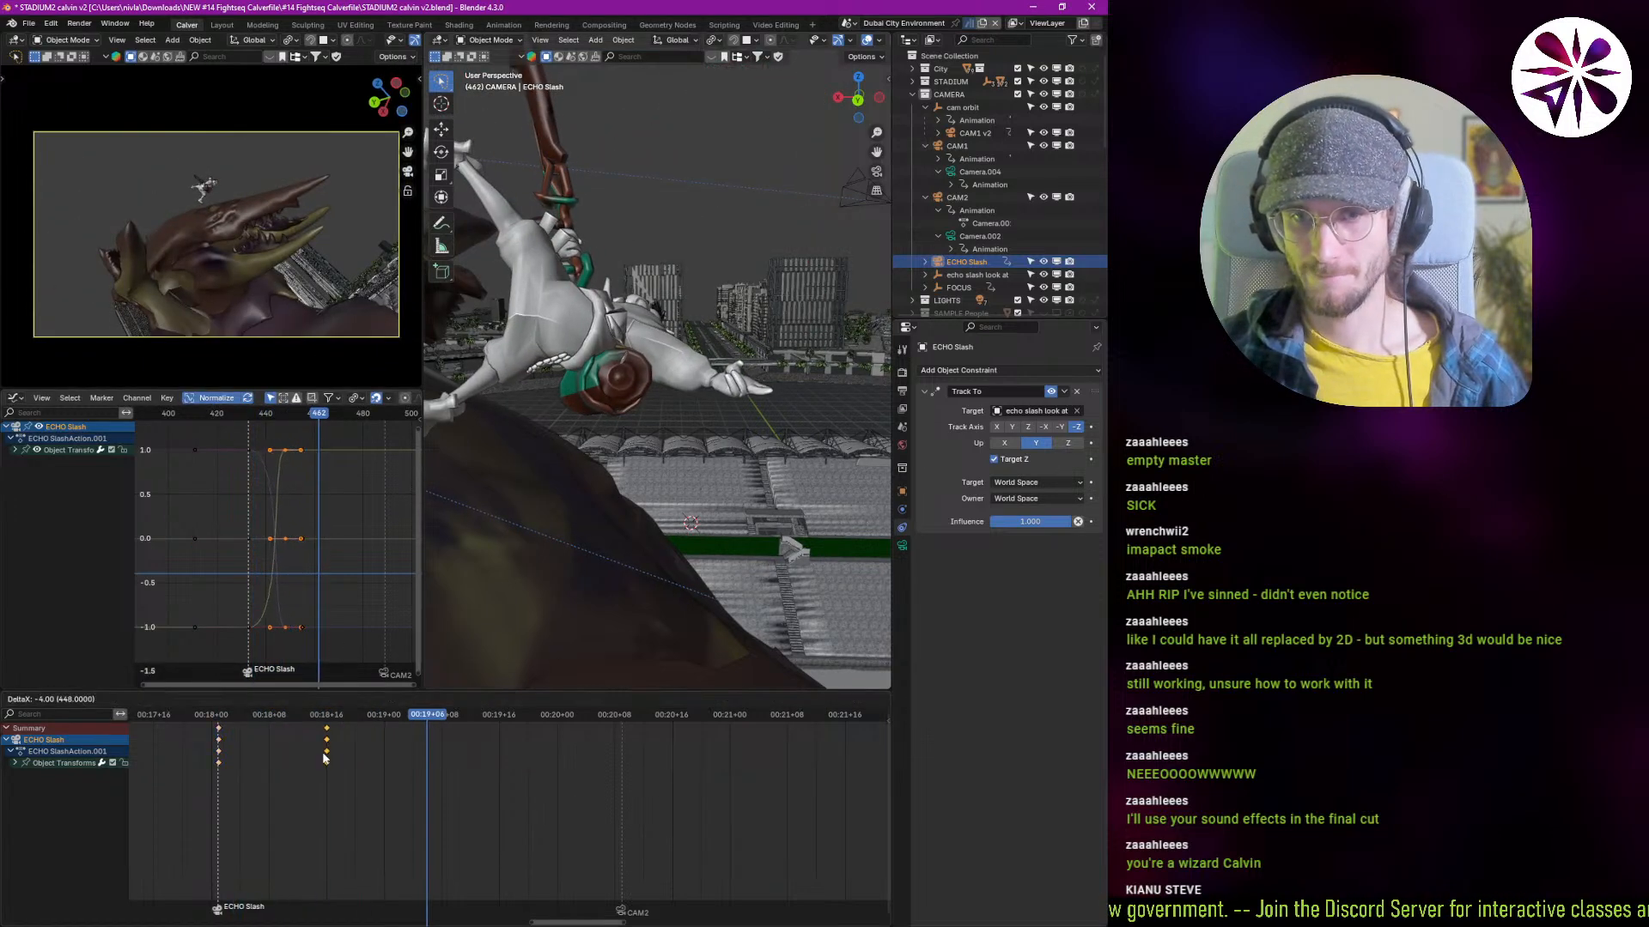
{"action": "left_click", "coordinate": [325, 758]}
{"action": "key", "text": "space"}
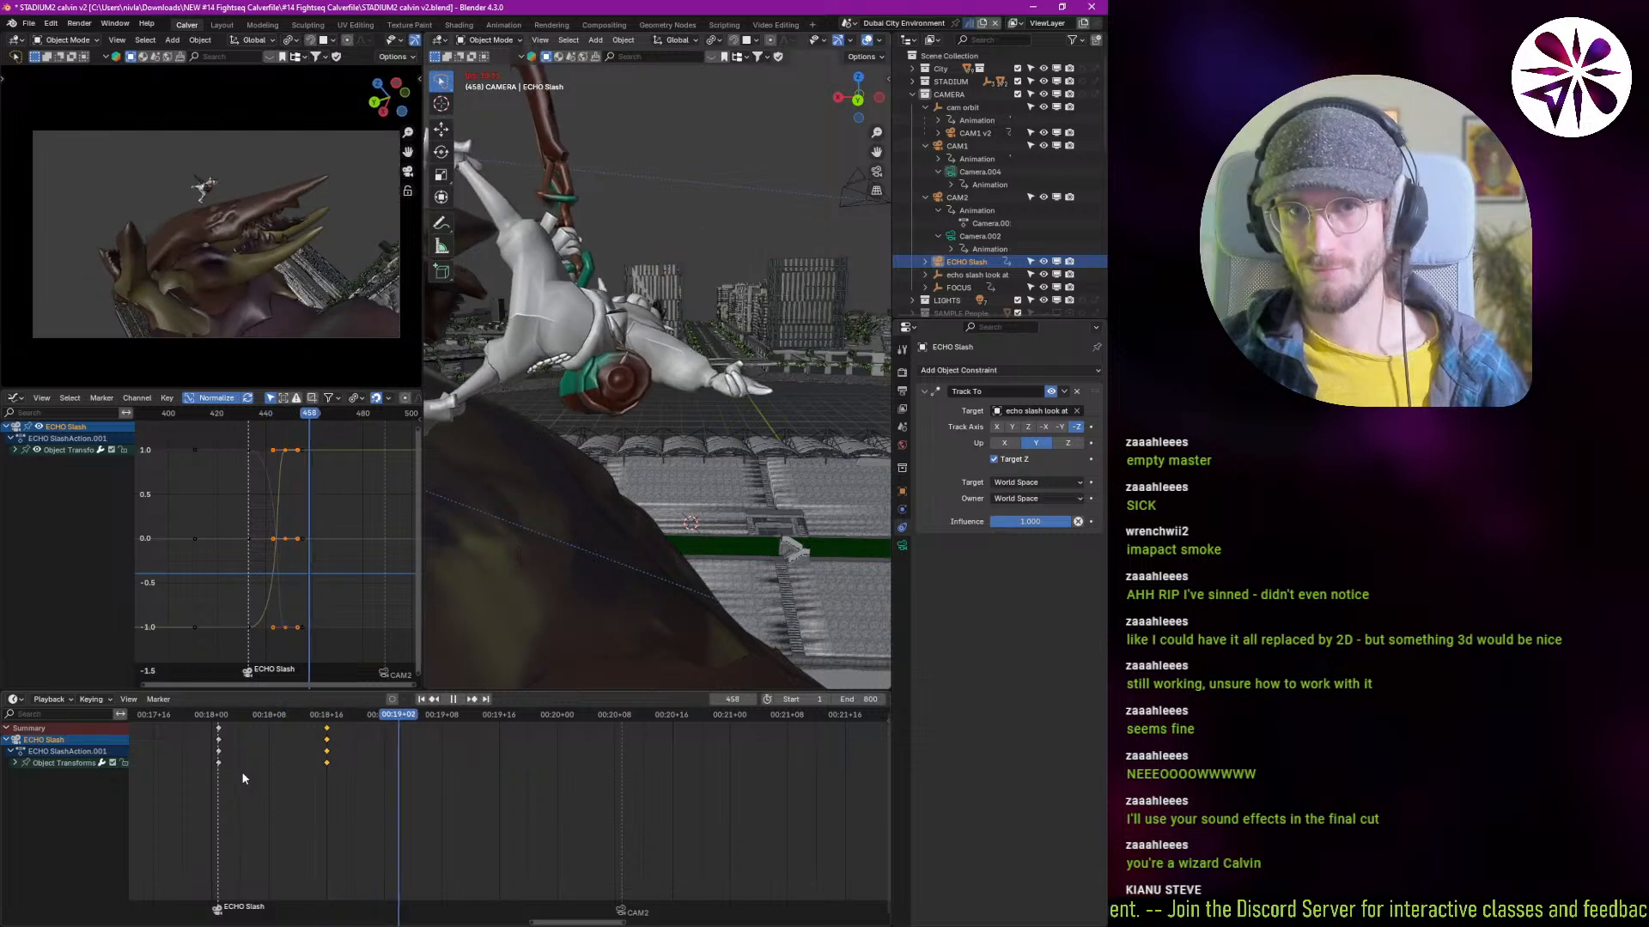
Step: Undo the camera's keyframe shift and the handle lengthening at frame 433
{"action": "key", "text": "Escape"}
{"action": "key", "text": "ctrl+z"}
{"action": "key", "text": "ctrl+z"}
{"action": "key", "text": "ctrl+z"}
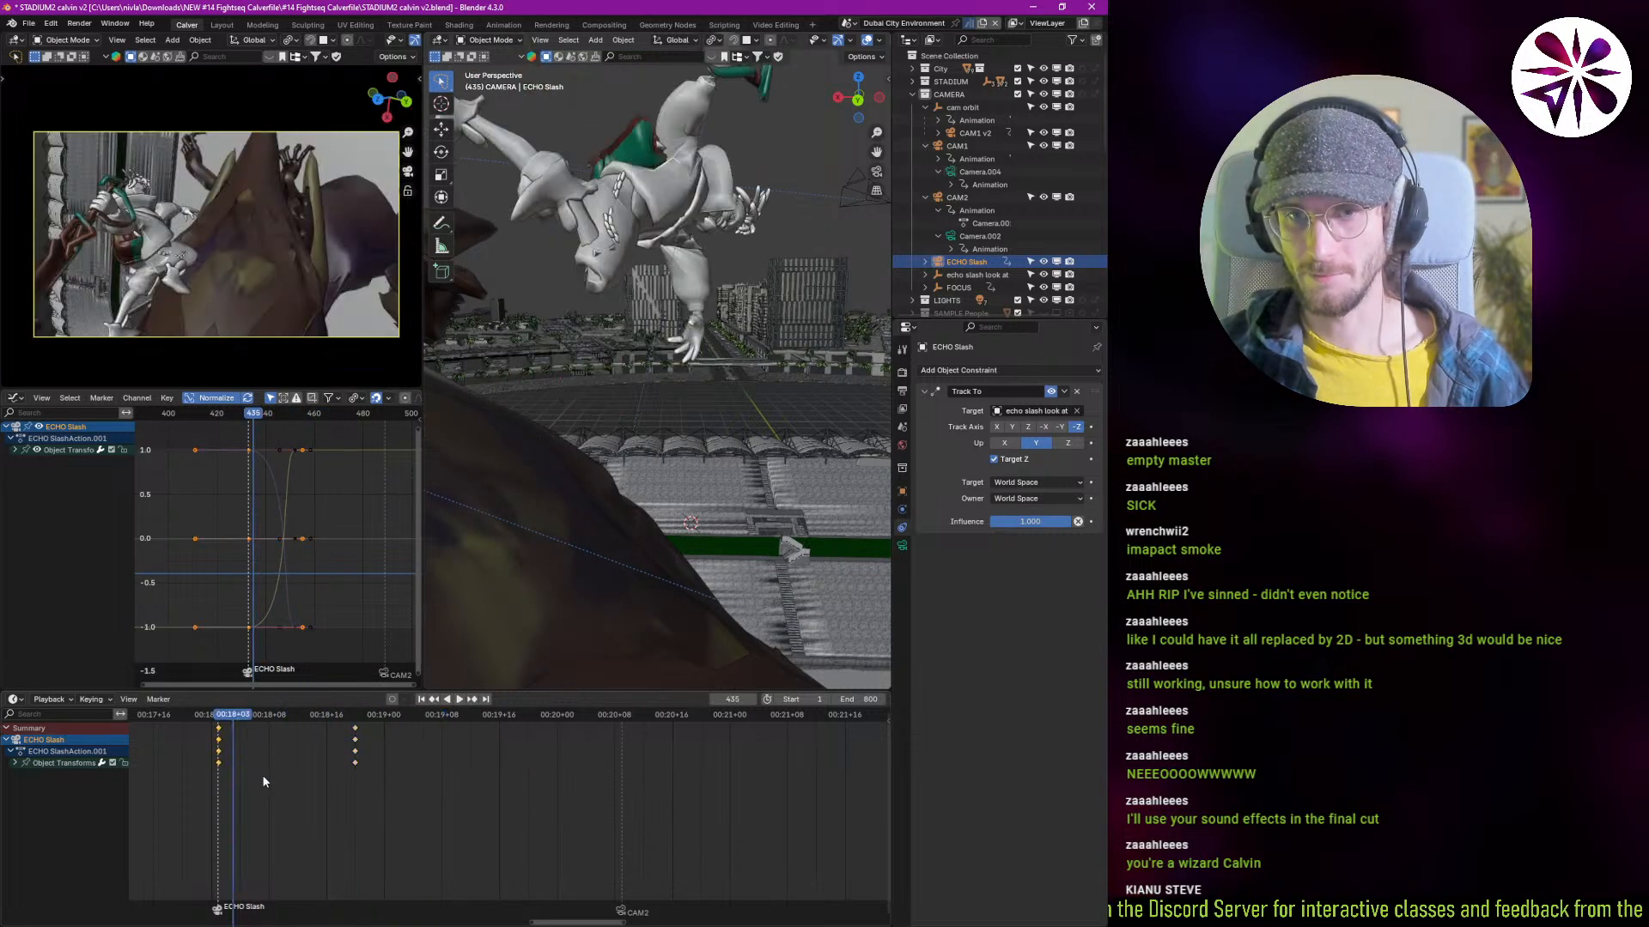
{"action": "key", "text": "ctrl+z"}
{"action": "key", "text": "ctrl+z"}
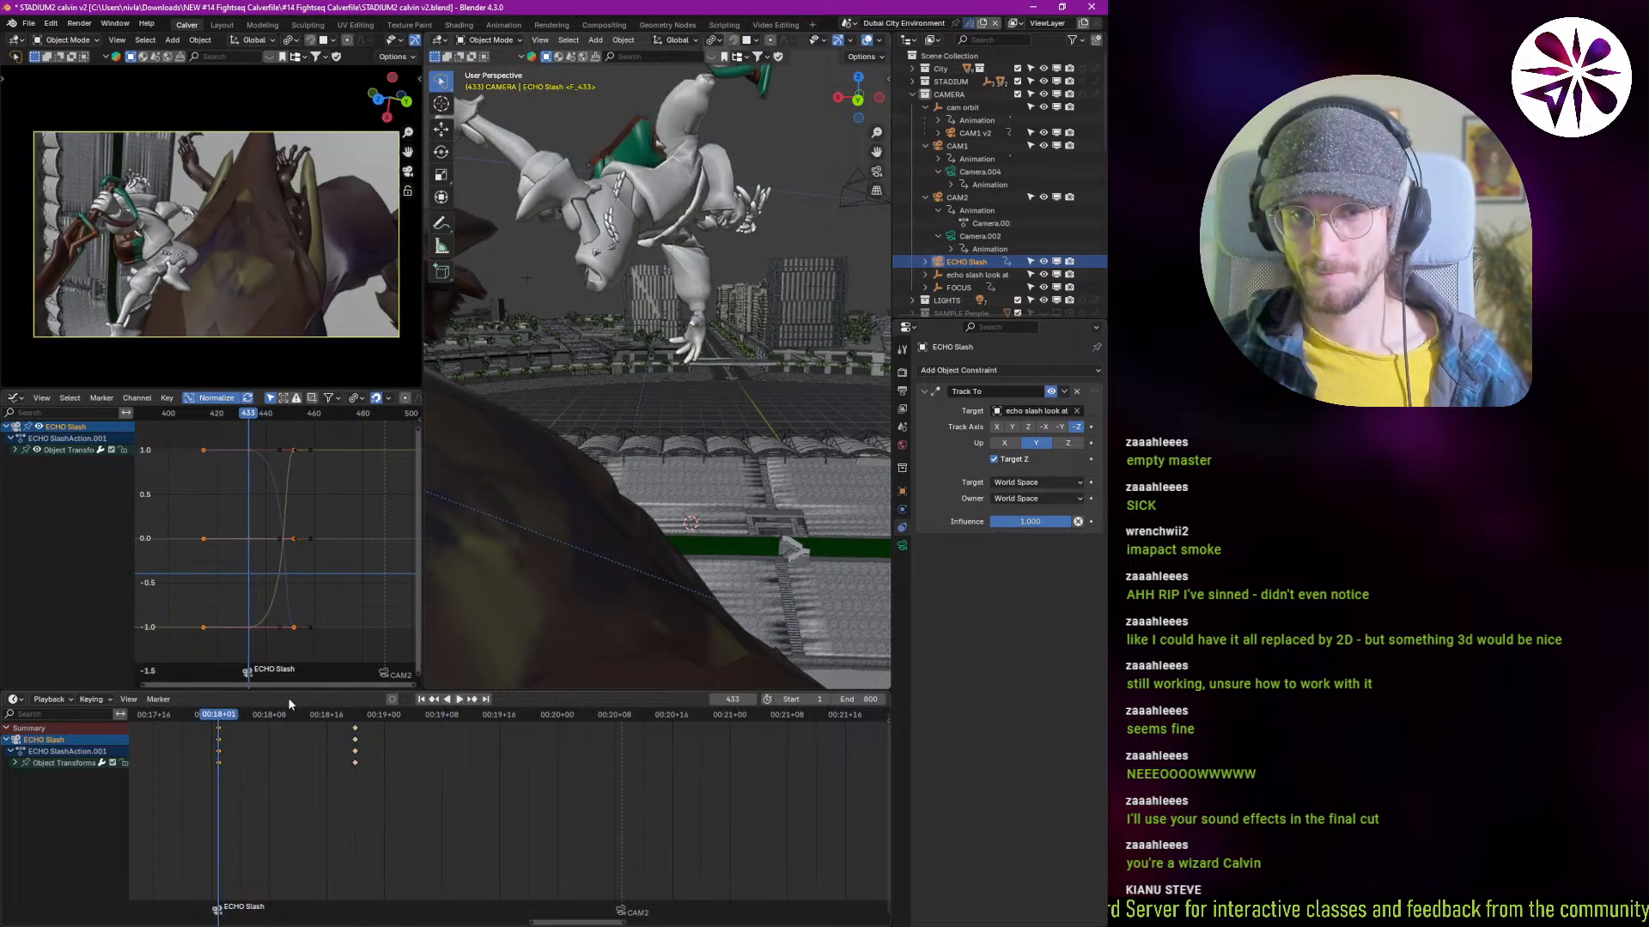
Step: Slightly lengthen the curve handles of the ECHO Slash camera's frame 433 keyframe and play the shot through to CAM2
{"action": "left_click", "coordinate": [316, 626]}
{"action": "left_click", "coordinate": [338, 636]}
{"action": "key", "text": "space"}
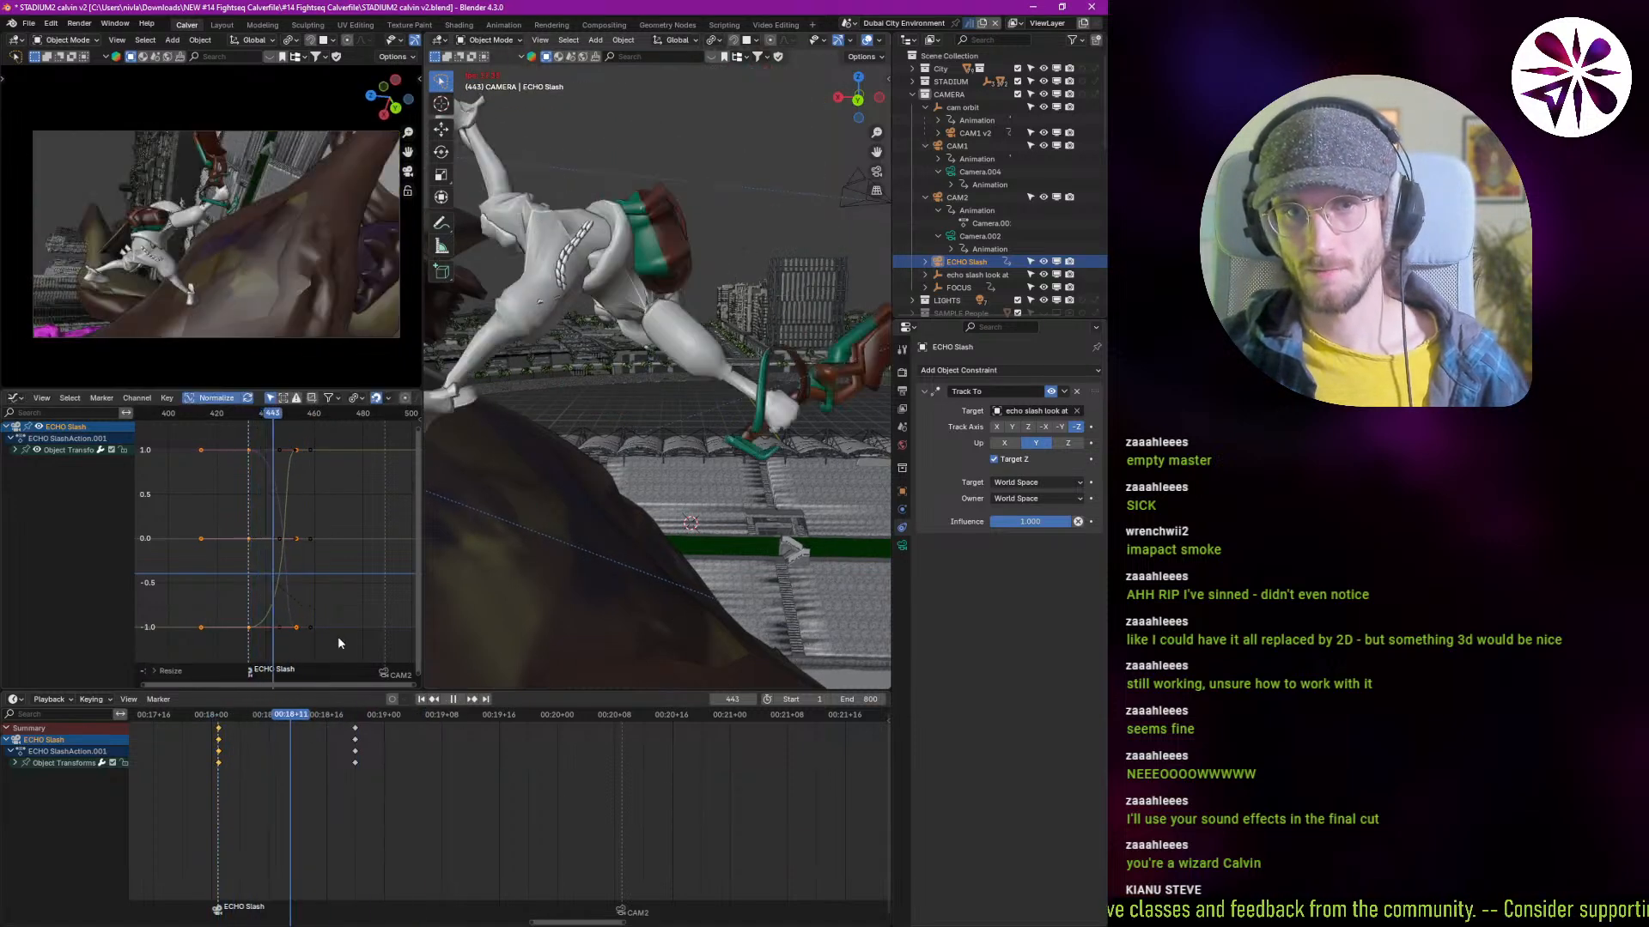
{"action": "key", "text": "Escape"}
{"action": "key", "text": "space"}
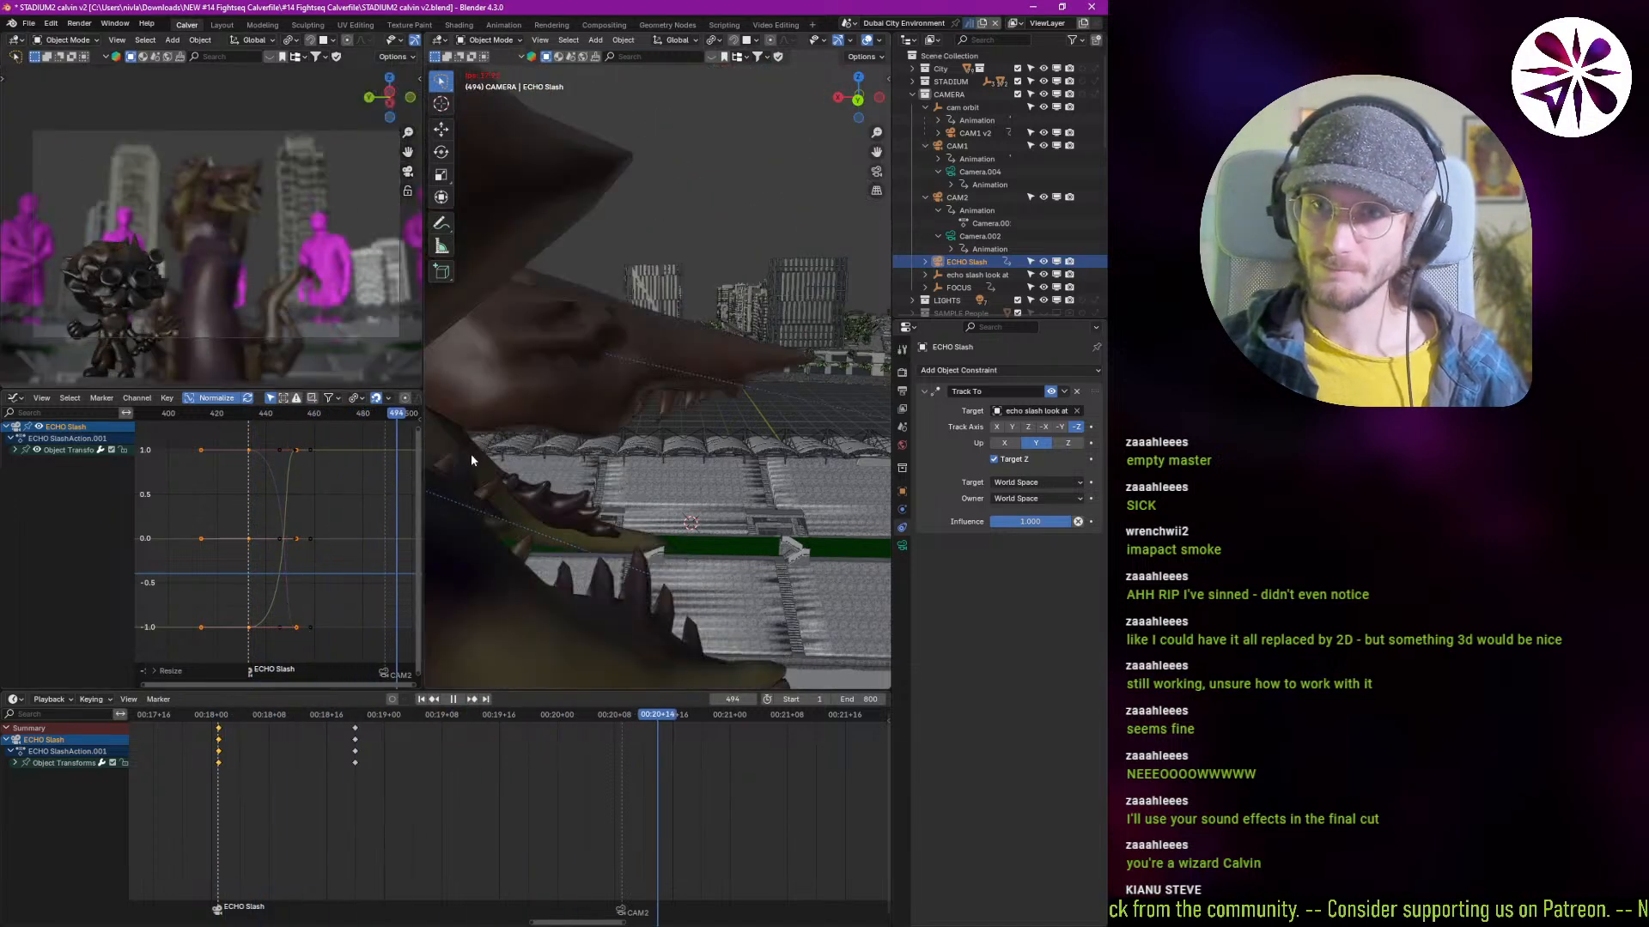
{"action": "key", "text": "Escape"}
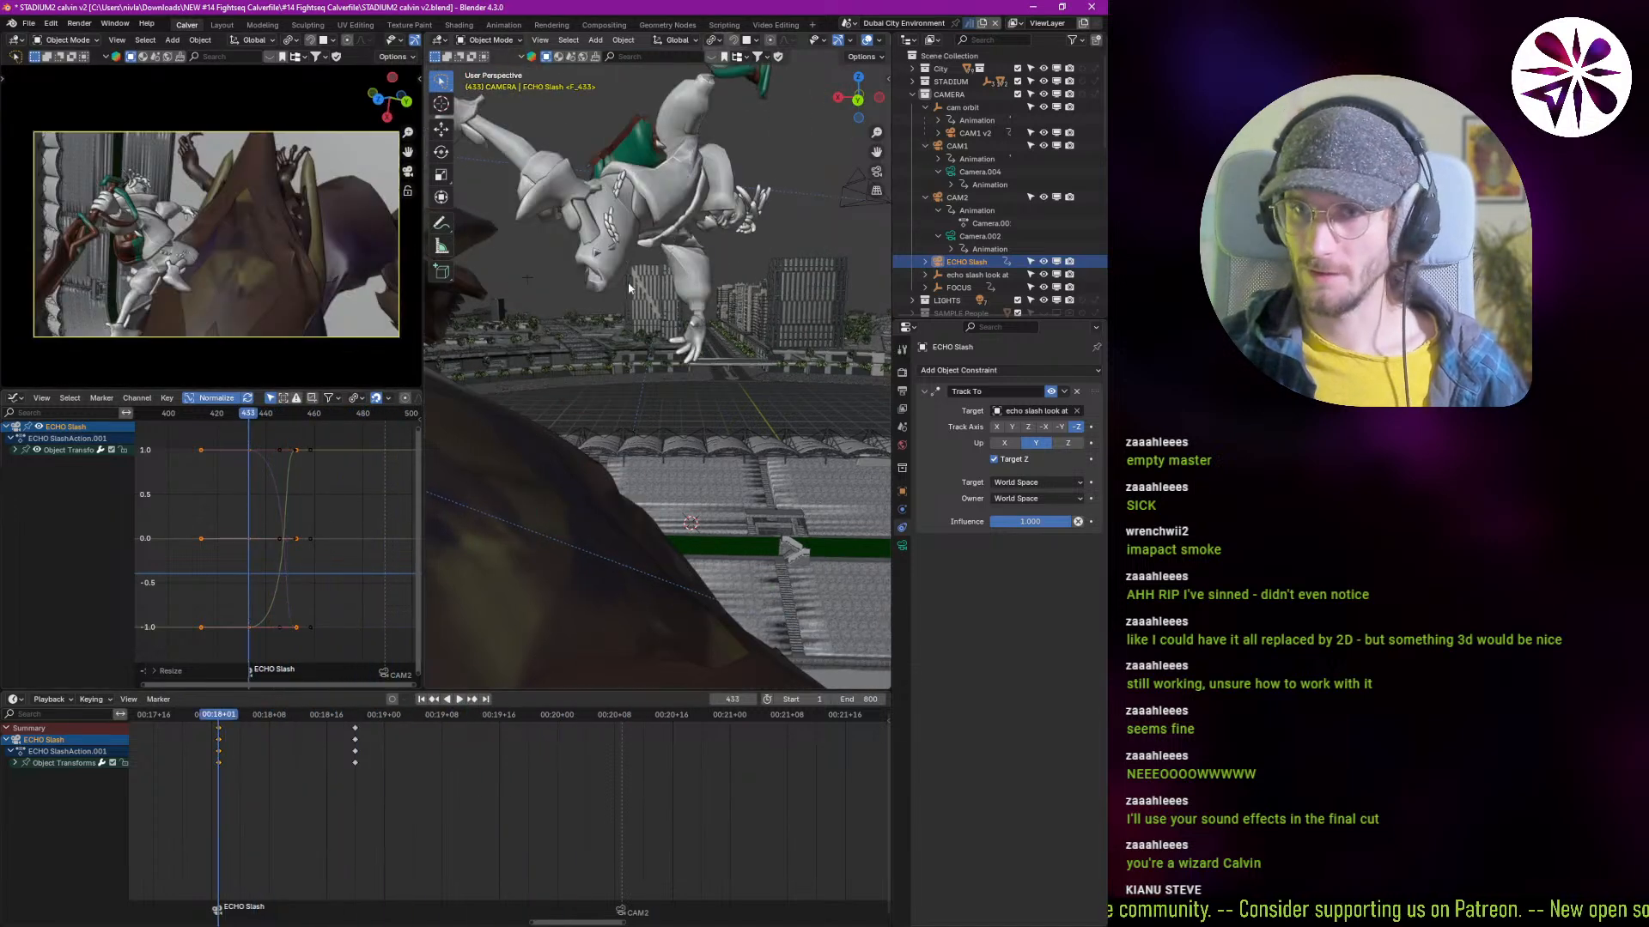
Step: Find the fighter in the CHARACTERS collection and select its Ekko parent object
{"action": "left_click", "coordinate": [540, 283]}
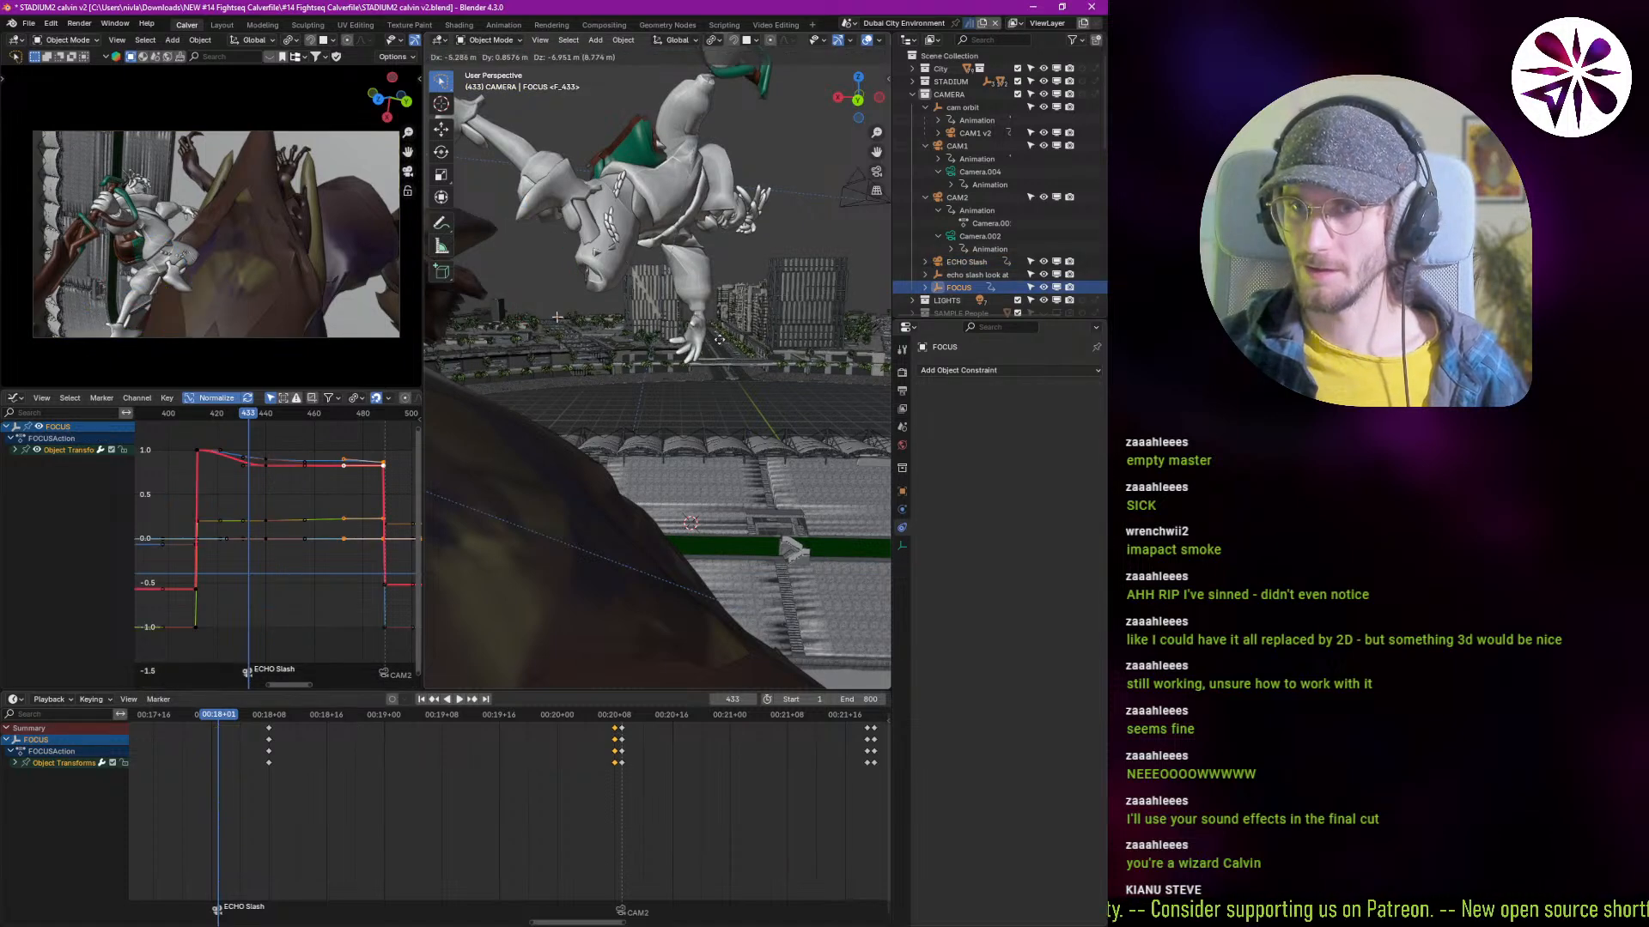
{"action": "scroll", "coordinate": [975, 259], "scroll_direction": "down", "scroll_amount": 6}
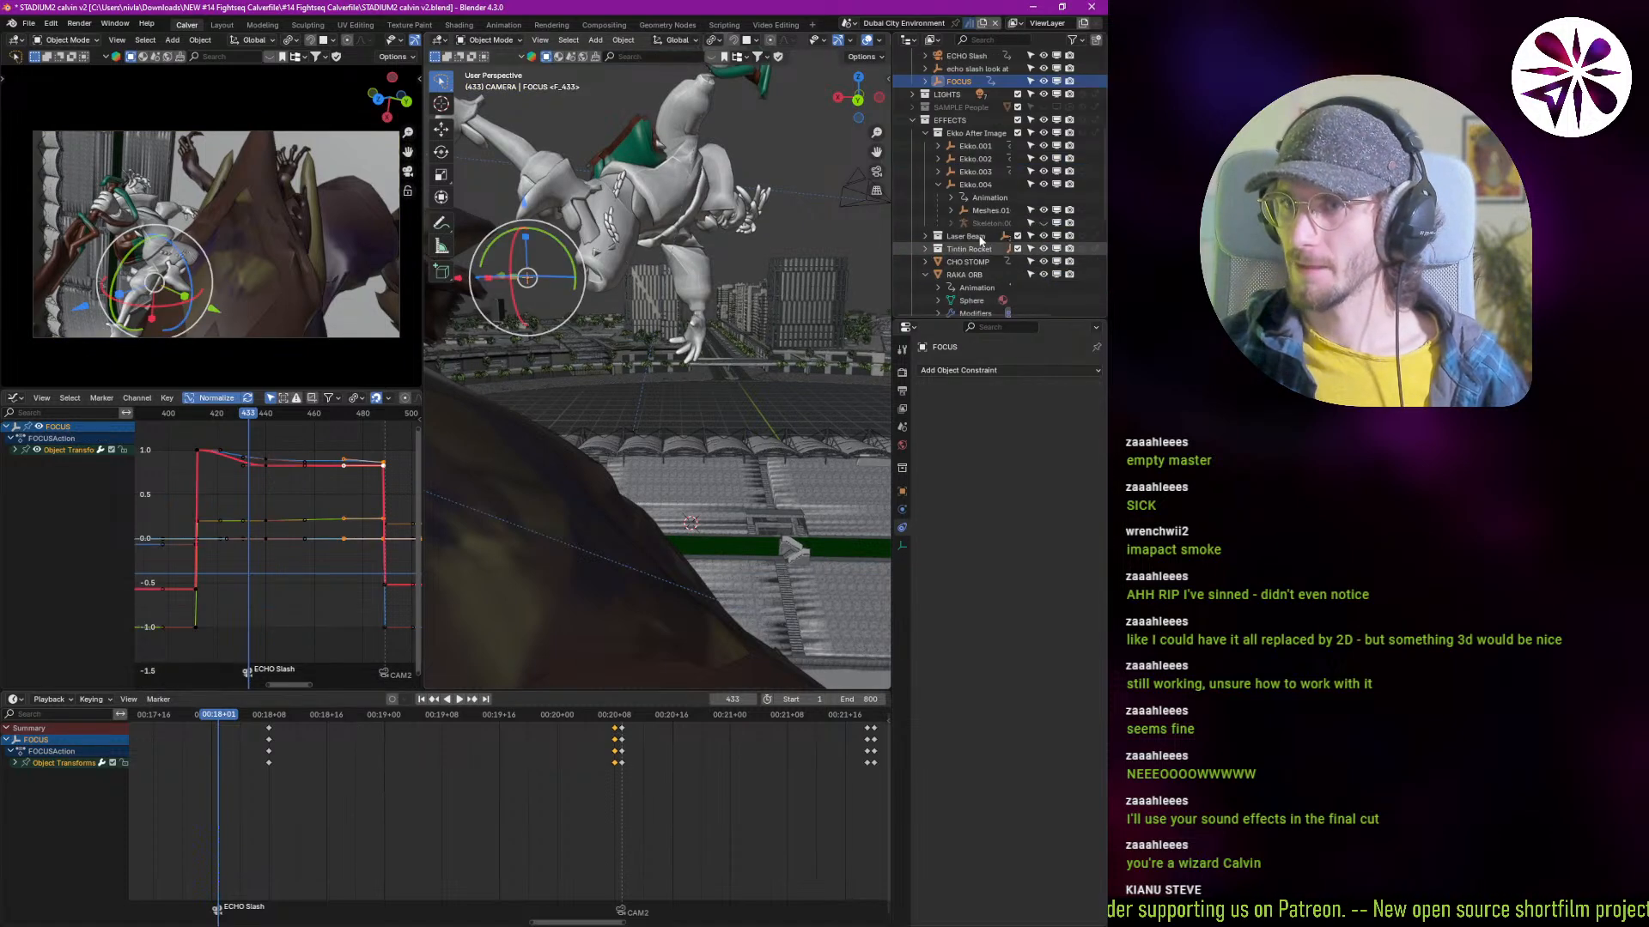
{"action": "left_click", "coordinate": [976, 185]}
{"action": "scroll", "coordinate": [976, 215], "scroll_direction": "down", "scroll_amount": 4}
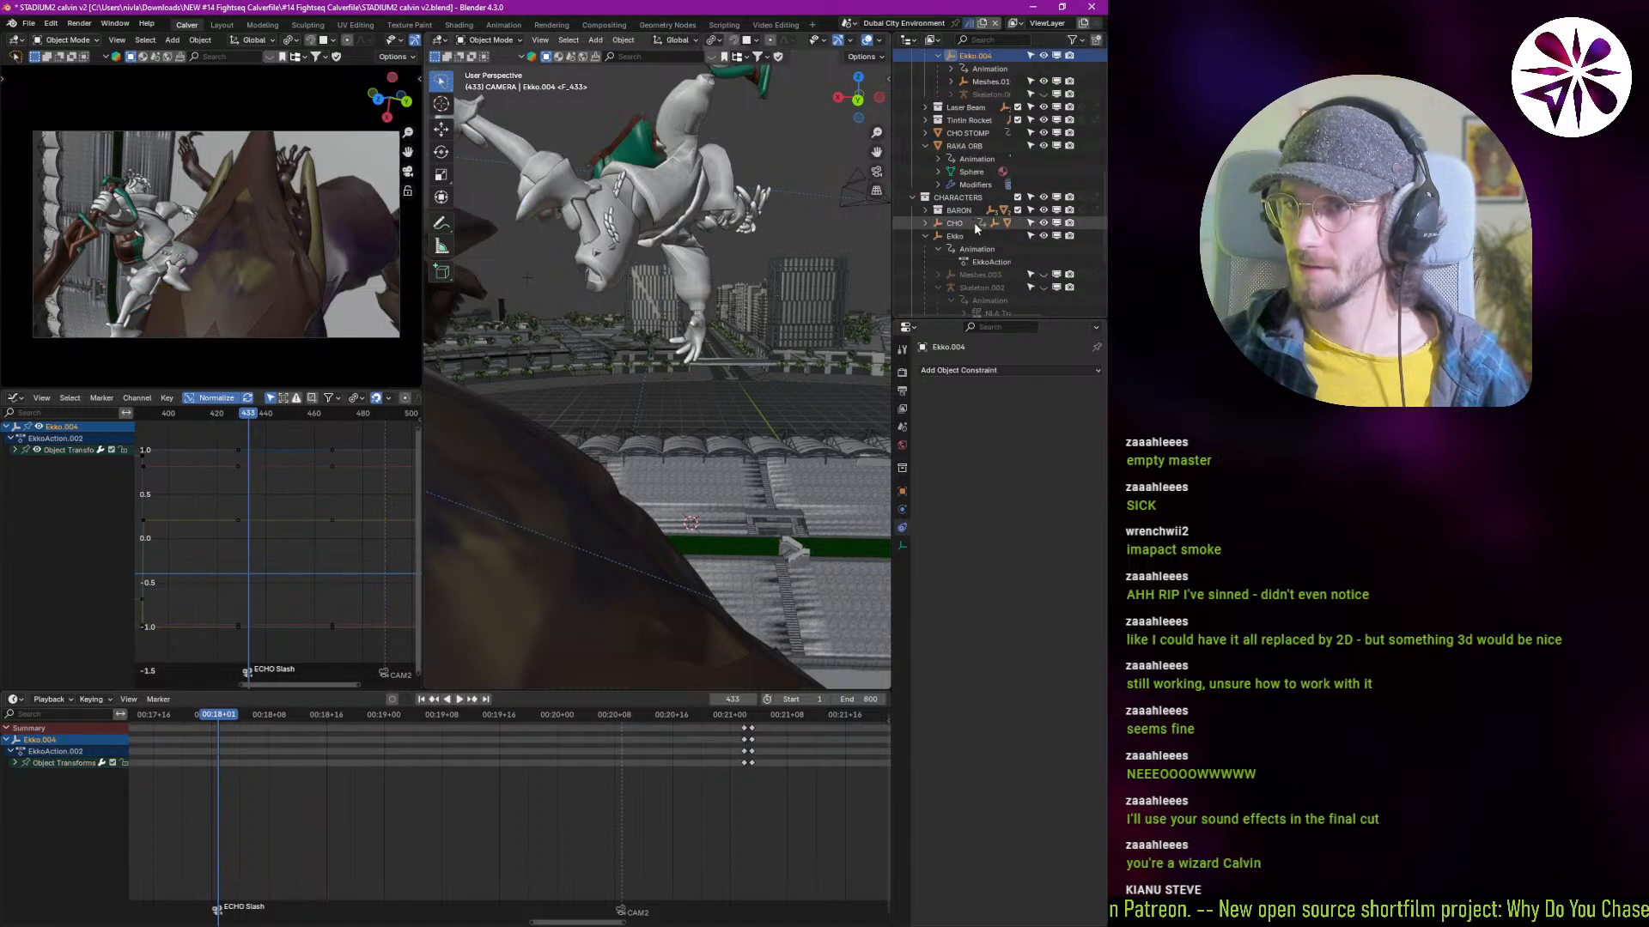
{"action": "left_click", "coordinate": [728, 233]}
{"action": "scroll", "coordinate": [952, 202], "scroll_direction": "down", "scroll_amount": 4}
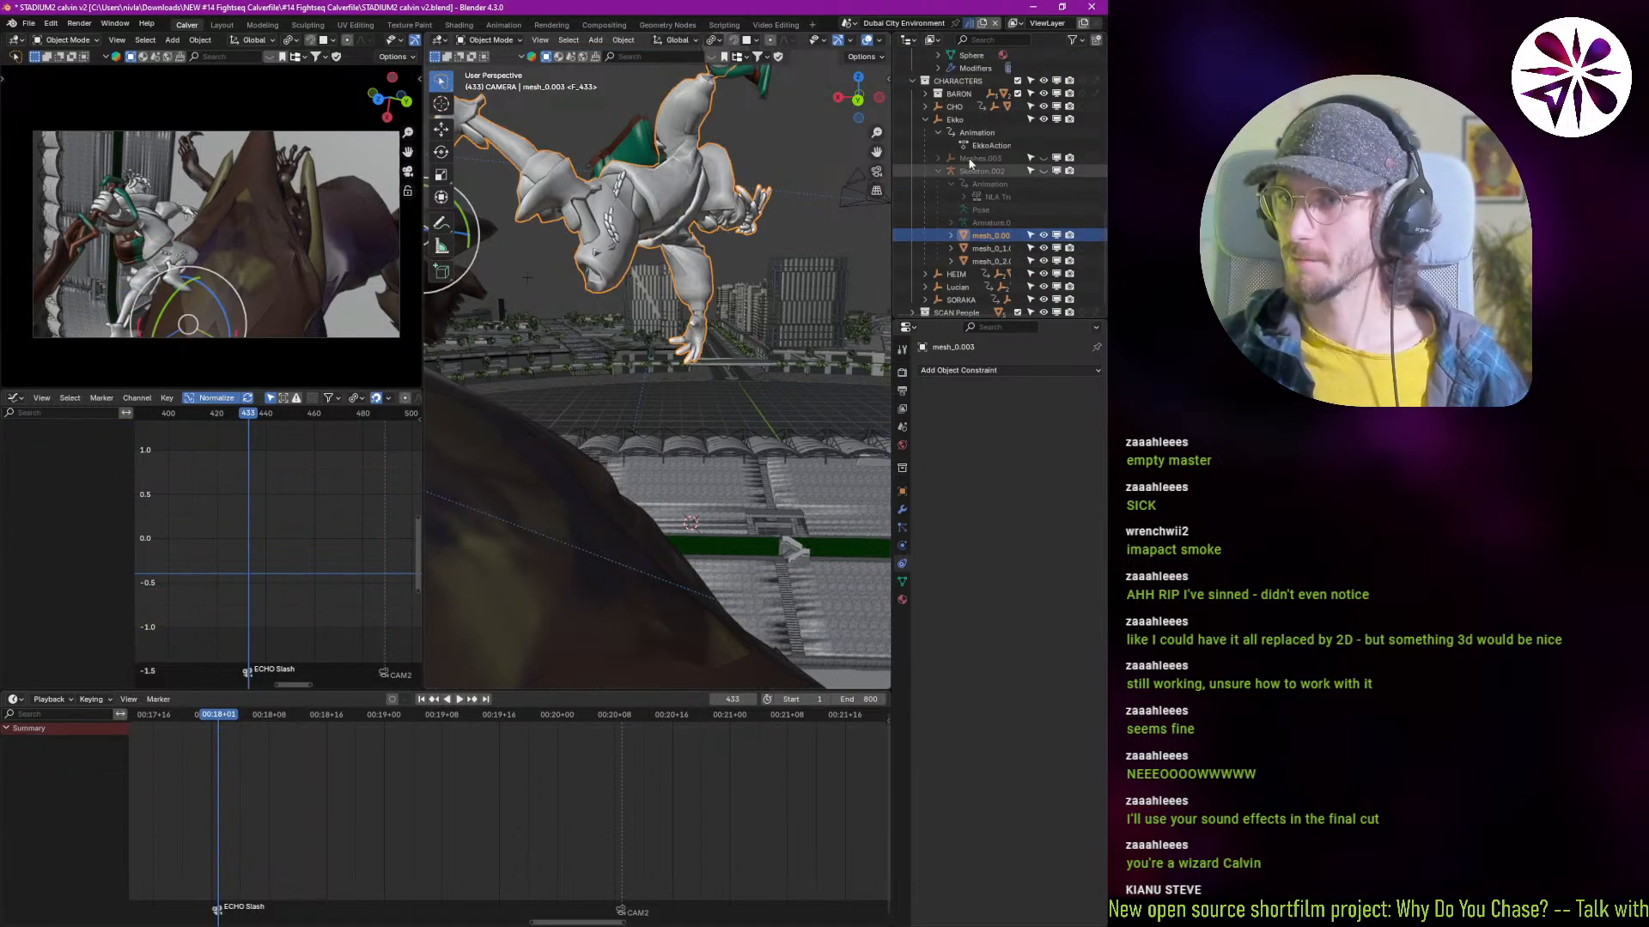
{"action": "left_click", "coordinate": [954, 120]}
Step: Keyframe Ekko's transforms at frame 448 during the ECHO Slash shot
{"action": "key", "text": "space"}
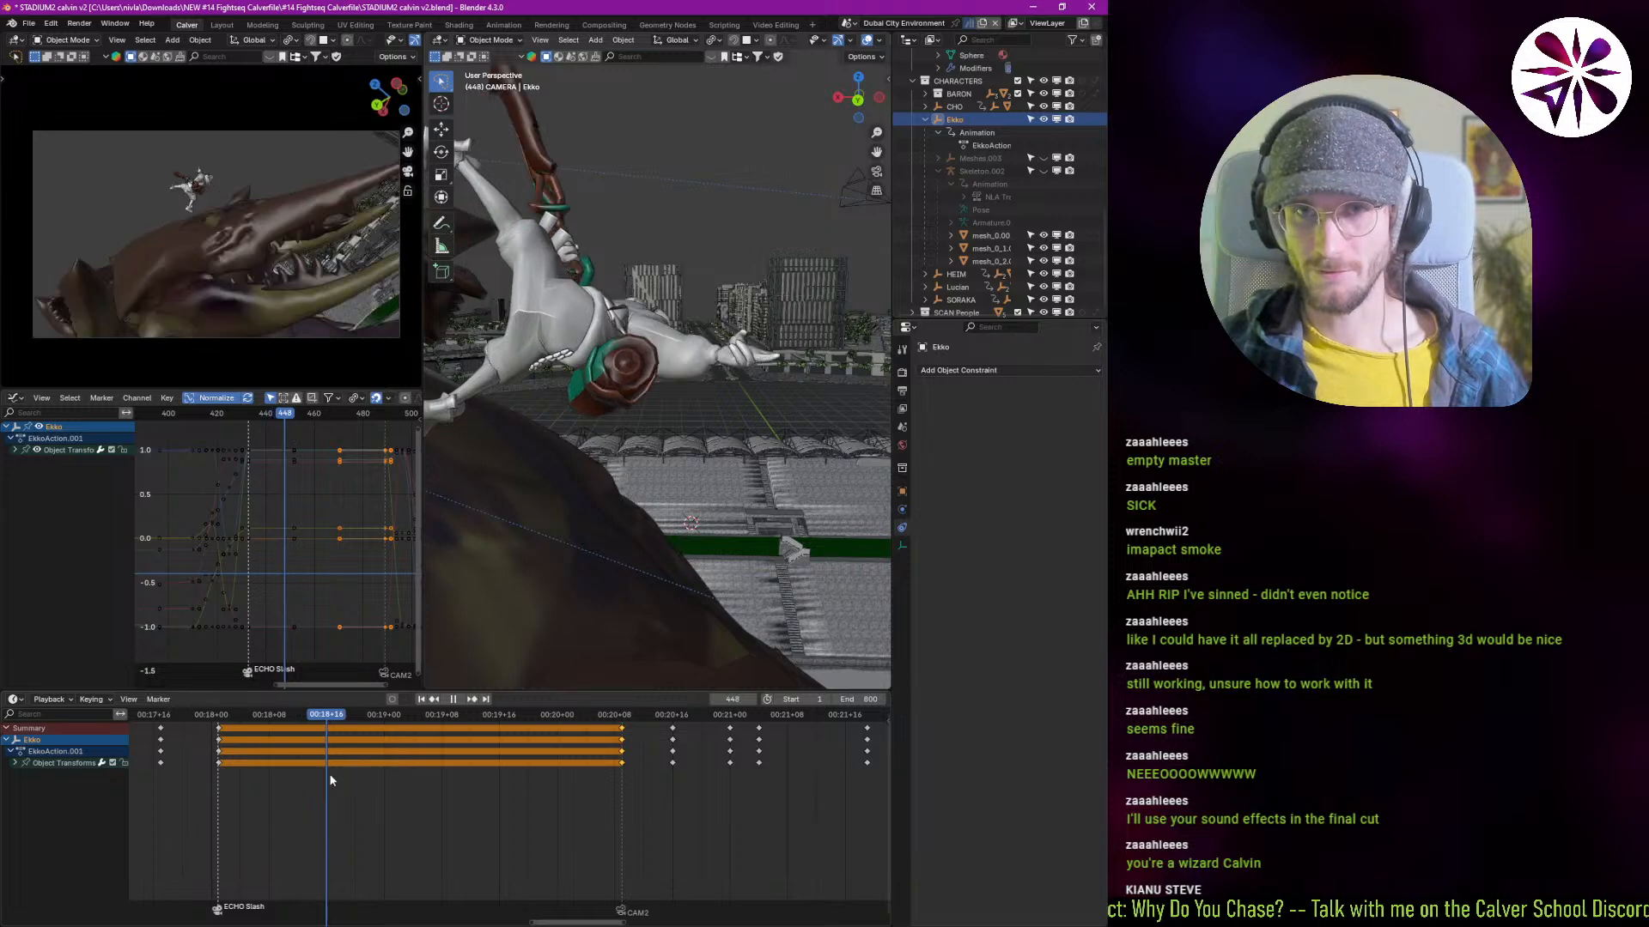
{"action": "left_click_drag", "start_coordinate": [313, 771], "coordinate": [623, 811]}
{"action": "key", "text": "i"}
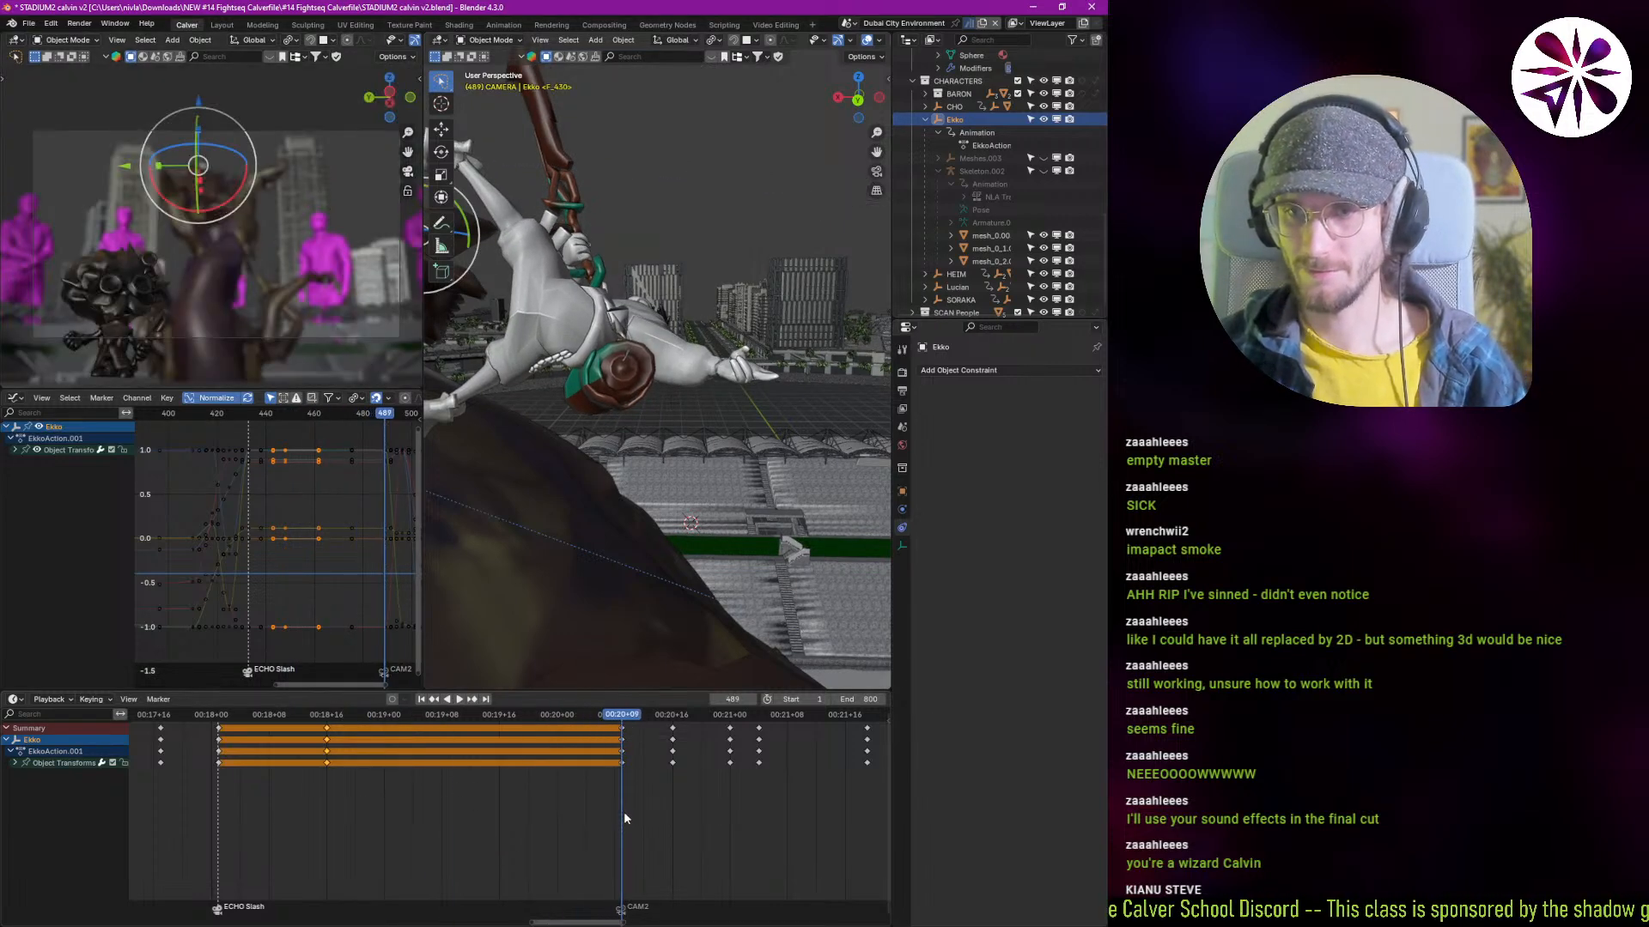
Step: Try rotating Ekko and shifting him in the camera view at frame 488, one frame before CAM2, and keyframe the pose
{"action": "key", "text": "Left"}
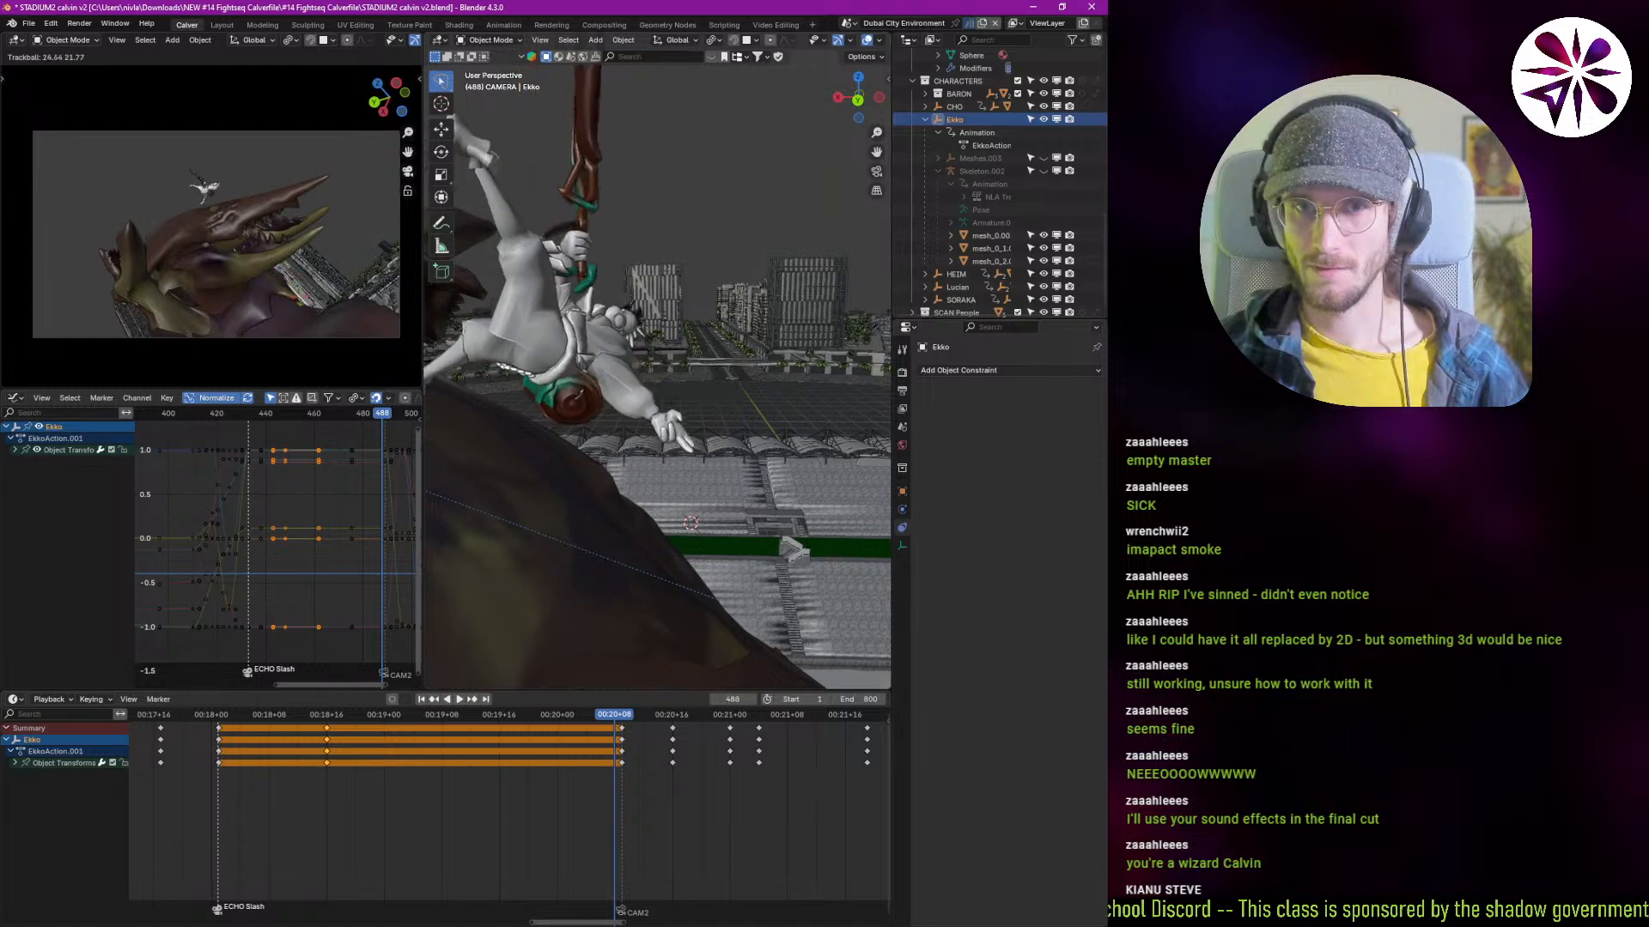
{"action": "left_click", "coordinate": [309, 359]}
{"action": "key", "text": "r"}
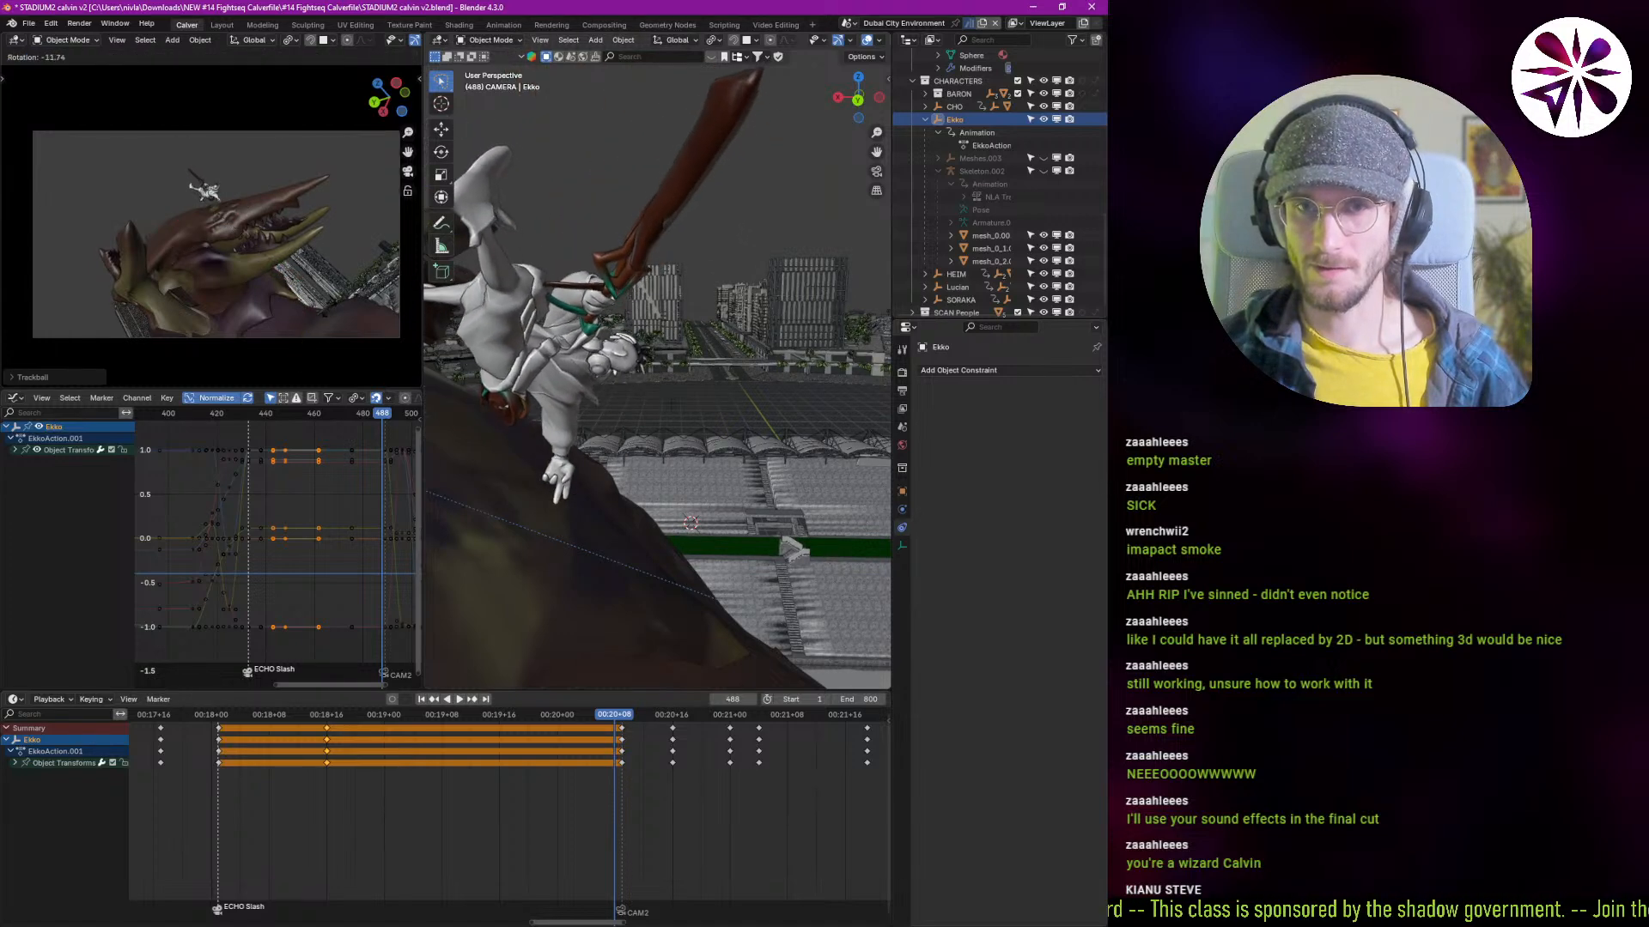
{"action": "left_click", "coordinate": [342, 279]}
{"action": "key", "text": "g"}
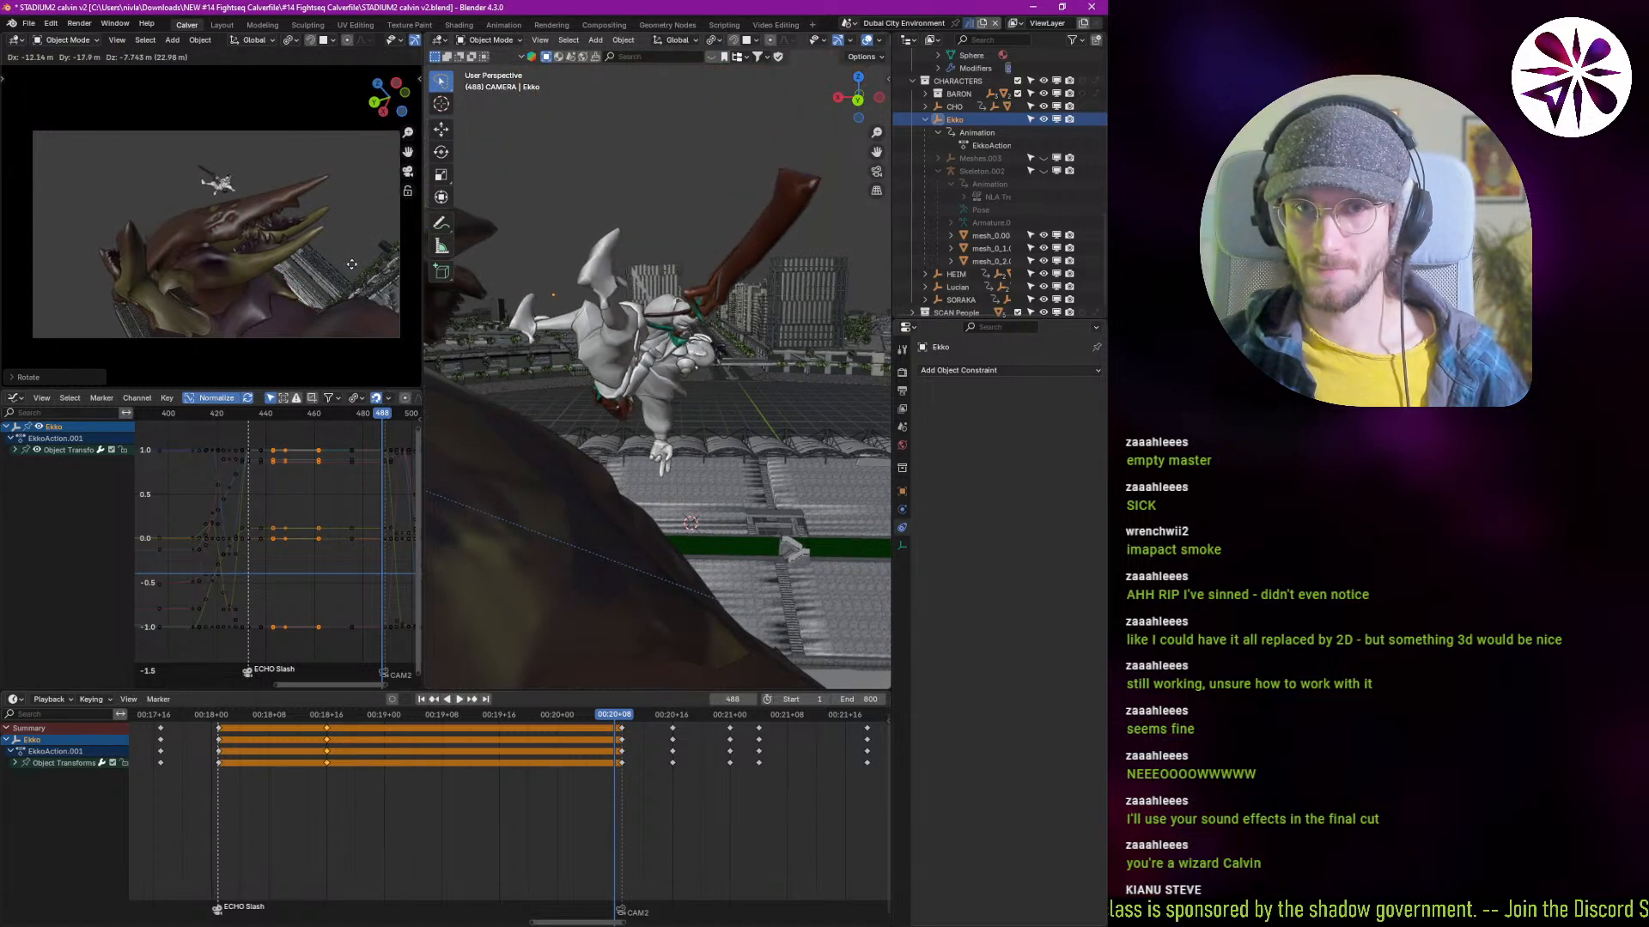
{"action": "left_click", "coordinate": [352, 265]}
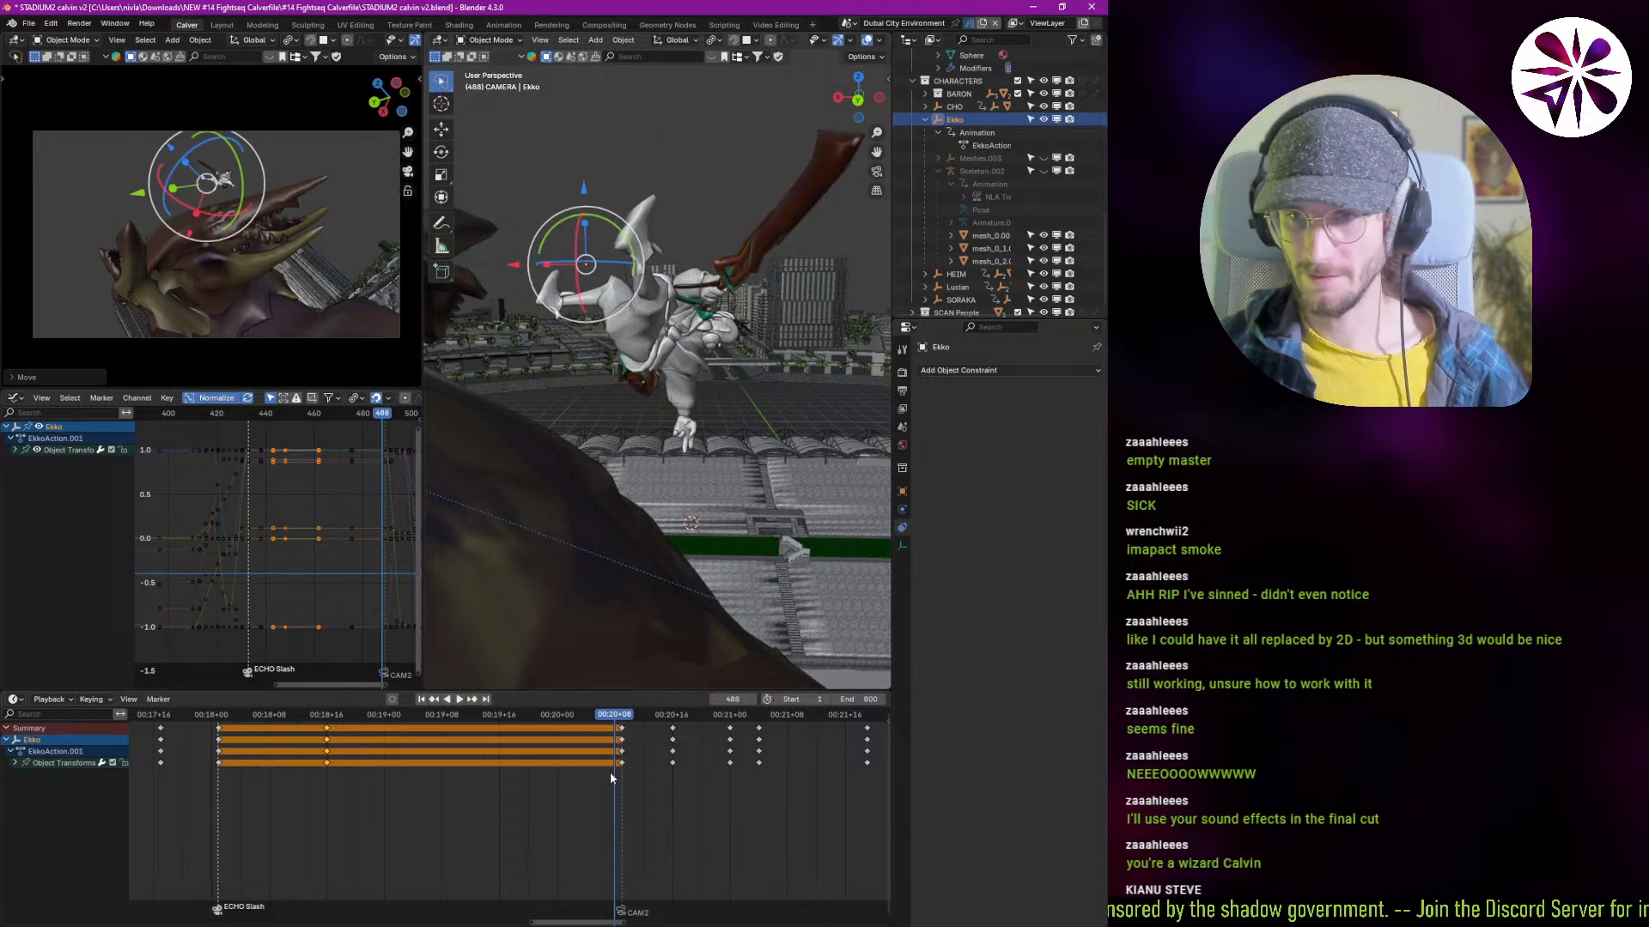
{"action": "key", "text": "i"}
Step: Play back Ekko's drift, try moving him again at frame 488, and delete the keyframe there
{"action": "key", "text": "shift+ctrl+space"}
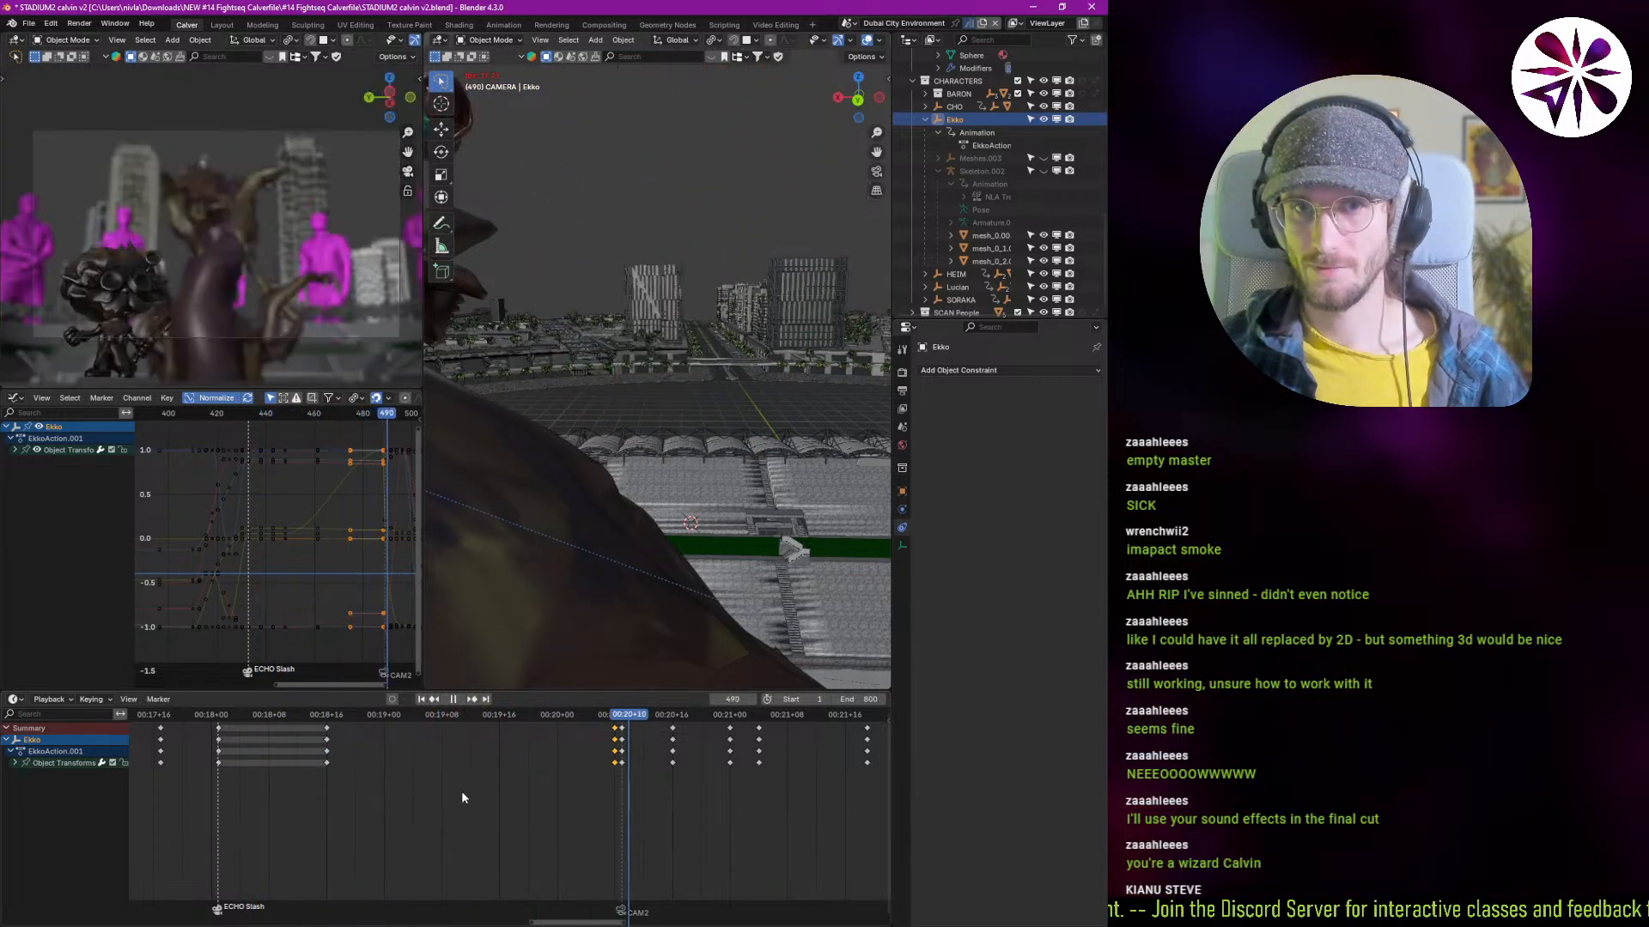
{"action": "key", "text": "Escape"}
{"action": "key", "text": "g"}
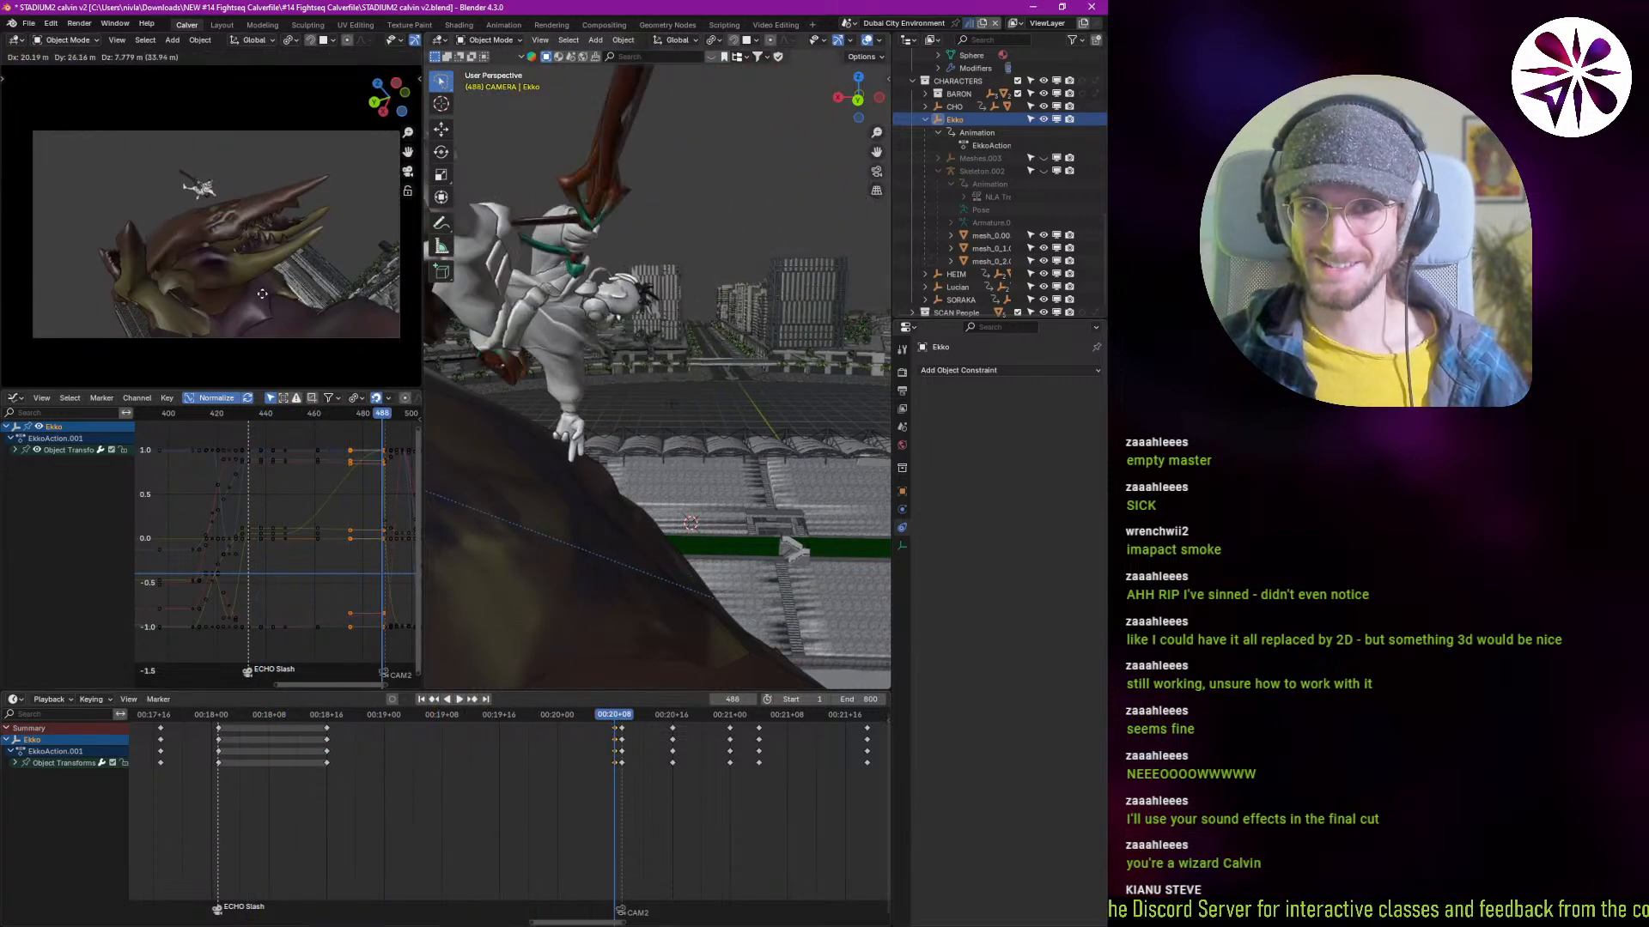
{"action": "left_click", "coordinate": [290, 294]}
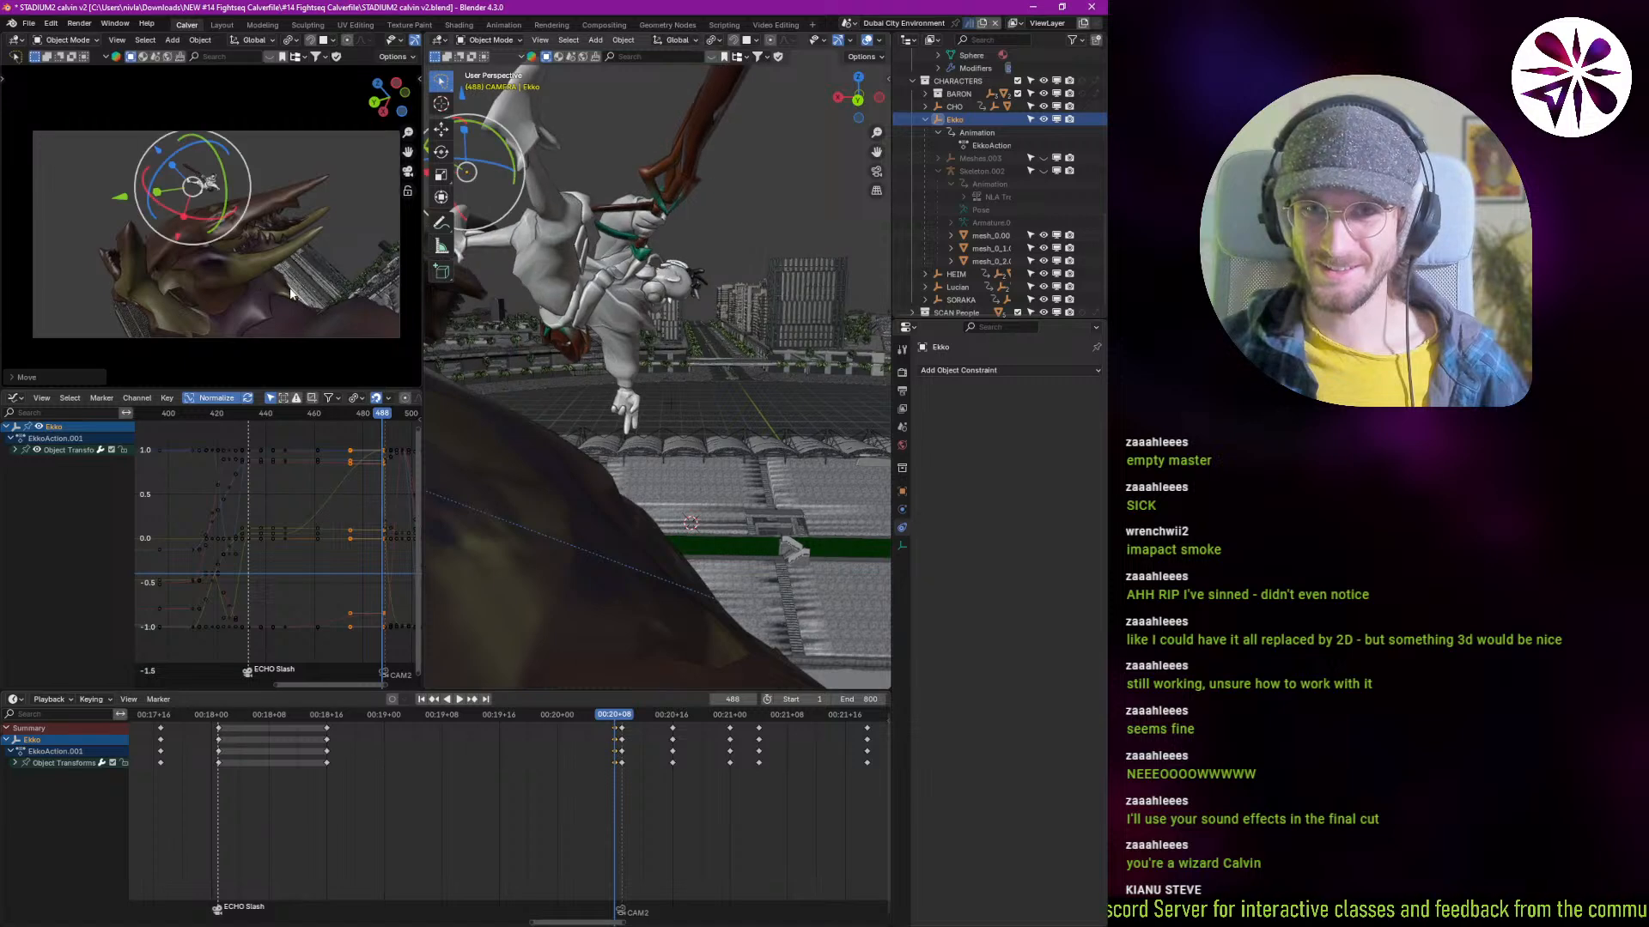
{"action": "key", "text": "x"}
{"action": "left_click", "coordinate": [613, 732]}
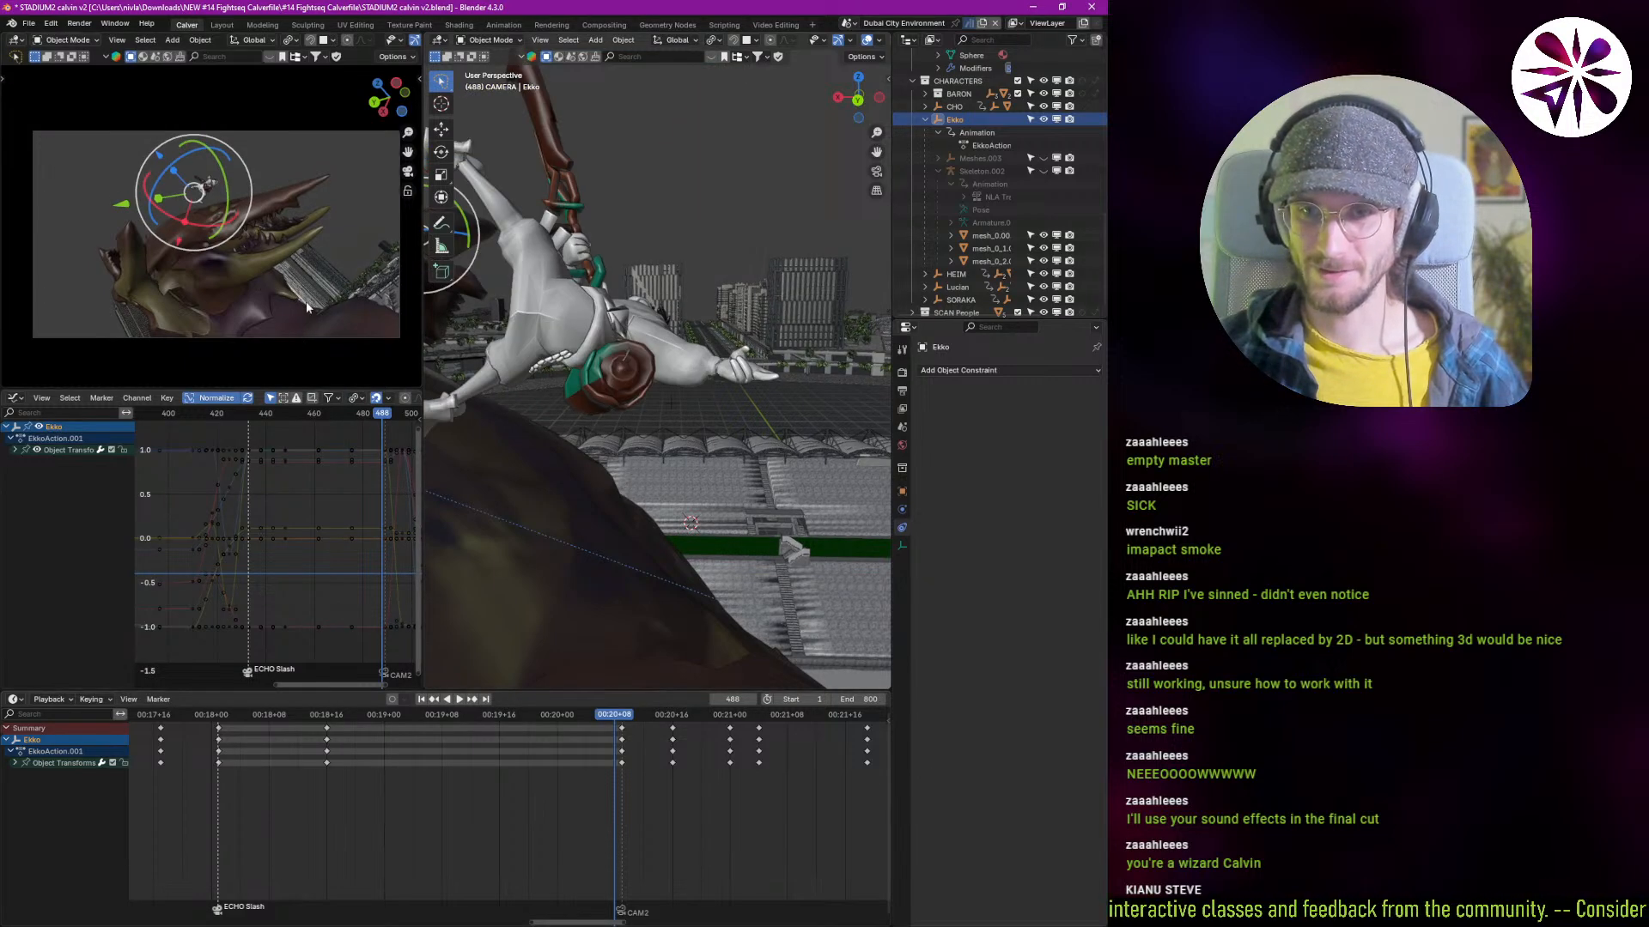
Step: Rotate Ekko freely at frame 488, adjust his position in the camera view, and keyframe his transforms
{"action": "key", "text": "r"}
{"action": "key", "text": "r"}
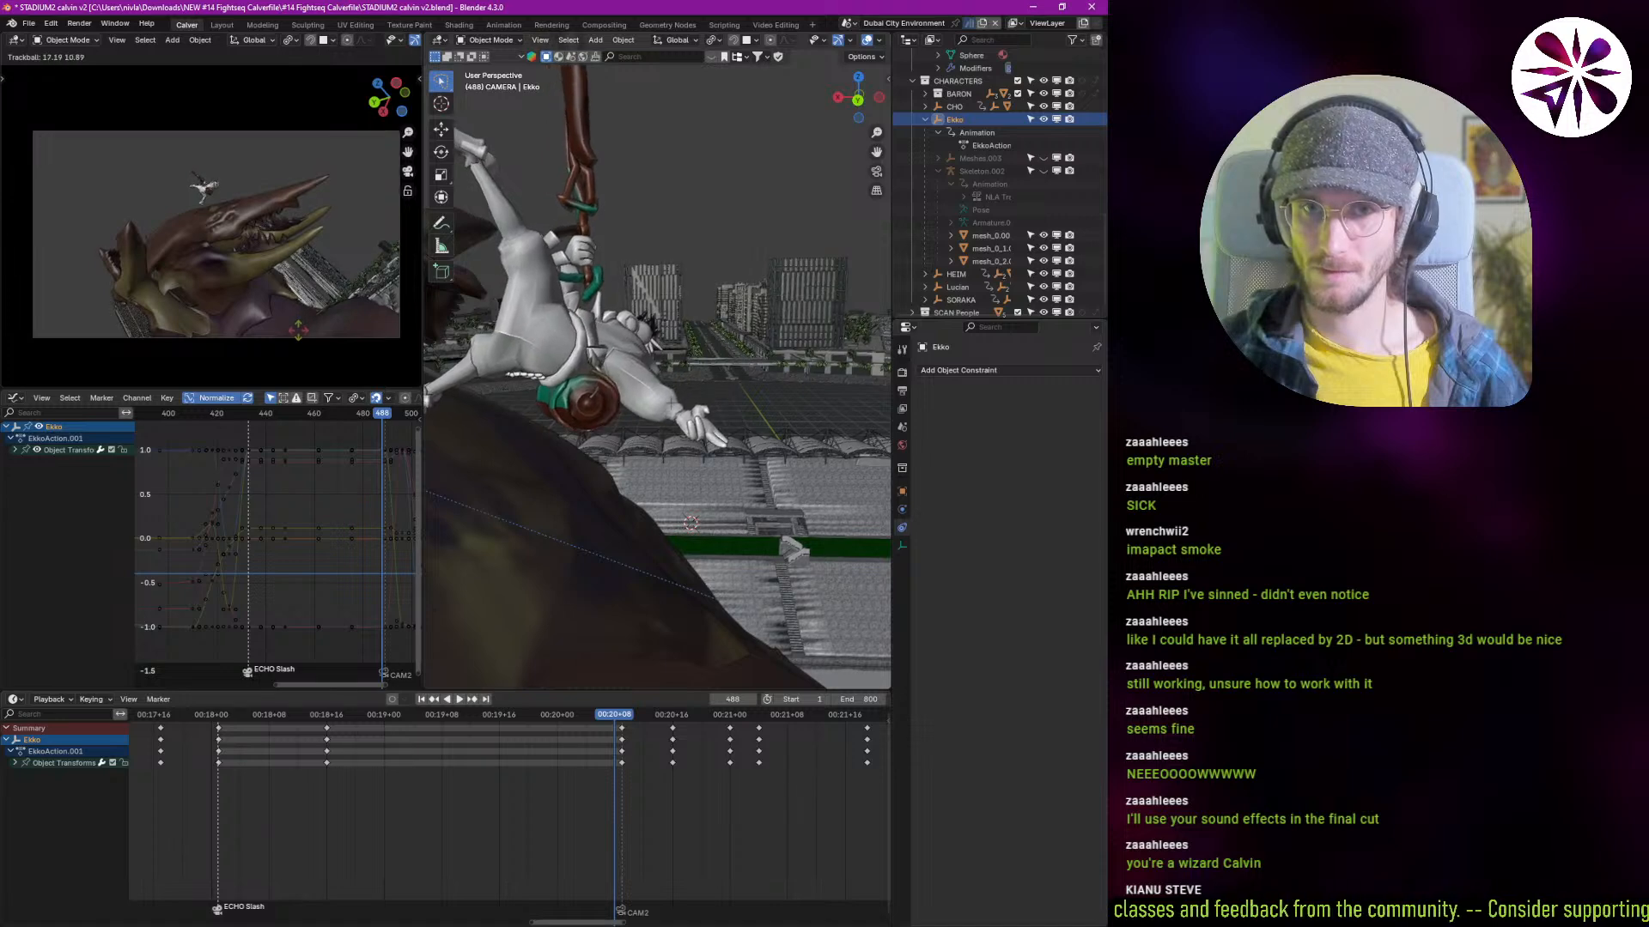
{"action": "left_click", "coordinate": [300, 307]}
{"action": "key", "text": "g"}
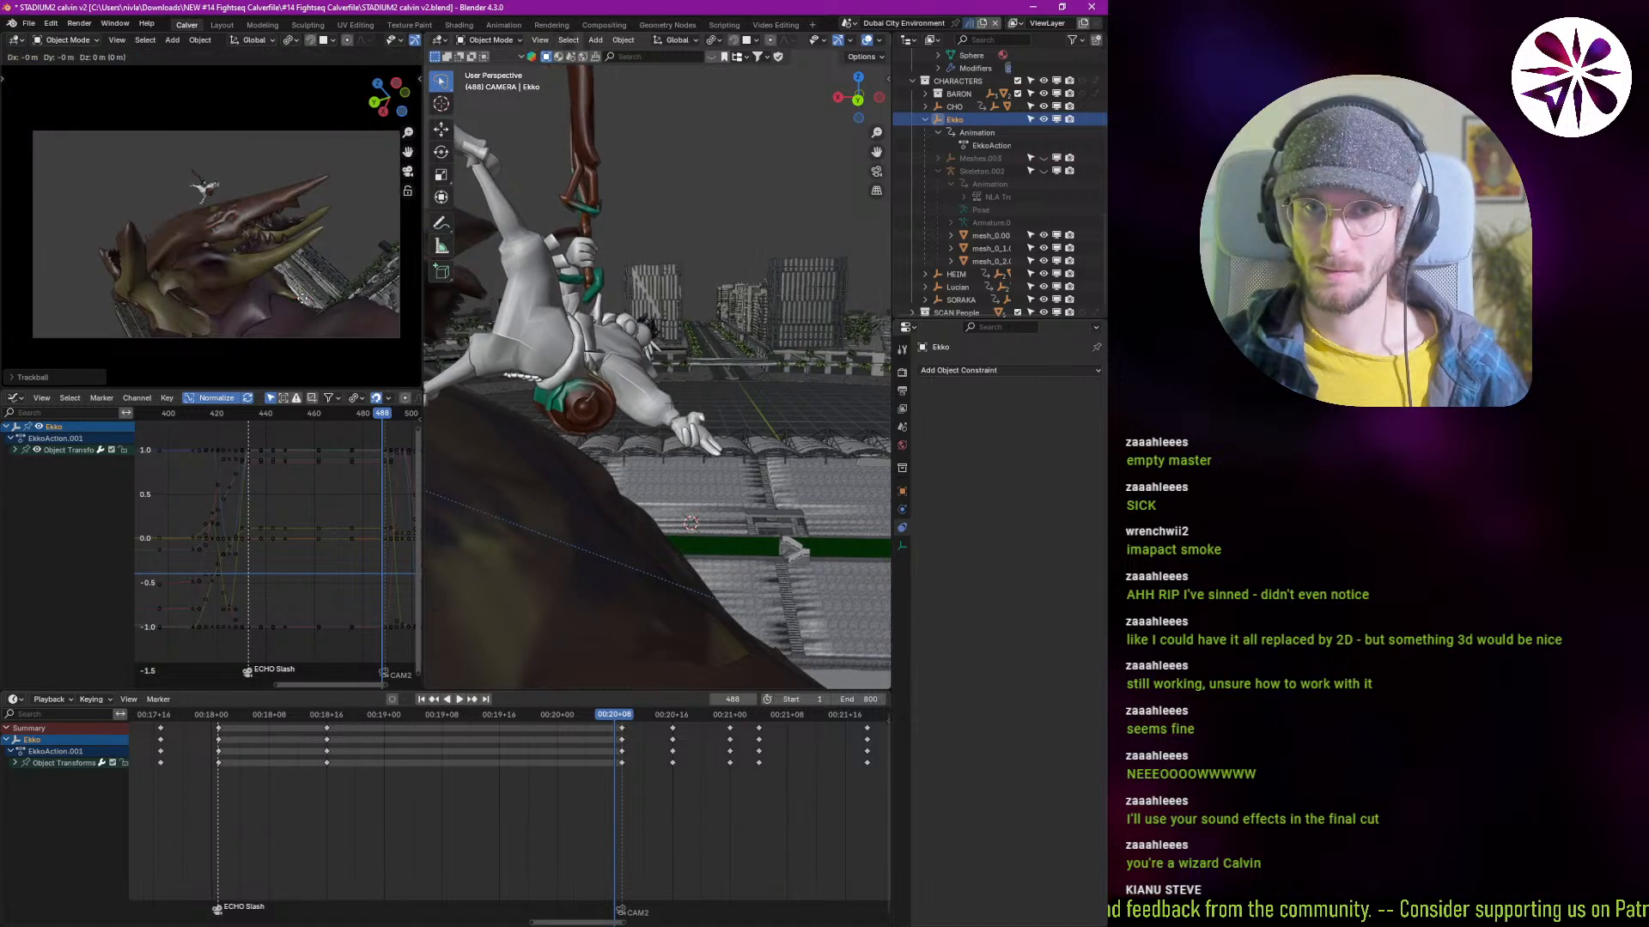
{"action": "left_click", "coordinate": [284, 242]}
{"action": "key", "text": "i"}
Step: Play back the drift, then shorten the curve handles of Ekko's frame 488 and 448 keyframes, scaling the latter to 0.1
{"action": "left_click_drag", "start_coordinate": [612, 716], "coordinate": [570, 764]}
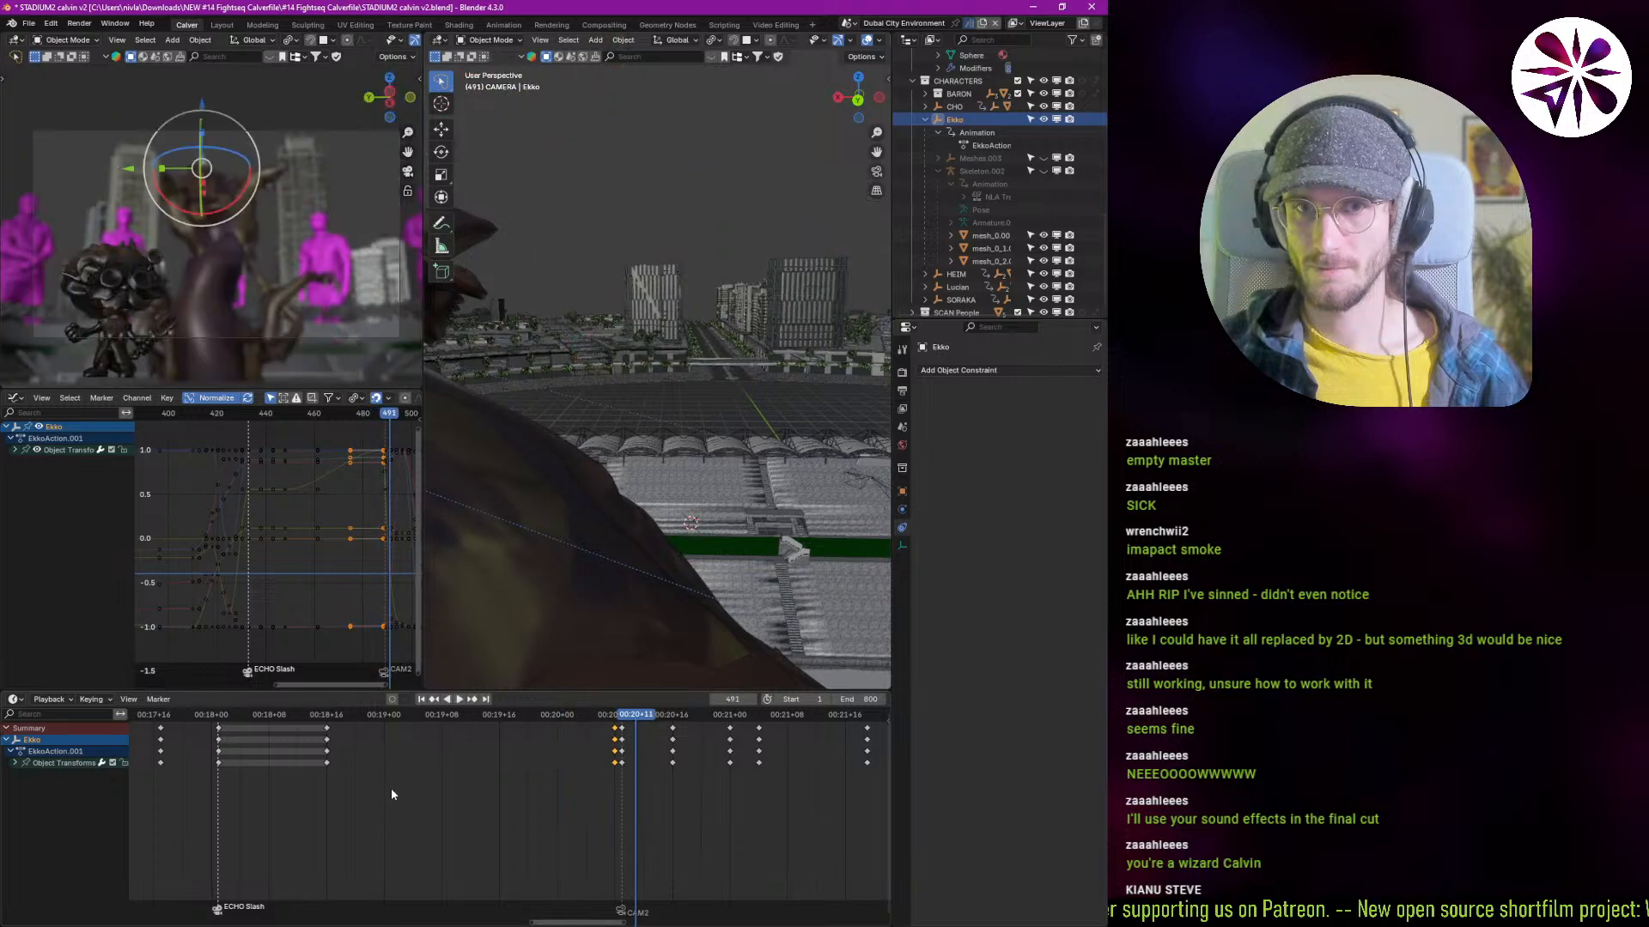
{"action": "right_click_drag", "start_coordinate": [388, 789], "coordinate": [338, 789], "text": "shift"}
{"action": "key", "text": "space"}
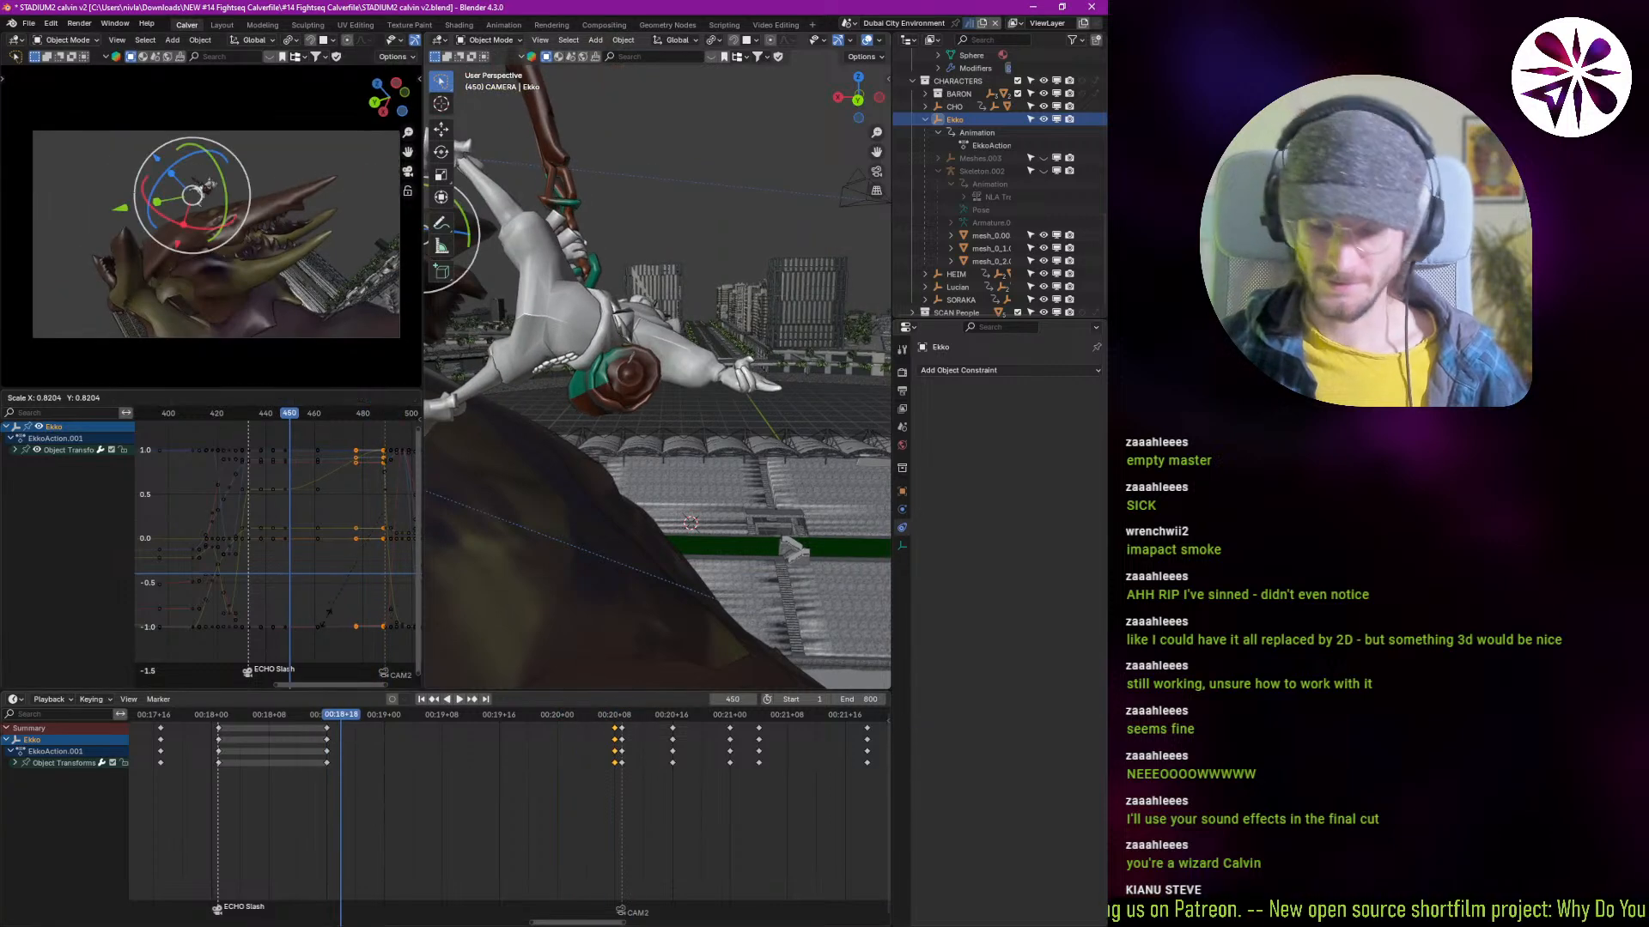
{"action": "key", "text": "Return"}
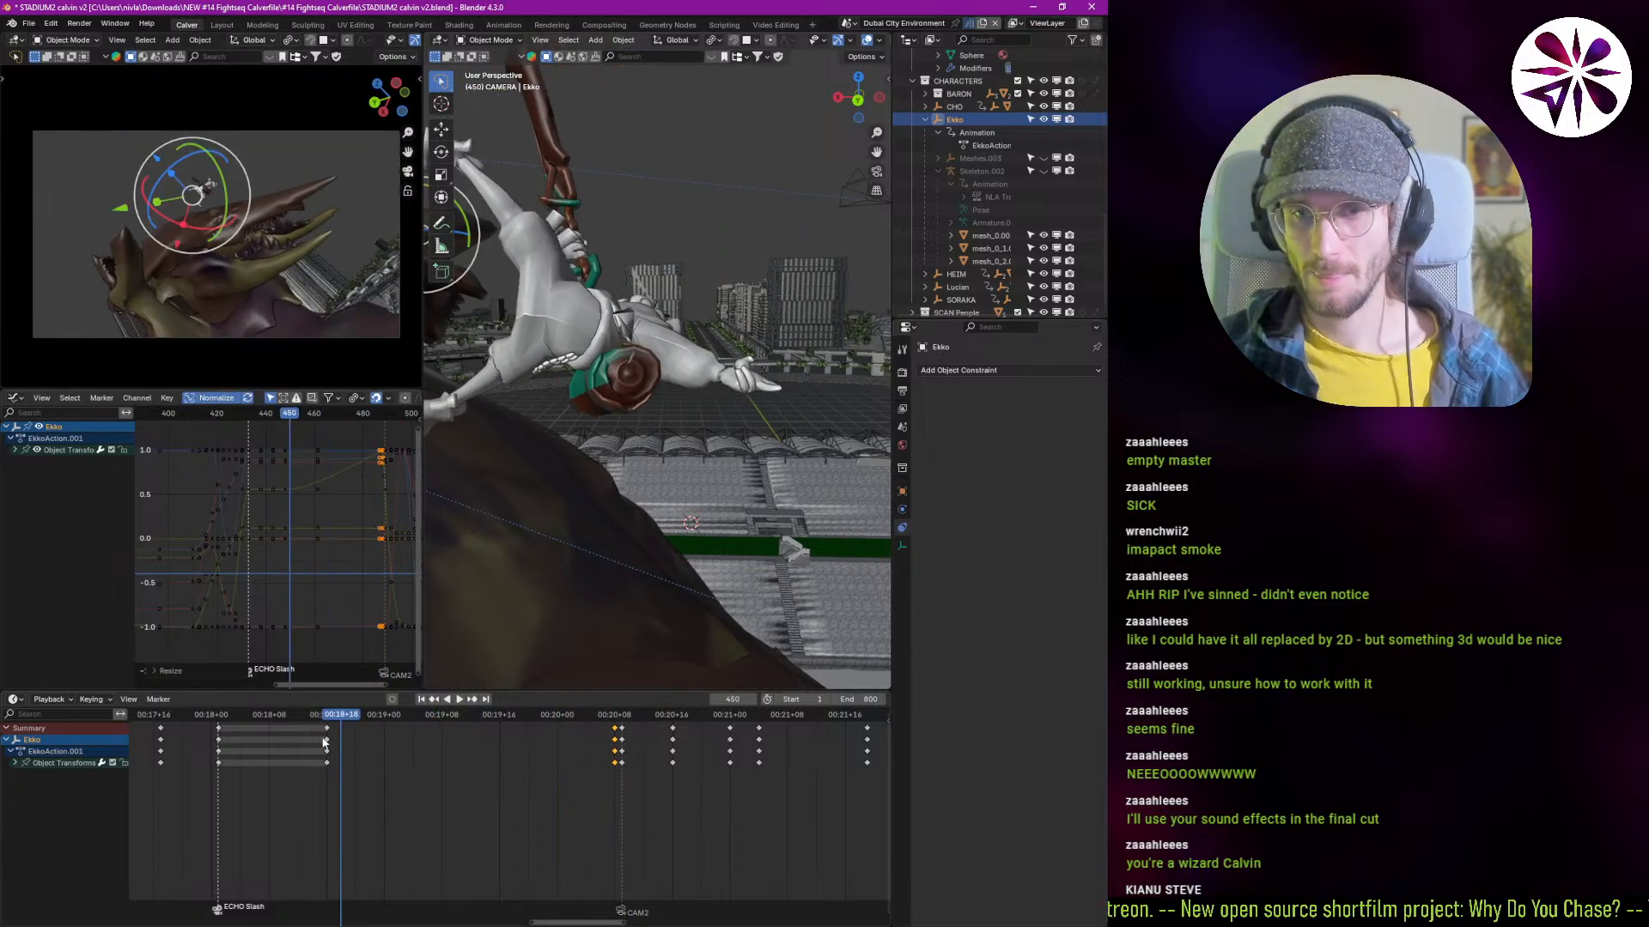
{"action": "key", "text": "s"}
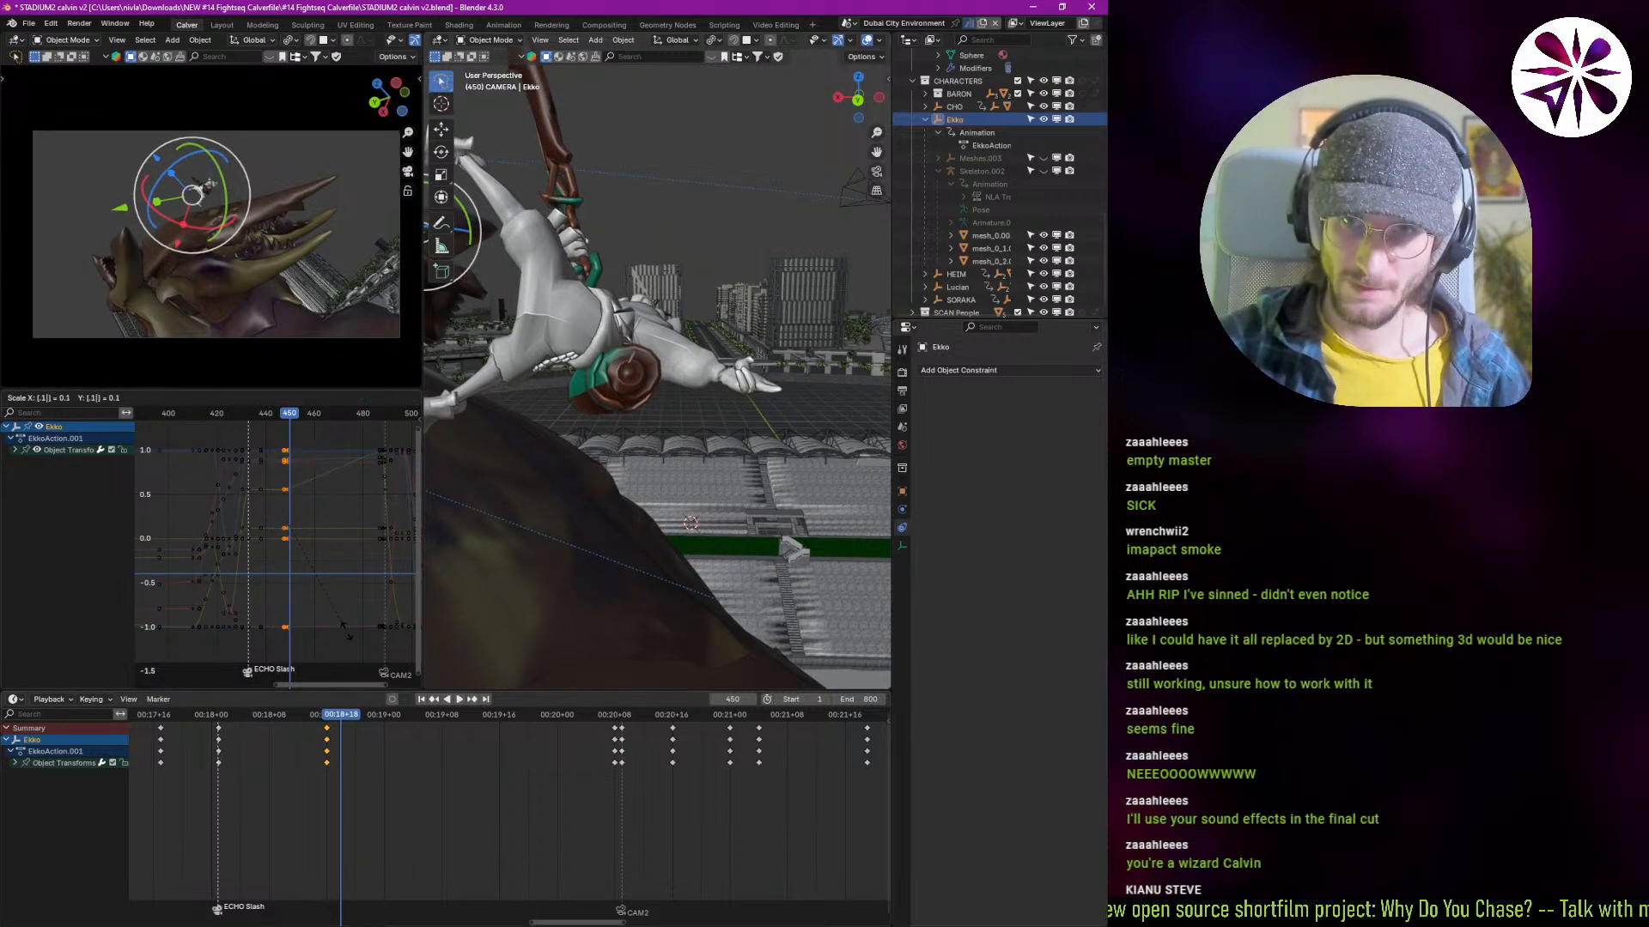
{"action": "key", "text": "Return"}
Step: Play back and scrub the ECHO Slash shot up to CAM2 to review Ekko's eased drift
{"action": "key", "text": "space"}
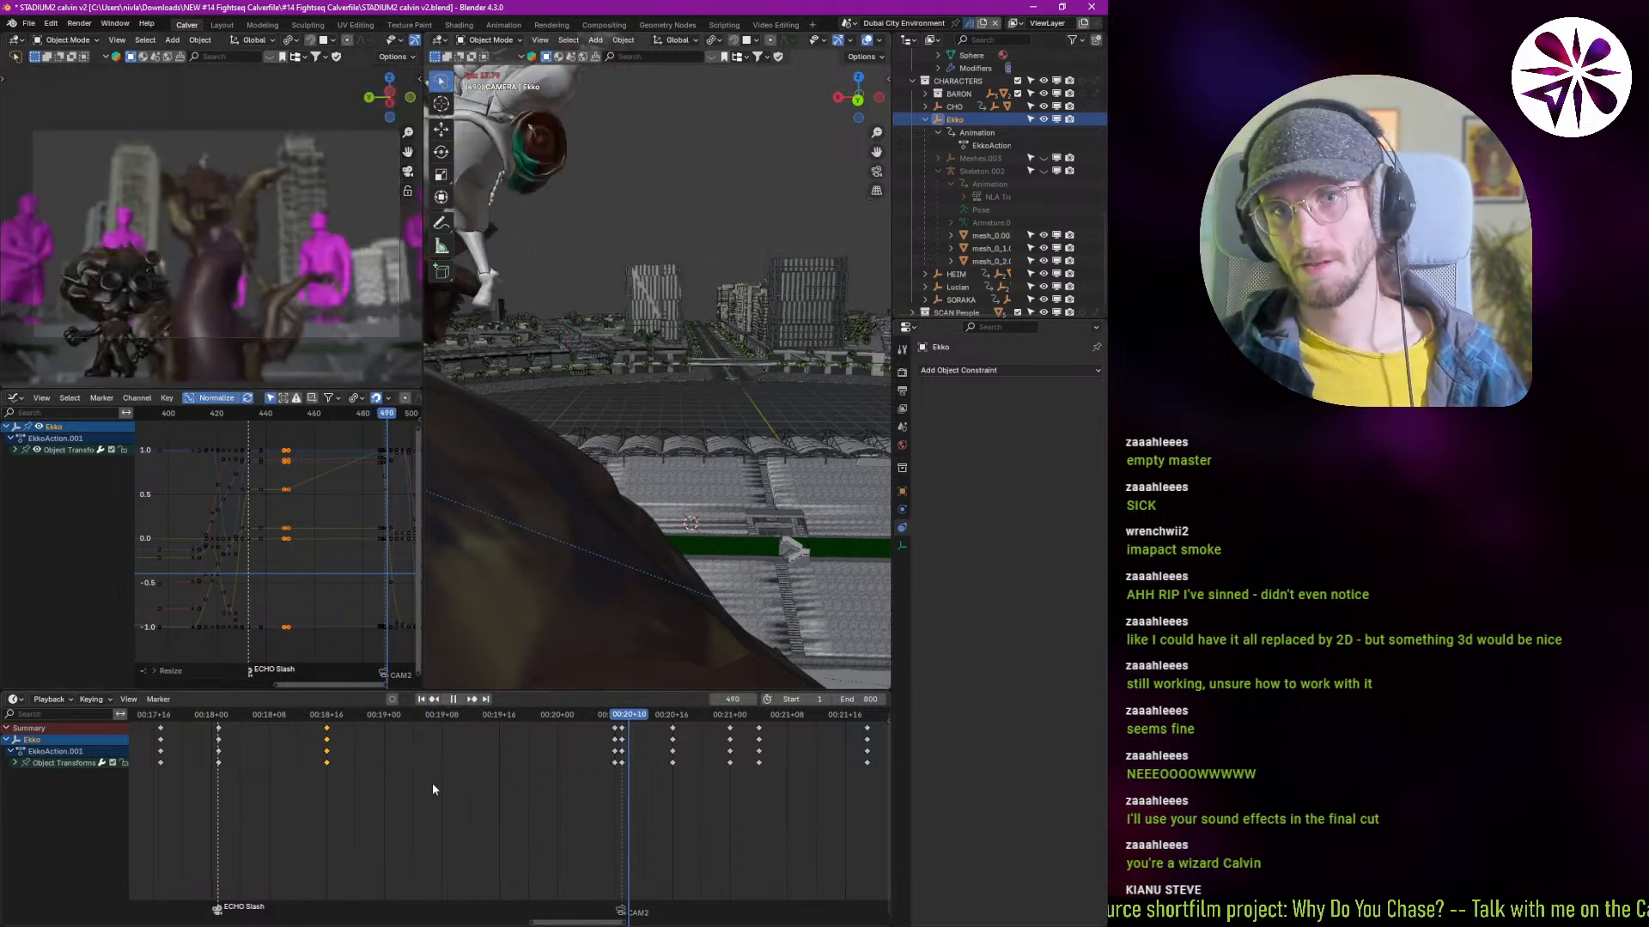
{"action": "right_click_drag", "start_coordinate": [379, 801], "coordinate": [205, 790], "text": "shift"}
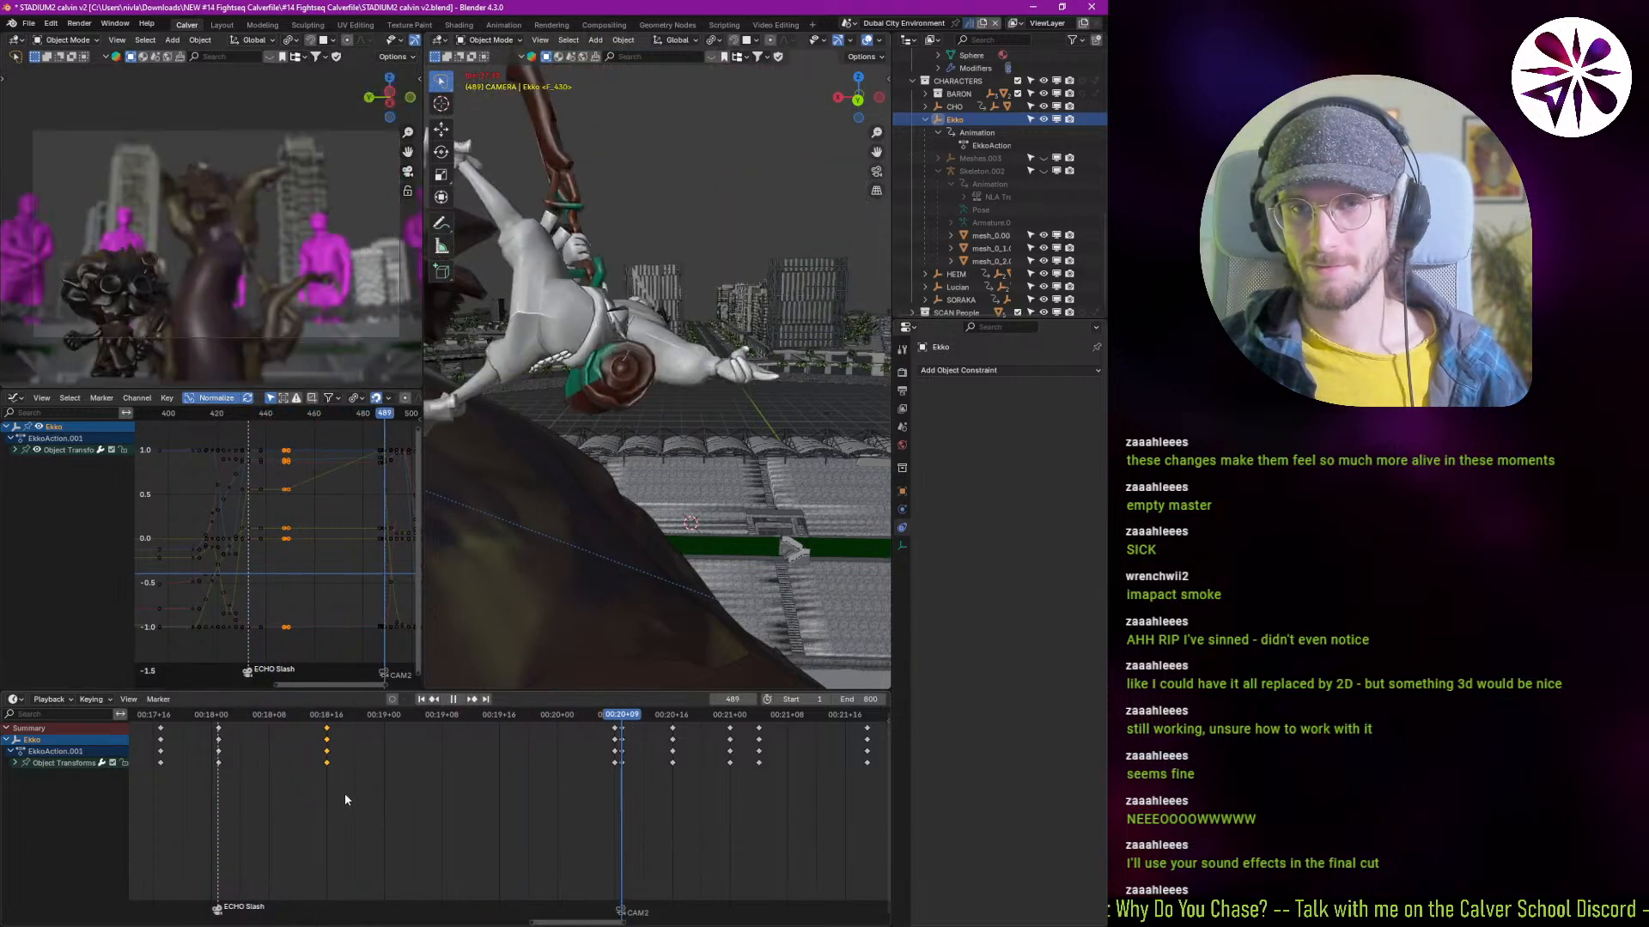
{"action": "mouse_move", "coordinate": [343, 794]}
{"action": "right_mouse_down", "text": "shift"}
{"action": "mouse_move", "coordinate": [296, 791]}
{"action": "mouse_move", "coordinate": [357, 806]}
{"action": "right_mouse_up", "text": "shift"}
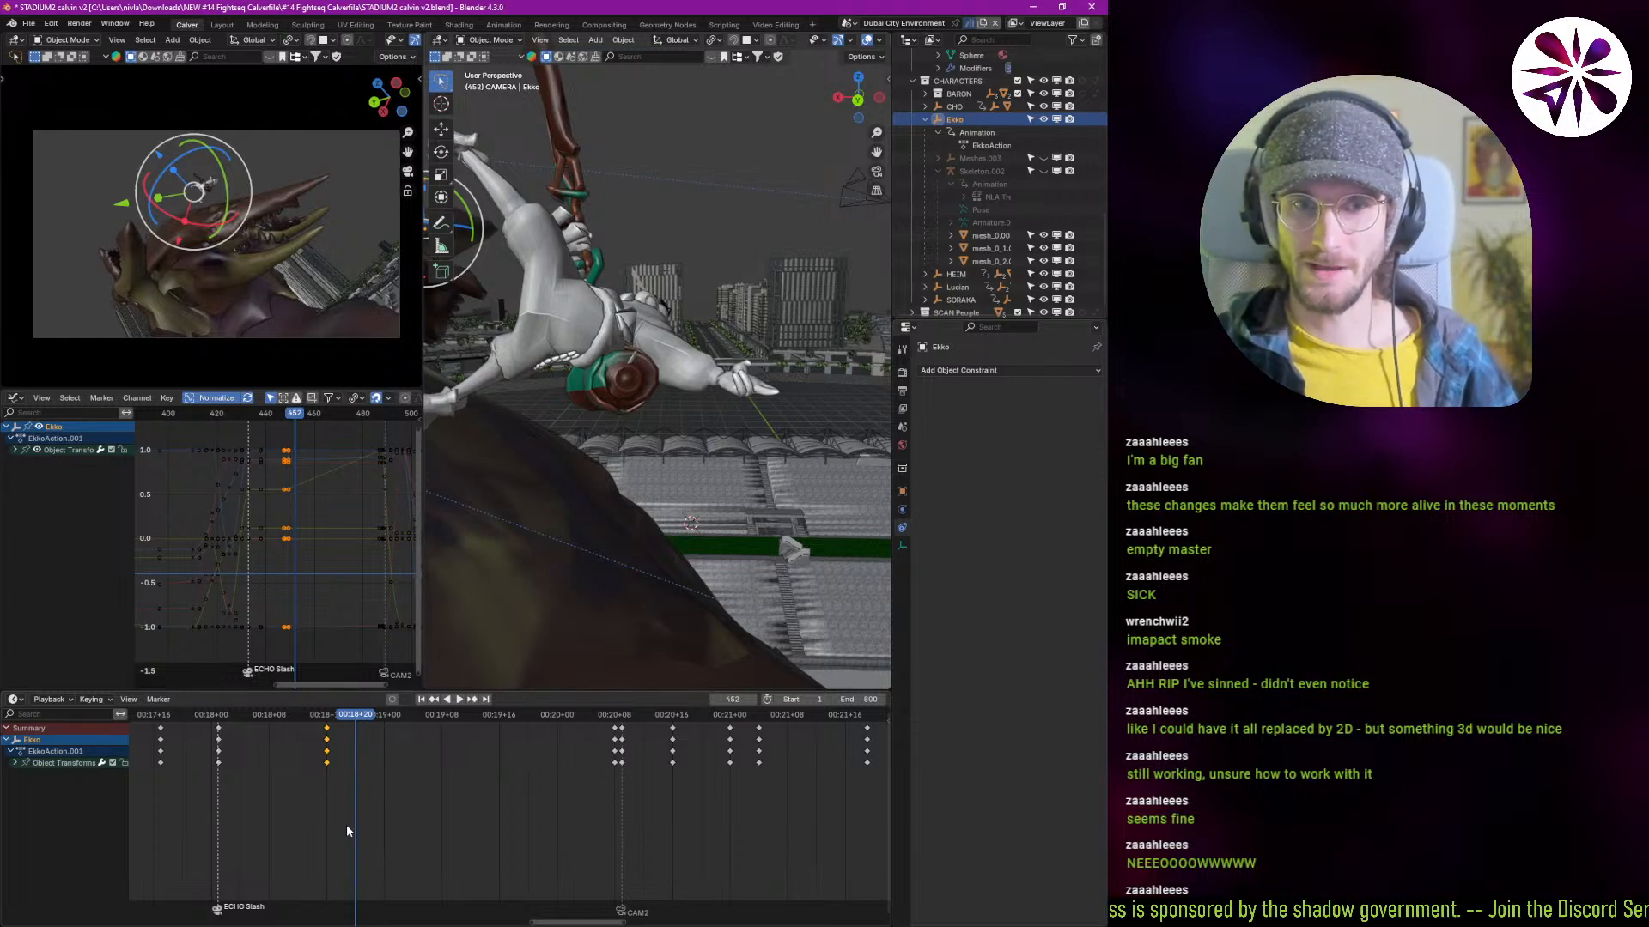
{"action": "key", "text": "shift+ctrl+space"}
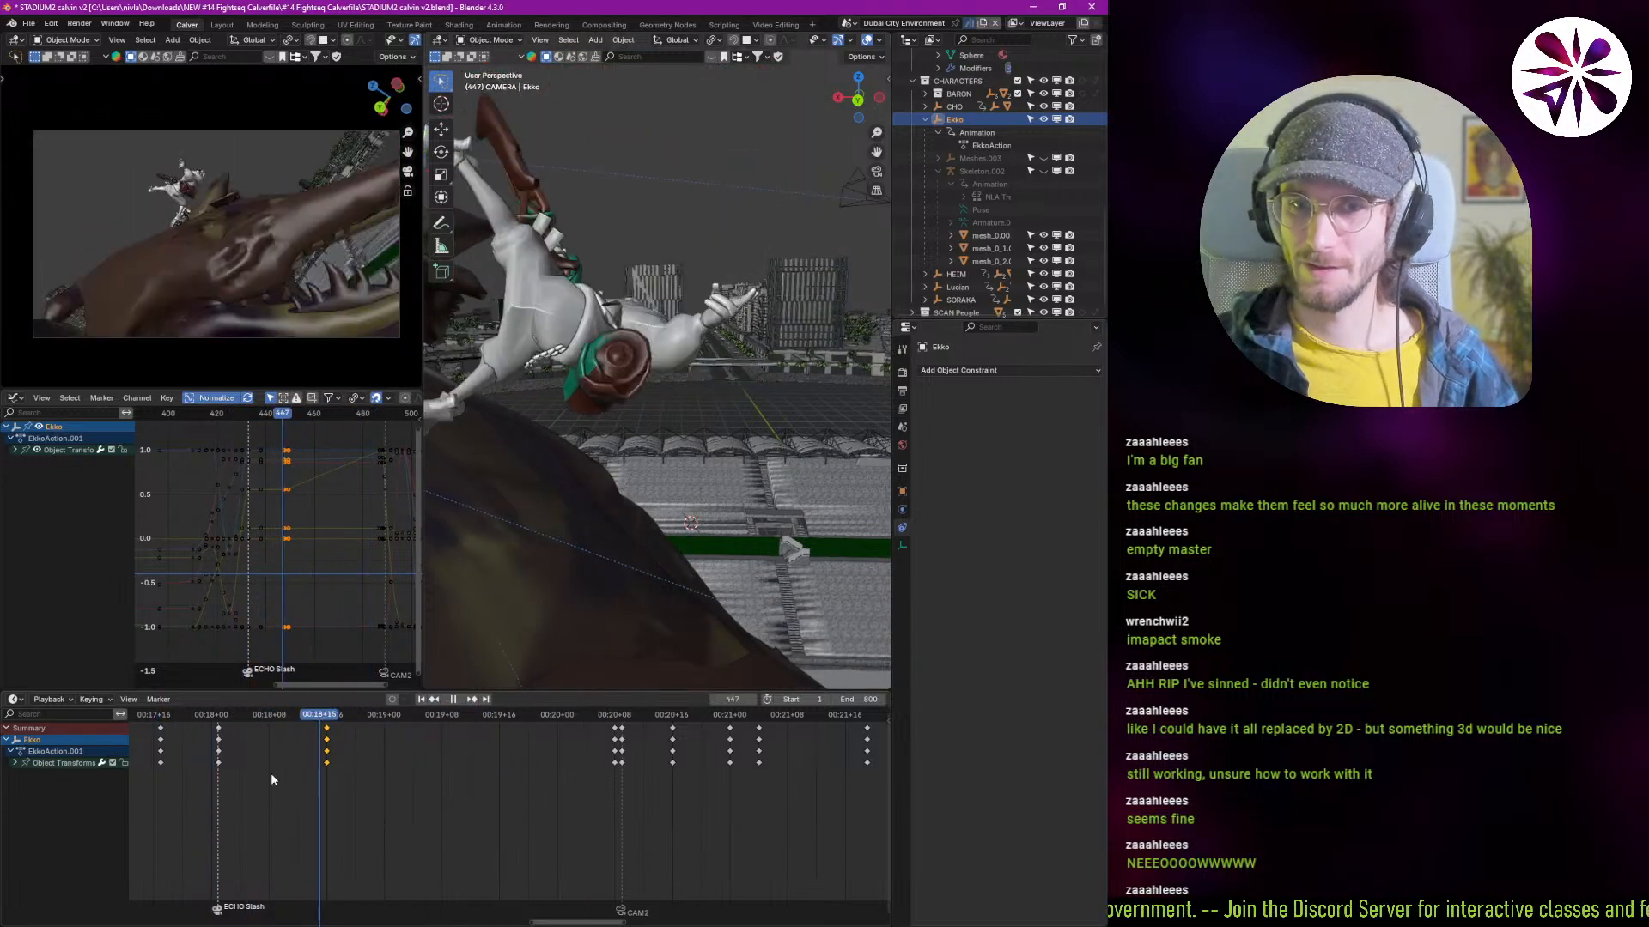
Step: Step frame by frame around frame 432 to compare the framing on both sides of the ECHO Slash cut
{"action": "left_click_drag", "start_coordinate": [340, 797], "coordinate": [213, 814]}
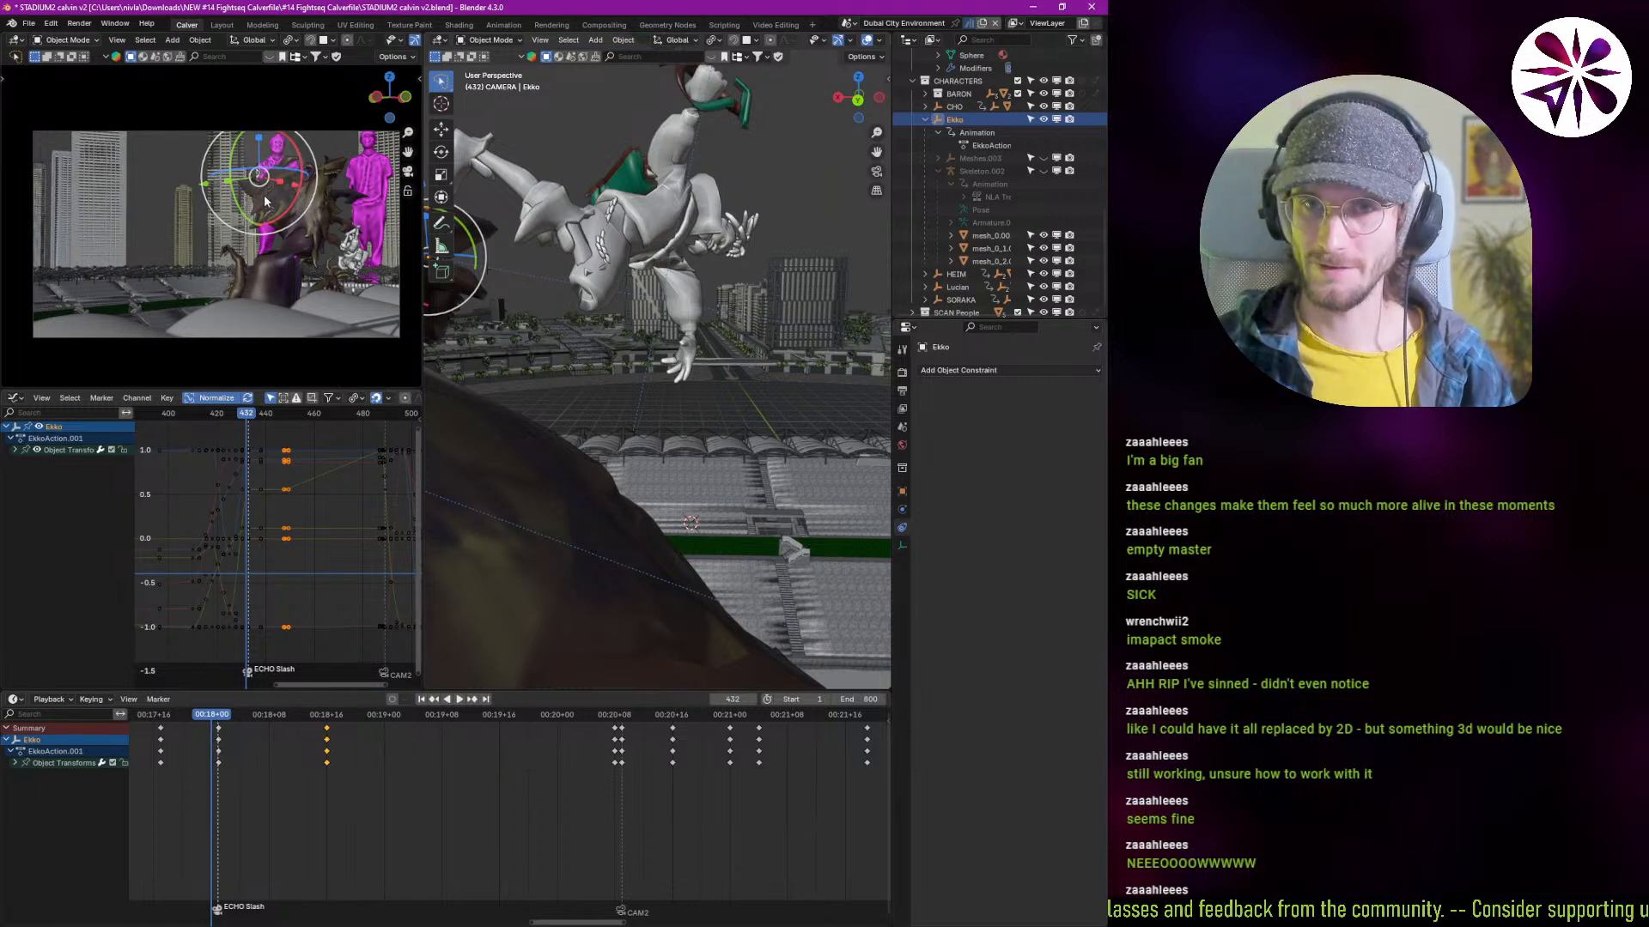
{"action": "key", "text": "Left"}
{"action": "key", "text": "Left"}
{"action": "key", "text": "Right"}
{"action": "key", "text": "Right"}
{"action": "key", "text": "Right"}
{"action": "key", "text": "Right"}
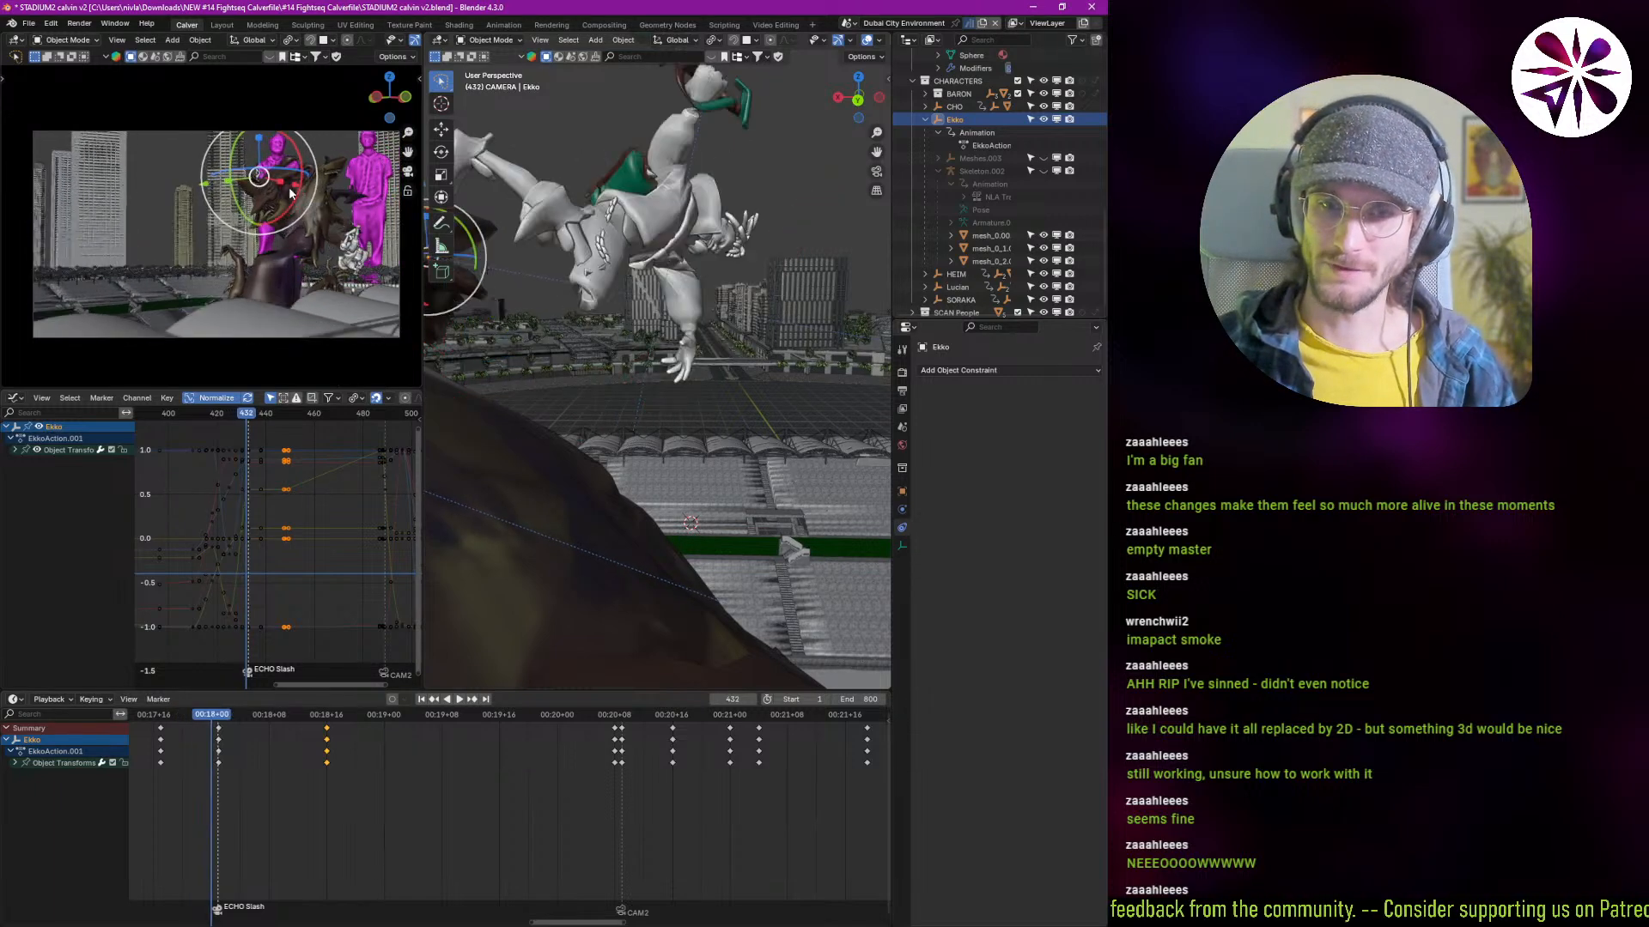
{"action": "key", "text": "Left"}
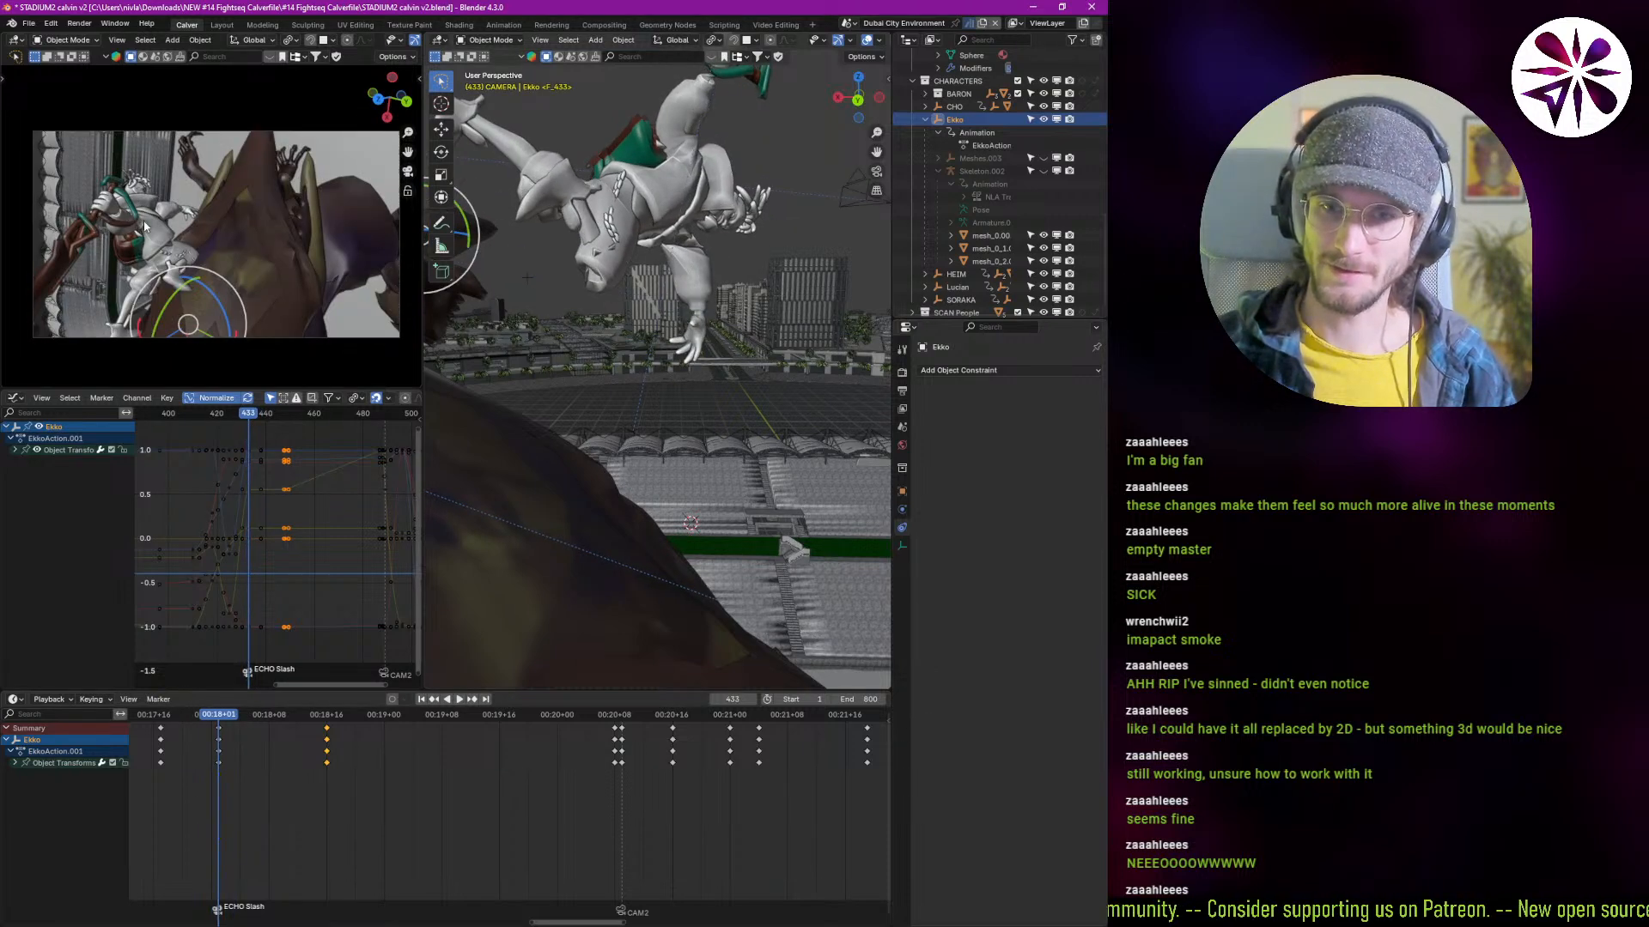
{"action": "key", "text": "Left"}
{"action": "key", "text": "Left"}
Step: Replay Ekko's leap into the ECHO Slash cut several times and check the frames up to 433
{"action": "middle_click_drag", "start_coordinate": [257, 785], "coordinate": [380, 790]}
{"action": "right_click", "coordinate": [281, 790], "text": "shift"}
{"action": "key", "text": "space"}
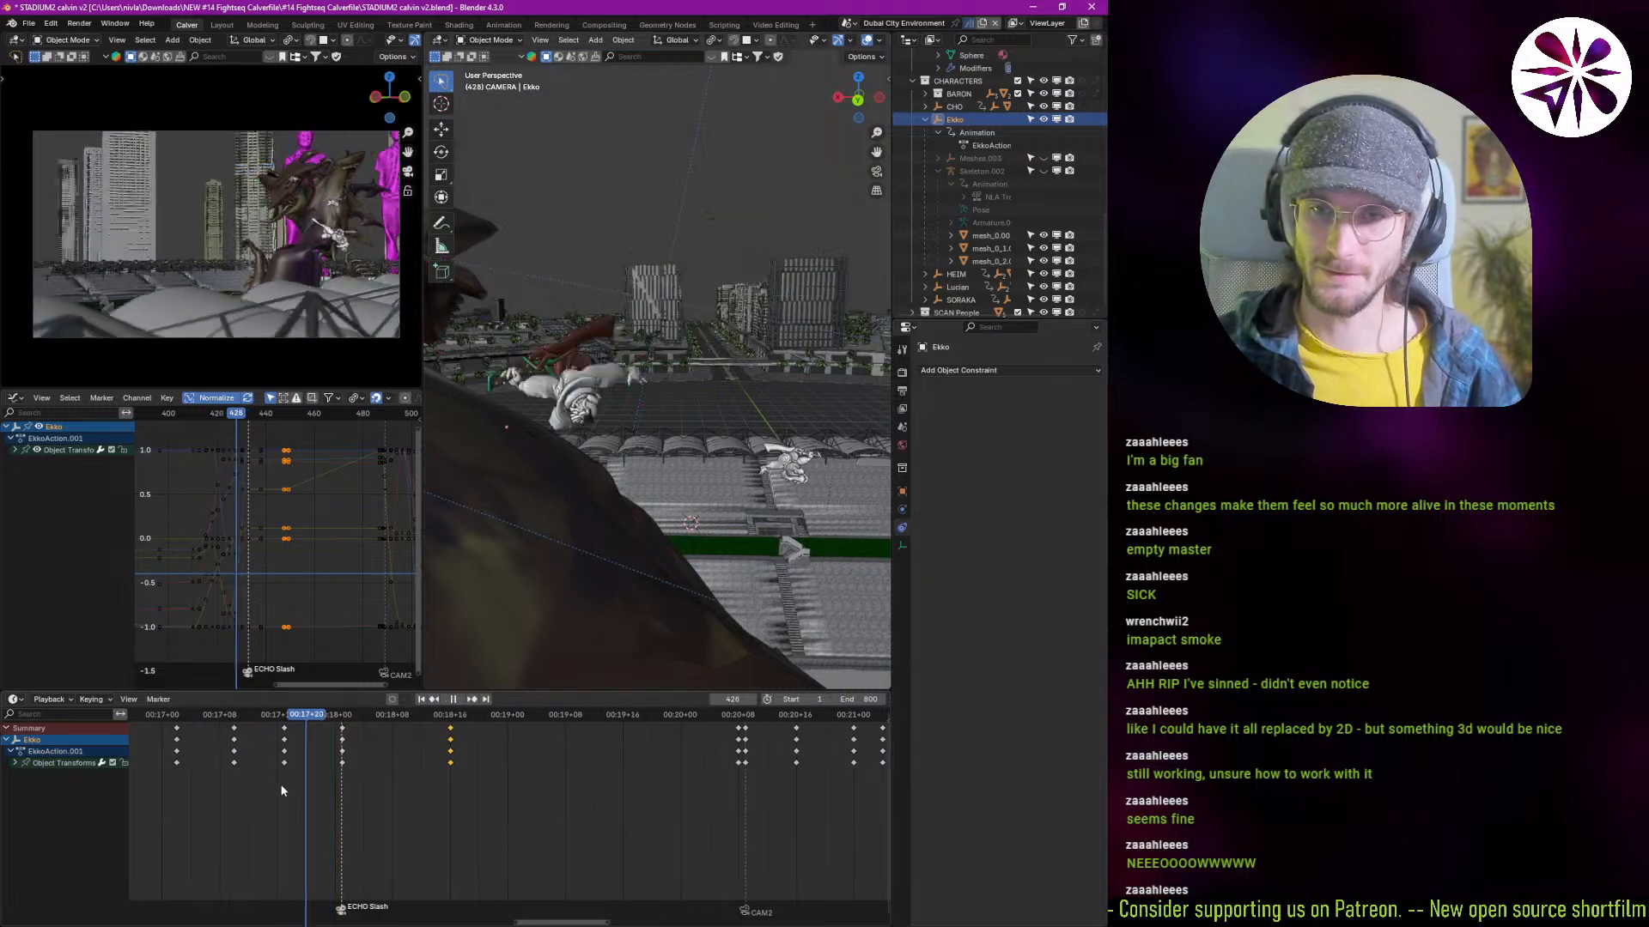
{"action": "key", "text": "space"}
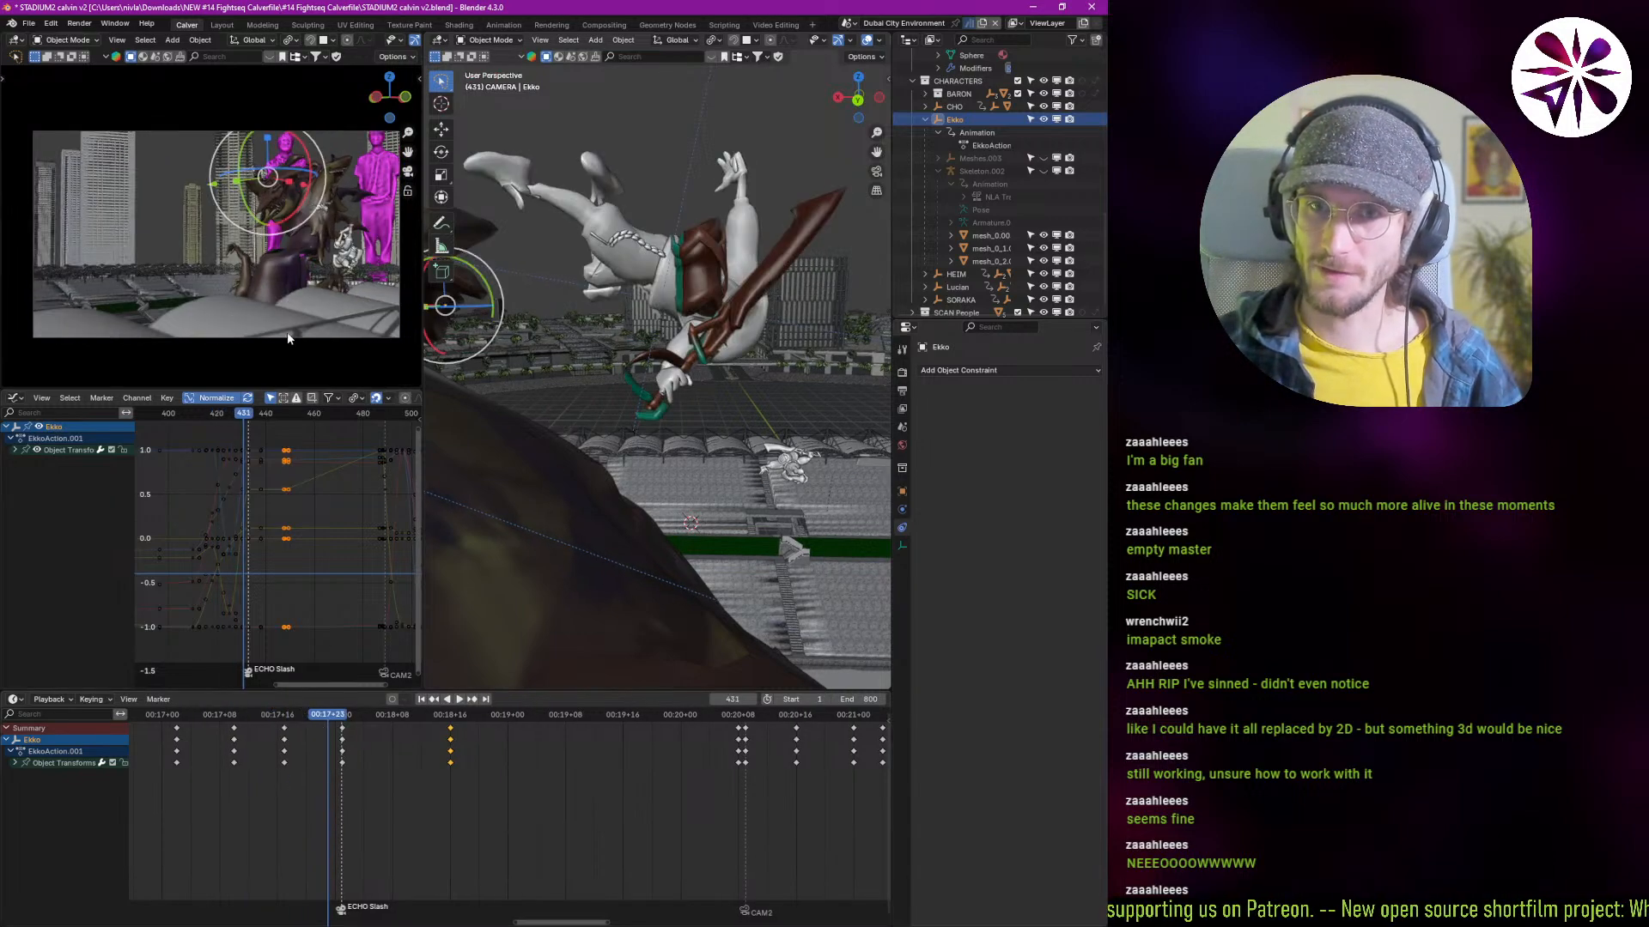
{"action": "key", "text": "space"}
{"action": "key", "text": "space"}
{"action": "right_click_drag", "start_coordinate": [326, 759], "coordinate": [249, 783], "text": "shift"}
{"action": "key", "text": "space"}
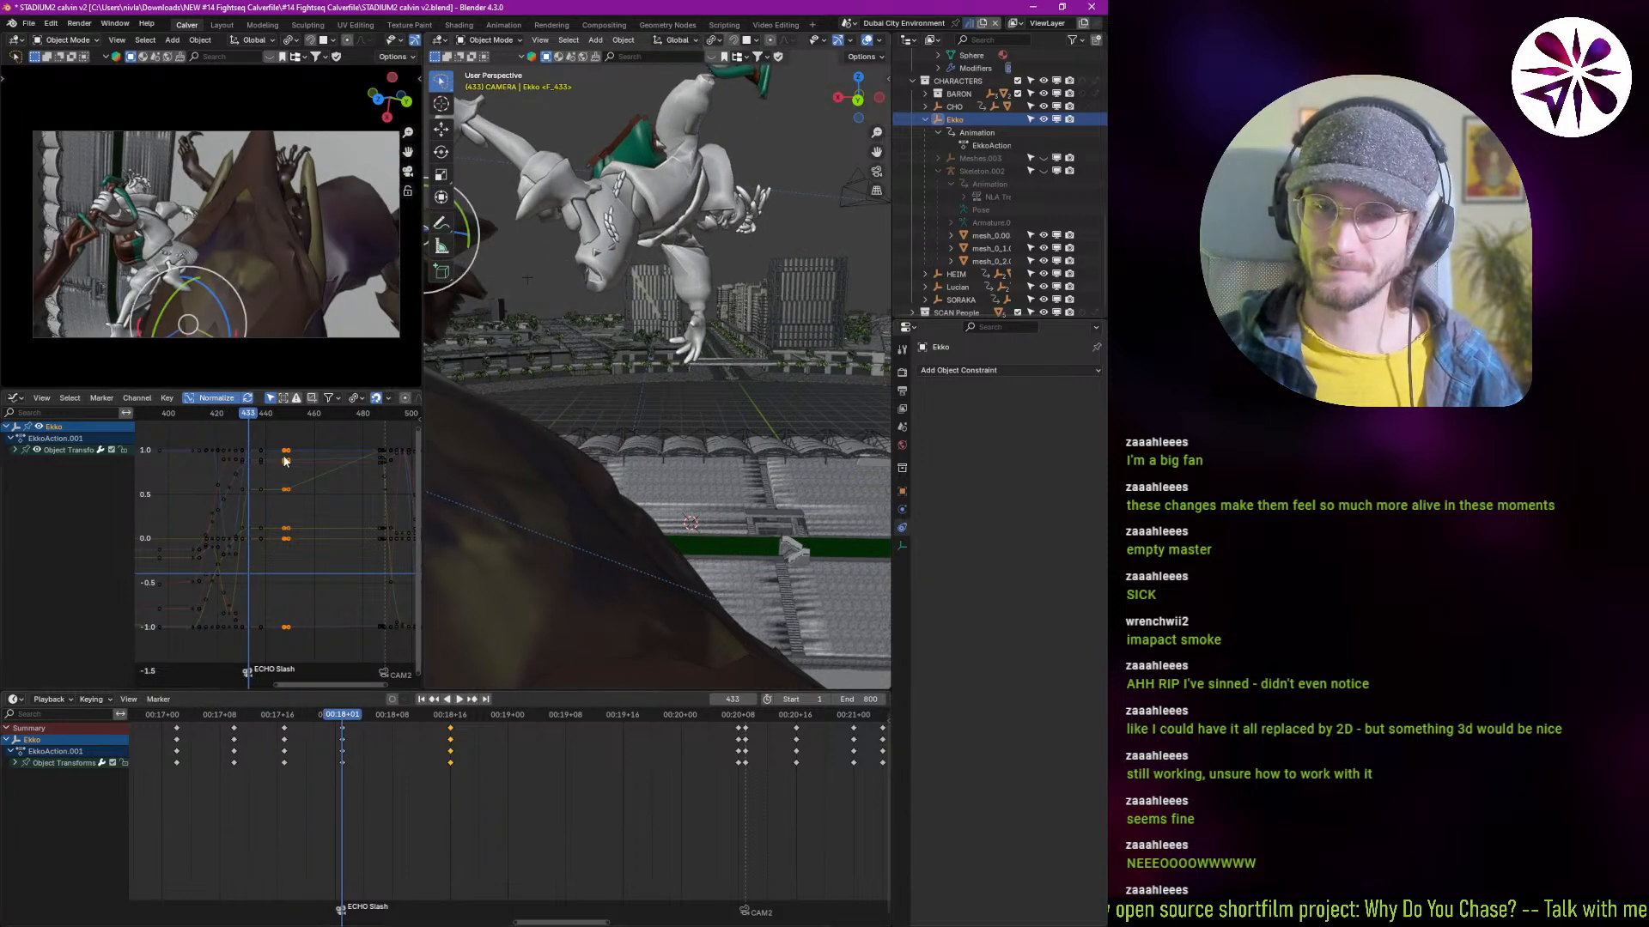
{"action": "key", "text": "Left"}
{"action": "key", "text": "Left"}
{"action": "key", "text": "Right"}
{"action": "key", "text": "Right"}
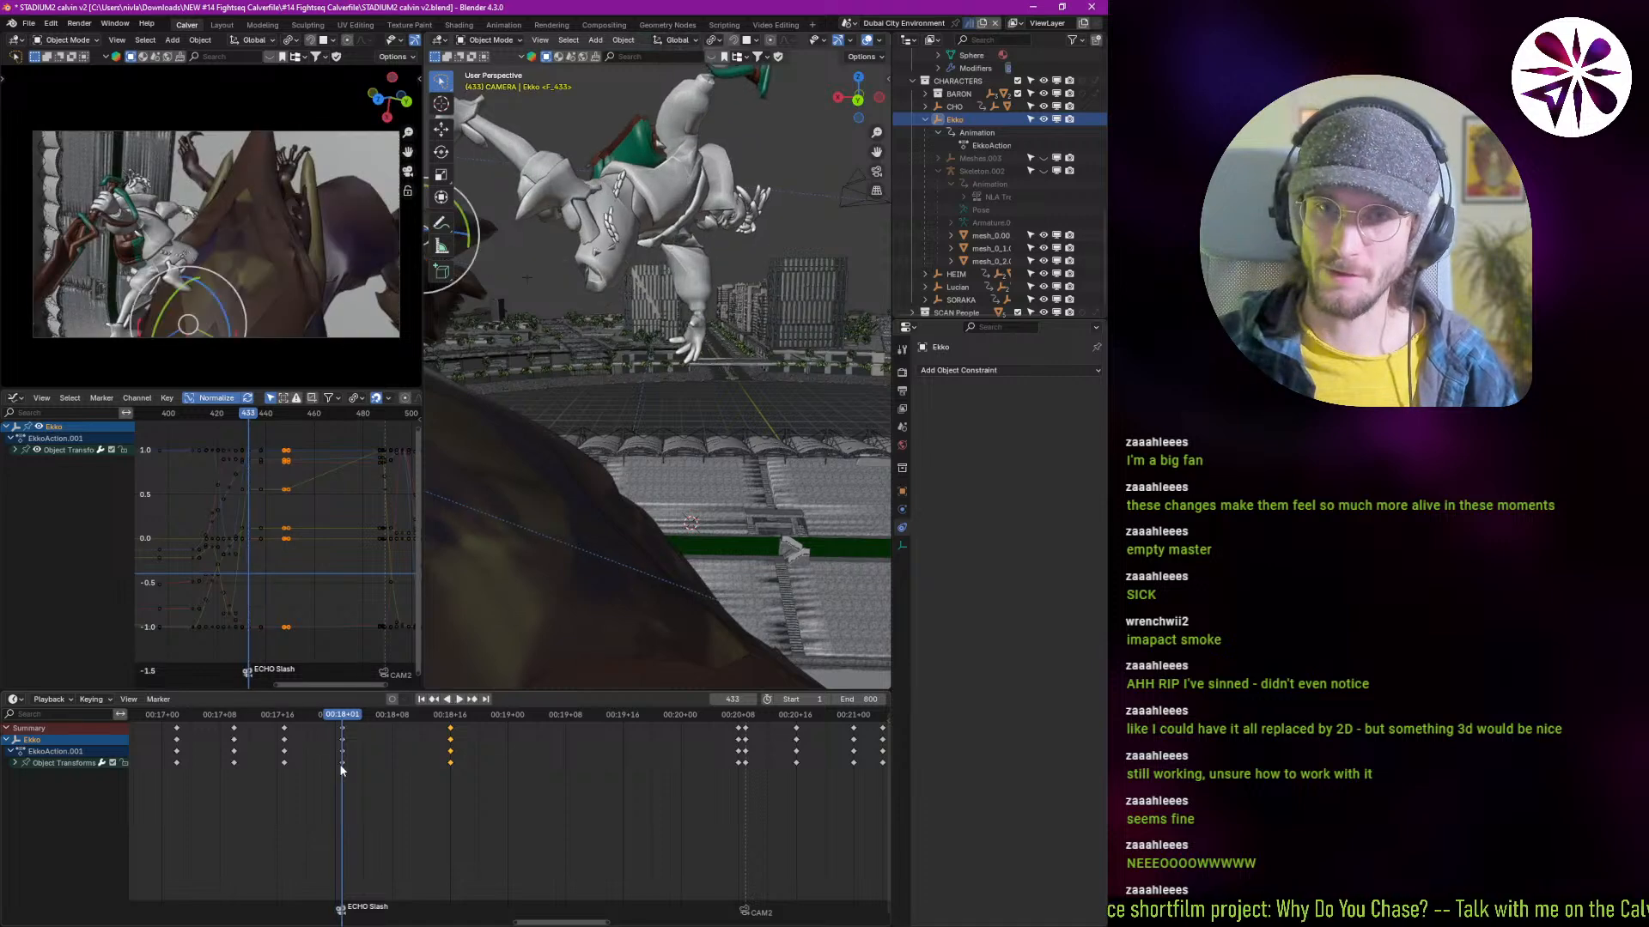
Step: Select CAM1 in the CAMERA collection, reframe it at frame 432 so the creature sits nearer the centre, and keyframe it
{"action": "key", "text": "Left"}
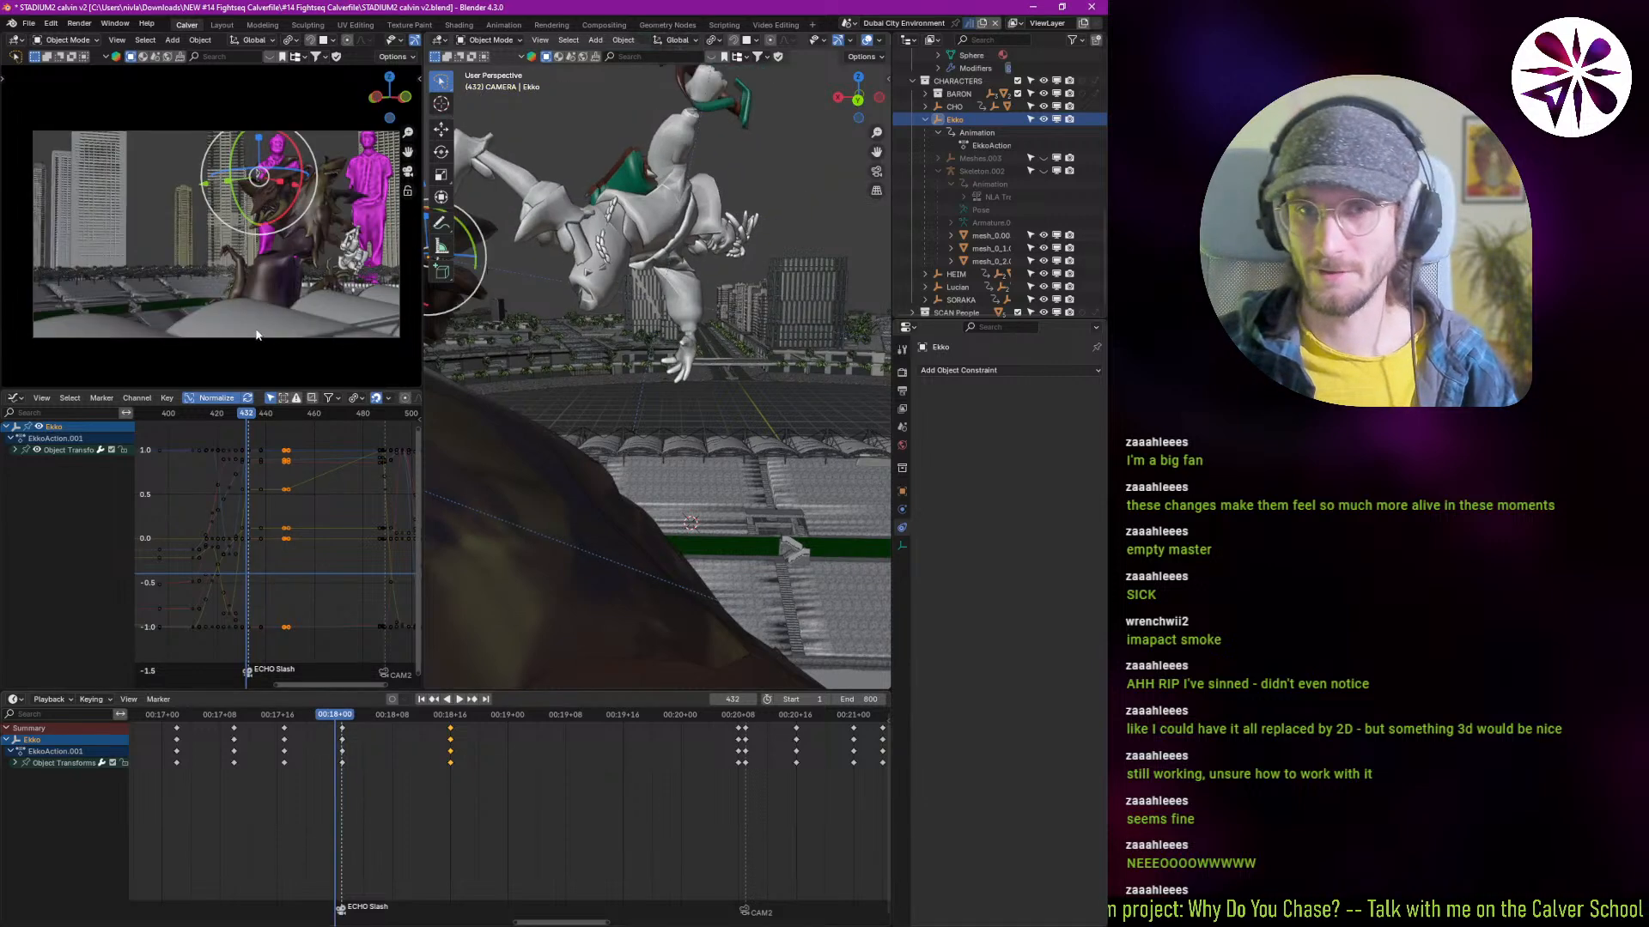
{"action": "scroll", "coordinate": [1096, 79], "scroll_direction": "up", "scroll_amount": 1}
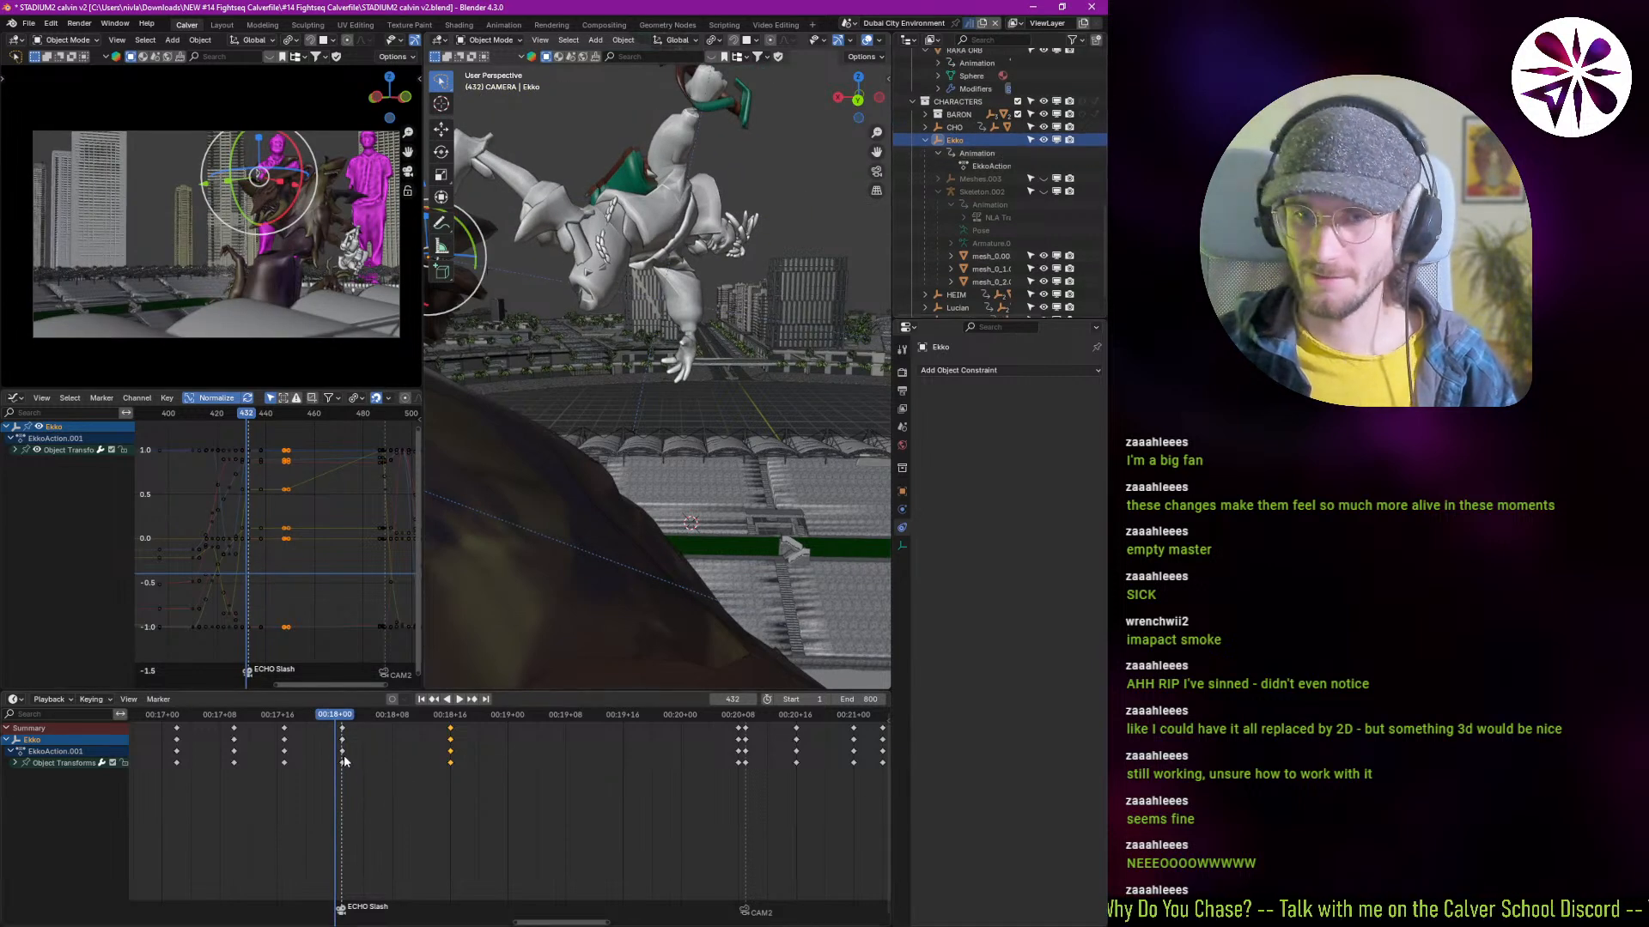
{"action": "middle_click_drag", "start_coordinate": [330, 761], "coordinate": [492, 777]}
{"action": "scroll", "coordinate": [489, 780], "scroll_direction": "down", "scroll_amount": 5}
{"action": "scroll", "coordinate": [1039, 211], "scroll_direction": "up", "scroll_amount": 10}
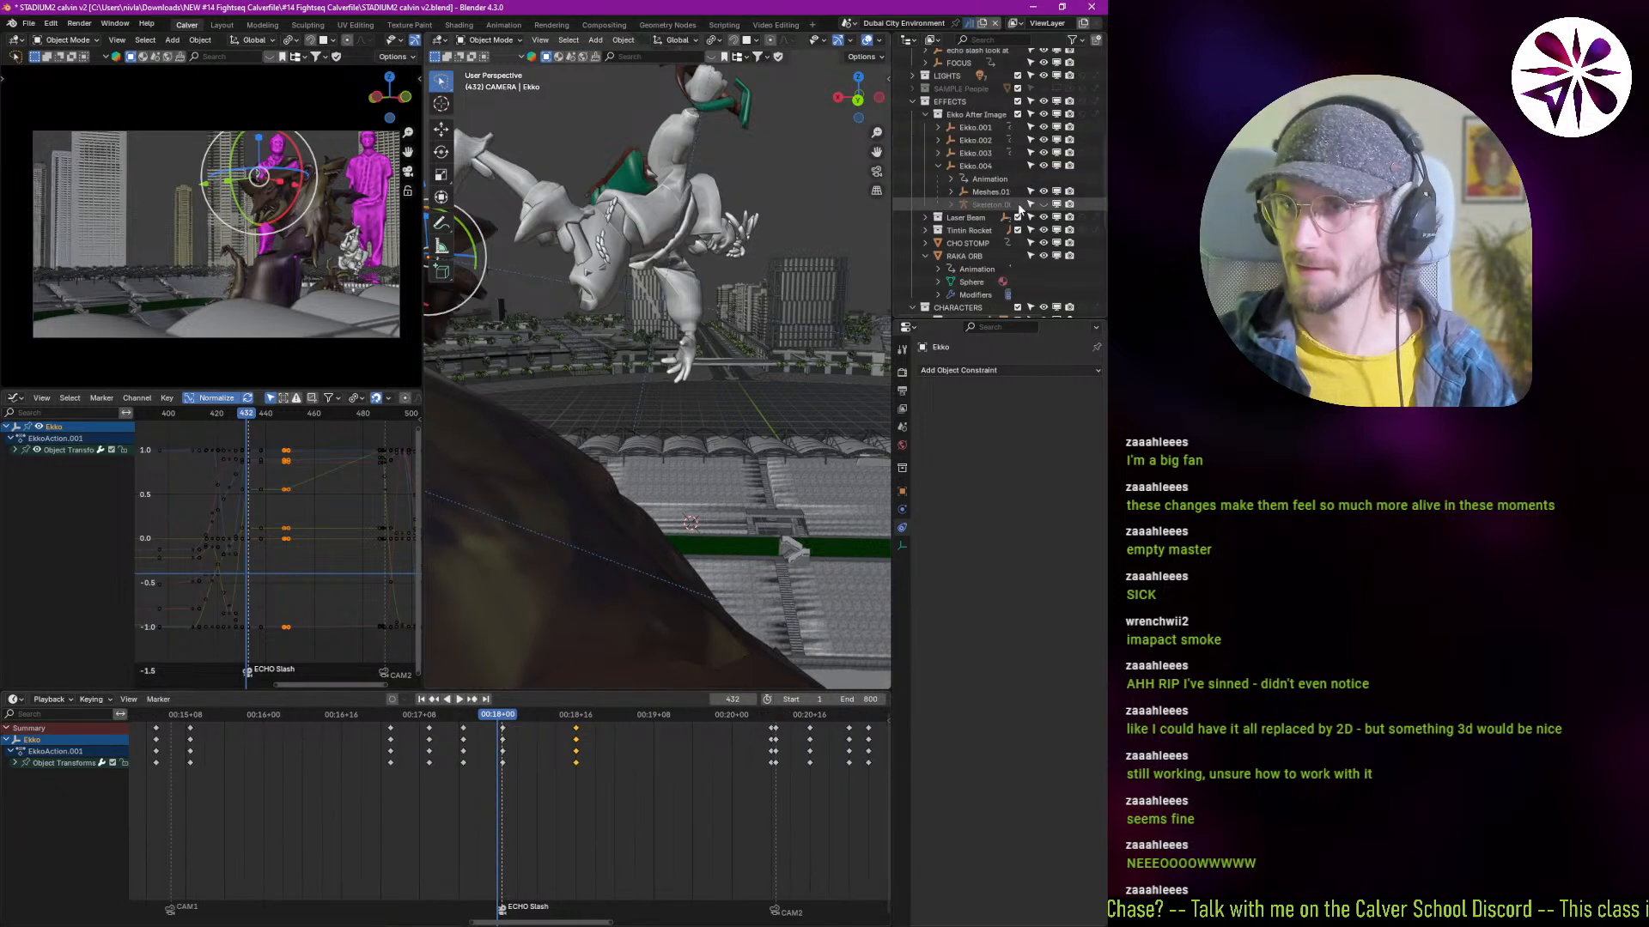
{"action": "left_click", "coordinate": [958, 147]}
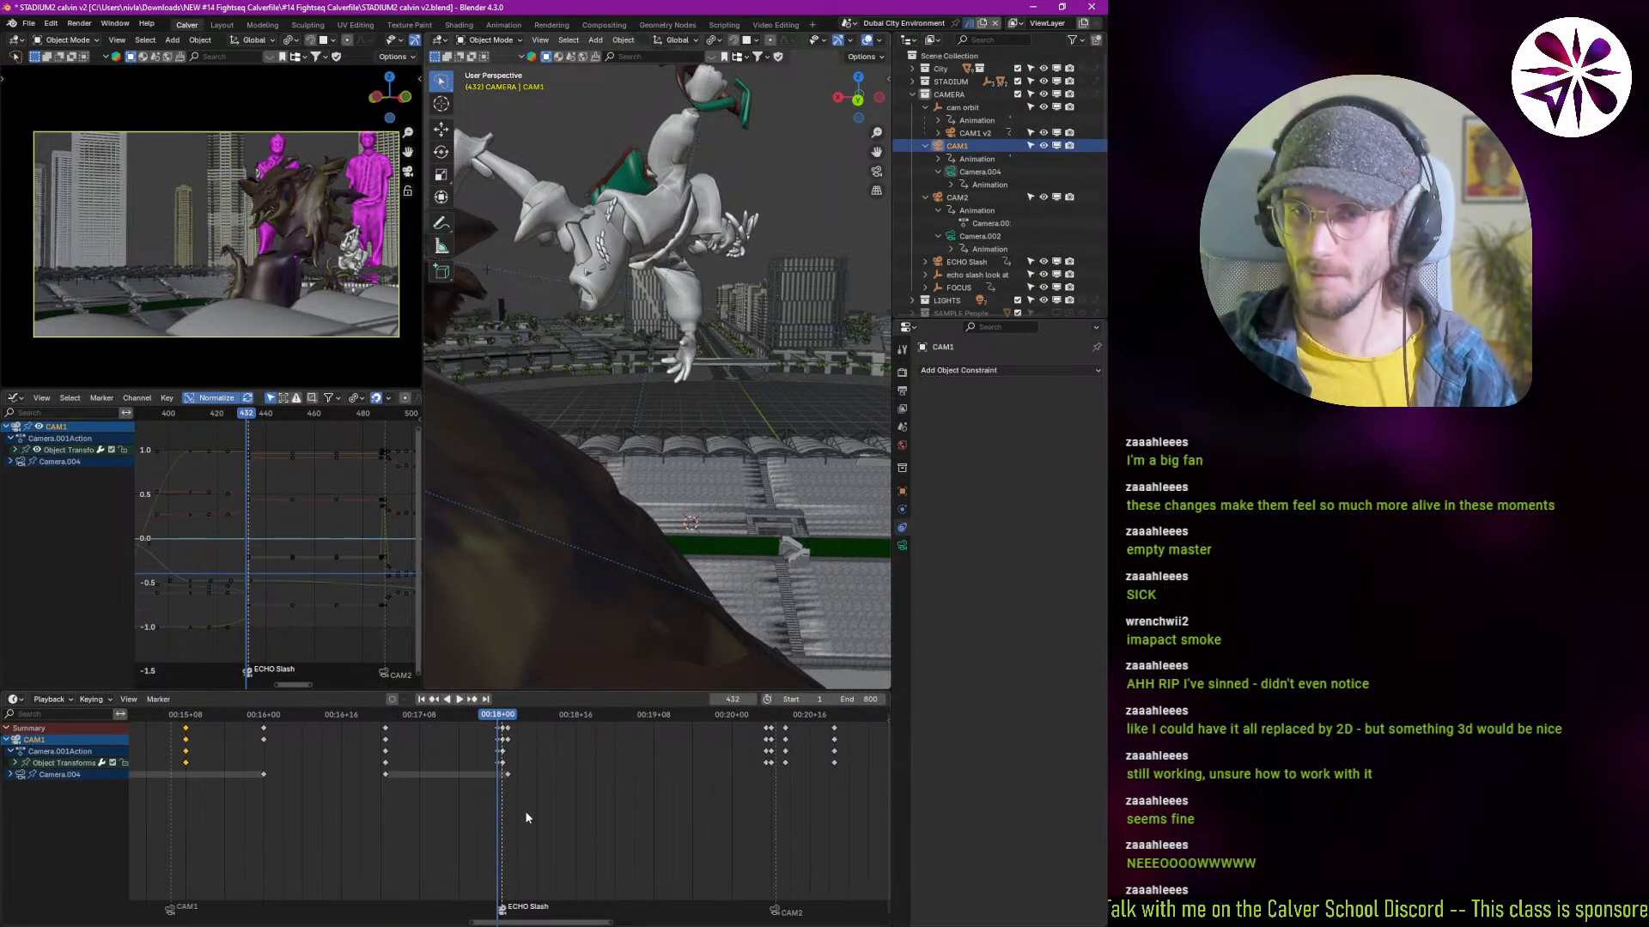
{"action": "key", "text": "shift+grave"}
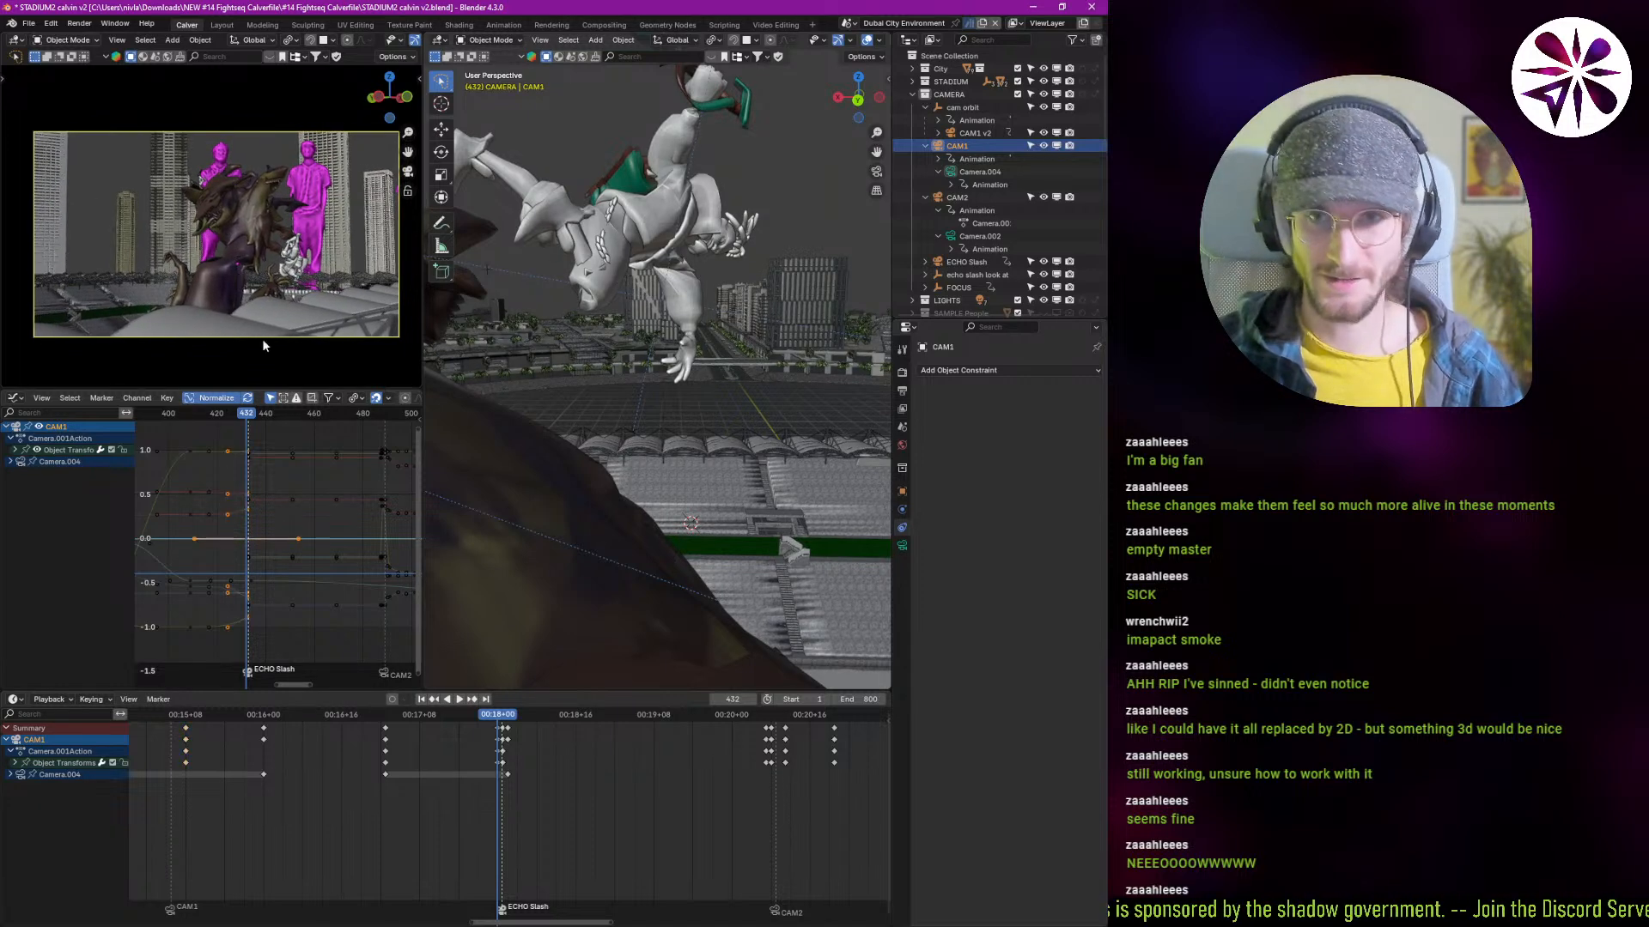
Step: Replay and scrub Ekko's run and leap before the ECHO Slash cut to check CAM1's new framing
{"action": "right_click_drag", "start_coordinate": [492, 782], "coordinate": [385, 808], "text": "shift"}
{"action": "key", "text": "space"}
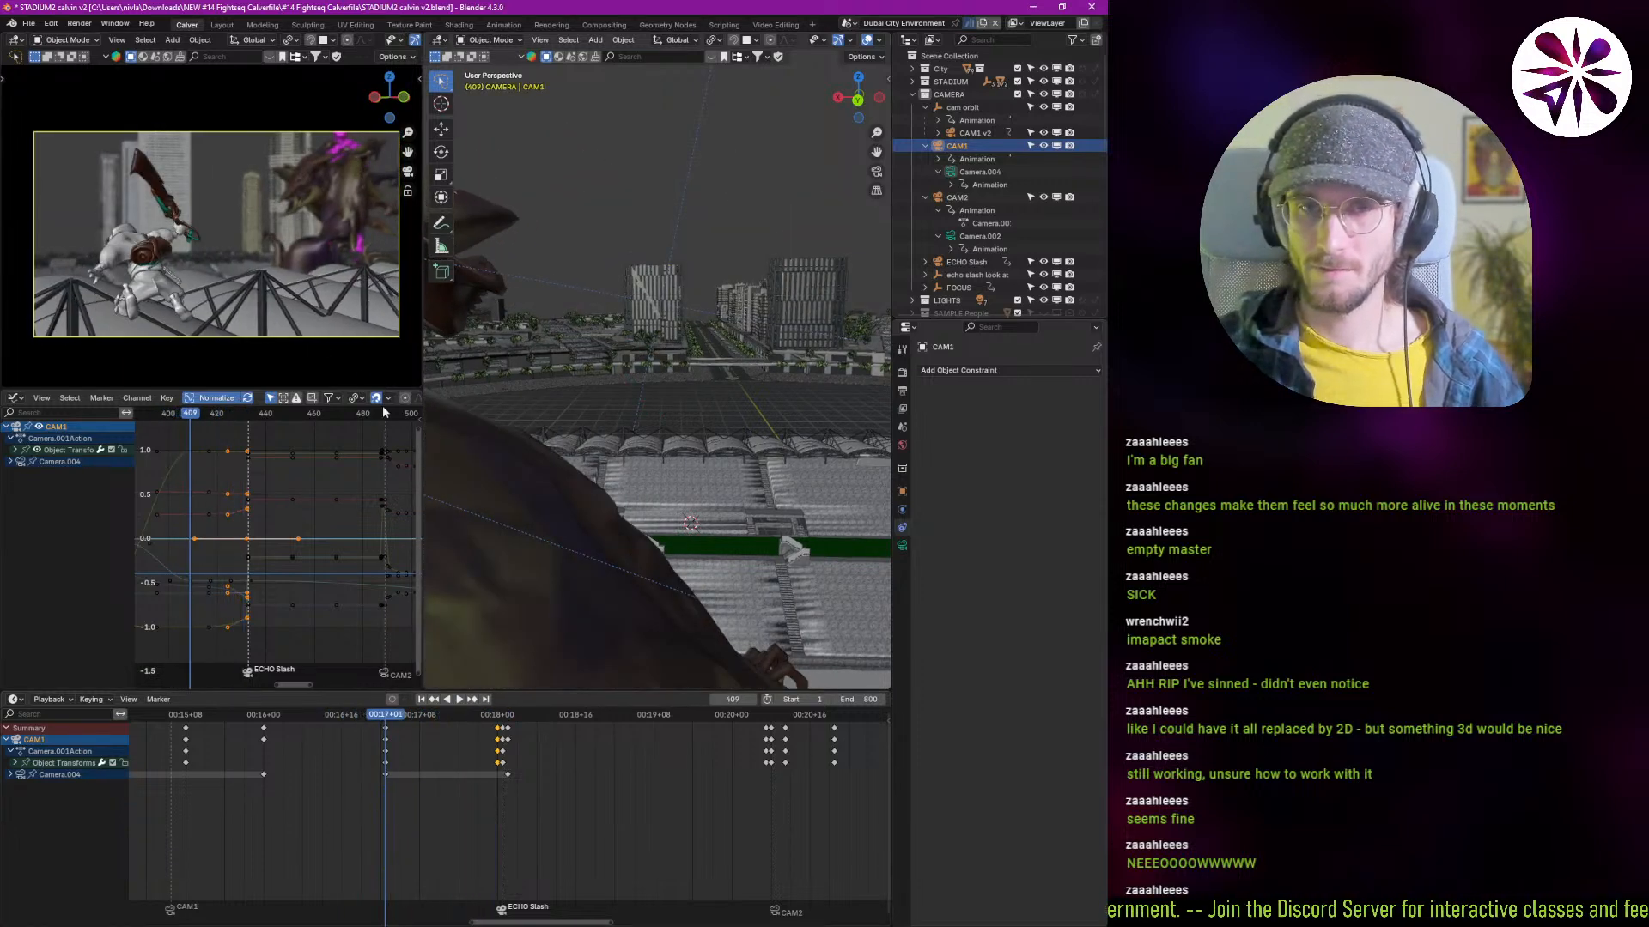
{"action": "key", "text": "space"}
{"action": "key", "text": "space"}
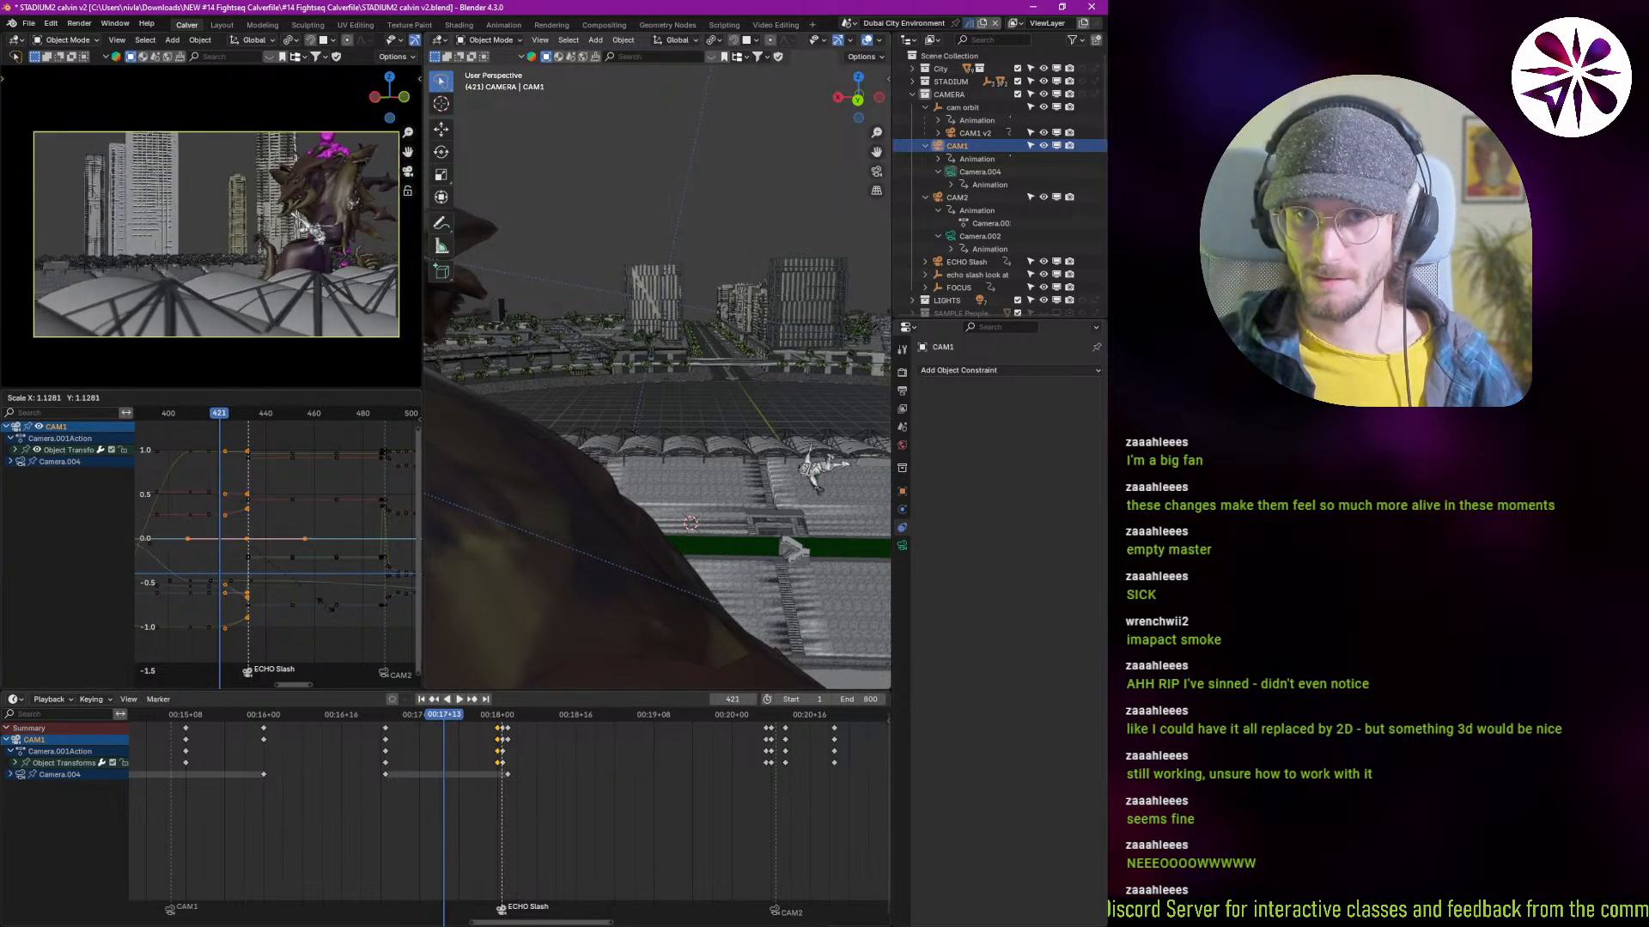
Step: Expand CAM1's Object Transforms channels and inspect the individual location, rotation and scale curves just before the ECHO Slash cut
{"action": "left_click", "coordinate": [15, 764]}
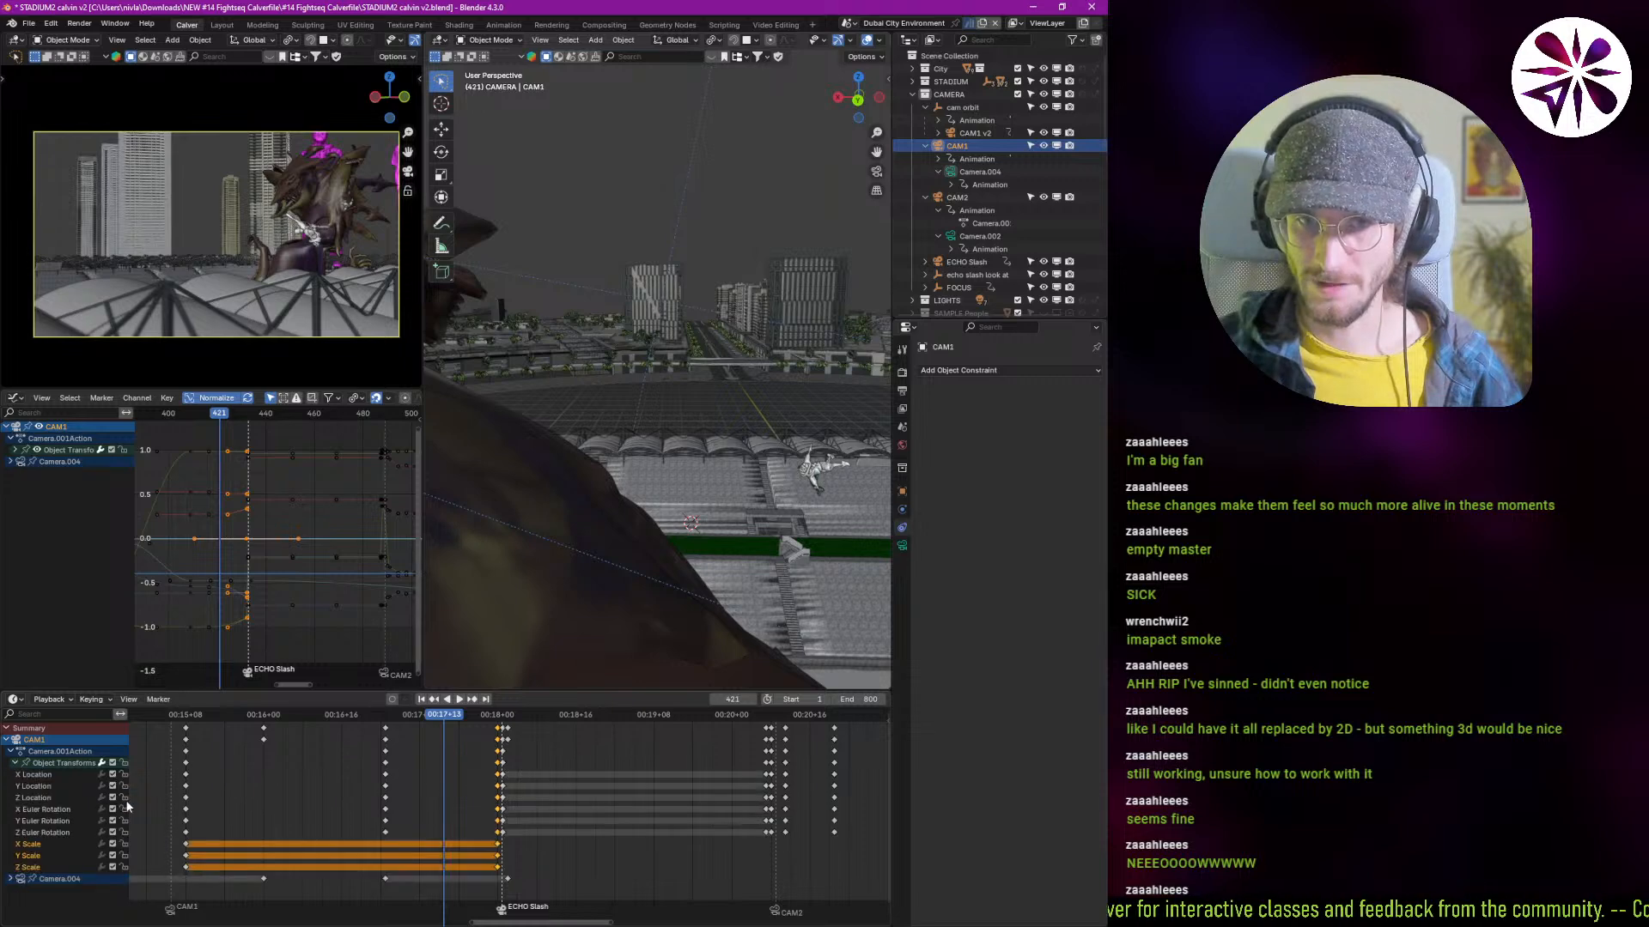
{"action": "left_click", "coordinate": [508, 832]}
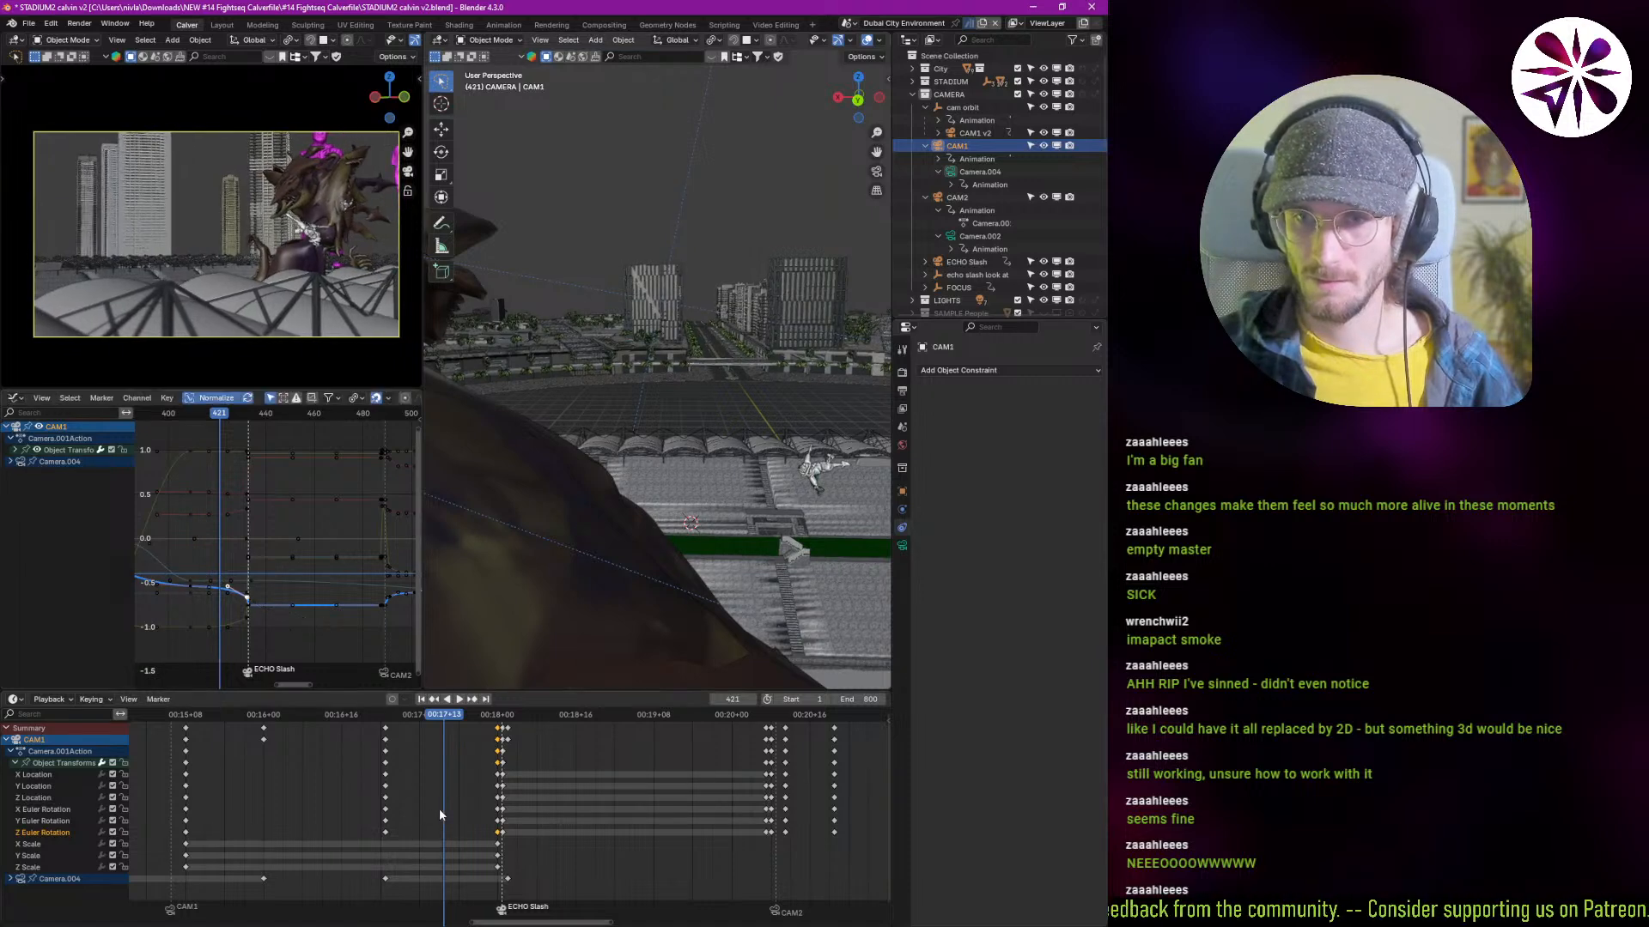
{"action": "key", "text": "space"}
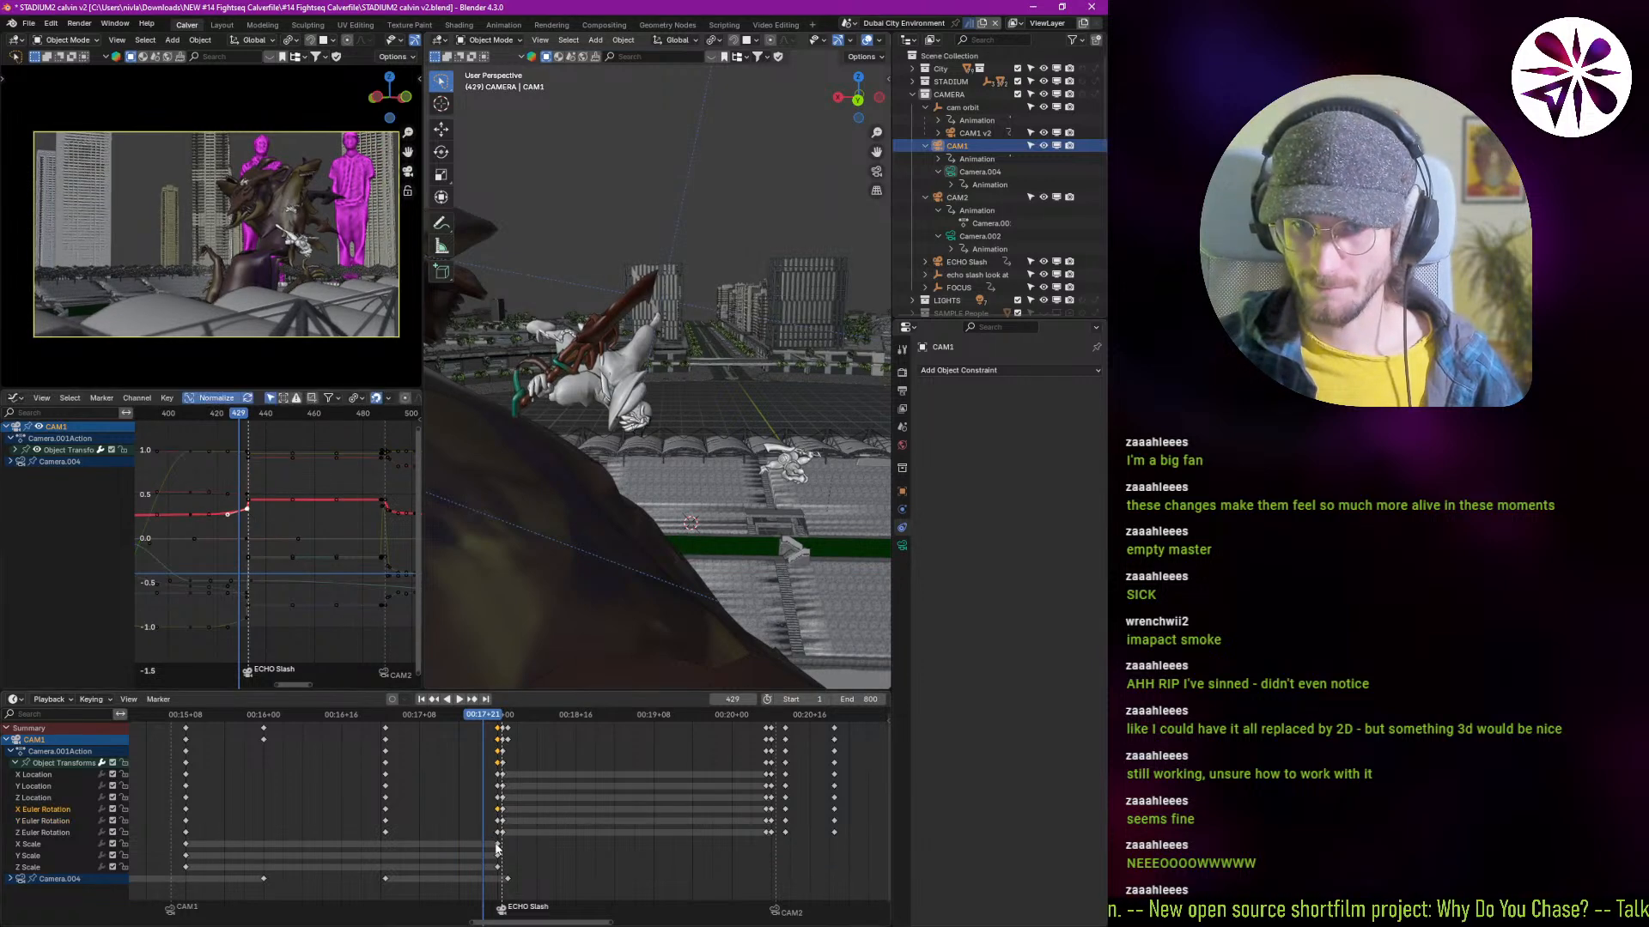
{"action": "key", "text": "Up"}
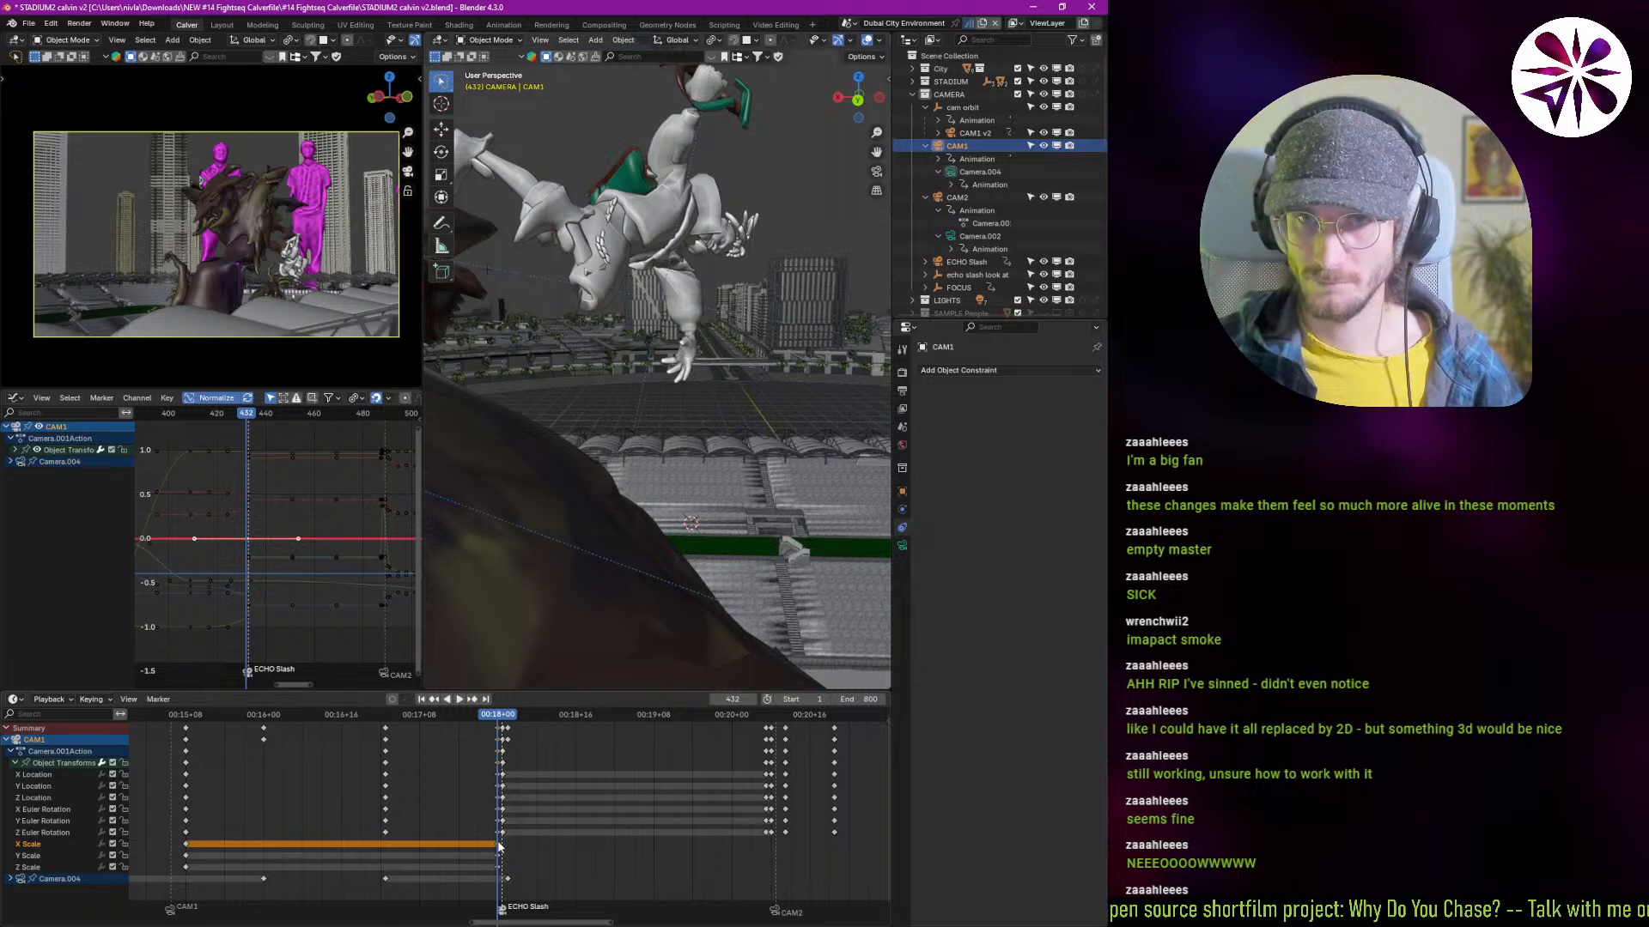
{"action": "key", "text": "Left"}
{"action": "key", "text": "Left"}
{"action": "key", "text": "Left"}
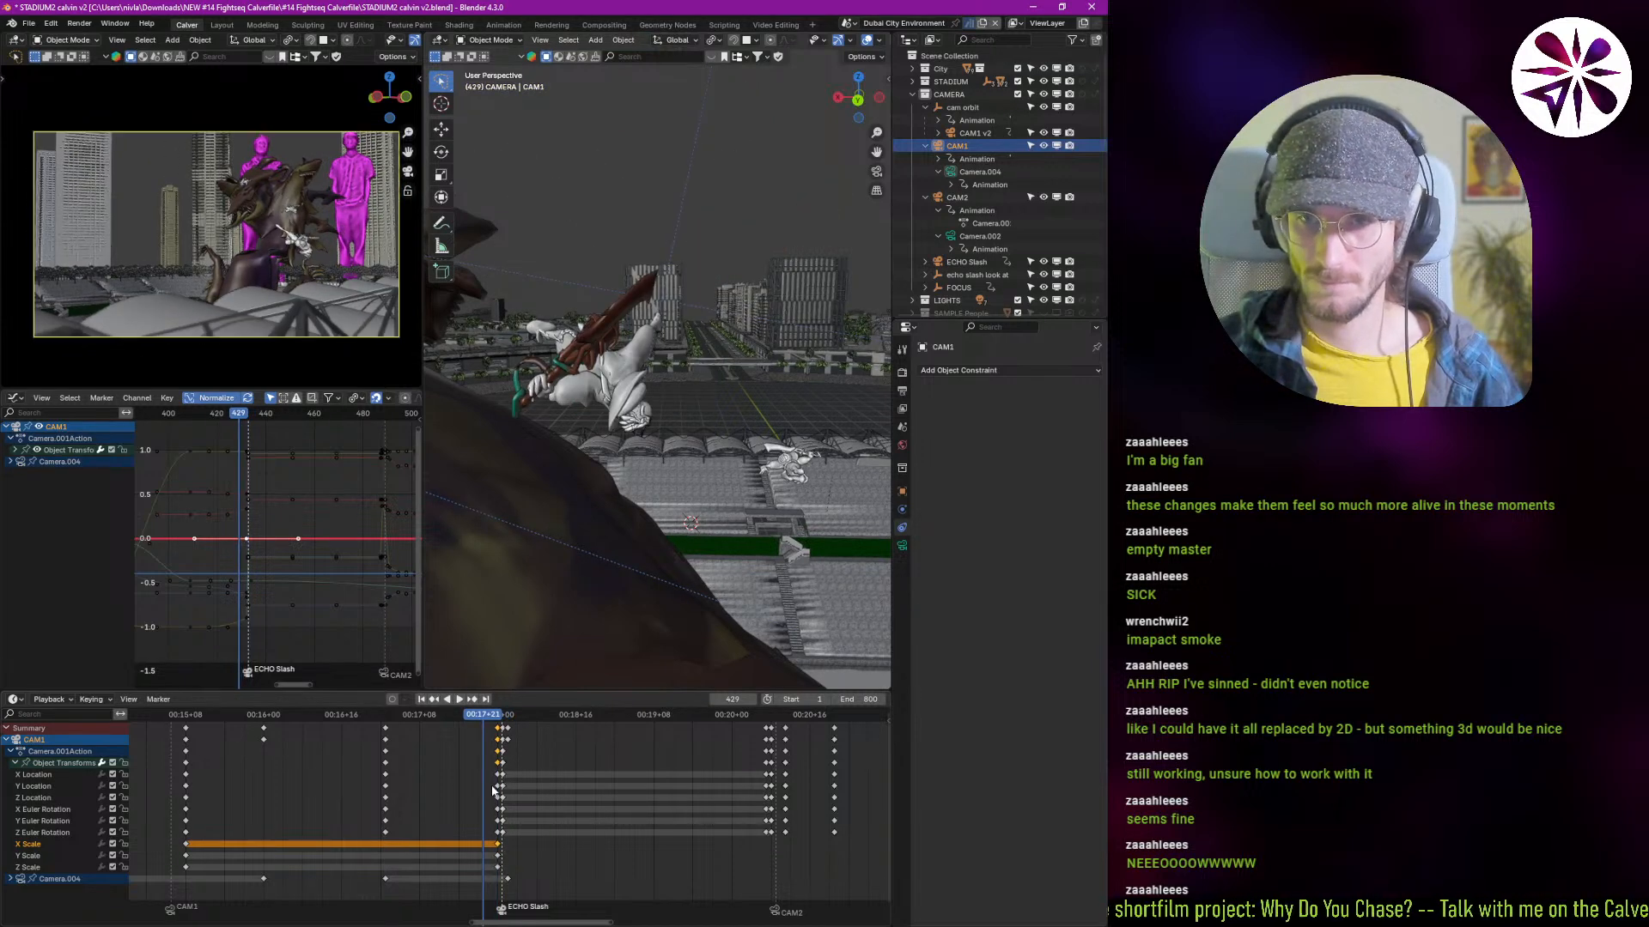
{"action": "key", "text": "ctrl+shift+space"}
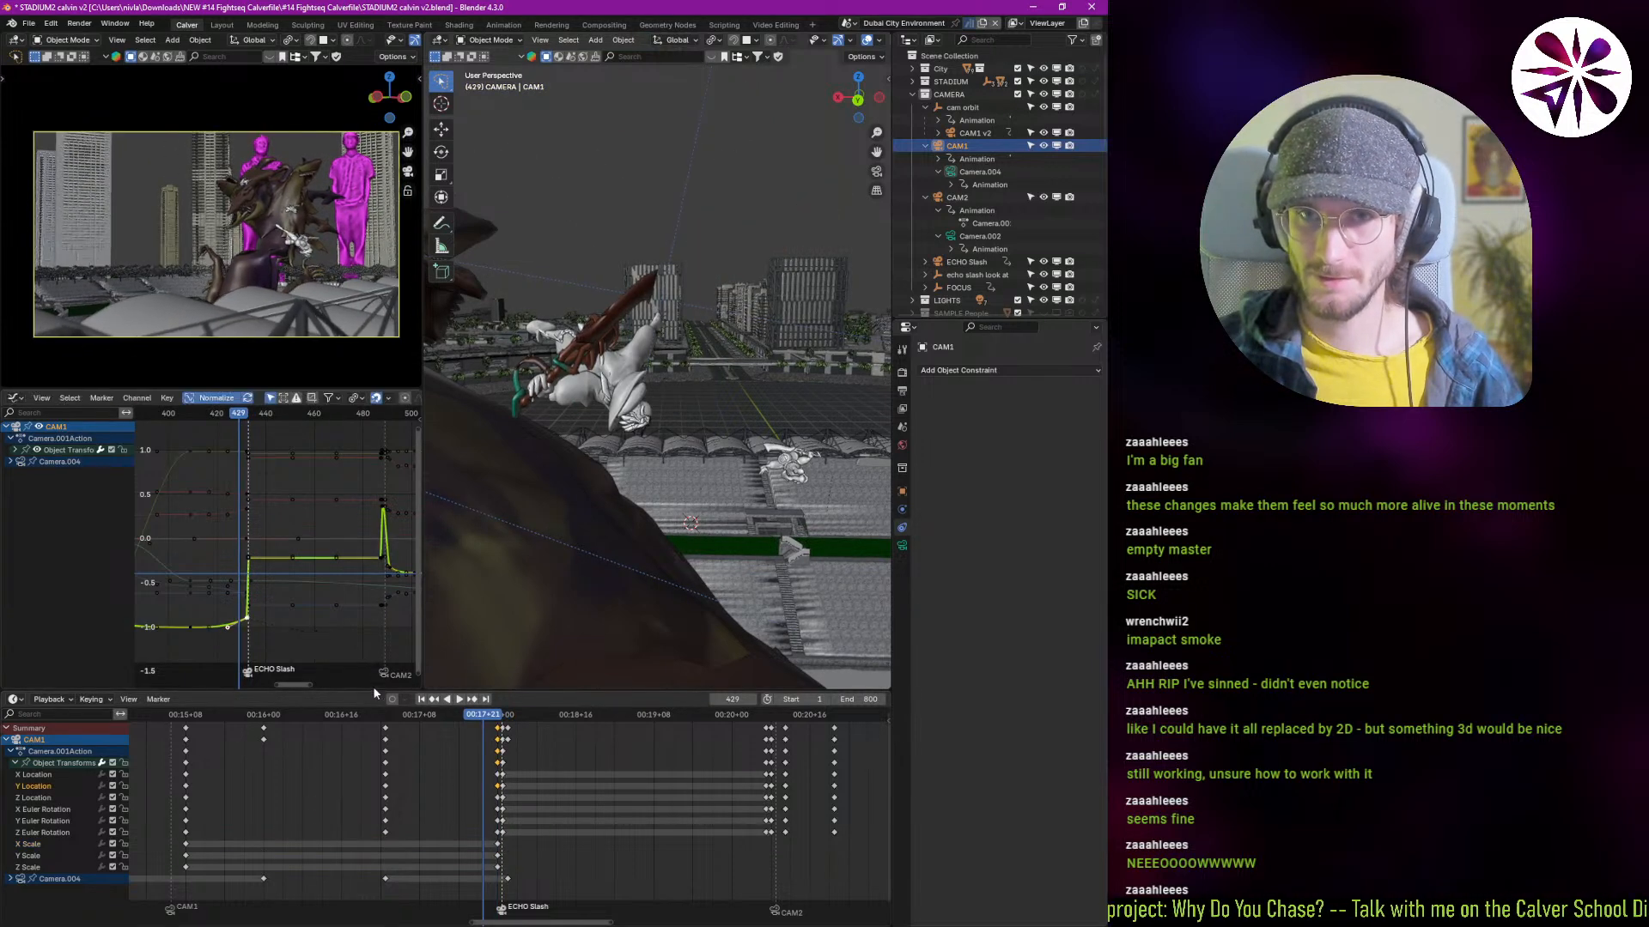
Step: Replay and scrub CAM1's shot from about frame 405 to 432 to judge the camera move into the cut
{"action": "key", "text": "space"}
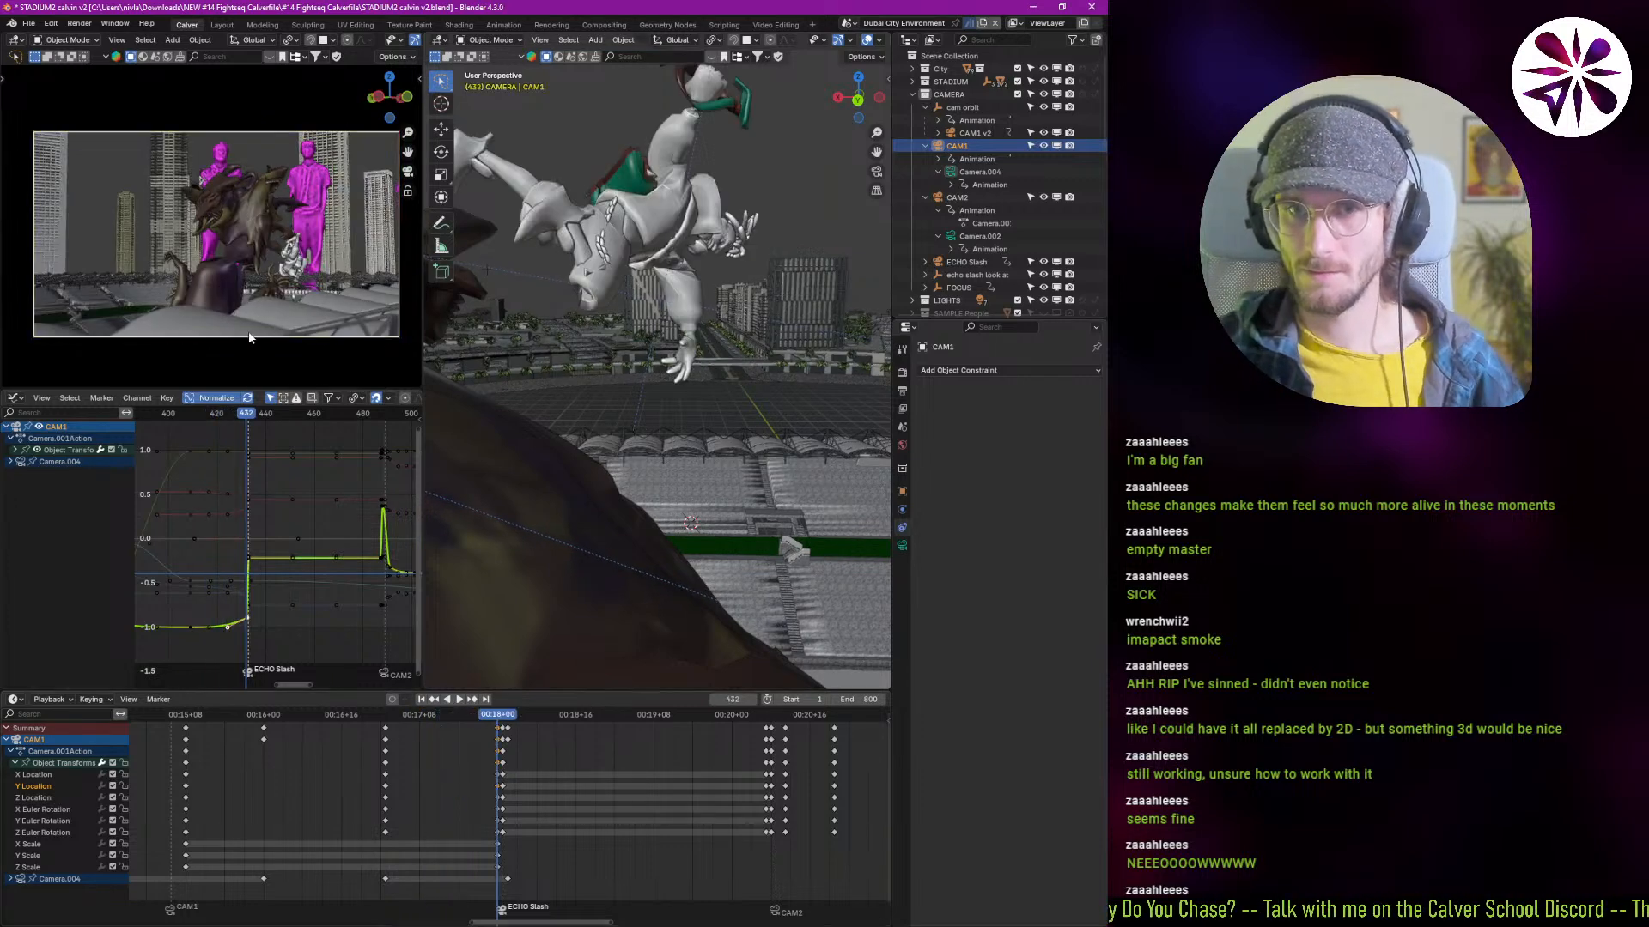
{"action": "key", "text": "ctrl+shift+space"}
{"action": "key", "text": "space"}
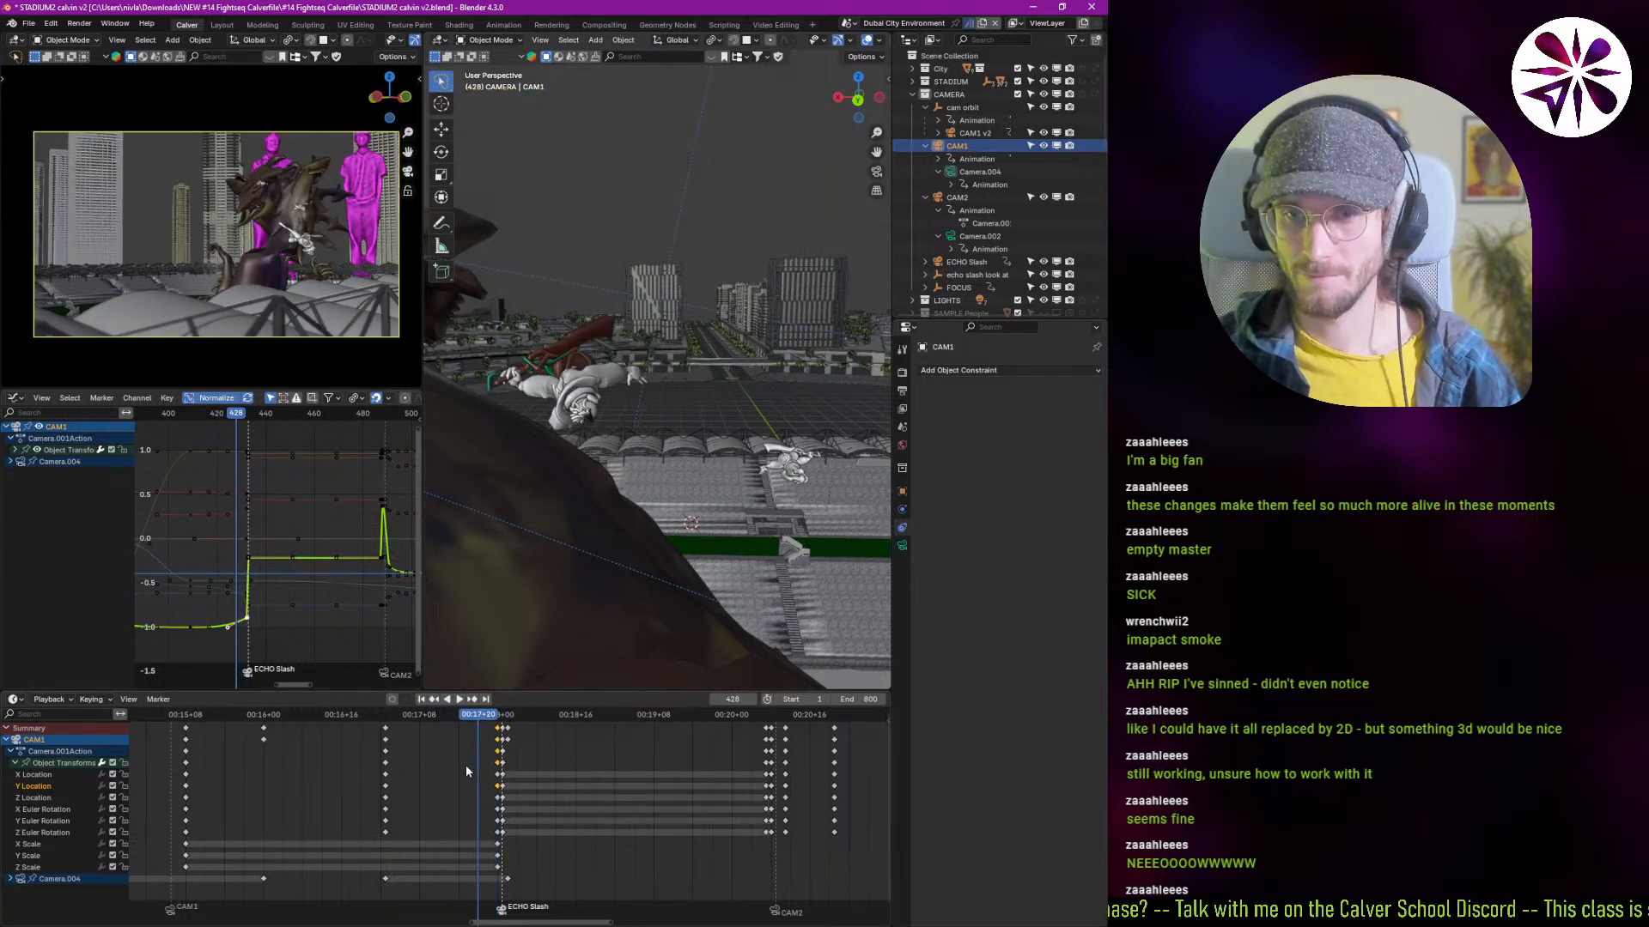
{"action": "key", "text": "ctrl+shift+space"}
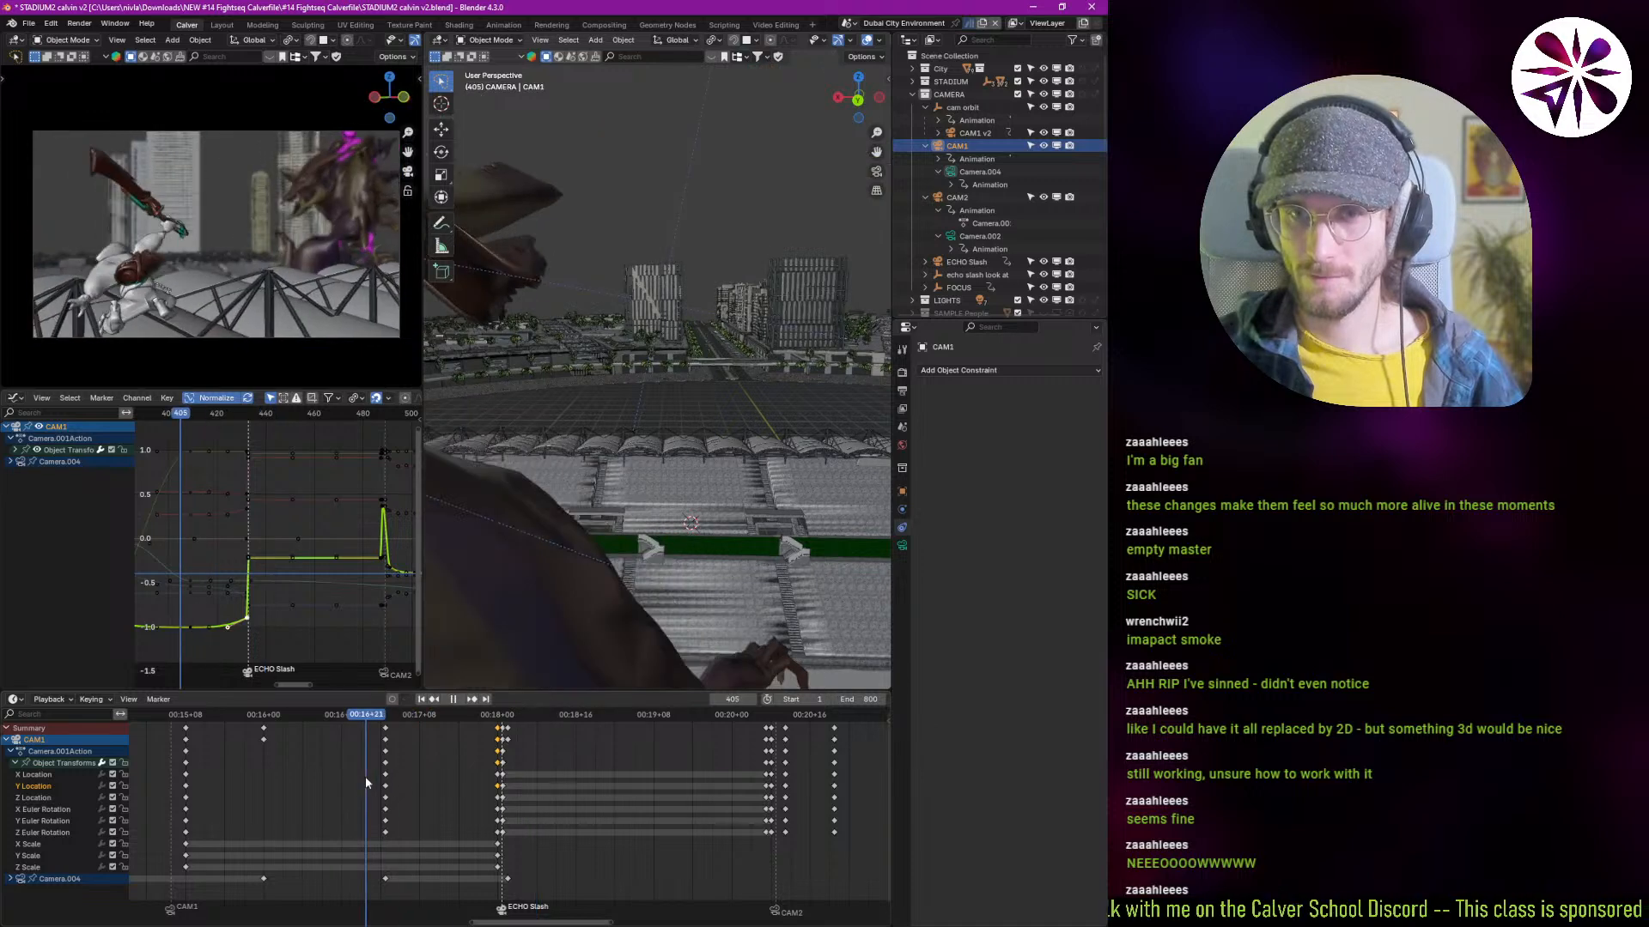
{"action": "key", "text": "space"}
{"action": "key", "text": "space"}
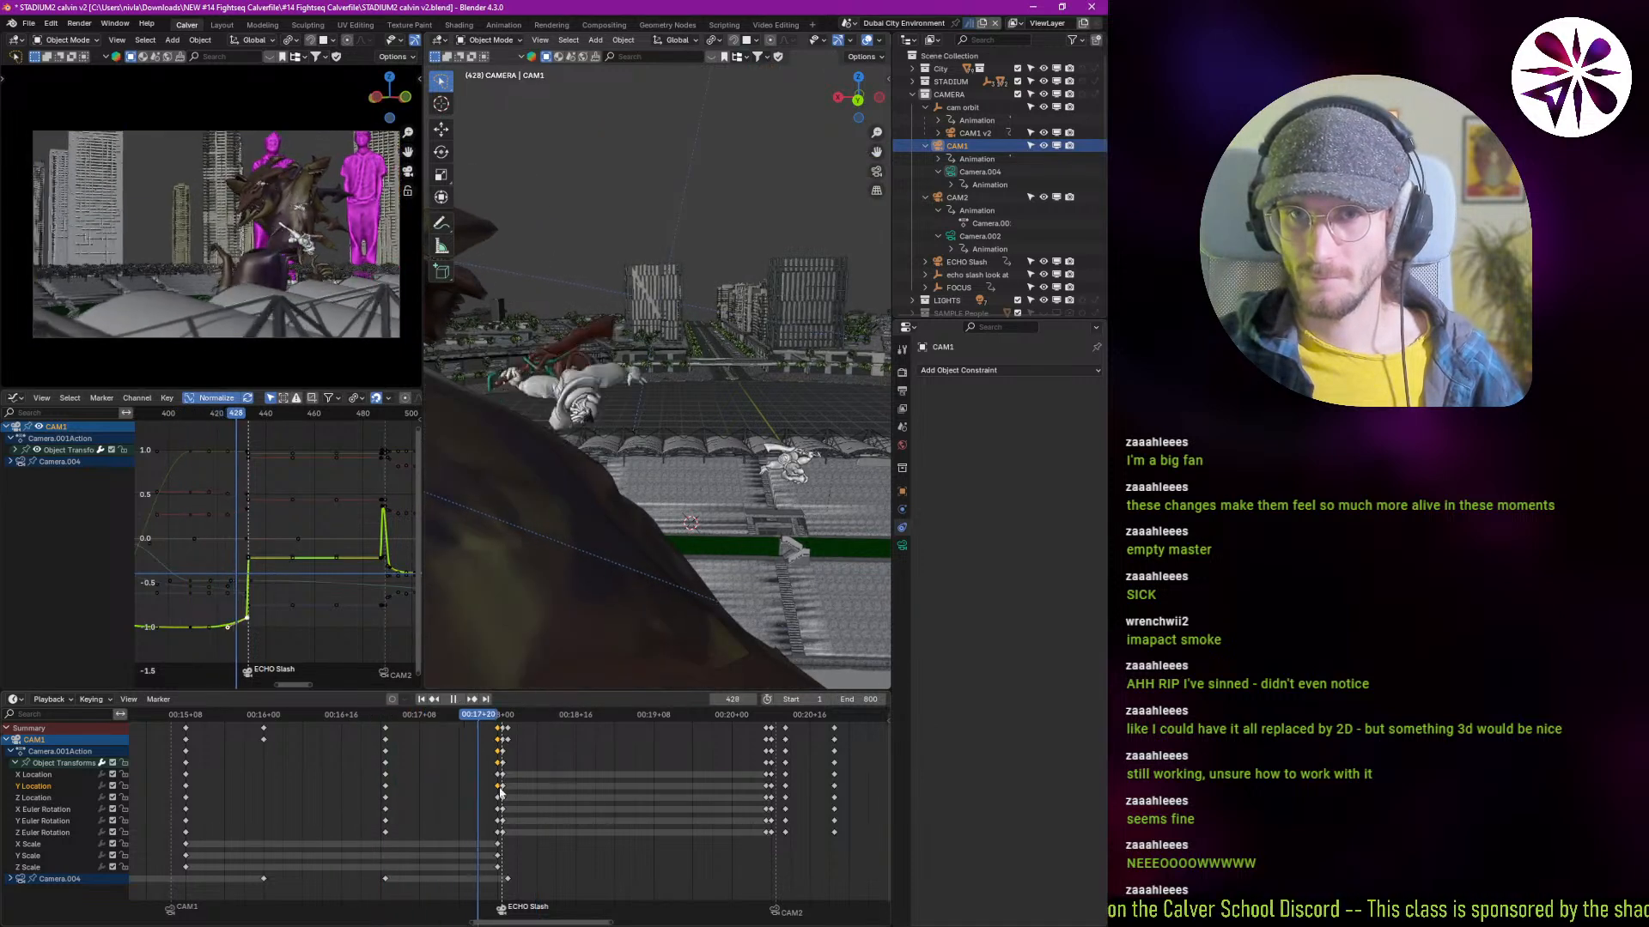
{"action": "key", "text": "space"}
{"action": "key", "text": "ctrl+shift+space"}
{"action": "key", "text": "space"}
{"action": "key", "text": "Up"}
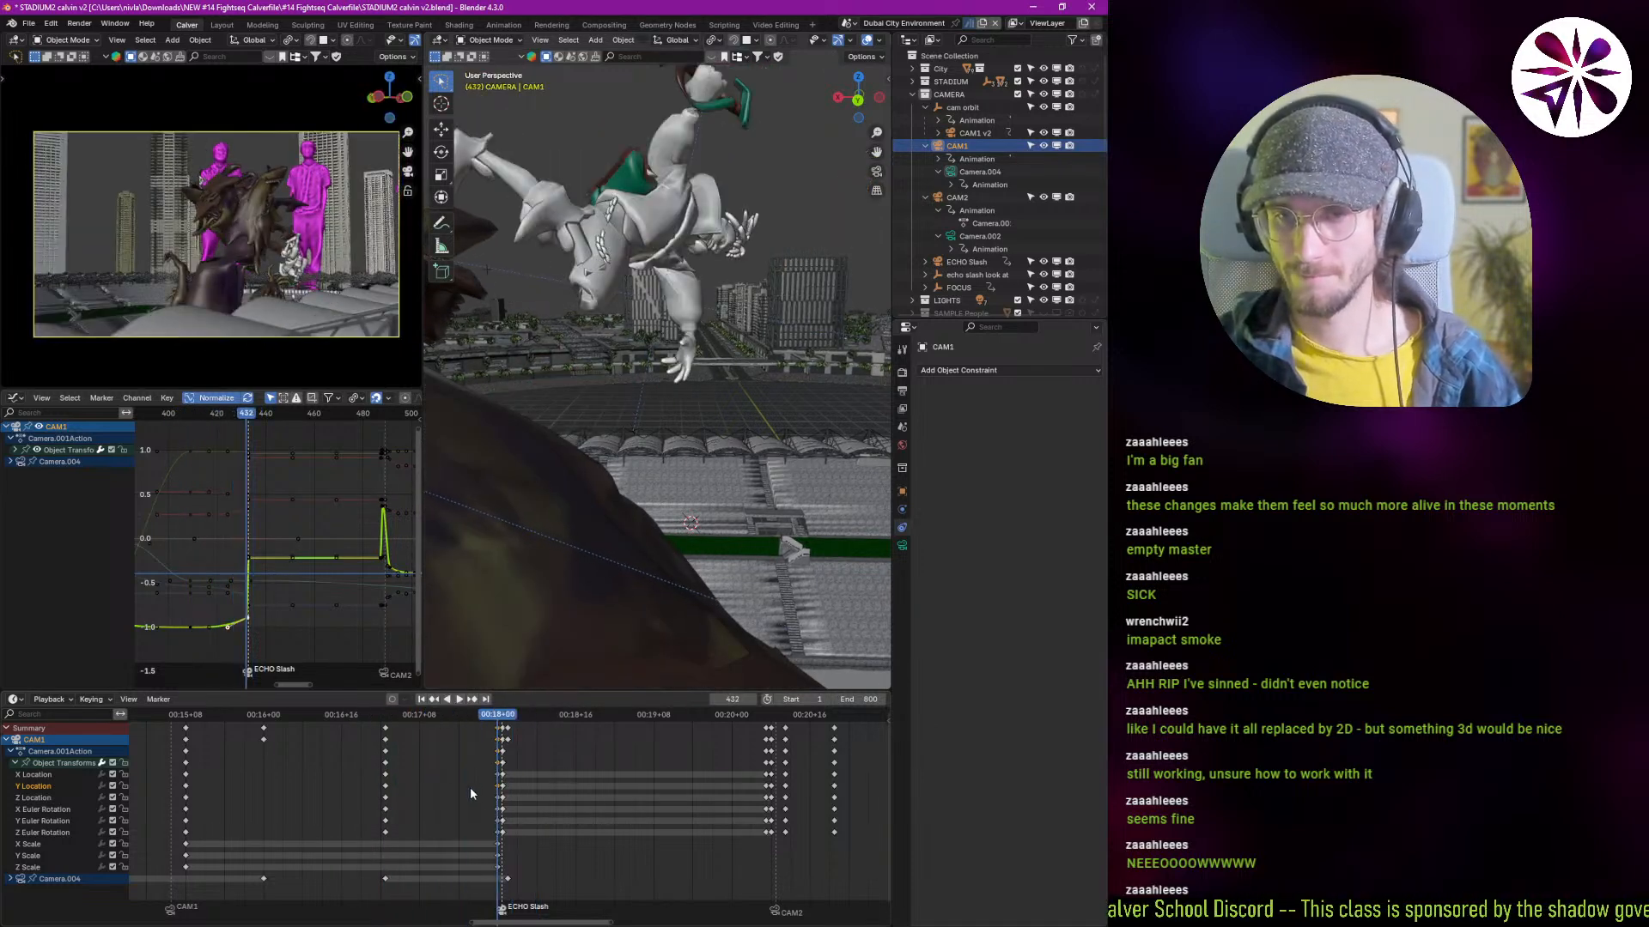
Step: Change the interpolation of CAM1's keyframes at frame 432 and set their handle type to Auto Clamped
{"action": "left_click", "coordinate": [498, 730]}
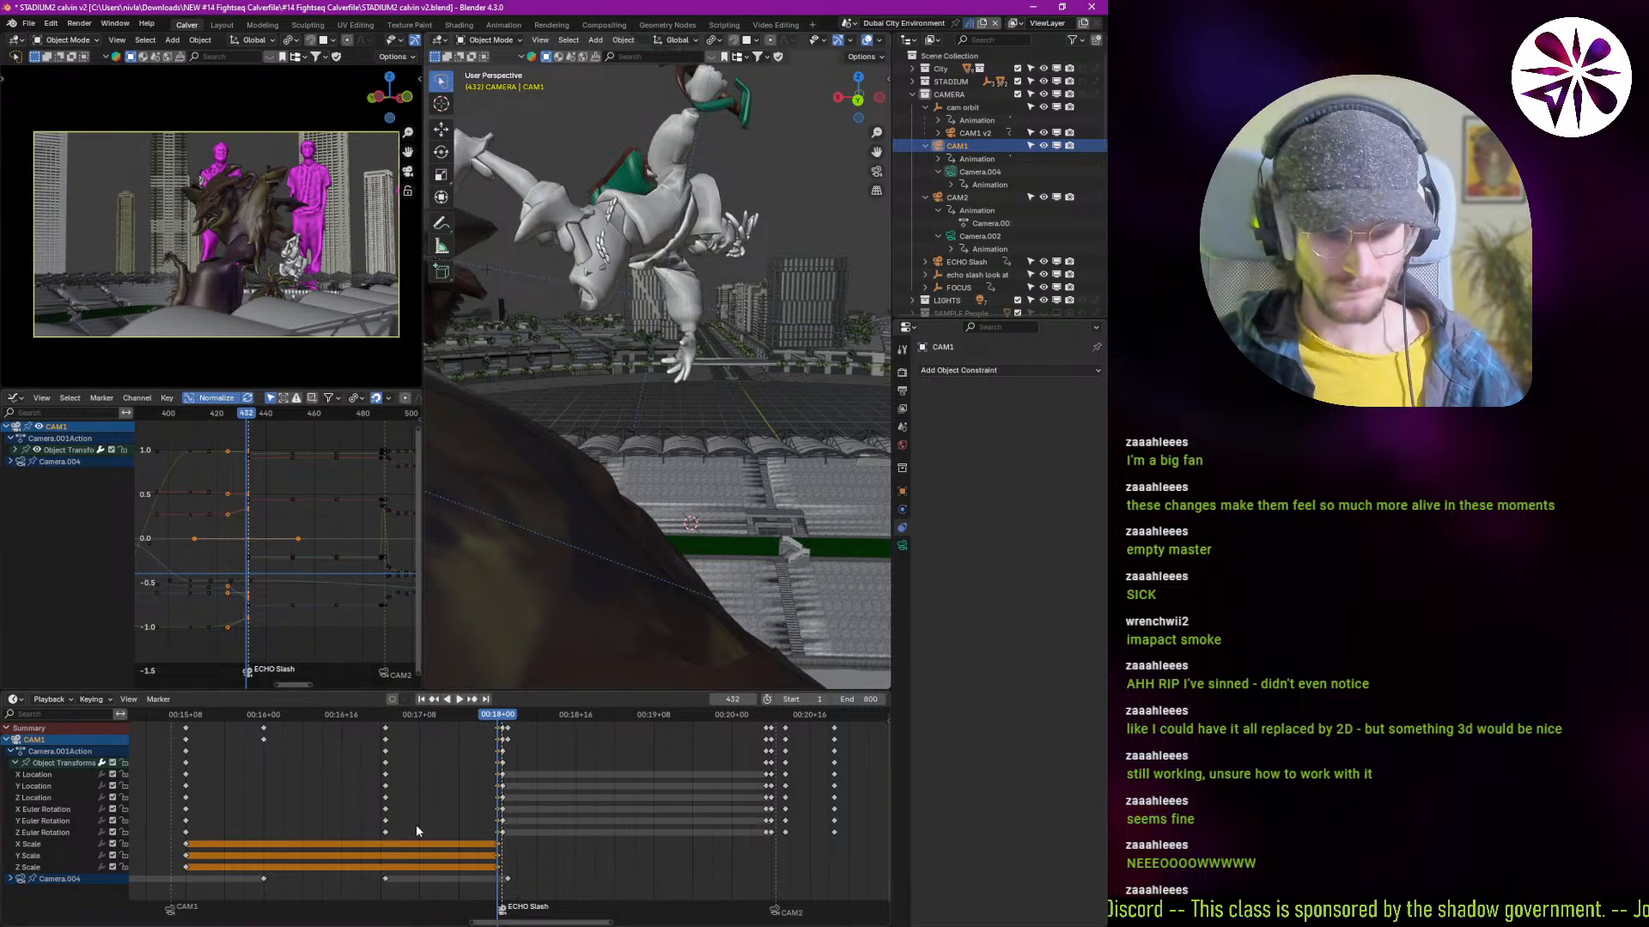
{"action": "key", "text": "t"}
{"action": "left_click", "coordinate": [211, 852]}
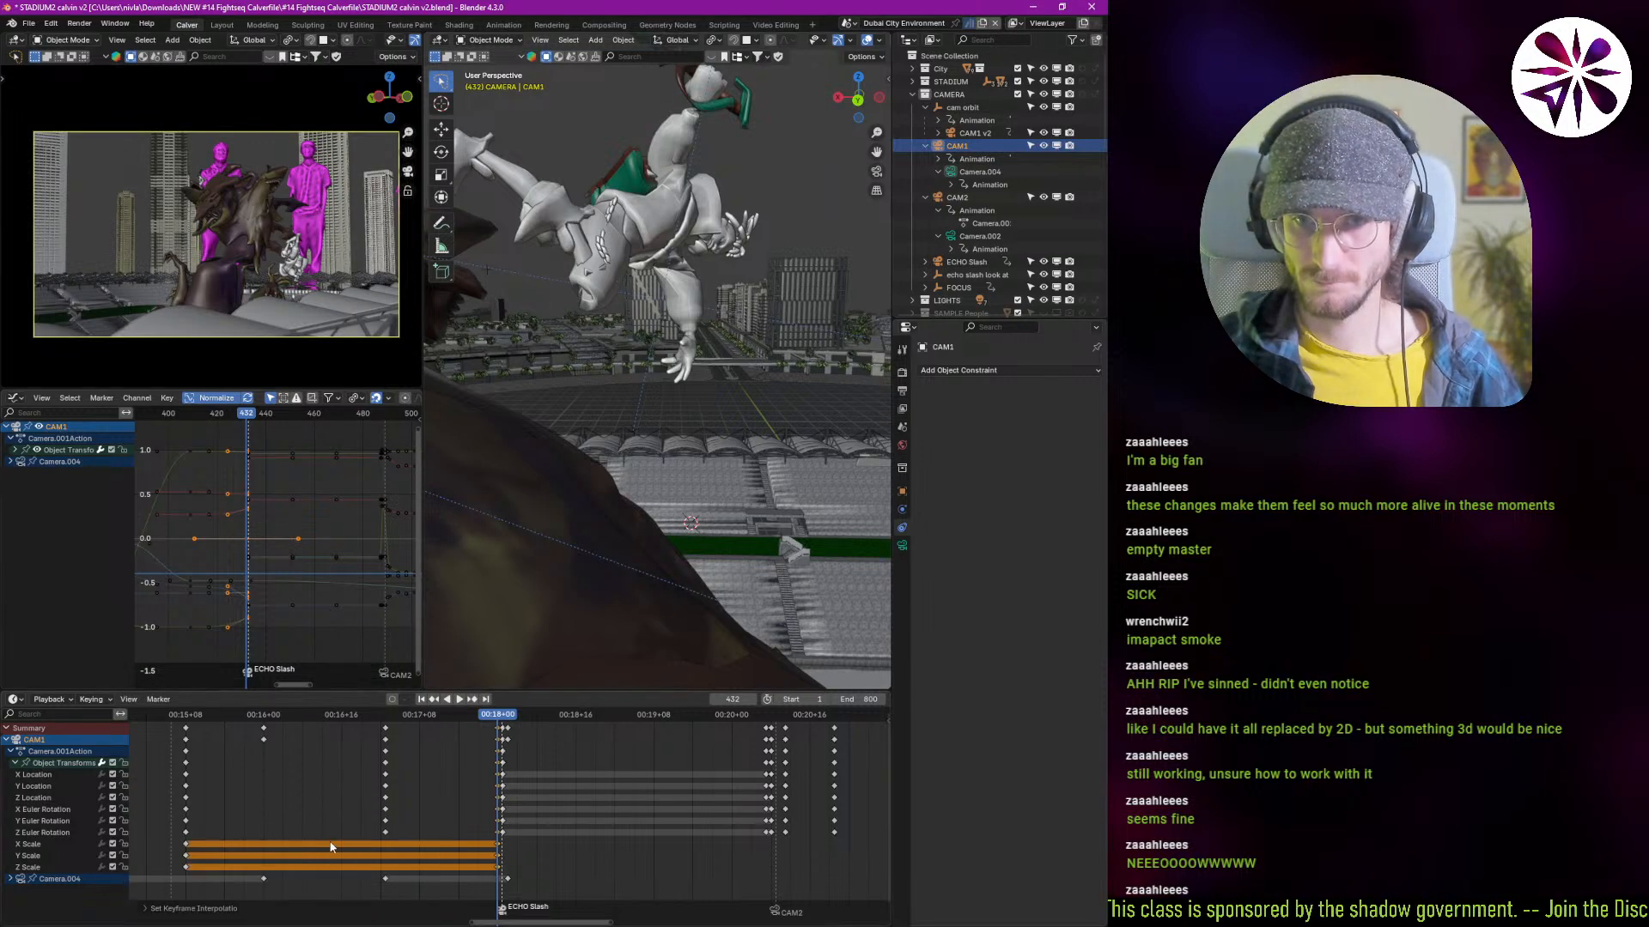
{"action": "left_click", "coordinate": [342, 837]}
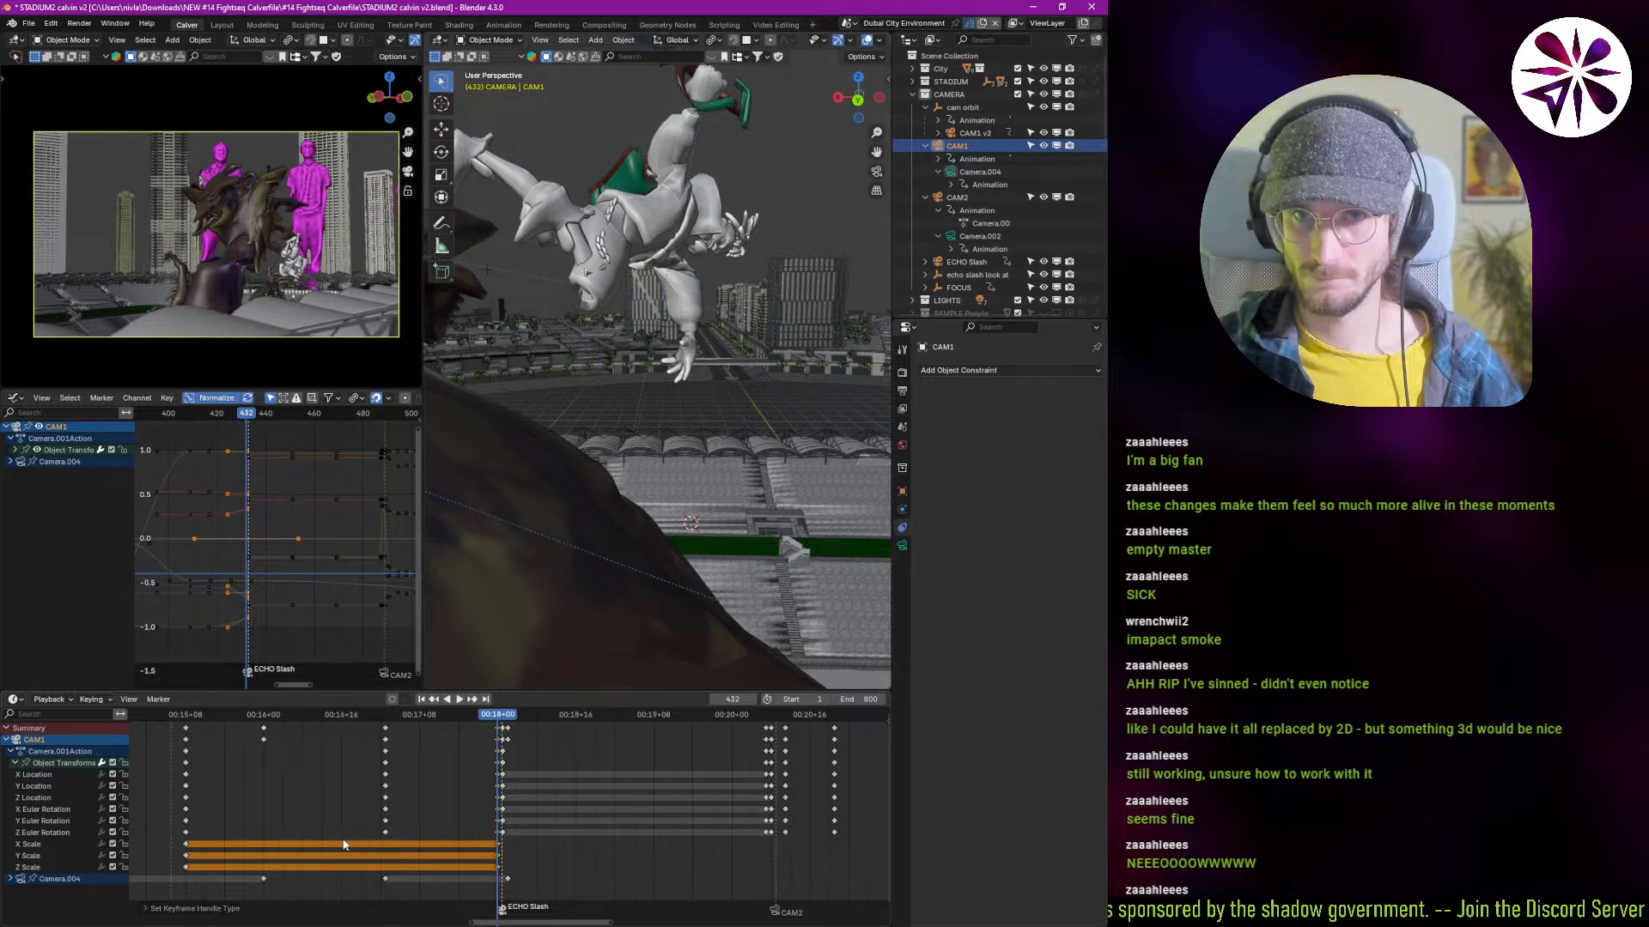
{"action": "key", "text": "v"}
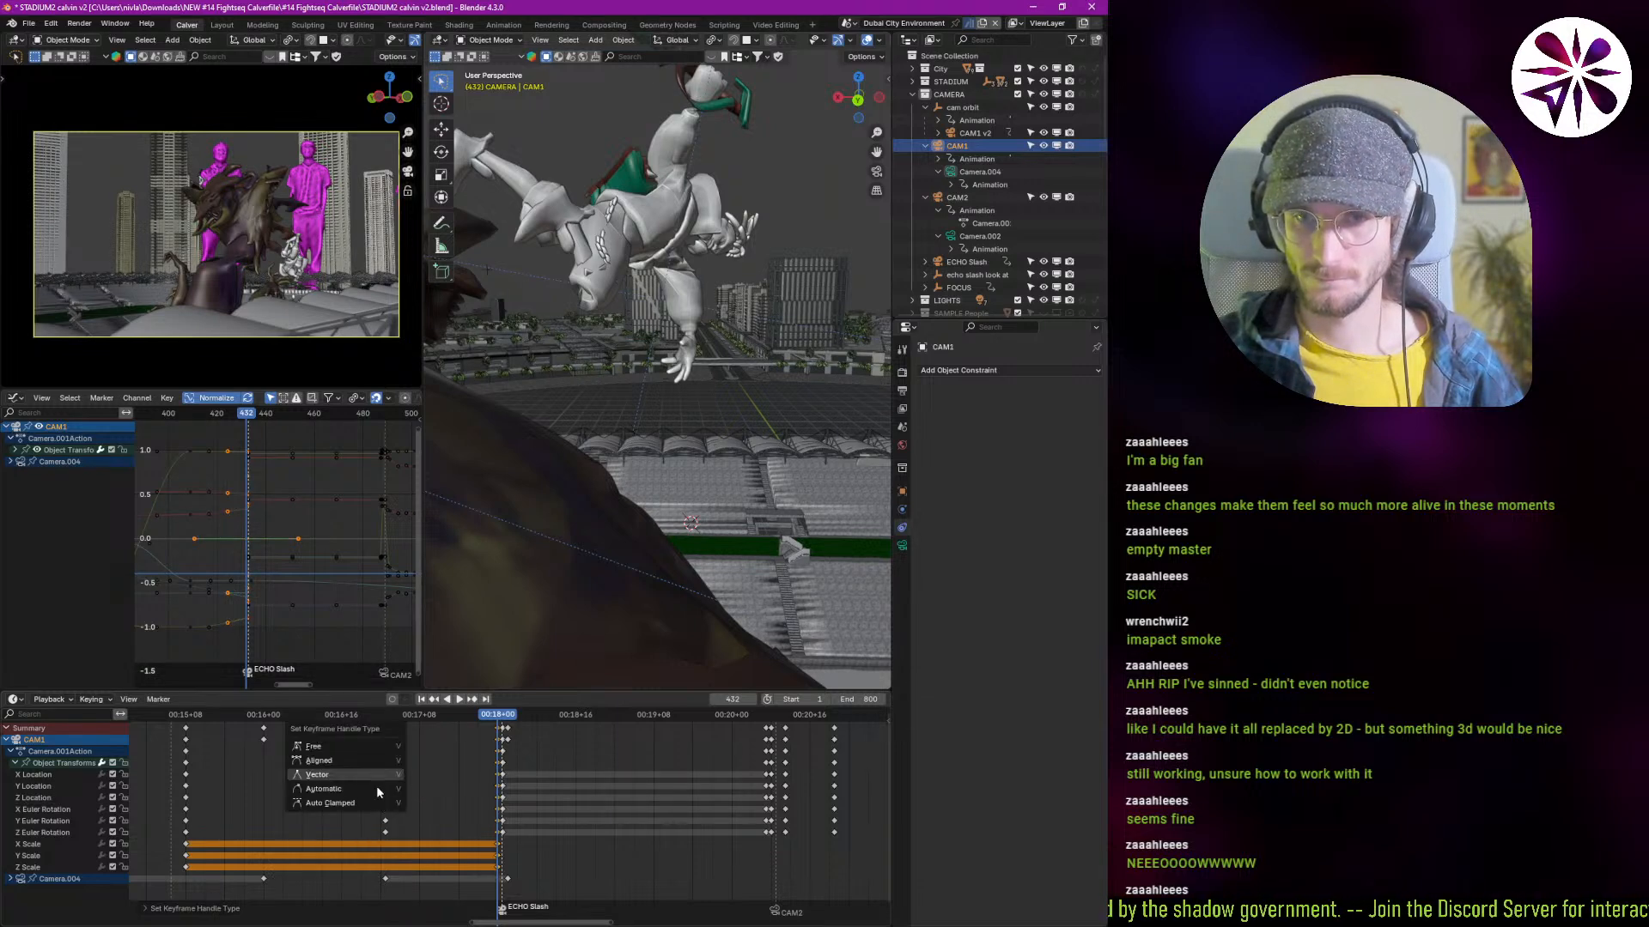
{"action": "left_click", "coordinate": [373, 804]}
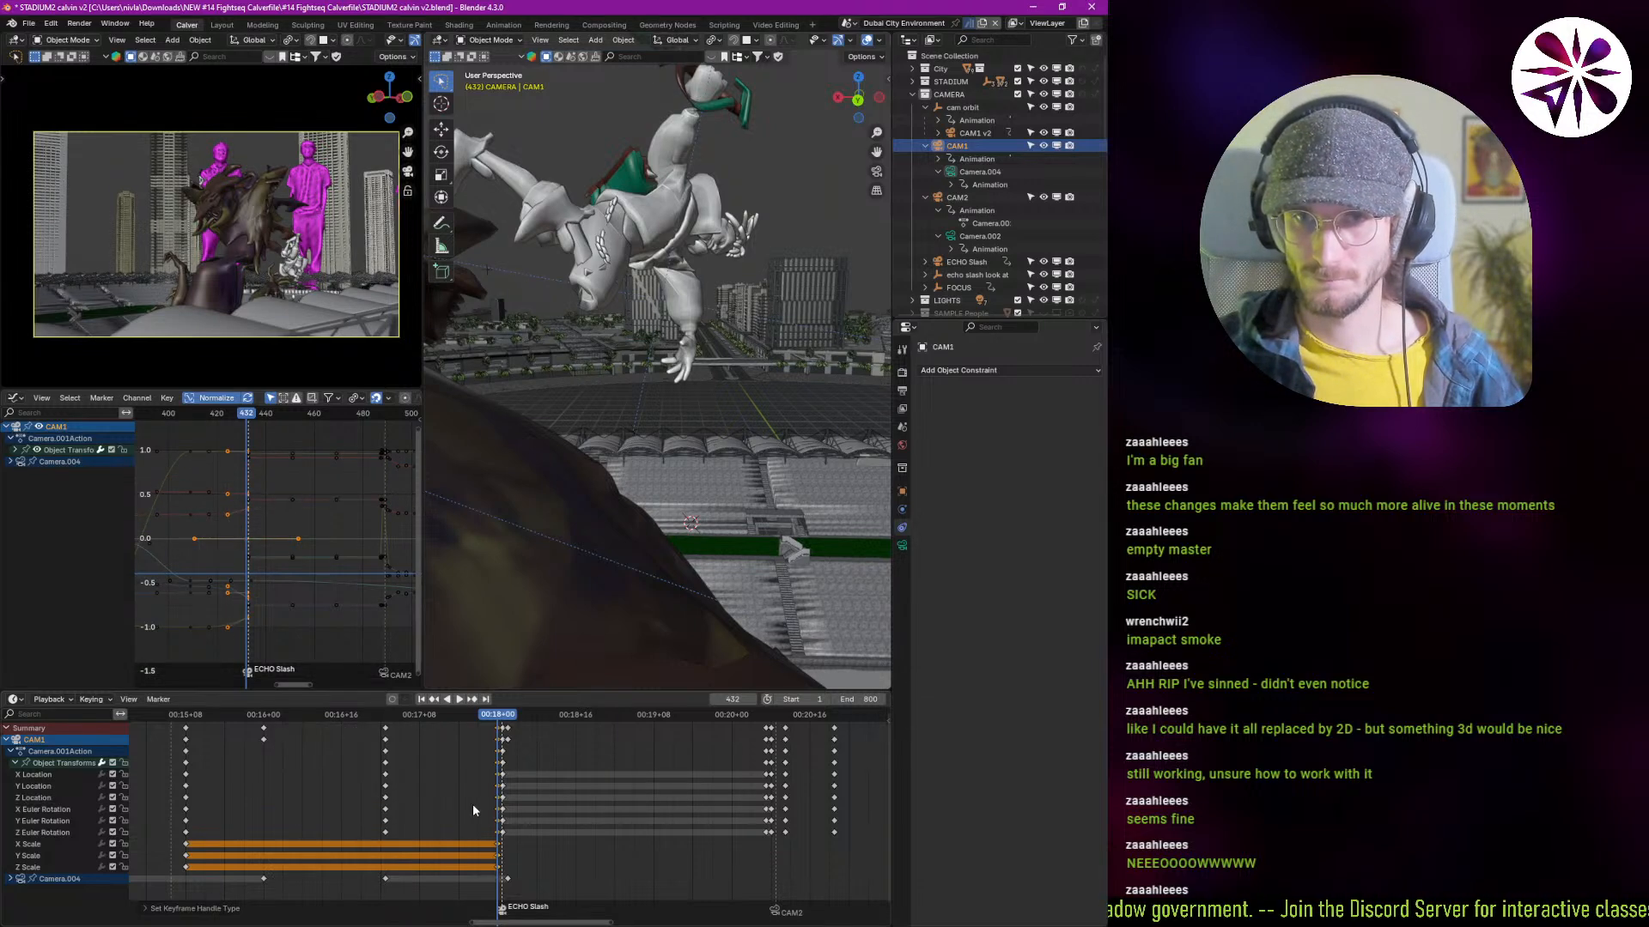
Step: Rotate CAM1 at frame 423 so the creature sits nearer the frame's centre, keyframe it, and replay the move to frame 426
{"action": "key", "text": "shift+ctrl+space"}
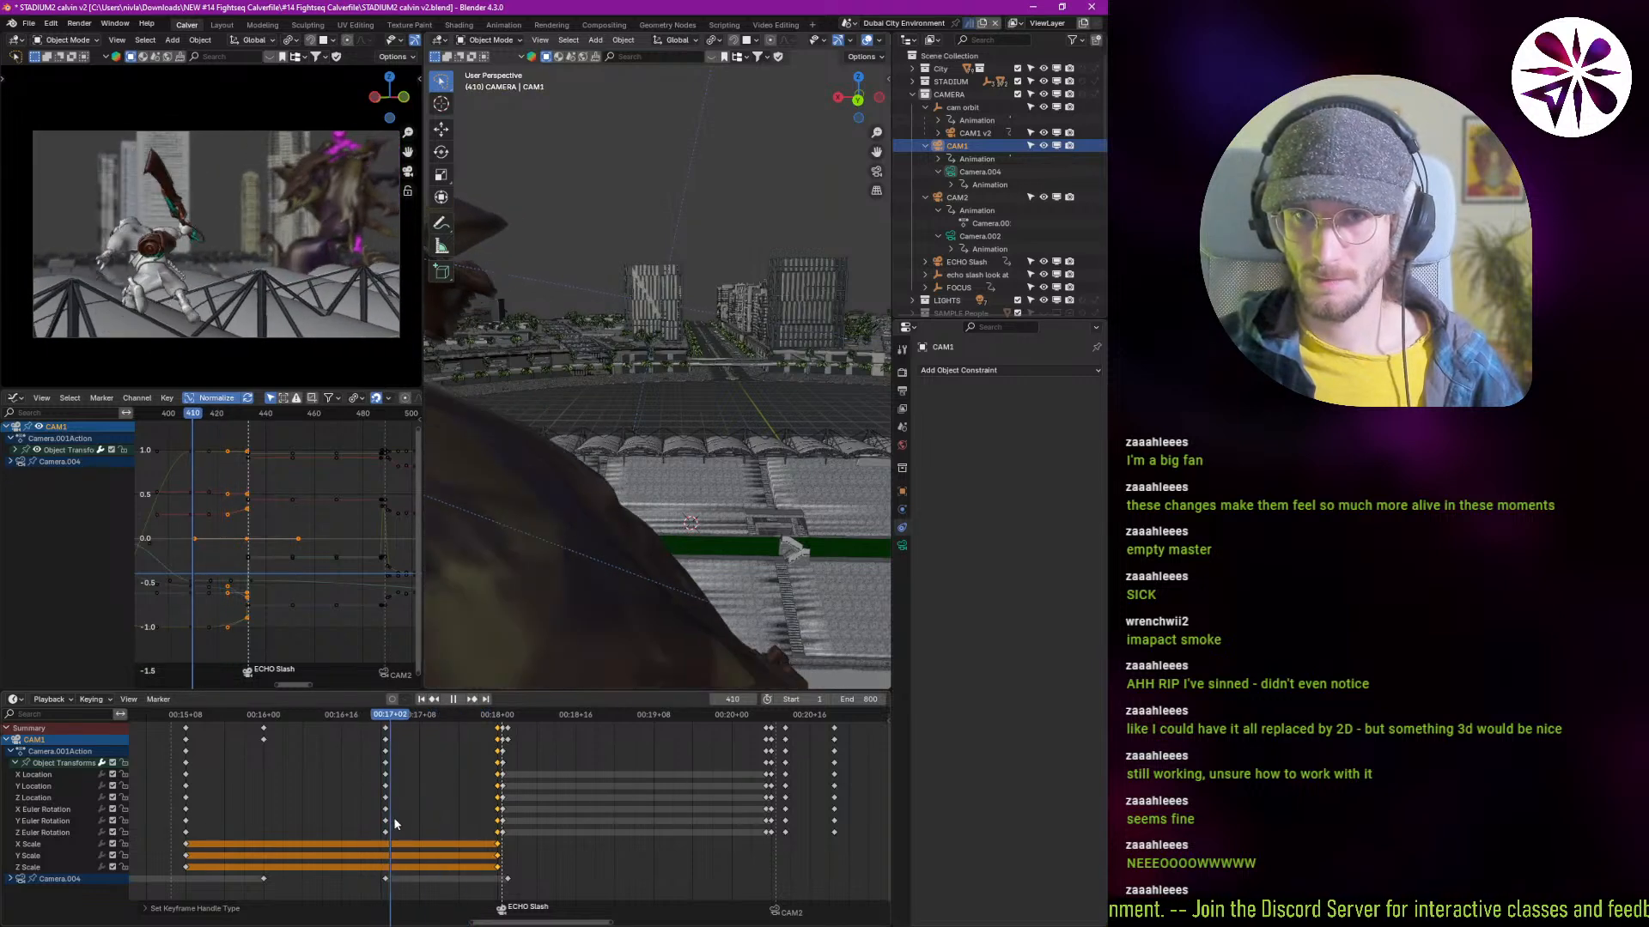
{"action": "right_click_drag", "start_coordinate": [420, 811], "coordinate": [455, 813], "text": "shift"}
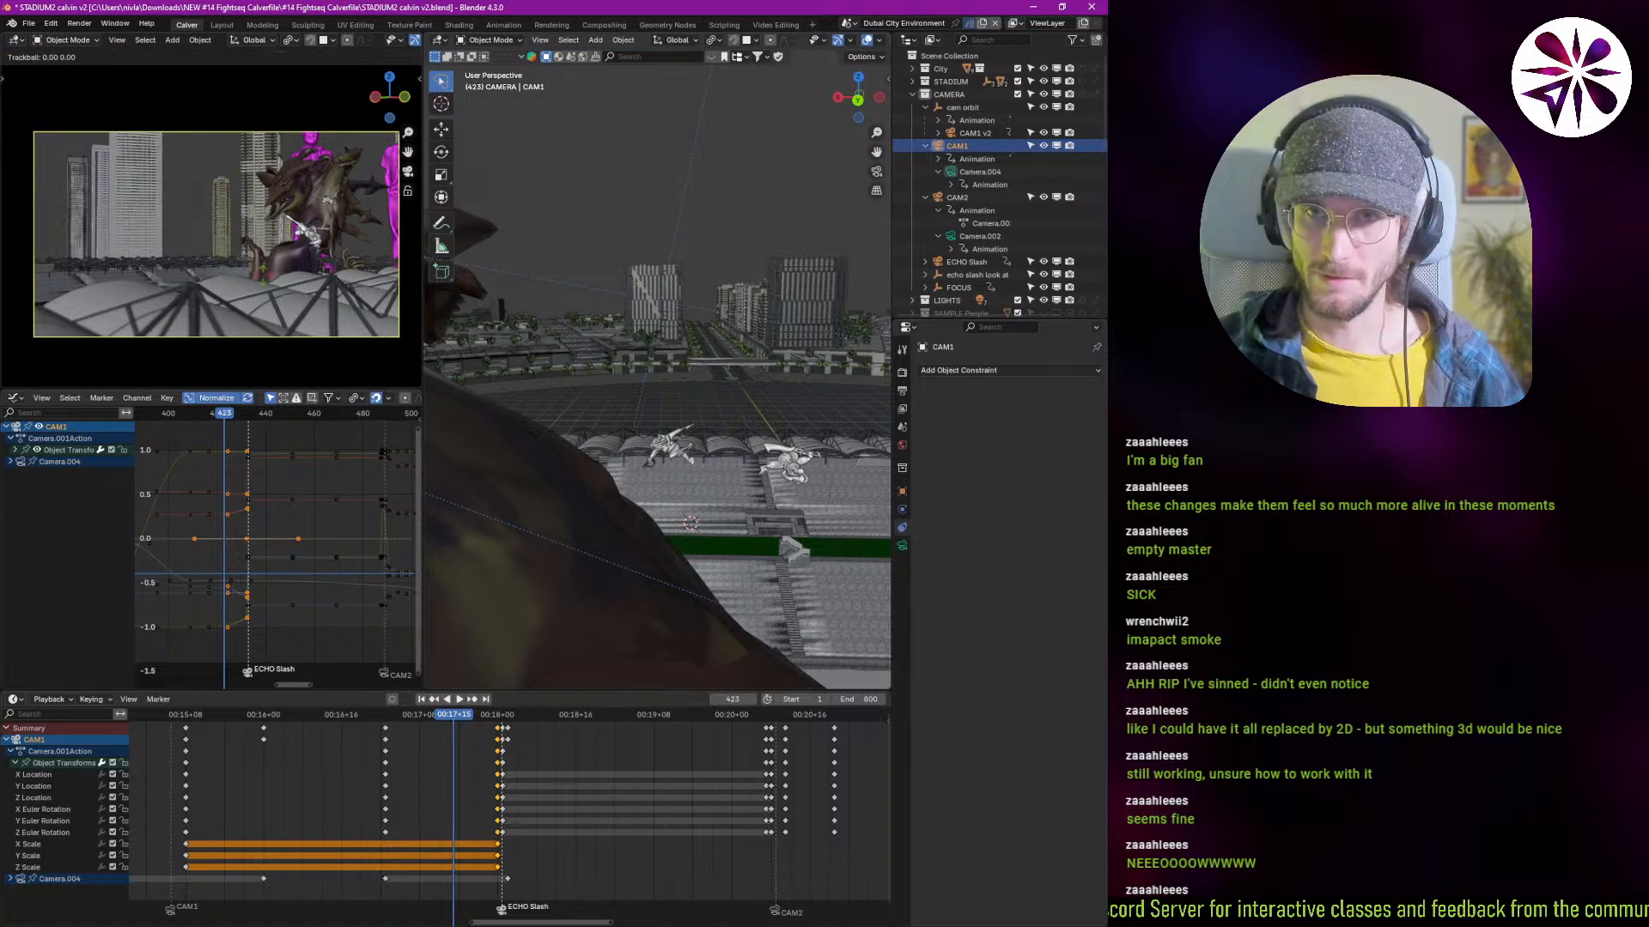
{"action": "left_click", "coordinate": [47, 328]}
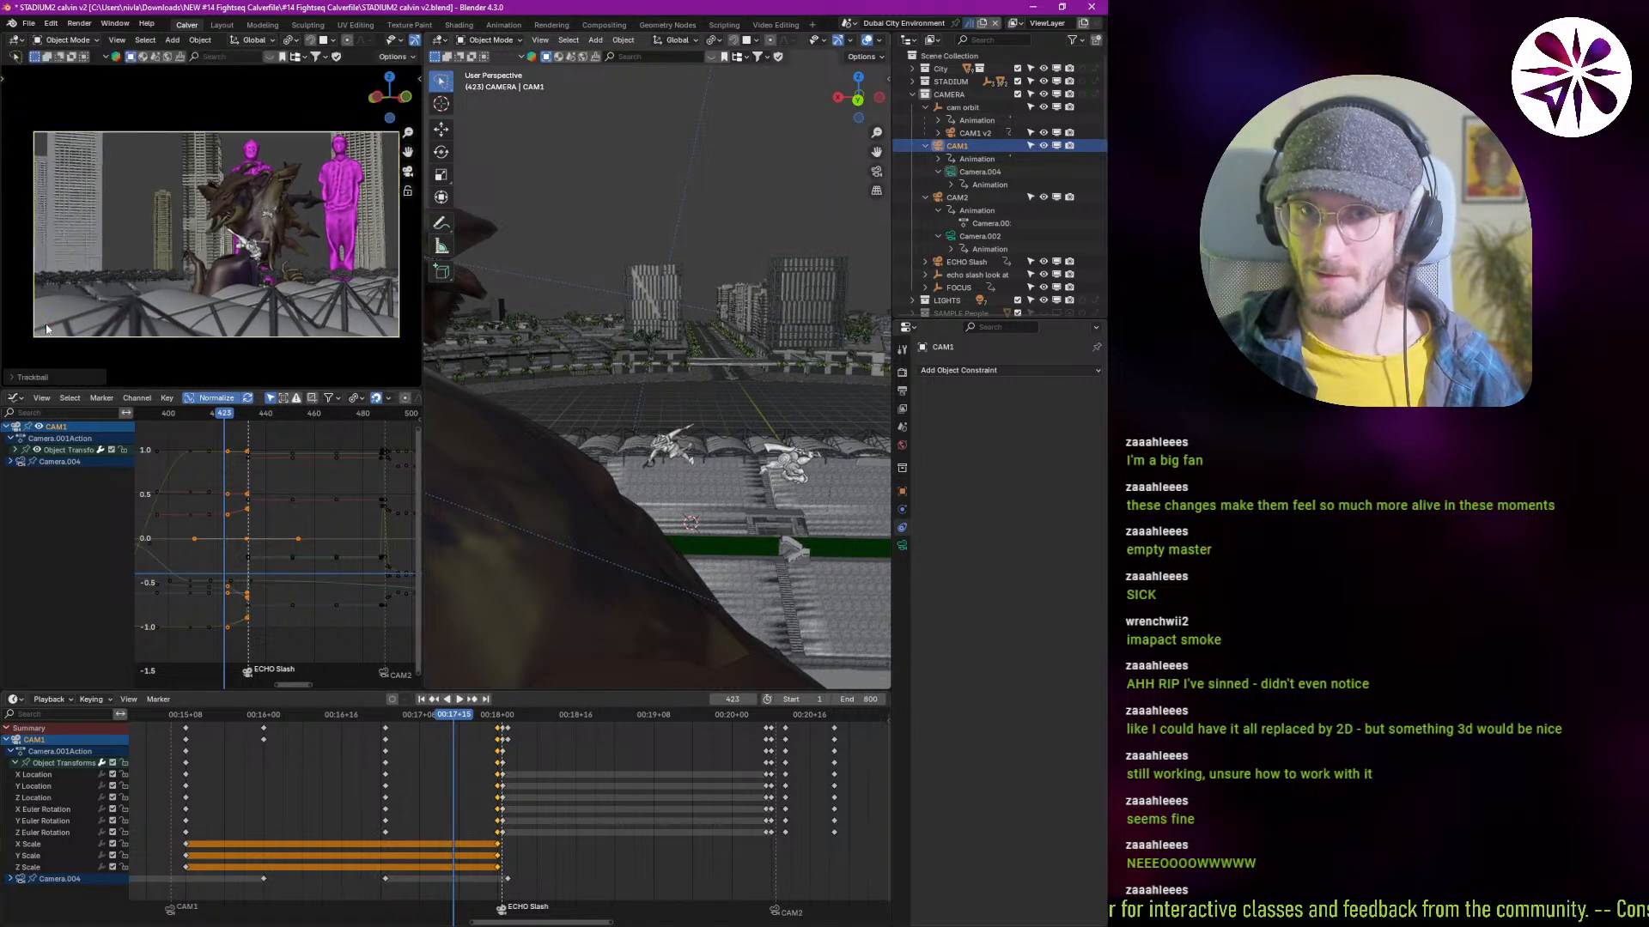
{"action": "key", "text": "shift+ctrl+space"}
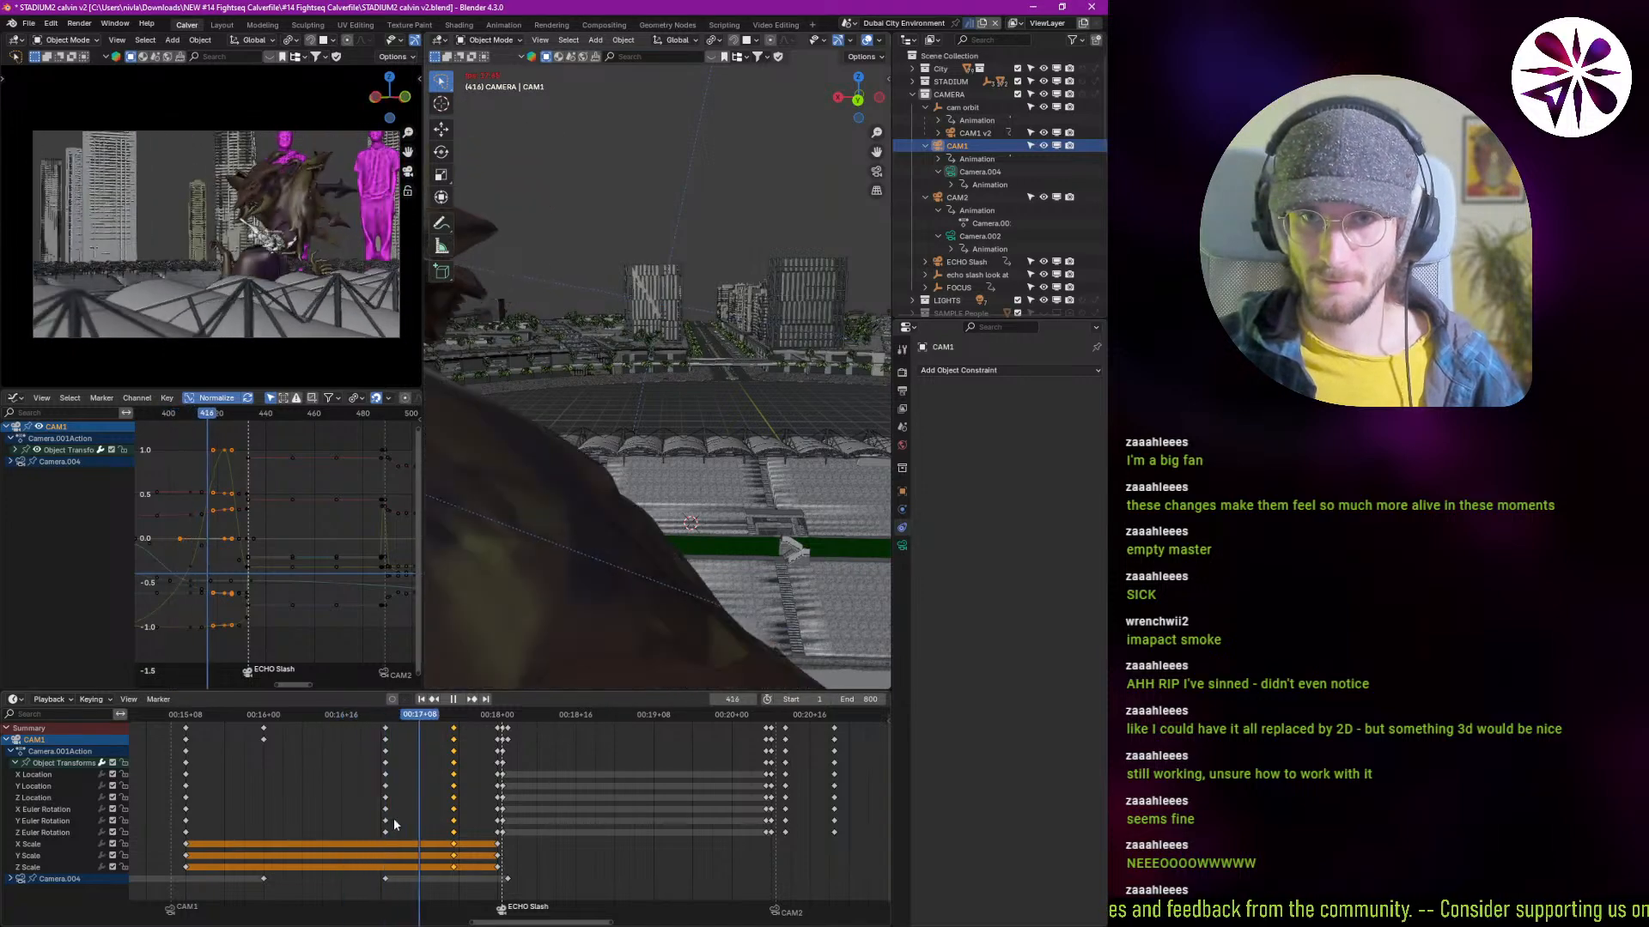
{"action": "key", "text": "space"}
{"action": "mouse_move", "coordinate": [404, 813]}
{"action": "right_mouse_down", "text": "shift"}
{"action": "mouse_move", "coordinate": [504, 812]}
{"action": "mouse_move", "coordinate": [471, 817]}
{"action": "mouse_move", "coordinate": [467, 861]}
{"action": "right_mouse_up", "text": "shift"}
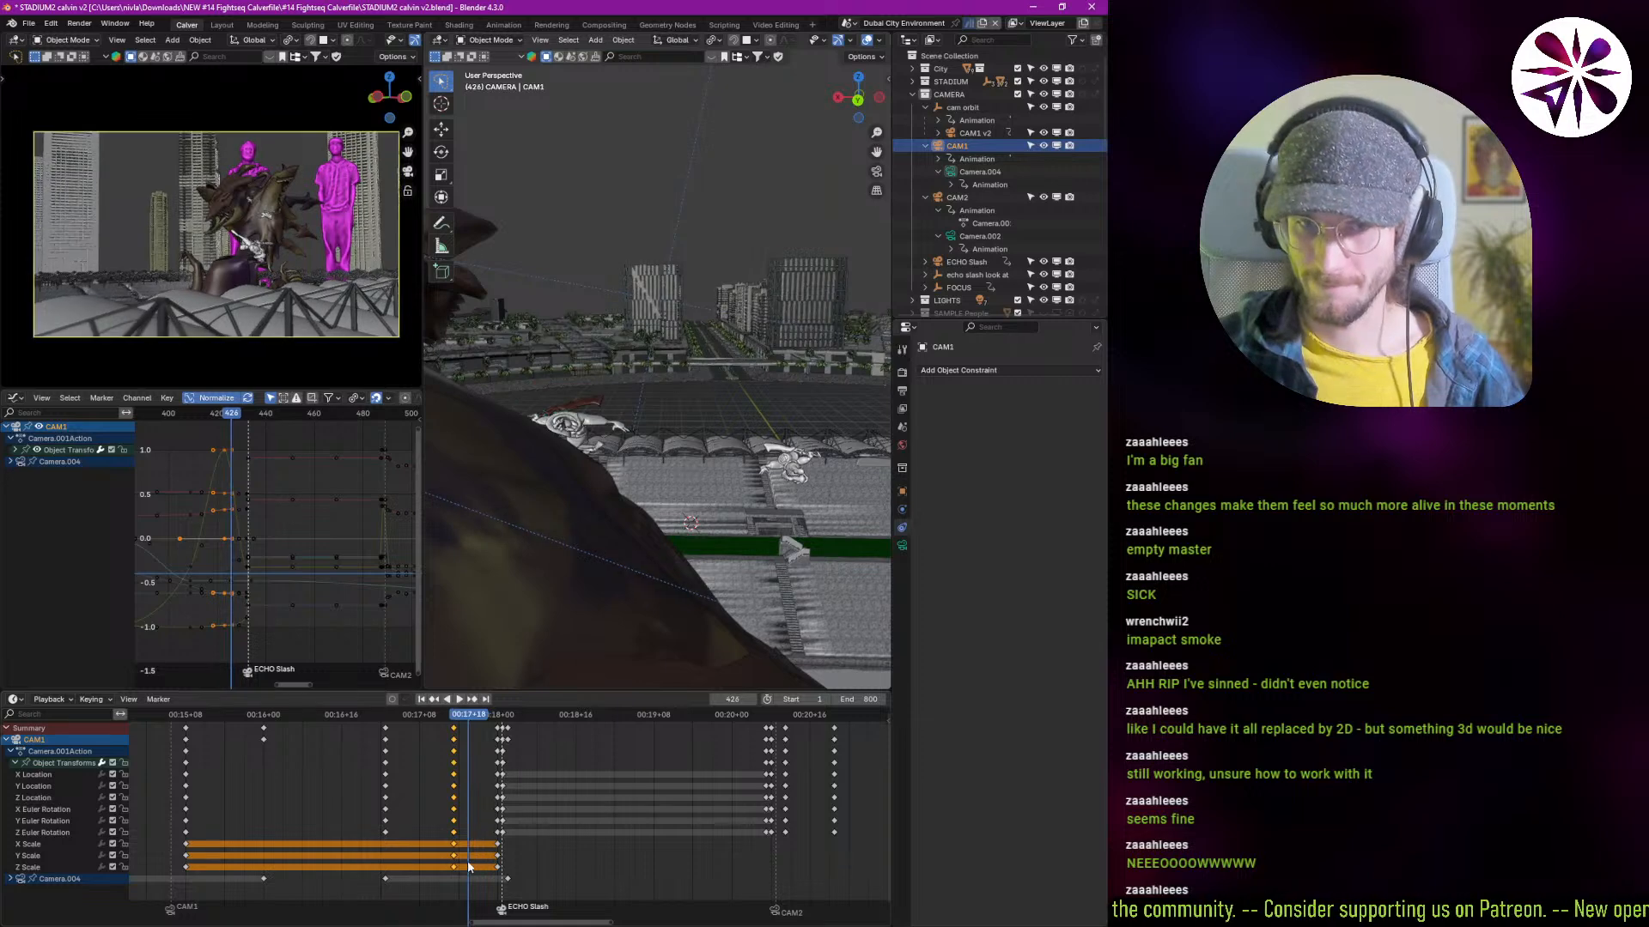
Step: Delete CAM1's scale and location keyframes at frame 423, keeping only the rotation keys, and check the move up to frame 428
{"action": "left_click", "coordinate": [463, 866]}
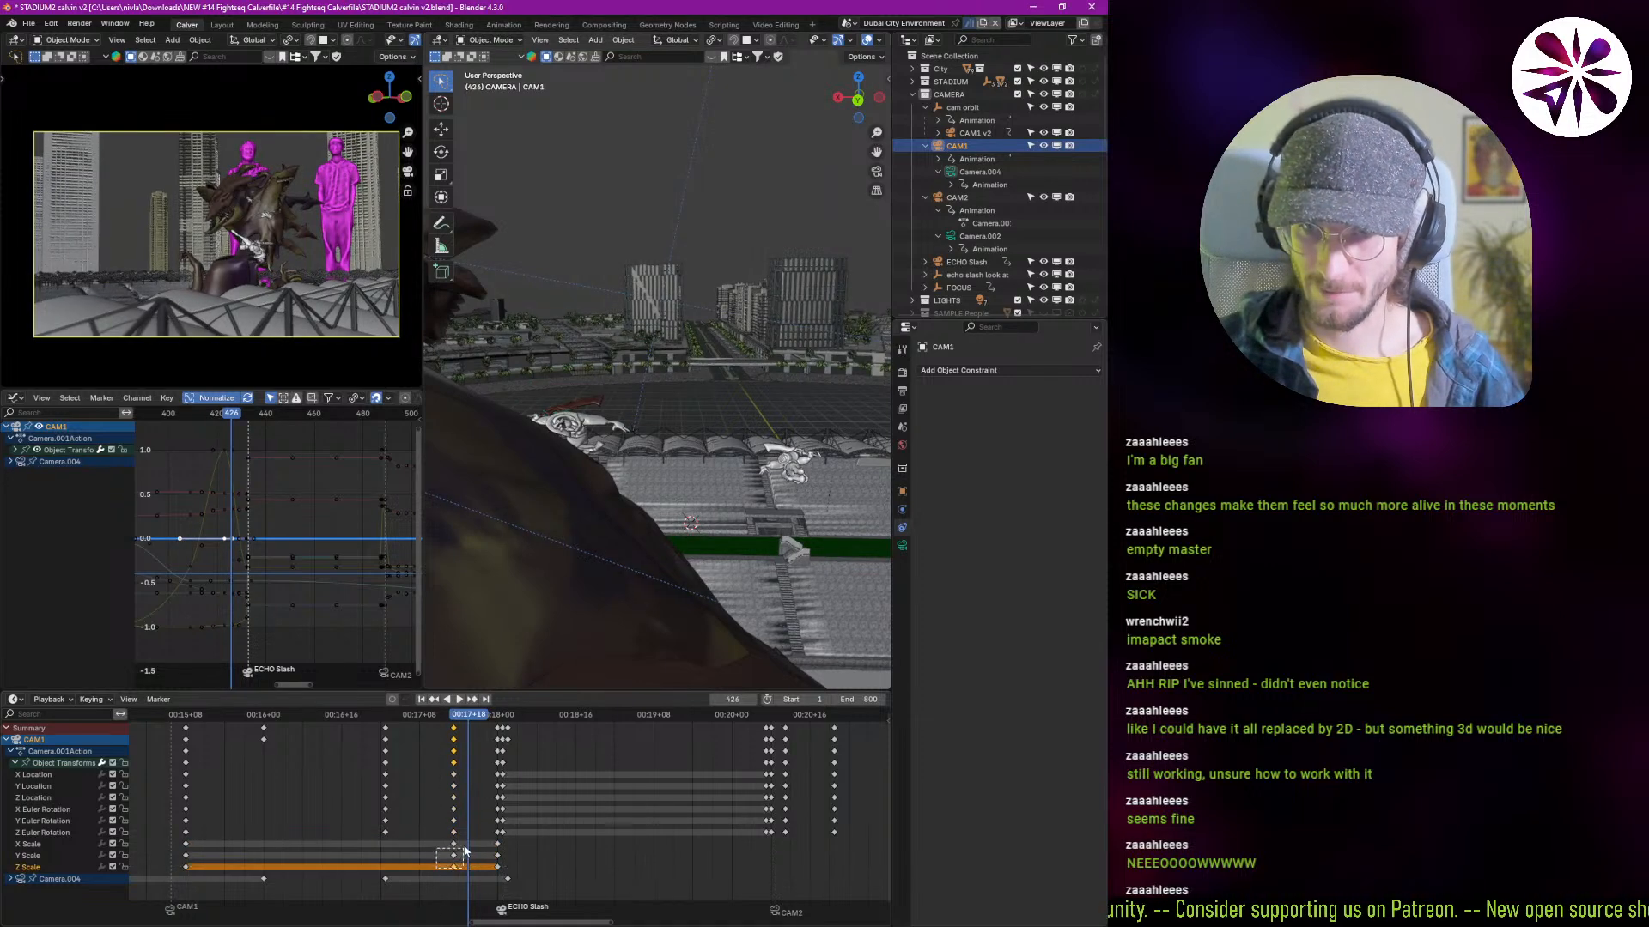
{"action": "left_click_drag", "start_coordinate": [463, 850], "coordinate": [465, 842]}
{"action": "key", "text": "Delete"}
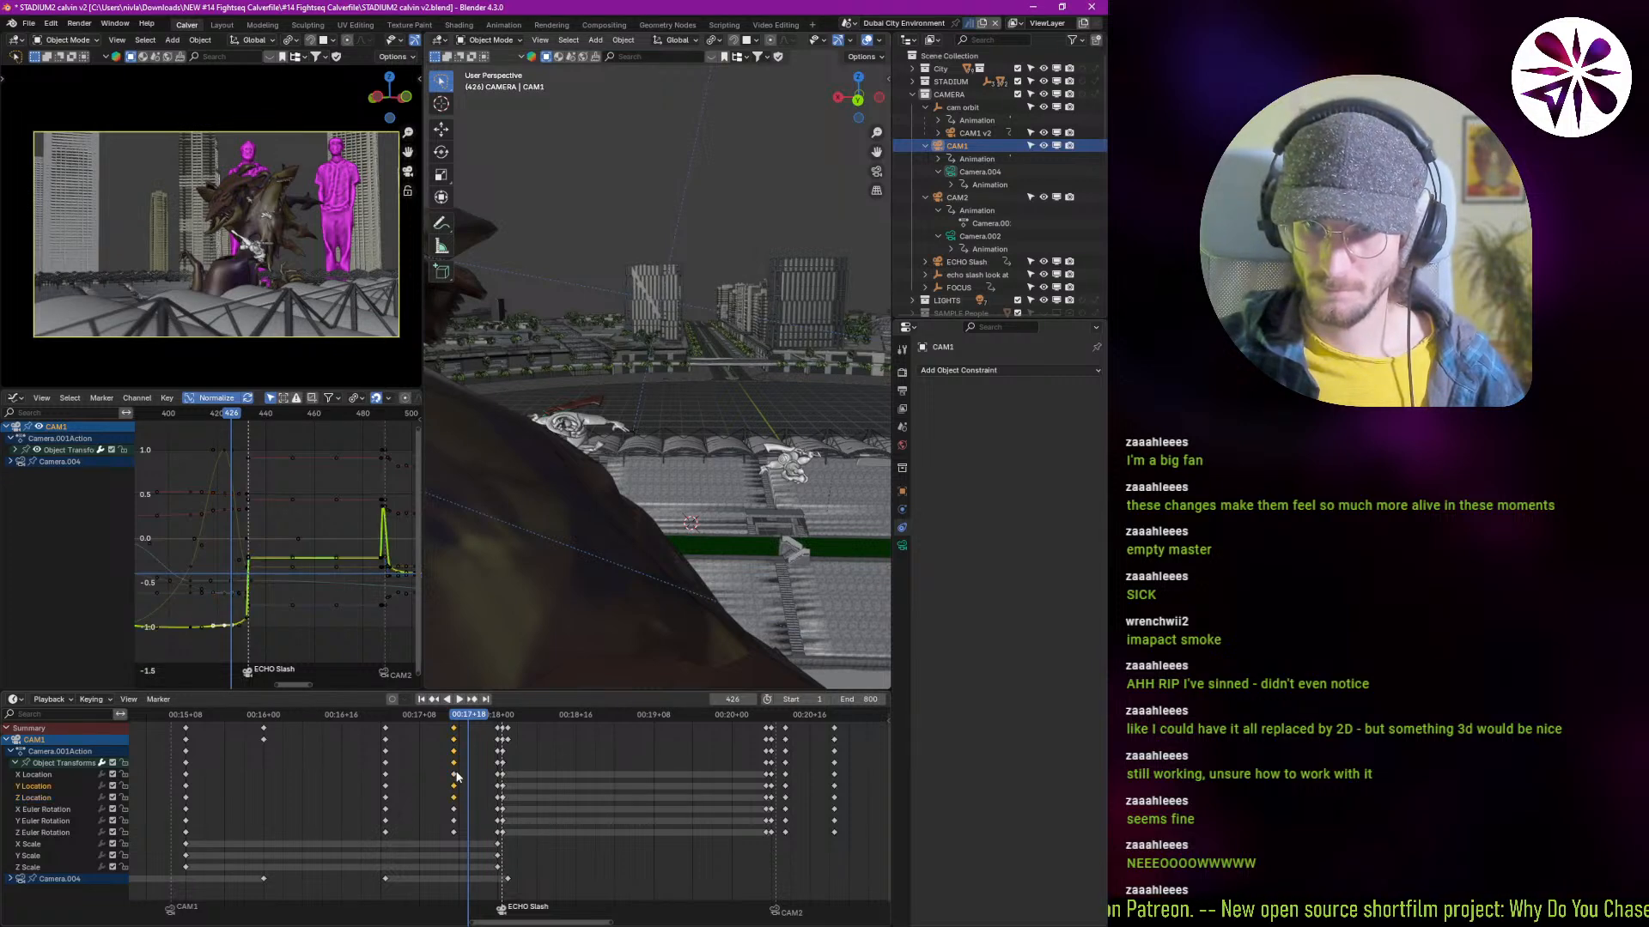
{"action": "left_click", "coordinate": [455, 774], "text": "shift"}
{"action": "key", "text": "x"}
{"action": "left_click", "coordinate": [456, 777]}
{"action": "mouse_move", "coordinate": [457, 786]}
{"action": "right_mouse_down", "text": "shift"}
{"action": "mouse_move", "coordinate": [363, 802]}
{"action": "mouse_move", "coordinate": [471, 832]}
{"action": "mouse_move", "coordinate": [481, 780]}
{"action": "right_mouse_up", "text": "shift"}
{"action": "key", "text": "space"}
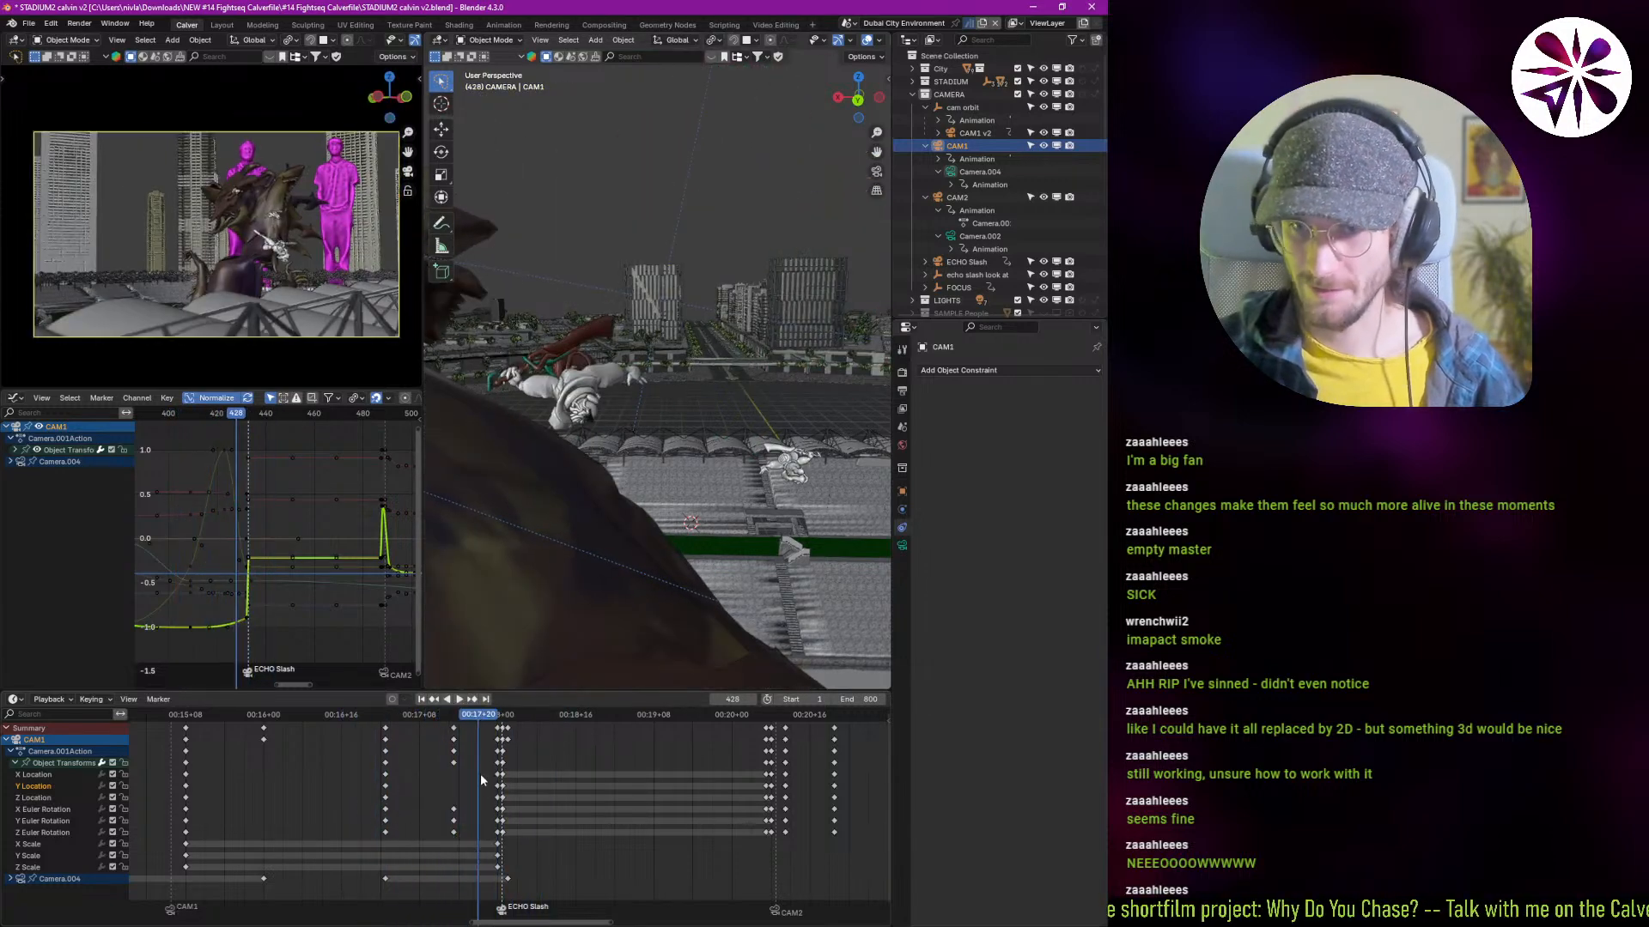
Step: Delete all of CAM1's transform keyframes at frame 432
{"action": "left_click", "coordinate": [496, 729]}
{"action": "key", "text": "x"}
{"action": "left_click", "coordinate": [496, 729]}
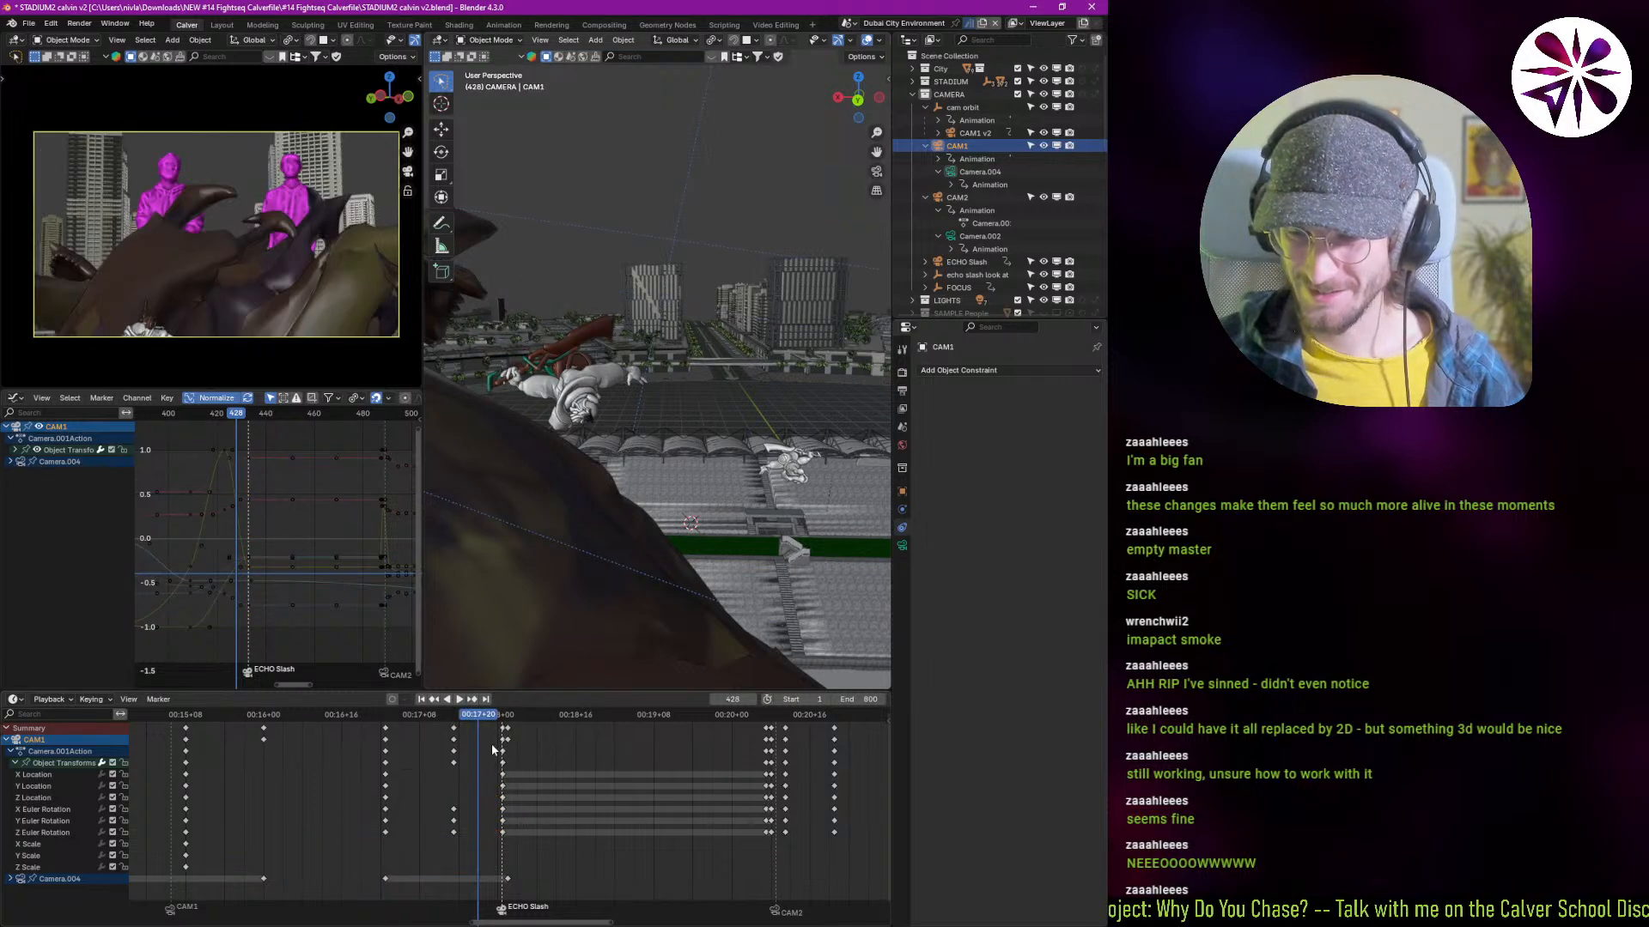
{"action": "mouse_move", "coordinate": [492, 750]}
{"action": "right_mouse_down", "text": "shift"}
{"action": "mouse_move", "coordinate": [526, 750]}
{"action": "mouse_move", "coordinate": [494, 745]}
{"action": "right_mouse_up", "text": "shift"}
Step: Try deleting CAM1's transform keyframes at frame 433 together with the adjacent Camera.004 key, and replay the shot
{"action": "left_click", "coordinate": [503, 729]}
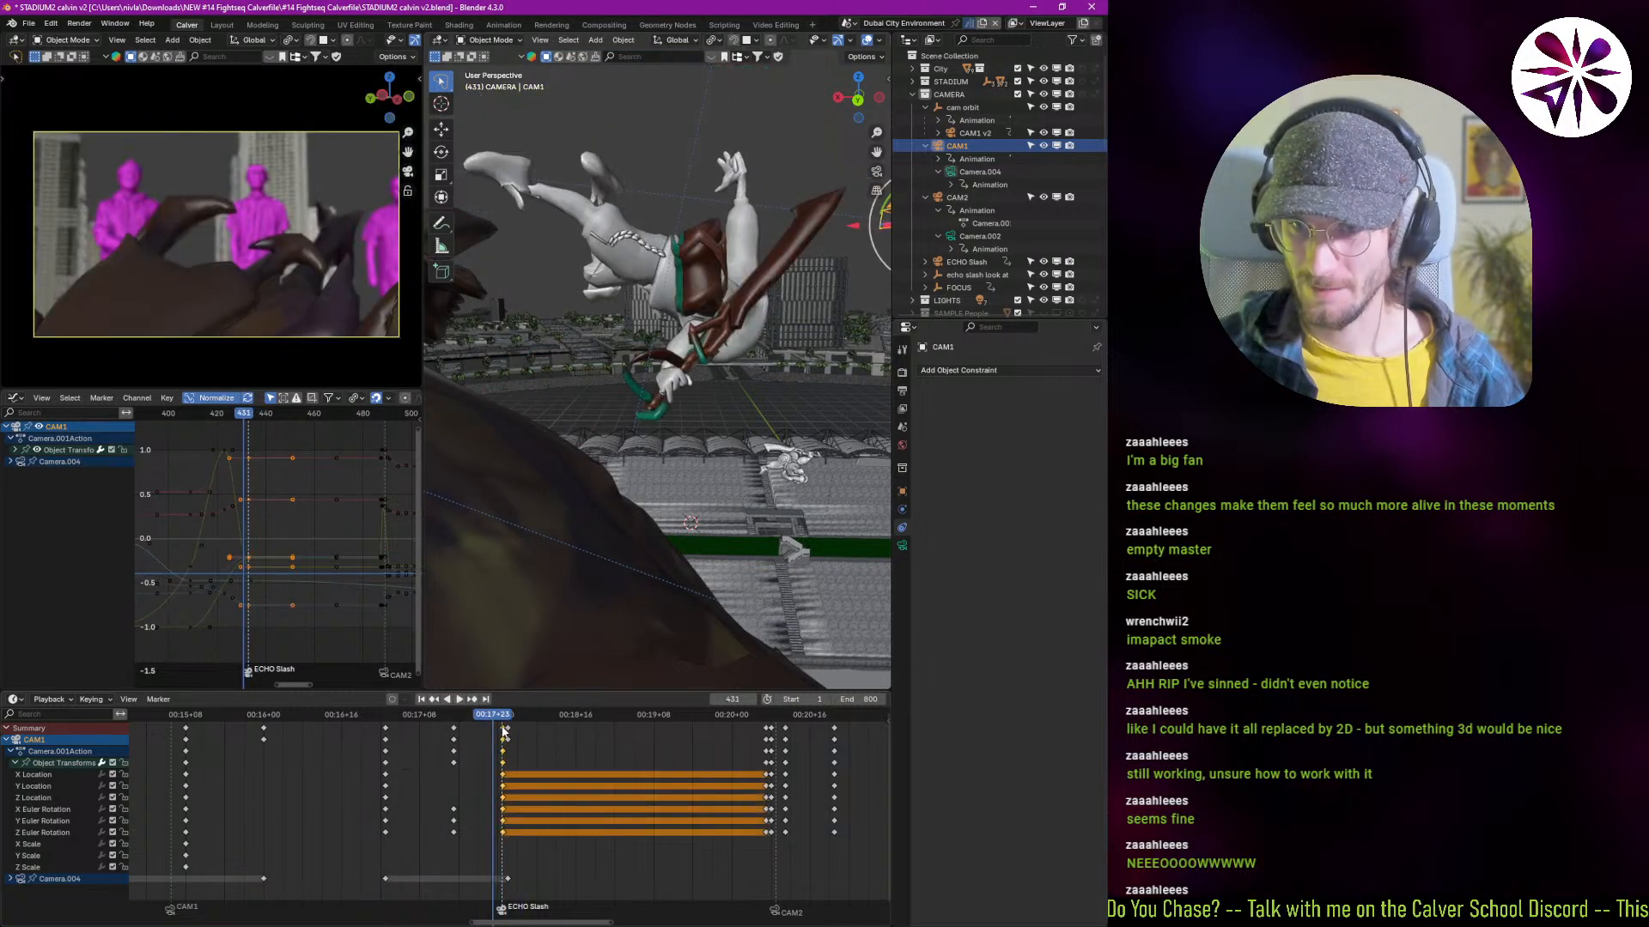
{"action": "key", "text": "ctrl+z"}
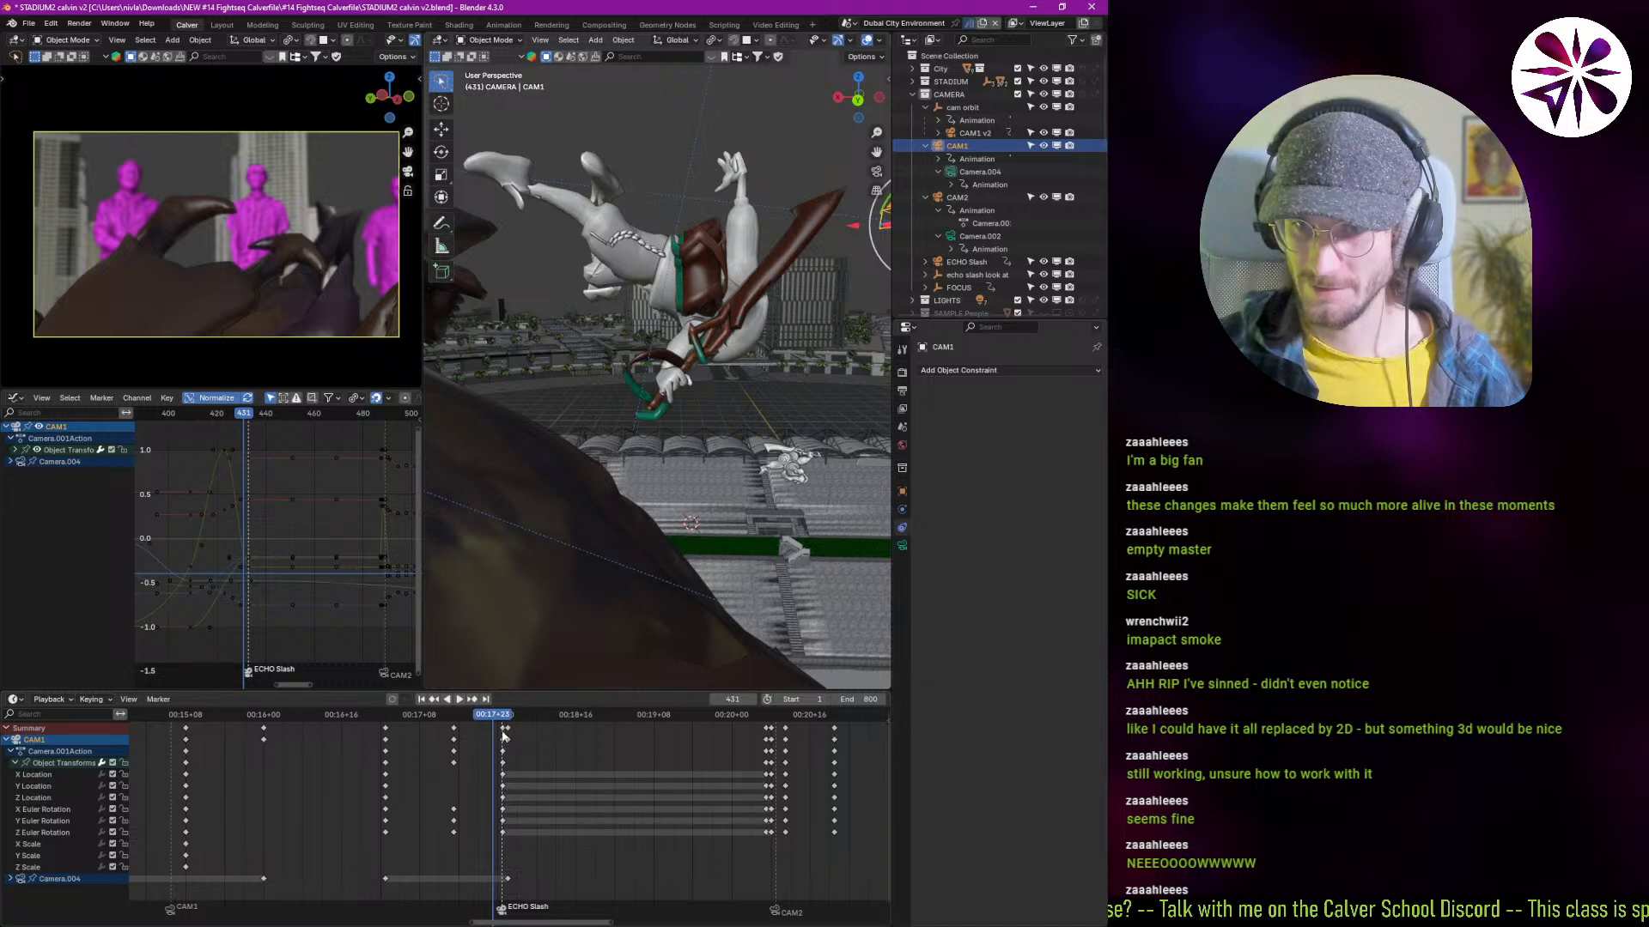
{"action": "left_click", "coordinate": [504, 736]}
{"action": "key", "text": "x"}
{"action": "left_click", "coordinate": [489, 752]}
{"action": "mouse_move", "coordinate": [489, 752]}
{"action": "right_mouse_down", "text": "shift"}
{"action": "mouse_move", "coordinate": [471, 777]}
{"action": "mouse_move", "coordinate": [335, 814]}
{"action": "right_mouse_up", "text": "shift"}
{"action": "key", "text": "space"}
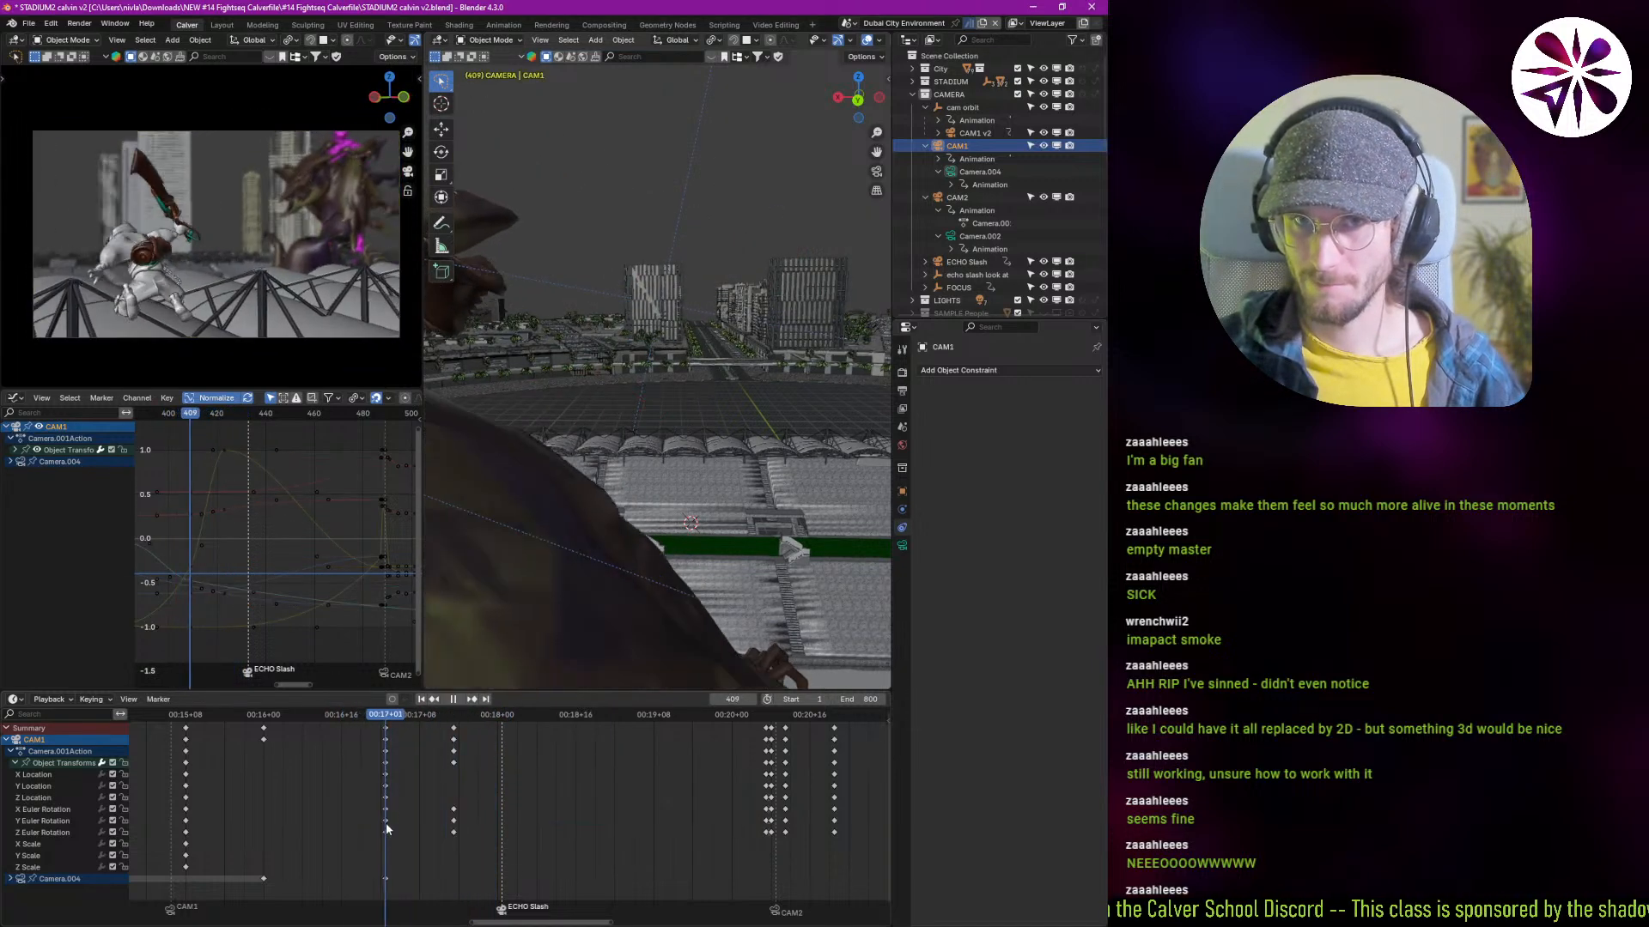
{"action": "key", "text": "space"}
{"action": "right_click_drag", "start_coordinate": [410, 821], "coordinate": [397, 849], "text": "shift"}
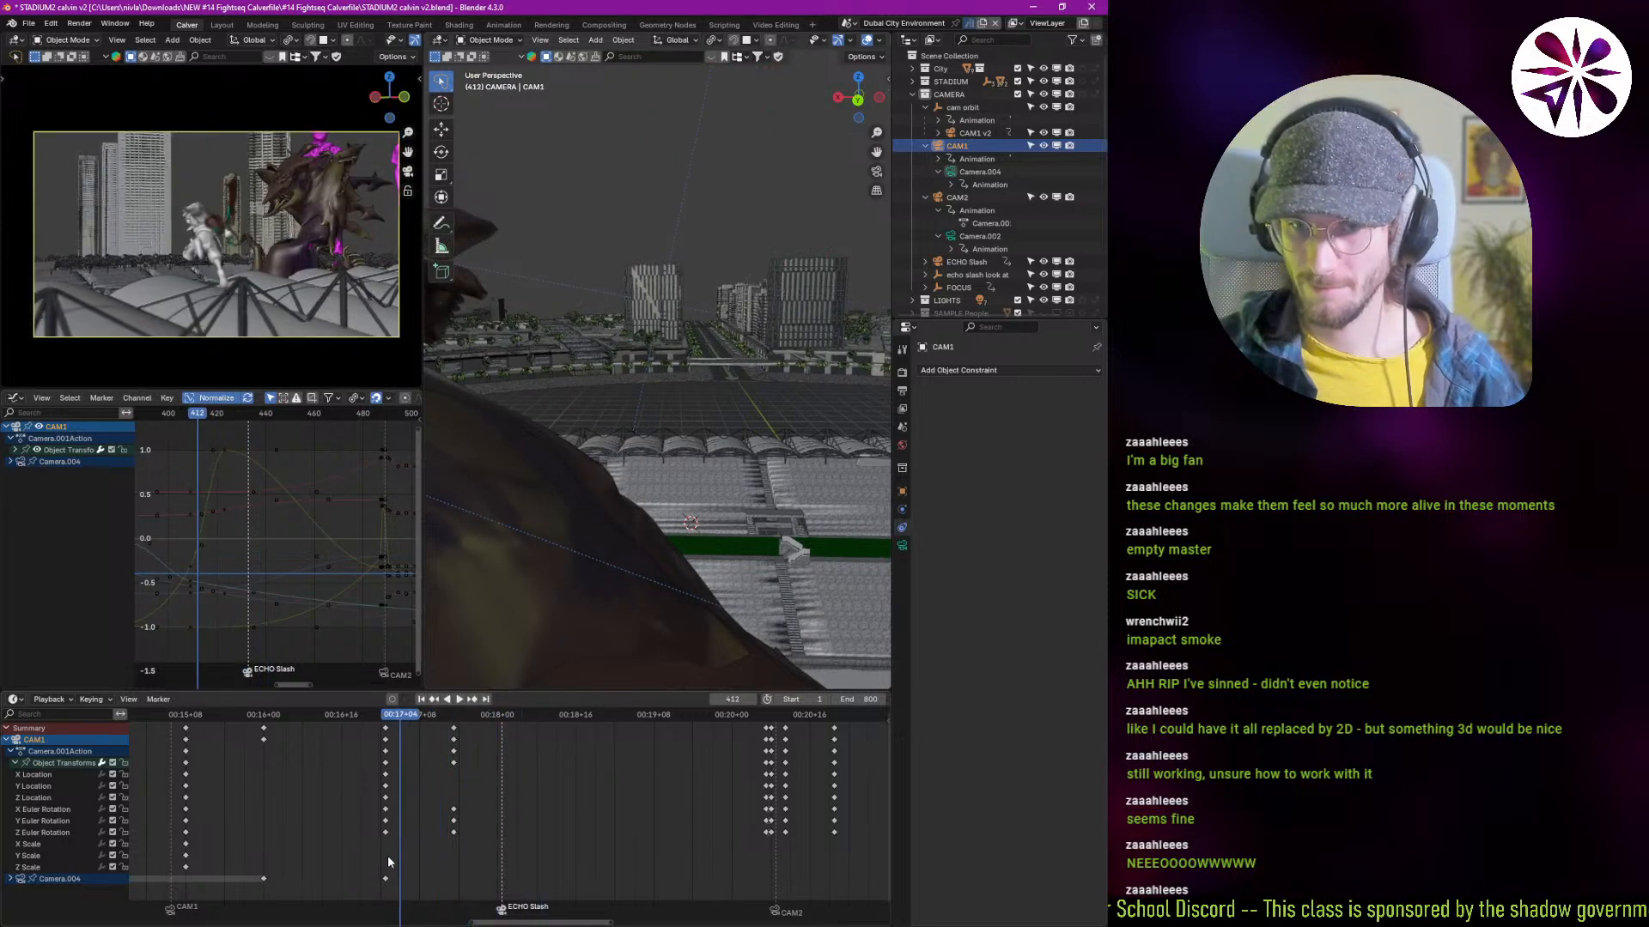
Step: Undo the last keyframe deletion, delete only CAM1's transform keyframes at frame 433, and play the shot back to frame 428
{"action": "key", "text": "ctrl+z"}
{"action": "key", "text": "i"}
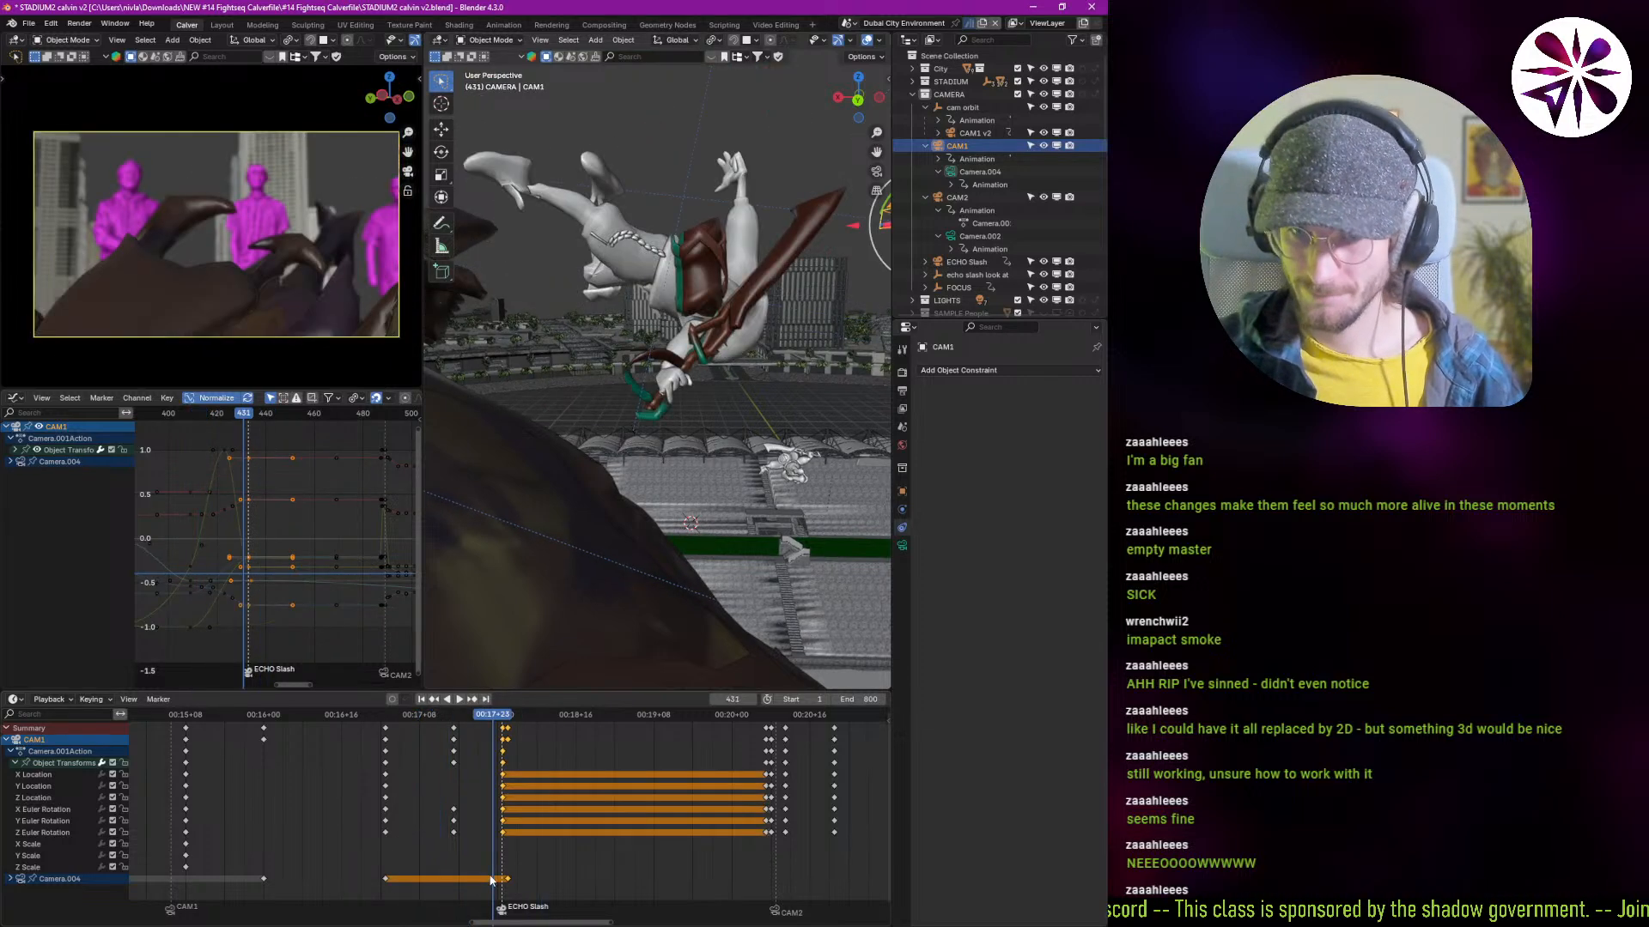
{"action": "key", "text": "Escape"}
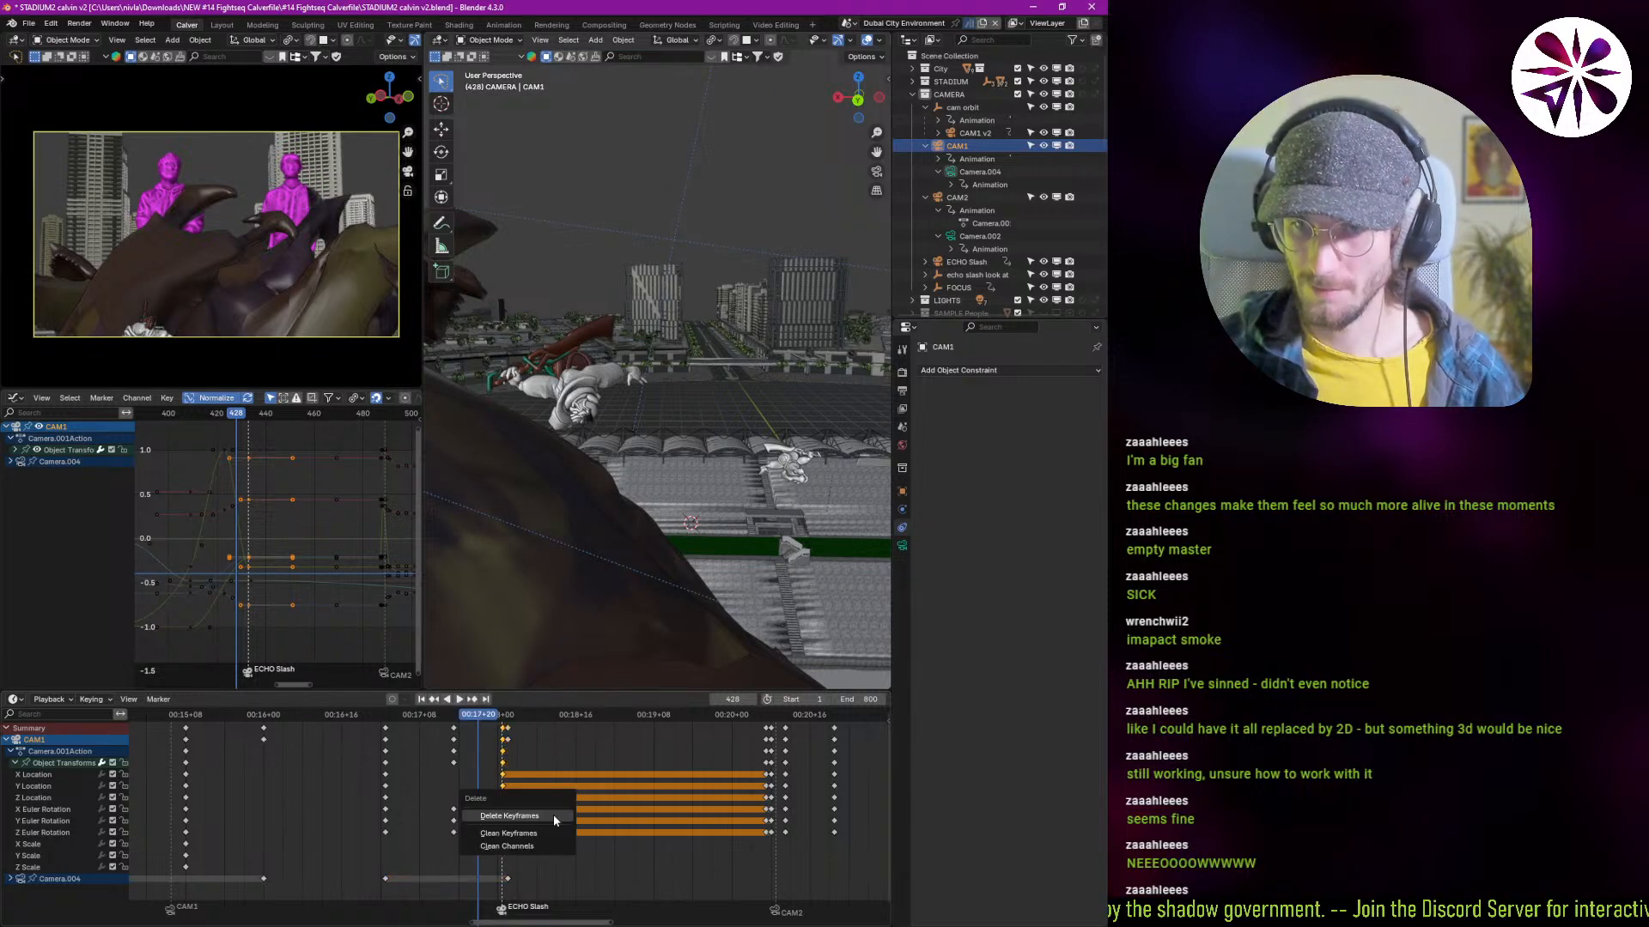
{"action": "left_click", "coordinate": [510, 816]}
{"action": "key", "text": "space"}
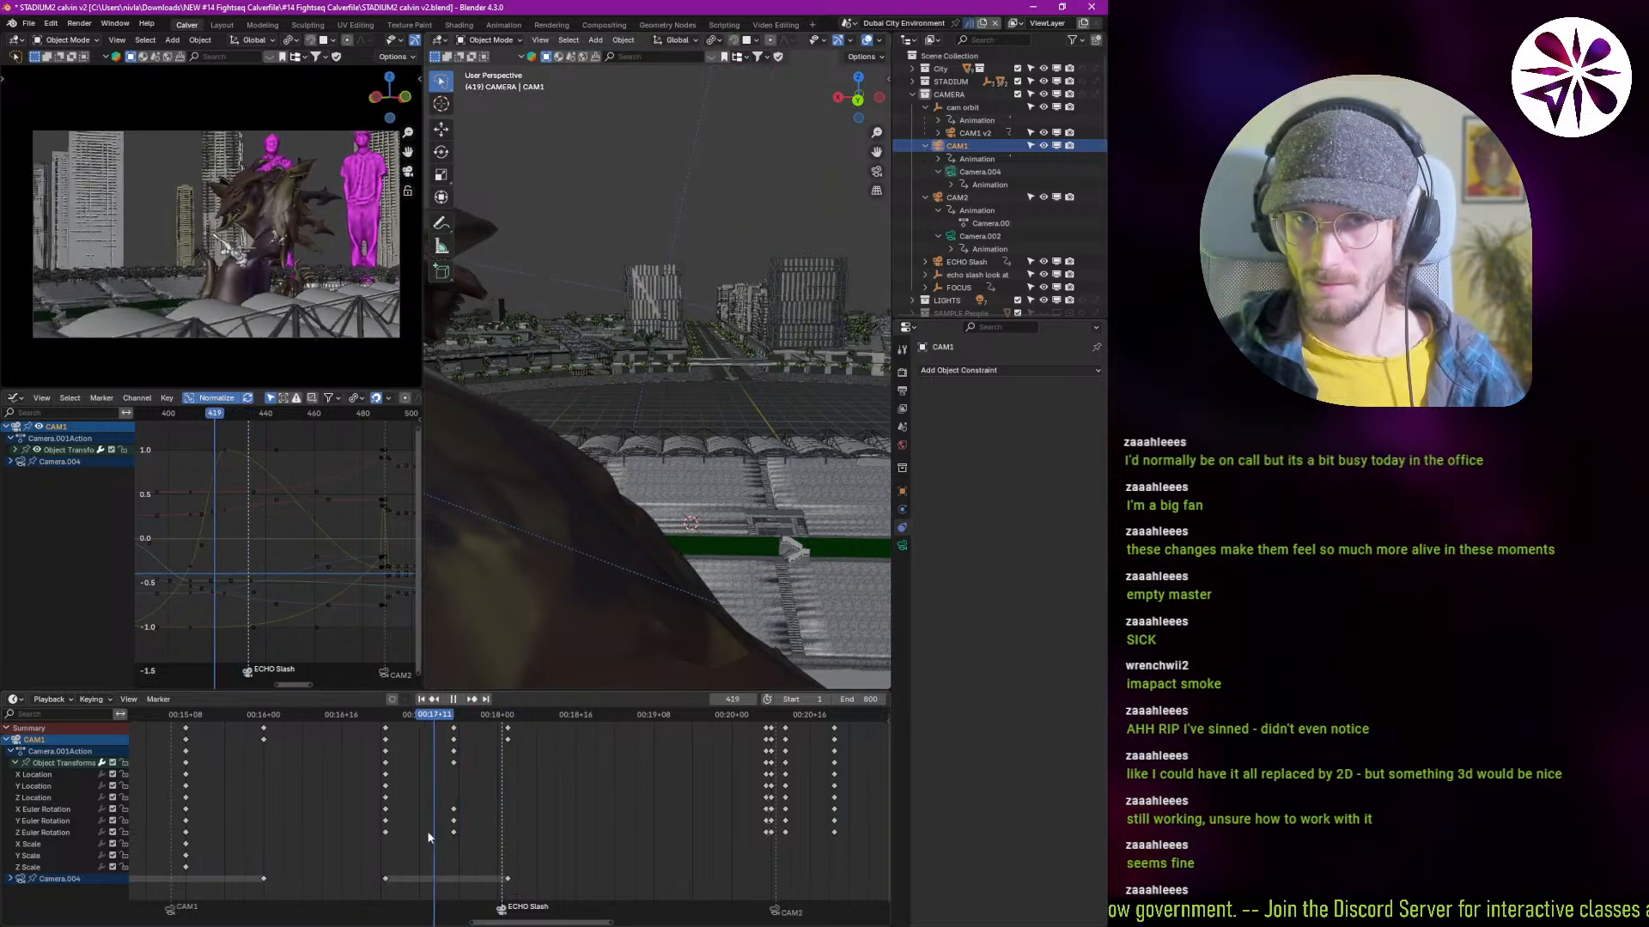
{"action": "key", "text": "space"}
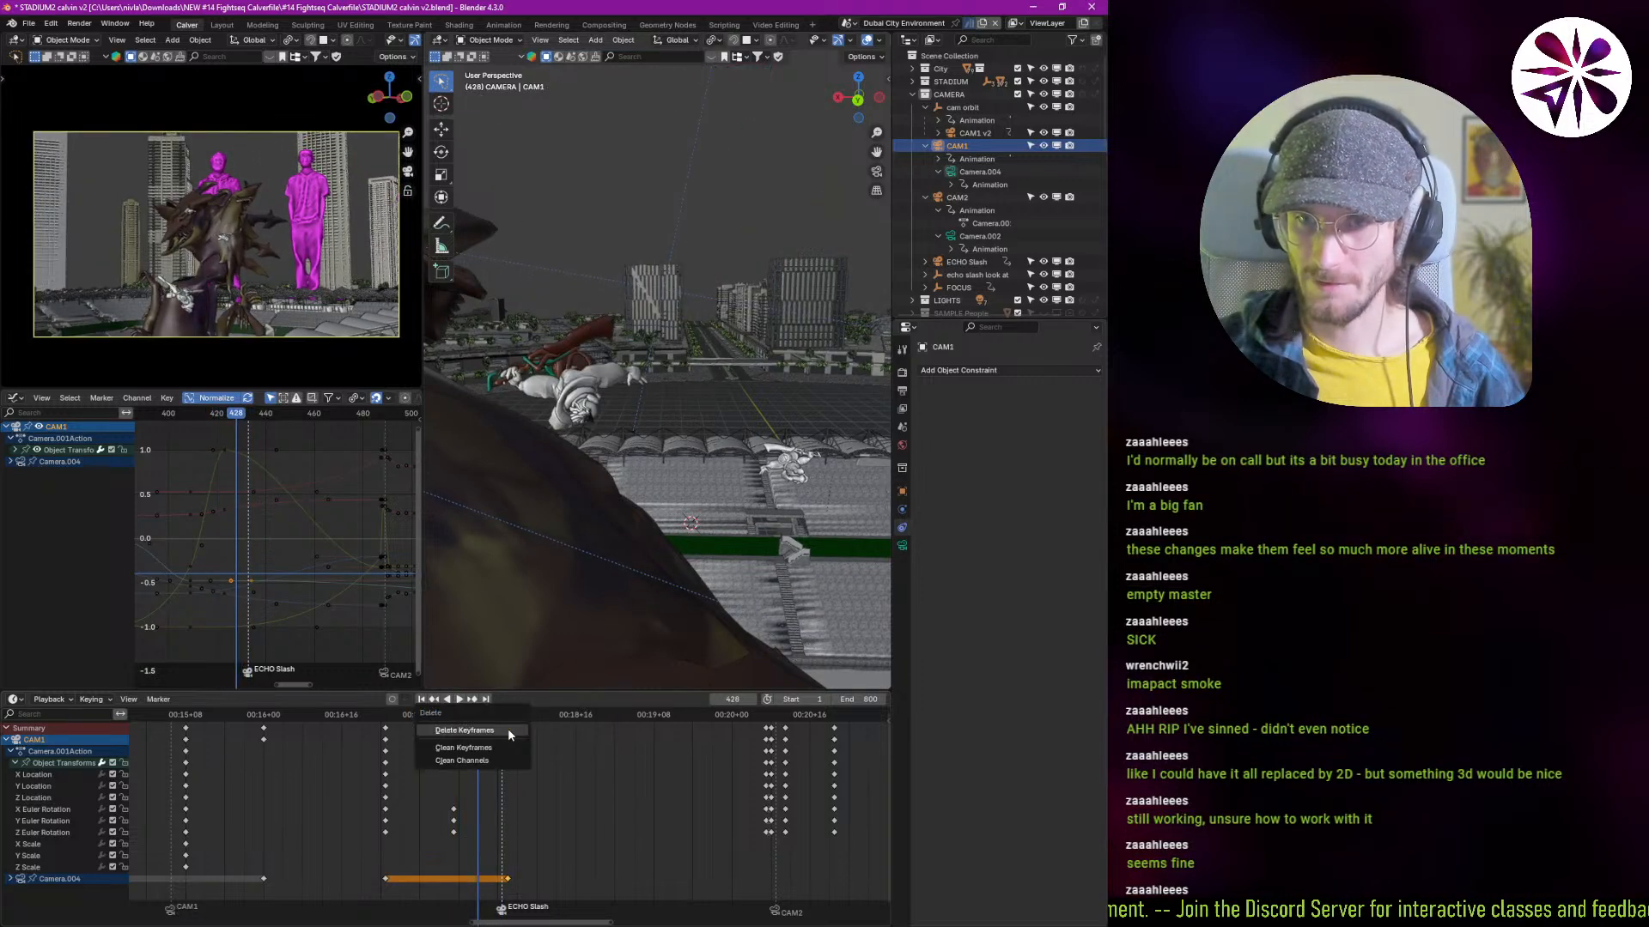
Step: Reframe CAM1 at frame 432, just before the ECHO Slash cut, and key all of its transforms there
{"action": "key", "text": "shift+ctrl+space"}
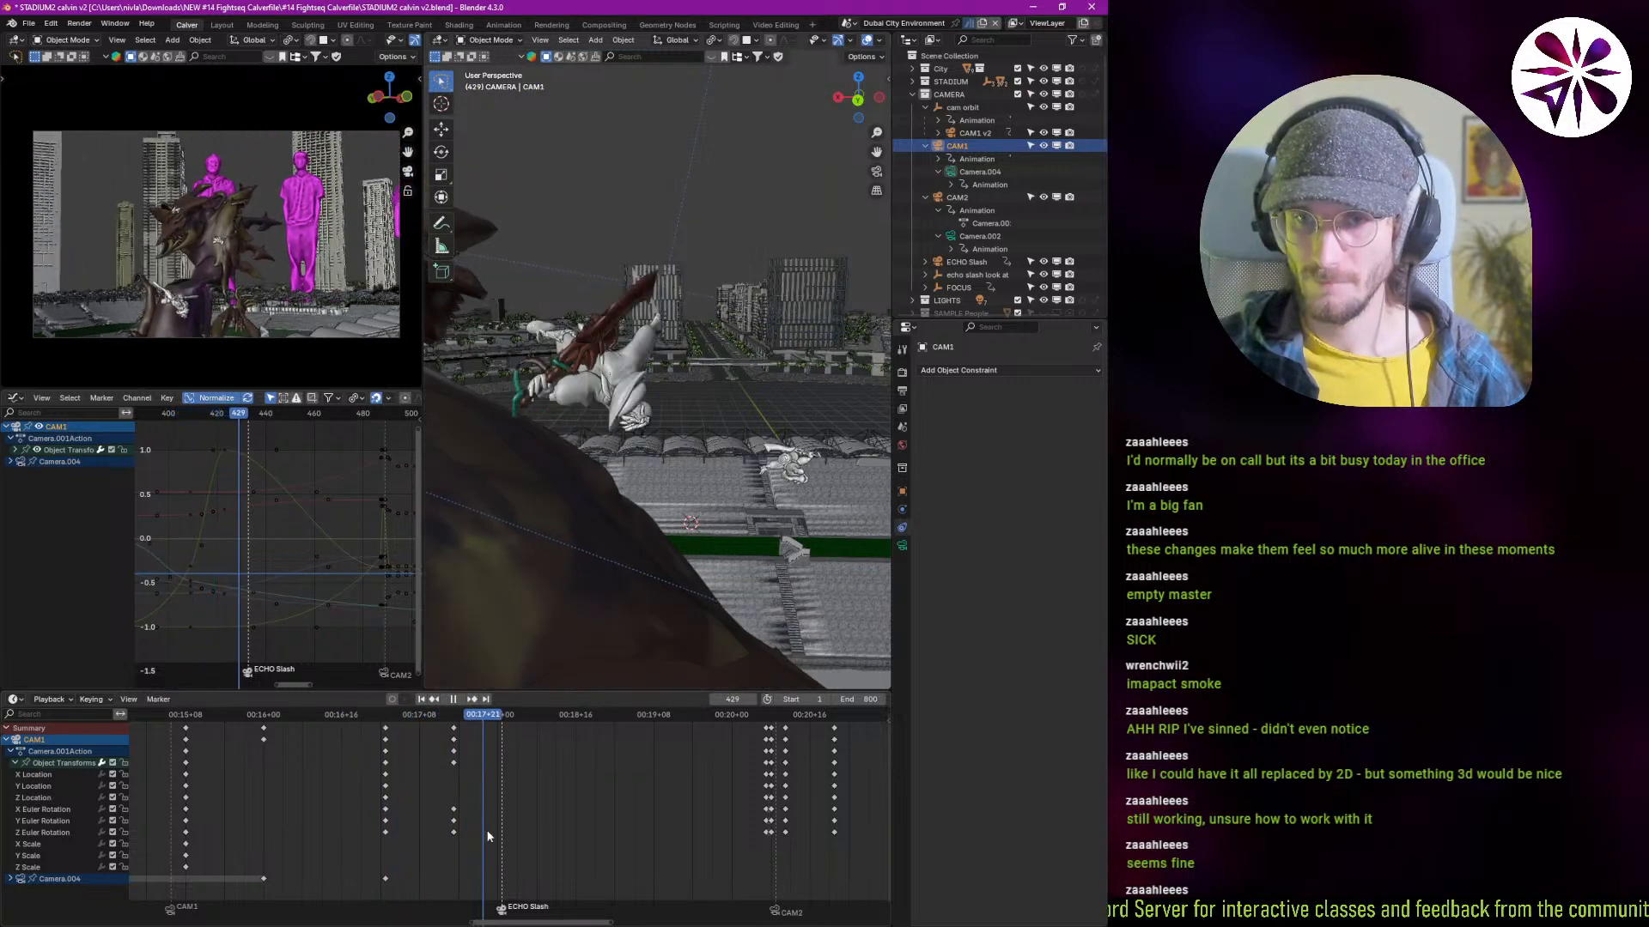
{"action": "key", "text": "space"}
{"action": "key", "text": "Left"}
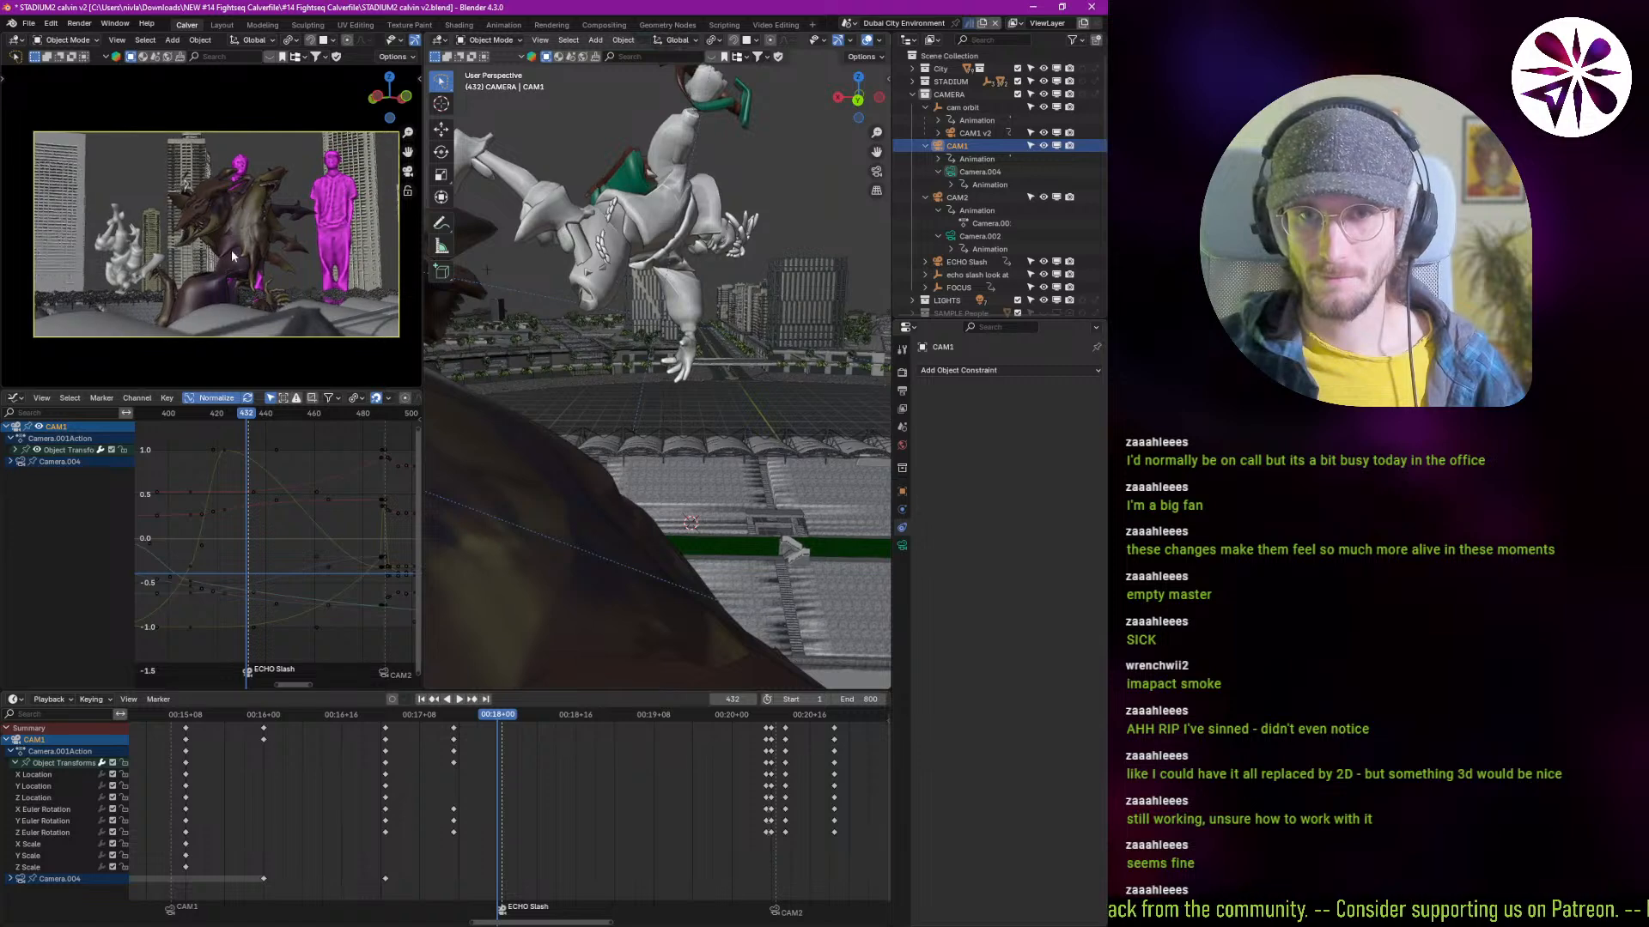
{"action": "key", "text": "i"}
{"action": "key", "text": "shift+ctrl+space"}
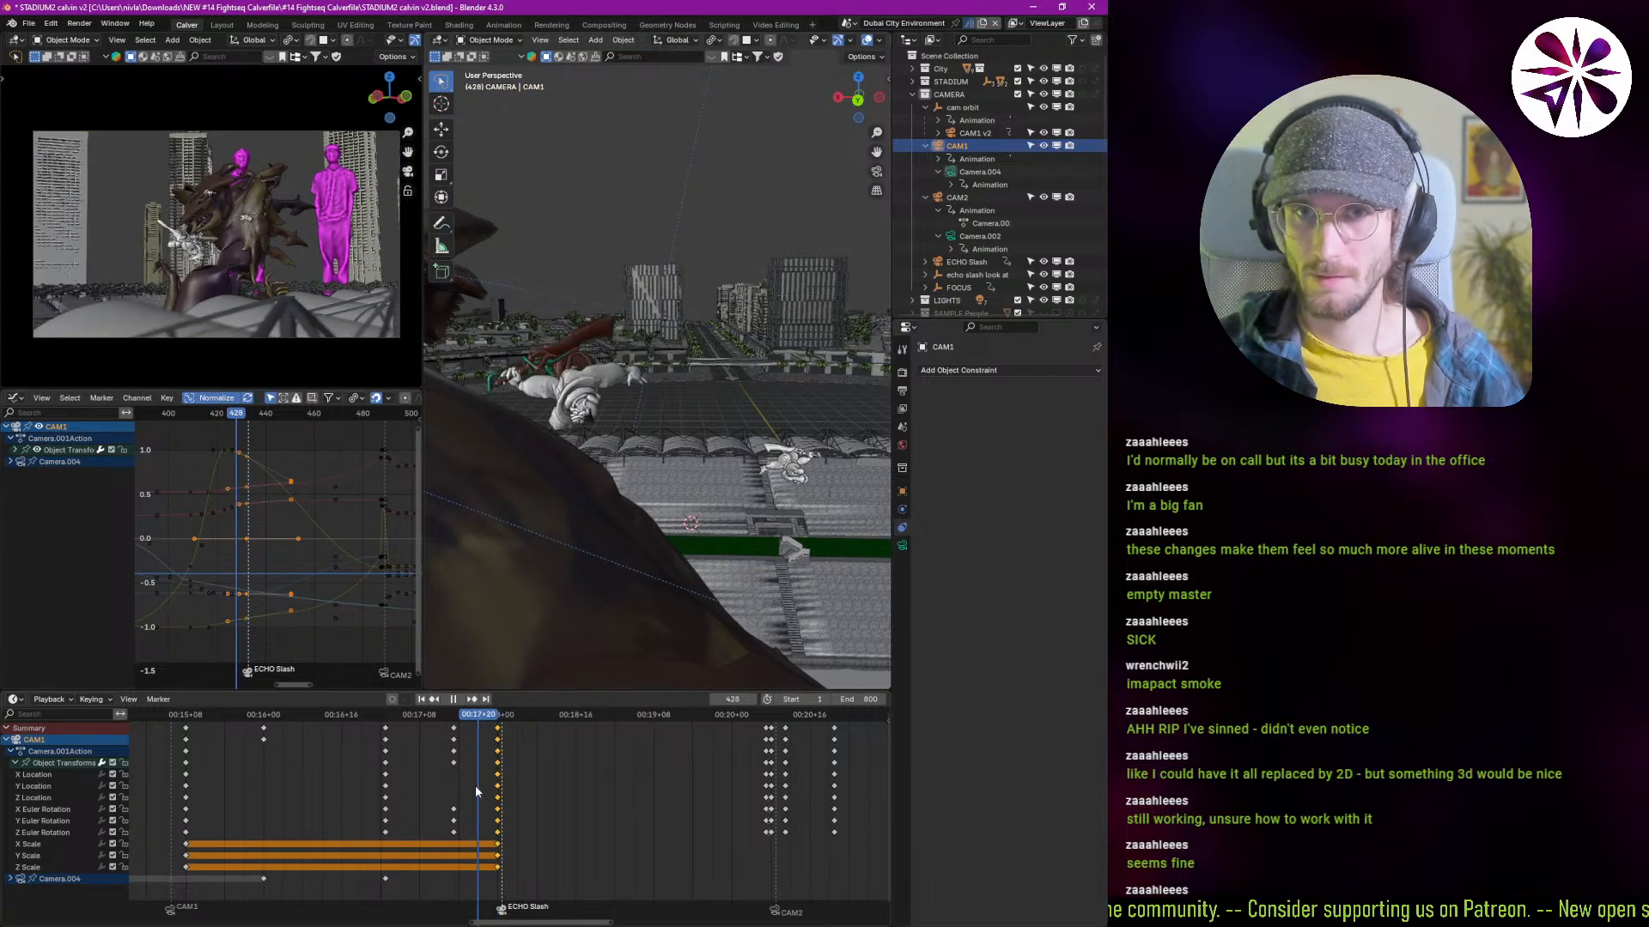
Step: Replay CAM1's move from about frame 399 into the ECHO Slash cut and adjust its framing at frame 432
{"action": "right_click_drag", "start_coordinate": [405, 795], "coordinate": [335, 792], "text": "shift"}
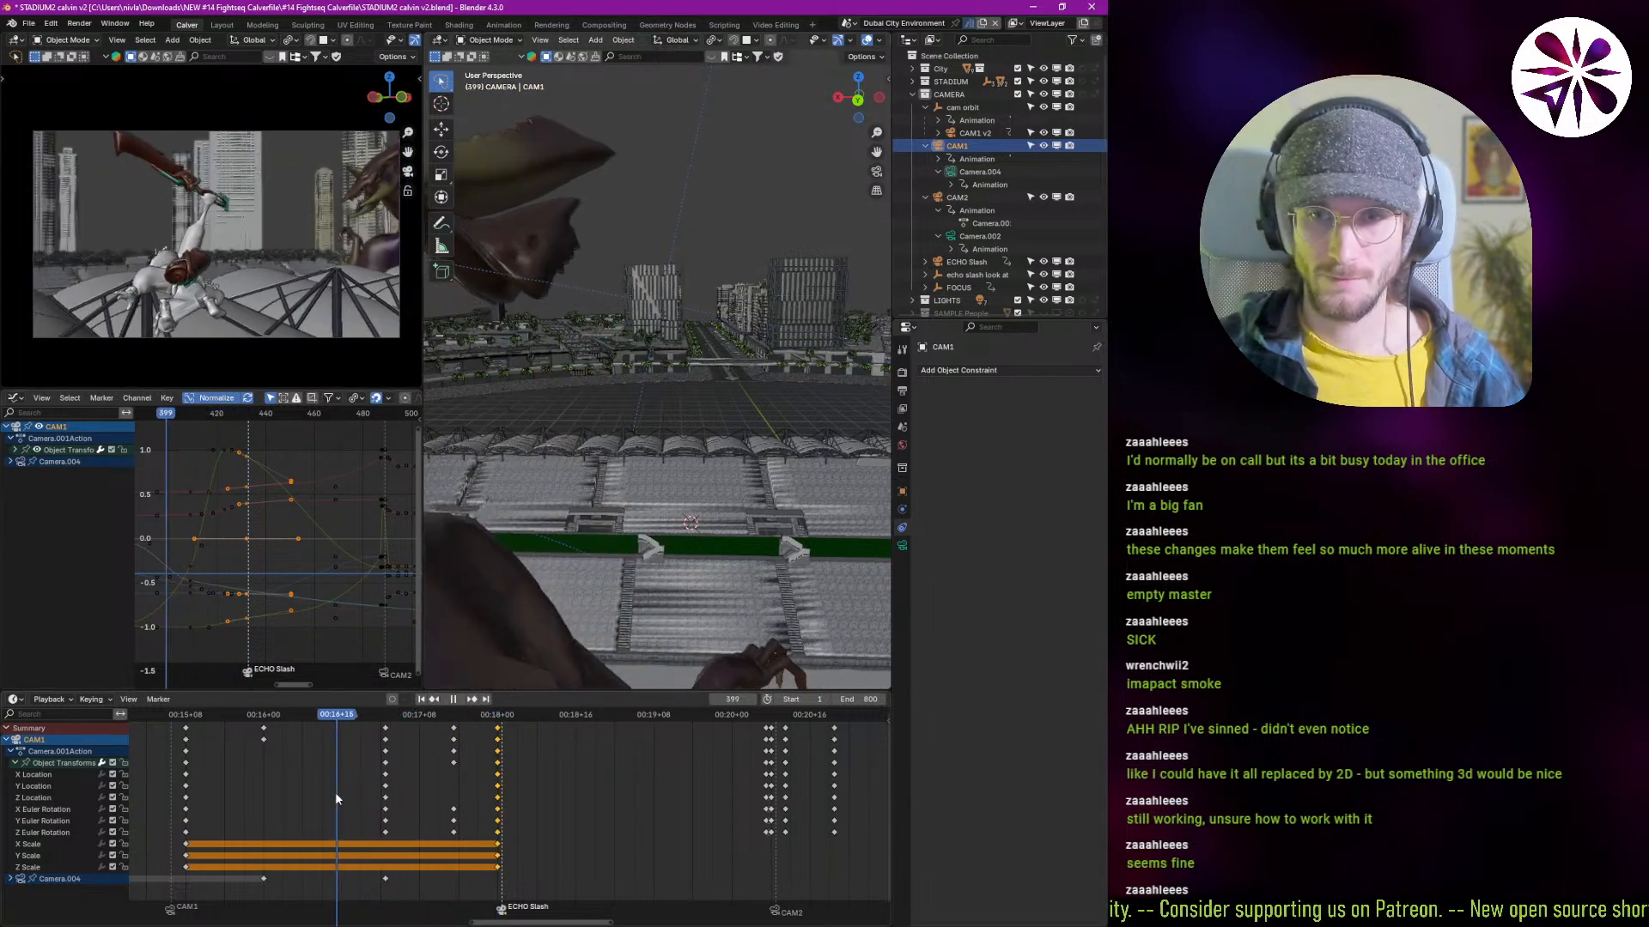
{"action": "key", "text": "space"}
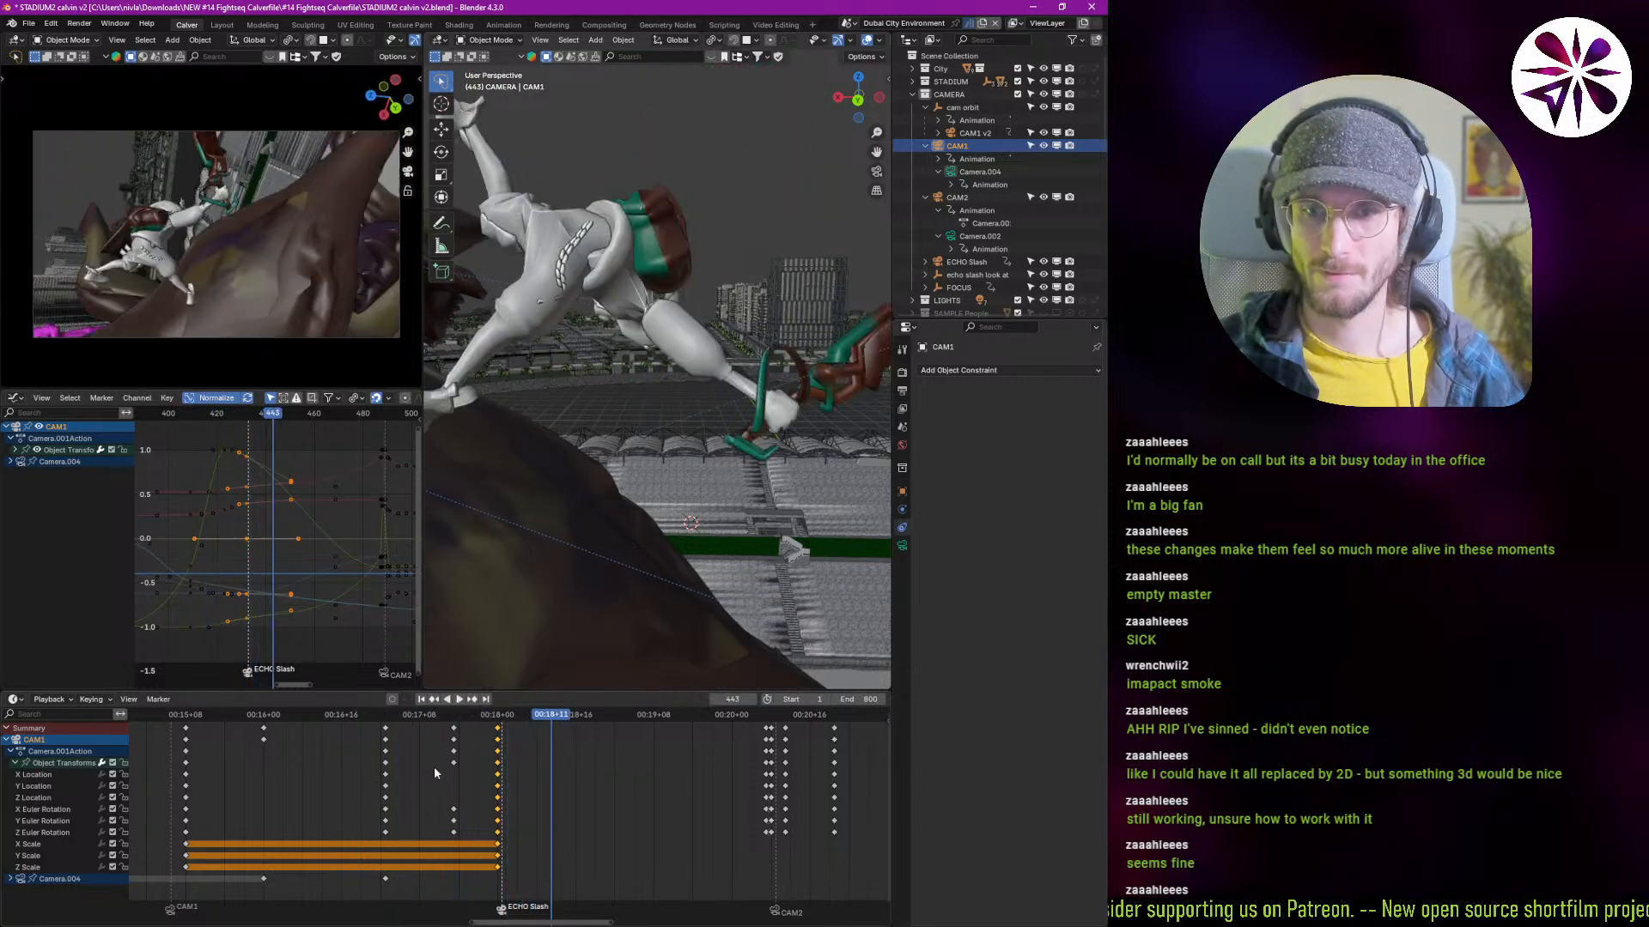
{"action": "right_click_drag", "start_coordinate": [429, 772], "coordinate": [265, 815], "text": "shift"}
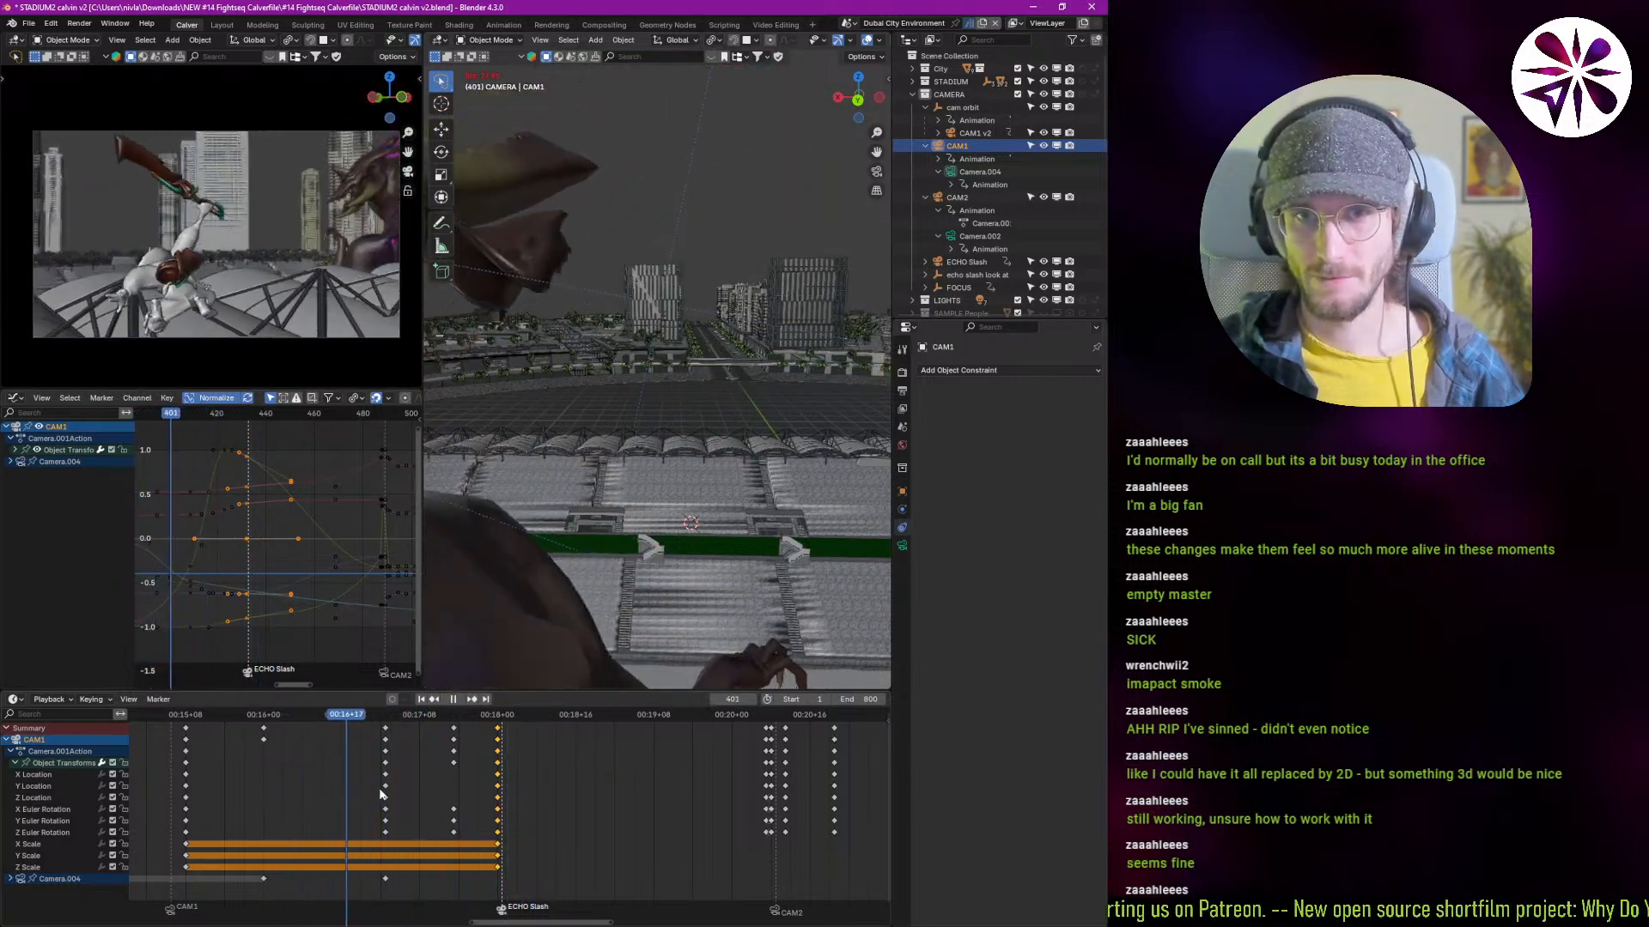
{"action": "right_click_drag", "start_coordinate": [407, 780], "coordinate": [369, 801], "text": "shift"}
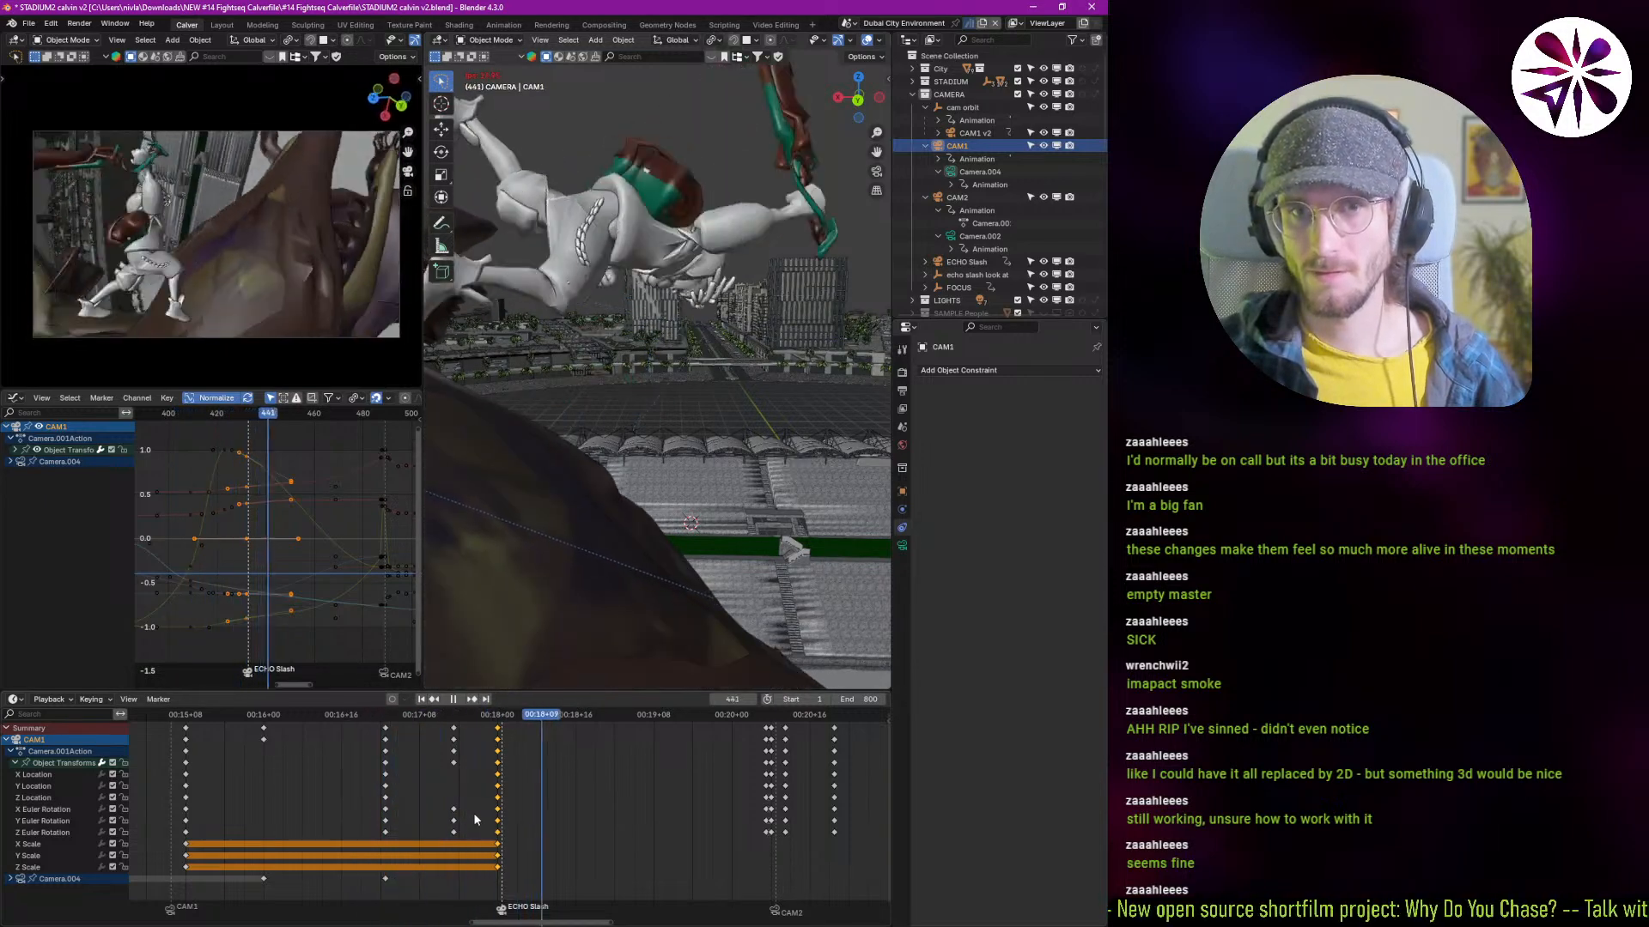
{"action": "right_click_drag", "start_coordinate": [493, 826], "coordinate": [484, 825], "text": "shift"}
{"action": "key", "text": "Up"}
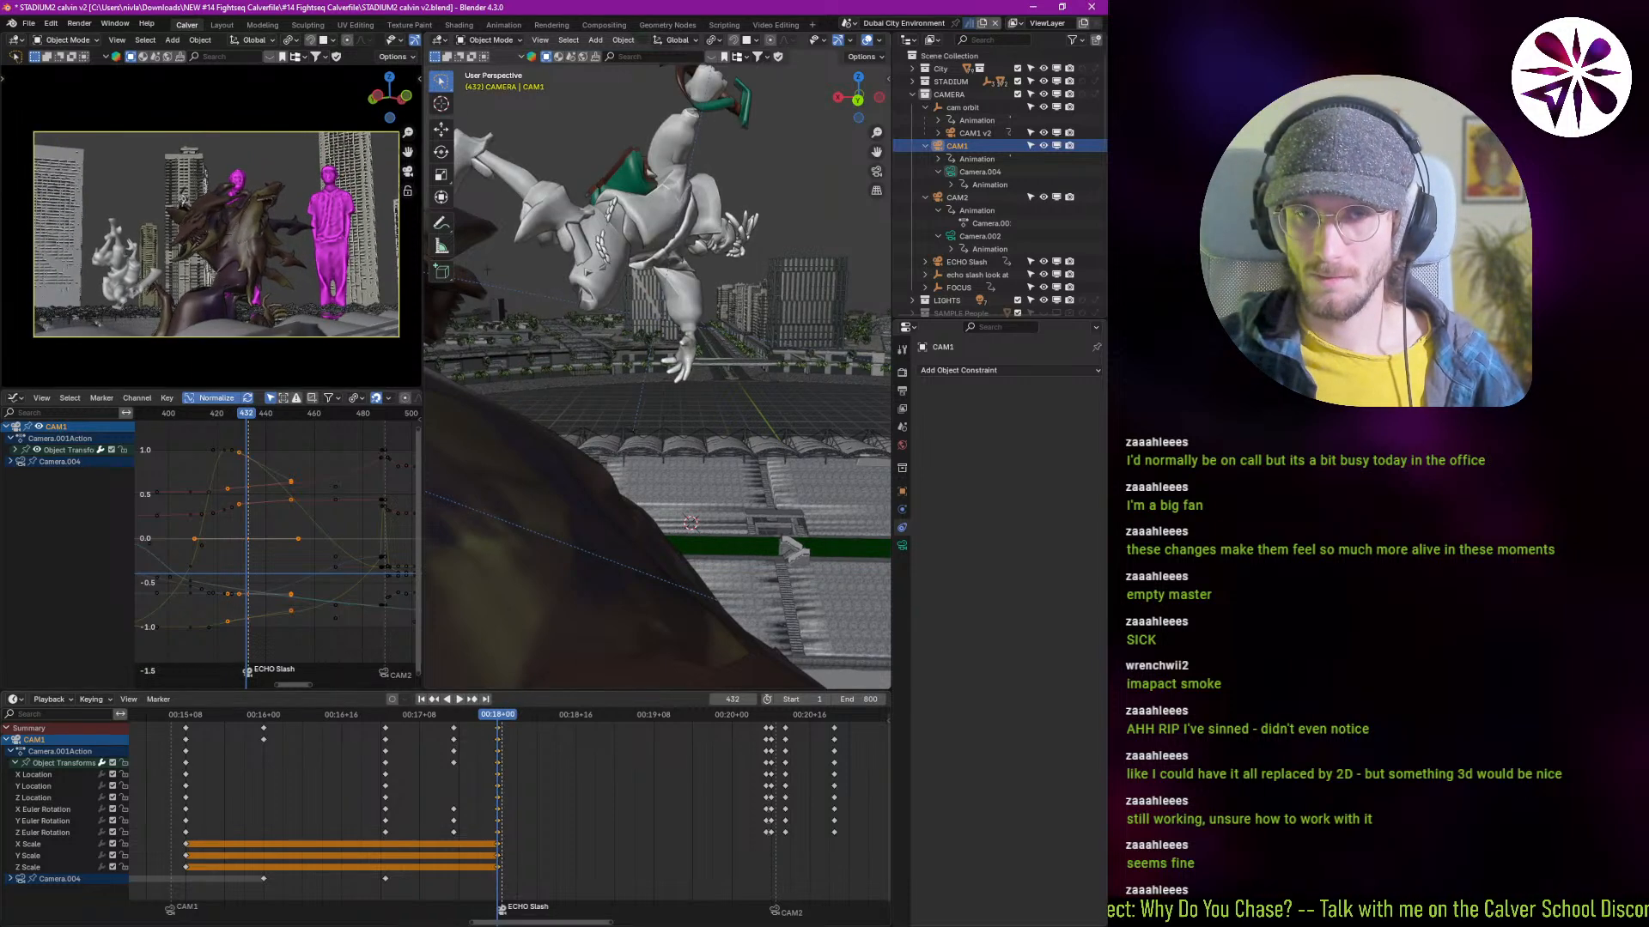
{"action": "right_click_drag", "start_coordinate": [479, 777], "coordinate": [361, 819], "text": "shift"}
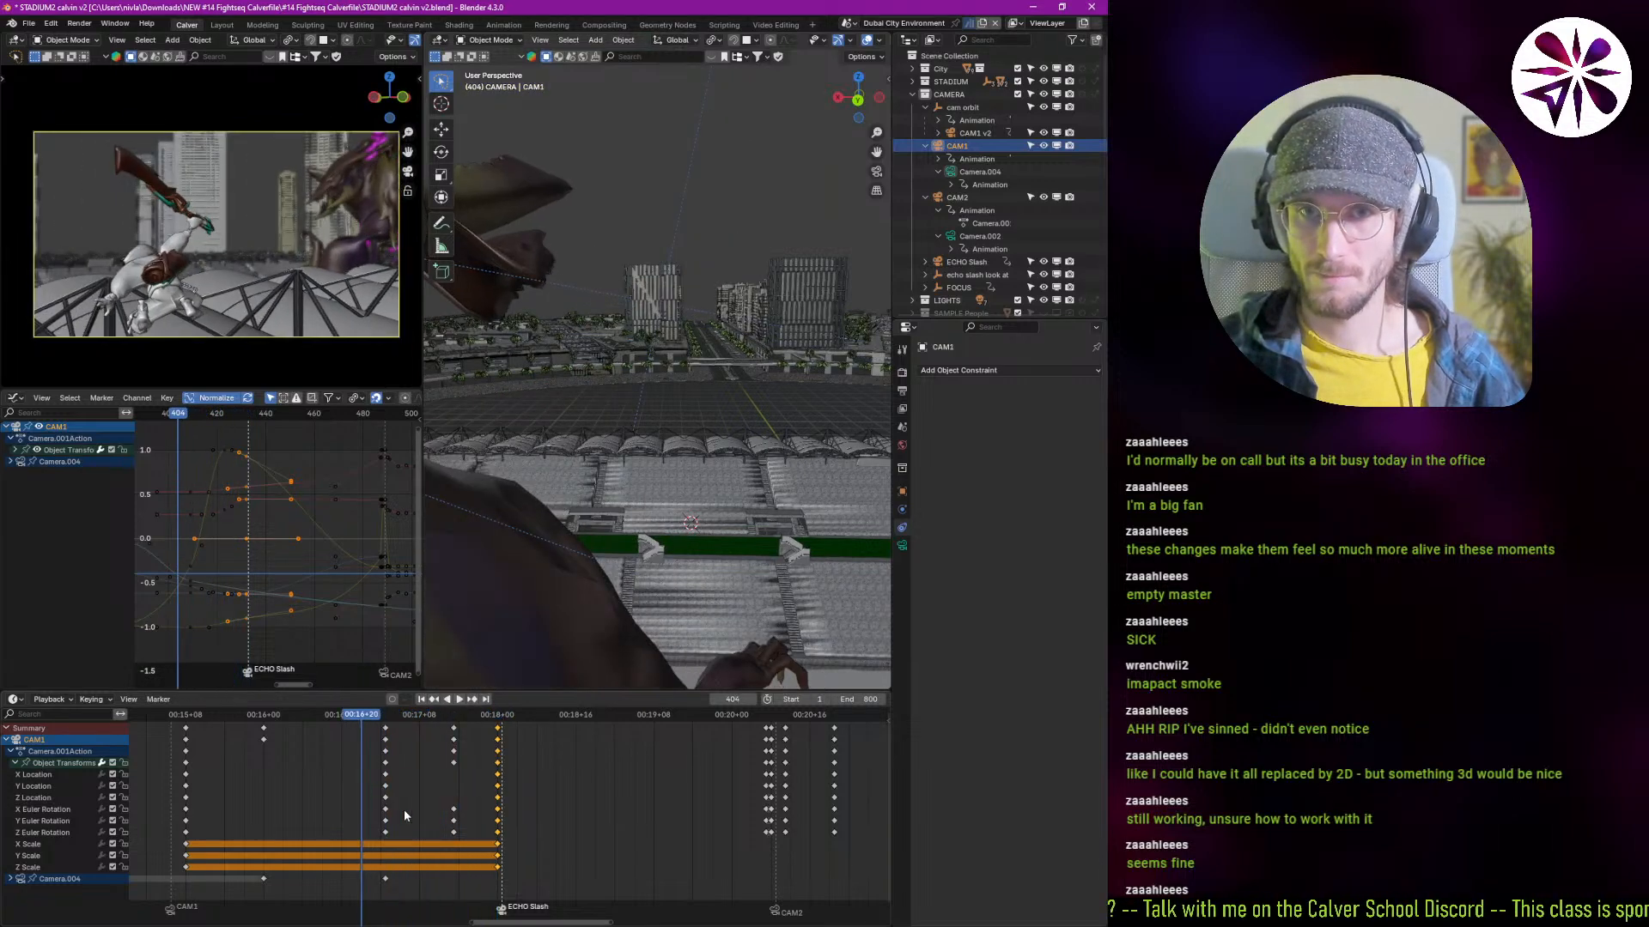
{"action": "key", "text": "space"}
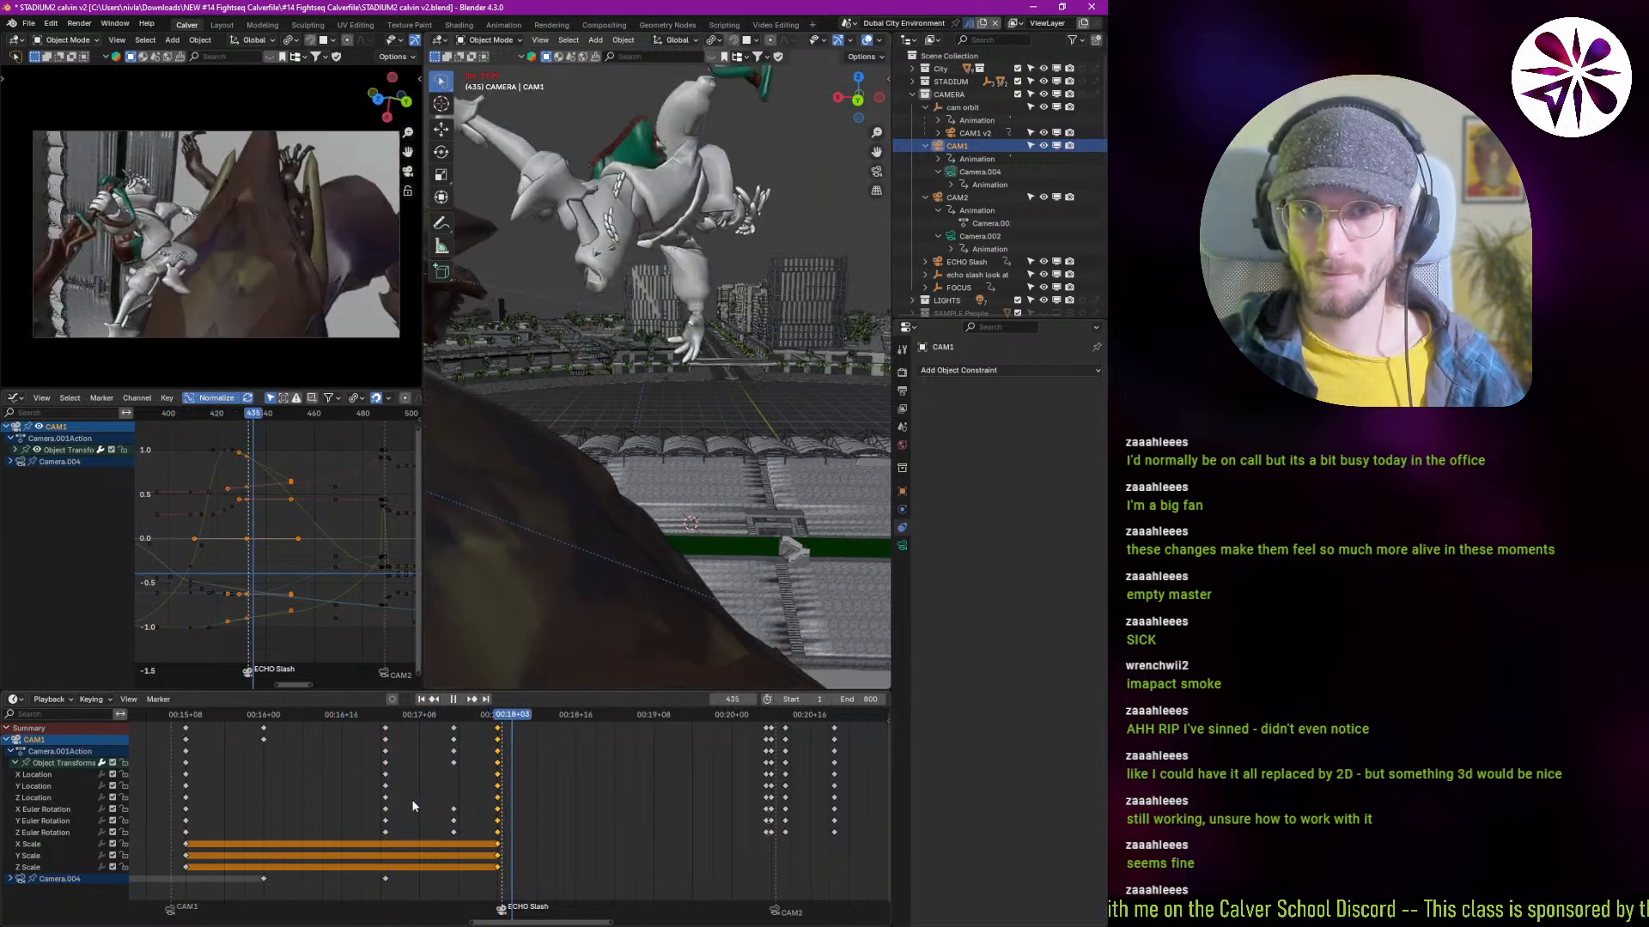
Step: Scale the handles of CAM1's frame 432 keyframes by 0.1 in the graph and check the neighbouring frames
{"action": "right_click_drag", "start_coordinate": [419, 804], "coordinate": [496, 814], "text": "shift"}
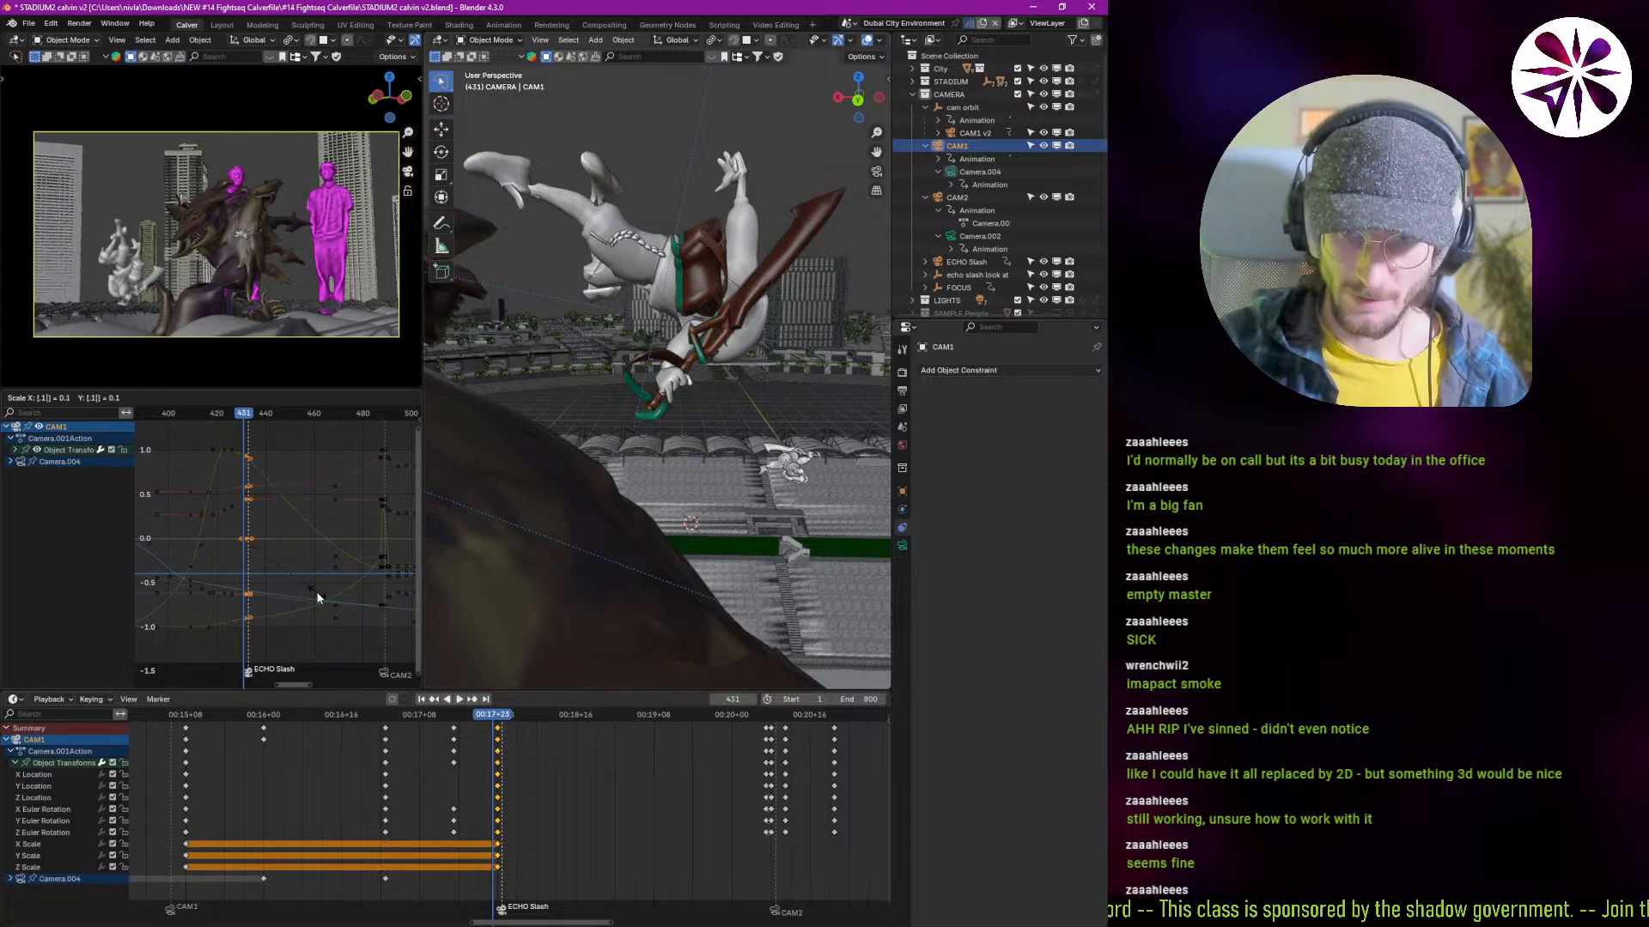
{"action": "key", "text": "Return"}
{"action": "key", "text": "Right"}
{"action": "key", "text": "Left"}
Step: Play back the shot across the ECHO Slash cut and compare the frames on either side, ending on frame 433
{"action": "right_click_drag", "start_coordinate": [419, 795], "coordinate": [208, 809], "text": "shift"}
{"action": "key", "text": "space"}
{"action": "key", "text": "Escape"}
{"action": "key", "text": "space"}
{"action": "key", "text": "Escape"}
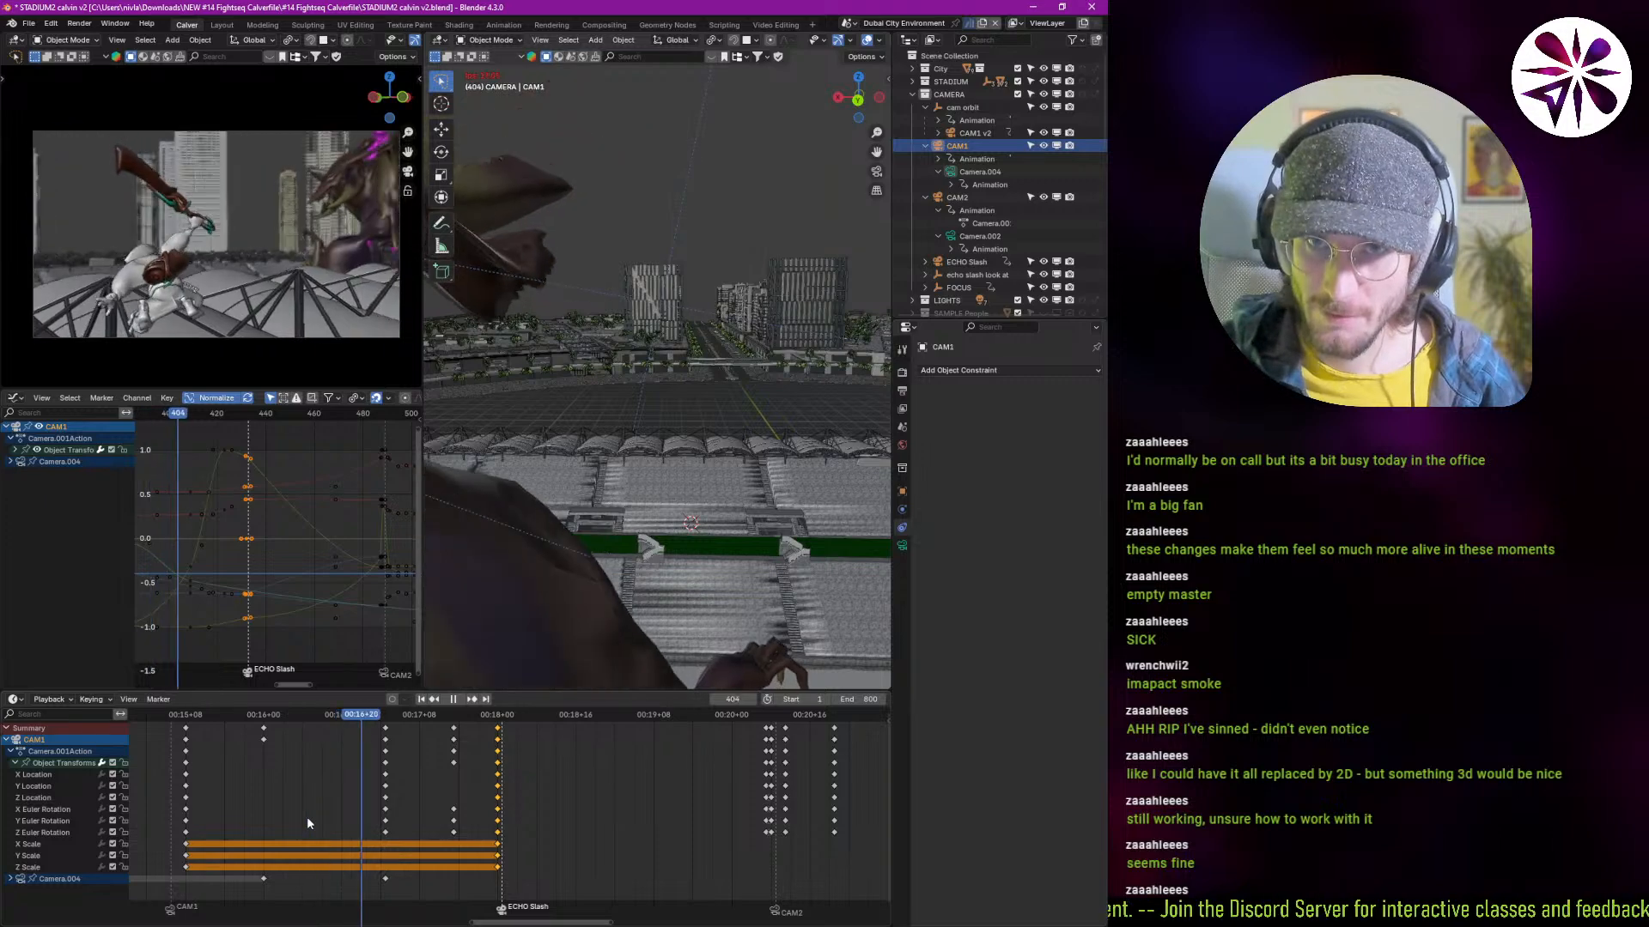
{"action": "key", "text": "space"}
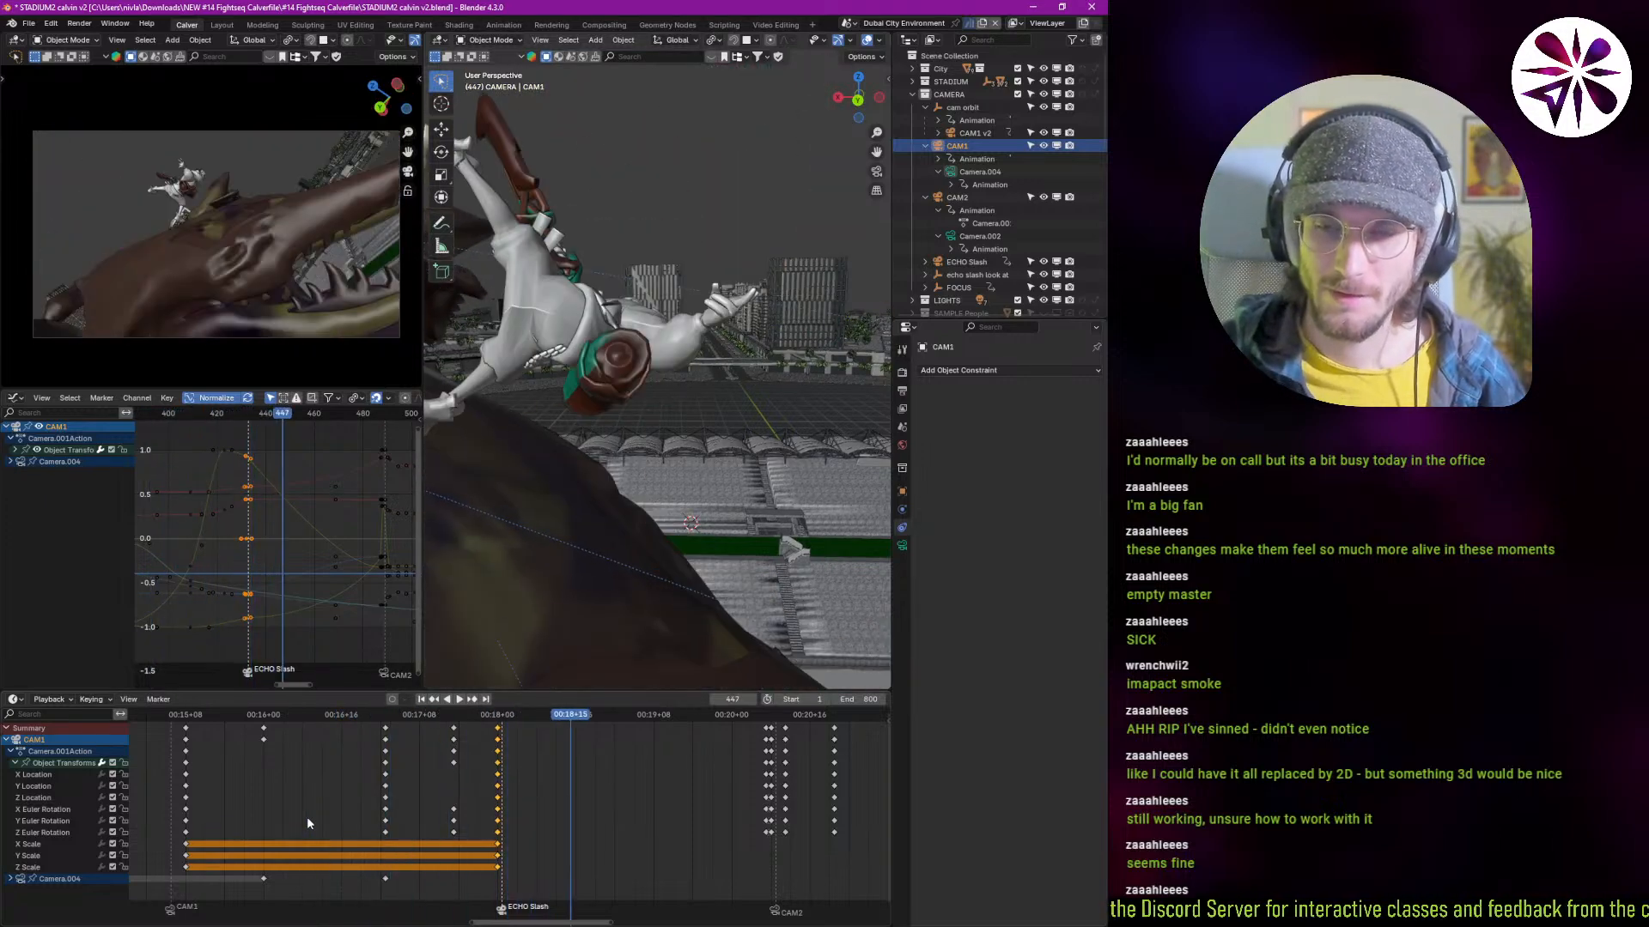
{"action": "right_click_drag", "start_coordinate": [459, 790], "coordinate": [505, 811], "text": "shift"}
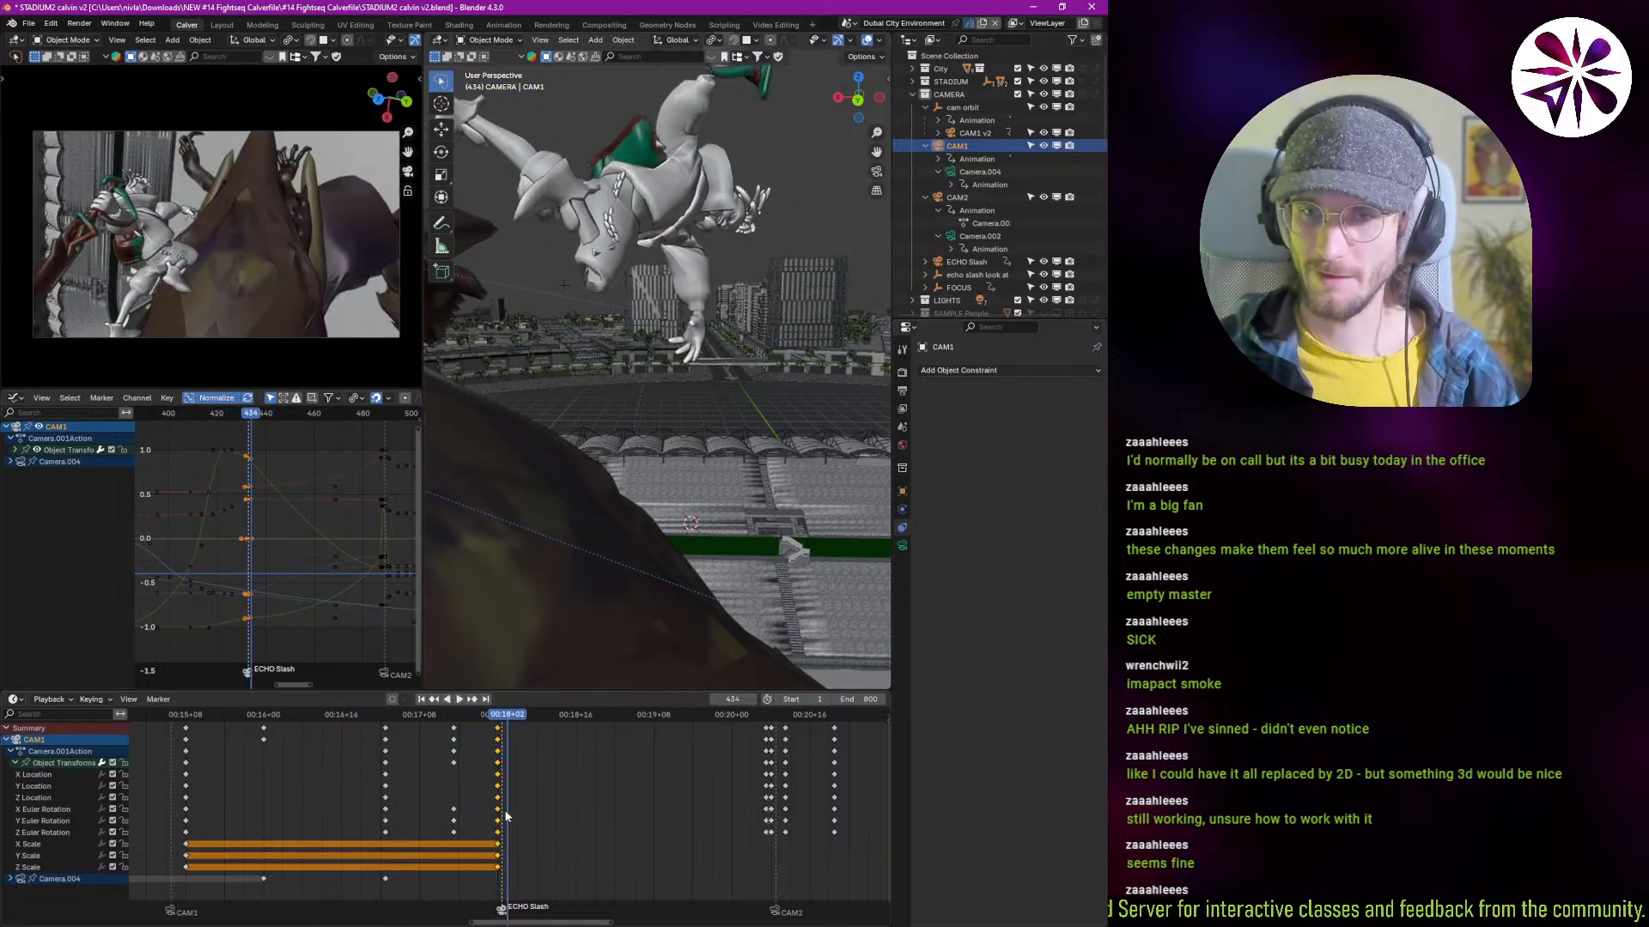
{"action": "key", "text": "Left"}
{"action": "key", "text": "Left"}
{"action": "key", "text": "Right"}
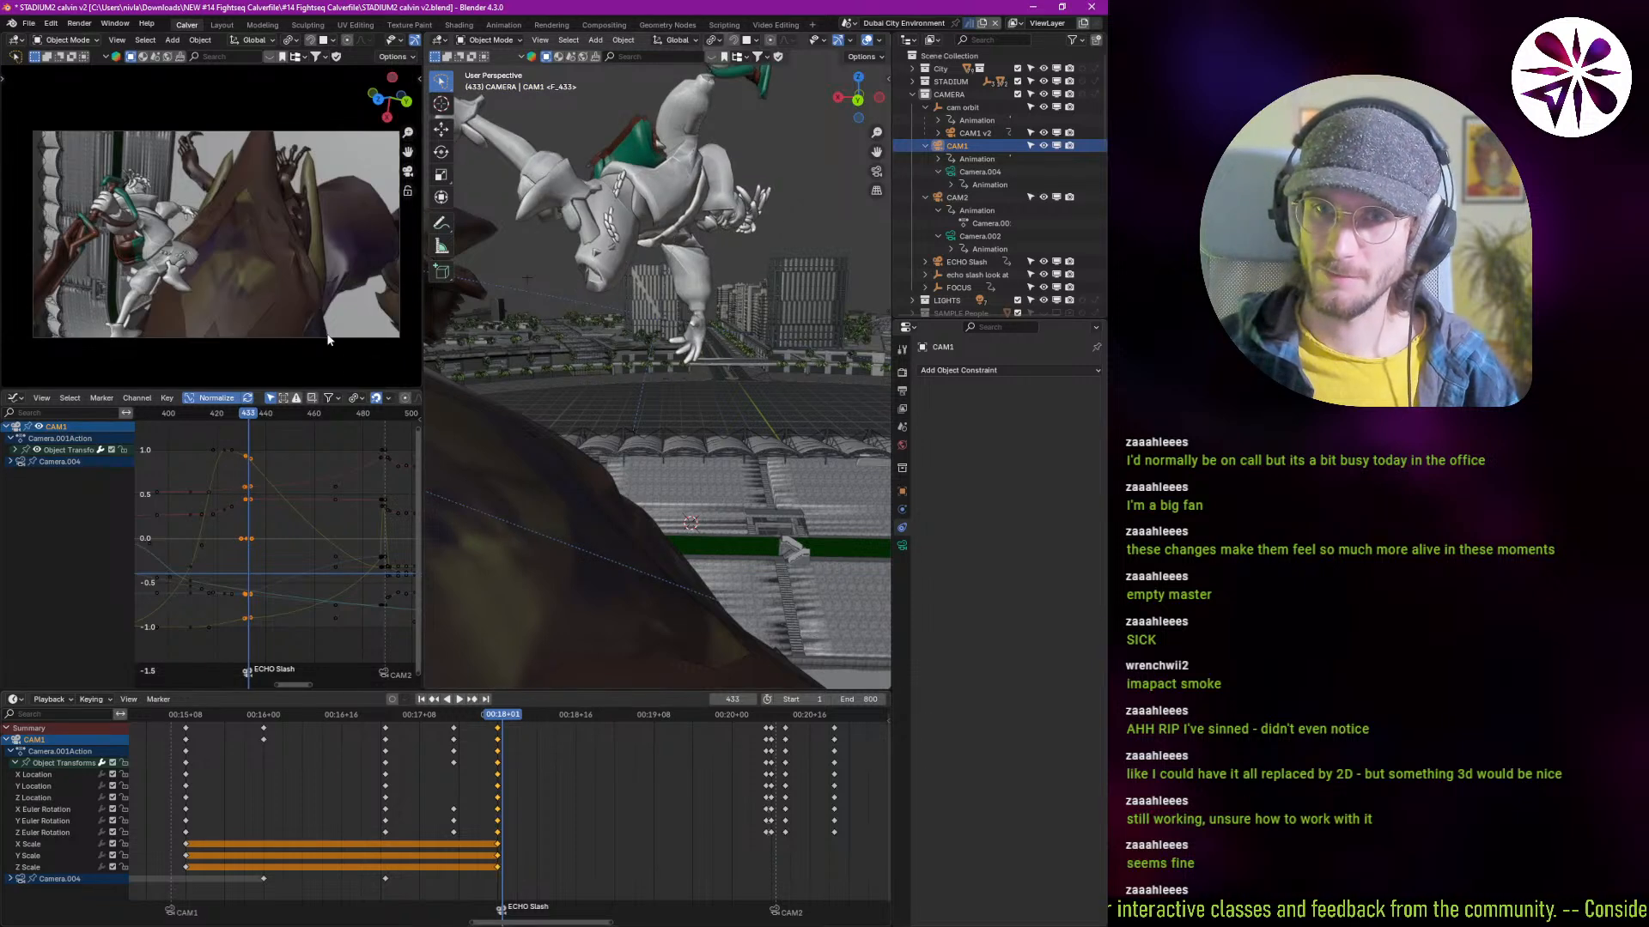
Step: Try moving the ECHO Slash camera along its local Z axis at frame 433
{"action": "left_click", "coordinate": [965, 262]}
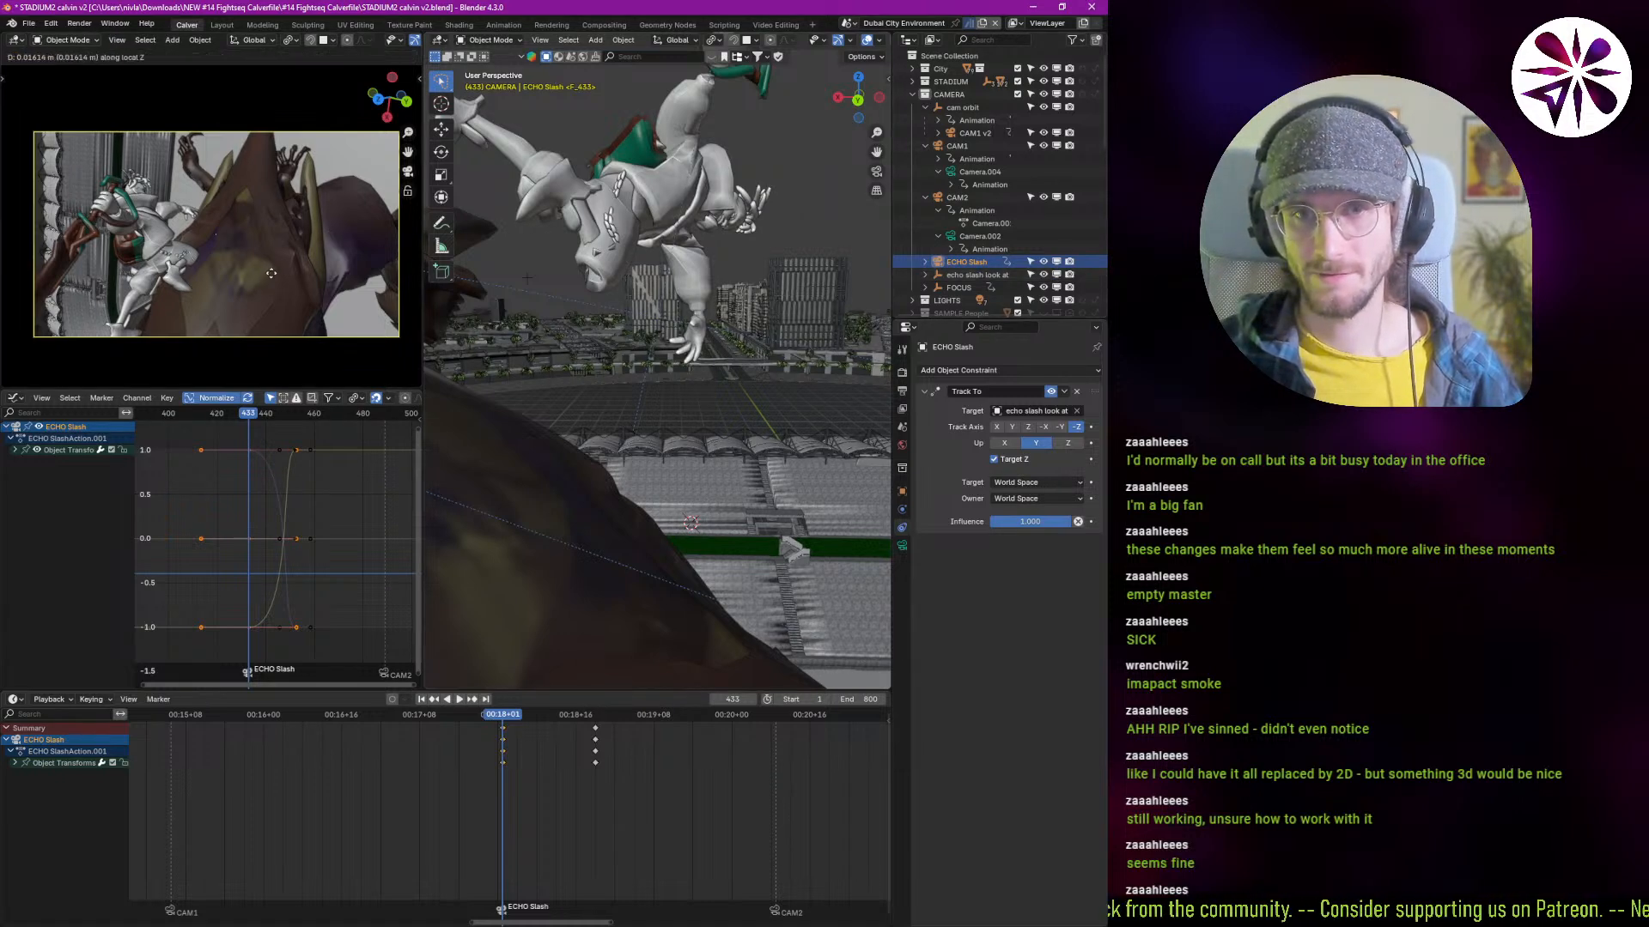
{"action": "left_click", "coordinate": [292, 345]}
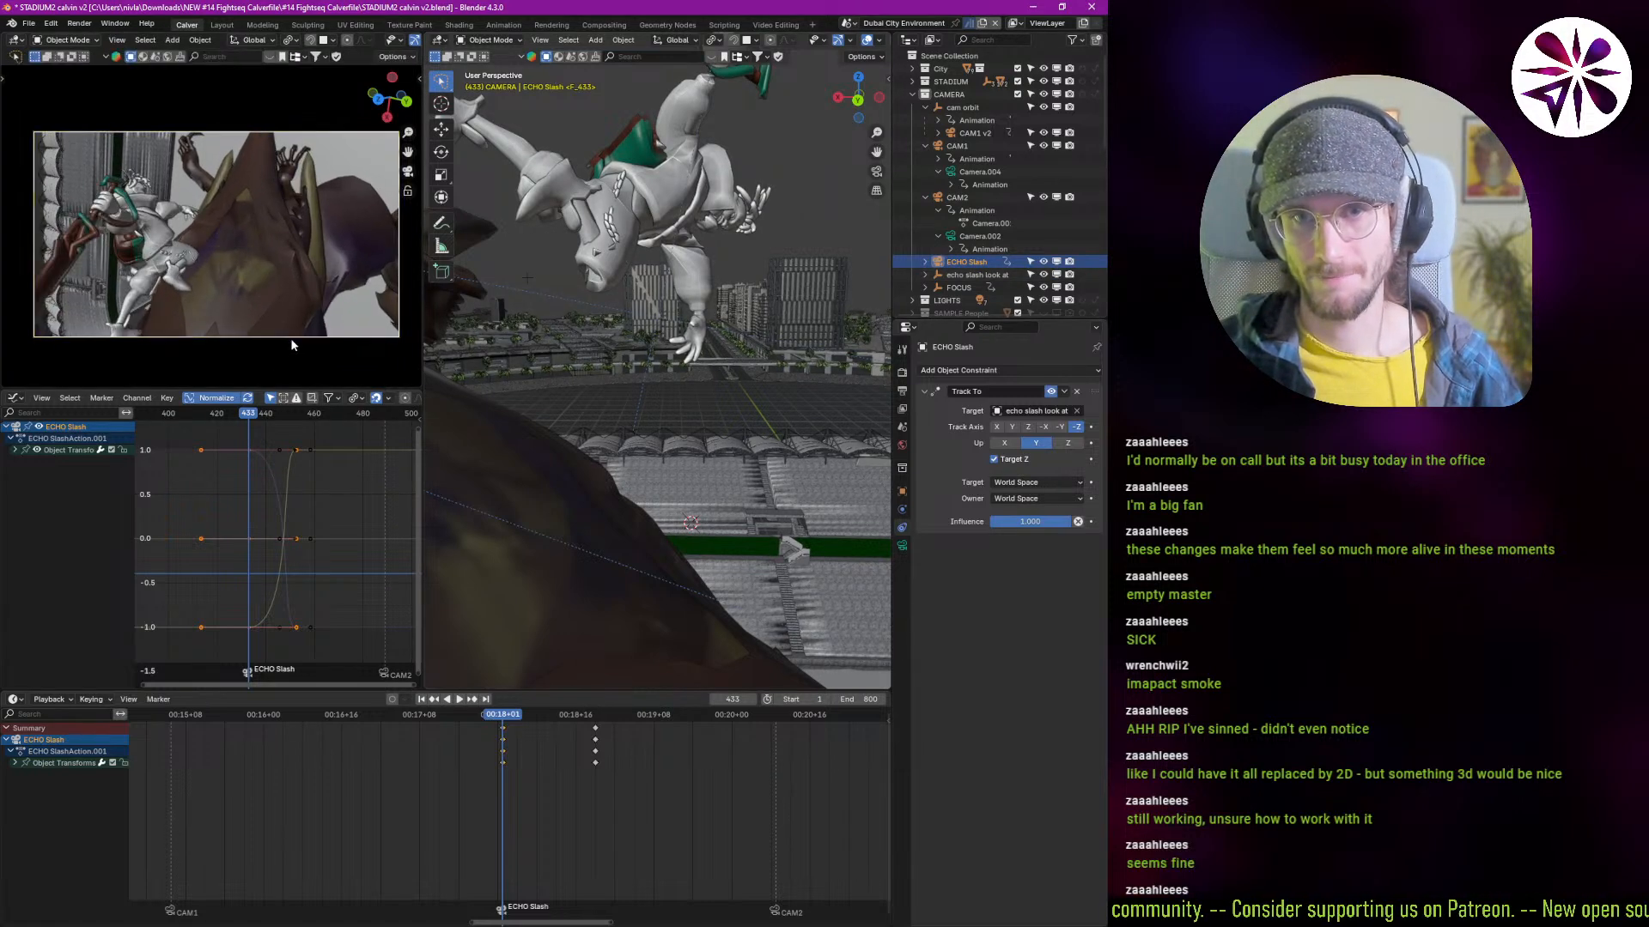
Step: Key the echo slash look at target at frame 433 and raise it to re-aim the ECHO Slash camera
{"action": "left_click", "coordinate": [979, 275]}
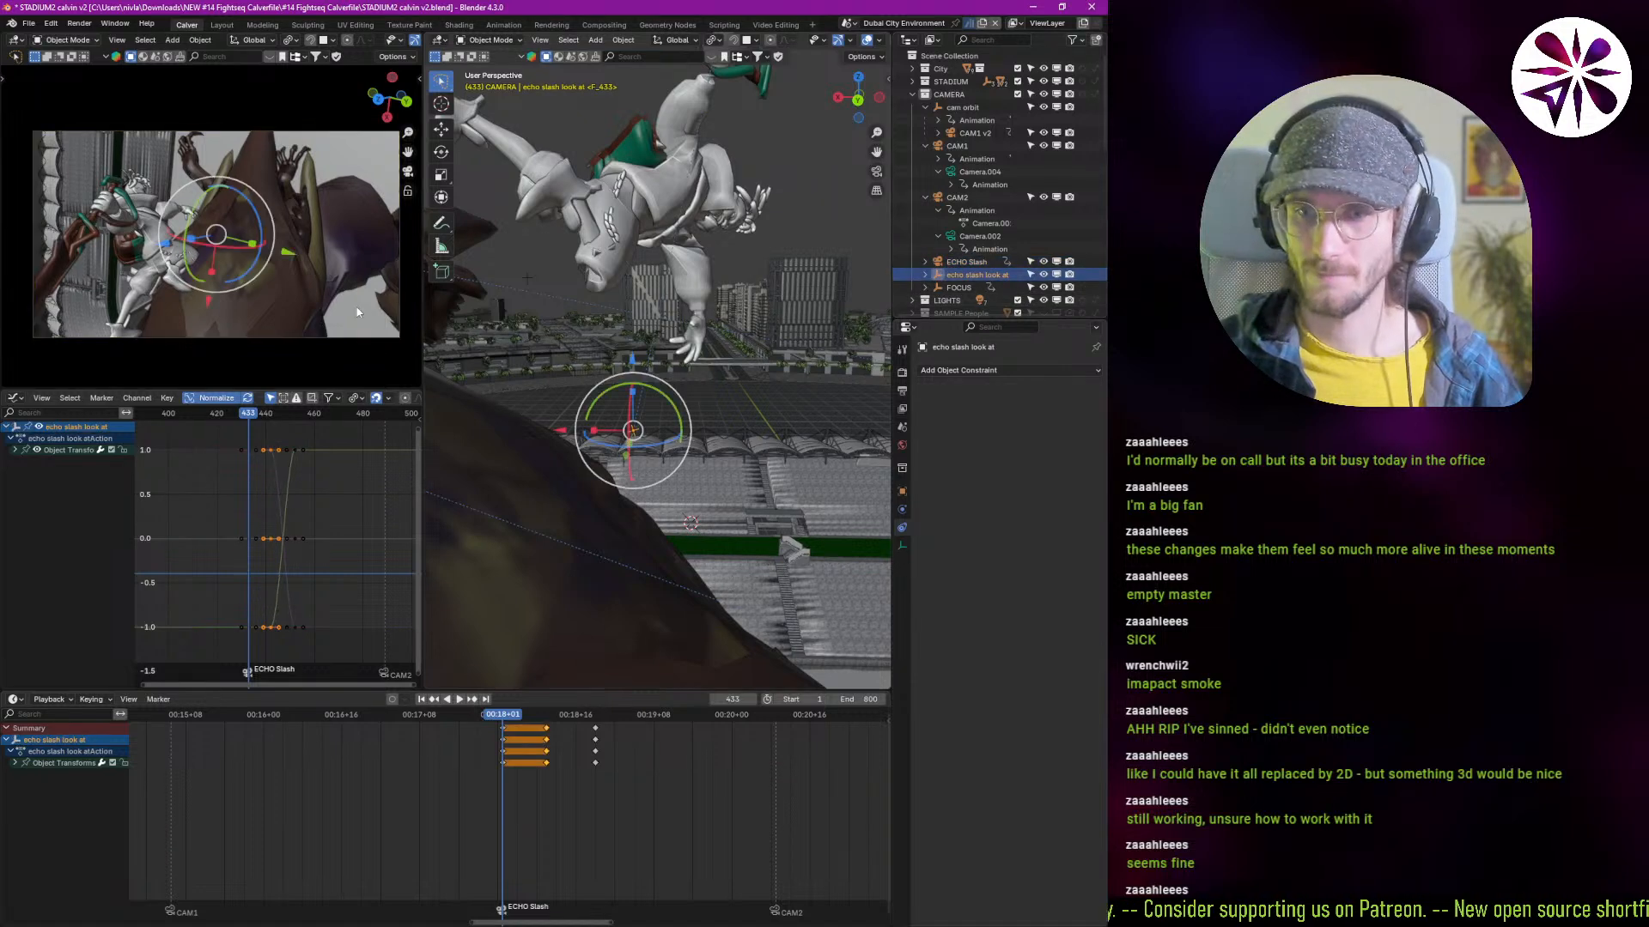
{"action": "left_click_drag", "start_coordinate": [507, 734], "coordinate": [530, 734]}
{"action": "key", "text": "g"}
{"action": "left_click", "coordinate": [324, 369]}
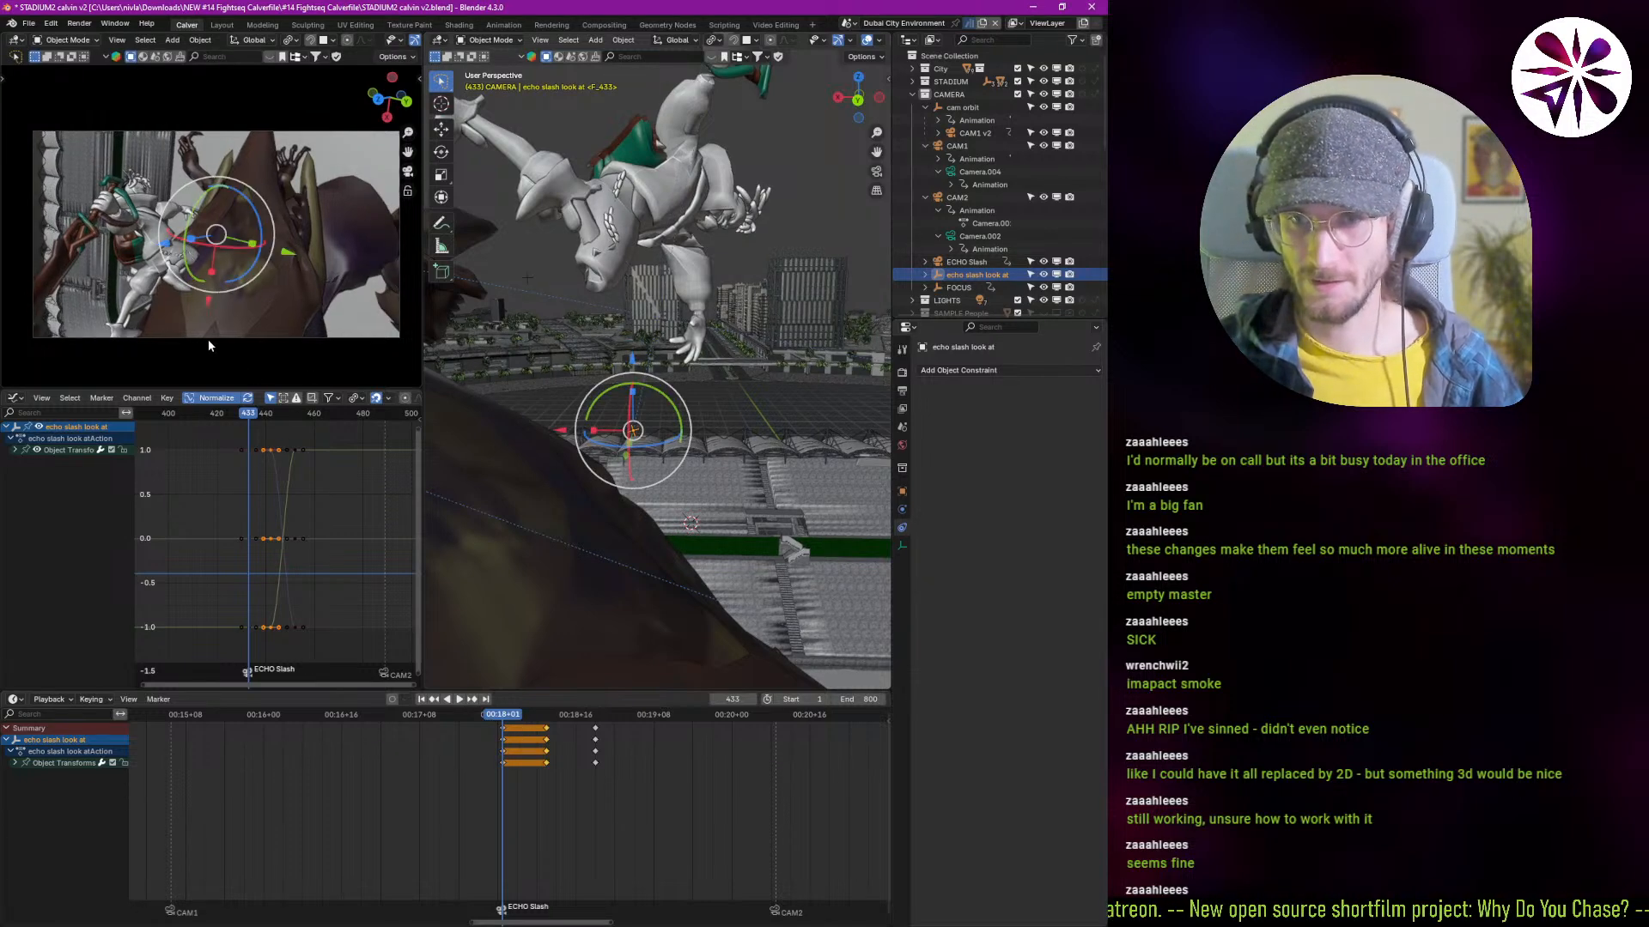
{"action": "key", "text": "i"}
{"action": "key", "text": "g"}
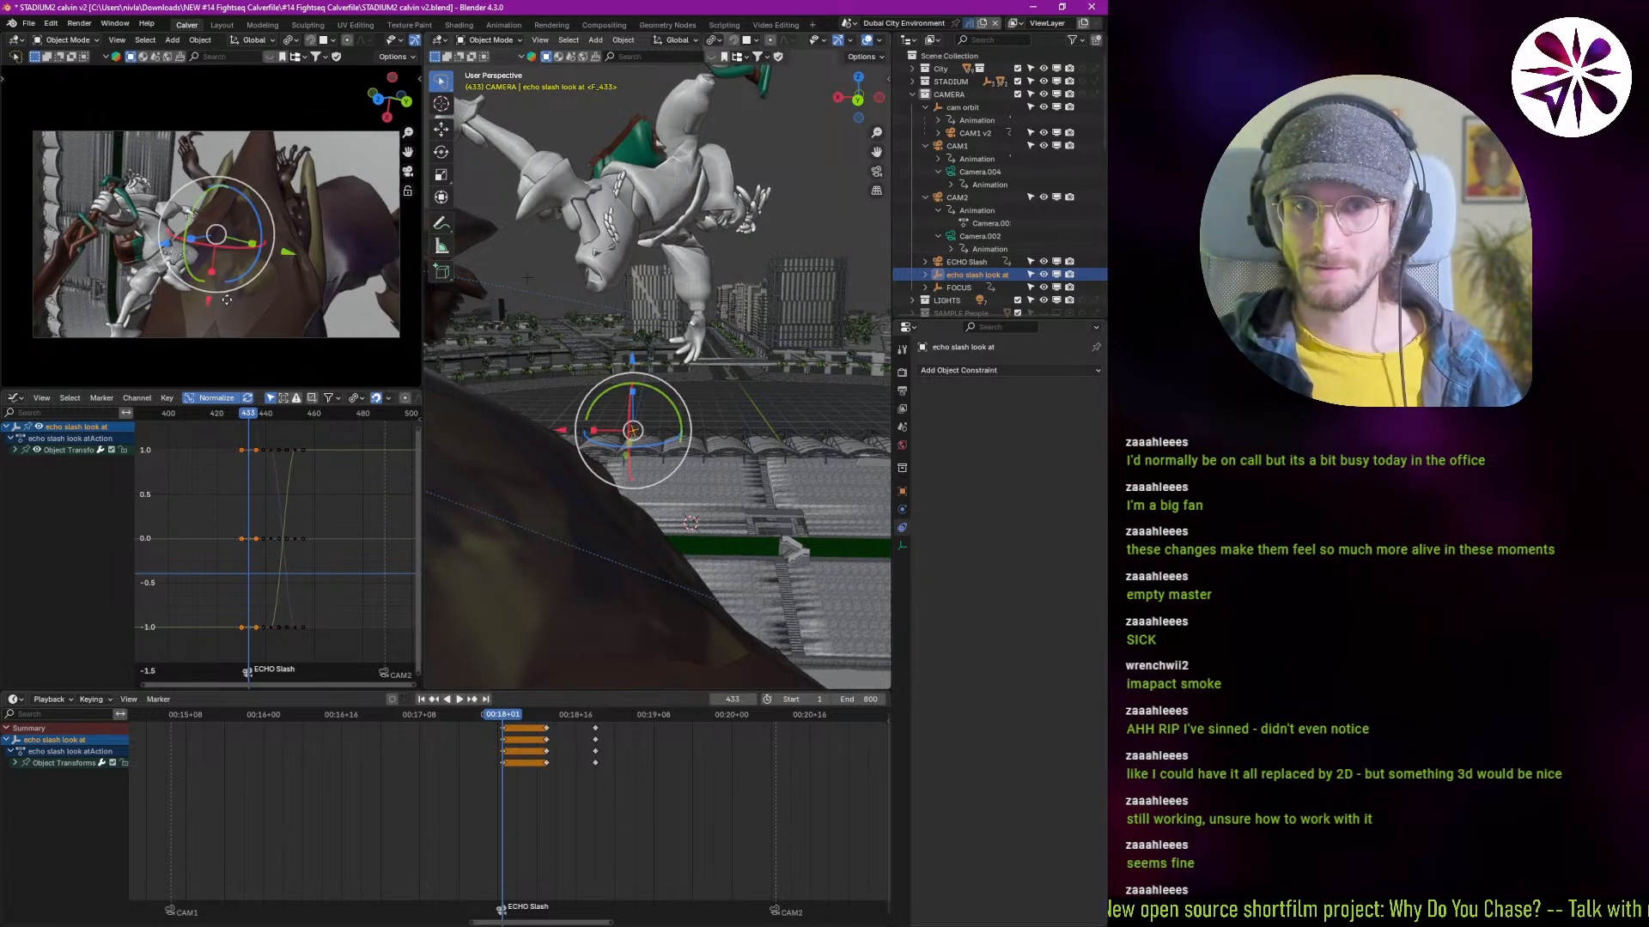
{"action": "left_click", "coordinate": [322, 277]}
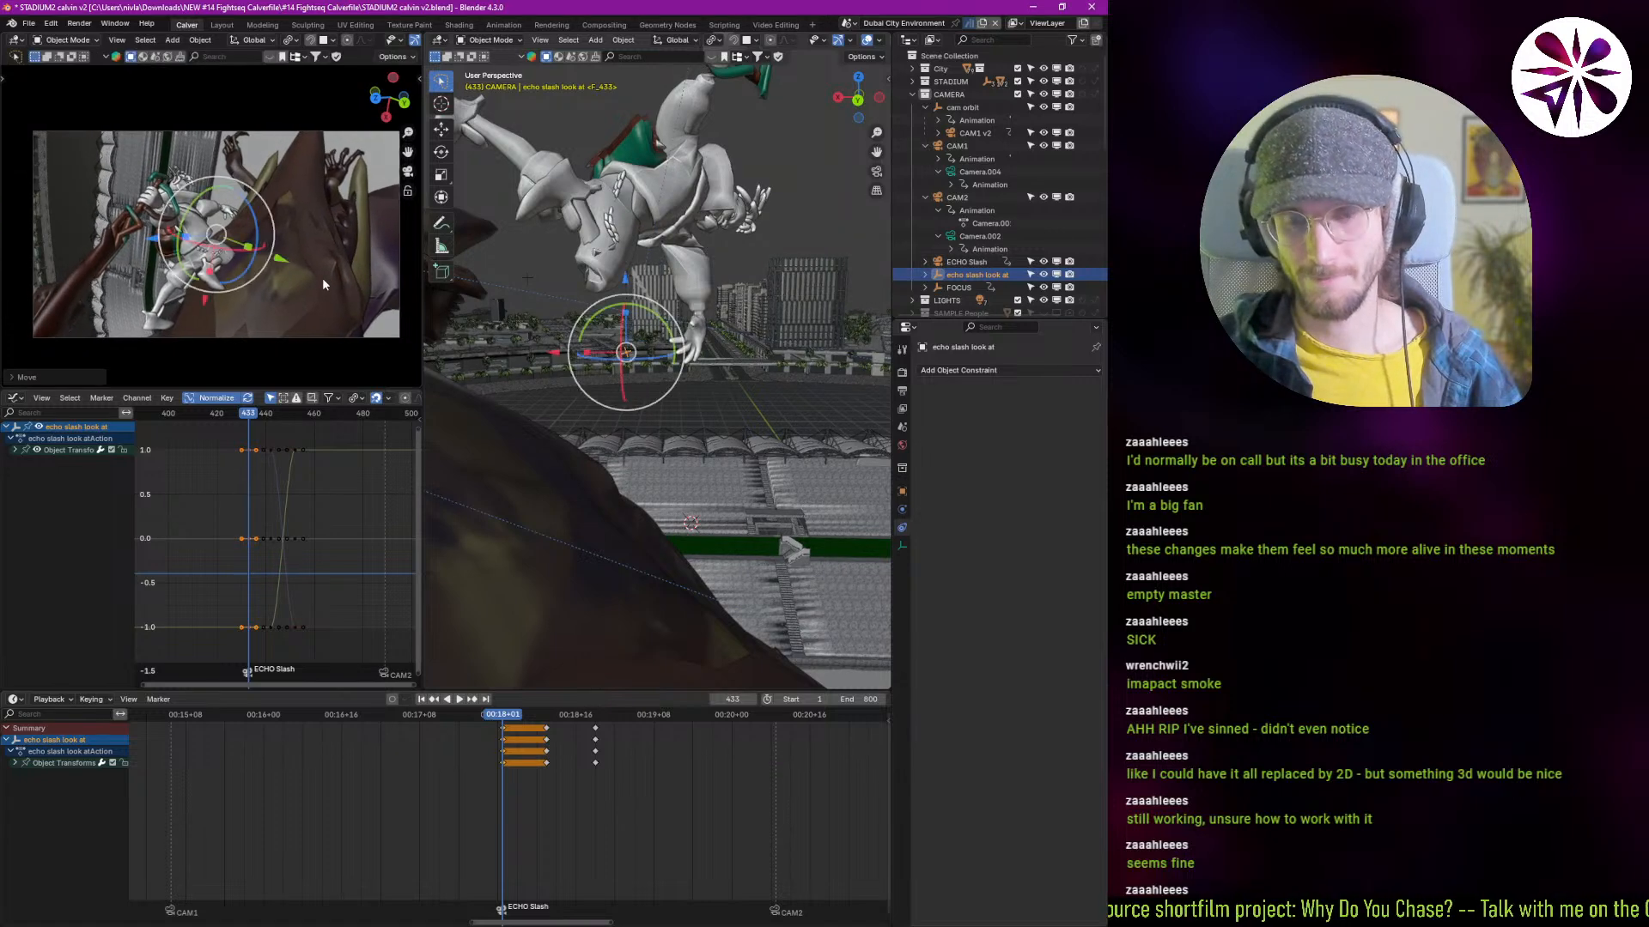
Step: Replay the fight from about frame 383 through the ECHO Slash cut to check the re-aimed camera, stopping at frame 447
{"action": "key", "text": "space"}
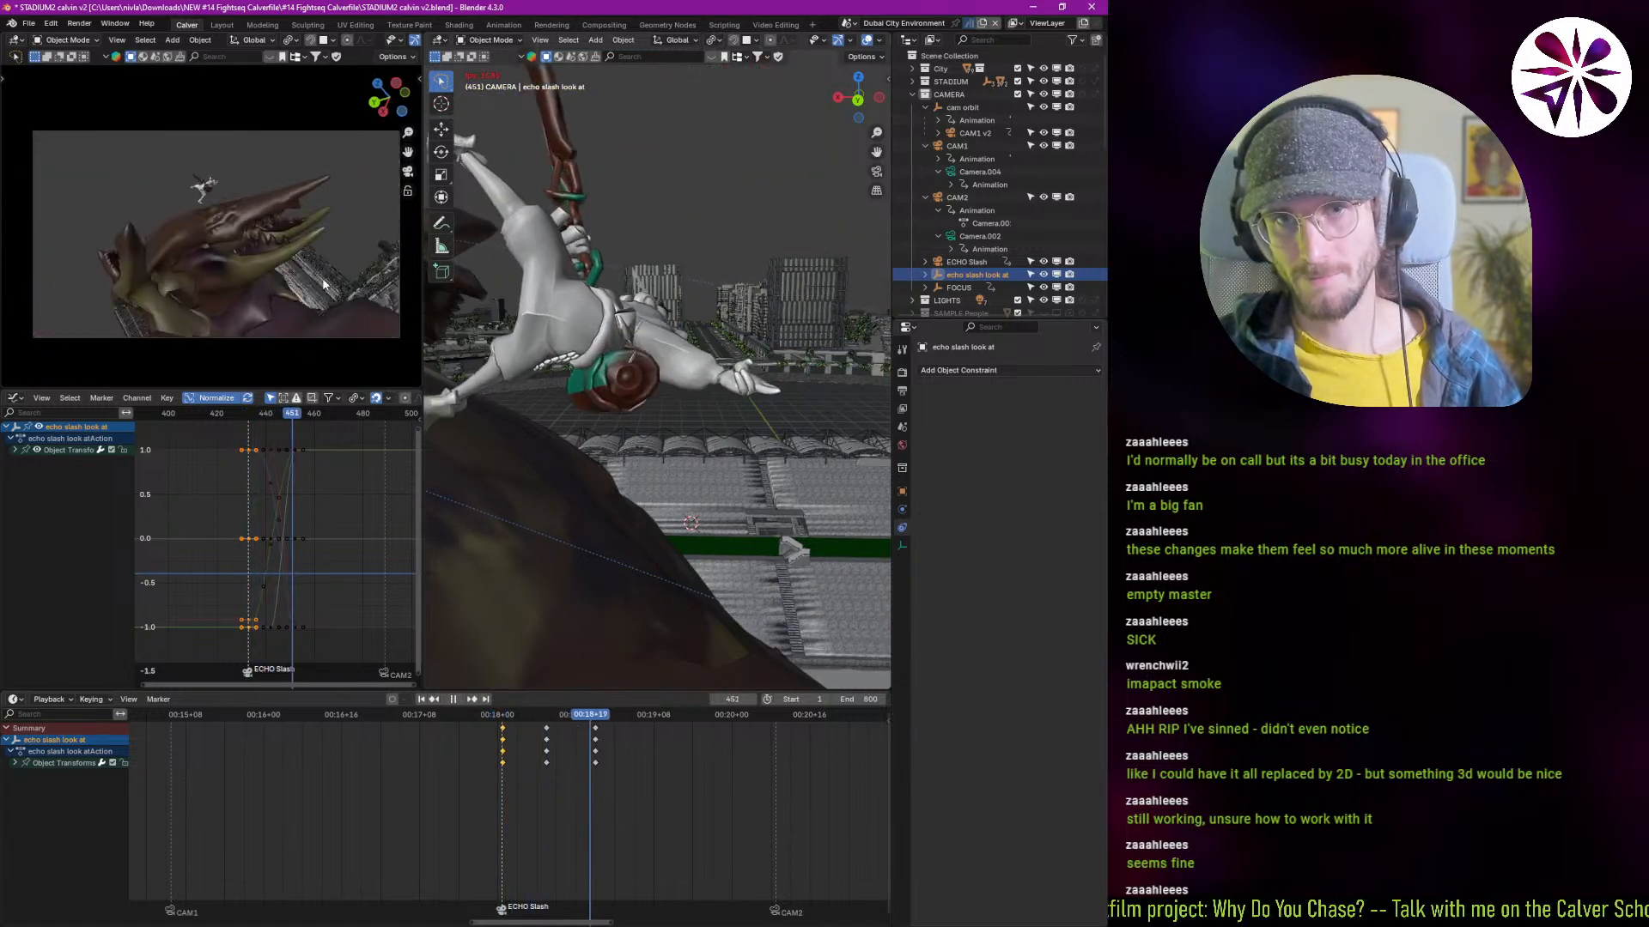
{"action": "key", "text": "Escape"}
{"action": "key", "text": "space"}
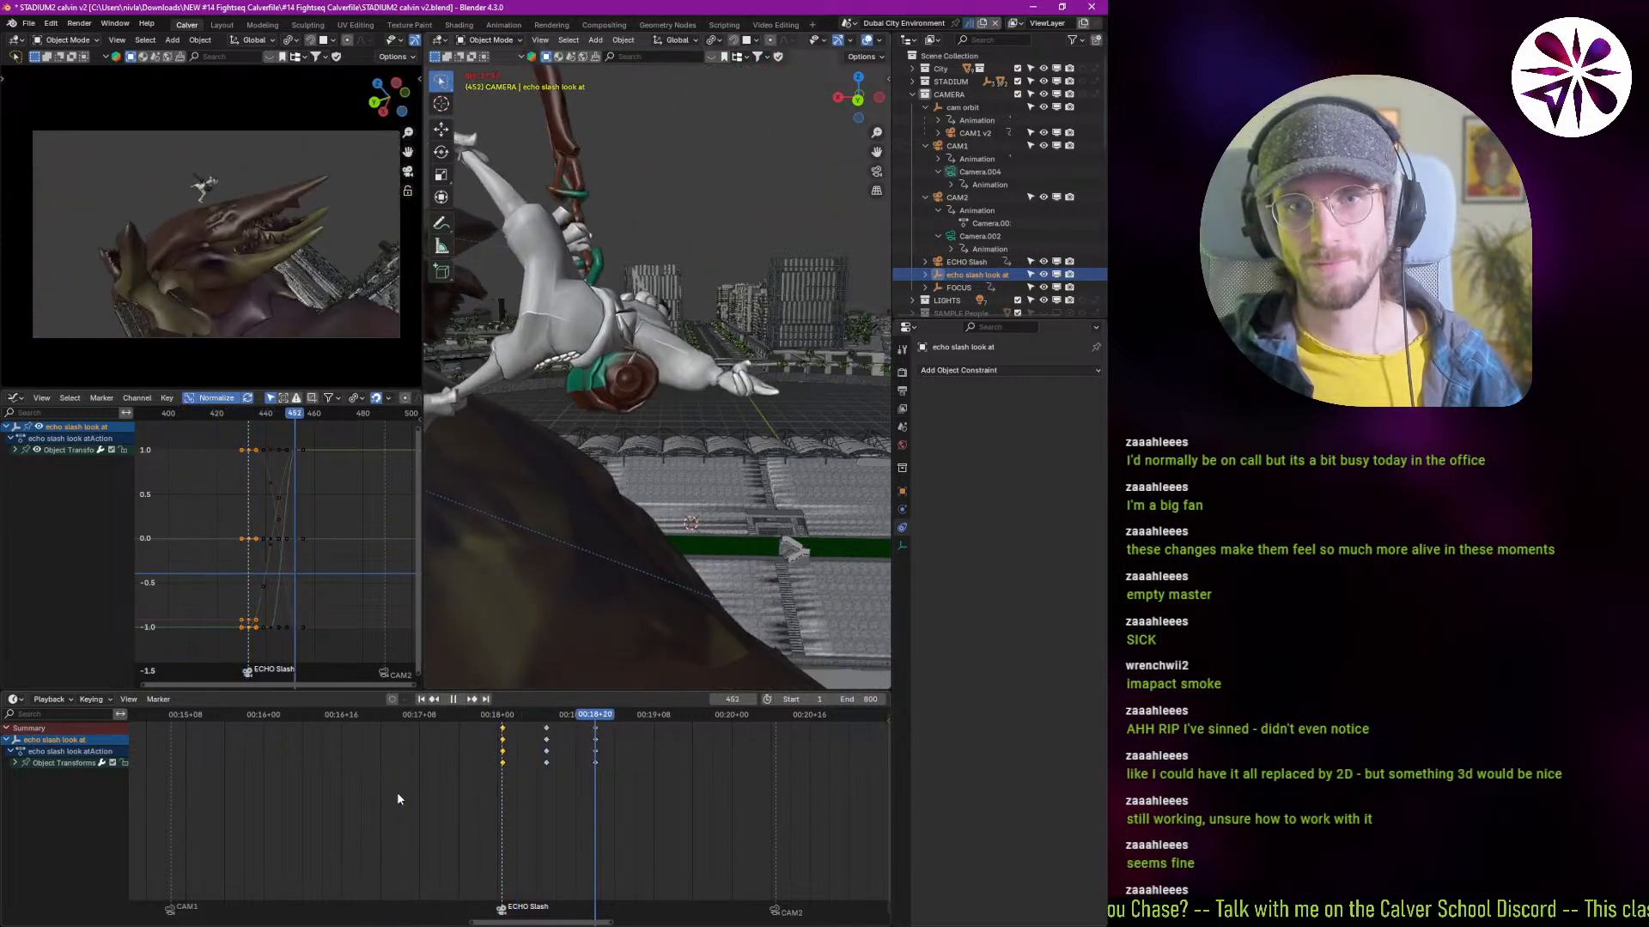
{"action": "key", "text": "Escape"}
{"action": "right_click_drag", "start_coordinate": [372, 794], "coordinate": [247, 803], "text": "shift"}
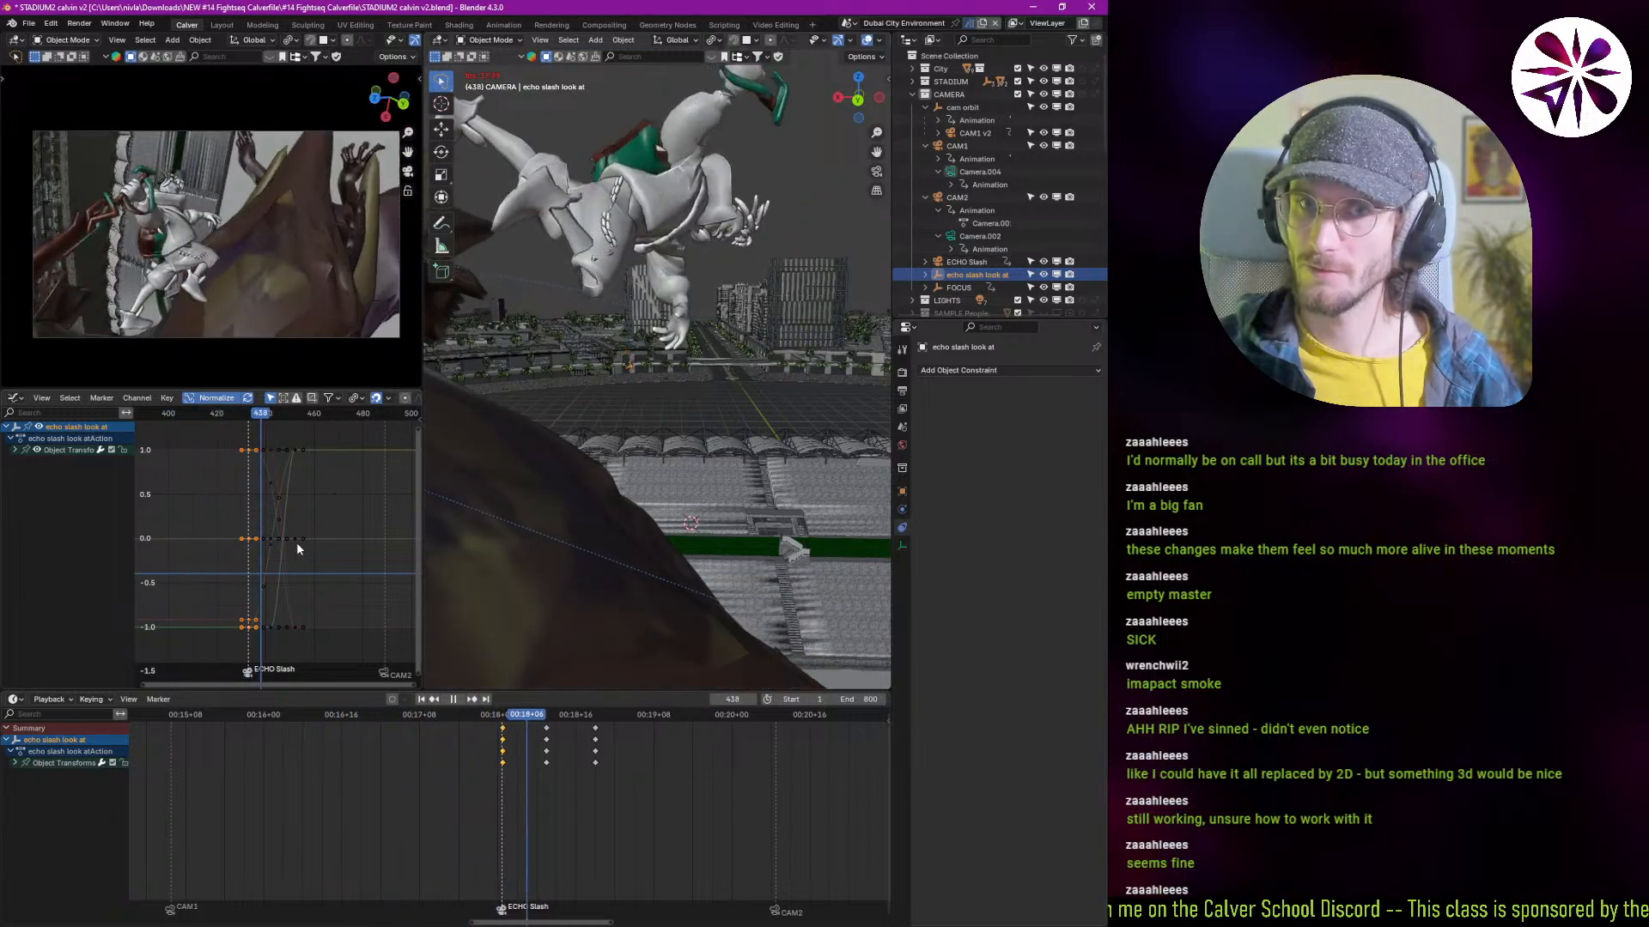
{"action": "key", "text": "Escape"}
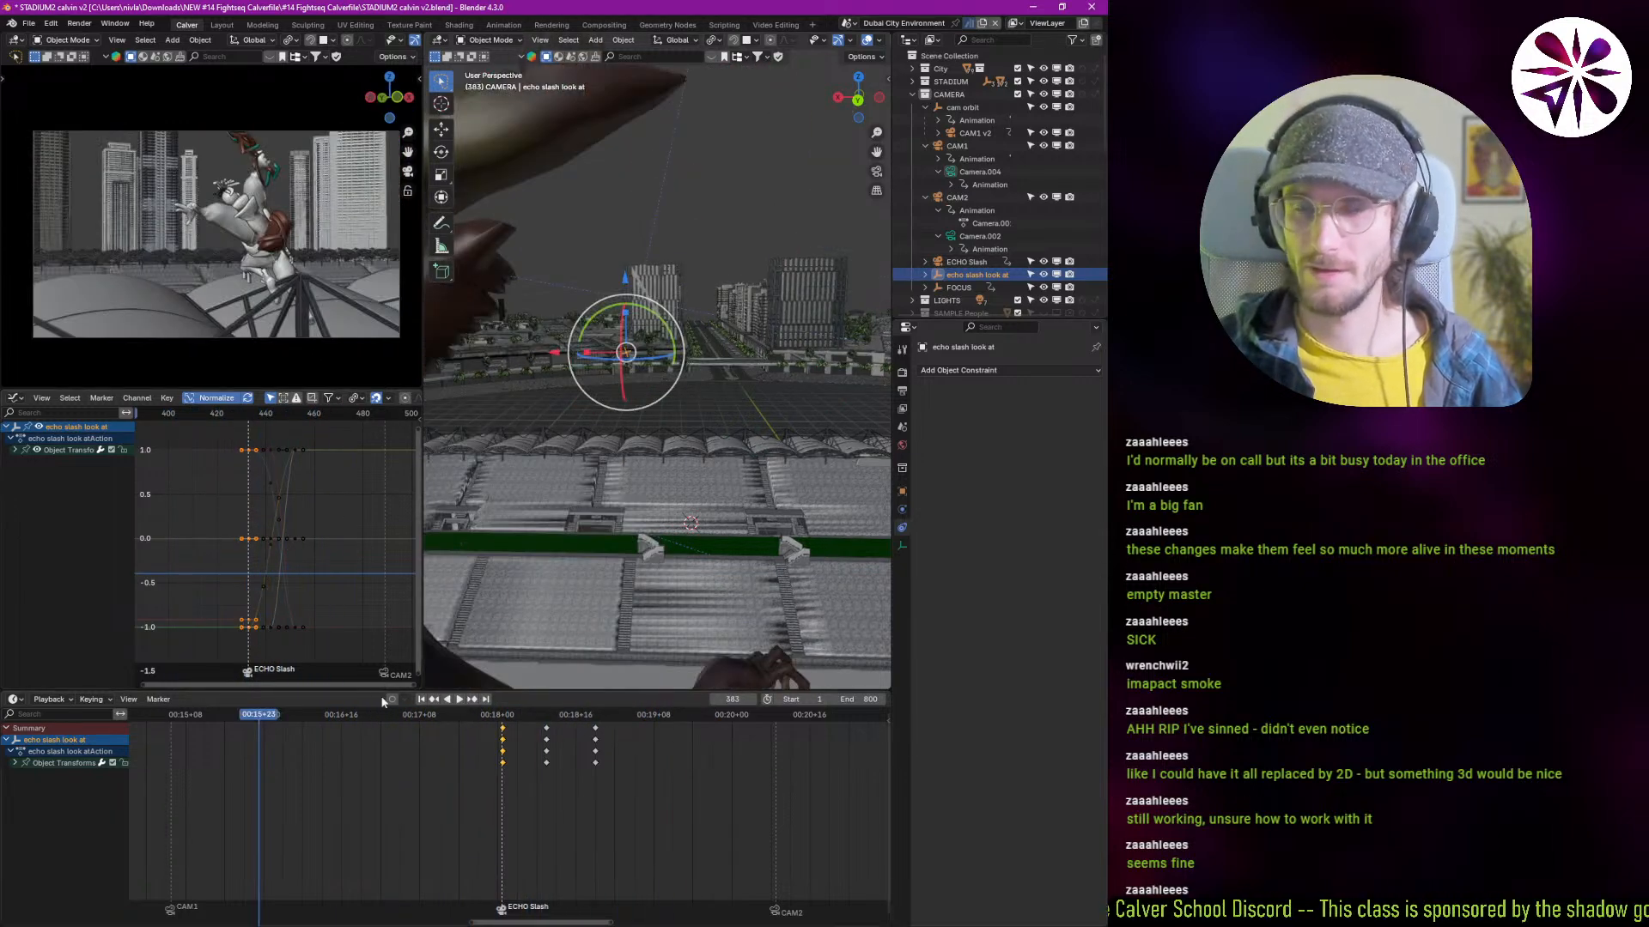
{"action": "key", "text": "space"}
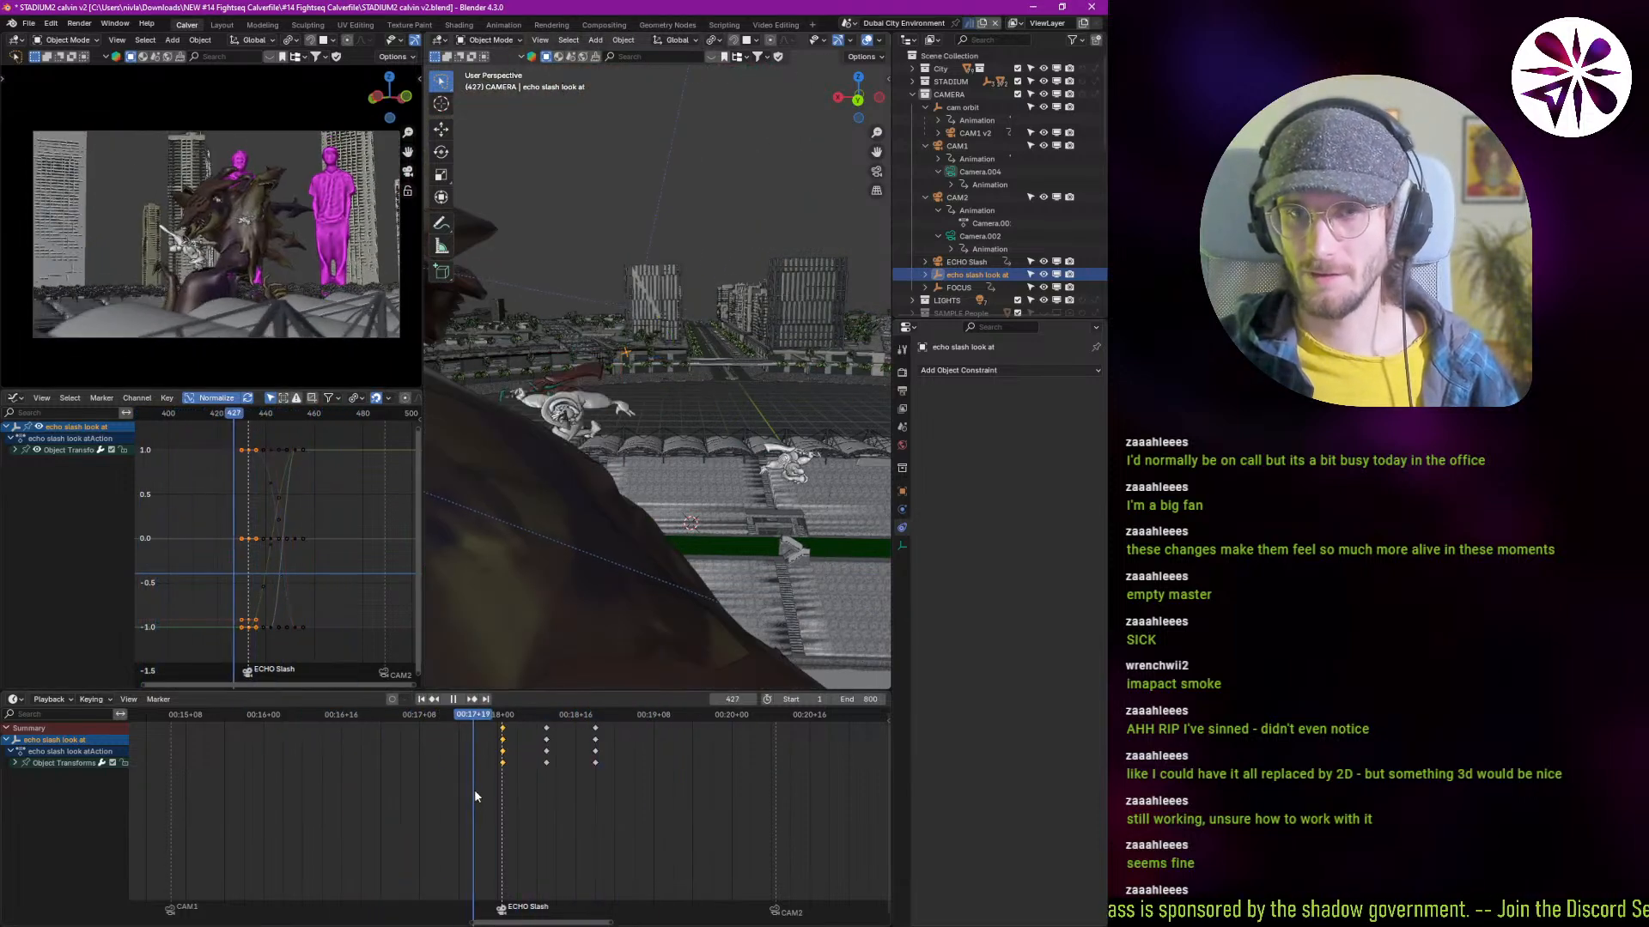
{"action": "key", "text": "space"}
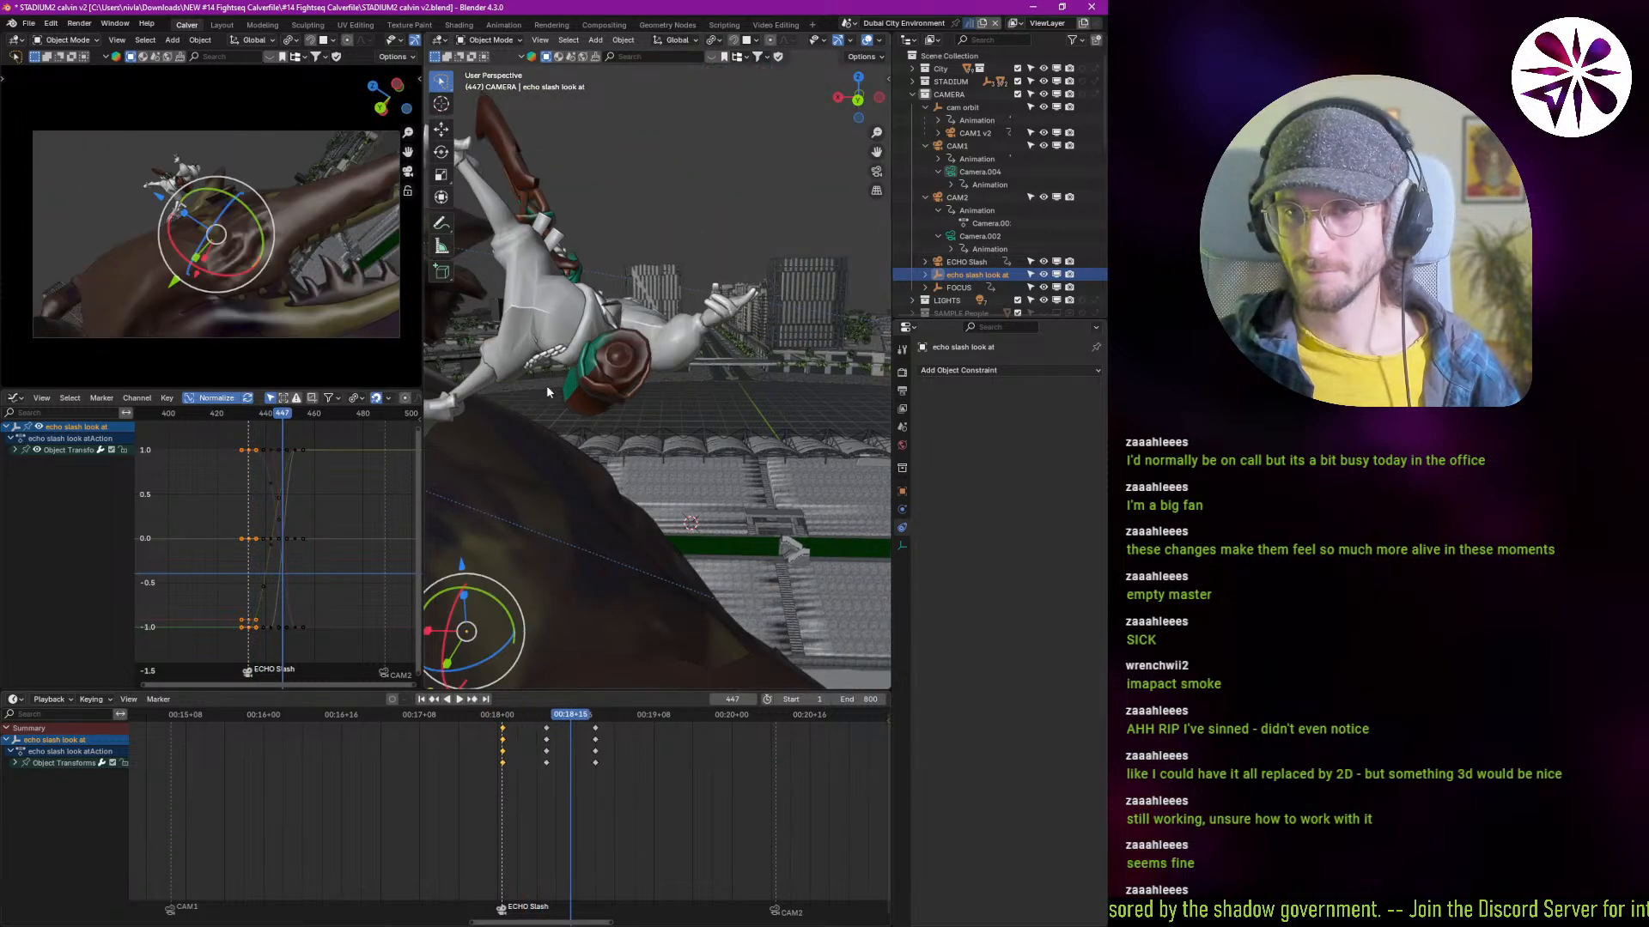
Step: Move the Ekko object upward and across the ECHO Slash framing at frame 433 and key its new position
{"action": "middle_click_drag", "start_coordinate": [547, 387], "coordinate": [631, 442], "text": "shift"}
{"action": "left_click", "coordinate": [620, 405]}
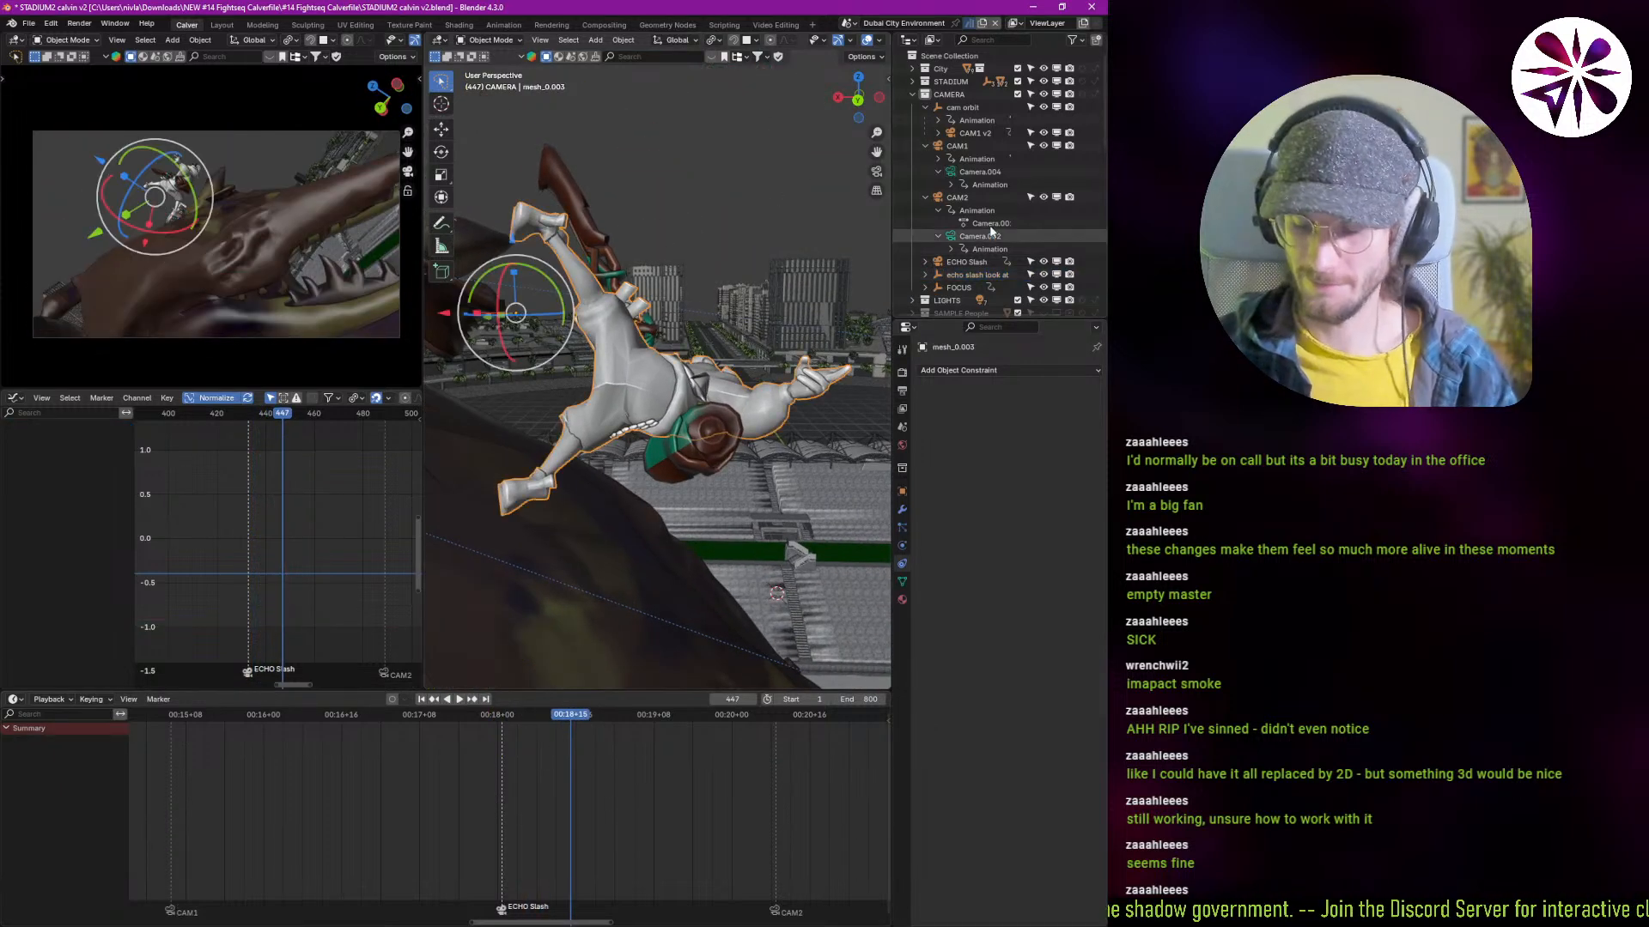
{"action": "key", "text": "KP_Decimal"}
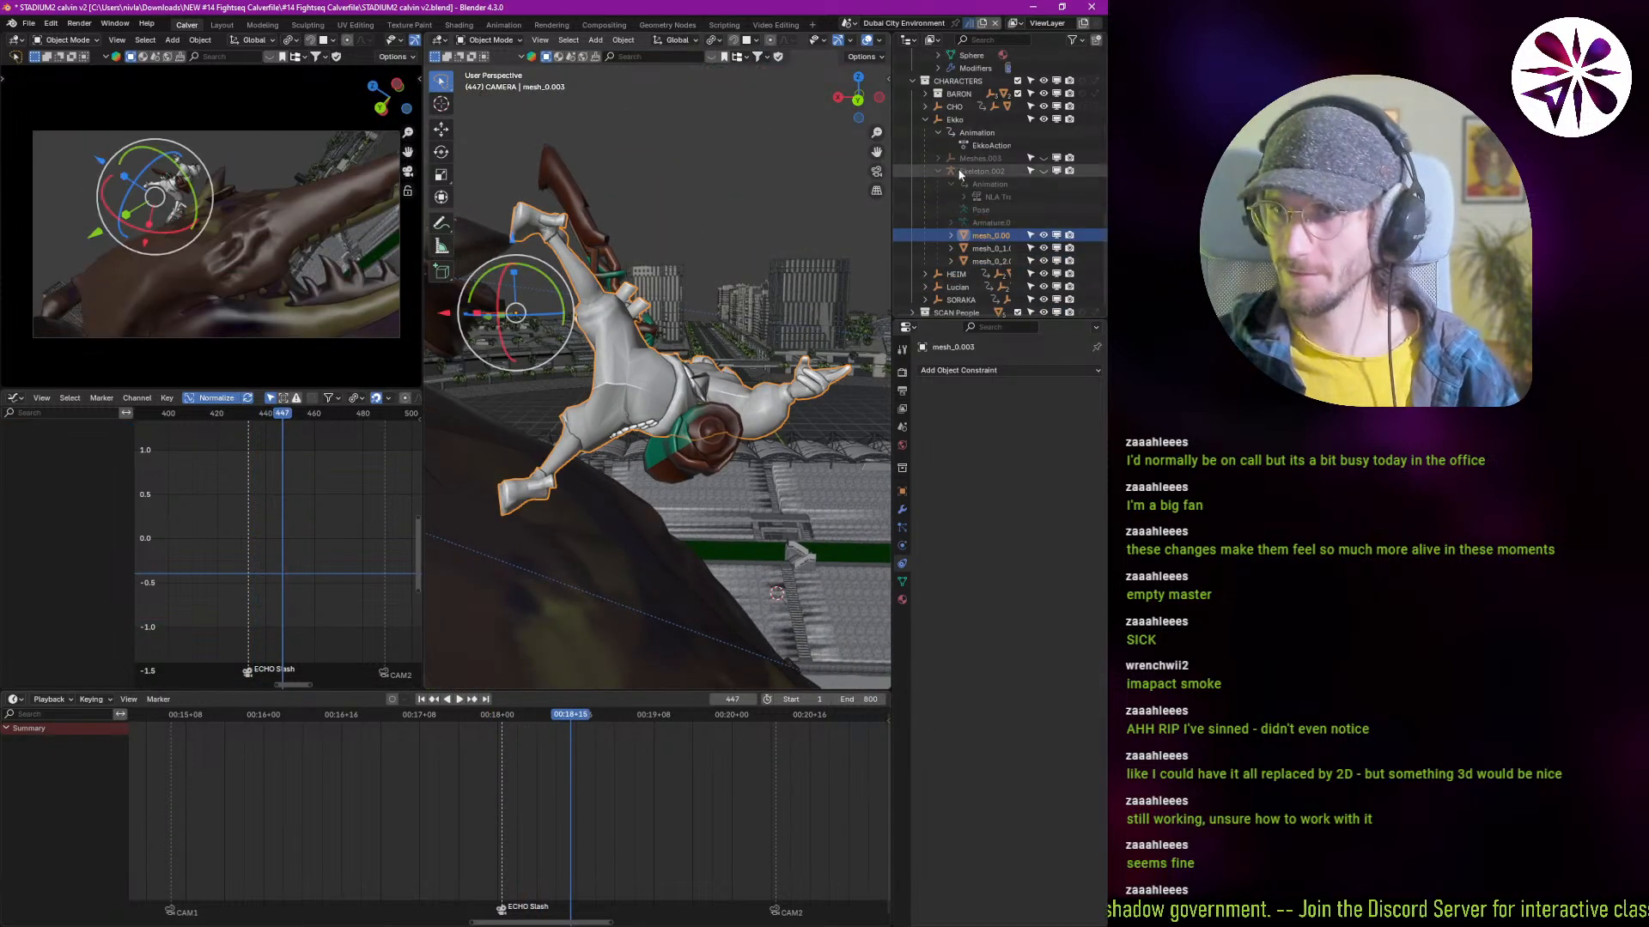
{"action": "left_click", "coordinate": [970, 122]}
{"action": "left_click_drag", "start_coordinate": [593, 715], "coordinate": [504, 788]}
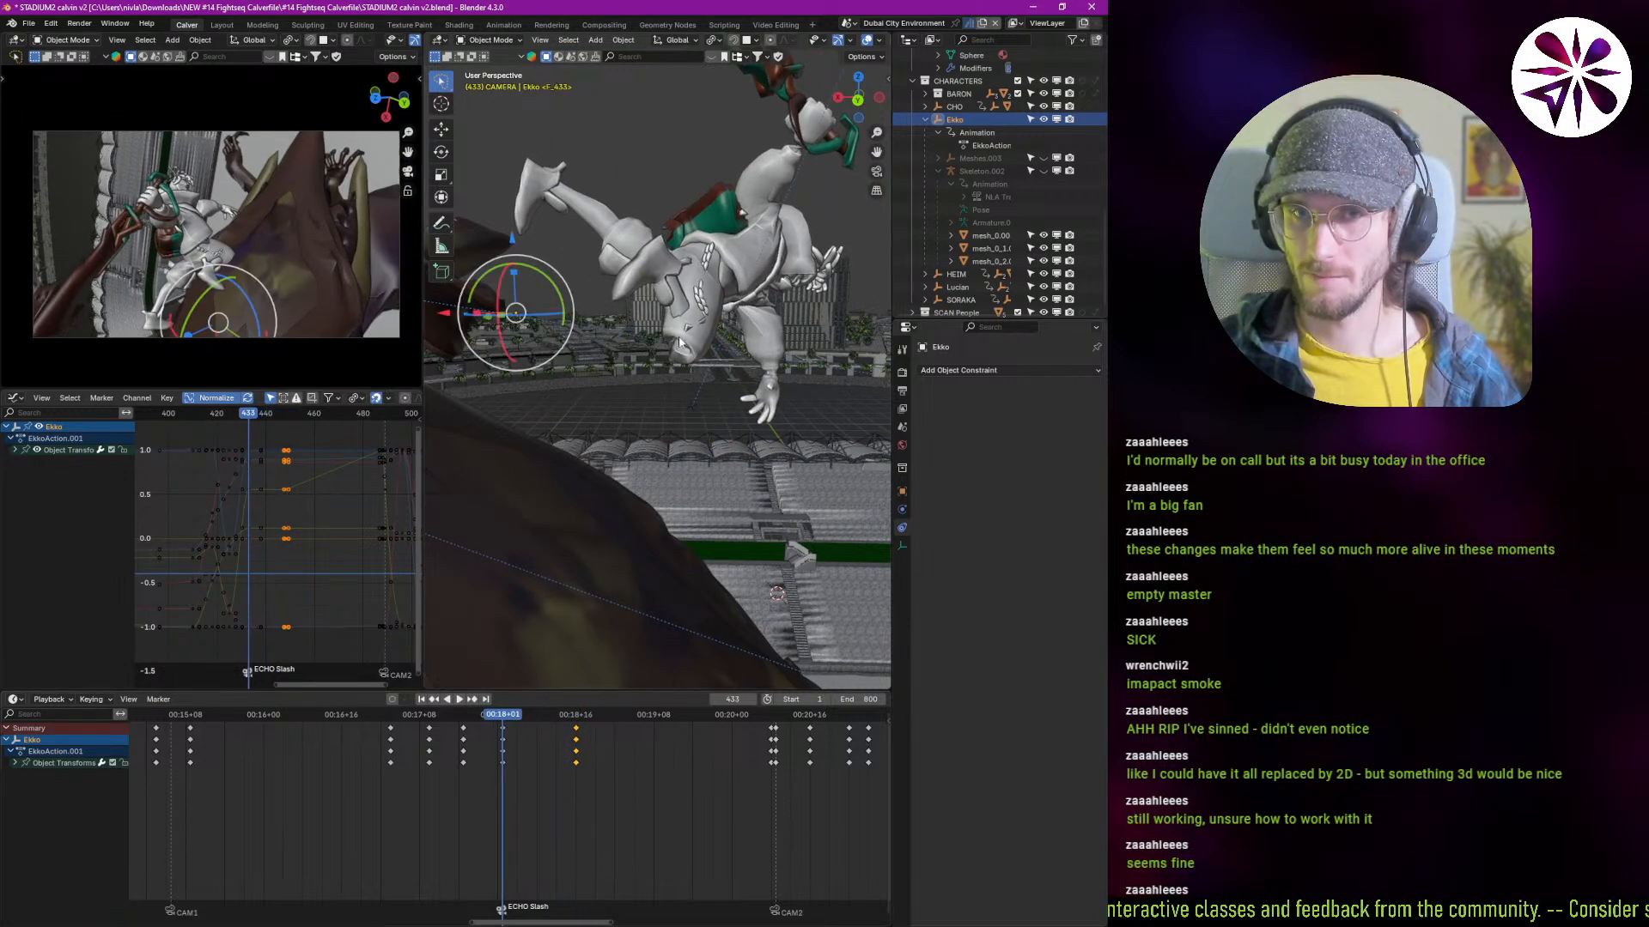
{"action": "key", "text": "g"}
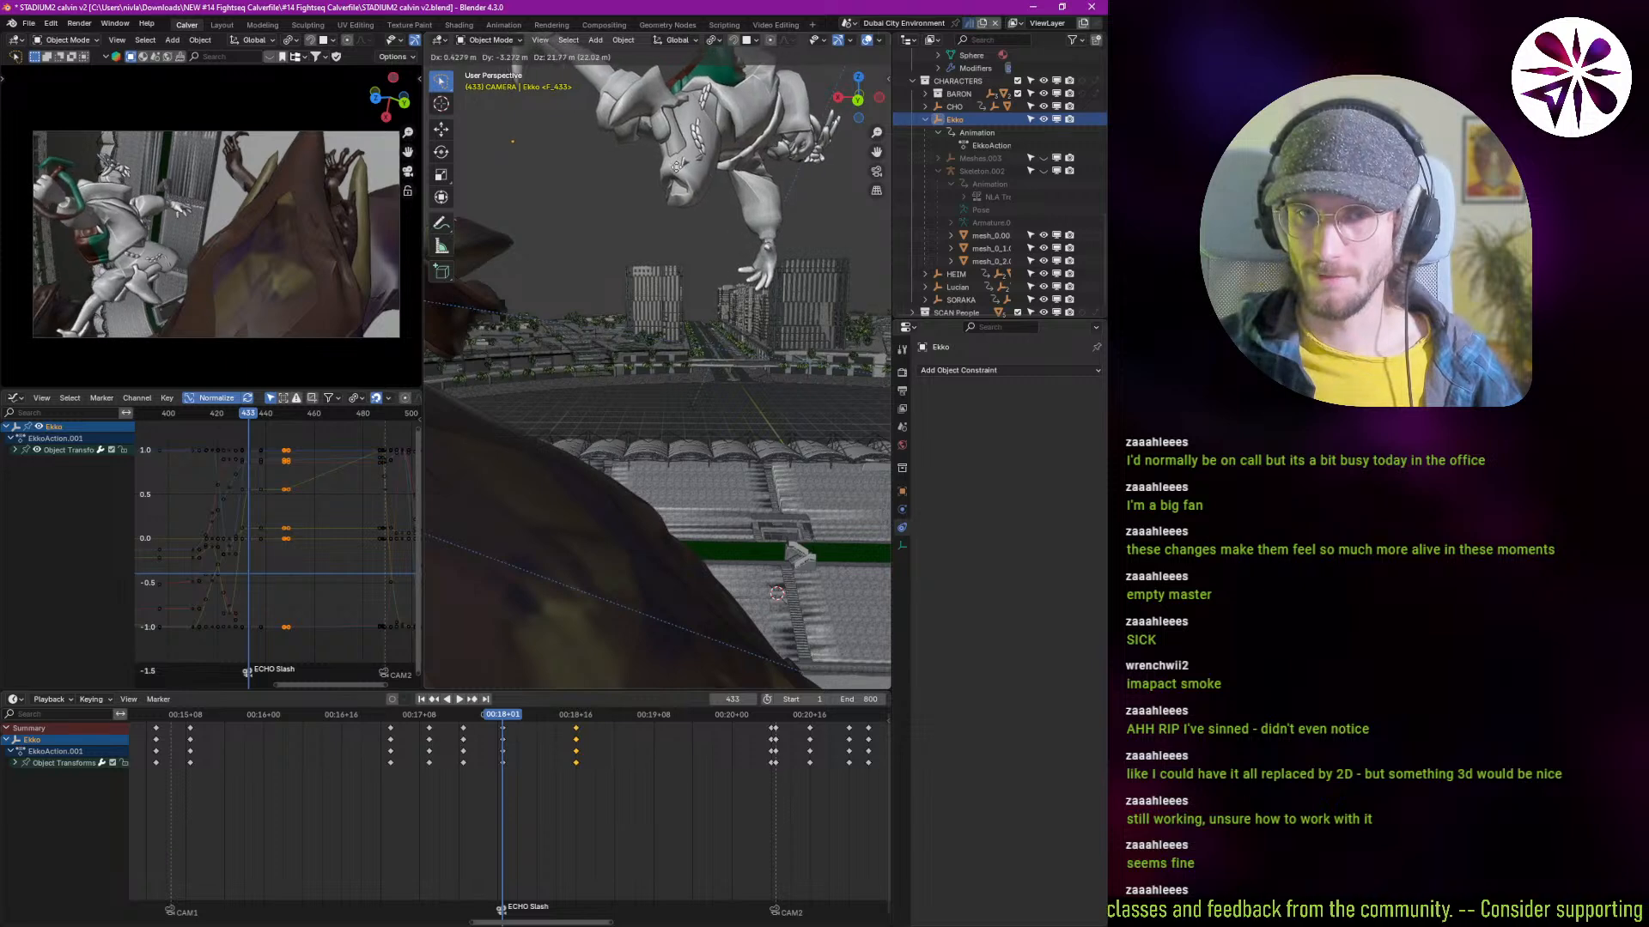
{"action": "left_click", "coordinate": [688, 179]}
{"action": "key", "text": "g"}
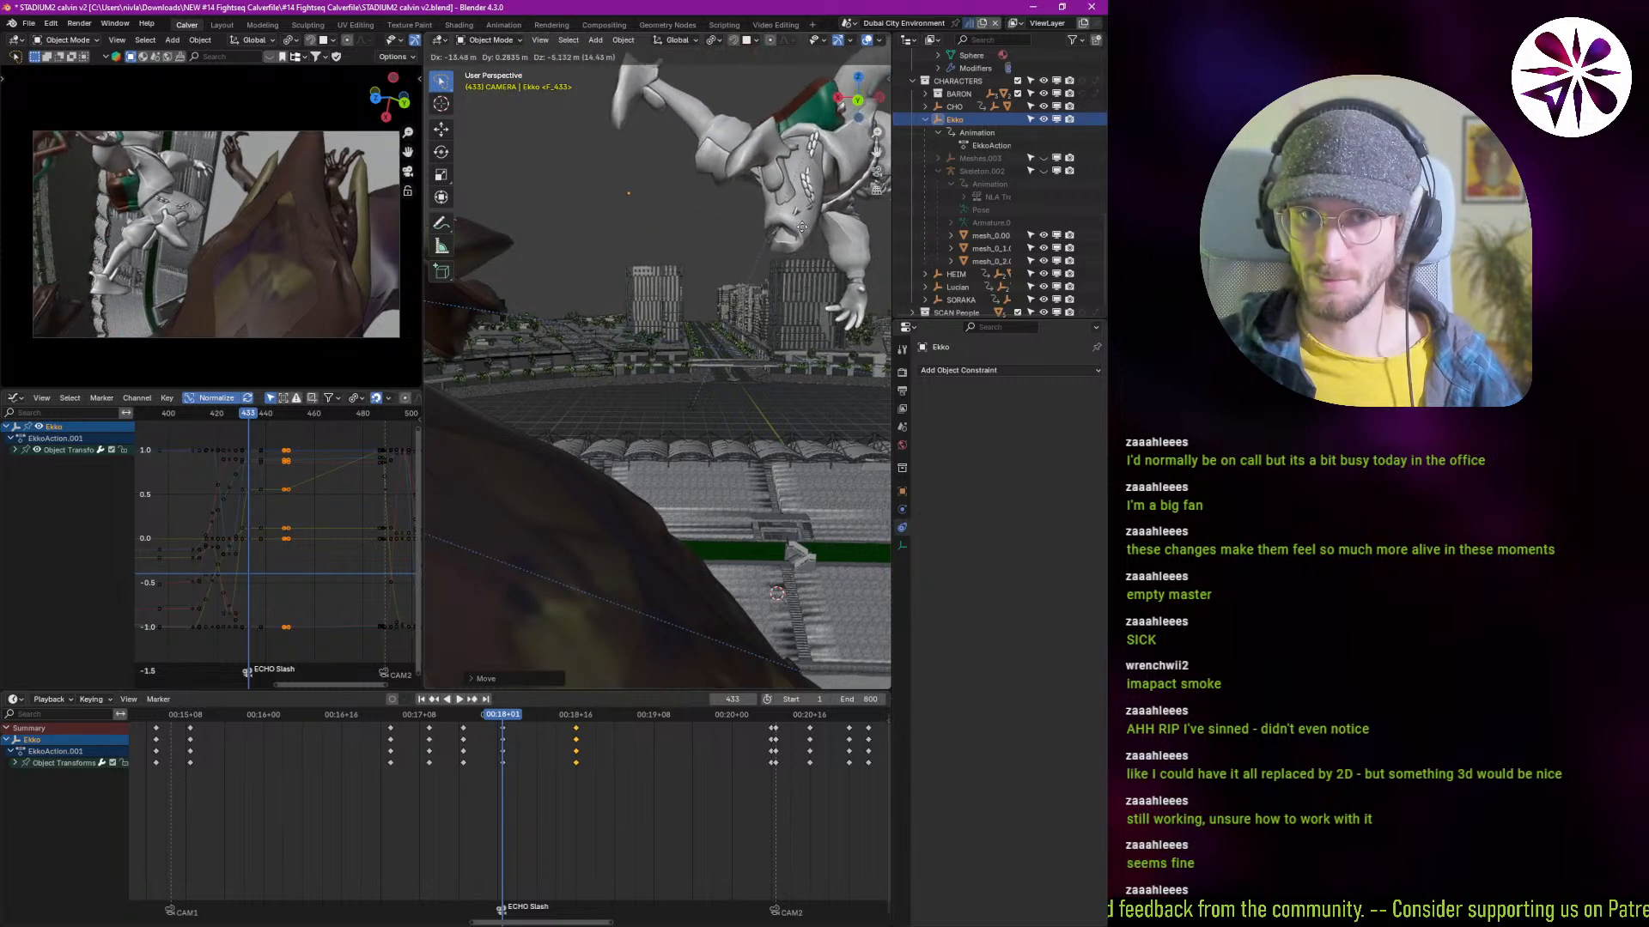
{"action": "left_click", "coordinate": [779, 266]}
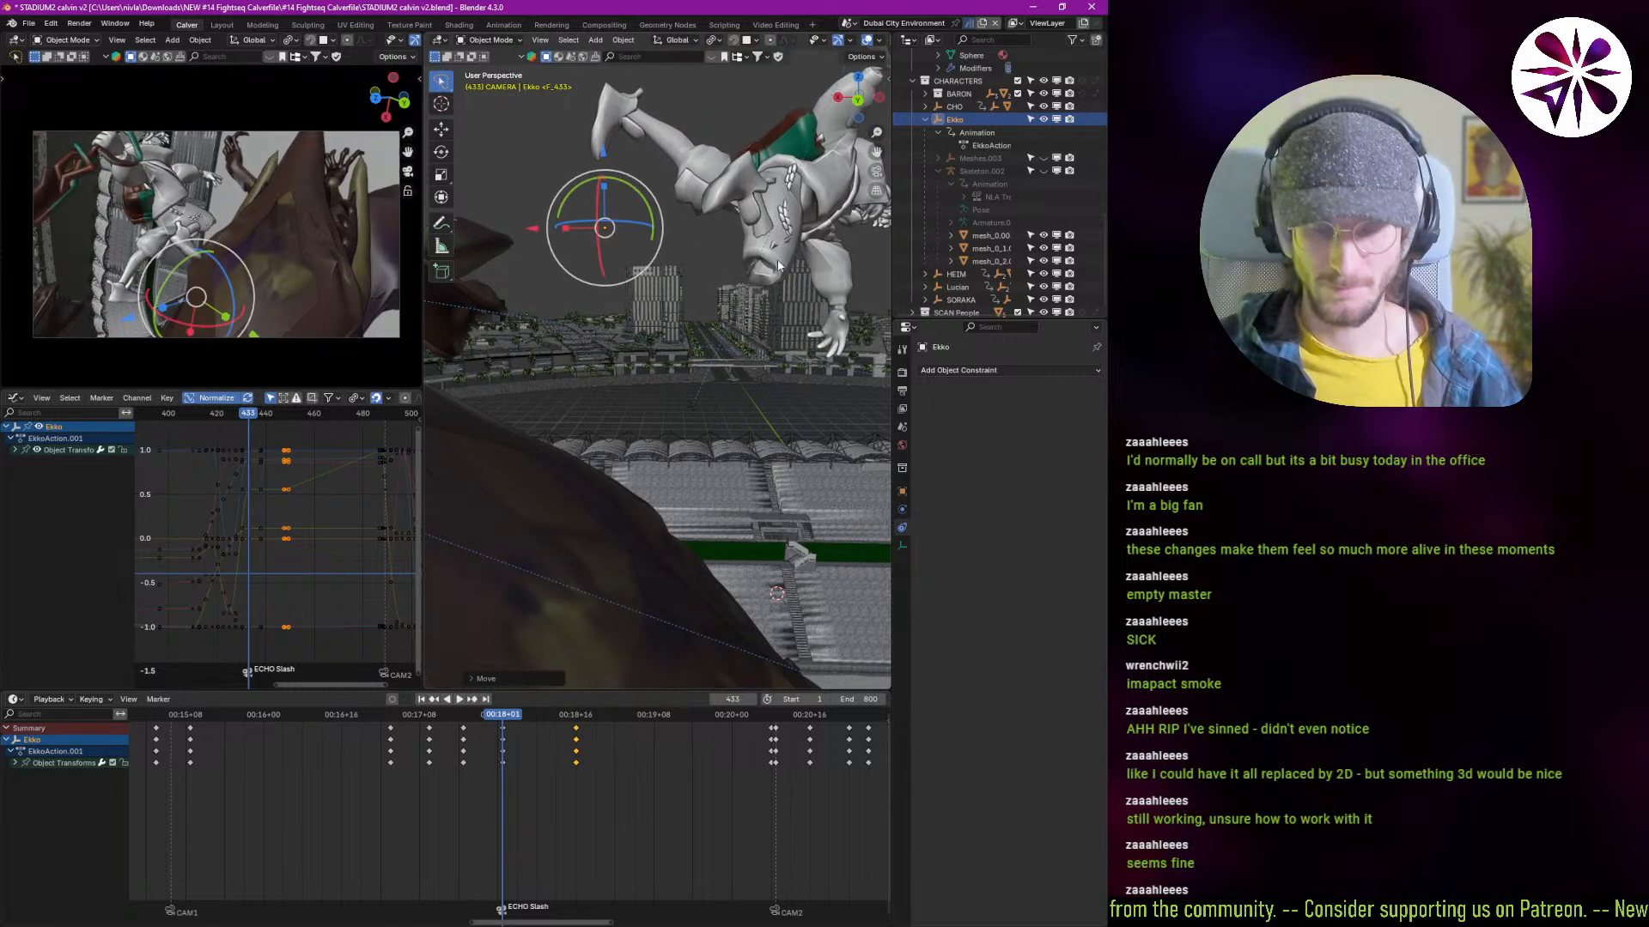
{"action": "key", "text": "i"}
{"action": "key", "text": "space"}
{"action": "key", "text": "Escape"}
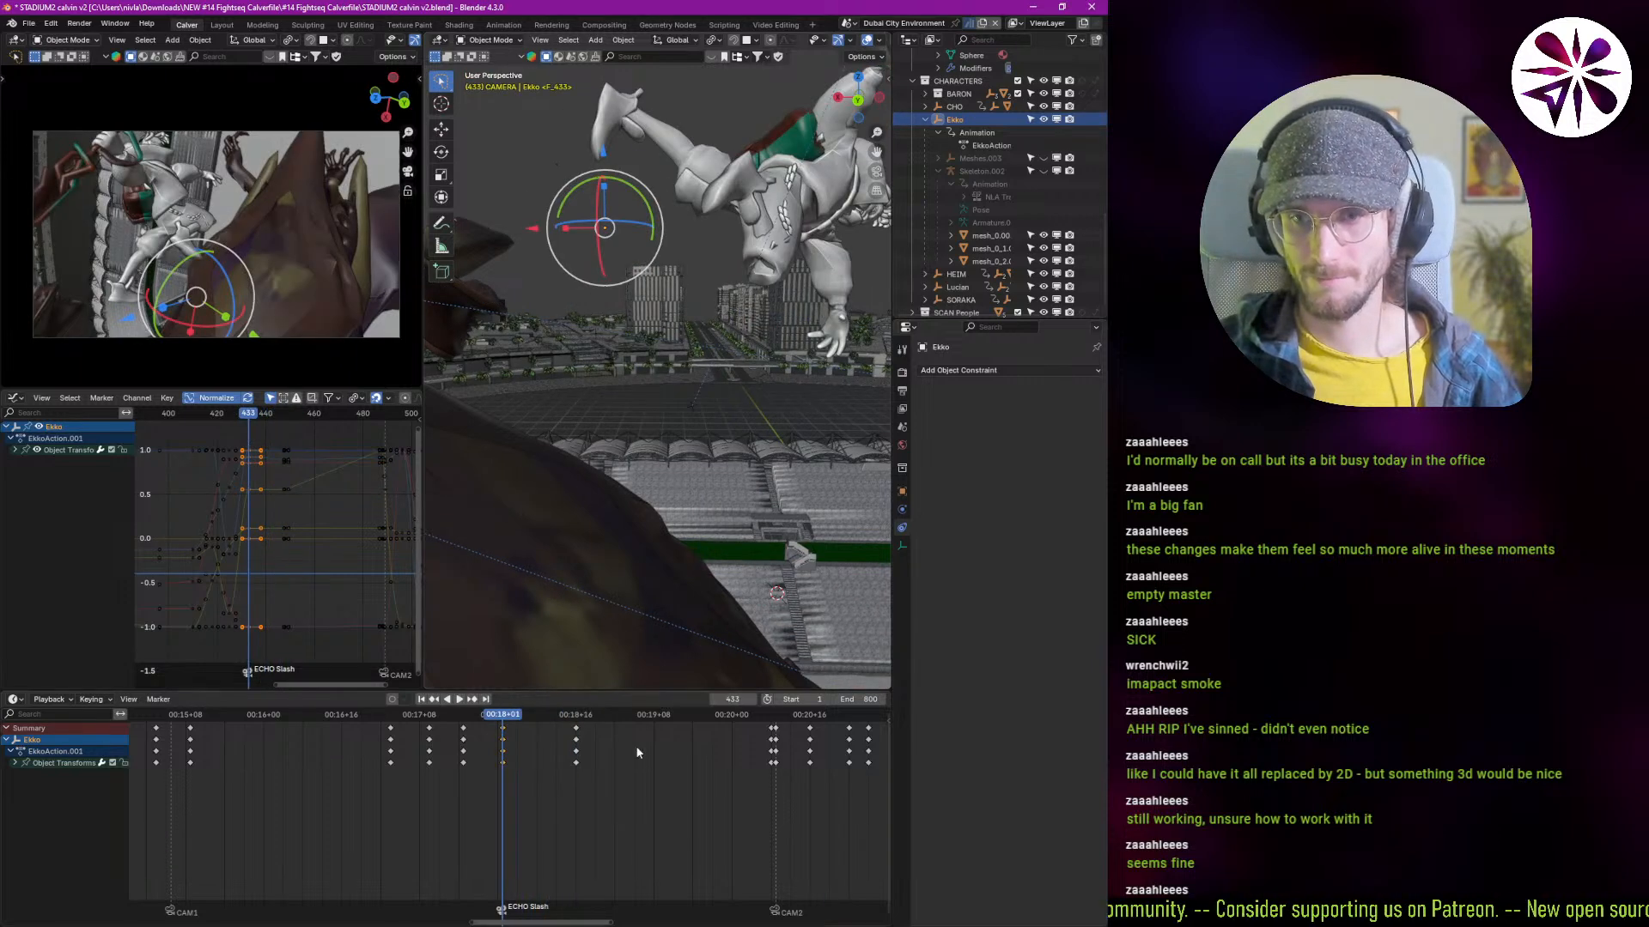
Step: Shift Ekko's keyframe following frame 433 earlier, to about frame 439, and play back the slash
{"action": "left_click_drag", "start_coordinate": [575, 734], "coordinate": [531, 749]}
{"action": "key", "text": "space"}
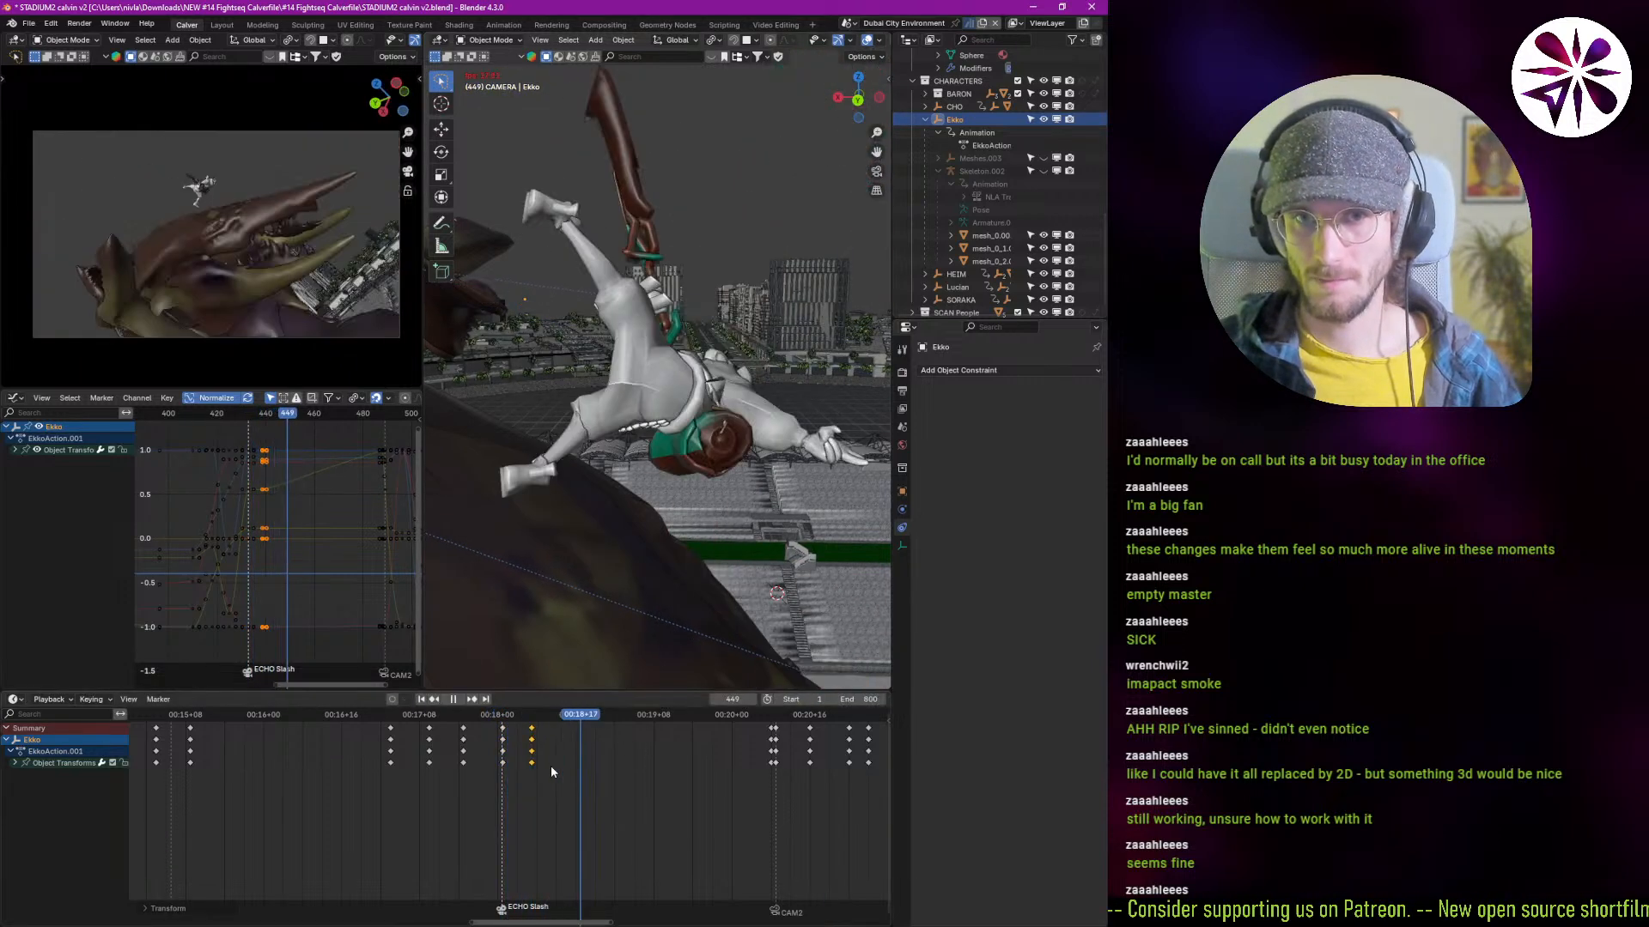
Step: Shift Ekko's keyframe following frame 433 to about frame 442 and play back the slash
{"action": "key", "text": "Escape"}
{"action": "key", "text": "g"}
{"action": "left_click", "coordinate": [540, 778]}
{"action": "key", "text": "space"}
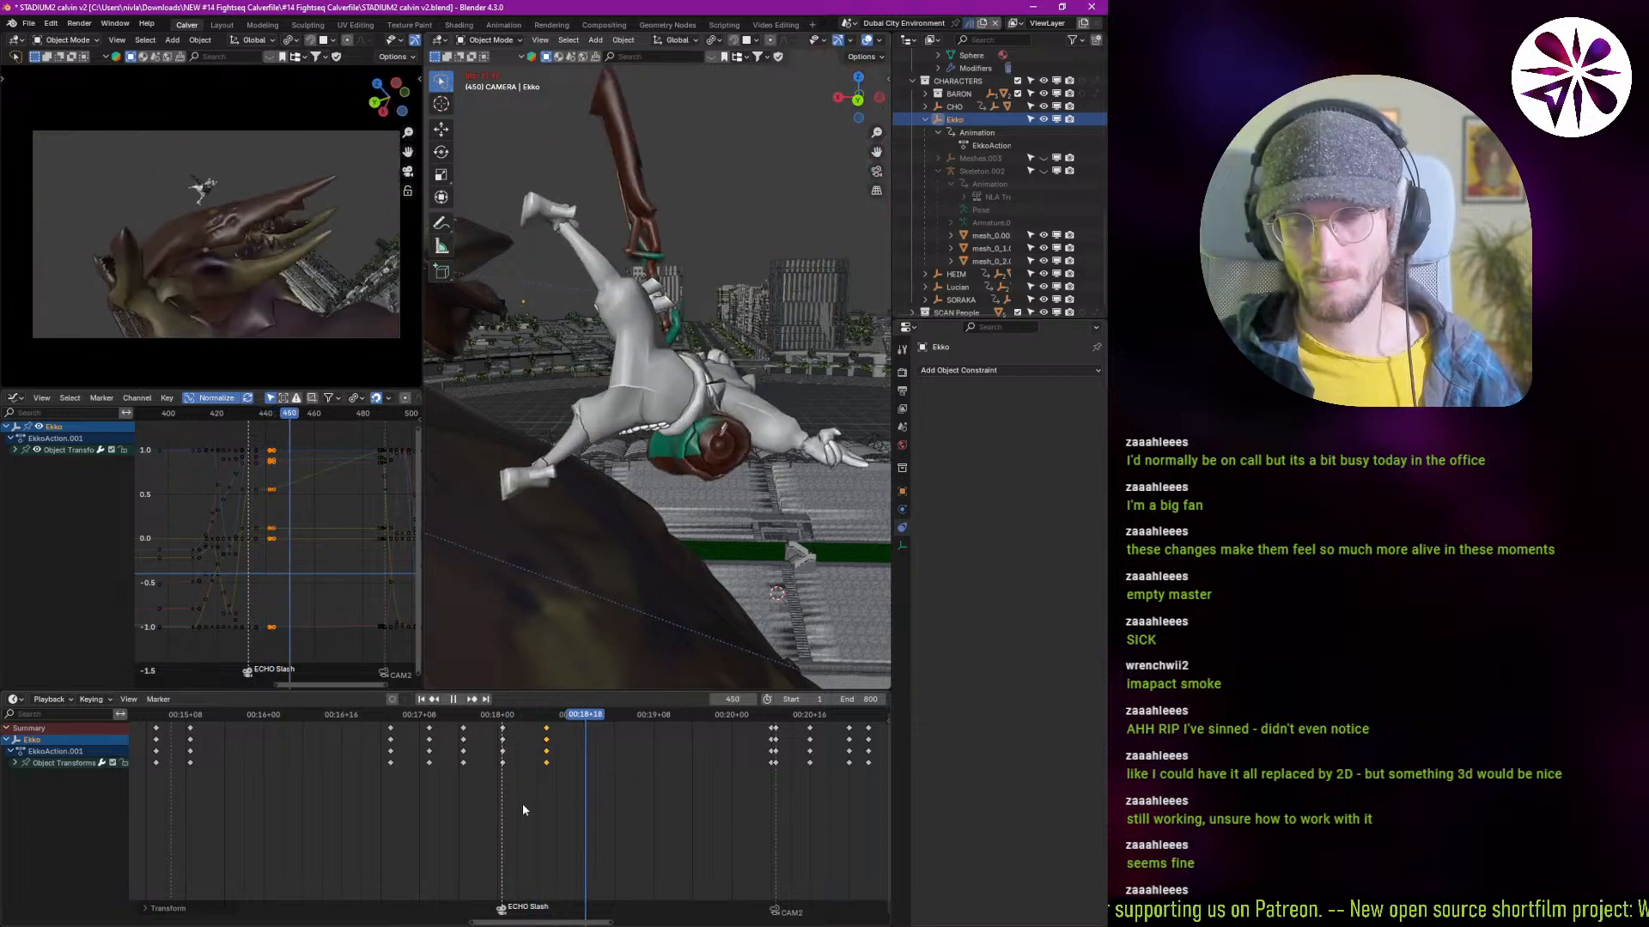
{"action": "key", "text": "Escape"}
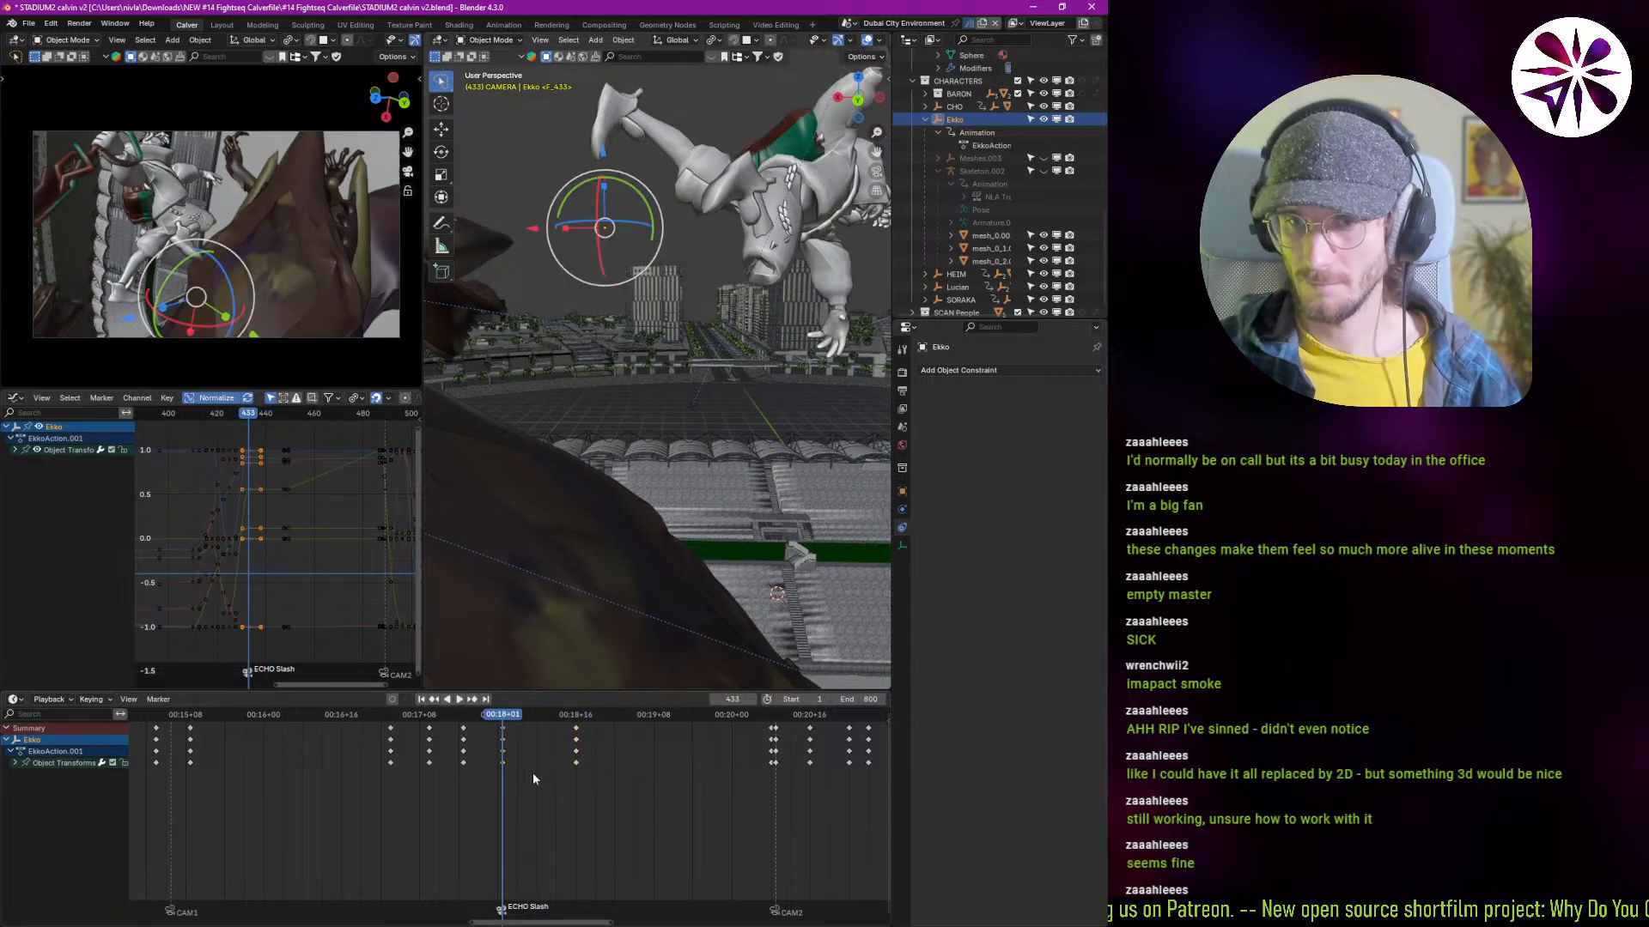
Step: Undo the keyframe shift and Ekko's repositioning at frame 433, checking the restored motion in playback
{"action": "key", "text": "ctrl+z"}
{"action": "key", "text": "ctrl+z"}
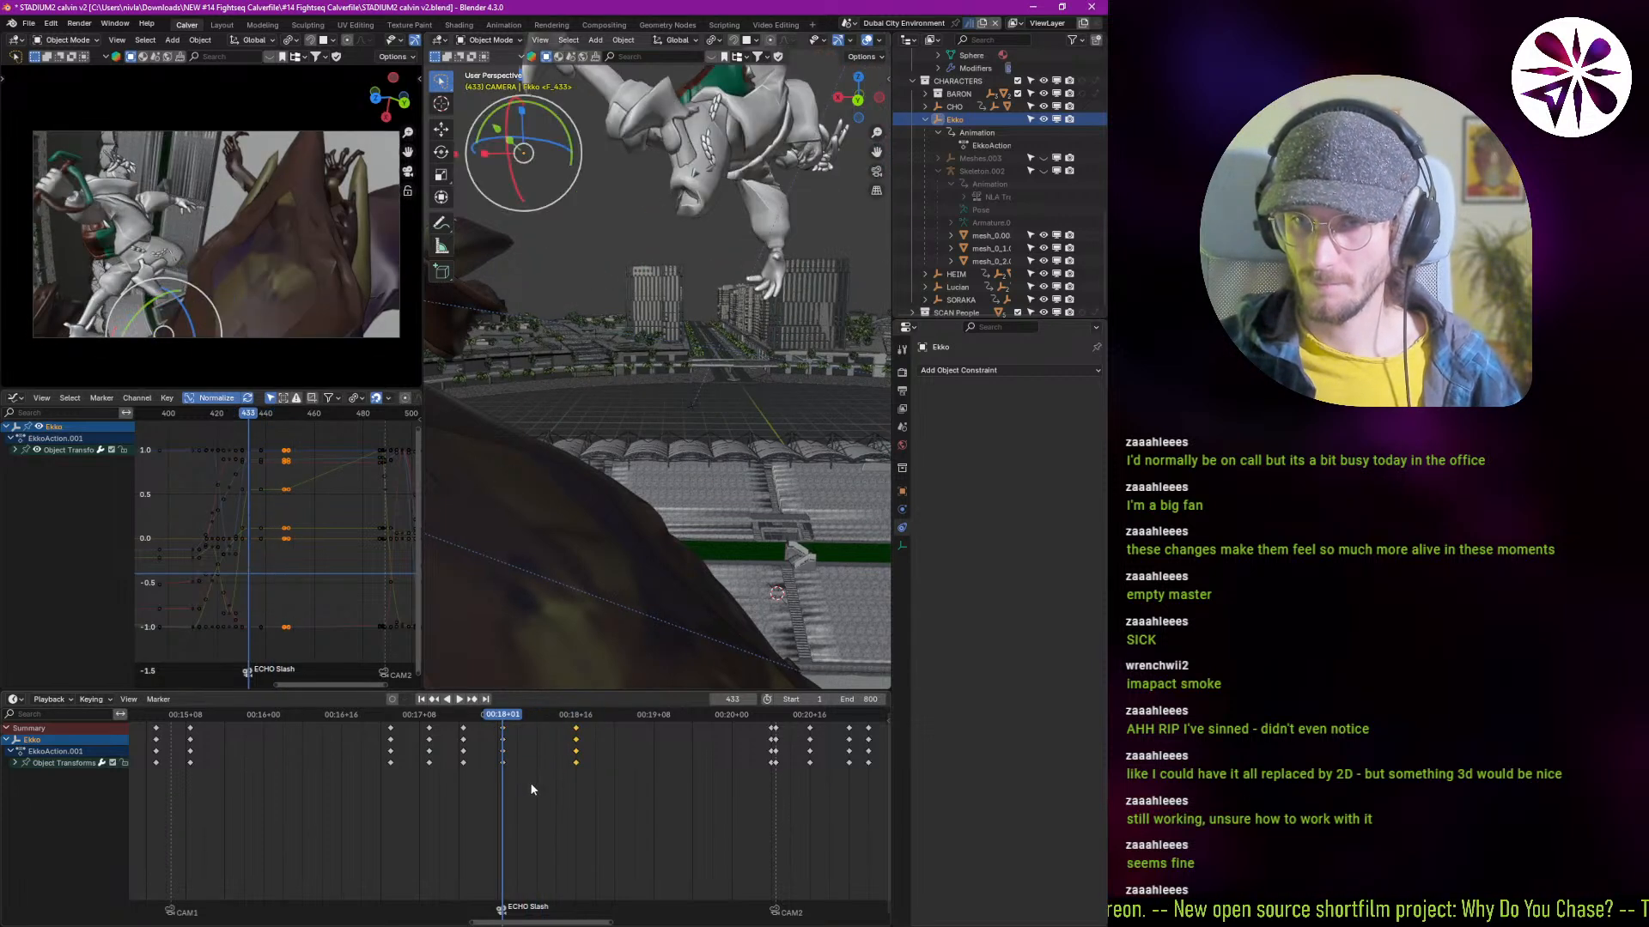
{"action": "key", "text": "ctrl+z"}
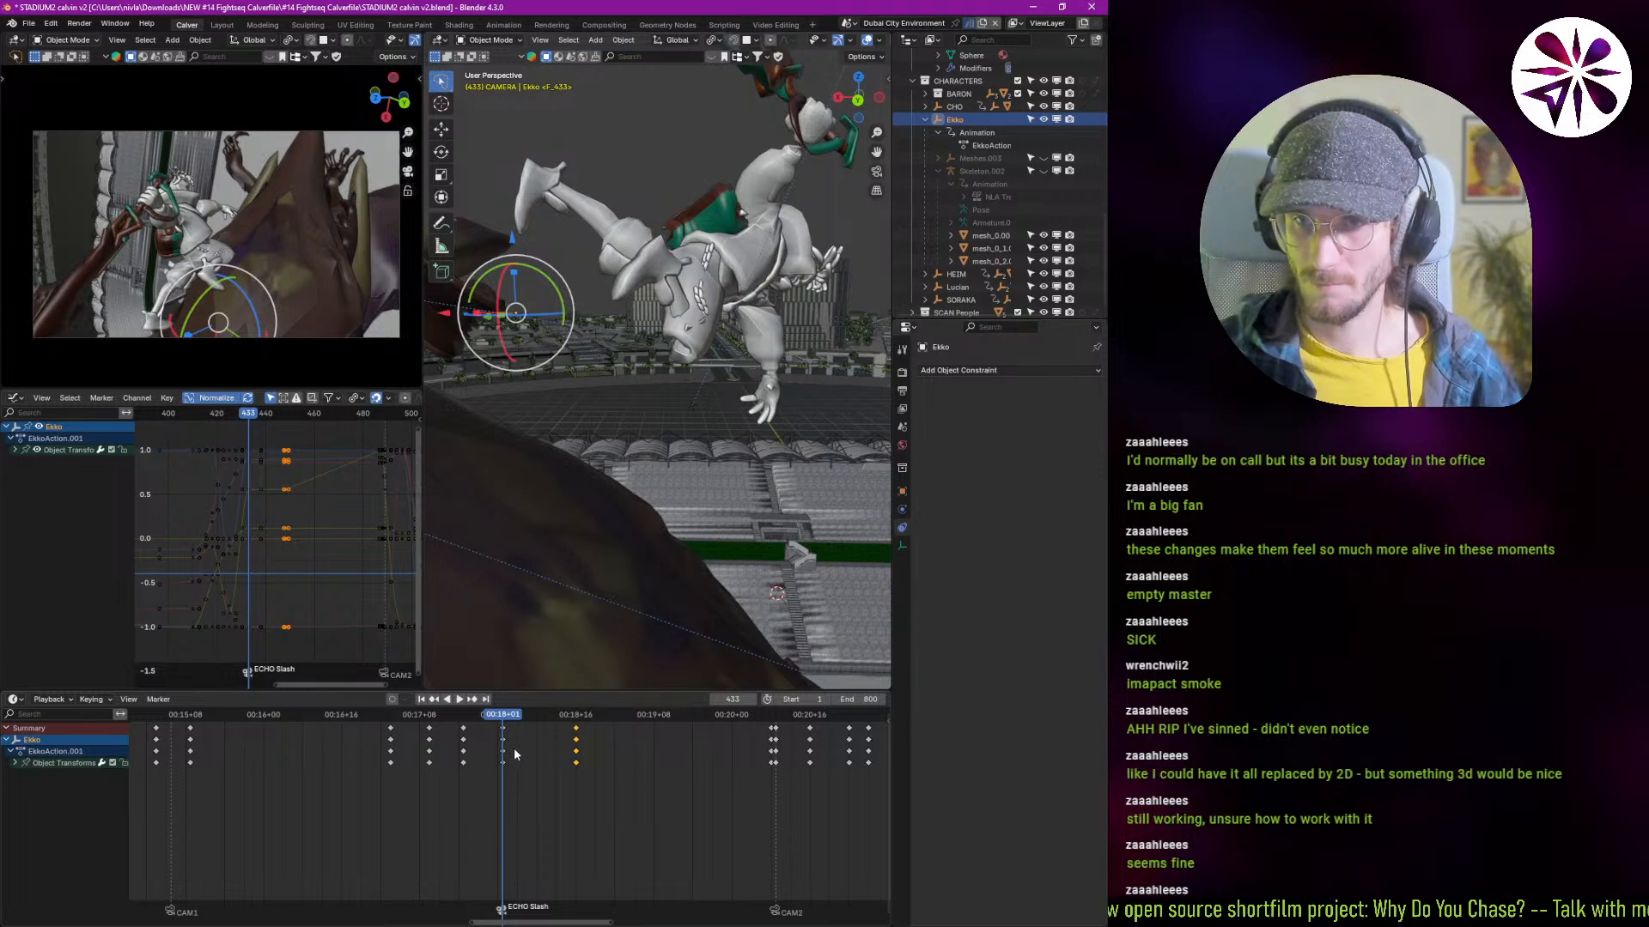
{"action": "key", "text": "space"}
{"action": "key", "text": "ctrl+z"}
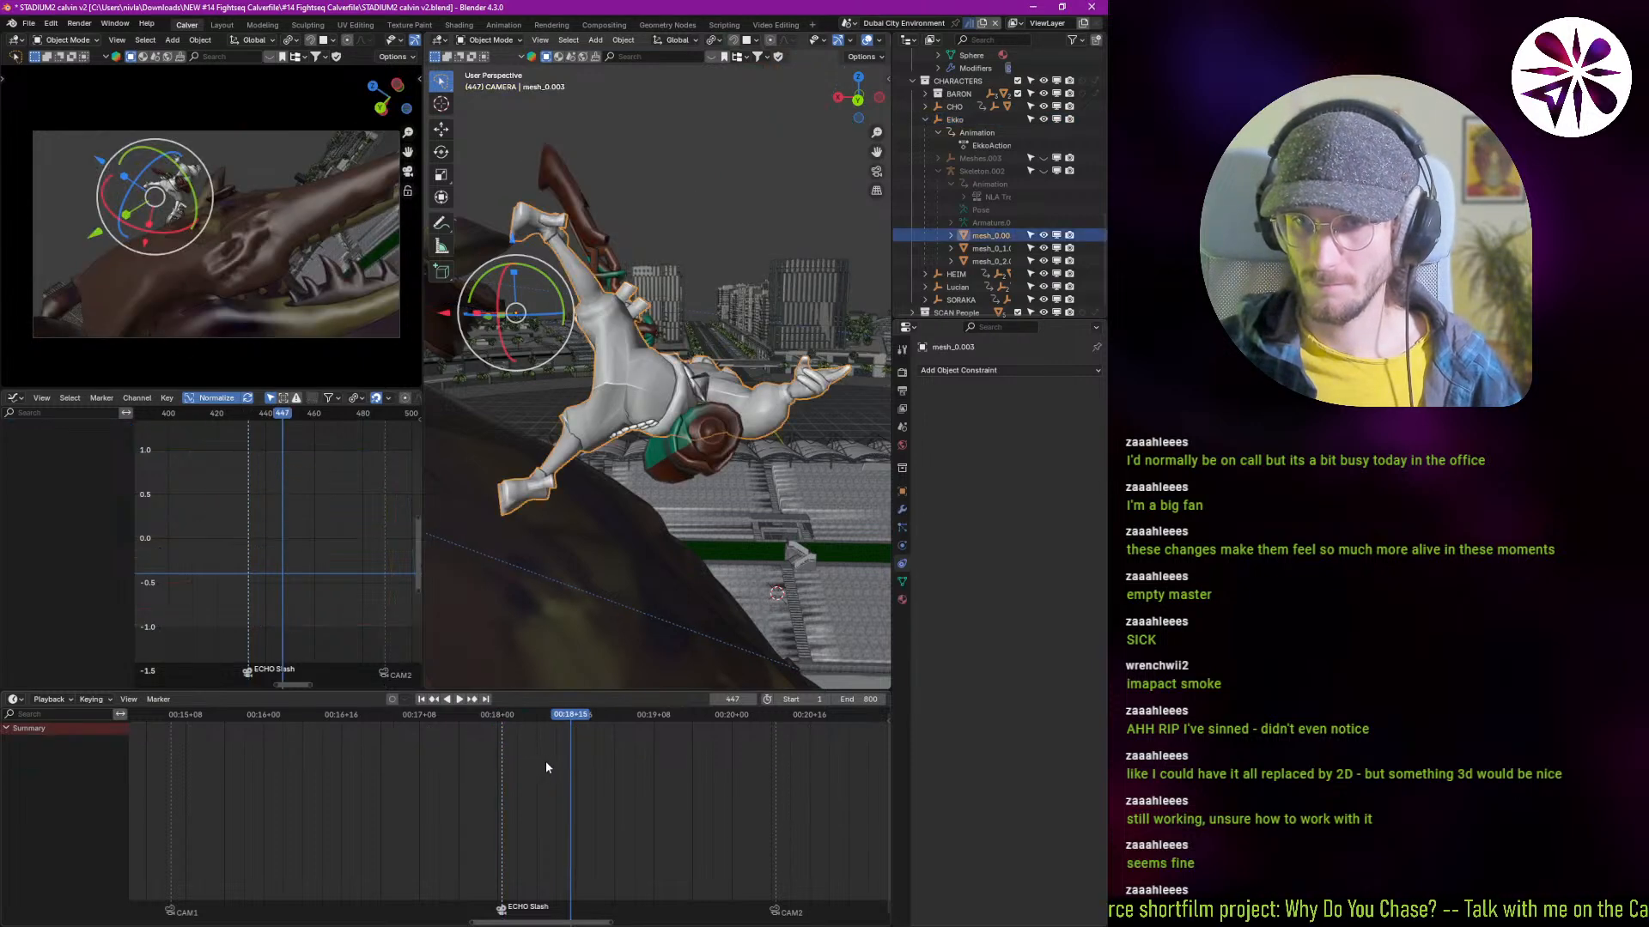
Step: Select Ekko and duplicate the frame 433 transform keyframe to frame 436
{"action": "left_click", "coordinate": [976, 133]}
{"action": "left_click_drag", "start_coordinate": [551, 775], "coordinate": [503, 754]}
{"action": "key", "text": "Right"}
{"action": "key", "text": "Right"}
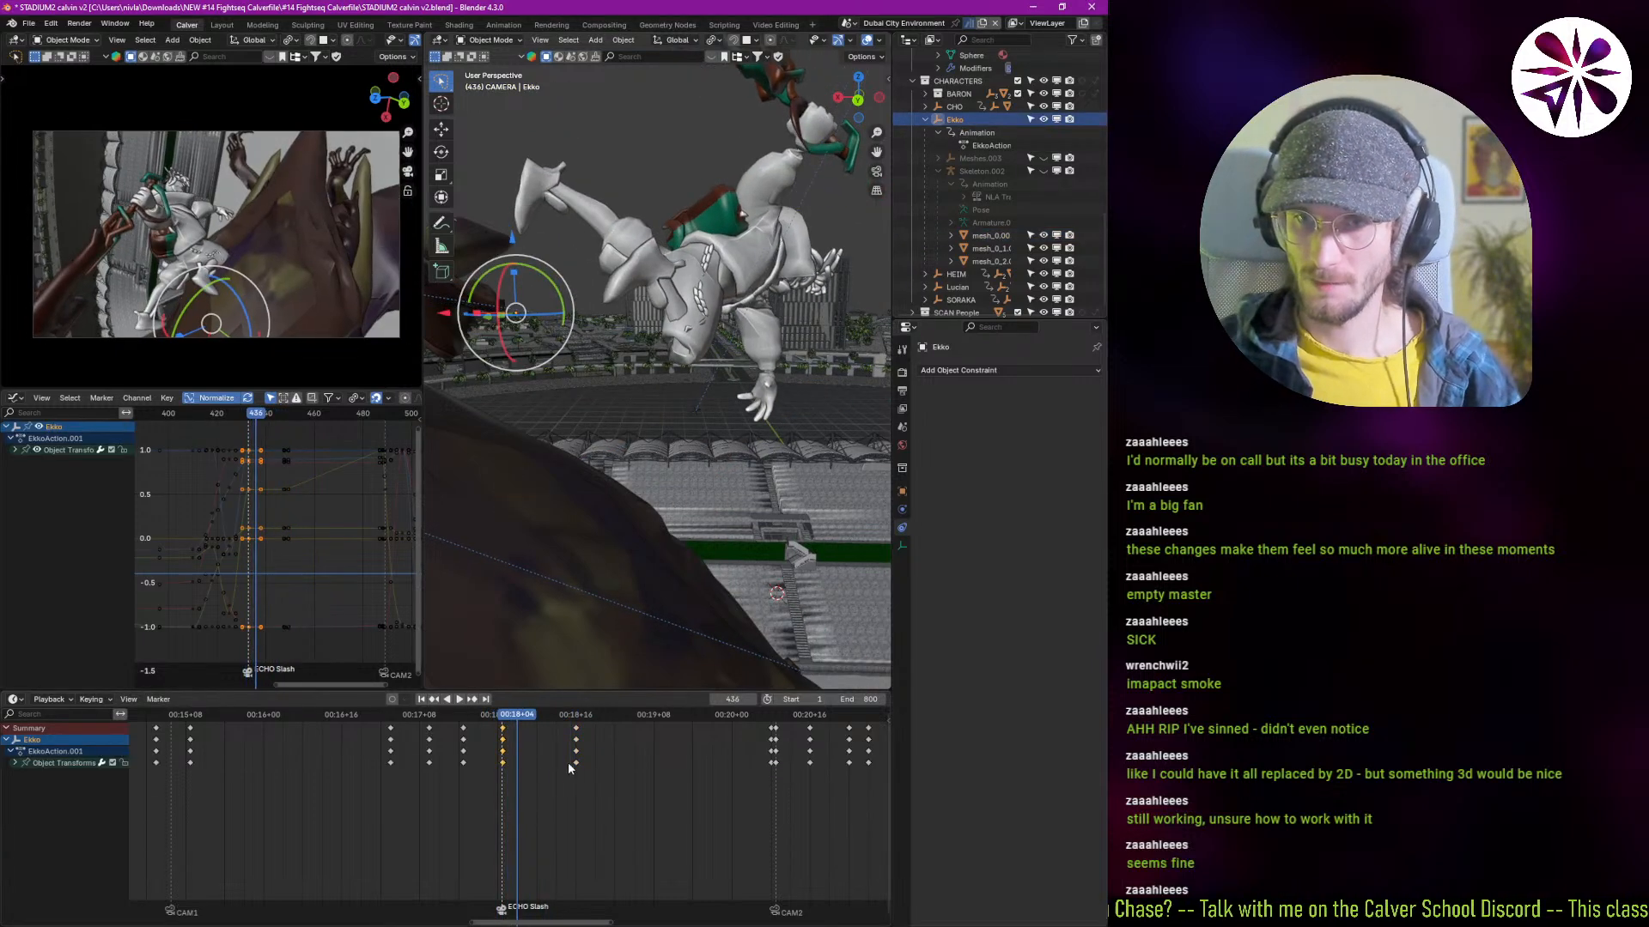
{"action": "key", "text": "shift+s"}
{"action": "left_click", "coordinate": [541, 765]}
Step: Raise Ekko at frame 433, key the new position and replay the cut into ECHO Slash
{"action": "right_click_drag", "start_coordinate": [512, 752], "coordinate": [503, 748], "text": "shift"}
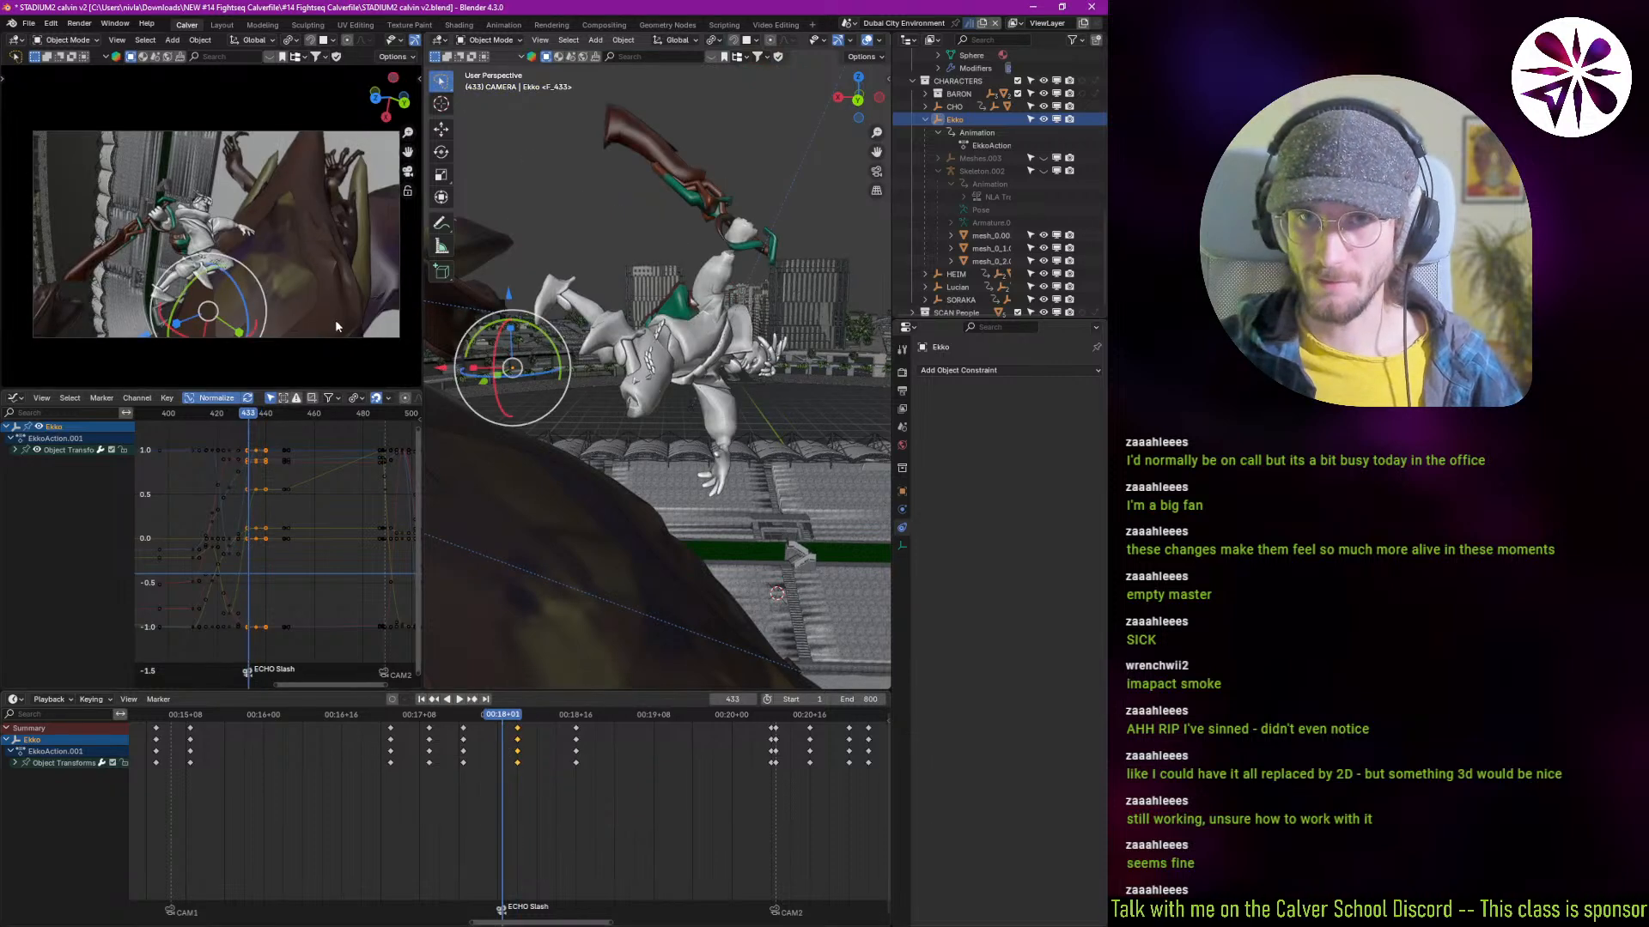
{"action": "key", "text": "g"}
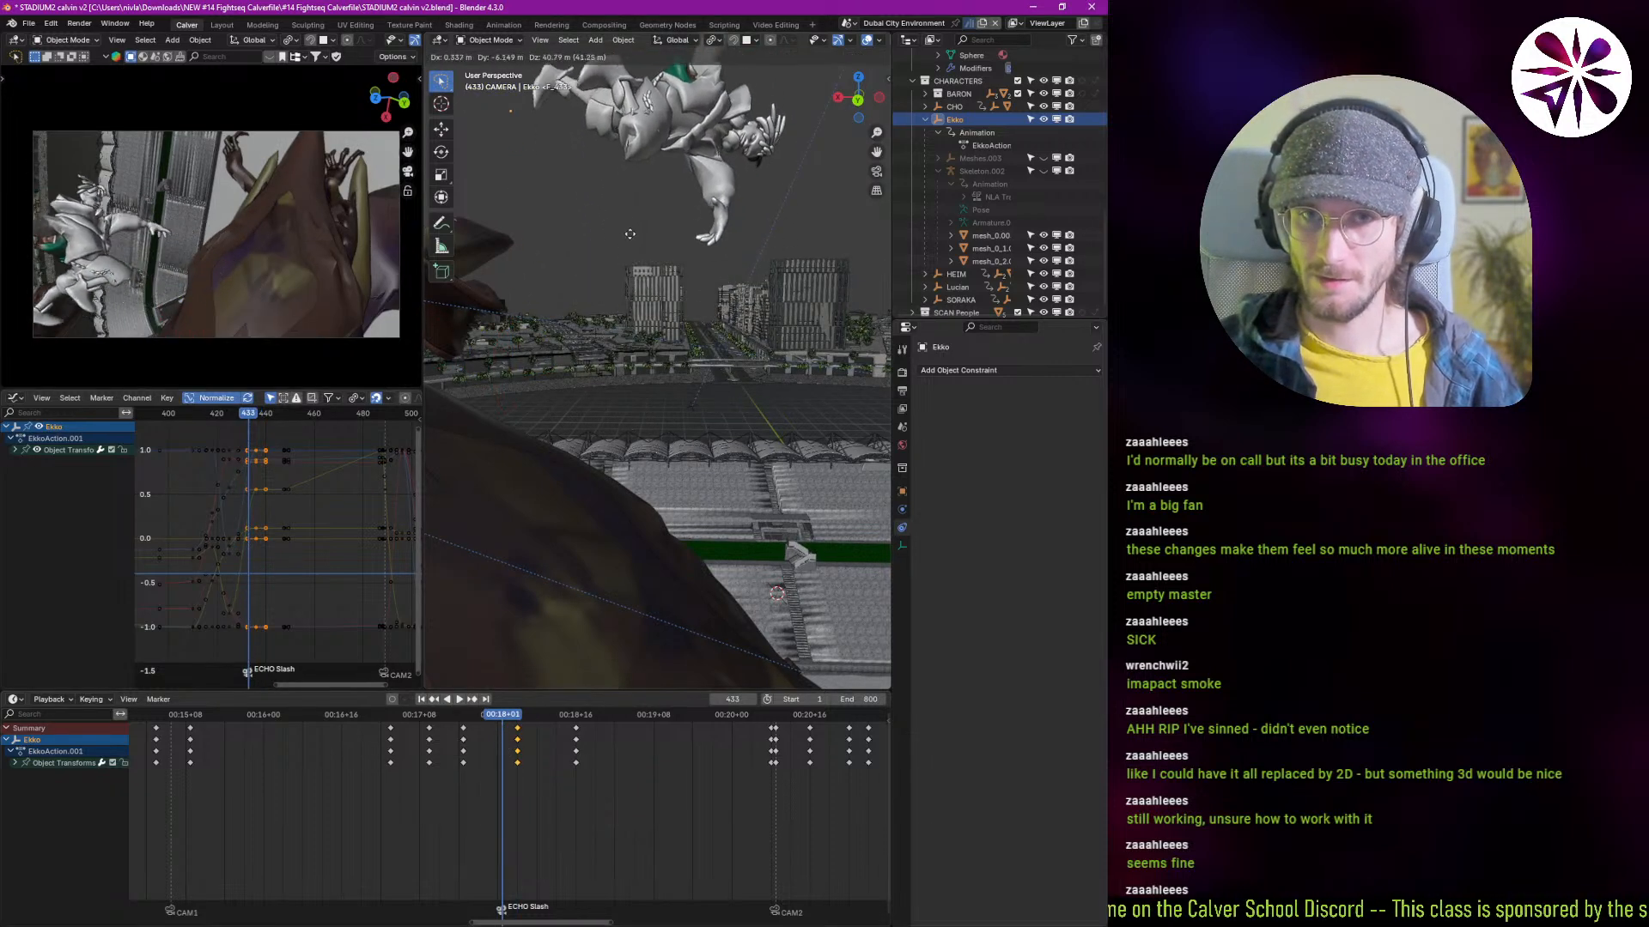
{"action": "left_click", "coordinate": [621, 198]}
{"action": "key", "text": "space"}
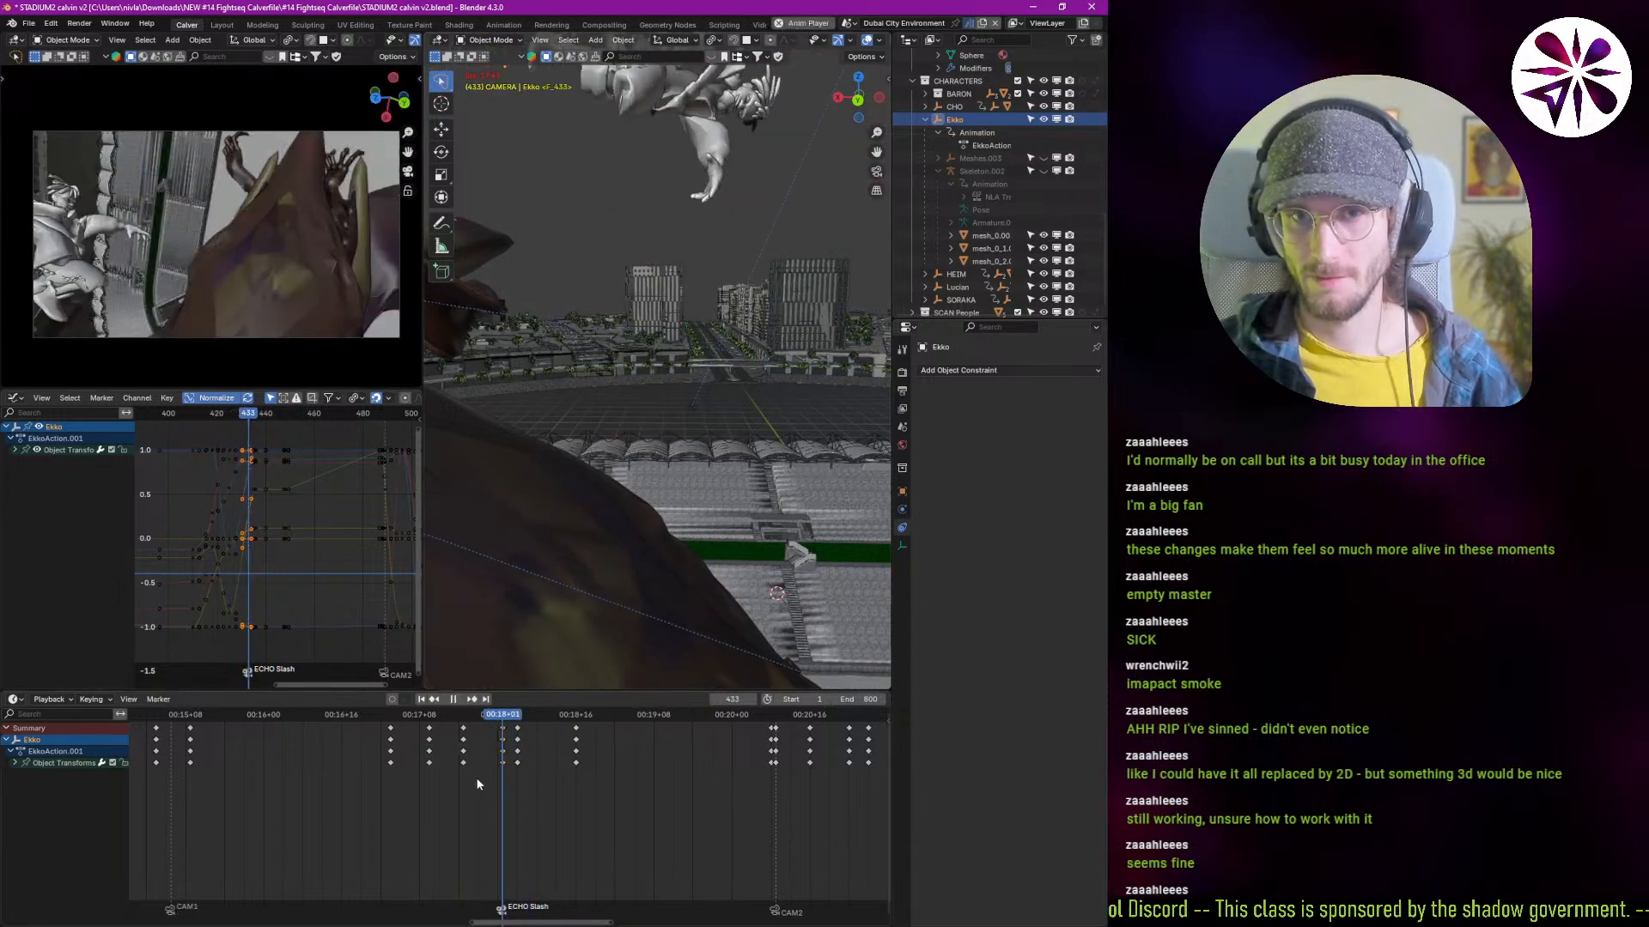
{"action": "key", "text": "Escape"}
{"action": "right_click", "coordinate": [380, 779], "text": "shift"}
{"action": "key", "text": "space"}
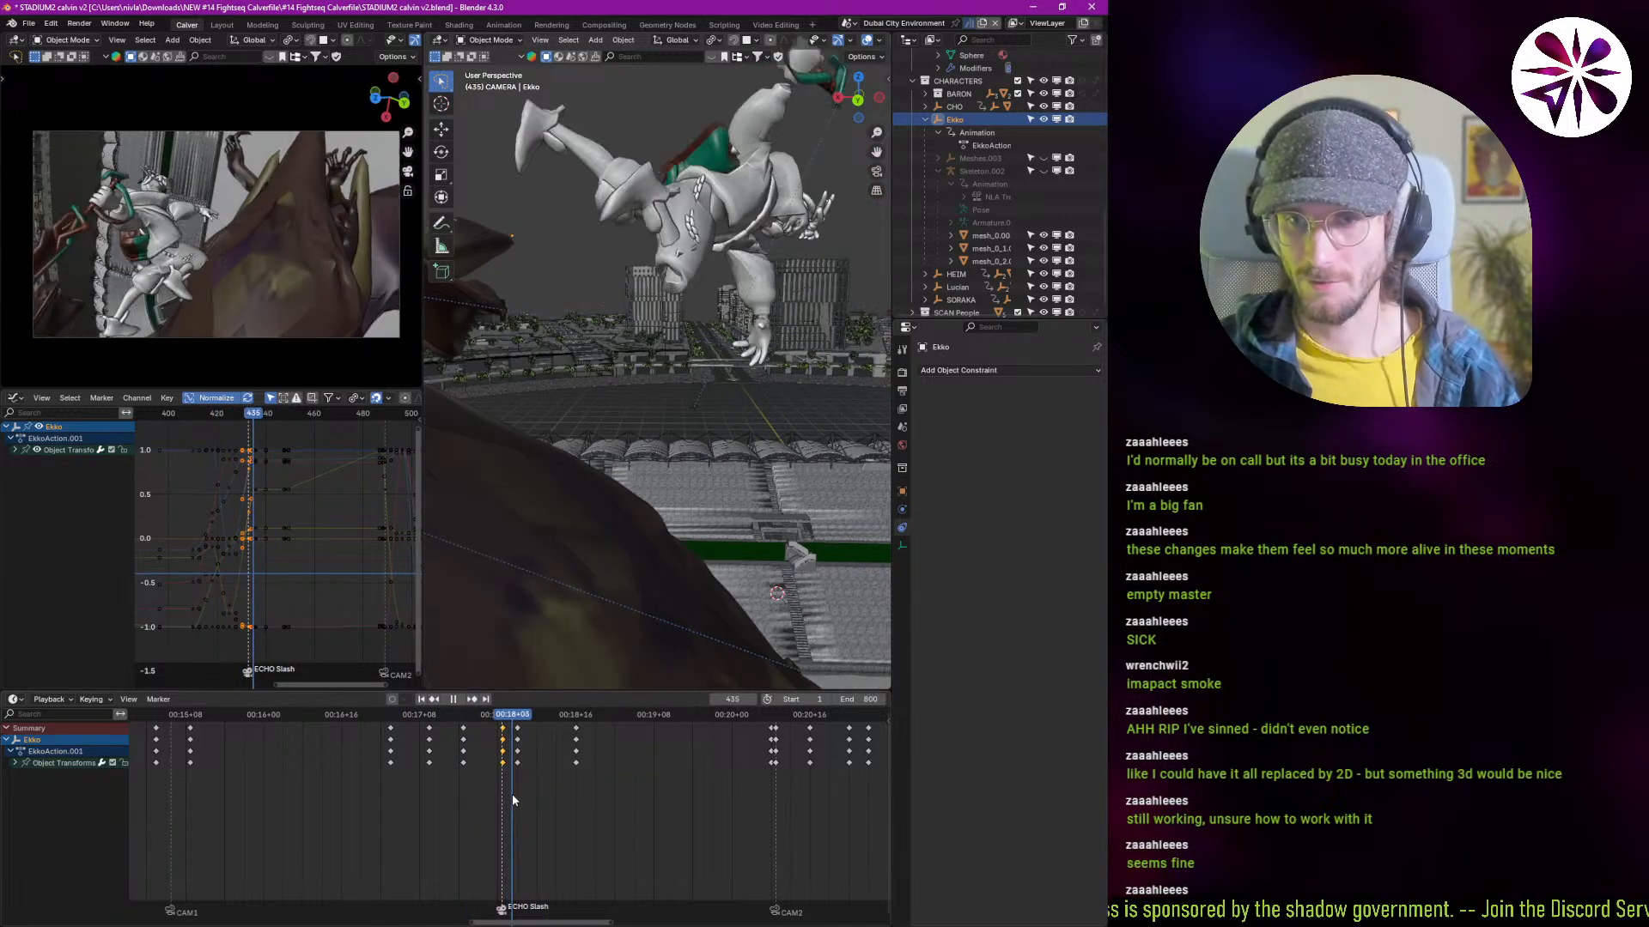
{"action": "key", "text": "space"}
Step: Move Ekko toward the monster's head at frame 433 and rotate the body freely to a new angle
{"action": "key", "text": "g"}
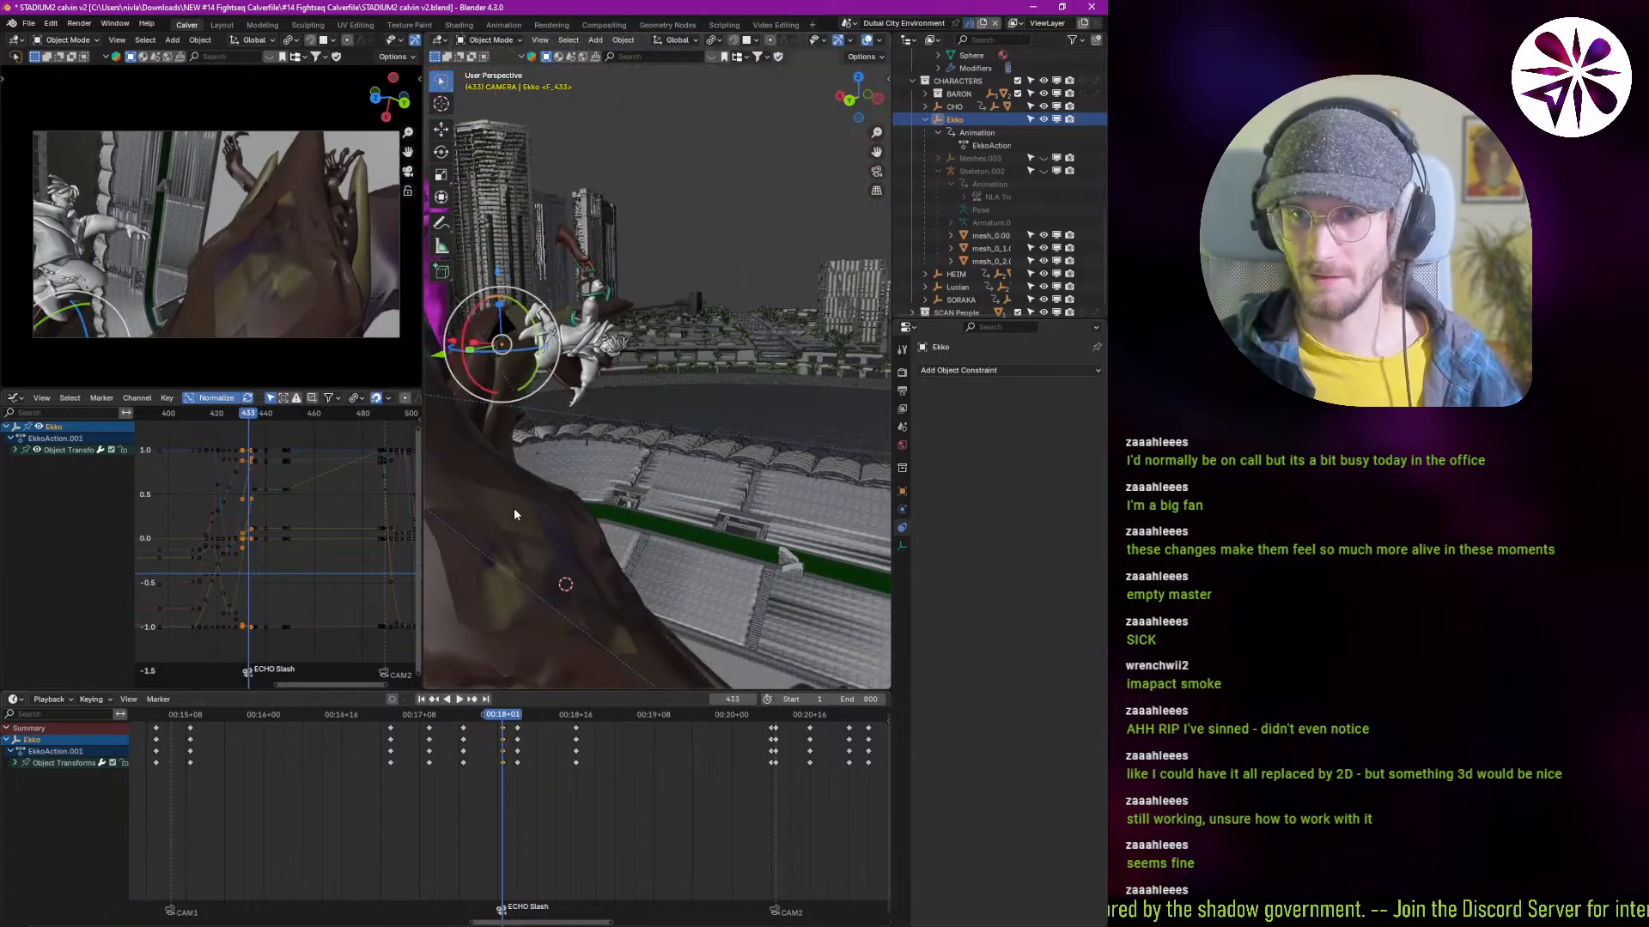
{"action": "left_click", "coordinate": [582, 502]}
{"action": "key", "text": "r"}
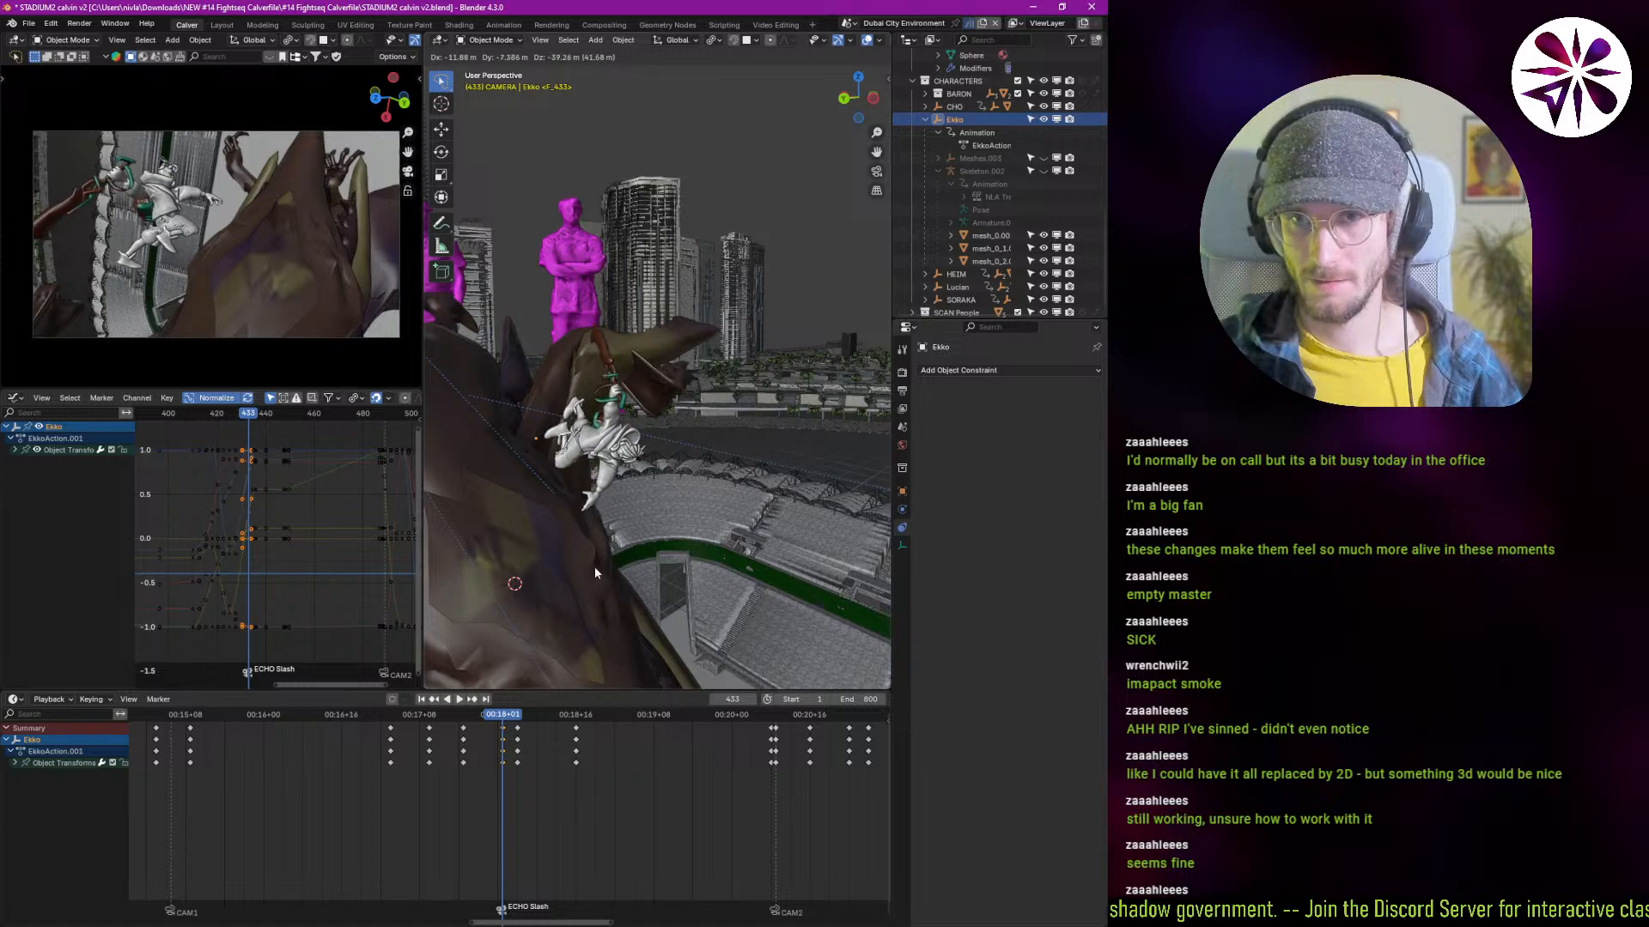
{"action": "key", "text": "r"}
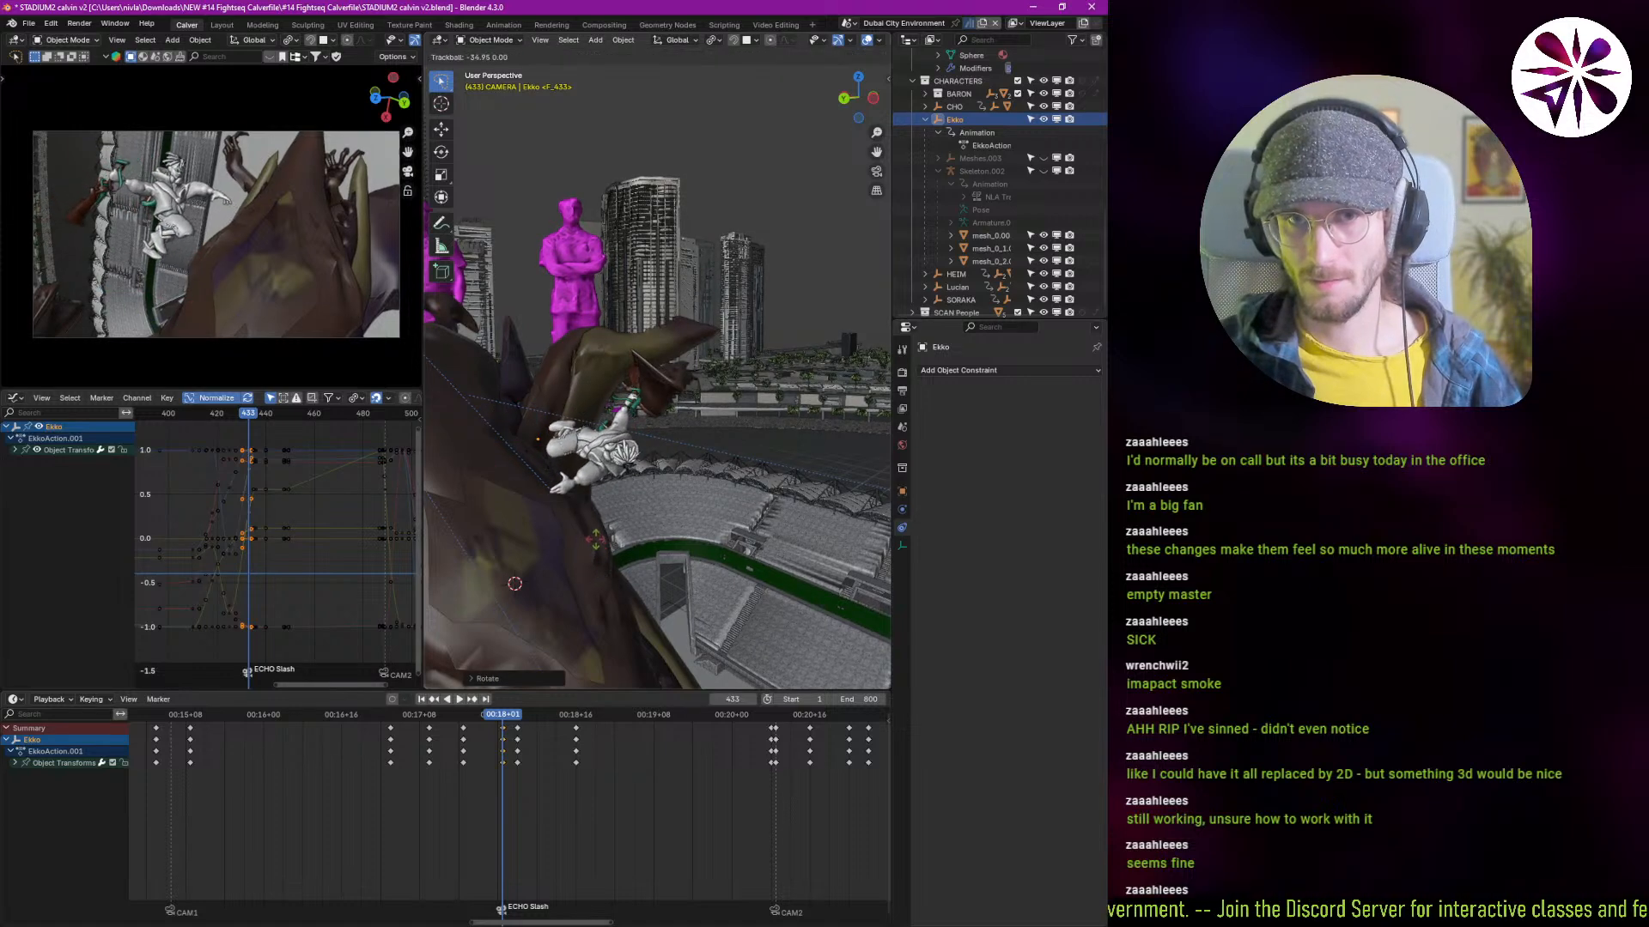
{"action": "left_click", "coordinate": [572, 492]}
{"action": "key", "text": "g"}
{"action": "right_click", "coordinate": [616, 297]}
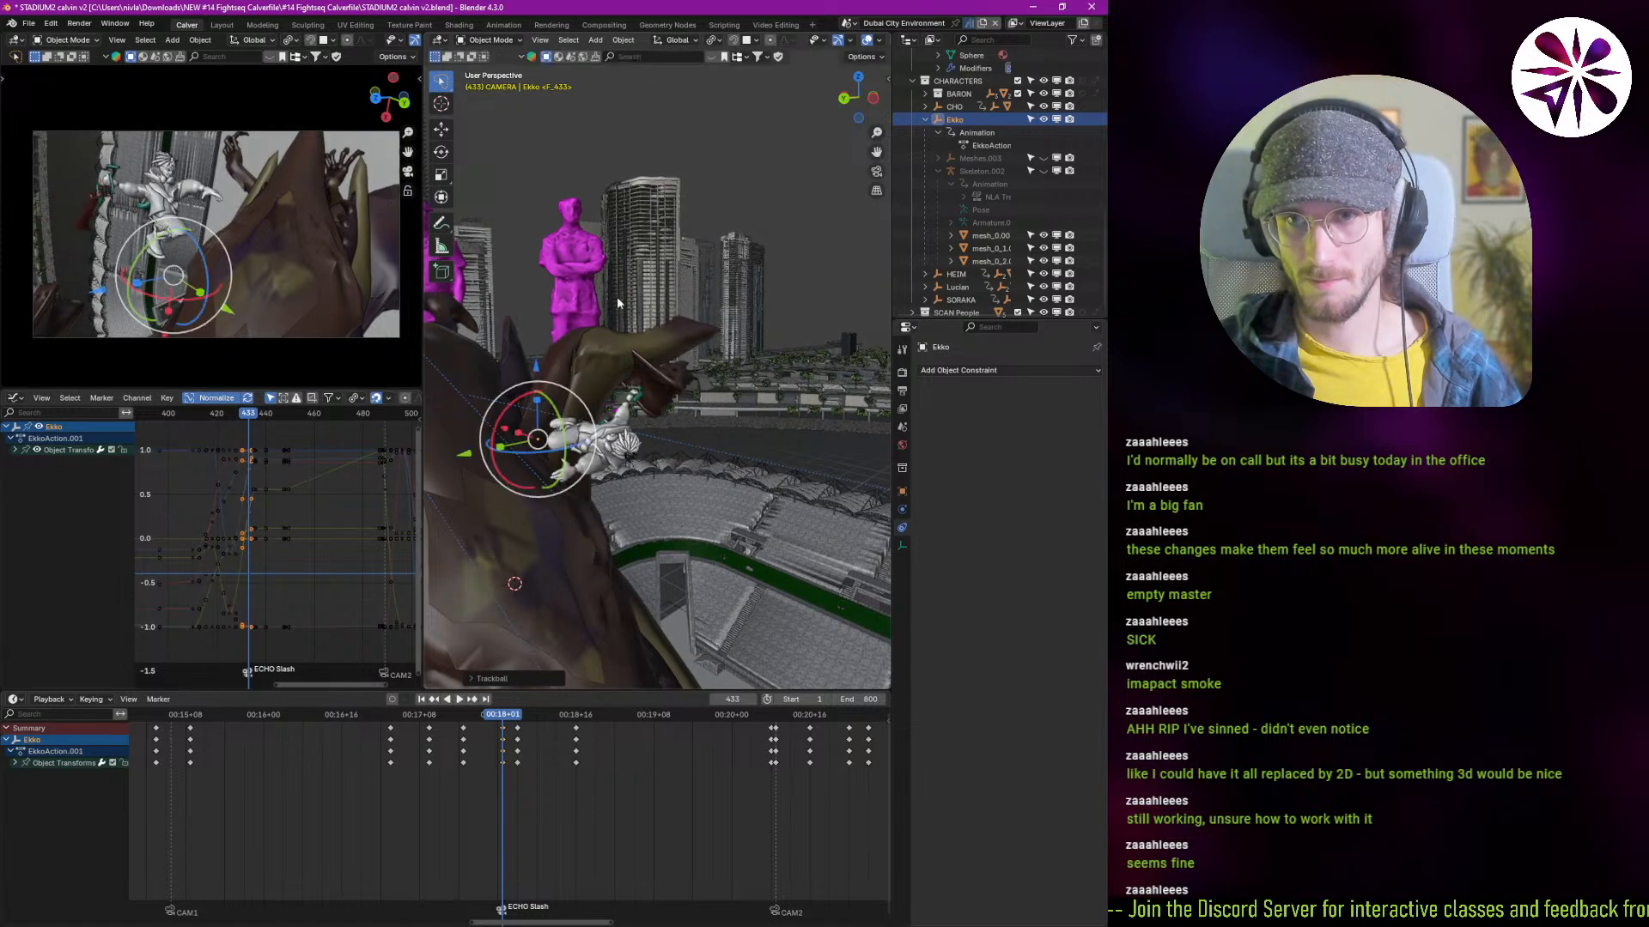
Step: Refine Ekko's placement within the ECHO Slash framing at frame 433, key it and replay the slash
{"action": "key", "text": "g"}
{"action": "left_click", "coordinate": [253, 258]}
{"action": "key", "text": "g"}
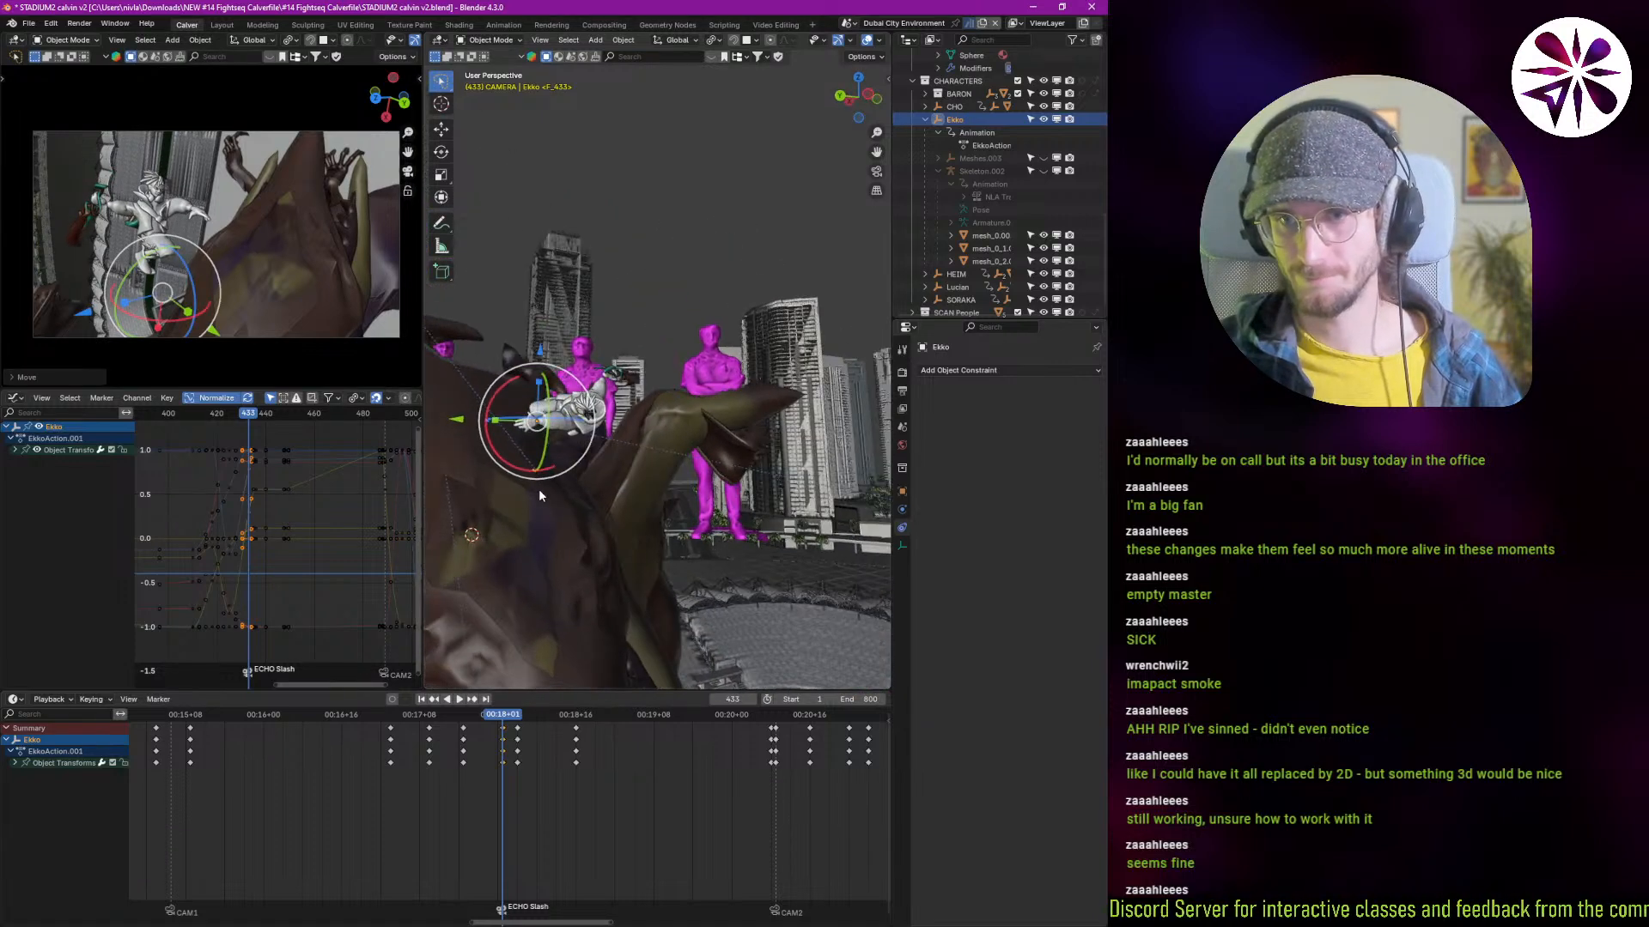
{"action": "left_click", "coordinate": [620, 530]}
{"action": "key", "text": "g"}
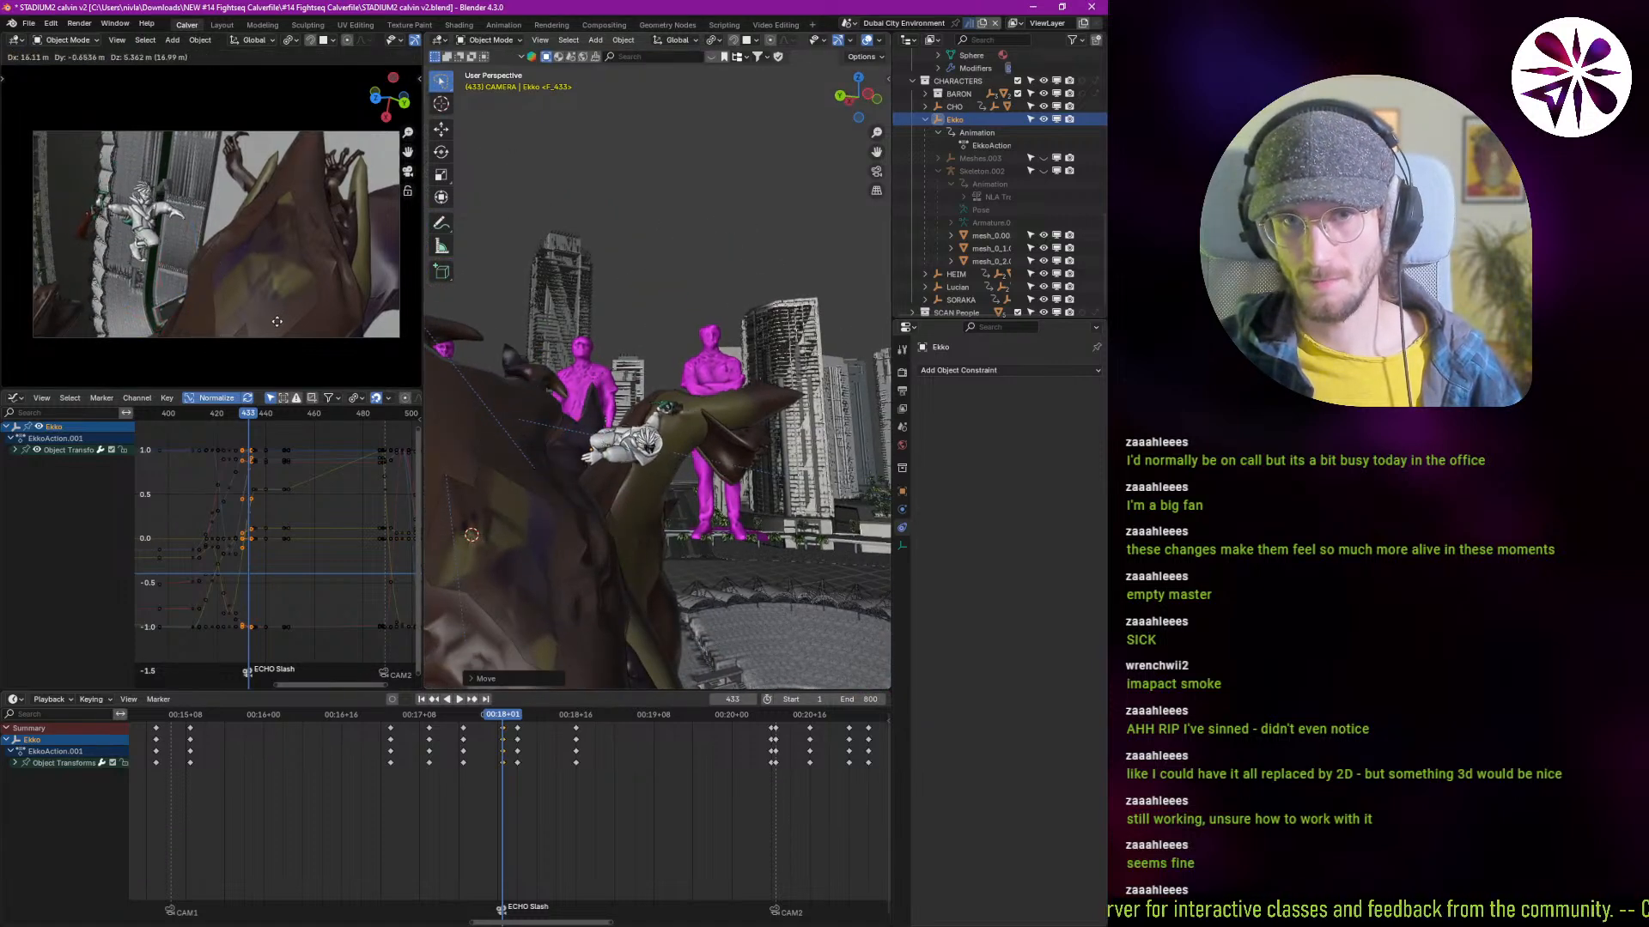
{"action": "left_click", "coordinate": [300, 276]}
{"action": "key", "text": "space"}
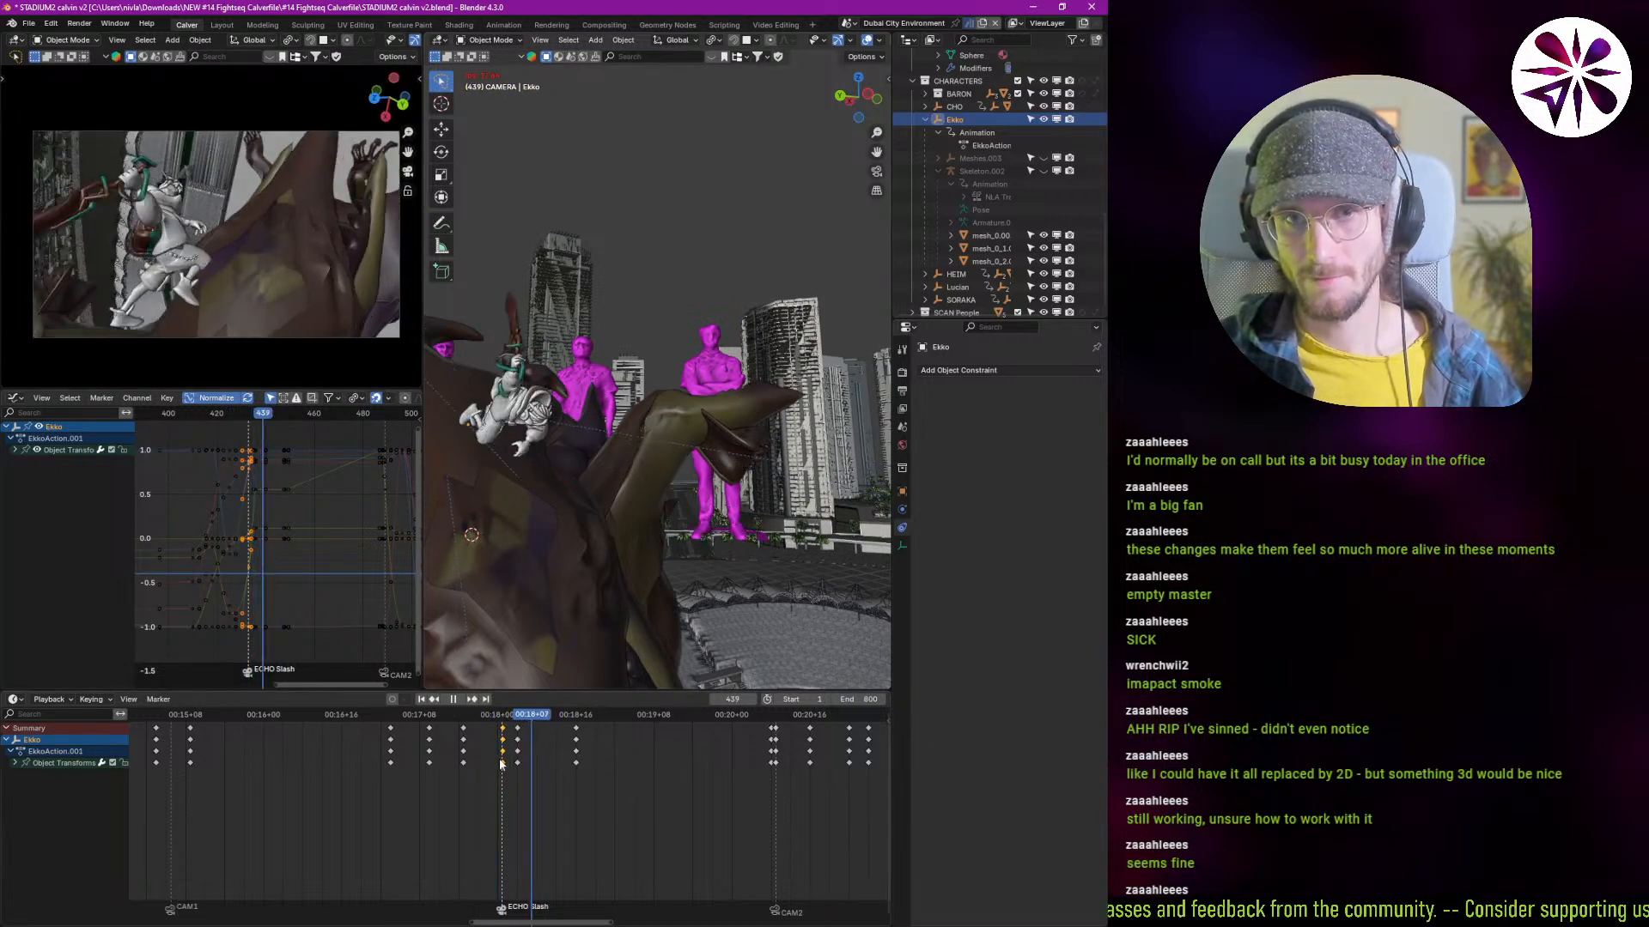
{"action": "right_click_drag", "start_coordinate": [506, 756], "coordinate": [404, 759], "text": "shift"}
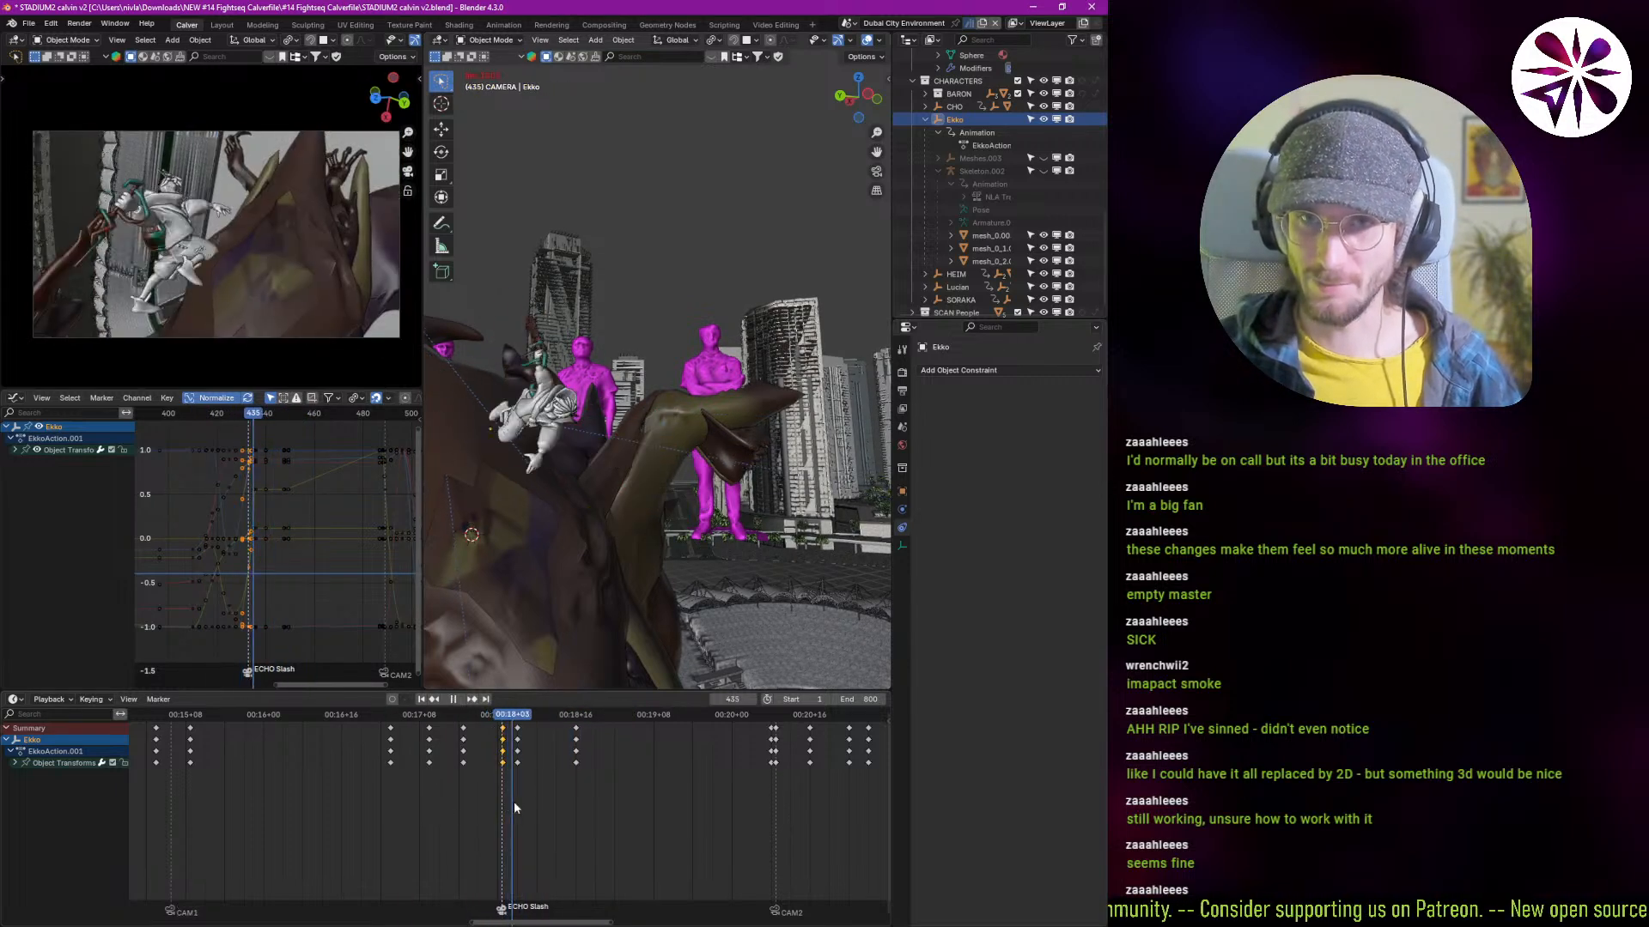
{"action": "key", "text": "space"}
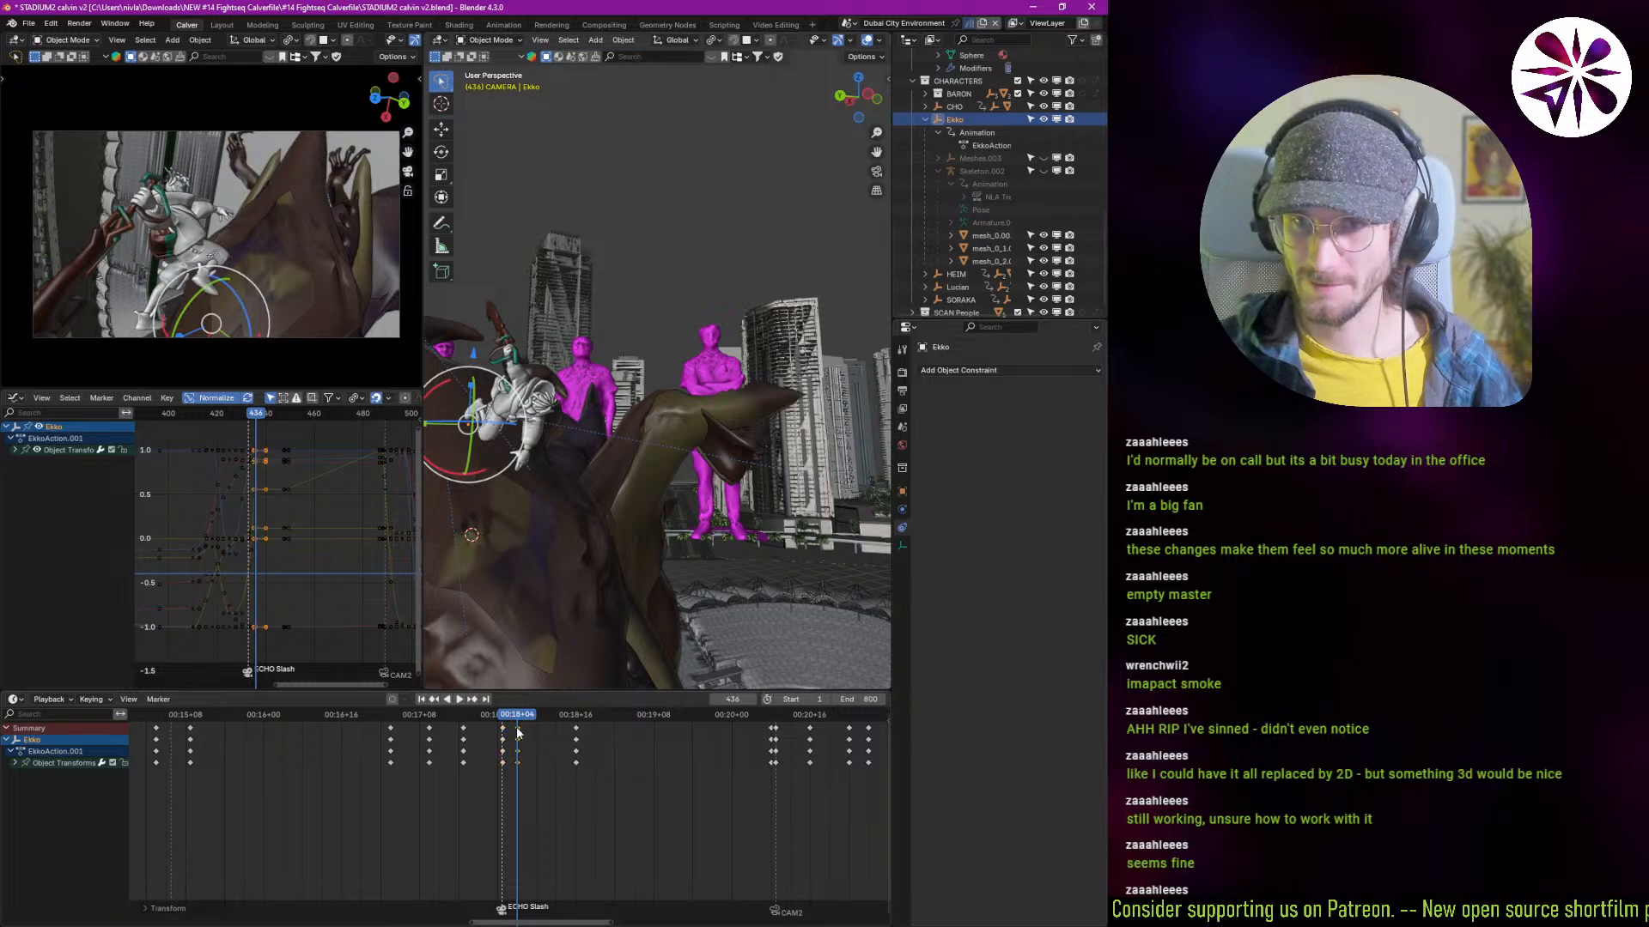
Step: Move Ekko farther away from the ECHO Slash camera at frame 433, key the position and start playback
{"action": "key", "text": "g"}
{"action": "key", "text": "Escape"}
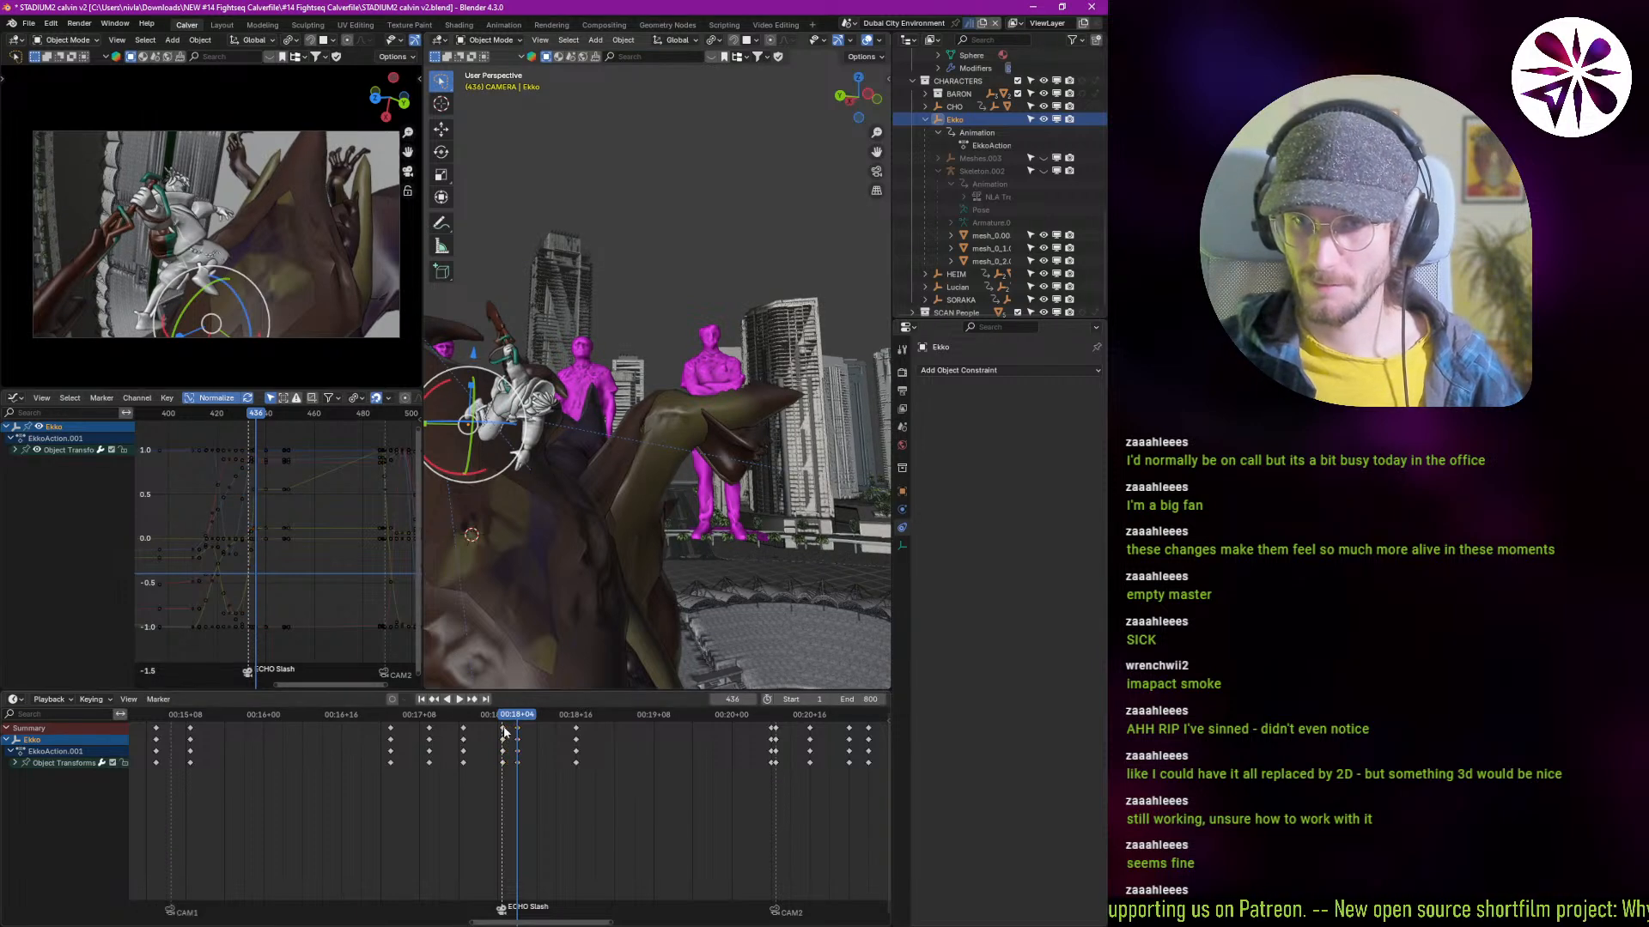
{"action": "key", "text": "Down"}
{"action": "middle_click_drag", "start_coordinate": [550, 520], "coordinate": [582, 532]}
{"action": "key", "text": "g"}
{"action": "left_click", "coordinate": [637, 623]}
{"action": "key", "text": "g"}
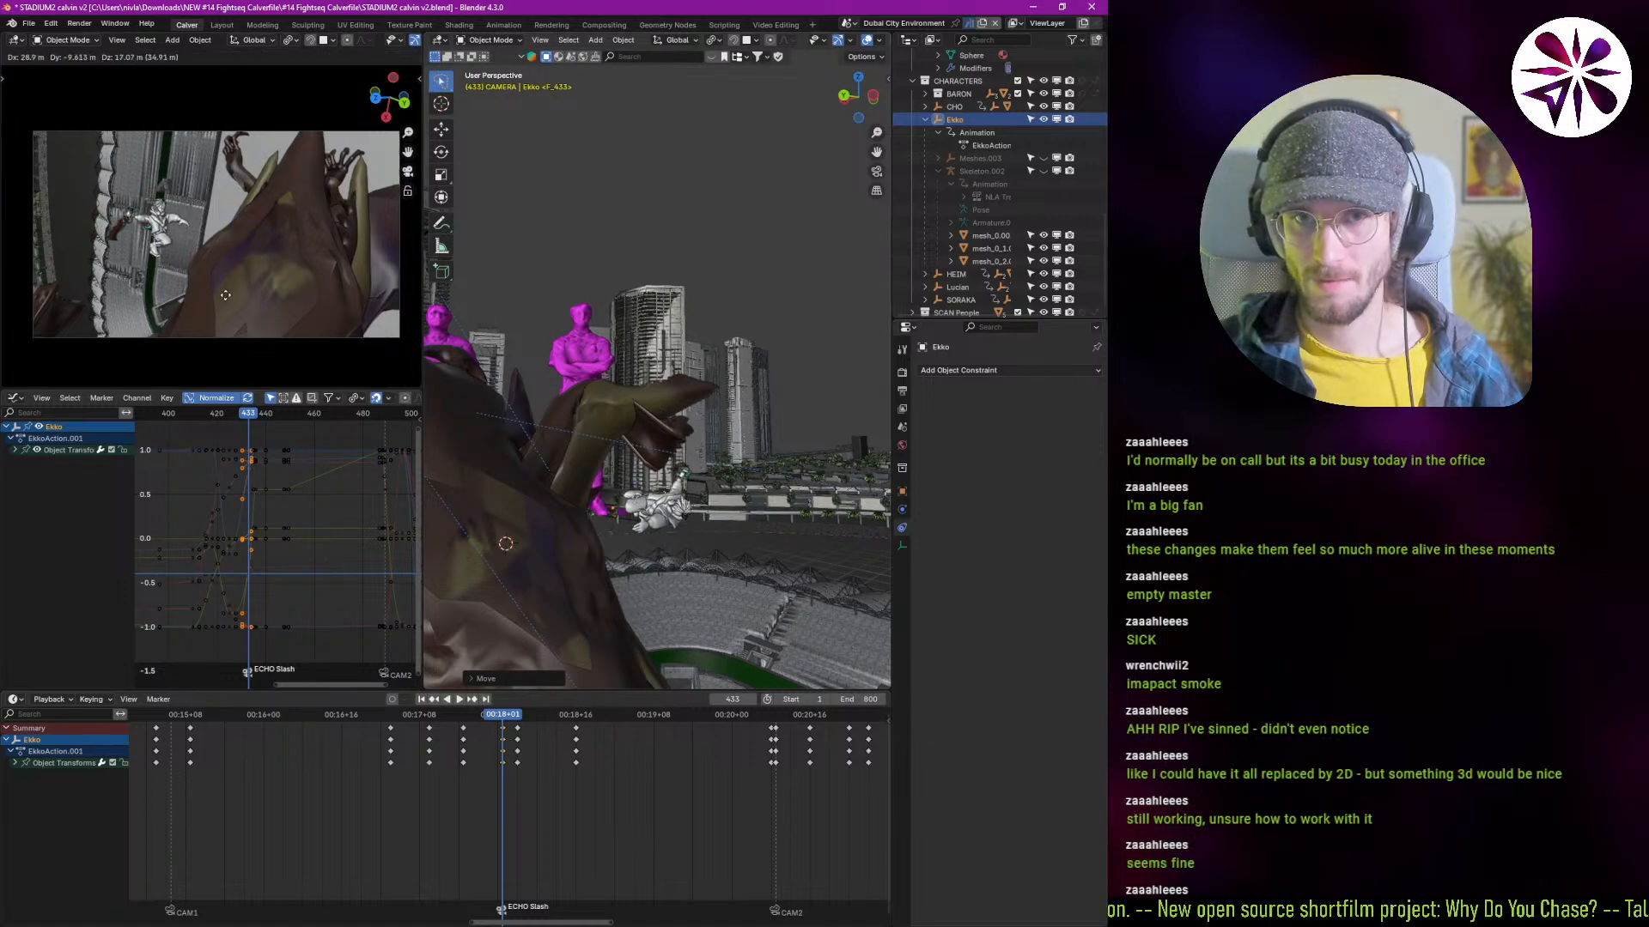
{"action": "left_click", "coordinate": [223, 299]}
{"action": "key", "text": "i"}
{"action": "key", "text": "space"}
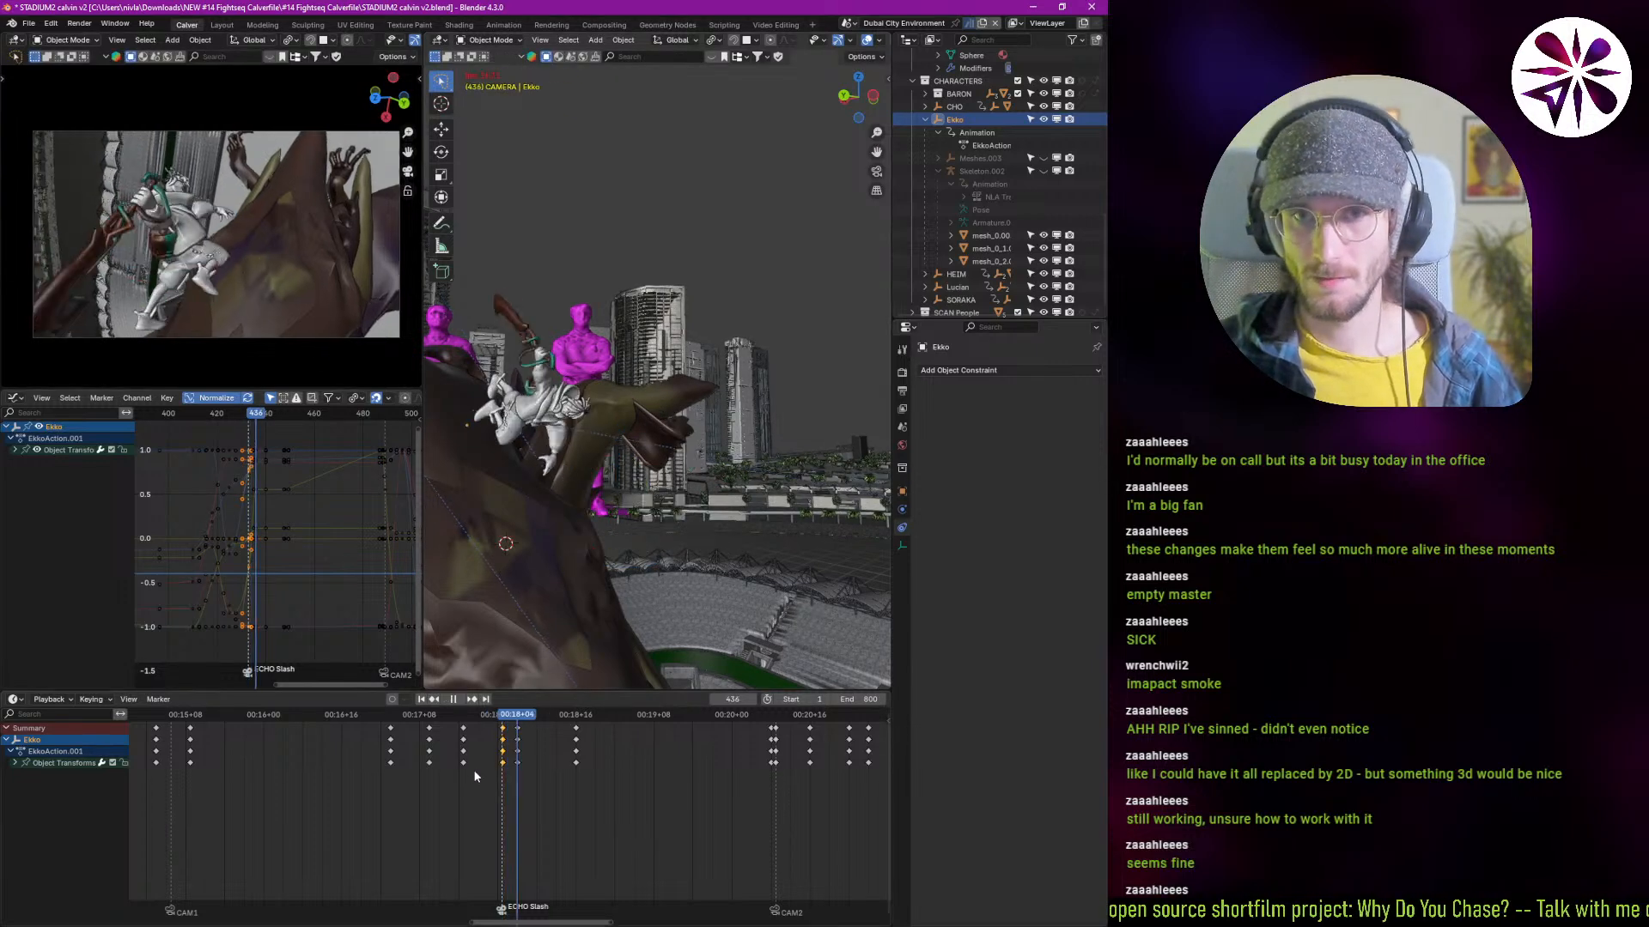
Step: Replay the fight from about frame 417 through the ECHO Slash and CAM2 cuts to check Ekko's entrance
{"action": "key", "text": "Escape"}
{"action": "right_click_drag", "start_coordinate": [477, 784], "coordinate": [423, 790], "text": "shift"}
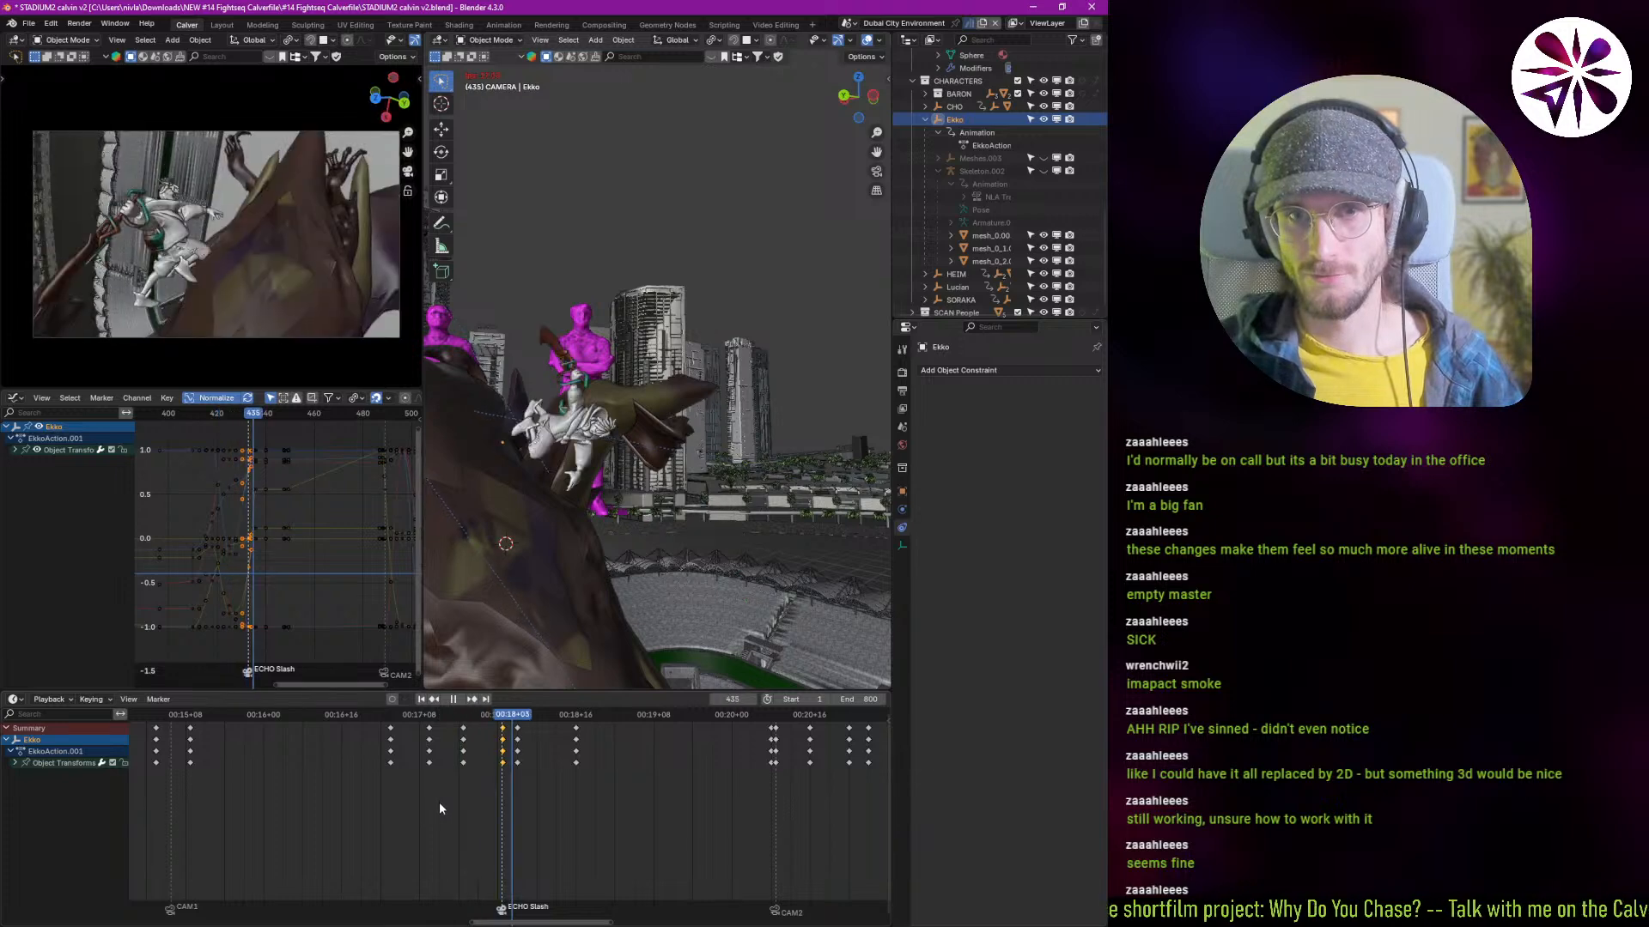
{"action": "key", "text": "Escape"}
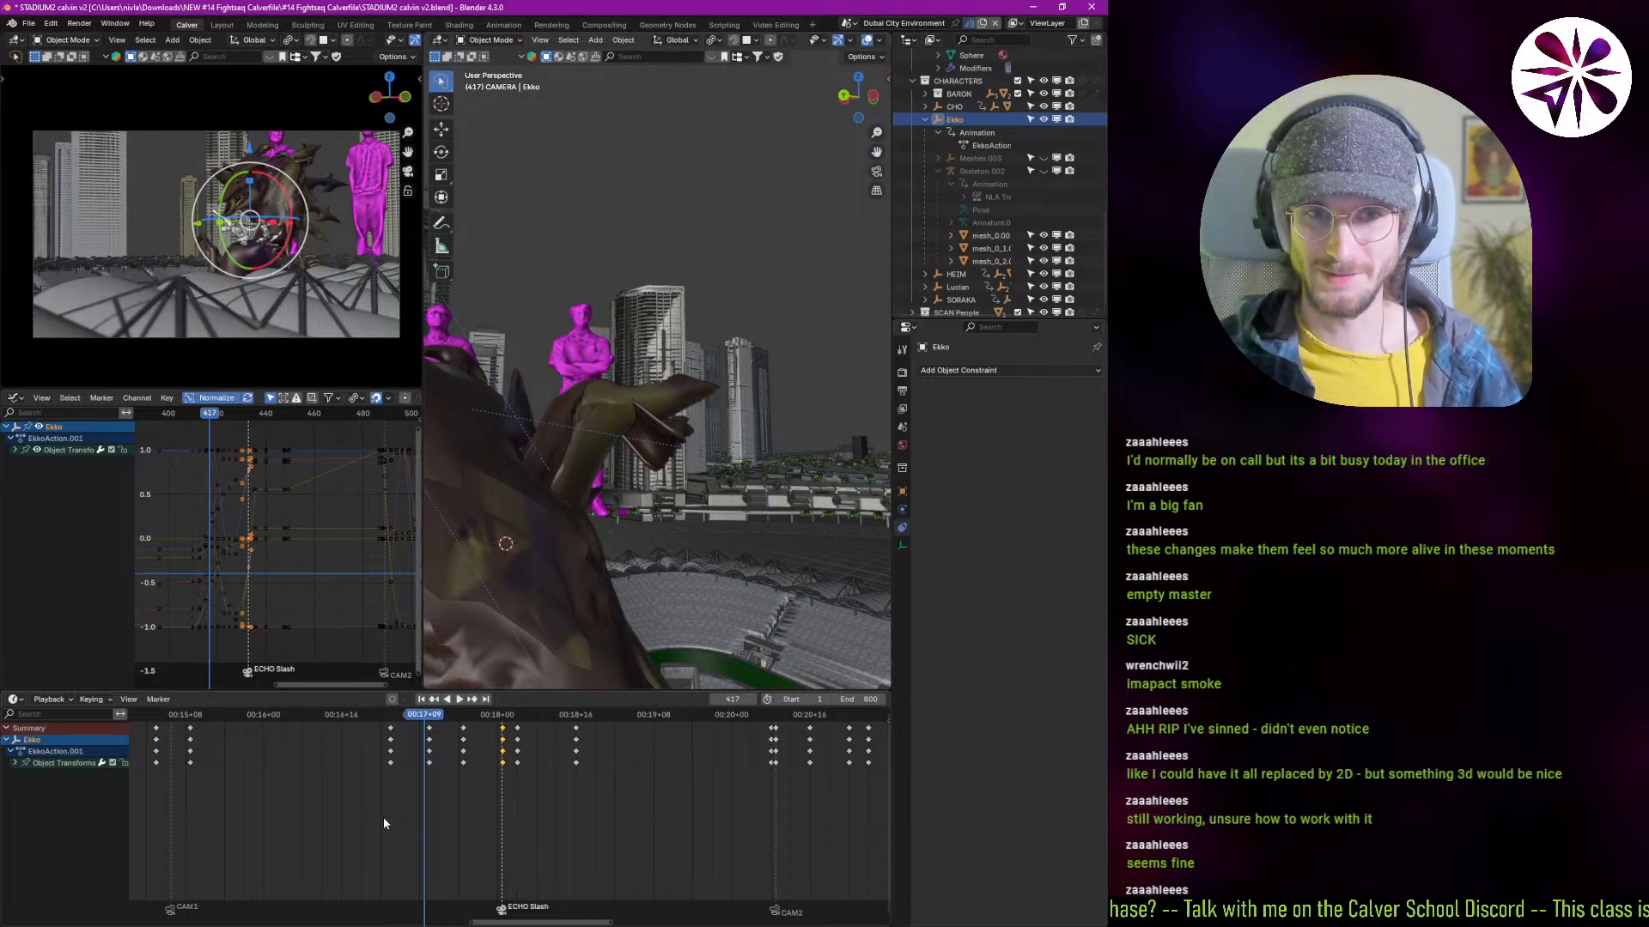
{"action": "scroll", "coordinate": [397, 803], "scroll_direction": "down", "scroll_amount": 3}
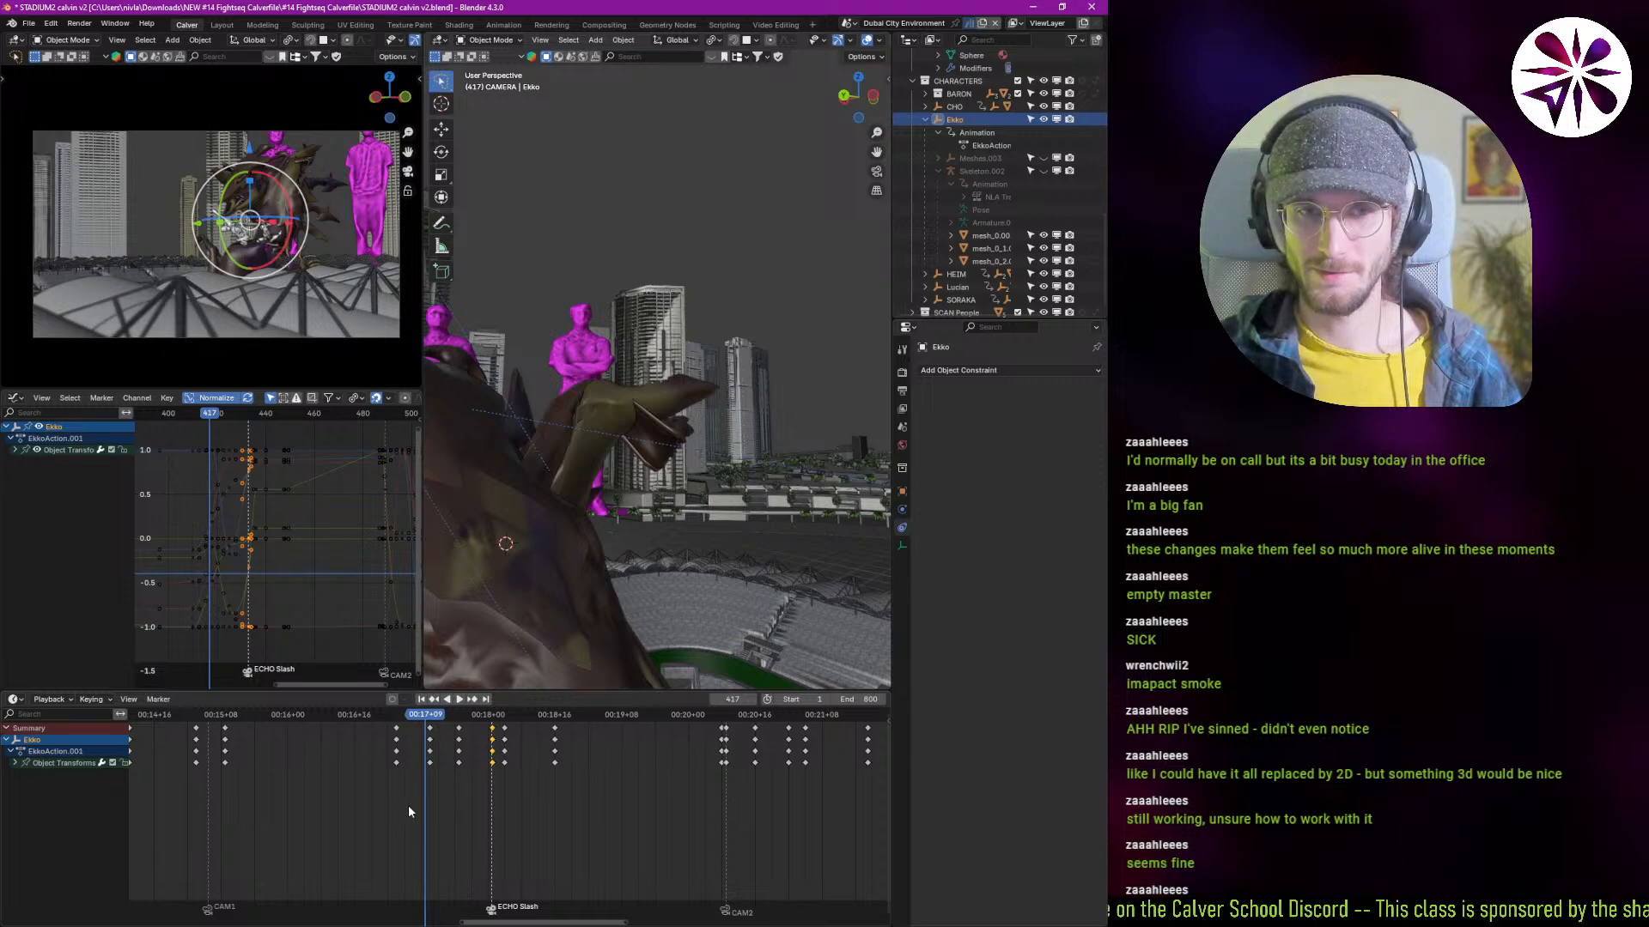
{"action": "middle_click_drag", "start_coordinate": [423, 809], "coordinate": [409, 802]}
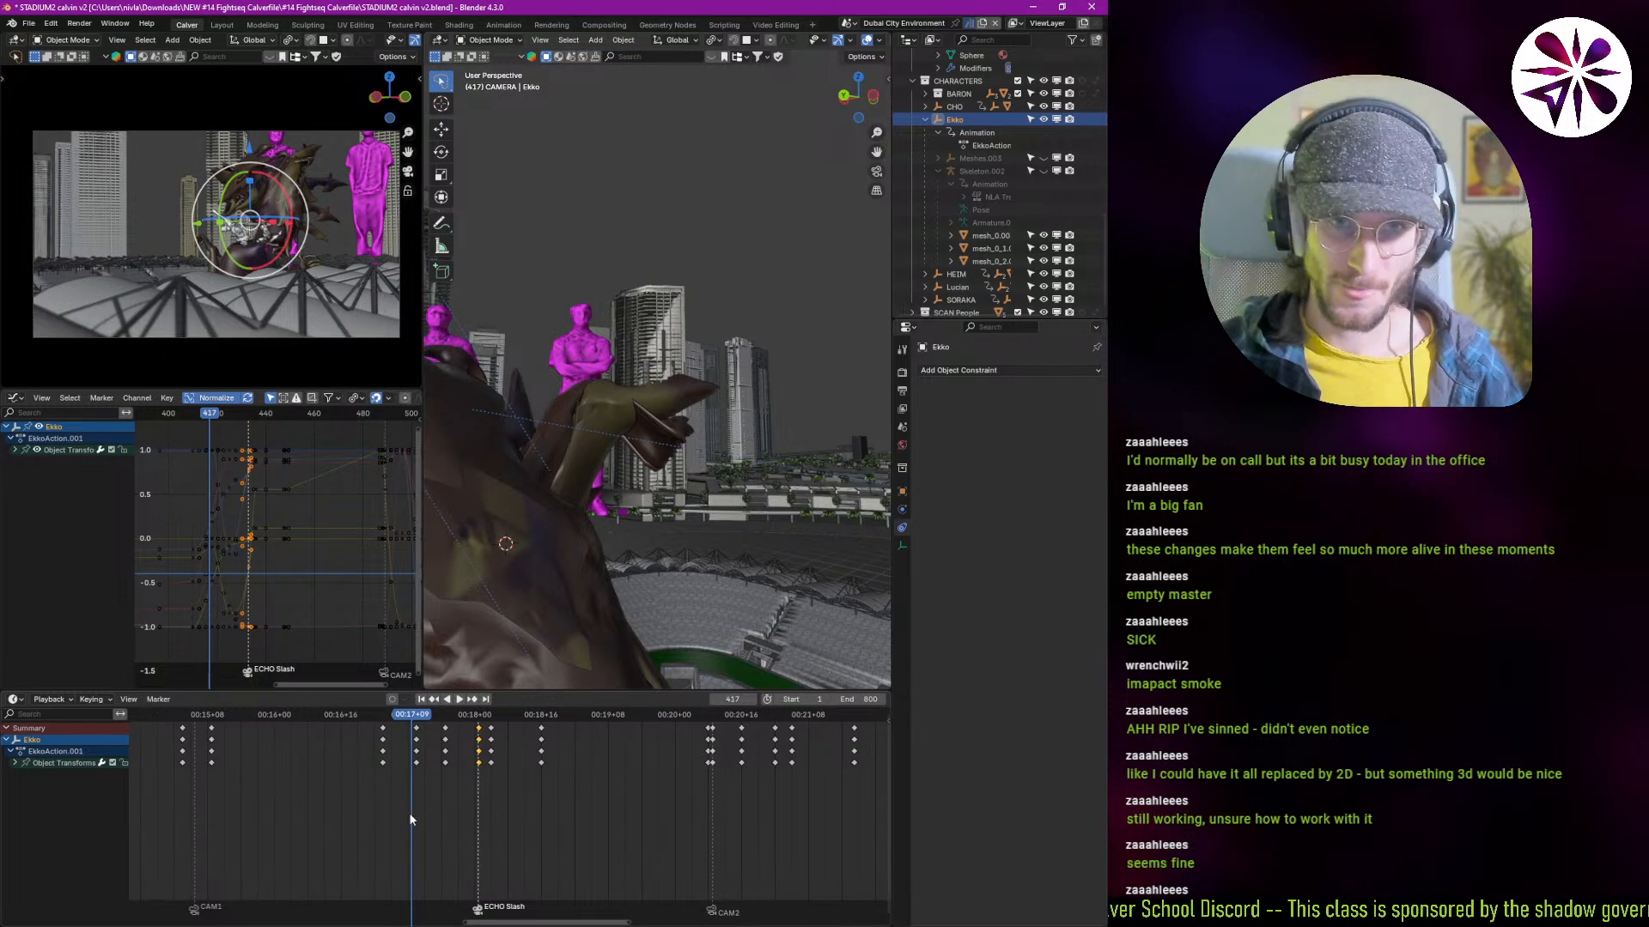
{"action": "key", "text": "space"}
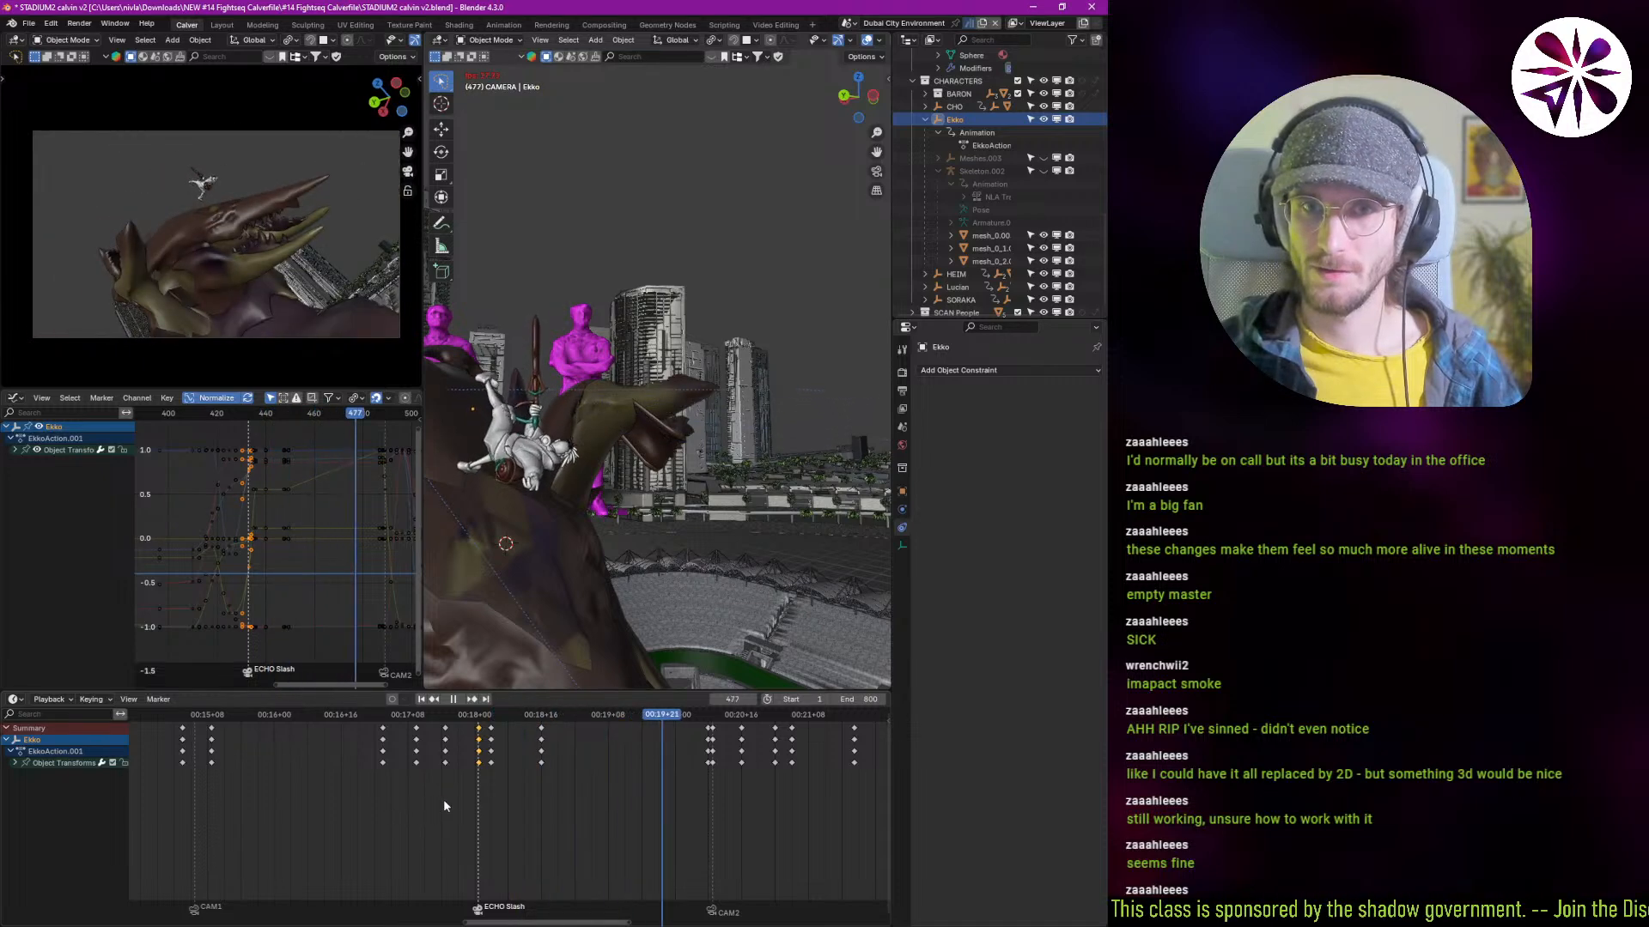
{"action": "key", "text": "Escape"}
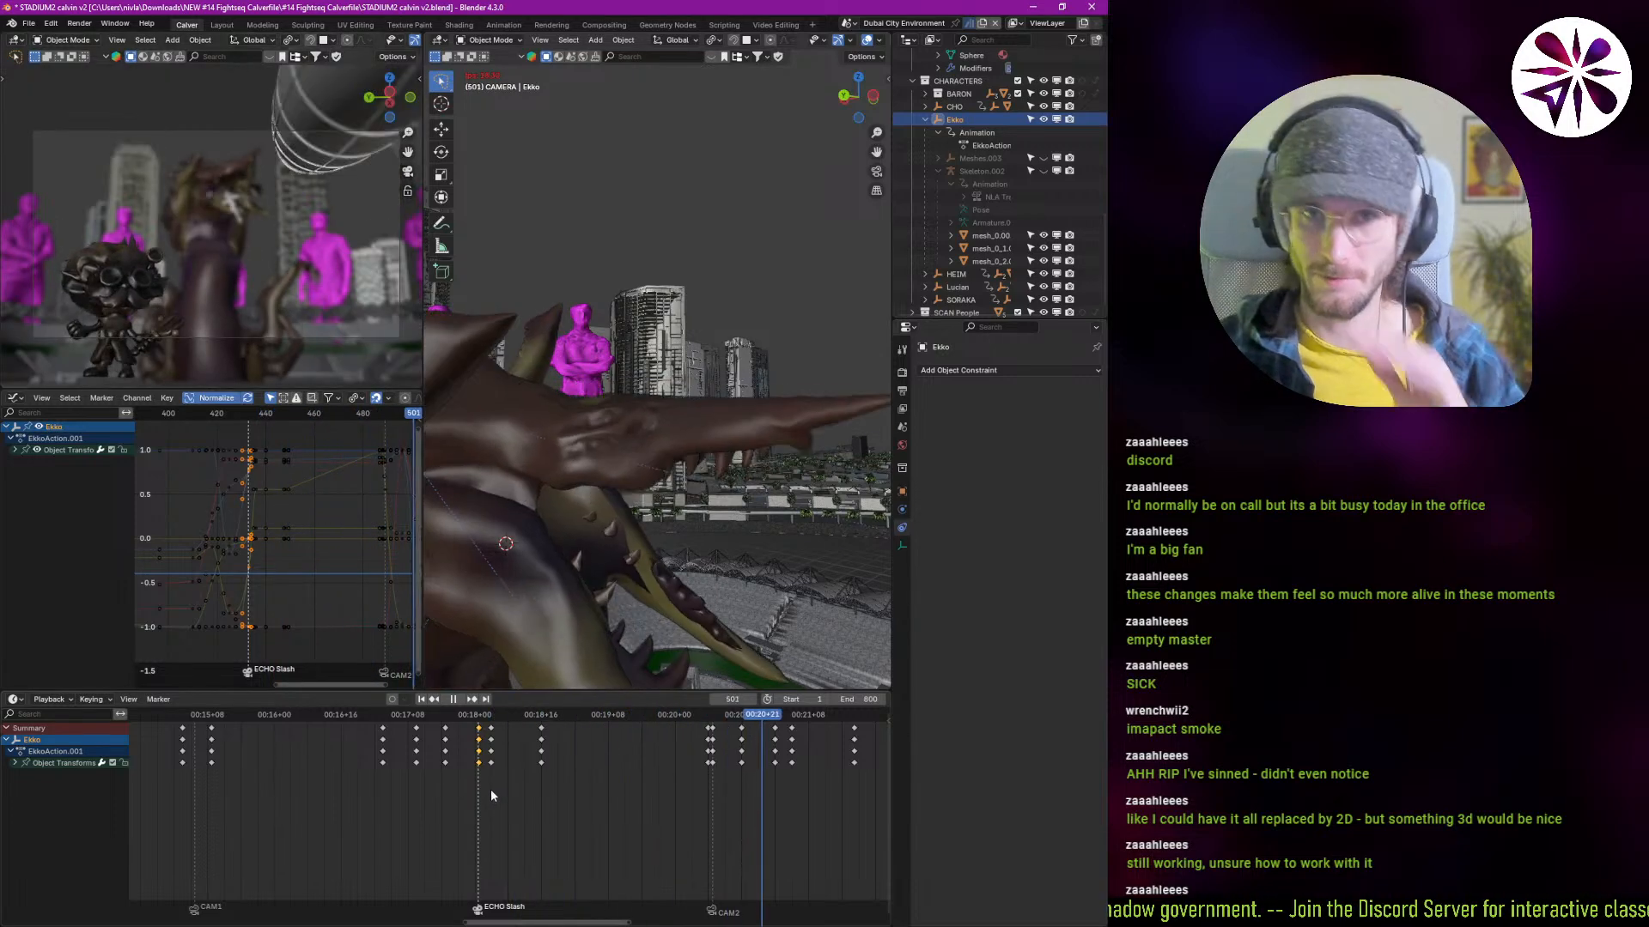
{"action": "left_click_drag", "start_coordinate": [606, 786], "coordinate": [682, 812]}
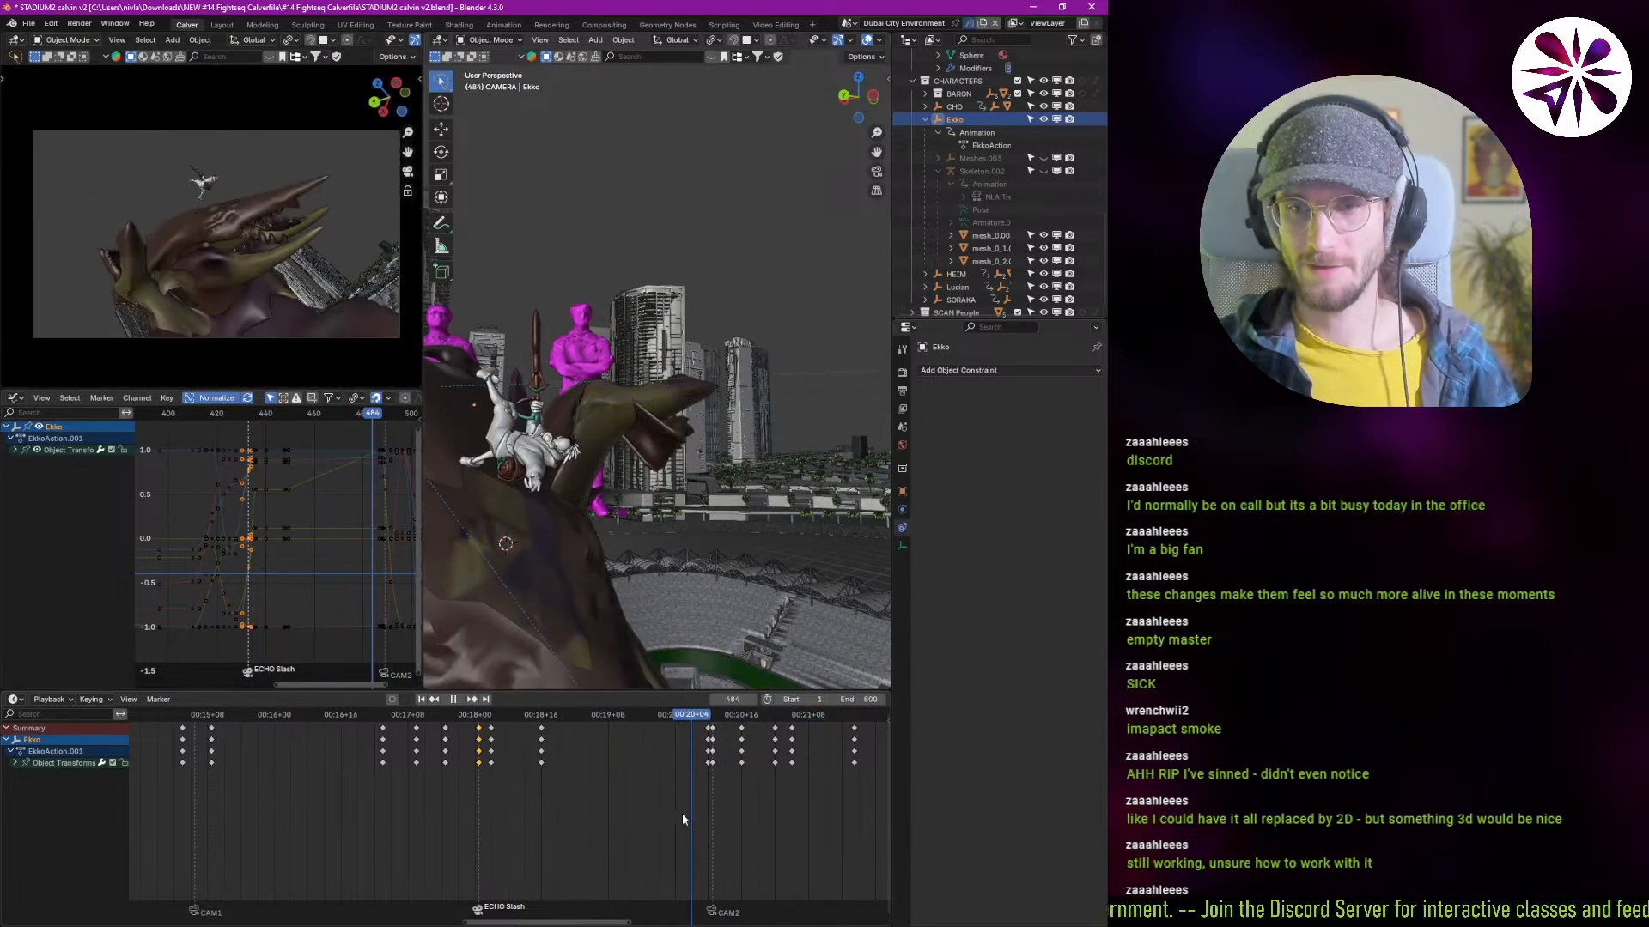
{"action": "key", "text": "Escape"}
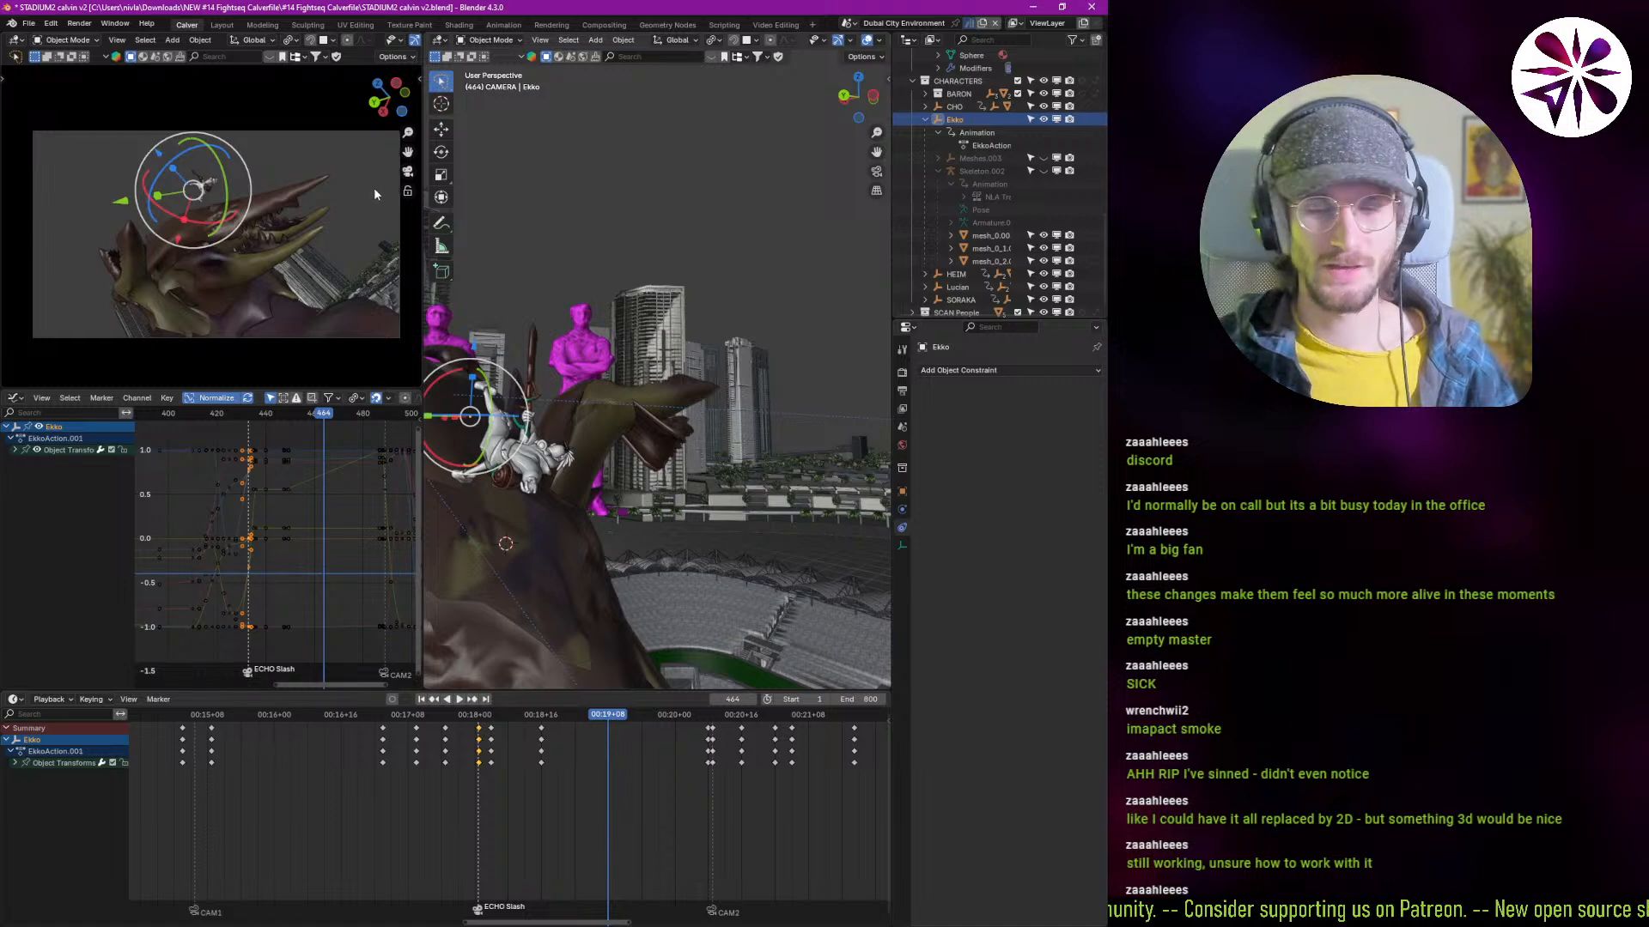
Step: Play the fight on from frame 464 past the CAM2 cut, stop at frame 519 and save the file
{"action": "key", "text": "space"}
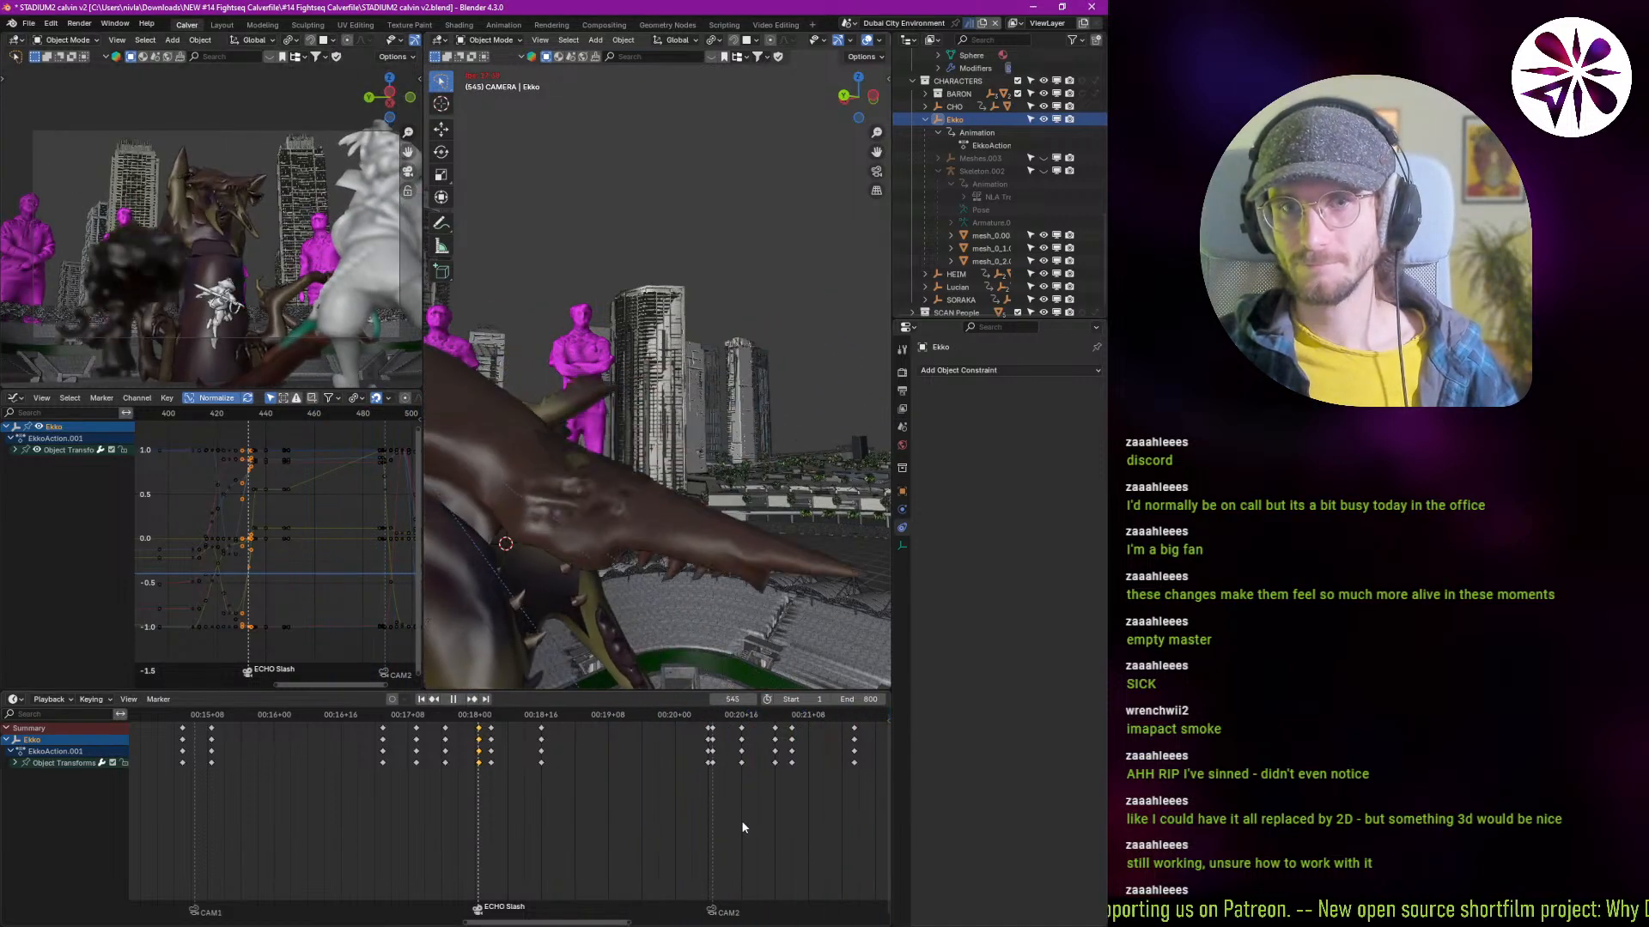
{"action": "scroll", "coordinate": [719, 814], "scroll_direction": "down", "scroll_amount": 4}
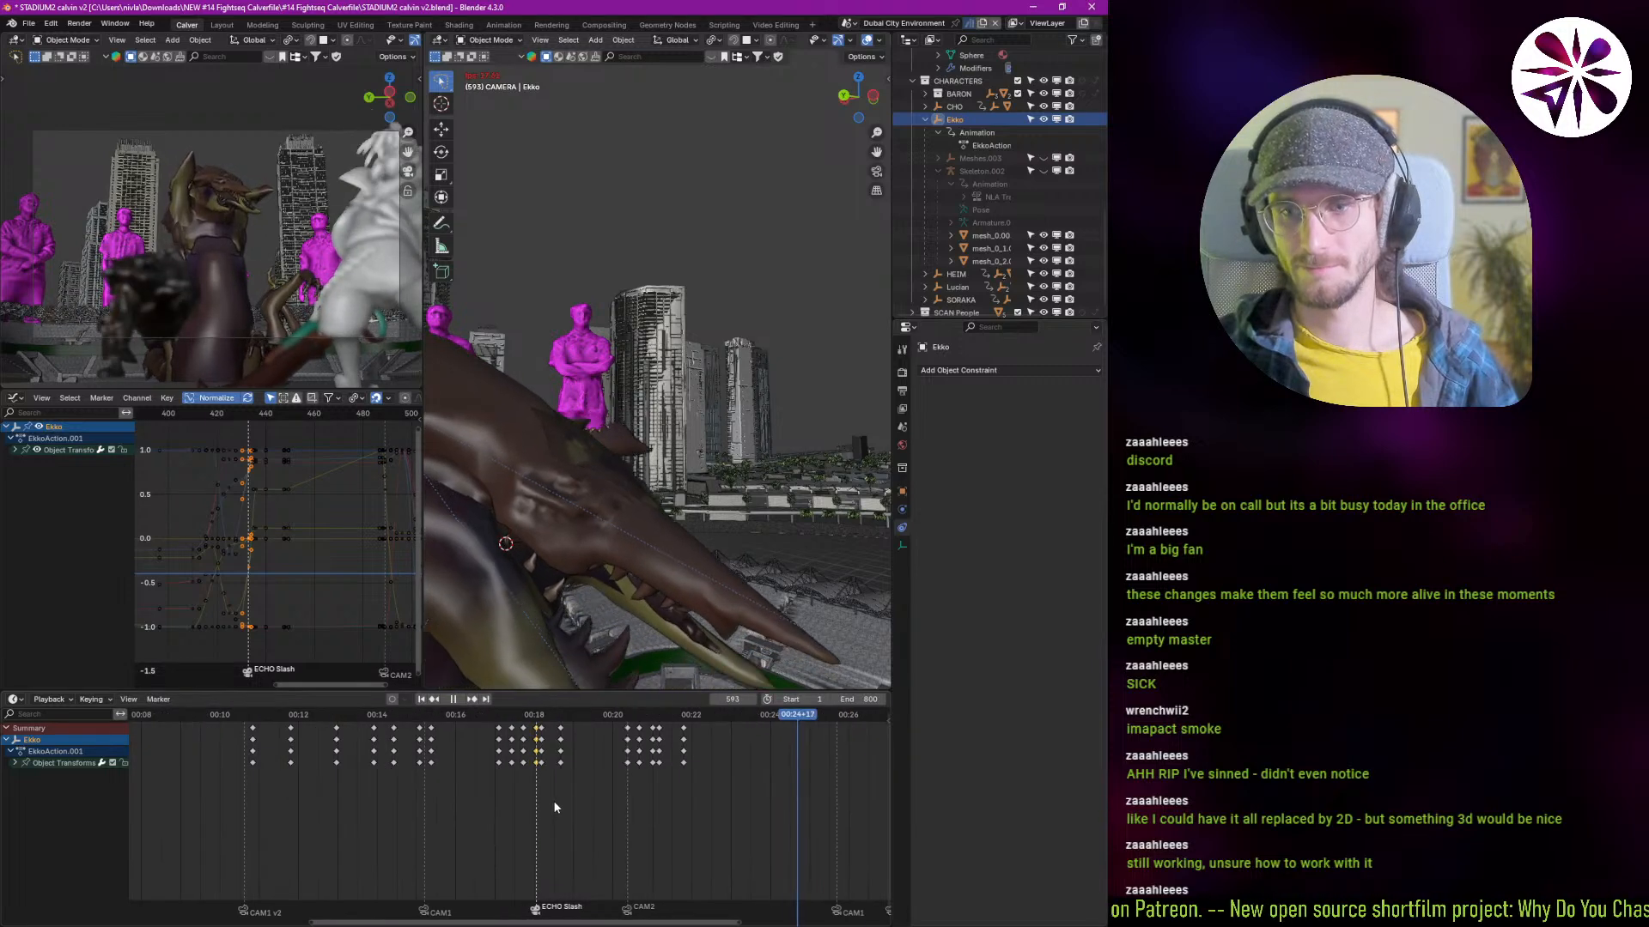
{"action": "middle_click_drag", "start_coordinate": [640, 811], "coordinate": [560, 838]}
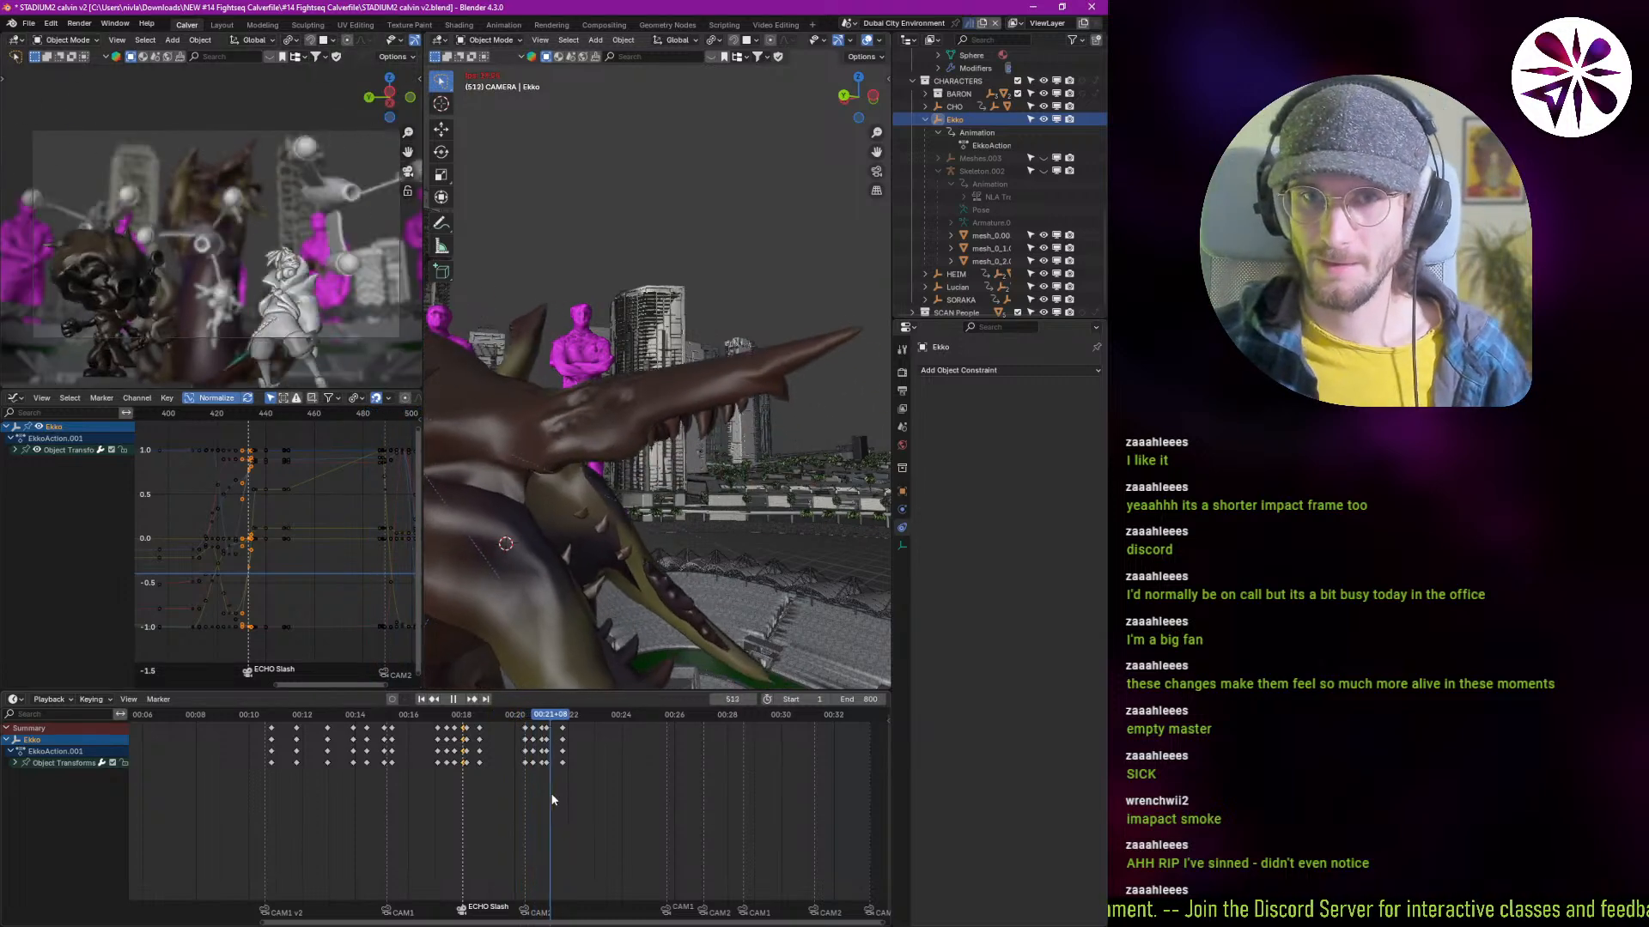
{"action": "key", "text": "space"}
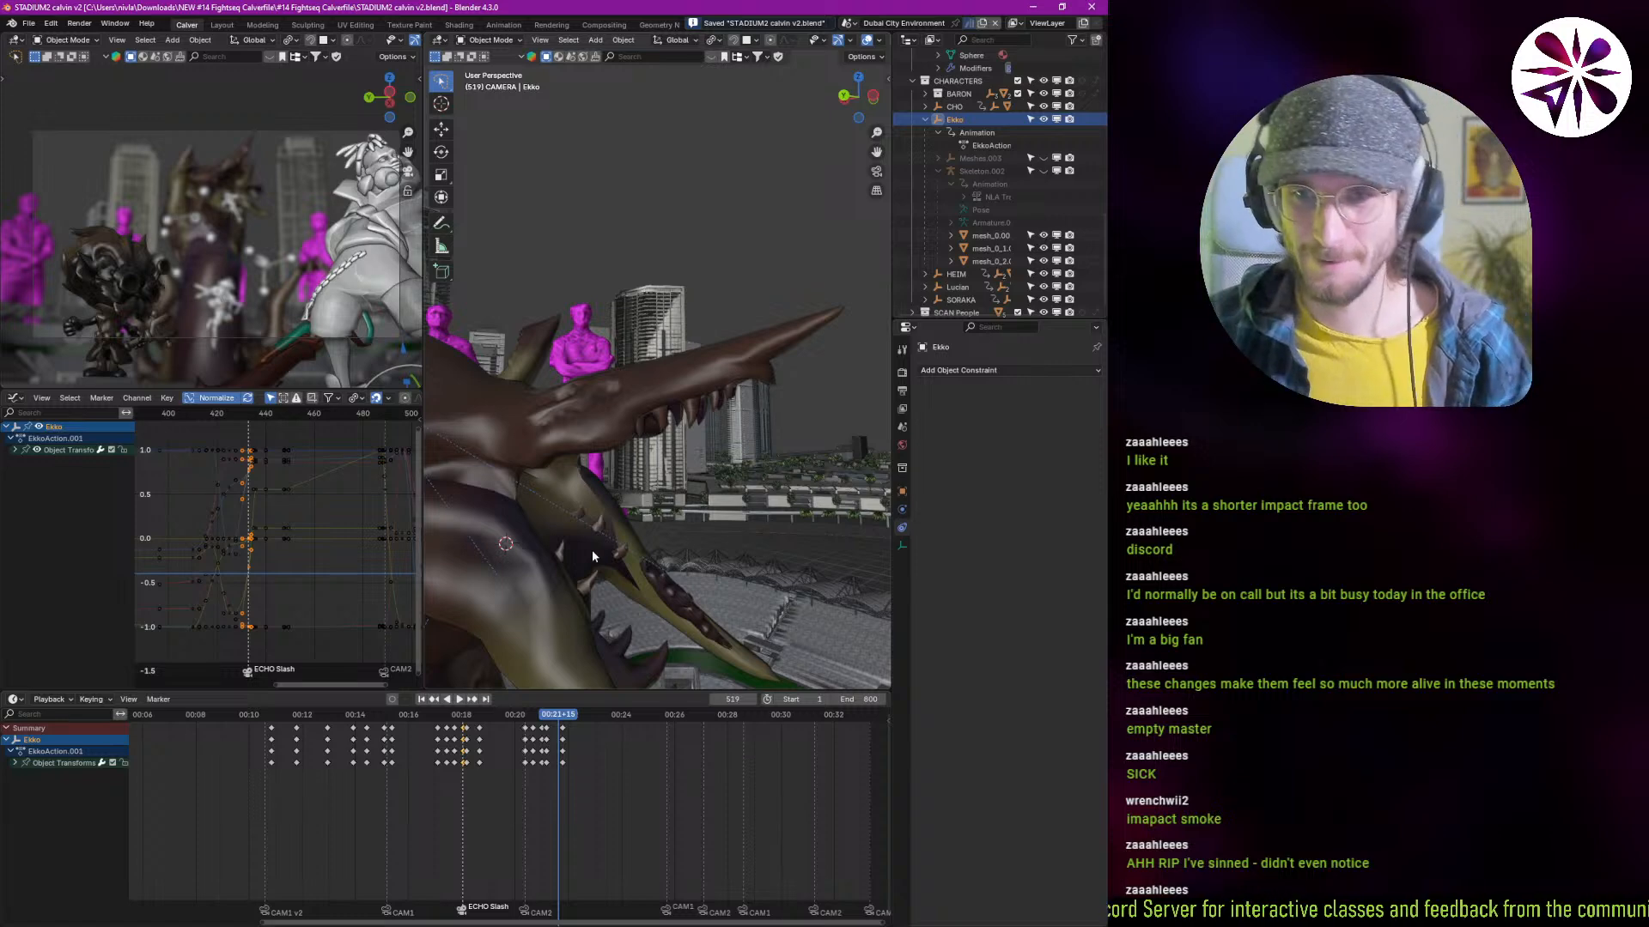
{"action": "middle_click_drag", "start_coordinate": [372, 298], "coordinate": [352, 284], "text": "shift"}
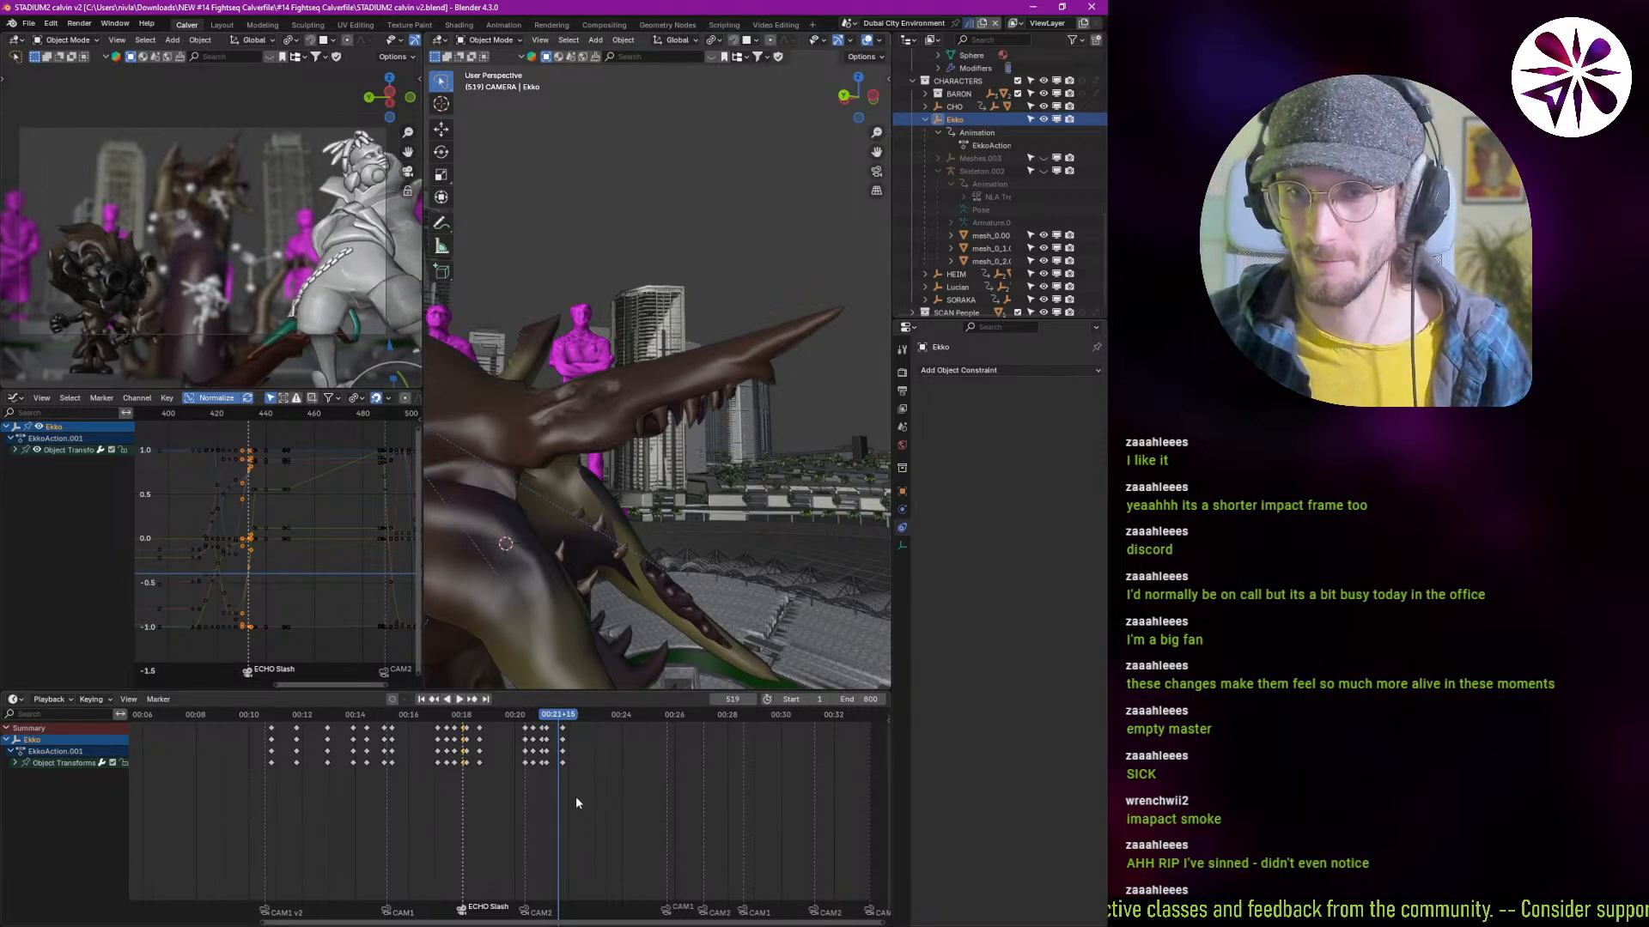
Step: Review the fight from frame 519 through frame 642, check the project post in Discord and save the stadium file
{"action": "left_click_drag", "start_coordinate": [576, 803], "coordinate": [694, 823]}
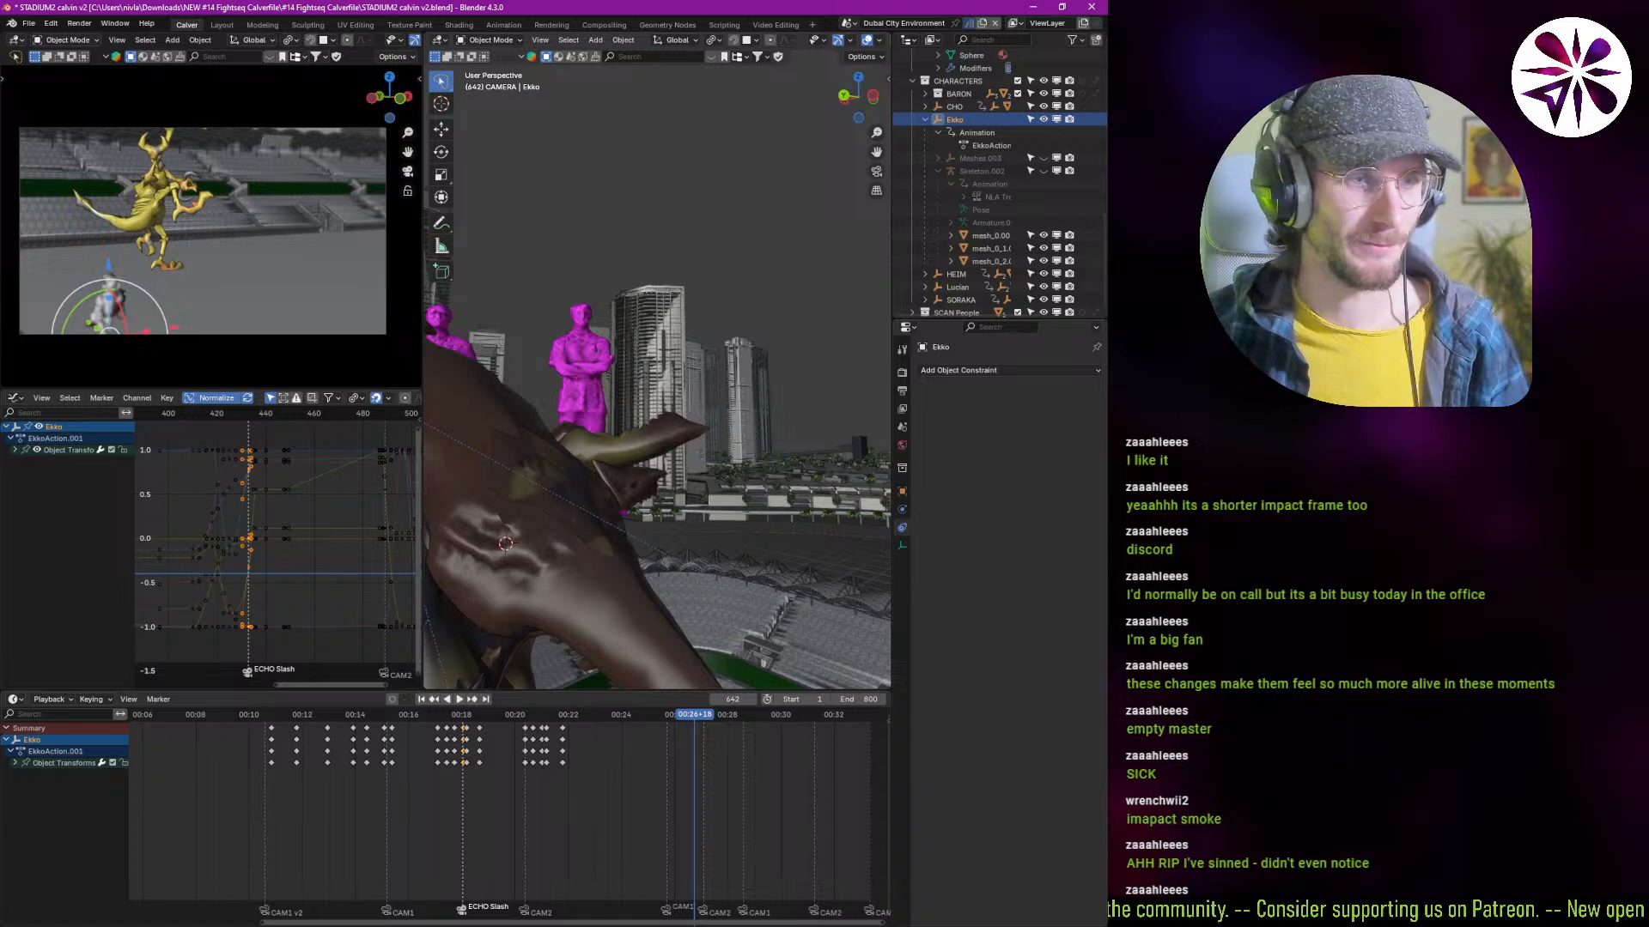
{"action": "key", "text": "alt+Tab"}
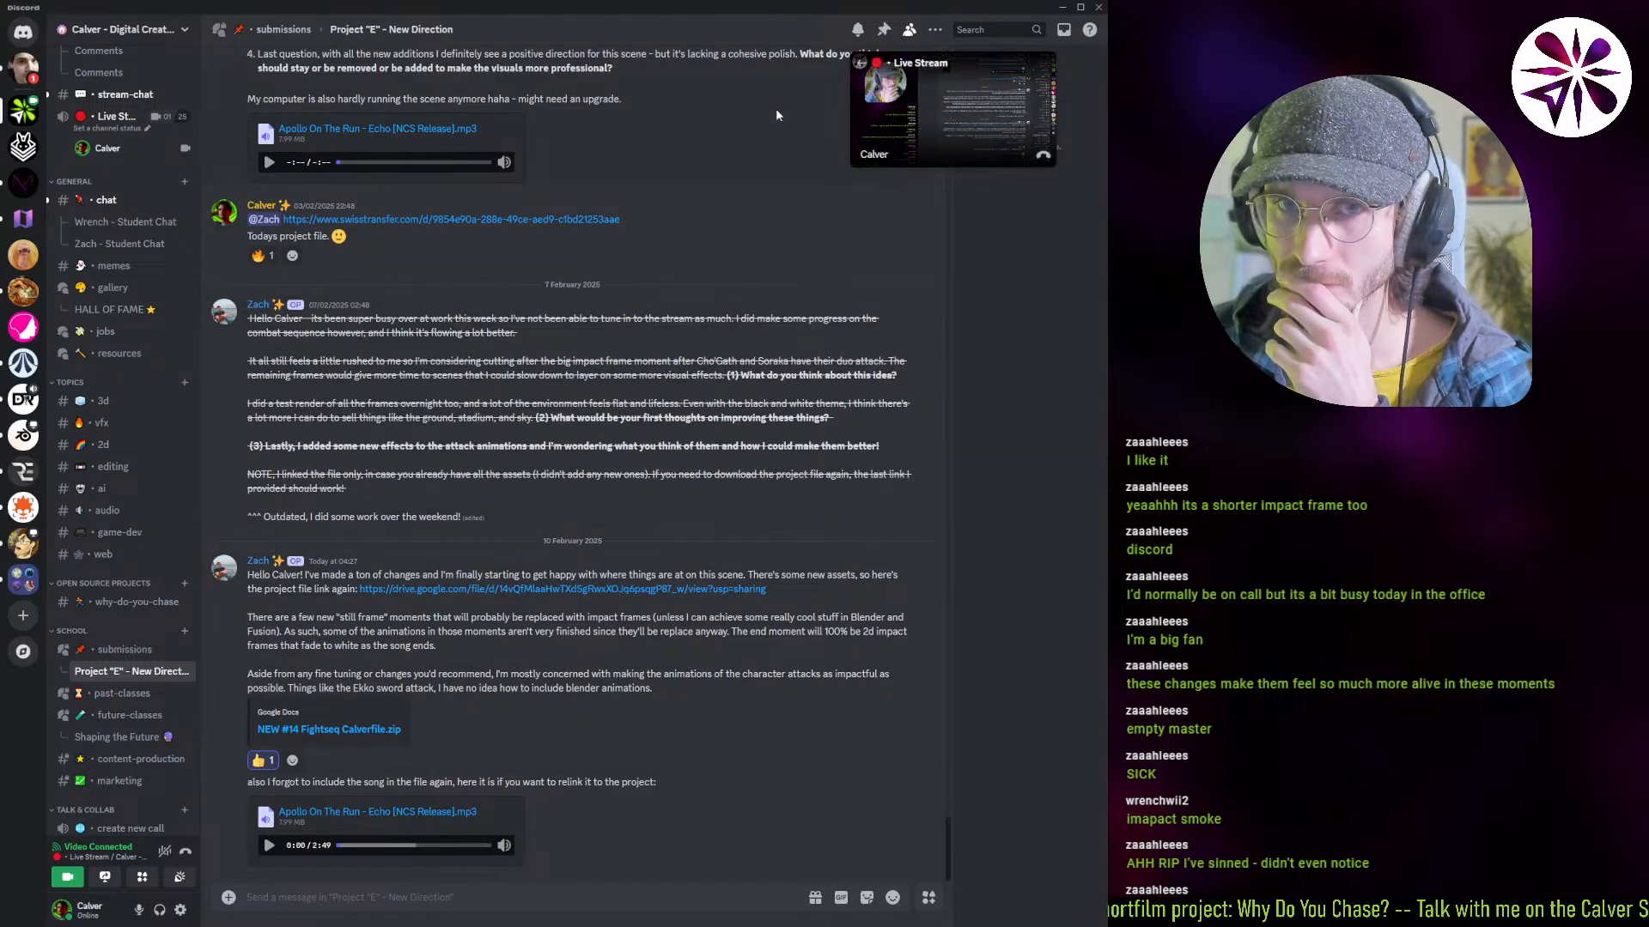
{"action": "left_click", "coordinate": [1063, 7]}
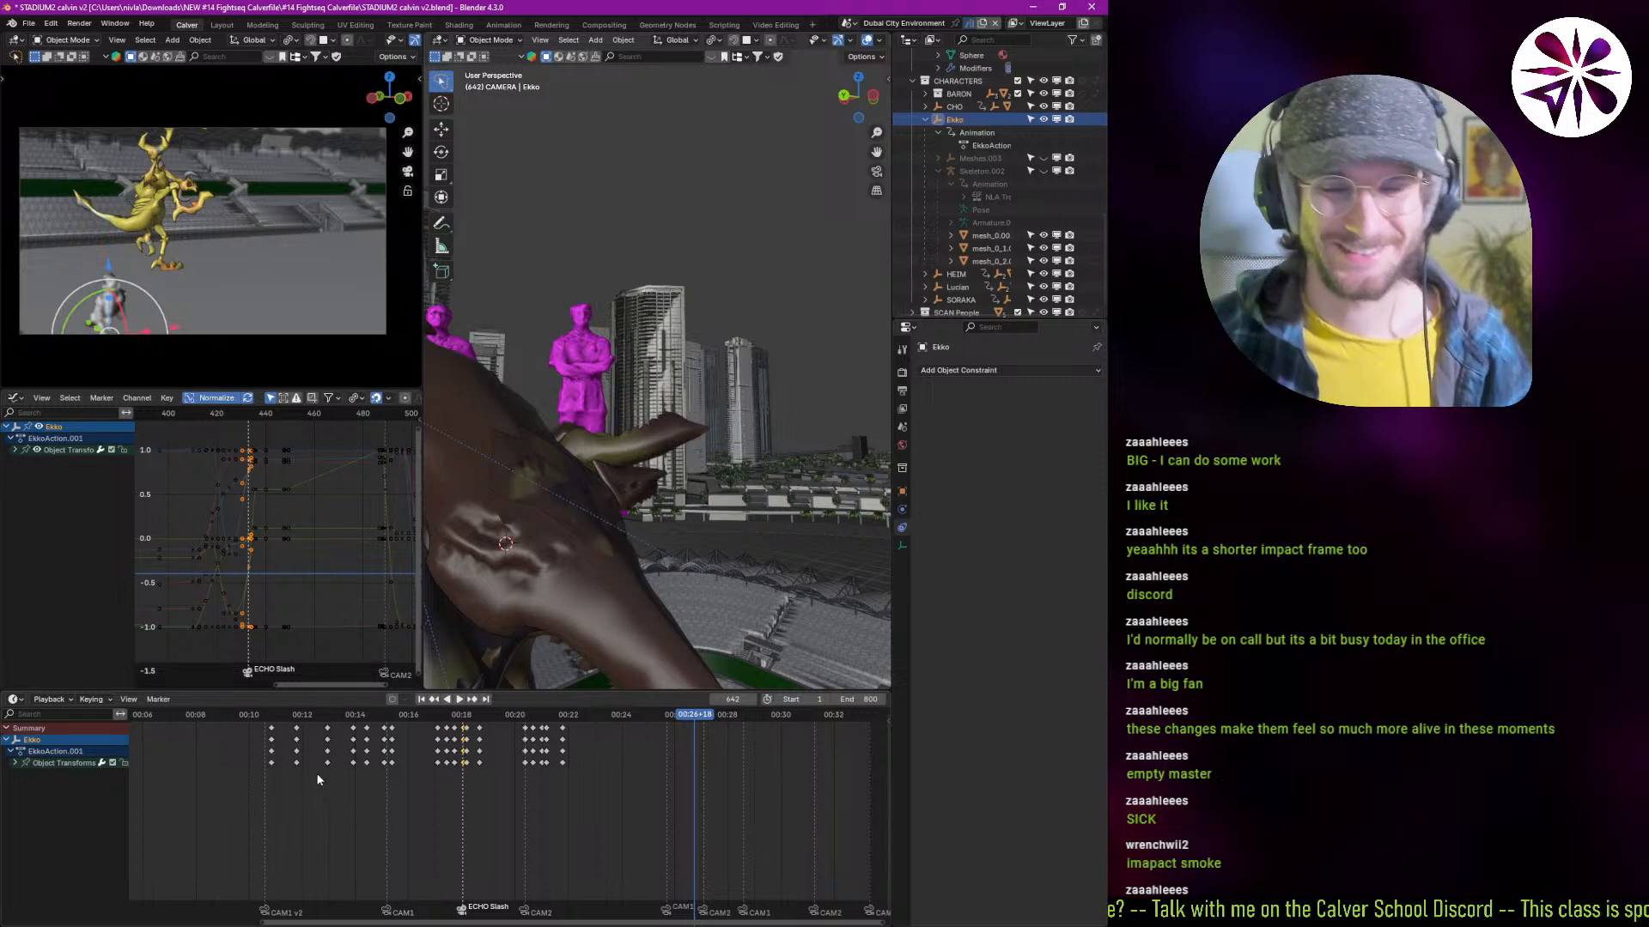
{"action": "scroll", "coordinate": [411, 786], "scroll_direction": "down", "scroll_amount": 5}
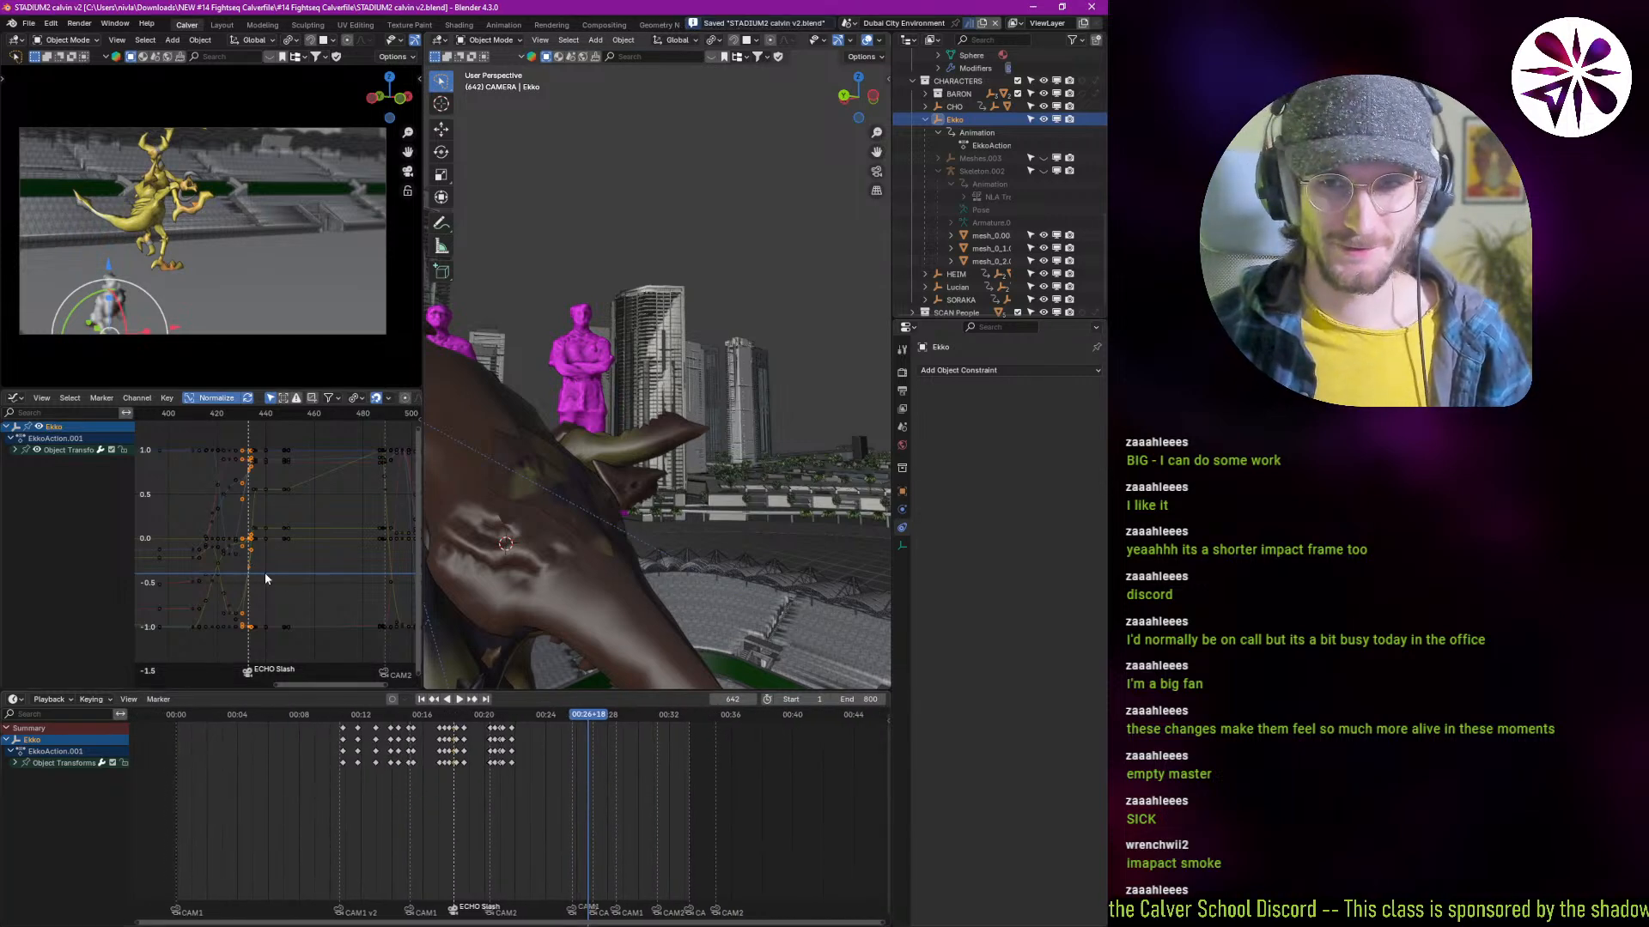
Step: Close the saved stadium file, discard the untitled video-editing project and keep the Chasm's Call template open
{"action": "left_click", "coordinate": [1093, 7]}
{"action": "left_click", "coordinate": [1091, 7]}
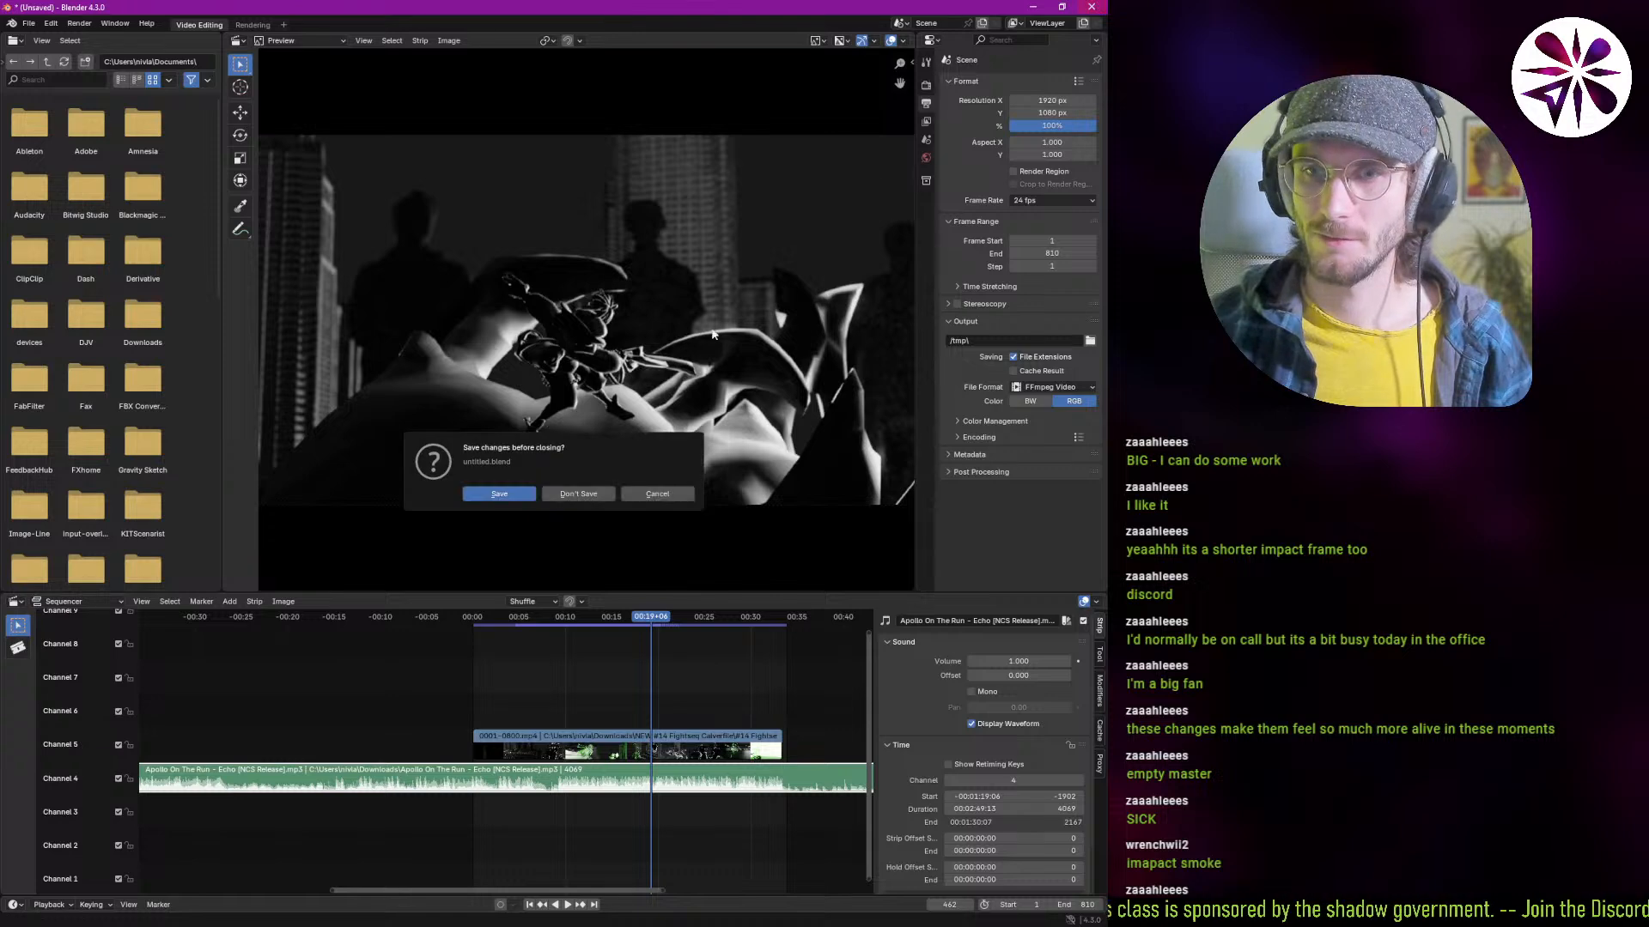
{"action": "left_click", "coordinate": [578, 494]}
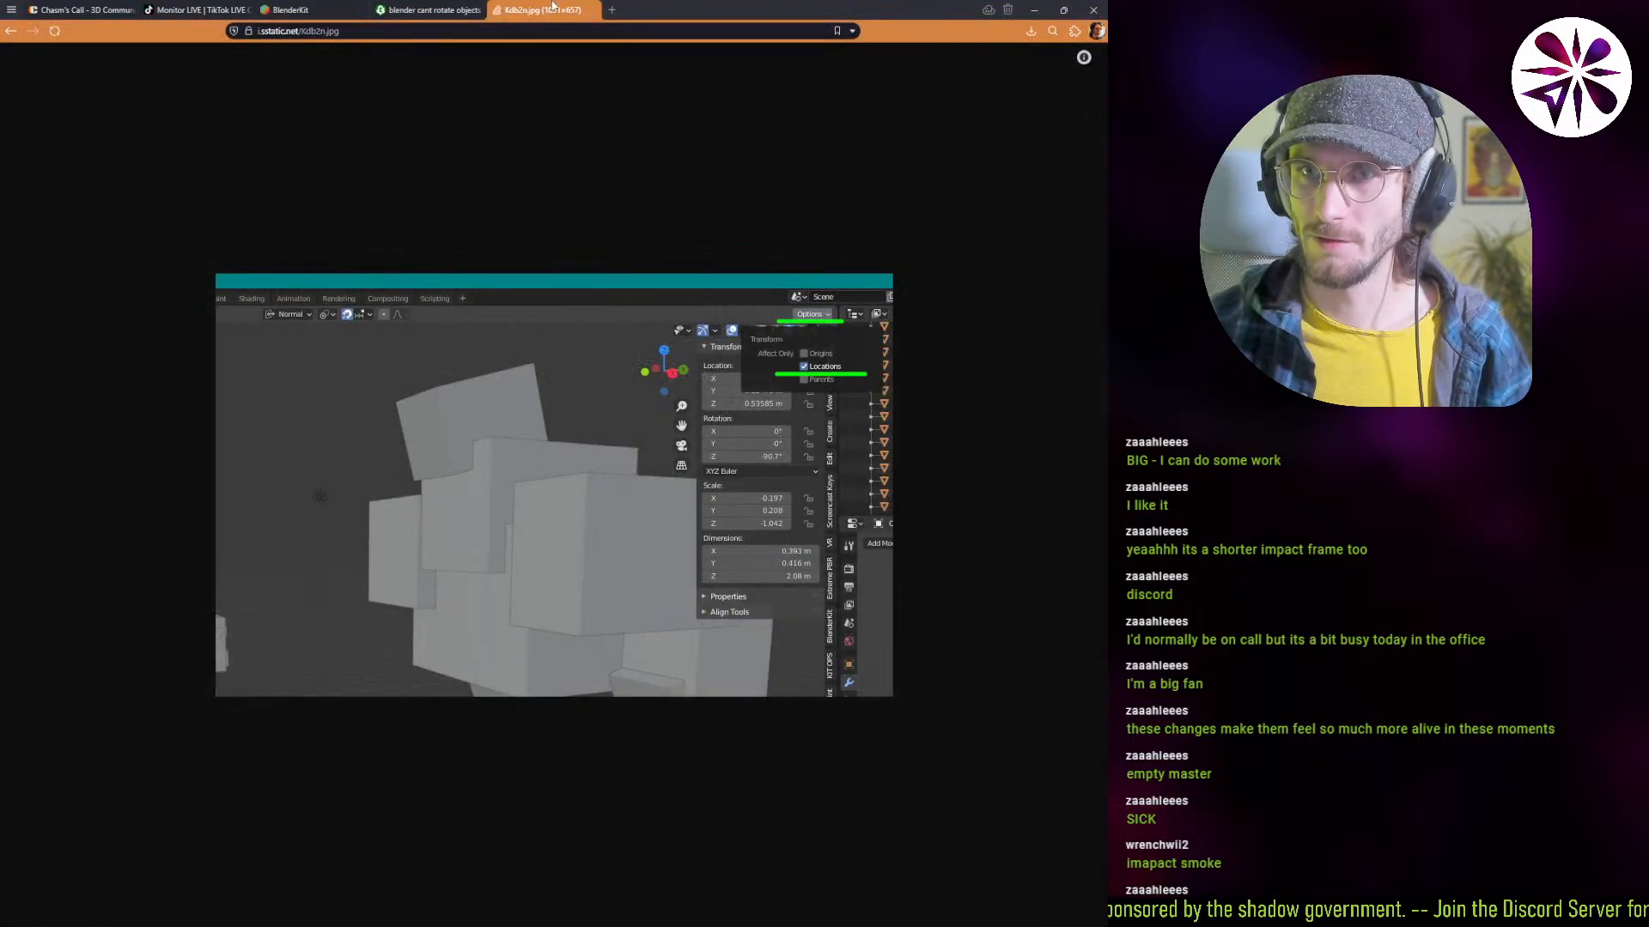
{"action": "left_click", "coordinate": [1035, 7]}
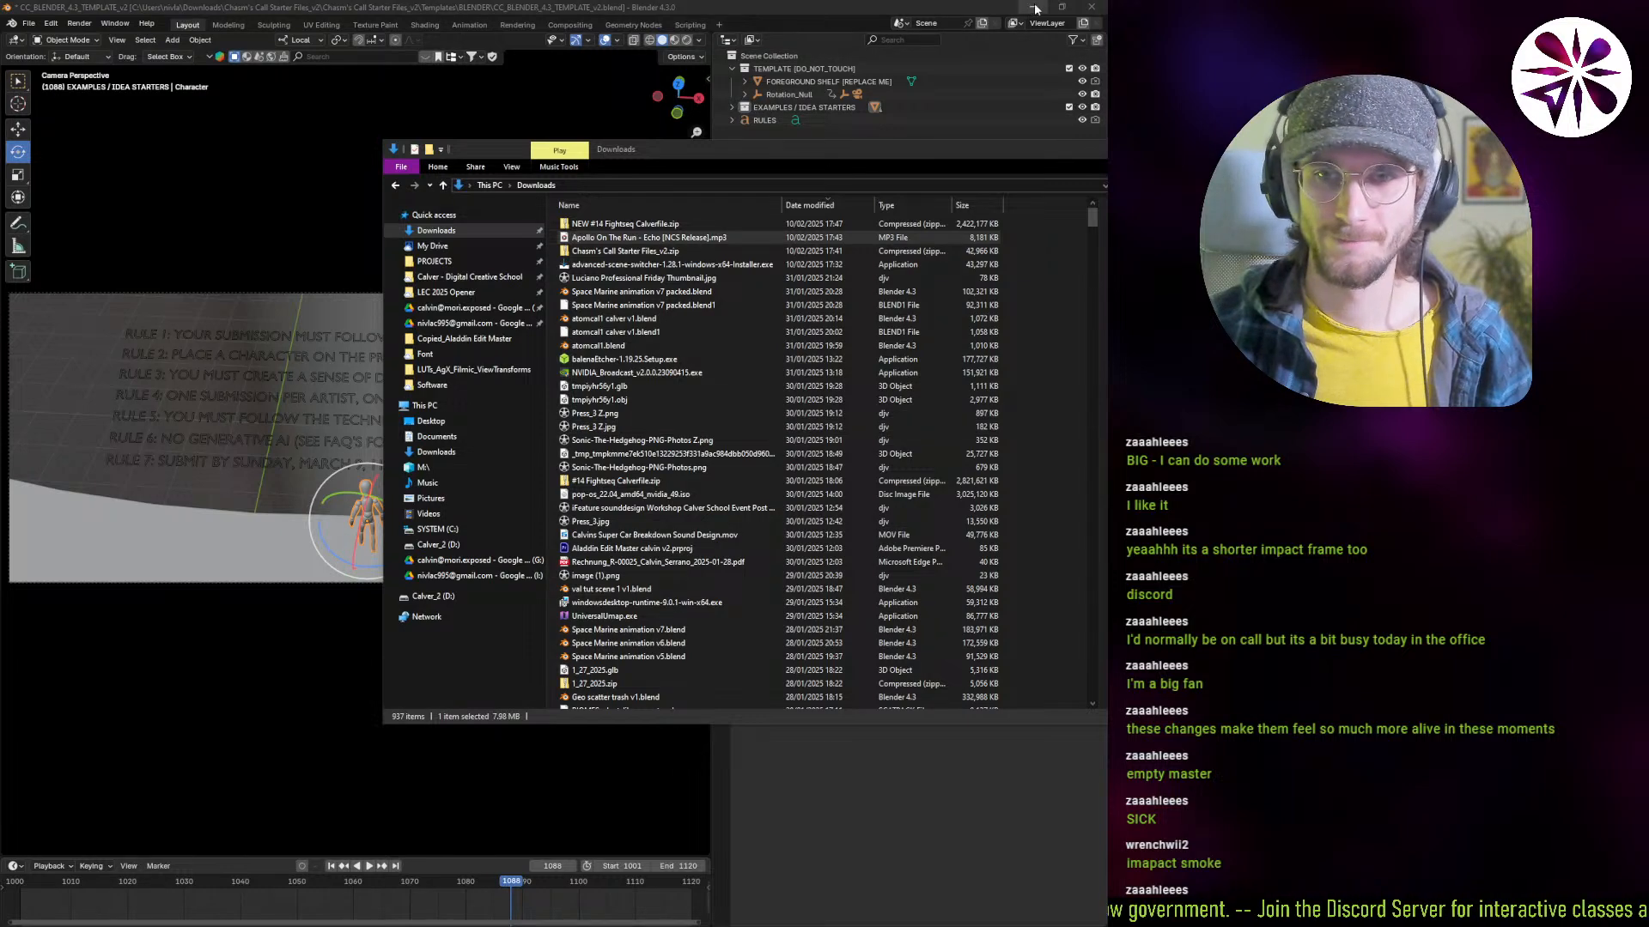
{"action": "left_click", "coordinate": [1091, 7]}
{"action": "left_click", "coordinate": [645, 497]}
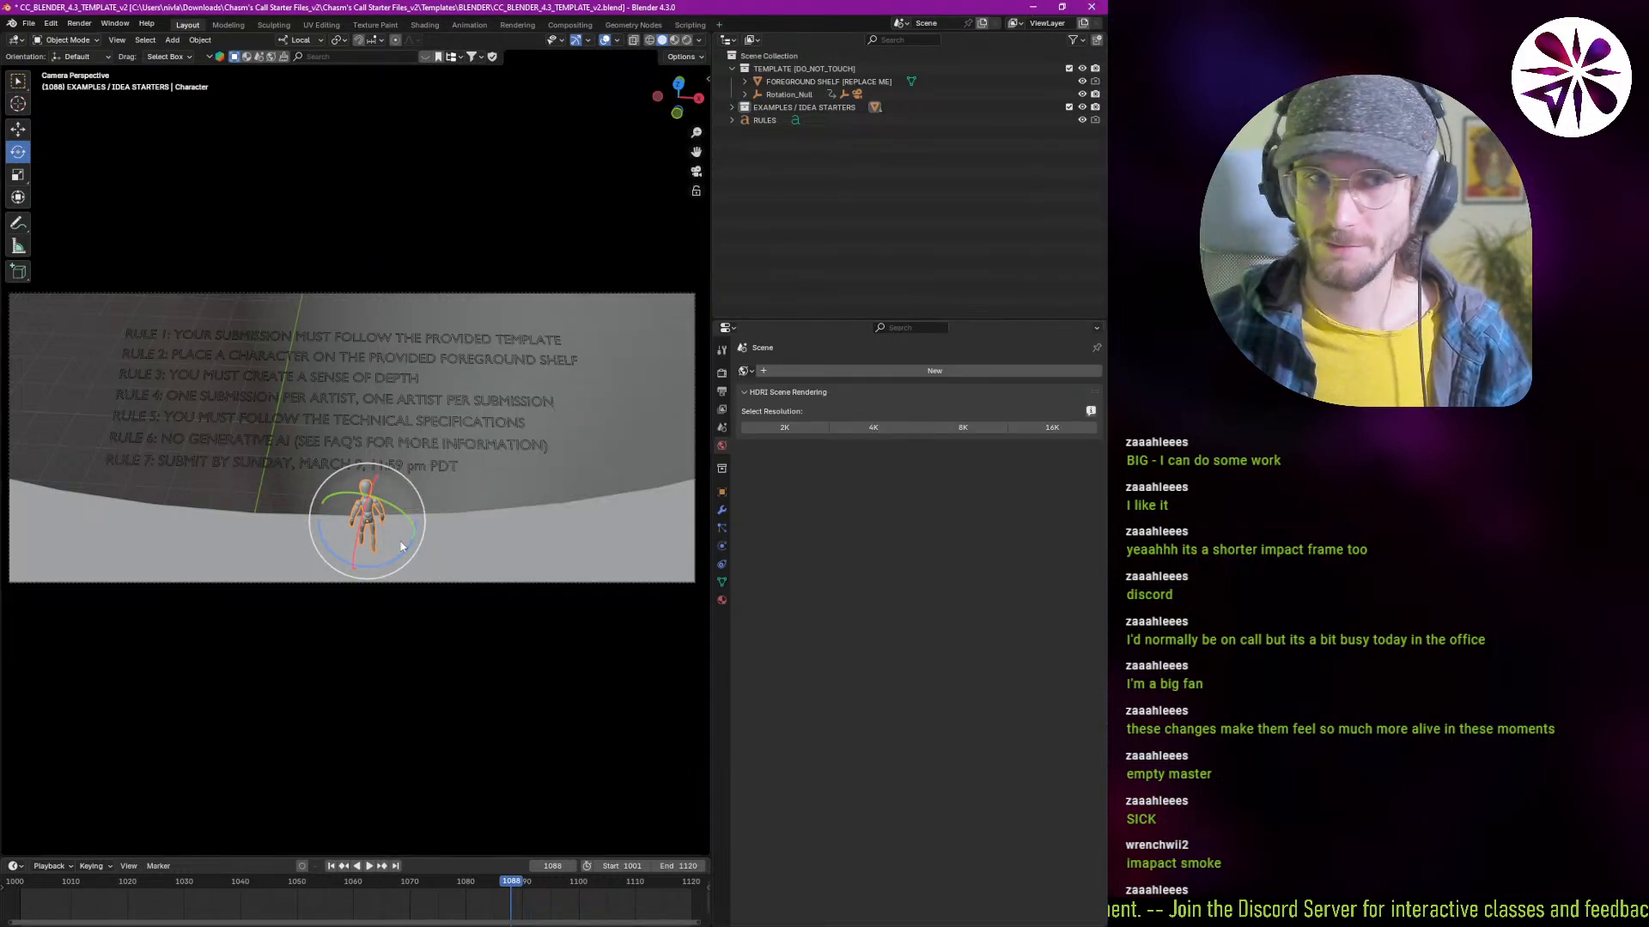
Step: Switch to Discord and look over the student posts in the submissions forum
{"action": "key", "text": "alt+Tab"}
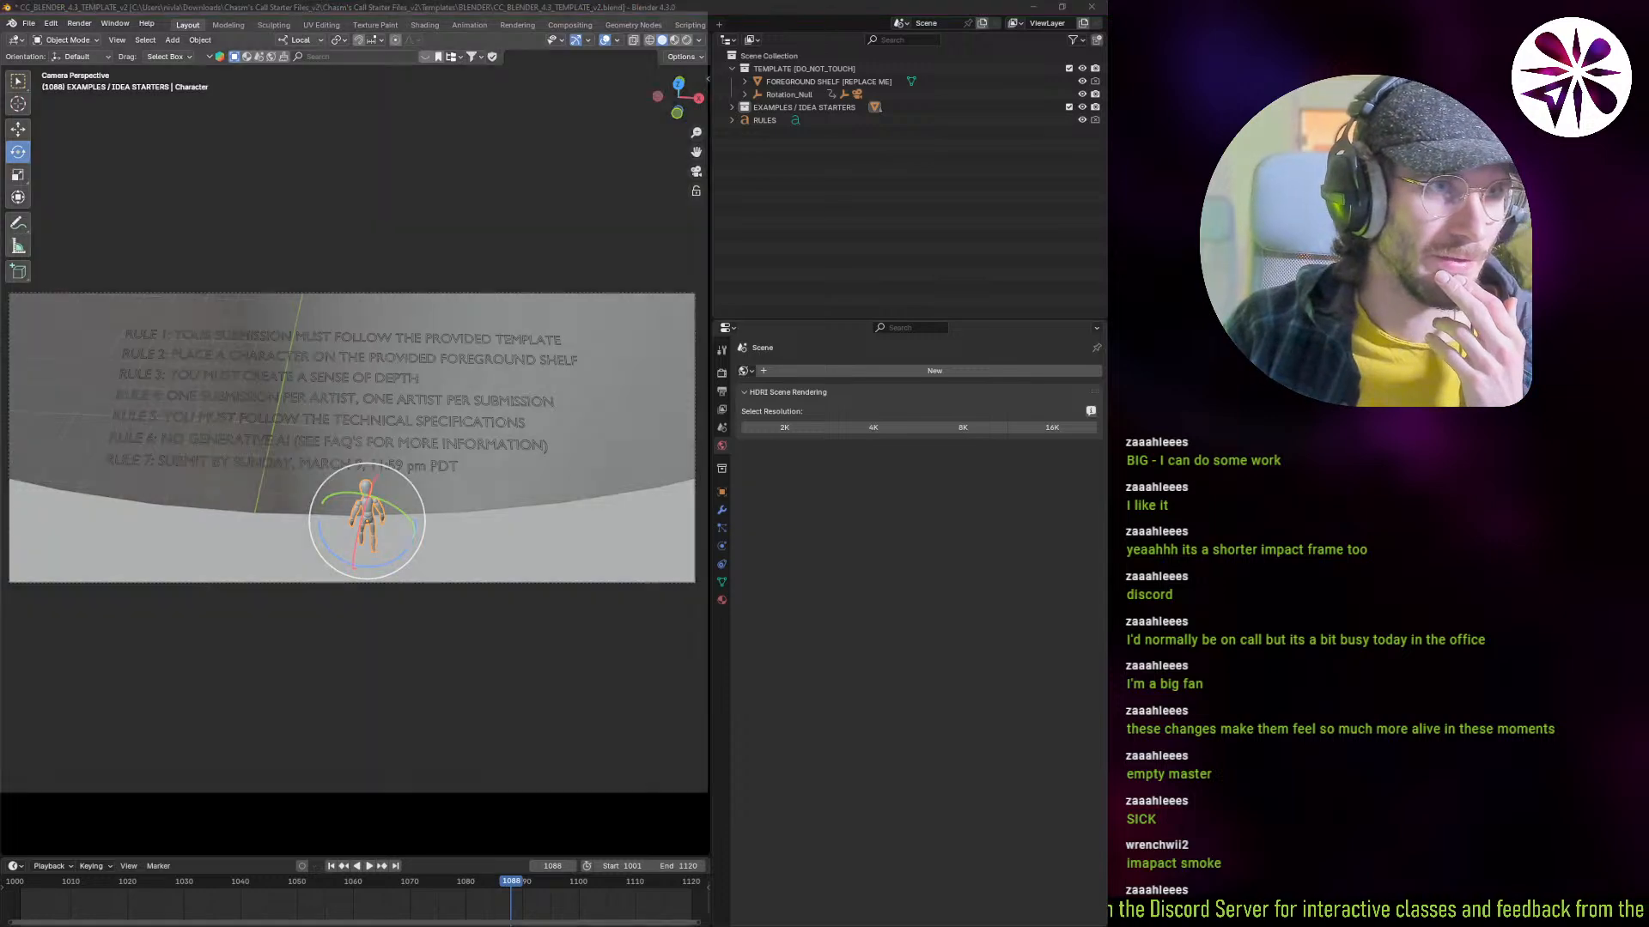
{"action": "left_click", "coordinate": [116, 650]}
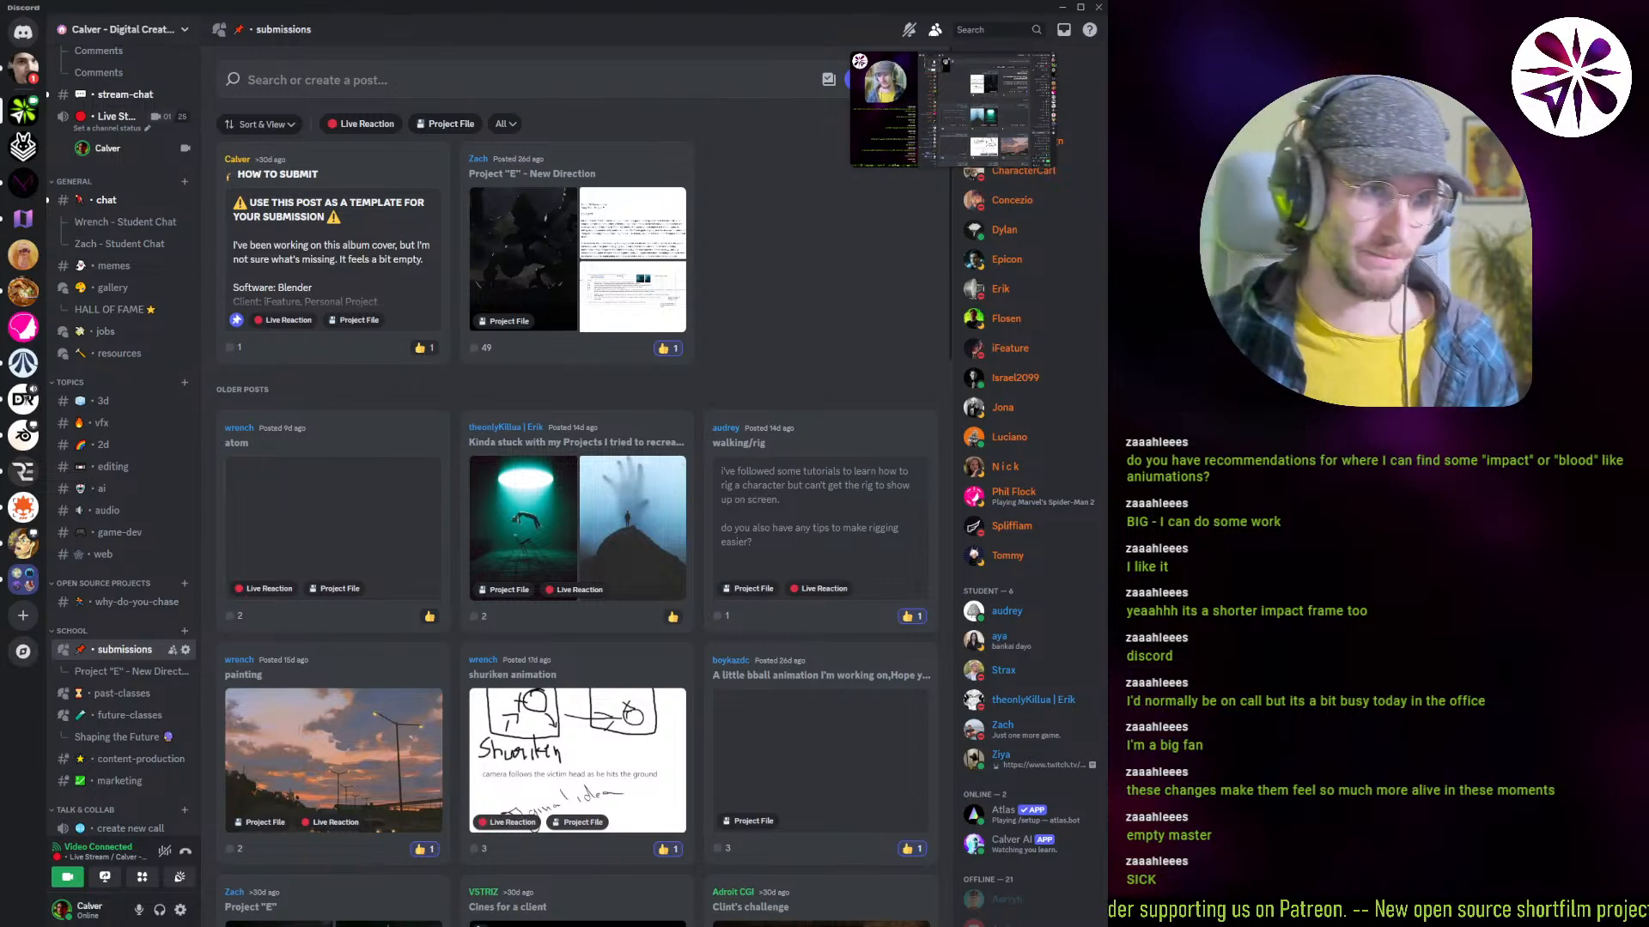
{"action": "left_click", "coordinate": [1062, 7]}
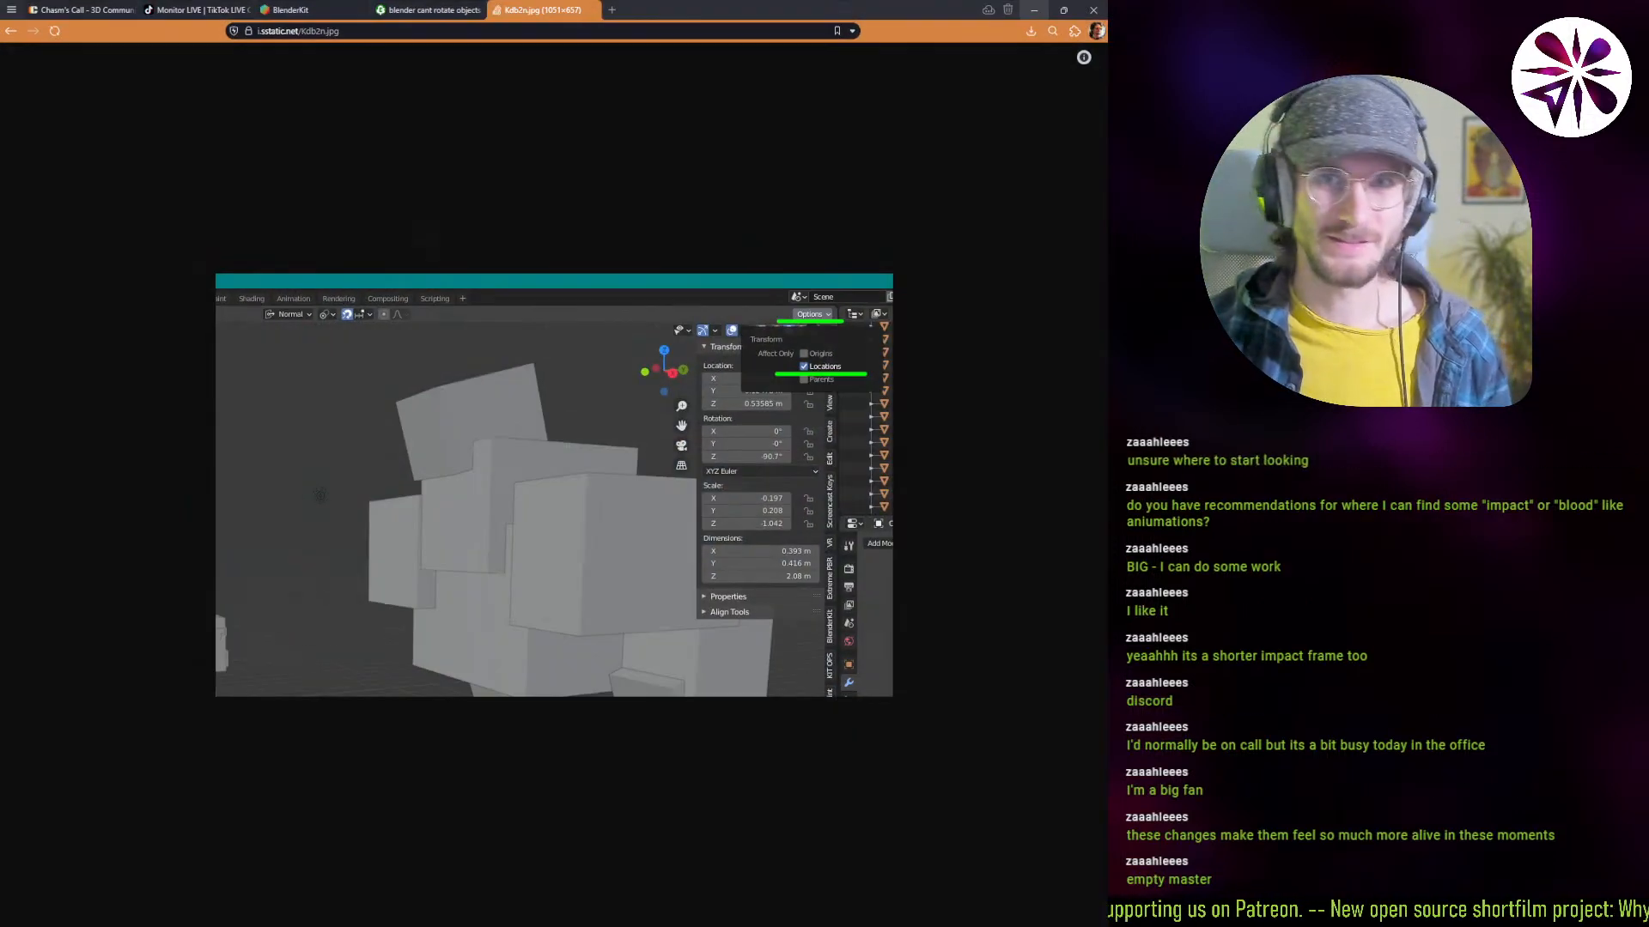
Step: Open calverschool.com in a new browser tab
{"action": "left_click", "coordinate": [613, 10]}
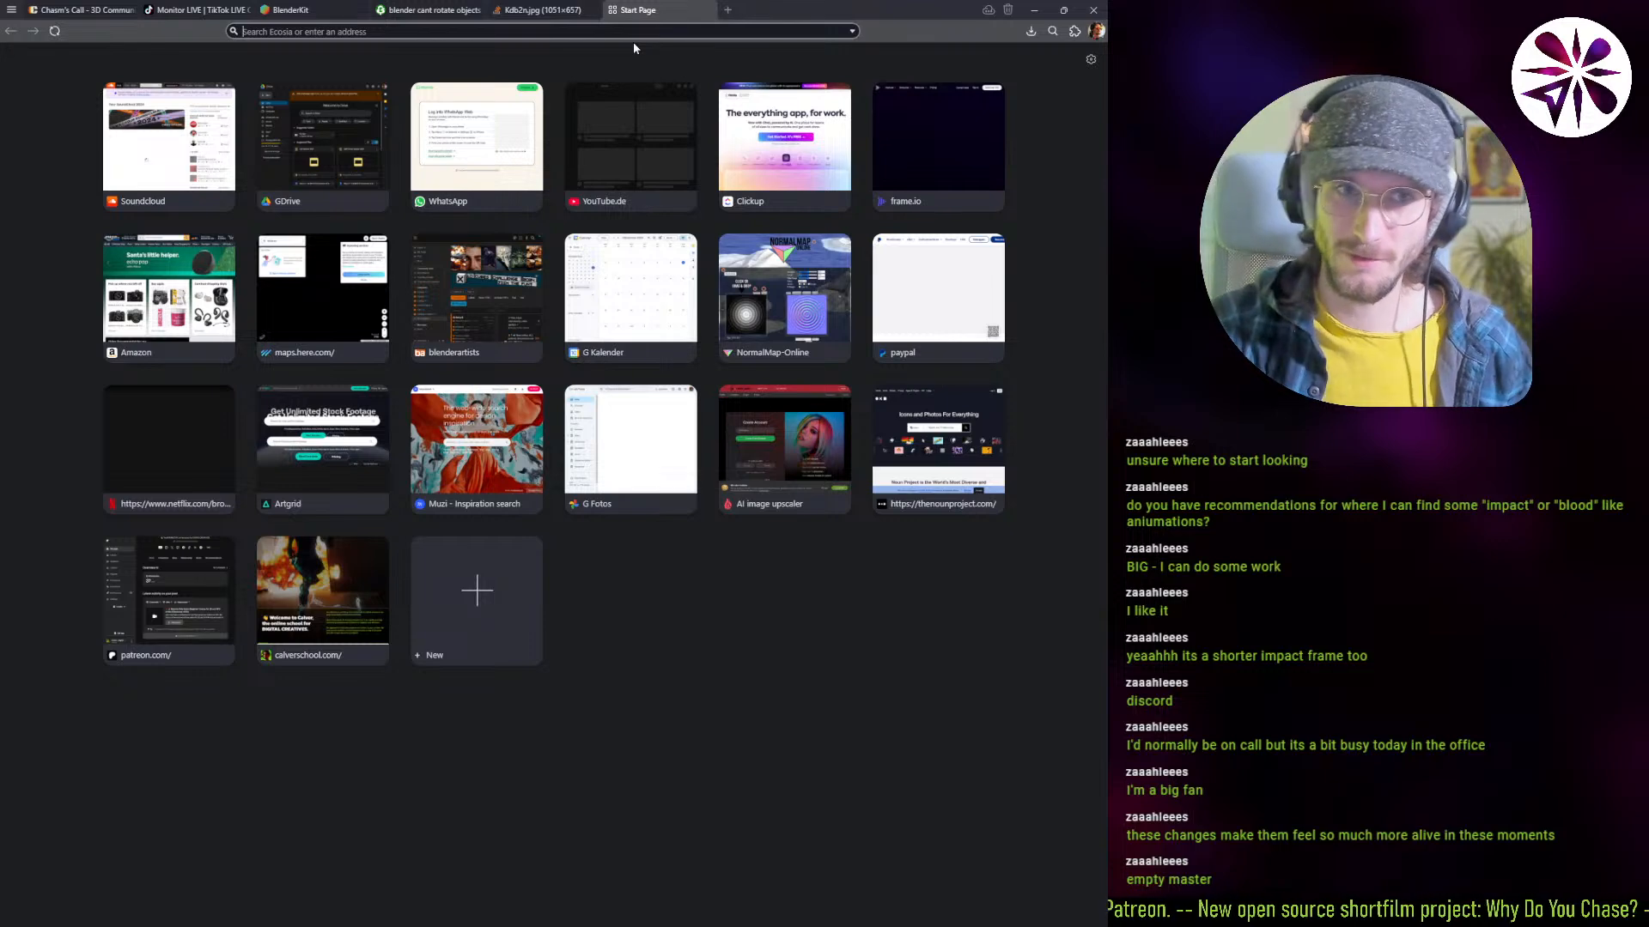
{"action": "type", "text": "calverschool.com/"}
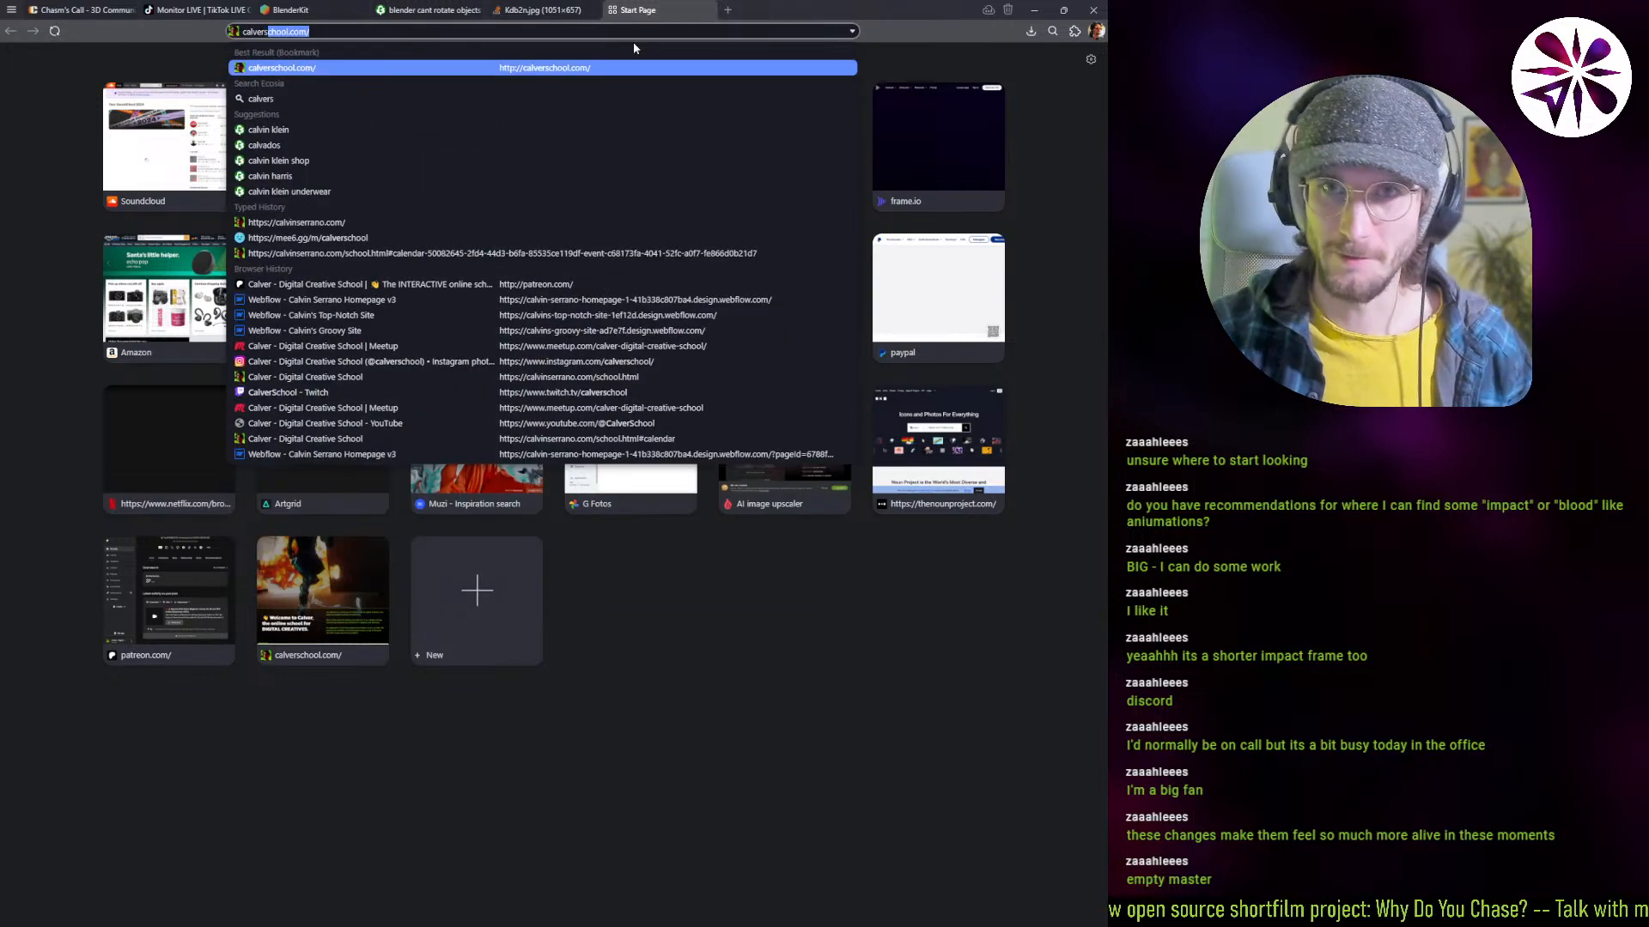
{"action": "key", "text": "Return"}
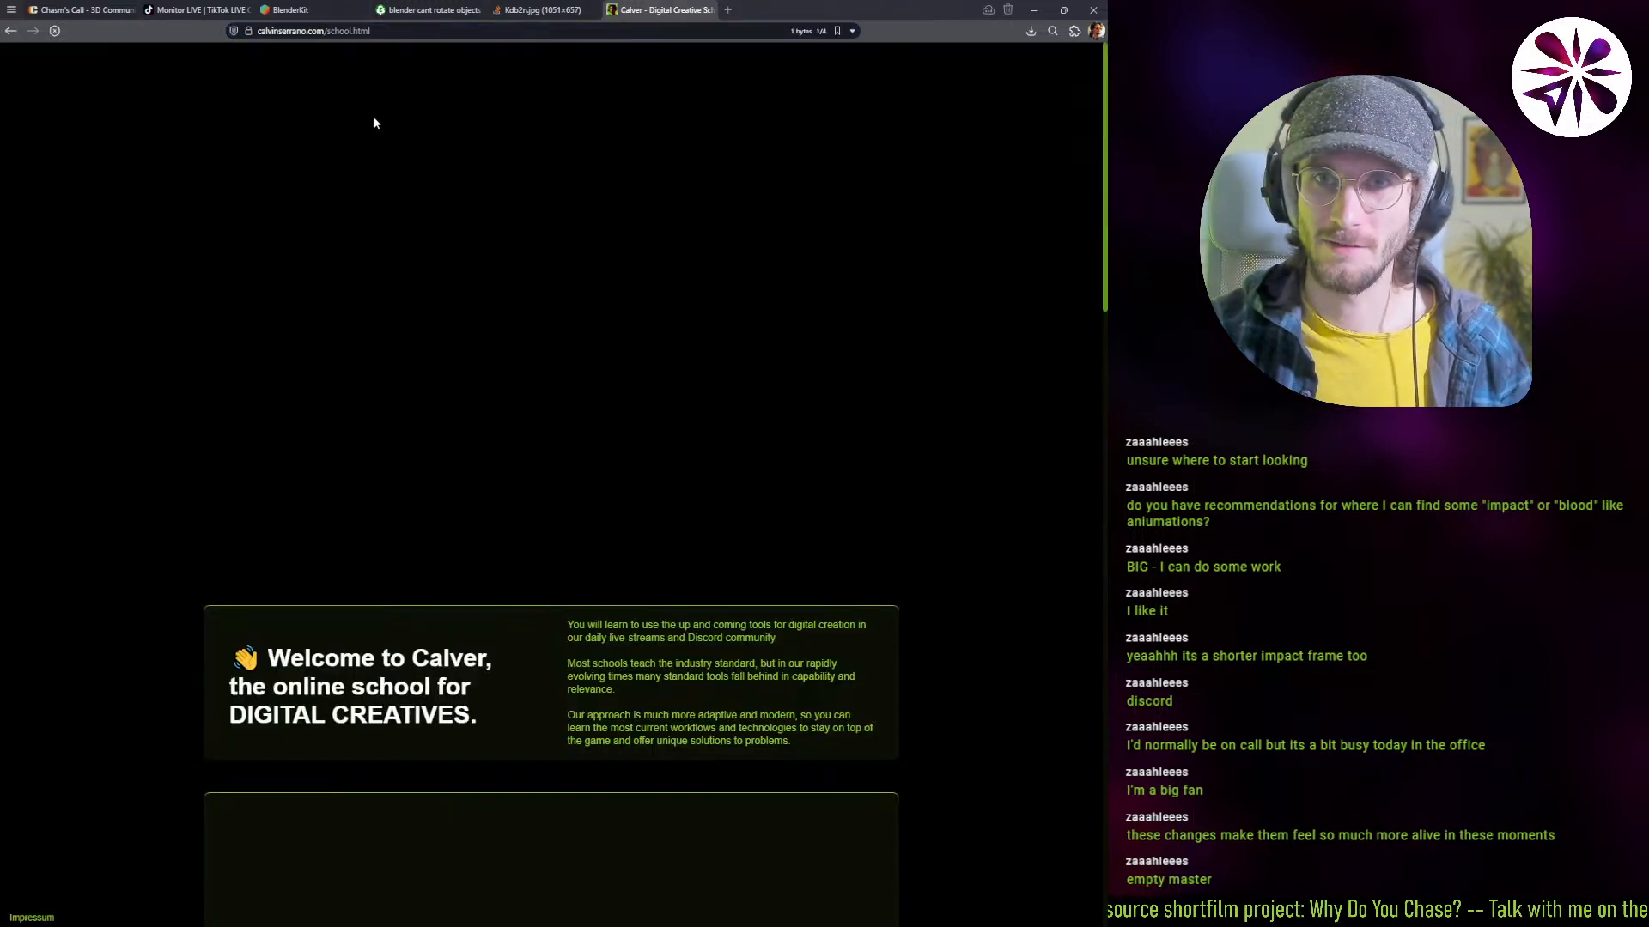
Step: Look through the school page's classes and calendar, and copy the address of the Patreon link in the Membership section
{"action": "scroll", "coordinate": [195, 702], "scroll_direction": "down", "scroll_amount": 10}
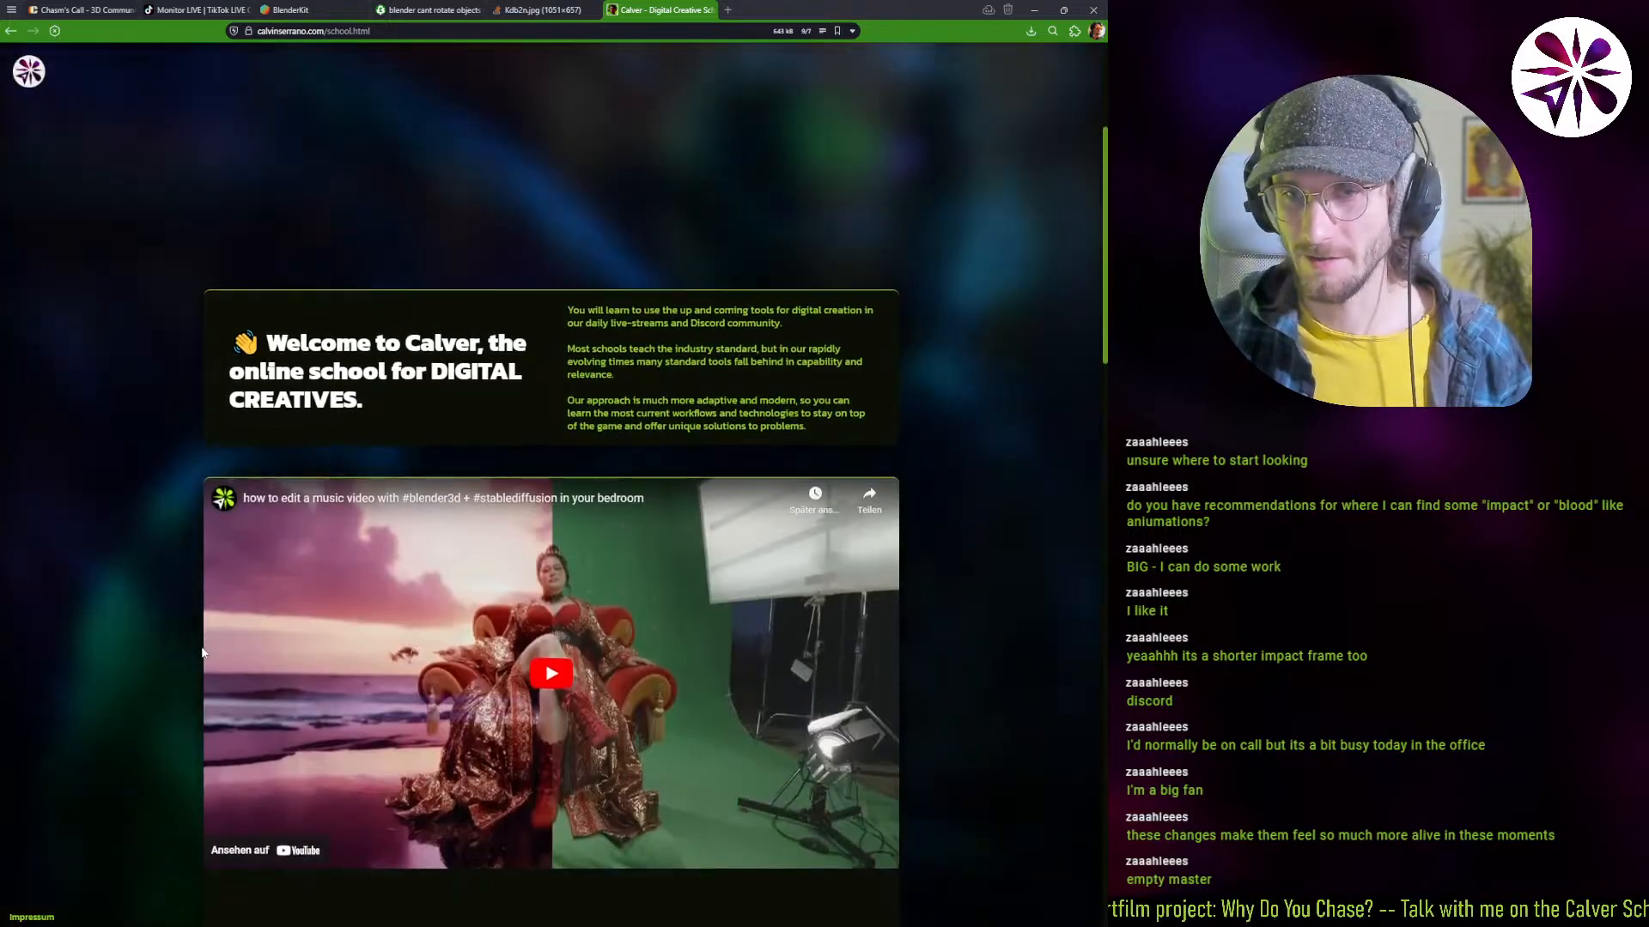
{"action": "scroll", "coordinate": [423, 588], "scroll_direction": "down", "scroll_amount": 15}
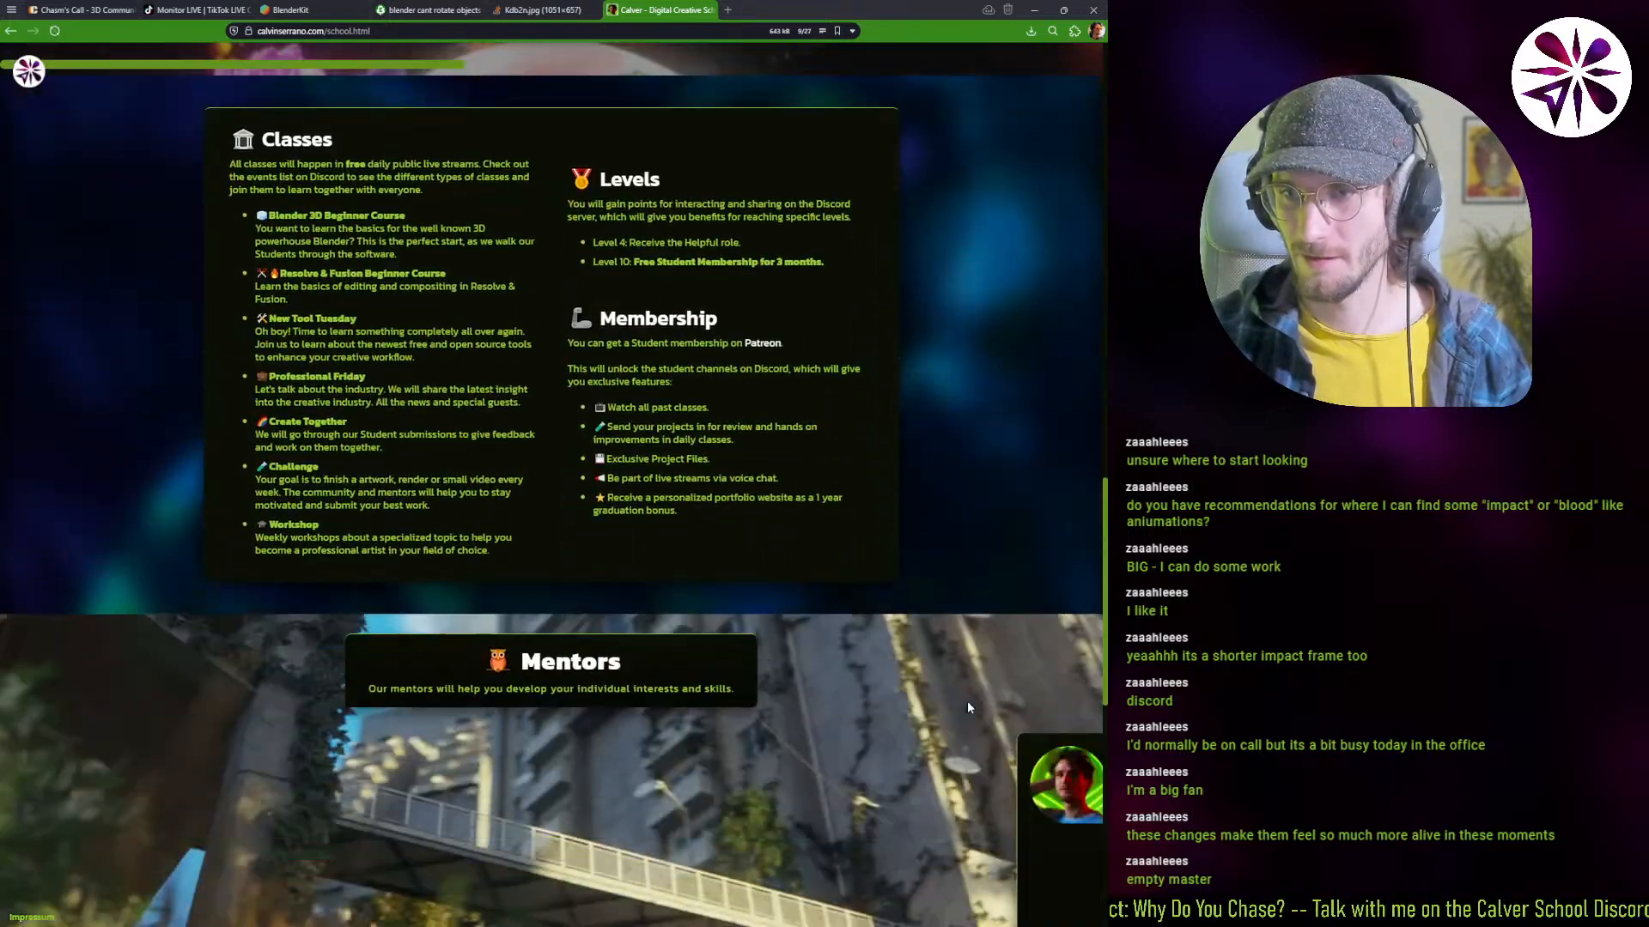
{"action": "scroll", "coordinate": [706, 735], "scroll_direction": "down", "scroll_amount": 3}
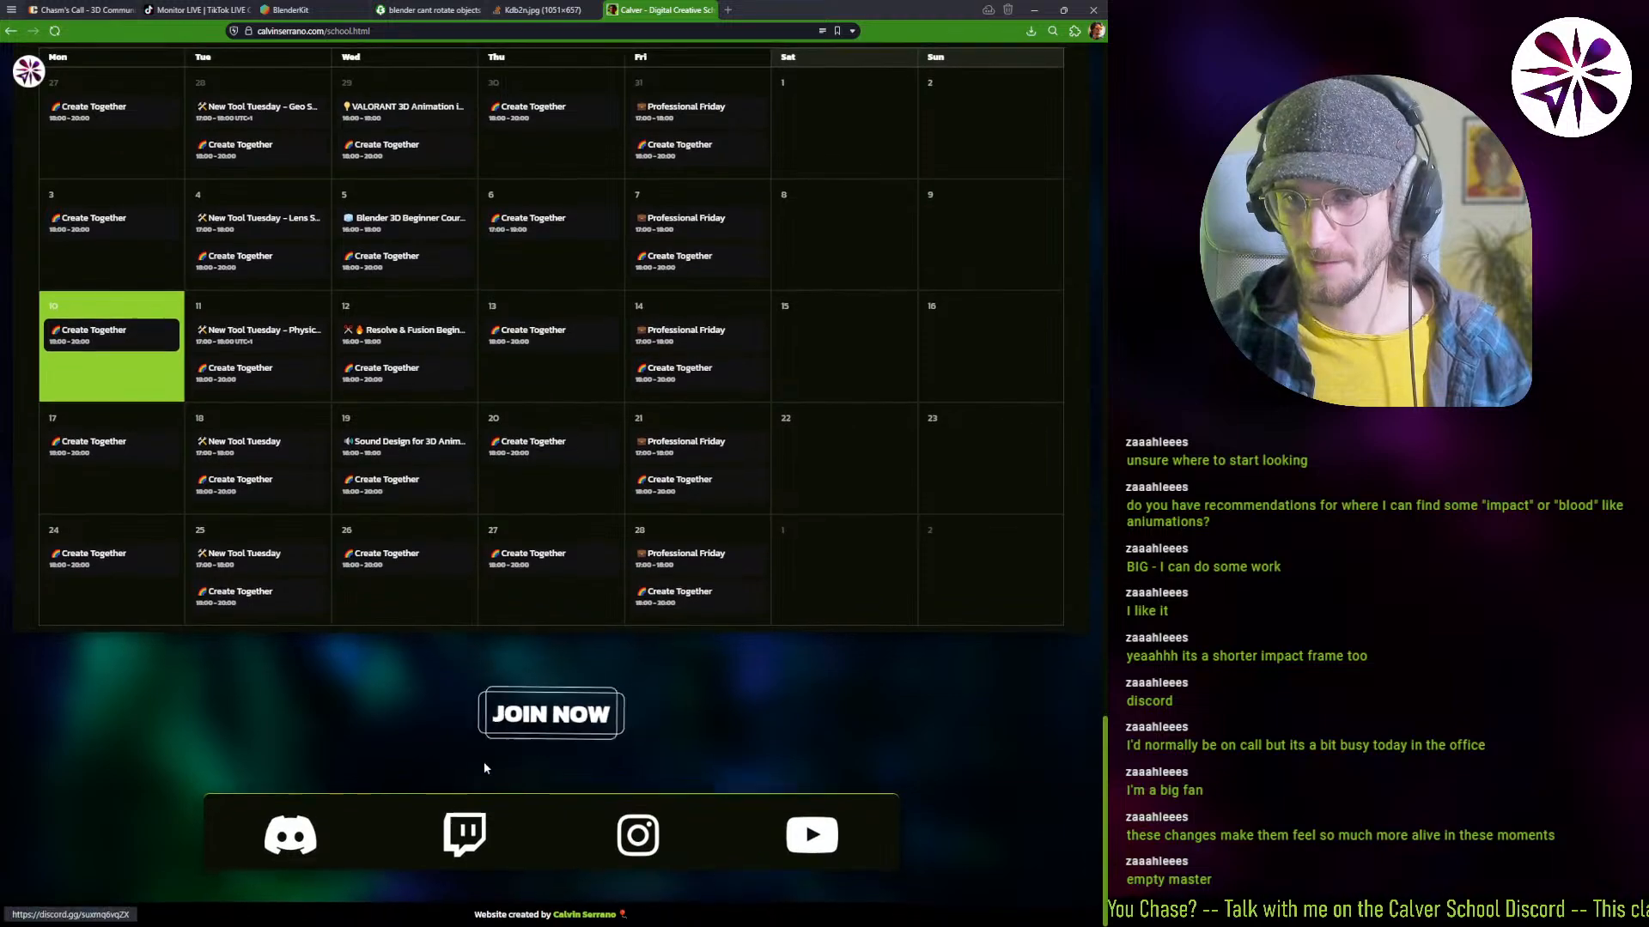
{"action": "scroll", "coordinate": [527, 737], "scroll_direction": "up", "scroll_amount": 15}
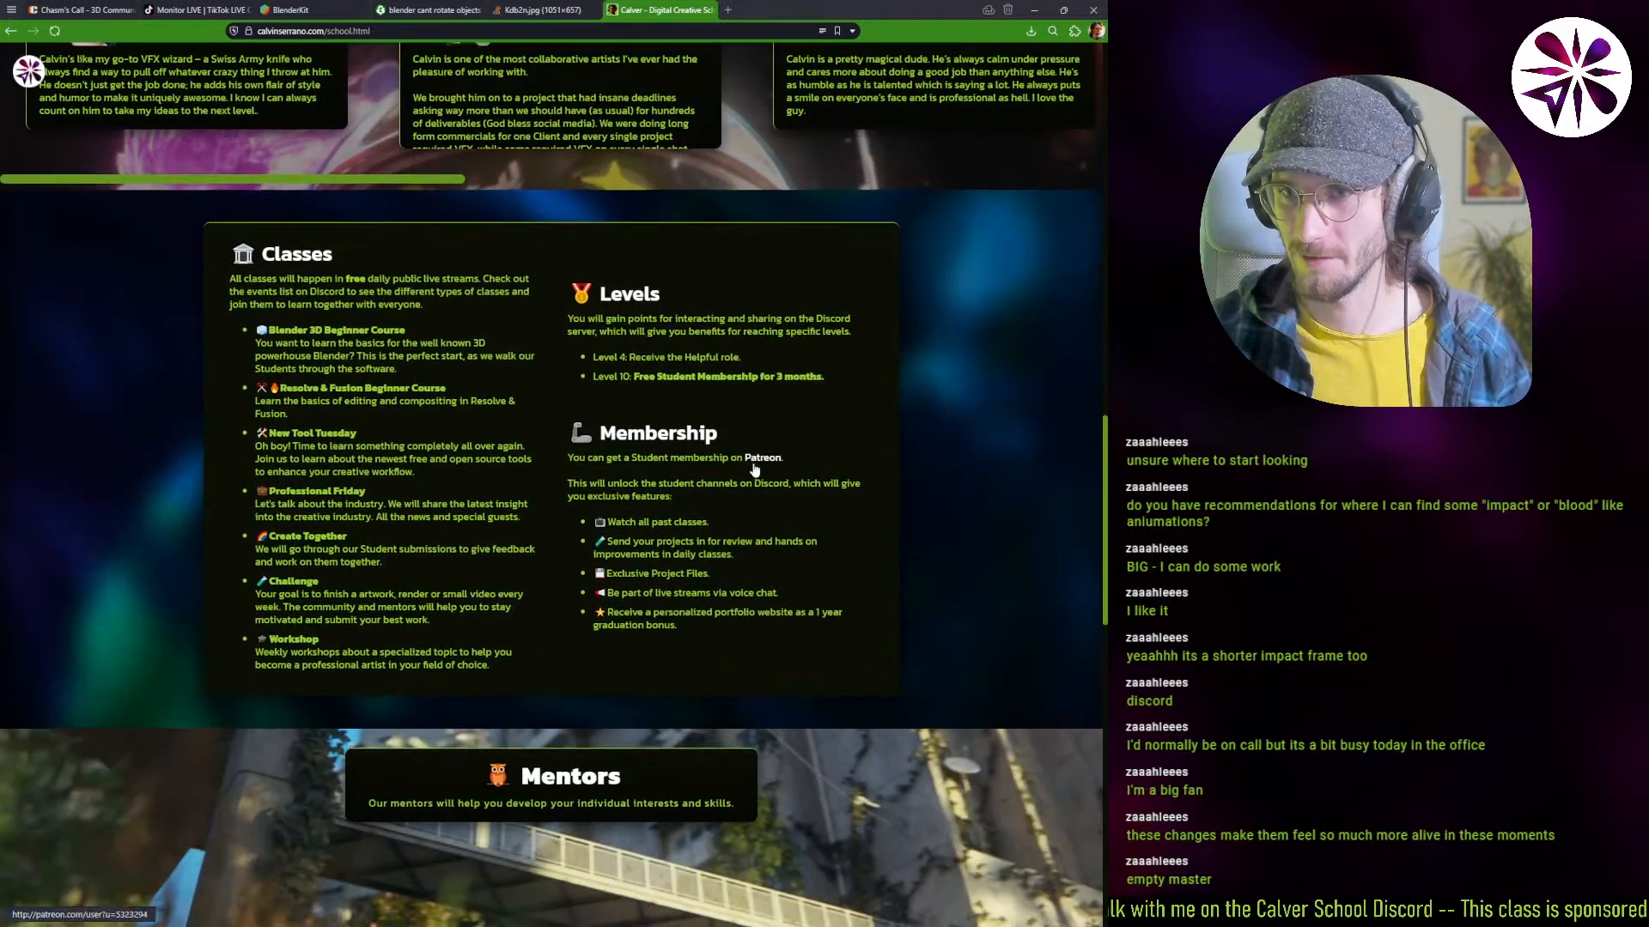
{"action": "right_click", "coordinate": [754, 466]}
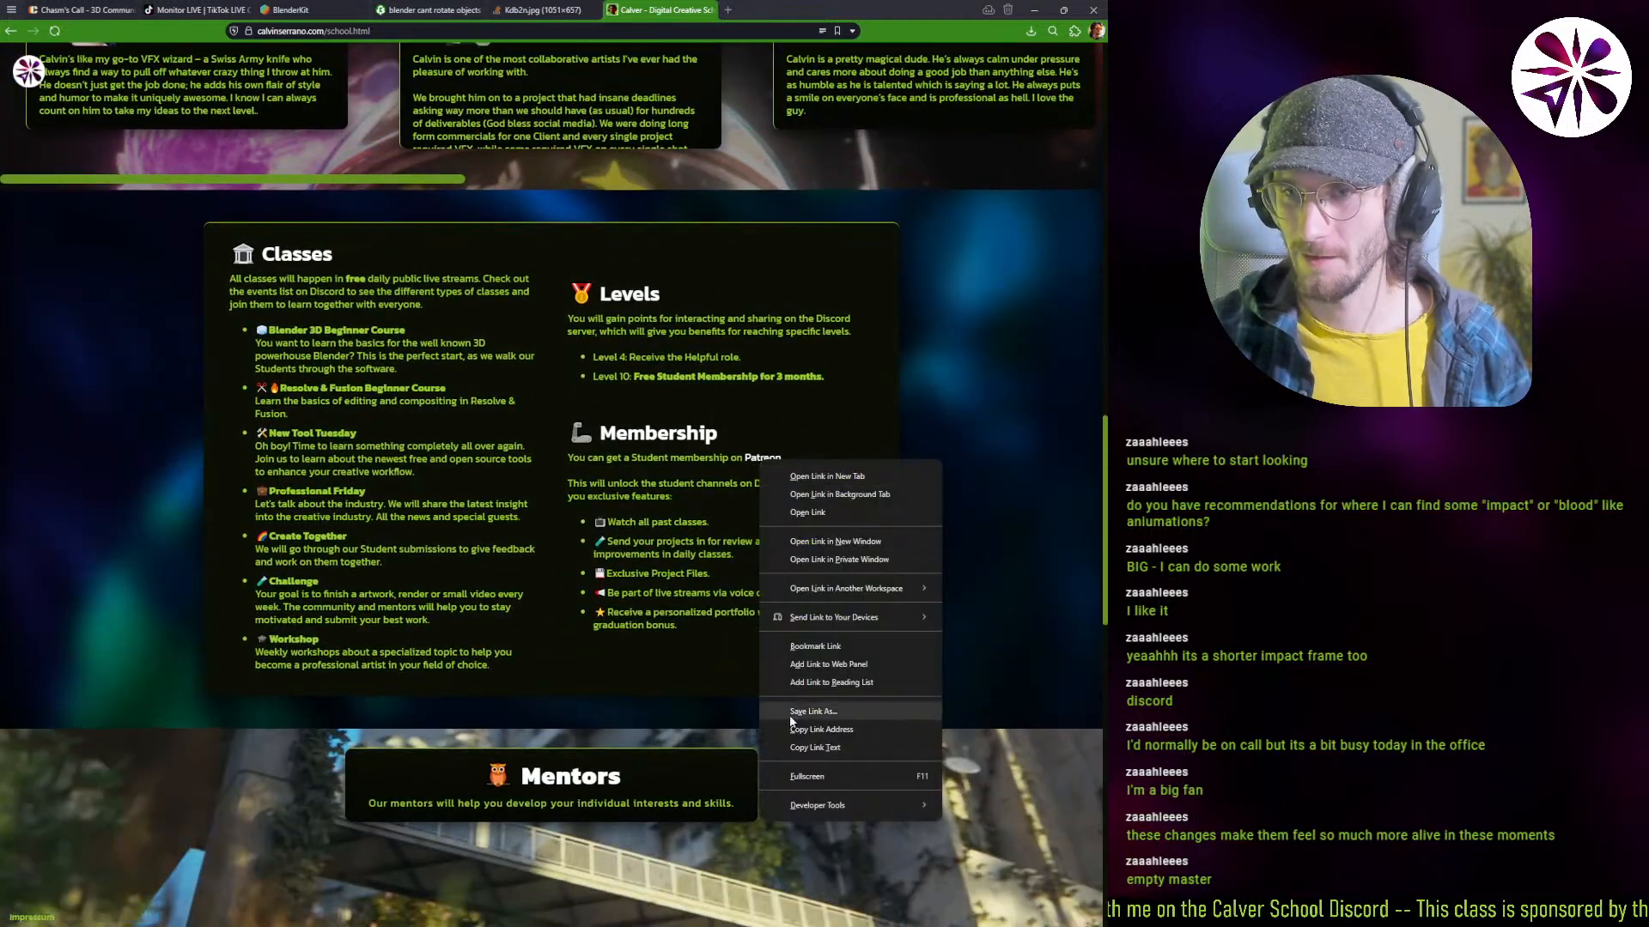
{"action": "left_click", "coordinate": [853, 729]}
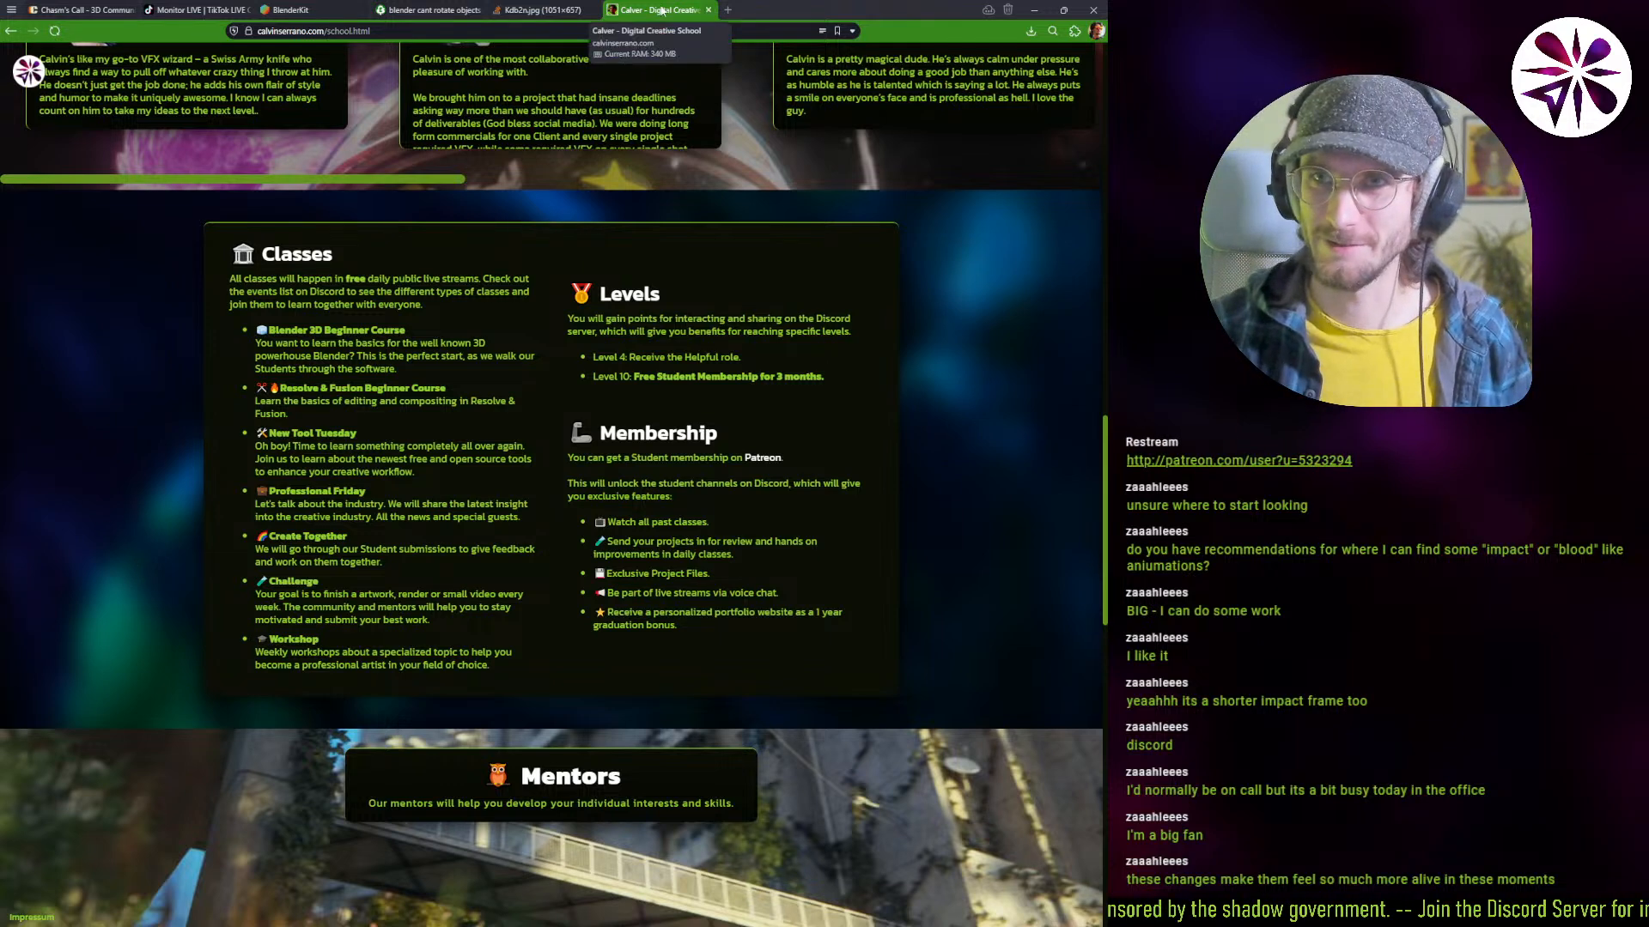
Step: Search the web for "actionvfx" in a new browser tab and open the ActionVFX home page
{"action": "left_click", "coordinate": [1091, 9]}
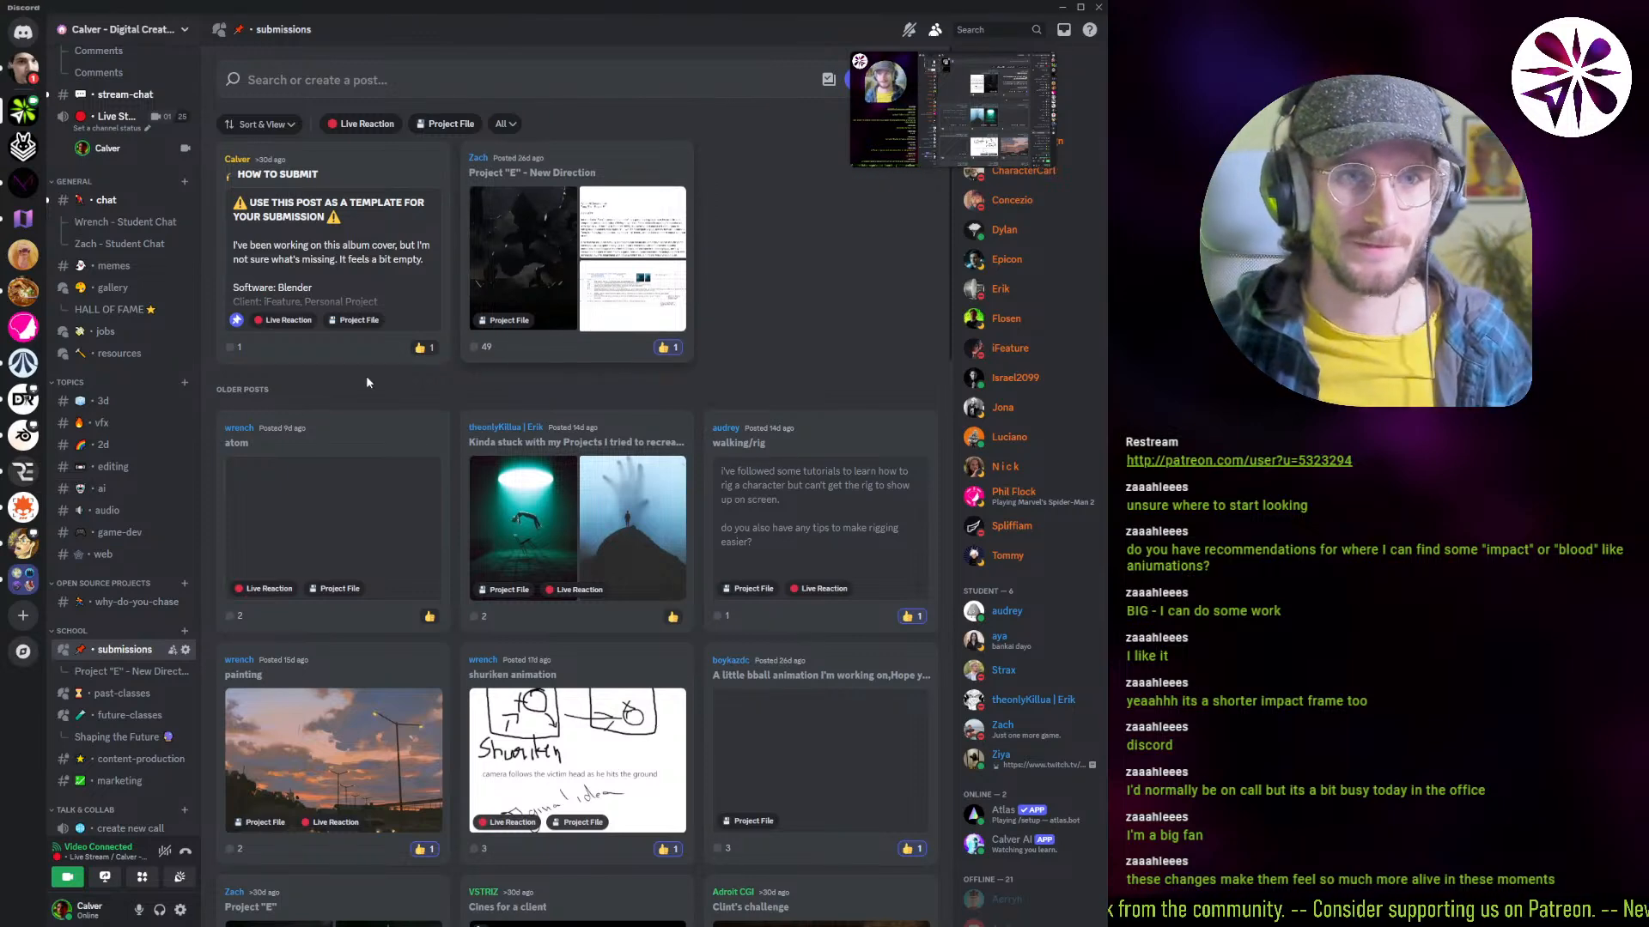
{"action": "left_click", "coordinate": [1062, 7]}
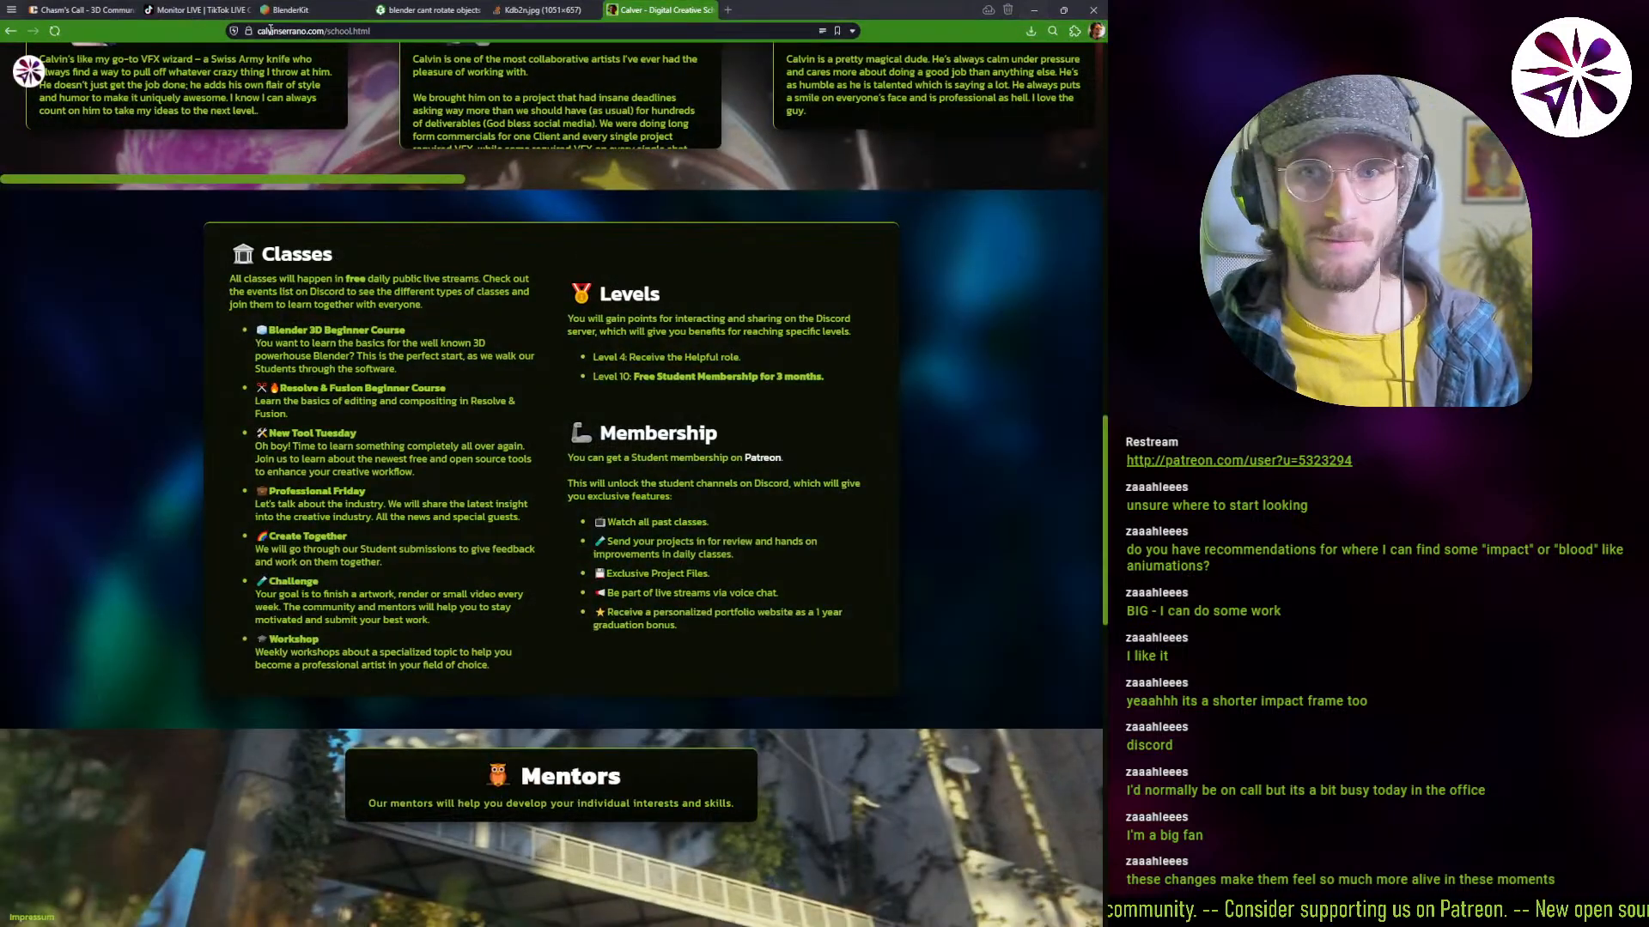
{"action": "left_click", "coordinate": [727, 10]}
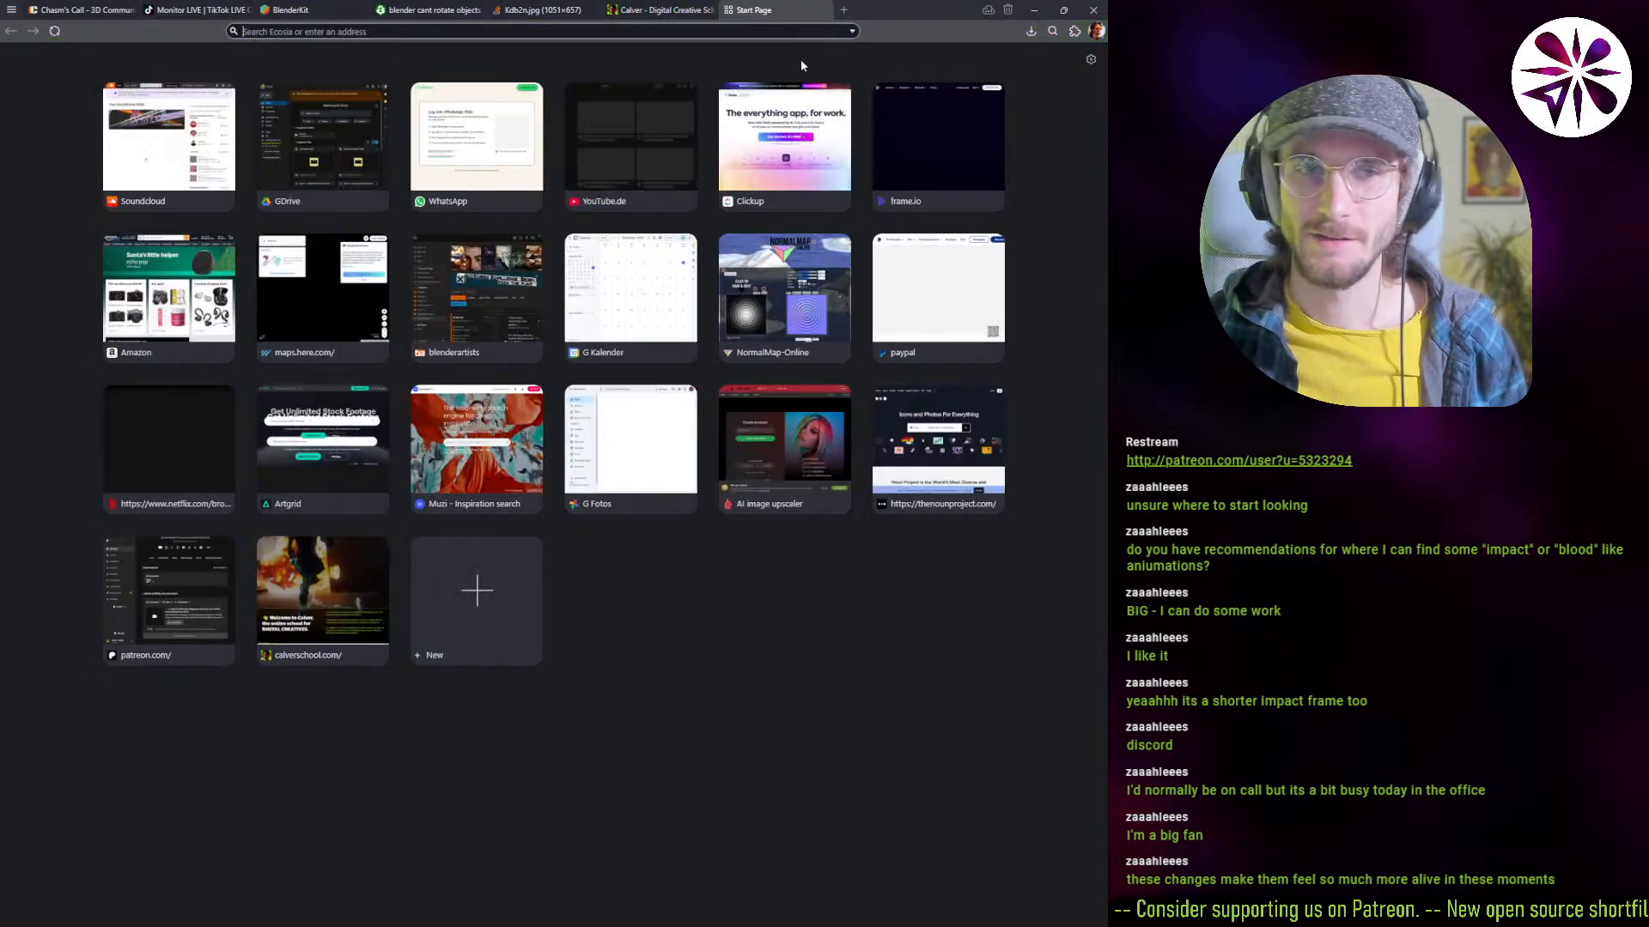
{"action": "type", "text": "actionv"}
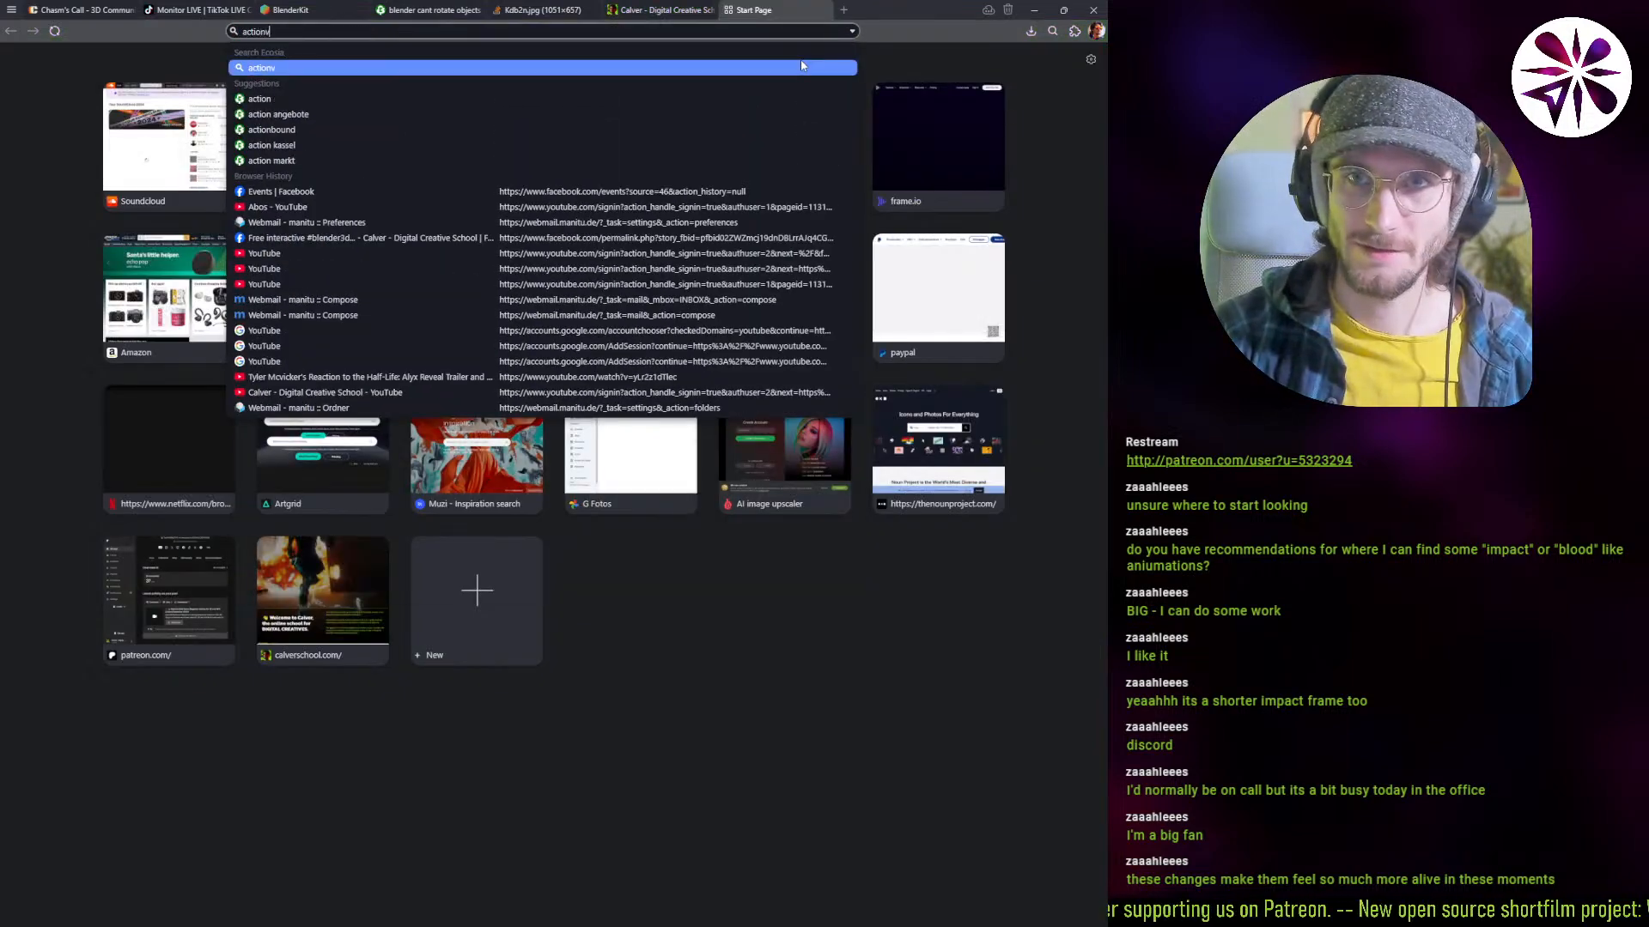
{"action": "type", "text": "fx"}
{"action": "key", "text": "Return"}
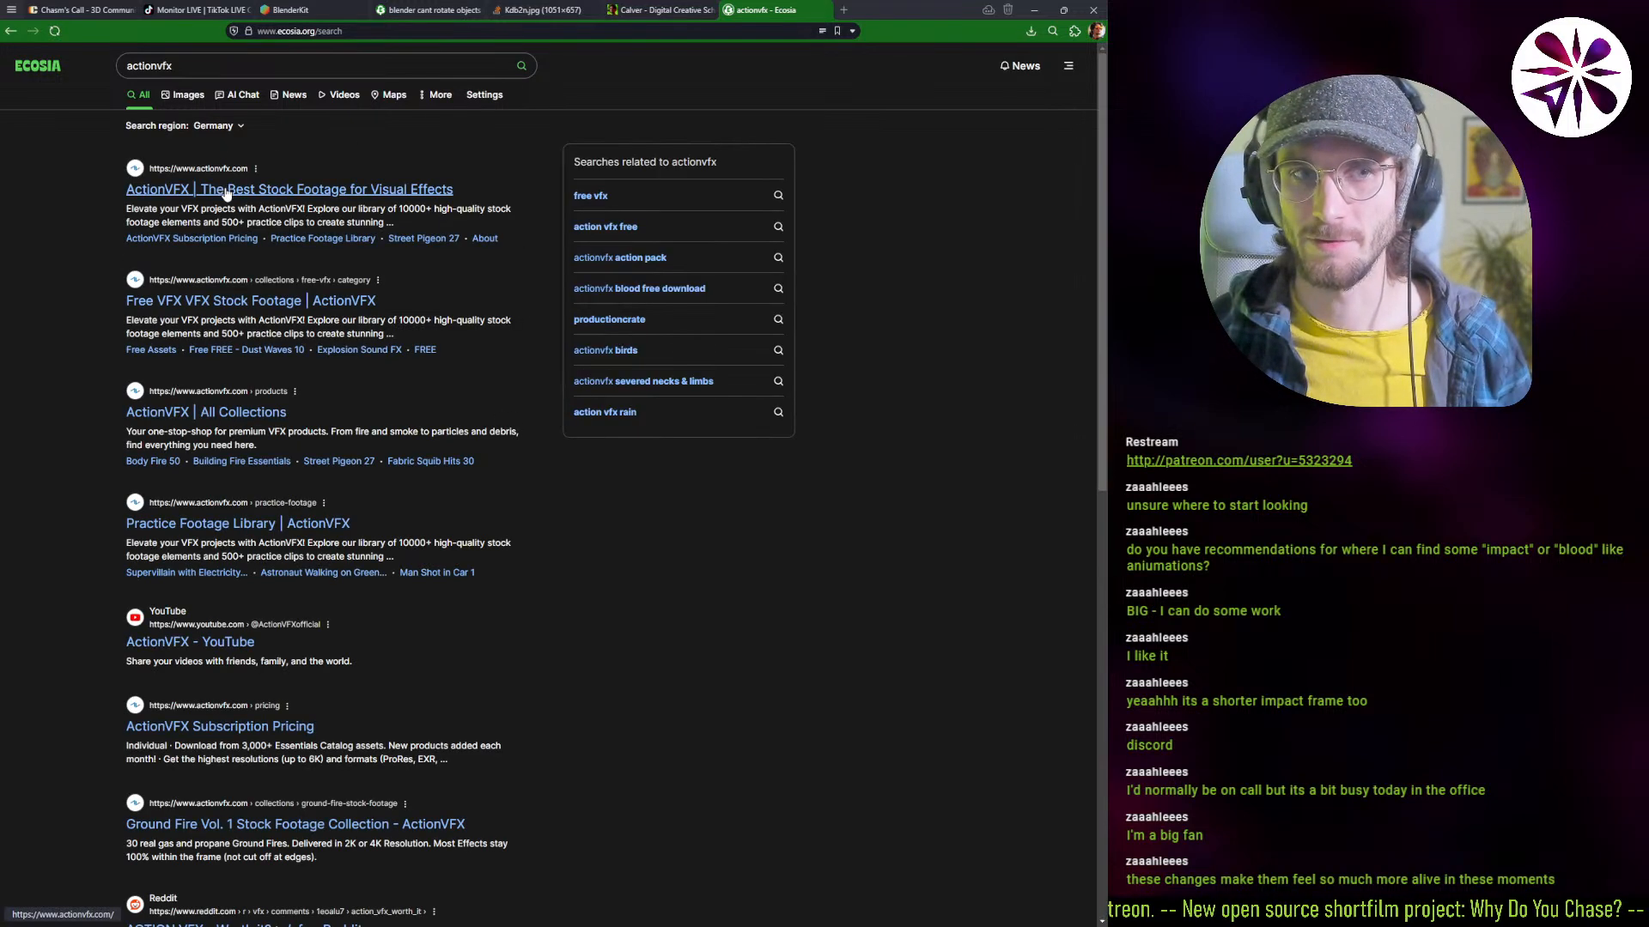
{"action": "left_click", "coordinate": [226, 187]}
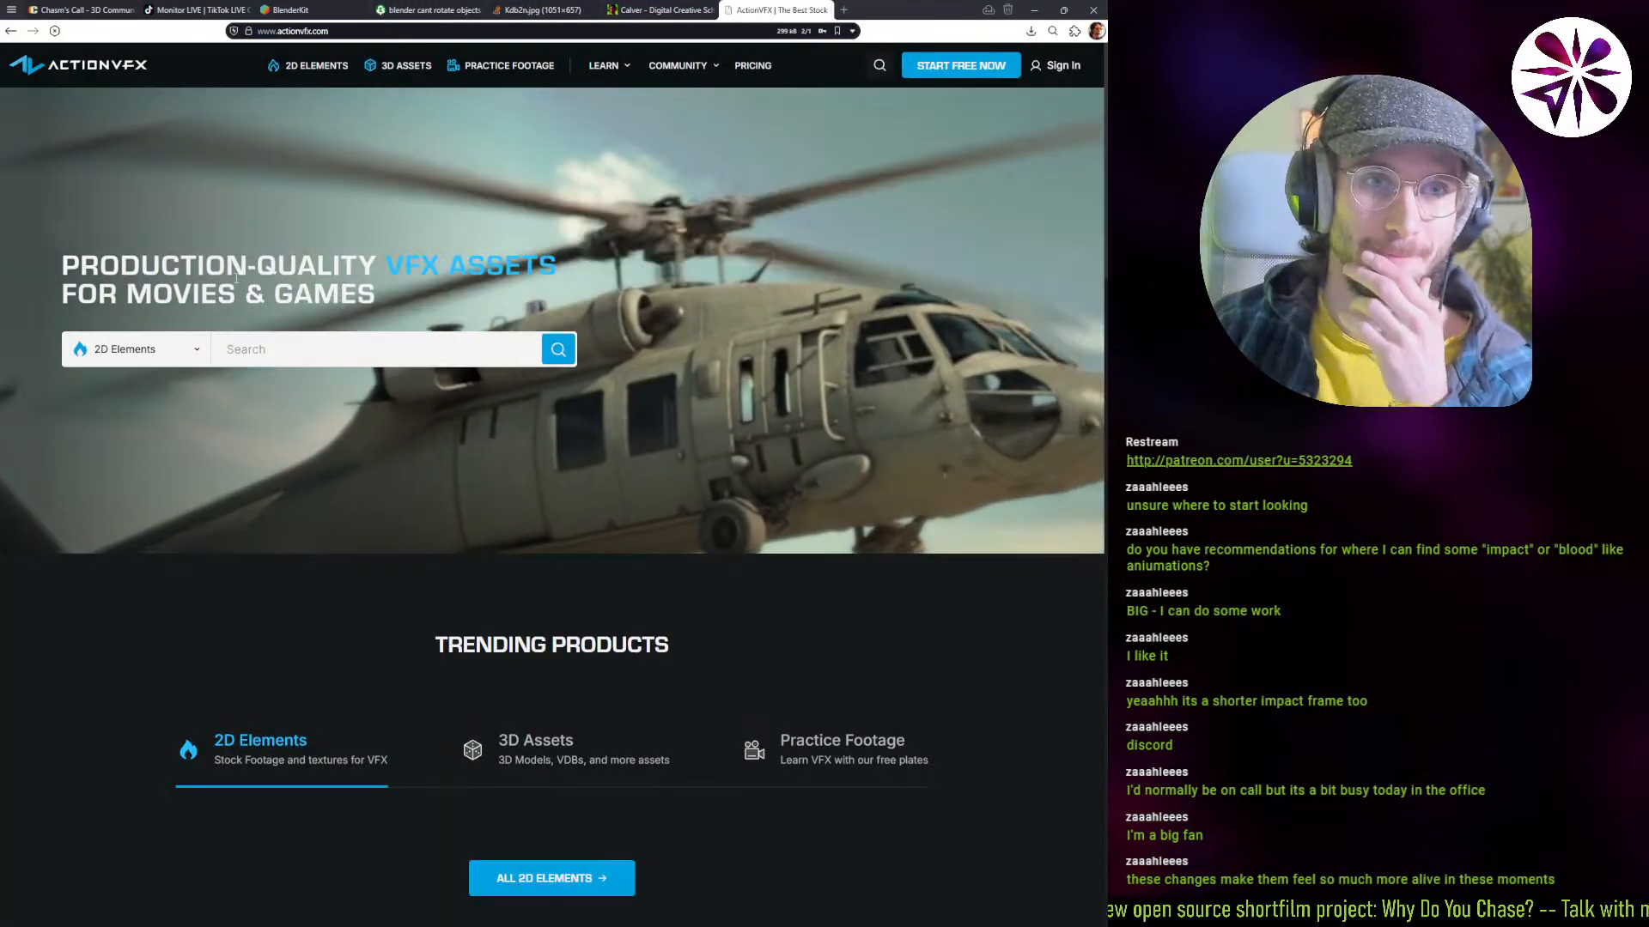
Step: Search ActionVFX's 2D Elements for "blood spray"
{"action": "left_click", "coordinate": [248, 351]}
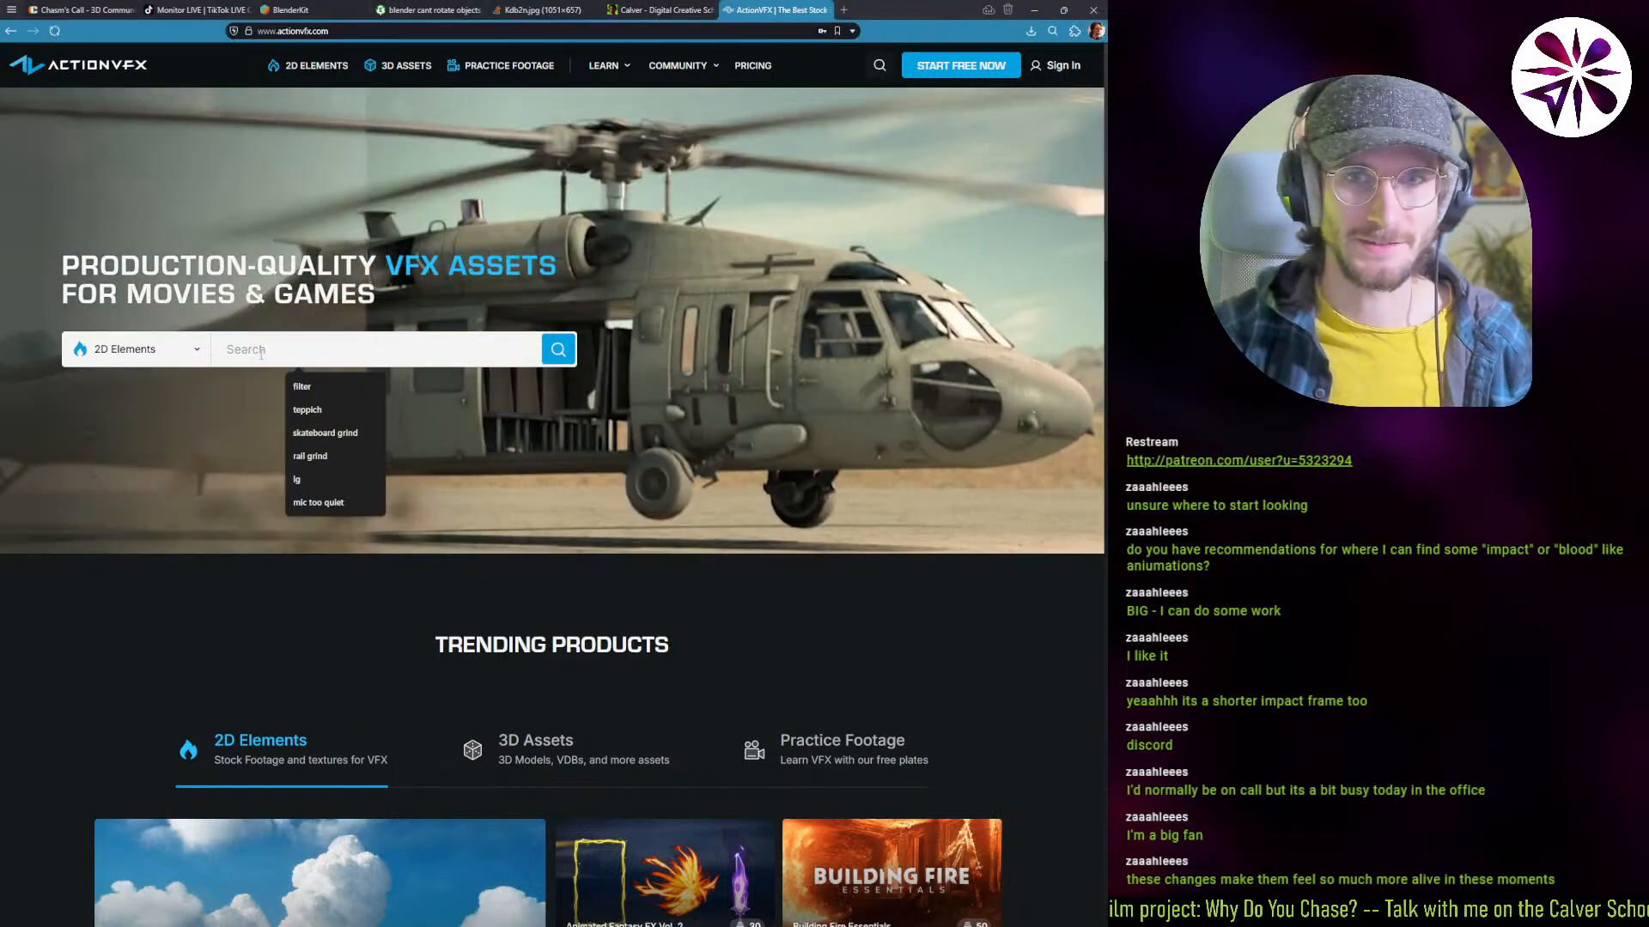
{"action": "type", "text": "blood"}
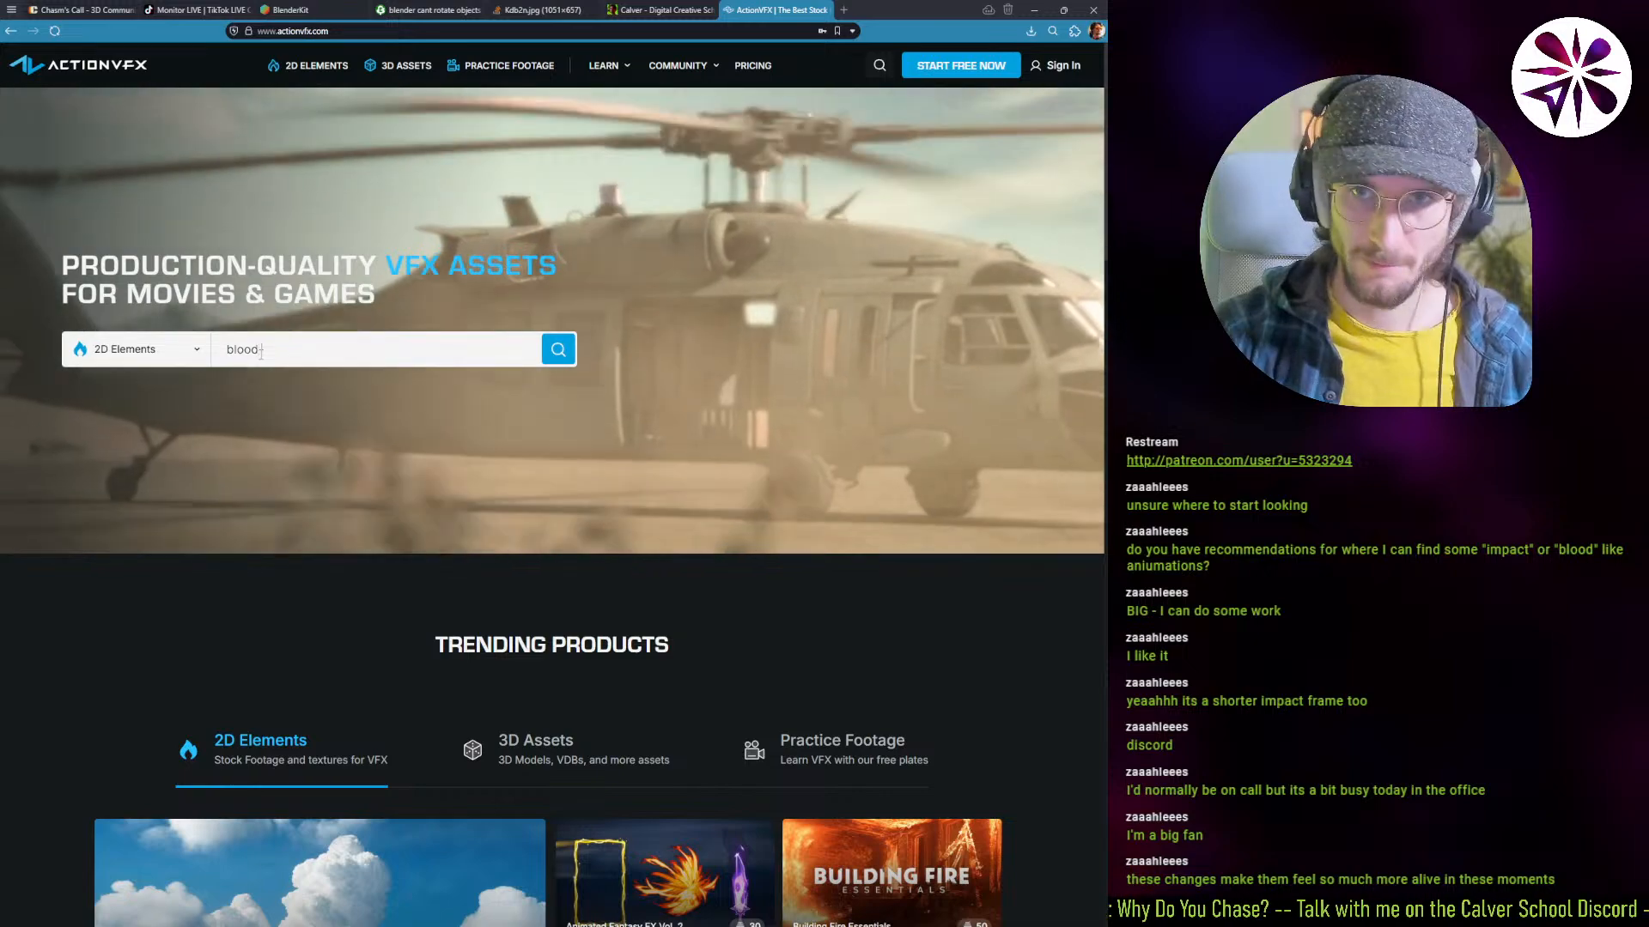
{"action": "type", "text": " spray"}
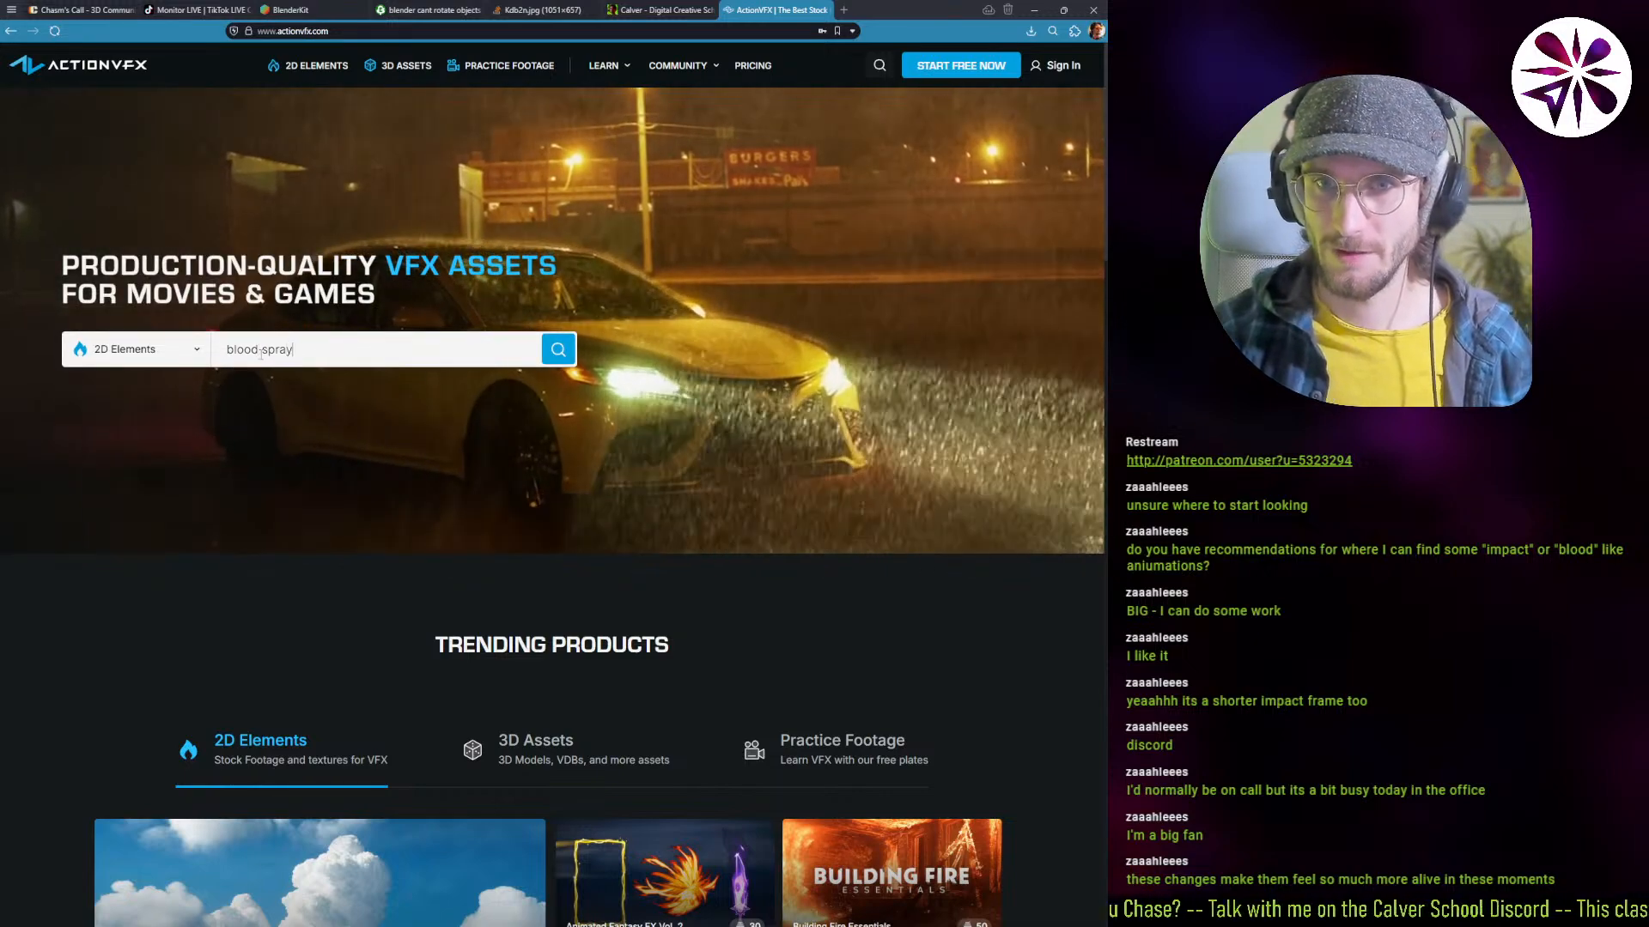
{"action": "key", "text": "Return"}
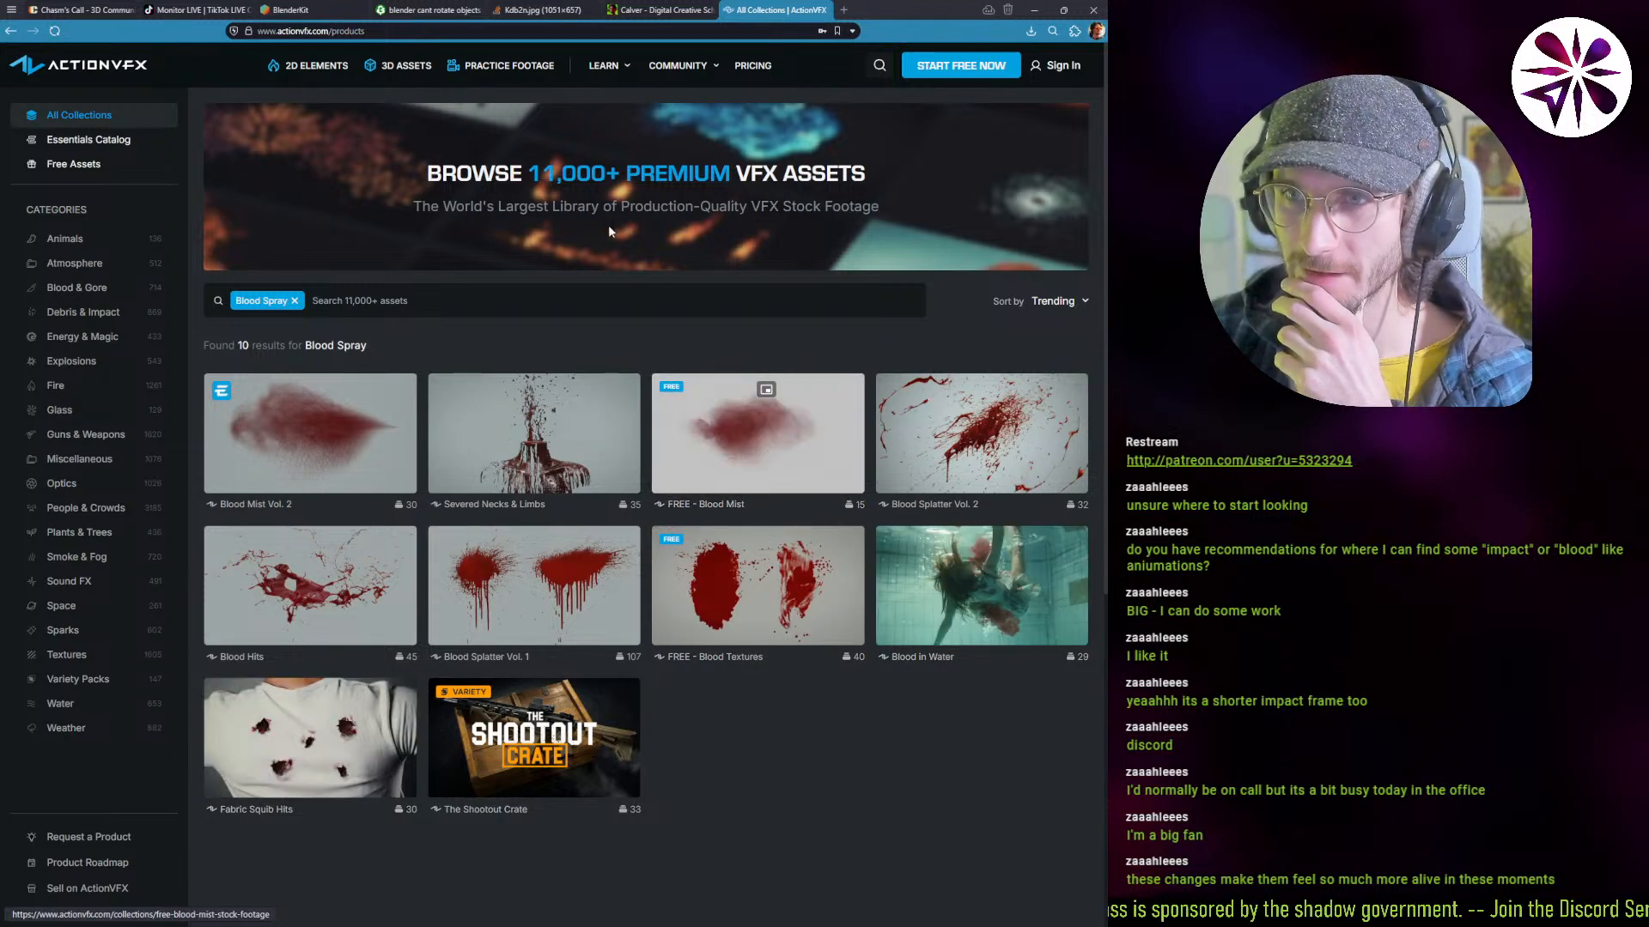
Step: Remove the Blood Spray search filter and search all ActionVFX collections for "splatter"
{"action": "left_click", "coordinate": [360, 301]}
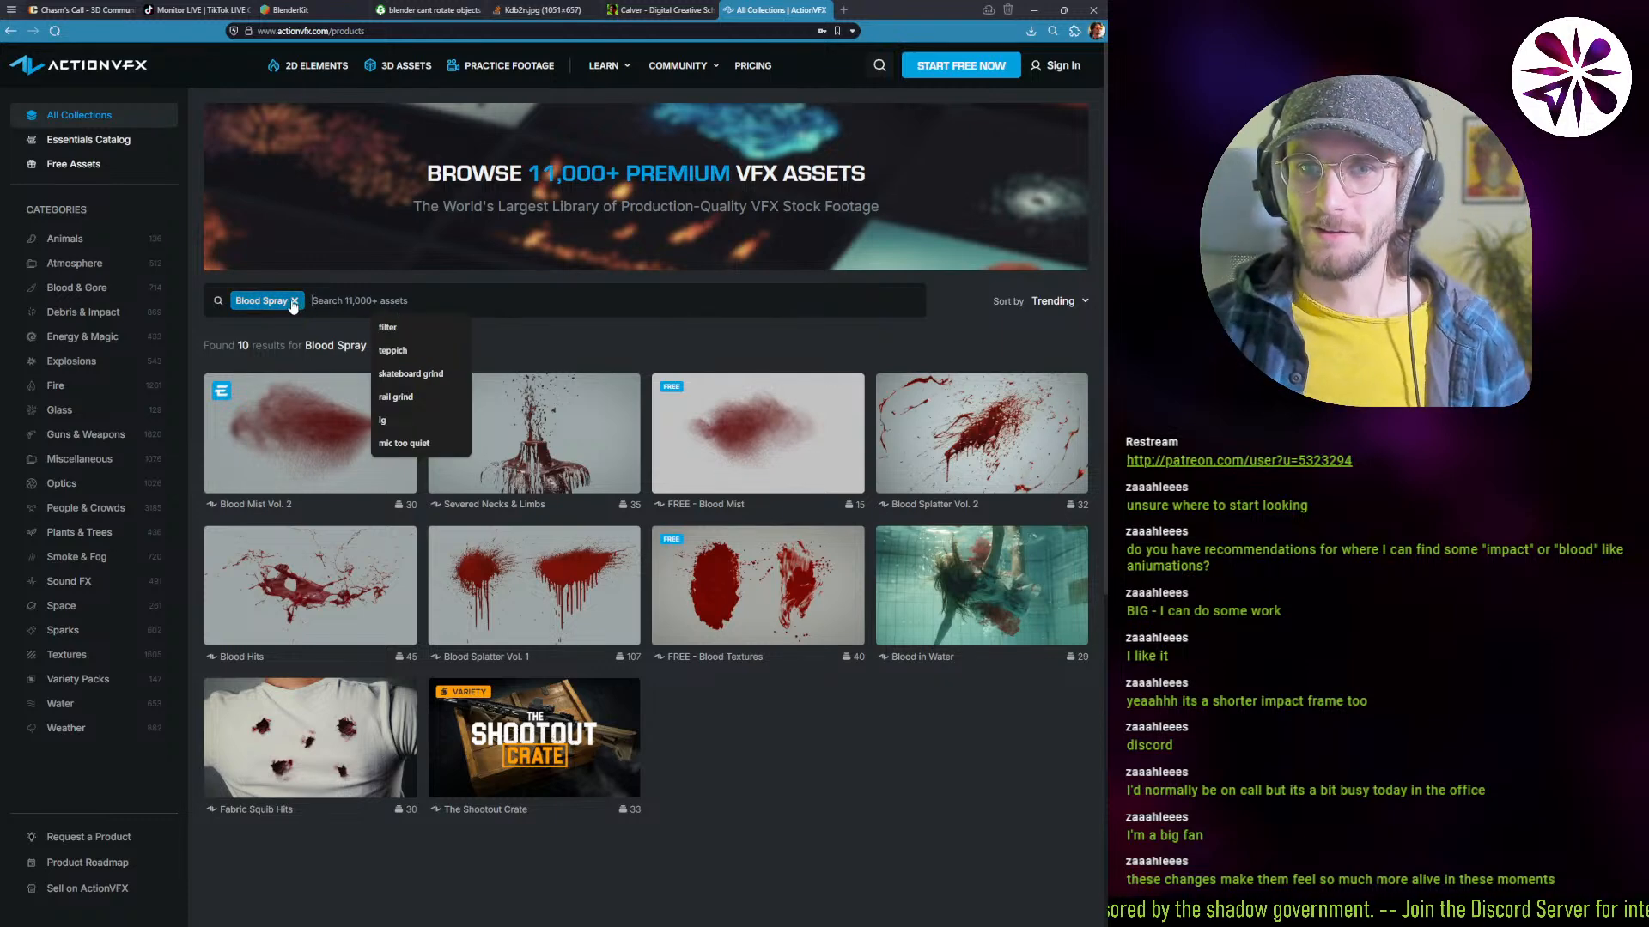
{"action": "left_click", "coordinate": [294, 301]}
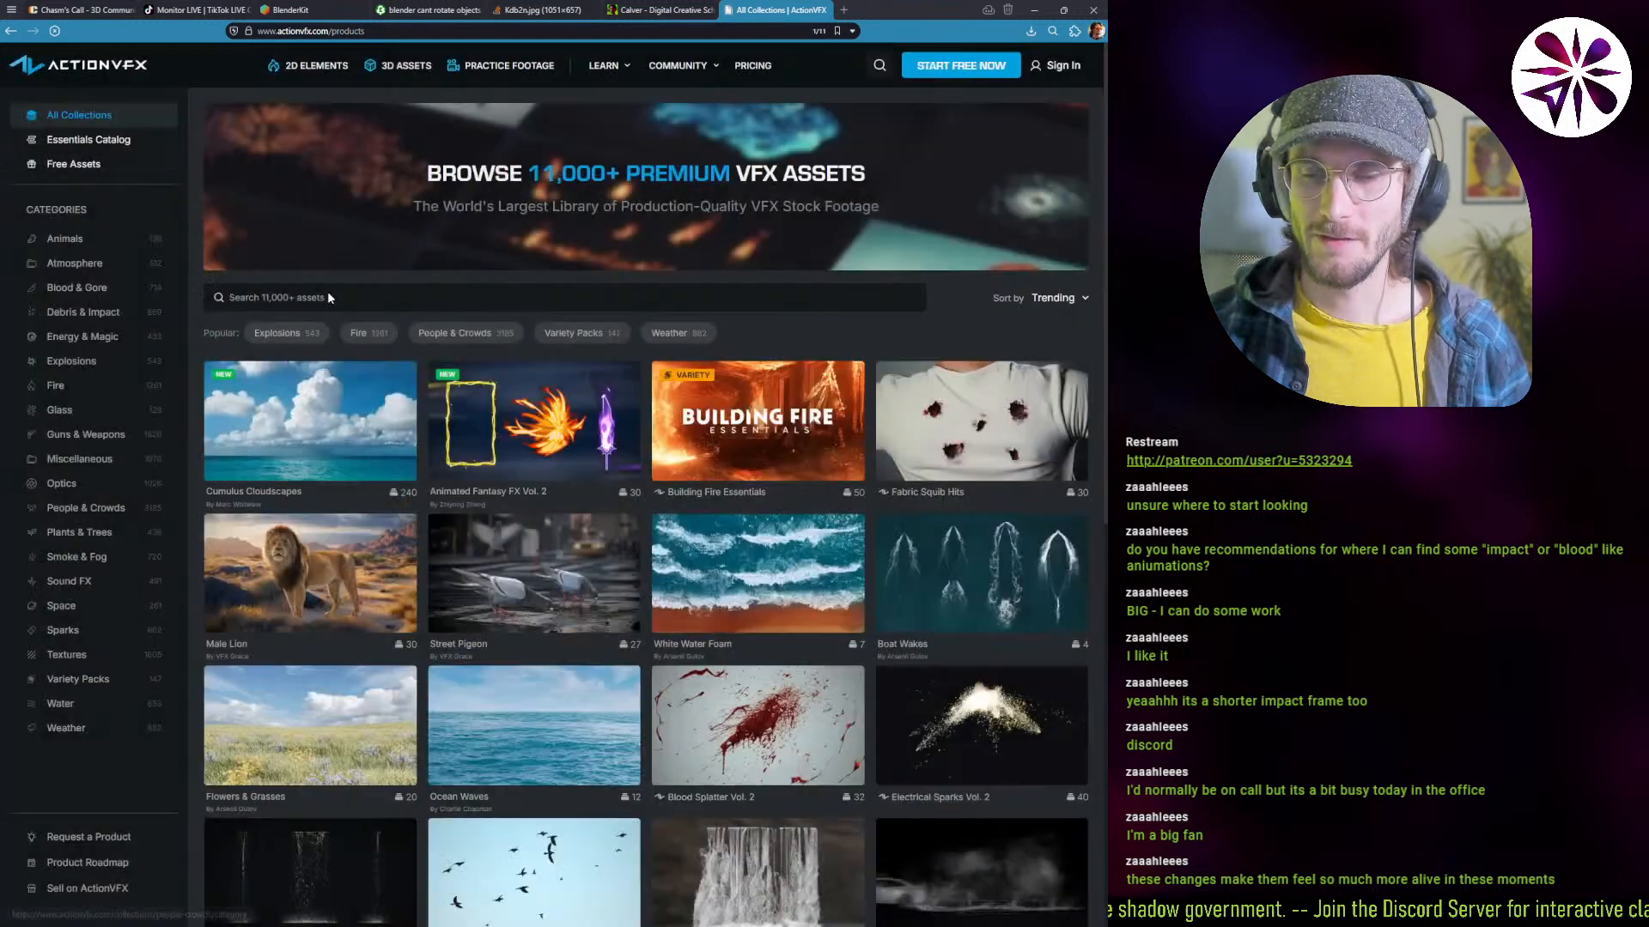
{"action": "left_click", "coordinate": [330, 296]}
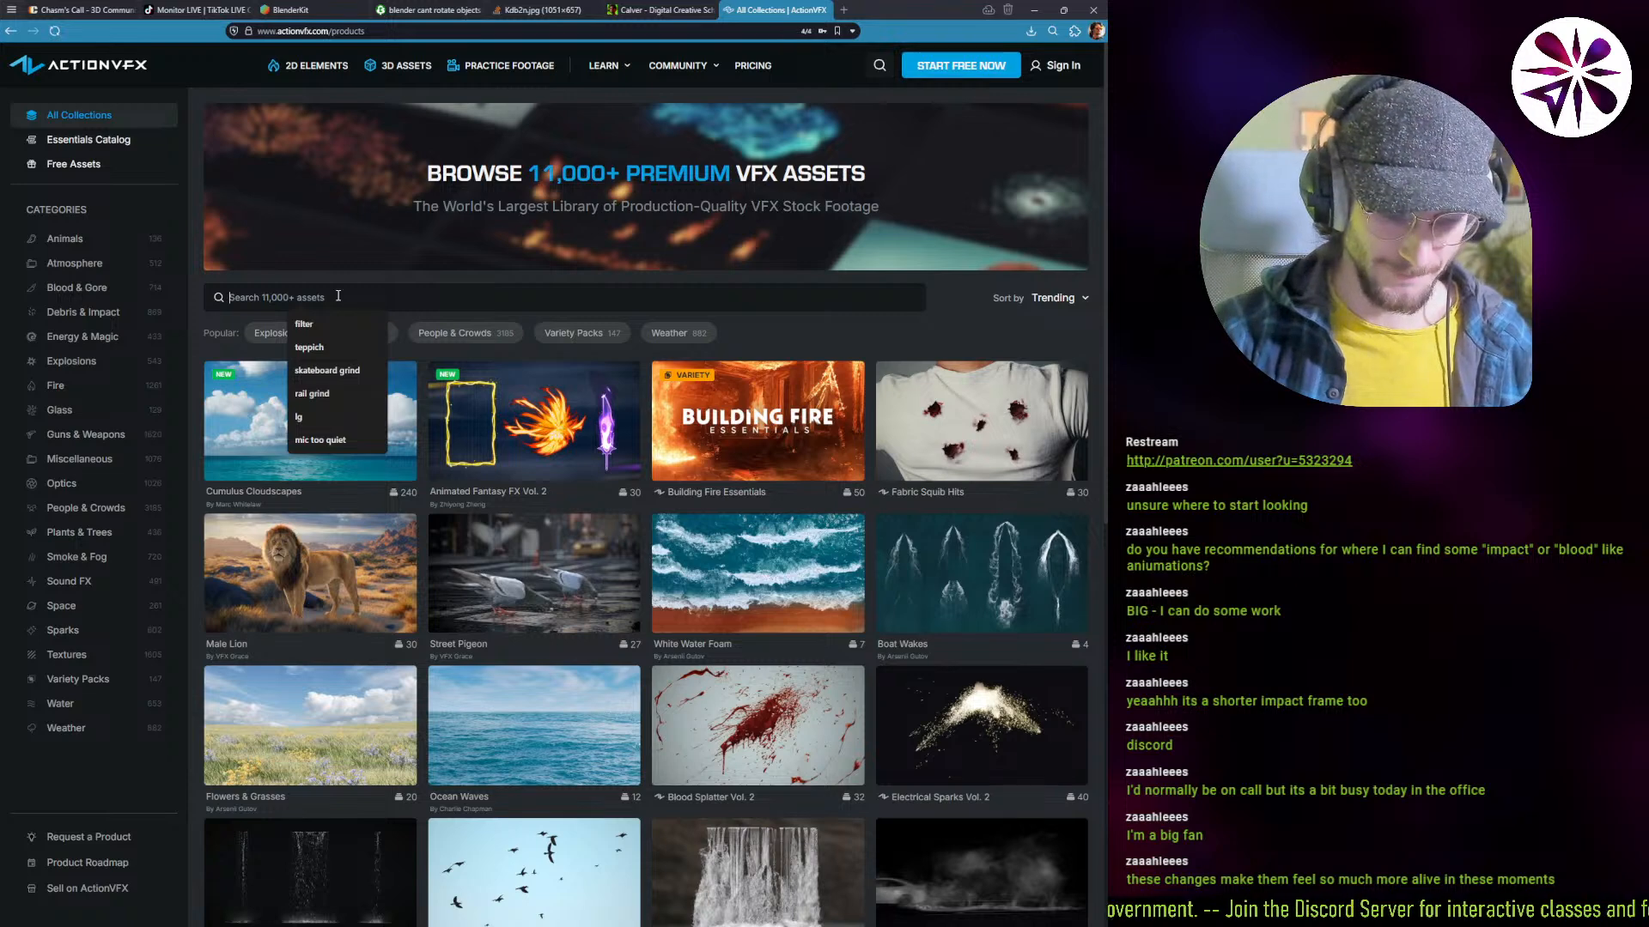
{"action": "type", "text": "splatter"}
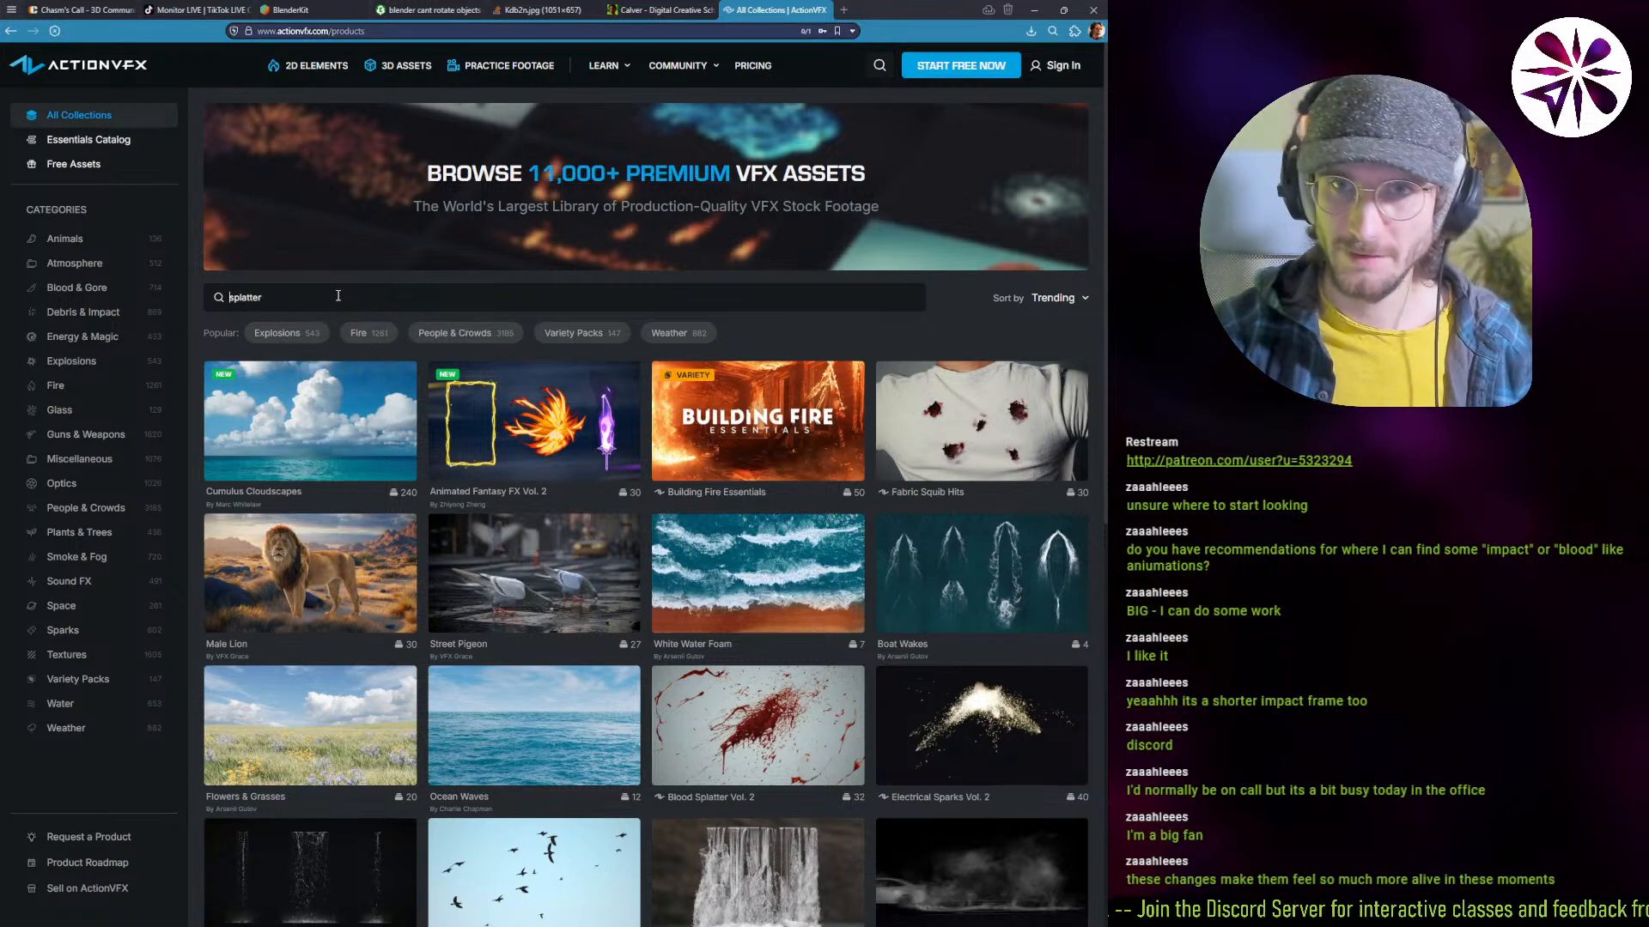
{"action": "key", "text": "Return"}
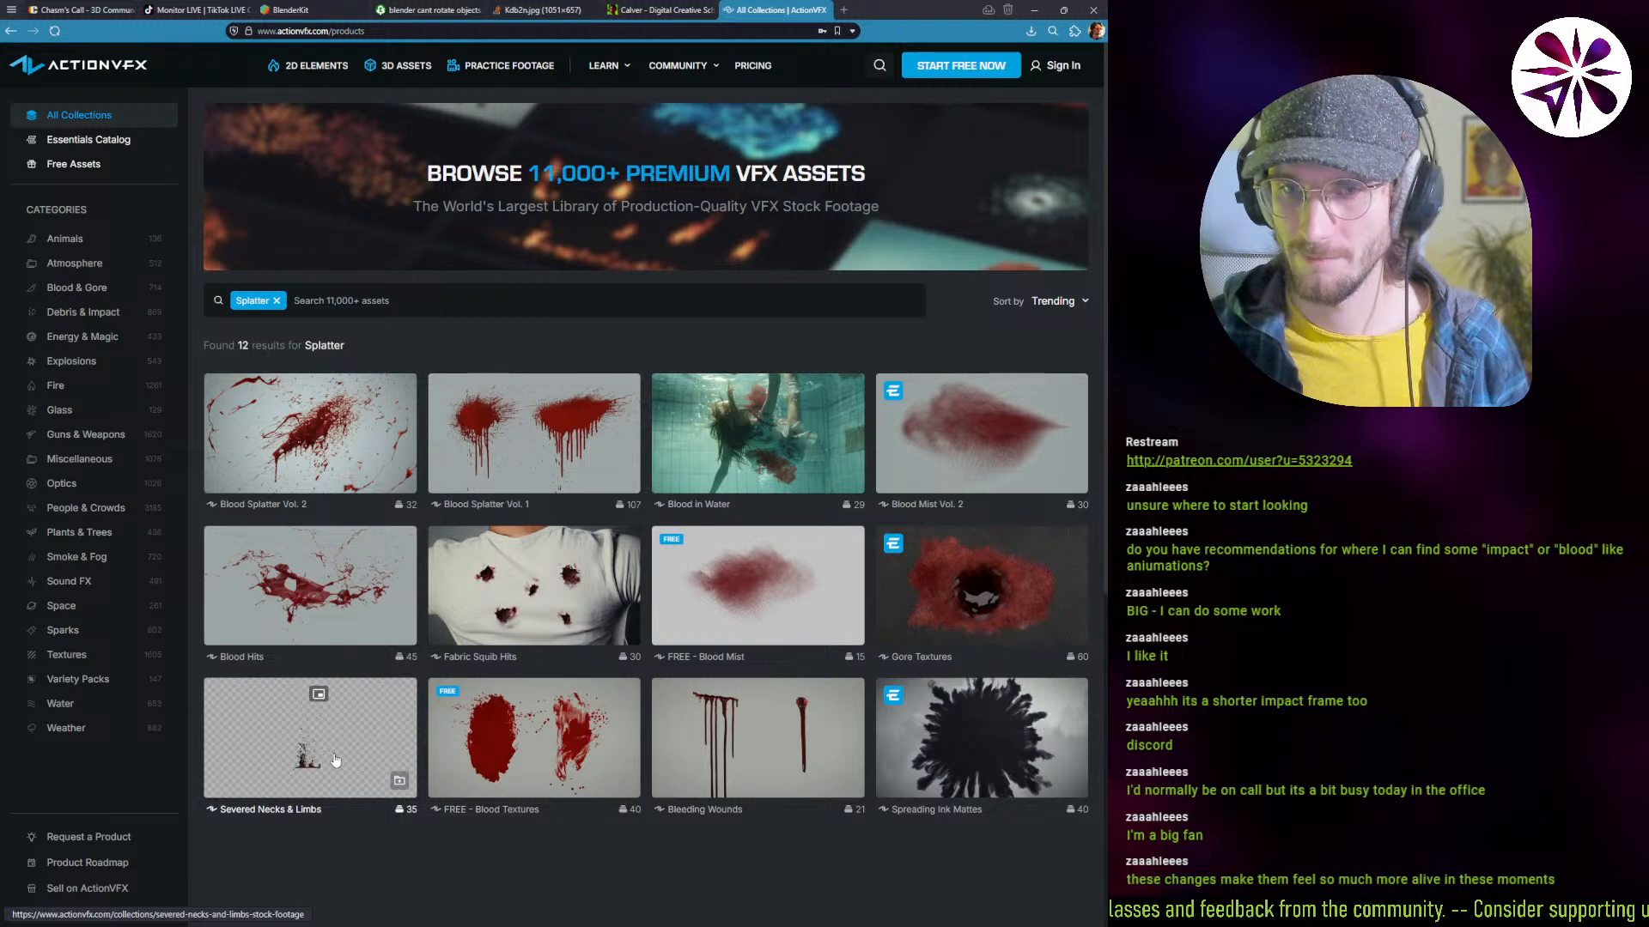
Step: Remove the Splatter search filter and search all ActionVFX collections for "spray"
{"action": "left_click", "coordinate": [396, 298]}
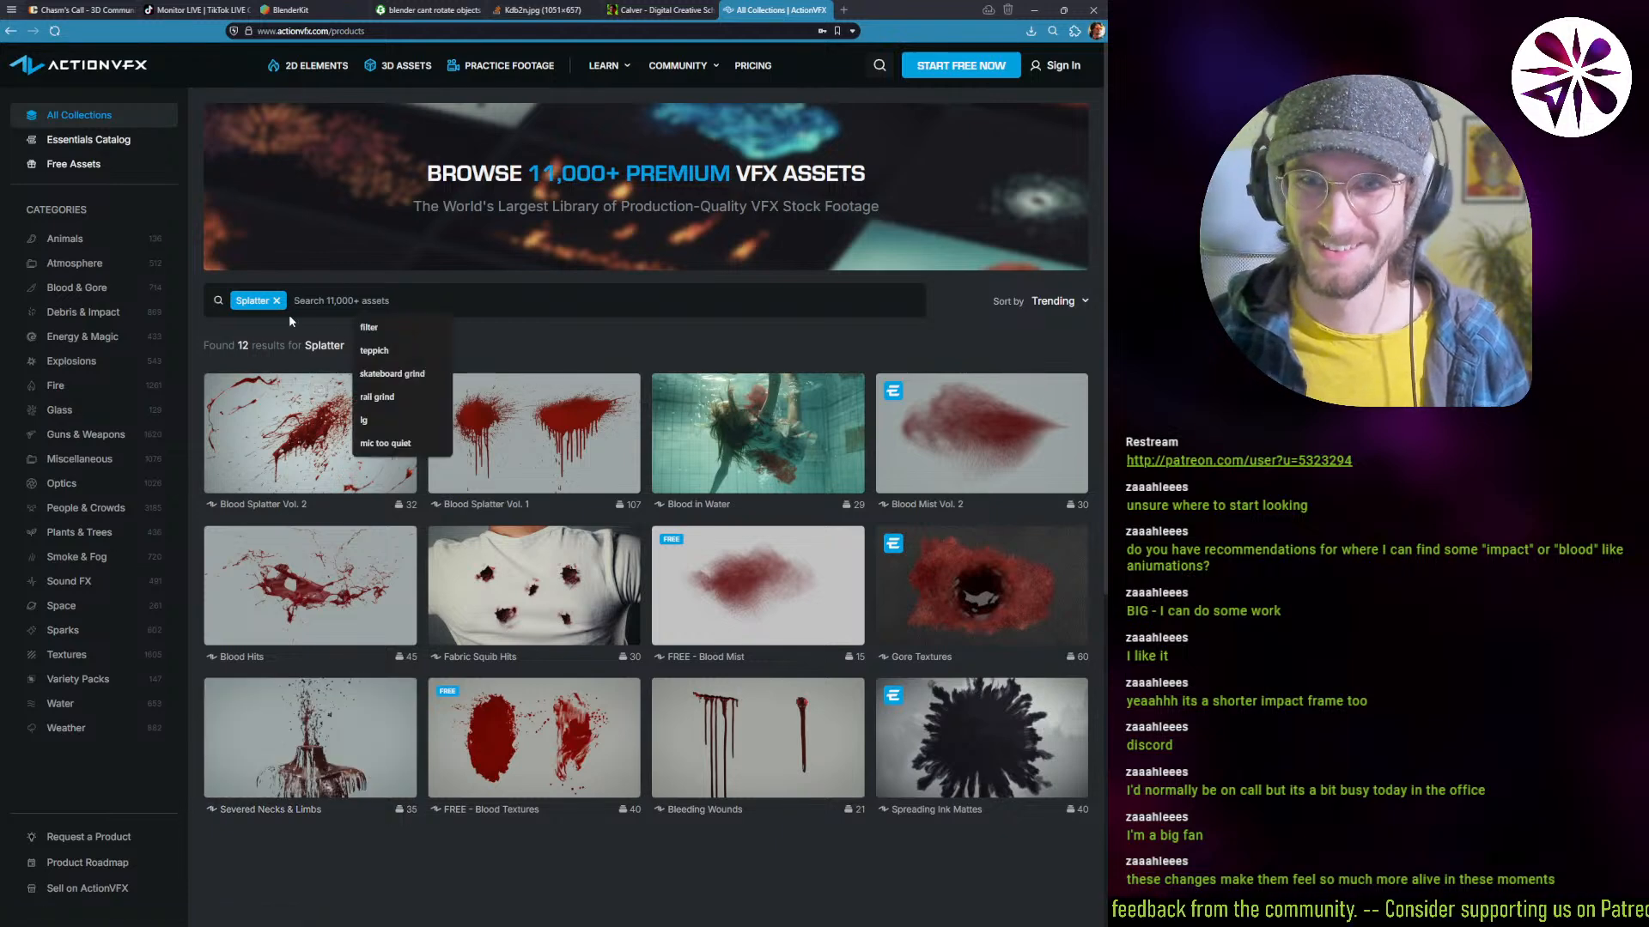
{"action": "left_click", "coordinate": [276, 301]}
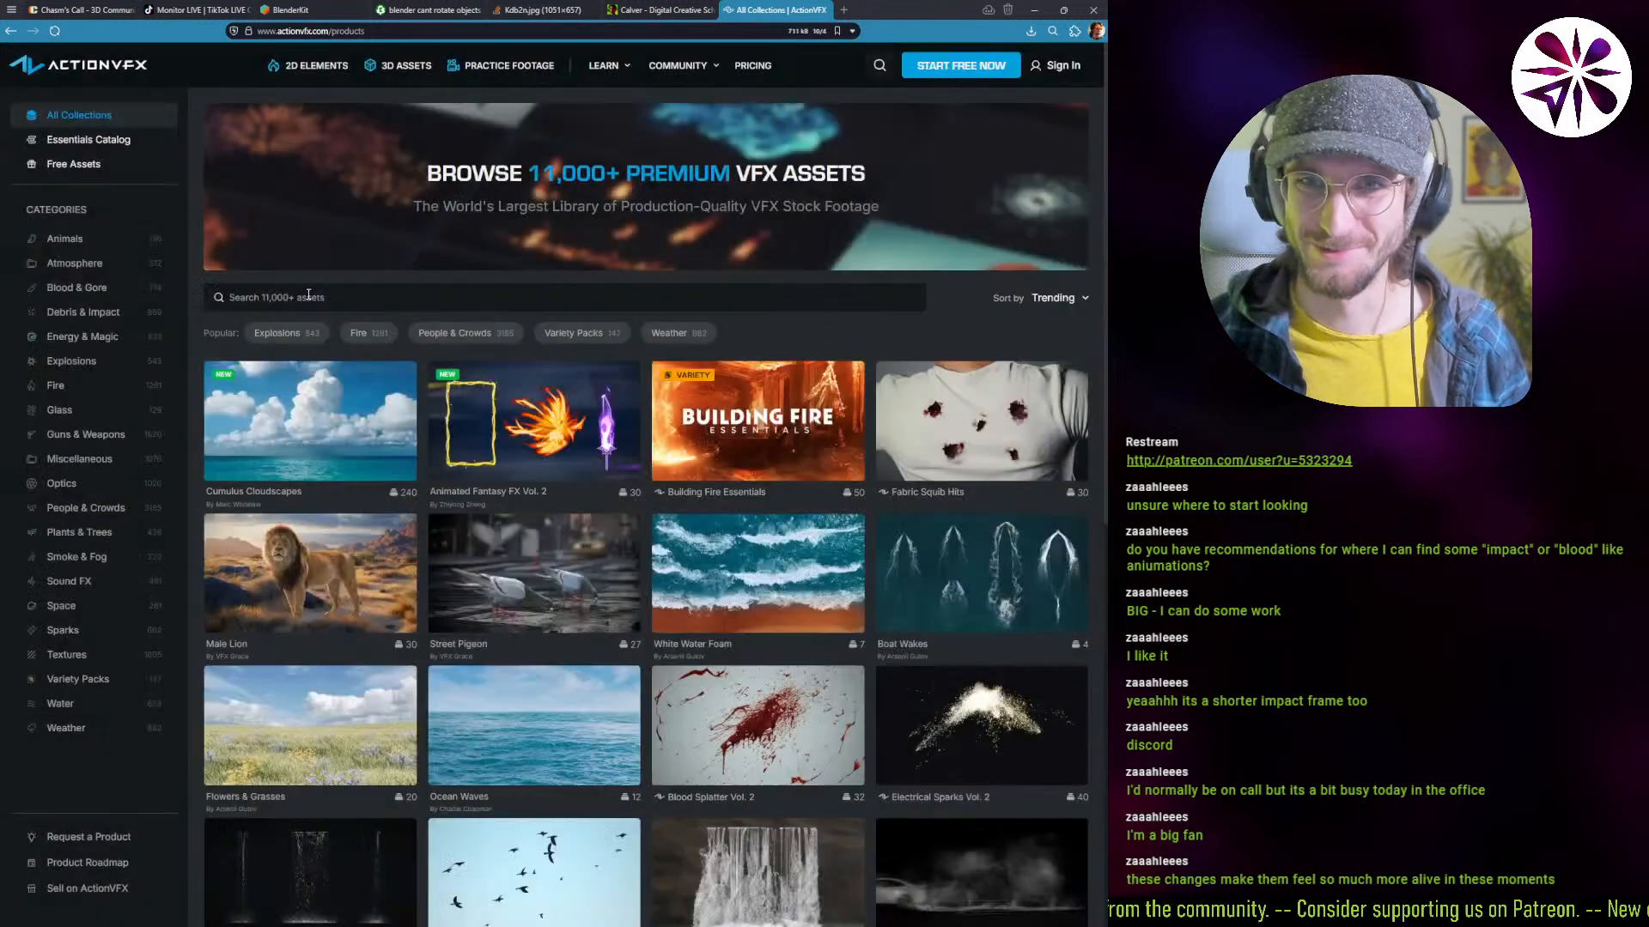
{"action": "left_click", "coordinate": [308, 296]}
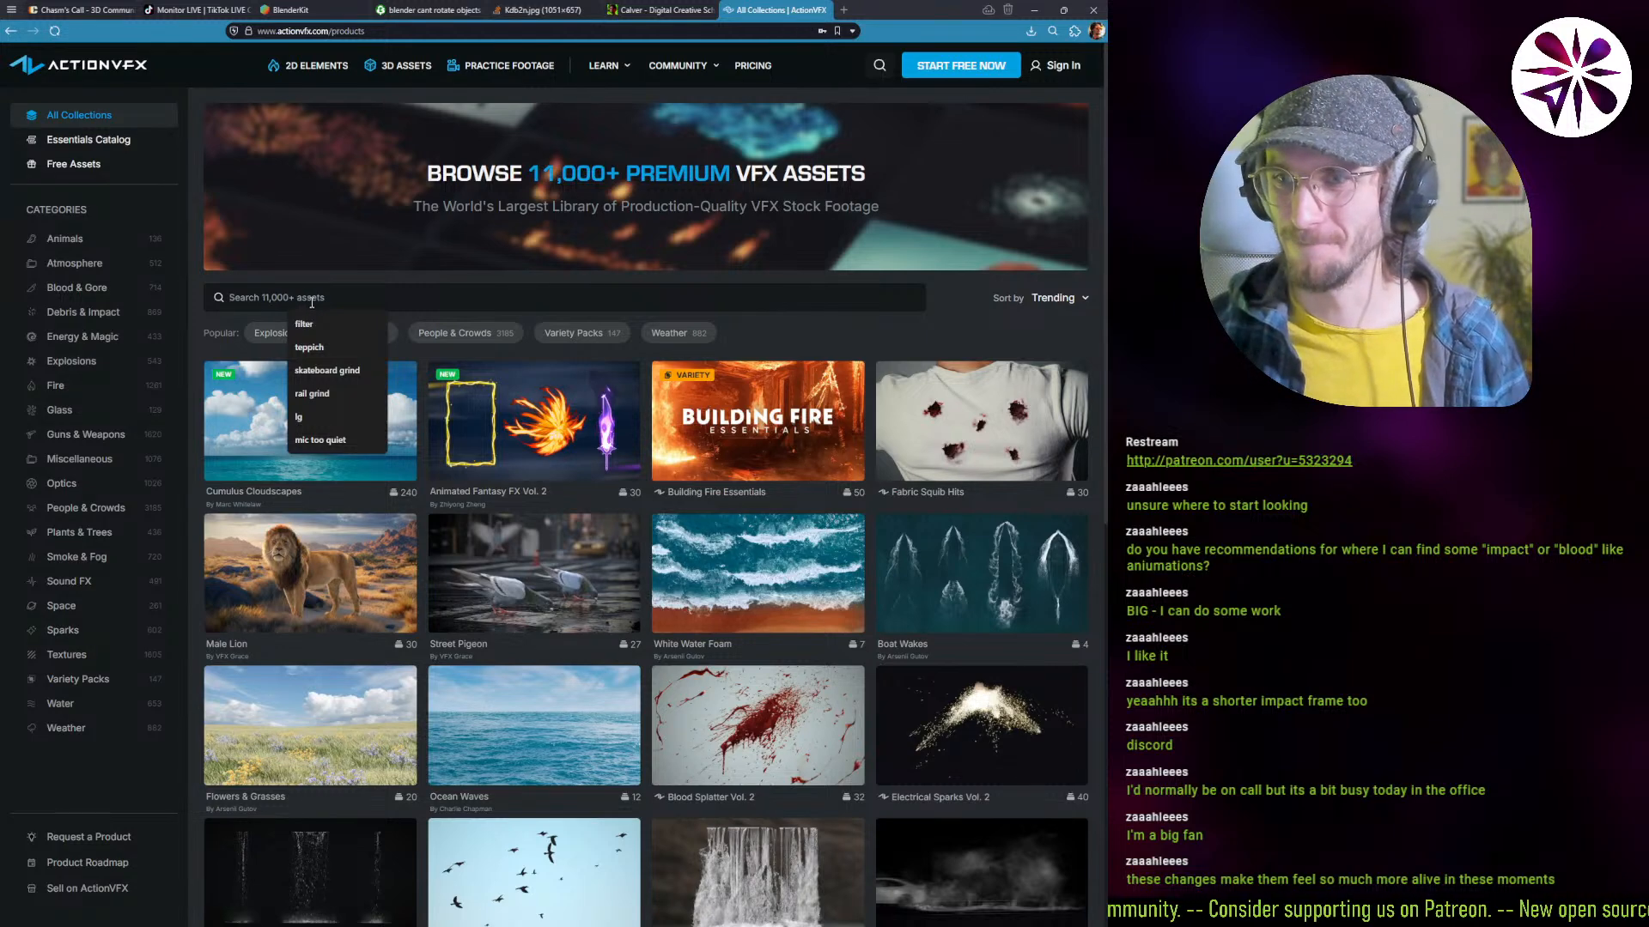
{"action": "type", "text": "spray"}
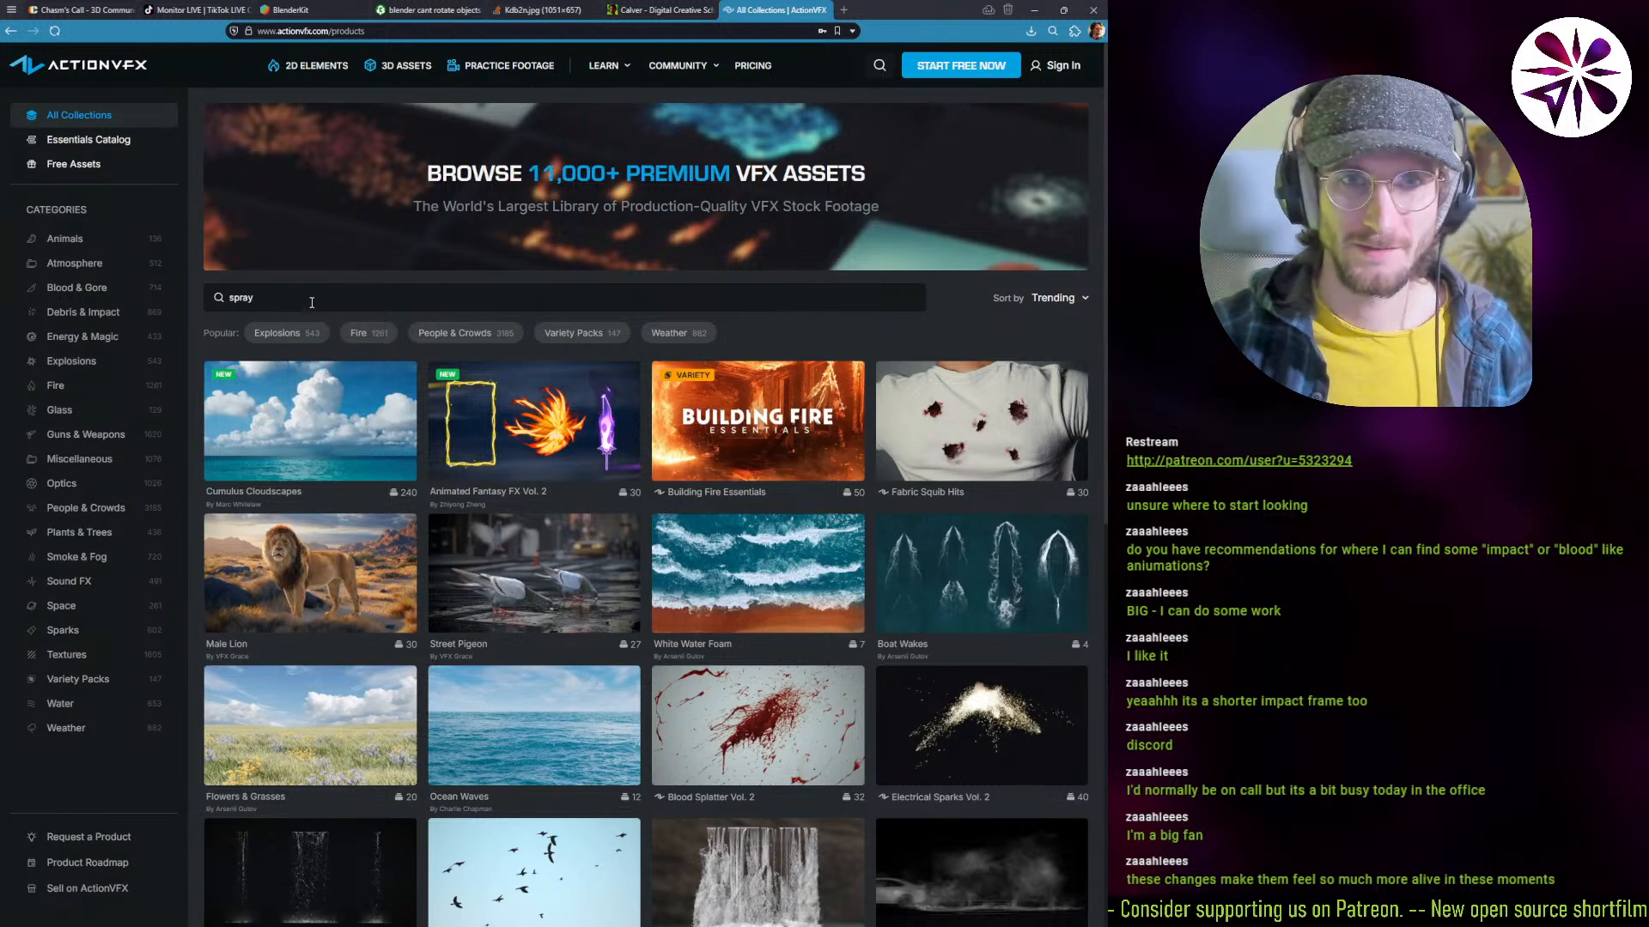
{"action": "double_click", "coordinate": [312, 302]}
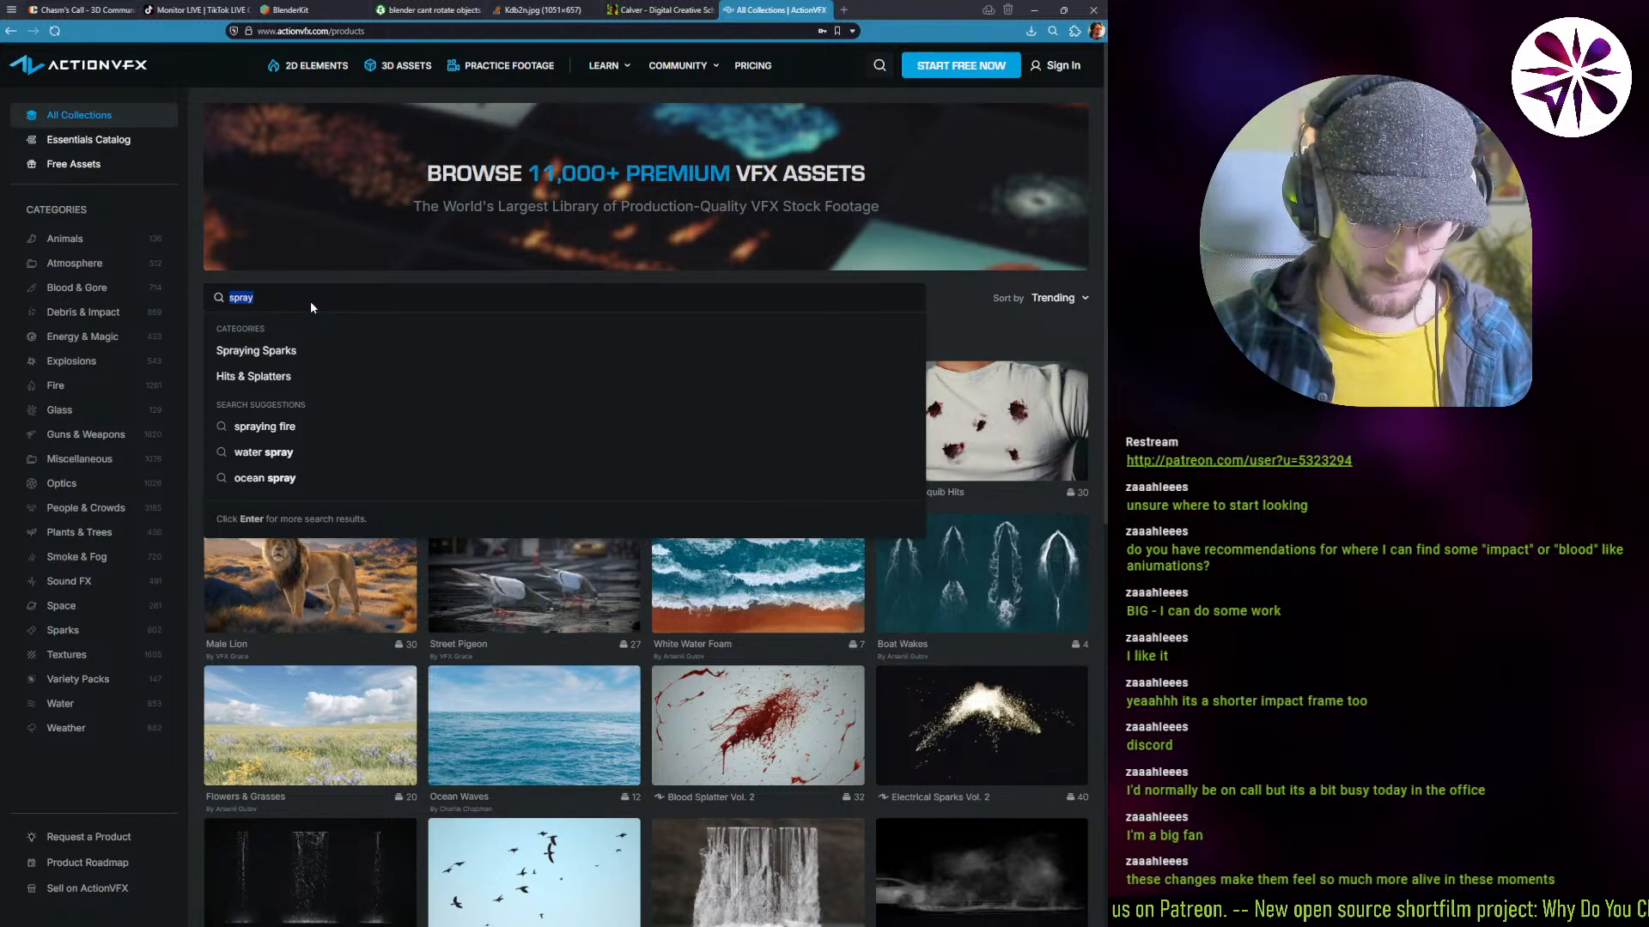
{"action": "type", "text": "spray"}
{"action": "key", "text": "Return"}
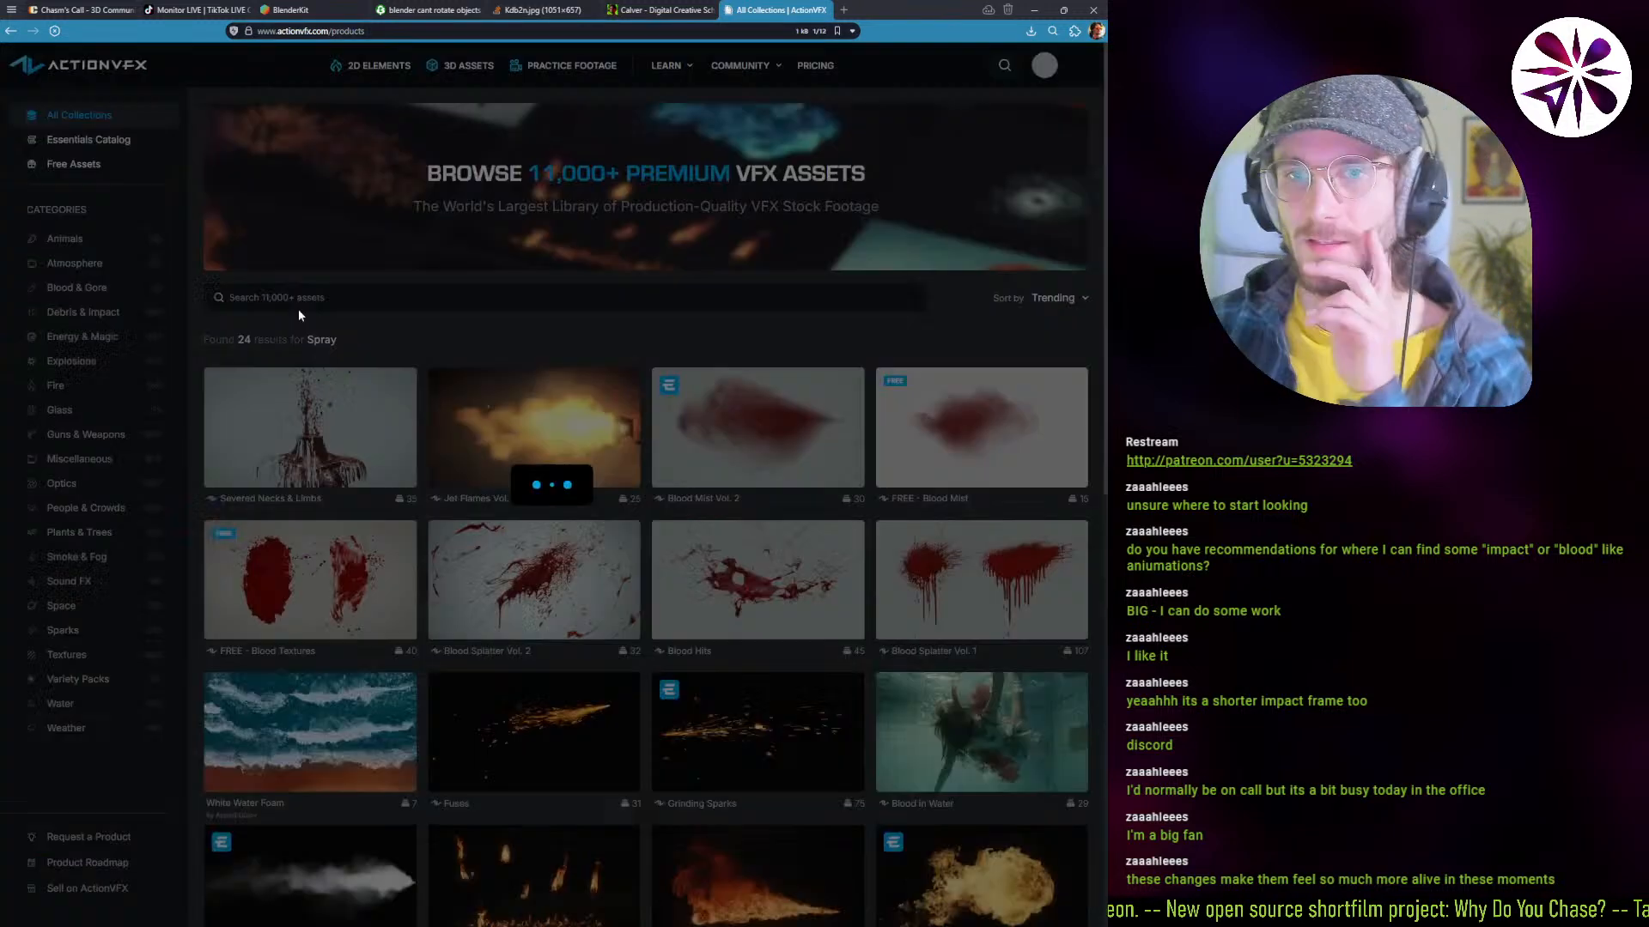
Step: Look through the collections found for "spray" and close the ActionVFX page
{"action": "scroll", "coordinate": [438, 429], "scroll_direction": "down", "scroll_amount": 4}
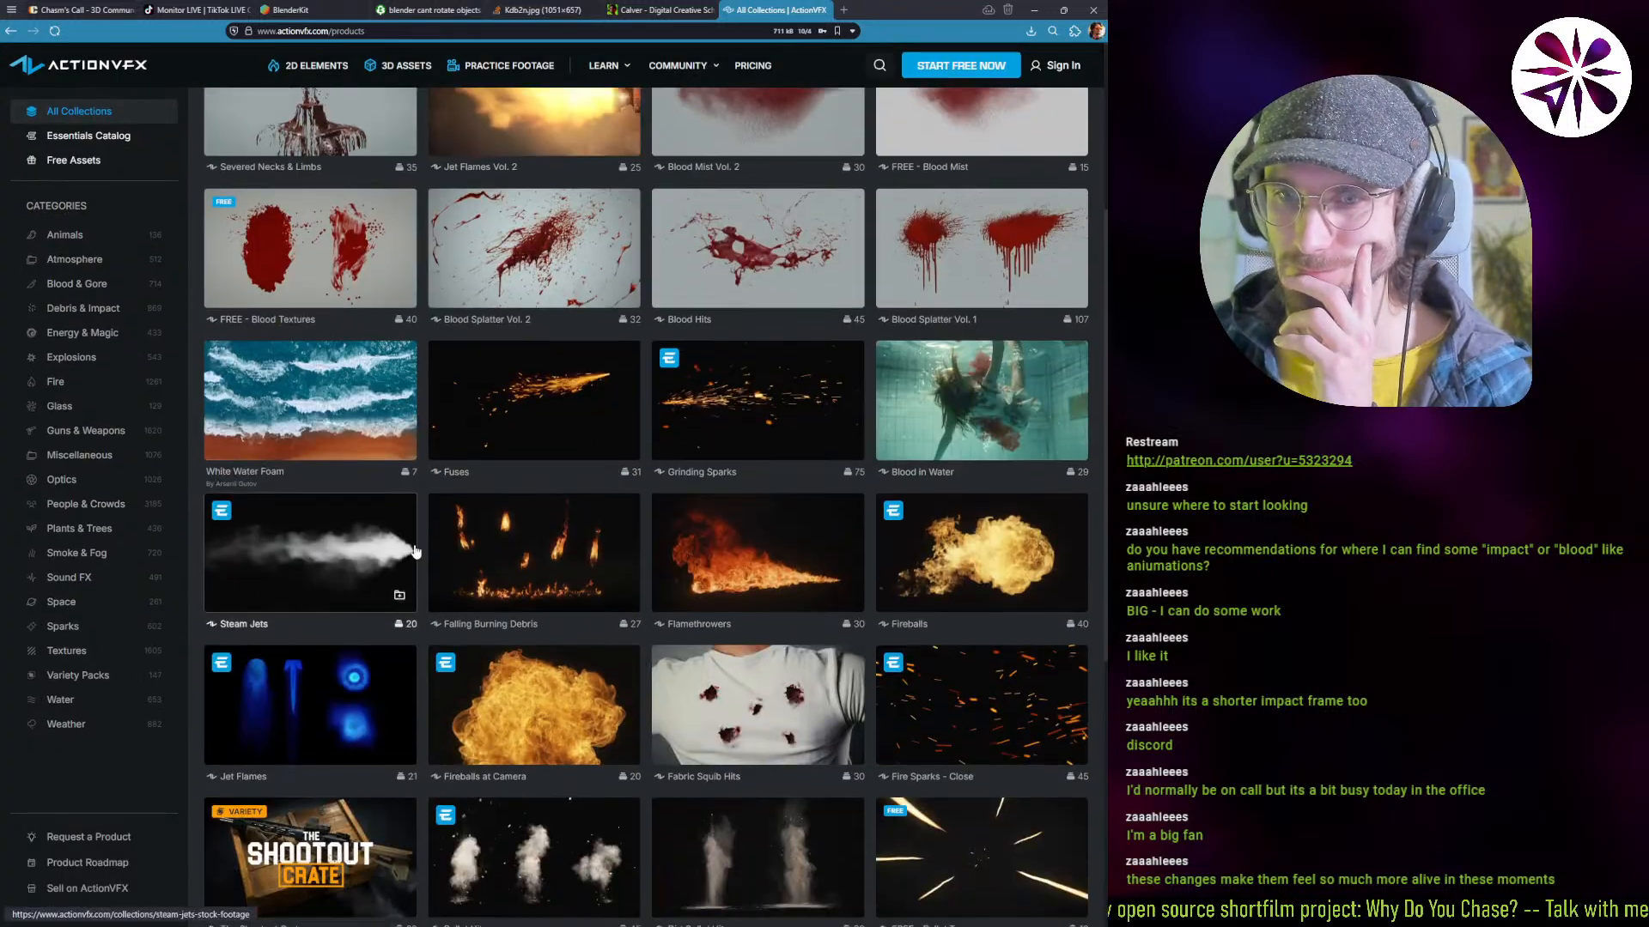
{"action": "scroll", "coordinate": [415, 550], "scroll_direction": "down", "scroll_amount": 1}
{"action": "scroll", "coordinate": [571, 372], "scroll_direction": "down", "scroll_amount": 4}
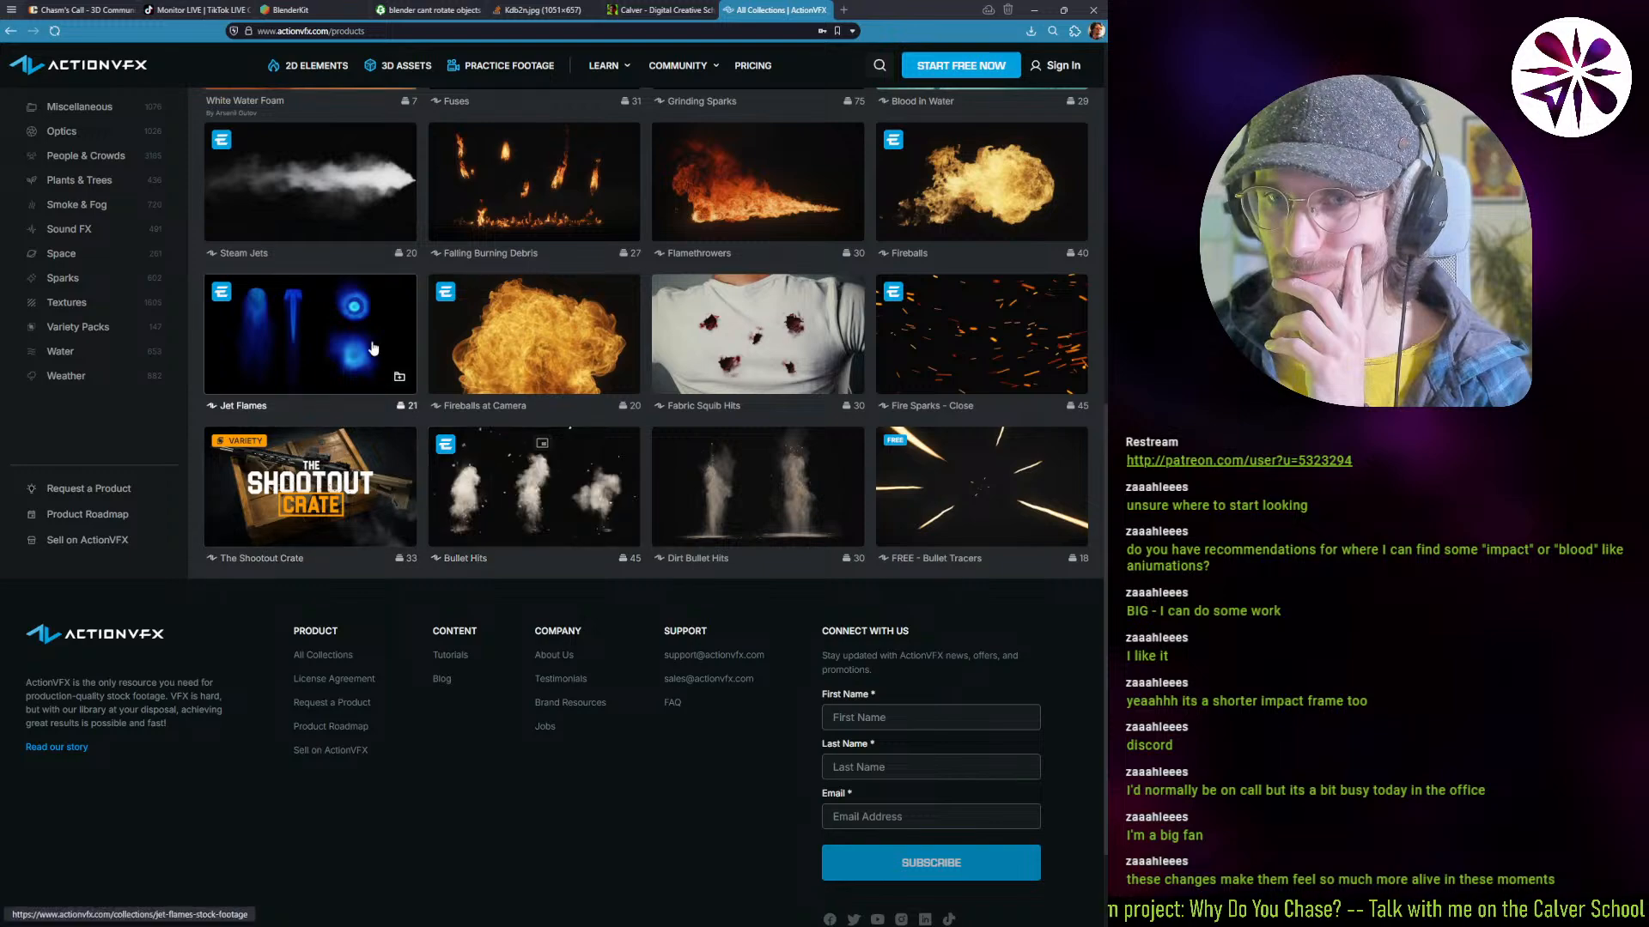
{"action": "scroll", "coordinate": [322, 517], "scroll_direction": "up", "scroll_amount": 9}
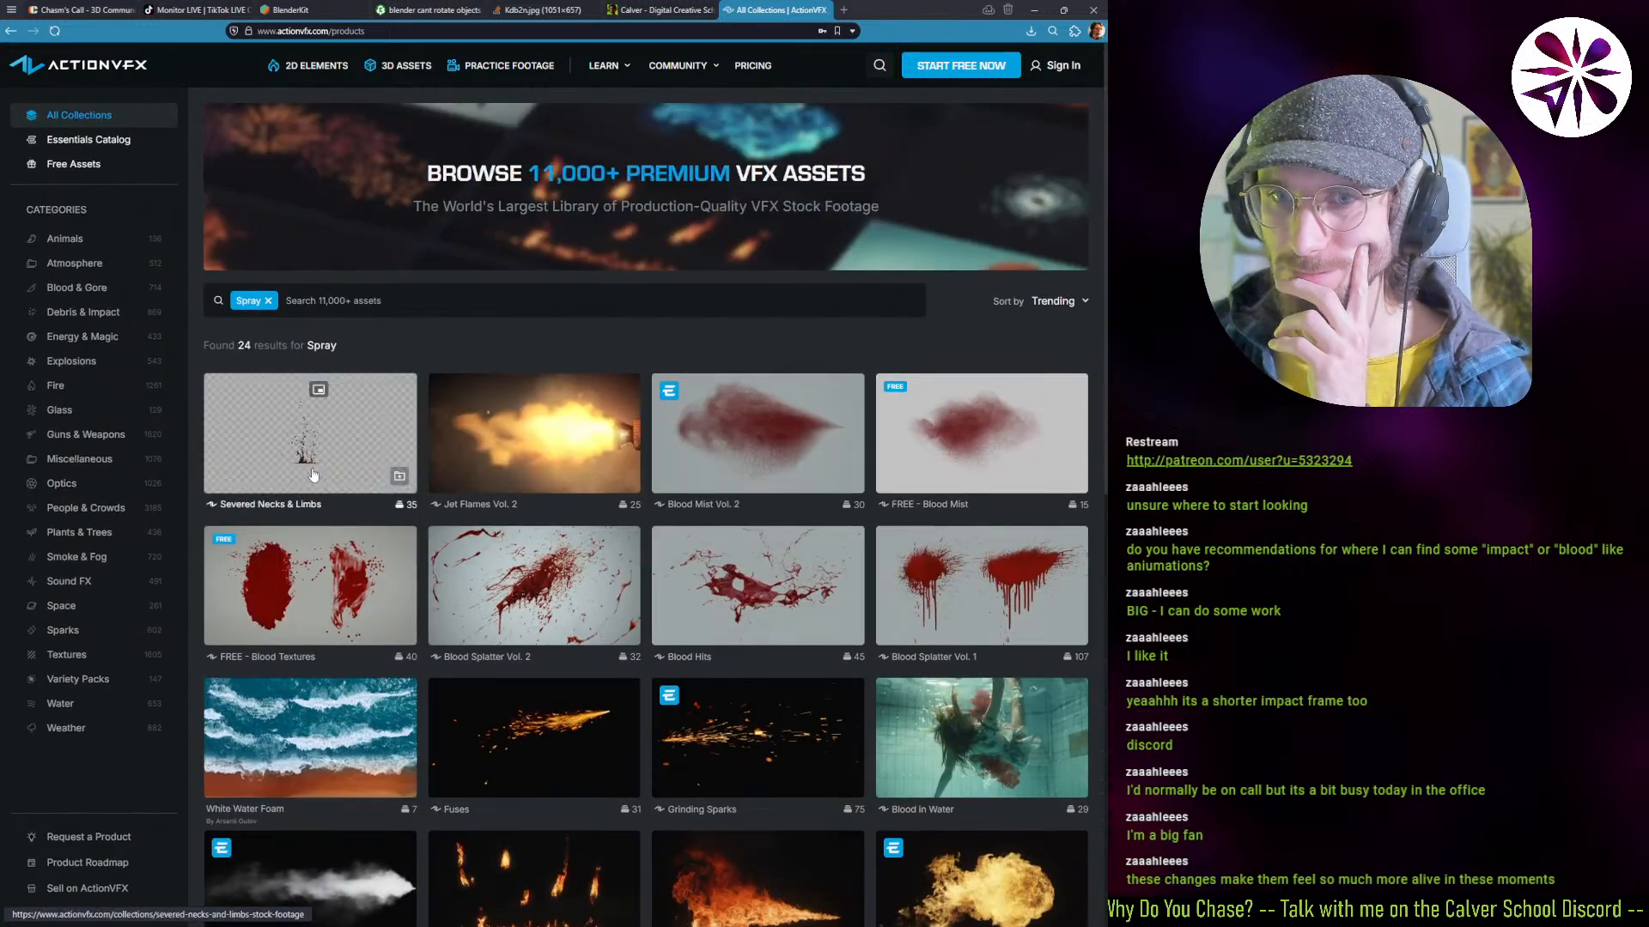
{"action": "middle_click", "coordinate": [764, 12]}
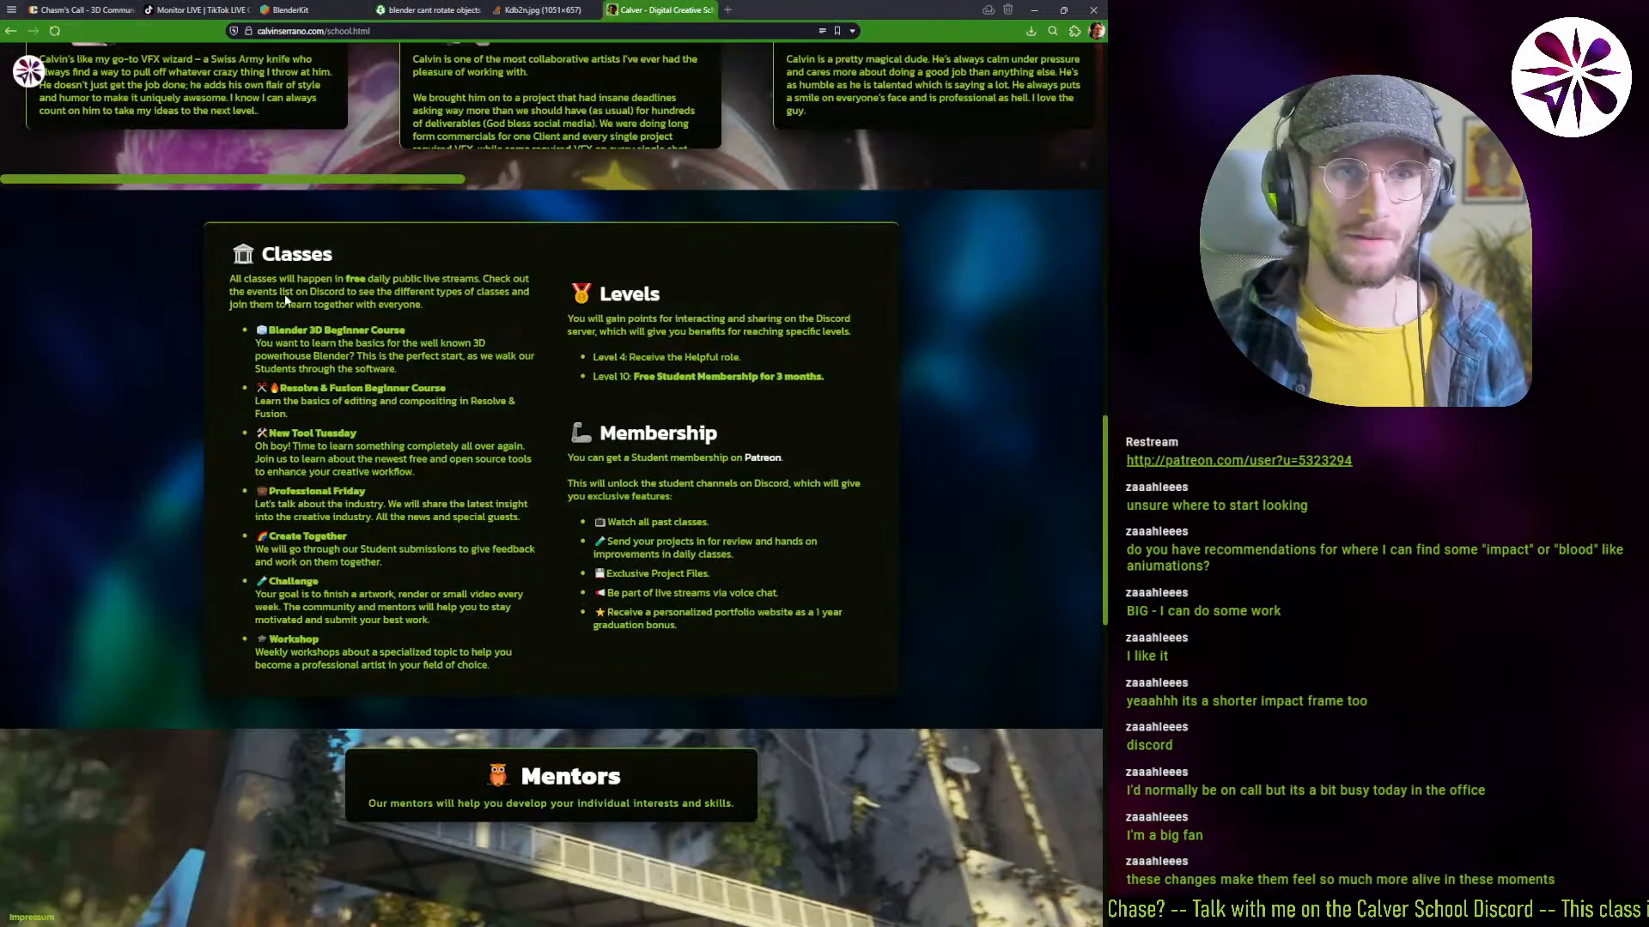
Step: Switch to File Explorer and open the Blood folder under ASSETS, Effects, Video Effects on drive Calver_2 (D:)
{"action": "key", "text": "alt+Tab"}
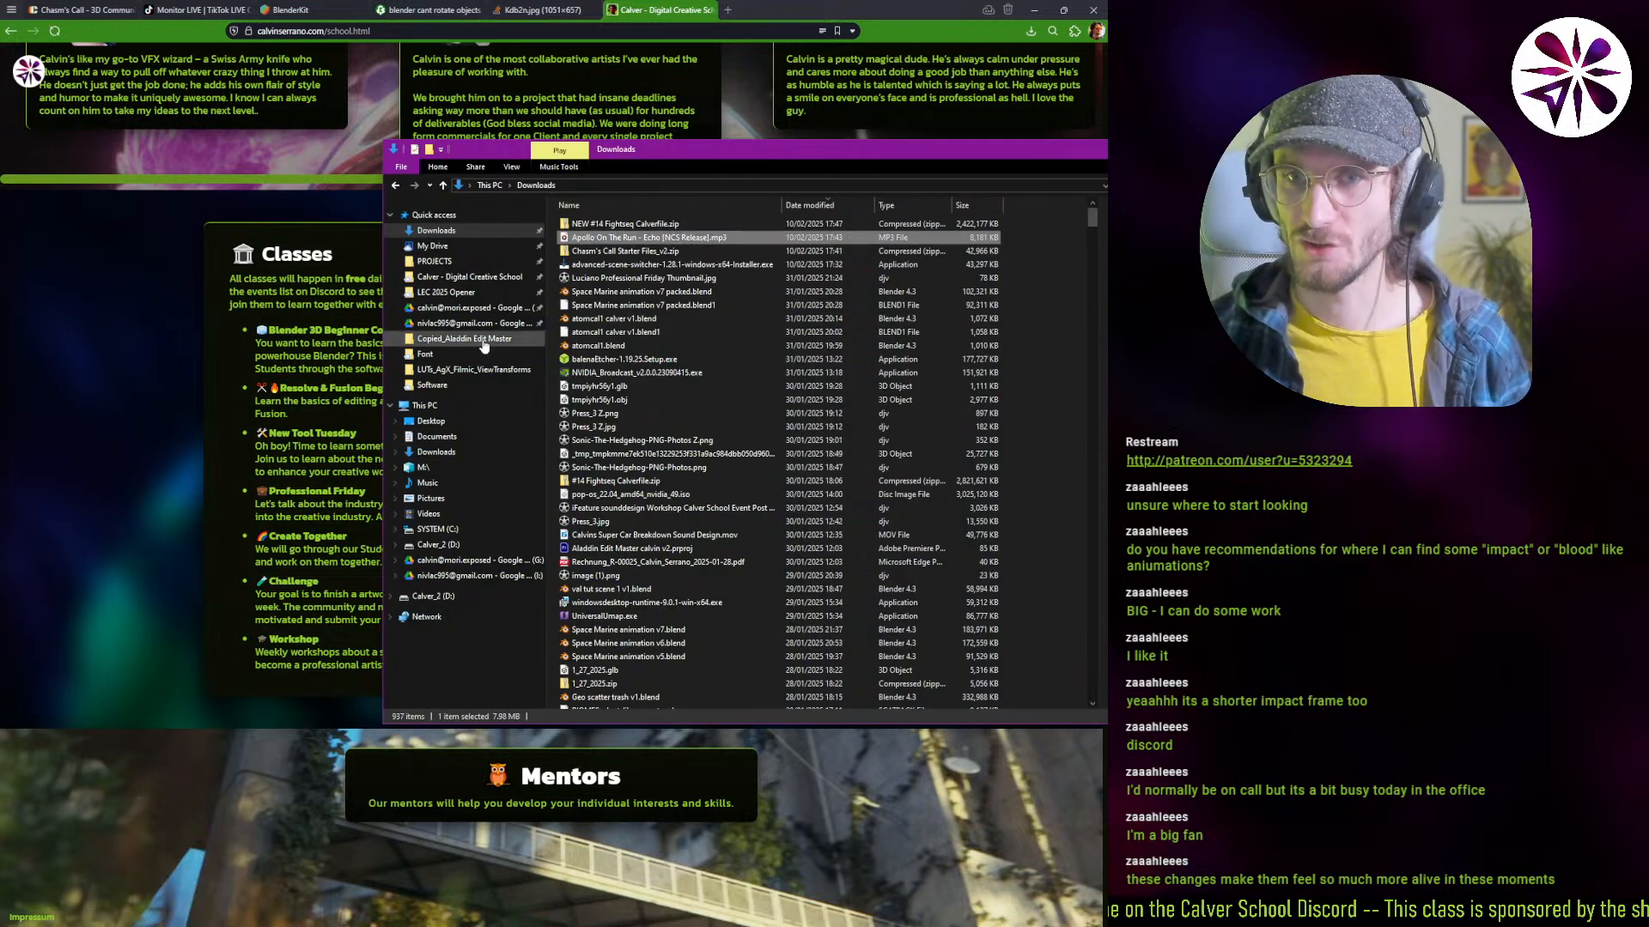
{"action": "left_click", "coordinate": [456, 259]}
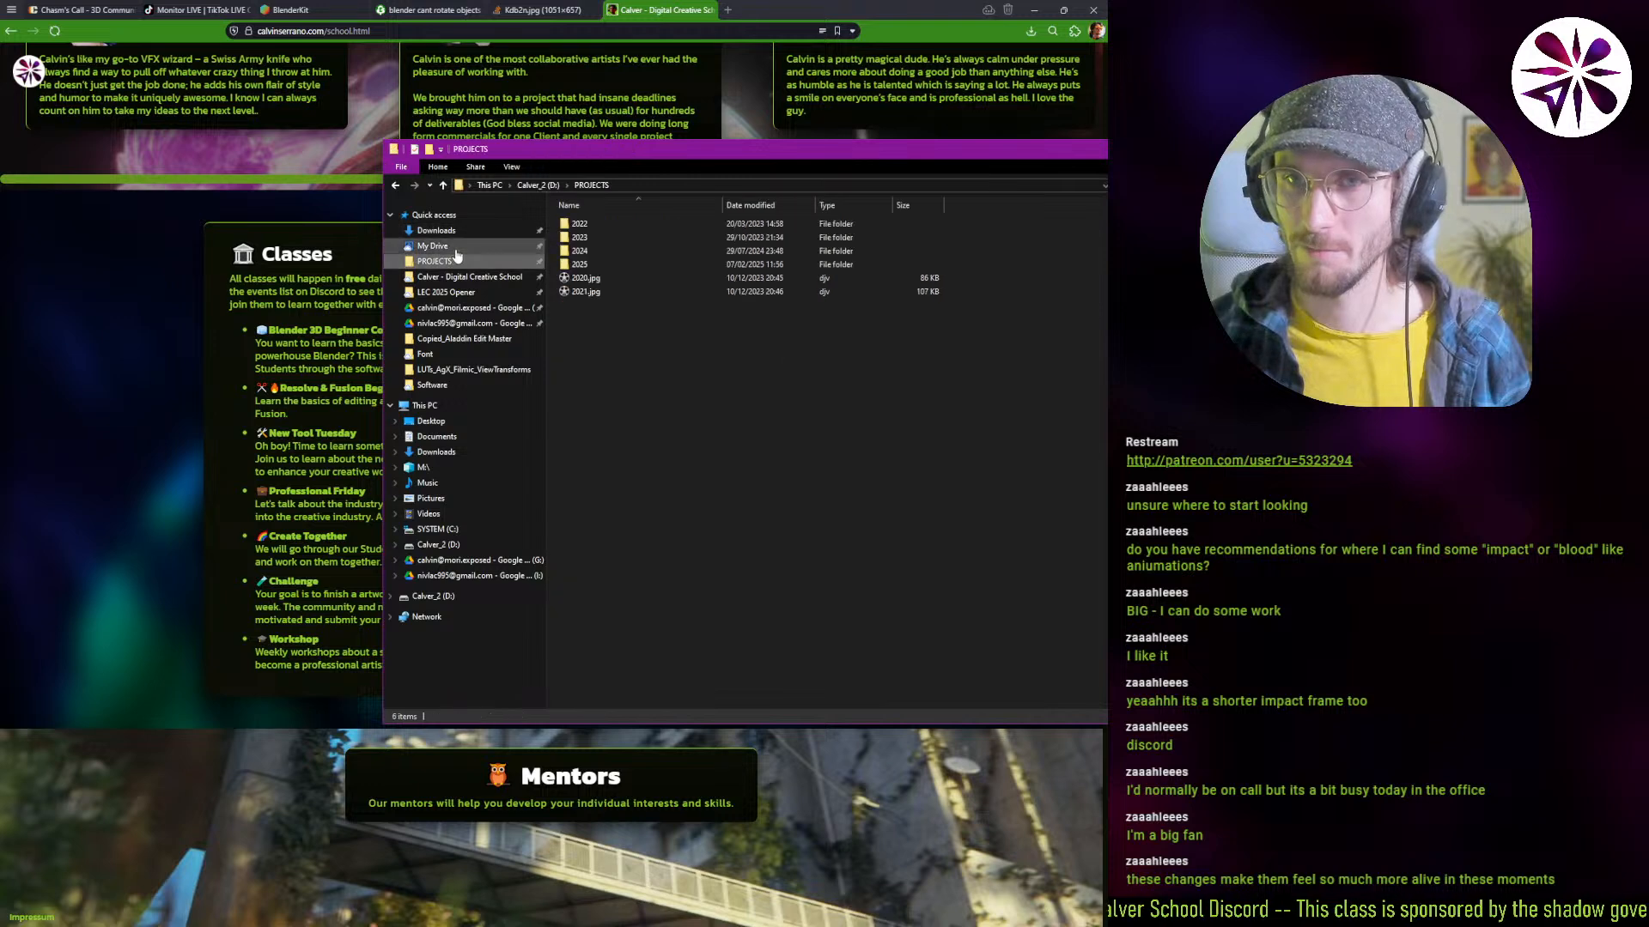
{"action": "left_click", "coordinate": [550, 186]}
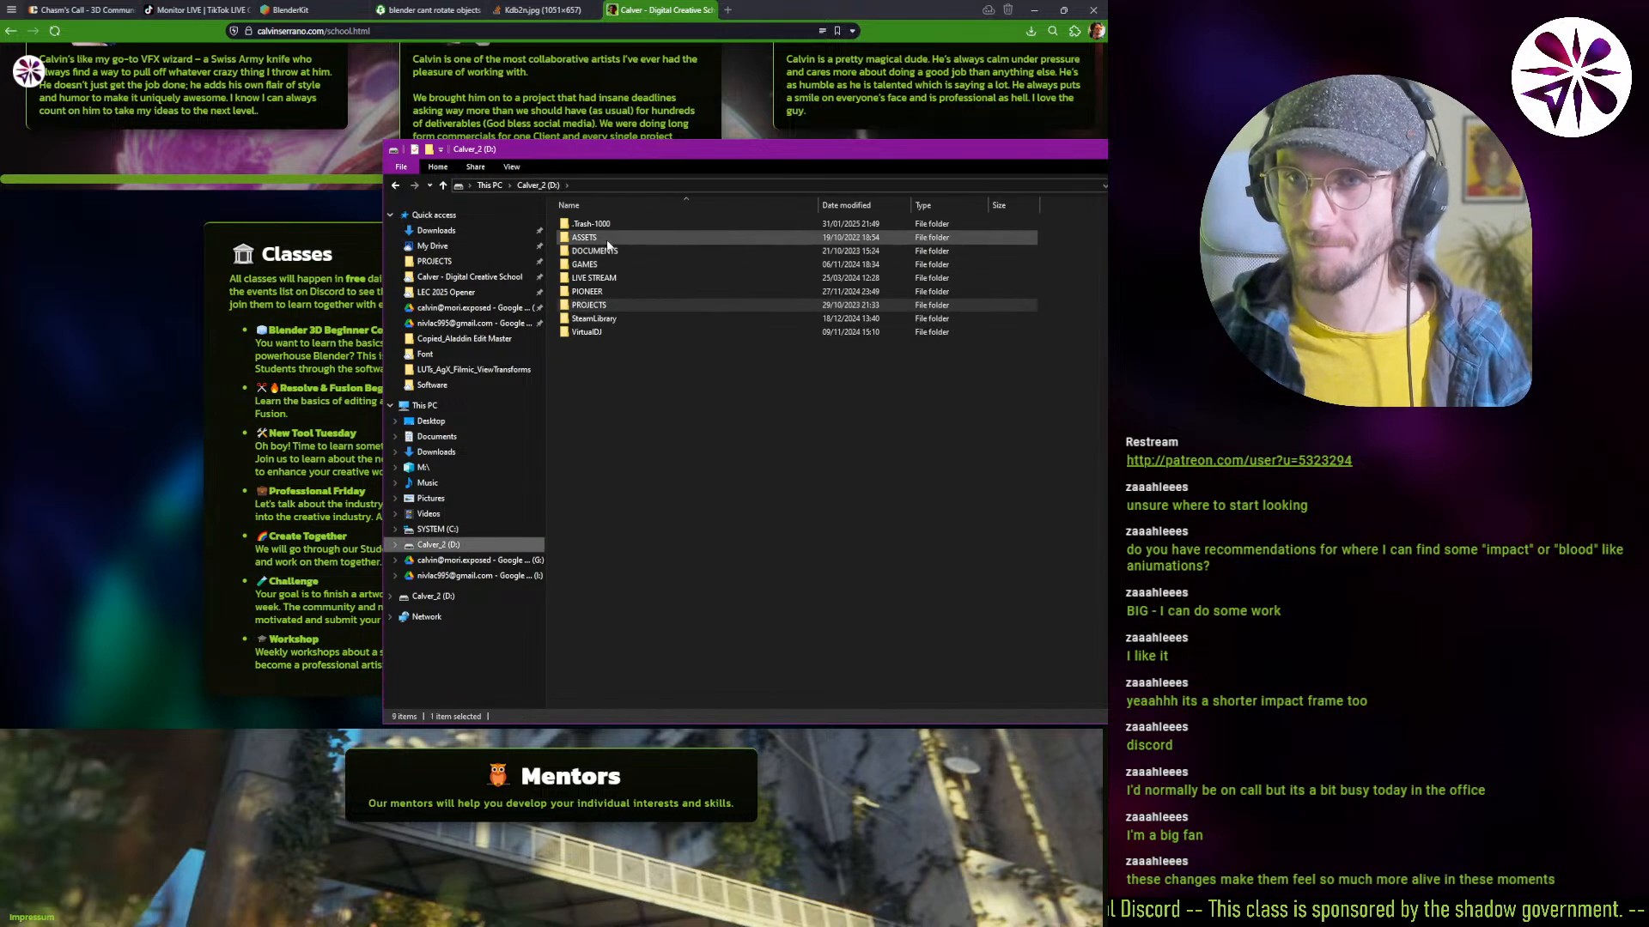
{"action": "double_click", "coordinate": [606, 240]}
{"action": "double_click", "coordinate": [586, 277]}
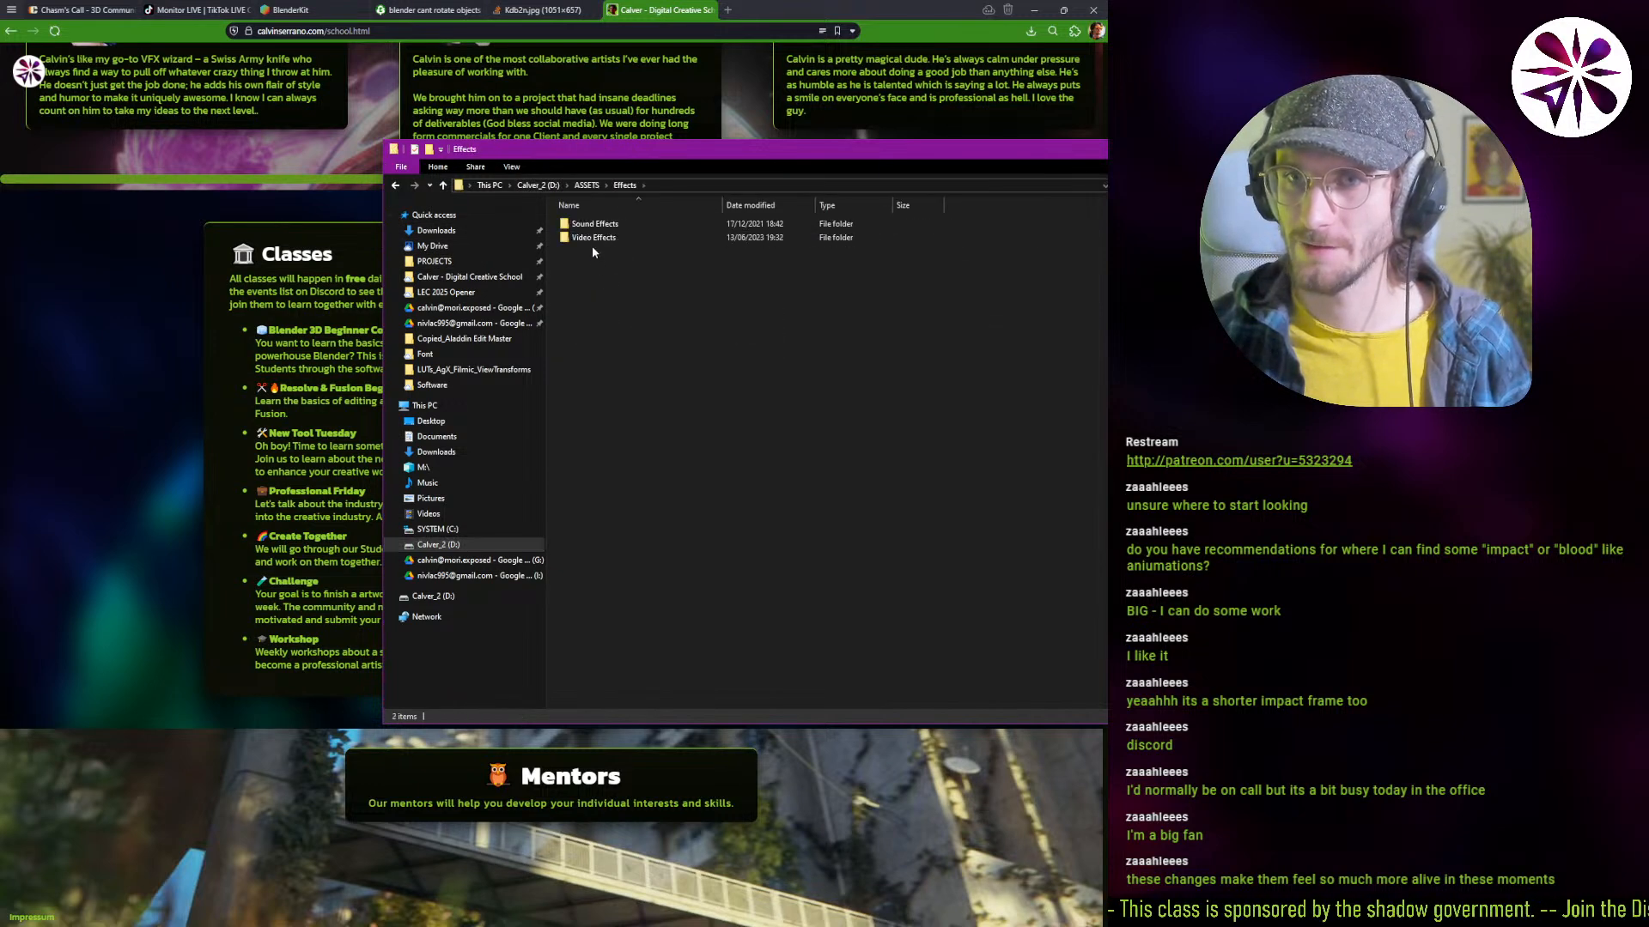
{"action": "double_click", "coordinate": [593, 237]}
{"action": "double_click", "coordinate": [584, 237]}
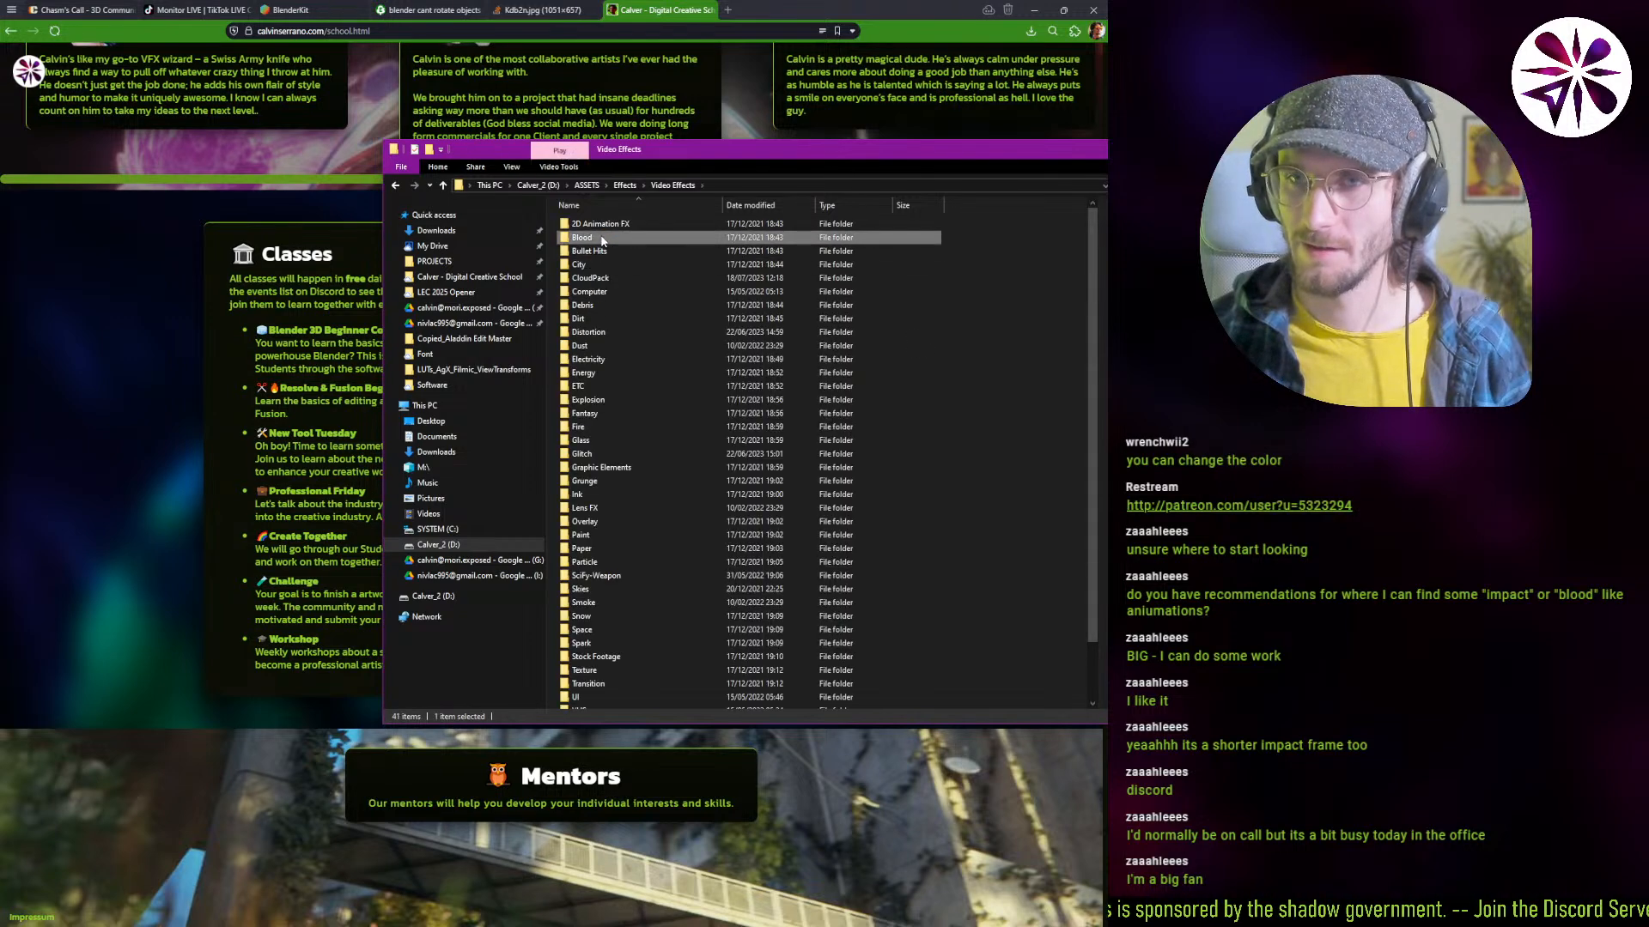
Step: Look through the Blood folder's clips, previewing Blood_Mist_Front_6_2213_2K.mov and Blood_Mist_Side_1_2223_2K.mov, and close the video player
{"action": "scroll", "coordinate": [661, 403], "scroll_direction": "down", "scroll_amount": 4}
{"action": "scroll", "coordinate": [674, 430], "scroll_direction": "up", "scroll_amount": 6}
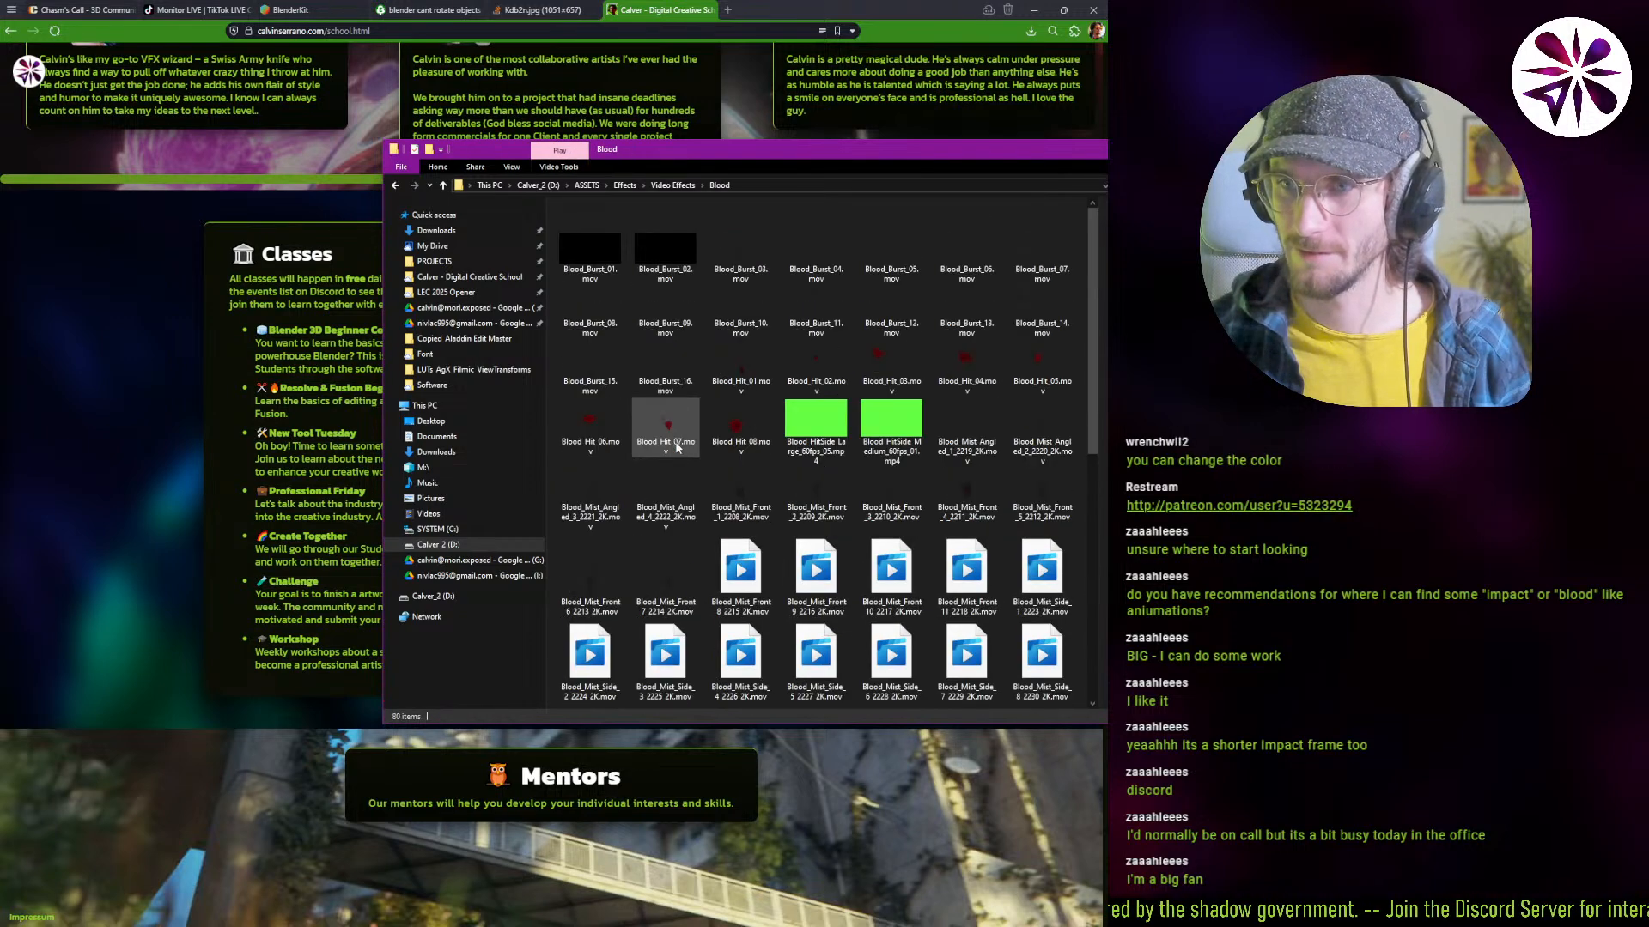
{"action": "double_click", "coordinate": [604, 574]}
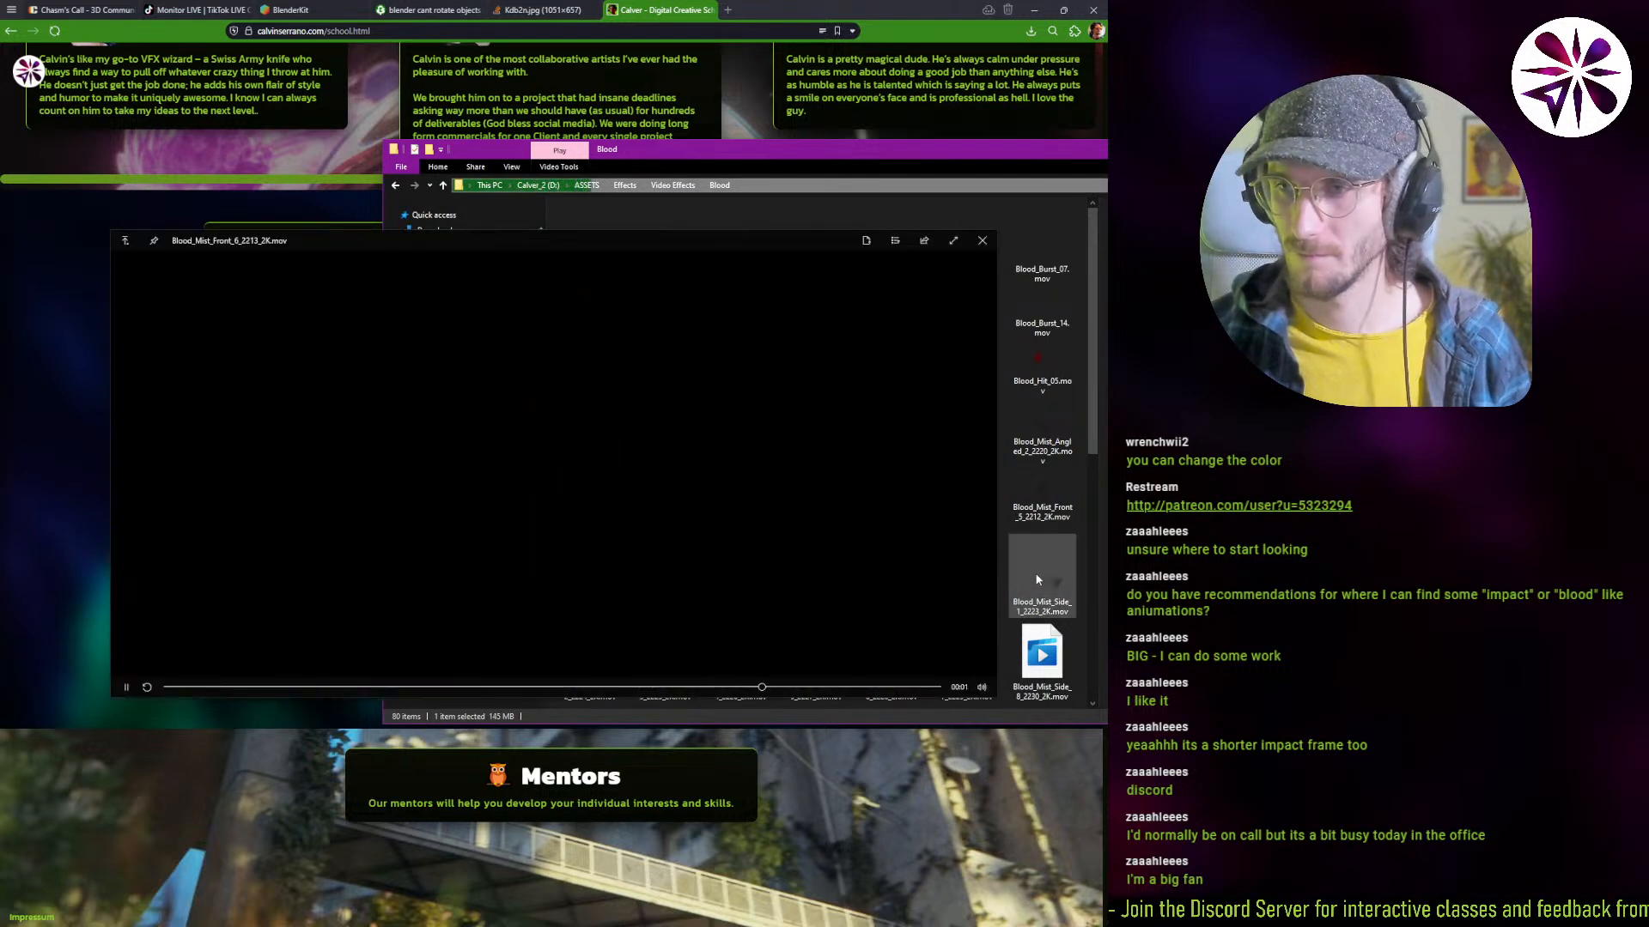
{"action": "double_click", "coordinate": [1037, 579]}
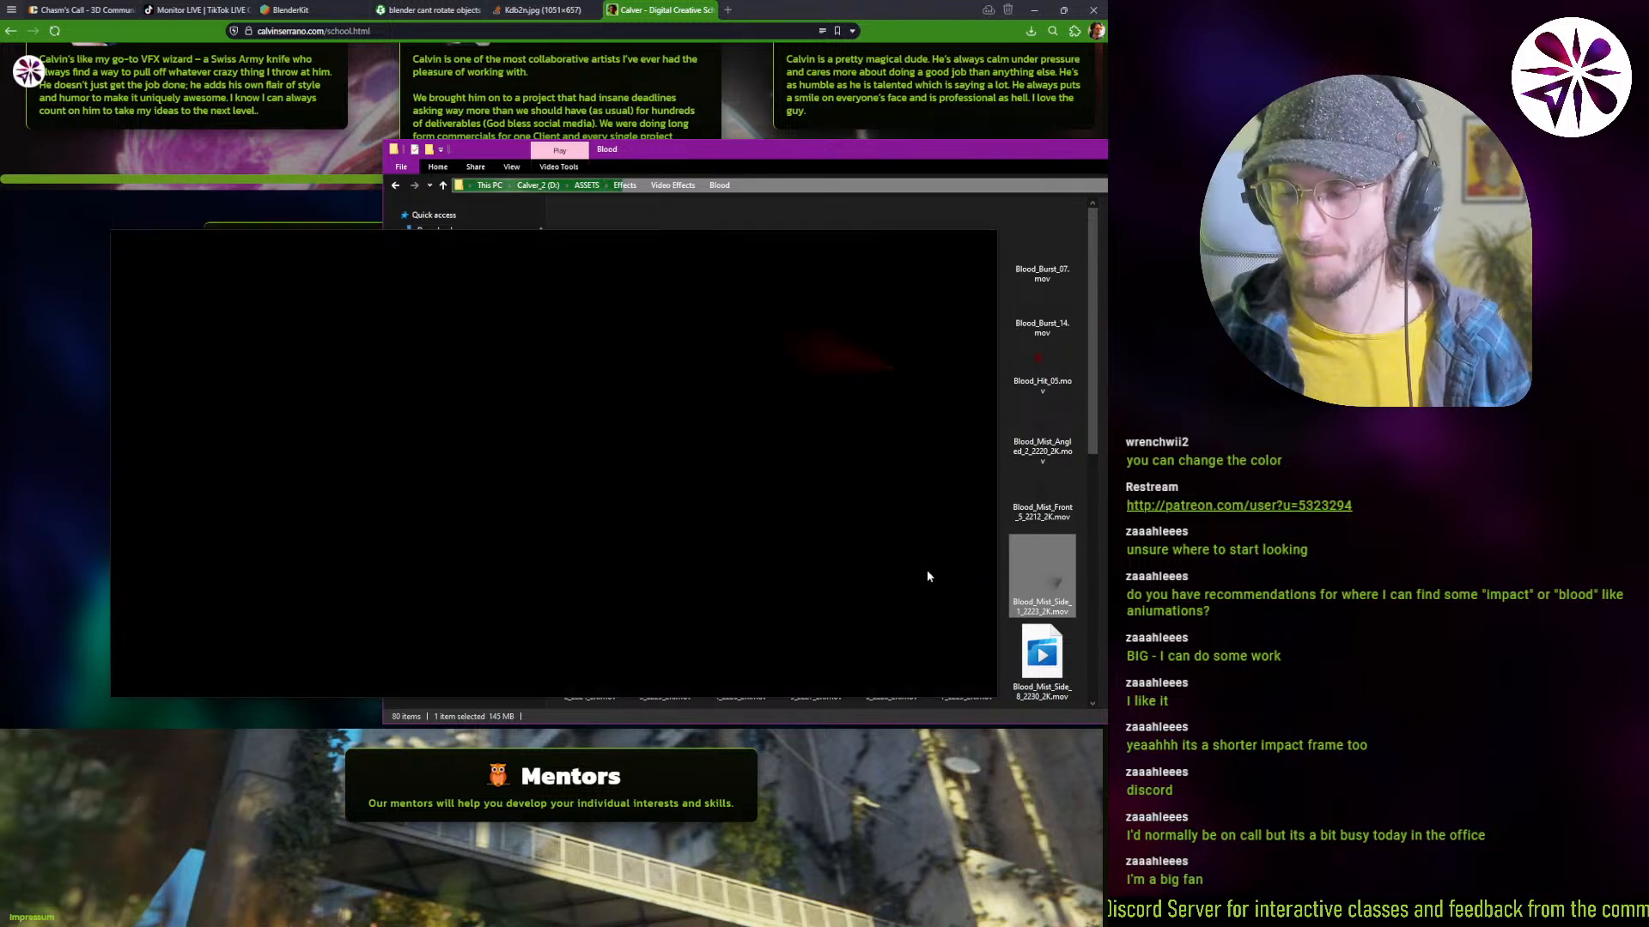
{"action": "key", "text": "alt+F4"}
{"action": "scroll", "coordinate": [788, 522], "scroll_direction": "down", "scroll_amount": 5}
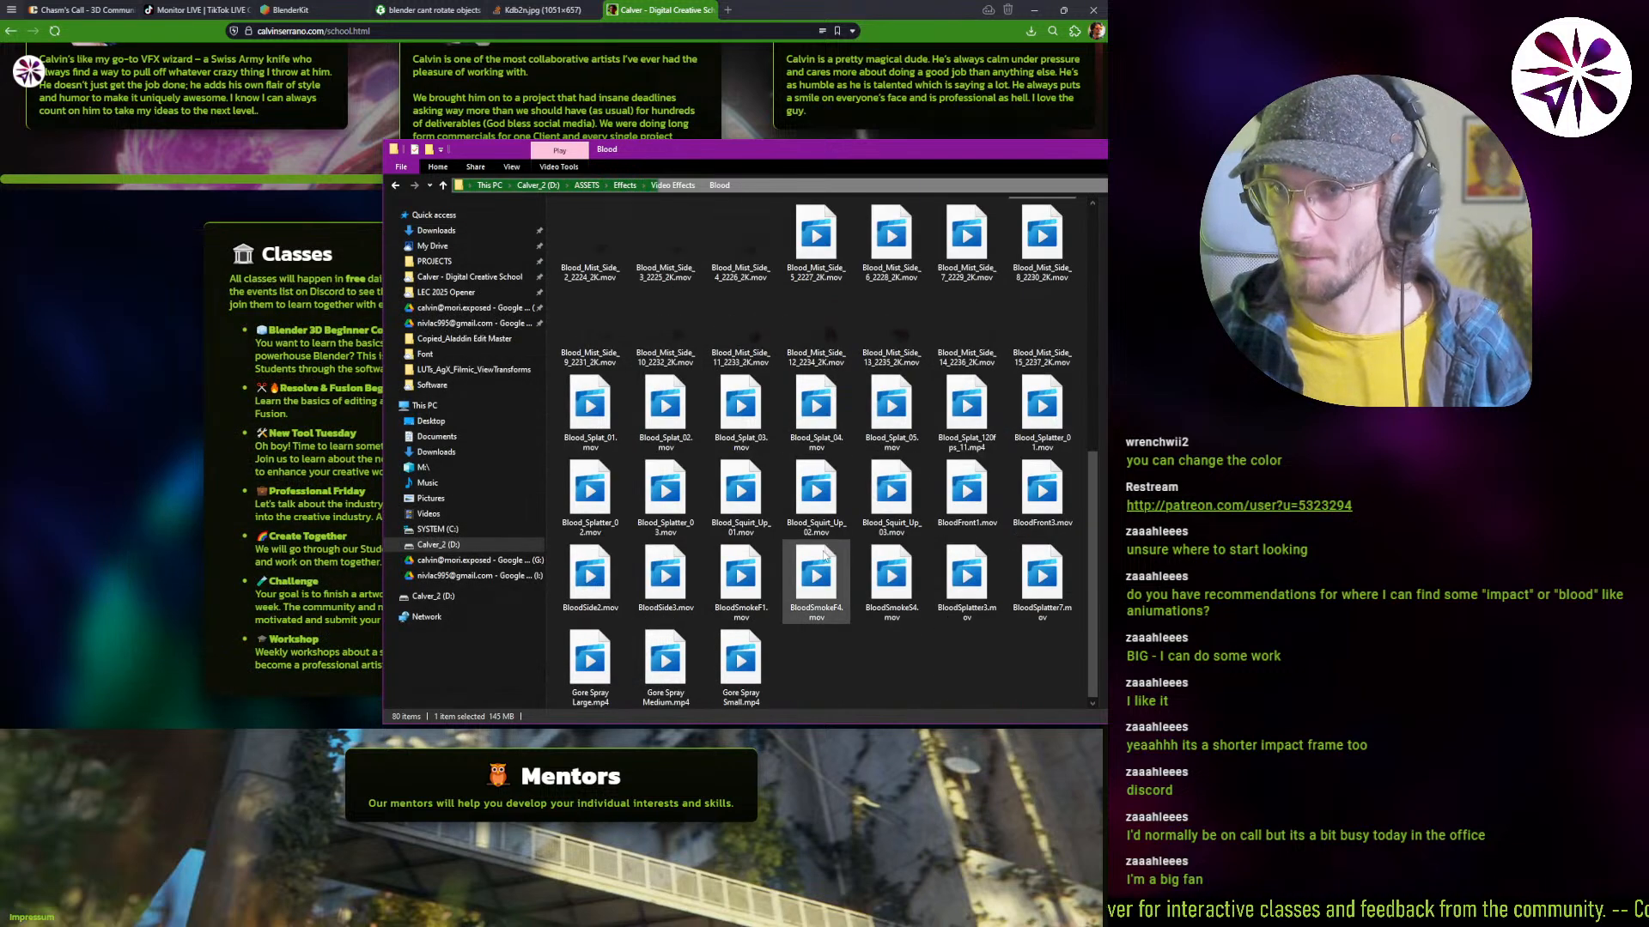
{"action": "scroll", "coordinate": [788, 522], "scroll_direction": "up", "scroll_amount": 5}
Step: Open the Blood subfolder of 2D Animation FX in Video Effects and play blood1.mov
{"action": "key", "text": "alt+Up"}
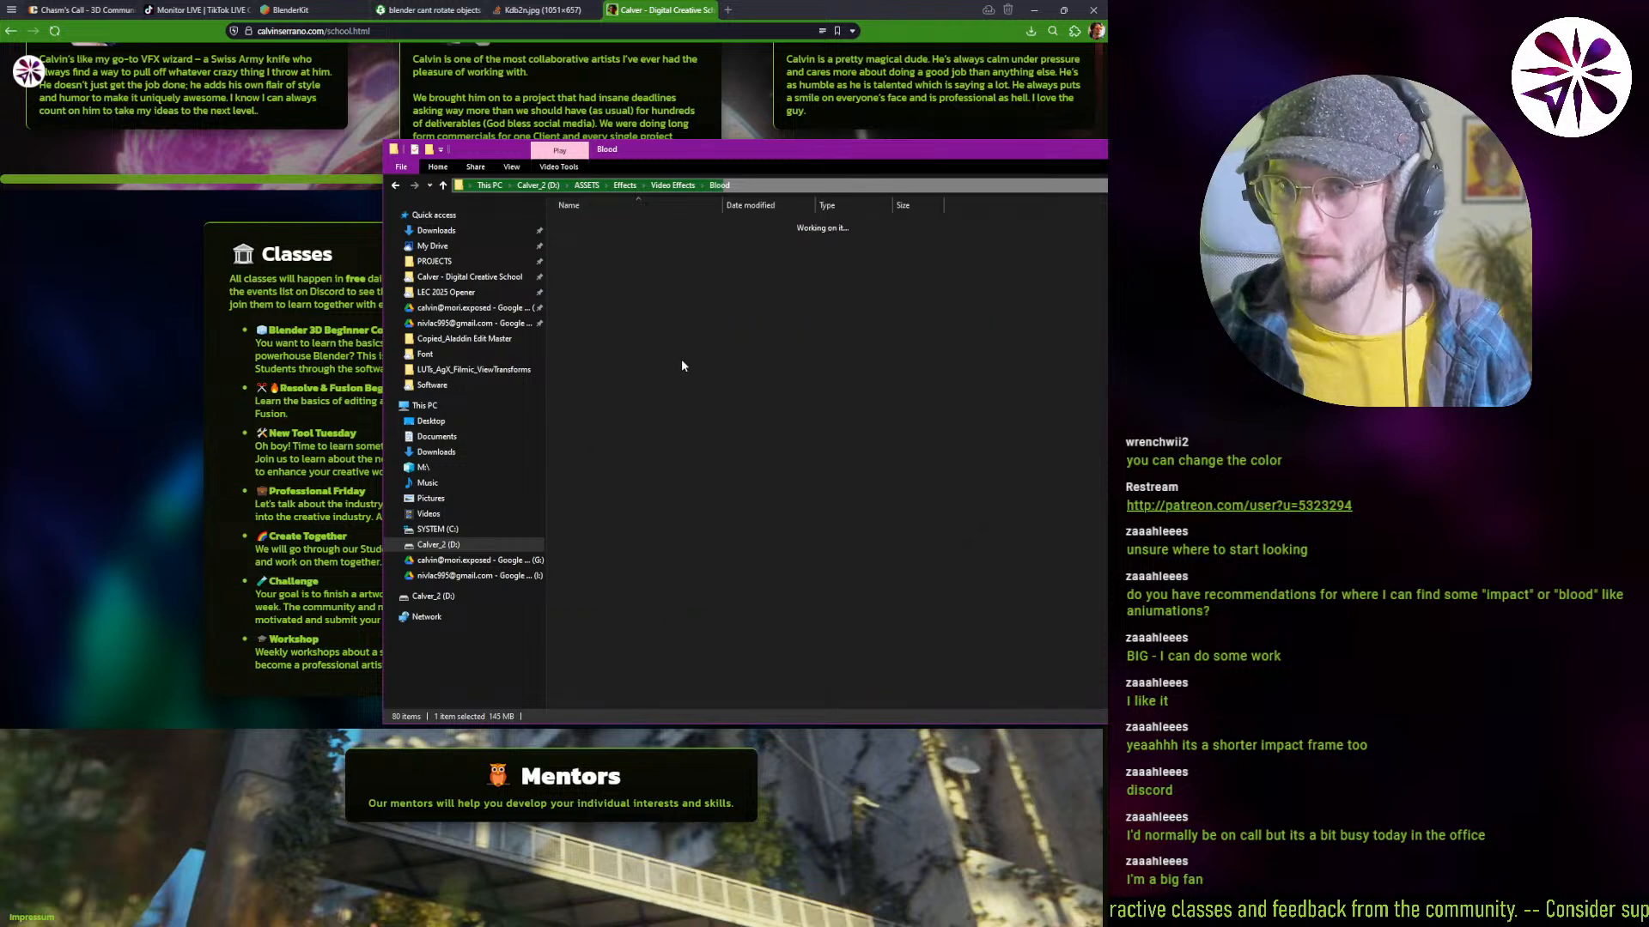
{"action": "double_click", "coordinate": [632, 227]}
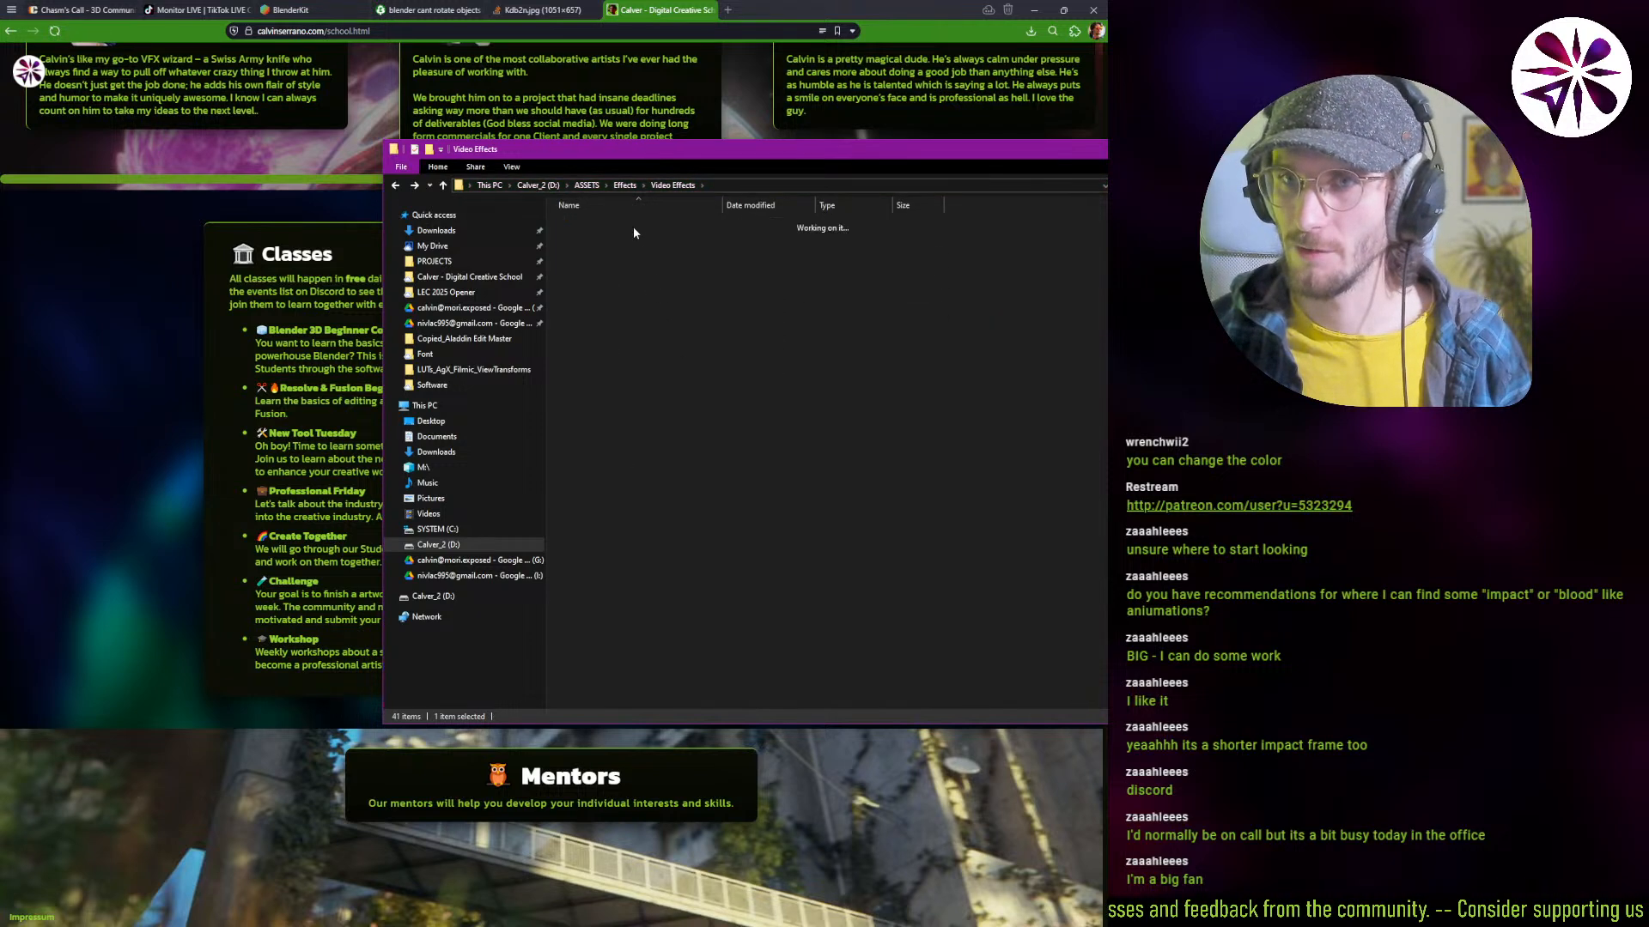
{"action": "double_click", "coordinate": [616, 251]}
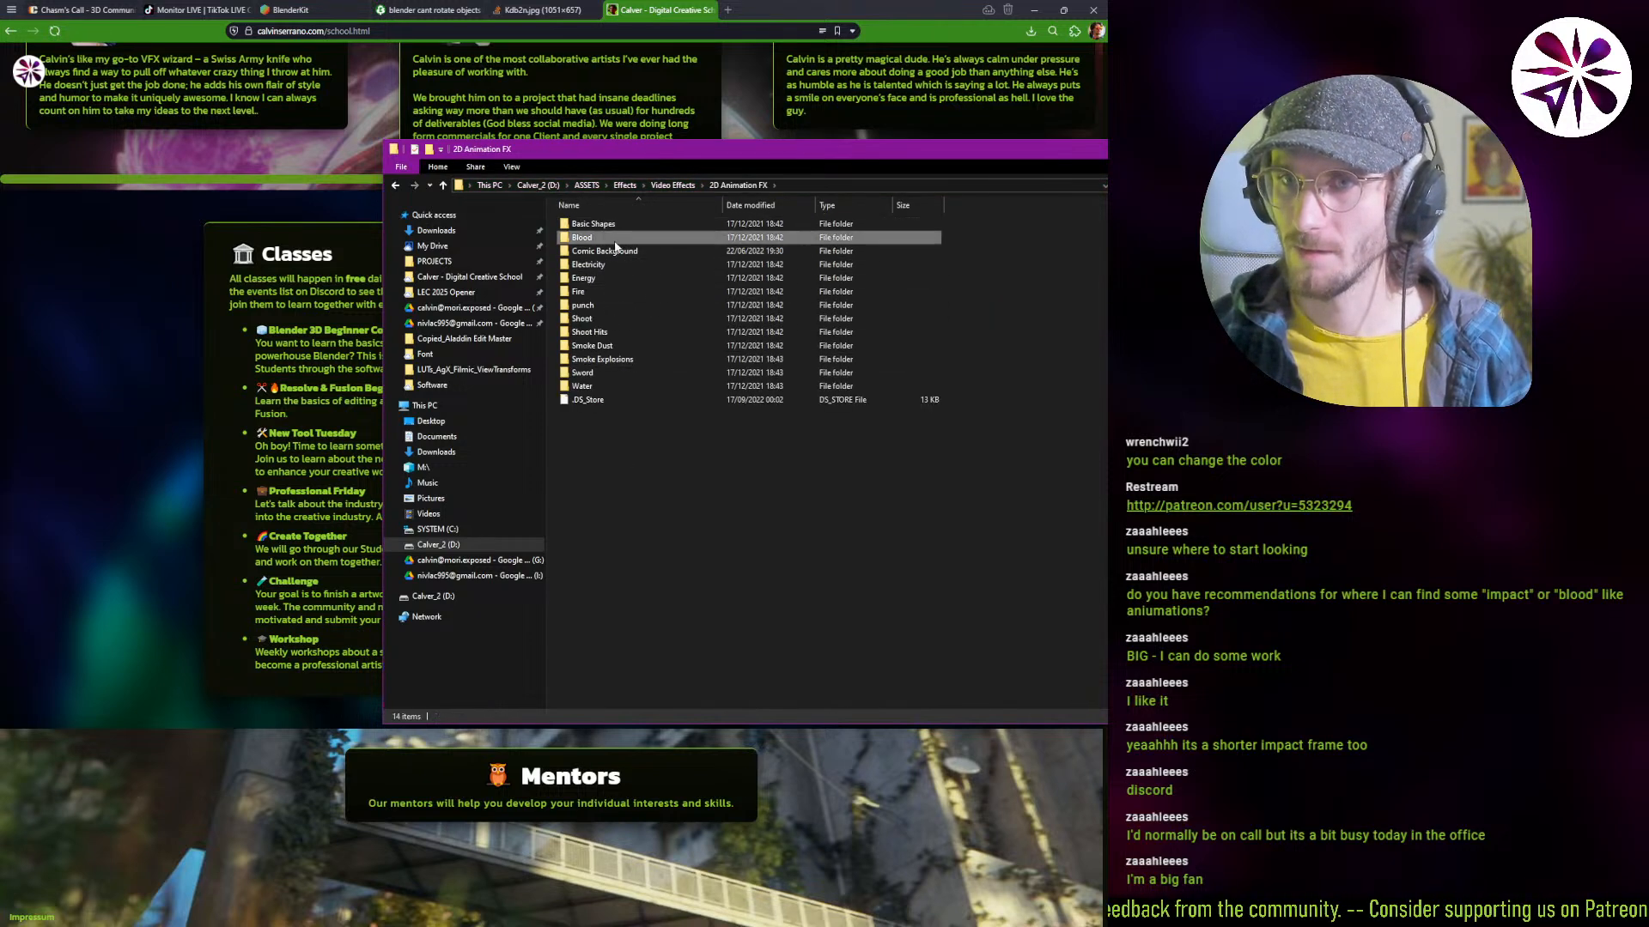
{"action": "double_click", "coordinate": [602, 262]}
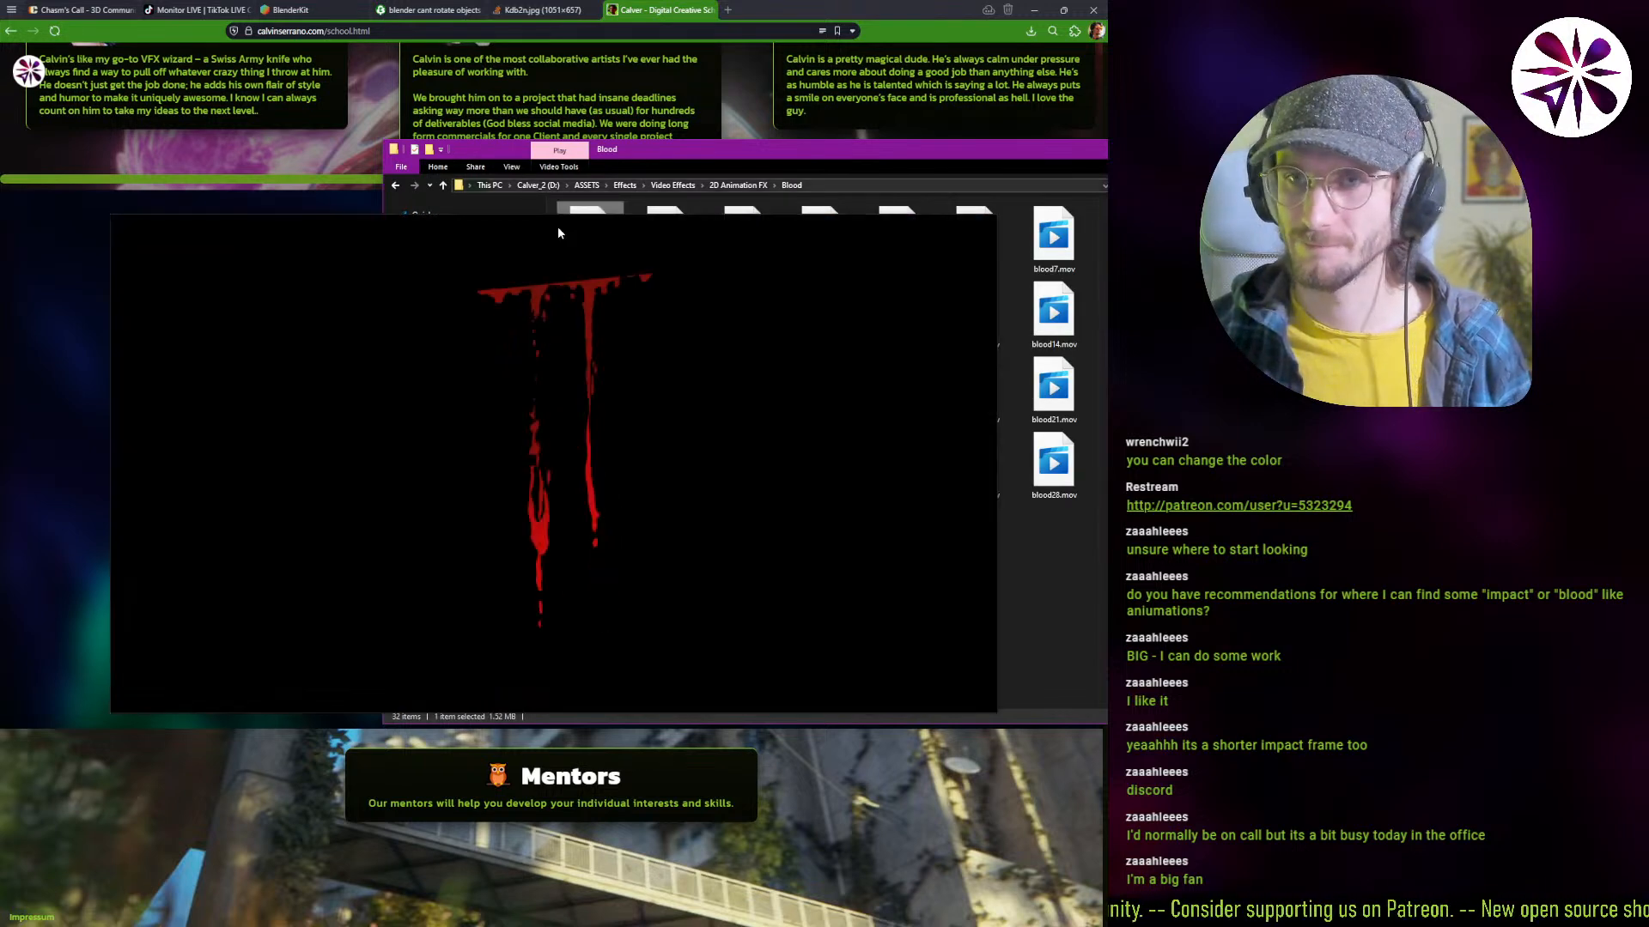
Step: Move the video player clear of the files and preview blood6.mov and blood14.mov
{"action": "left_click_drag", "start_coordinate": [558, 225], "coordinate": [472, 94]}
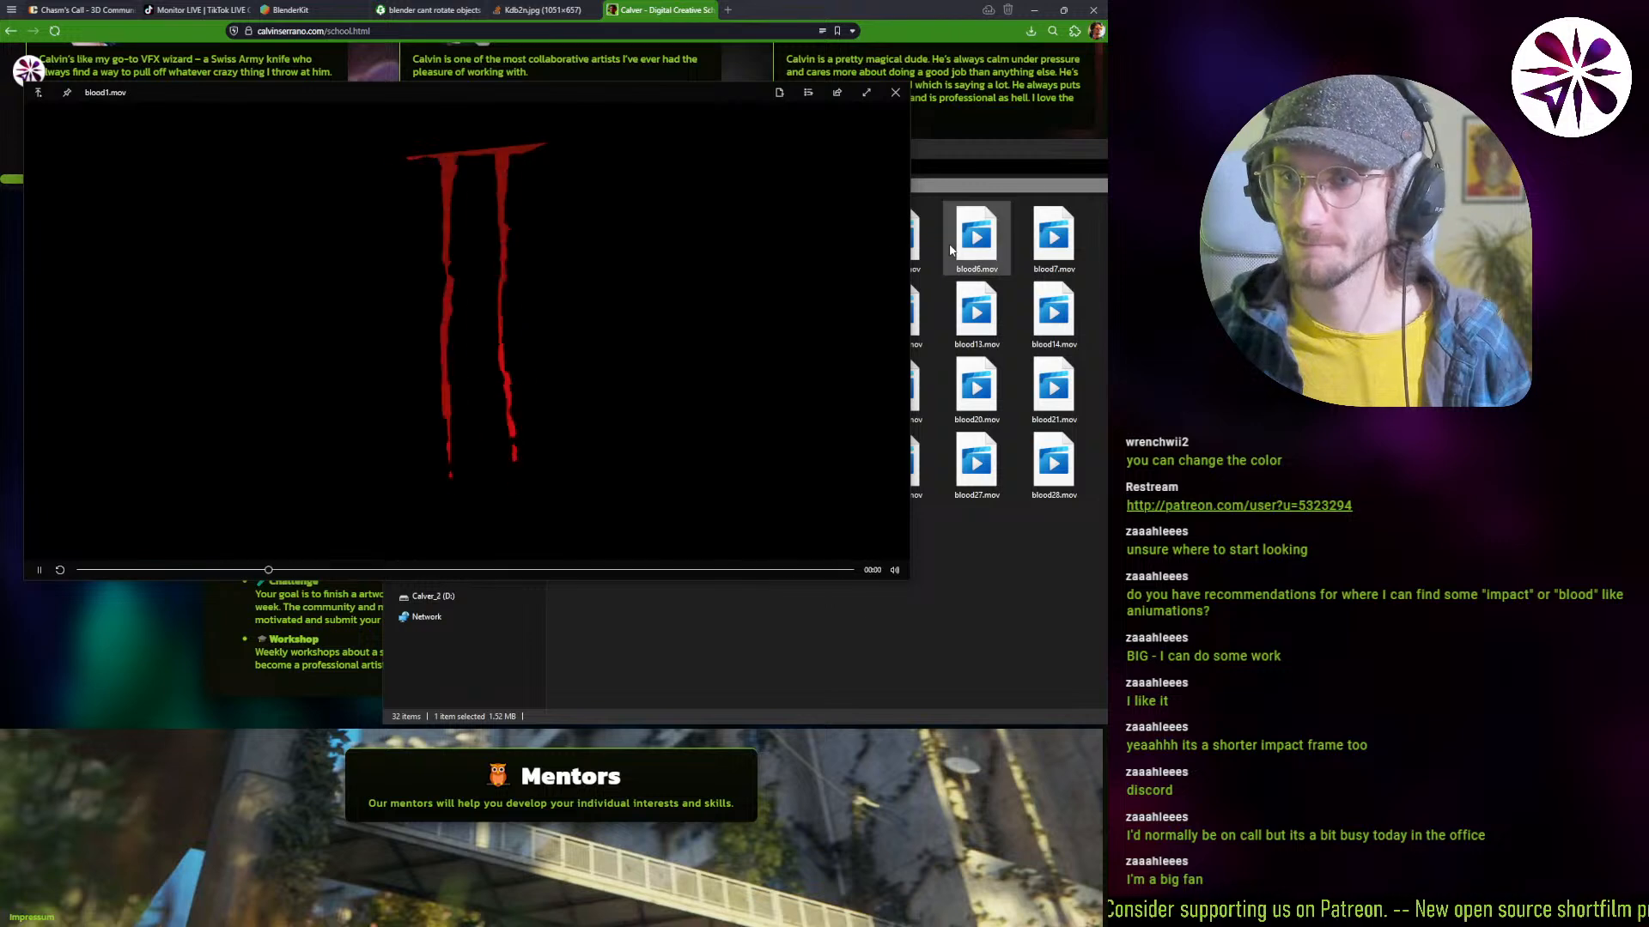
{"action": "left_click", "coordinate": [1052, 326]}
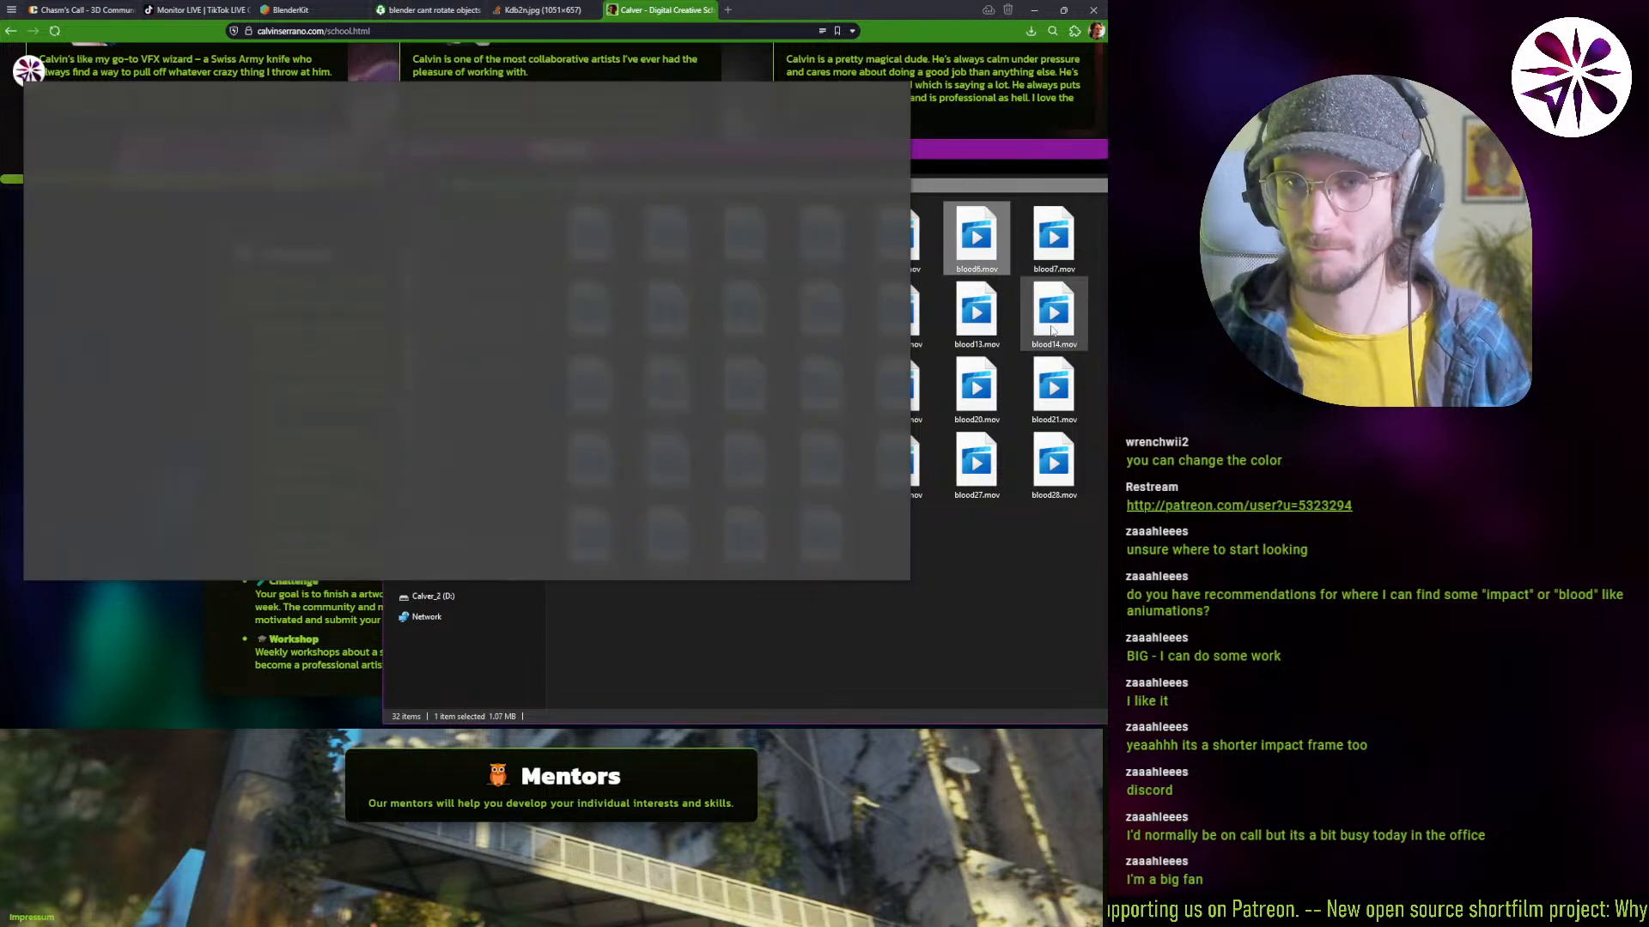
{"action": "left_click", "coordinate": [1052, 326]}
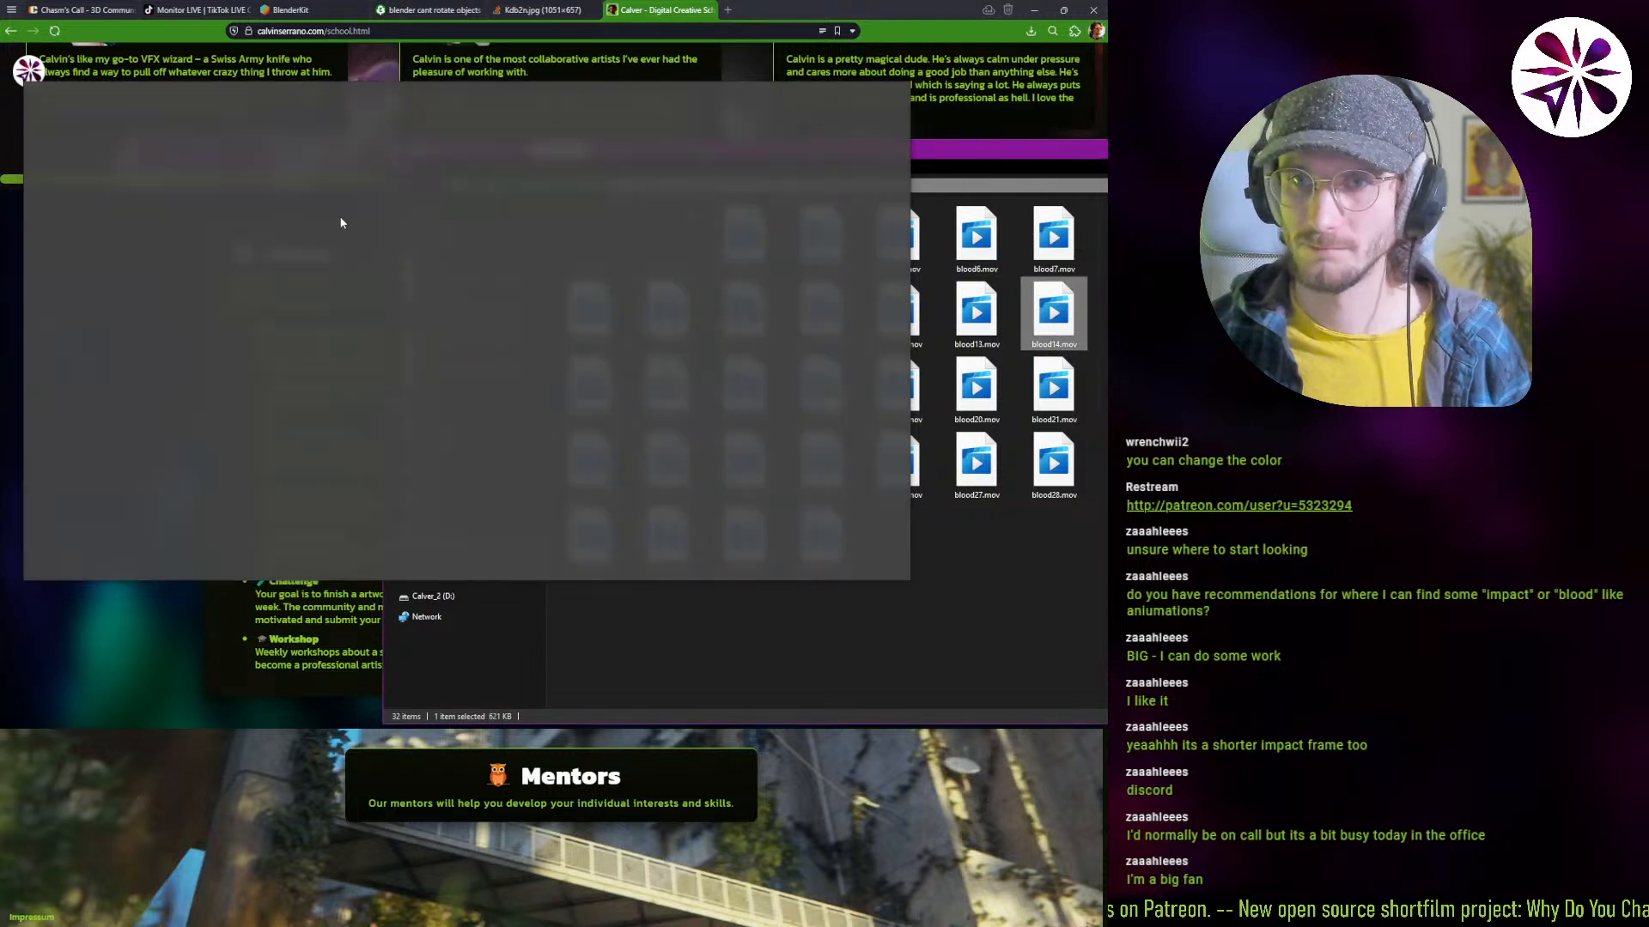
{"action": "left_click_drag", "start_coordinate": [340, 223], "coordinate": [0, 288]}
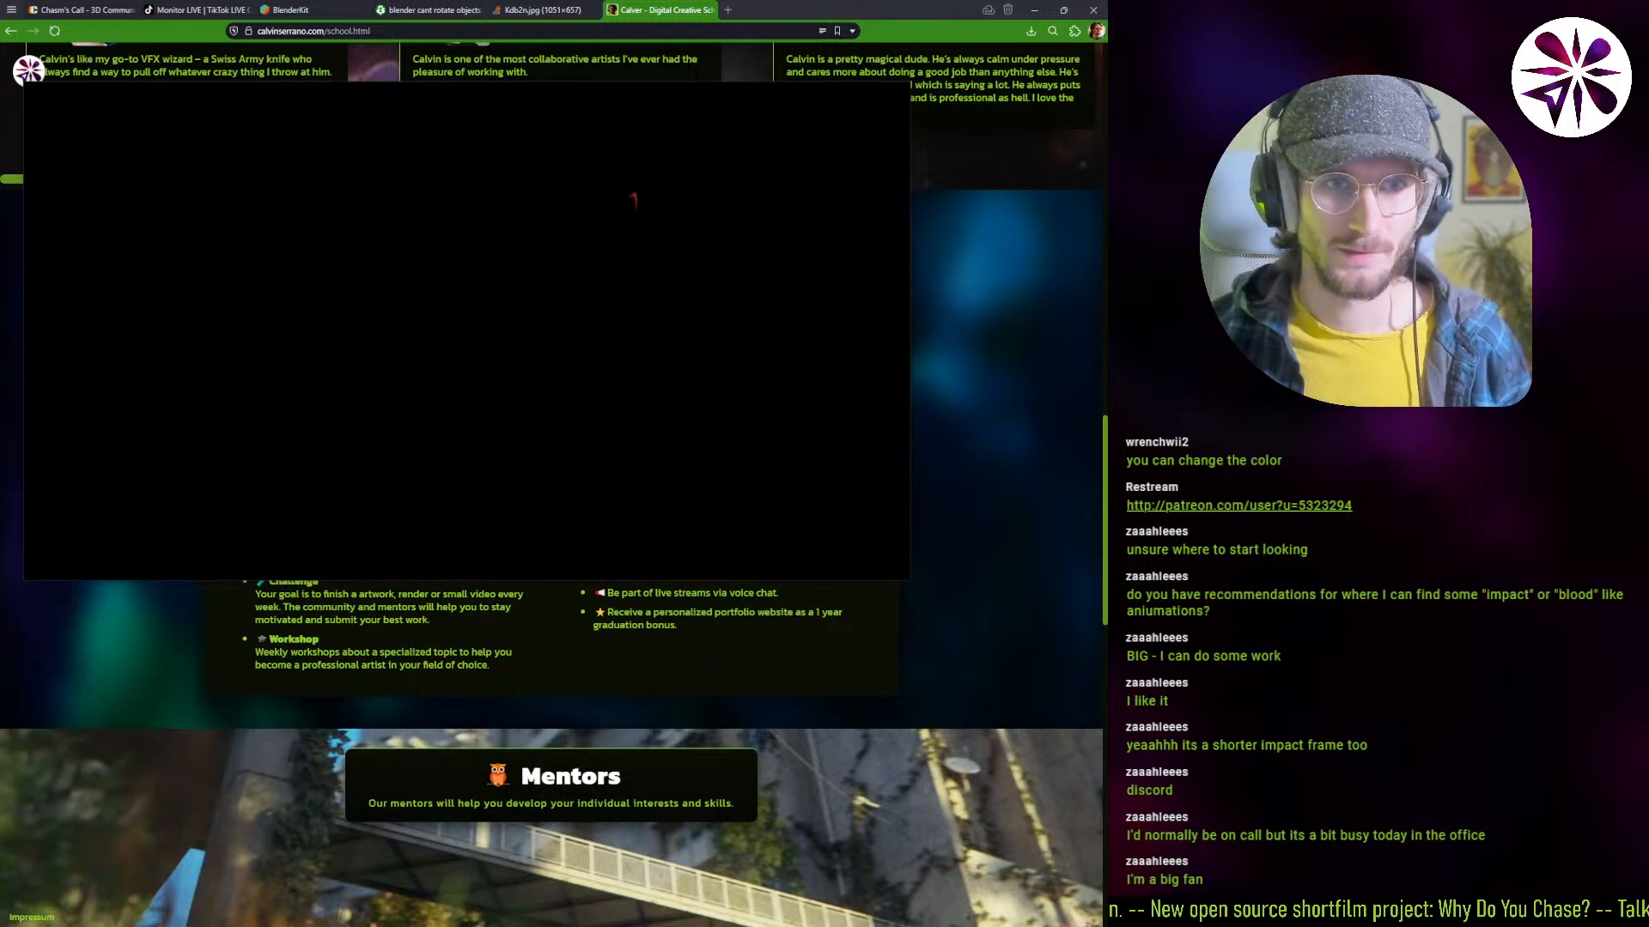
Step: Preview further animated clips from the 2D Blood folder one after another
{"action": "key", "text": "Down"}
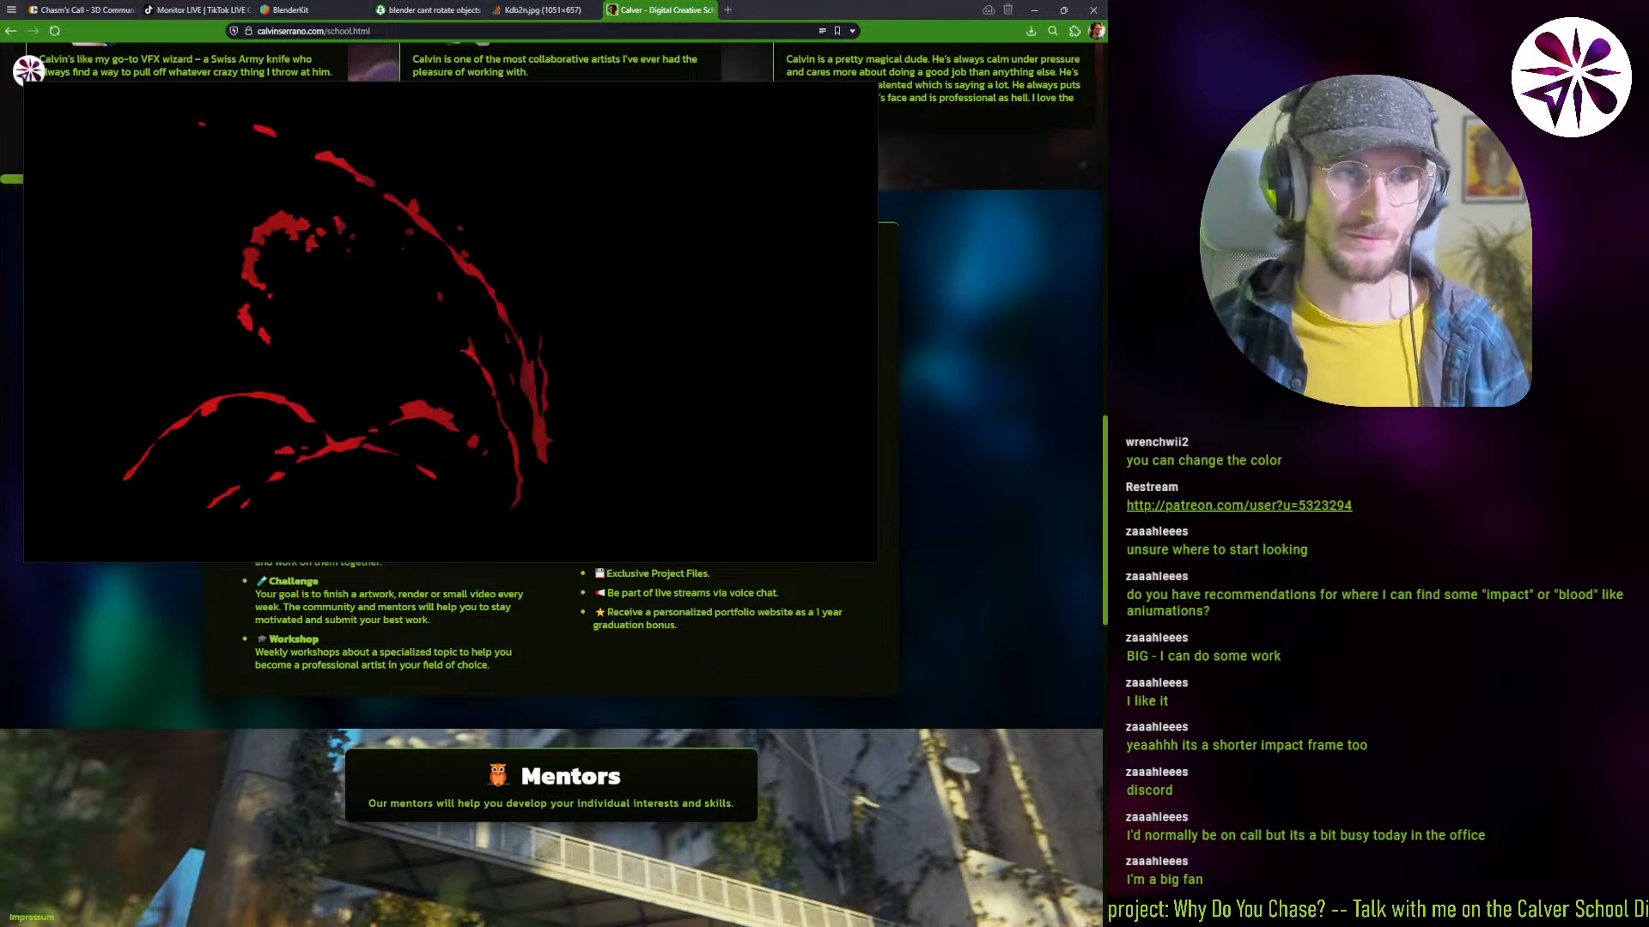
{"action": "key", "text": "Down"}
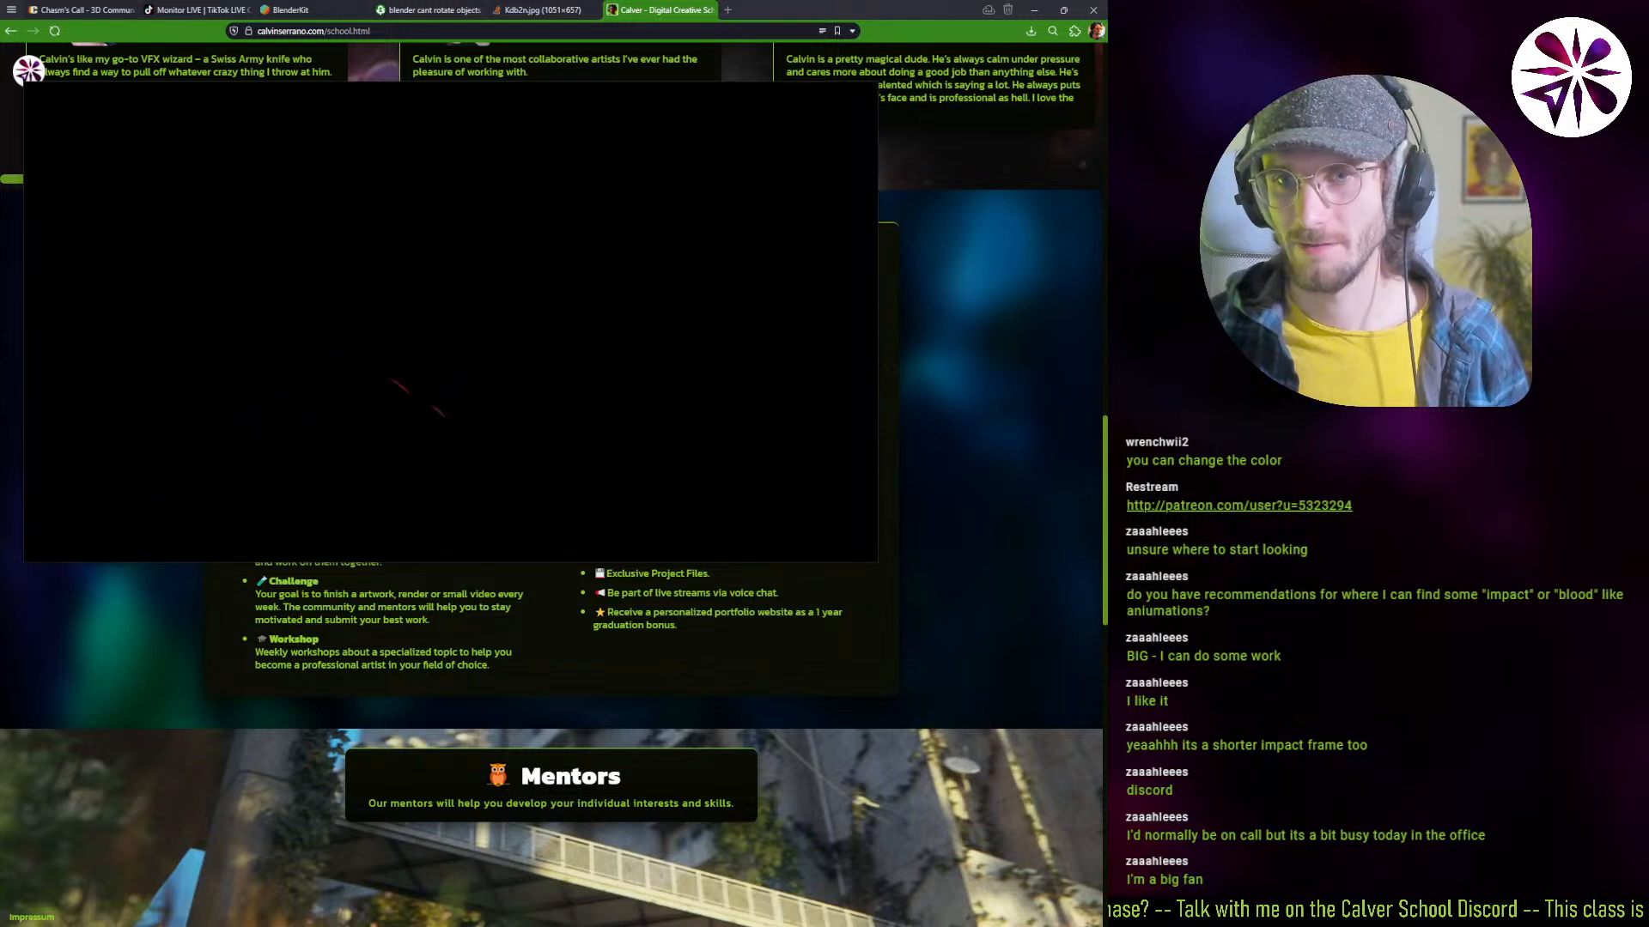
{"action": "key", "text": "Down"}
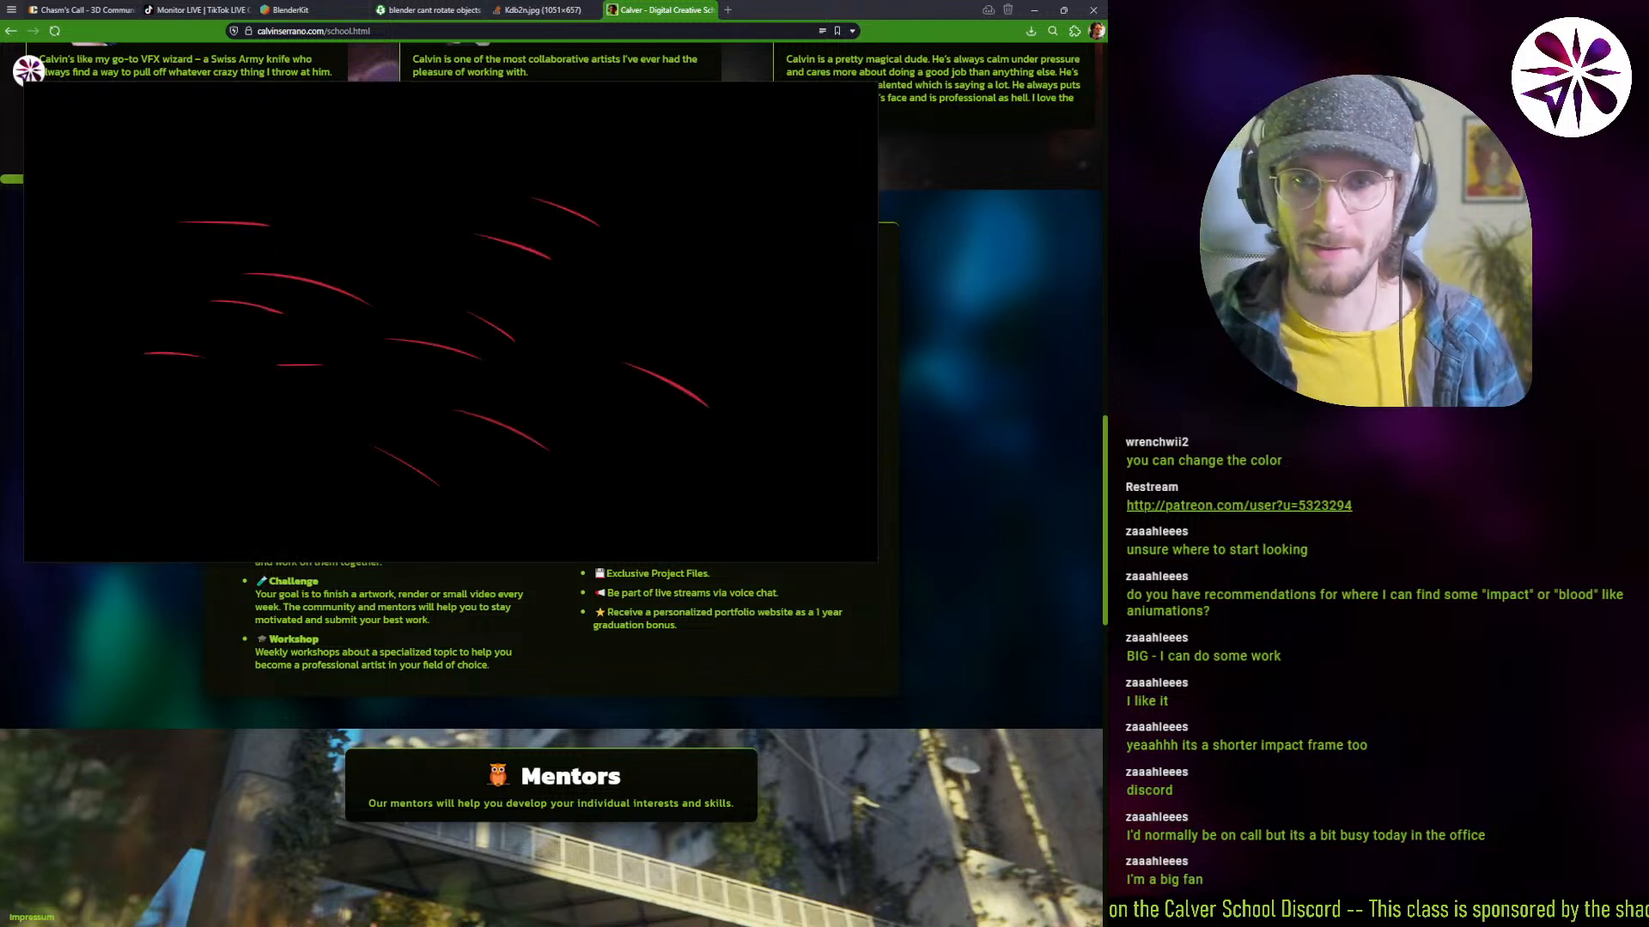
{"action": "key", "text": "Down"}
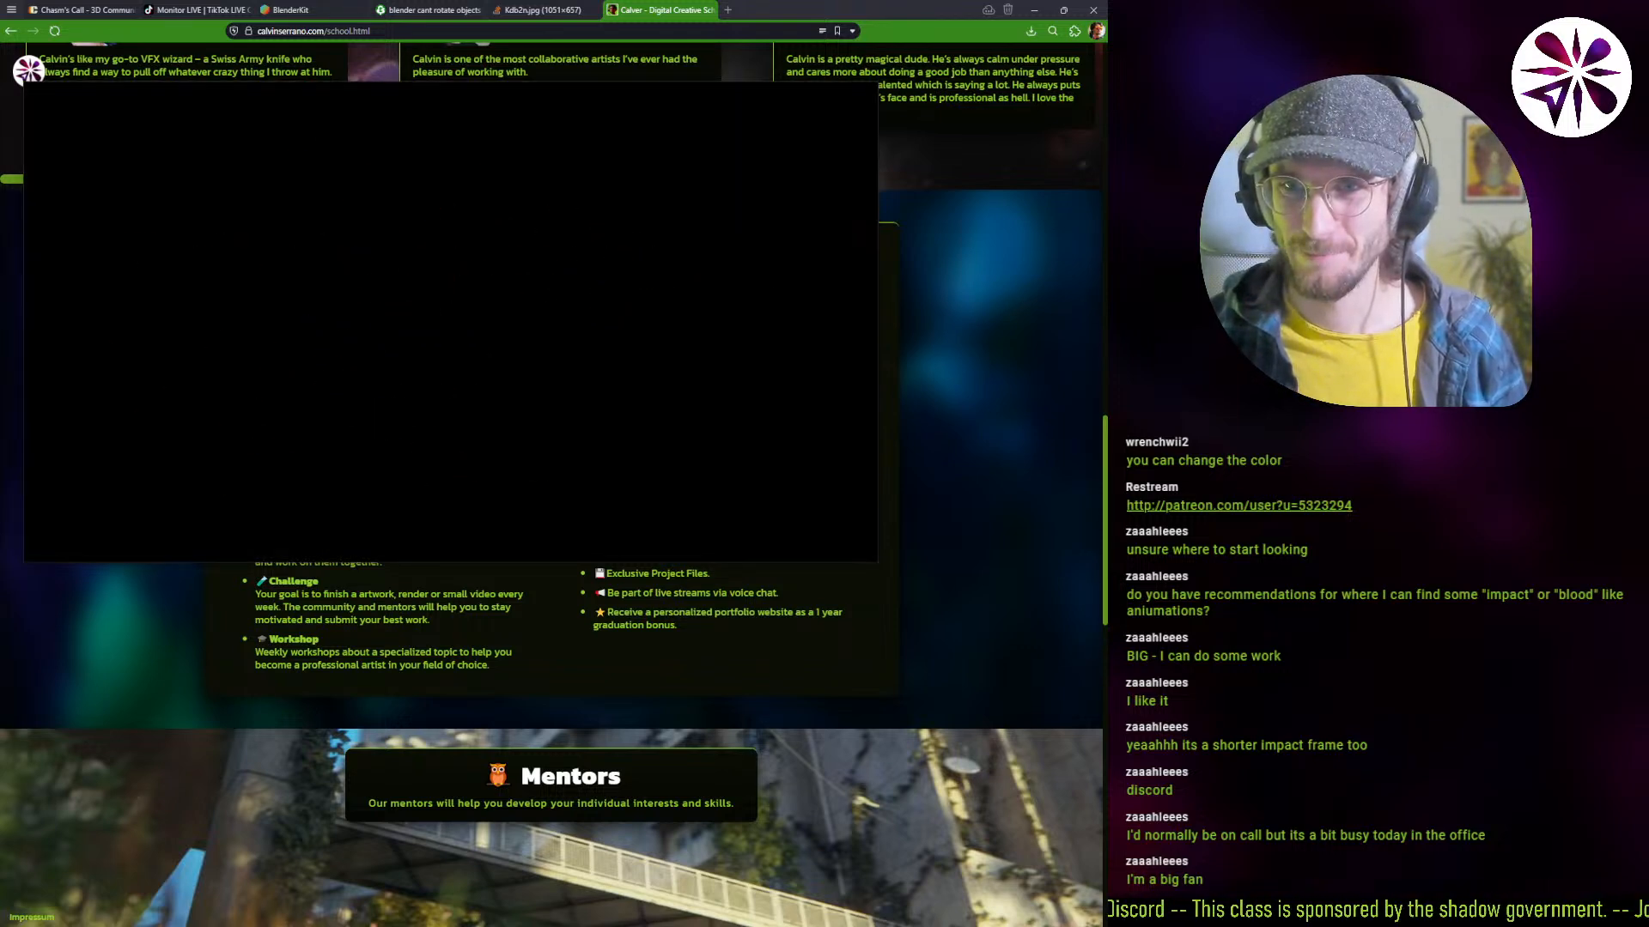
{"action": "key", "text": "Down"}
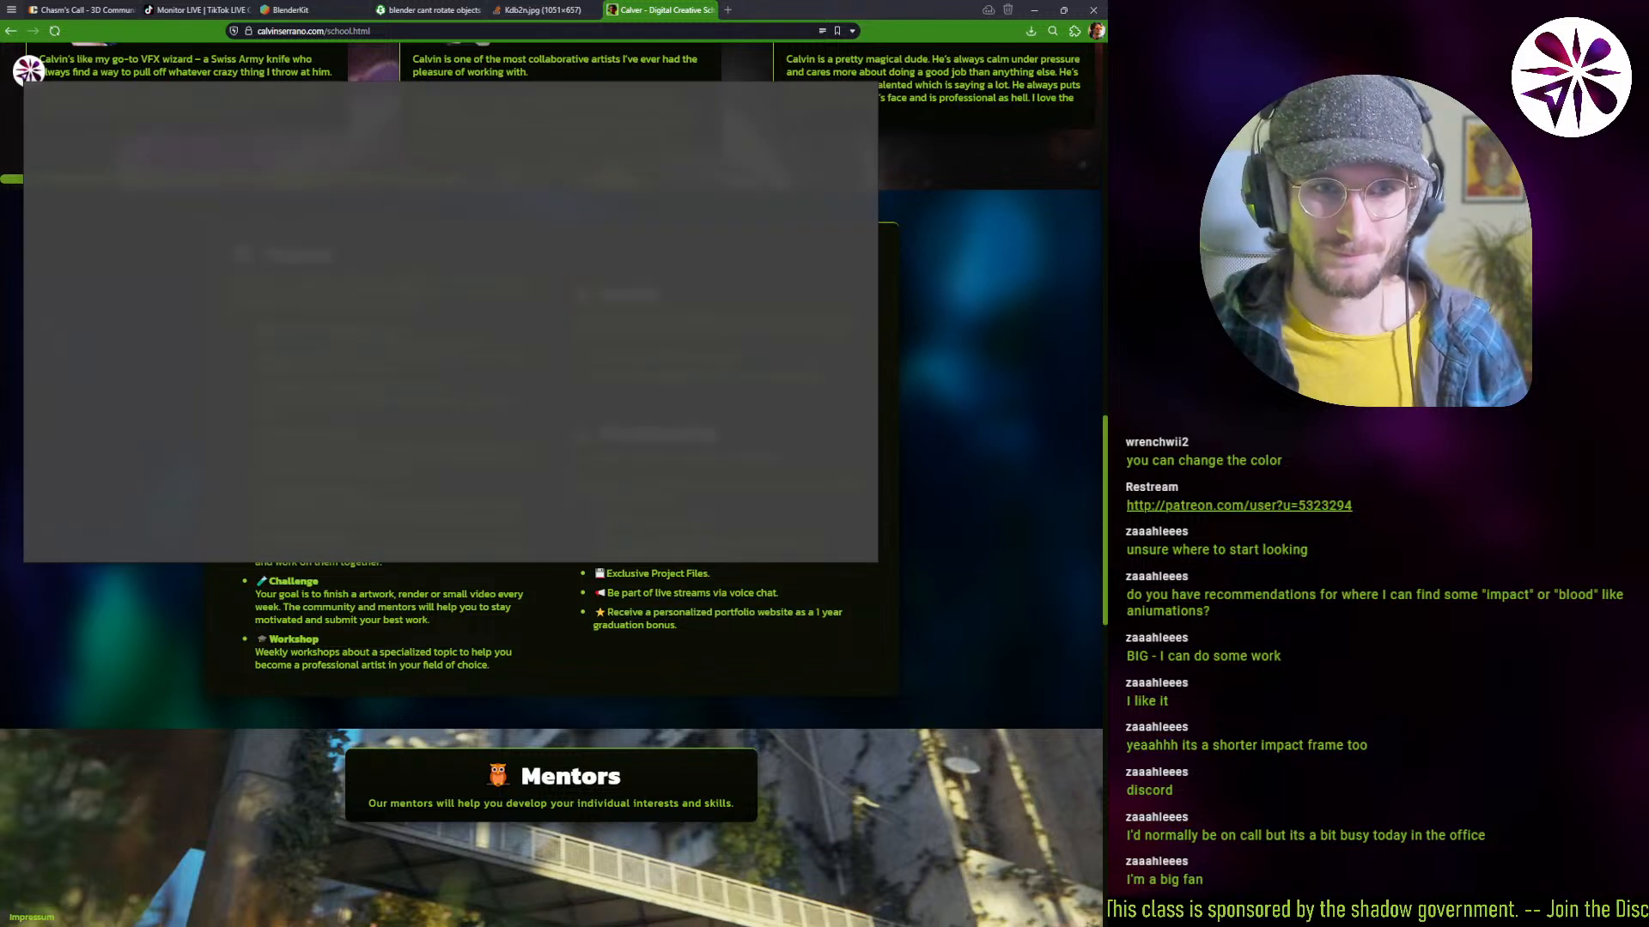
{"action": "key", "text": "Down"}
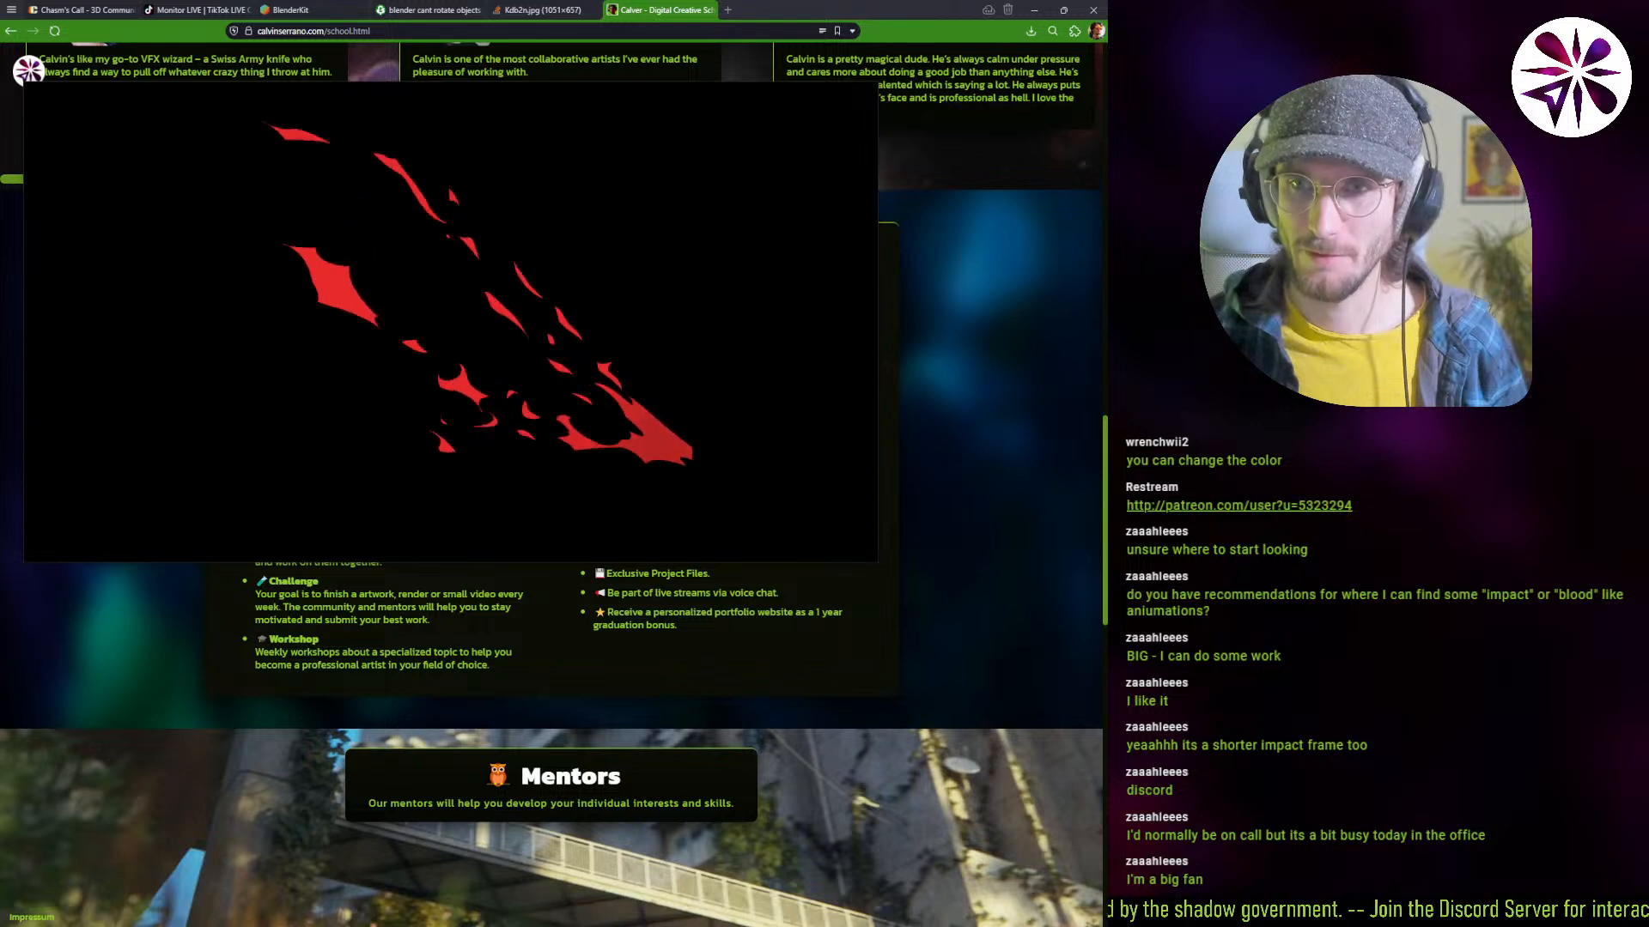
{"action": "key", "text": "Down"}
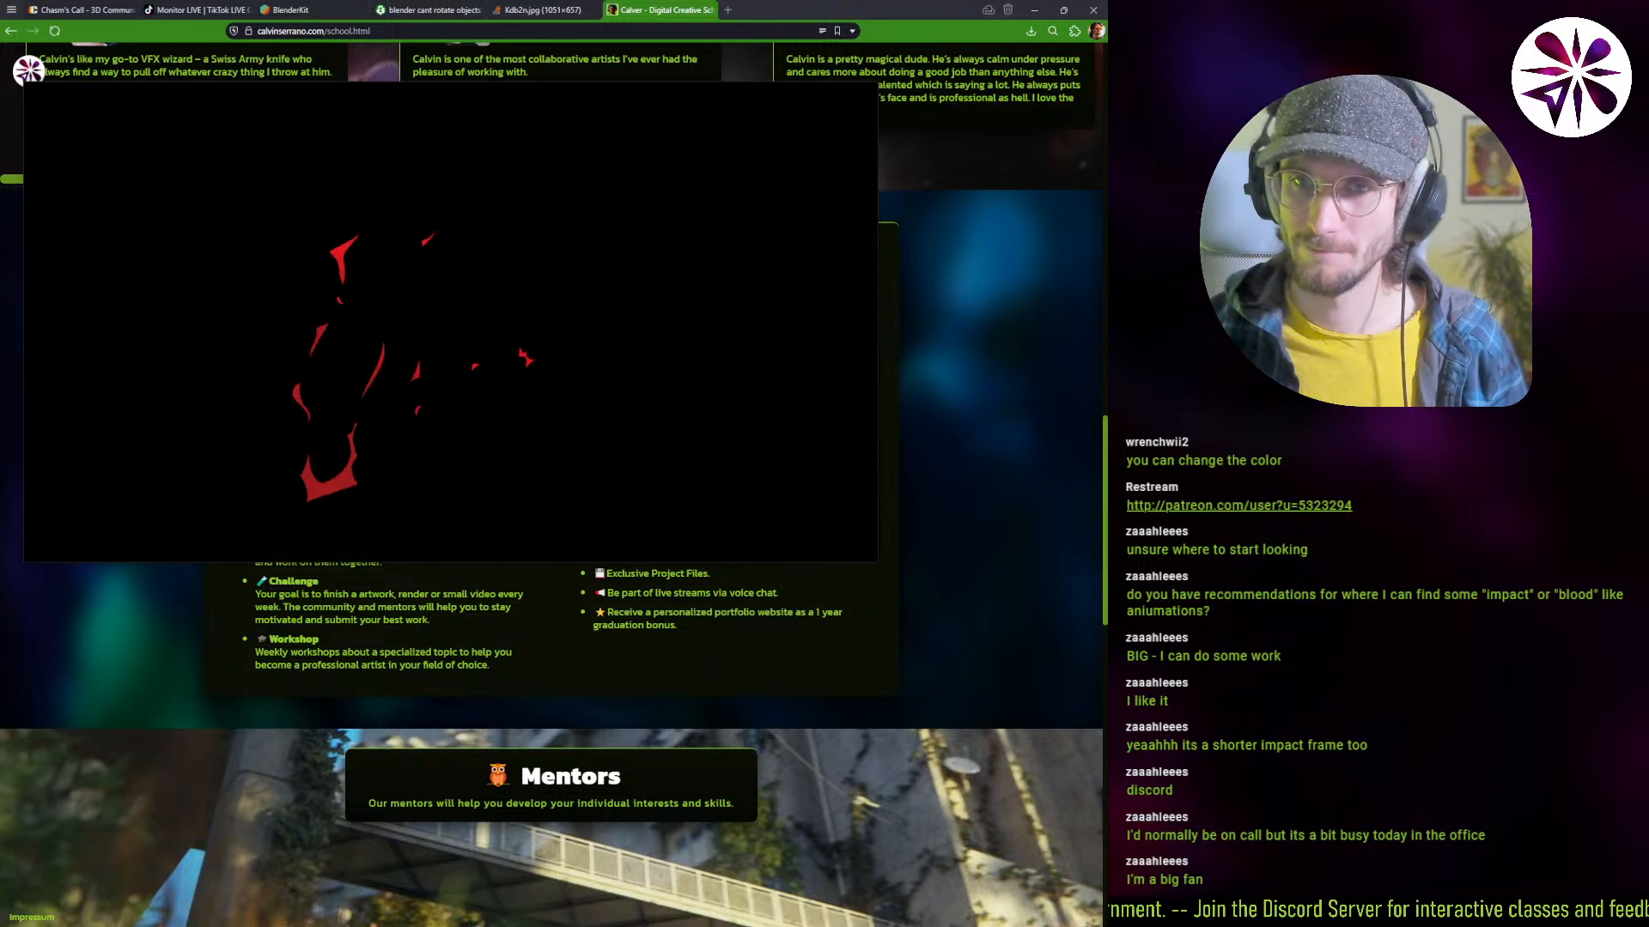
{"action": "key", "text": "Down"}
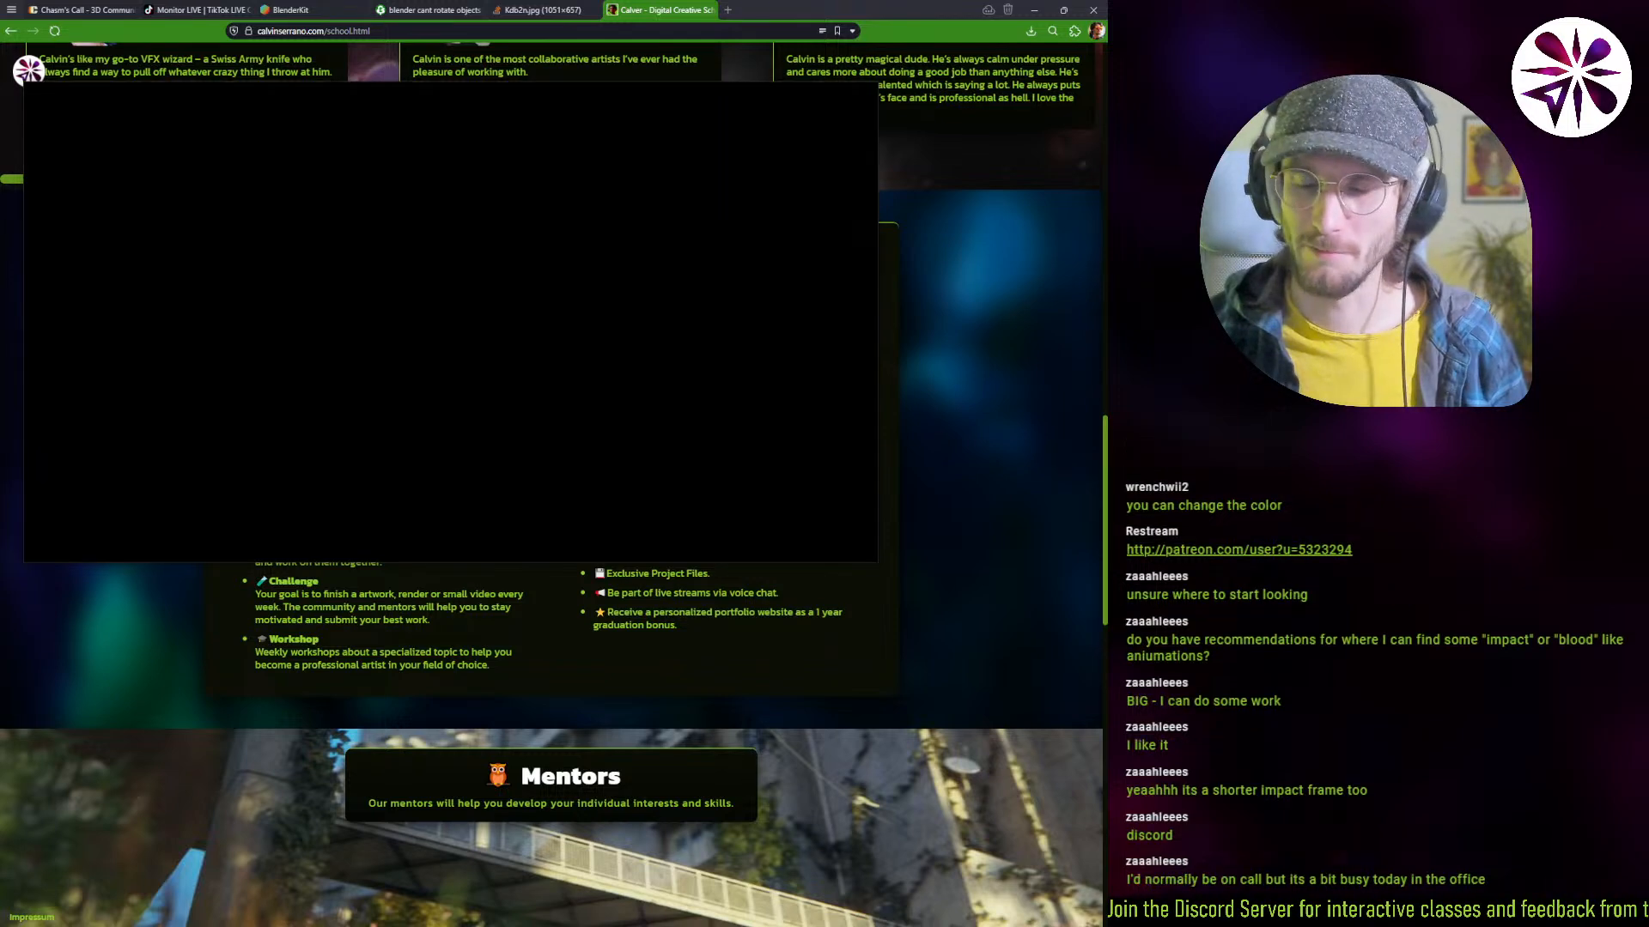
Step: Preview the remaining 2D blood clips up to blood25.mov and close the video player
{"action": "key", "text": "Down"}
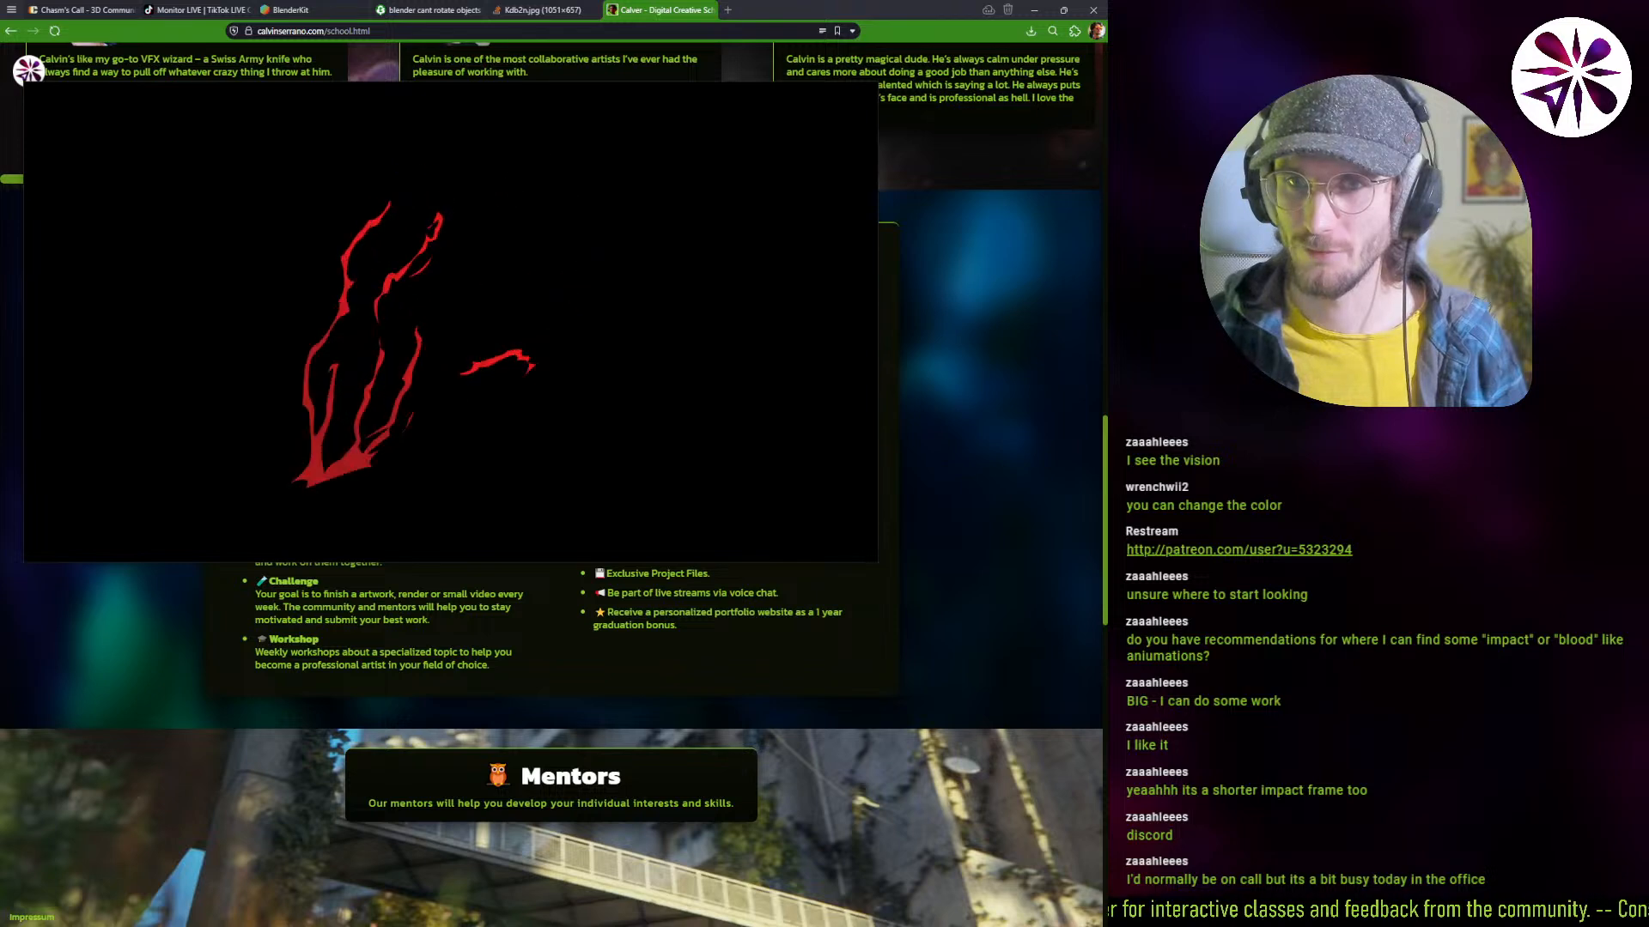
{"action": "key", "text": "space"}
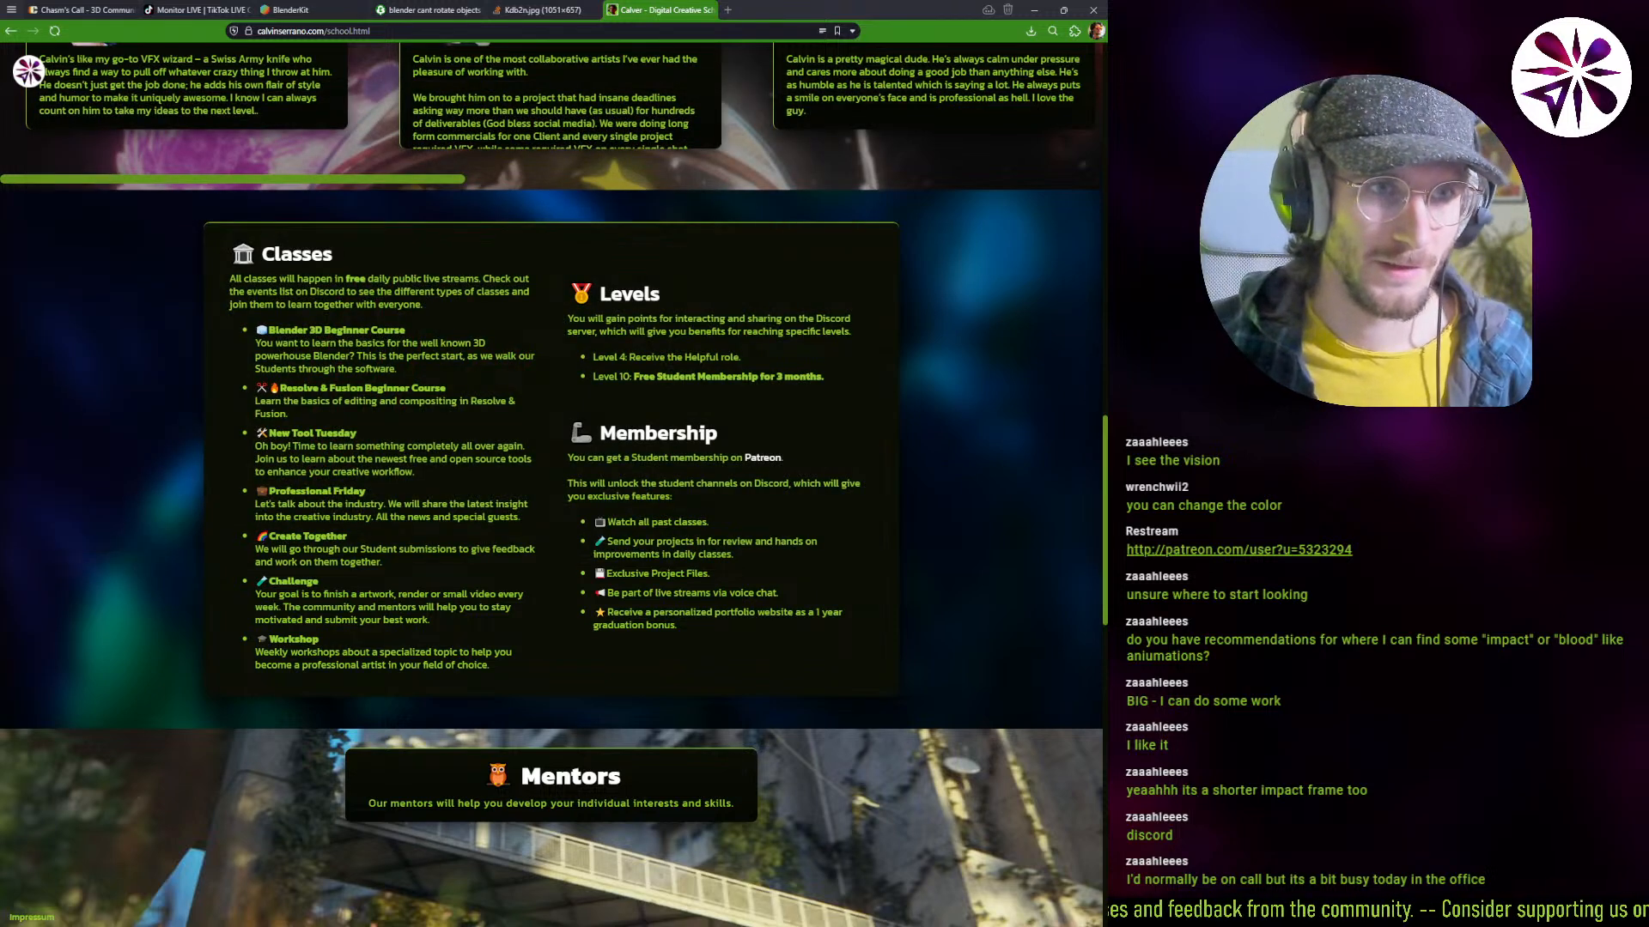
{"action": "left_click_drag", "start_coordinate": [0, 377], "coordinate": [835, 318]}
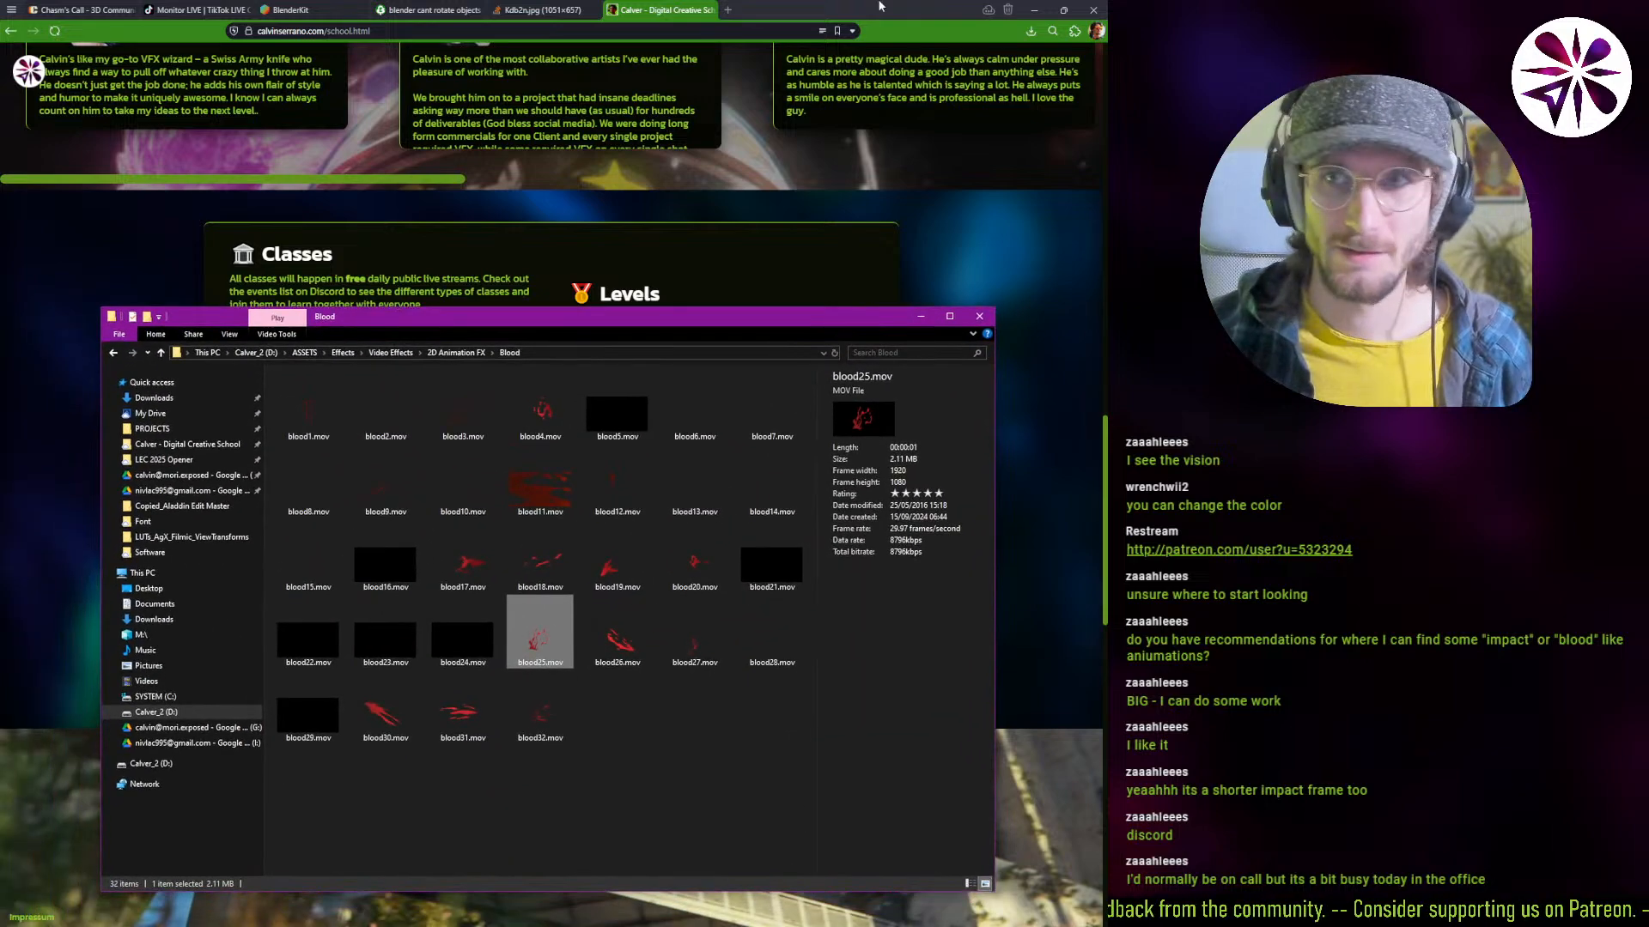
Step: Search the web in a new browser tab for "2d animated blood stock footage"
{"action": "double_click", "coordinate": [760, 16]}
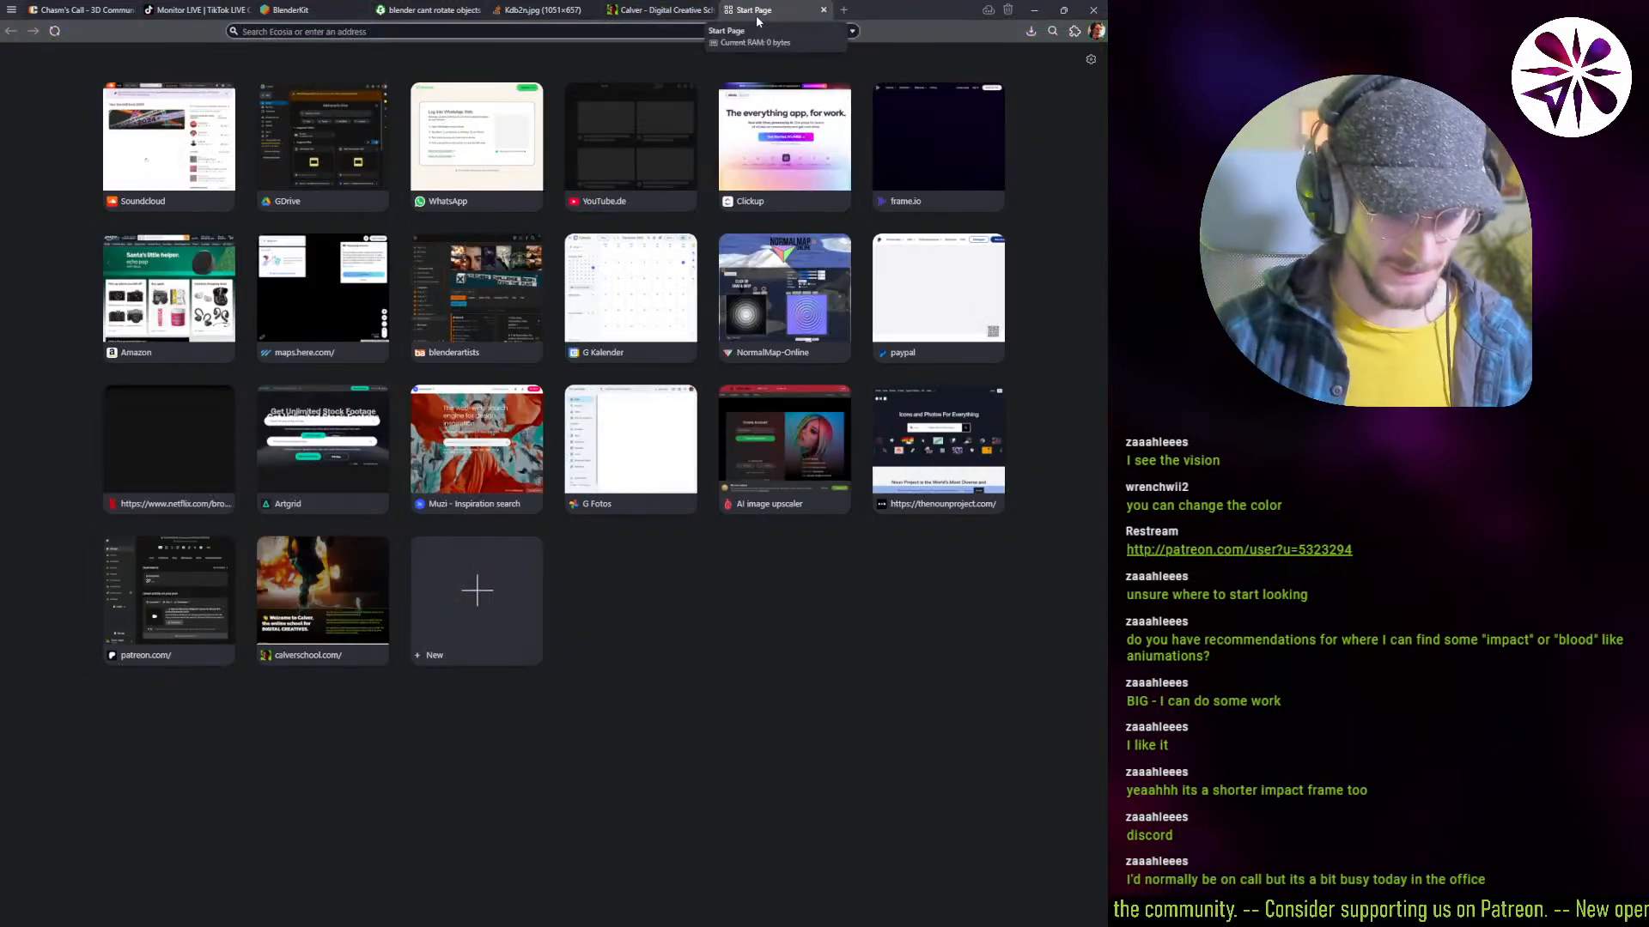
{"action": "type", "text": "2d animate"}
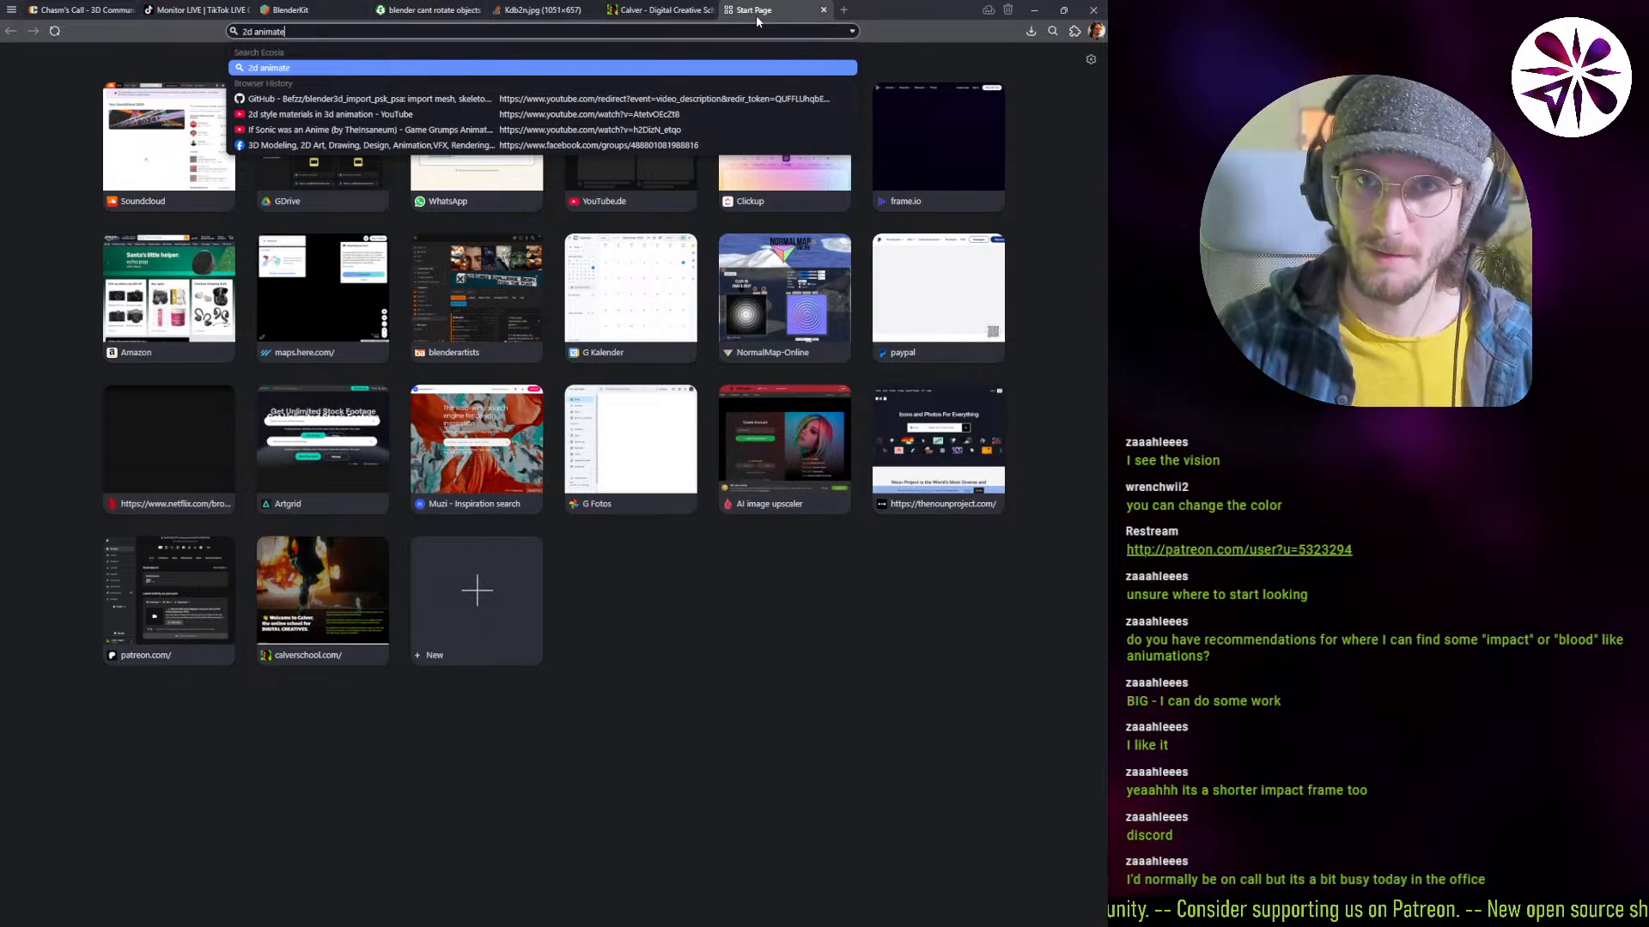
{"action": "type", "text": "d blood stock footage"}
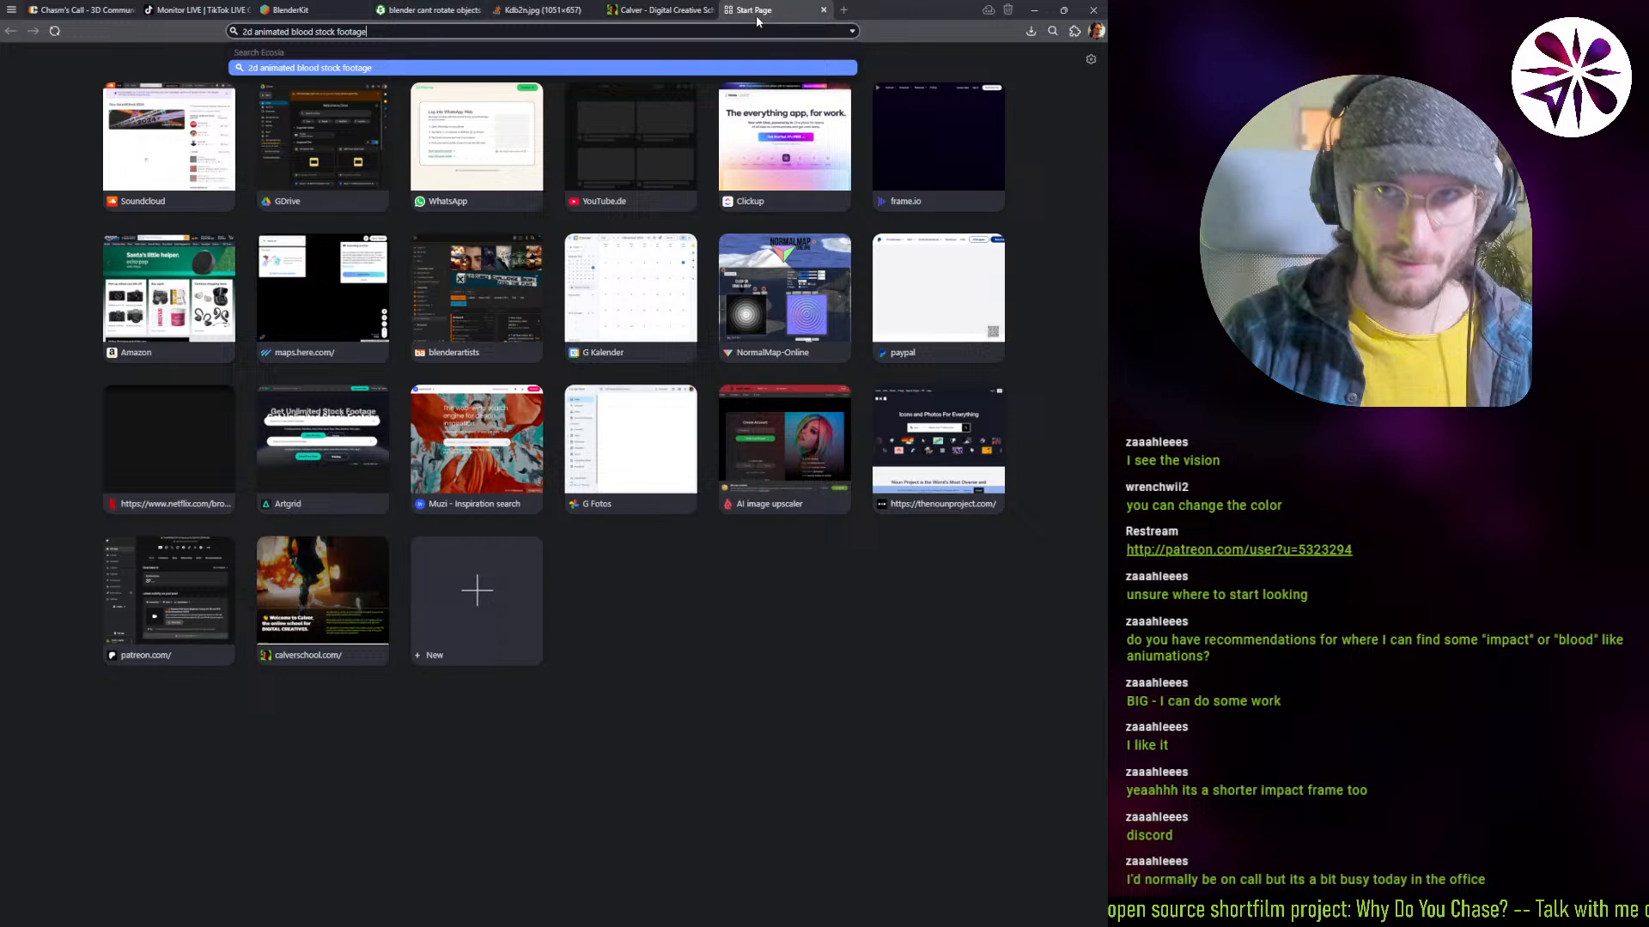
{"action": "key", "text": "Return"}
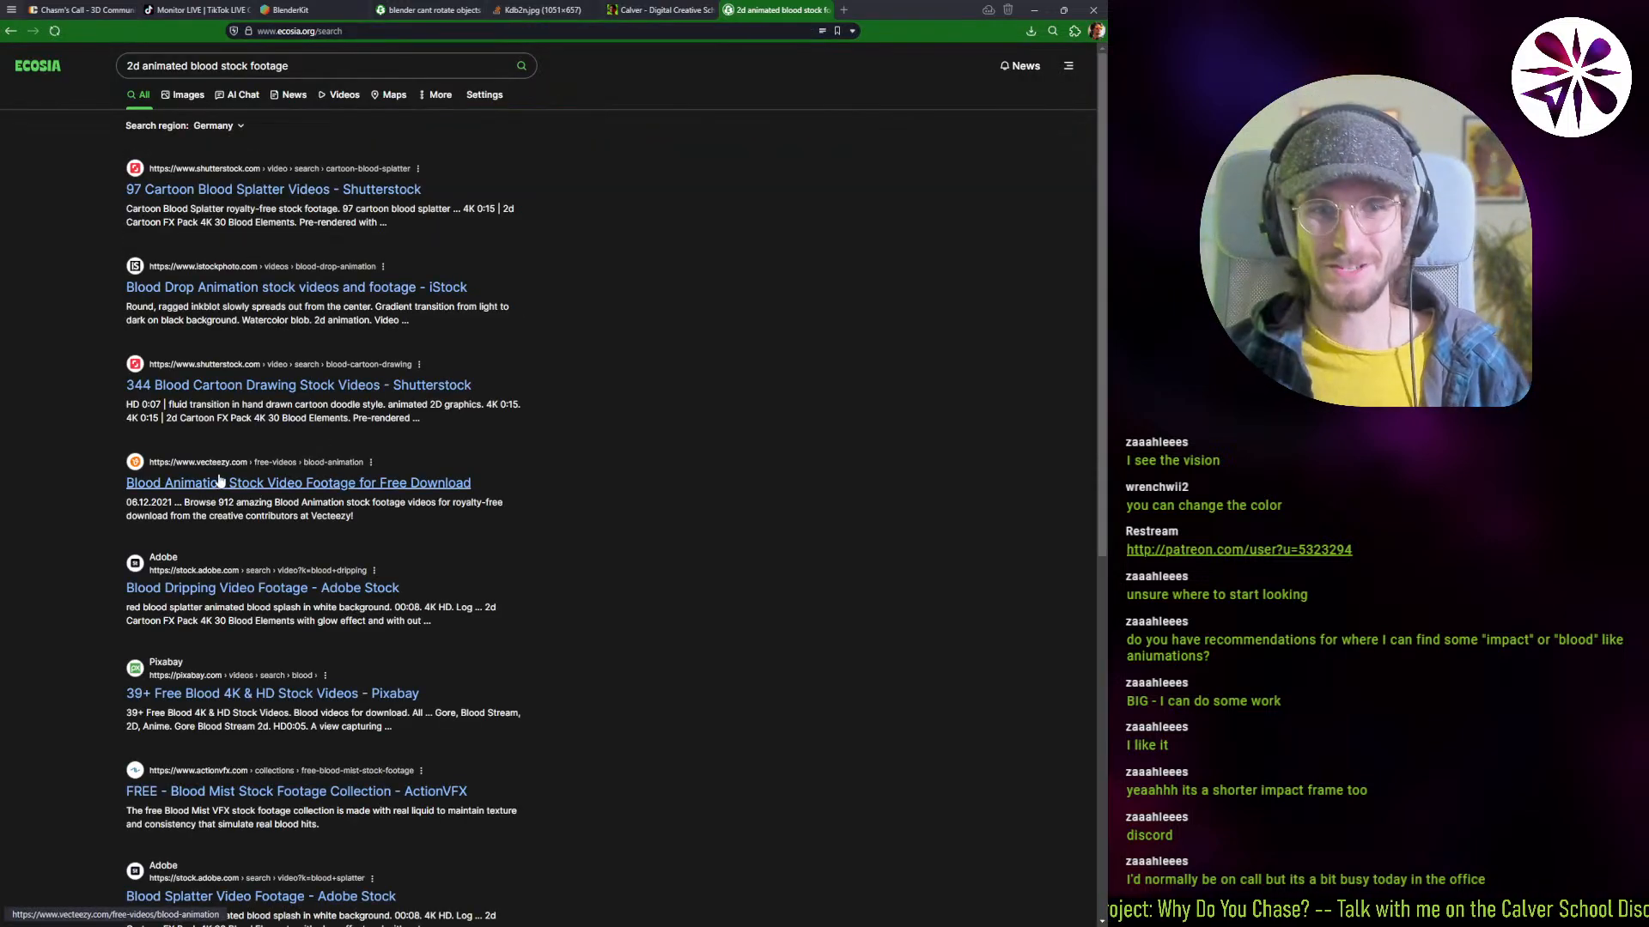
Step: Open the Shutterstock cartoon blood splatter, Vecteezy, Pixabay, ActionVFX and Adobe Stock blood splatter results in separate background tabs
{"action": "middle_click", "coordinate": [169, 191]}
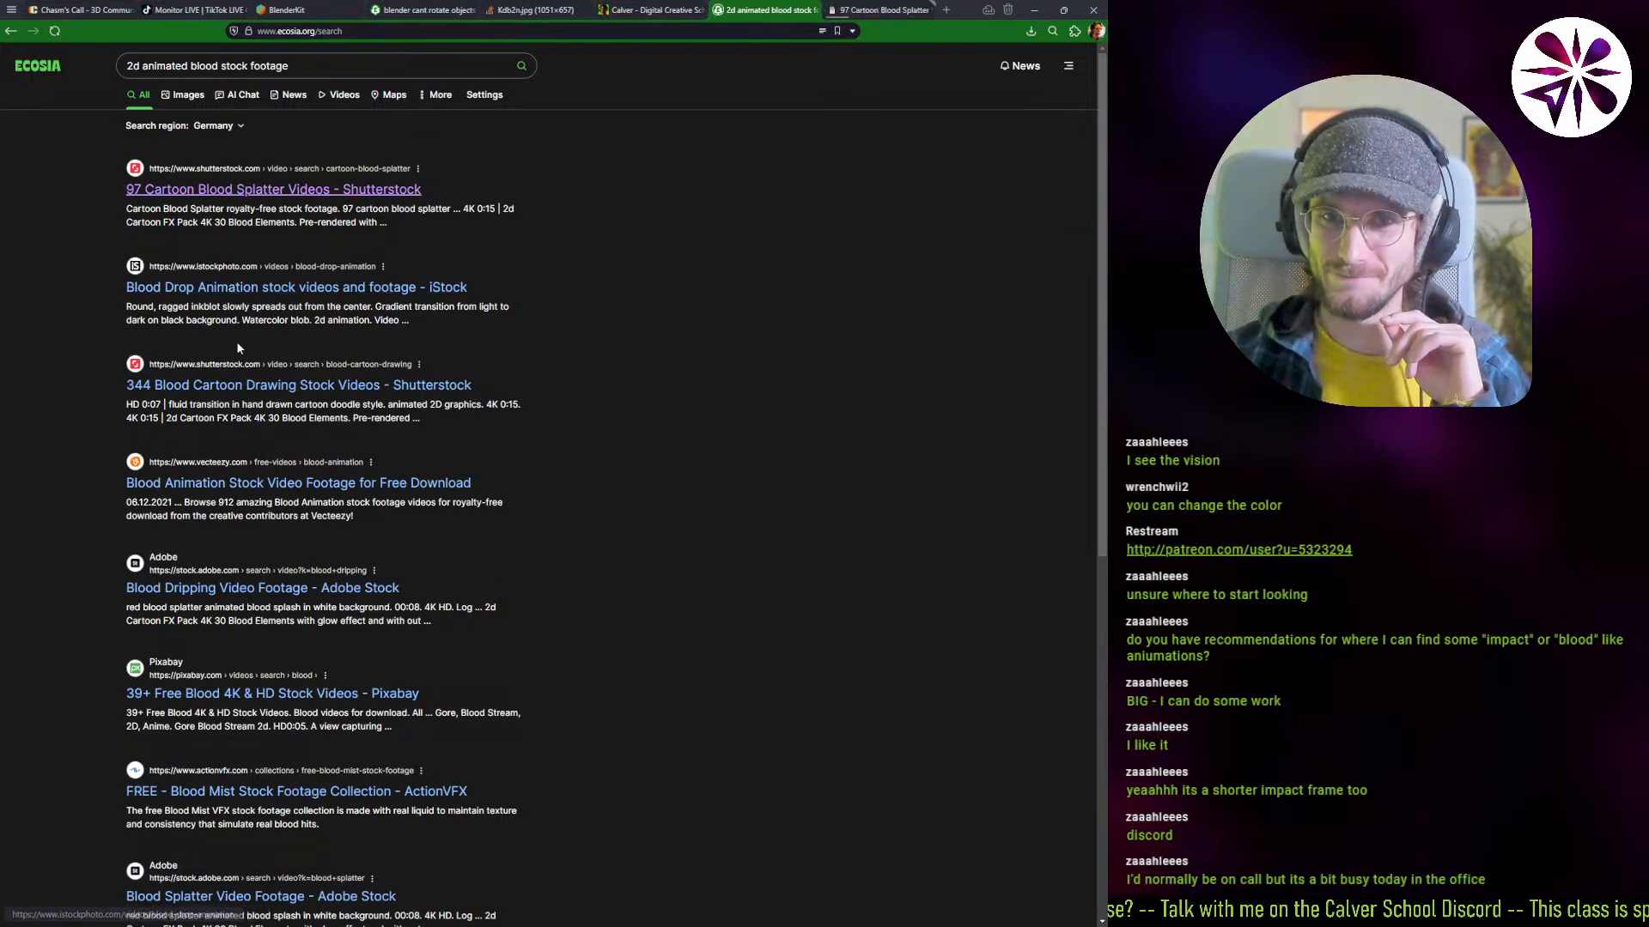
{"action": "middle_click", "coordinate": [244, 486]}
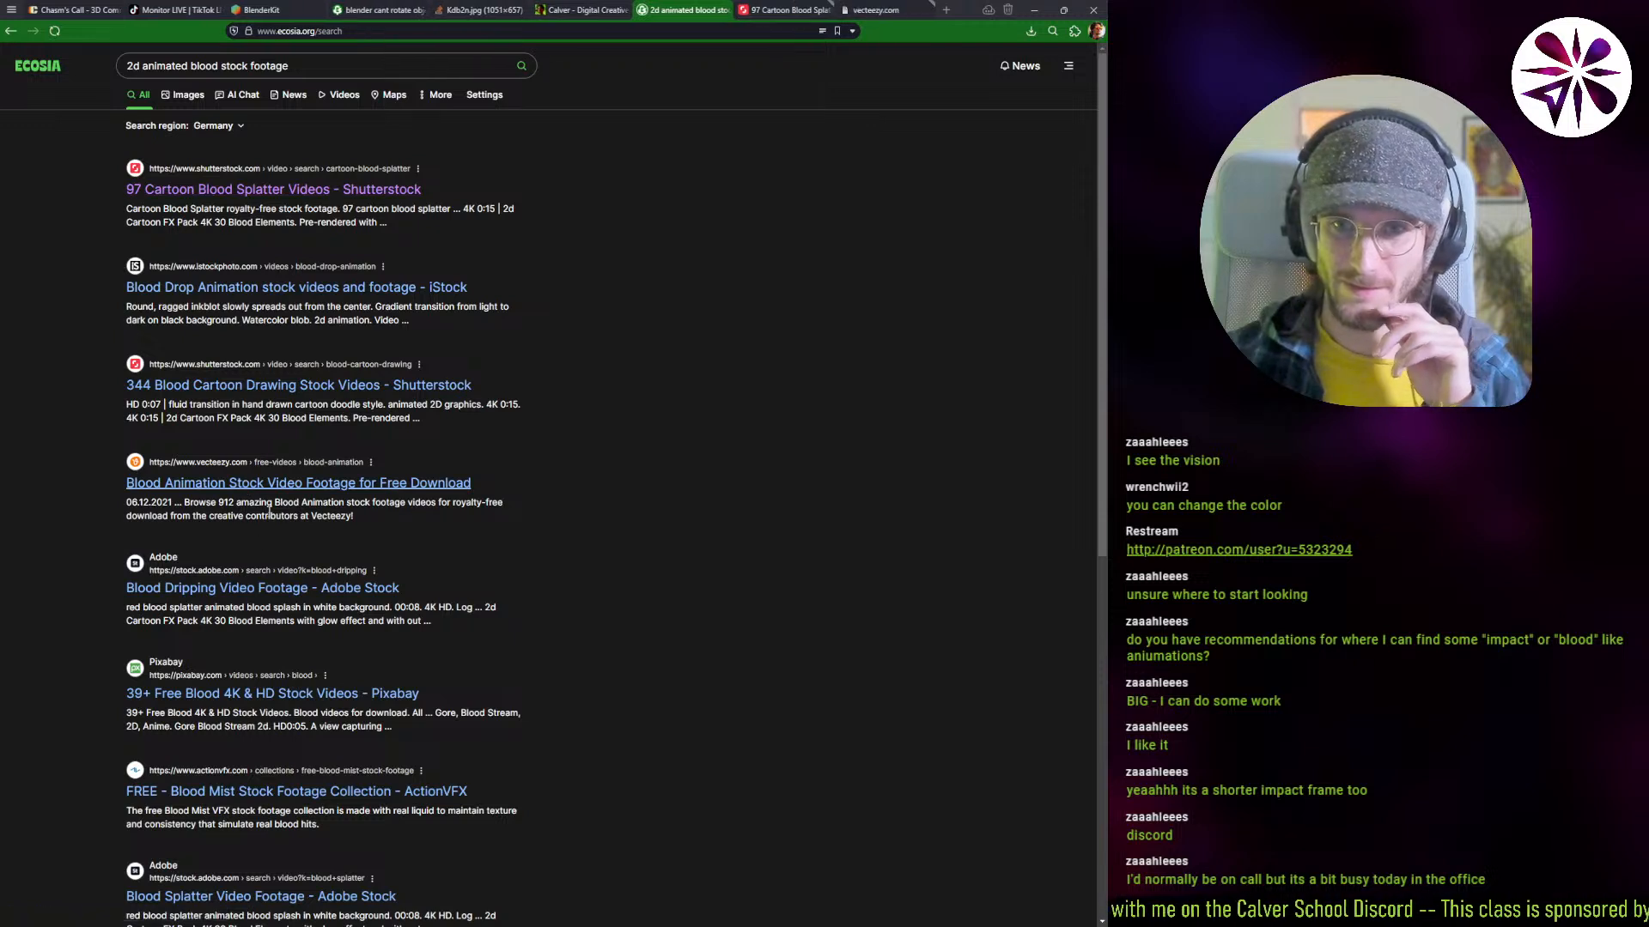
{"action": "middle_click", "coordinate": [240, 695]}
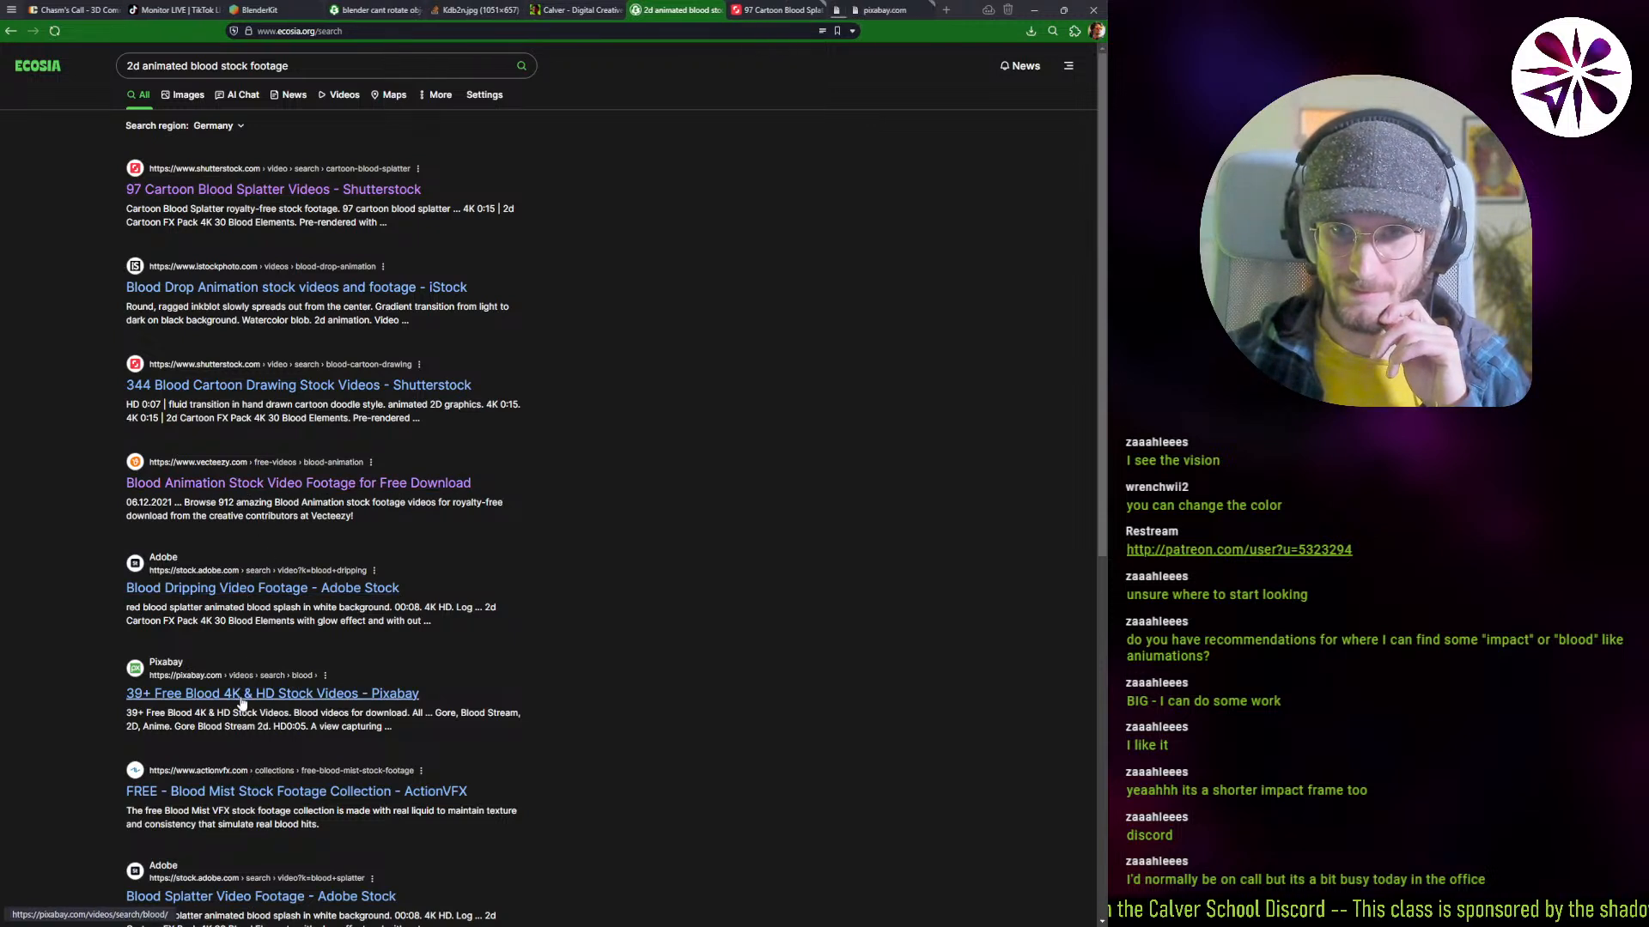
{"action": "middle_click", "coordinate": [283, 791]}
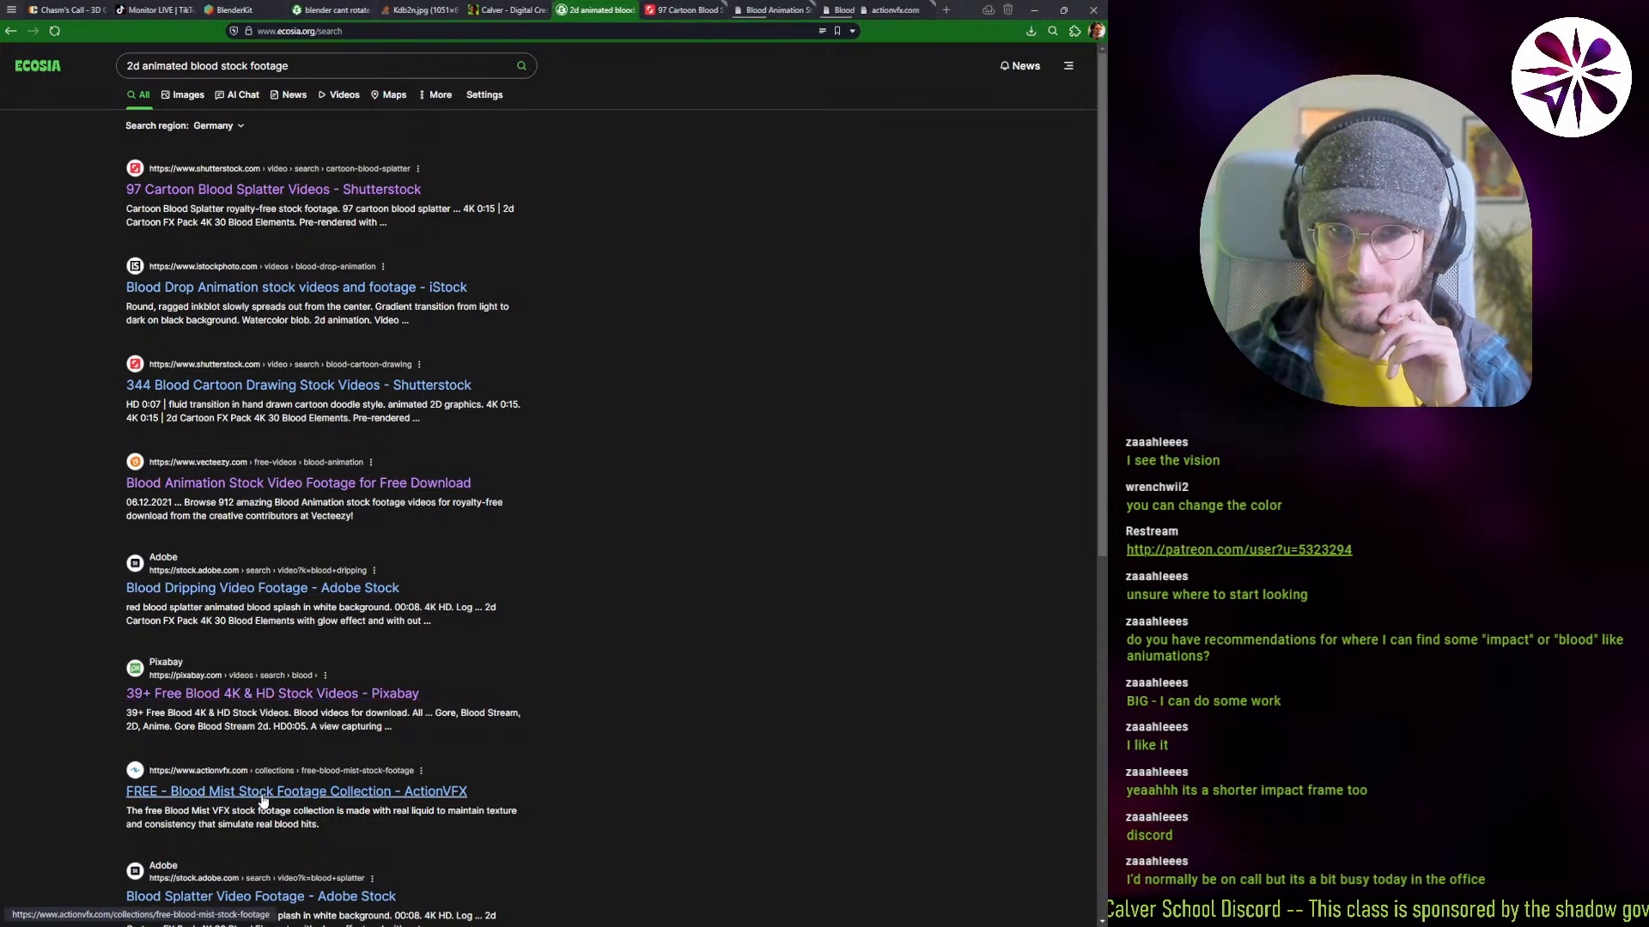
{"action": "middle_click", "coordinate": [275, 908]}
Step: Preview the cartoon blood clips in the Shutterstock results and open the Set Of Cartoon Blood Effects Video page
{"action": "left_click", "coordinate": [582, 10]}
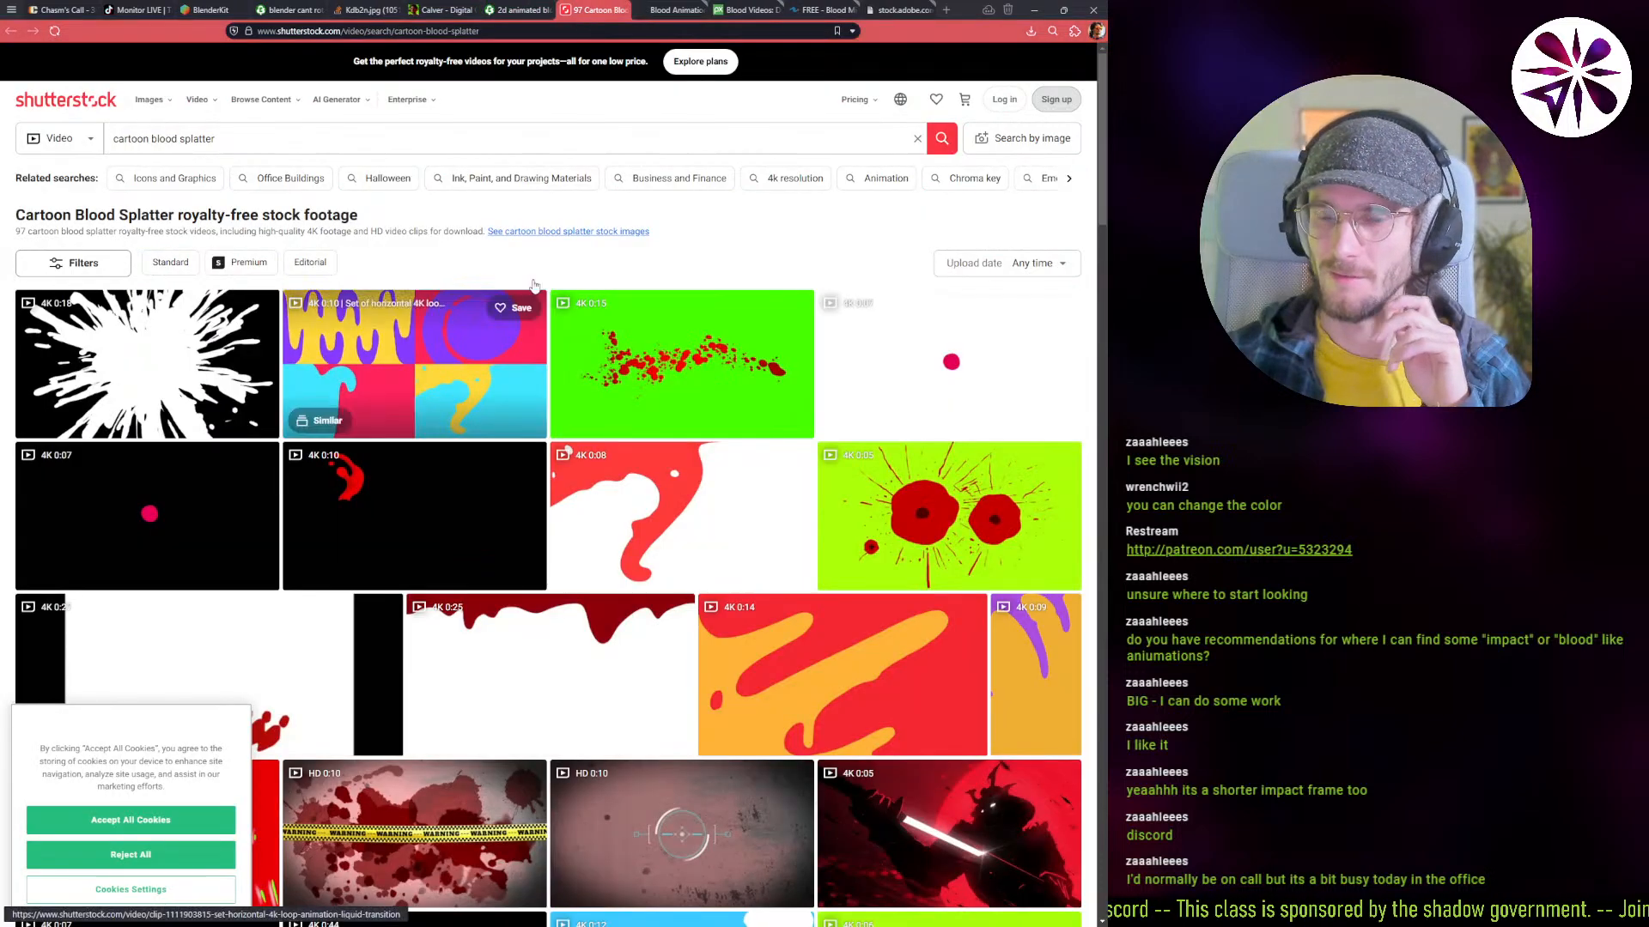
{"action": "mouse_move", "coordinate": [440, 486]}
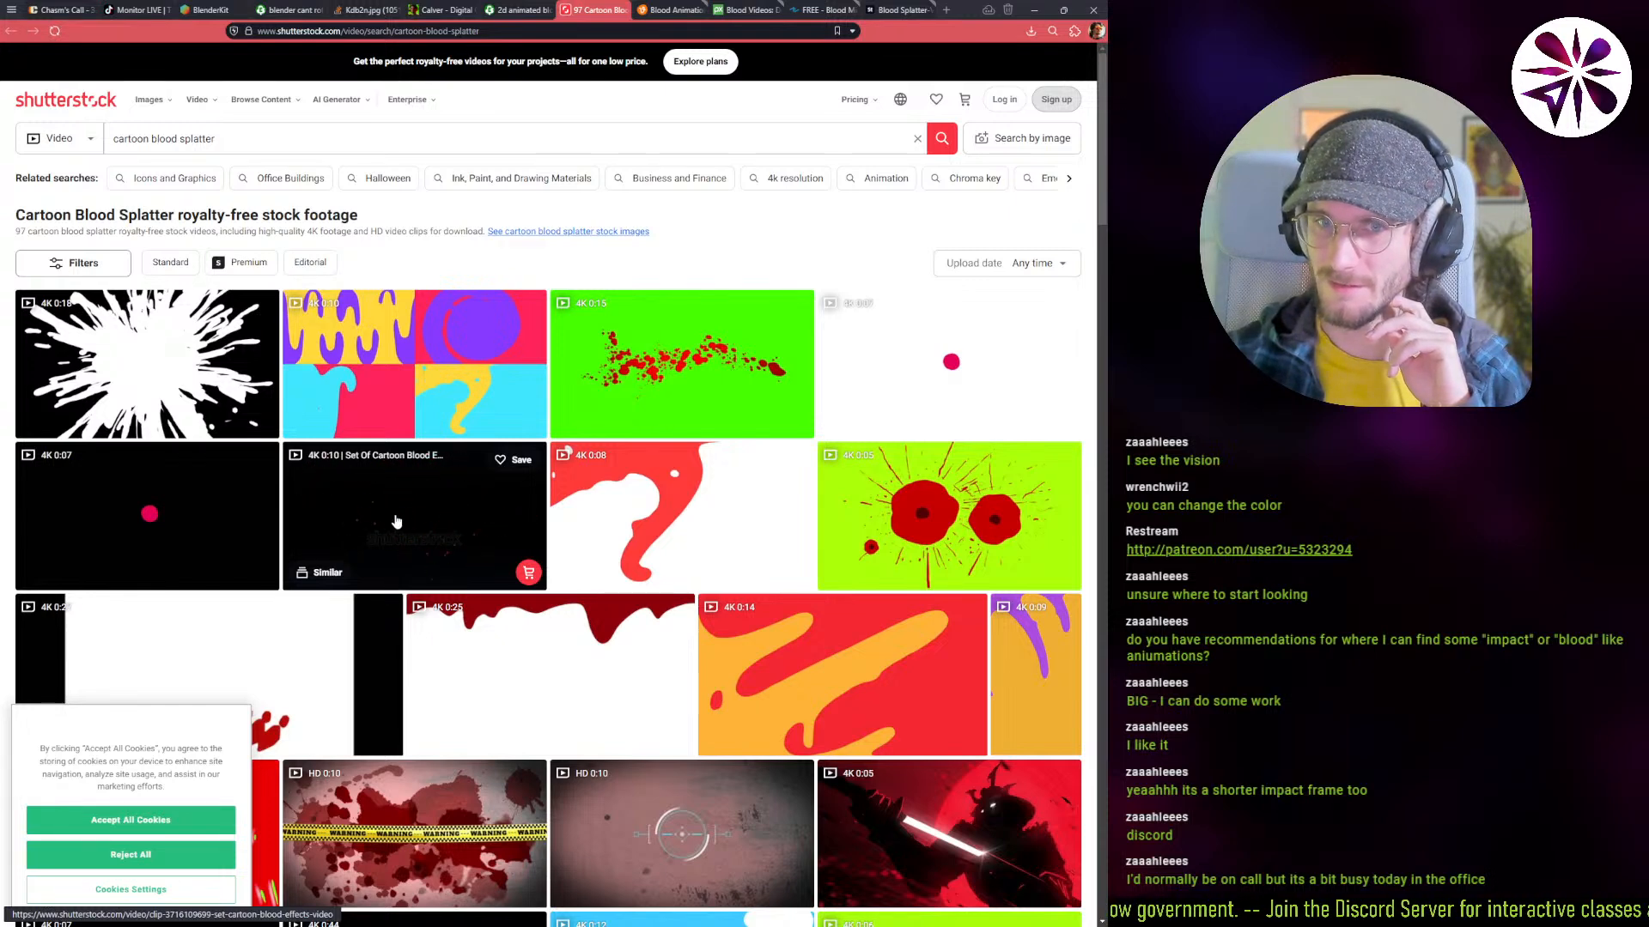
{"action": "mouse_move", "coordinate": [190, 527]}
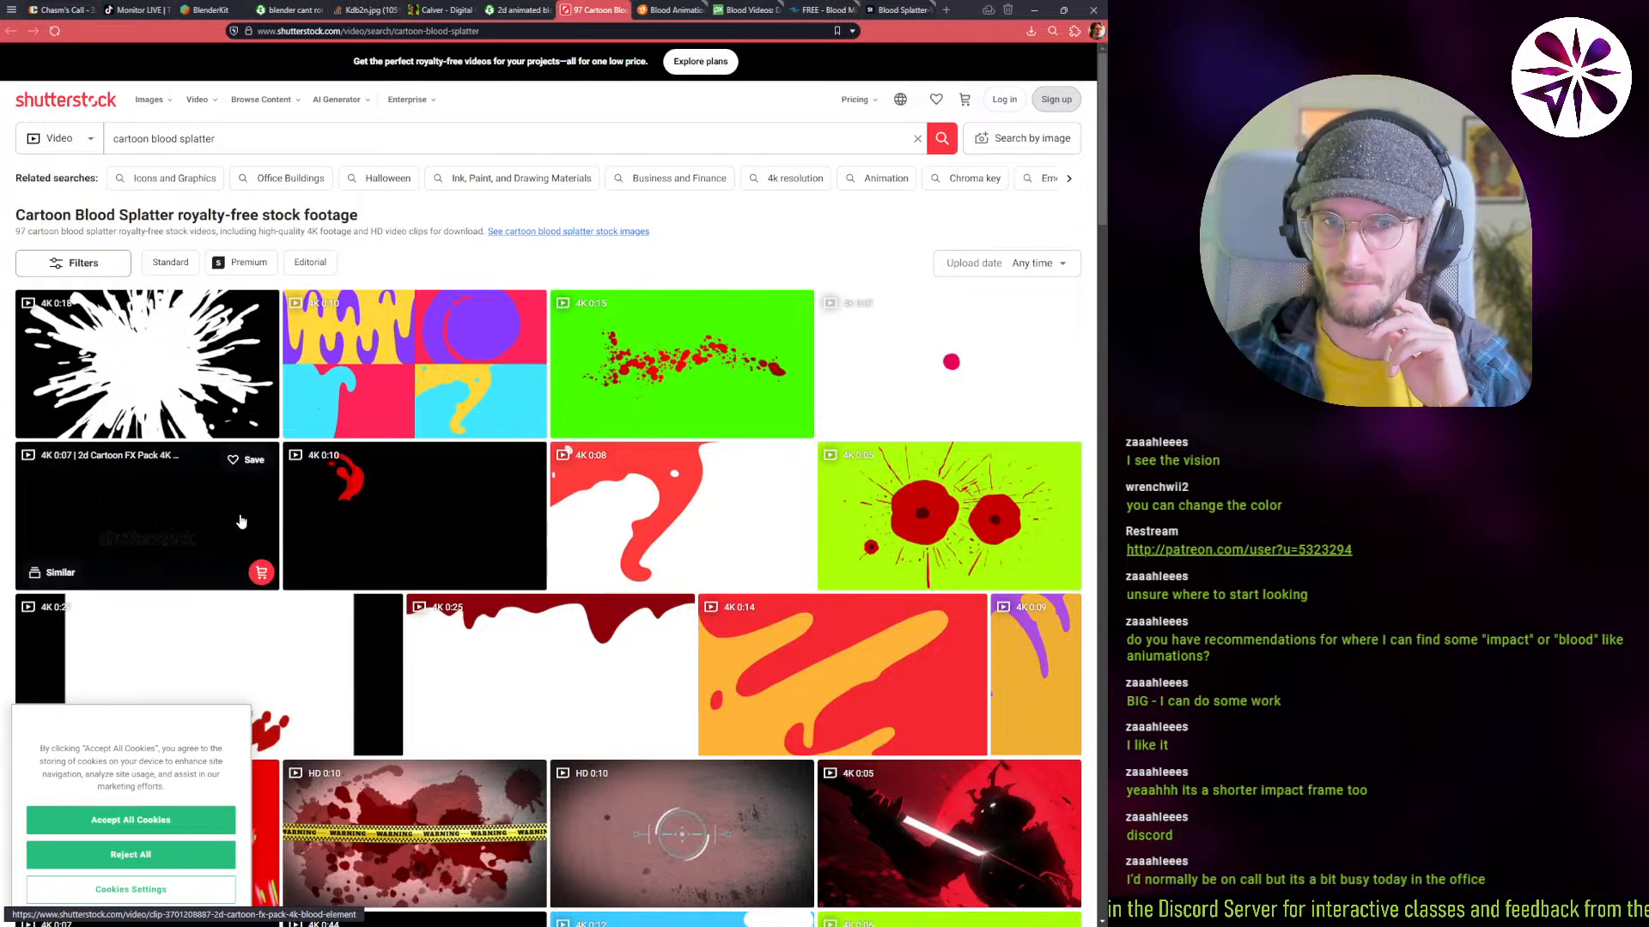
{"action": "left_click", "coordinate": [403, 515]}
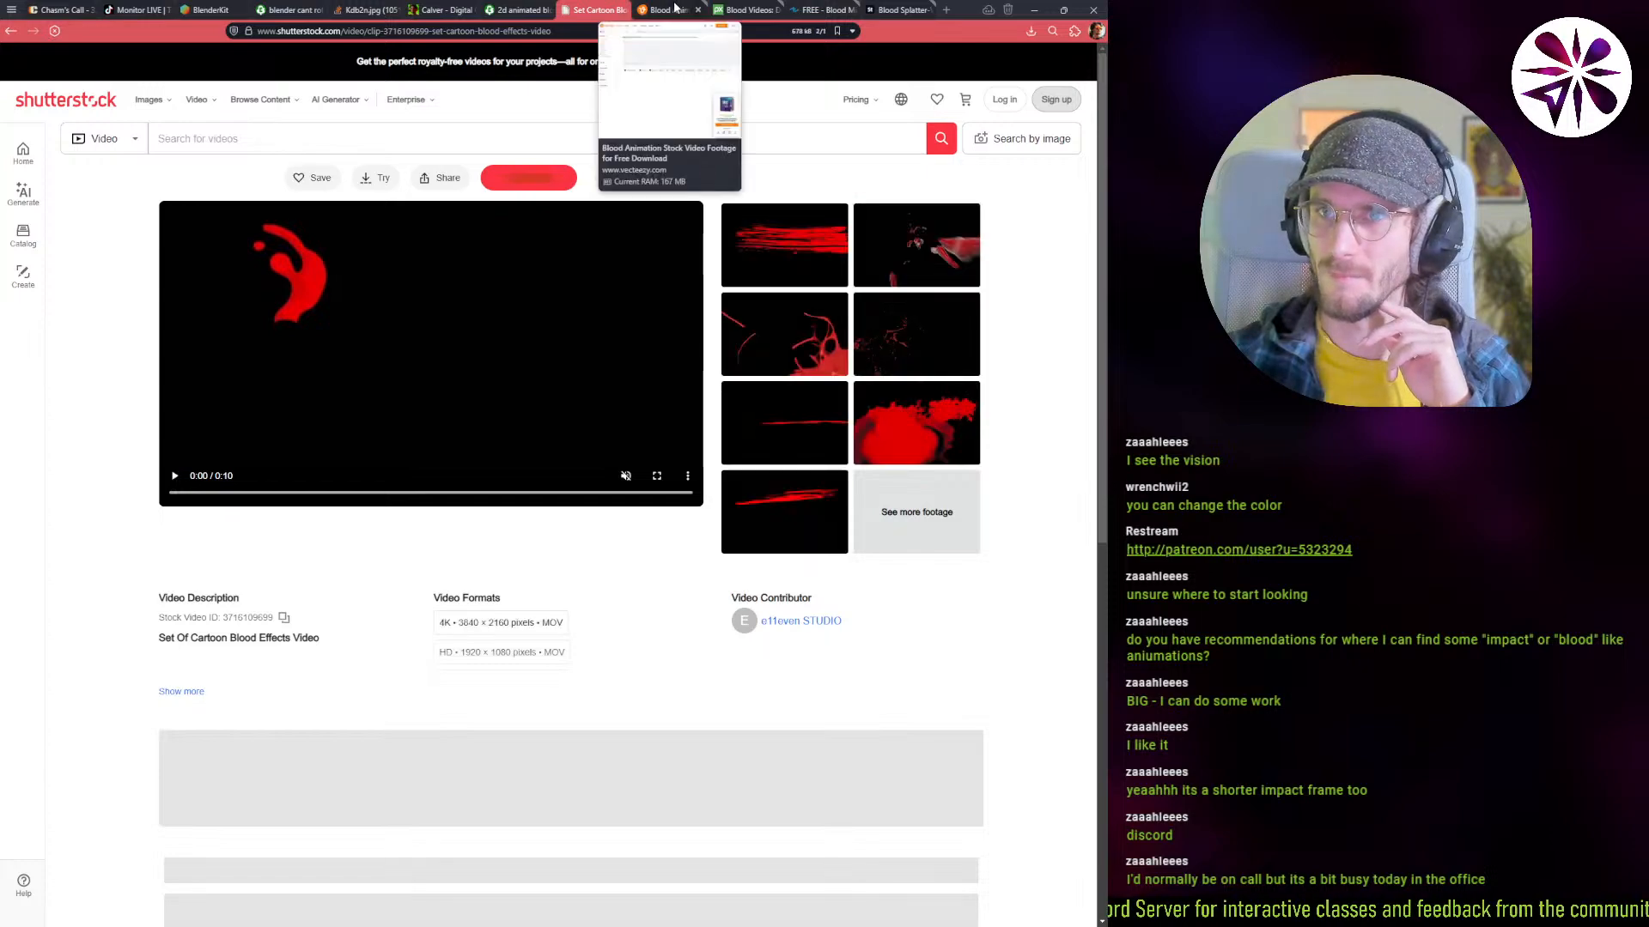
Step: Look over the blood footage on the Vecteezy, Pixabay and ActionVFX pages in turn
{"action": "left_click", "coordinate": [675, 9]}
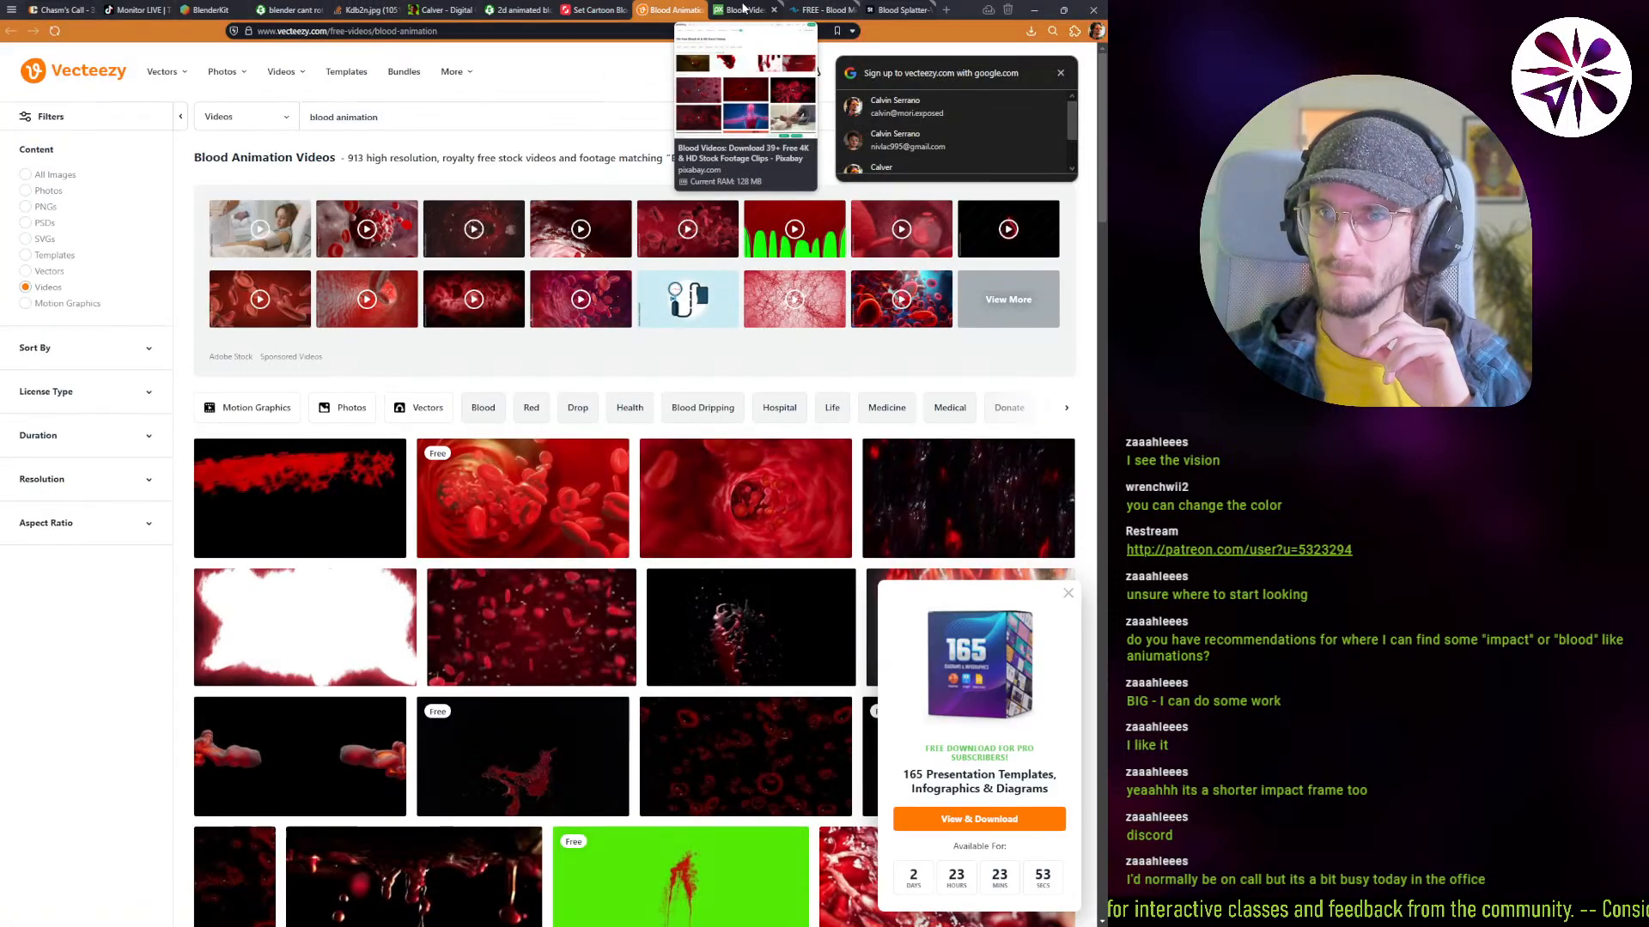
{"action": "left_click", "coordinate": [744, 9]}
{"action": "scroll", "coordinate": [657, 390], "scroll_direction": "down", "scroll_amount": 2}
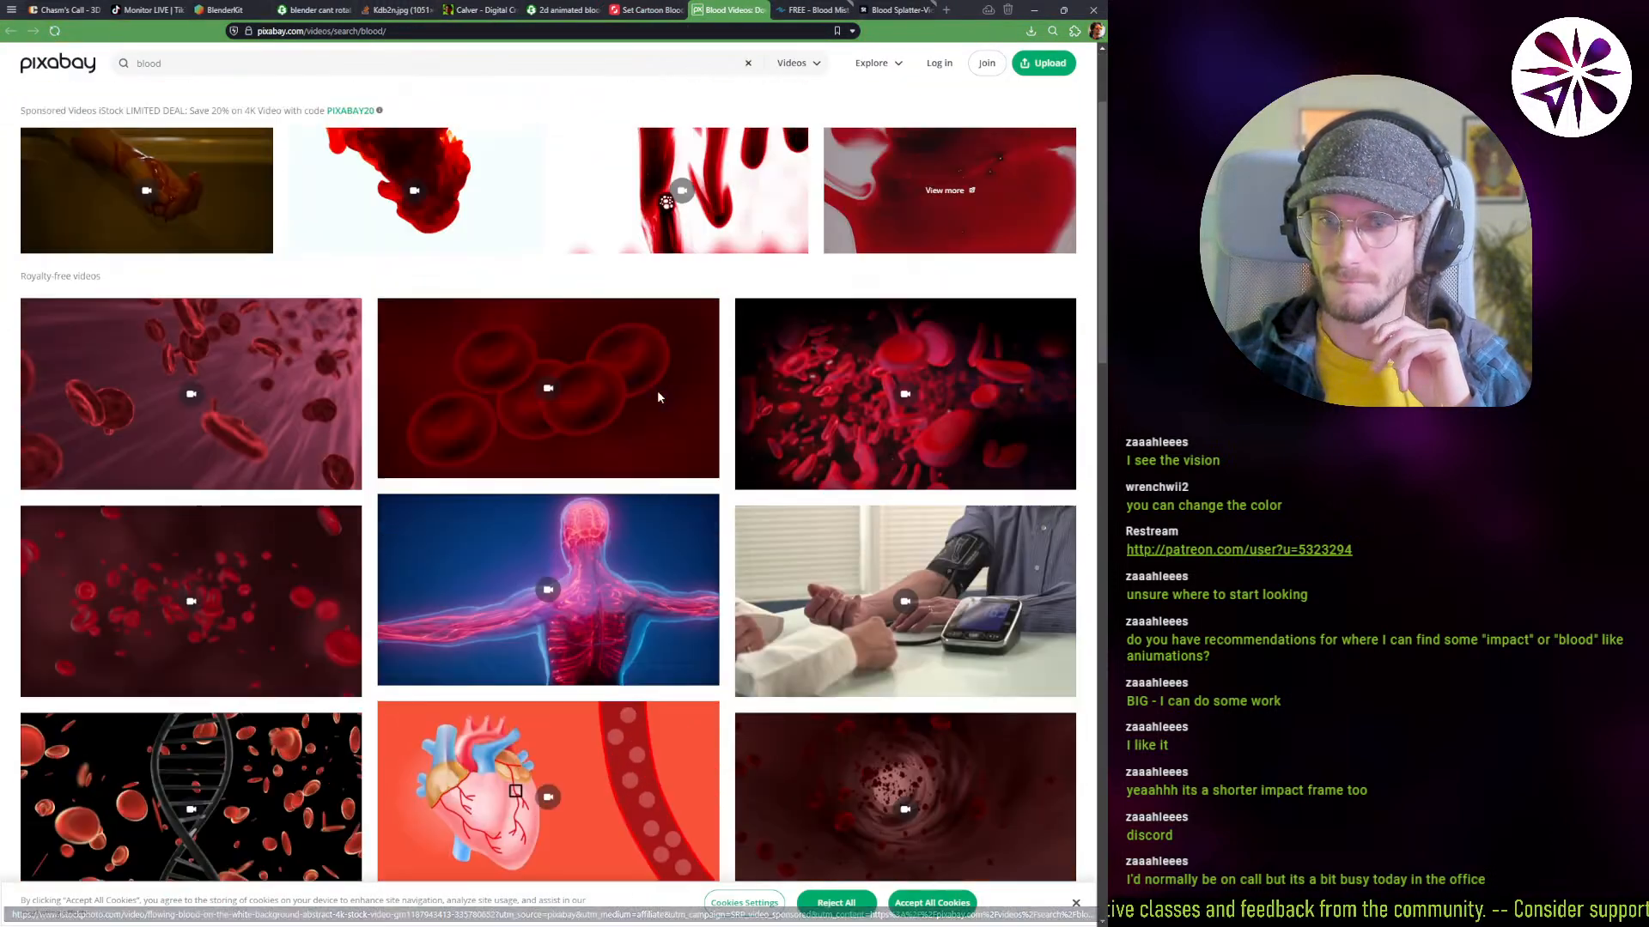
{"action": "scroll", "coordinate": [658, 396], "scroll_direction": "up", "scroll_amount": 2}
{"action": "left_click", "coordinate": [803, 9]}
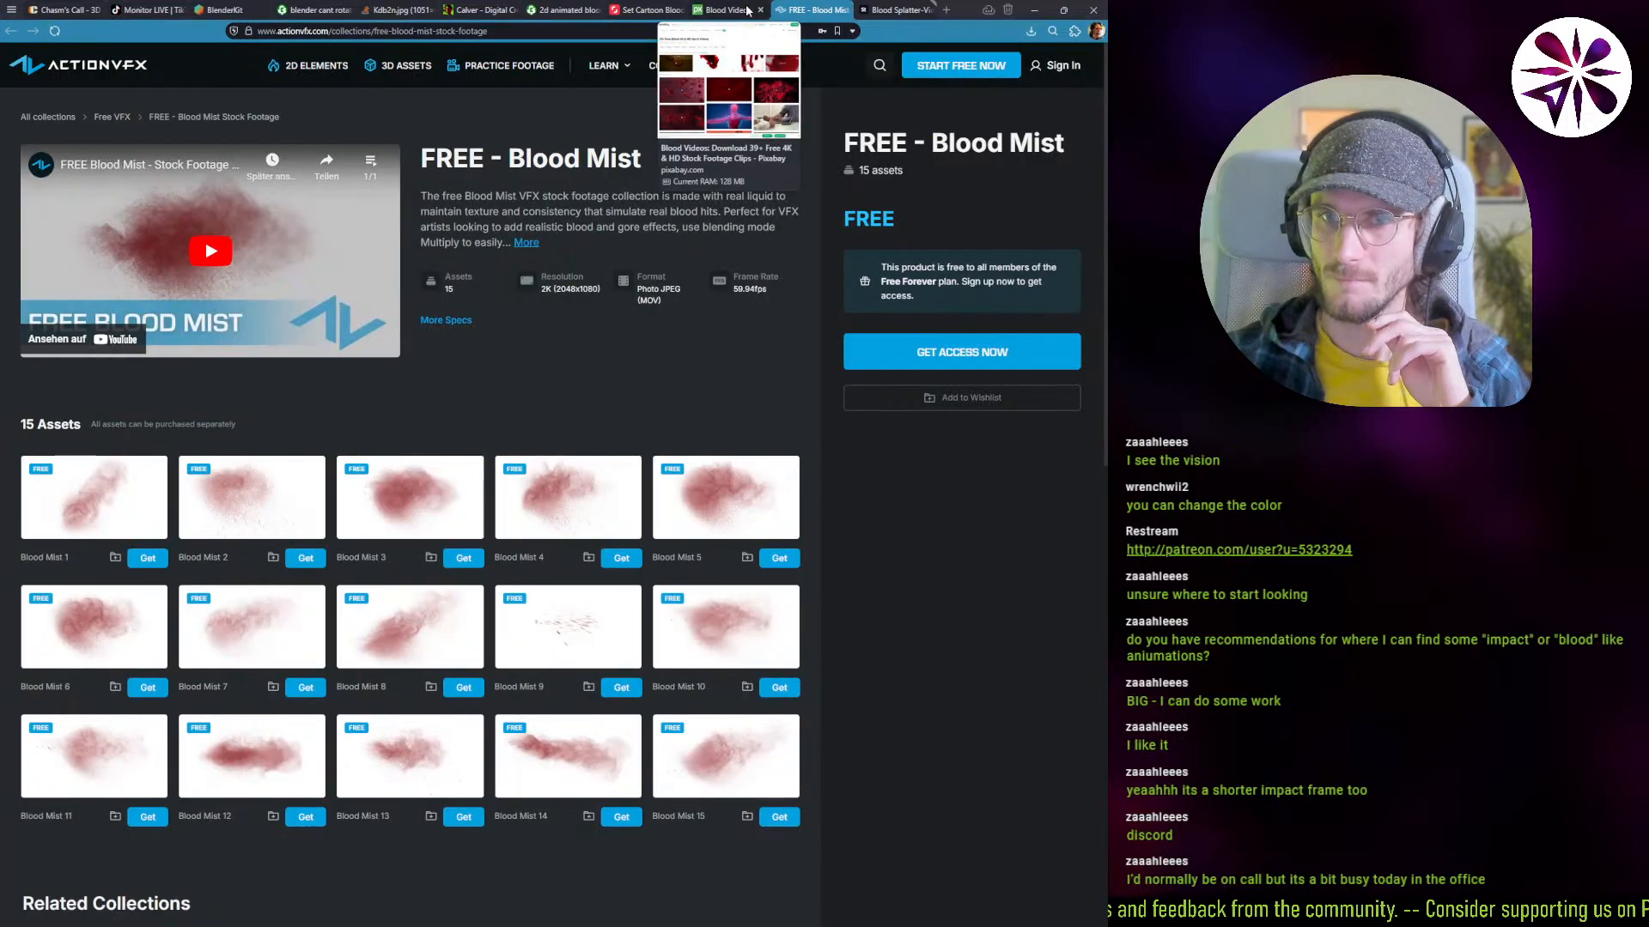
Step: Close the Vecteezy, Pixabay and ActionVFX tabs, check Adobe Stock's blood splatter videos, and return to the Shutterstock cartoon blood clip
{"action": "left_click", "coordinate": [760, 10]}
{"action": "left_click", "coordinate": [760, 9]}
{"action": "left_click", "coordinate": [737, 10]}
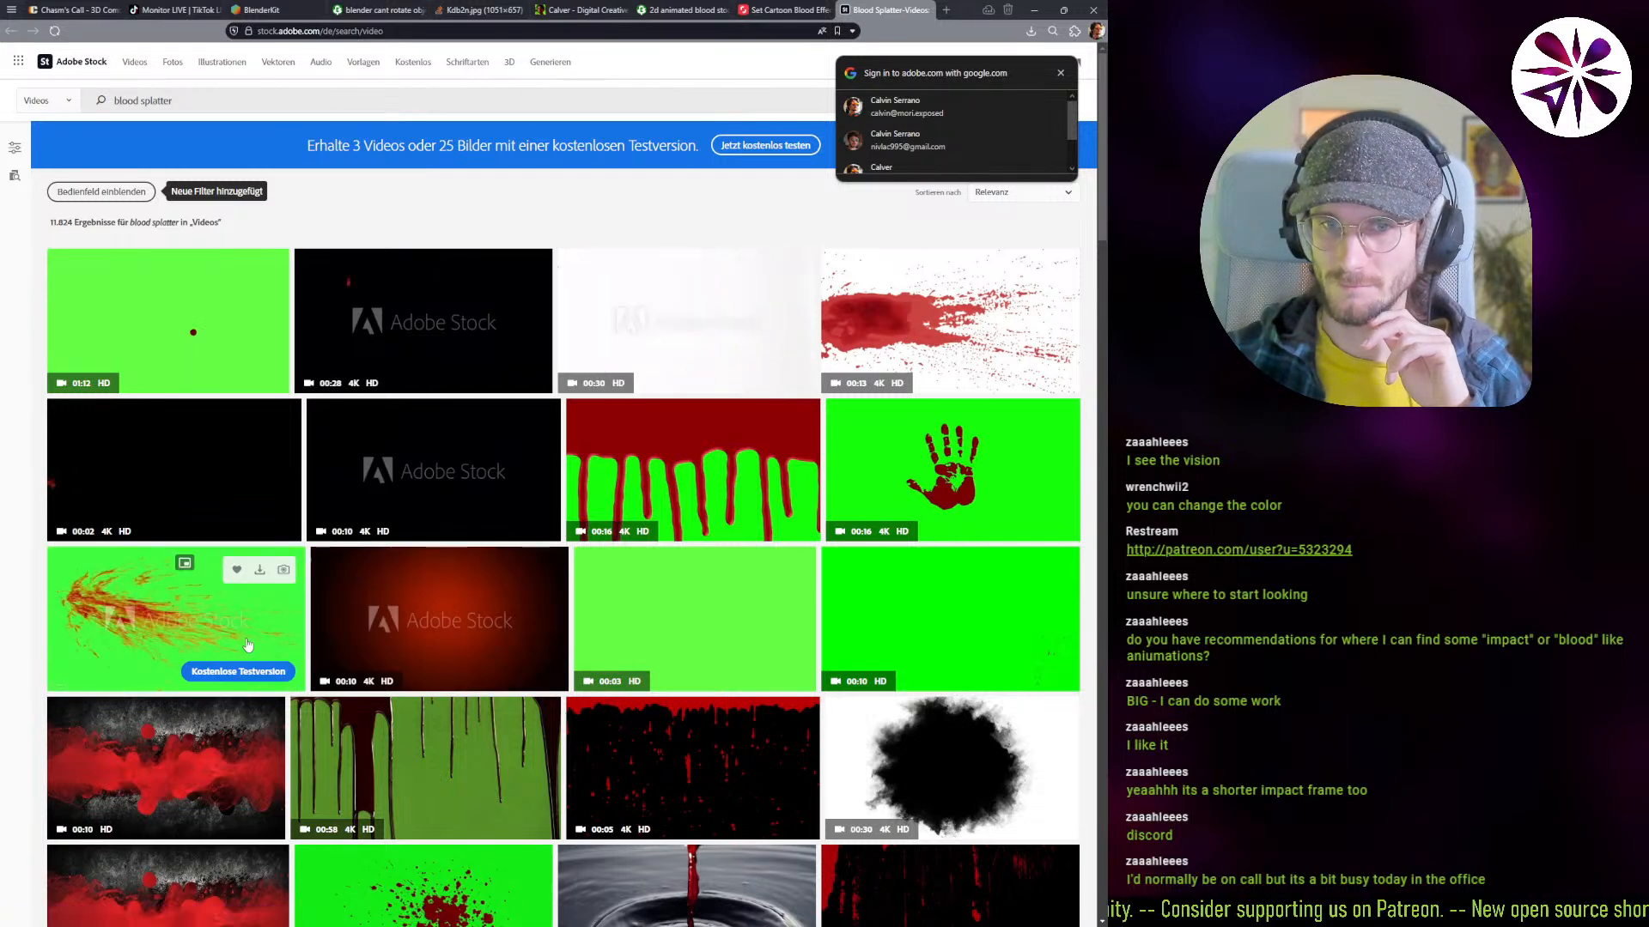
{"action": "left_click", "coordinate": [785, 9]}
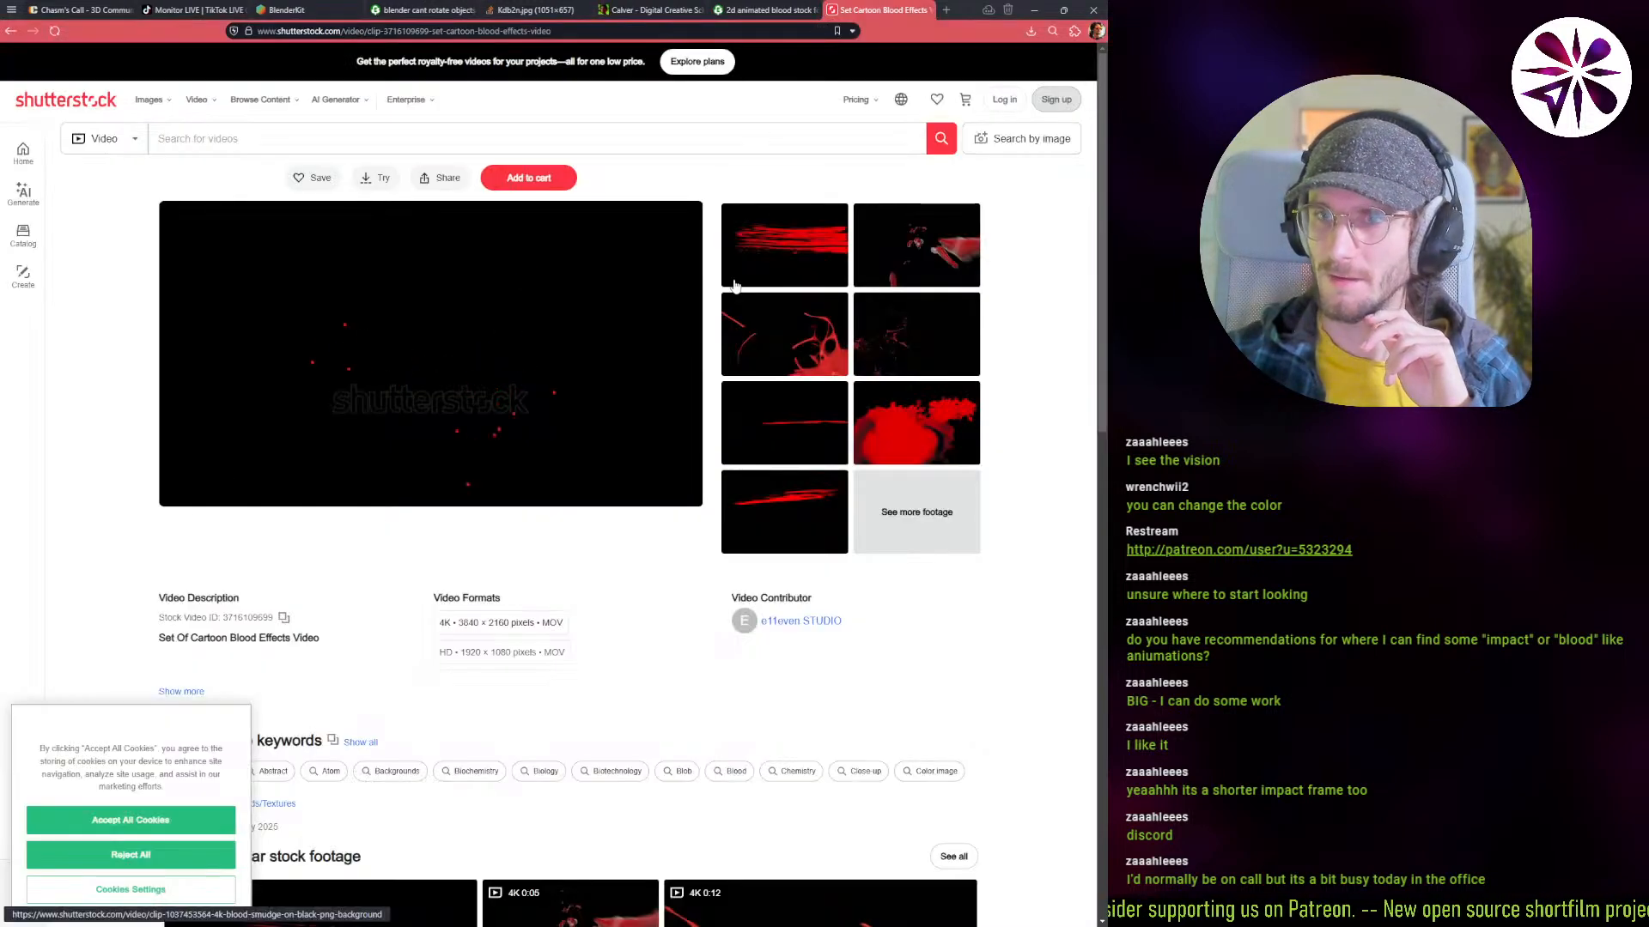
Step: Open contributor e11even STUDIO's video portfolio from the cartoon blood clip's page and skim all of its videos
{"action": "scroll", "coordinate": [735, 286], "scroll_direction": "down", "scroll_amount": 2}
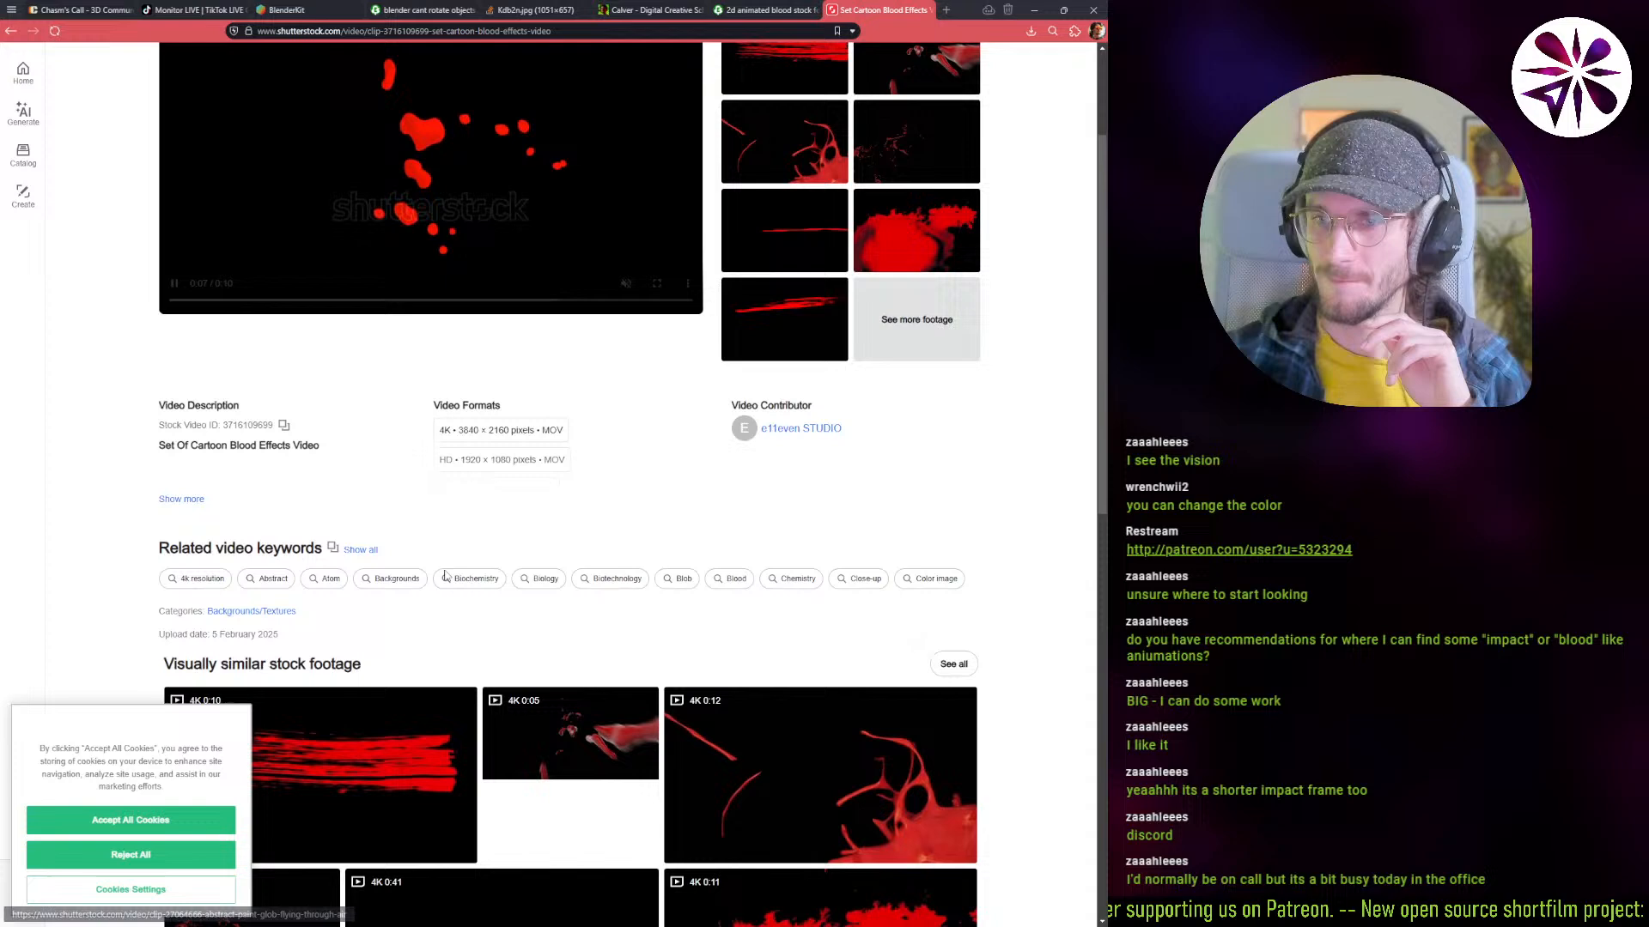
{"action": "left_click", "coordinate": [795, 429]}
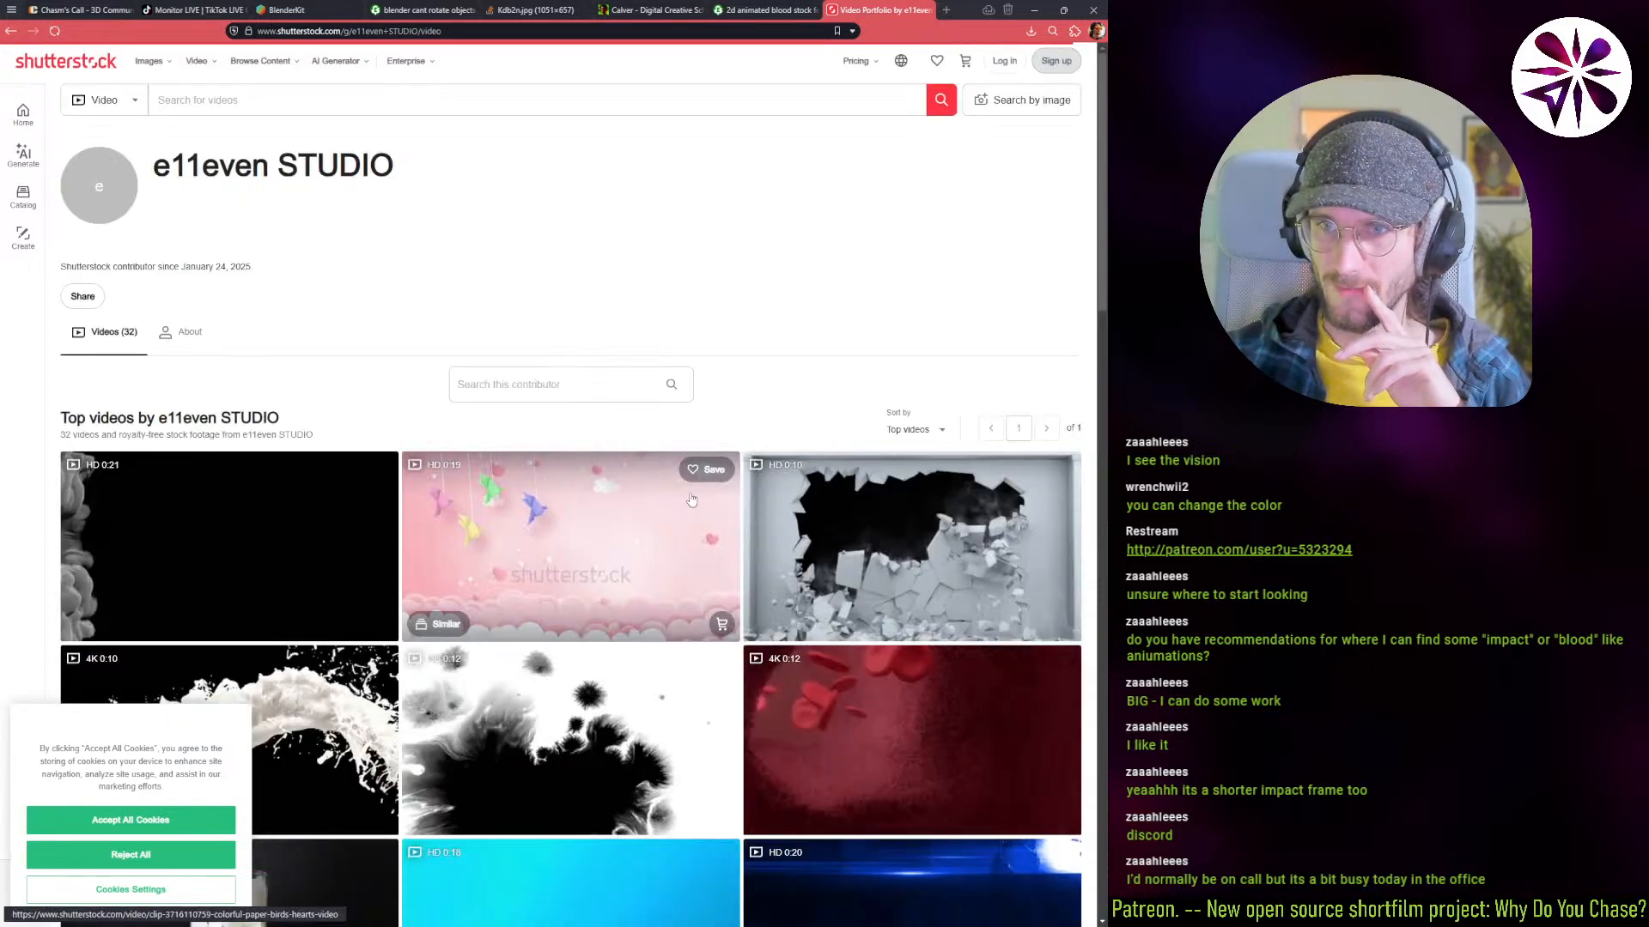
{"action": "scroll", "coordinate": [468, 448], "scroll_direction": "down", "scroll_amount": 5}
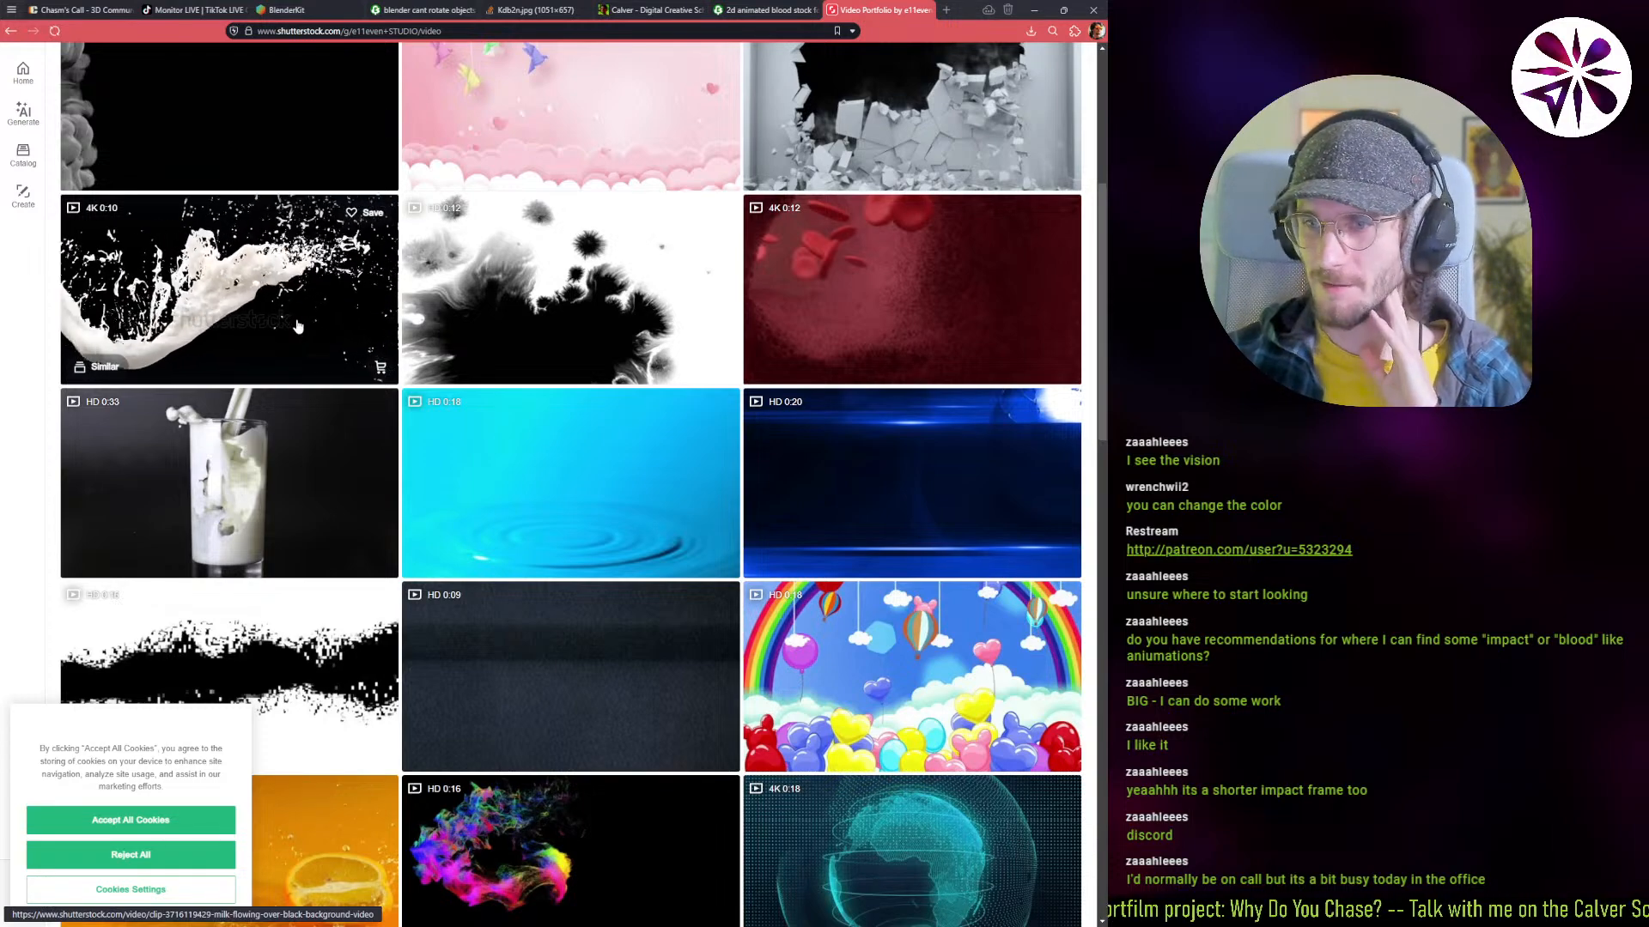
{"action": "scroll", "coordinate": [599, 508], "scroll_direction": "down", "scroll_amount": 9}
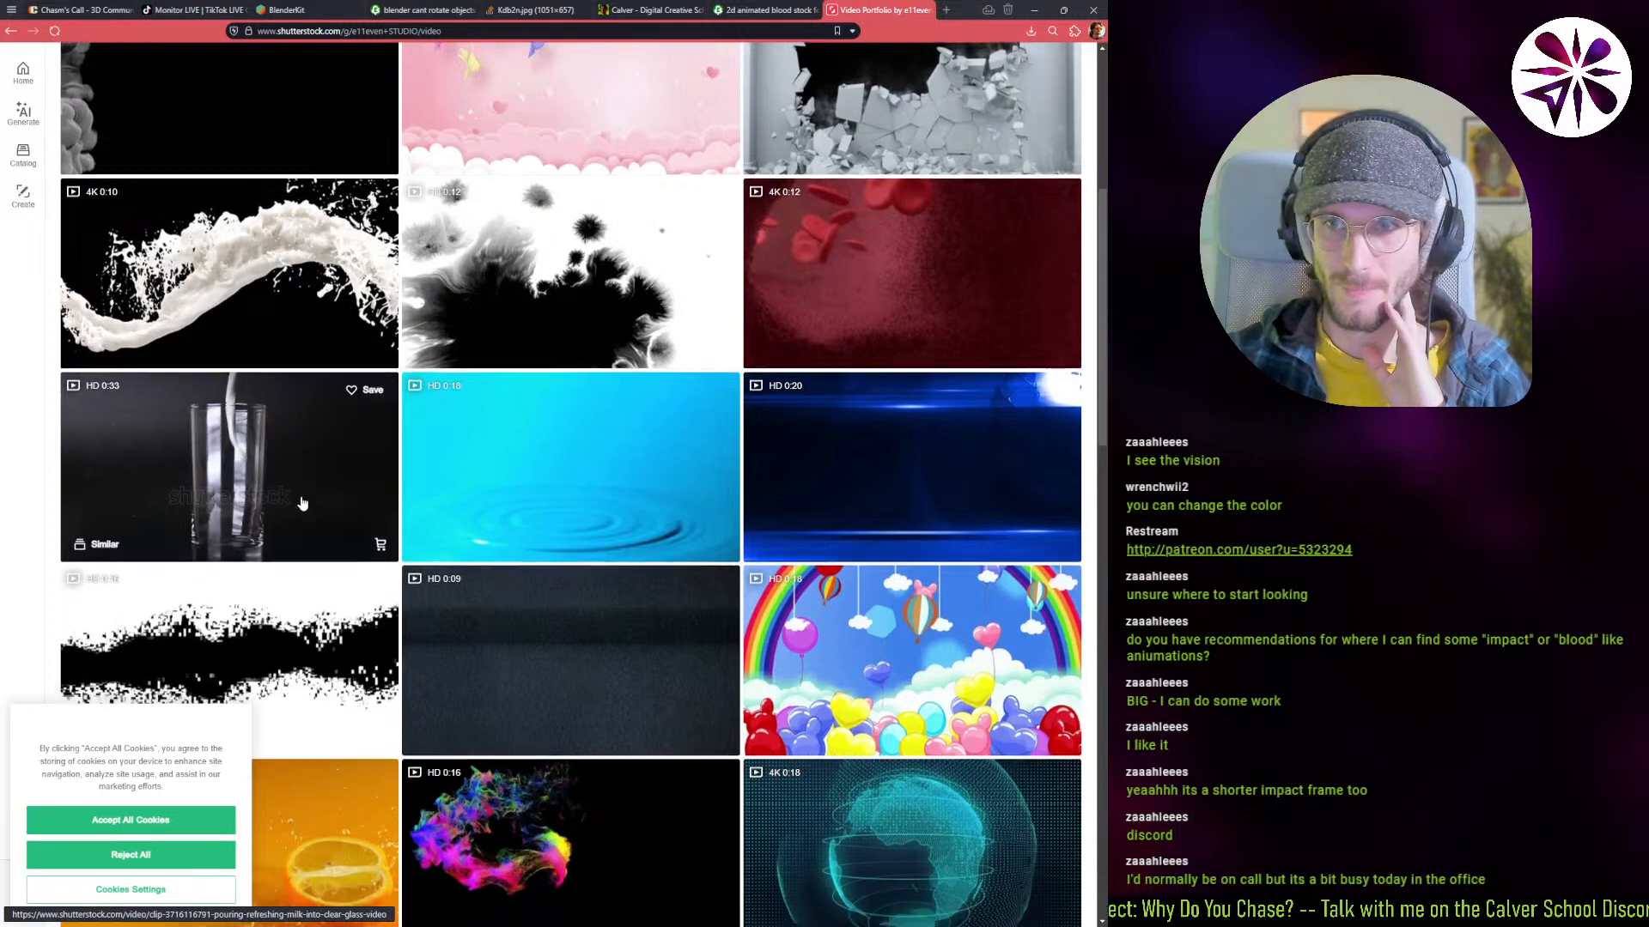
{"action": "scroll", "coordinate": [598, 508], "scroll_direction": "down", "scroll_amount": 8}
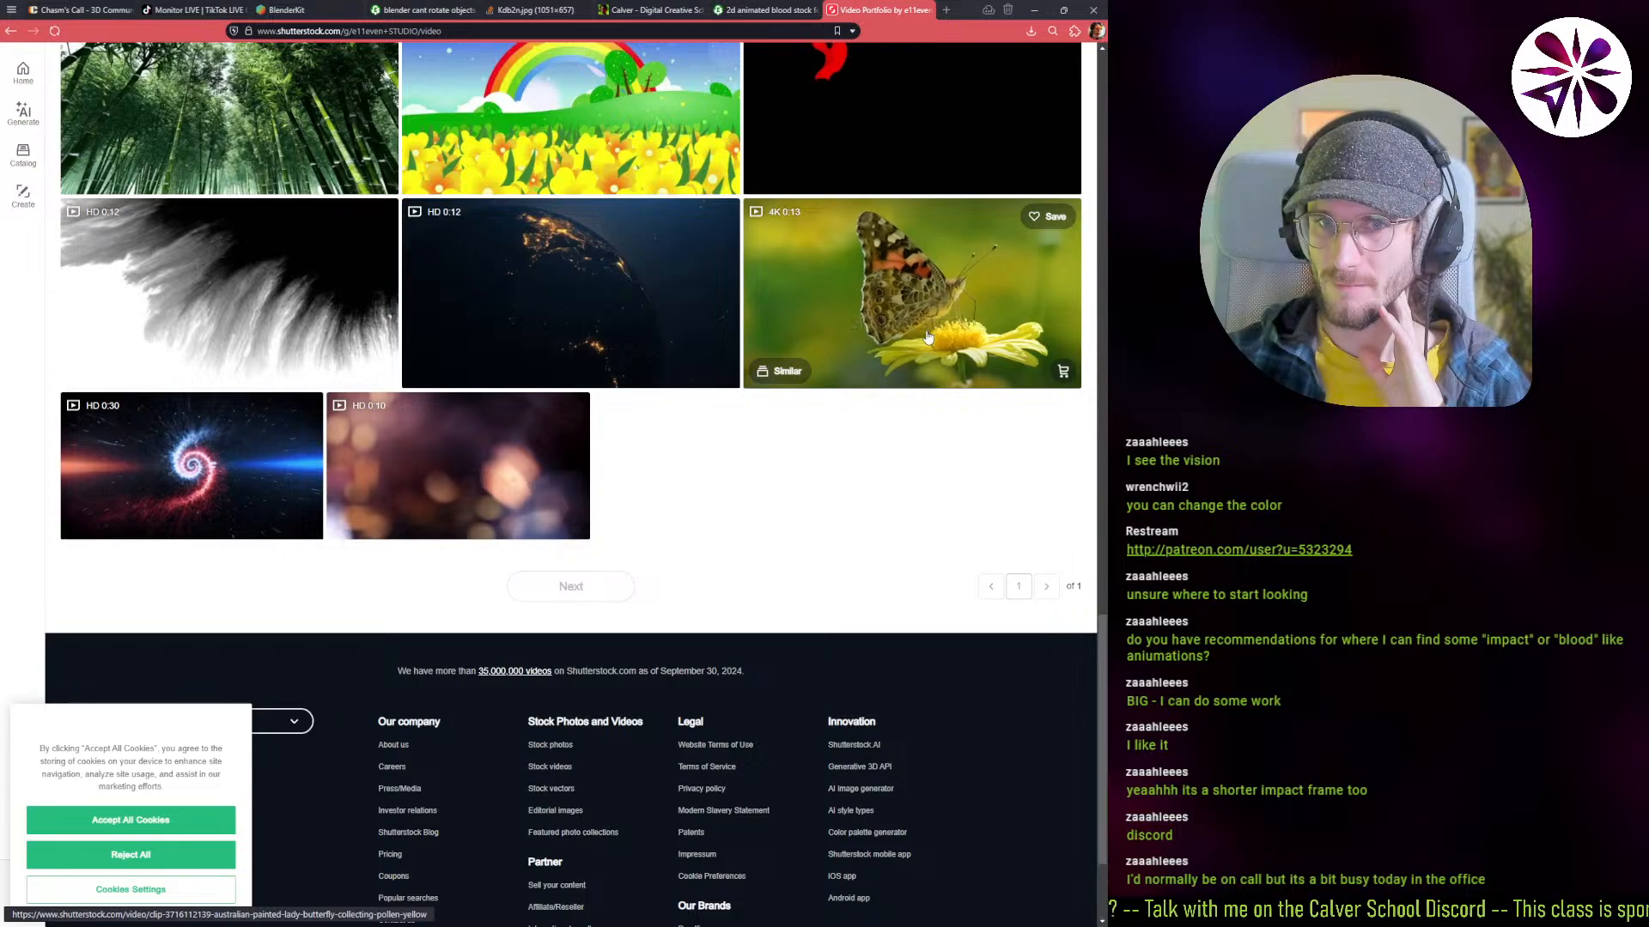
{"action": "scroll", "coordinate": [928, 337], "scroll_direction": "up", "scroll_amount": 9}
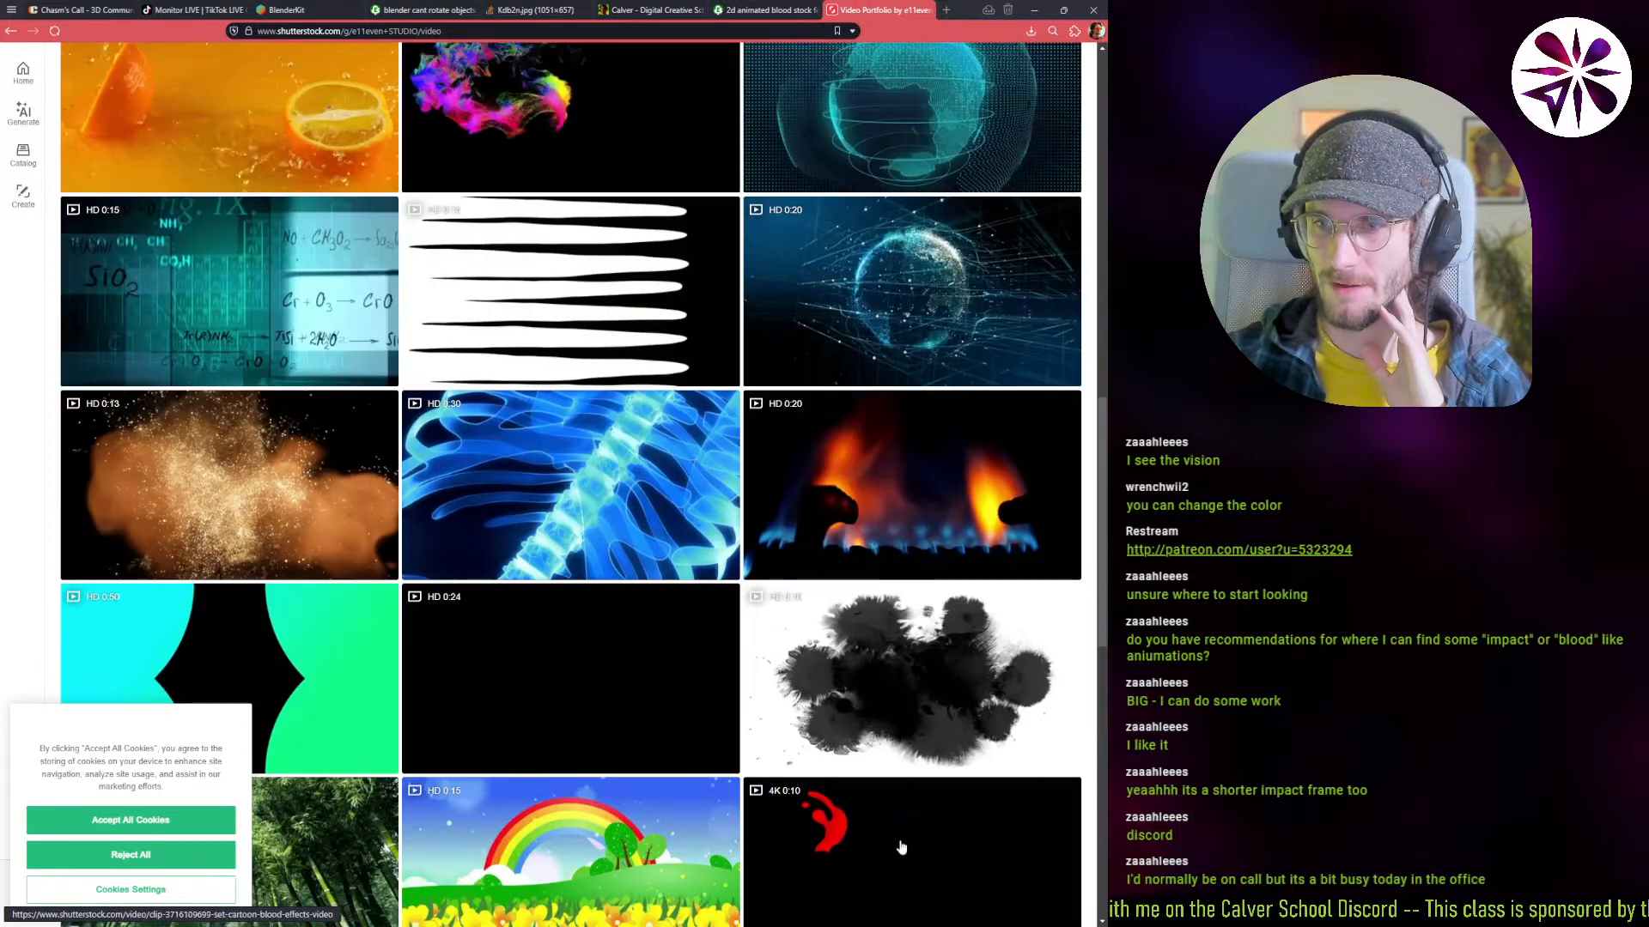
{"action": "scroll", "coordinate": [901, 847], "scroll_direction": "up", "scroll_amount": 14}
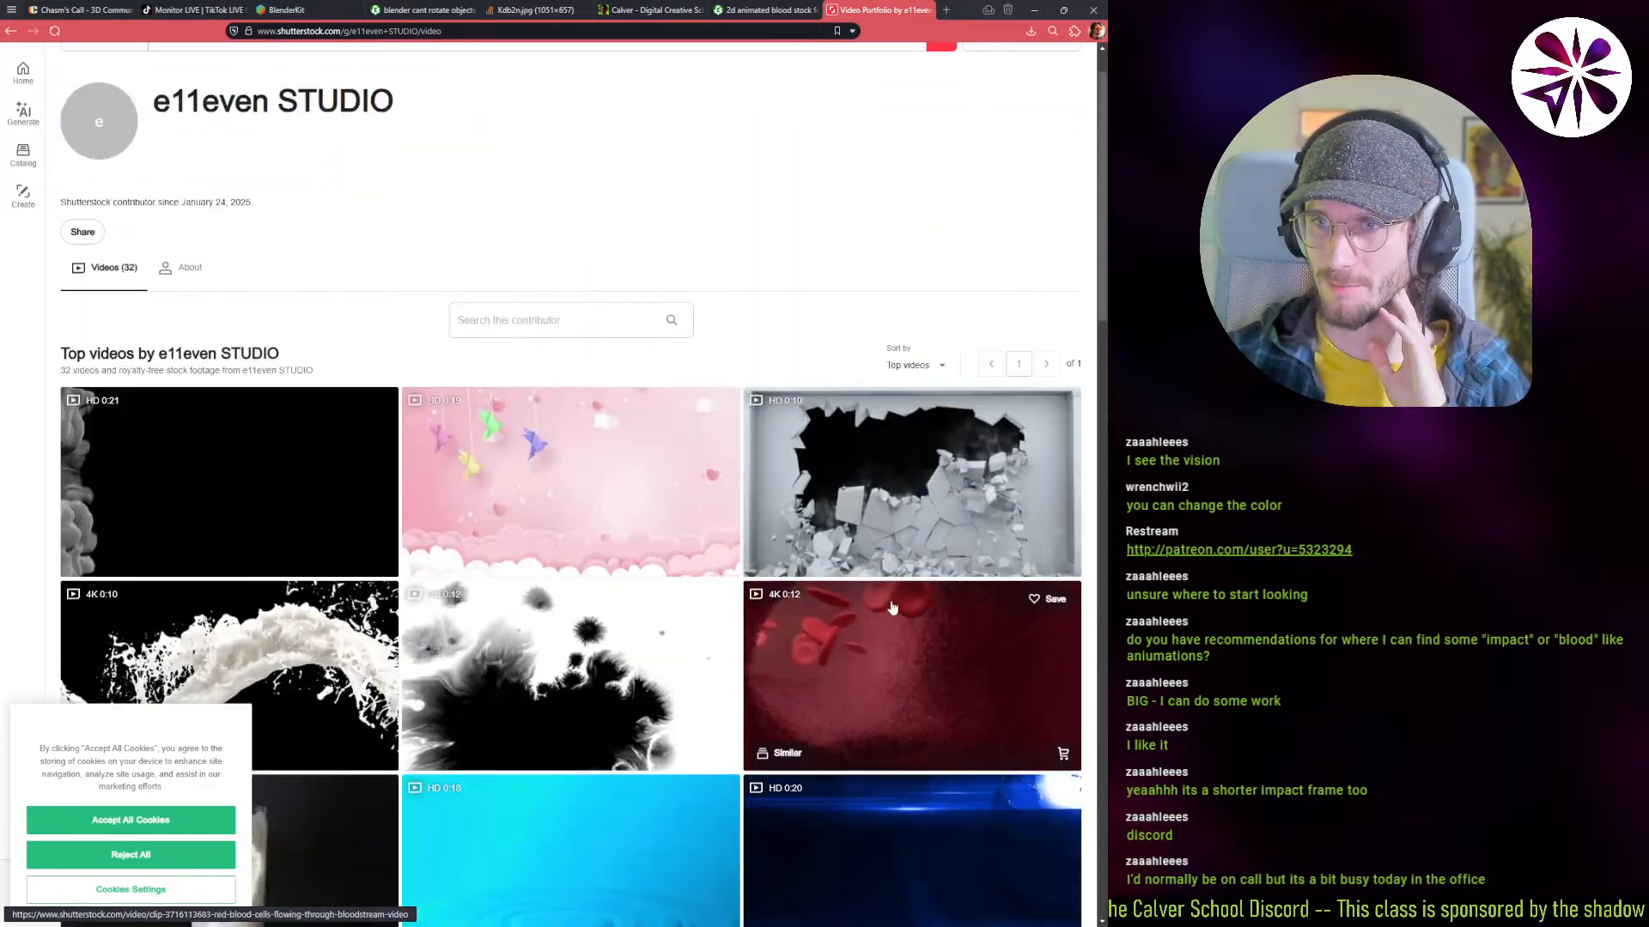
Step: Preview individual clips in the e11even STUDIO portfolio, from the gray smoke through the transitions to the explosion and rainbow field
{"action": "mouse_move", "coordinate": [278, 498]}
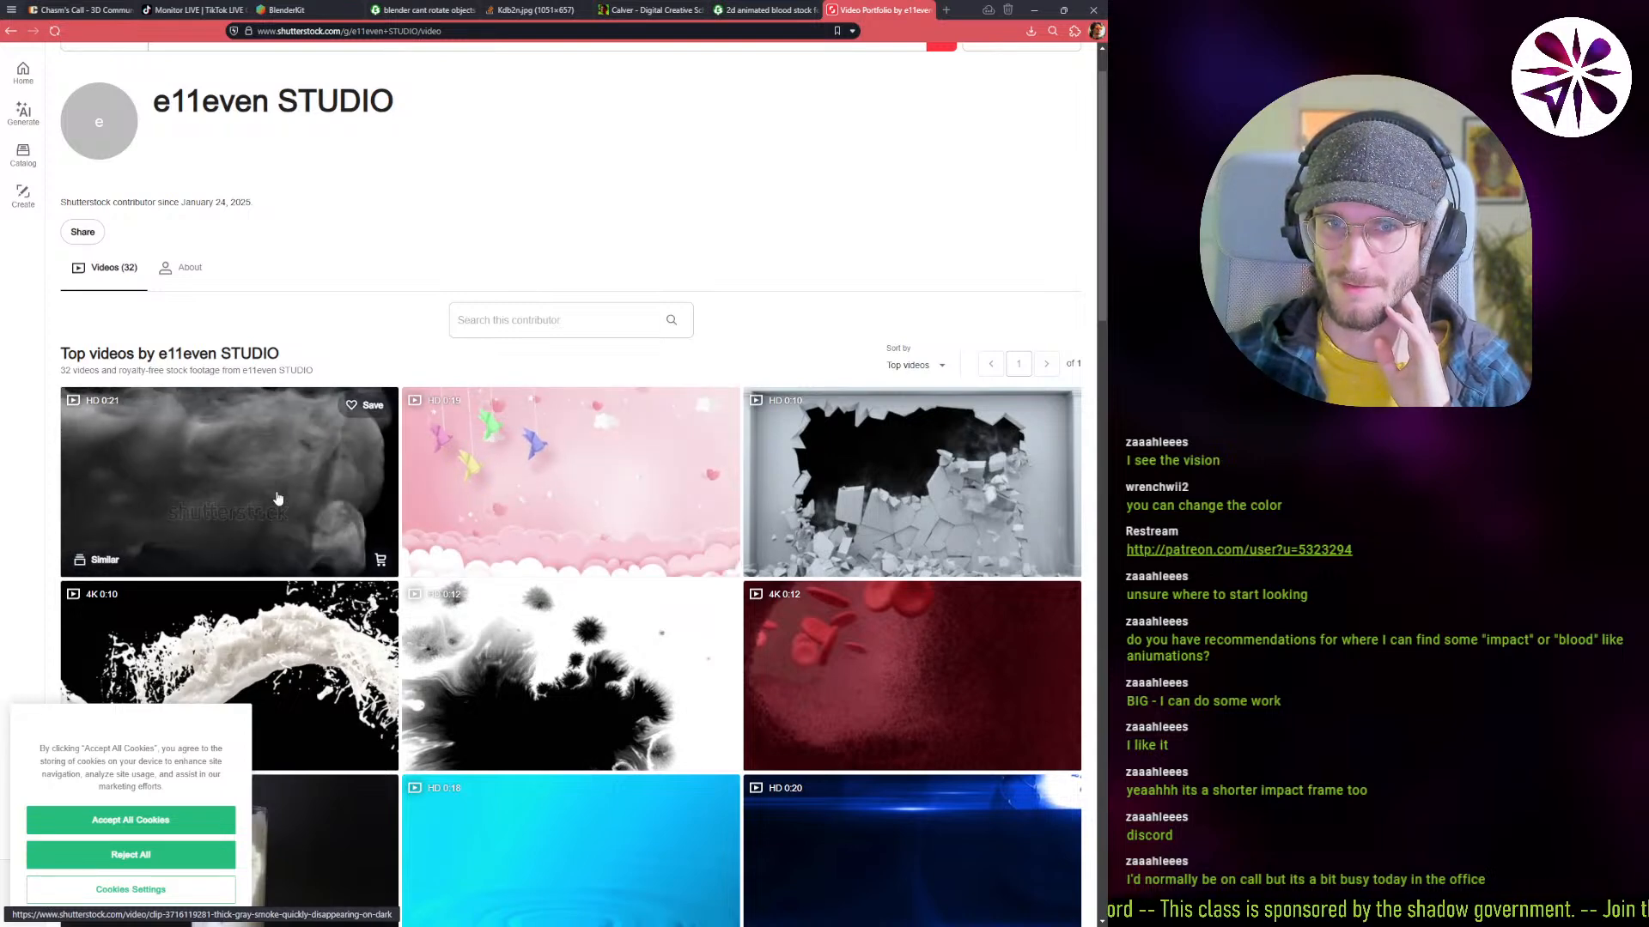
{"action": "scroll", "coordinate": [599, 504], "scroll_direction": "down", "scroll_amount": 3}
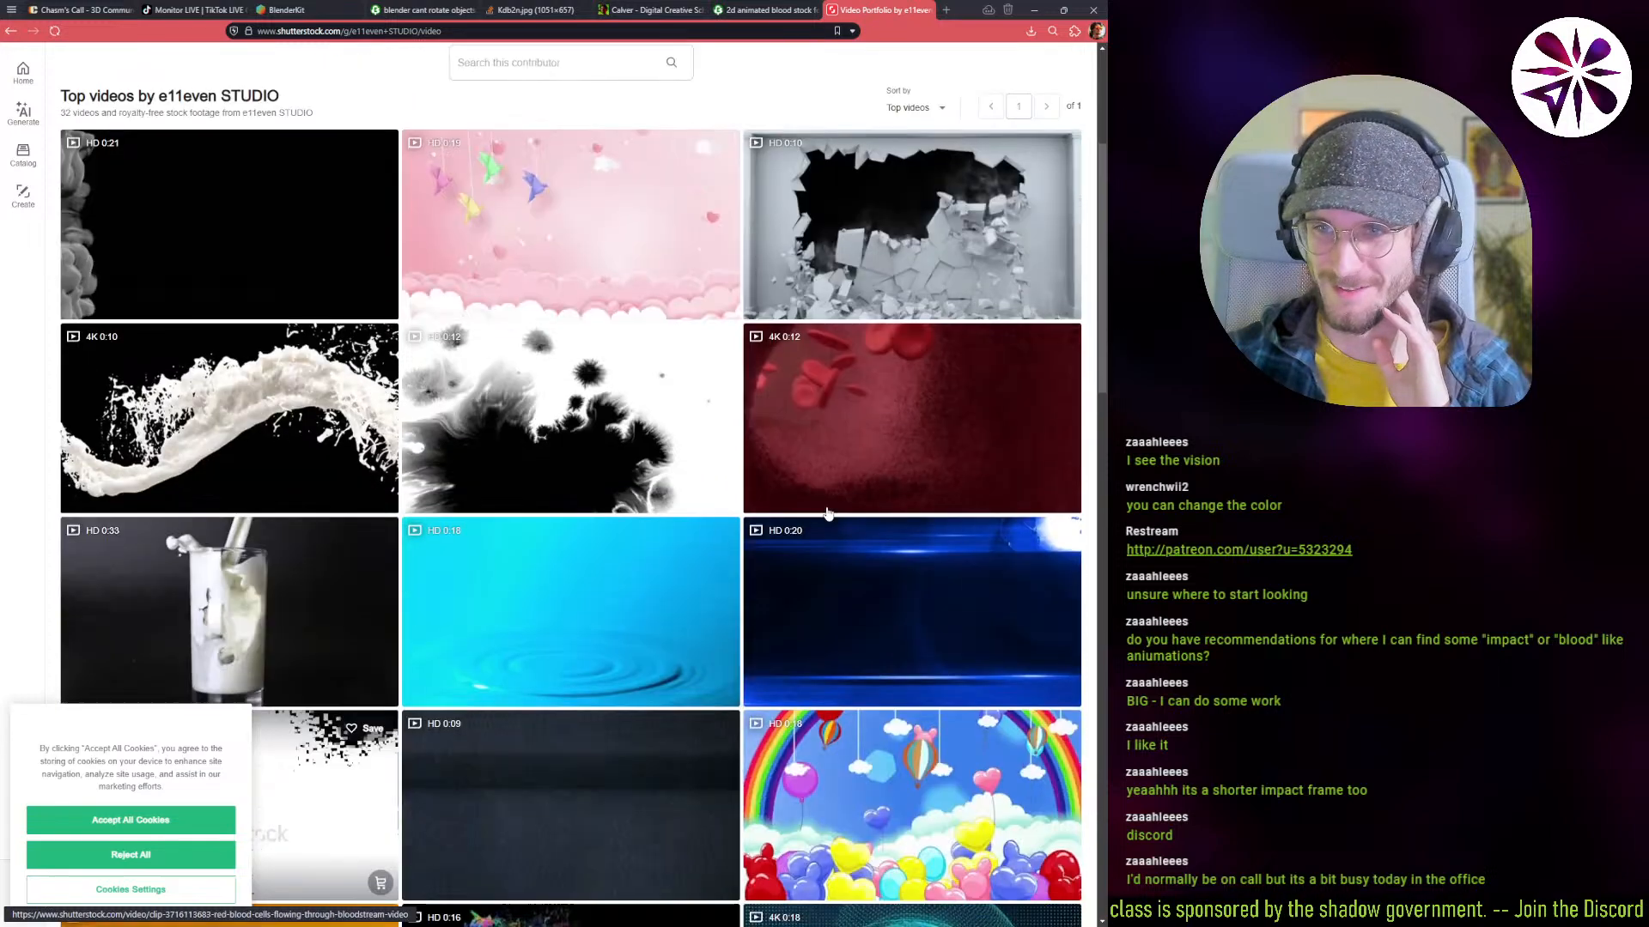
{"action": "scroll", "coordinate": [855, 473], "scroll_direction": "down", "scroll_amount": 3}
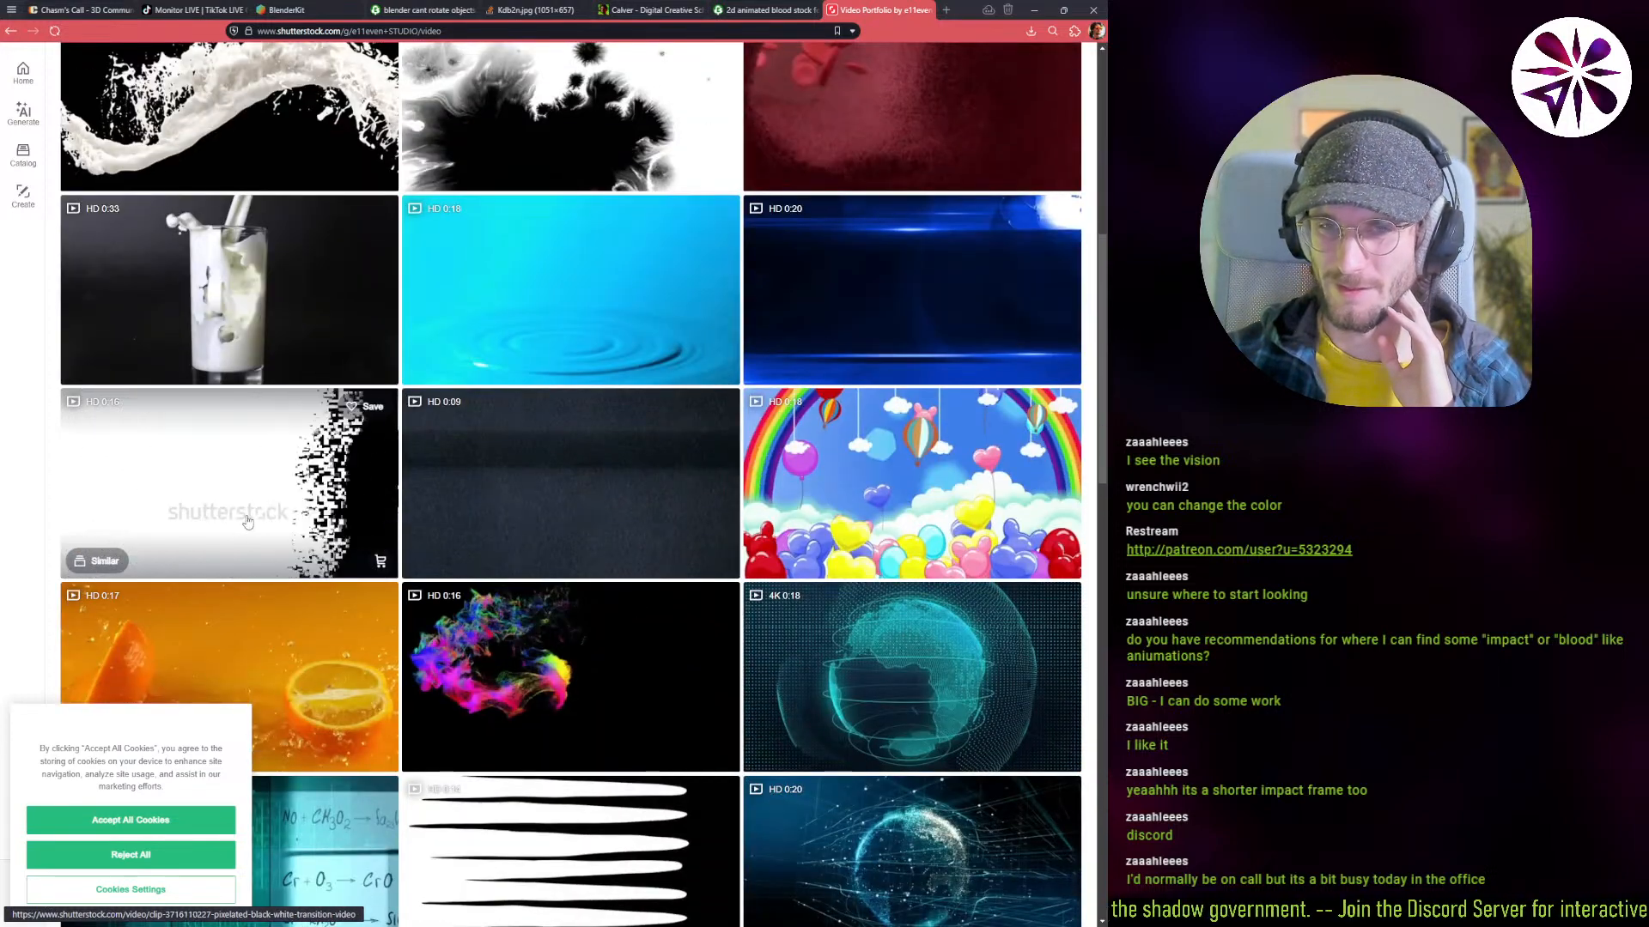
{"action": "scroll", "coordinate": [265, 513], "scroll_direction": "down", "scroll_amount": 3}
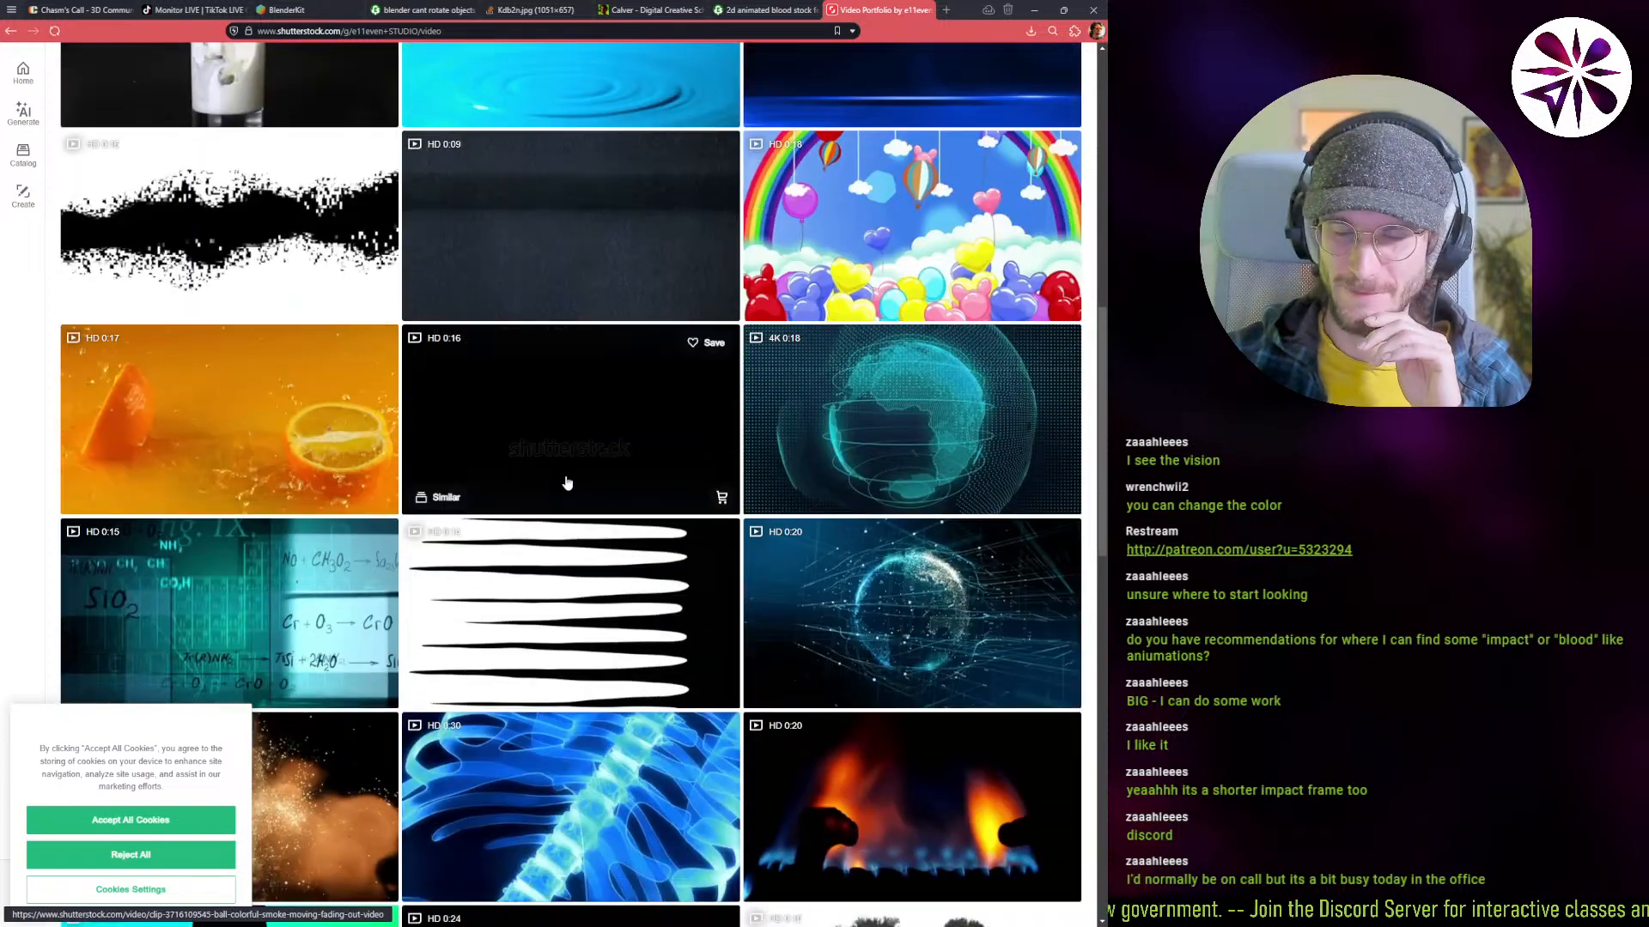
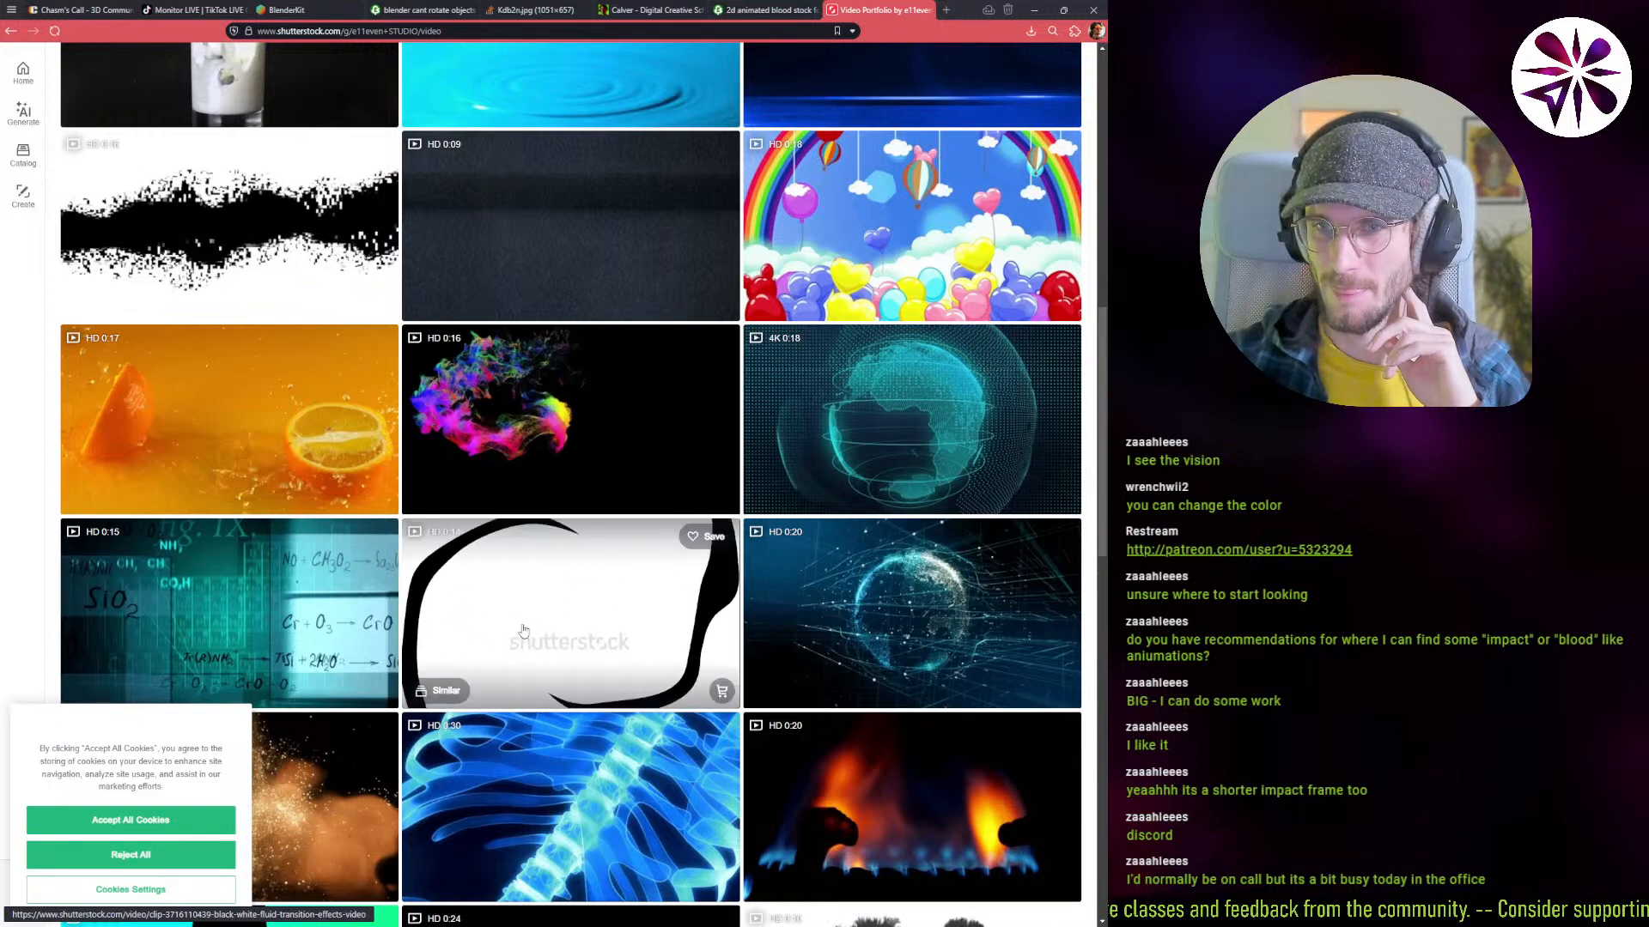
{"action": "scroll", "coordinate": [522, 631], "scroll_direction": "down", "scroll_amount": 3}
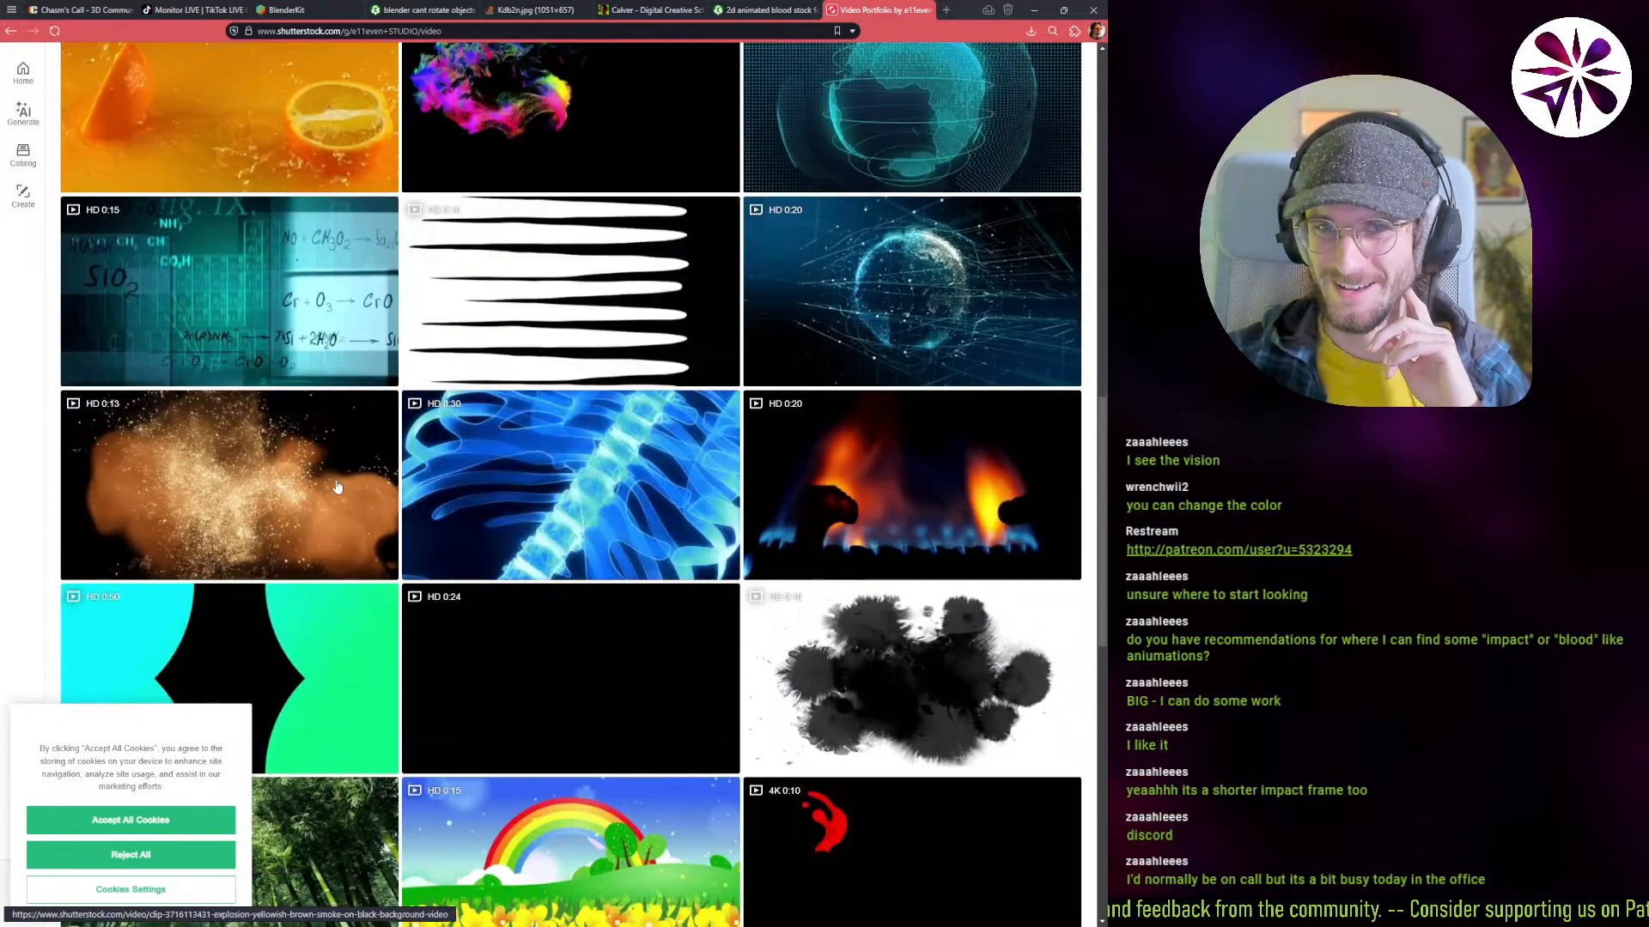
{"action": "scroll", "coordinate": [498, 488], "scroll_direction": "down", "scroll_amount": 2}
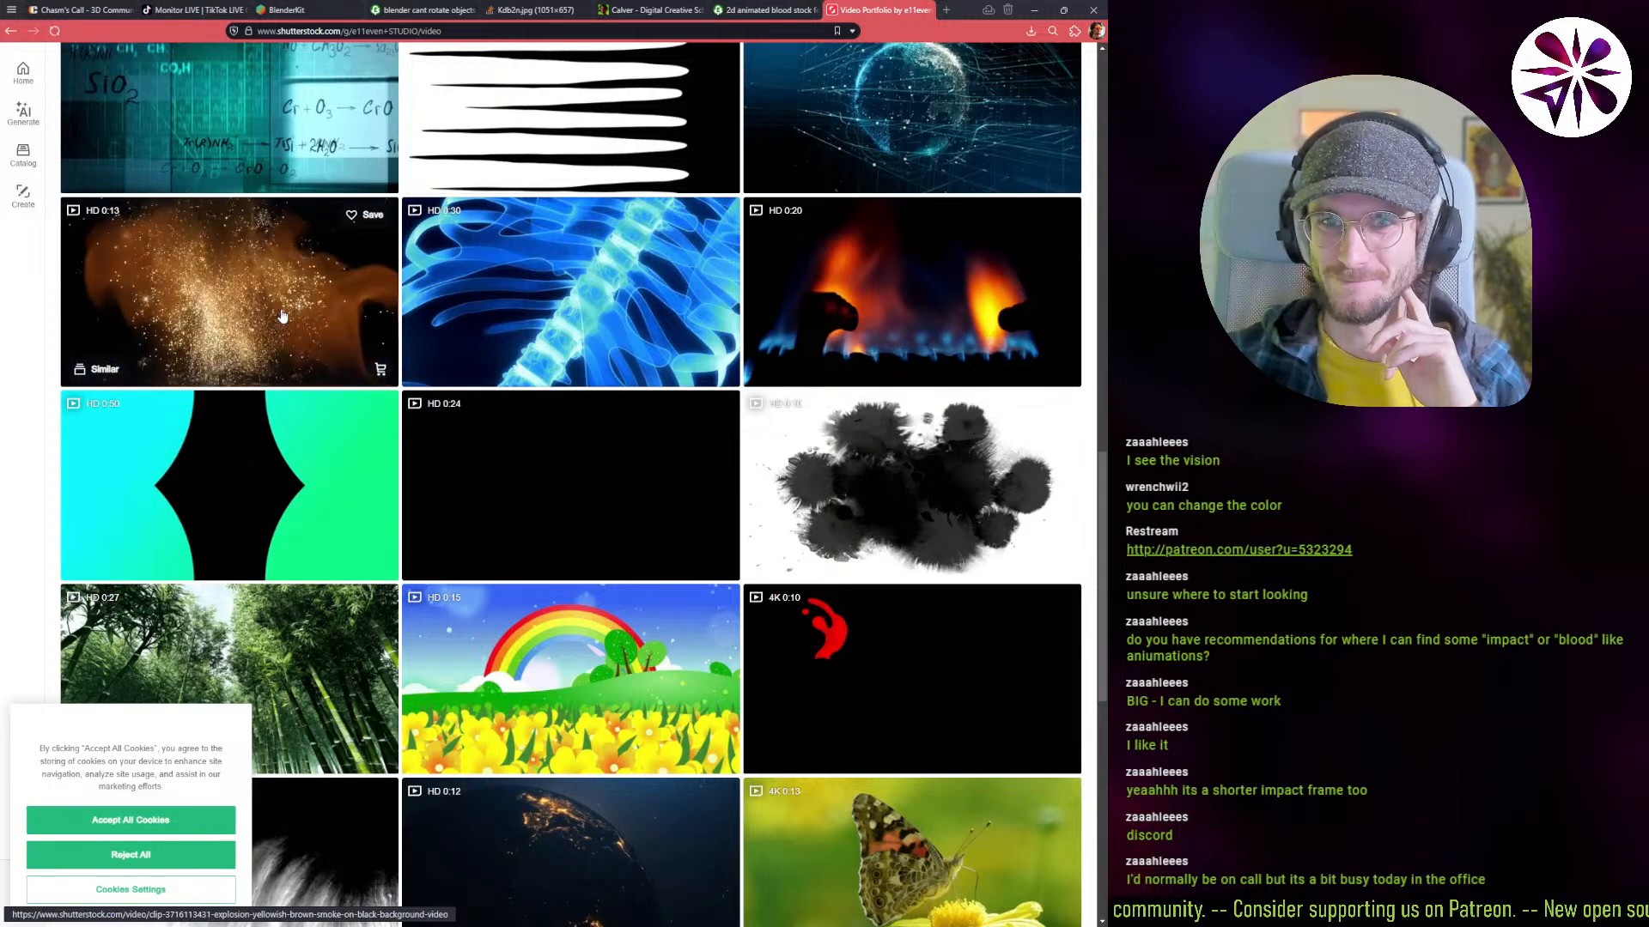
{"action": "mouse_move", "coordinate": [969, 343]}
{"action": "scroll", "coordinate": [945, 352], "scroll_direction": "down", "scroll_amount": 4}
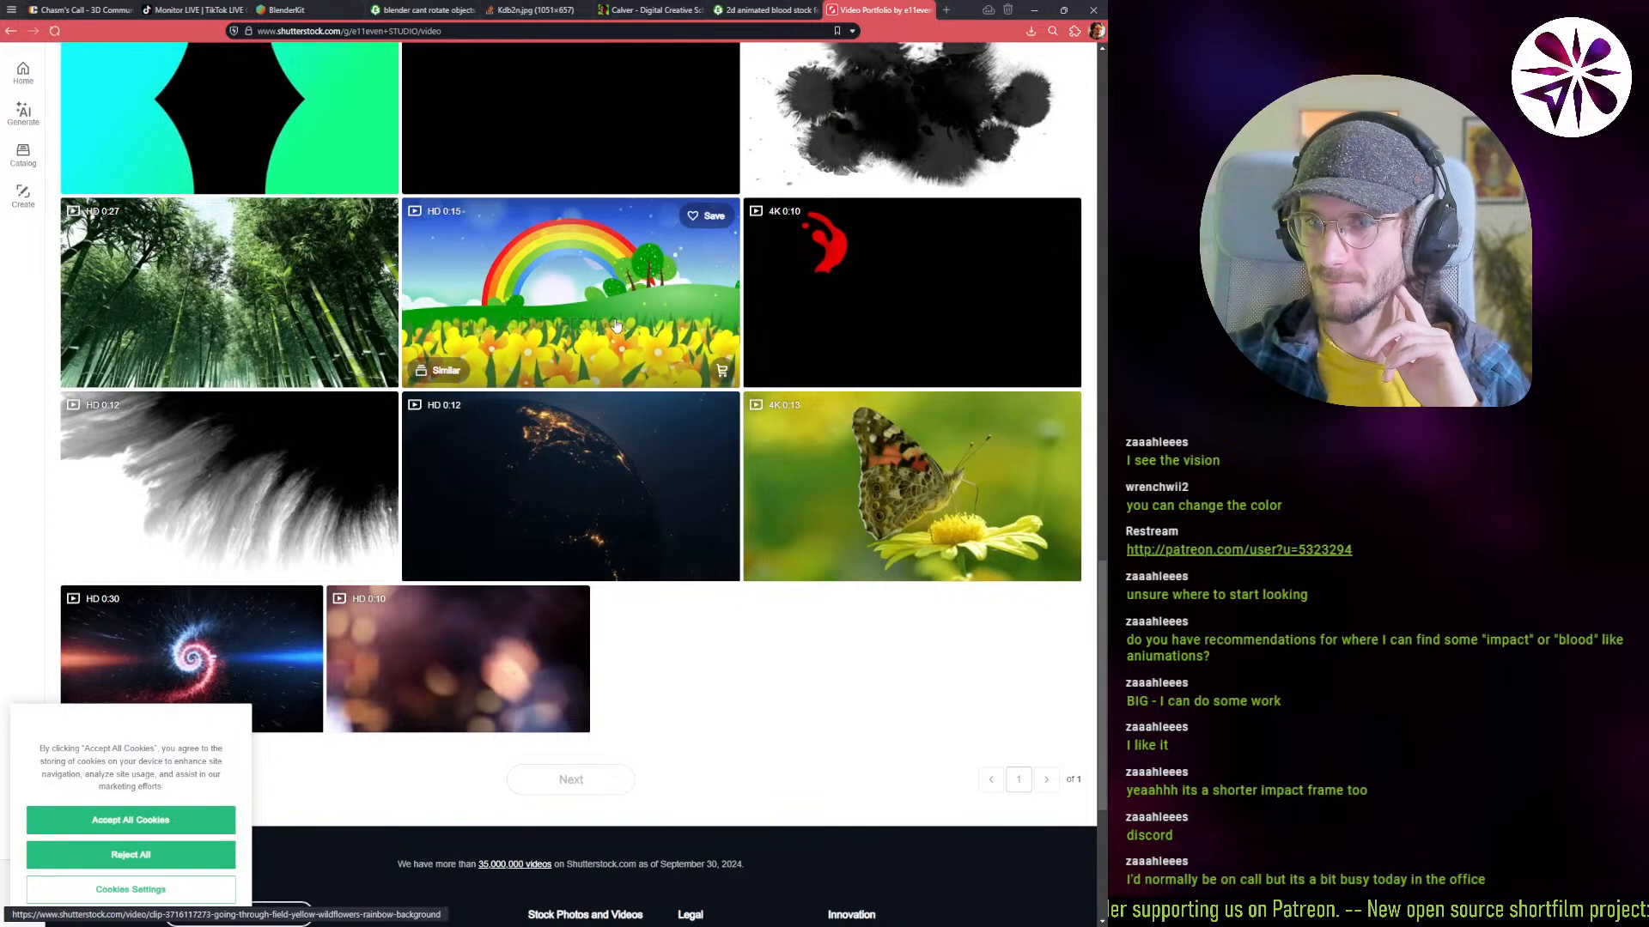
Step: Sort e11even STUDIO's video portfolio by Fresh videos and look over the clips from the splash down to the fire
{"action": "mouse_move", "coordinate": [601, 508]}
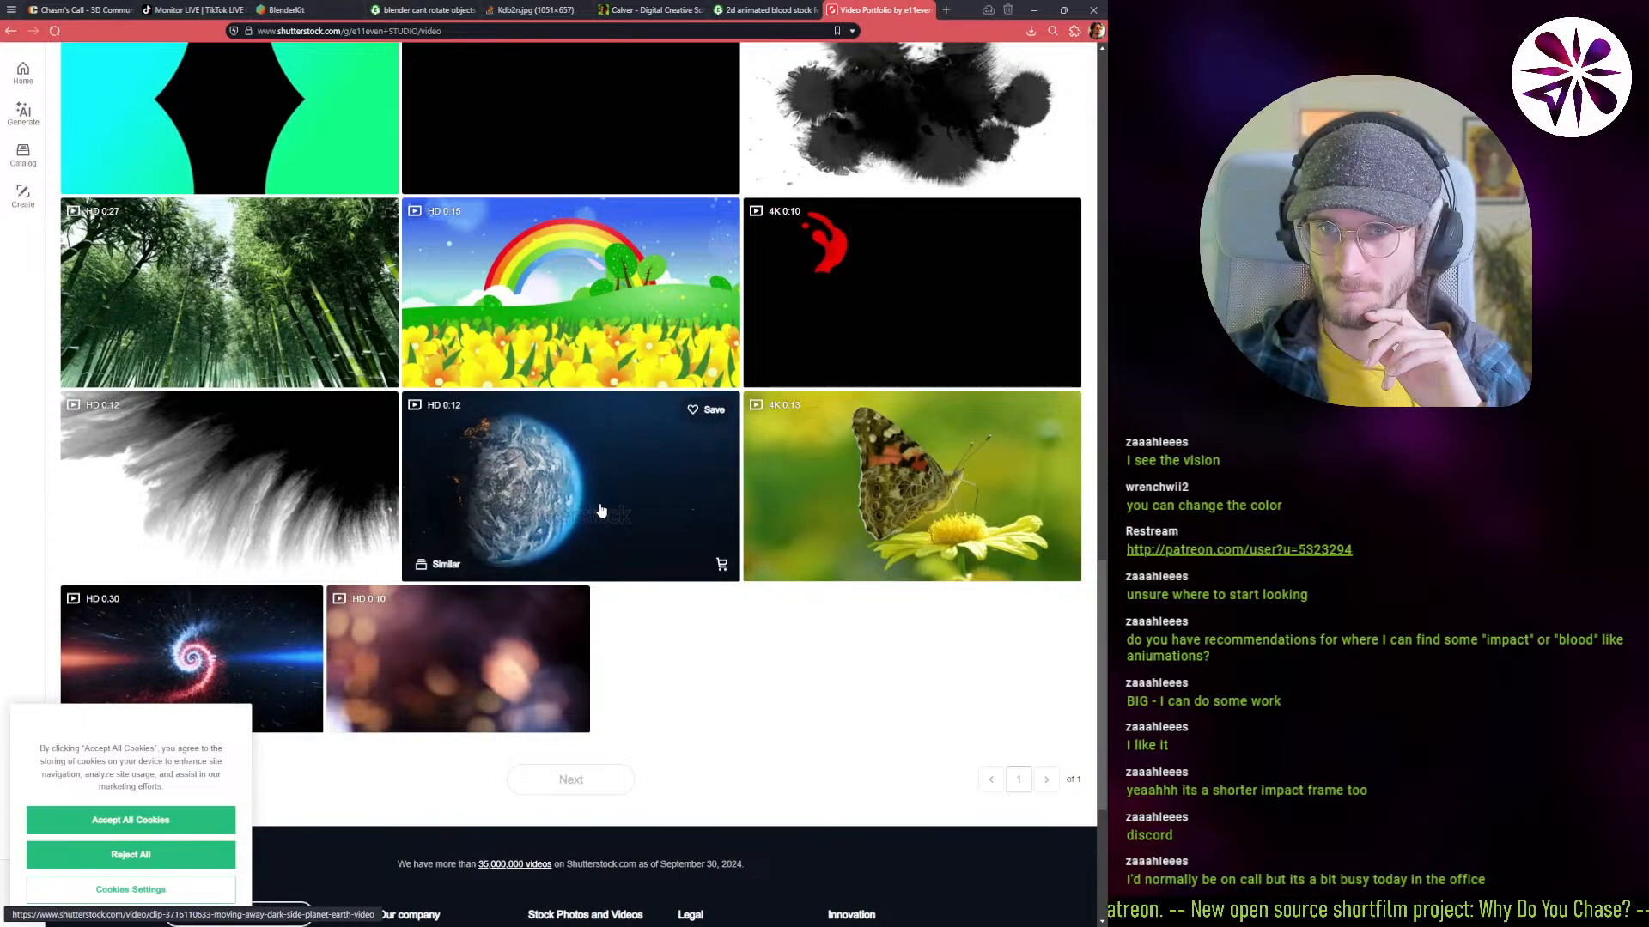
{"action": "scroll", "coordinate": [604, 391], "scroll_direction": "up", "scroll_amount": 5}
{"action": "scroll", "coordinate": [605, 395], "scroll_direction": "up", "scroll_amount": 14}
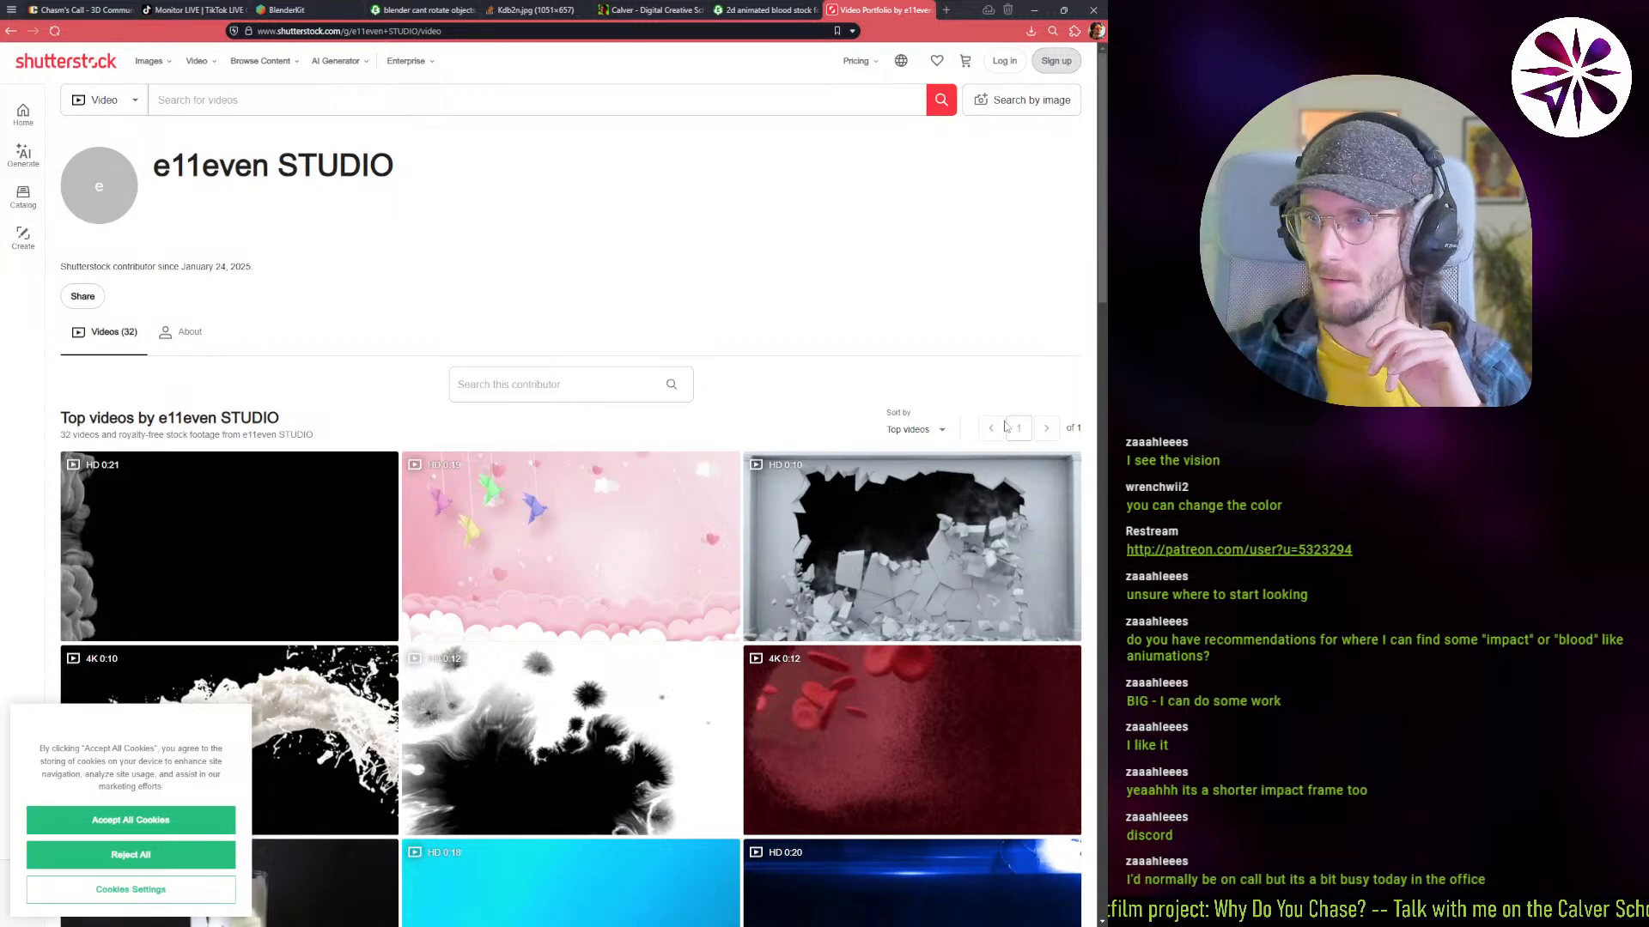
{"action": "left_click", "coordinate": [942, 431]}
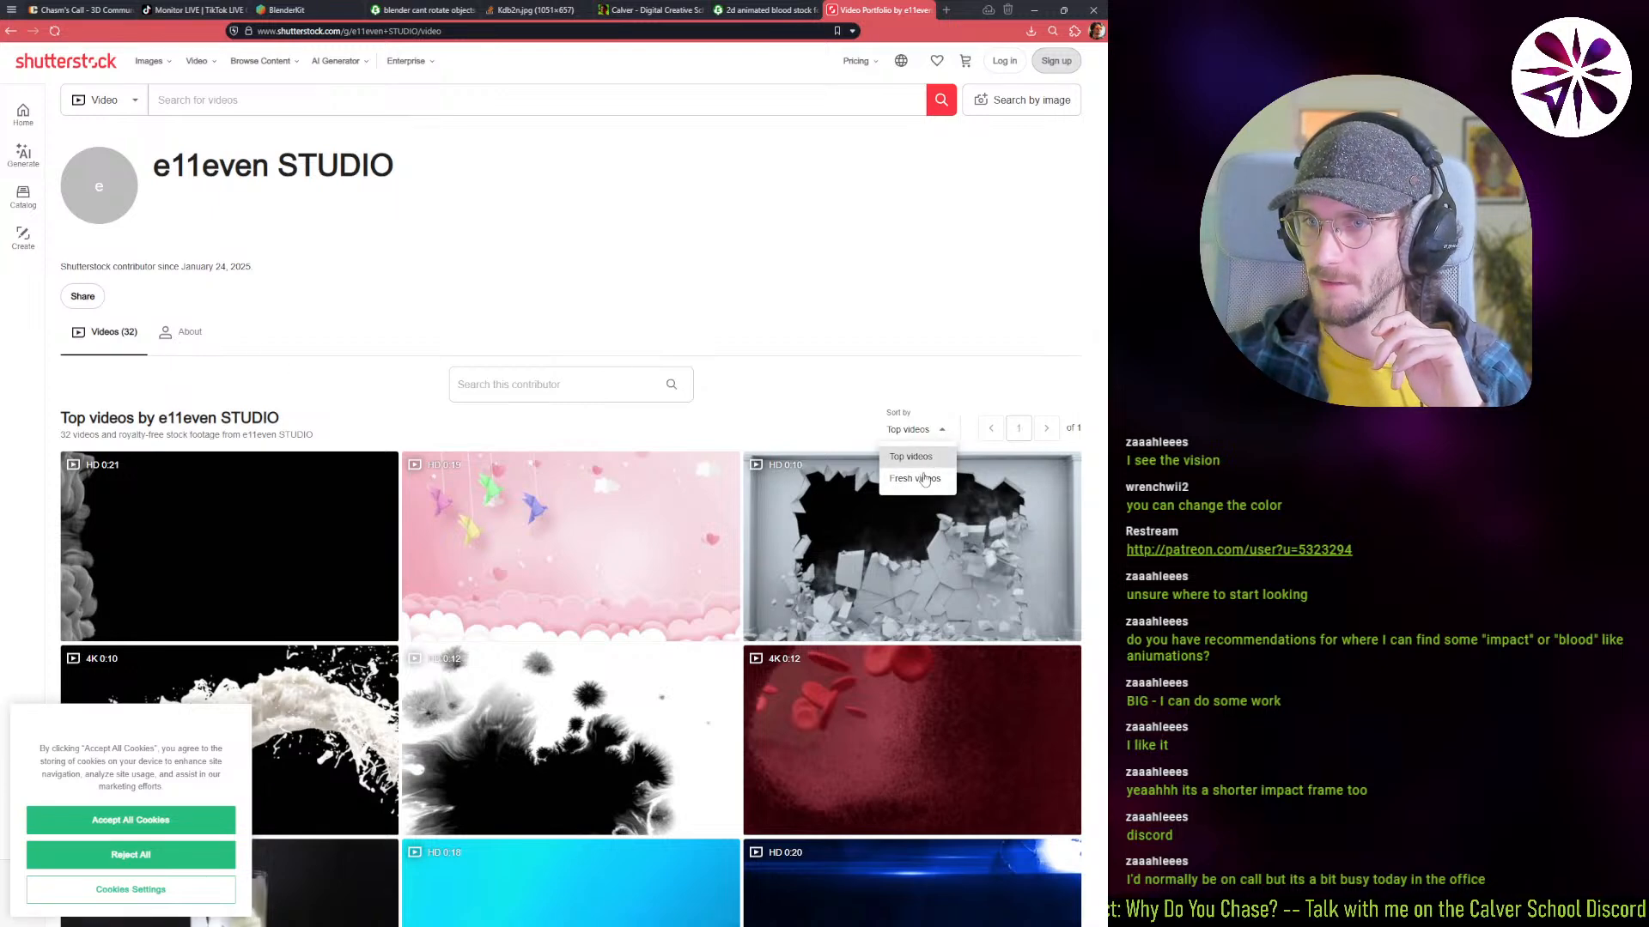
{"action": "left_click", "coordinate": [914, 480]}
{"action": "scroll", "coordinate": [656, 416], "scroll_direction": "down", "scroll_amount": 1}
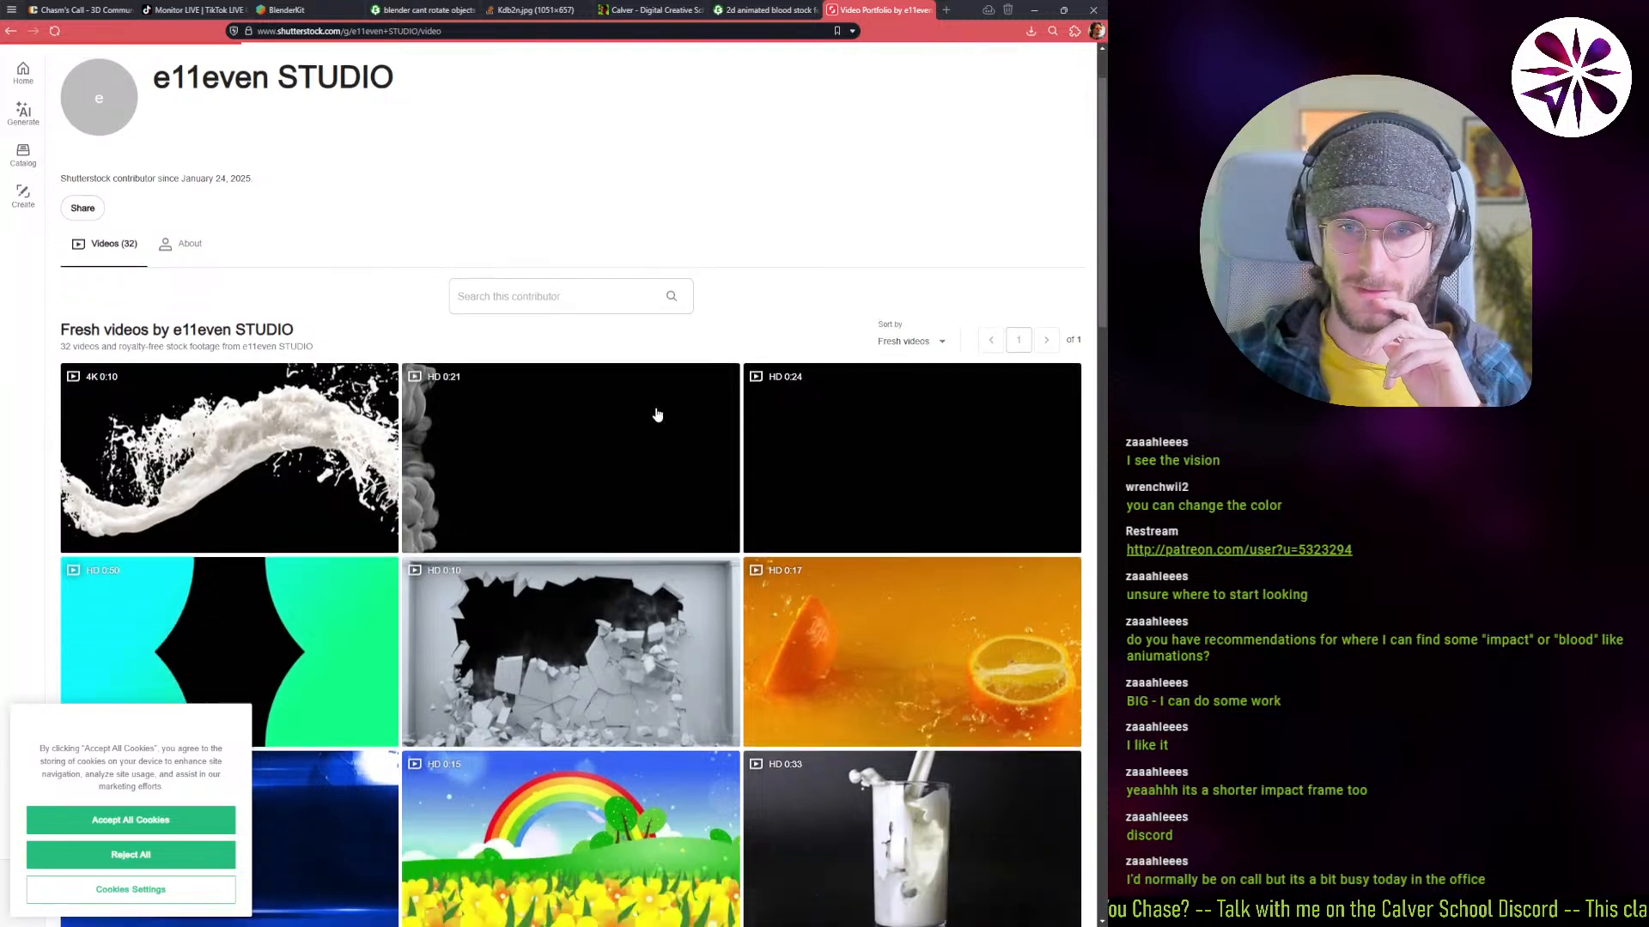
{"action": "scroll", "coordinate": [657, 416], "scroll_direction": "down", "scroll_amount": 1}
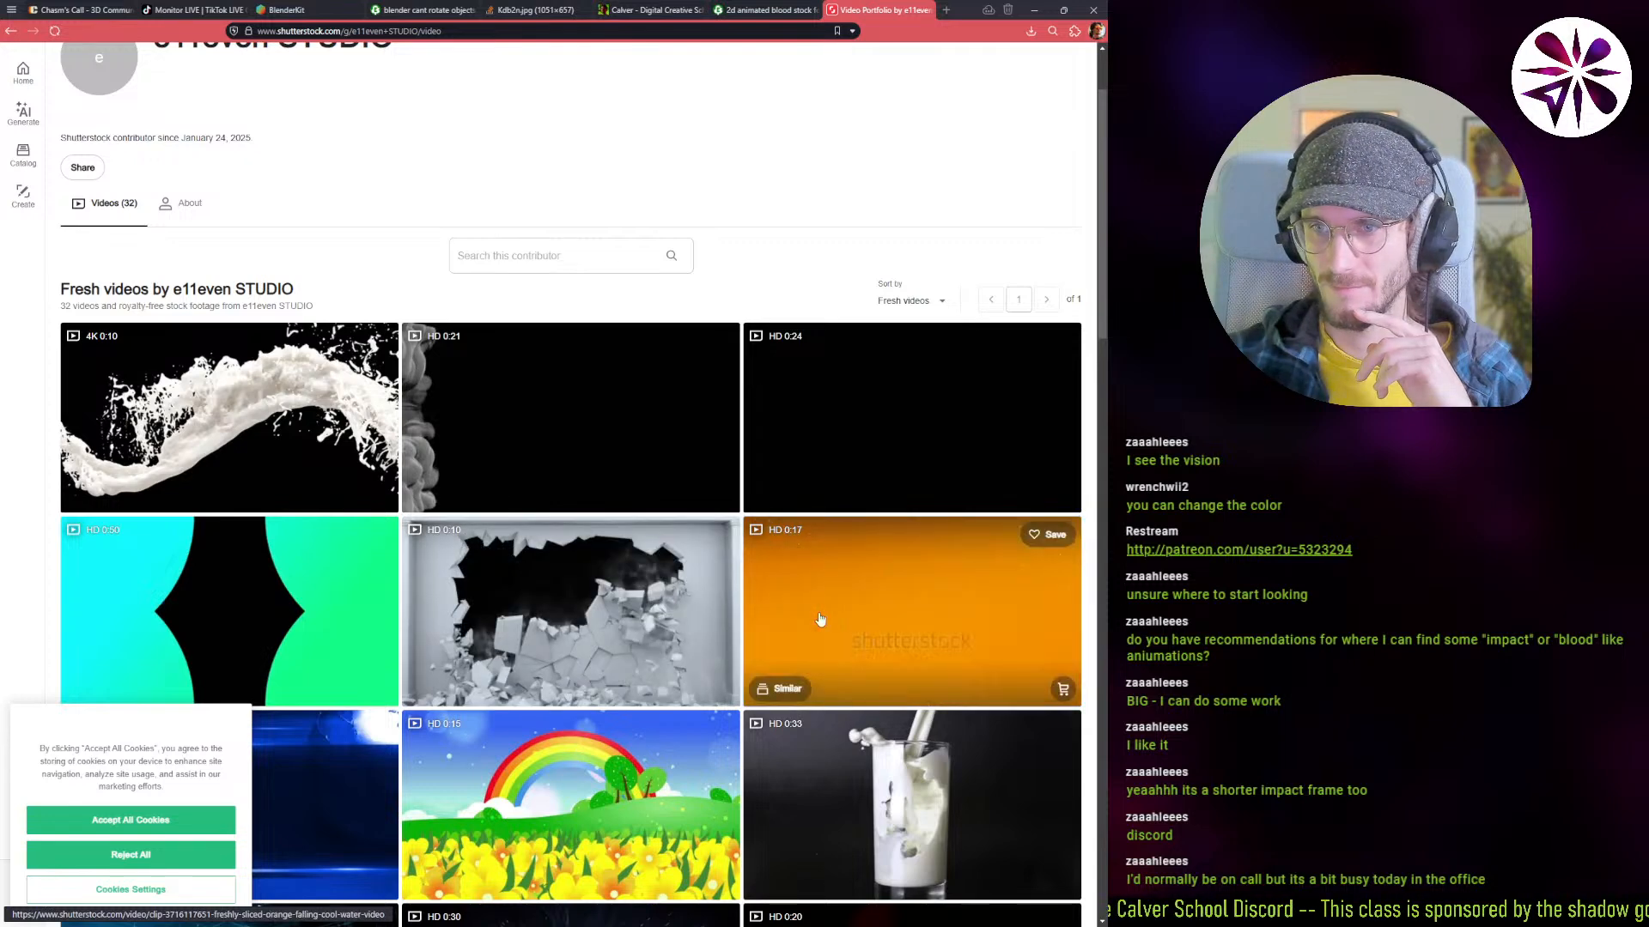
{"action": "scroll", "coordinate": [820, 618], "scroll_direction": "down", "scroll_amount": 3}
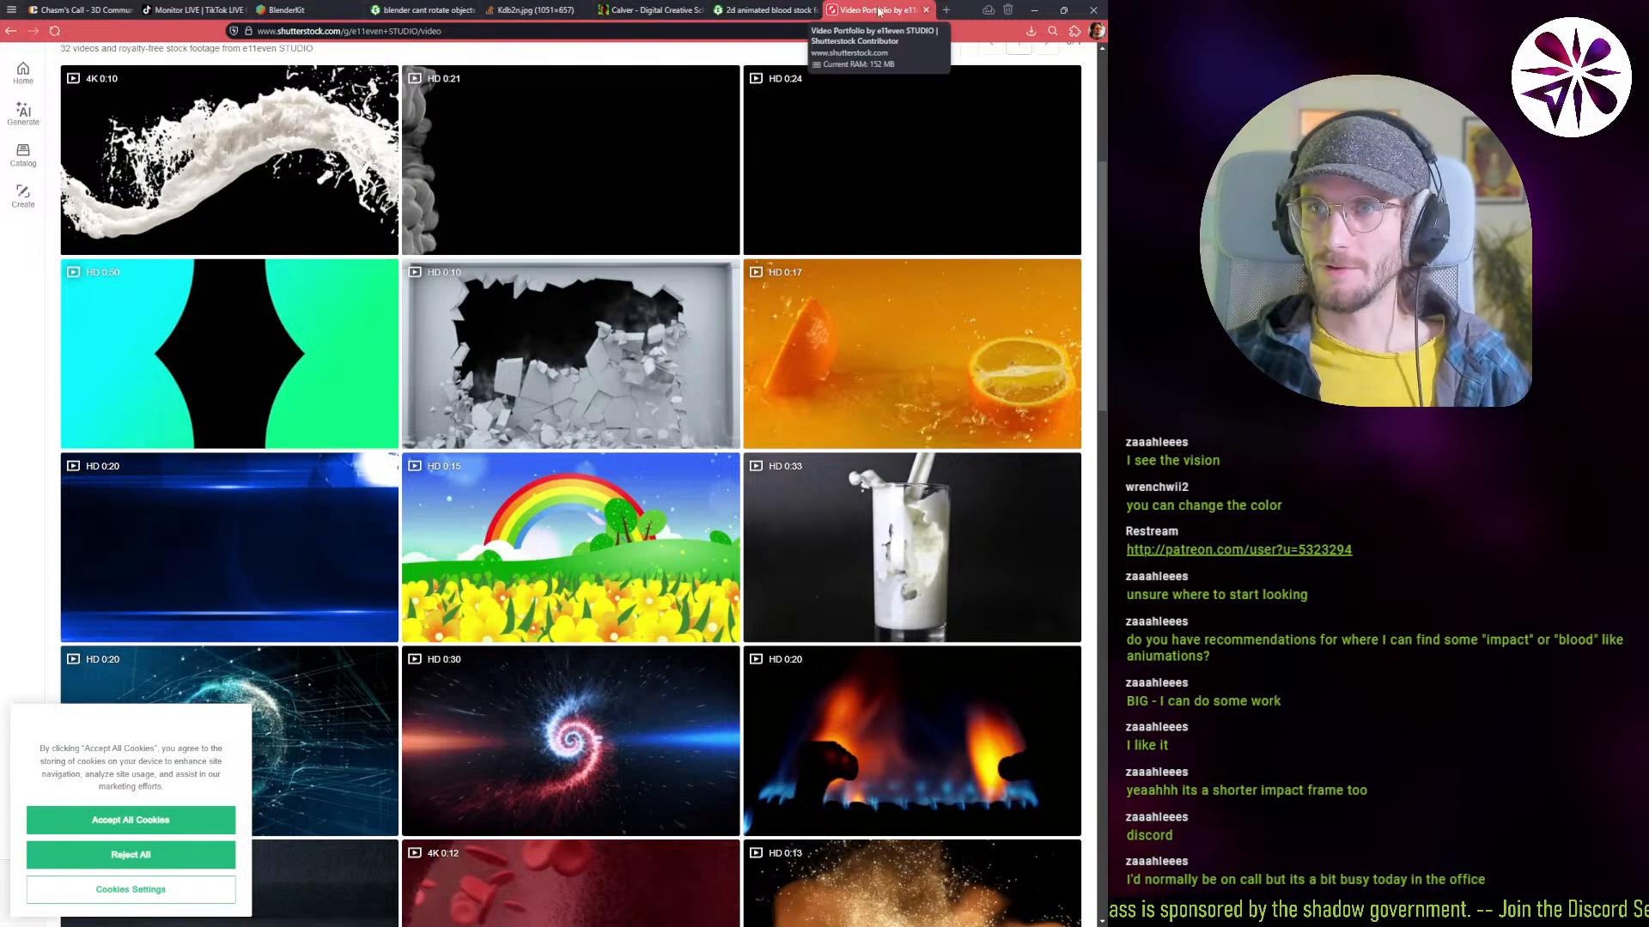
Step: Close the portfolio and open the iStock blood splatter, Vecteezy blood vessel and Envato 2D Blood Fx results from the first two search pages in separate tabs
{"action": "middle_click", "coordinate": [850, 11]}
{"action": "scroll", "coordinate": [382, 541], "scroll_direction": "down", "scroll_amount": 4}
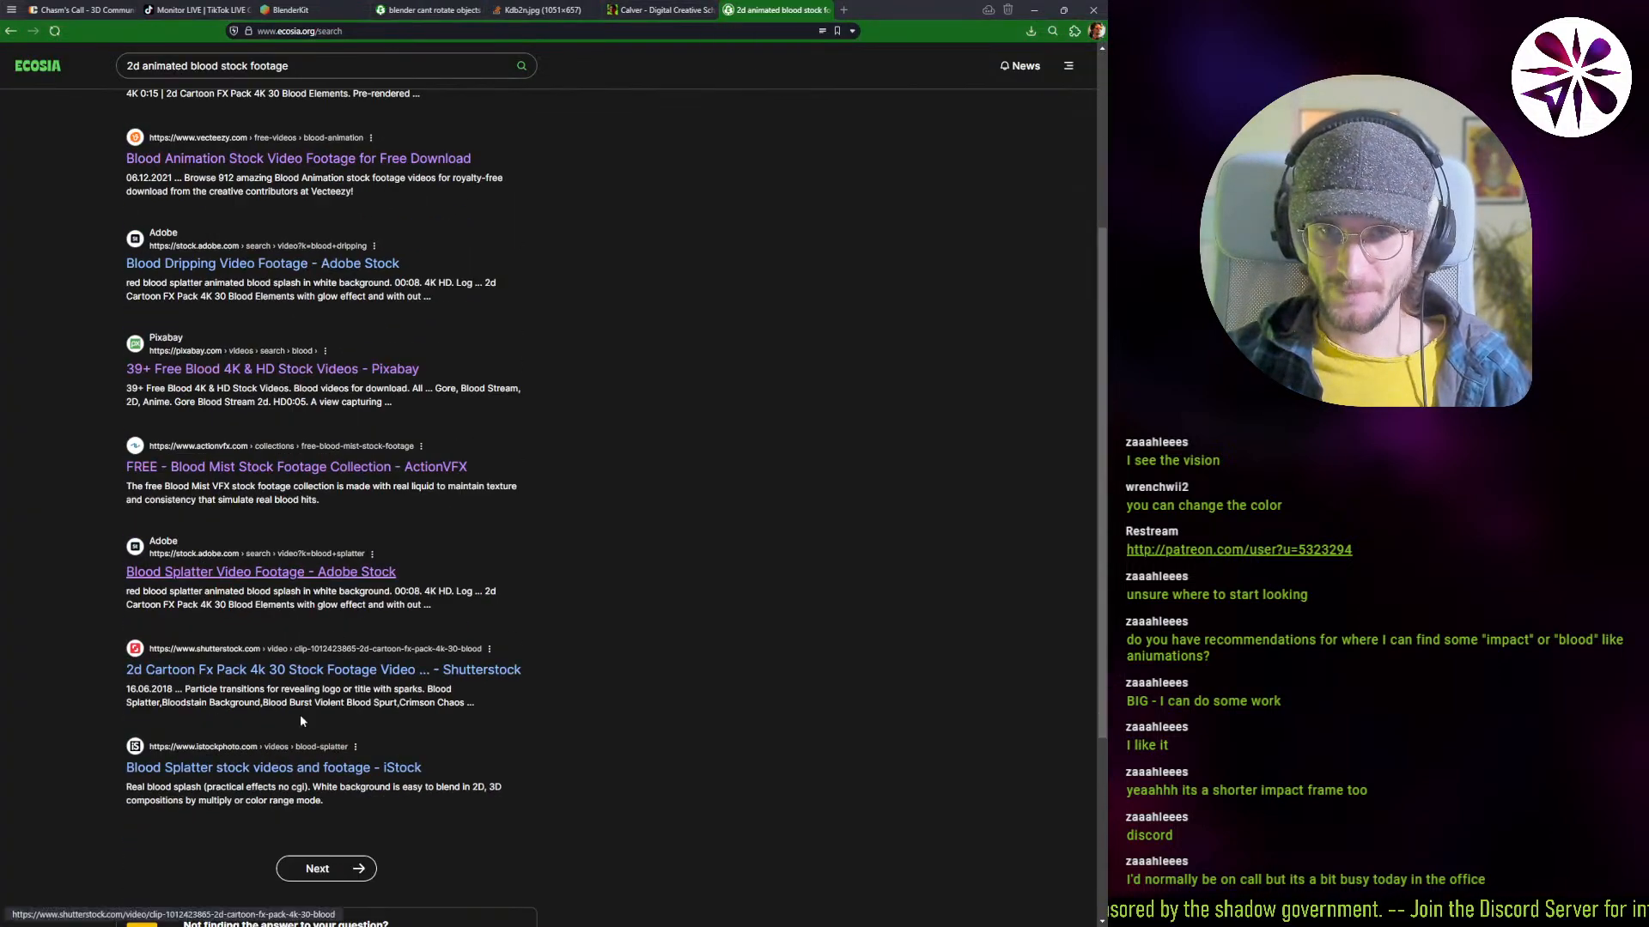
{"action": "middle_click", "coordinate": [295, 776]}
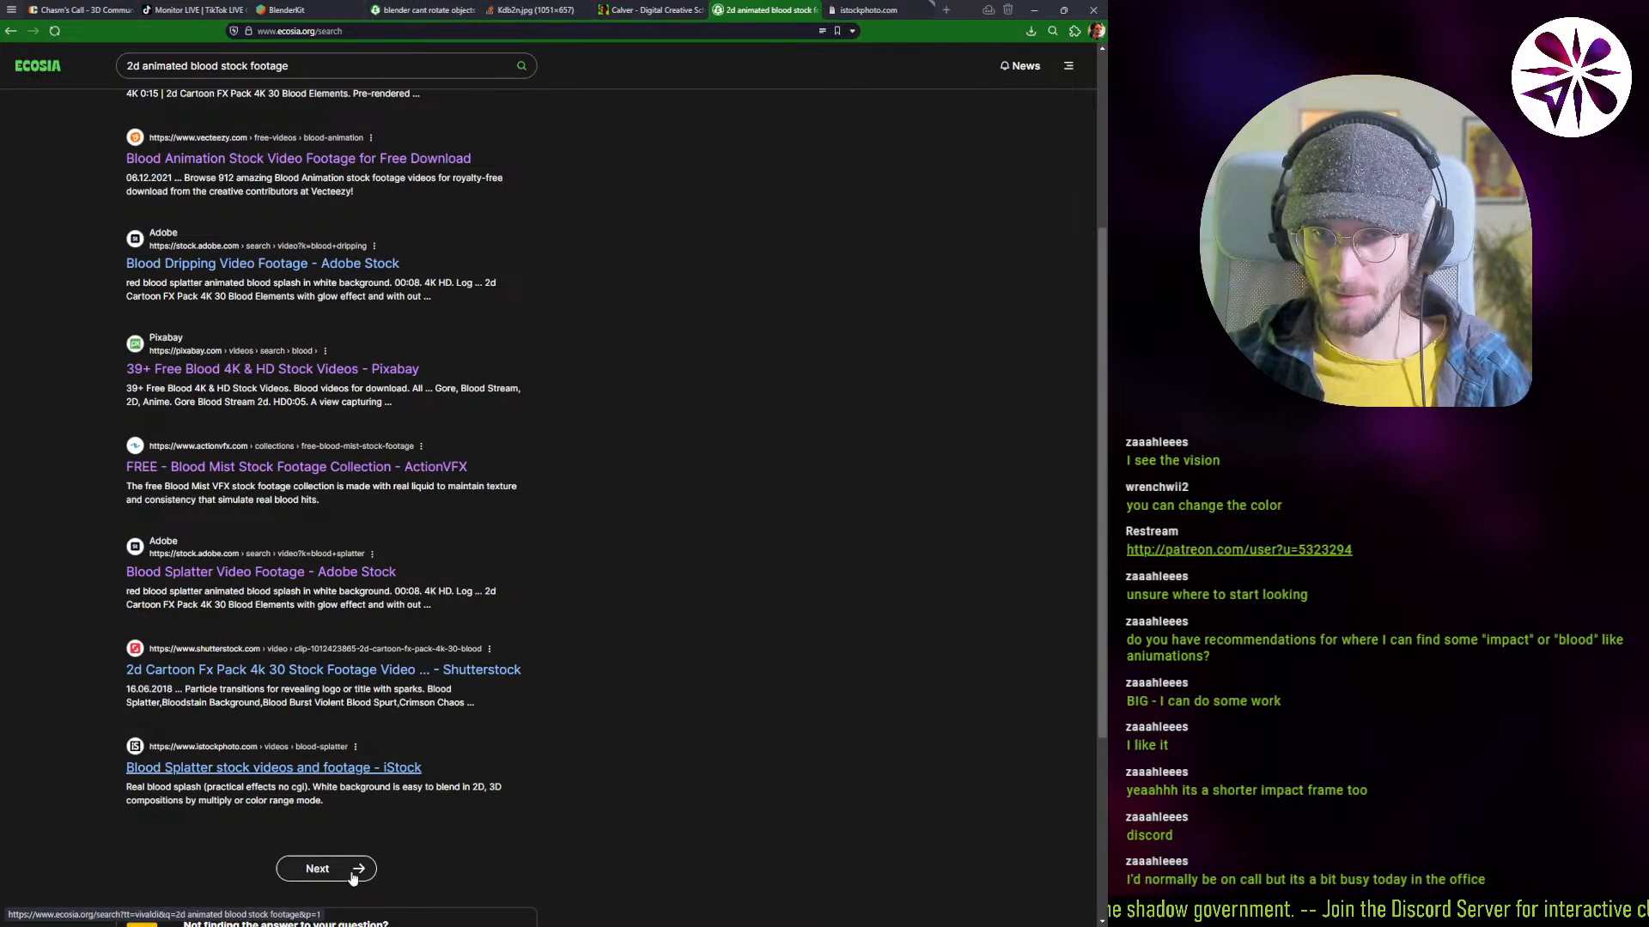
{"action": "left_click", "coordinate": [344, 869]}
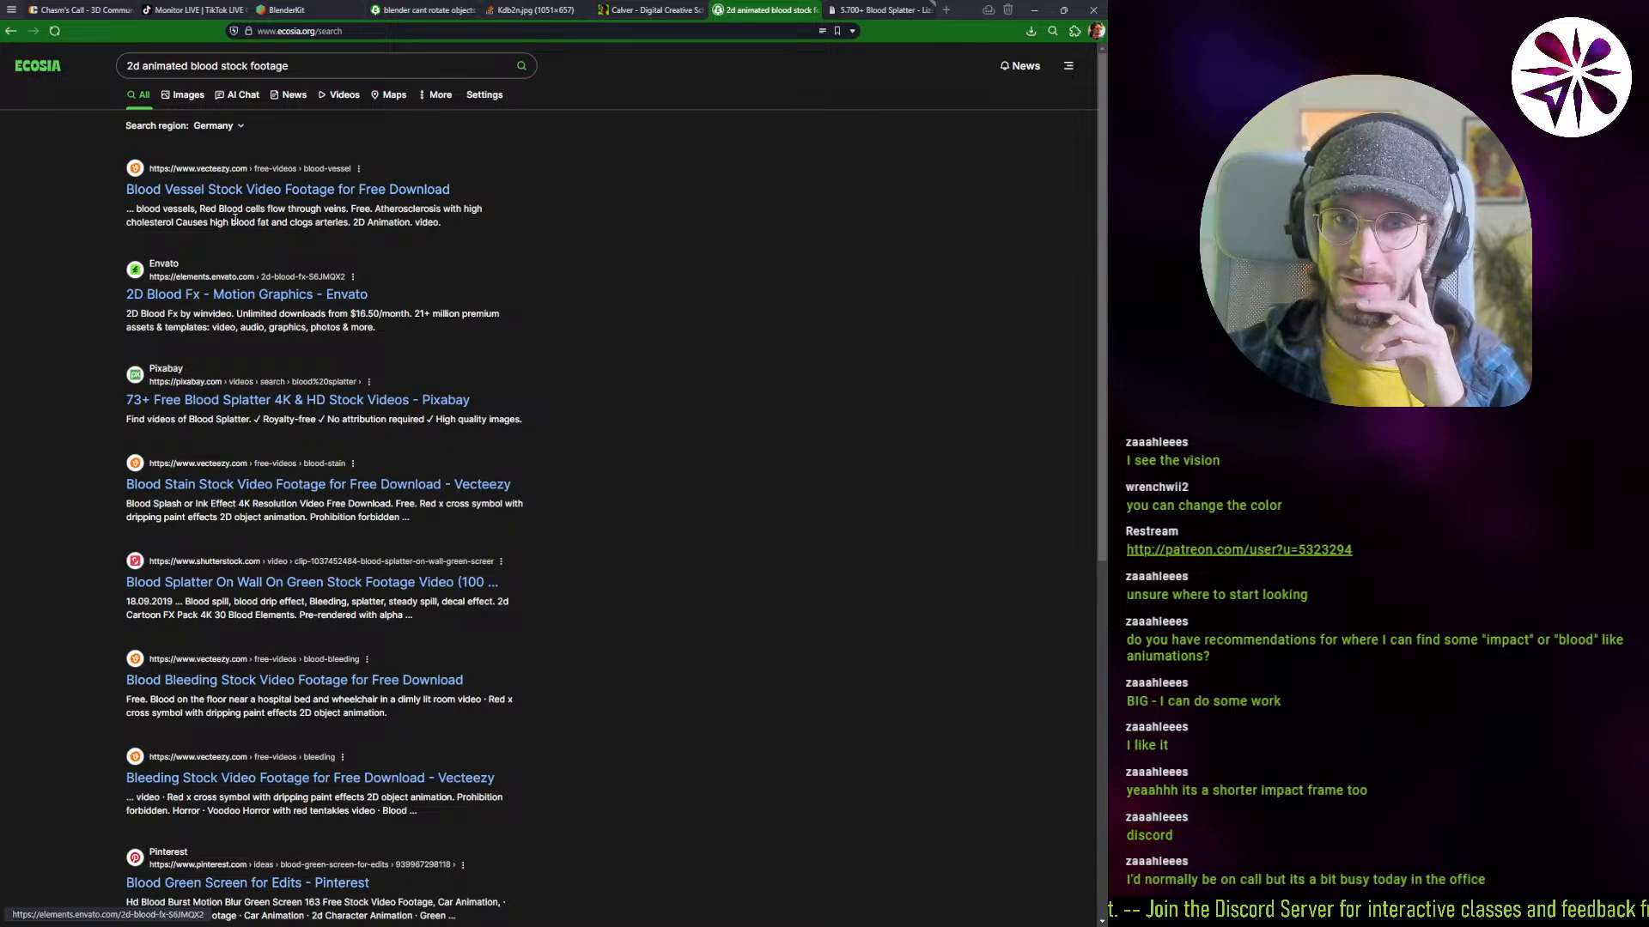
{"action": "middle_click", "coordinate": [246, 191]}
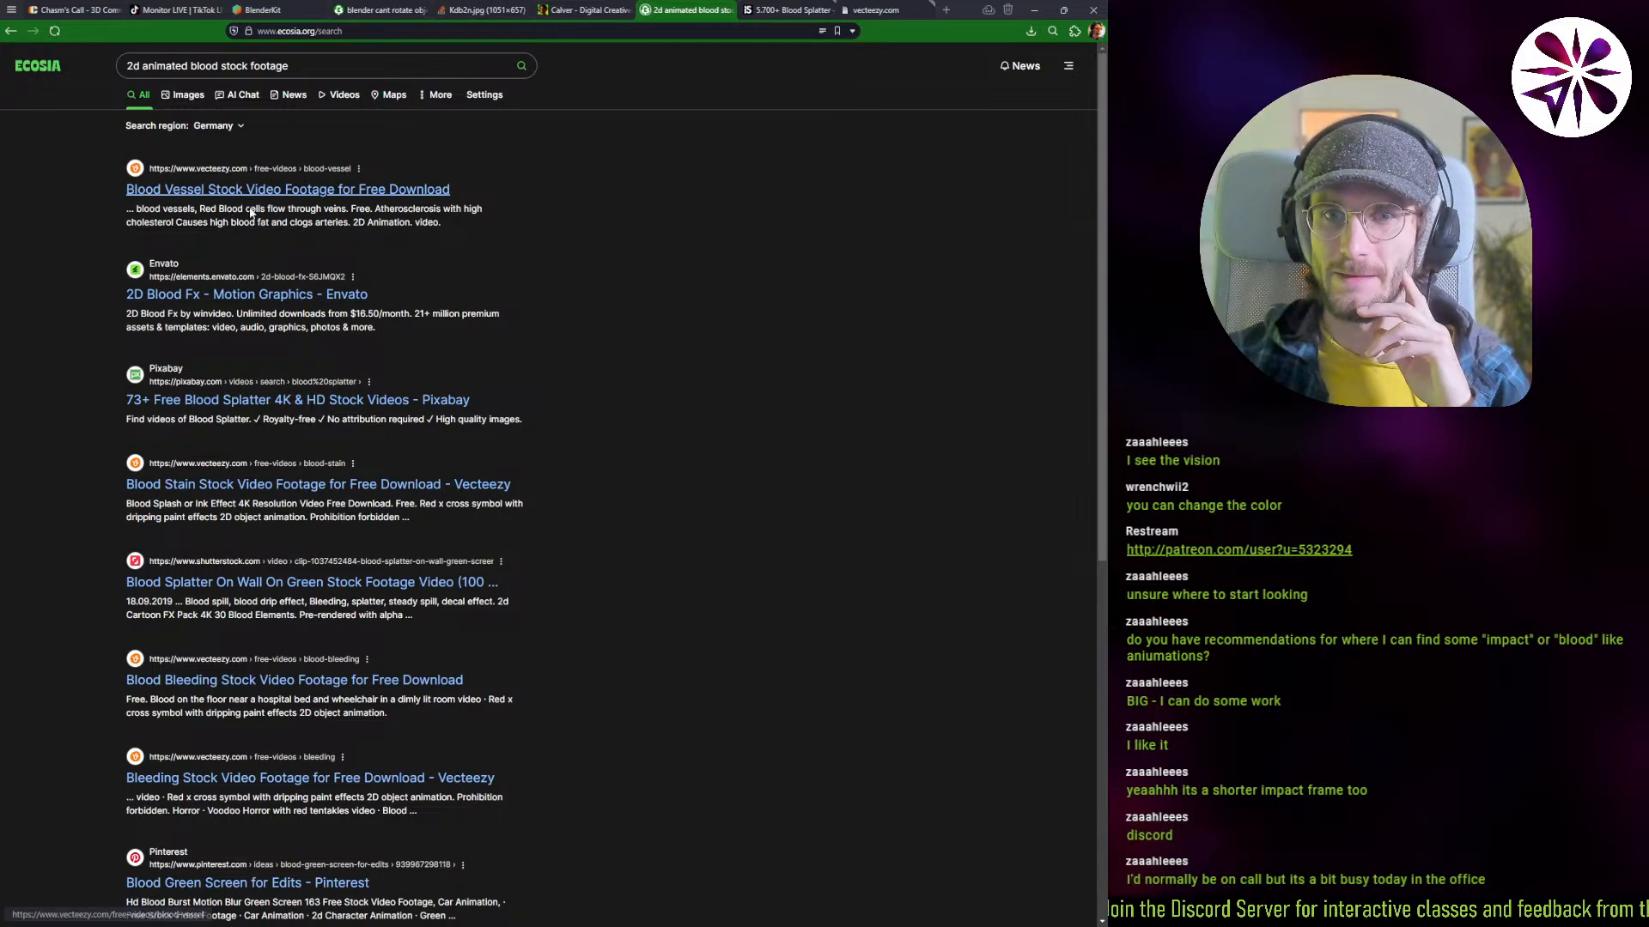
{"action": "middle_click", "coordinate": [269, 294]}
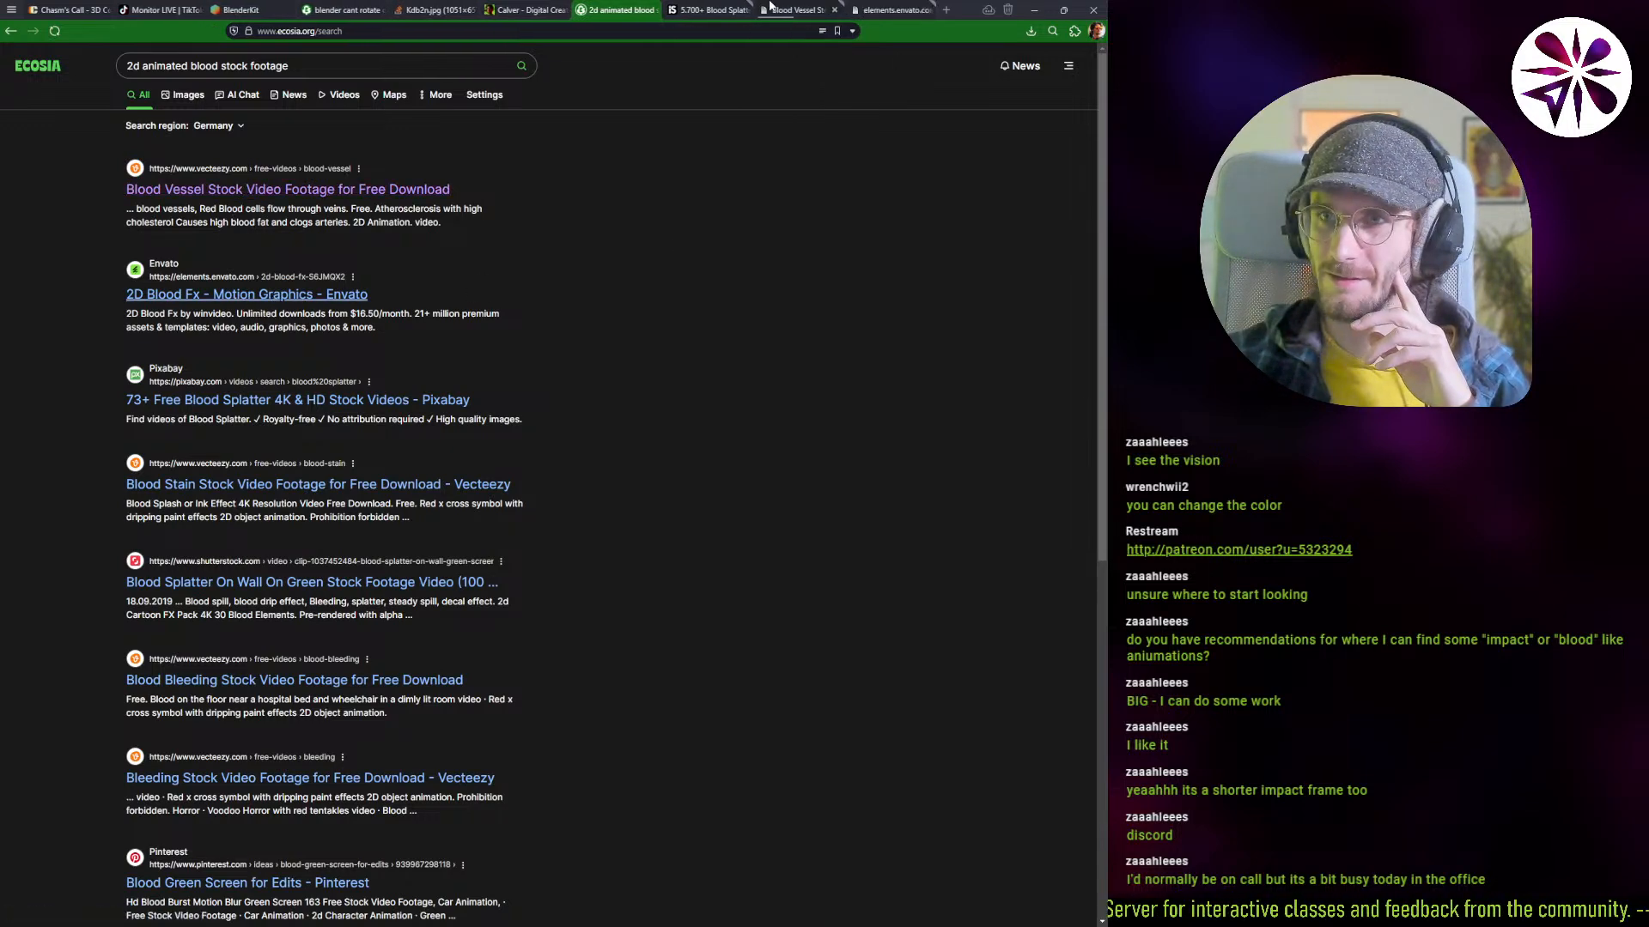
Step: Glance at iStock's blood splatter page, close the three opened result tabs, and restore the closed Envato 2D Blood Fx page
{"action": "left_click", "coordinate": [731, 9]}
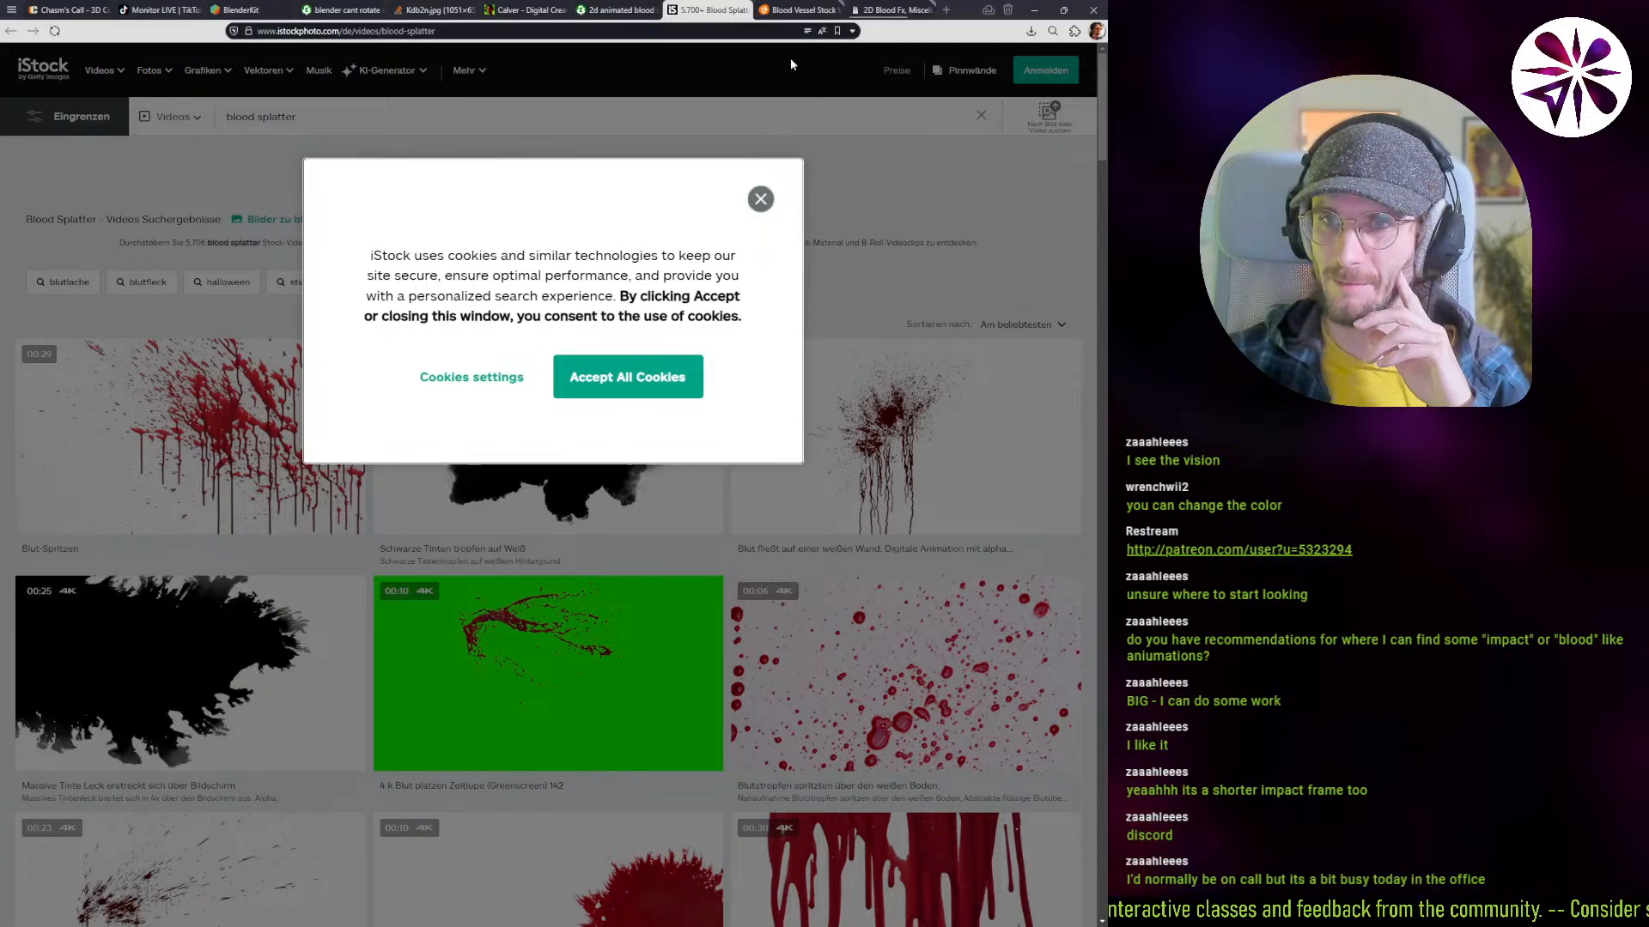
{"action": "left_click", "coordinate": [783, 11]}
{"action": "left_click", "coordinate": [743, 12]}
{"action": "left_click", "coordinate": [743, 12]}
{"action": "left_click", "coordinate": [742, 13]}
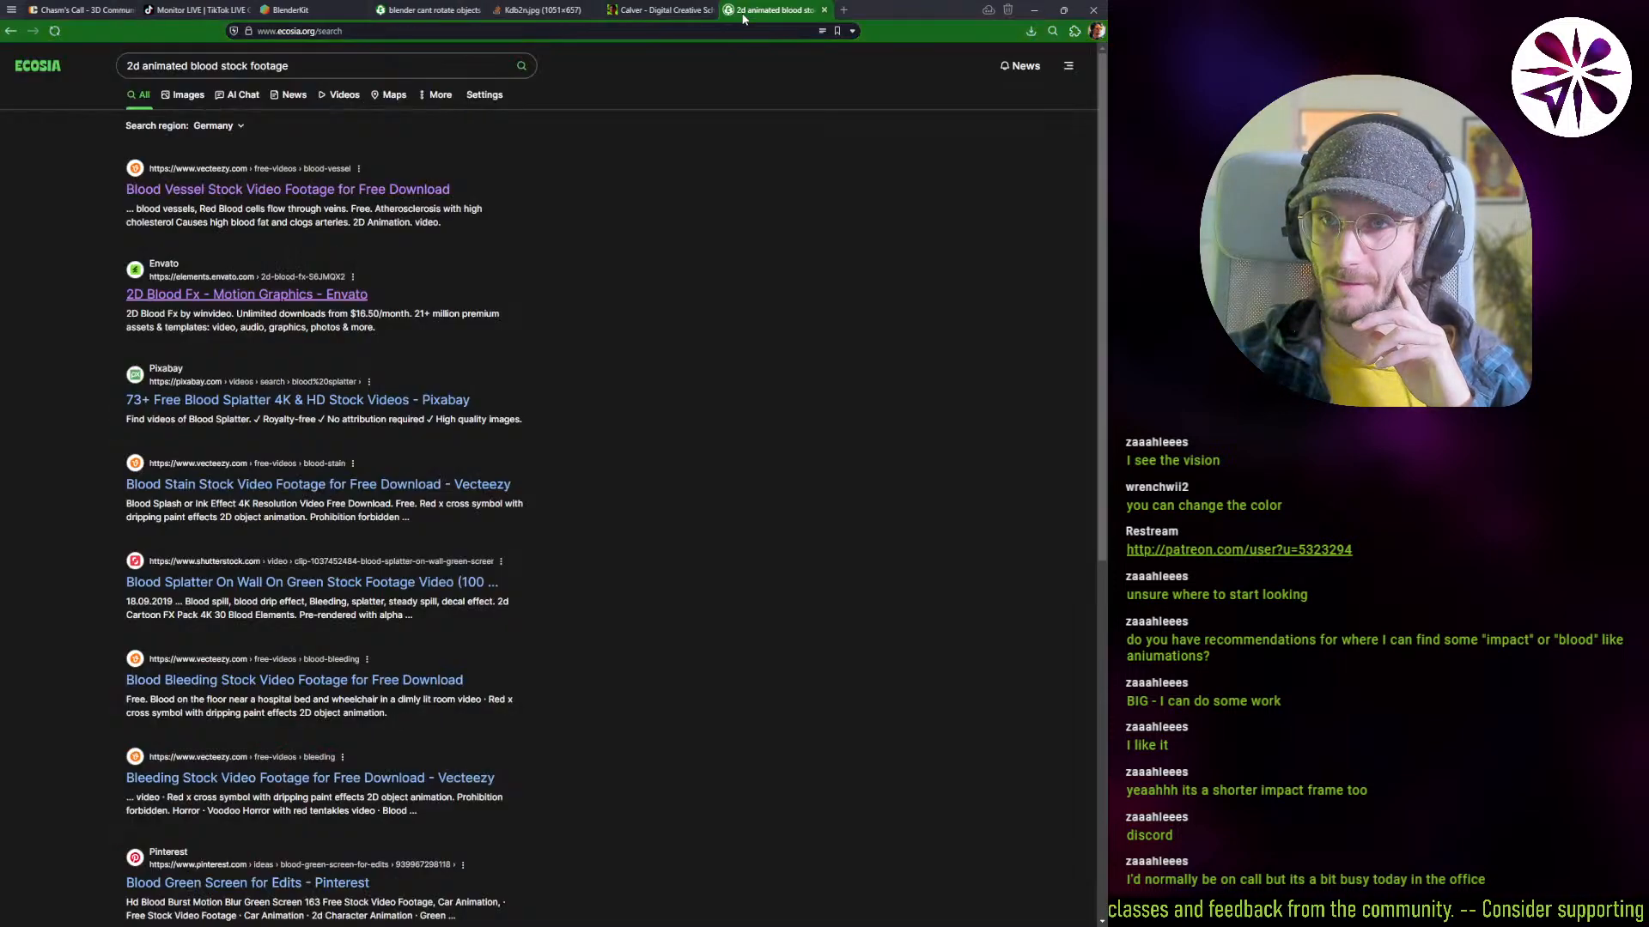
{"action": "left_click", "coordinate": [1011, 14]}
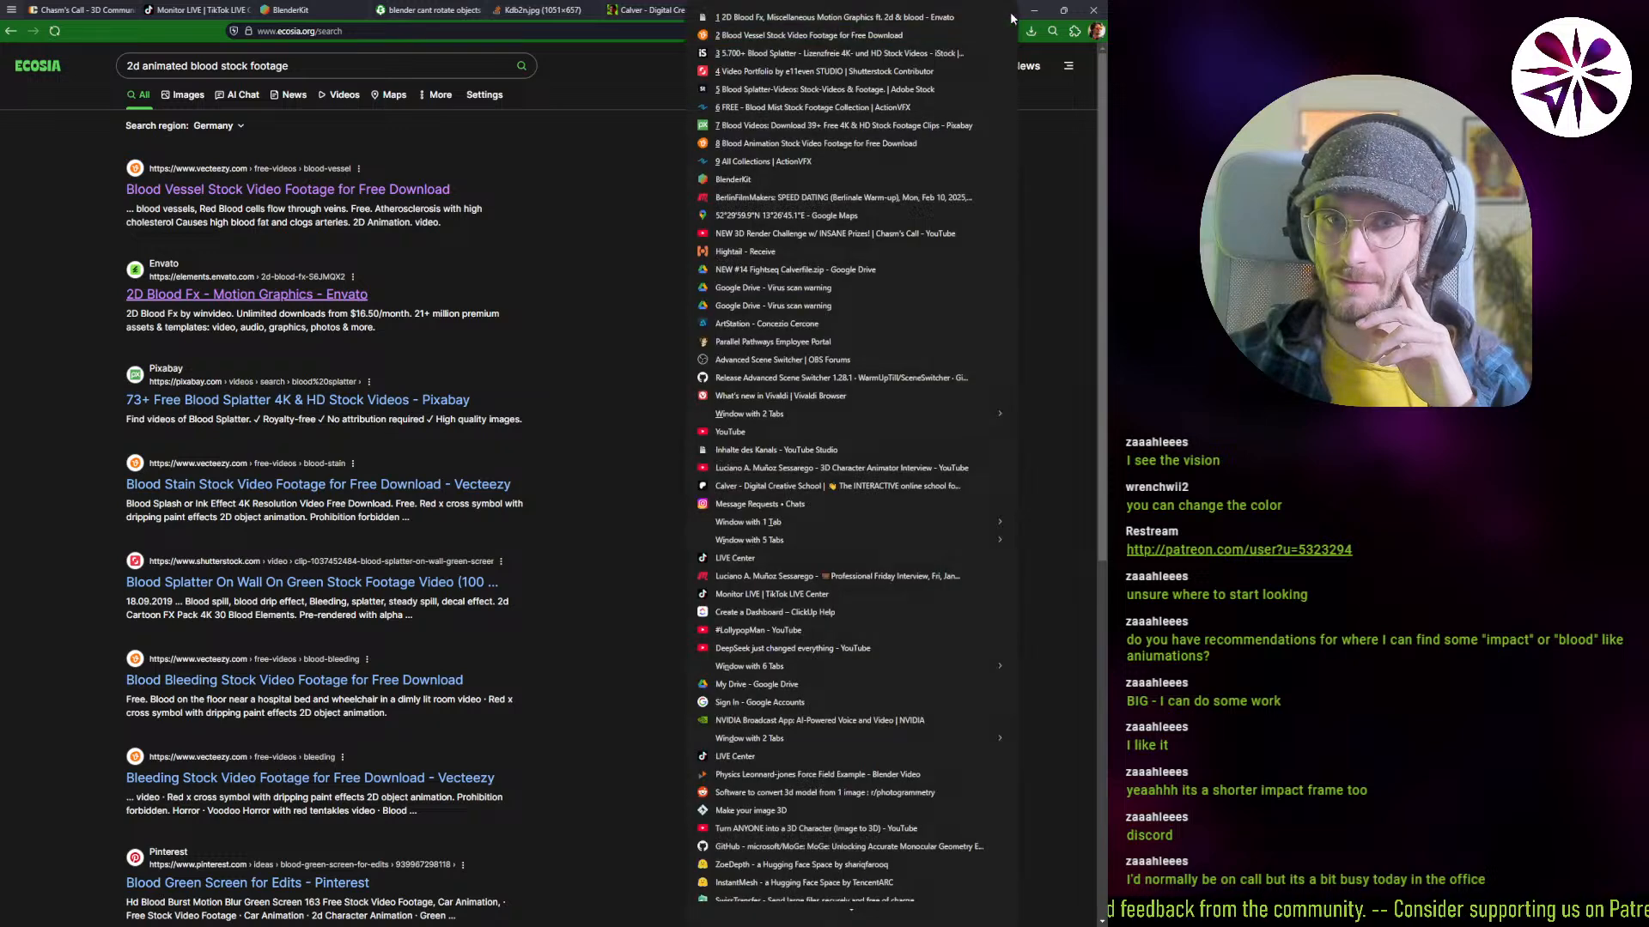
{"action": "left_click", "coordinate": [838, 32]}
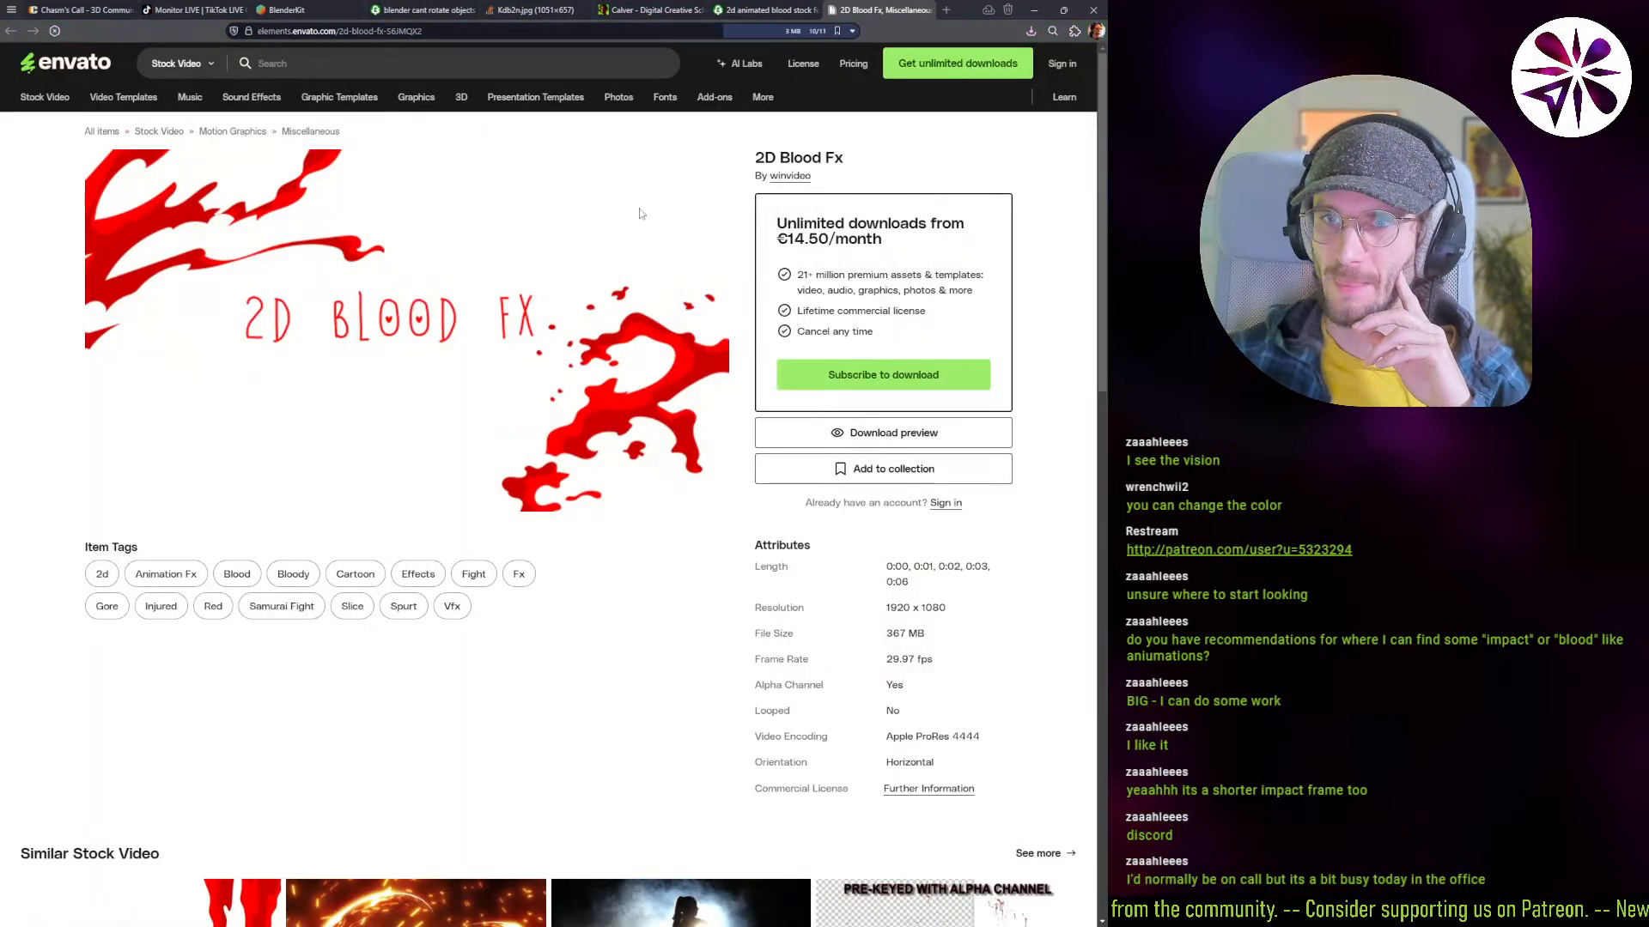
Step: Watch the 2D Blood Fx preview on Envato and preview the similar 2D Blood Fx Pack 2 clip
{"action": "scroll", "coordinate": [587, 496], "scroll_direction": "down", "scroll_amount": 5}
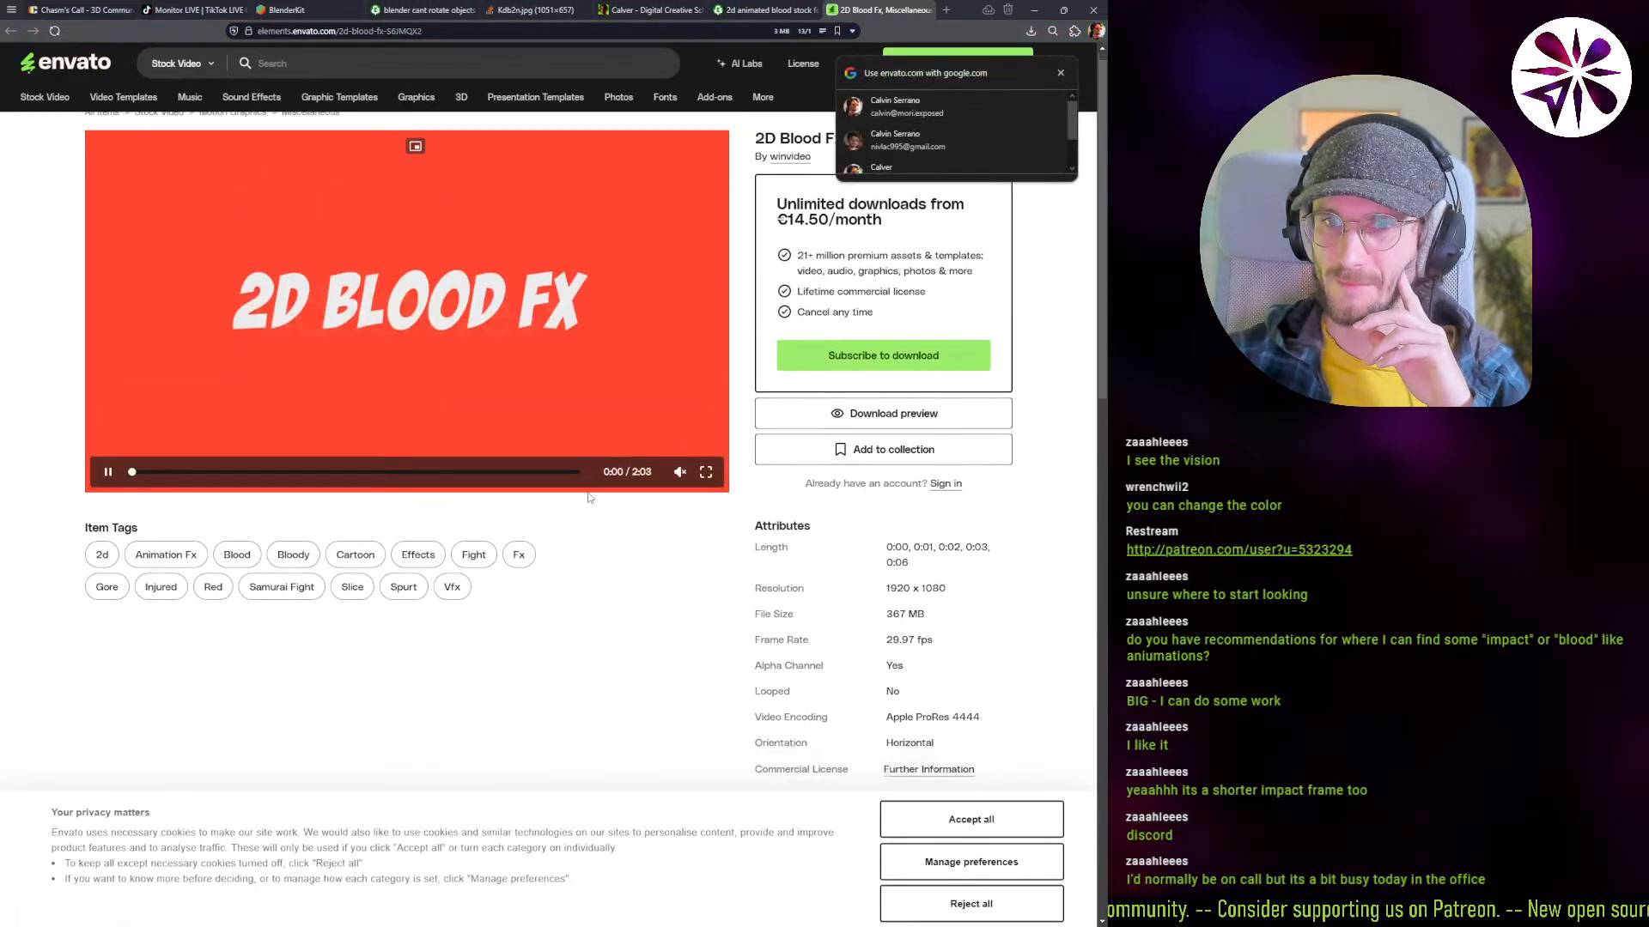
{"action": "scroll", "coordinate": [586, 495], "scroll_direction": "up", "scroll_amount": 5}
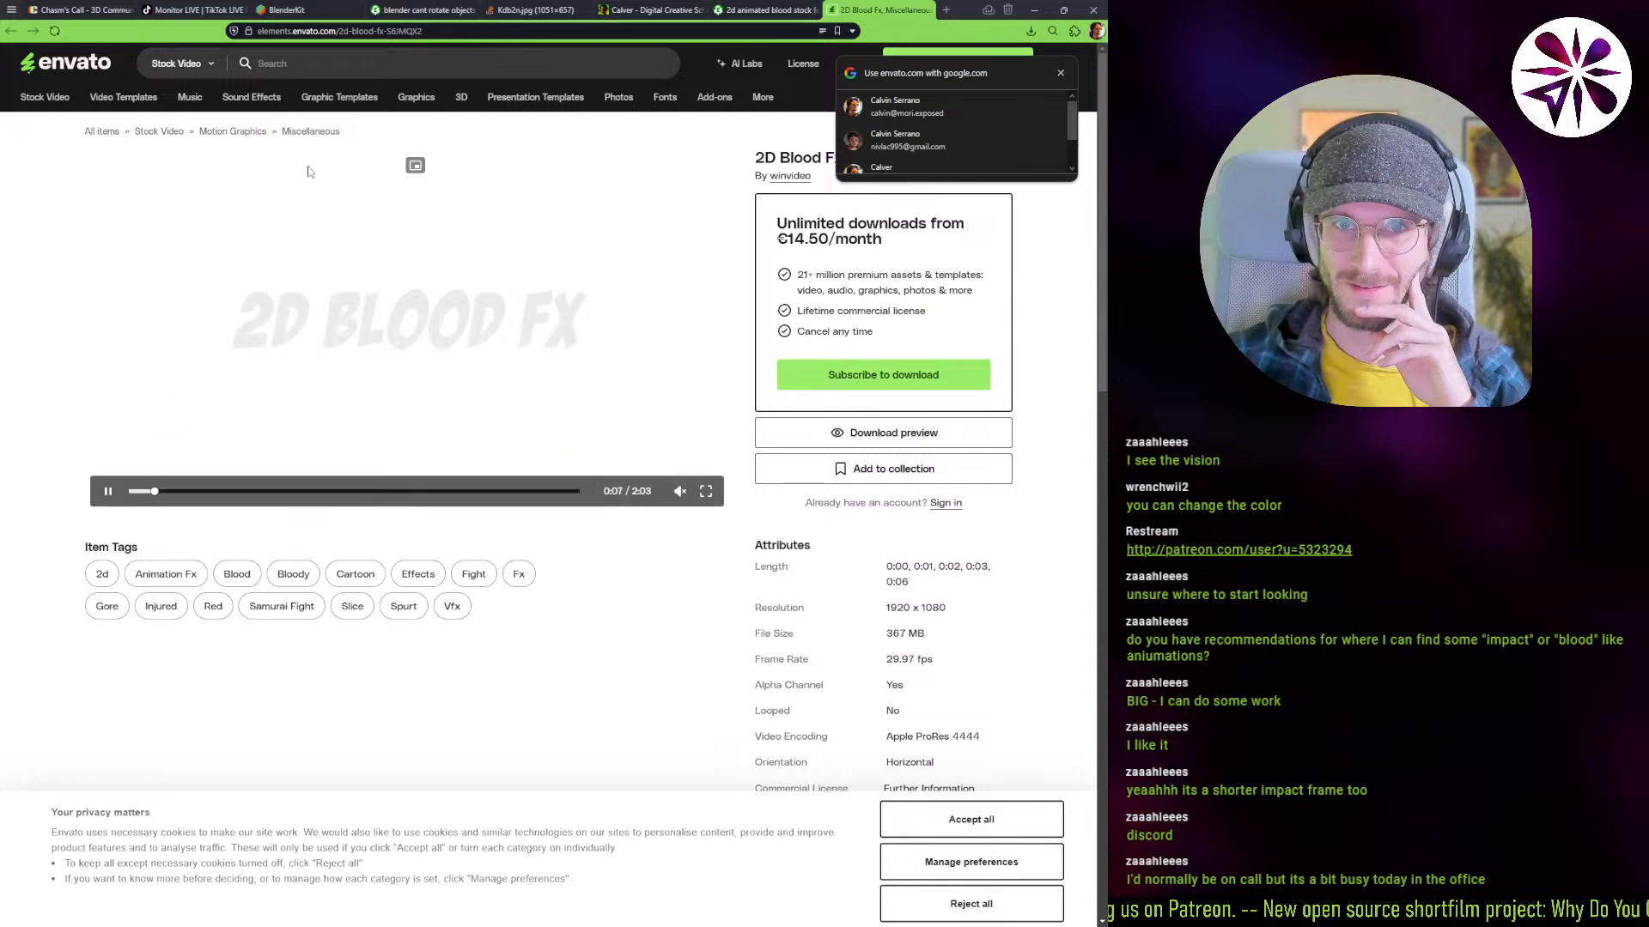
{"action": "mouse_move", "coordinate": [417, 97]}
{"action": "scroll", "coordinate": [385, 498], "scroll_direction": "down", "scroll_amount": 5}
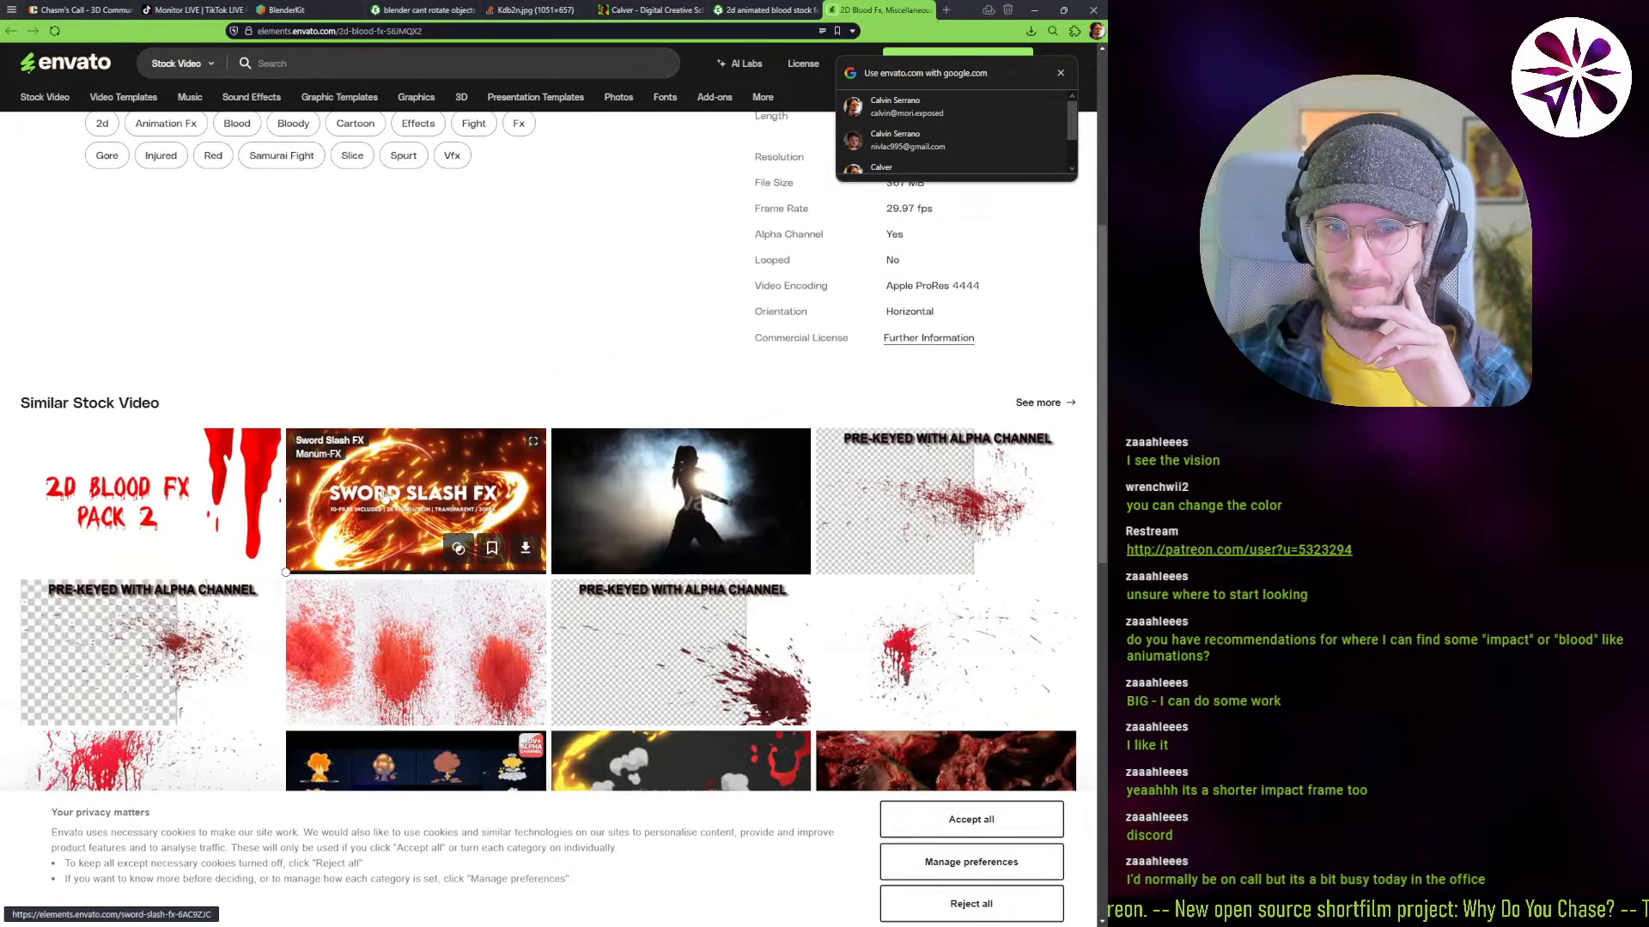
{"action": "mouse_move", "coordinate": [217, 514]}
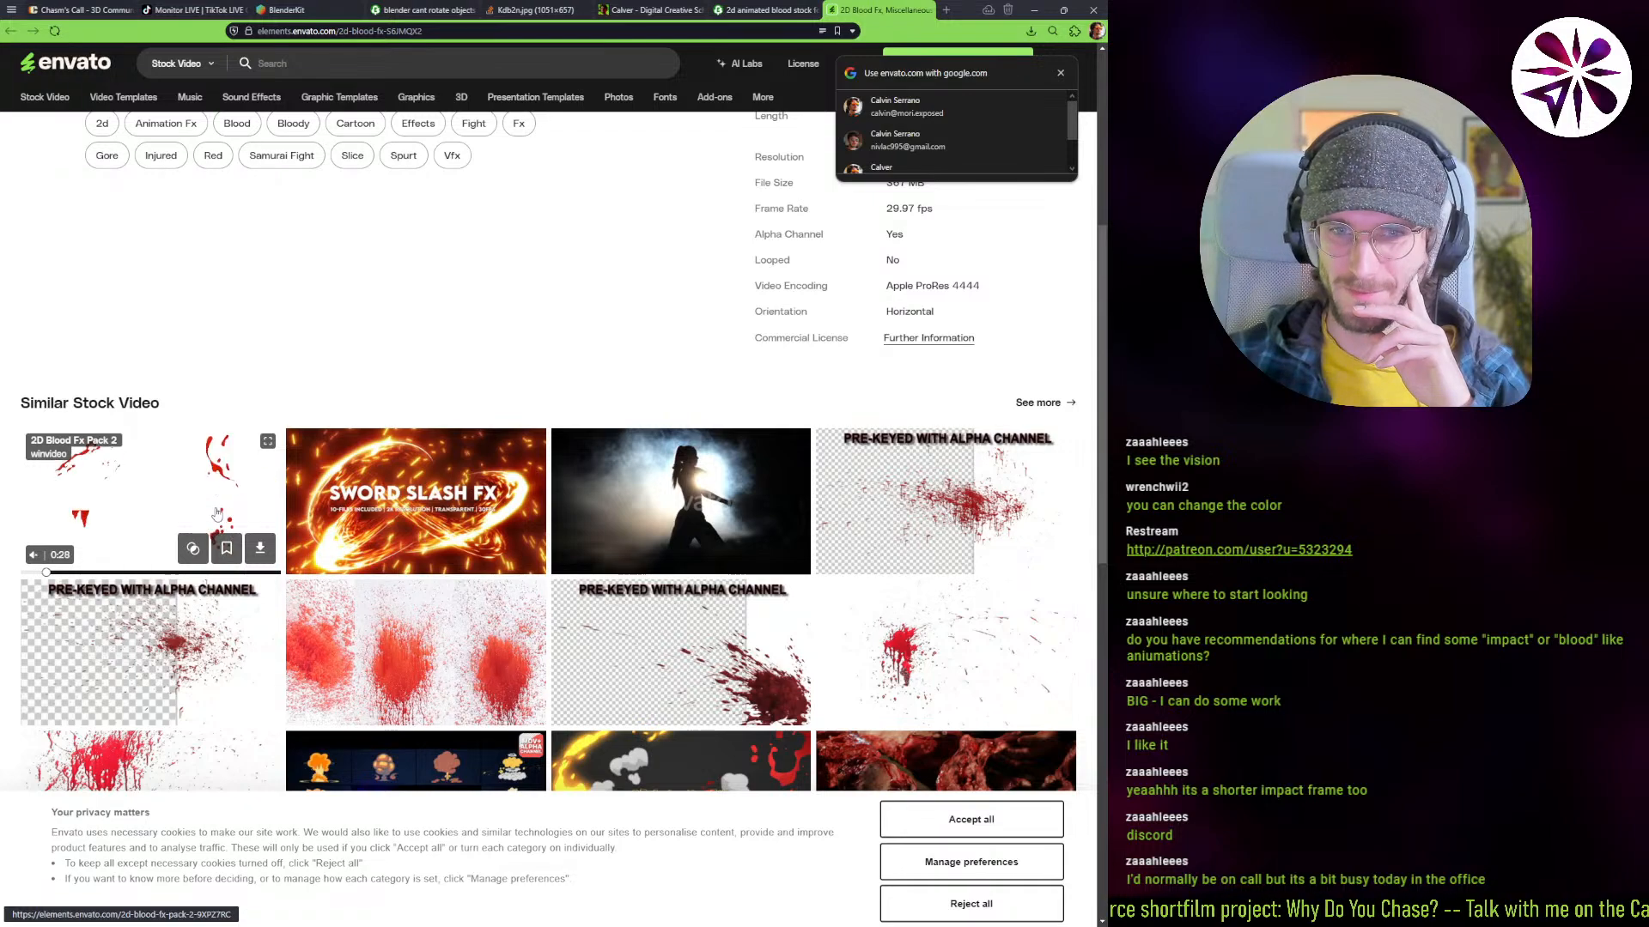
{"action": "scroll", "coordinate": [218, 515], "scroll_direction": "up", "scroll_amount": 5}
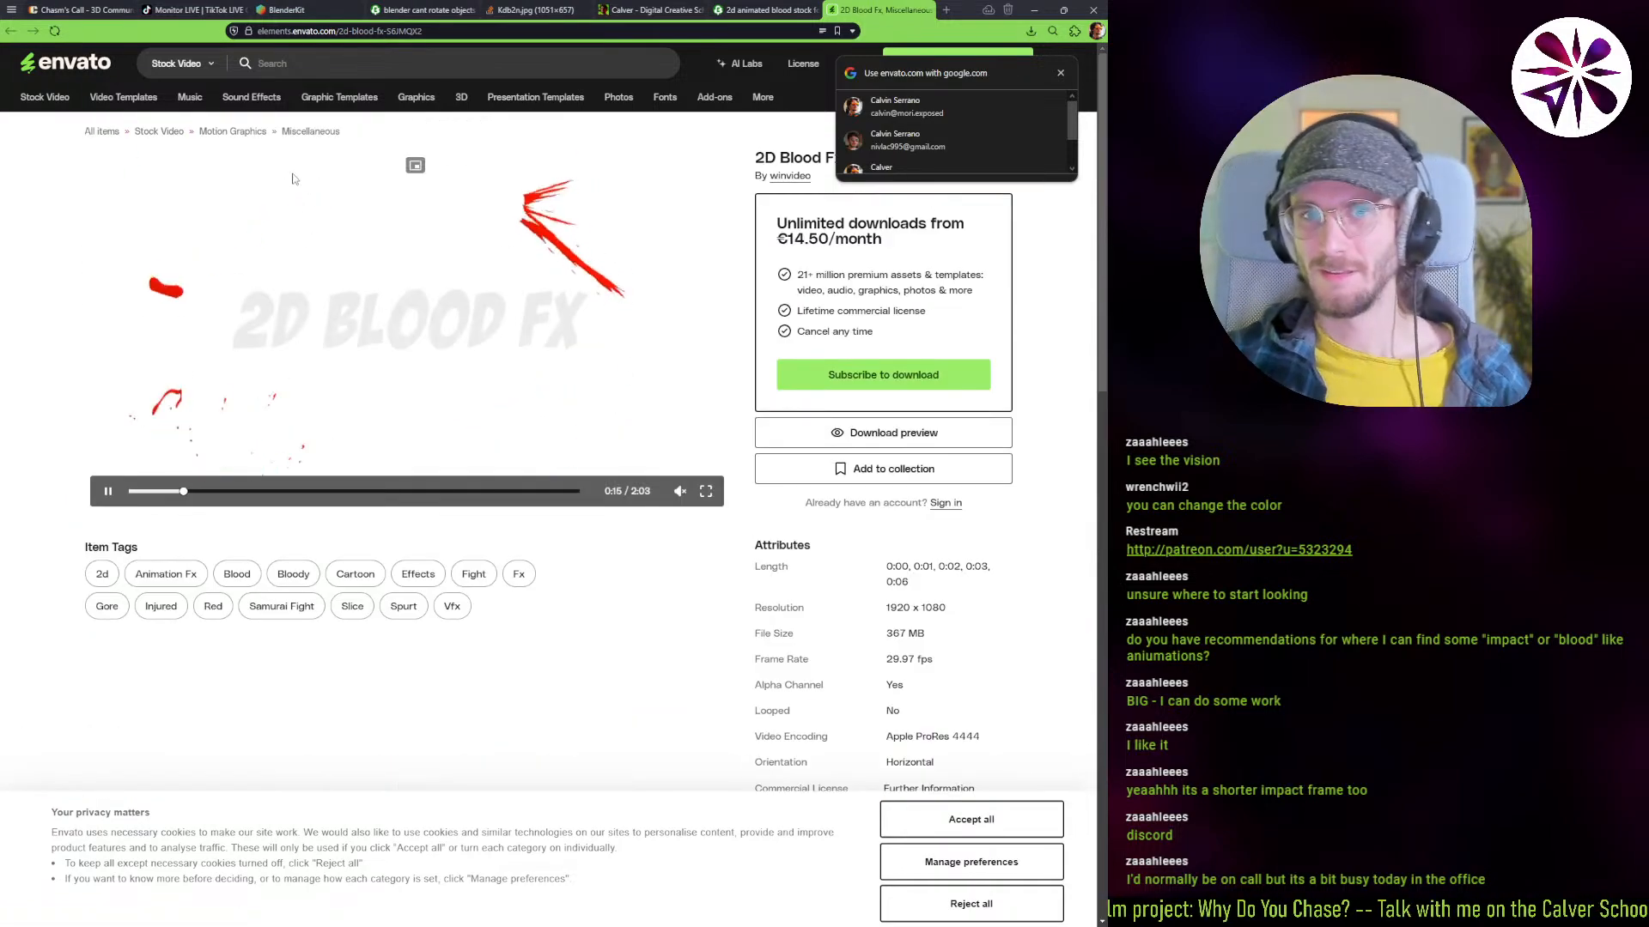
{"action": "scroll", "coordinate": [146, 601], "scroll_direction": "down", "scroll_amount": 3}
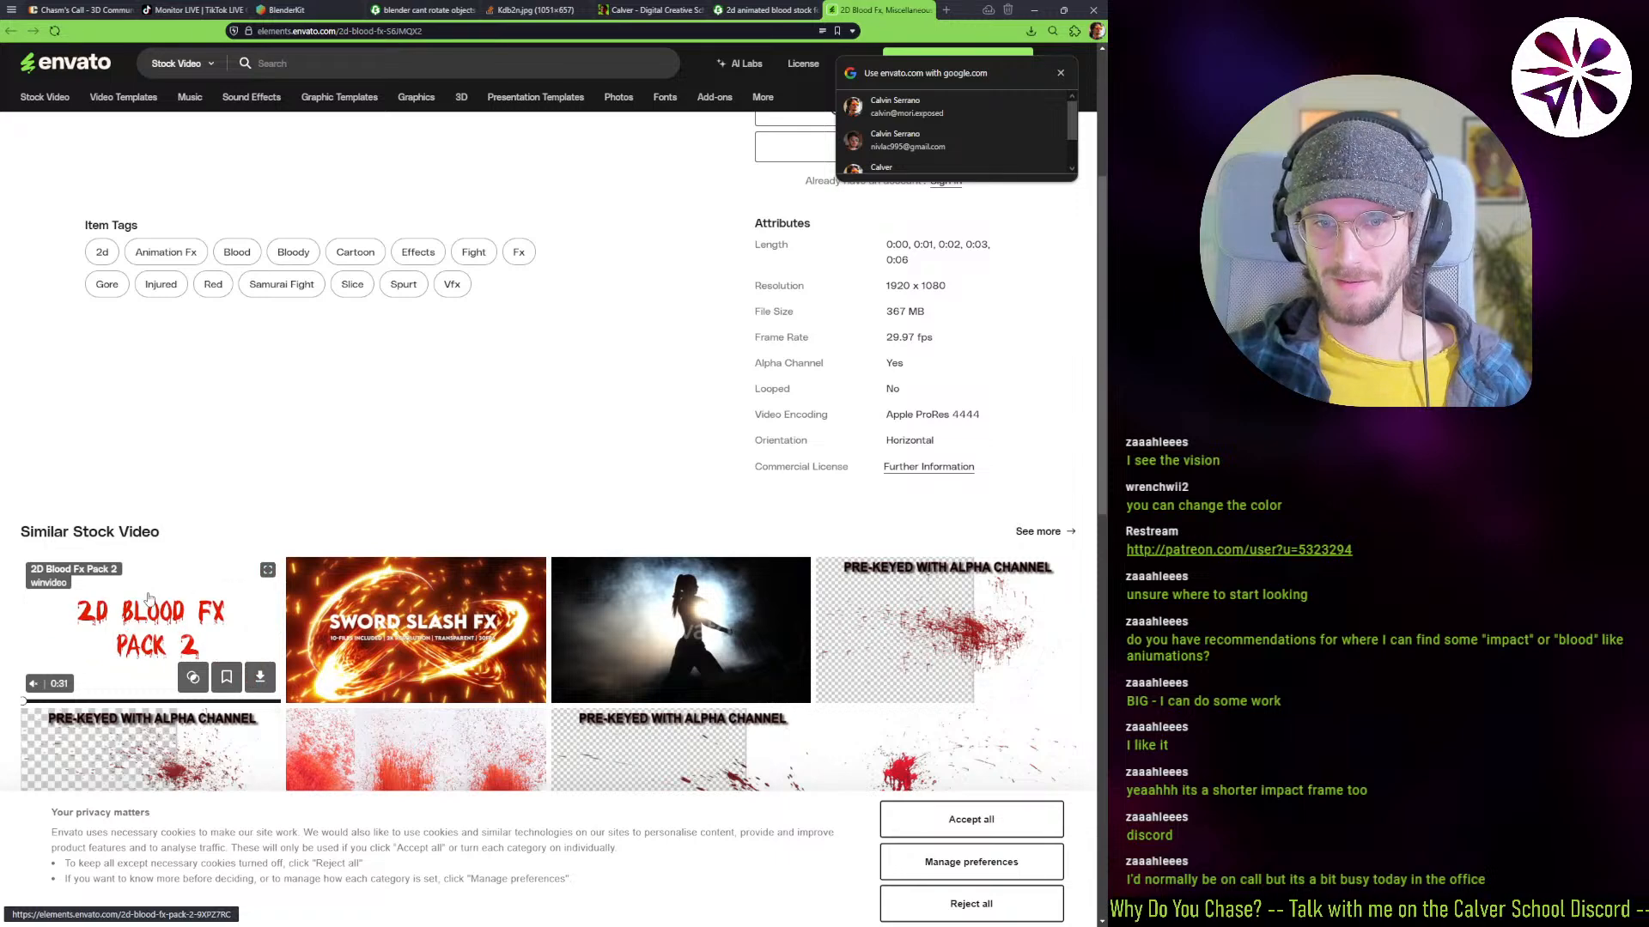
Step: Open the 2D Blood Fx Pack 2 page, rejecting all optional cookies, and share its link in the stream chat
{"action": "left_click", "coordinate": [146, 602]}
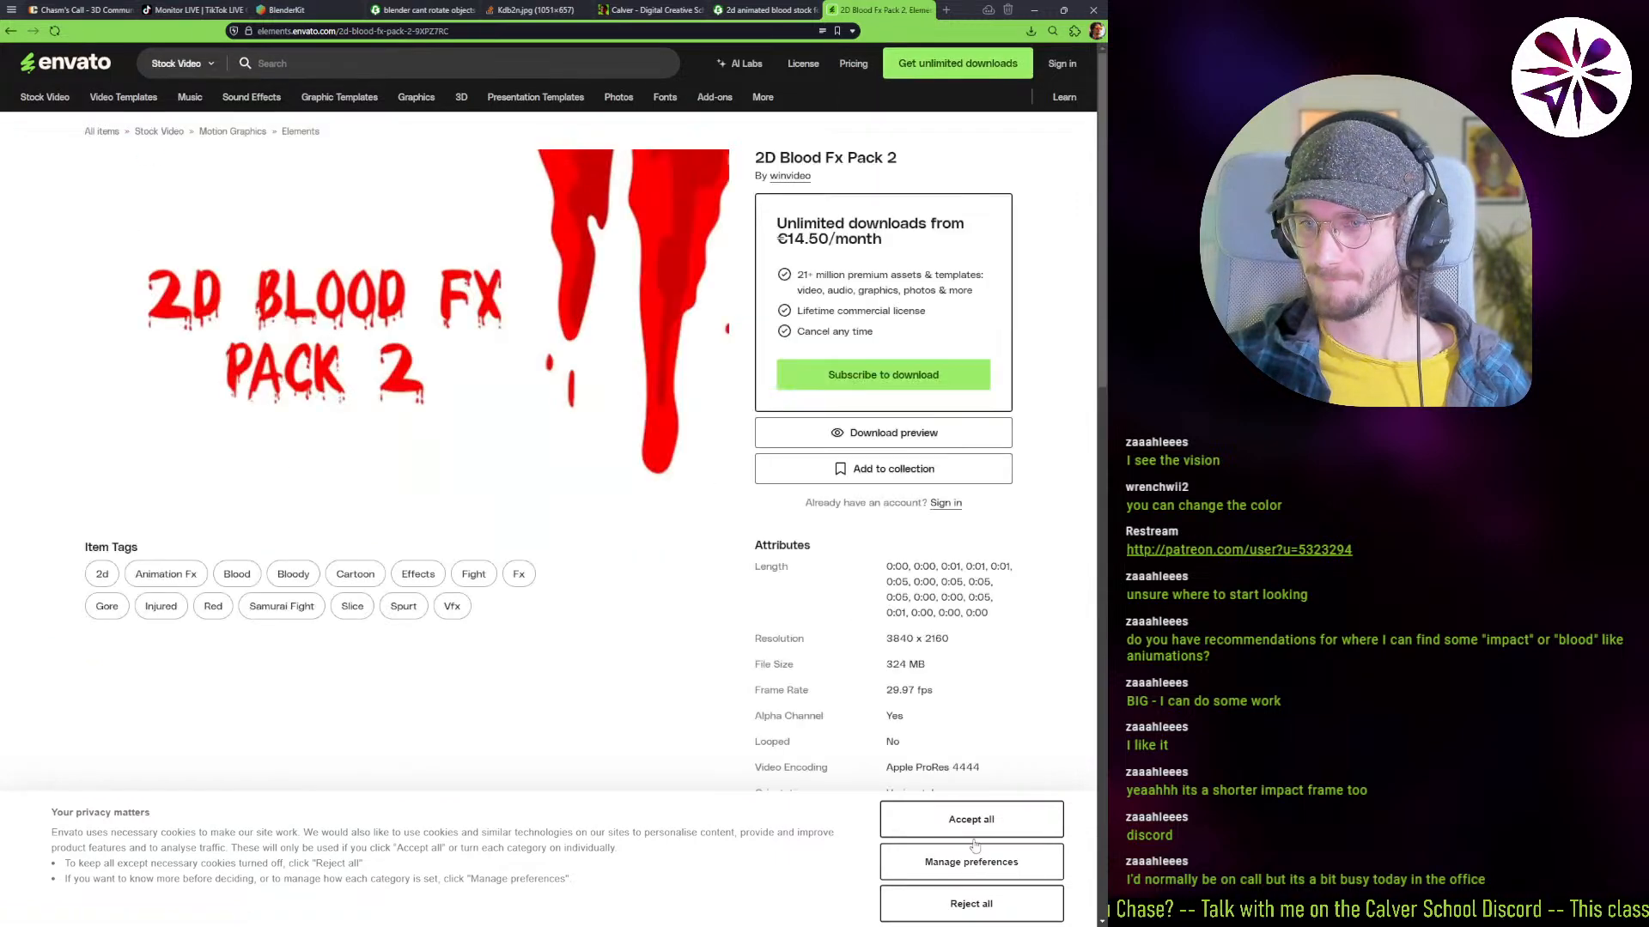
{"action": "left_click", "coordinate": [907, 899]}
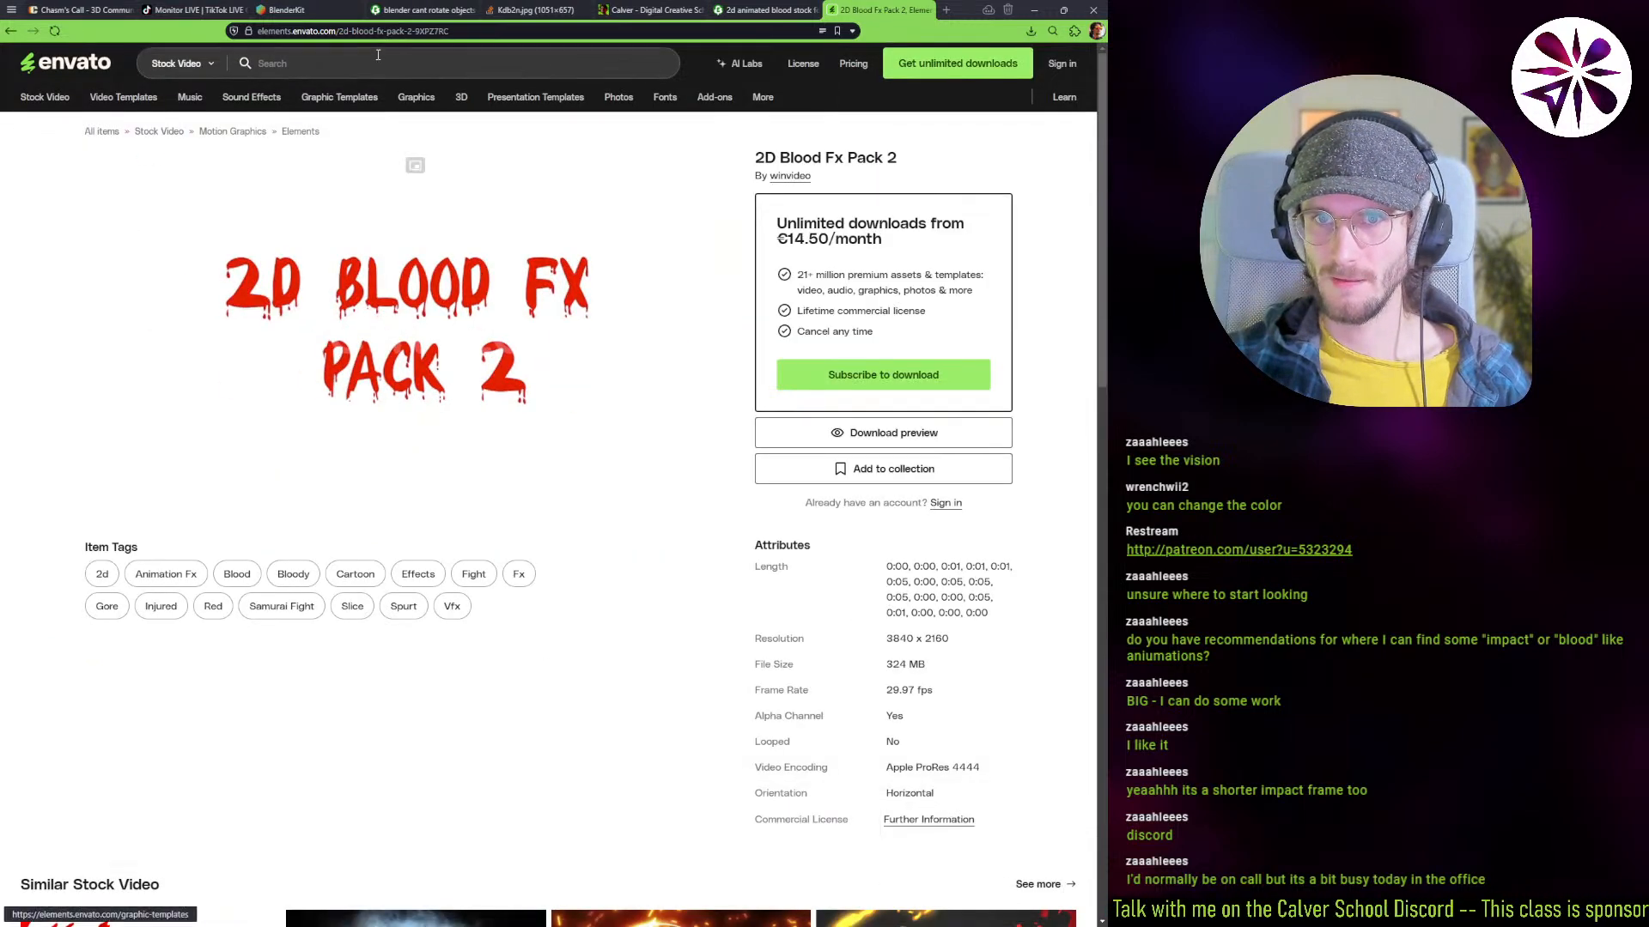
{"action": "left_click", "coordinate": [390, 31]}
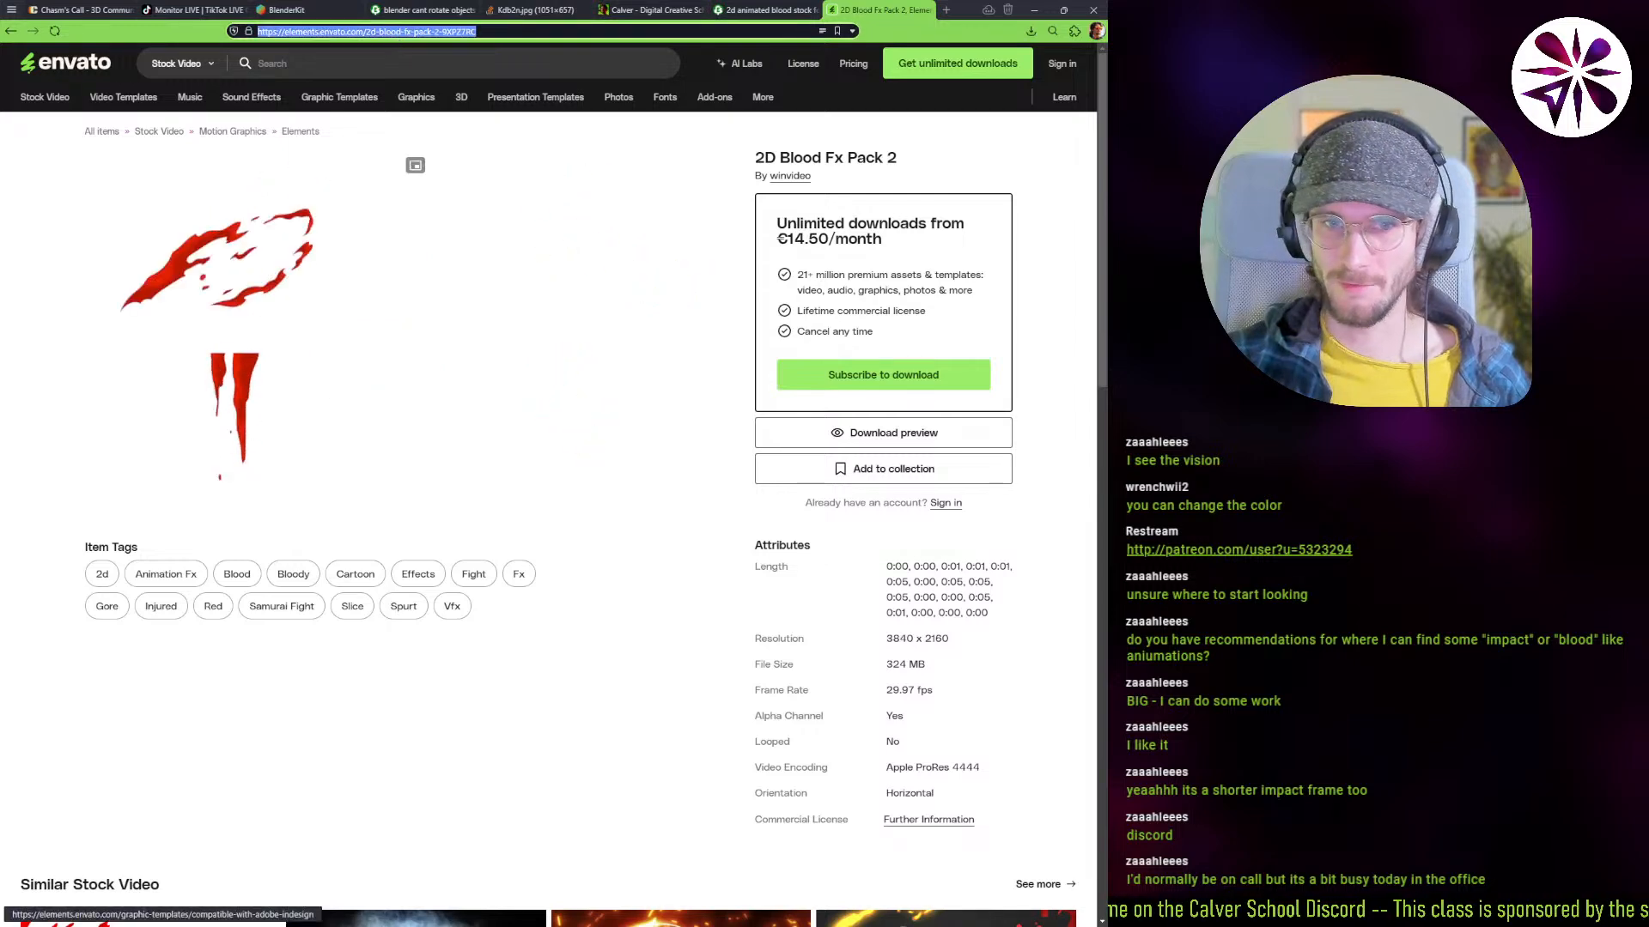
{"action": "key", "text": "ctrl+v"}
{"action": "key", "text": "Return"}
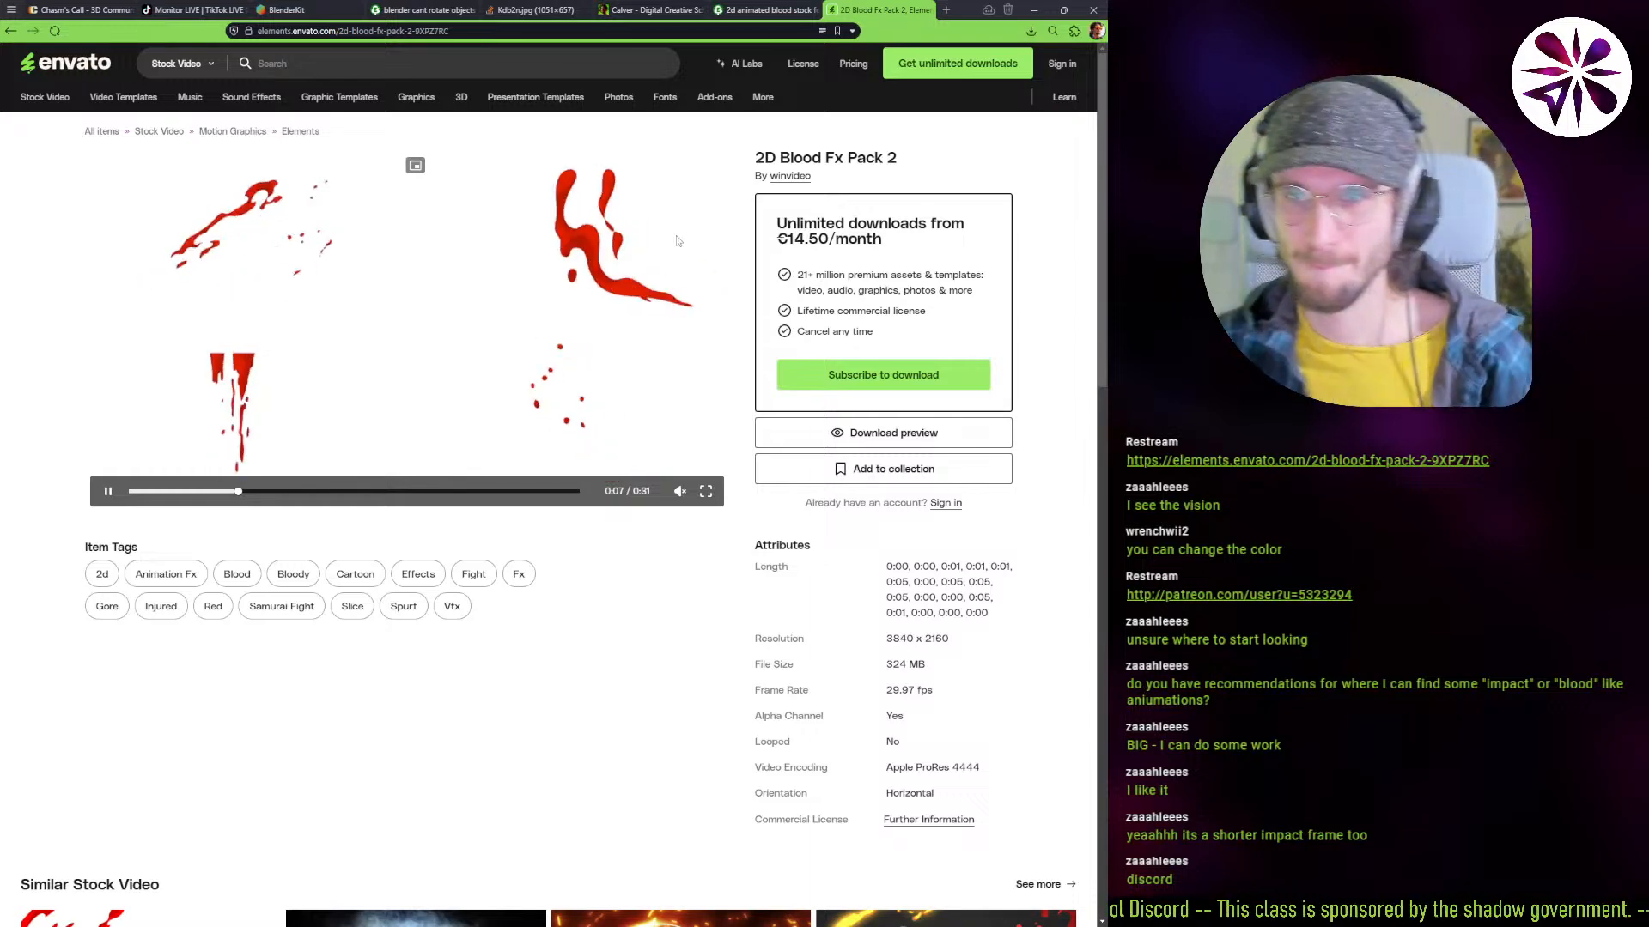
Step: Open the author winvideo's asset list, skim its first page, then close the page and minimize the browser
{"action": "left_click", "coordinate": [789, 176]}
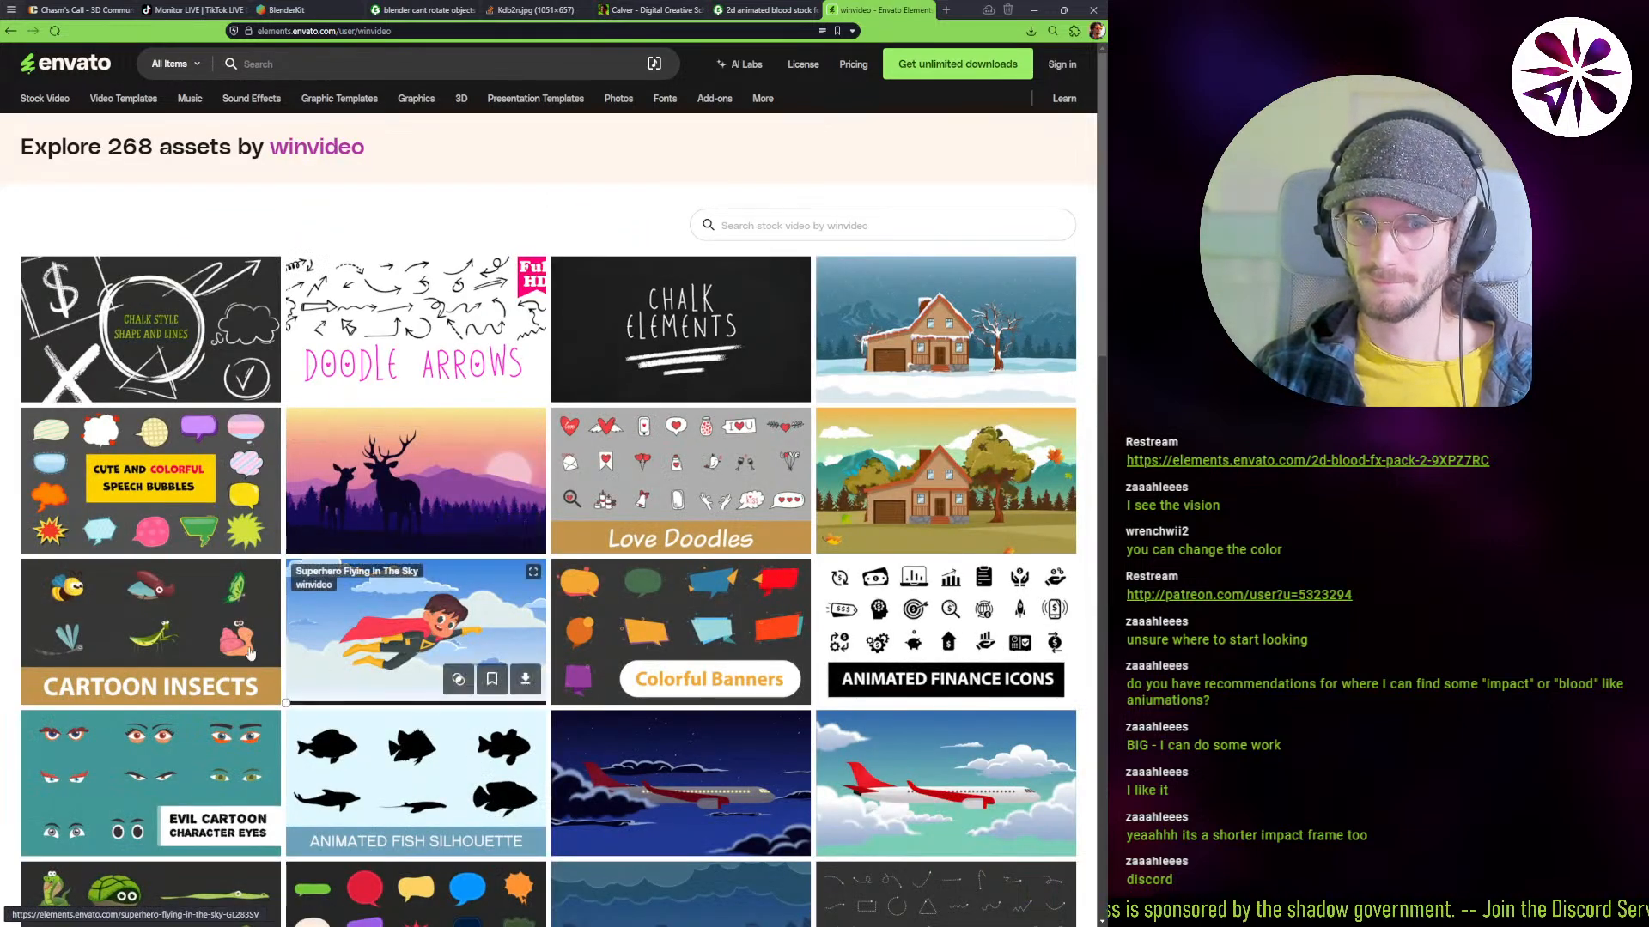
{"action": "scroll", "coordinate": [350, 650], "scroll_direction": "down", "scroll_amount": 2}
{"action": "scroll", "coordinate": [350, 650], "scroll_direction": "down", "scroll_amount": 4}
{"action": "scroll", "coordinate": [606, 723], "scroll_direction": "down", "scroll_amount": 4}
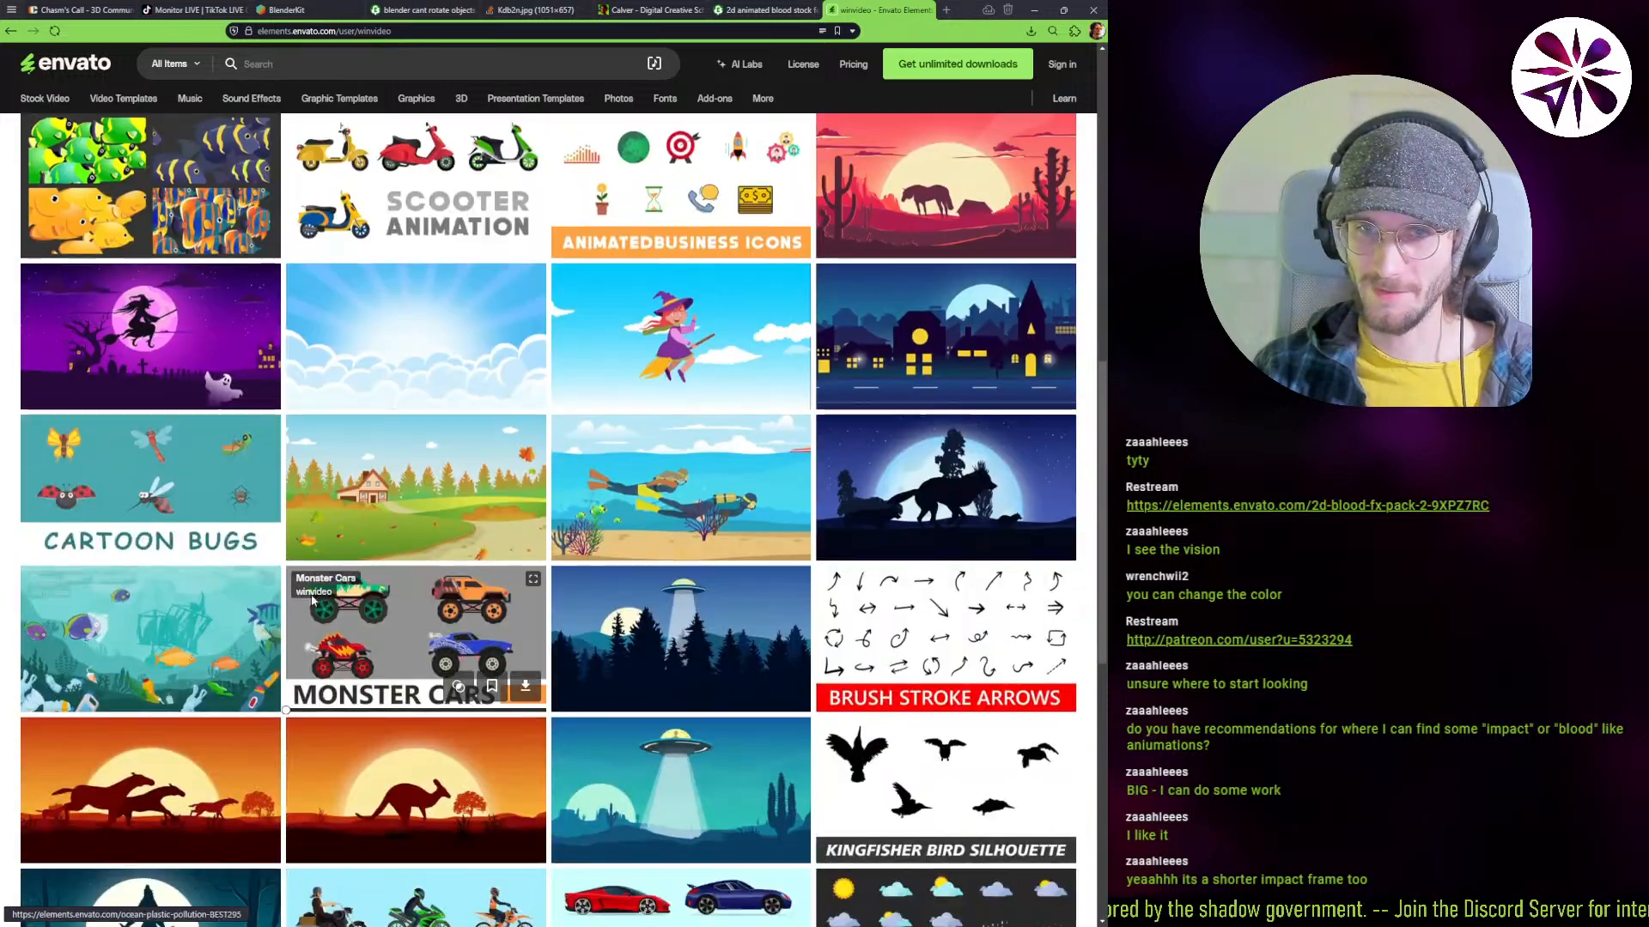
{"action": "scroll", "coordinate": [606, 724], "scroll_direction": "down", "scroll_amount": 5}
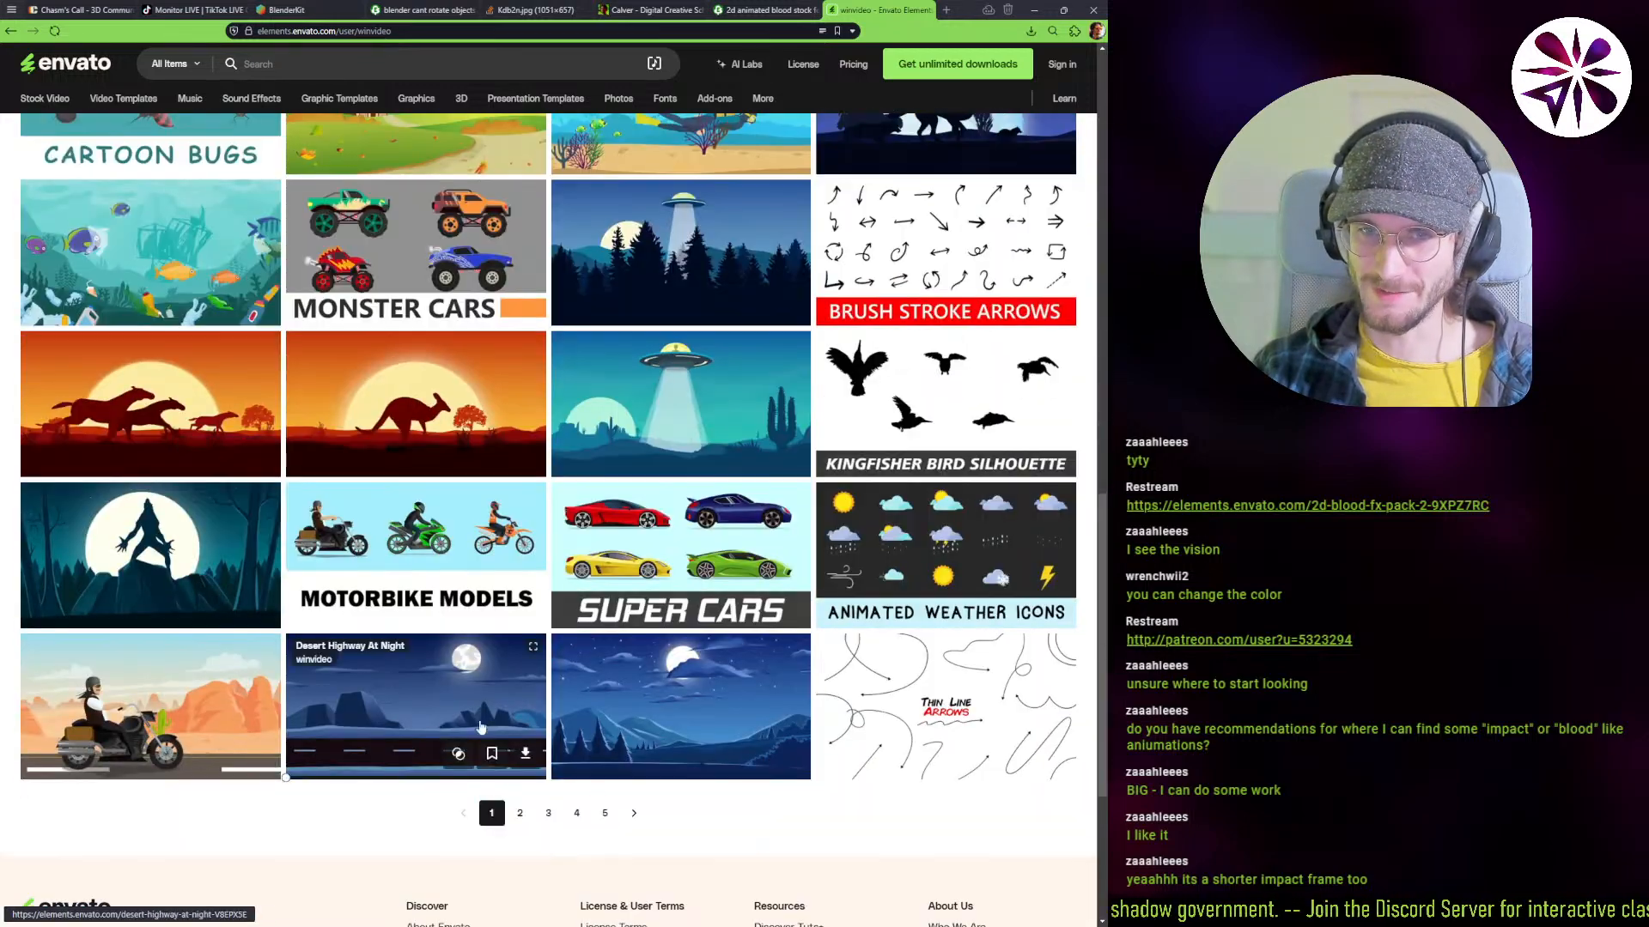
{"action": "scroll", "coordinate": [601, 747], "scroll_direction": "up", "scroll_amount": 7}
{"action": "scroll", "coordinate": [601, 747], "scroll_direction": "up", "scroll_amount": 8}
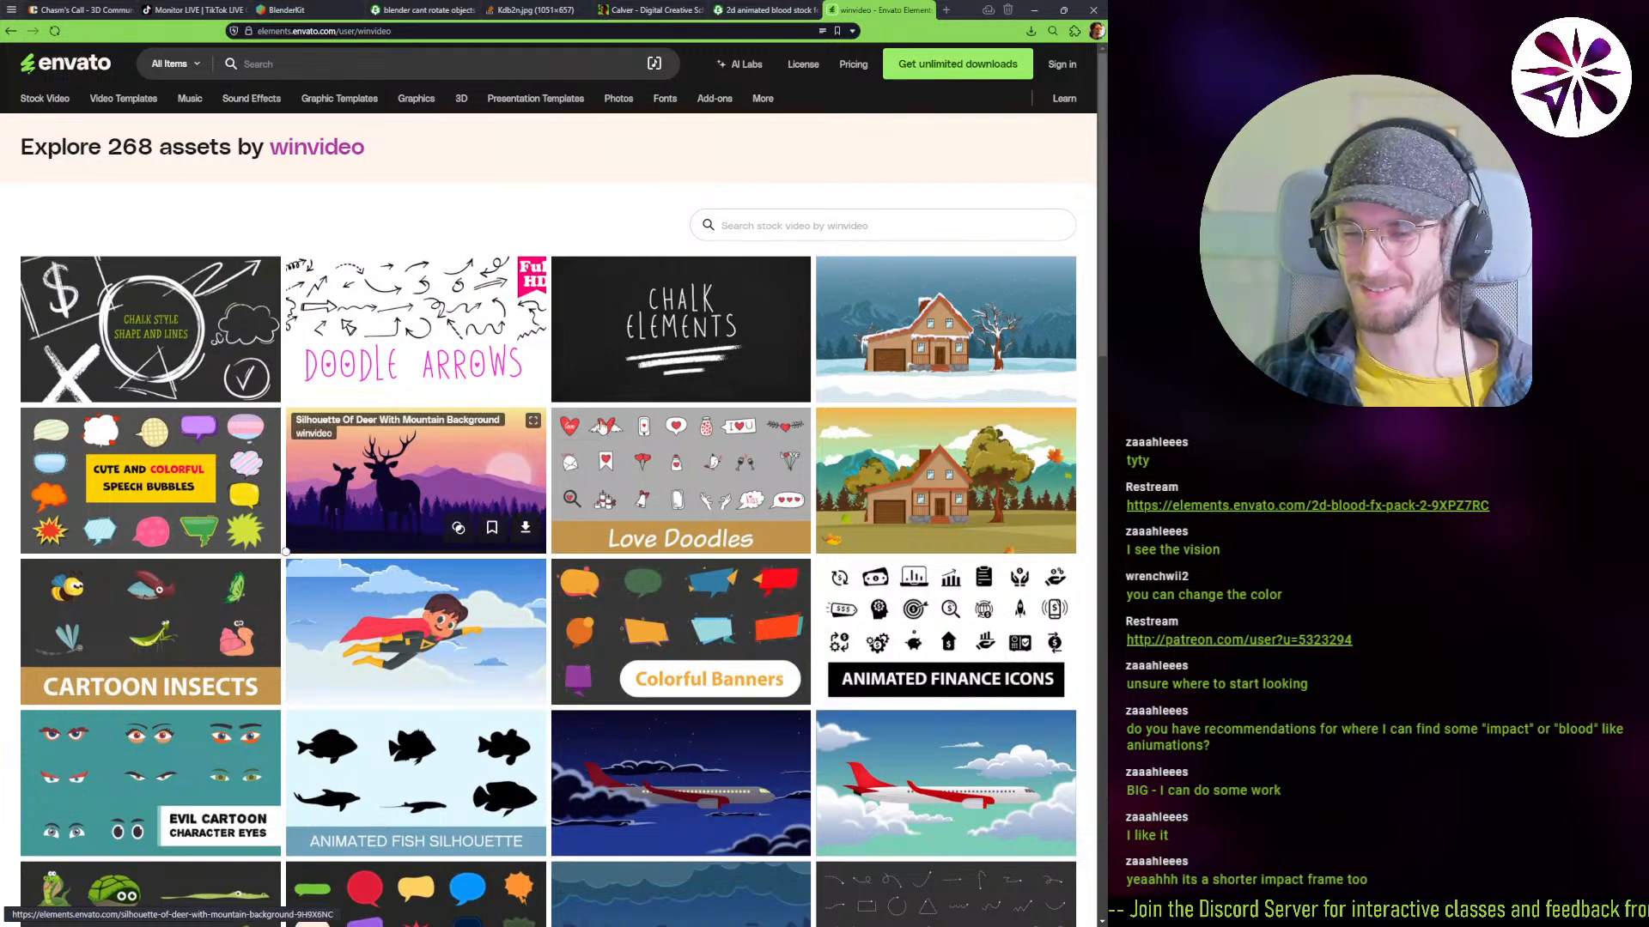
{"action": "mouse_move", "coordinate": [654, 346]}
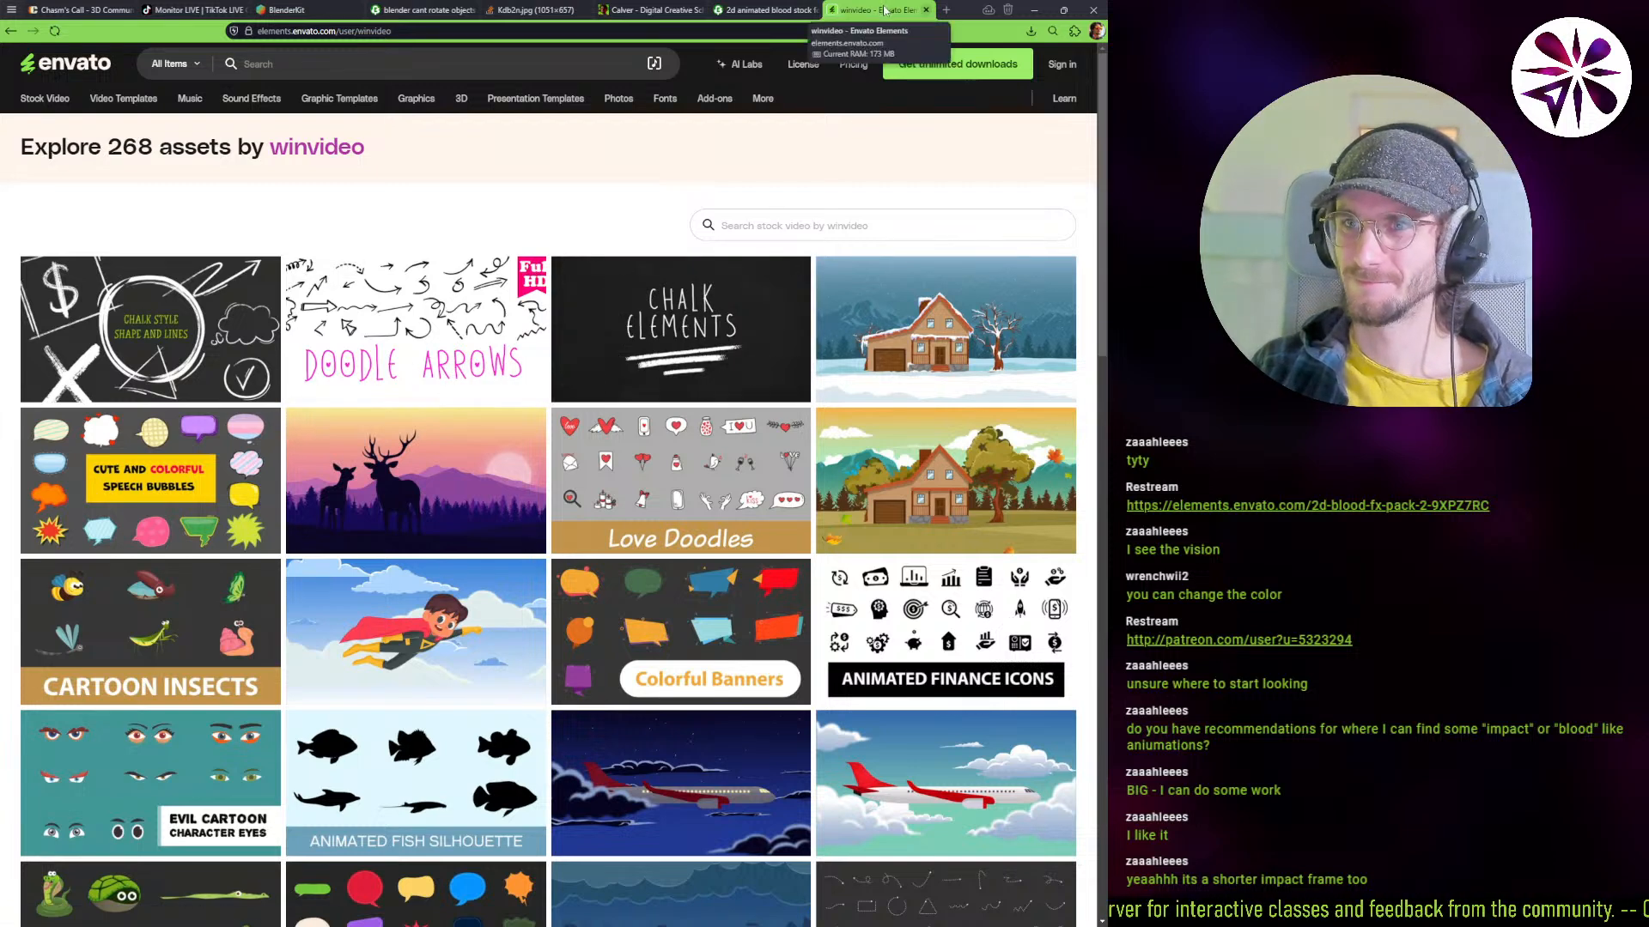
{"action": "left_click", "coordinate": [882, 11]}
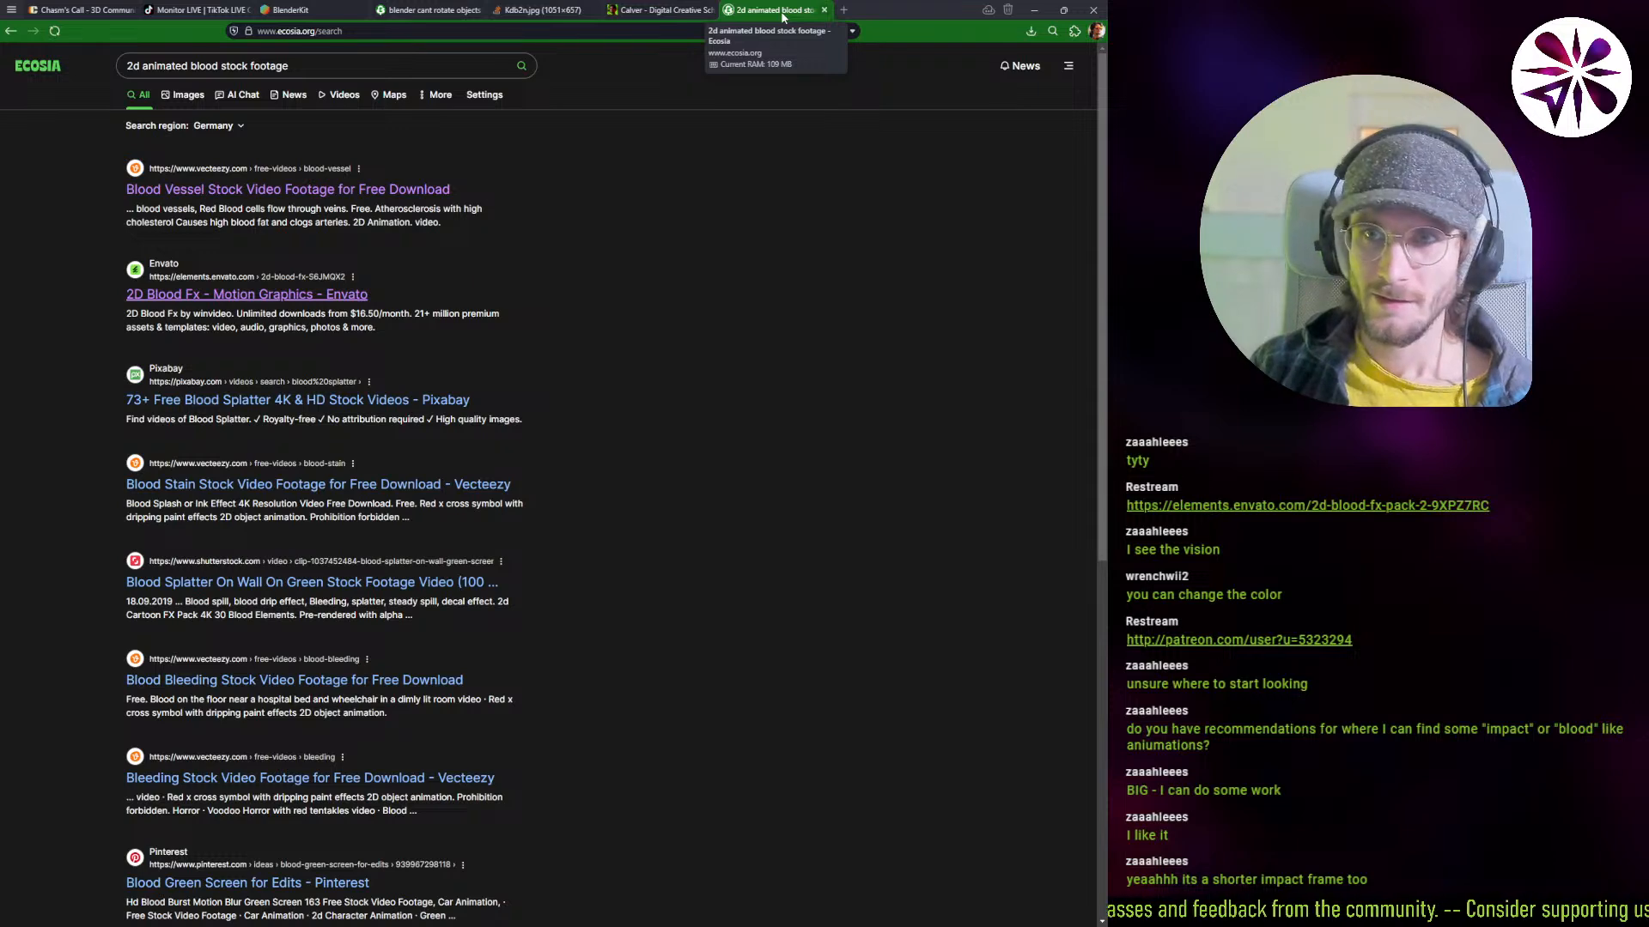
{"action": "left_click", "coordinate": [1034, 9]}
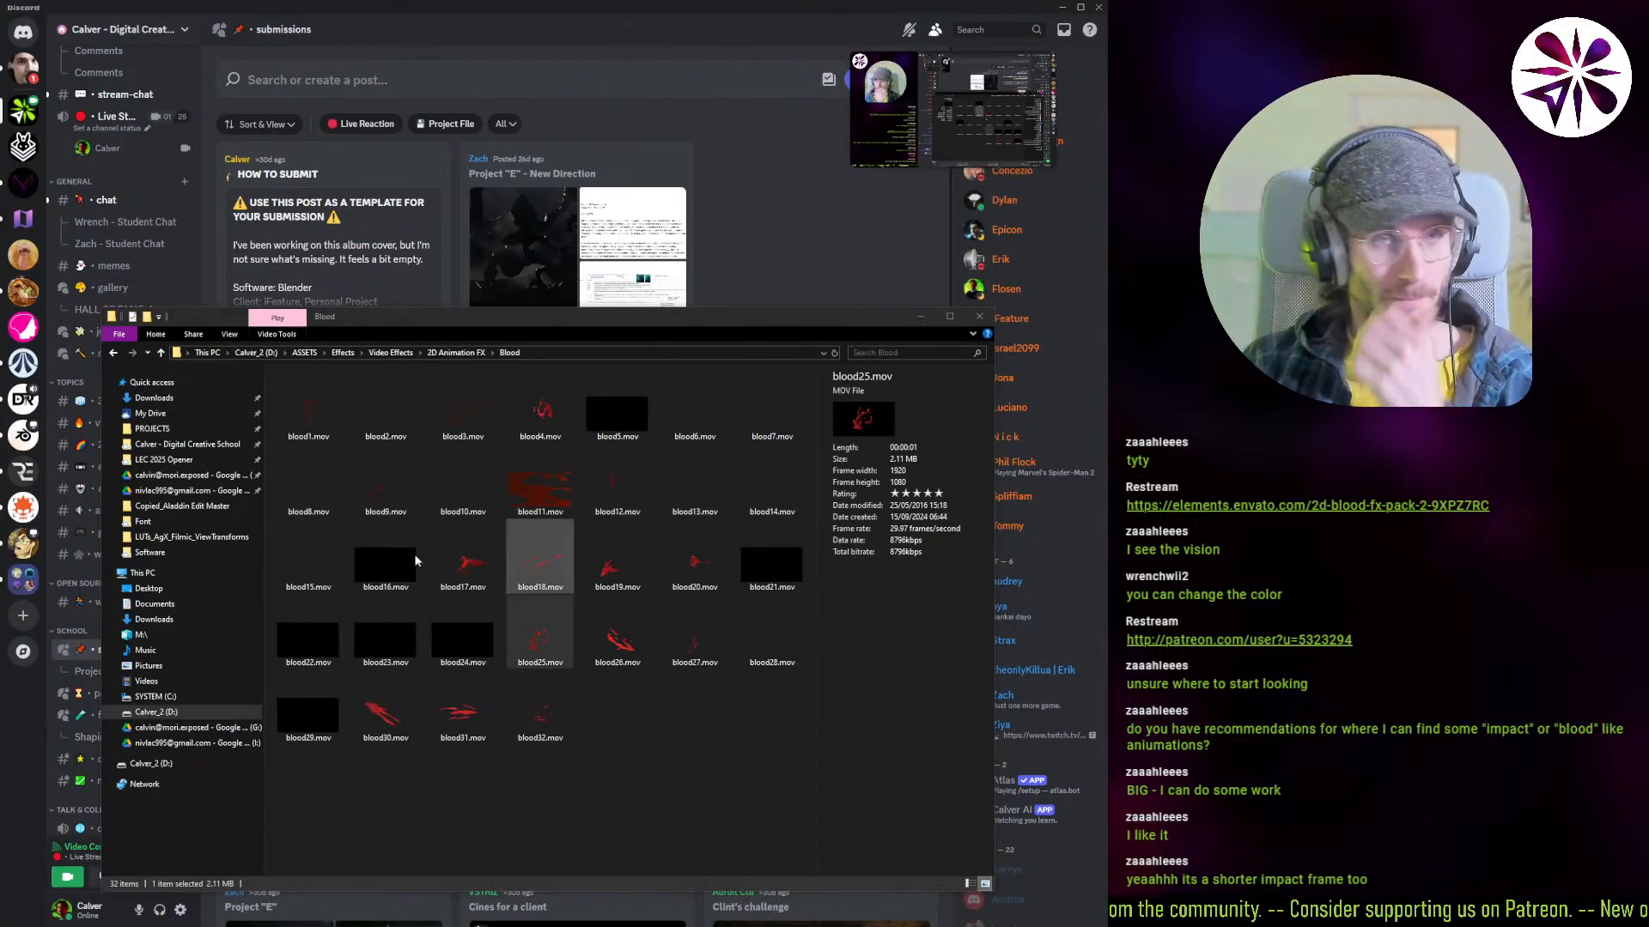
Step: Switch to Discord, open the server's general chat channel, and have the newest message spoken aloud
{"action": "key", "text": "alt+Tab"}
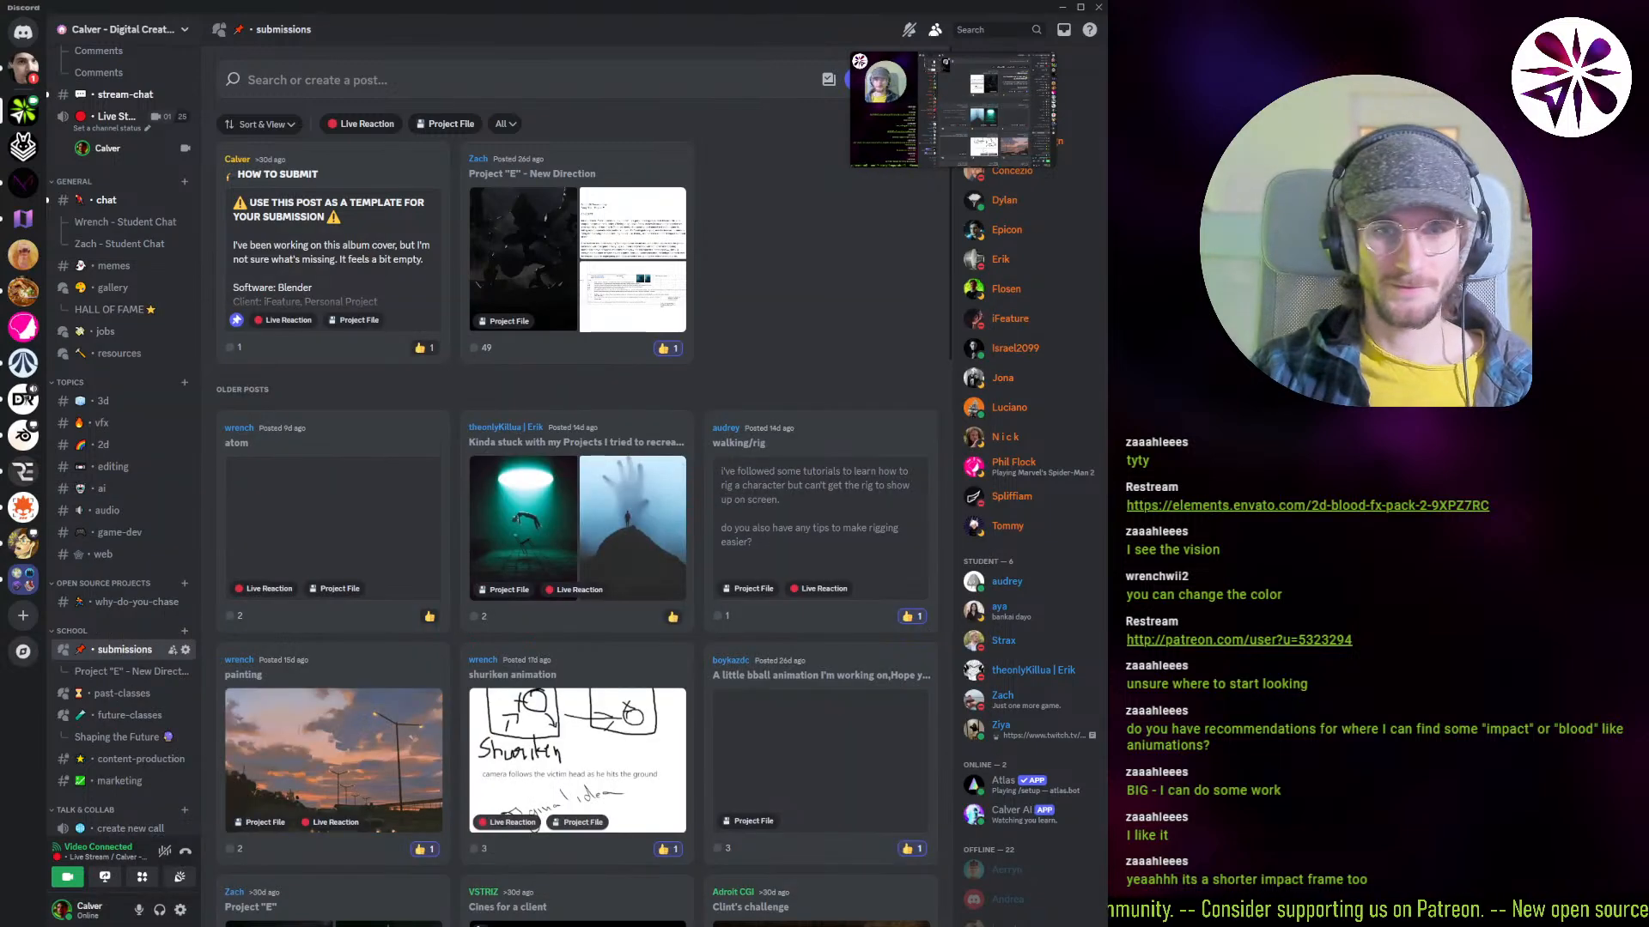
{"action": "scroll", "coordinate": [116, 473], "scroll_direction": "up", "scroll_amount": 5}
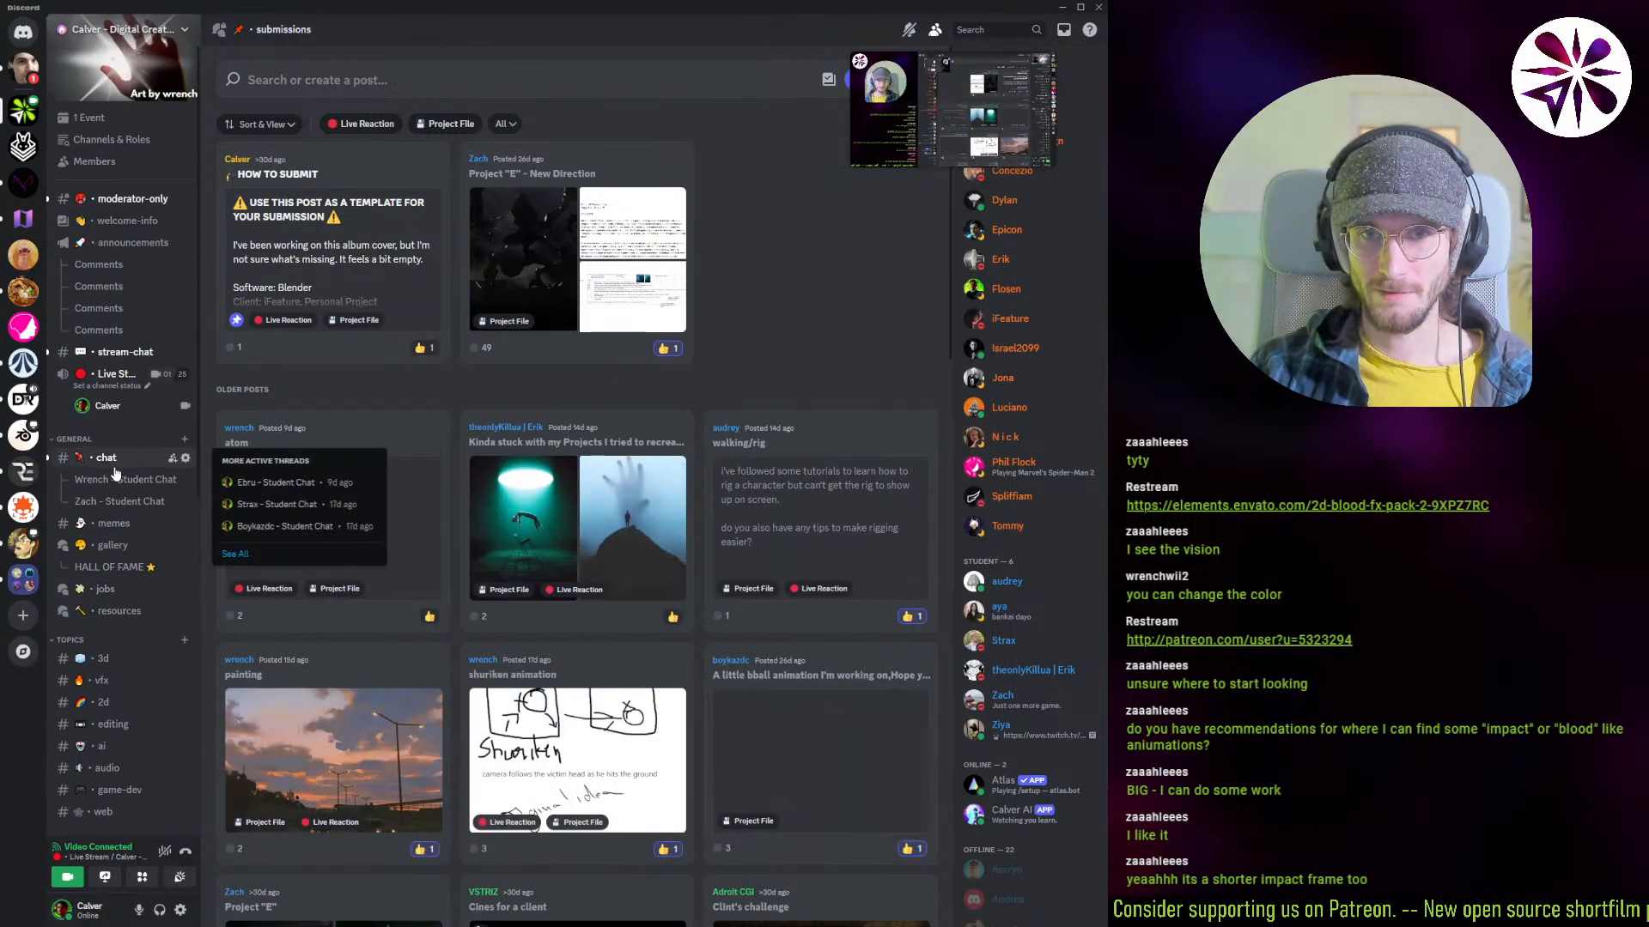
{"action": "left_click", "coordinate": [106, 458]}
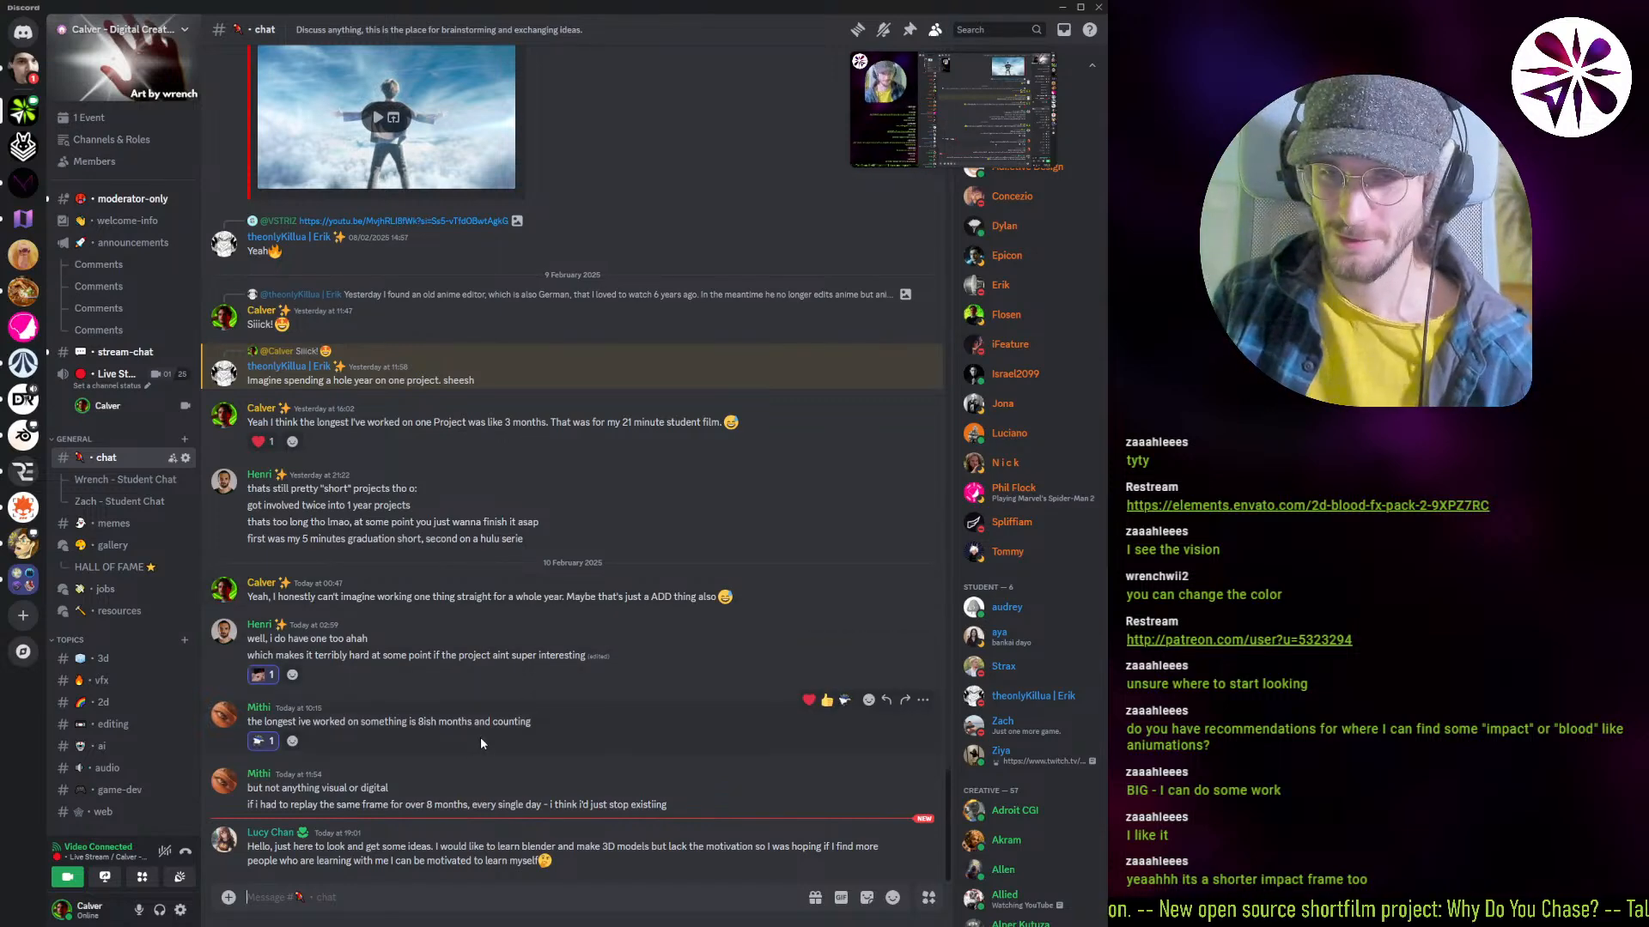
{"action": "right_click", "coordinate": [666, 832]}
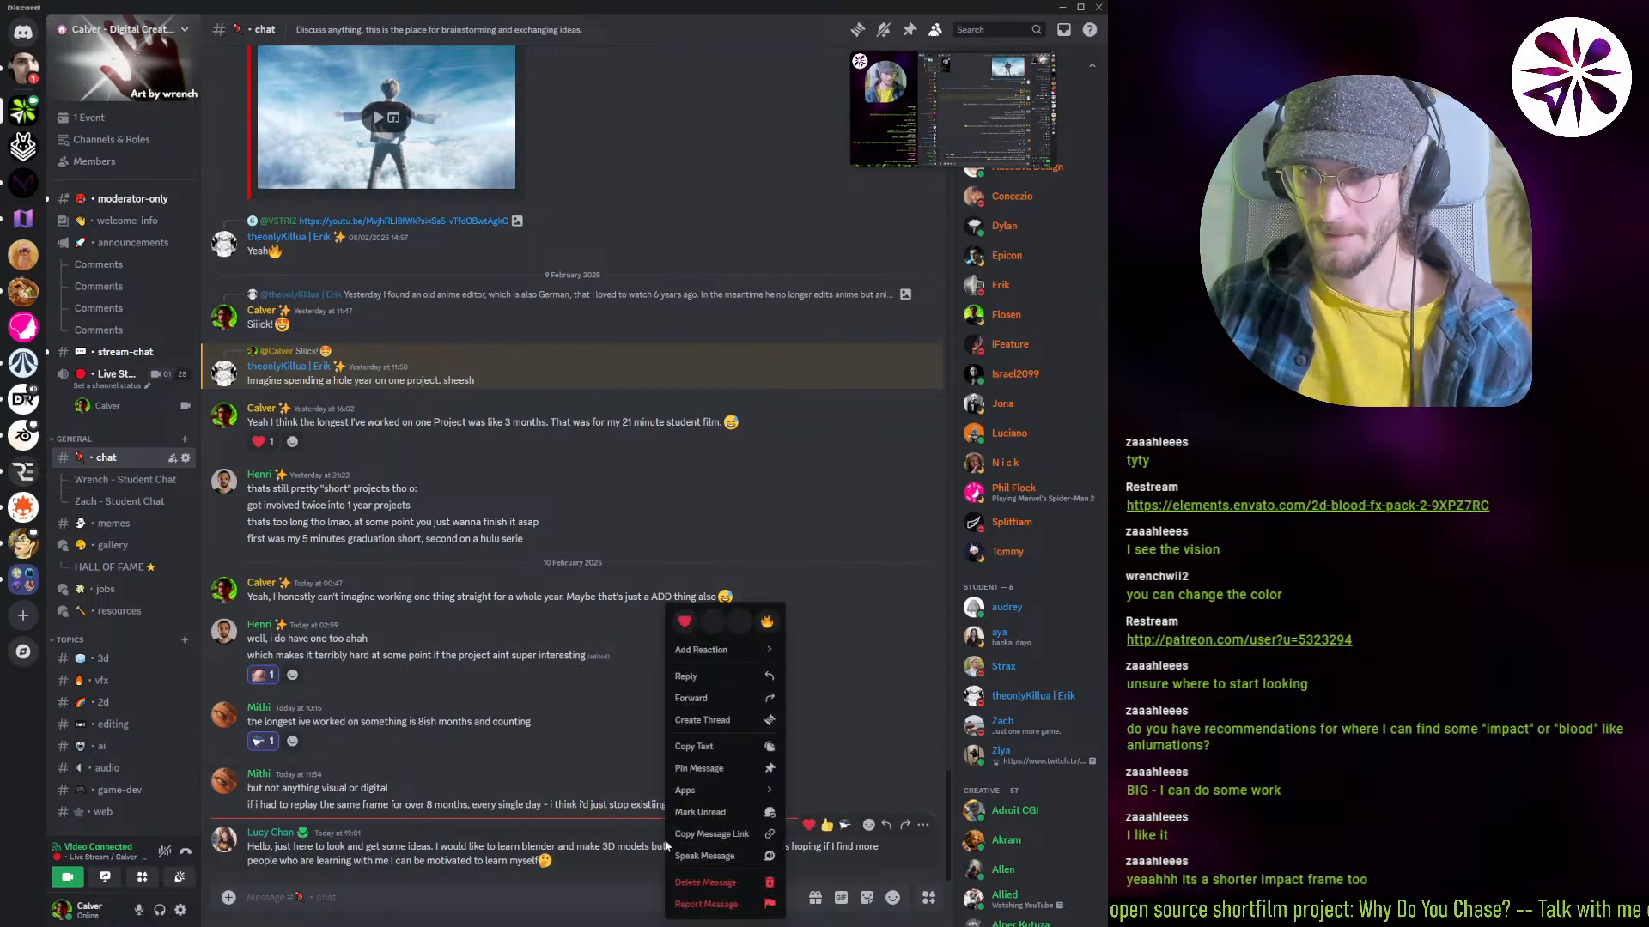
{"action": "left_click", "coordinate": [728, 856]}
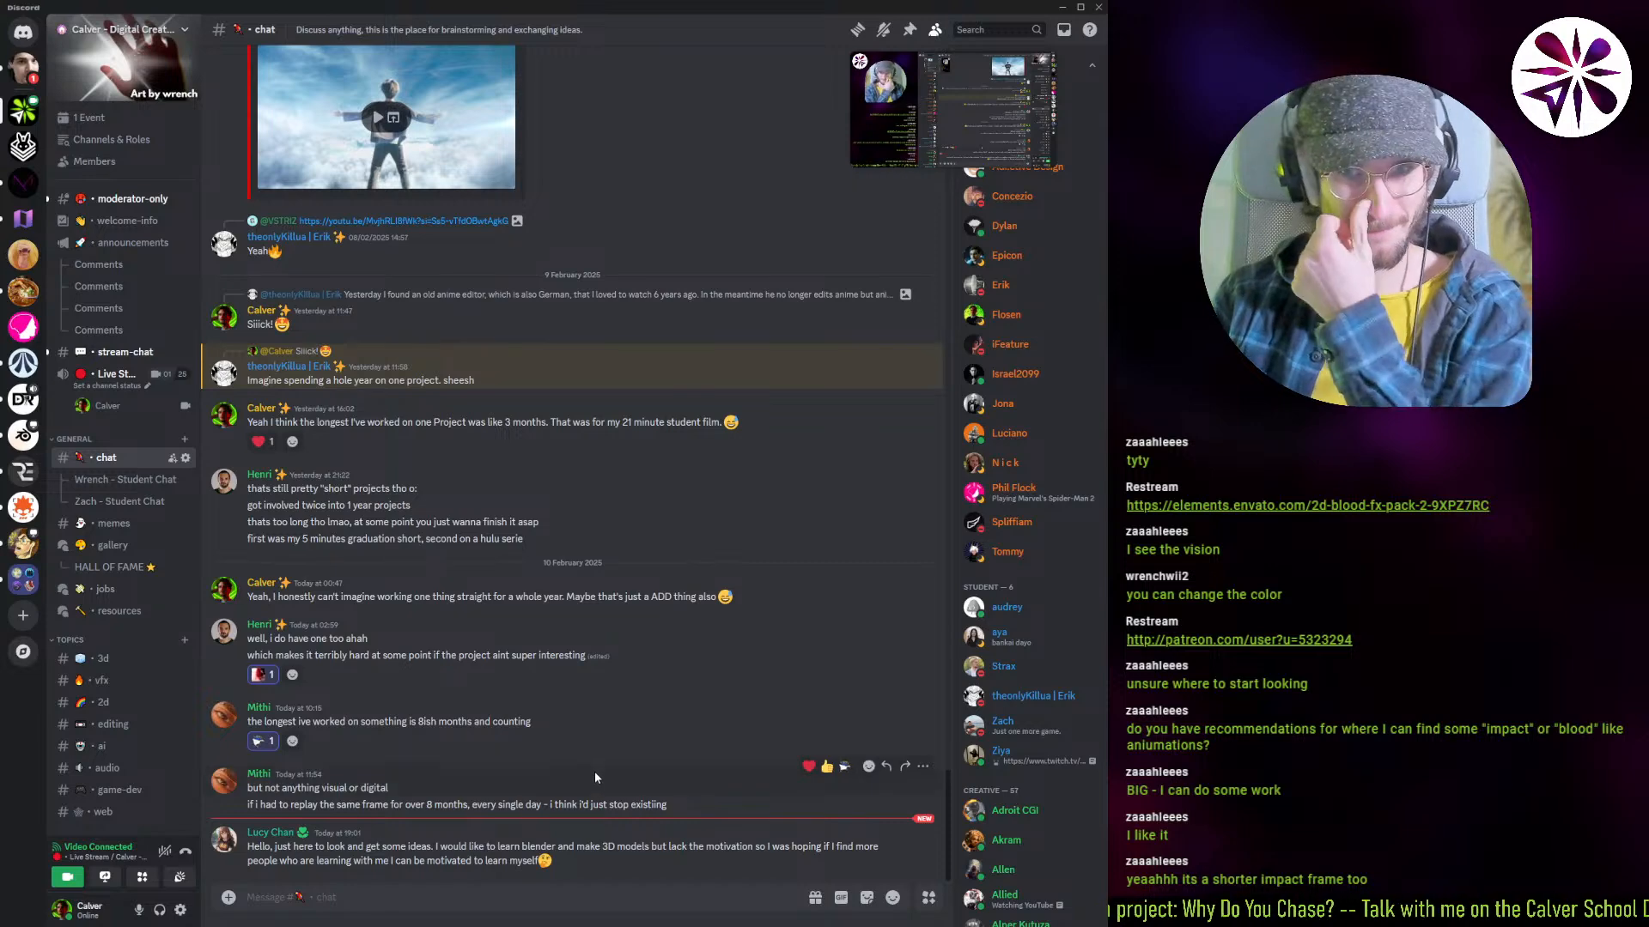